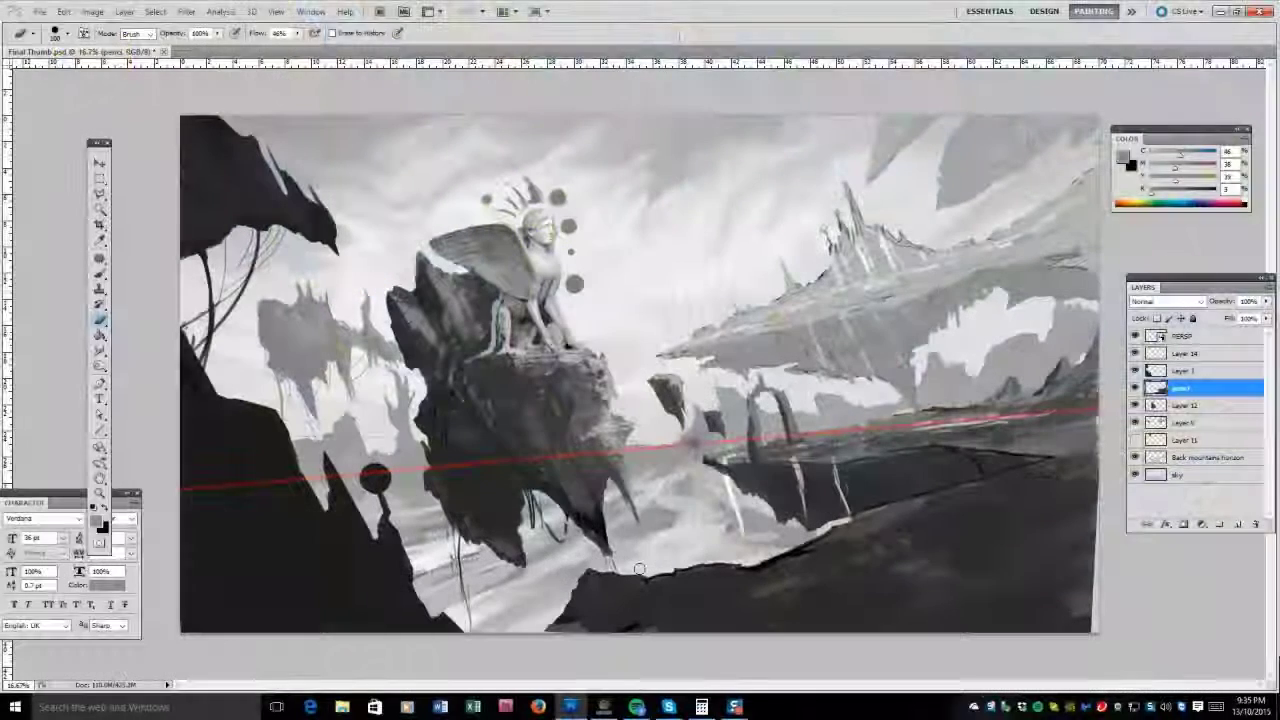
# Brush a light stroke along the lower rock edge near the bottom of the painting.
pyautogui.moveTo(639, 568)
pyautogui.mouseDown()
pyautogui.moveTo(762, 562)
pyautogui.moveTo(800, 542)
pyautogui.mouseUp()
pyautogui.hotkey('ctrl', 't')
# Rotate the pencil sketch layer about 0.39° and rescale it to line up with the painting.
pyautogui.moveTo(1125, 215); pyautogui.dragTo(1138, 251)
pyautogui.press('Return')
pyautogui.press('b')
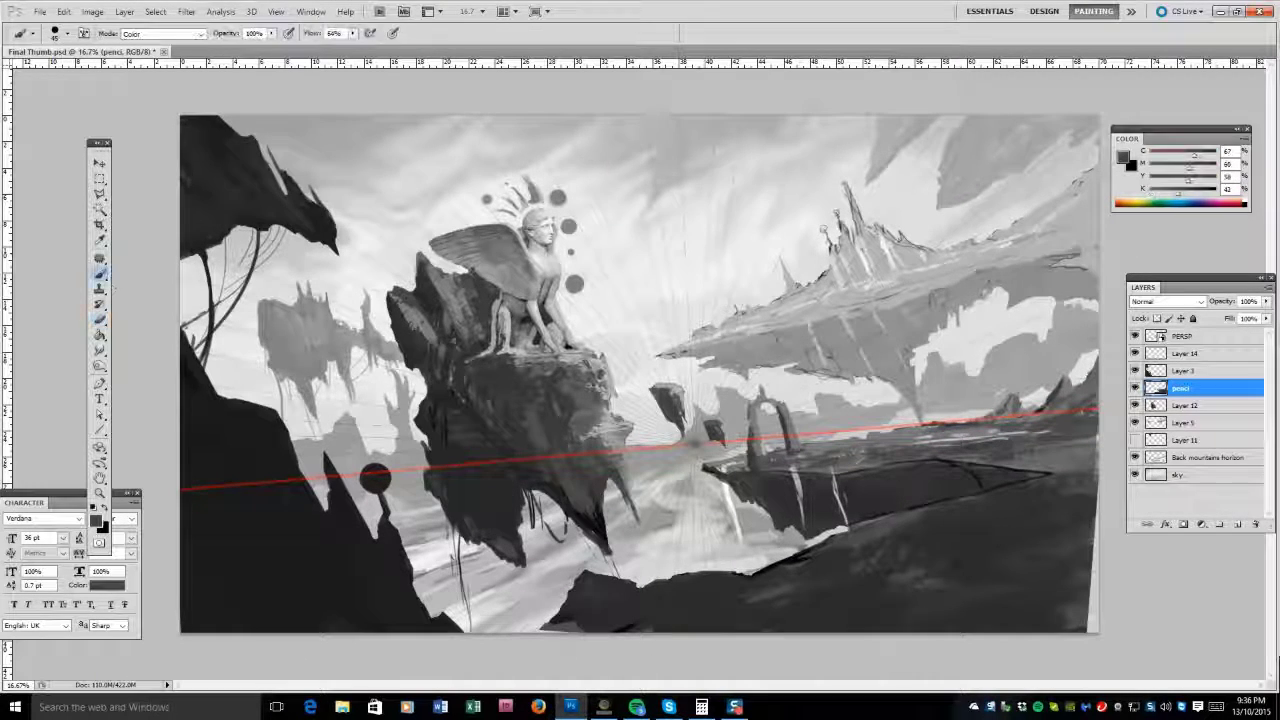
# Sample darker, lighter and mid greys near the arch with the brush in Normal blending.
pyautogui.keyDown('alt'); pyautogui.click(1095, 440); pyautogui.keyUp('alt')
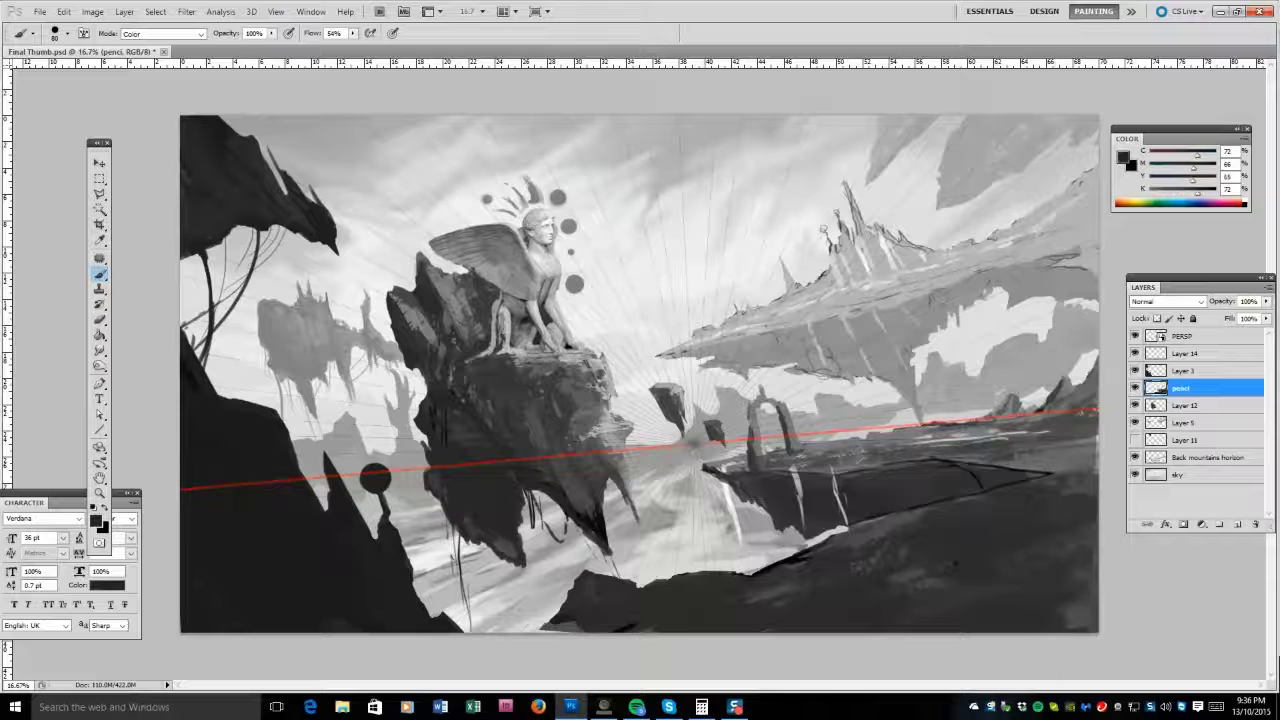
pyautogui.hotkey('shift', 'alt', 'n')
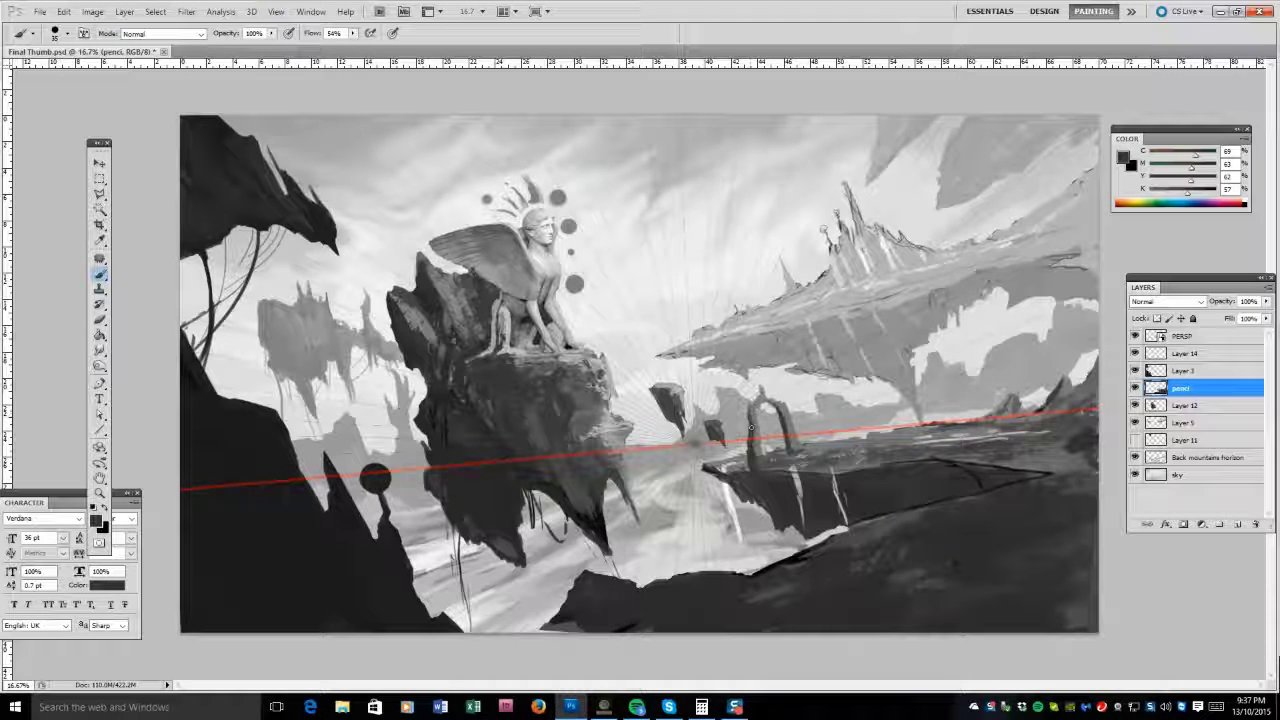
pyautogui.keyDown('alt'); pyautogui.click(762, 398); pyautogui.keyUp('alt')
pyautogui.keyDown('alt'); pyautogui.click(765, 400); pyautogui.keyUp('alt')
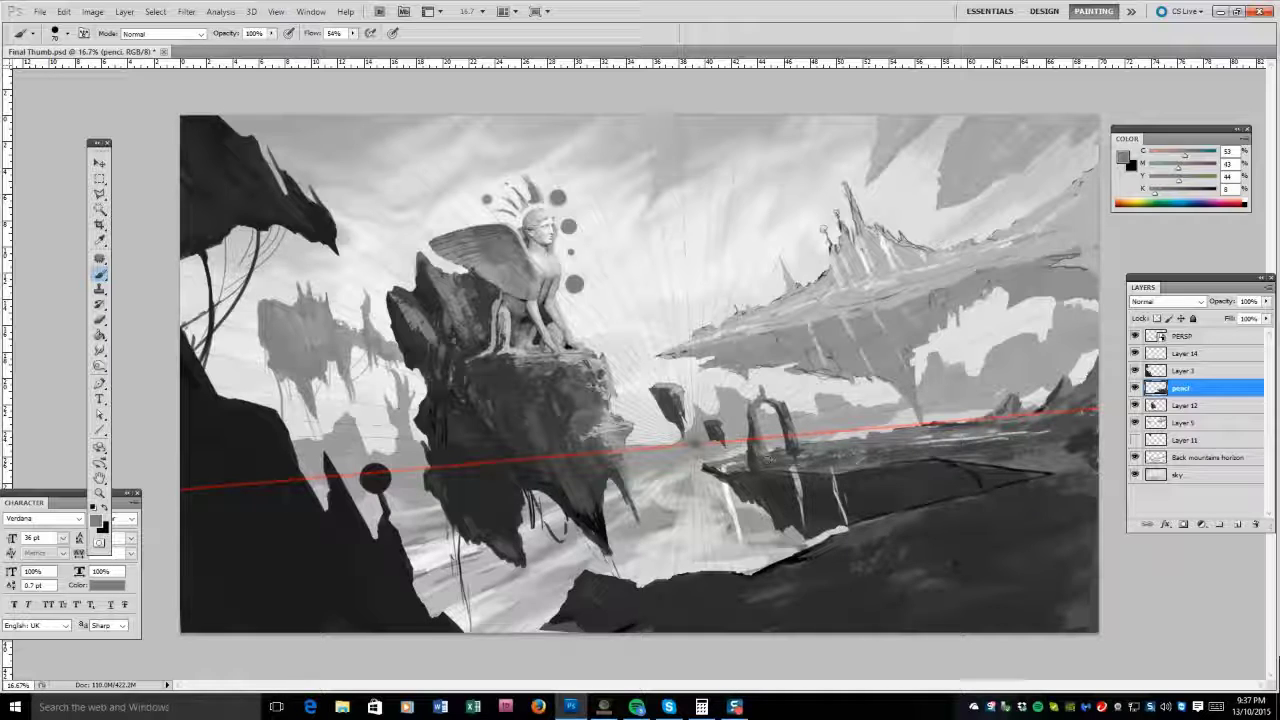
pyautogui.press('l')
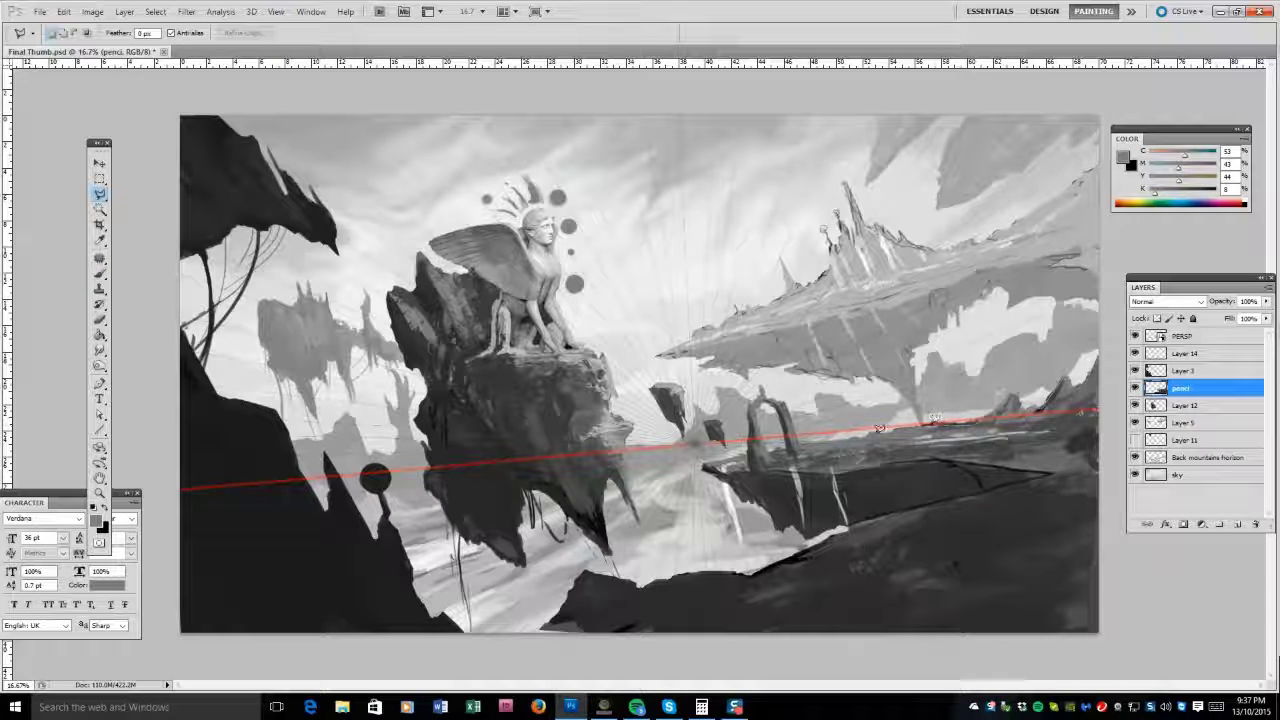
# Lasso the foreground rock's top edge, then paint and erase inside it for a crisp jagged edge.
pyautogui.moveTo(765, 388)
pyautogui.mouseDown()
pyautogui.moveTo(755, 396)
pyautogui.moveTo(968, 352)
pyautogui.moveTo(900, 330)
pyautogui.mouseUp()
pyautogui.hotkey('ctrl', 'd')
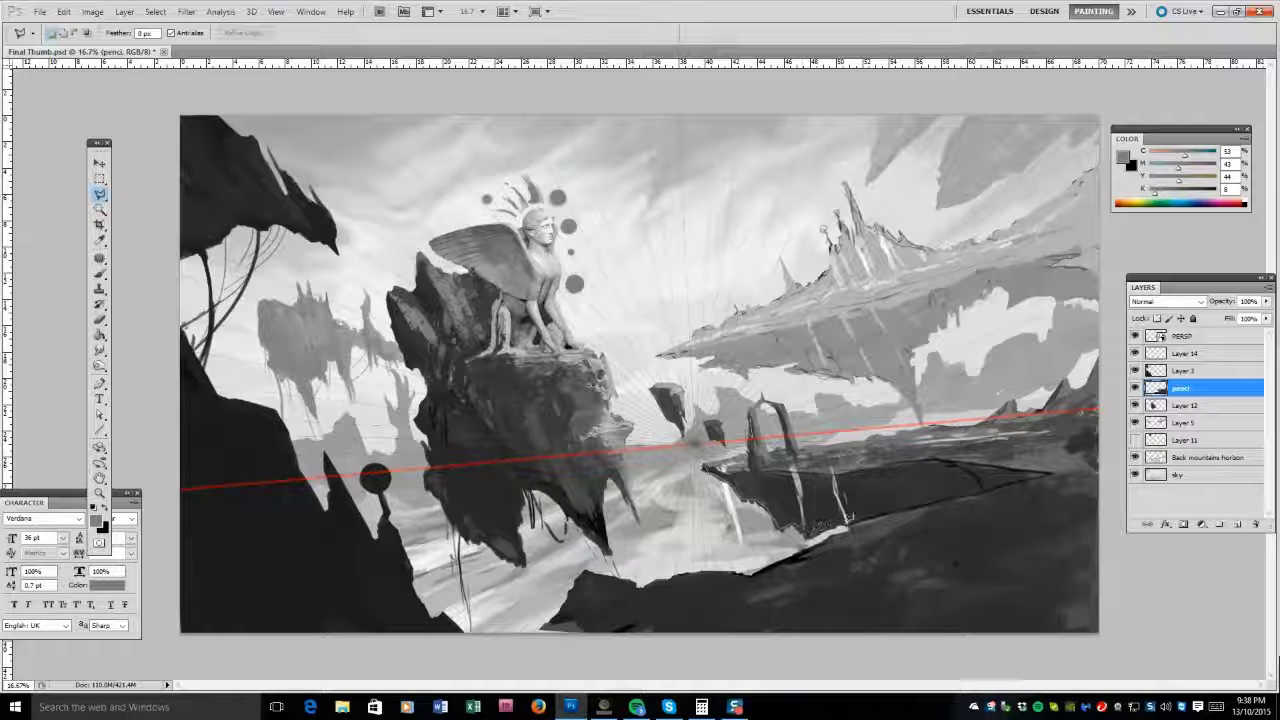
pyautogui.moveTo(540, 628)
pyautogui.mouseDown()
pyautogui.moveTo(592, 569)
pyautogui.moveTo(640, 580)
pyautogui.moveTo(768, 559)
pyautogui.mouseUp()
pyautogui.moveTo(841, 528); pyautogui.dragTo(852, 522)
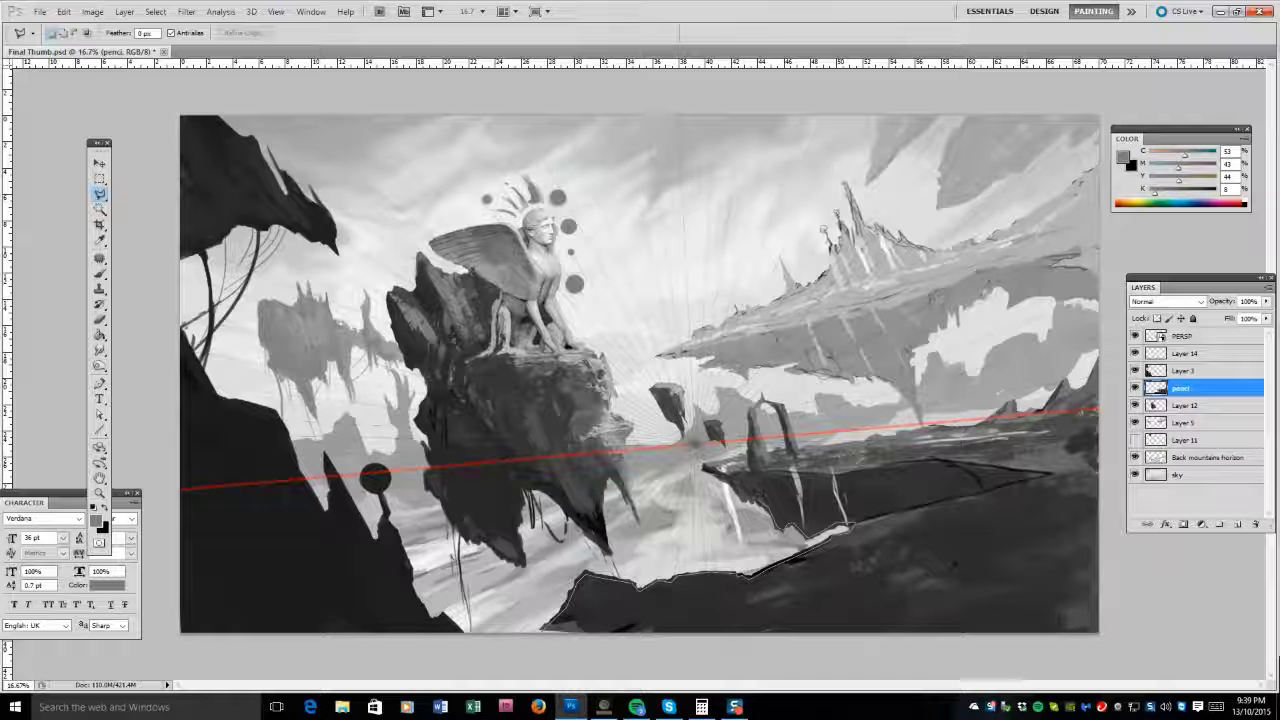
pyautogui.moveTo(718, 468); pyautogui.dragTo(718, 468)
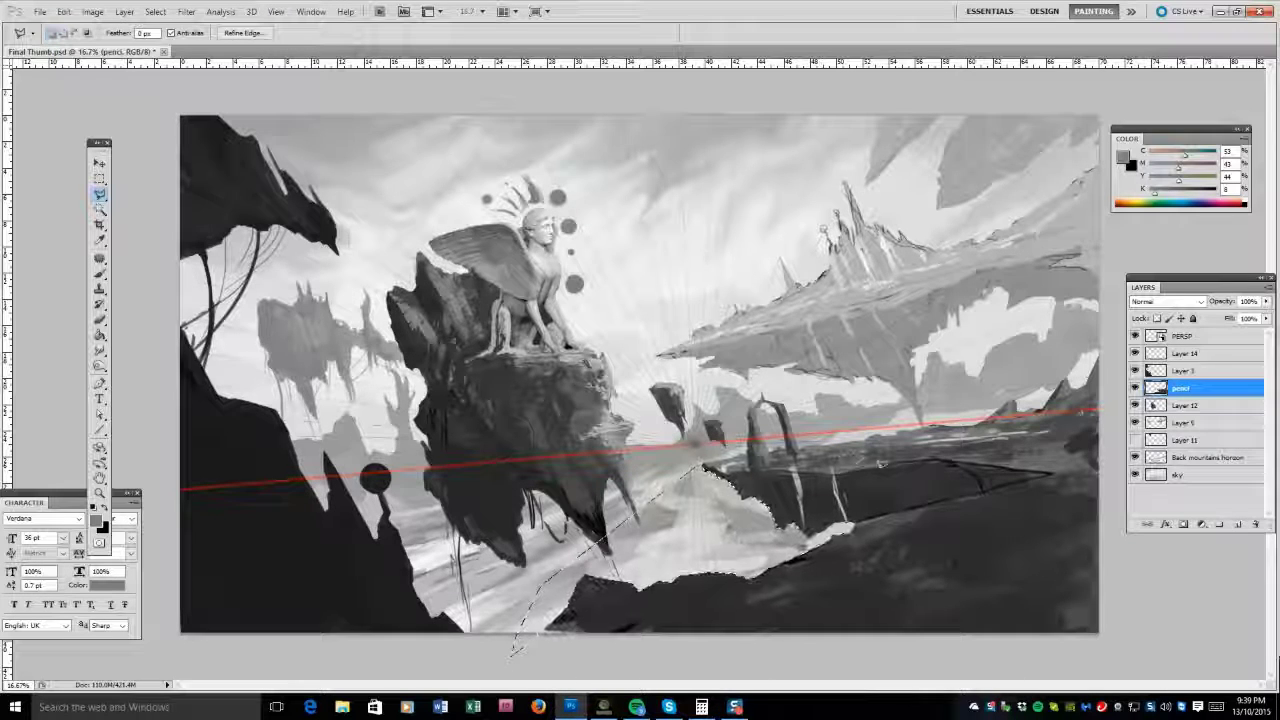
pyautogui.press('e')
pyautogui.press('b')
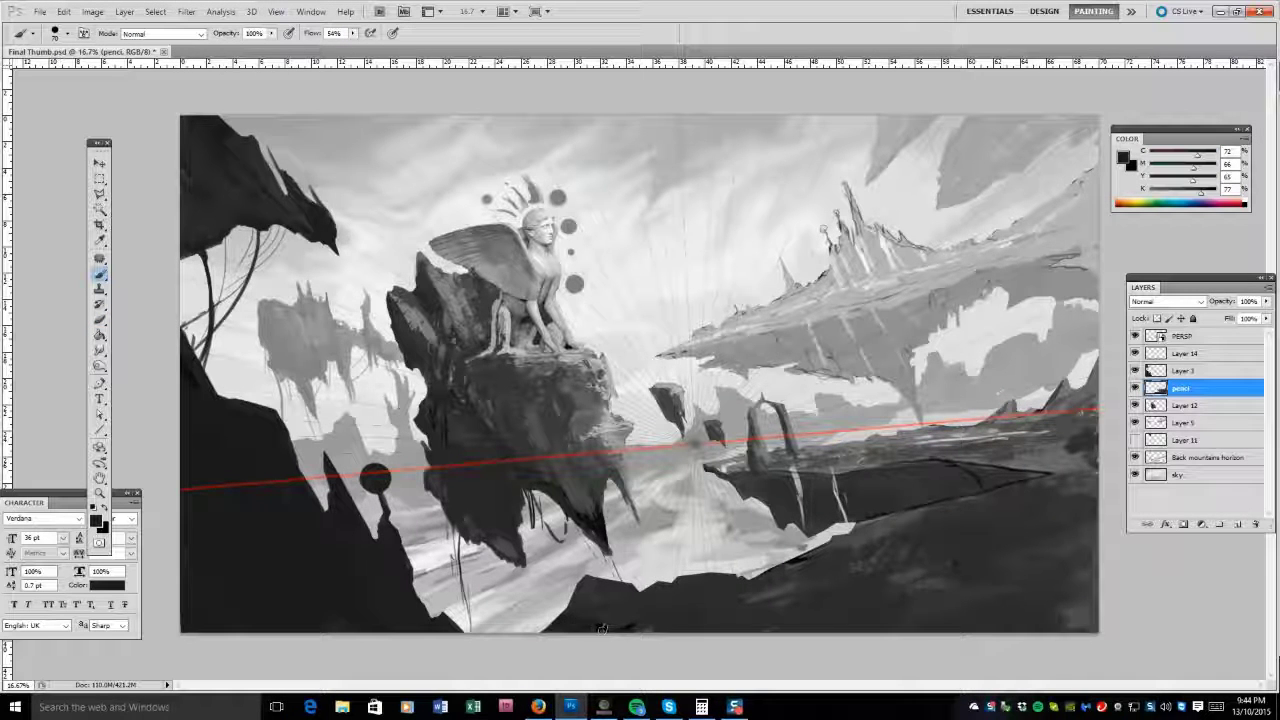
# Shade the lower-right ground with alternating sampled light and dark grey strokes.
pyautogui.moveTo(1107, 615); pyautogui.dragTo(950, 560)
pyautogui.keyDown('alt'); pyautogui.click(850, 483); pyautogui.keyUp('alt')
pyautogui.moveTo(900, 480)
pyautogui.mouseDown()
pyautogui.moveTo(986, 455)
pyautogui.moveTo(881, 467)
pyautogui.moveTo(1050, 425)
pyautogui.moveTo(1090, 445)
pyautogui.moveTo(1080, 465)
pyautogui.mouseUp()
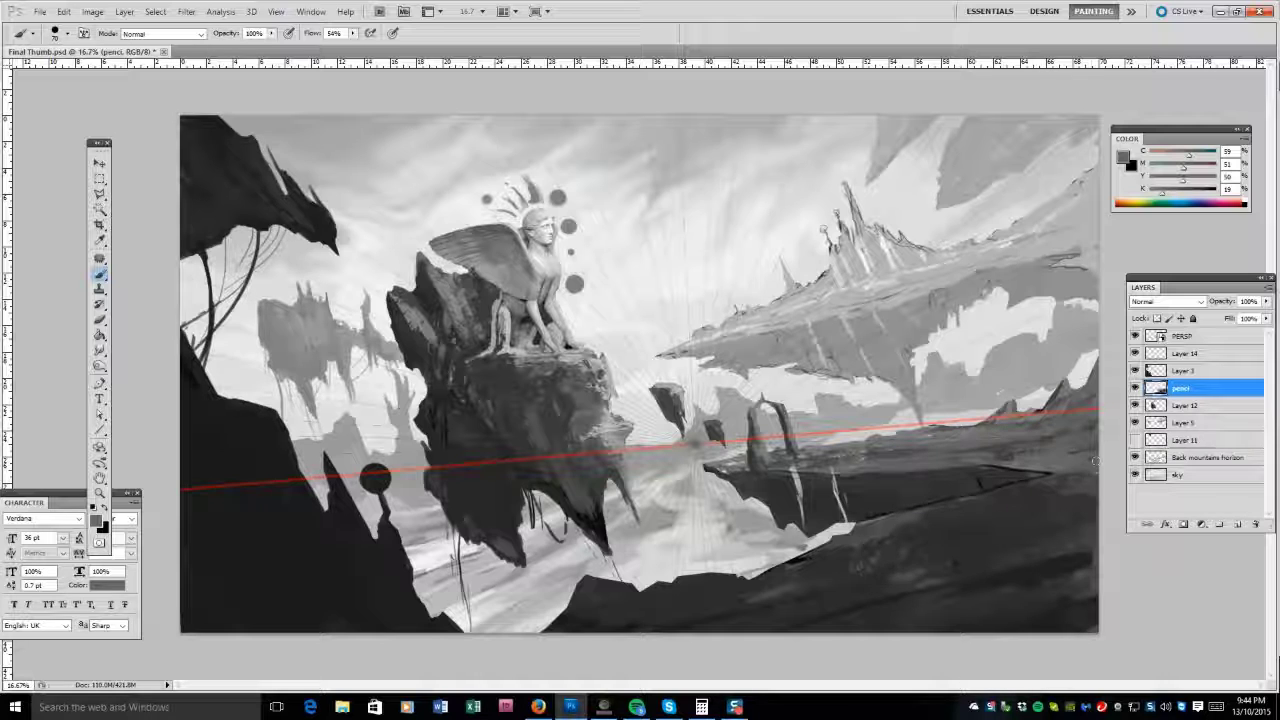
pyautogui.keyDown('alt'); pyautogui.click(790, 452); pyautogui.keyUp('alt')
pyautogui.moveTo(790, 452); pyautogui.dragTo(880, 455)
pyautogui.moveTo(1030, 435); pyautogui.dragTo(1090, 440)
pyautogui.keyDown('alt'); pyautogui.click(880, 495); pyautogui.keyUp('alt')
pyautogui.moveTo(1090, 265); pyautogui.dragTo(1041, 287)
pyautogui.moveTo(900, 500); pyautogui.dragTo(960, 505)
pyautogui.moveTo(856, 495)
pyautogui.mouseDown()
pyautogui.moveTo(790, 480)
pyautogui.moveTo(815, 505)
pyautogui.moveTo(835, 468)
pyautogui.moveTo(760, 465)
pyautogui.mouseUp()
# Lighten the lower ground with more light grey strokes and dismiss the no-layer-selected warning.
pyautogui.moveTo(790, 552); pyautogui.dragTo(825, 570)
pyautogui.keyDown('alt'); pyautogui.click(820, 560); pyautogui.keyUp('alt')
pyautogui.moveTo(1055, 480)
pyautogui.mouseDown()
pyautogui.moveTo(870, 522)
pyautogui.moveTo(1000, 515)
pyautogui.moveTo(810, 600)
pyautogui.moveTo(835, 563)
pyautogui.mouseUp()
pyautogui.moveTo(700, 600); pyautogui.dragTo(770, 615)
pyautogui.moveTo(650, 625); pyautogui.dragTo(760, 585)
pyautogui.click(1000, 530)
pyautogui.press('Return')
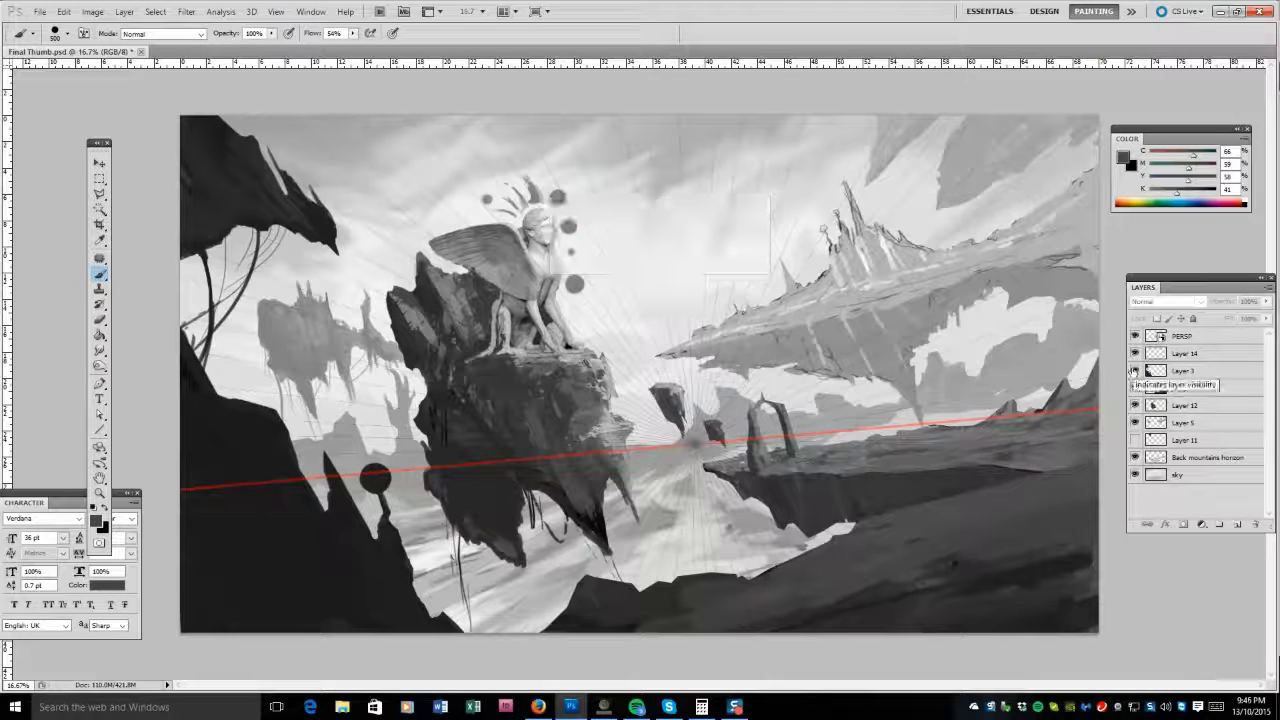
# Select the Back mountains horizon layer and set the Color panel to Grayscale Slider.
pyautogui.click(1205, 457)
pyautogui.click(1245, 139)
pyautogui.click(1192, 145)
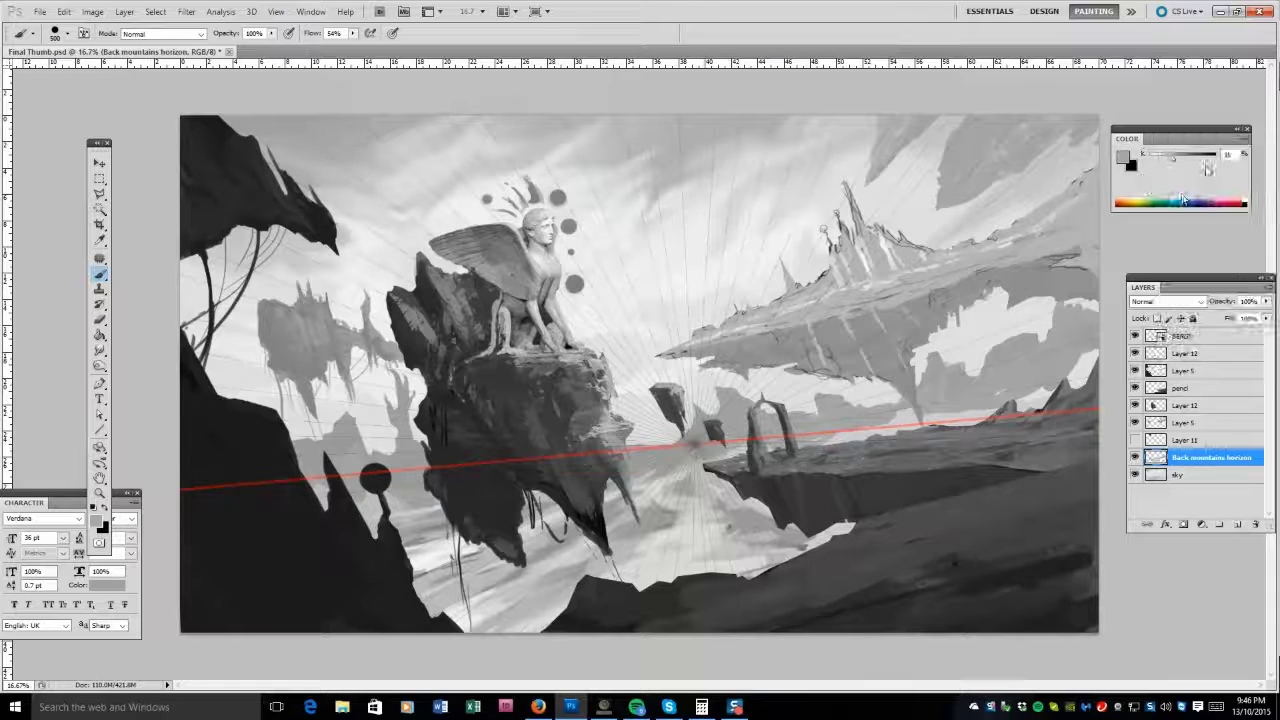
# Darken the central valley and right mid-ground, then add lighter strokes and erase a small patch.
pyautogui.moveTo(1040, 368); pyautogui.dragTo(990, 405)
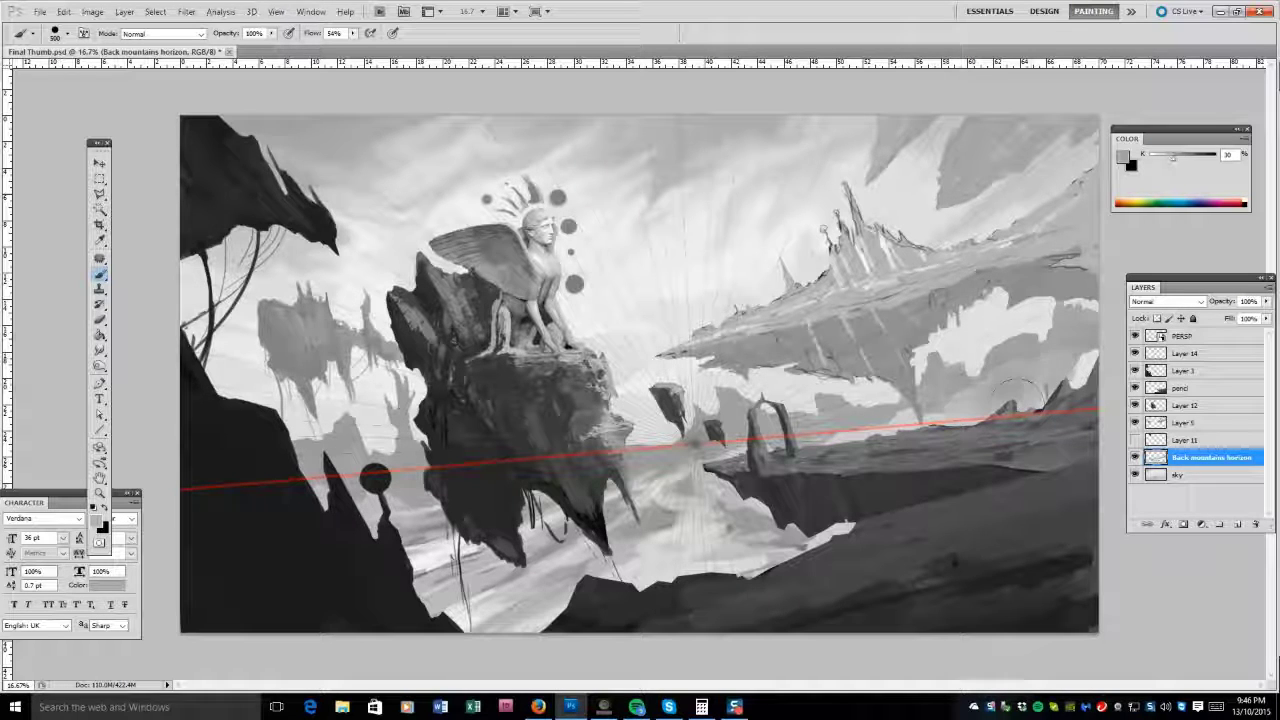
pyautogui.moveTo(1065, 325); pyautogui.dragTo(1110, 390)
pyautogui.moveTo(980, 375); pyautogui.dragTo(835, 435)
pyautogui.moveTo(725, 460); pyautogui.dragTo(707, 517)
pyautogui.click(1170, 155)
pyautogui.moveTo(925, 352)
pyautogui.mouseDown()
pyautogui.moveTo(945, 385)
pyautogui.moveTo(1000, 405)
pyautogui.mouseUp()
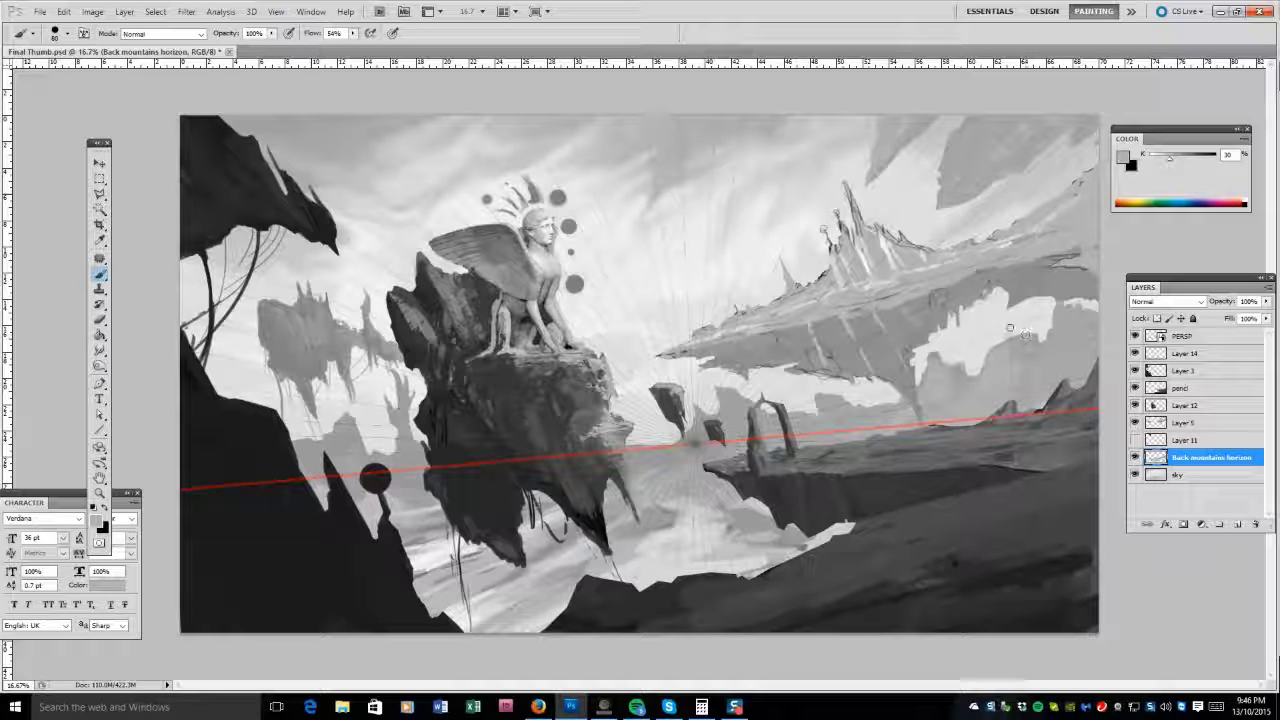
pyautogui.press('e')
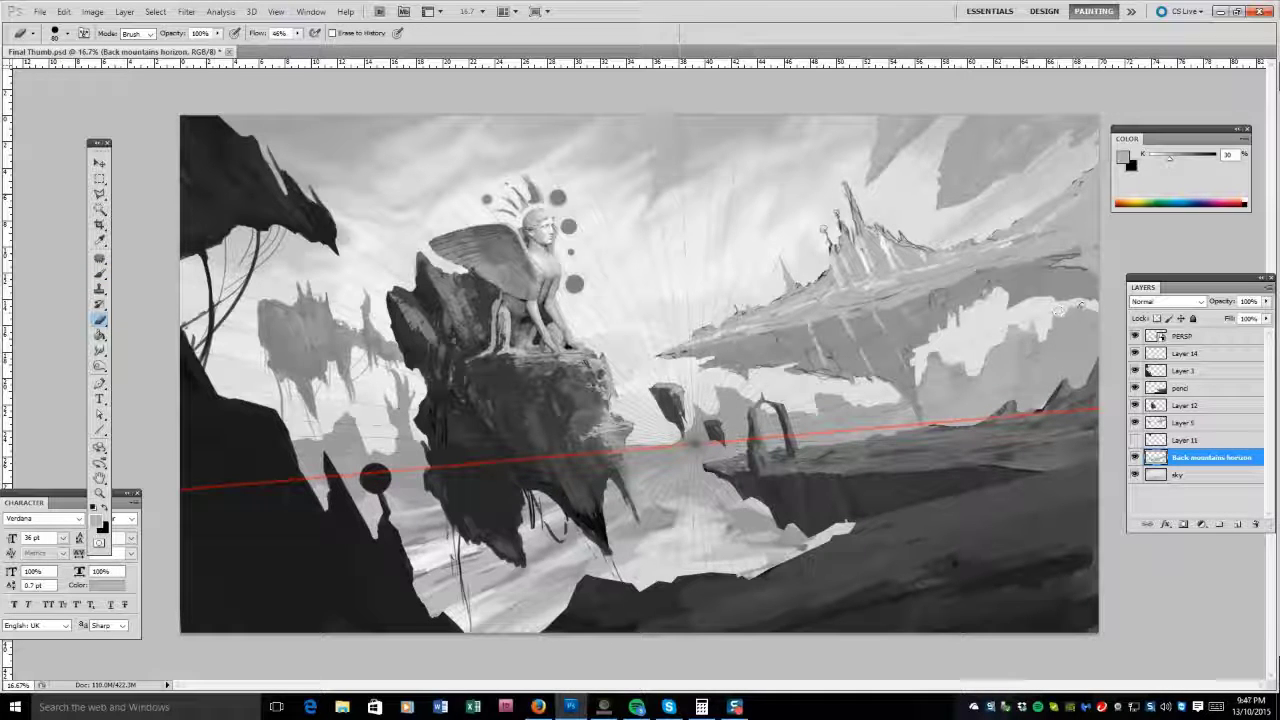
pyautogui.moveTo(1072, 306); pyautogui.dragTo(1096, 308)
pyautogui.press('b')
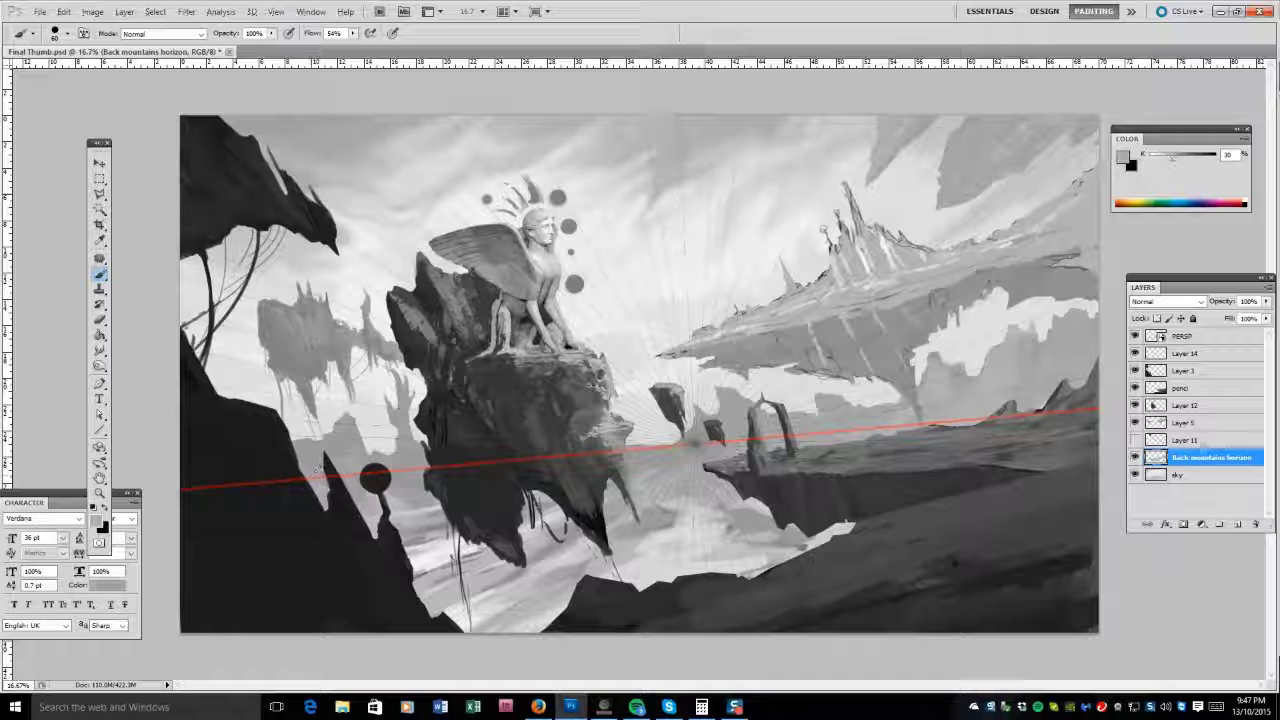
# Sample a range of greys and touch up the horizon with a 25 px eraser.
pyautogui.keyDown('alt'); pyautogui.click(422, 496); pyautogui.keyUp('alt')
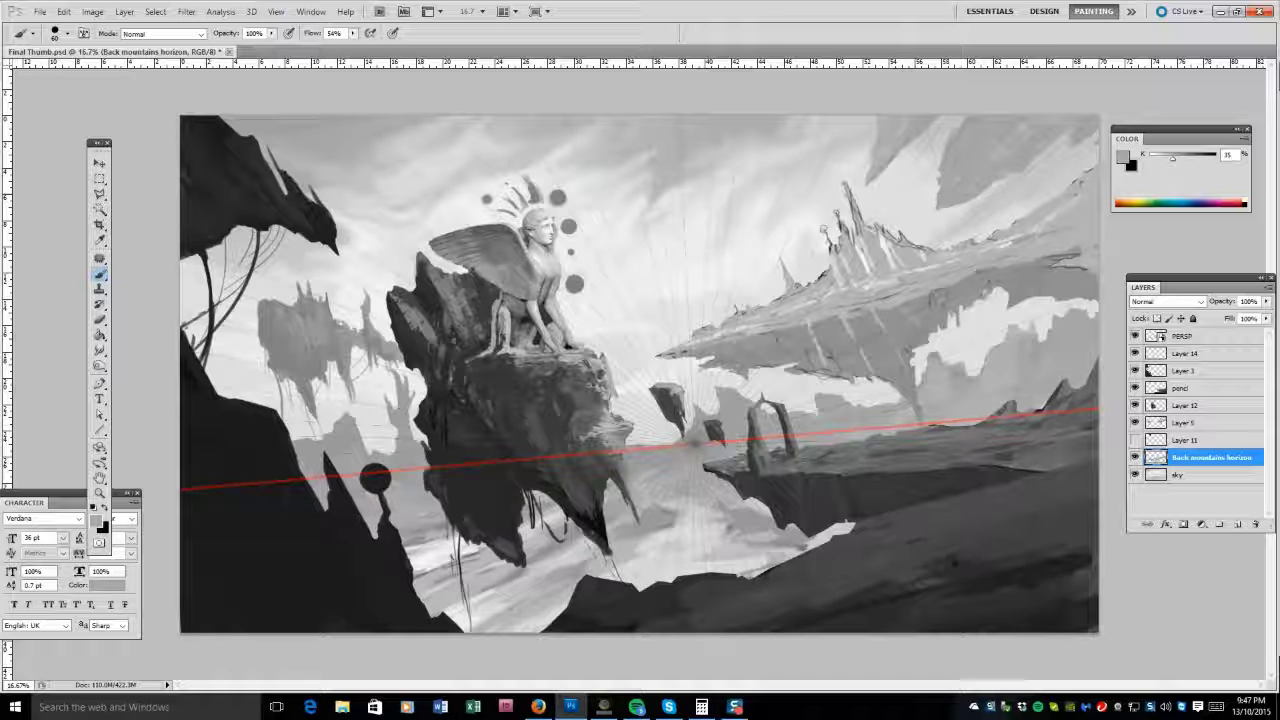
pyautogui.keyDown('alt'); pyautogui.click(925, 397); pyautogui.keyUp('alt')
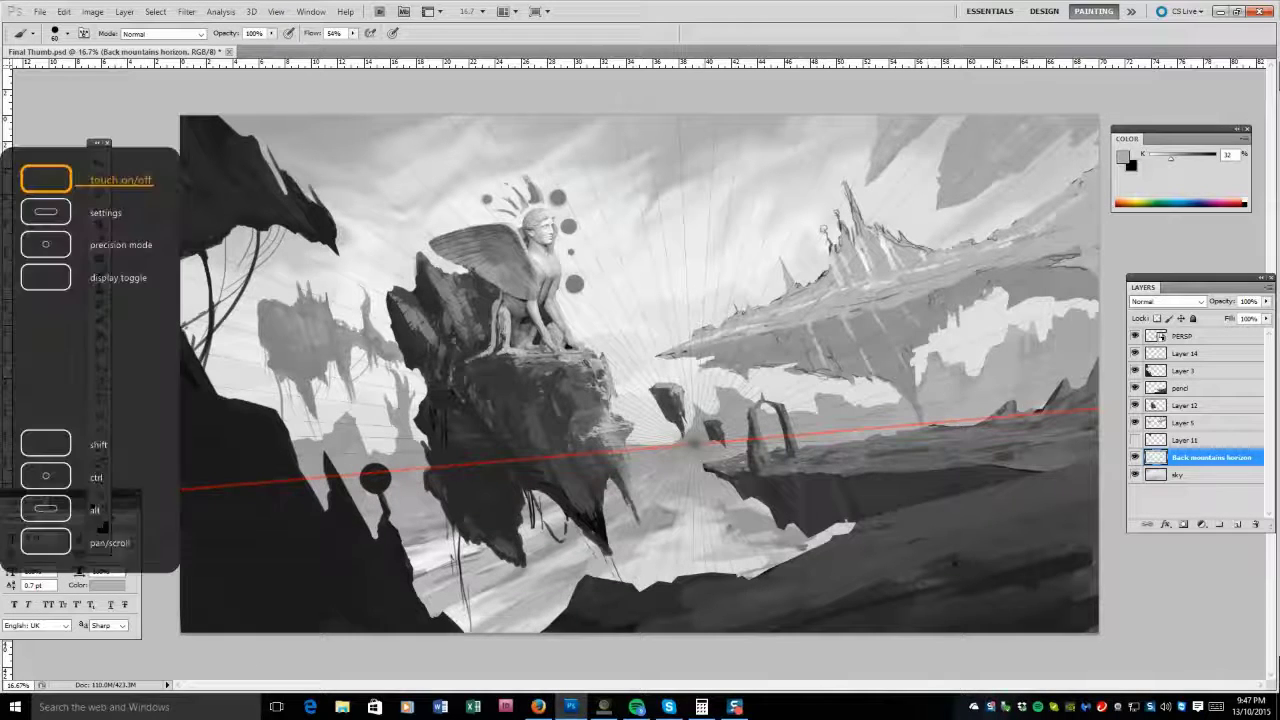
pyautogui.keyDown('alt'); pyautogui.click(1042, 372); pyautogui.keyUp('alt')
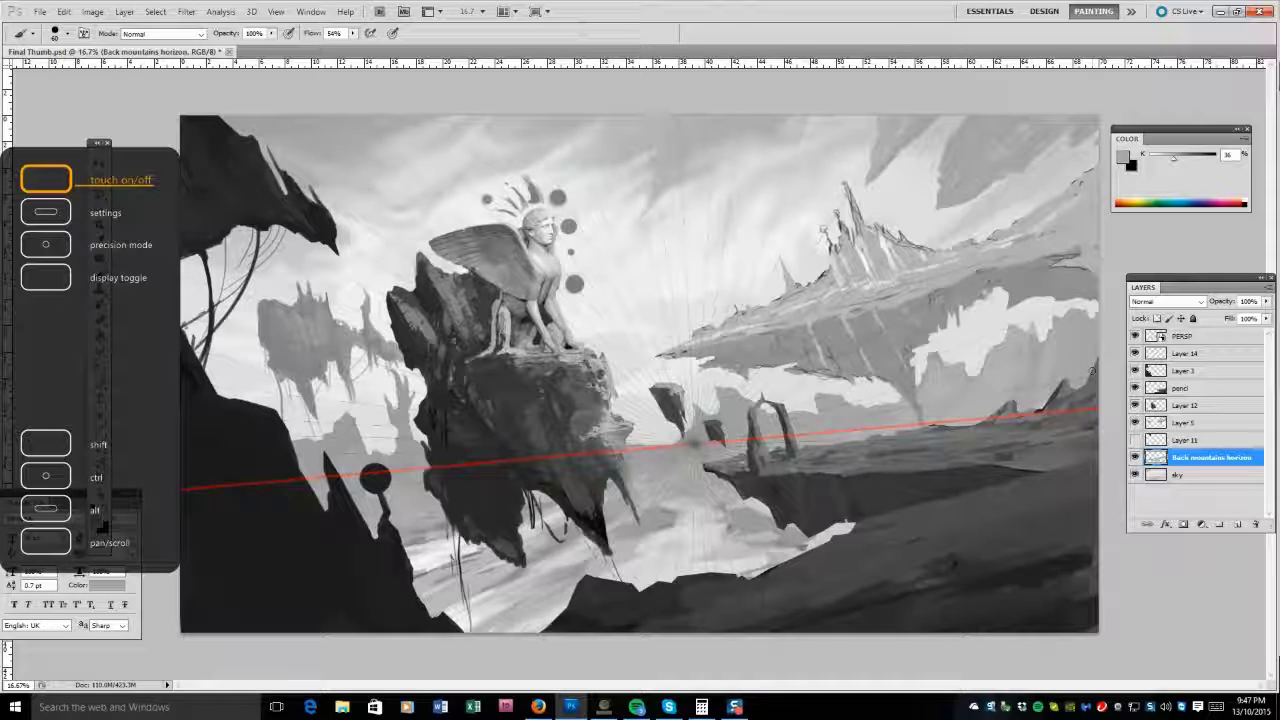
pyautogui.keyDown('alt'); pyautogui.click(935, 410); pyautogui.keyUp('alt')
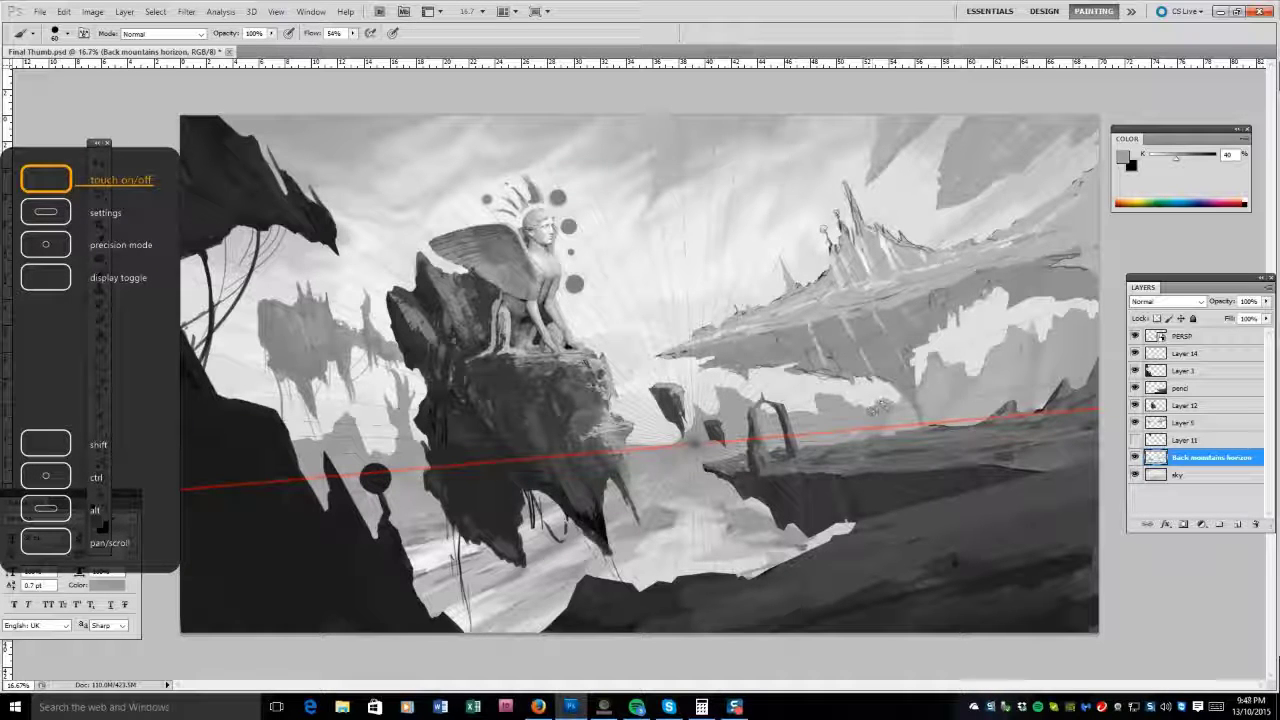
pyautogui.keyDown('alt'); pyautogui.click(811, 450); pyautogui.keyUp('alt')
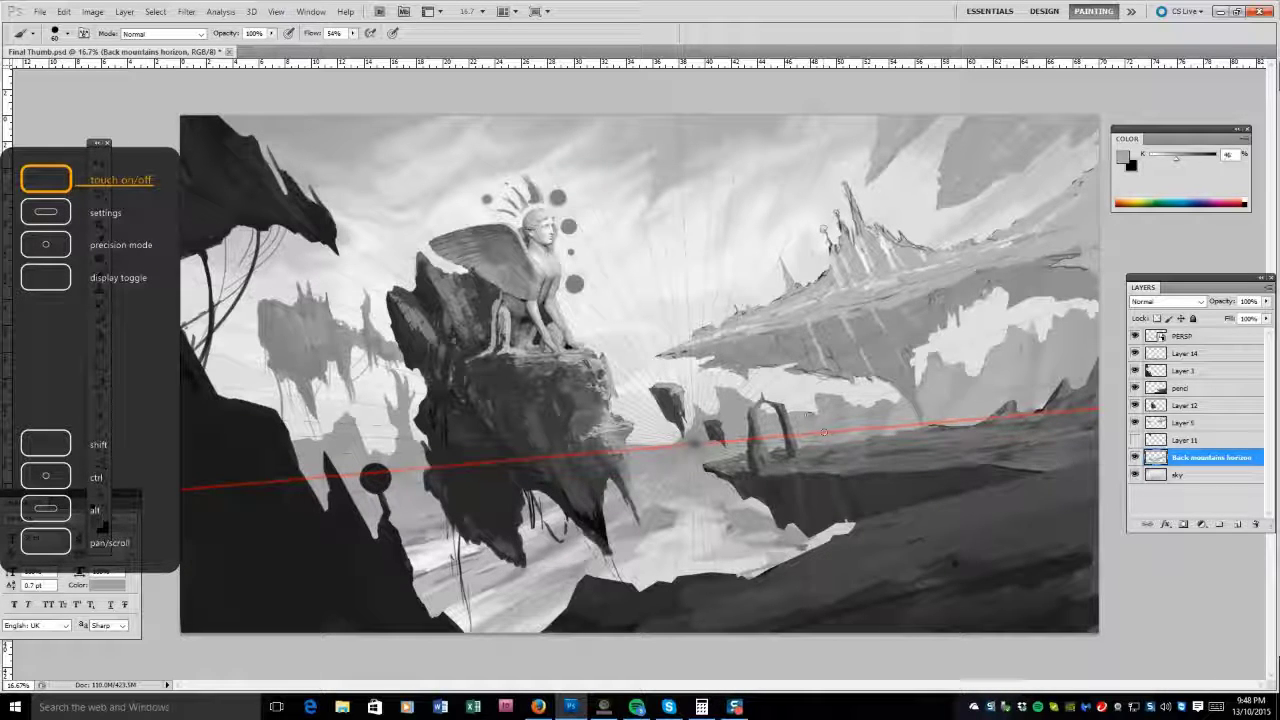
pyautogui.keyDown('alt'); pyautogui.click(810, 418); pyautogui.keyUp('alt')
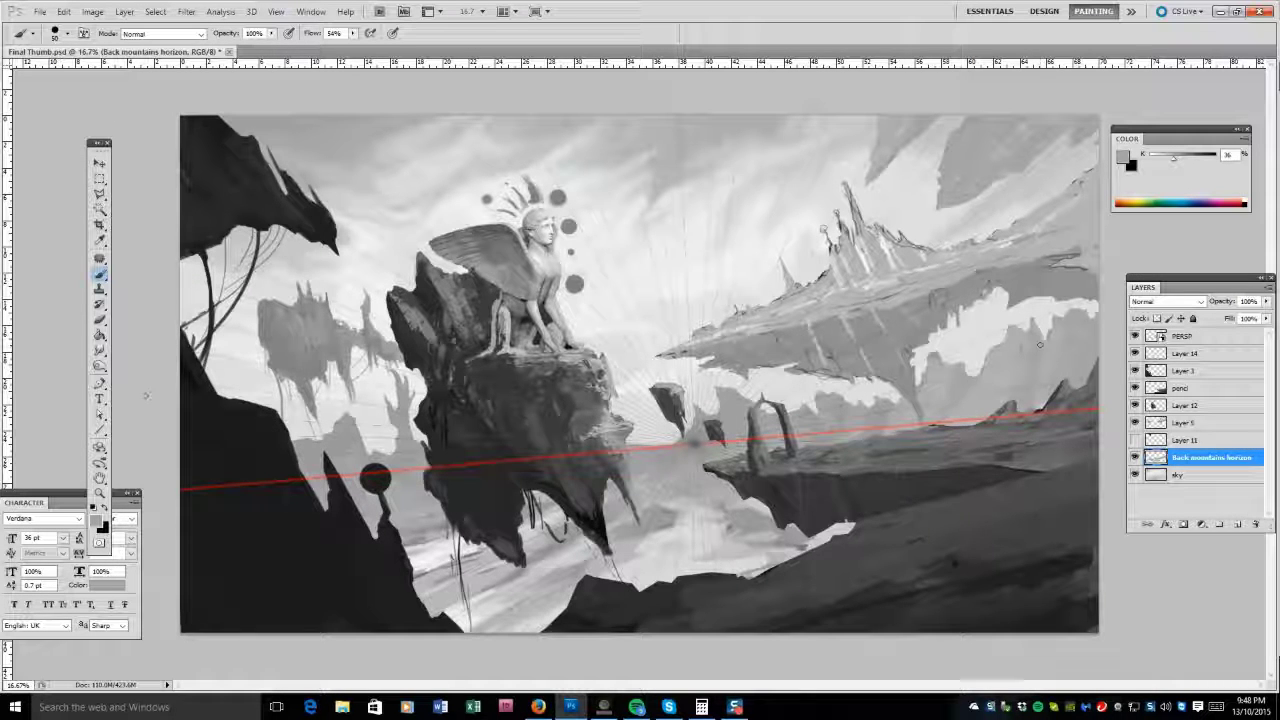
pyautogui.press('e')
pyautogui.press('[')
pyautogui.press('[')
pyautogui.press('[')
pyautogui.press('[')
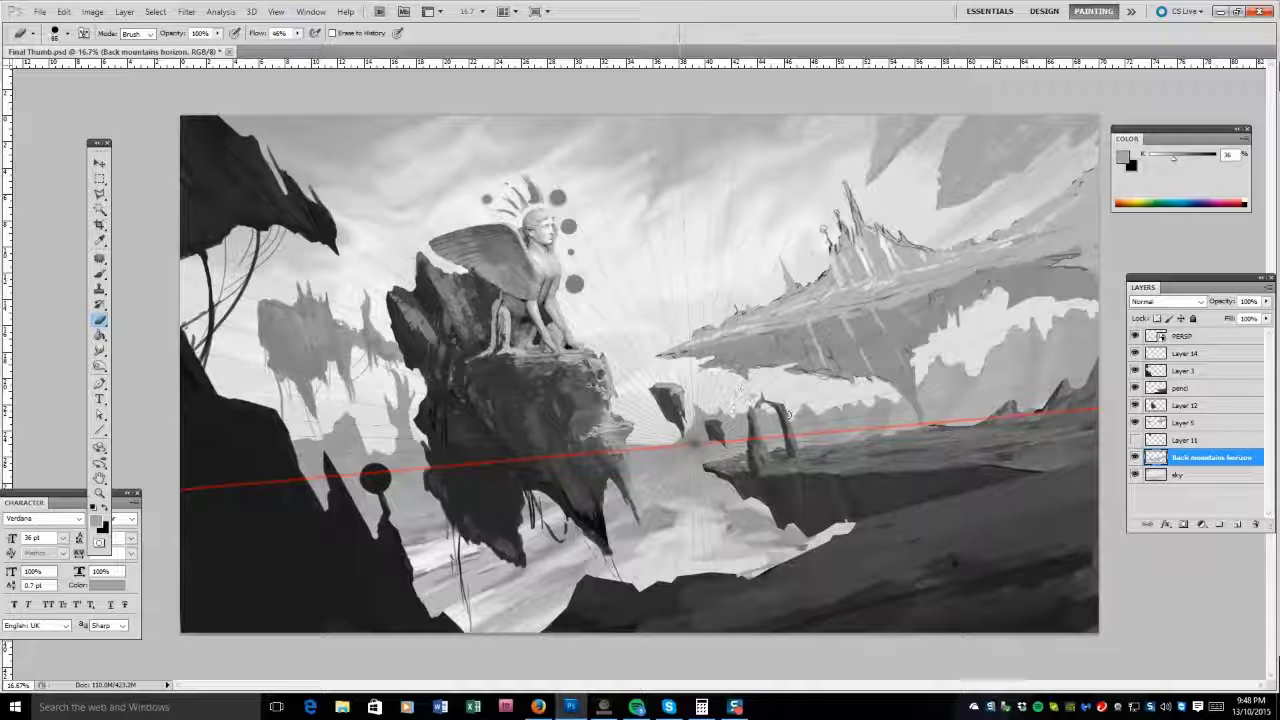
pyautogui.press('b')
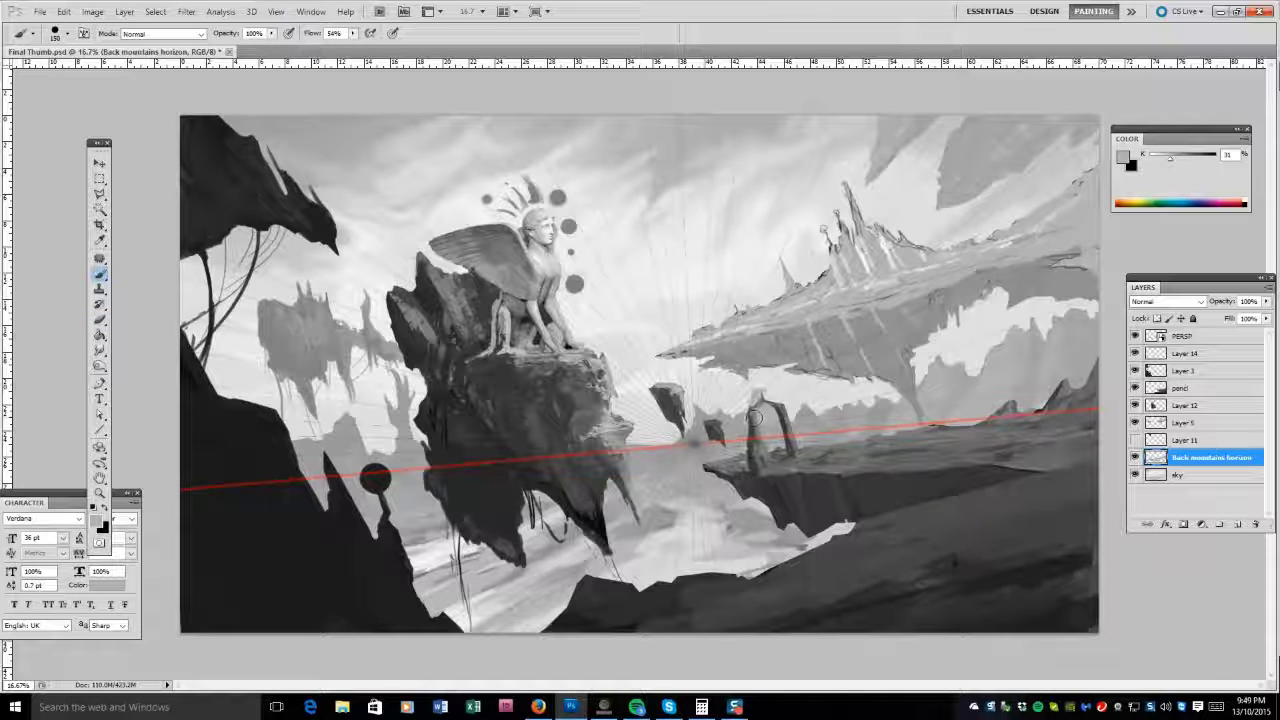
pyautogui.press('e')
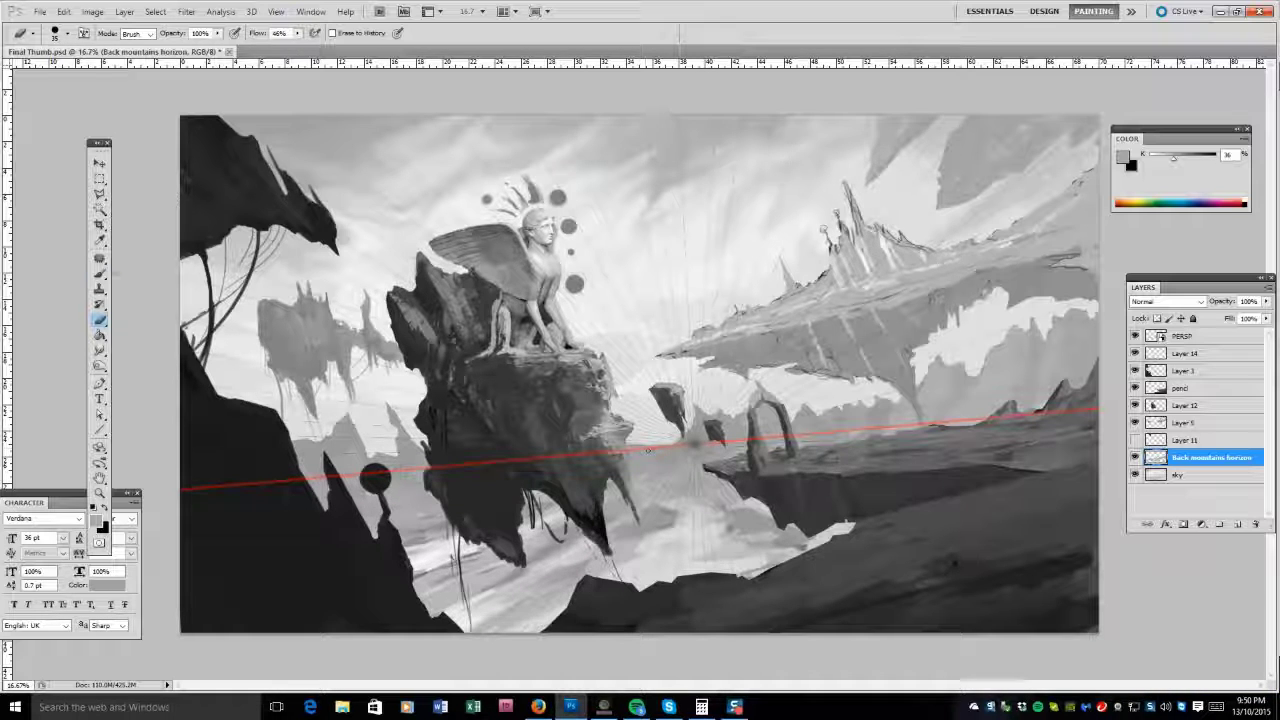
pyautogui.press('b')
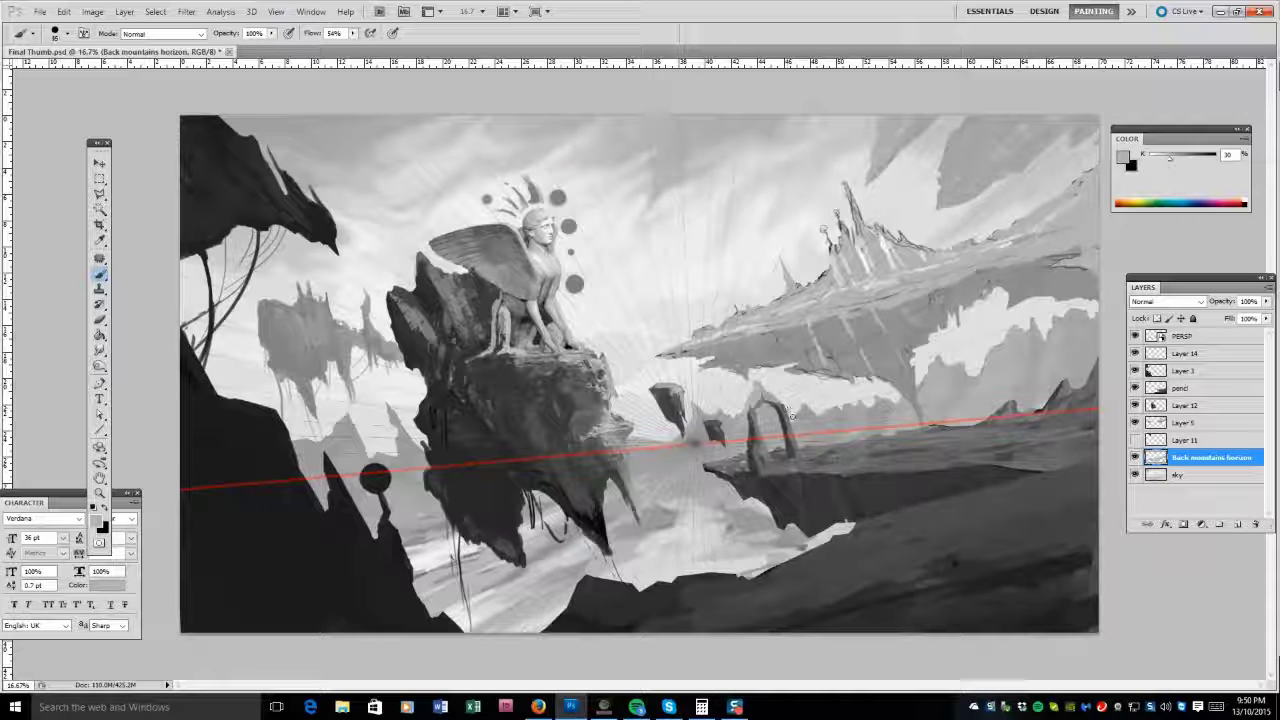
# Lay a broad 150 px grey stroke across the lower foreground and resample sky and mid greys.
pyautogui.moveTo(362, 426); pyautogui.dragTo(358, 476)
pyautogui.press(']')
pyautogui.press(']')
pyautogui.press(']')
pyautogui.press(']')
pyautogui.press(']')
pyautogui.press(']')
pyautogui.press(']')
pyautogui.moveTo(440, 550)
pyautogui.mouseDown()
pyautogui.moveTo(490, 575)
pyautogui.moveTo(830, 540)
pyautogui.mouseUp()
pyautogui.keyDown('alt'); pyautogui.click(1050, 360); pyautogui.keyUp('alt')
pyautogui.press('[')
pyautogui.press('[')
pyautogui.press('[')
pyautogui.press('[')
pyautogui.press('[')
pyautogui.press(']')
pyautogui.press(']')
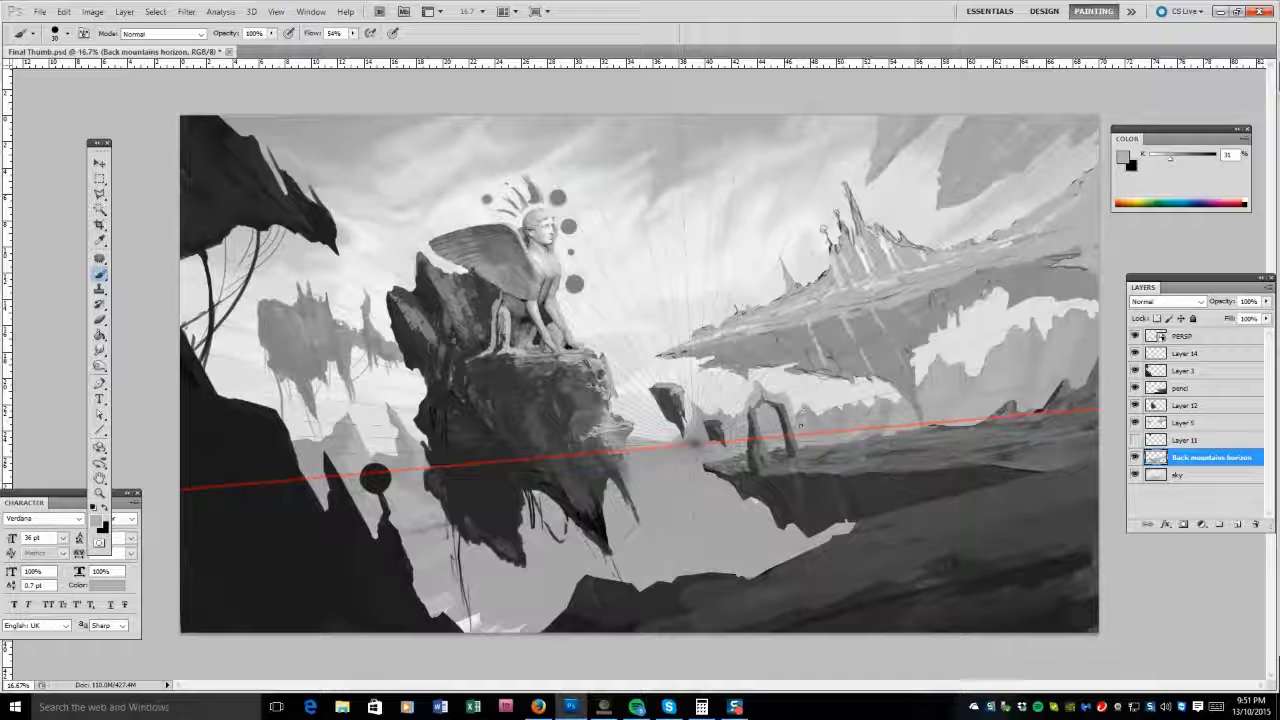
pyautogui.keyDown('alt'); pyautogui.click(806, 410); pyautogui.keyUp('alt')
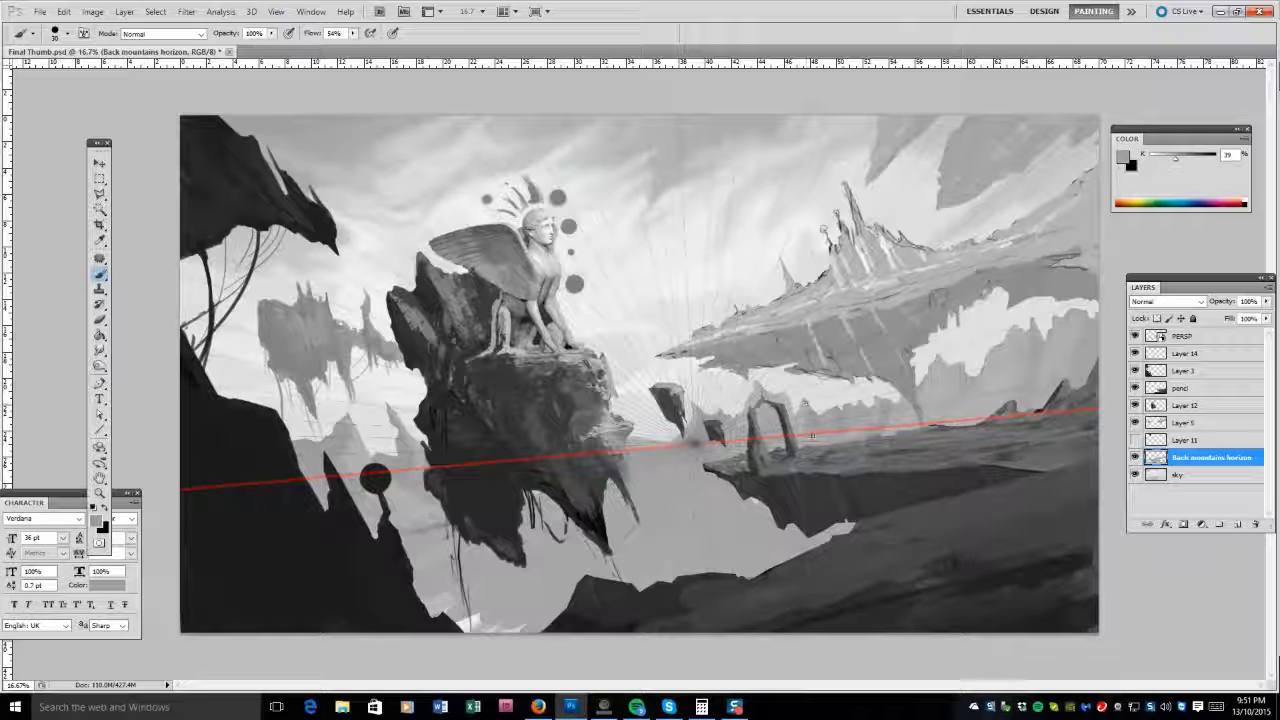
pyautogui.press(']')
pyautogui.press(']')
pyautogui.press(']')
pyautogui.press(']')
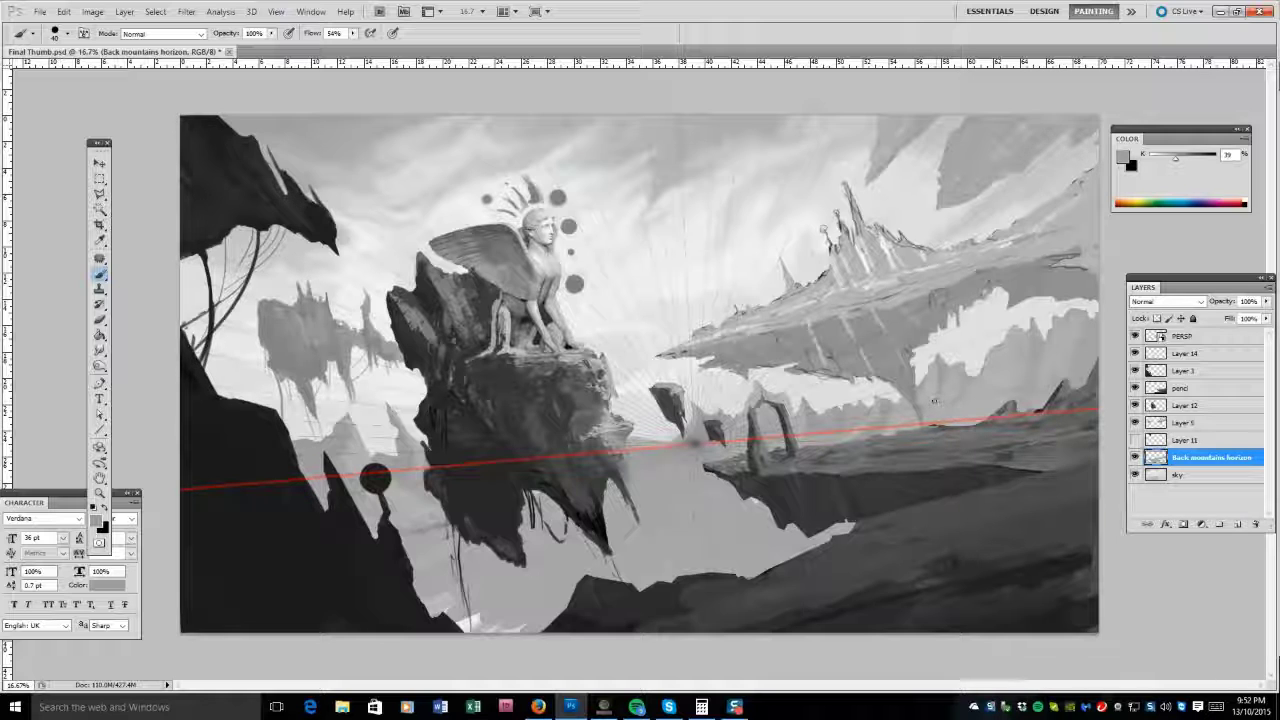
pyautogui.click(1210, 388)
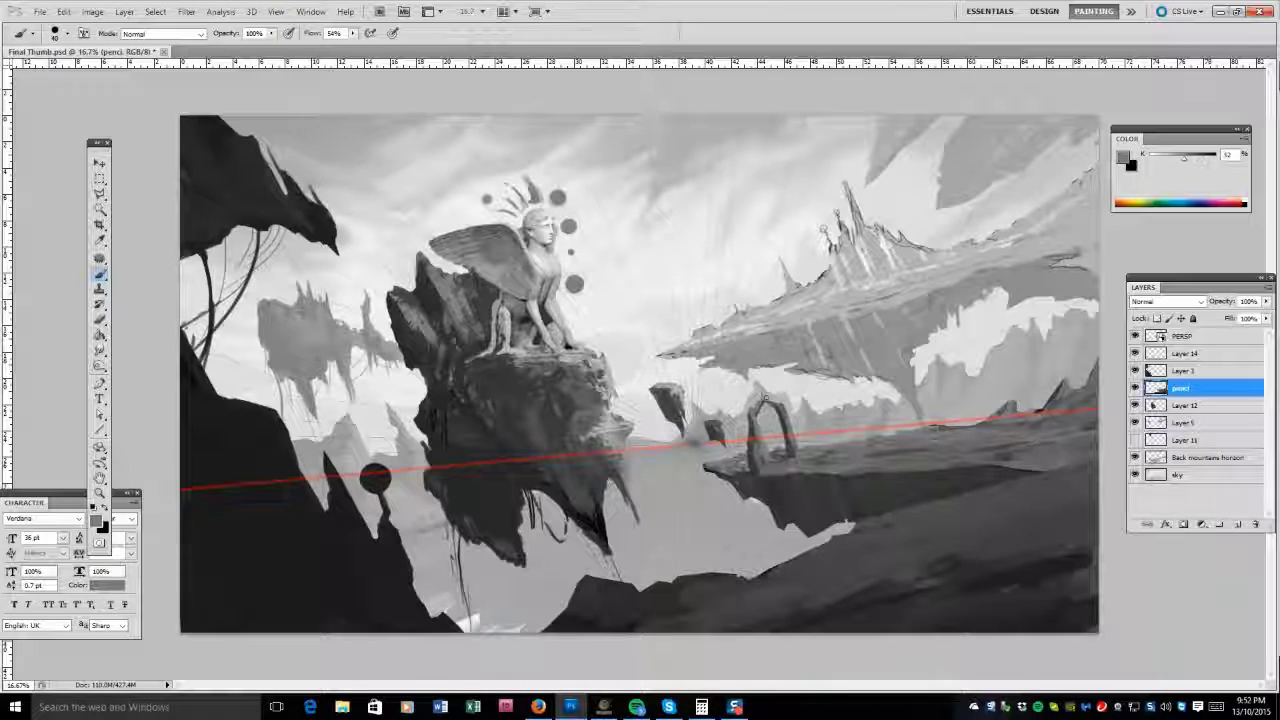
# Shrink the brush to 30 px and sample a lighter grey.
pyautogui.press('[')
pyautogui.keyDown('alt'); pyautogui.click(800, 440); pyautogui.keyUp('alt')
pyautogui.press('[')
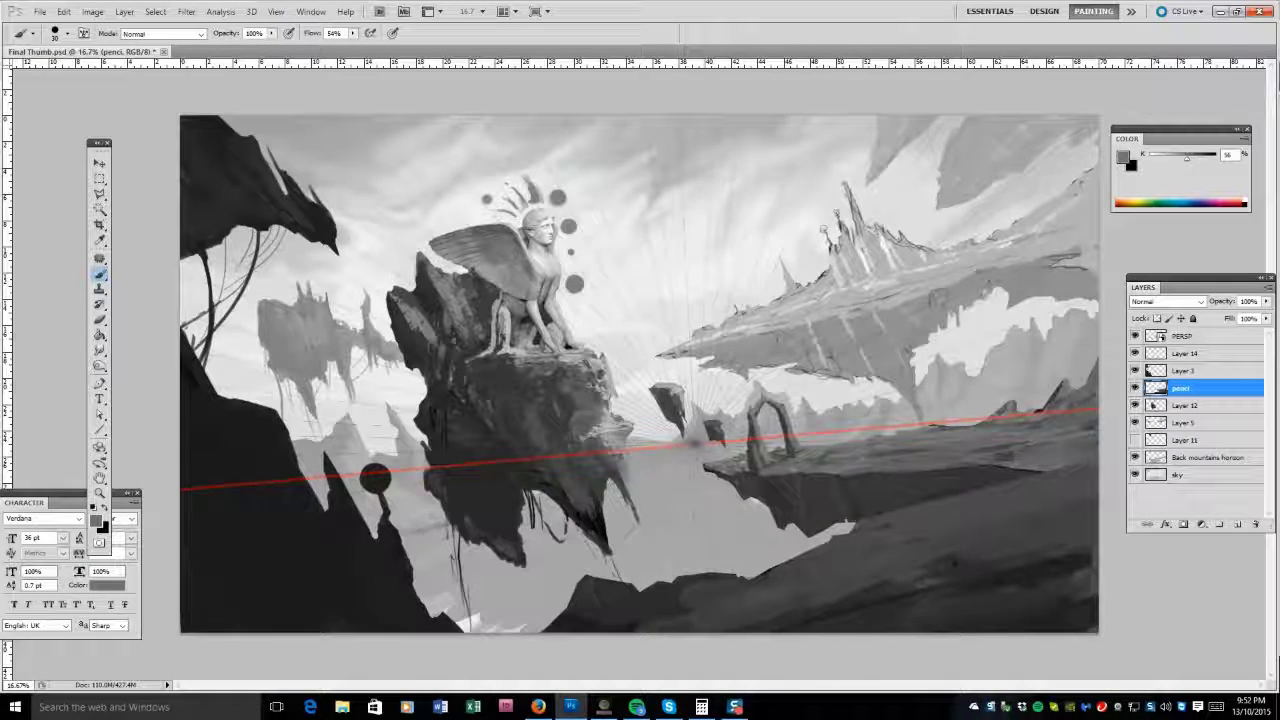
# Delete the radial perspective-lines Layer 11, then brush grey over the light bottom strip.
pyautogui.click(1135, 440)
pyautogui.click(1185, 440)
pyautogui.rightClick(1185, 440)
pyautogui.click(1170, 410)
pyautogui.keyDown('alt'); pyautogui.click(440, 600); pyautogui.keyUp('alt')
pyautogui.moveTo(440, 600); pyautogui.dragTo(500, 630)
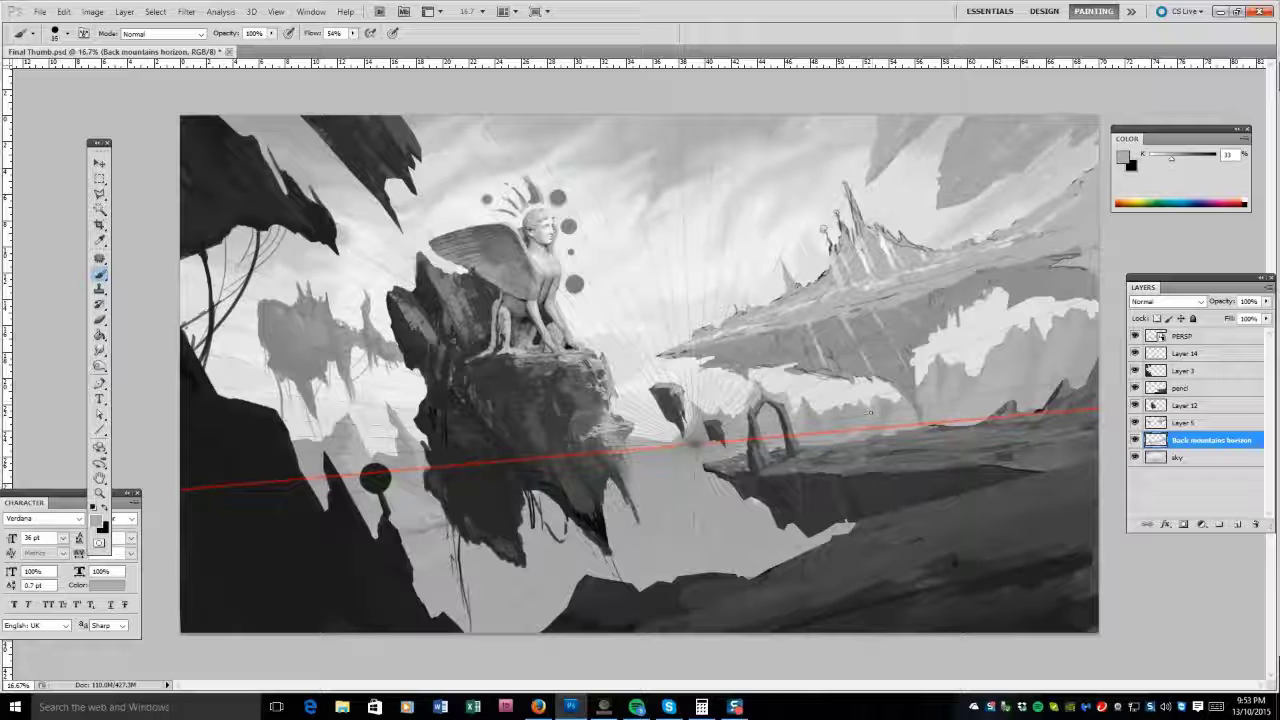
# On Layer 5, repaint the right-hand mountains in a lighter grey with a larger brush.
pyautogui.keyDown('alt'); pyautogui.click(916, 413); pyautogui.keyUp('alt')
pyautogui.keyDown('alt'); pyautogui.click(979, 420); pyautogui.keyUp('alt')
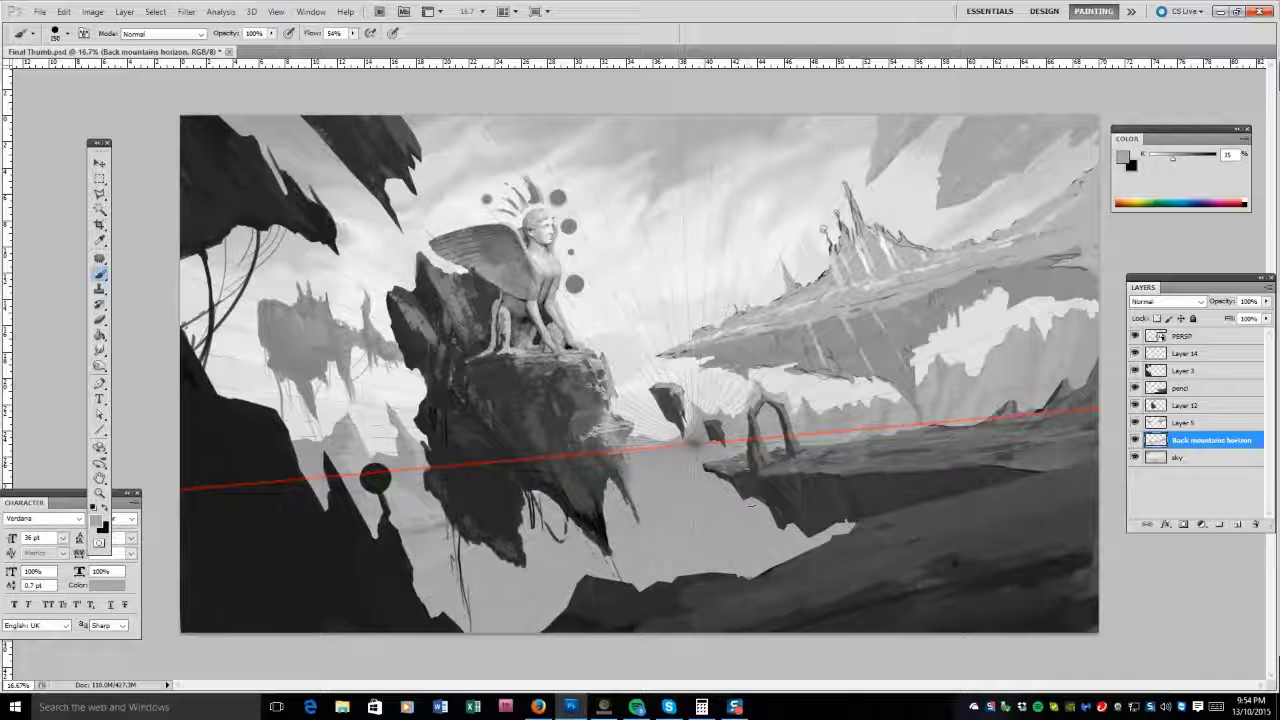
pyautogui.hotkey('alt', ']')
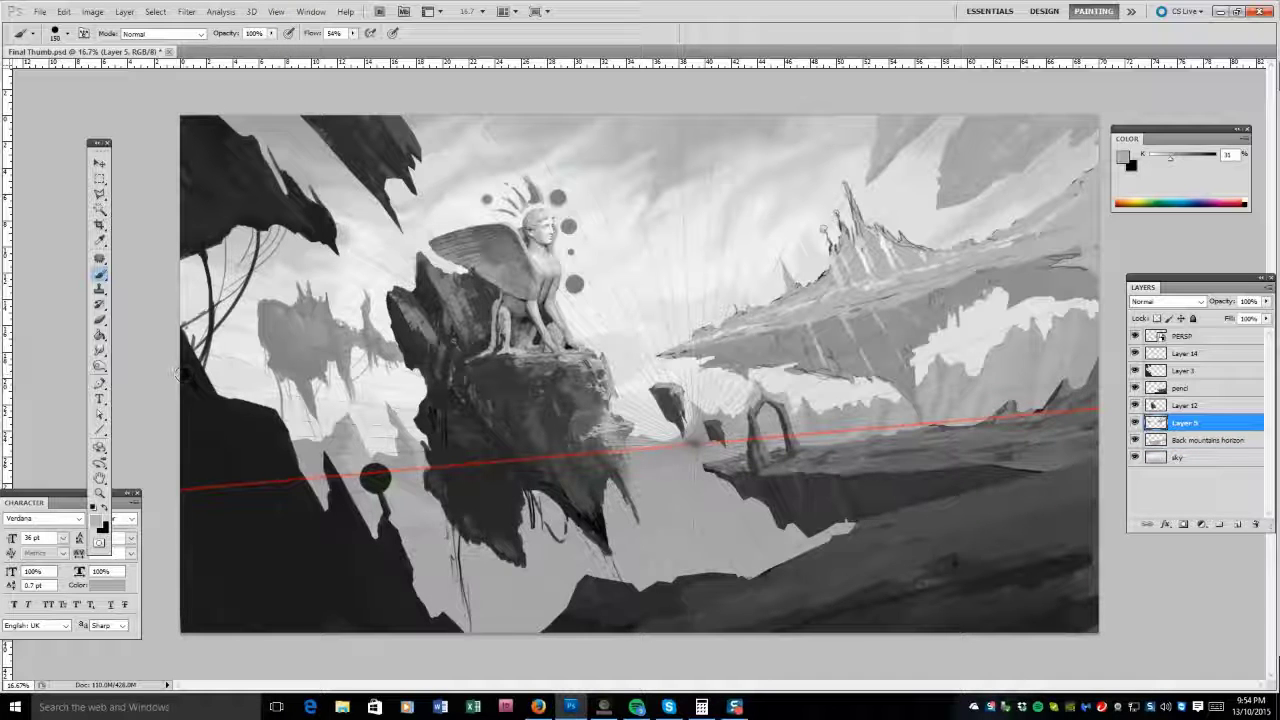
pyautogui.moveTo(1045, 257); pyautogui.dragTo(1075, 251)
pyautogui.press(']')
pyautogui.press(']')
pyautogui.press(']')
pyautogui.press(']')
pyautogui.press(']')
pyautogui.press(']')
pyautogui.press(']')
pyautogui.press(']')
pyautogui.press(']')
pyautogui.press(']')
pyautogui.moveTo(1010, 204); pyautogui.dragTo(900, 300)
# Sample a canvas grey on Back mountains horizon, then switch to the Eraser on Layer 5.
pyautogui.hotkey('alt', '[')
pyautogui.keyDown('alt'); pyautogui.click(372, 440); pyautogui.keyUp('alt')
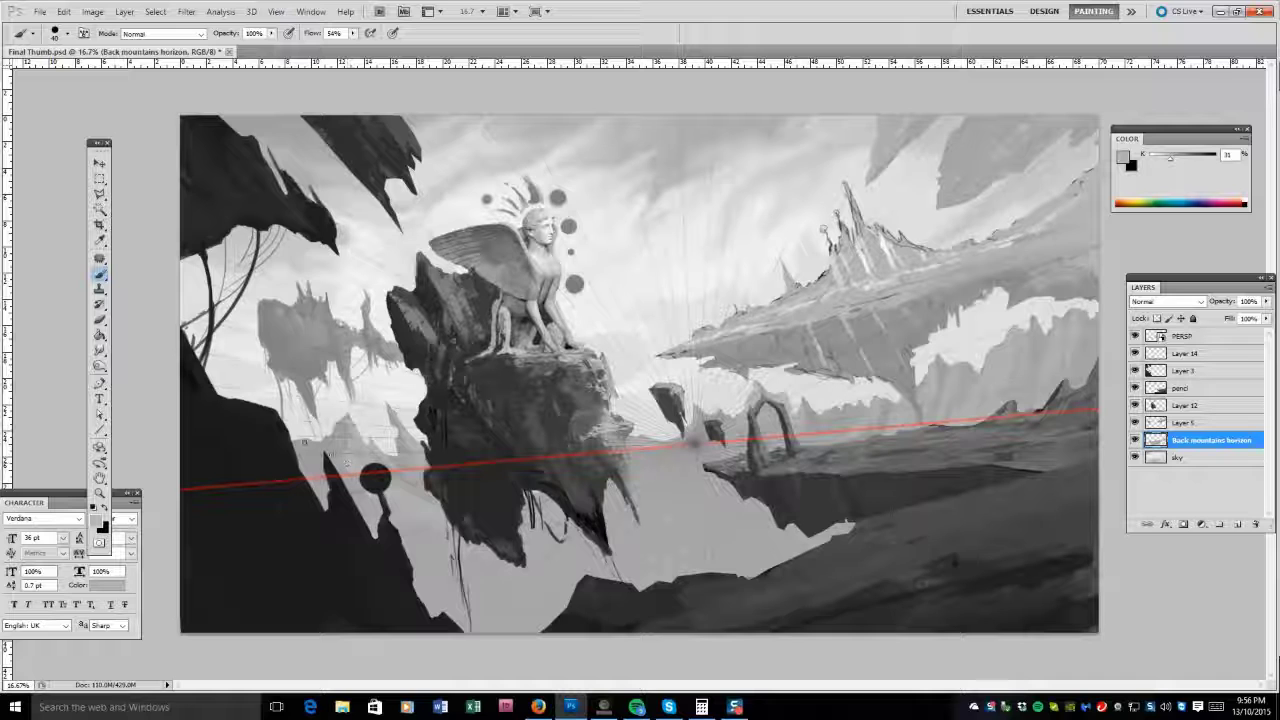
pyautogui.press('e')
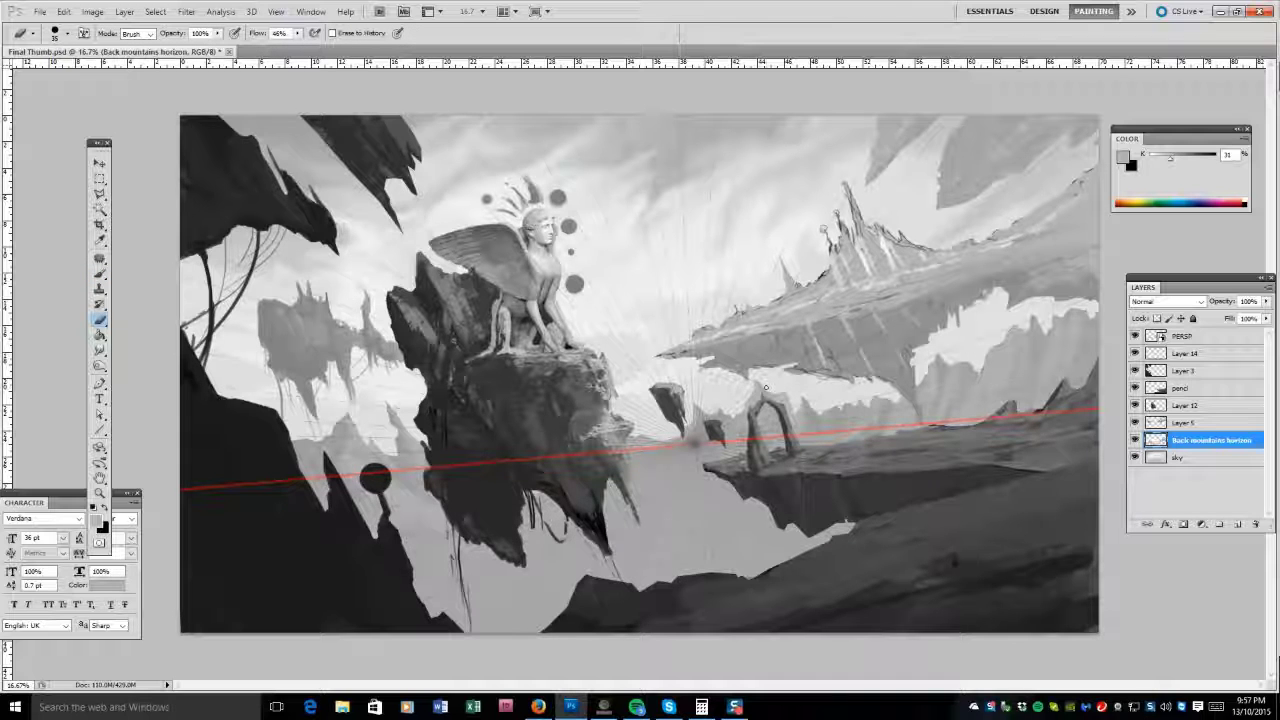
pyautogui.hotkey('alt', ']')
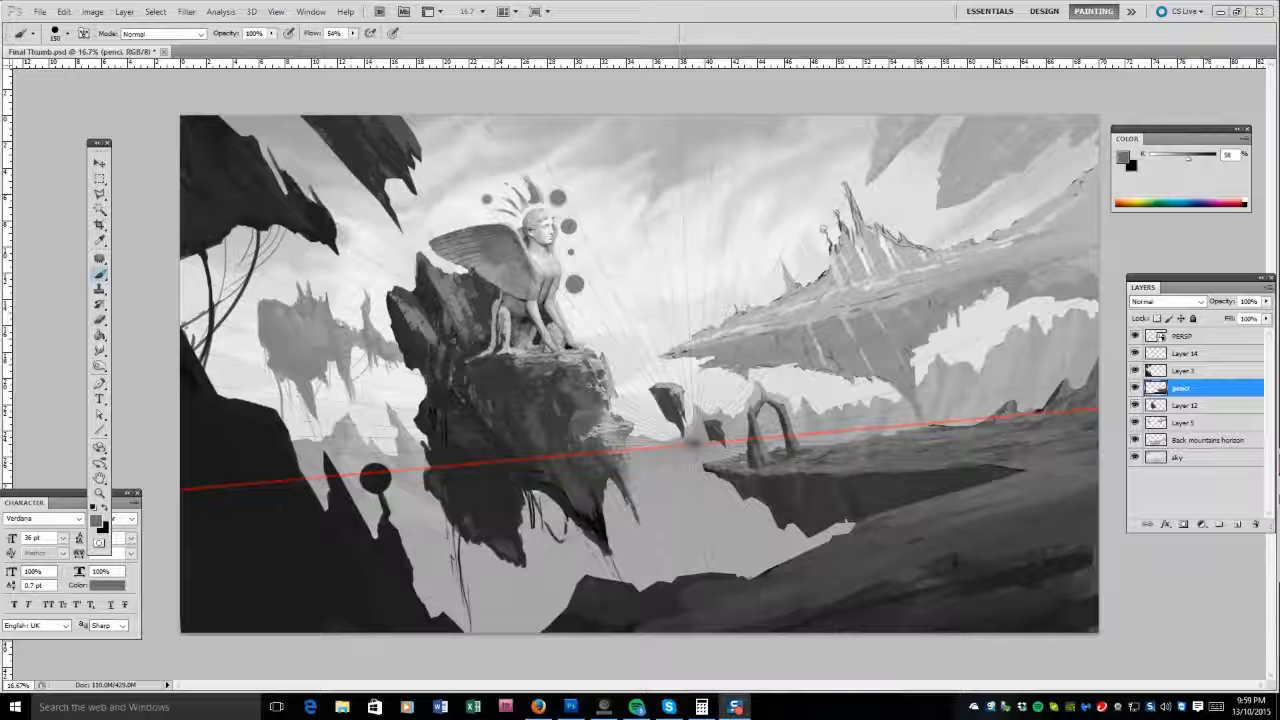
pyautogui.click(885, 525)
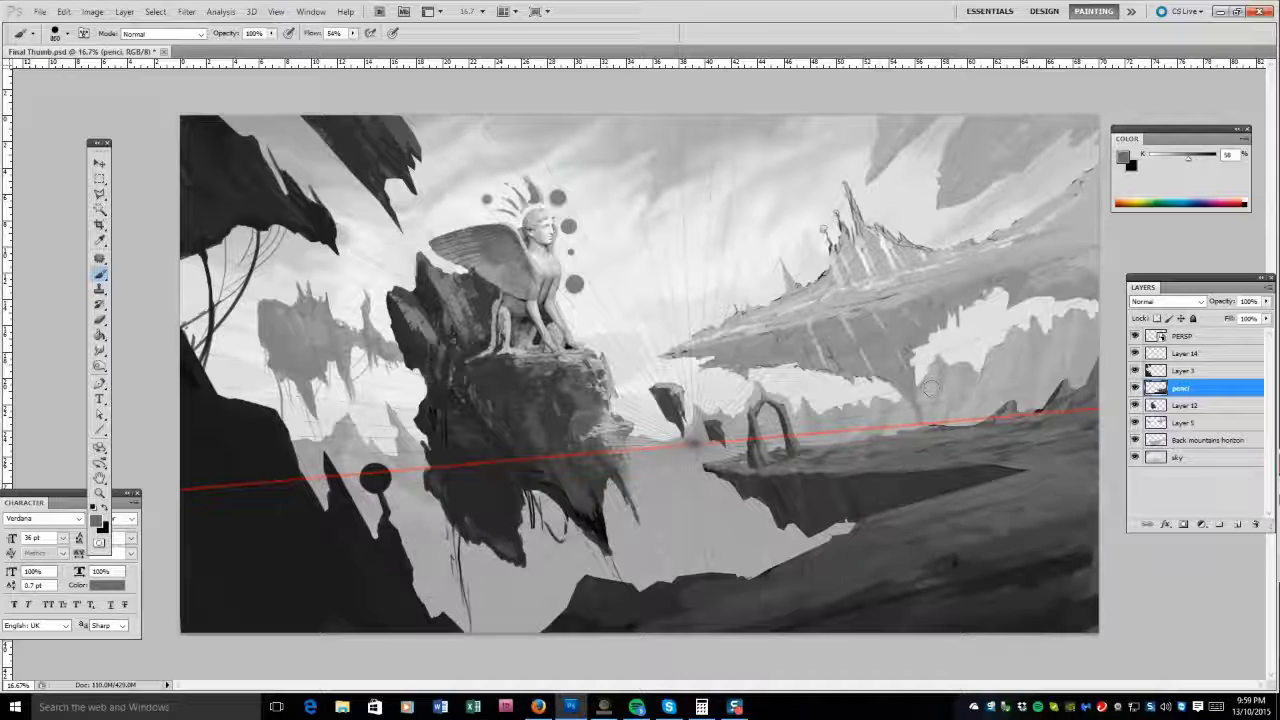
# Enlarge the brush, sample ground greys and lasso the lower-right ground area.
pyautogui.press(']')
pyautogui.press(']')
pyautogui.press(']')
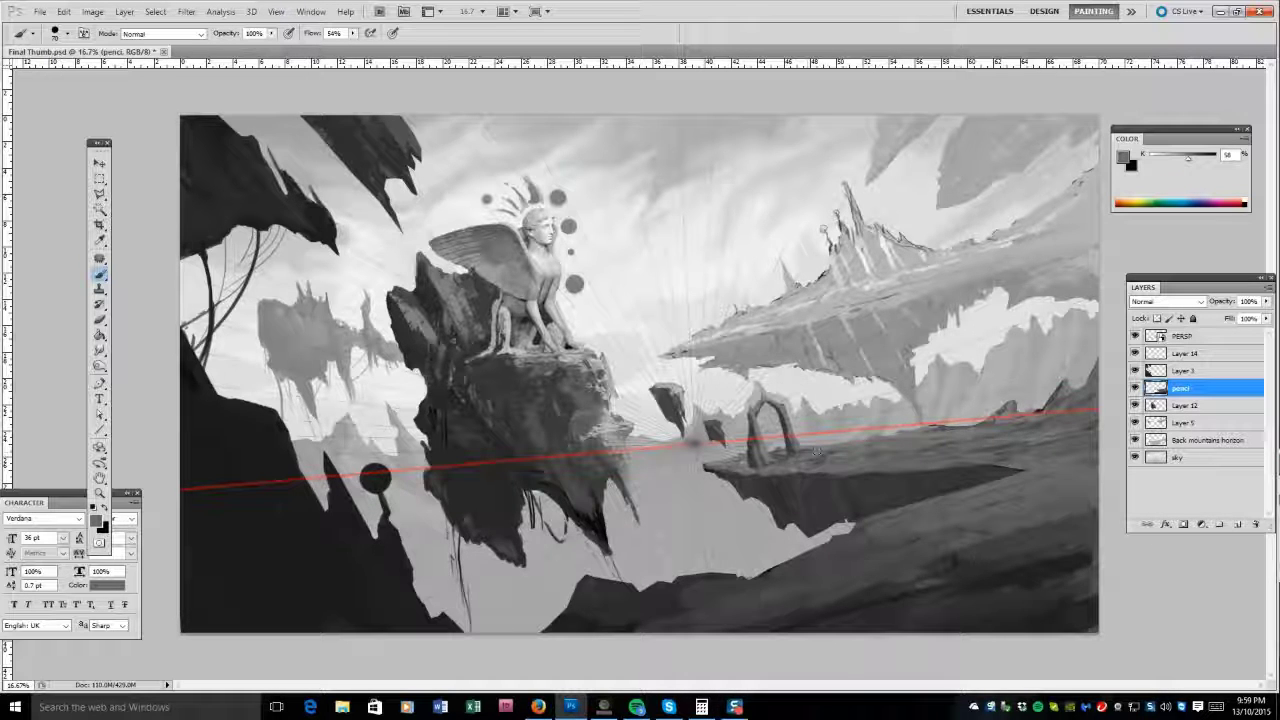
pyautogui.keyDown('alt'); pyautogui.click(849, 509); pyautogui.keyUp('alt')
pyautogui.press(']')
pyautogui.press(']')
pyautogui.press(']')
pyautogui.press(']')
pyautogui.press(']')
pyautogui.press(']')
pyautogui.press(']')
pyautogui.press(']')
pyautogui.press(']')
pyautogui.press(']')
pyautogui.press(']')
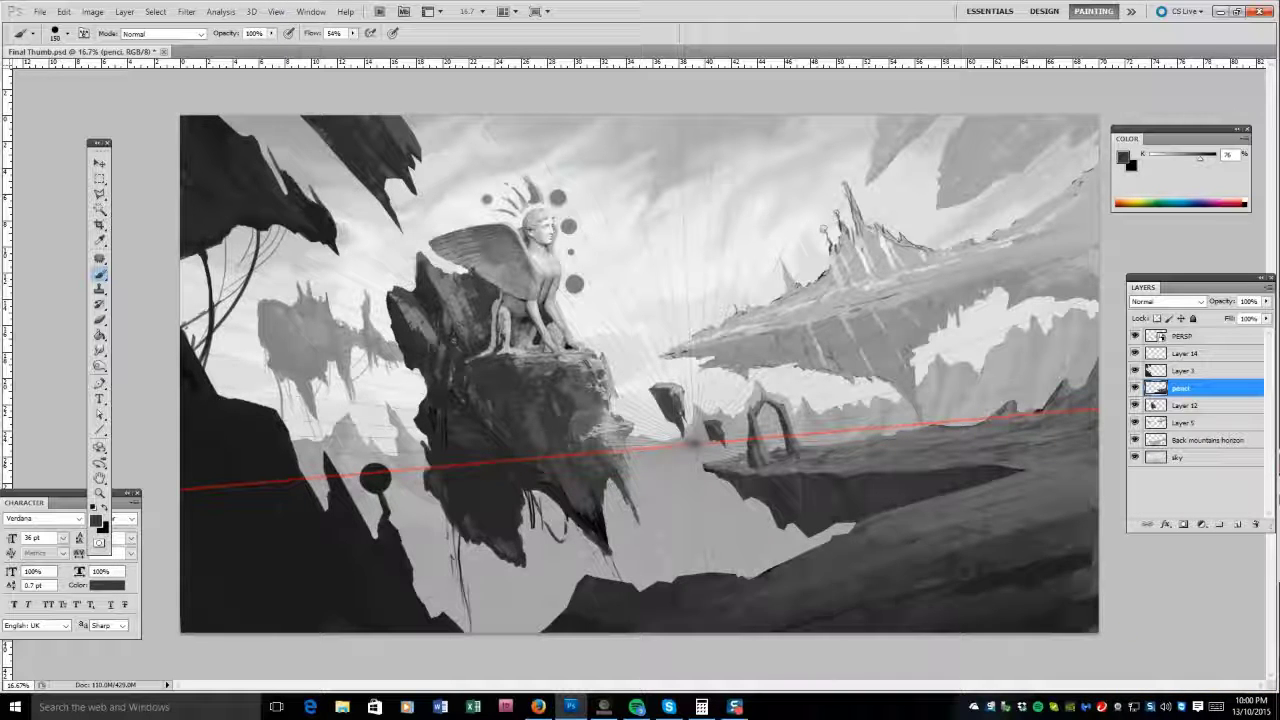
pyautogui.press(']')
pyautogui.press(']')
pyautogui.keyDown('alt'); pyautogui.click(1045, 505); pyautogui.keyUp('alt')
pyautogui.keyDown('alt'); pyautogui.click(610, 628); pyautogui.keyUp('alt')
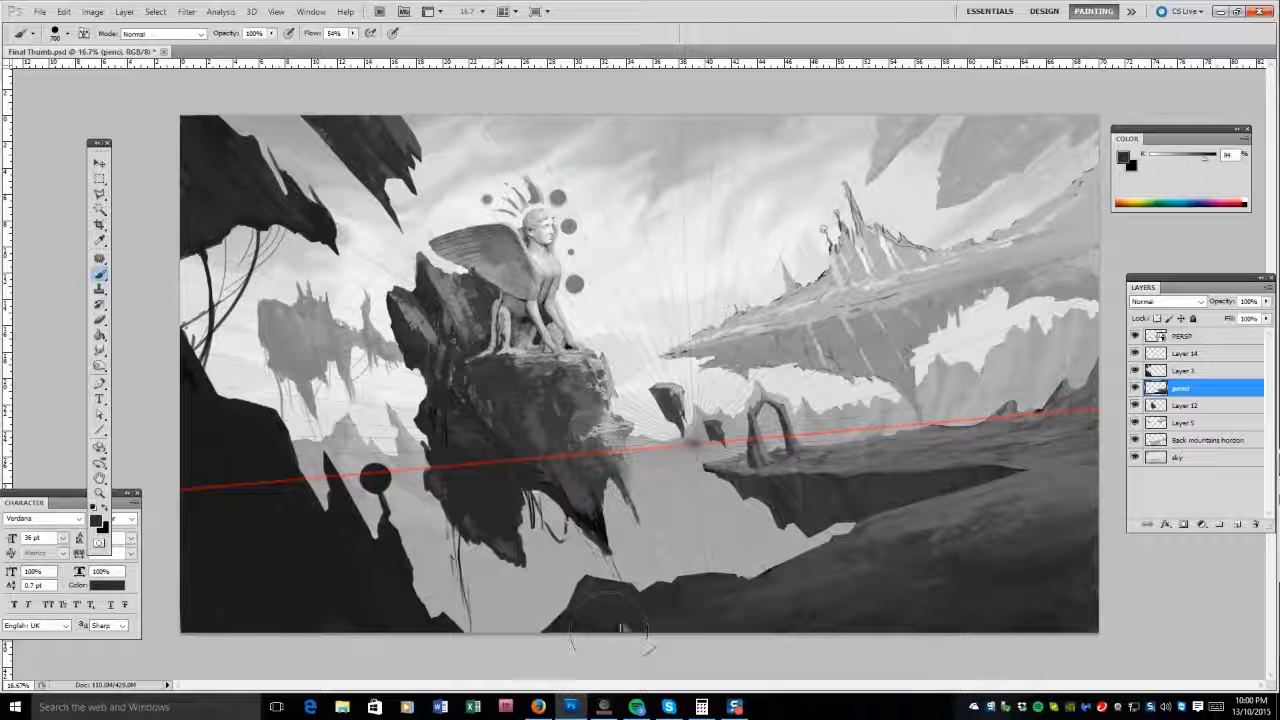
pyautogui.keyDown('alt'); pyautogui.click(687, 600); pyautogui.keyUp('alt')
pyautogui.moveTo(580, 640)
pyautogui.mouseDown()
pyautogui.moveTo(715, 650)
pyautogui.moveTo(1106, 540)
pyautogui.mouseUp()
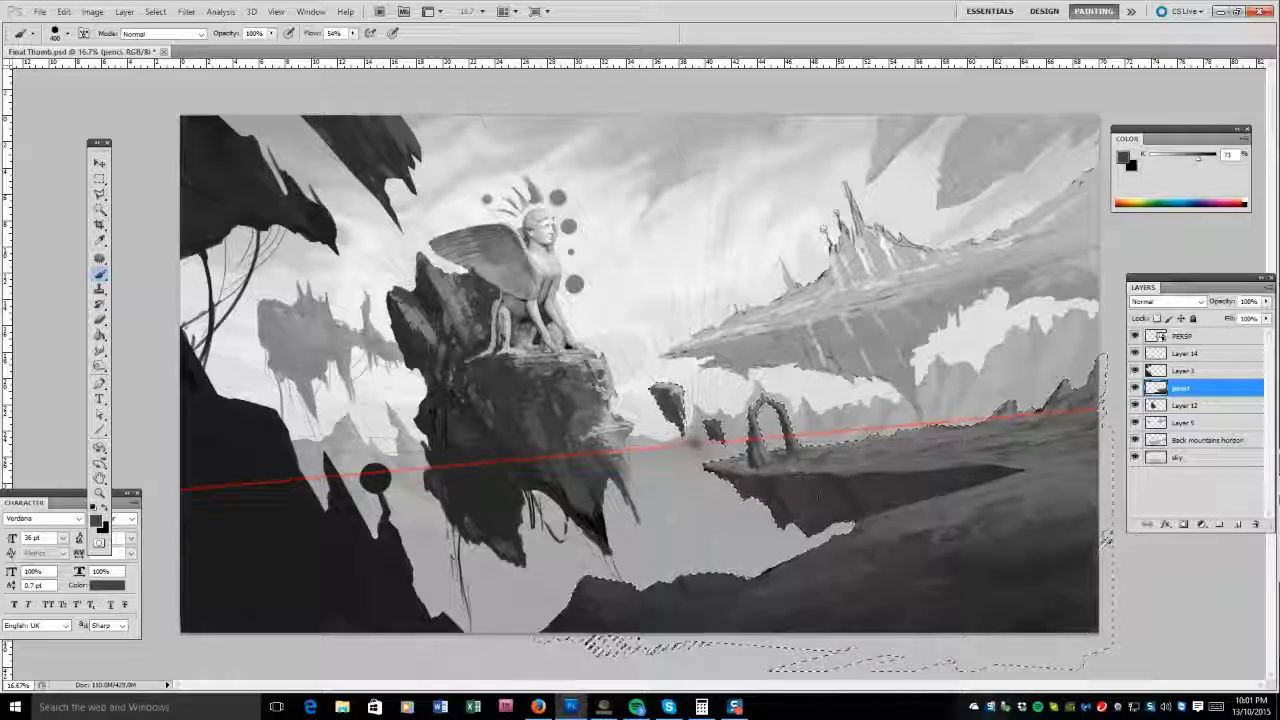
# Paint light strokes into the sky and reshape the right-hand clouds, then deselect.
pyautogui.keyDown('alt'); pyautogui.click(680, 440); pyautogui.keyUp('alt')
pyautogui.moveTo(650, 395); pyautogui.dragTo(700, 335)
pyautogui.moveTo(1160, 168); pyautogui.dragTo(1206, 160)
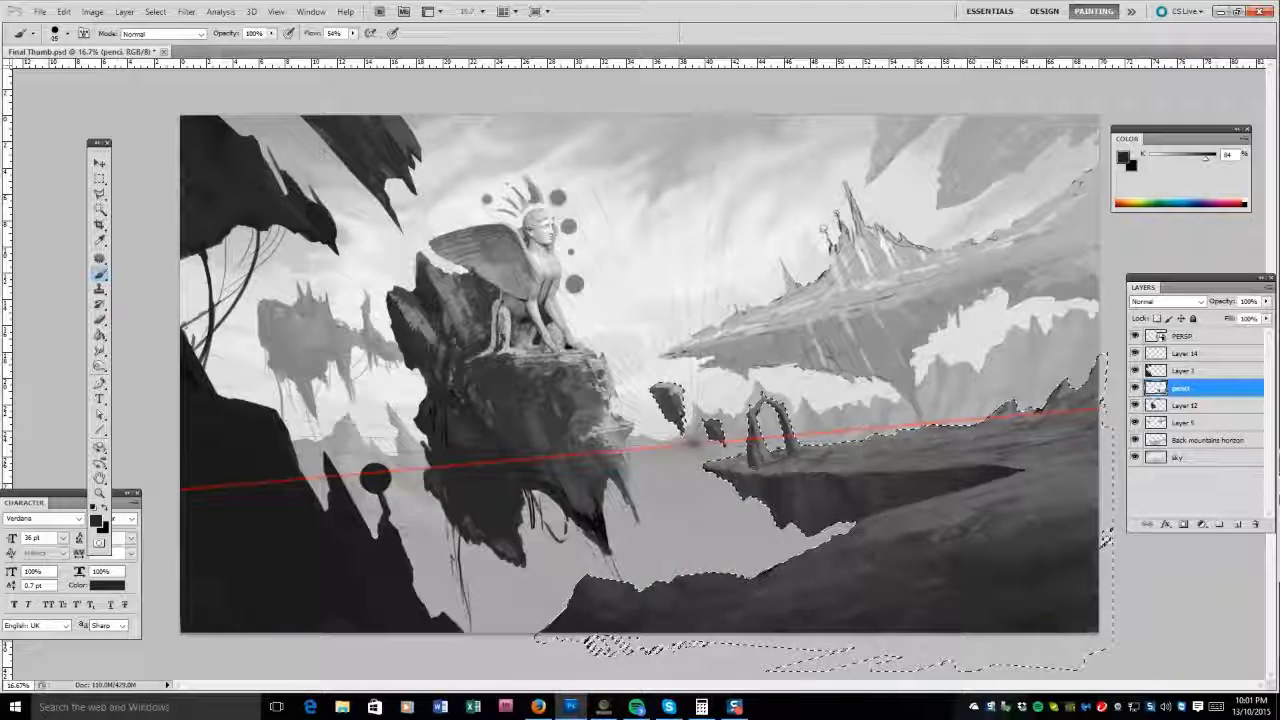
pyautogui.moveTo(965, 345); pyautogui.dragTo(1020, 330)
pyautogui.keyDown('alt'); pyautogui.click(990, 330); pyautogui.keyUp('alt')
pyautogui.press(']')
pyautogui.press(']')
pyautogui.press(']')
pyautogui.press(']')
pyautogui.press(']')
pyautogui.press(']')
pyautogui.press(']')
pyautogui.press(']')
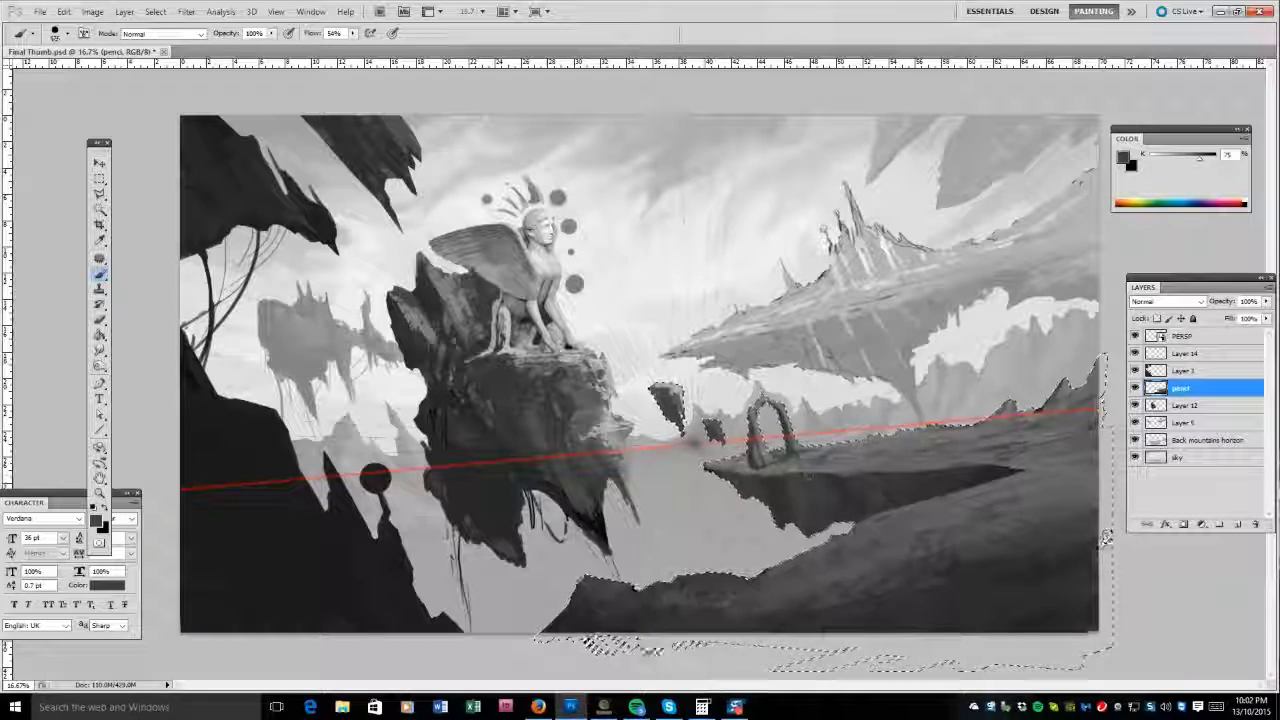
pyautogui.hotkey('ctrl', 'd')
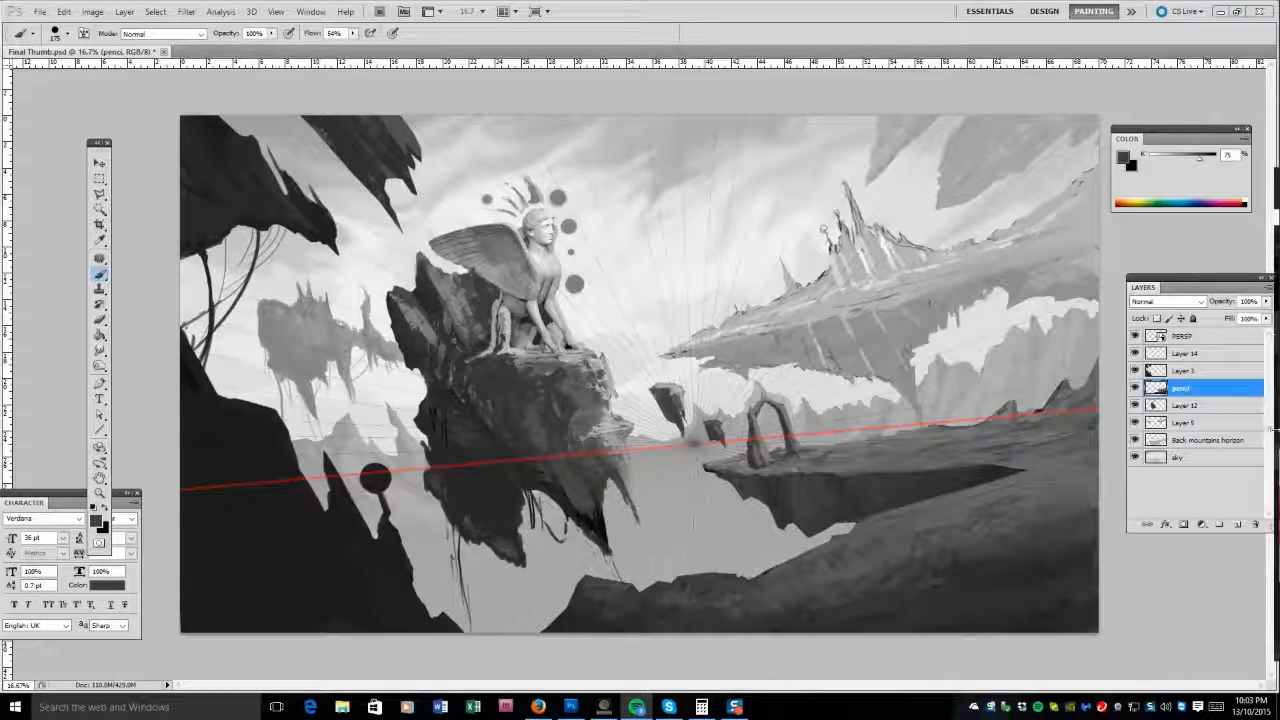
# Restore the selection edges, sample dark, light and mid greys, and erase on the ground.
pyautogui.hotkey('ctrl', 'shift', 'd')
pyautogui.keyDown('alt'); pyautogui.click(1107, 537); pyautogui.keyUp('alt')
pyautogui.keyDown('alt'); pyautogui.click(1107, 537); pyautogui.keyUp('alt')
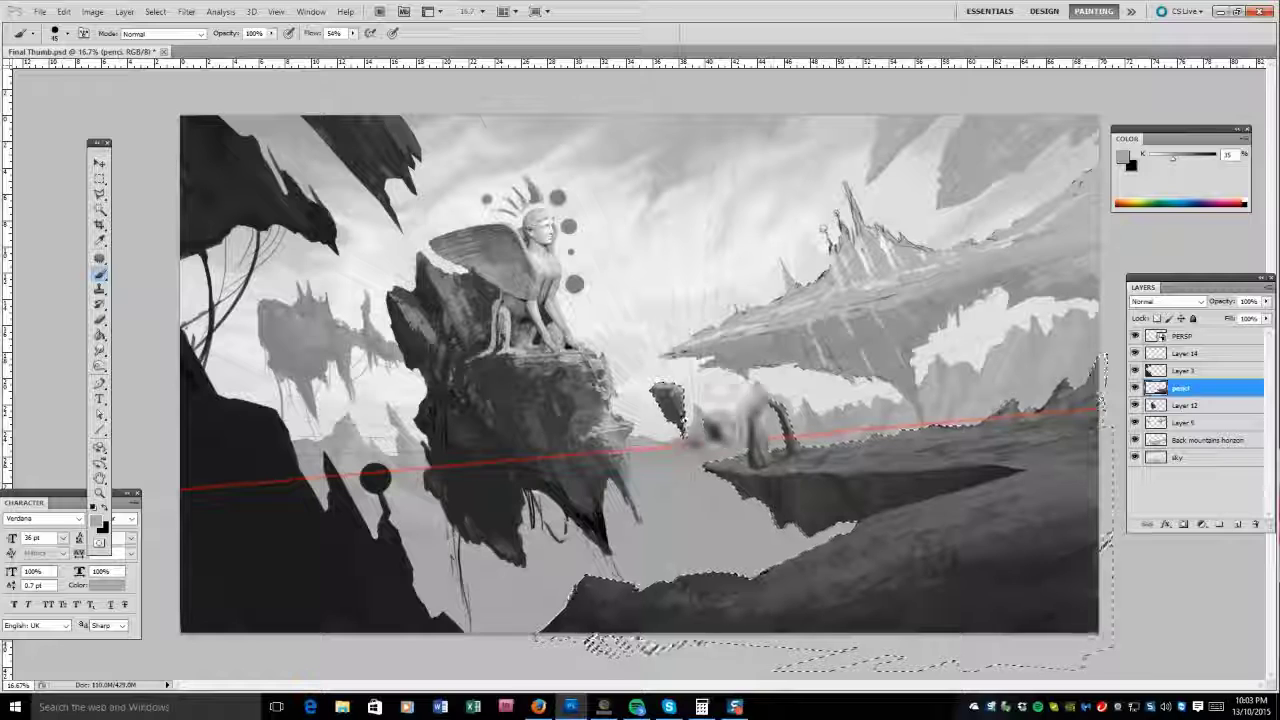
pyautogui.hotkey('ctrl', 'd')
pyautogui.keyDown('alt'); pyautogui.click(1002, 392); pyautogui.keyUp('alt')
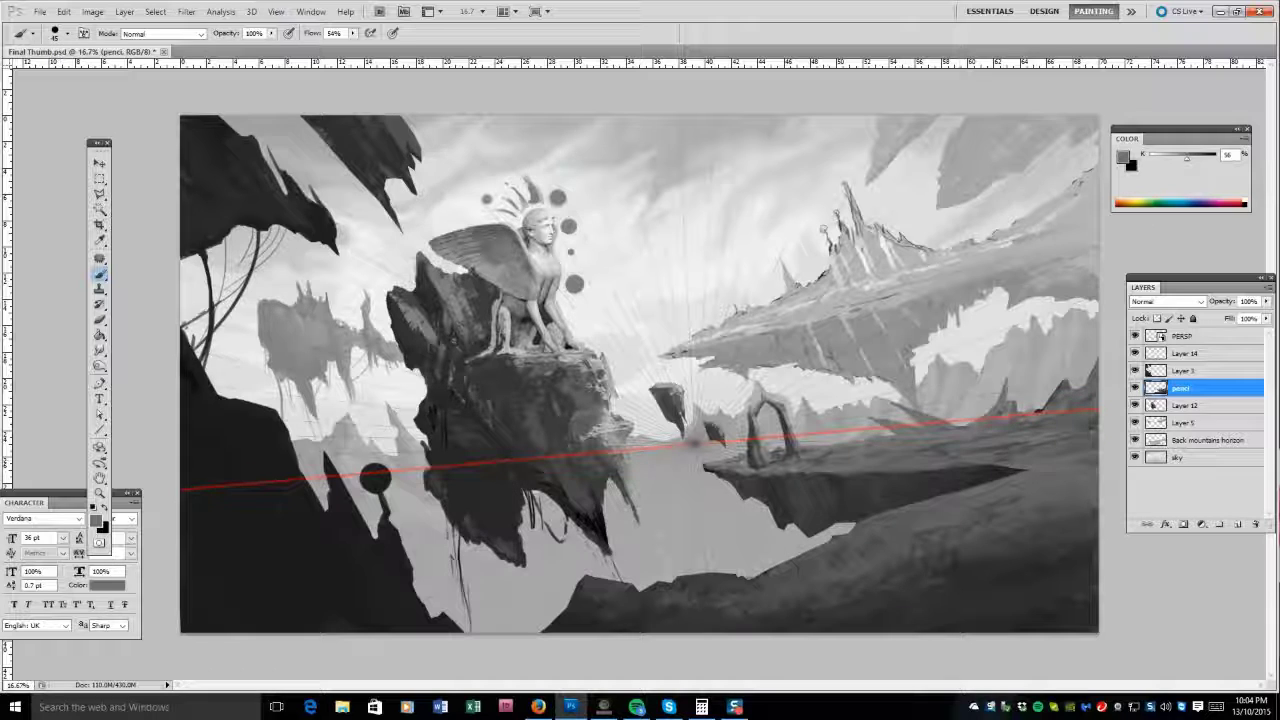
pyautogui.press('e')
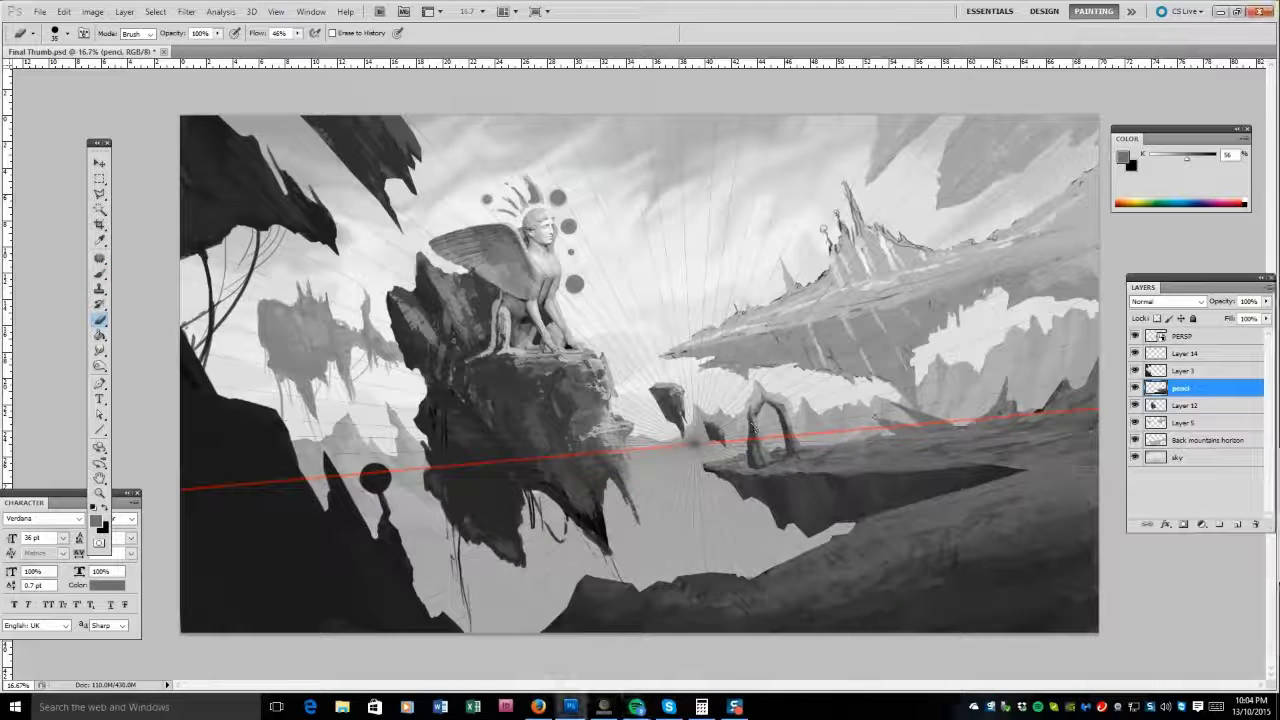
# Lasso a ground patch near the right edge, paint it, and deselect.
pyautogui.press('l')
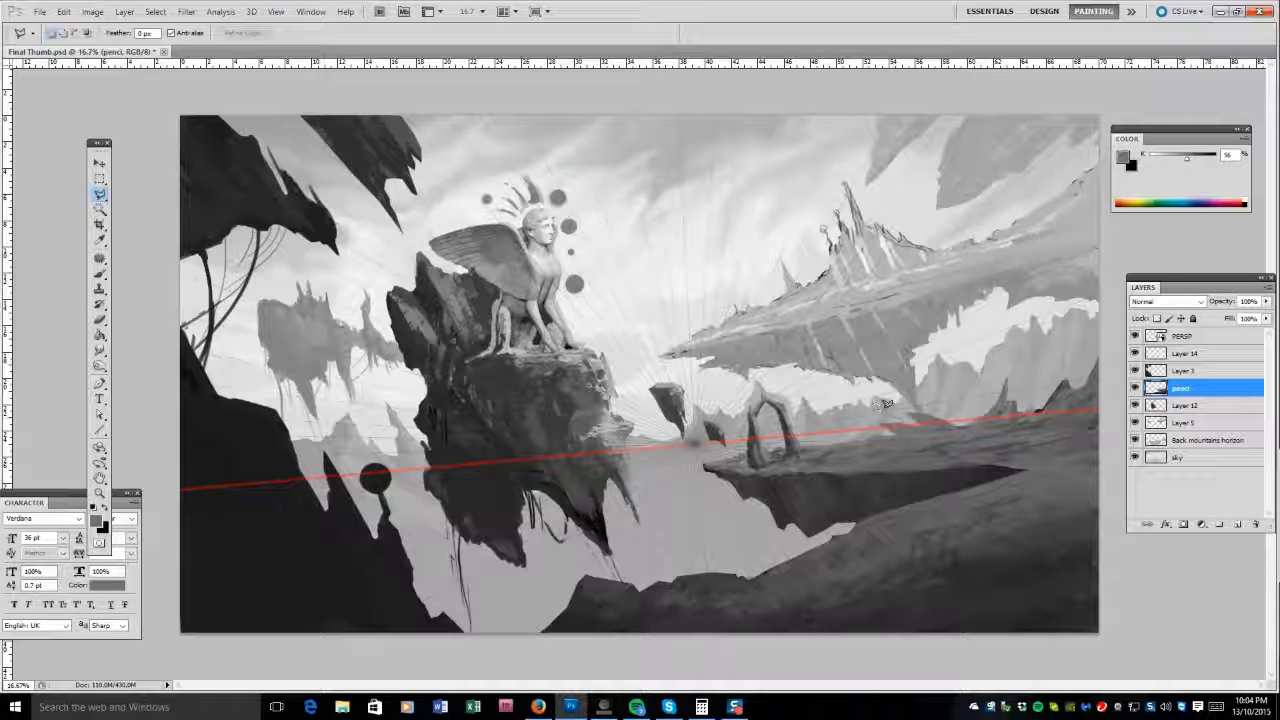
pyautogui.moveTo(967, 421)
pyautogui.mouseDown()
pyautogui.moveTo(905, 423)
pyautogui.moveTo(940, 425)
pyautogui.moveTo(920, 430)
pyautogui.mouseUp()
pyautogui.press('b')
pyautogui.hotkey('ctrl', 'd')
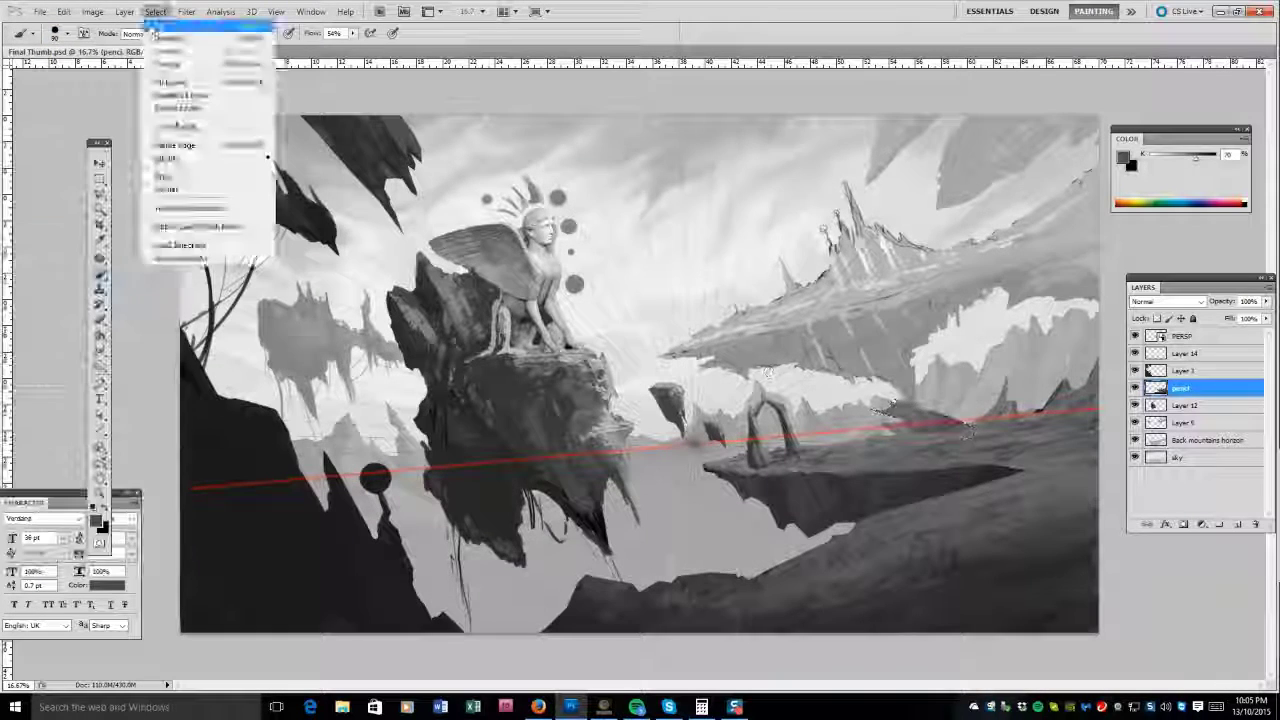
pyautogui.keyDown('alt'); pyautogui.click(905, 438); pyautogui.keyUp('alt')
# Sample neutral and darker greys, erase, then lasso around the rock arch and a small lower patch.
pyautogui.keyDown('alt'); pyautogui.click(875, 498); pyautogui.keyUp('alt')
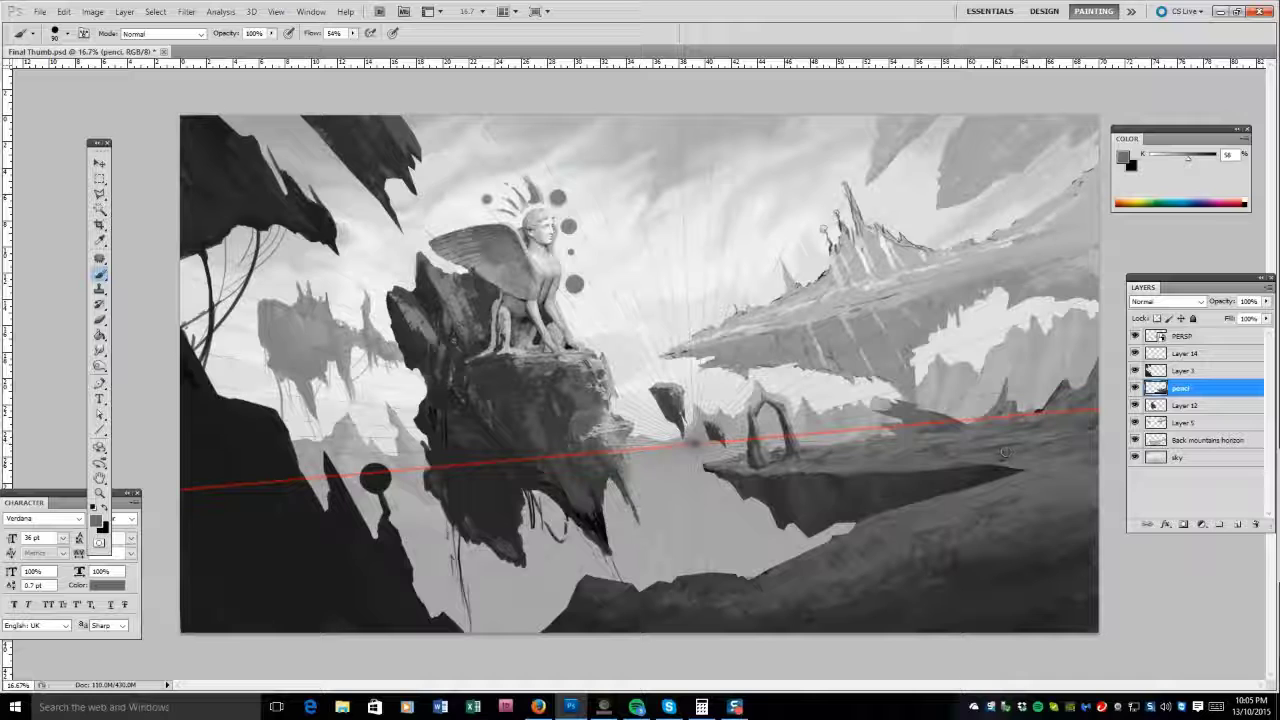
pyautogui.keyDown('alt'); pyautogui.click(748, 580); pyautogui.keyUp('alt')
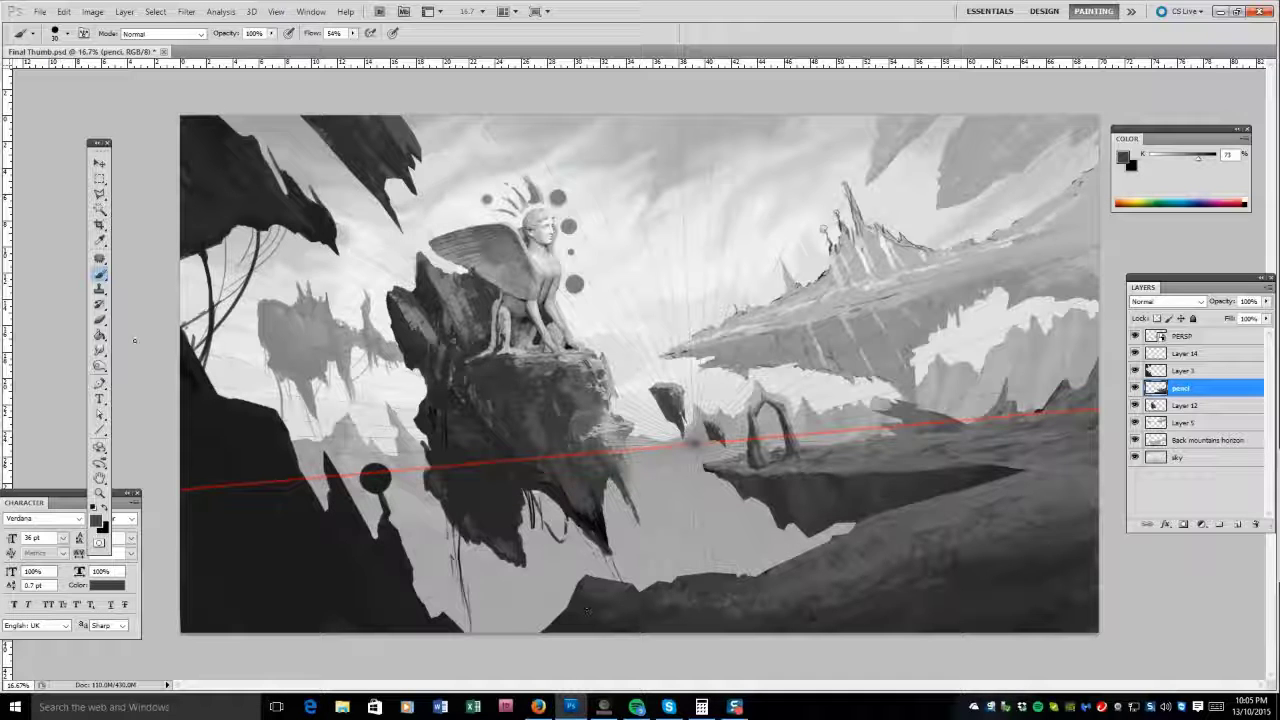
pyautogui.click(101, 322)
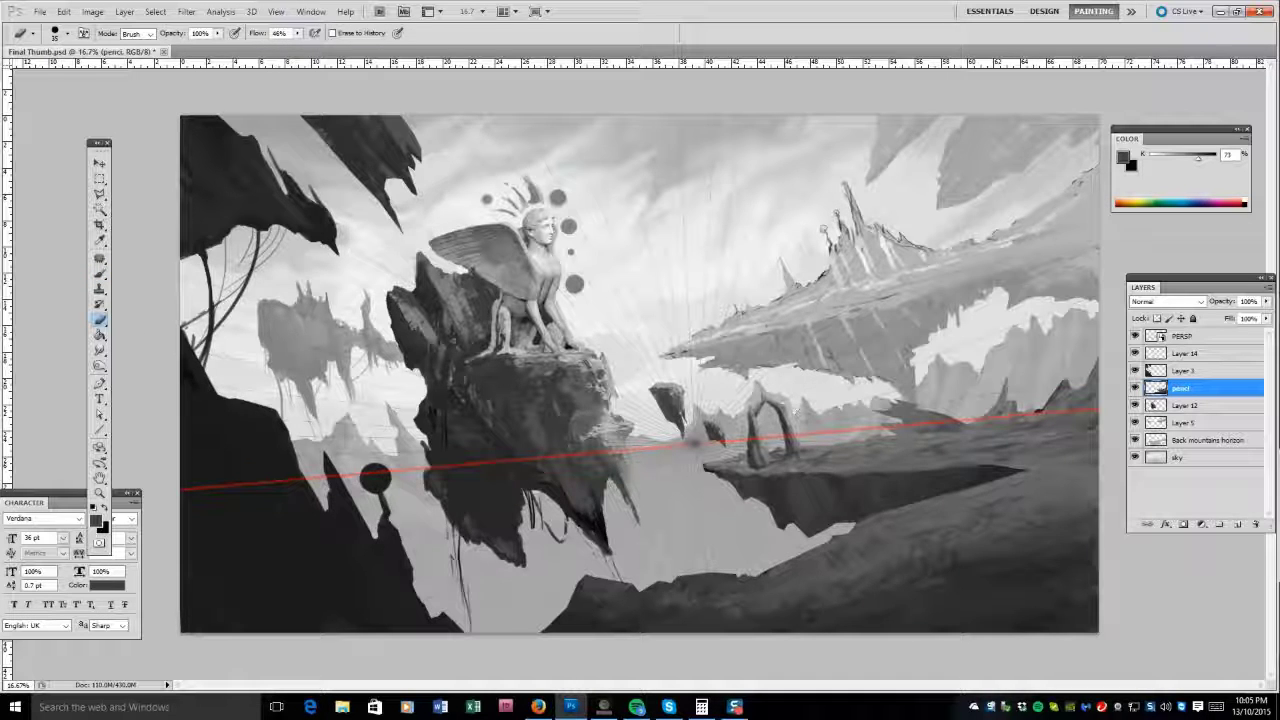
pyautogui.press('b')
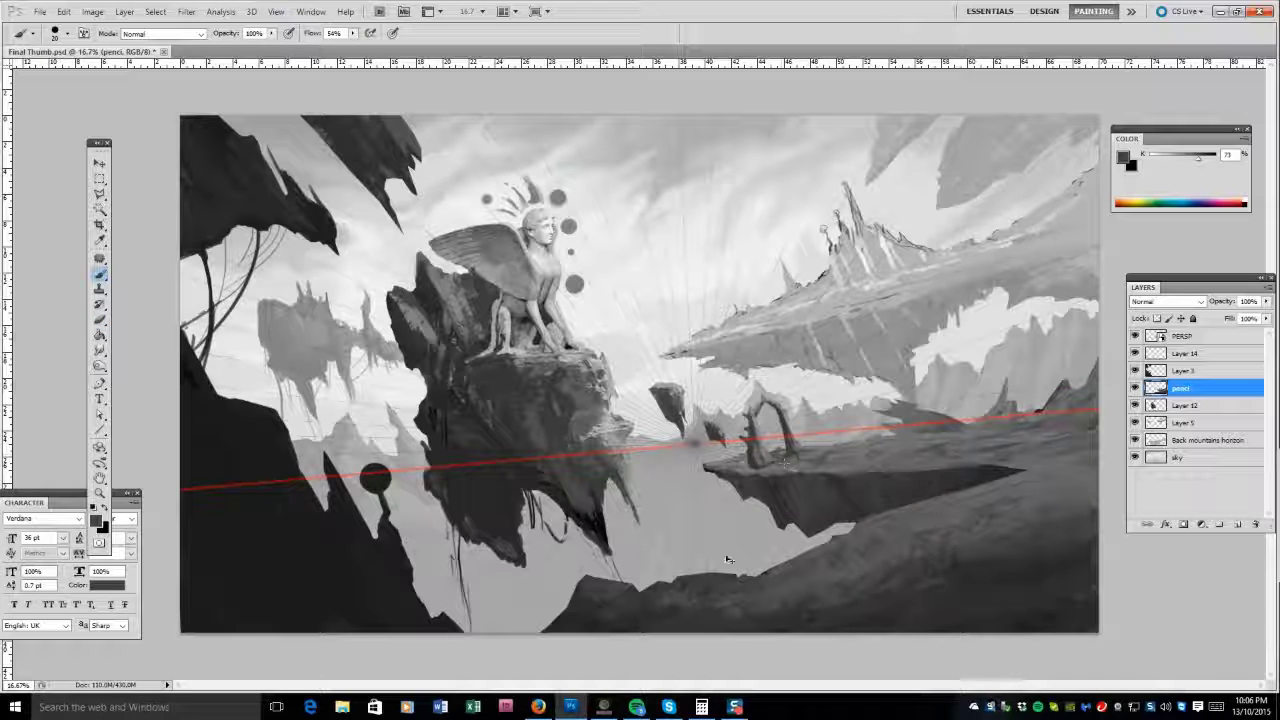
pyautogui.press('l')
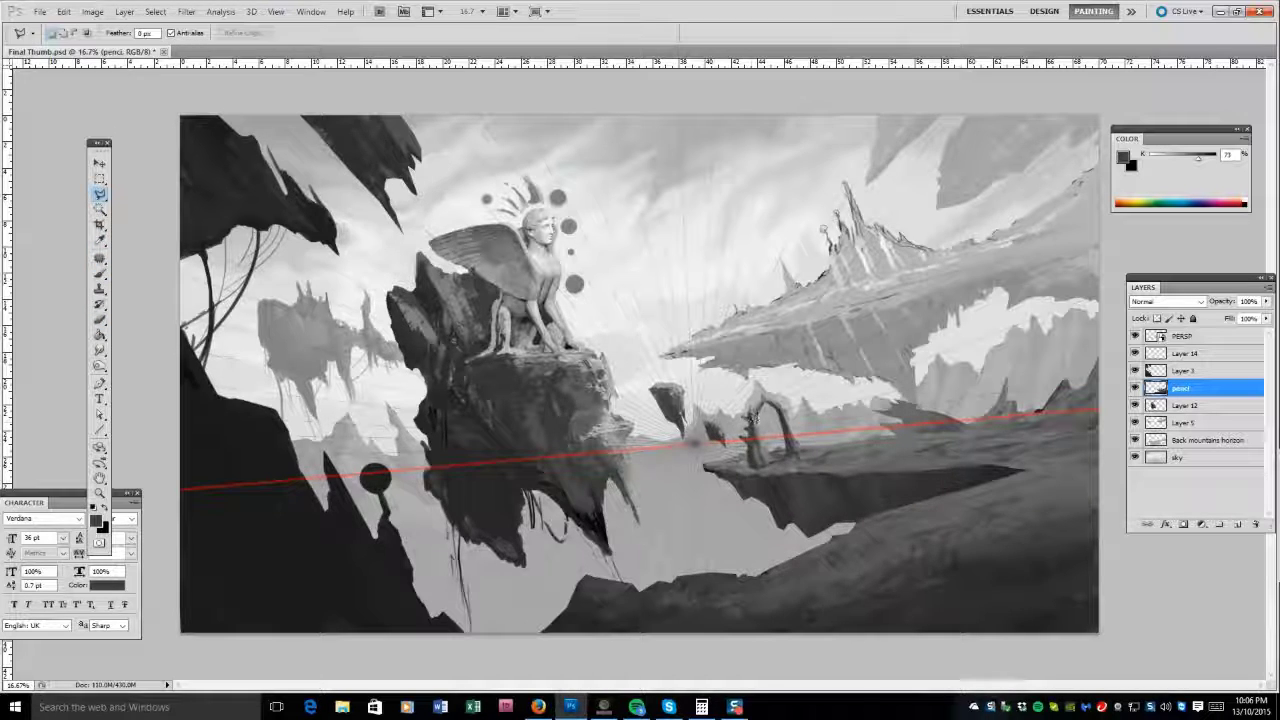
pyautogui.moveTo(747, 424)
pyautogui.mouseDown()
pyautogui.moveTo(728, 440)
pyautogui.moveTo(748, 405)
pyautogui.moveTo(745, 426)
pyautogui.mouseUp()
pyautogui.moveTo(768, 500)
pyautogui.mouseDown()
pyautogui.moveTo(791, 527)
pyautogui.moveTo(779, 536)
pyautogui.moveTo(768, 505)
pyautogui.mouseUp()
pyautogui.hotkey('ctrl', 'd')
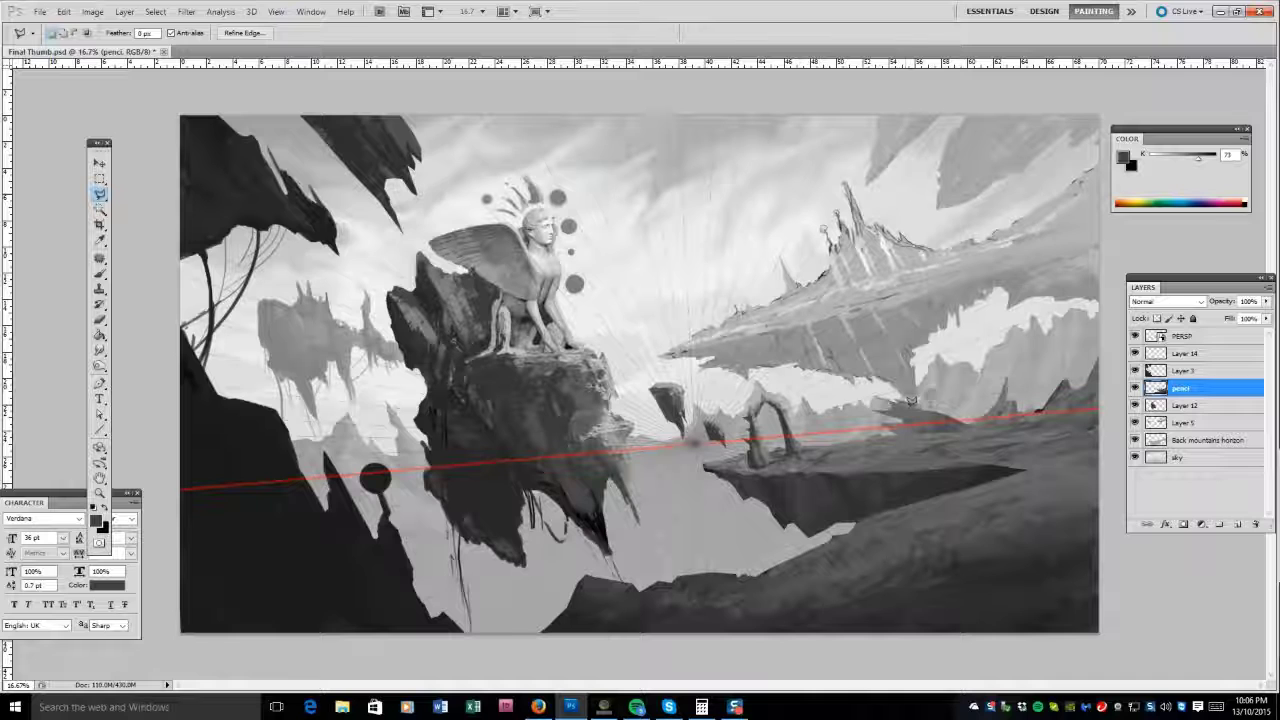
# Toggle Layer 5's visibility to compare, then lasso a lower area on Back mountains horizon and deselect.
pyautogui.press('v')
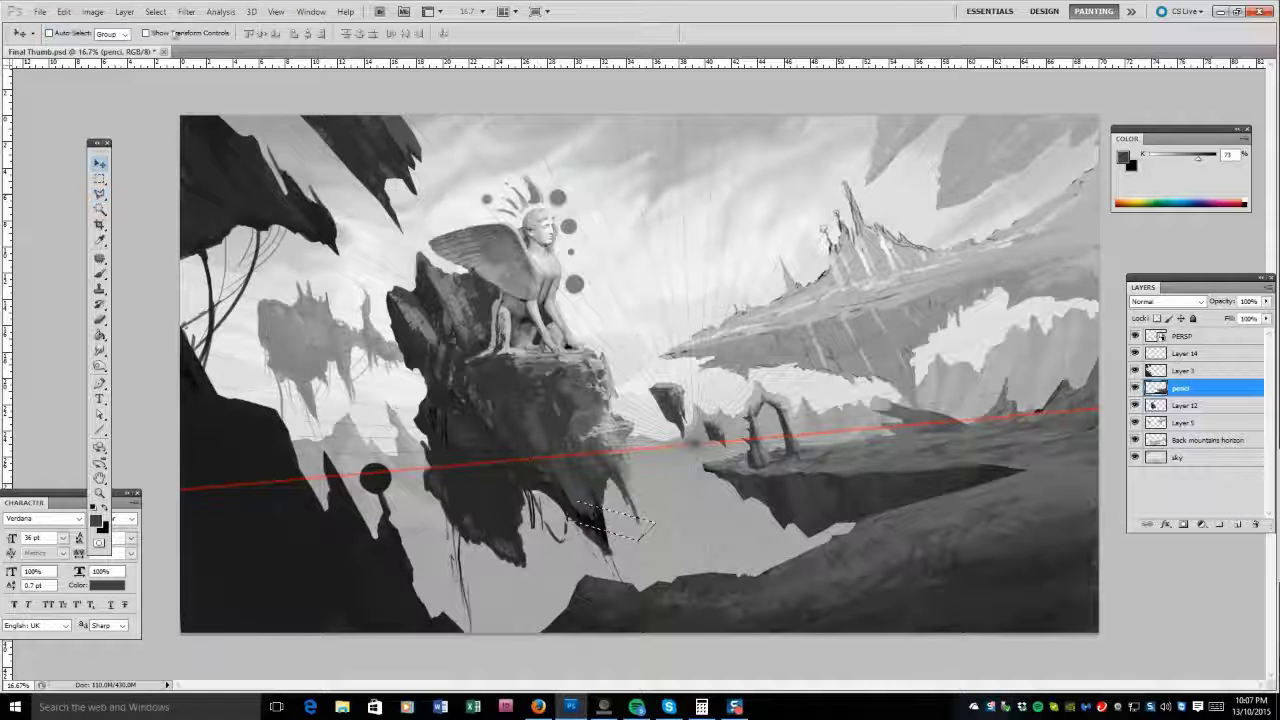
pyautogui.click(1190, 423)
pyautogui.click(1134, 422)
pyautogui.click(1134, 422)
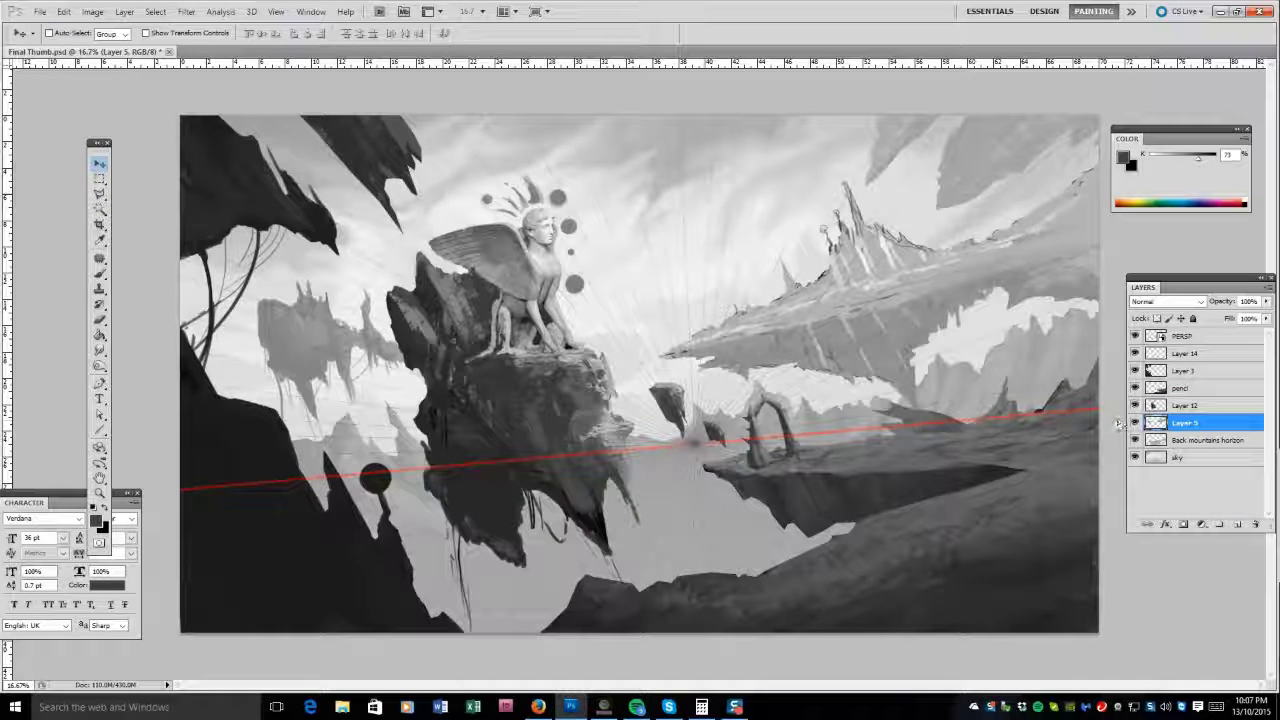
pyautogui.press('l')
pyautogui.hotkey('alt', '[')
pyautogui.moveTo(655, 530)
pyautogui.mouseDown()
pyautogui.moveTo(529, 555)
pyautogui.moveTo(568, 579)
pyautogui.moveTo(516, 627)
pyautogui.moveTo(541, 640)
pyautogui.moveTo(693, 559)
pyautogui.moveTo(736, 514)
pyautogui.moveTo(696, 455)
pyautogui.moveTo(665, 514)
pyautogui.mouseUp()
pyautogui.hotkey('ctrl', 'd')
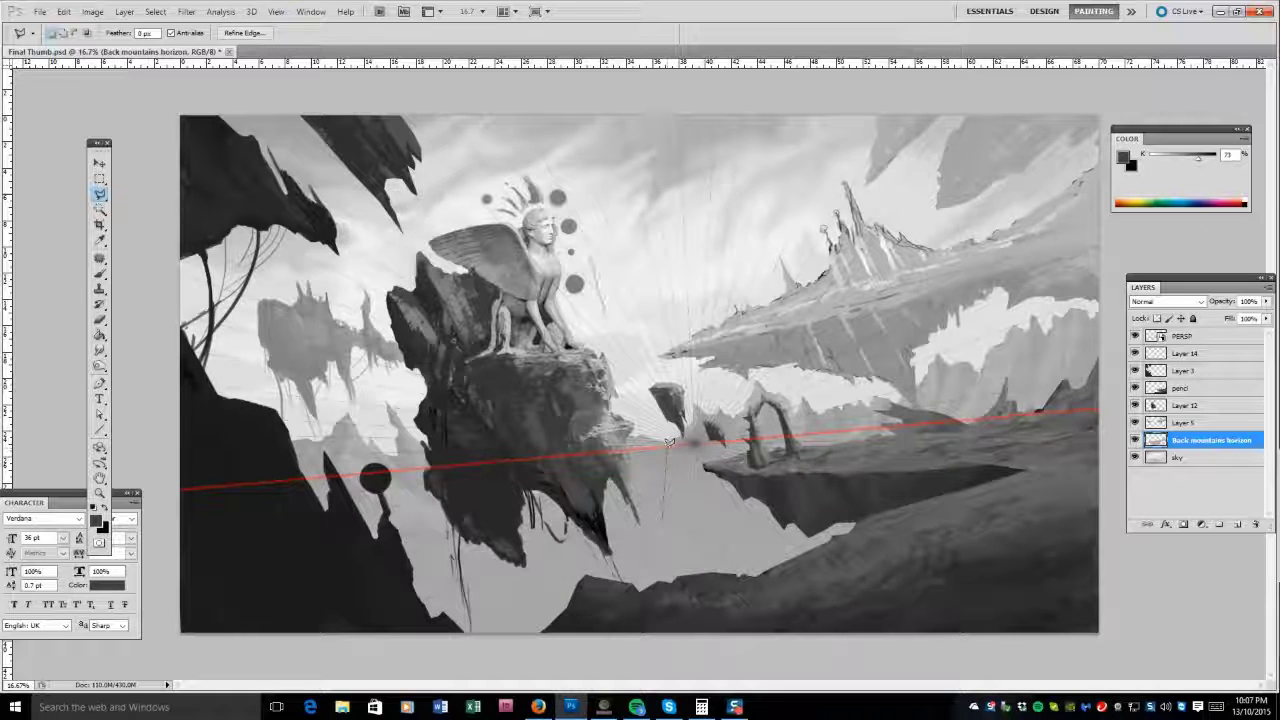
# On Layer 5, paint dark strands beneath the sphinx rock and erase the excess.
pyautogui.click(1181, 424)
pyautogui.press('b')
pyautogui.moveTo(537, 500); pyautogui.dragTo(554, 556)
pyautogui.moveTo(448, 518)
pyautogui.mouseDown()
pyautogui.moveTo(522, 572)
pyautogui.moveTo(510, 554)
pyautogui.mouseUp()
pyautogui.keyDown('alt'); pyautogui.click(539, 471); pyautogui.keyUp('alt')
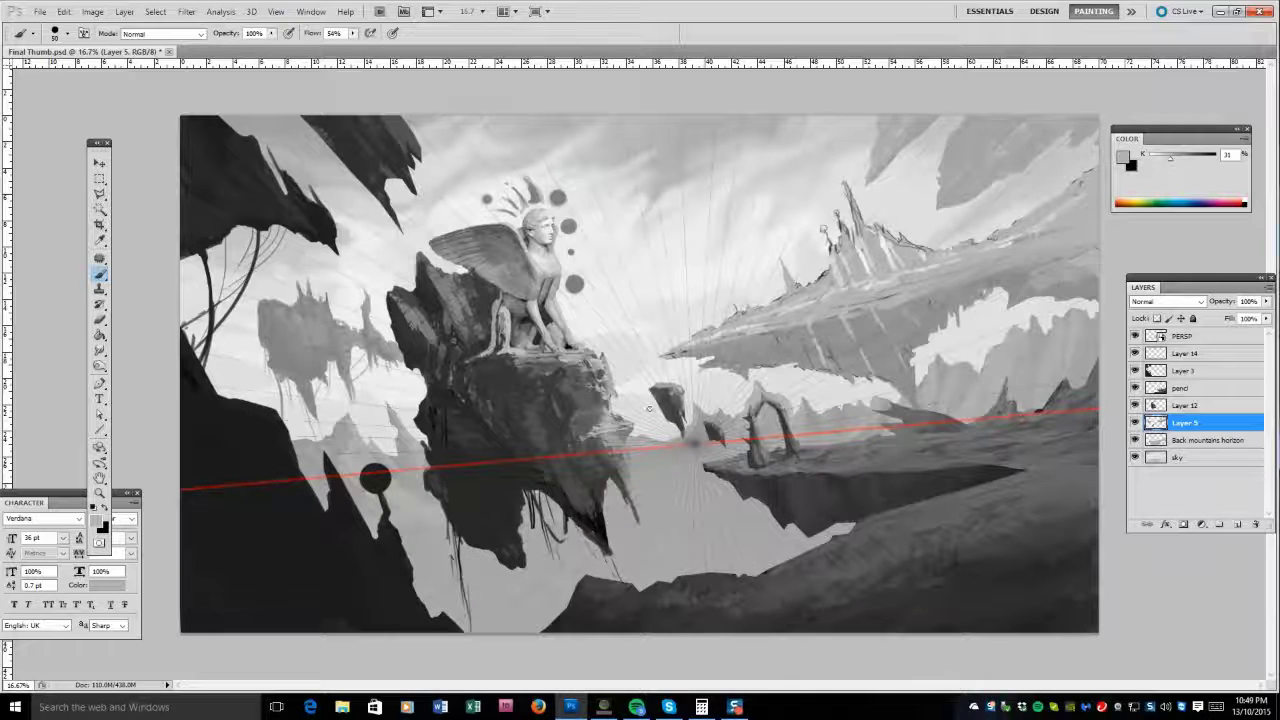
pyautogui.press('e')
pyautogui.moveTo(534, 490); pyautogui.dragTo(556, 512)
pyautogui.click(1180, 405)
# Paint dark strokes over the sphinx rock and erase stray patches around the sphinx's head and wing.
pyautogui.press('b')
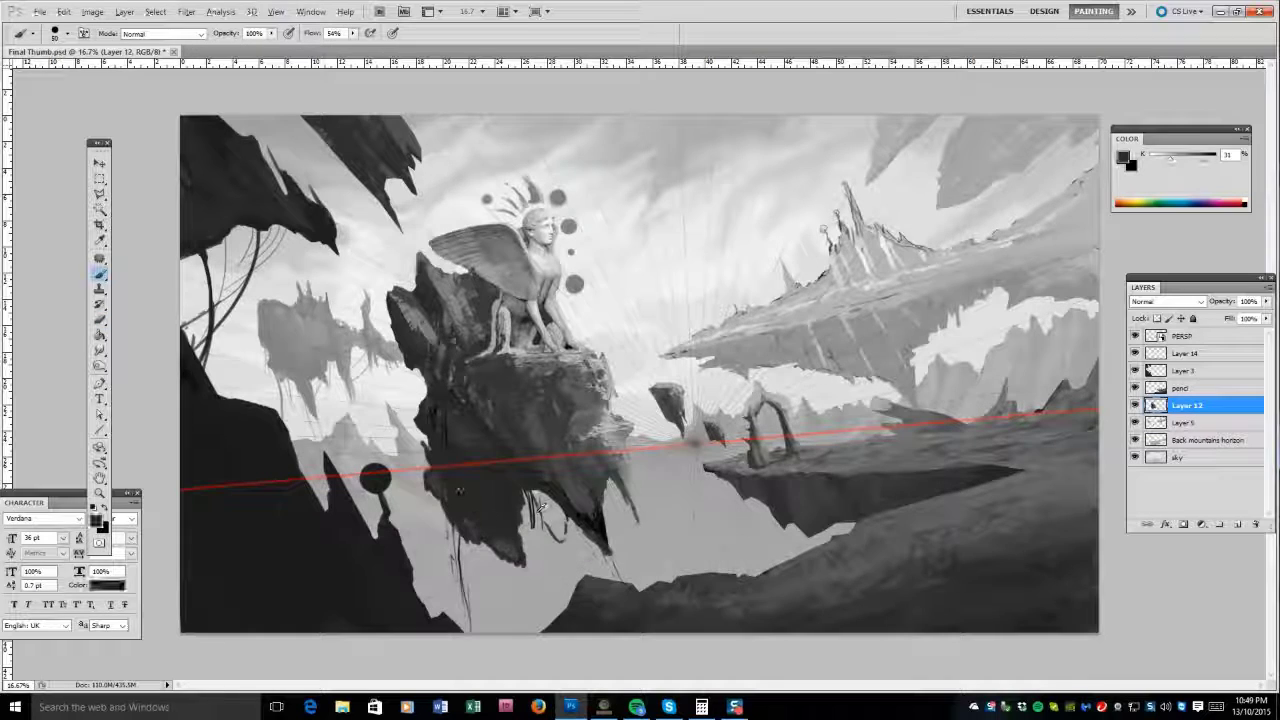
pyautogui.moveTo(428, 450)
pyautogui.mouseDown()
pyautogui.moveTo(410, 492)
pyautogui.moveTo(420, 448)
pyautogui.moveTo(412, 458)
pyautogui.mouseUp()
pyautogui.moveTo(516, 500); pyautogui.dragTo(520, 480)
pyautogui.moveTo(470, 410); pyautogui.dragTo(480, 450)
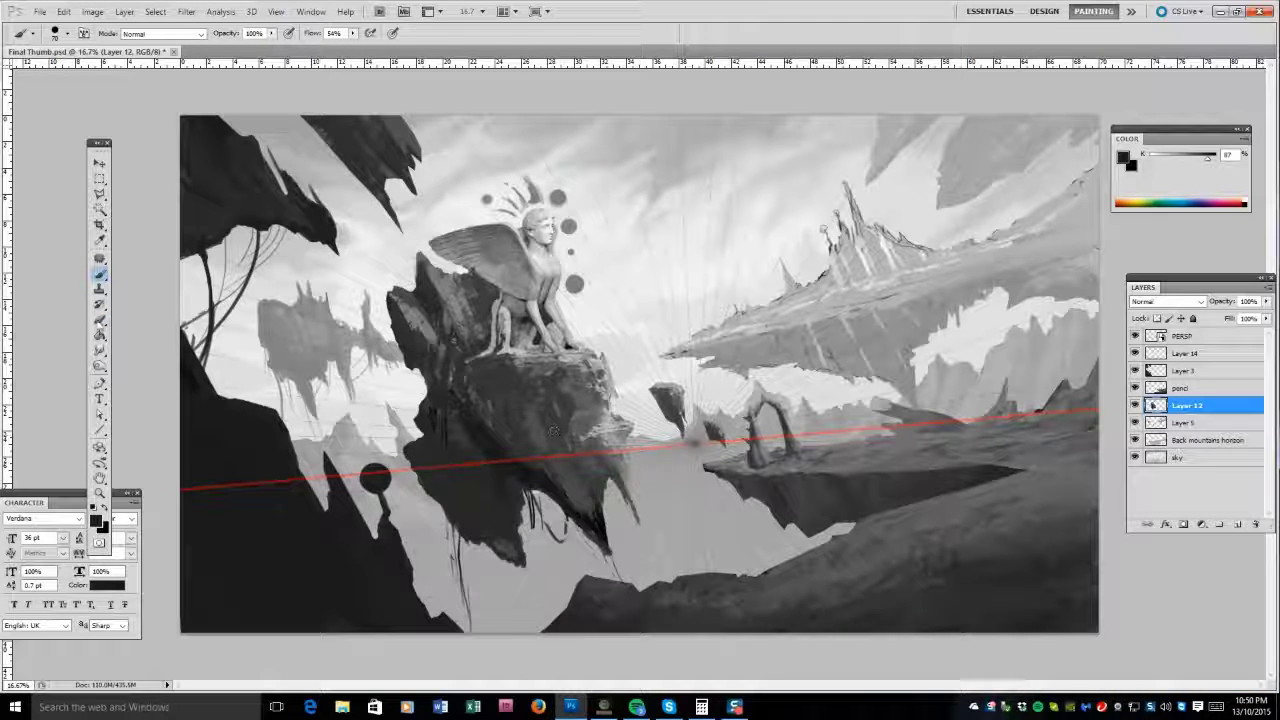
pyautogui.press('e')
pyautogui.moveTo(612, 381)
pyautogui.mouseDown()
pyautogui.moveTo(560, 196)
pyautogui.moveTo(574, 232)
pyautogui.mouseUp()
pyautogui.press(']')
pyautogui.press(']')
pyautogui.press(']')
pyautogui.press(']')
pyautogui.press(']')
pyautogui.press(']')
pyautogui.press(']')
pyautogui.press('[')
pyautogui.press('[')
pyautogui.press('[')
pyautogui.press('[')
pyautogui.press('[')
pyautogui.press('[')
pyautogui.moveTo(400, 270)
pyautogui.mouseDown()
pyautogui.moveTo(430, 258)
pyautogui.moveTo(455, 276)
pyautogui.moveTo(405, 288)
pyautogui.moveTo(395, 355)
pyautogui.mouseUp()
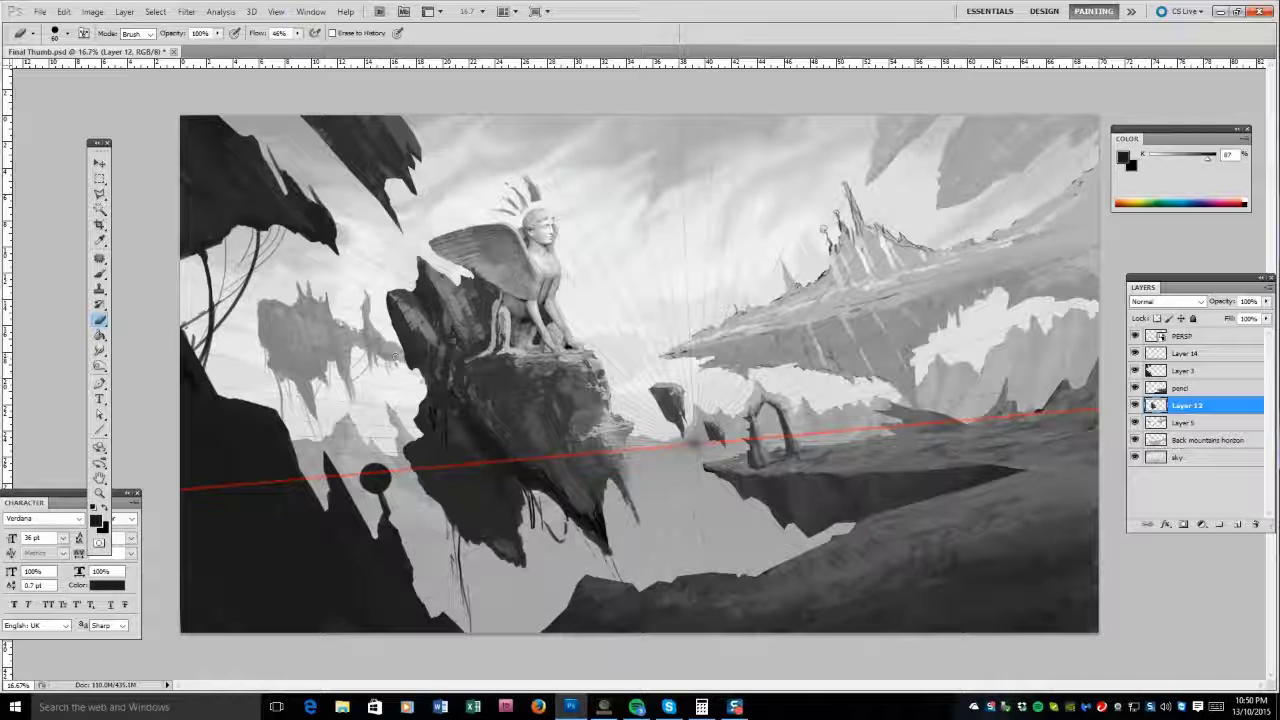
# Darken the rock's left edge, right side and area under the sphinx with sampled greys.
pyautogui.press('b')
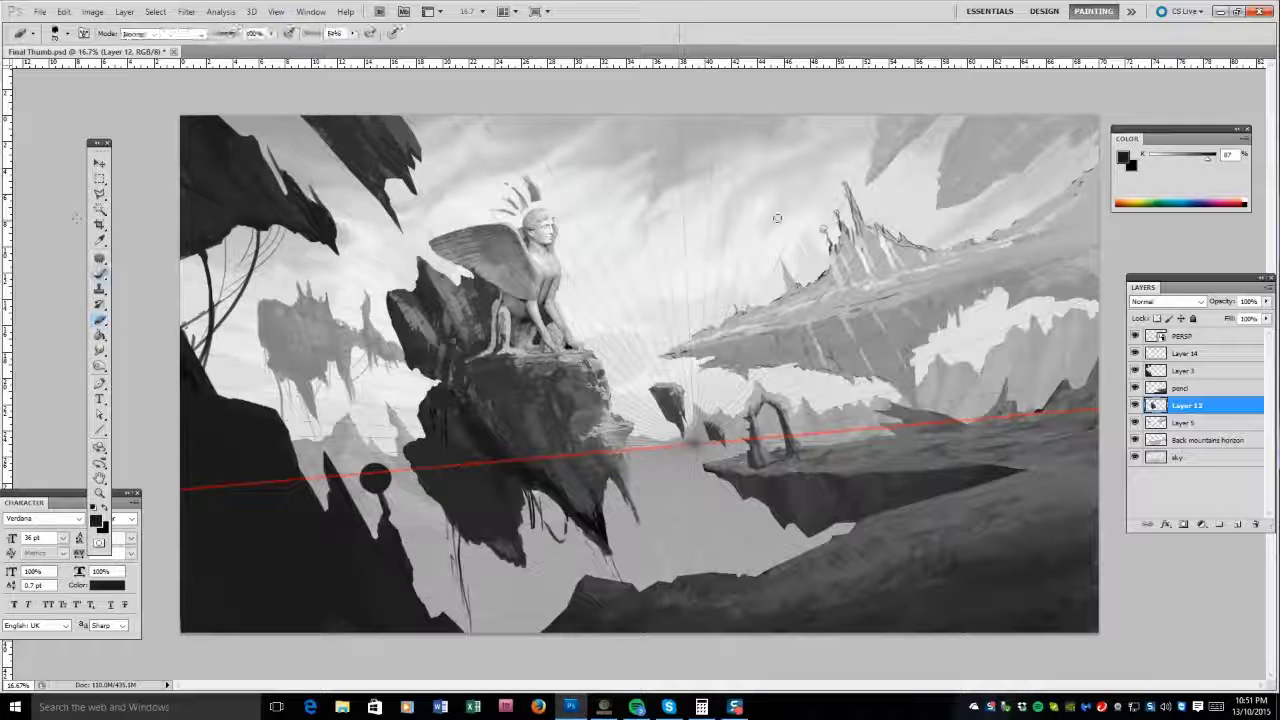
pyautogui.moveTo(408, 448)
pyautogui.mouseDown()
pyautogui.moveTo(400, 470)
pyautogui.moveTo(415, 438)
pyautogui.moveTo(470, 475)
pyautogui.mouseUp()
pyautogui.click(1200, 157)
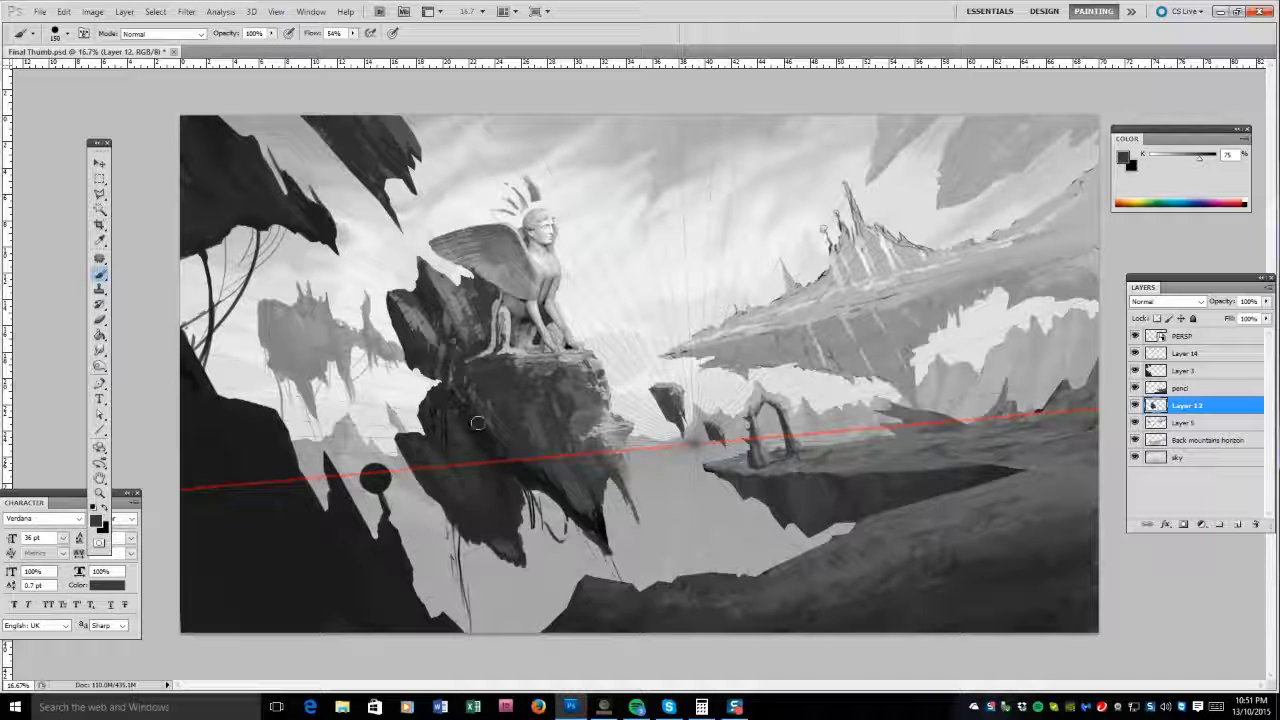
pyautogui.moveTo(506, 420); pyautogui.dragTo(578, 500)
pyautogui.keyDown('alt'); pyautogui.click(530, 450); pyautogui.keyUp('alt')
pyautogui.keyDown('alt'); pyautogui.click(578, 362); pyautogui.keyUp('alt')
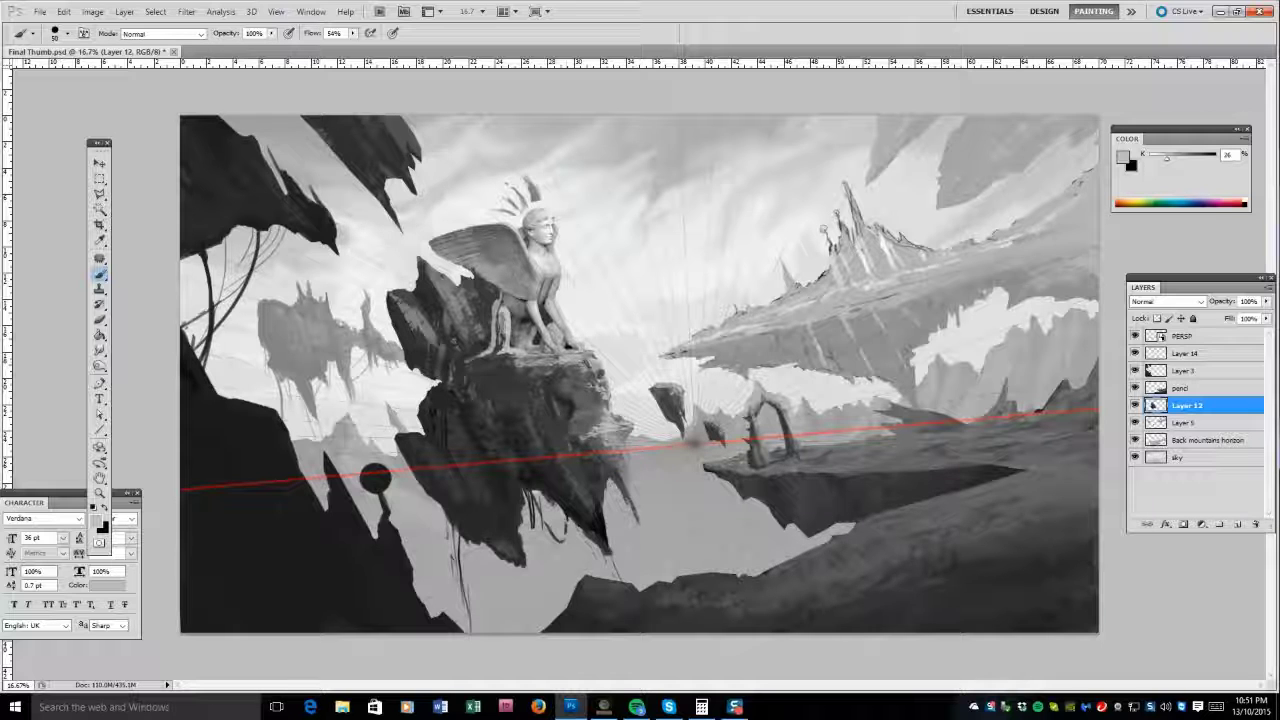
pyautogui.keyDown('alt'); pyautogui.click(482, 456); pyautogui.keyUp('alt')
pyautogui.moveTo(410, 345)
pyautogui.mouseDown()
pyautogui.moveTo(425, 315)
pyautogui.moveTo(465, 340)
pyautogui.mouseUp()
# Erase back the rock's lower tip and lighten a spot at its right tip.
pyautogui.press('e')
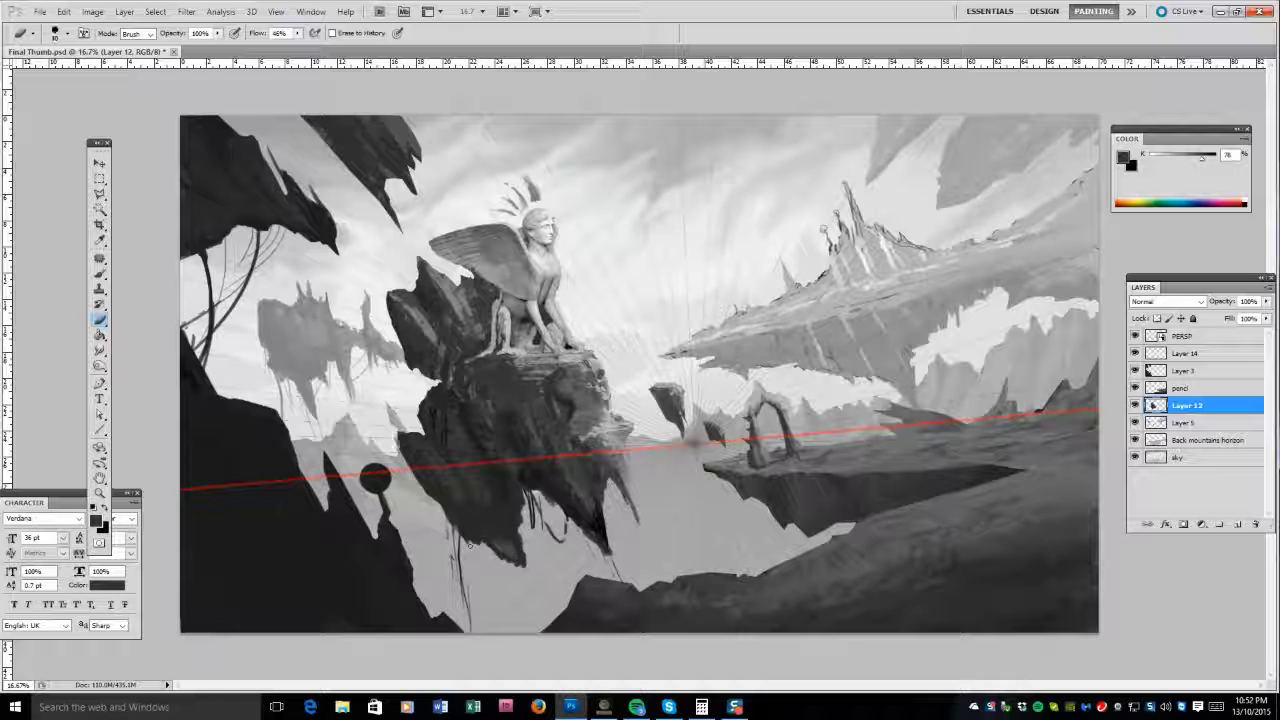
pyautogui.moveTo(462, 536); pyautogui.dragTo(493, 550)
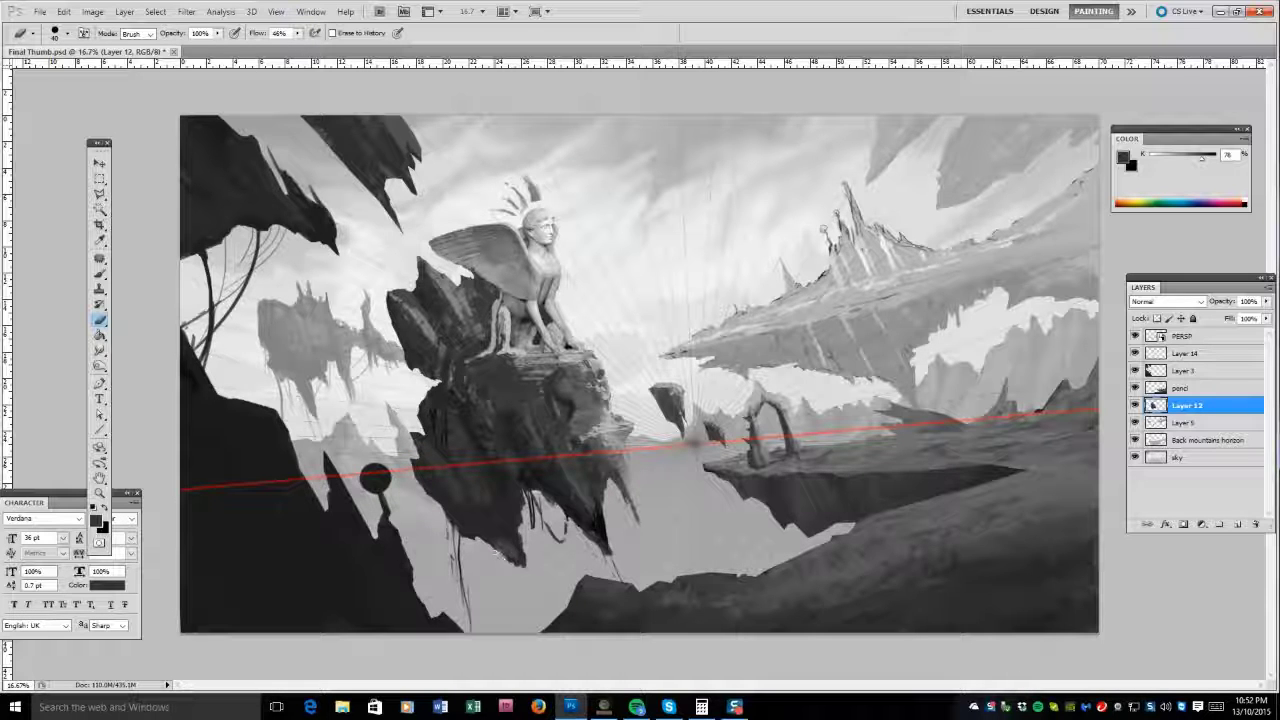
pyautogui.click(519, 520)
pyautogui.click(634, 514)
# Touch up the rock's right edge with small dark strokes, resampling greys from the canvas.
pyautogui.press('b')
pyautogui.moveTo(624, 434); pyautogui.dragTo(626, 468)
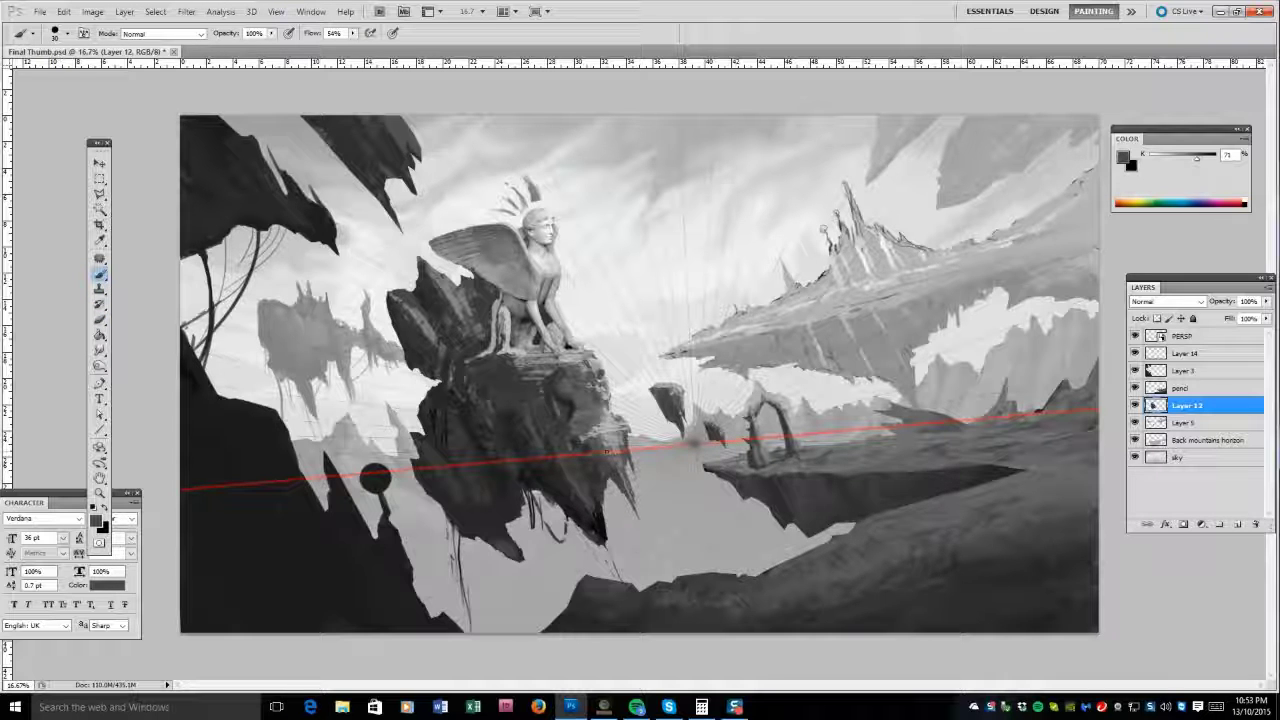
pyautogui.keyDown('alt'); pyautogui.click(607, 453); pyautogui.keyUp('alt')
pyautogui.moveTo(622, 440); pyautogui.dragTo(606, 462)
pyautogui.keyDown('alt'); pyautogui.click(606, 476); pyautogui.keyUp('alt')
pyautogui.keyDown('alt'); pyautogui.click(559, 404); pyautogui.keyUp('alt')
pyautogui.keyDown('alt'); pyautogui.click(558, 399); pyautogui.keyUp('alt')
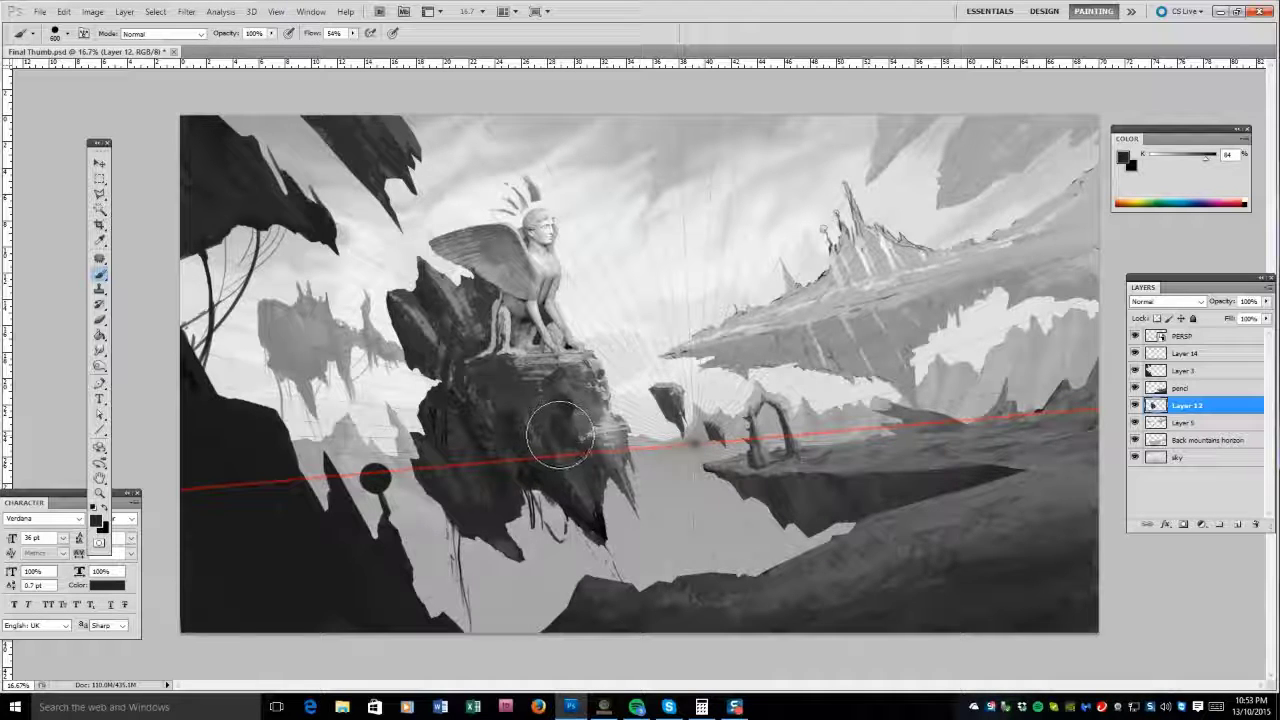
pyautogui.keyDown('alt'); pyautogui.click(570, 428); pyautogui.keyUp('alt')
pyautogui.moveTo(572, 426)
pyautogui.mouseDown()
pyautogui.moveTo(621, 456)
pyautogui.moveTo(583, 430)
pyautogui.mouseUp()
# Resample light, mid and very dark greys, resizing the brush between about 45 and 200.
pyautogui.press('[')
pyautogui.press('[')
pyautogui.press('[')
pyautogui.press('[')
pyautogui.press('[')
pyautogui.press('[')
pyautogui.press('[')
pyautogui.press('[')
pyautogui.keyDown('alt'); pyautogui.click(583, 404); pyautogui.keyUp('alt')
pyautogui.keyDown('alt'); pyautogui.click(465, 362); pyautogui.keyUp('alt')
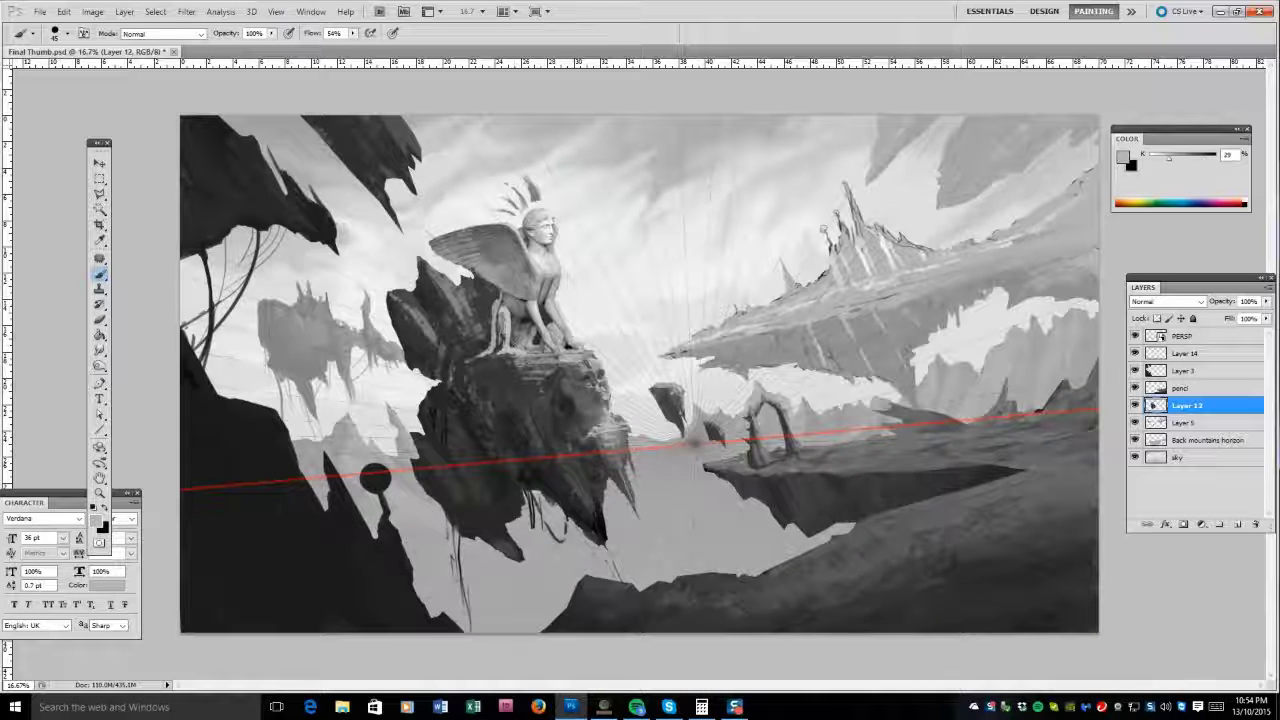
pyautogui.keyDown('alt'); pyautogui.click(465, 362); pyautogui.keyUp('alt')
pyautogui.press(']')
pyautogui.press(']')
pyautogui.press(']')
pyautogui.press(']')
pyautogui.press(']')
pyautogui.press(']')
pyautogui.press(']')
pyautogui.press(']')
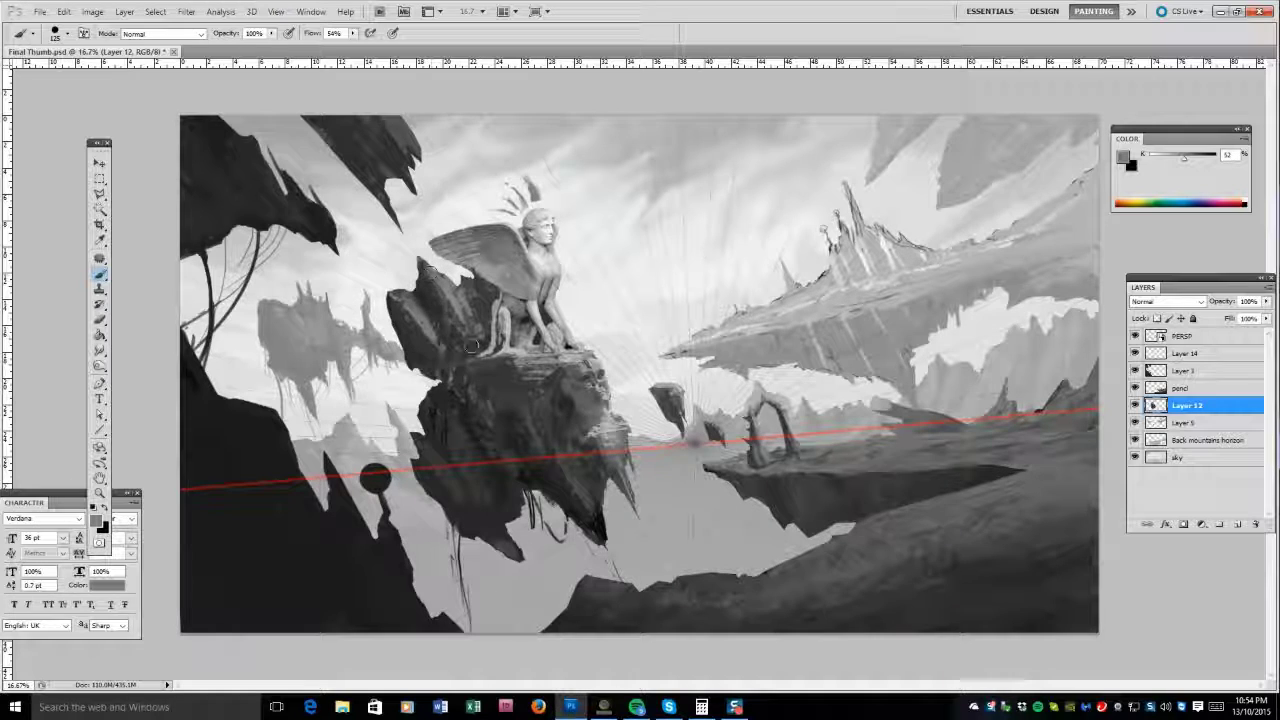
pyautogui.keyDown('alt'); pyautogui.click(526, 428); pyautogui.keyUp('alt')
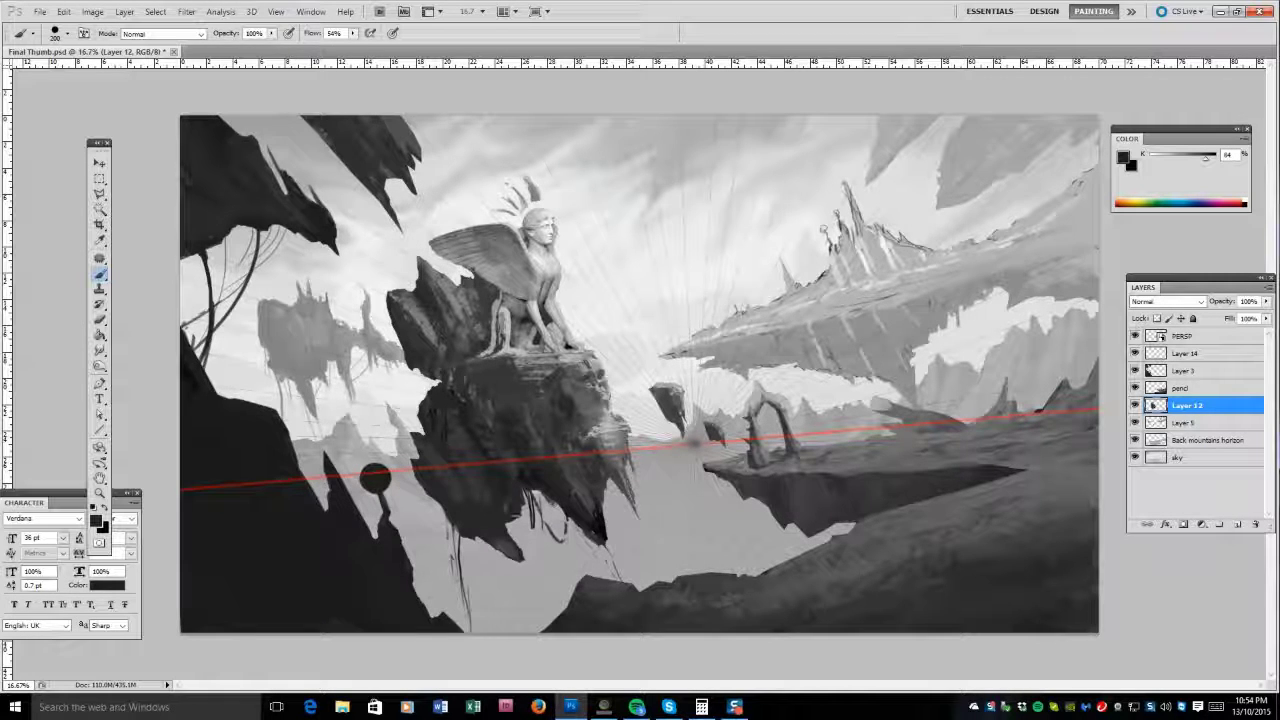
# Set the eraser to 25, then paint dark strokes on the small floating rock.
pyautogui.press('e')
pyautogui.press('[')
pyautogui.press('[')
pyautogui.press('[')
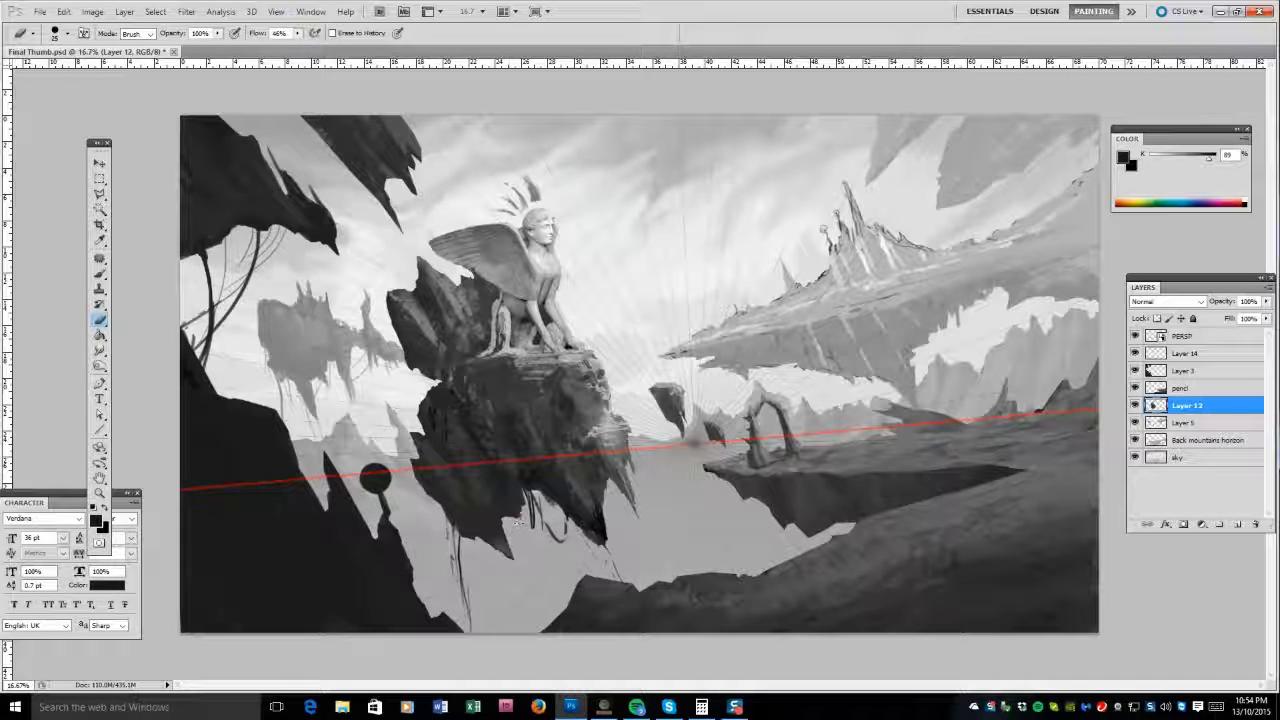
pyautogui.press('b')
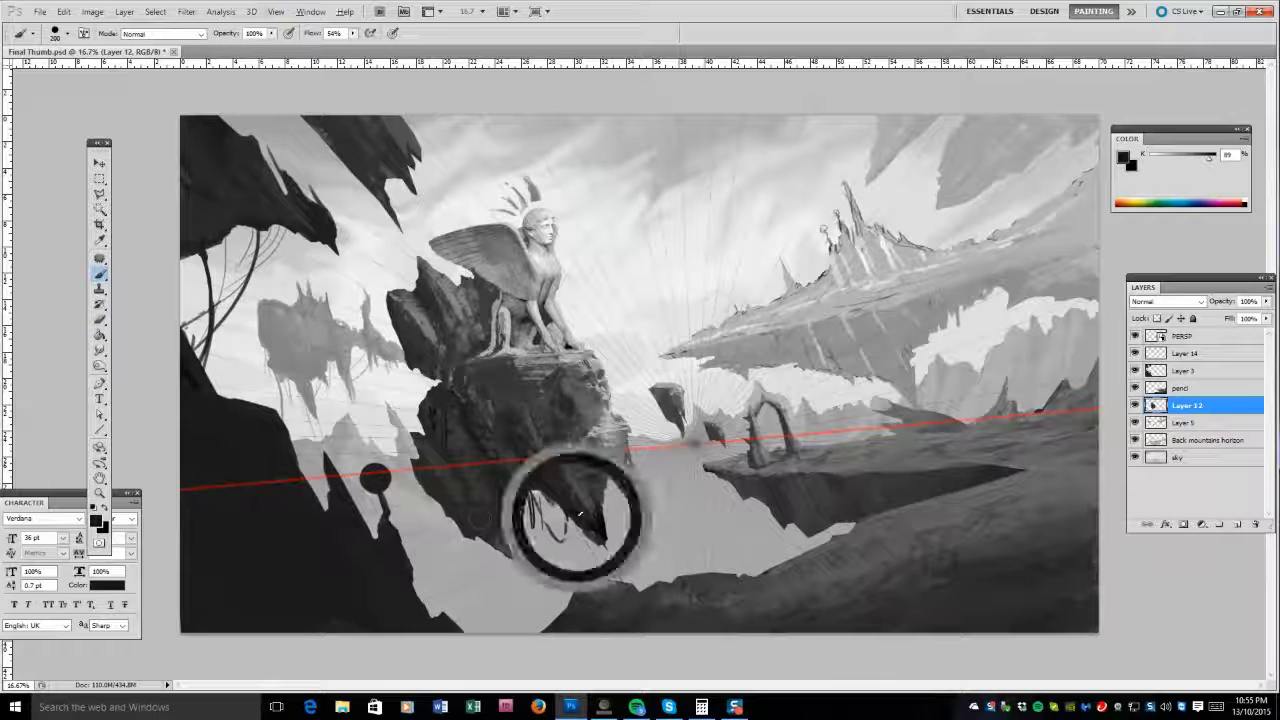
pyautogui.keyDown('alt'); pyautogui.click(665, 430); pyautogui.keyUp('alt')
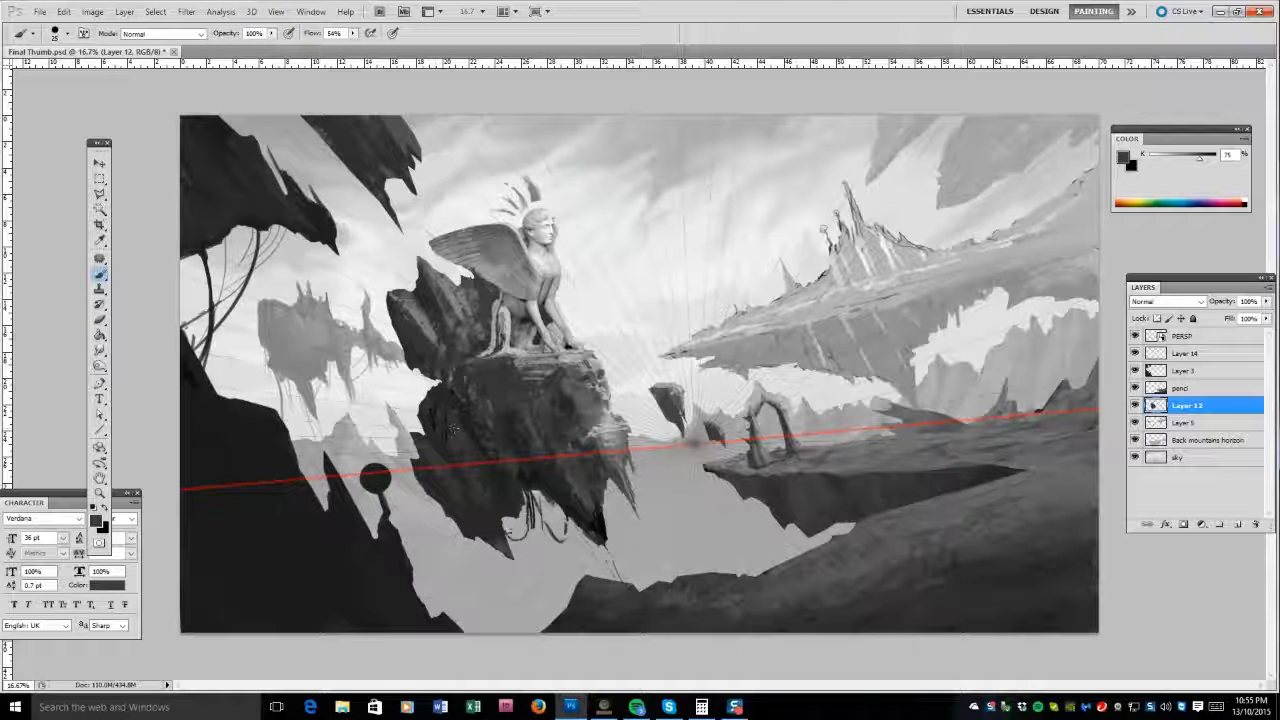
pyautogui.press('[')
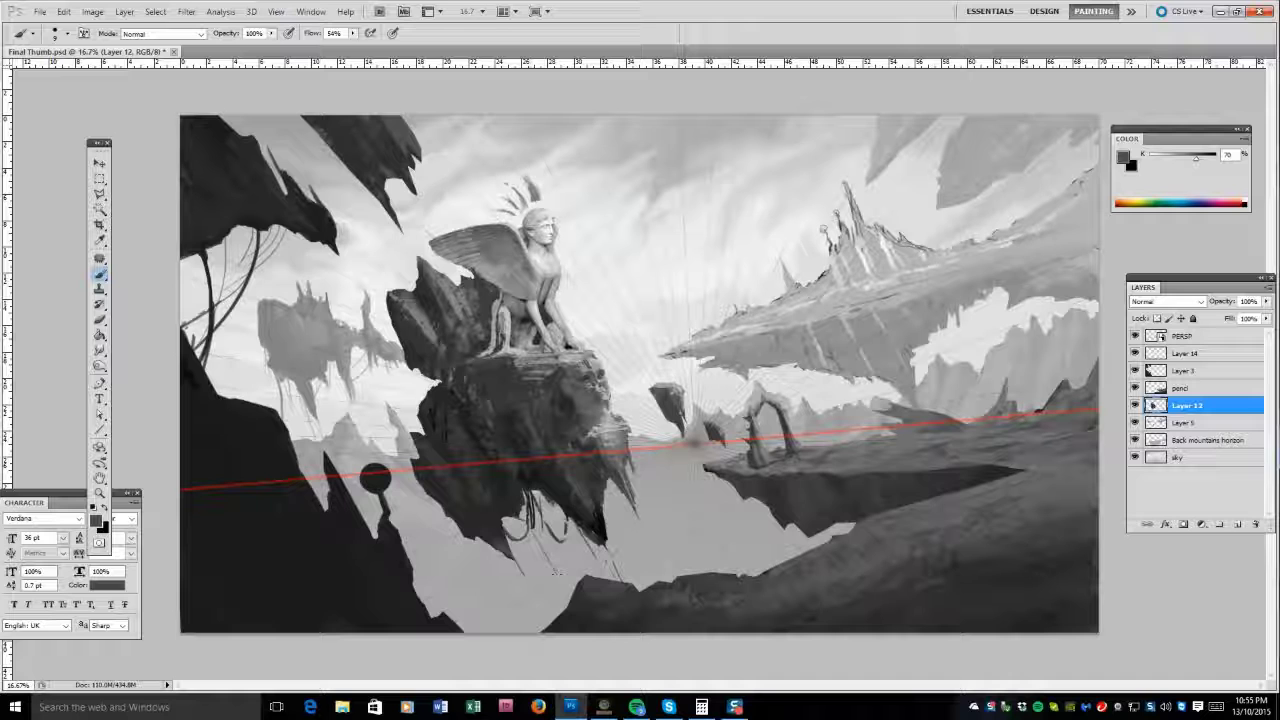
pyautogui.keyDown('alt'); pyautogui.click(650, 430); pyautogui.keyUp('alt')
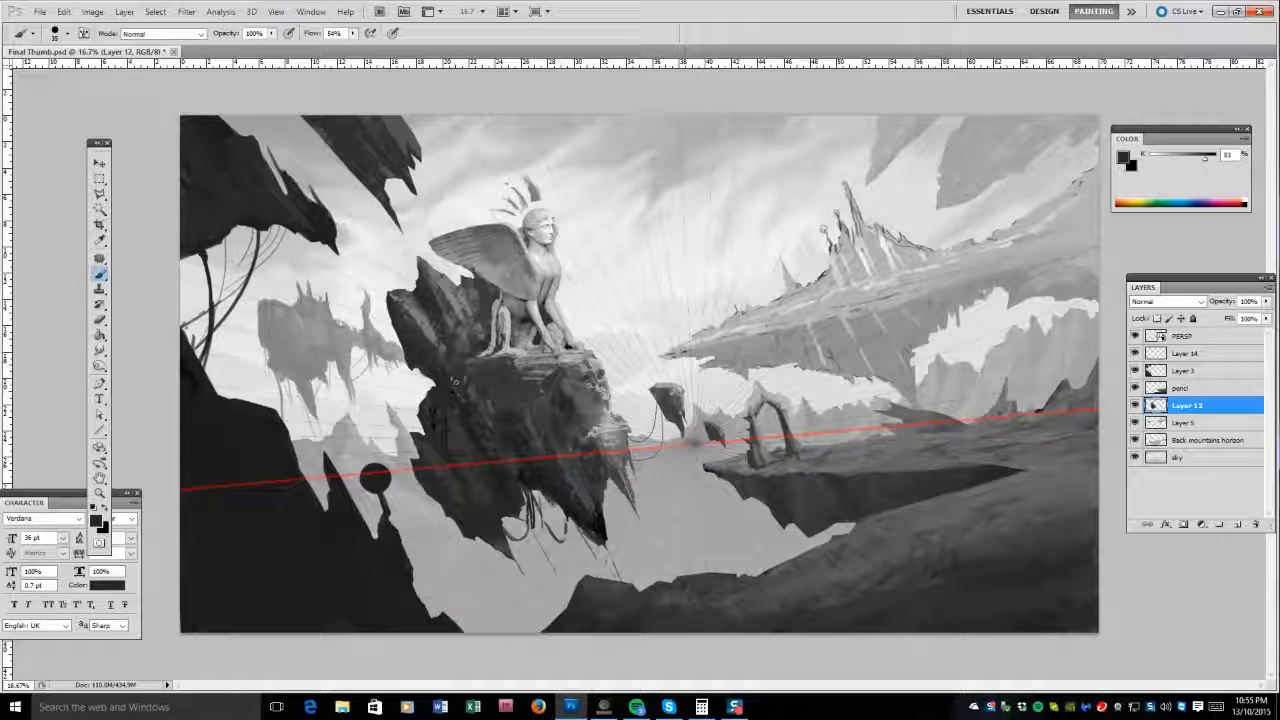
pyautogui.keyDown('alt'); pyautogui.click(561, 368); pyautogui.keyUp('alt')
pyautogui.moveTo(668, 420); pyautogui.dragTo(690, 440)
# Toggle Layer 12 and the pencl layer to compare, then start lassoing the sphinx rock island.
pyautogui.click(1134, 405)
pyautogui.click(1134, 405)
pyautogui.click(1190, 387)
pyautogui.click(1134, 387)
pyautogui.click(1134, 387)
pyautogui.press('l')
pyautogui.moveTo(660, 376)
pyautogui.mouseDown()
pyautogui.moveTo(720, 425)
pyautogui.moveTo(645, 390)
pyautogui.mouseUp()
# Cut the outlined island and Paste in Place onto new Layer 15.
pyautogui.hotkey('ctrl', 'x')
pyautogui.click(1190, 405)
pyautogui.click(63, 11)
pyautogui.moveTo(100, 140)
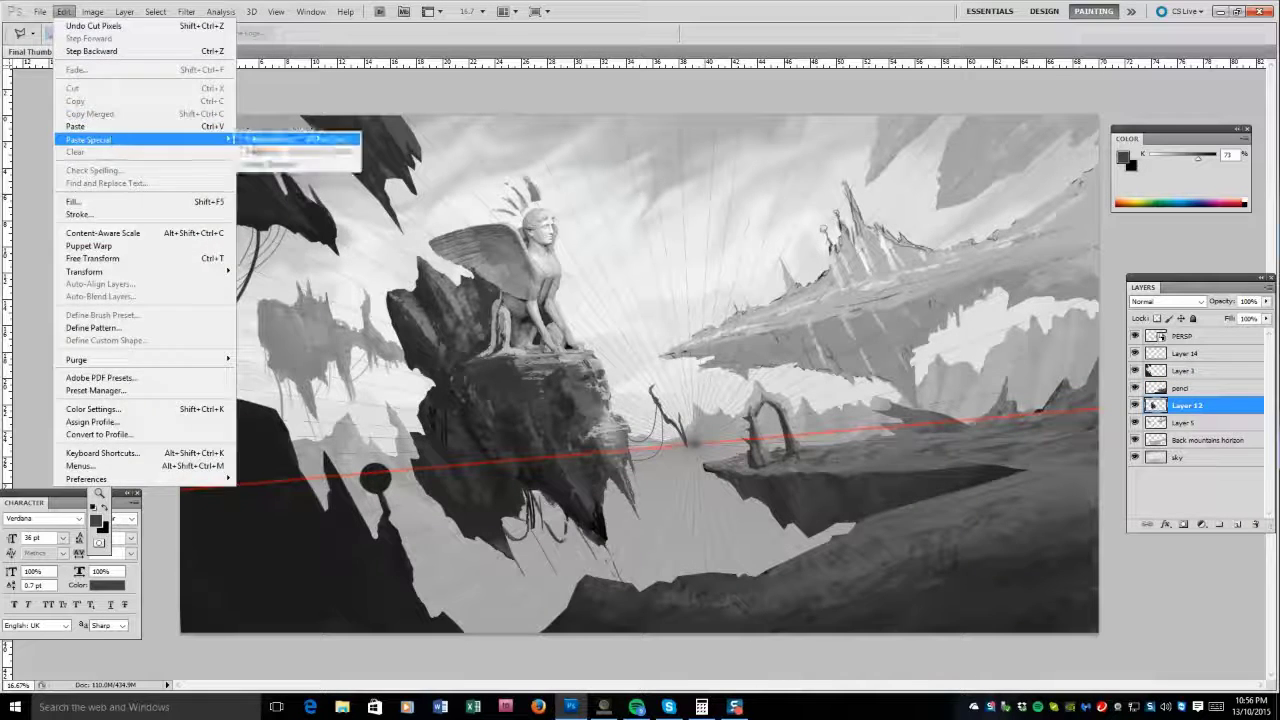
pyautogui.click(290, 140)
# Repaint strokes near the lower rock with an 80 px brush, sampling dark, light and mid greys.
pyautogui.press('b')
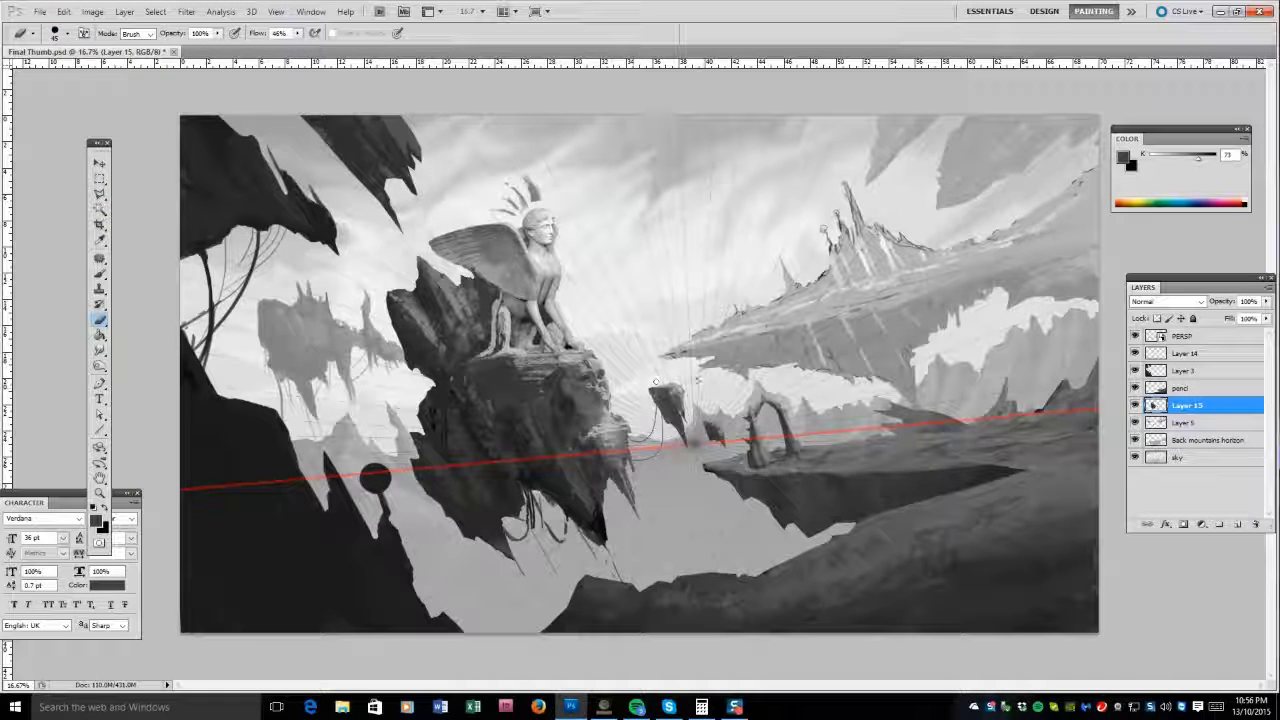
pyautogui.moveTo(540, 500); pyautogui.dragTo(600, 560)
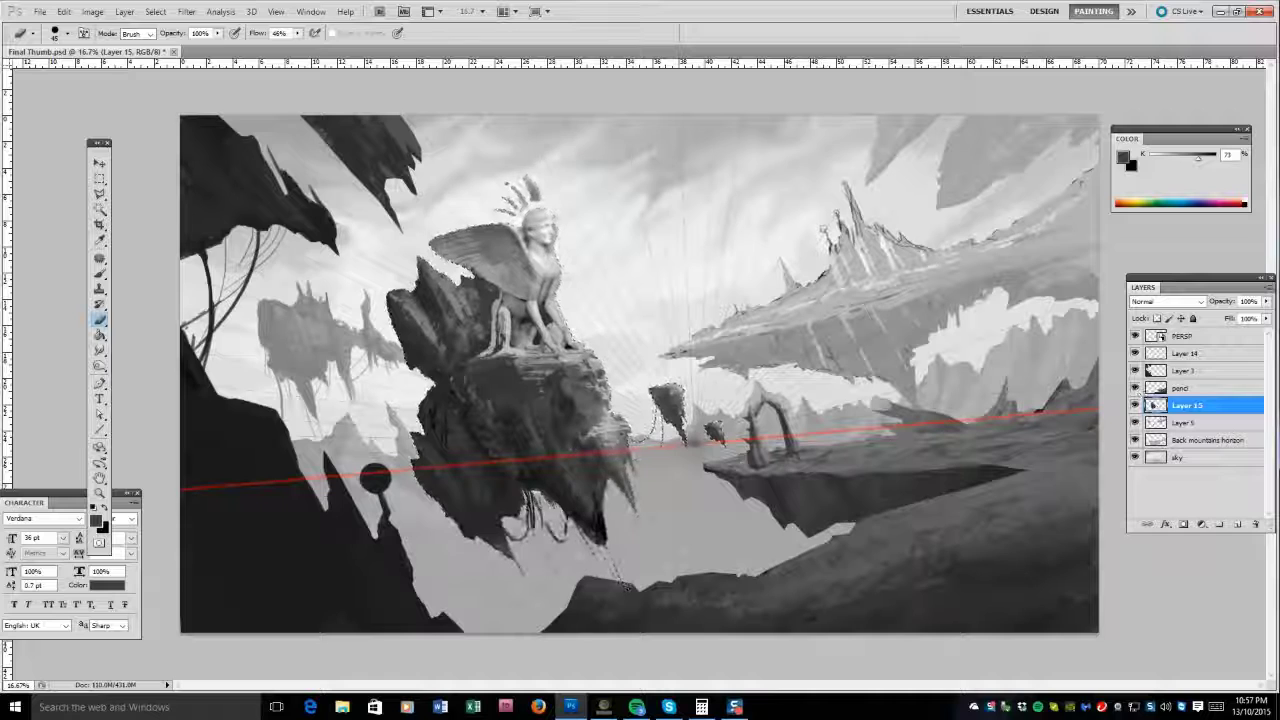
pyautogui.press('b')
pyautogui.press(']')
pyautogui.press(']')
pyautogui.press(']')
pyautogui.press(']')
pyautogui.press(']')
pyautogui.press(']')
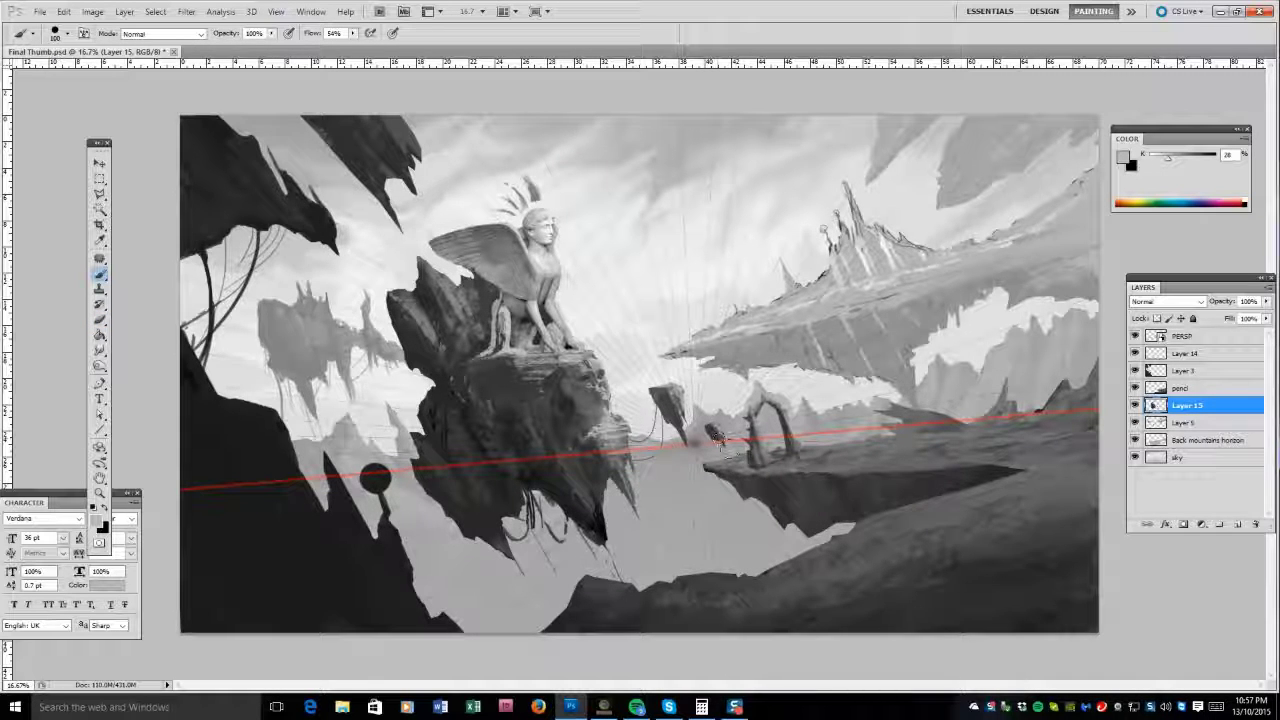
pyautogui.keyDown('alt'); pyautogui.click(673, 400); pyautogui.keyUp('alt')
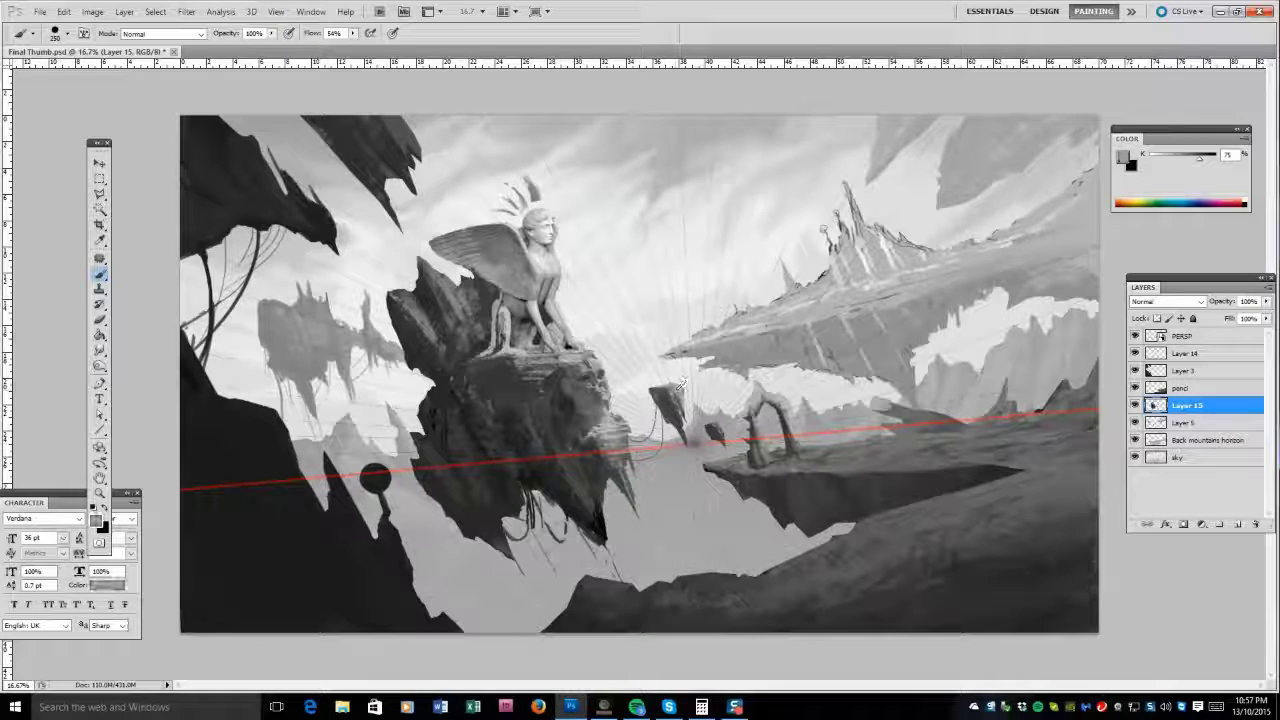
pyautogui.keyDown('alt'); pyautogui.click(683, 437); pyautogui.keyUp('alt')
pyautogui.keyDown('alt'); pyautogui.click(732, 463); pyautogui.keyUp('alt')
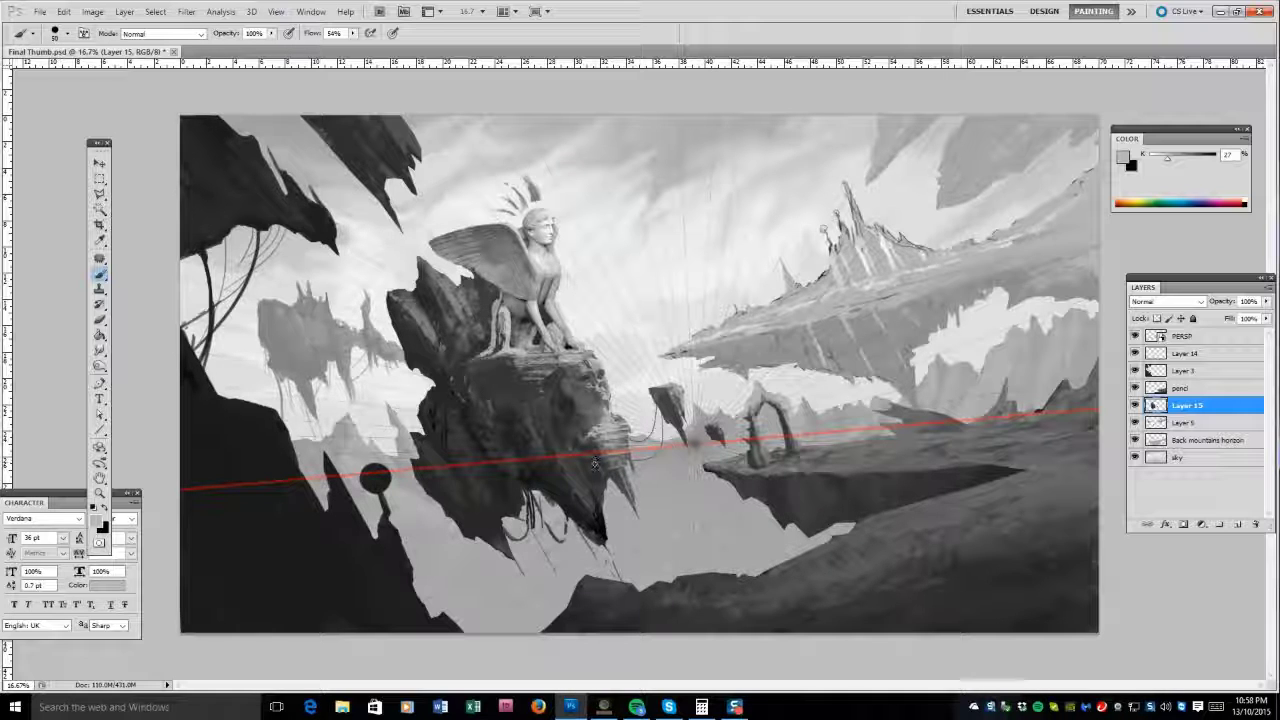
pyautogui.keyDown('alt'); pyautogui.click(522, 480); pyautogui.keyUp('alt')
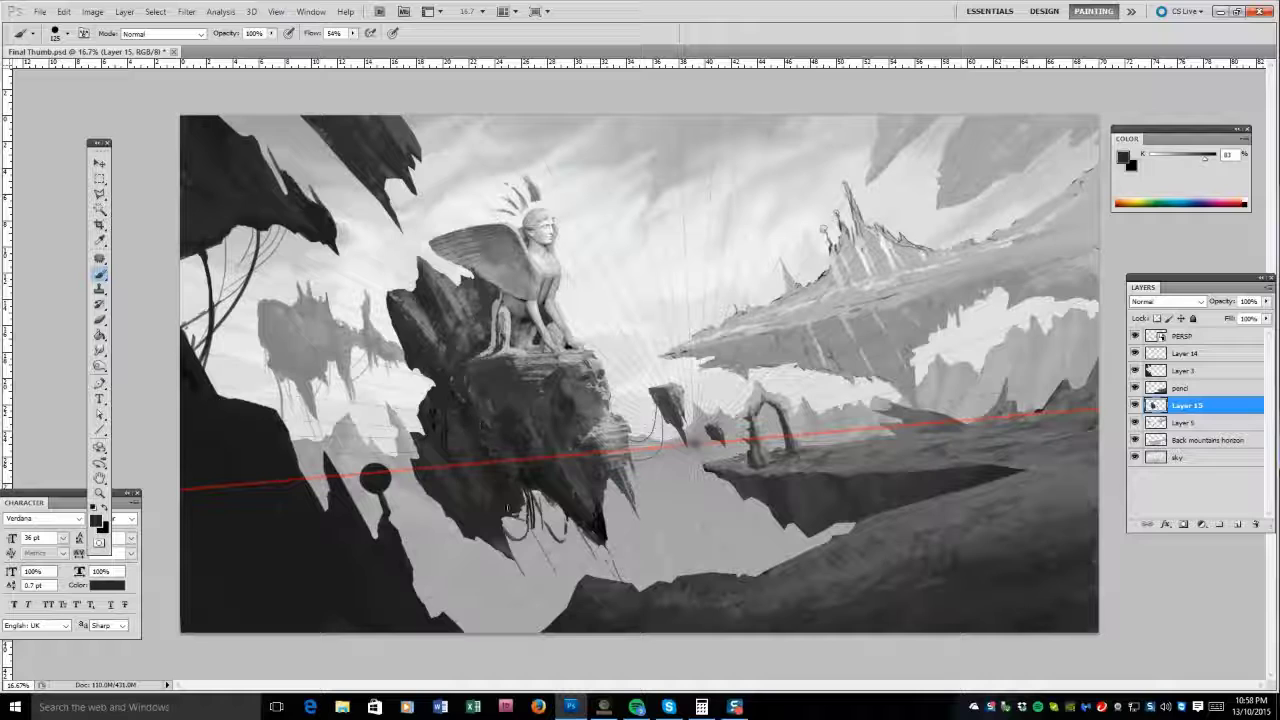
pyautogui.keyDown('alt'); pyautogui.click(543, 453); pyautogui.keyUp('alt')
# Set a Color Burn dual brush at 55% spacing, 122% scatter, count 2, and darken the lower rock.
pyautogui.press('F5')
pyautogui.moveTo(753, 285); pyautogui.dragTo(753, 232)
pyautogui.click(713, 258)
pyautogui.moveTo(575, 432); pyautogui.dragTo(585, 410)
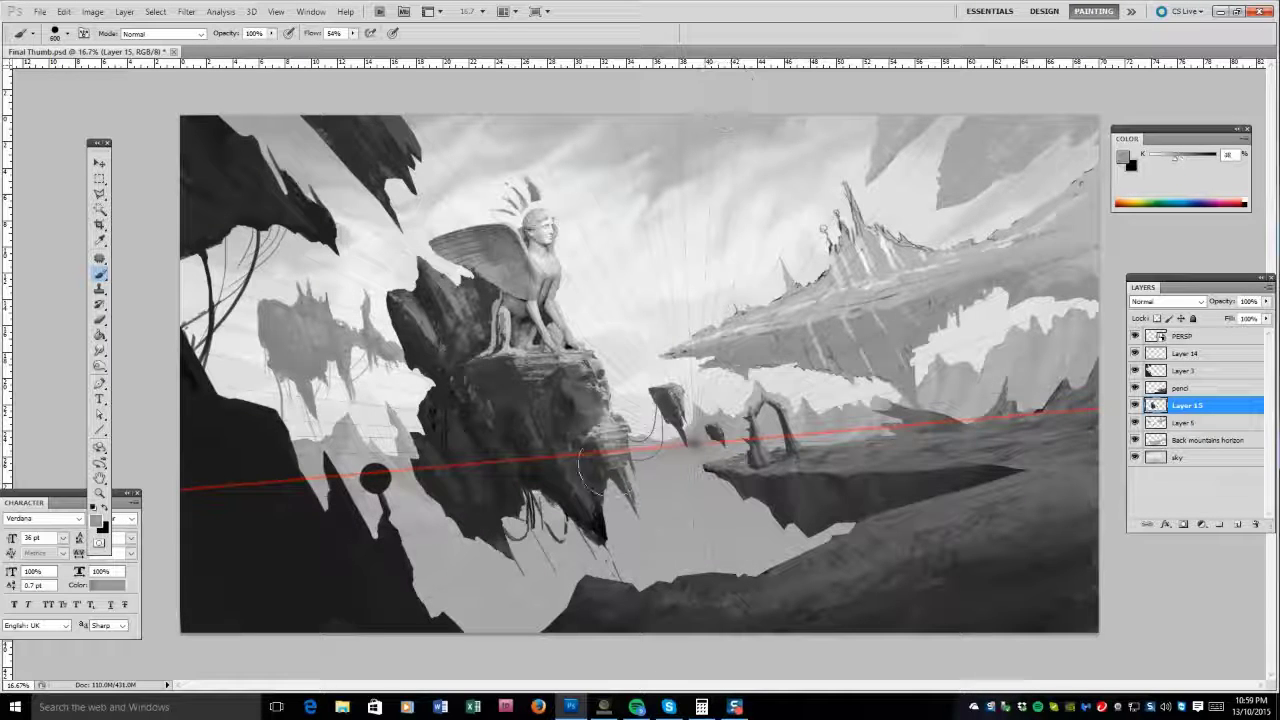
pyautogui.keyDown('alt'); pyautogui.click(607, 383); pyautogui.keyUp('alt')
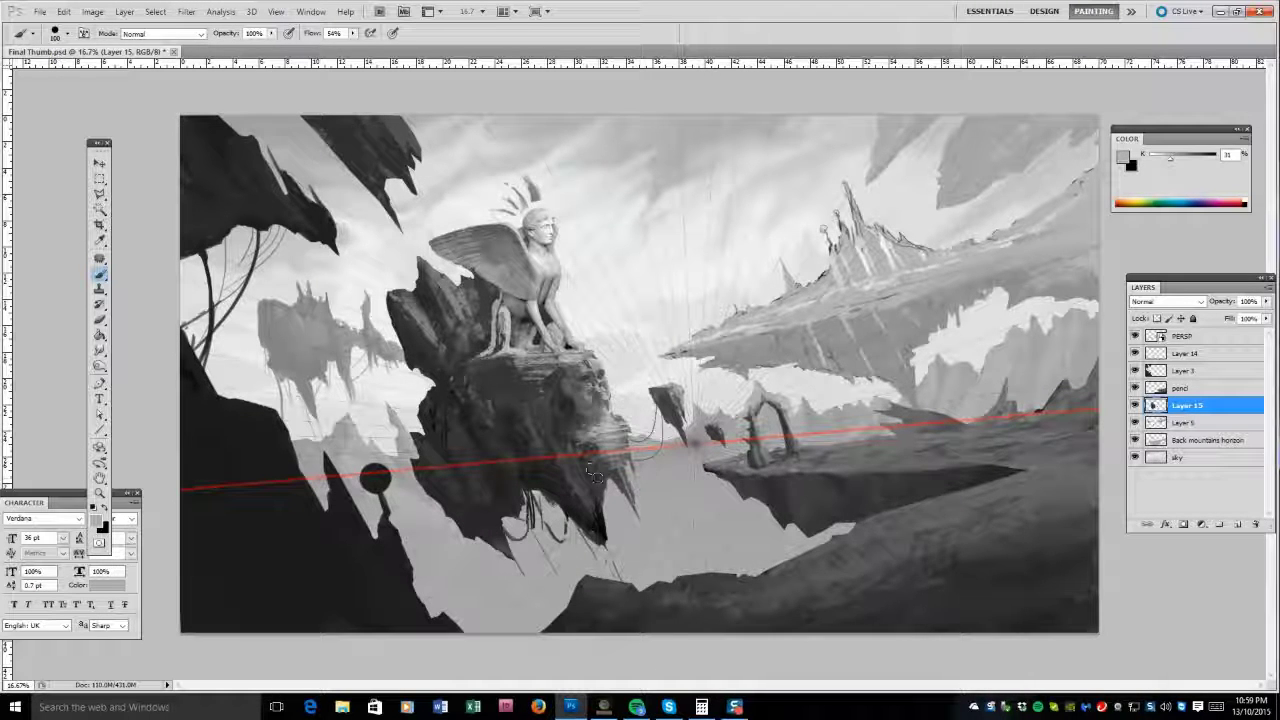
pyautogui.moveTo(595, 476); pyautogui.dragTo(590, 616)
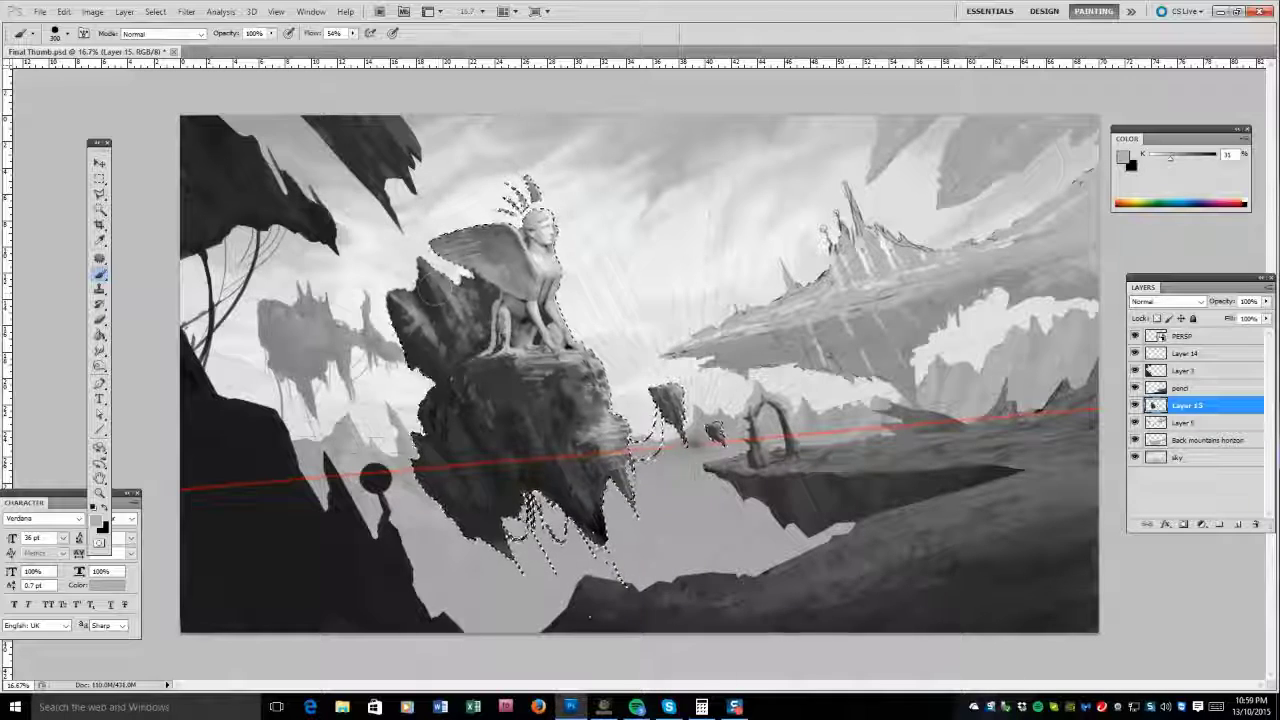
# Rework the lower rock's tones inside the selection and smudge streaks into it.
pyautogui.moveTo(498, 367); pyautogui.dragTo(590, 617)
pyautogui.keyDown('alt'); pyautogui.click(530, 440); pyautogui.keyUp('alt')
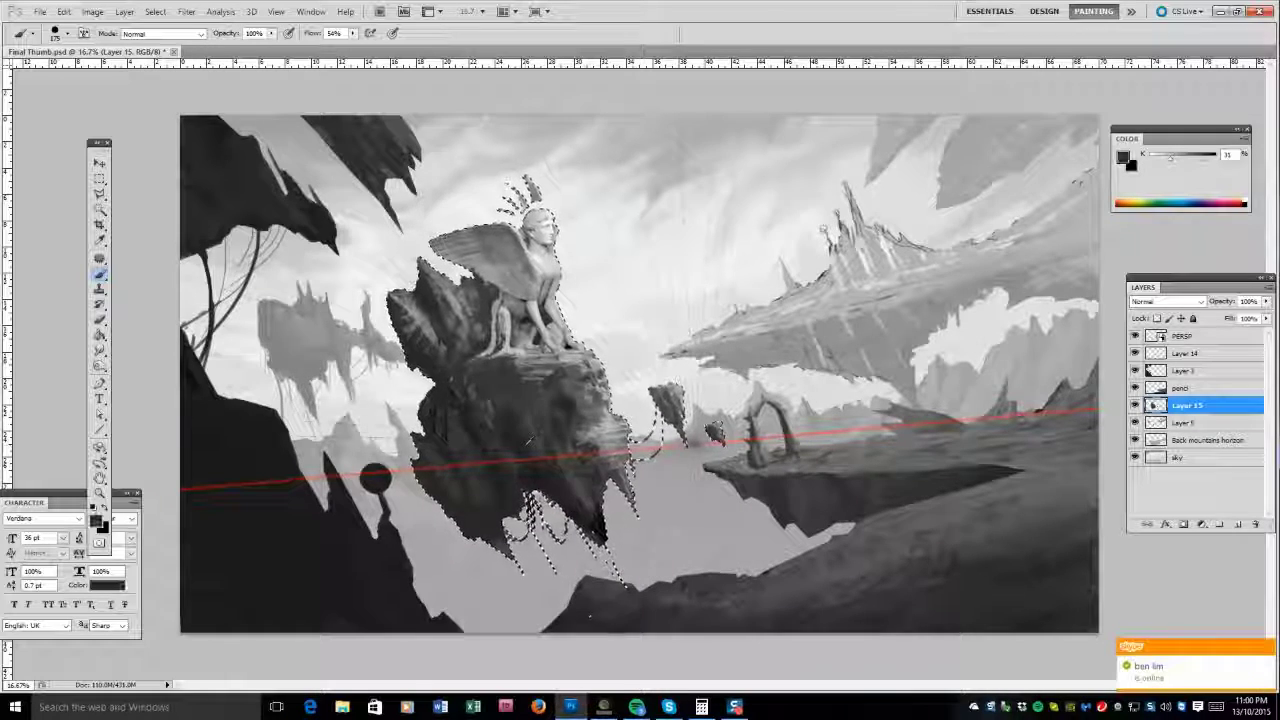
pyautogui.press('r')
pyautogui.moveTo(540, 495); pyautogui.dragTo(518, 545)
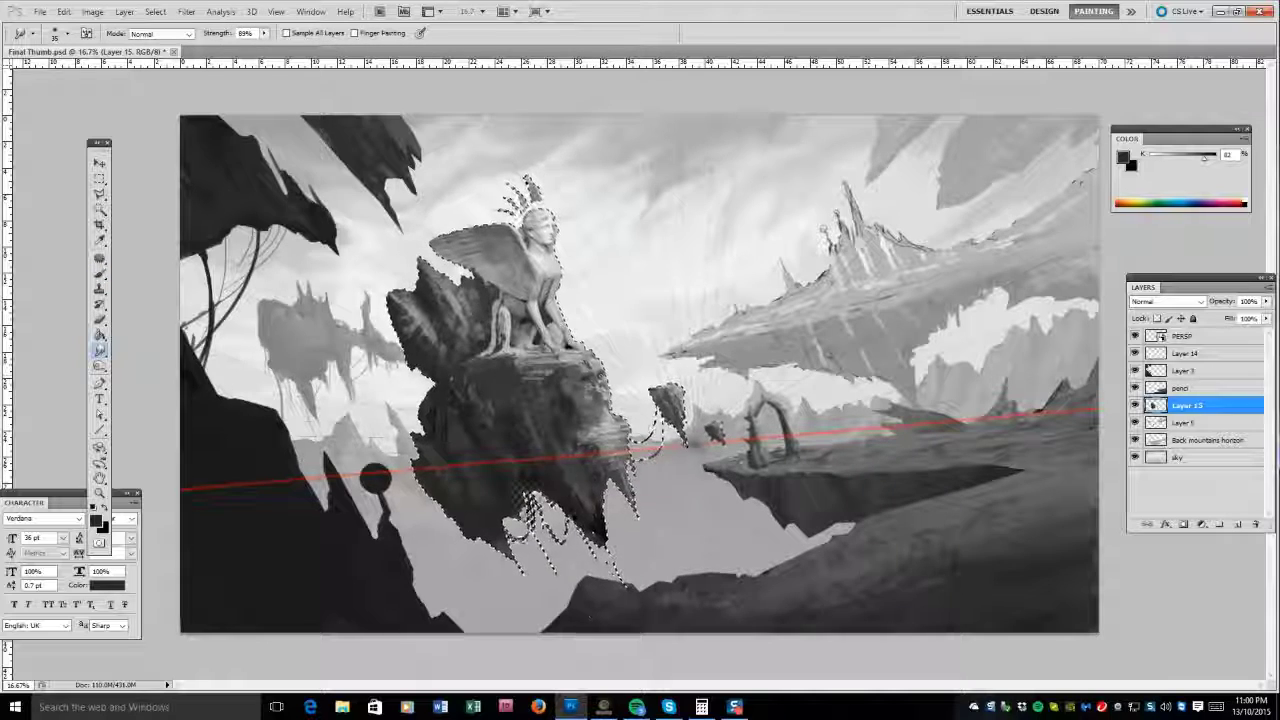
# Sample dark greys with a 200 px brush, clear the selection and select Layer 3.
pyautogui.press('b')
pyautogui.press(']')
pyautogui.press(']')
pyautogui.press(']')
pyautogui.press(']')
pyautogui.press(']')
pyautogui.press(']')
pyautogui.keyDown('alt'); pyautogui.click(616, 378); pyautogui.keyUp('alt')
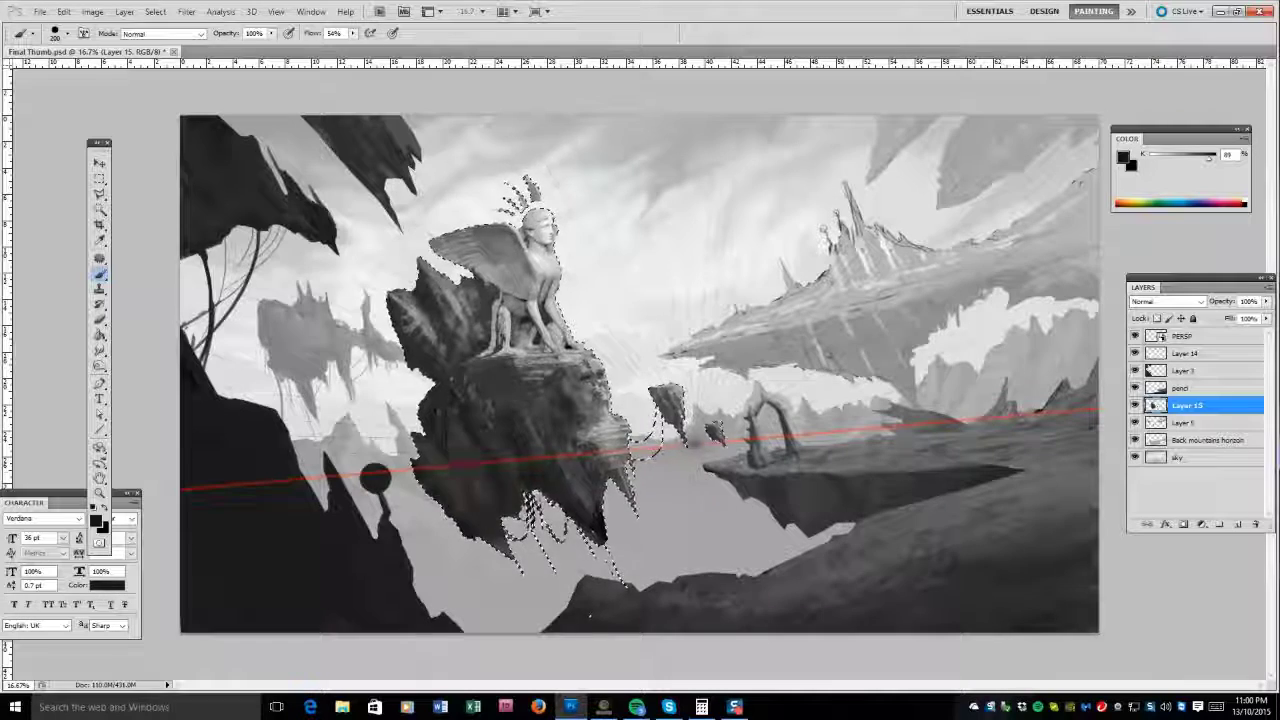
pyautogui.keyDown('alt'); pyautogui.click(411, 539); pyautogui.keyUp('alt')
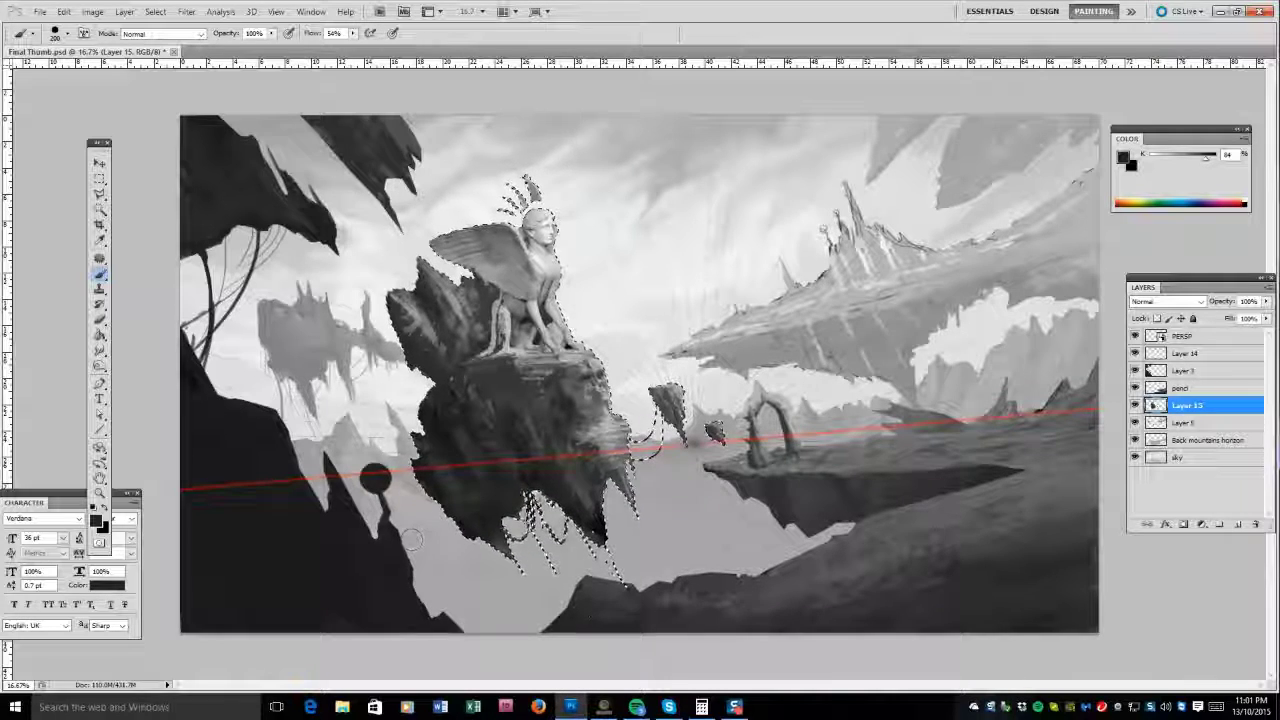
pyautogui.click(155, 11)
pyautogui.click(178, 45)
pyautogui.click(1185, 370)
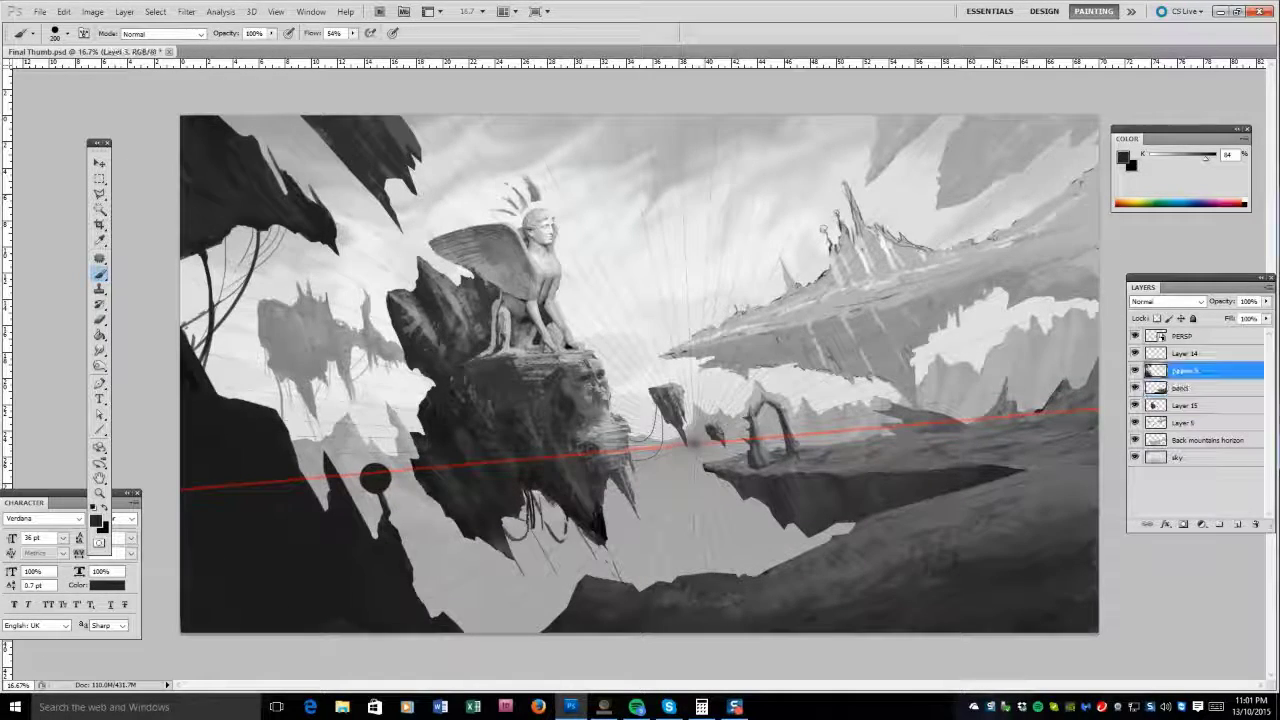
# Add light grey strokes in the upper-left sky.
pyautogui.keyDown('alt'); pyautogui.click(390, 190); pyautogui.keyUp('alt')
pyautogui.moveTo(395, 170); pyautogui.dragTo(330, 89)
pyautogui.keyDown('alt'); pyautogui.click(396, 138); pyautogui.keyUp('alt')
pyautogui.press('e')
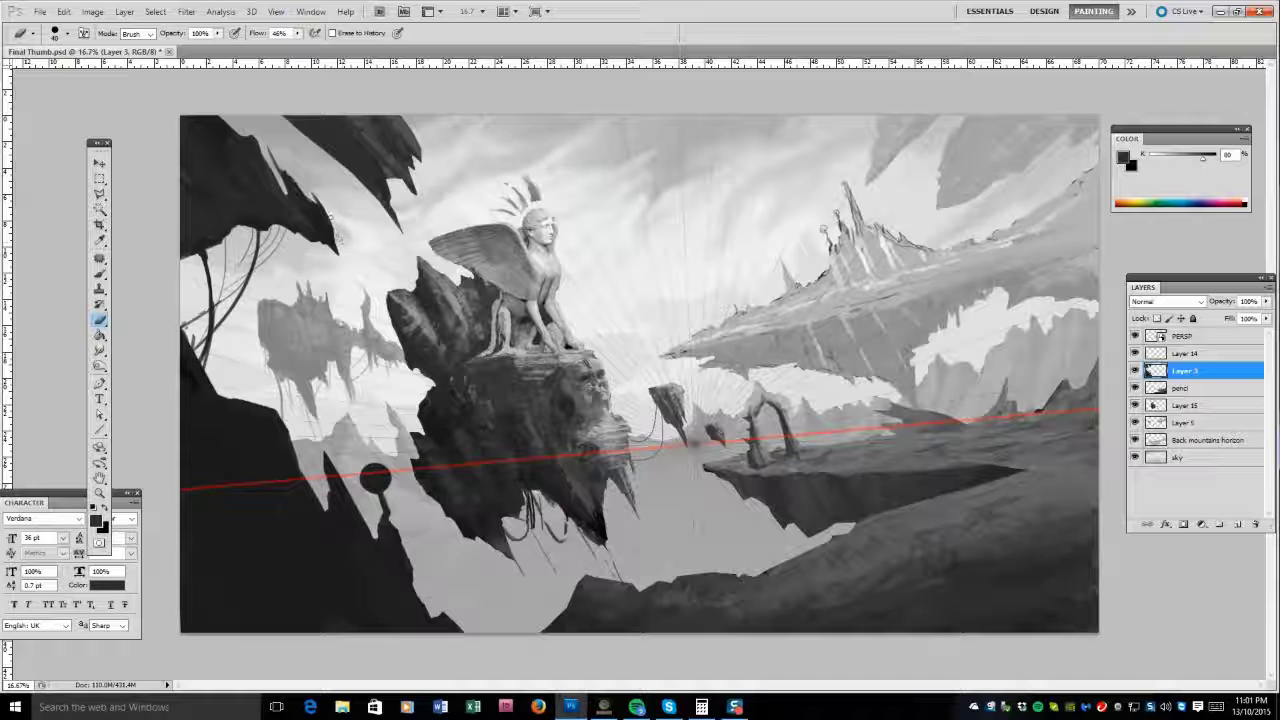
pyautogui.press('b')
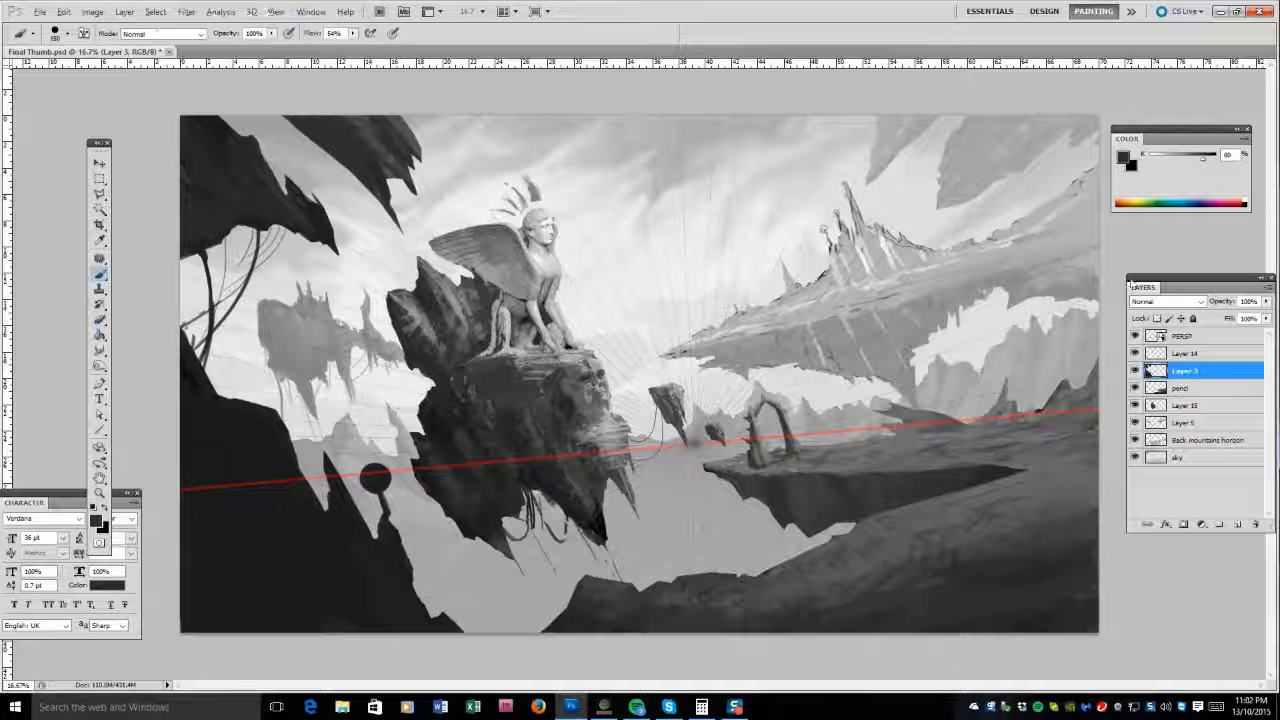
pyautogui.hotkey('alt', '[')
# On the pencl layer, paint faint and dark strokes around the lower-right rocky ledge.
pyautogui.keyDown('alt'); pyautogui.click(945, 423); pyautogui.keyUp('alt')
pyautogui.moveTo(945, 423)
pyautogui.mouseDown()
pyautogui.moveTo(960, 442)
pyautogui.moveTo(798, 467)
pyautogui.moveTo(860, 458)
pyautogui.mouseUp()
pyautogui.press(']')
pyautogui.keyDown('alt'); pyautogui.click(858, 641); pyautogui.keyUp('alt')
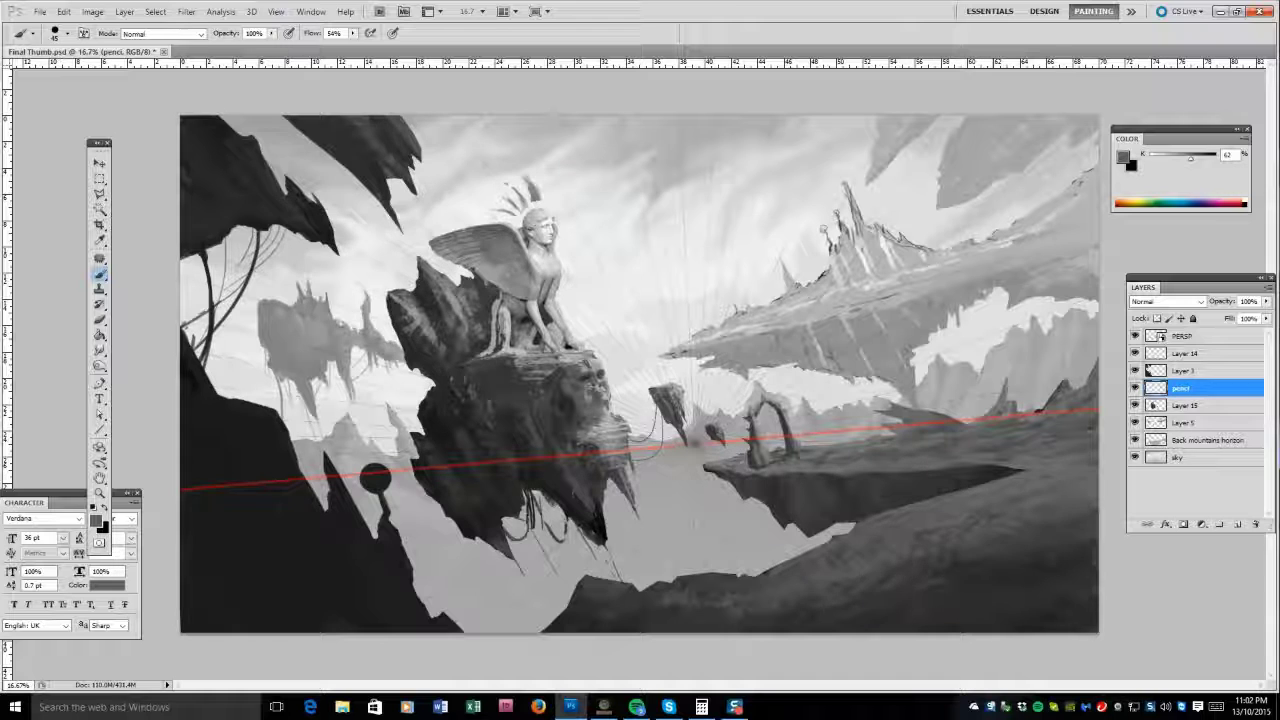
pyautogui.keyDown('alt'); pyautogui.click(787, 607); pyautogui.keyUp('alt')
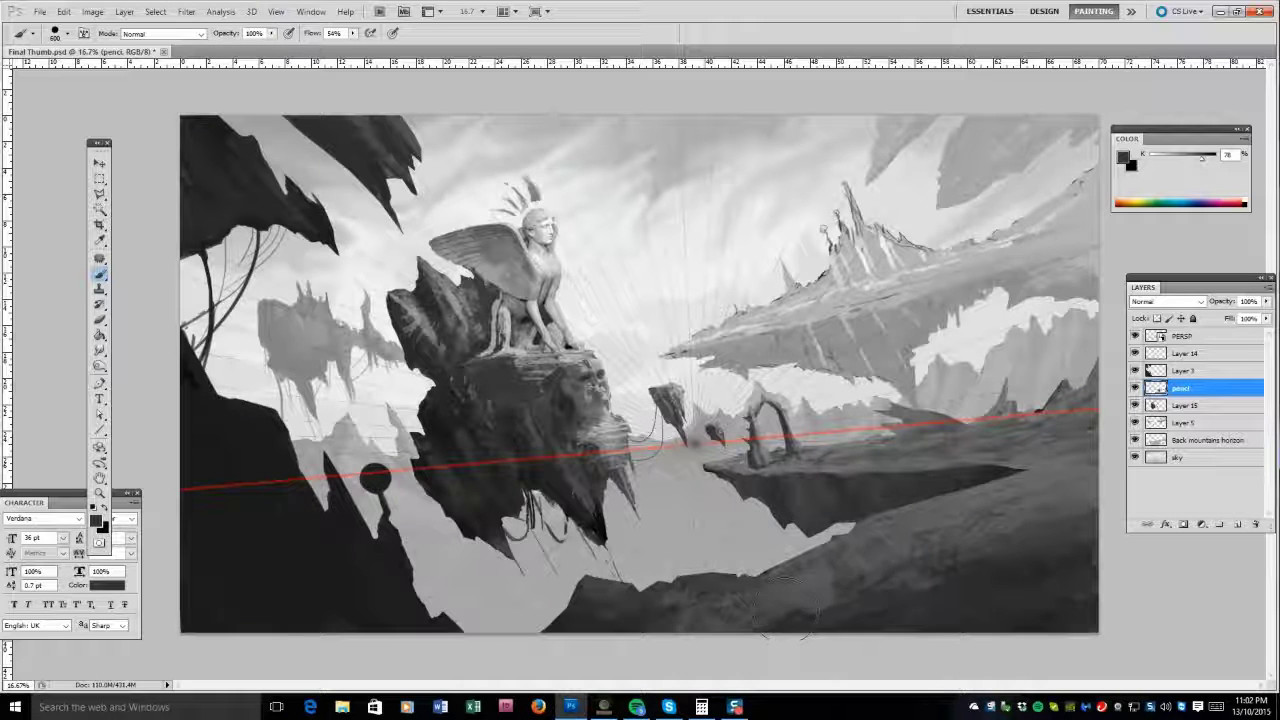
pyautogui.press('[')
pyautogui.press('[')
pyautogui.press('[')
pyautogui.press('[')
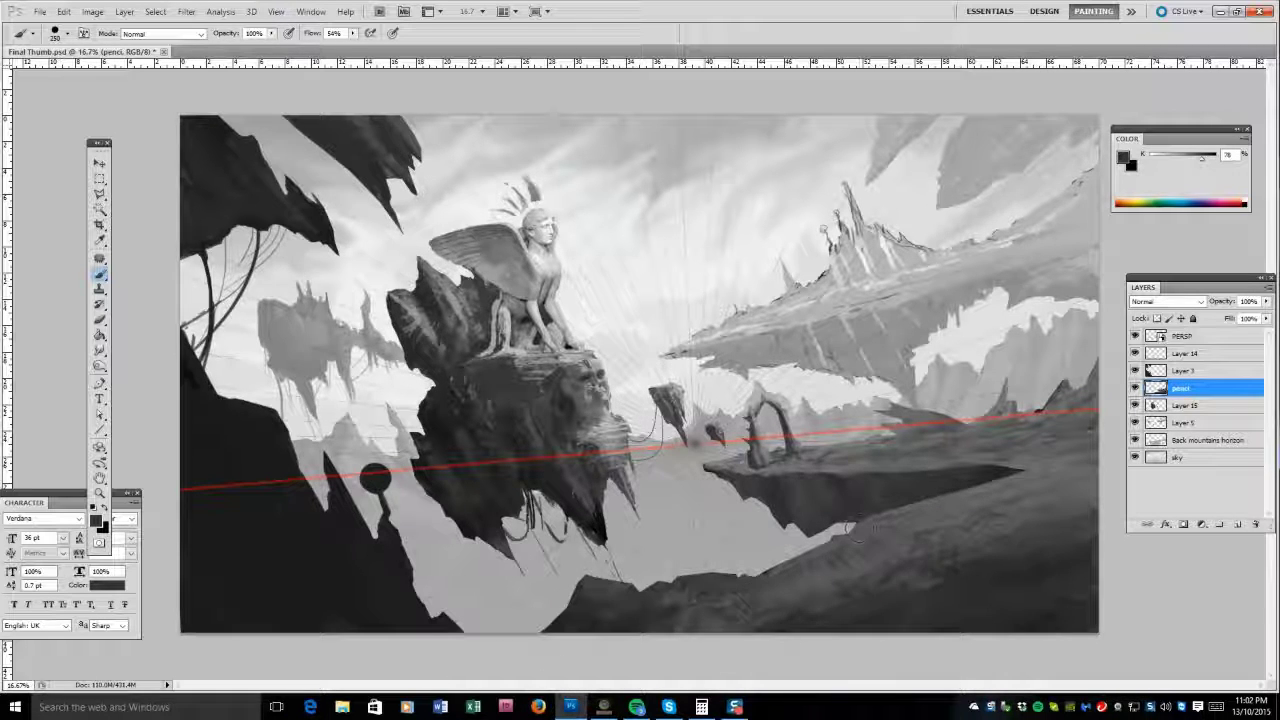
# Switch to Layer 5 and sample light and mid greys with a brush of about 60.
pyautogui.hotkey('alt', '[')
pyautogui.hotkey('alt', '[')
pyautogui.keyDown('alt'); pyautogui.click(905, 280); pyautogui.keyUp('alt')
pyautogui.press('[')
pyautogui.press('[')
pyautogui.press('[')
pyautogui.press('[')
pyautogui.press('[')
pyautogui.press('[')
pyautogui.press('[')
pyautogui.press('[')
pyautogui.press('[')
pyautogui.keyDown('alt'); pyautogui.click(718, 333); pyautogui.keyUp('alt')
pyautogui.keyDown('alt'); pyautogui.click(941, 305); pyautogui.keyUp('alt')
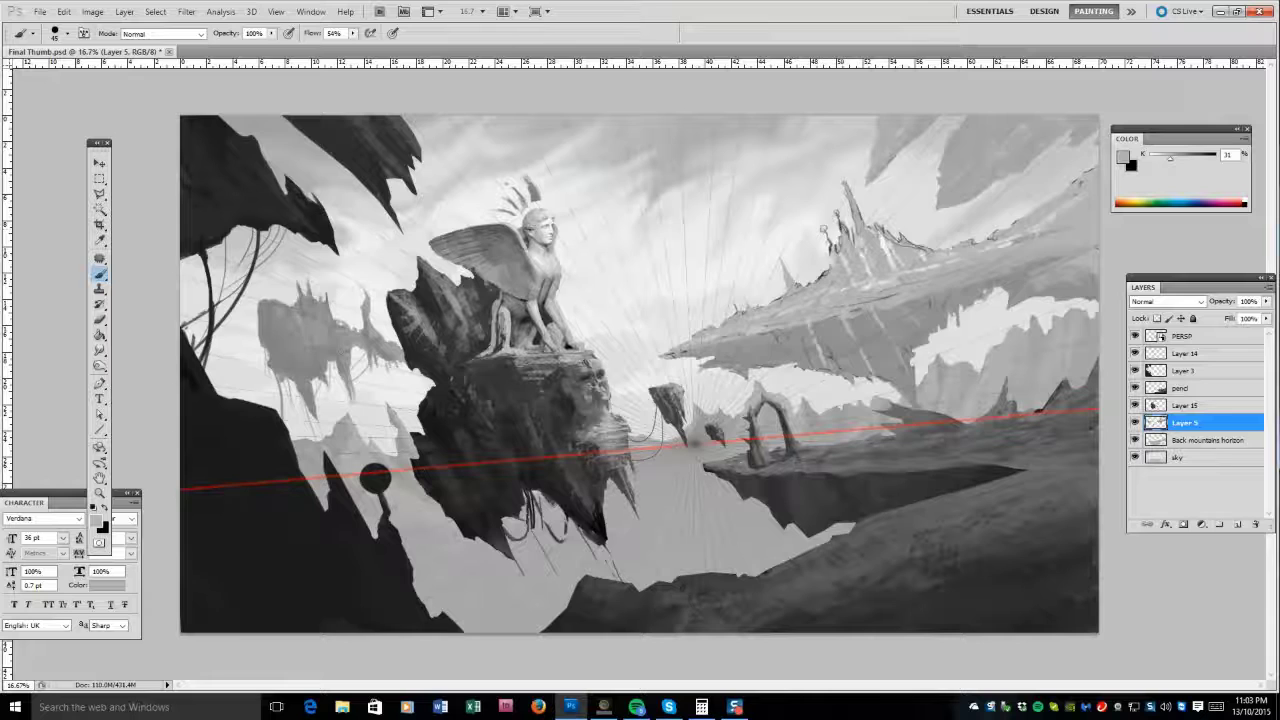
# Lighten the left floating island and smooth the right island's underside with a 90 px brush.
pyautogui.keyDown('alt'); pyautogui.click(285, 307); pyautogui.keyUp('alt')
pyautogui.moveTo(285, 307)
pyautogui.mouseDown()
pyautogui.moveTo(300, 320)
pyautogui.moveTo(273, 309)
pyautogui.mouseUp()
pyautogui.keyDown('alt'); pyautogui.click(285, 307); pyautogui.keyUp('alt')
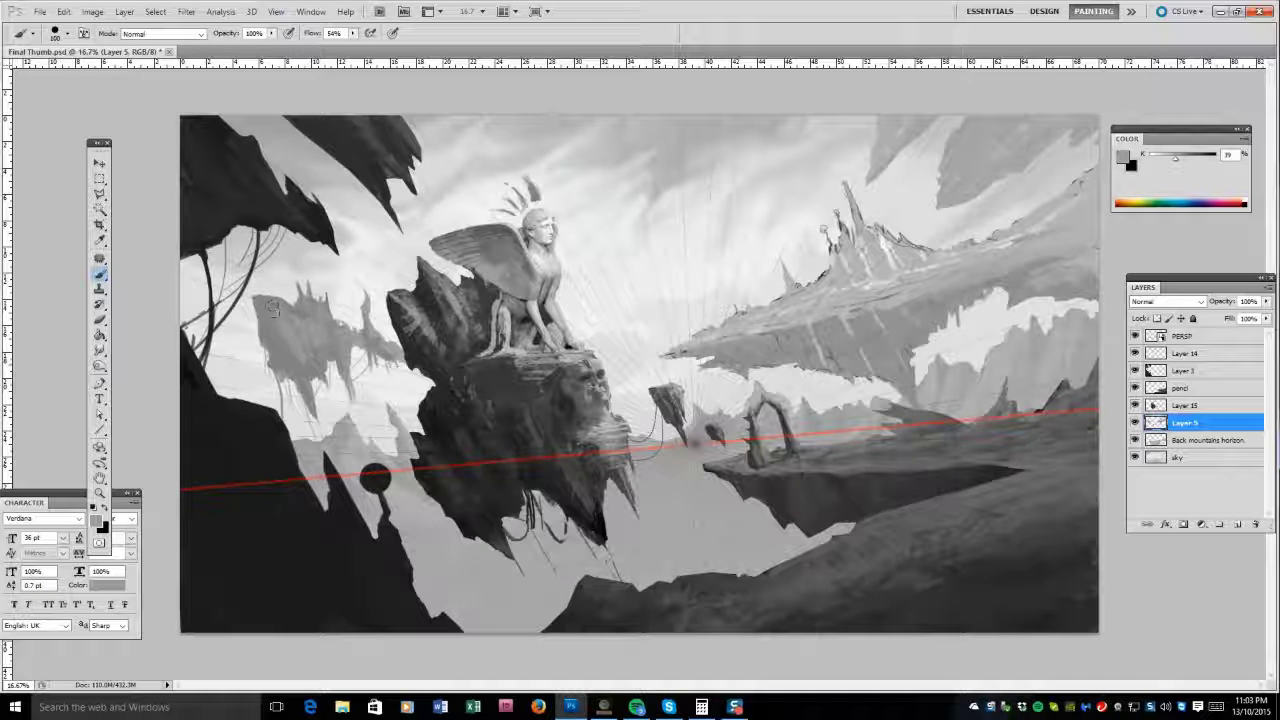
pyautogui.keyDown('alt'); pyautogui.click(766, 263); pyautogui.keyUp('alt')
pyautogui.press(']')
pyautogui.keyDown('alt'); pyautogui.click(756, 335); pyautogui.keyUp('alt')
pyautogui.keyDown('alt'); pyautogui.click(770, 330); pyautogui.keyUp('alt')
pyautogui.press('[')
pyautogui.press('[')
pyautogui.moveTo(770, 330); pyautogui.dragTo(900, 315)
# Brush lighter streaks across the right island and darken its right side.
pyautogui.keyDown('alt'); pyautogui.click(795, 323); pyautogui.keyUp('alt')
pyautogui.press(']')
pyautogui.press(']')
pyautogui.press(']')
pyautogui.press(']')
pyautogui.press(']')
pyautogui.press(']')
pyautogui.press(']')
pyautogui.keyDown('alt'); pyautogui.click(880, 330); pyautogui.keyUp('alt')
pyautogui.moveTo(892, 304); pyautogui.dragTo(915, 400)
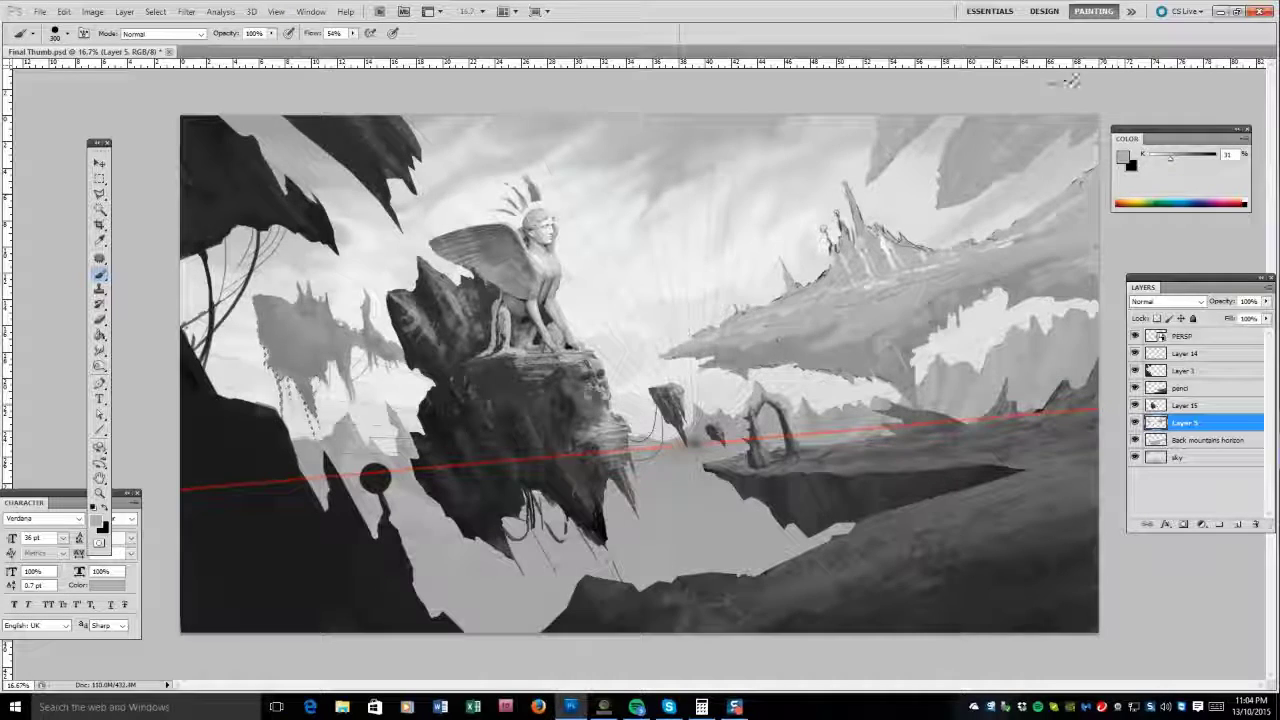
pyautogui.press('[')
pyautogui.press('[')
pyautogui.press('[')
pyautogui.press('[')
pyautogui.press('[')
pyautogui.press('[')
pyautogui.press('[')
pyautogui.press('[')
pyautogui.press('[')
pyautogui.press('[')
pyautogui.press('[')
pyautogui.keyDown('alt'); pyautogui.click(932, 300); pyautogui.keyUp('alt')
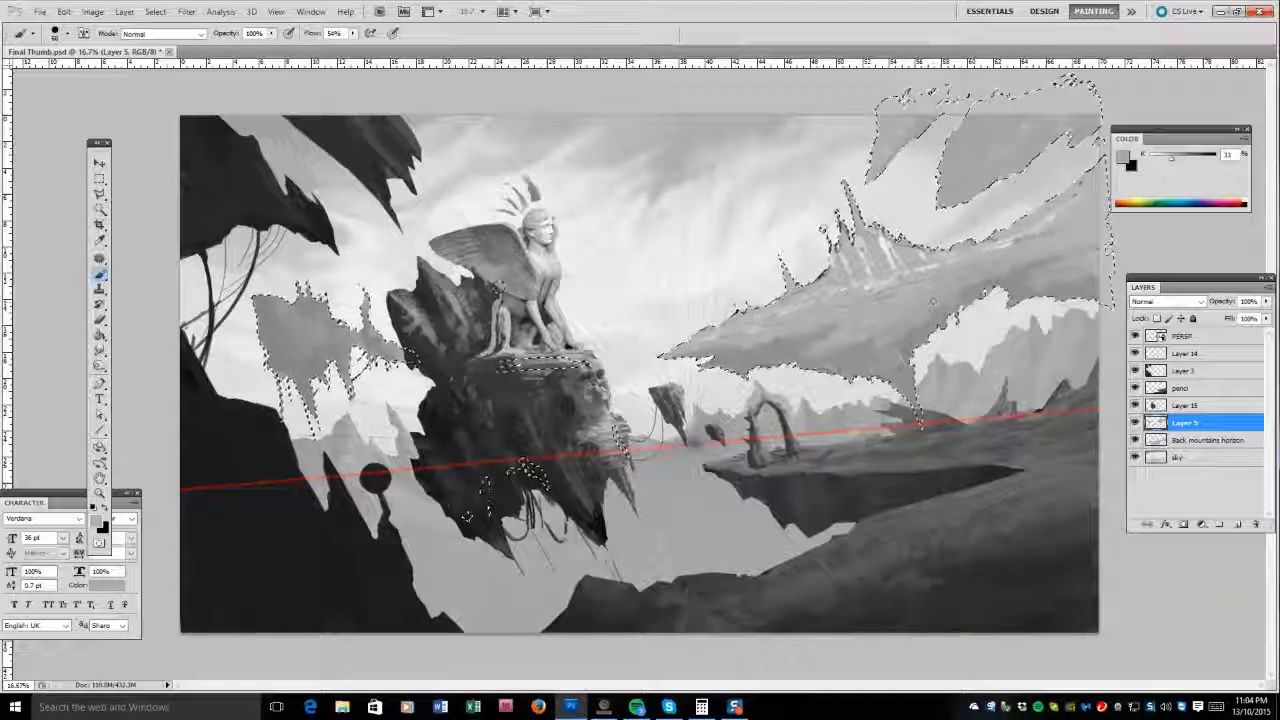
pyautogui.press(']')
pyautogui.press(']')
pyautogui.press(']')
pyautogui.press(']')
pyautogui.press(']')
pyautogui.press(']')
pyautogui.press(']')
pyautogui.press(']')
pyautogui.press(']')
pyautogui.press(']')
pyautogui.keyDown('alt'); pyautogui.click(708, 392); pyautogui.keyUp('alt')
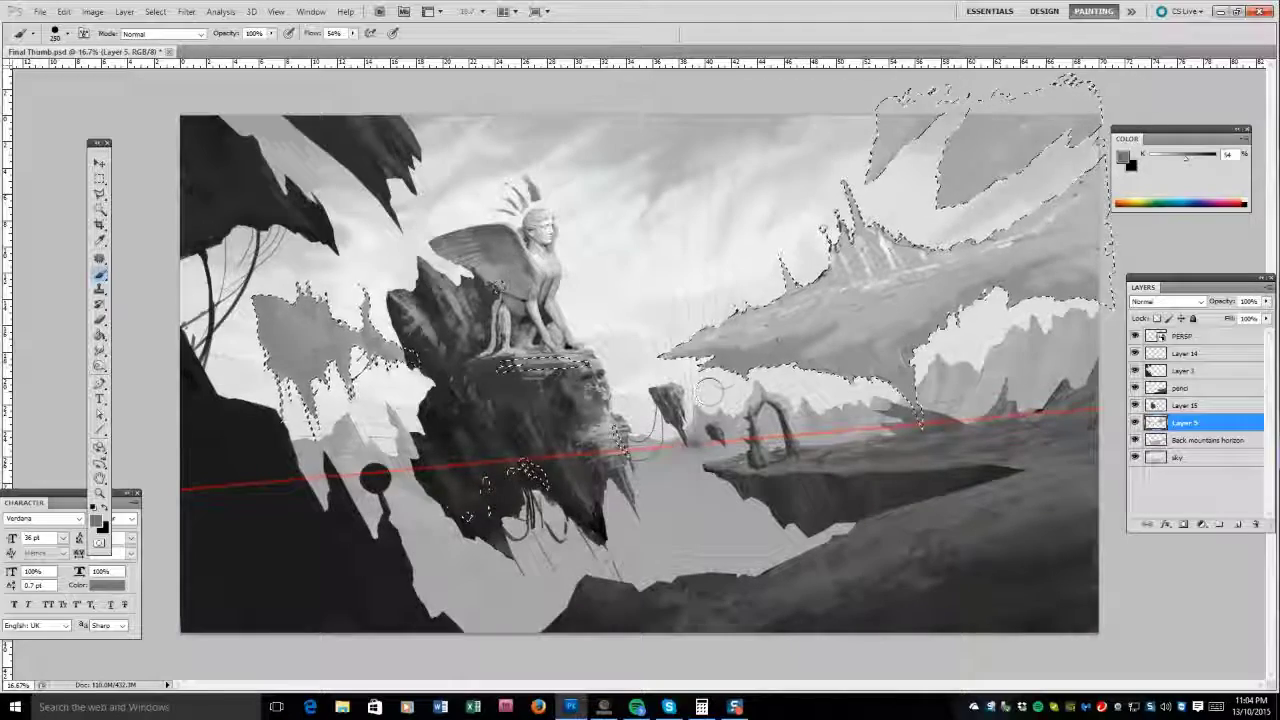
pyautogui.press('[')
pyautogui.press('[')
pyautogui.press('[')
pyautogui.keyDown('alt'); pyautogui.click(998, 270); pyautogui.keyUp('alt')
pyautogui.moveTo(1040, 250)
pyautogui.mouseDown()
pyautogui.moveTo(998, 270)
pyautogui.moveTo(1075, 208)
pyautogui.mouseUp()
# Lighten and reshape the right island's spikes, then smooth its lower-left part.
pyautogui.keyDown('alt'); pyautogui.click(1000, 268); pyautogui.keyUp('alt')
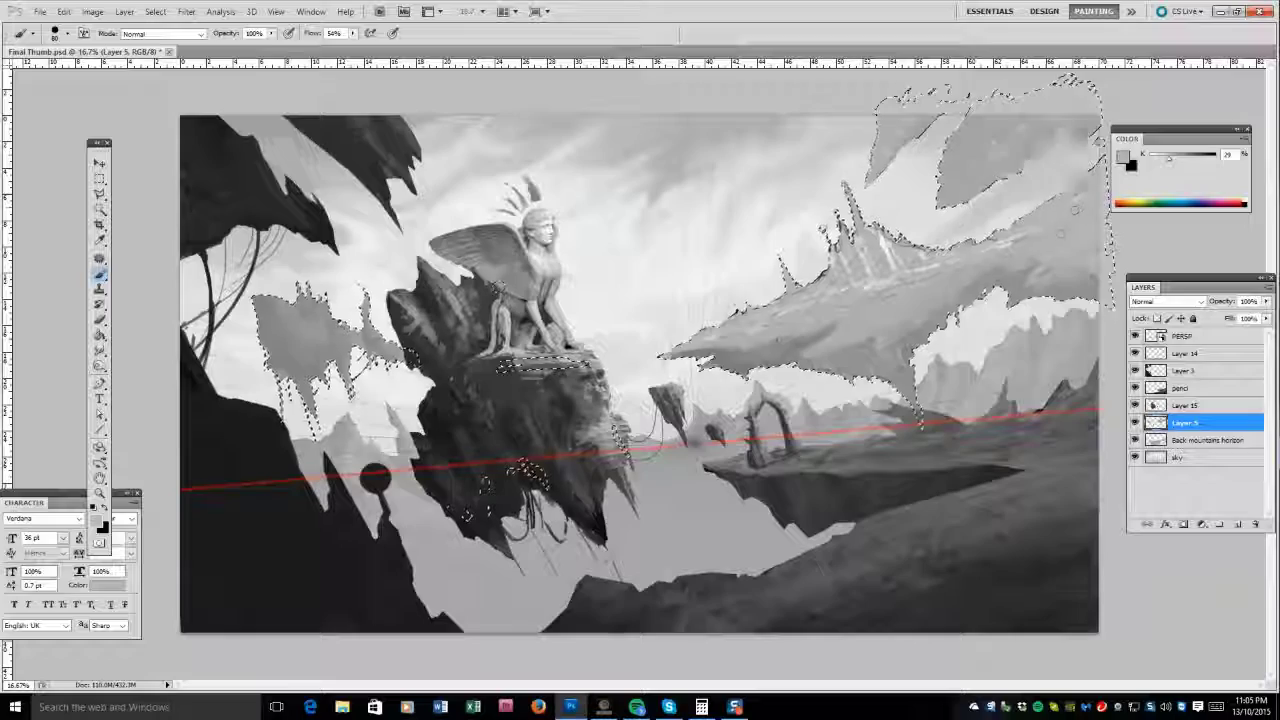
pyautogui.moveTo(871, 251)
pyautogui.mouseDown()
pyautogui.moveTo(920, 269)
pyautogui.moveTo(720, 345)
pyautogui.mouseUp()
pyautogui.keyDown('alt'); pyautogui.click(859, 250); pyautogui.keyUp('alt')
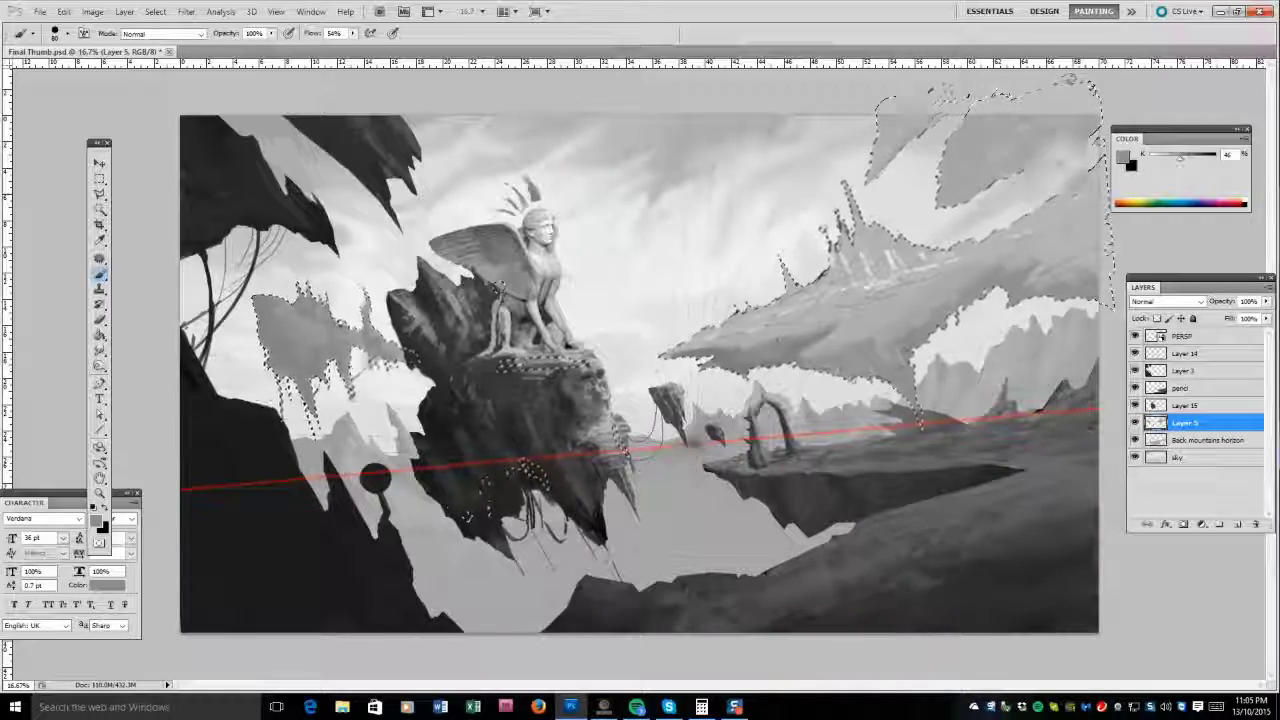
pyautogui.press('[')
pyautogui.press('[')
pyautogui.press('[')
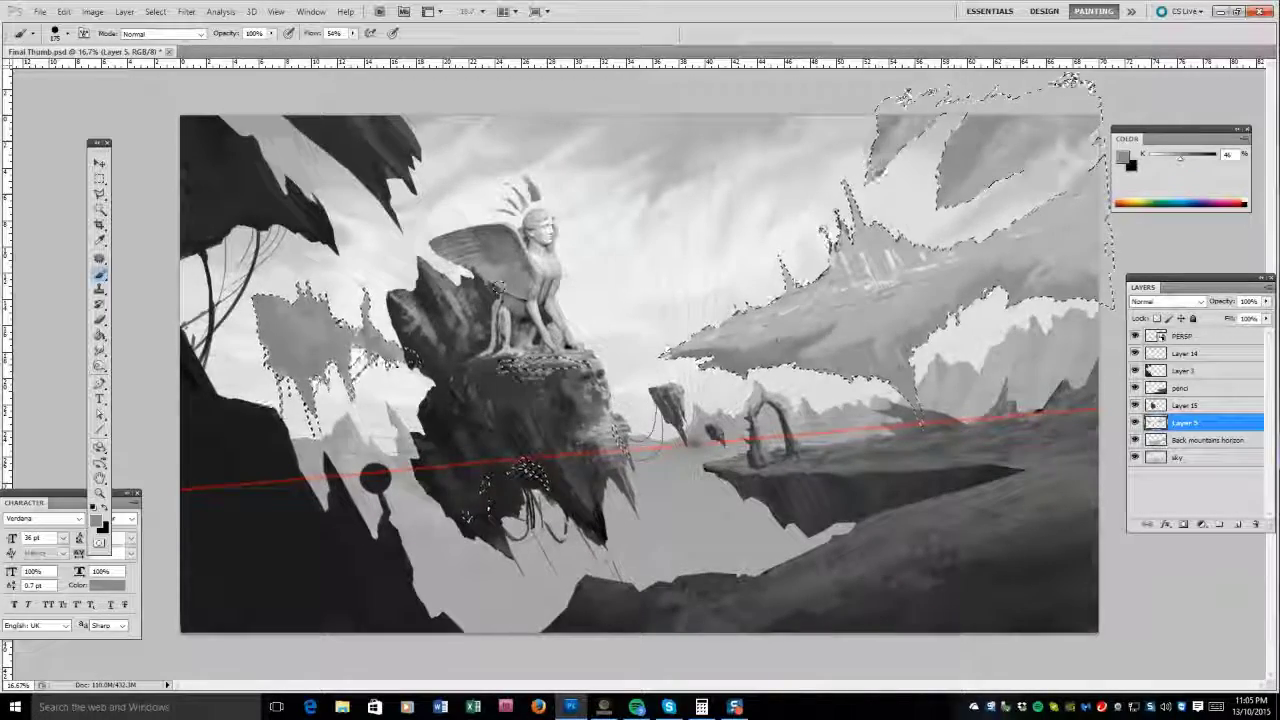
pyautogui.keyDown('alt'); pyautogui.click(560, 200); pyautogui.keyUp('alt')
pyautogui.moveTo(760, 290); pyautogui.dragTo(870, 260)
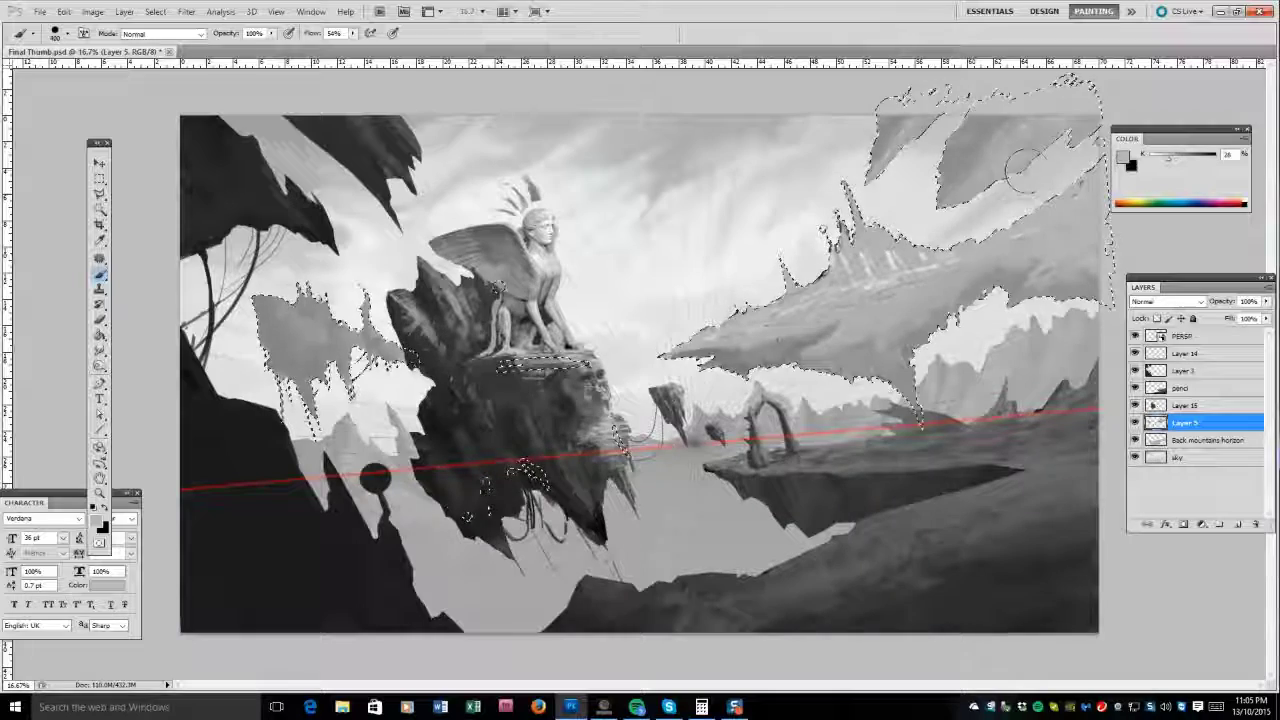
pyautogui.moveTo(700, 350); pyautogui.dragTo(818, 345)
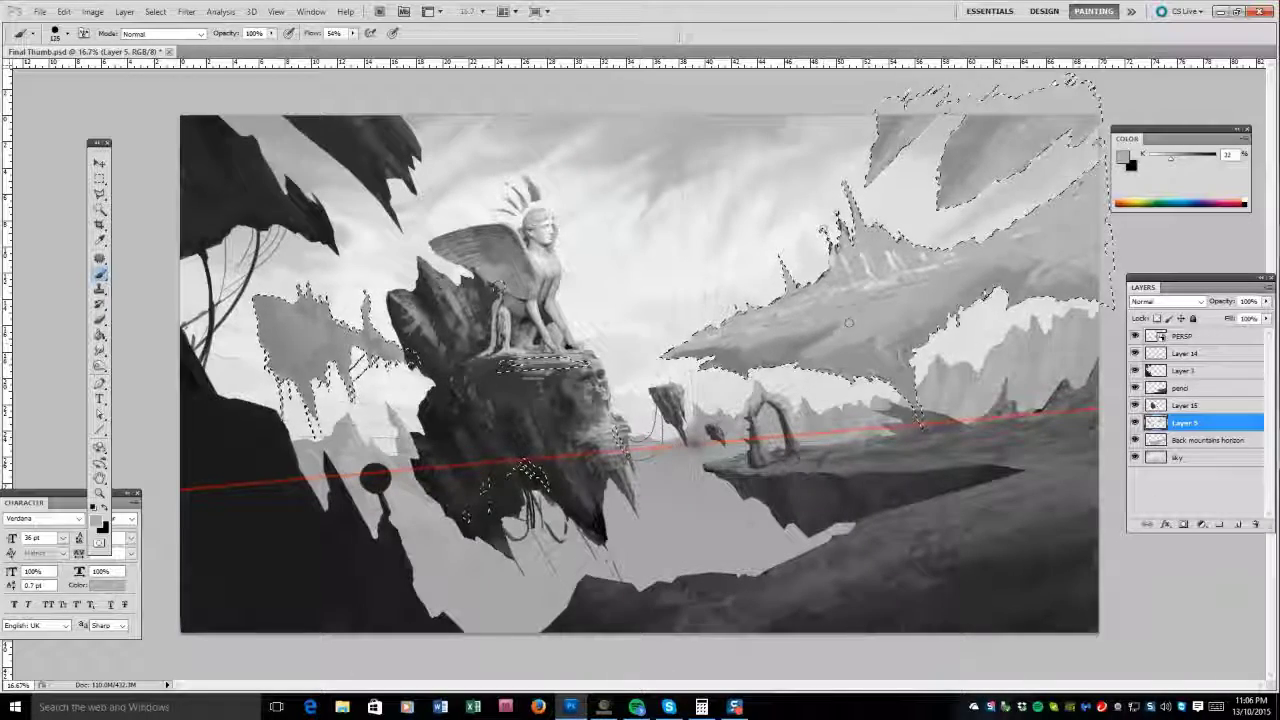
# Clear the selection and sample a darker grey with a 70 px brush.
pyautogui.click(155, 11)
pyautogui.click(172, 46)
pyautogui.press('[')
pyautogui.press('[')
pyautogui.press('[')
pyautogui.press('[')
pyautogui.press('[')
pyautogui.keyDown('alt'); pyautogui.click(893, 388); pyautogui.keyUp('alt')
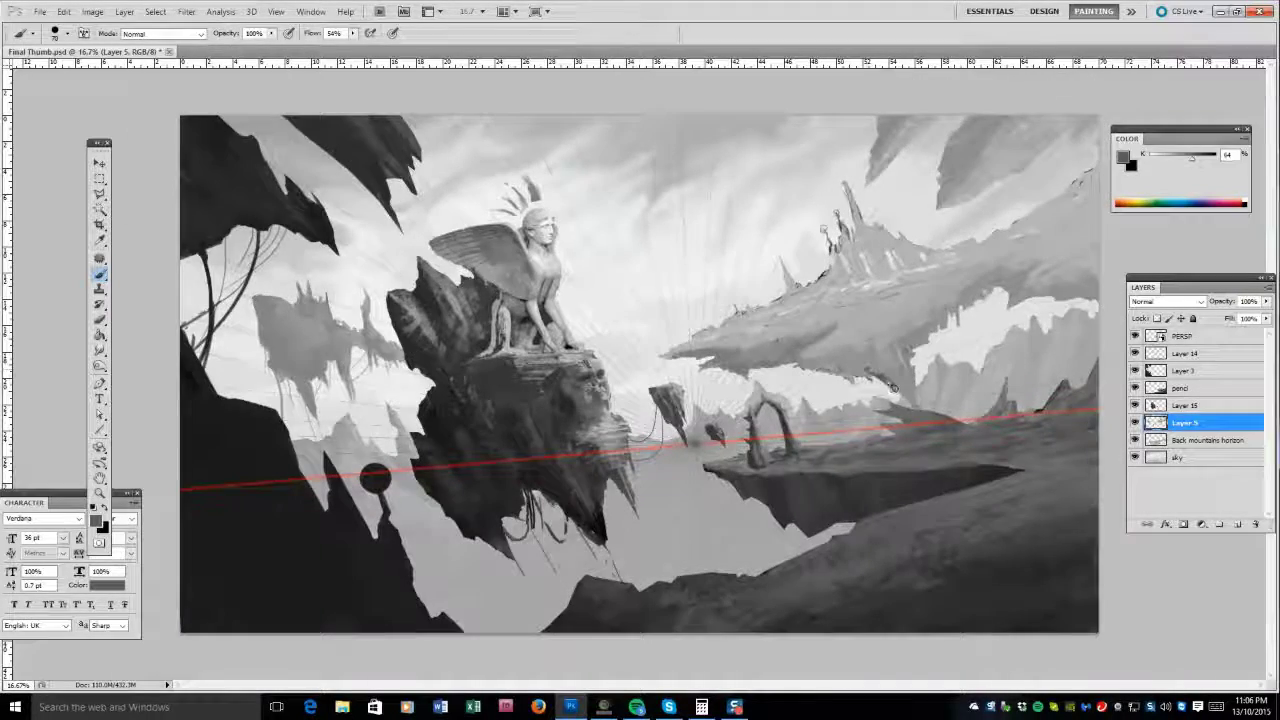
# Brush light sampled greys over the sky left of the large floating island.
pyautogui.keyDown('alt'); pyautogui.click(900, 372); pyautogui.keyUp('alt')
pyautogui.keyDown('alt'); pyautogui.click(900, 372); pyautogui.keyUp('alt')
pyautogui.moveTo(660, 300); pyautogui.dragTo(906, 352)
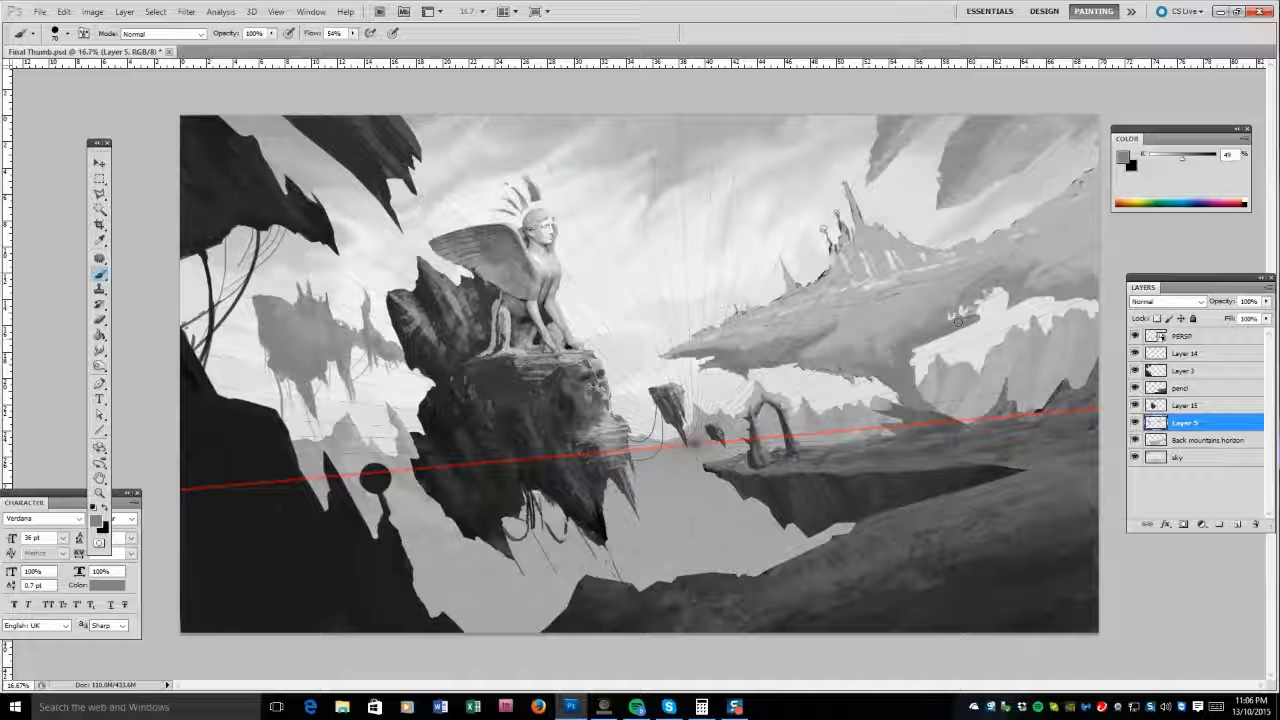
pyautogui.keyDown('alt'); pyautogui.click(866, 333); pyautogui.keyUp('alt')
pyautogui.keyDown('alt'); pyautogui.click(868, 332); pyautogui.keyUp('alt')
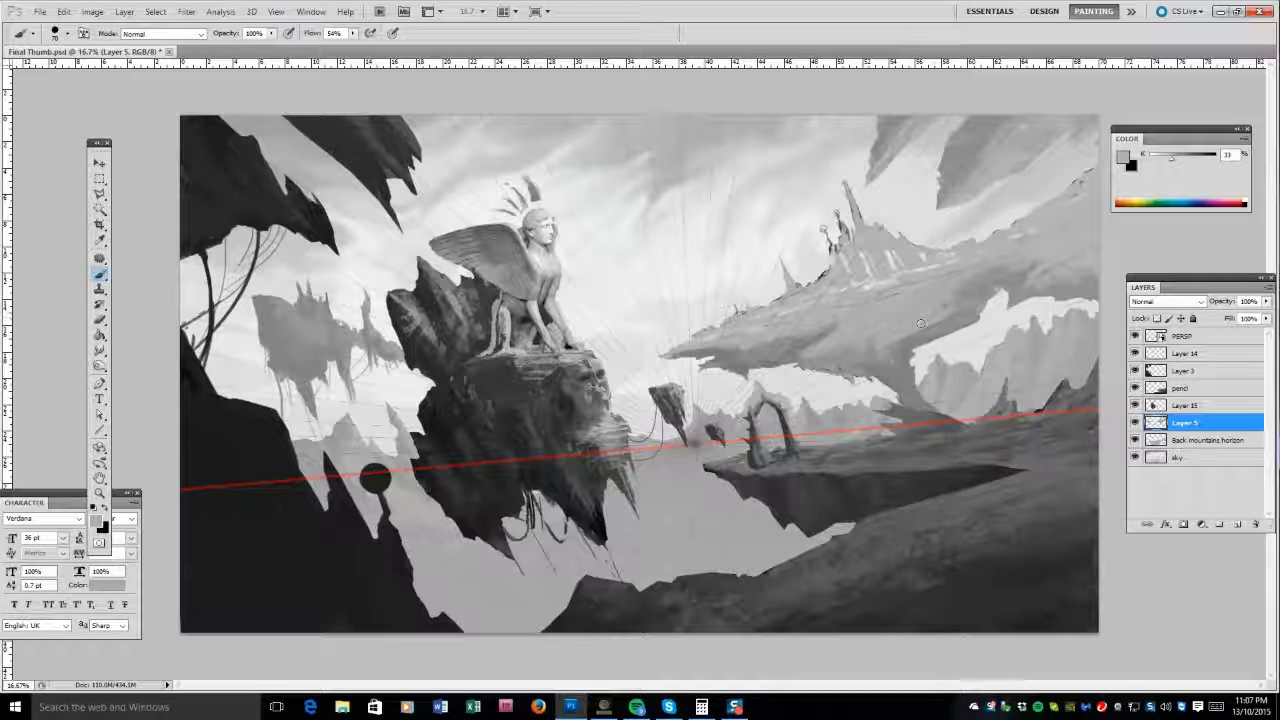
pyautogui.keyDown('alt'); pyautogui.click(819, 348); pyautogui.keyUp('alt')
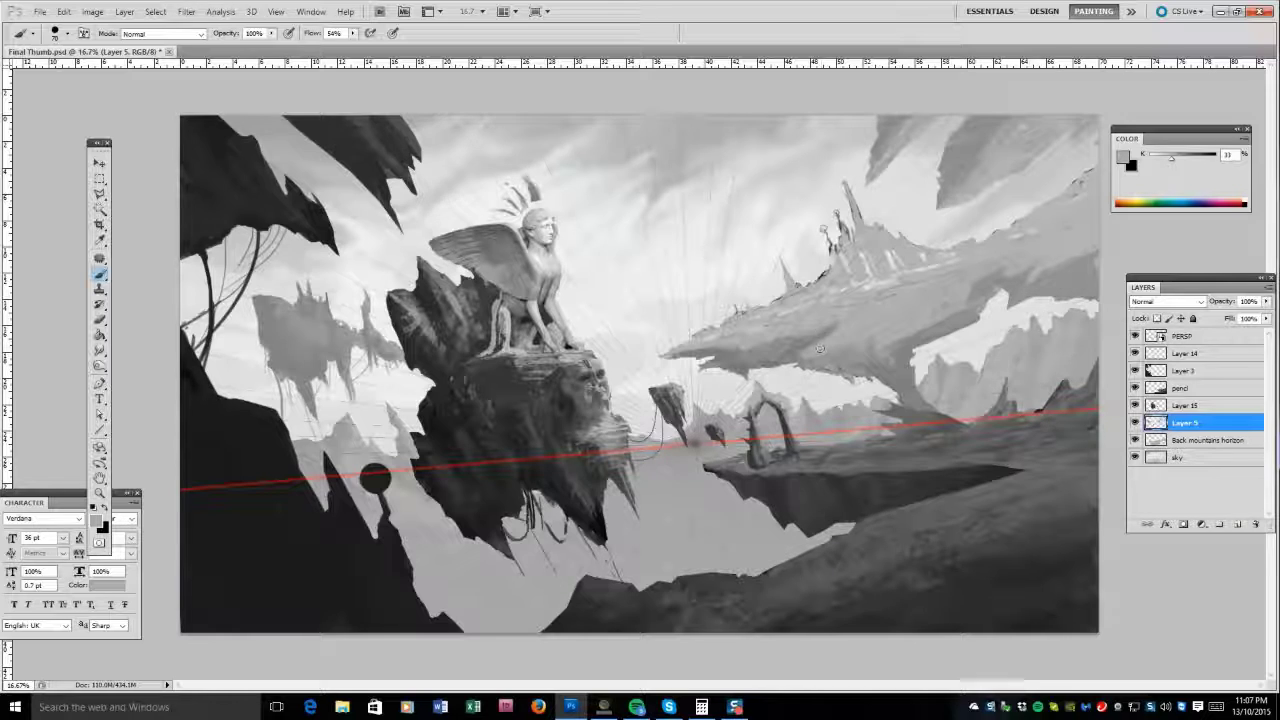
# Load the background islands as a selection, then deselect it.
pyautogui.keyDown('ctrl'); pyautogui.click(1156, 405); pyautogui.keyUp('ctrl')
pyautogui.press('e')
pyautogui.click(155, 11)
pyautogui.click(222, 50)
pyautogui.press('z')
pyautogui.press('b')
# Erase lighter areas near the spires, lasso the spire and darken parts of it.
pyautogui.keyDown('alt'); pyautogui.click(823, 228); pyautogui.keyUp('alt')
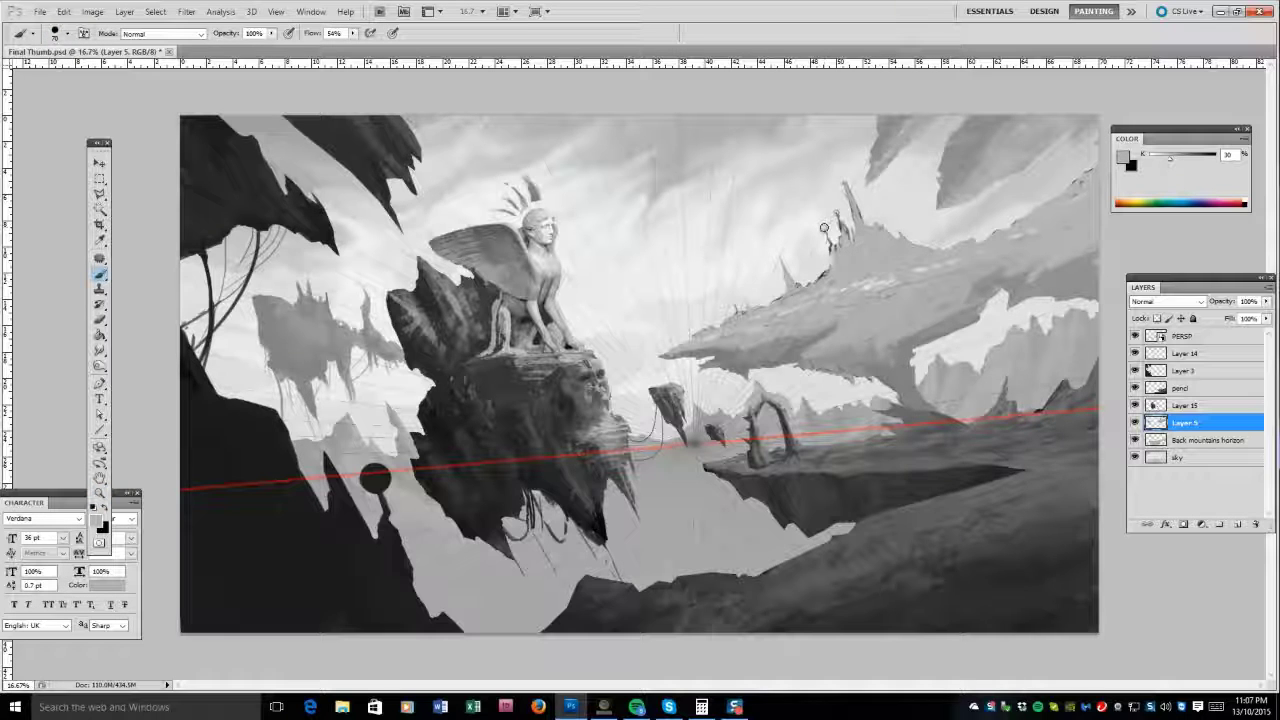
pyautogui.press('e')
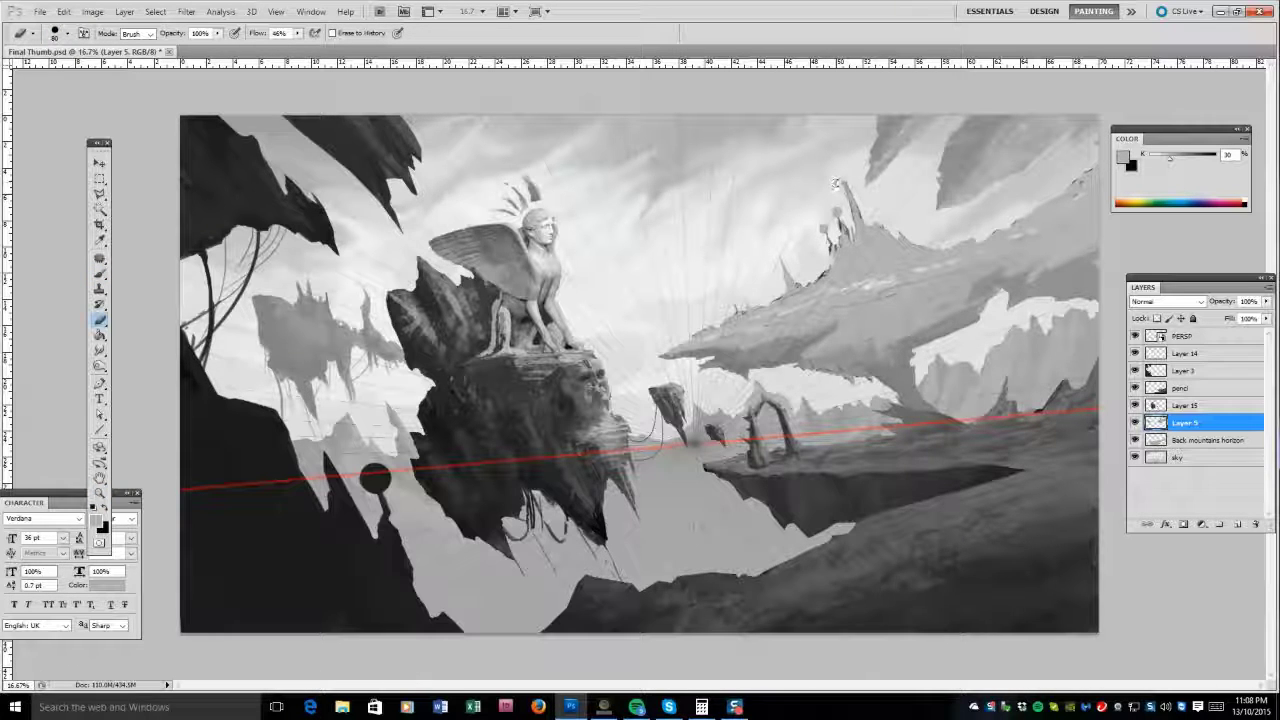
pyautogui.moveTo(830, 210)
pyautogui.mouseDown()
pyautogui.moveTo(848, 234)
pyautogui.moveTo(848, 214)
pyautogui.moveTo(855, 284)
pyautogui.moveTo(846, 186)
pyautogui.moveTo(852, 285)
pyautogui.moveTo(848, 190)
pyautogui.mouseUp()
pyautogui.press('b')
pyautogui.press('l')
pyautogui.press('b')
pyautogui.hotkey('ctrl', 'd')
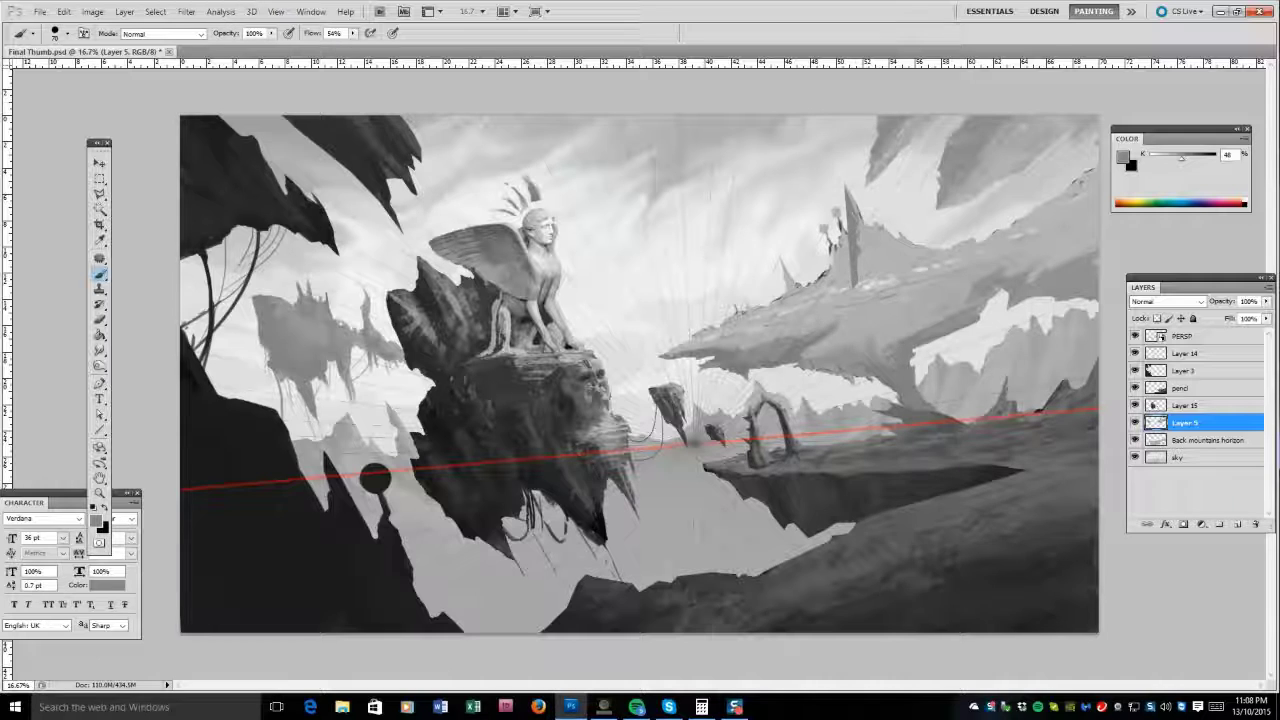
pyautogui.moveTo(850, 287)
pyautogui.mouseDown()
pyautogui.moveTo(860, 270)
pyautogui.moveTo(825, 285)
pyautogui.moveTo(870, 288)
pyautogui.mouseUp()
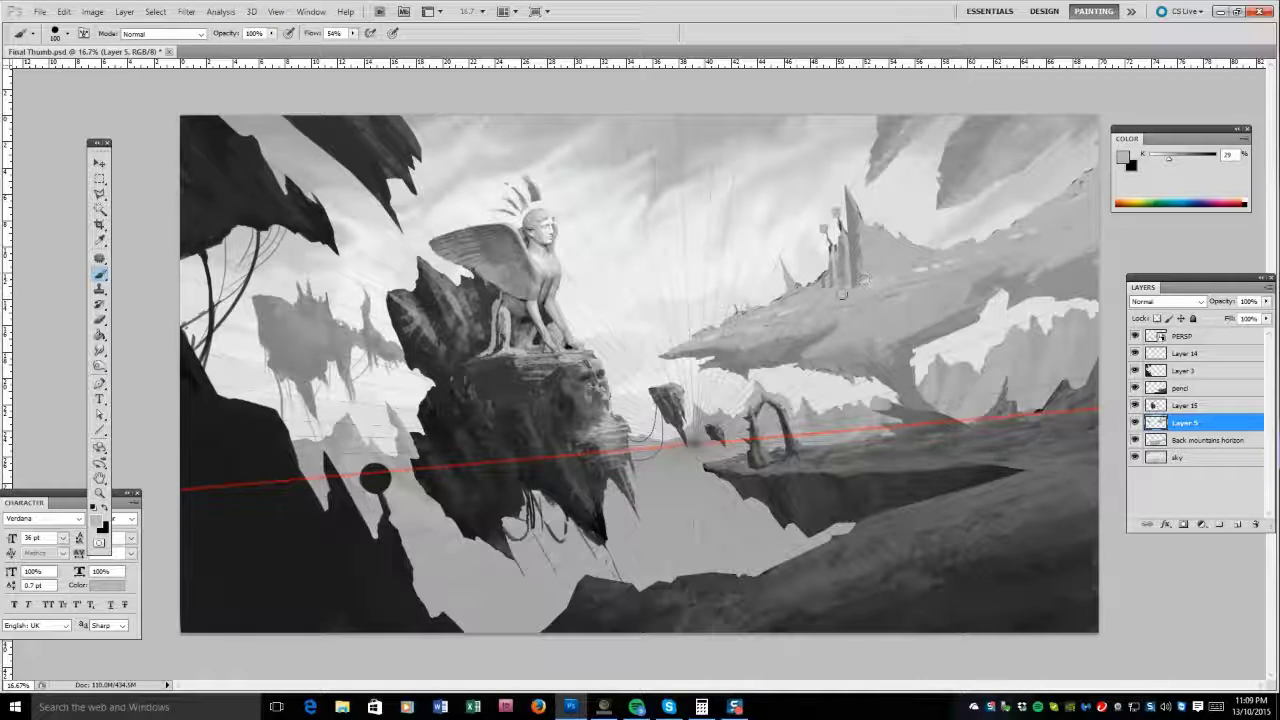
# Repaint the spire with lighter grey strokes, shrinking the brush to 25.
pyautogui.keyDown('alt'); pyautogui.click(842, 292); pyautogui.keyUp('alt')
pyautogui.keyDown('alt'); pyautogui.click(785, 338); pyautogui.keyUp('alt')
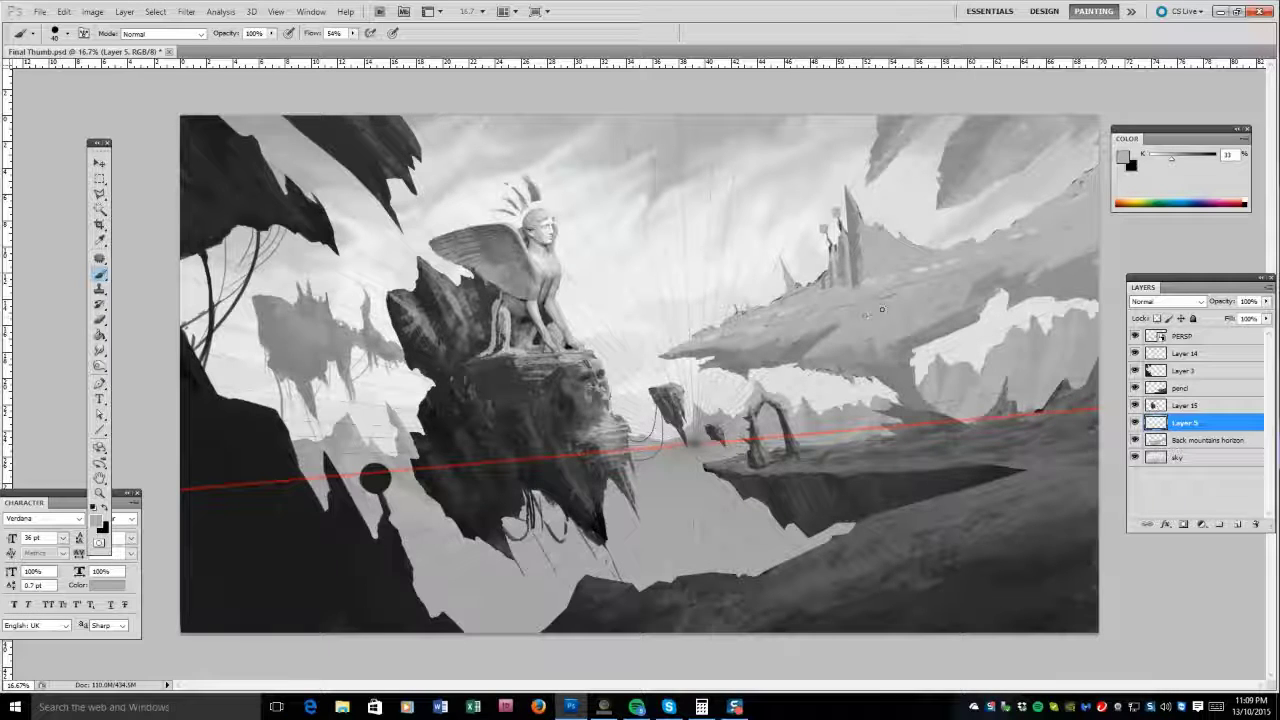
pyautogui.moveTo(857, 286); pyautogui.dragTo(862, 254)
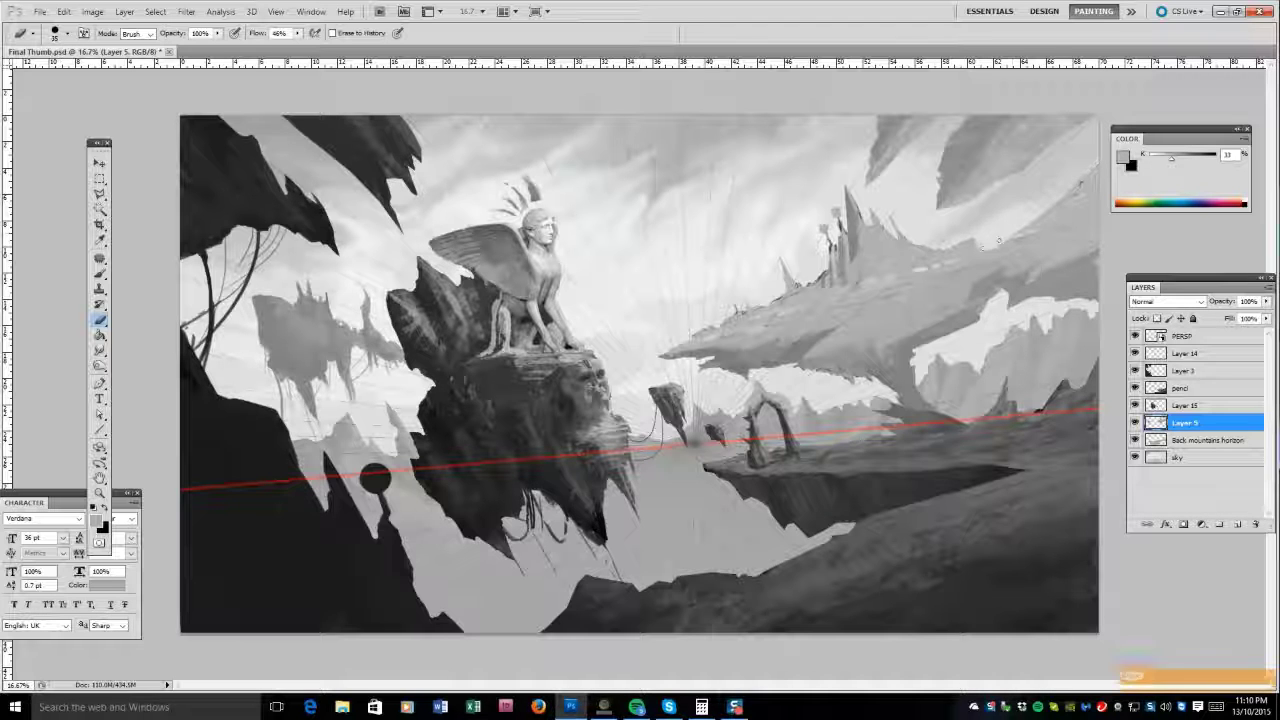
pyautogui.press('[')
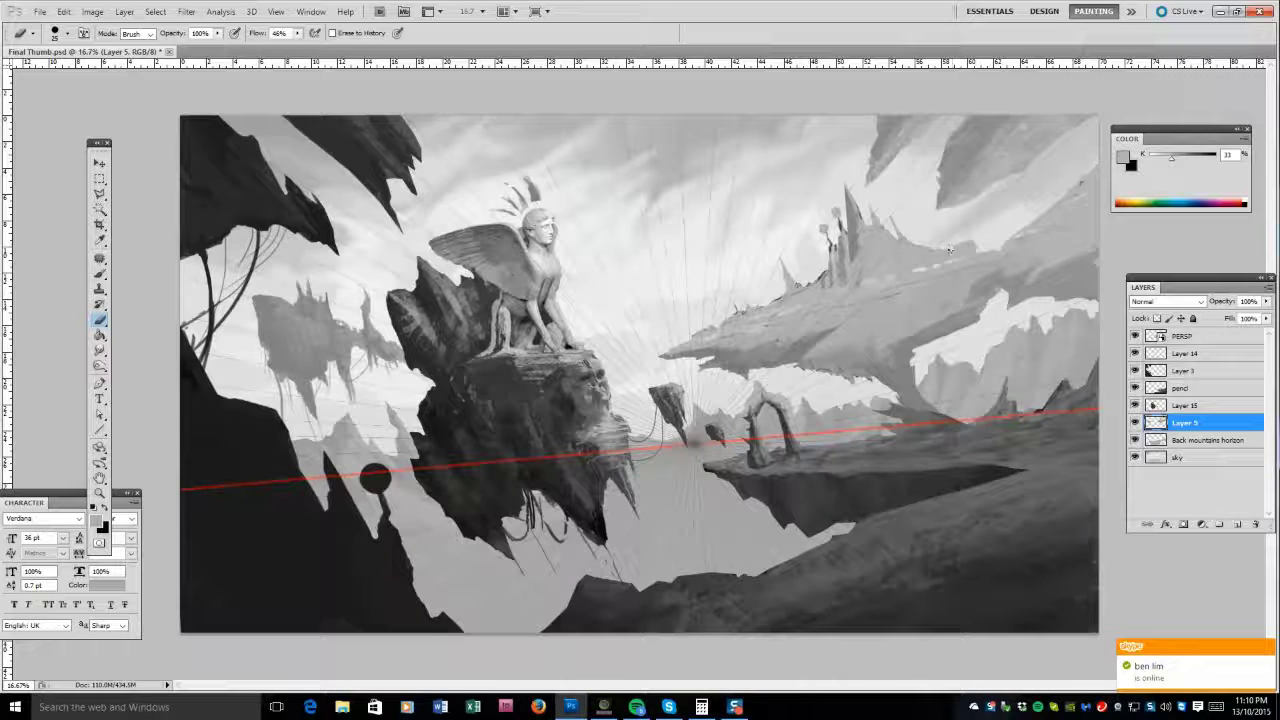
pyautogui.press('b')
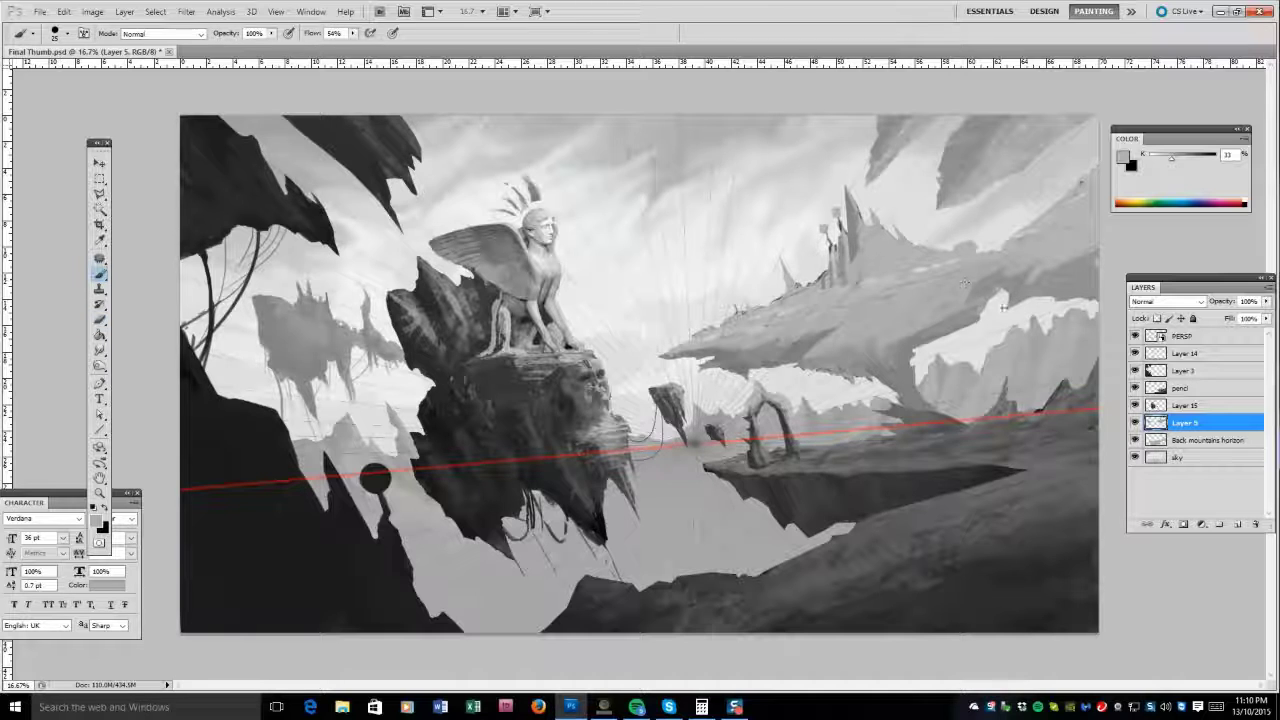
pyautogui.keyDown('alt'); pyautogui.click(956, 307); pyautogui.keyUp('alt')
pyautogui.keyDown('alt'); pyautogui.click(1019, 281); pyautogui.keyUp('alt')
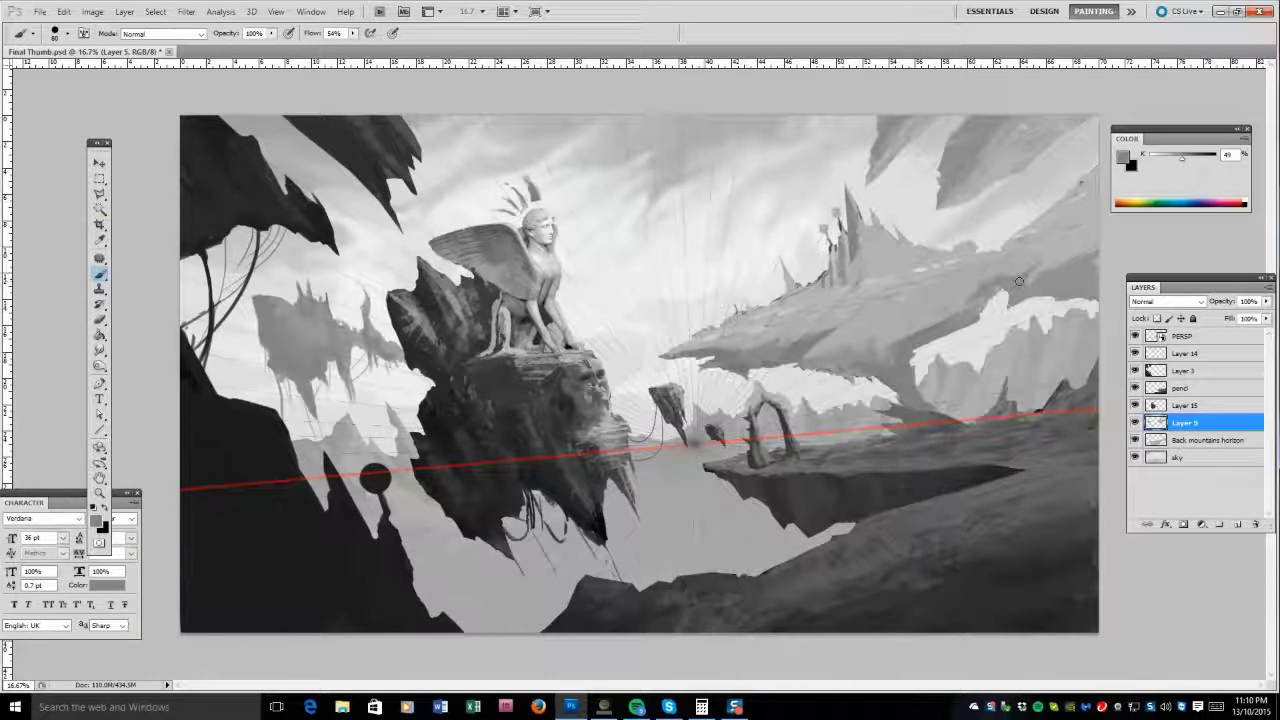
pyautogui.press('e')
# Flip the entire canvas horizontally via Image Rotation.
pyautogui.click(92, 11)
pyautogui.moveTo(117, 133)
pyautogui.click(283, 189)
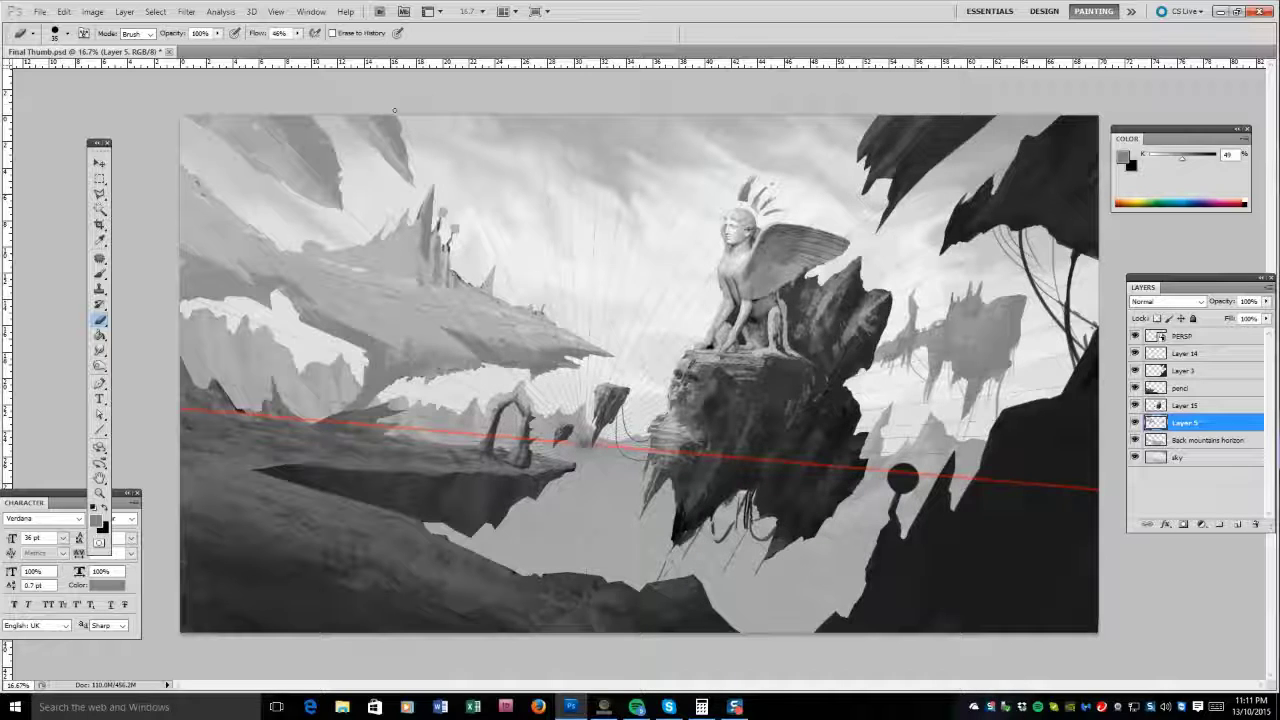
# With a ~175 brush inside the islands selection, softly shade the upper-left floating rocks.
pyautogui.press('b')
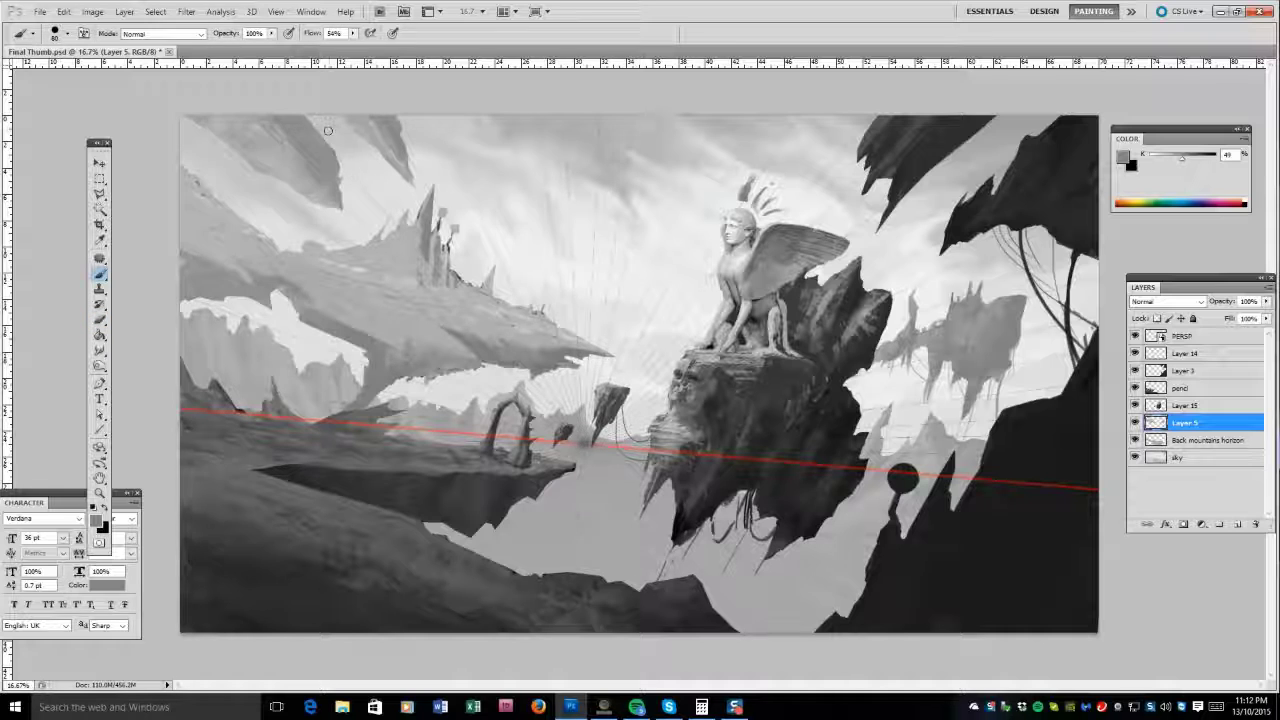
pyautogui.press(']')
pyautogui.press(']')
pyautogui.press(']')
pyautogui.press(']')
pyautogui.press(']')
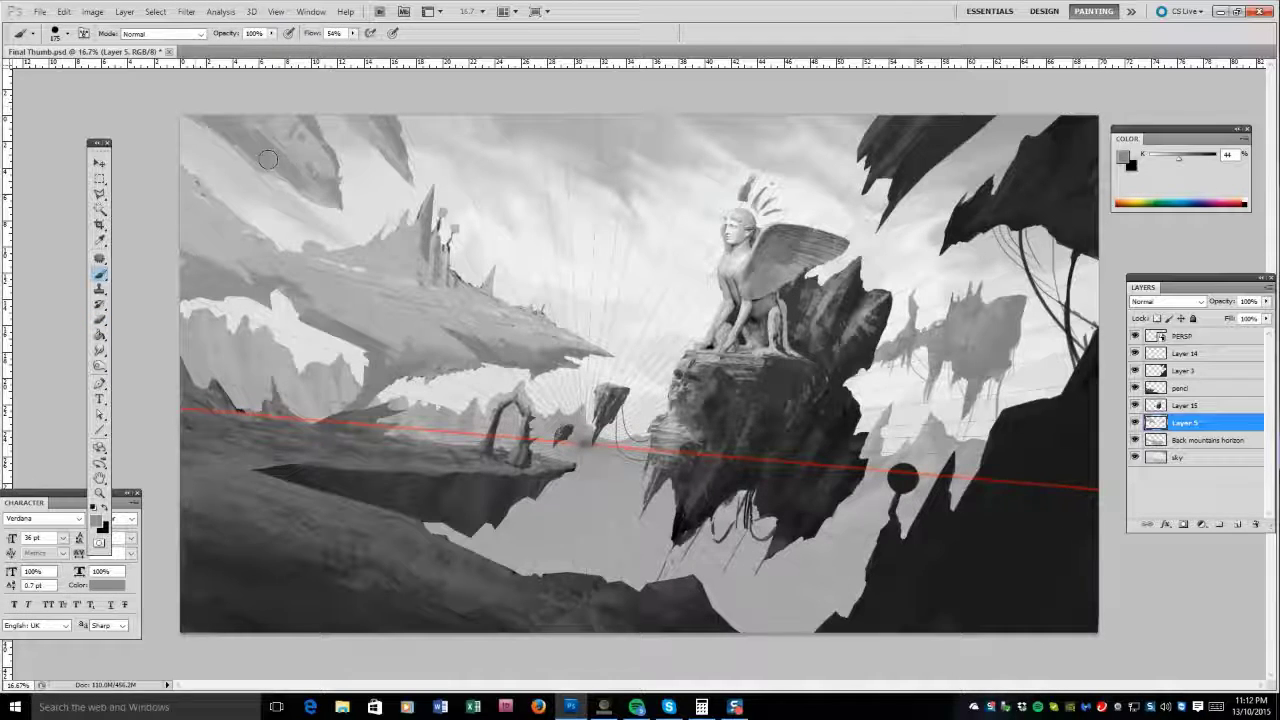
pyautogui.keyDown('ctrl'); pyautogui.click(1156, 405); pyautogui.keyUp('ctrl')
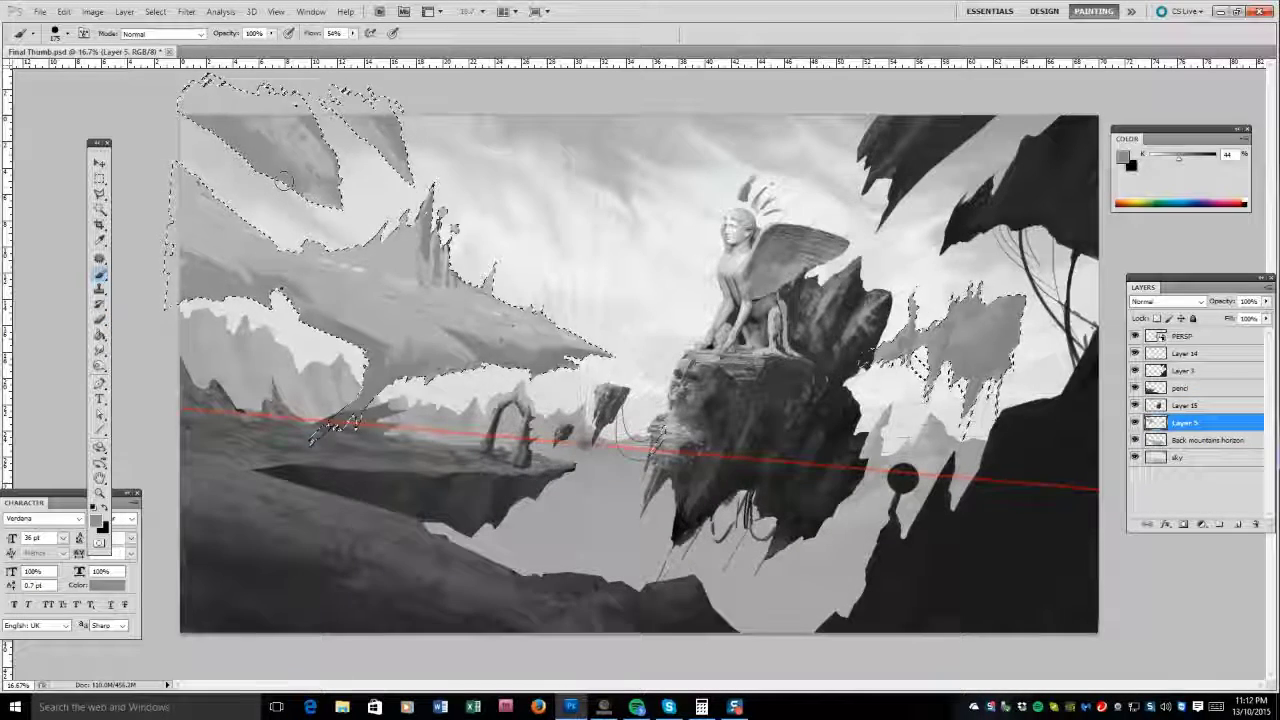
pyautogui.moveTo(321, 183); pyautogui.dragTo(368, 120)
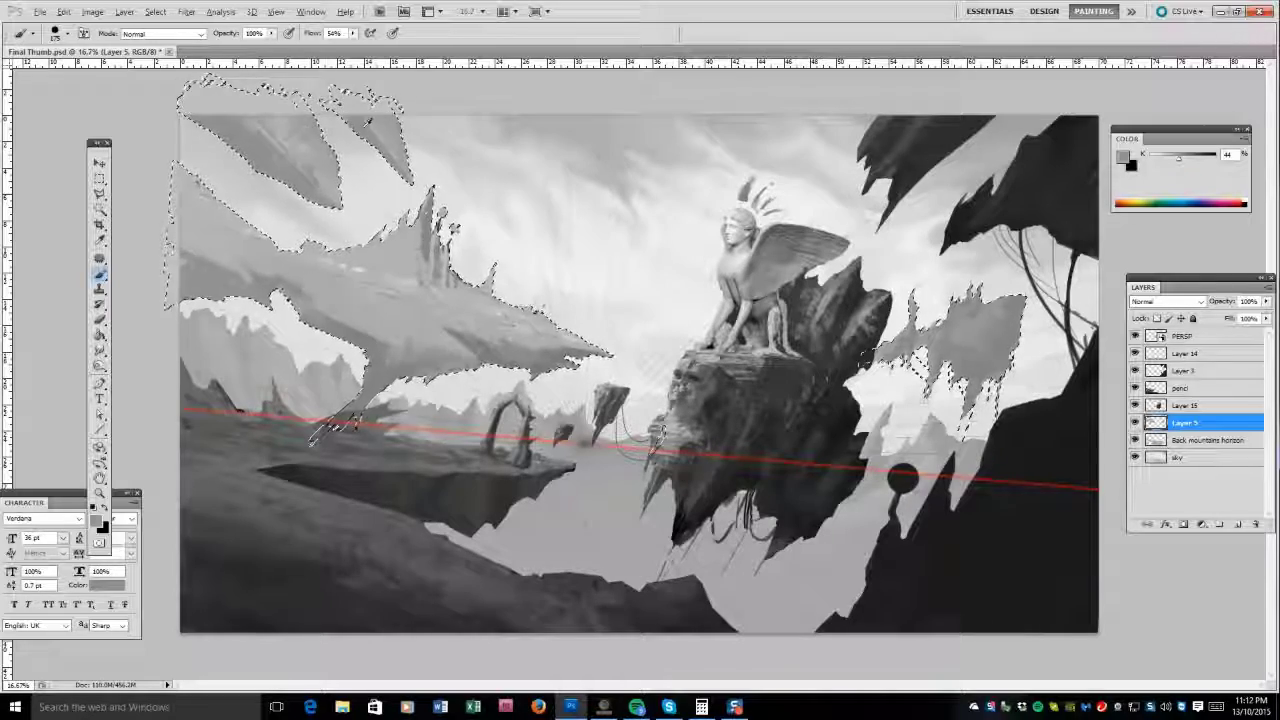
# Lighten the floating rock's underside and haze over the right floating island.
pyautogui.keyDown('alt'); pyautogui.click(980, 400); pyautogui.keyUp('alt')
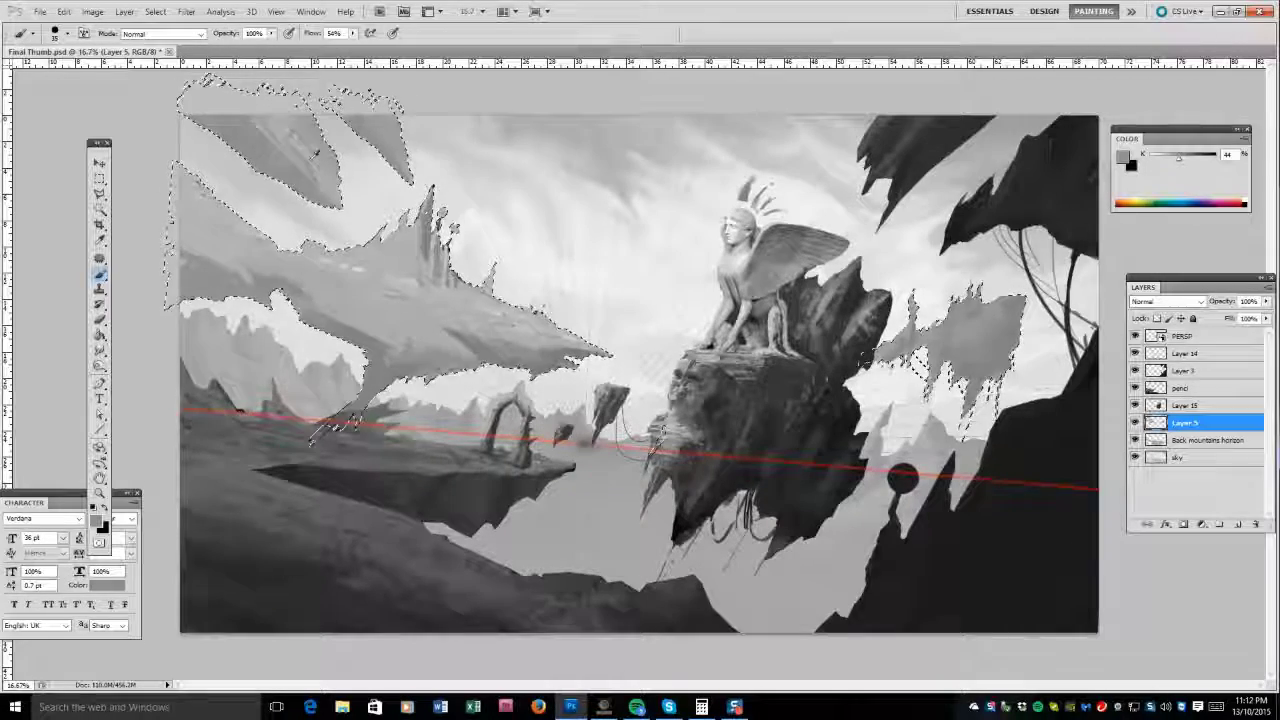
pyautogui.moveTo(580, 355); pyautogui.dragTo(260, 260)
pyautogui.keyDown('alt'); pyautogui.click(262, 297); pyautogui.keyUp('alt')
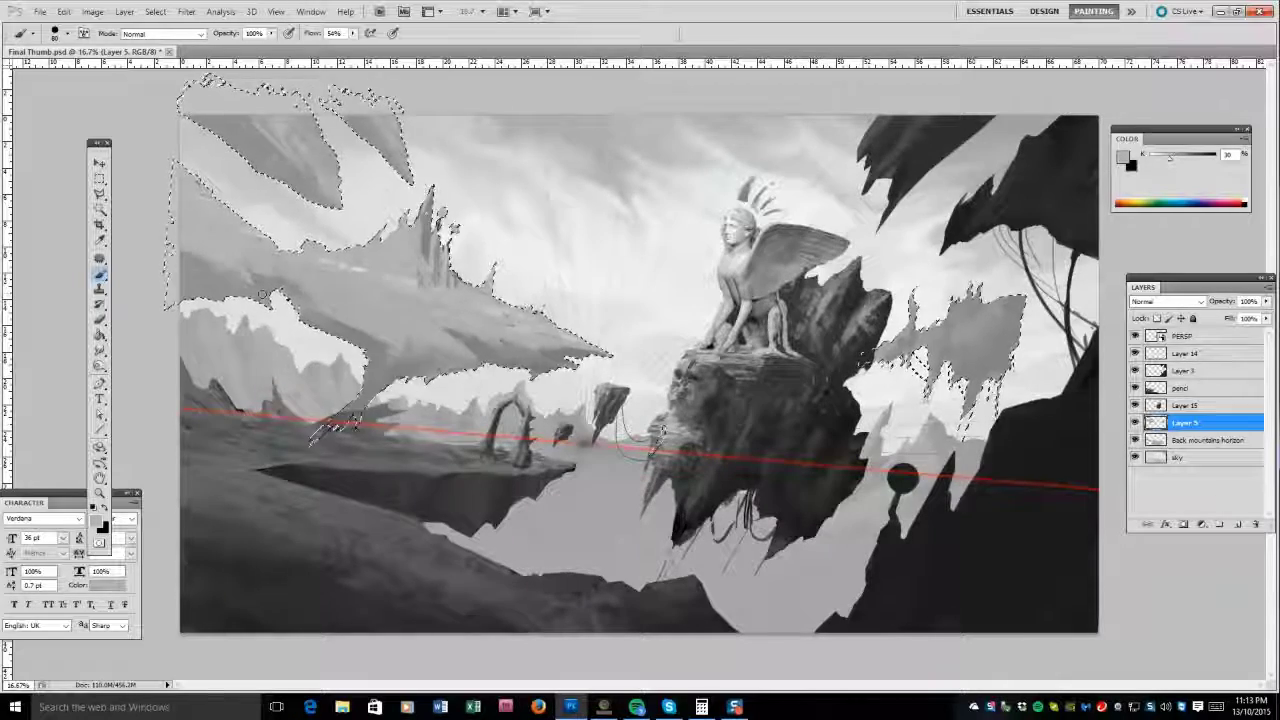
pyautogui.moveTo(900, 330)
pyautogui.mouseDown()
pyautogui.moveTo(960, 345)
pyautogui.moveTo(885, 350)
pyautogui.mouseUp()
# Switch the brush to Overlay mode and darken the dragon-shaped rock's underside.
pyautogui.hotkey('shift', 'alt', 'o')
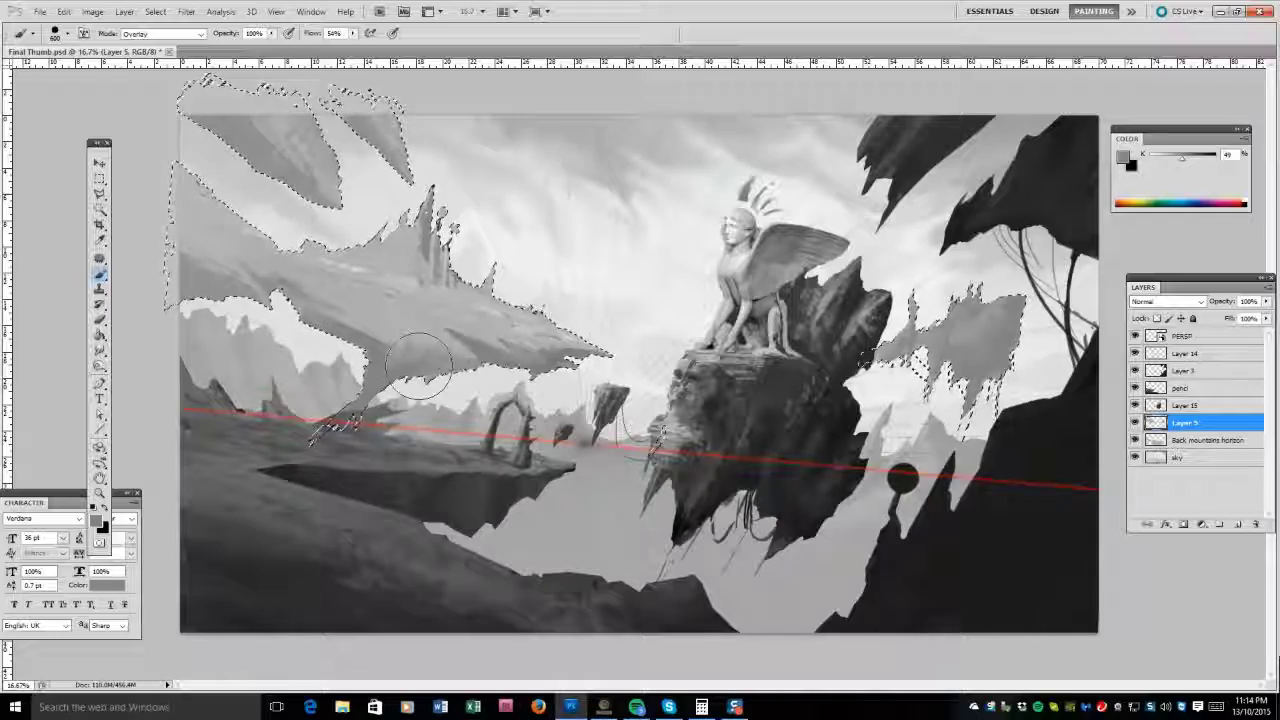
pyautogui.press('d')
pyautogui.press('[')
pyautogui.moveTo(470, 360); pyautogui.dragTo(580, 375)
pyautogui.keyDown('alt'); pyautogui.click(545, 380); pyautogui.keyUp('alt')
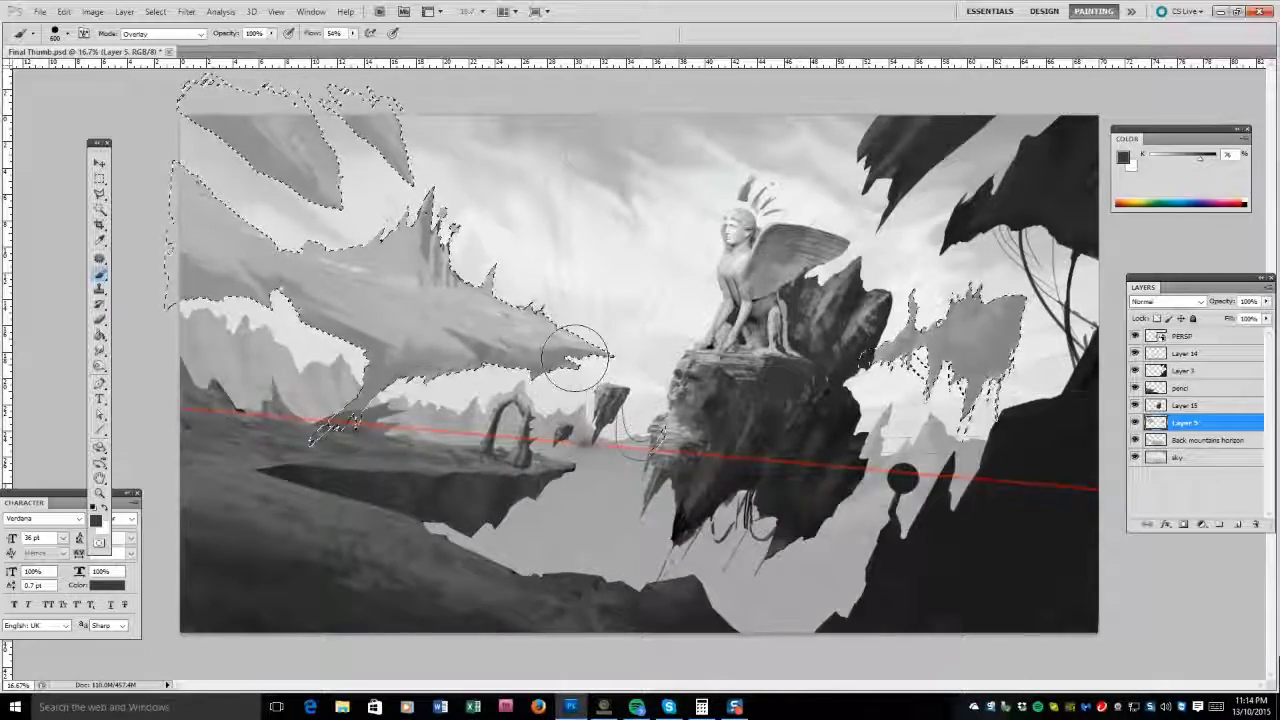
pyautogui.moveTo(425, 400); pyautogui.dragTo(442, 392)
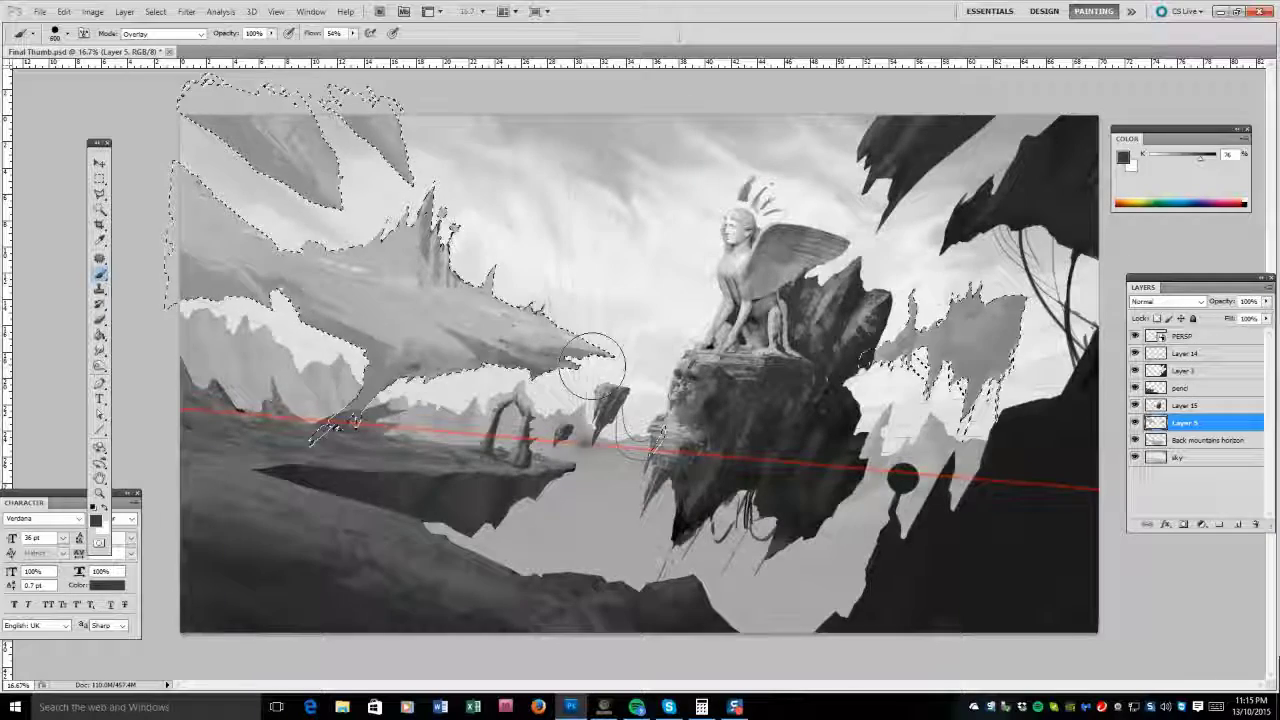
pyautogui.press('[')
pyautogui.press('[')
pyautogui.press('[')
pyautogui.press('[')
pyautogui.press('[')
pyautogui.press('[')
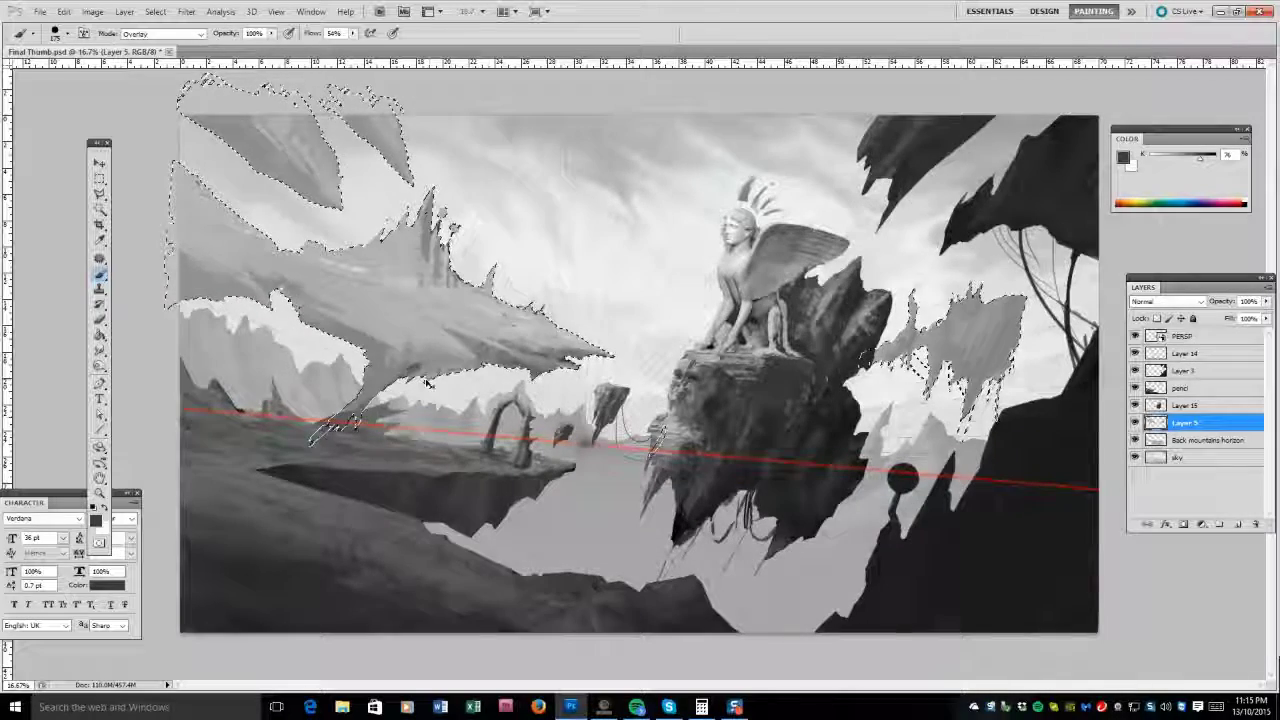
# Brighten the dragon rock's body and upper-left edge with a 400 brush, then deselect.
pyautogui.keyDown('alt'); pyautogui.click(500, 362); pyautogui.keyUp('alt')
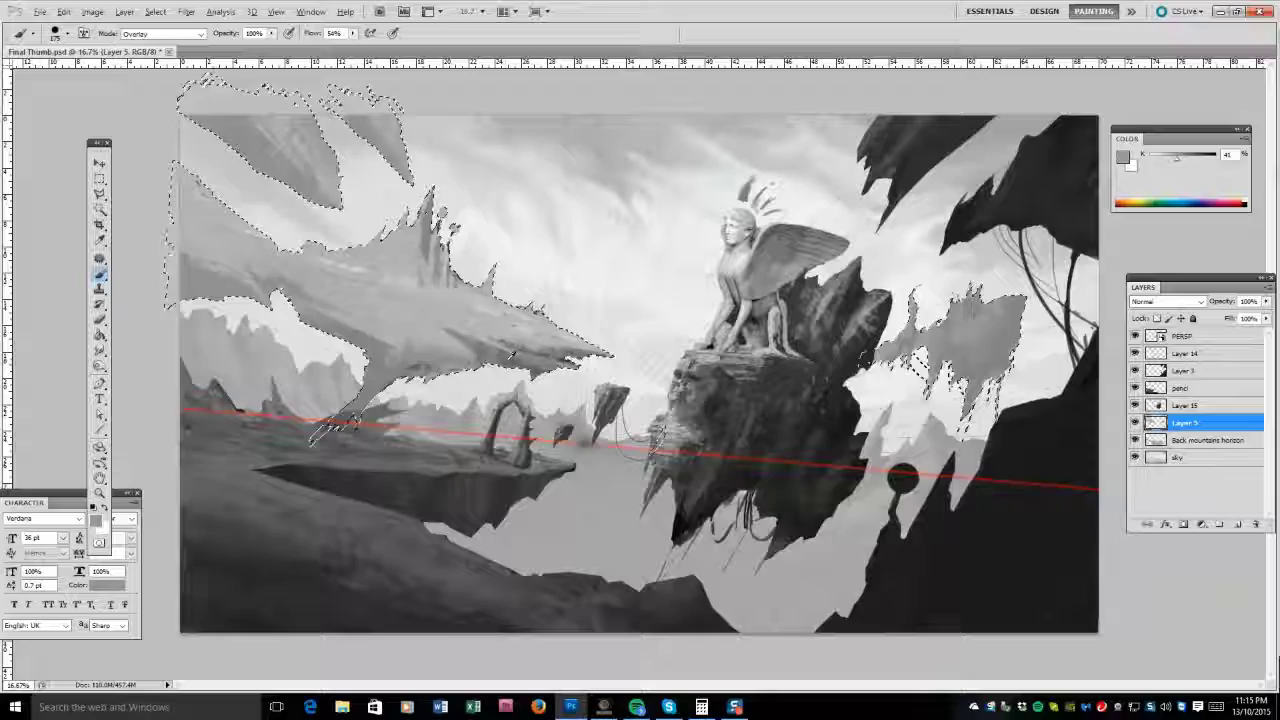
pyautogui.keyDown('alt'); pyautogui.click(516, 343); pyautogui.keyUp('alt')
pyautogui.press('[')
pyautogui.press('[')
pyautogui.press('[')
pyautogui.press('[')
pyautogui.press('[')
pyautogui.press('[')
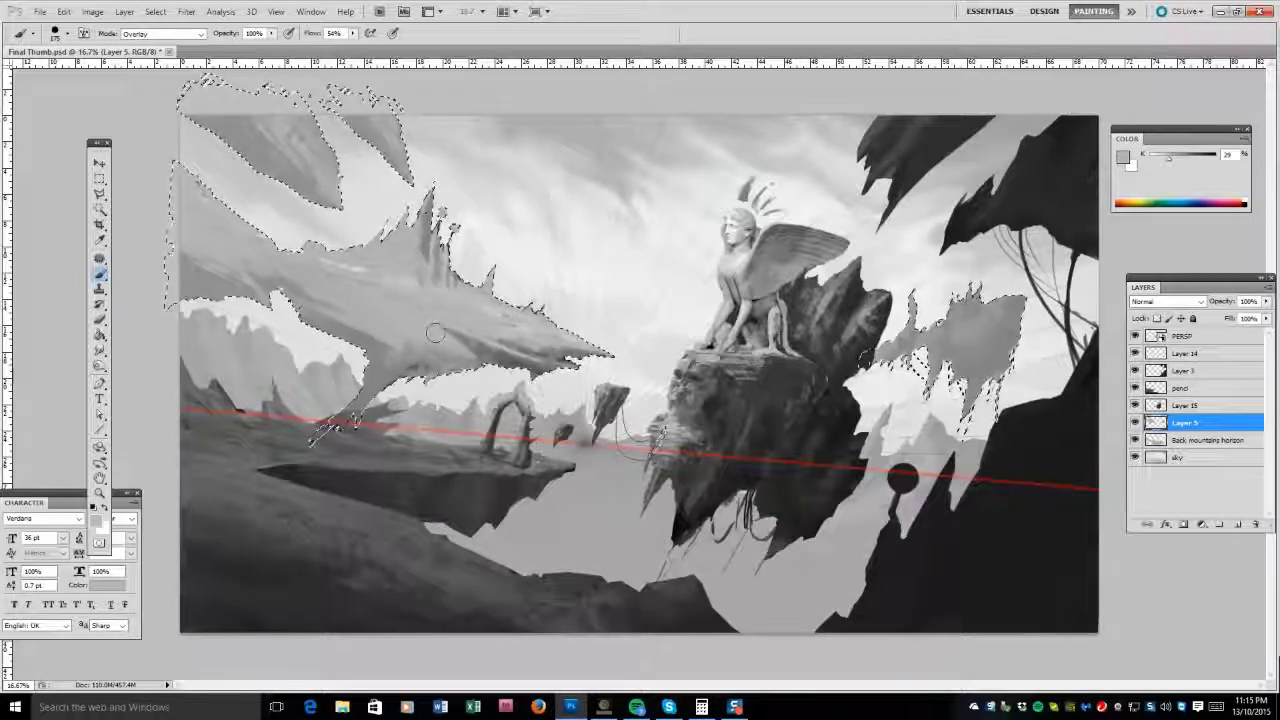
pyautogui.press(']')
pyautogui.press(']')
pyautogui.press(']')
pyautogui.press(']')
pyautogui.moveTo(280, 318)
pyautogui.mouseDown()
pyautogui.moveTo(420, 310)
pyautogui.moveTo(255, 283)
pyautogui.mouseUp()
pyautogui.moveTo(176, 192); pyautogui.dragTo(200, 223)
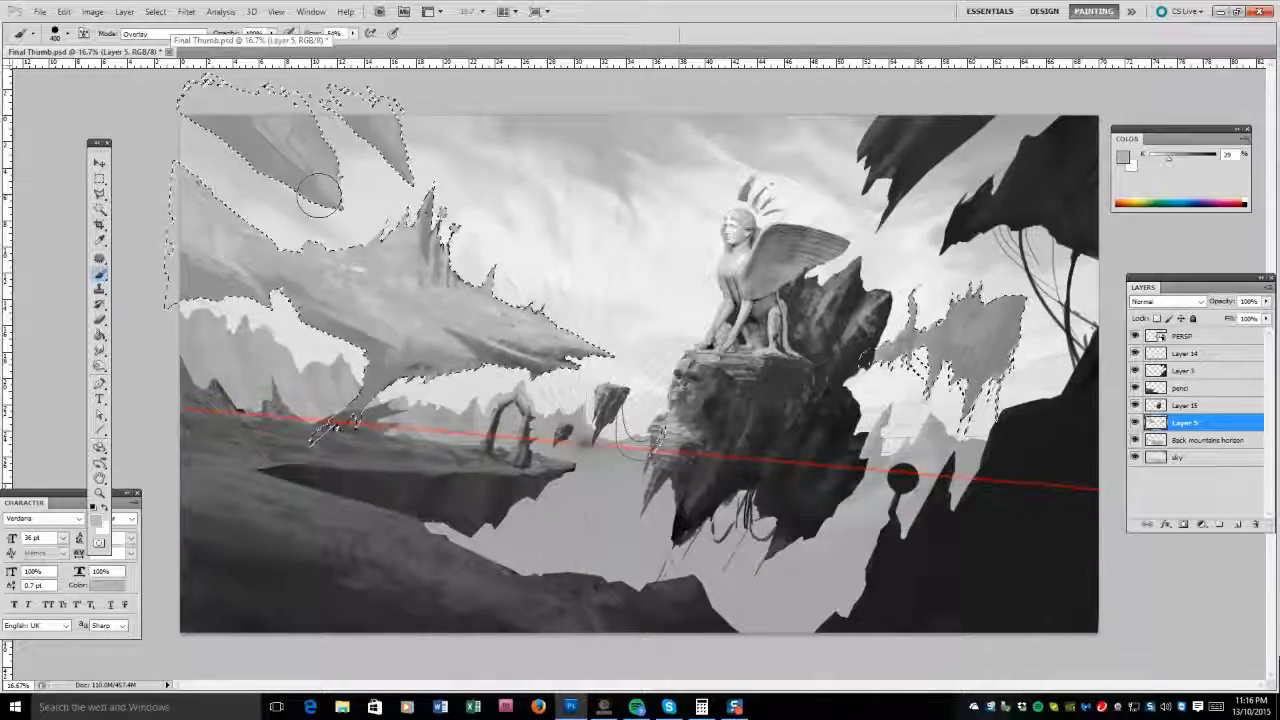
pyautogui.keyDown('alt'); pyautogui.click(615, 370); pyautogui.keyUp('alt')
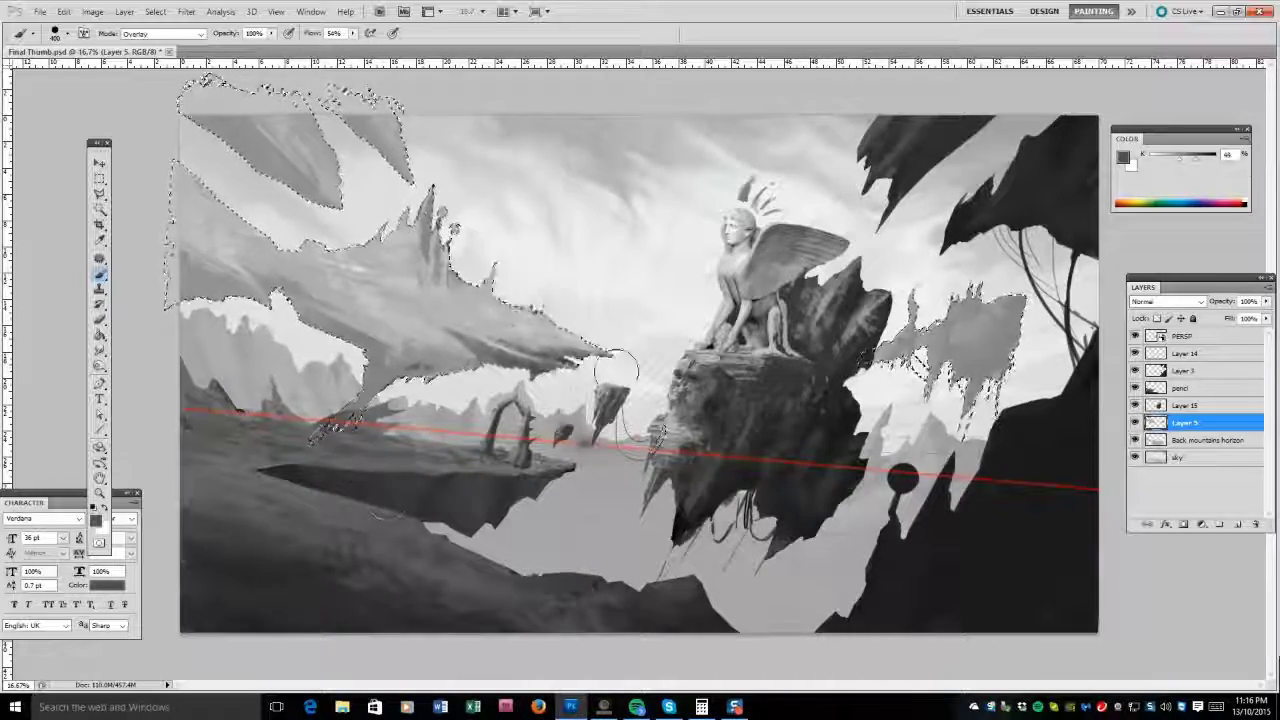
pyautogui.moveTo(615, 370); pyautogui.dragTo(475, 370)
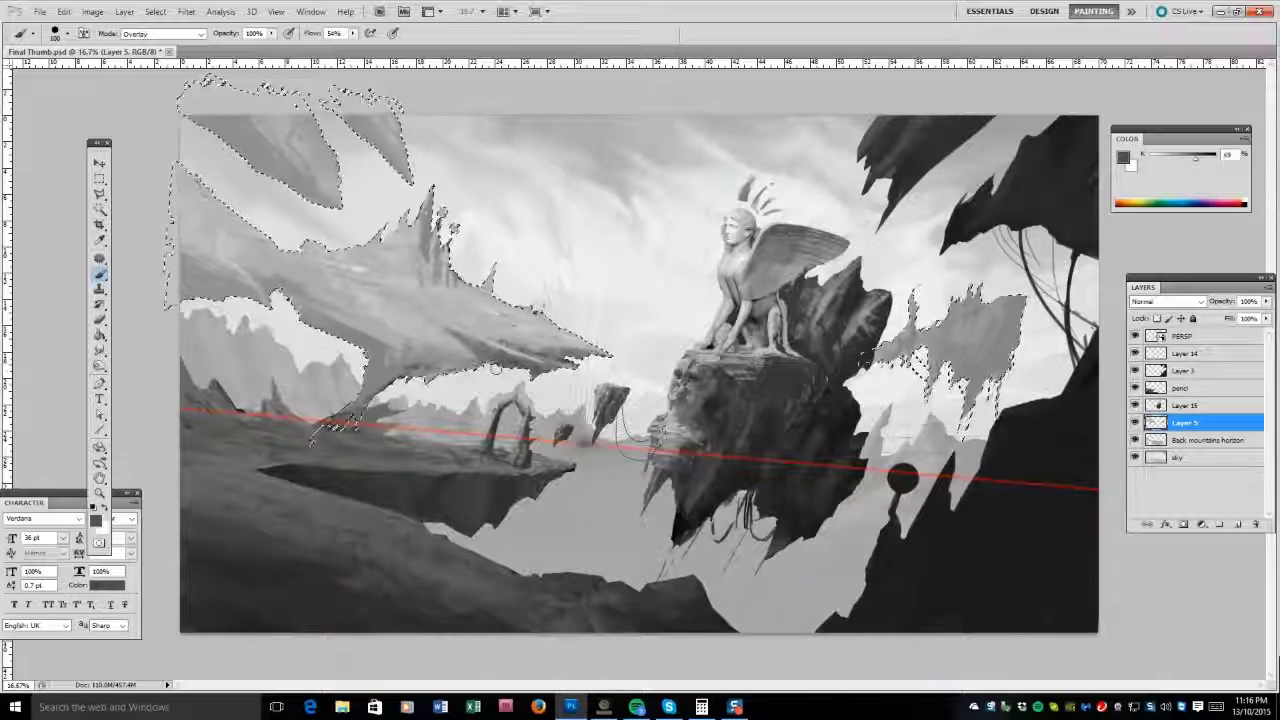
pyautogui.hotkey('ctrl', 'd')
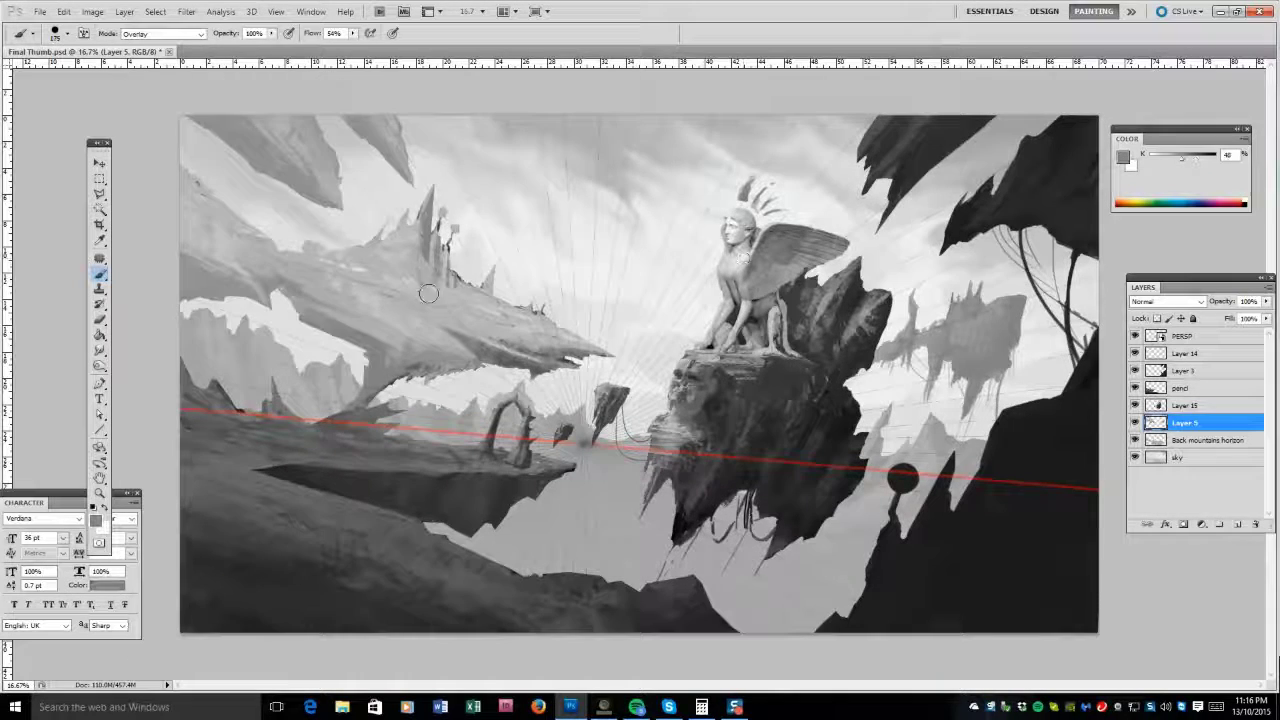
# Paint light strokes on the dragon's upper spikes and smooth its upper body and neck.
pyautogui.press('[')
pyautogui.press('[')
pyautogui.press('[')
pyautogui.keyDown('alt'); pyautogui.click(557, 329); pyautogui.keyUp('alt')
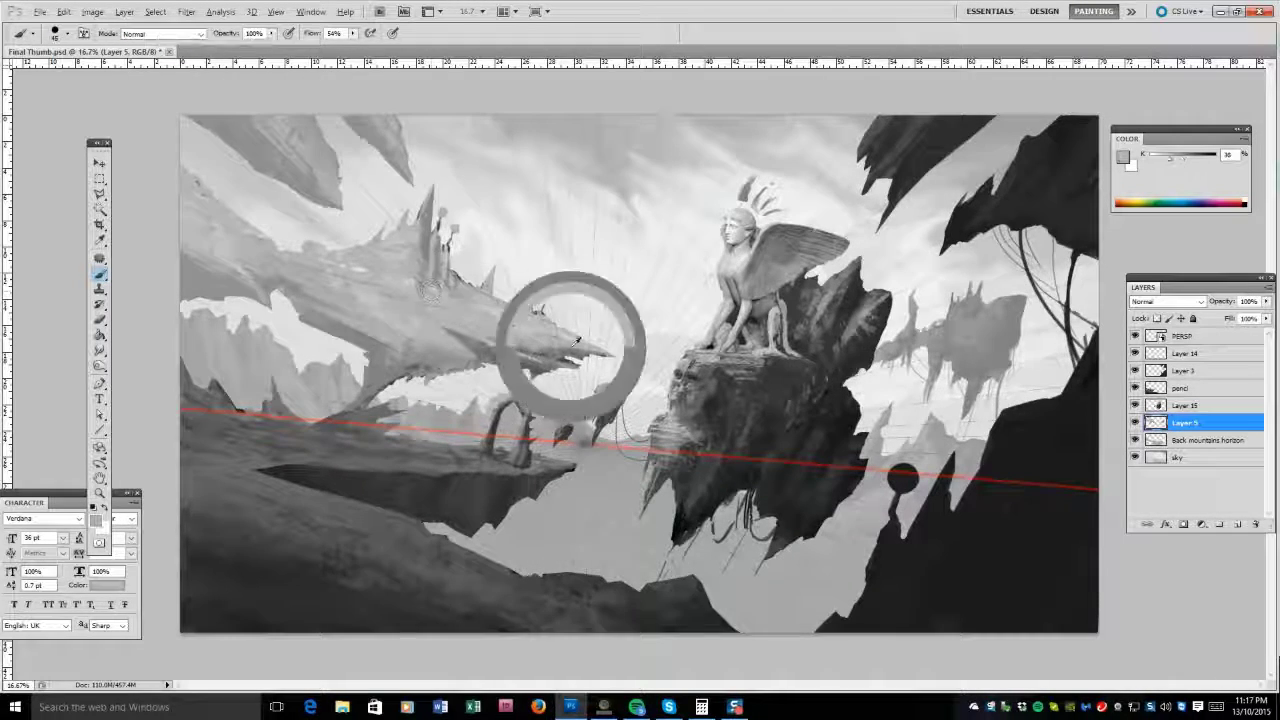
pyautogui.keyDown('alt'); pyautogui.click(263, 246); pyautogui.keyUp('alt')
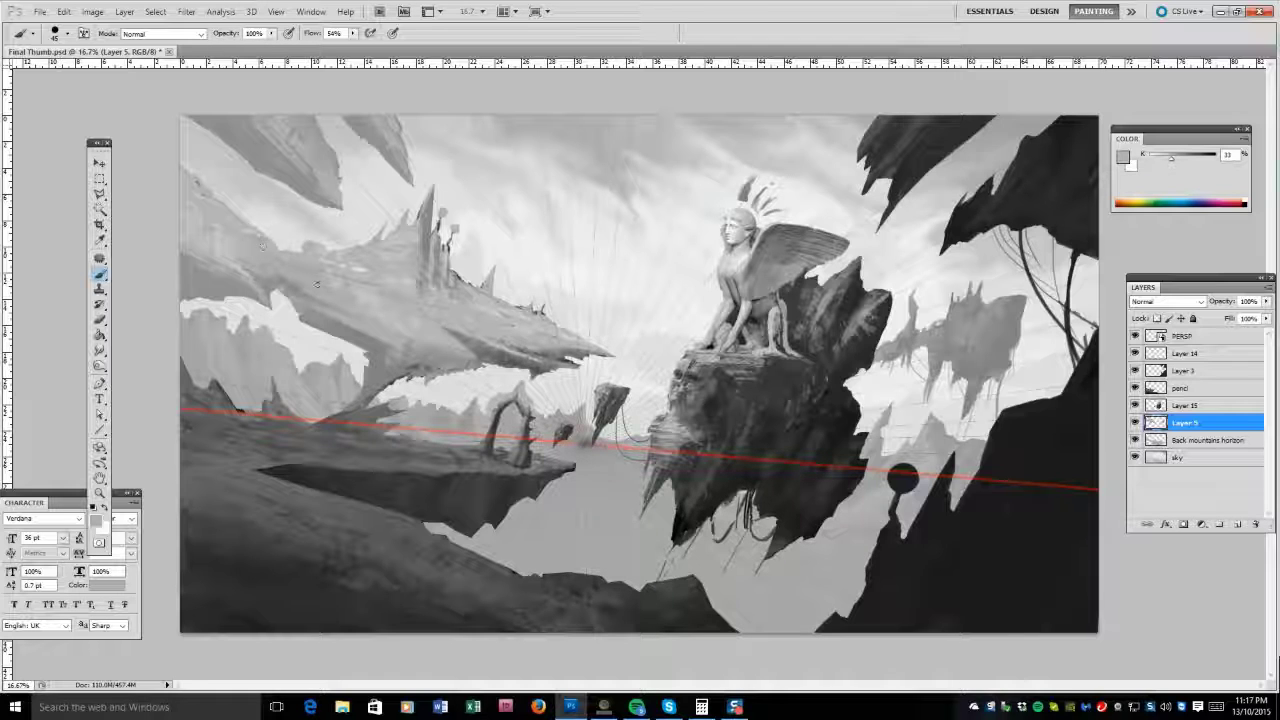
pyautogui.keyDown('alt'); pyautogui.click(444, 303); pyautogui.keyUp('alt')
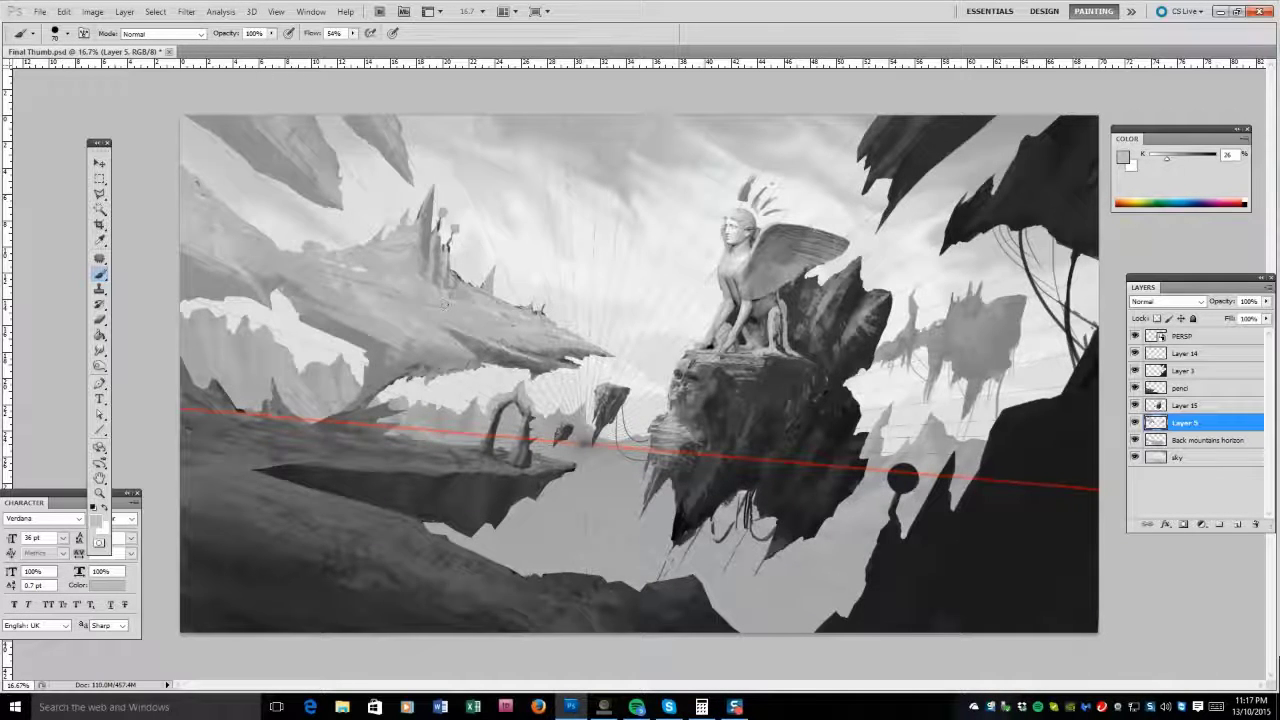
pyautogui.moveTo(453, 222); pyautogui.dragTo(468, 298)
pyautogui.keyDown('alt'); pyautogui.click(472, 305); pyautogui.keyUp('alt')
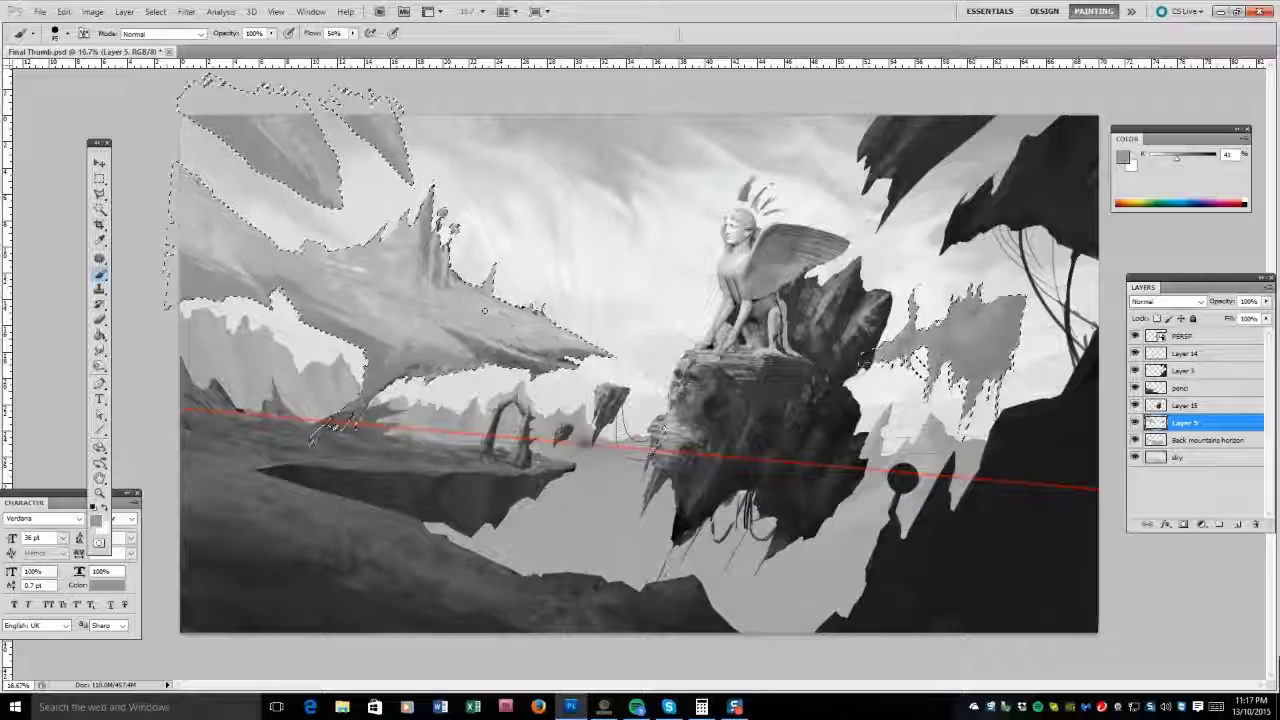
pyautogui.keyDown('alt'); pyautogui.click(388, 365); pyautogui.keyUp('alt')
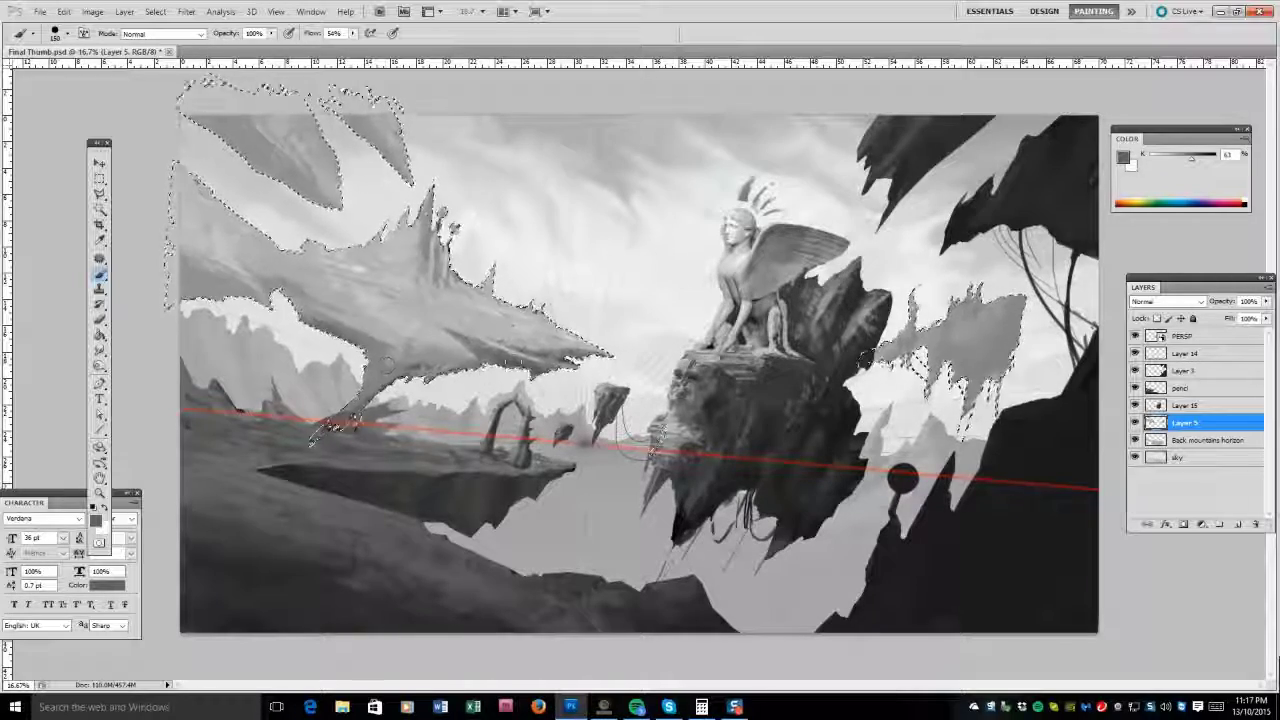
pyautogui.keyDown('alt'); pyautogui.click(207, 275); pyautogui.keyUp('alt')
pyautogui.keyDown('alt'); pyautogui.click(330, 400); pyautogui.keyUp('alt')
pyautogui.keyDown('alt'); pyautogui.click(380, 345); pyautogui.keyUp('alt')
pyautogui.moveTo(420, 300)
pyautogui.mouseDown()
pyautogui.moveTo(480, 280)
pyautogui.moveTo(540, 300)
pyautogui.moveTo(500, 330)
pyautogui.mouseUp()
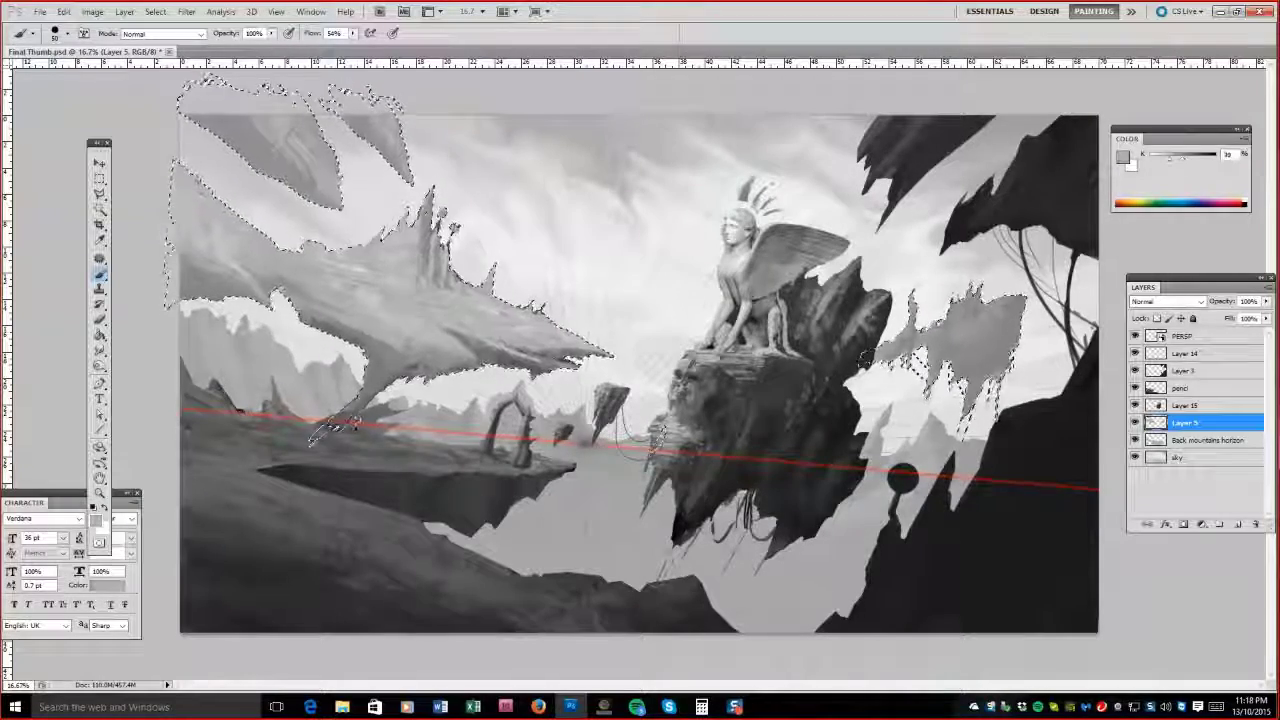
# Shape the dragon's back into a row of spikes and paint out its legs and claws.
pyautogui.keyDown('alt'); pyautogui.click(453, 228); pyautogui.keyUp('alt')
pyautogui.moveTo(453, 228); pyautogui.dragTo(400, 268)
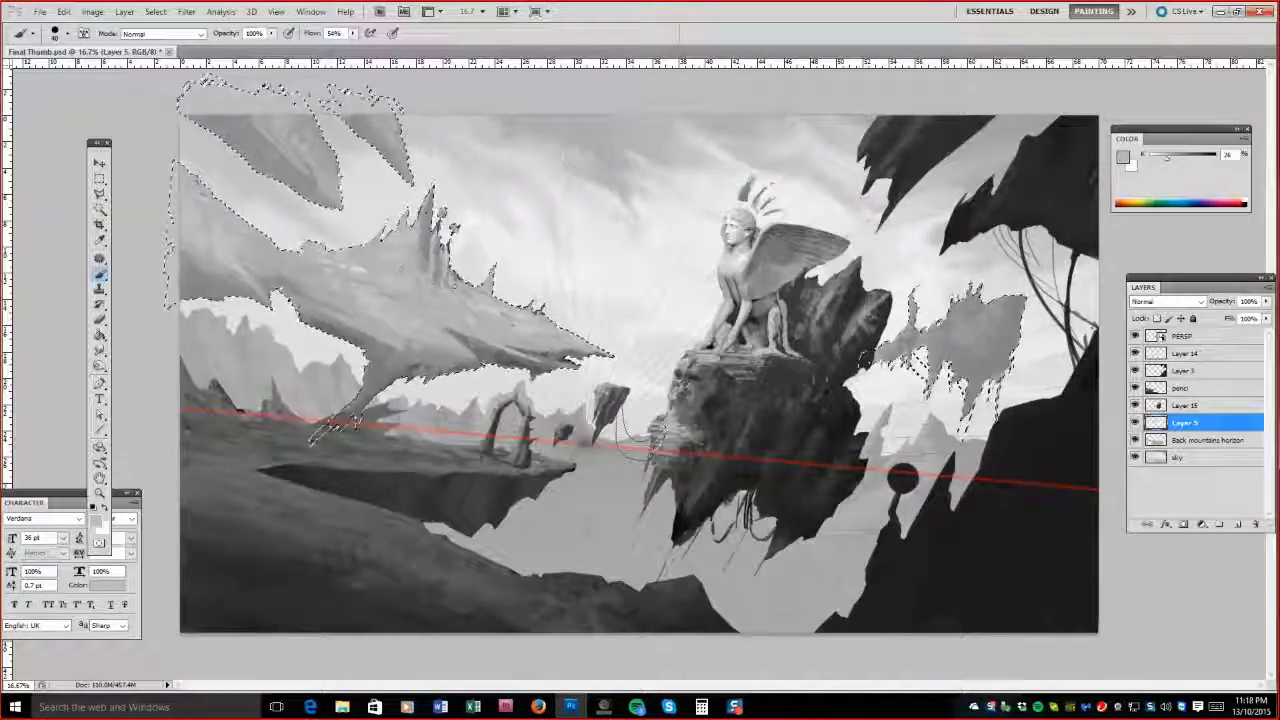
pyautogui.press(']')
pyautogui.press(']')
pyautogui.press(']')
pyautogui.press(']')
pyautogui.press(']')
pyautogui.press(']')
pyautogui.press(']')
pyautogui.press(']')
pyautogui.press(']')
pyautogui.press(']')
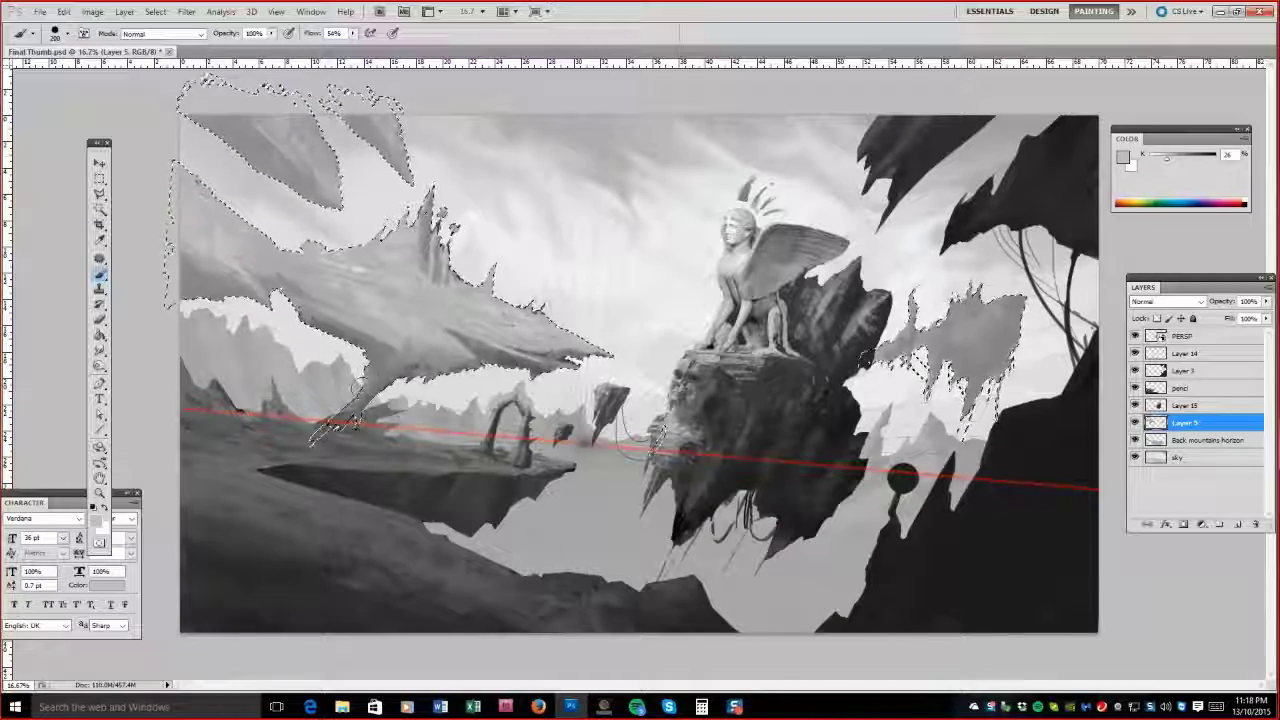
pyautogui.moveTo(320, 420)
pyautogui.mouseDown()
pyautogui.moveTo(564, 309)
pyautogui.moveTo(463, 338)
pyautogui.mouseUp()
# With a fine brush, add light strokes on the dragon's body and lighten its dark spires.
pyautogui.keyDown('alt'); pyautogui.click(409, 314); pyautogui.keyUp('alt')
pyautogui.press('[')
pyautogui.press('[')
pyautogui.press('[')
pyautogui.press('[')
pyautogui.press('[')
pyautogui.press('[')
pyautogui.press('[')
pyautogui.press('[')
pyautogui.press('[')
pyautogui.press('[')
pyautogui.press('[')
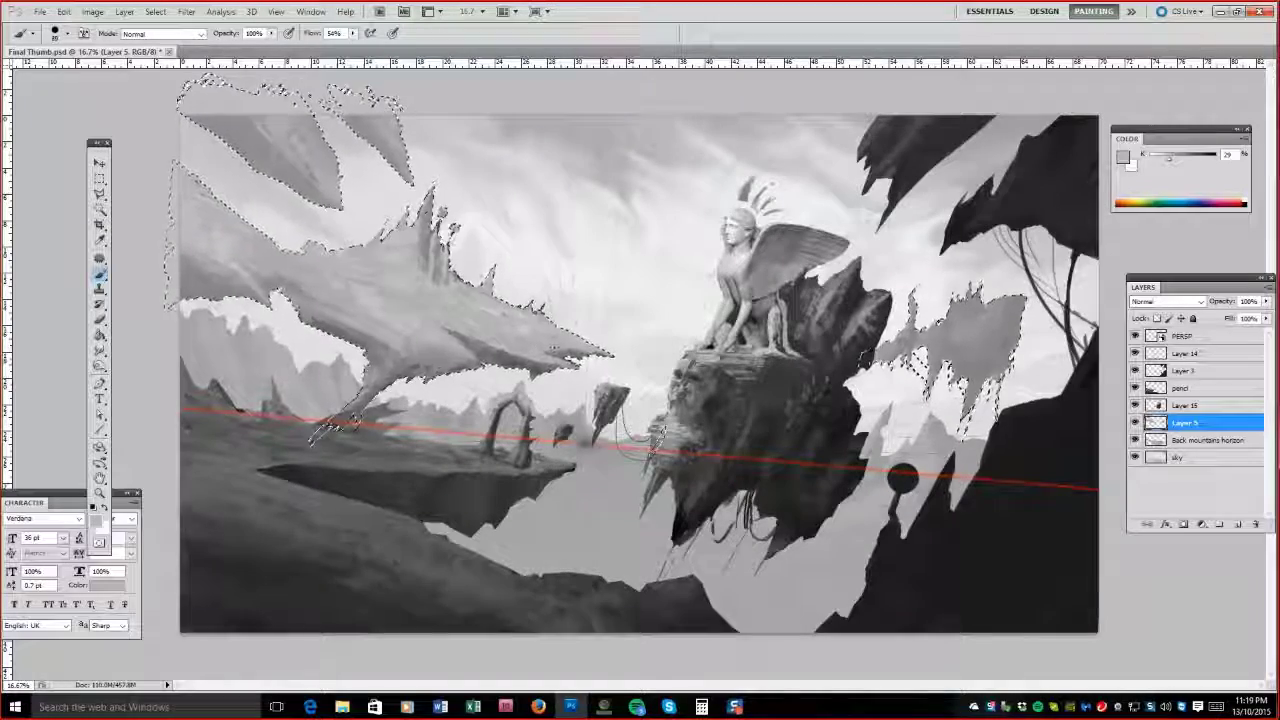
pyautogui.press('[')
pyautogui.press('[')
pyautogui.press('[')
pyautogui.press('[')
pyautogui.press('[')
pyautogui.keyDown('alt'); pyautogui.click(300, 250); pyautogui.keyUp('alt')
pyautogui.moveTo(230, 260); pyautogui.dragTo(298, 285)
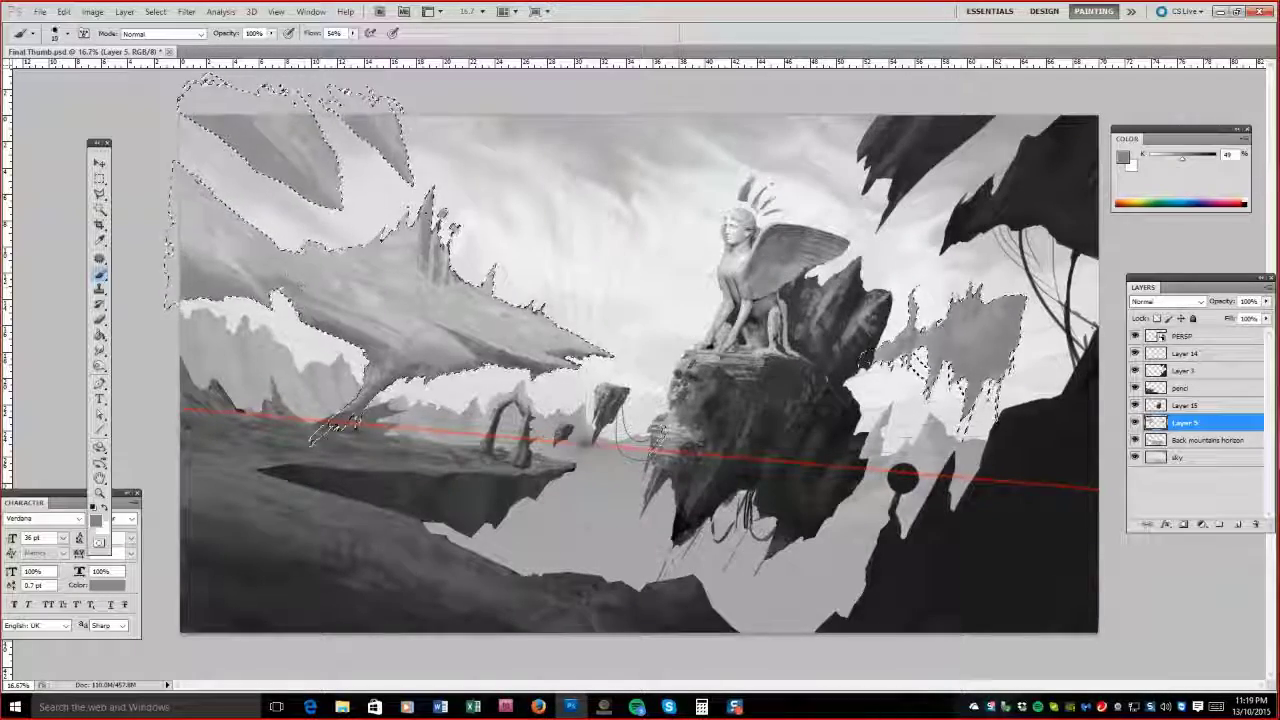
pyautogui.keyDown('alt'); pyautogui.click(862, 362); pyautogui.keyUp('alt')
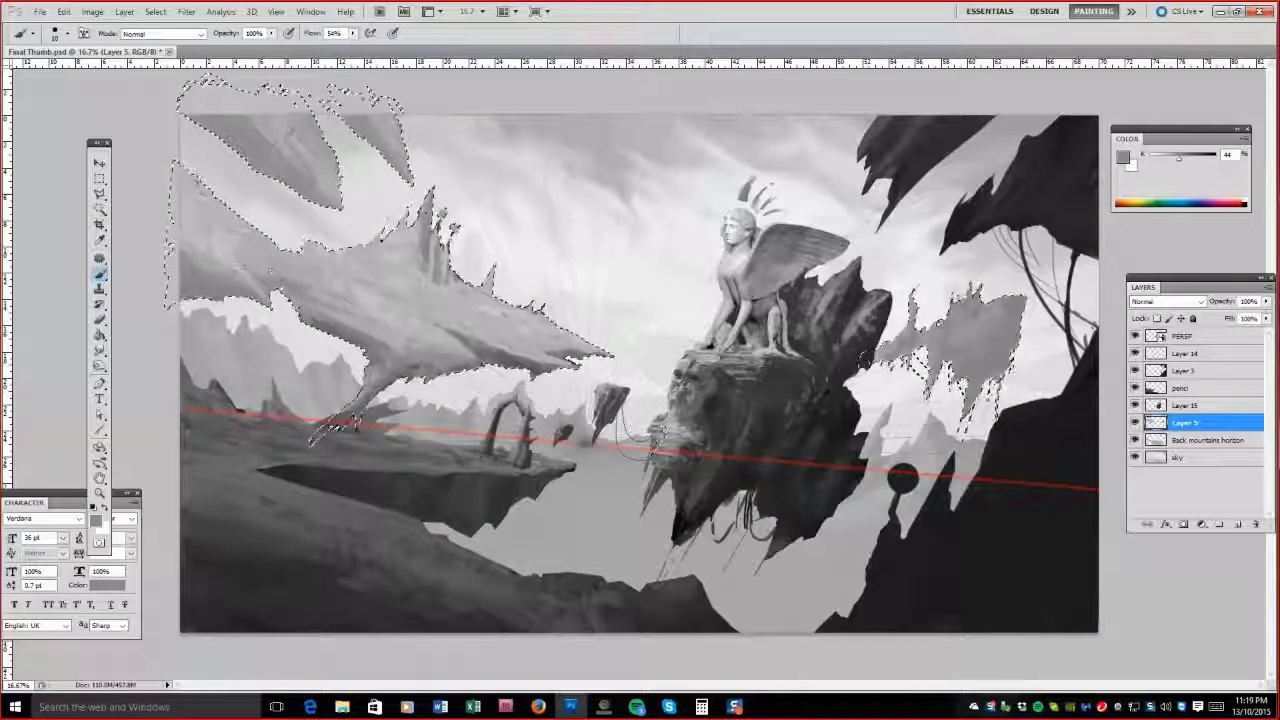
pyautogui.moveTo(425, 262); pyautogui.dragTo(438, 205)
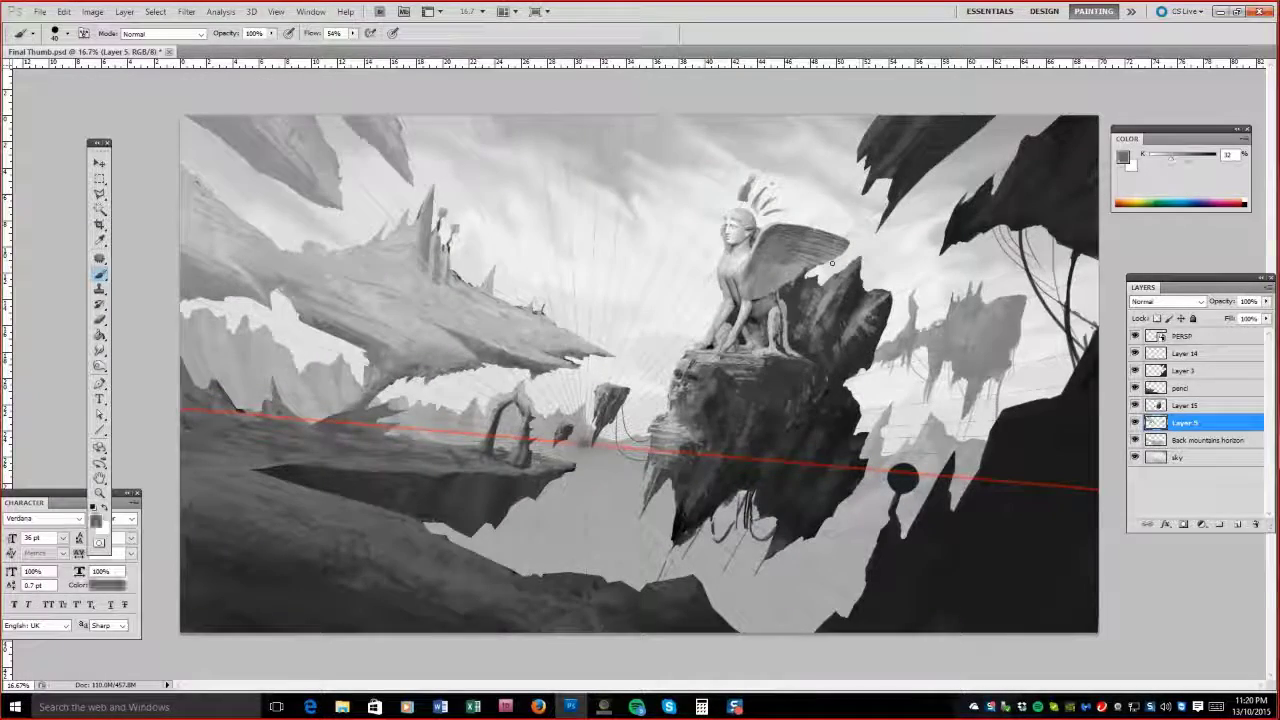
pyautogui.keyDown('alt'); pyautogui.click(382, 355); pyautogui.keyUp('alt')
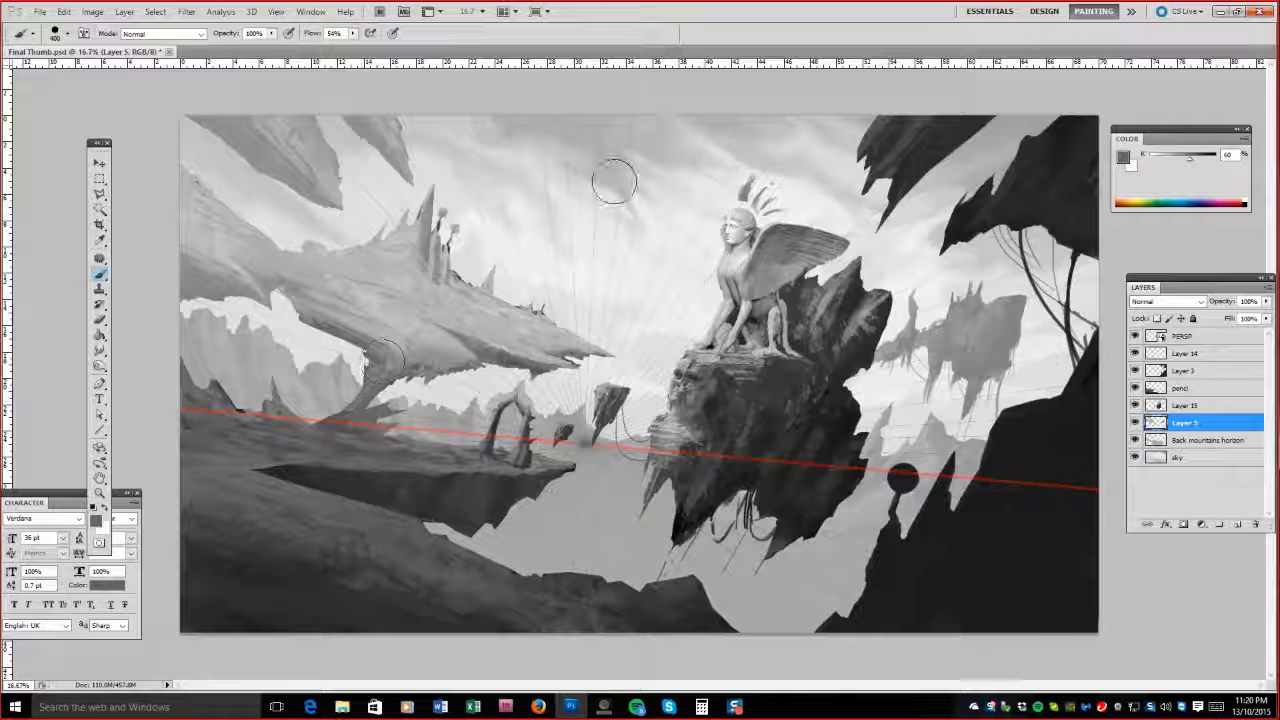
# Deselect on Layer 15, return to Layer 5 and brush lighter grey into the top-left sky.
pyautogui.keyDown('ctrl'); pyautogui.click(730, 468); pyautogui.keyUp('ctrl')
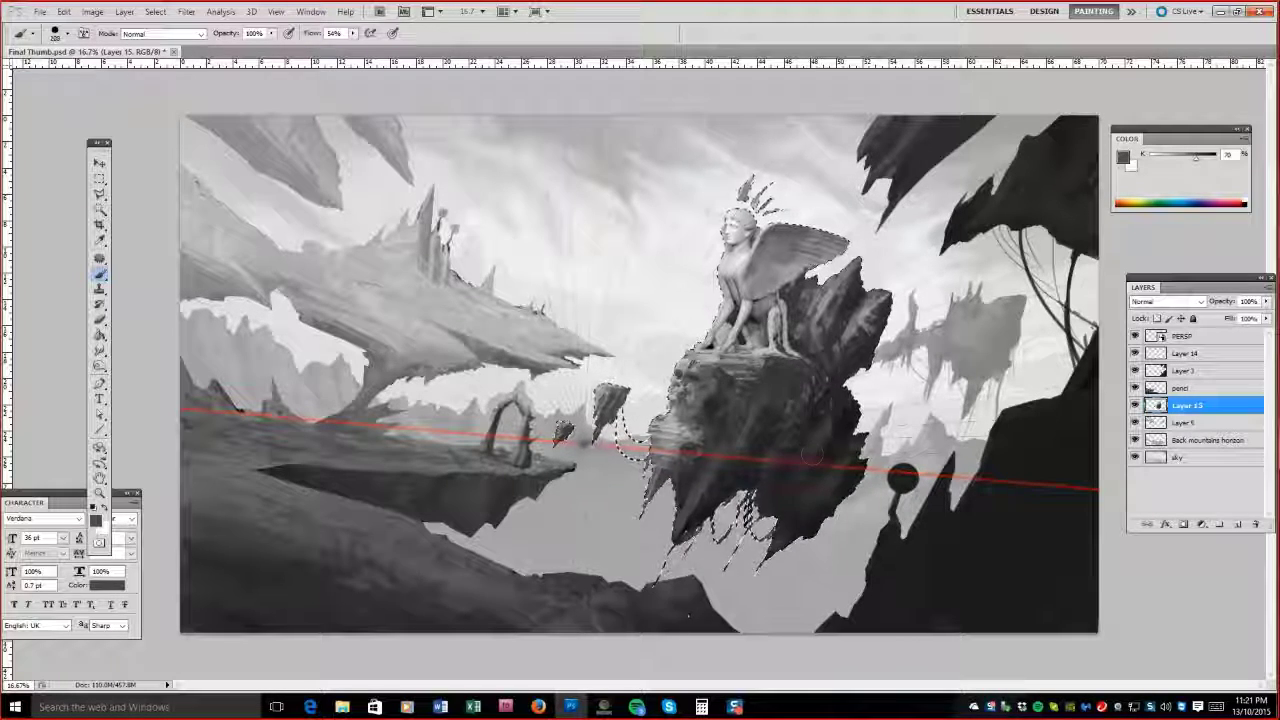
pyautogui.click(155, 11)
pyautogui.click(175, 46)
pyautogui.hotkey('alt', '[')
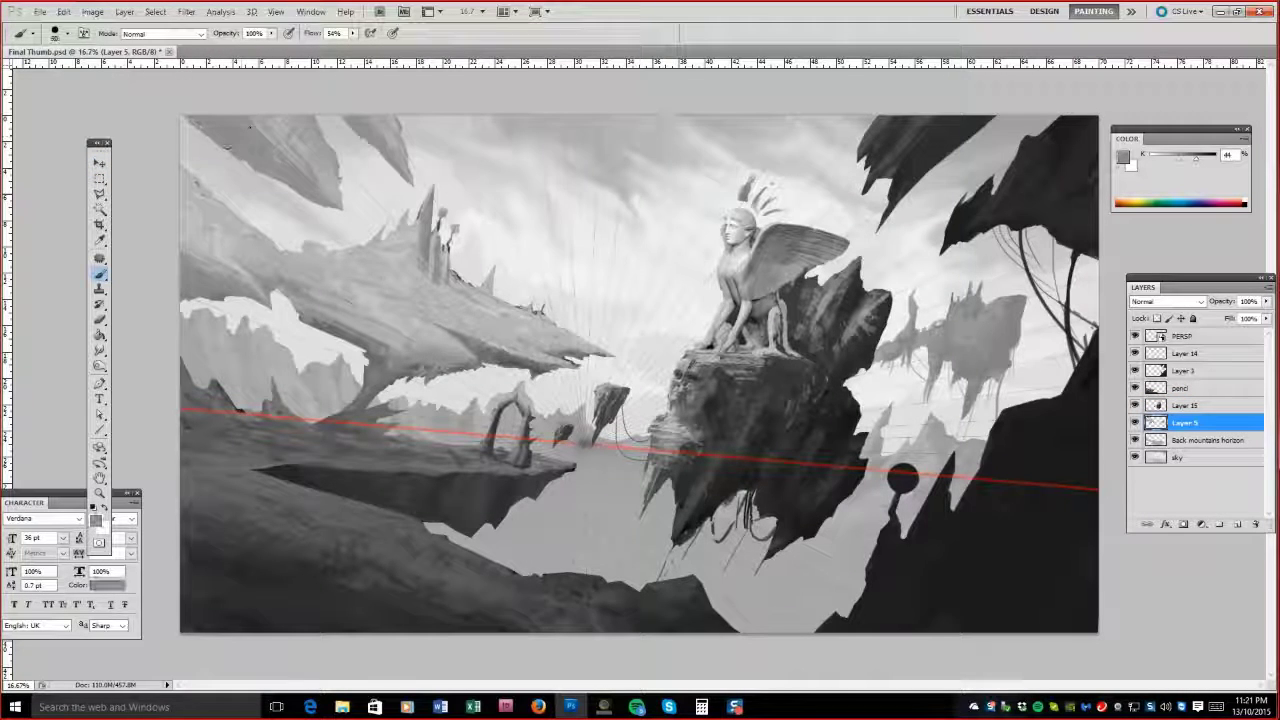
pyautogui.moveTo(250, 127); pyautogui.dragTo(330, 174)
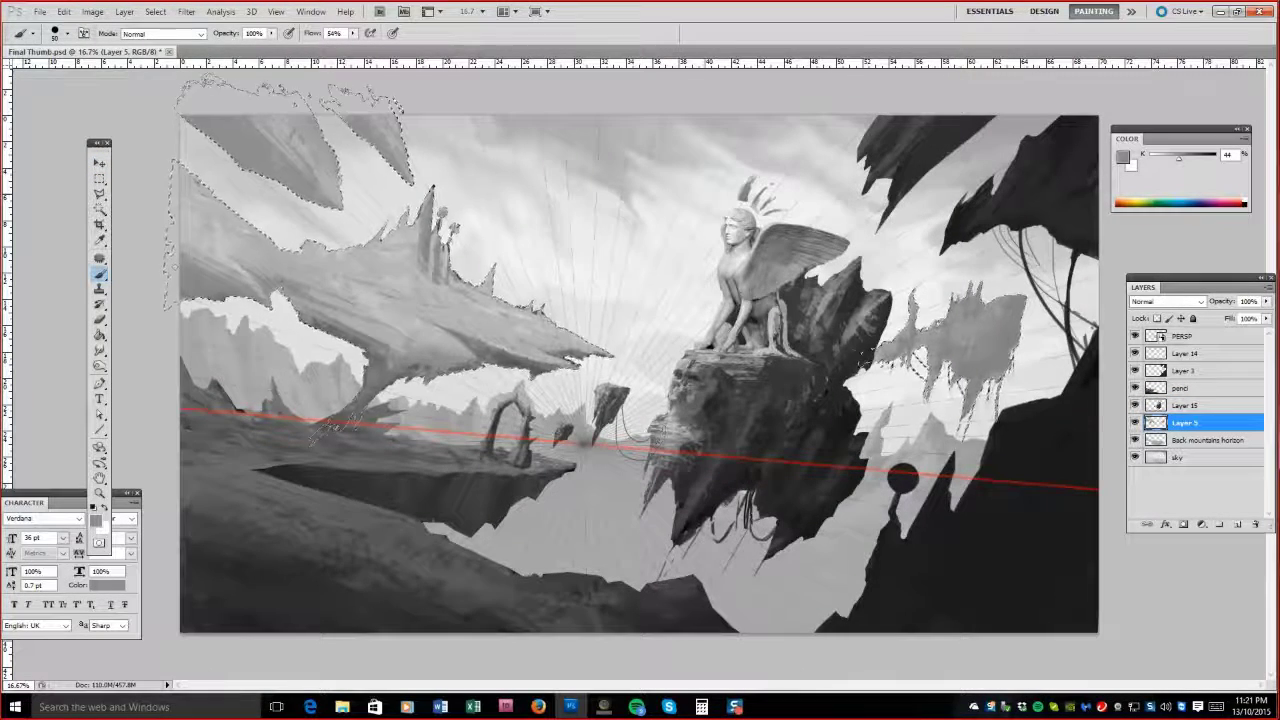
# Paint light streaks across the sky and soft fog around the sphinx with a small brush.
pyautogui.moveTo(560, 200); pyautogui.dragTo(650, 452)
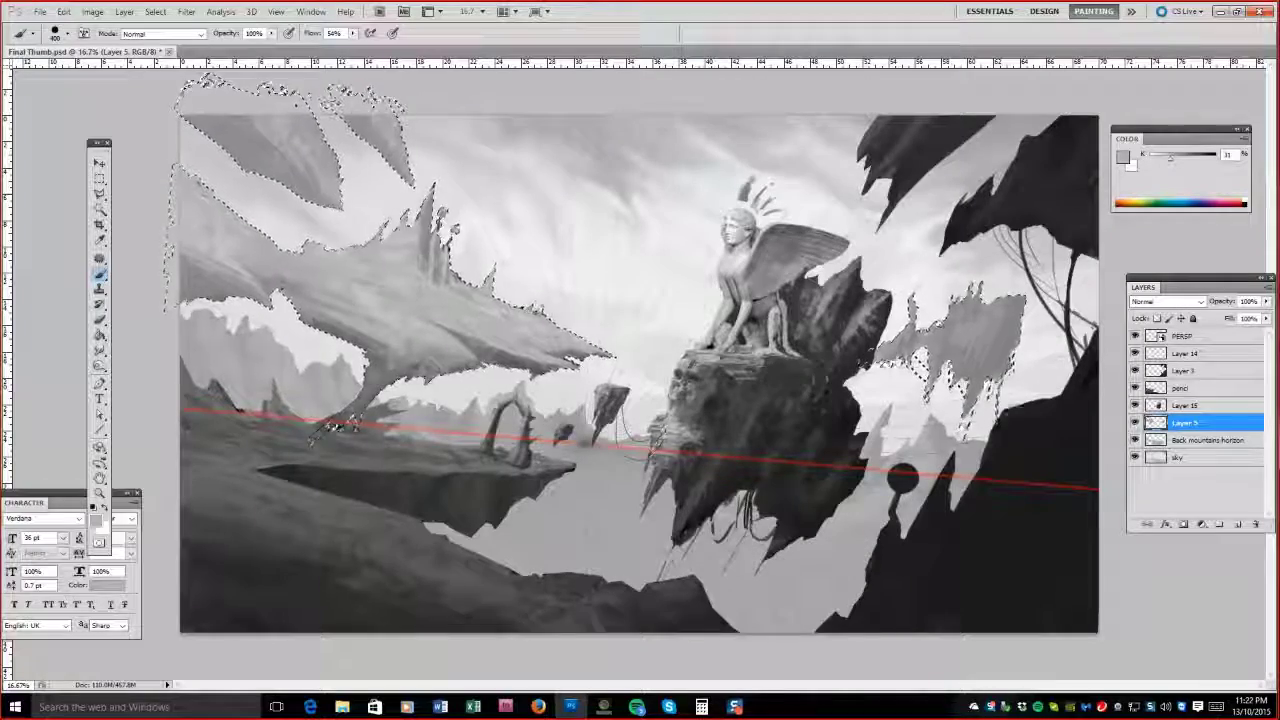
pyautogui.rightClick(430, 185)
pyautogui.click(480, 230)
pyautogui.moveTo(700, 250); pyautogui.dragTo(720, 400)
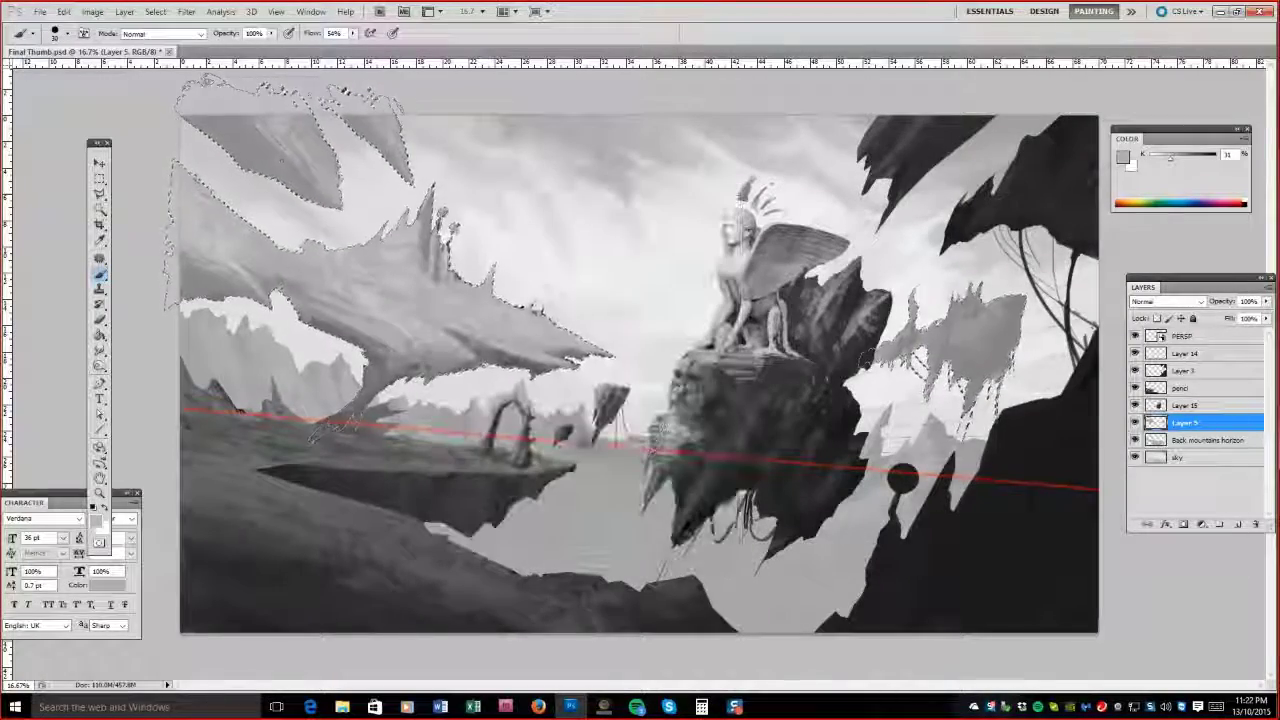
pyautogui.moveTo(600, 180); pyautogui.dragTo(290, 192)
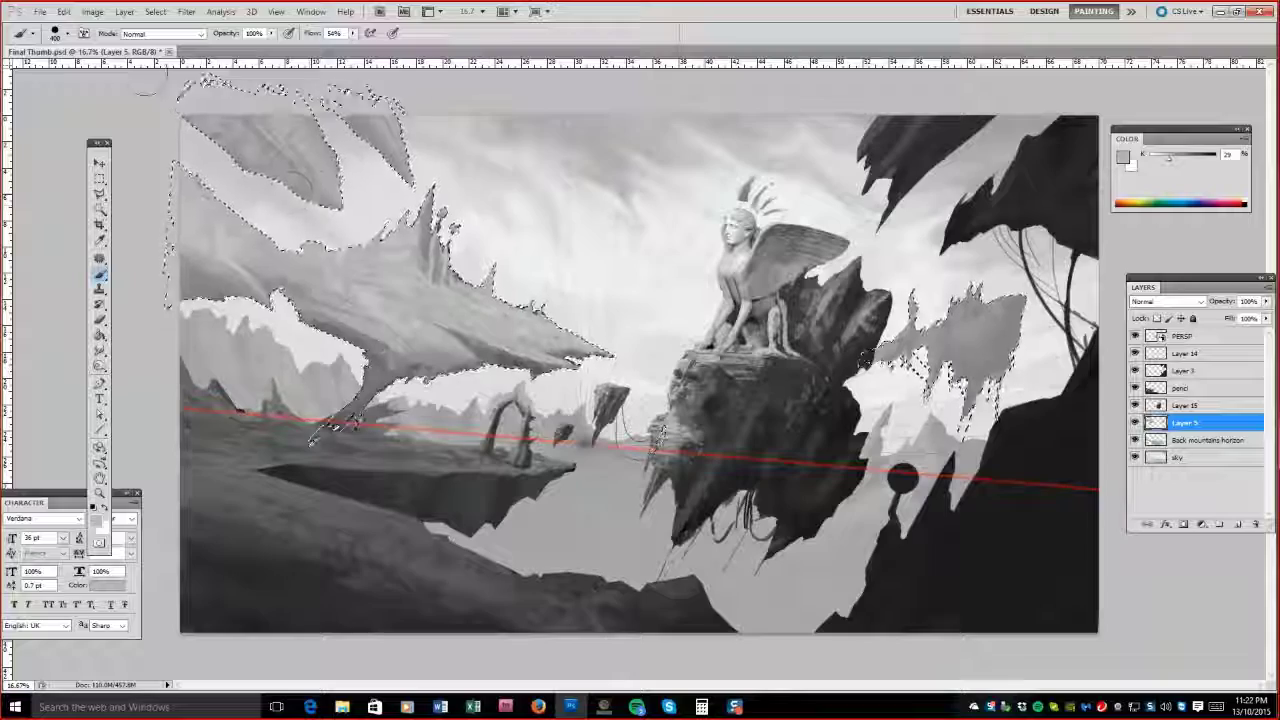
pyautogui.moveTo(145, 88); pyautogui.dragTo(395, 105)
pyautogui.moveTo(212, 122); pyautogui.dragTo(600, 230)
pyautogui.moveTo(264, 137)
pyautogui.mouseDown()
pyautogui.moveTo(277, 163)
pyautogui.moveTo(200, 270)
pyautogui.mouseUp()
# Lighten the right floating cloud and the left floating rock with light strokes.
pyautogui.moveTo(960, 350); pyautogui.dragTo(1010, 400)
pyautogui.moveTo(864, 358)
pyautogui.mouseDown()
pyautogui.moveTo(990, 390)
pyautogui.moveTo(862, 356)
pyautogui.mouseUp()
pyautogui.moveTo(300, 180)
pyautogui.mouseDown()
pyautogui.moveTo(480, 280)
pyautogui.moveTo(450, 220)
pyautogui.moveTo(500, 300)
pyautogui.mouseUp()
pyautogui.moveTo(300, 300); pyautogui.dragTo(610, 355)
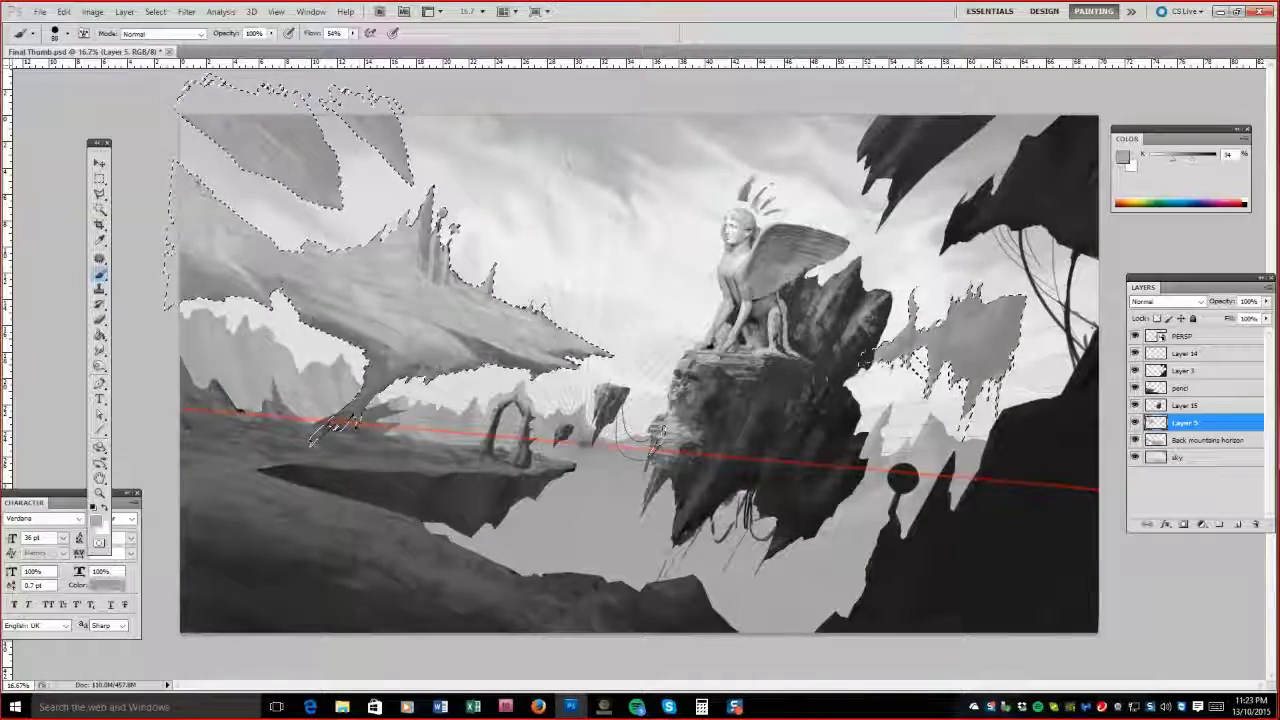
pyautogui.moveTo(330, 100); pyautogui.dragTo(366, 150)
pyautogui.moveTo(340, 425); pyautogui.dragTo(315, 352)
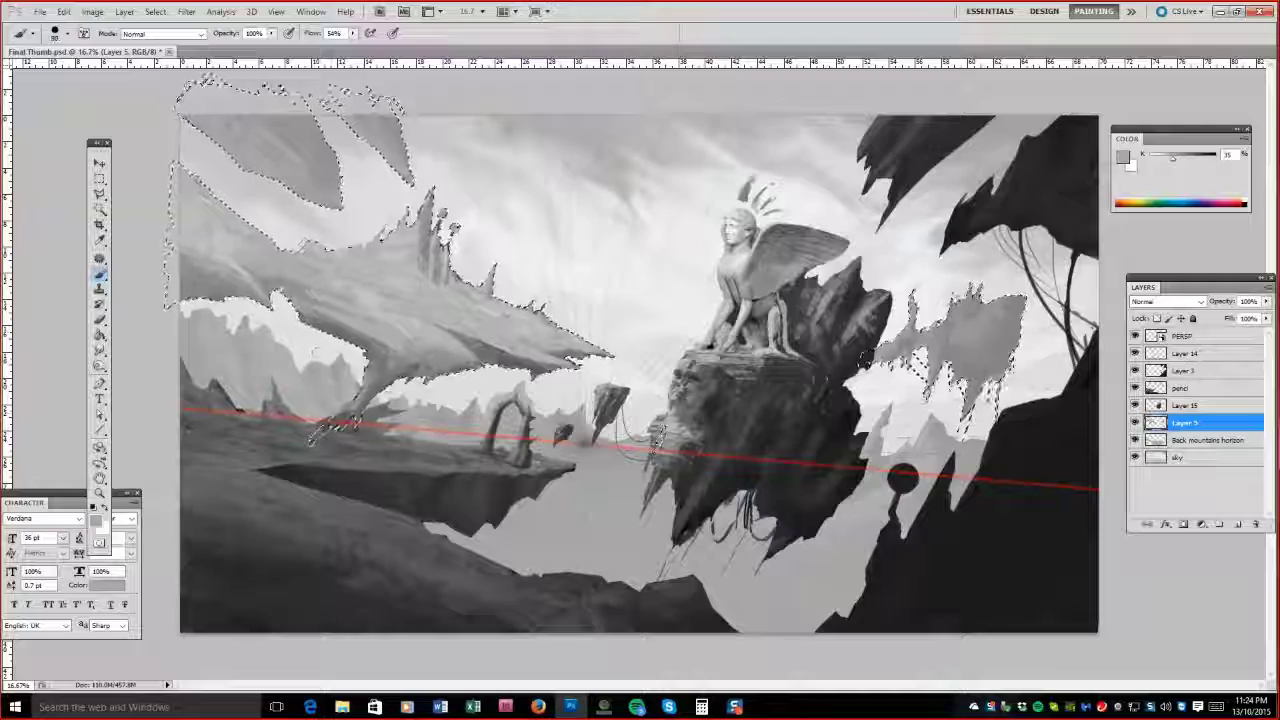
pyautogui.moveTo(985, 350); pyautogui.dragTo(1010, 420)
pyautogui.moveTo(377, 296)
pyautogui.mouseDown()
pyautogui.moveTo(300, 240)
pyautogui.moveTo(920, 340)
pyautogui.moveTo(960, 370)
pyautogui.mouseUp()
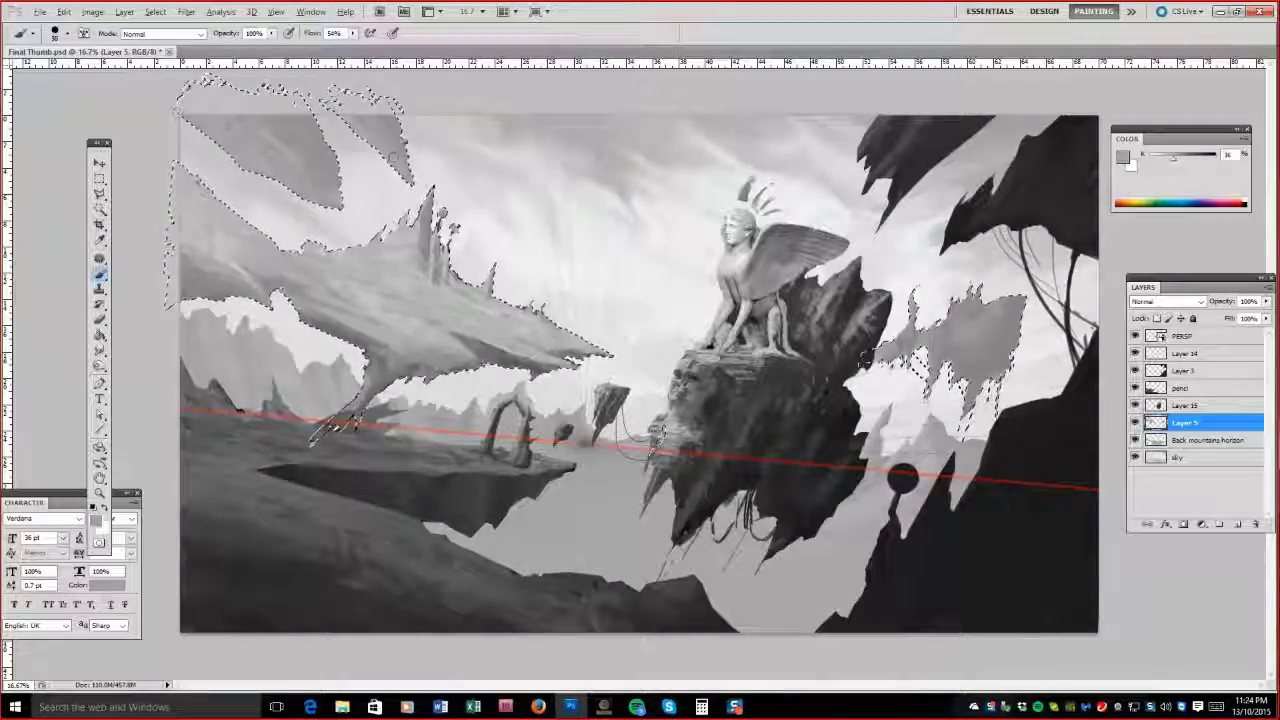
pyautogui.moveTo(905, 295)
pyautogui.mouseDown()
pyautogui.moveTo(920, 340)
pyautogui.moveTo(990, 410)
pyautogui.moveTo(955, 305)
pyautogui.moveTo(935, 325)
pyautogui.moveTo(1000, 365)
pyautogui.mouseUp()
# Lighten the top of the dragon-shaped rock and the right cloud with a larger brush.
pyautogui.keyDown('alt'); pyautogui.click(367, 150); pyautogui.keyUp('alt')
pyautogui.moveTo(367, 150)
pyautogui.mouseDown()
pyautogui.moveTo(278, 256)
pyautogui.moveTo(441, 331)
pyautogui.mouseUp()
pyautogui.keyDown('alt'); pyautogui.click(441, 331); pyautogui.keyUp('alt')
pyautogui.press(']')
pyautogui.press(']')
pyautogui.press(']')
pyautogui.press(']')
pyautogui.press(']')
pyautogui.press(']')
pyautogui.press(']')
pyautogui.moveTo(940, 330); pyautogui.dragTo(990, 300)
pyautogui.keyDown('alt'); pyautogui.click(614, 355); pyautogui.keyUp('alt')
pyautogui.press('[')
# Repaint the right cloud's lower-left edge in darker and mid greys.
pyautogui.keyDown('alt'); pyautogui.click(990, 330); pyautogui.keyUp('alt')
pyautogui.moveTo(965, 320); pyautogui.dragTo(1000, 350)
pyautogui.keyDown('alt'); pyautogui.click(930, 340); pyautogui.keyUp('alt')
pyautogui.moveTo(895, 345); pyautogui.dragTo(935, 395)
pyautogui.moveTo(865, 356); pyautogui.dragTo(960, 400)
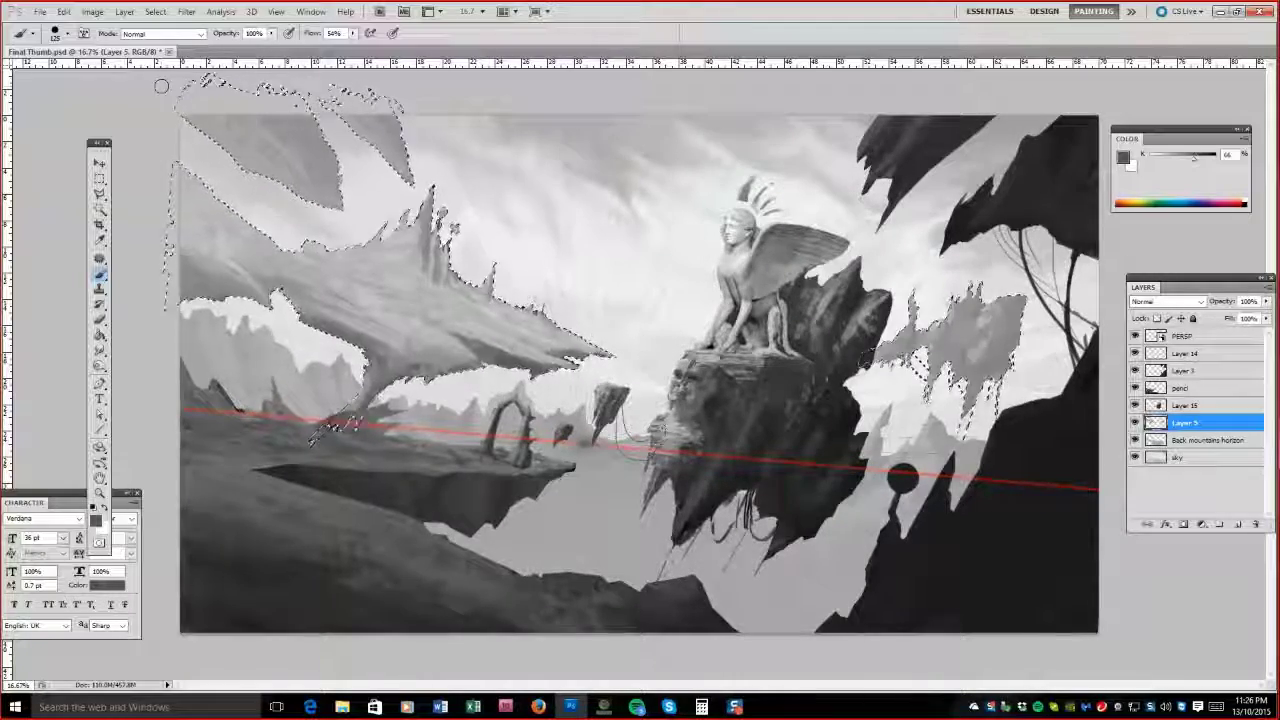
pyautogui.keyDown('alt'); pyautogui.click(958, 400); pyautogui.keyUp('alt')
pyautogui.press('[')
pyautogui.press('[')
pyautogui.press('[')
pyautogui.press('[')
pyautogui.press('[')
# Repaint the dragon's body, spikes and underside with lighter greys.
pyautogui.keyDown('alt'); pyautogui.click(400, 344); pyautogui.keyUp('alt')
pyautogui.press(']')
pyautogui.moveTo(400, 344); pyautogui.dragTo(349, 291)
pyautogui.moveTo(420, 250); pyautogui.dragTo(450, 200)
pyautogui.keyDown('alt'); pyautogui.click(387, 126); pyautogui.keyUp('alt')
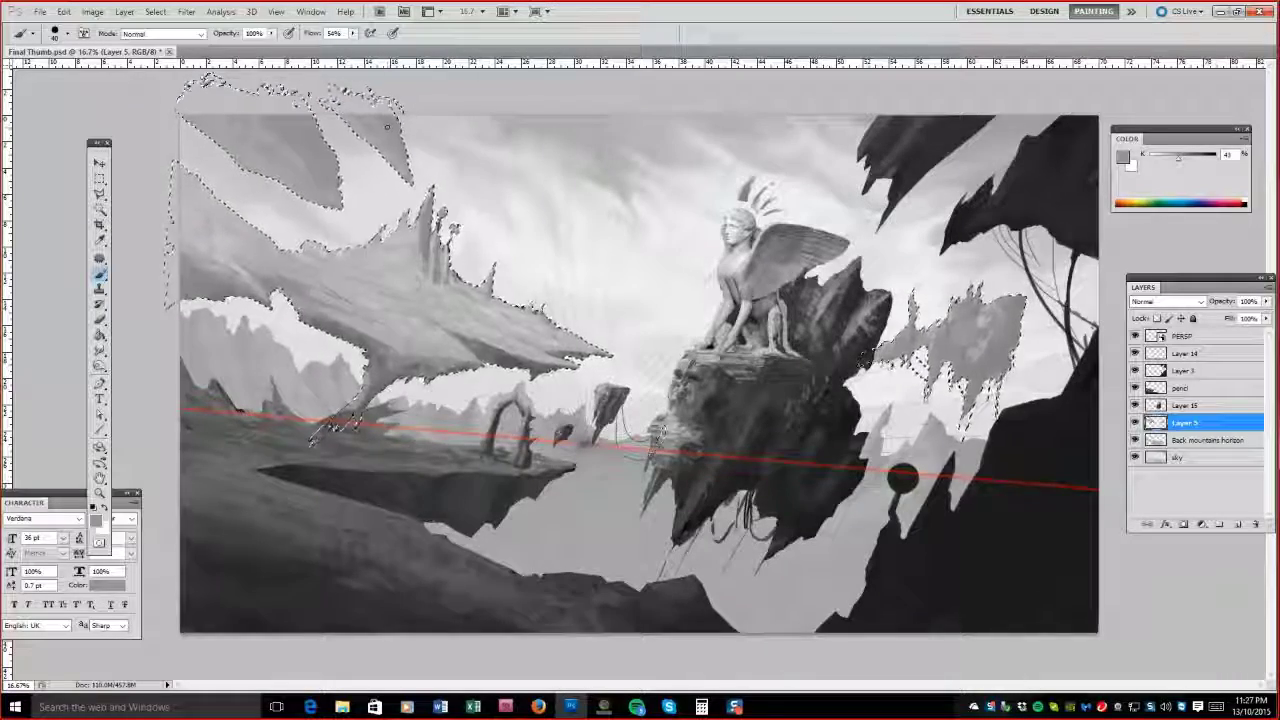
pyautogui.keyDown('alt'); pyautogui.click(357, 390); pyautogui.keyUp('alt')
pyautogui.moveTo(357, 390); pyautogui.dragTo(436, 355)
# Lighten the floating rocks at right and the dragon's spikes further.
pyautogui.keyDown('alt'); pyautogui.click(975, 330); pyautogui.keyUp('alt')
pyautogui.moveTo(950, 370); pyautogui.dragTo(1000, 420)
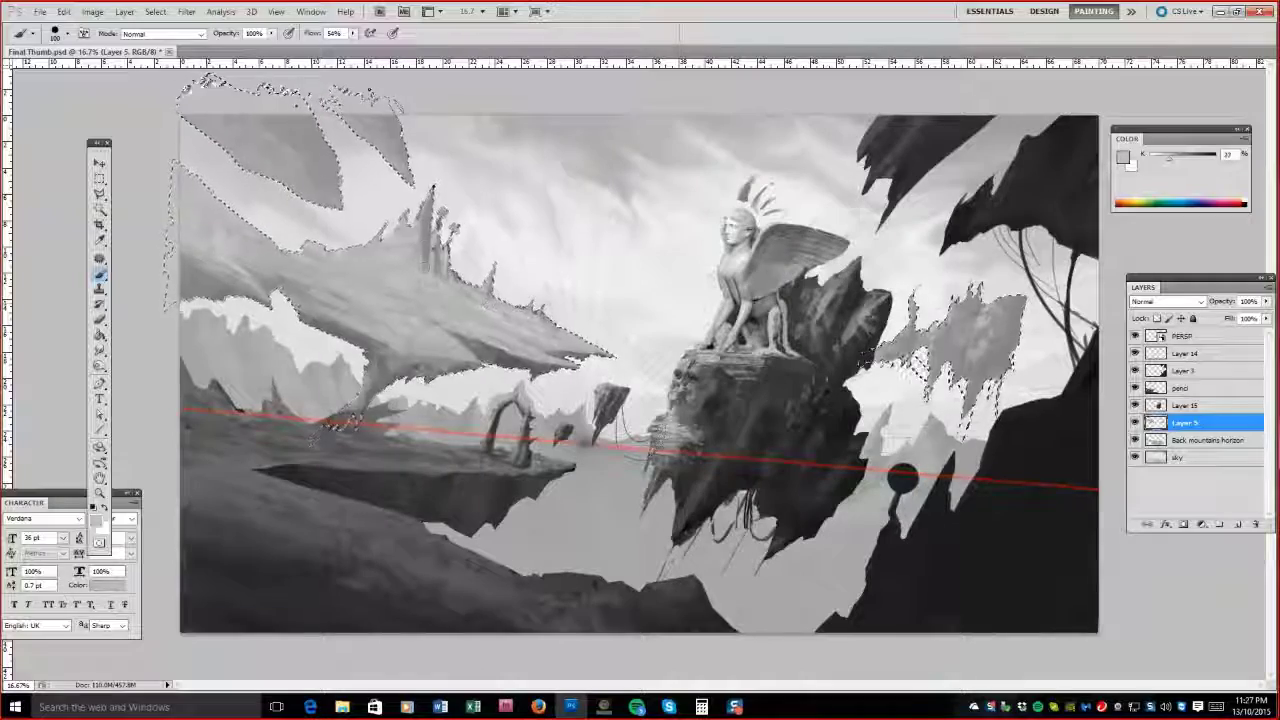
pyautogui.moveTo(440, 245); pyautogui.dragTo(450, 205)
pyautogui.keyDown('alt'); pyautogui.click(386, 257); pyautogui.keyUp('alt')
pyautogui.keyDown('alt'); pyautogui.click(960, 340); pyautogui.keyUp('alt')
pyautogui.moveTo(950, 380); pyautogui.dragTo(900, 360)
pyautogui.press('e')
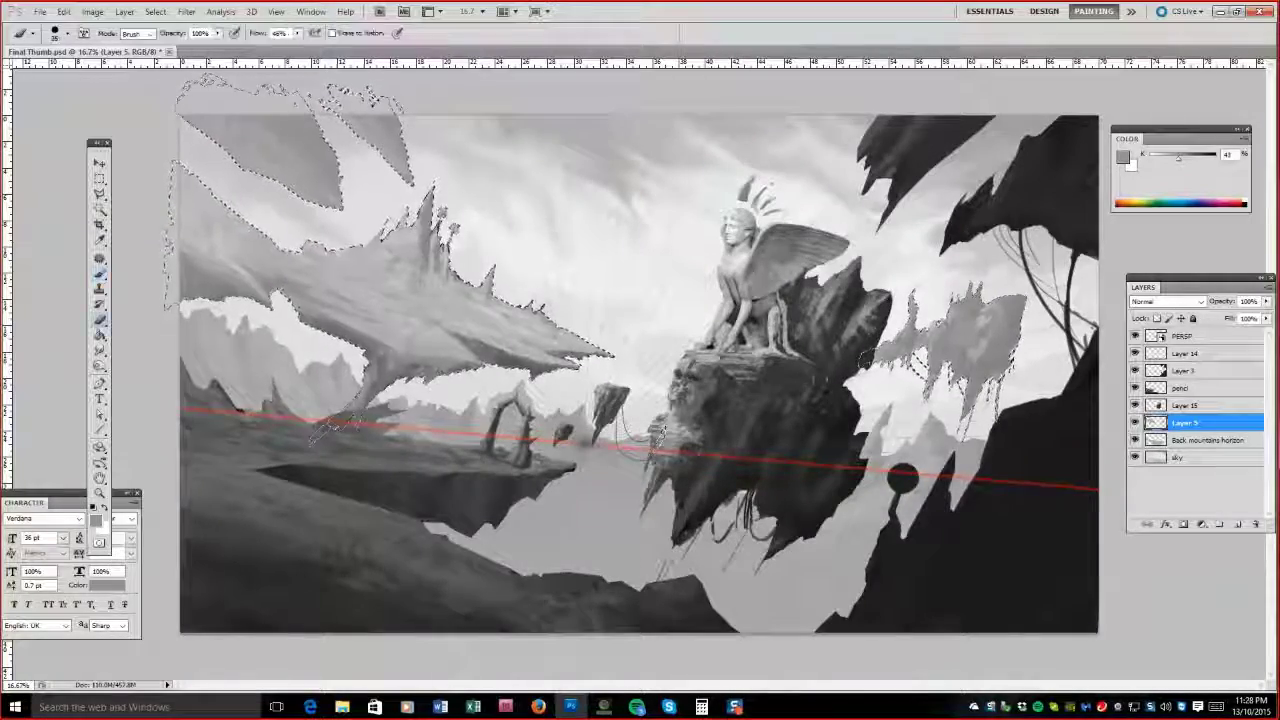
# Load Layer 15's rock outline as a selection and darken the strands hanging beneath it.
pyautogui.hotkey('ctrl', 'd')
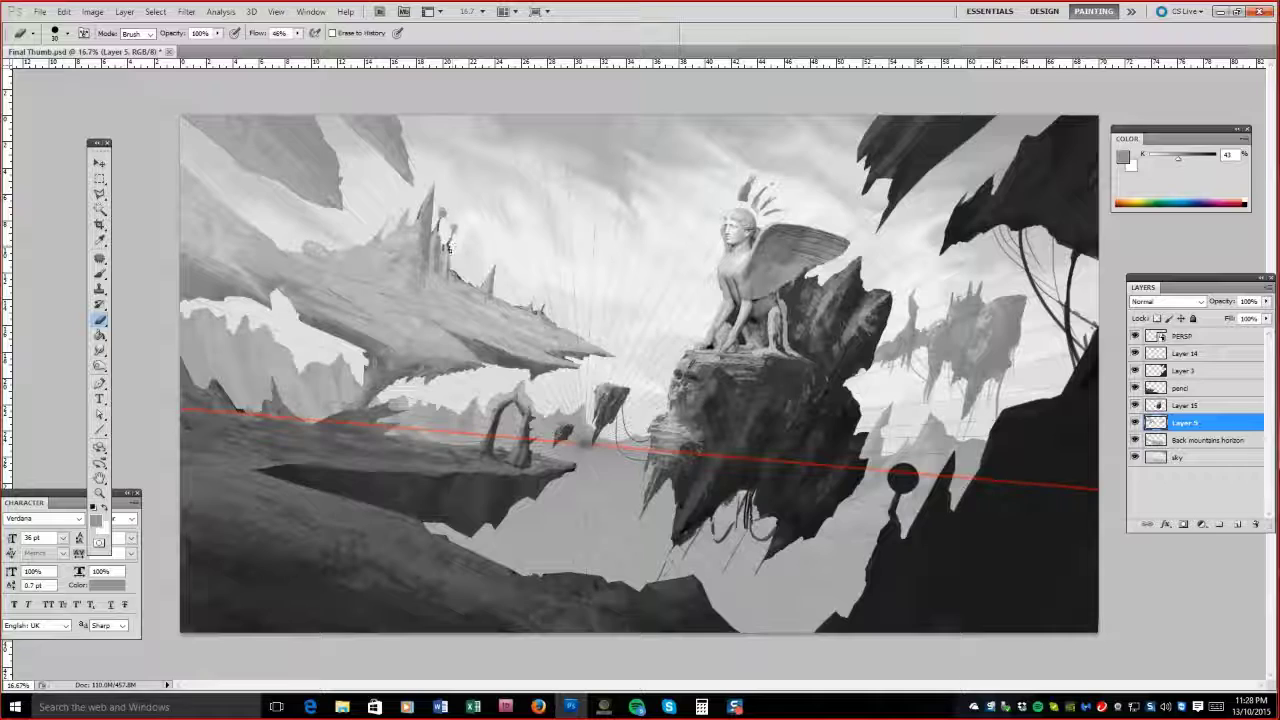
pyautogui.click(1185, 405)
pyautogui.keyDown('ctrl'); pyautogui.click(1157, 405); pyautogui.keyUp('ctrl')
pyautogui.press('b')
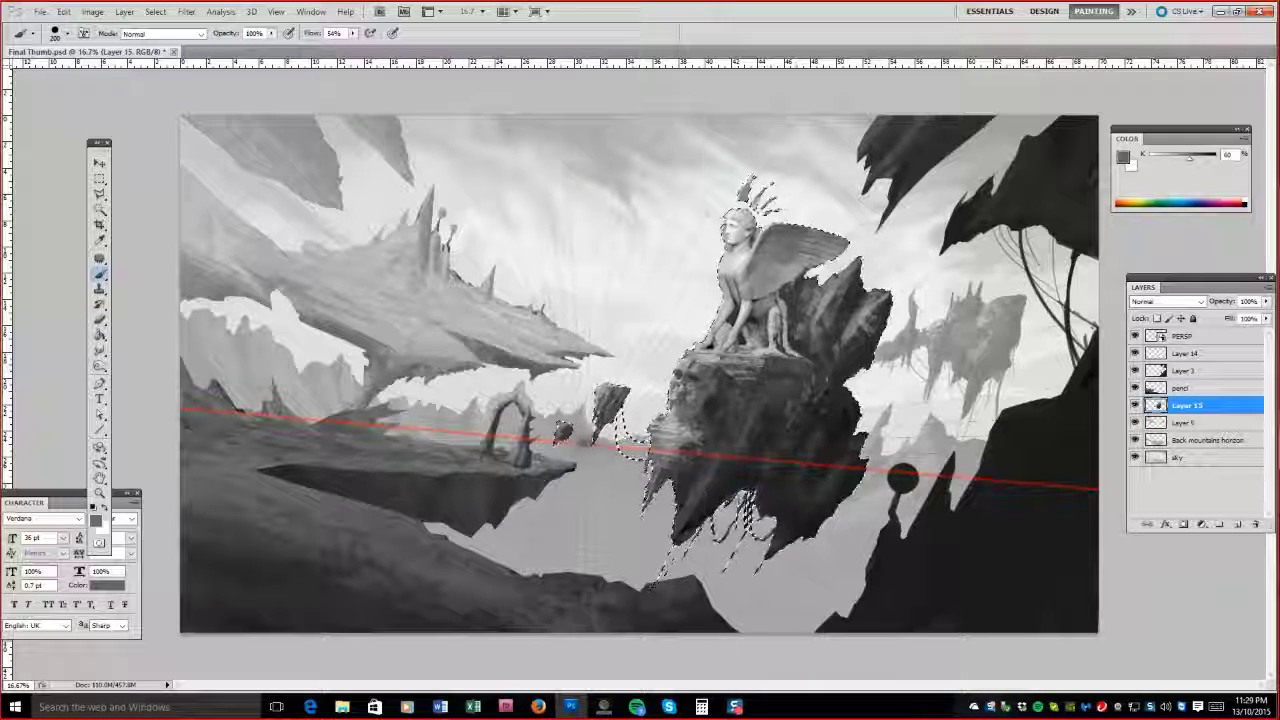
pyautogui.keyDown('alt'); pyautogui.click(745, 520); pyautogui.keyUp('alt')
pyautogui.moveTo(735, 495); pyautogui.dragTo(760, 560)
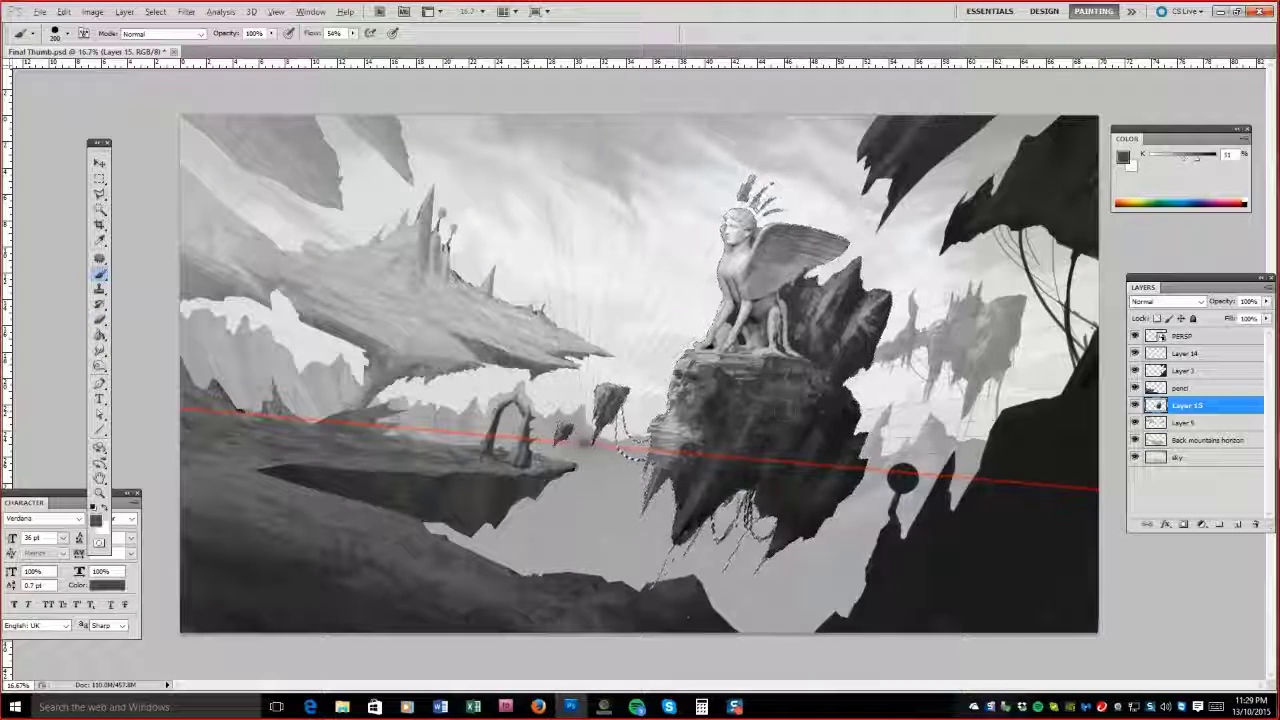
# Reload the rock selection and paint darker grey strokes on the rock face.
pyautogui.keyDown('ctrl'); pyautogui.click(1157, 405); pyautogui.keyUp('ctrl')
pyautogui.keyDown('alt'); pyautogui.click(716, 372); pyautogui.keyUp('alt')
pyautogui.keyDown('alt'); pyautogui.click(730, 395); pyautogui.keyUp('alt')
pyautogui.moveTo(700, 385)
pyautogui.mouseDown()
pyautogui.moveTo(738, 403)
pyautogui.moveTo(713, 440)
pyautogui.mouseUp()
# Lighten the lower rock and soften its lower-left edge with light sky grey.
pyautogui.keyDown('alt'); pyautogui.click(730, 520); pyautogui.keyUp('alt')
pyautogui.moveTo(715, 500); pyautogui.dragTo(765, 565)
pyautogui.keyDown('alt'); pyautogui.click(894, 266); pyautogui.keyUp('alt')
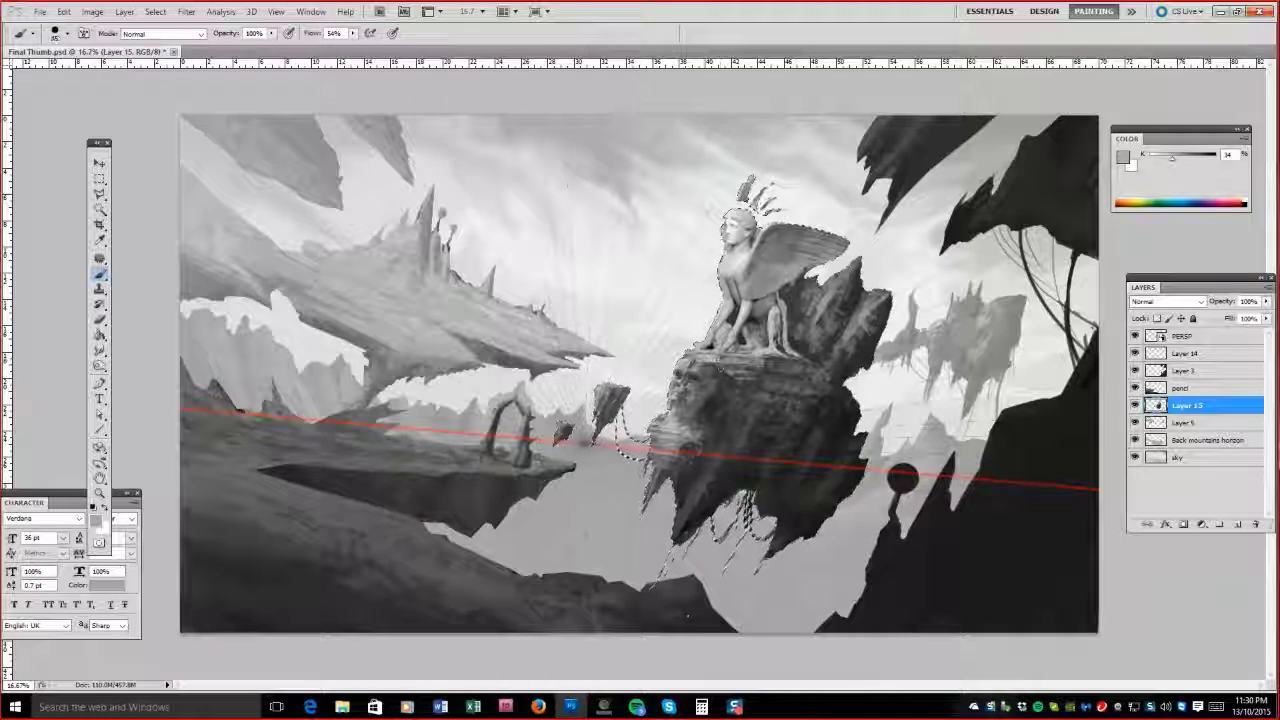
pyautogui.moveTo(655, 465)
pyautogui.mouseDown()
pyautogui.moveTo(700, 535)
pyautogui.moveTo(720, 540)
pyautogui.mouseUp()
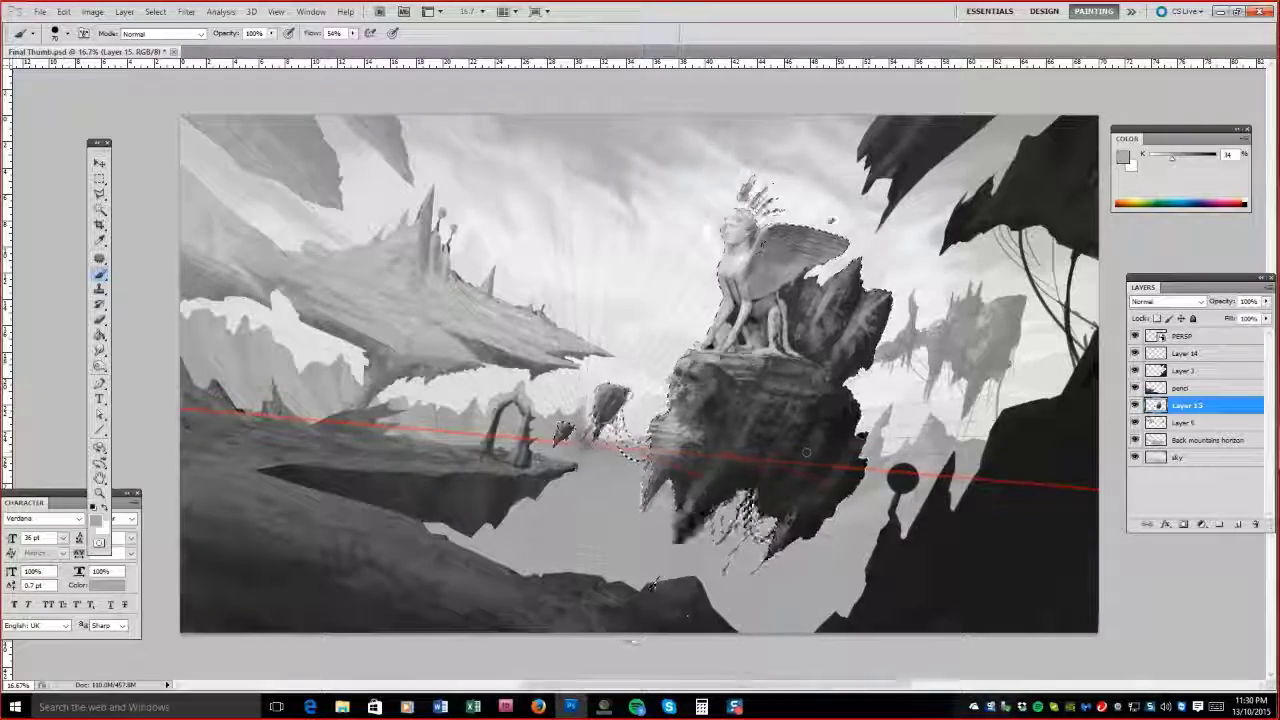
pyautogui.press(']')
pyautogui.press(']')
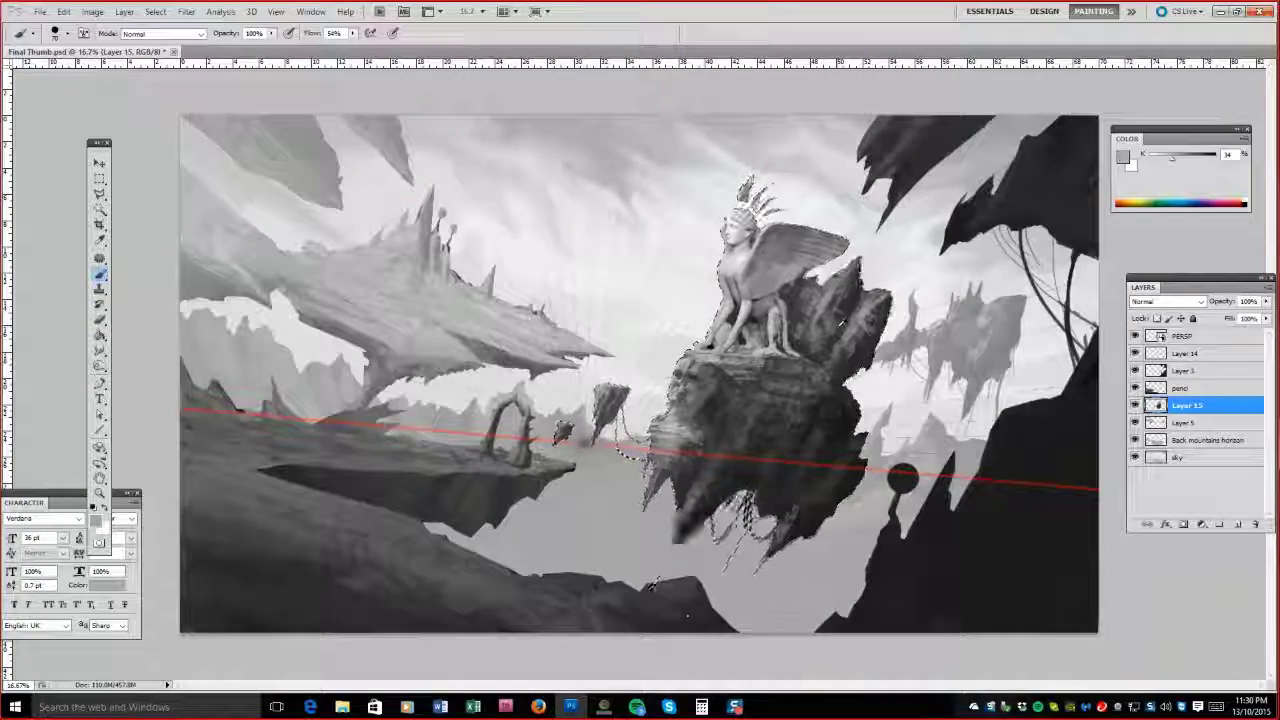
# Drop the rock selection and make Layer 5 the active layer.
pyautogui.click(155, 11)
pyautogui.click(172, 36)
pyautogui.click(1185, 387)
pyautogui.keyDown('alt'); pyautogui.click(527, 310); pyautogui.keyUp('alt')
pyautogui.hotkey('alt', '[')
pyautogui.hotkey('alt', '[')
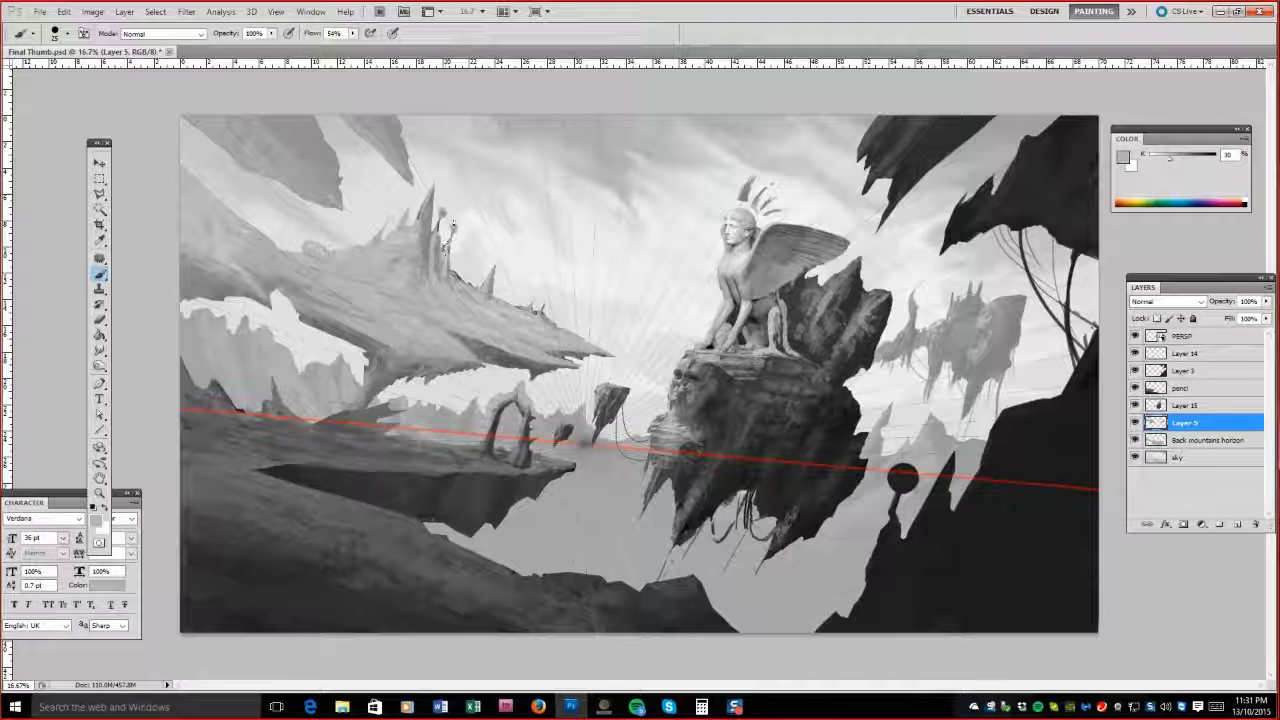
# Darken the distant rock spire on Layer 5 with a darker grey.
pyautogui.keyDown('alt'); pyautogui.click(440, 214); pyautogui.keyUp('alt')
pyautogui.moveTo(450, 256); pyautogui.dragTo(466, 280)
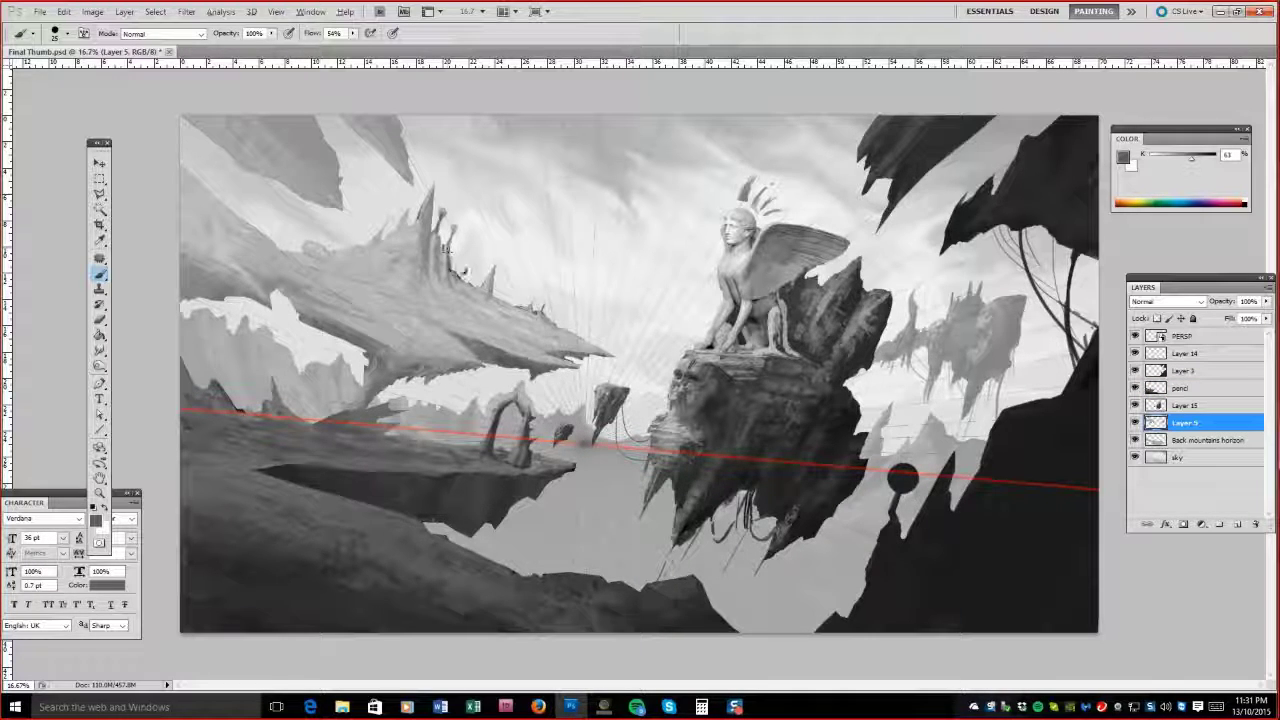
pyautogui.keyDown('alt'); pyautogui.click(283, 181); pyautogui.keyUp('alt')
# On the Back mountains horizon layer, paint light grey clouds below the sphinx rock.
pyautogui.hotkey('alt', '[')
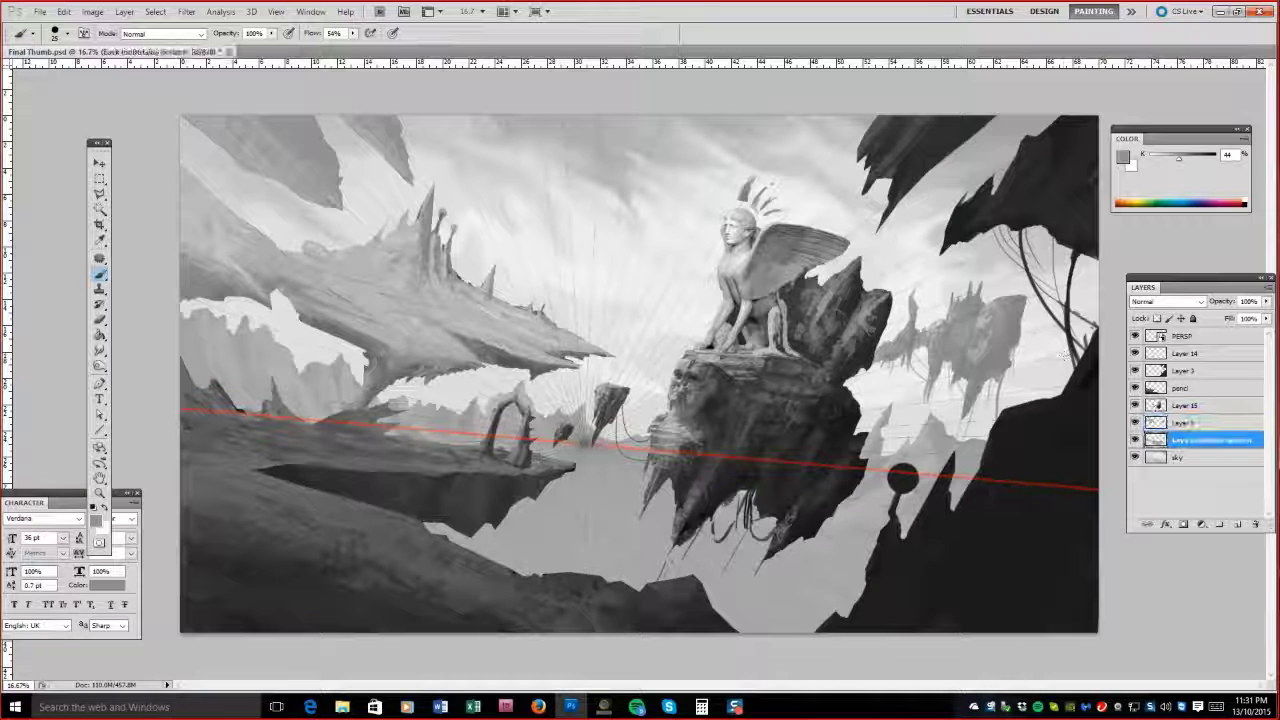
pyautogui.keyDown('alt'); pyautogui.click(640, 540); pyautogui.keyUp('alt')
pyautogui.press(']')
pyautogui.press(']')
pyautogui.press(']')
pyautogui.press(']')
pyautogui.press(']')
pyautogui.press(']')
pyautogui.press(']')
pyautogui.press(']')
pyautogui.press(']')
pyautogui.press(']')
pyautogui.keyDown('alt'); pyautogui.click(702, 560); pyautogui.keyUp('alt')
pyautogui.moveTo(672, 562); pyautogui.dragTo(728, 575)
# Add more light clouds, a diagonal cloud streak, and brighten the rock base.
pyautogui.press('[')
pyautogui.press('[')
pyautogui.press('[')
pyautogui.press('[')
pyautogui.press('[')
pyautogui.press('[')
pyautogui.press(']')
pyautogui.press(']')
pyautogui.press(']')
pyautogui.press(']')
pyautogui.keyDown('alt'); pyautogui.click(660, 525); pyautogui.keyUp('alt')
pyautogui.moveTo(650, 512)
pyautogui.mouseDown()
pyautogui.moveTo(765, 555)
pyautogui.moveTo(748, 565)
pyautogui.mouseUp()
pyautogui.press('[')
pyautogui.press('[')
pyautogui.press('[')
pyautogui.press('[')
pyautogui.press('[')
pyautogui.press('[')
pyautogui.press('[')
pyautogui.moveTo(508, 565)
pyautogui.mouseDown()
pyautogui.moveTo(566, 520)
pyautogui.moveTo(540, 520)
pyautogui.moveTo(605, 548)
pyautogui.mouseUp()
pyautogui.press(']')
pyautogui.press(']')
pyautogui.press(']')
pyautogui.press(']')
pyautogui.press(']')
pyautogui.press(']')
pyautogui.press(']')
pyautogui.moveTo(690, 572)
pyautogui.mouseDown()
pyautogui.moveTo(740, 562)
pyautogui.moveTo(780, 600)
pyautogui.moveTo(855, 592)
pyautogui.mouseUp()
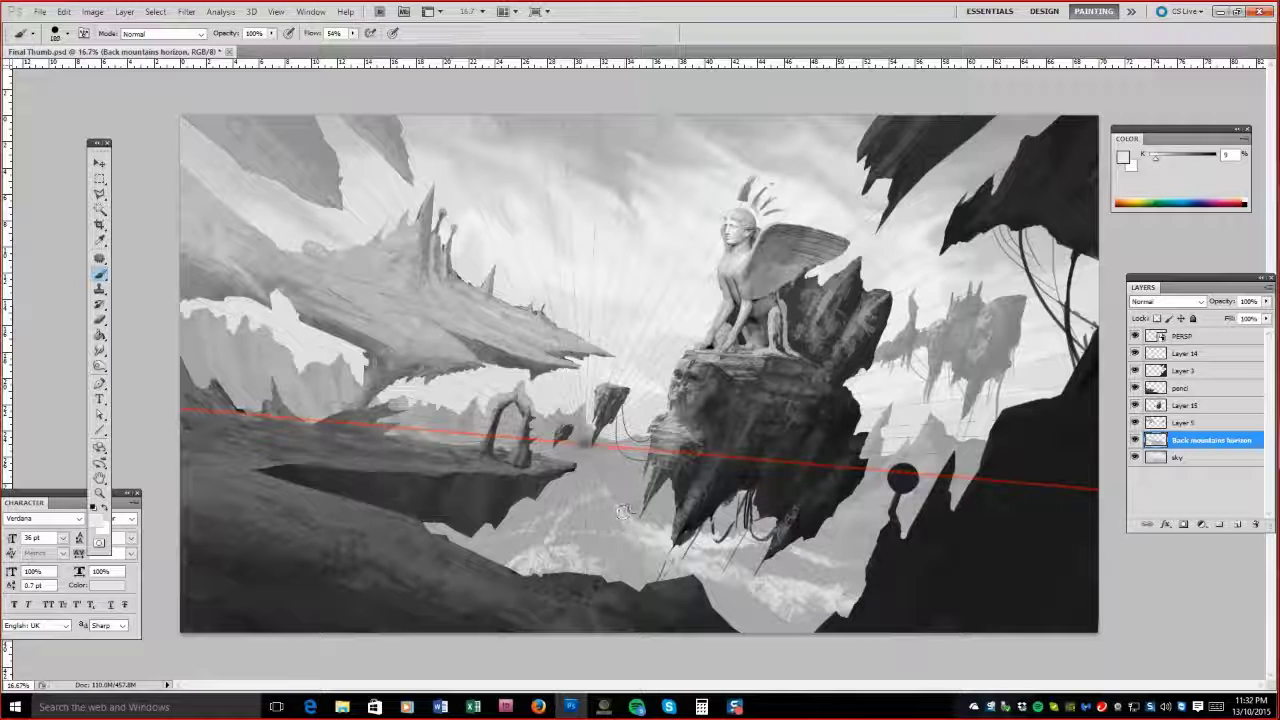
# Smudge the lower clouds to the right with a larger smudge brush.
pyautogui.press('r')
pyautogui.press(']')
pyautogui.press(']')
pyautogui.press(']')
pyautogui.press(']')
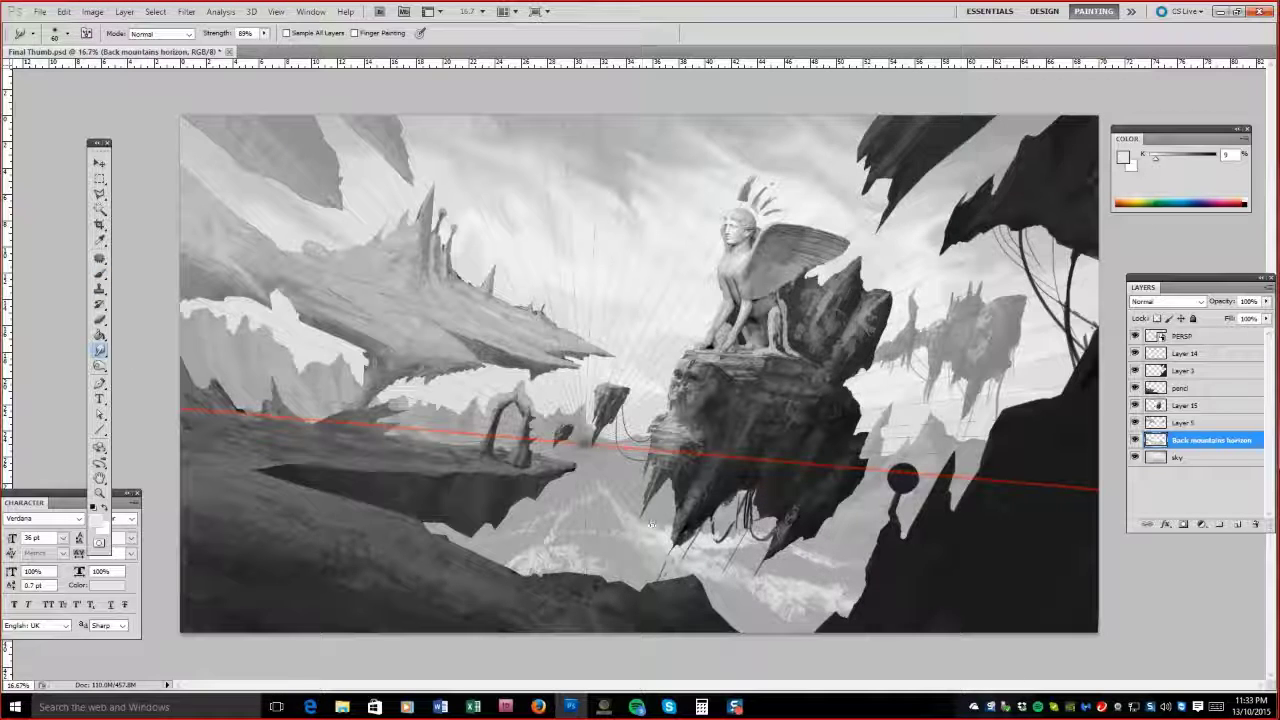
pyautogui.press(']')
pyautogui.moveTo(722, 578)
pyautogui.mouseDown()
pyautogui.moveTo(794, 620)
pyautogui.moveTo(814, 605)
pyautogui.moveTo(839, 610)
pyautogui.mouseUp()
pyautogui.press('[')
pyautogui.press('[')
pyautogui.press('[')
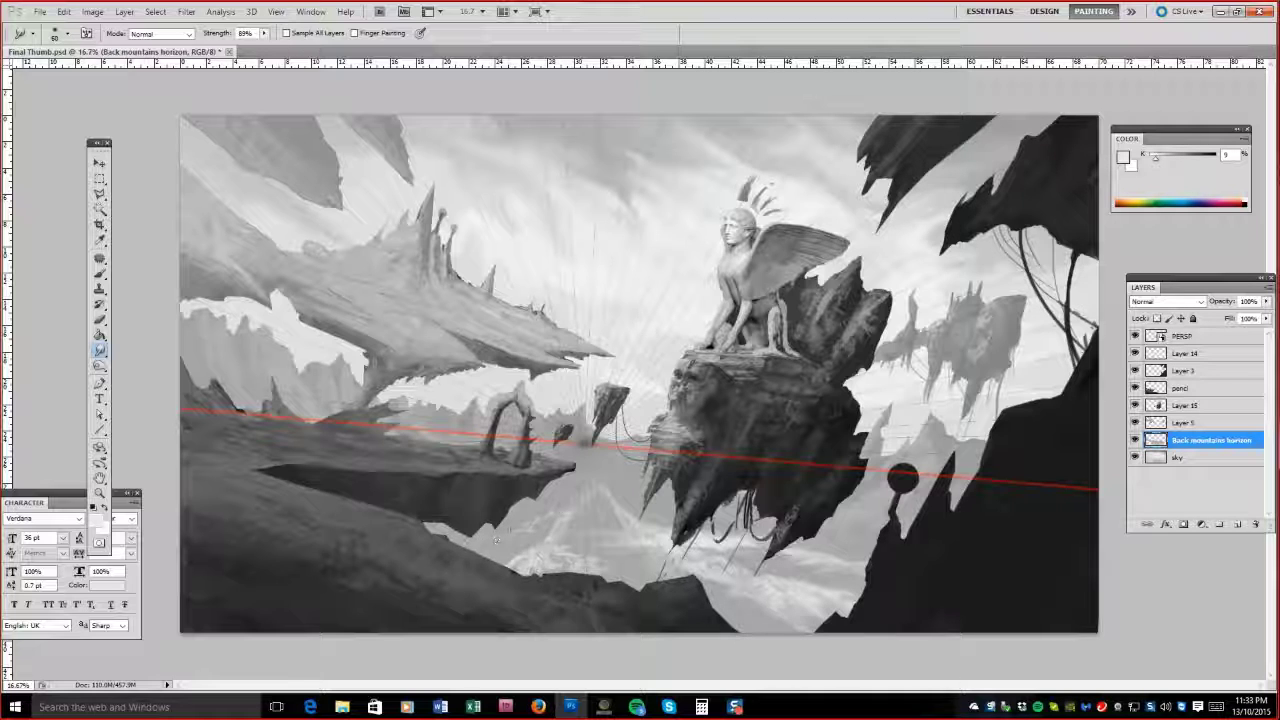
pyautogui.press(']')
pyautogui.press(']')
pyautogui.press(']')
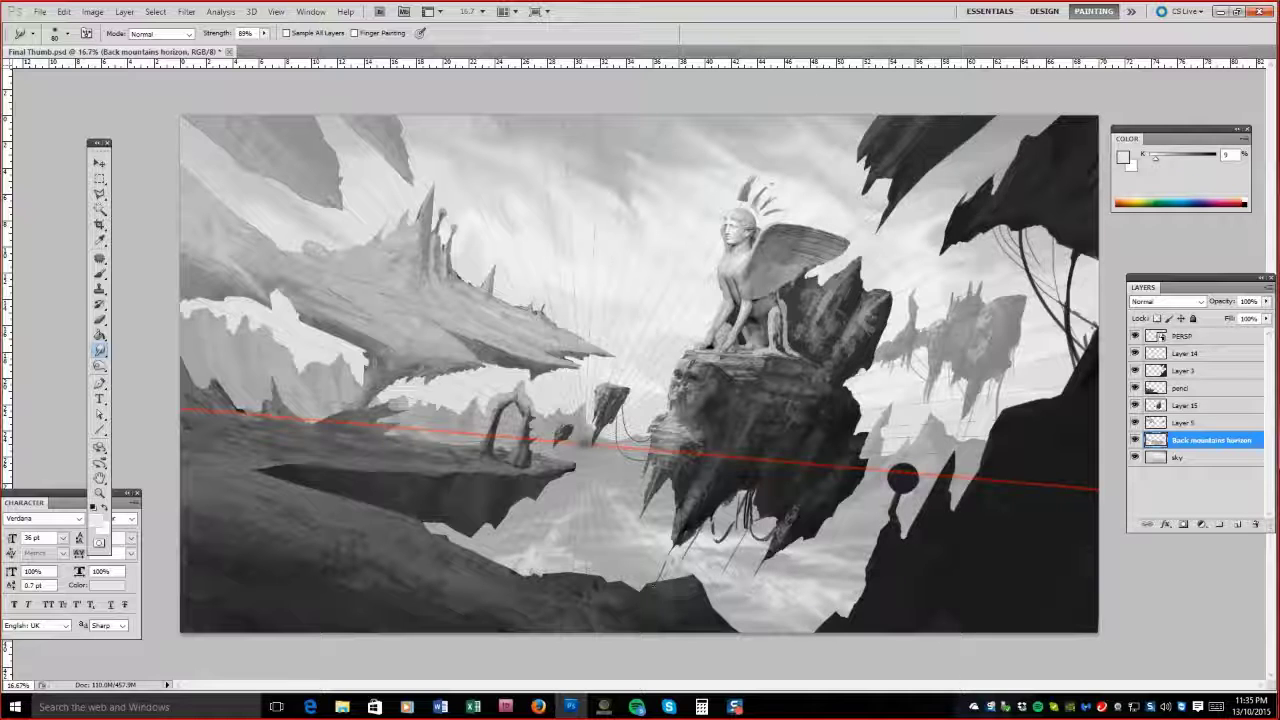
# Brighten the clouds below the rock with a lighter sampled grey.
pyautogui.press('b')
pyautogui.keyDown('alt'); pyautogui.click(720, 540); pyautogui.keyUp('alt')
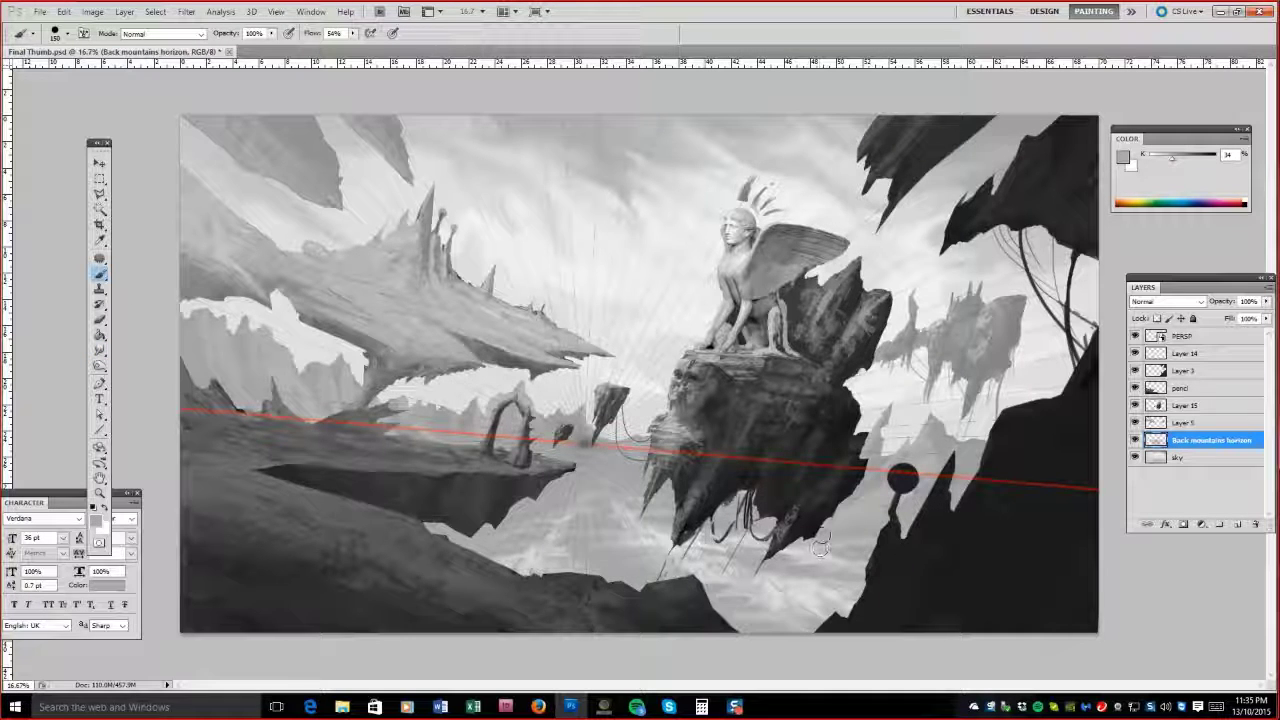
pyautogui.keyDown('alt'); pyautogui.click(527, 512); pyautogui.keyUp('alt')
pyautogui.press('[')
pyautogui.press('[')
pyautogui.press('[')
pyautogui.moveTo(527, 512); pyautogui.dragTo(615, 528)
# Blend the clouds beneath the rock with several smudge strokes.
pyautogui.press('r')
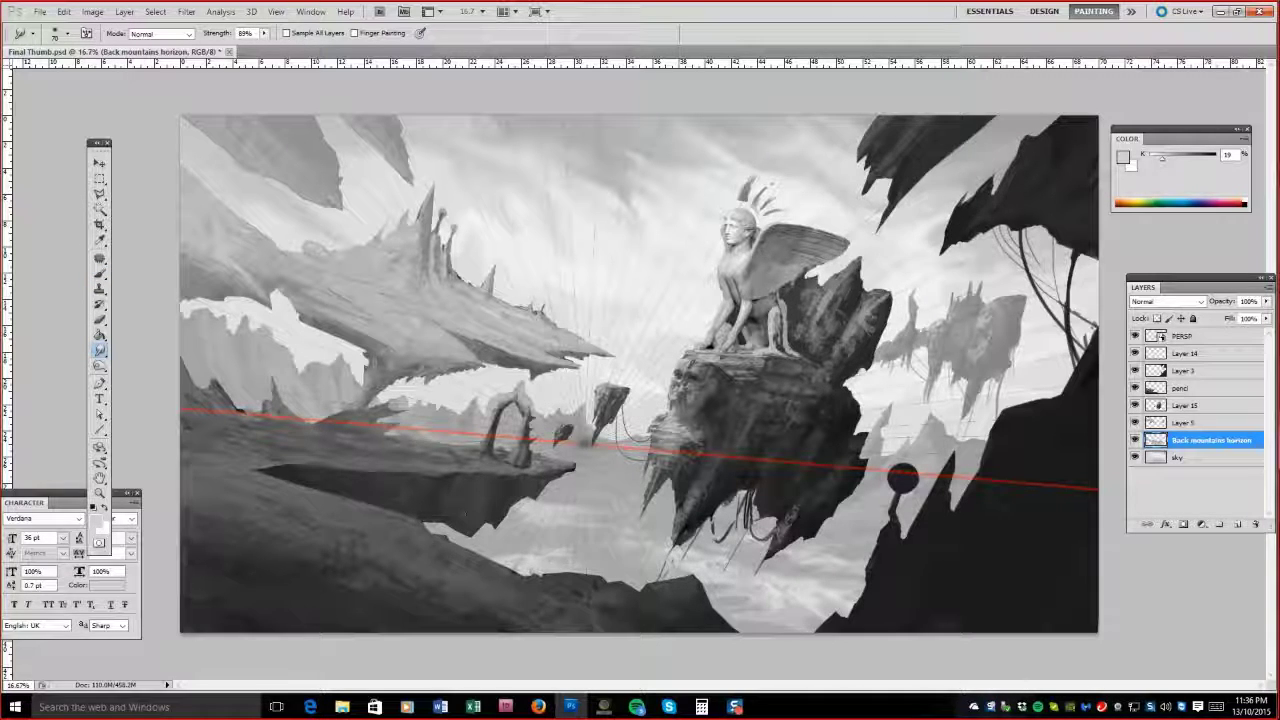
pyautogui.moveTo(693, 560)
pyautogui.mouseDown()
pyautogui.moveTo(518, 560)
pyautogui.moveTo(555, 541)
pyautogui.mouseUp()
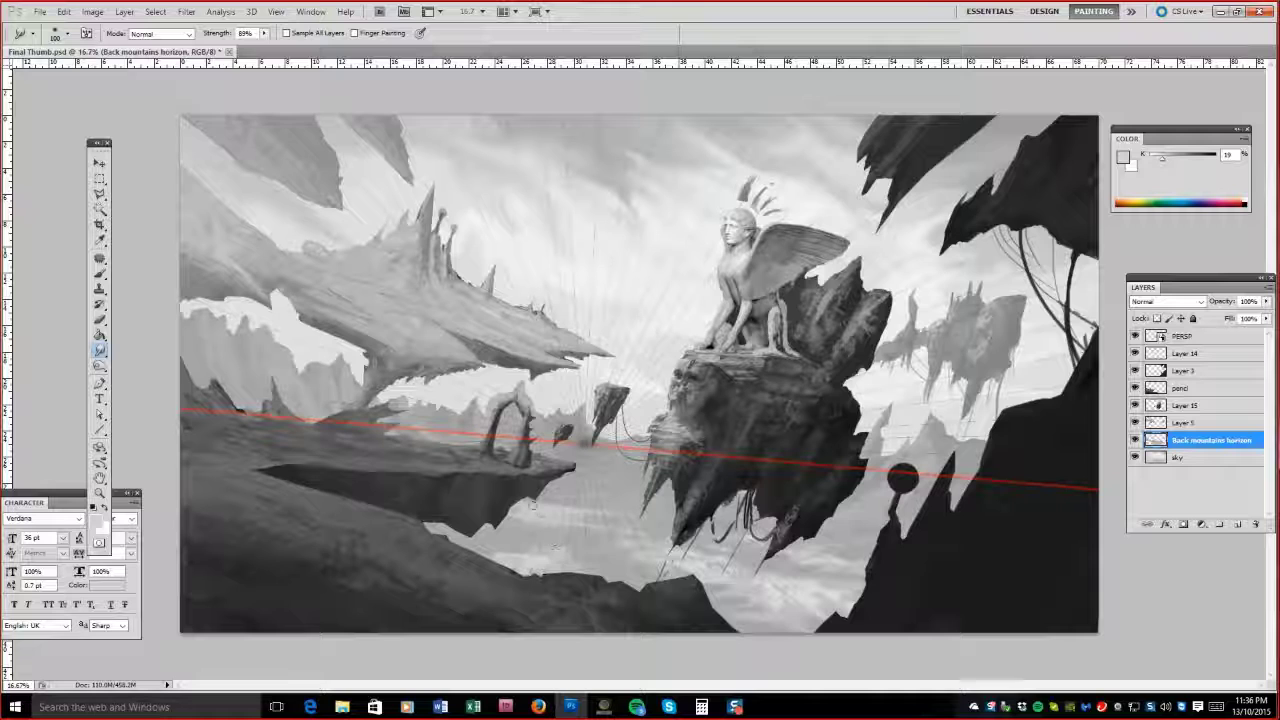
pyautogui.moveTo(565, 497); pyautogui.dragTo(603, 499)
pyautogui.moveTo(530, 507); pyautogui.dragTo(648, 570)
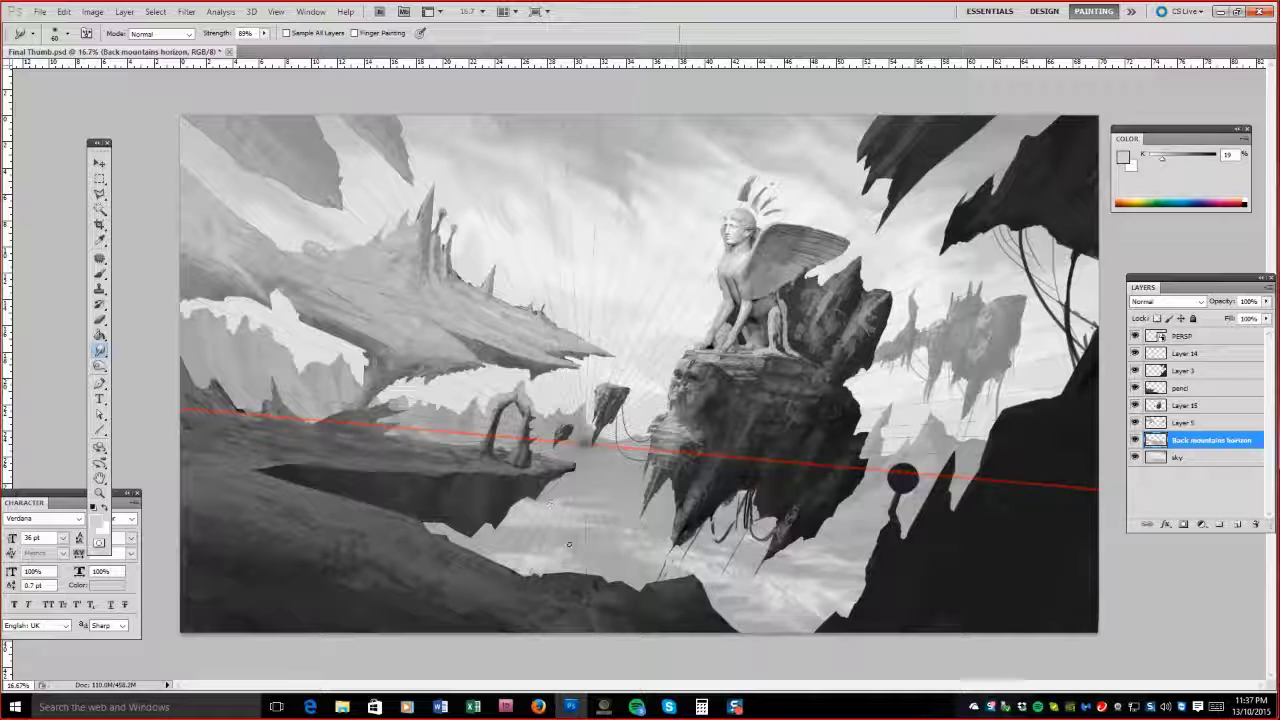
pyautogui.moveTo(593, 539); pyautogui.dragTo(533, 561)
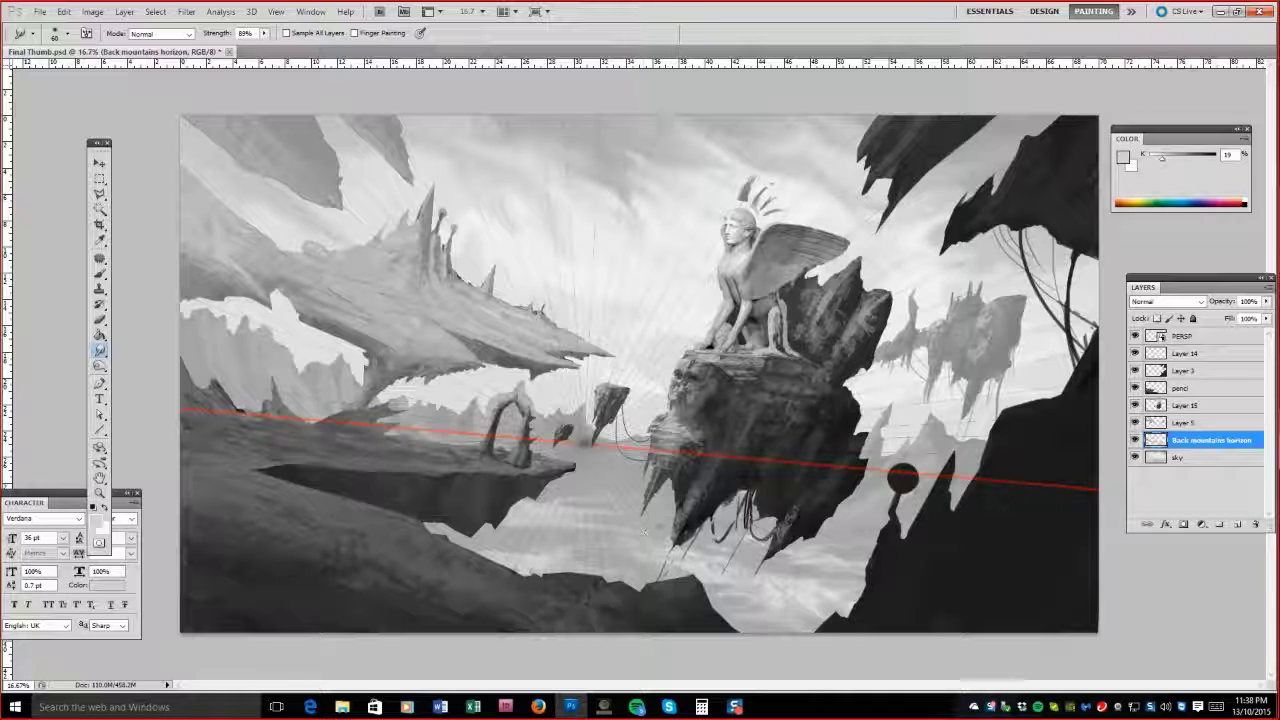
# Reset the colour to black, erase and smudge on Layer 5, then return to Back mountains horizon.
pyautogui.press('b')
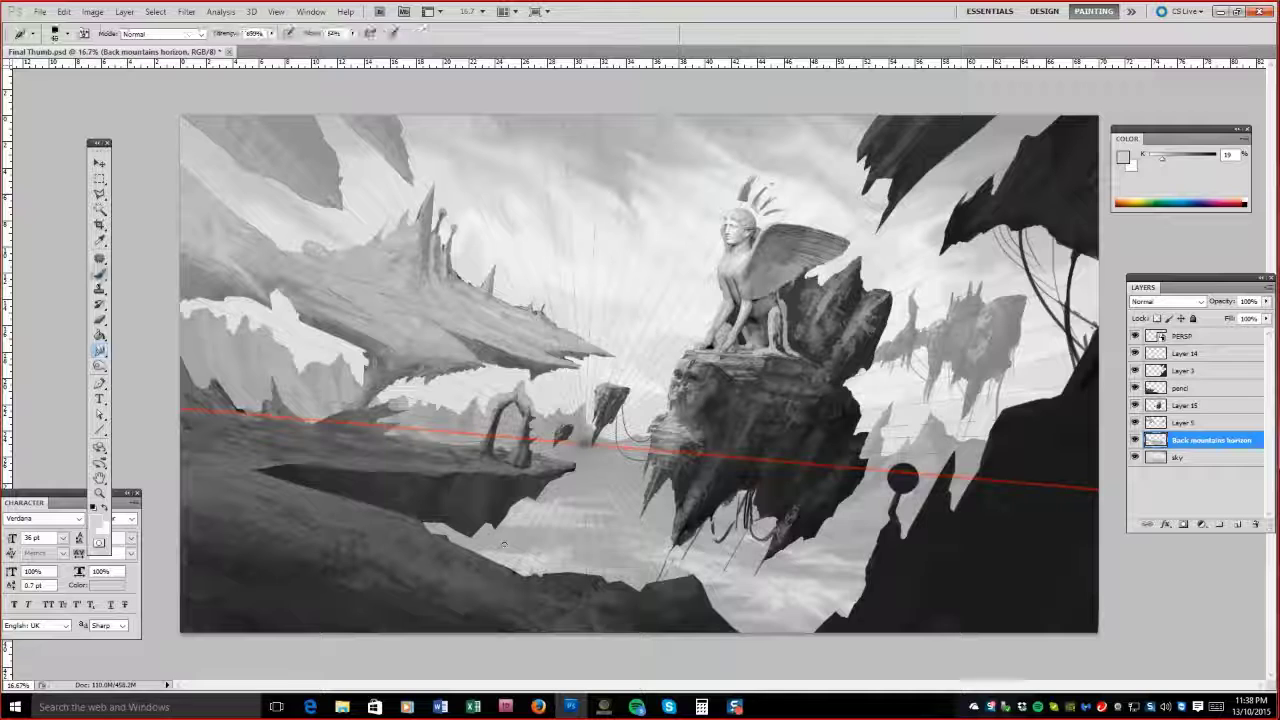
pyautogui.press('d')
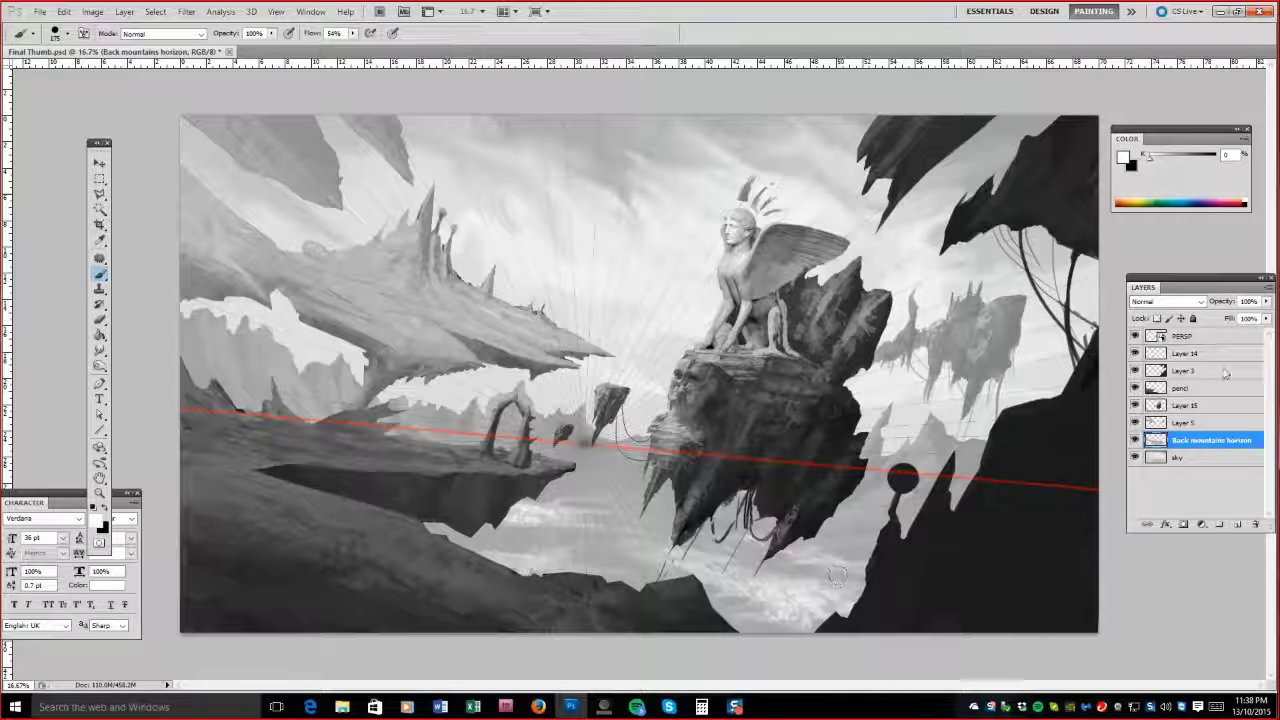
pyautogui.click(1205, 422)
pyautogui.press('e')
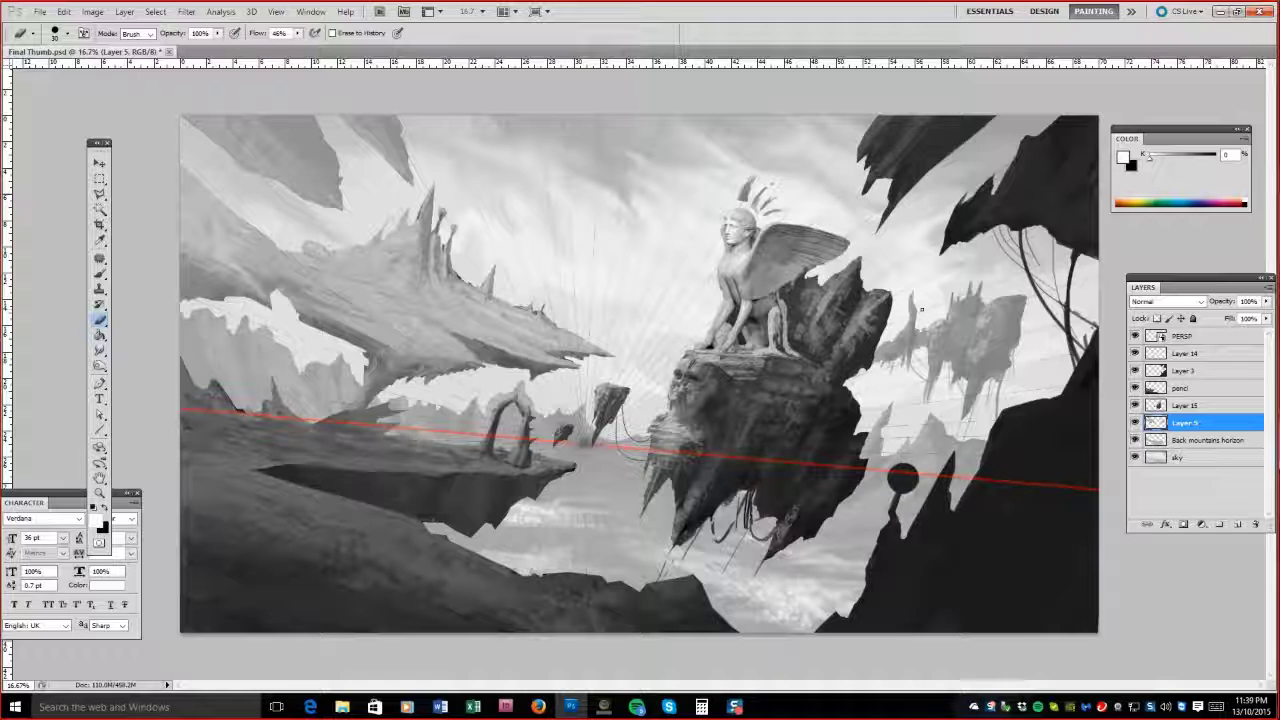
pyautogui.press('r')
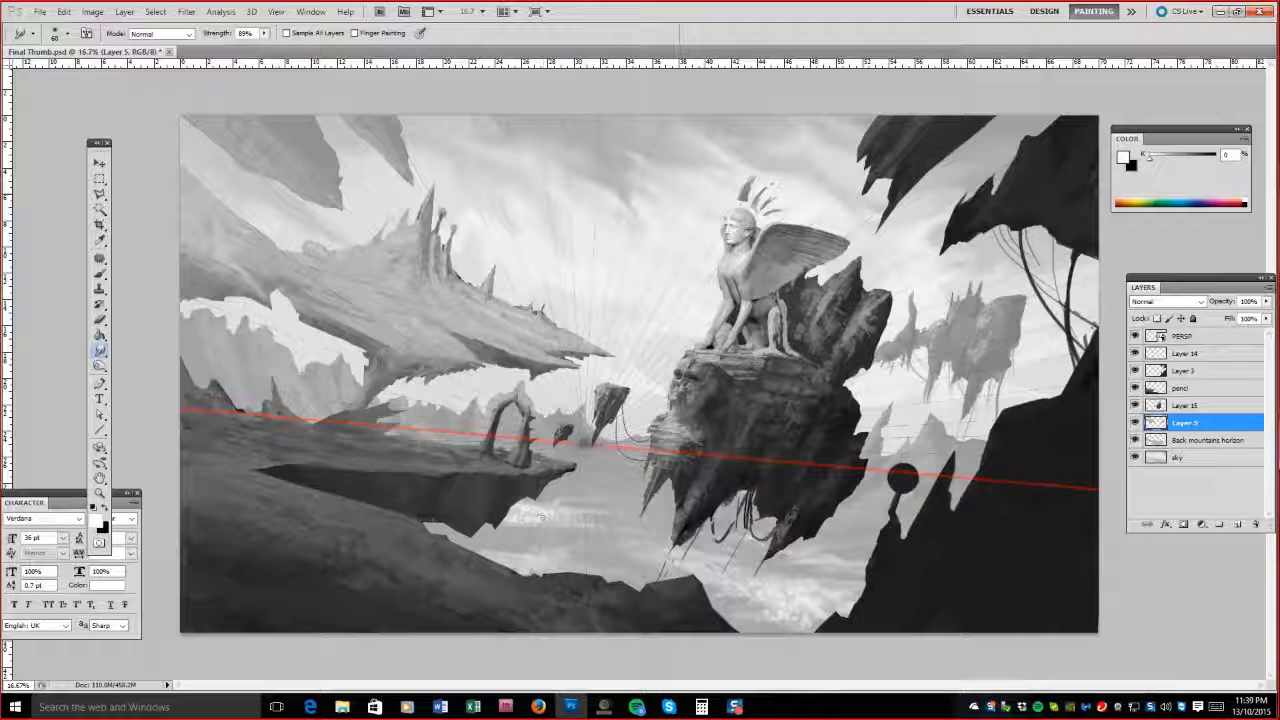
pyautogui.click(1205, 440)
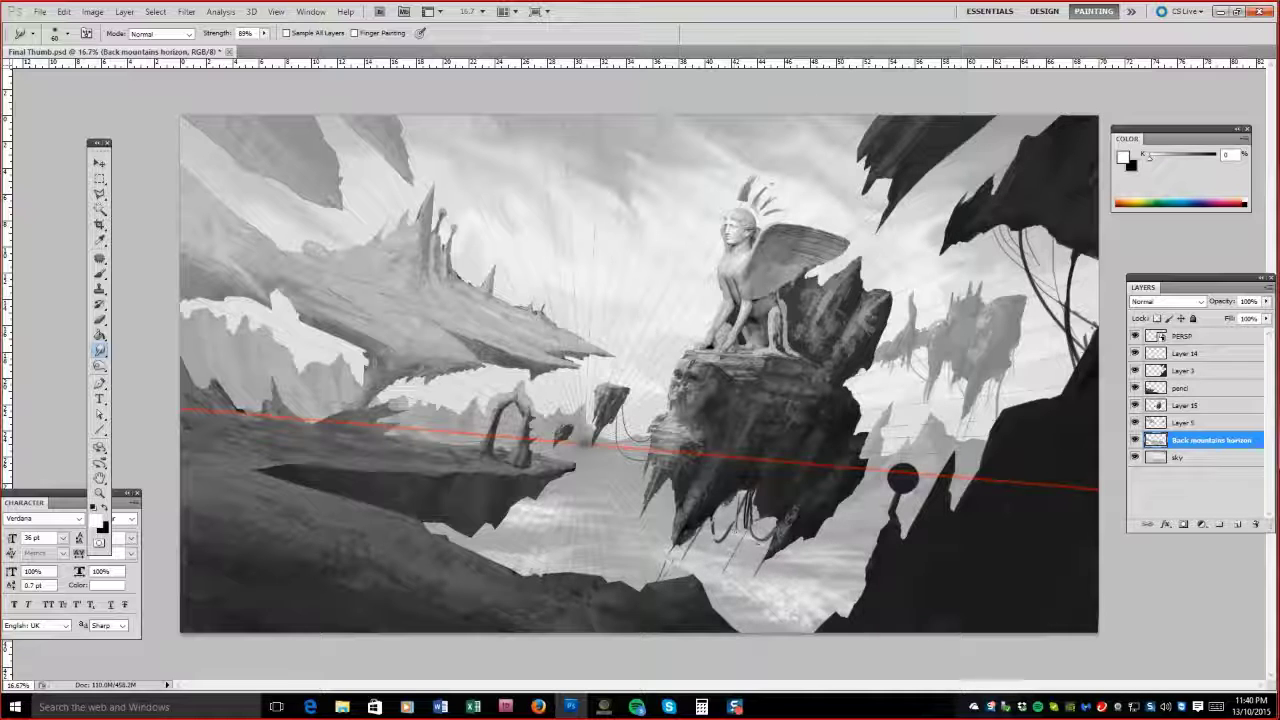
# Sample light, mid and dark greys while moving up to Layer 15's rock selection.
pyautogui.press('b')
pyautogui.keyDown('alt'); pyautogui.click(534, 510); pyautogui.keyUp('alt')
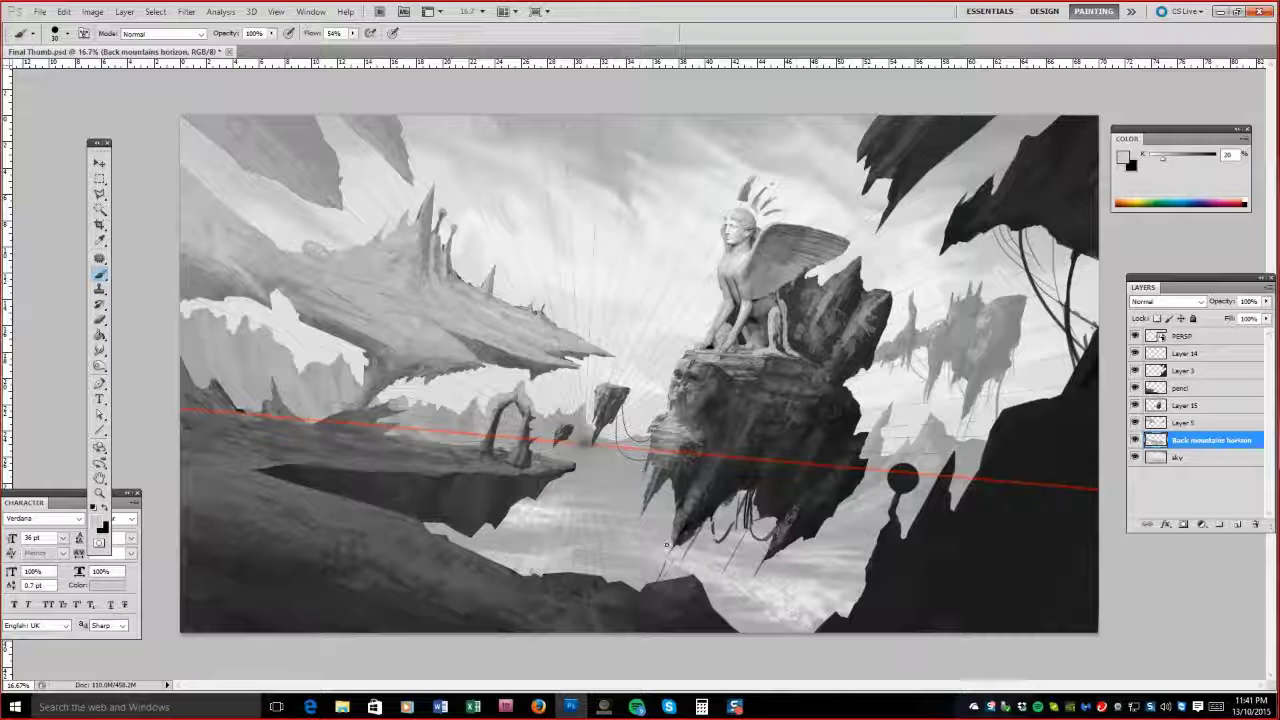
pyautogui.press(']')
pyautogui.press(']')
pyautogui.press(']')
pyautogui.press(']')
pyautogui.press(']')
pyautogui.press(']')
pyautogui.press(']')
pyautogui.press(']')
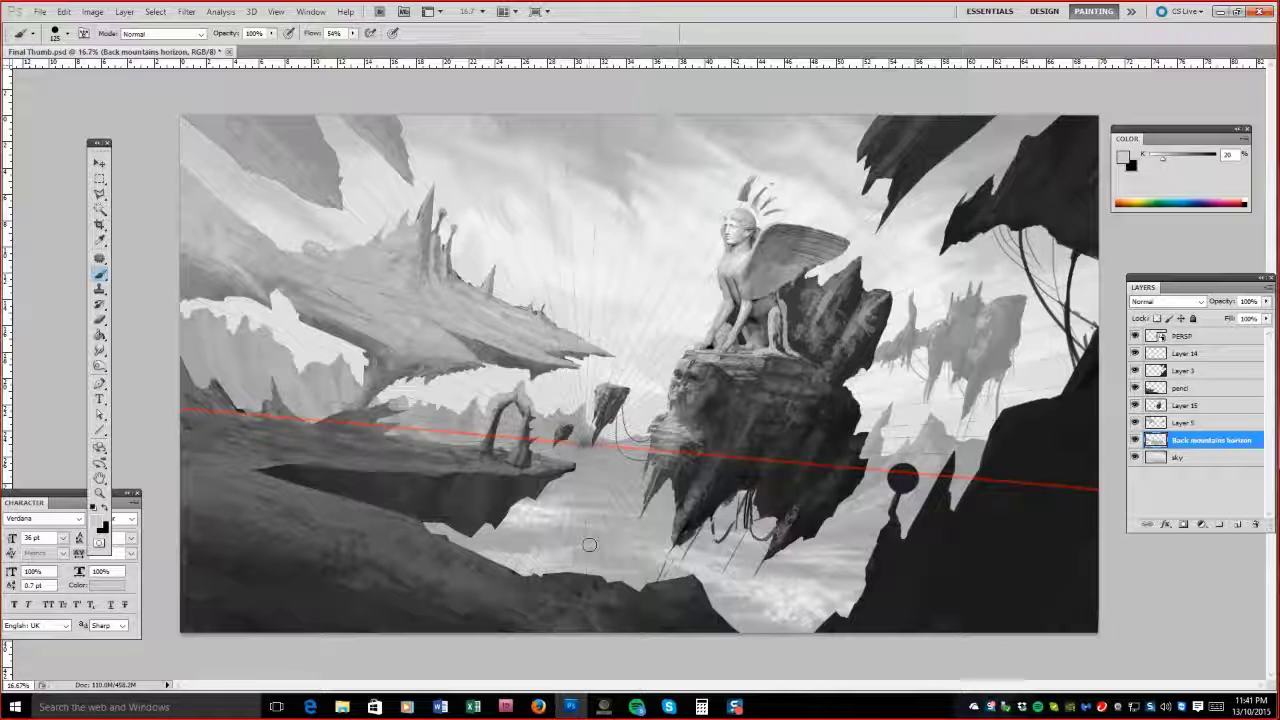
pyautogui.hotkey('alt', ']')
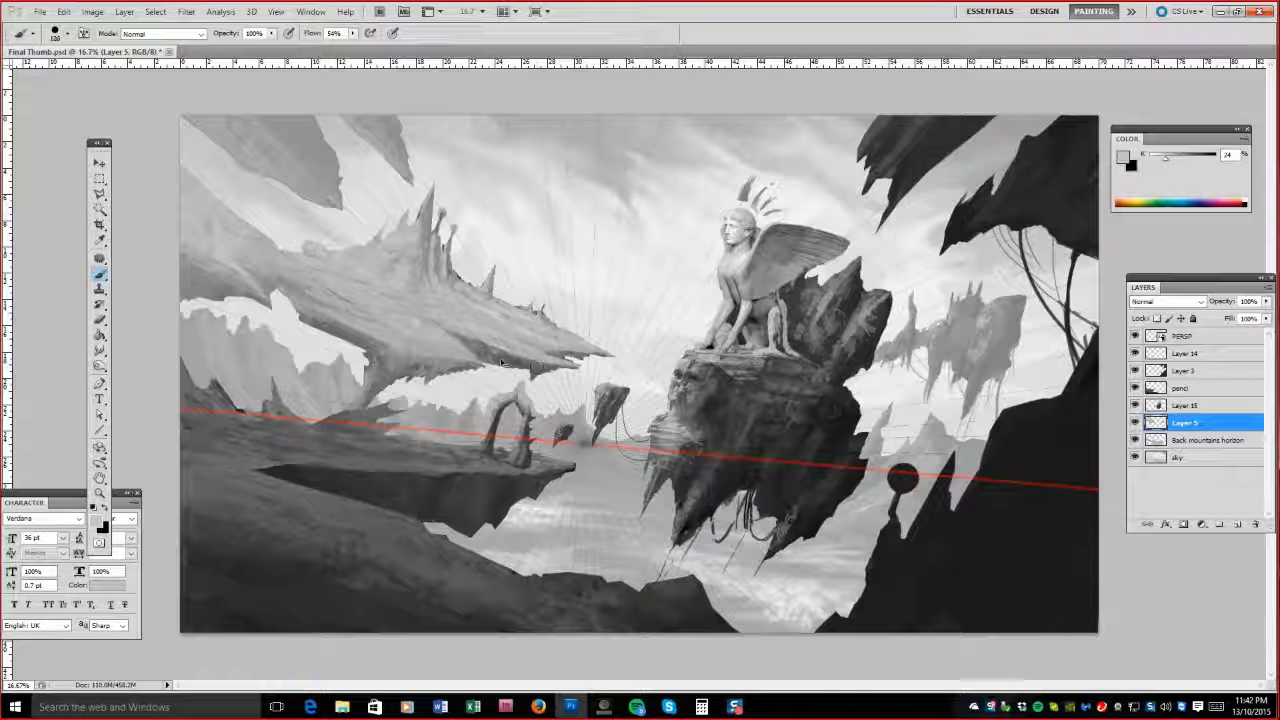
pyautogui.keyDown('alt'); pyautogui.click(554, 346); pyautogui.keyUp('alt')
pyautogui.hotkey('alt', ']')
pyautogui.keyDown('alt'); pyautogui.click(687, 614); pyautogui.keyUp('alt')
pyautogui.keyDown('alt'); pyautogui.click(687, 614); pyautogui.keyUp('alt')
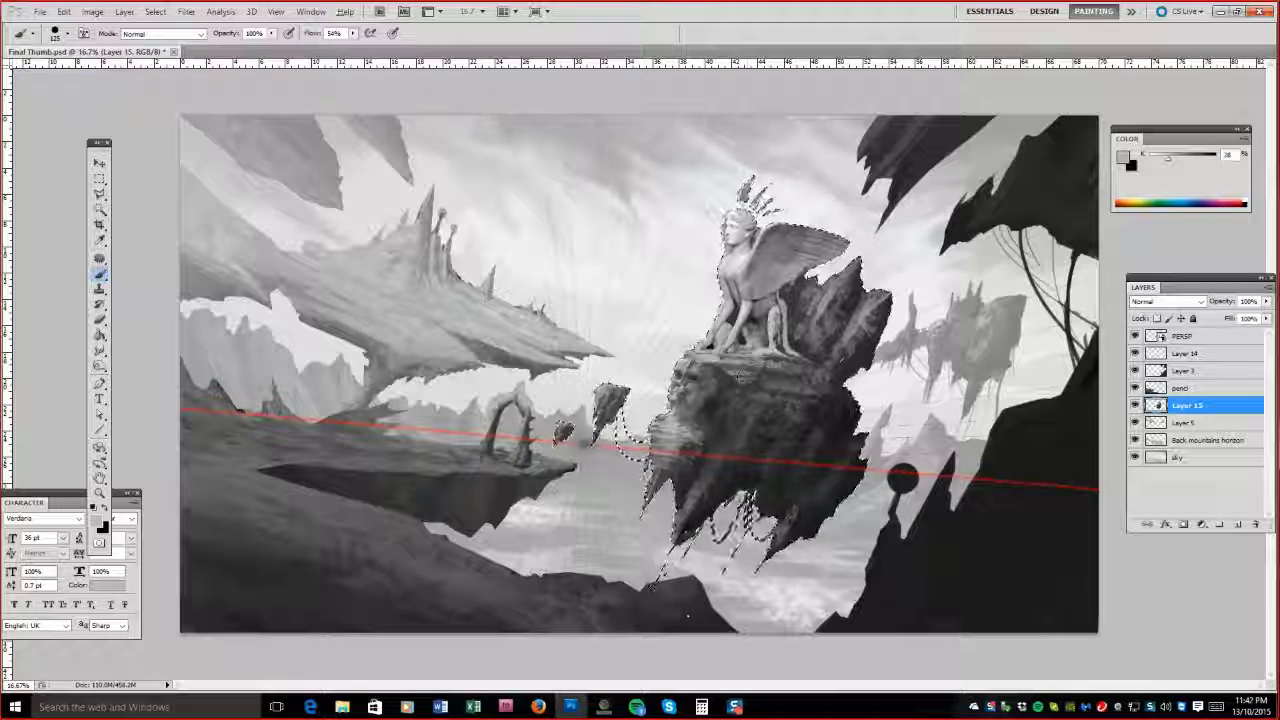
# Hide the selection outline and darken the rock spikes under the sphinx.
pyautogui.keyDown('alt'); pyautogui.click(617, 410); pyautogui.keyUp('alt')
pyautogui.hotkey('alt', 's')
pyautogui.press('d')
pyautogui.keyDown('alt'); pyautogui.click(609, 427); pyautogui.keyUp('alt')
pyautogui.keyDown('alt'); pyautogui.click(757, 538); pyautogui.keyUp('alt')
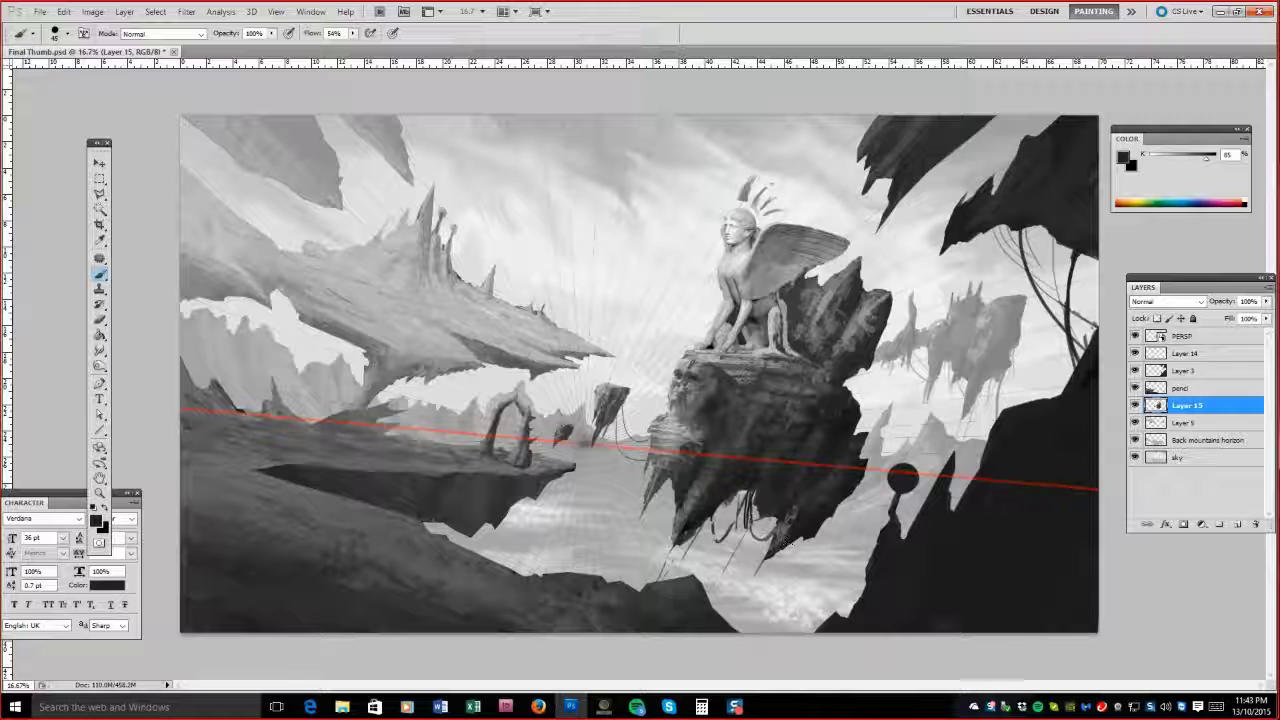
pyautogui.moveTo(664, 478); pyautogui.dragTo(662, 508)
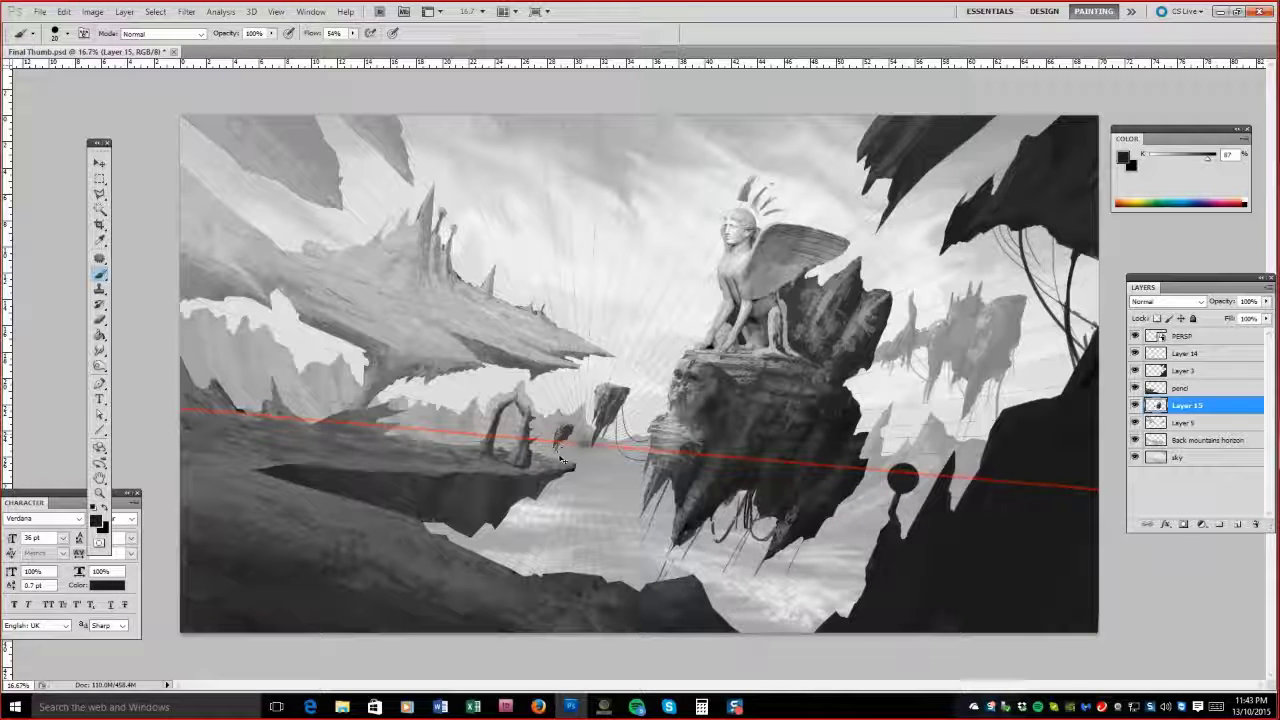
# Paint light strokes along the sphinx's rear with a 40 brush and blend them by smudging.
pyautogui.keyDown('alt'); pyautogui.click(469, 467); pyautogui.keyUp('alt')
pyautogui.moveTo(794, 292)
pyautogui.mouseDown()
pyautogui.moveTo(797, 315)
pyautogui.moveTo(785, 318)
pyautogui.mouseUp()
pyautogui.press('[')
pyautogui.press('[')
pyautogui.press('[')
pyautogui.keyDown('alt'); pyautogui.click(775, 300); pyautogui.keyUp('alt')
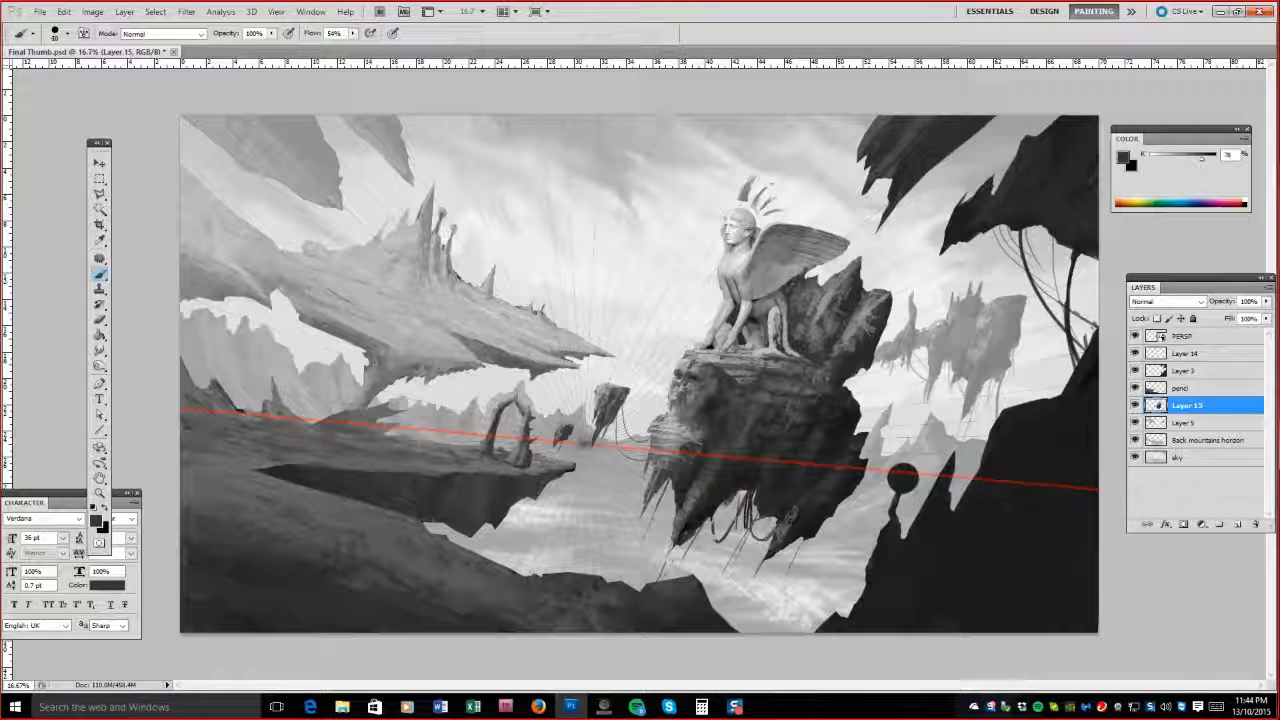
pyautogui.press('r')
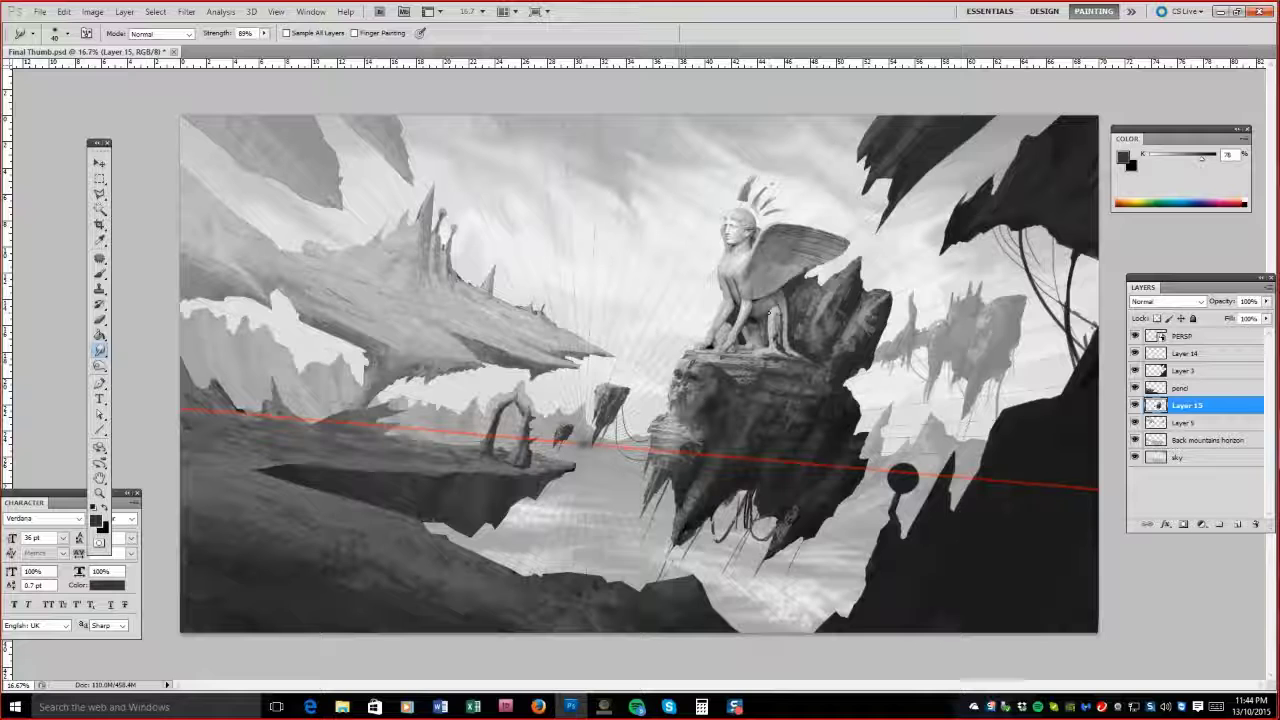
pyautogui.press('e')
pyautogui.hotkey('alt', '[')
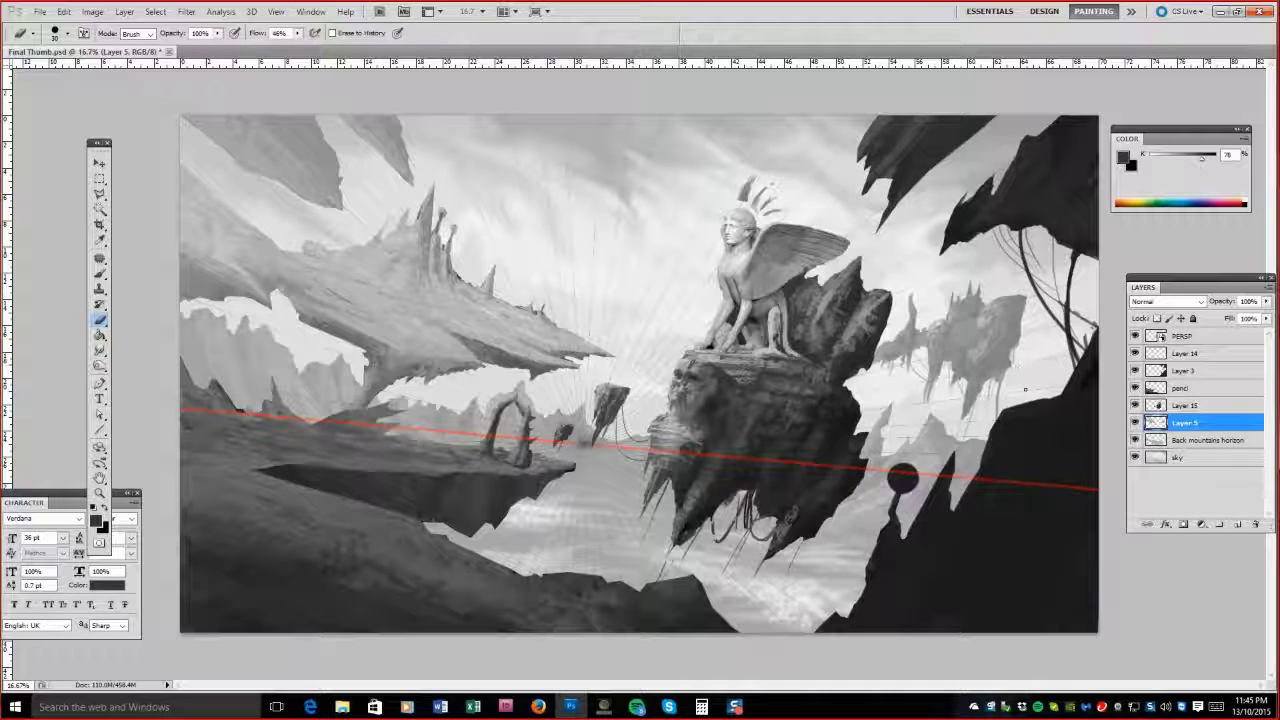
# Dab light grey onto the distant rock silhouette on Layer 5 and smudge it.
pyautogui.press('b')
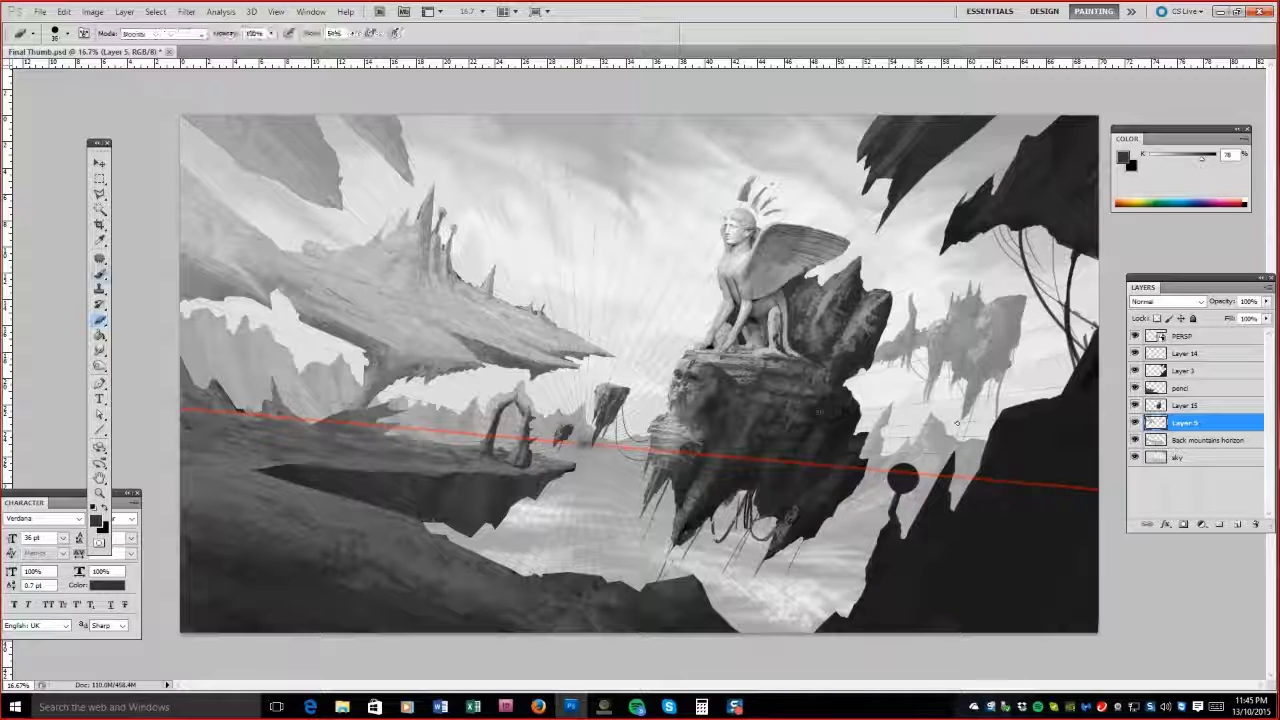
pyautogui.keyDown('alt'); pyautogui.click(882, 430); pyautogui.keyUp('alt')
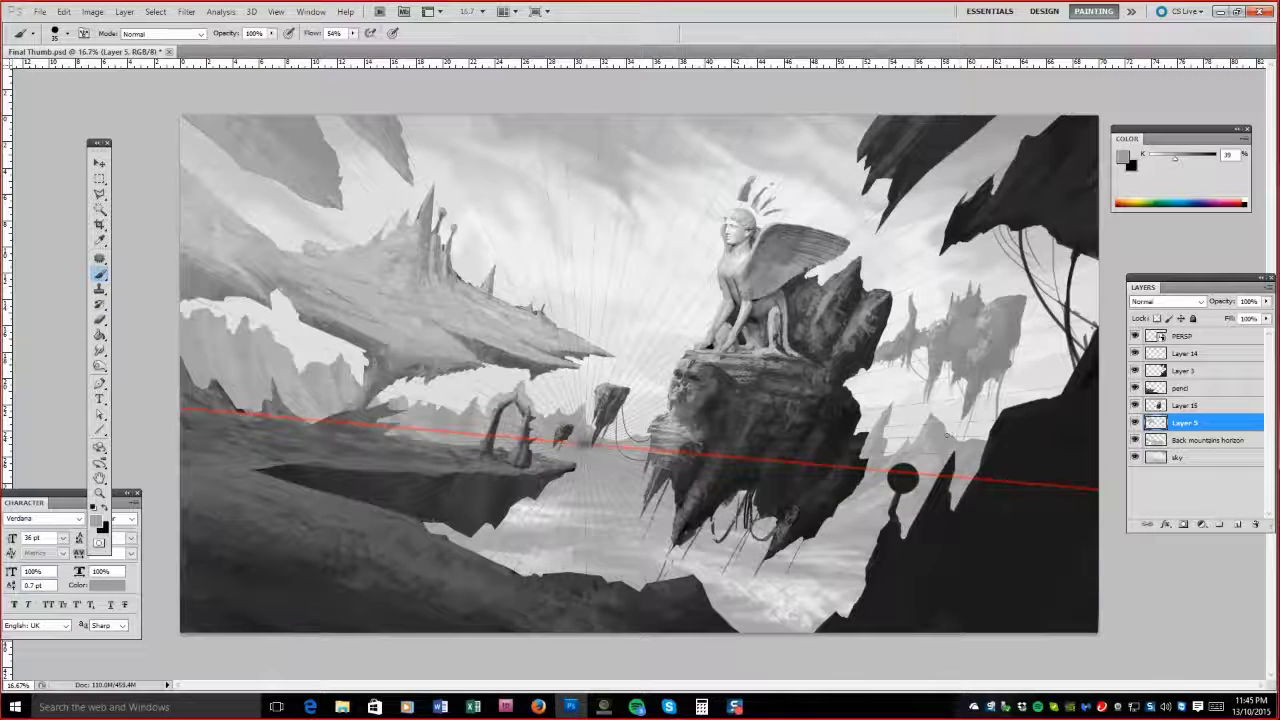
pyautogui.moveTo(973, 440)
pyautogui.mouseDown()
pyautogui.moveTo(948, 446)
pyautogui.moveTo(978, 444)
pyautogui.mouseUp()
pyautogui.keyDown('alt'); pyautogui.click(883, 520); pyautogui.keyUp('alt')
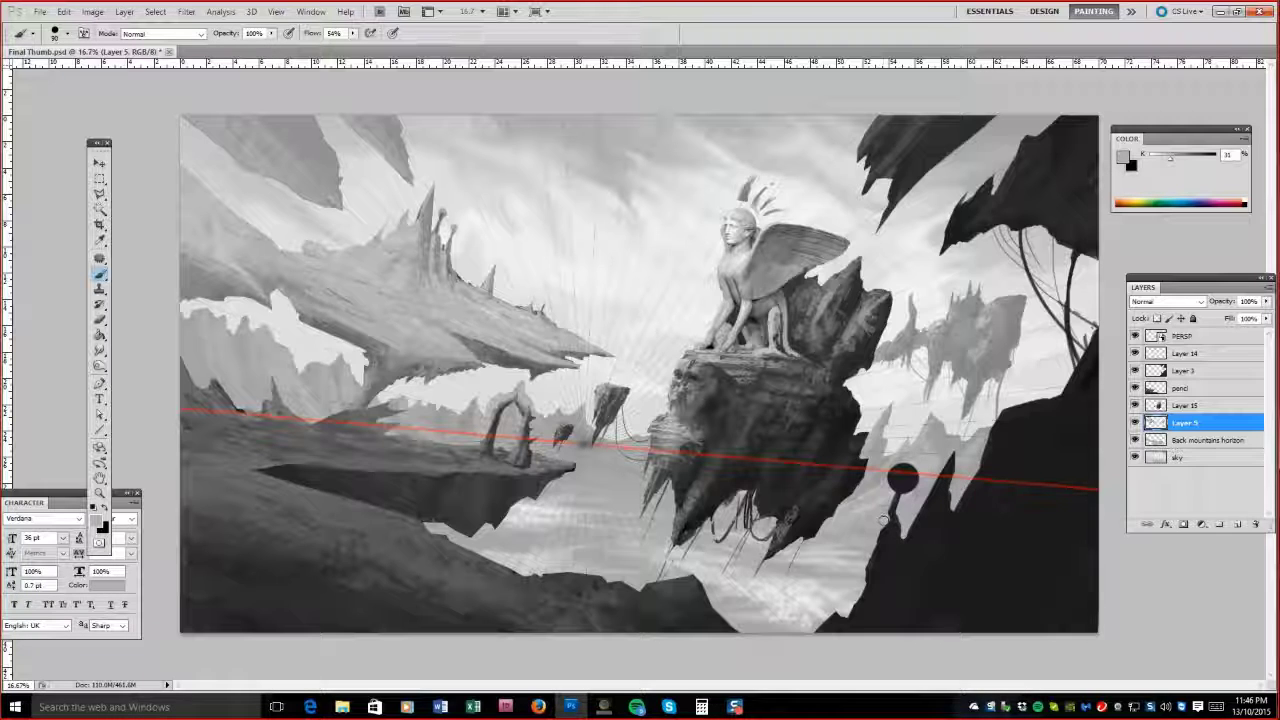
pyautogui.click(100, 352)
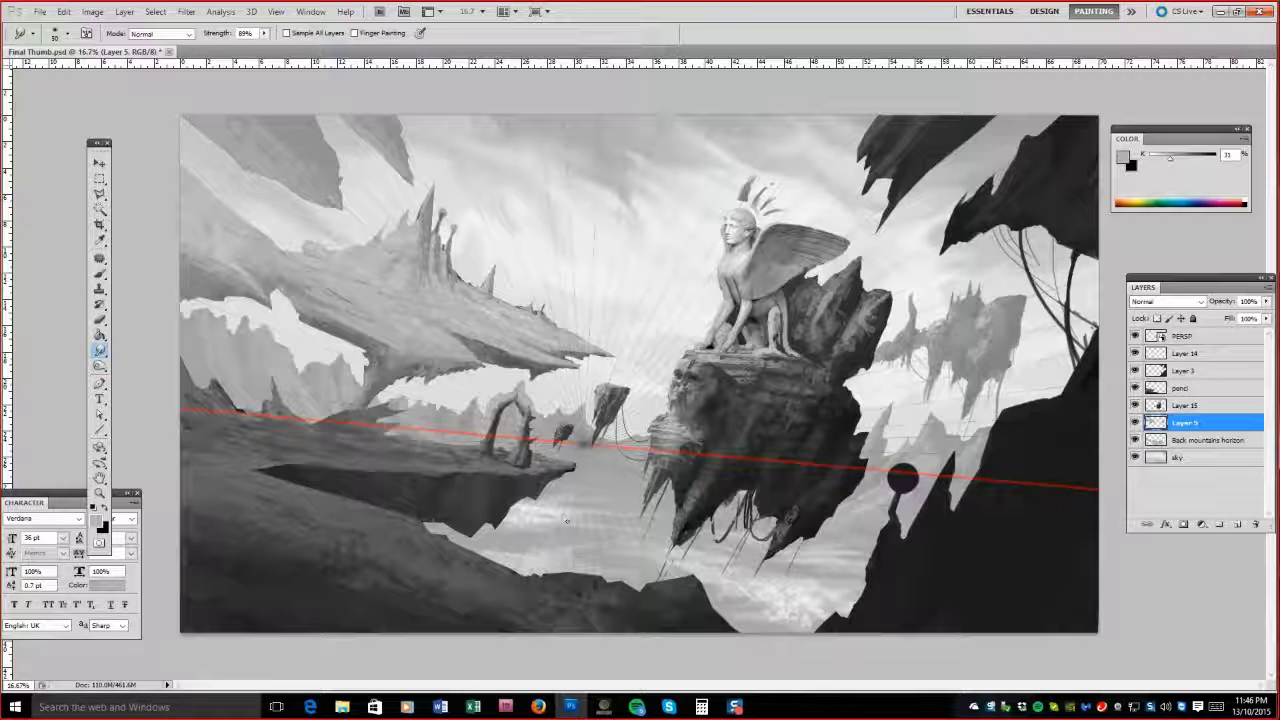
# Move to the Back mountains horizon layer and enlarge the smudge brush to 100.
pyautogui.hotkey('alt', '[')
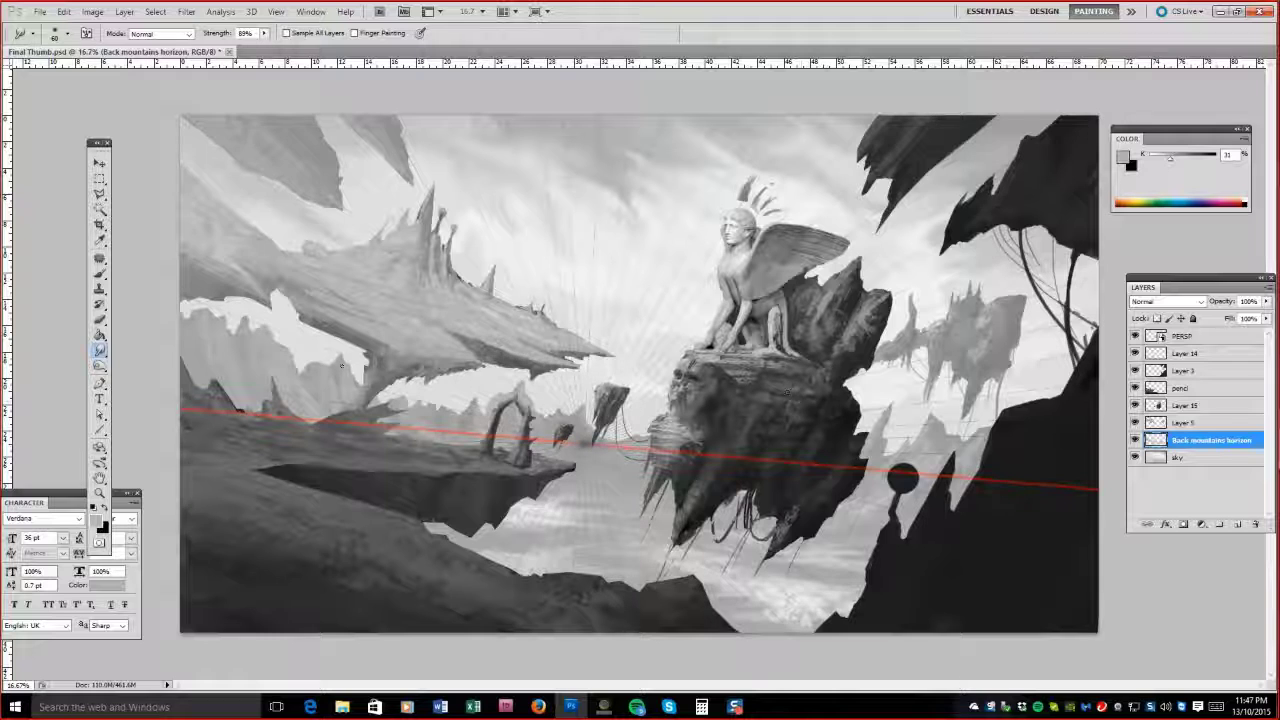
pyautogui.press('b')
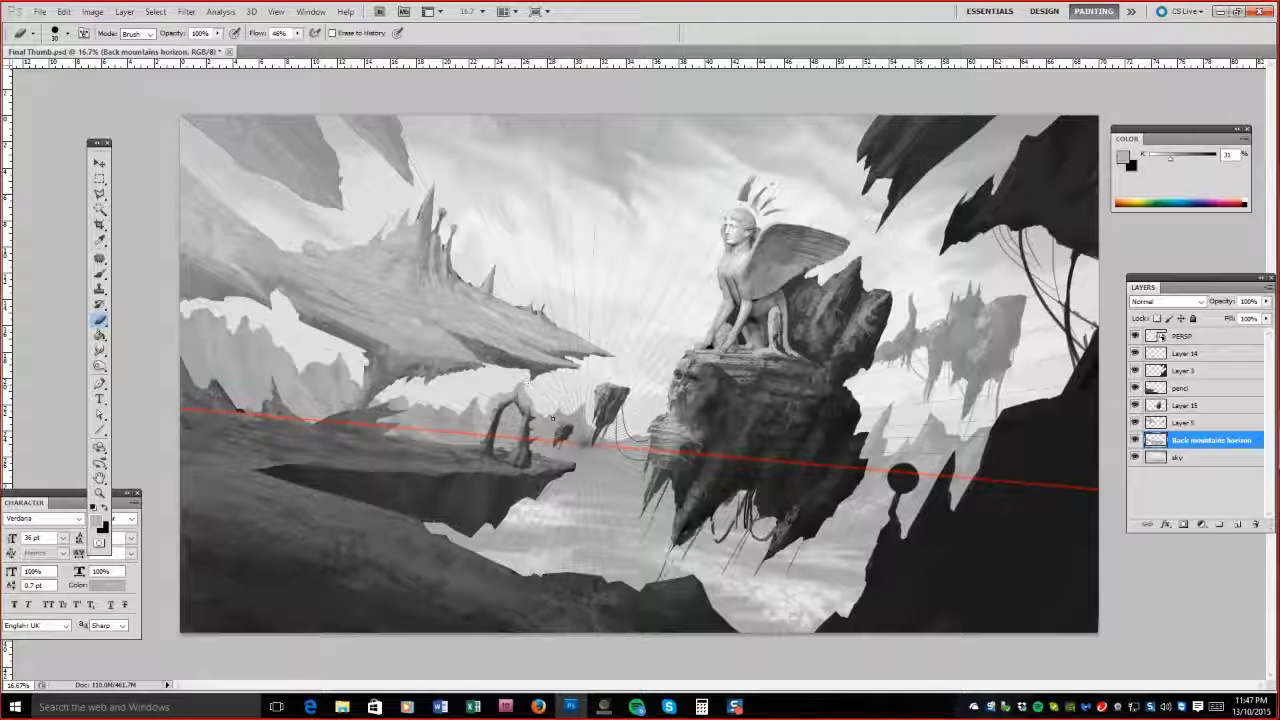
pyautogui.press('r')
pyautogui.press(']')
pyautogui.press(']')
pyautogui.press(']')
pyautogui.press(']')
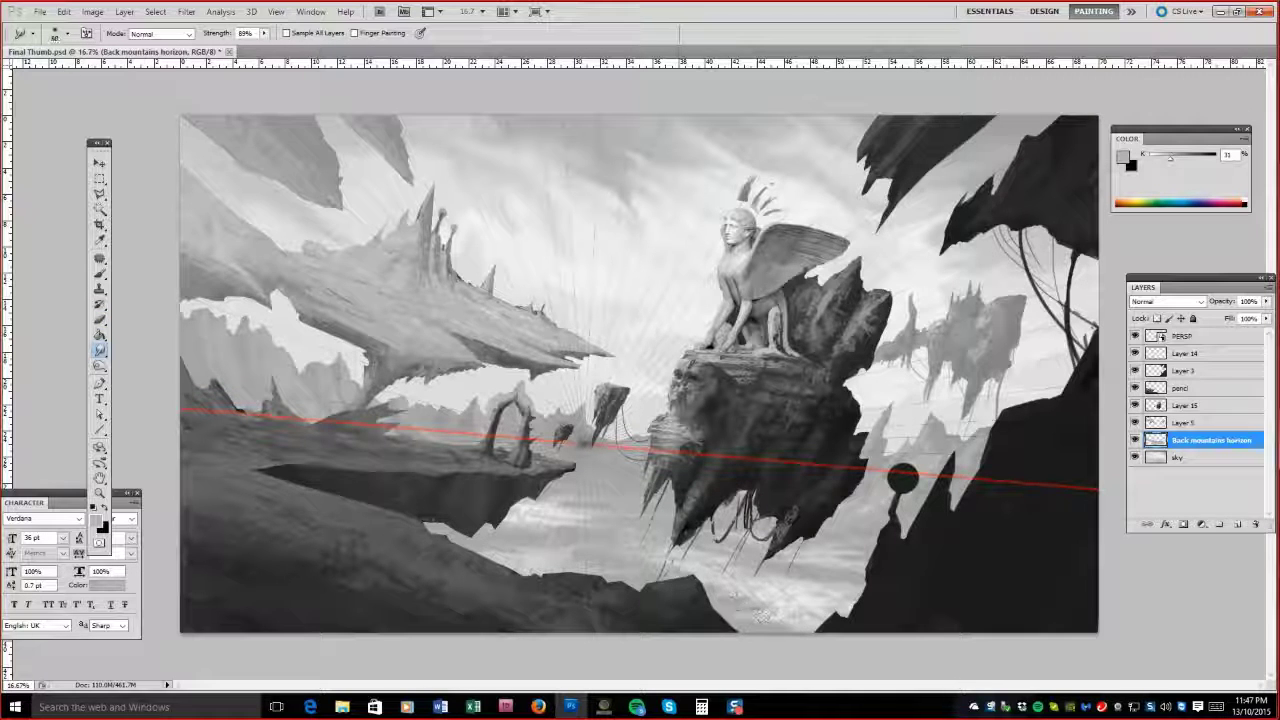
# Try moving Layer 5 up the stack, then reselect Layer 5 via the pencil layer.
pyautogui.moveTo(1185, 423); pyautogui.dragTo(1187, 412)
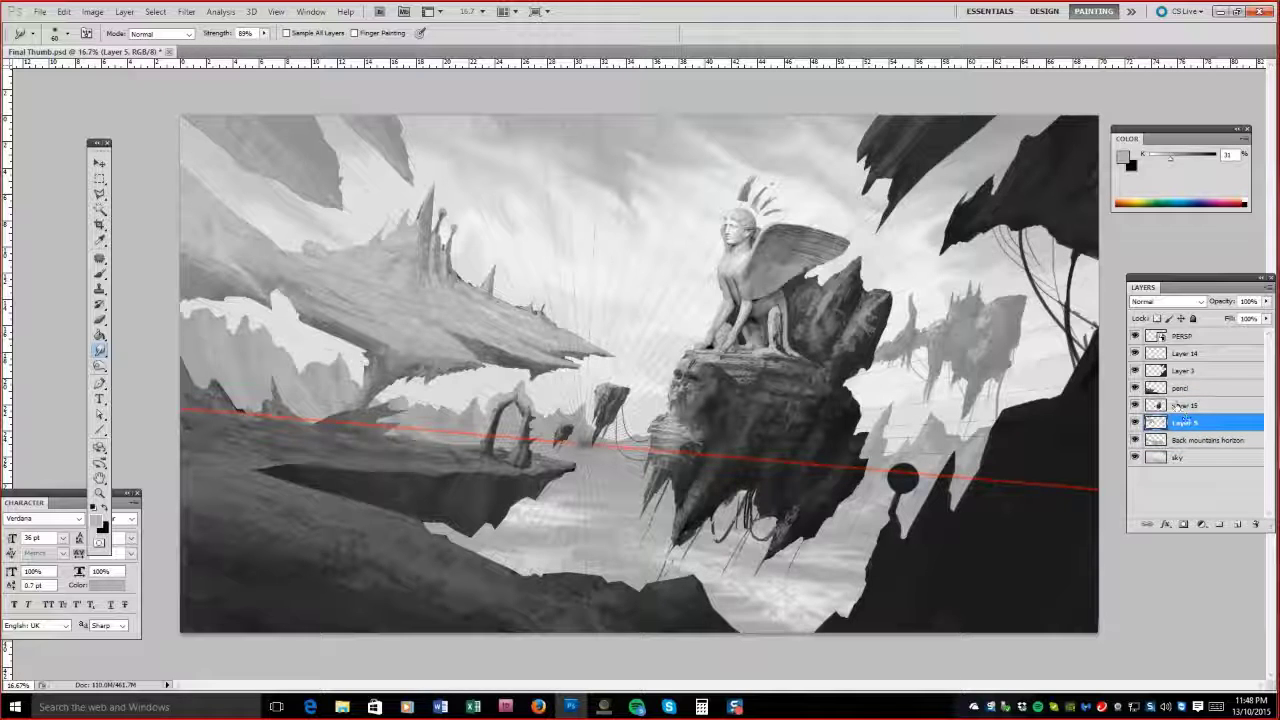
pyautogui.click(1172, 391)
pyautogui.press('e')
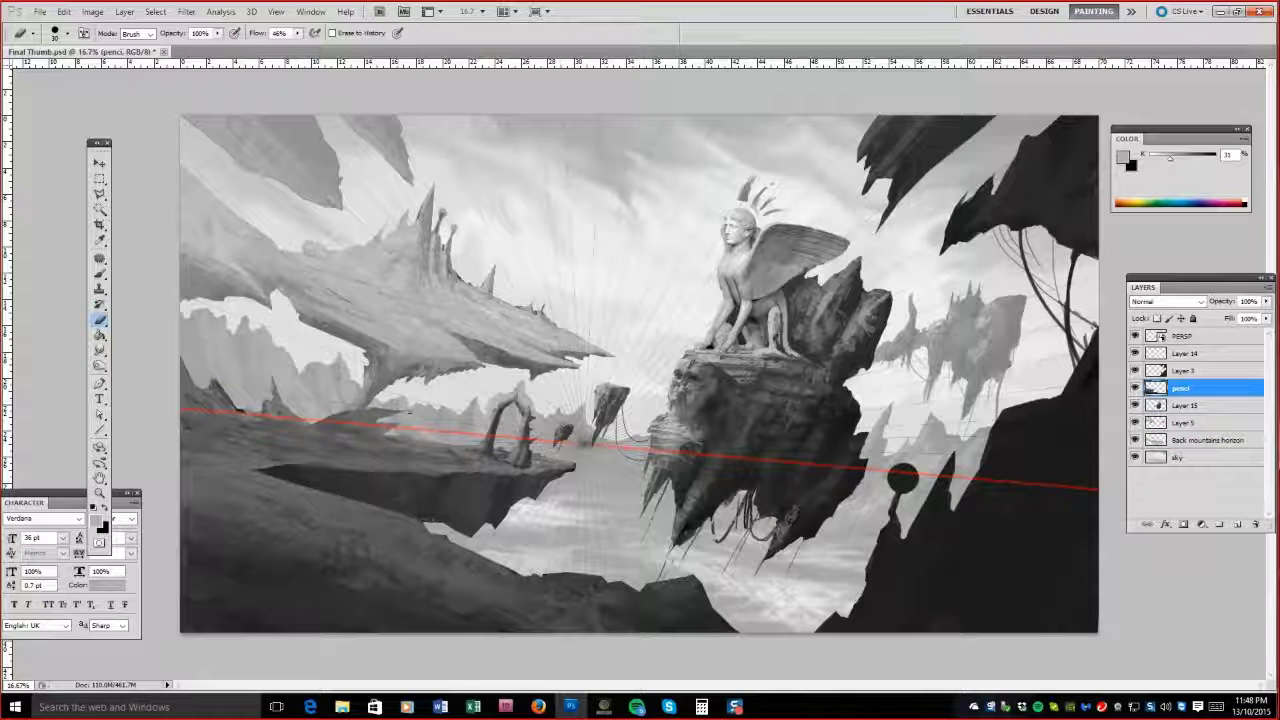
pyautogui.click(1150, 422)
pyautogui.press('b')
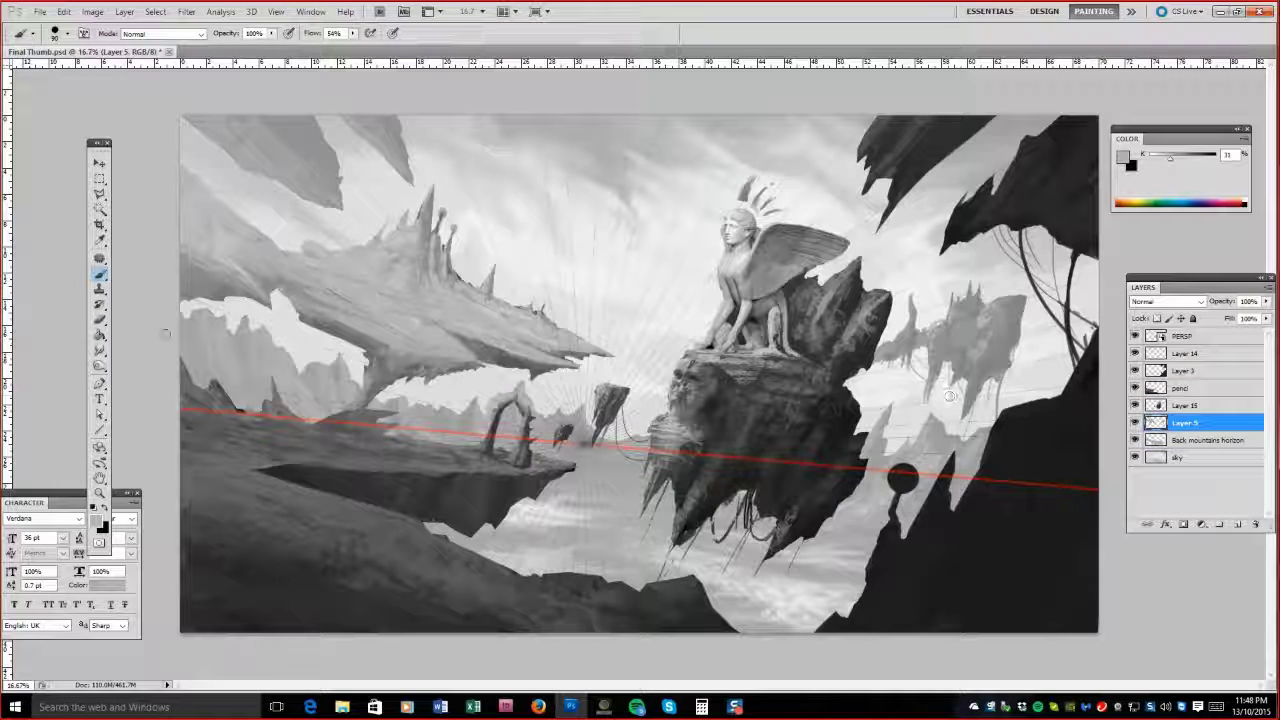
pyautogui.press('e')
pyautogui.click(1180, 388)
pyautogui.click(1140, 423)
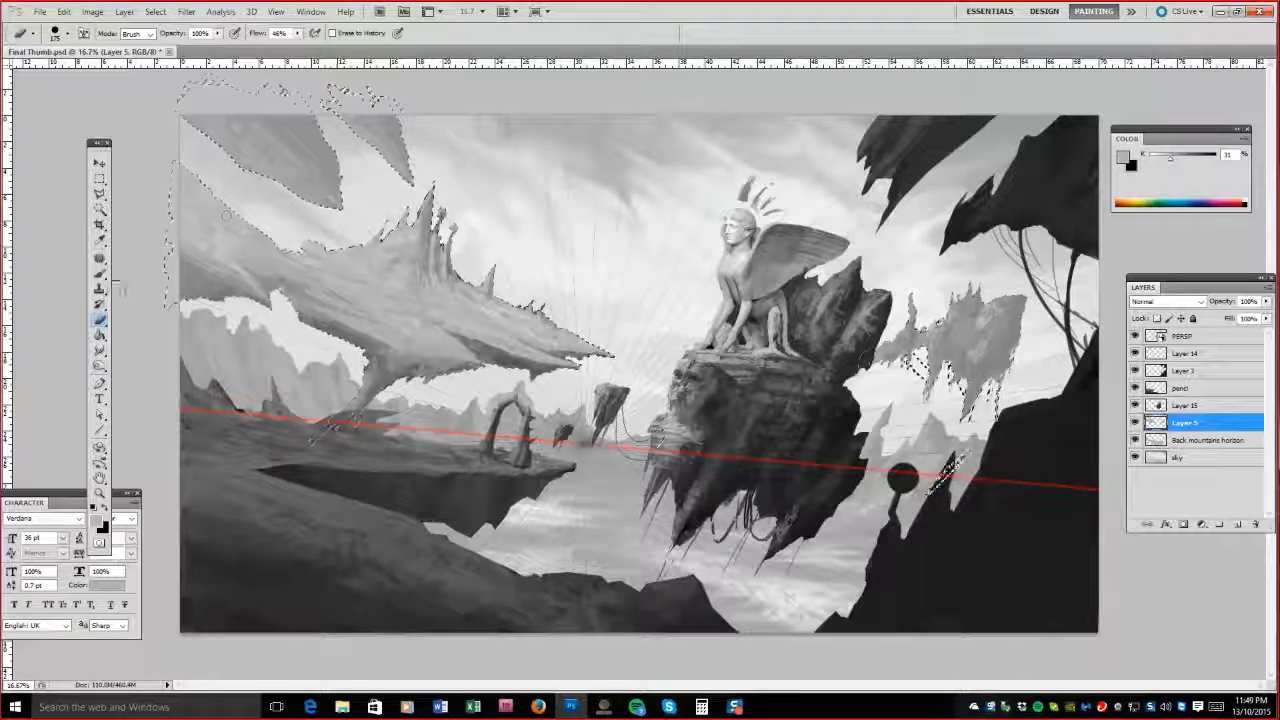
# Load Layer 5's shapes as a selection and shade the left rock along its spiky spine.
pyautogui.keyDown('ctrl'); pyautogui.click(1155, 422); pyautogui.keyUp('ctrl')
pyautogui.press('b')
pyautogui.press('[')
pyautogui.press('[')
pyautogui.press('[')
pyautogui.press('[')
pyautogui.press('[')
pyautogui.press('[')
pyautogui.keyDown('alt'); pyautogui.click(955, 464); pyautogui.keyUp('alt')
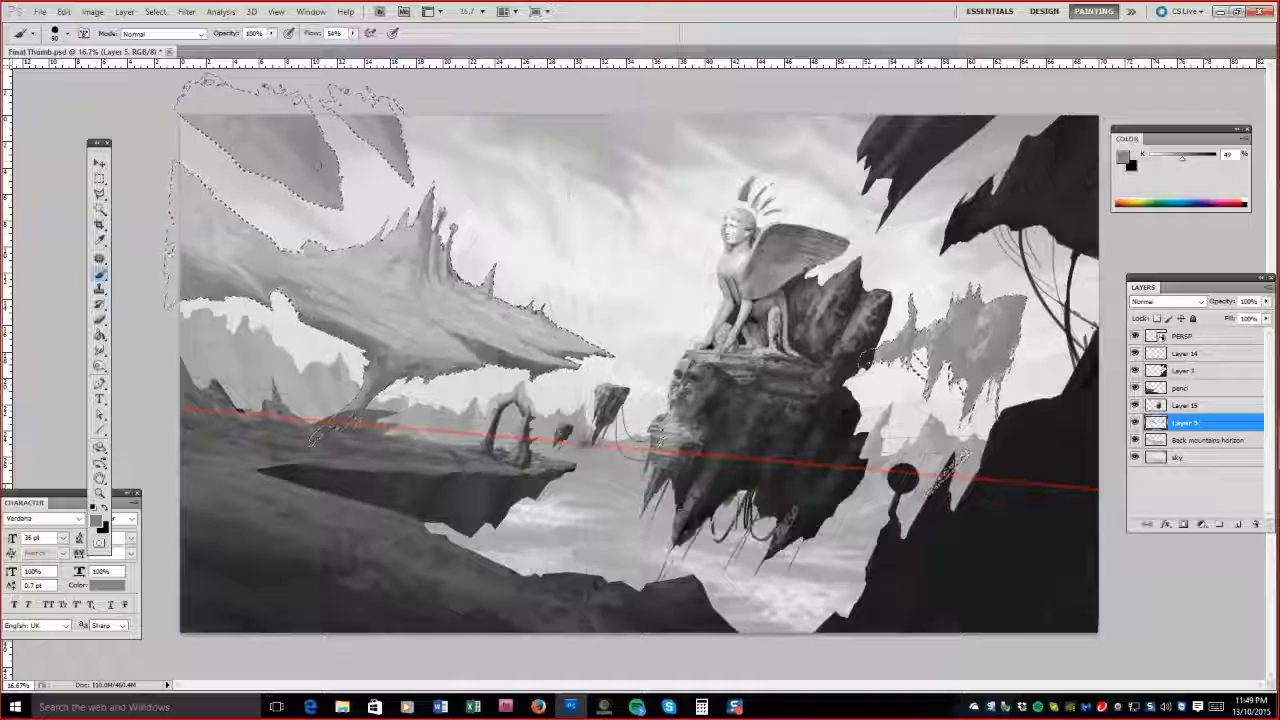
pyautogui.press('[')
pyautogui.press('[')
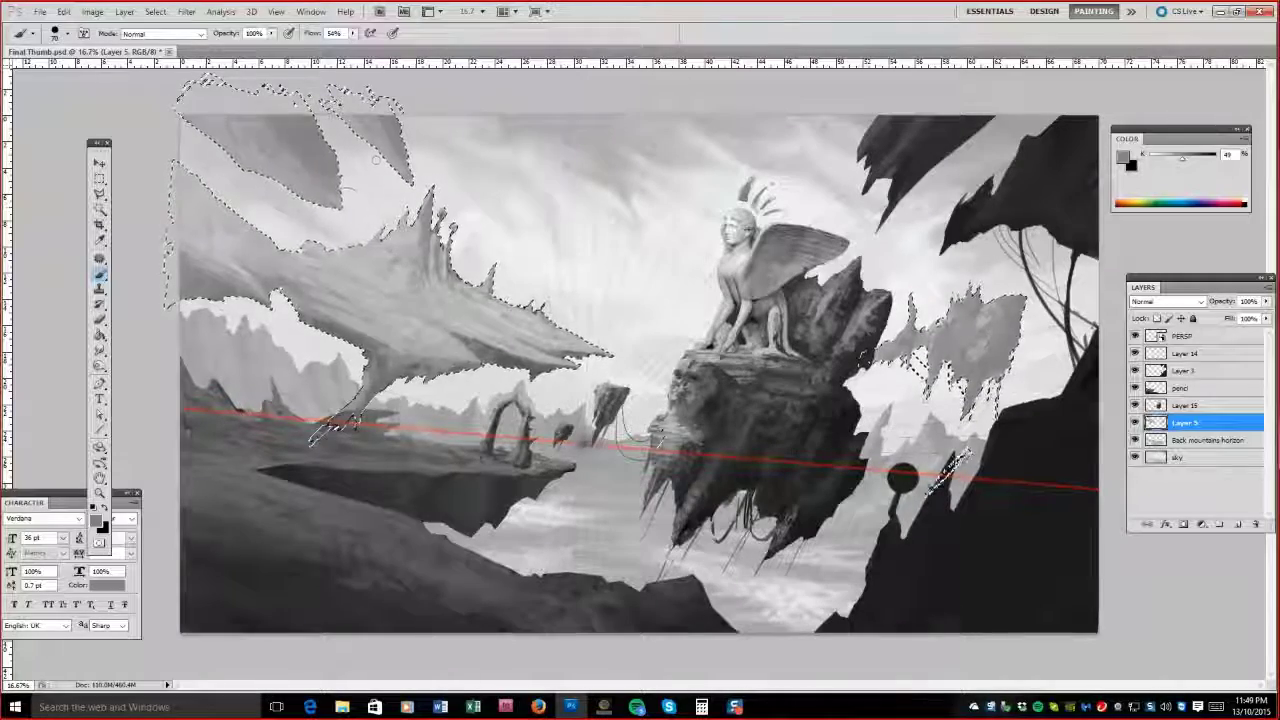
pyautogui.moveTo(340, 425)
pyautogui.mouseDown()
pyautogui.moveTo(238, 145)
pyautogui.moveTo(318, 193)
pyautogui.moveTo(277, 149)
pyautogui.mouseUp()
pyautogui.moveTo(363, 212); pyautogui.dragTo(506, 311)
# Lighten and smooth the left rock with mid grey, and repaint the grey shape at right.
pyautogui.press(']')
pyautogui.press(']')
pyautogui.keyDown('alt'); pyautogui.click(286, 314); pyautogui.keyUp('alt')
pyautogui.moveTo(290, 318)
pyautogui.mouseDown()
pyautogui.moveTo(330, 412)
pyautogui.moveTo(430, 330)
pyautogui.mouseUp()
pyautogui.press('[')
pyautogui.press('[')
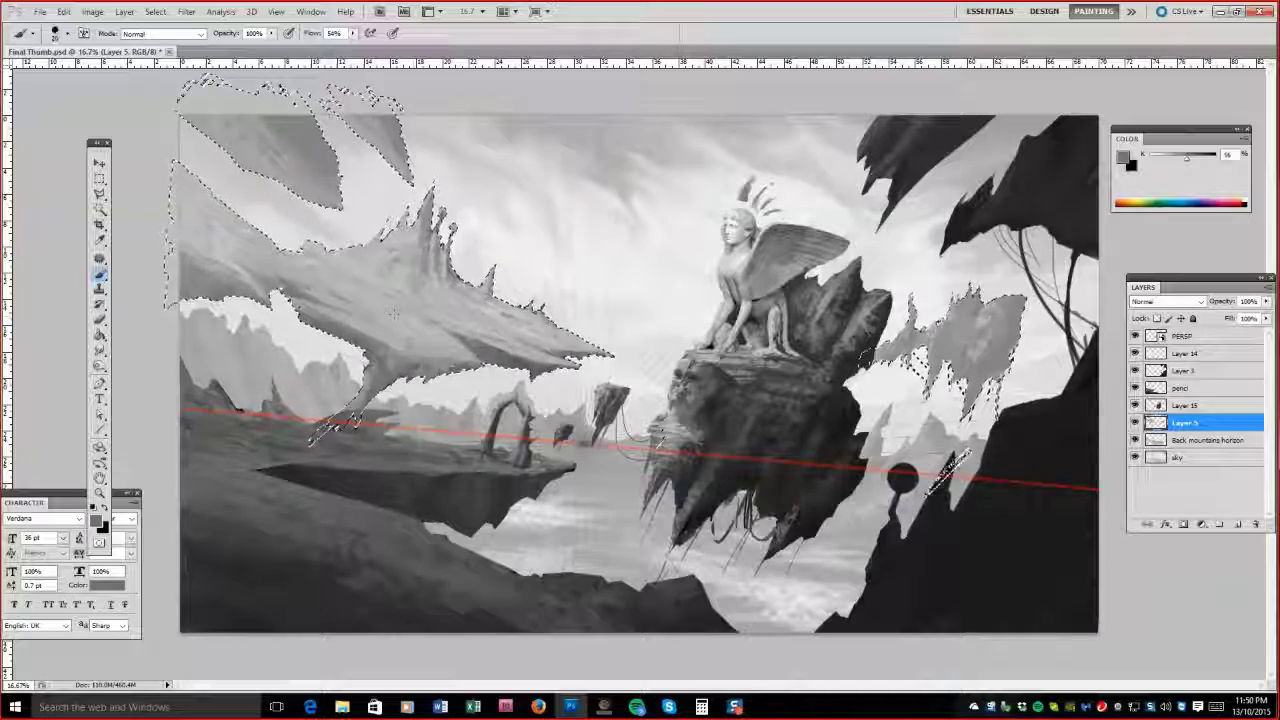
pyautogui.keyDown('alt'); pyautogui.click(955, 385); pyautogui.keyUp('alt')
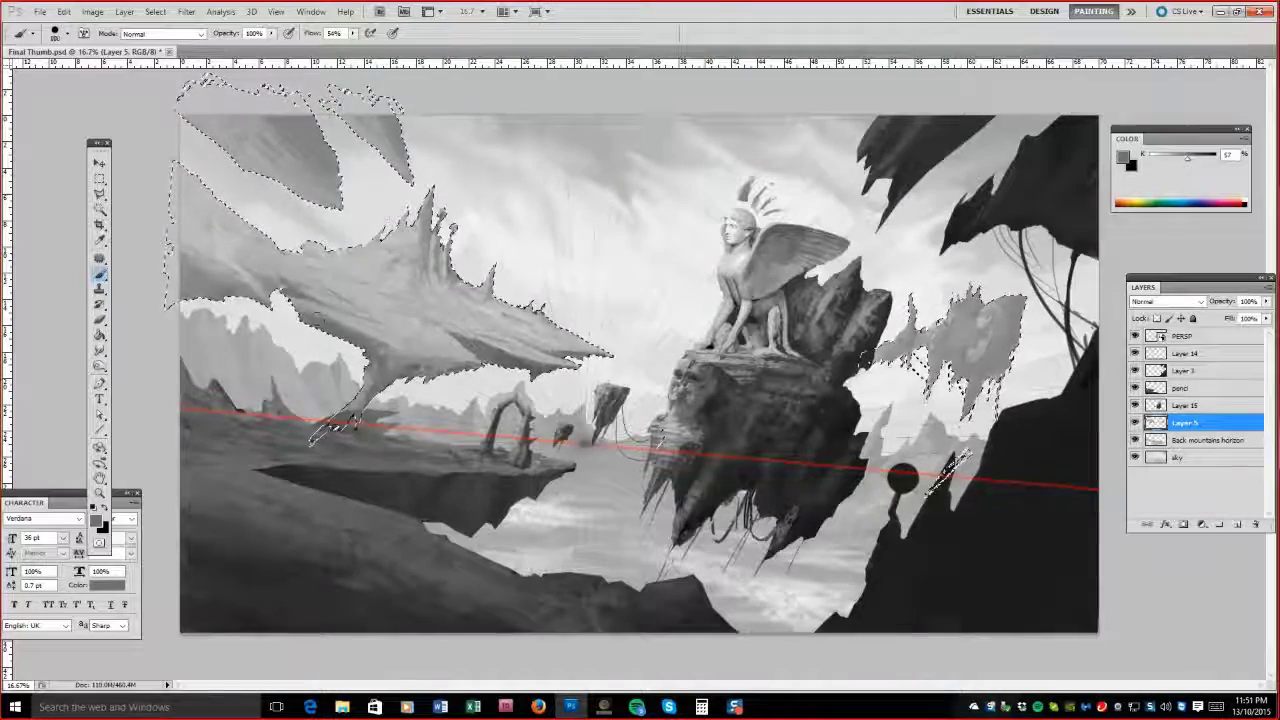
pyautogui.moveTo(945, 370); pyautogui.dragTo(975, 415)
# Lighten the left rock's body further and repaint the right floating island more solidly.
pyautogui.keyDown('alt'); pyautogui.click(427, 311); pyautogui.keyUp('alt')
pyautogui.moveTo(380, 300)
pyautogui.mouseDown()
pyautogui.moveTo(480, 320)
pyautogui.moveTo(427, 311)
pyautogui.mouseUp()
pyautogui.press('[')
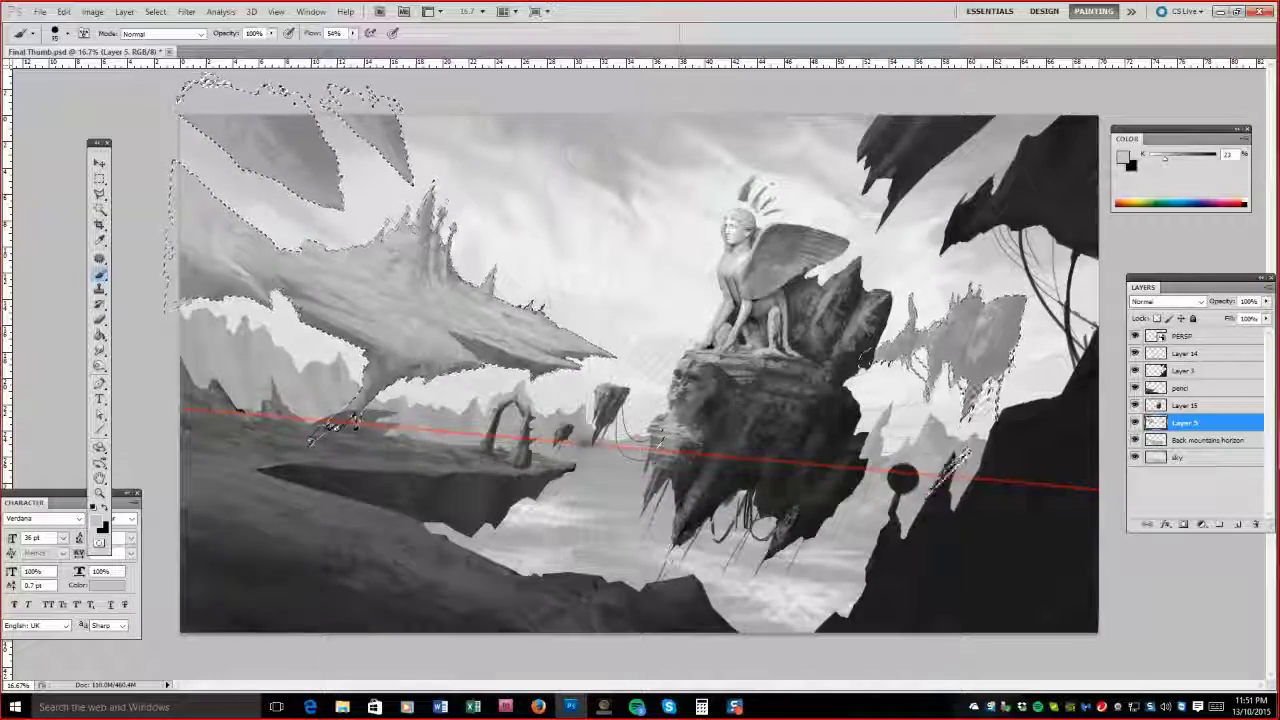
pyautogui.press(']')
pyautogui.moveTo(905, 350); pyautogui.dragTo(965, 400)
pyautogui.press('[')
pyautogui.press('[')
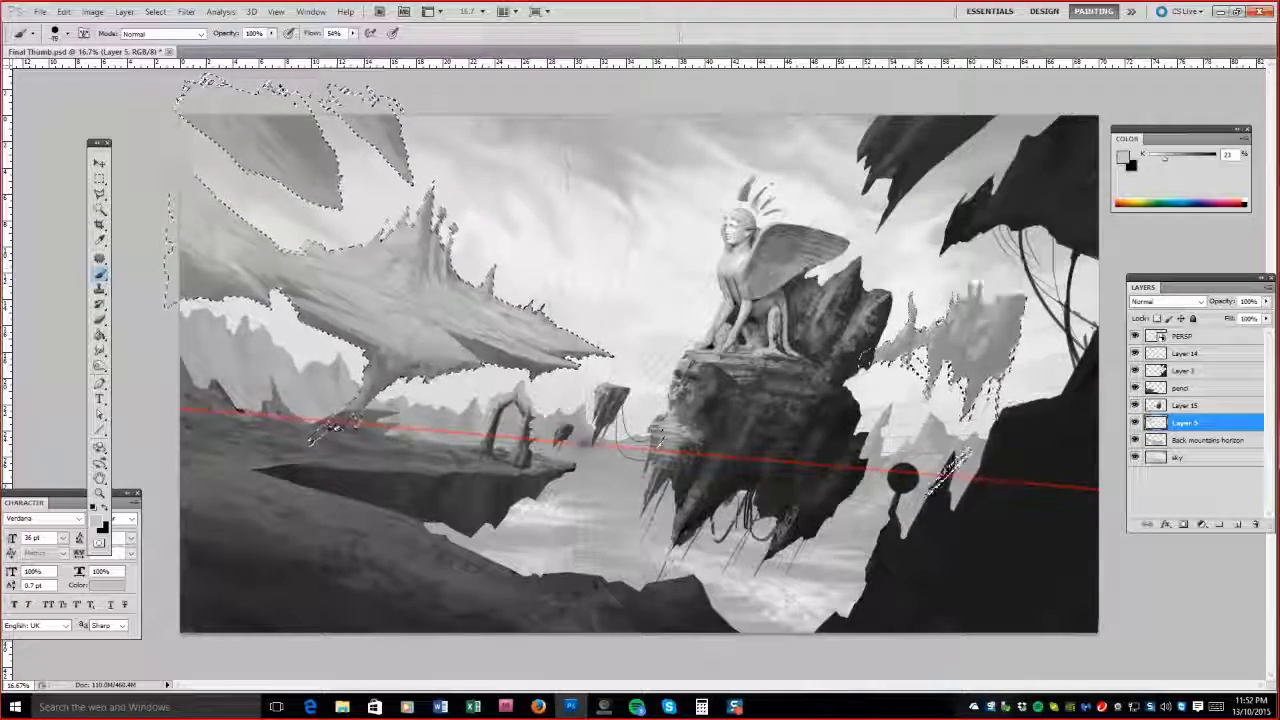
# Clear the selection, select Layer 3 and hide the red perspective guide layer.
pyautogui.hotkey('ctrl', 'd')
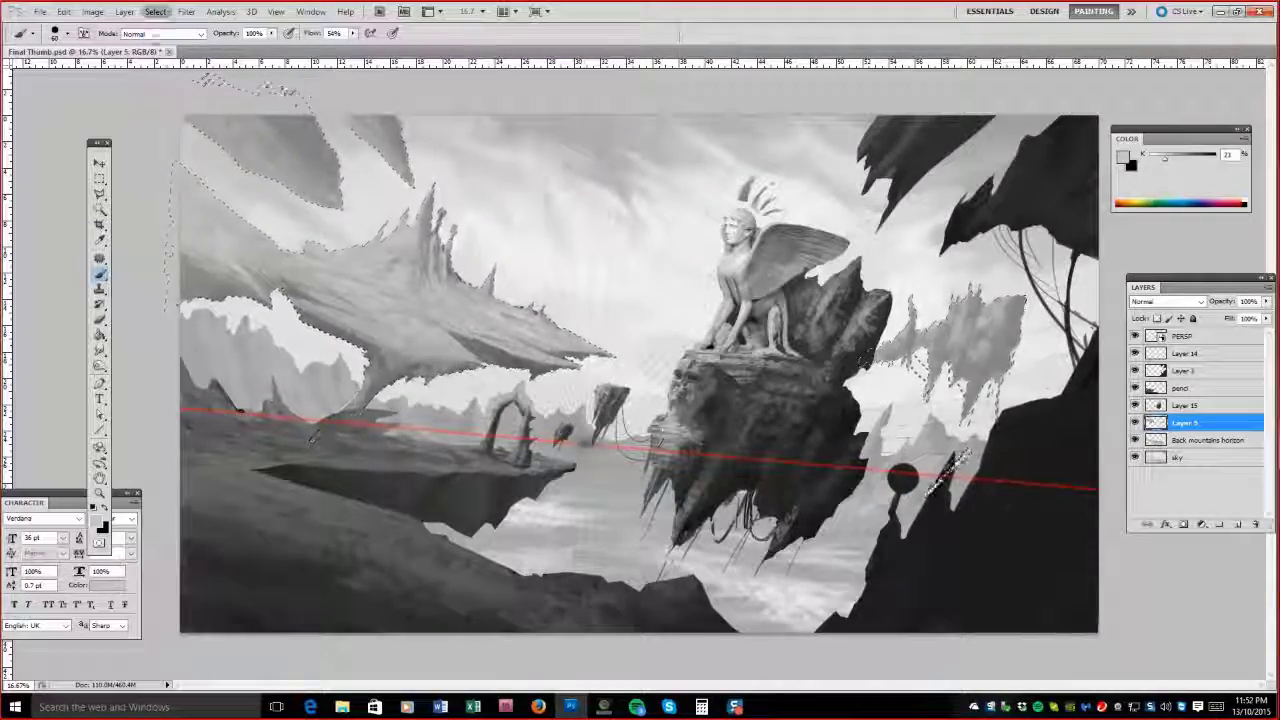
pyautogui.click(1163, 371)
pyautogui.click(1134, 336)
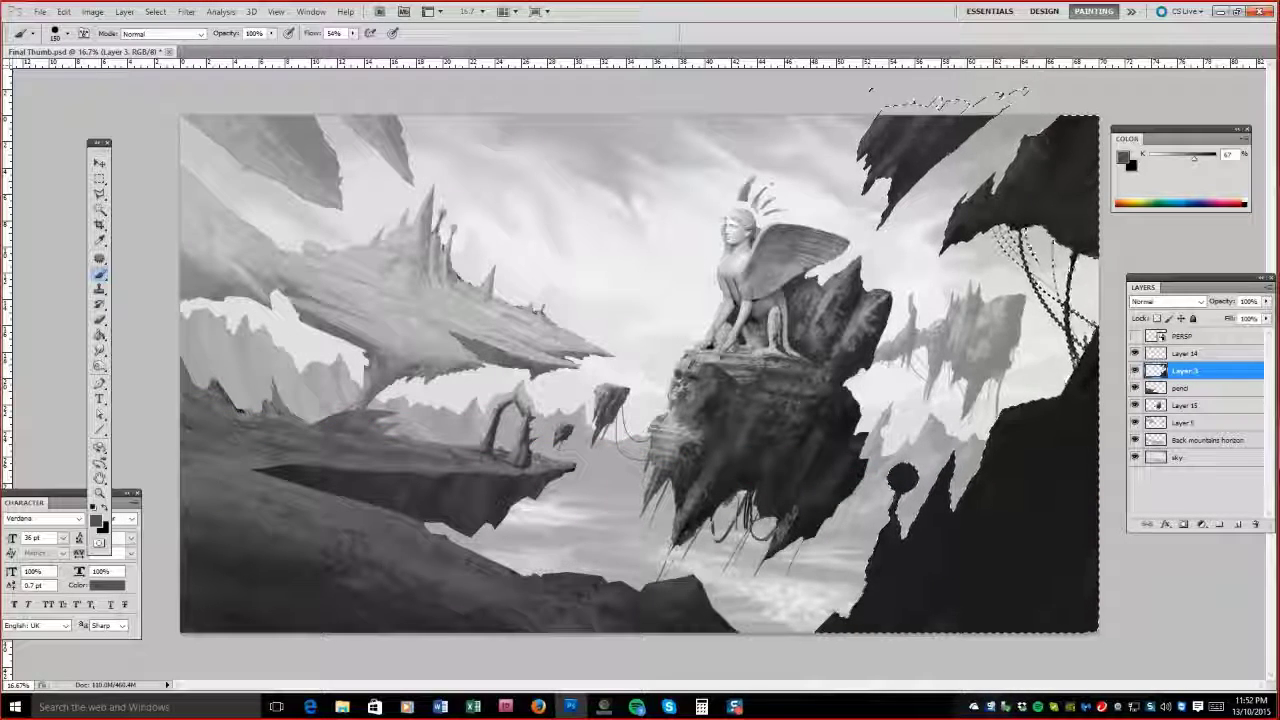
# Undo a lighter cliff stroke and repaint the right cliff near the dotted wires with a 400 brush.
pyautogui.moveTo(1040, 425); pyautogui.dragTo(990, 500)
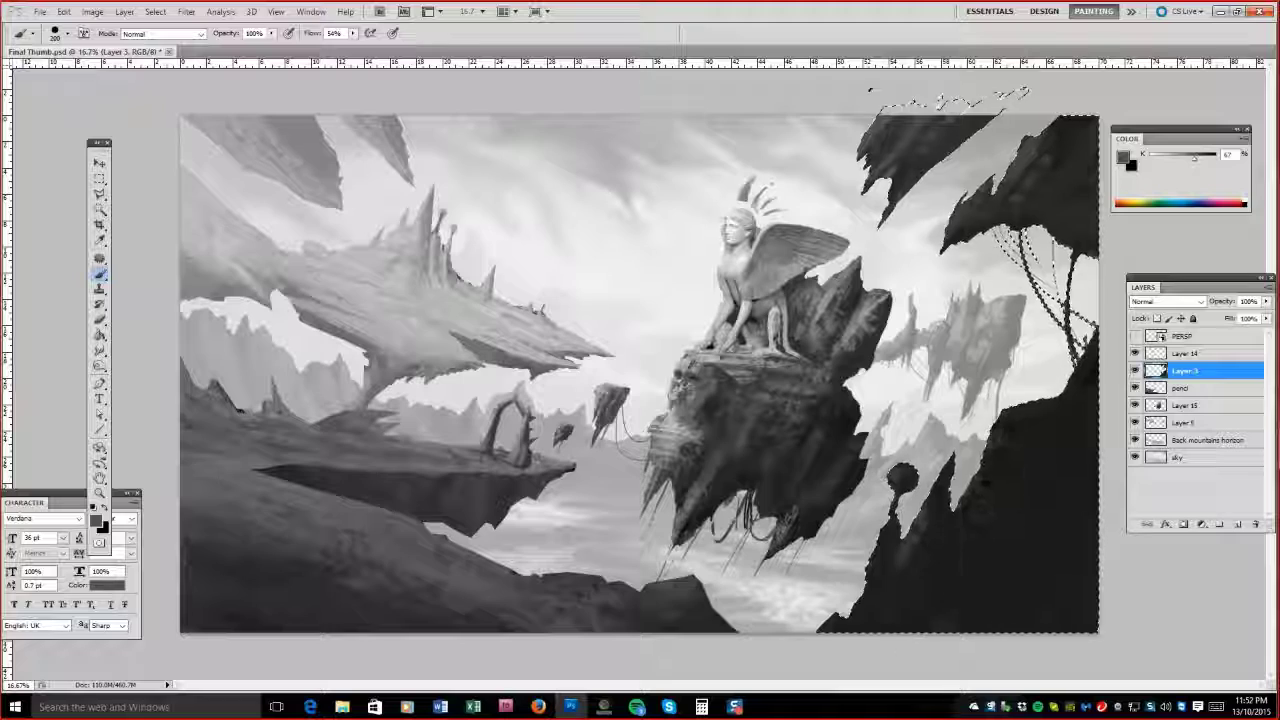
pyautogui.hotkey('ctrl', 'z')
pyautogui.press('[')
pyautogui.press('[')
pyautogui.press('[')
pyautogui.press('[')
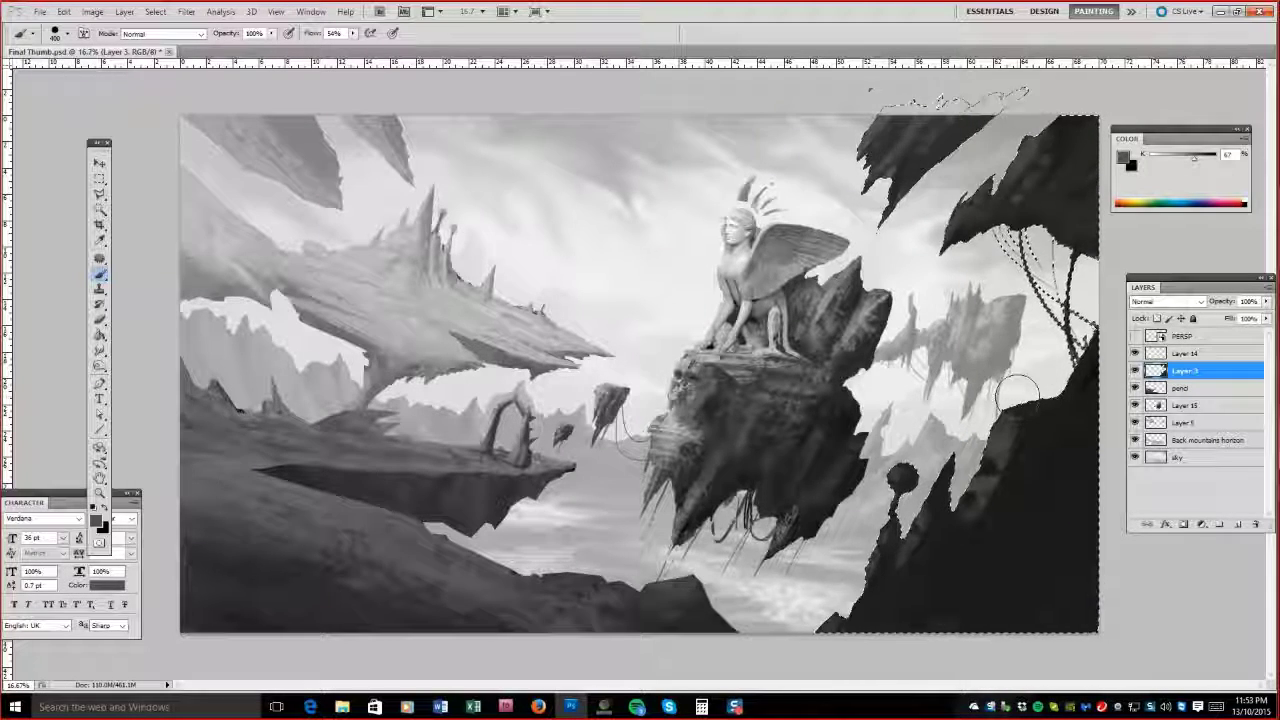
pyautogui.keyDown('alt'); pyautogui.click(1028, 389); pyautogui.keyUp('alt')
pyautogui.keyDown('alt'); pyautogui.click(935, 570); pyautogui.keyUp('alt')
pyautogui.moveTo(1090, 230); pyautogui.dragTo(1015, 365)
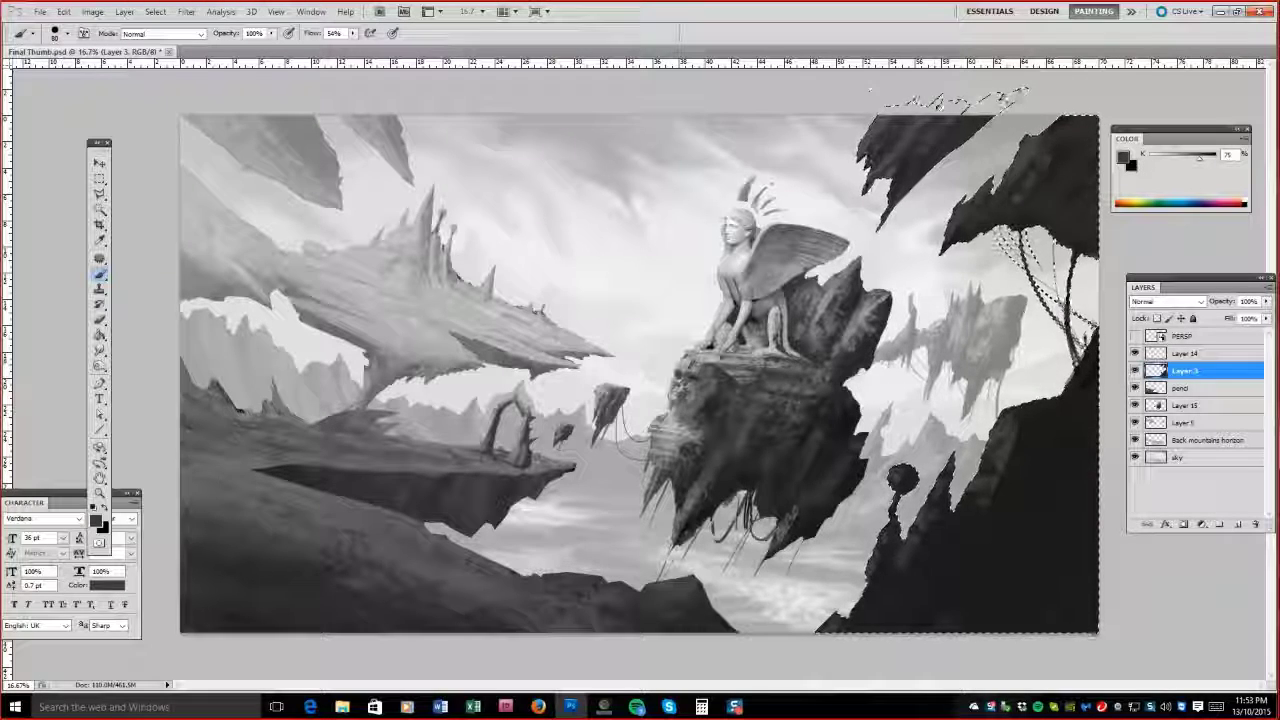
# Select Layer 3's cliff outline, lighten its edge near the wires with white, then move to the pencil layer.
pyautogui.keyDown('ctrl'); pyautogui.click(1156, 371); pyautogui.keyUp('ctrl')
pyautogui.press('x')
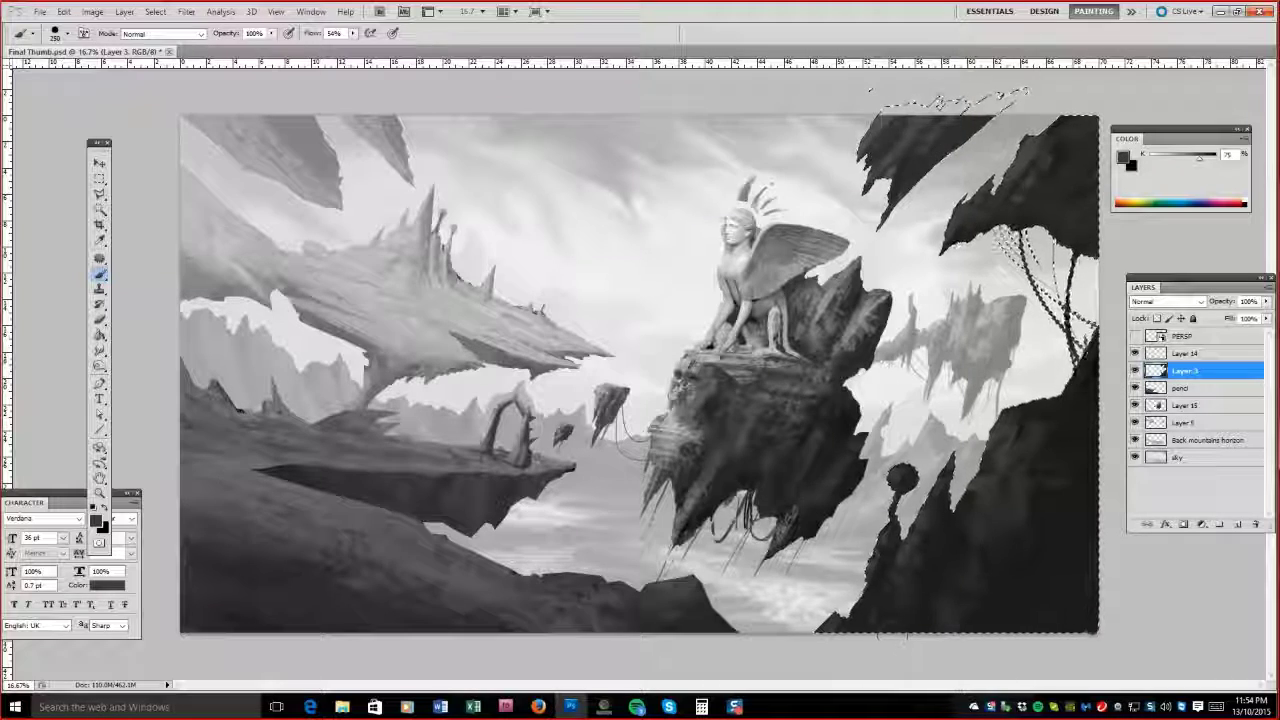
pyautogui.moveTo(1040, 222); pyautogui.dragTo(1005, 305)
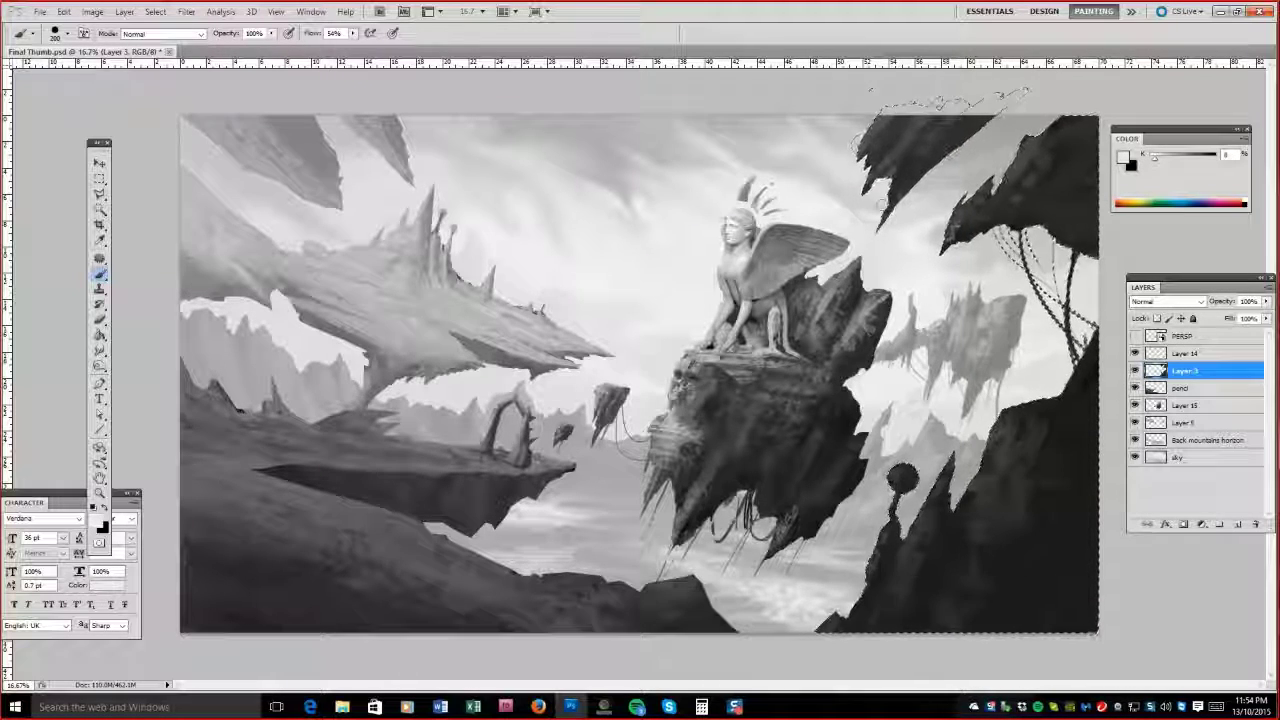
pyautogui.keyDown('alt'); pyautogui.click(930, 520); pyautogui.keyUp('alt')
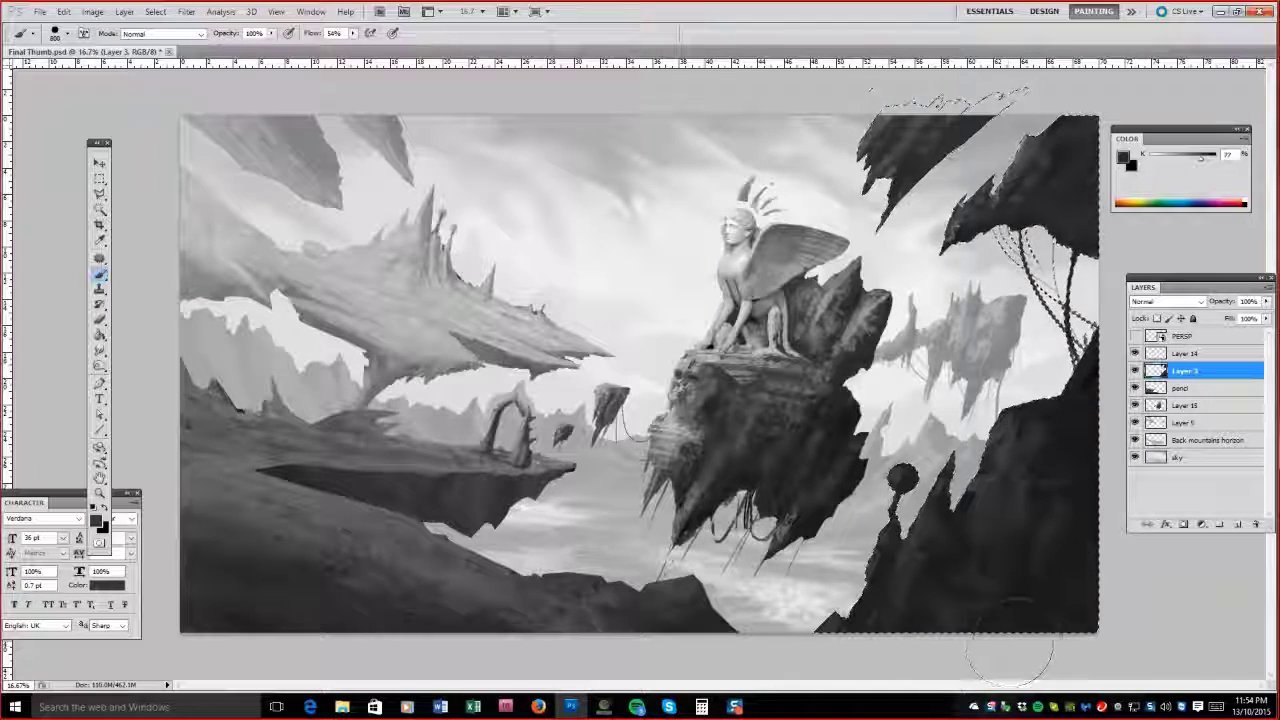
pyautogui.hotkey('alt', '[')
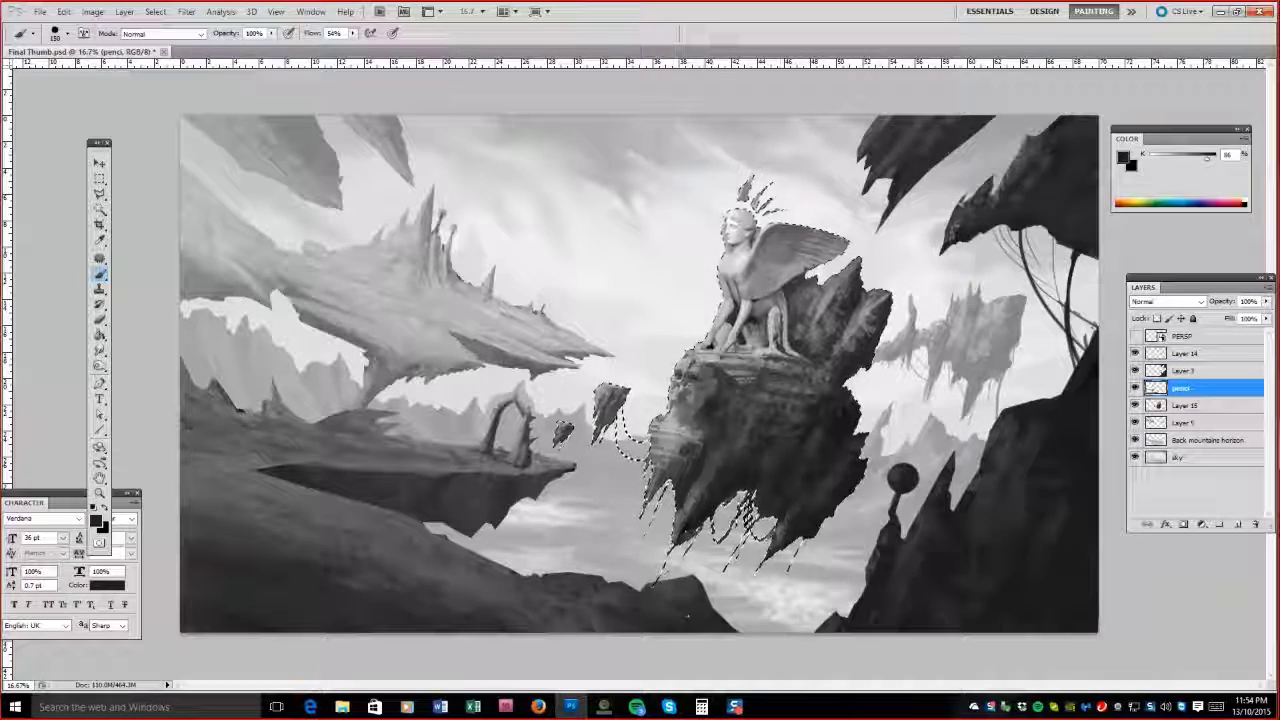
# Repaint the rock's underside with dark strokes, then sampled greys at brush sizes 150 and 70.
pyautogui.press(']')
pyautogui.press(']')
pyautogui.press(']')
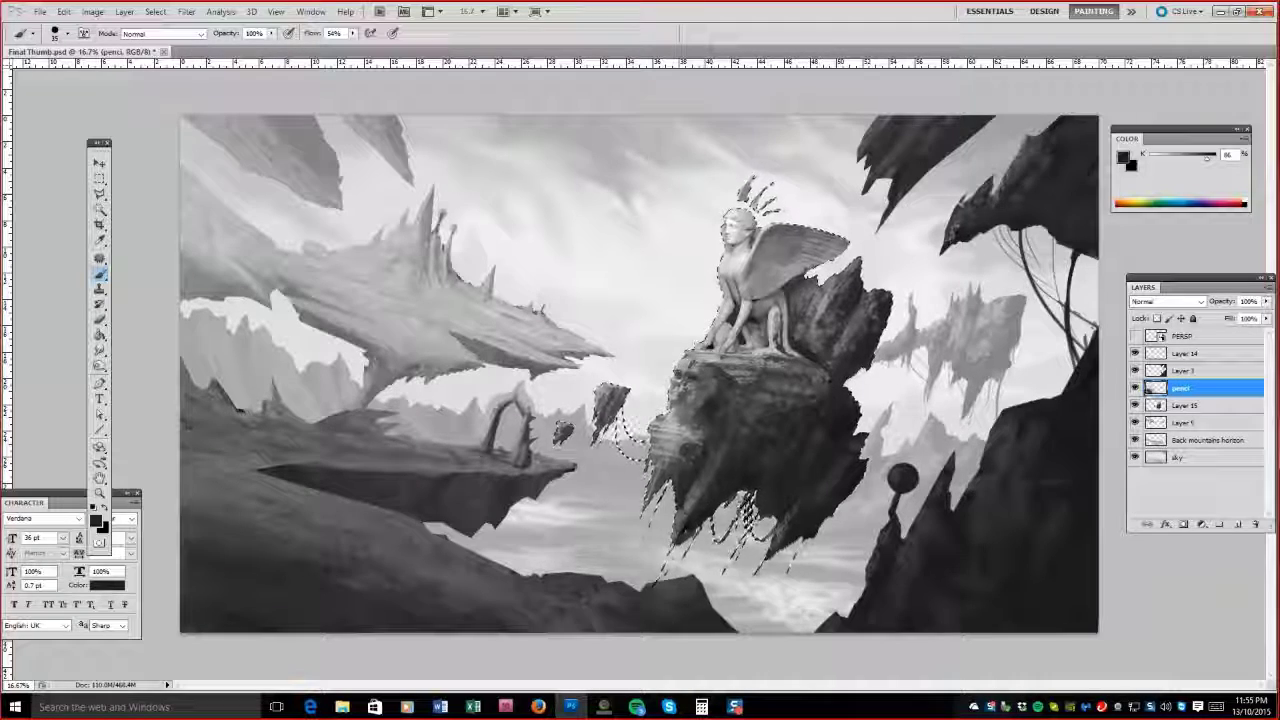
pyautogui.moveTo(760, 545); pyautogui.dragTo(738, 508)
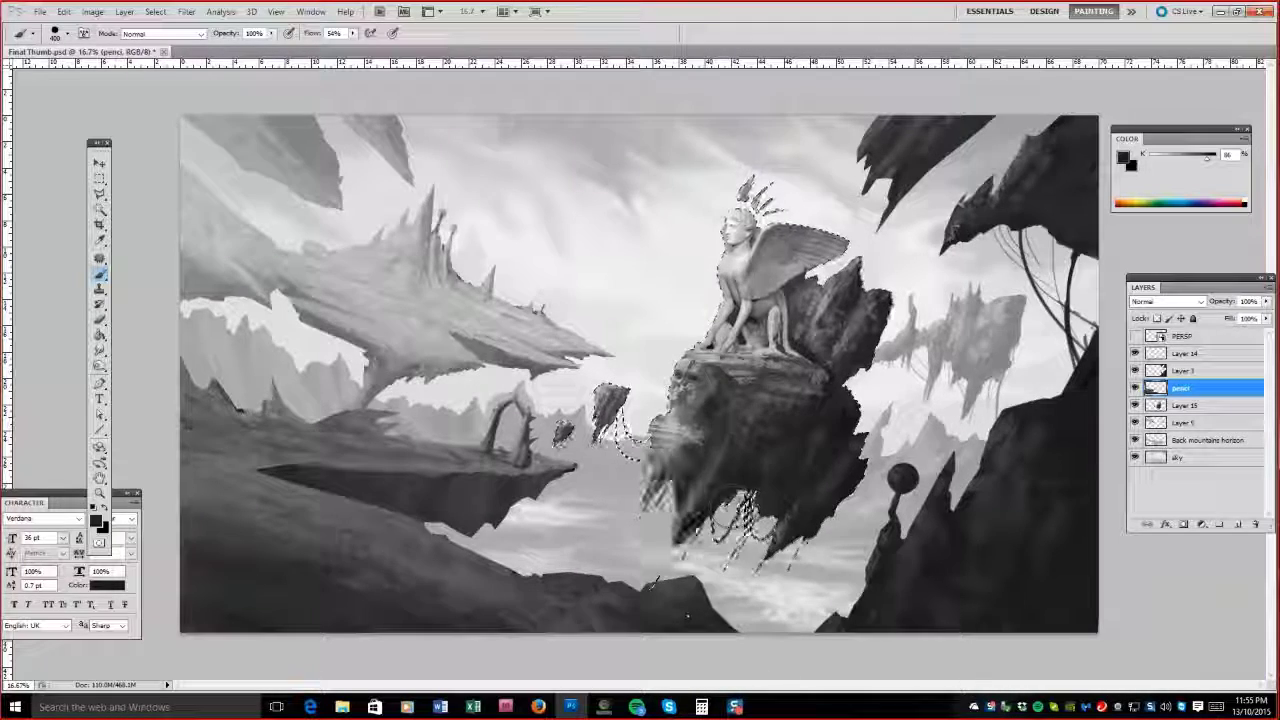
pyautogui.press('[')
pyautogui.press('[')
pyautogui.press('[')
pyautogui.press('[')
pyautogui.press('[')
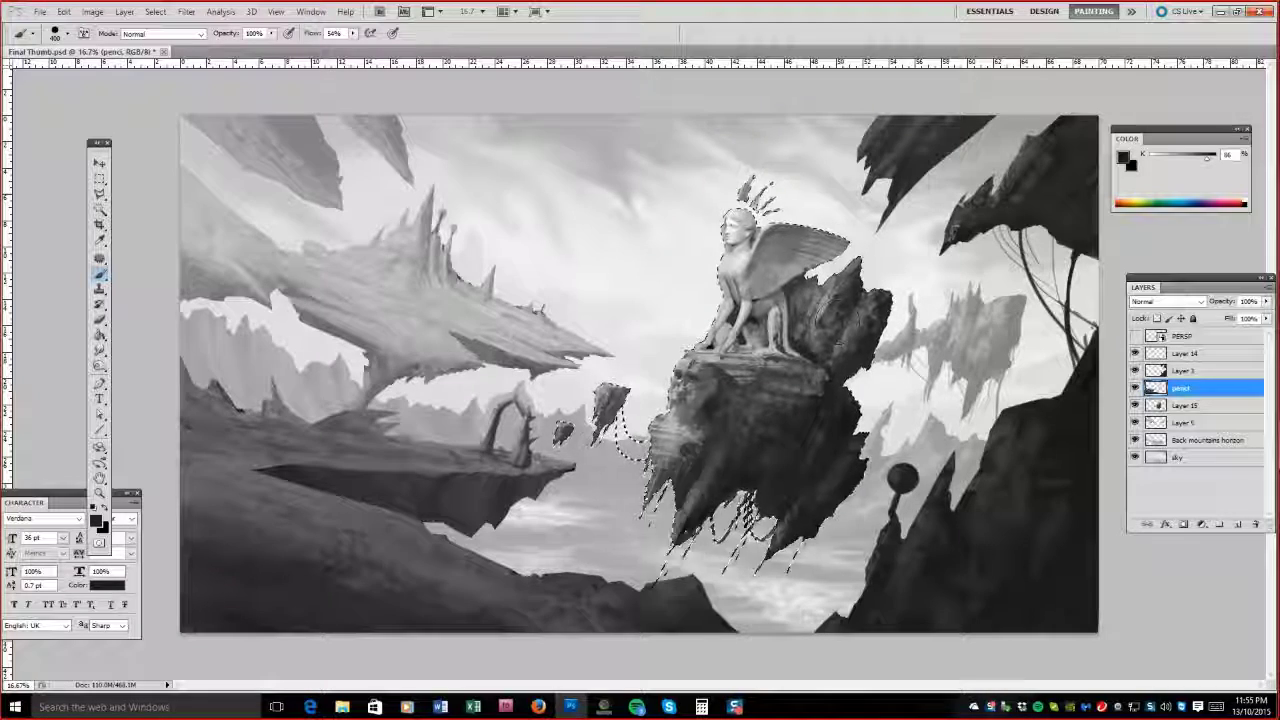
pyautogui.press('[')
pyautogui.press('[')
pyautogui.press('[')
pyautogui.press('[')
pyautogui.press('[')
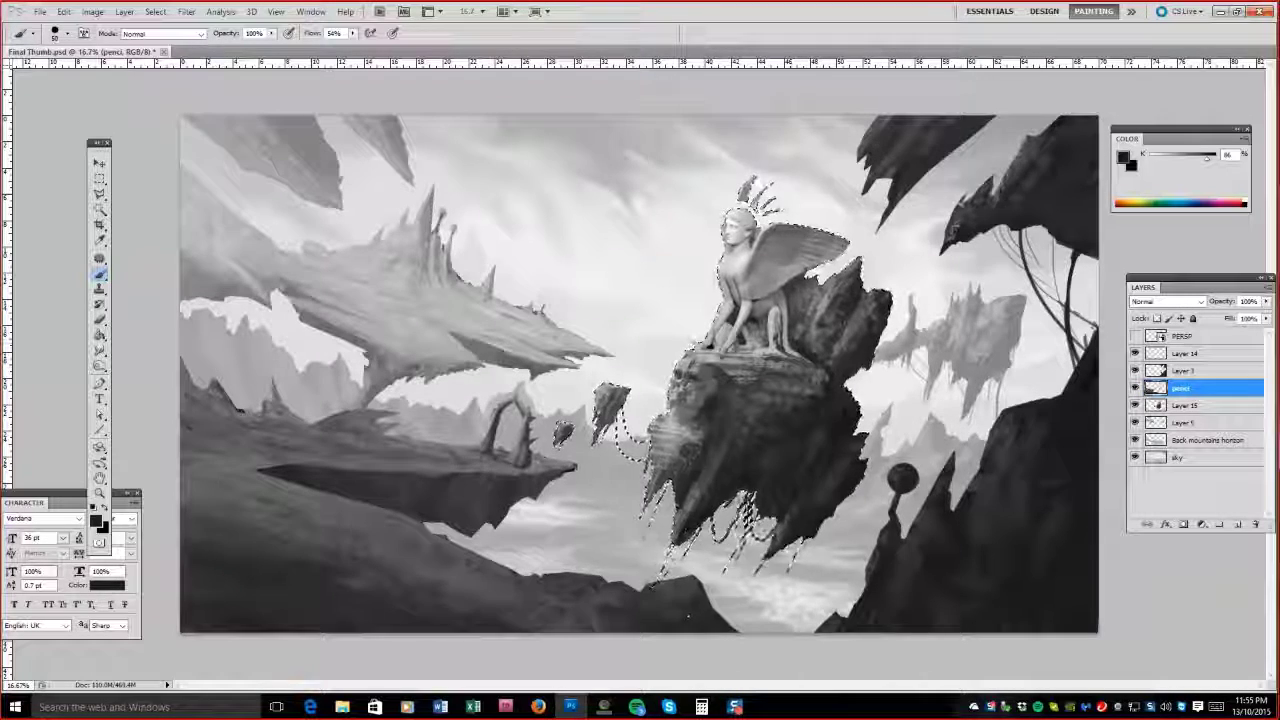
pyautogui.moveTo(700, 500); pyautogui.dragTo(770, 560)
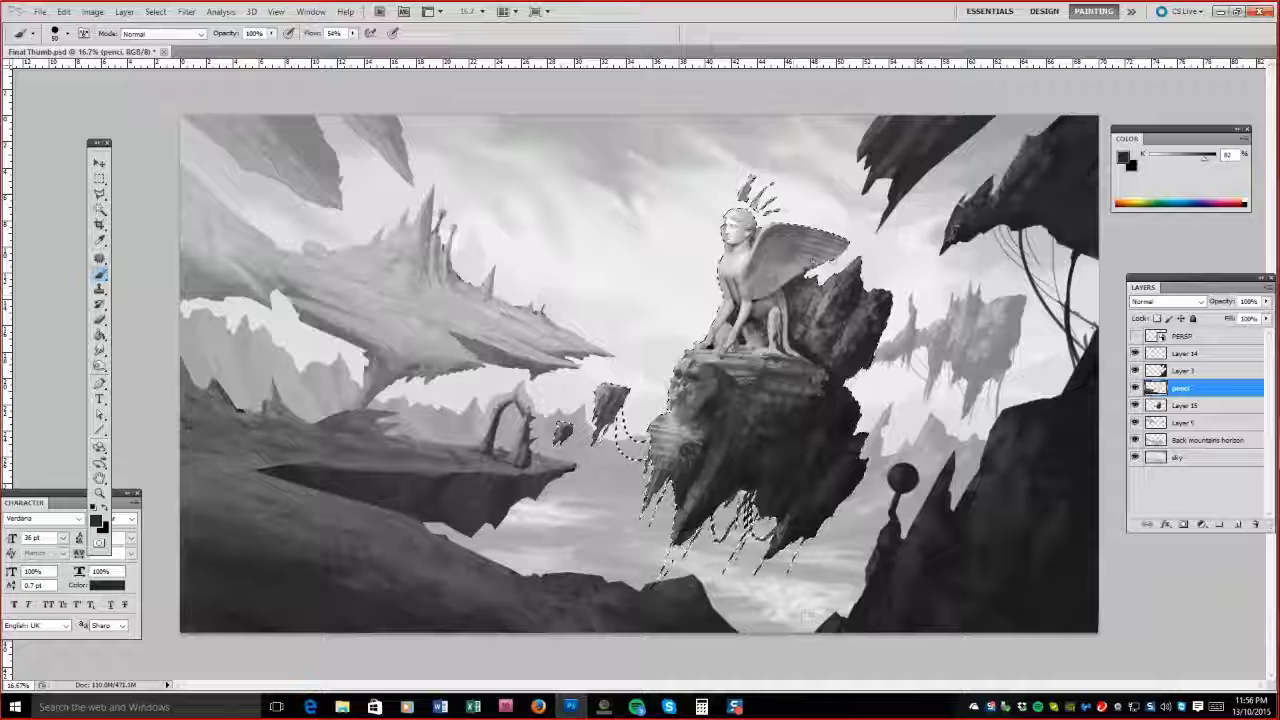
pyautogui.keyDown('alt'); pyautogui.click(740, 520); pyautogui.keyUp('alt')
pyautogui.moveTo(660, 440); pyautogui.dragTo(675, 520)
pyautogui.keyDown('alt'); pyautogui.click(895, 450); pyautogui.keyUp('alt')
# Erase the dark patch under the rock spur on Layer 5.
pyautogui.hotkey('ctrl', 'd')
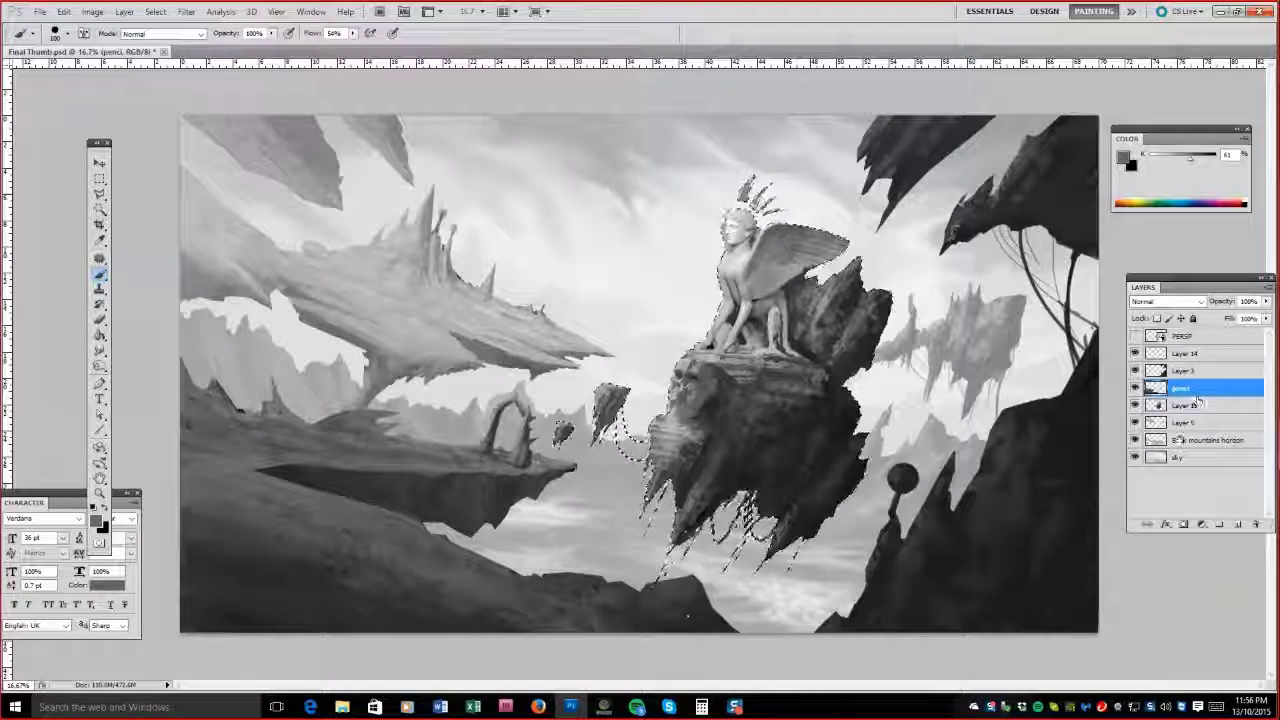
pyautogui.click(1185, 422)
pyautogui.press('e')
pyautogui.moveTo(293, 313)
pyautogui.mouseDown()
pyautogui.moveTo(308, 326)
pyautogui.moveTo(303, 298)
pyautogui.mouseUp()
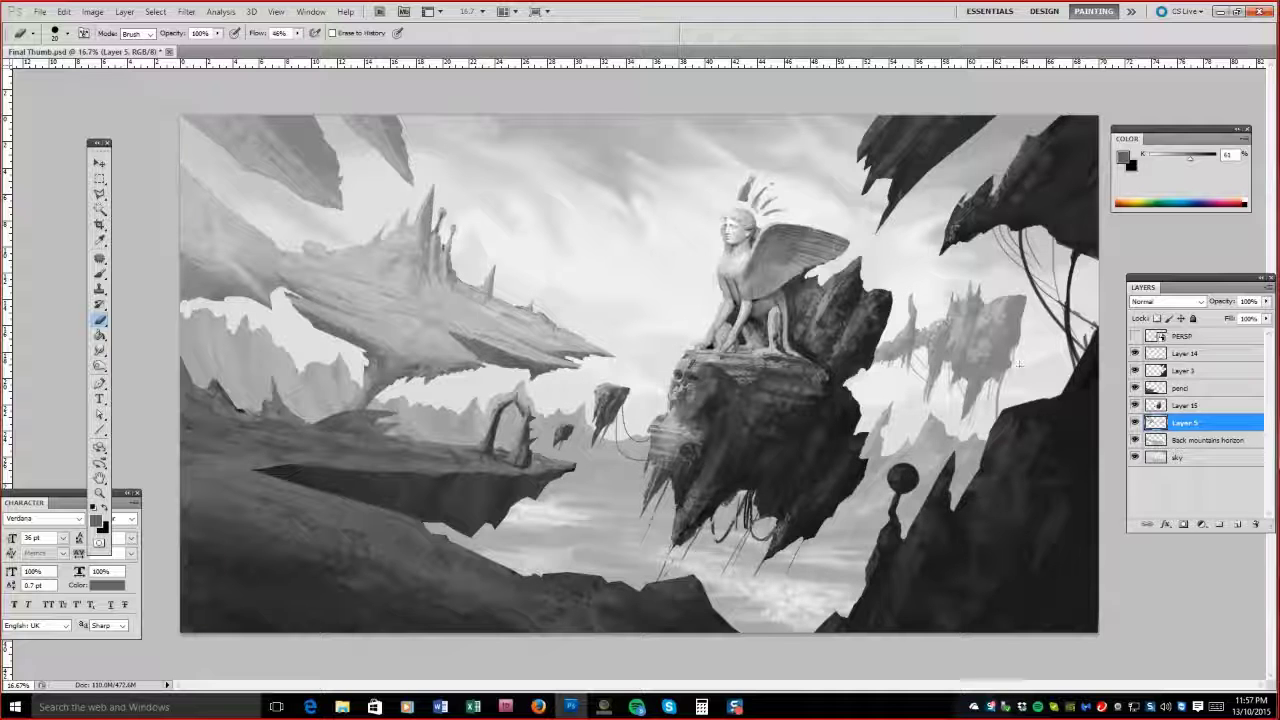
# Slightly lower the pencil layer's brightness with Brightness/Contrast and add a faint stroke.
pyautogui.click(1182, 387)
pyautogui.click(92, 11)
pyautogui.click(290, 40)
pyautogui.moveTo(224, 546); pyautogui.dragTo(212, 551)
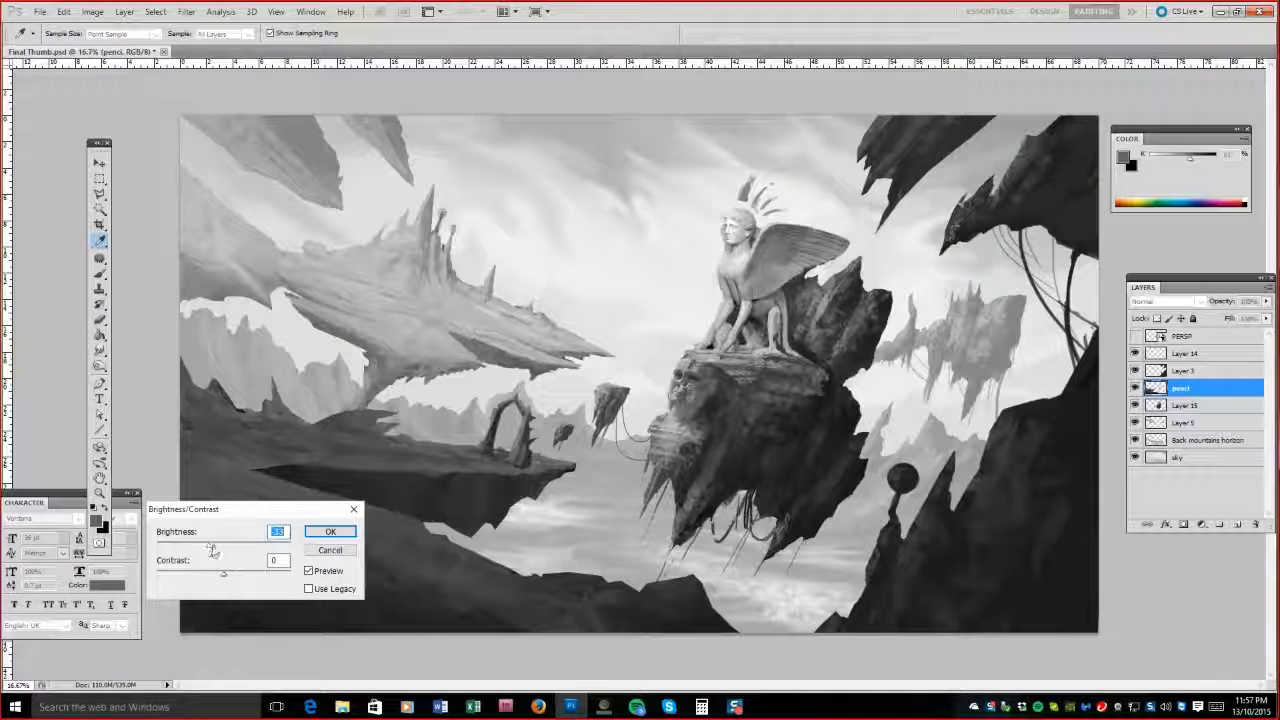
pyautogui.click(330, 531)
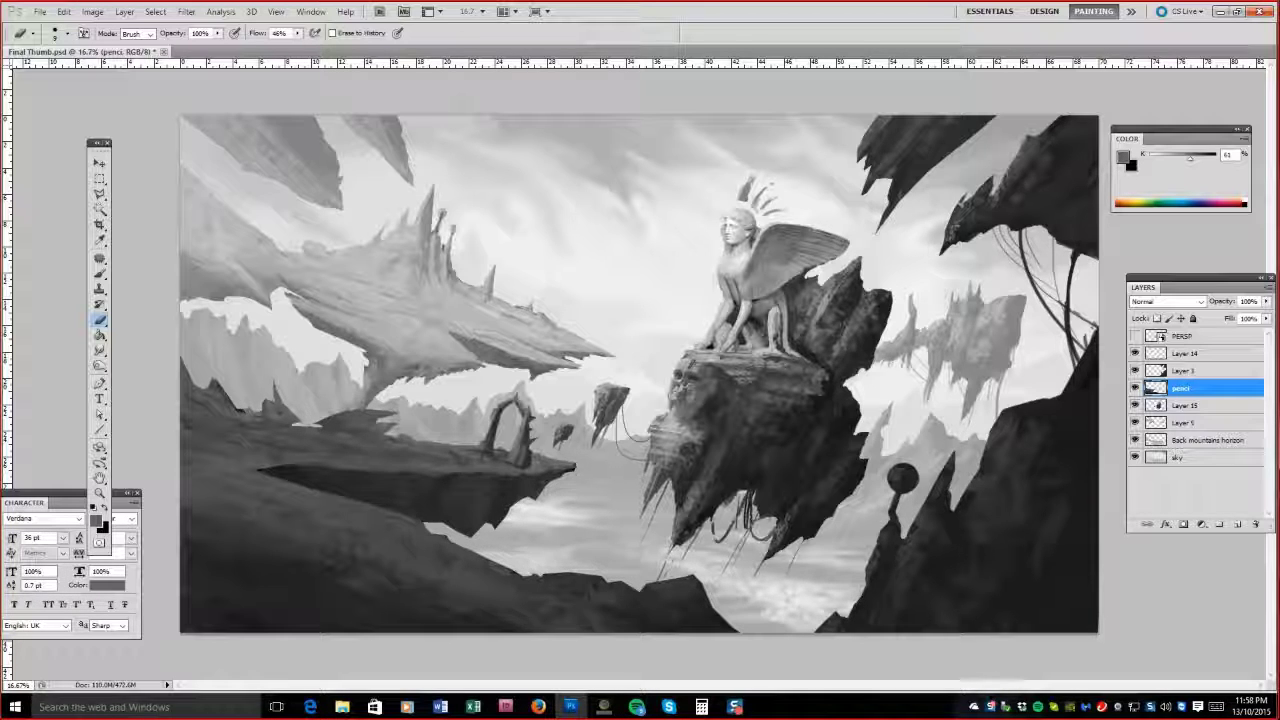
pyautogui.moveTo(588, 381); pyautogui.dragTo(583, 358)
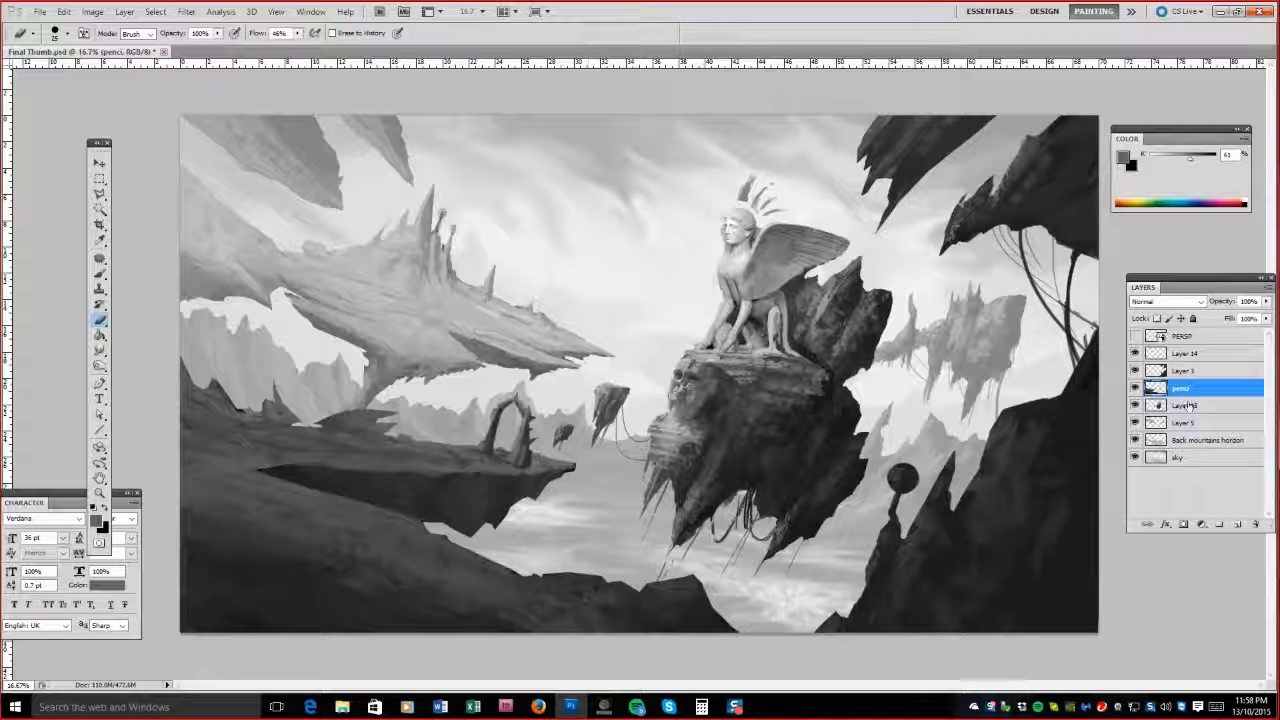
# Return to Layer 5 with the brush and a light grey, K 29.
pyautogui.hotkey('alt', '[')
pyautogui.hotkey('alt', '[')
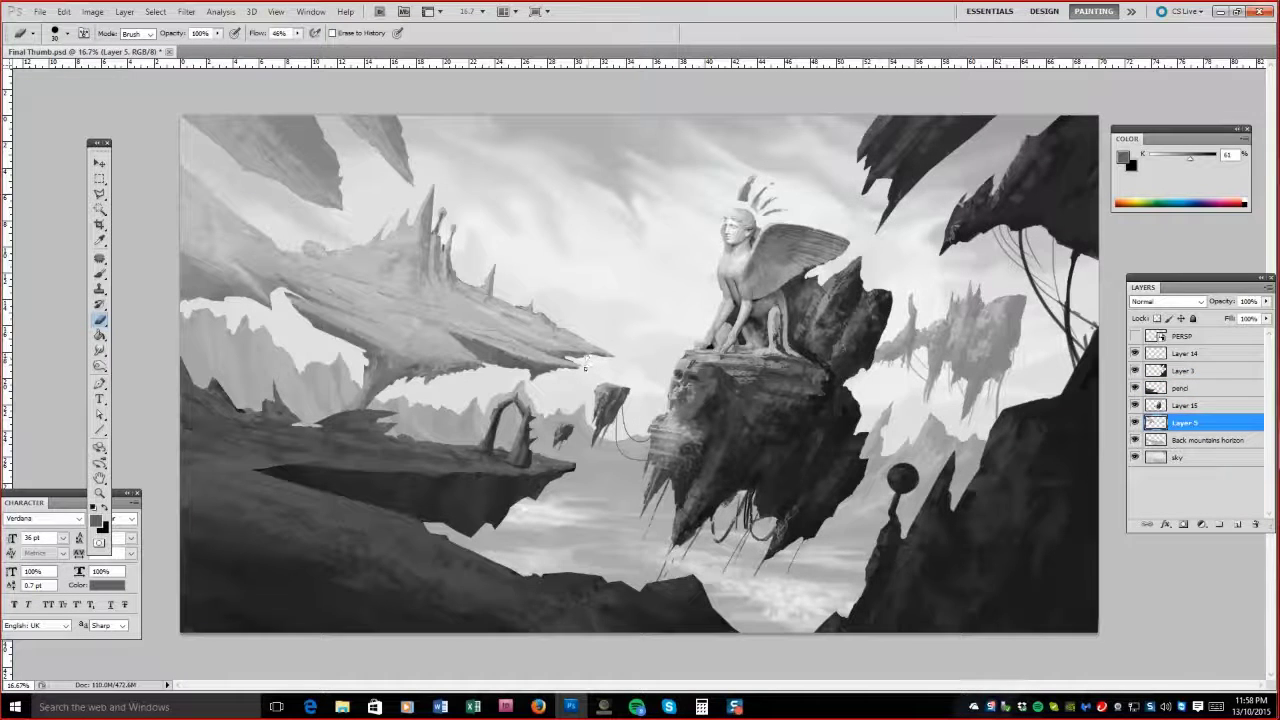
pyautogui.press('b')
pyautogui.keyDown('alt'); pyautogui.click(527, 322); pyautogui.keyUp('alt')
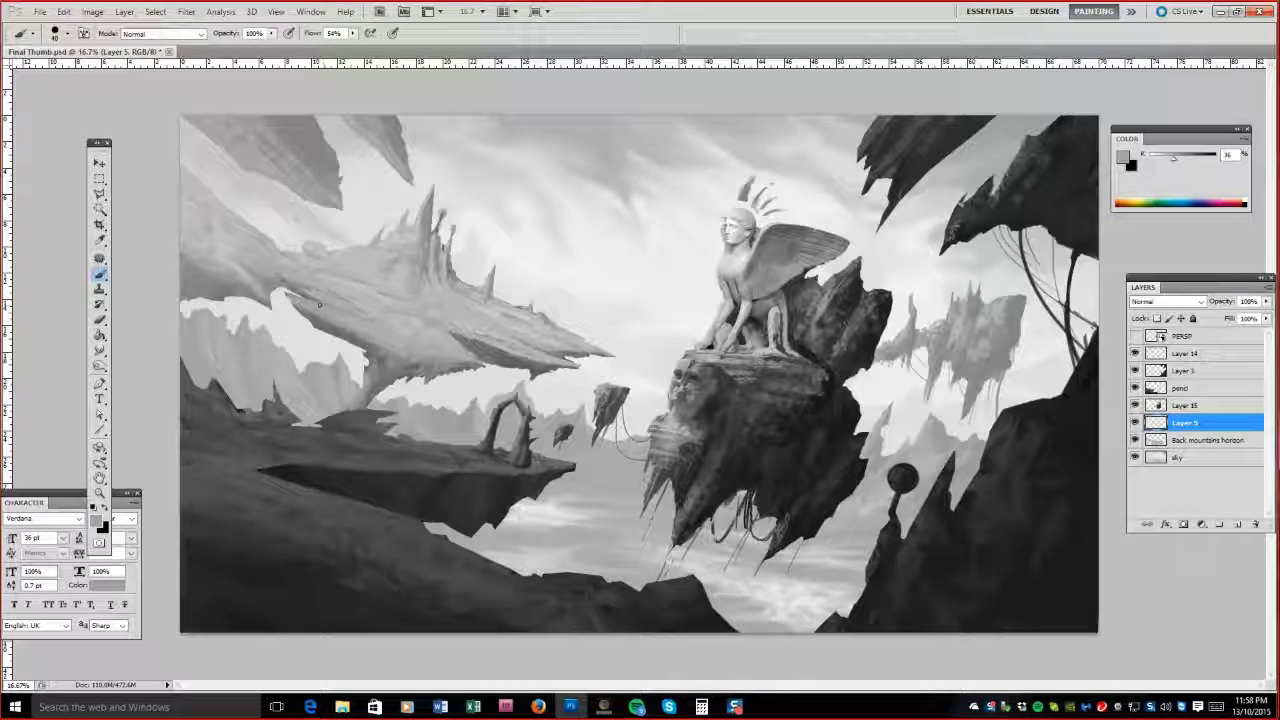
# Lighten the distant top-left rocks on Layer 5 with a 250 px brush in light greys.
pyautogui.keyDown('ctrl'); pyautogui.click(1155, 423); pyautogui.keyUp('ctrl')
pyautogui.press(']')
pyautogui.press(']')
pyautogui.press(']')
pyautogui.press(']')
pyautogui.press(']')
pyautogui.press(']')
pyautogui.press(']')
pyautogui.press(']')
pyautogui.press(']')
pyautogui.press(']')
pyautogui.press(']')
pyautogui.moveTo(305, 90)
pyautogui.mouseDown()
pyautogui.moveTo(210, 85)
pyautogui.moveTo(215, 180)
pyautogui.moveTo(195, 90)
pyautogui.moveTo(300, 110)
pyautogui.moveTo(220, 200)
pyautogui.moveTo(224, 84)
pyautogui.moveTo(200, 190)
pyautogui.moveTo(300, 105)
pyautogui.moveTo(190, 170)
pyautogui.moveTo(280, 90)
pyautogui.moveTo(300, 108)
pyautogui.mouseUp()
pyautogui.keyDown('alt'); pyautogui.click(290, 105); pyautogui.keyUp('alt')
pyautogui.moveTo(205, 80)
pyautogui.mouseDown()
pyautogui.moveTo(290, 90)
pyautogui.moveTo(200, 120)
pyautogui.moveTo(300, 90)
pyautogui.moveTo(288, 90)
pyautogui.mouseUp()
# Trim the sphinx's spiky crown on Layer 15 with a 40 px eraser, comparing against the pencil layer.
pyautogui.press('e')
pyautogui.hotkey('ctrl', 'd')
pyautogui.click(1150, 405)
pyautogui.press('[')
pyautogui.press('[')
pyautogui.press('[')
pyautogui.press('[')
pyautogui.press('[')
pyautogui.press('[')
pyautogui.moveTo(777, 185)
pyautogui.mouseDown()
pyautogui.moveTo(741, 192)
pyautogui.moveTo(763, 201)
pyautogui.moveTo(762, 183)
pyautogui.mouseUp()
pyautogui.press('b')
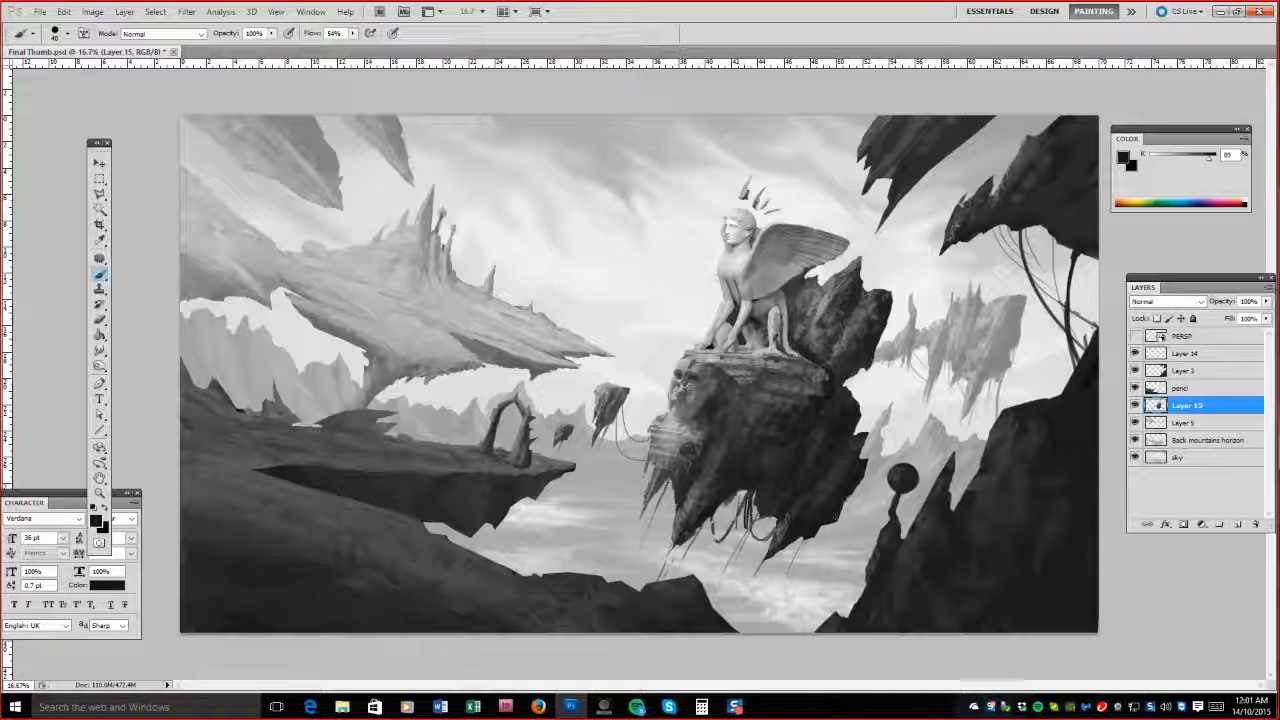
pyautogui.keyDown('alt'); pyautogui.click(824, 383); pyautogui.keyUp('alt')
pyautogui.click(1135, 387)
pyautogui.click(1135, 387)
pyautogui.click(1190, 387)
# Outline the rock around the sphinx with the polygonal lasso.
pyautogui.press('l')
pyautogui.click(765, 158)
pyautogui.click(604, 374)
pyautogui.click(590, 425)
pyautogui.click(670, 555)
pyautogui.click(775, 585)
pyautogui.click(845, 528)
pyautogui.click(884, 414)
pyautogui.click(888, 290)
# Cut the selected rock pixels and paste them in place onto a new layer, Layer 16.
pyautogui.click(765, 158)
pyautogui.hotkey('ctrl', 'x')
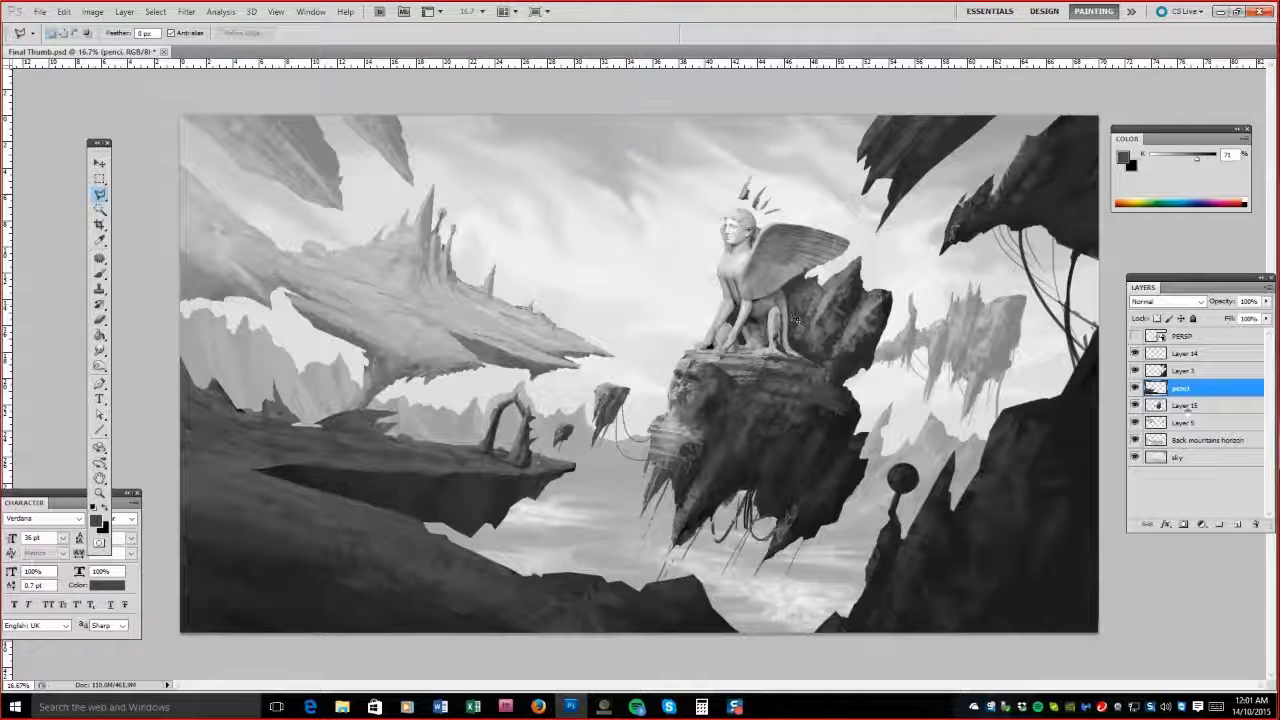
pyautogui.click(1190, 405)
pyautogui.click(63, 11)
pyautogui.hotkey('ctrl', 'shift', 'v')
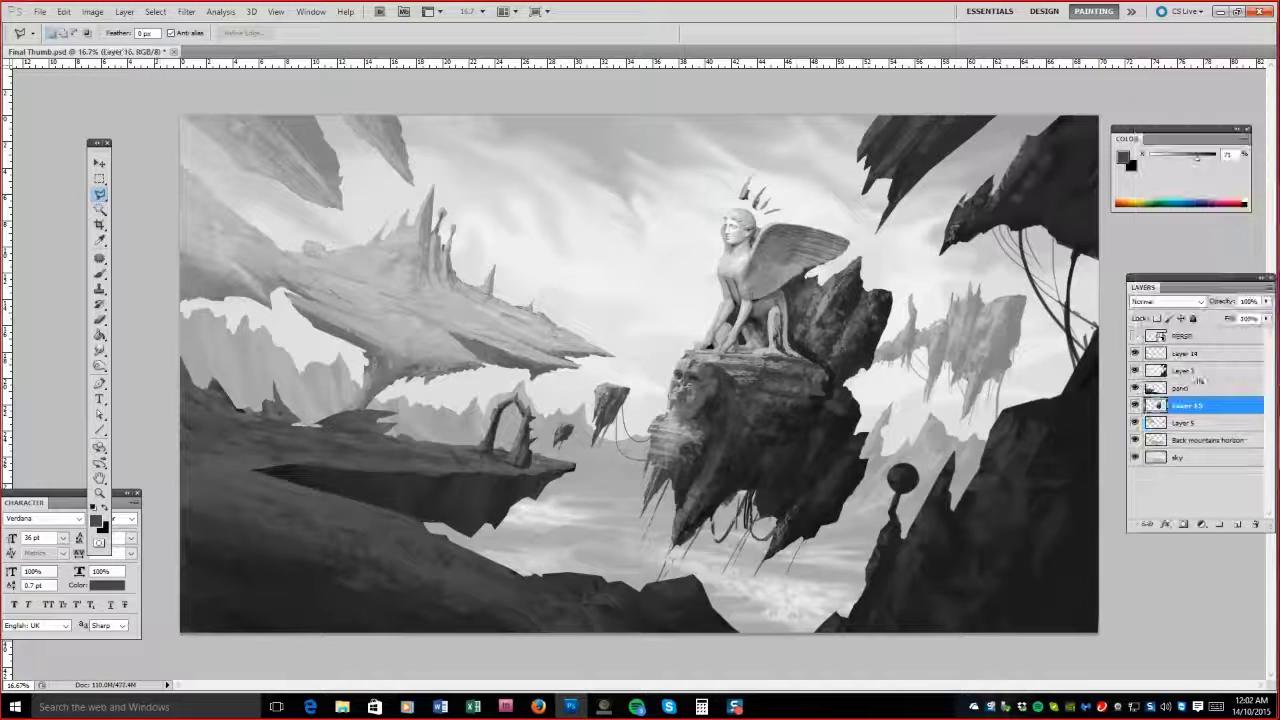
# Shade the rock right of the sphinx with dark strokes and mid grey K 52 highlights on top.
pyautogui.press('b')
pyautogui.moveTo(800, 345)
pyautogui.mouseDown()
pyautogui.moveTo(830, 345)
pyautogui.moveTo(820, 385)
pyautogui.moveTo(859, 346)
pyautogui.mouseUp()
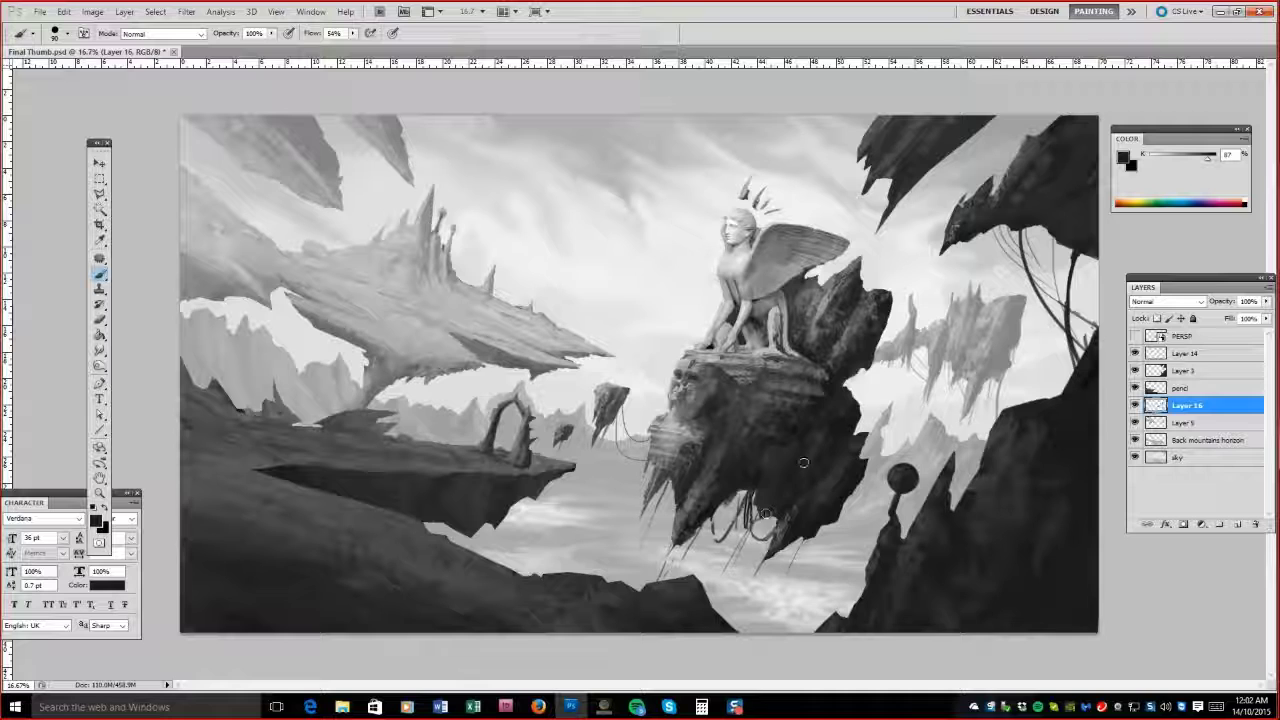
pyautogui.moveTo(805, 462)
pyautogui.mouseDown()
pyautogui.moveTo(727, 500)
pyautogui.moveTo(812, 530)
pyautogui.mouseUp()
pyautogui.press('[')
pyautogui.press('[')
pyautogui.press('[')
pyautogui.press('[')
pyautogui.press('[')
pyautogui.keyDown('alt'); pyautogui.click(790, 520); pyautogui.keyUp('alt')
pyautogui.press(']')
pyautogui.press(']')
pyautogui.press(']')
pyautogui.press(']')
pyautogui.keyDown('alt'); pyautogui.click(830, 390); pyautogui.keyUp('alt')
pyautogui.moveTo(756, 378)
pyautogui.mouseDown()
pyautogui.moveTo(810, 378)
pyautogui.moveTo(826, 397)
pyautogui.mouseUp()
pyautogui.keyDown('alt'); pyautogui.click(826, 397); pyautogui.keyUp('alt')
pyautogui.press(']')
pyautogui.press(']')
pyautogui.press(']')
pyautogui.press(']')
pyautogui.press(']')
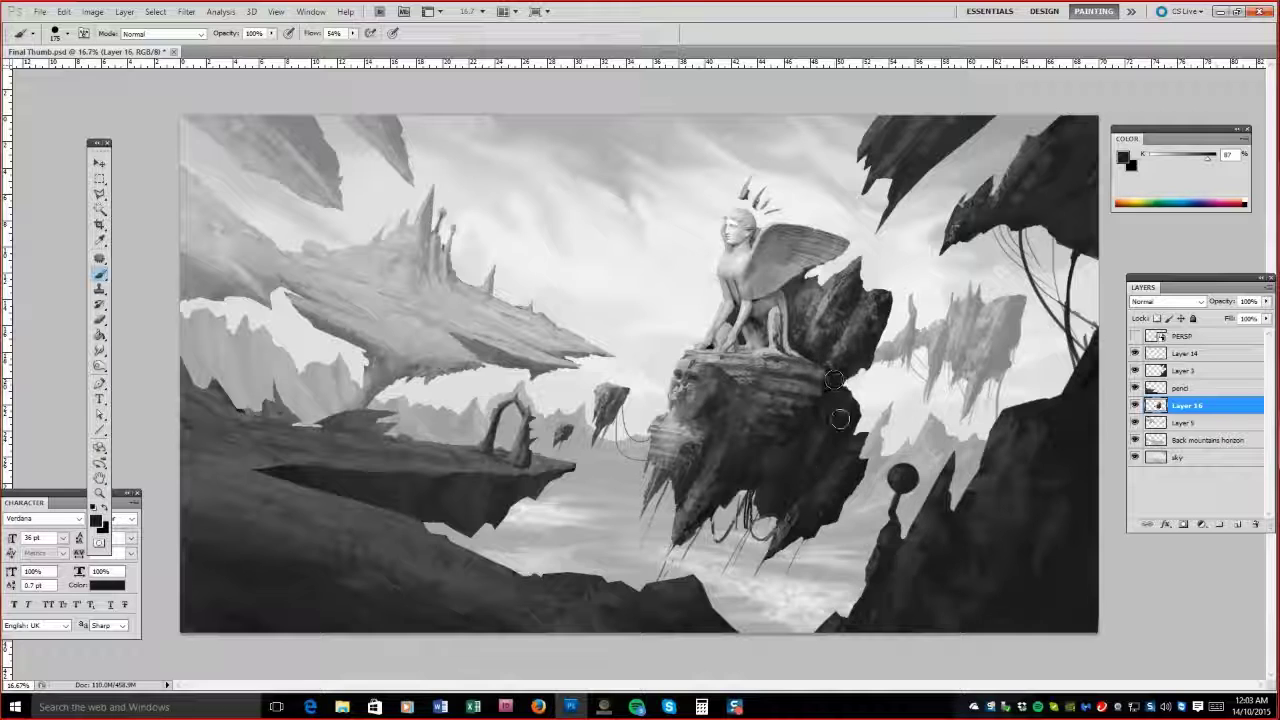
# Smudge the cloud sea smoother on the Back mountains horizon layer.
pyautogui.hotkey('alt', '[')
pyautogui.hotkey('alt', '[')
pyautogui.press('r')
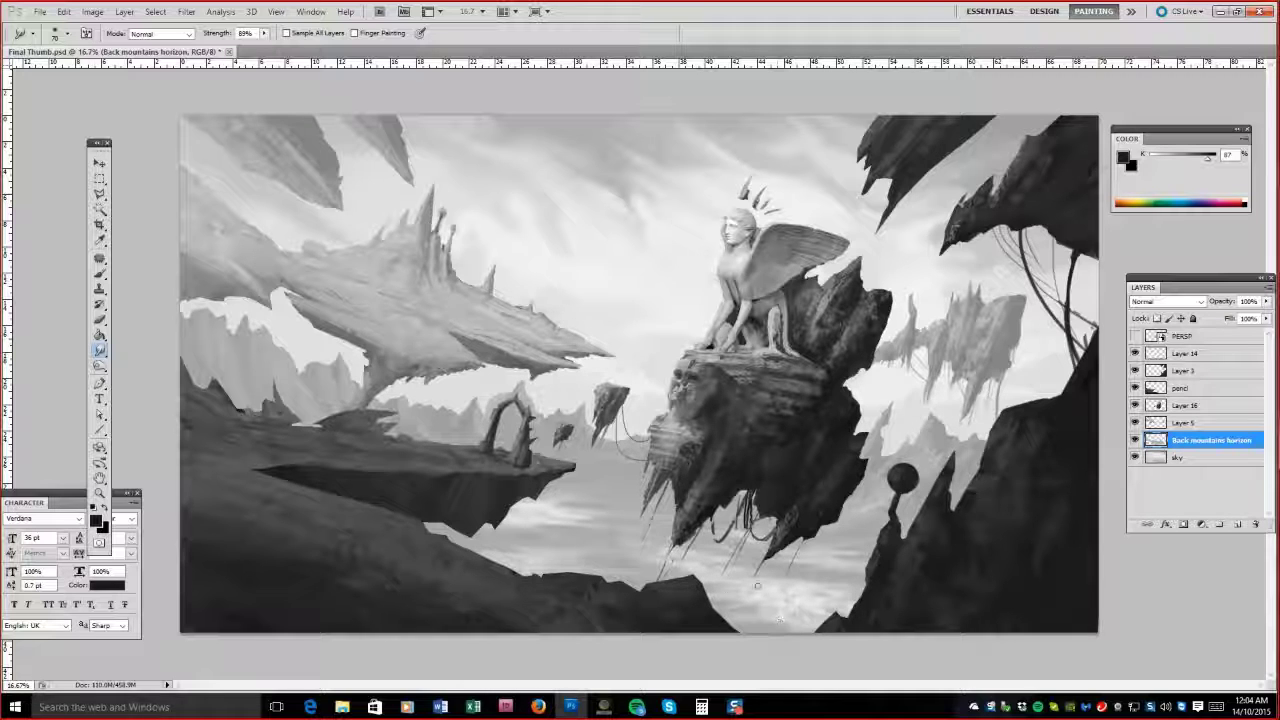
pyautogui.click(1190, 422)
pyautogui.click(100, 194)
# On Layer 3, lasso the overhanging top-right rocks and scale them down and to the left.
pyautogui.click(1183, 370)
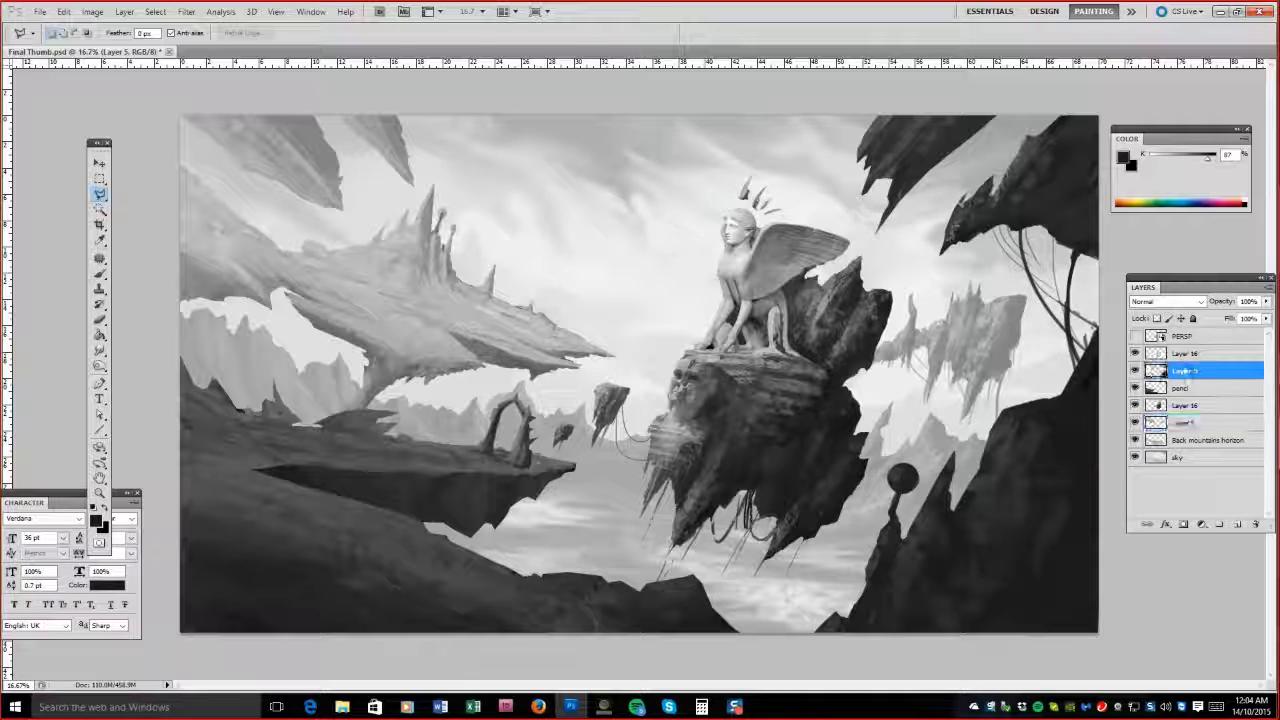
pyautogui.moveTo(870, 248)
pyautogui.mouseDown()
pyautogui.moveTo(898, 80)
pyautogui.moveTo(1000, 230)
pyautogui.mouseUp()
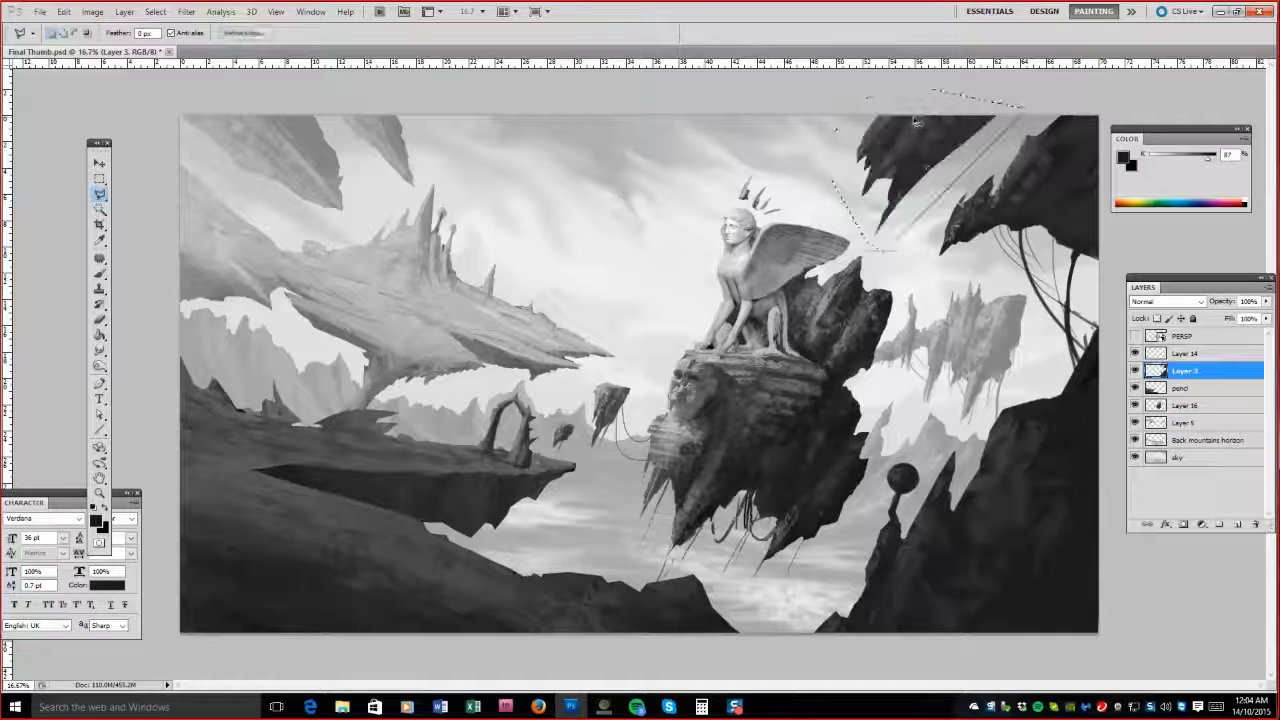
pyautogui.hotkey('ctrl', 't')
pyautogui.moveTo(857, 229); pyautogui.dragTo(800, 273)
pyautogui.press('Return')
pyautogui.hotkey('ctrl', 'd')
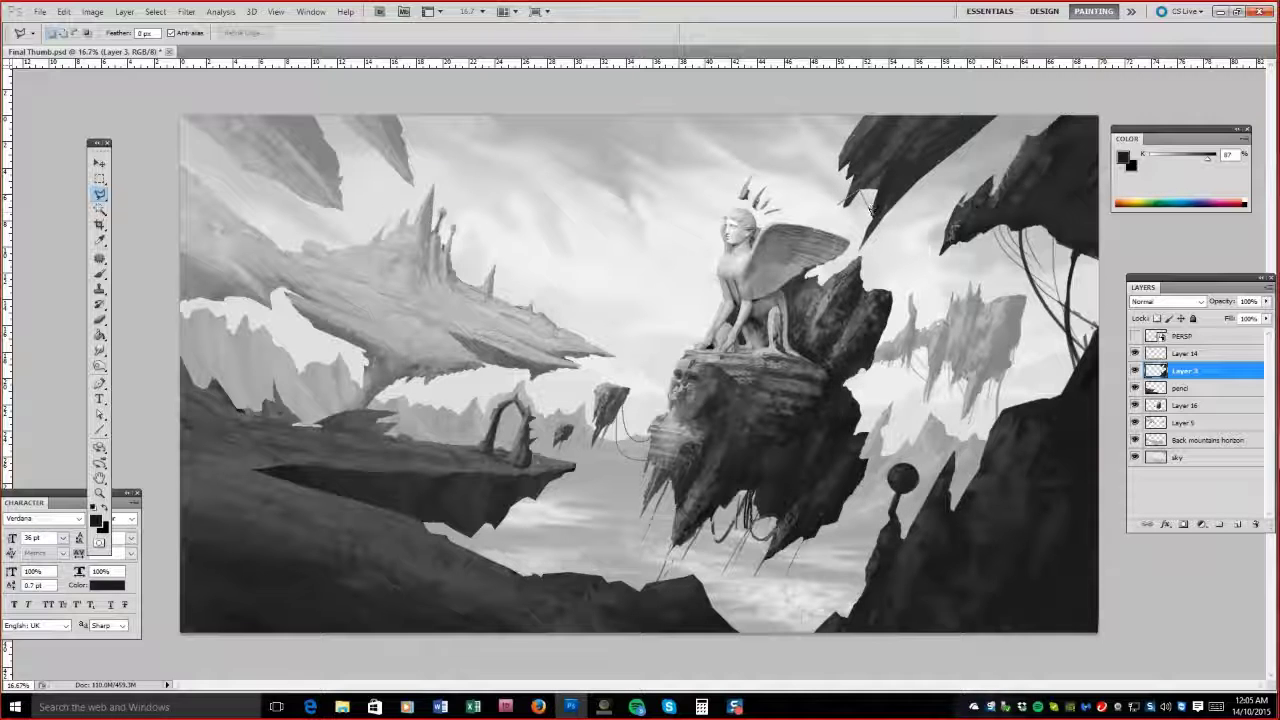
pyautogui.hotkey('ctrl', 'shift', 'd')
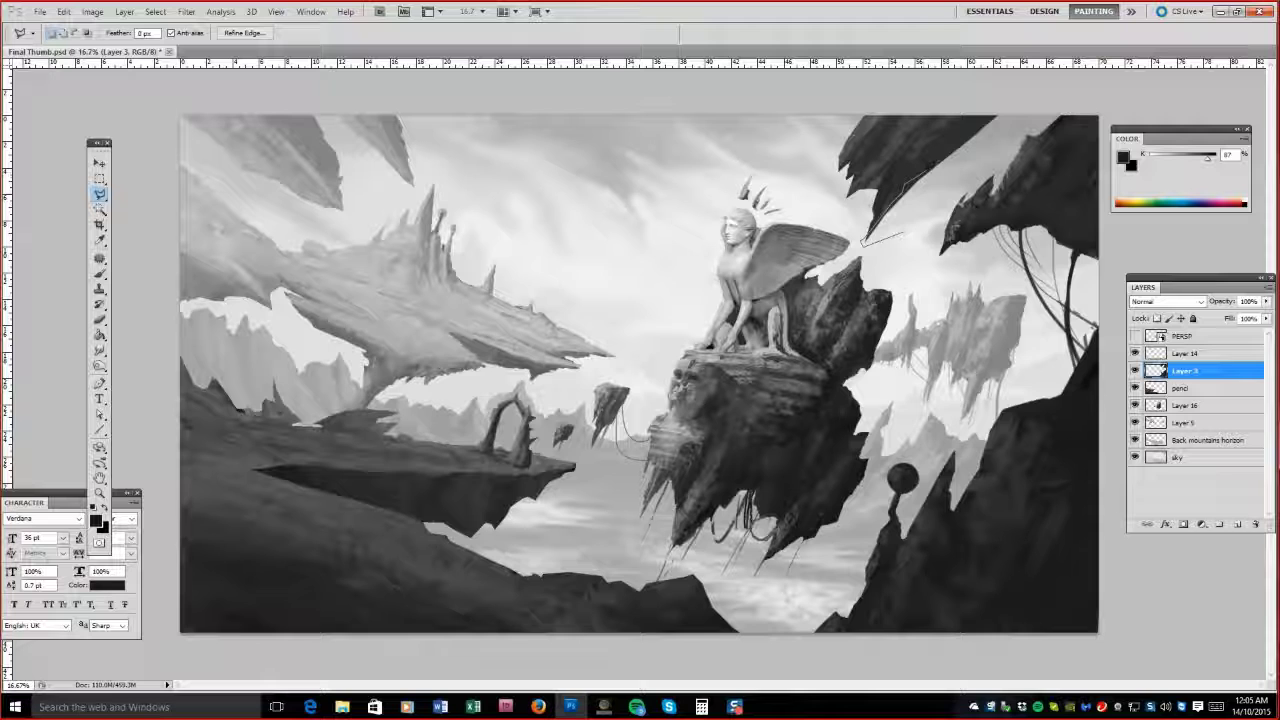
pyautogui.hotkey('ctrl', 'd')
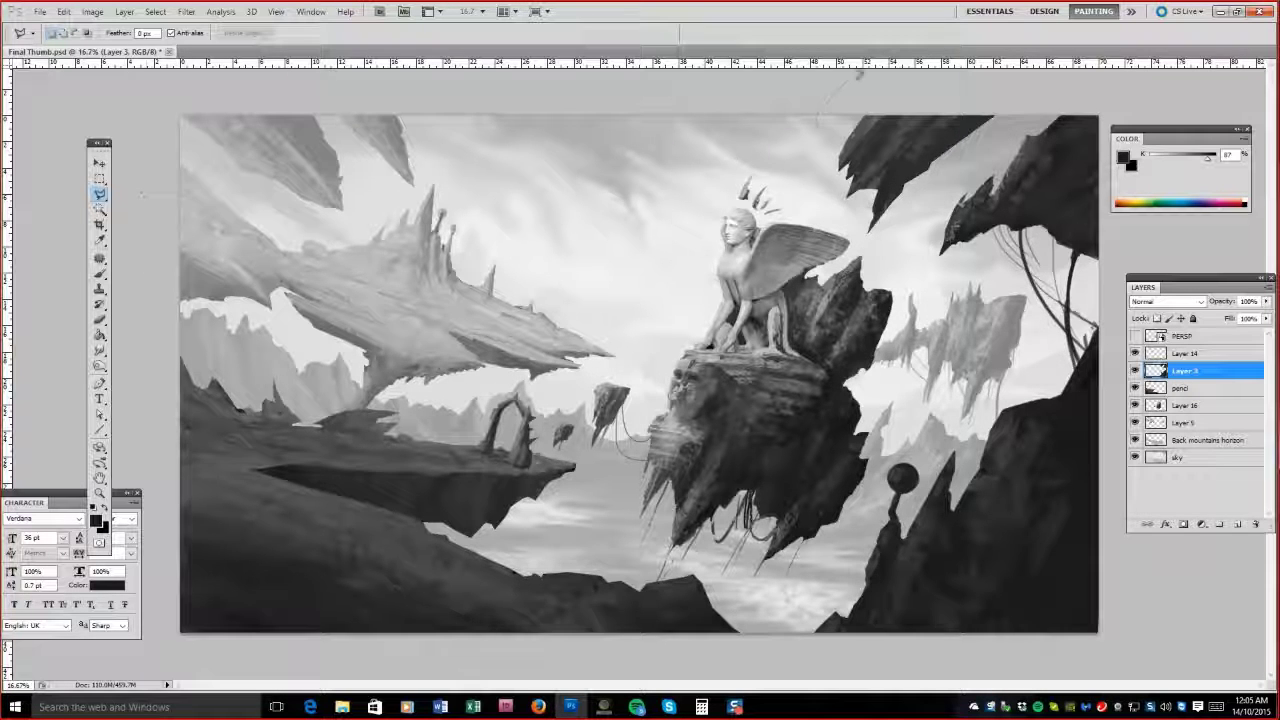
# Reselect the upper-right rocks and enlarge them slightly with another free transform.
pyautogui.moveTo(912, 197)
pyautogui.mouseDown()
pyautogui.moveTo(845, 75)
pyautogui.moveTo(1028, 90)
pyautogui.mouseUp()
pyautogui.hotkey('ctrl', 't')
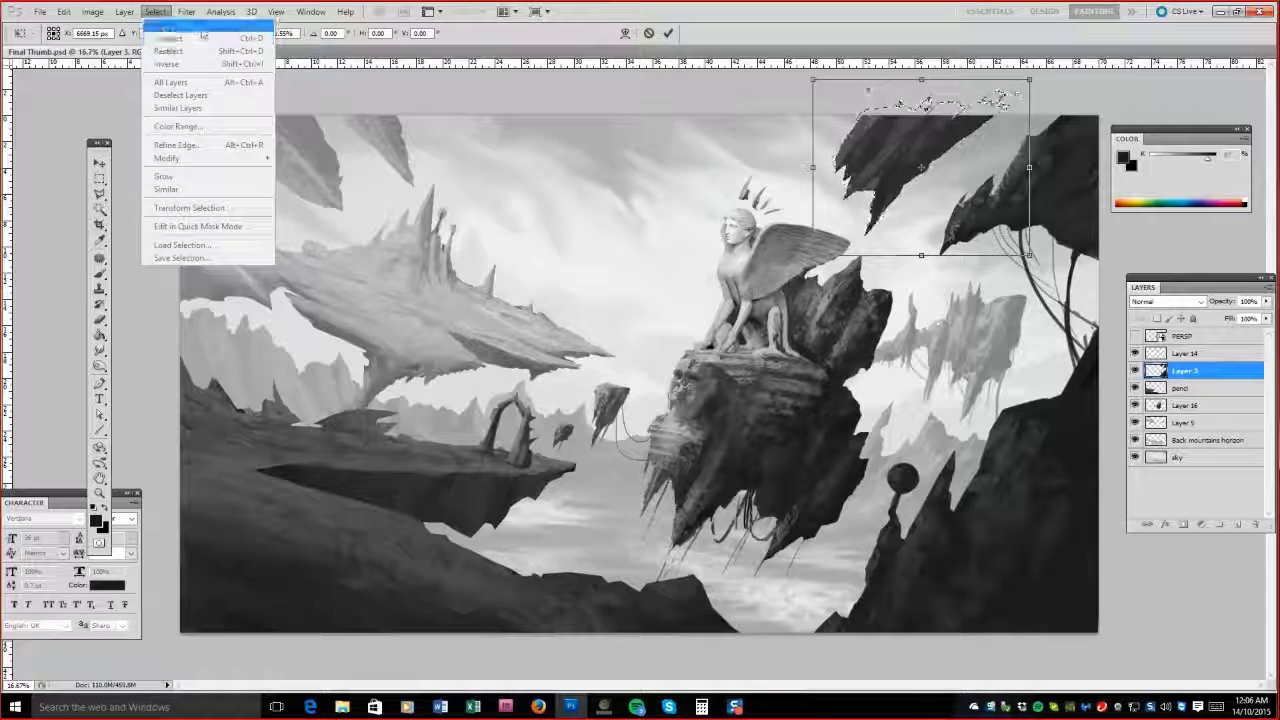
pyautogui.moveTo(1029, 80); pyautogui.dragTo(1035, 85)
pyautogui.press('Return')
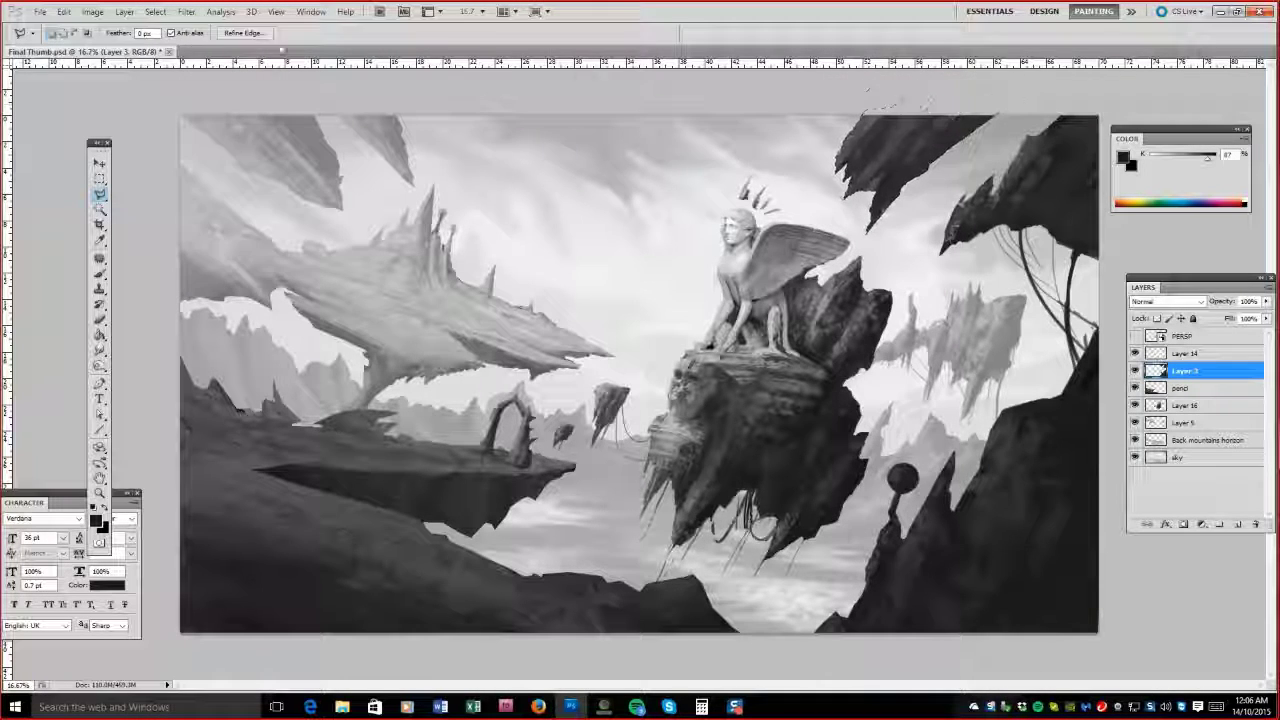
# Move down to the sky layer with the Smudge tool ready.
pyautogui.press('b')
pyautogui.hotkey('alt', '[')
pyautogui.hotkey('alt', '[')
pyautogui.hotkey('alt', '[')
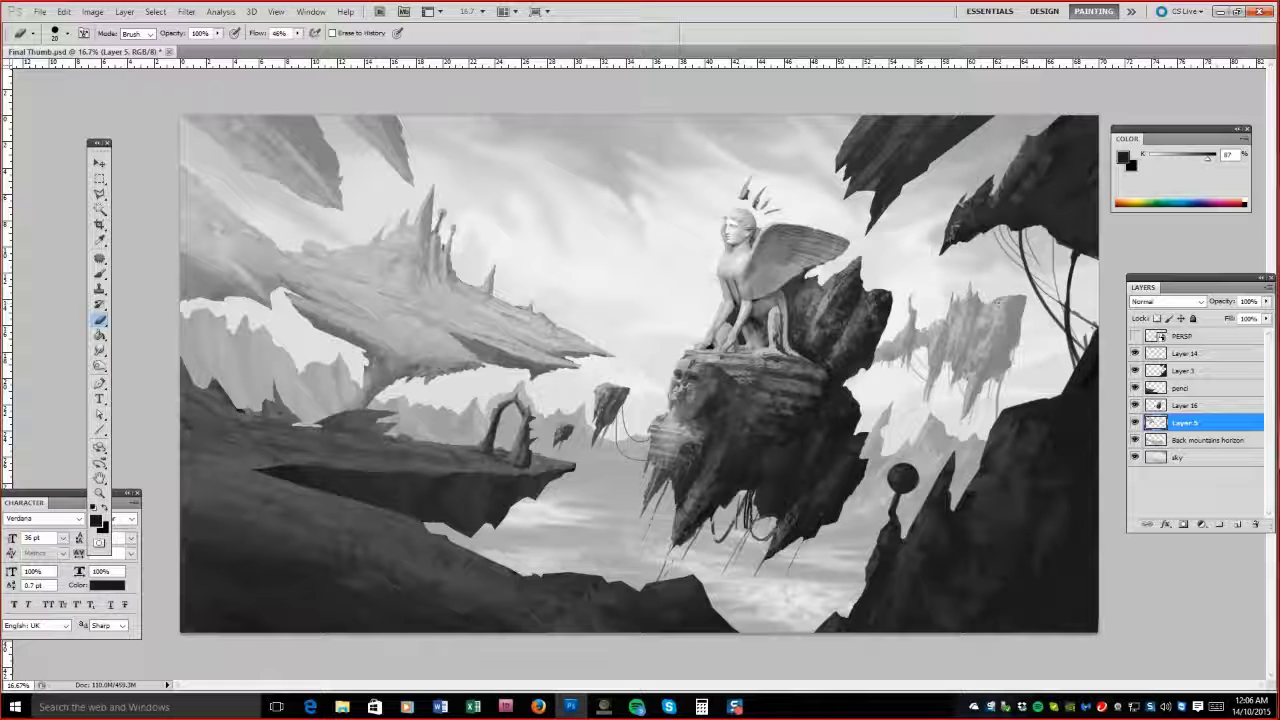
pyautogui.hotkey('alt', '[')
pyautogui.hotkey('alt', '[')
pyautogui.press('r')
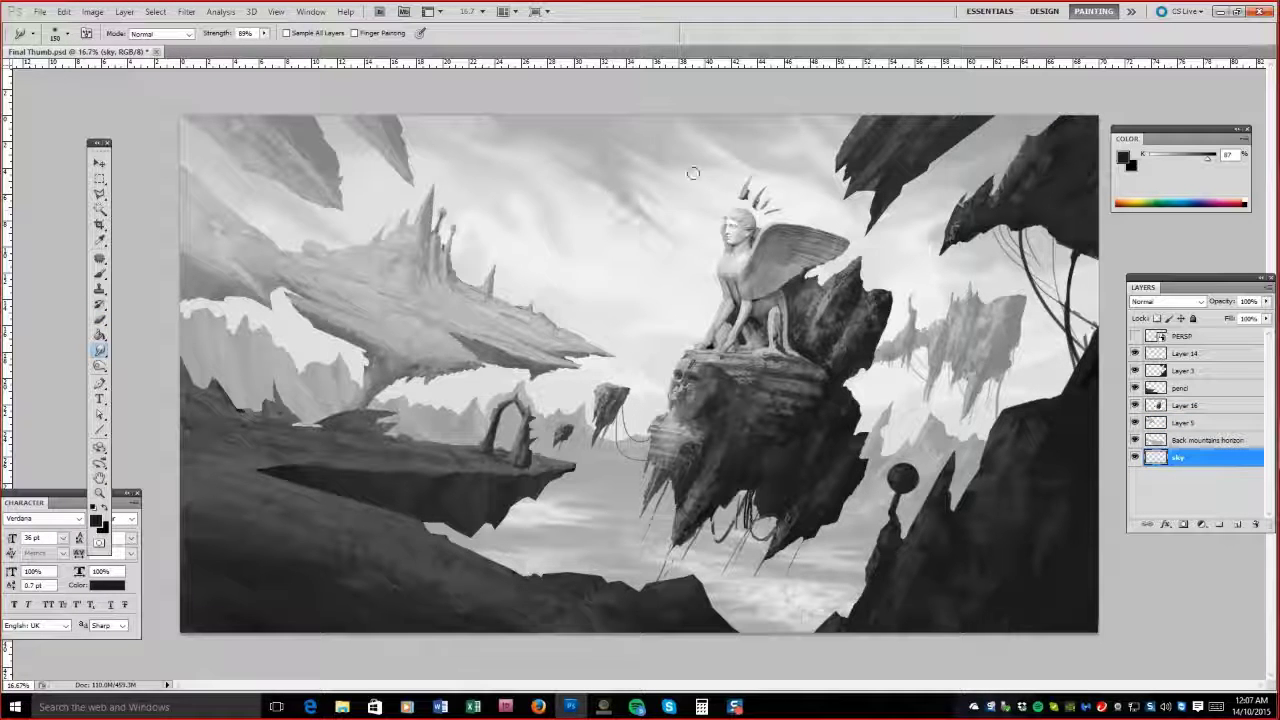
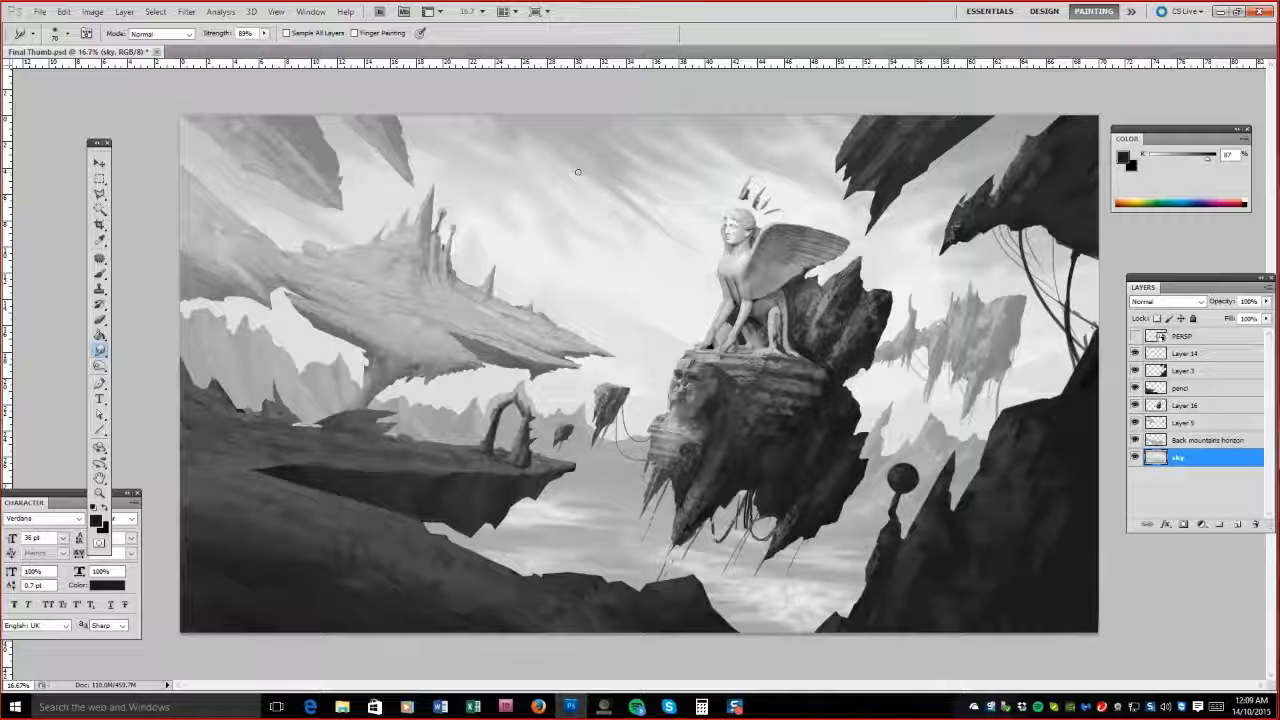
# Smudge the sky with a 250 px brush, then paint mid-grey rock texture on Layer 16 beneath the sphinx.
pyautogui.moveTo(712, 268); pyautogui.dragTo(688, 237)
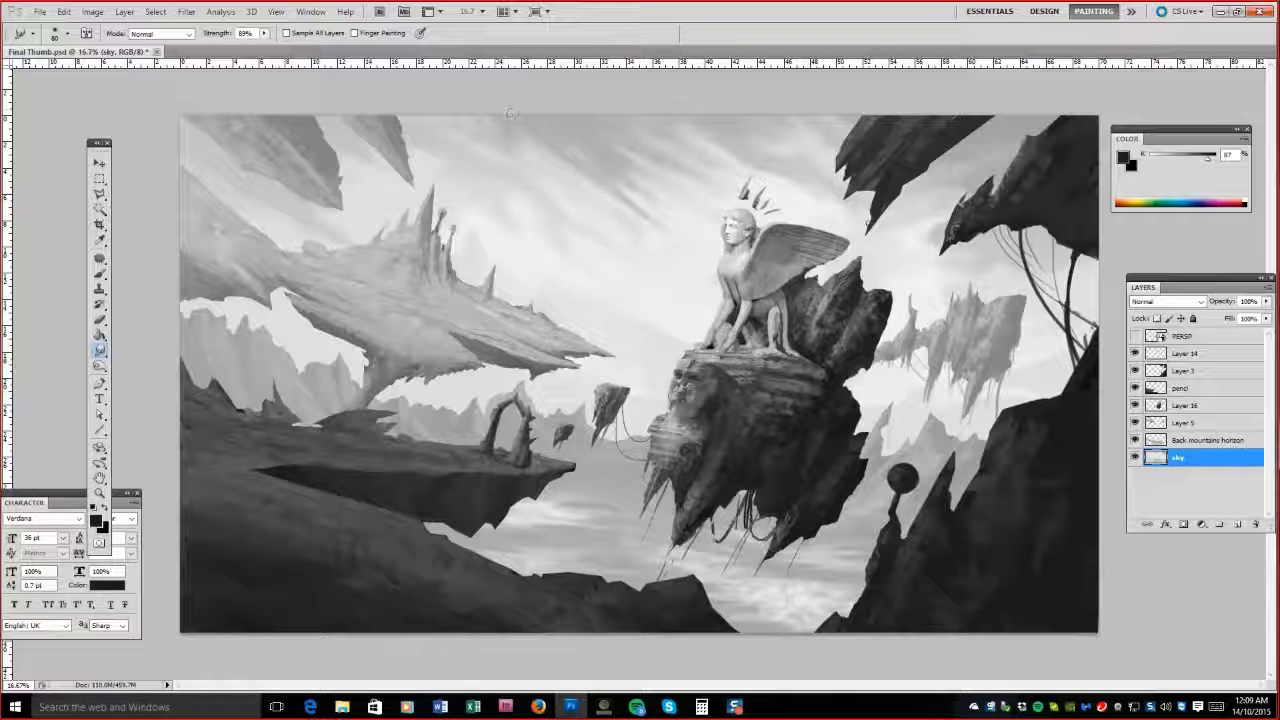
pyautogui.press(']')
pyautogui.press(']')
pyautogui.press(']')
pyautogui.press(']')
pyautogui.press(']')
pyautogui.press(']')
pyautogui.press(']')
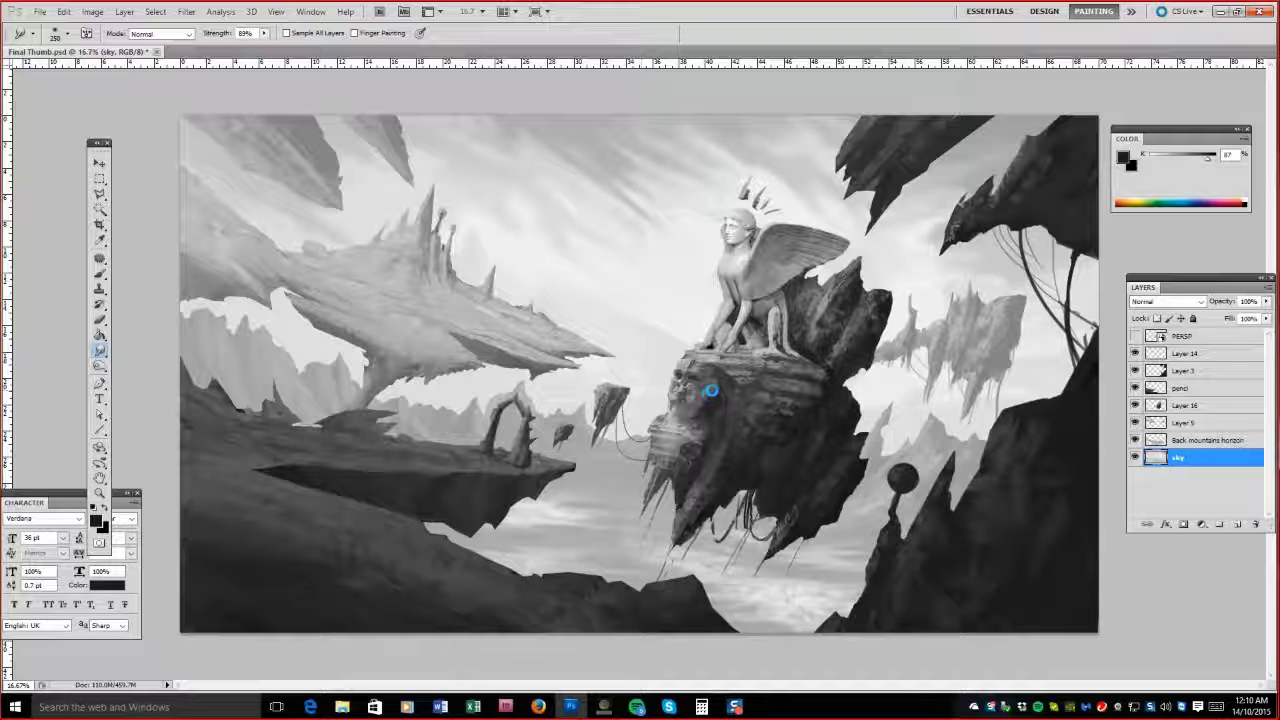
pyautogui.press('b')
pyautogui.keyDown('ctrl'); pyautogui.click(760, 400); pyautogui.keyUp('ctrl')
pyautogui.keyDown('alt'); pyautogui.click(800, 420); pyautogui.keyUp('alt')
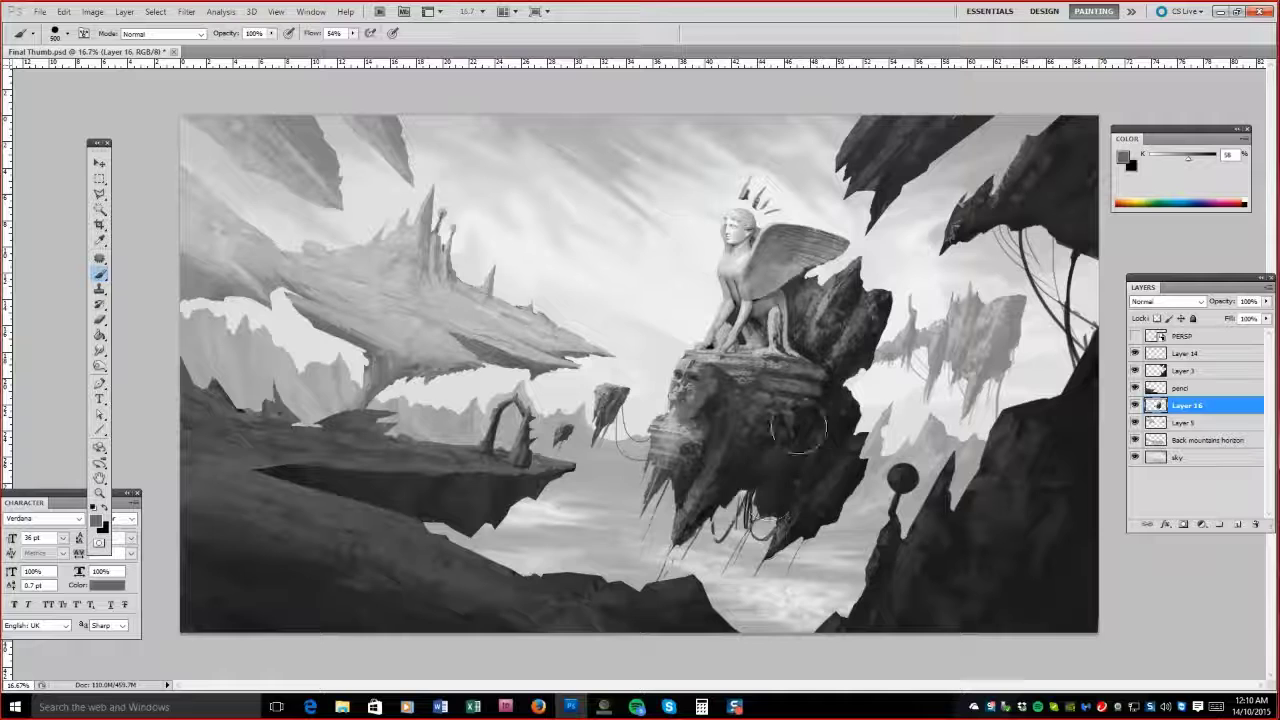
pyautogui.moveTo(838, 444)
pyautogui.mouseDown()
pyautogui.moveTo(773, 479)
pyautogui.moveTo(872, 335)
pyautogui.moveTo(834, 418)
pyautogui.moveTo(748, 478)
pyautogui.mouseUp()
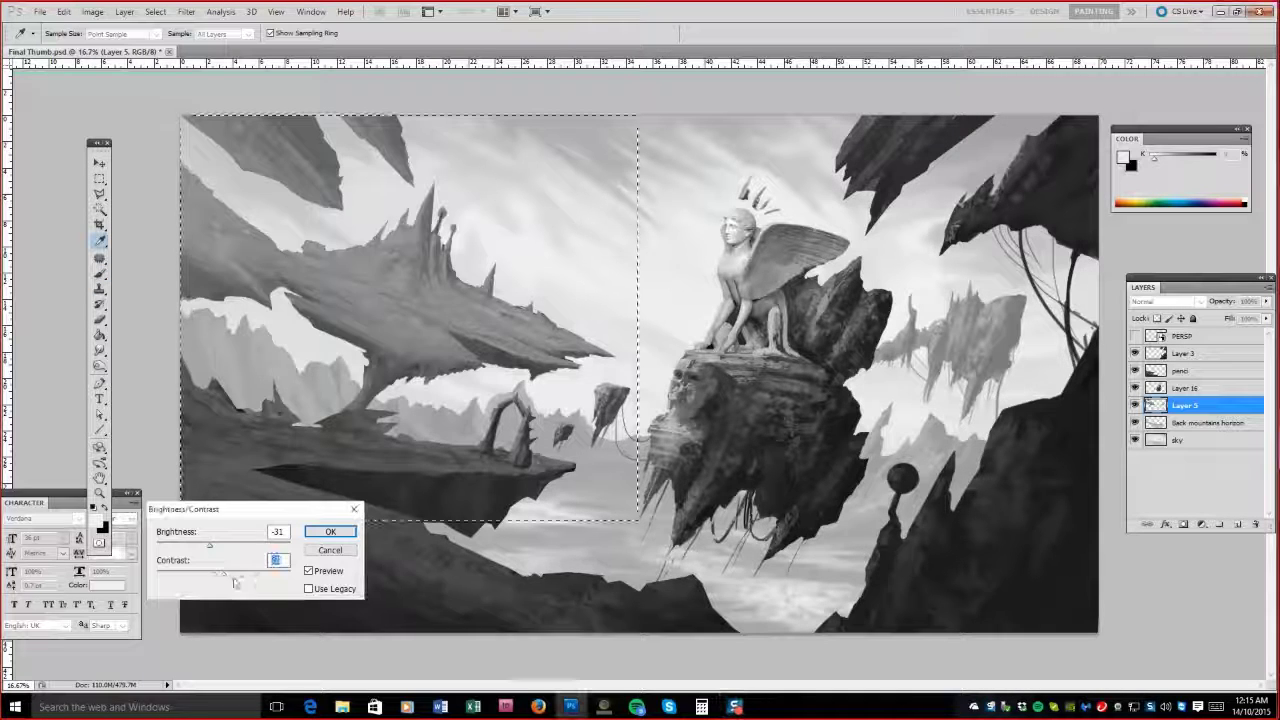
pyautogui.moveTo(192, 576); pyautogui.dragTo(194, 576)
# Apply the Brightness/Contrast change and lower the Levels output white on the left selection.
pyautogui.press('Return')
pyautogui.press('m')
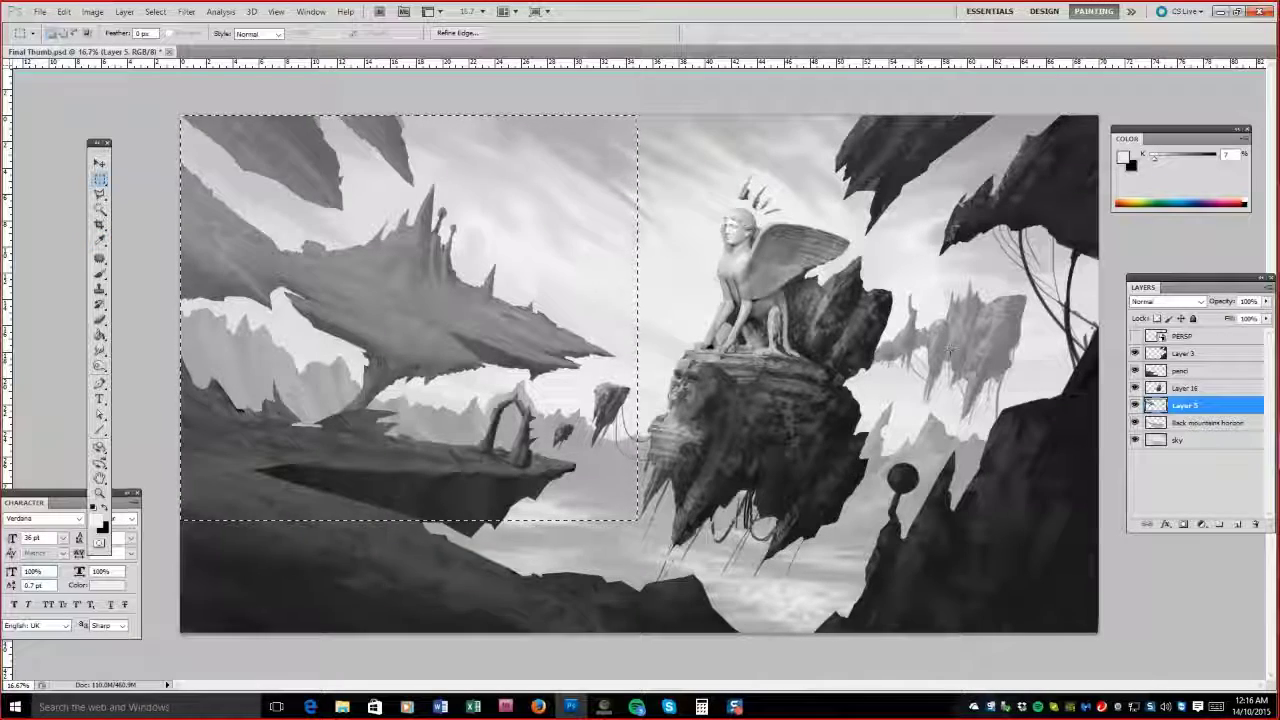
pyautogui.hotkey('ctrl', 'l')
pyautogui.moveTo(250, 93); pyautogui.dragTo(673, 314)
pyautogui.moveTo(766, 521); pyautogui.dragTo(757, 523)
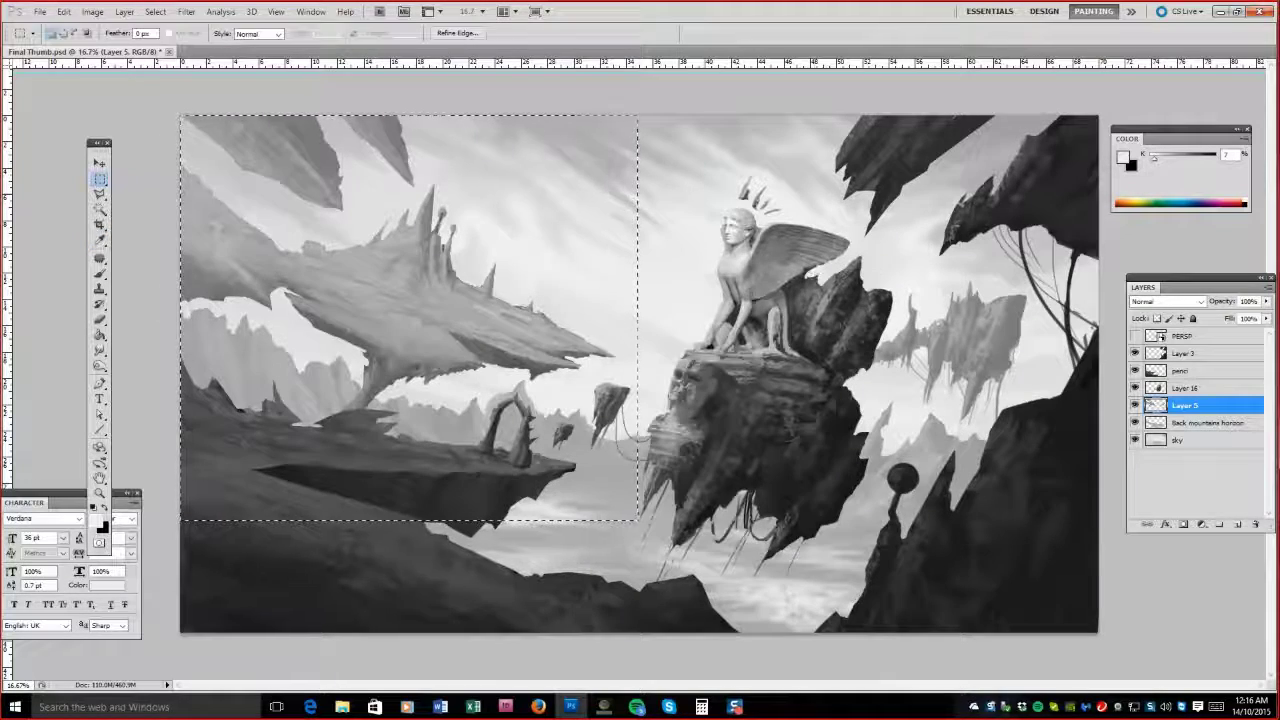
# Marquee the distant right-hand rocks and raise their Levels output black to haze them.
pyautogui.moveTo(836, 272); pyautogui.dragTo(1070, 478)
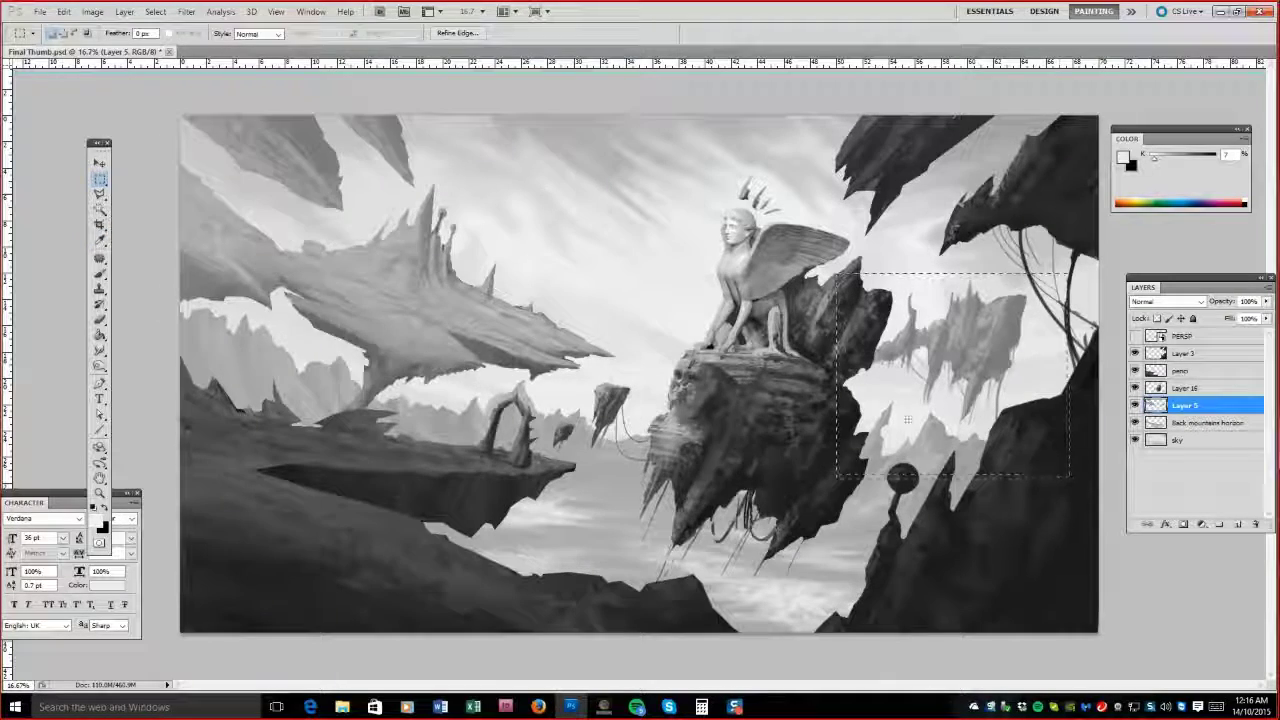
pyautogui.hotkey('ctrl', 'l')
pyautogui.moveTo(250, 93); pyautogui.dragTo(556, 120)
pyautogui.moveTo(397, 325); pyautogui.dragTo(428, 326)
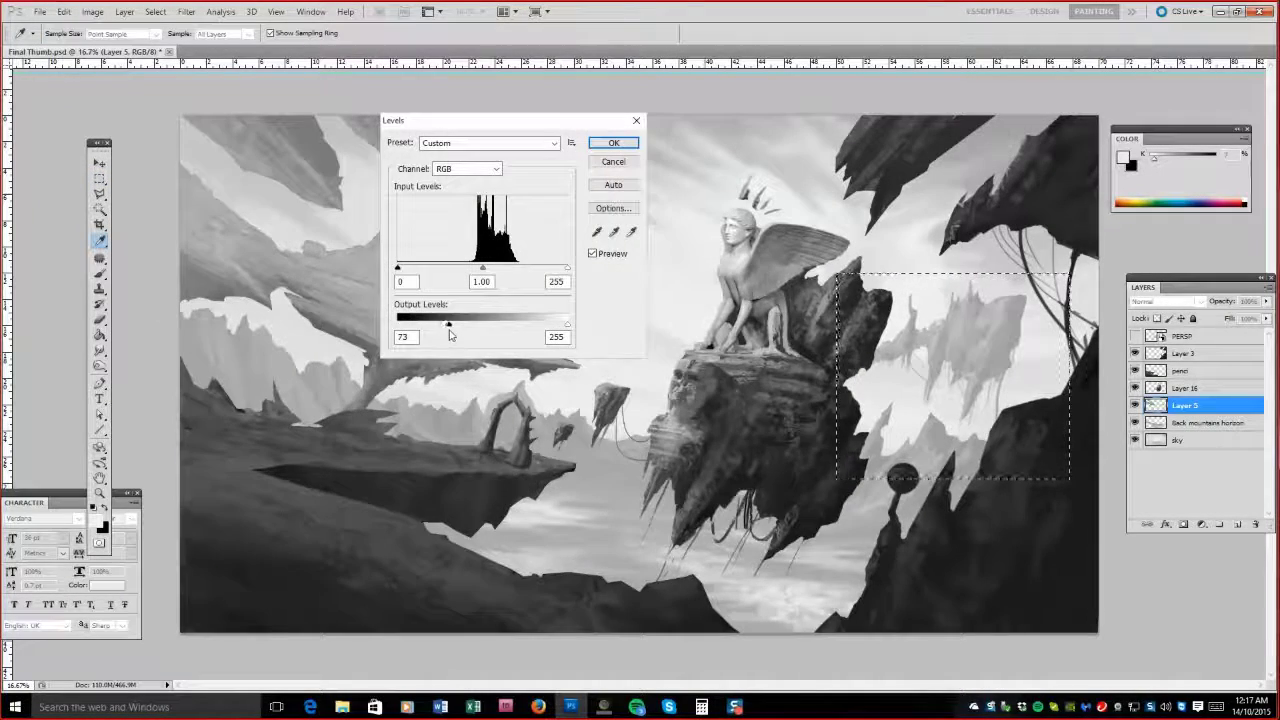
pyautogui.moveTo(444, 120); pyautogui.dragTo(505, 406)
pyautogui.moveTo(509, 601); pyautogui.dragTo(514, 601)
pyautogui.click(675, 420)
# Apply another Levels adjustment to a left-half marquee, then deselect.
pyautogui.press('m')
pyautogui.moveTo(181, 116); pyautogui.dragTo(626, 524)
pyautogui.hotkey('ctrl', 'l')
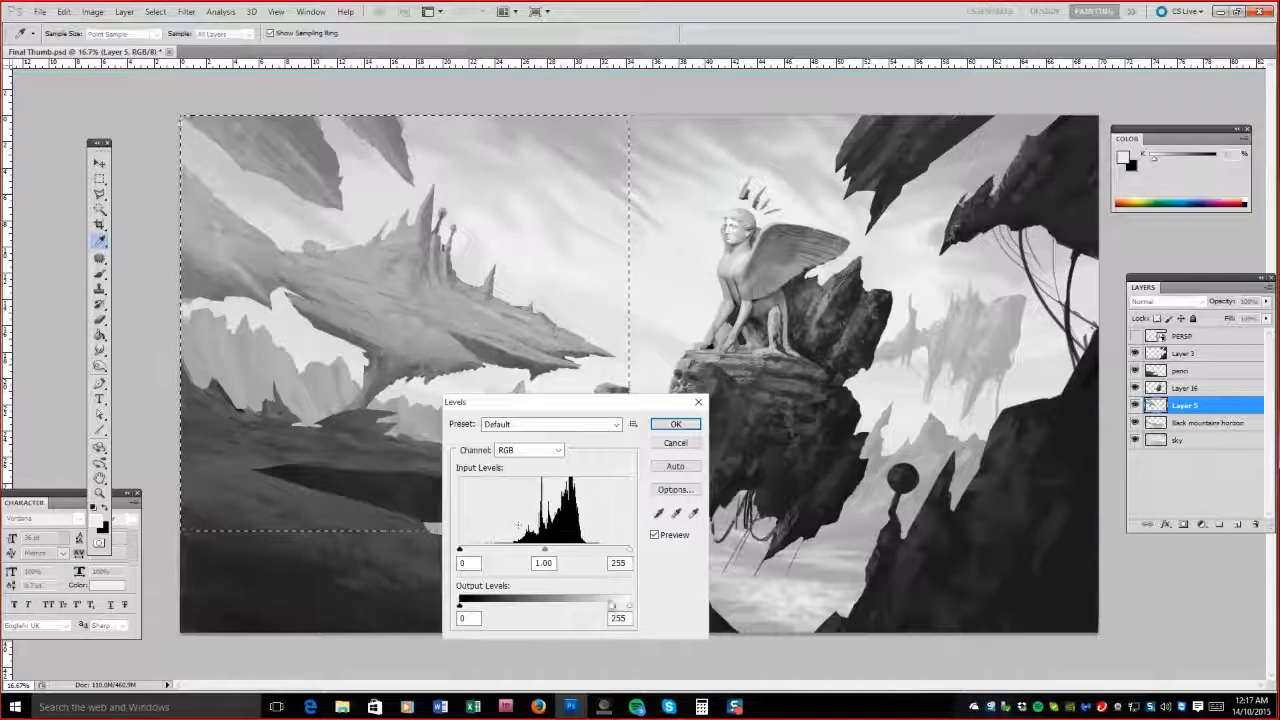
pyautogui.press('Return')
pyautogui.hotkey('ctrl', 'd')
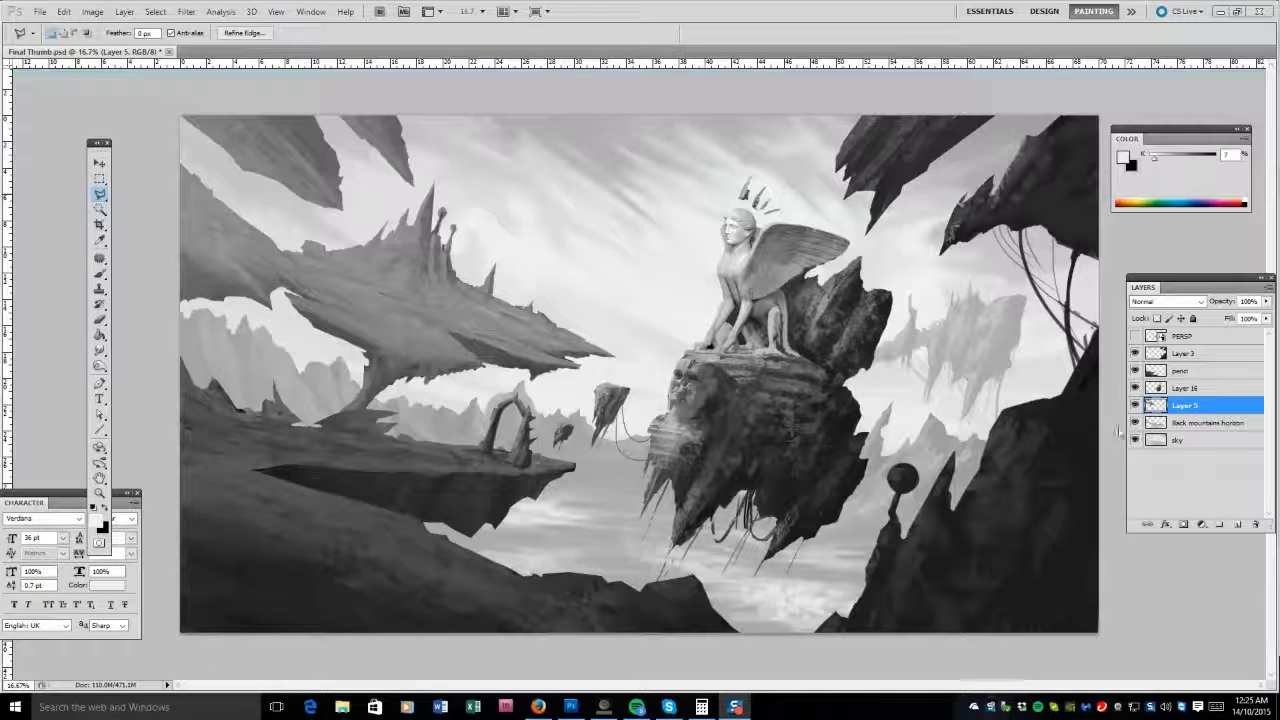
# Outline a polygonal area over the left side and look through the image adjustment options.
pyautogui.click(529, 80)
pyautogui.click(445, 86)
pyautogui.click(645, 345)
pyautogui.click(360, 500)
pyautogui.click(92, 12)
pyautogui.click(1185, 336)
# Toggle the PERSP guide and a brightening preview, deselect, and show the guide again.
pyautogui.click(1134, 336)
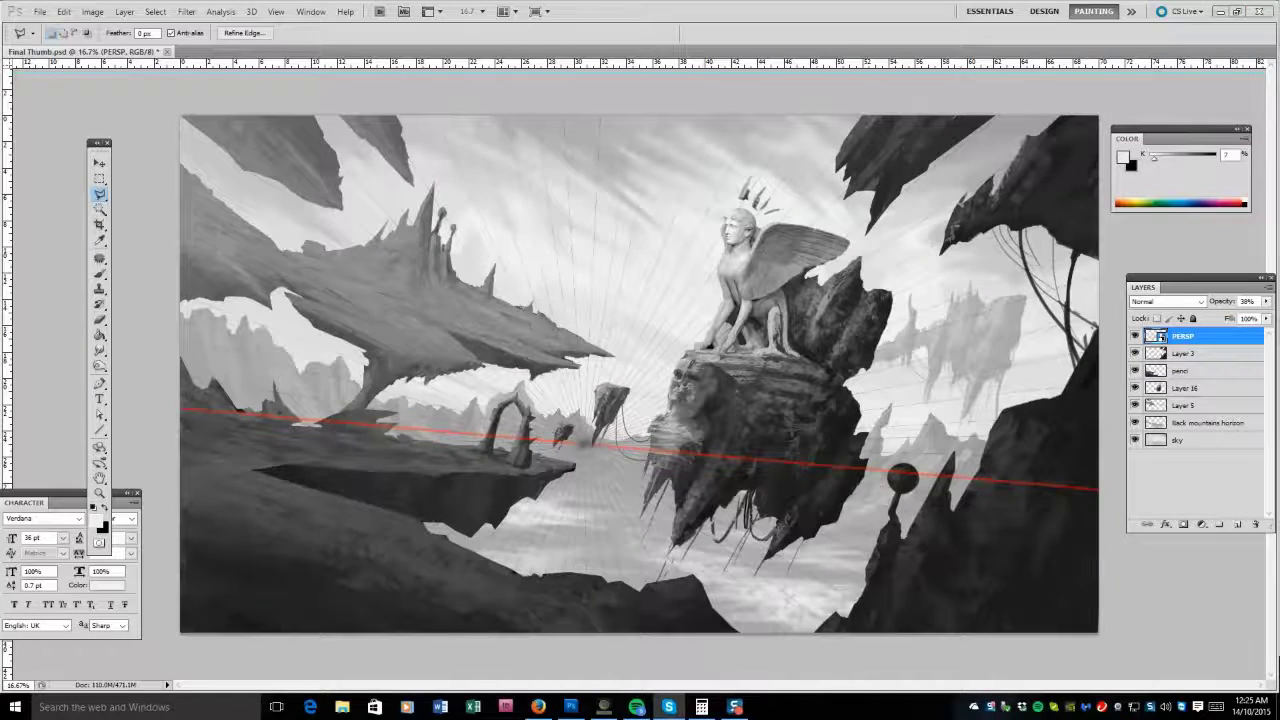
pyautogui.click(1134, 337)
pyautogui.click(1134, 353)
pyautogui.click(1134, 353)
pyautogui.hotkey('ctrl', 'd')
pyautogui.click(1134, 336)
# Select Layer 3 and pick dark and lighter greys from the painting with the Brush.
pyautogui.click(1185, 353)
pyautogui.press('b')
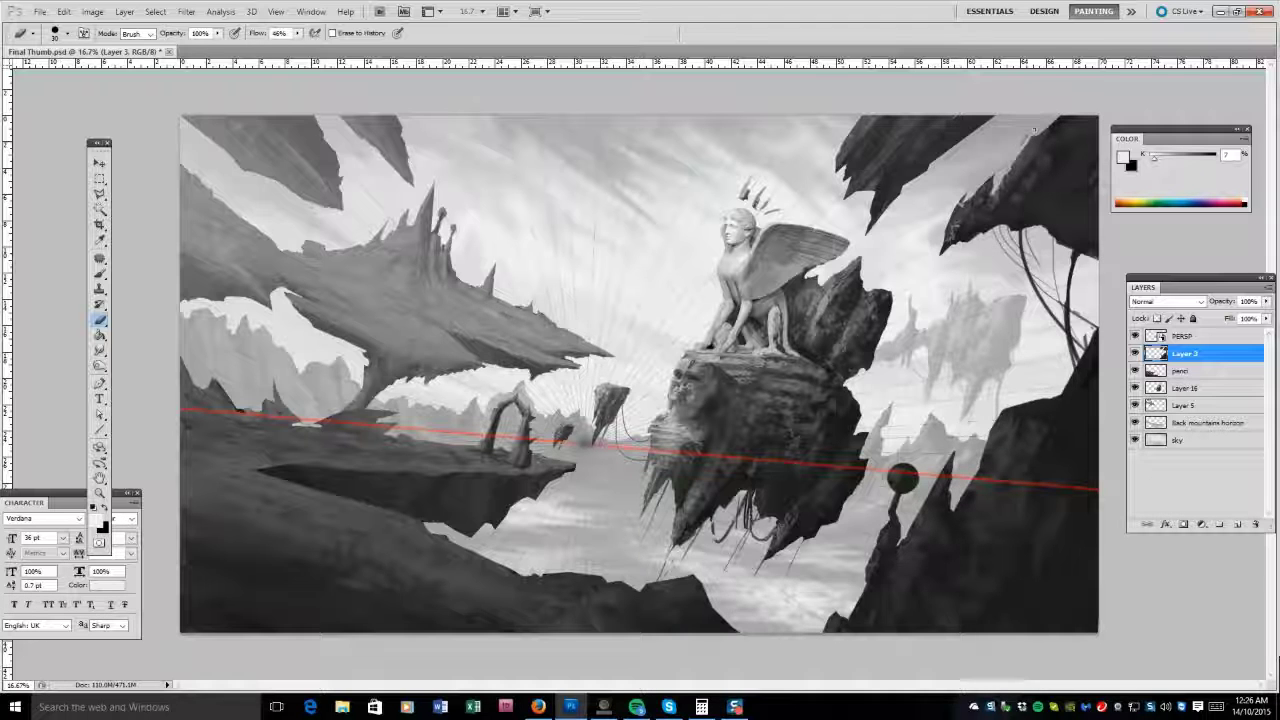
pyautogui.press('b')
pyautogui.keyDown('alt'); pyautogui.click(898, 186); pyautogui.keyUp('alt')
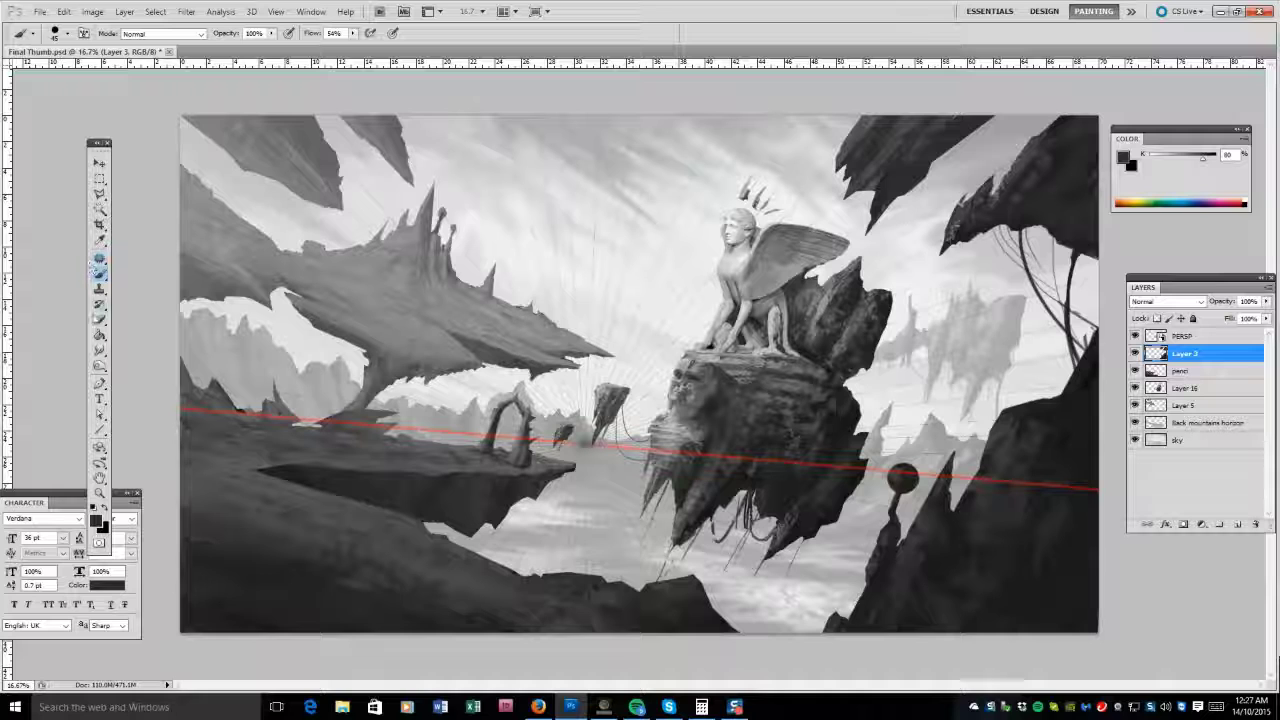
pyautogui.keyDown('alt'); pyautogui.click(842, 145); pyautogui.keyUp('alt')
# Erase part of the dark upper-right cliff, pick a darker grey, and load the foreground-cliff selection.
pyautogui.press('e')
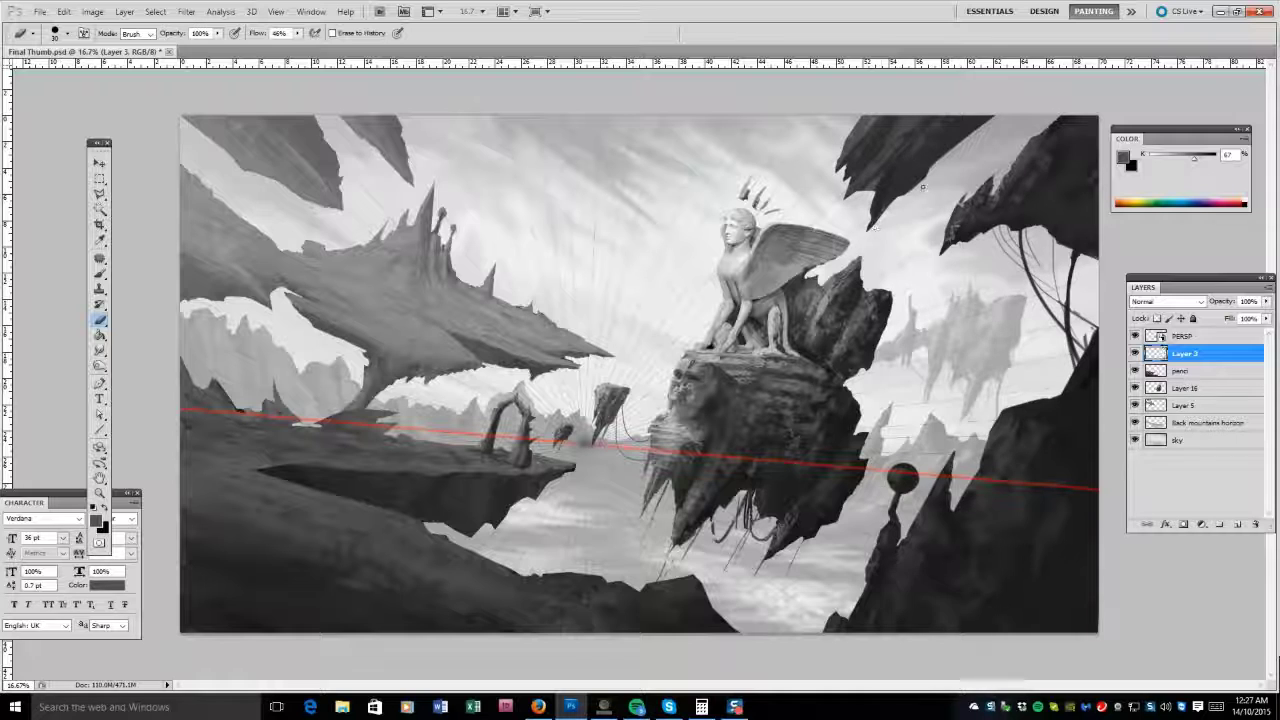
pyautogui.moveTo(929, 170); pyautogui.dragTo(929, 177)
pyautogui.press('b')
pyautogui.keyDown('alt'); pyautogui.click(1090, 340); pyautogui.keyUp('alt')
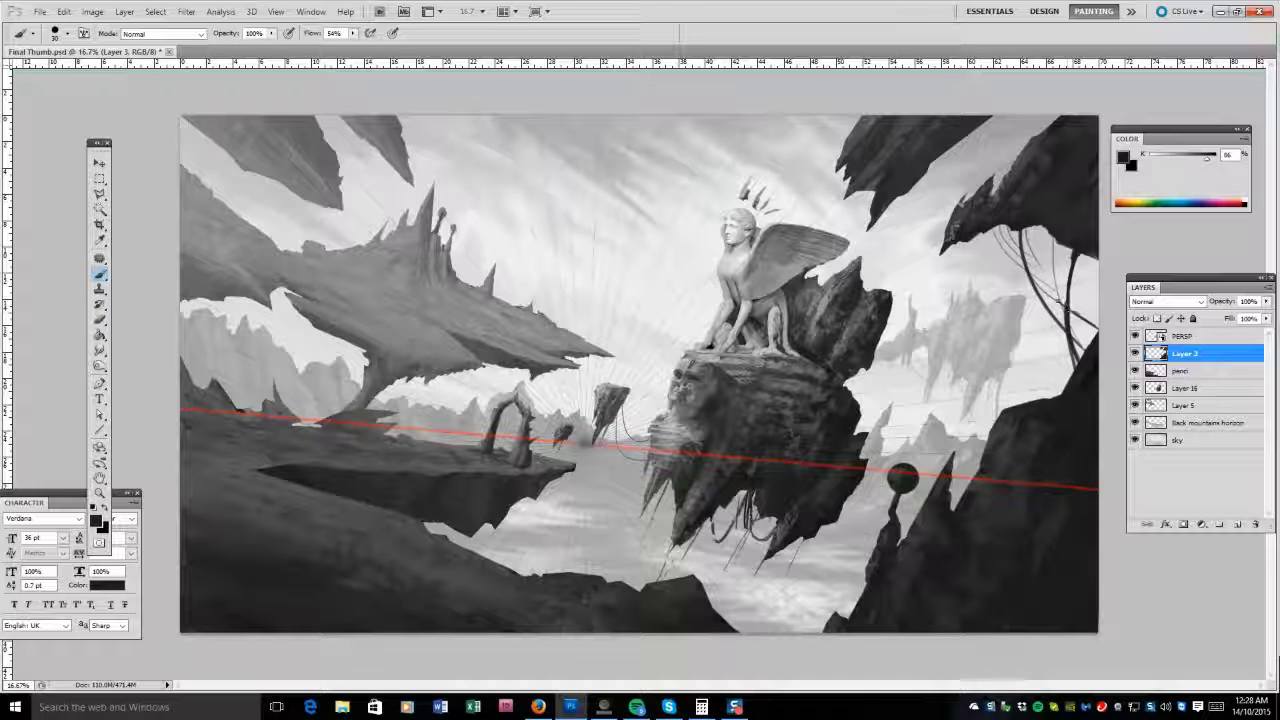
pyautogui.keyDown('ctrl'); pyautogui.click(1156, 370); pyautogui.keyUp('ctrl')
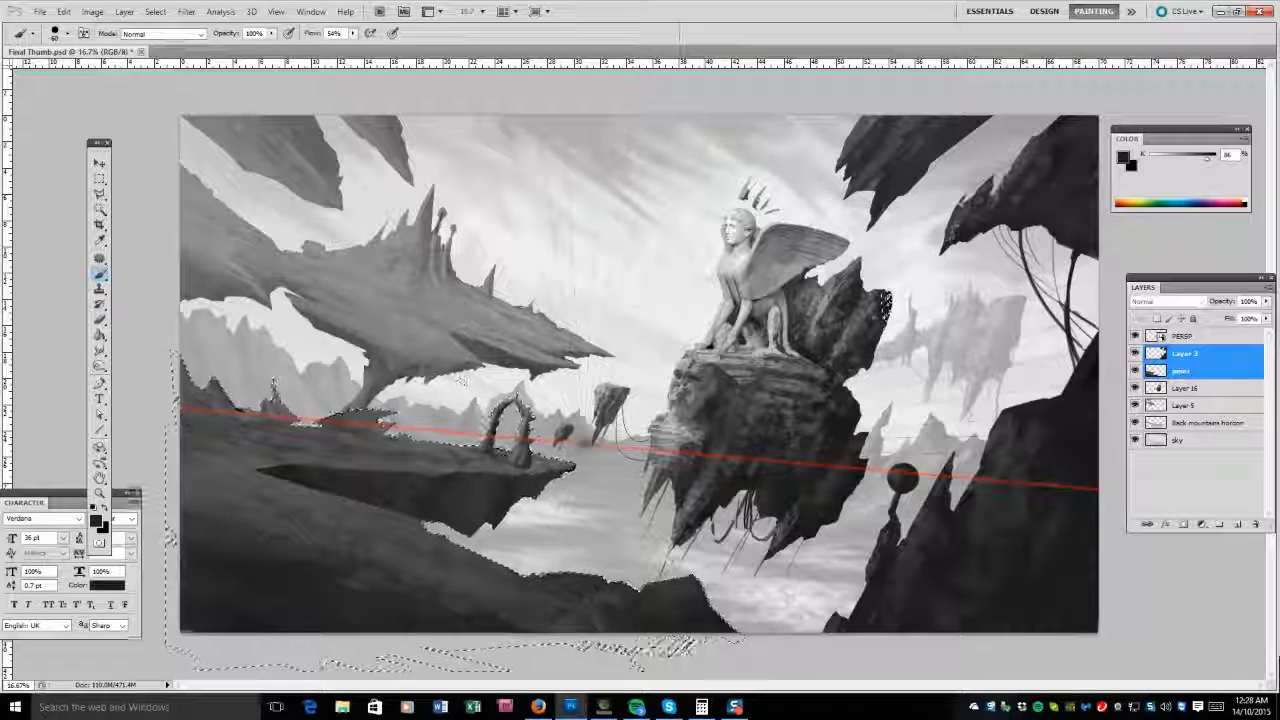
# Darken the lower-left foreground cliffs with a gradient on the pencil layer.
pyautogui.press('g')
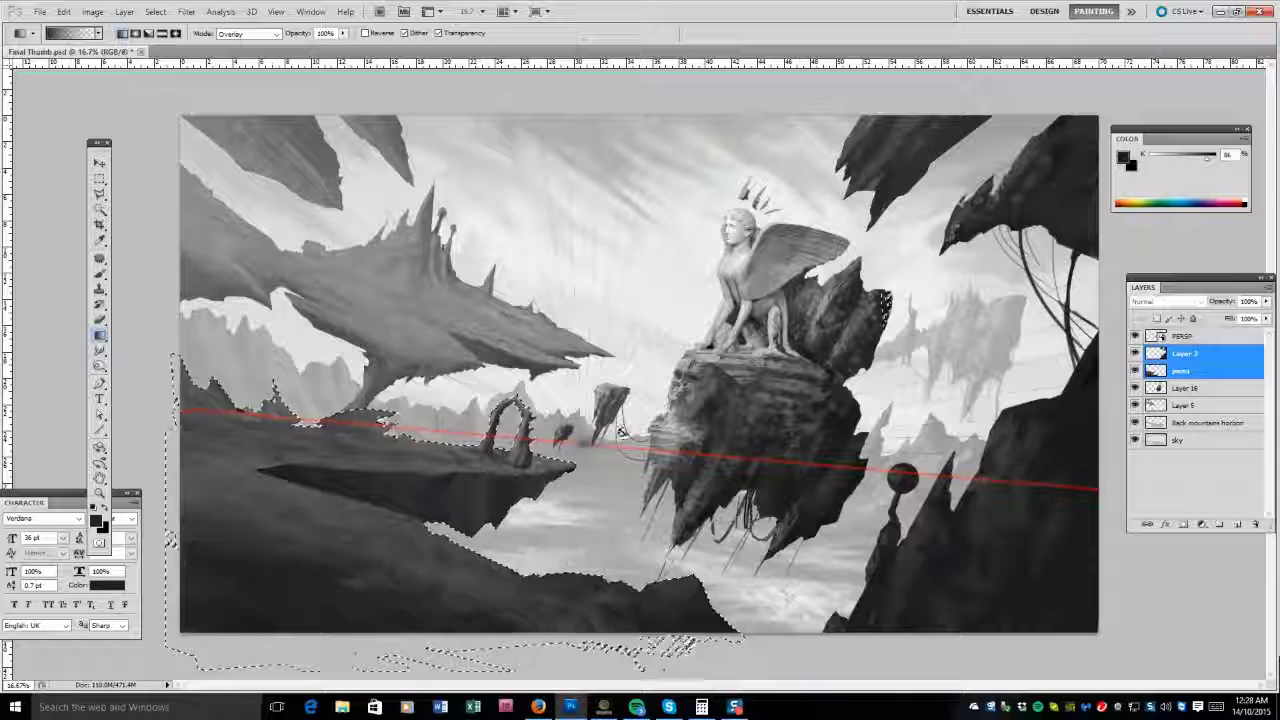
pyautogui.click(170, 536)
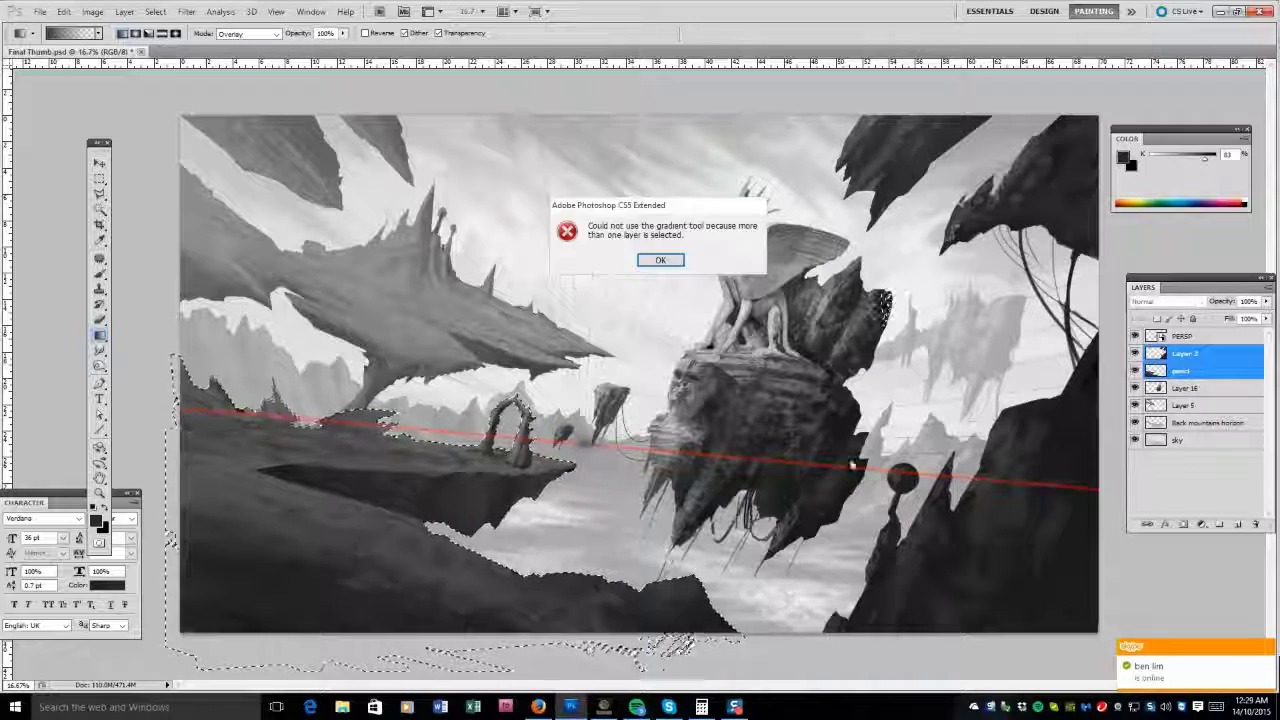
pyautogui.press('Return')
pyautogui.moveTo(1204, 158); pyautogui.dragTo(1193, 158)
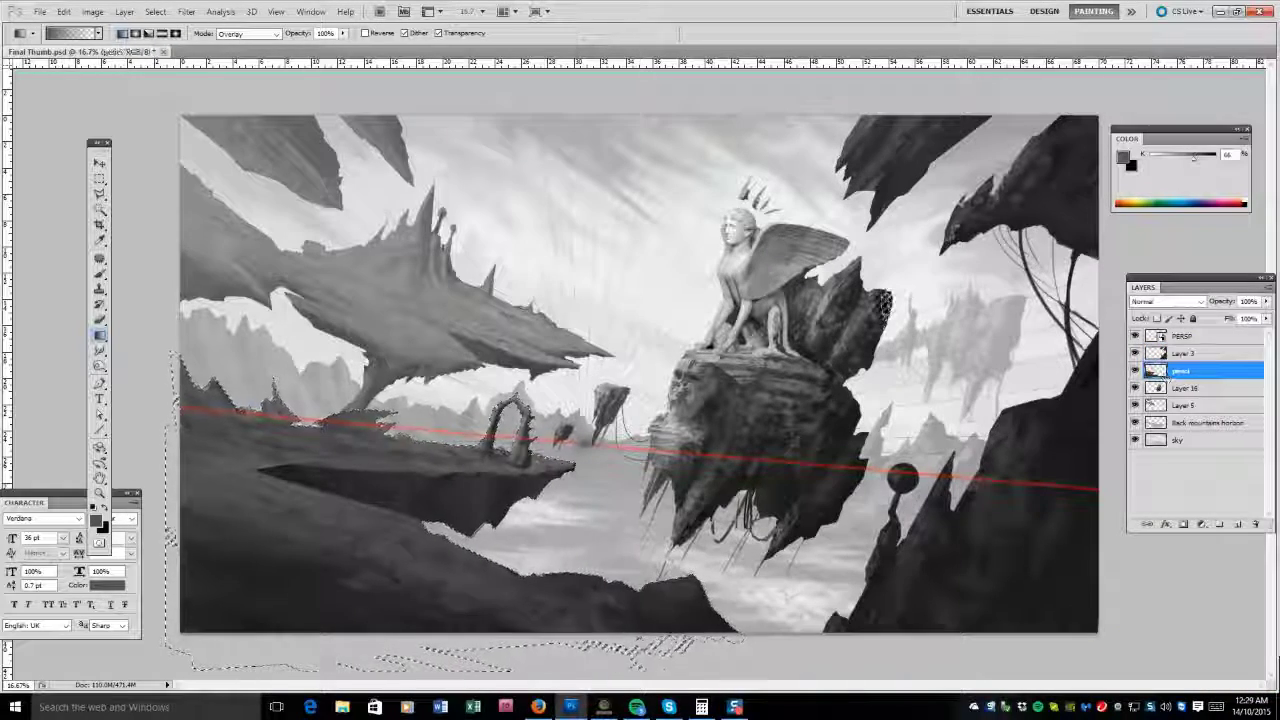
pyautogui.hotkey('ctrl', 'z')
pyautogui.hotkey('ctrl', 'z')
pyautogui.hotkey('ctrl', 'z')
pyautogui.hotkey('ctrl', 'z')
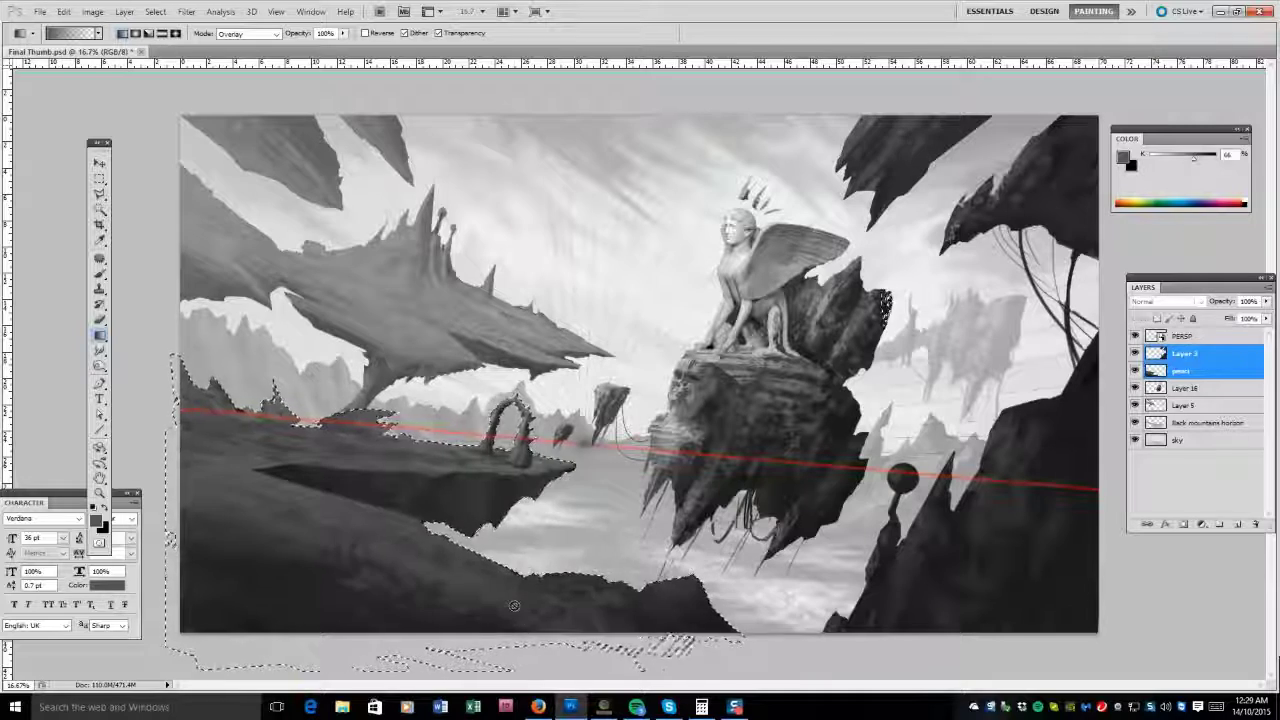
pyautogui.moveTo(510, 606); pyautogui.dragTo(170, 538)
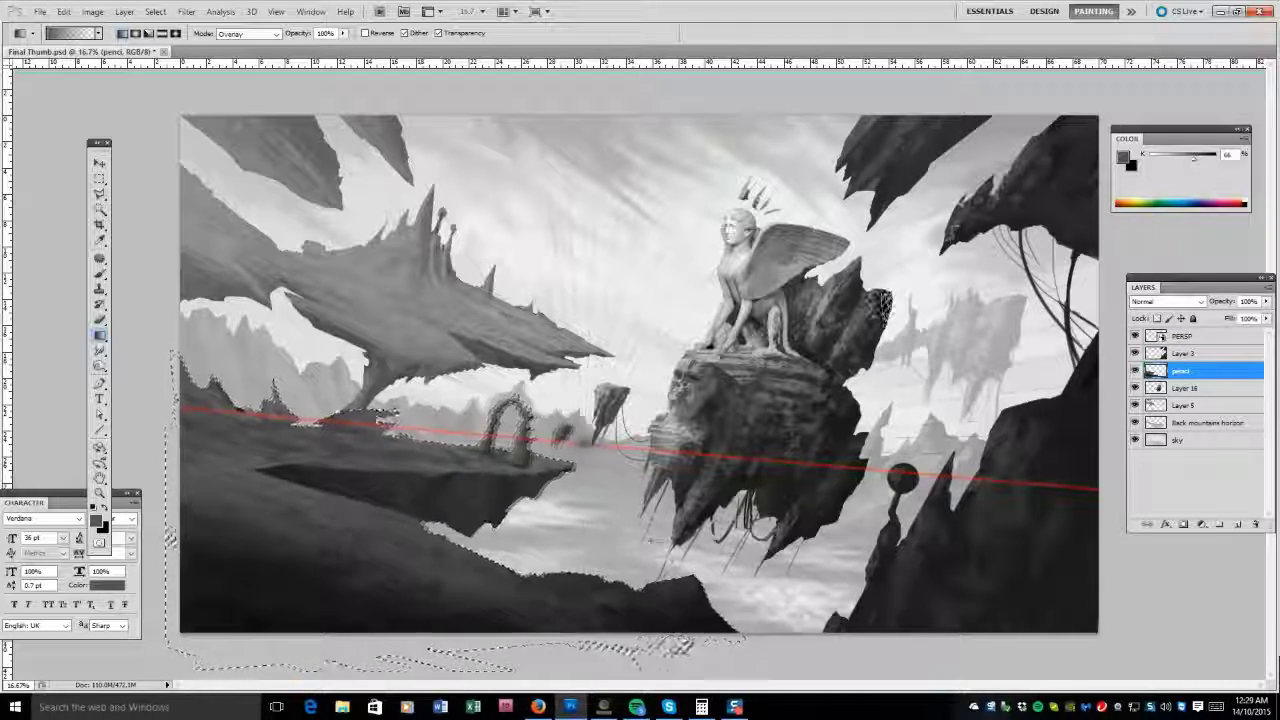
# Reselect the upper-left rocks and right sky shapes and brush lighter greys into the distant right shapes.
pyautogui.hotkey('ctrl', 'alt', 'z')
pyautogui.press('b')
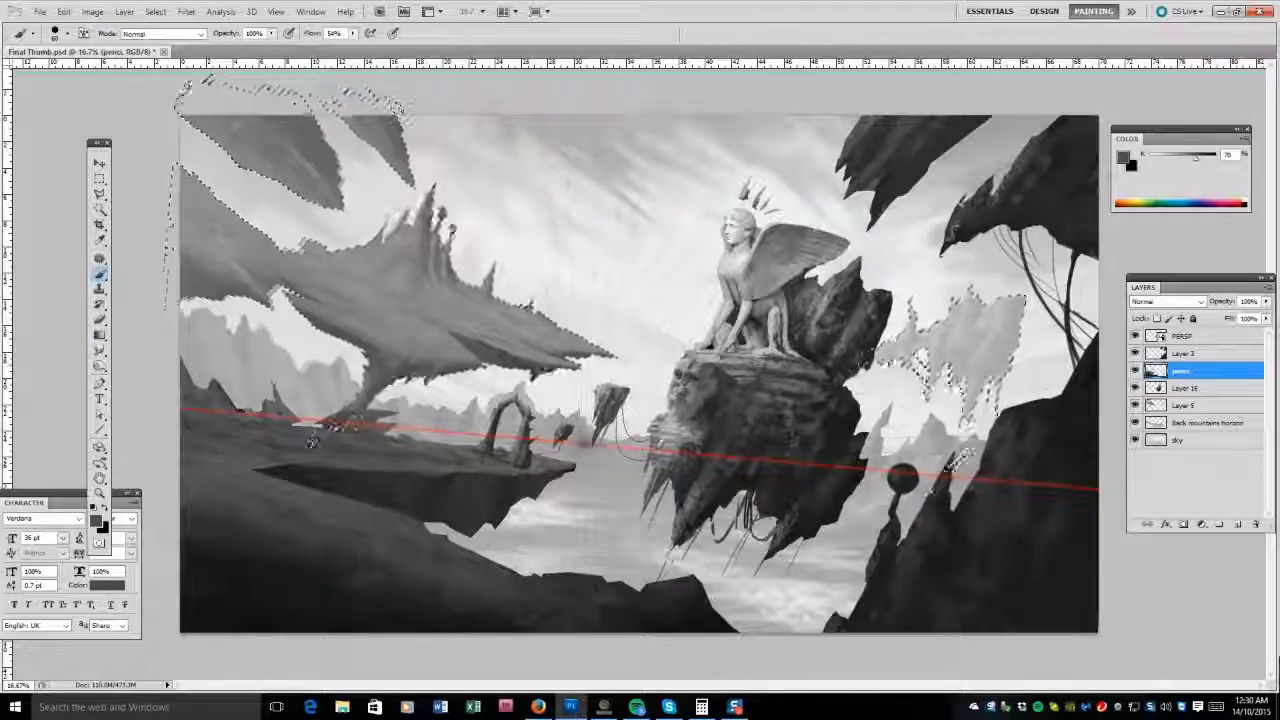
pyautogui.keyDown('alt'); pyautogui.click(482, 349); pyautogui.keyUp('alt')
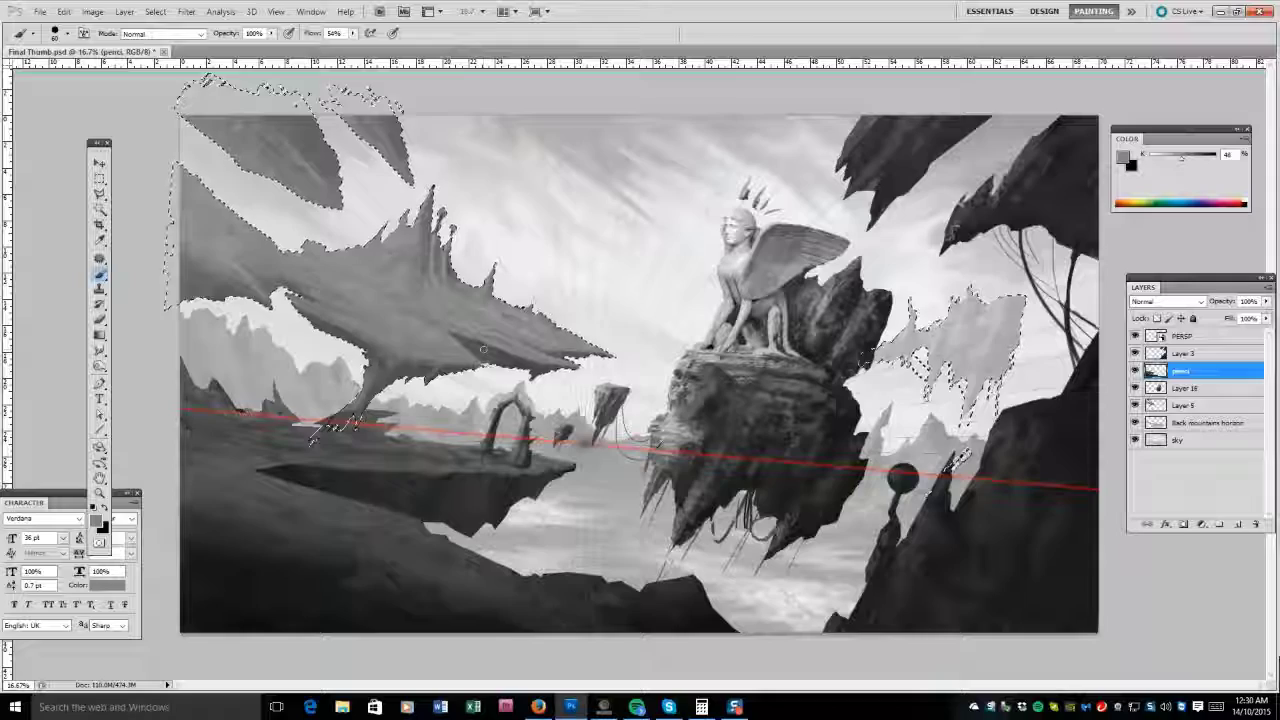
pyautogui.moveTo(962, 456)
pyautogui.mouseDown()
pyautogui.moveTo(945, 400)
pyautogui.moveTo(928, 490)
pyautogui.mouseUp()
pyautogui.keyDown('alt'); pyautogui.click(272, 243); pyautogui.keyUp('alt')
pyautogui.moveTo(957, 458); pyautogui.dragTo(958, 458)
pyautogui.keyDown('alt'); pyautogui.click(958, 458); pyautogui.keyUp('alt')
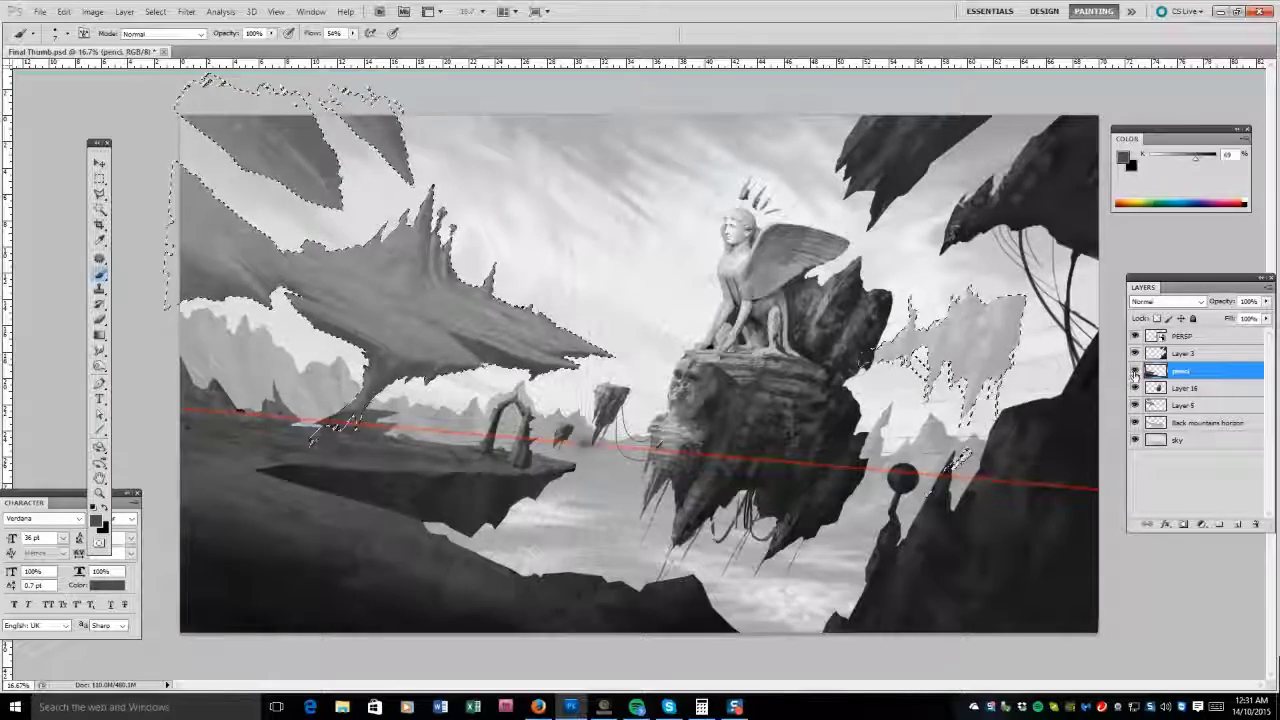
# Deselect and hide the PERSP perspective guide.
pyautogui.hotkey('ctrl', 'd')
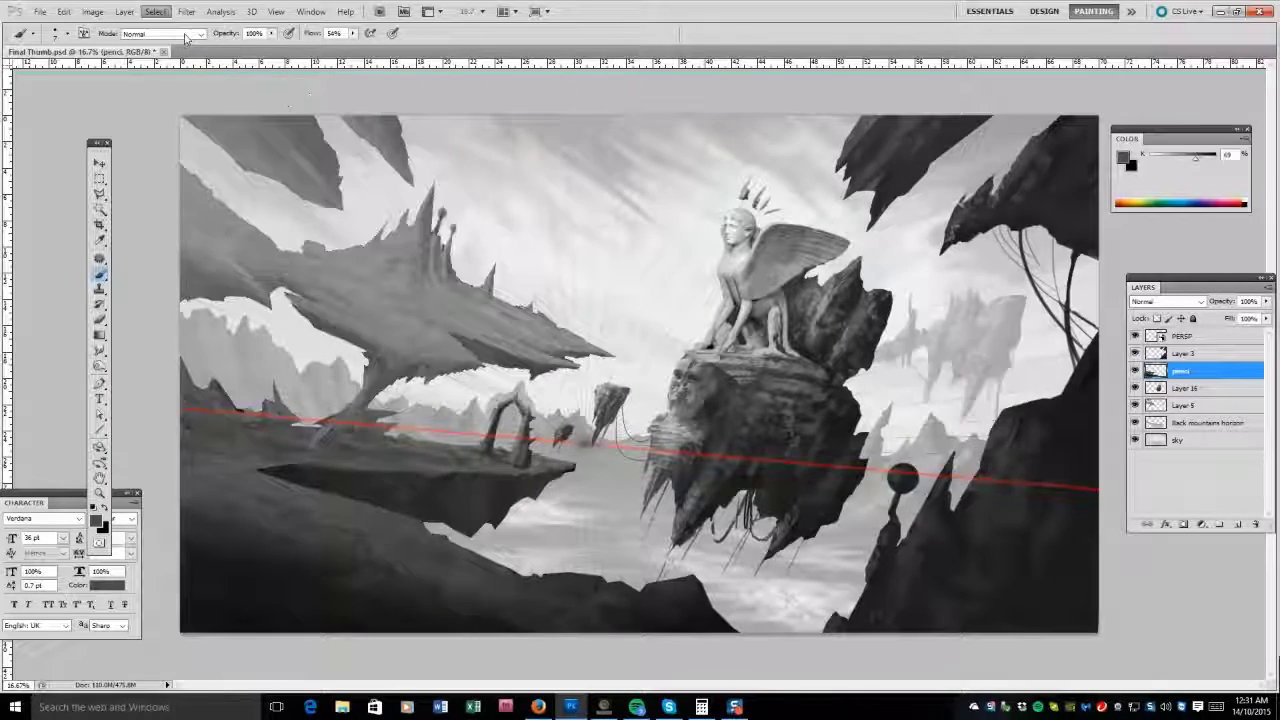
pyautogui.press('v')
pyautogui.click(1134, 336)
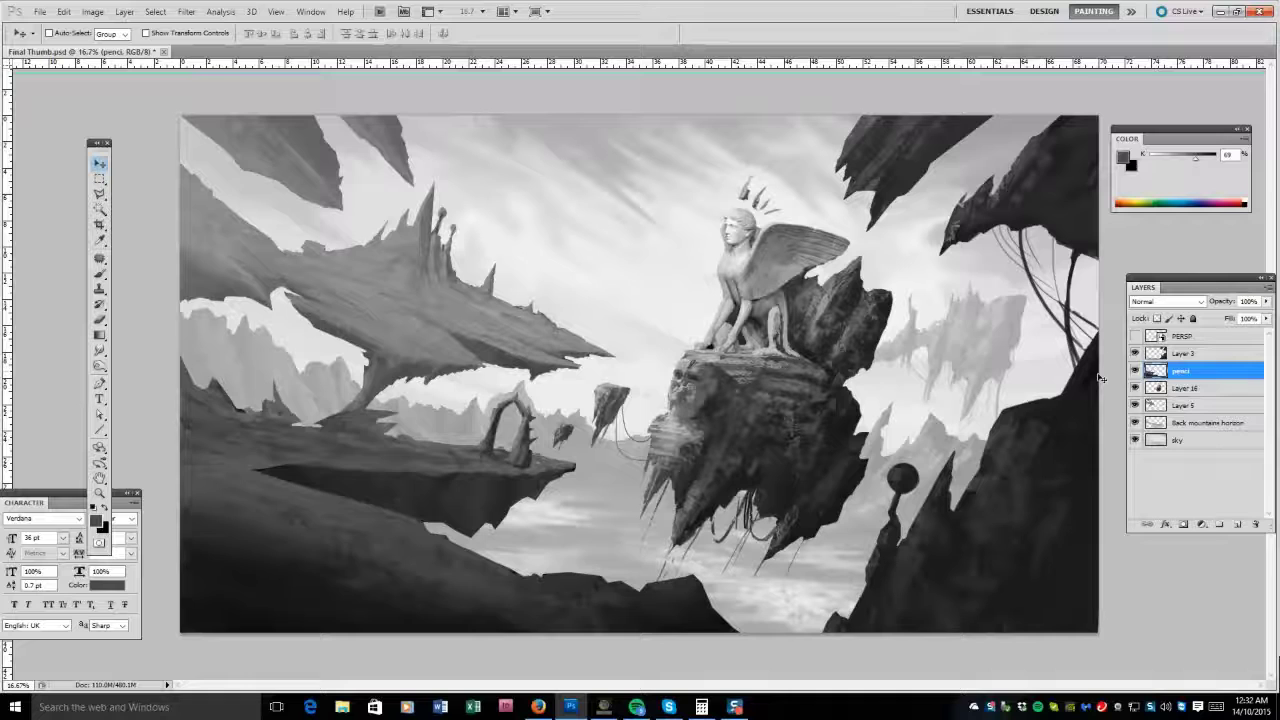
# Lasso the upper-left rock island, stamp it to a new layer, and merge it into Back mountains horizon.
pyautogui.press('l')
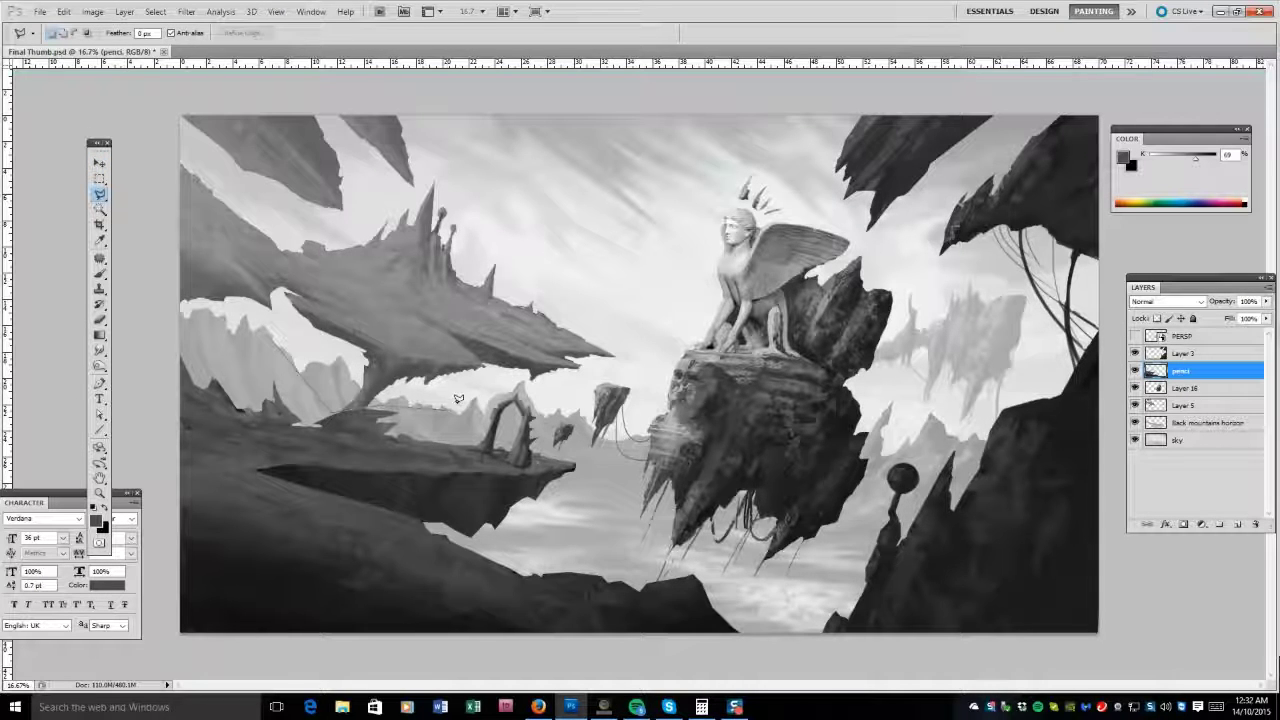
pyautogui.click(430, 88)
pyautogui.click(140, 120)
pyautogui.doubleClick(145, 300)
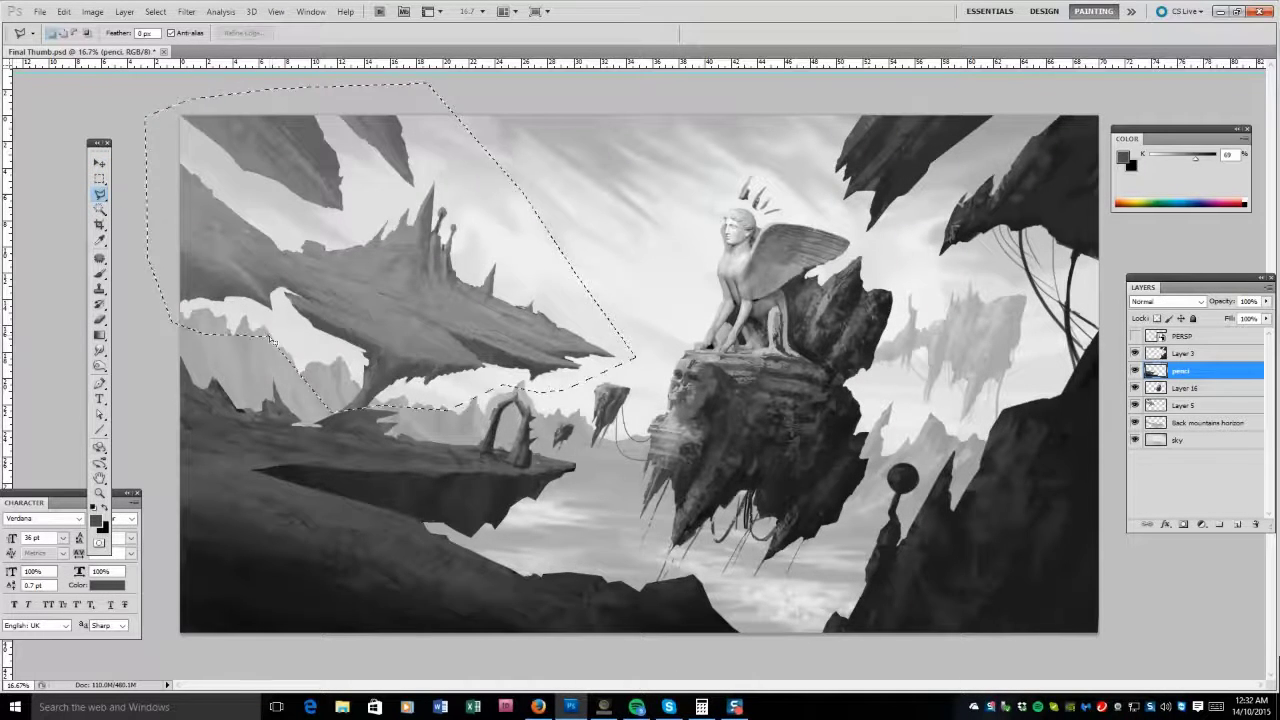
pyautogui.click(1175, 390)
pyautogui.hotkey('ctrl', 'alt', 'shift', 'e')
pyautogui.rightClick(1185, 420)
pyautogui.click(1190, 380)
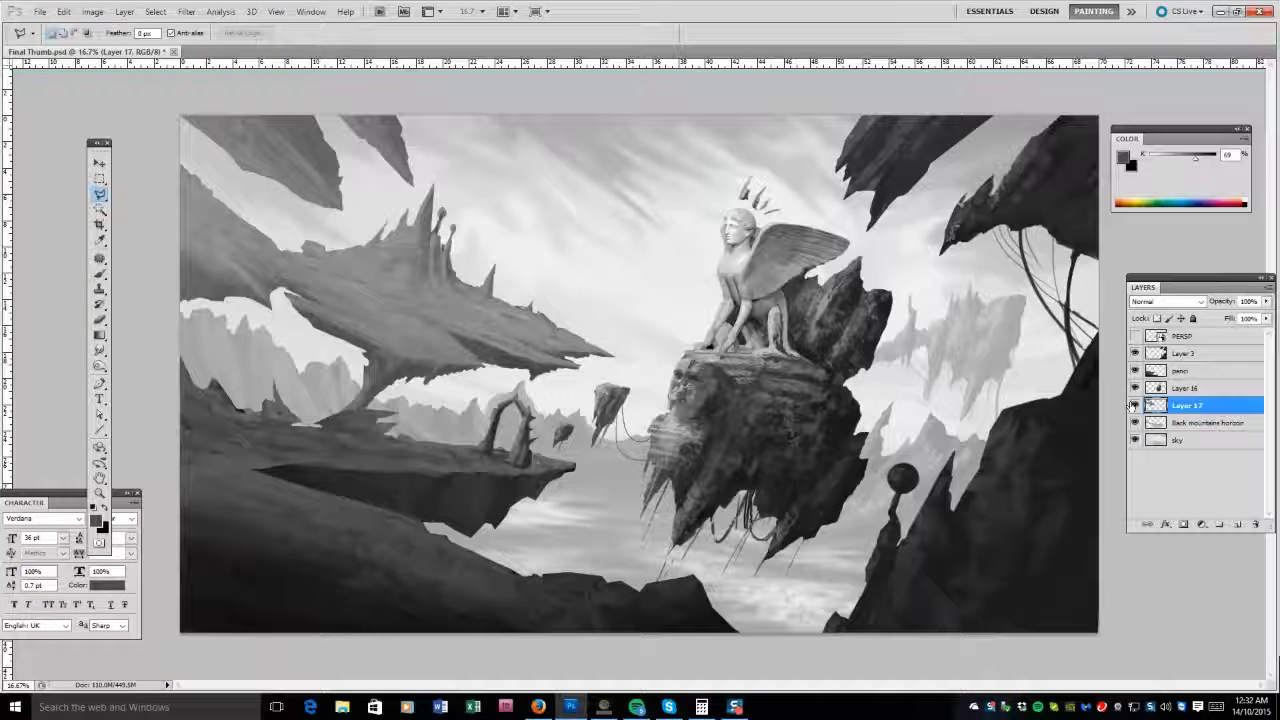
# Paint light strokes around the rock arch and turn on the red perspective guide.
pyautogui.click(99, 319)
pyautogui.moveTo(520, 388); pyautogui.dragTo(538, 416)
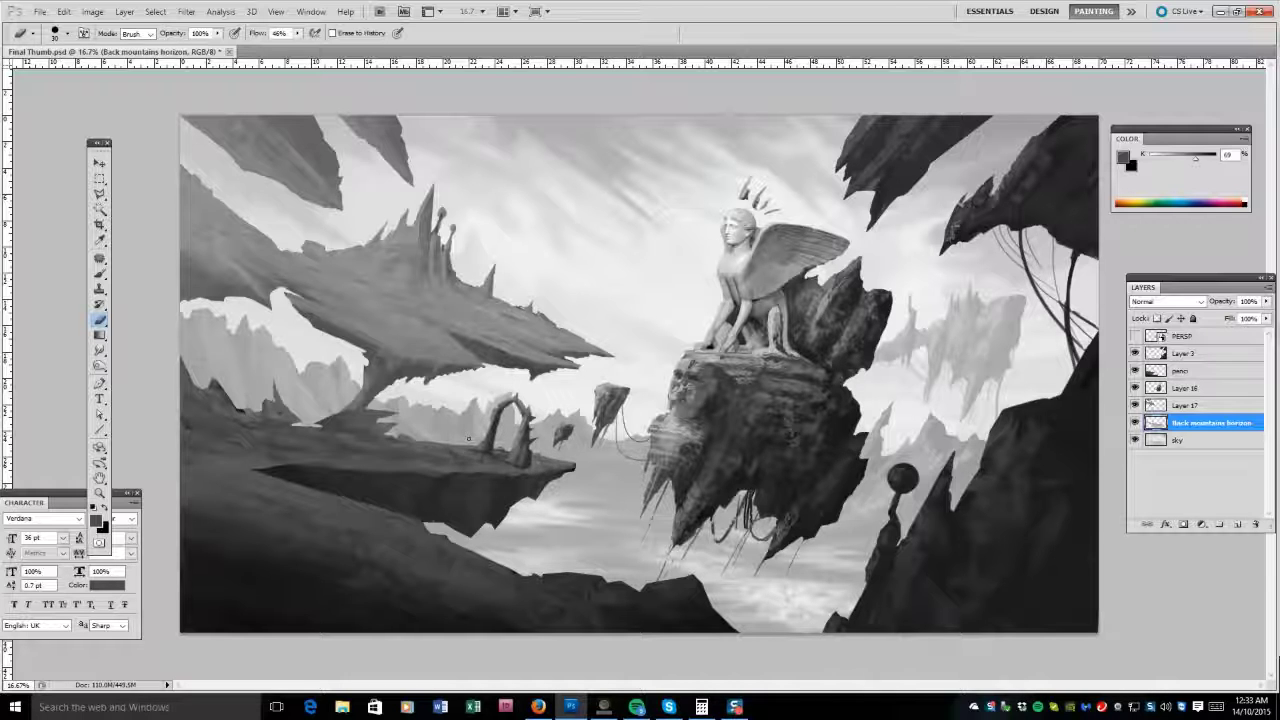
pyautogui.click(1134, 336)
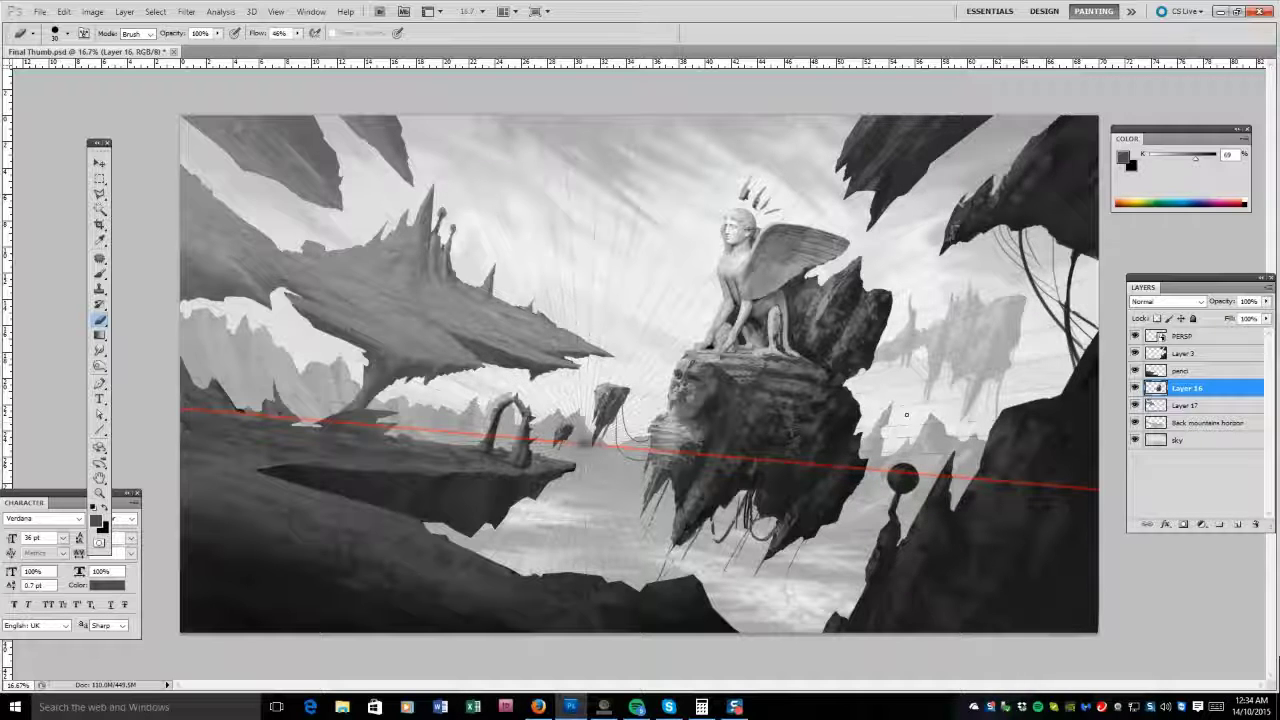
# Apply Levels to Layer 17 with output black raised to 26.
pyautogui.click(1186, 405)
pyautogui.click(92, 11)
pyautogui.click(290, 60)
pyautogui.moveTo(459, 607)
pyautogui.mouseDown()
pyautogui.moveTo(477, 608)
pyautogui.moveTo(462, 607)
pyautogui.mouseUp()
pyautogui.click(662, 429)
# Apply Levels to the penci layer with input black raised to about 7.
pyautogui.click(1181, 370)
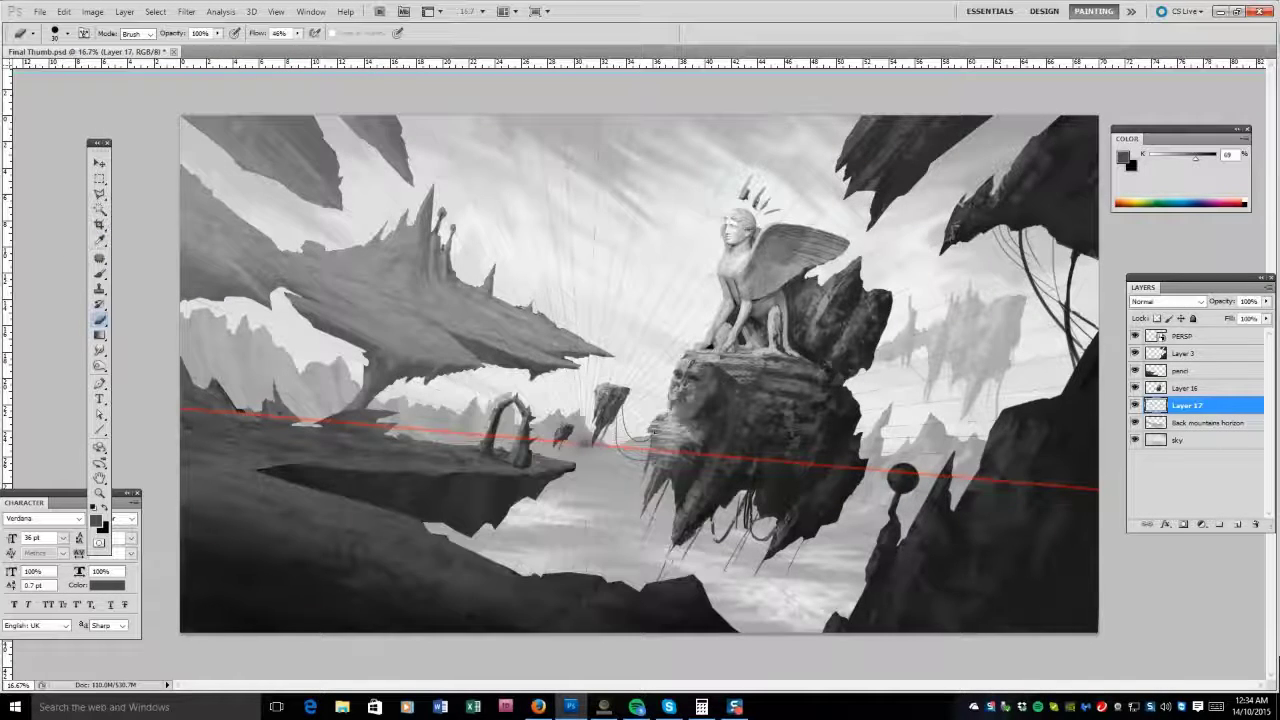
pyautogui.click(92, 11)
pyautogui.click(290, 60)
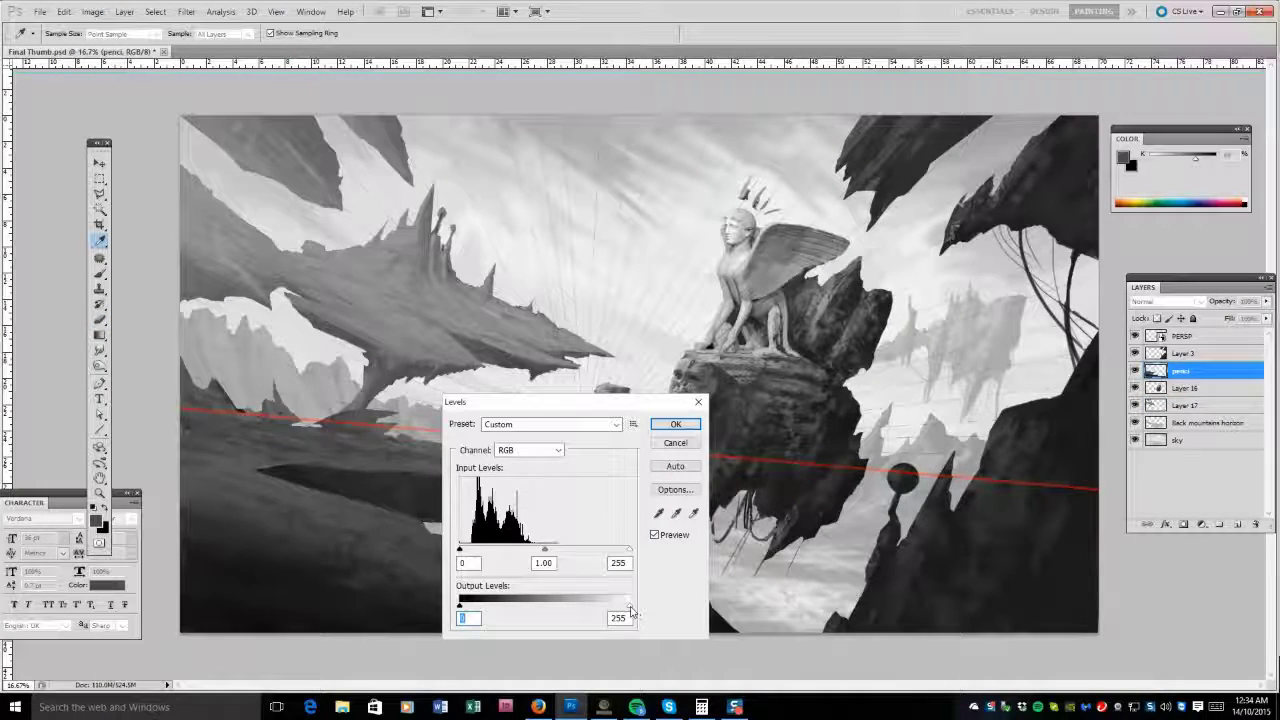
pyautogui.click(618, 563)
pyautogui.moveTo(460, 550); pyautogui.dragTo(467, 552)
pyautogui.press('Return')
# Sample a lighter grey, erase and resize the brush on Layer 16, and zoom in on the sphinx's rock.
pyautogui.press('b')
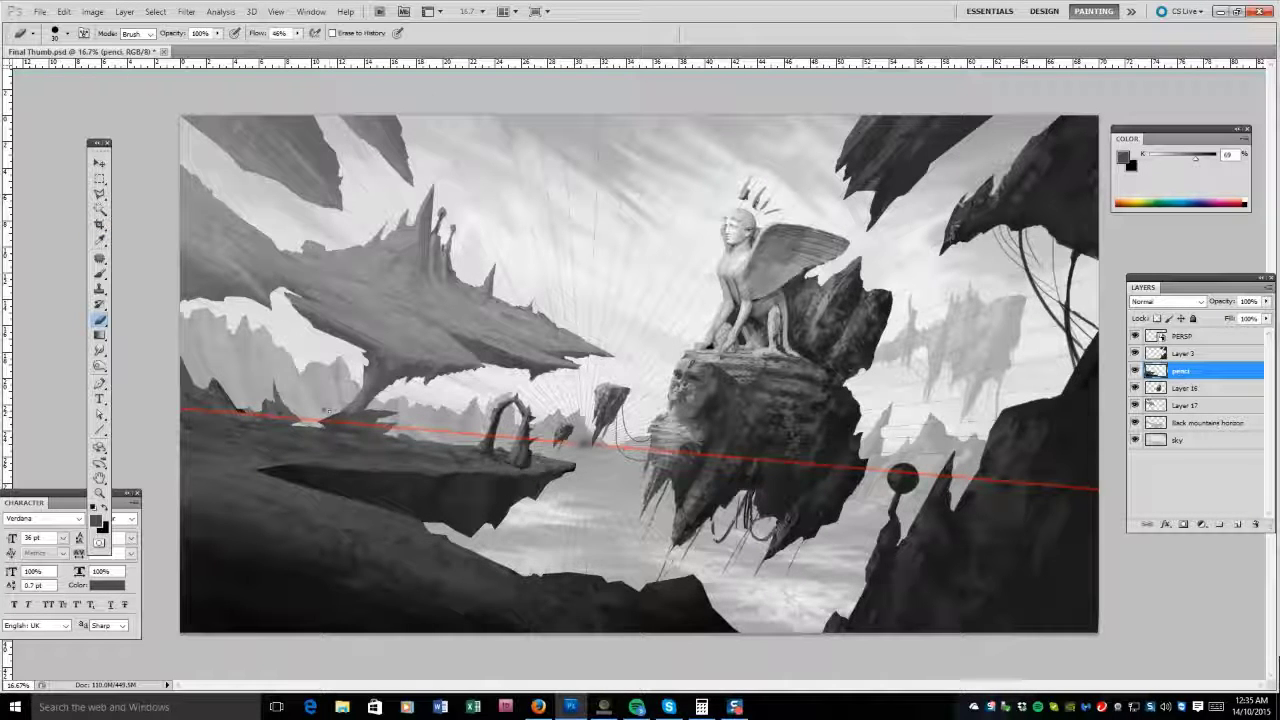
pyautogui.click(100, 276)
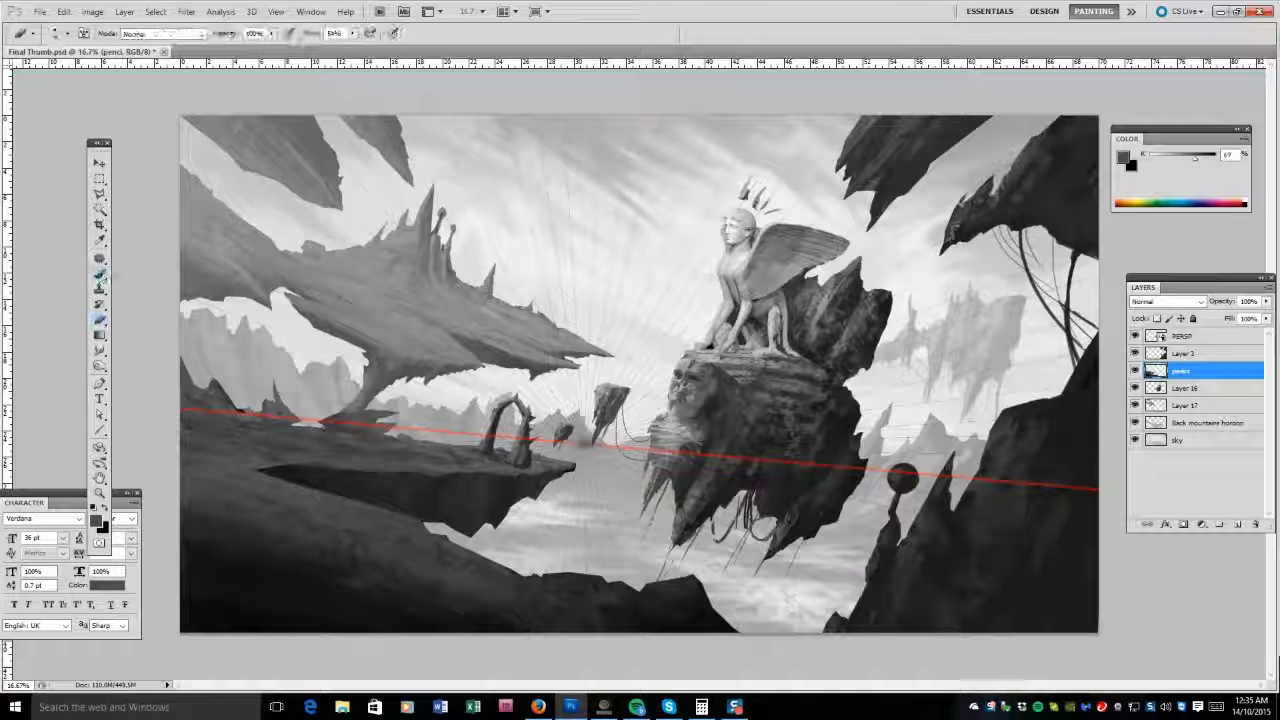
pyautogui.keyDown('alt'); pyautogui.click(540, 468); pyautogui.keyUp('alt')
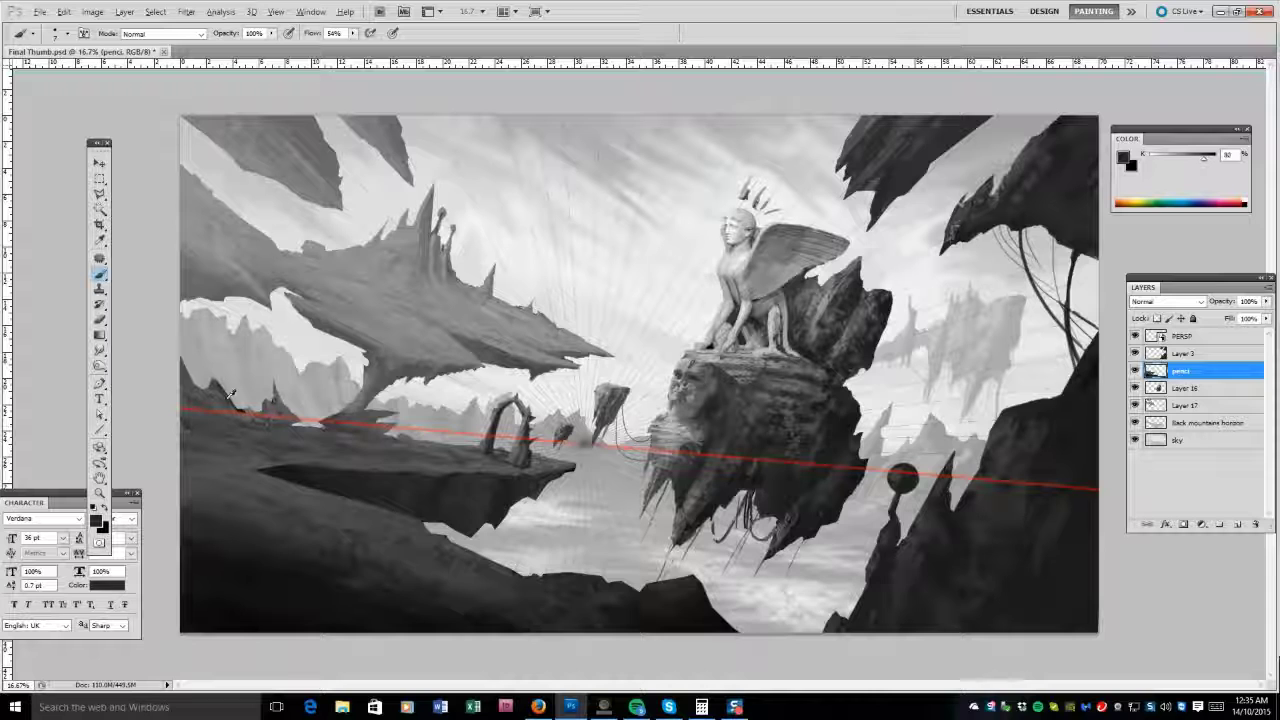
pyautogui.press('e')
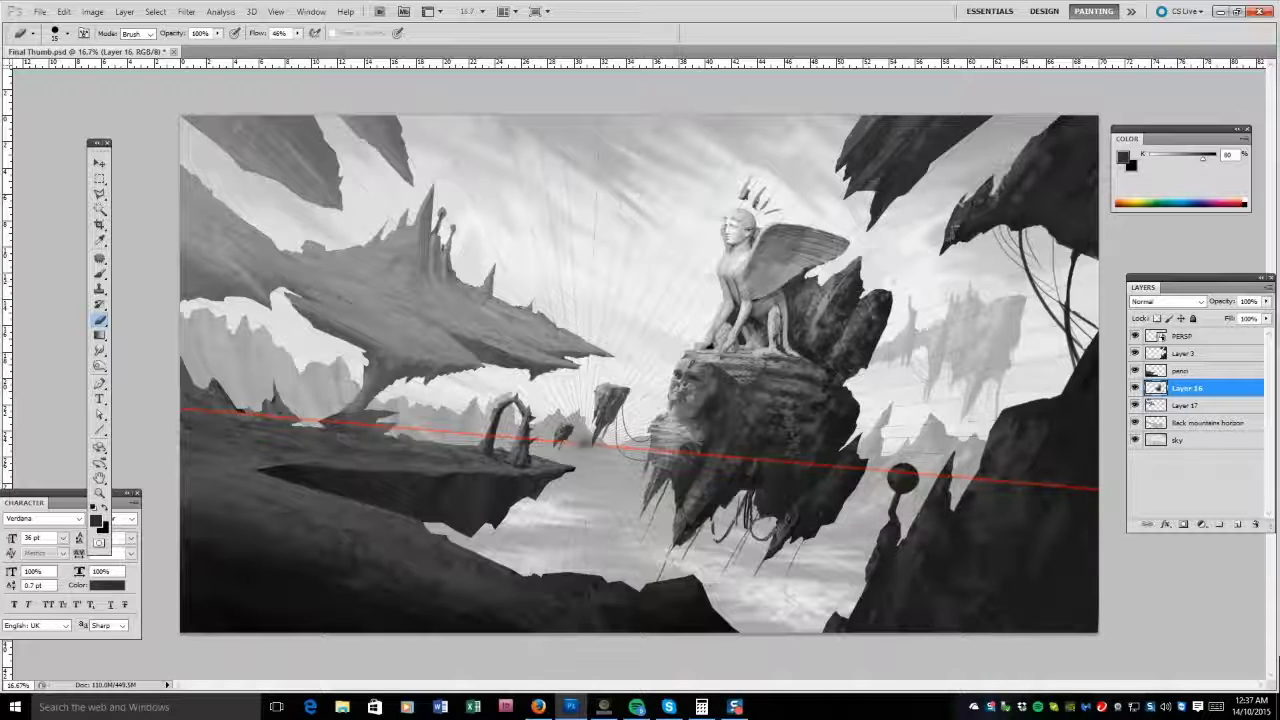
pyautogui.hotkey('alt', '[')
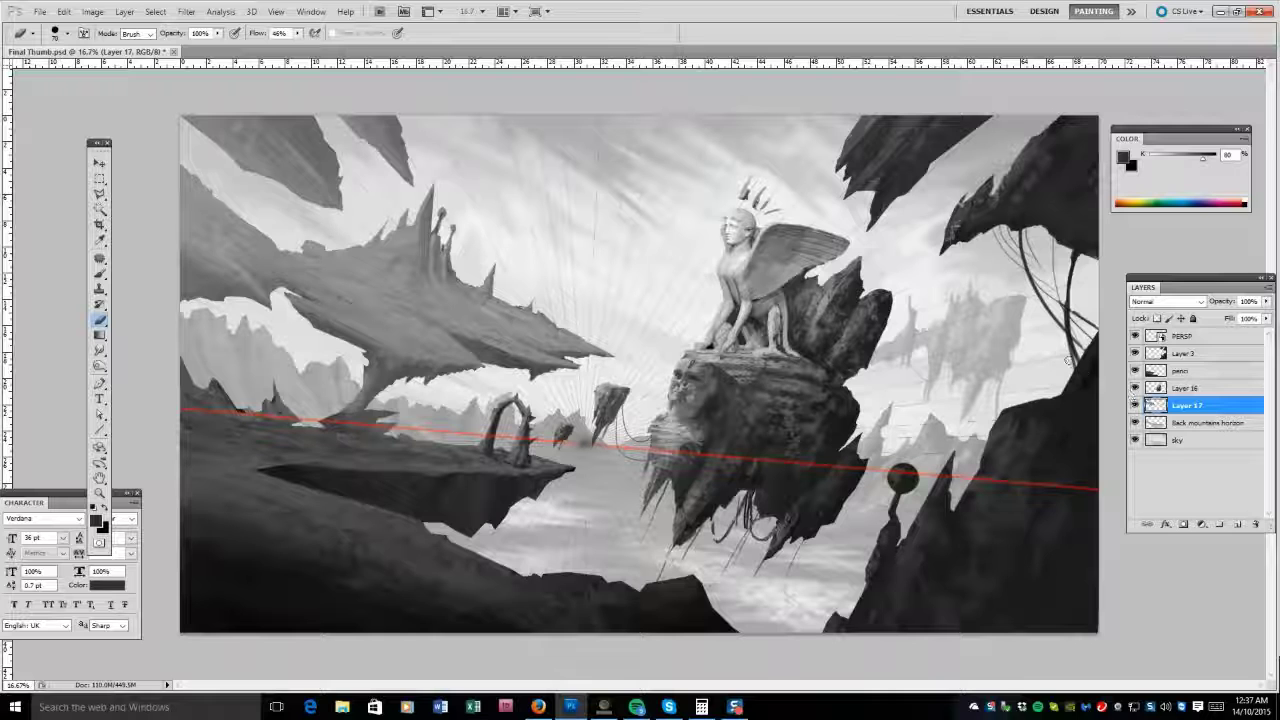
pyautogui.hotkey('alt', ']')
pyautogui.press('b')
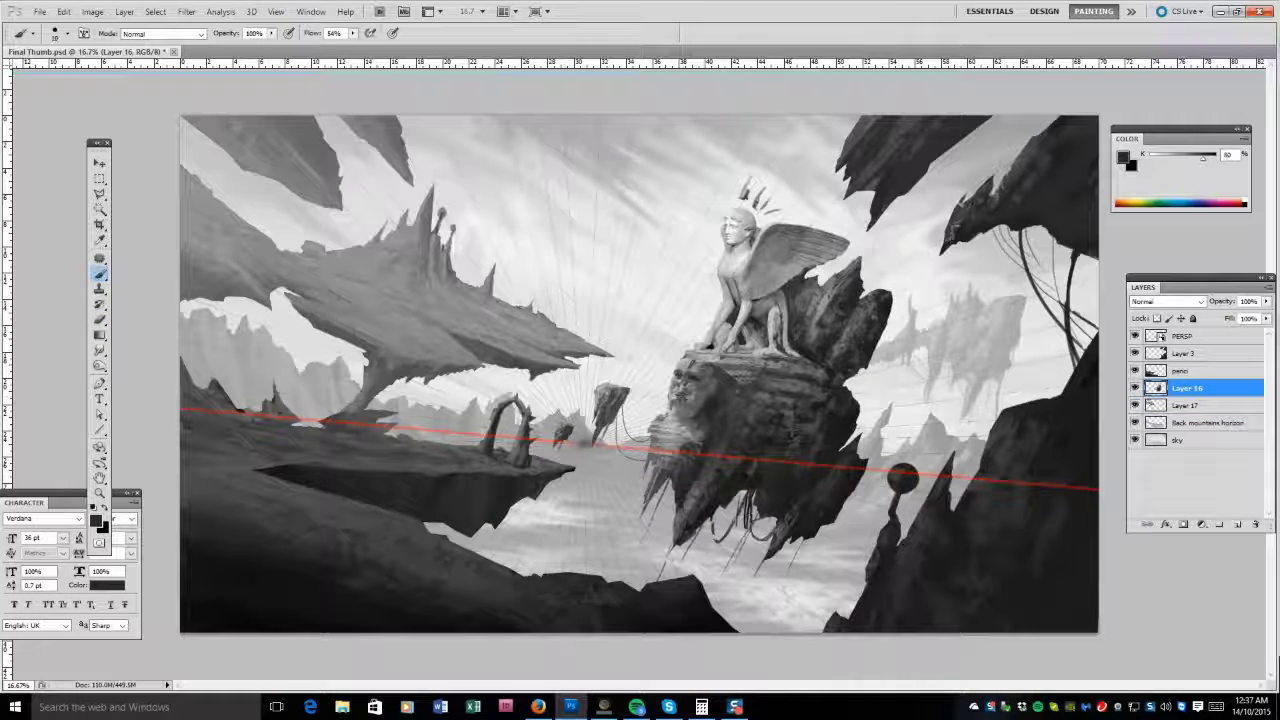
pyautogui.press(']')
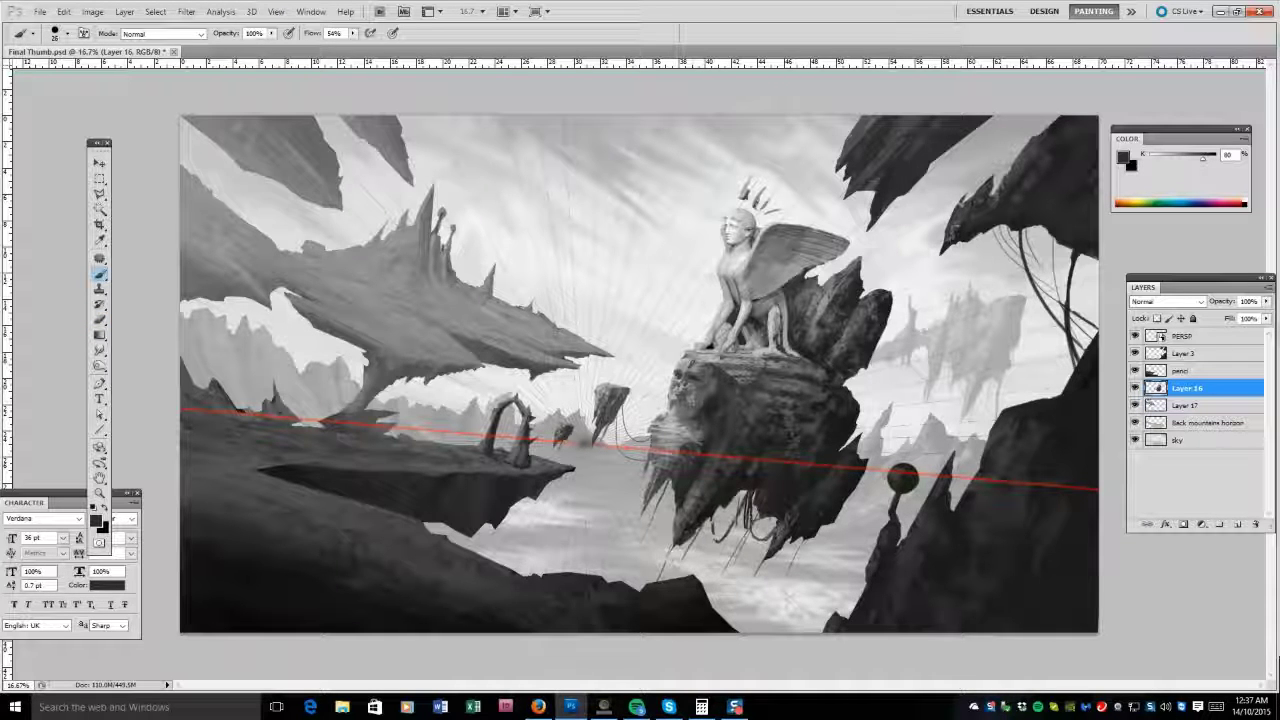
pyautogui.press('z')
pyautogui.scroll(5, 676, 398)
# Paint dark strokes around the rock's mouth and lighter strokes down its face.
pyautogui.press('b')
pyautogui.moveTo(828, 318); pyautogui.dragTo(768, 311)
pyautogui.moveTo(680, 390)
pyautogui.mouseDown()
pyautogui.moveTo(730, 403)
pyautogui.moveTo(702, 433)
pyautogui.moveTo(695, 403)
pyautogui.moveTo(708, 409)
pyautogui.moveTo(702, 426)
pyautogui.moveTo(694, 411)
pyautogui.moveTo(684, 421)
pyautogui.moveTo(709, 440)
pyautogui.moveTo(770, 396)
pyautogui.mouseUp()
pyautogui.keyDown('alt'); pyautogui.click(695, 410); pyautogui.keyUp('alt')
pyautogui.keyDown('alt'); pyautogui.click(682, 422); pyautogui.keyUp('alt')
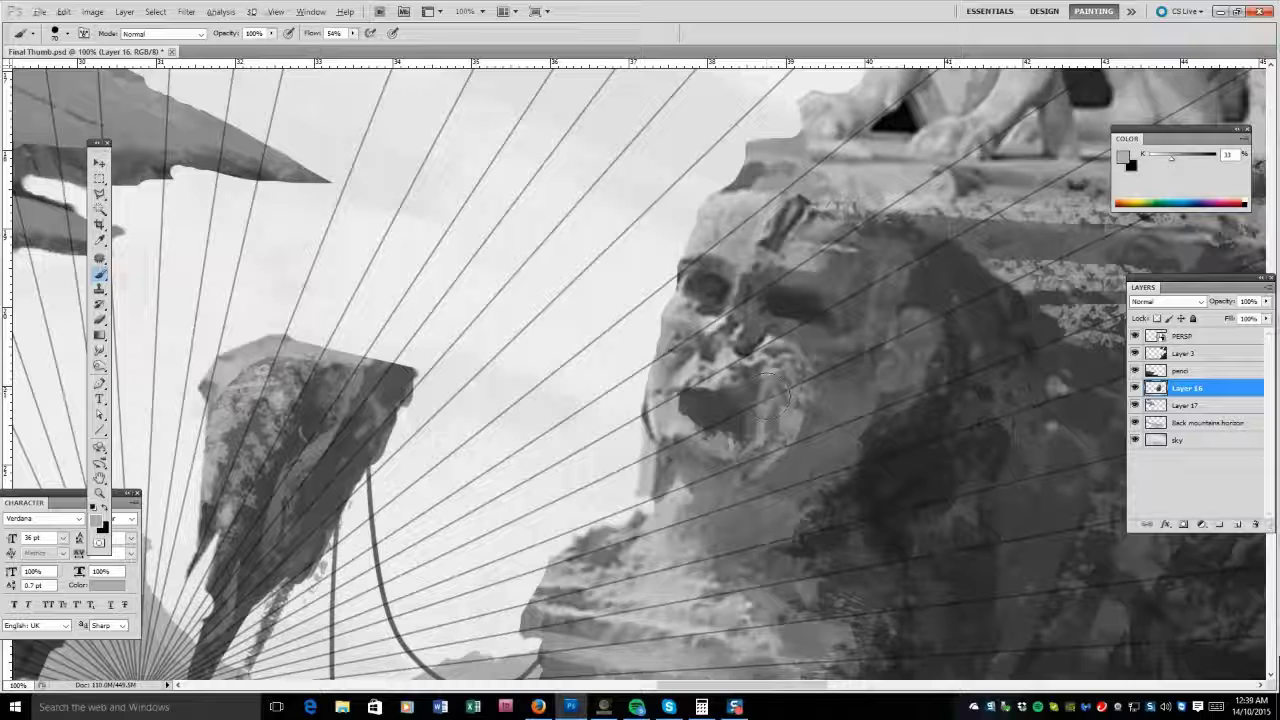
pyautogui.keyDown('alt'); pyautogui.click(792, 345); pyautogui.keyUp('alt')
pyautogui.moveTo(805, 345)
pyautogui.mouseDown()
pyautogui.moveTo(840, 370)
pyautogui.moveTo(830, 340)
pyautogui.moveTo(778, 473)
pyautogui.mouseUp()
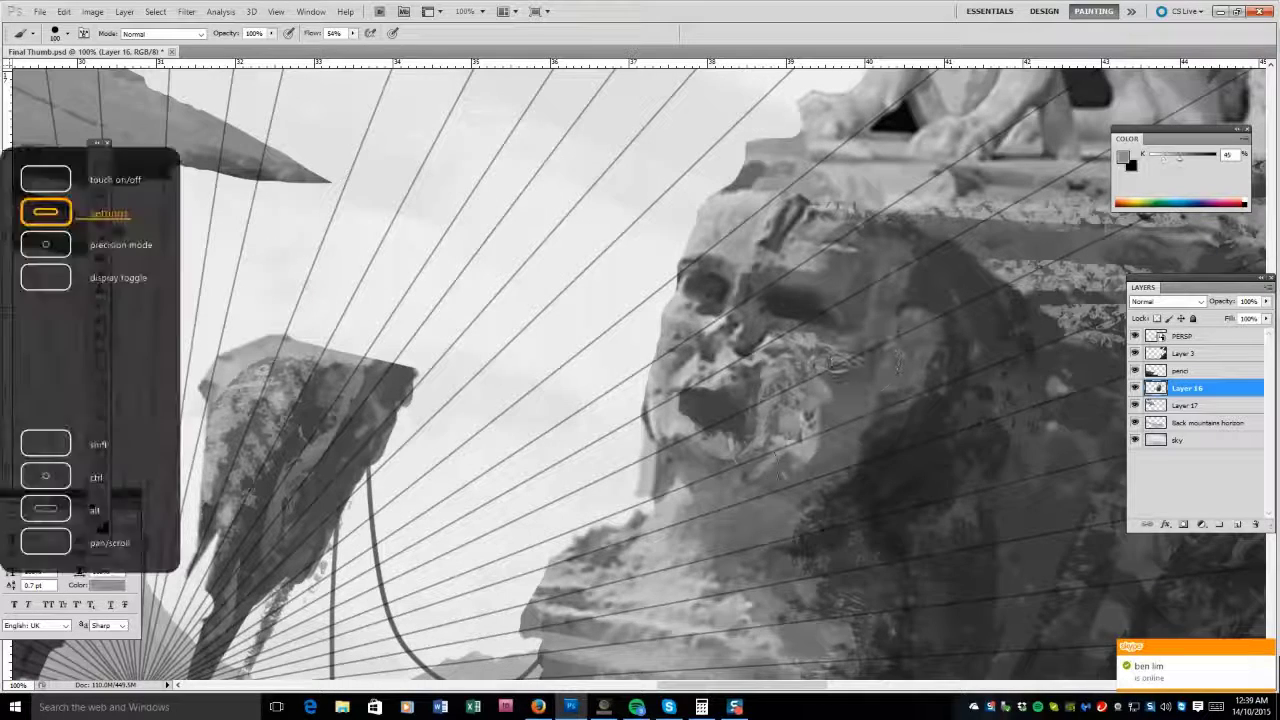
pyautogui.moveTo(732, 396)
pyautogui.mouseDown()
pyautogui.moveTo(728, 432)
pyautogui.moveTo(680, 440)
pyautogui.mouseUp()
# Blend a light patch on the rock's top edge, add dark accents near the mouth, then fit the view.
pyautogui.keyDown('alt'); pyautogui.click(676, 445); pyautogui.keyUp('alt')
pyautogui.keyDown('alt'); pyautogui.click(800, 131); pyautogui.keyUp('alt')
pyautogui.moveTo(800, 135); pyautogui.dragTo(800, 137)
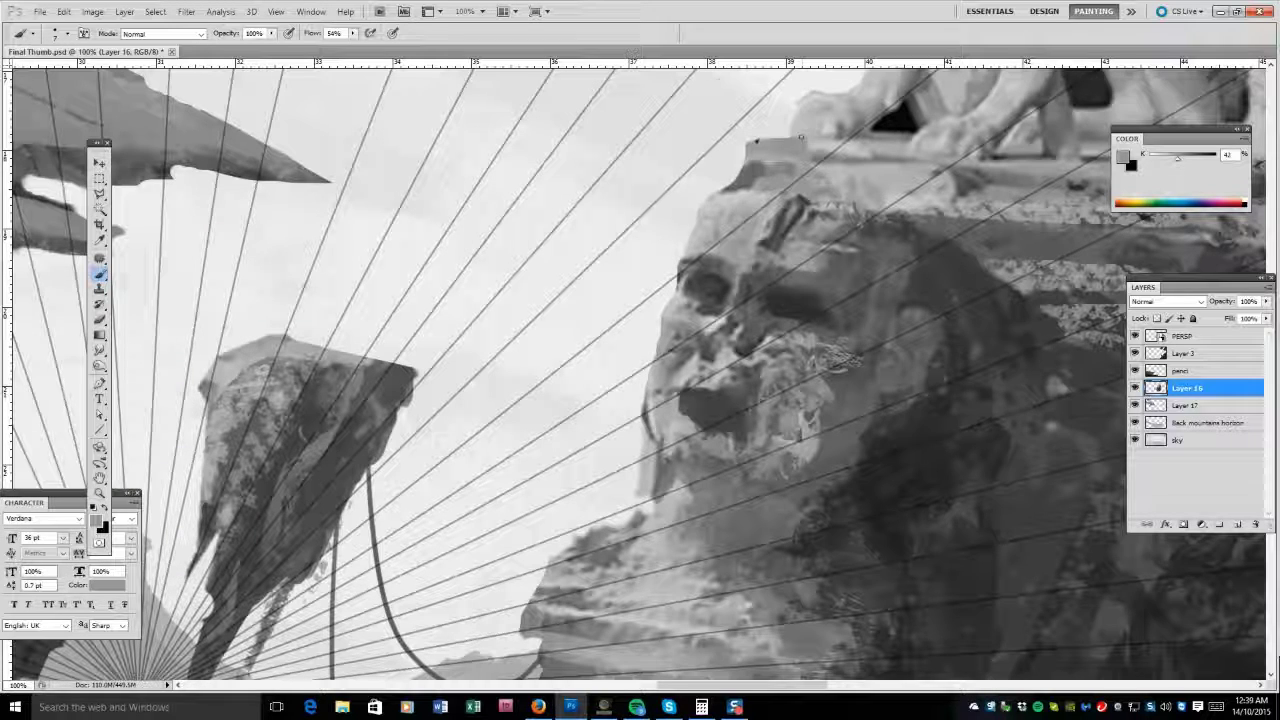
pyautogui.moveTo(801, 137); pyautogui.dragTo(750, 150)
pyautogui.keyDown('alt'); pyautogui.click(763, 171); pyautogui.keyUp('alt')
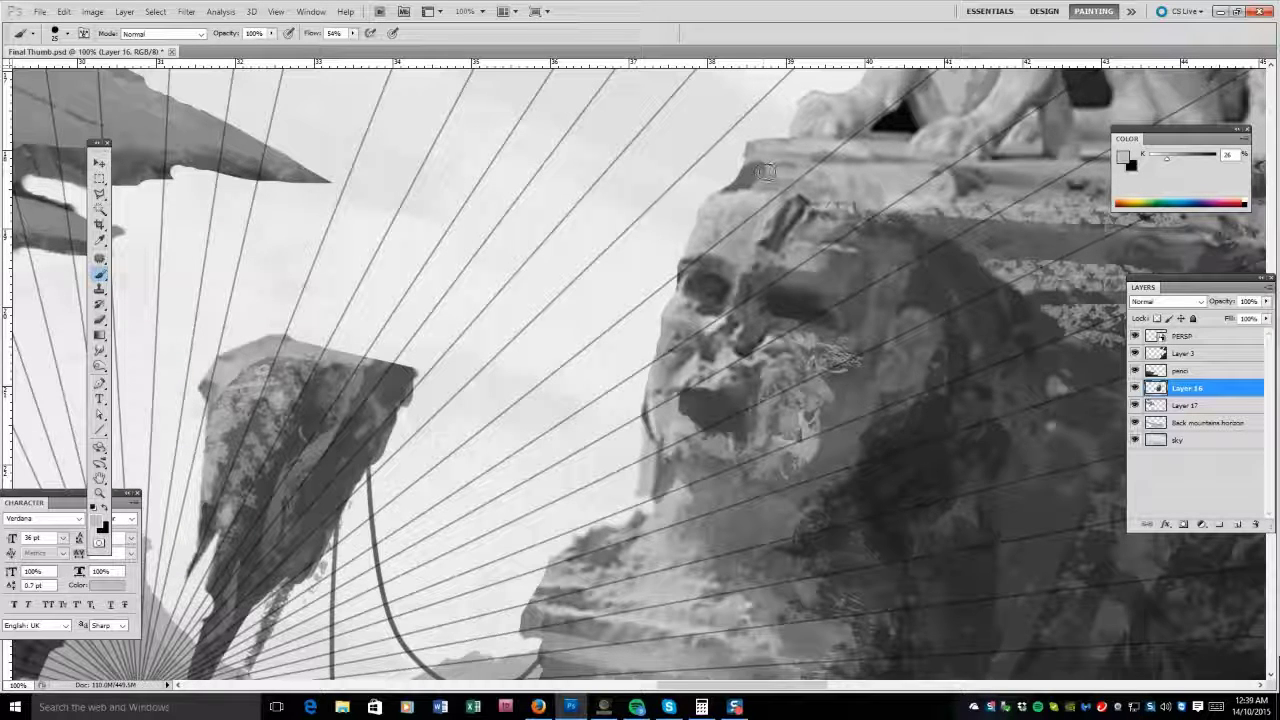
pyautogui.keyDown('alt'); pyautogui.click(700, 395); pyautogui.keyUp('alt')
pyautogui.moveTo(674, 392); pyautogui.dragTo(696, 388)
pyautogui.moveTo(750, 425); pyautogui.dragTo(752, 462)
pyautogui.press('z')
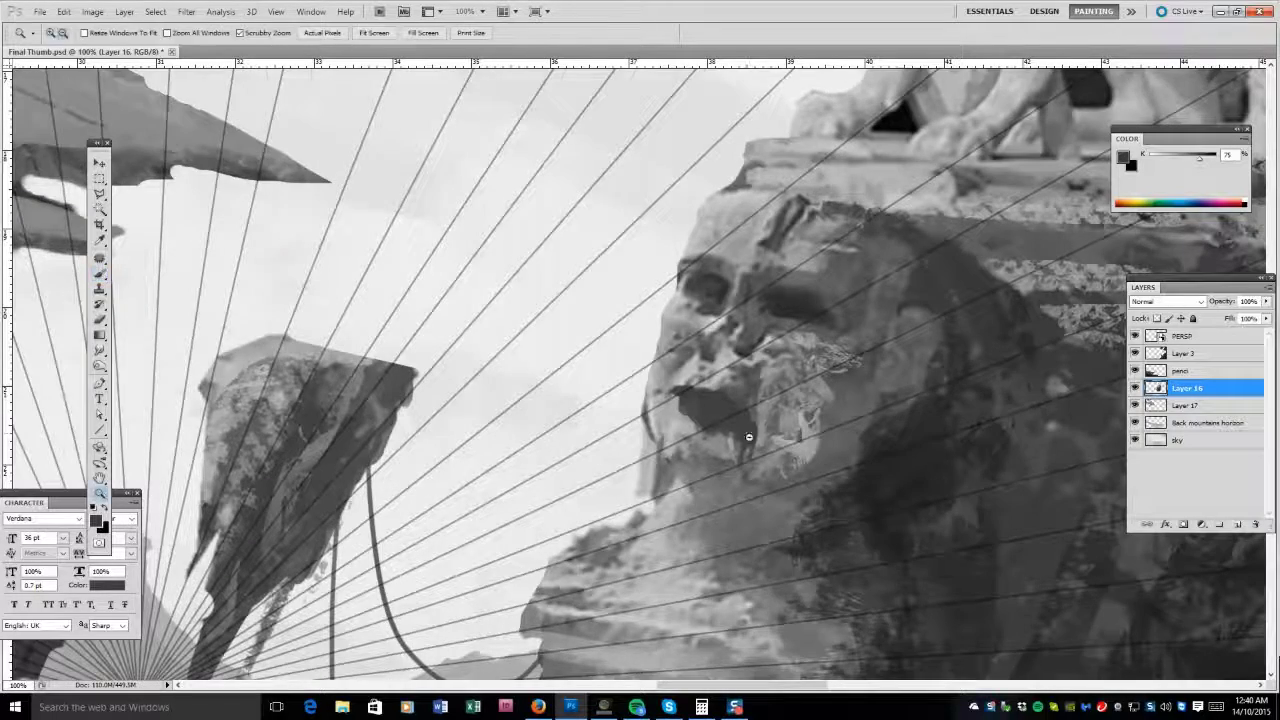
pyautogui.hotkey('ctrl', '0')
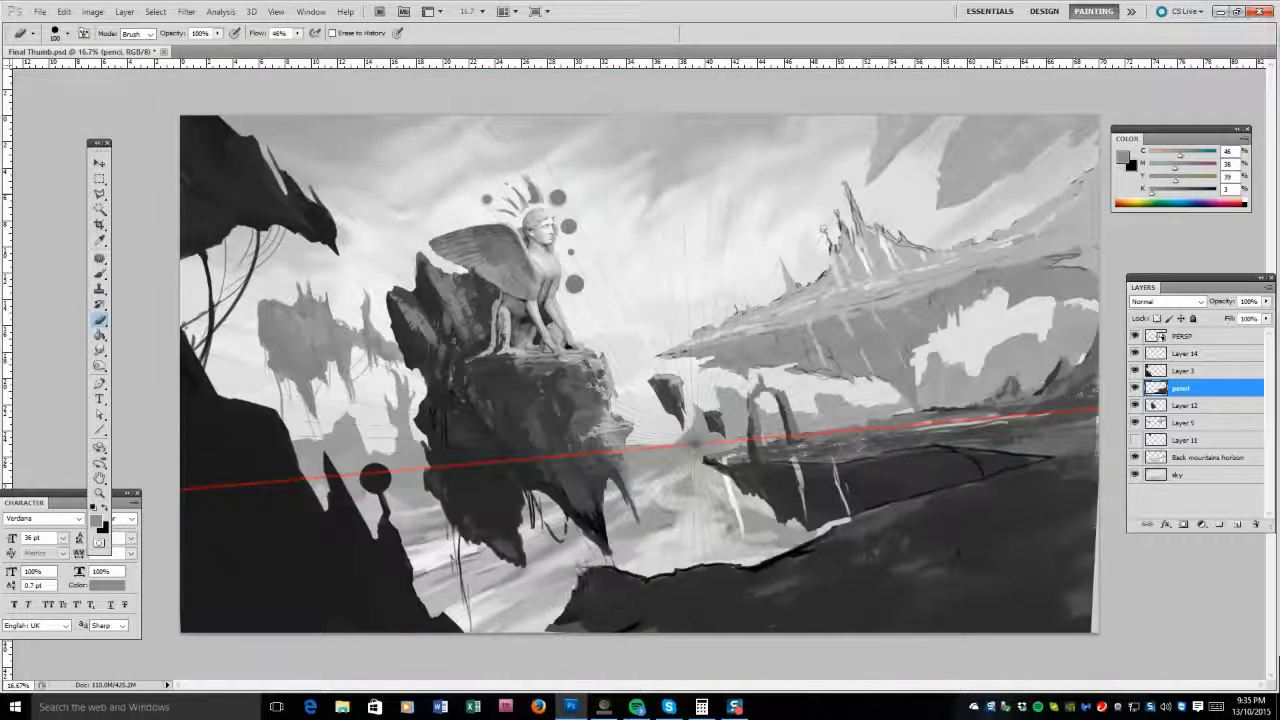
# Paint a light stroke along the rock edge, then transform the penci layer to H 97.12% with a slight tilt.
pyautogui.moveTo(648, 572)
pyautogui.mouseDown()
pyautogui.moveTo(752, 565)
pyautogui.moveTo(800, 546)
pyautogui.mouseUp()
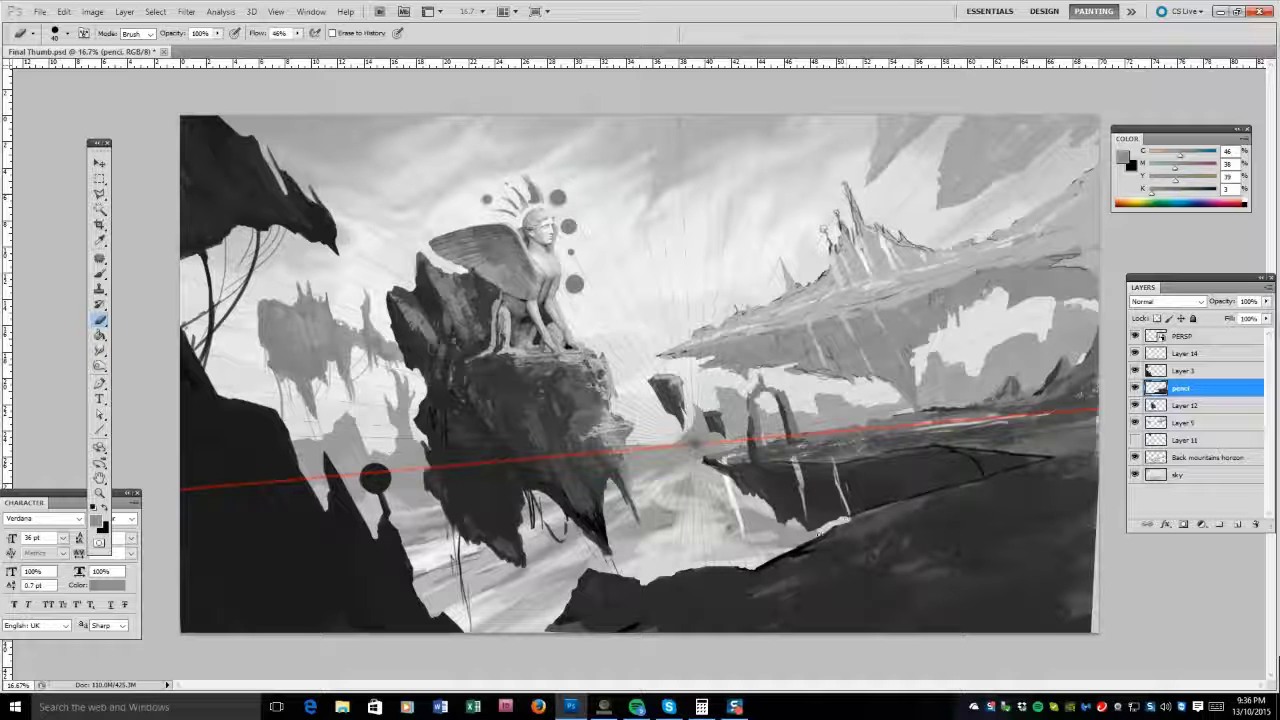
pyautogui.hotkey('ctrl', 't')
pyautogui.moveTo(643, 188); pyautogui.dragTo(641, 202)
pyautogui.moveTo(1135, 247); pyautogui.dragTo(1140, 215)
pyautogui.press('Return')
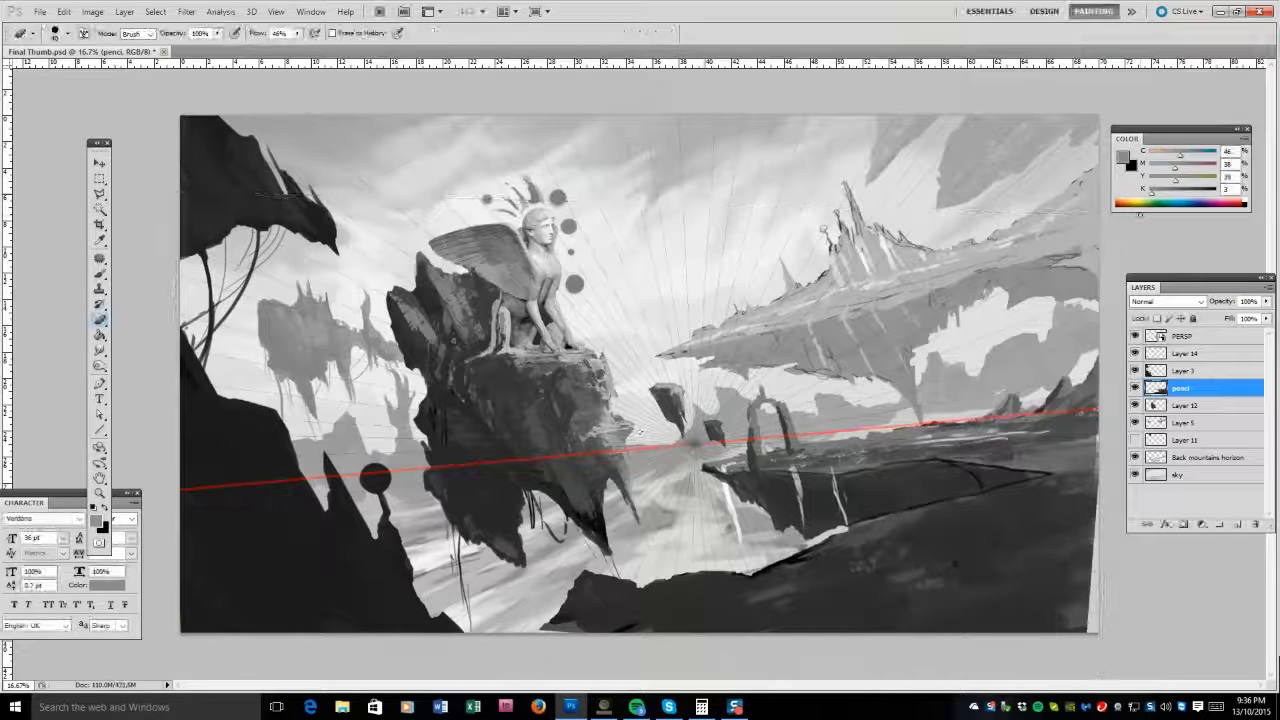
# Set the brush back to Normal mode and paint light grey strokes around the distant pillars.
pyautogui.press('b')
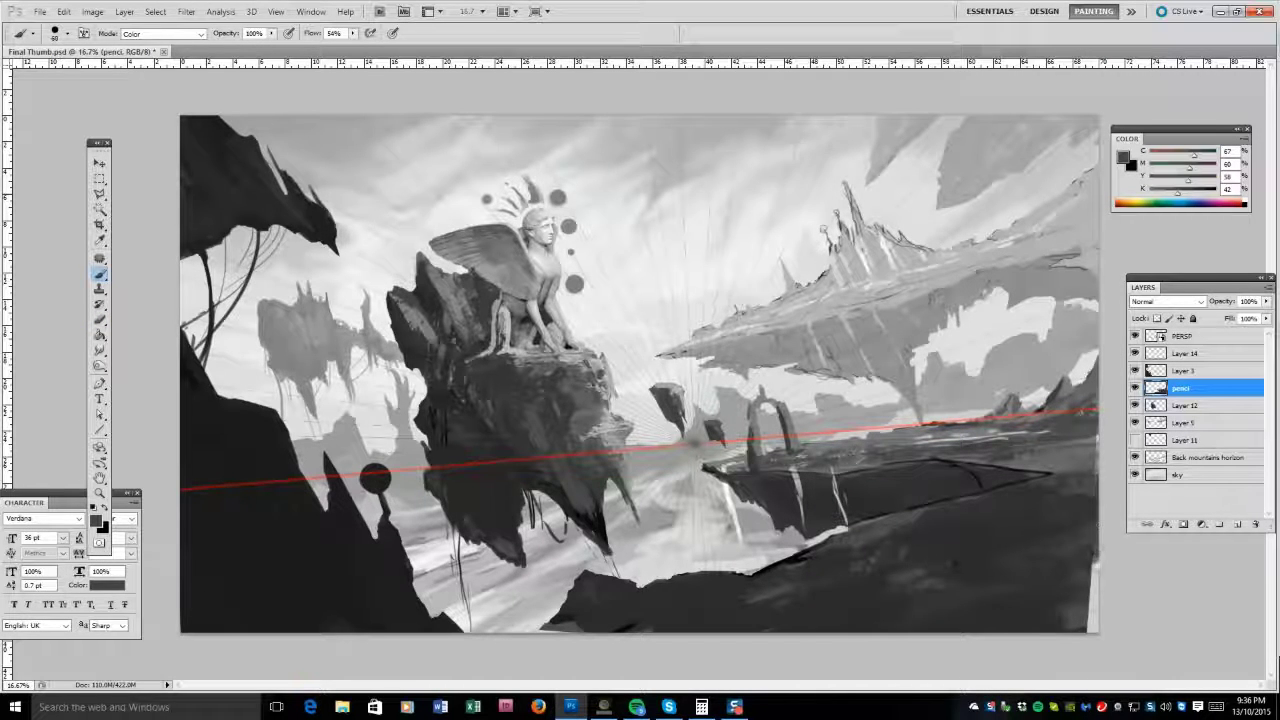
pyautogui.keyDown('alt'); pyautogui.click(1068, 604); pyautogui.keyUp('alt')
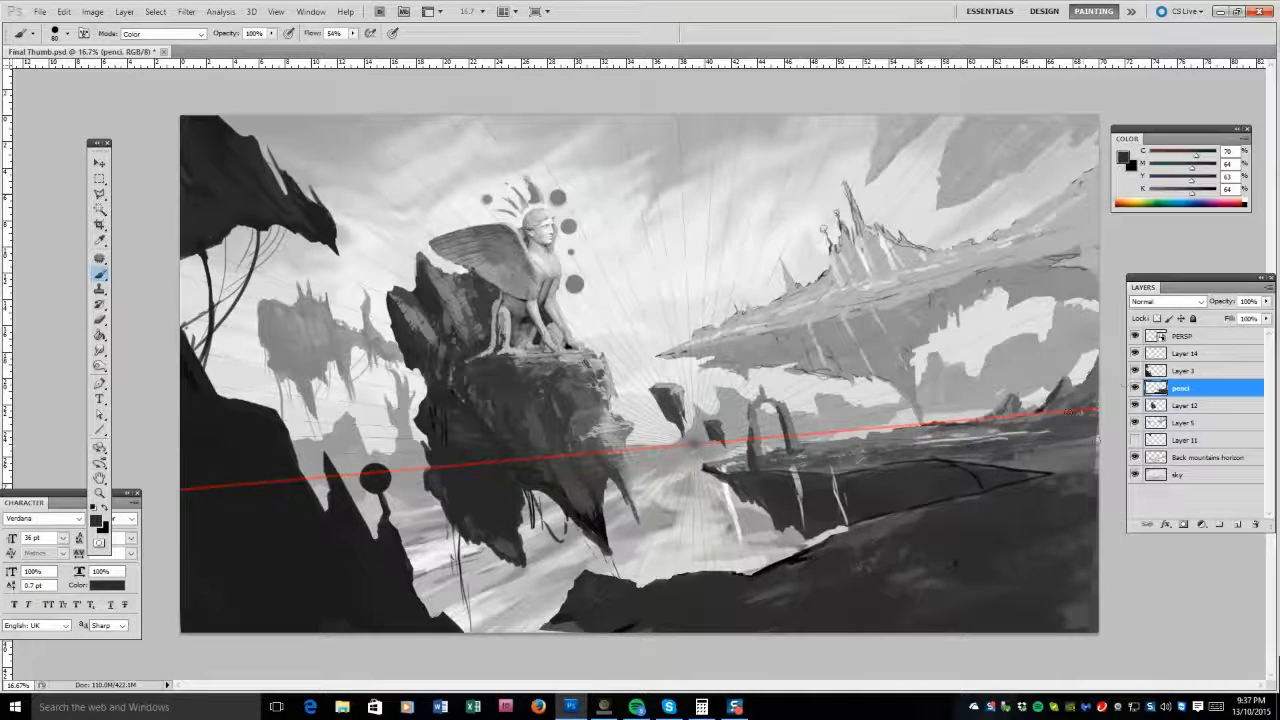
pyautogui.hotkey('alt', 'shift', 'n')
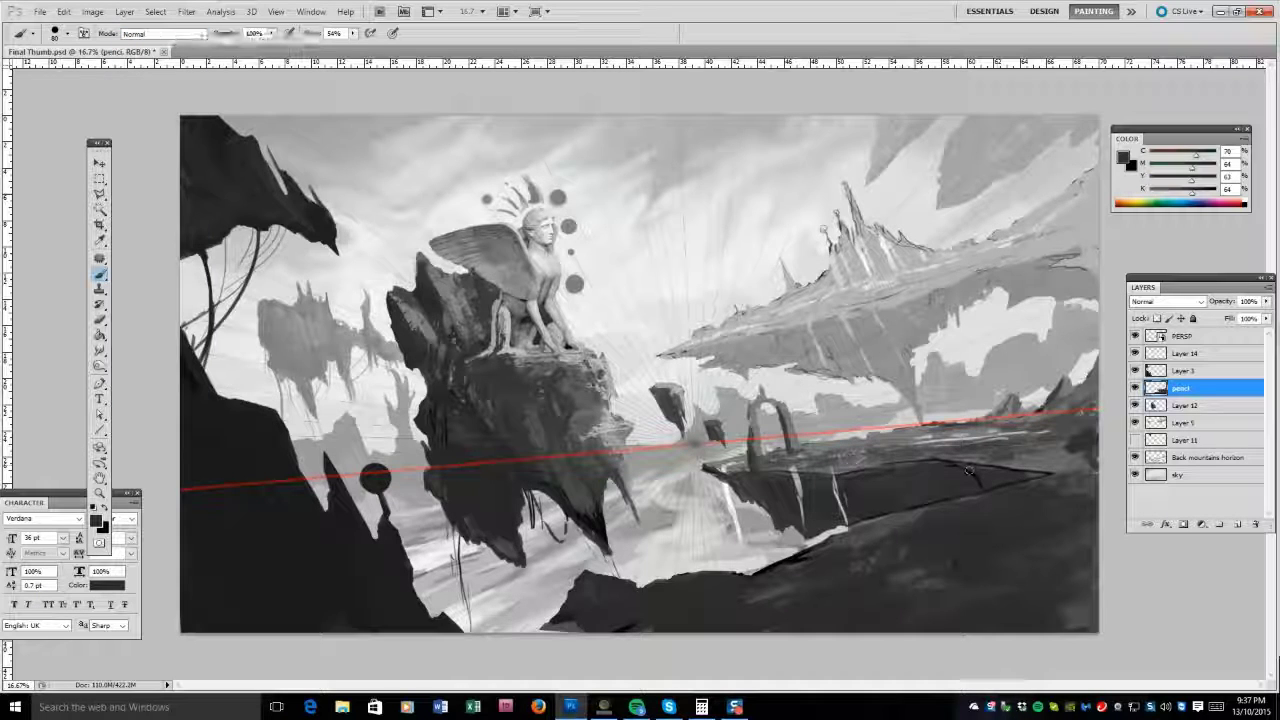
pyautogui.keyDown('alt'); pyautogui.click(780, 400); pyautogui.keyUp('alt')
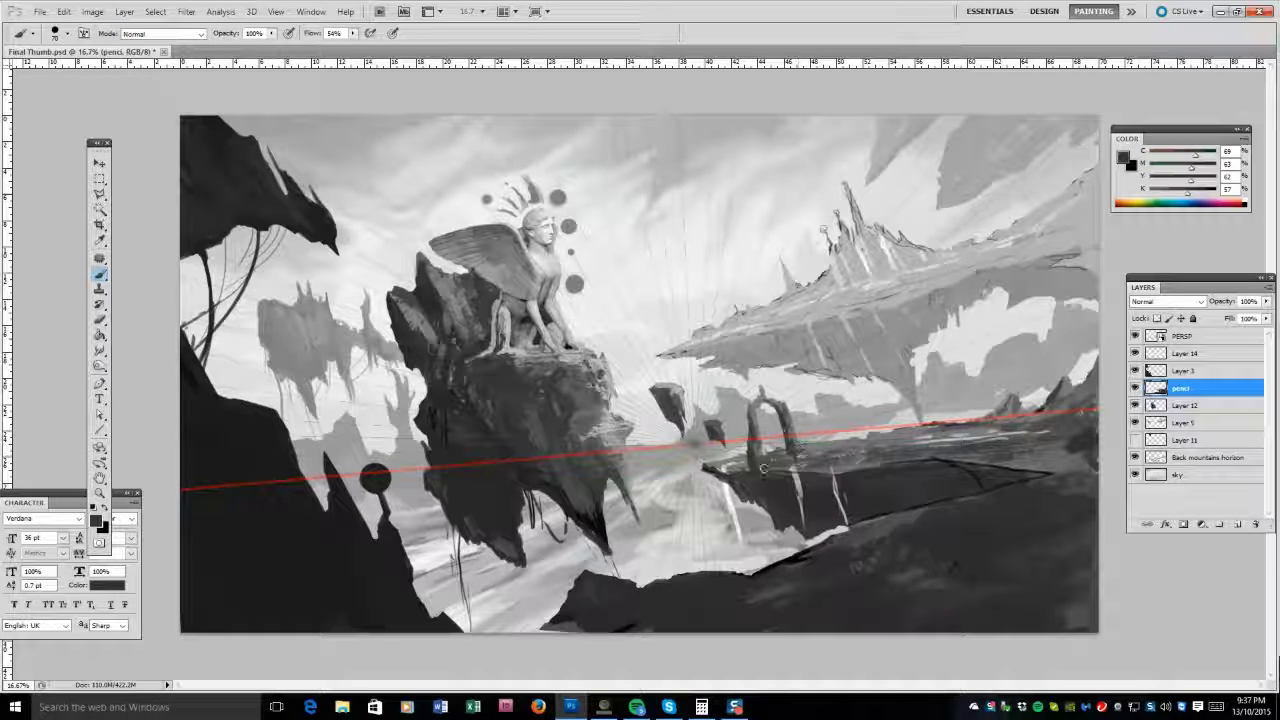
pyautogui.keyDown('alt'); pyautogui.click(792, 430); pyautogui.keyUp('alt')
pyautogui.moveTo(788, 426); pyautogui.dragTo(800, 456)
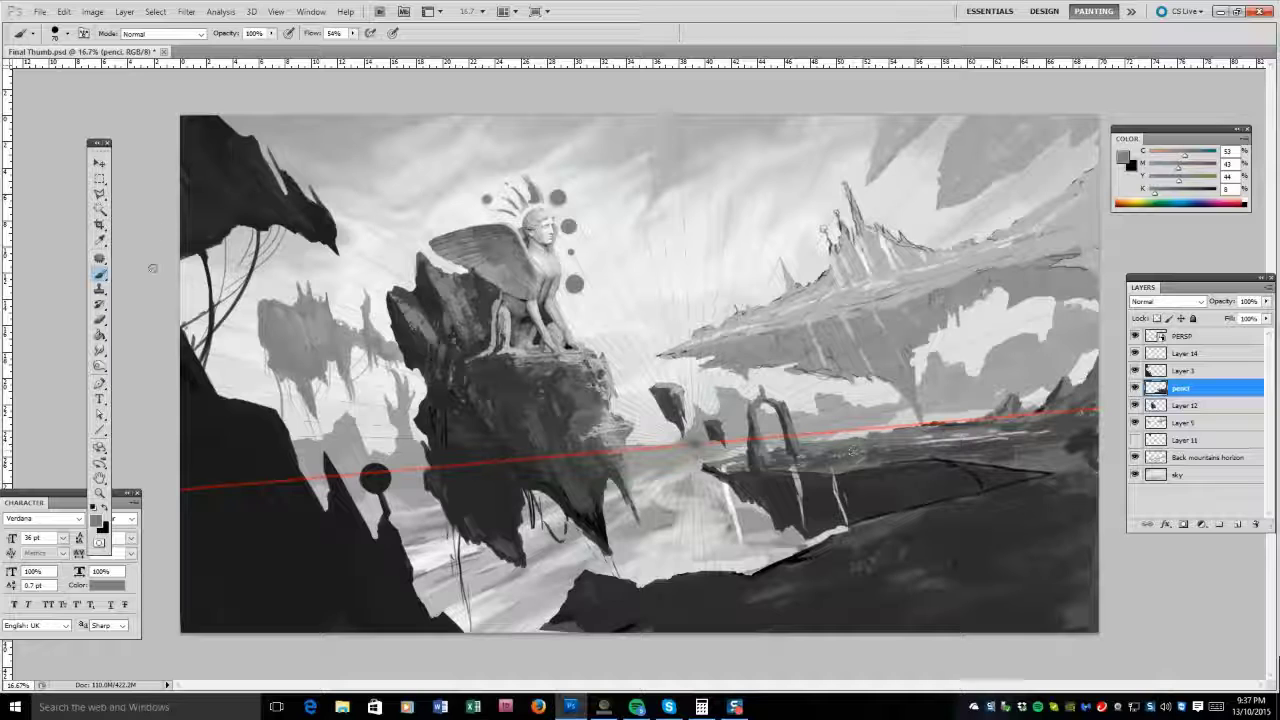
pyautogui.press('l')
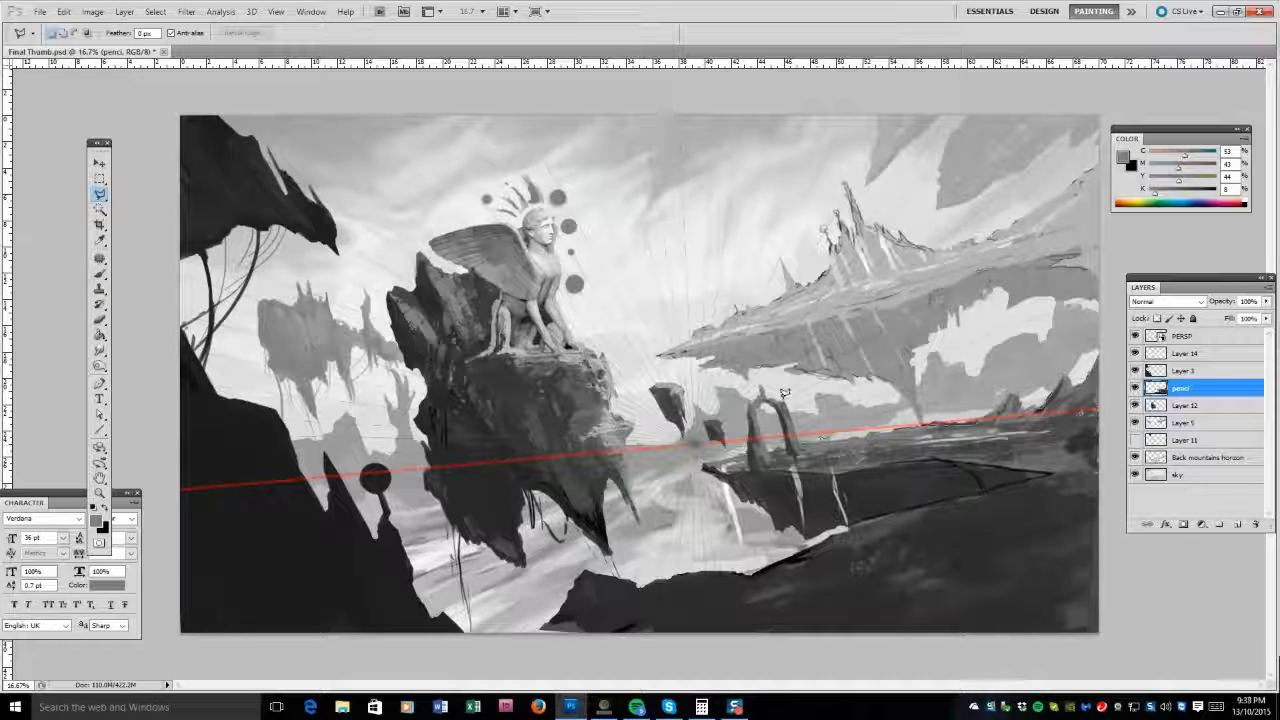
# Try and discard trial polygonal selections along the horizon and near the rocks.
pyautogui.click(747, 378)
pyautogui.doubleClick(1107, 327)
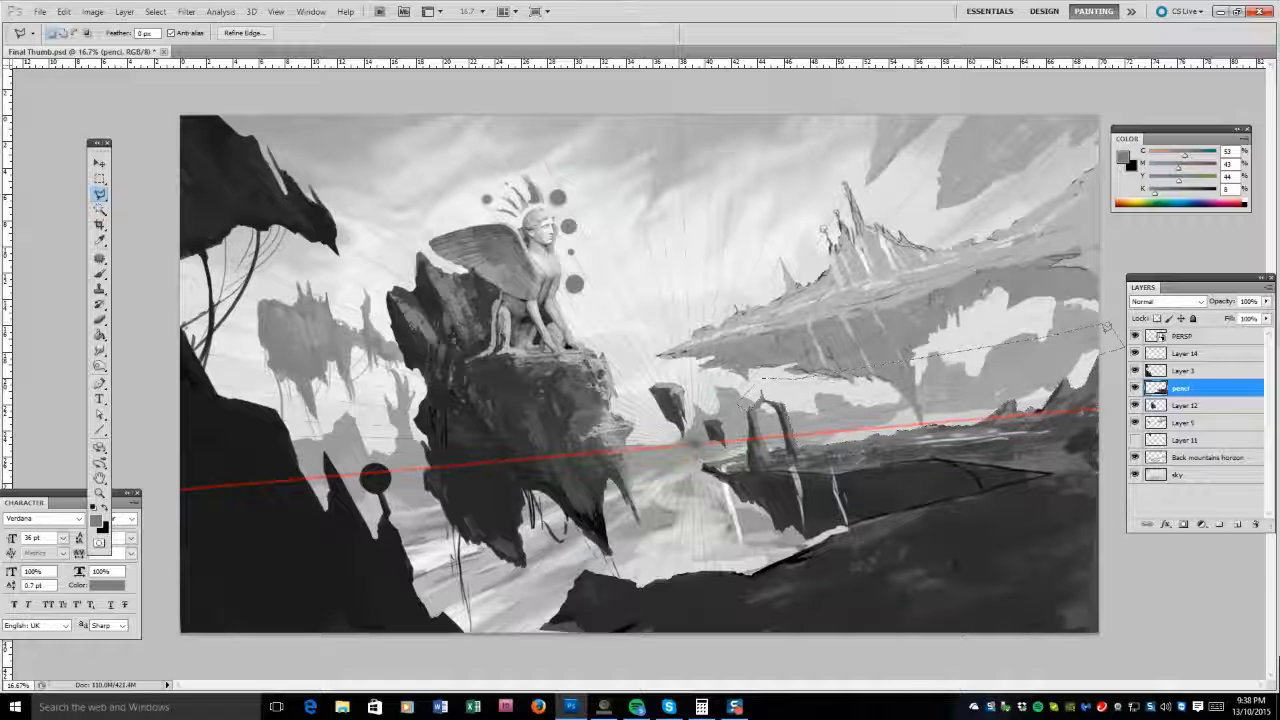
pyautogui.hotkey('ctrl', 'd')
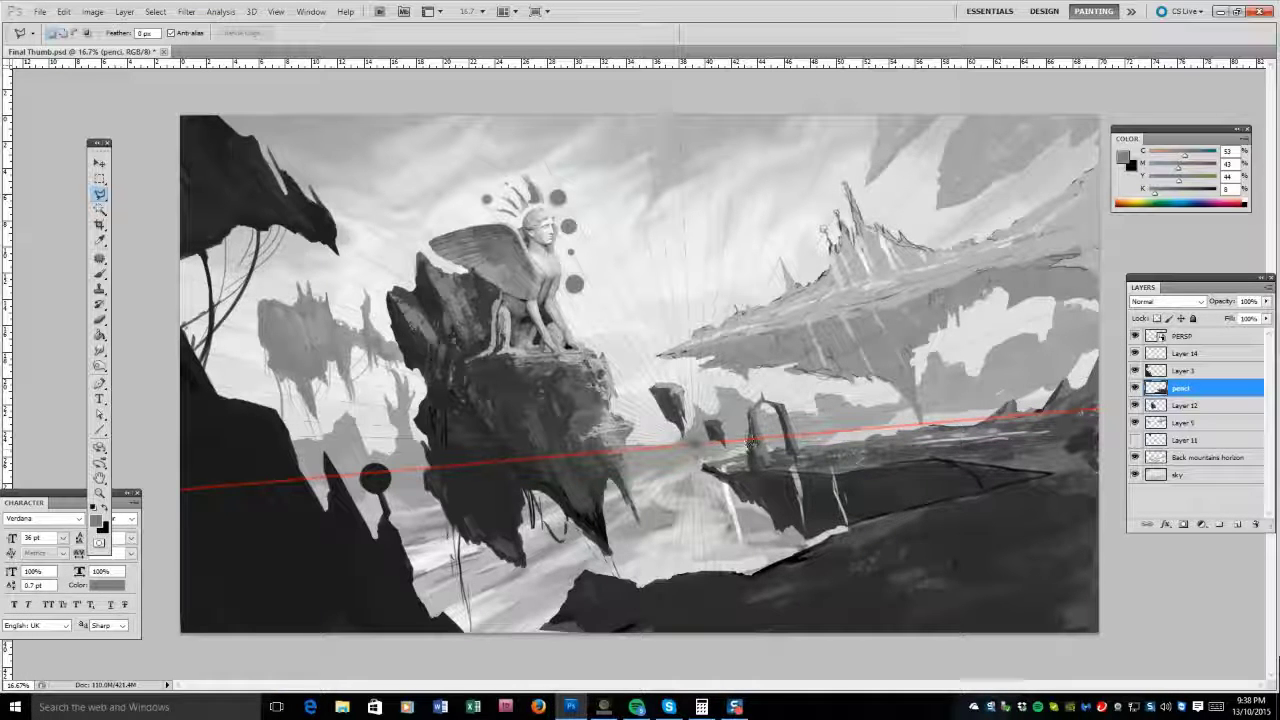
pyautogui.click(776, 508)
pyautogui.click(830, 526)
pyautogui.doubleClick(848, 520)
pyautogui.hotkey('ctrl', 'd')
# Trace the jagged top edge of the lower rock with Polygonal Lasso points.
pyautogui.click(637, 587)
pyautogui.click(680, 570)
pyautogui.click(744, 571)
pyautogui.click(803, 547)
pyautogui.click(805, 536)
pyautogui.click(745, 490)
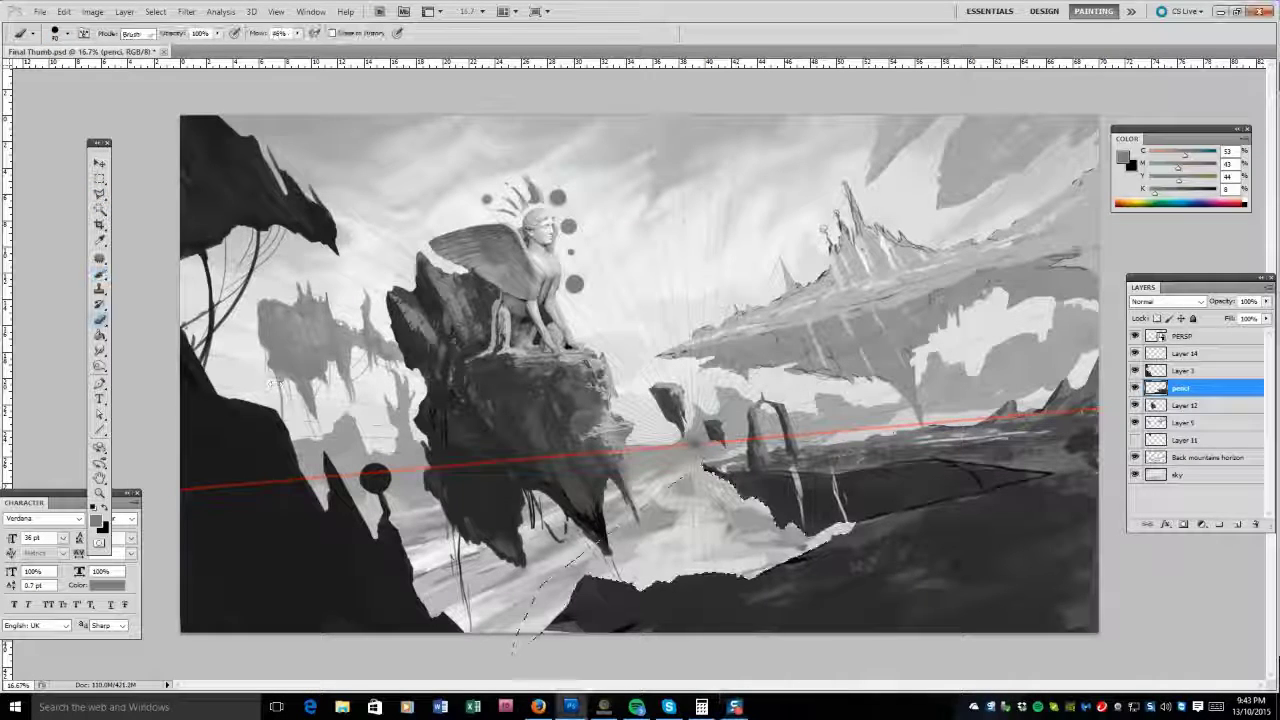
# Darken the ground below the rock and the lower foreground, then add light grey strokes along the right ledge.
pyautogui.moveTo(650, 565)
pyautogui.mouseDown()
pyautogui.moveTo(740, 578)
pyautogui.moveTo(560, 625)
pyautogui.moveTo(640, 628)
pyautogui.mouseUp()
pyautogui.hotkey('ctrl', 'd')
pyautogui.moveTo(1045, 630)
pyautogui.mouseDown()
pyautogui.moveTo(1163, 586)
pyautogui.moveTo(956, 489)
pyautogui.moveTo(945, 462)
pyautogui.moveTo(990, 455)
pyautogui.moveTo(1010, 427)
pyautogui.moveTo(1090, 458)
pyautogui.mouseUp()
pyautogui.keyDown('alt'); pyautogui.click(950, 476); pyautogui.keyUp('alt')
pyautogui.keyDown('alt'); pyautogui.click(765, 447); pyautogui.keyUp('alt')
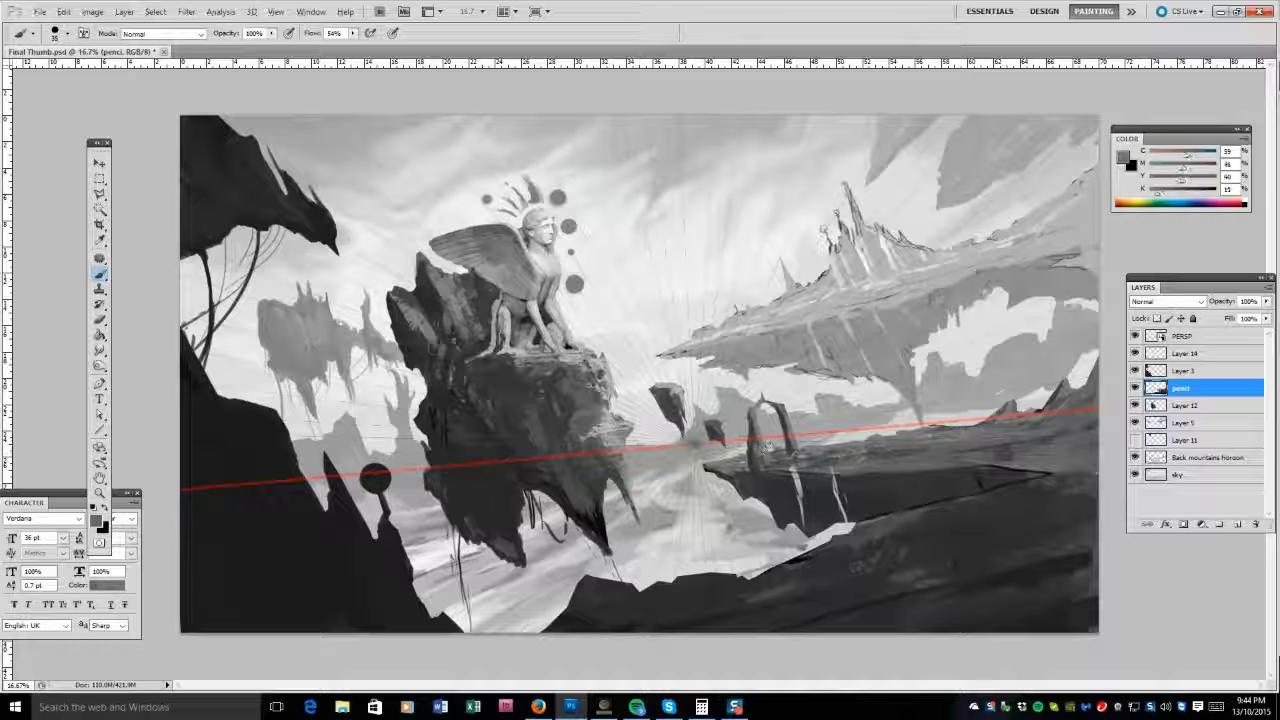
pyautogui.moveTo(860, 456); pyautogui.dragTo(1090, 432)
# Rework the ledge with near-black strokes, then layer lighter grey strokes over them.
pyautogui.click(1116, 207)
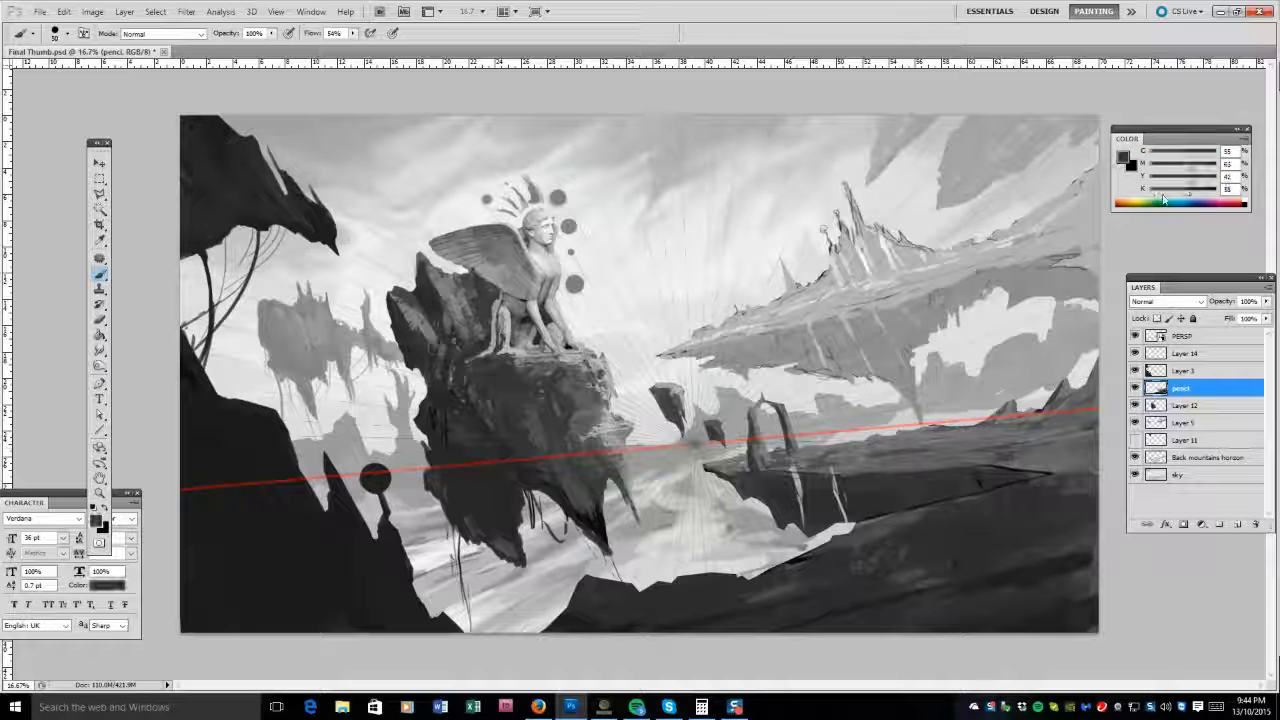
pyautogui.moveTo(850, 505)
pyautogui.mouseDown()
pyautogui.moveTo(798, 478)
pyautogui.moveTo(800, 520)
pyautogui.mouseUp()
pyautogui.keyDown('alt'); pyautogui.click(800, 470); pyautogui.keyUp('alt')
pyautogui.moveTo(835, 470); pyautogui.dragTo(787, 468)
pyautogui.press('[')
# Soften the dark lower ground with broad light grey strokes, then switch painting to the Back mountains horizon layer.
pyautogui.keyDown('alt'); pyautogui.click(1000, 564); pyautogui.keyUp('alt')
pyautogui.press(']')
pyautogui.press(']')
pyautogui.press(']')
pyautogui.press(']')
pyautogui.press(']')
pyautogui.press(']')
pyautogui.press(']')
pyautogui.press(']')
pyautogui.moveTo(1010, 525); pyautogui.dragTo(815, 600)
pyautogui.moveTo(880, 550)
pyautogui.mouseDown()
pyautogui.moveTo(760, 600)
pyautogui.moveTo(650, 620)
pyautogui.mouseUp()
pyautogui.press(']')
pyautogui.press(']')
pyautogui.press(']')
pyautogui.press(']')
pyautogui.click(840, 590)
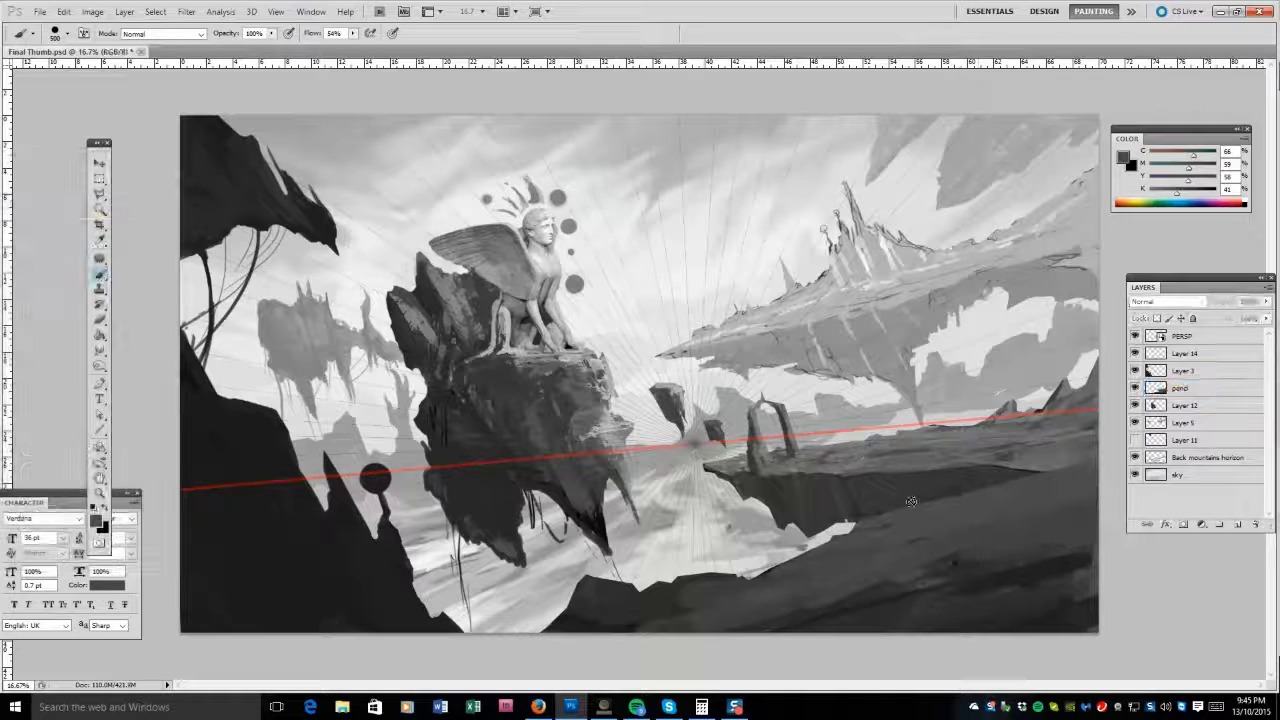
pyautogui.click(661, 264)
pyautogui.click(1210, 457)
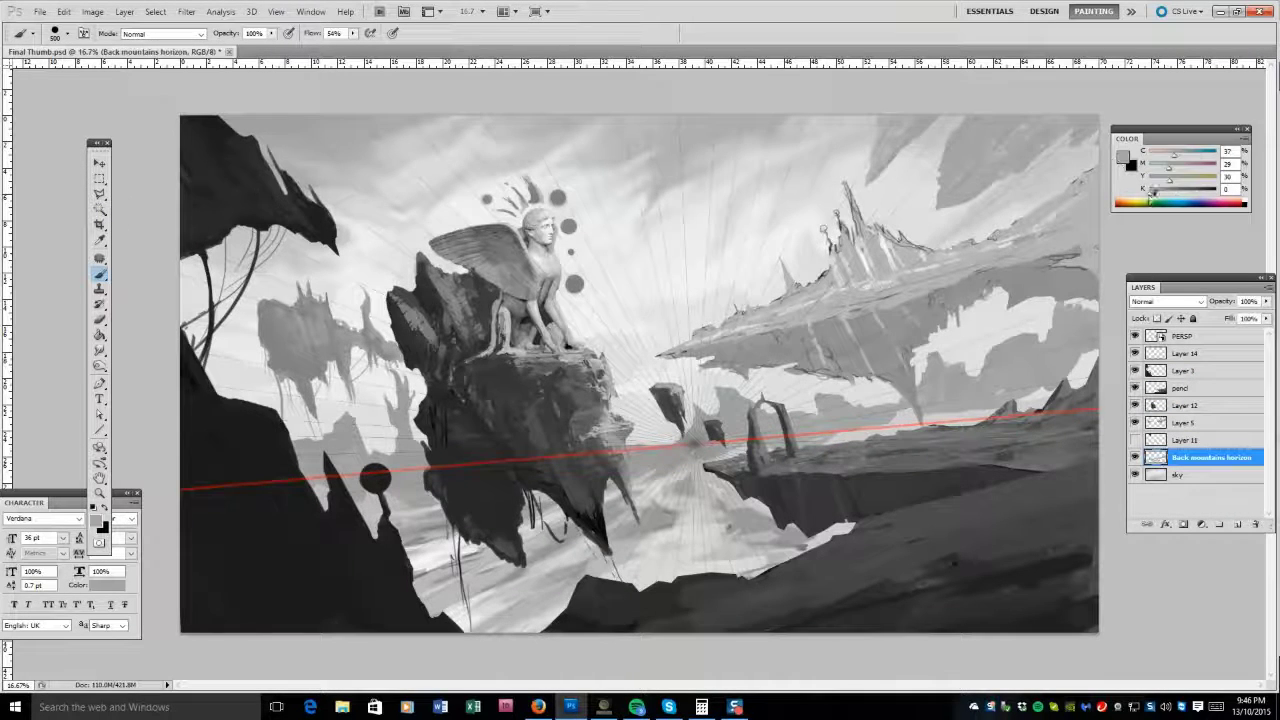
# Switch the Color panel to Grayscale Slider and paint sampled greys over the right-hand mountains and horizon.
pyautogui.click(1244, 139)
pyautogui.click(1110, 55)
pyautogui.keyDown('alt'); pyautogui.click(1045, 365); pyautogui.keyUp('alt')
pyautogui.moveTo(1000, 390)
pyautogui.mouseDown()
pyautogui.moveTo(1075, 370)
pyautogui.moveTo(860, 420)
pyautogui.moveTo(900, 440)
pyautogui.mouseUp()
pyautogui.keyDown('alt'); pyautogui.click(960, 360); pyautogui.keyUp('alt')
pyautogui.moveTo(930, 355)
pyautogui.mouseDown()
pyautogui.moveTo(945, 400)
pyautogui.moveTo(998, 380)
pyautogui.mouseUp()
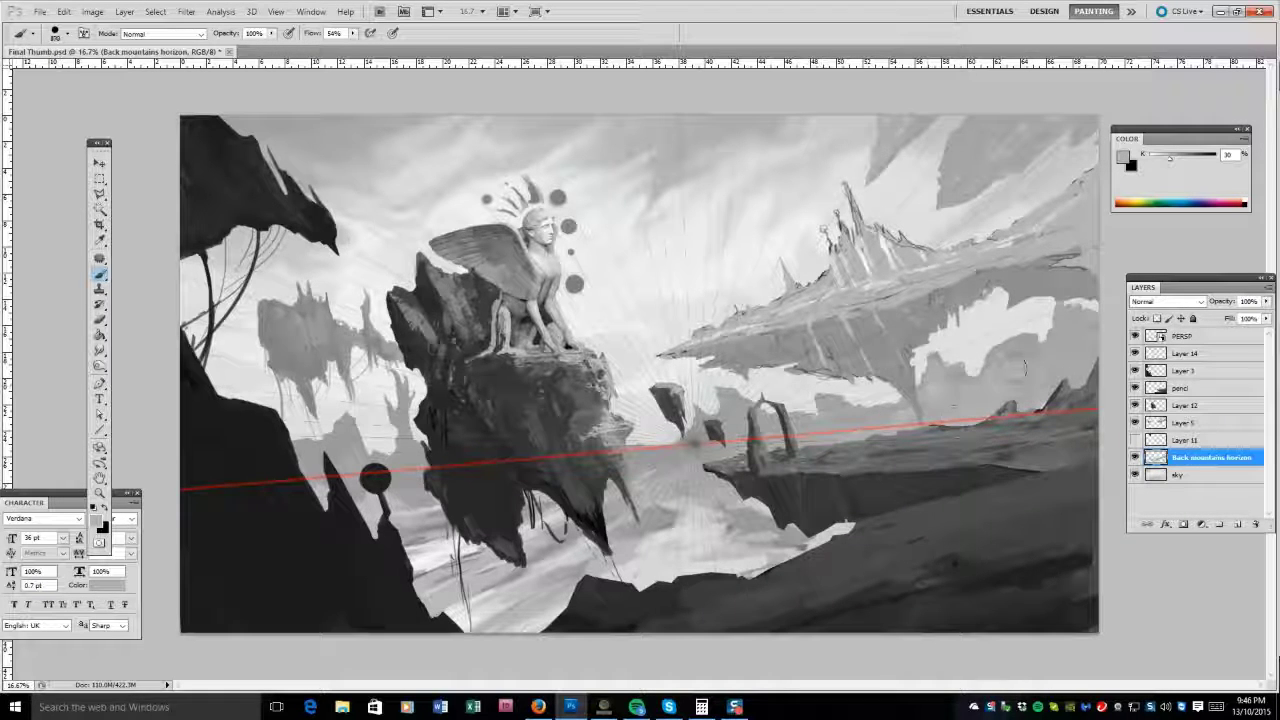
# Sample several mid and light greys from the canvas and paint over the white clouds at right.
pyautogui.press('e')
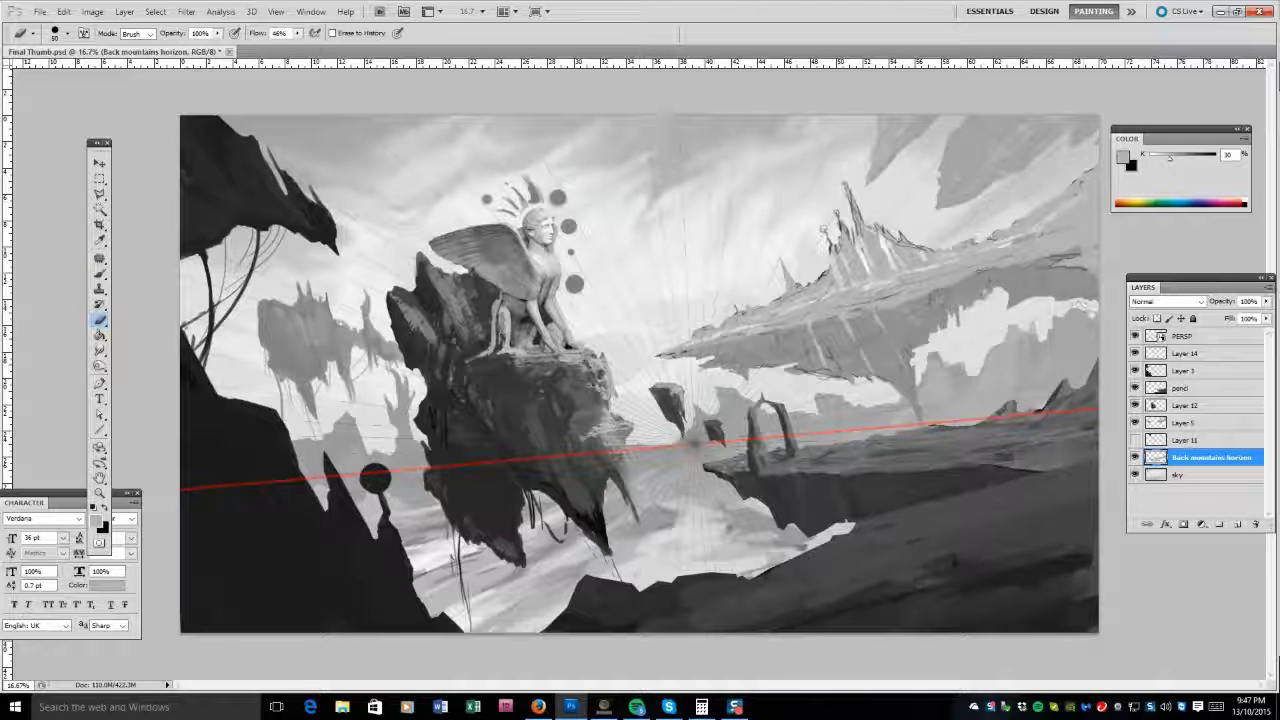
pyautogui.press('b')
pyautogui.keyDown('alt'); pyautogui.click(419, 508); pyautogui.keyUp('alt')
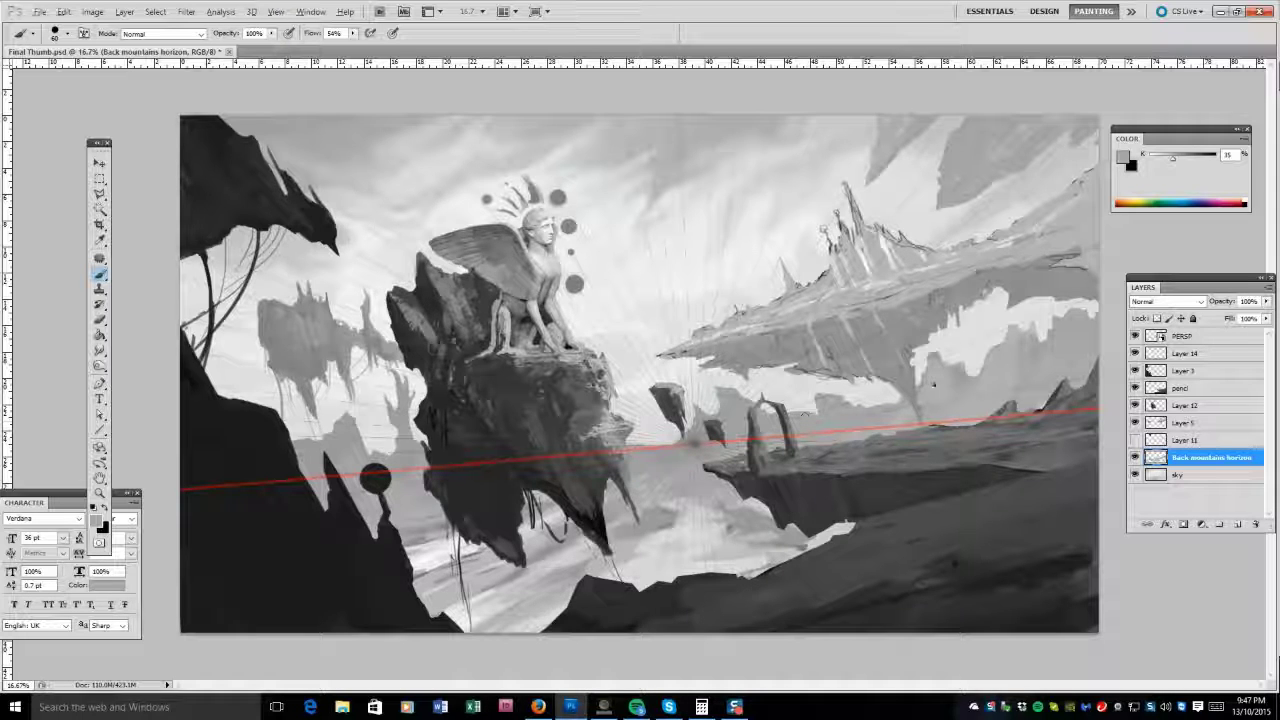
pyautogui.keyDown('alt'); pyautogui.click(1022, 390); pyautogui.keyUp('alt')
pyautogui.keyDown('alt'); pyautogui.click(1022, 390); pyautogui.keyUp('alt')
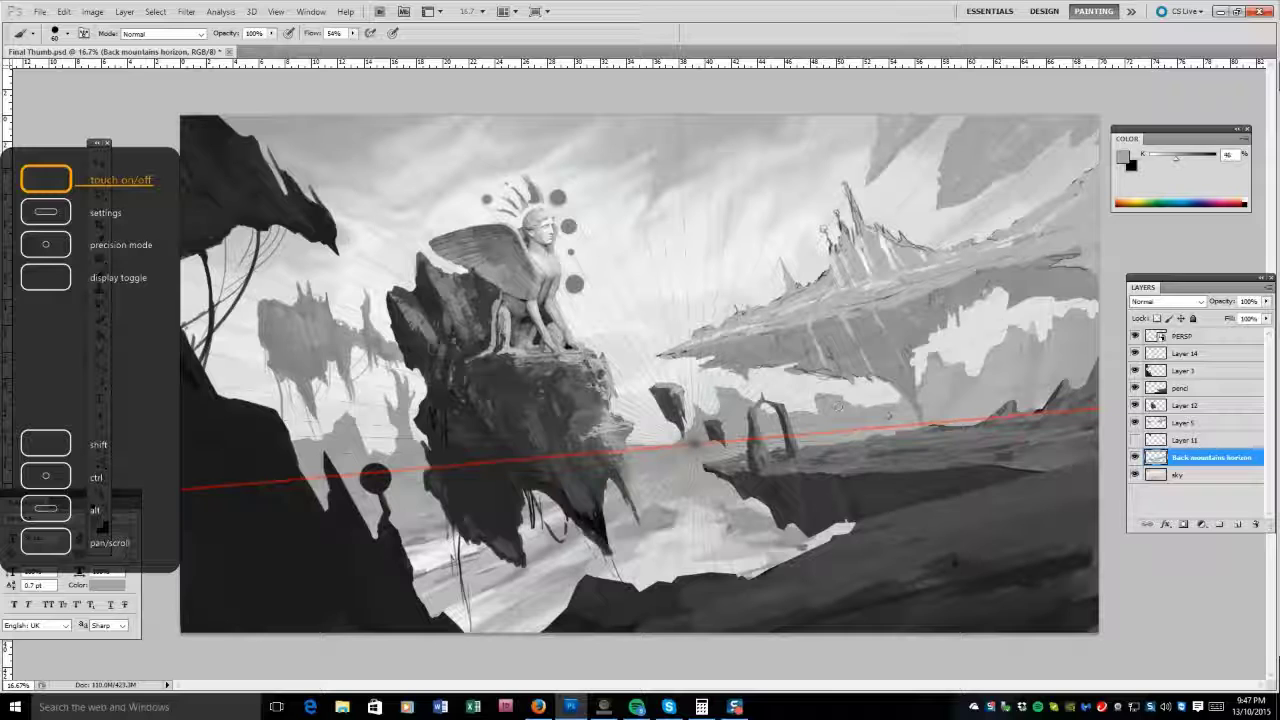
pyautogui.keyDown('alt'); pyautogui.click(884, 405); pyautogui.keyUp('alt')
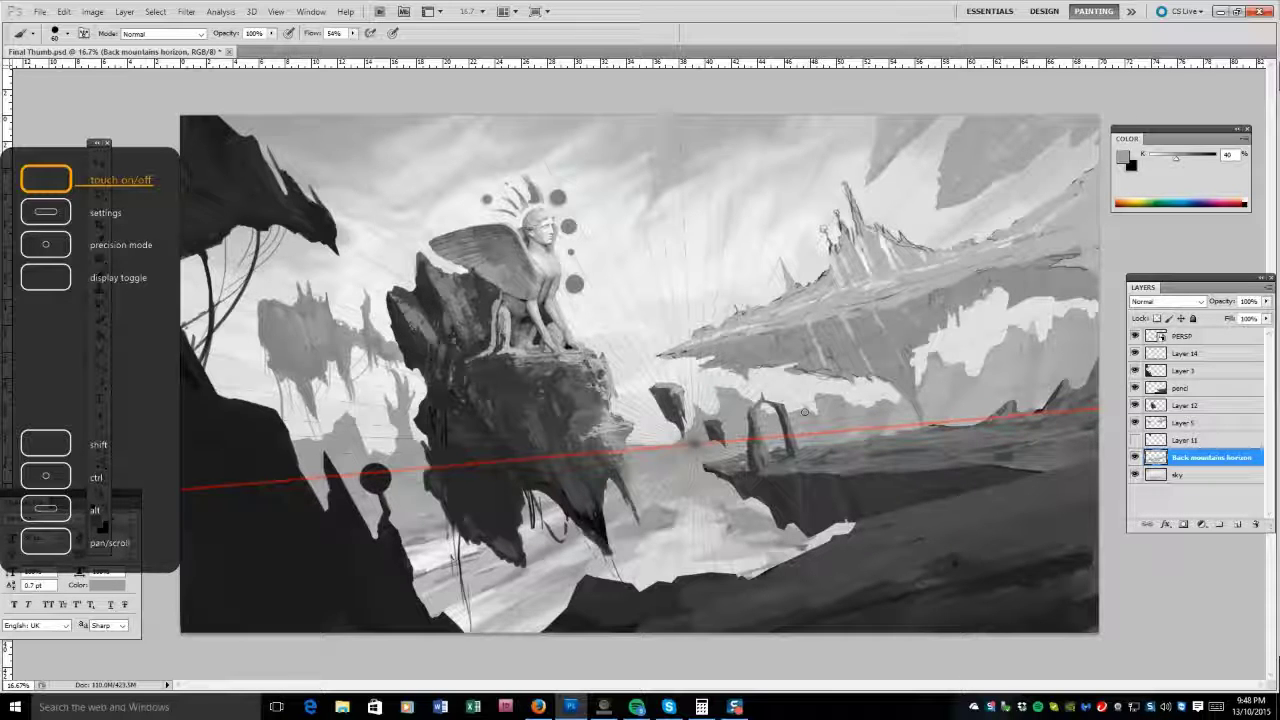
pyautogui.keyDown('alt'); pyautogui.click(865, 405); pyautogui.keyUp('alt')
pyautogui.moveTo(1090, 305); pyautogui.dragTo(1033, 338)
# Lighten the area around the pillars, darken the left pillar, and soften the sphinx rock's left edge.
pyautogui.press('e')
pyautogui.press('[')
pyautogui.press('[')
pyautogui.press('[')
pyautogui.press('[')
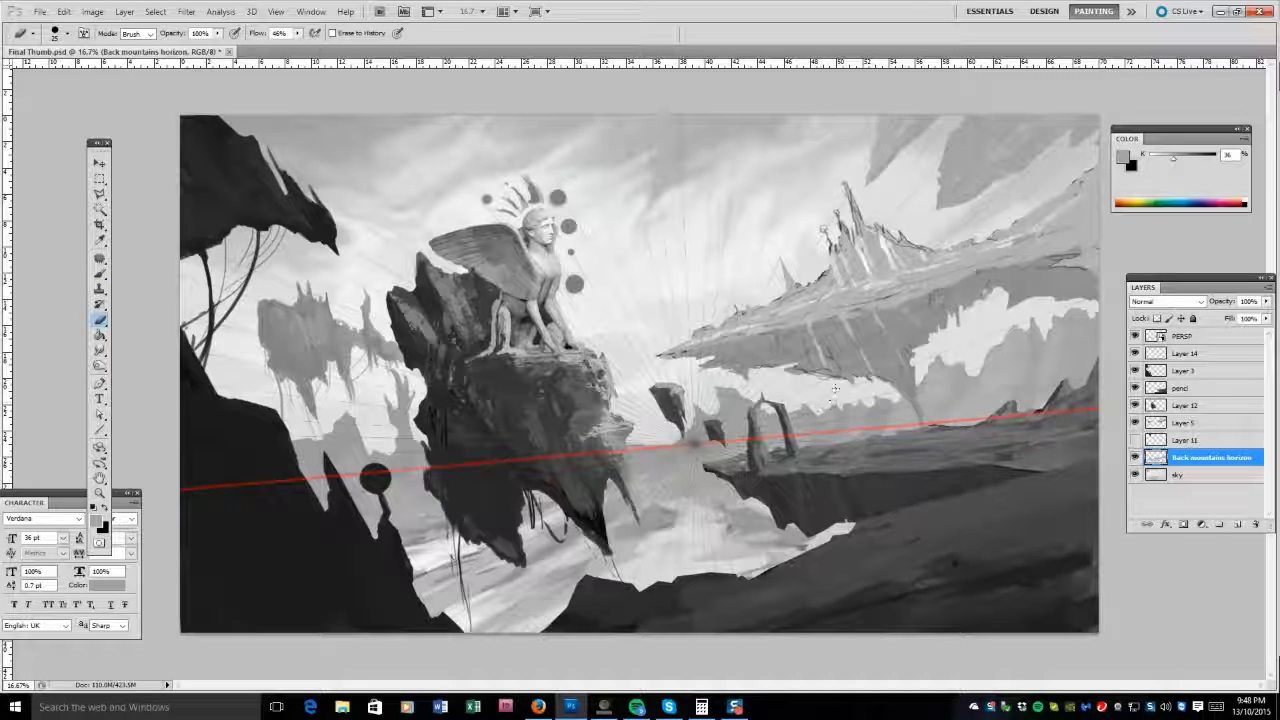
pyautogui.moveTo(717, 400)
pyautogui.mouseDown()
pyautogui.moveTo(790, 412)
pyautogui.moveTo(757, 398)
pyautogui.mouseUp()
pyautogui.press('b')
pyautogui.keyDown('alt'); pyautogui.click(757, 400); pyautogui.keyUp('alt')
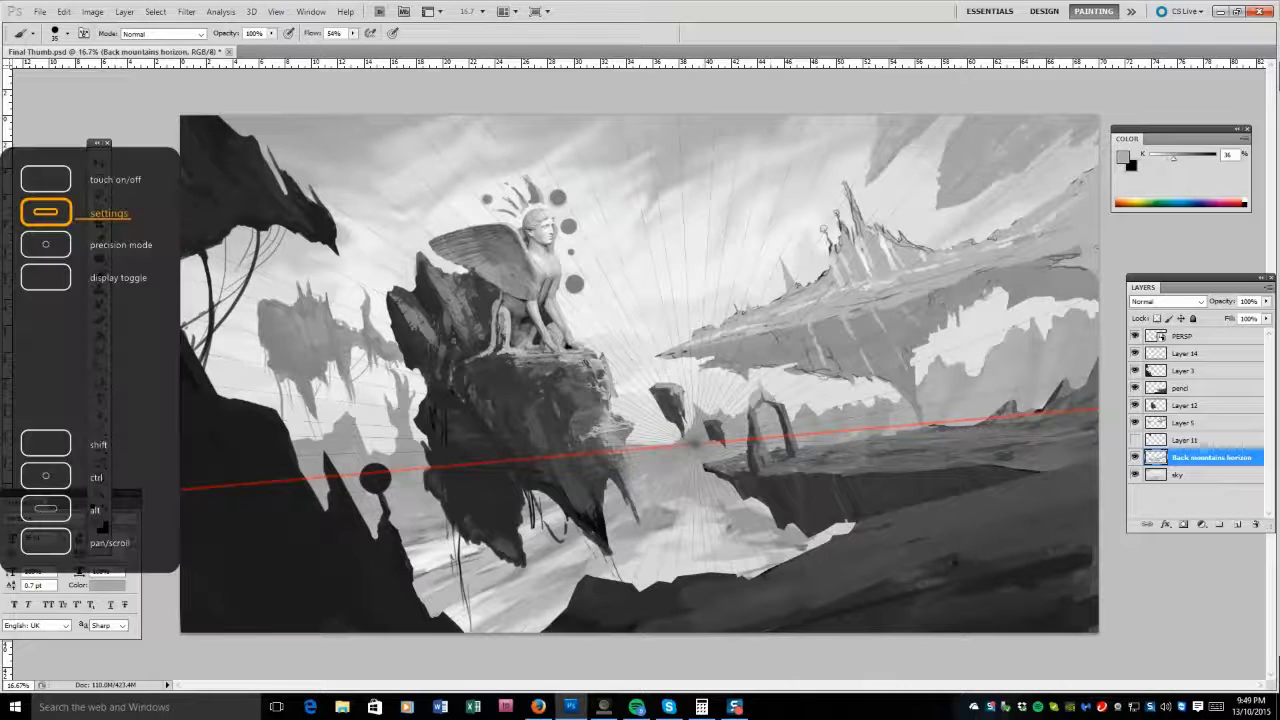
pyautogui.press('e')
pyautogui.moveTo(397, 393)
pyautogui.mouseDown()
pyautogui.moveTo(415, 429)
pyautogui.moveTo(385, 392)
pyautogui.moveTo(377, 416)
pyautogui.moveTo(347, 415)
pyautogui.moveTo(325, 434)
pyautogui.moveTo(375, 445)
pyautogui.mouseUp()
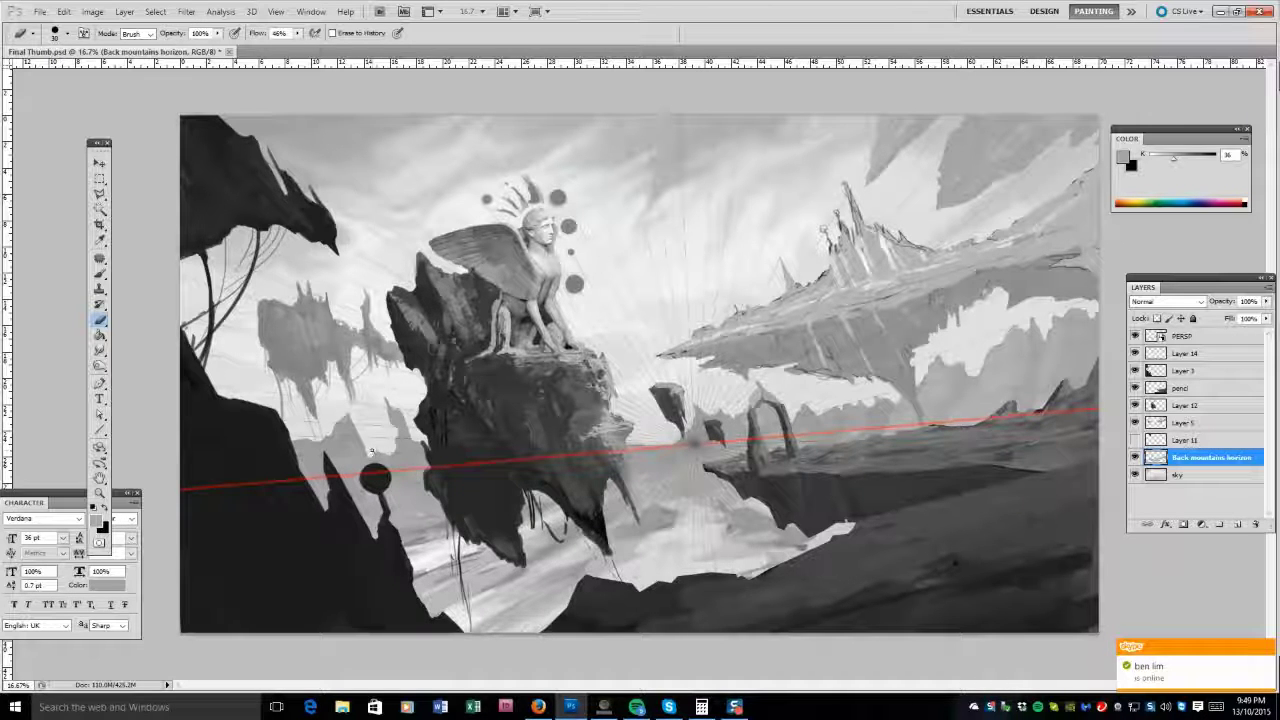
# Lighten a patch on the sphinx rock's edge and paint grey haze below the rock toward the arches.
pyautogui.moveTo(403, 425); pyautogui.dragTo(413, 440)
pyautogui.click(101, 273)
pyautogui.keyDown('alt'); pyautogui.click(640, 442); pyautogui.keyUp('alt')
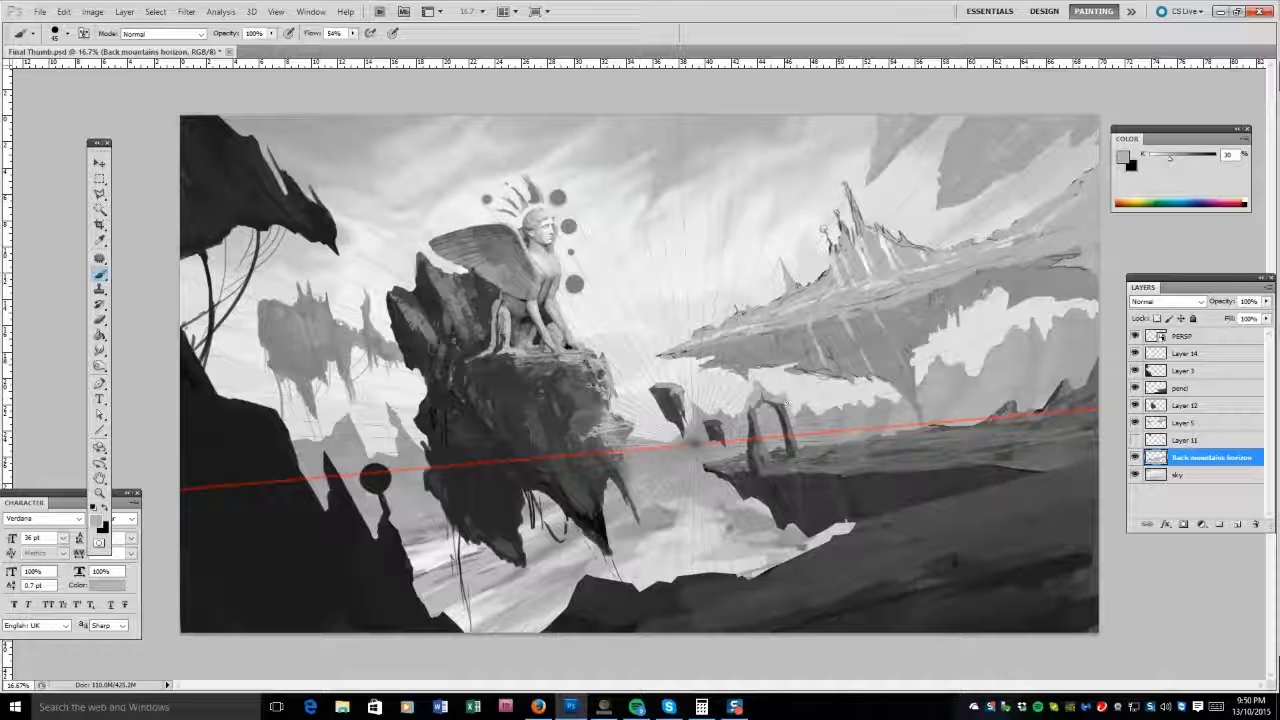
pyautogui.keyDown('alt'); pyautogui.click(557, 512); pyautogui.keyUp('alt')
pyautogui.moveTo(540, 520)
pyautogui.mouseDown()
pyautogui.moveTo(430, 565)
pyautogui.moveTo(454, 588)
pyautogui.mouseUp()
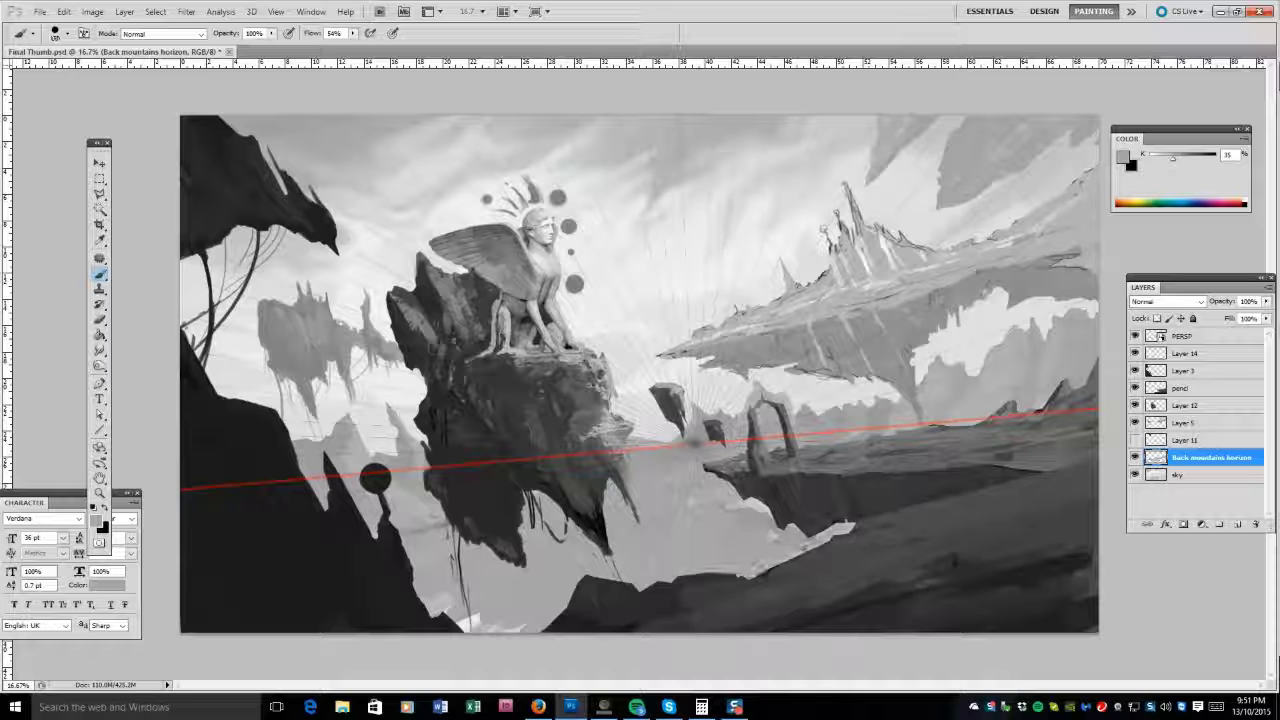
# Nudge the painting grey slightly lighter and sample new lighter and darker greys from the canvas.
pyautogui.click(1173, 160)
pyautogui.moveTo(1173, 160); pyautogui.dragTo(1170, 160)
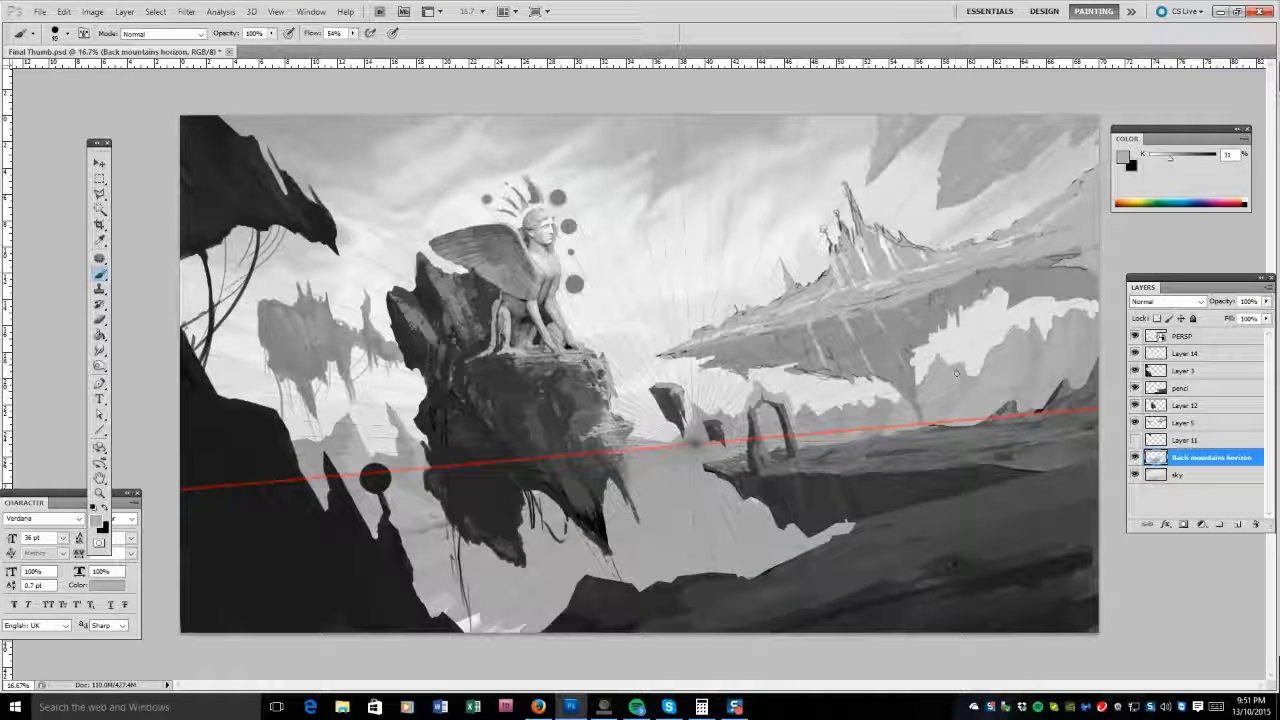
pyautogui.keyDown('alt'); pyautogui.click(810, 420); pyautogui.keyUp('alt')
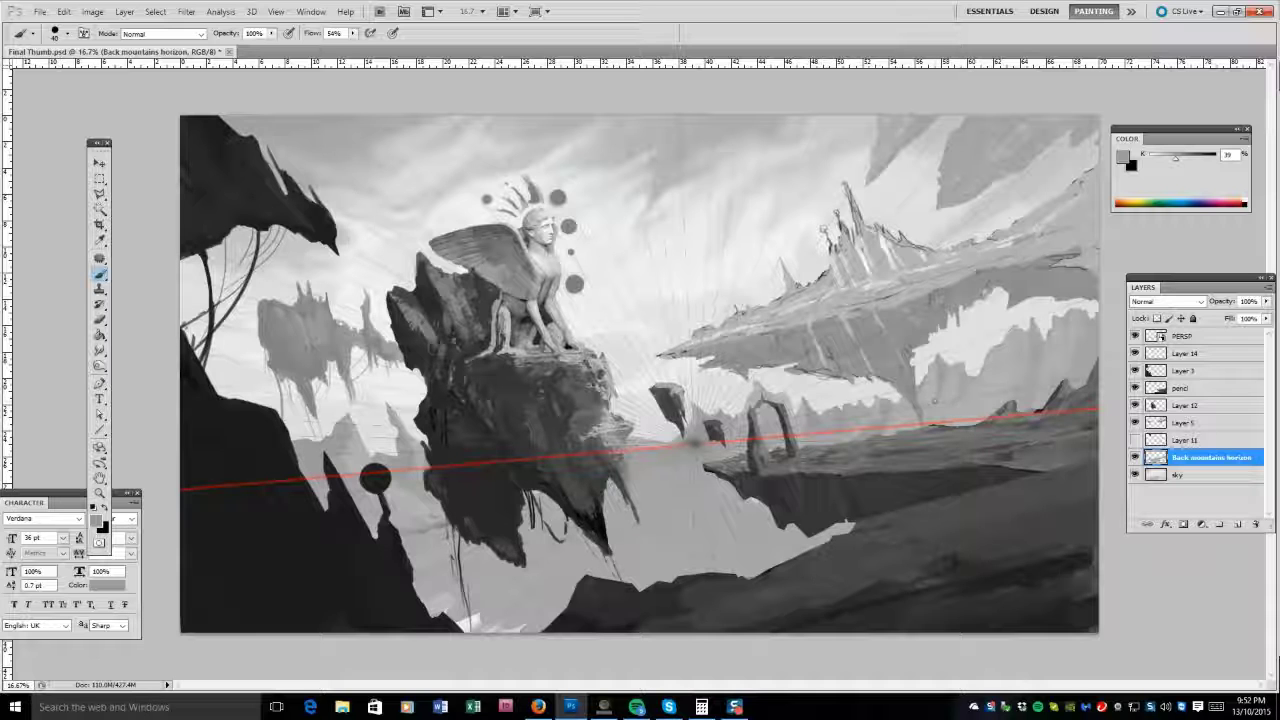
pyautogui.keyDown('ctrl'); pyautogui.keyDown('alt'); pyautogui.rightClick(931, 400); pyautogui.keyUp('alt'); pyautogui.keyUp('ctrl')
pyautogui.keyDown('alt'); pyautogui.click(931, 400); pyautogui.keyUp('alt')
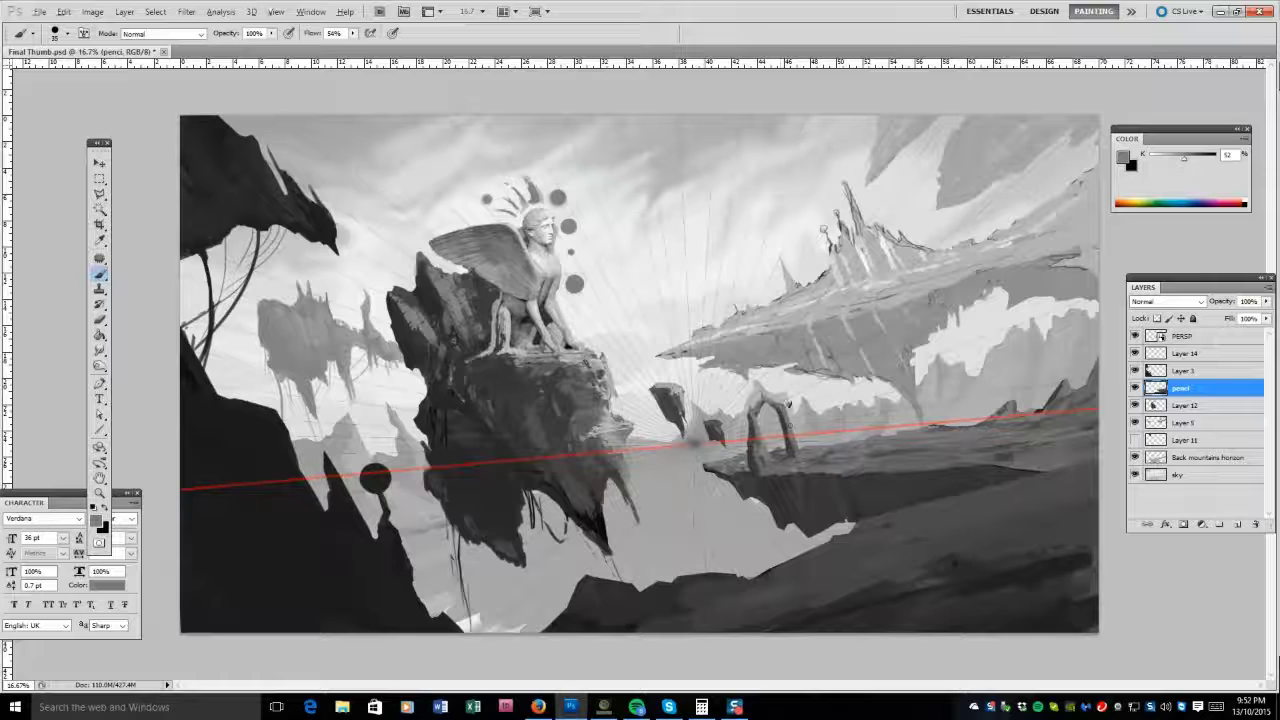
# Sample greys, then merge Layer 11 into the Back mountains horizon layer and keep it active.
pyautogui.keyDown('alt'); pyautogui.click(802, 440); pyautogui.keyUp('alt')
pyautogui.press(']')
pyautogui.keyDown('alt'); pyautogui.click(693, 520); pyautogui.keyUp('alt')
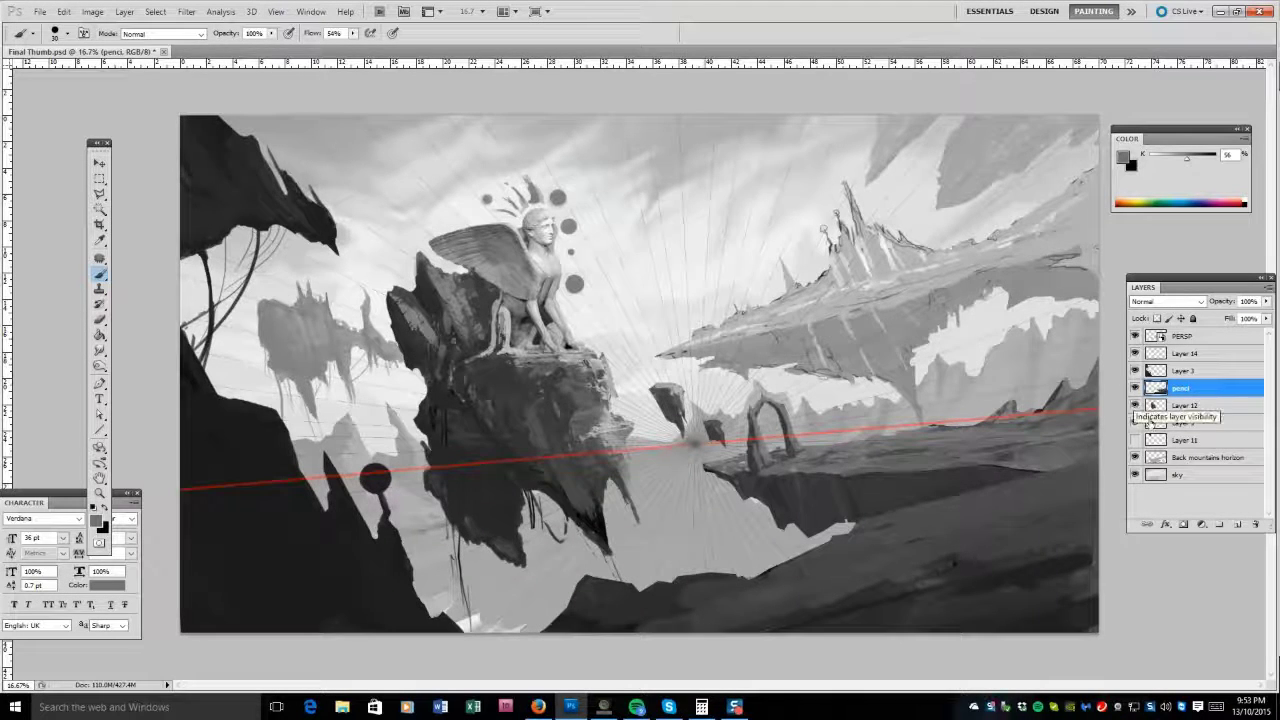
pyautogui.keyDown('shift'); pyautogui.click(1185, 370); pyautogui.keyUp('shift')
pyautogui.rightClick(1185, 370)
pyautogui.press('Escape')
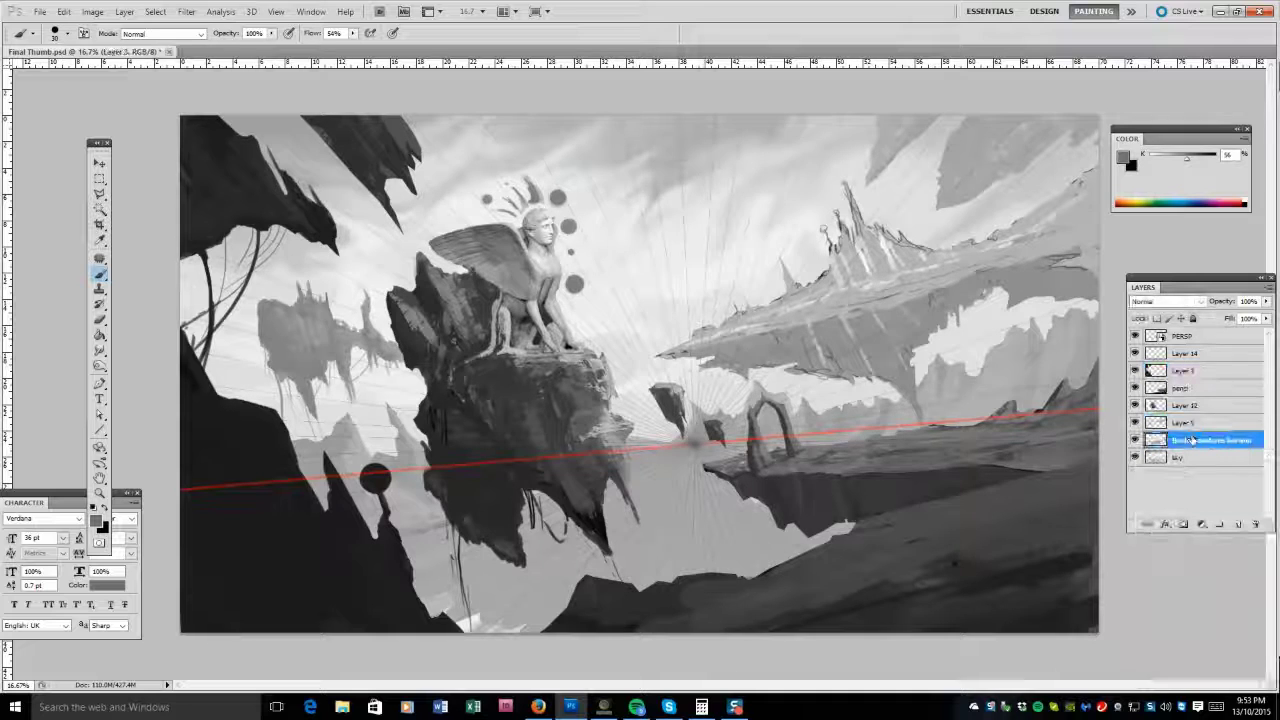
pyautogui.click(1205, 440)
# Resize the brush, sample lighter greys from the horizon, and move up to Layer 5.
pyautogui.press('[')
pyautogui.keyDown('alt'); pyautogui.click(872, 400); pyautogui.keyUp('alt')
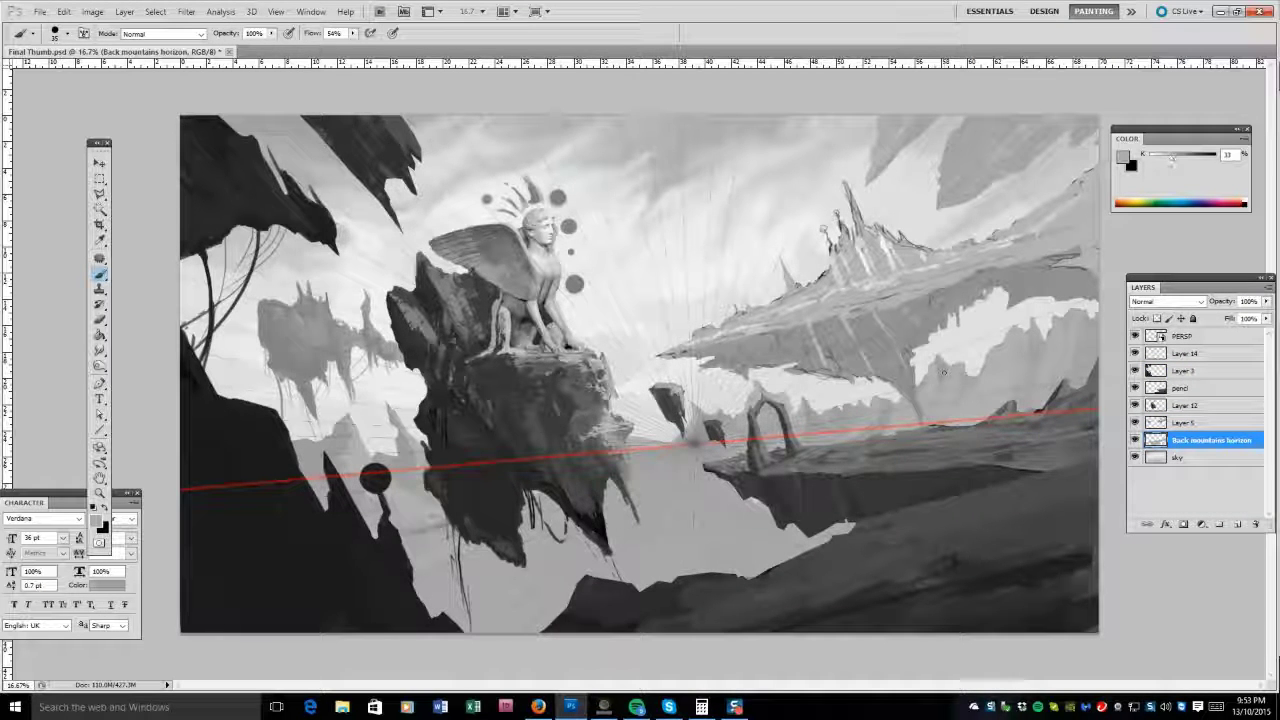
pyautogui.keyDown('alt'); pyautogui.click(962, 421); pyautogui.keyUp('alt')
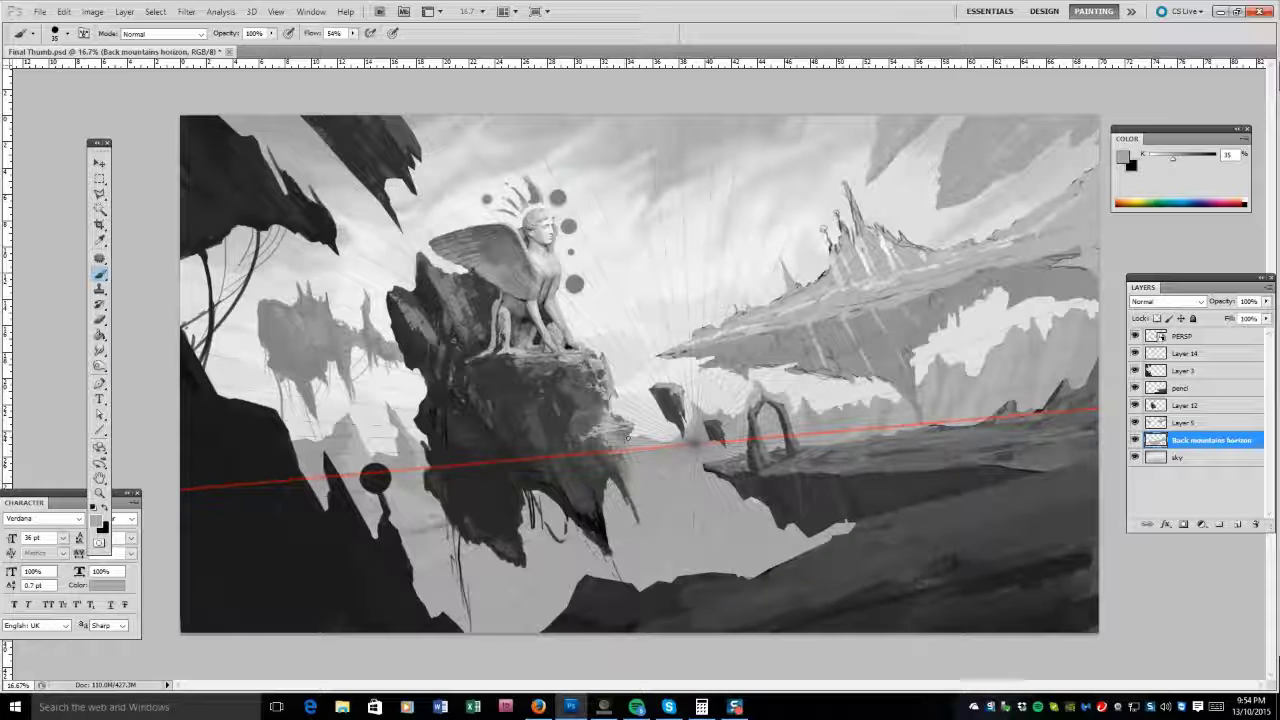
pyautogui.press(']')
pyautogui.press(']')
pyautogui.press(']')
pyautogui.press(']')
pyautogui.press(']')
pyautogui.press(']')
pyautogui.press(']')
pyautogui.press(']')
pyautogui.press(']')
pyautogui.press(']')
pyautogui.press('[')
pyautogui.press('[')
pyautogui.press('[')
pyautogui.press('[')
pyautogui.press('[')
pyautogui.press('[')
pyautogui.press('[')
pyautogui.press('[')
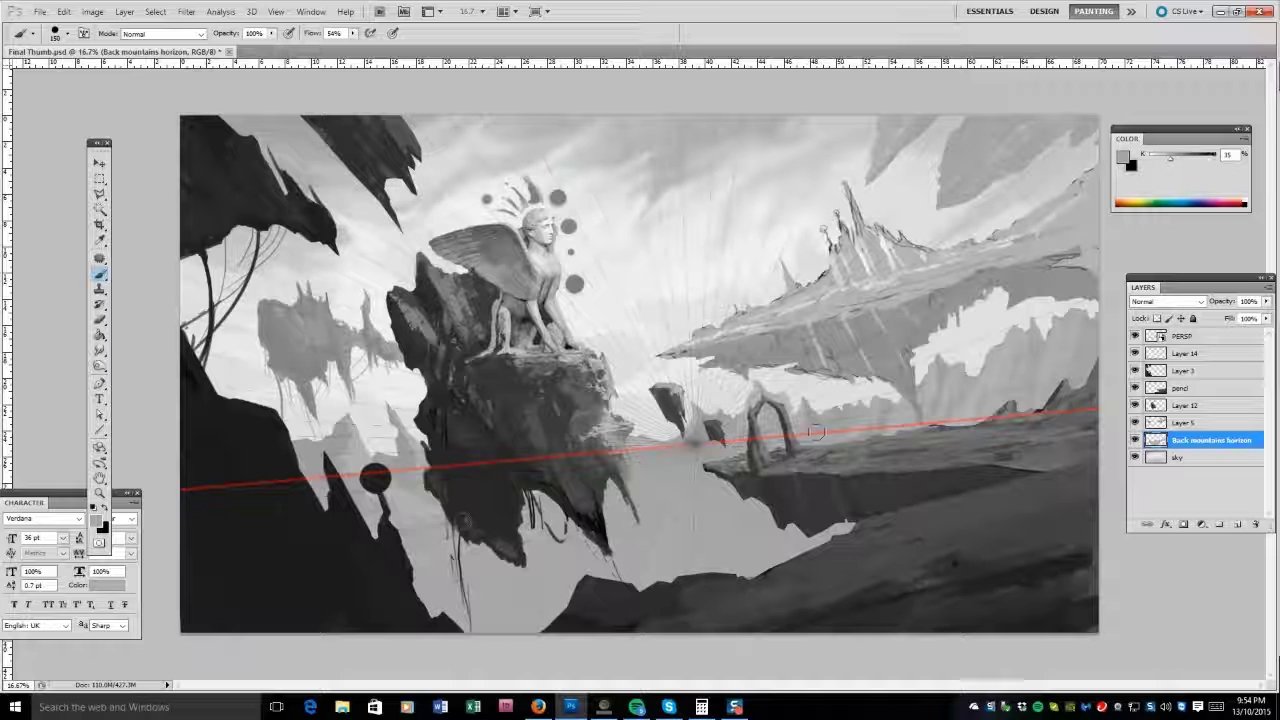
pyautogui.hotkey('alt', ']')
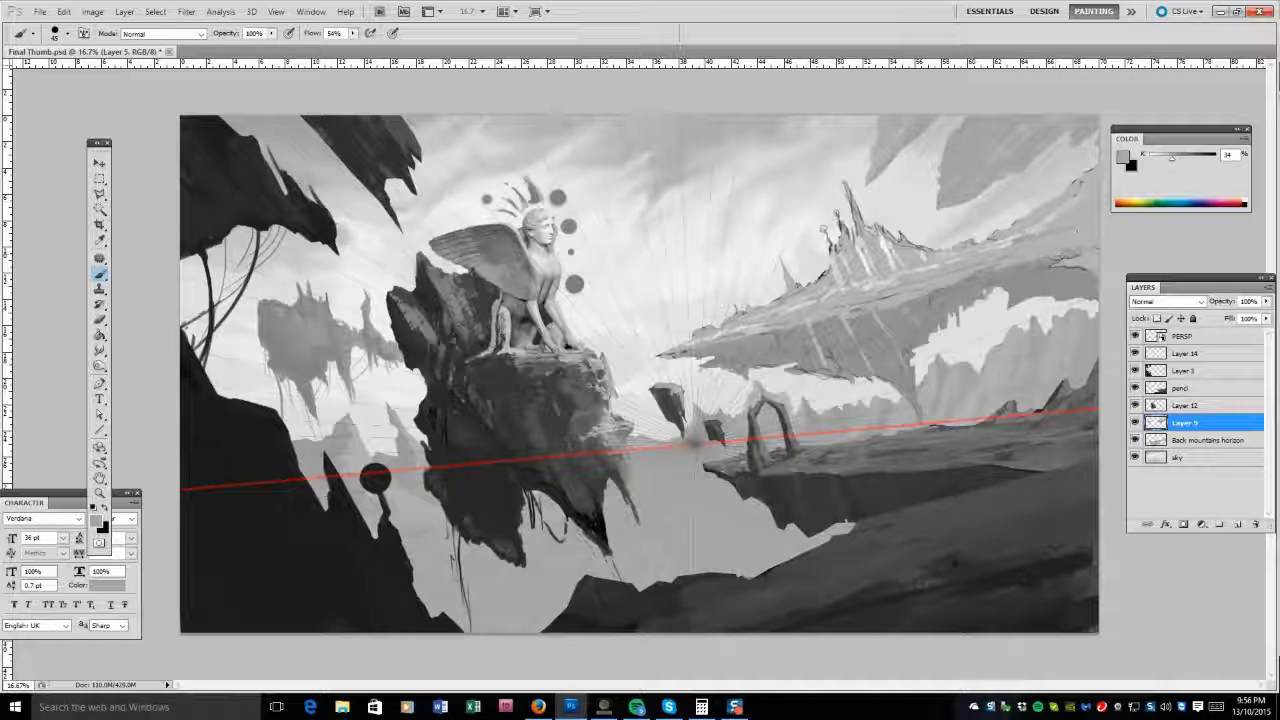
# Show Layer 5's perspective lines, return to Back mountains horizon, and resize the brush larger.
pyautogui.press(']')
pyautogui.press(']')
pyautogui.press(']')
pyautogui.press(']')
pyautogui.press(']')
pyautogui.press(']')
pyautogui.press(']')
pyautogui.press(']')
pyautogui.press(']')
pyautogui.press(']')
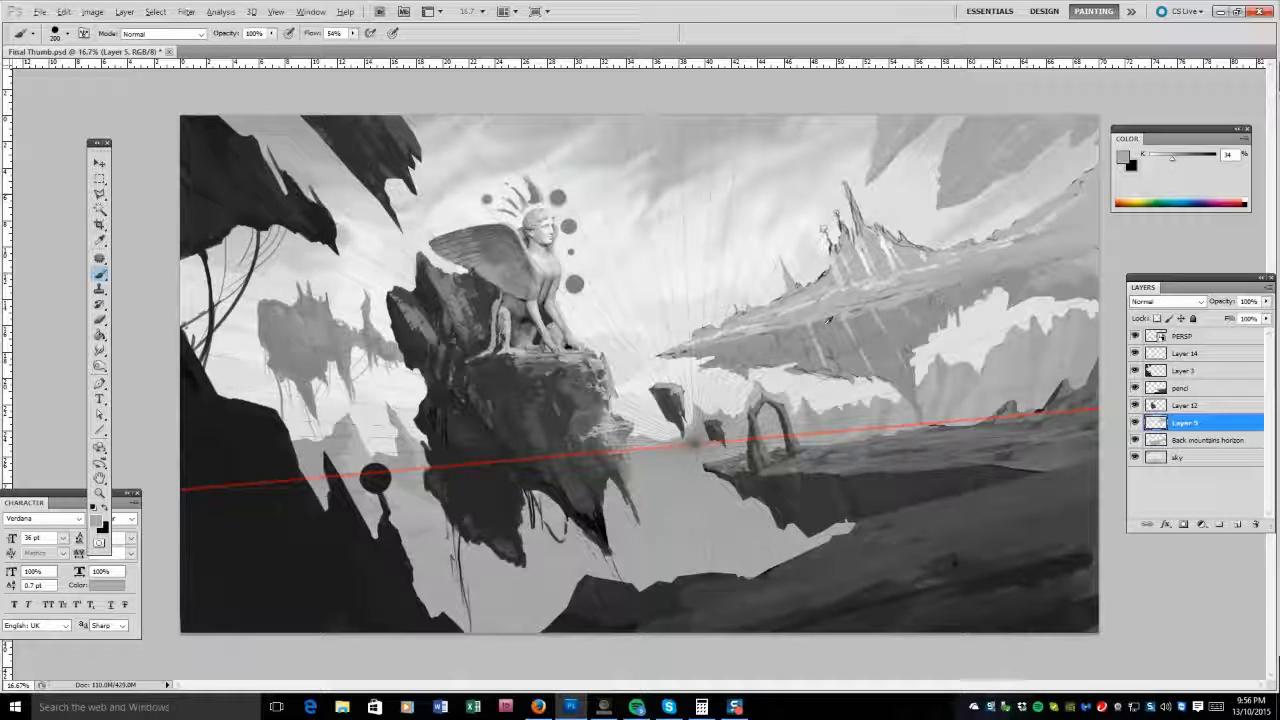
pyautogui.click(1134, 423)
pyautogui.click(1158, 443)
pyautogui.press('[')
pyautogui.press('[')
pyautogui.press('[')
pyautogui.press('[')
pyautogui.press('[')
pyautogui.press('[')
pyautogui.press('[')
pyautogui.press('[')
pyautogui.press('[')
pyautogui.press('[')
pyautogui.press('[')
pyautogui.press('[')
pyautogui.press('[')
pyautogui.press('[')
pyautogui.press(']')
pyautogui.press(']')
pyautogui.press(']')
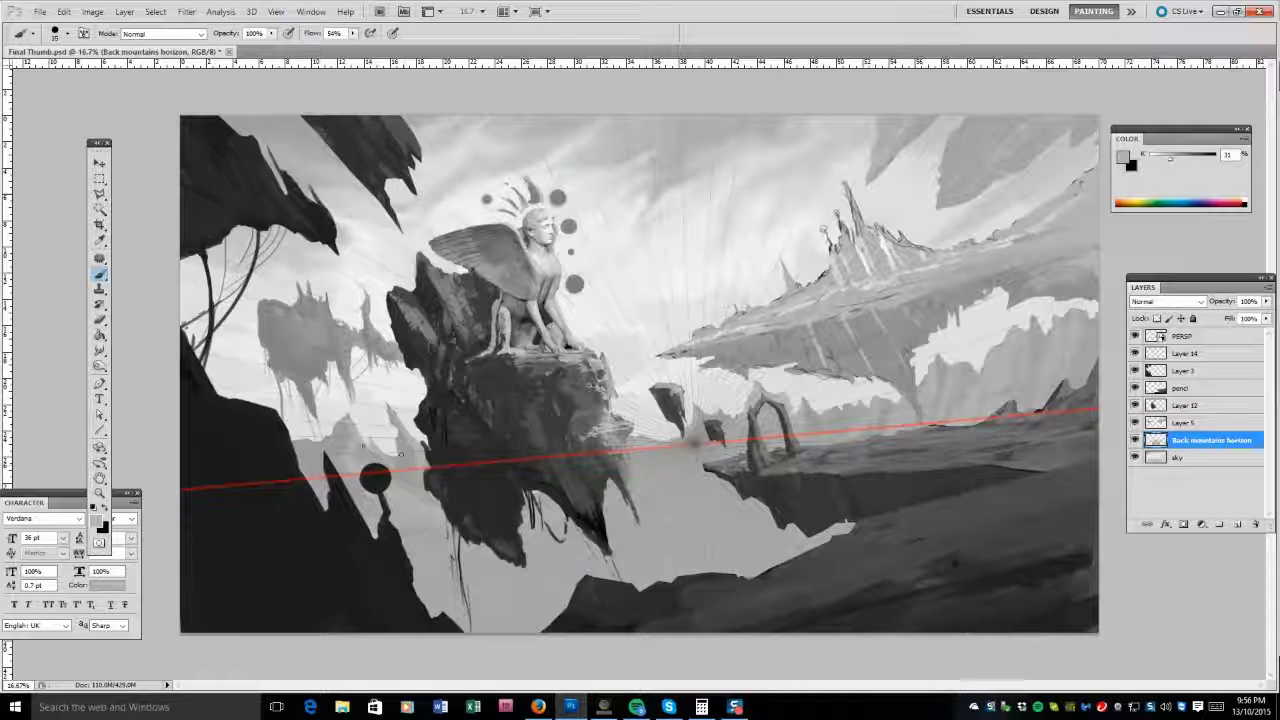
pyautogui.press('e')
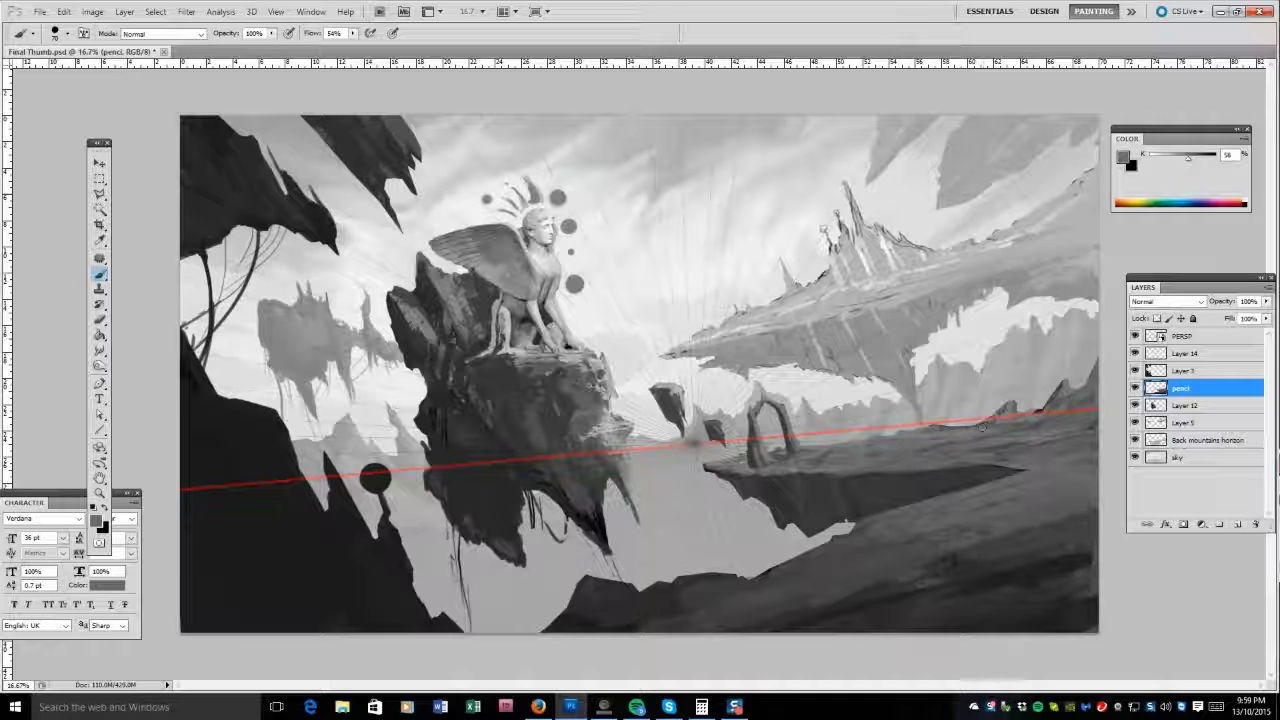
# Shade the lower-right ground with broad strokes of sampled dark and slightly lighter greys.
pyautogui.keyDown('alt'); pyautogui.click(978, 436); pyautogui.keyUp('alt')
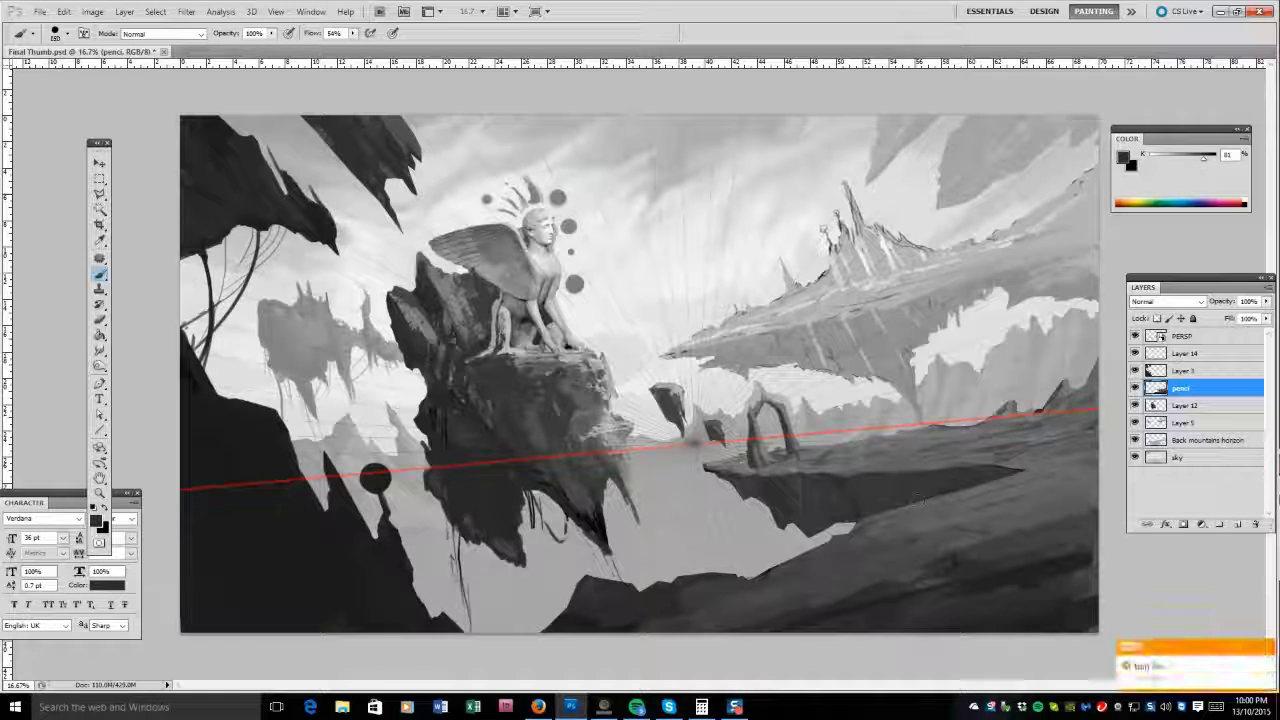
pyautogui.press('[')
pyautogui.press('[')
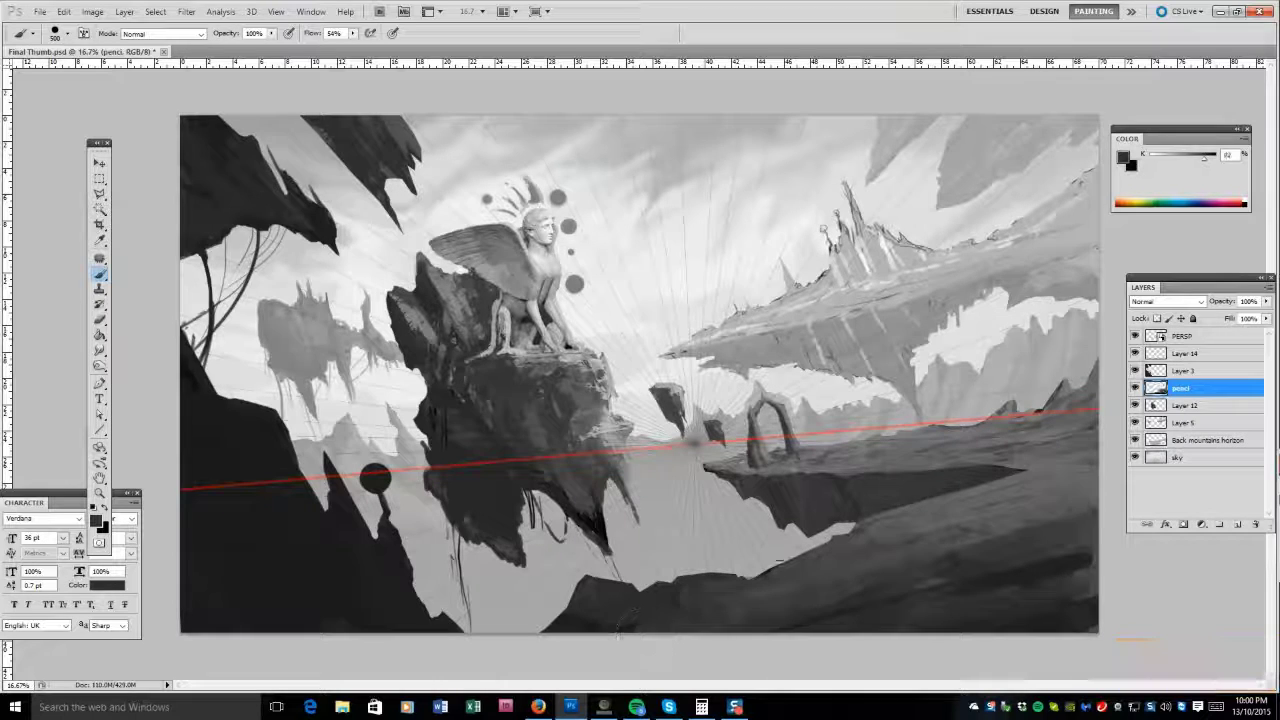
pyautogui.keyDown('alt'); pyautogui.click(1102, 556); pyautogui.keyUp('alt')
pyautogui.press(']')
pyautogui.press(']')
pyautogui.keyDown('alt'); pyautogui.click(973, 530); pyautogui.keyUp('alt')
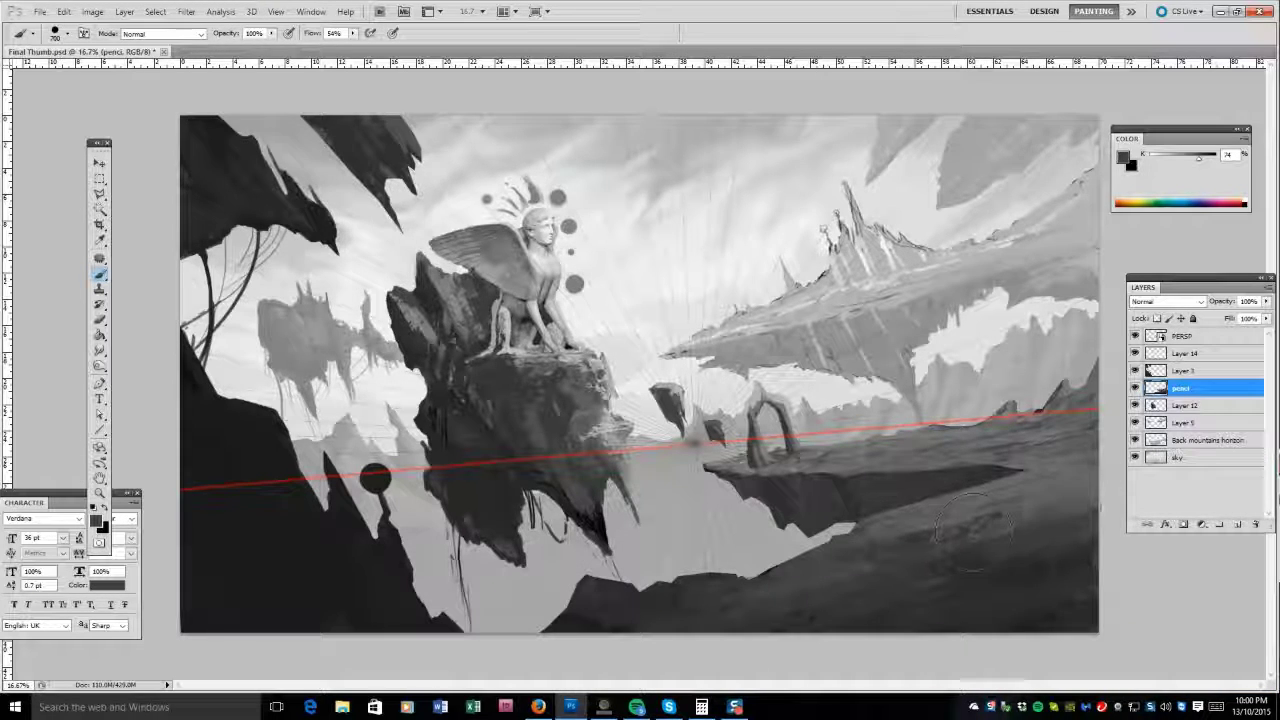
pyautogui.keyDown('alt'); pyautogui.click(612, 606); pyautogui.keyUp('alt')
# Load the lower-right landmass outline as a selection and paint light grey over the stone arch area.
pyautogui.press('[')
pyautogui.press('[')
pyautogui.press('[')
pyautogui.press('[')
pyautogui.press('[')
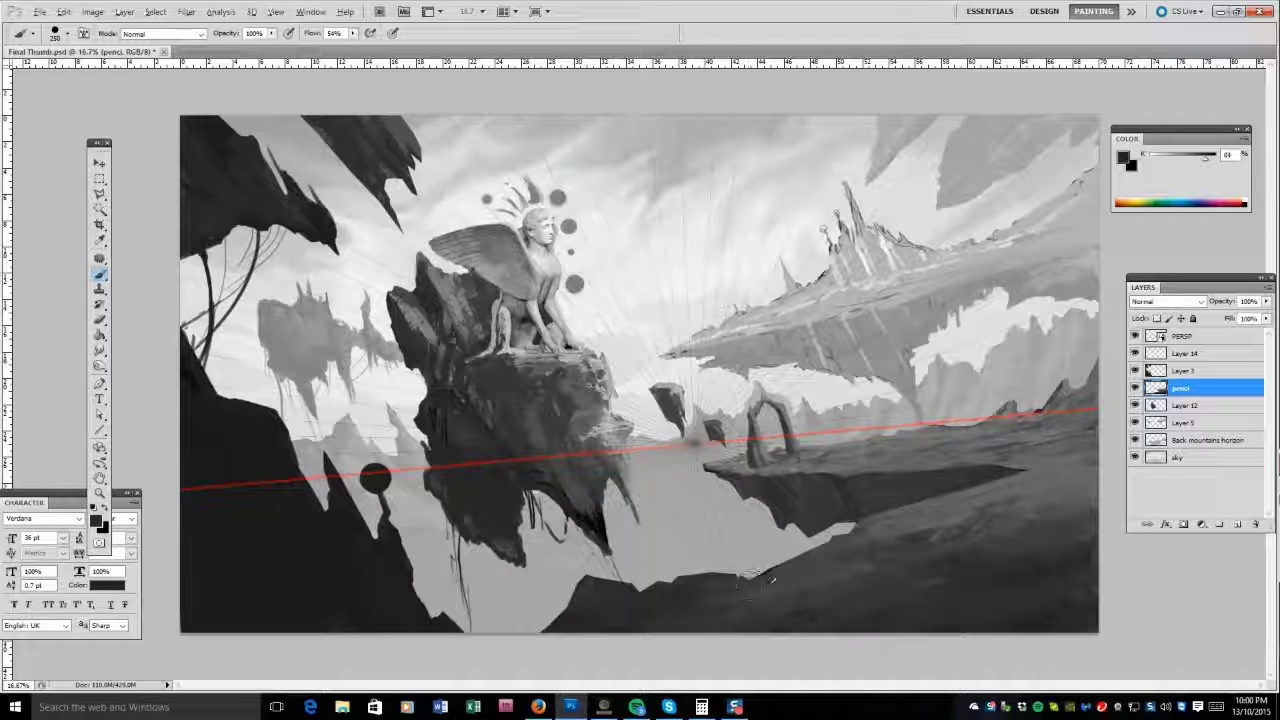
pyautogui.keyDown('ctrl'); pyautogui.click(1157, 387); pyautogui.keyUp('ctrl')
pyautogui.keyDown('alt'); pyautogui.click(1103, 400); pyautogui.keyUp('alt')
pyautogui.moveTo(715, 425); pyautogui.dragTo(780, 420)
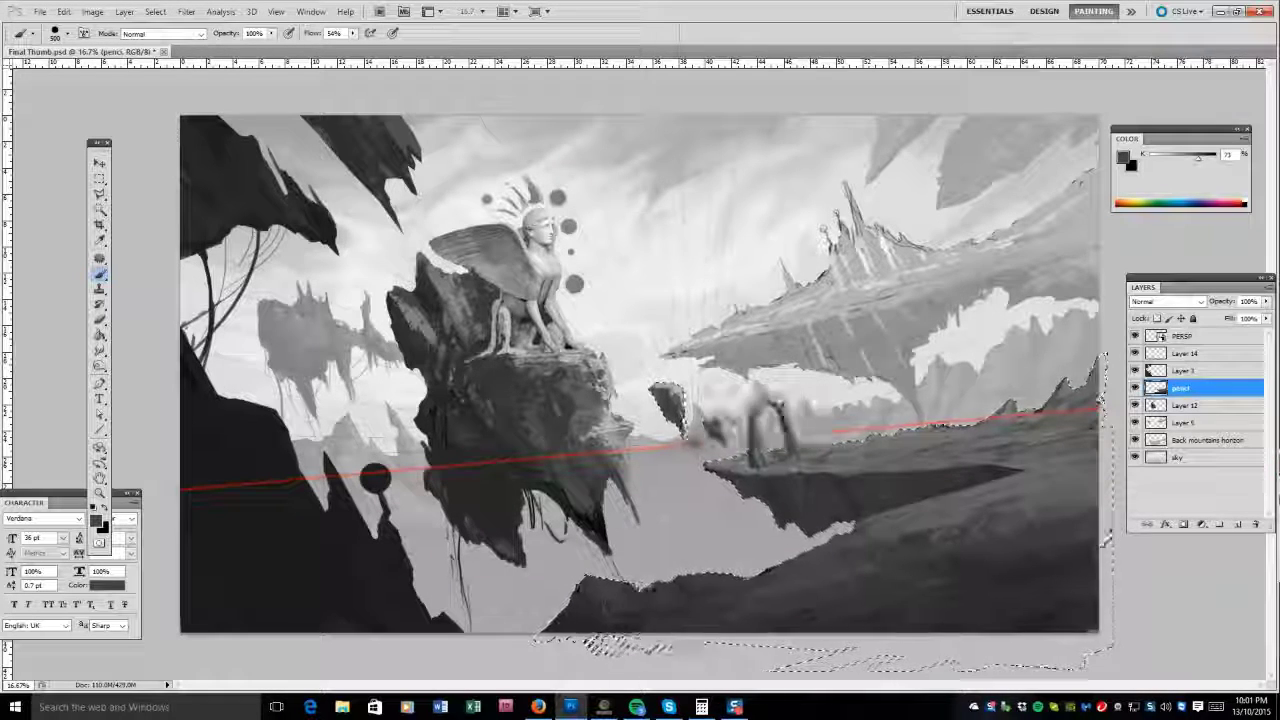
# Sample darker greys near the right edge and darken the ground under the floating ledge.
pyautogui.press(']')
pyautogui.press(']')
pyautogui.press('[')
pyautogui.press('[')
pyautogui.press('[')
pyautogui.keyDown('alt'); pyautogui.click(1098, 540); pyautogui.keyUp('alt')
pyautogui.keyDown('alt'); pyautogui.click(1104, 541); pyautogui.keyUp('alt')
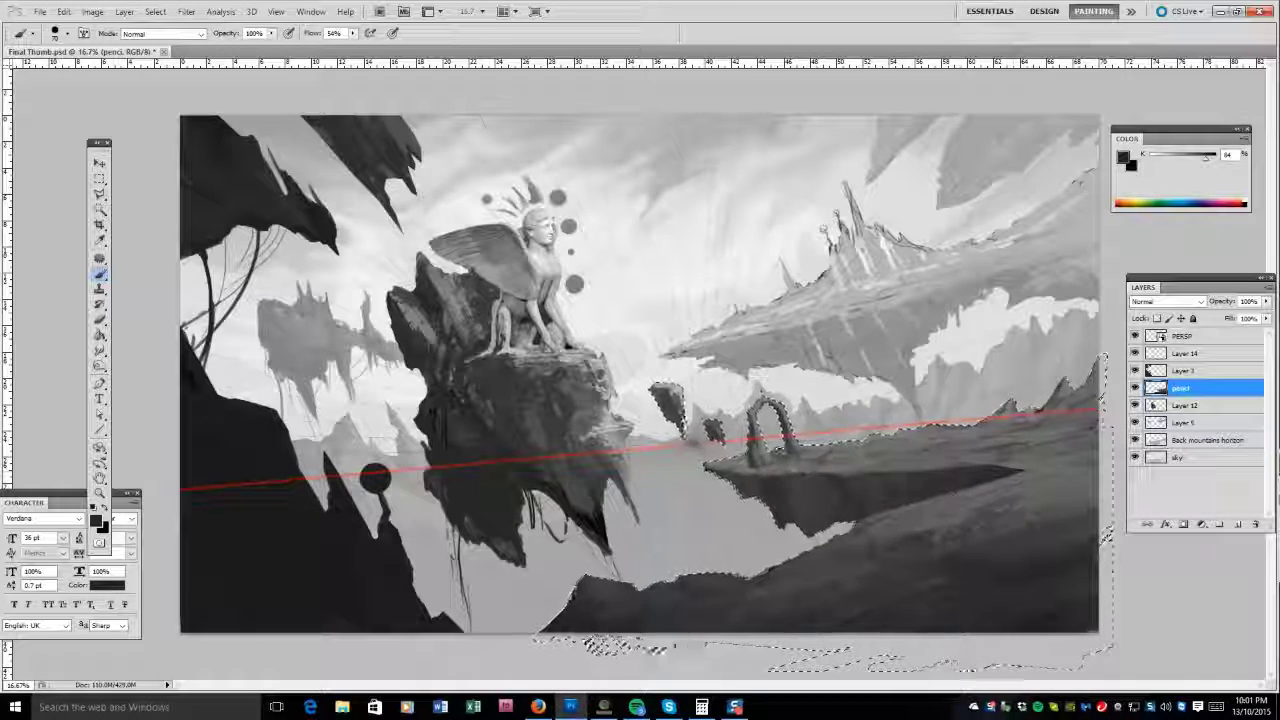
pyautogui.keyDown('alt'); pyautogui.click(1105, 541); pyautogui.keyUp('alt')
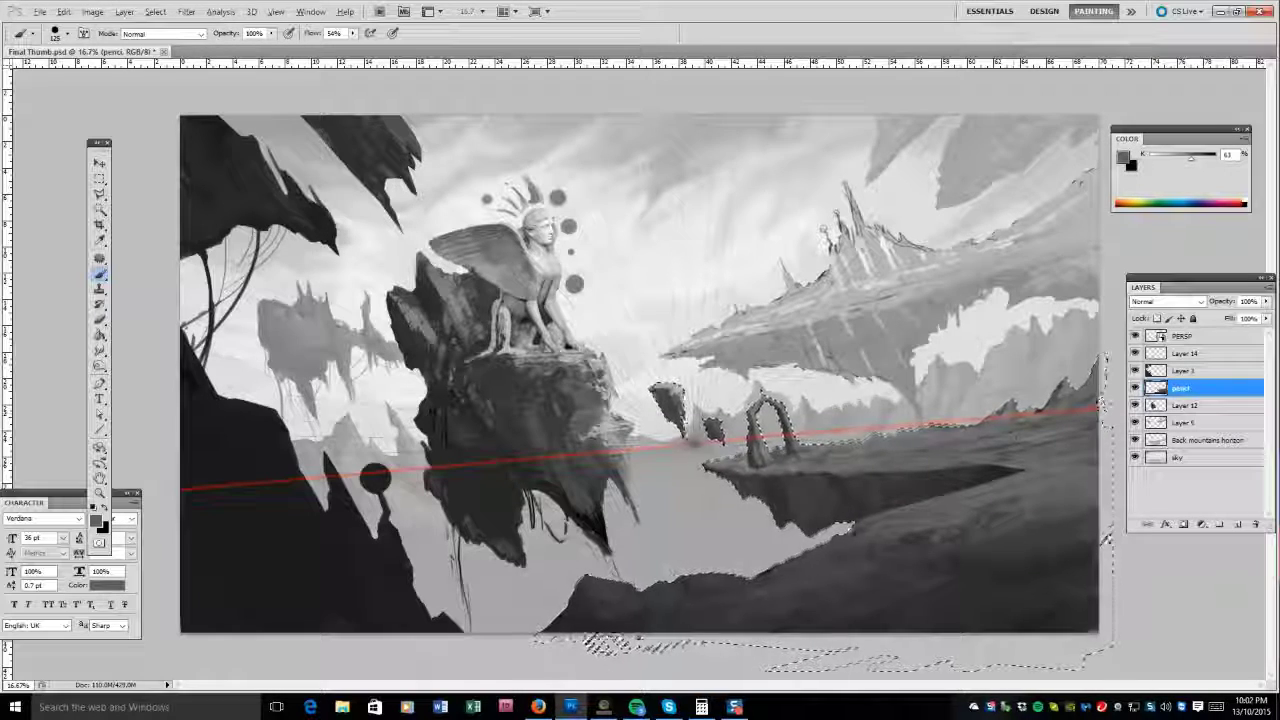
pyautogui.keyDown('alt'); pyautogui.click(1105, 541); pyautogui.keyUp('alt')
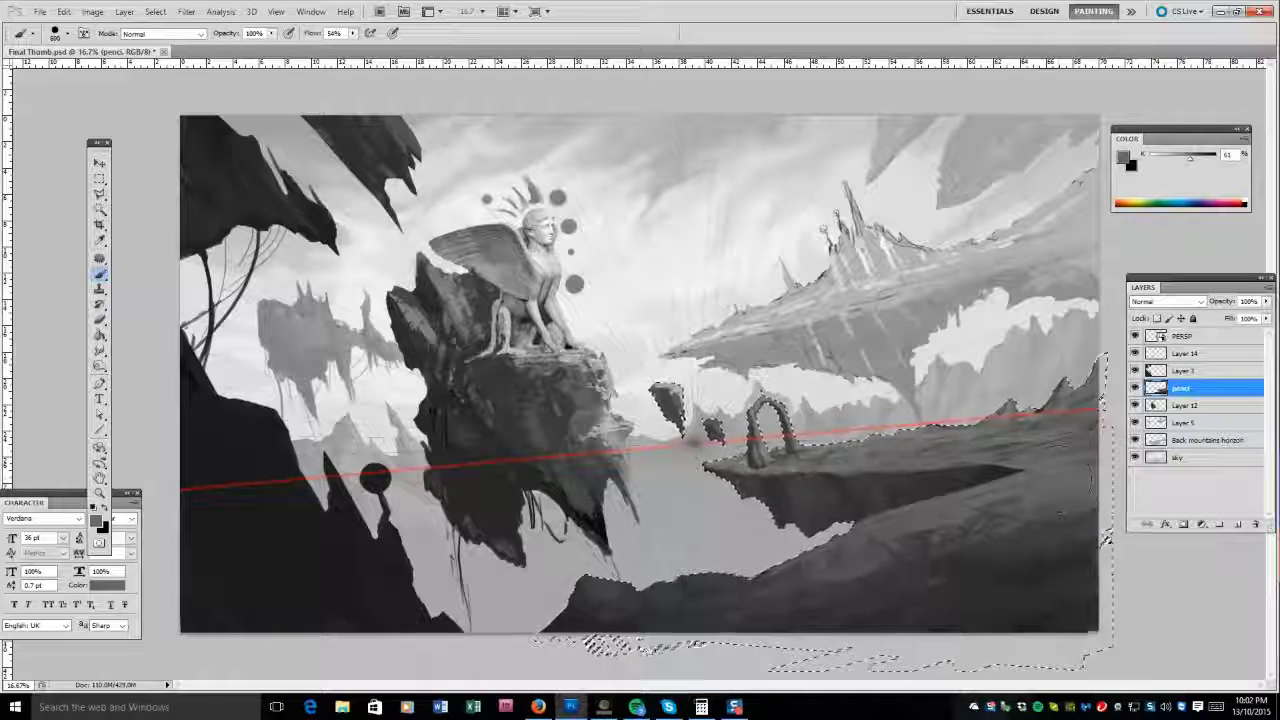
pyautogui.moveTo(1105, 541); pyautogui.dragTo(878, 543)
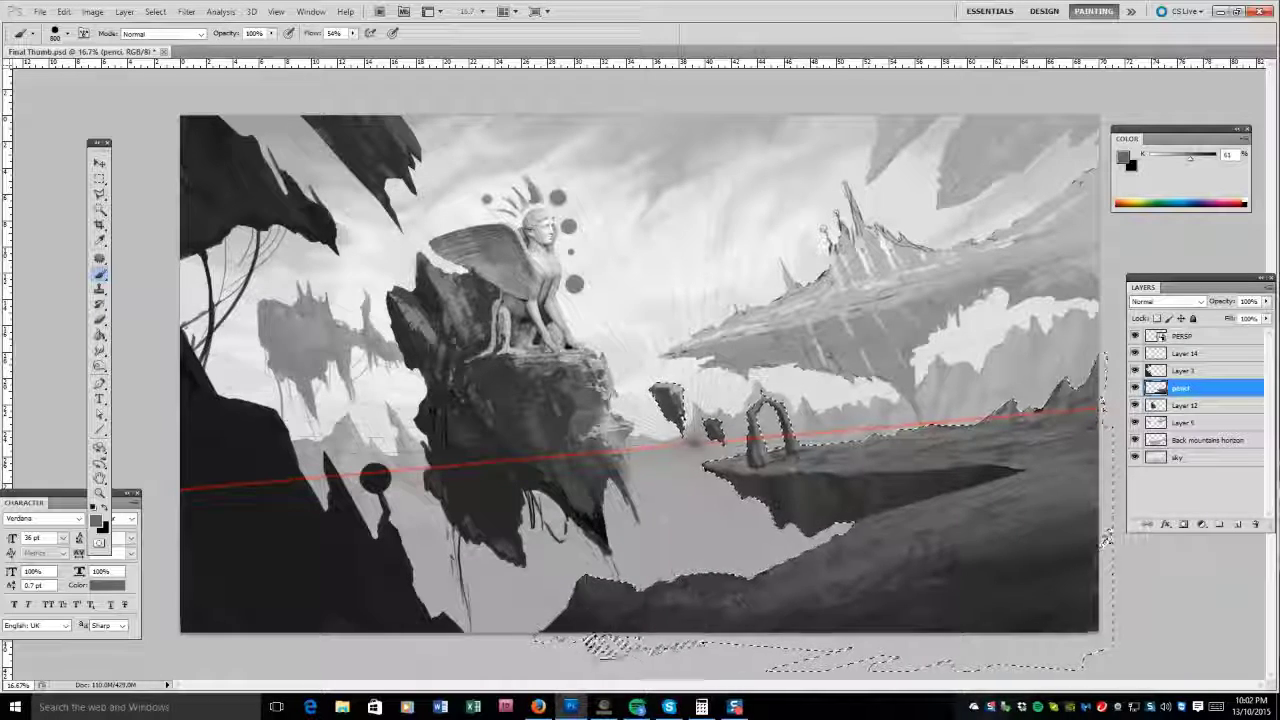
# Resample darker and lighter greys with brush resizing to shape the ledge, then clear the landmass selection.
pyautogui.press('[')
pyautogui.press('[')
pyautogui.press('[')
pyautogui.press('[')
pyautogui.press('[')
pyautogui.press('[')
pyautogui.press('[')
pyautogui.keyDown('alt'); pyautogui.click(779, 385); pyautogui.keyUp('alt')
pyautogui.press(']')
pyautogui.press(']')
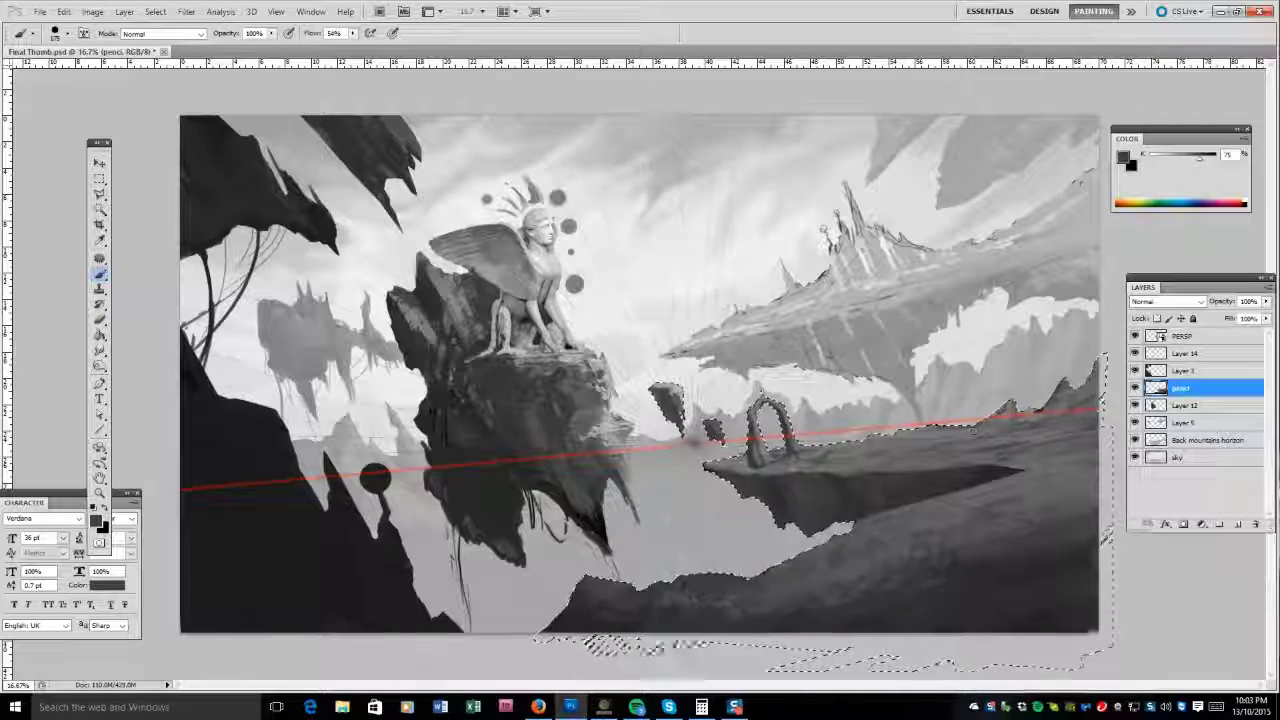
pyautogui.keyDown('alt'); pyautogui.click(1106, 540); pyautogui.keyUp('alt')
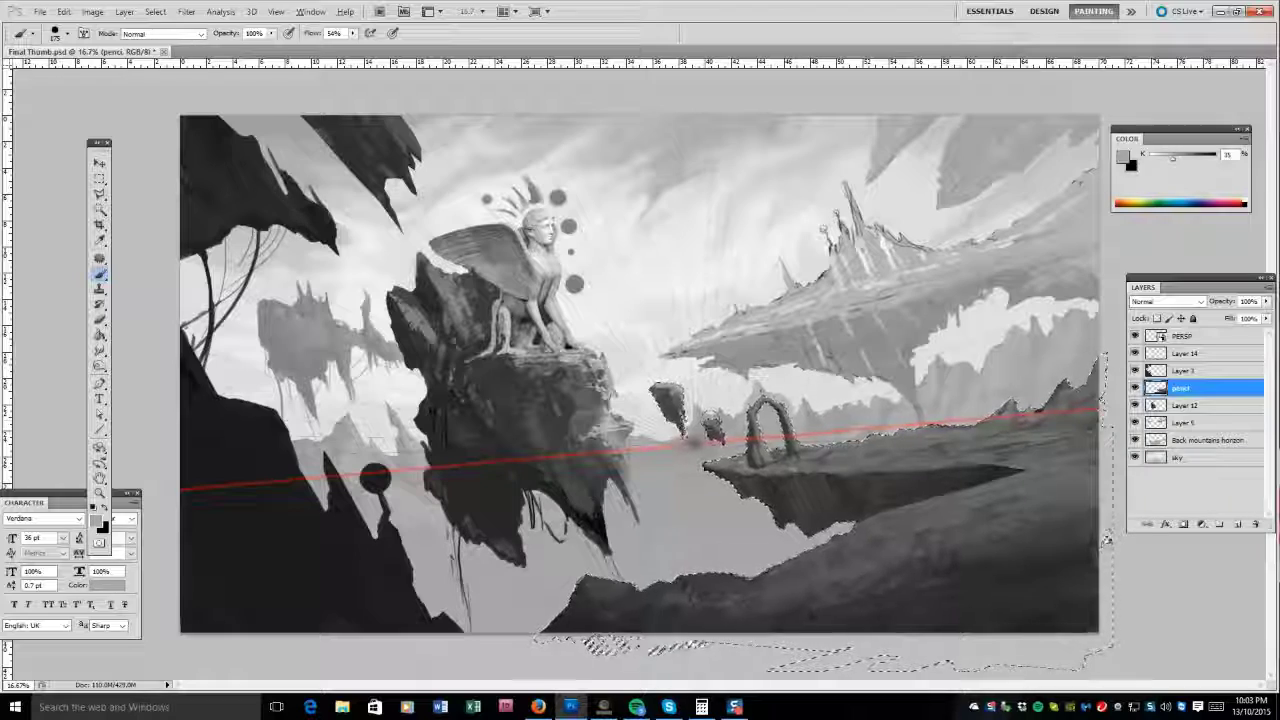
pyautogui.press('alt')
pyautogui.press('[')
pyautogui.press('[')
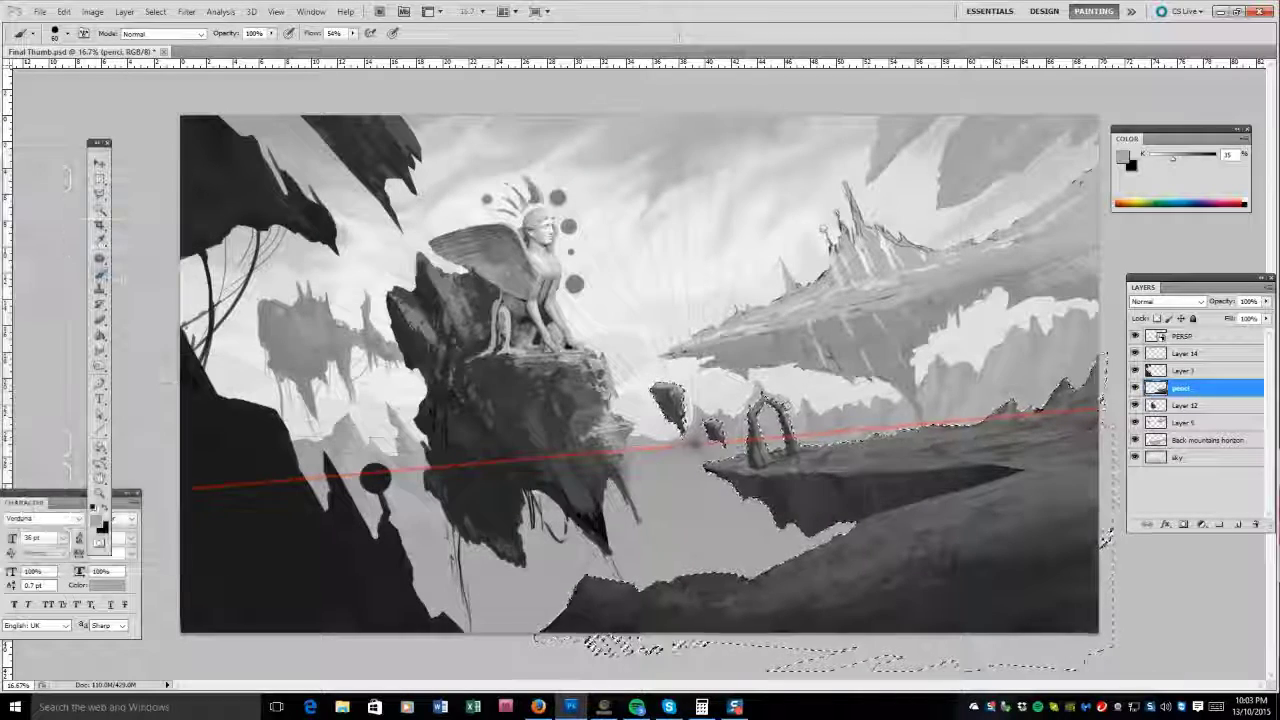
pyautogui.hotkey('ctrl', 'd')
pyautogui.press(']')
pyautogui.press(']')
pyautogui.keyDown('alt'); pyautogui.click(995, 408); pyautogui.keyUp('alt')
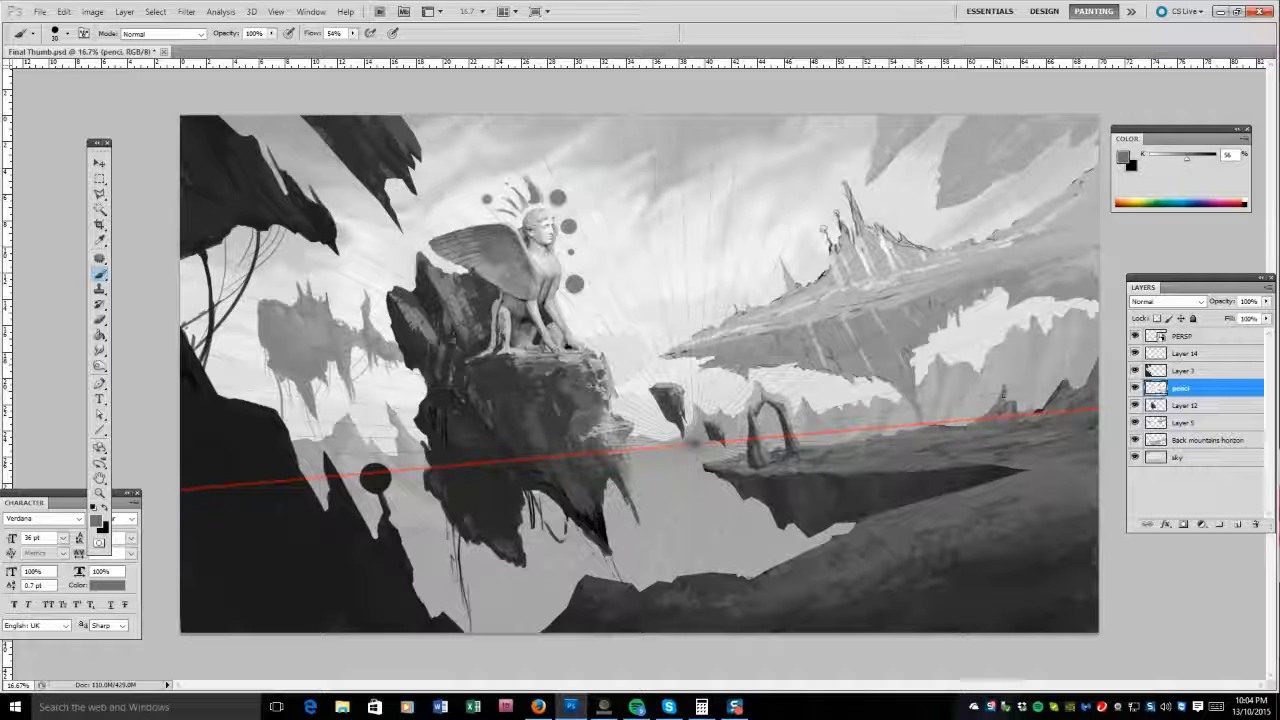
# Paint a short dark stroke on the rocks, lasso a patch right of the arch, then deselect it.
pyautogui.press('[')
pyautogui.moveTo(892, 420); pyautogui.dragTo(908, 410)
pyautogui.press('e')
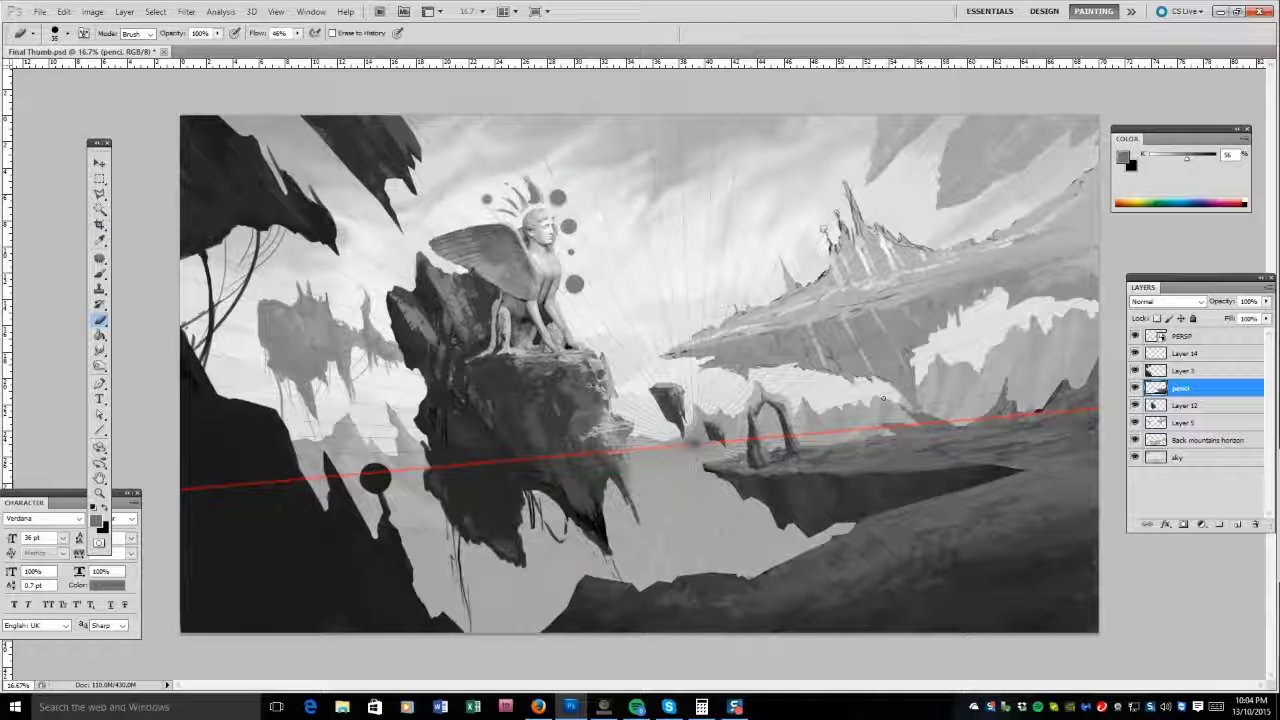
pyautogui.press('l')
pyautogui.moveTo(918, 402)
pyautogui.mouseDown()
pyautogui.moveTo(967, 420)
pyautogui.moveTo(905, 420)
pyautogui.mouseUp()
pyautogui.press('b')
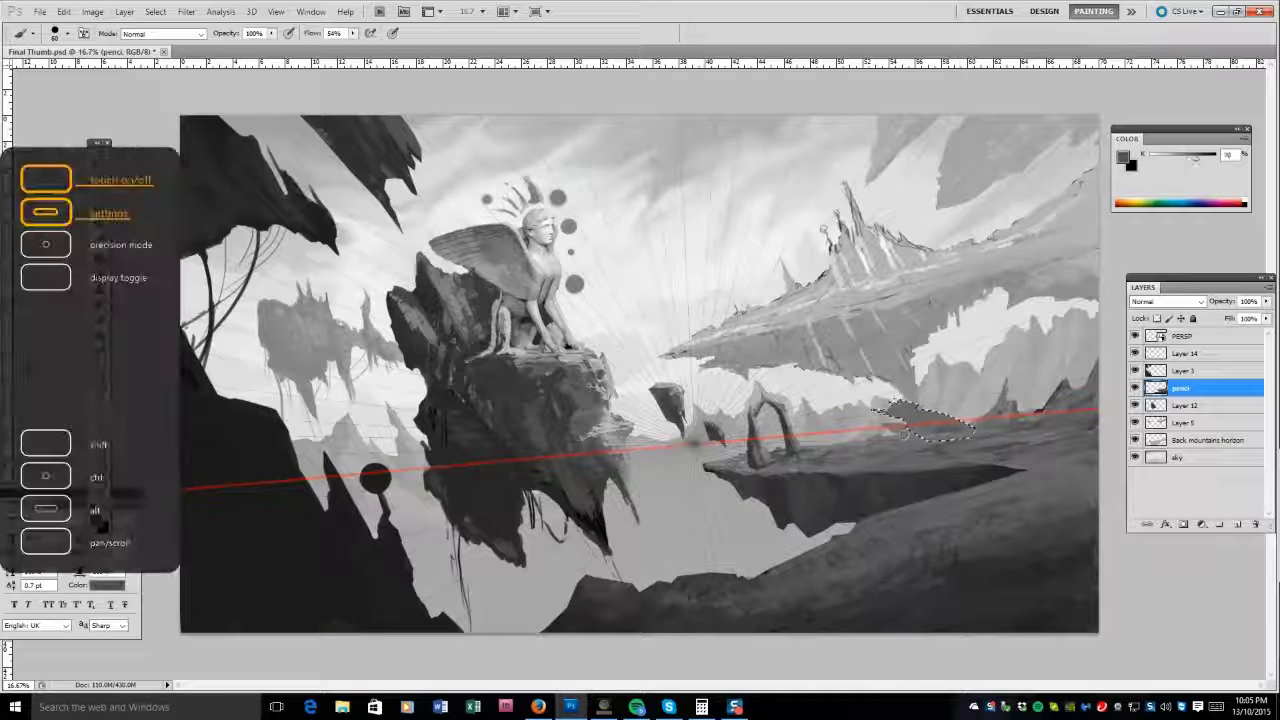
pyautogui.click(155, 11)
pyautogui.click(170, 38)
# Pick mid and darker rock greys with a much smaller brush, alternating Brush, Eraser and Lasso.
pyautogui.keyDown('alt'); pyautogui.click(853, 443); pyautogui.keyUp('alt')
pyautogui.press('[')
pyautogui.press('[')
pyautogui.press('[')
pyautogui.press('[')
pyautogui.press('[')
pyautogui.press('[')
pyautogui.keyDown('alt'); pyautogui.click(748, 588); pyautogui.keyUp('alt')
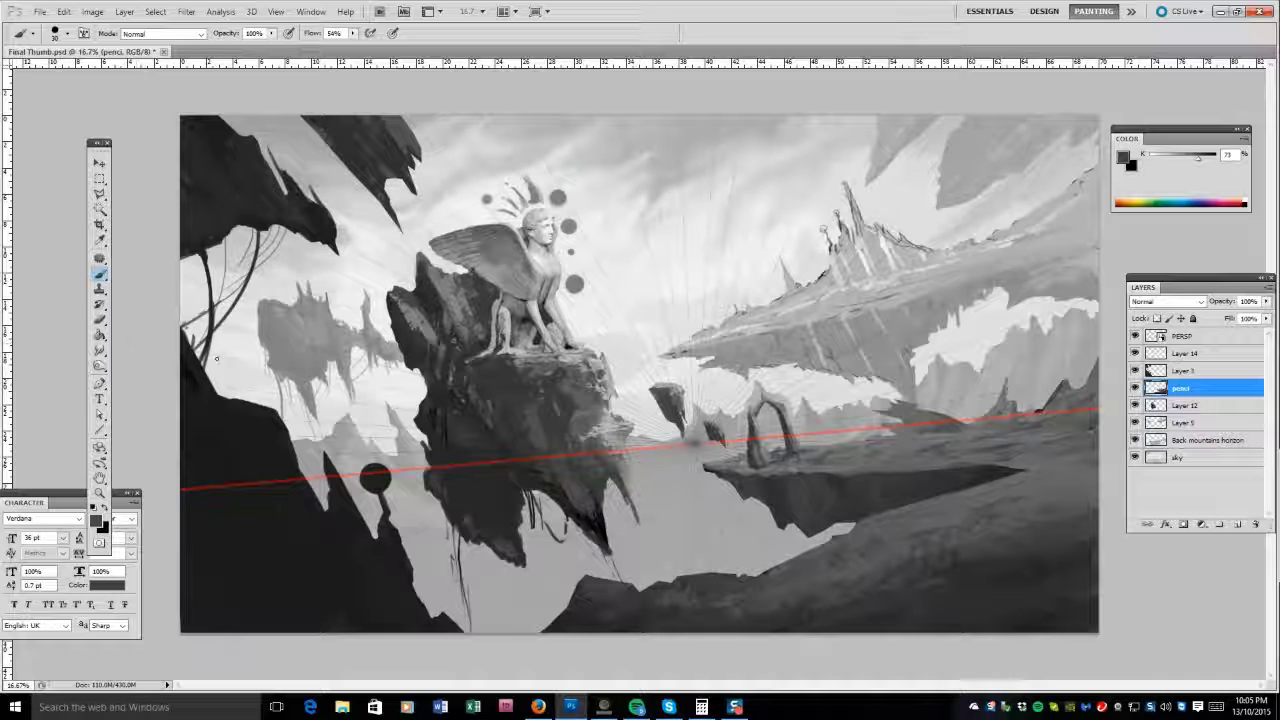
pyautogui.press('e')
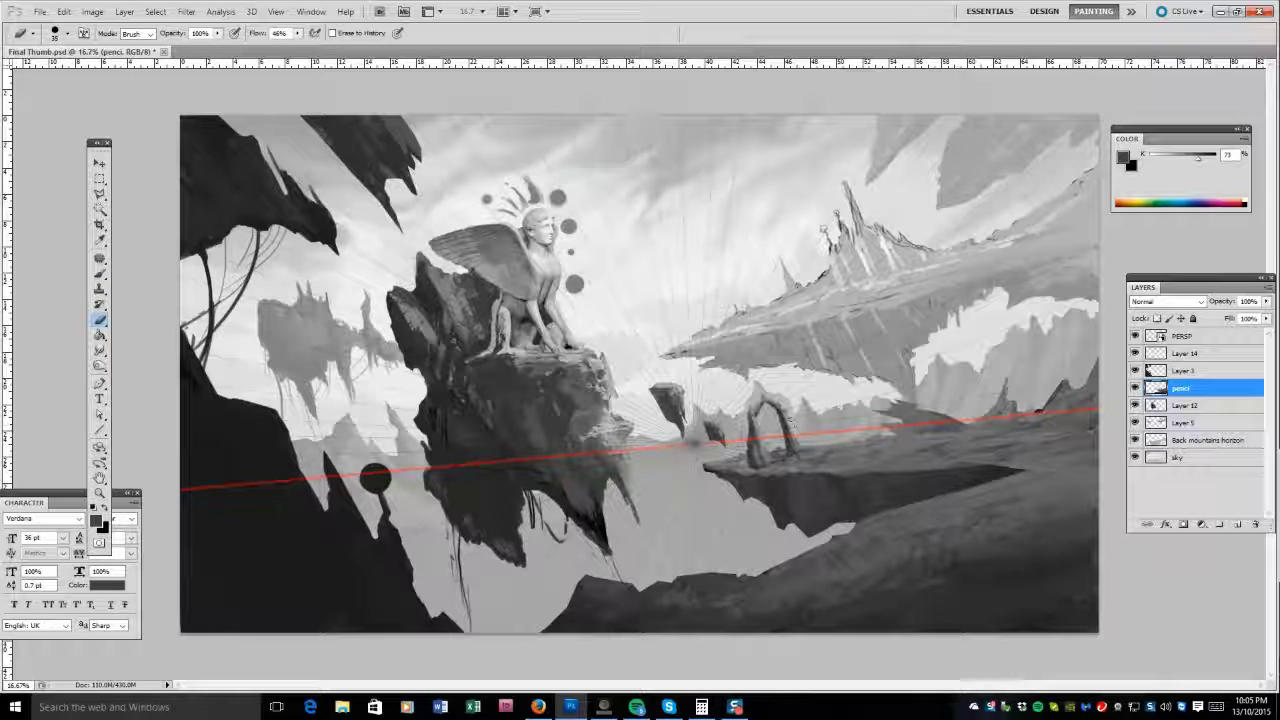
pyautogui.press('b')
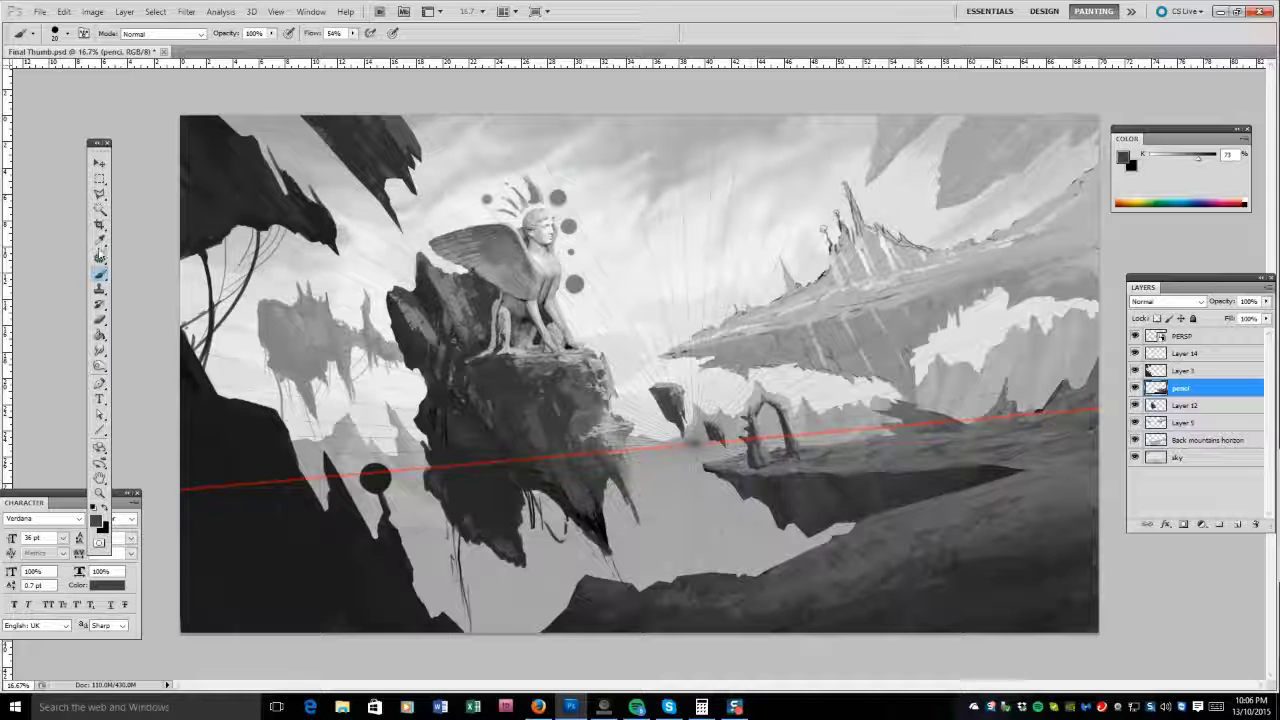
pyautogui.press('l')
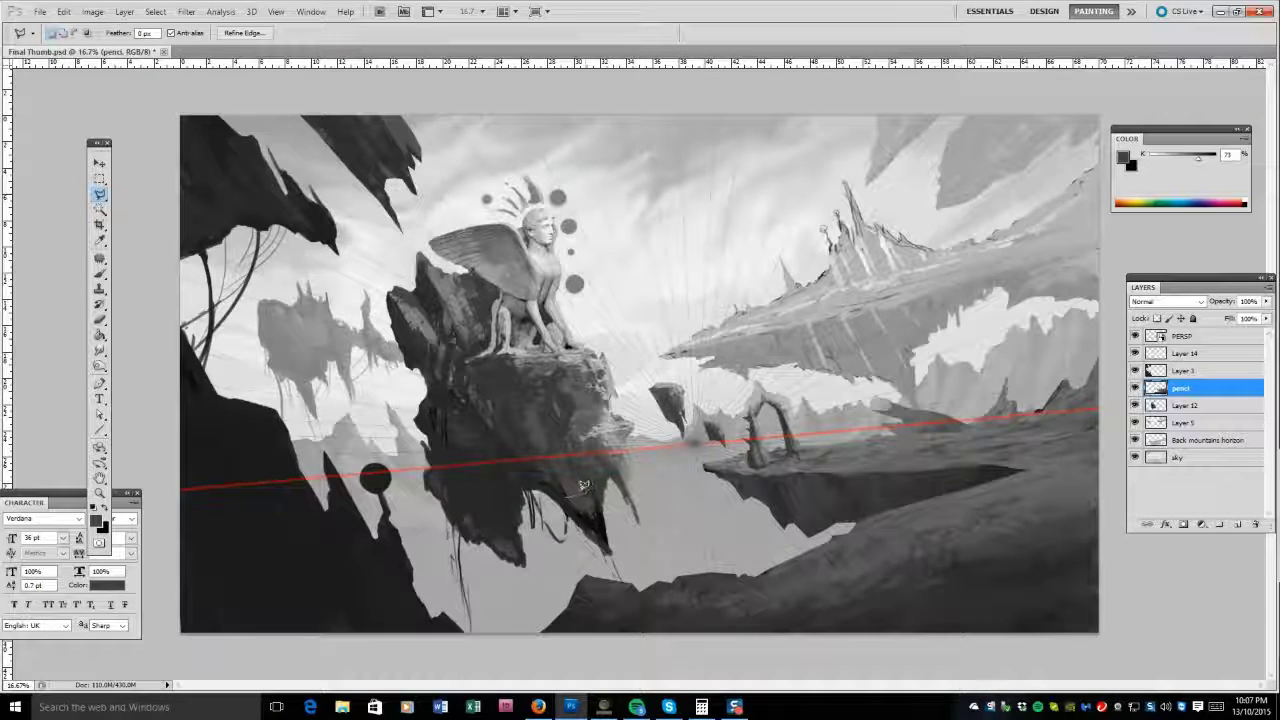
# Make Layer 5 active, toggle its visibility to check the rock, and lasso an area across the lower middle.
pyautogui.press('v')
pyautogui.click(1190, 422)
pyautogui.click(1134, 422)
pyautogui.click(1134, 422)
pyautogui.press('l')
pyautogui.hotkey('alt', '[')
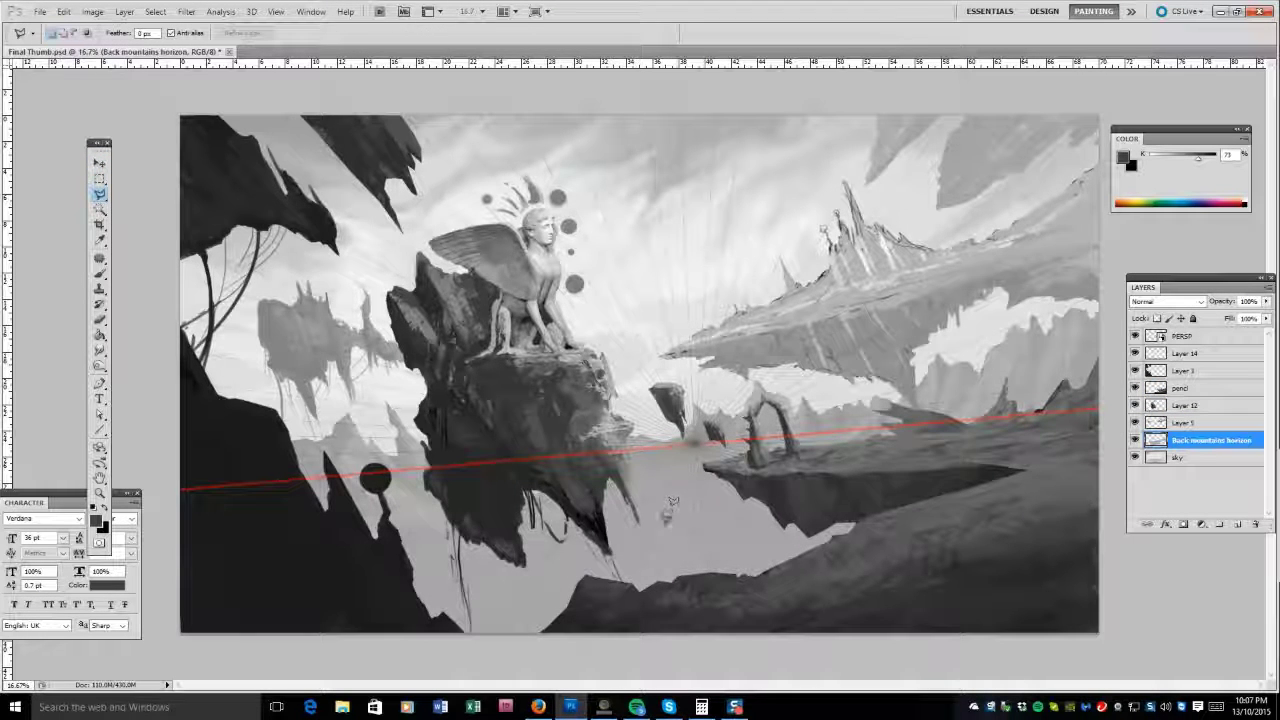
pyautogui.moveTo(510, 632)
pyautogui.mouseDown()
pyautogui.moveTo(735, 552)
pyautogui.moveTo(686, 480)
pyautogui.moveTo(590, 525)
pyautogui.mouseUp()
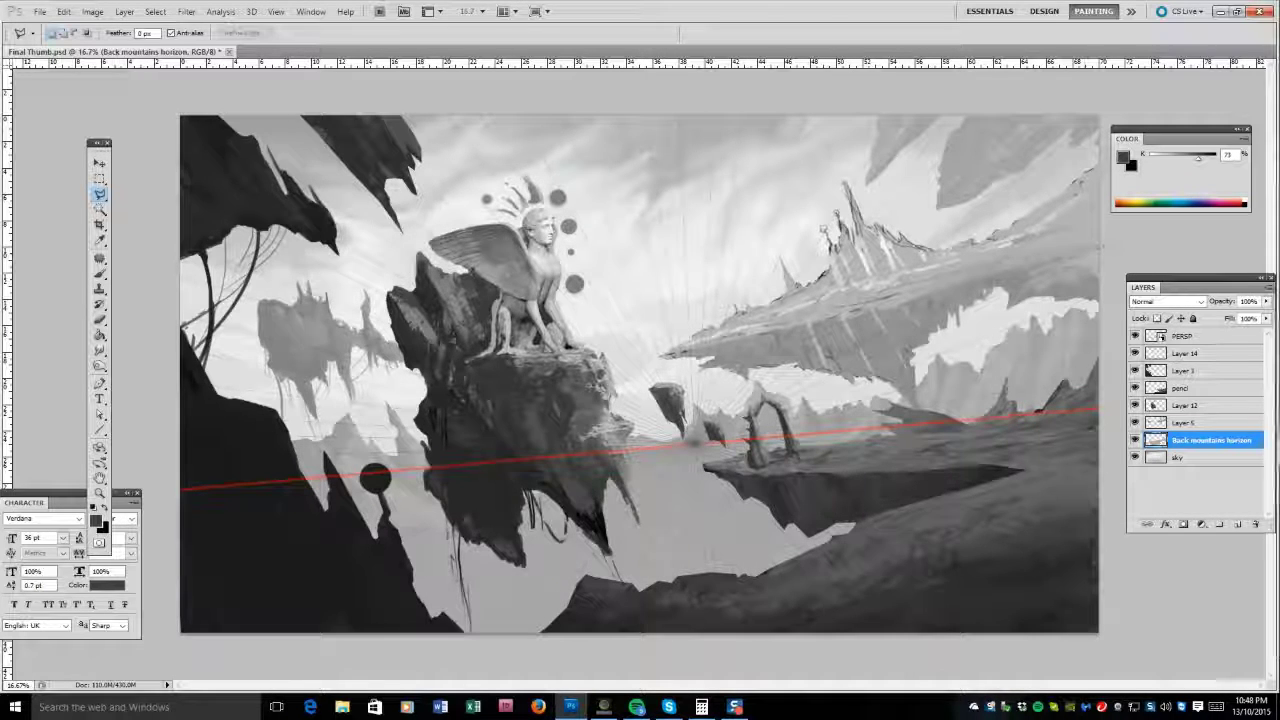
# Paint dark rock-tone strokes across the lower rock on Layer 5.
pyautogui.click(1190, 422)
pyautogui.press('b')
pyautogui.keyDown('alt'); pyautogui.click(562, 546); pyautogui.keyUp('alt')
pyautogui.moveTo(565, 506); pyautogui.dragTo(545, 555)
pyautogui.moveTo(455, 510)
pyautogui.mouseDown()
pyautogui.moveTo(458, 552)
pyautogui.moveTo(490, 548)
pyautogui.moveTo(520, 565)
pyautogui.mouseUp()
# Lighten and soften the dark lower-rock strokes with the Eraser.
pyautogui.keyDown('alt'); pyautogui.click(572, 351); pyautogui.keyUp('alt')
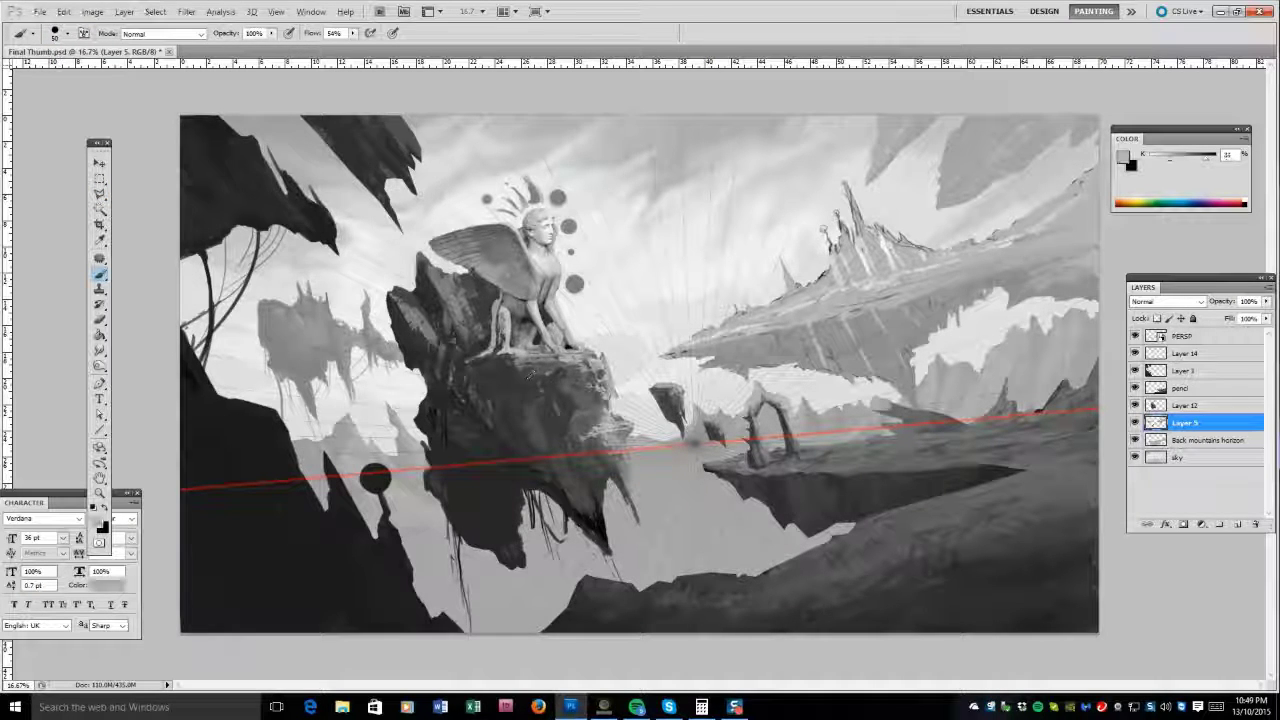
pyautogui.press('e')
pyautogui.moveTo(460, 525)
pyautogui.mouseDown()
pyautogui.moveTo(515, 565)
pyautogui.moveTo(500, 565)
pyautogui.mouseUp()
pyautogui.moveTo(540, 516); pyautogui.dragTo(545, 536)
pyautogui.moveTo(535, 492); pyautogui.dragTo(555, 565)
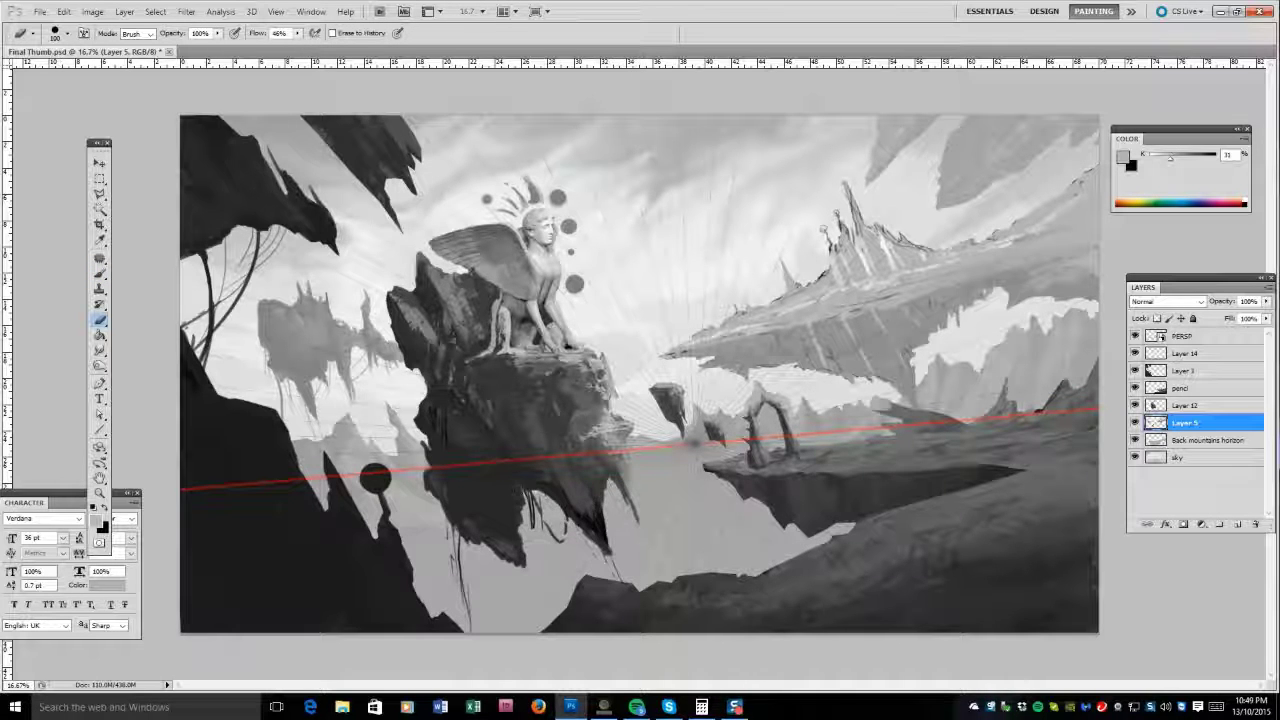
# On Layer 12, darken the edge of the sphinx's rock with a sampled dark rock tone.
pyautogui.click(1150, 405)
pyautogui.press('b')
pyautogui.keyDown('alt'); pyautogui.click(428, 476); pyautogui.keyUp('alt')
pyautogui.moveTo(428, 476)
pyautogui.mouseDown()
pyautogui.moveTo(426, 442)
pyautogui.moveTo(413, 447)
pyautogui.moveTo(441, 499)
pyautogui.moveTo(433, 492)
pyautogui.moveTo(586, 515)
pyautogui.moveTo(470, 420)
pyautogui.mouseUp()
# Erase the dark circles around the sphinx's head and lighten the wing-tip marks.
pyautogui.press('e')
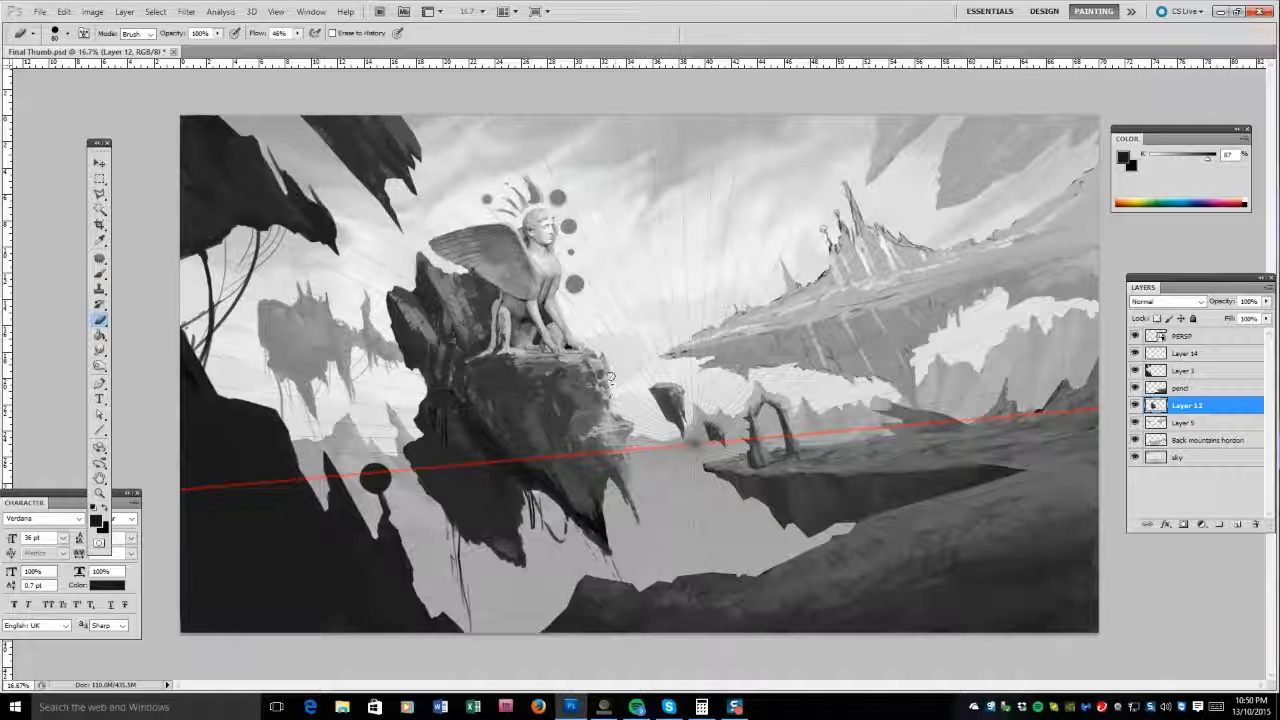
pyautogui.moveTo(576, 288)
pyautogui.mouseDown()
pyautogui.moveTo(560, 195)
pyautogui.moveTo(486, 203)
pyautogui.moveTo(572, 234)
pyautogui.moveTo(562, 246)
pyautogui.moveTo(565, 214)
pyautogui.moveTo(533, 203)
pyautogui.mouseUp()
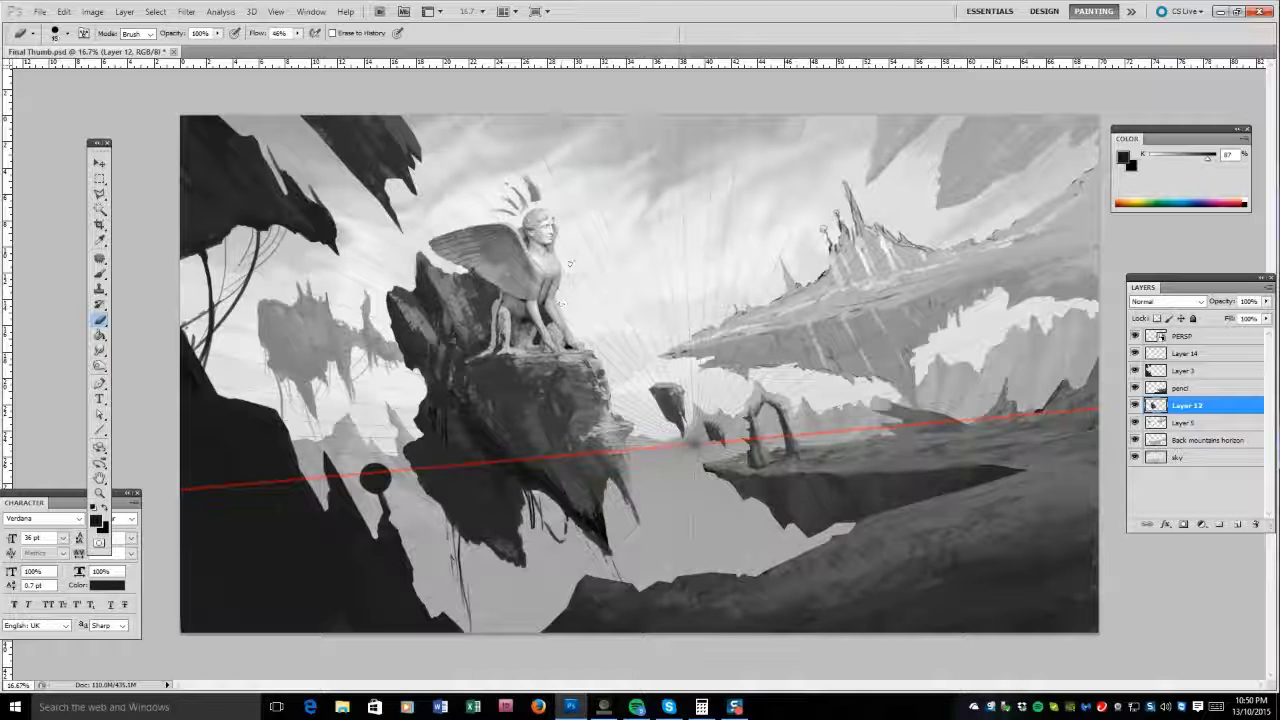
pyautogui.moveTo(428, 262)
pyautogui.mouseDown()
pyautogui.moveTo(468, 273)
pyautogui.moveTo(392, 290)
pyautogui.mouseUp()
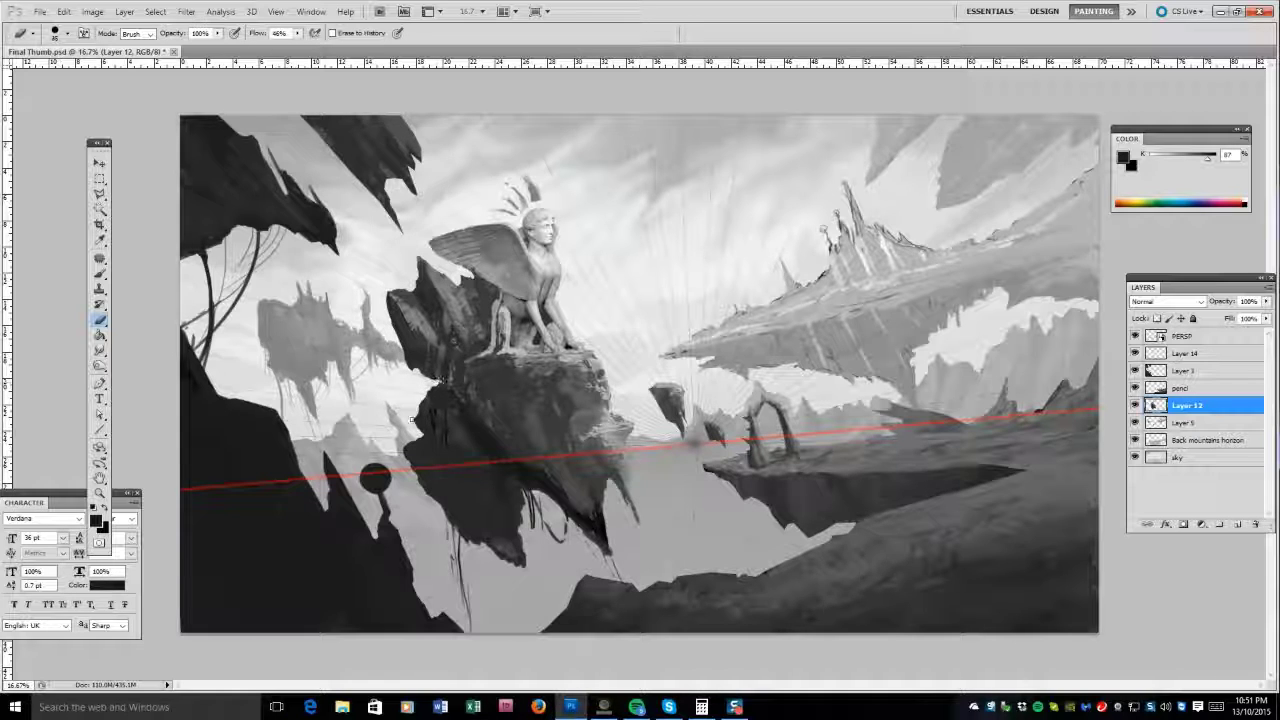
# Paint dark texture on the rock's left side and the sphinx's rock with a smaller brush.
pyautogui.press('b')
pyautogui.moveTo(400, 433)
pyautogui.mouseDown()
pyautogui.moveTo(404, 456)
pyautogui.moveTo(410, 442)
pyautogui.mouseUp()
pyautogui.keyDown('alt'); pyautogui.click(410, 438); pyautogui.keyUp('alt')
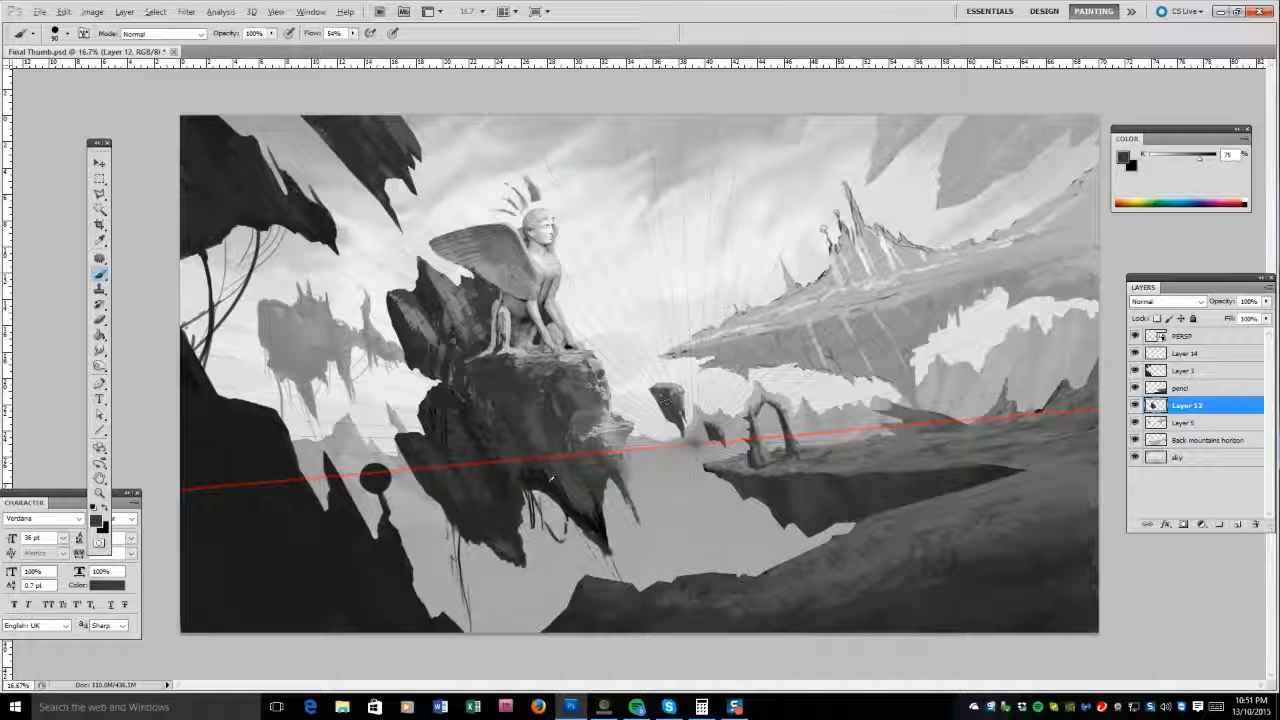
pyautogui.keyDown('alt'); pyautogui.click(490, 403); pyautogui.keyUp('alt')
pyautogui.press('[')
pyautogui.press('[')
pyautogui.press('[')
pyautogui.press('[')
pyautogui.press('[')
pyautogui.press('[')
pyautogui.press('[')
pyautogui.moveTo(560, 455)
pyautogui.mouseDown()
pyautogui.moveTo(565, 505)
pyautogui.moveTo(540, 415)
pyautogui.moveTo(560, 420)
pyautogui.mouseUp()
# Add light strokes on the rock top under the sphinx and darken the rock left of it.
pyautogui.keyDown('alt'); pyautogui.click(551, 373); pyautogui.keyUp('alt')
pyautogui.moveTo(551, 373)
pyautogui.mouseDown()
pyautogui.moveTo(530, 365)
pyautogui.moveTo(560, 372)
pyautogui.moveTo(535, 380)
pyautogui.mouseUp()
pyautogui.press('[')
pyautogui.press('[')
pyautogui.press('[')
pyautogui.press('[')
pyautogui.press('[')
pyautogui.keyDown('alt'); pyautogui.click(409, 350); pyautogui.keyUp('alt')
pyautogui.moveTo(440, 290); pyautogui.dragTo(465, 335)
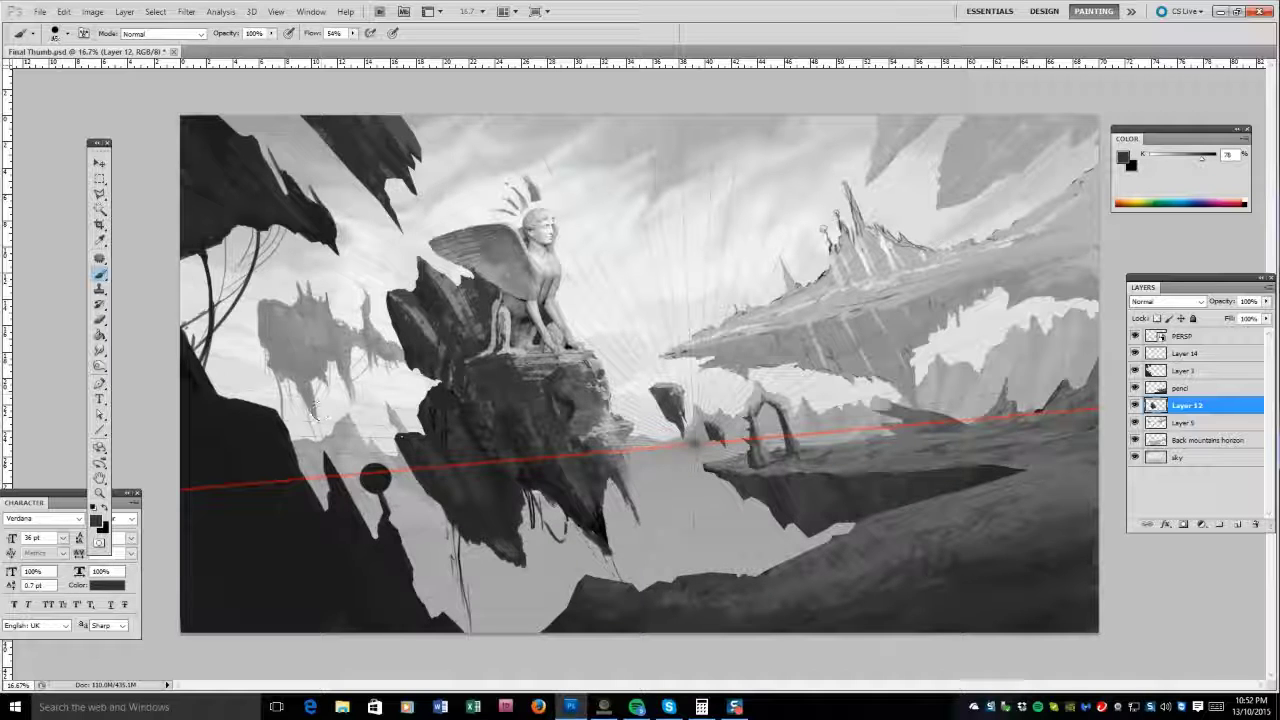
# Erase the rock's left-edge strokes, lighten its lower face, and darken its right edge.
pyautogui.press('e')
pyautogui.moveTo(396, 434); pyautogui.dragTo(410, 462)
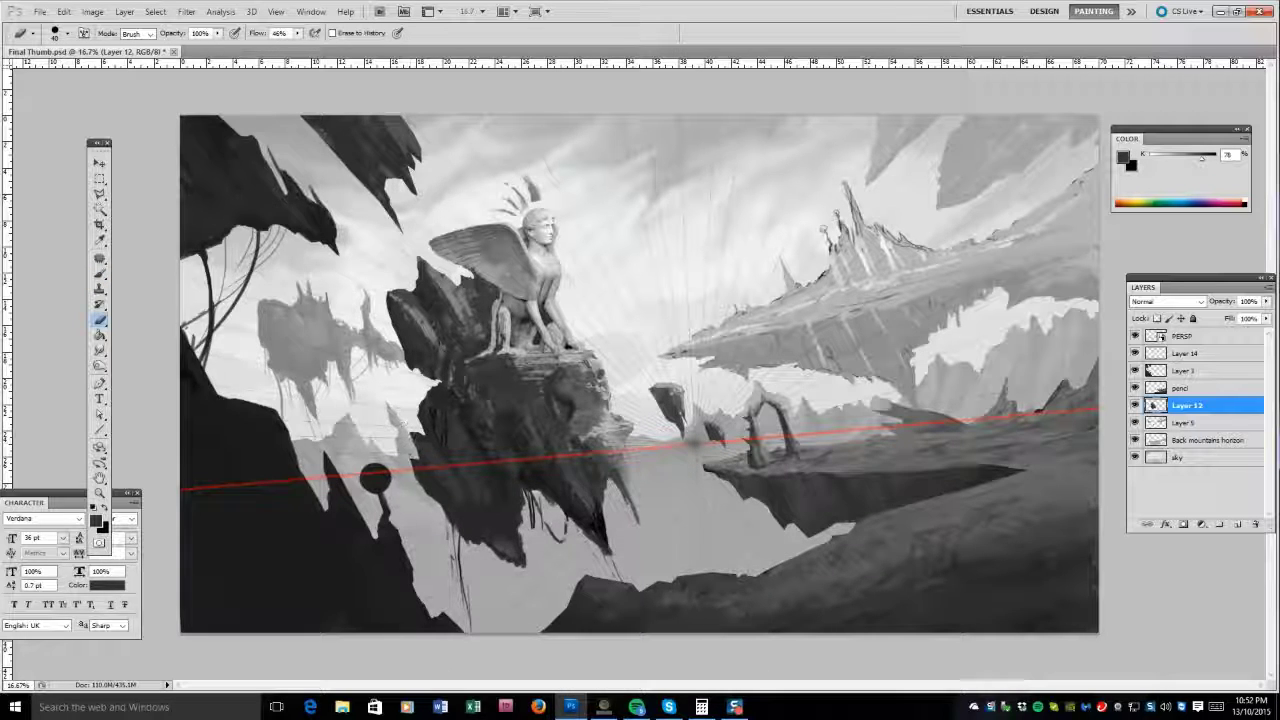
pyautogui.moveTo(518, 572); pyautogui.dragTo(512, 522)
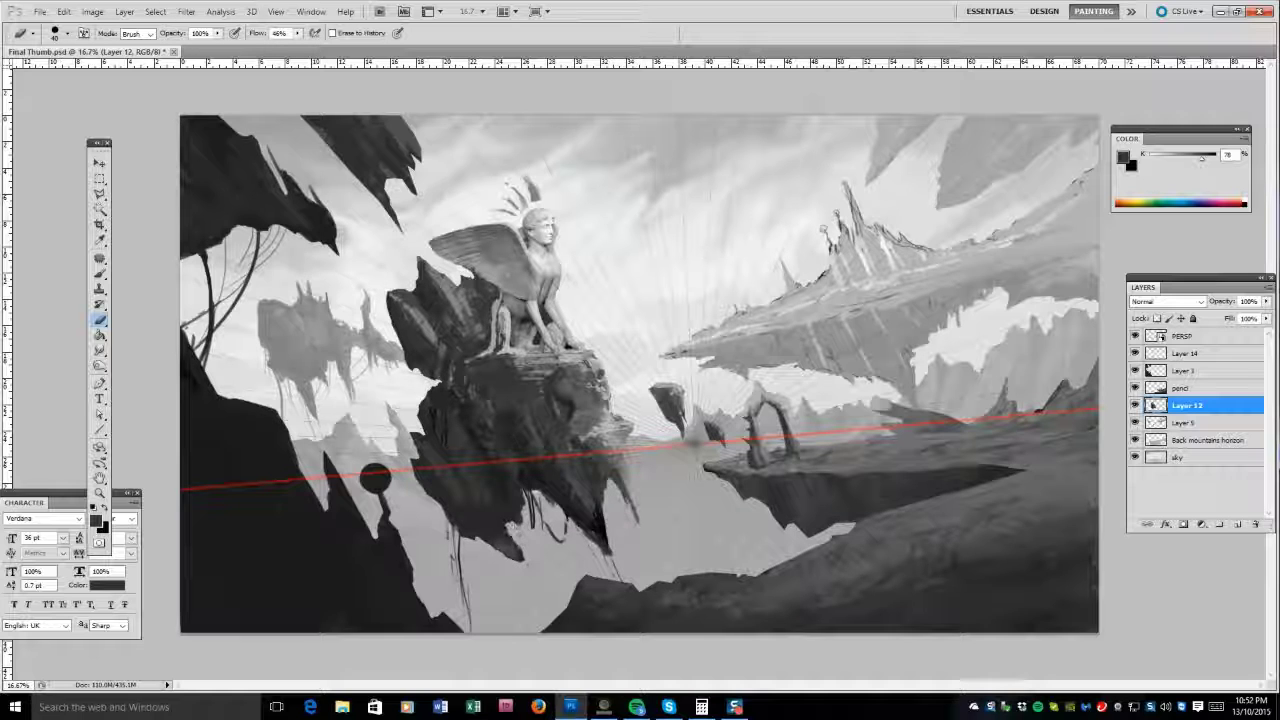
pyautogui.moveTo(606, 560); pyautogui.dragTo(604, 540)
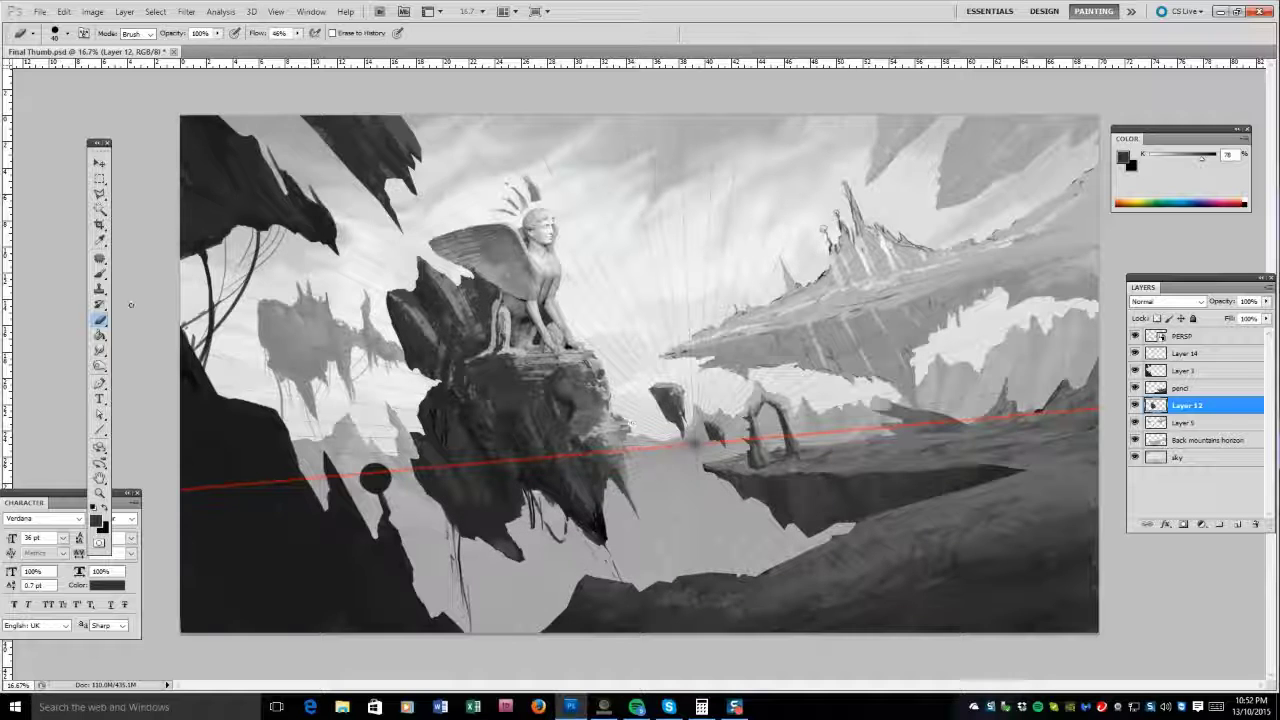
pyautogui.press('b')
pyautogui.moveTo(598, 472); pyautogui.dragTo(626, 437)
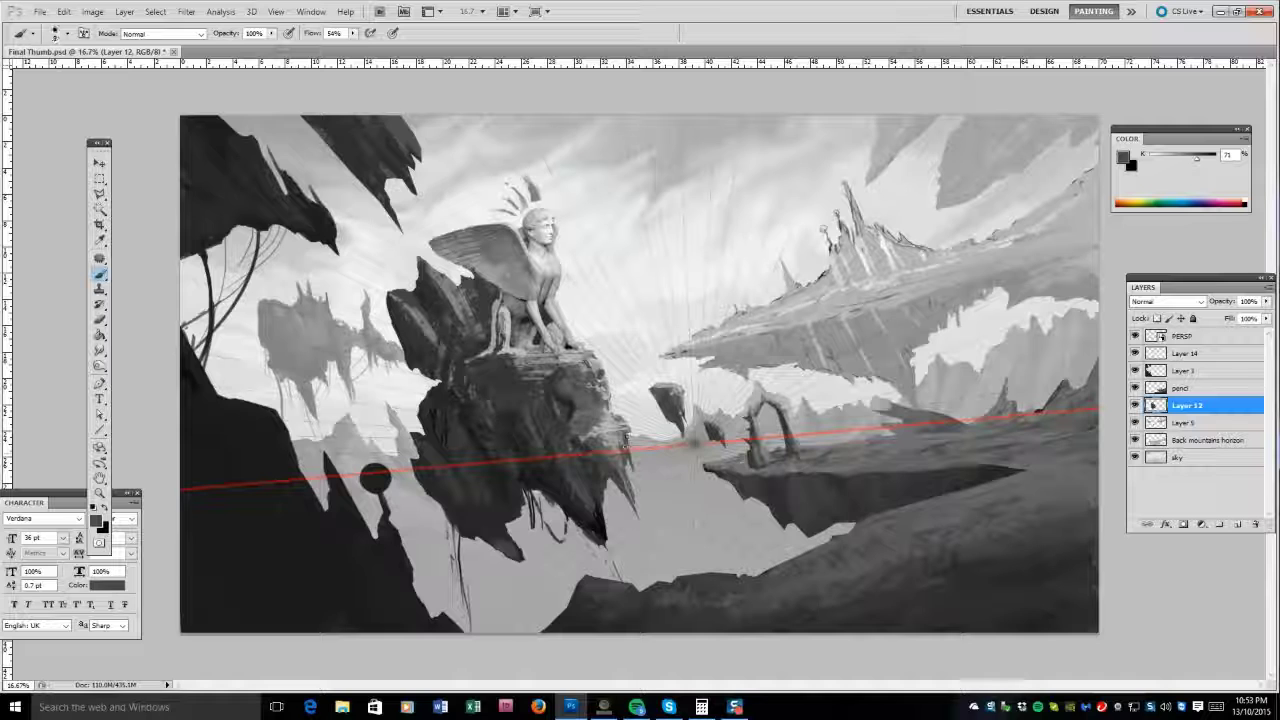
# Sample rock greys and darken the upper right of the sphinx's rock.
pyautogui.keyDown('alt'); pyautogui.click(625, 440); pyautogui.keyUp('alt')
pyautogui.keyDown('alt'); pyautogui.click(598, 456); pyautogui.keyUp('alt')
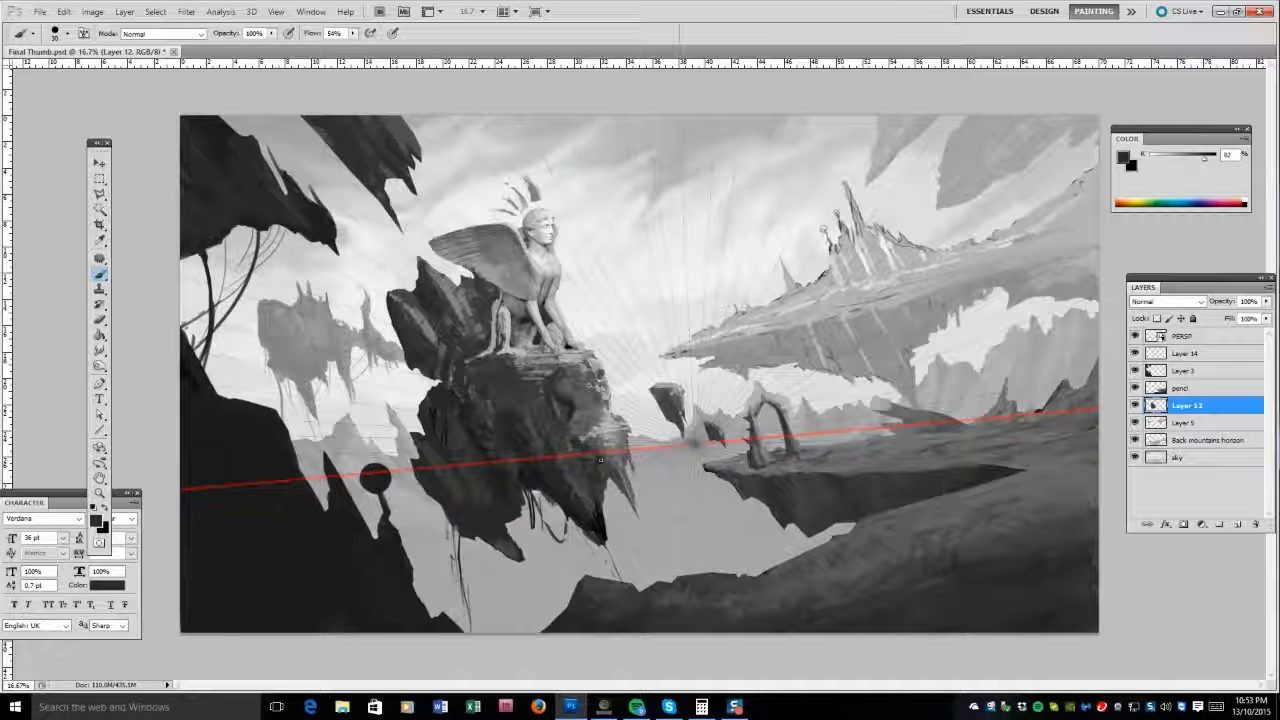
pyautogui.keyDown('alt'); pyautogui.click(572, 404); pyautogui.keyUp('alt')
pyautogui.keyDown('alt'); pyautogui.click(566, 408); pyautogui.keyUp('alt')
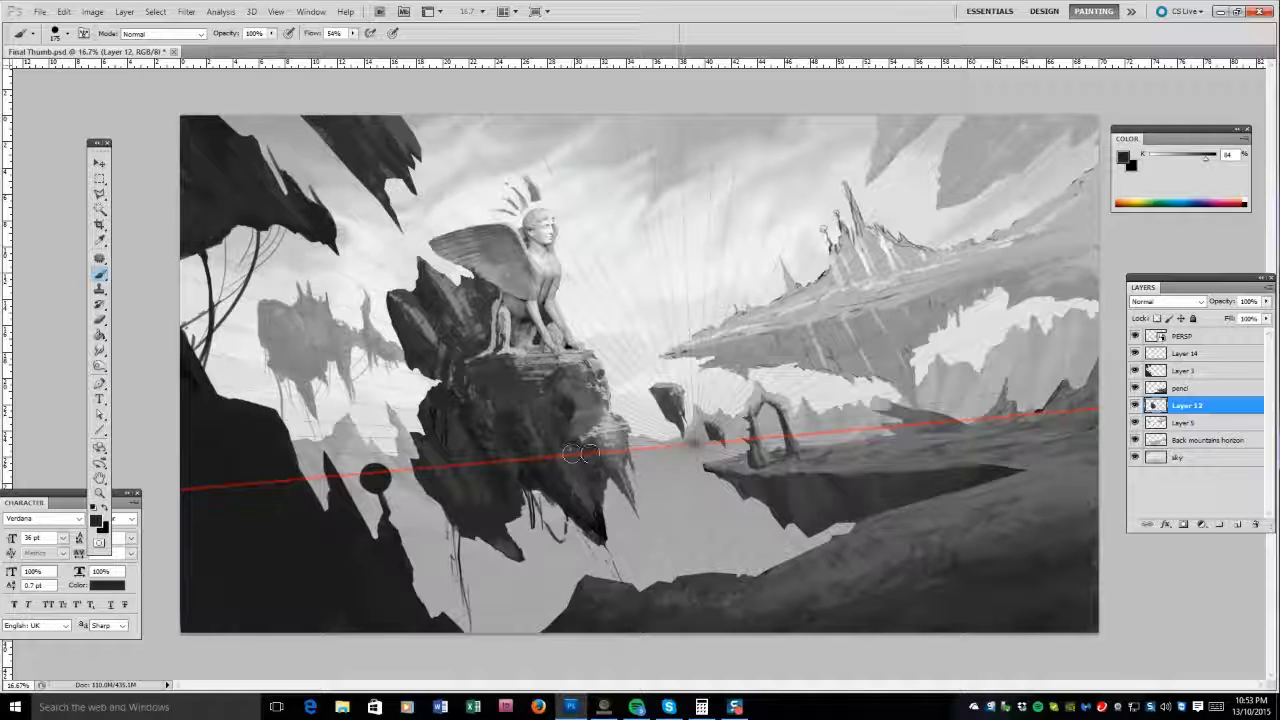
pyautogui.moveTo(595, 412); pyautogui.dragTo(568, 447)
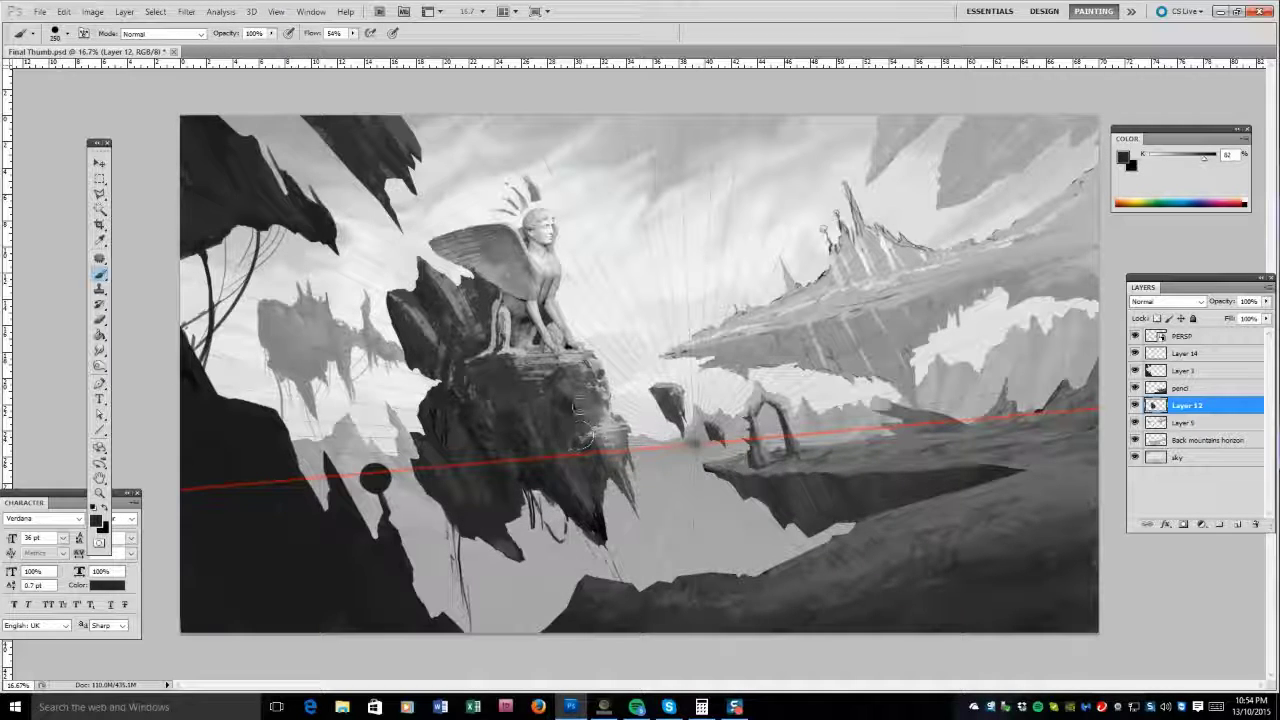
# Lighten the dark strands below the sphinx rock with the Eraser.
pyautogui.keyDown('alt'); pyautogui.click(566, 402); pyautogui.keyUp('alt')
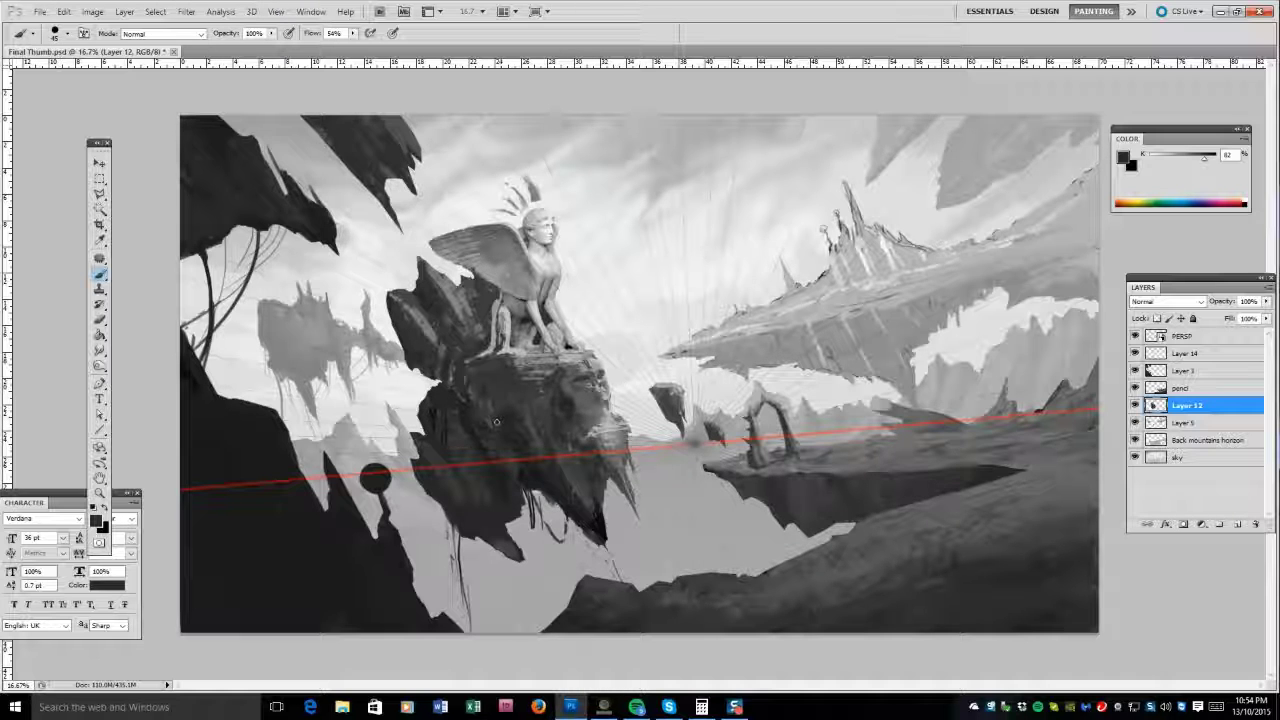
pyautogui.keyDown('alt'); pyautogui.click(595, 384); pyautogui.keyUp('alt')
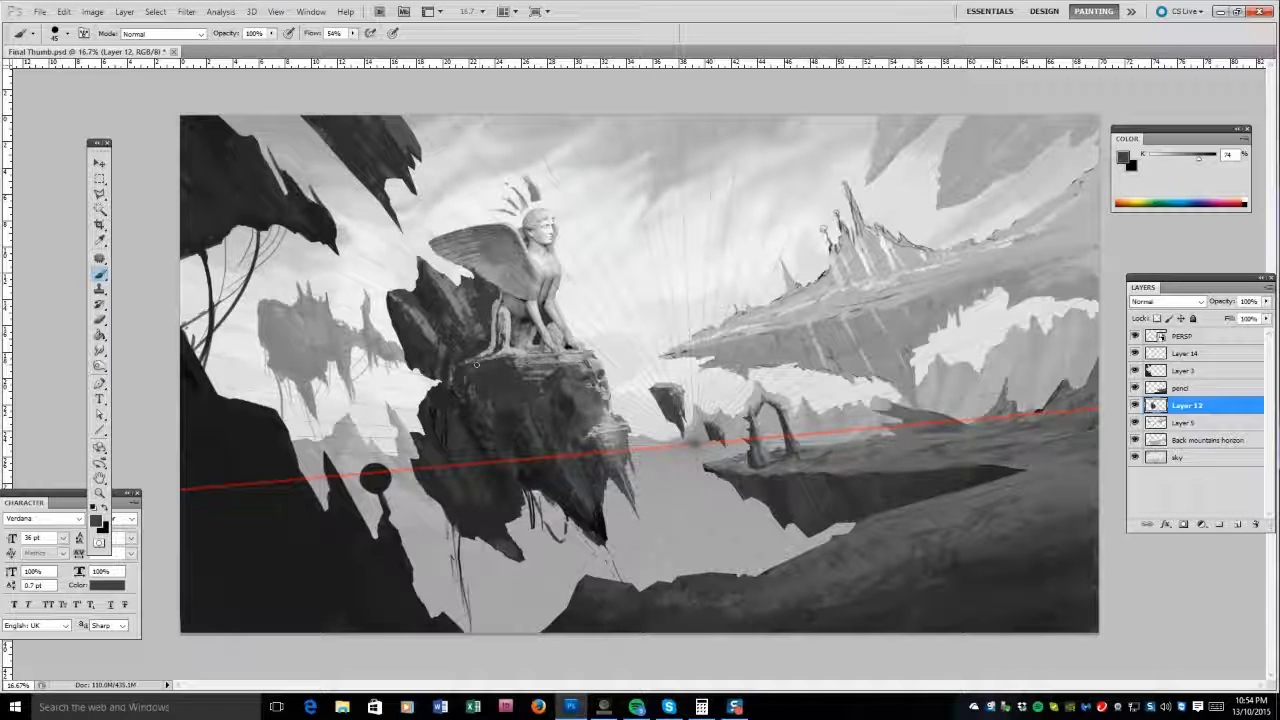
pyautogui.keyDown('alt'); pyautogui.click(424, 272); pyautogui.keyUp('alt')
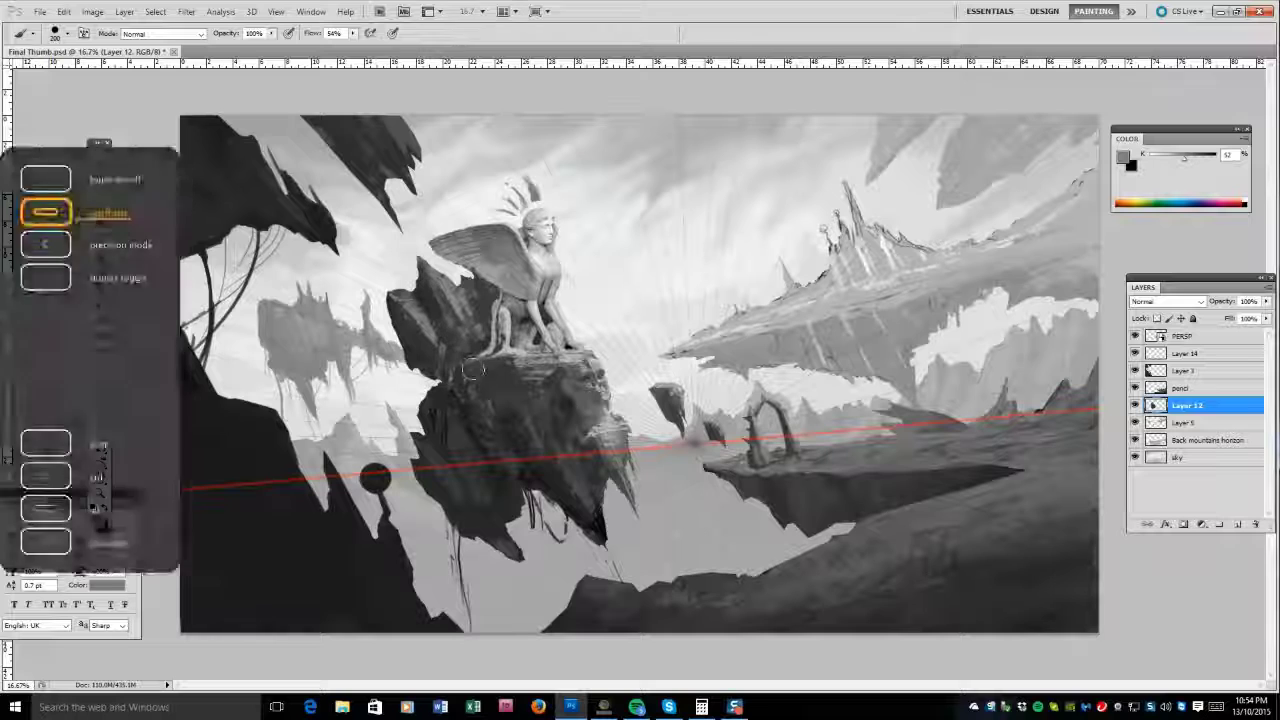
pyautogui.keyDown('alt'); pyautogui.click(528, 422); pyautogui.keyUp('alt')
pyautogui.press('e')
pyautogui.moveTo(512, 524)
pyautogui.mouseDown()
pyautogui.moveTo(522, 558)
pyautogui.moveTo(505, 520)
pyautogui.mouseUp()
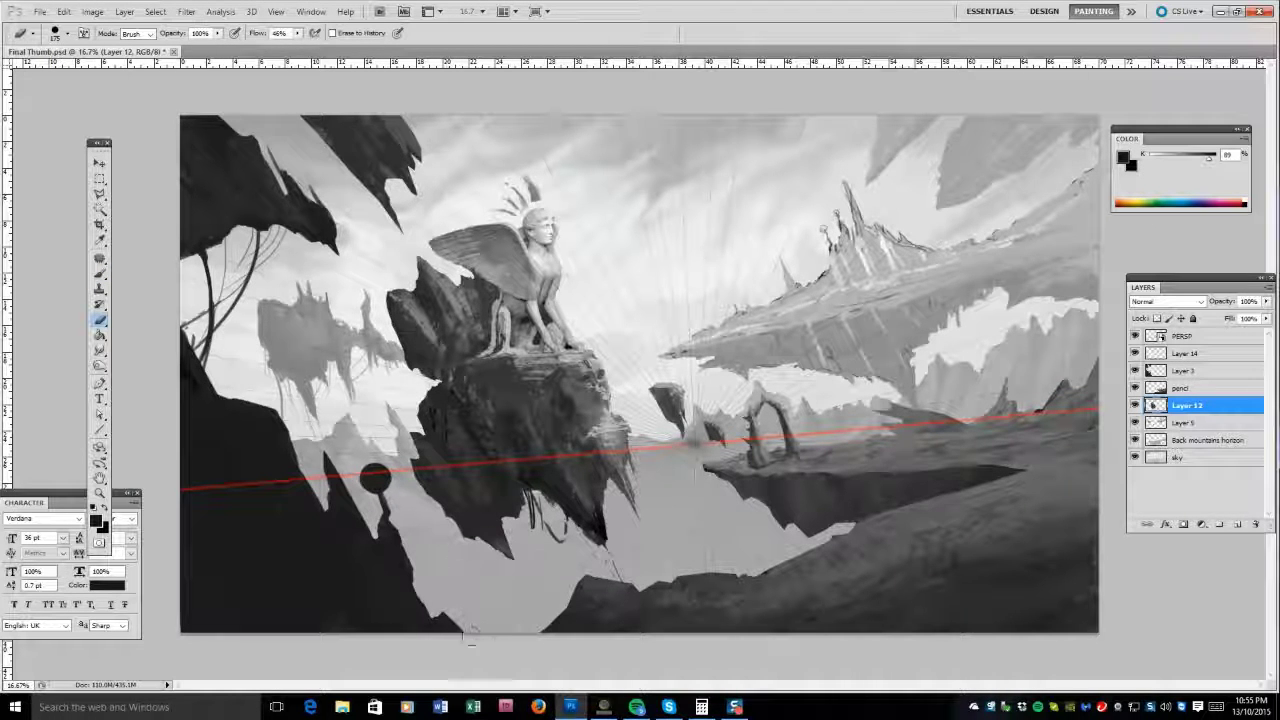
# Paint light grey onto the small central floating rock with a much smaller brush.
pyautogui.press('b')
pyautogui.press('[')
pyautogui.press('[')
pyautogui.press('[')
pyautogui.press('[')
pyautogui.press('[')
pyautogui.press('[')
pyautogui.press('[')
pyautogui.press('[')
pyautogui.press('[')
pyautogui.press('[')
pyautogui.keyDown('alt'); pyautogui.click(498, 527); pyautogui.keyUp('alt')
pyautogui.keyDown('alt'); pyautogui.click(540, 545); pyautogui.keyUp('alt')
pyautogui.press('[')
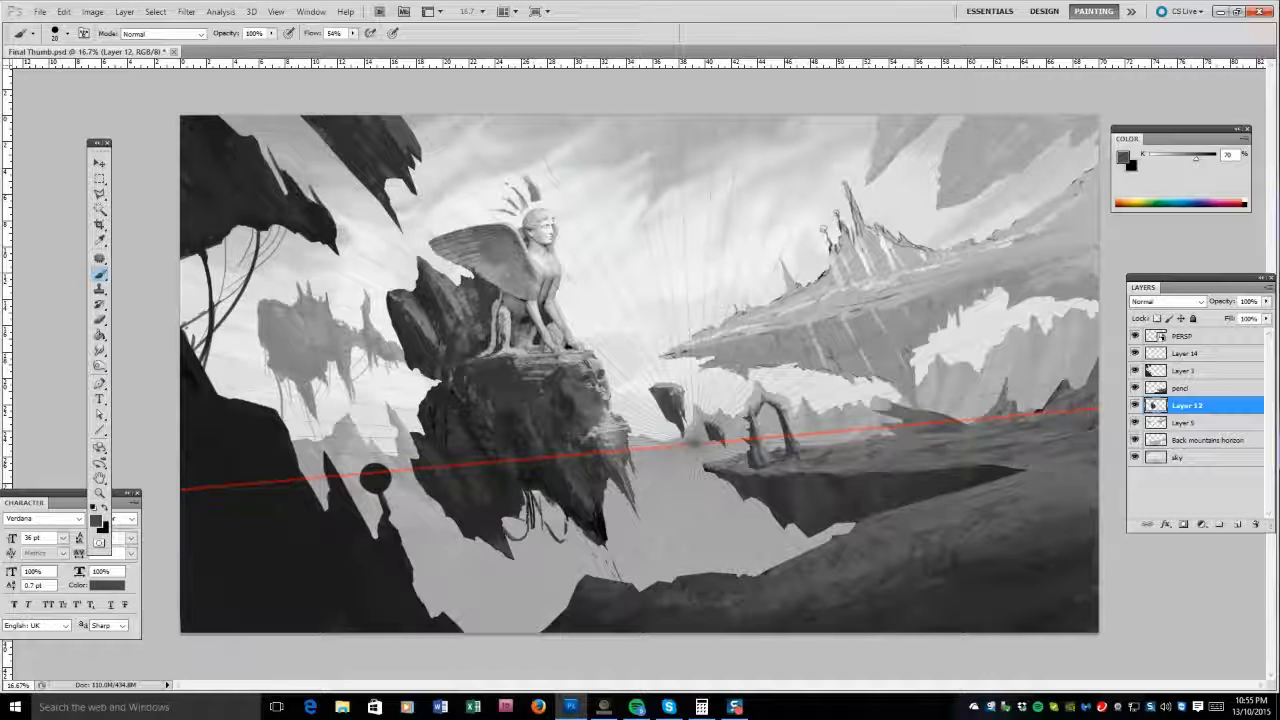
pyautogui.moveTo(648, 440); pyautogui.dragTo(658, 402)
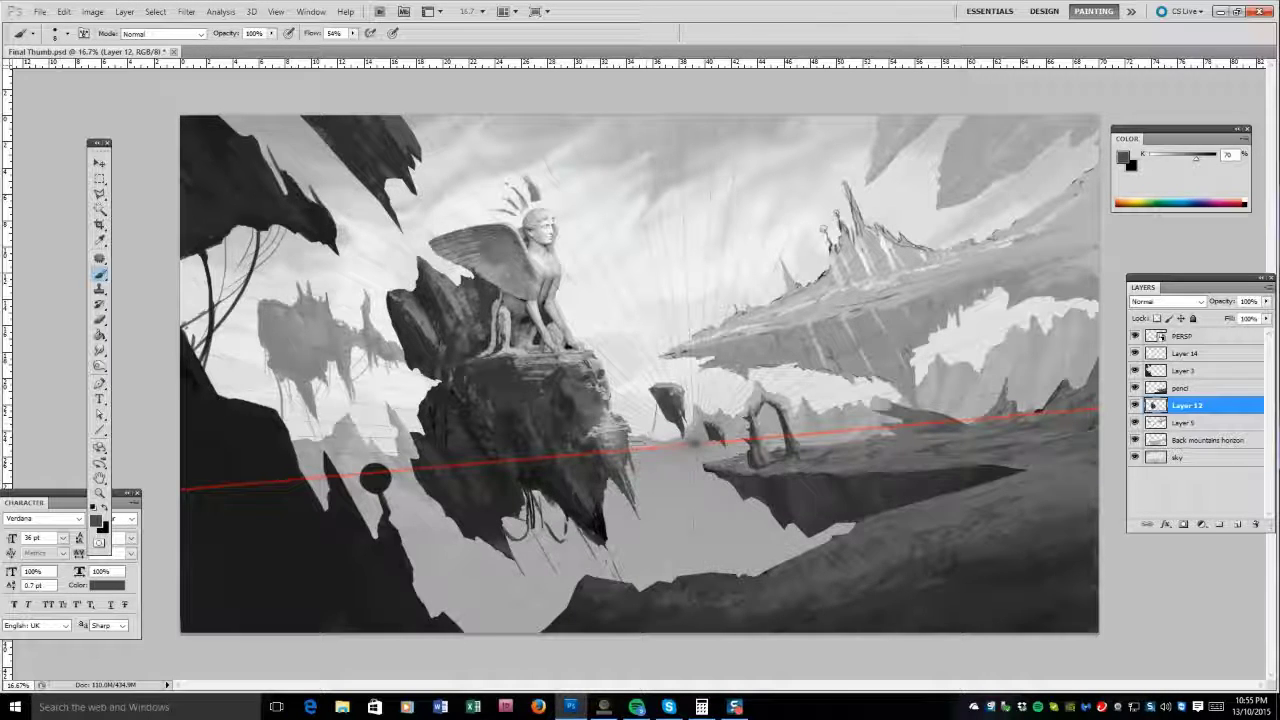
# Sample more greys, toggle Layer 12's visibility to check it, and select the pencil layer.
pyautogui.keyDown('alt'); pyautogui.click(590, 410); pyautogui.keyUp('alt')
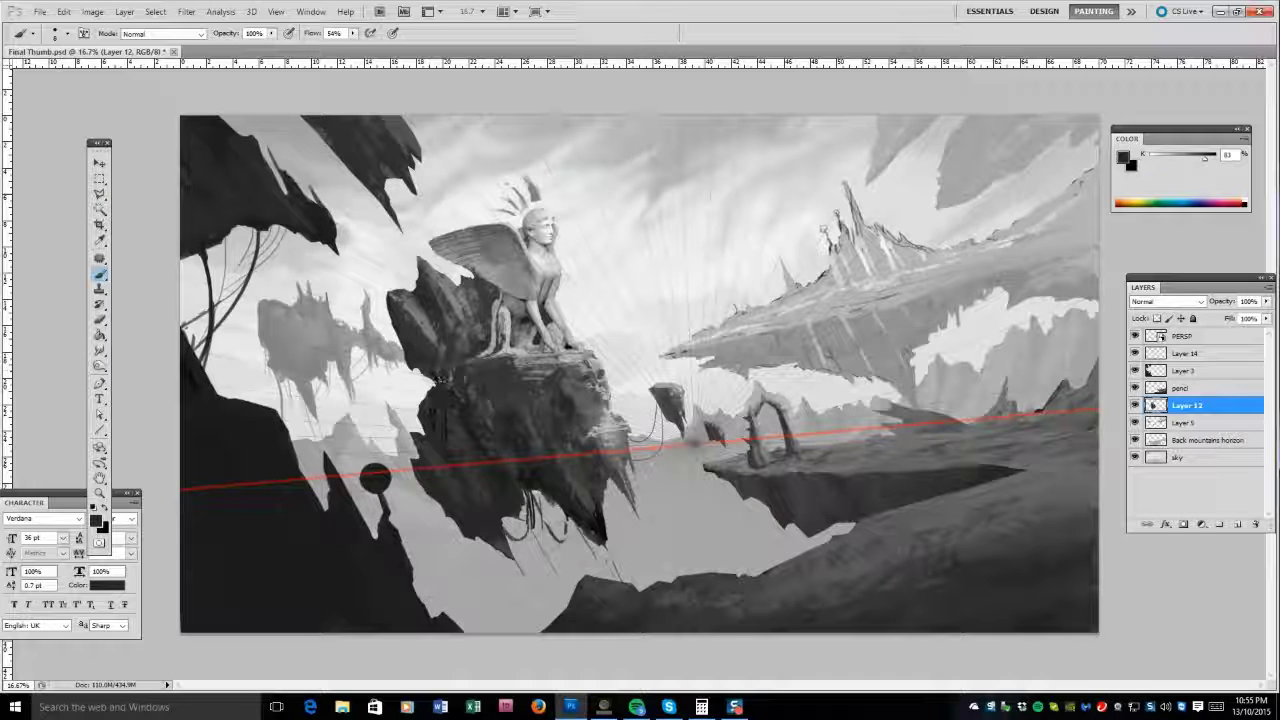
pyautogui.keyDown('alt'); pyautogui.click(652, 391); pyautogui.keyUp('alt')
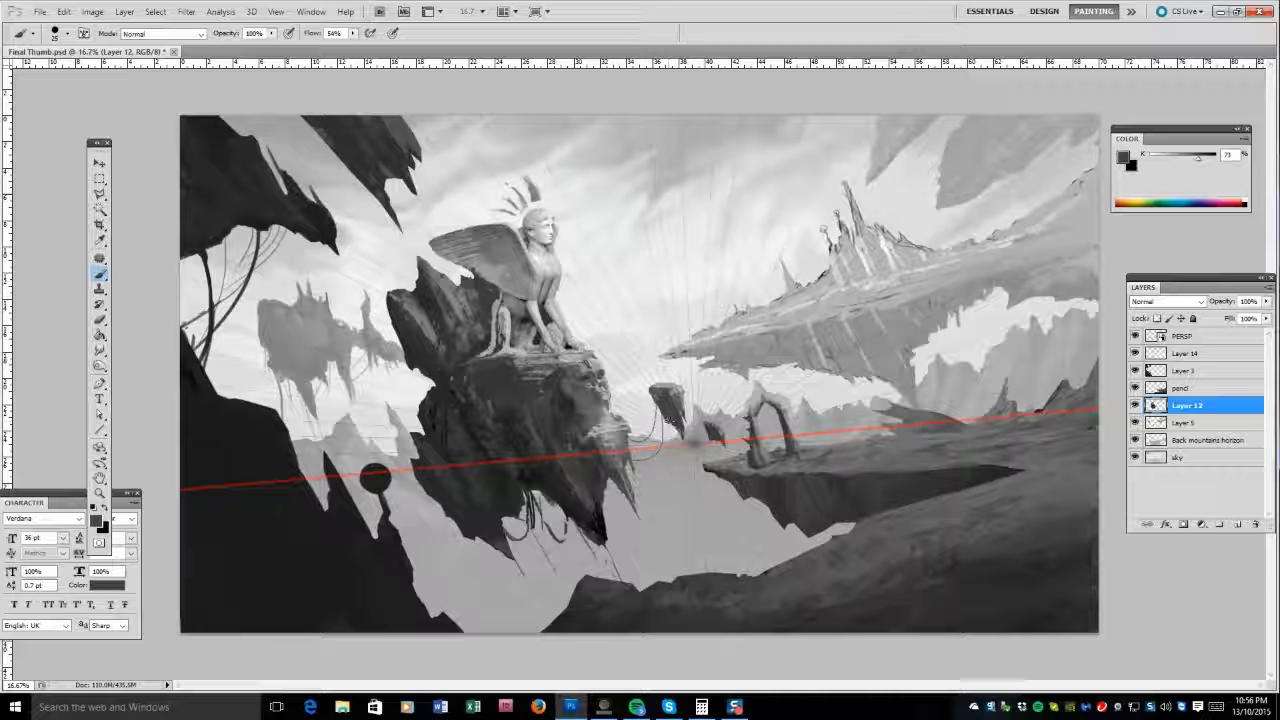
pyautogui.click(1136, 405)
pyautogui.click(1136, 405)
pyautogui.click(1200, 388)
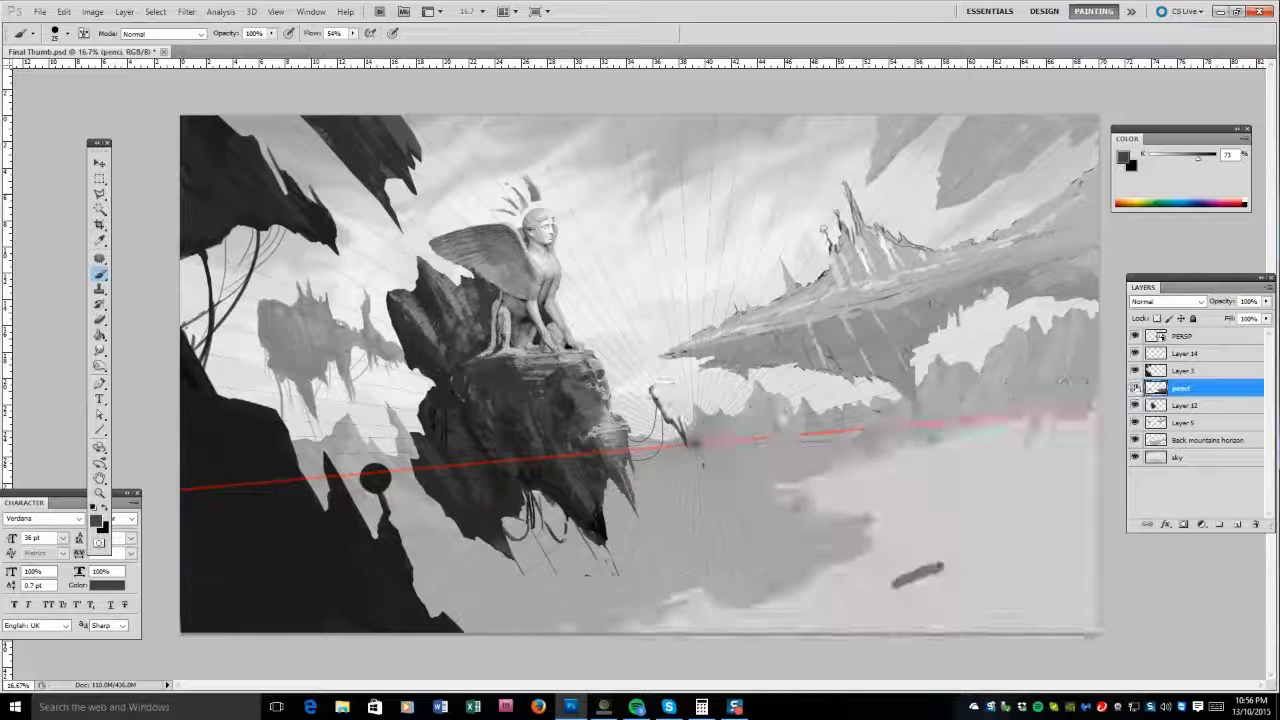
# Lasso-cut pencil lines and Paste in Place them onto a new layer.
pyautogui.press('l')
pyautogui.hotkey('ctrl', 'x')
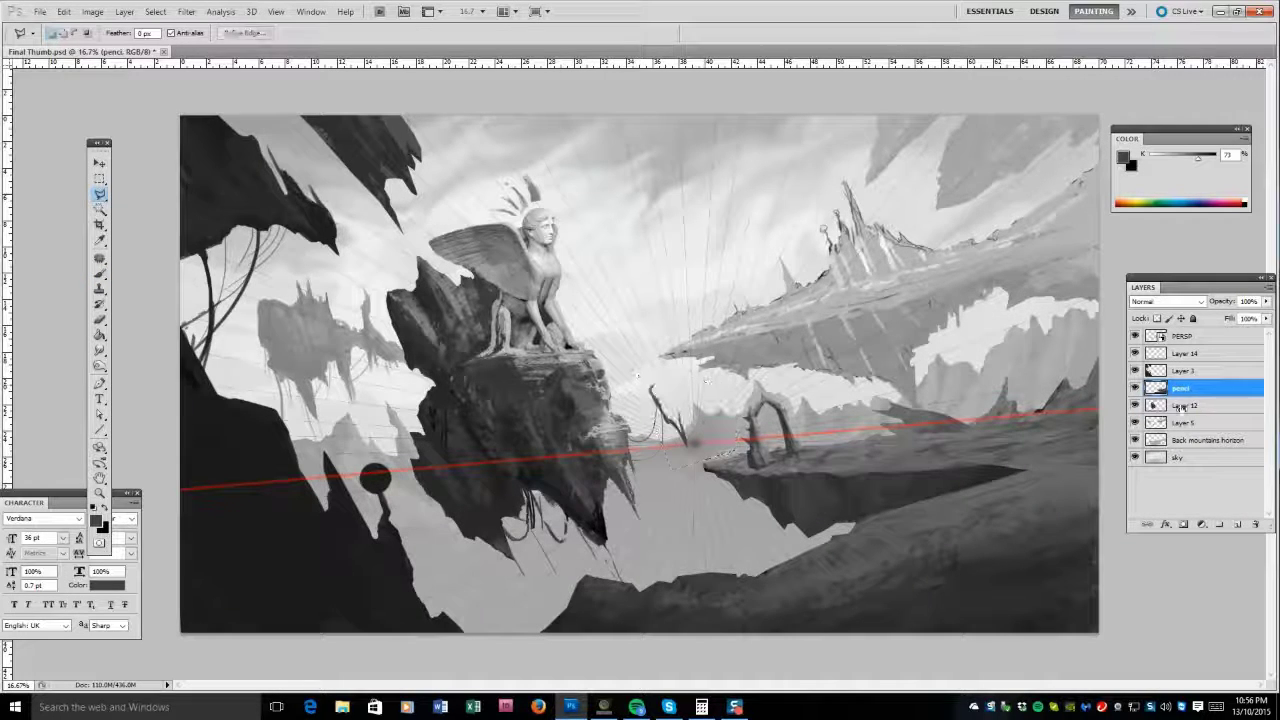
pyautogui.hotkey('alt', '[')
pyautogui.click(63, 11)
pyautogui.moveTo(113, 141)
pyautogui.click(290, 140)
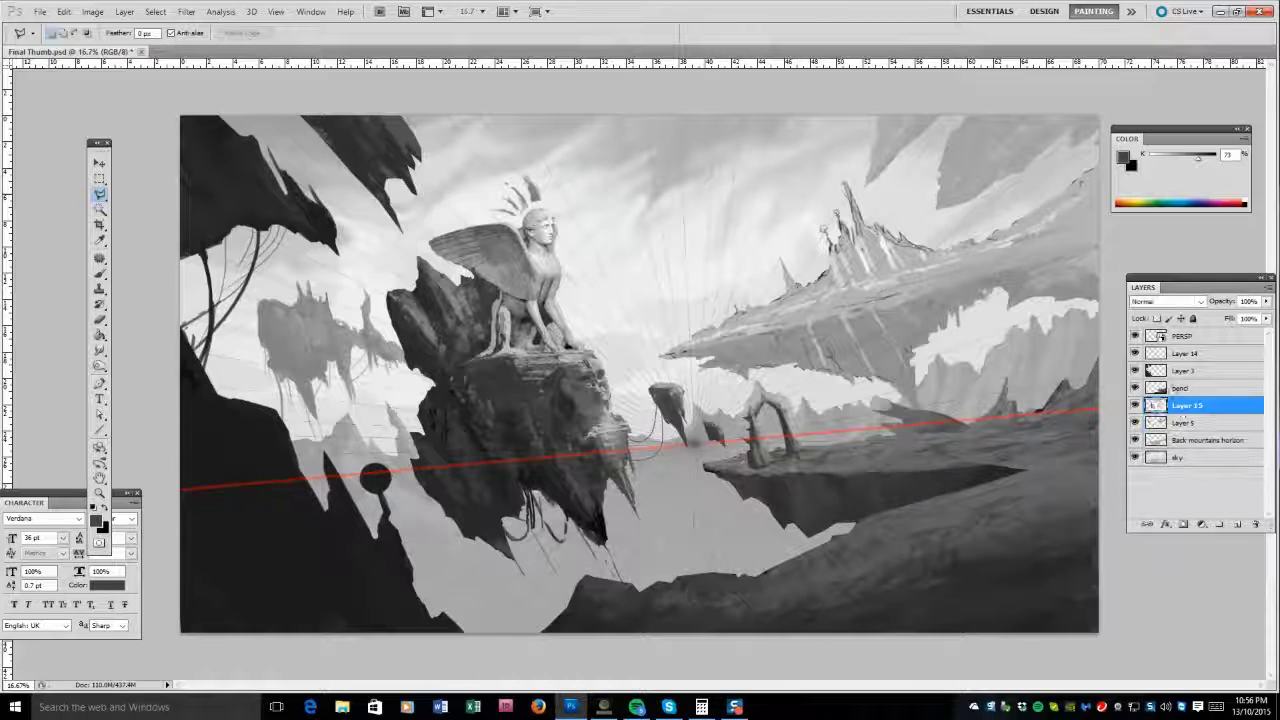
# Sample dark, light and pale greys from the painting while resizing the brush.
pyautogui.press('b')
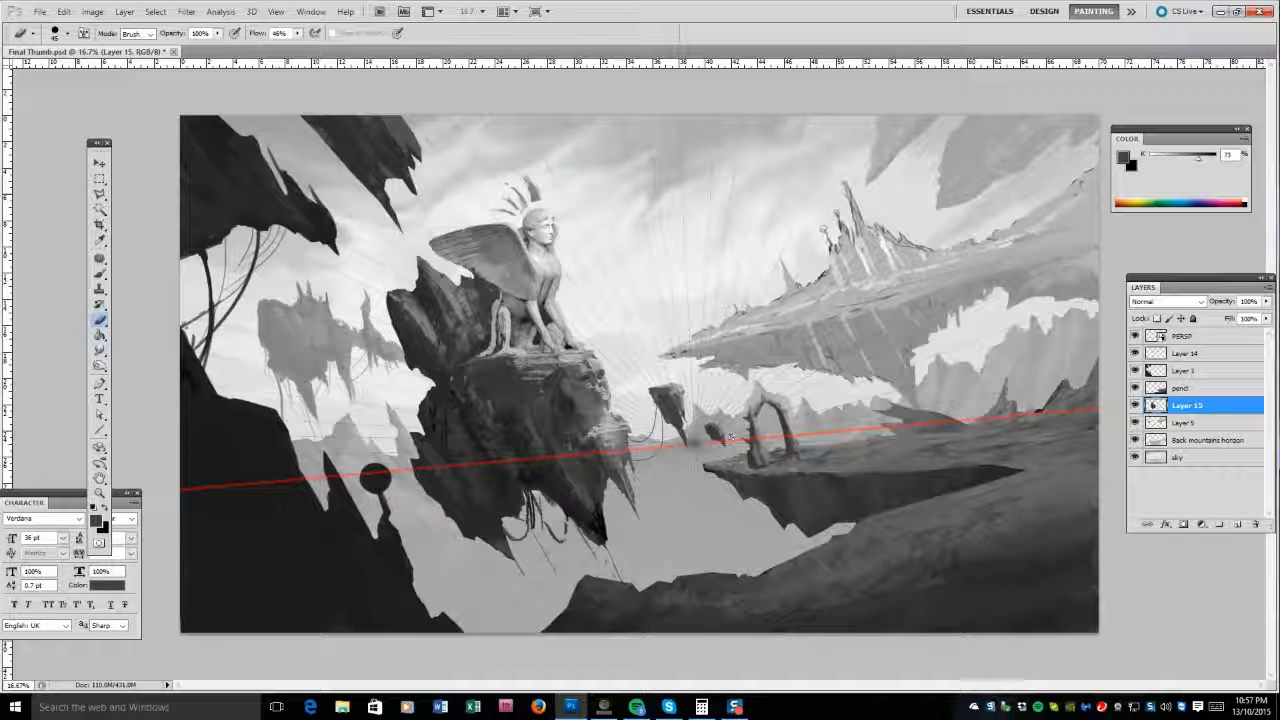
pyautogui.press('b')
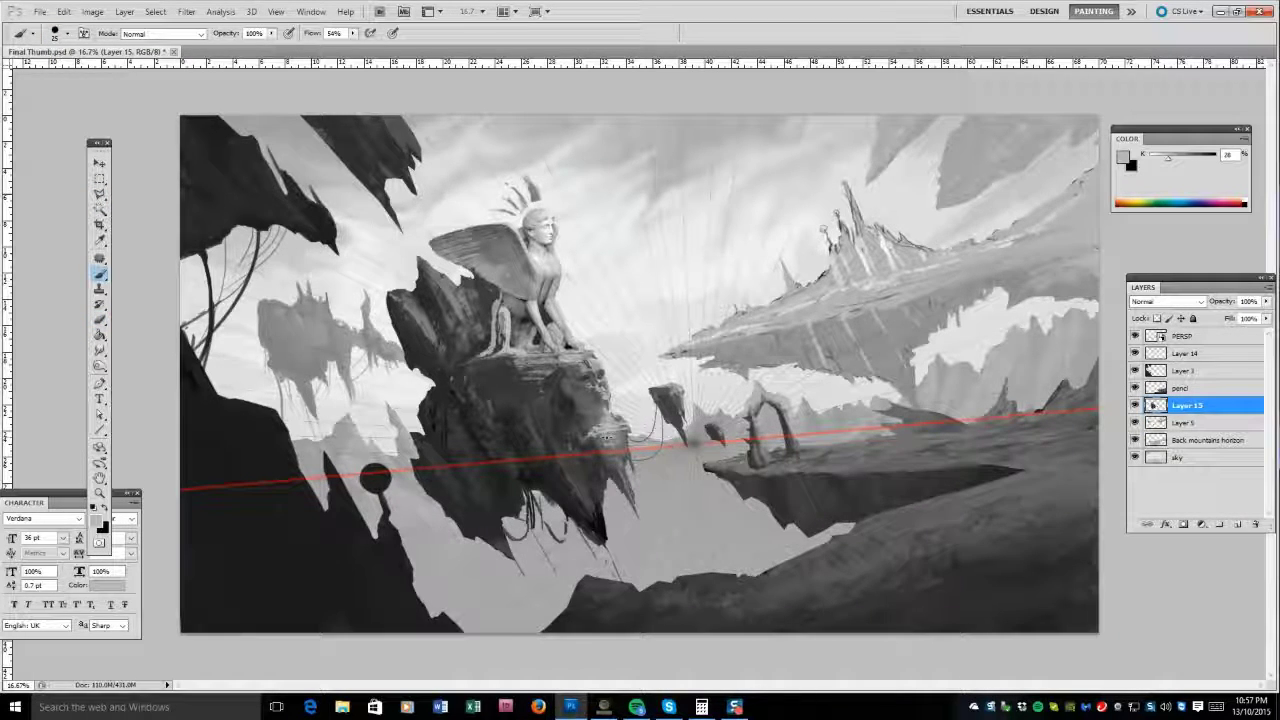
pyautogui.press(']')
pyautogui.press(']')
pyautogui.press(']')
pyautogui.press(']')
pyautogui.press(']')
pyautogui.press(']')
pyautogui.keyDown('alt'); pyautogui.click(716, 438); pyautogui.keyUp('alt')
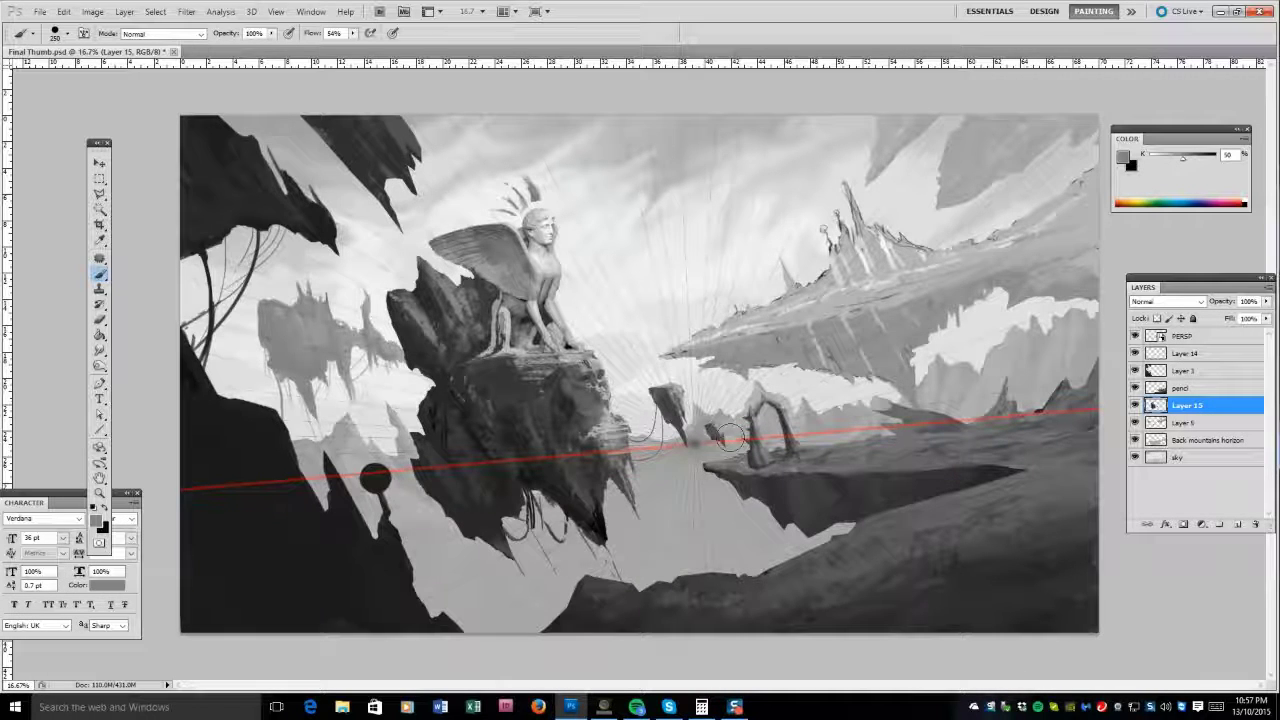
pyautogui.keyDown('alt'); pyautogui.click(712, 430); pyautogui.keyUp('alt')
pyautogui.press('[')
pyautogui.press('[')
pyautogui.press('[')
pyautogui.press('[')
pyautogui.press('[')
pyautogui.press('[')
pyautogui.press('[')
pyautogui.press('[')
pyautogui.press('[')
pyautogui.press('[')
pyautogui.press('[')
pyautogui.press('[')
pyautogui.keyDown('alt'); pyautogui.click(620, 446); pyautogui.keyUp('alt')
pyautogui.press(']')
pyautogui.press(']')
pyautogui.press(']')
pyautogui.press(']')
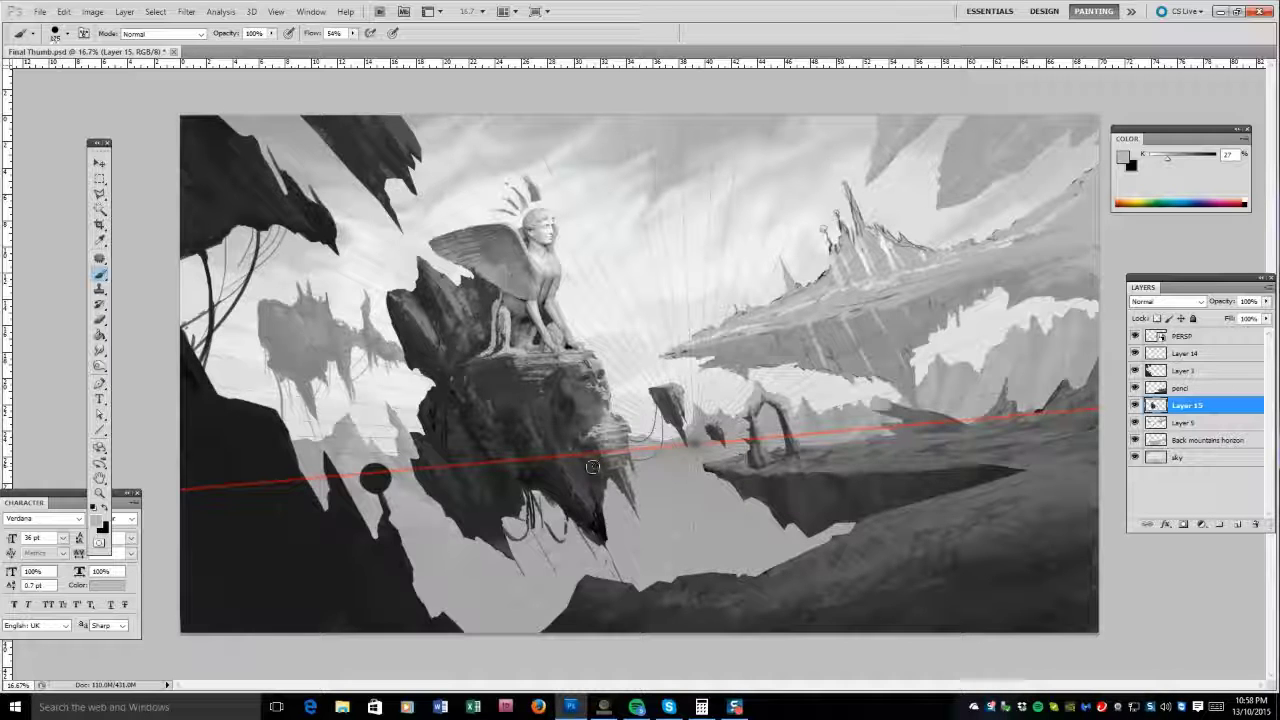
pyautogui.keyDown('alt'); pyautogui.click(521, 481); pyautogui.keyUp('alt')
pyautogui.keyDown('alt'); pyautogui.click(504, 384); pyautogui.keyUp('alt')
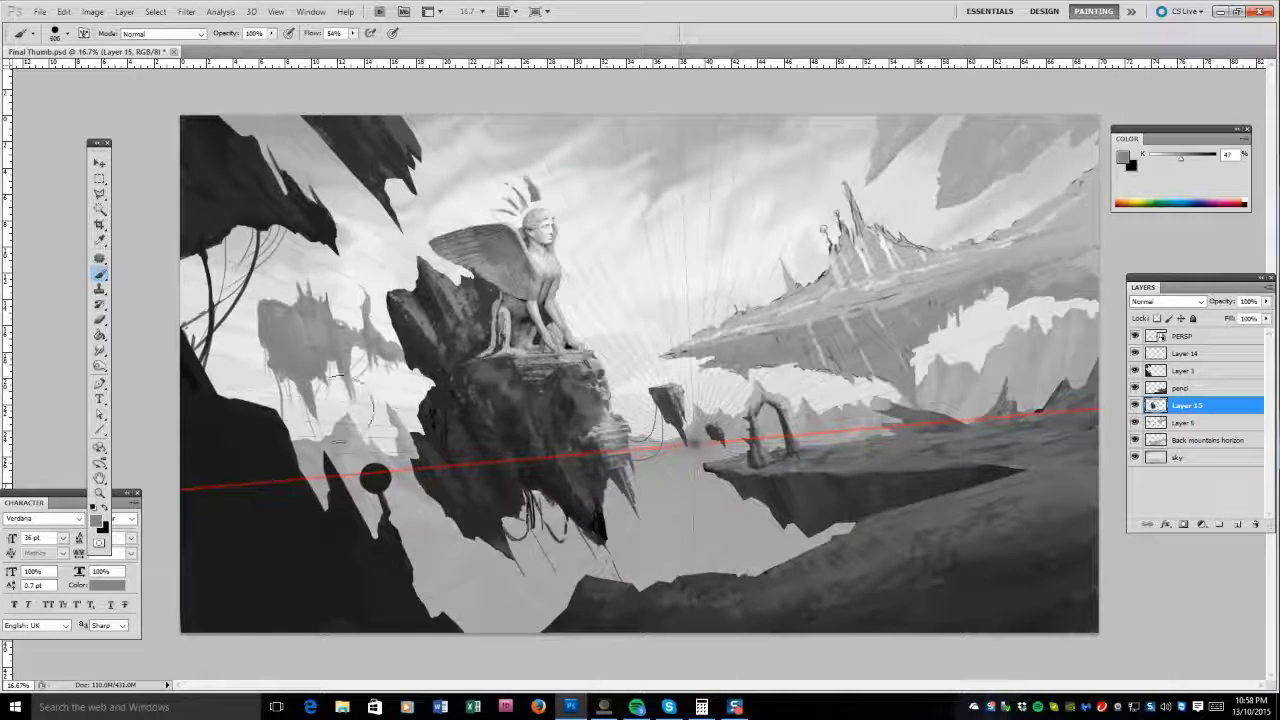
# Set the brush to the 917 px tip at 2500 px size with about 85% spacing.
pyautogui.press('F5')
pyautogui.scroll(-5, 650, 290)
pyautogui.click(714, 250)
pyautogui.moveTo(586, 409)
pyautogui.mouseDown()
pyautogui.moveTo(568, 409)
pyautogui.moveTo(570, 434)
pyautogui.mouseUp()
pyautogui.moveTo(677, 386); pyautogui.dragTo(684, 386)
pyautogui.moveTo(568, 409)
pyautogui.mouseDown()
pyautogui.moveTo(606, 411)
pyautogui.moveTo(586, 419)
pyautogui.mouseUp()
pyautogui.press('F5')
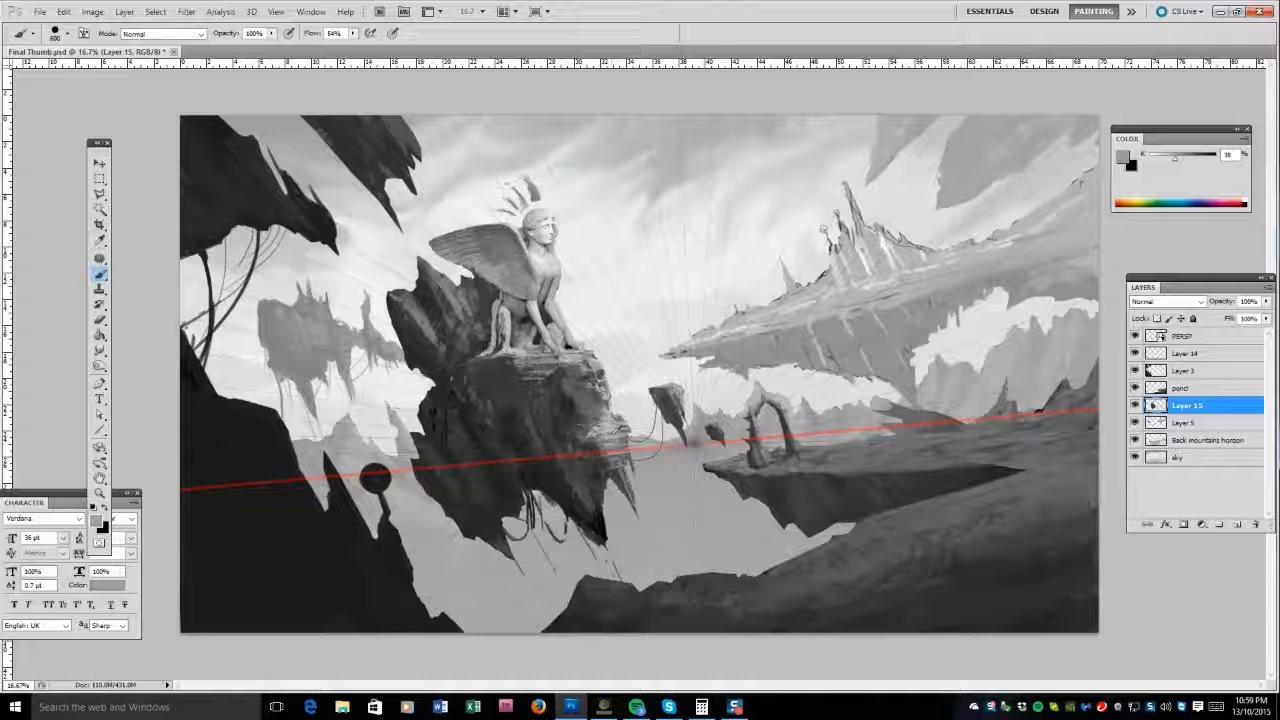
# Sample the rock's greys and smudge the right edge of the sphinx's rock smooth.
pyautogui.keyDown('alt'); pyautogui.click(605, 388); pyautogui.keyUp('alt')
pyautogui.moveTo(605, 388); pyautogui.dragTo(600, 392)
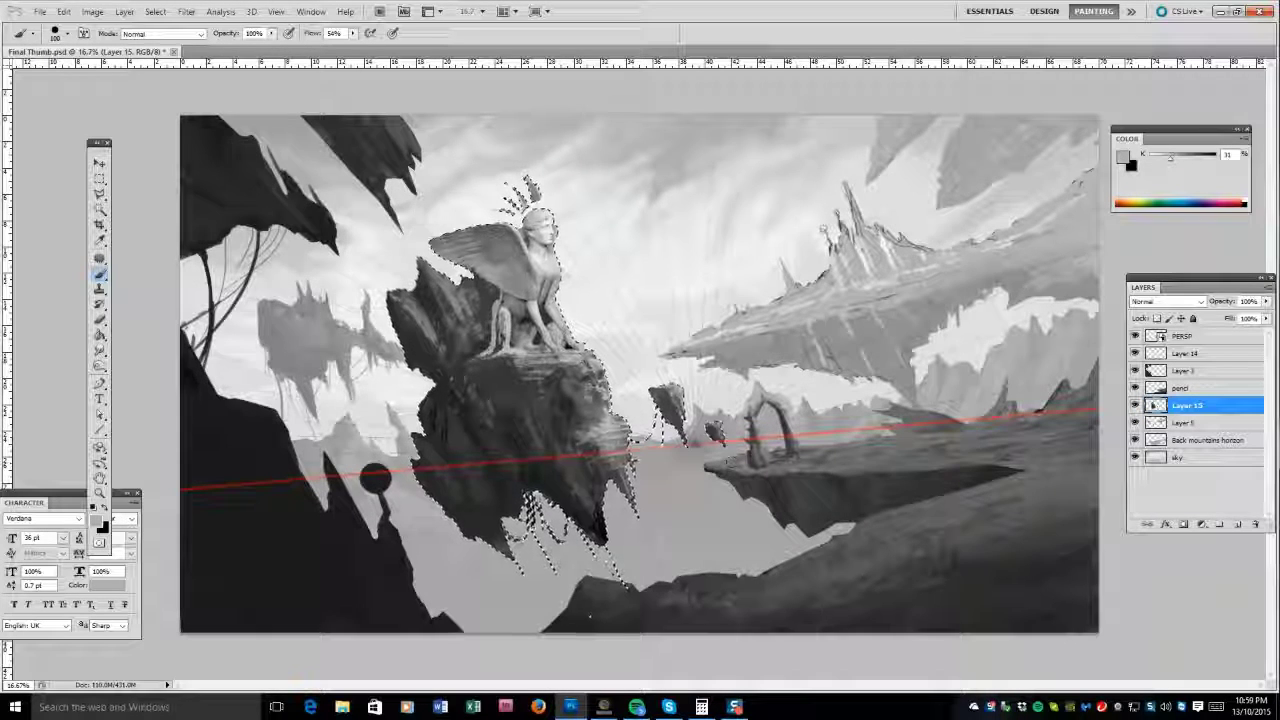
pyautogui.press(']')
pyautogui.press(']')
pyautogui.press(']')
pyautogui.keyDown('alt'); pyautogui.click(566, 440); pyautogui.keyUp('alt')
pyautogui.keyDown('alt'); pyautogui.click(554, 452); pyautogui.keyUp('alt')
pyautogui.press('[')
pyautogui.press('[')
pyautogui.press('[')
pyautogui.press('[')
pyautogui.press('[')
pyautogui.press('[')
pyautogui.press('[')
pyautogui.press('[')
pyautogui.press('[')
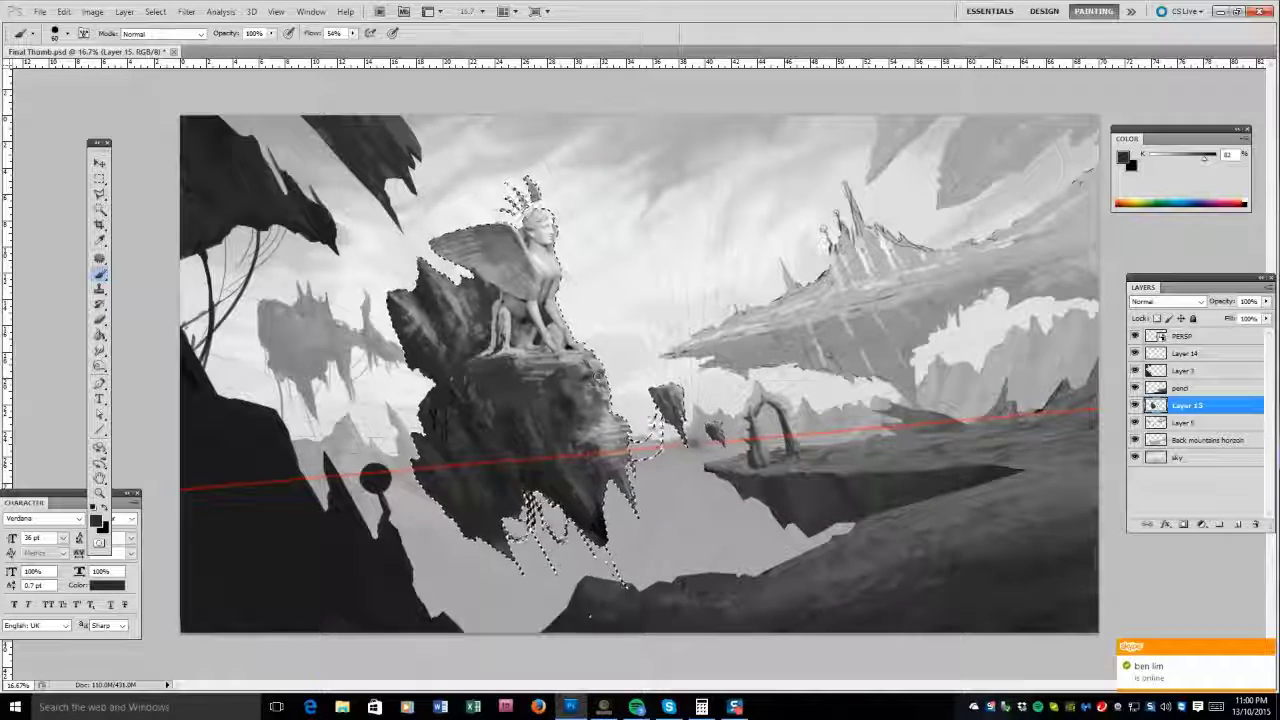
pyautogui.press('r')
pyautogui.hotkey('shift', 'r')
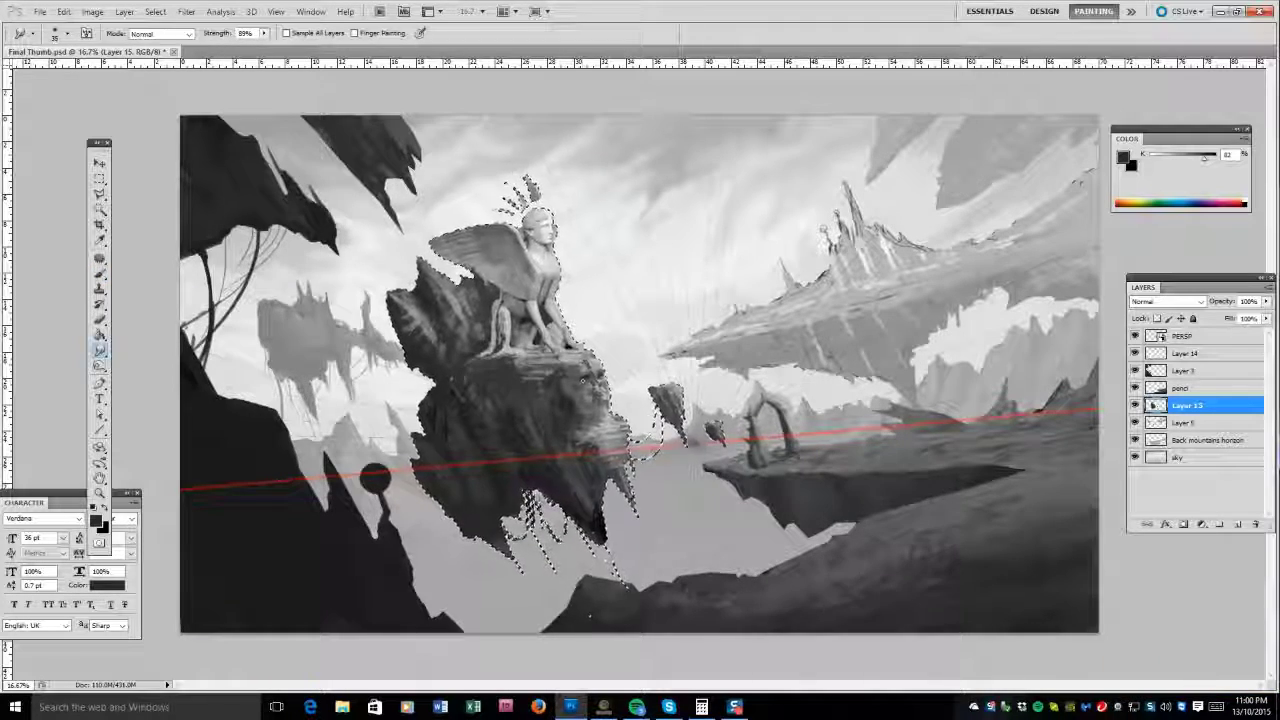
pyautogui.moveTo(602, 372); pyautogui.dragTo(576, 386)
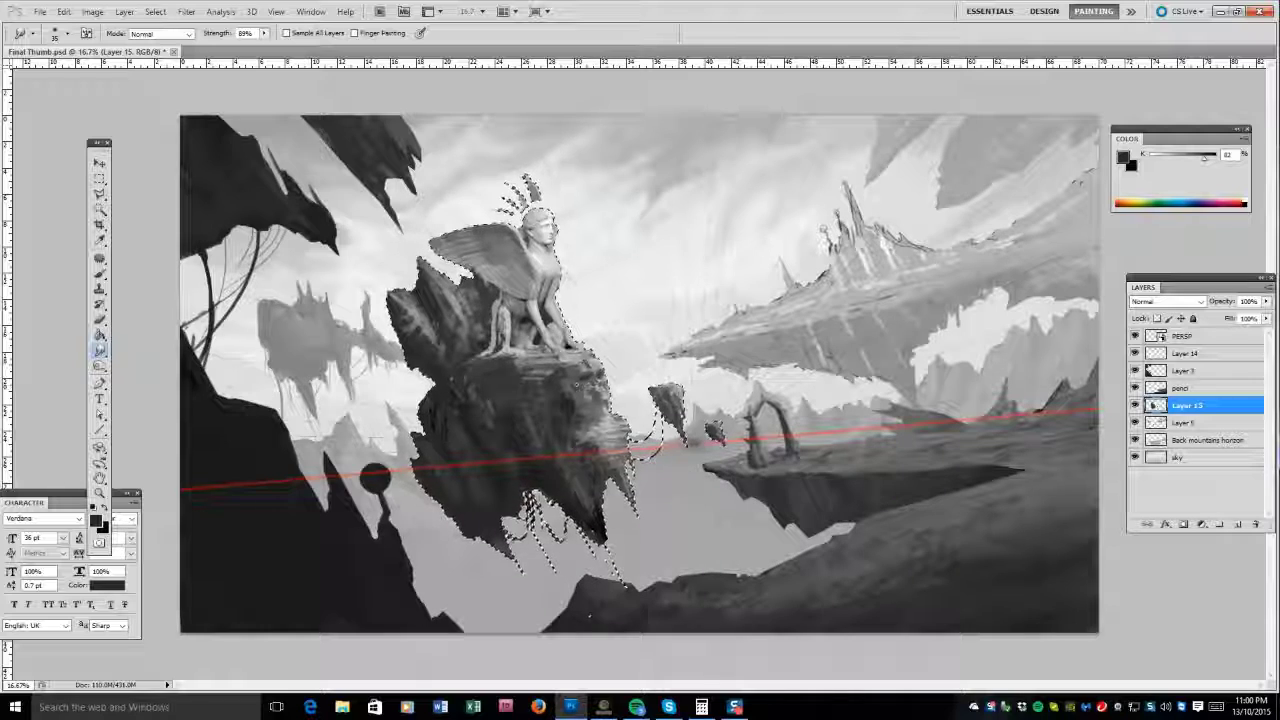
# Sample the rock's dark grey and deselect the sphinx rock.
pyautogui.press('b')
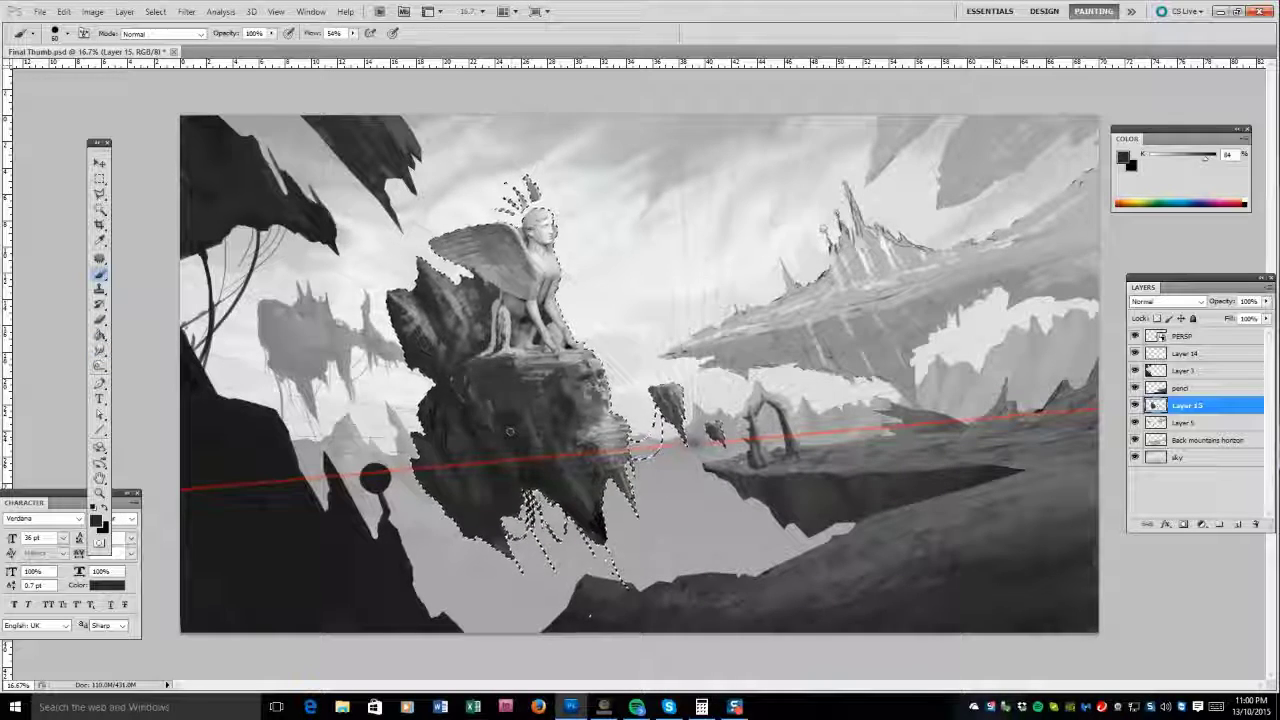
pyautogui.keyDown('alt'); pyautogui.click(444, 392); pyautogui.keyUp('alt')
pyautogui.hotkey('ctrl', 'd')
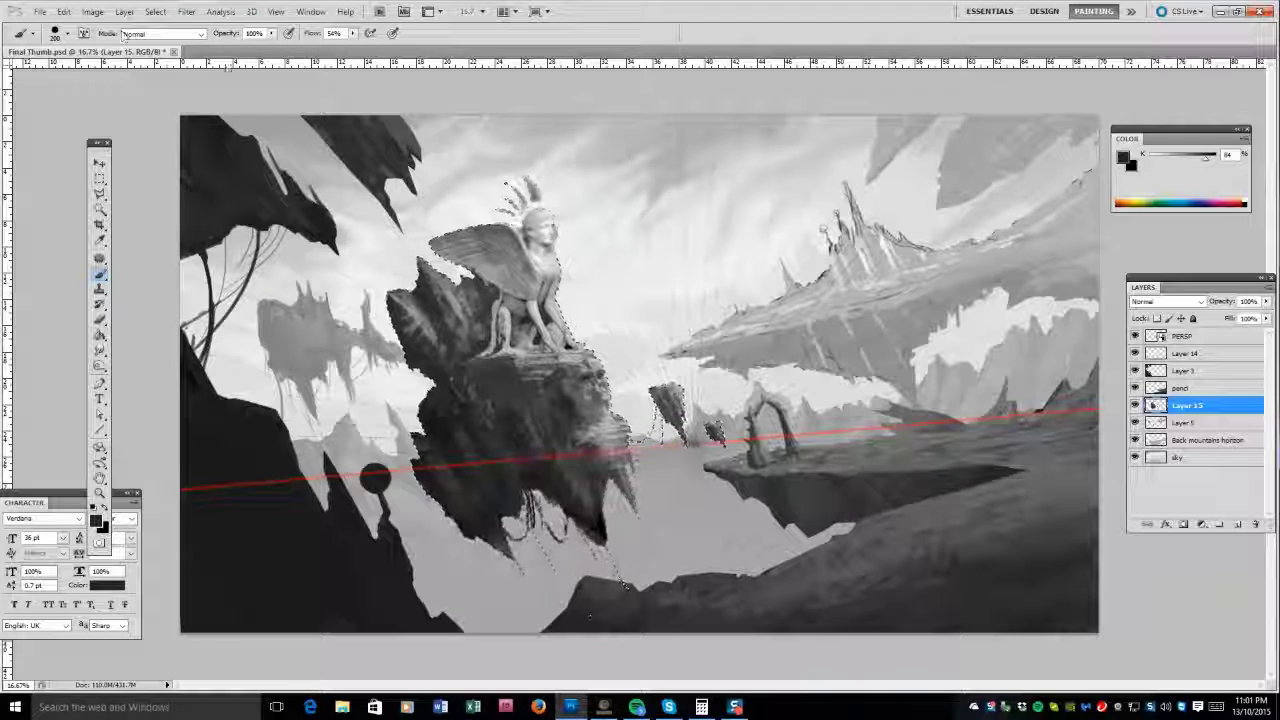
# On Layer 3, paint a dark stroke over the top-left rock and sample darker greys.
pyautogui.click(1150, 371)
pyautogui.moveTo(290, 185); pyautogui.dragTo(345, 125)
pyautogui.press('[')
pyautogui.press('[')
pyautogui.press('[')
pyautogui.press('[')
pyautogui.keyDown('alt'); pyautogui.click(393, 161); pyautogui.keyUp('alt')
pyautogui.keyDown('alt'); pyautogui.click(402, 135); pyautogui.keyUp('alt')
pyautogui.press('e')
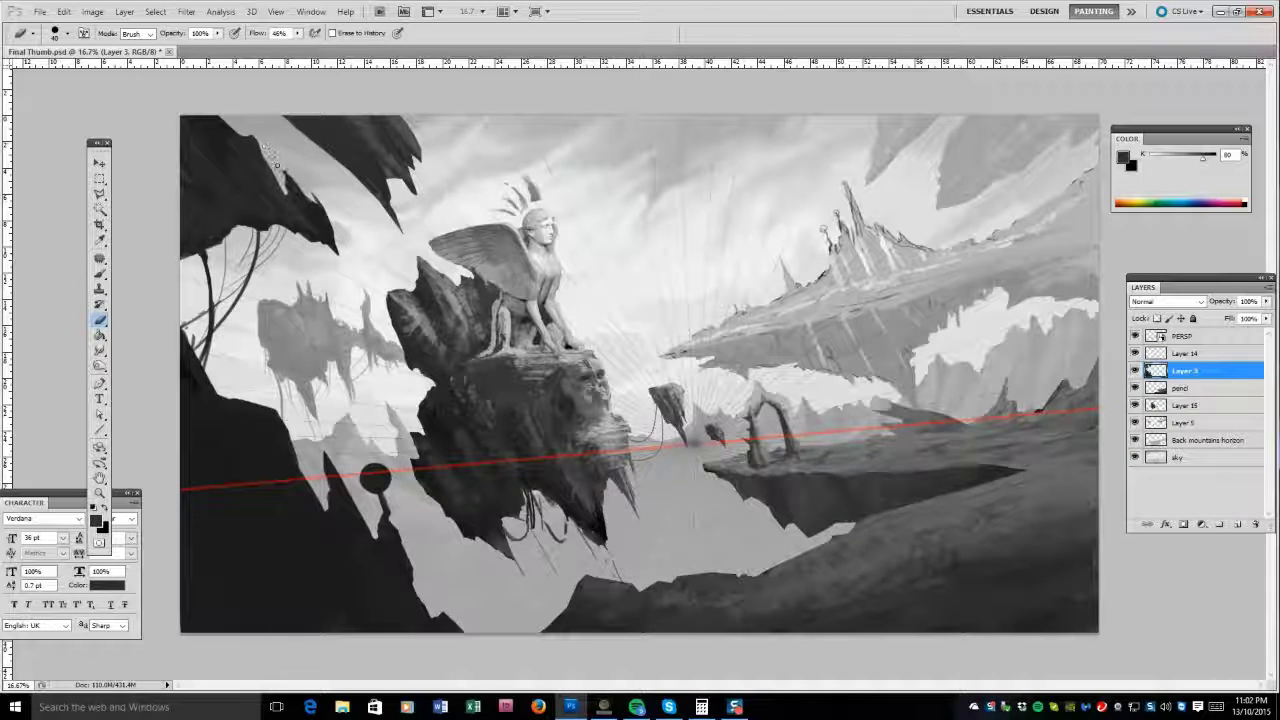
# Switch from the pencil layer to Layer 5, sampling a dark grey and shrinking the brush.
pyautogui.press('b')
pyautogui.click(1145, 388)
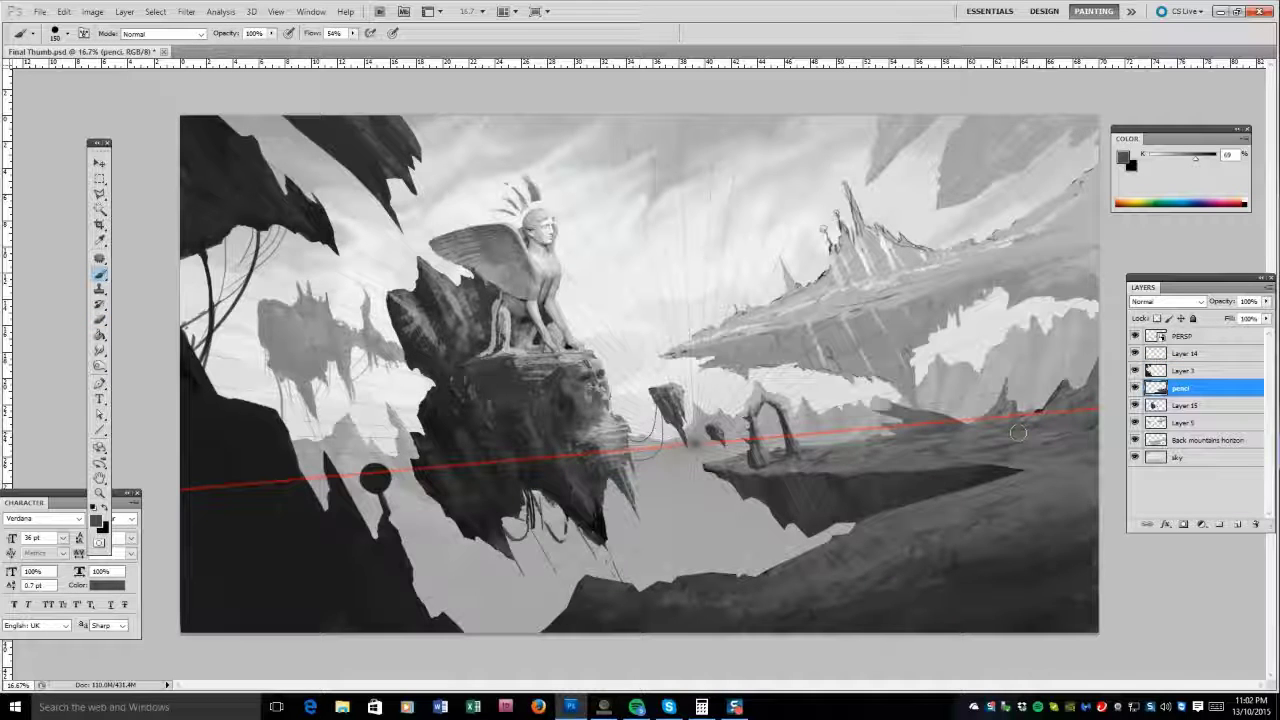
pyautogui.press('[')
pyautogui.press('[')
pyautogui.press('[')
pyautogui.press('[')
pyautogui.press('[')
pyautogui.press('[')
pyautogui.press('[')
pyautogui.press('[')
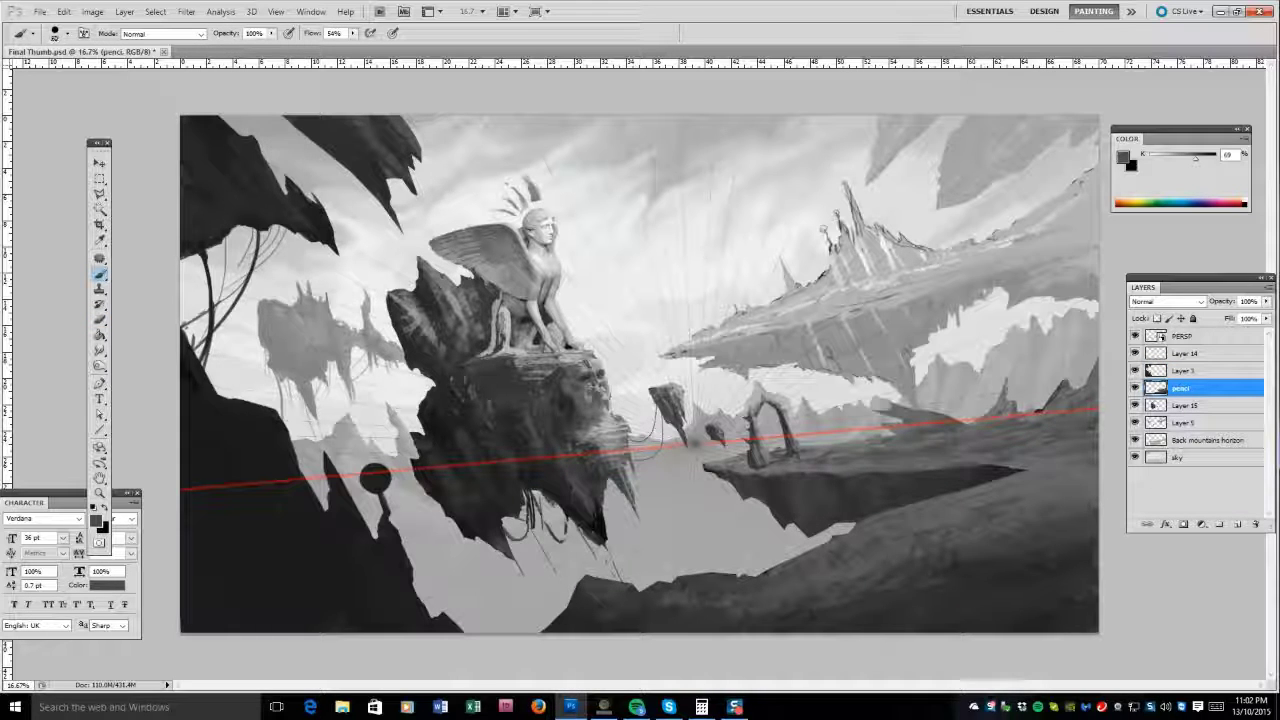
pyautogui.keyDown('alt'); pyautogui.click(997, 497); pyautogui.keyUp('alt')
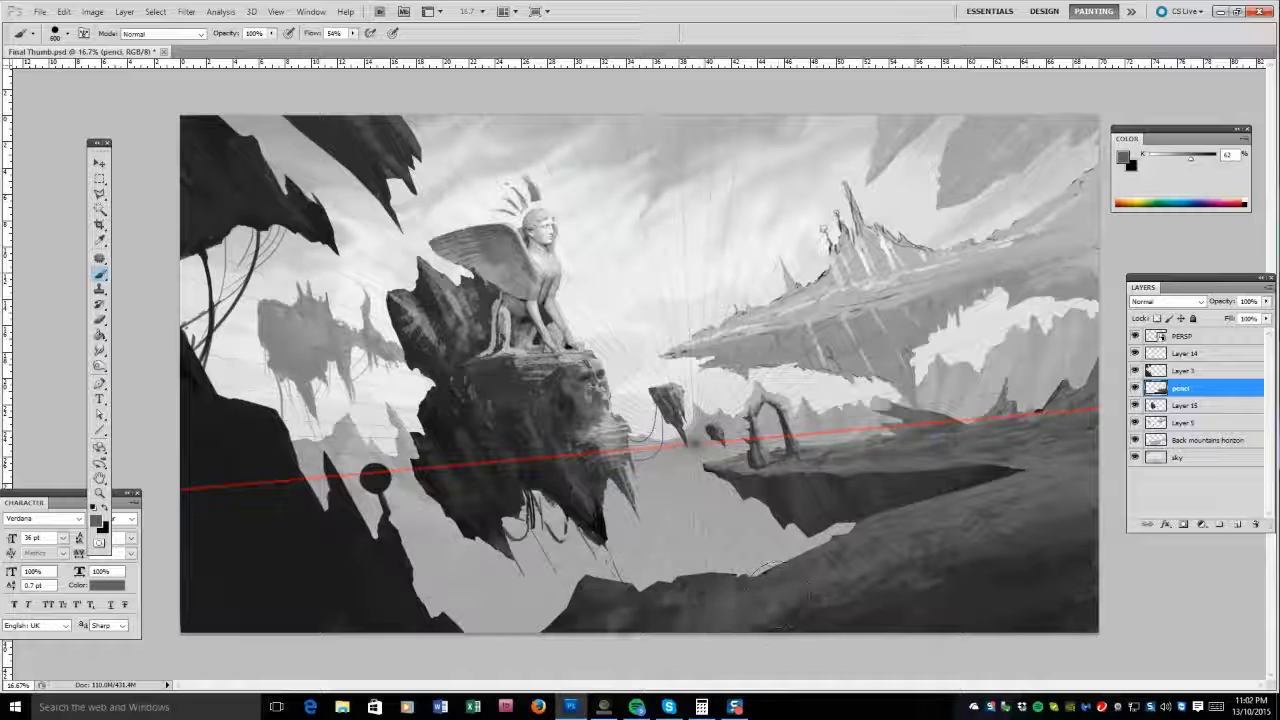
pyautogui.press(']')
pyautogui.press(']')
pyautogui.press(']')
pyautogui.press(']')
pyautogui.press(']')
pyautogui.press(']')
pyautogui.press(']')
pyautogui.press(']')
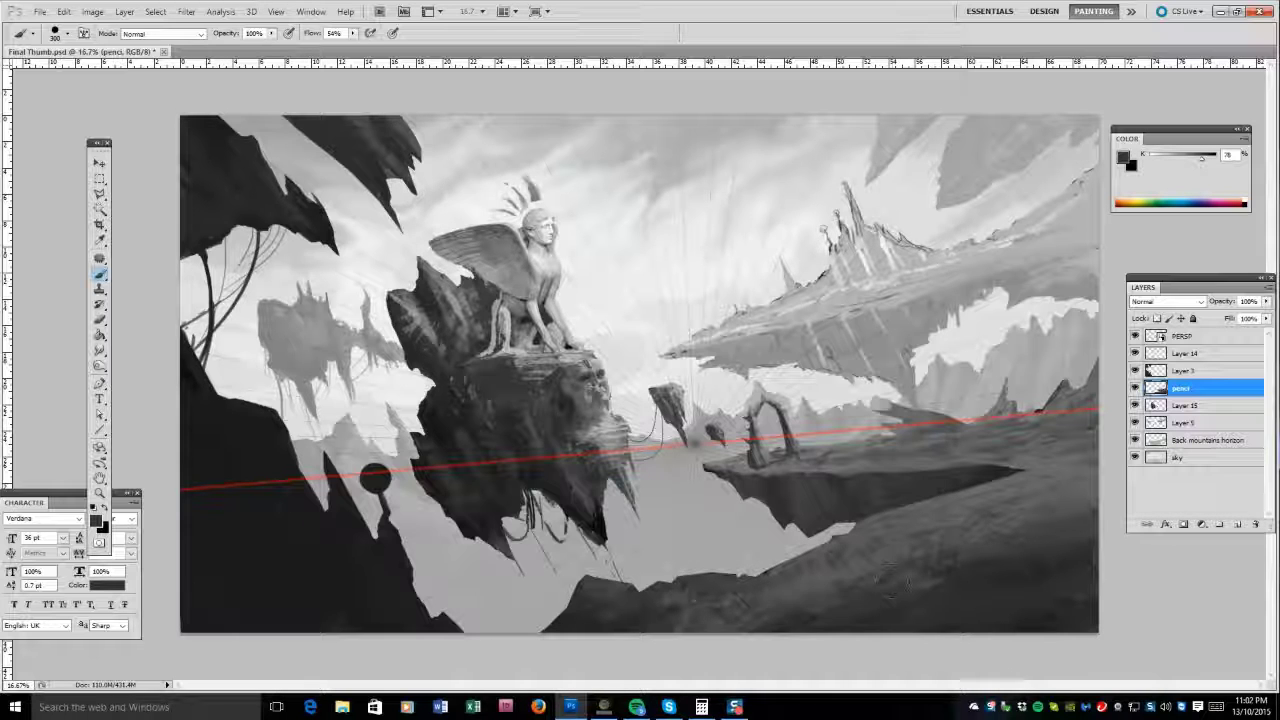
pyautogui.press('[')
pyautogui.hotkey('alt', '[')
pyautogui.hotkey('alt', '[')
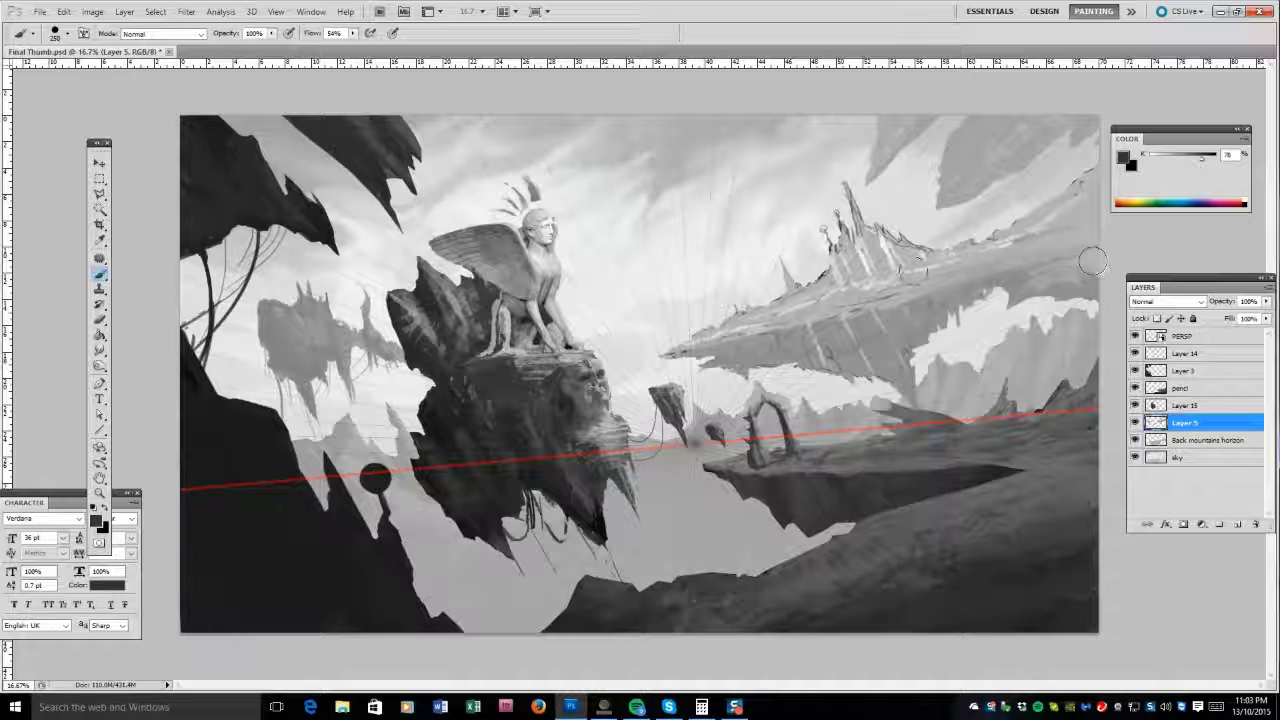
pyautogui.press('[')
pyautogui.press('[')
pyautogui.press('[')
pyautogui.press('[')
pyautogui.press('[')
pyautogui.press('[')
pyautogui.press('[')
pyautogui.press('[')
pyautogui.press('[')
# Sample light sky greys and shade the underside of the spire island.
pyautogui.keyDown('alt'); pyautogui.click(915, 292); pyautogui.keyUp('alt')
pyautogui.keyDown('alt'); pyautogui.click(1064, 254); pyautogui.keyUp('alt')
pyautogui.keyDown('alt'); pyautogui.click(710, 333); pyautogui.keyUp('alt')
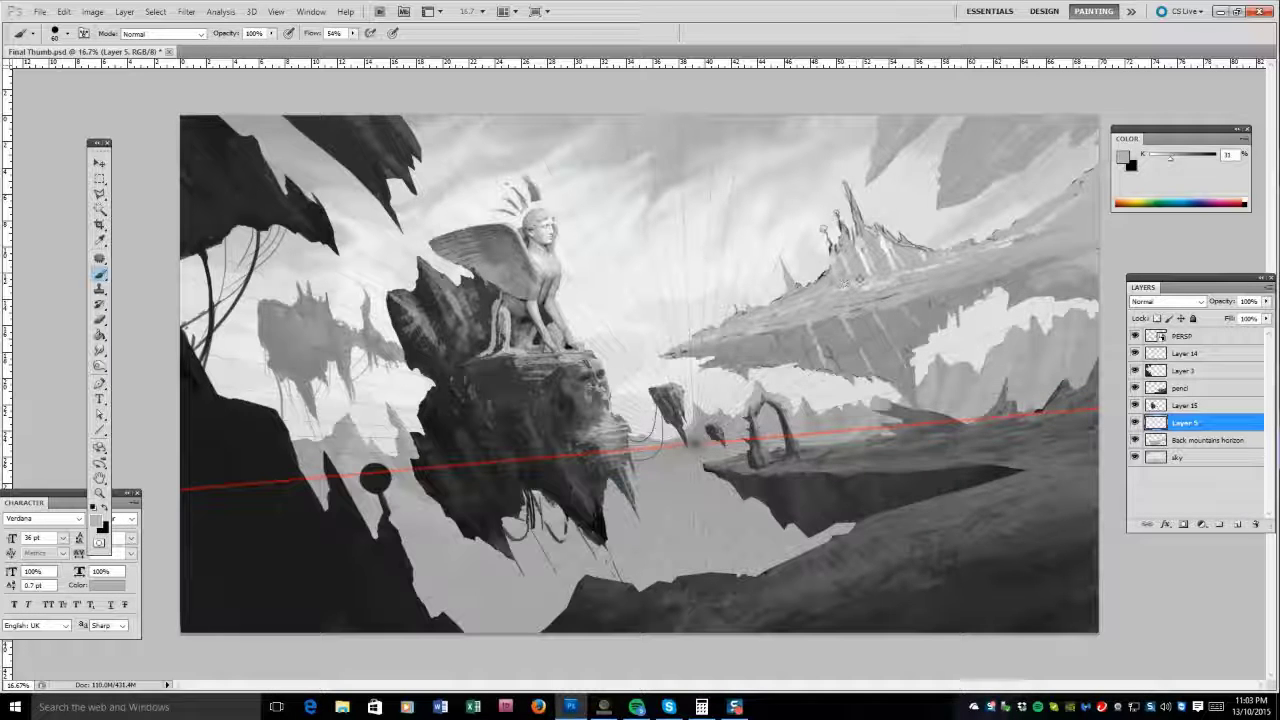
pyautogui.keyDown('alt'); pyautogui.click(316, 330); pyautogui.keyUp('alt')
pyautogui.keyDown('alt'); pyautogui.click(761, 266); pyautogui.keyUp('alt')
pyautogui.keyDown('alt'); pyautogui.click(760, 333); pyautogui.keyUp('alt')
pyautogui.moveTo(845, 330)
pyautogui.mouseDown()
pyautogui.moveTo(885, 305)
pyautogui.moveTo(900, 350)
pyautogui.mouseUp()
# Sample greys at the spire island's tip and paint light strokes on top of the sphinx rock.
pyautogui.press(']')
pyautogui.press(']')
pyautogui.press(']')
pyautogui.press(']')
pyautogui.press(']')
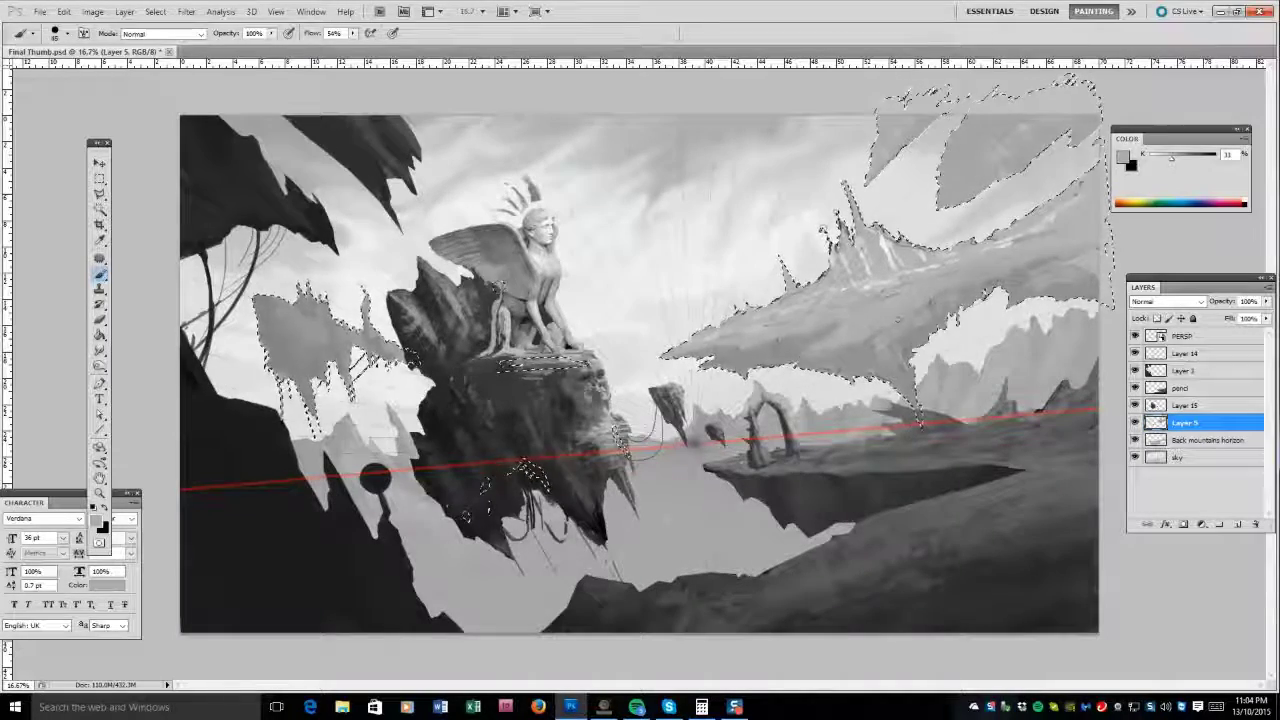
pyautogui.keyDown('alt'); pyautogui.click(684, 367); pyautogui.keyUp('alt')
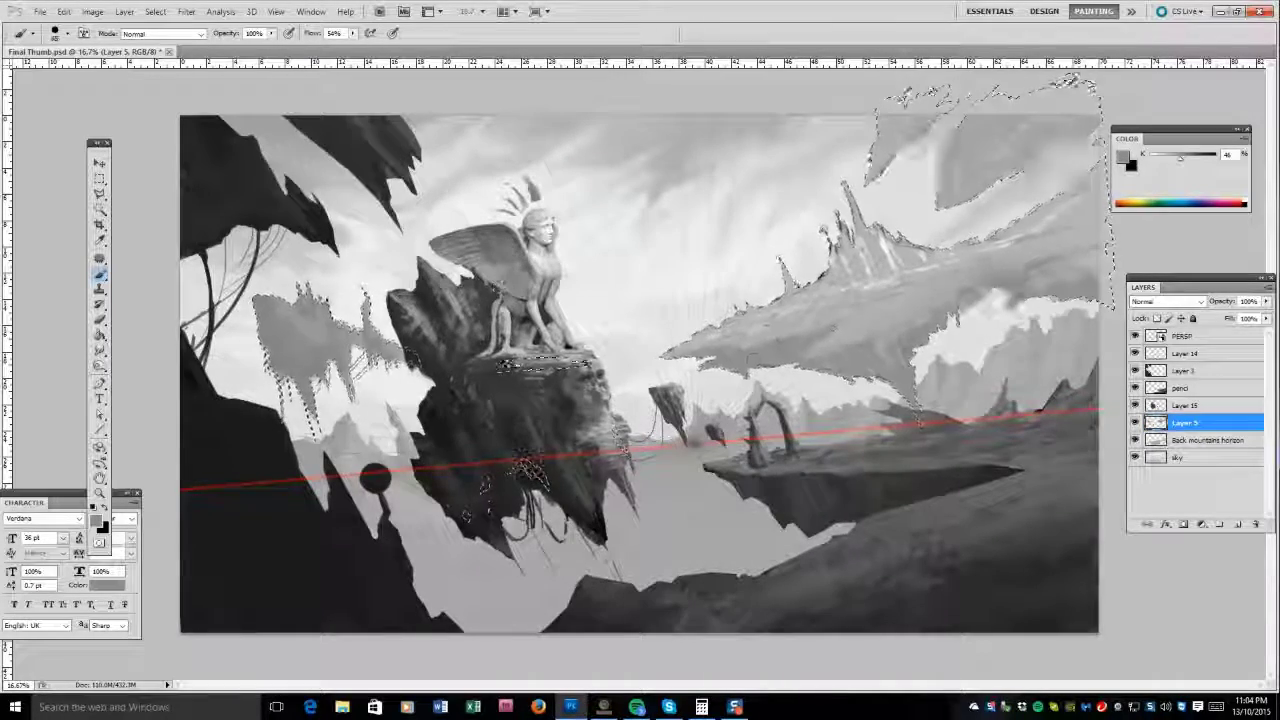
pyautogui.press('[')
pyautogui.press('[')
pyautogui.press('[')
pyautogui.press('[')
pyautogui.press('[')
pyautogui.press('[')
pyautogui.press('[')
pyautogui.keyDown('alt'); pyautogui.click(700, 360); pyautogui.keyUp('alt')
pyautogui.moveTo(500, 365); pyautogui.dragTo(595, 360)
# Paint darker grey over the upper-right floating rocks with a larger brush.
pyautogui.keyDown('alt'); pyautogui.click(1040, 256); pyautogui.keyUp('alt')
pyautogui.press(']')
pyautogui.press(']')
pyautogui.press(']')
pyautogui.press(']')
pyautogui.press(']')
pyautogui.keyDown('alt'); pyautogui.click(1000, 150); pyautogui.keyUp('alt')
pyautogui.moveTo(1005, 120)
pyautogui.mouseDown()
pyautogui.moveTo(936, 182)
pyautogui.moveTo(889, 118)
pyautogui.mouseUp()
# Lighten the upper-right floating rocks with pale grey and clear the selection.
pyautogui.keyDown('alt'); pyautogui.click(1050, 230); pyautogui.keyUp('alt')
pyautogui.press(']')
pyautogui.press(']')
pyautogui.press(']')
pyautogui.press(']')
pyautogui.moveTo(1080, 130)
pyautogui.mouseDown()
pyautogui.moveTo(1010, 160)
pyautogui.moveTo(975, 205)
pyautogui.moveTo(700, 380)
pyautogui.moveTo(450, 420)
pyautogui.mouseUp()
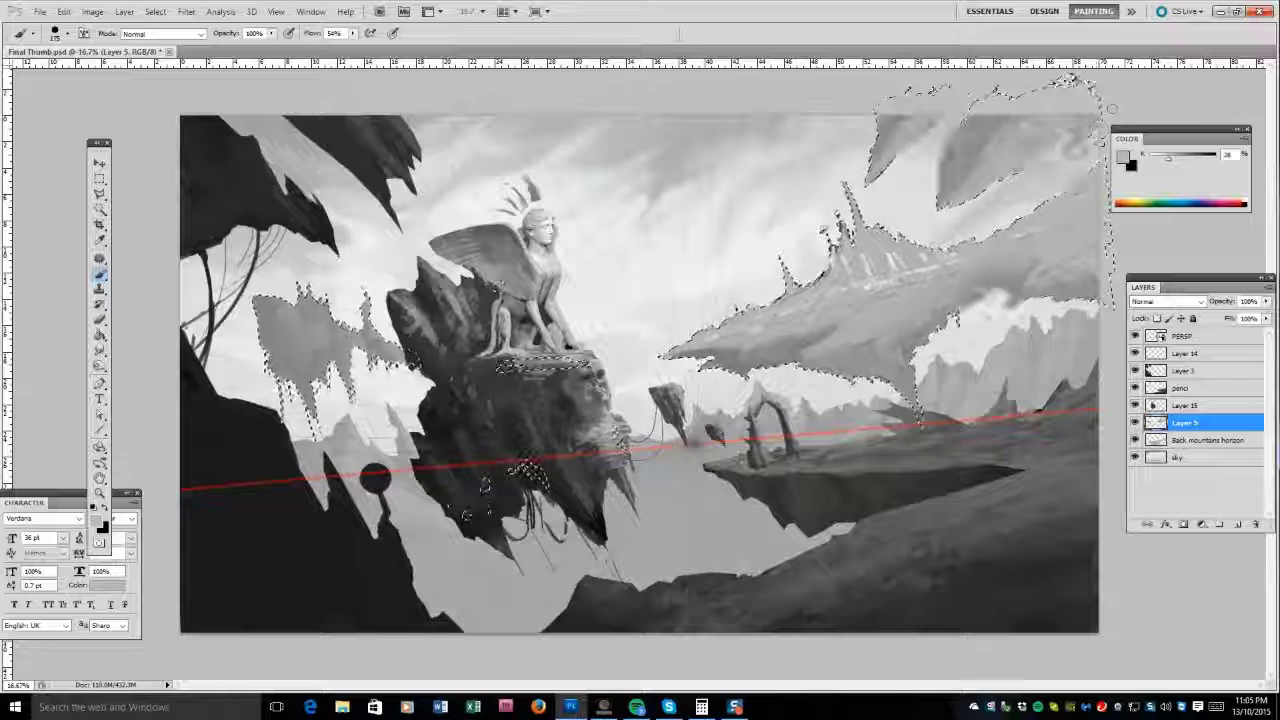
pyautogui.hotkey('ctrl', 'd')
pyautogui.keyDown('alt'); pyautogui.click(823, 424); pyautogui.keyUp('alt')
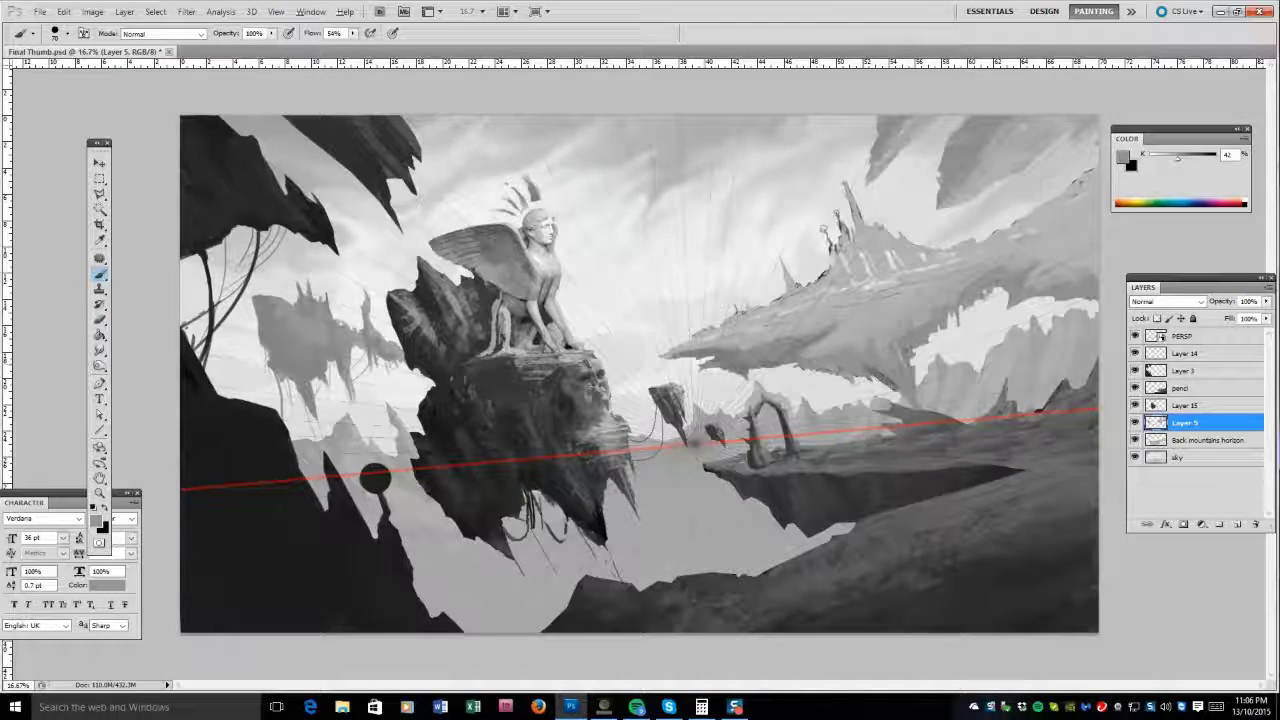
# Try a soft grey stroke on the right-hand cliff, undo it, and sample several light and mid greys.
pyautogui.moveTo(870, 430); pyautogui.dragTo(912, 410)
pyautogui.hotkey('ctrl', 'z')
pyautogui.keyDown('alt'); pyautogui.click(860, 365); pyautogui.keyUp('alt')
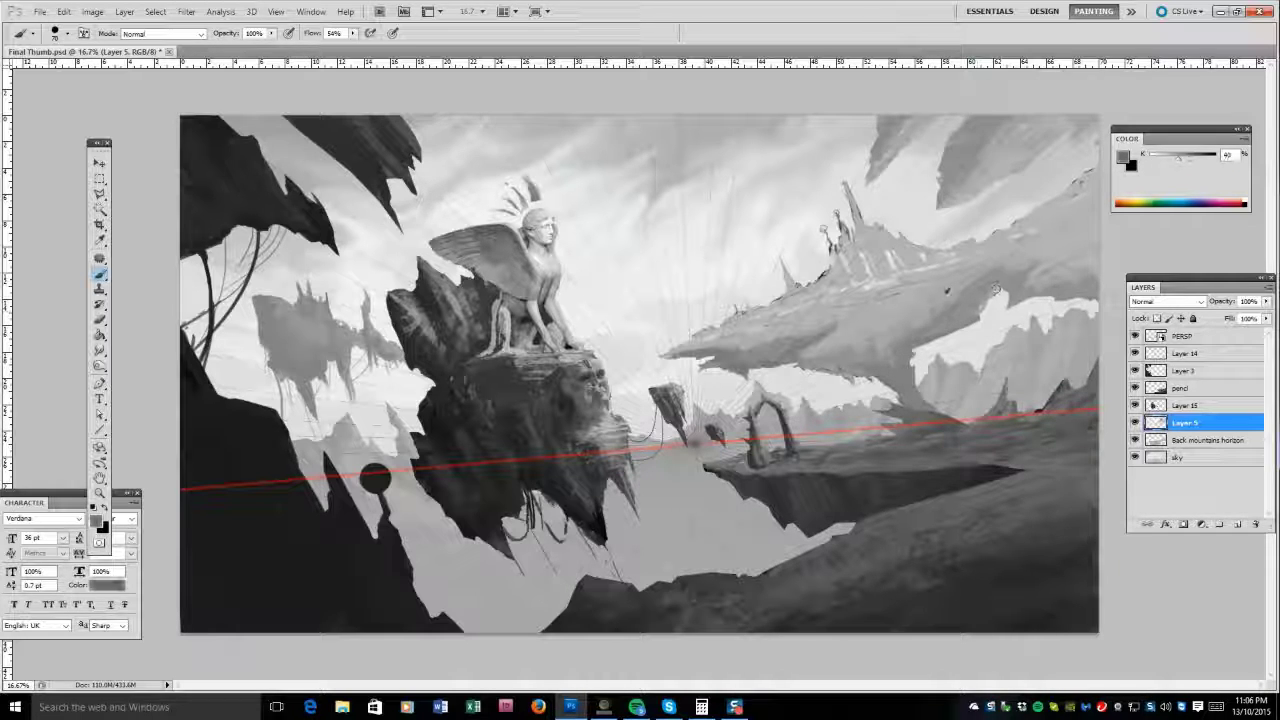
pyautogui.keyDown('alt'); pyautogui.click(888, 327); pyautogui.keyUp('alt')
pyautogui.keyDown('alt'); pyautogui.click(910, 328); pyautogui.keyUp('alt')
pyautogui.keyDown('alt'); pyautogui.click(966, 284); pyautogui.keyUp('alt')
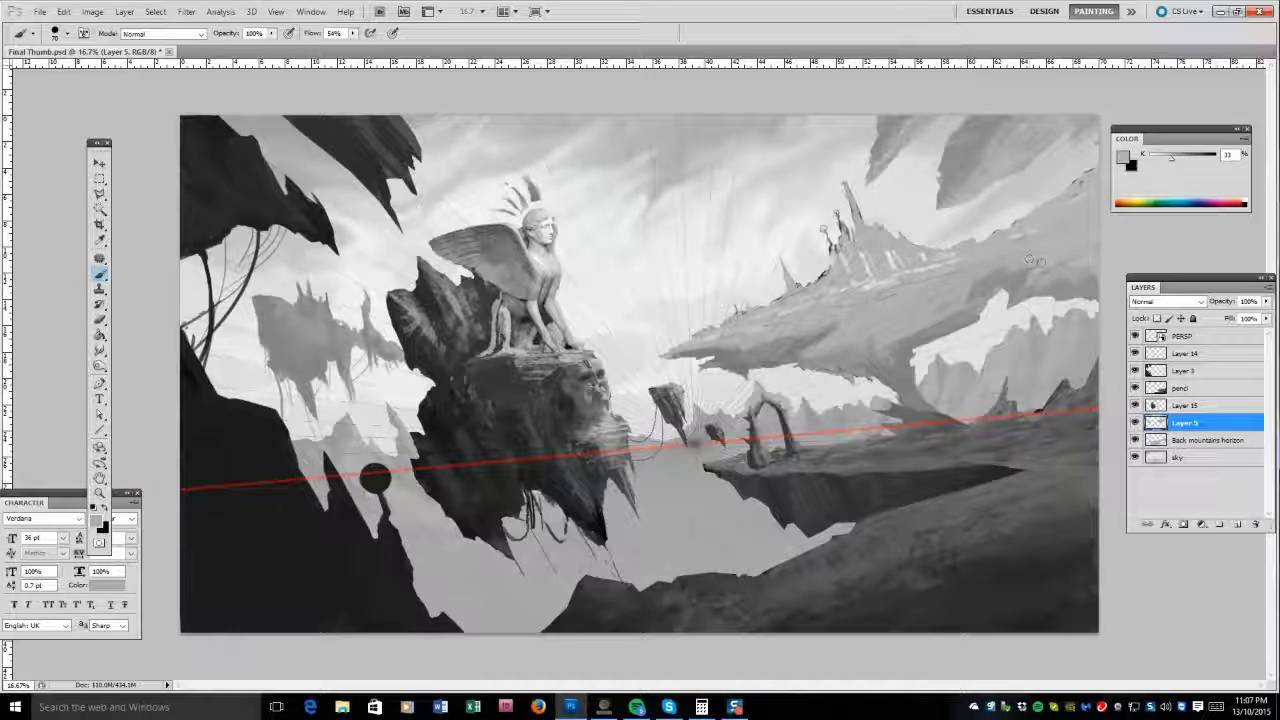
# Load the floating islands' outline as a selection, then deselect it and pick a lighter grey.
pyautogui.keyDown('ctrl'); pyautogui.click(1156, 422); pyautogui.keyUp('ctrl')
pyautogui.press('e')
pyautogui.click(155, 11)
pyautogui.click(175, 40)
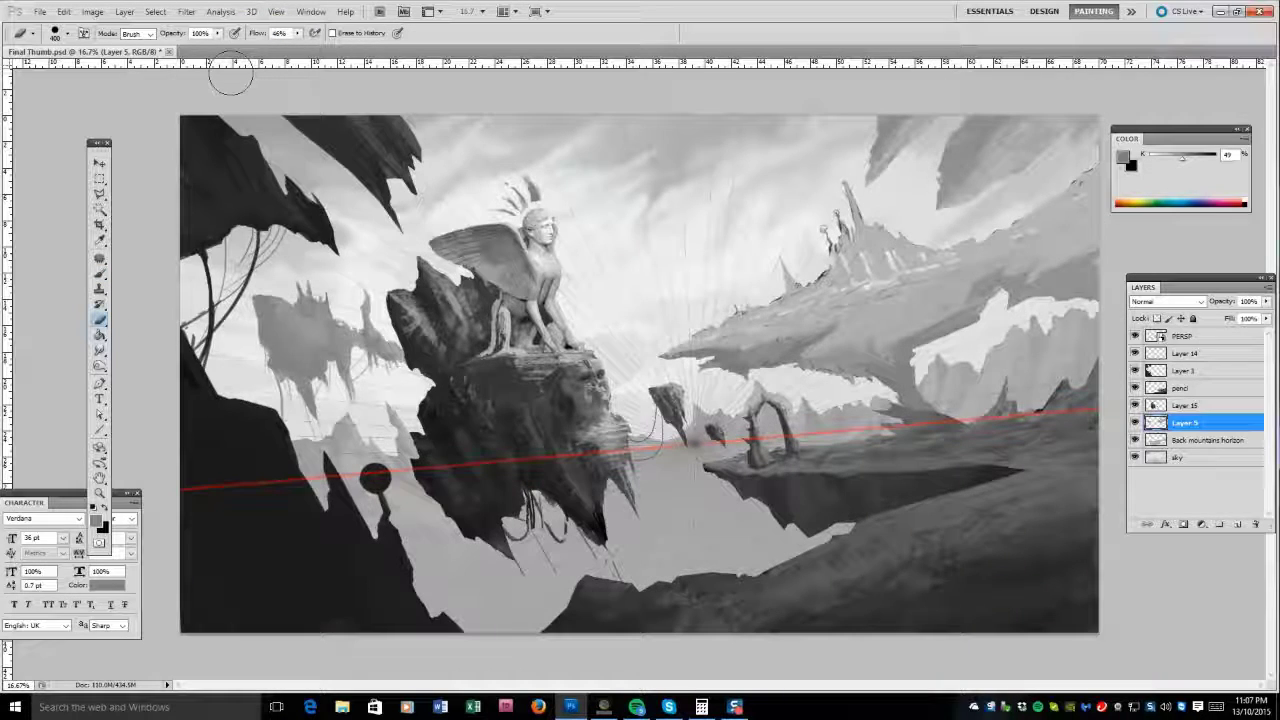
pyautogui.press('b')
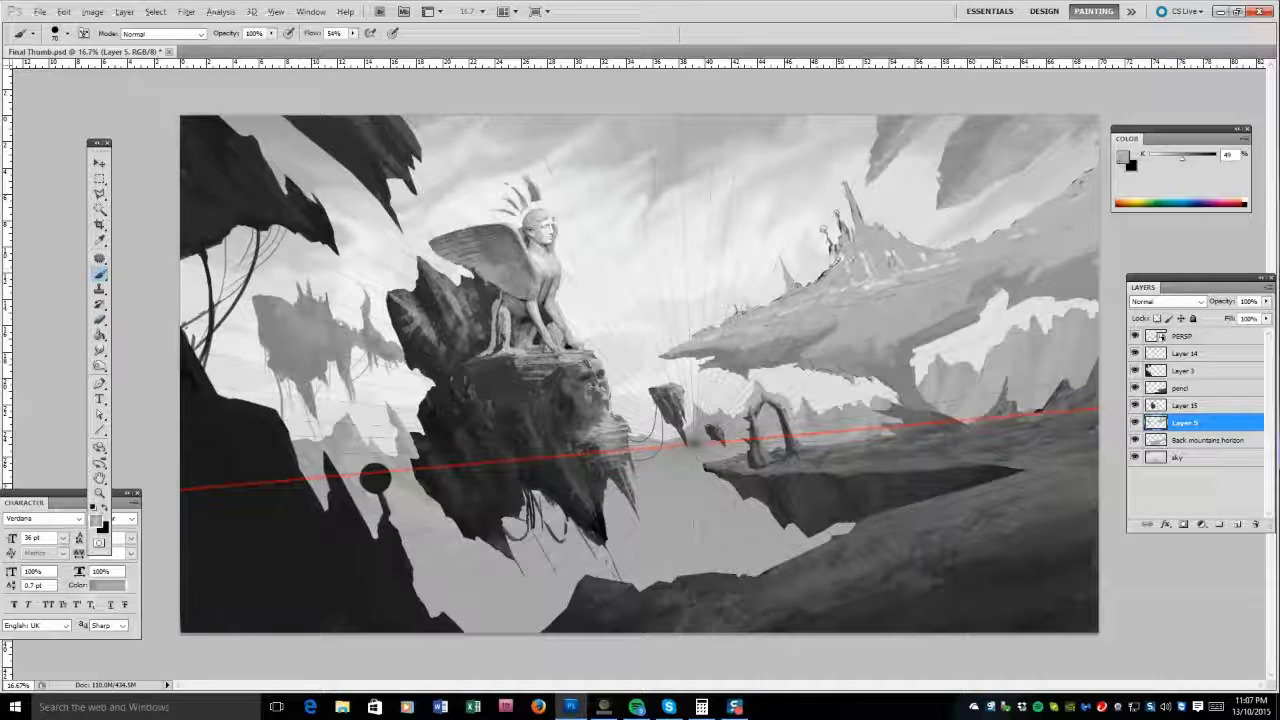
pyautogui.keyDown('alt'); pyautogui.click(835, 176); pyautogui.keyUp('alt')
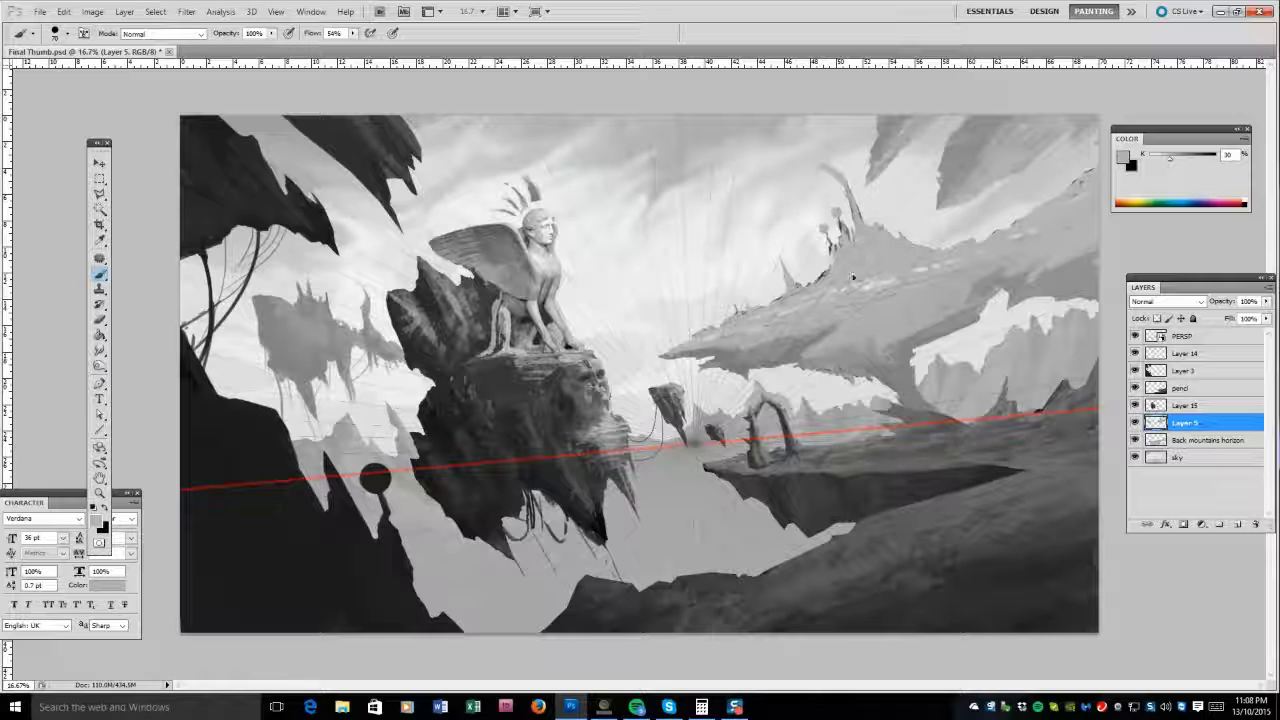
pyautogui.press('e')
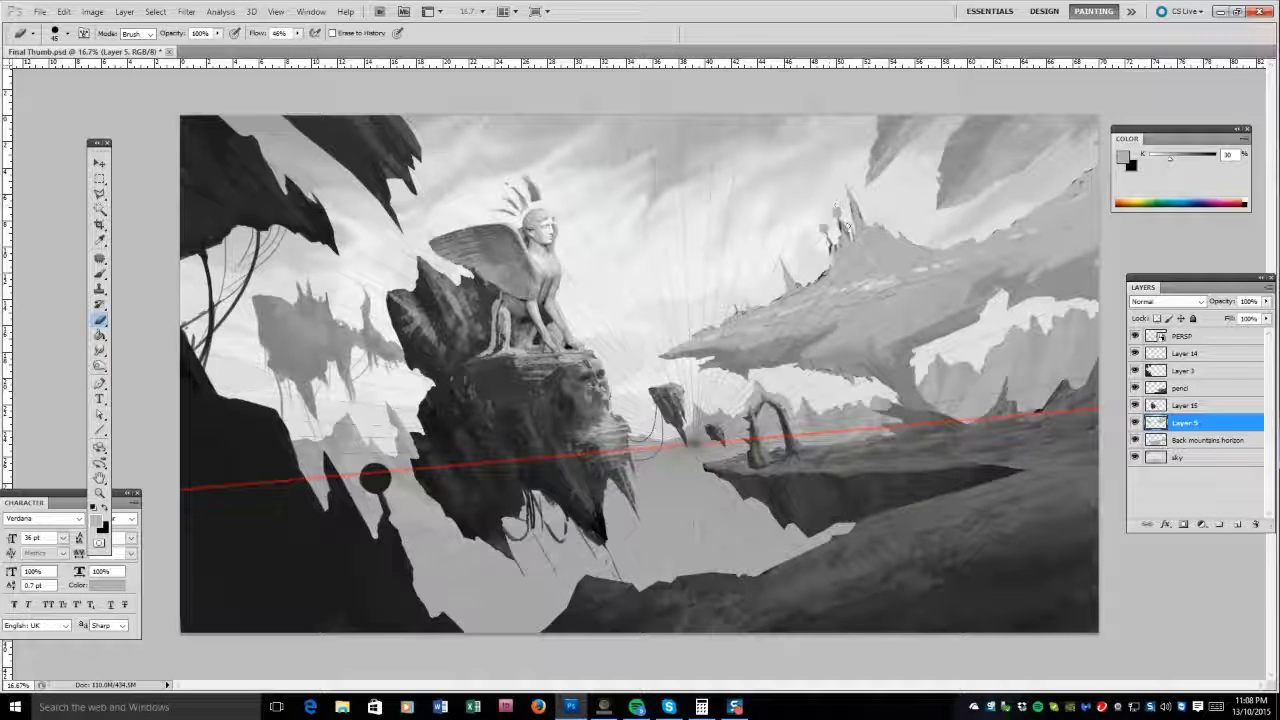
# Lasso the area around the tall spire, sample greys from it, then clear the selection.
pyautogui.press('l')
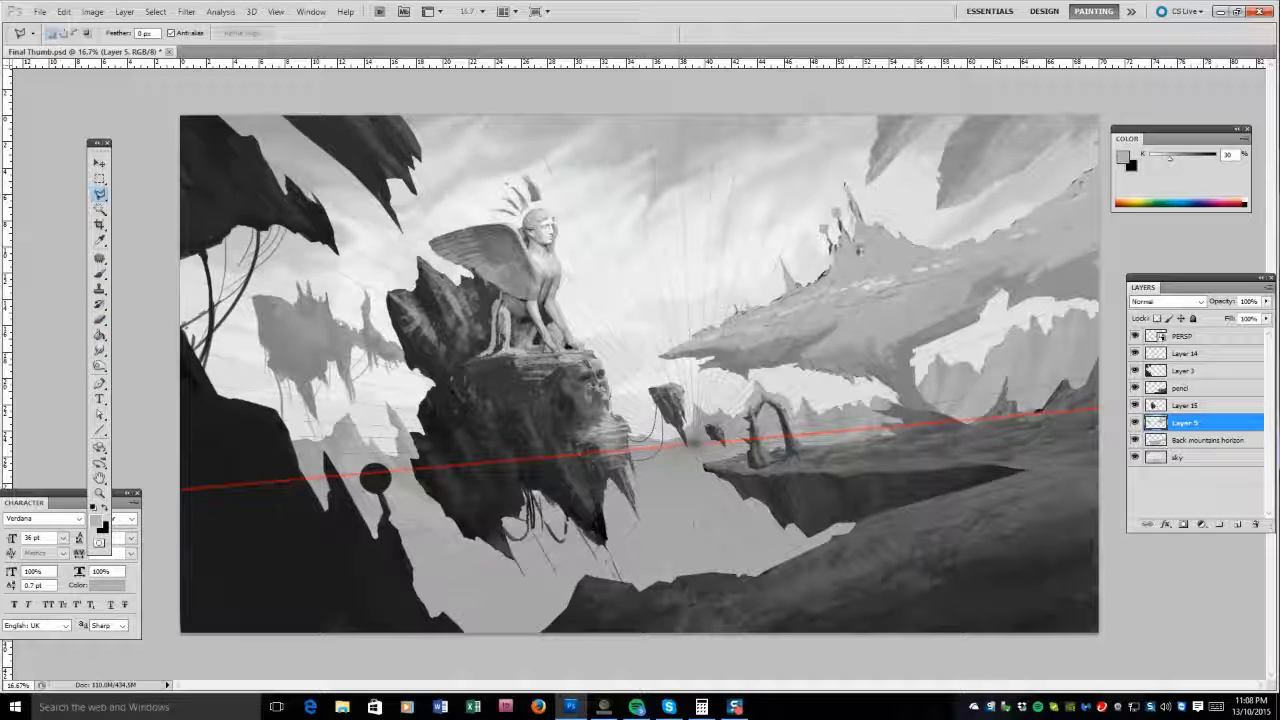
pyautogui.moveTo(853, 282)
pyautogui.mouseDown()
pyautogui.moveTo(850, 200)
pyautogui.moveTo(857, 286)
pyautogui.mouseUp()
pyautogui.press('b')
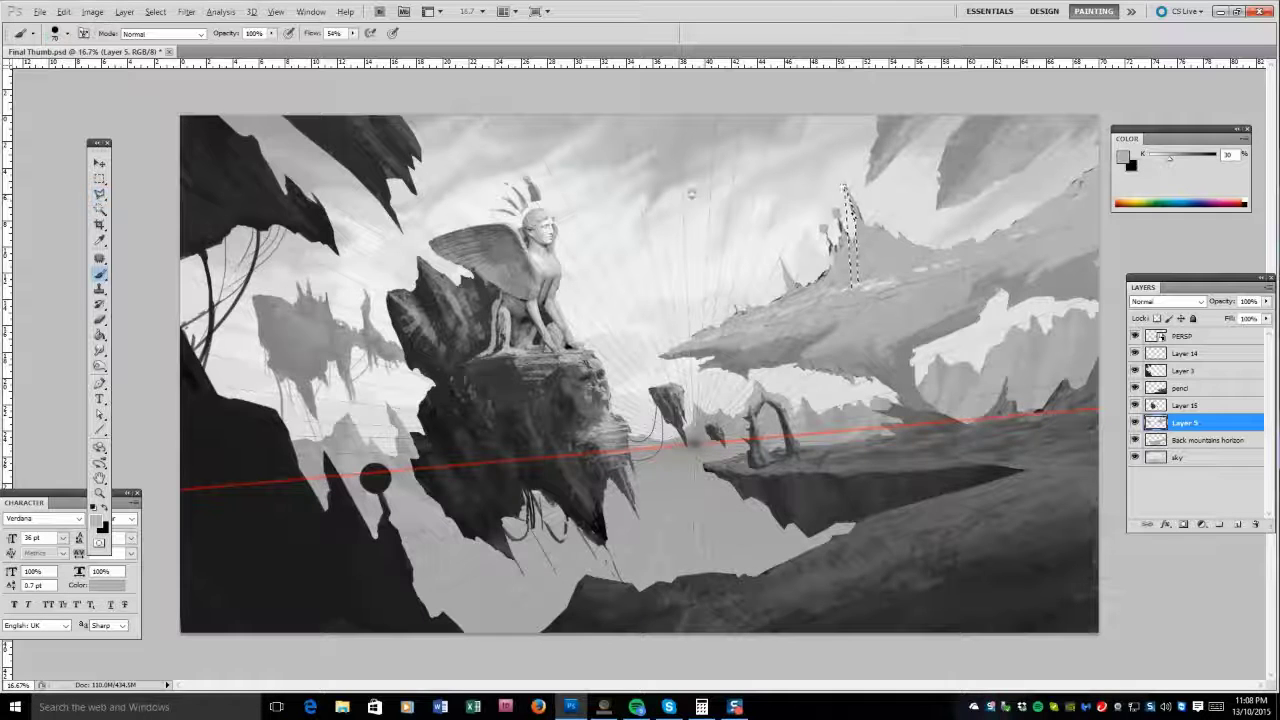
pyautogui.keyDown('alt'); pyautogui.click(850, 240); pyautogui.keyUp('alt')
pyautogui.click(153, 11)
pyautogui.click(168, 38)
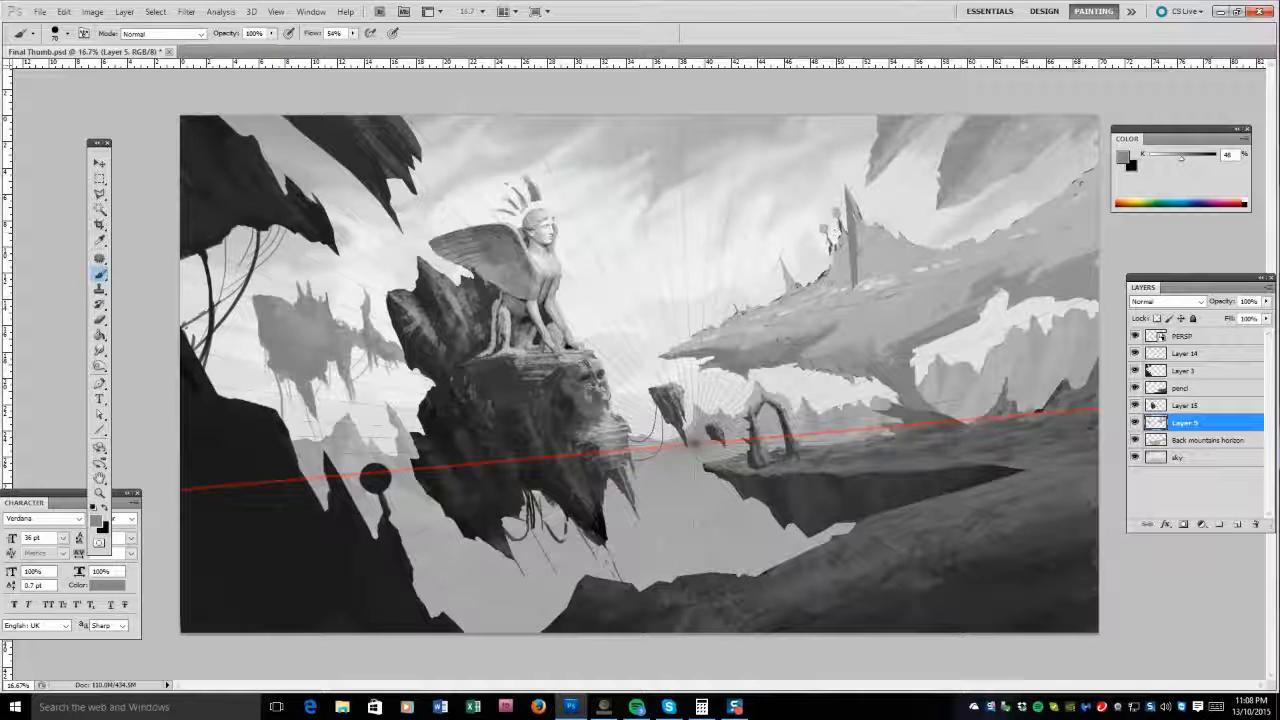
pyautogui.keyDown('alt'); pyautogui.click(855, 285); pyautogui.keyUp('alt')
# Darken the tall spire with dark strokes, then add lighter highlights and erase touches.
pyautogui.moveTo(857, 265); pyautogui.dragTo(856, 288)
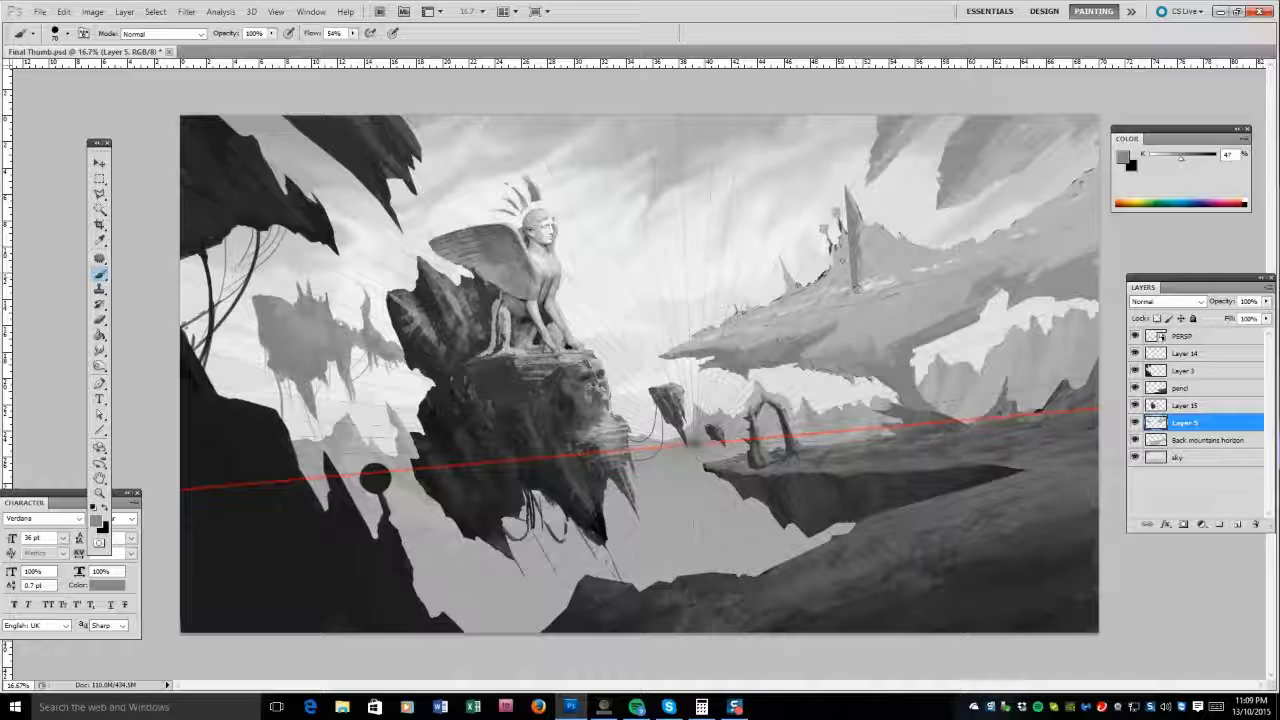
pyautogui.moveTo(838, 240)
pyautogui.mouseDown()
pyautogui.moveTo(846, 288)
pyautogui.moveTo(828, 298)
pyautogui.mouseUp()
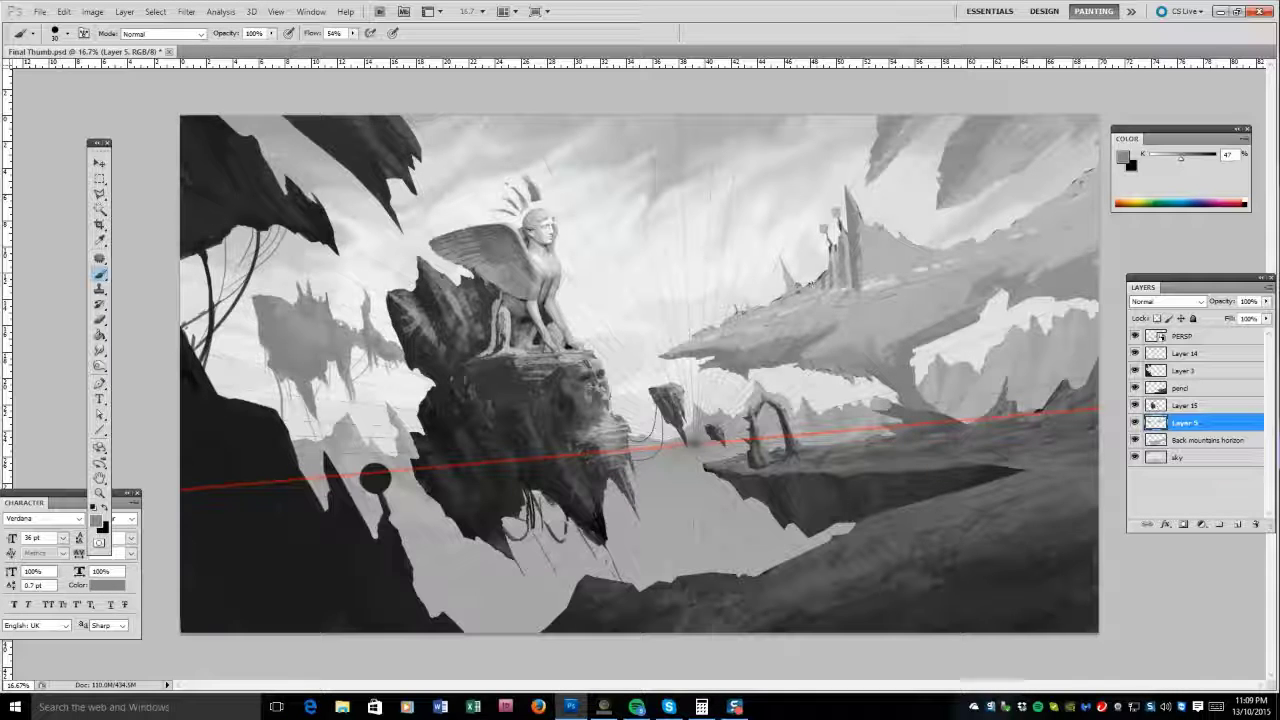
pyautogui.press(']')
pyautogui.press(']')
pyautogui.press(']')
pyautogui.keyDown('alt'); pyautogui.click(843, 290); pyautogui.keyUp('alt')
pyautogui.press('[')
pyautogui.press('[')
pyautogui.press('[')
pyautogui.press('[')
pyautogui.press('[')
pyautogui.press('[')
pyautogui.keyDown('alt'); pyautogui.click(790, 342); pyautogui.keyUp('alt')
pyautogui.keyDown('alt'); pyautogui.click(828, 326); pyautogui.keyUp('alt')
pyautogui.moveTo(858, 292); pyautogui.dragTo(862, 242)
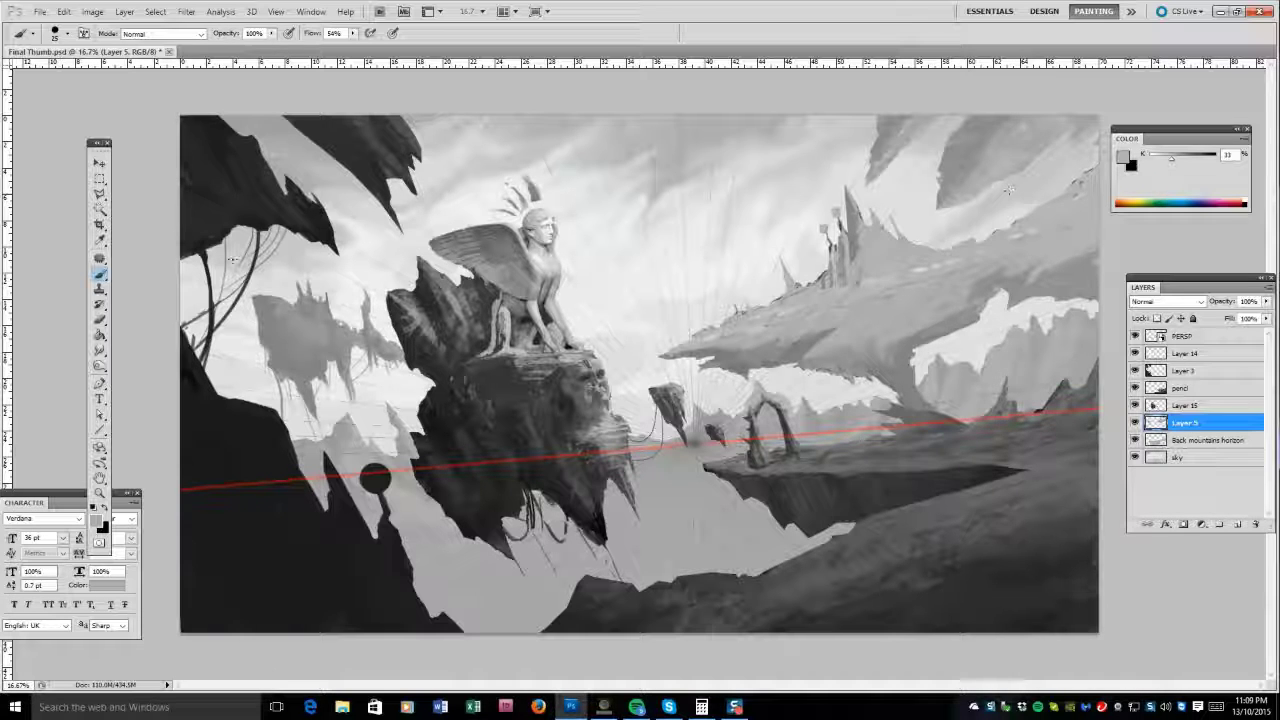
pyautogui.press('e')
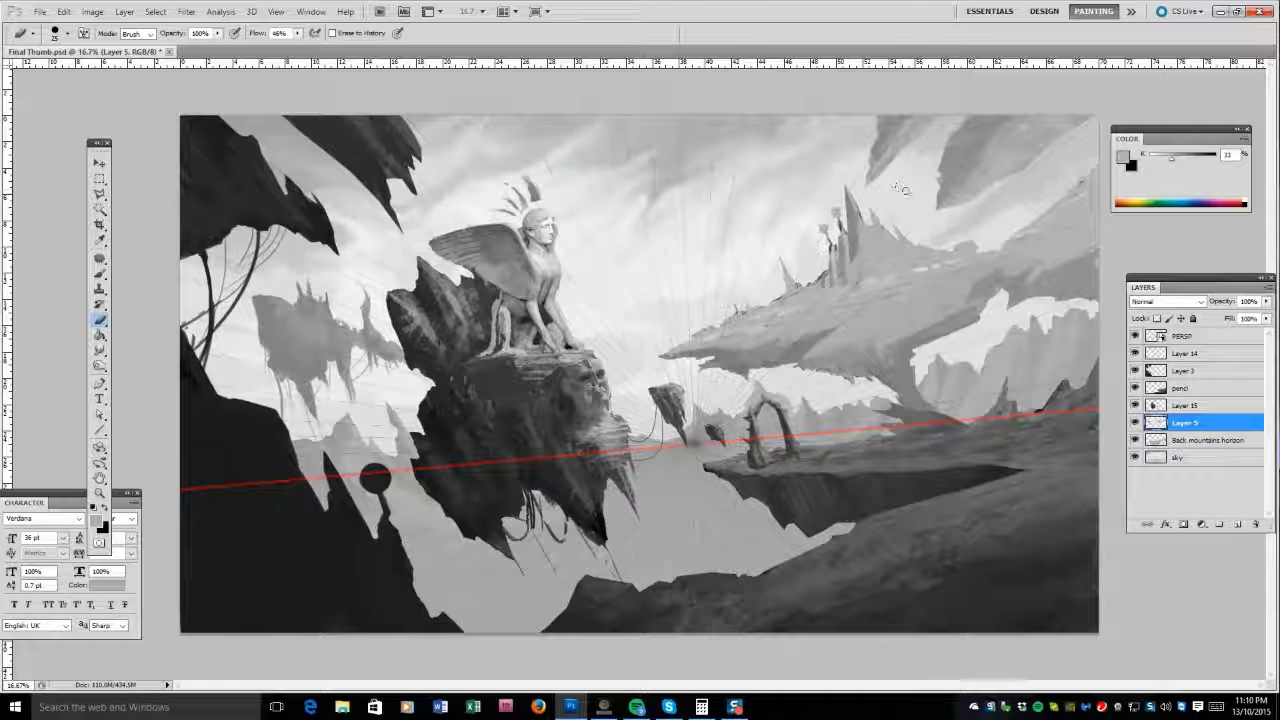
pyautogui.press('b')
pyautogui.keyDown('alt'); pyautogui.click(970, 305); pyautogui.keyUp('alt')
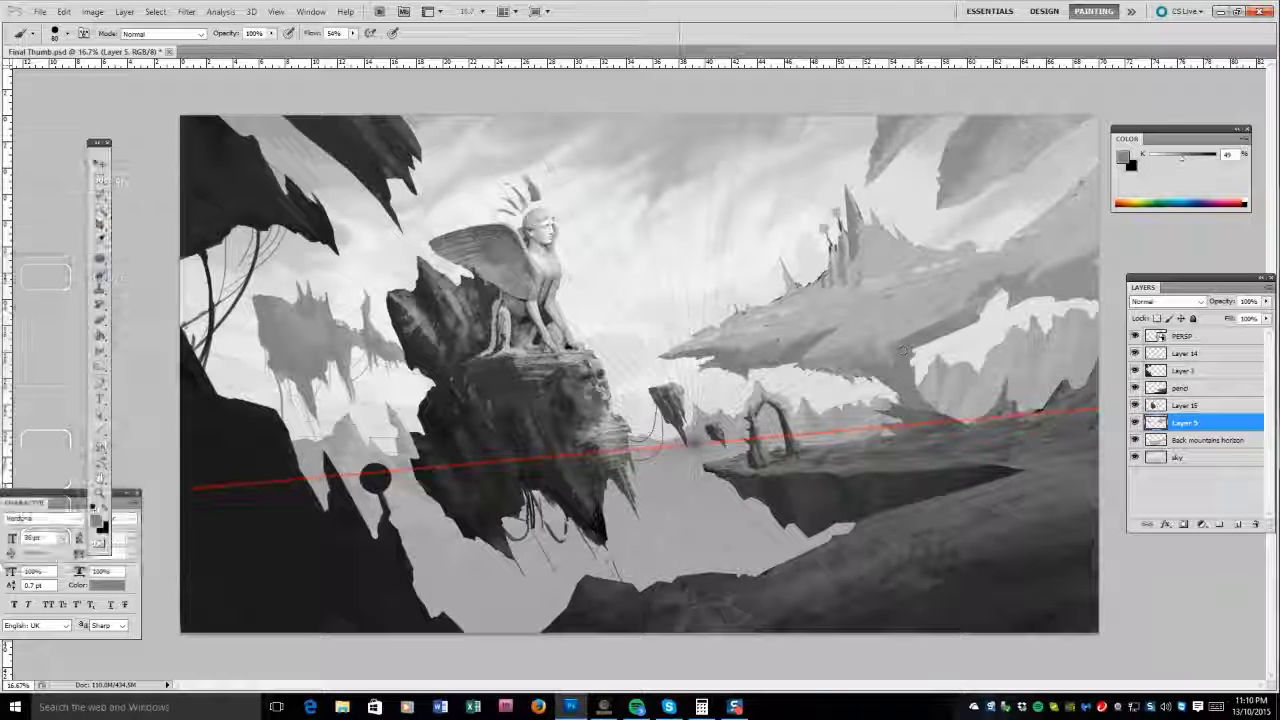
pyautogui.press('e')
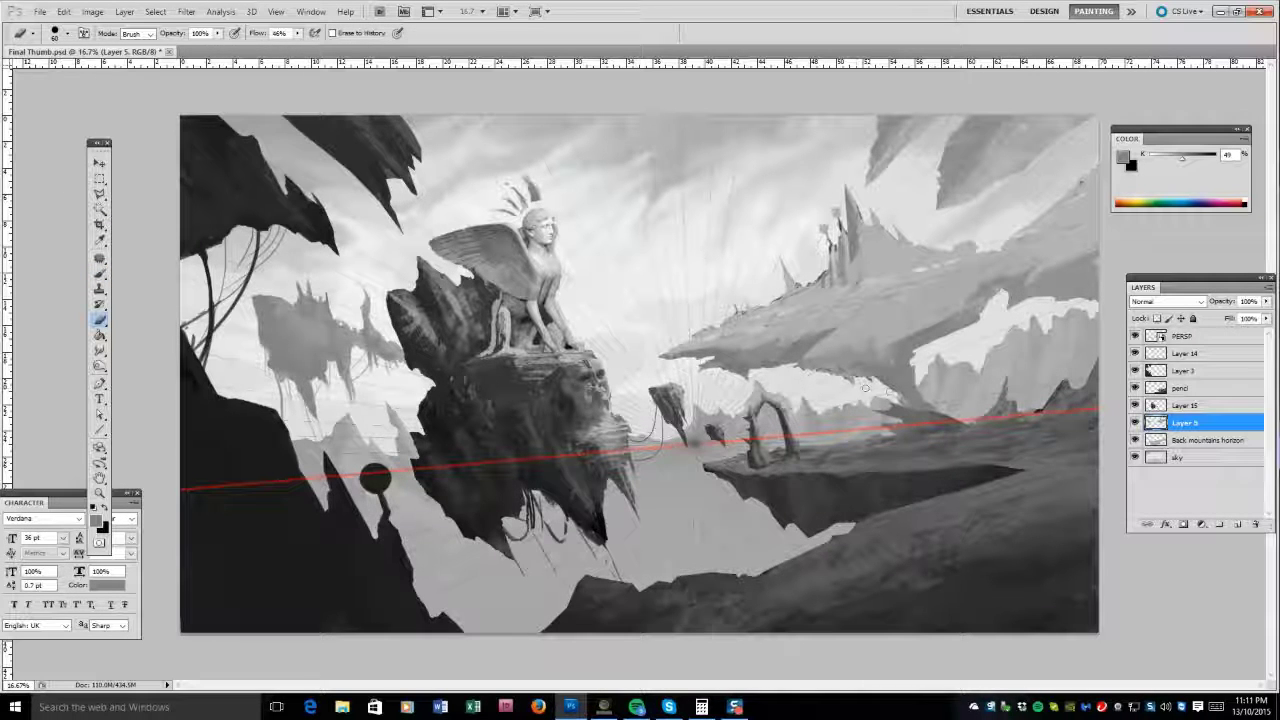
# Flip the whole canvas horizontally via Image Rotation > Flip Canvas Horizontal.
pyautogui.click(92, 11)
pyautogui.moveTo(128, 129)
pyautogui.click(280, 188)
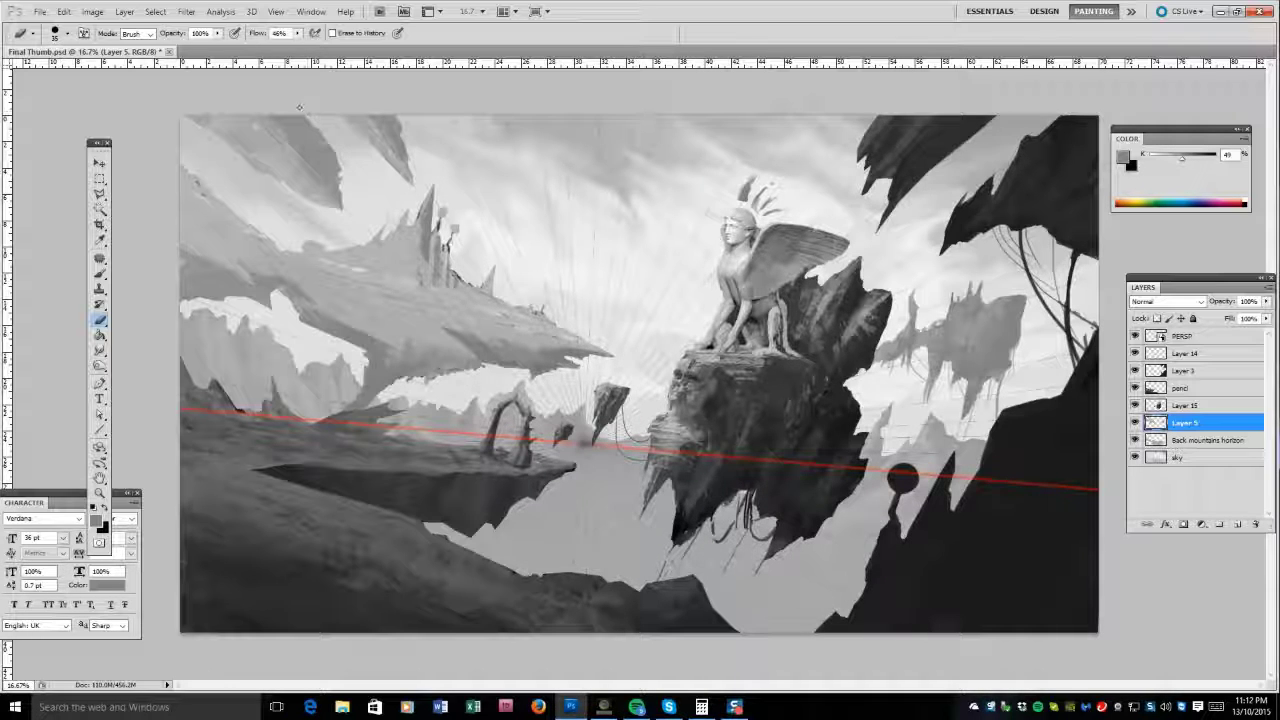
# Load the mountain shapes' selection and paint grey over the floating rocks and upper-left rock on Layer 5.
pyautogui.press('b')
pyautogui.keyDown('alt'); pyautogui.click(329, 162); pyautogui.keyUp('alt')
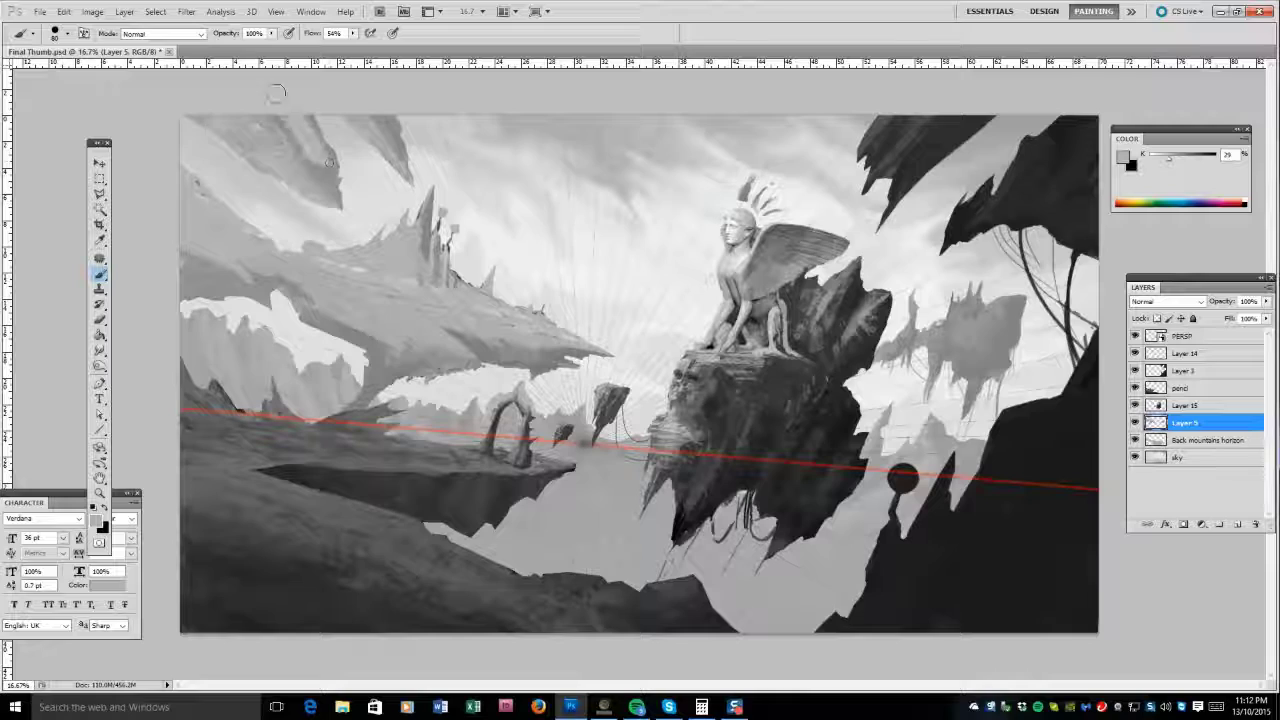
pyautogui.keyDown('ctrl'); pyautogui.click(1156, 422); pyautogui.keyUp('ctrl')
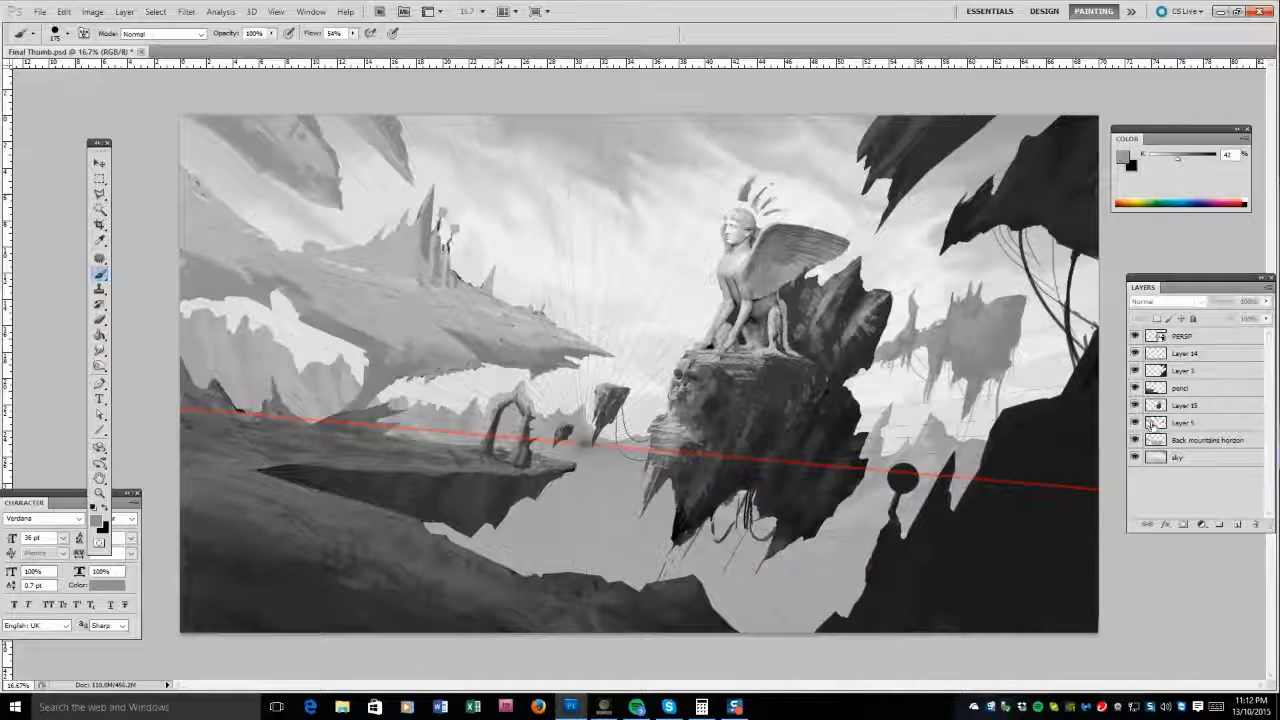
pyautogui.click(1156, 422)
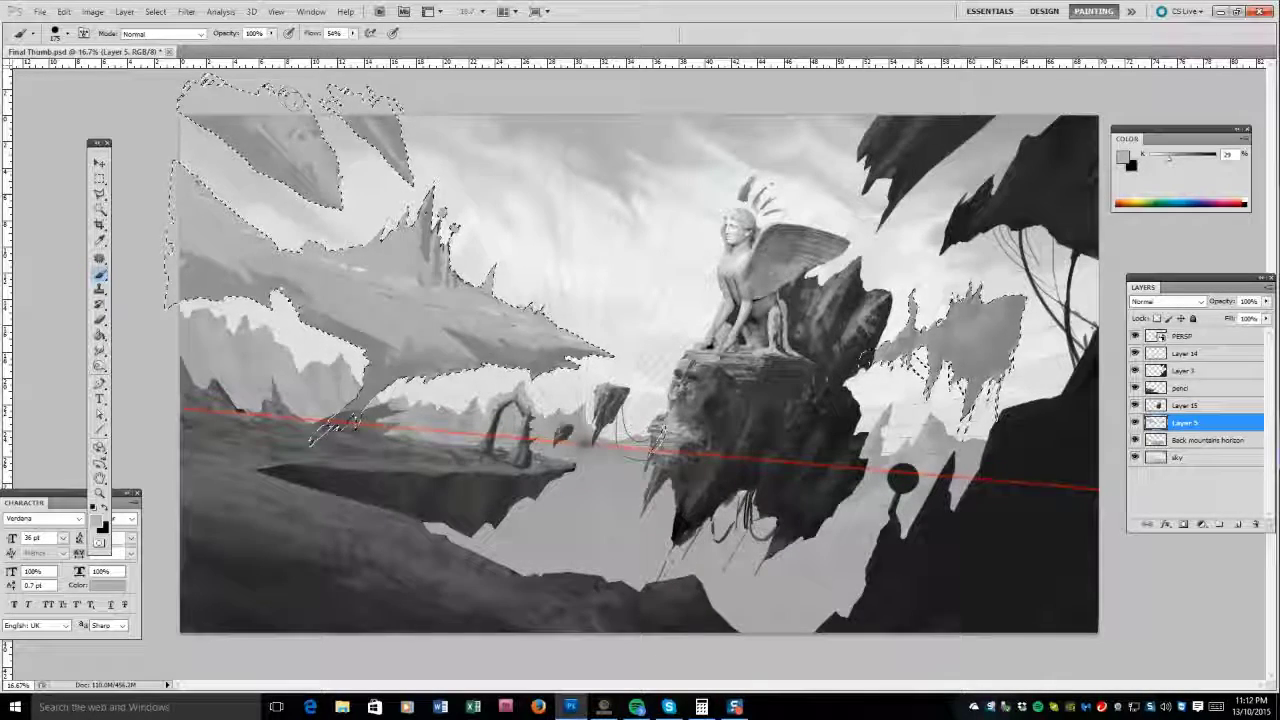
pyautogui.keyDown('alt'); pyautogui.click(430, 230); pyautogui.keyUp('alt')
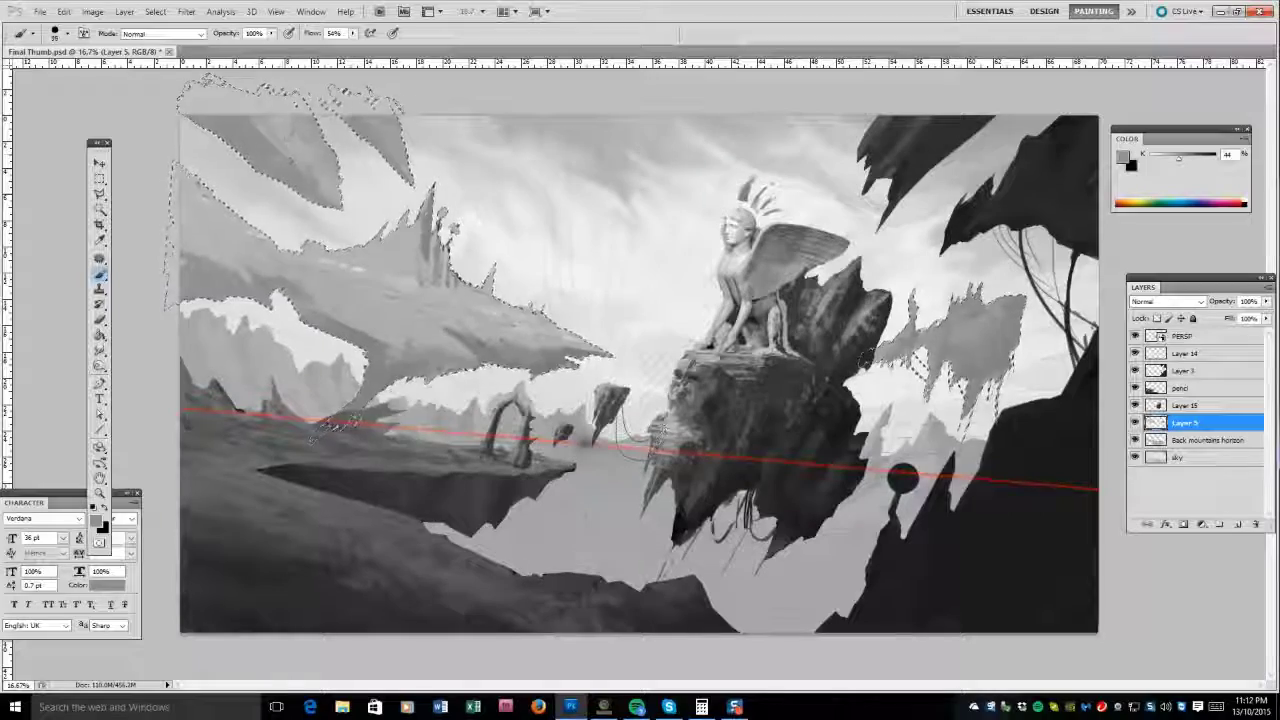
pyautogui.moveTo(920, 340); pyautogui.dragTo(1005, 320)
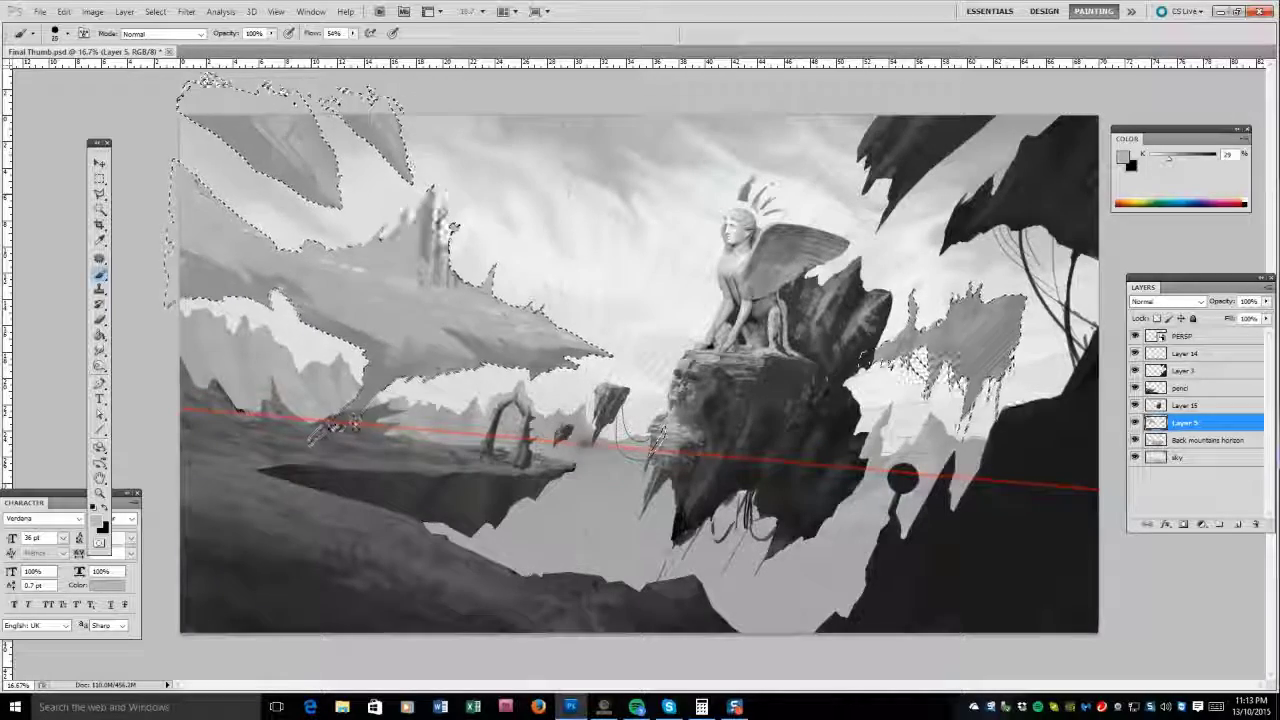
pyautogui.moveTo(430, 240); pyautogui.dragTo(189, 247)
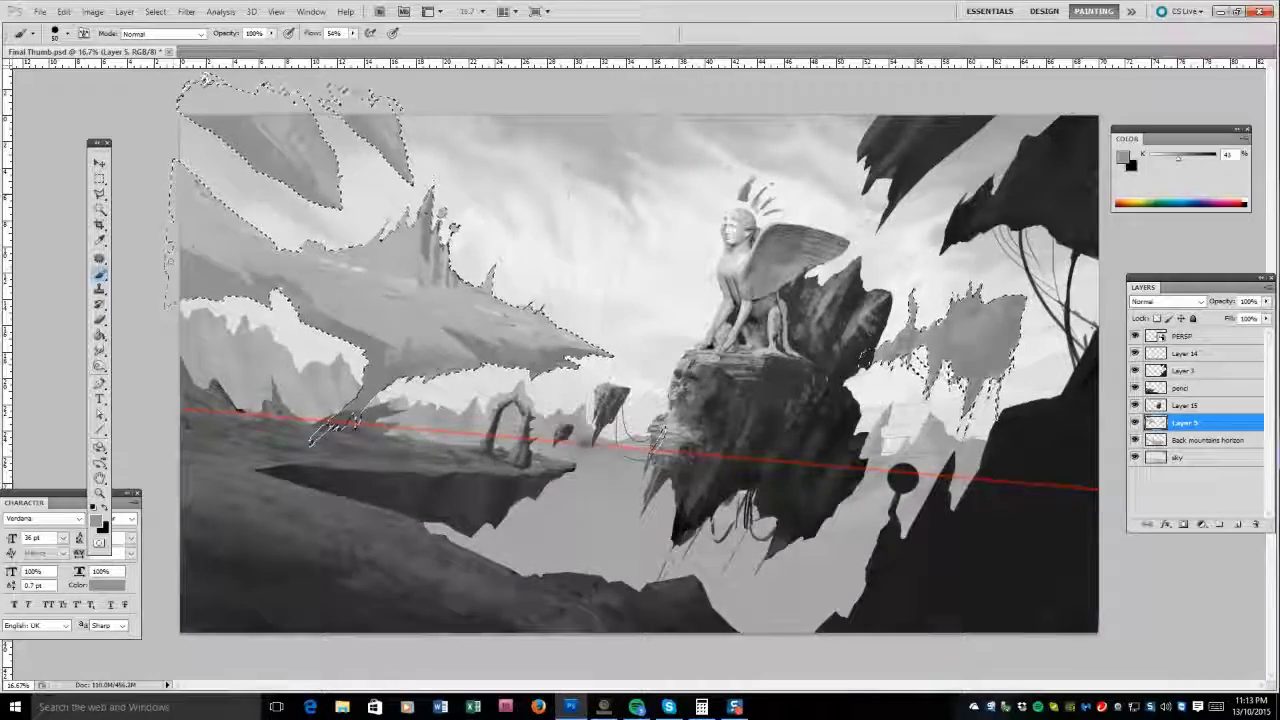
# Set the brush to Overlay blending and lighten the upper-left shape, right rock and left island.
pyautogui.keyDown('alt'); pyautogui.click(249, 280); pyautogui.keyUp('alt')
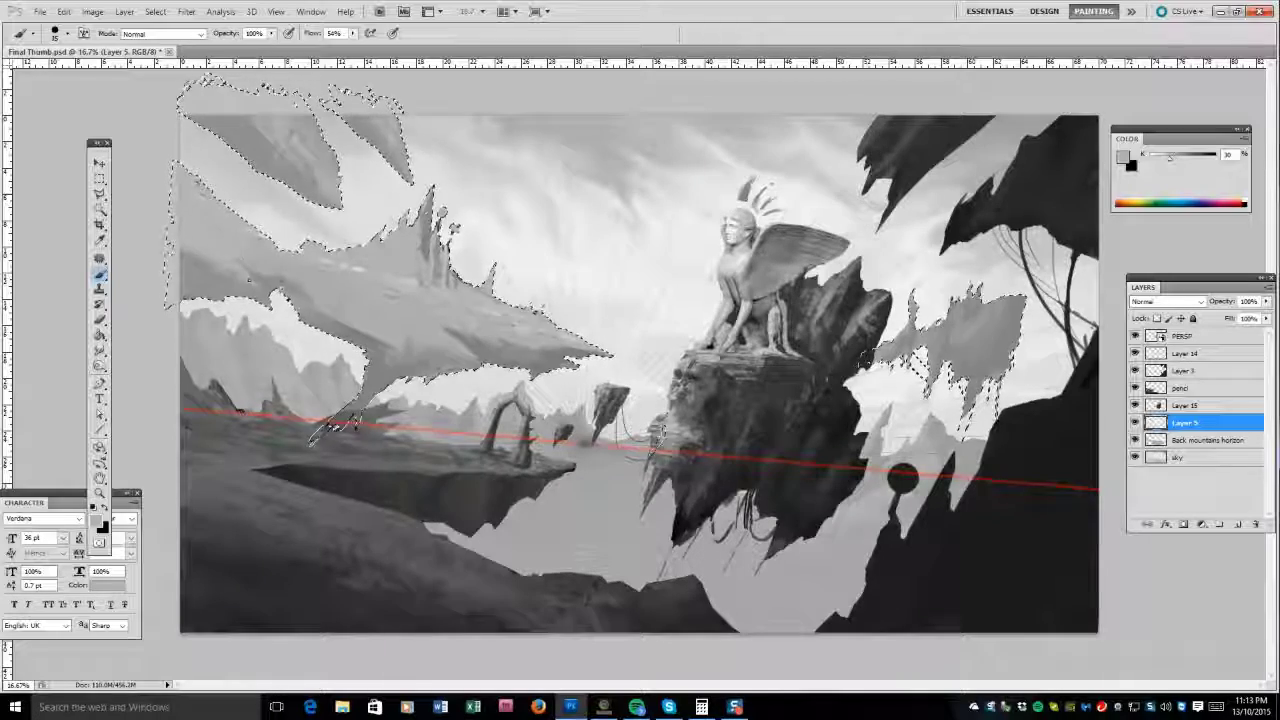
pyautogui.hotkey('shift', 'alt', 'o')
pyautogui.moveTo(300, 200); pyautogui.dragTo(535, 328)
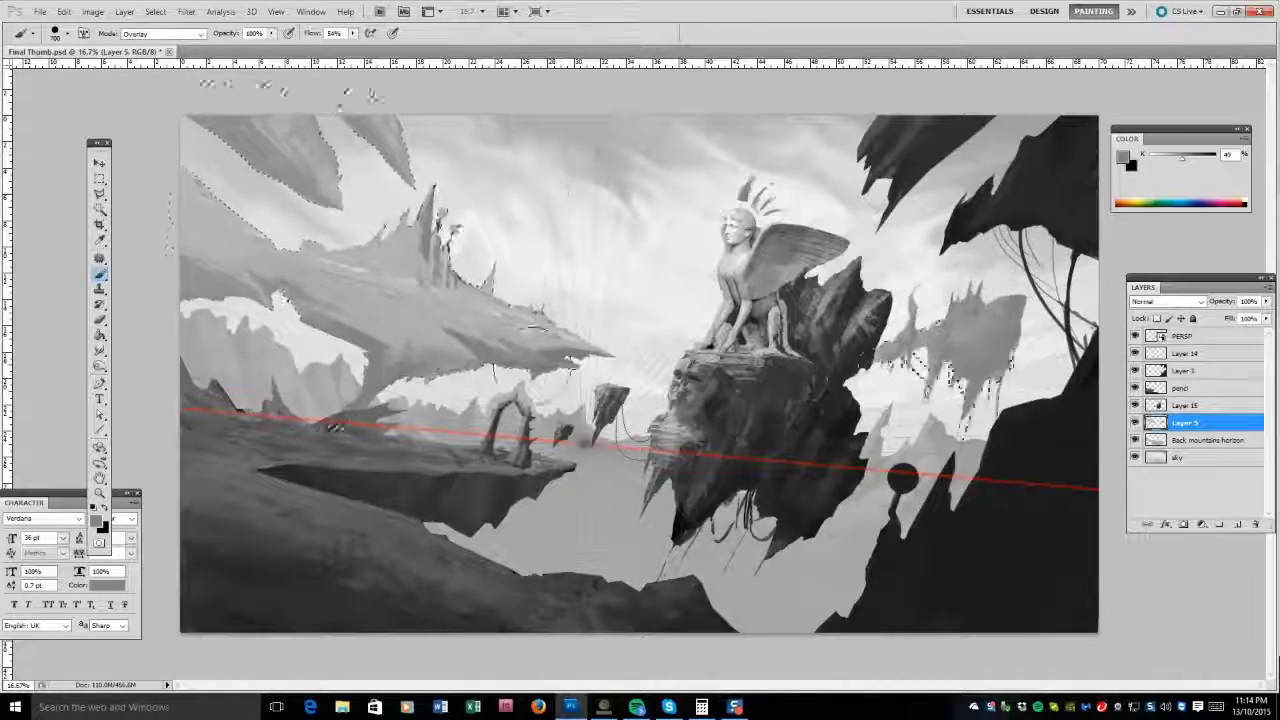
pyautogui.press('d')
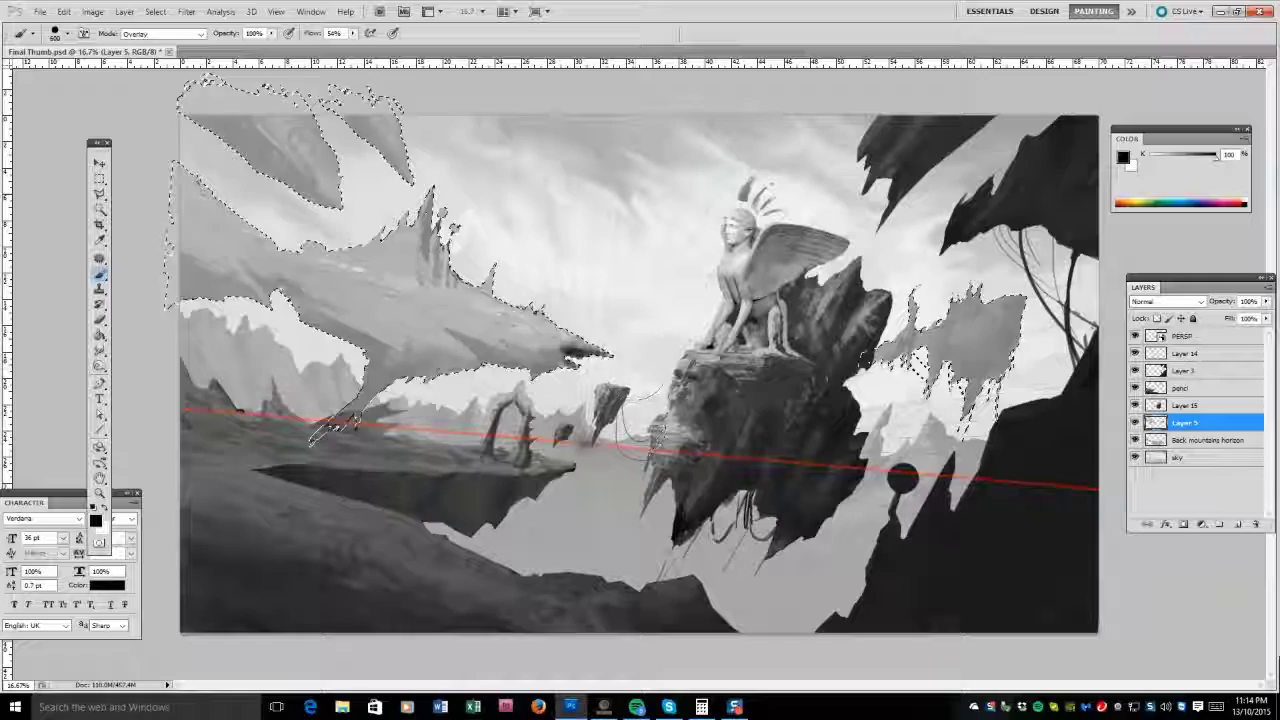
pyautogui.keyDown('alt'); pyautogui.click(425, 373); pyautogui.keyUp('alt')
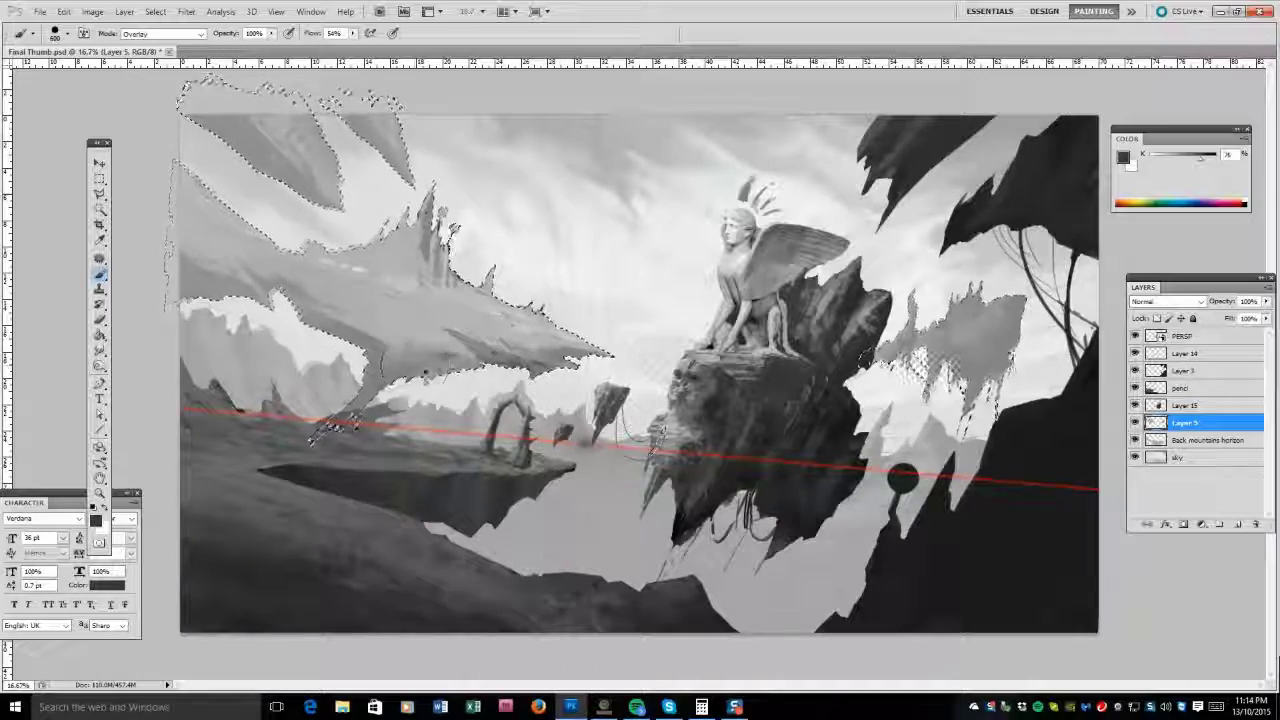
pyautogui.moveTo(905, 360); pyautogui.dragTo(975, 410)
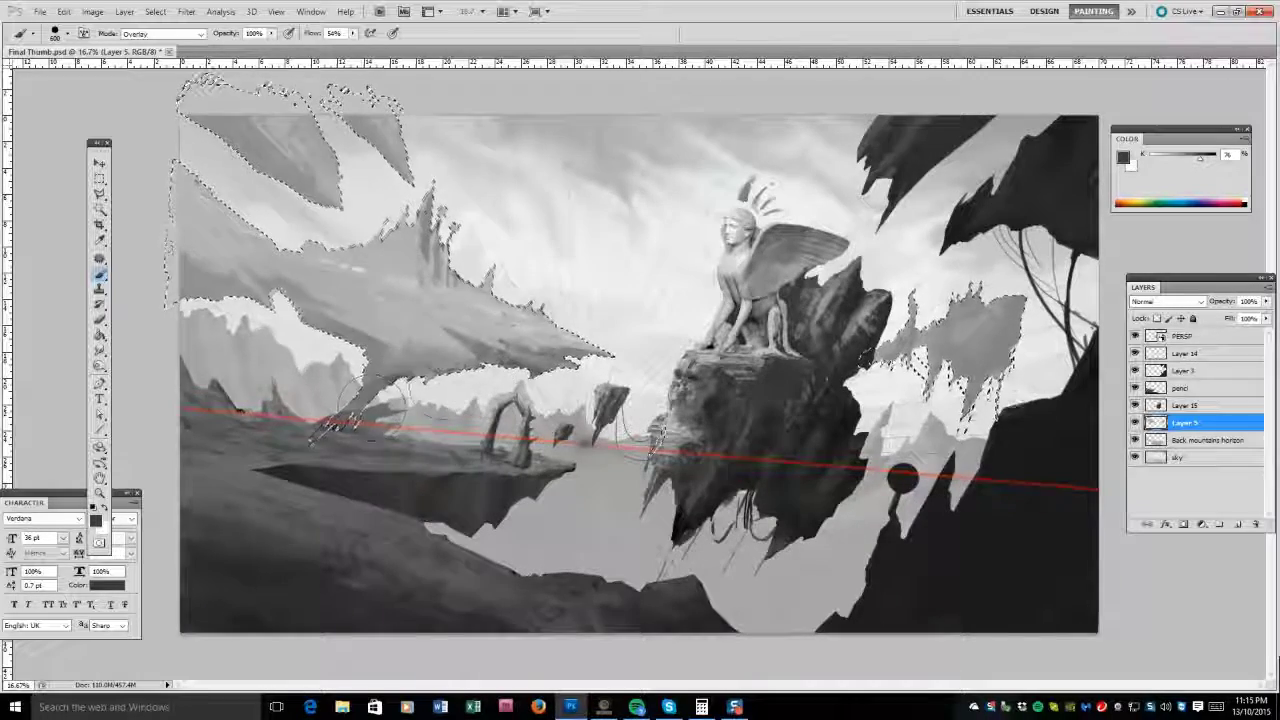
pyautogui.moveTo(400, 300)
pyautogui.mouseDown()
pyautogui.moveTo(450, 235)
pyautogui.moveTo(430, 220)
pyautogui.mouseUp()
# Lighten the left island's body, soften it with a 400 px brush, and darken the upper-left shard.
pyautogui.press('[')
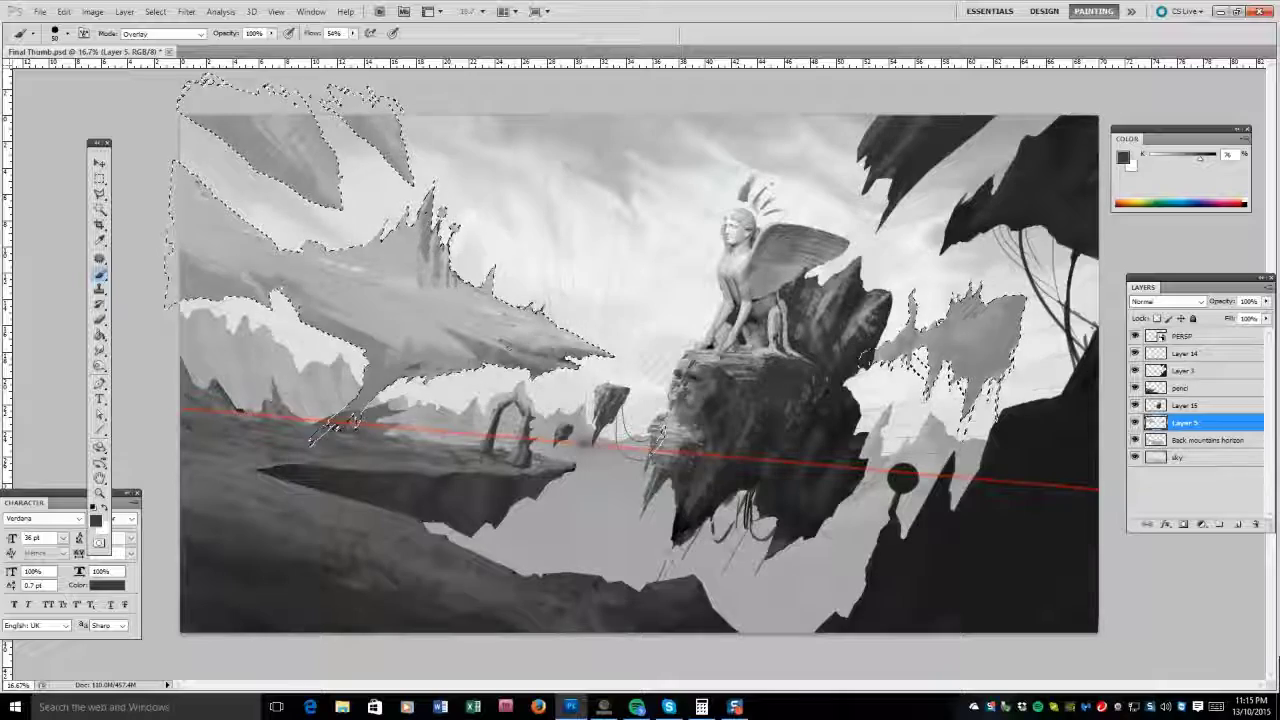
pyautogui.keyDown('alt'); pyautogui.click(378, 342); pyautogui.keyUp('alt')
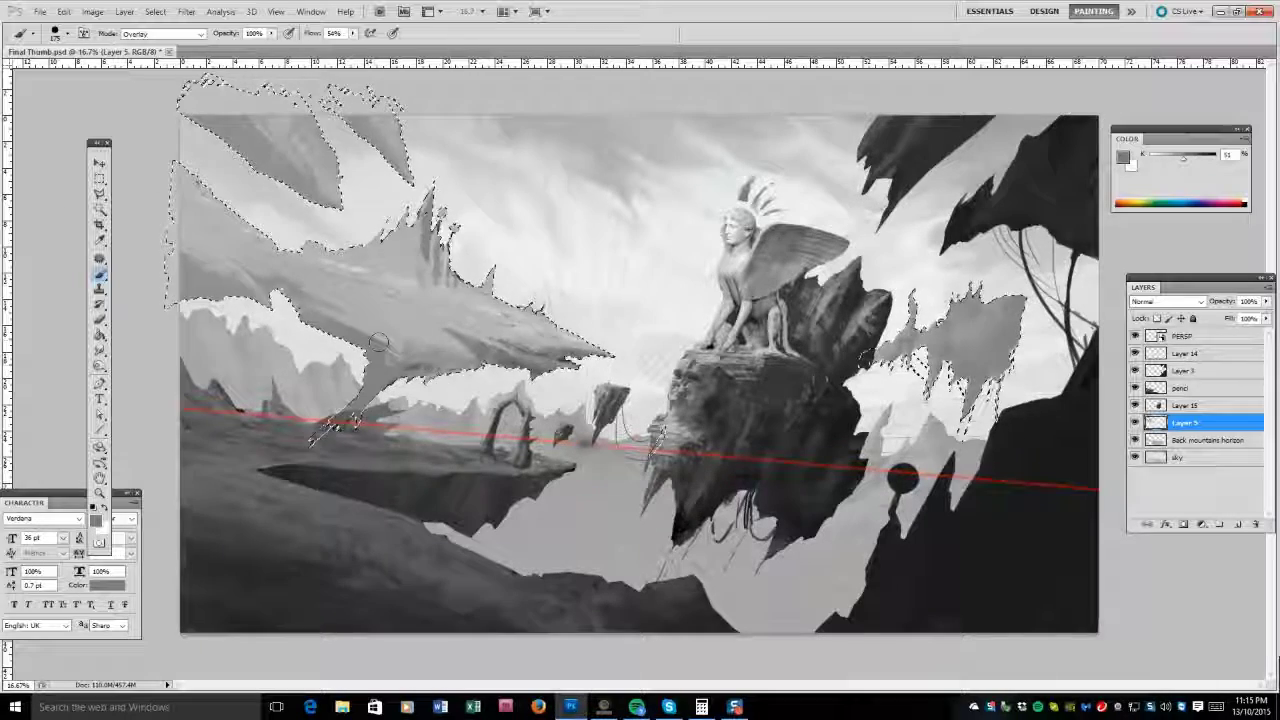
pyautogui.keyDown('alt'); pyautogui.click(378, 342); pyautogui.keyUp('alt')
pyautogui.moveTo(378, 342)
pyautogui.mouseDown()
pyautogui.moveTo(450, 300)
pyautogui.moveTo(524, 331)
pyautogui.mouseUp()
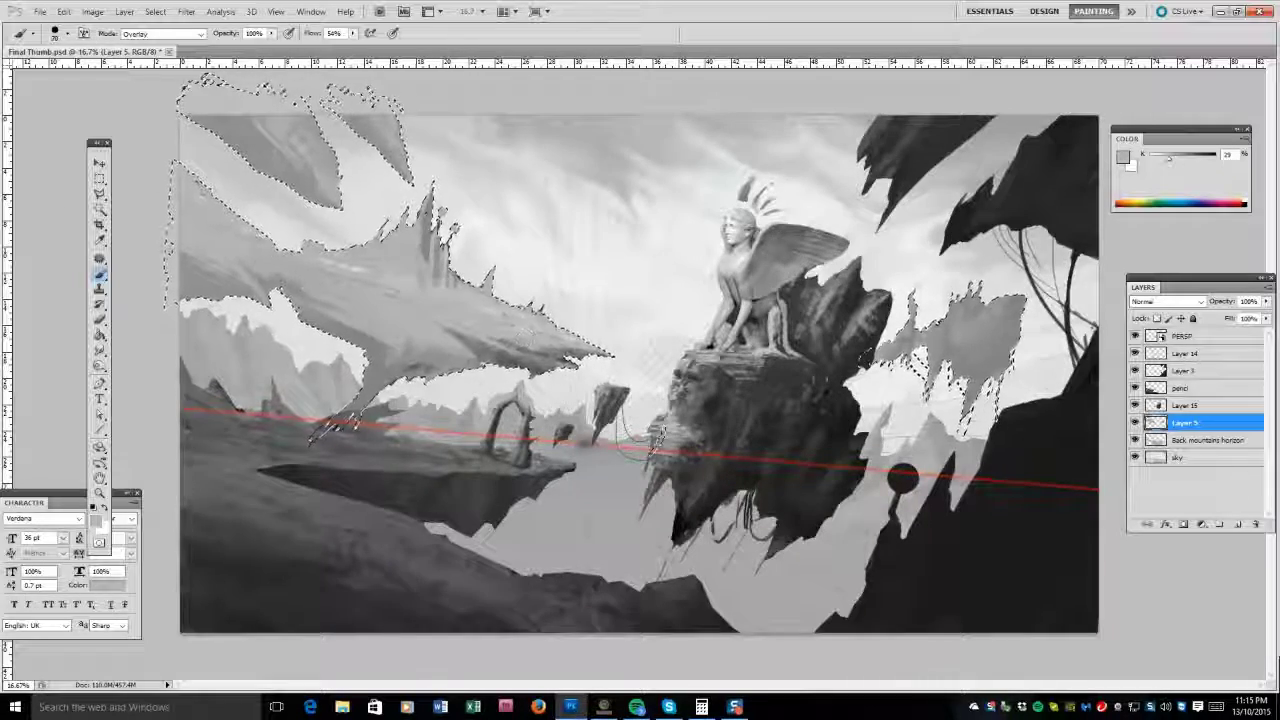
pyautogui.press(']')
pyautogui.press(']')
pyautogui.press(']')
pyautogui.press(']')
pyautogui.press(']')
pyautogui.press(']')
pyautogui.press(']')
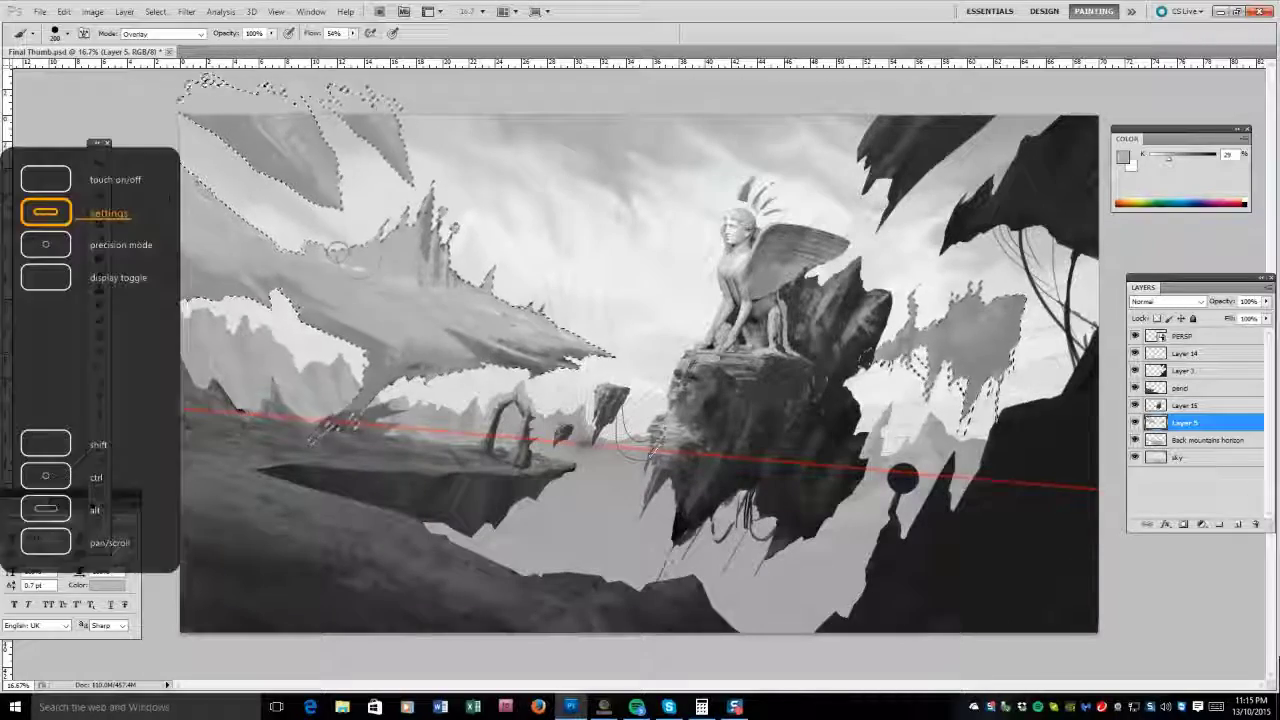
pyautogui.press(']')
pyautogui.press(']')
pyautogui.press(']')
pyautogui.moveTo(378, 258)
pyautogui.mouseDown()
pyautogui.moveTo(366, 289)
pyautogui.moveTo(338, 284)
pyautogui.moveTo(245, 210)
pyautogui.moveTo(278, 250)
pyautogui.mouseUp()
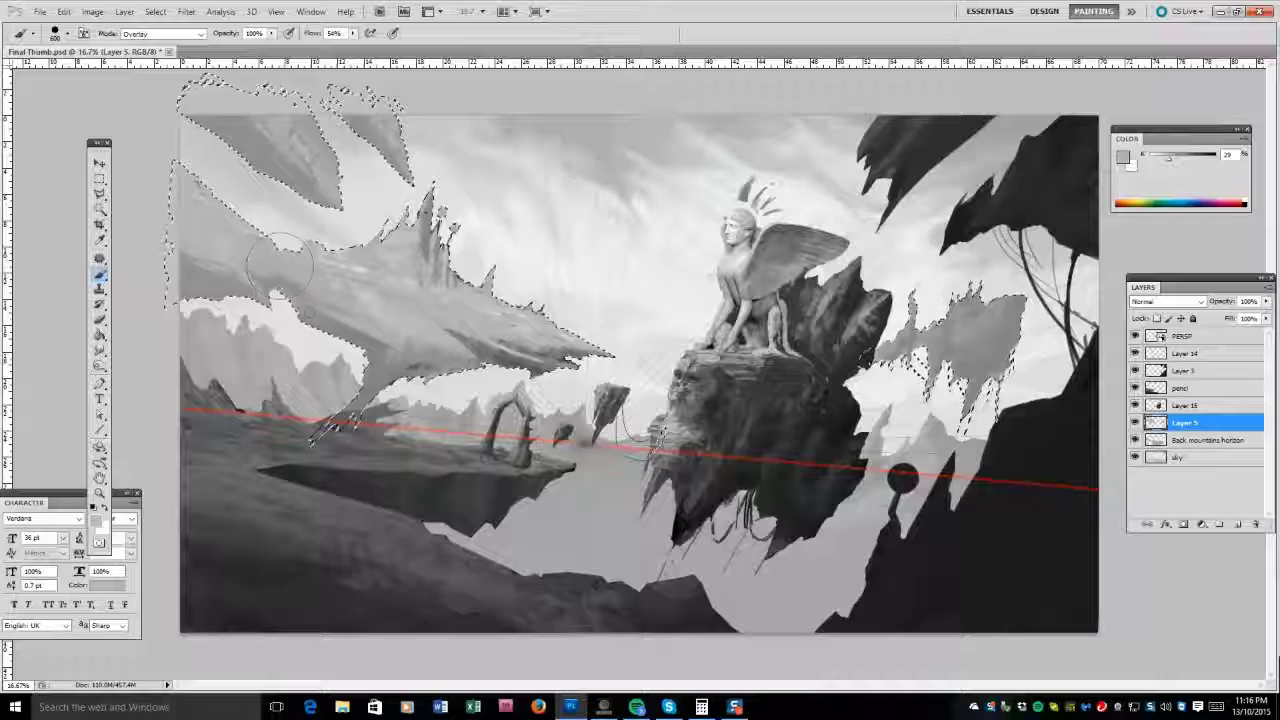
pyautogui.moveTo(250, 150); pyautogui.dragTo(330, 170)
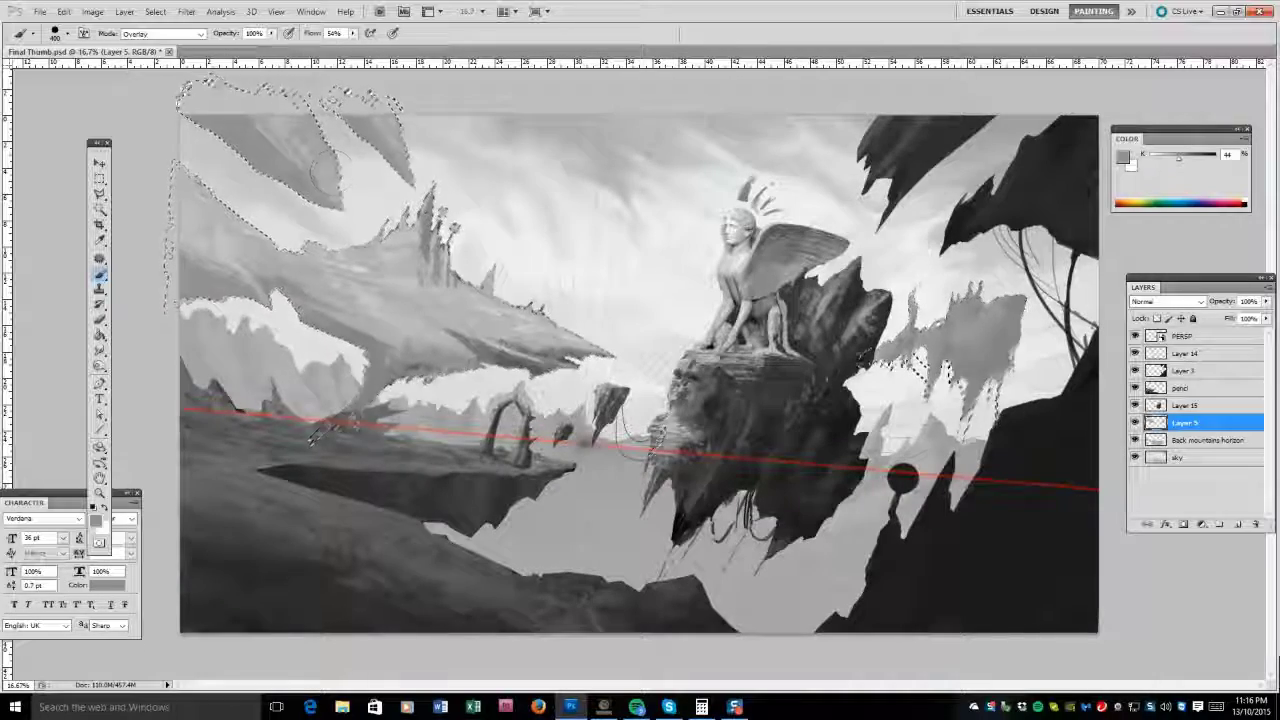
# Darken part of the left ridge and the cloud shapes, then lighten the ridge area.
pyautogui.keyDown('alt'); pyautogui.click(610, 365); pyautogui.keyUp('alt')
pyautogui.moveTo(408, 400); pyautogui.dragTo(425, 374)
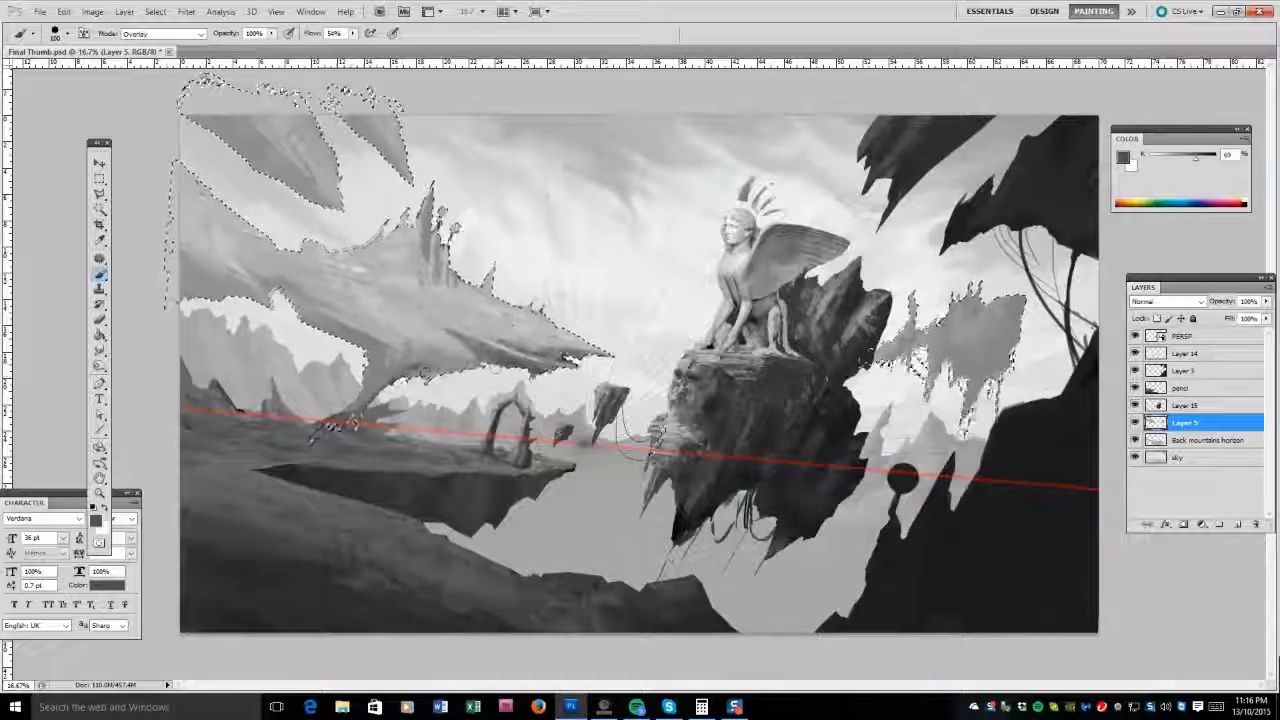
pyautogui.moveTo(340, 425); pyautogui.dragTo(312, 440)
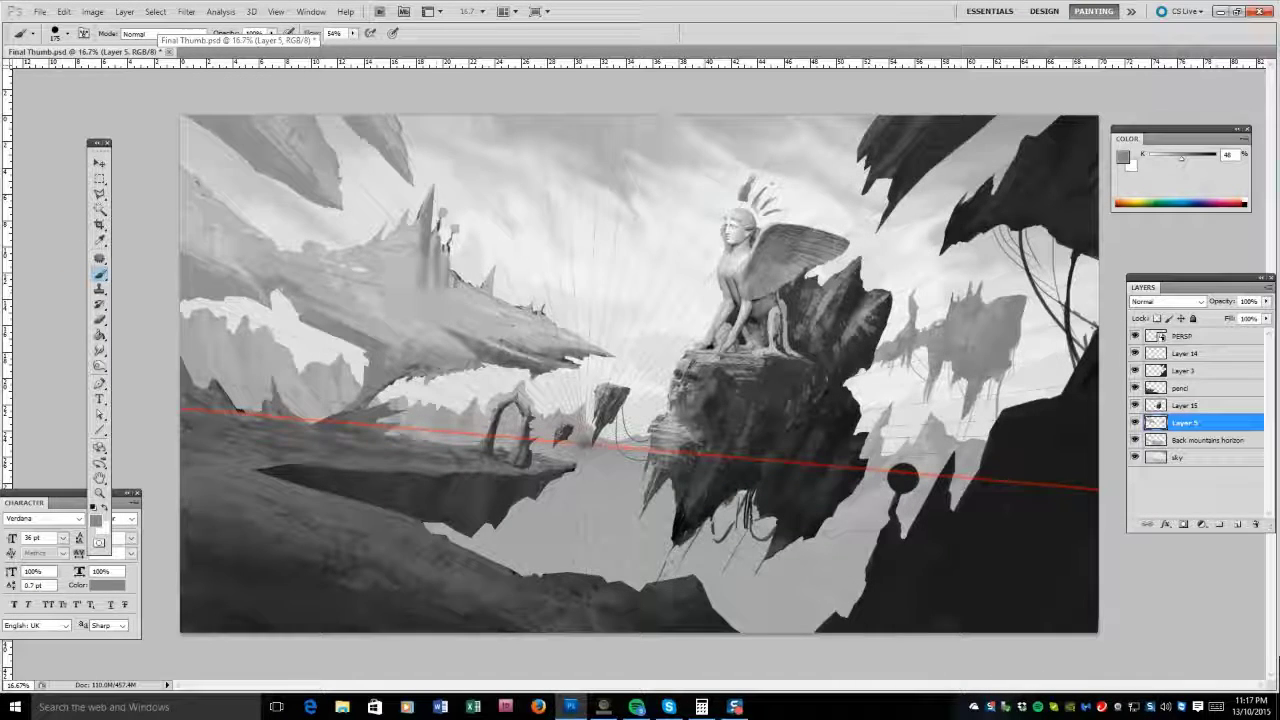
pyautogui.keyDown('alt'); pyautogui.click(557, 300); pyautogui.keyUp('alt')
pyautogui.press('[')
pyautogui.press('[')
pyautogui.press('[')
pyautogui.press('[')
pyautogui.press('[')
pyautogui.press('[')
pyautogui.press('[')
pyautogui.press('[')
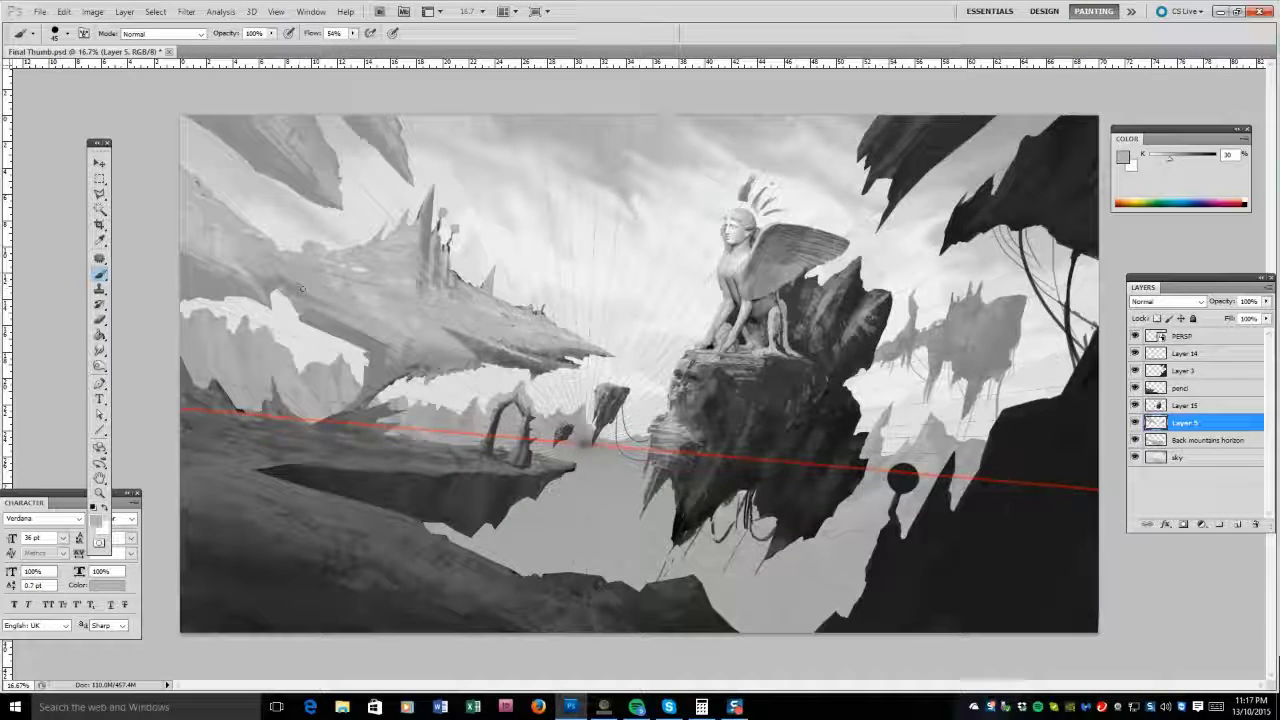
pyautogui.keyDown('alt'); pyautogui.click(301, 288); pyautogui.keyUp('alt')
pyautogui.press(']')
pyautogui.press(']')
pyautogui.press(']')
pyautogui.moveTo(301, 288); pyautogui.dragTo(450, 295)
# Lighten the ridge and its spikes, darken the right floating island, and sweep a broad 200 px stroke.
pyautogui.keyDown('alt'); pyautogui.click(337, 427); pyautogui.keyUp('alt')
pyautogui.moveTo(337, 427); pyautogui.dragTo(342, 425)
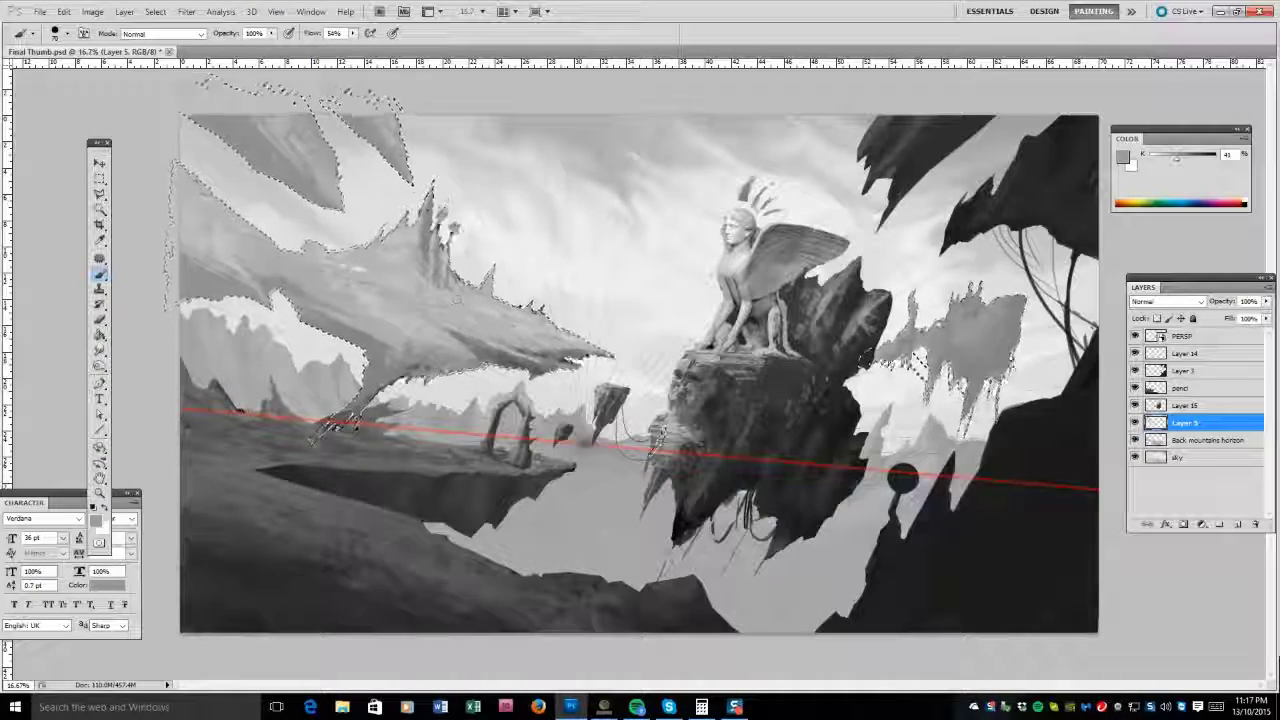
pyautogui.moveTo(455, 298); pyautogui.dragTo(486, 312)
pyautogui.keyDown('alt'); pyautogui.click(985, 380); pyautogui.keyUp('alt')
pyautogui.moveTo(975, 380); pyautogui.dragTo(985, 400)
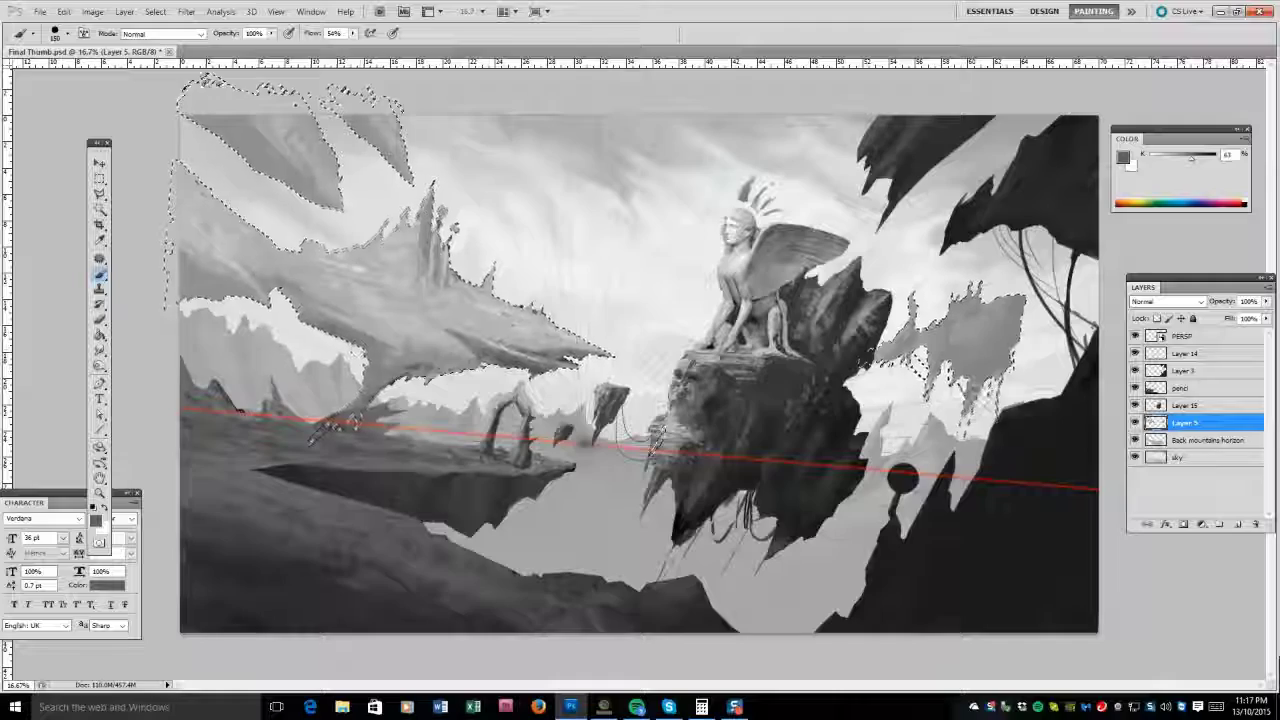
pyautogui.moveTo(330, 430); pyautogui.dragTo(398, 390)
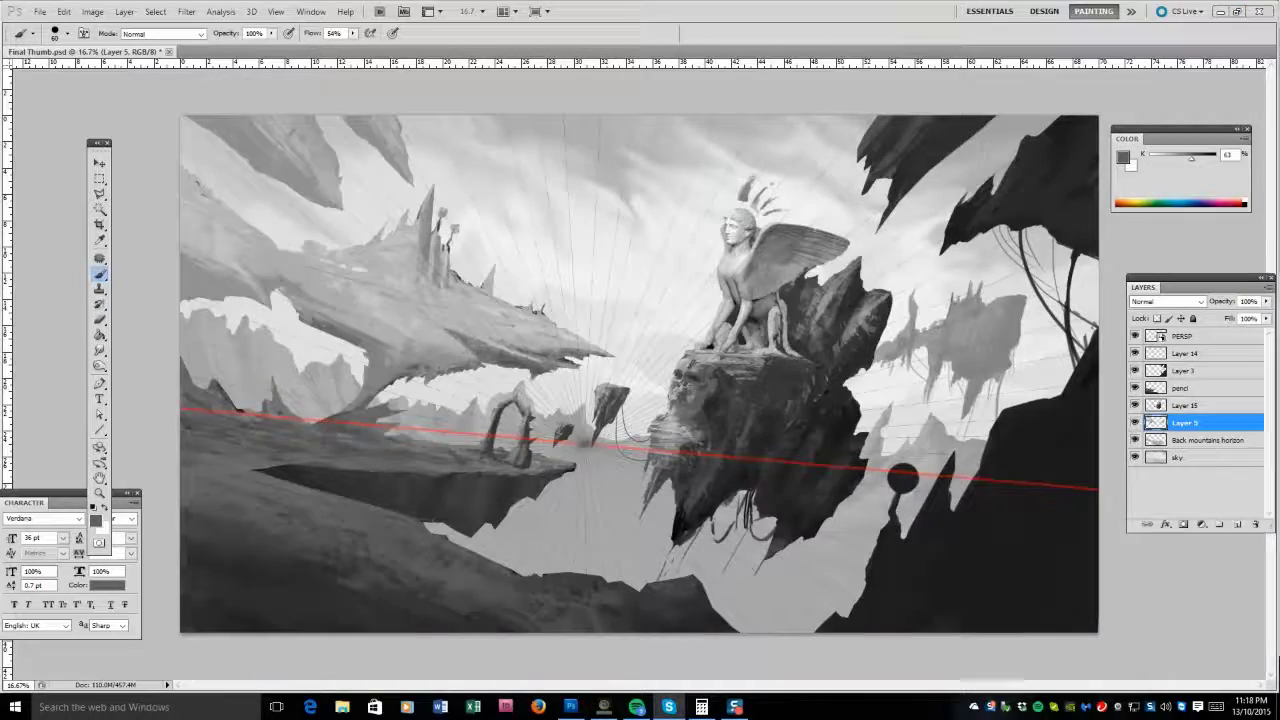
pyautogui.press(']')
pyautogui.press(']')
pyautogui.press(']')
pyautogui.press(']')
pyautogui.press(']')
pyautogui.press(']')
pyautogui.press(']')
pyautogui.press(']')
pyautogui.moveTo(311, 440); pyautogui.dragTo(312, 440)
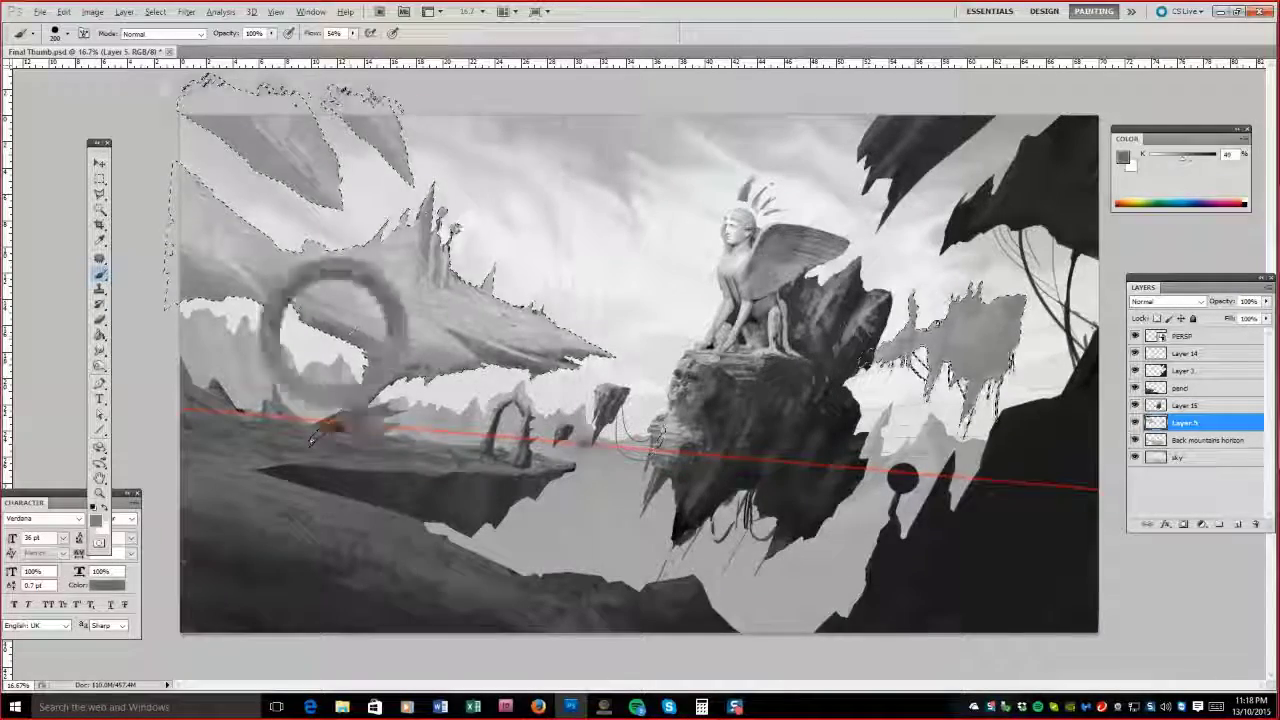
pyautogui.press('[')
pyautogui.press('[')
pyautogui.press('[')
pyautogui.press('[')
pyautogui.press('[')
pyautogui.press('[')
pyautogui.press('[')
pyautogui.press('[')
pyautogui.press('[')
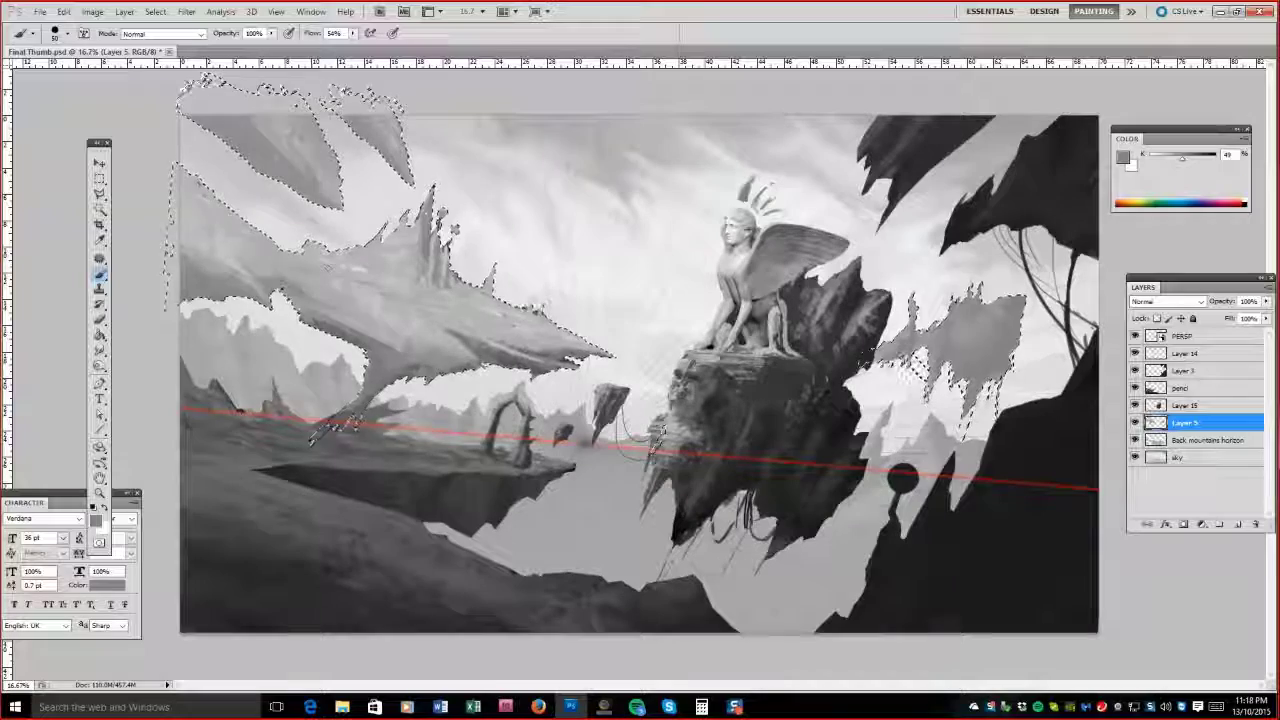
# Lighten the right and upper-left shards, then add darker texture to the ridge's spiky crest.
pyautogui.keyDown('alt'); pyautogui.click(506, 322); pyautogui.keyUp('alt')
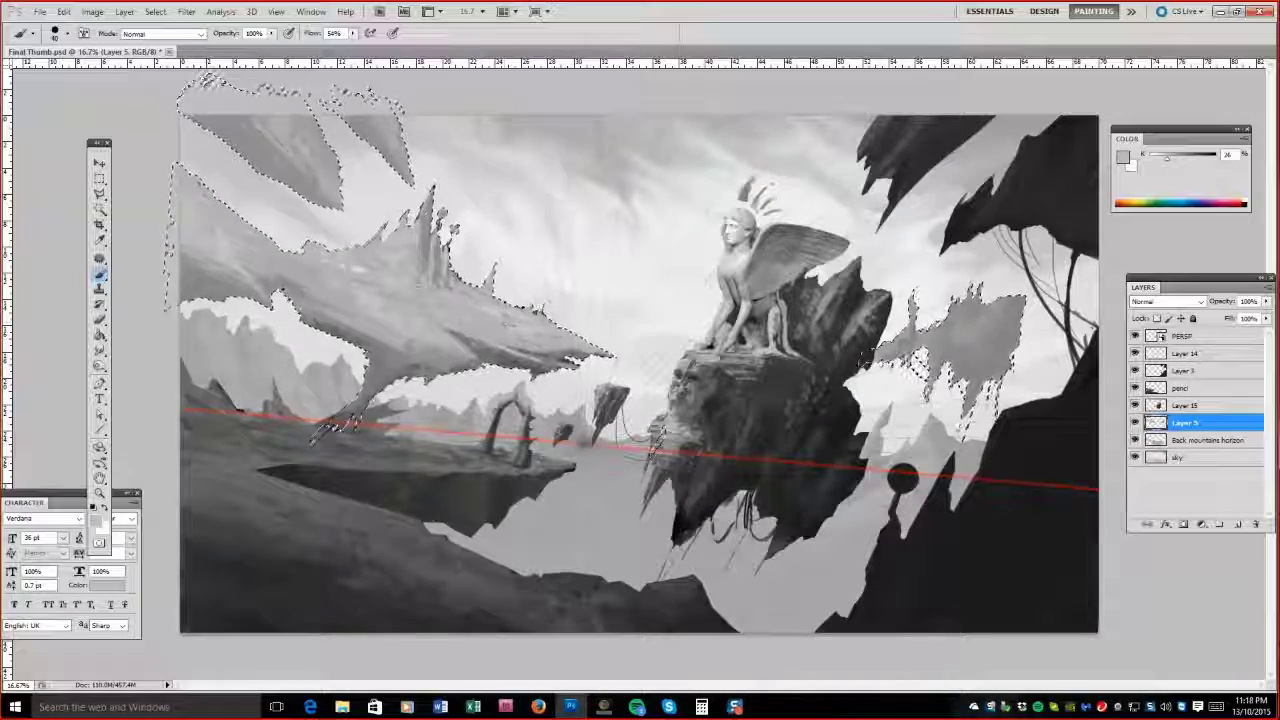
pyautogui.moveTo(910, 310); pyautogui.dragTo(980, 295)
pyautogui.moveTo(320, 150); pyautogui.dragTo(258, 172)
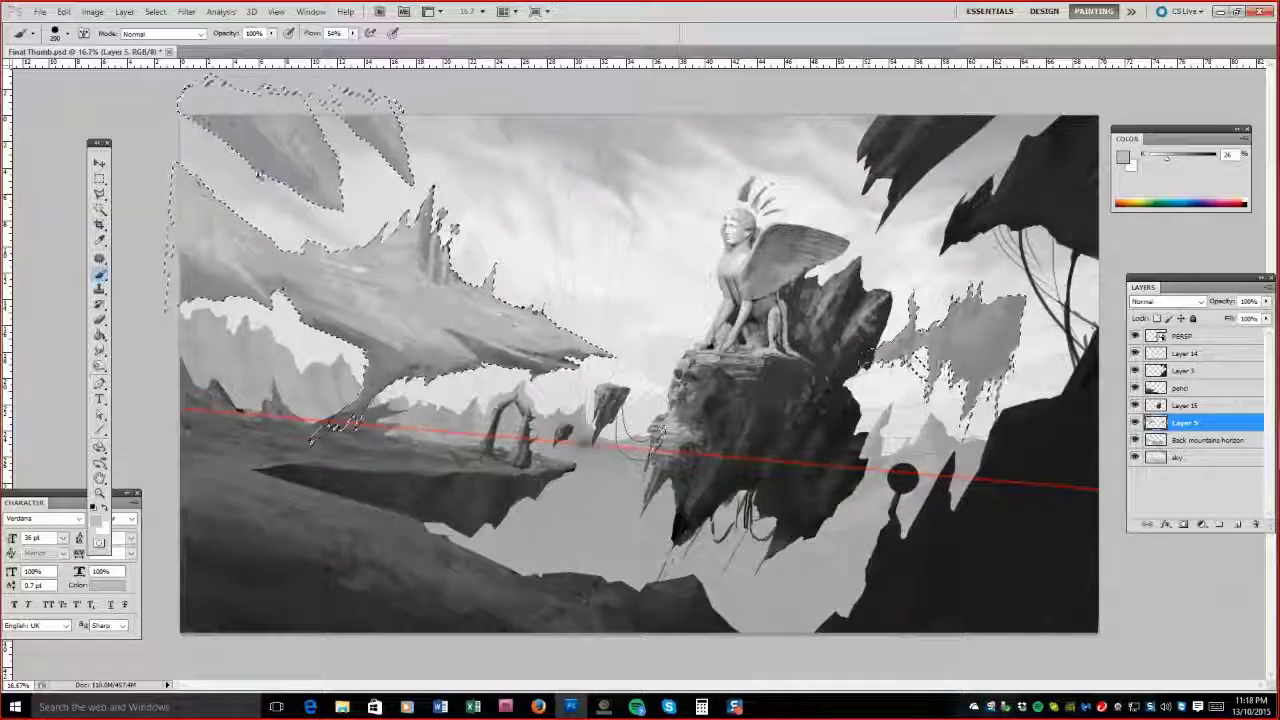
pyautogui.moveTo(276, 364)
pyautogui.mouseDown()
pyautogui.moveTo(370, 285)
pyautogui.moveTo(378, 302)
pyautogui.moveTo(440, 230)
pyautogui.mouseUp()
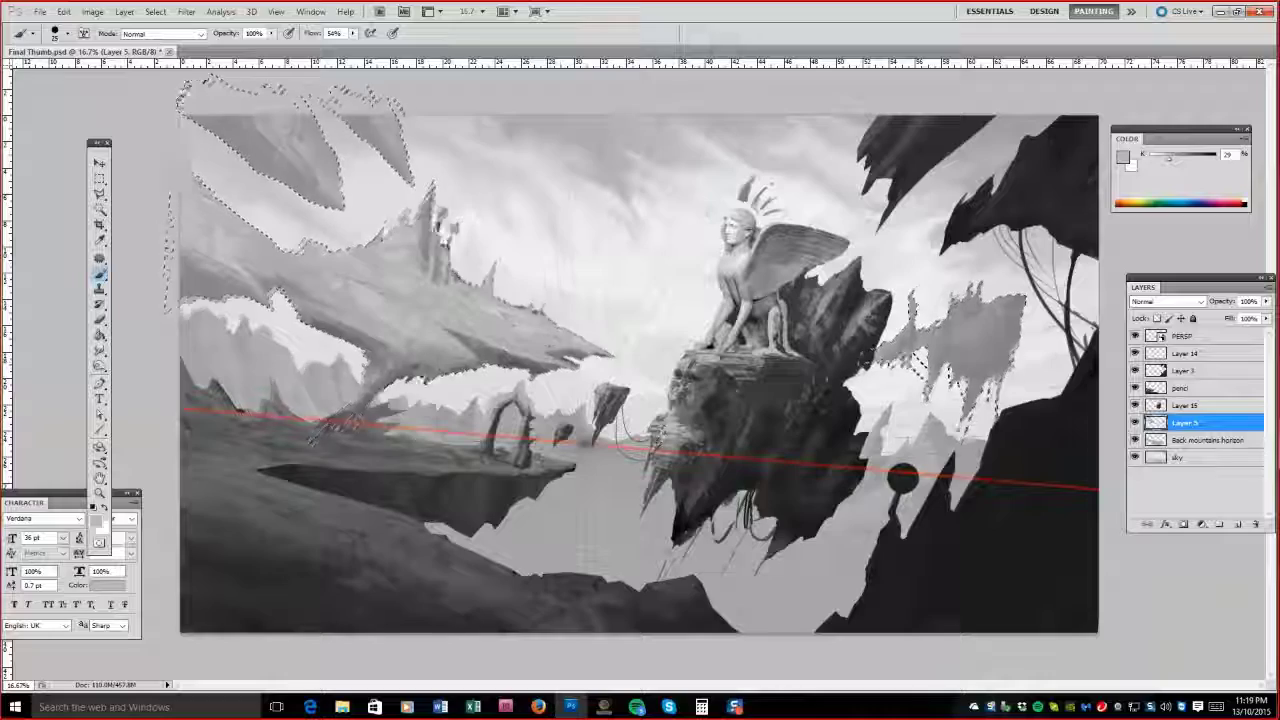
pyautogui.keyDown('alt'); pyautogui.click(516, 325); pyautogui.keyUp('alt')
pyautogui.moveTo(516, 325); pyautogui.dragTo(410, 335)
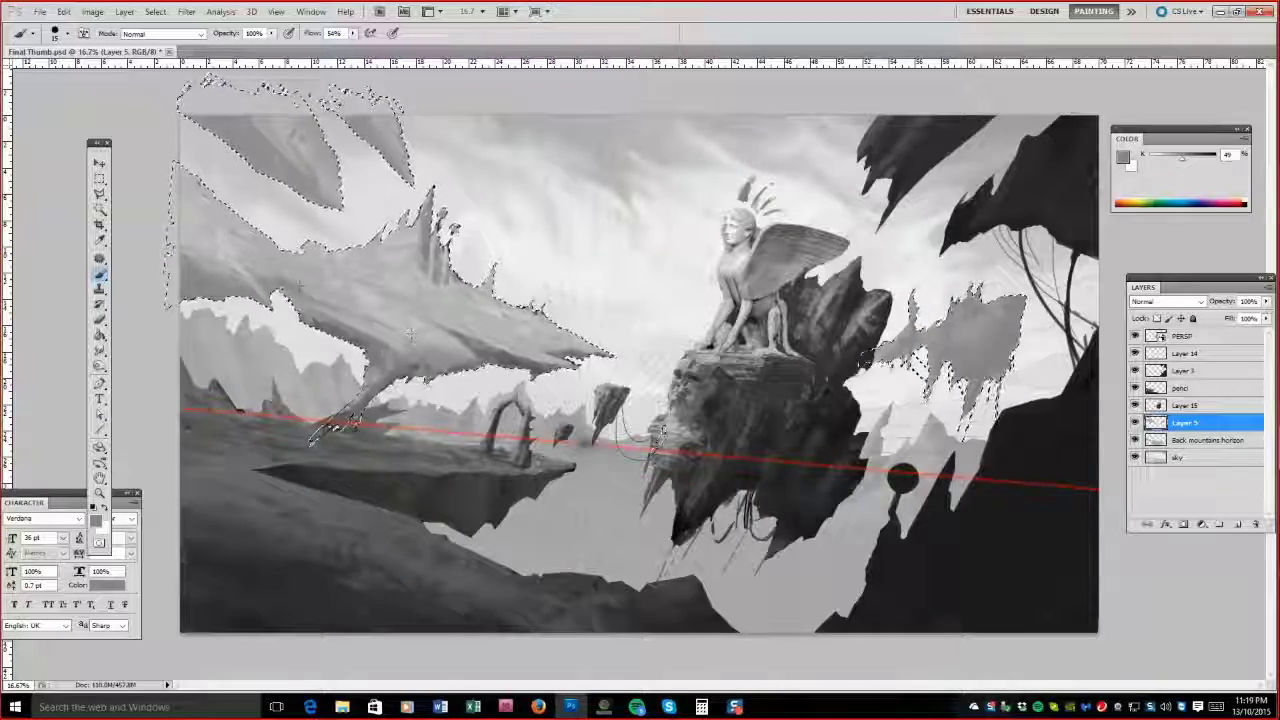
pyautogui.moveTo(470, 285); pyautogui.dragTo(435, 195)
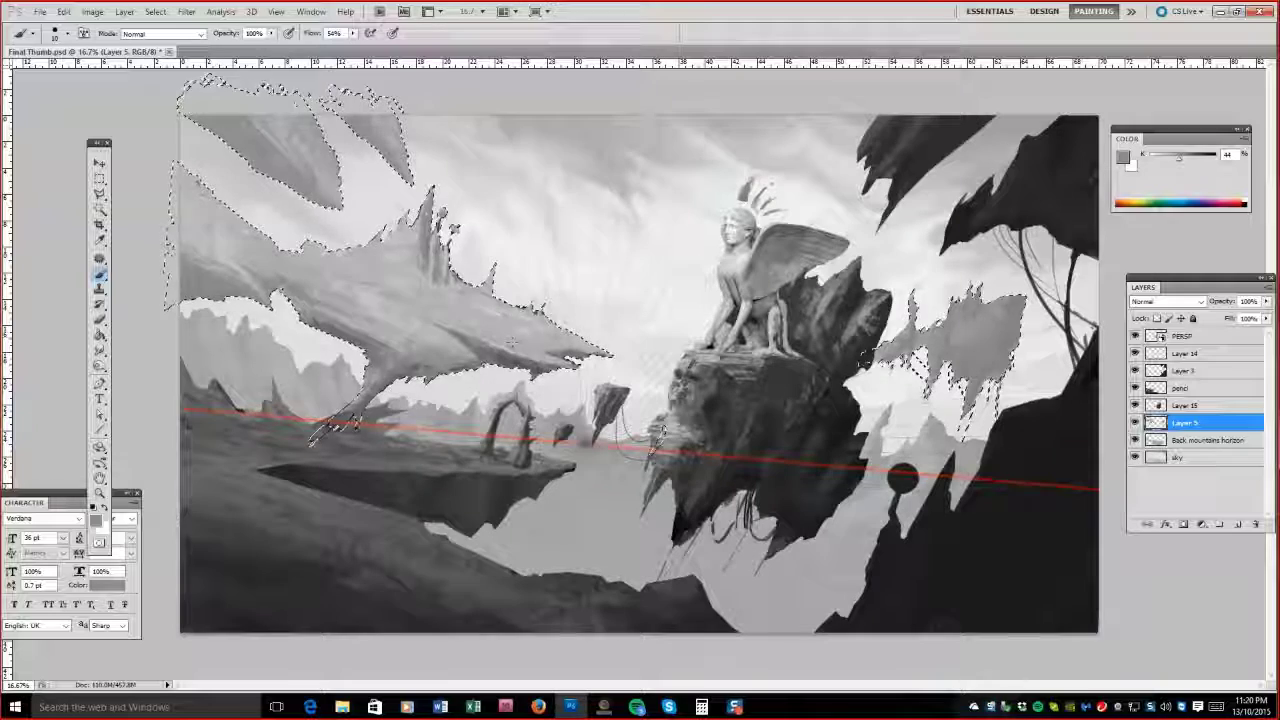
# Remove the selection outline to judge the result, and ready a darker grey at 400 px.
pyautogui.hotkey('ctrl', 'd')
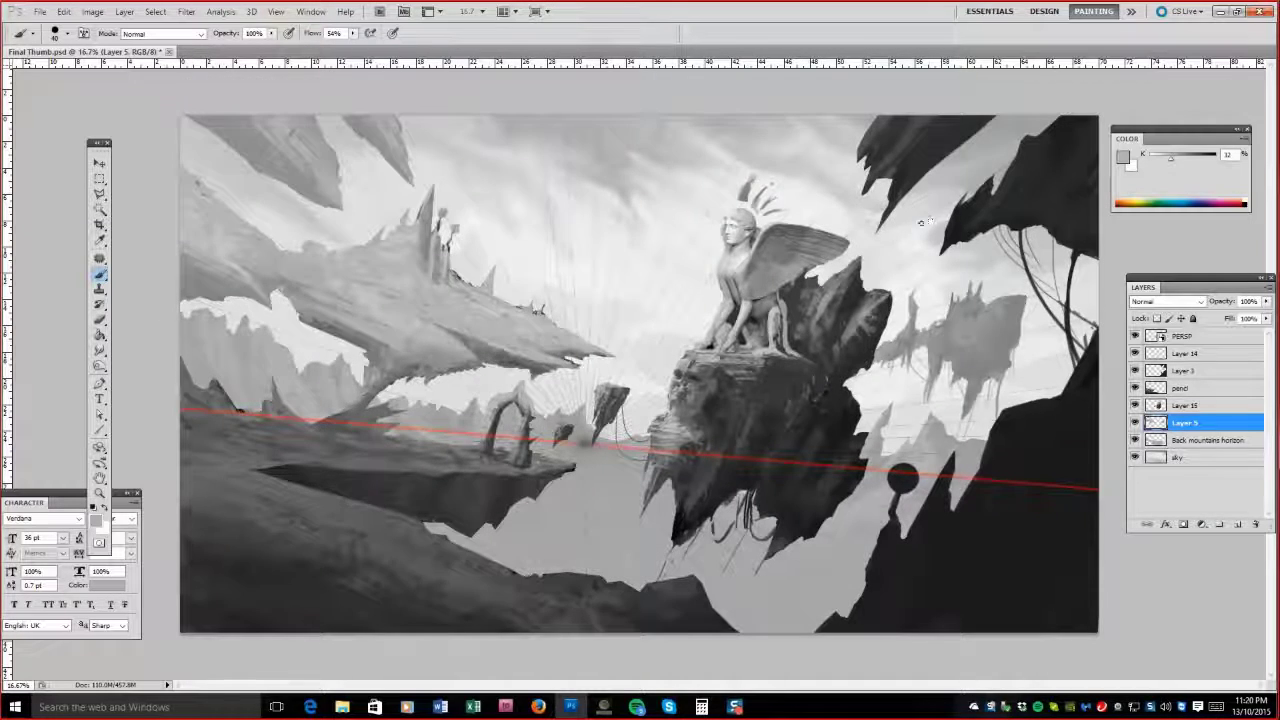
pyautogui.keyDown('alt'); pyautogui.click(930, 219); pyautogui.keyUp('alt')
pyautogui.press(']')
pyautogui.press(']')
pyautogui.press(']')
pyautogui.press(']')
pyautogui.press(']')
pyautogui.press(']')
pyautogui.press(']')
pyautogui.press(']')
pyautogui.press(']')
pyautogui.press(']')
pyautogui.press(']')
pyautogui.press(']')
pyautogui.press(']')
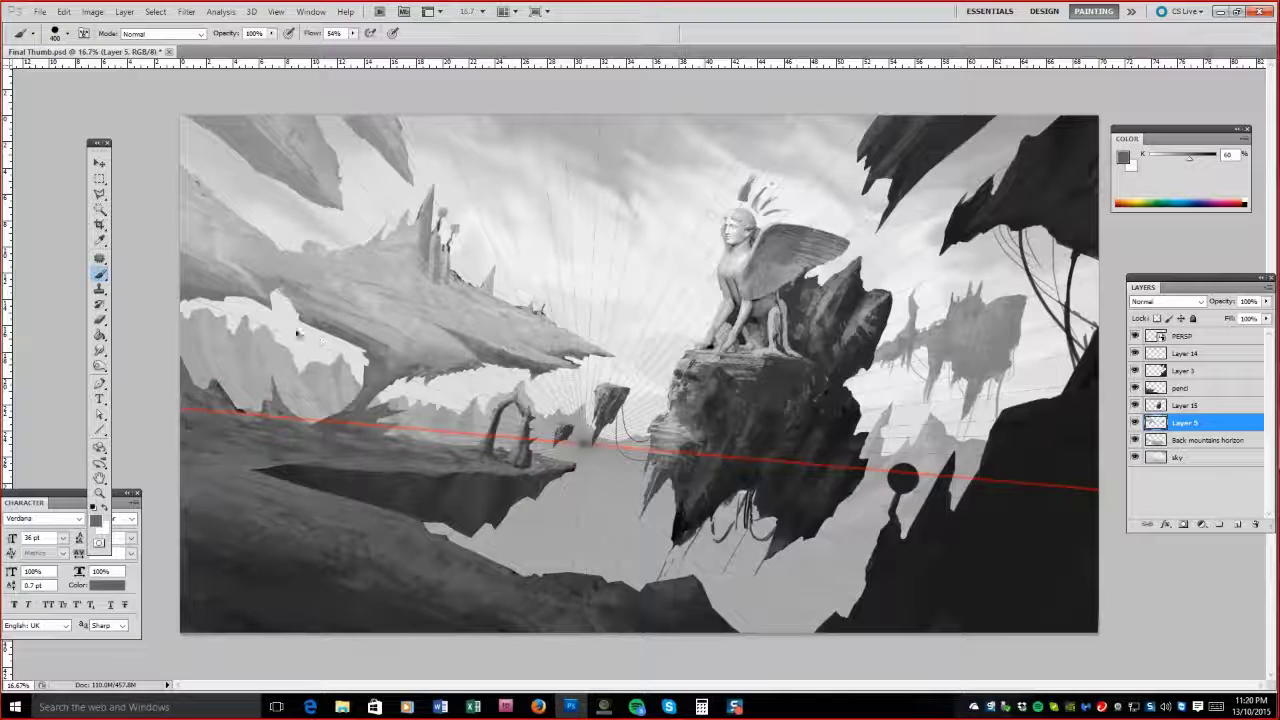
pyautogui.hotkey('alt', ']')
# On Layer 15, select the sphinx rock's shape and darken its lower part with dark grey.
pyautogui.keyDown('alt'); pyautogui.click(705, 480); pyautogui.keyUp('alt')
pyautogui.press('[')
pyautogui.press('[')
pyautogui.press('[')
pyautogui.press('[')
pyautogui.press('[')
pyautogui.press('[')
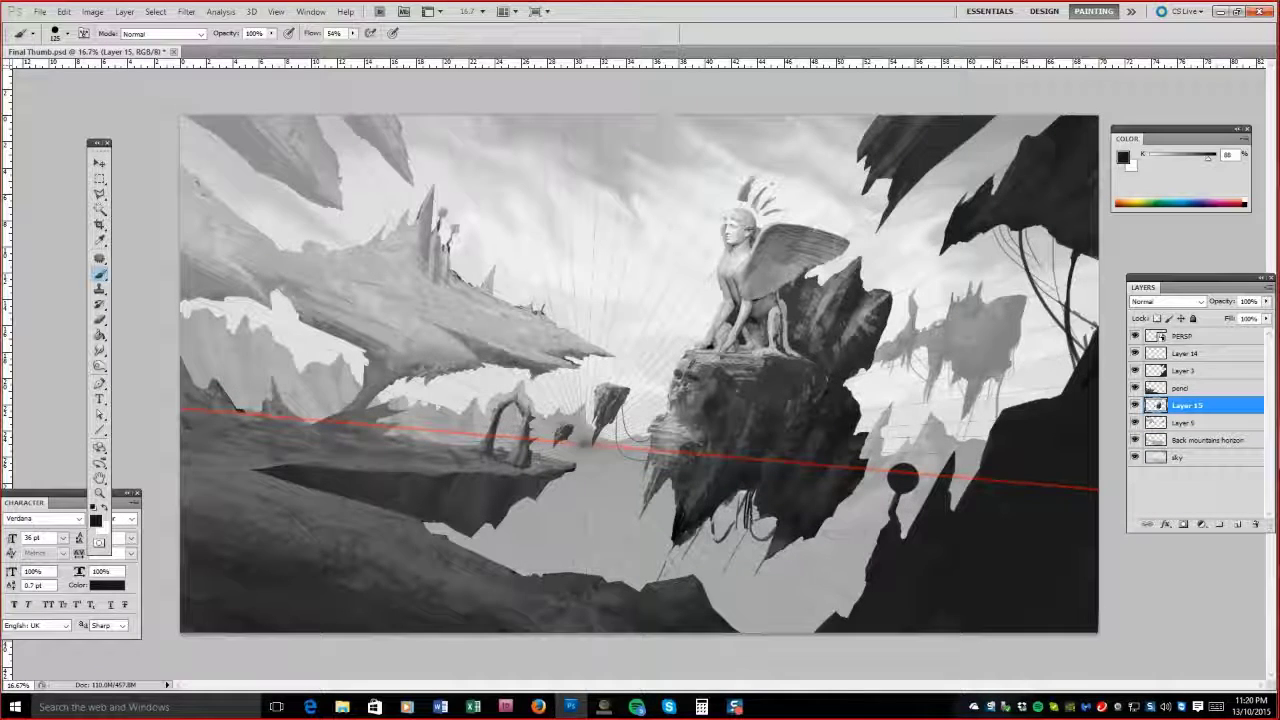
pyautogui.keyDown('ctrl'); pyautogui.click(1155, 405); pyautogui.keyUp('ctrl')
pyautogui.keyDown('alt'); pyautogui.click(760, 470); pyautogui.keyUp('alt')
pyautogui.moveTo(780, 540); pyautogui.dragTo(692, 508)
pyautogui.press('[')
pyautogui.press(']')
pyautogui.press(']')
pyautogui.press(']')
pyautogui.press(']')
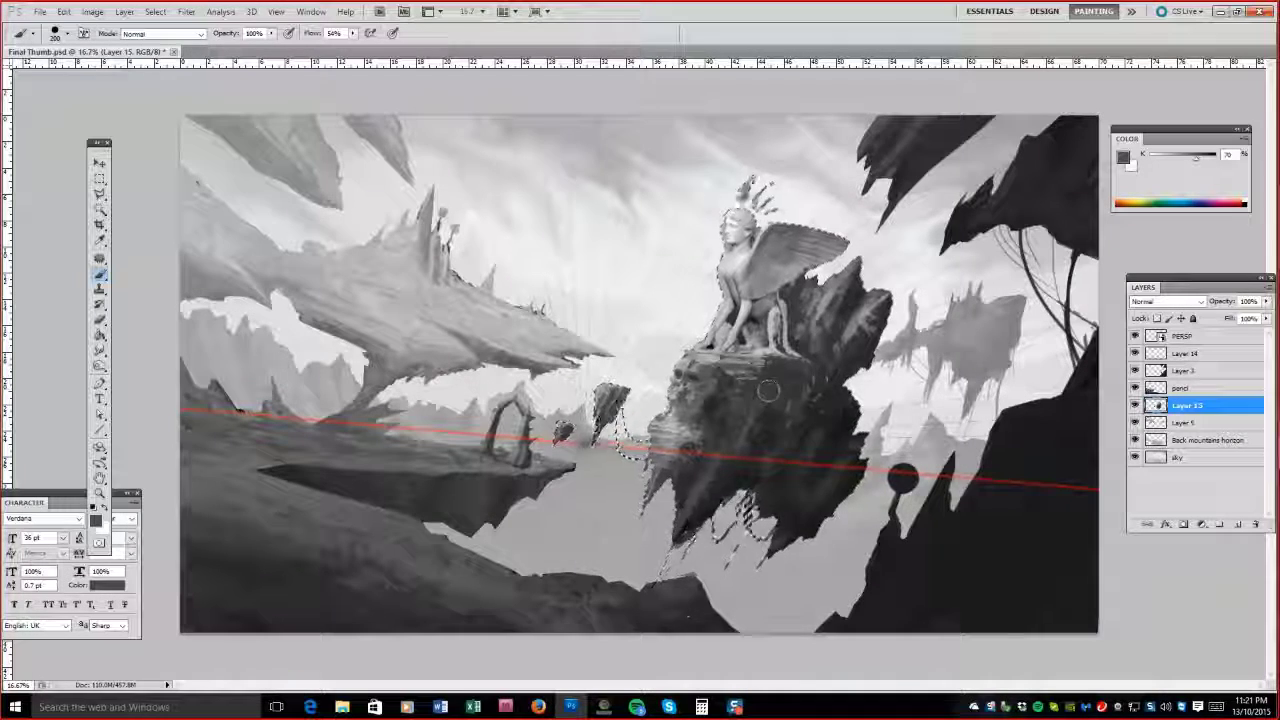
# Deselect, return to Layer 5 with the cloud-shapes selection, and lighten the right rocks and upper-left cliff.
pyautogui.click(156, 12)
pyautogui.click(168, 44)
pyautogui.hotkey('alt', '[')
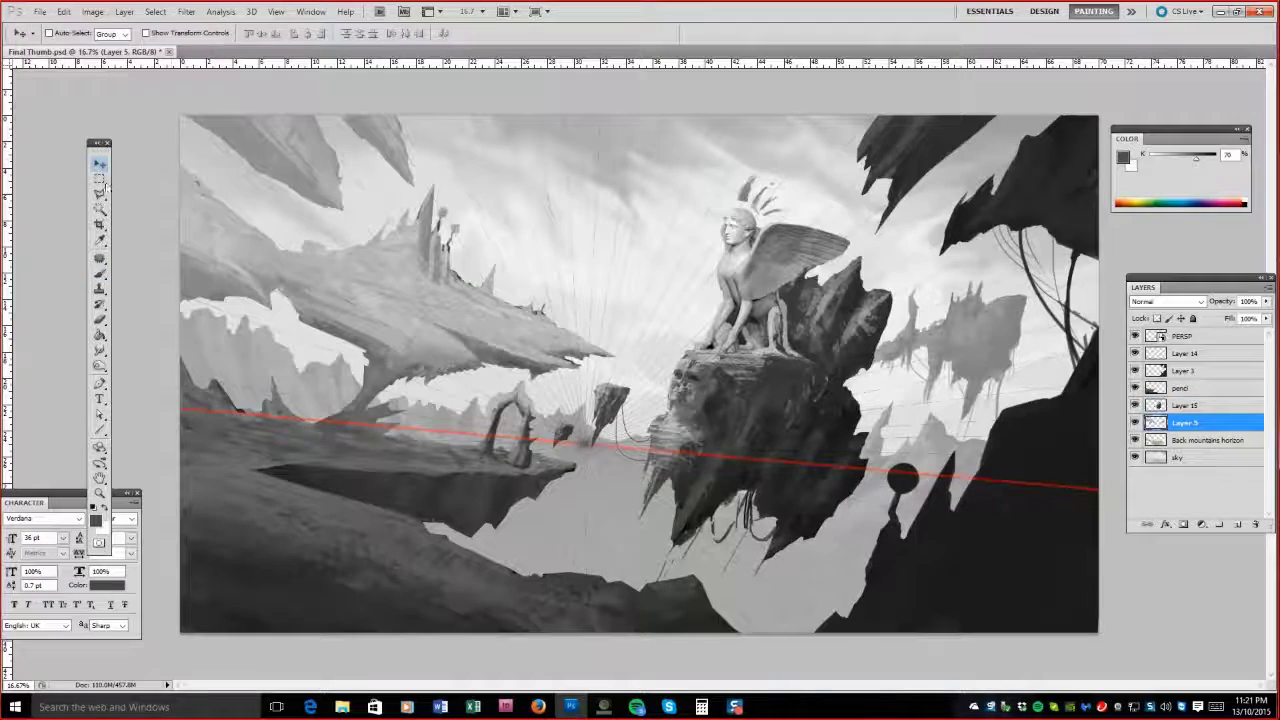
pyautogui.keyDown('alt'); pyautogui.click(243, 162); pyautogui.keyUp('alt')
pyautogui.press('[')
pyautogui.press('[')
pyautogui.press('[')
pyautogui.press('[')
pyautogui.press('[')
pyautogui.press('[')
pyautogui.press('[')
pyautogui.press('[')
pyautogui.press('[')
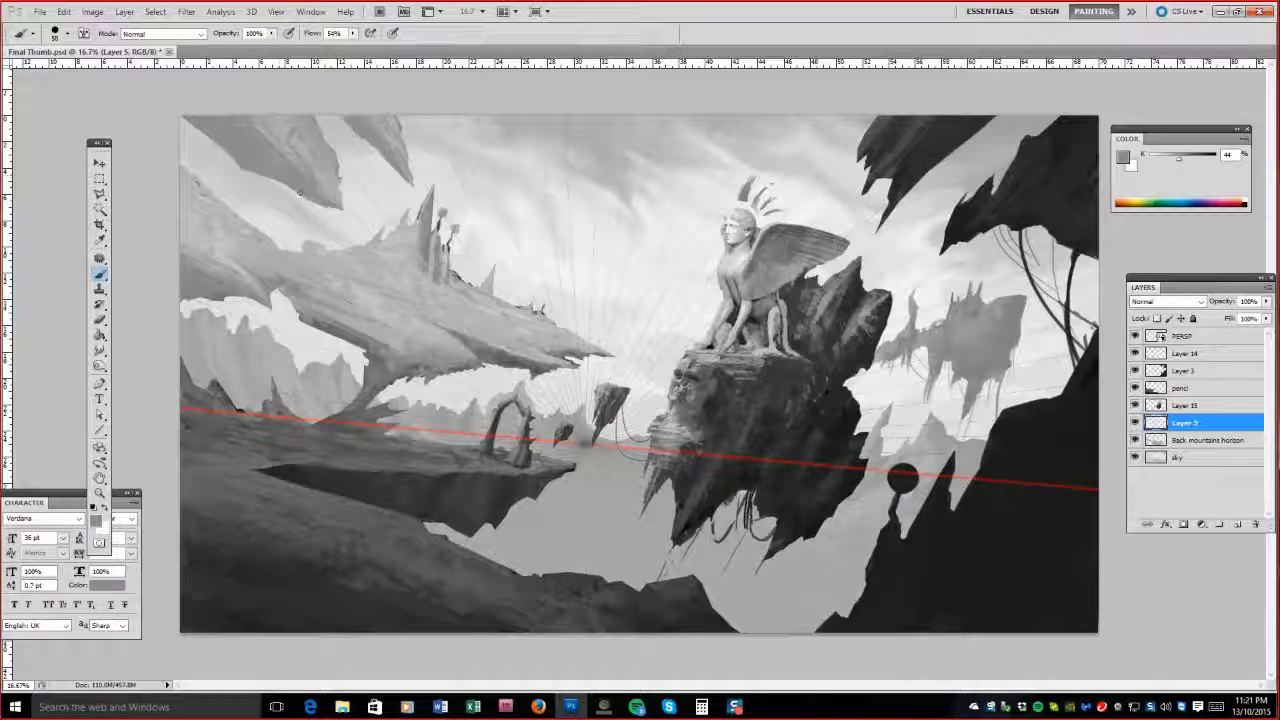
pyautogui.hotkey('ctrl', 'shift', 'd')
pyautogui.keyDown('alt'); pyautogui.click(295, 185); pyautogui.keyUp('alt')
pyautogui.moveTo(950, 330); pyautogui.dragTo(1000, 420)
# Switch to a different brush tip at size 175 and repaint the upper-left sky area in mid grey.
pyautogui.rightClick(445, 190)
pyautogui.keyDown('alt'); pyautogui.click(292, 208); pyautogui.keyUp('alt')
pyautogui.press('[')
pyautogui.press('[')
pyautogui.press('[')
pyautogui.press('[')
pyautogui.keyDown('alt'); pyautogui.click(380, 108); pyautogui.keyUp('alt')
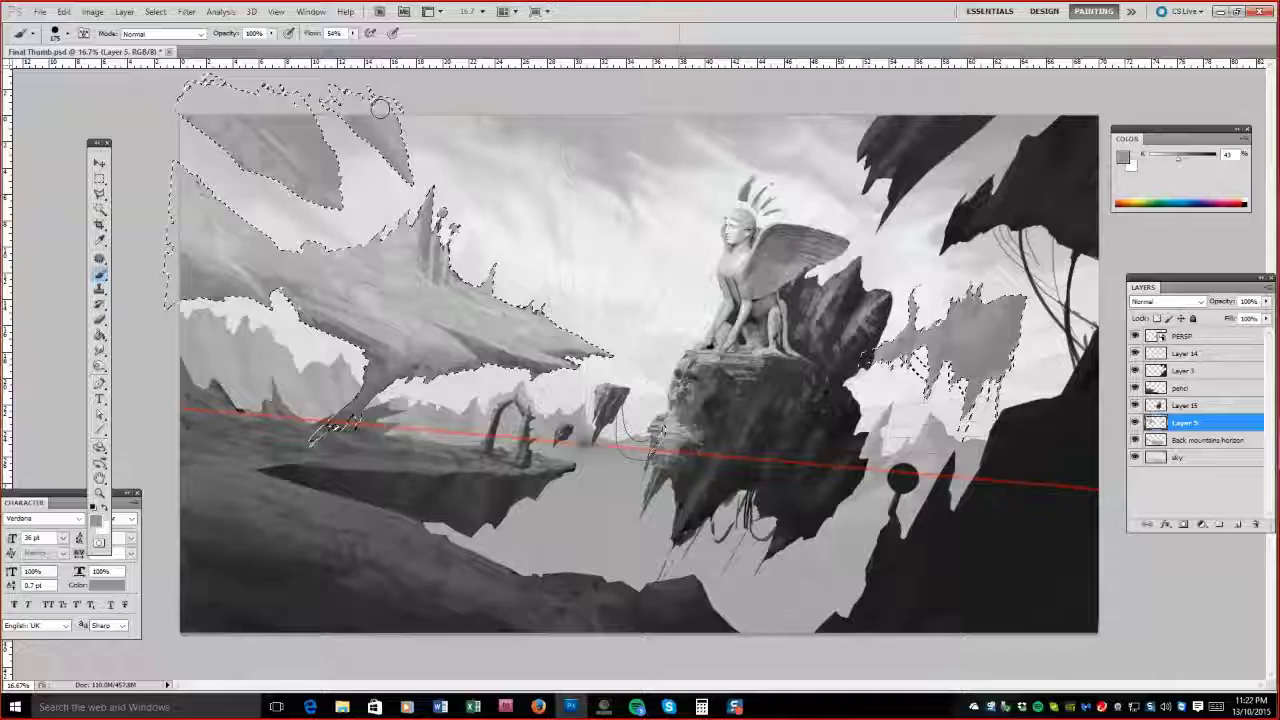
pyautogui.moveTo(380, 108)
pyautogui.mouseDown()
pyautogui.moveTo(300, 135)
pyautogui.moveTo(226, 242)
pyautogui.mouseUp()
# Repaint the right floating rock with greys sampled from the ridge.
pyautogui.keyDown('alt'); pyautogui.click(255, 152); pyautogui.keyUp('alt')
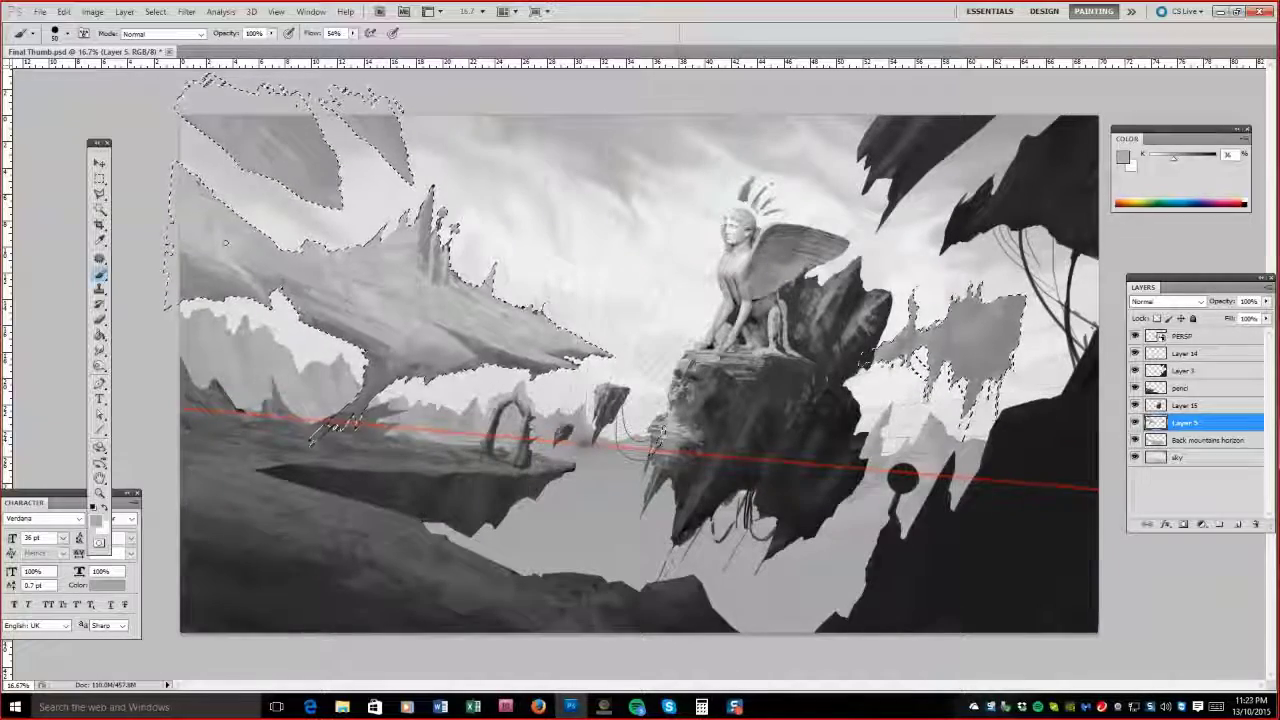
pyautogui.keyDown('alt'); pyautogui.click(489, 293); pyautogui.keyUp('alt')
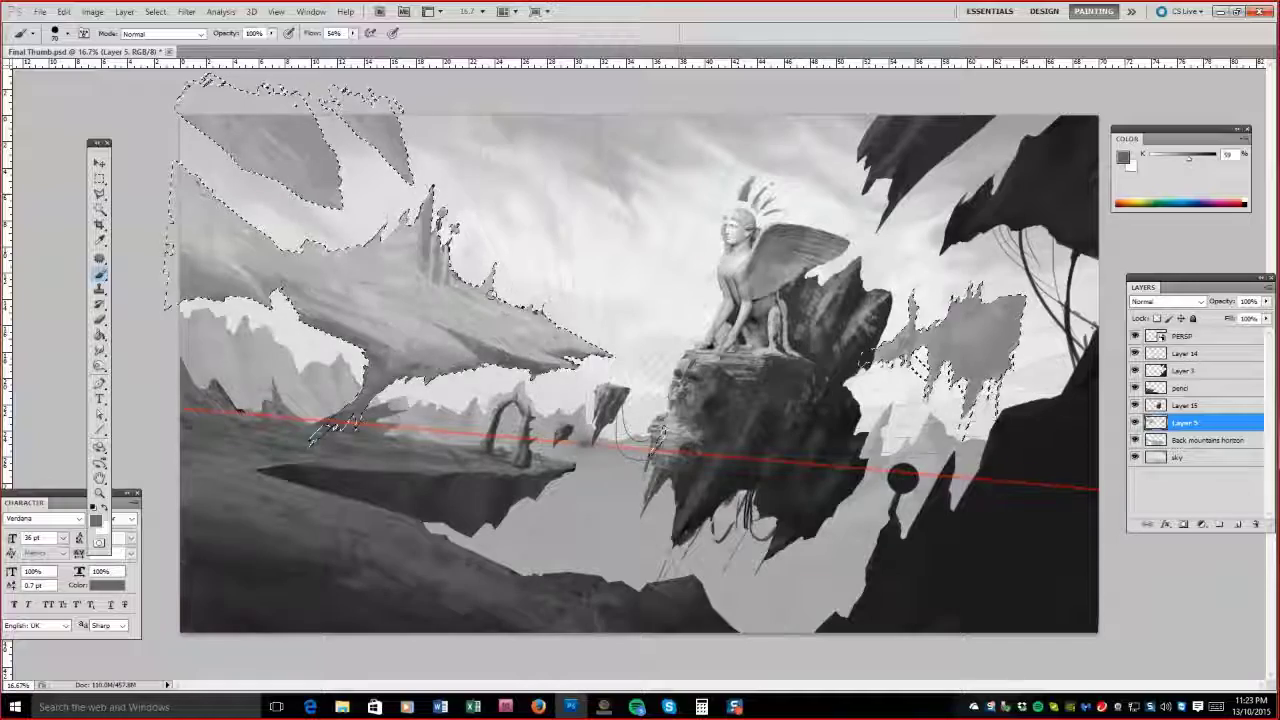
pyautogui.keyDown('alt'); pyautogui.click(455, 325); pyautogui.keyUp('alt')
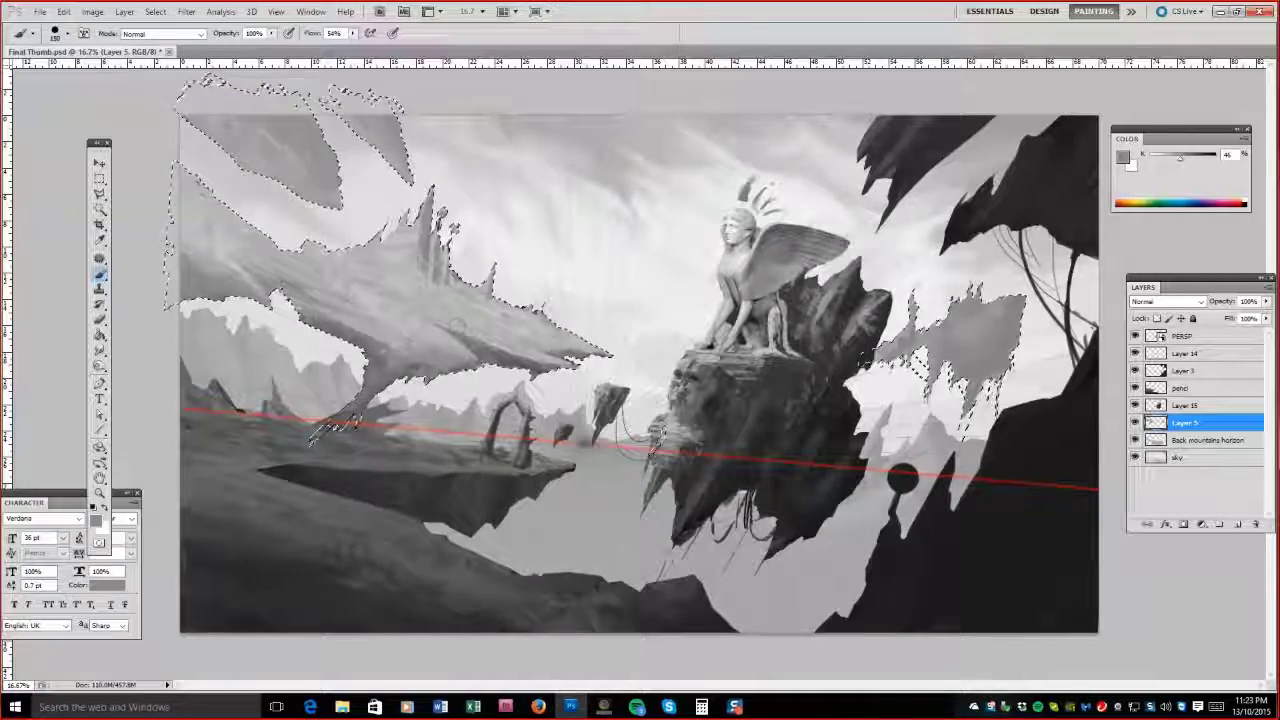
pyautogui.moveTo(900, 350)
pyautogui.mouseDown()
pyautogui.moveTo(912, 372)
pyautogui.moveTo(885, 360)
pyautogui.mouseUp()
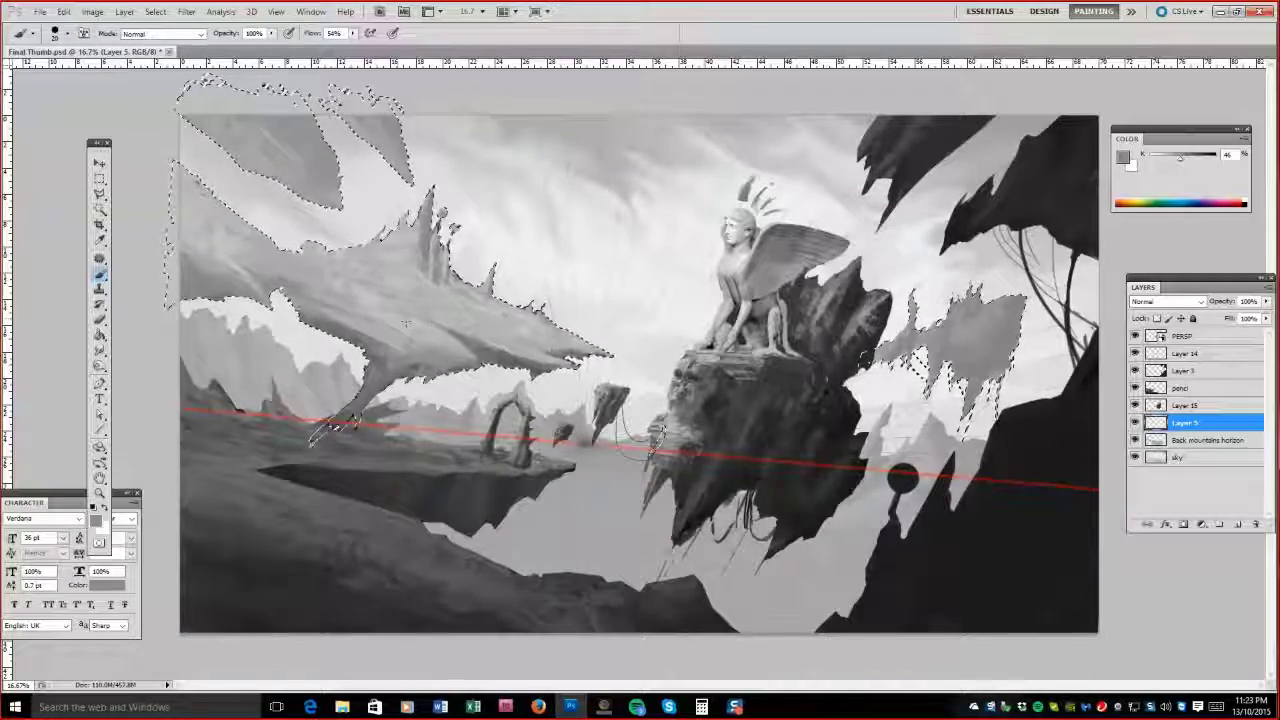
pyautogui.keyDown('alt'); pyautogui.click(658, 434); pyautogui.keyUp('alt')
pyautogui.moveTo(880, 360); pyautogui.dragTo(915, 378)
# Smooth the left ridge with lighter grey and brush its upper spikes lighter.
pyautogui.keyDown('alt'); pyautogui.click(323, 336); pyautogui.keyUp('alt')
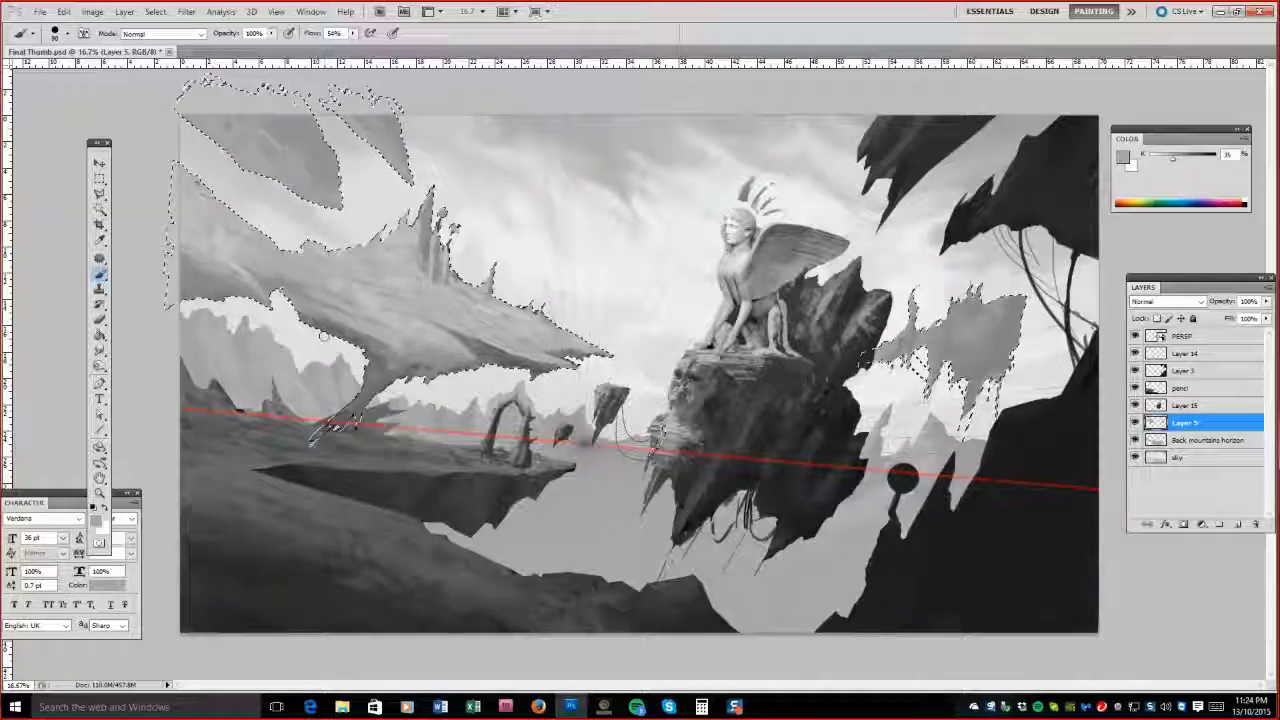
pyautogui.moveTo(330, 330); pyautogui.dragTo(450, 300)
pyautogui.keyDown('alt'); pyautogui.click(363, 291); pyautogui.keyUp('alt')
pyautogui.moveTo(363, 291)
pyautogui.mouseDown()
pyautogui.moveTo(440, 230)
pyautogui.moveTo(490, 393)
pyautogui.mouseUp()
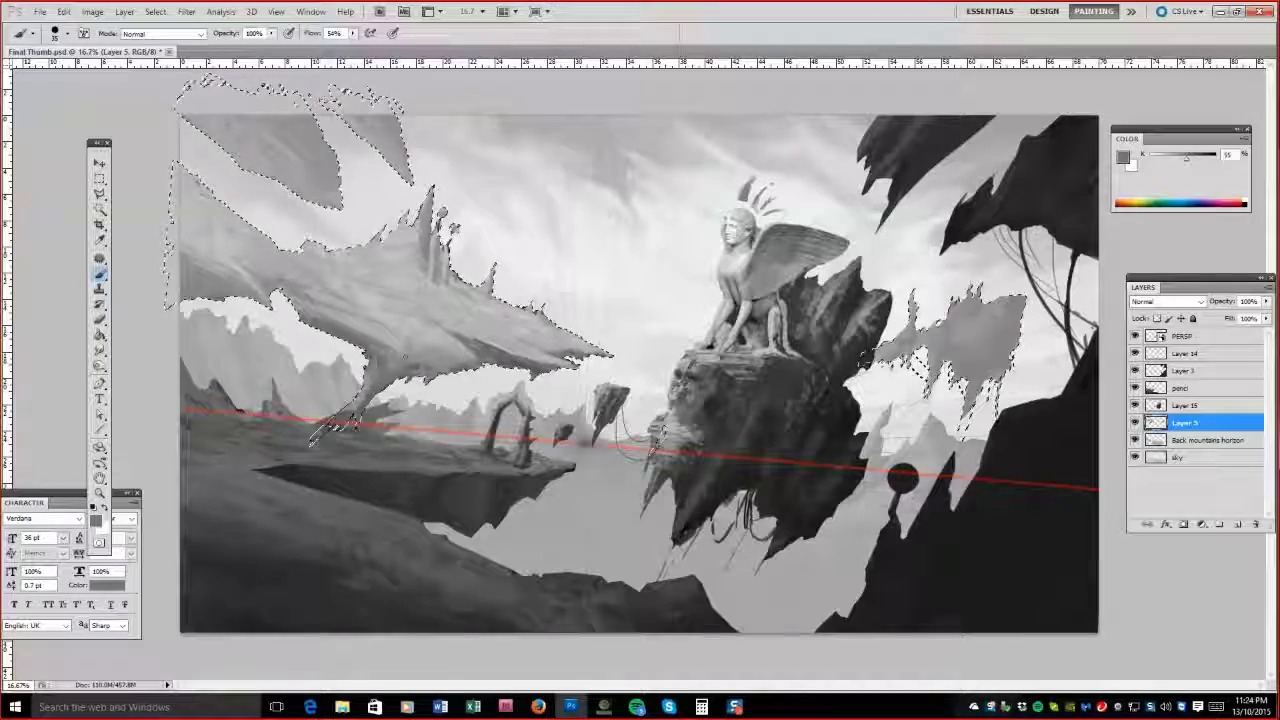
pyautogui.keyDown('alt'); pyautogui.click(315, 178); pyautogui.keyUp('alt')
pyautogui.moveTo(353, 214)
pyautogui.mouseDown()
pyautogui.moveTo(400, 225)
pyautogui.moveTo(620, 213)
pyautogui.mouseUp()
# At a 90 brush size, paint progressively lighter strokes over the ridge's upper spikes.
pyautogui.press(']')
pyautogui.press(']')
pyautogui.keyDown('alt'); pyautogui.click(931, 405); pyautogui.keyUp('alt')
pyautogui.press('[')
pyautogui.press('[')
pyautogui.keyDown('alt'); pyautogui.click(420, 250); pyautogui.keyUp('alt')
pyautogui.moveTo(390, 225)
pyautogui.mouseDown()
pyautogui.moveTo(432, 287)
pyautogui.moveTo(440, 215)
pyautogui.mouseUp()
pyautogui.keyDown('alt'); pyautogui.click(213, 118); pyautogui.keyUp('alt')
pyautogui.keyDown('alt'); pyautogui.click(420, 215); pyautogui.keyUp('alt')
pyautogui.moveTo(395, 225); pyautogui.dragTo(310, 258)
pyautogui.keyDown('alt'); pyautogui.click(316, 210); pyautogui.keyUp('alt')
pyautogui.moveTo(425, 260); pyautogui.dragTo(440, 230)
# Lighten the arch with light grey strokes at brush size 125.
pyautogui.press(']')
pyautogui.press(']')
pyautogui.press(']')
pyautogui.keyDown('alt'); pyautogui.click(527, 372); pyautogui.keyUp('alt')
pyautogui.press('[')
pyautogui.press('[')
pyautogui.press('[')
pyautogui.press('[')
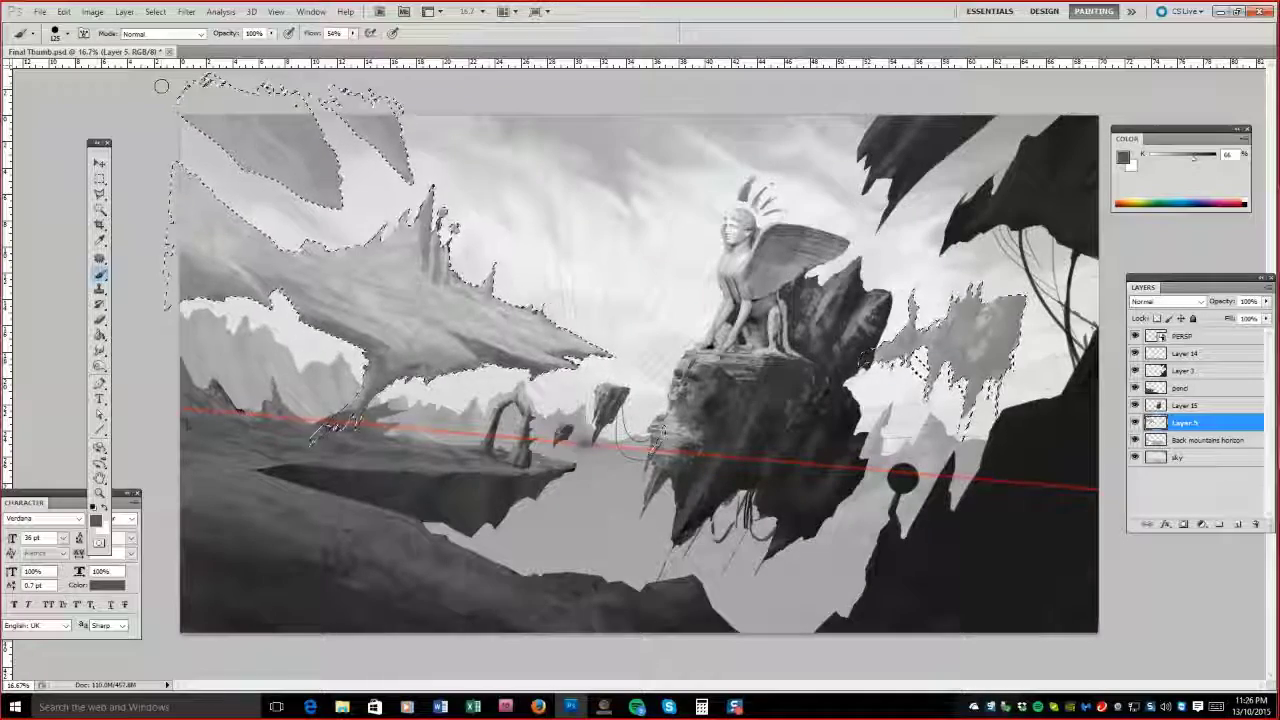
pyautogui.keyDown('alt'); pyautogui.click(900, 370); pyautogui.keyUp('alt')
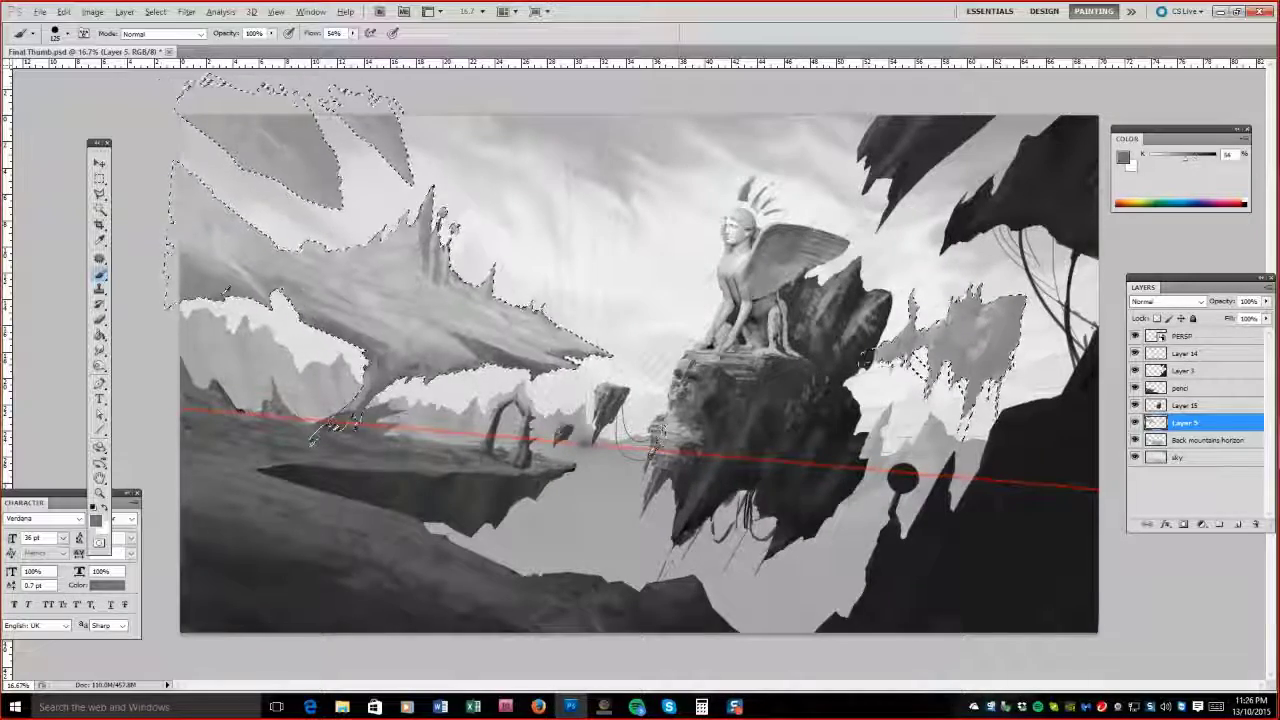
pyautogui.keyDown('alt'); pyautogui.click(560, 395); pyautogui.keyUp('alt')
pyautogui.moveTo(505, 395); pyautogui.dragTo(525, 440)
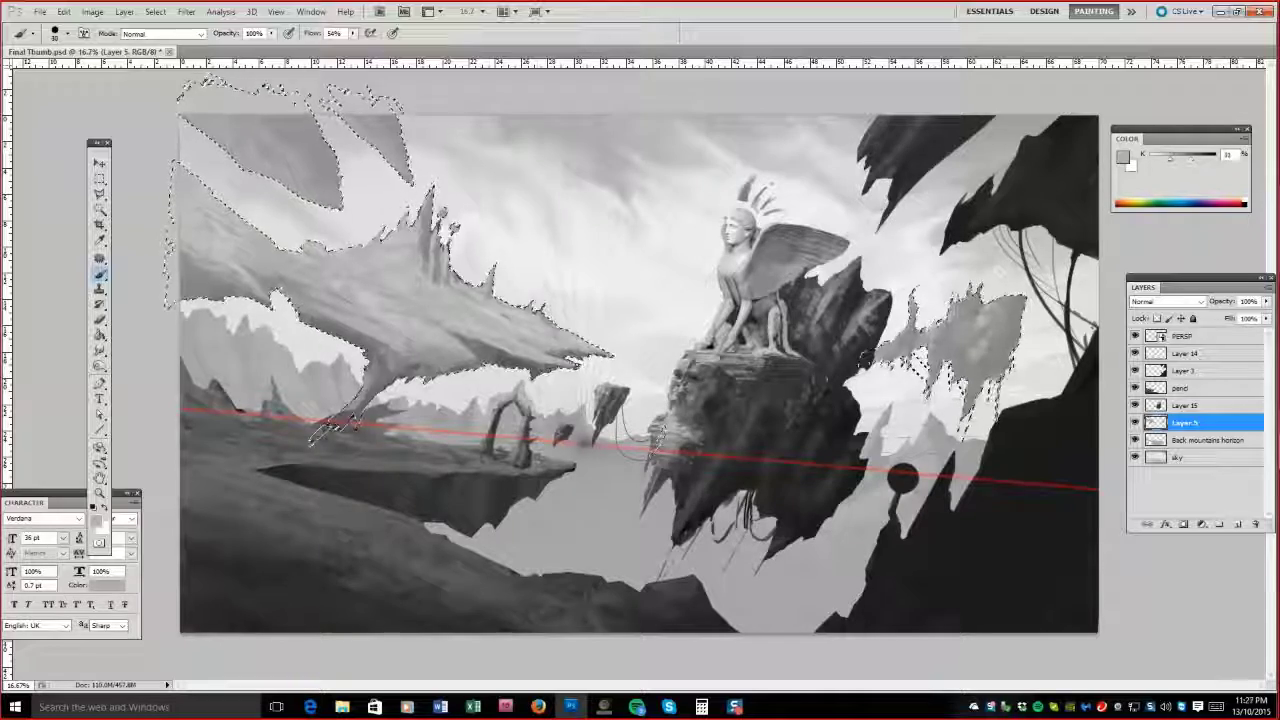
# Smooth the ridge's upper body with lighter grey at brush size 100.
pyautogui.keyDown('alt'); pyautogui.click(425, 355); pyautogui.keyUp('alt')
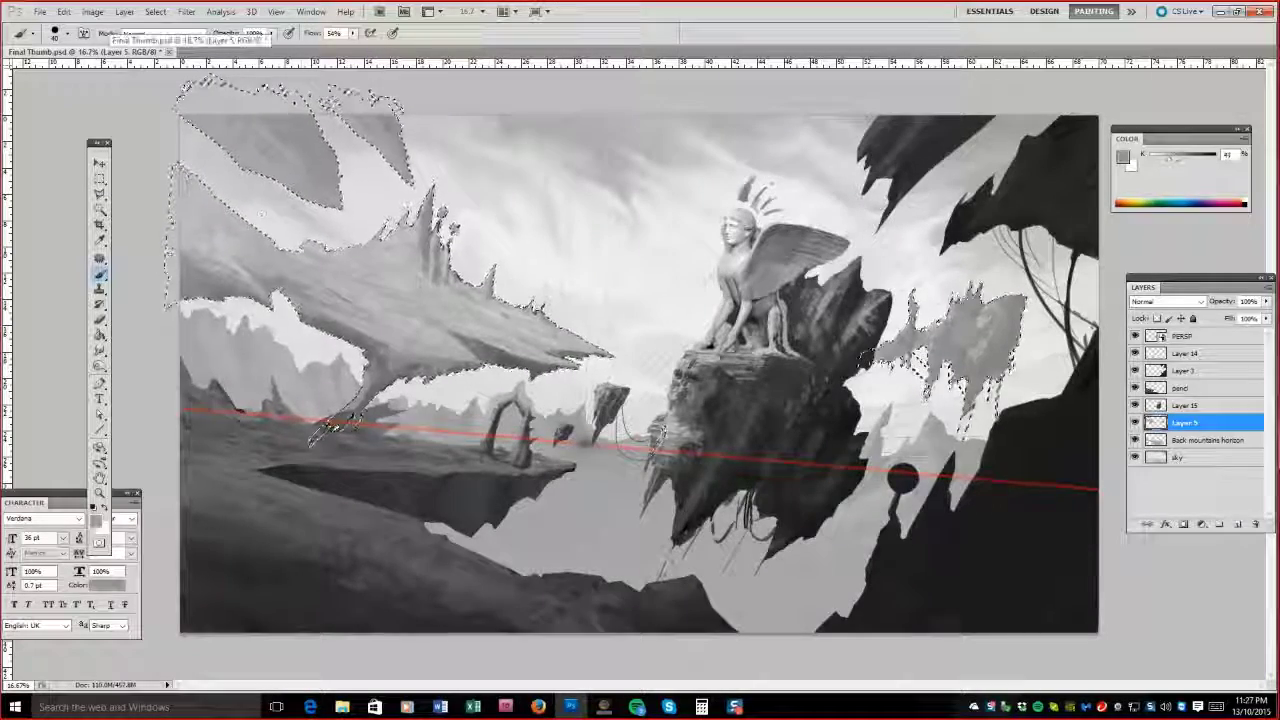
pyautogui.keyDown('alt'); pyautogui.click(216, 256); pyautogui.keyUp('alt')
pyautogui.press(']')
pyautogui.press(']')
pyautogui.press(']')
pyautogui.press(']')
pyautogui.press(']')
pyautogui.press(']')
pyautogui.keyDown('alt'); pyautogui.click(428, 277); pyautogui.keyUp('alt')
pyautogui.moveTo(330, 320); pyautogui.dragTo(428, 277)
pyautogui.keyDown('alt'); pyautogui.click(482, 300); pyautogui.keyUp('alt')
pyautogui.press(']')
pyautogui.press(']')
pyautogui.press(']')
pyautogui.press(']')
pyautogui.press(']')
# Add textured strokes over the left floating island and undo the flat grey fill on the right rocks.
pyautogui.moveTo(910, 320)
pyautogui.mouseDown()
pyautogui.moveTo(990, 300)
pyautogui.moveTo(960, 360)
pyautogui.mouseUp()
pyautogui.keyDown('alt'); pyautogui.click(335, 425); pyautogui.keyUp('alt')
pyautogui.press('[')
pyautogui.moveTo(233, 97); pyautogui.dragTo(300, 100)
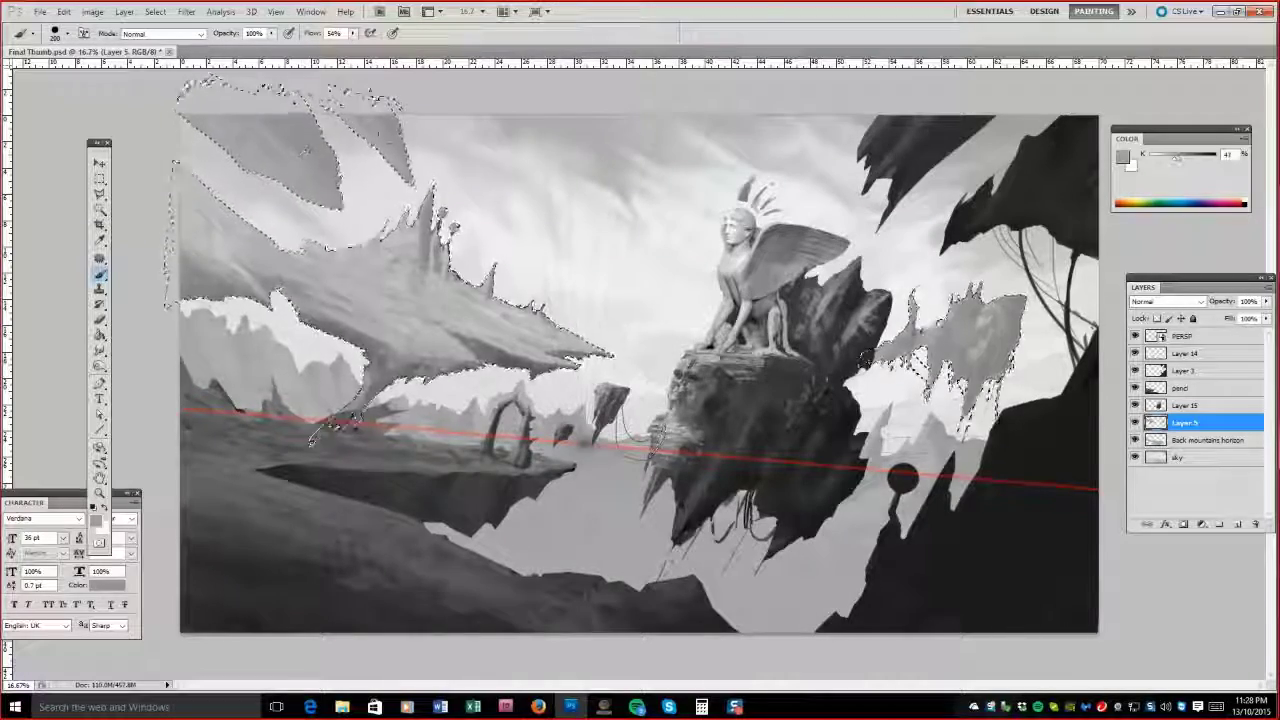
pyautogui.press('e')
pyautogui.hotkey('ctrl', 'alt', 'z')
pyautogui.hotkey('ctrl', 'alt', 'z')
pyautogui.hotkey('ctrl', 'alt', 'z')
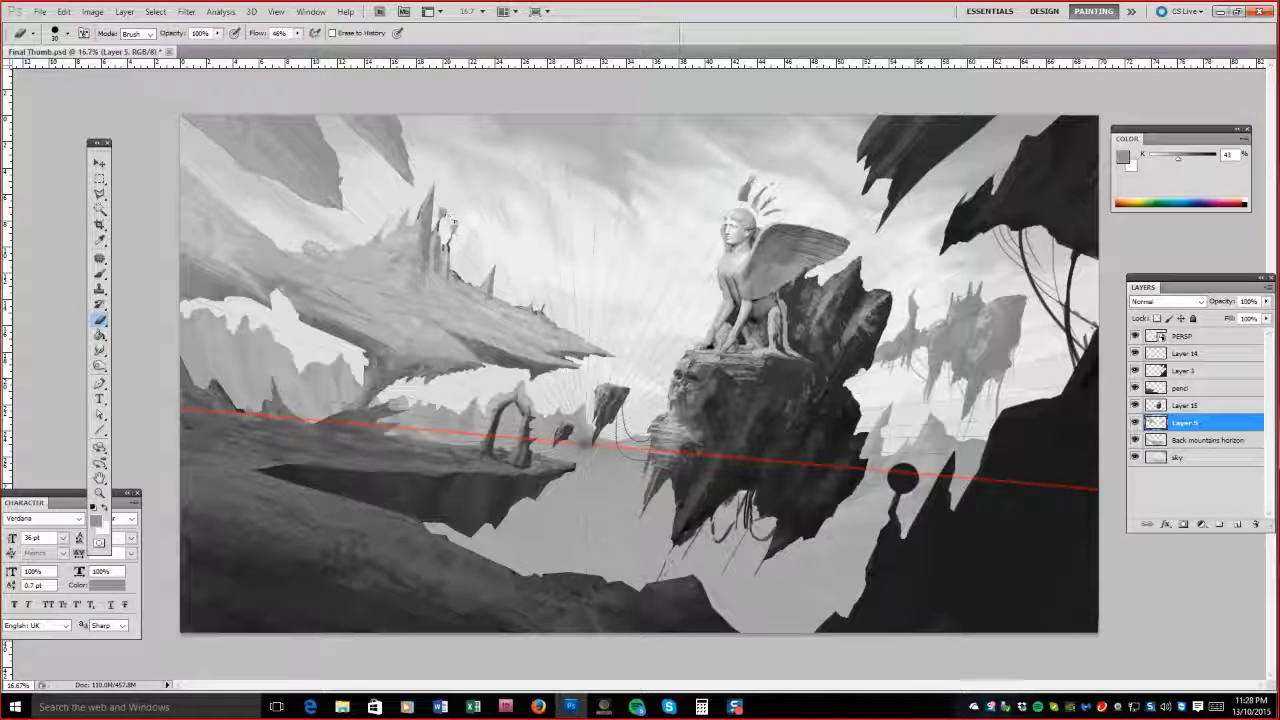
# On Layer 15, paint darker grey strokes over the lower sphinx rock.
pyautogui.hotkey('alt', ']')
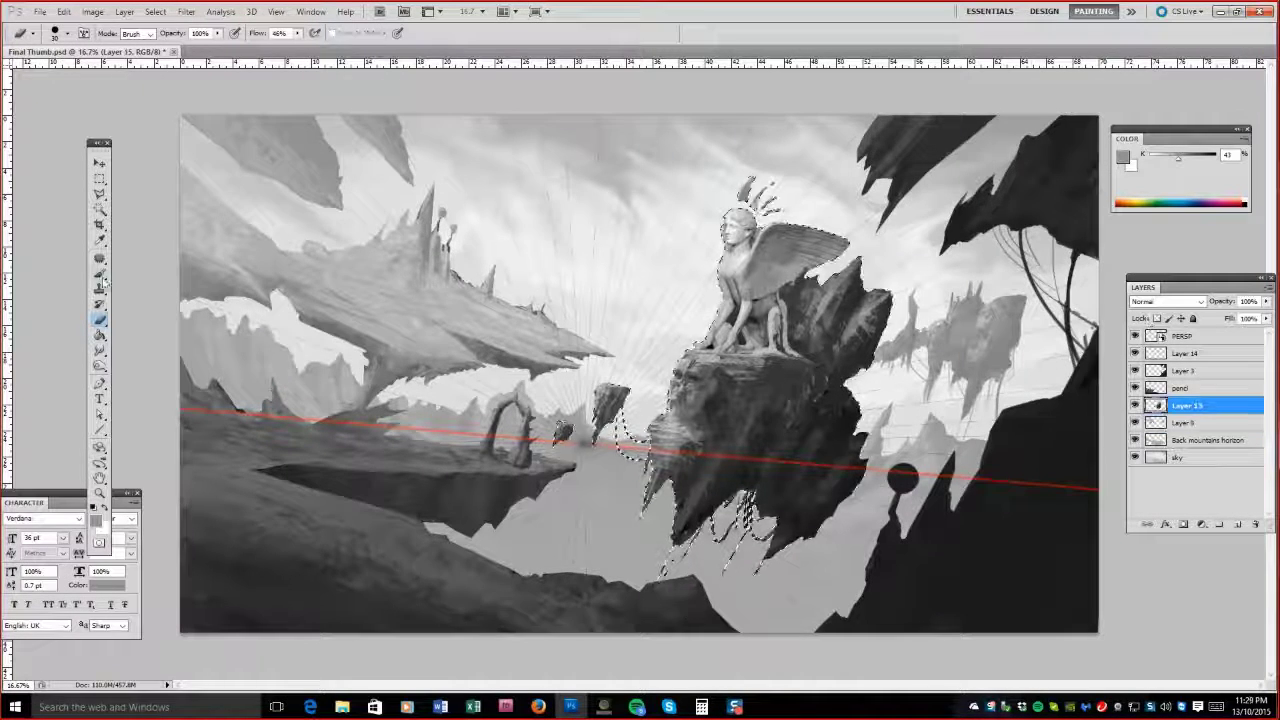
pyautogui.press('b')
pyautogui.press('[')
pyautogui.press('[')
pyautogui.press('[')
pyautogui.press('[')
pyautogui.press('[')
pyautogui.press('[')
pyautogui.keyDown('alt'); pyautogui.click(760, 430); pyautogui.keyUp('alt')
pyautogui.moveTo(700, 480); pyautogui.dragTo(770, 540)
pyautogui.moveTo(775, 492)
pyautogui.mouseDown()
pyautogui.moveTo(712, 572)
pyautogui.moveTo(665, 470)
pyautogui.mouseUp()
# Add lighter strokes on the rock's lower-left side and soften that edge with pale grey.
pyautogui.keyDown('alt'); pyautogui.click(720, 374); pyautogui.keyUp('alt')
pyautogui.keyDown('alt'); pyautogui.click(713, 441); pyautogui.keyUp('alt')
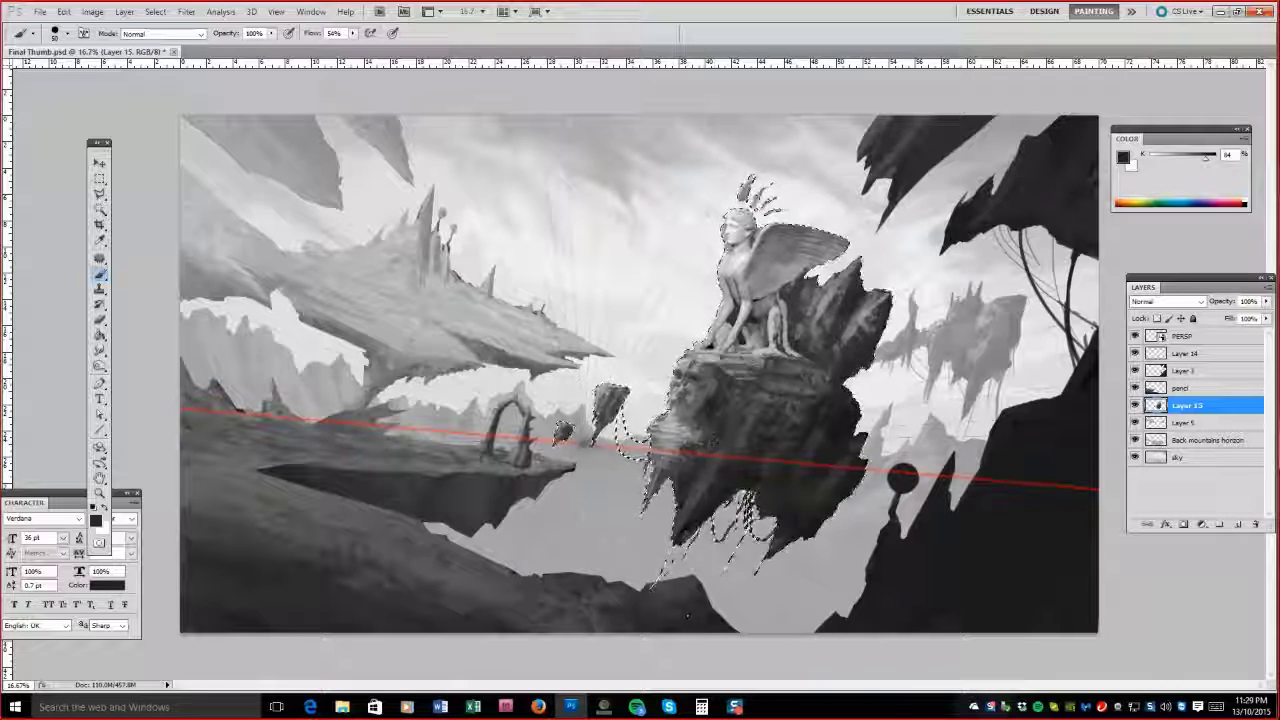
pyautogui.keyDown('alt'); pyautogui.click(620, 500); pyautogui.keyUp('alt')
pyautogui.moveTo(610, 480)
pyautogui.mouseDown()
pyautogui.moveTo(665, 400)
pyautogui.moveTo(720, 385)
pyautogui.mouseUp()
pyautogui.keyDown('alt'); pyautogui.click(700, 500); pyautogui.keyUp('alt')
pyautogui.moveTo(690, 440); pyautogui.dragTo(652, 585)
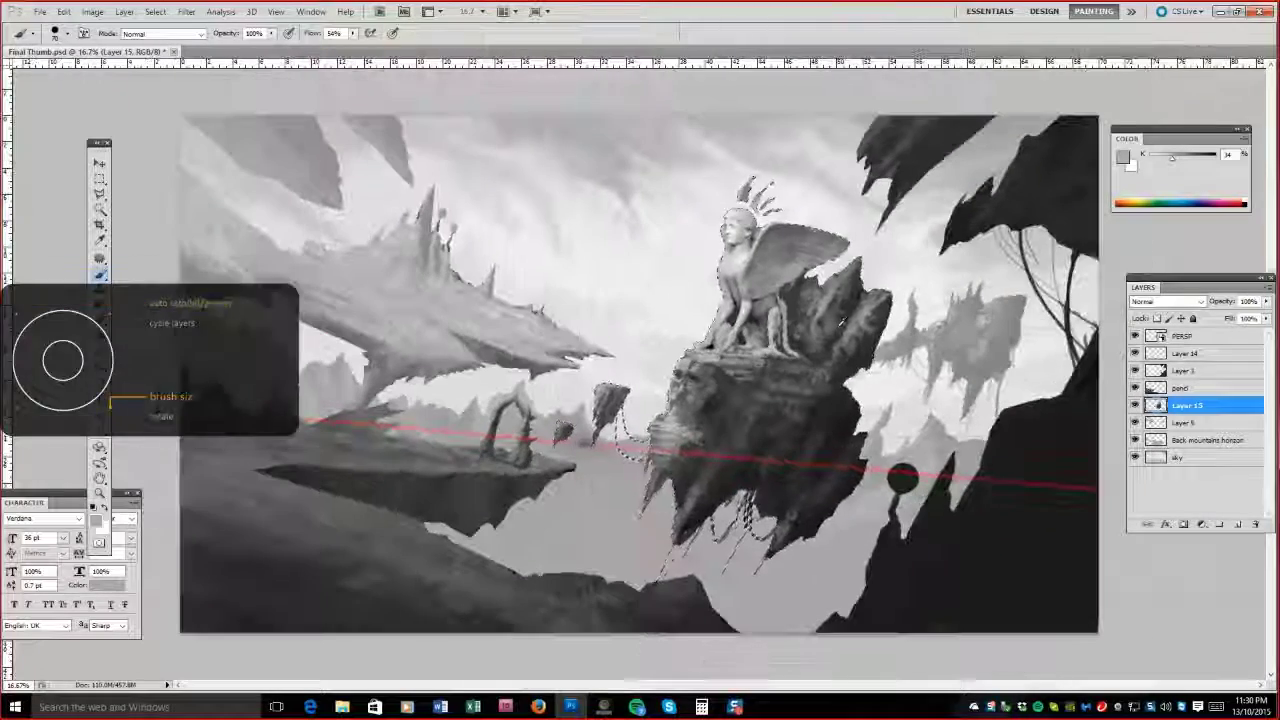
# On Layer 5, paint dark strokes on the left island's spire.
pyautogui.hotkey('alt', ']')
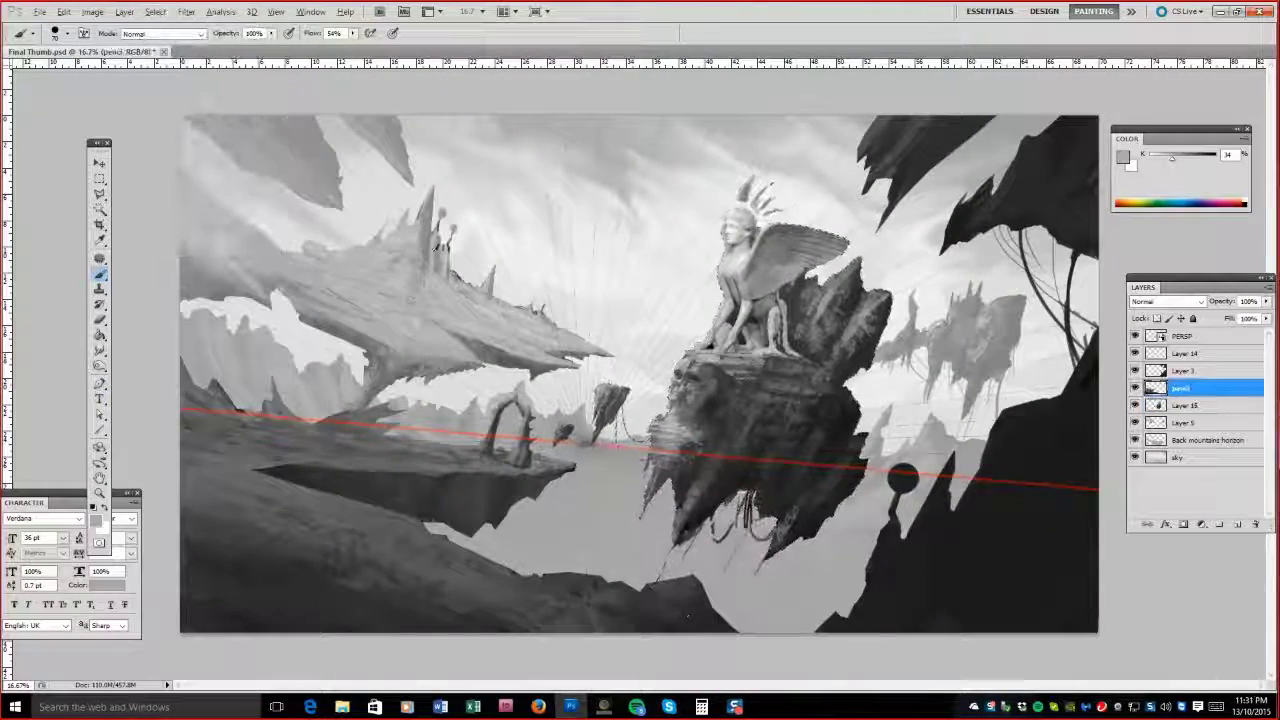
pyautogui.hotkey('alt', '[')
pyautogui.hotkey('alt', '[')
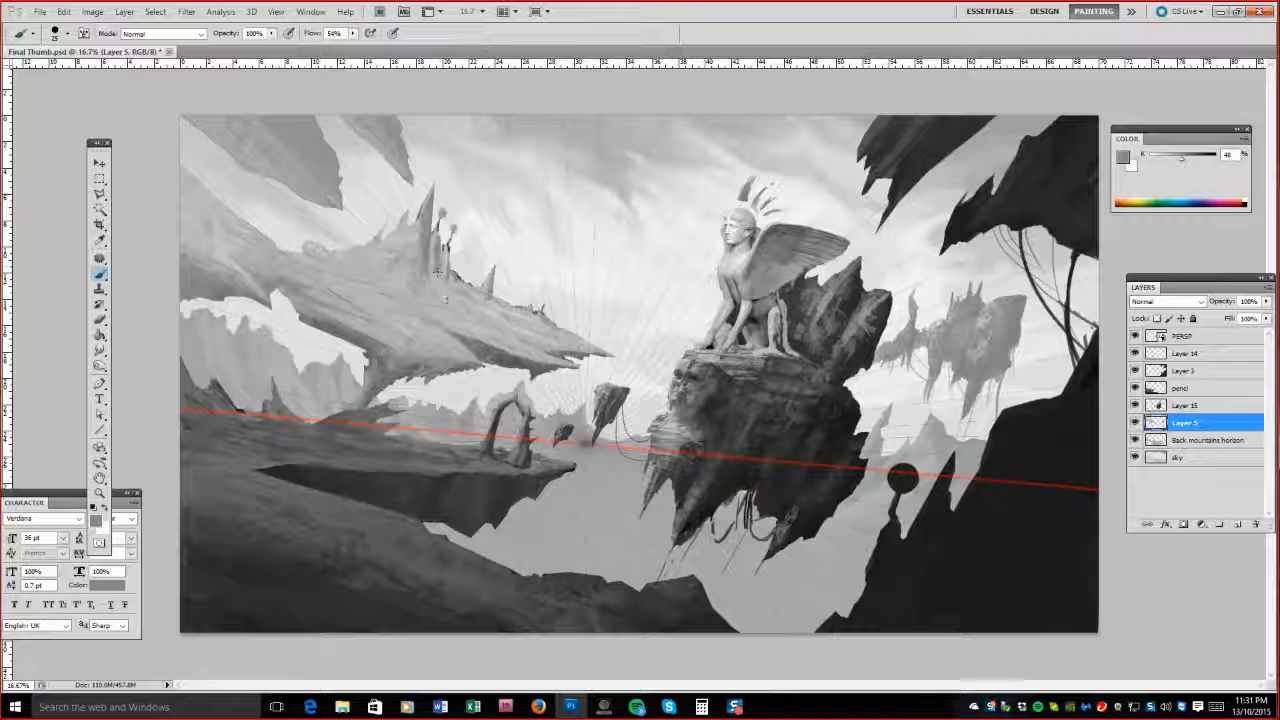
pyautogui.keyDown('alt'); pyautogui.click(440, 296); pyautogui.keyUp('alt')
pyautogui.keyDown('alt'); pyautogui.click(437, 226); pyautogui.keyUp('alt')
pyautogui.moveTo(437, 226); pyautogui.dragTo(458, 276)
pyautogui.keyDown('alt'); pyautogui.click(450, 243); pyautogui.keyUp('alt')
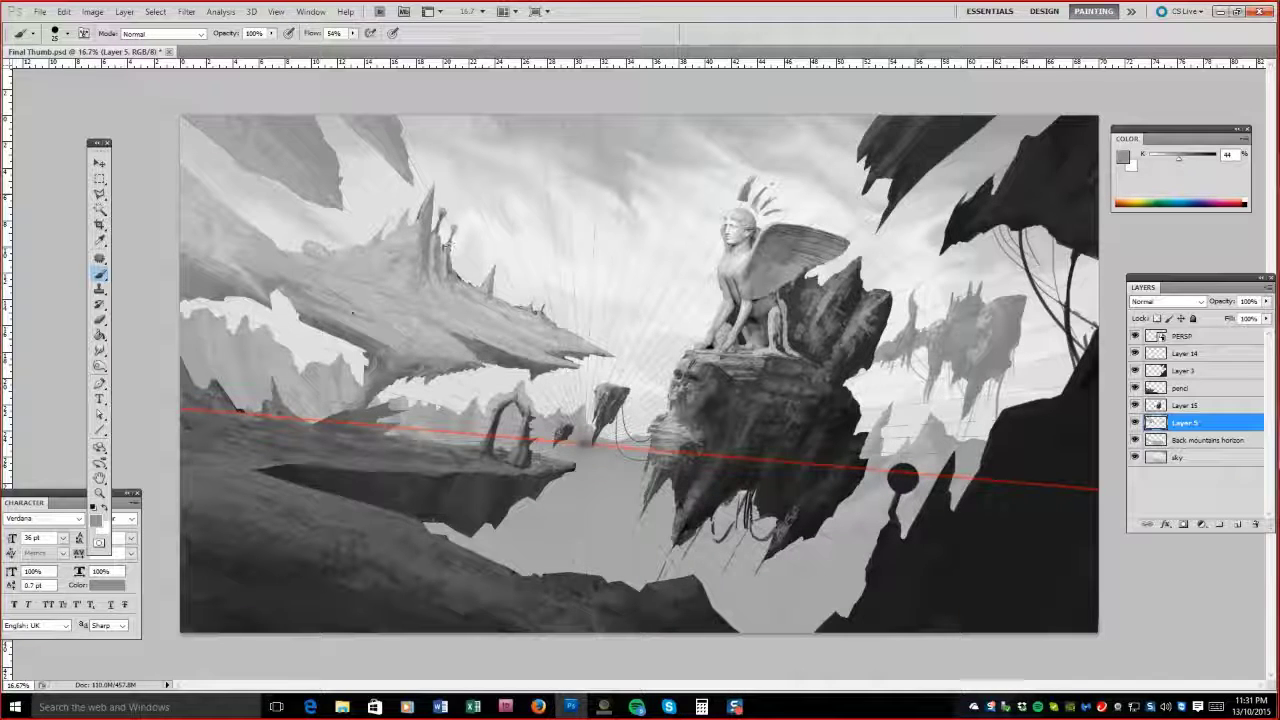
# On the Back mountains horizon layer, brush pale near-white mist below the sphinx rock.
pyautogui.hotkey('alt', '[')
pyautogui.keyDown('alt'); pyautogui.click(665, 430); pyautogui.keyUp('alt')
pyautogui.moveTo(628, 524); pyautogui.dragTo(700, 578)
pyautogui.keyDown('alt'); pyautogui.click(700, 578); pyautogui.keyUp('alt')
pyautogui.press(']')
pyautogui.press(']')
pyautogui.press(']')
pyautogui.press(']')
pyautogui.click(1135, 197)
pyautogui.click(1135, 195)
pyautogui.moveTo(680, 530)
pyautogui.mouseDown()
pyautogui.moveTo(770, 564)
pyautogui.moveTo(738, 572)
pyautogui.mouseUp()
# Paint pale mist across the lower-left, lower-middle clouds and under the sphinx rock.
pyautogui.press('[')
pyautogui.press('[')
pyautogui.press('[')
pyautogui.press('[')
pyautogui.press('[')
pyautogui.press('[')
pyautogui.press('[')
pyautogui.moveTo(506, 566); pyautogui.dragTo(556, 530)
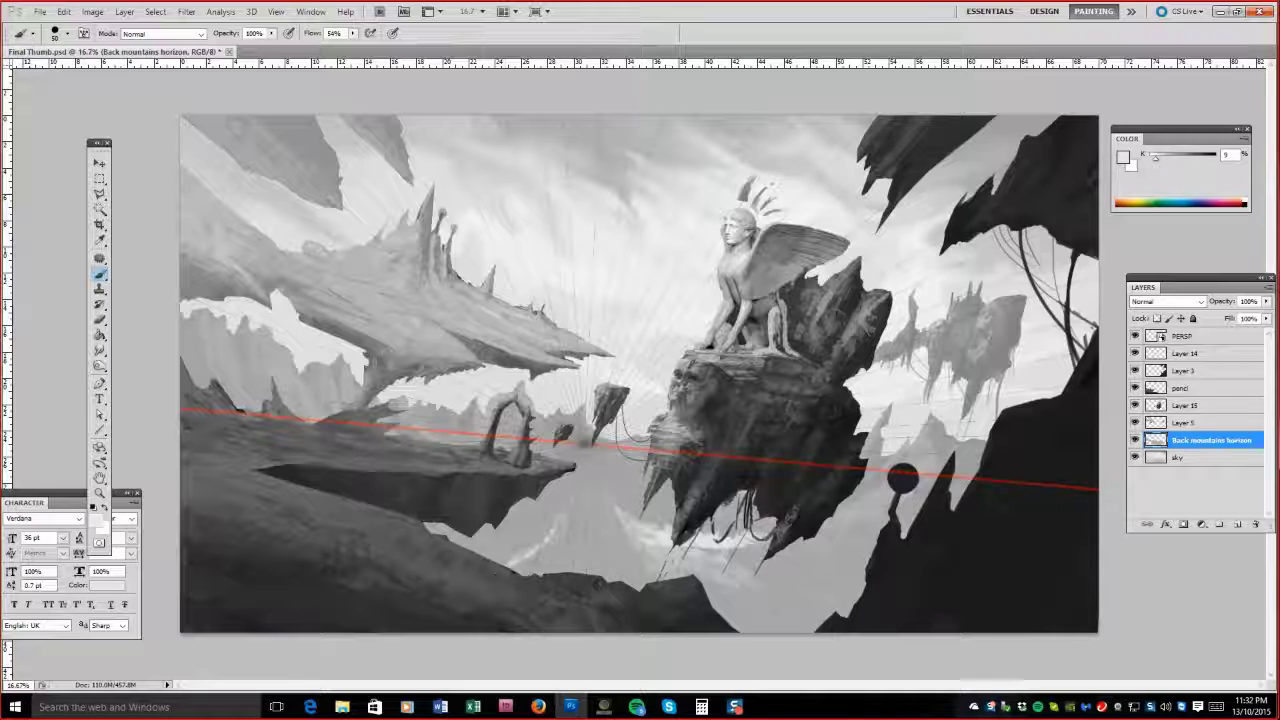
pyautogui.press(']')
pyautogui.press(']')
pyautogui.press(']')
pyautogui.press(']')
pyautogui.press(']')
pyautogui.press(']')
pyautogui.press(']')
pyautogui.press(']')
pyautogui.press(']')
pyautogui.press(']')
pyautogui.moveTo(512, 566); pyautogui.dragTo(600, 550)
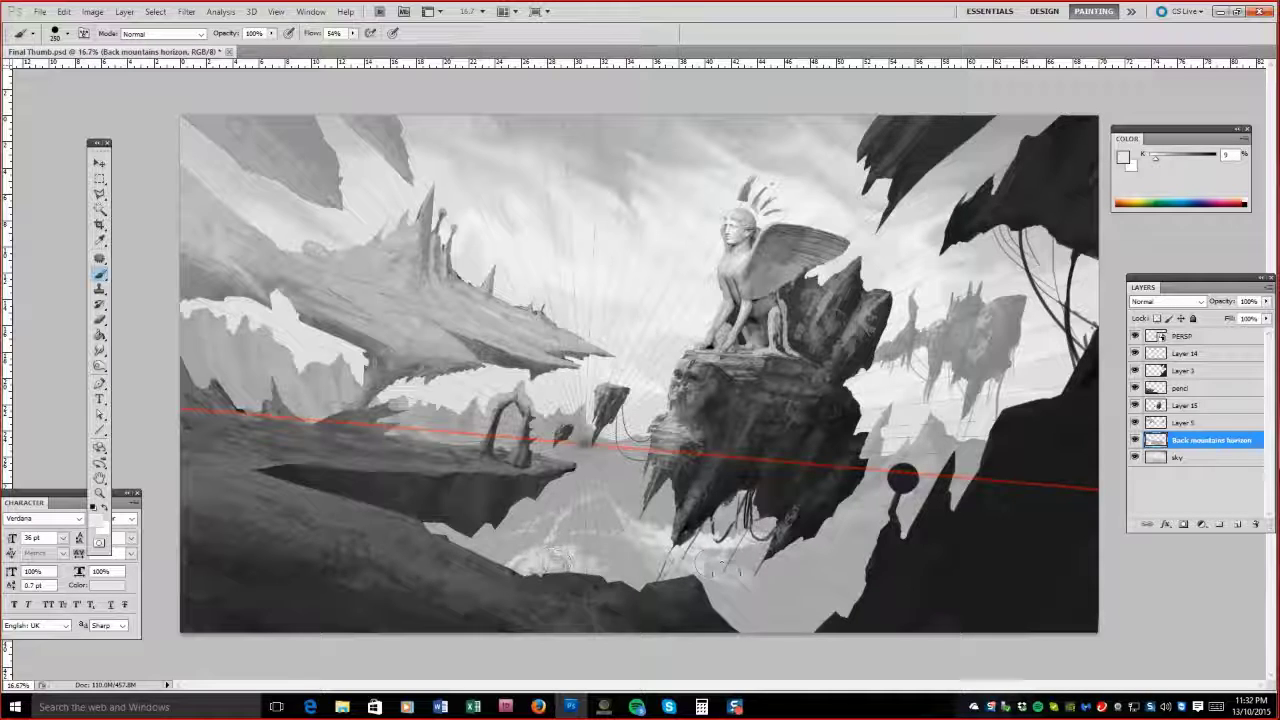
pyautogui.moveTo(808, 580)
pyautogui.mouseDown()
pyautogui.moveTo(766, 586)
pyautogui.moveTo(845, 600)
pyautogui.mouseUp()
pyautogui.press('[')
pyautogui.press('[')
pyautogui.press('[')
pyautogui.press('[')
pyautogui.press('[')
# Blend the lower clouds with the Smudge tool at varying brush sizes.
pyautogui.press('r')
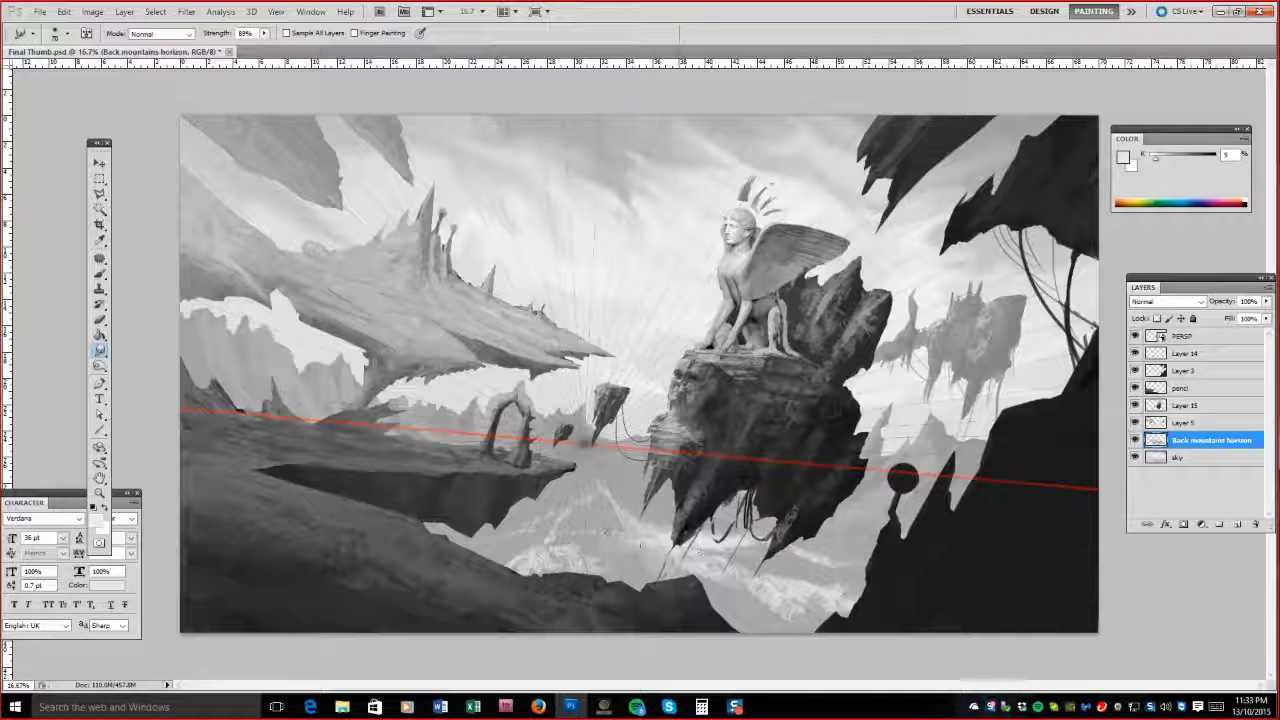
pyautogui.press(']')
pyautogui.press(']')
pyautogui.press(']')
pyautogui.press(']')
pyautogui.press('[')
pyautogui.press('[')
pyautogui.press('[')
pyautogui.press('[')
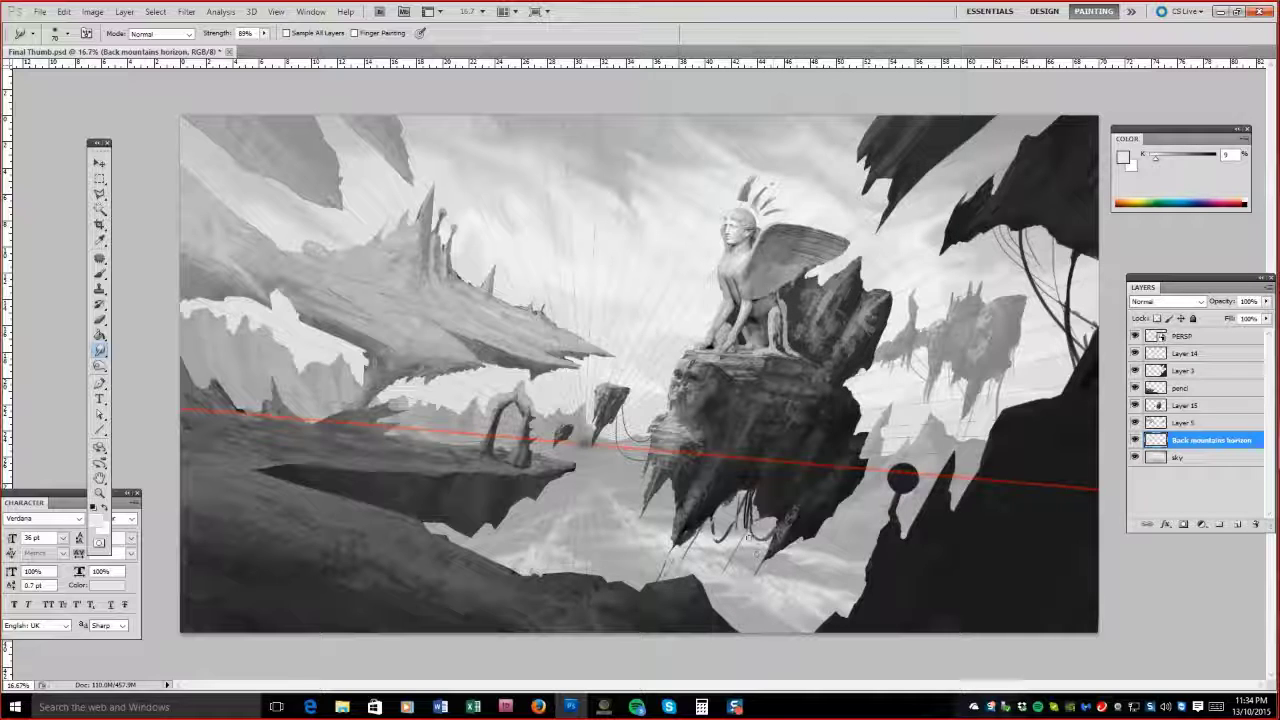
pyautogui.press('[')
pyautogui.press('[')
pyautogui.press('[')
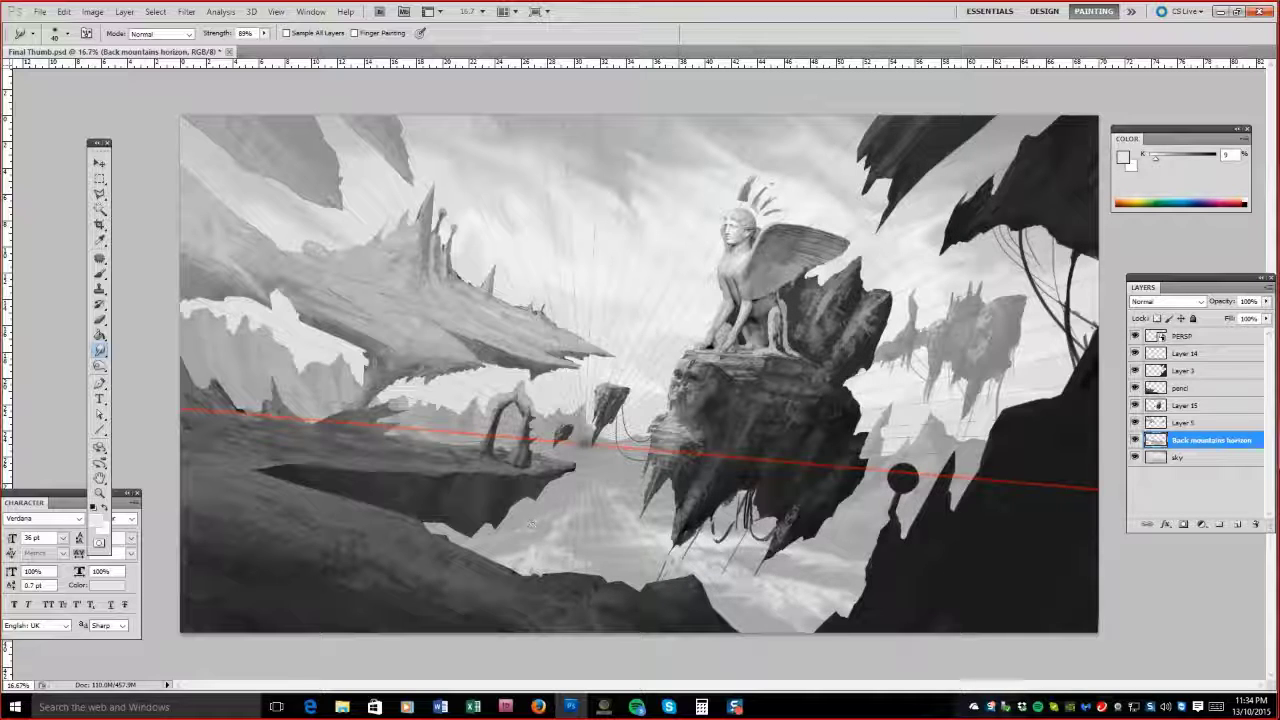
pyautogui.press(']')
pyautogui.press(']')
pyautogui.press(']')
pyautogui.press(']')
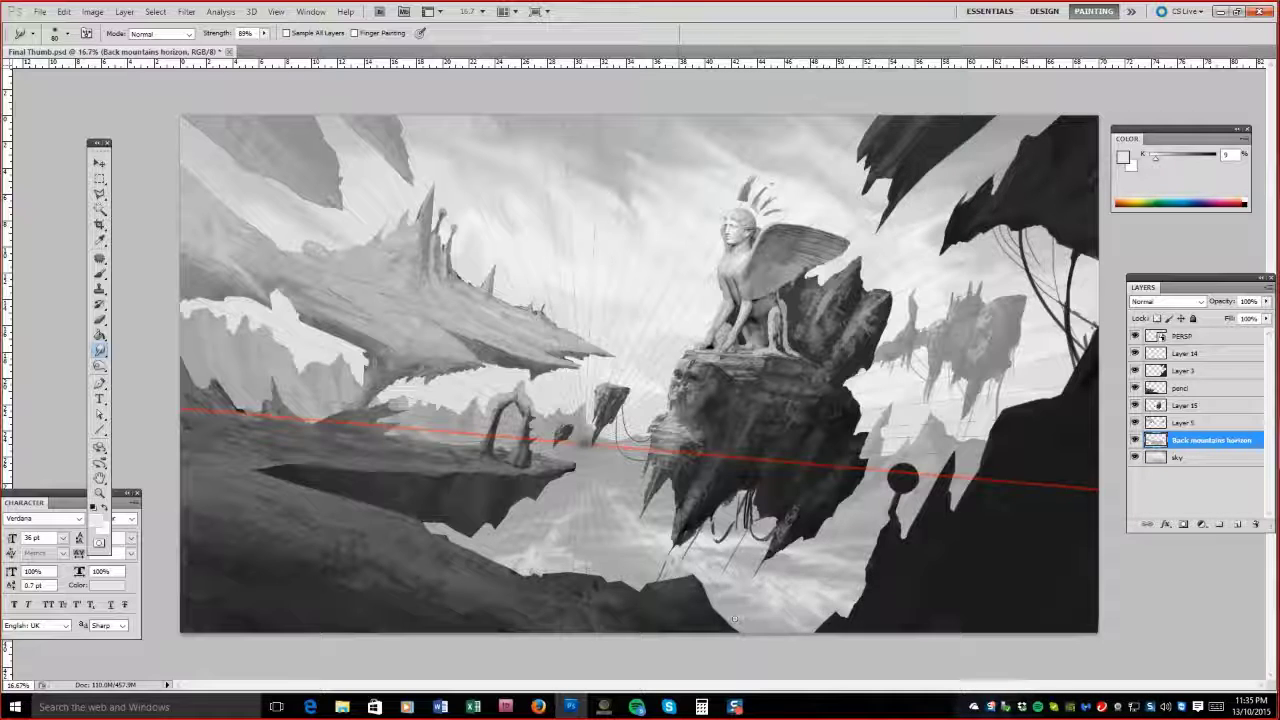
# Lighten a small lower cloud patch with light grey and smudge it in.
pyautogui.press('b')
pyautogui.keyDown('alt'); pyautogui.click(611, 559); pyautogui.keyUp('alt')
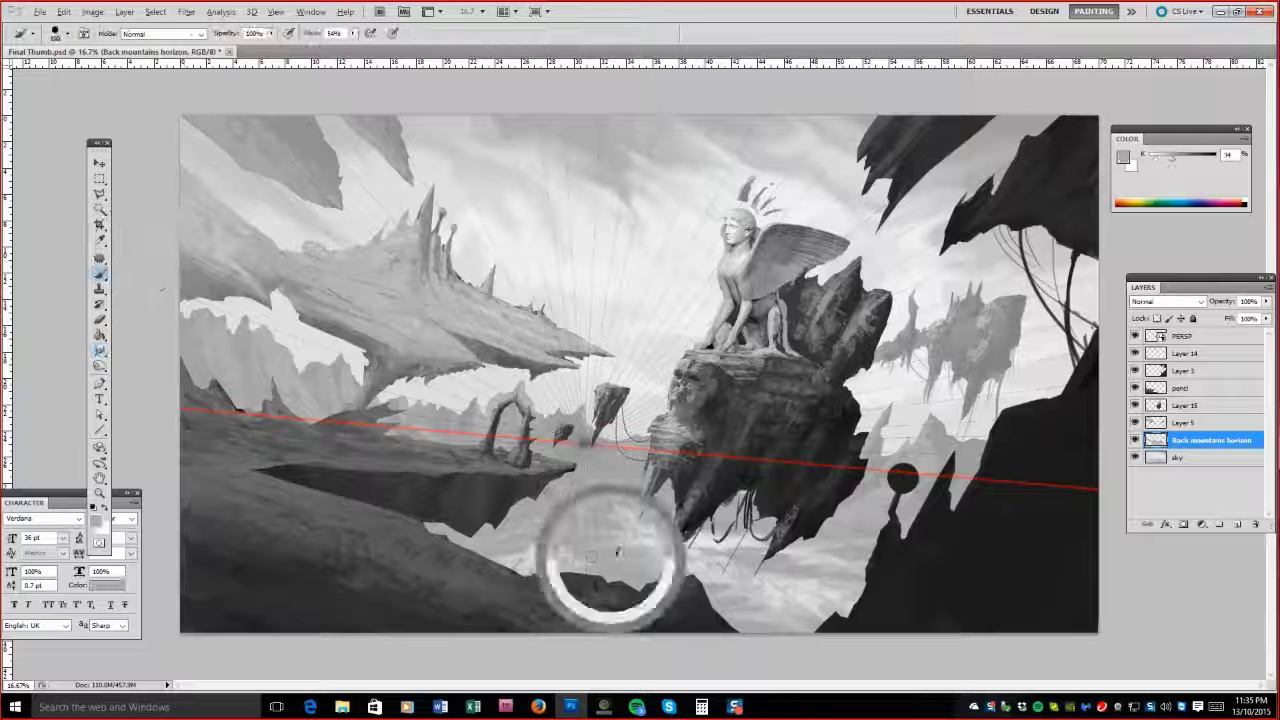
pyautogui.press('[')
pyautogui.press('[')
pyautogui.press('[')
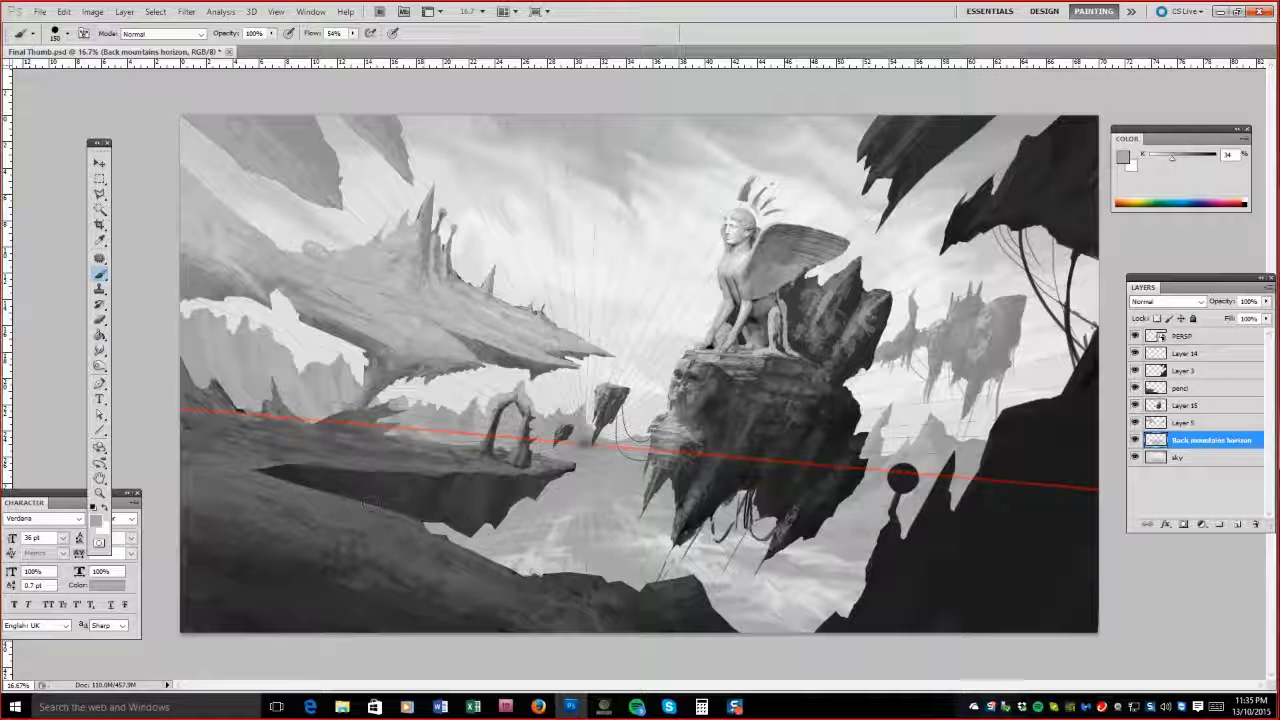
pyautogui.keyDown('alt'); pyautogui.click(540, 516); pyautogui.keyUp('alt')
pyautogui.moveTo(540, 516); pyautogui.dragTo(539, 522)
pyautogui.press('r')
pyautogui.moveTo(558, 518); pyautogui.dragTo(547, 523)
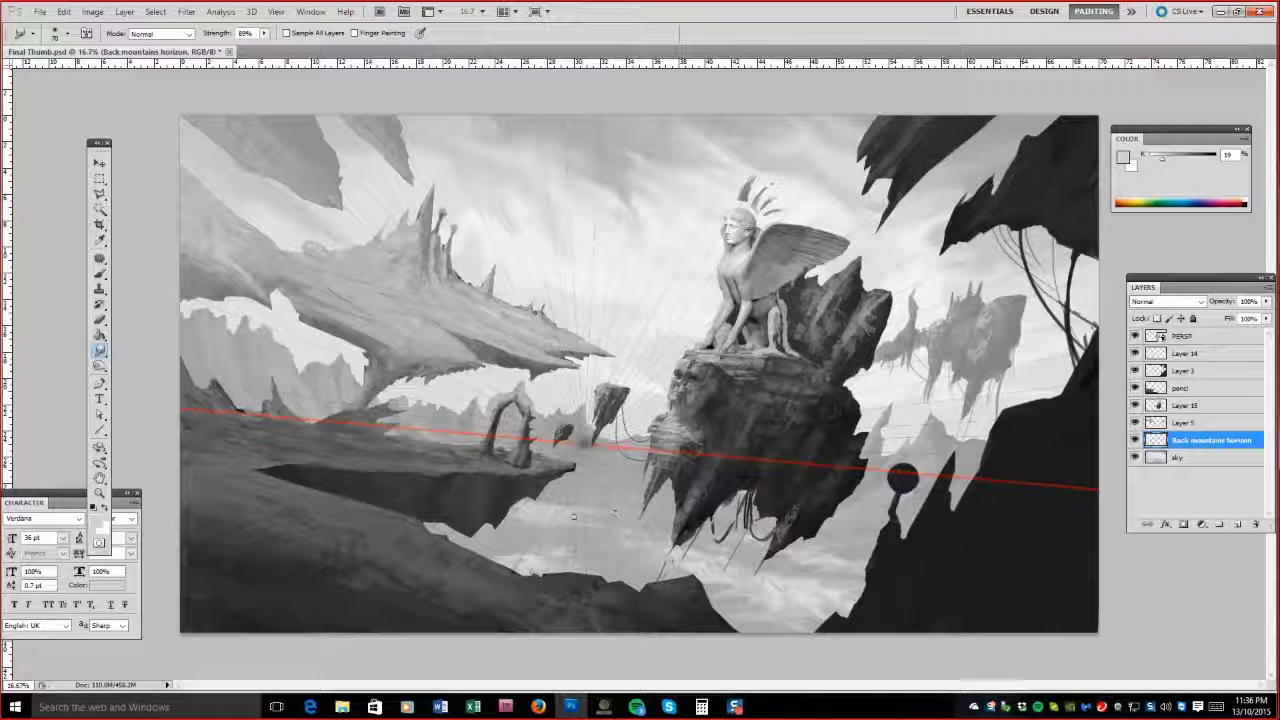
pyautogui.press(']')
pyautogui.press(']')
pyautogui.press(']')
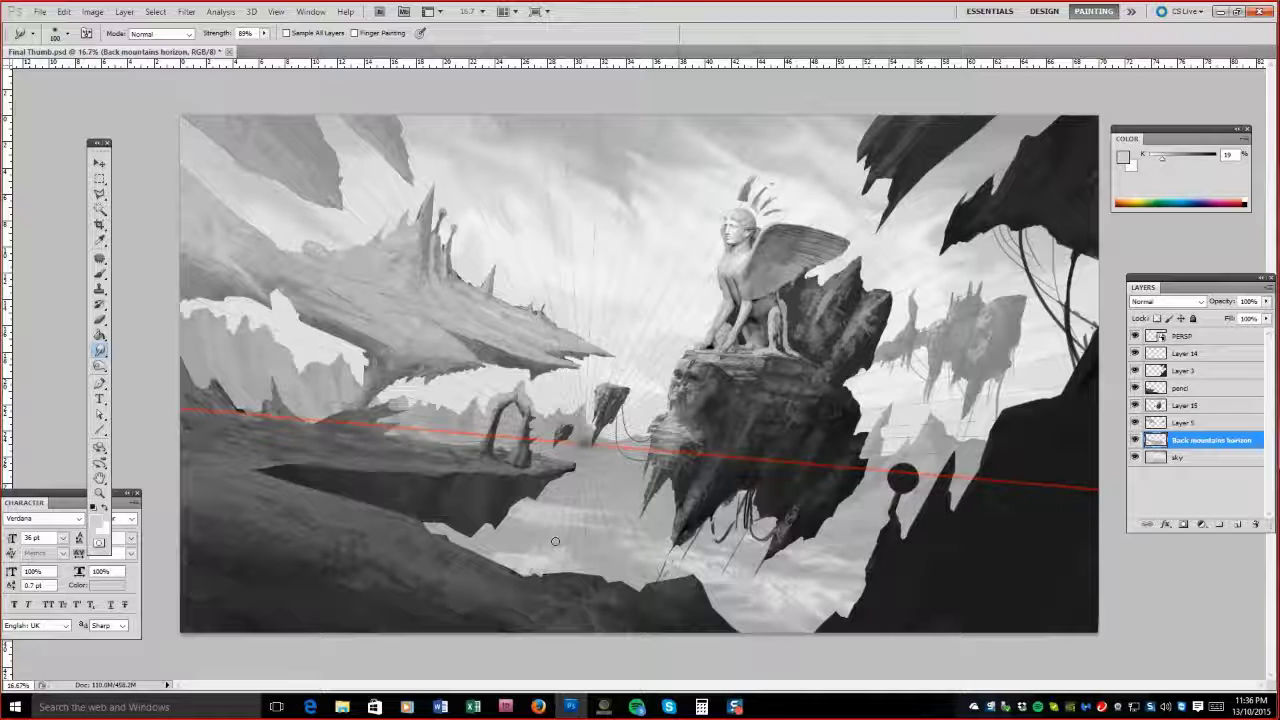
pyautogui.press('[')
pyautogui.press('[')
pyautogui.press('[')
pyautogui.press('[')
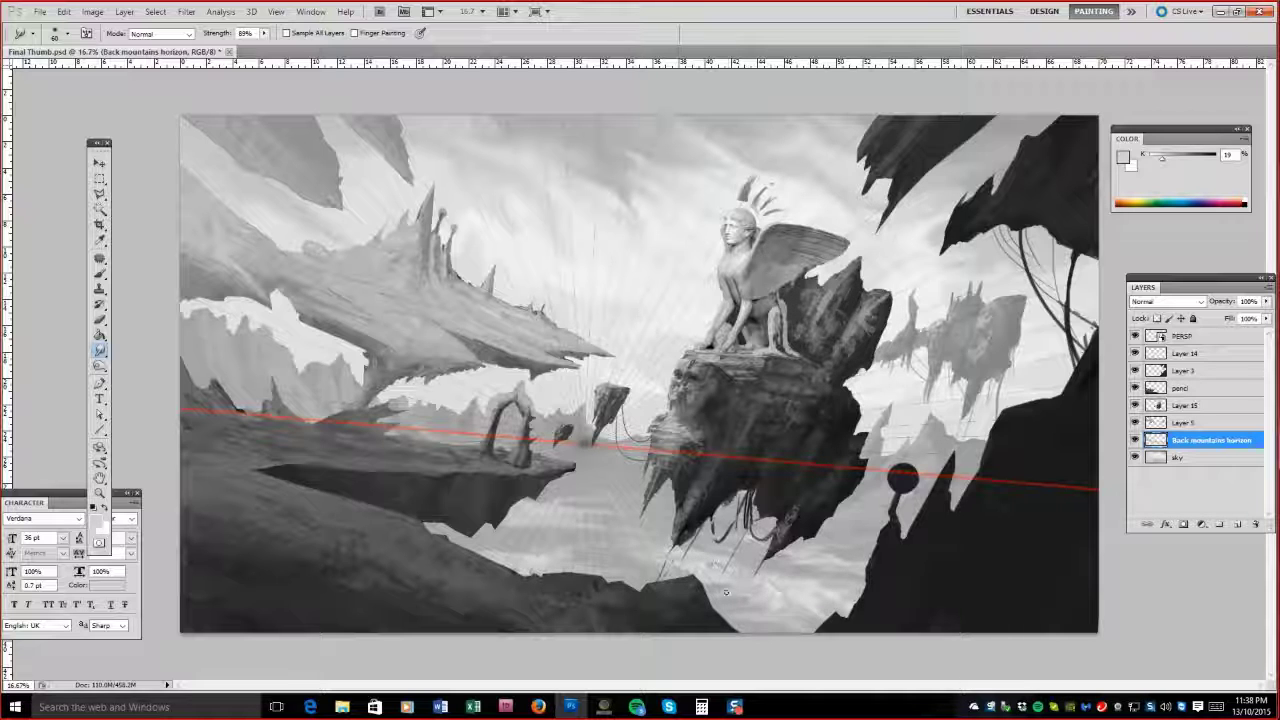
# Paint white highlights on the lower right clouds.
pyautogui.press('b')
pyautogui.press('d')
pyautogui.press('x')
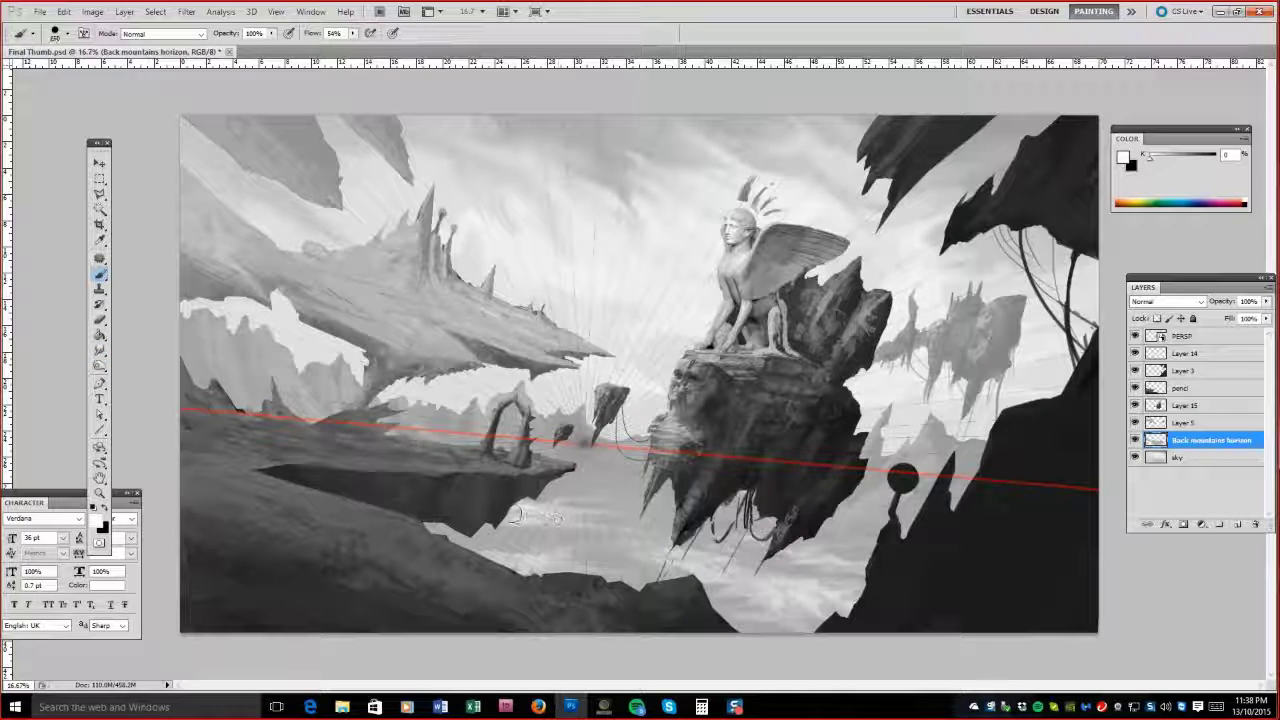
pyautogui.moveTo(775, 590)
pyautogui.mouseDown()
pyautogui.moveTo(871, 645)
pyautogui.moveTo(838, 574)
pyautogui.mouseUp()
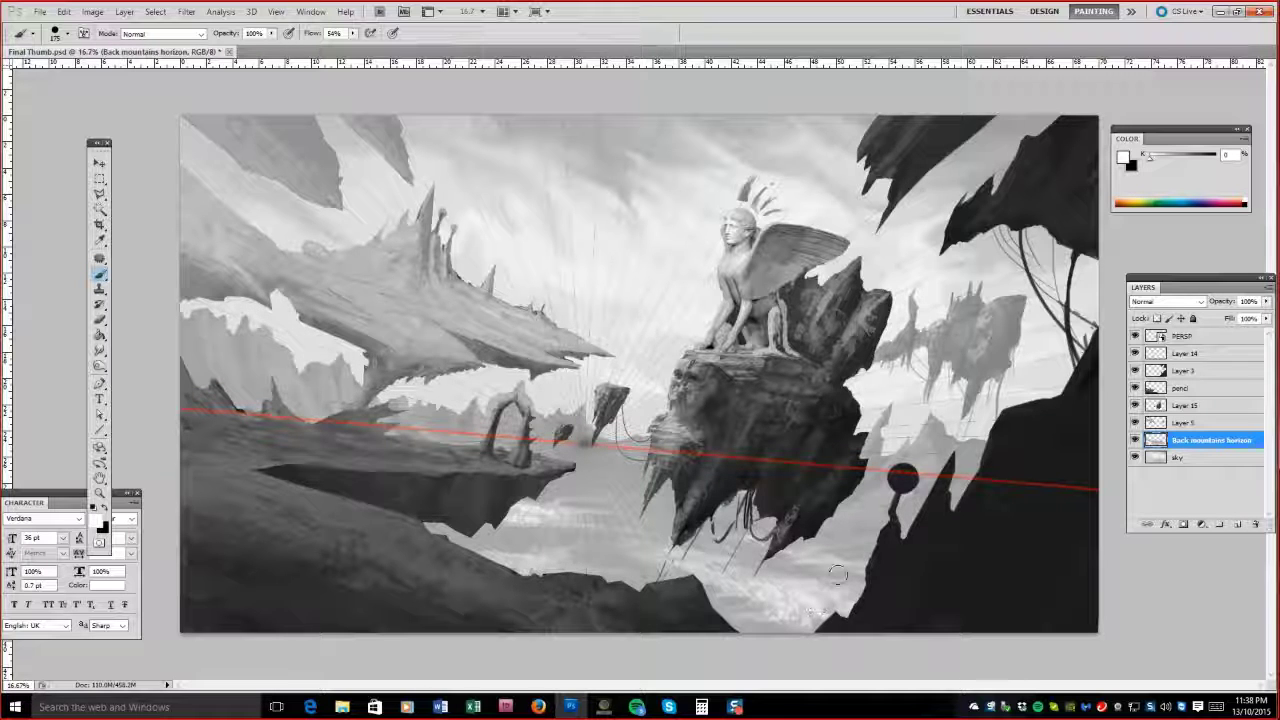
# Smudge-blend the clouds near the lower right on the Back mountains horizon layer.
pyautogui.click(1205, 422)
pyautogui.press('e')
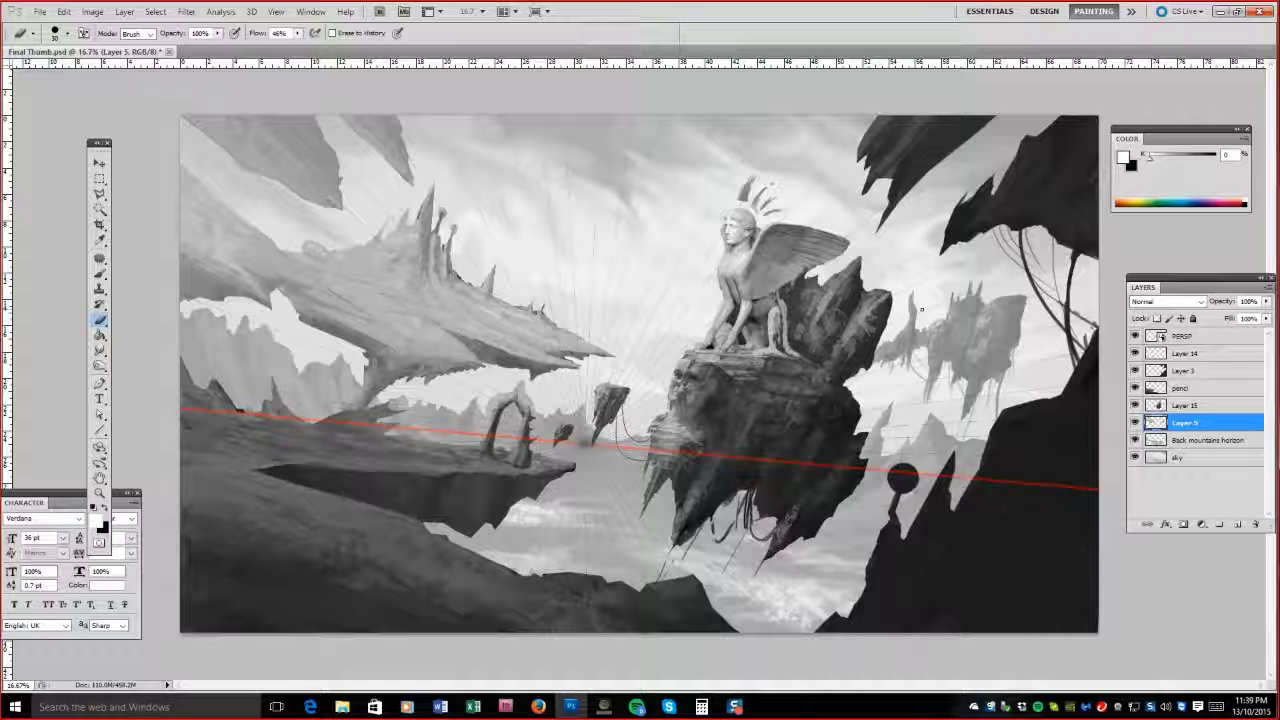
pyautogui.press('r')
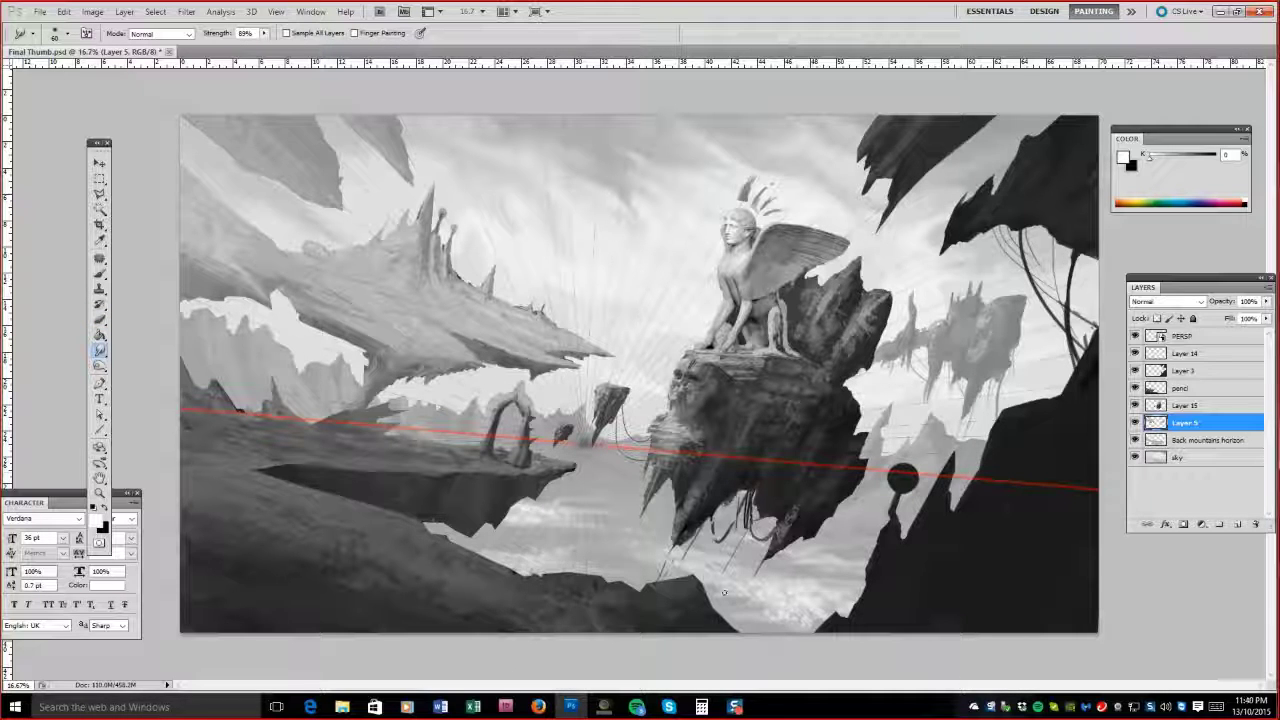
pyautogui.hotkey('alt', '[')
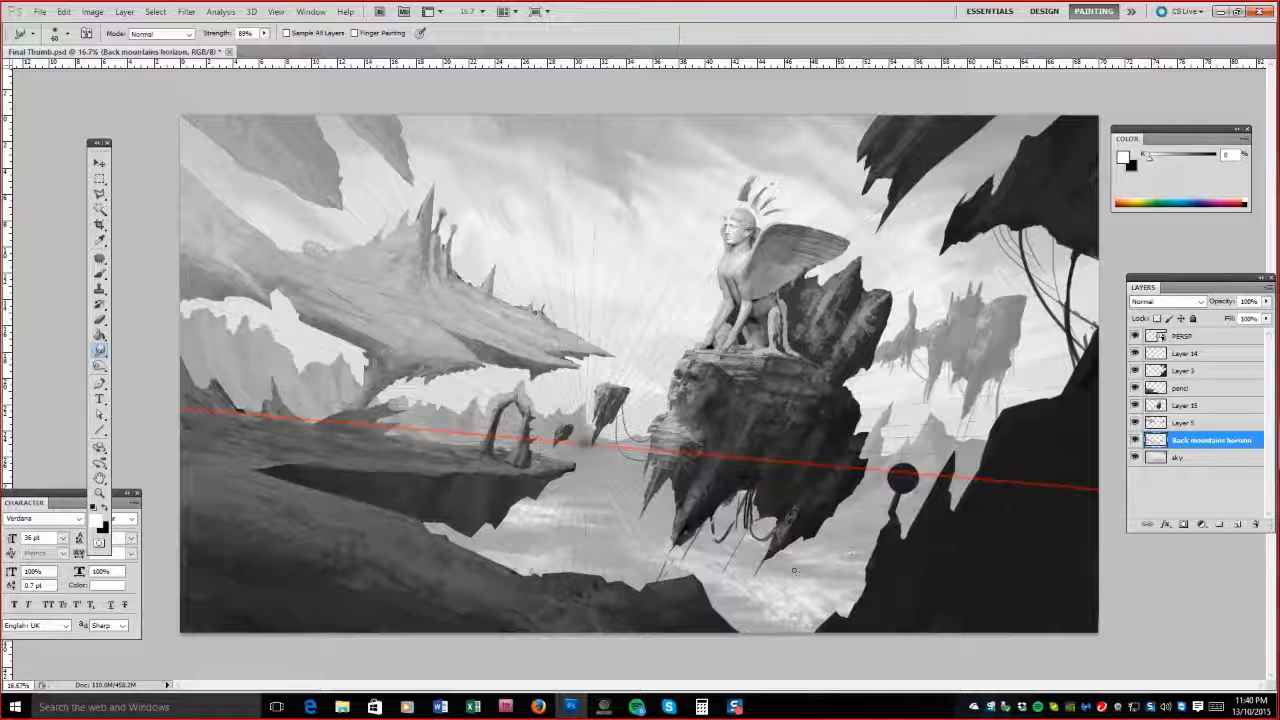
pyautogui.moveTo(662, 541); pyautogui.dragTo(814, 583)
# Sample a light cloud grey, then move to Layer 5 with a smaller brush and light grey.
pyautogui.press('b')
pyautogui.keyDown('alt'); pyautogui.click(538, 511); pyautogui.keyUp('alt')
pyautogui.press('[')
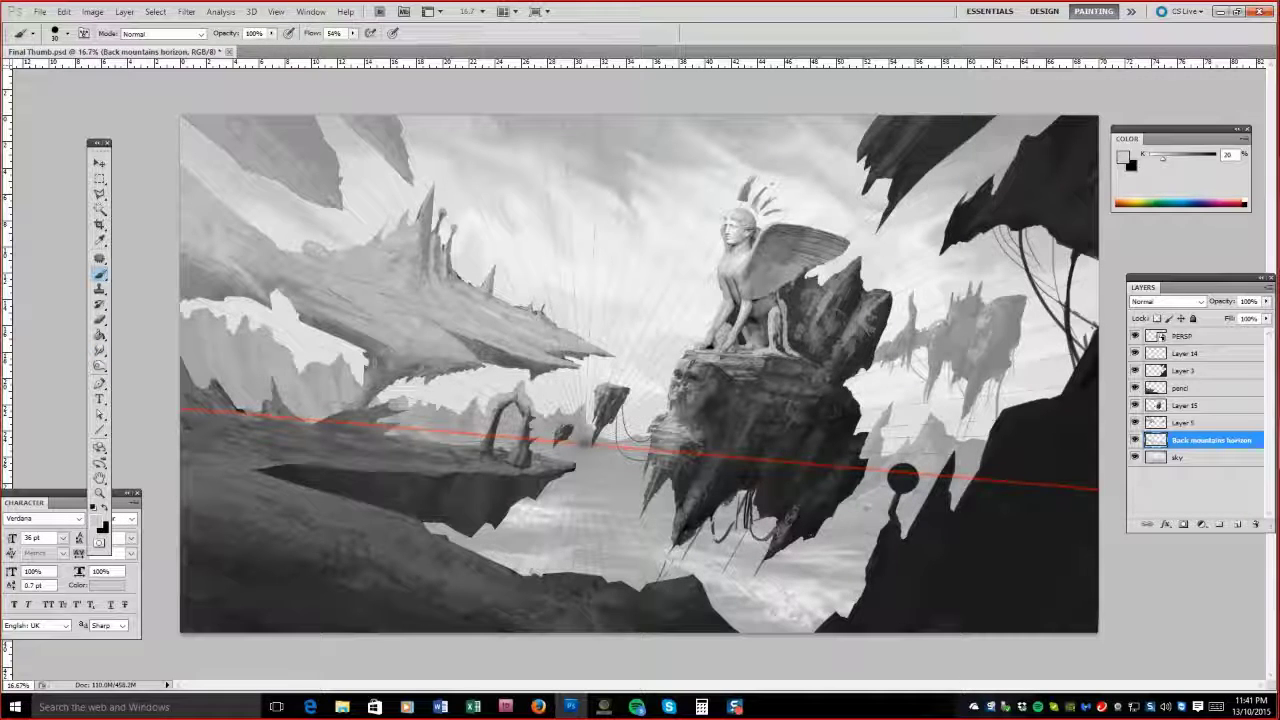
pyautogui.press(']')
pyautogui.press(']')
pyautogui.press(']')
pyautogui.press(']')
pyautogui.press(']')
pyautogui.press(']')
pyautogui.press(']')
pyautogui.press(']')
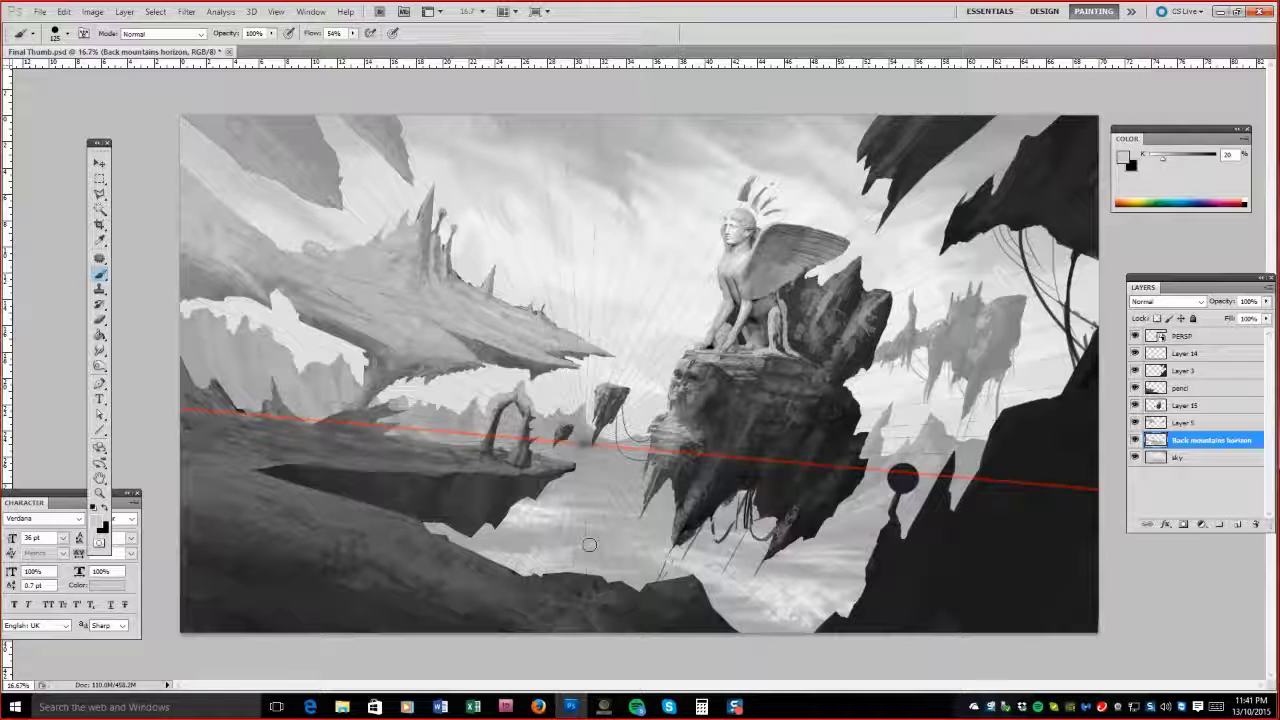
pyautogui.click(1190, 422)
pyautogui.press('[')
pyautogui.press('[')
pyautogui.press('[')
pyautogui.press('[')
pyautogui.keyDown('alt'); pyautogui.click(340, 261); pyautogui.keyUp('alt')
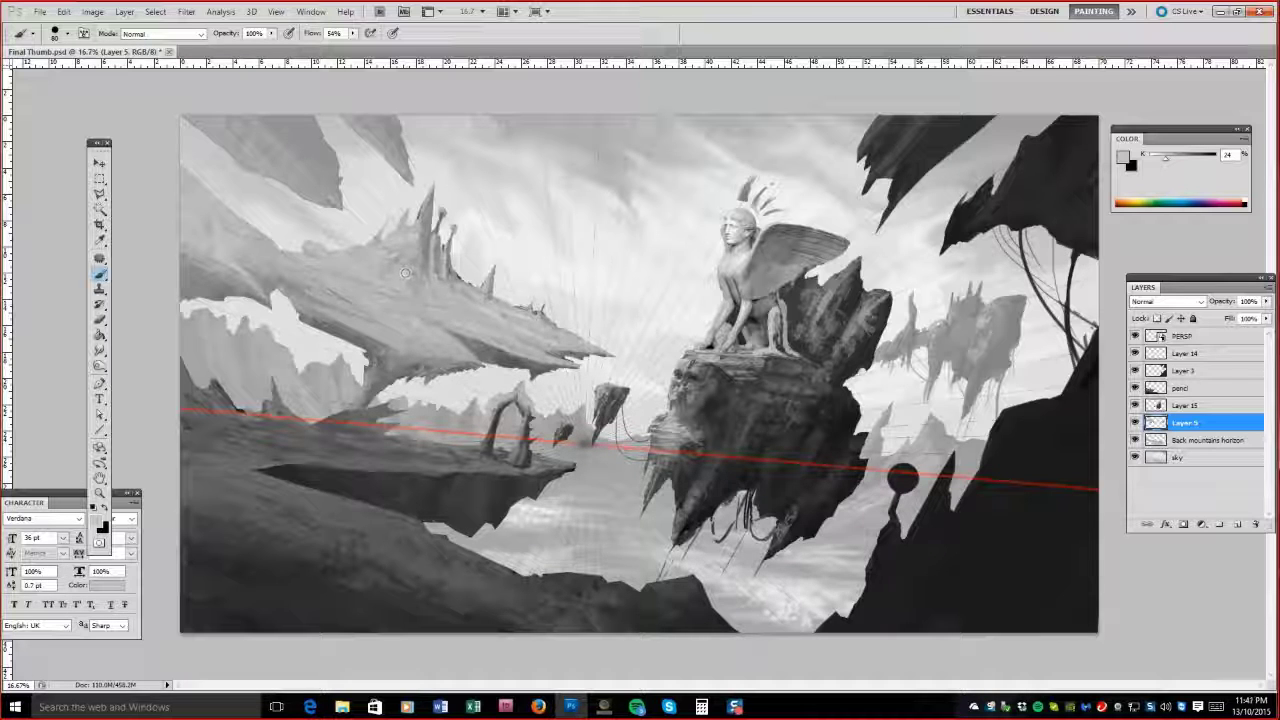
# Select Layer 15's rock pixels, darken the rock inside the selection, then deselect.
pyautogui.press('[')
pyautogui.press('[')
pyautogui.press('[')
pyautogui.keyDown('alt'); pyautogui.click(548, 352); pyautogui.keyUp('alt')
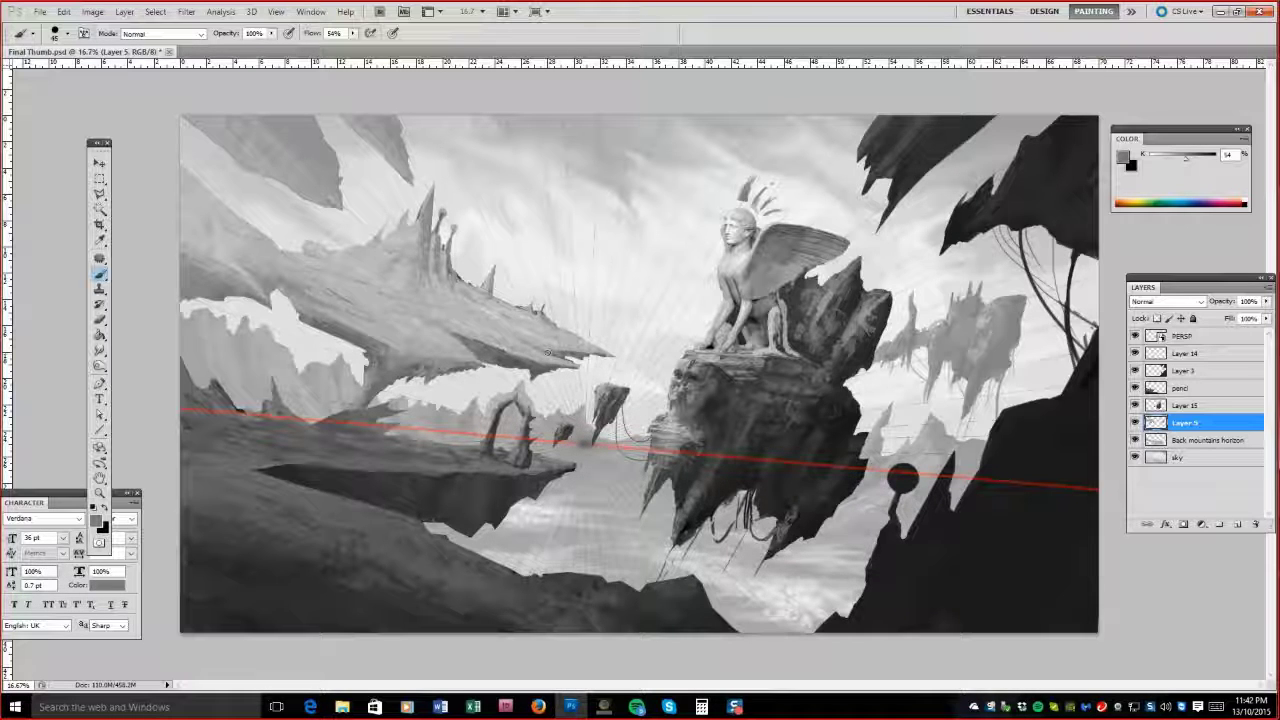
pyautogui.click(1156, 405)
pyautogui.keyDown('ctrl'); pyautogui.click(1156, 405); pyautogui.keyUp('ctrl')
pyautogui.press(']')
pyautogui.press(']')
pyautogui.press(']')
pyautogui.press(']')
pyautogui.press(']')
pyautogui.keyDown('alt'); pyautogui.click(716, 410); pyautogui.keyUp('alt')
pyautogui.moveTo(690, 390); pyautogui.dragTo(716, 410)
pyautogui.press('[')
pyautogui.press('[')
pyautogui.press('[')
pyautogui.press('[')
pyautogui.press('[')
pyautogui.press('[')
pyautogui.press('[')
pyautogui.press(']')
pyautogui.press(']')
pyautogui.press(']')
pyautogui.press(']')
pyautogui.press(']')
pyautogui.press(']')
pyautogui.press(']')
pyautogui.press(']')
pyautogui.click(155, 11)
pyautogui.click(168, 38)
# Paint thin dark grey lines on the rock's hanging roots with a small brush.
pyautogui.press('[')
pyautogui.press('[')
pyautogui.press('[')
pyautogui.press('[')
pyautogui.press('[')
pyautogui.press('[')
pyautogui.press('[')
pyautogui.press('[')
pyautogui.press('[')
pyautogui.keyDown('alt'); pyautogui.click(594, 463); pyautogui.keyUp('alt')
pyautogui.press(']')
pyautogui.press(']')
pyautogui.keyDown('alt'); pyautogui.click(770, 530); pyautogui.keyUp('alt')
pyautogui.press('[')
pyautogui.press('[')
pyautogui.press('[')
pyautogui.press('[')
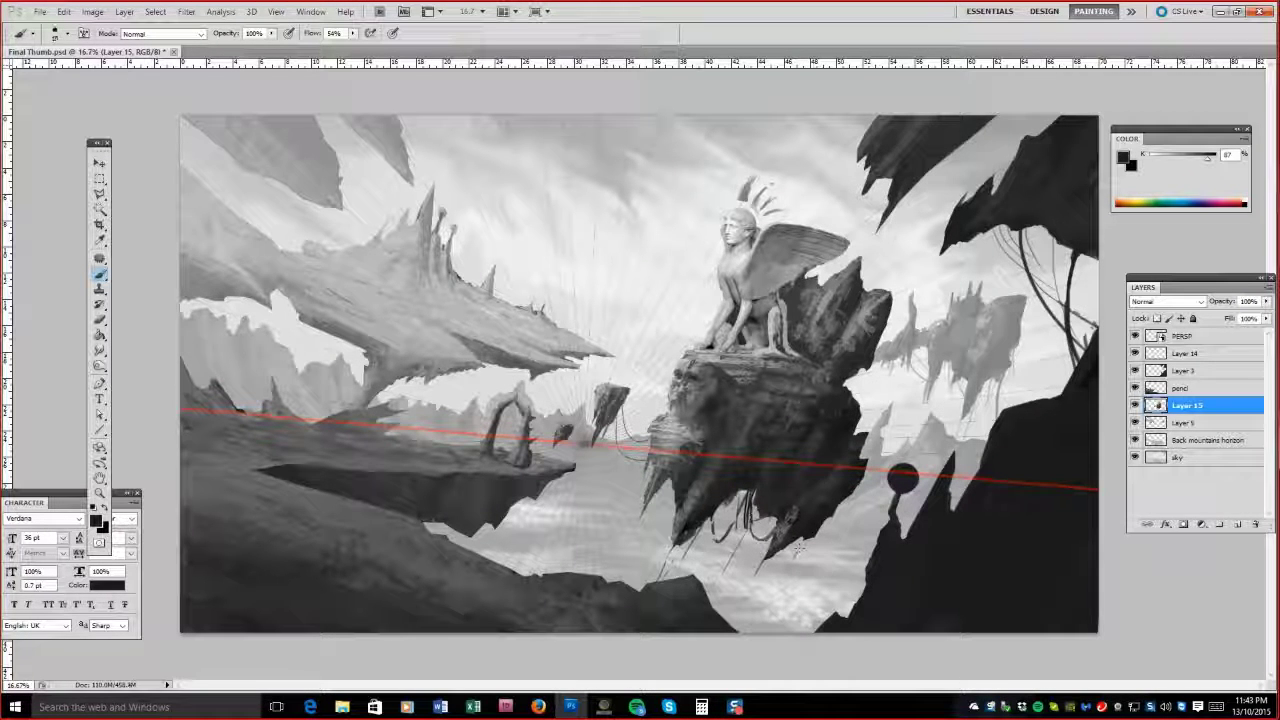
pyautogui.moveTo(756, 512); pyautogui.dragTo(740, 560)
pyautogui.moveTo(670, 480); pyautogui.dragTo(650, 526)
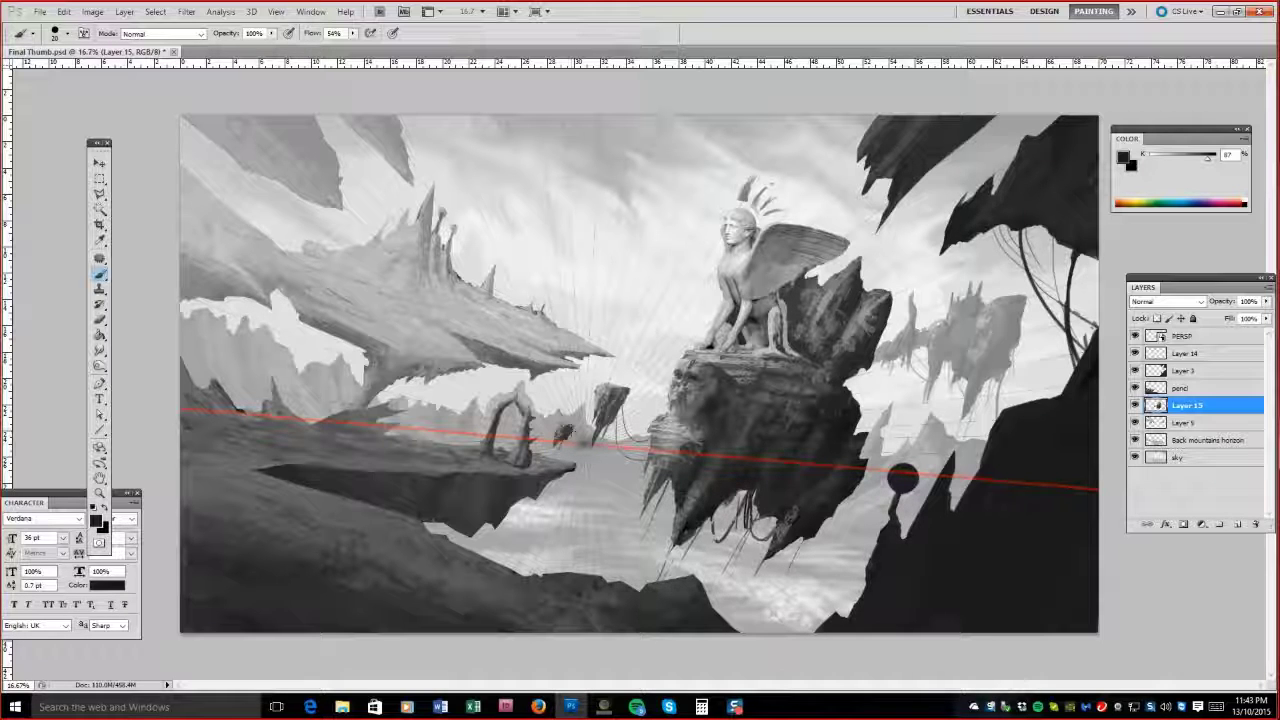
# Paint light grey over the sphinx's chest and legs.
pyautogui.keyDown('alt'); pyautogui.click(795, 296); pyautogui.keyUp('alt')
pyautogui.moveTo(830, 280); pyautogui.dragTo(720, 350)
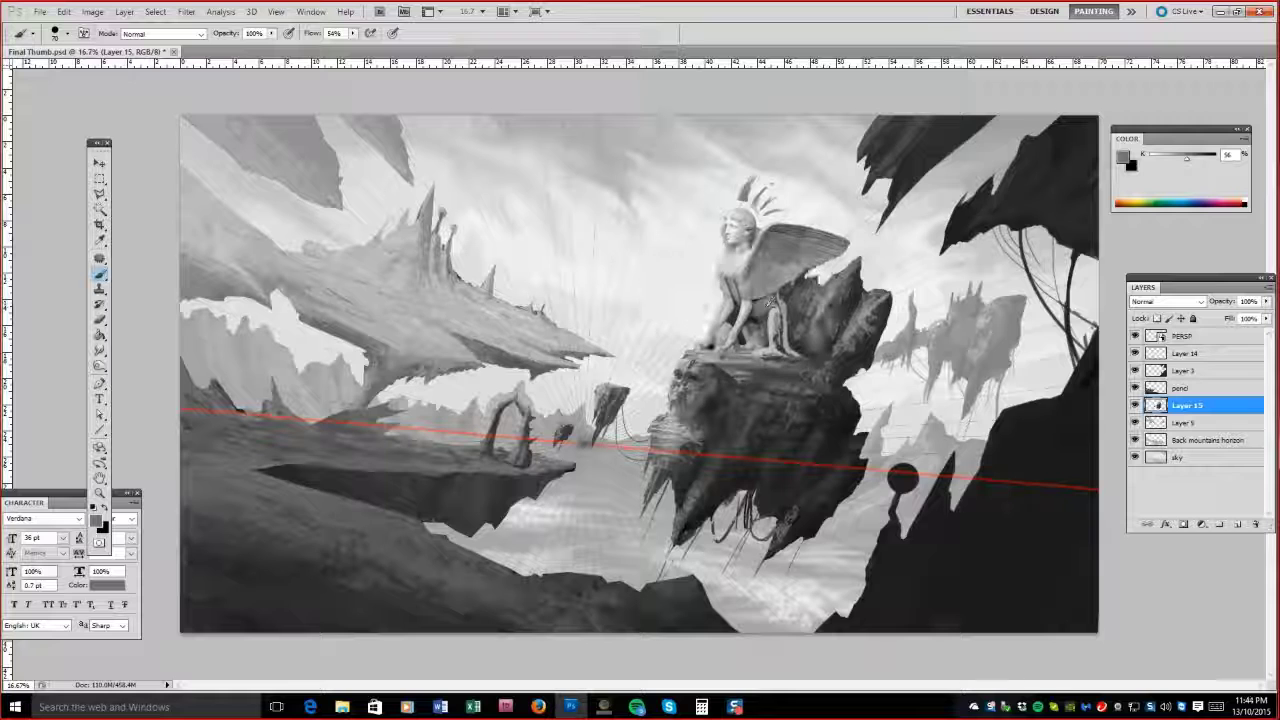
pyautogui.keyDown('alt'); pyautogui.click(763, 296); pyautogui.keyUp('alt')
# Smudge the paint on the sphinx's rock at 89% strength, then return to the Brush on Layer 5.
pyautogui.keyDown('alt'); pyautogui.click(790, 280); pyautogui.keyUp('alt')
pyautogui.press('r')
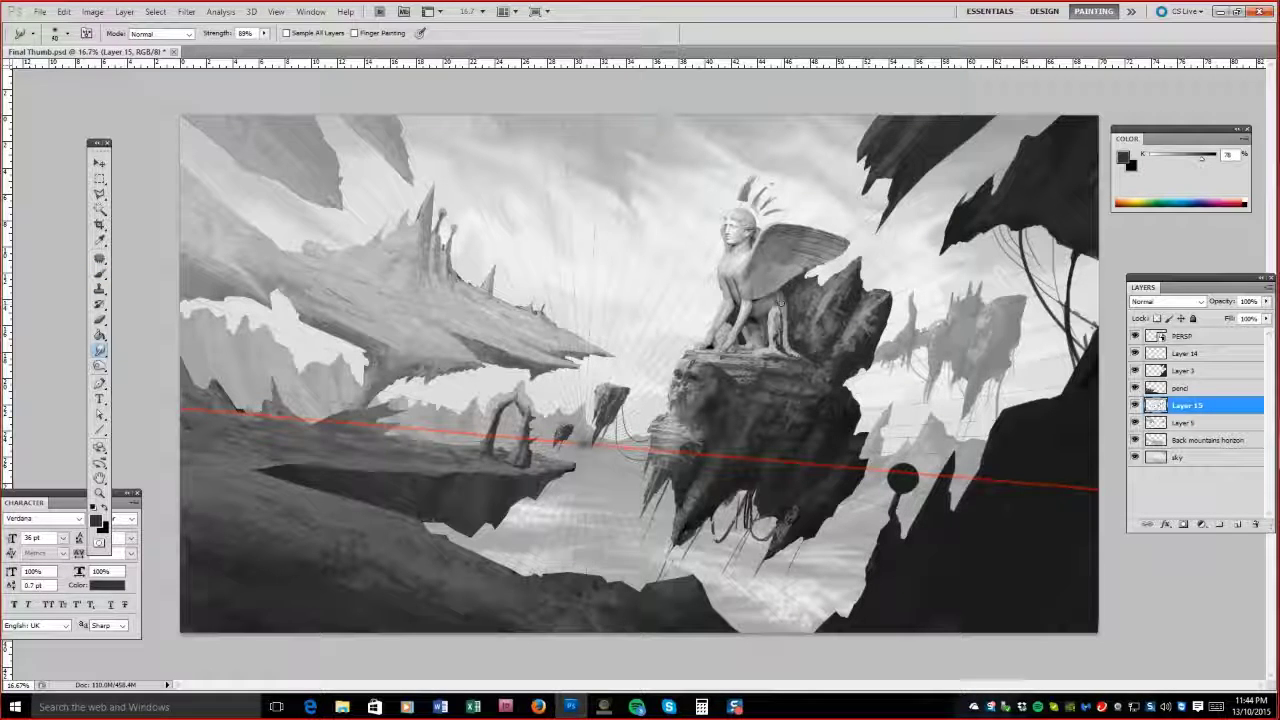
pyautogui.moveTo(778, 298); pyautogui.dragTo(770, 313)
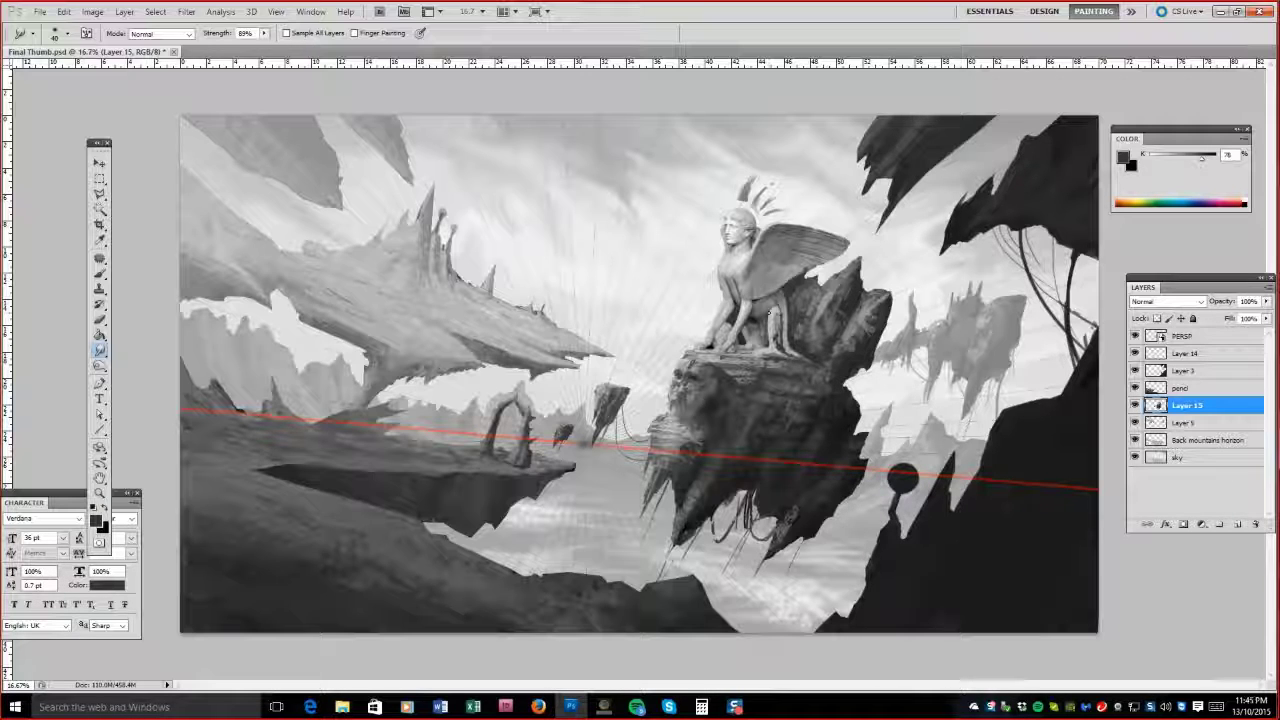
pyautogui.press('b')
pyautogui.hotkey('alt', '[')
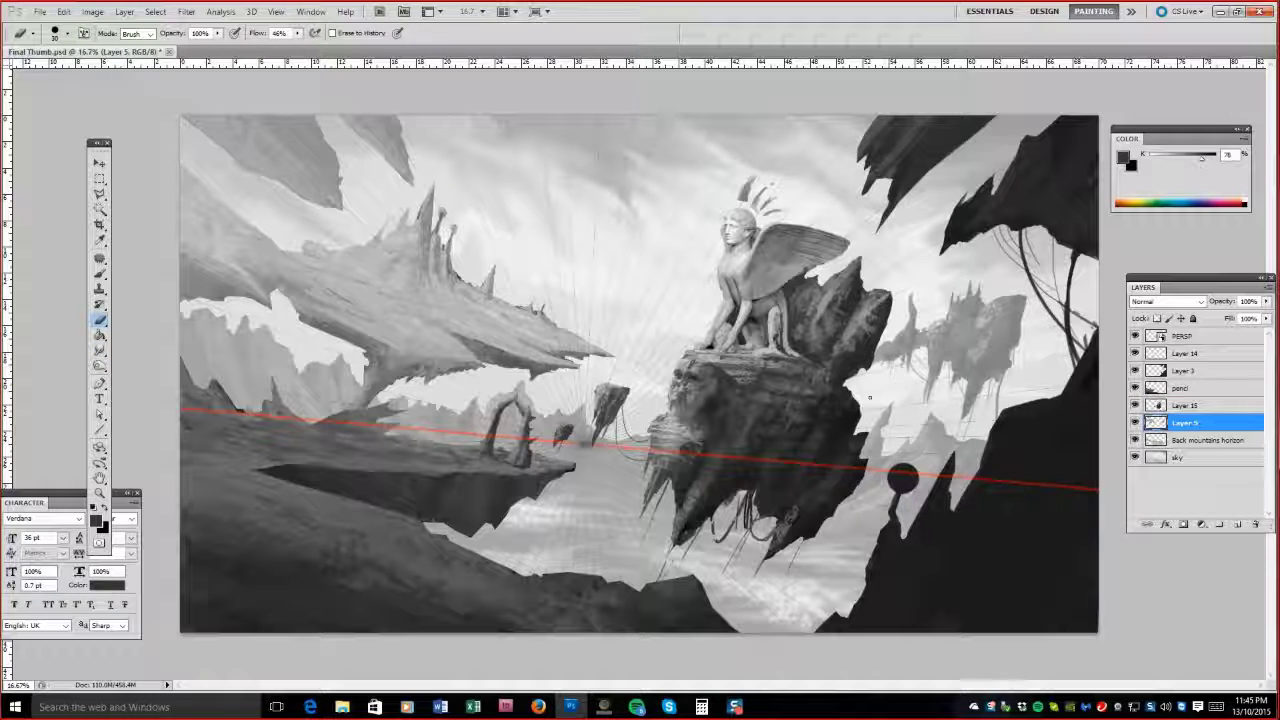
# Smear the distant horizon rocks and the clouds below the rock on the Back mountains horizon layer.
pyautogui.press('b')
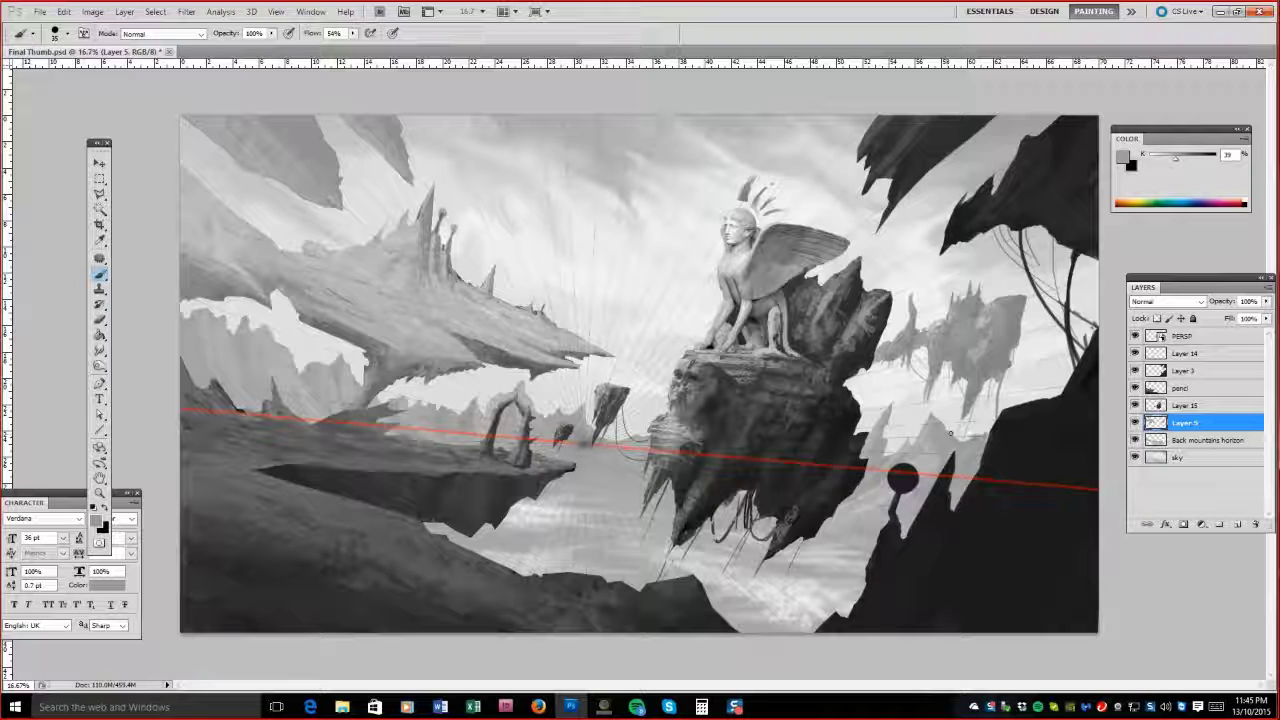
pyautogui.keyDown('alt'); pyautogui.click(977, 437); pyautogui.keyUp('alt')
pyautogui.press('r')
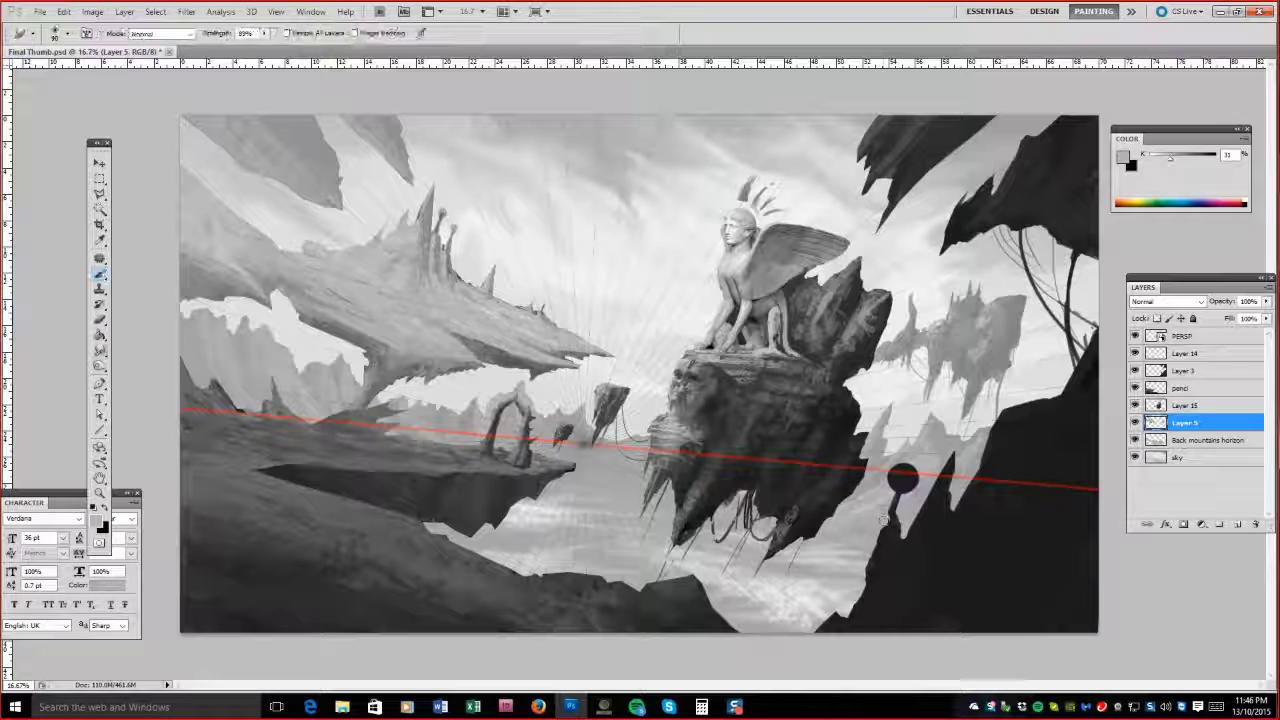
pyautogui.hotkey('alt', '[')
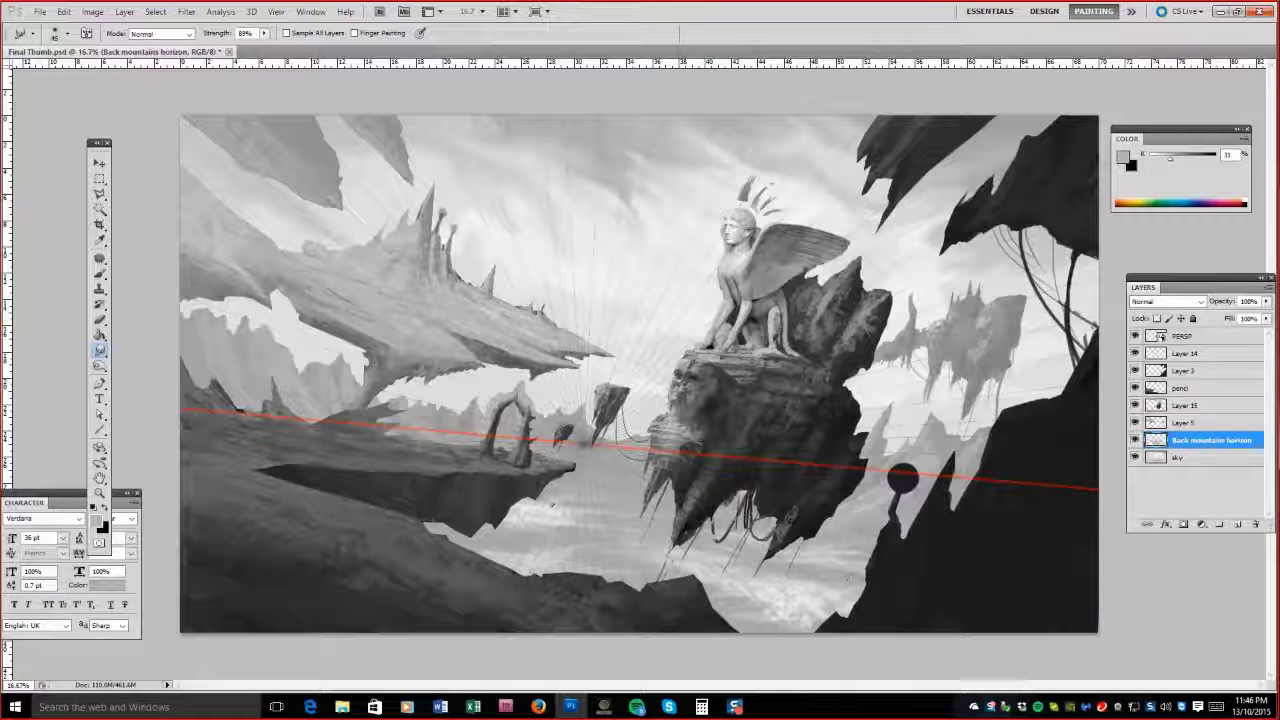
pyautogui.moveTo(878, 505); pyautogui.dragTo(886, 509)
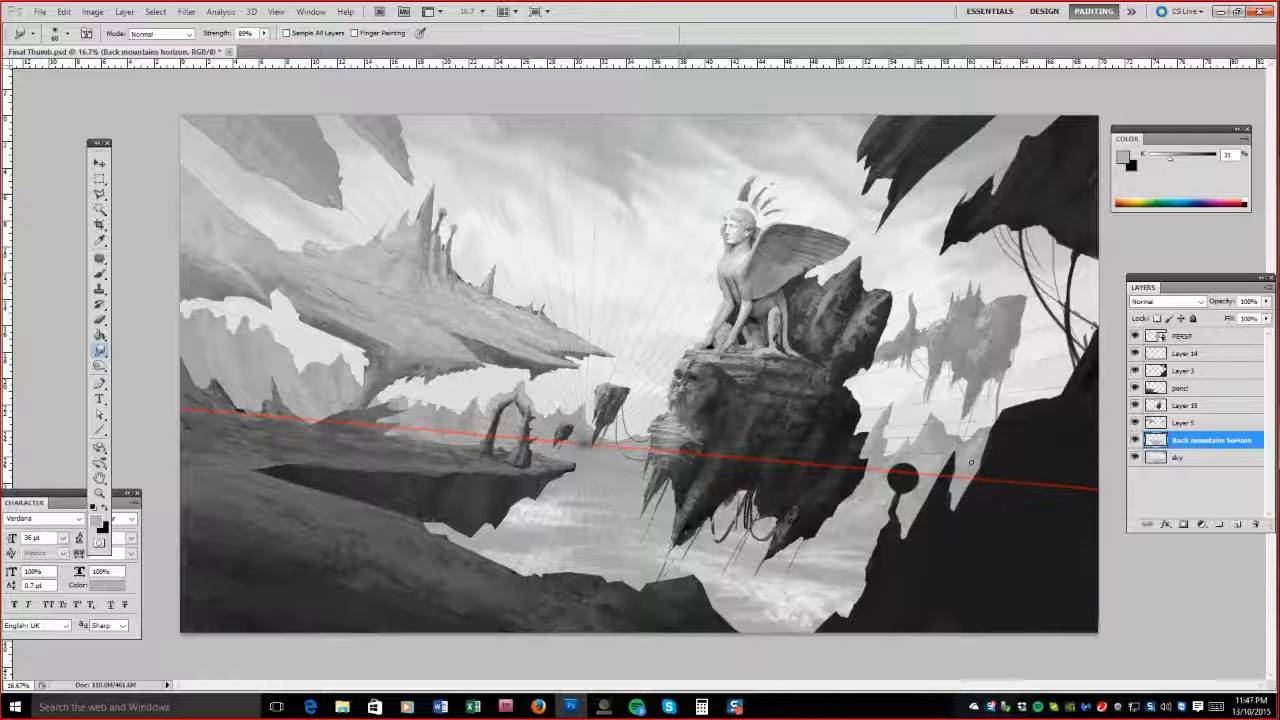
pyautogui.press('b')
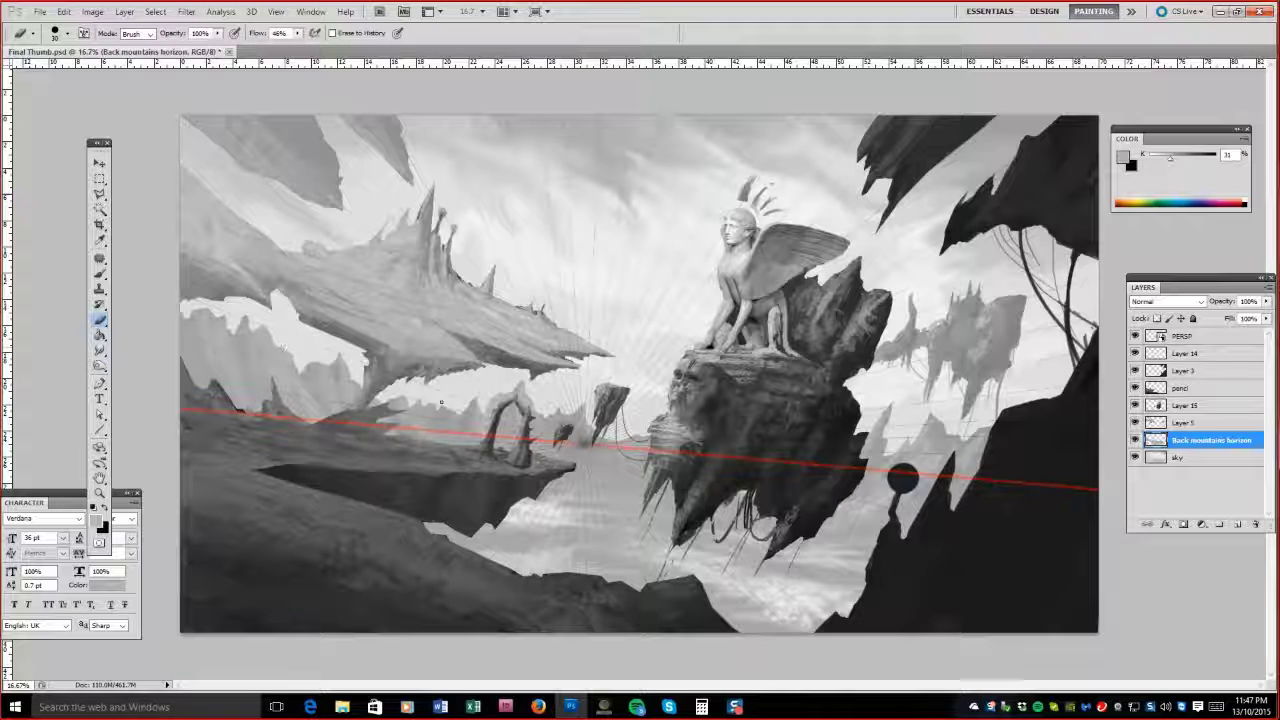
pyautogui.press('r')
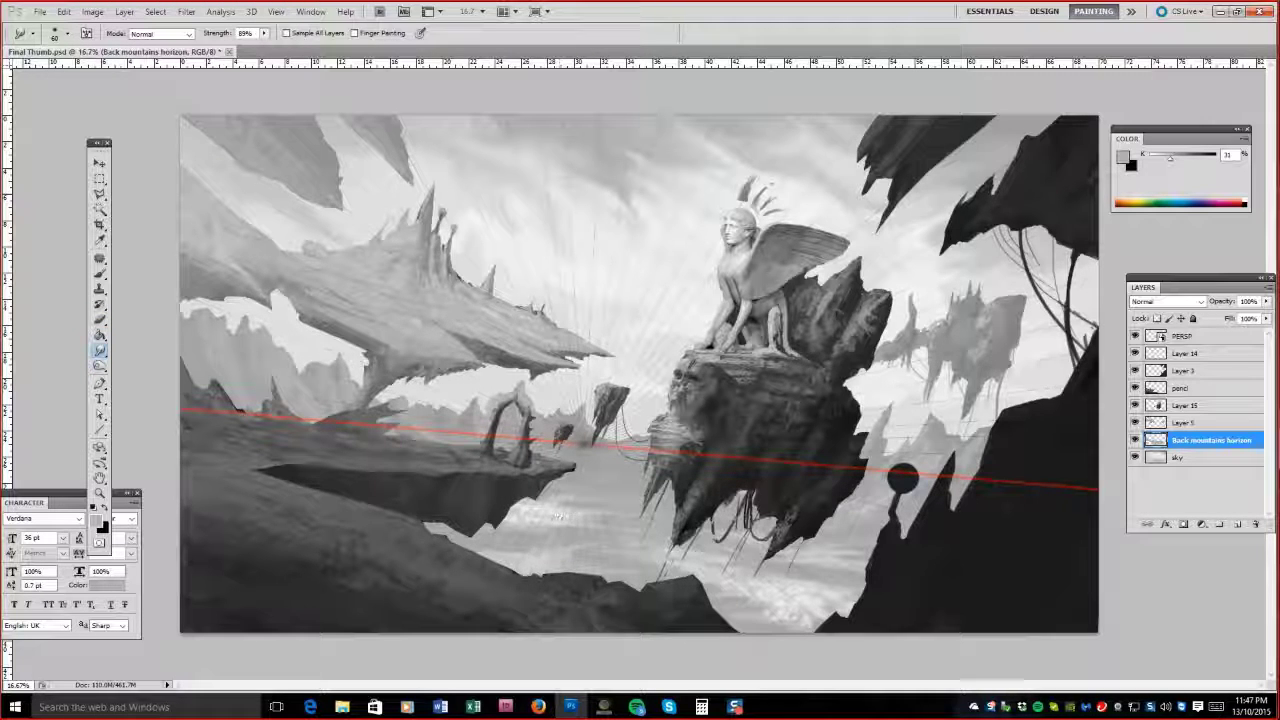
pyautogui.moveTo(805, 624)
pyautogui.mouseDown()
pyautogui.moveTo(855, 596)
pyautogui.moveTo(748, 597)
pyautogui.mouseUp()
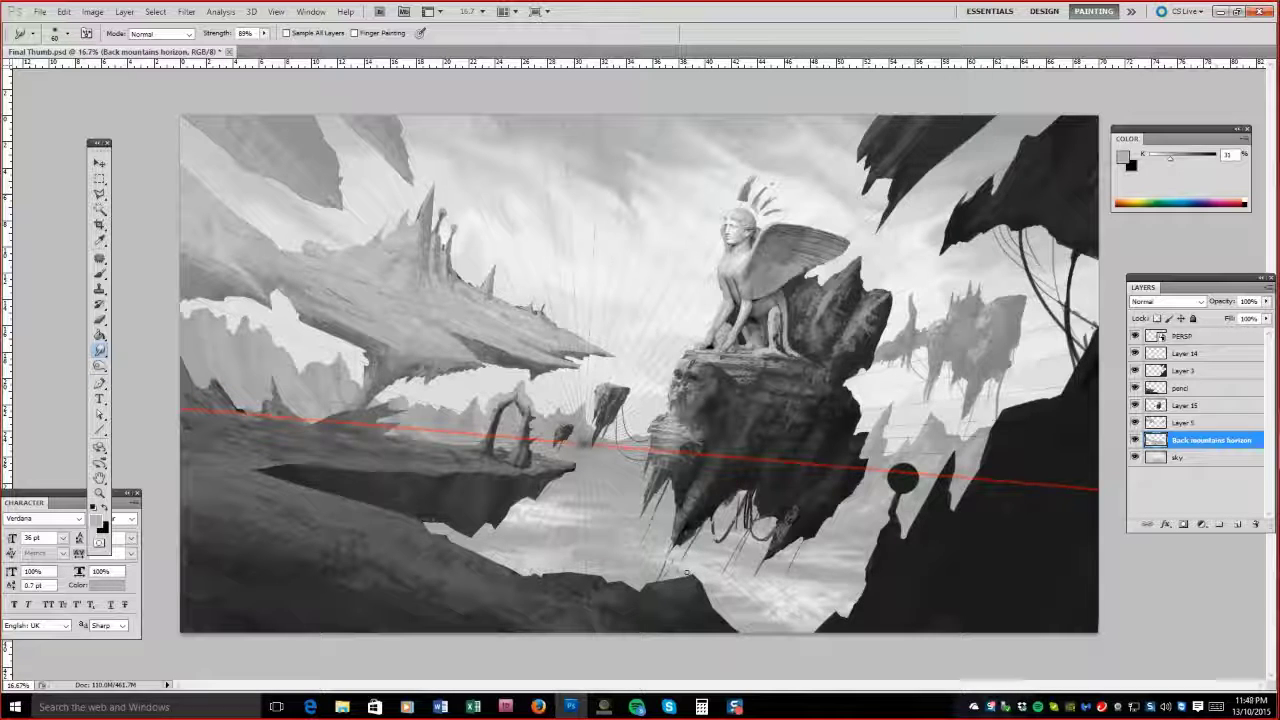
# Return to Layer 5 with the Brush and load its rock shapes as a selection.
pyautogui.click(1185, 422)
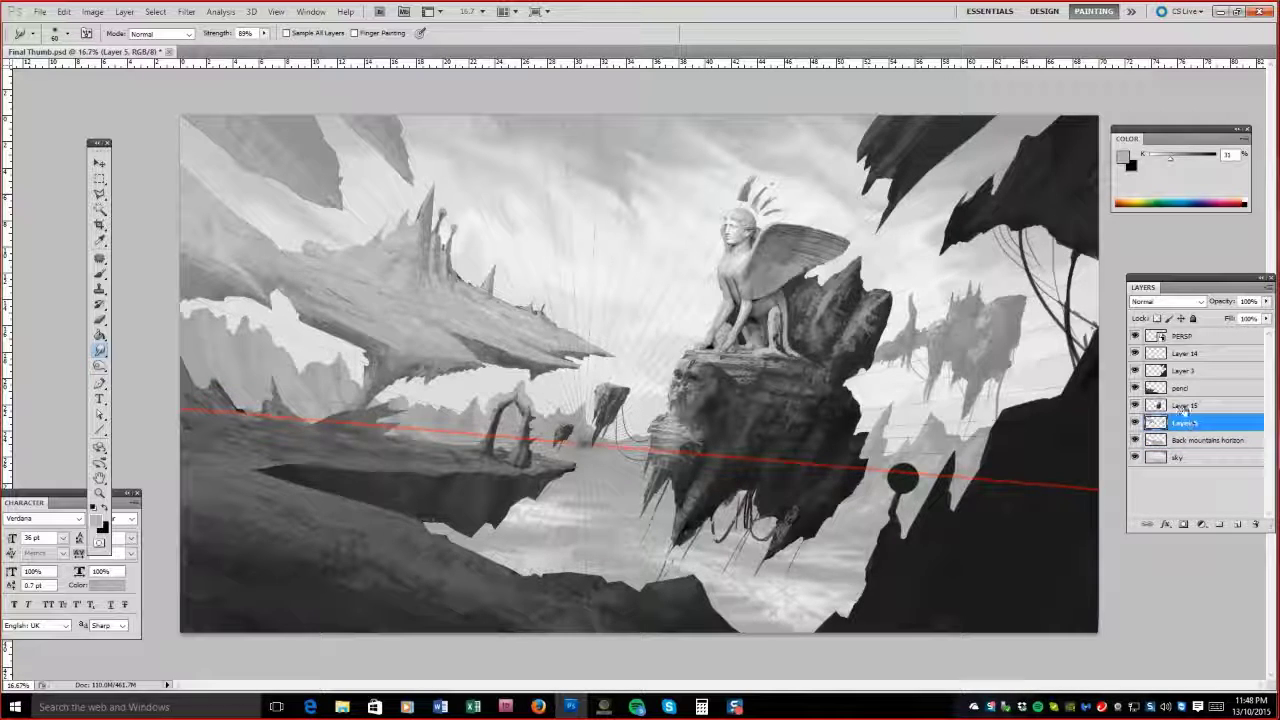
pyautogui.click(1182, 388)
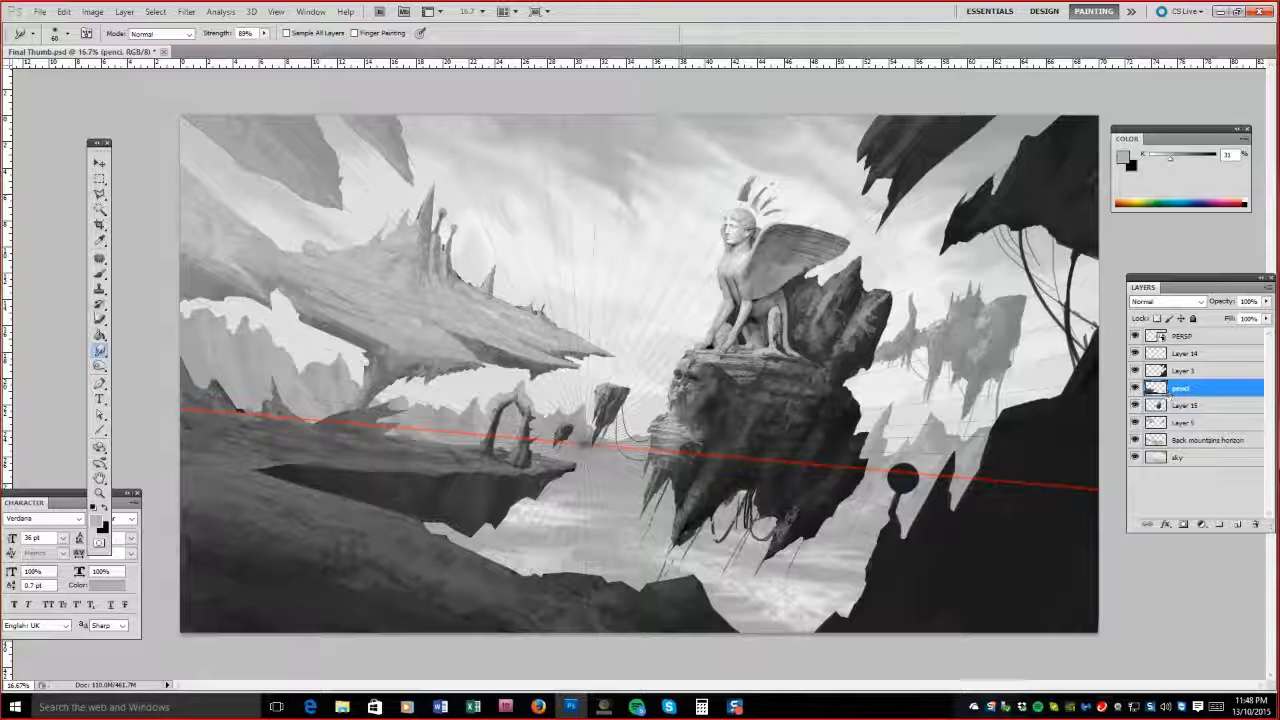
pyautogui.click(99, 318)
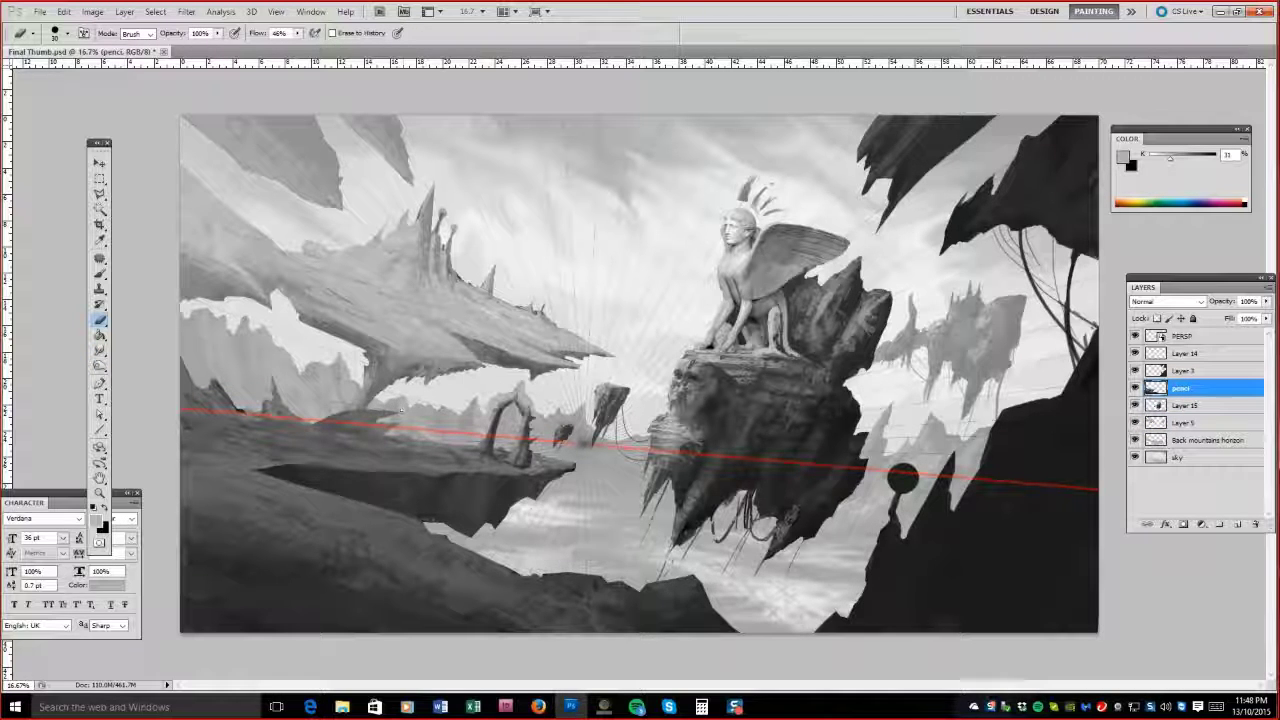
pyautogui.click(1172, 440)
pyautogui.click(1185, 422)
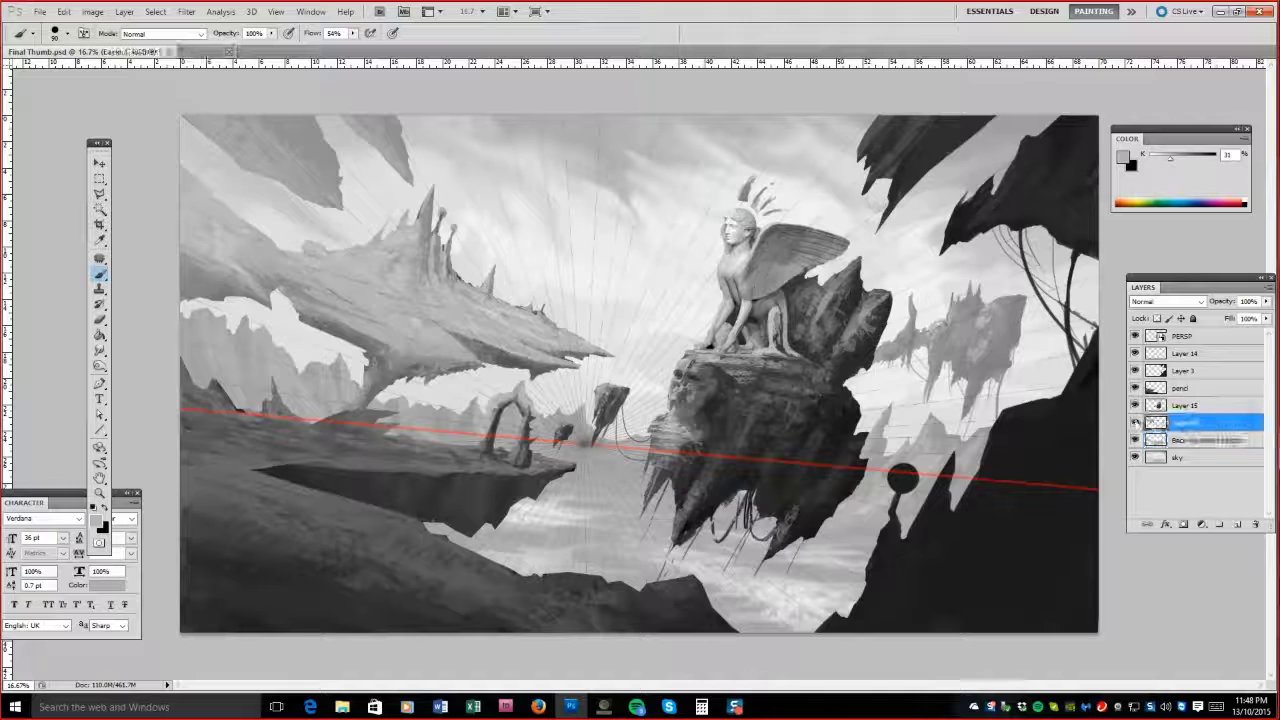
pyautogui.press('r')
pyautogui.press('b')
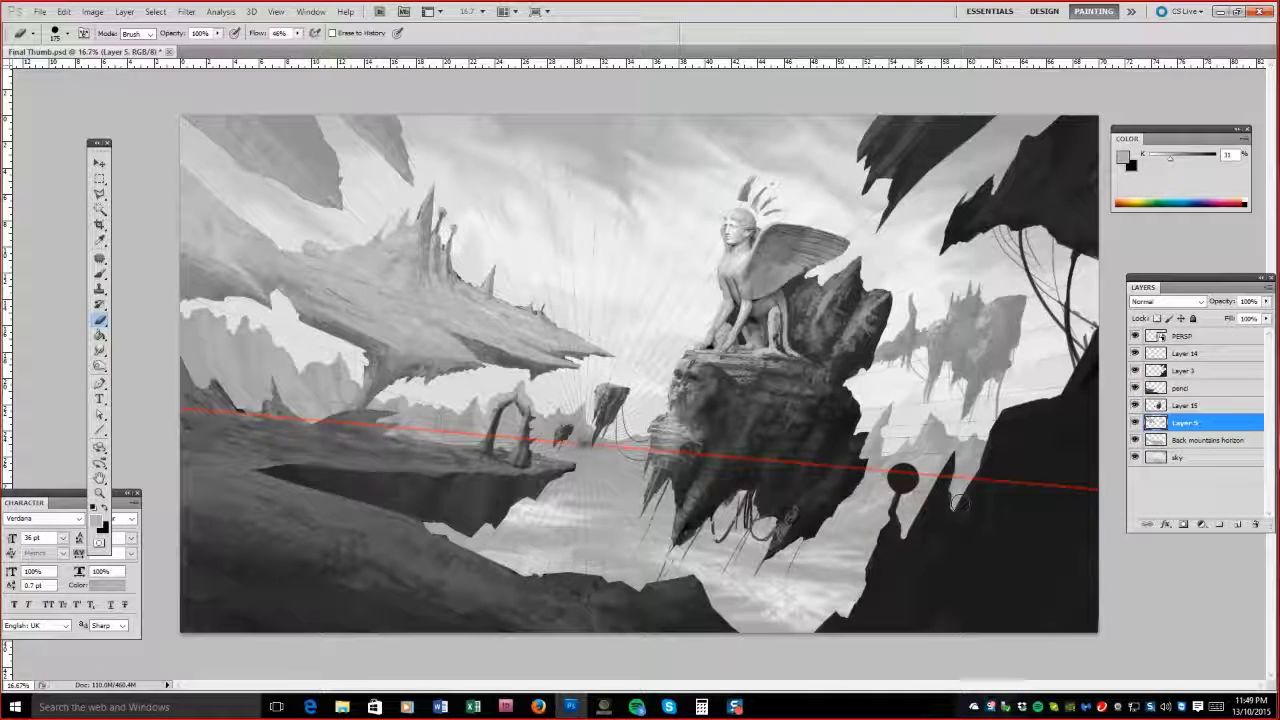
pyautogui.keyDown('ctrl'); pyautogui.click(1156, 422); pyautogui.keyUp('ctrl')
# Repaint the selected distant right rocks and the left rock's stem in lighter mid greys.
pyautogui.press('b')
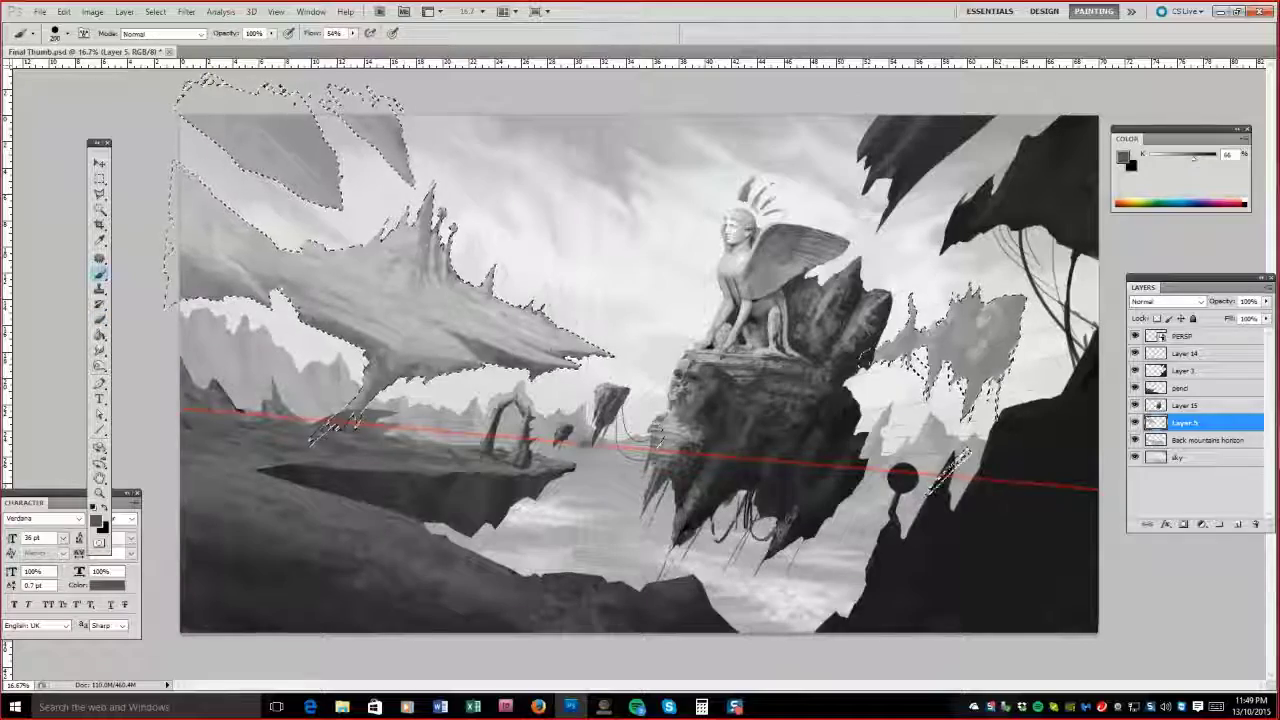
pyautogui.moveTo(965, 352); pyautogui.dragTo(1010, 420)
pyautogui.keyDown('alt'); pyautogui.click(958, 385); pyautogui.keyUp('alt')
pyautogui.moveTo(945, 365); pyautogui.dragTo(972, 422)
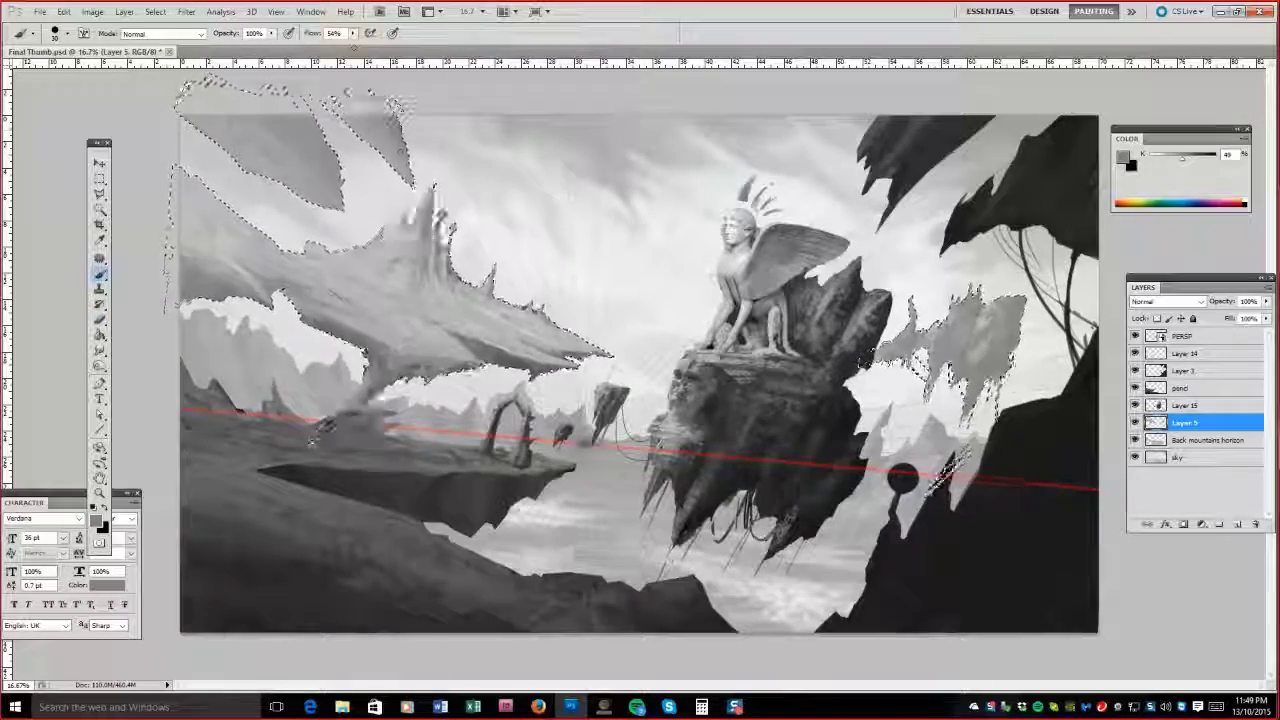
pyautogui.moveTo(930, 330); pyautogui.dragTo(1005, 400)
pyautogui.moveTo(330, 425); pyautogui.dragTo(440, 220)
pyautogui.moveTo(958, 400); pyautogui.dragTo(1000, 345)
pyautogui.moveTo(340, 420)
pyautogui.mouseDown()
pyautogui.moveTo(300, 360)
pyautogui.moveTo(322, 322)
pyautogui.mouseUp()
pyautogui.moveTo(335, 430)
pyautogui.mouseDown()
pyautogui.moveTo(360, 410)
pyautogui.moveTo(313, 438)
pyautogui.moveTo(325, 433)
pyautogui.mouseUp()
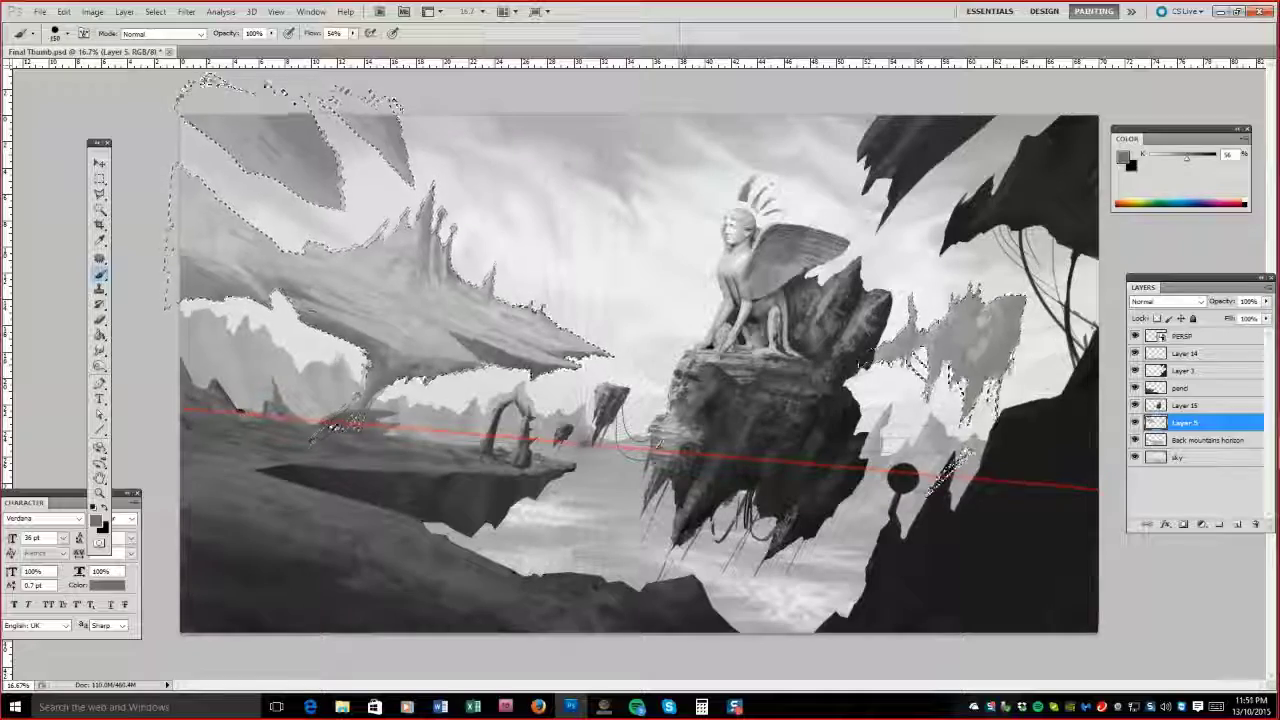
# Lighten the large left rock's body and top, deselect, hide the perspective guide, and select the right cliffs.
pyautogui.keyDown('alt'); pyautogui.click(395, 348); pyautogui.keyUp('alt')
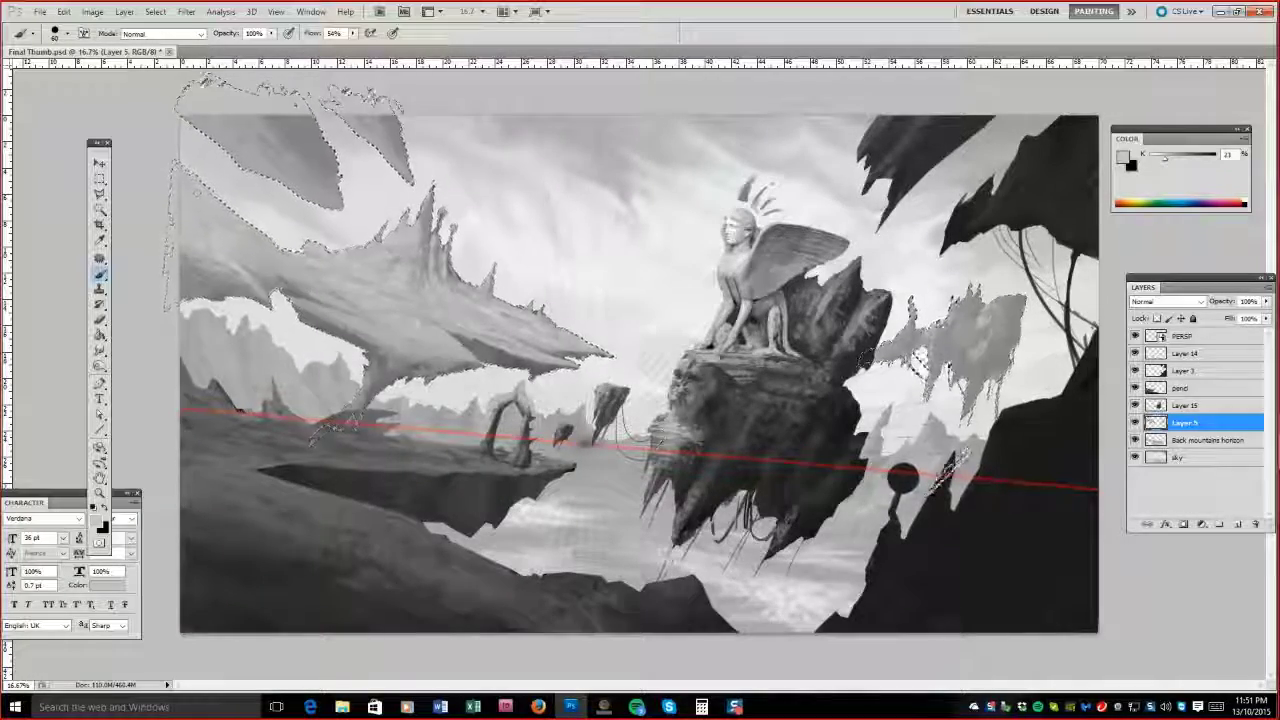
pyautogui.moveTo(478, 310)
pyautogui.mouseDown()
pyautogui.moveTo(420, 280)
pyautogui.moveTo(428, 230)
pyautogui.mouseUp()
pyautogui.moveTo(330, 285); pyautogui.dragTo(410, 255)
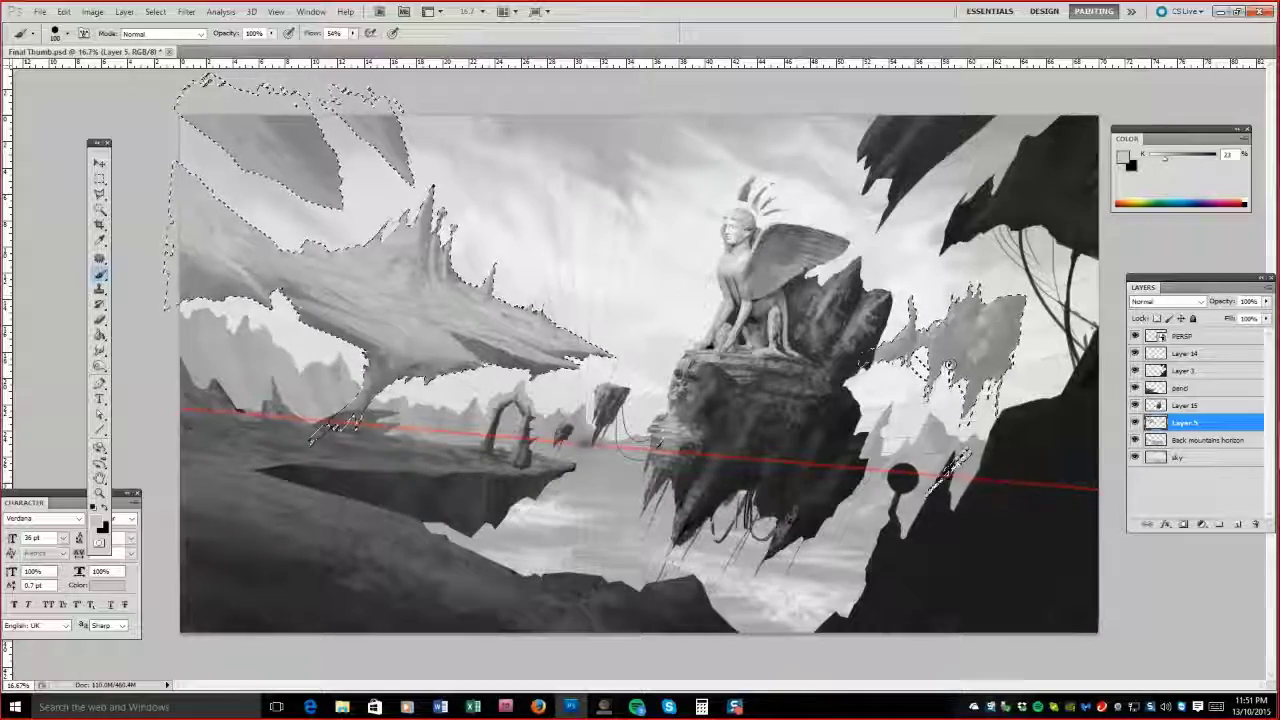
pyautogui.press('[')
pyautogui.press('[')
pyautogui.press('[')
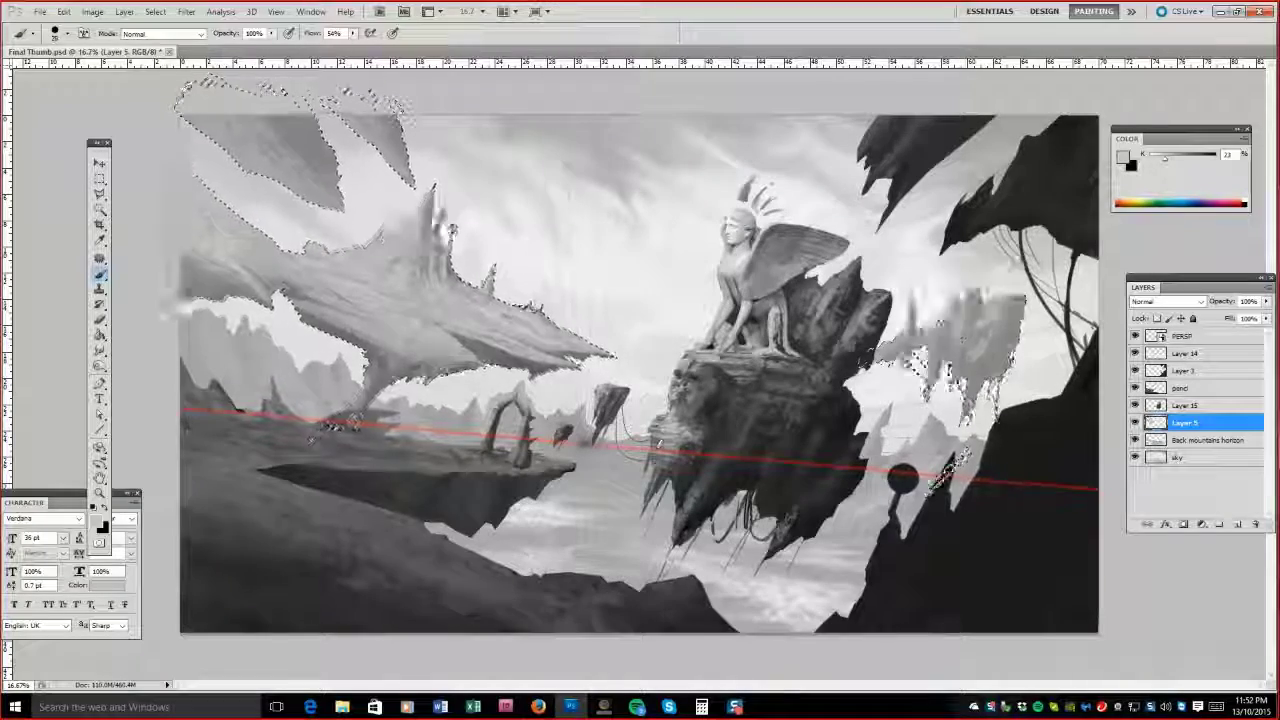
pyautogui.hotkey('ctrl', 'd')
pyautogui.click(1134, 336)
pyautogui.keyDown('ctrl'); pyautogui.click(1155, 353); pyautogui.keyUp('ctrl')
# Texture the selected right cliffs on Layer 3 with darker greys at brush size 400, then select the pencil layer.
pyautogui.click(1193, 157)
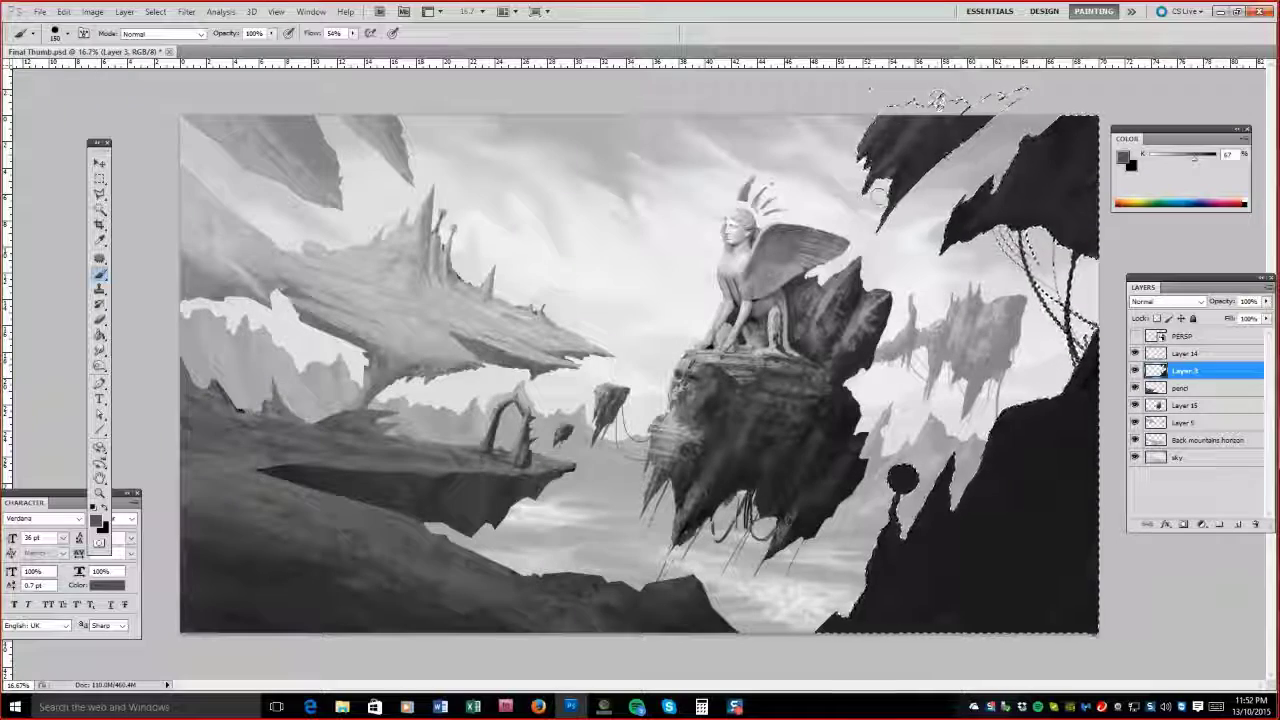
pyautogui.press(']')
pyautogui.press(']')
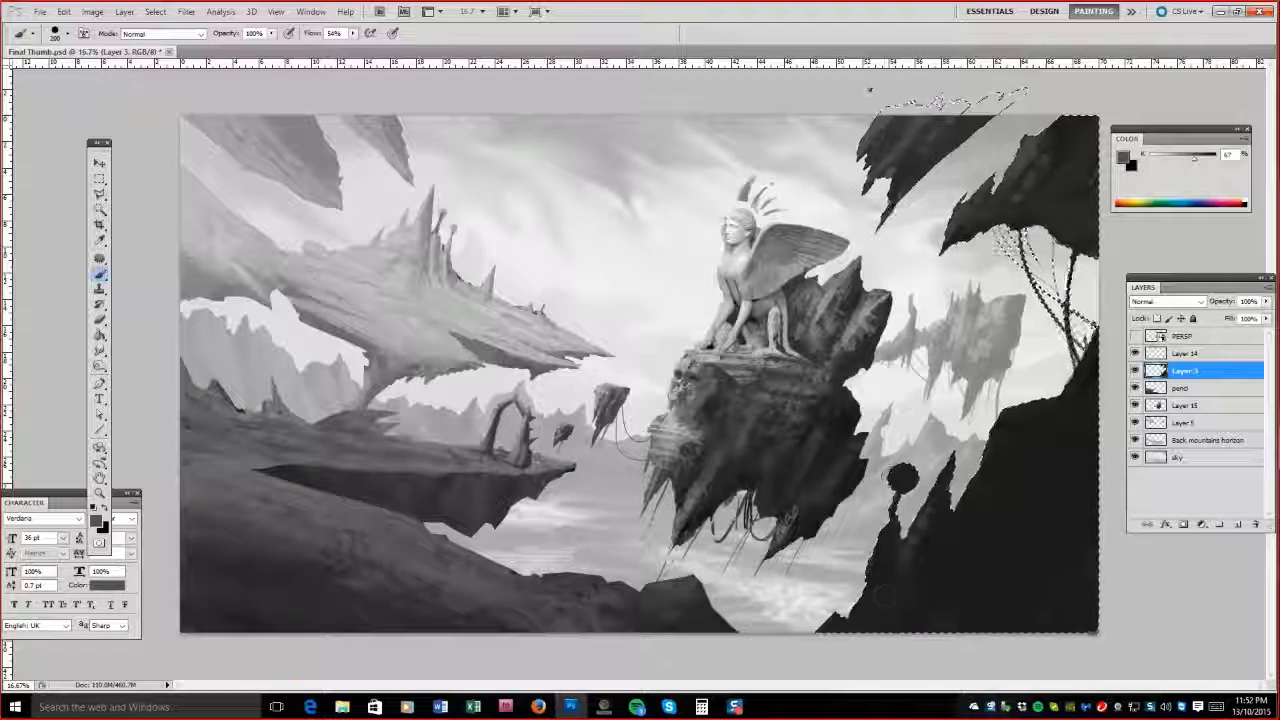
pyautogui.press(']')
pyautogui.press(']')
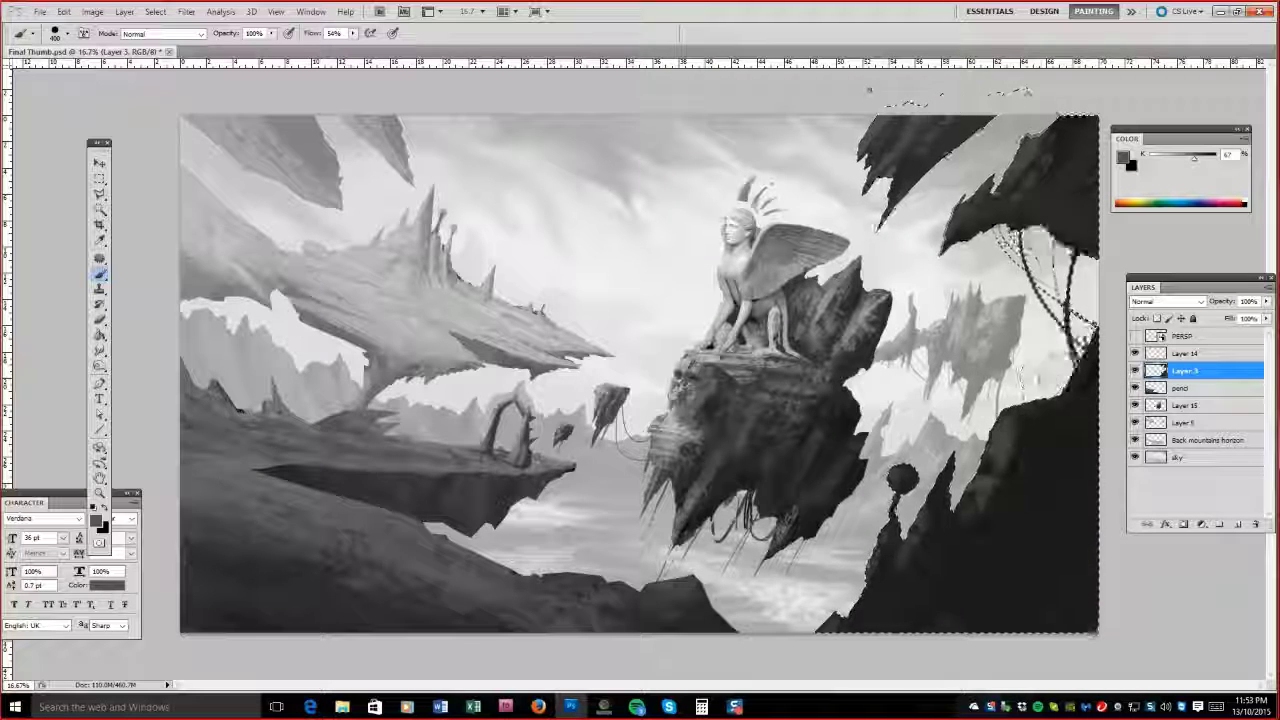
pyautogui.press(']')
pyautogui.keyDown('alt'); pyautogui.click(950, 98); pyautogui.keyUp('alt')
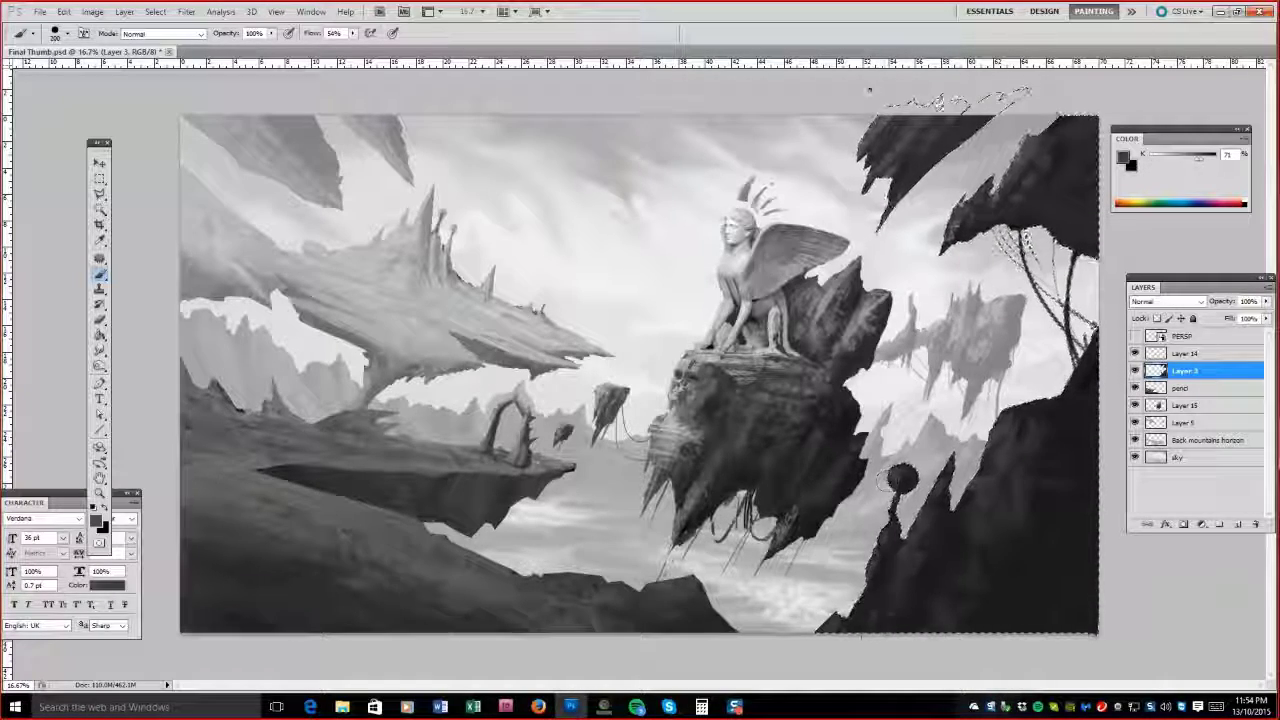
pyautogui.click(1186, 388)
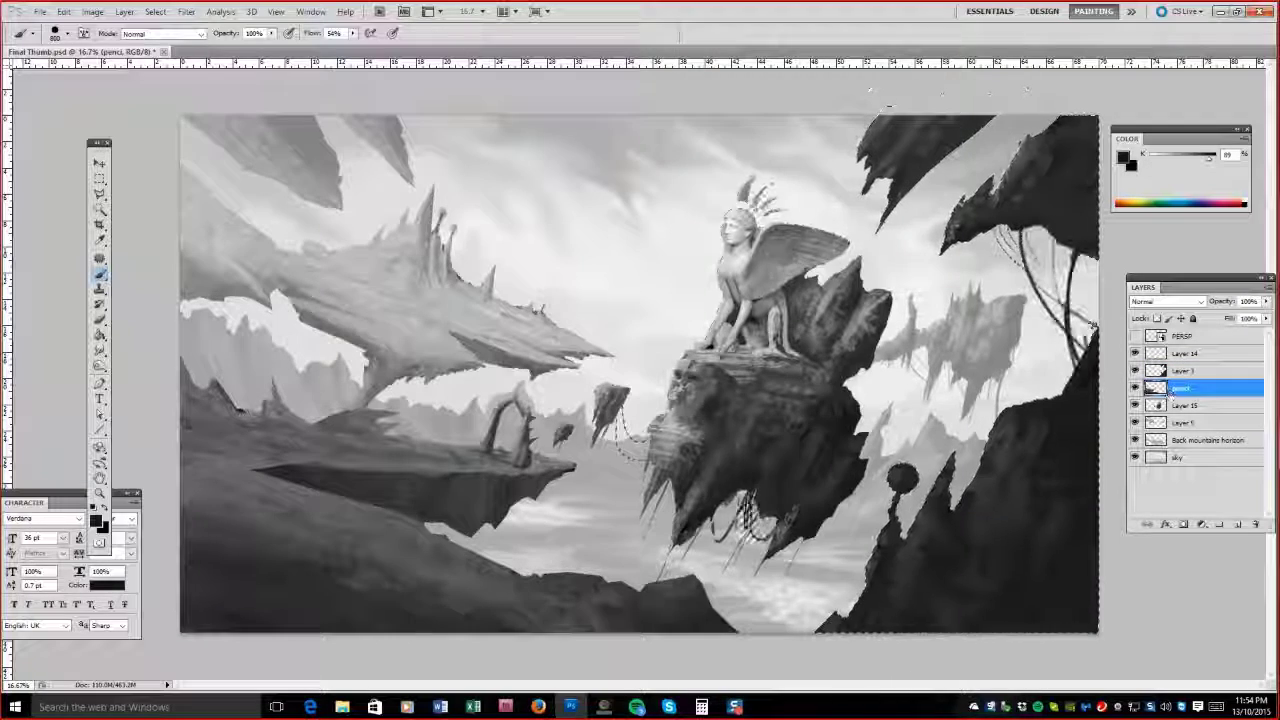
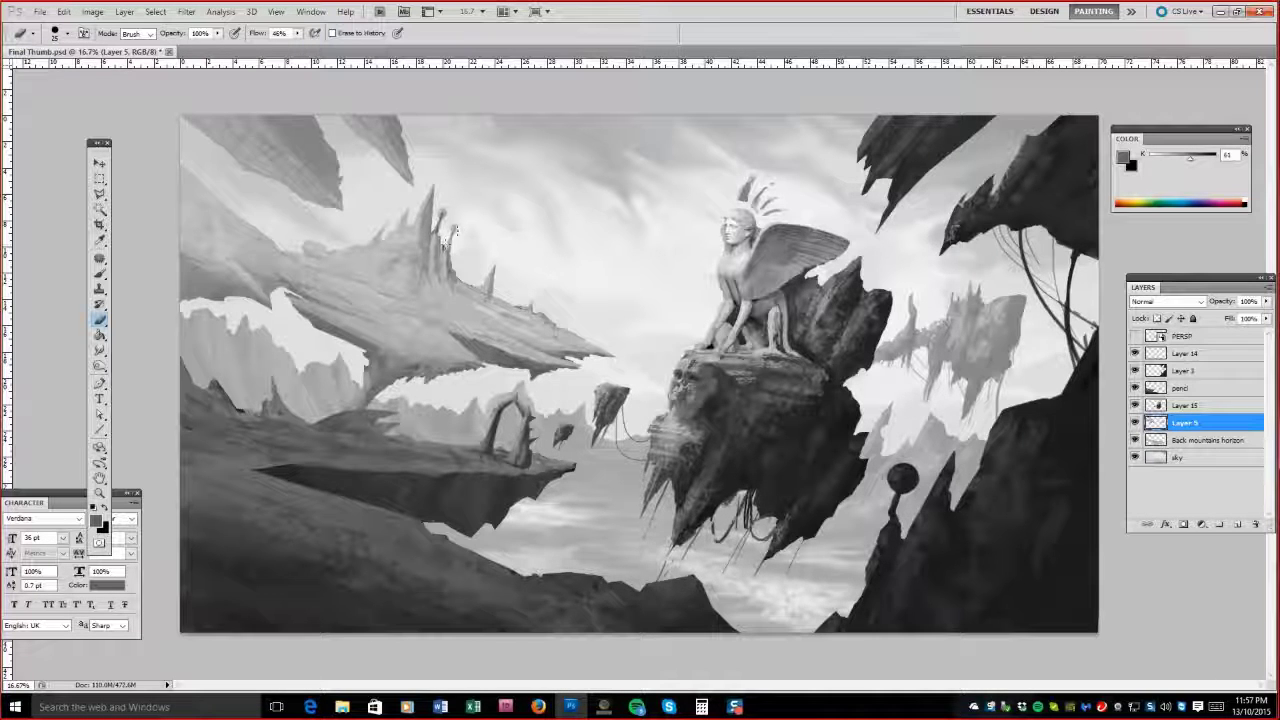
# Darken the pencil layer with Brightness/Contrast and move it below Layer 15.
pyautogui.click(1185, 388)
pyautogui.press('i')
pyautogui.click(92, 11)
pyautogui.moveTo(115, 43)
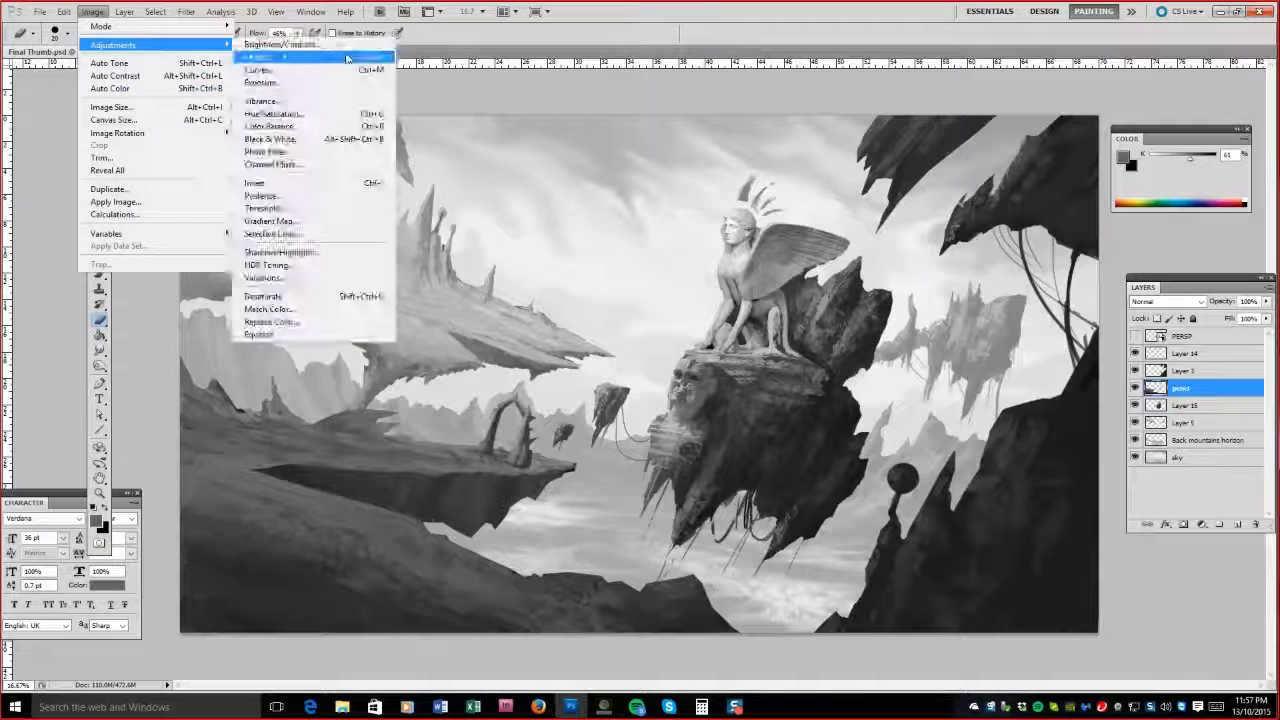
pyautogui.click(275, 44)
pyautogui.moveTo(222, 550); pyautogui.dragTo(213, 551)
pyautogui.click(330, 531)
pyautogui.press('b')
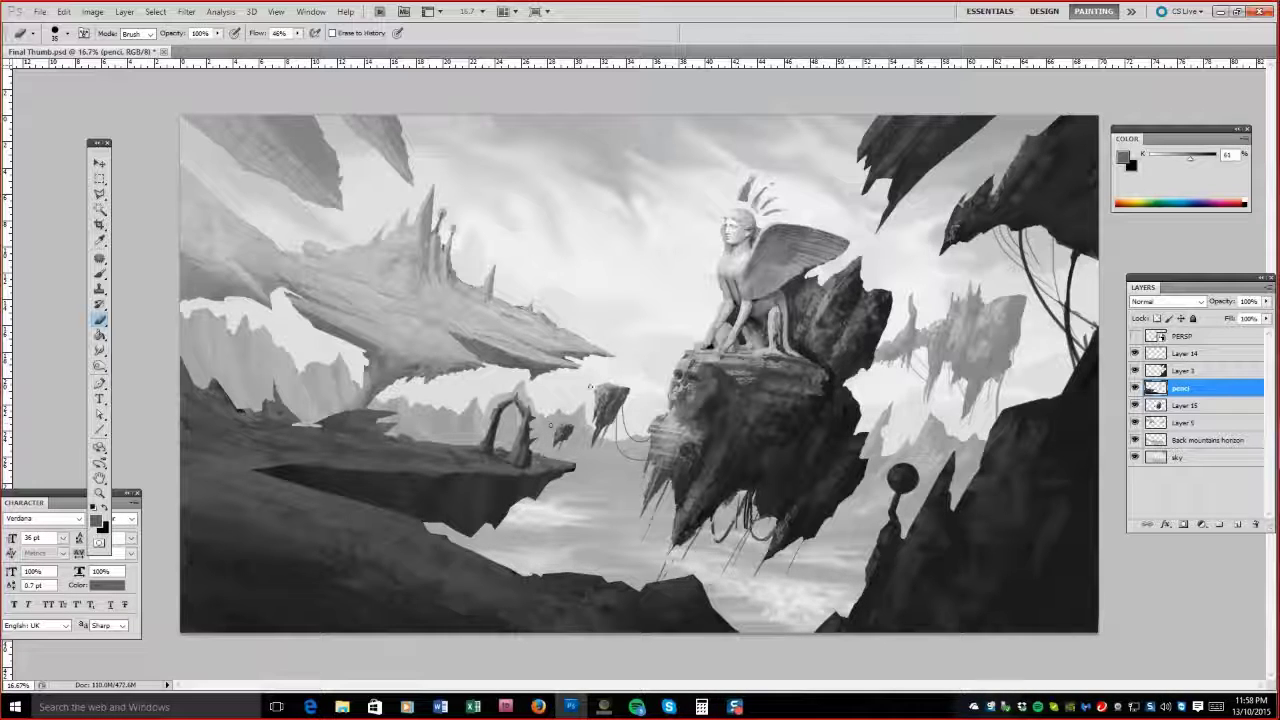
pyautogui.moveTo(1188, 405); pyautogui.dragTo(1188, 428)
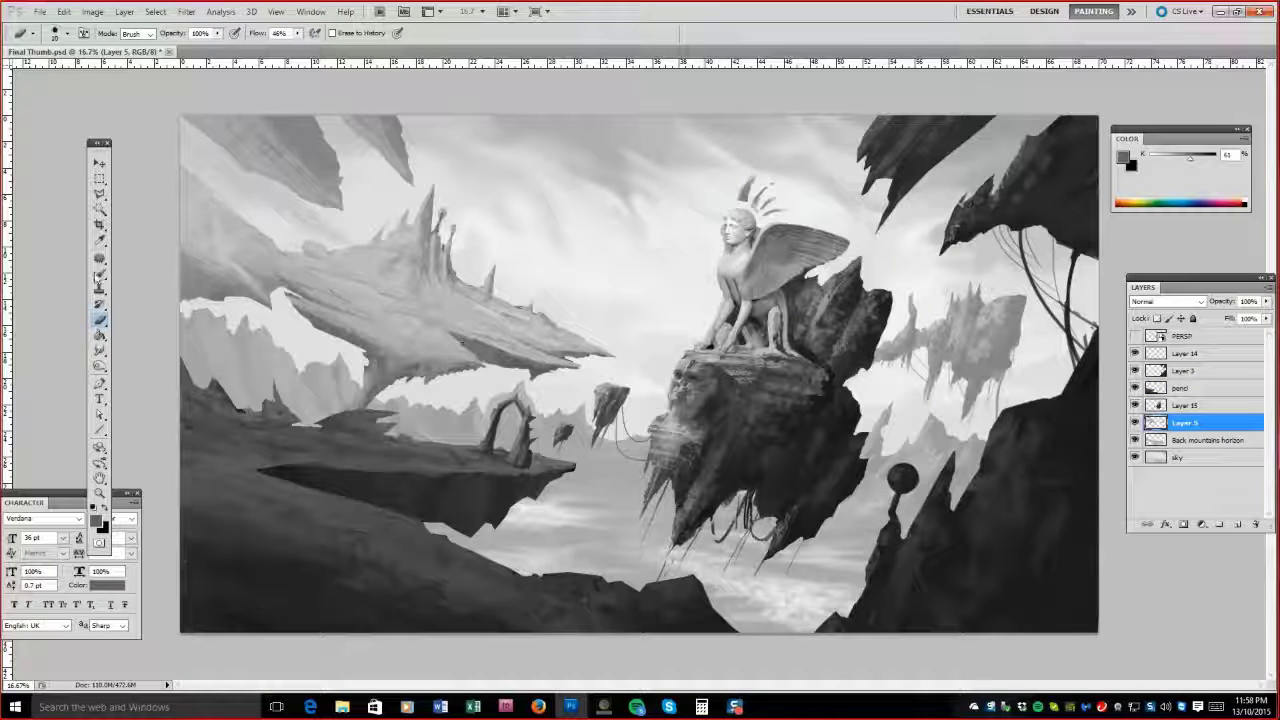
# Load Layer 5's rock shapes as a selection and paint the big floating rock lighter grey.
pyautogui.press('b')
pyautogui.keyDown('alt'); pyautogui.click(295, 298); pyautogui.keyUp('alt')
pyautogui.keyDown('ctrl'); pyautogui.click(1155, 422); pyautogui.keyUp('ctrl')
pyautogui.keyDown('alt'); pyautogui.click(960, 330); pyautogui.keyUp('alt')
pyautogui.moveTo(940, 320)
pyautogui.mouseDown()
pyautogui.moveTo(972, 338)
pyautogui.moveTo(950, 400)
pyautogui.mouseUp()
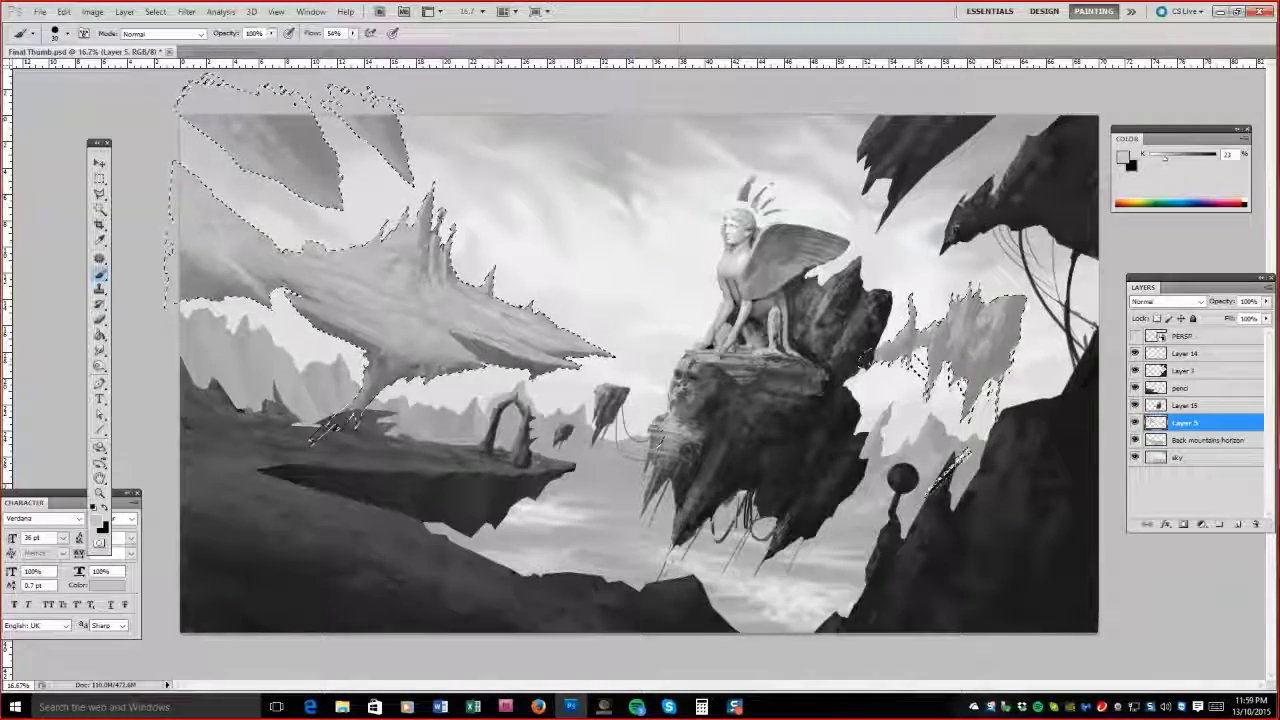
# Lighten the floating rock on the right with sampled greys, then clear the selection.
pyautogui.press('[')
pyautogui.press('[')
pyautogui.keyDown('alt'); pyautogui.click(263, 262); pyautogui.keyUp('alt')
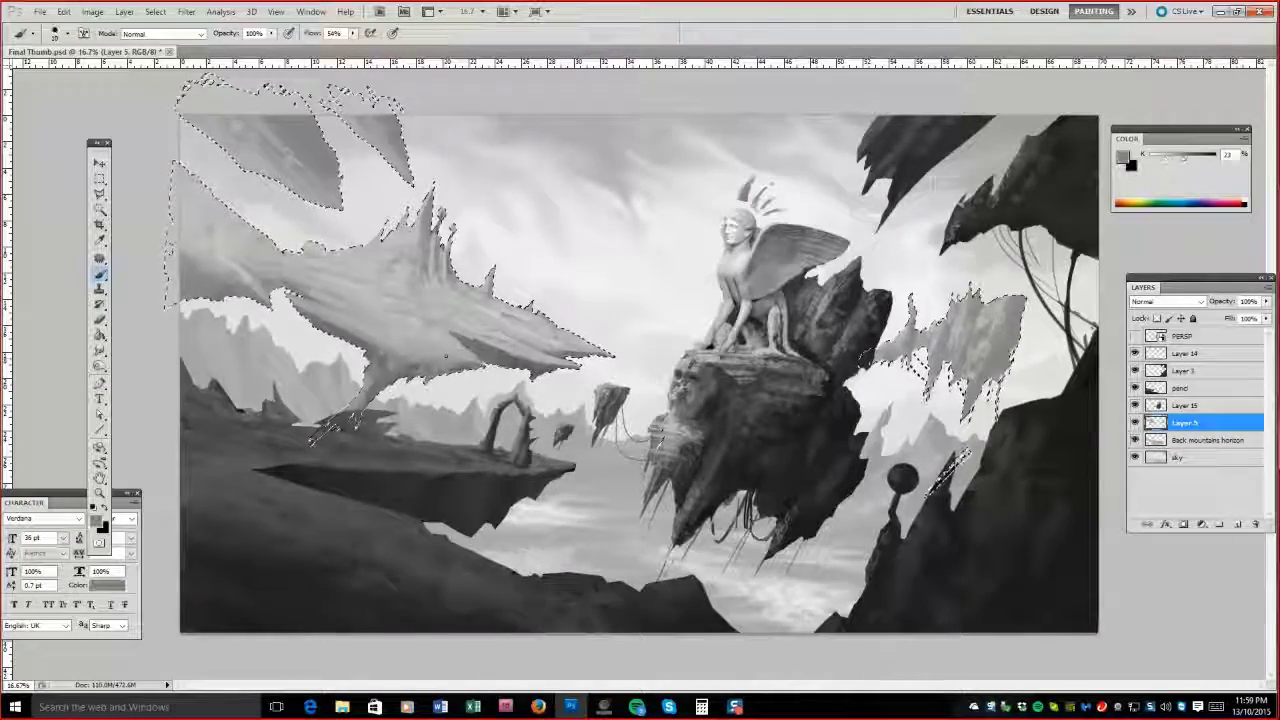
pyautogui.press(']')
pyautogui.press(']')
pyautogui.press(']')
pyautogui.keyDown('alt'); pyautogui.click(305, 165); pyautogui.keyUp('alt')
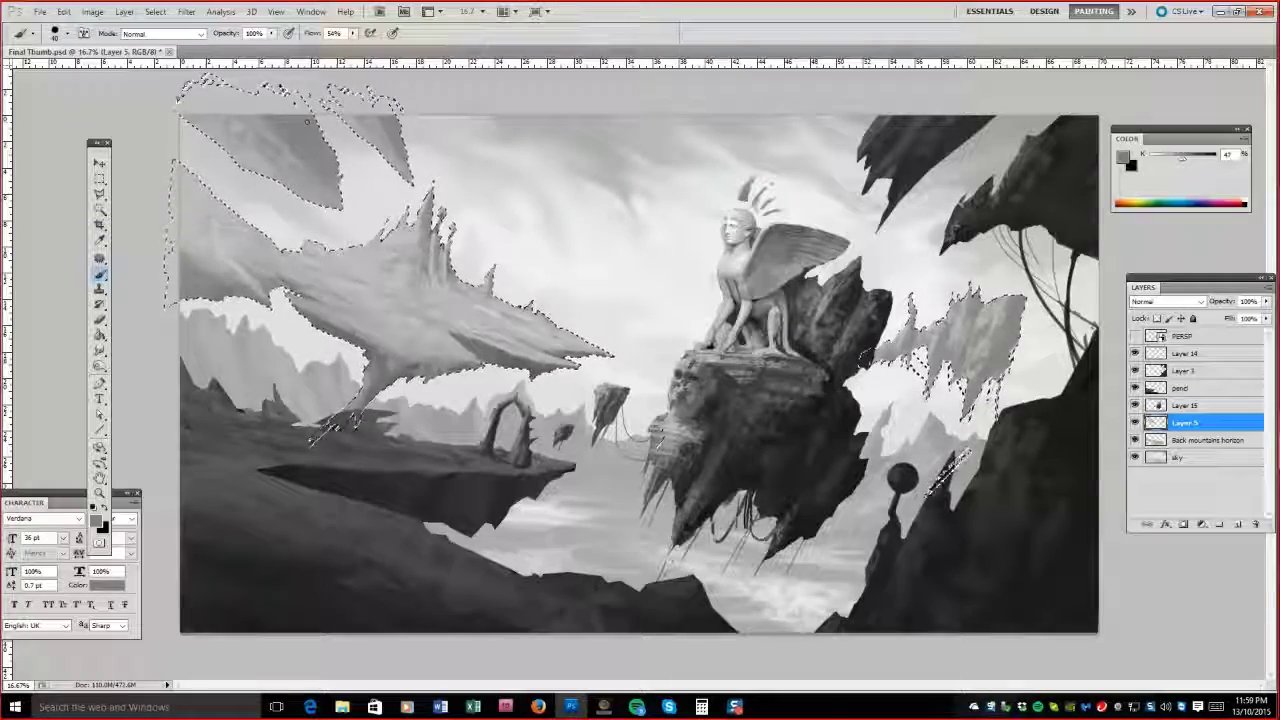
pyautogui.keyDown('alt'); pyautogui.click(982, 348); pyautogui.keyUp('alt')
pyautogui.moveTo(945, 398); pyautogui.dragTo(962, 327)
pyautogui.hotkey('ctrl', 'd')
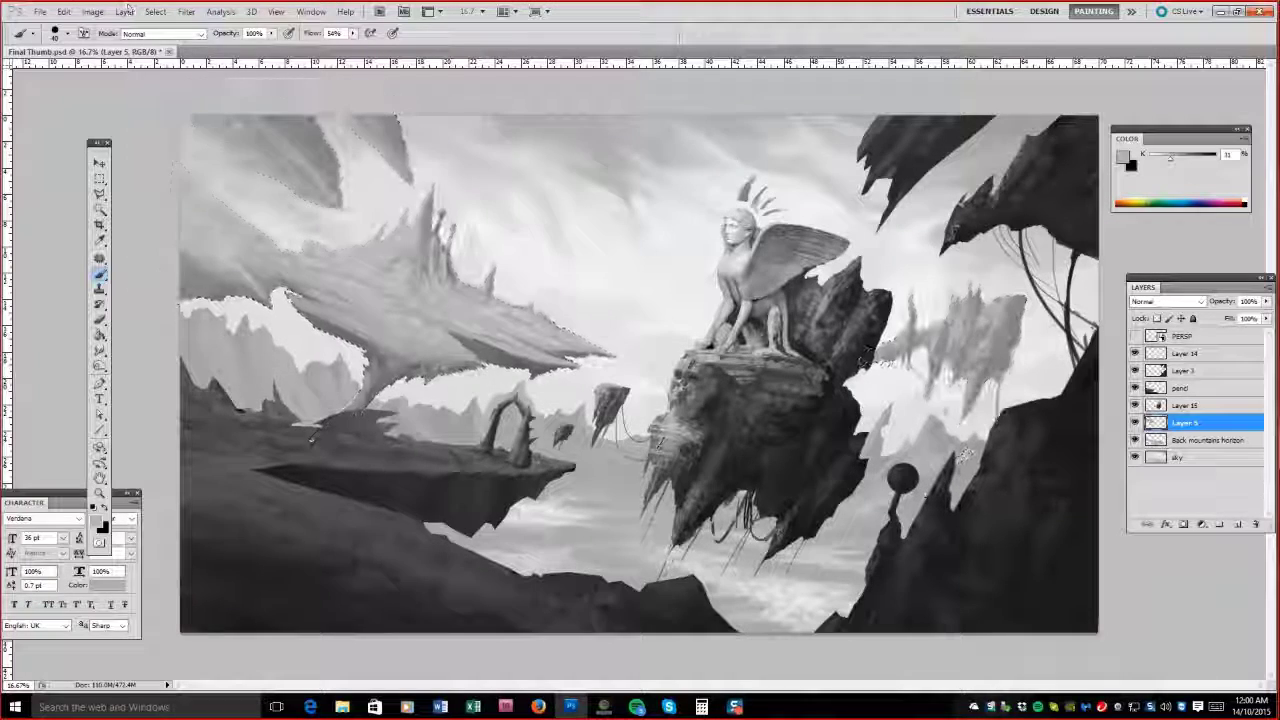
pyautogui.press('e')
pyautogui.hotkey('alt', ']')
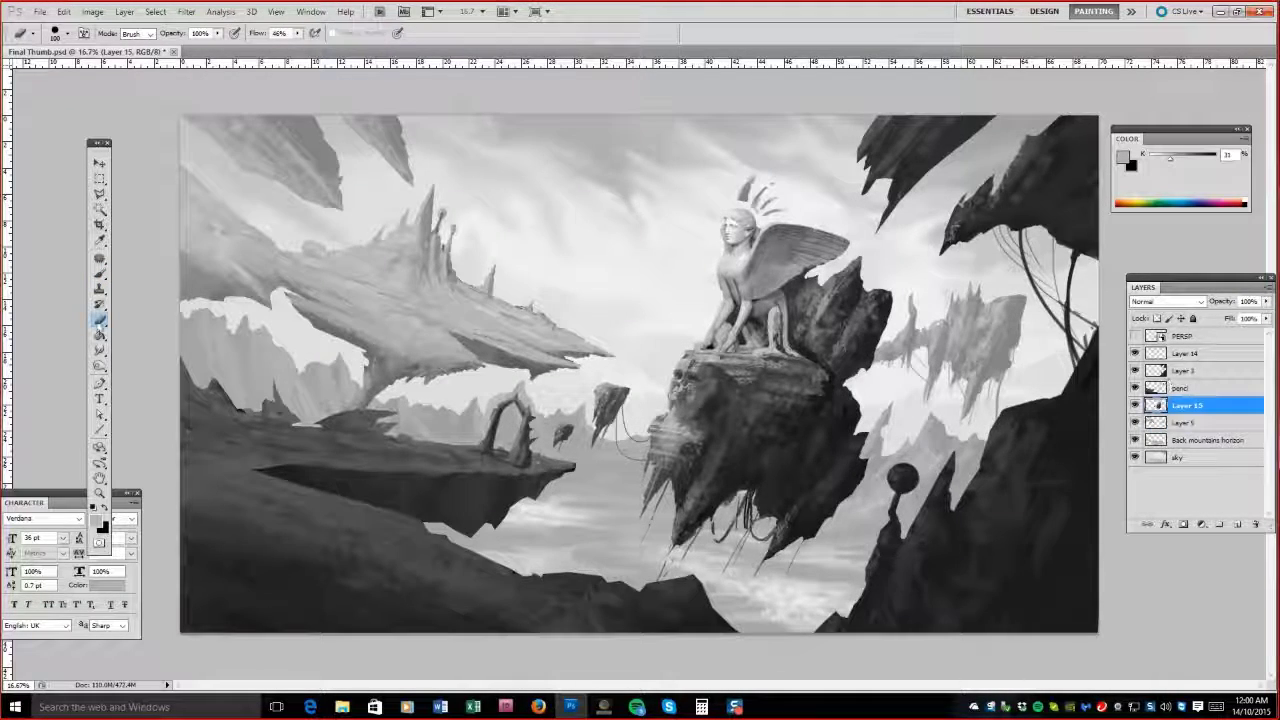
# Add a small dark mark near the sphinx's crown and set the paint colour to near-black.
pyautogui.moveTo(772, 196); pyautogui.dragTo(756, 177)
pyautogui.keyDown('ctrl'); pyautogui.click(1155, 353); pyautogui.keyUp('ctrl')
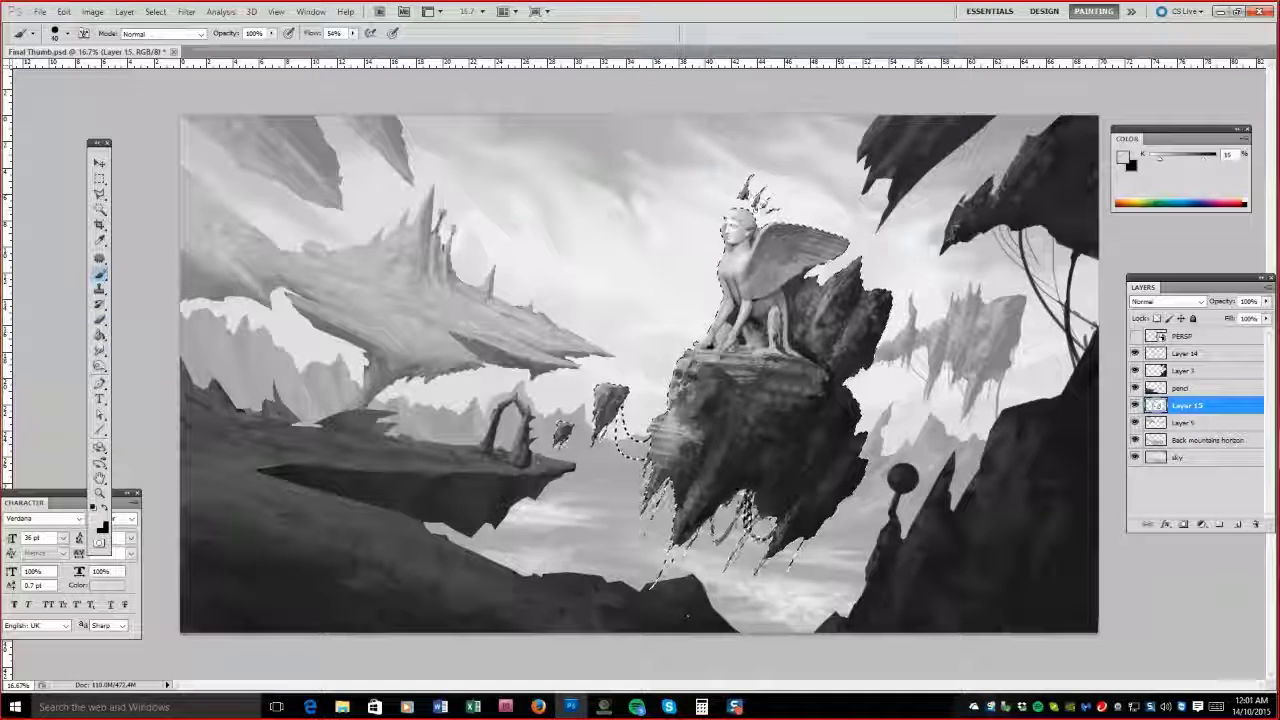
pyautogui.hotkey('ctrl', 'd')
pyautogui.moveTo(1159, 157); pyautogui.dragTo(1208, 157)
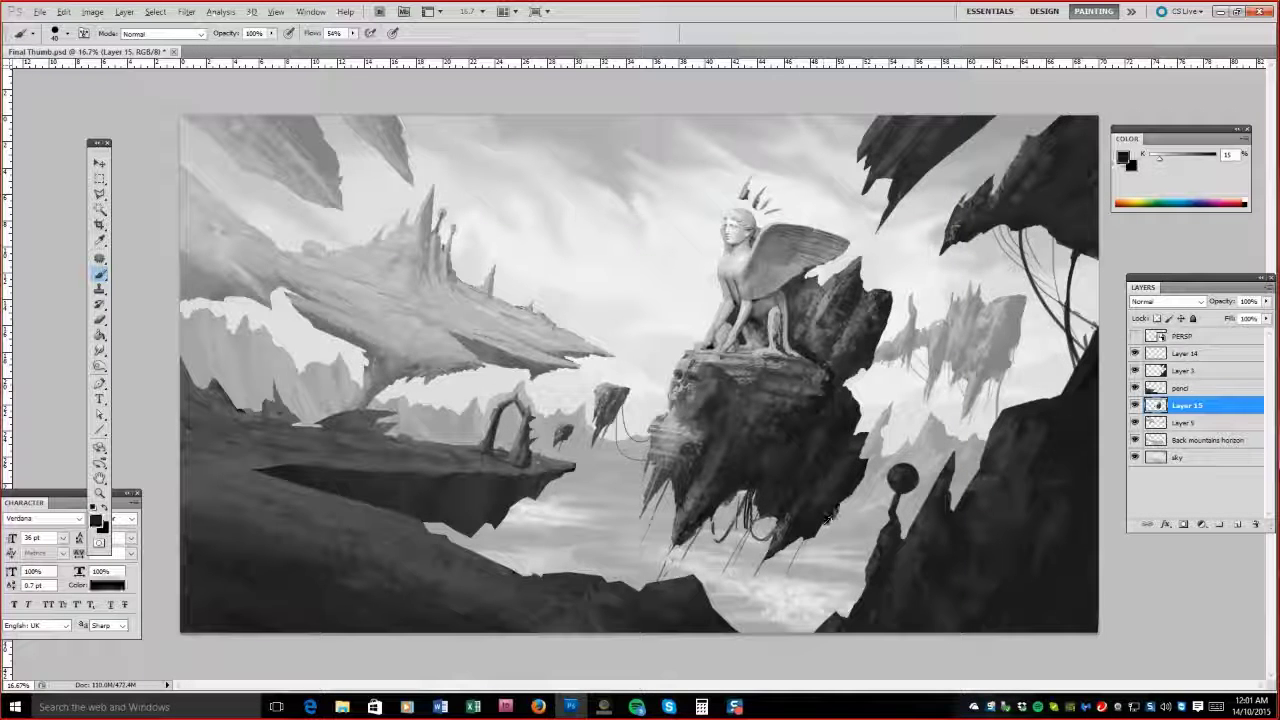
pyautogui.press(']')
pyautogui.press(']')
pyautogui.press(']')
pyautogui.press(']')
pyautogui.press(']')
pyautogui.press(']')
pyautogui.press(']')
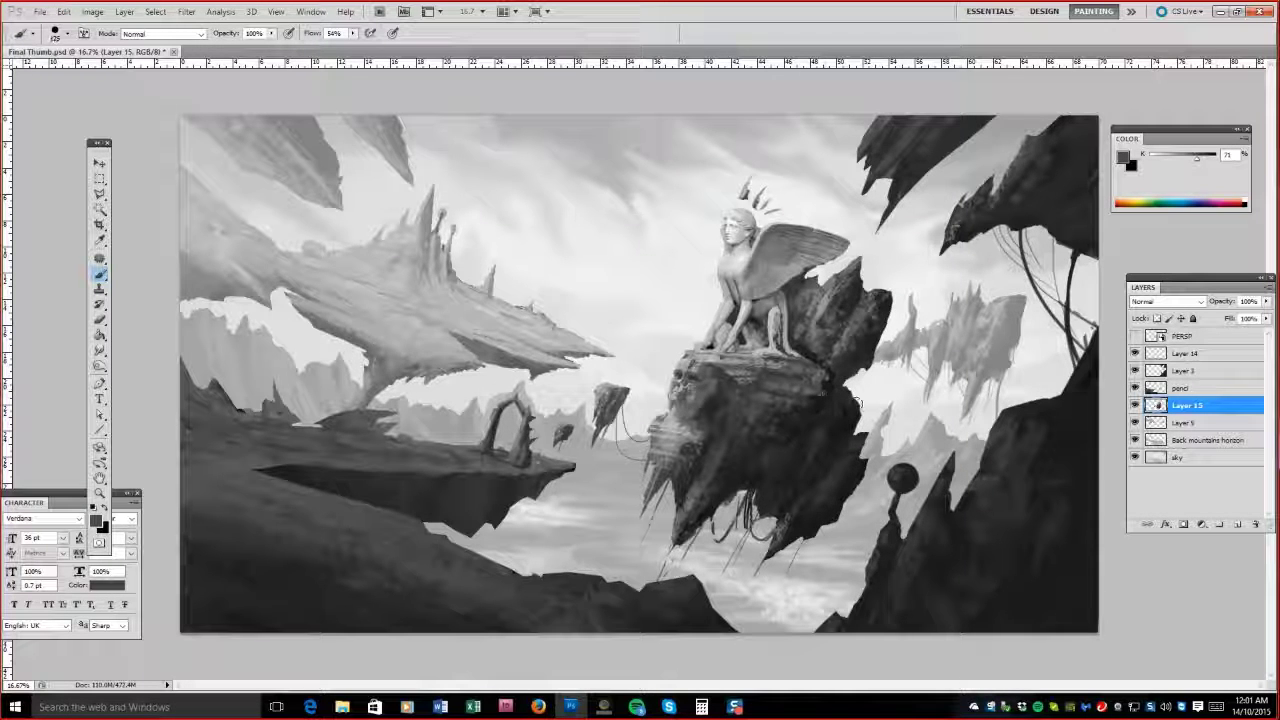
pyautogui.click(1135, 405)
pyautogui.click(1135, 405)
pyautogui.click(1135, 388)
pyautogui.click(1135, 388)
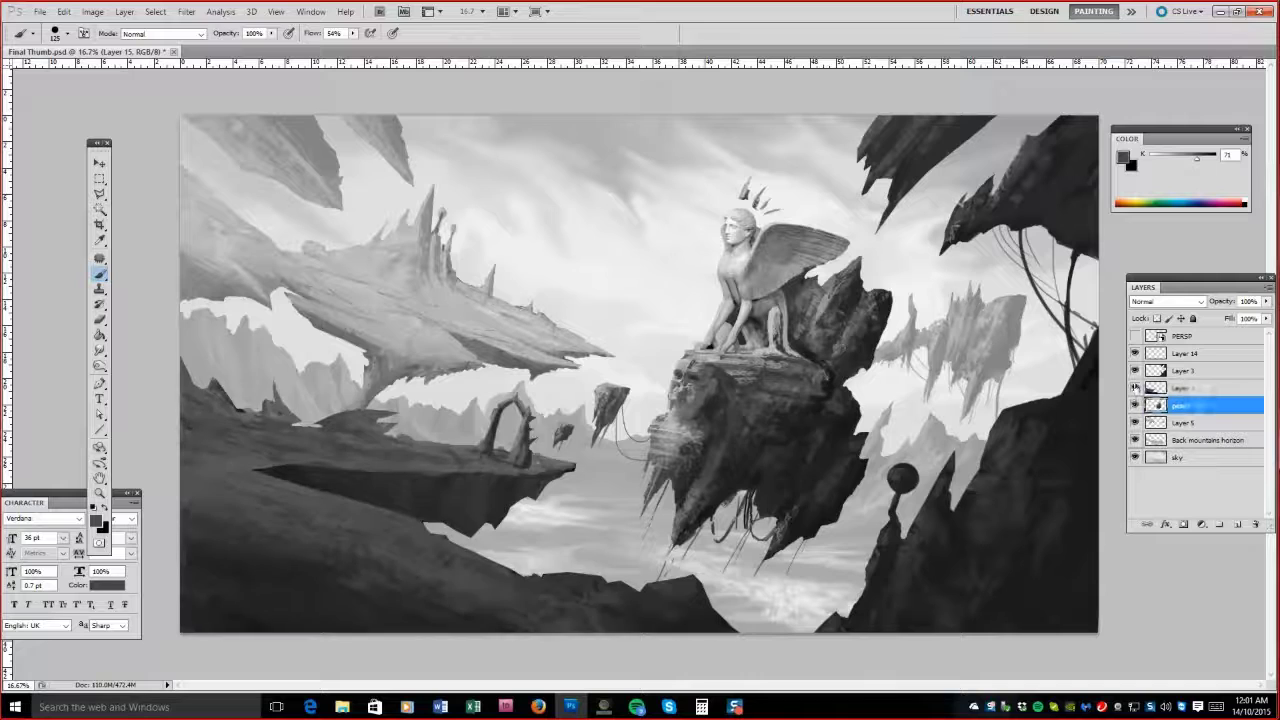
# Lasso the sphinx rock on the pencil layer and paste it as a new layer above Layer 15.
pyautogui.click(1185, 388)
pyautogui.press('l')
pyautogui.moveTo(752, 160)
pyautogui.mouseDown()
pyautogui.moveTo(660, 250)
pyautogui.moveTo(590, 395)
pyautogui.mouseUp()
pyautogui.moveTo(620, 455)
pyautogui.mouseDown()
pyautogui.moveTo(830, 215)
pyautogui.moveTo(752, 160)
pyautogui.mouseUp()
pyautogui.hotkey('ctrl', 'd')
pyautogui.click(1185, 405)
pyautogui.click(63, 11)
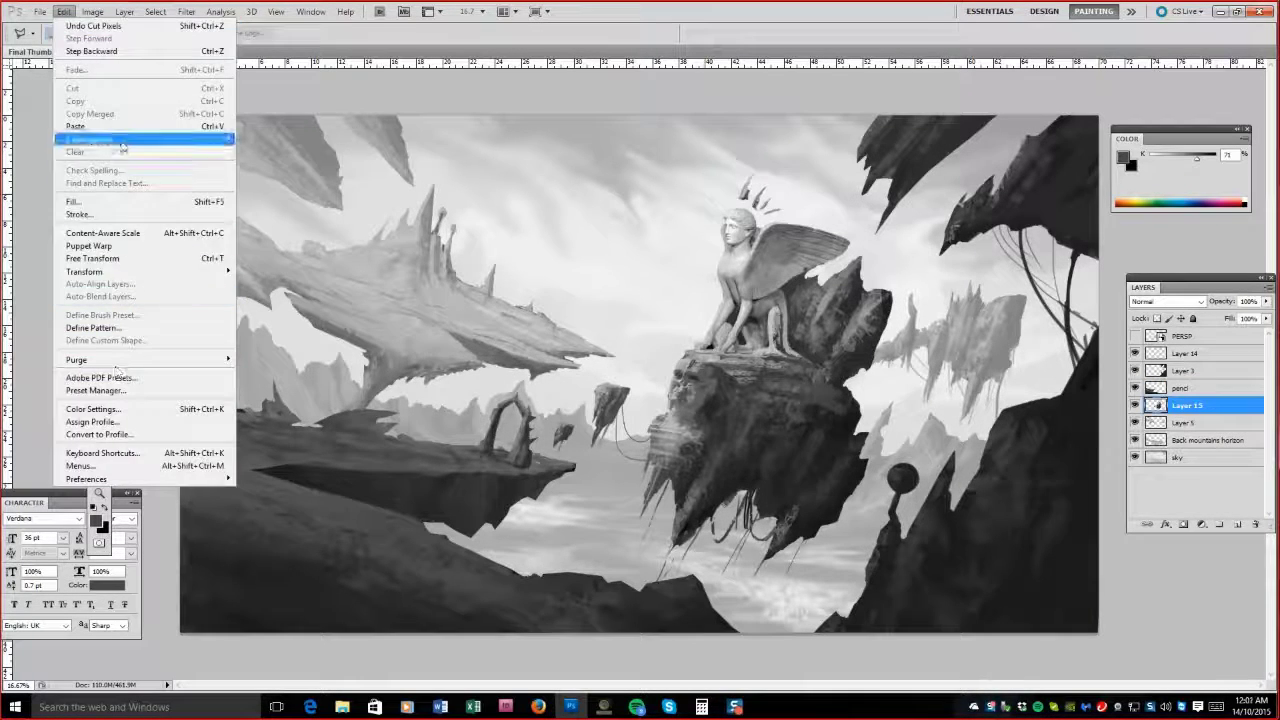
pyautogui.click(80, 128)
# Paint dark strokes on the rock's right side and light grey along its top edge.
pyautogui.press('b')
pyautogui.keyDown('alt'); pyautogui.click(820, 350); pyautogui.keyUp('alt')
pyautogui.moveTo(812, 360)
pyautogui.mouseDown()
pyautogui.moveTo(845, 325)
pyautogui.moveTo(850, 336)
pyautogui.mouseUp()
pyautogui.moveTo(805, 390)
pyautogui.mouseDown()
pyautogui.moveTo(825, 383)
pyautogui.moveTo(817, 432)
pyautogui.mouseUp()
pyautogui.press('[')
pyautogui.press('[')
pyautogui.press('[')
pyautogui.press('[')
pyautogui.press('[')
pyautogui.press('[')
pyautogui.press('[')
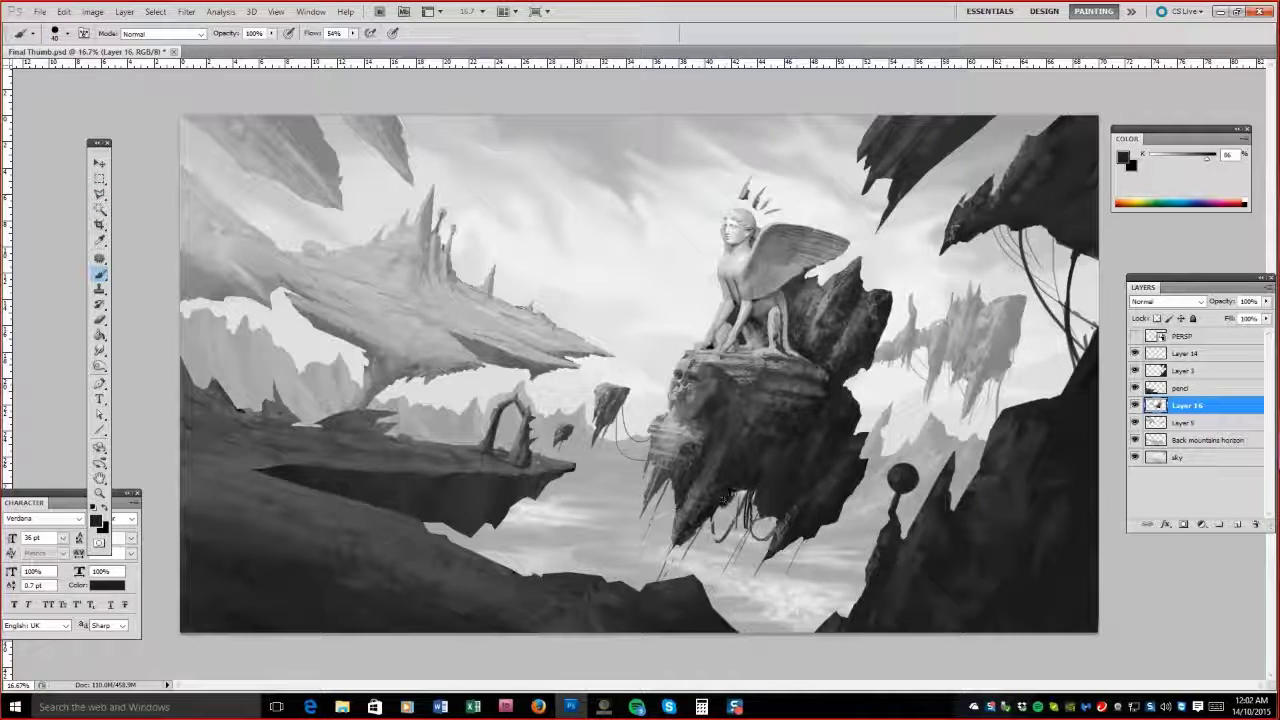
pyautogui.keyDown('alt'); pyautogui.click(833, 488); pyautogui.keyUp('alt')
pyautogui.keyDown('alt'); pyautogui.click(770, 385); pyautogui.keyUp('alt')
pyautogui.press(']')
pyautogui.press(']')
pyautogui.press(']')
pyautogui.press(']')
pyautogui.moveTo(758, 378); pyautogui.dragTo(800, 381)
pyautogui.keyDown('alt'); pyautogui.click(843, 355); pyautogui.keyUp('alt')
pyautogui.press(']')
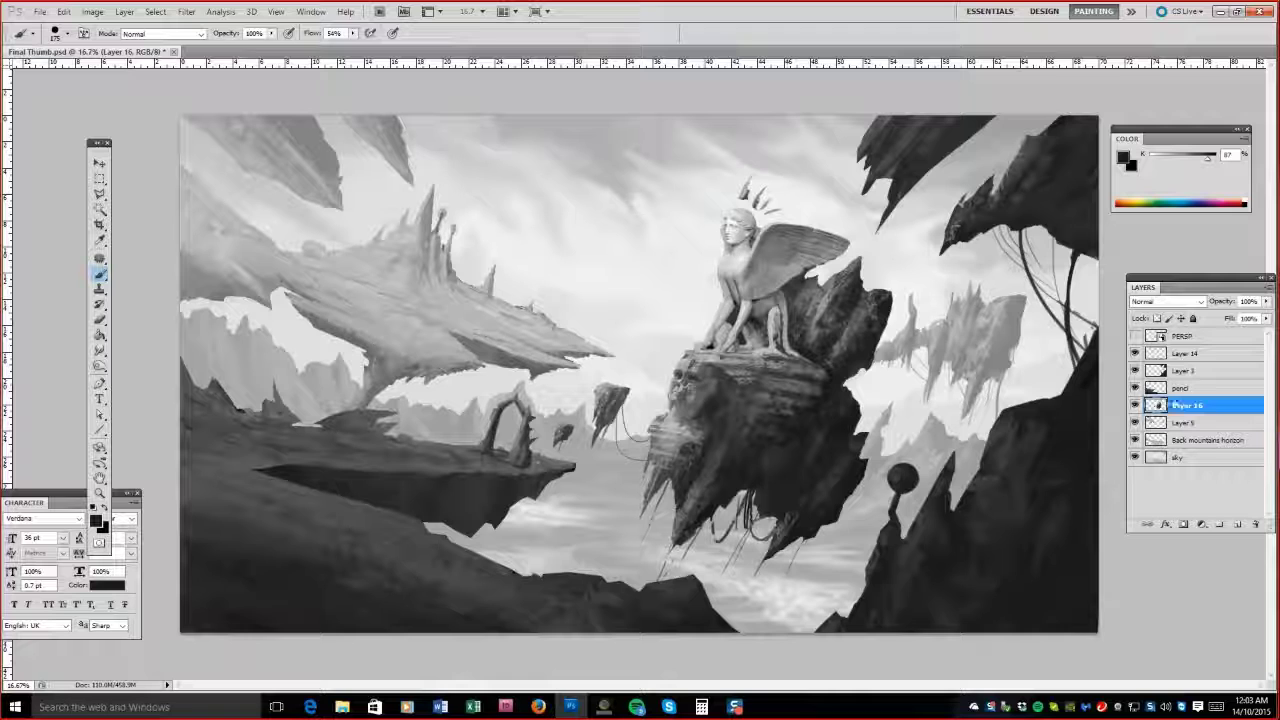
pyautogui.hotkey('alt', '[')
pyautogui.hotkey('alt', '[')
pyautogui.press('r')
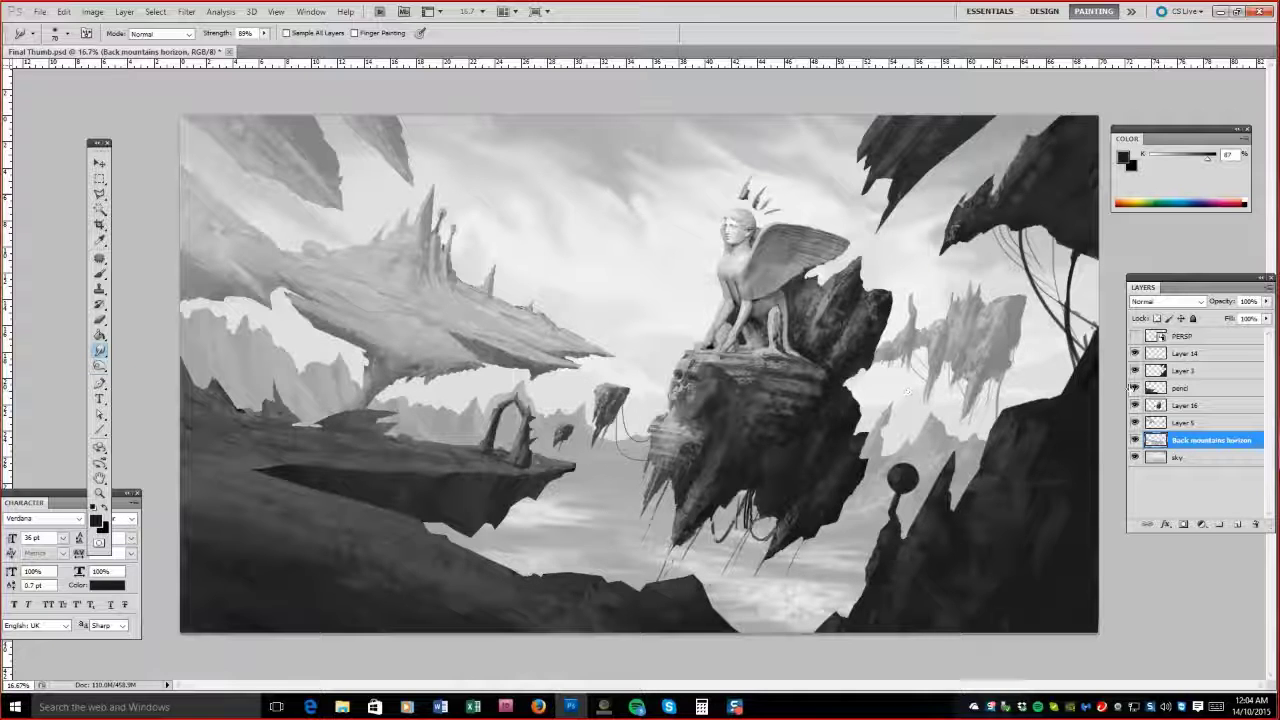
# Cut and paste the top-right rock on Layer 3, enlarging it to about 111%.
pyautogui.click(1190, 423)
pyautogui.press('l')
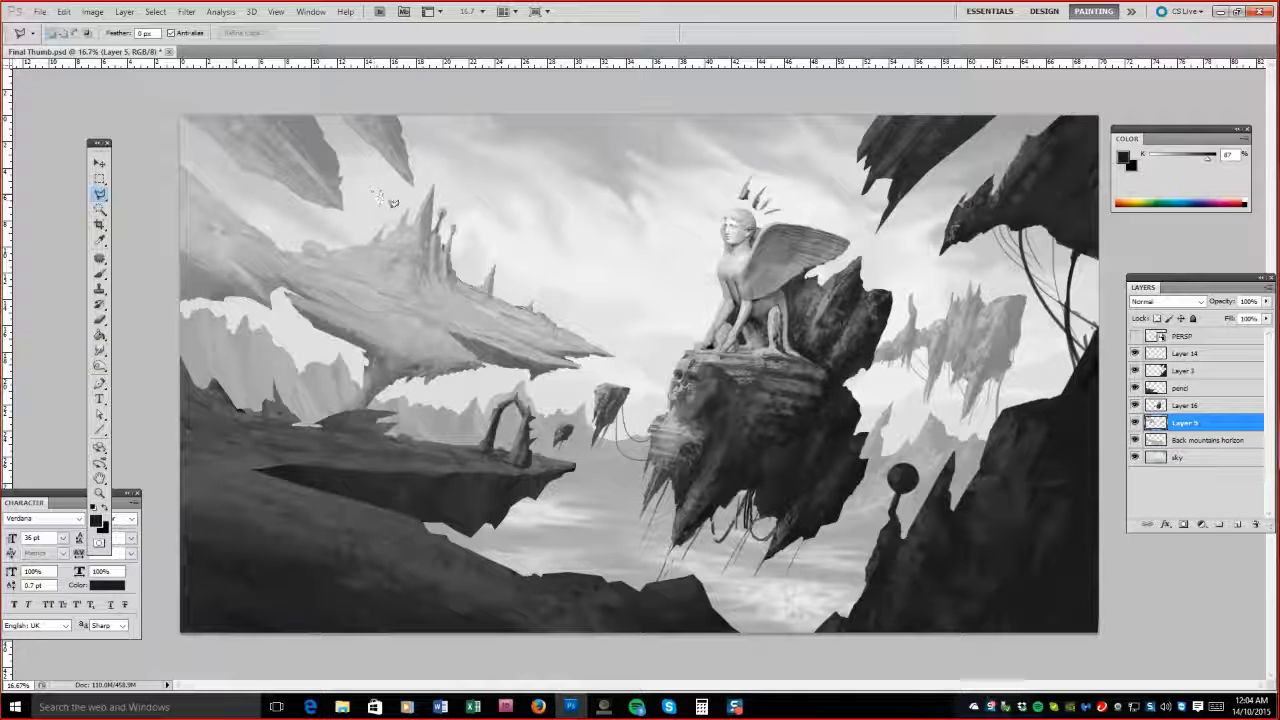
pyautogui.keyDown('ctrl'); pyautogui.click(889, 137); pyautogui.keyUp('ctrl')
pyautogui.moveTo(901, 232)
pyautogui.mouseDown()
pyautogui.moveTo(903, 74)
pyautogui.moveTo(916, 117)
pyautogui.mouseUp()
pyautogui.hotkey('ctrl', 'x')
pyautogui.hotkey('ctrl', 'v')
pyautogui.hotkey('ctrl', 't')
pyautogui.moveTo(1027, 214); pyautogui.dragTo(1012, 252)
pyautogui.press('Return')
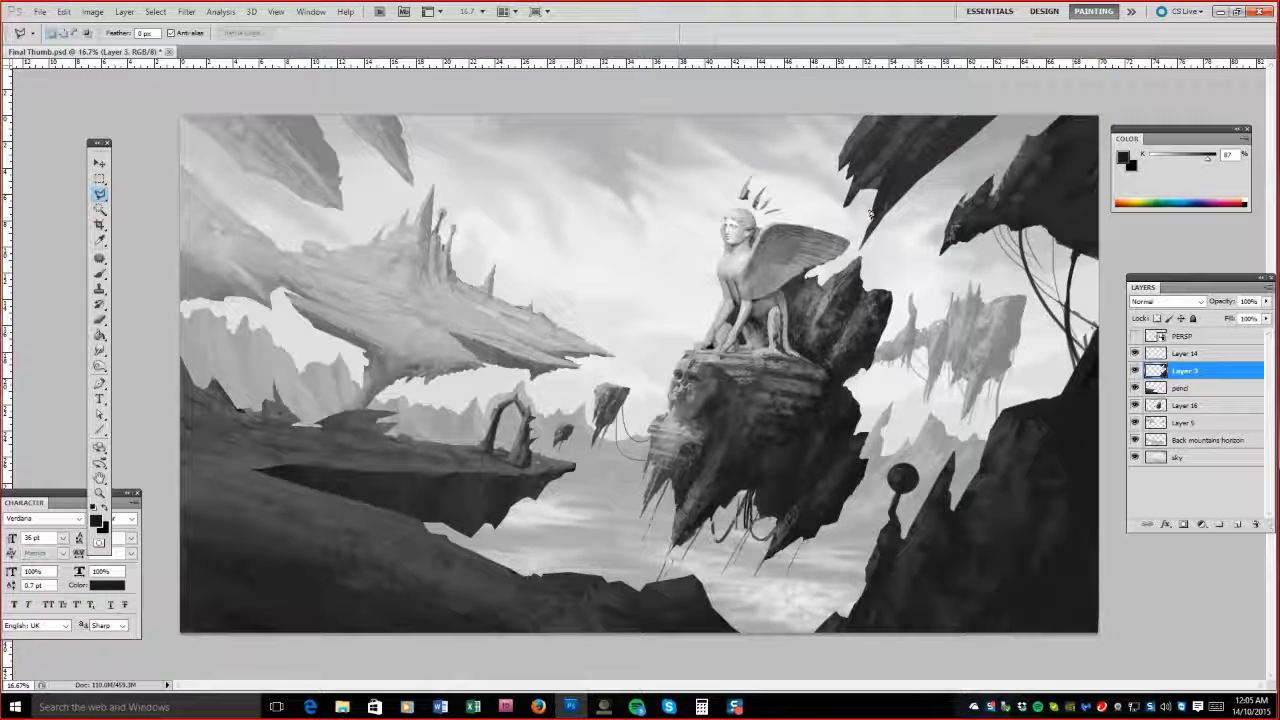
# Outline the upper-right rock and rescale it with Free Transform.
pyautogui.moveTo(868, 211)
pyautogui.mouseDown()
pyautogui.moveTo(864, 243)
pyautogui.moveTo(838, 212)
pyautogui.mouseUp()
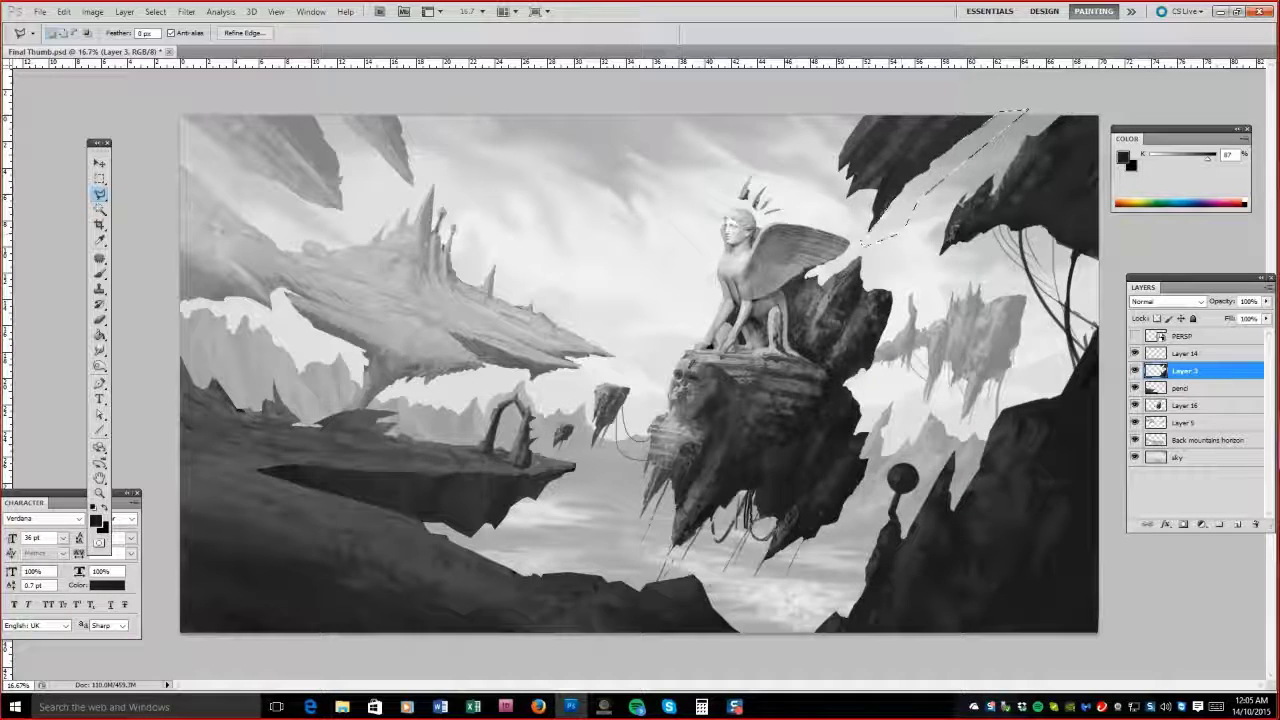
pyautogui.hotkey('ctrl', 'd')
pyautogui.moveTo(868, 73)
pyautogui.mouseDown()
pyautogui.moveTo(914, 198)
pyautogui.moveTo(880, 76)
pyautogui.mouseUp()
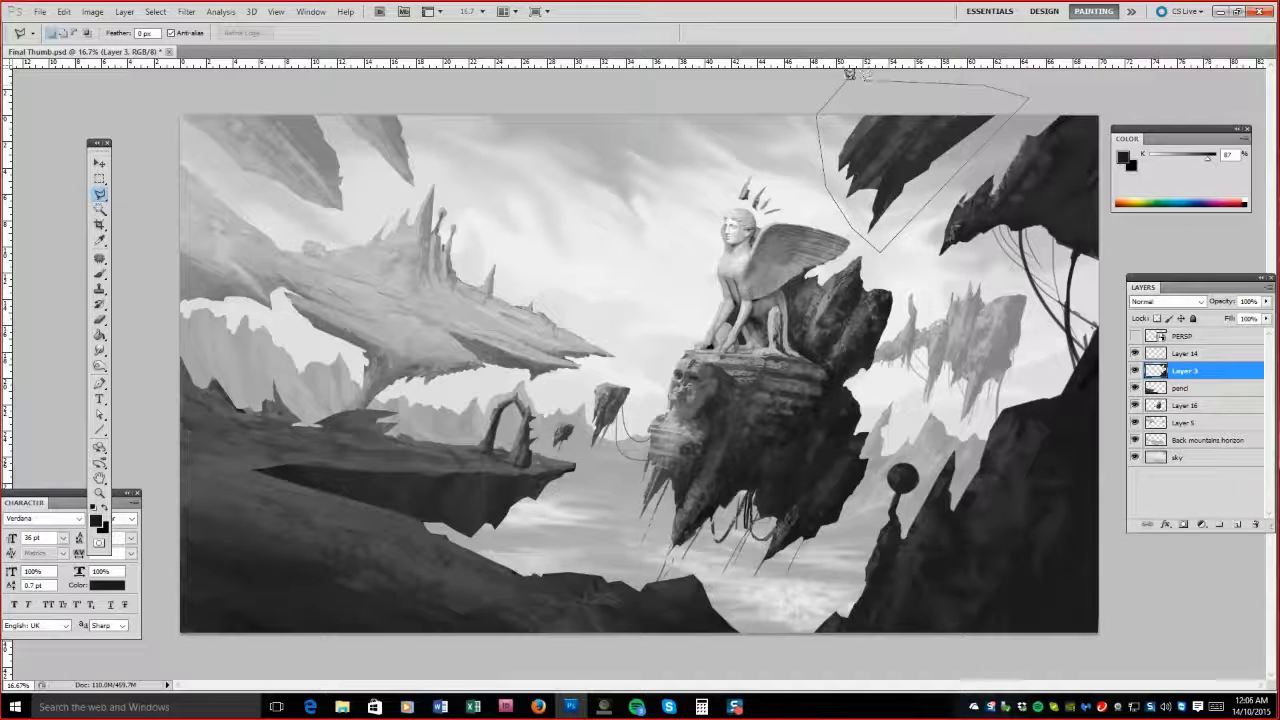
pyautogui.hotkey('ctrl', 't')
pyautogui.moveTo(814, 250)
pyautogui.mouseDown()
pyautogui.moveTo(858, 217)
pyautogui.moveTo(812, 255)
pyautogui.mouseUp()
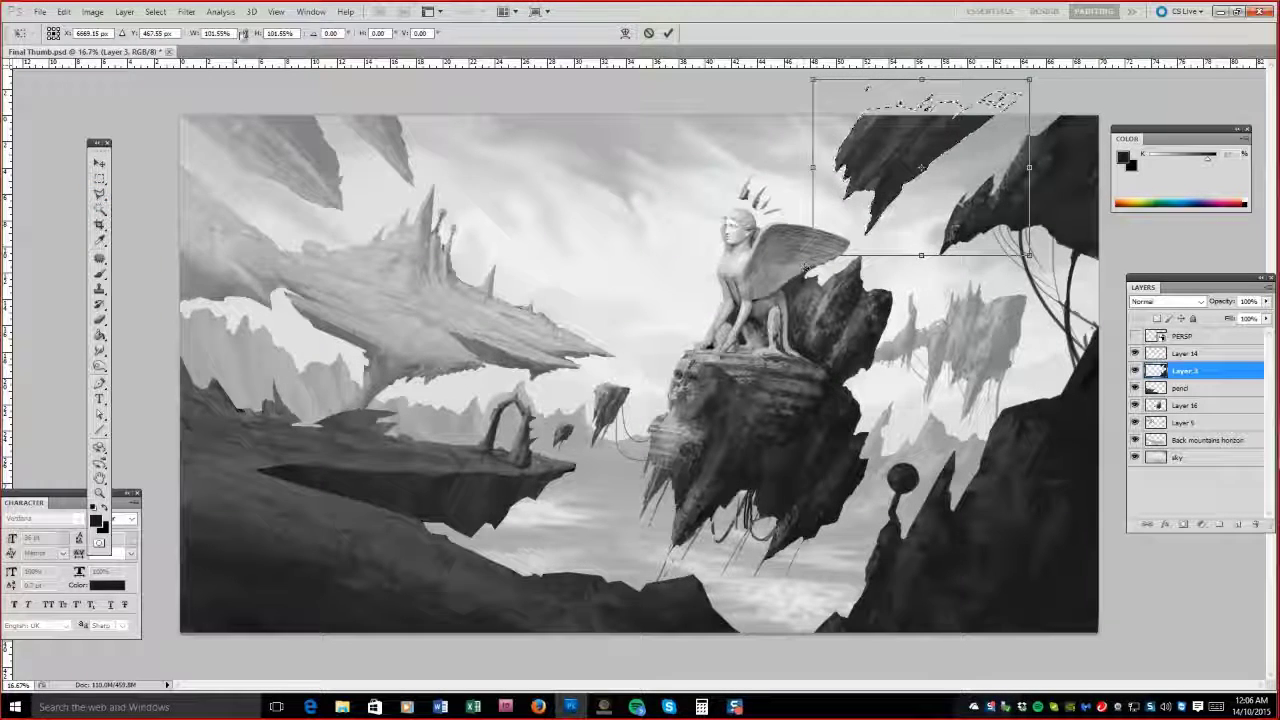
pyautogui.click(155, 11)
pyautogui.press('Escape')
pyautogui.press('Return')
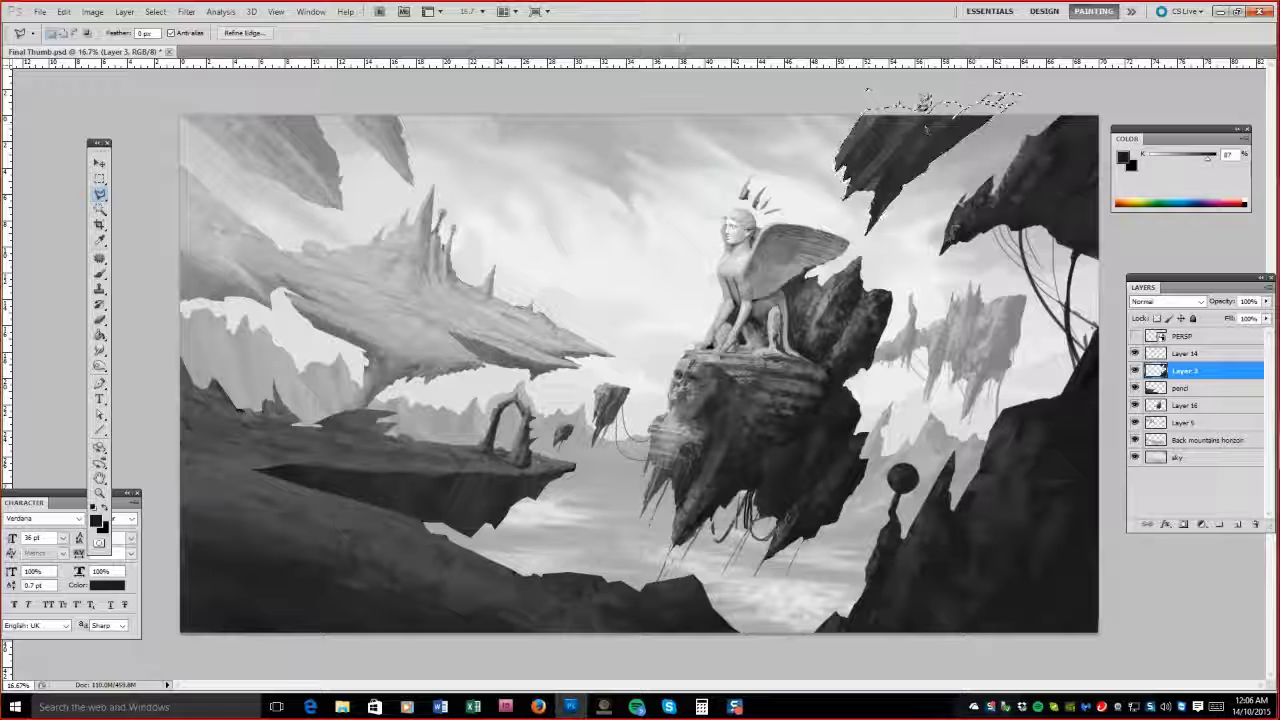
pyautogui.hotkey('ctrl', 'd')
# Smudge the sky layer into streaky, diagonal clouds.
pyautogui.press('e')
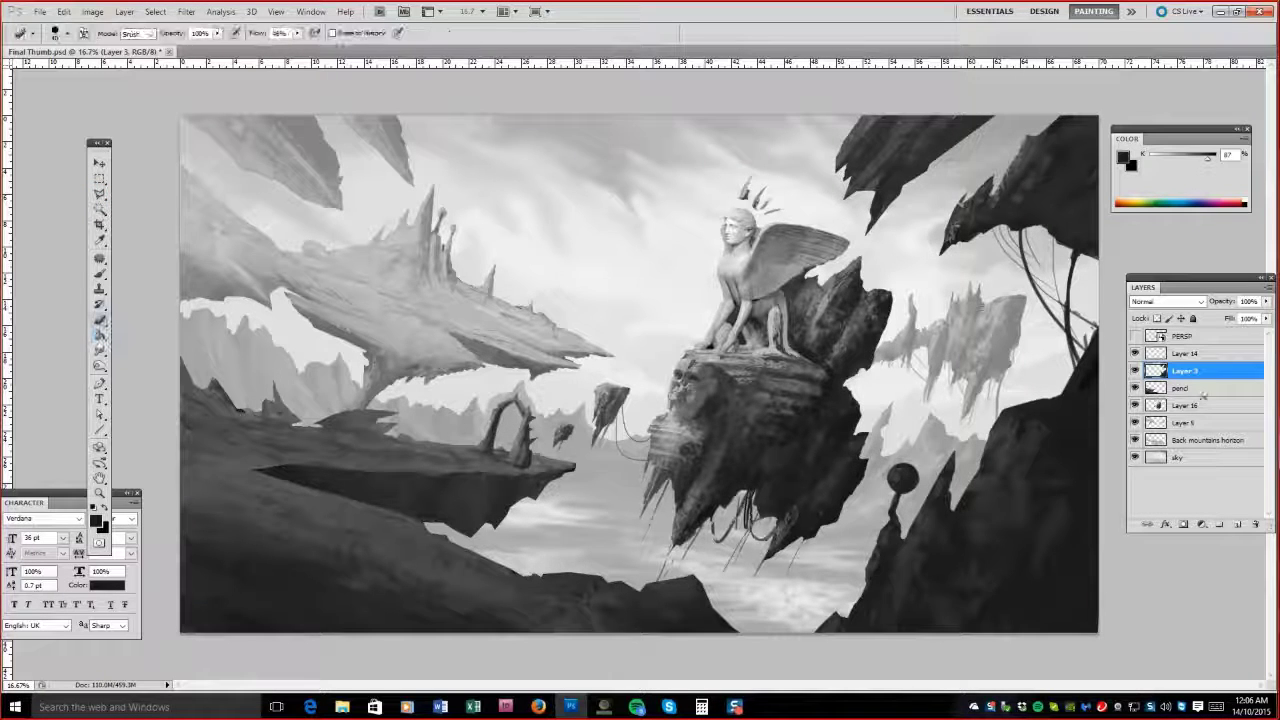
pyautogui.keyDown('ctrl'); pyautogui.click(912, 300); pyautogui.keyUp('ctrl')
pyautogui.press('[')
pyautogui.press('[')
pyautogui.hotkey('alt', '[')
pyautogui.hotkey('alt', '[')
pyautogui.press('r')
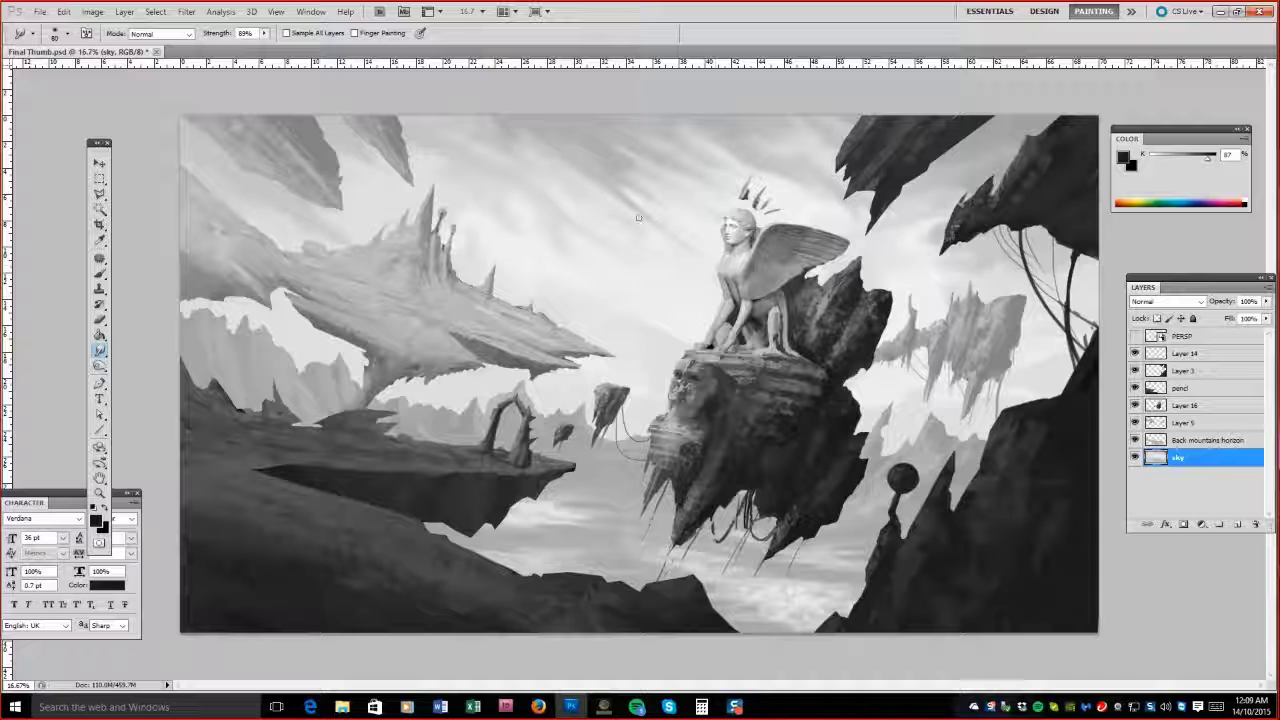
pyautogui.press(']')
pyautogui.press(']')
pyautogui.press(']')
pyautogui.press(']')
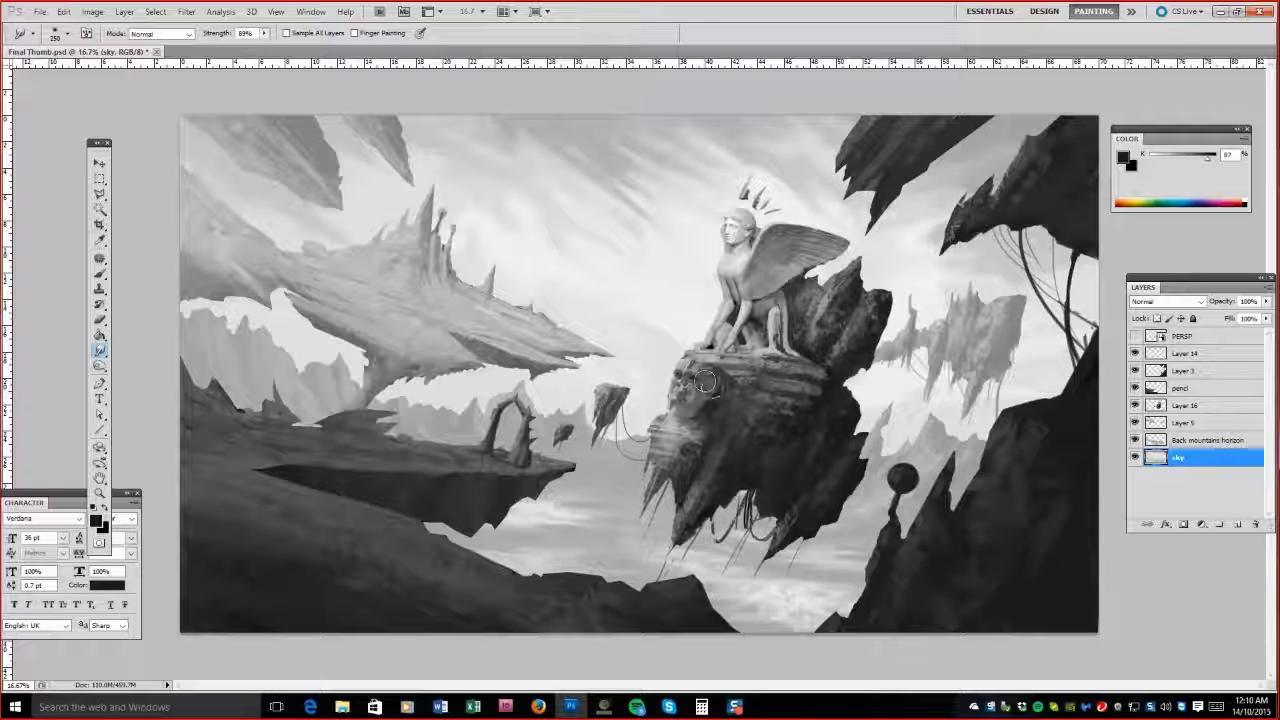
# Sample a grey on Layer 16 and adjust the left half's brightness and contrast.
pyautogui.press('b')
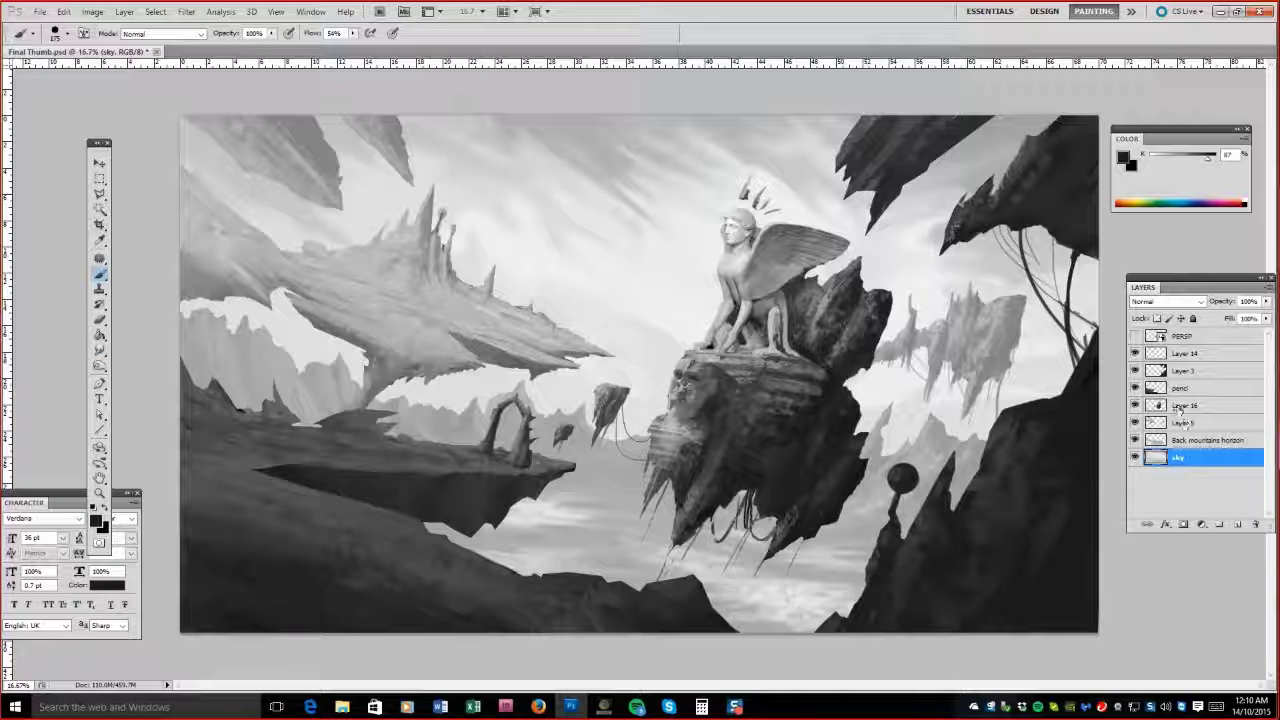
pyautogui.keyDown('ctrl'); pyautogui.keyDown('alt'); pyautogui.rightClick(760, 400); pyautogui.keyUp('alt'); pyautogui.keyUp('ctrl')
pyautogui.keyDown('alt'); pyautogui.click(818, 405); pyautogui.keyUp('alt')
pyautogui.press('[')
pyautogui.press('[')
pyautogui.press('[')
pyautogui.press('[')
pyautogui.press('[')
pyautogui.press('[')
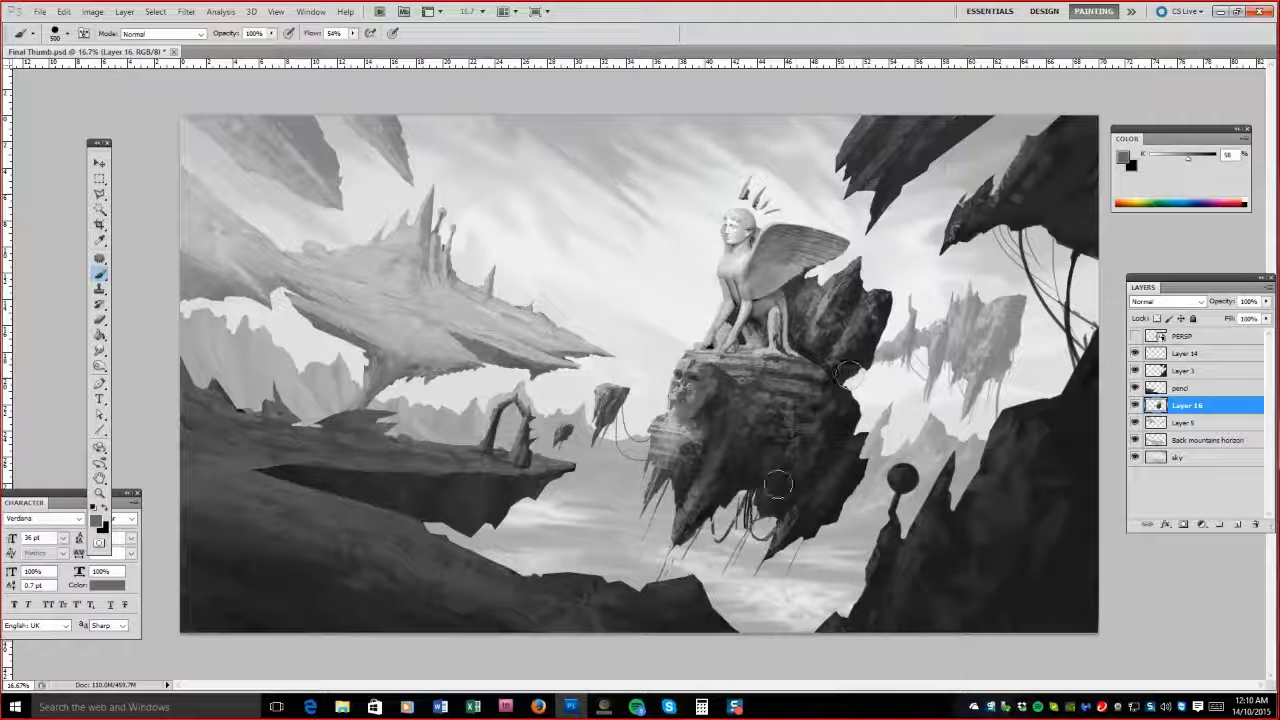
pyautogui.press(']')
pyautogui.press(']')
pyautogui.press(']')
pyautogui.press(']')
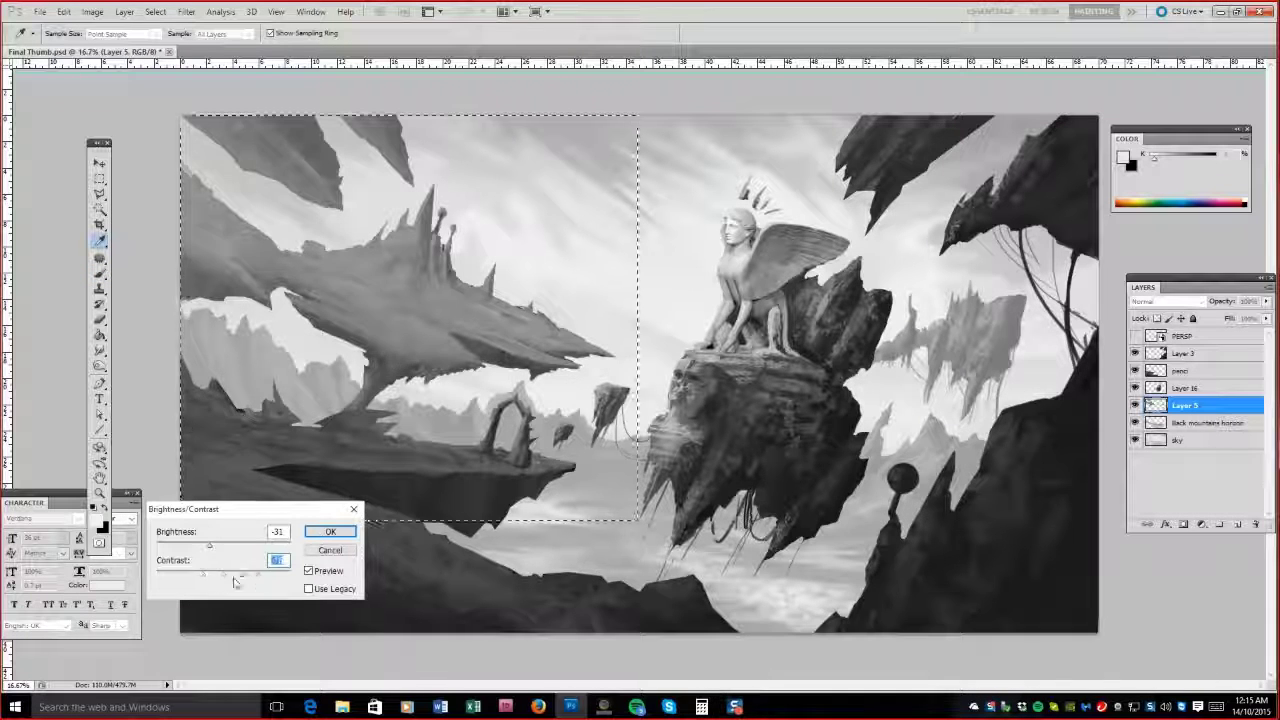
pyautogui.moveTo(208, 576); pyautogui.dragTo(201, 578)
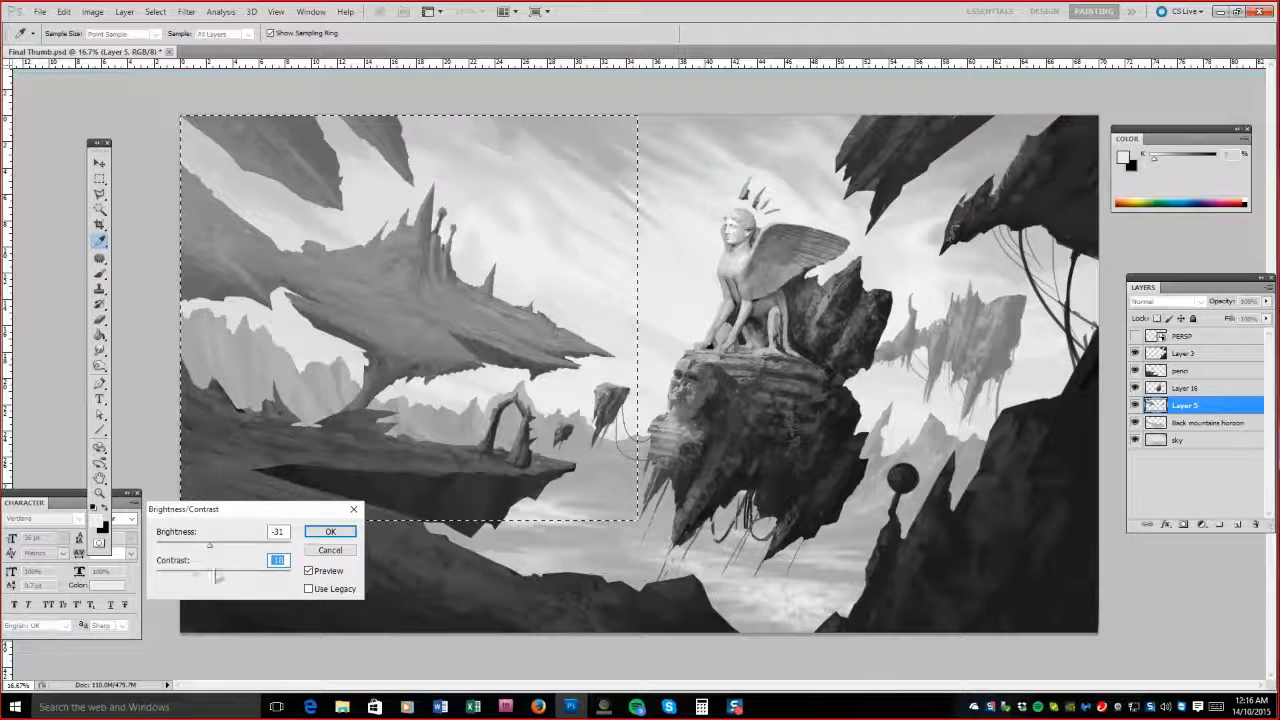
pyautogui.click(330, 531)
# Dim the left half's highlights to 235 with Levels.
pyautogui.press('m')
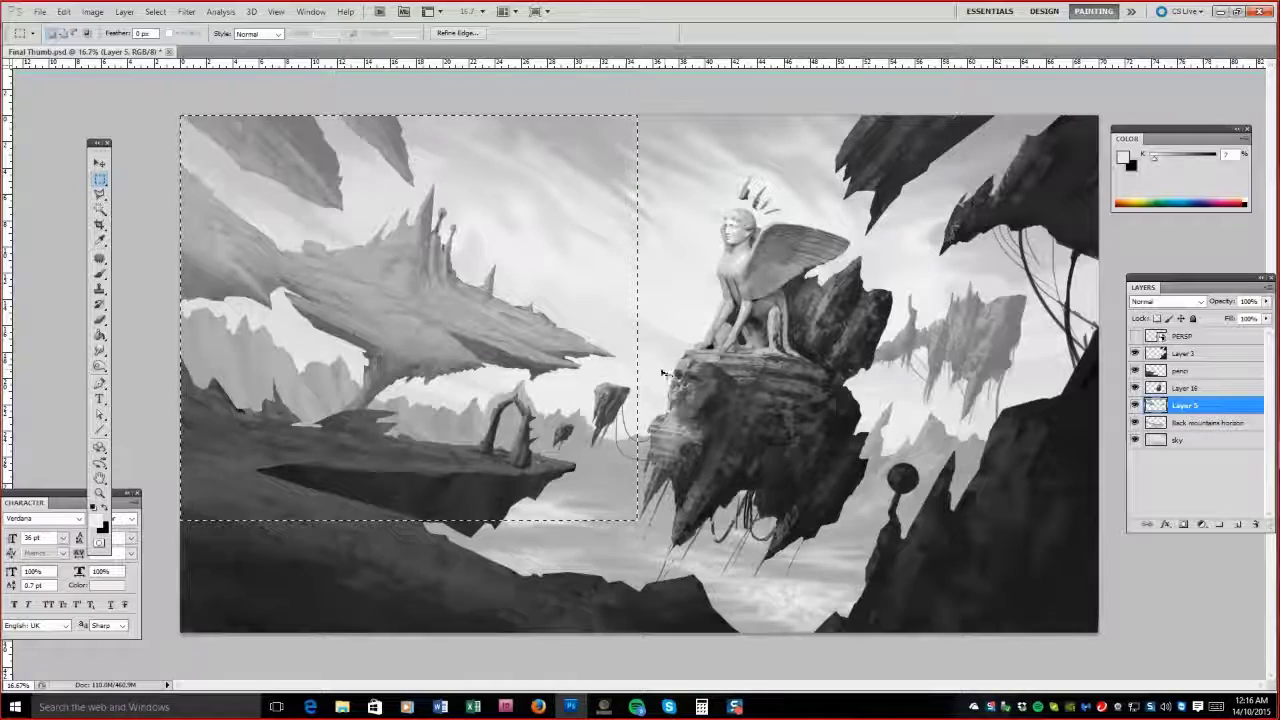
pyautogui.hotkey('ctrl', 'l')
pyautogui.moveTo(300, 93); pyautogui.dragTo(723, 314)
pyautogui.moveTo(774, 519); pyautogui.dragTo(757, 522)
pyautogui.press('Return')
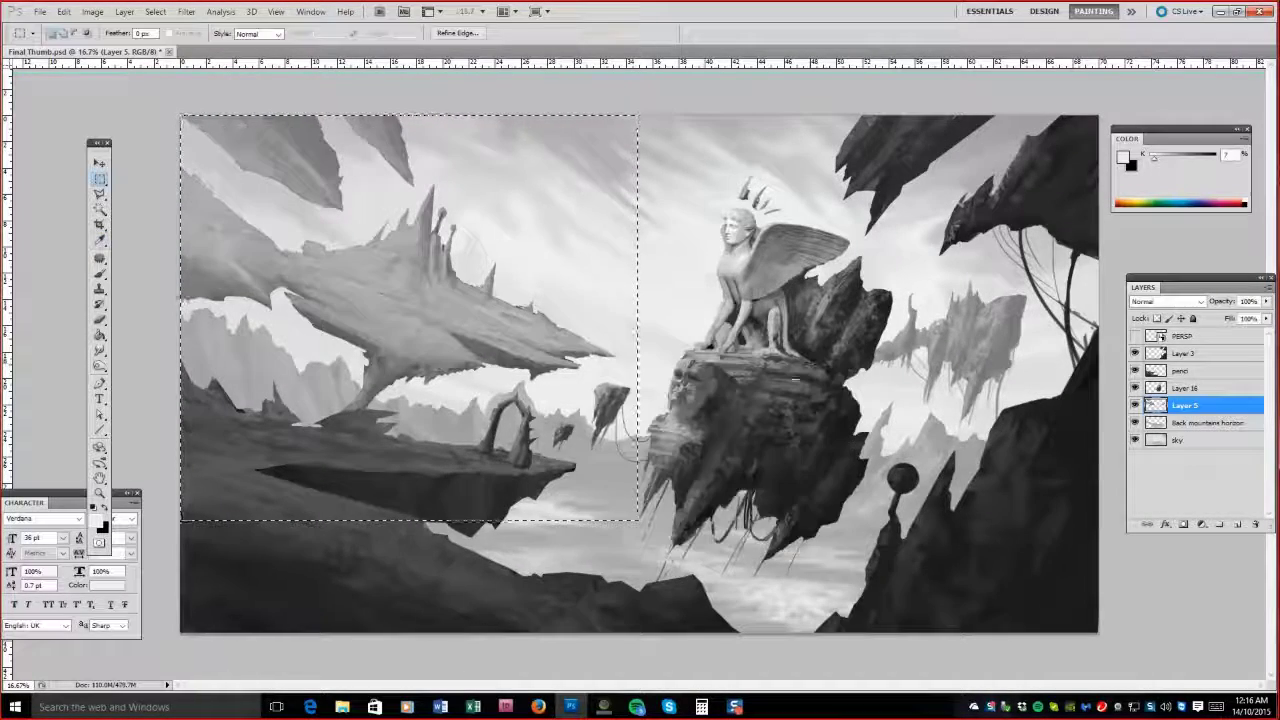
# Select the right part of the canvas and lift its dark tones to 78 with Levels.
pyautogui.moveTo(836, 273); pyautogui.dragTo(1070, 478)
pyautogui.hotkey('ctrl', 'l')
pyautogui.moveTo(398, 326); pyautogui.dragTo(450, 334)
pyautogui.moveTo(450, 120); pyautogui.dragTo(513, 401)
pyautogui.click(508, 606)
pyautogui.press('Return')
# Darken the left half again with Levels, then deselect and reselect the previous selection.
pyautogui.moveTo(182, 116); pyautogui.dragTo(628, 530)
pyautogui.hotkey('ctrl', 'l')
pyautogui.moveTo(459, 549); pyautogui.dragTo(482, 549)
pyautogui.press('Return')
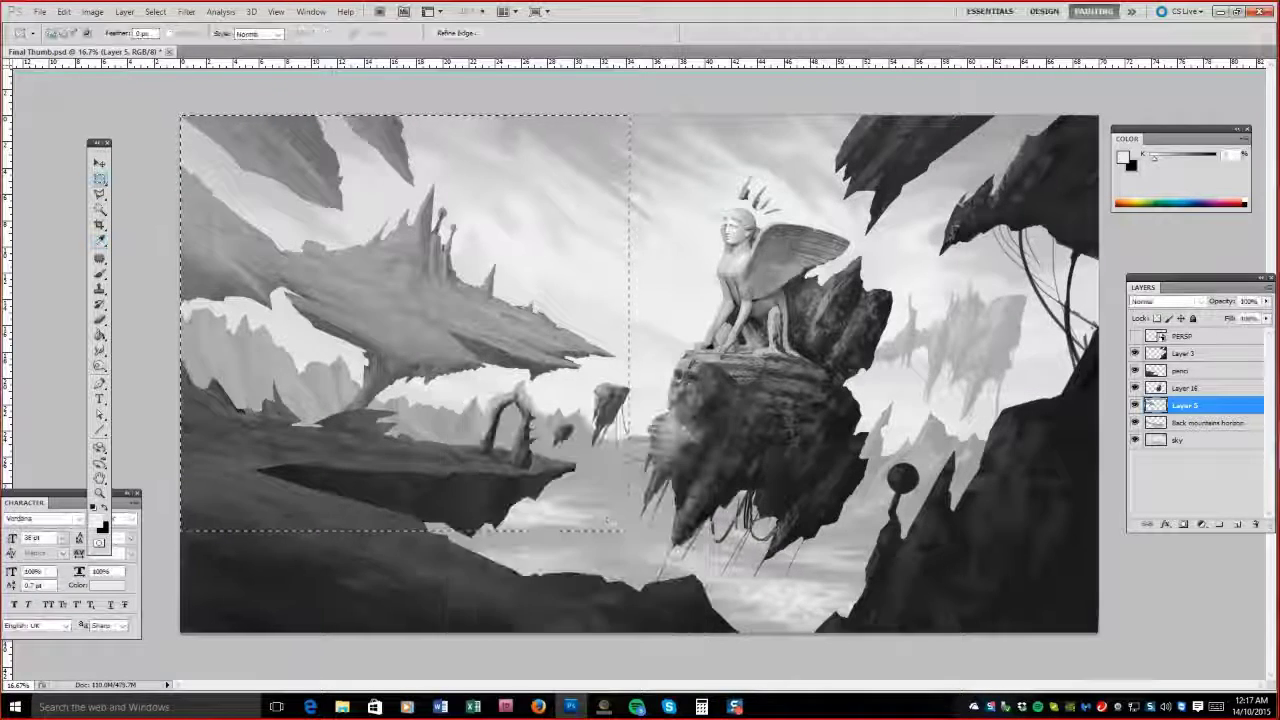
pyautogui.hotkey('ctrl', 'd')
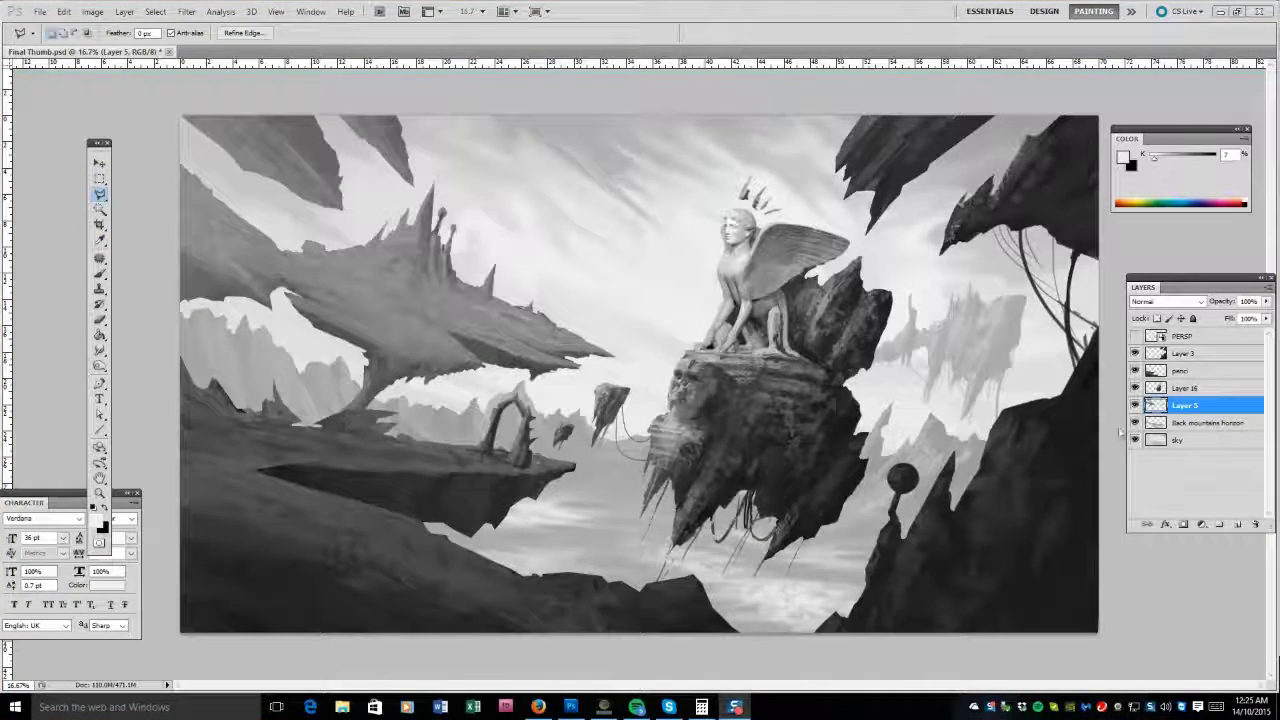
pyautogui.click(40, 11)
pyautogui.press('Escape')
pyautogui.hotkey('ctrl', 'shift', 'd')
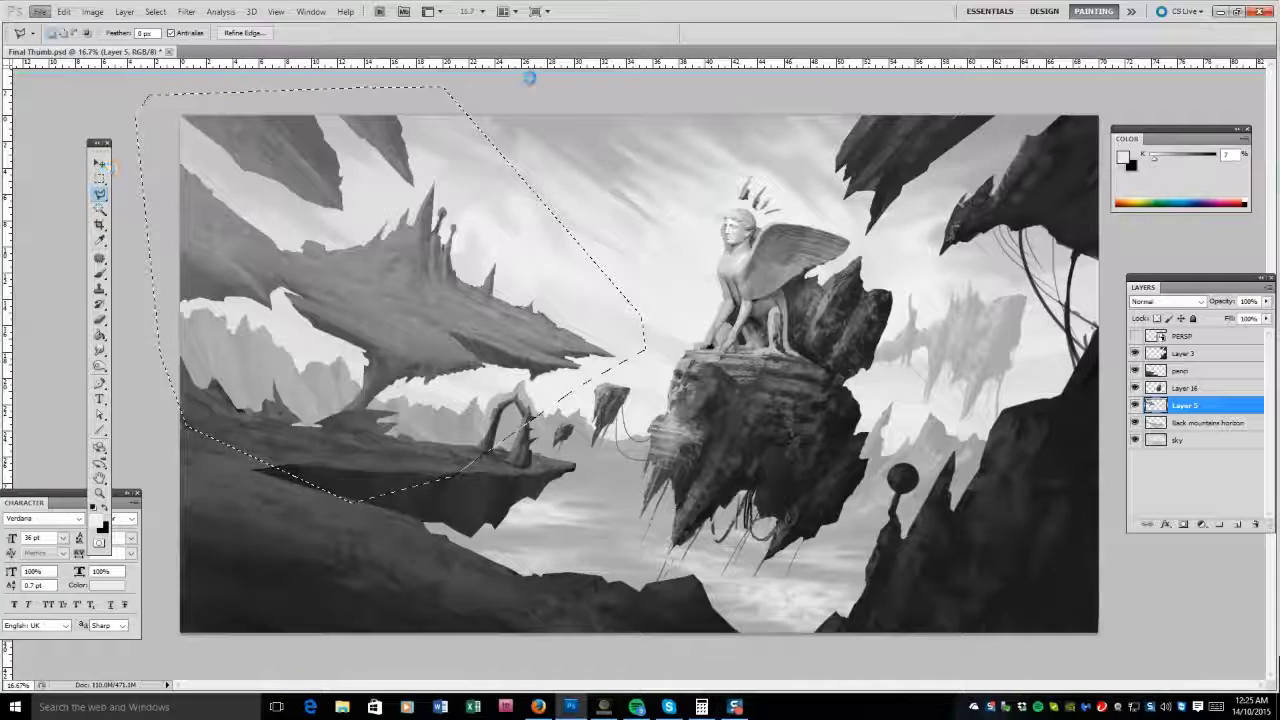
# Show the red perspective guides on the PERSP layer and clear the selection.
pyautogui.click(92, 11)
pyautogui.click(1182, 336)
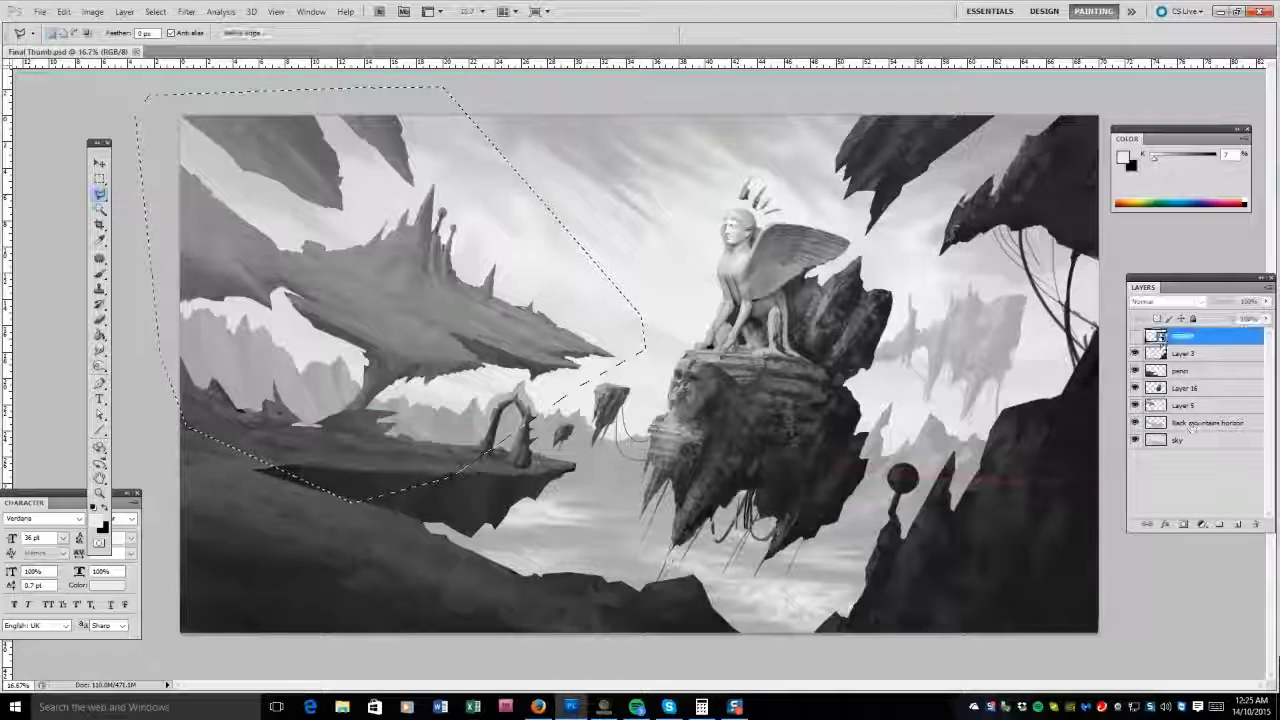
pyautogui.click(1135, 336)
pyautogui.hotkey('ctrl', 'd')
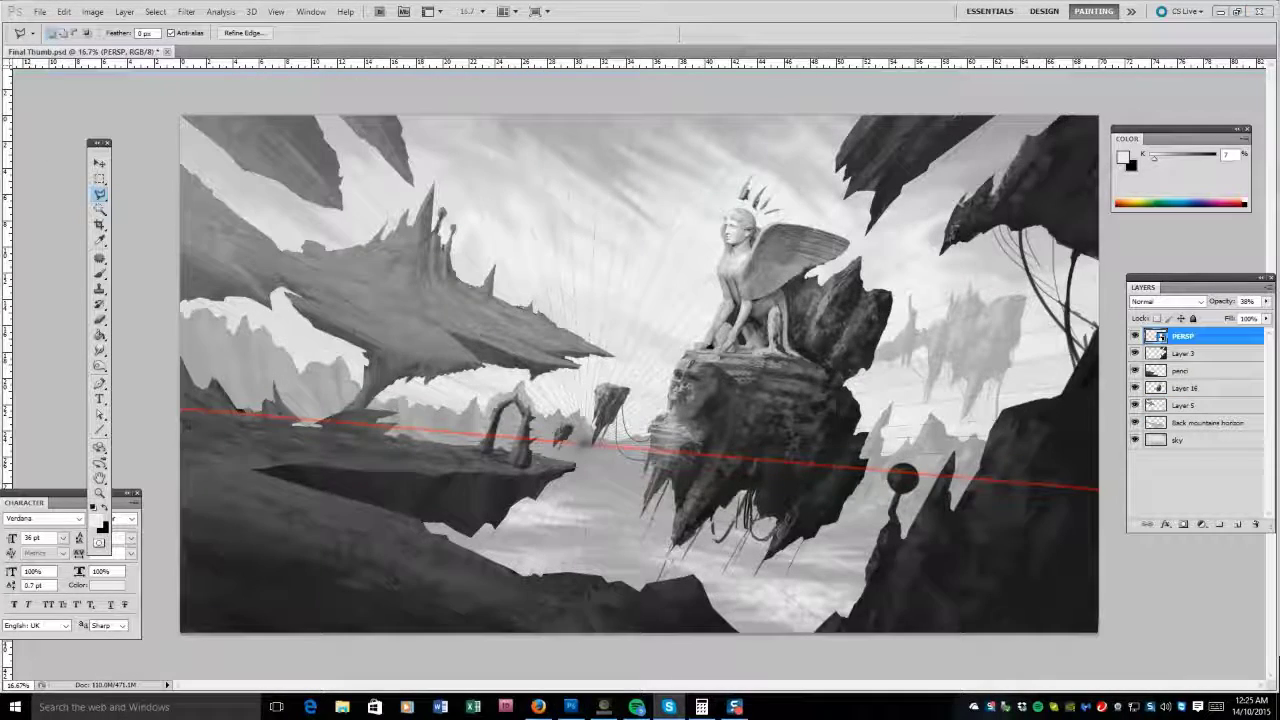
pyautogui.hotkey('ctrl', 'shift', 'd')
pyautogui.click(1135, 336)
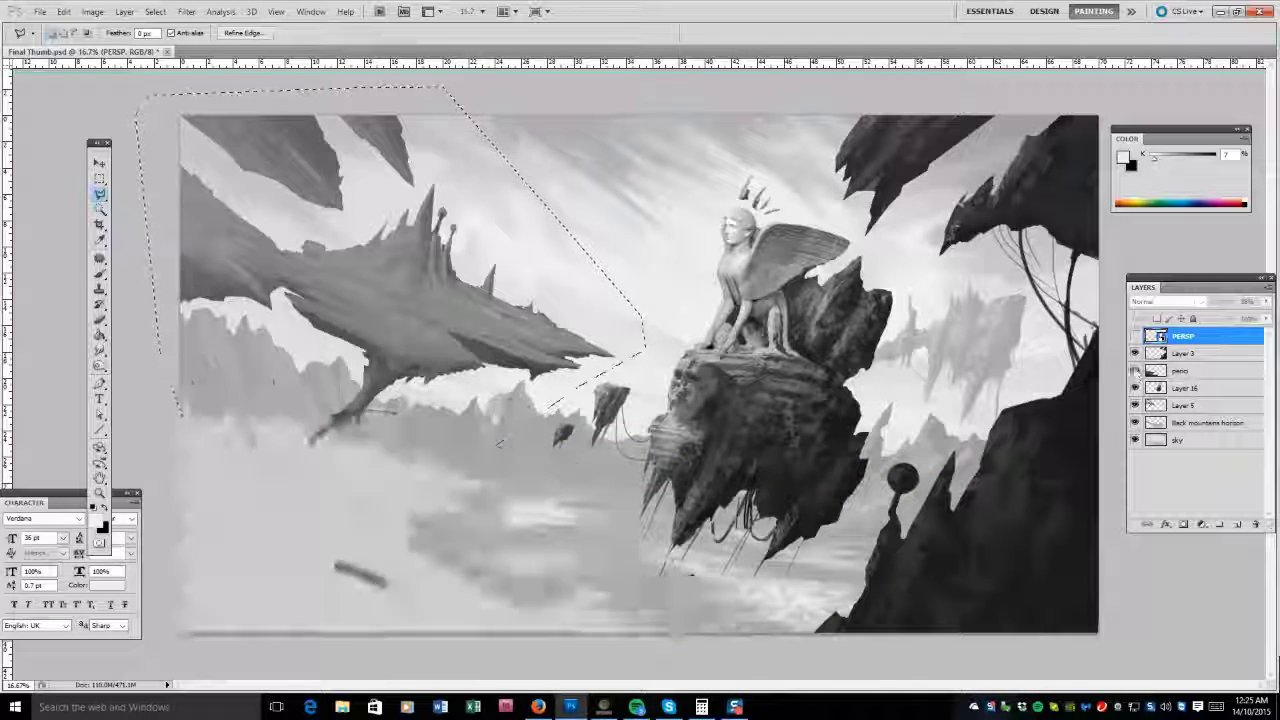
pyautogui.click(1135, 336)
pyautogui.hotkey('ctrl', 'd')
# On Layer 3, paint dark grey touch-ups on the top-right rock with a size-40 brush.
pyautogui.click(1183, 353)
pyautogui.press('b')
pyautogui.press(']')
pyautogui.press(']')
pyautogui.press(']')
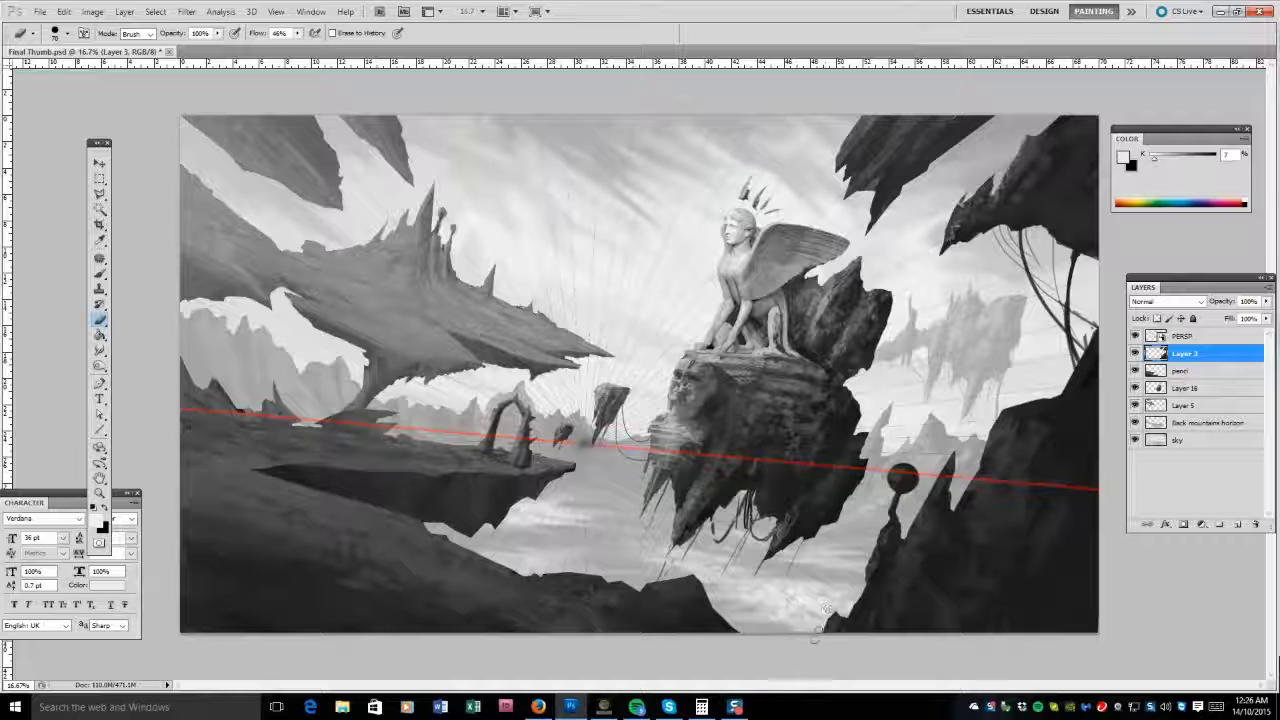
pyautogui.press('[')
pyautogui.press('[')
pyautogui.press('[')
pyautogui.press('b')
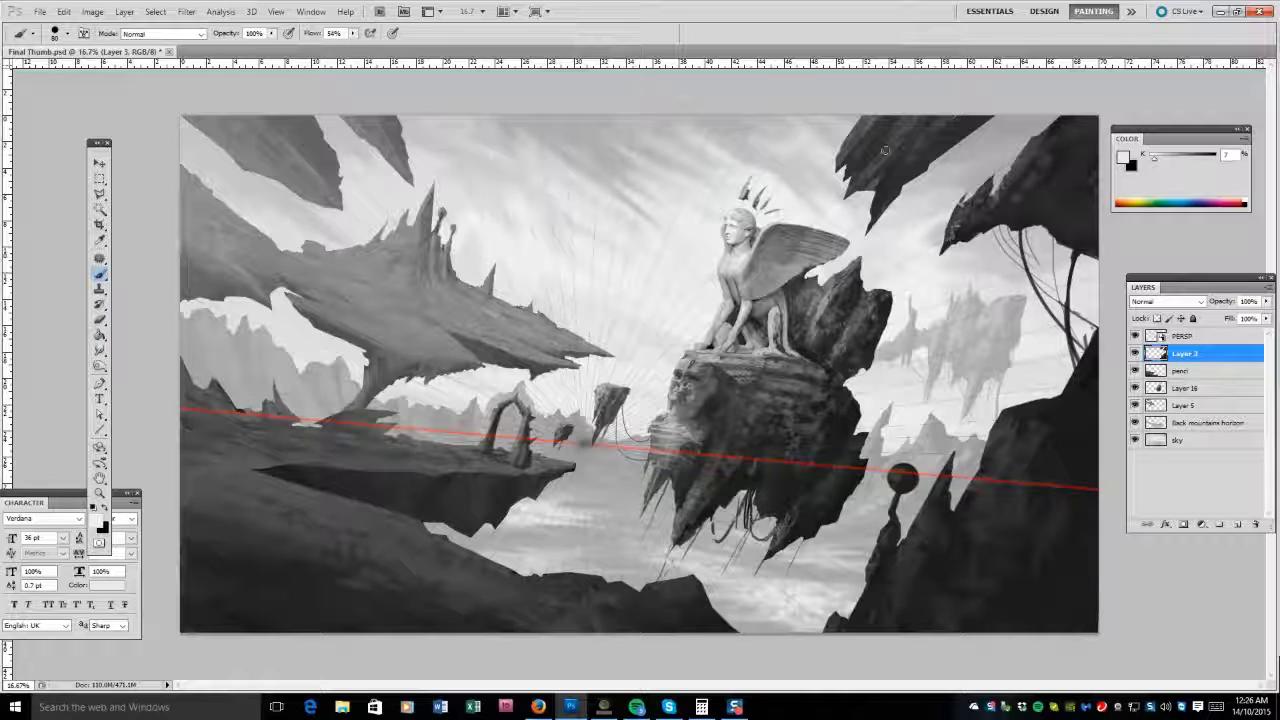
pyautogui.keyDown('alt'); pyautogui.click(905, 178); pyautogui.keyUp('alt')
pyautogui.moveTo(905, 178); pyautogui.dragTo(908, 188)
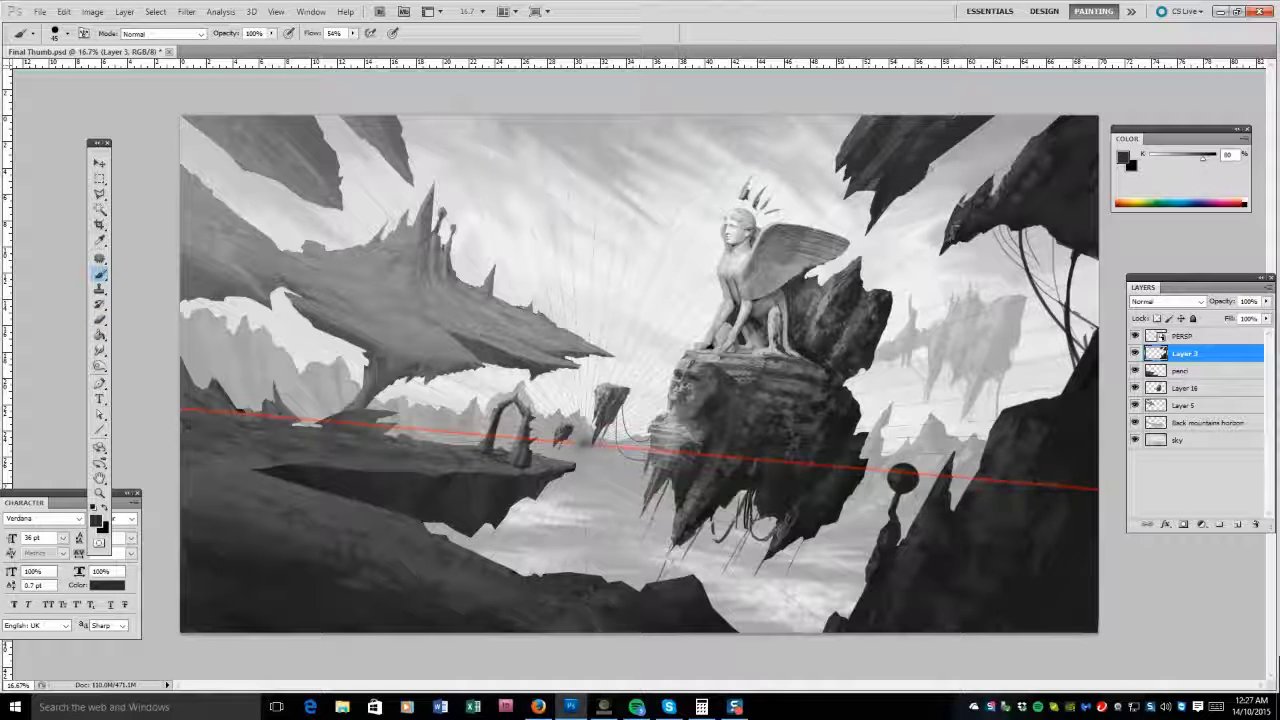
pyautogui.moveTo(944, 128); pyautogui.dragTo(935, 162)
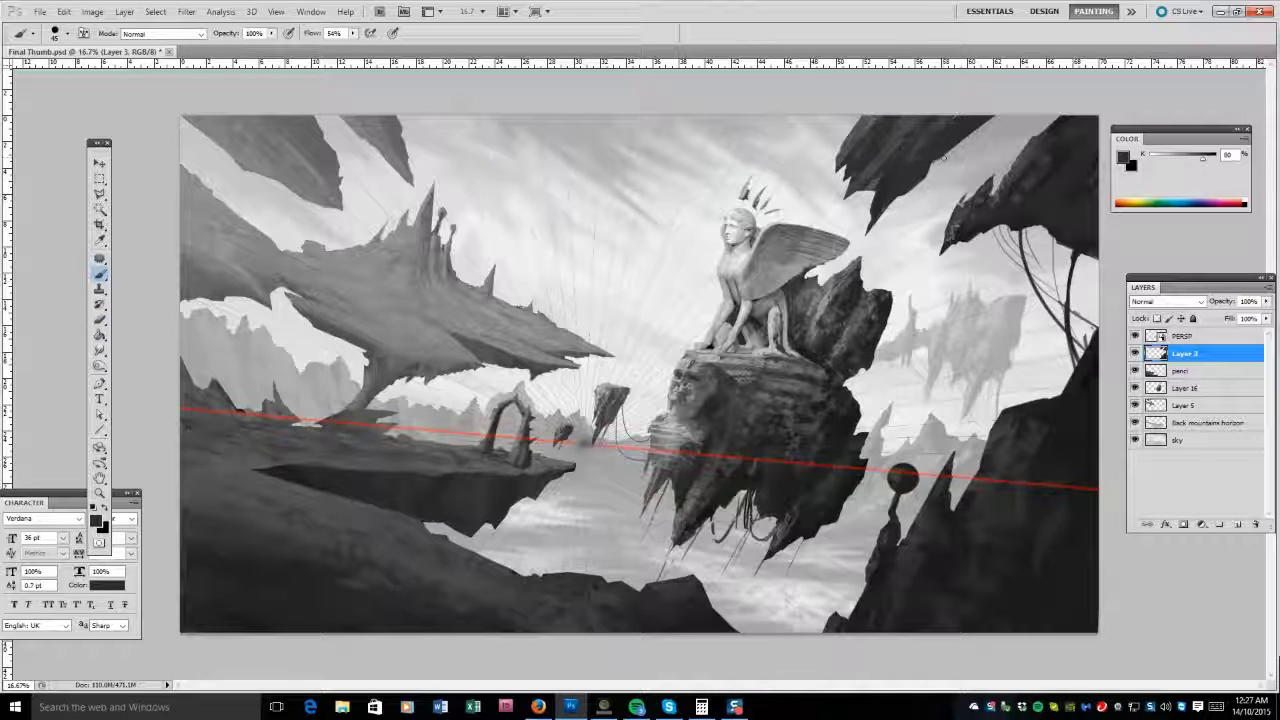
pyautogui.press('e')
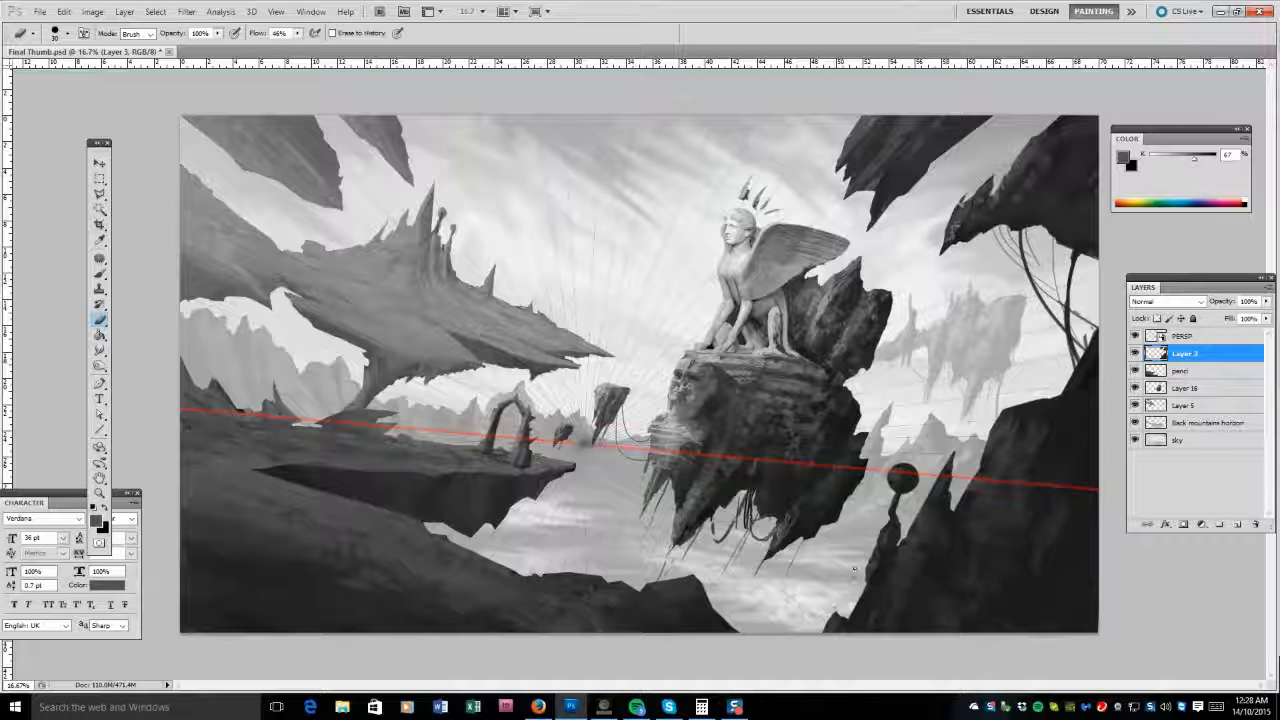
pyautogui.press('b')
# Sample a darker grey and load the foreground rock layer's outline as a selection.
pyautogui.keyDown('alt'); pyautogui.click(1093, 328); pyautogui.keyUp('alt')
pyautogui.keyDown('alt'); pyautogui.click(1093, 328); pyautogui.keyUp('alt')
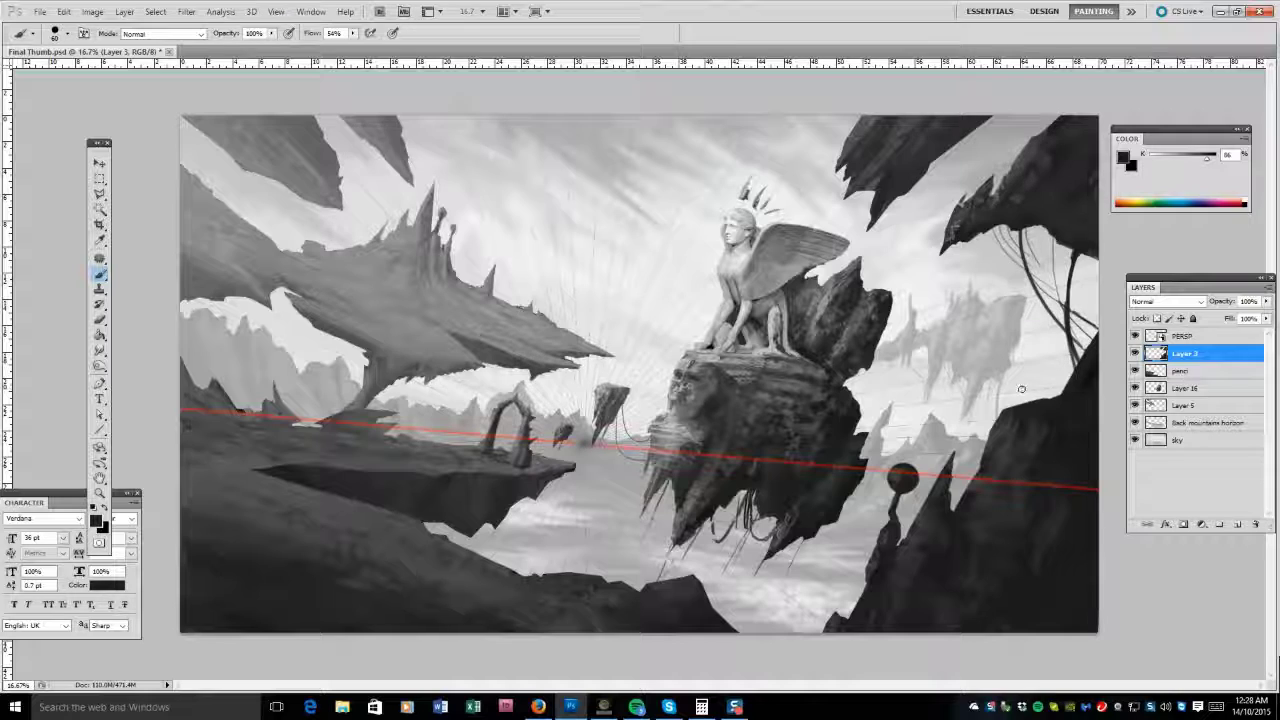
pyautogui.click(1180, 372)
pyautogui.keyDown('ctrl'); pyautogui.click(1157, 371); pyautogui.keyUp('ctrl')
# Shade the lower-left foreground rocks with Overlay gradients, then reload the upper-left and right rocks selection.
pyautogui.press('g')
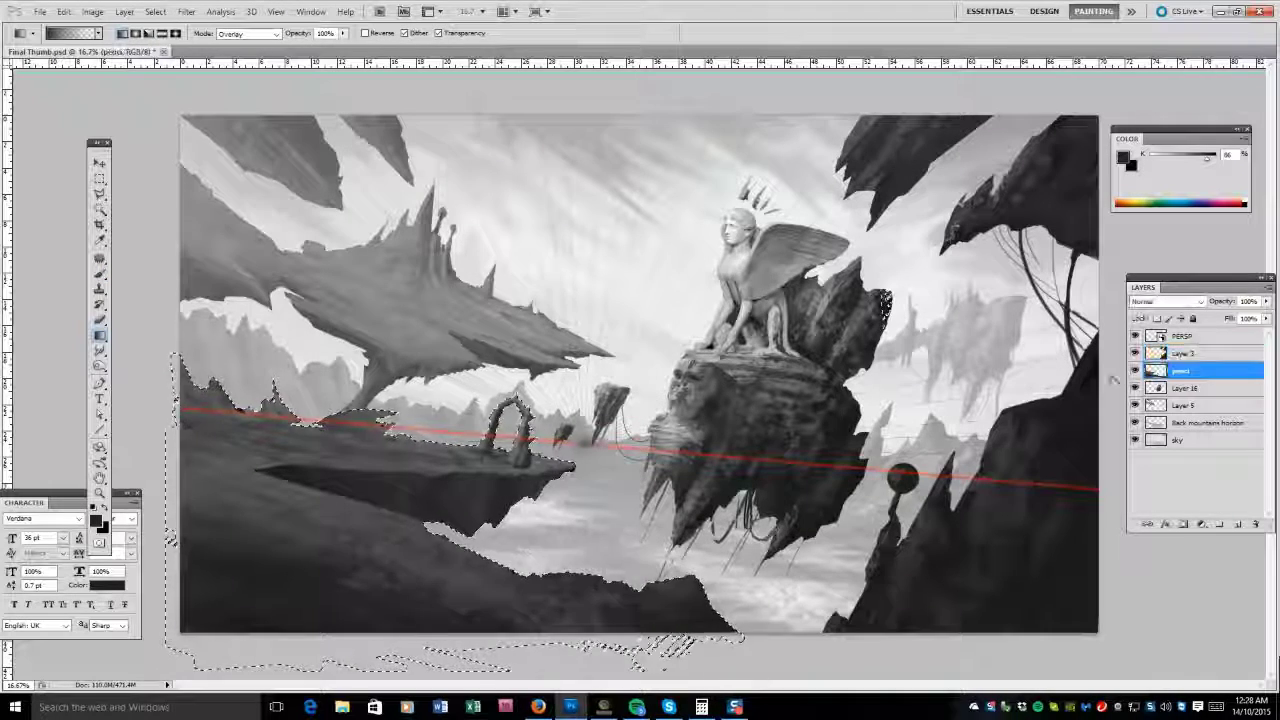
pyautogui.moveTo(250, 594); pyautogui.dragTo(363, 603)
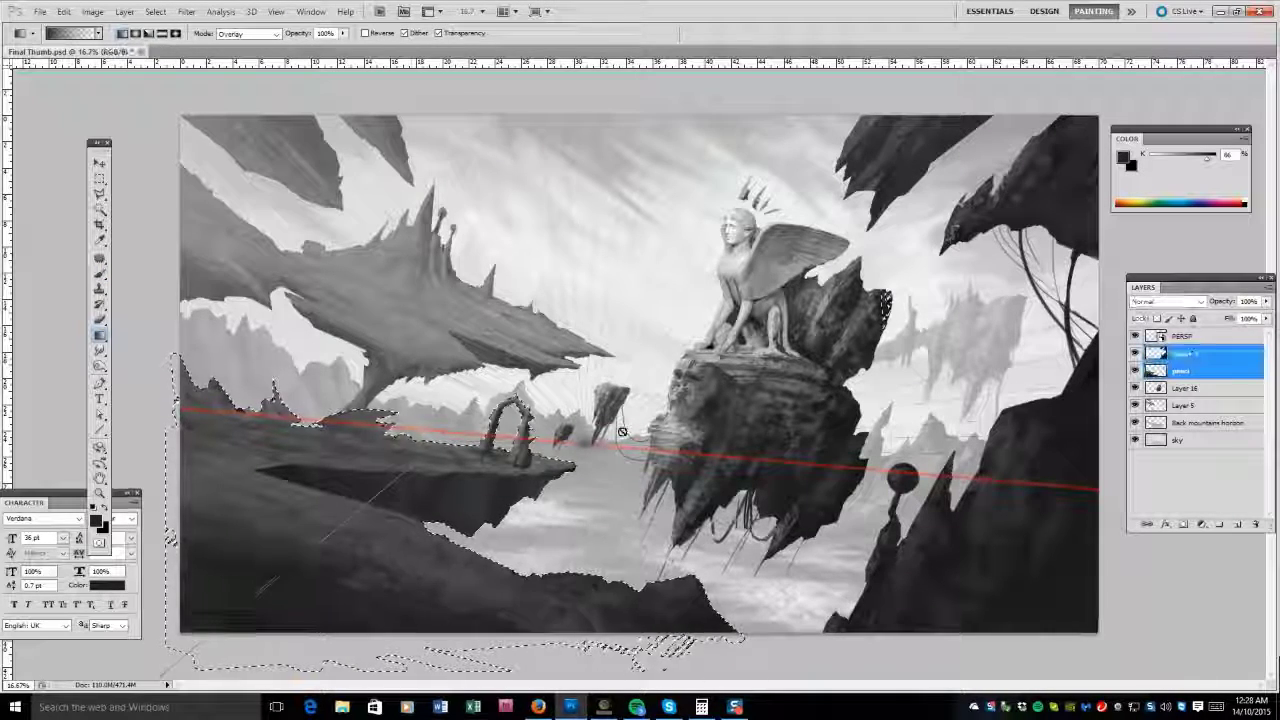
pyautogui.click(363, 603)
pyautogui.press('Return')
pyautogui.keyDown('shift'); pyautogui.click(1180, 354); pyautogui.keyUp('shift')
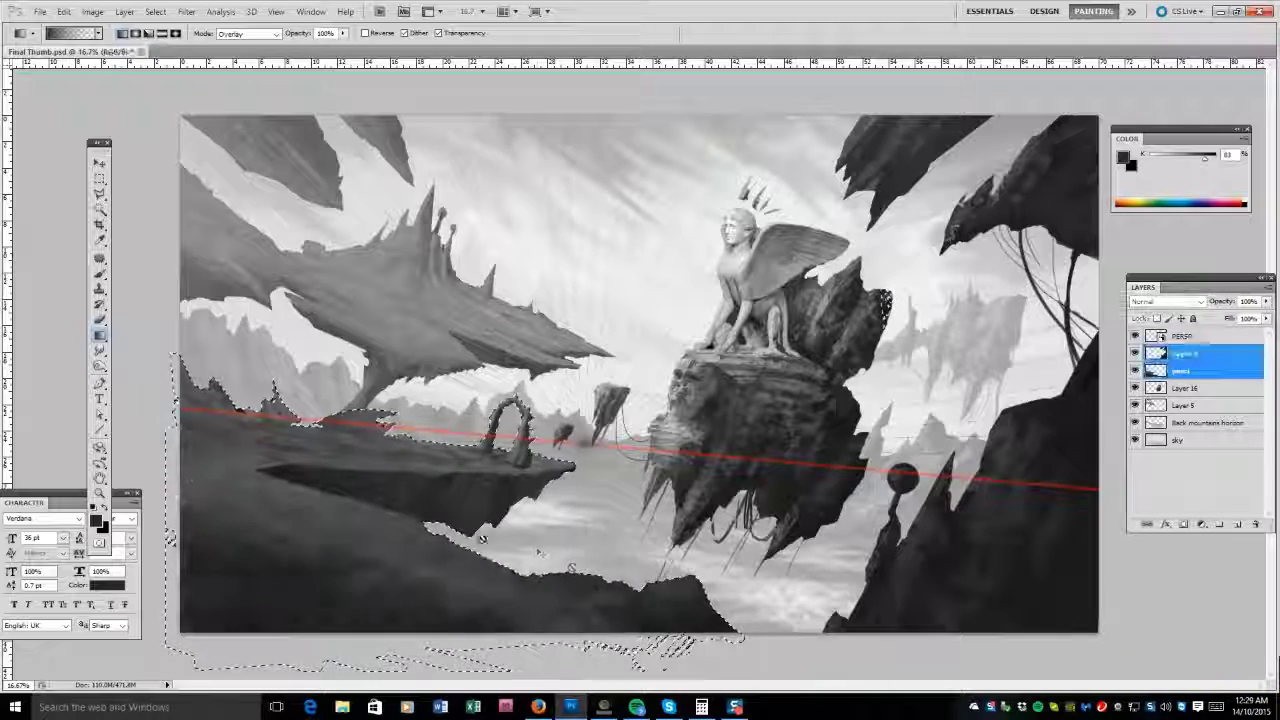
pyautogui.click(1177, 372)
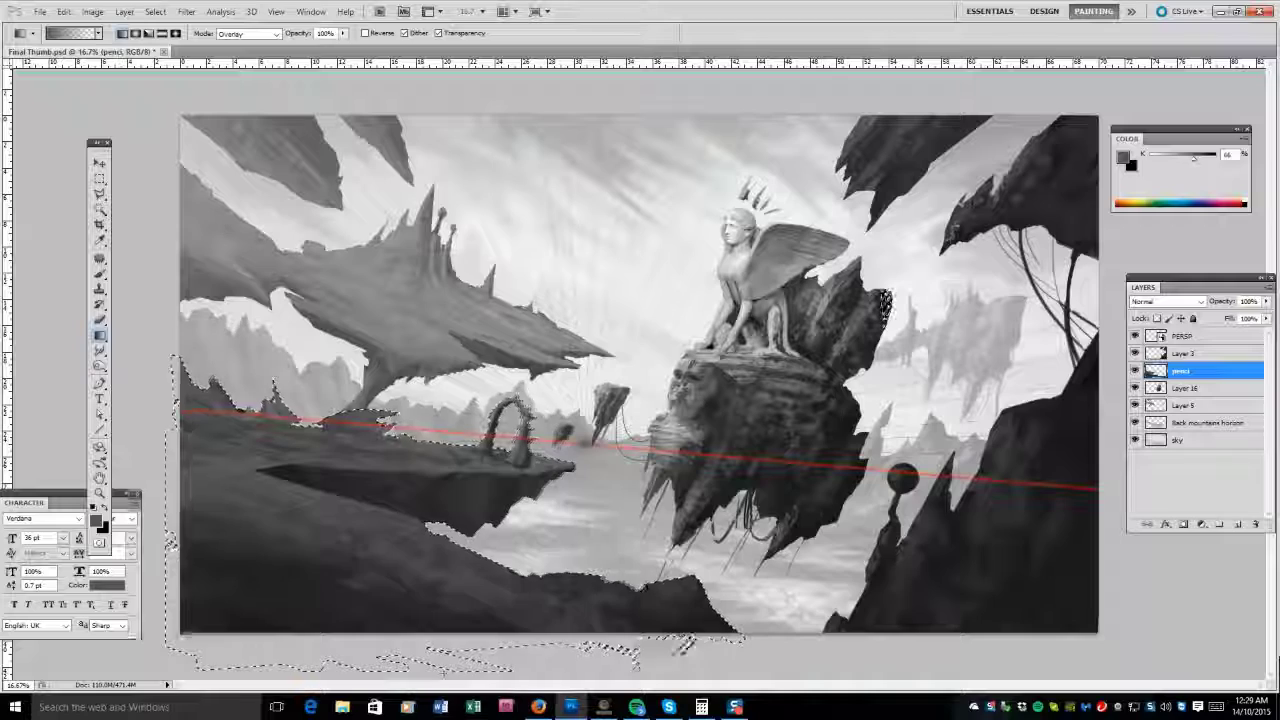
pyautogui.moveTo(420, 560); pyautogui.dragTo(488, 562)
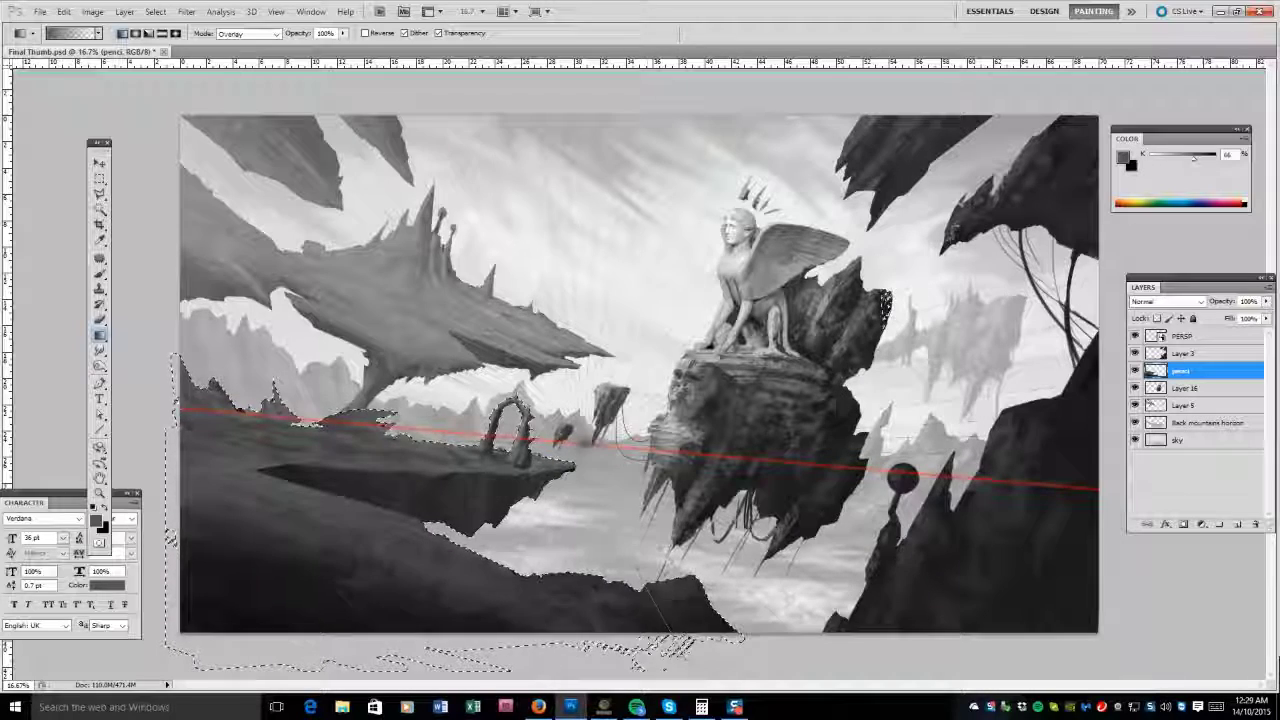
pyautogui.hotkey('ctrl', 'alt', 'z')
pyautogui.press('b')
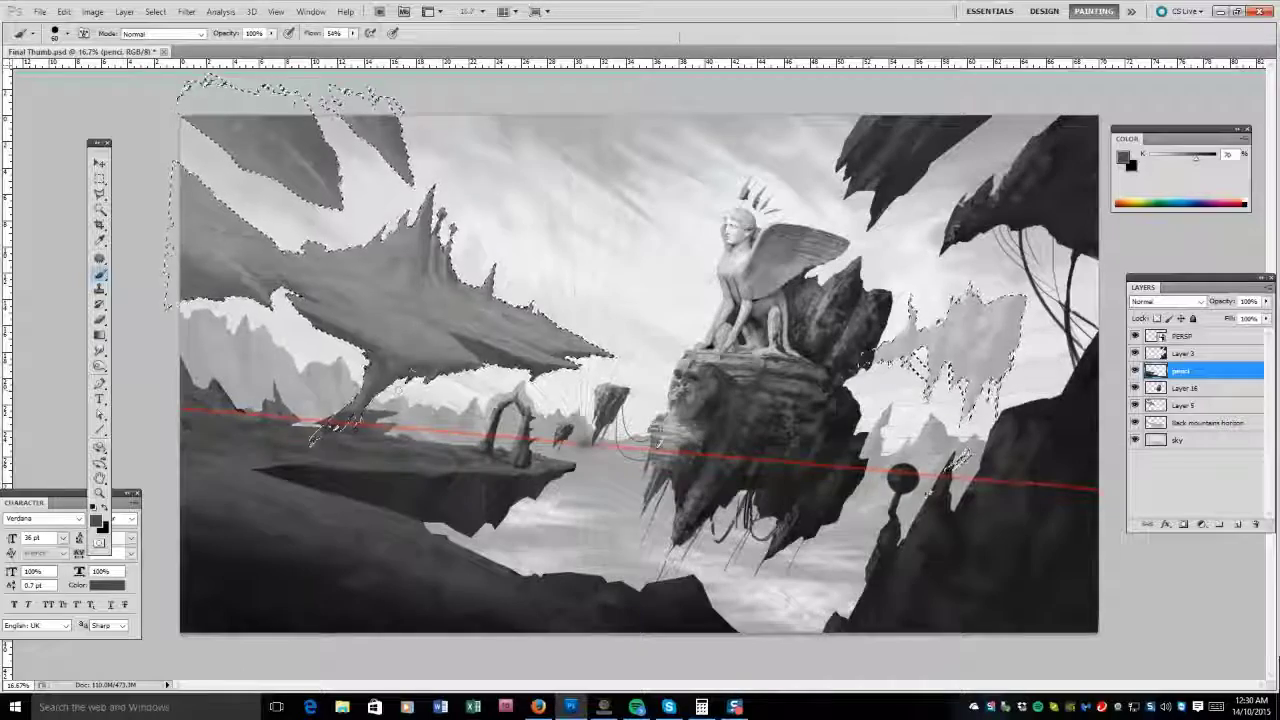
# Brush sampled mid and dark greys into the distant right-hand mountains, then deselect.
pyautogui.keyDown('alt'); pyautogui.click(945, 385); pyautogui.keyUp('alt')
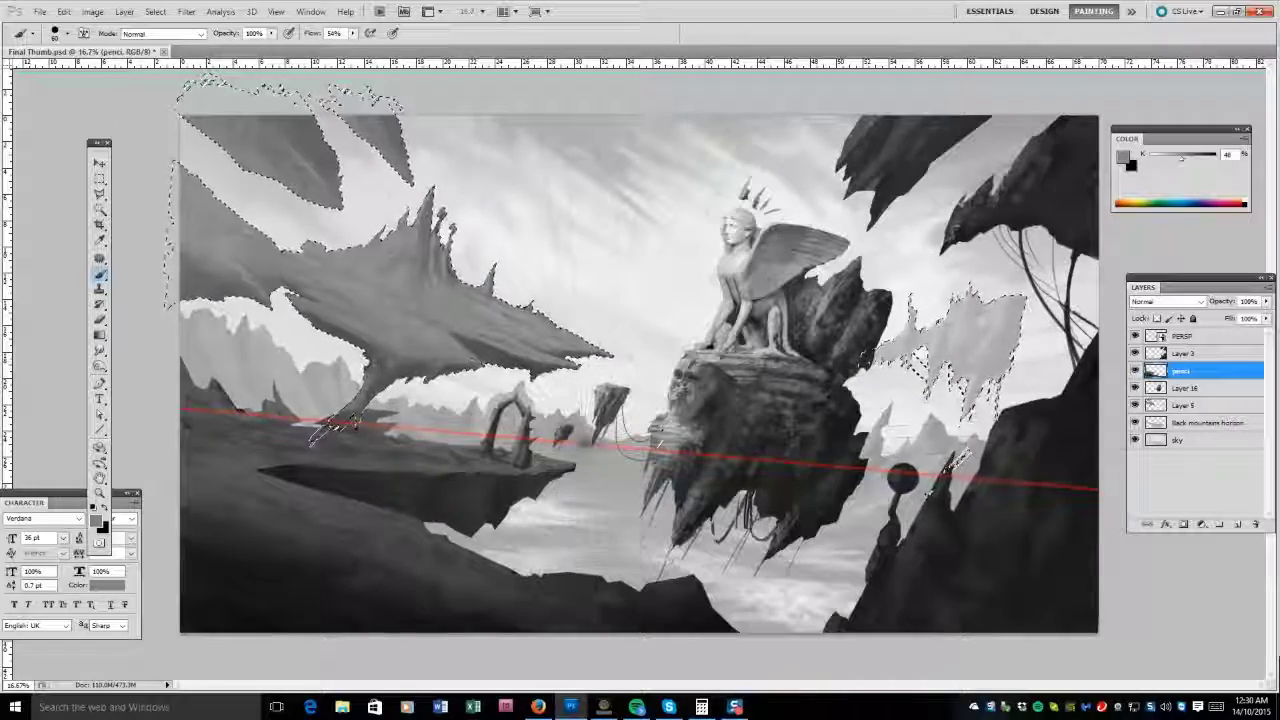
pyautogui.moveTo(955, 460)
pyautogui.mouseDown()
pyautogui.moveTo(930, 385)
pyautogui.moveTo(975, 365)
pyautogui.moveTo(958, 456)
pyautogui.mouseUp()
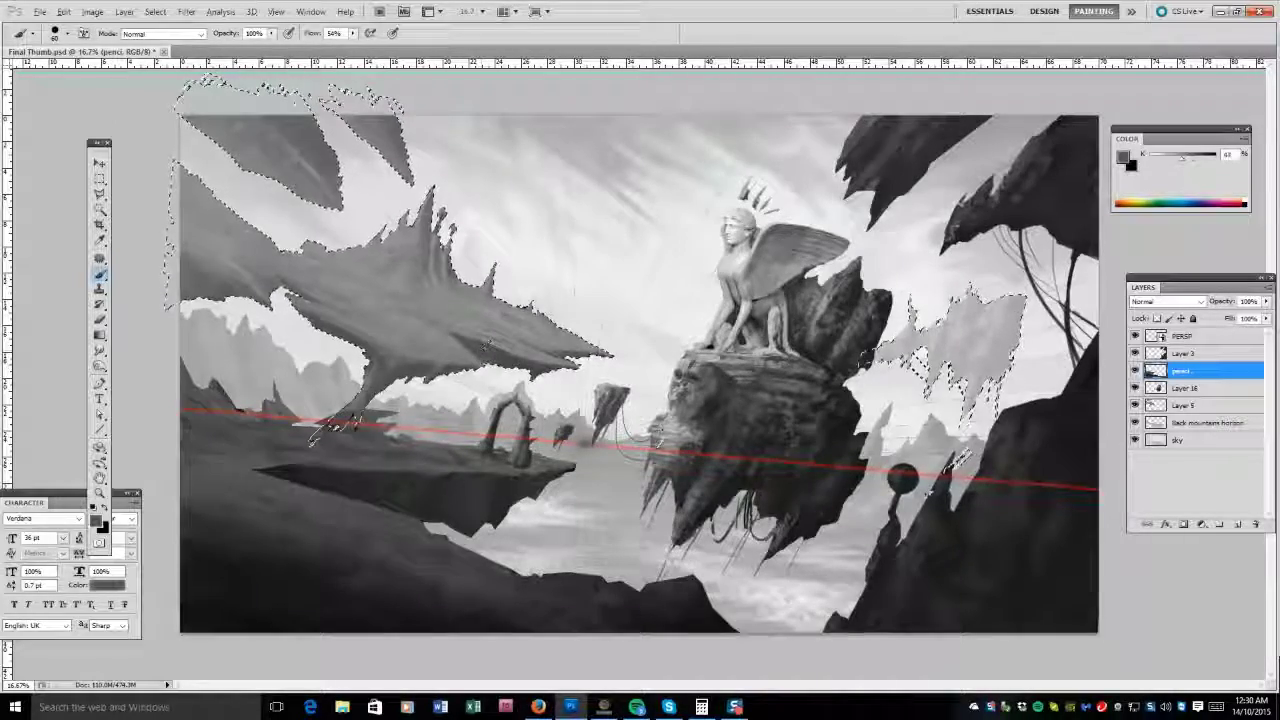
pyautogui.keyDown('alt'); pyautogui.click(280, 269); pyautogui.keyUp('alt')
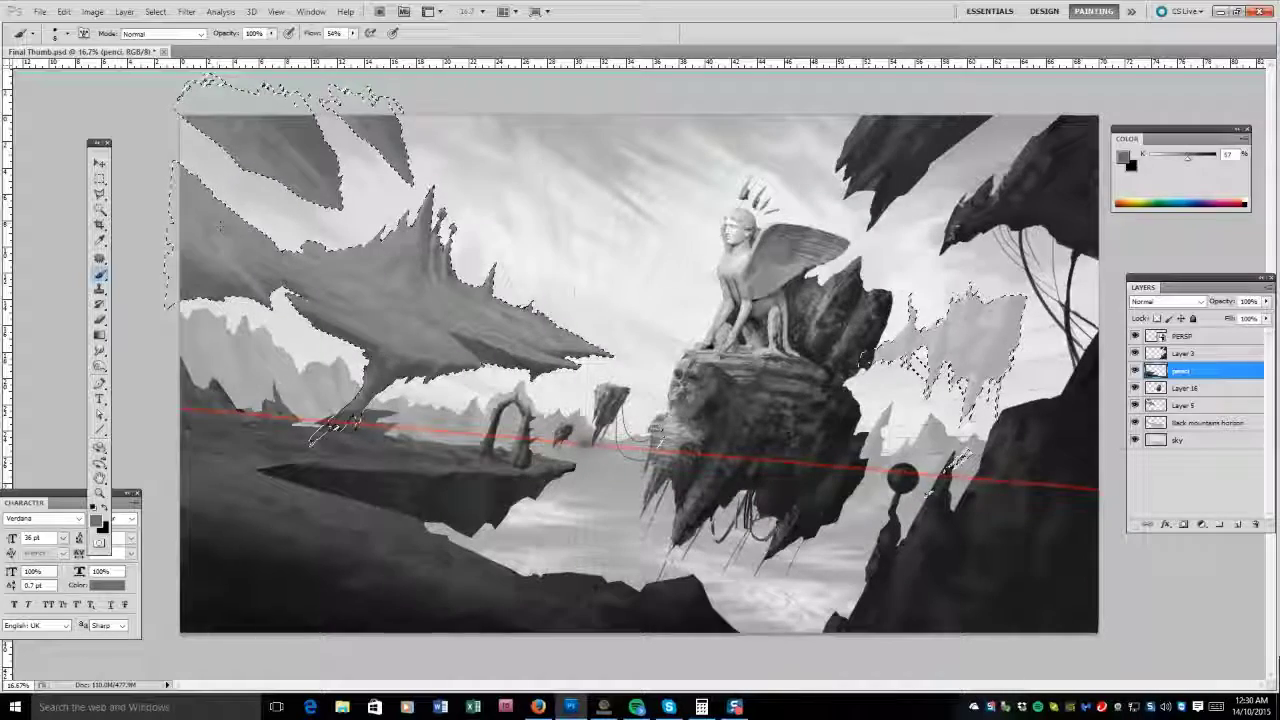
pyautogui.moveTo(950, 461); pyautogui.dragTo(956, 459)
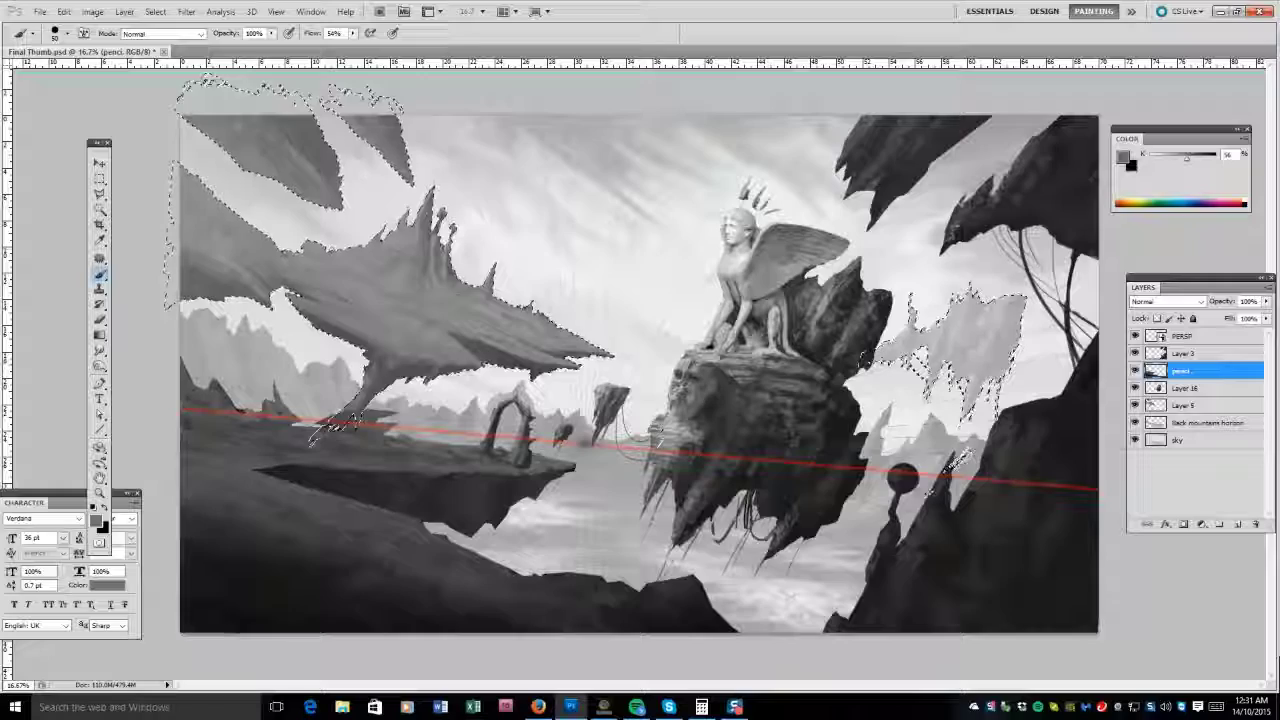
pyautogui.keyDown('alt'); pyautogui.click(952, 460); pyautogui.keyUp('alt')
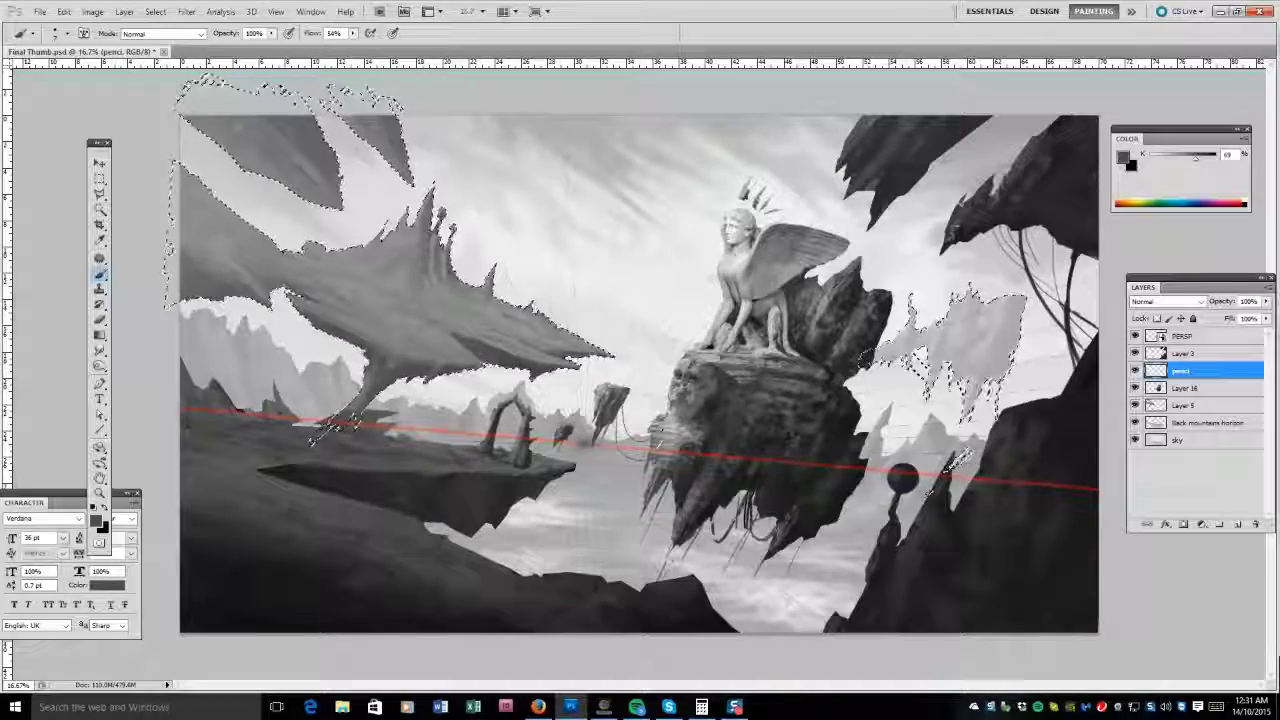
pyautogui.hotkey('ctrl', 'd')
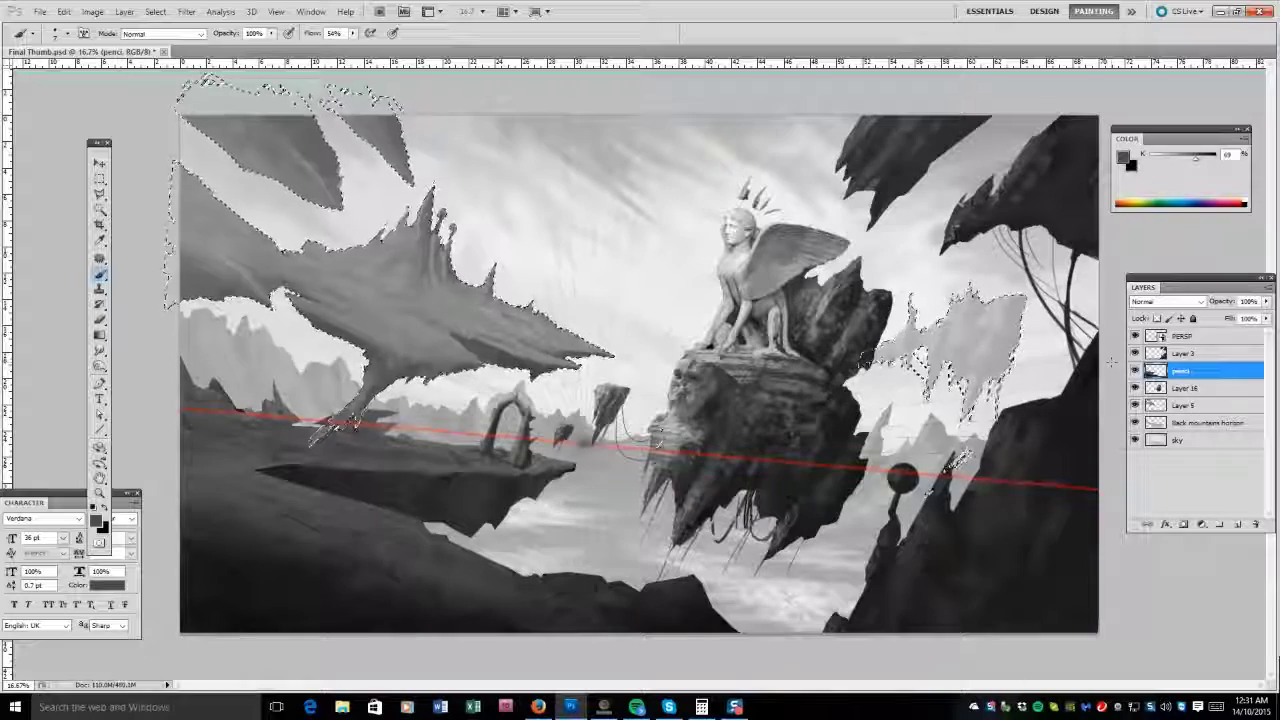
pyautogui.hotkey('ctrl', 'h')
pyautogui.hotkey('ctrl', 'h')
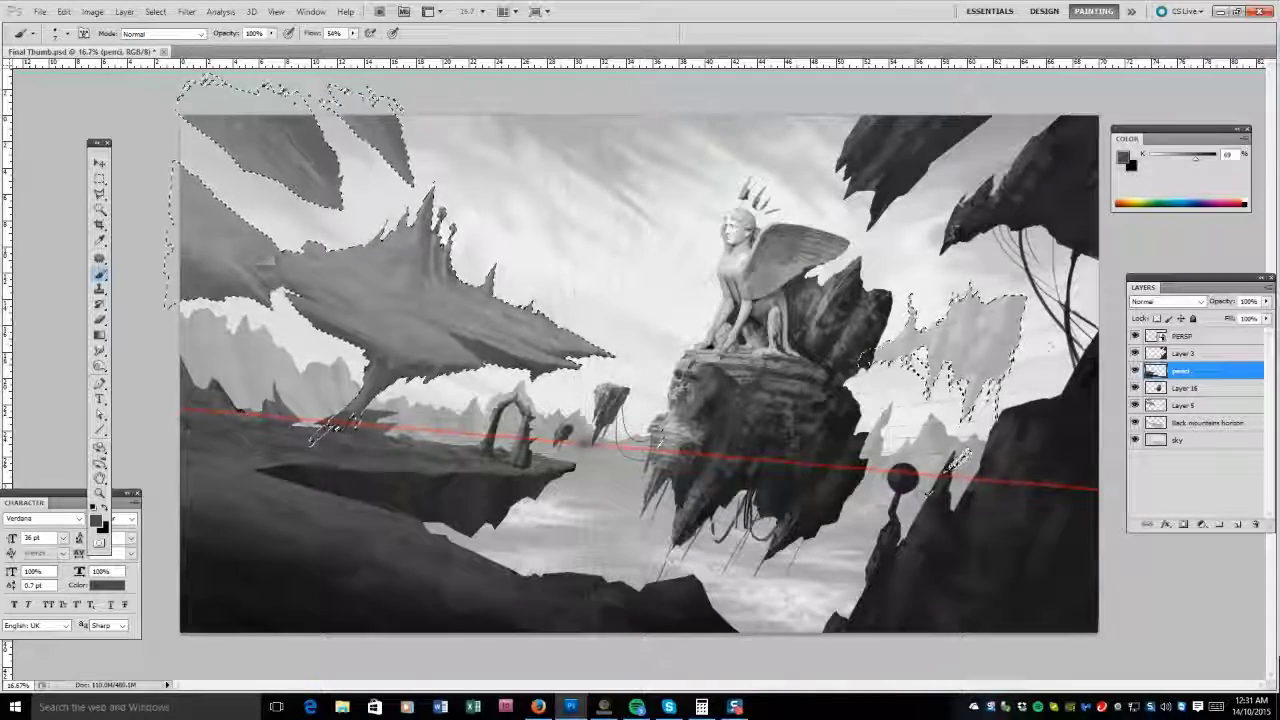
pyautogui.press('v')
pyautogui.hotkey('ctrl', 'h')
# Outline the upper-left floating rocks and the sky above them with the Polygonal Lasso.
pyautogui.press('l')
pyautogui.click(330, 412)
pyautogui.click(450, 410)
pyautogui.click(505, 385)
pyautogui.click(565, 385)
pyautogui.click(634, 356)
pyautogui.click(430, 84)
pyautogui.click(146, 114)
pyautogui.click(170, 318)
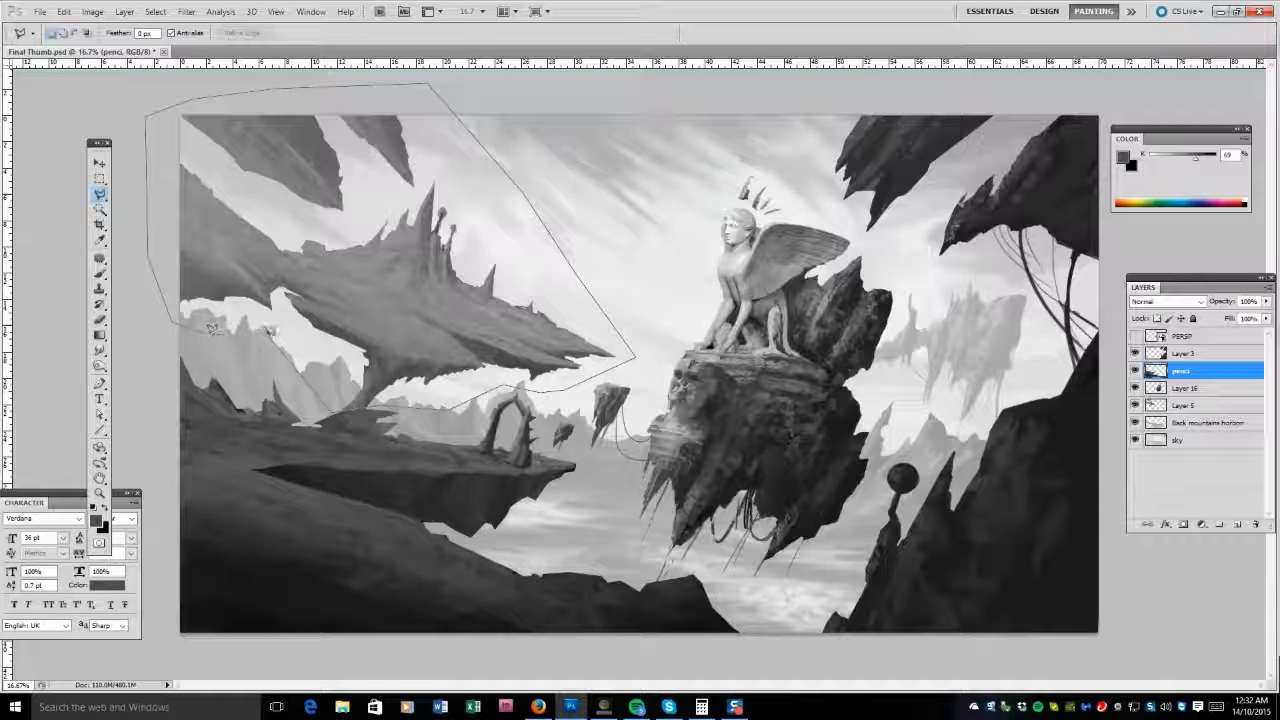
# Cut the upper-left rocks to Layer 17, merge the layer into Back mountains horizon, and show the guides.
pyautogui.doubleClick(270, 341)
pyautogui.hotkey('ctrl', 'alt', 'shift', 'e')
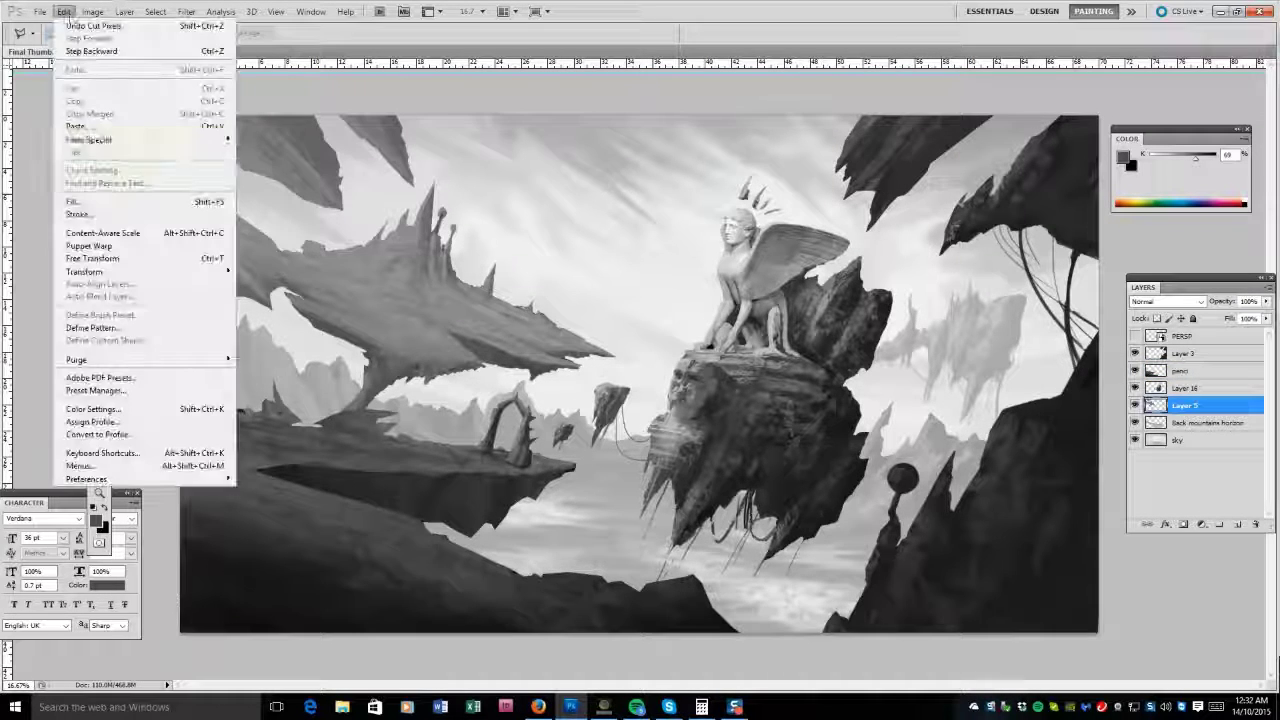
pyautogui.rightClick(1160, 420)
pyautogui.click(1192, 379)
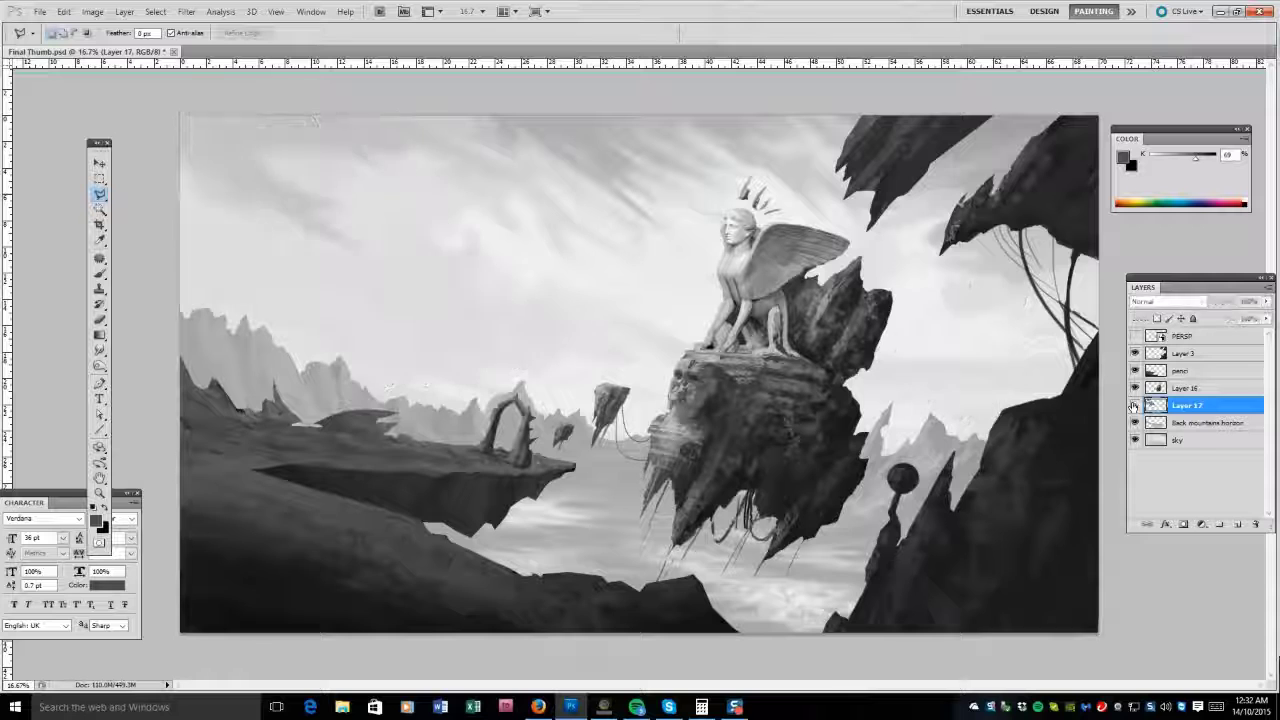
pyautogui.click(99, 318)
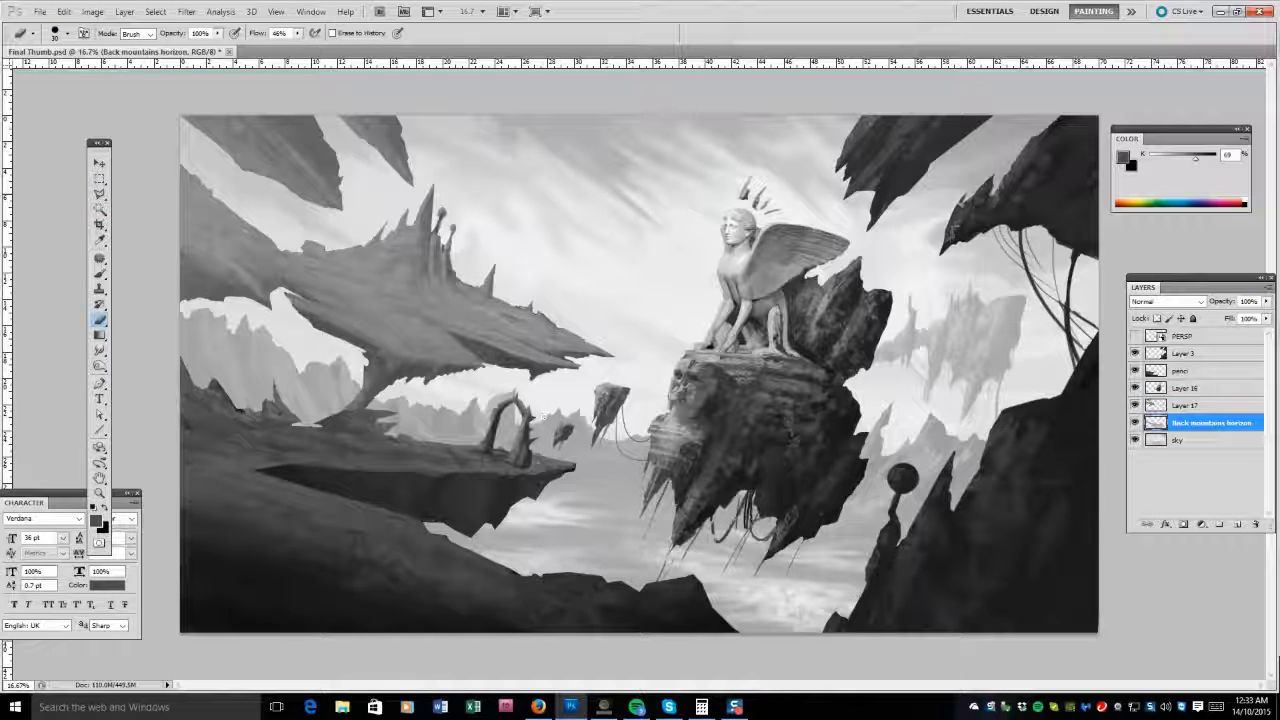
pyautogui.click(1134, 336)
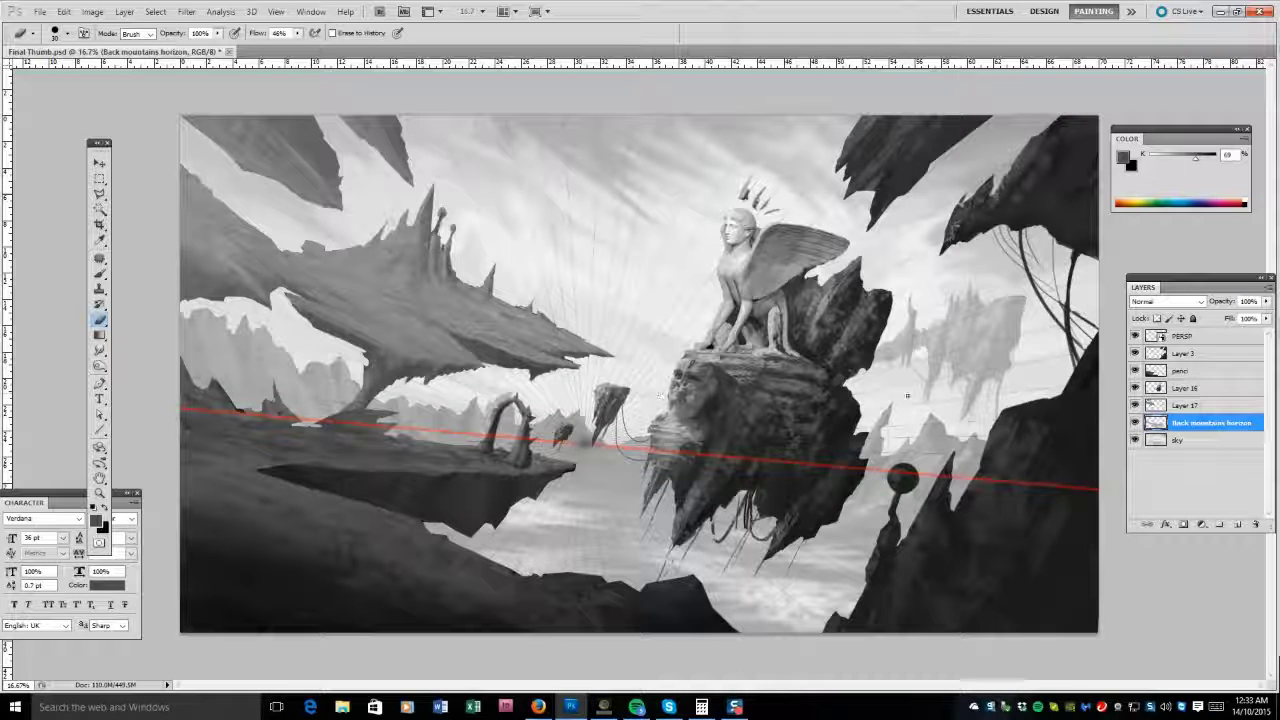
# Apply Levels to Layer 17 with output black set to 27.
pyautogui.hotkey('alt', ']')
pyautogui.hotkey('alt', ']')
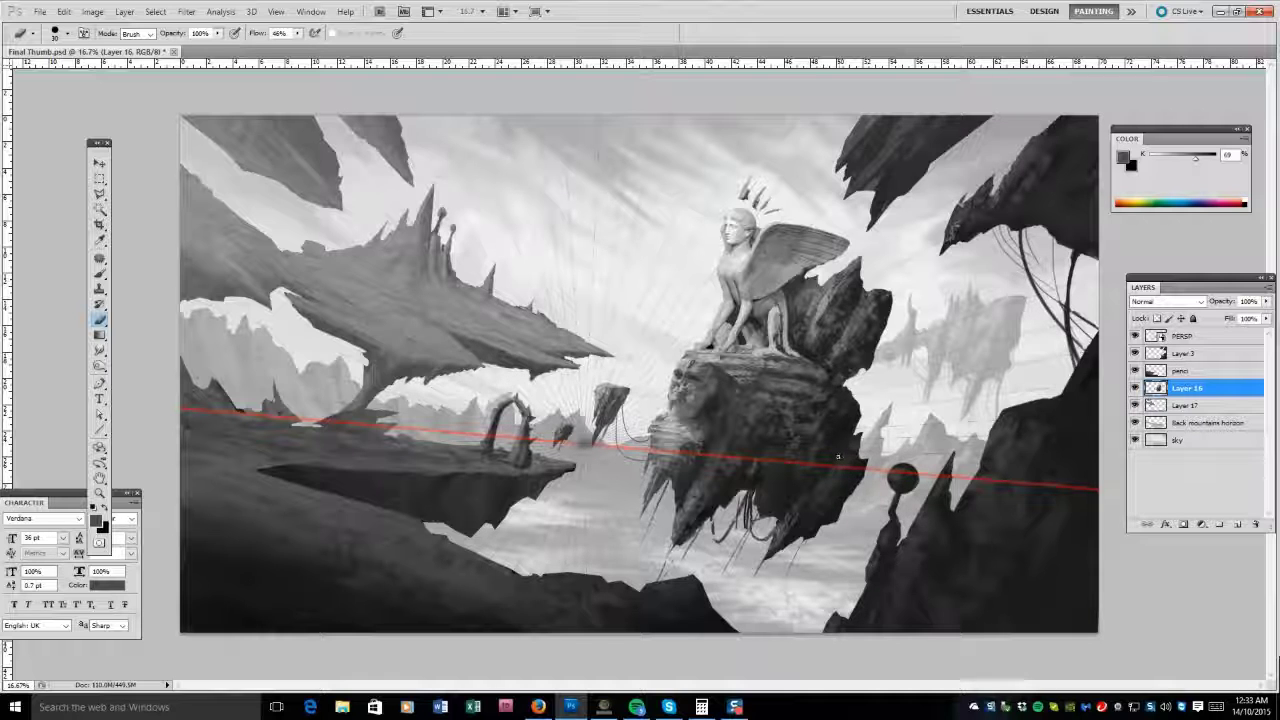
pyautogui.hotkey('alt', '[')
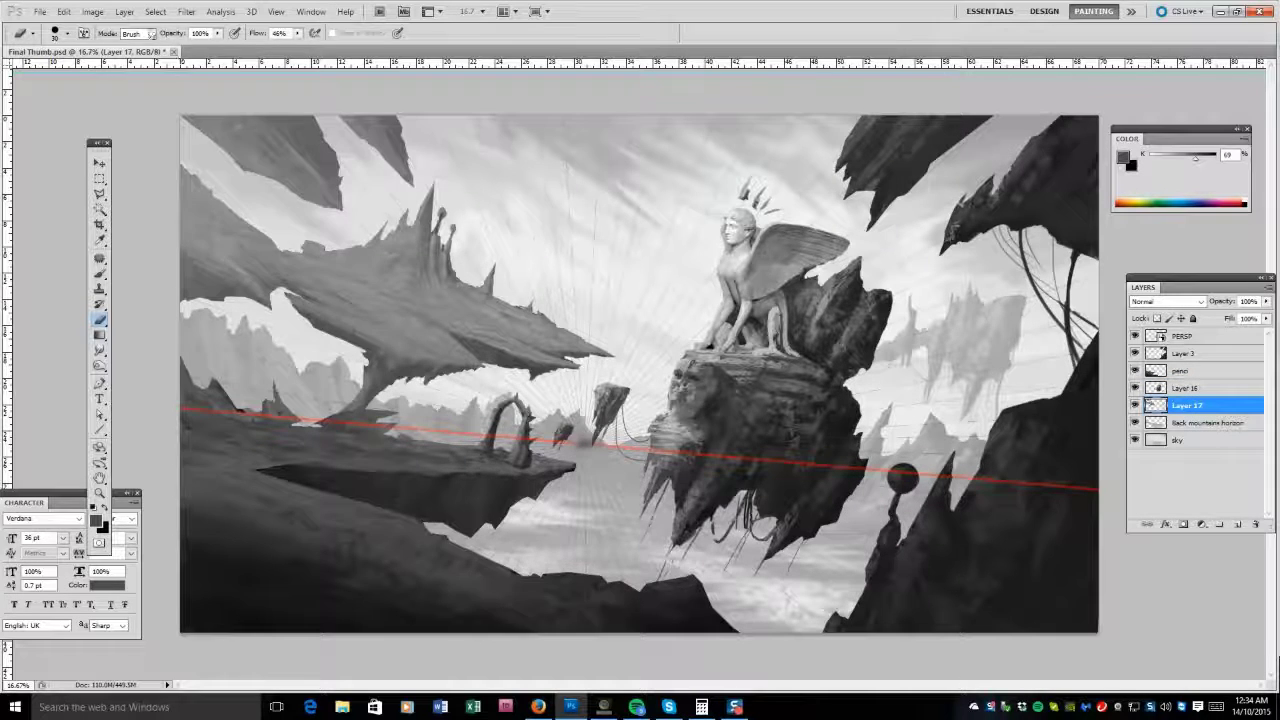
pyautogui.hotkey('ctrl', 'l')
pyautogui.moveTo(460, 606)
pyautogui.mouseDown()
pyautogui.moveTo(478, 608)
pyautogui.moveTo(468, 612)
pyautogui.mouseUp()
pyautogui.click(670, 424)
# Darken the pencil layer's shadows slightly with Levels, black input 9.
pyautogui.hotkey('alt', ']')
pyautogui.hotkey('alt', ']')
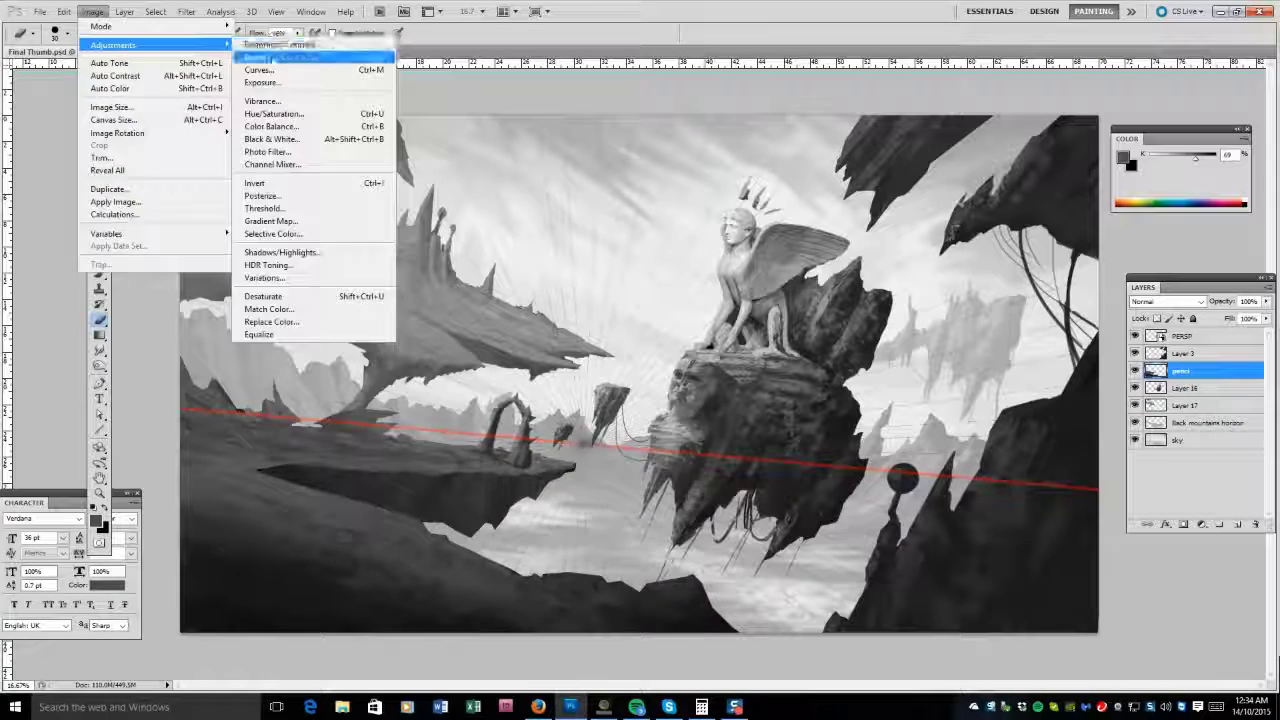
pyautogui.hotkey('ctrl', 'l')
pyautogui.moveTo(460, 549); pyautogui.dragTo(465, 552)
pyautogui.press('Return')
# Erase and brush darker grey on Layer 16's rock, keep it above Layer 17, zoom to 100%.
pyautogui.press('e')
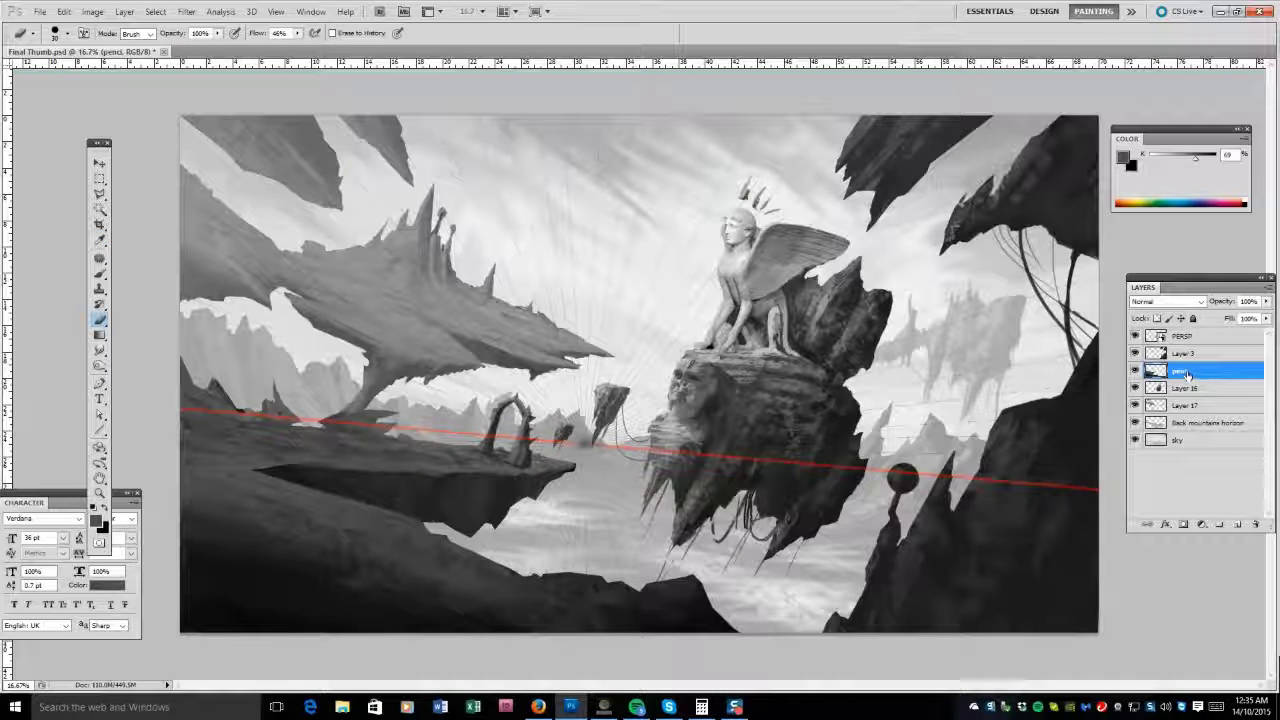
pyautogui.press('b')
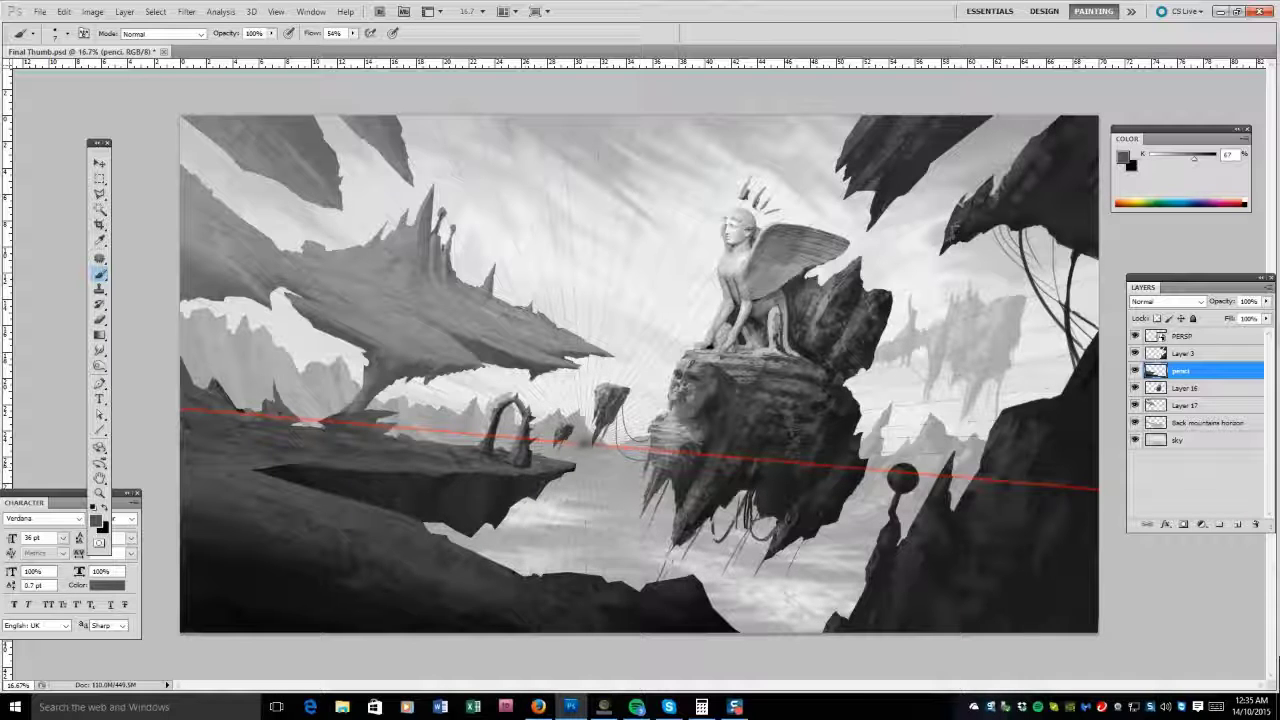
pyautogui.keyDown('alt'); pyautogui.click(491, 457); pyautogui.keyUp('alt')
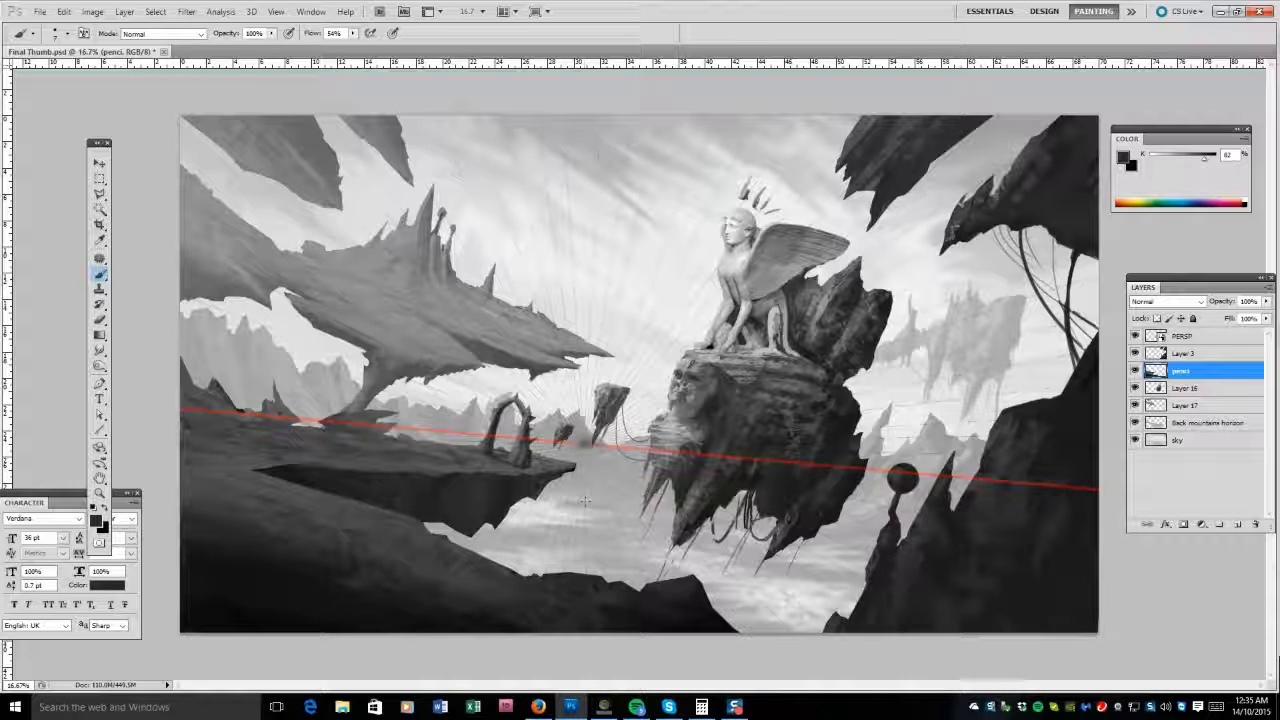
pyautogui.click(100, 321)
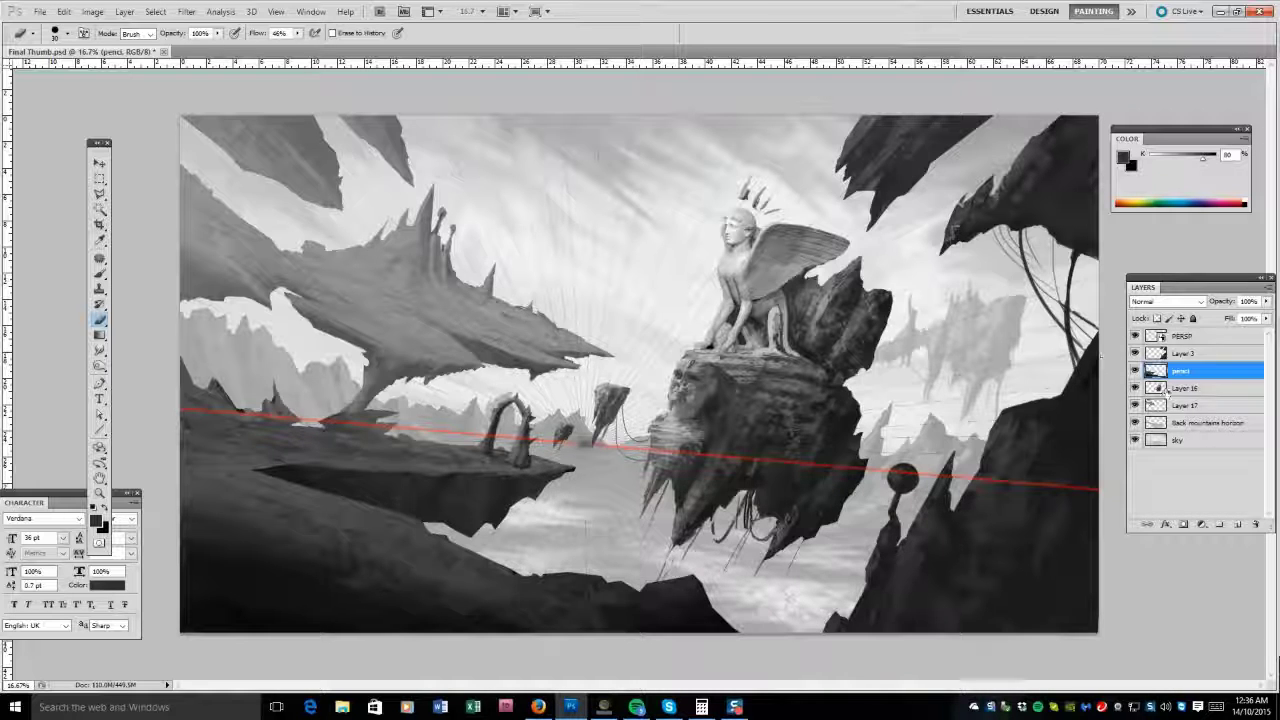
pyautogui.click(1155, 388)
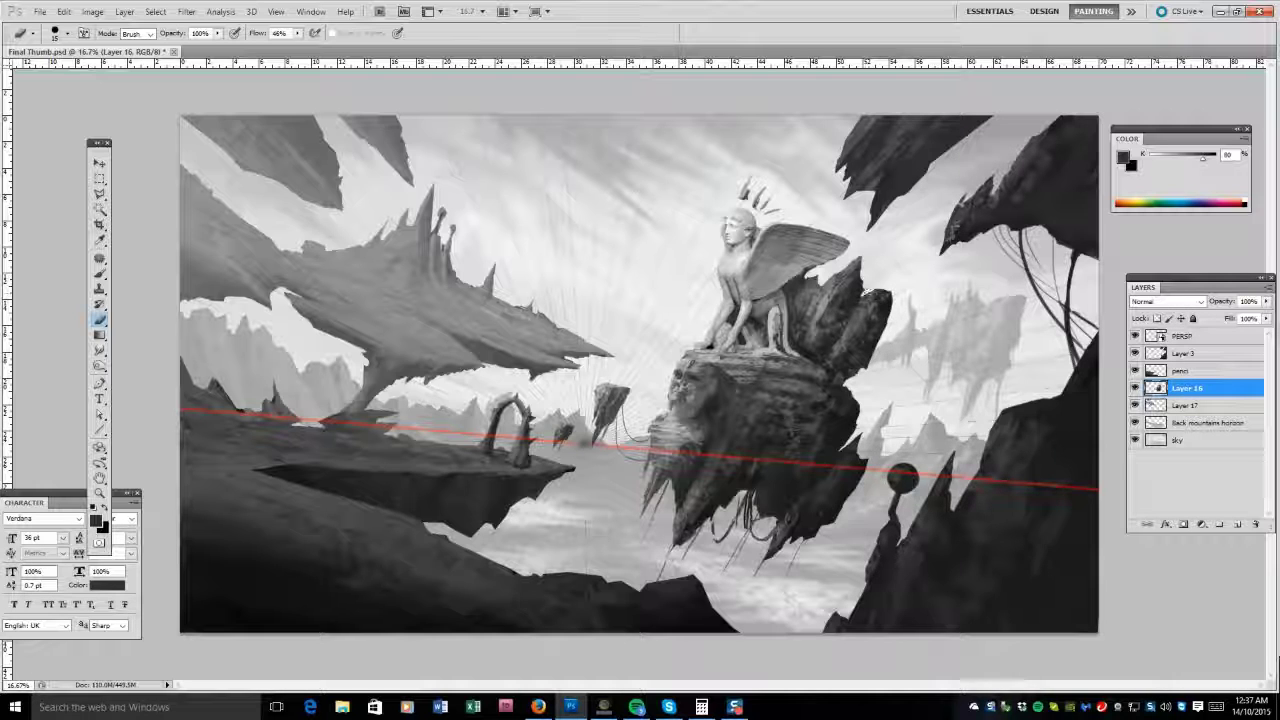
pyautogui.hotkey('ctrl', '[')
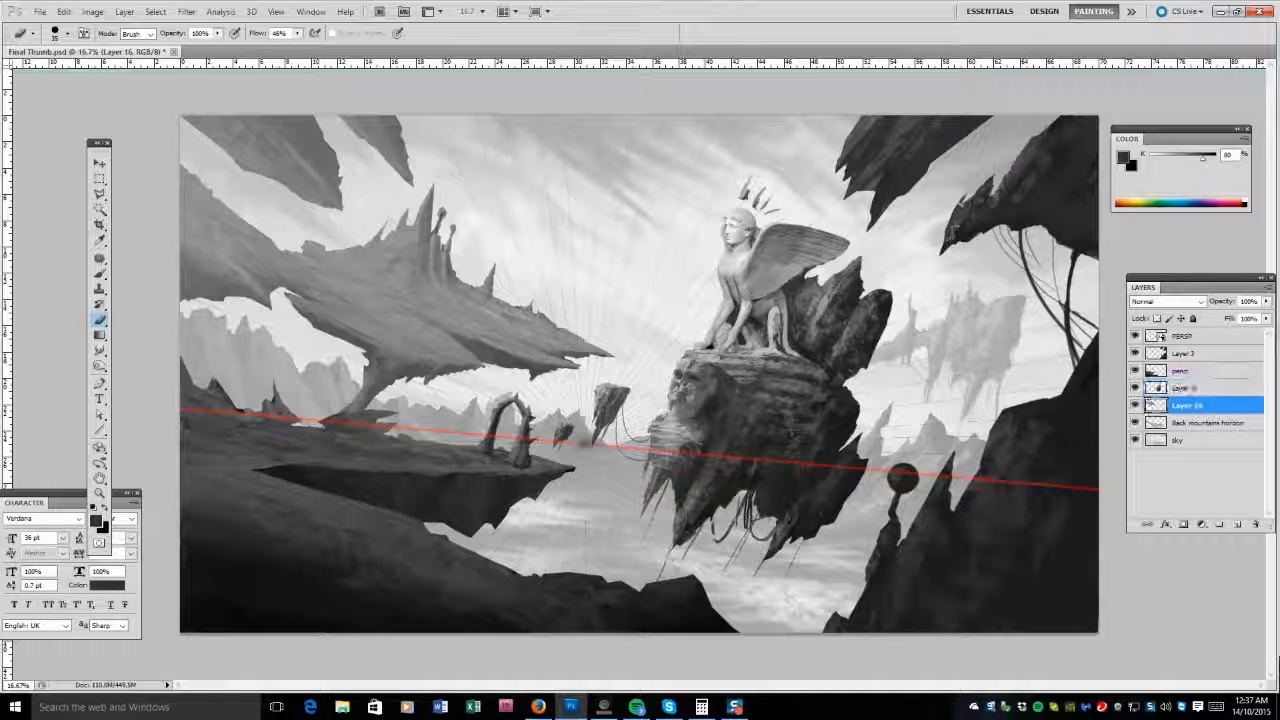
pyautogui.hotkey('alt', ']')
pyautogui.press('b')
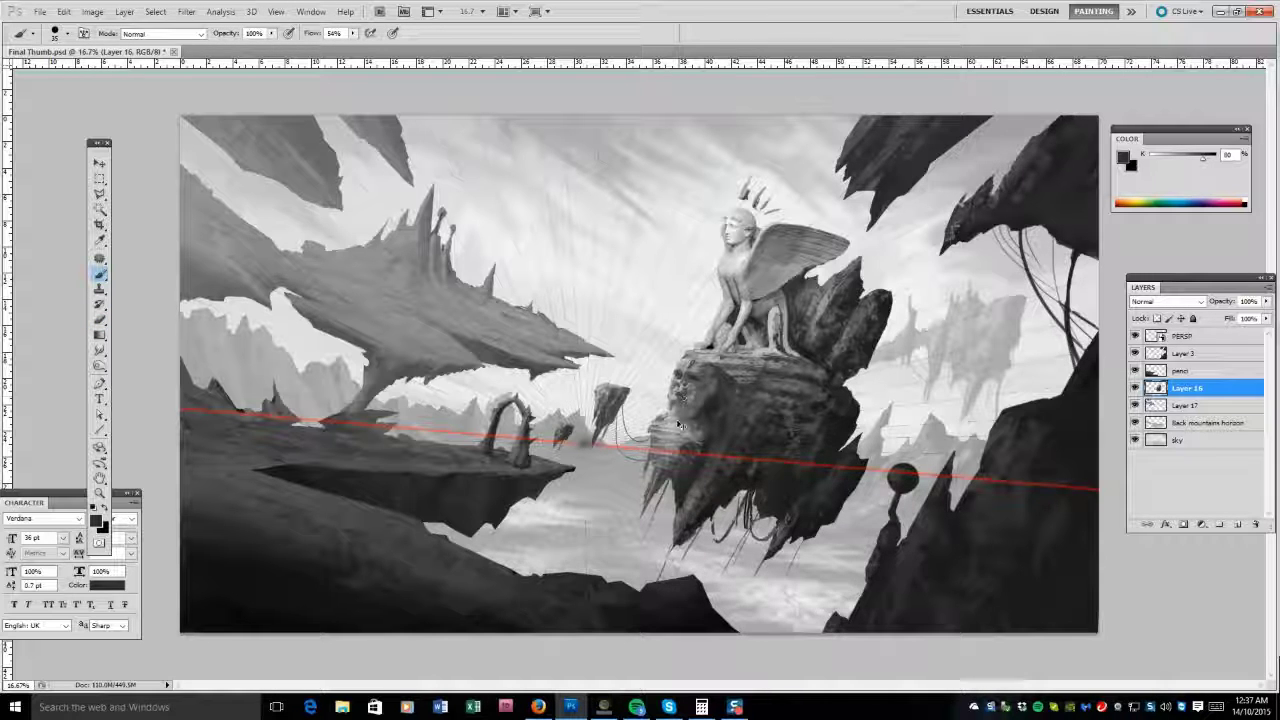
pyautogui.hotkey('ctrl', 'alt', '0')
pyautogui.hotkey('alt', '[')
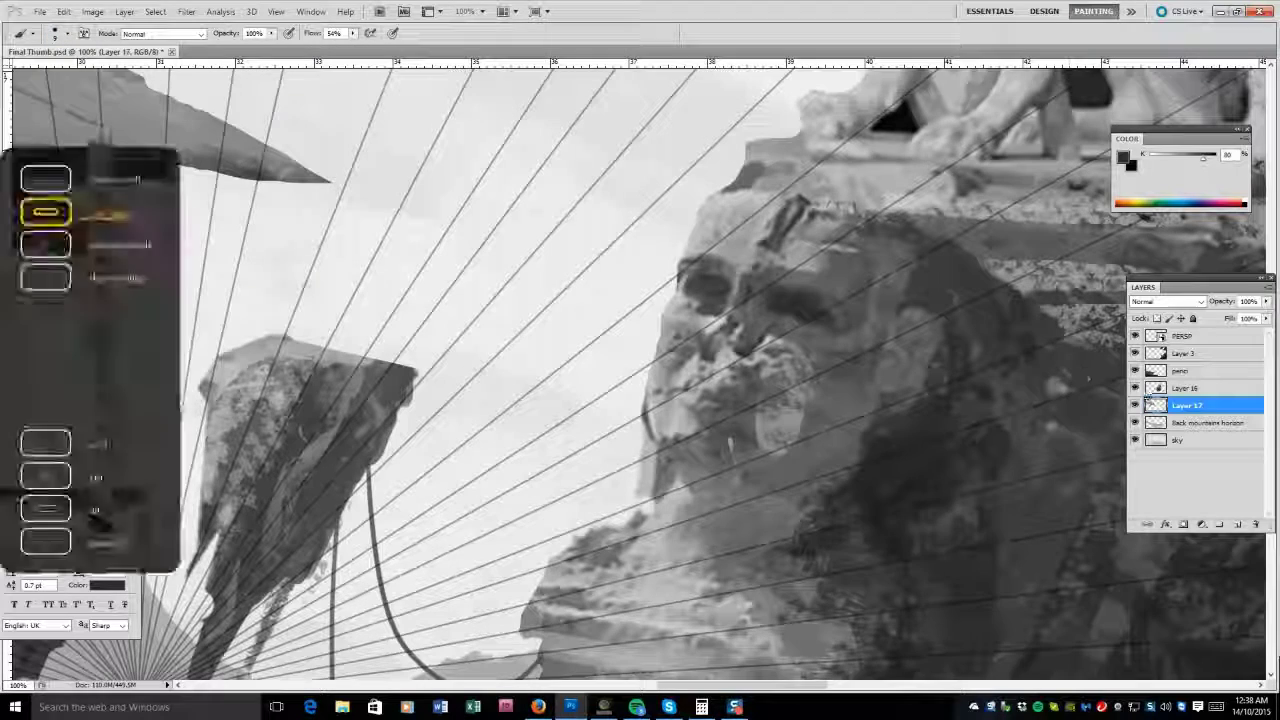
# On Layer 16, paint dark grey shading over the sphinx's lower face, mouth and chin.
pyautogui.hotkey('alt', ']')
pyautogui.keyDown('alt'); pyautogui.click(690, 392); pyautogui.keyUp('alt')
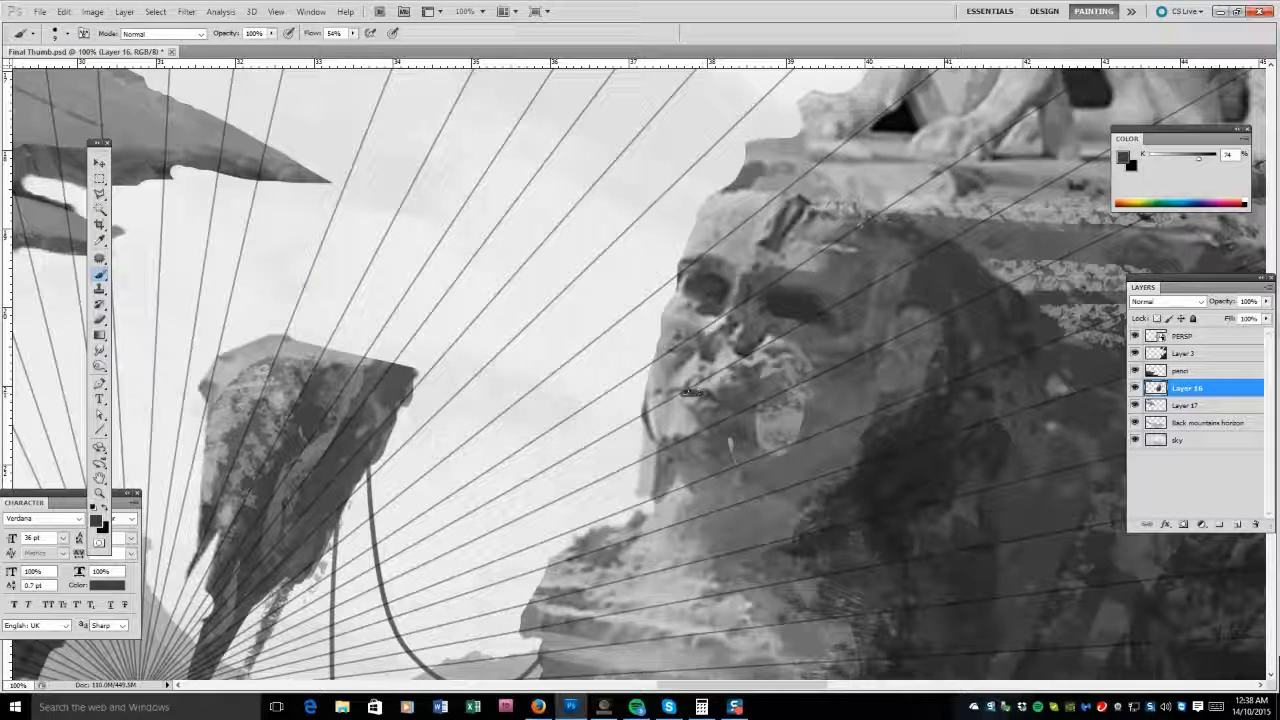
pyautogui.moveTo(690, 392)
pyautogui.mouseDown()
pyautogui.moveTo(700, 410)
pyautogui.moveTo(730, 412)
pyautogui.mouseUp()
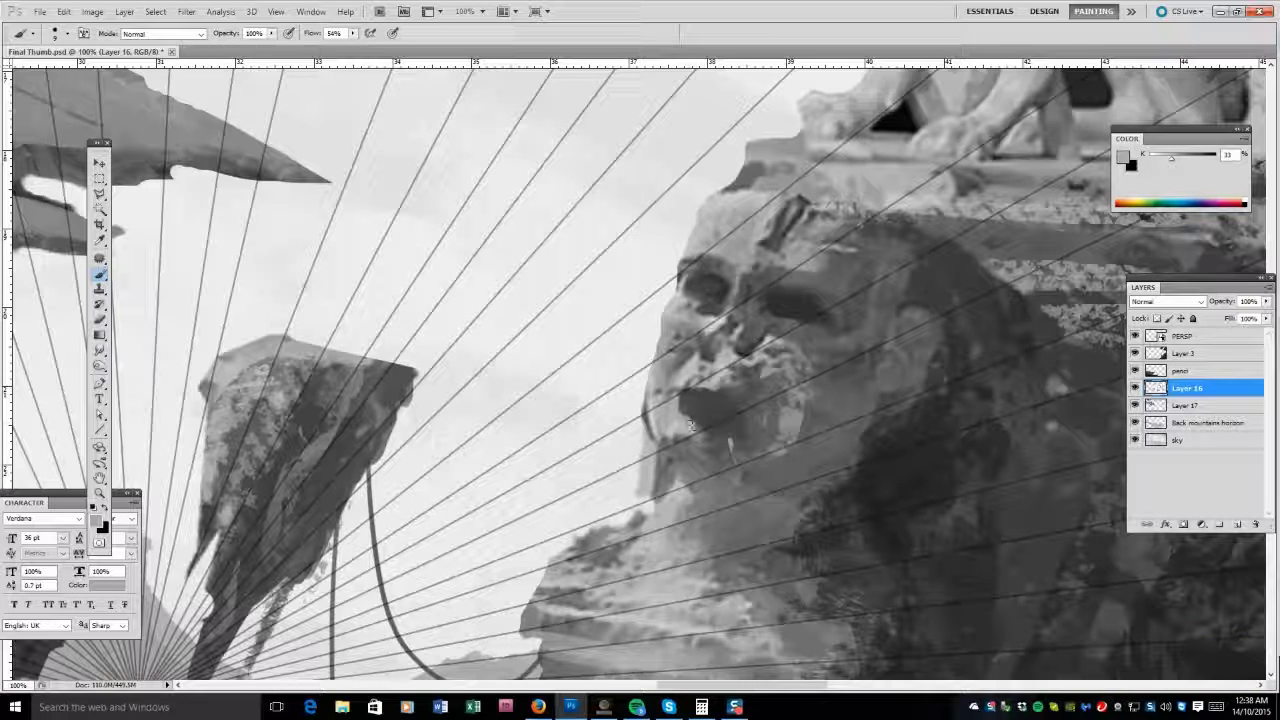
pyautogui.moveTo(700, 440); pyautogui.dragTo(766, 444)
pyautogui.press(']')
pyautogui.press(']')
pyautogui.press(']')
pyautogui.press(']')
pyautogui.keyDown('alt'); pyautogui.click(800, 375); pyautogui.keyUp('alt')
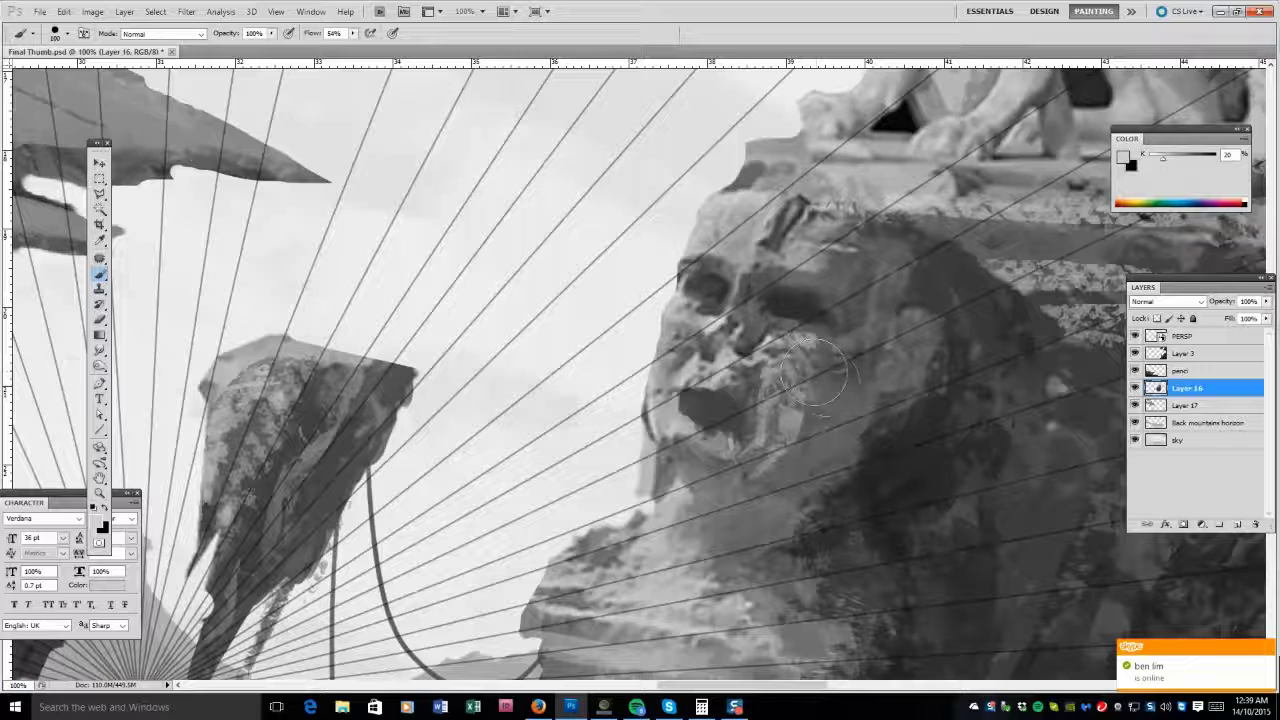
pyautogui.keyDown('alt'); pyautogui.click(731, 430); pyautogui.keyUp('alt')
pyautogui.press('[')
pyautogui.press('[')
pyautogui.press('[')
pyautogui.press('[')
pyautogui.press('[')
pyautogui.press('[')
pyautogui.press('[')
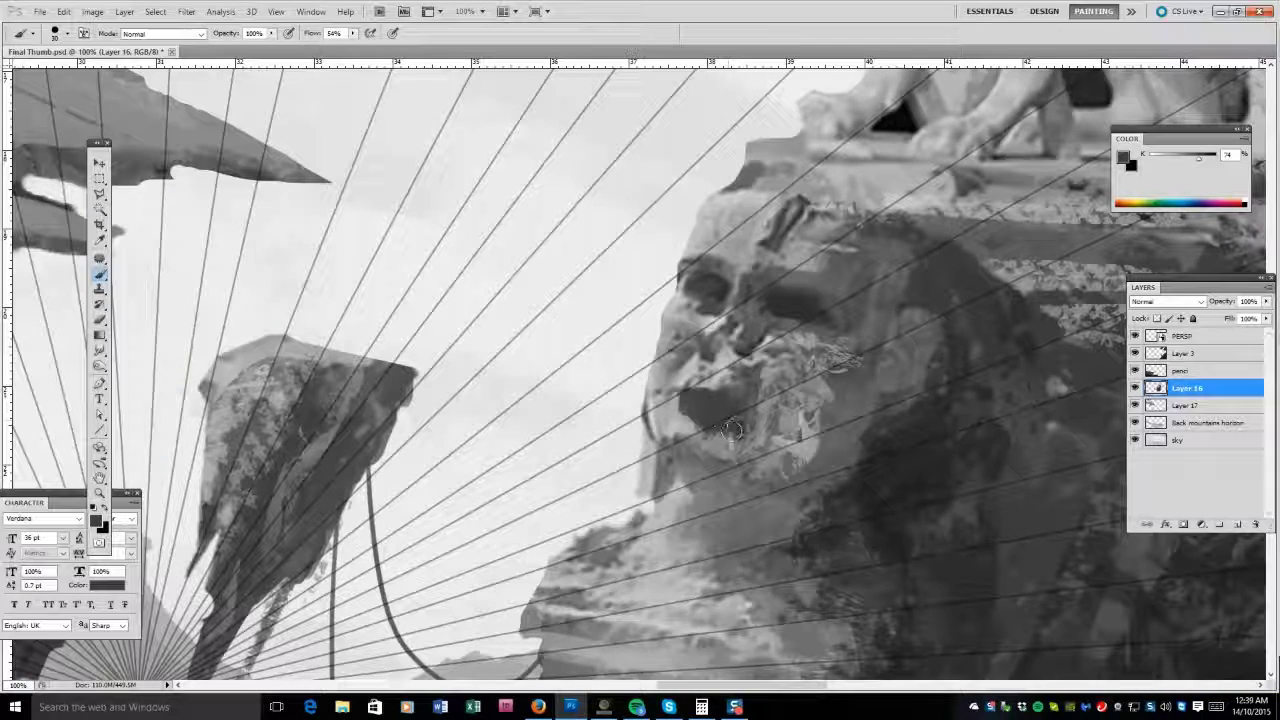
# Lighten the rock's top ledges, deepen the mouth shading, and fit the painting on screen.
pyautogui.keyDown('alt'); pyautogui.click(797, 125); pyautogui.keyUp('alt')
pyautogui.keyDown('alt'); pyautogui.click(757, 140); pyautogui.keyUp('alt')
pyautogui.moveTo(810, 146)
pyautogui.mouseDown()
pyautogui.moveTo(757, 150)
pyautogui.moveTo(756, 176)
pyautogui.moveTo(830, 180)
pyautogui.mouseUp()
pyautogui.keyDown('alt'); pyautogui.click(681, 400); pyautogui.keyUp('alt')
pyautogui.moveTo(681, 400); pyautogui.dragTo(749, 439)
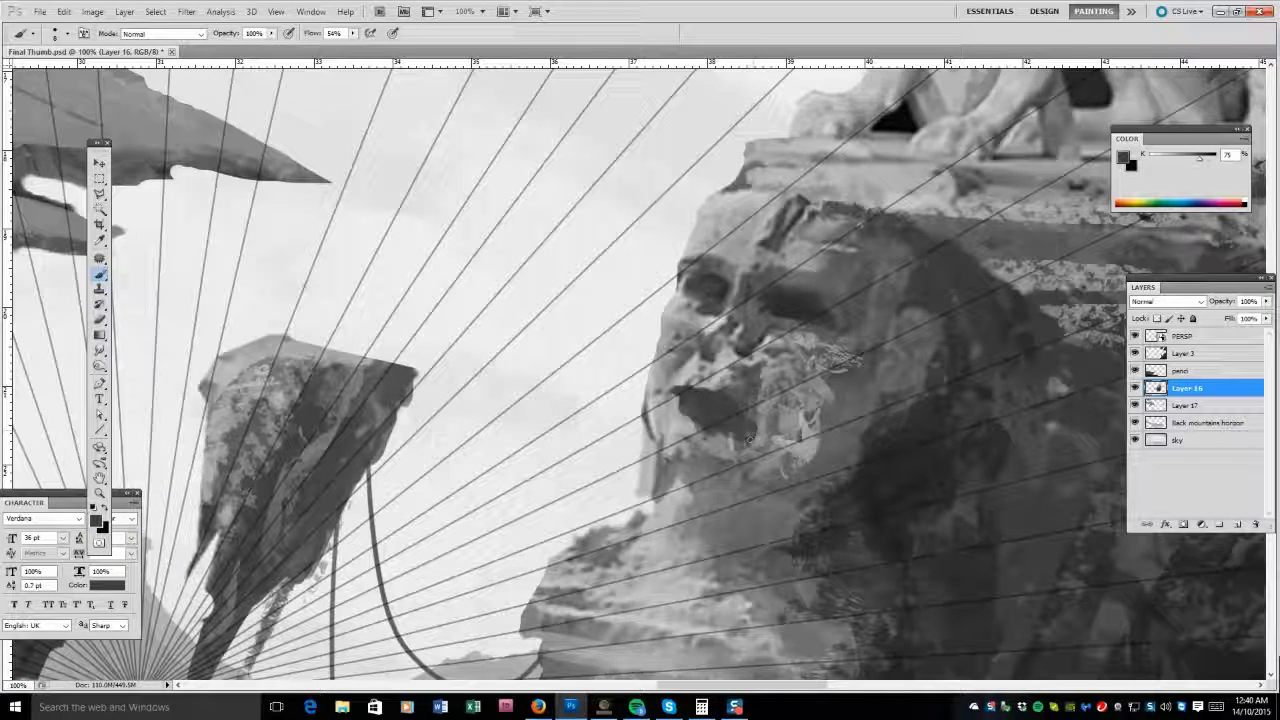
pyautogui.hotkey('ctrl', '0')
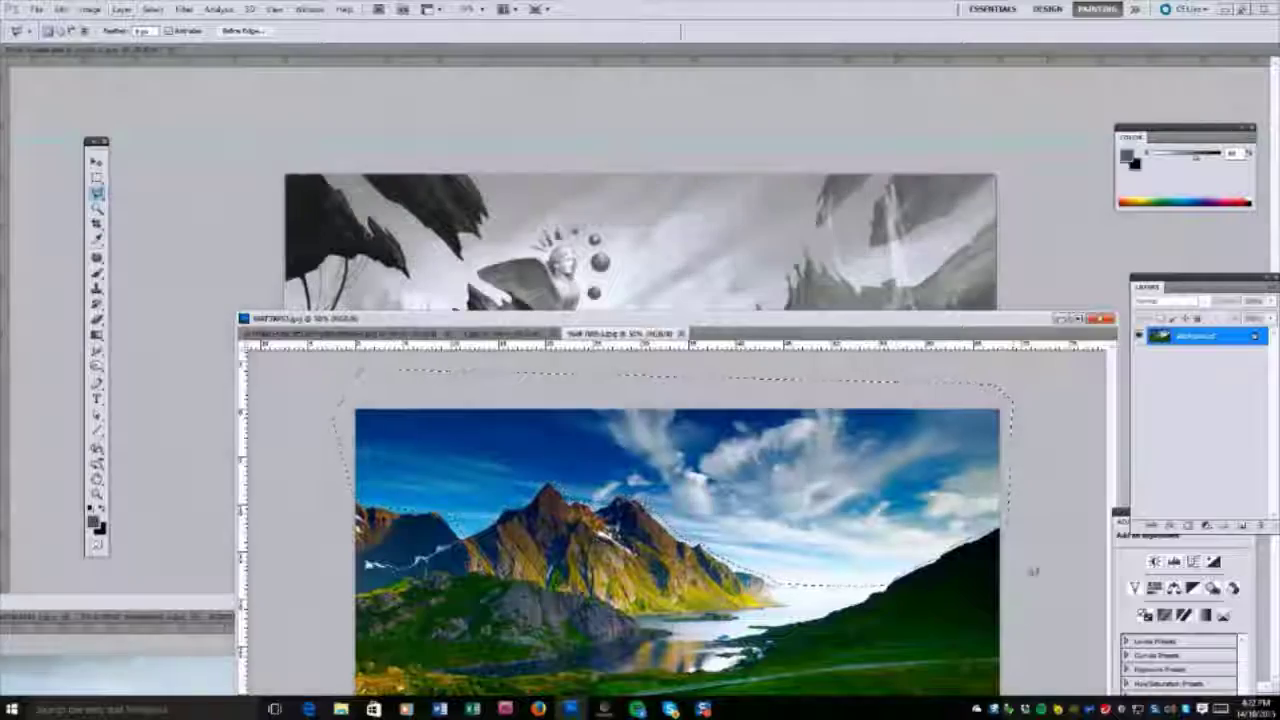
pyautogui.moveTo(700, 318); pyautogui.dragTo(700, 541)
# Drag the sky photo in, enlarge it, and move it below Back mountains horizon.
pyautogui.press('v')
pyautogui.moveTo(400, 650); pyautogui.dragTo(645, 290)
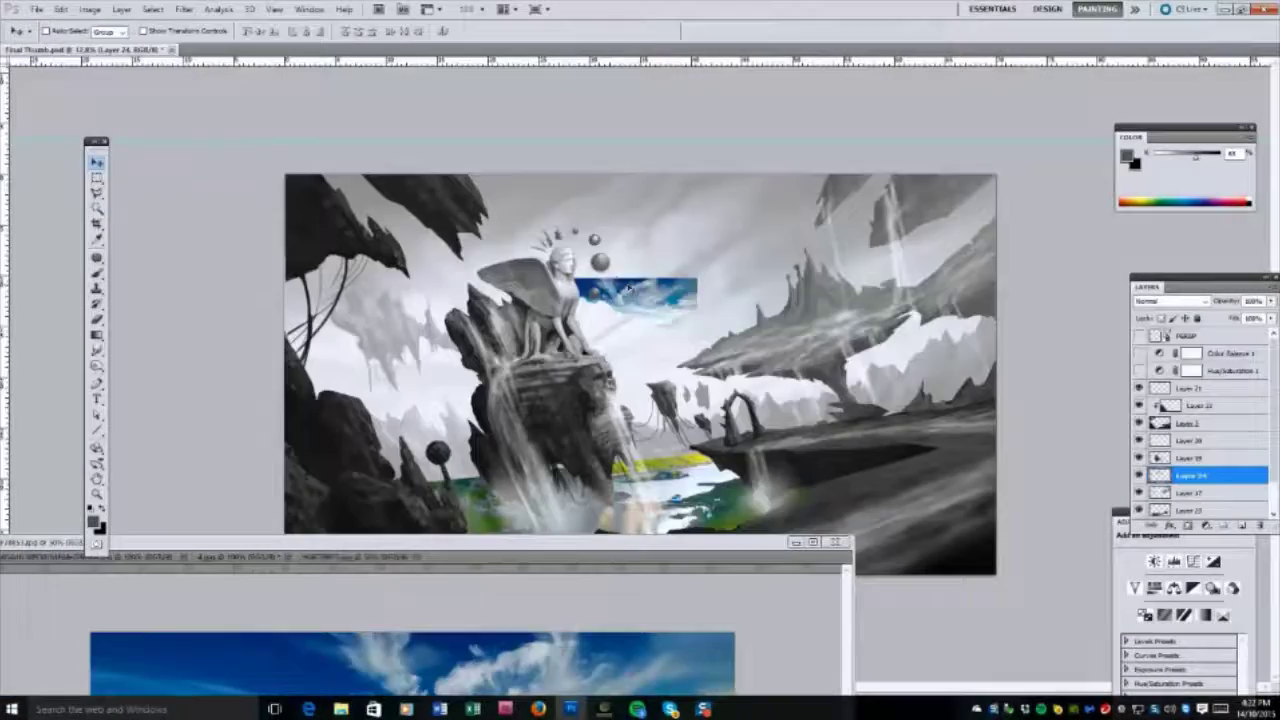
pyautogui.hotkey('ctrl', 't')
pyautogui.moveTo(717, 273); pyautogui.dragTo(829, 234)
pyautogui.press('Return')
pyautogui.hotkey('ctrl', '[')
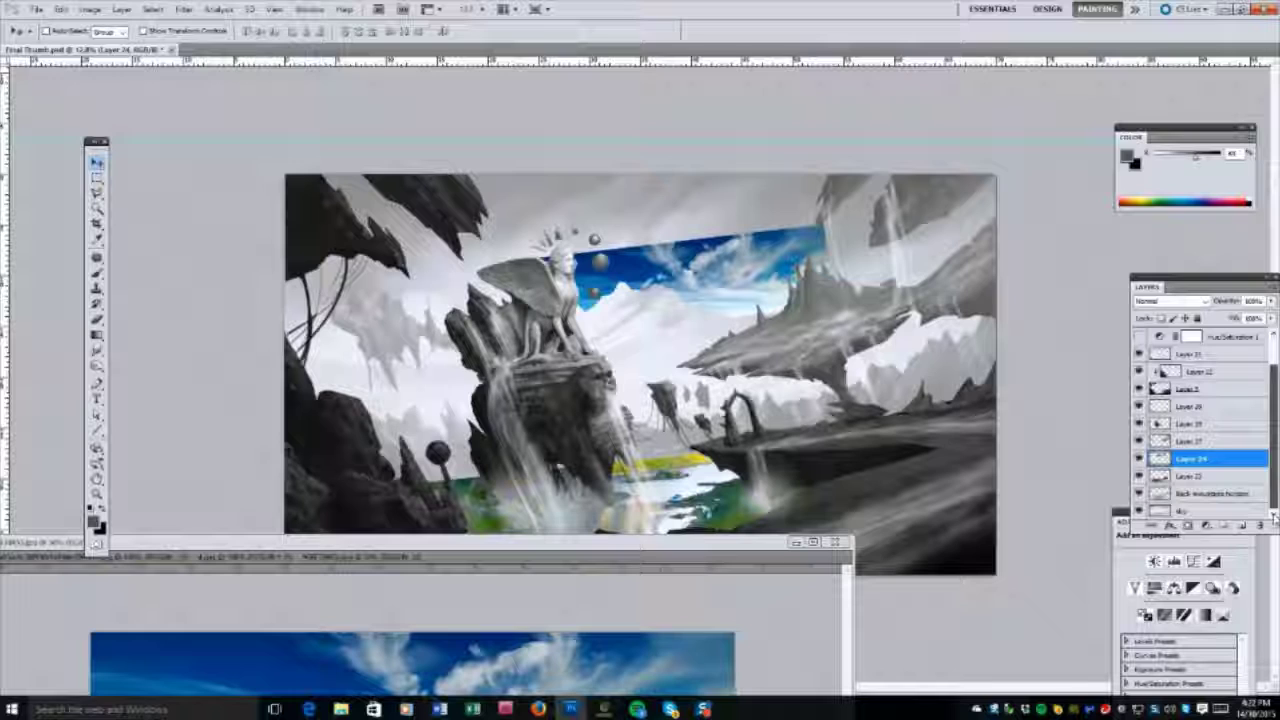
pyautogui.hotkey('ctrl', '[')
pyautogui.hotkey('ctrl', '[')
# Stretch the sky layer further left and up to the canvas top.
pyautogui.hotkey('ctrl', 't')
pyautogui.moveTo(571, 309); pyautogui.dragTo(270, 390)
pyautogui.press('Return')
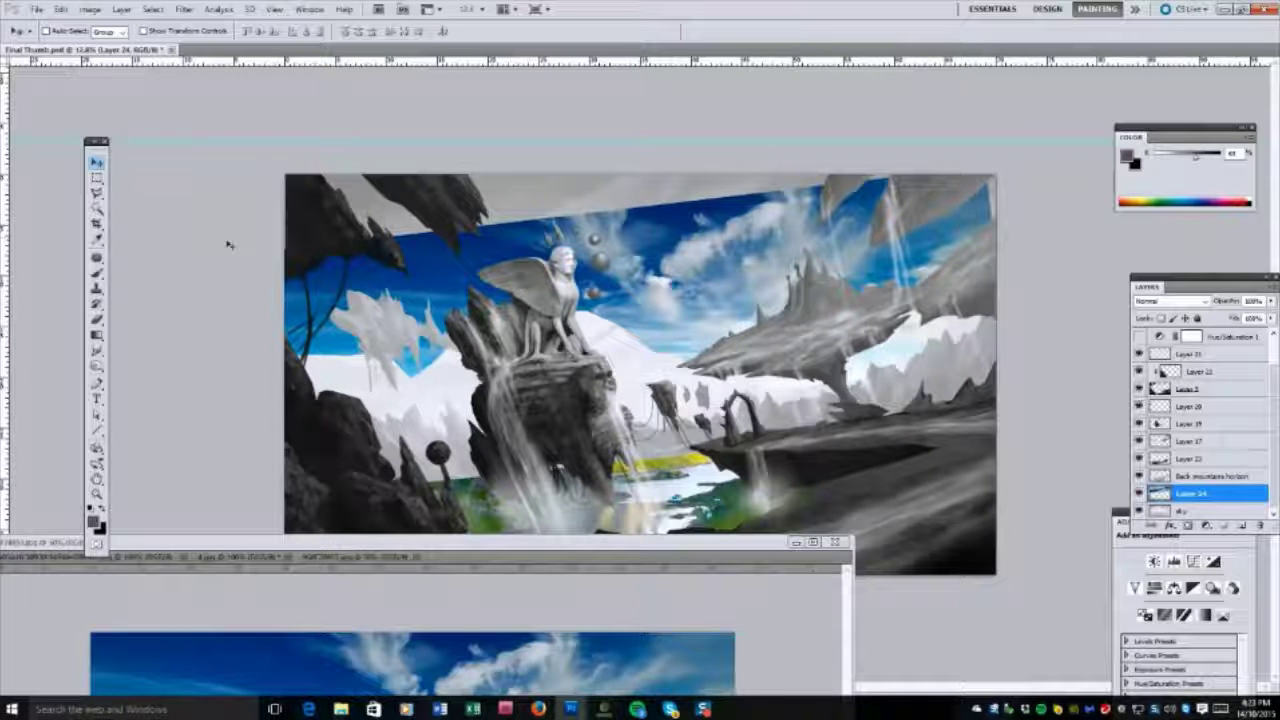
pyautogui.hotkey('ctrl', 't')
pyautogui.moveTo(640, 172); pyautogui.dragTo(634, 142)
pyautogui.press('Return')
# Paint sampled sky blues over the grey top-left and white left-side sky patches.
pyautogui.press('b')
pyautogui.keyDown('alt'); pyautogui.click(400, 230); pyautogui.keyUp('alt')
pyautogui.moveTo(410, 235)
pyautogui.mouseDown()
pyautogui.moveTo(345, 200)
pyautogui.moveTo(350, 180)
pyautogui.moveTo(450, 185)
pyautogui.mouseUp()
pyautogui.keyDown('alt'); pyautogui.click(466, 274); pyautogui.keyUp('alt')
pyautogui.moveTo(320, 385)
pyautogui.mouseDown()
pyautogui.moveTo(445, 385)
pyautogui.moveTo(305, 375)
pyautogui.moveTo(480, 370)
pyautogui.mouseUp()
pyautogui.keyDown('alt'); pyautogui.click(580, 304); pyautogui.keyUp('alt')
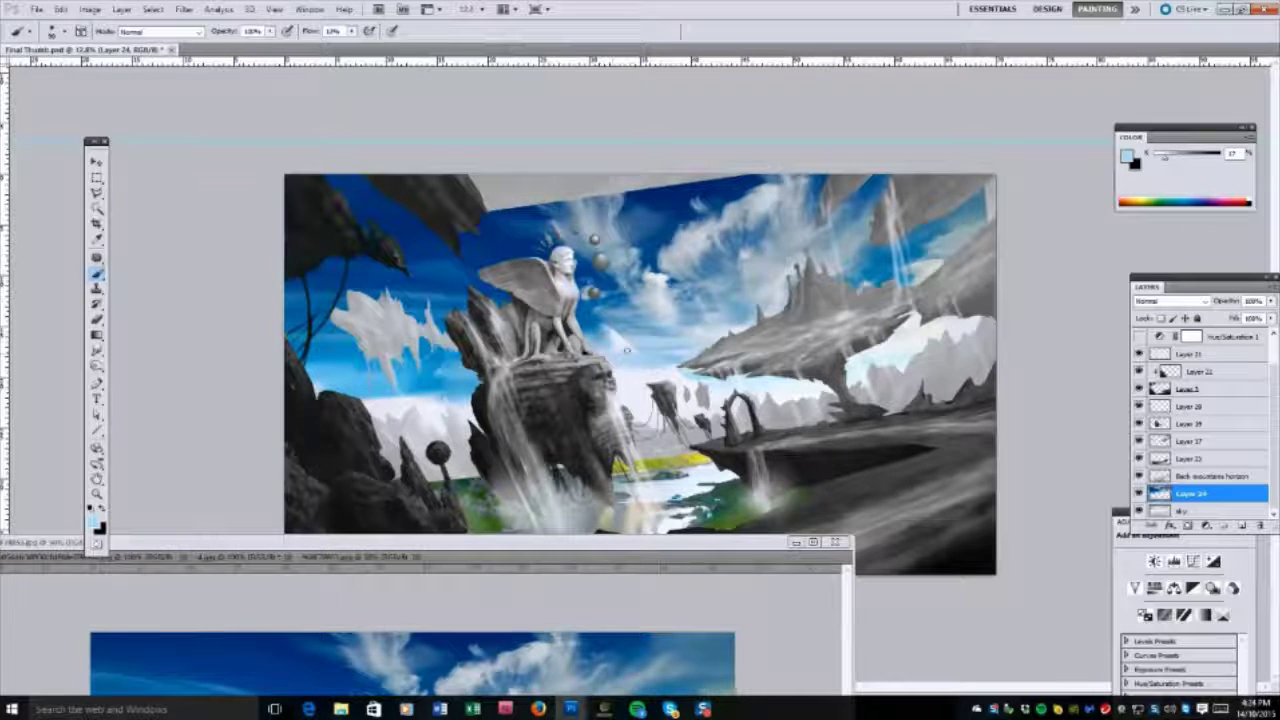
pyautogui.keyDown('alt'); pyautogui.click(690, 190); pyautogui.keyUp('alt')
pyautogui.middleClick(689, 186)
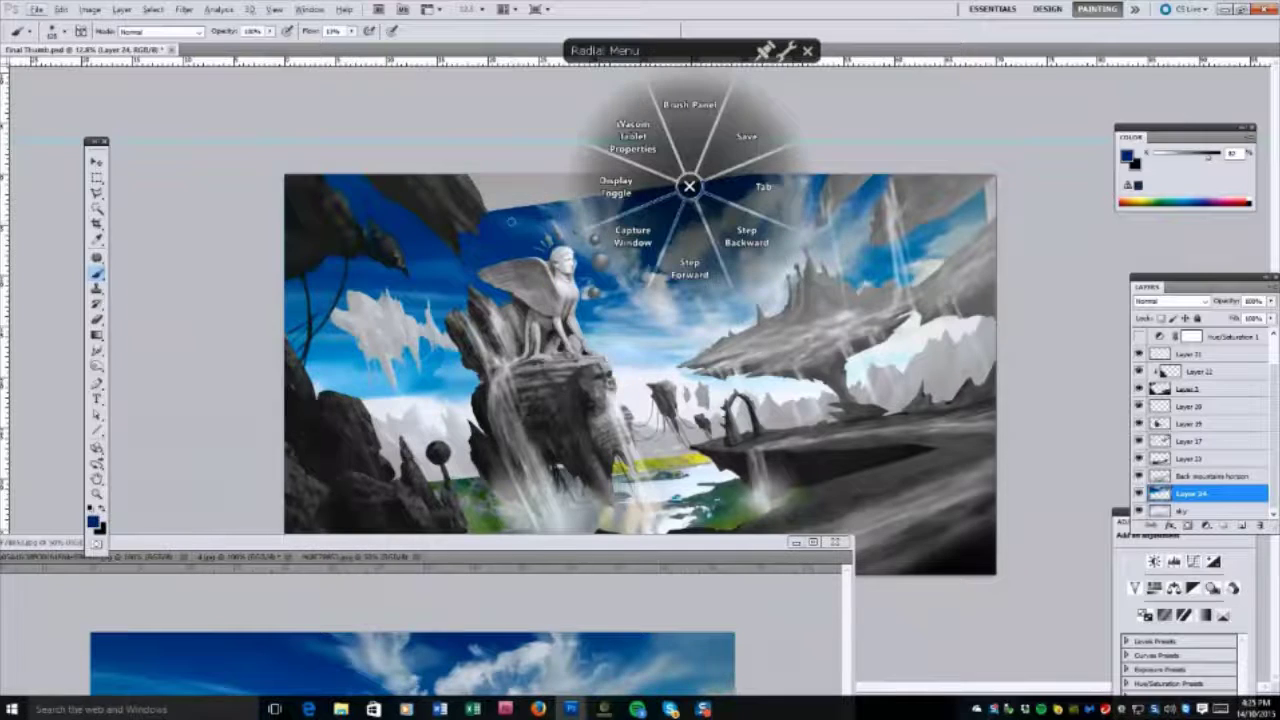
pyautogui.click(689, 186)
pyautogui.keyDown('alt'); pyautogui.click(990, 200); pyautogui.keyUp('alt')
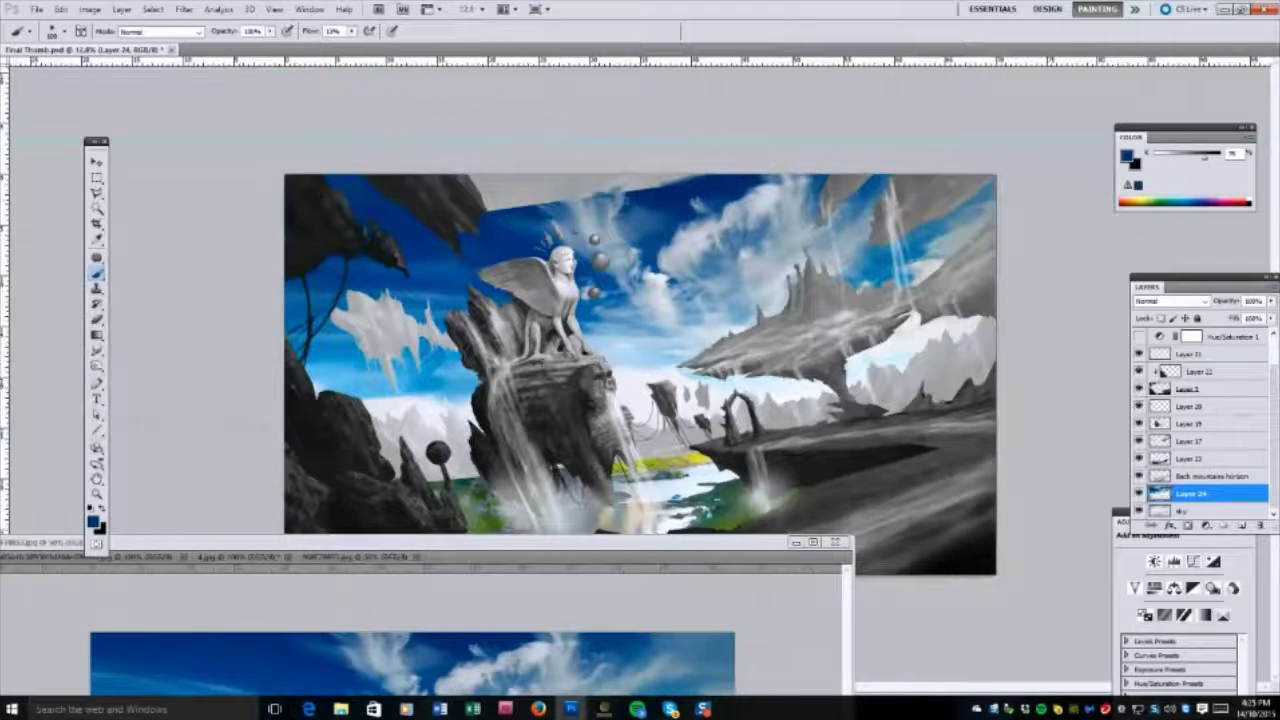
# Darken the top of the sky, soften the haze below the sphinx, and add bluish left clouds.
pyautogui.press('r')
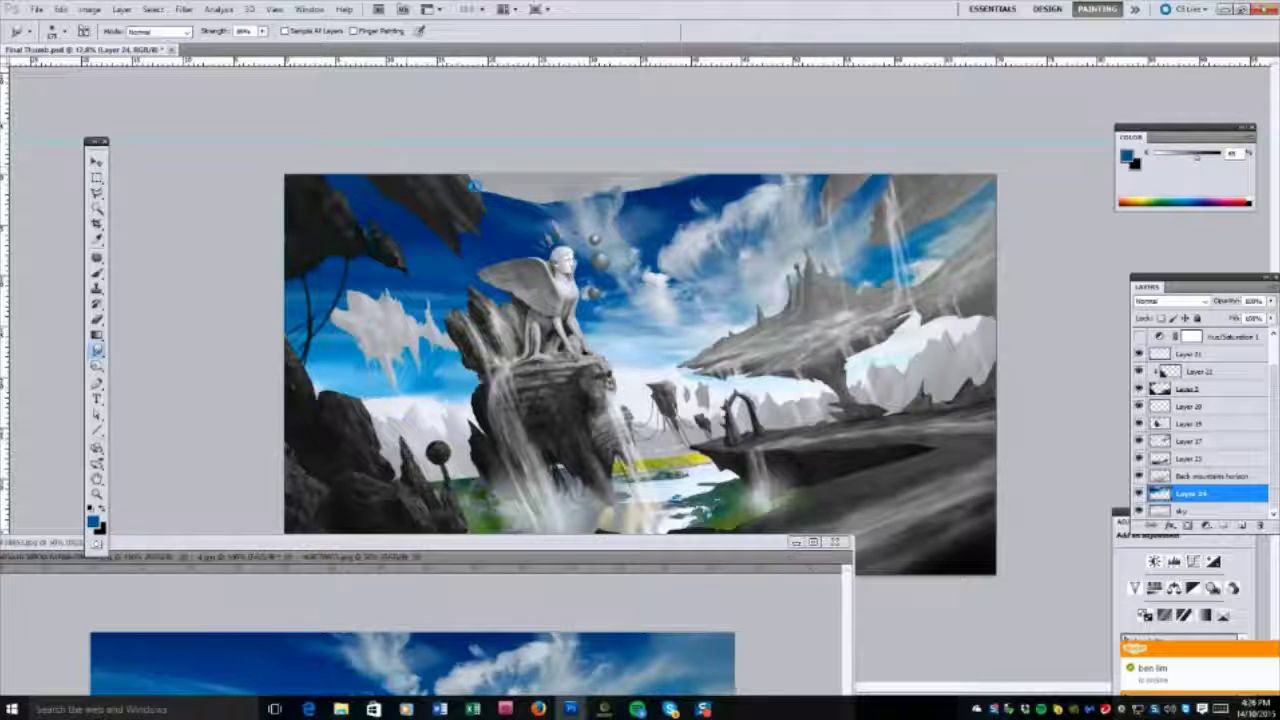
pyautogui.press('b')
pyautogui.moveTo(480, 200)
pyautogui.mouseDown()
pyautogui.moveTo(729, 175)
pyautogui.moveTo(620, 190)
pyautogui.moveTo(500, 180)
pyautogui.moveTo(524, 176)
pyautogui.mouseUp()
pyautogui.keyDown('alt'); pyautogui.click(500, 180); pyautogui.keyUp('alt')
pyautogui.keyDown('alt'); pyautogui.click(810, 172); pyautogui.keyUp('alt')
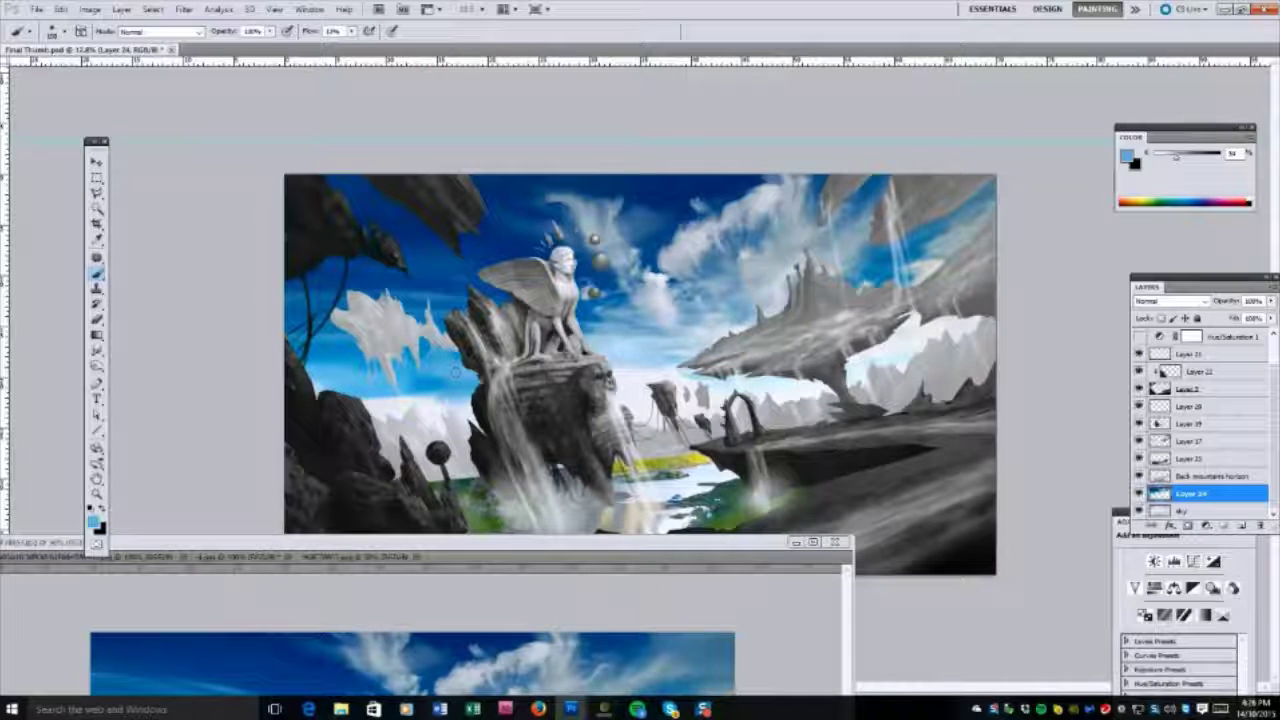
pyautogui.keyDown('alt'); pyautogui.click(617, 354); pyautogui.keyUp('alt')
pyautogui.moveTo(617, 354)
pyautogui.mouseDown()
pyautogui.moveTo(645, 390)
pyautogui.moveTo(705, 405)
pyautogui.mouseUp()
pyautogui.keyDown('alt'); pyautogui.click(441, 414); pyautogui.keyUp('alt')
pyautogui.keyDown('alt'); pyautogui.click(470, 392); pyautogui.keyUp('alt')
pyautogui.moveTo(470, 400)
pyautogui.mouseDown()
pyautogui.moveTo(370, 410)
pyautogui.moveTo(330, 430)
pyautogui.mouseUp()
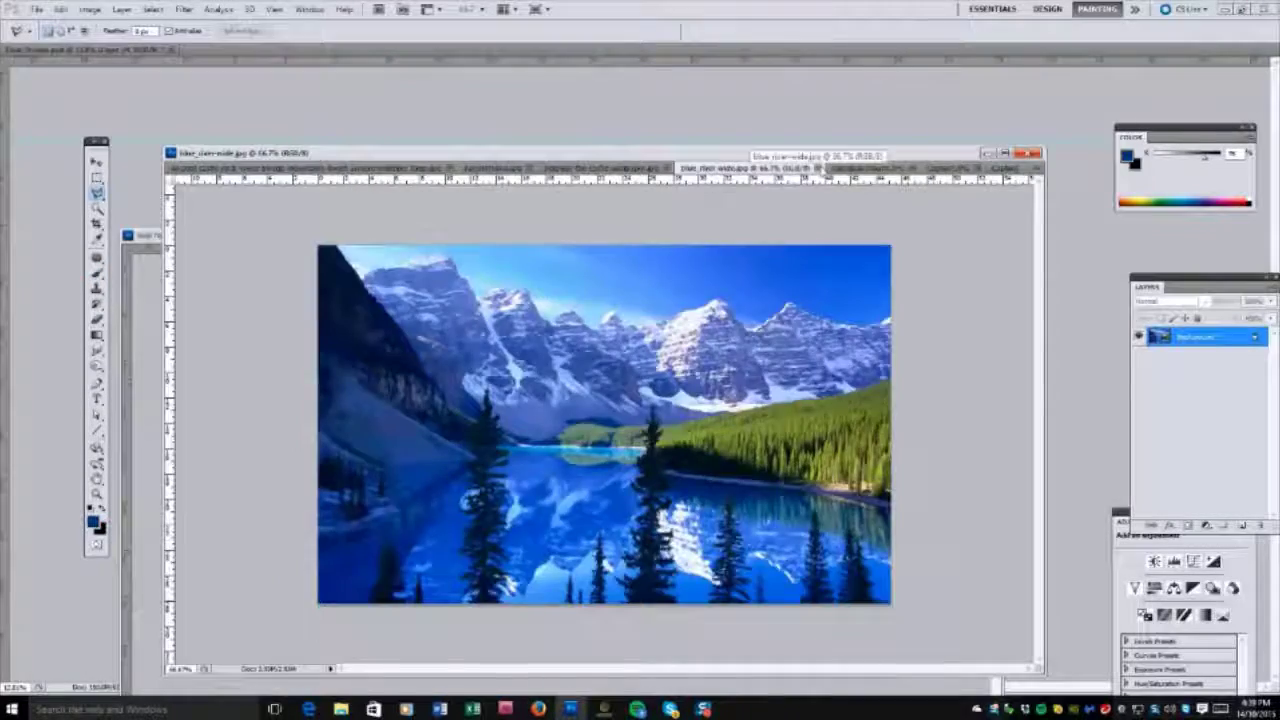
# Browse the reference photo tabs and document list to reach the mountain image.
pyautogui.click(820, 168)
pyautogui.click(1000, 168)
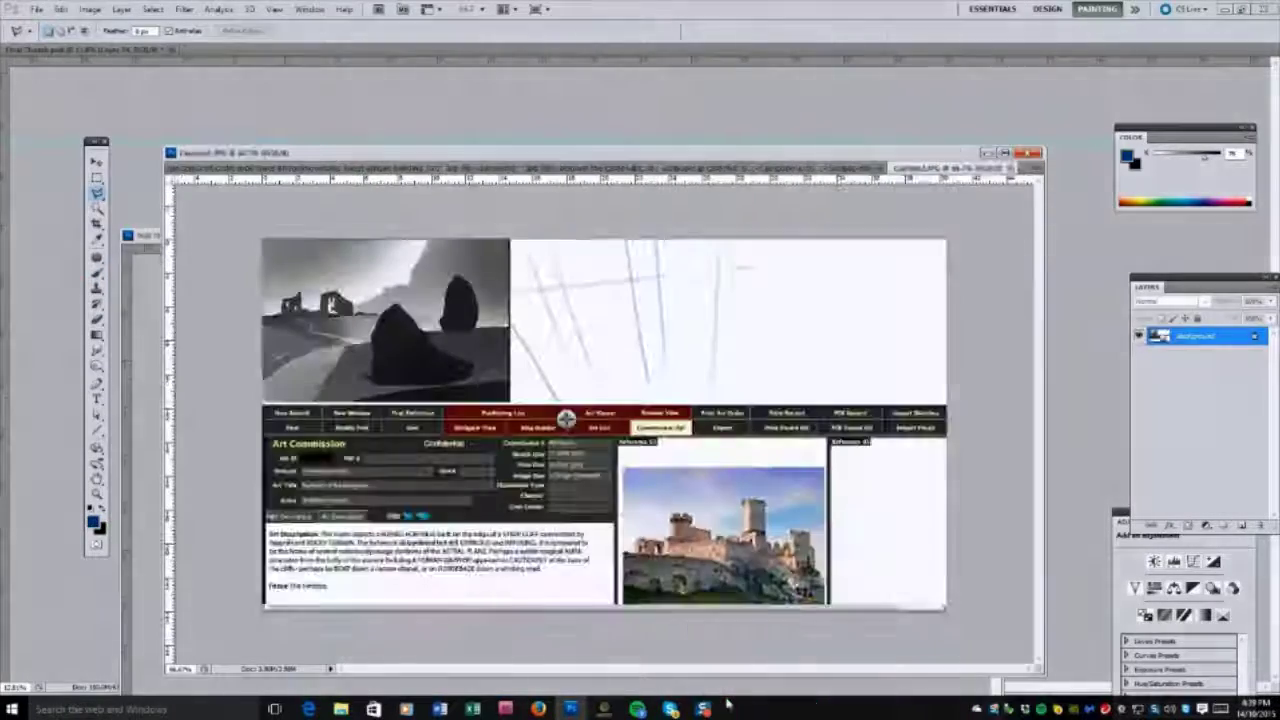
pyautogui.click(1012, 168)
pyautogui.click(1012, 168)
pyautogui.click(740, 690)
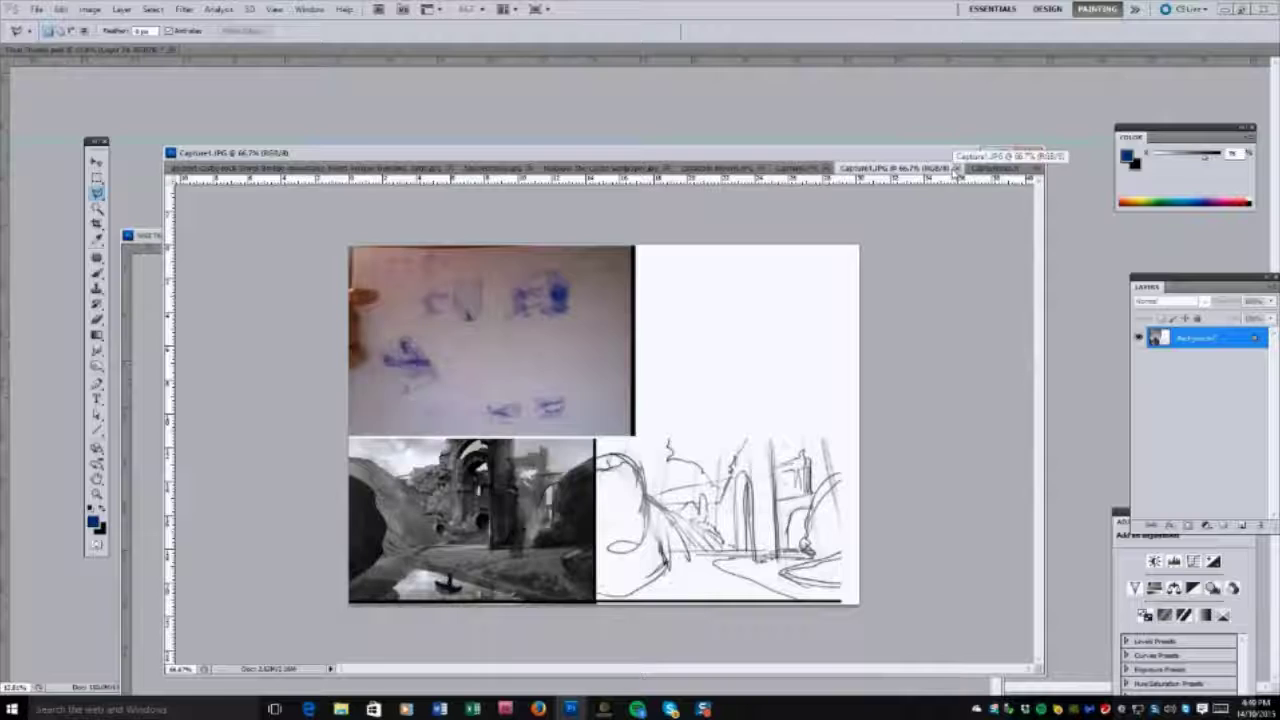
pyautogui.click(990, 168)
pyautogui.click(1036, 169)
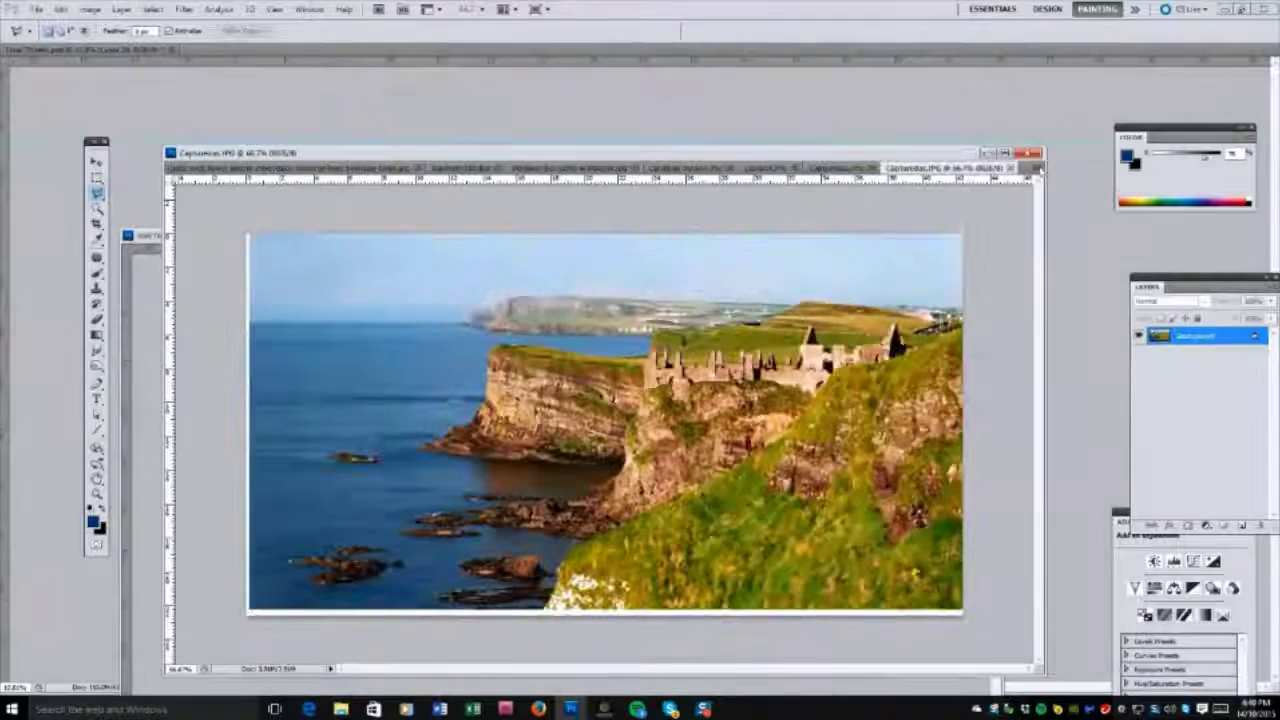
pyautogui.click(1036, 169)
pyautogui.click(780, 640)
# Flip through the castle photos, float the mountain photo in its own window, then close it.
pyautogui.click(1000, 169)
pyautogui.click(852, 168)
pyautogui.click(940, 168)
pyautogui.click(990, 168)
pyautogui.click(343, 168)
pyautogui.click(464, 168)
pyautogui.click(752, 168)
pyautogui.moveTo(816, 168)
pyautogui.mouseDown()
pyautogui.moveTo(588, 240)
pyautogui.moveTo(690, 278)
pyautogui.mouseUp()
pyautogui.hotkey('ctrl', 'w')
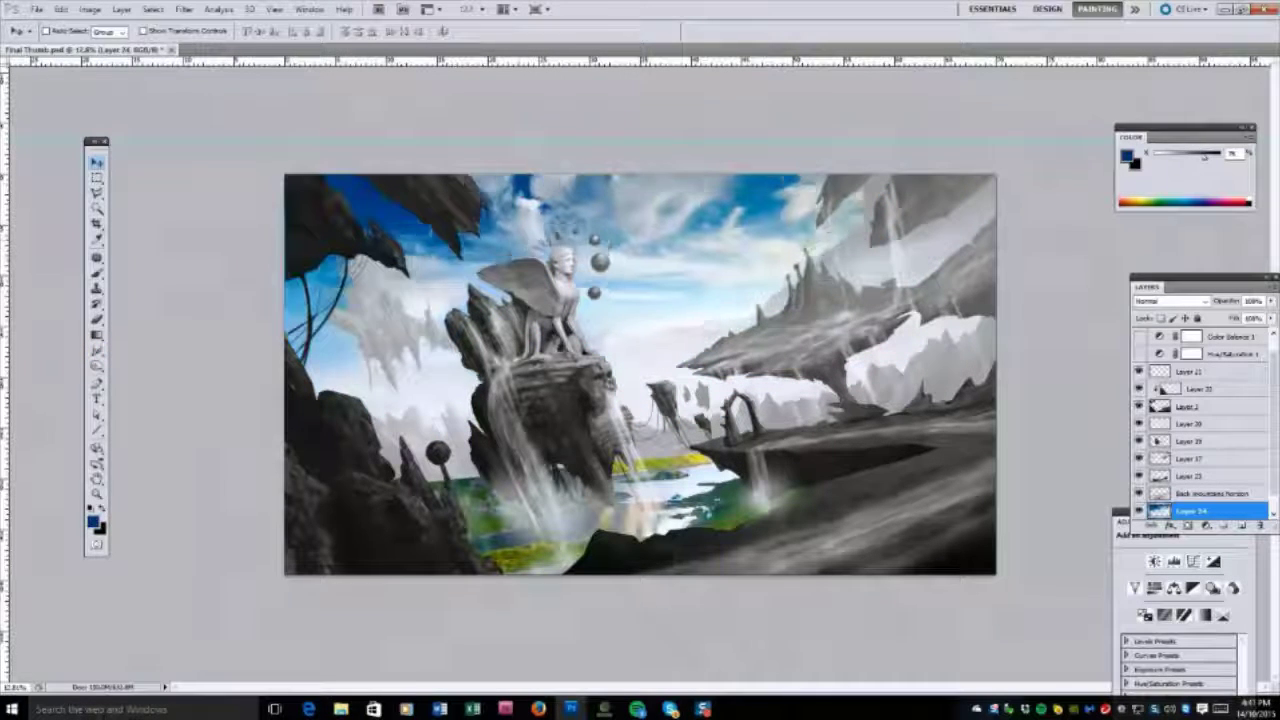
# Reset colours, shrink the brush, and sample the light blue of the left sky.
pyautogui.press('b')
pyautogui.press('d')
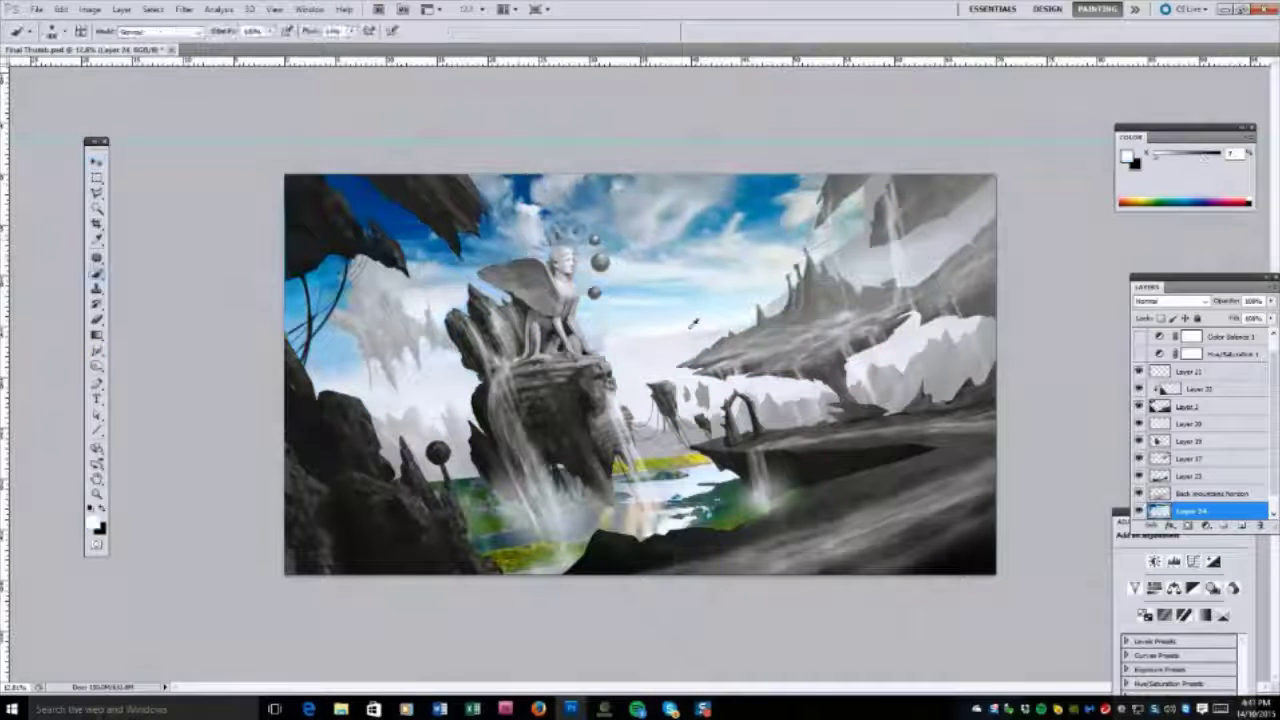
pyautogui.press('[')
pyautogui.press('[')
pyautogui.press('[')
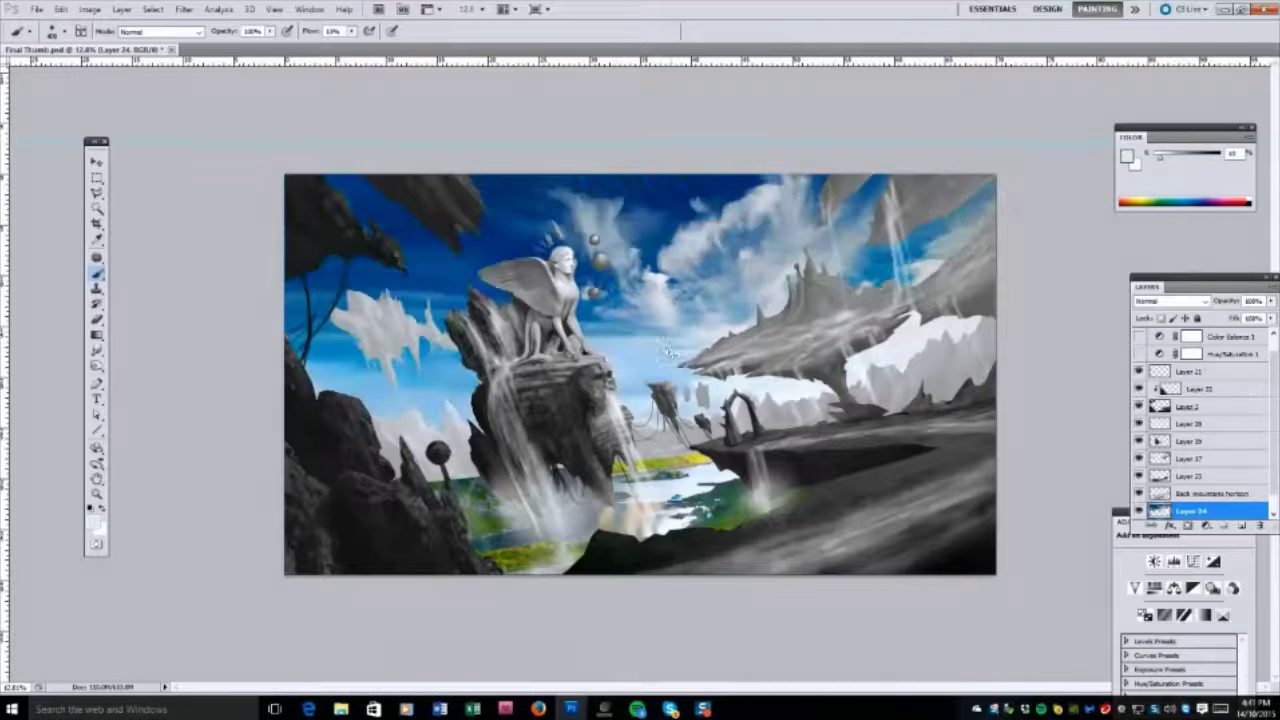
pyautogui.hotkey('ctrl', 't')
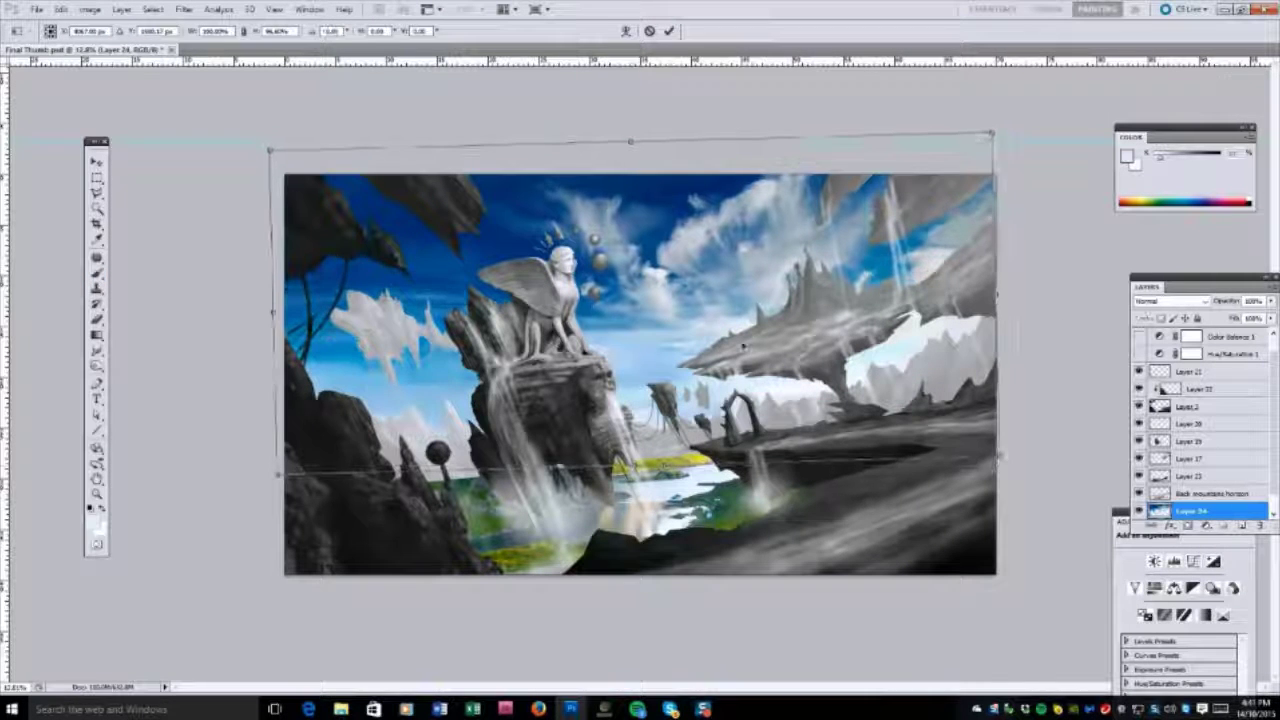
pyautogui.press('Escape')
pyautogui.press('b')
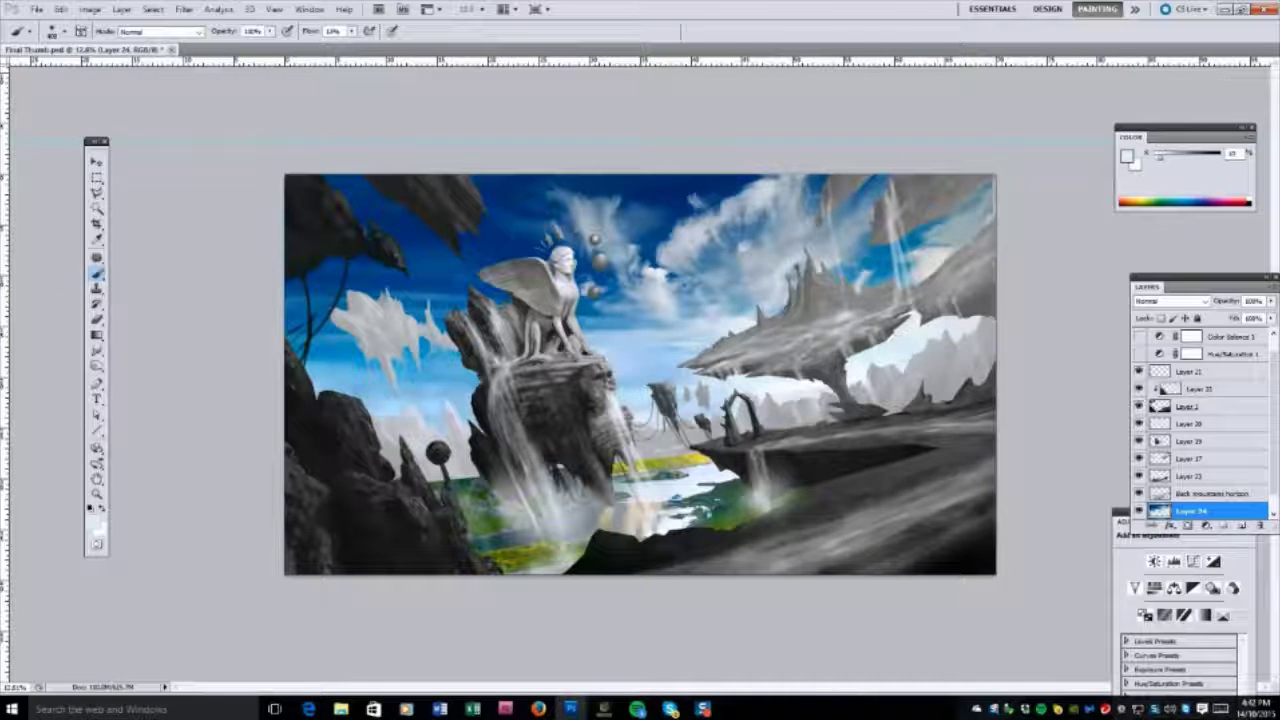
pyautogui.keyDown('alt'); pyautogui.click(795, 398); pyautogui.keyUp('alt')
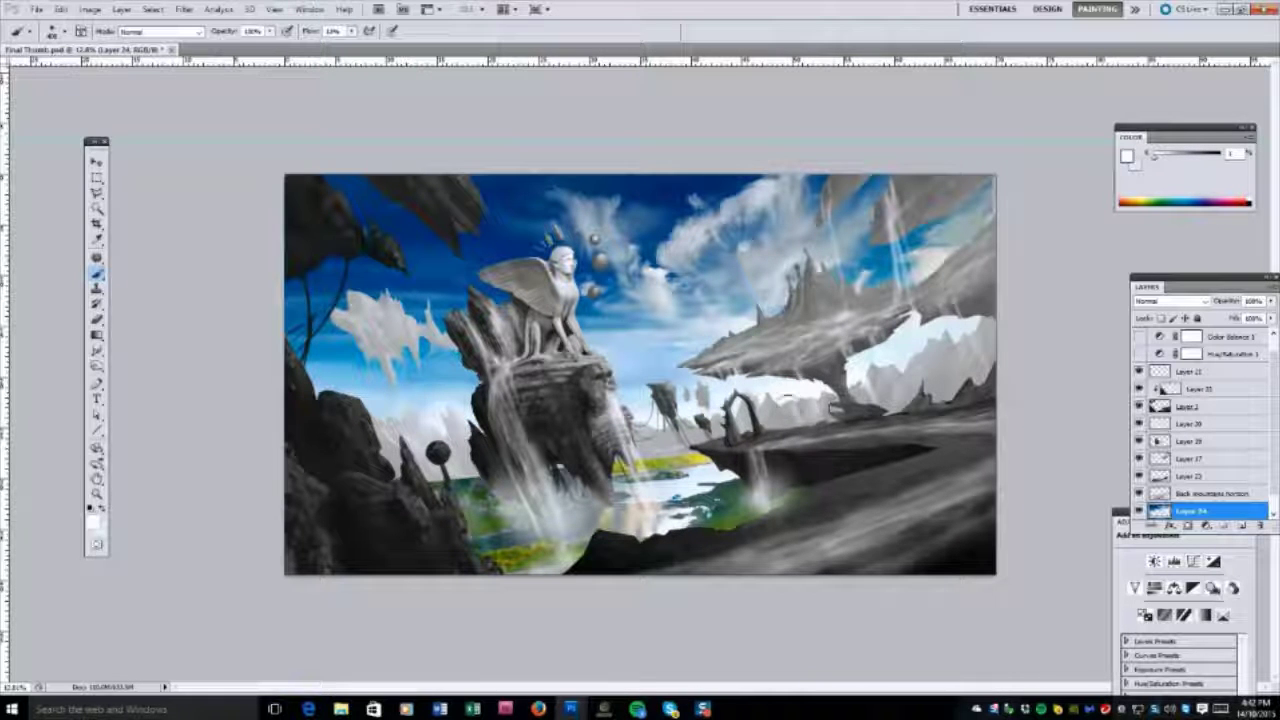
pyautogui.keyDown('alt'); pyautogui.click(500, 395); pyautogui.keyUp('alt')
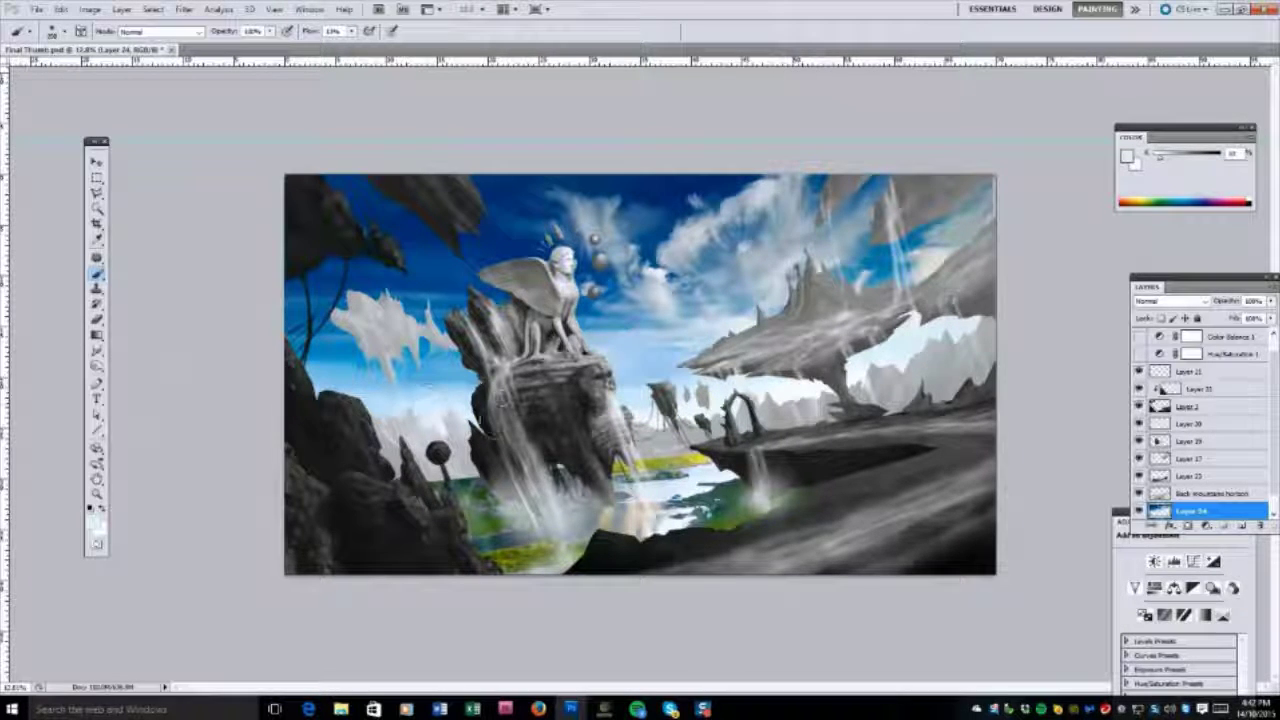
pyautogui.keyDown('alt'); pyautogui.click(381, 400); pyautogui.keyUp('alt')
# Smudge the middle clouds into the sky, then brush with a darker sampled blue.
pyautogui.press('r')
pyautogui.moveTo(703, 325); pyautogui.dragTo(663, 341)
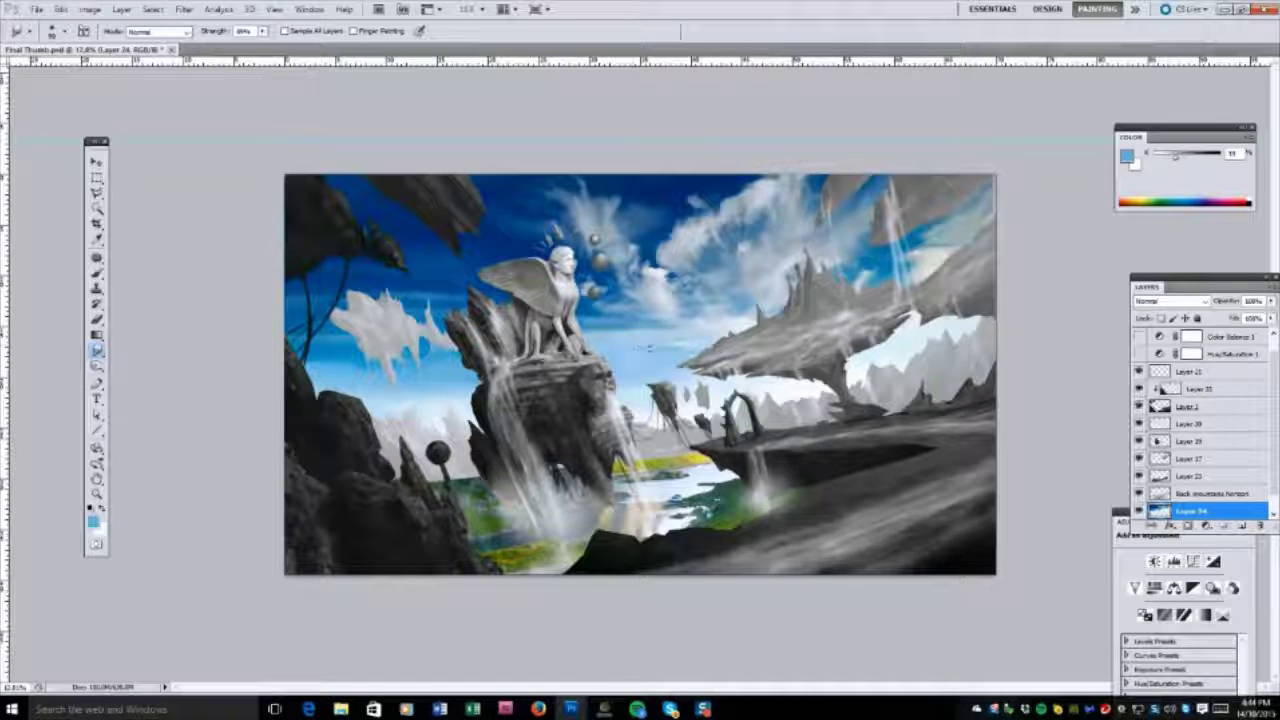
pyautogui.press('b')
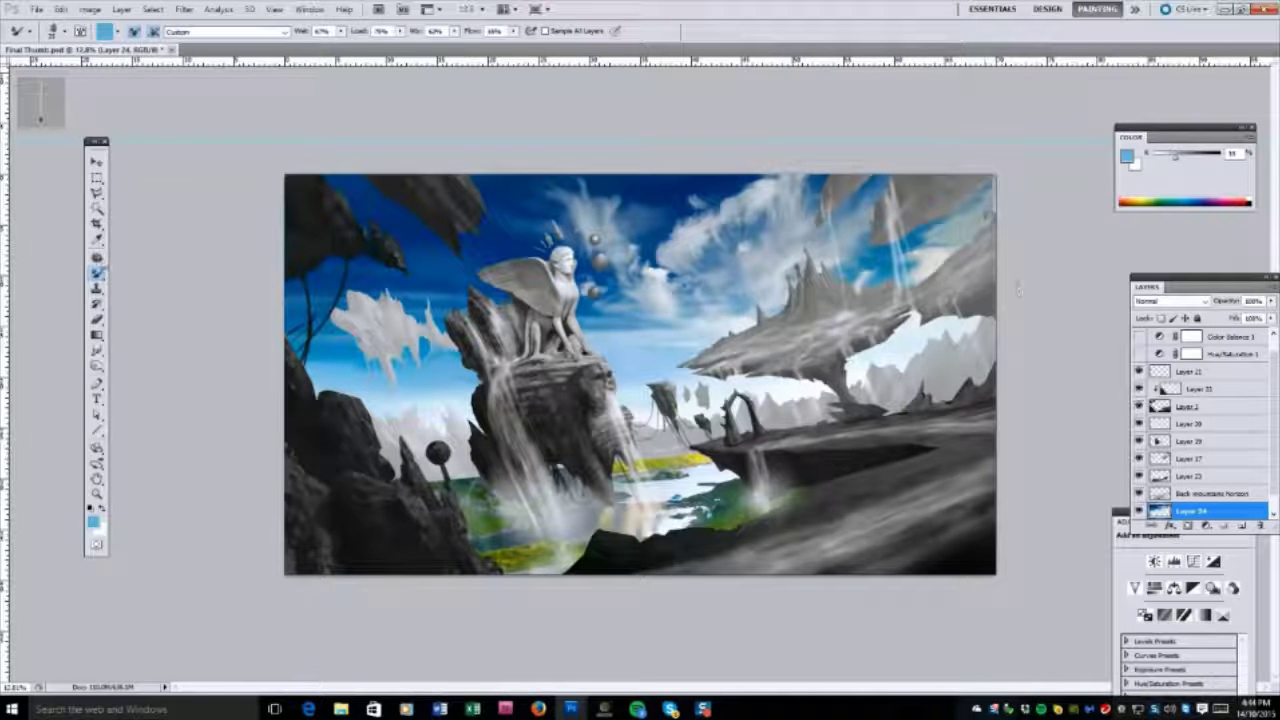
pyautogui.hotkey('shift', 'b')
pyautogui.keyDown('alt'); pyautogui.click(986, 186); pyautogui.keyUp('alt')
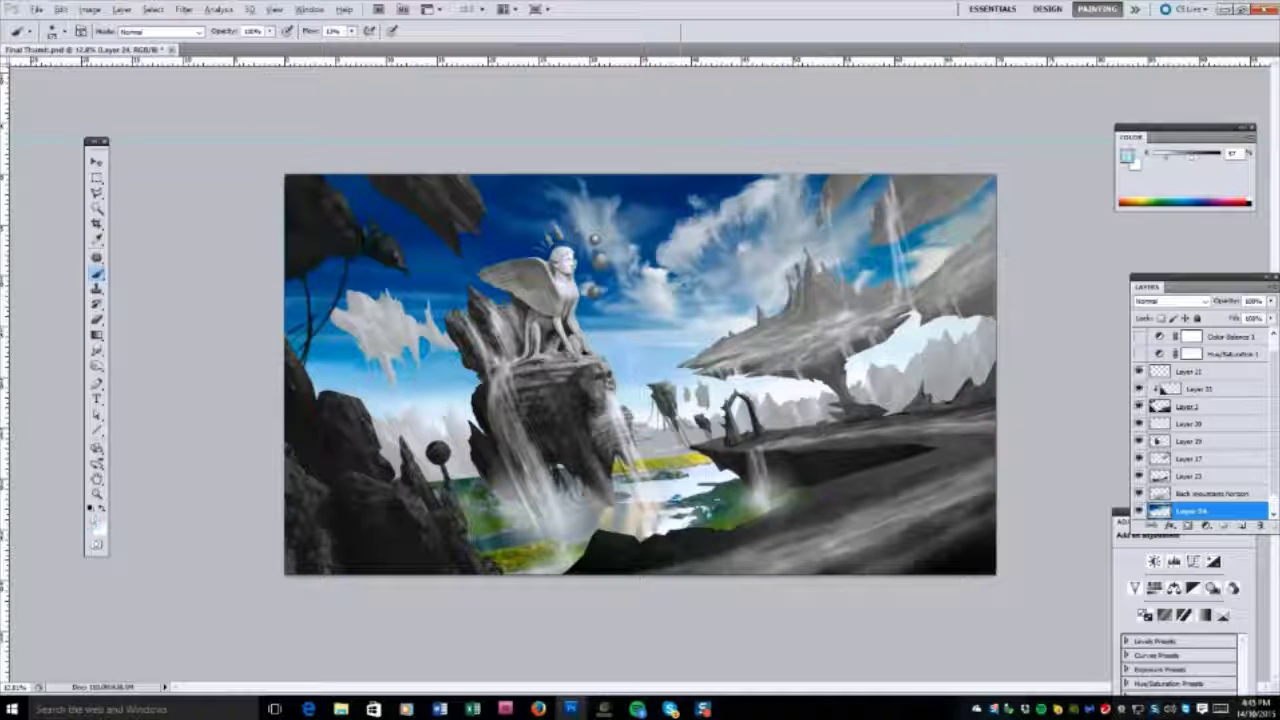
pyautogui.keyDown('alt'); pyautogui.click(966, 323); pyautogui.keyUp('alt')
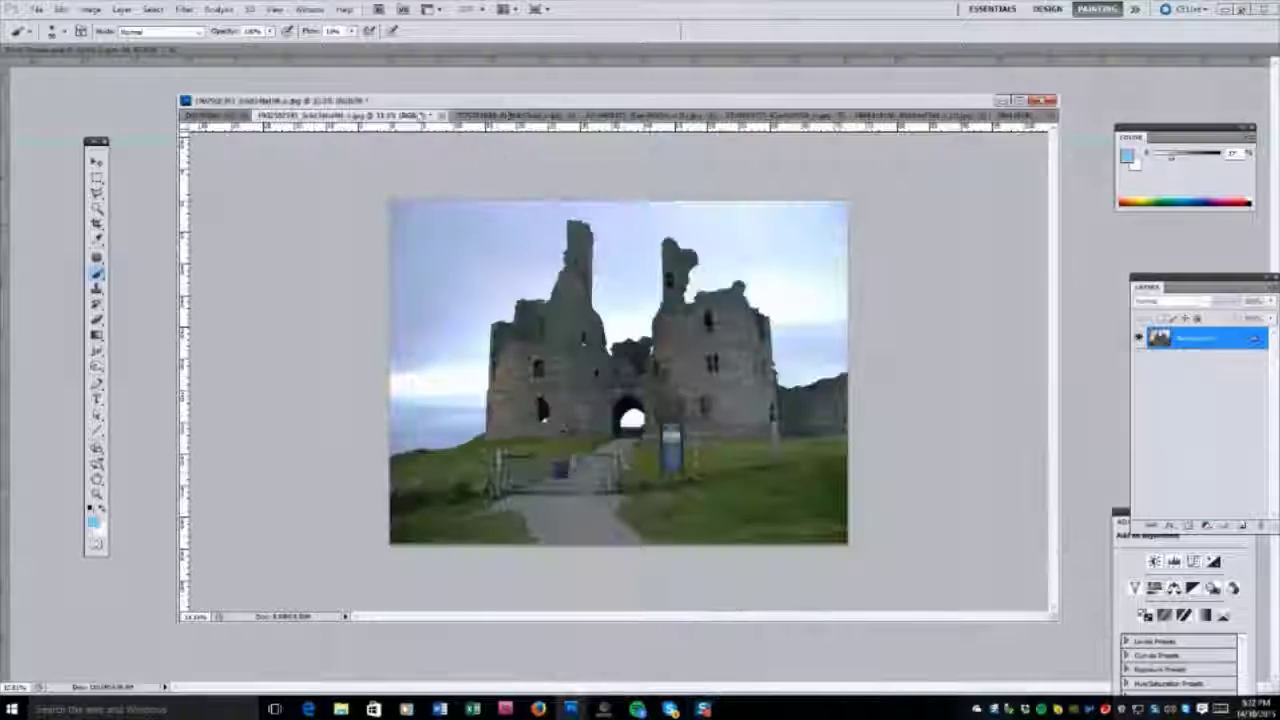
pyautogui.moveTo(440, 116); pyautogui.dragTo(720, 128)
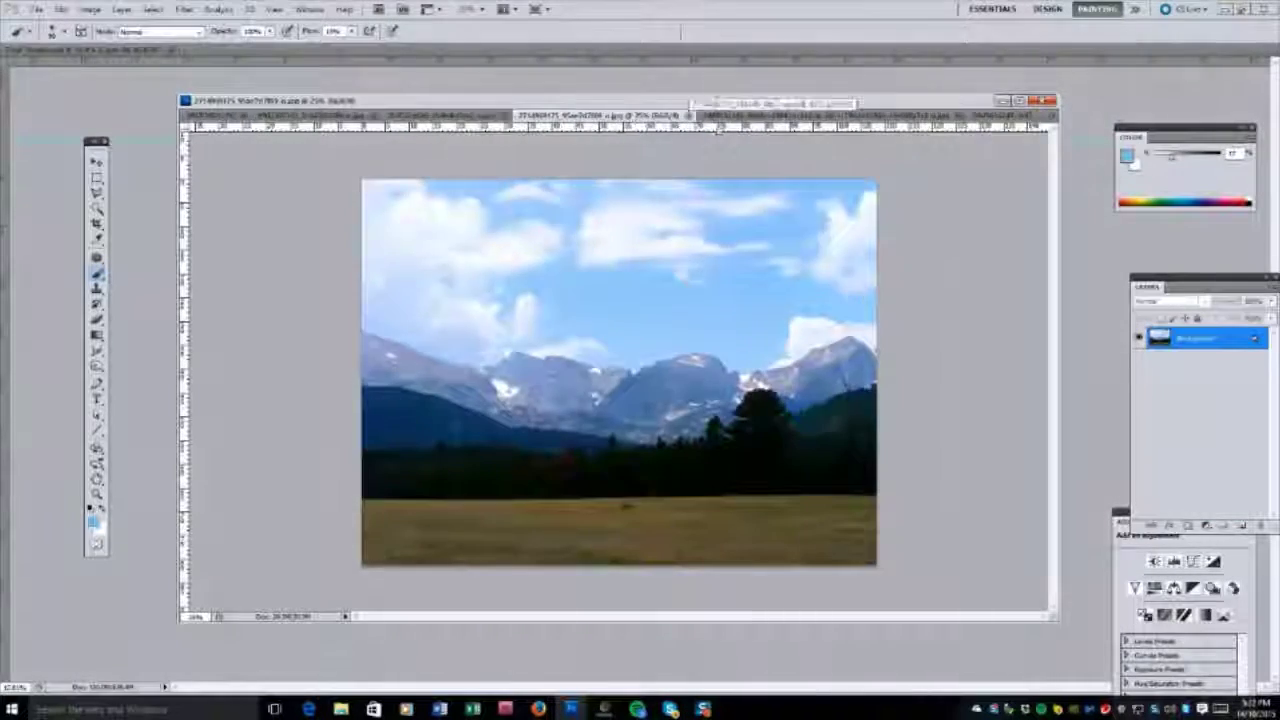
# Cycle through the open photos to the rocky hilltop castle image and move its window lower.
pyautogui.click(735, 116)
pyautogui.click(830, 116)
pyautogui.click(930, 116)
pyautogui.click(1010, 116)
pyautogui.hotkey('ctrl', 'shift', 'Tab')
pyautogui.hotkey('ctrl', 'shift', 'Tab')
pyautogui.hotkey('ctrl', 'shift', 'Tab')
pyautogui.hotkey('ctrl', 'Tab')
pyautogui.hotkey('ctrl', 'Tab')
pyautogui.hotkey('ctrl', 'Tab')
pyautogui.hotkey('ctrl', 'Tab')
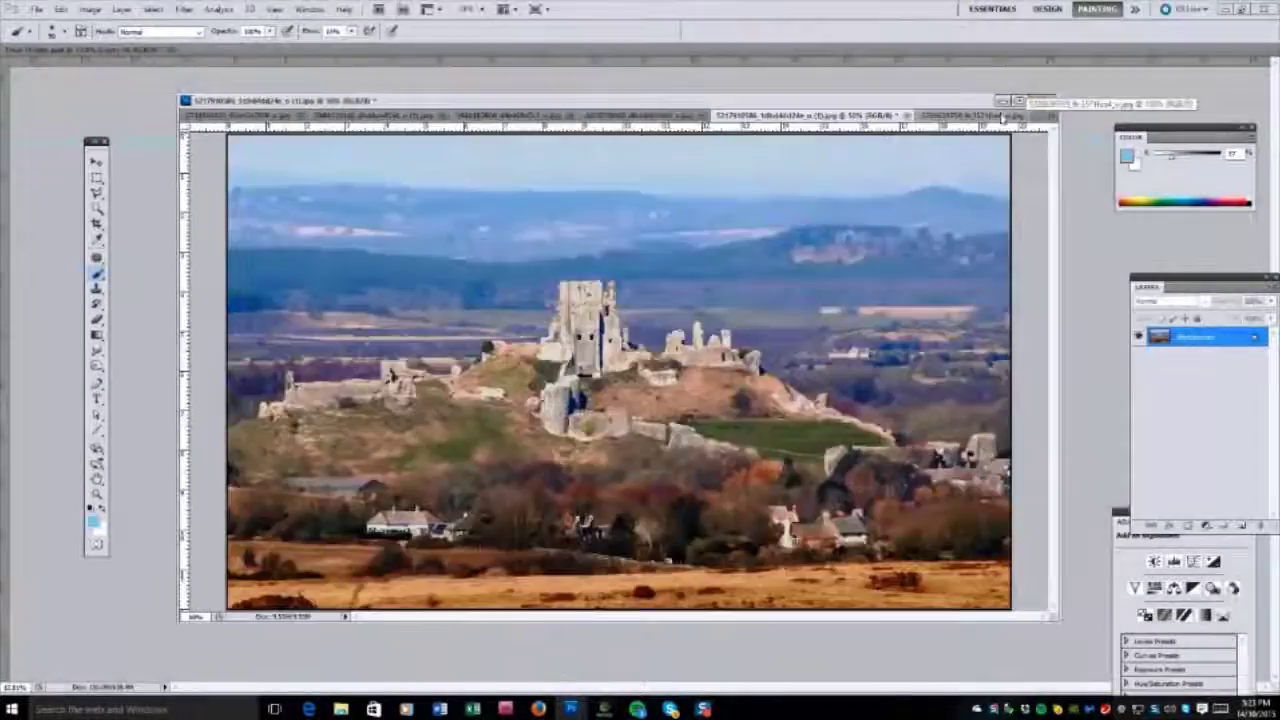
pyautogui.hotkey('ctrl', 'Tab')
pyautogui.hotkey('ctrl', 'Tab')
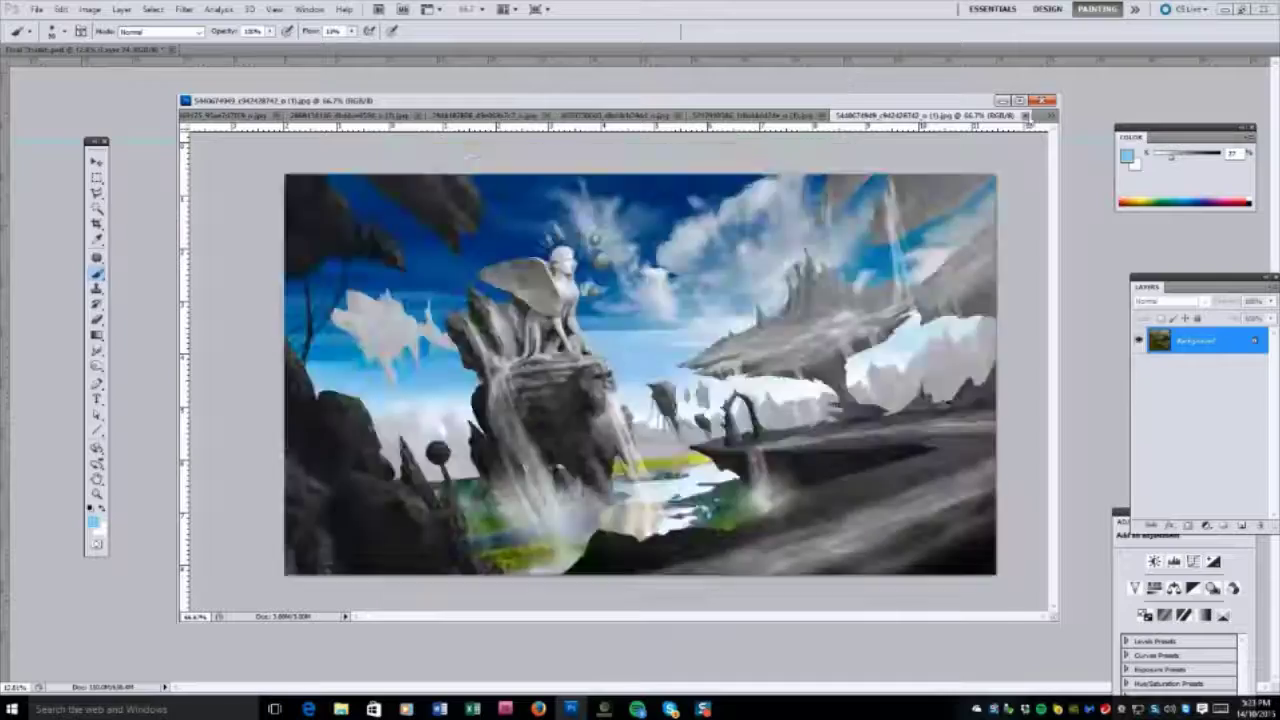
pyautogui.hotkey('ctrl', 'Tab')
pyautogui.hotkey('ctrl', 'Tab')
pyautogui.hotkey('ctrl', 'Tab')
pyautogui.hotkey('ctrl', 'Tab')
pyautogui.hotkey('ctrl', 'Tab')
pyautogui.hotkey('ctrl', 'Tab')
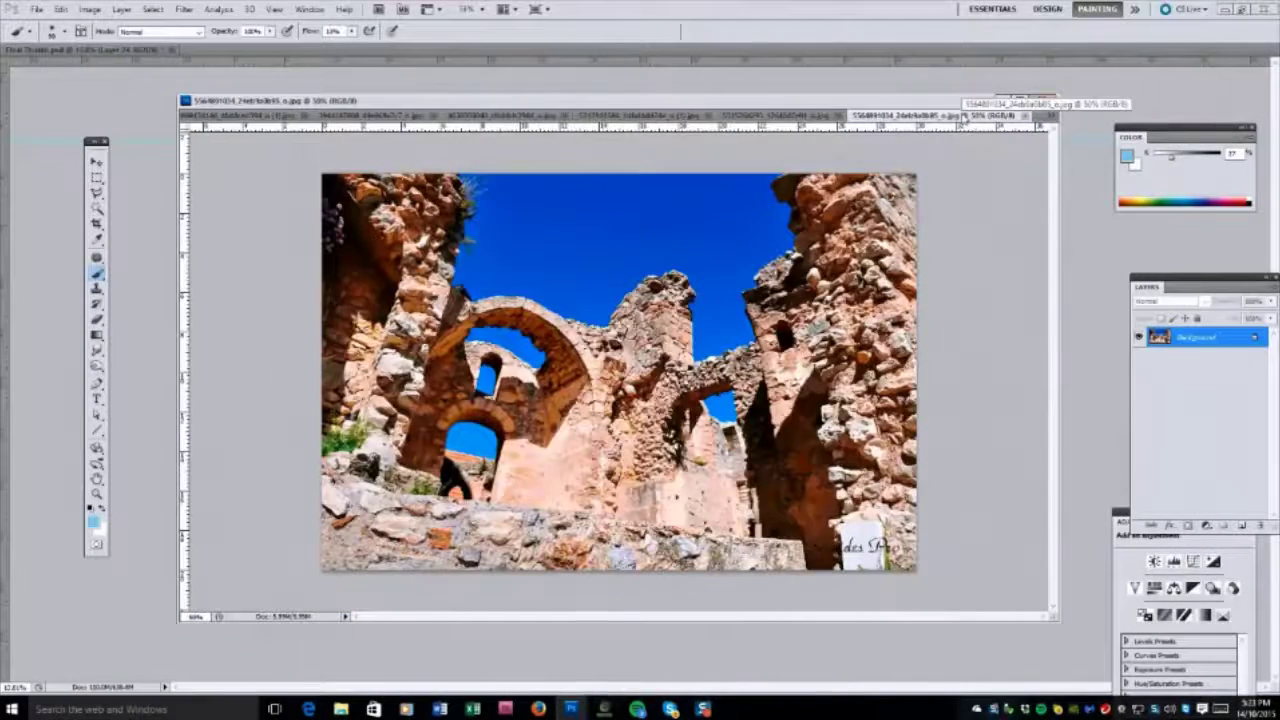
pyautogui.hotkey('ctrl', 'Tab')
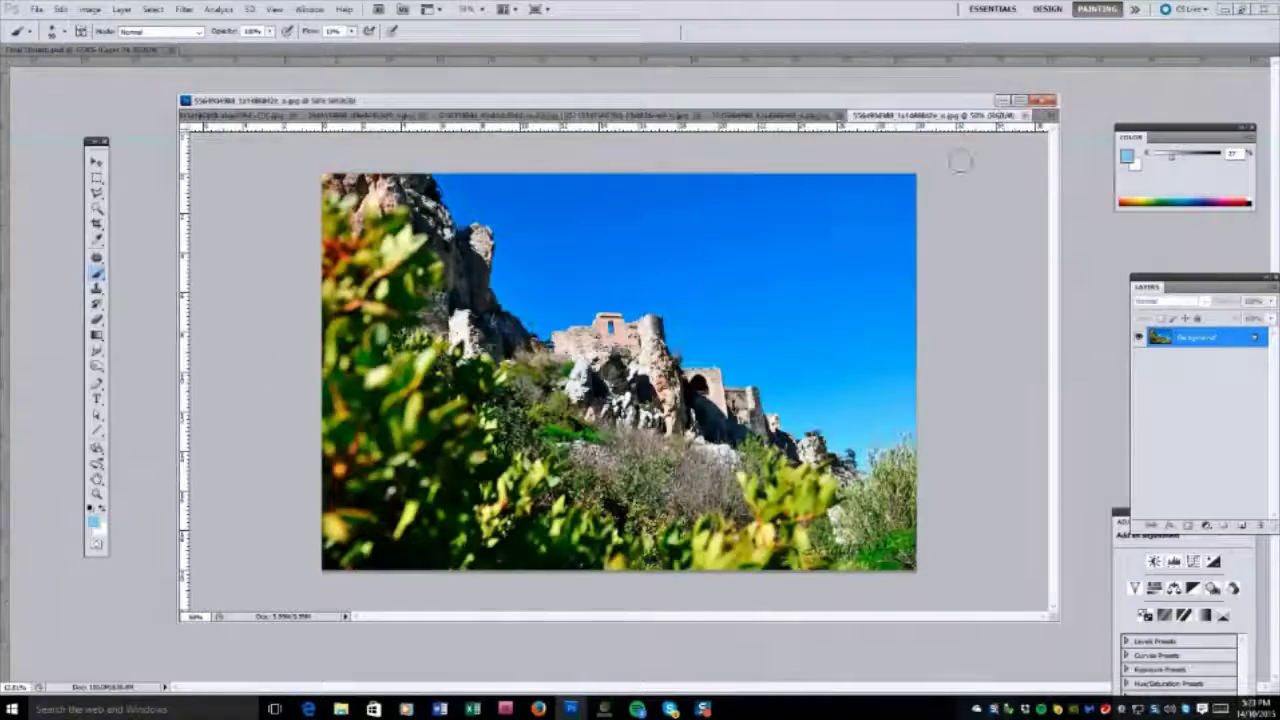
pyautogui.hotkey('ctrl', 'Tab')
pyautogui.moveTo(662, 103)
pyautogui.mouseDown()
pyautogui.moveTo(679, 254)
pyautogui.moveTo(665, 174)
pyautogui.moveTo(700, 177)
pyautogui.moveTo(652, 510)
pyautogui.moveTo(655, 496)
pyautogui.mouseUp()
# Drag the castle photo onto the floating rock, flip it horizontally and clip it to the rock layer.
pyautogui.press('l')
pyautogui.press('v')
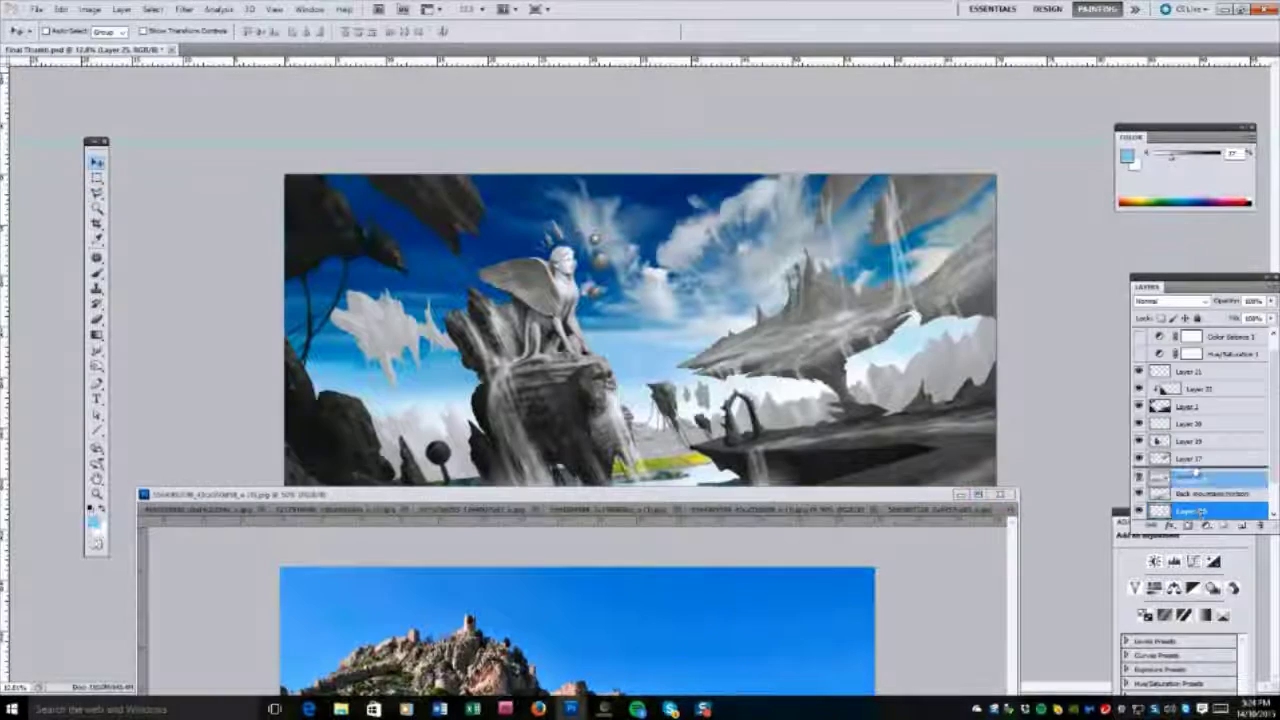
pyautogui.moveTo(1185, 478); pyautogui.dragTo(1185, 458)
pyautogui.hotkey('ctrl', 't')
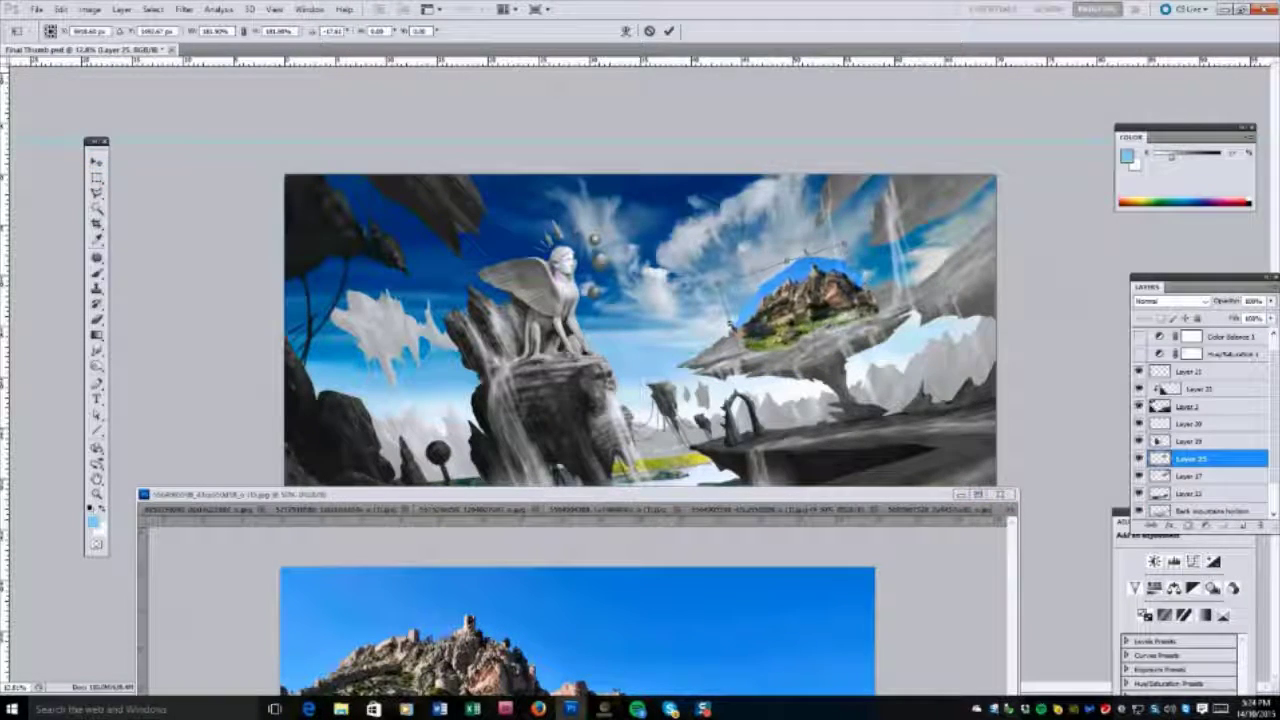
pyautogui.click(60, 9)
pyautogui.moveTo(110, 269)
pyautogui.click(295, 412)
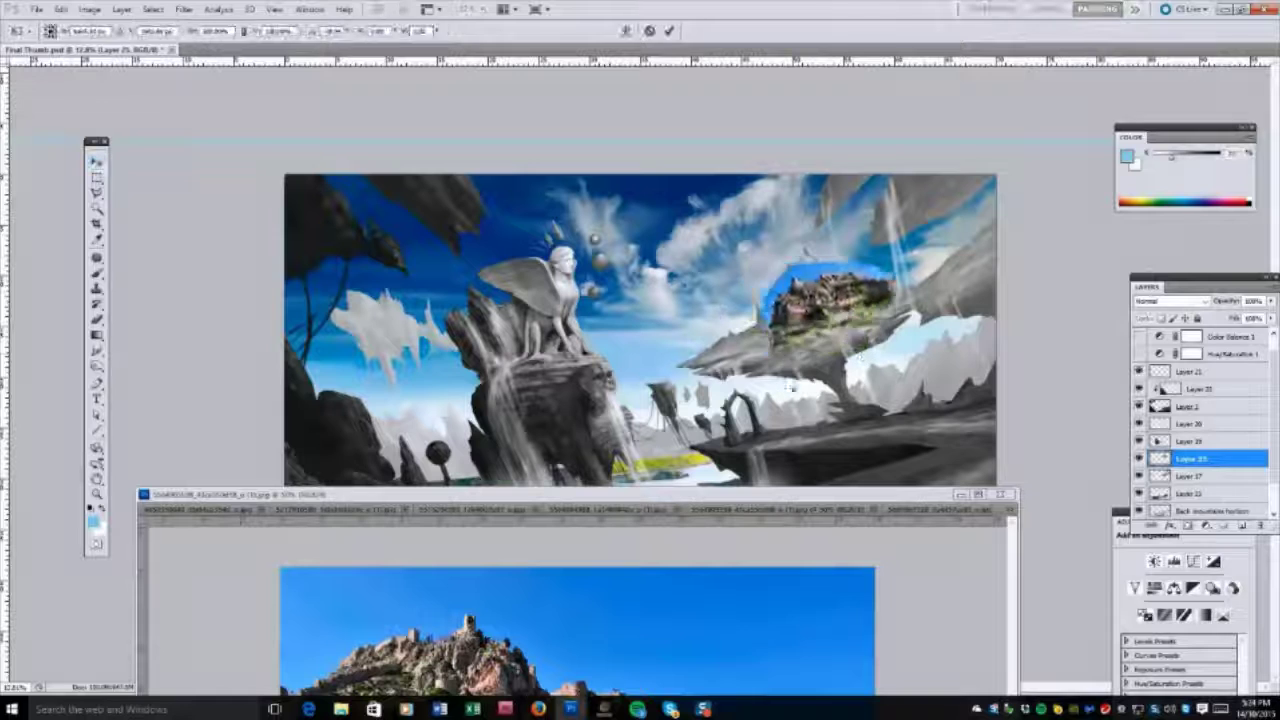
pyautogui.press('Return')
pyautogui.hotkey('ctrl', 'alt', 'g')
# Shift the castle up and left on the rock and set its blend mode to Soft Light.
pyautogui.press('b')
pyautogui.click(97, 318)
pyautogui.press('v')
pyautogui.moveTo(831, 319); pyautogui.dragTo(811, 294)
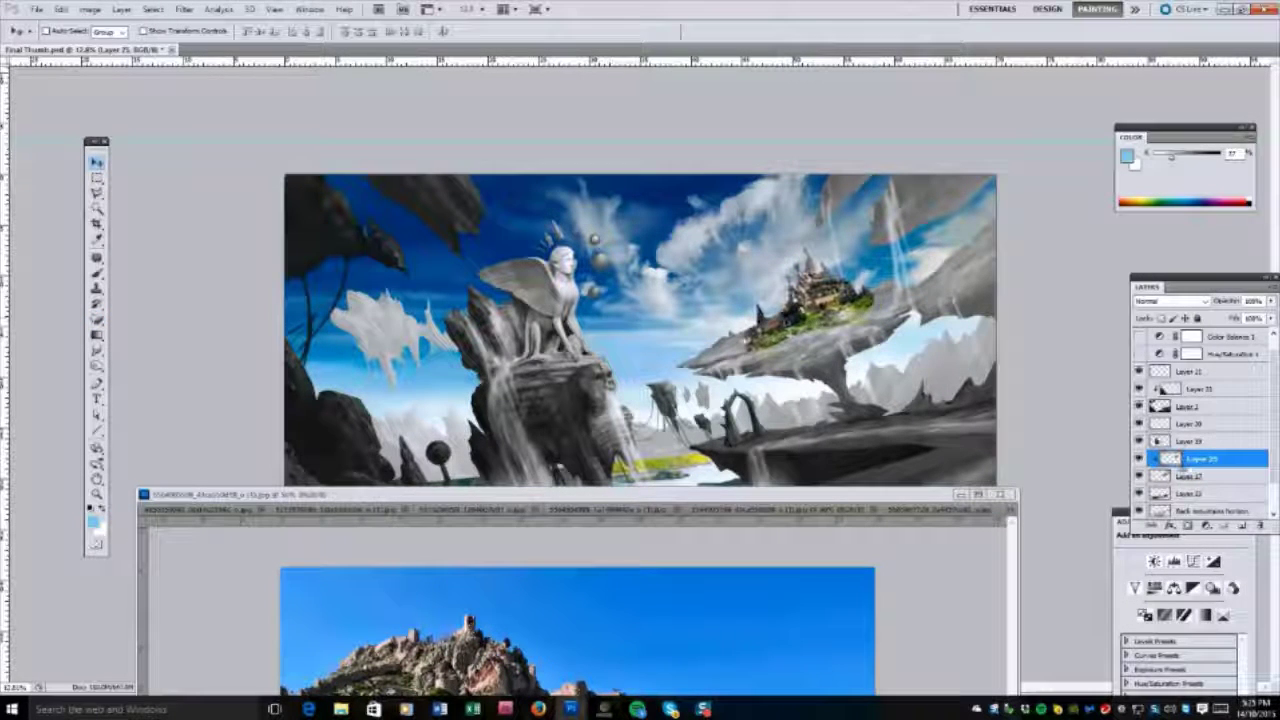
pyautogui.click(1170, 300)
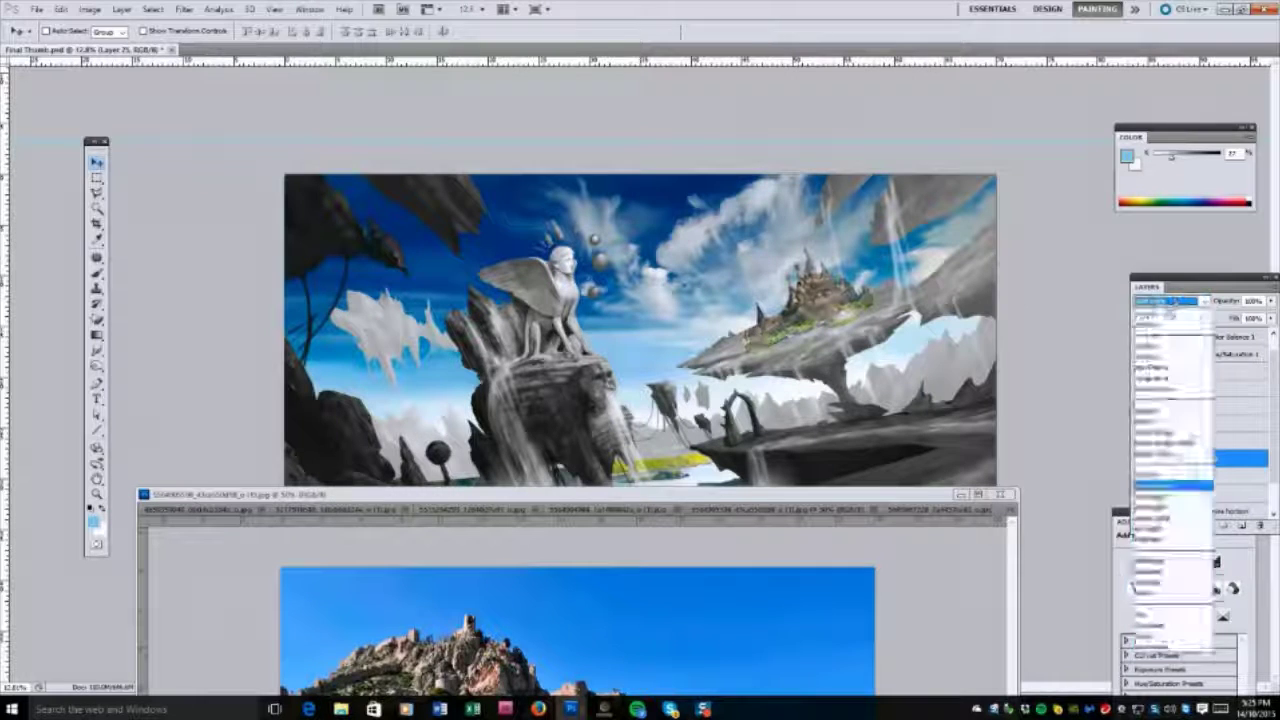
pyautogui.click(1160, 400)
pyautogui.hotkey('alt', 'shift', 'f')
pyautogui.press('Down')
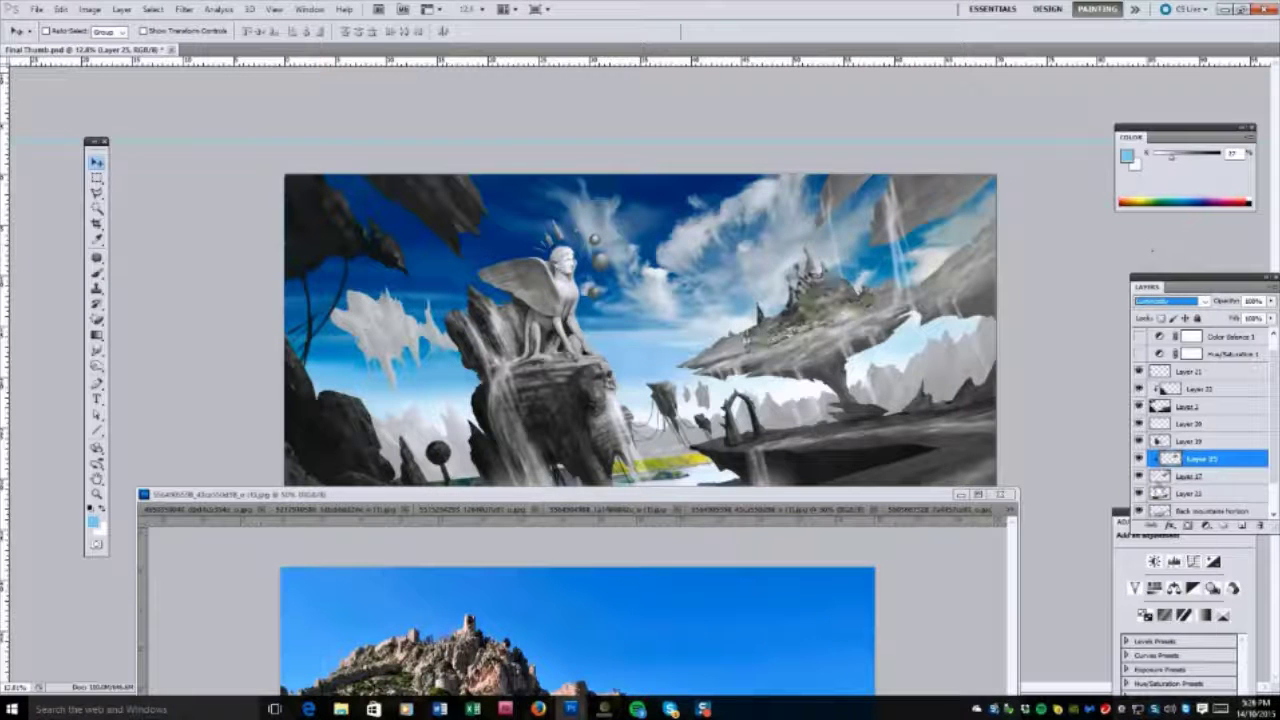
pyautogui.hotkey('ctrl', 't')
pyautogui.press('Return')
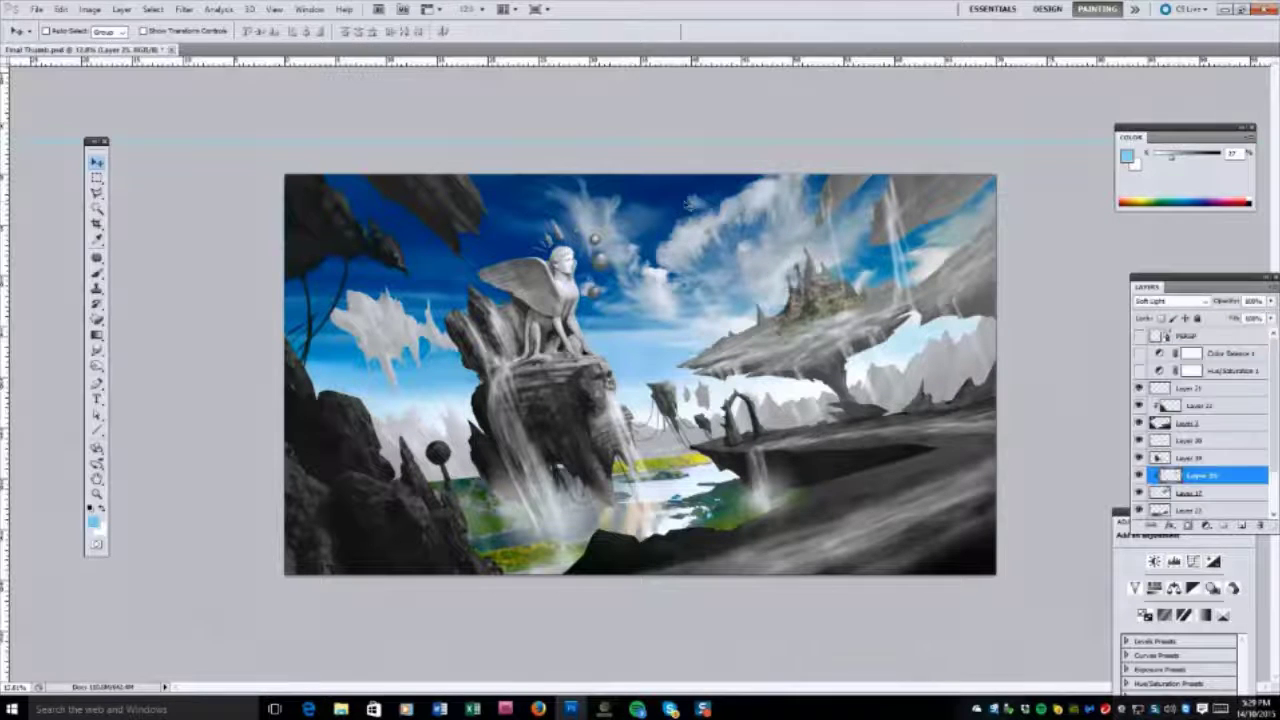
# Tilt and enlarge the contents of Layer 24 with Free Transform.
pyautogui.hotkey('ctrl', 't')
pyautogui.moveTo(995, 135); pyautogui.dragTo(990, 113)
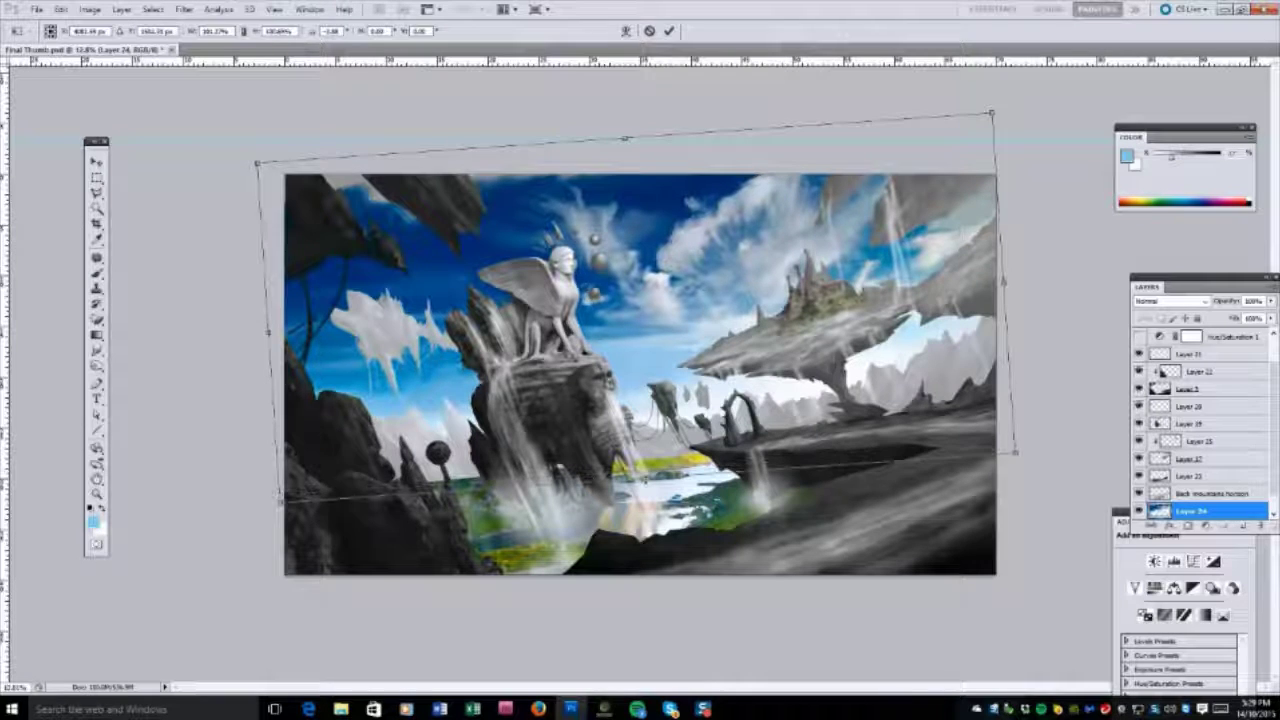
pyautogui.press('Return')
# Paint blue over the top-right sky, brighten the sky left of the wing, and highlight the sphinx's chest.
pyautogui.press('b')
pyautogui.keyDown('alt'); pyautogui.click(480, 182); pyautogui.keyUp('alt')
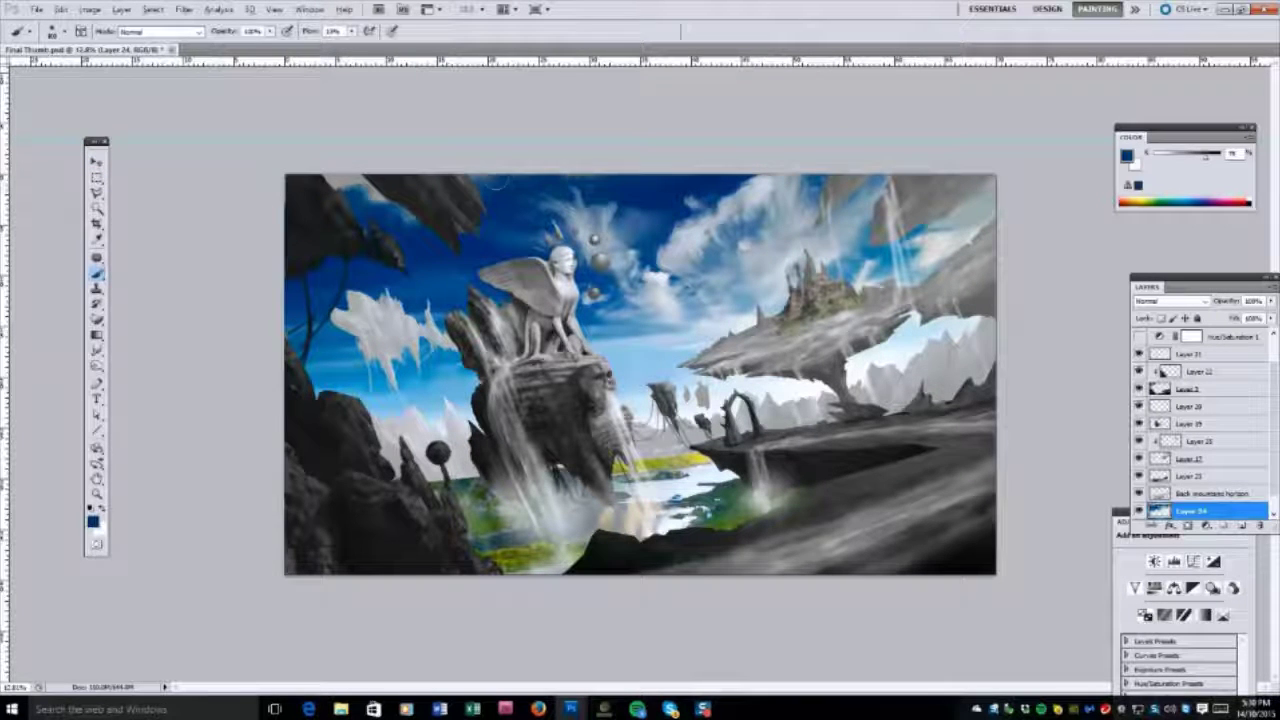
pyautogui.keyDown('alt'); pyautogui.click(966, 213); pyautogui.keyUp('alt')
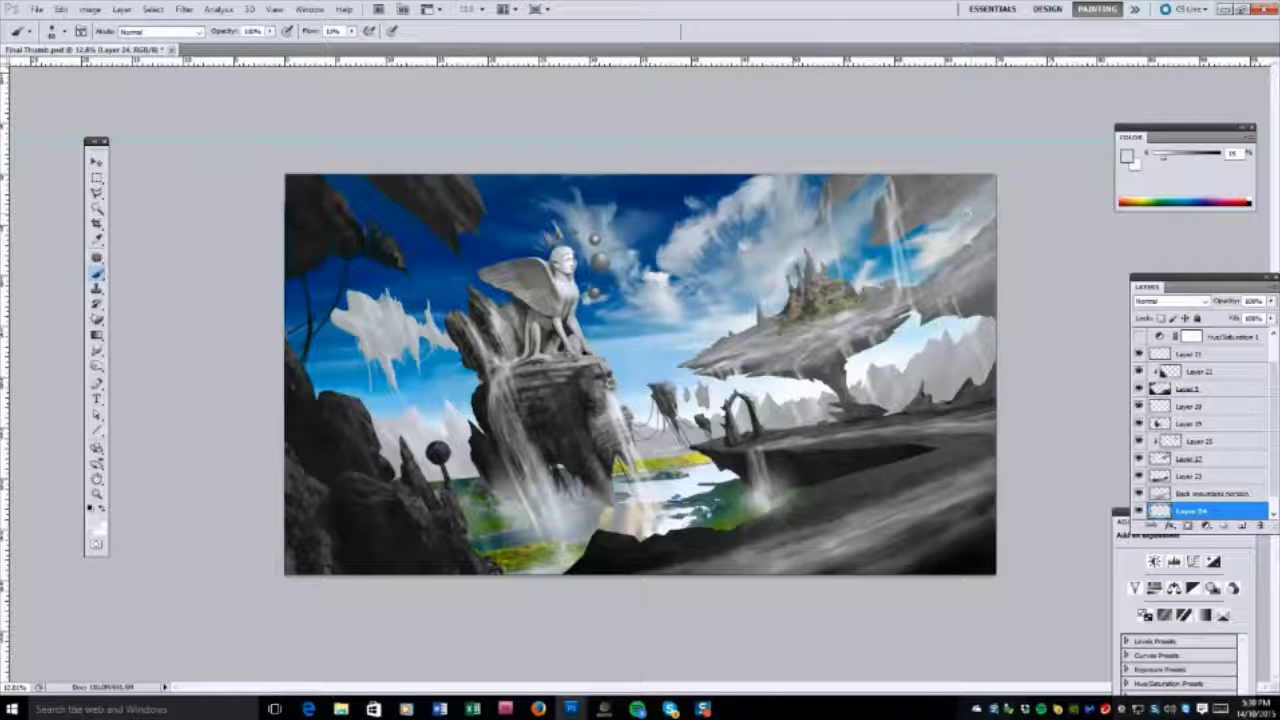
pyautogui.keyDown('alt'); pyautogui.click(925, 240); pyautogui.keyUp('alt')
pyautogui.moveTo(910, 280)
pyautogui.mouseDown()
pyautogui.moveTo(940, 235)
pyautogui.moveTo(995, 200)
pyautogui.mouseUp()
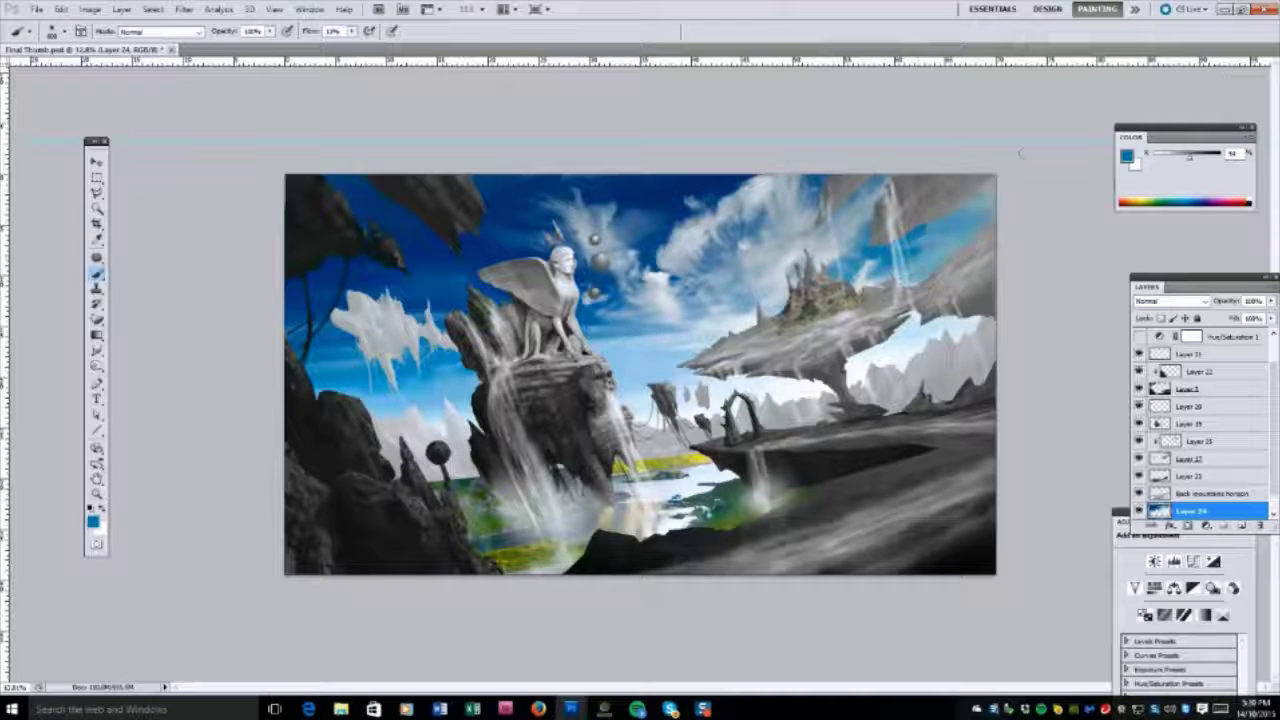
pyautogui.keyDown('alt'); pyautogui.click(855, 370); pyautogui.keyUp('alt')
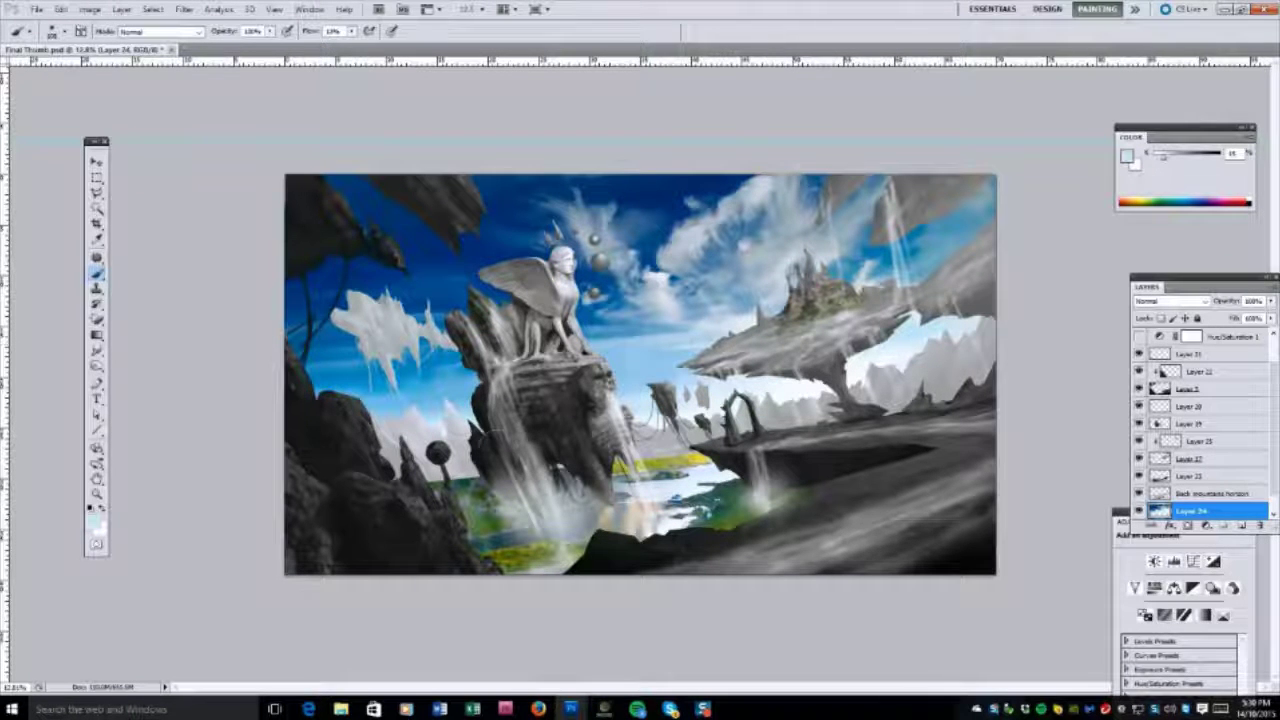
pyautogui.keyDown('alt'); pyautogui.click(476, 430); pyautogui.keyUp('alt')
pyautogui.moveTo(440, 262)
pyautogui.mouseDown()
pyautogui.moveTo(476, 286)
pyautogui.moveTo(470, 300)
pyautogui.mouseUp()
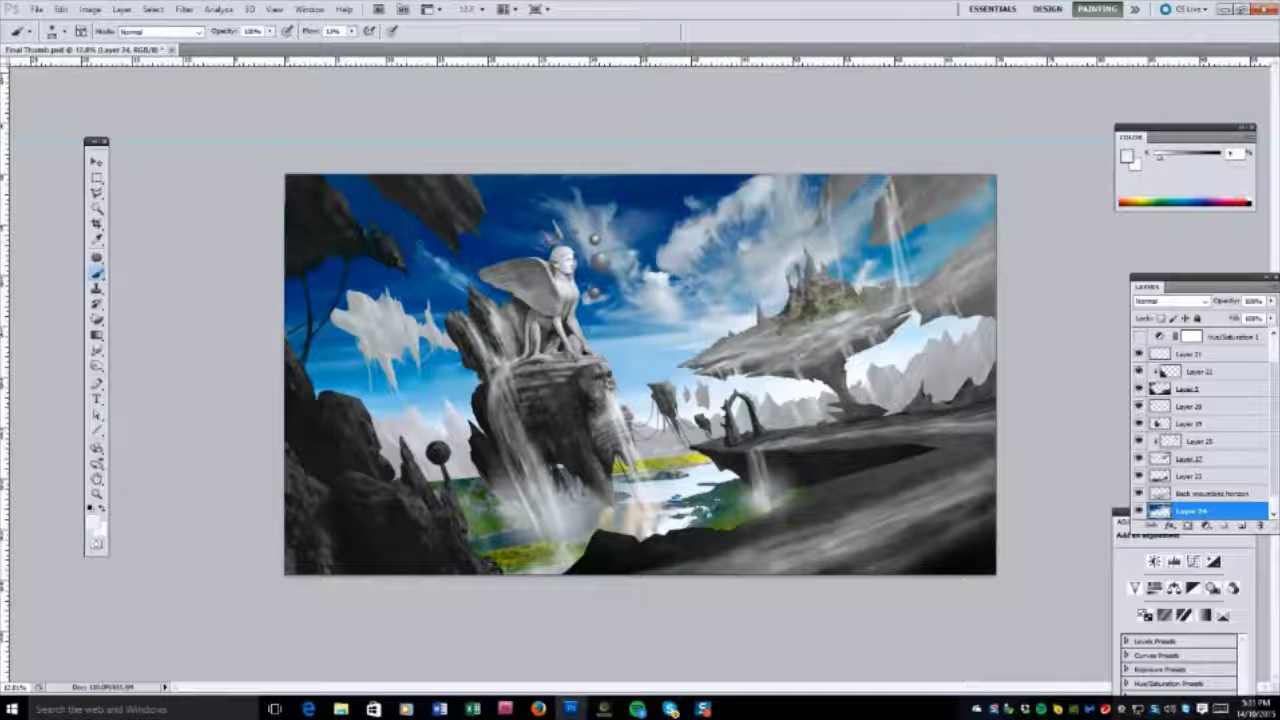
pyautogui.moveTo(578, 280); pyautogui.dragTo(572, 316)
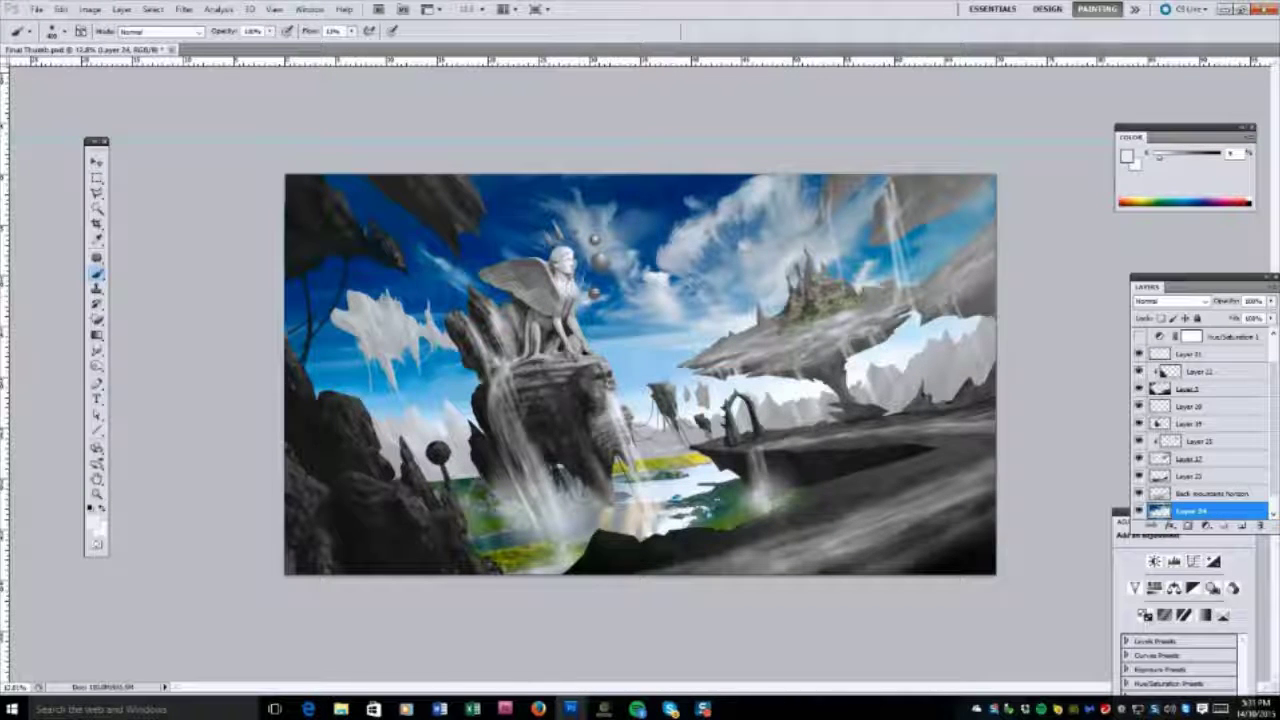
# Paint dark blue sky right of the sphinx's head and a light stroke left of the sphinx.
pyautogui.keyDown('alt'); pyautogui.click(520, 215); pyautogui.keyUp('alt')
pyautogui.moveTo(585, 228); pyautogui.dragTo(566, 252)
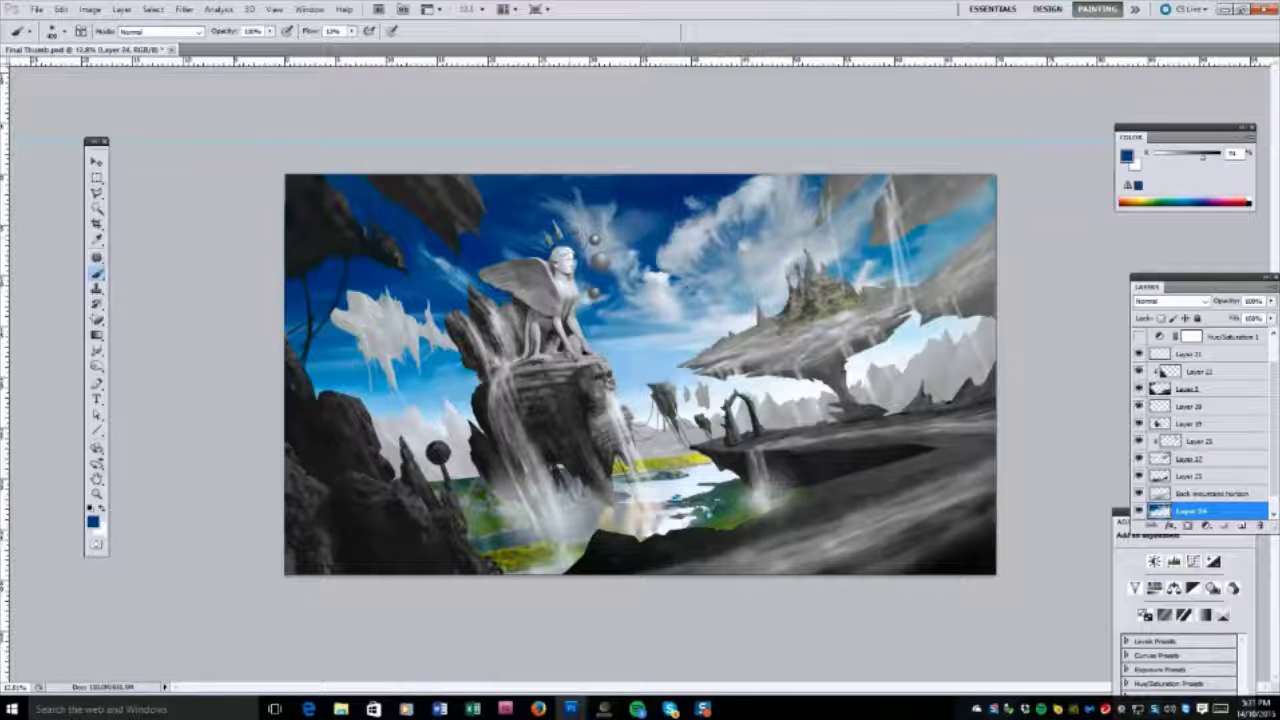
pyautogui.keyDown('alt'); pyautogui.click(465, 273); pyautogui.keyUp('alt')
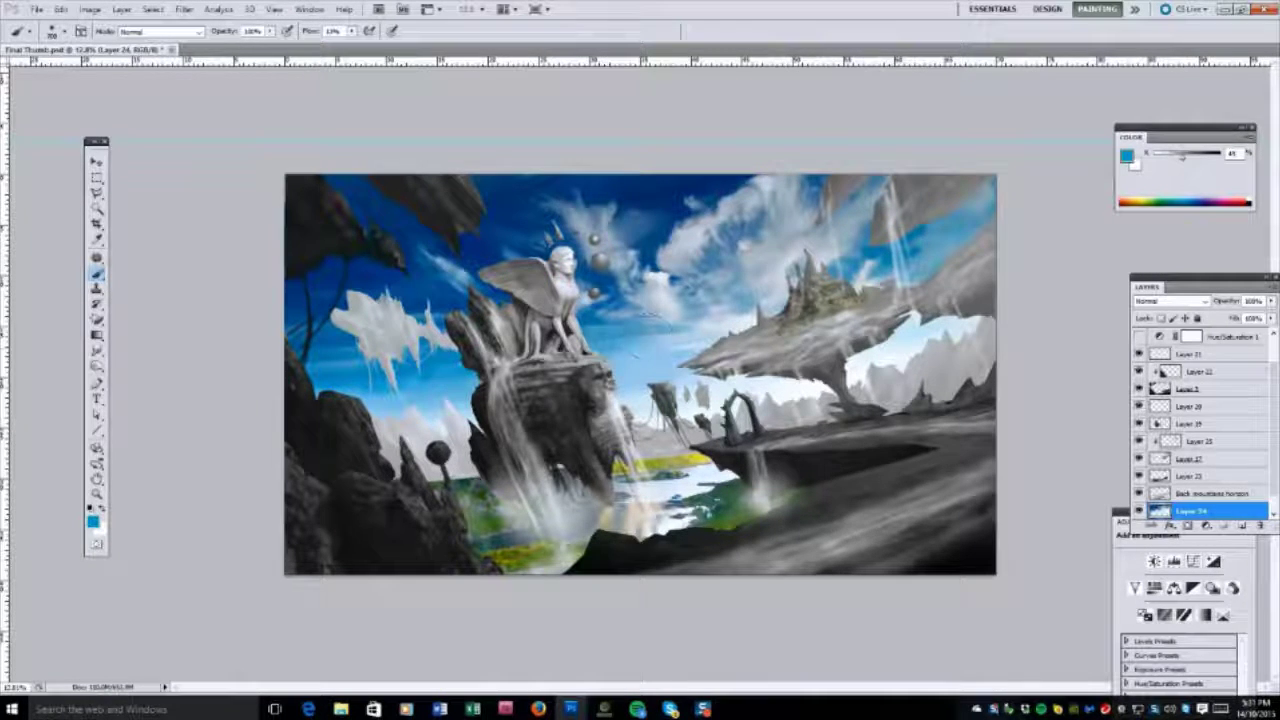
pyautogui.keyDown('alt'); pyautogui.click(650, 392); pyautogui.keyUp('alt')
pyautogui.keyDown('alt'); pyautogui.click(906, 336); pyautogui.keyUp('alt')
pyautogui.keyDown('alt'); pyautogui.click(900, 251); pyautogui.keyUp('alt')
pyautogui.keyDown('alt'); pyautogui.click(770, 240); pyautogui.keyUp('alt')
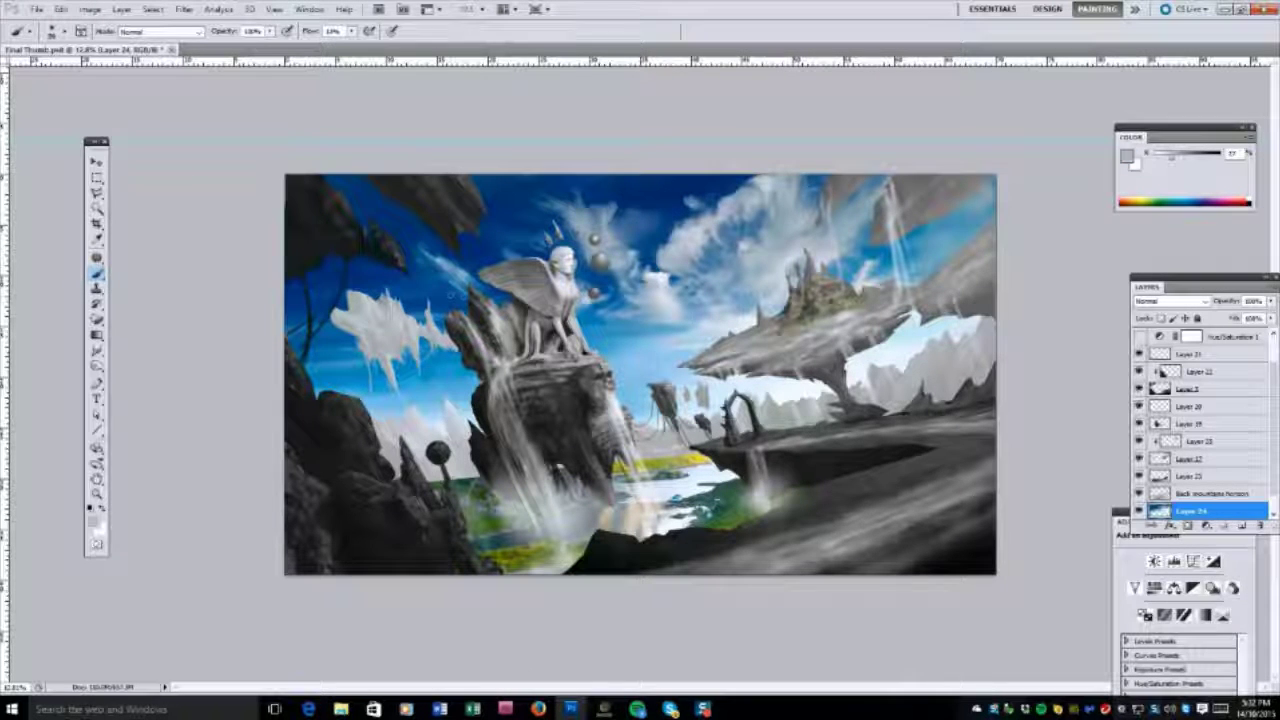
pyautogui.moveTo(442, 290); pyautogui.dragTo(437, 258)
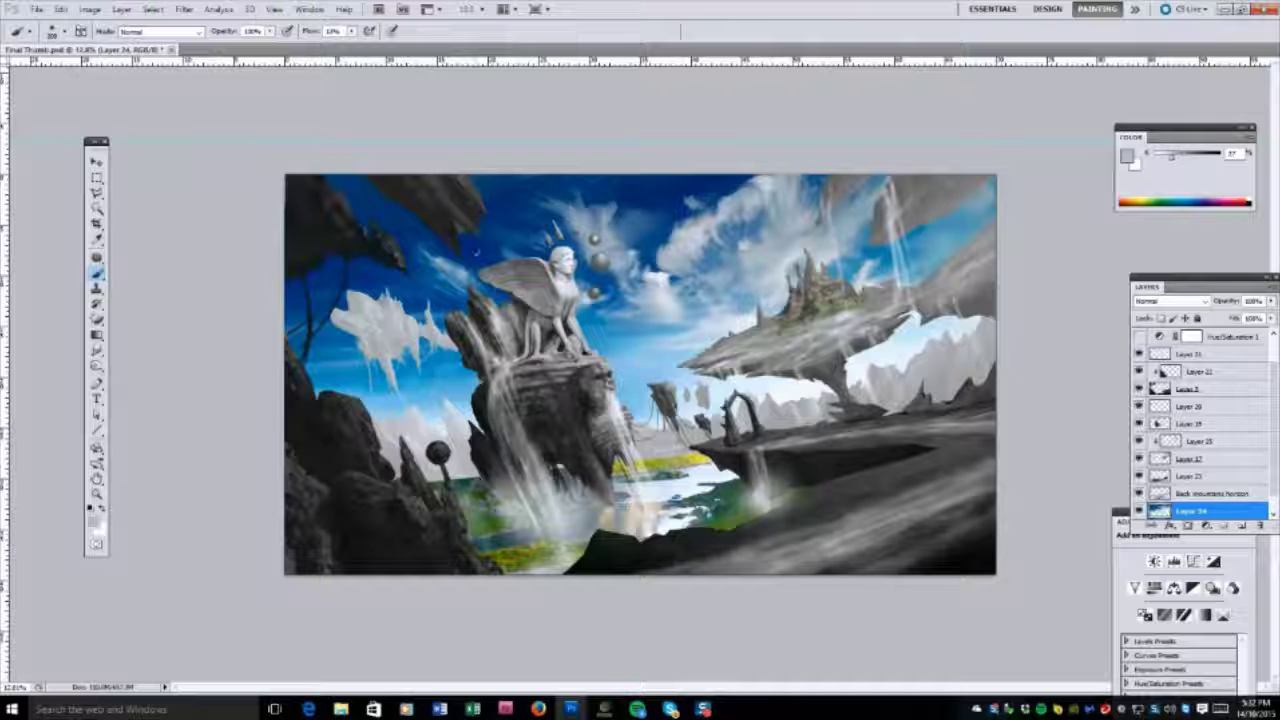
# With a dark blue and an enlarged brush, tint the pale left-hand rocks bluish.
pyautogui.keyDown('alt'); pyautogui.click(380, 206); pyautogui.keyUp('alt')
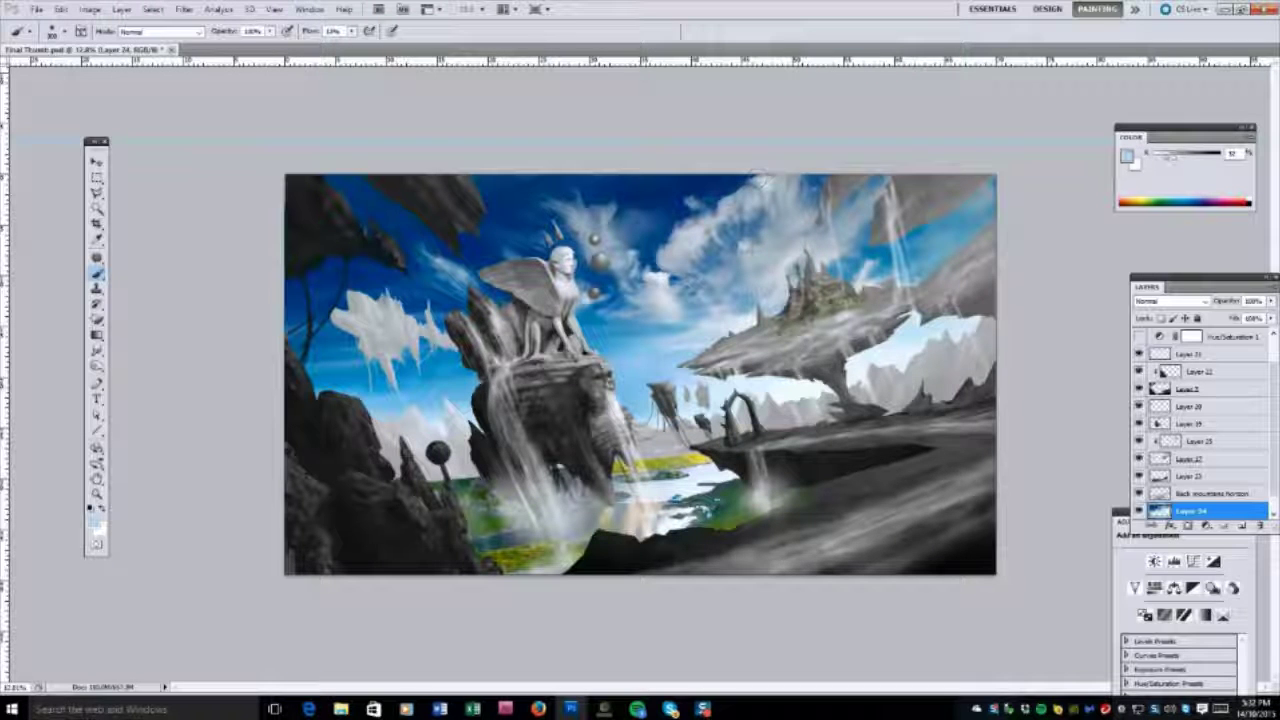
pyautogui.keyDown('alt'); pyautogui.click(789, 251); pyautogui.keyUp('alt')
pyautogui.keyDown('alt'); pyautogui.click(439, 248); pyautogui.keyUp('alt')
pyautogui.keyDown('alt'); pyautogui.click(876, 171); pyautogui.keyUp('alt')
pyautogui.keyDown('alt'); pyautogui.click(745, 244); pyautogui.keyUp('alt')
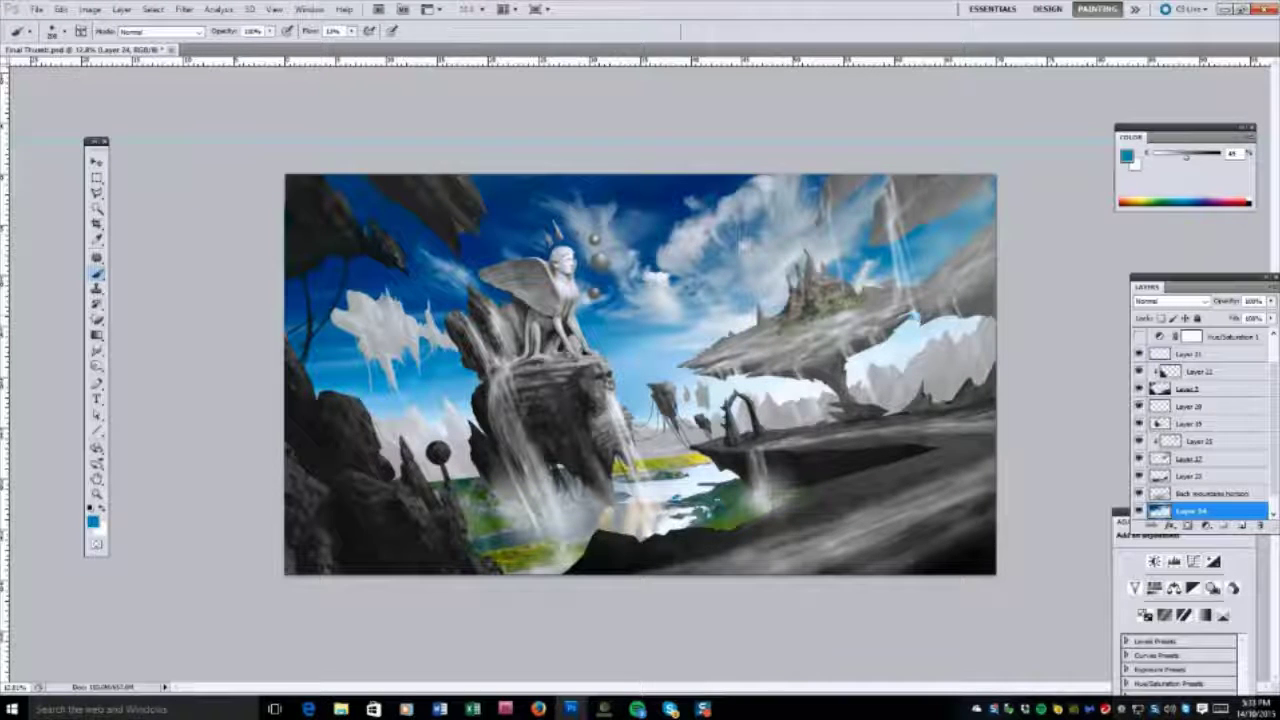
pyautogui.keyDown('alt'); pyautogui.click(672, 334); pyautogui.keyUp('alt')
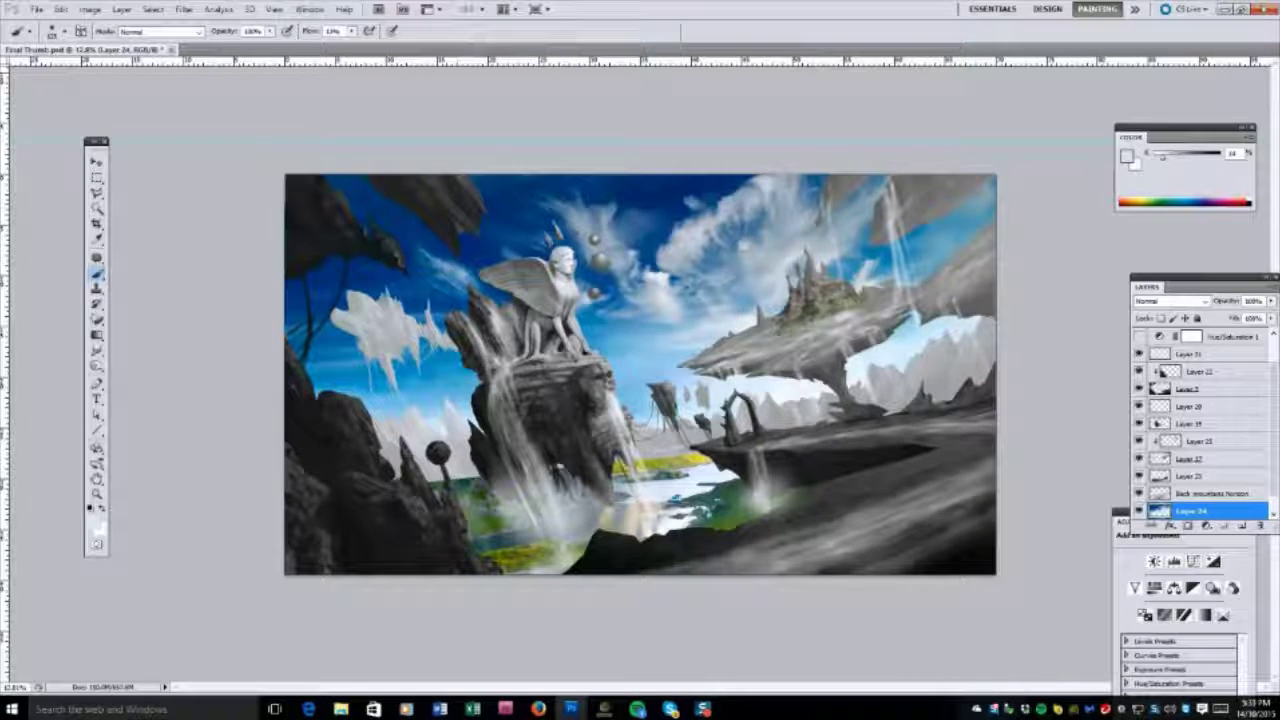
pyautogui.keyDown('alt'); pyautogui.click(663, 297); pyautogui.keyUp('alt')
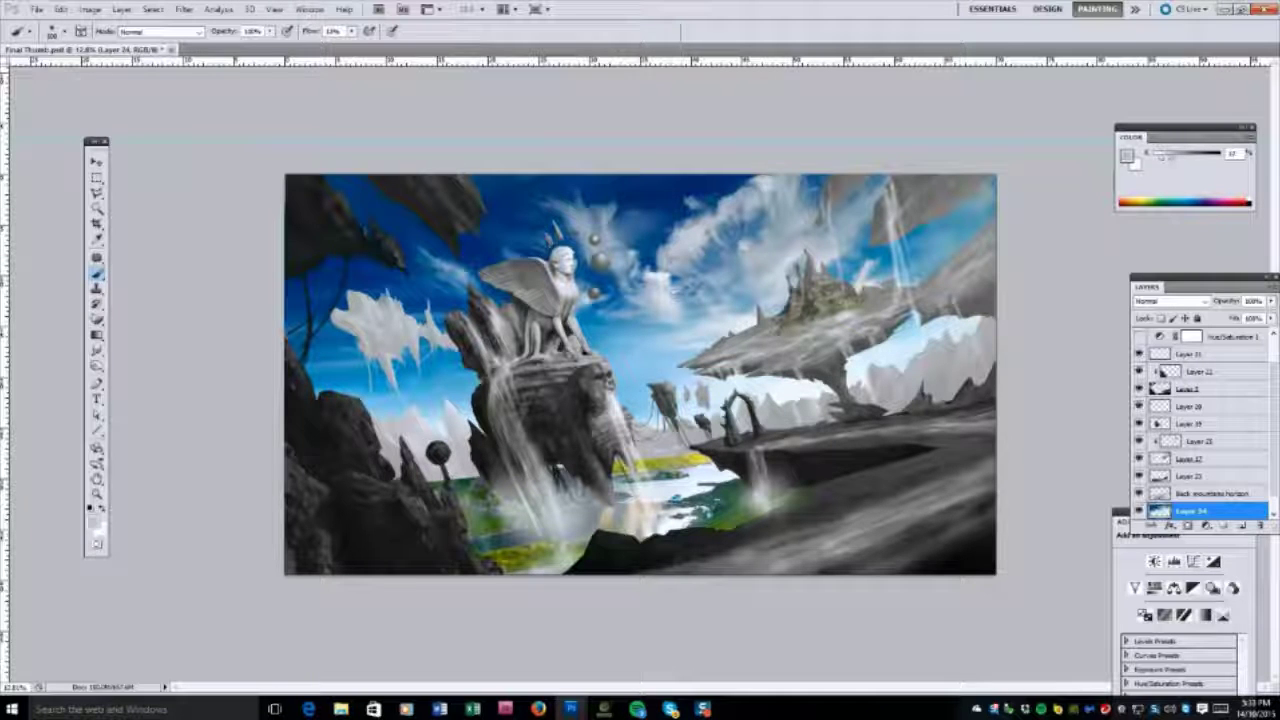
pyautogui.keyDown('alt'); pyautogui.click(738, 192); pyautogui.keyUp('alt')
pyautogui.moveTo(320, 360); pyautogui.dragTo(455, 420)
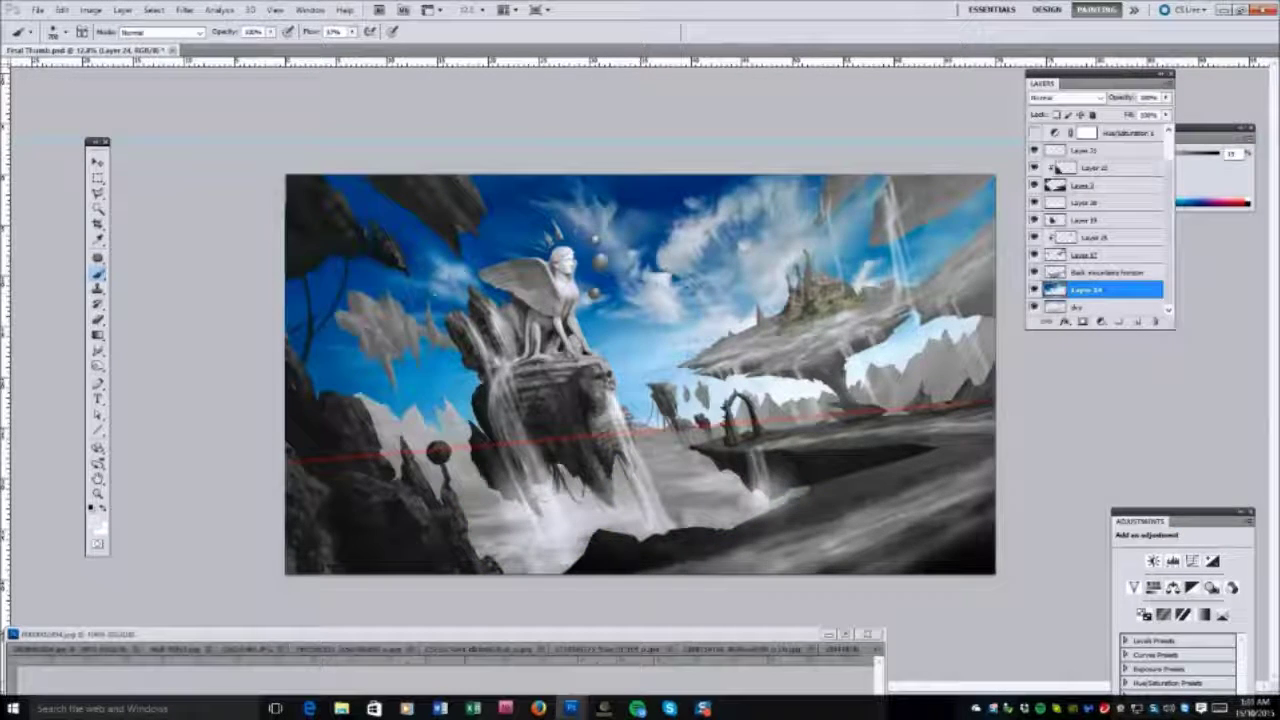
pyautogui.moveTo(423, 284); pyautogui.dragTo(401, 262)
# Repaint blue near the sphinx's orbs, then lasso the rocky mountain ridge in the photo.
pyautogui.keyDown('alt'); pyautogui.click(580, 295); pyautogui.keyUp('alt')
pyautogui.moveTo(566, 270); pyautogui.dragTo(596, 308)
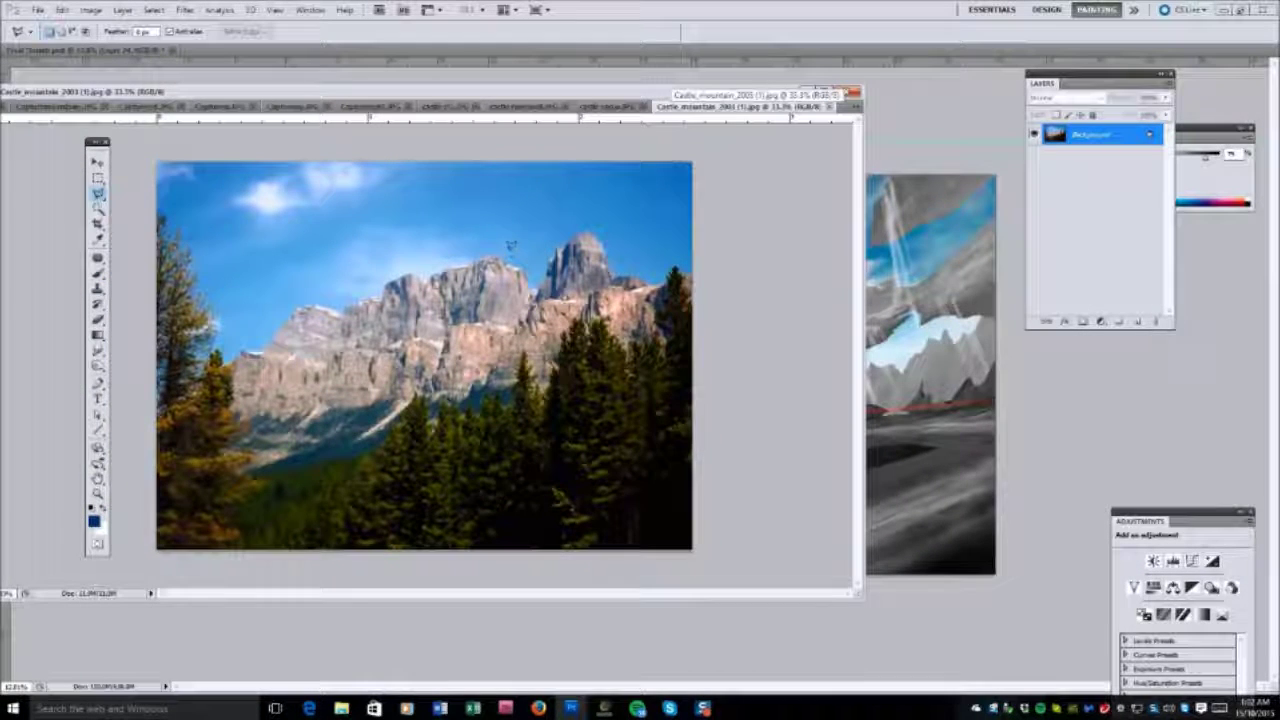
pyautogui.moveTo(295, 283); pyautogui.dragTo(268, 303)
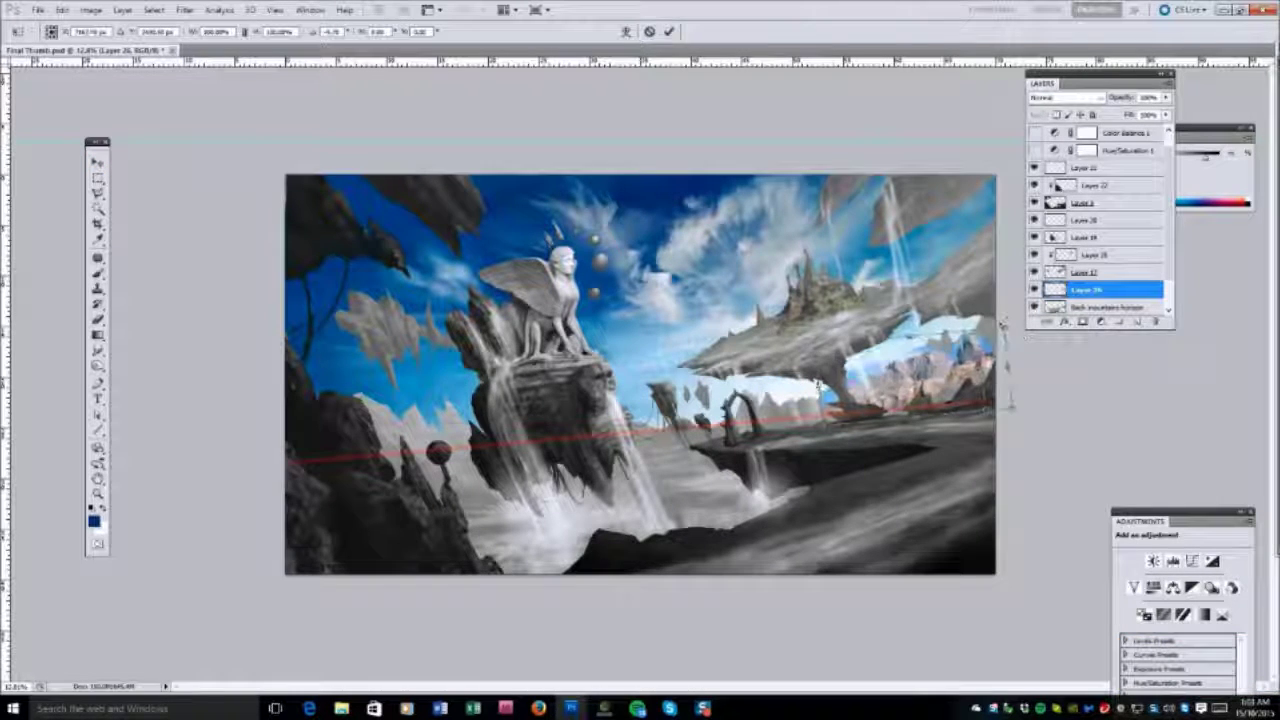
pyautogui.moveTo(97, 320); pyautogui.dragTo(127, 320)
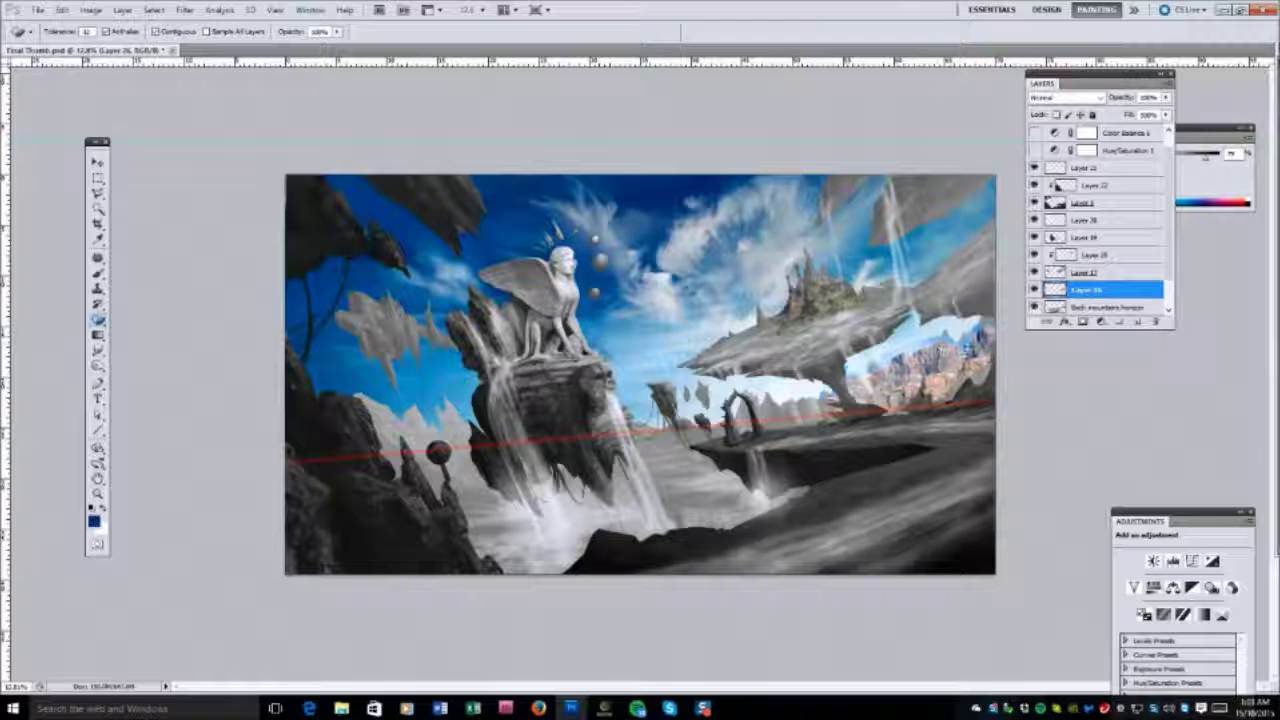
# Position the pasted mountain layer behind the right island and set it to Soft Light.
pyautogui.click(98, 163)
pyautogui.scroll(-1, 1066, 272)
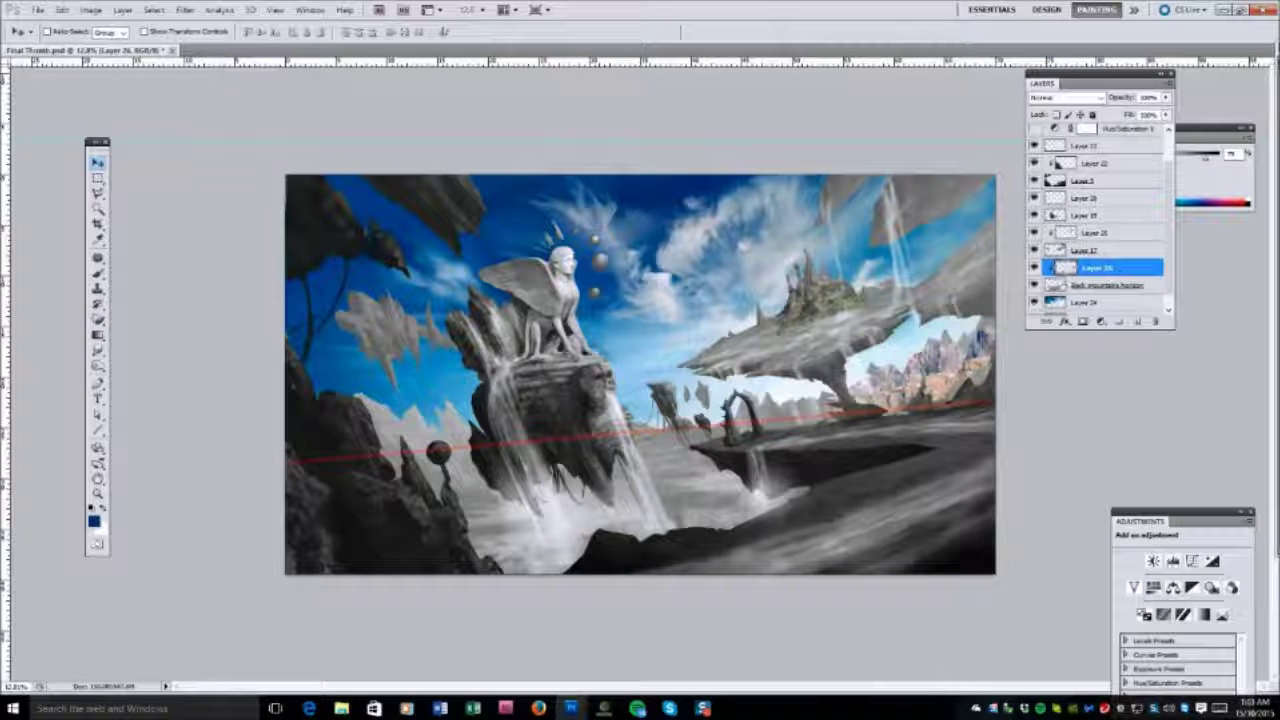
pyautogui.hotkey('ctrl', 't')
pyautogui.moveTo(945, 362); pyautogui.dragTo(960, 370)
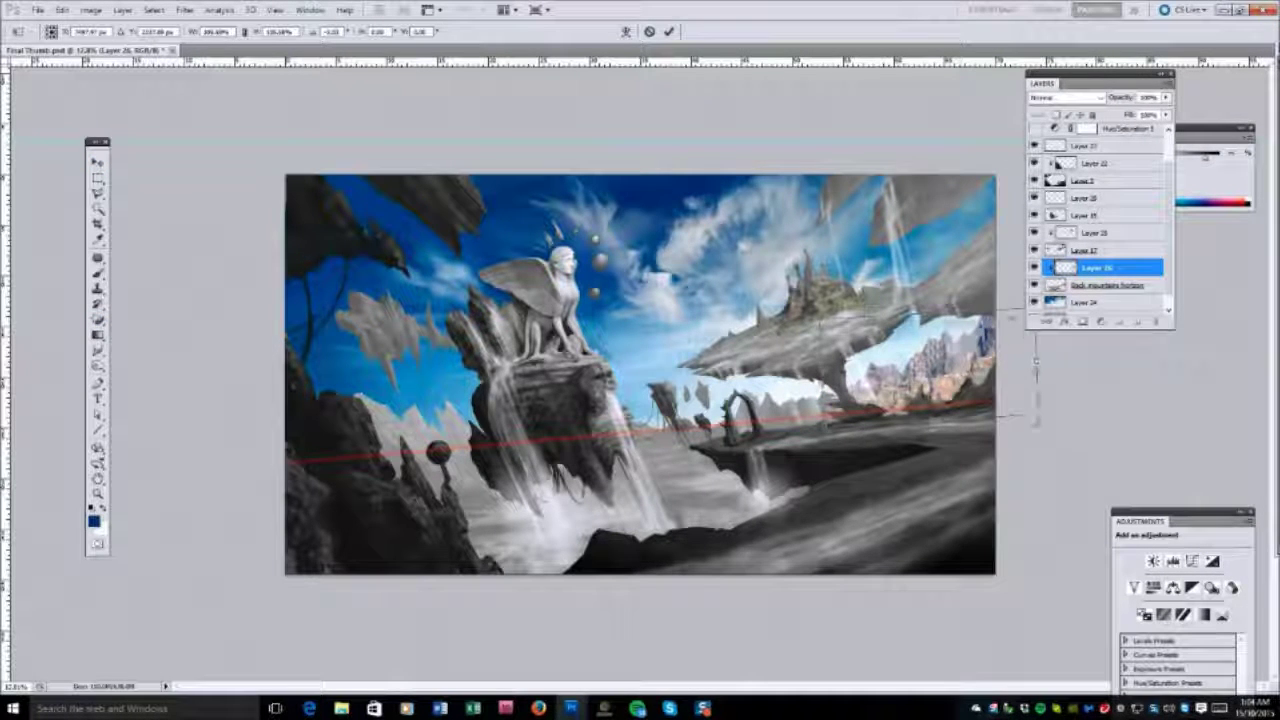
pyautogui.press('Return')
pyautogui.click(1066, 98)
pyautogui.press('Down')
pyautogui.press('Down')
pyautogui.press('Down')
pyautogui.press('Down')
pyautogui.press('Down')
pyautogui.press('Down')
pyautogui.press('Down')
pyautogui.press('Down')
pyautogui.press('Down')
pyautogui.press('Down')
pyautogui.press('Down')
pyautogui.press('Down')
pyautogui.press('Down')
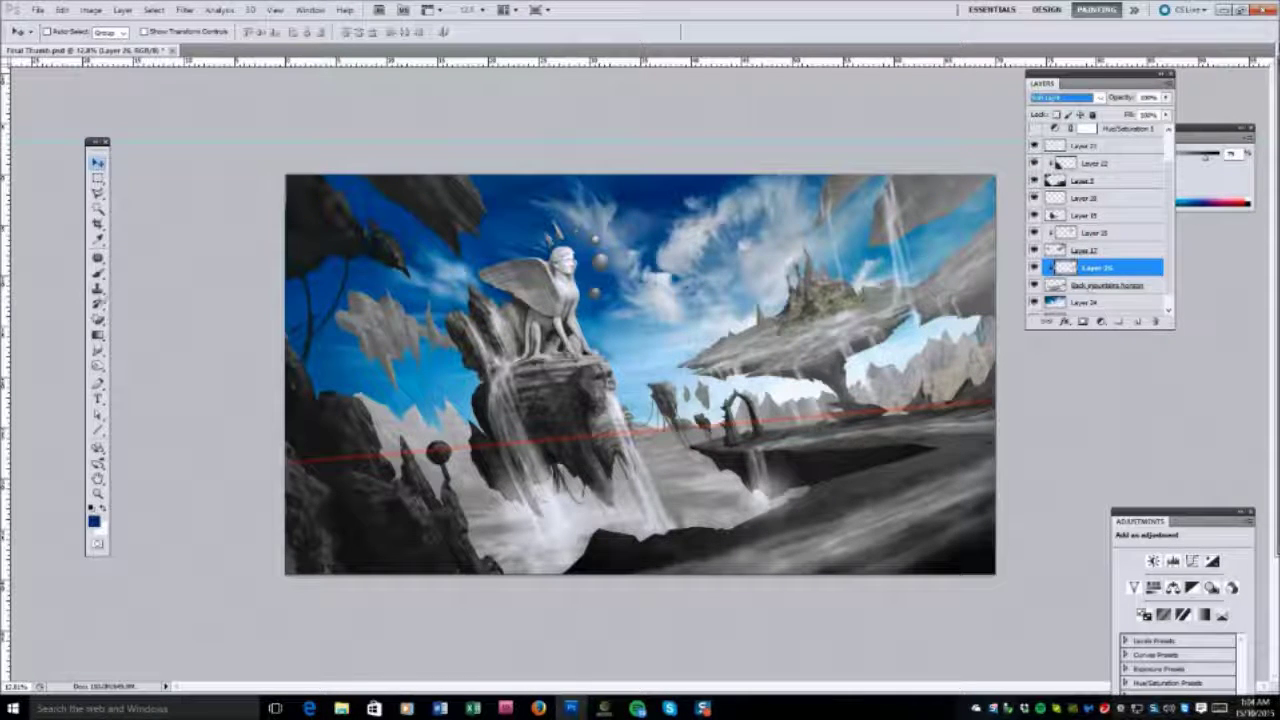
pyautogui.press('s')
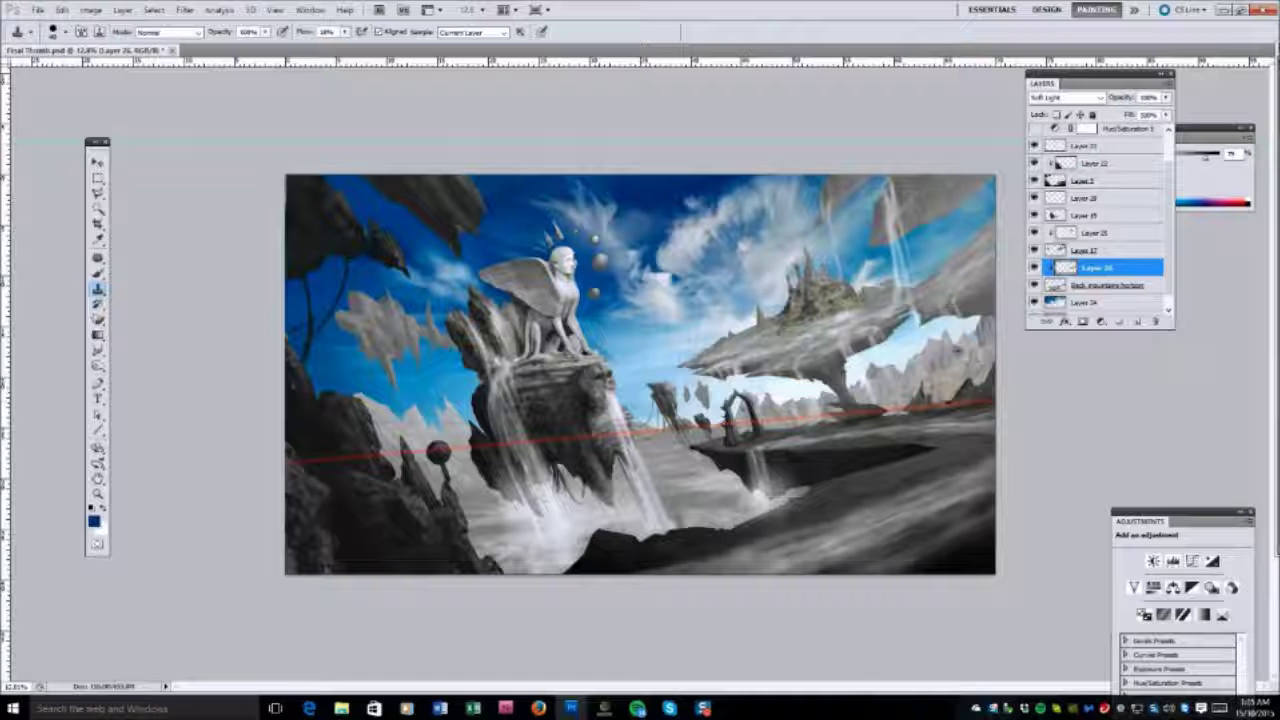
# Set Layer 26 to Normal at 69% opacity, then erase and paint light grey on the Back mountains horizon.
pyautogui.hotkey('shift', 'alt', 'n')
pyautogui.moveTo(1165, 97); pyautogui.dragTo(1128, 112)
pyautogui.click(1110, 285)
pyautogui.press('e')
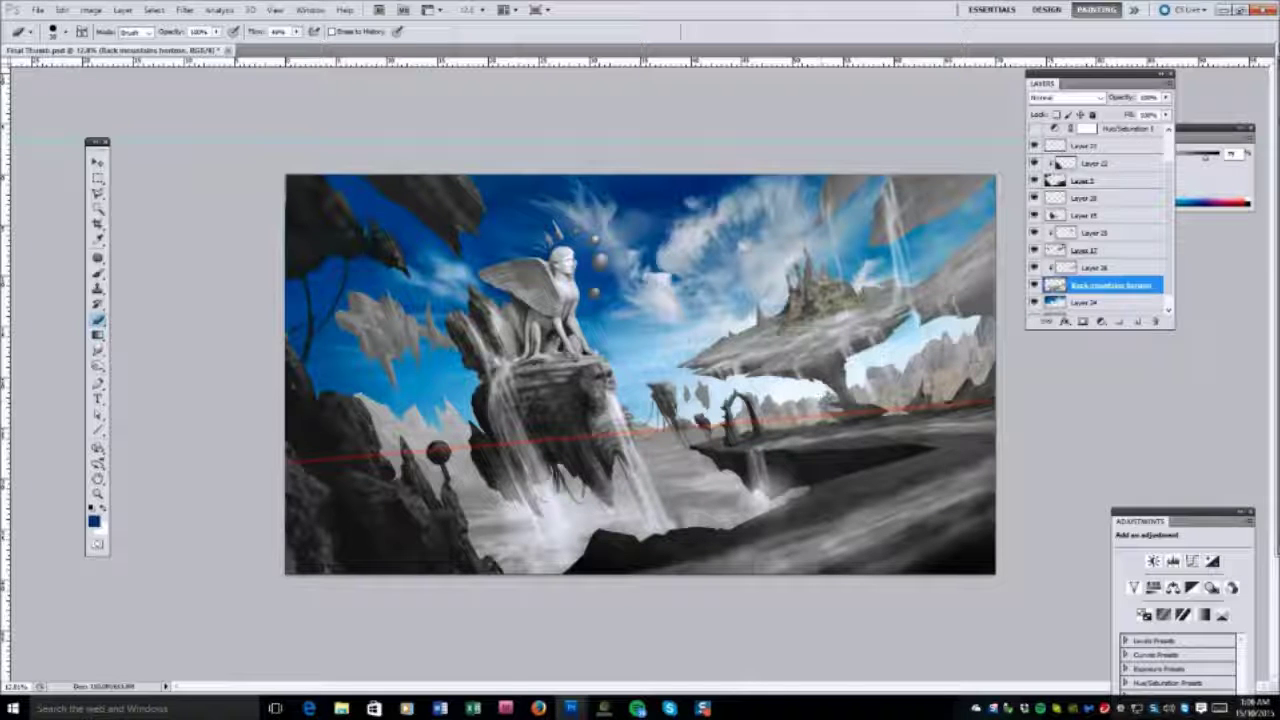
pyautogui.press('b')
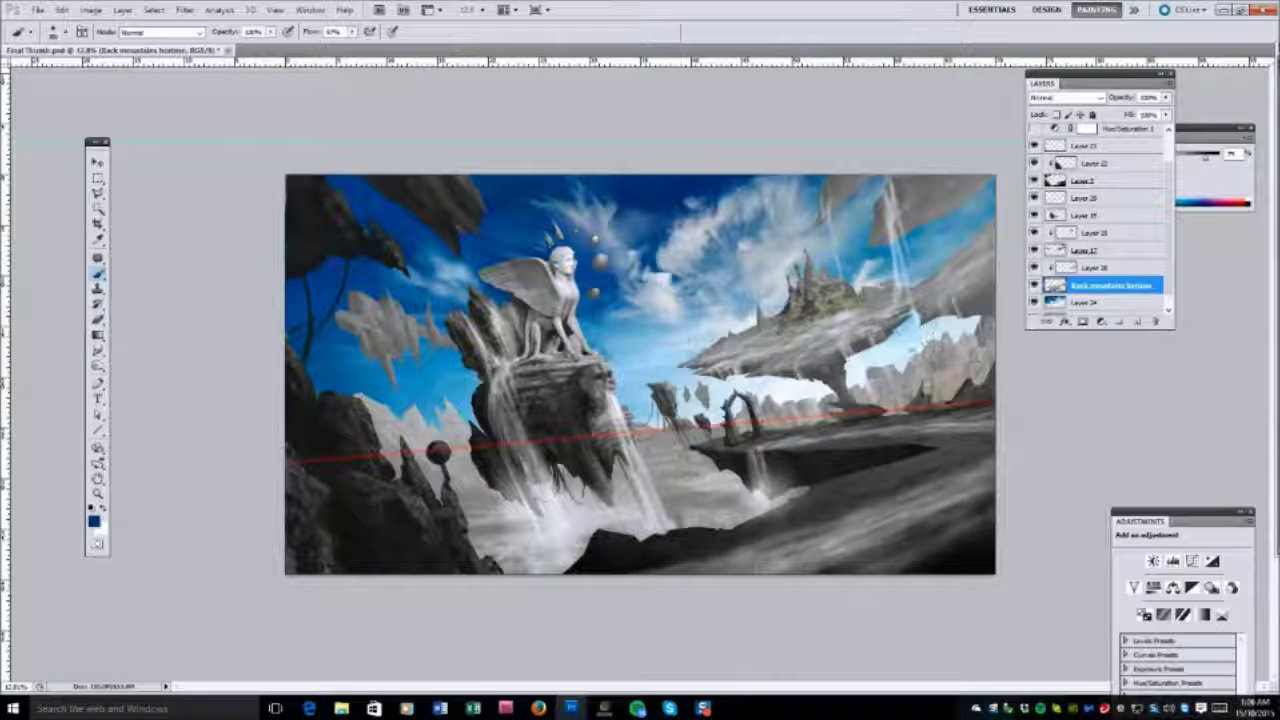
pyautogui.keyDown('alt'); pyautogui.click(882, 366); pyautogui.keyUp('alt')
pyautogui.moveTo(898, 372)
pyautogui.mouseDown()
pyautogui.moveTo(945, 336)
pyautogui.moveTo(956, 342)
pyautogui.mouseUp()
pyautogui.press('e')
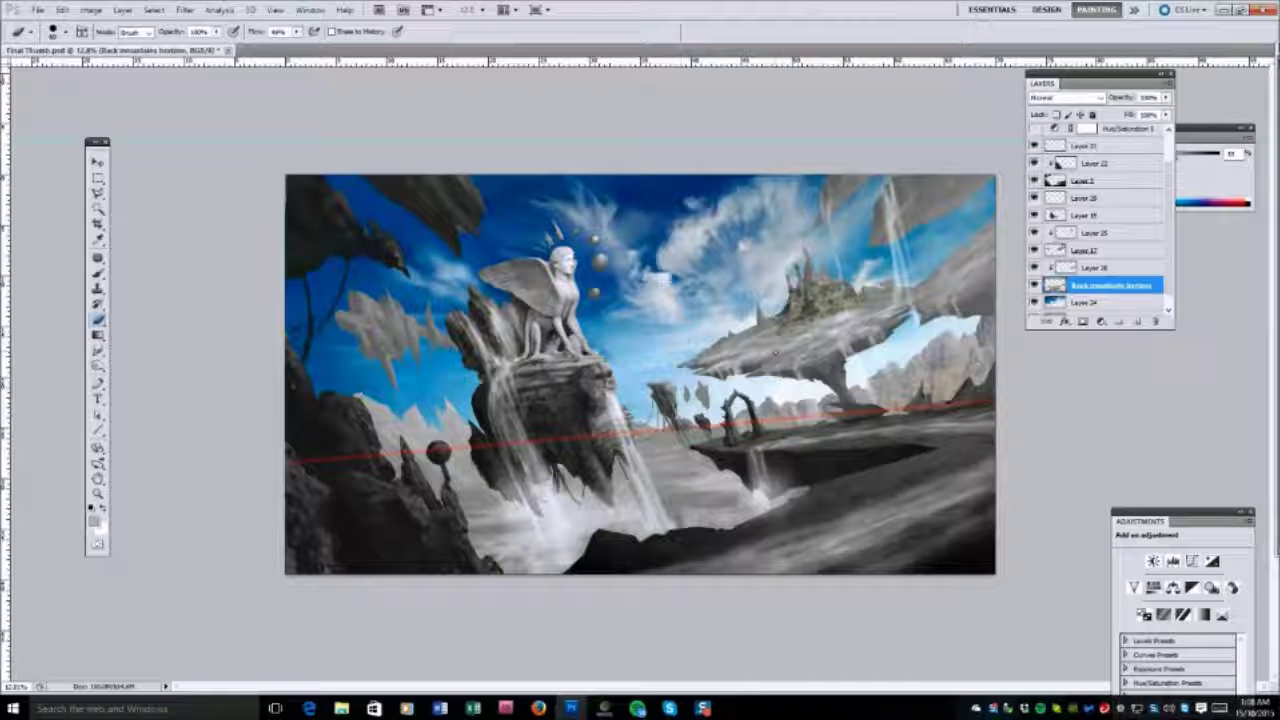
pyautogui.click(1095, 267)
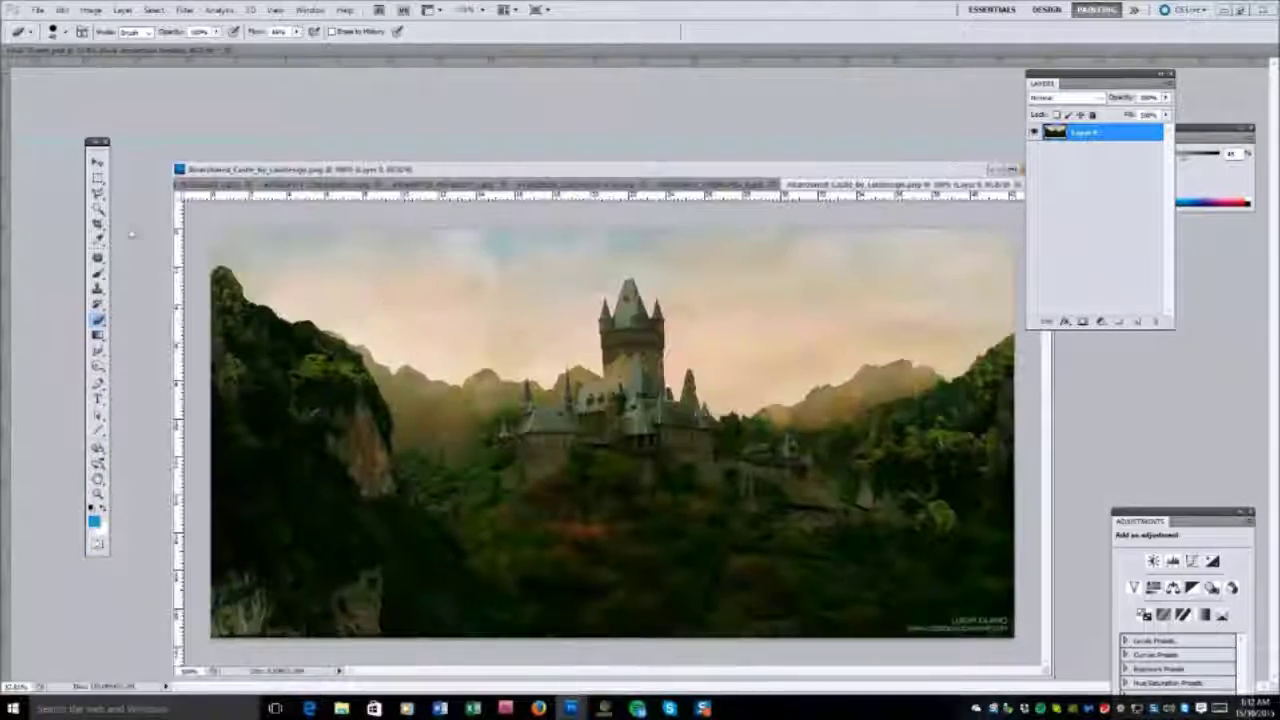
# Lasso a photo section and rearrange the reference windows to bring up the forest path photo.
pyautogui.press('l')
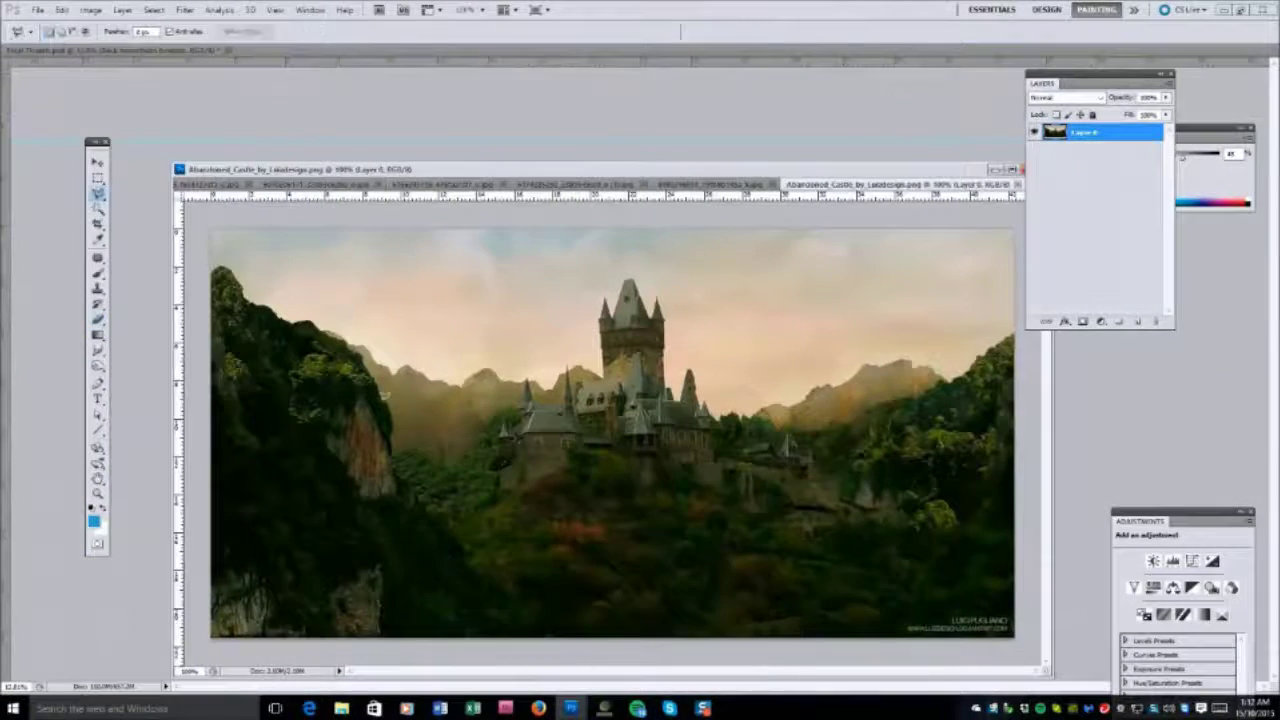
pyautogui.moveTo(282, 392); pyautogui.dragTo(276, 478)
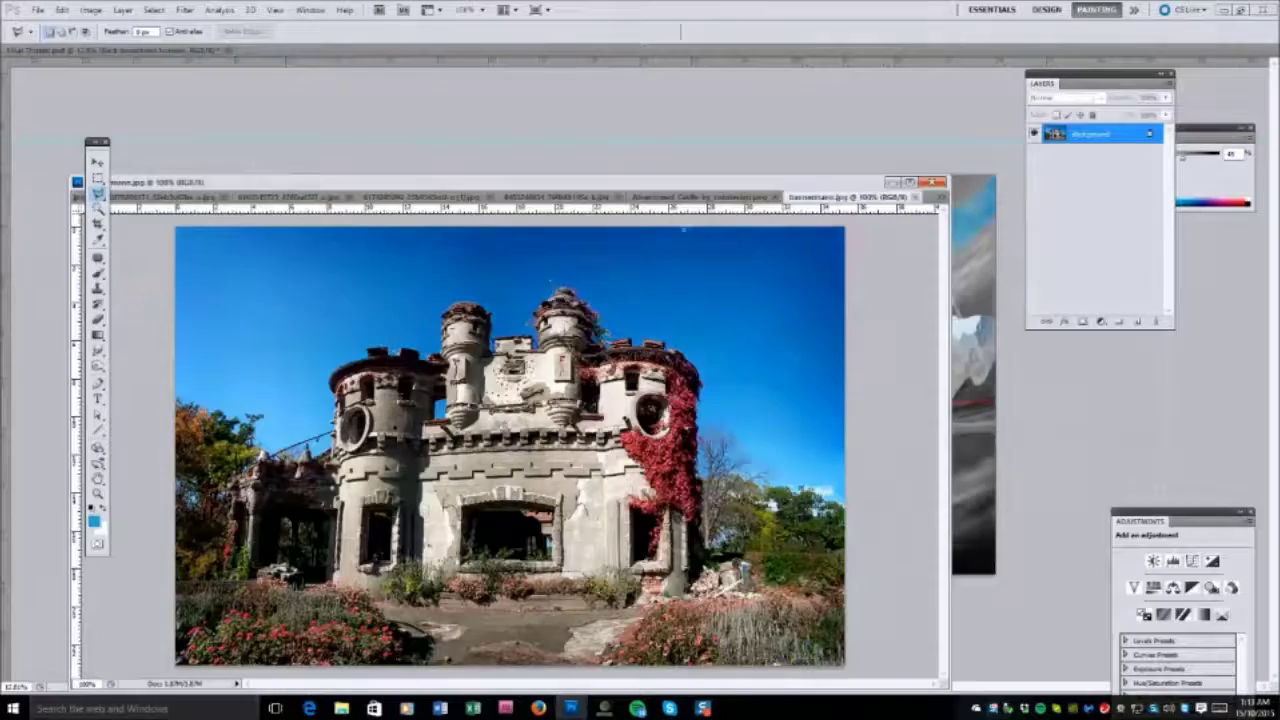
pyautogui.click(931, 196)
pyautogui.click(1080, 14)
pyautogui.click(931, 196)
pyautogui.click(1080, 14)
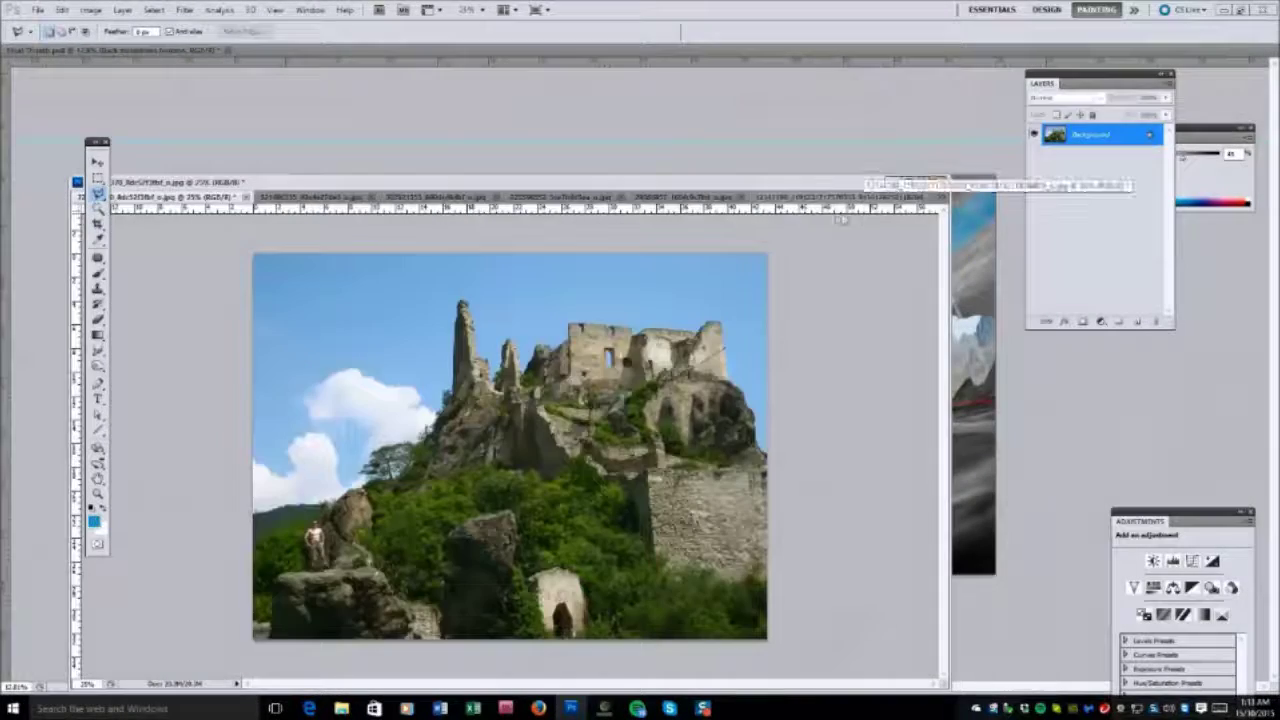
pyautogui.click(416, 197)
pyautogui.moveTo(430, 196); pyautogui.dragTo(553, 208)
pyautogui.hotkey('ctrl', 'Tab')
pyautogui.moveTo(664, 203)
pyautogui.mouseDown()
pyautogui.moveTo(664, 163)
pyautogui.moveTo(362, 572)
pyautogui.moveTo(420, 470)
pyautogui.moveTo(415, 512)
pyautogui.moveTo(760, 163)
pyautogui.moveTo(645, 203)
pyautogui.moveTo(702, 174)
pyautogui.moveTo(645, 297)
pyautogui.moveTo(805, 153)
pyautogui.mouseUp()
pyautogui.click(664, 166)
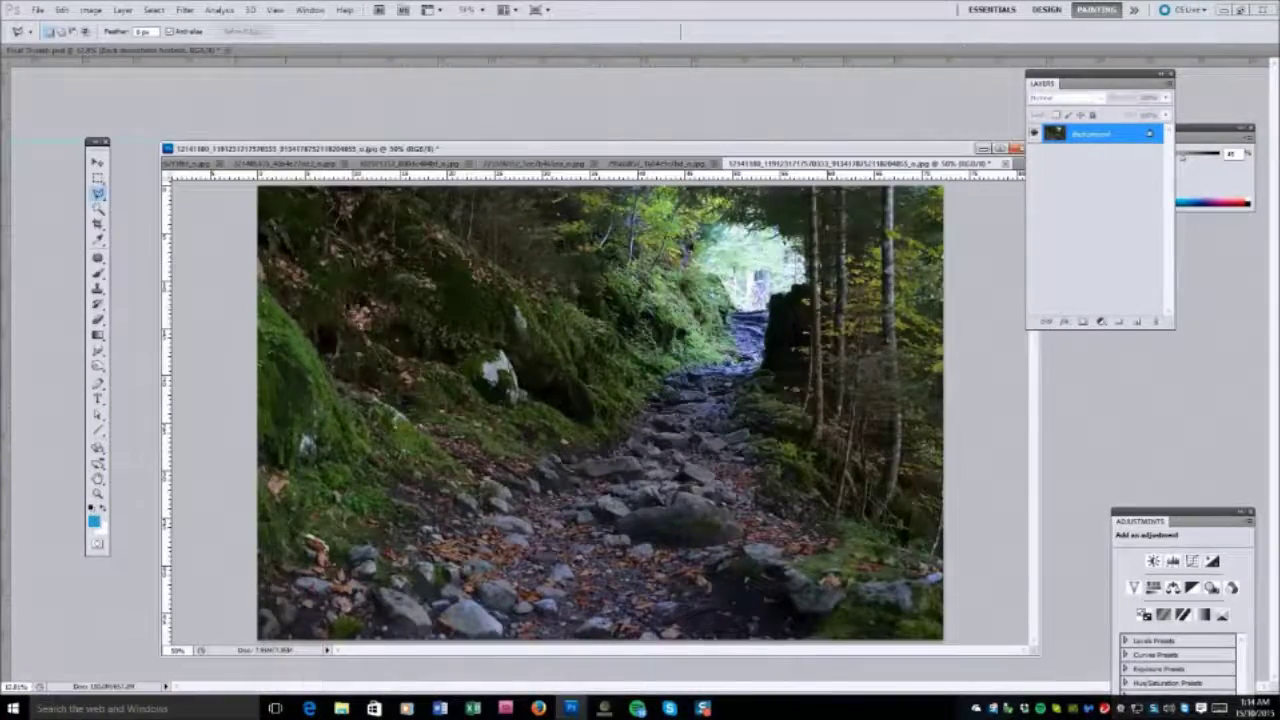
# Paste the forest piece onto the lower-left rocks, enlarge it, and fade Layer 27 to about 49% opacity.
pyautogui.hotkey('ctrl', 'c')
pyautogui.click(137, 400)
pyautogui.hotkey('ctrl', 'v')
pyautogui.hotkey('ctrl', 't')
pyautogui.moveTo(655, 375)
pyautogui.mouseDown()
pyautogui.moveTo(341, 474)
pyautogui.moveTo(279, 383)
pyautogui.mouseUp()
pyautogui.moveTo(404, 578); pyautogui.dragTo(440, 616)
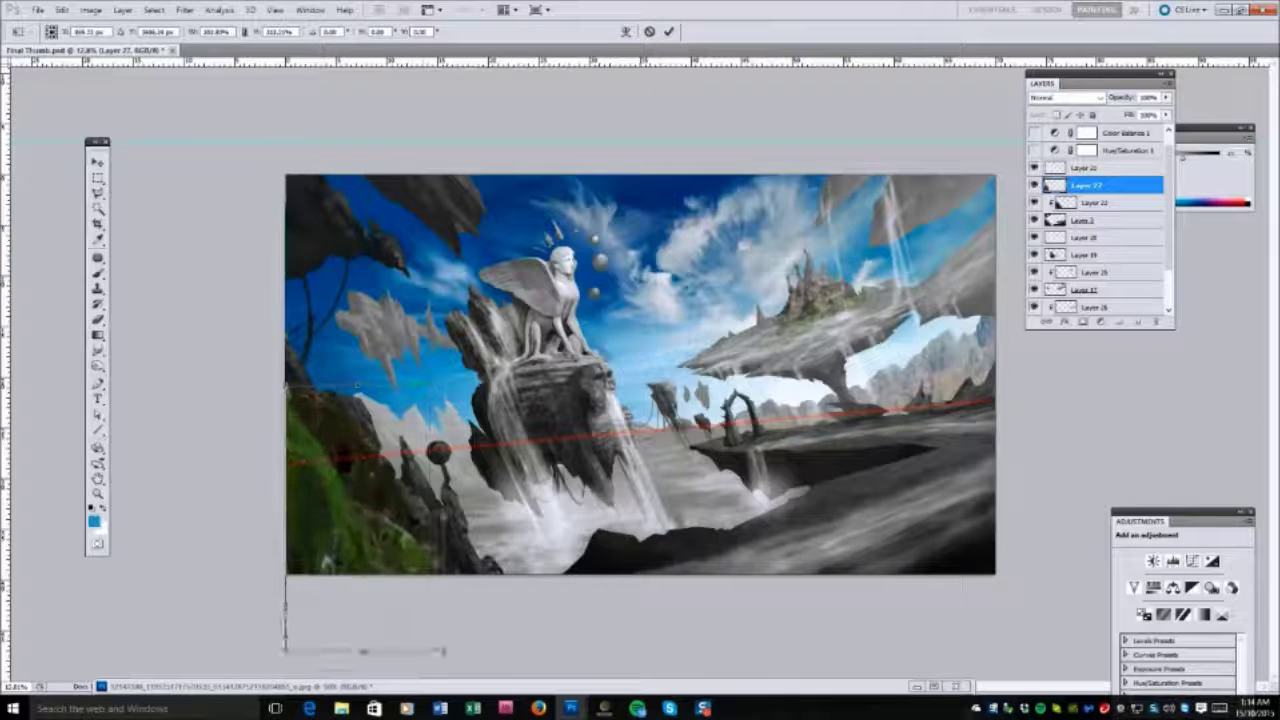
pyautogui.press('Return')
pyautogui.click(1068, 97)
pyautogui.click(1068, 97)
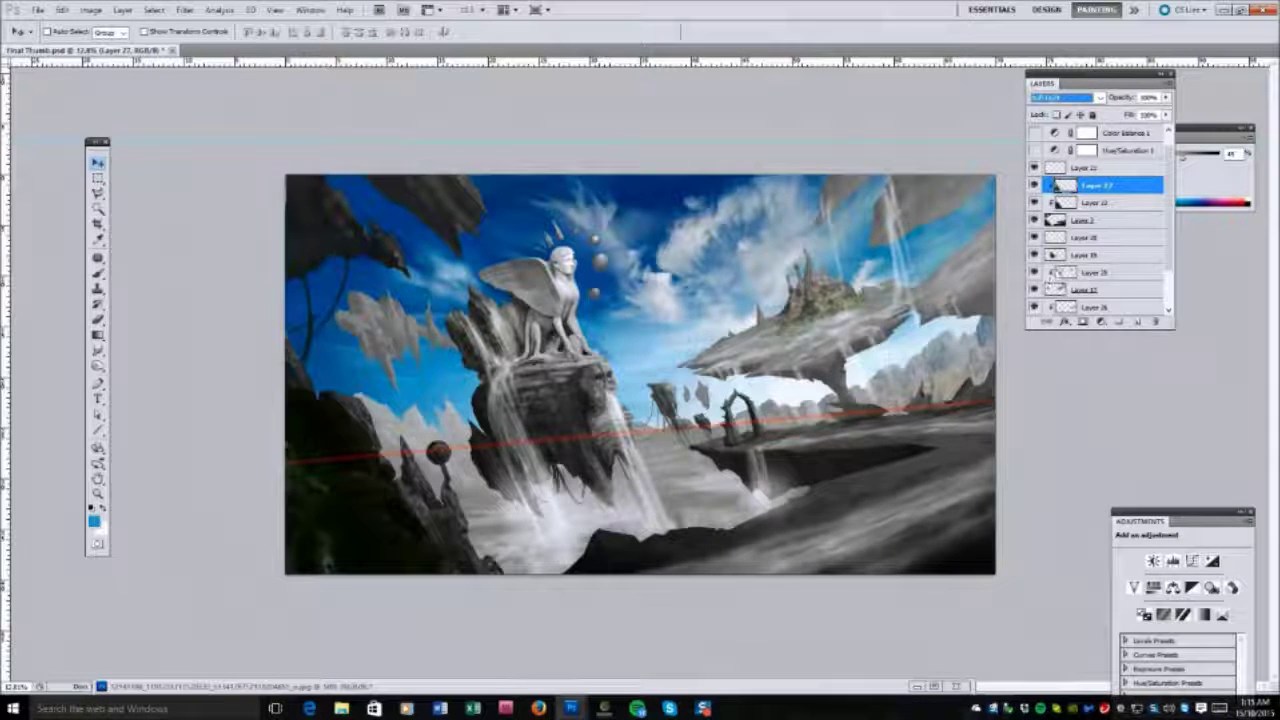
pyautogui.moveTo(1165, 97)
pyautogui.mouseDown()
pyautogui.moveTo(1130, 112)
pyautogui.moveTo(1150, 110)
pyautogui.mouseUp()
# Paste another forest patch as Layer 28, shift it left, and set it to Soft Light.
pyautogui.press('s')
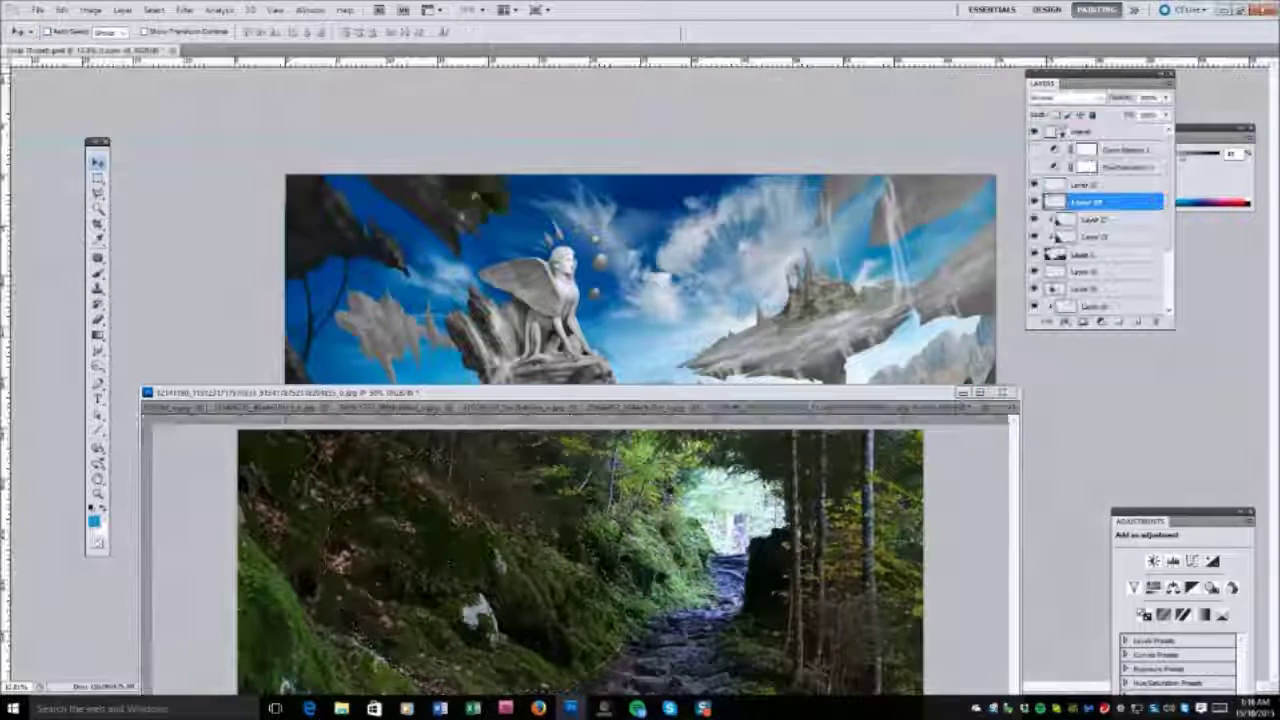
pyautogui.hotkey('ctrl', 't')
pyautogui.moveTo(445, 205); pyautogui.dragTo(410, 212)
pyautogui.press('Return')
pyautogui.press('v')
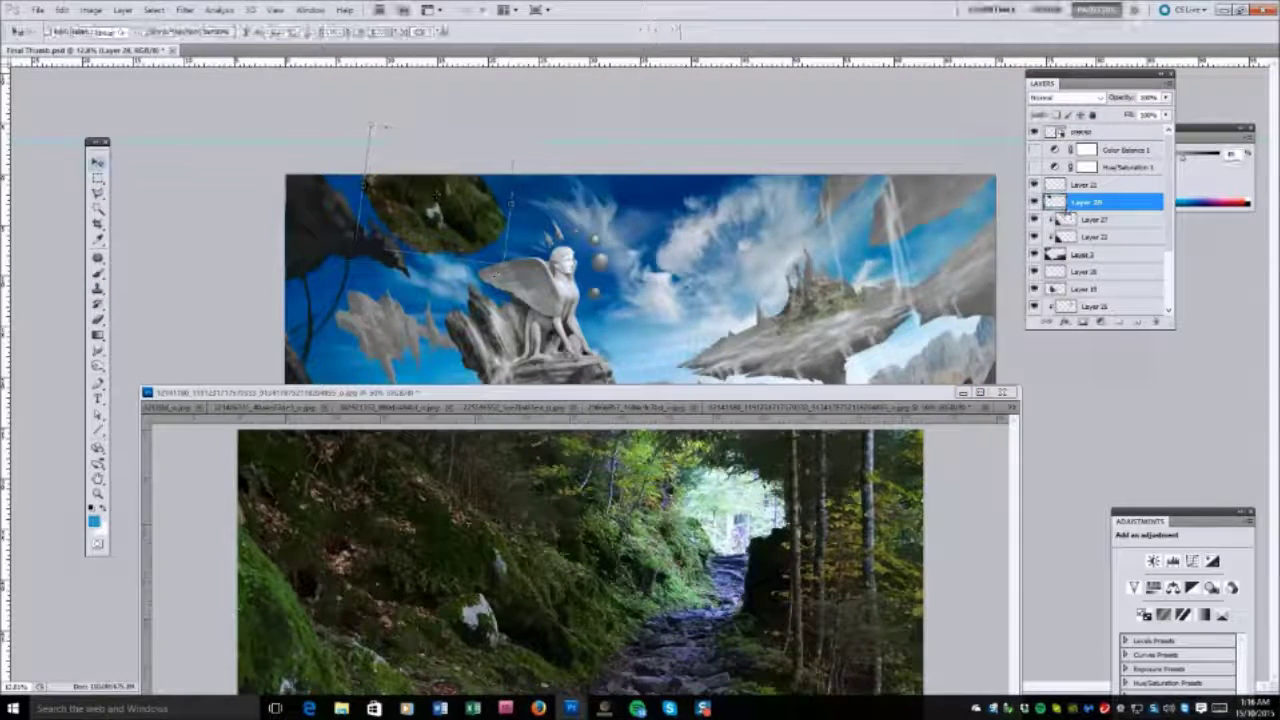
pyautogui.click(1065, 97)
pyautogui.click(1065, 265)
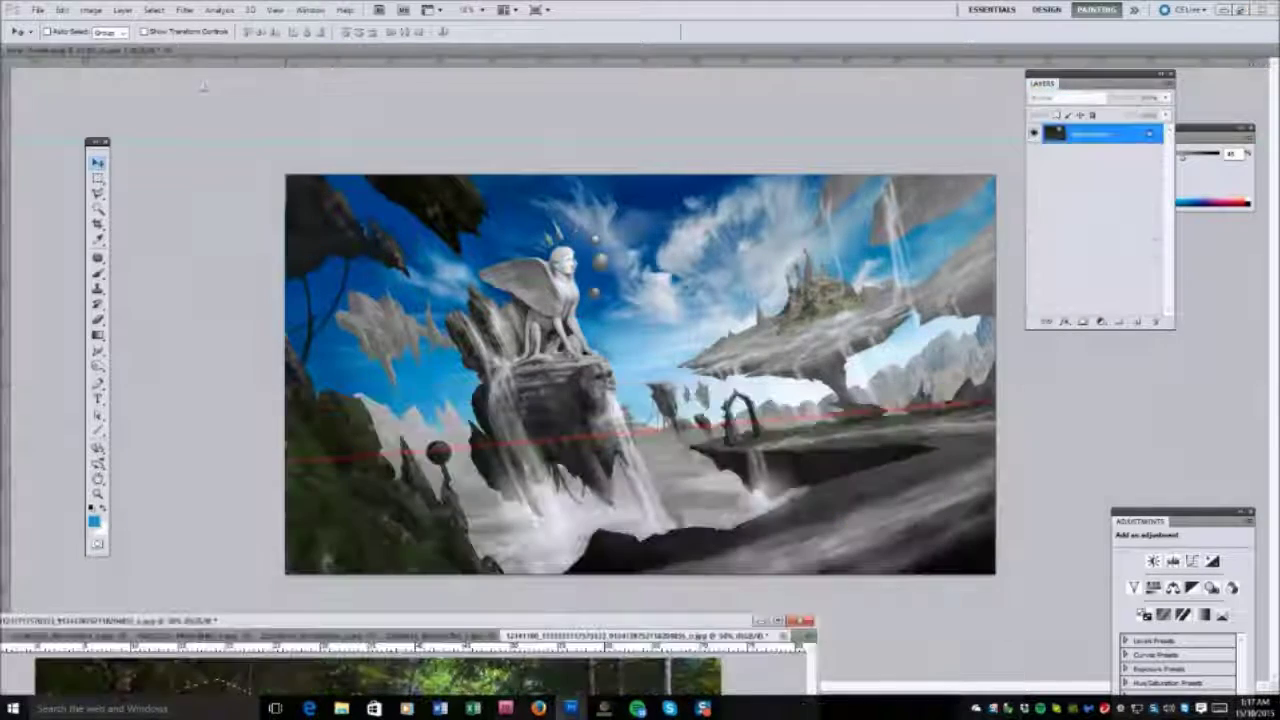
# Raise the output black level of Layer 28 with Levels.
pyautogui.hotkey('ctrl', 'l')
pyautogui.moveTo(95, 326); pyautogui.dragTo(130, 328)
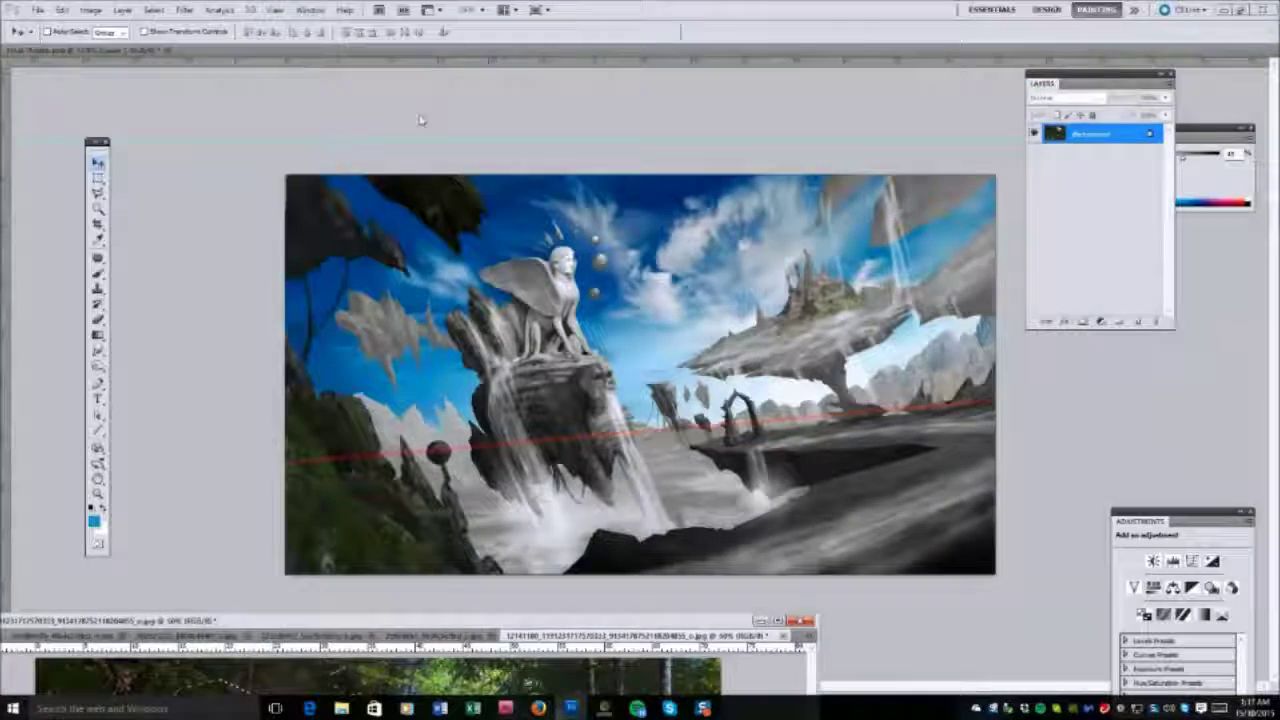
pyautogui.click(90, 9)
pyautogui.click(270, 60)
pyautogui.moveTo(89, 322); pyautogui.dragTo(93, 325)
pyautogui.click(306, 141)
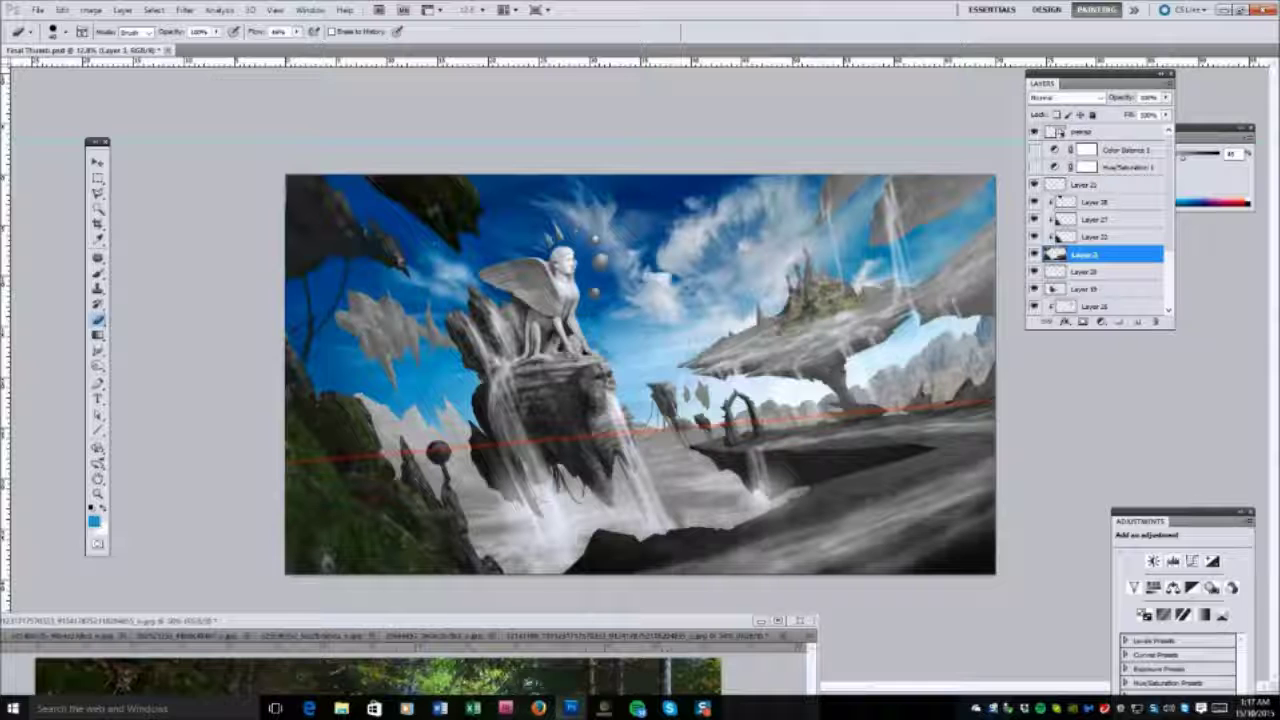
# Try Soft Light on Layer 27, then revert it to Normal blending.
pyautogui.click(1095, 202)
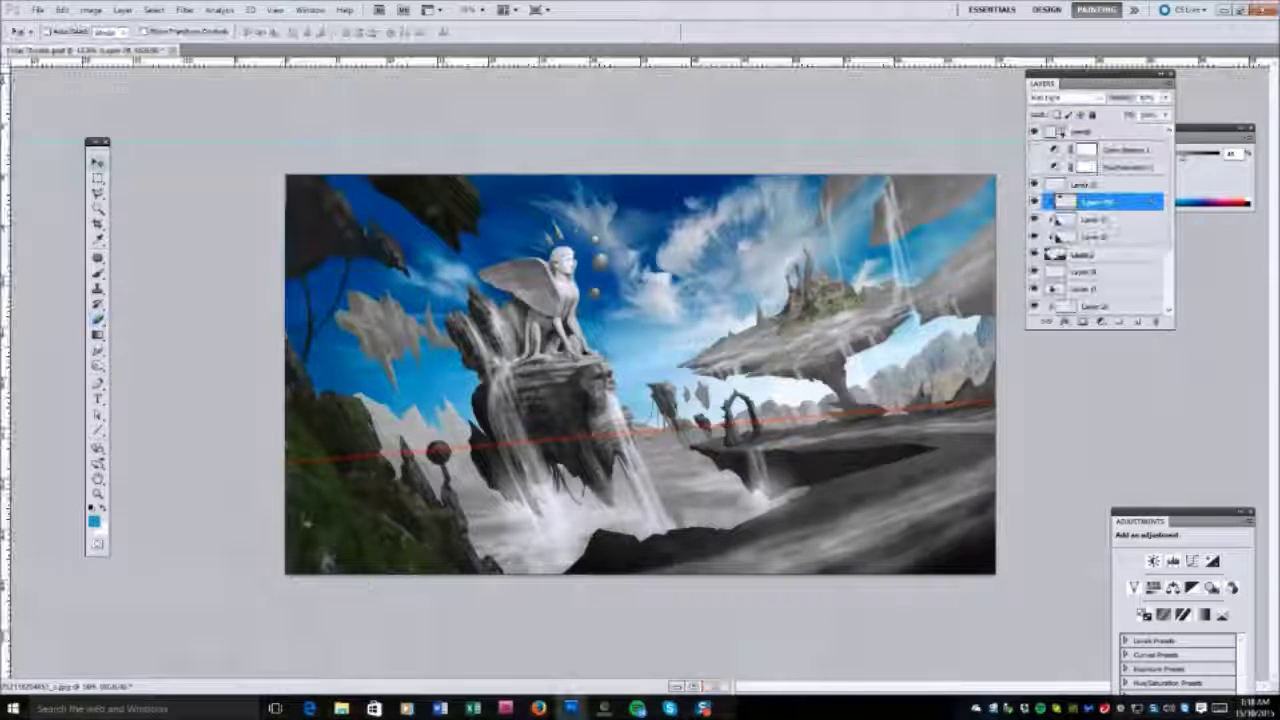
pyautogui.hotkey('alt', '[')
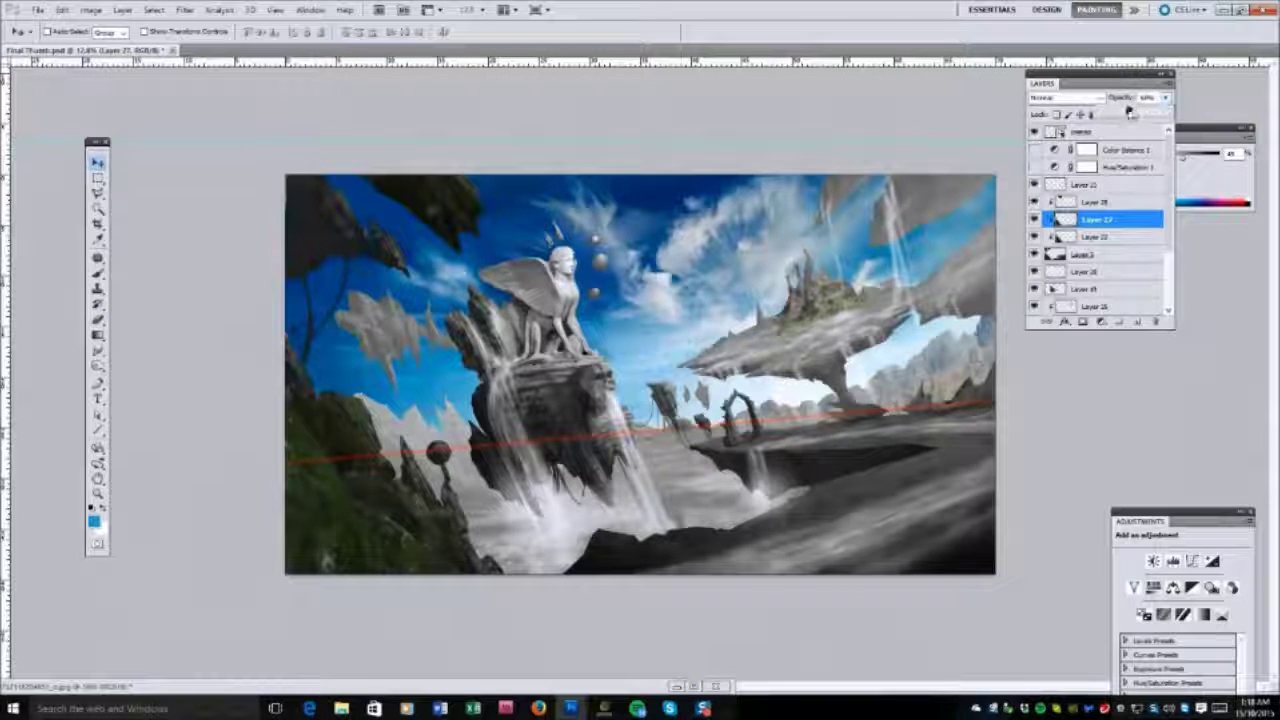
pyautogui.click(1065, 97)
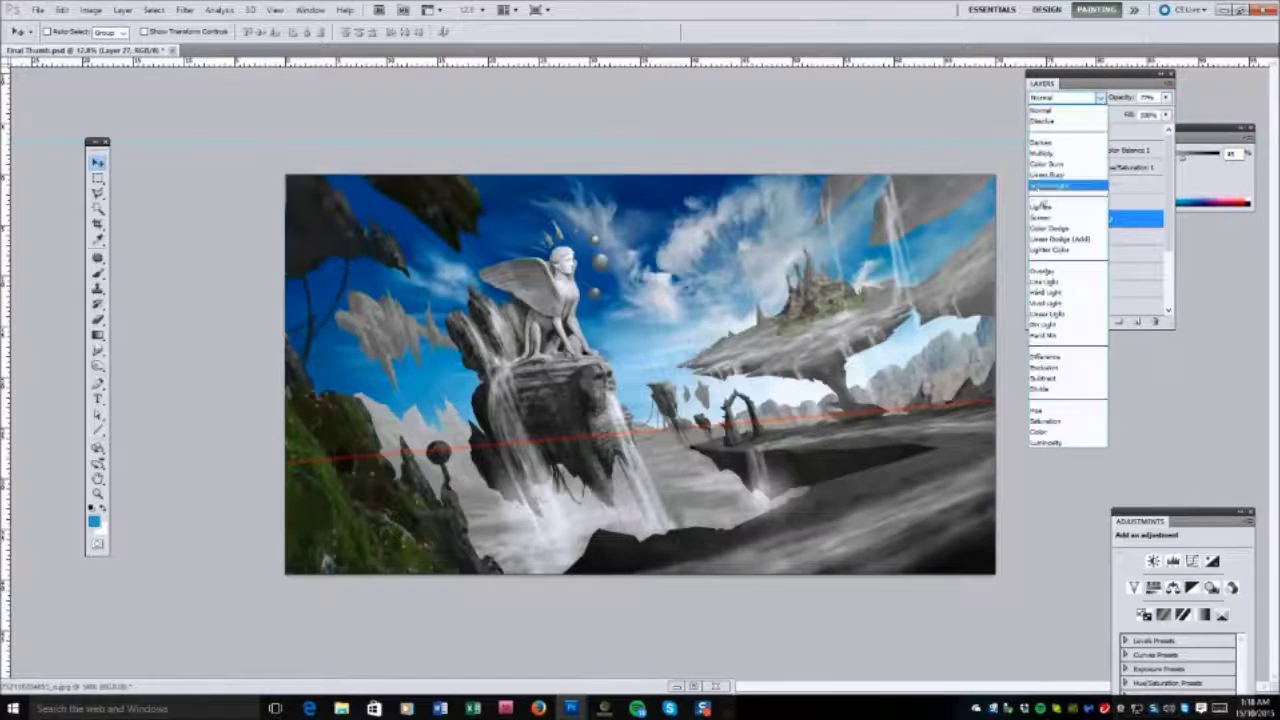
pyautogui.click(1035, 276)
pyautogui.hotkey('ctrl', 'z')
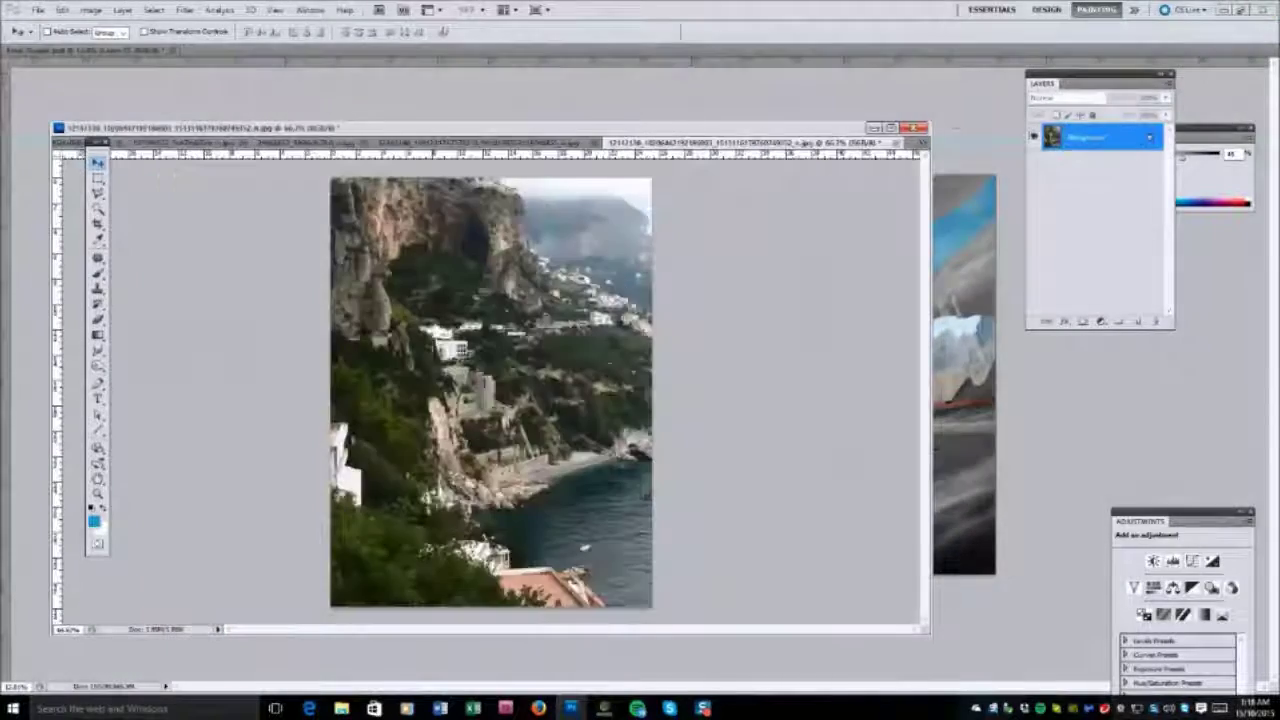
# Arrange the photo windows and lasso the waterfall rocks in the waterfall photo.
pyautogui.moveTo(700, 130); pyautogui.dragTo(645, 537)
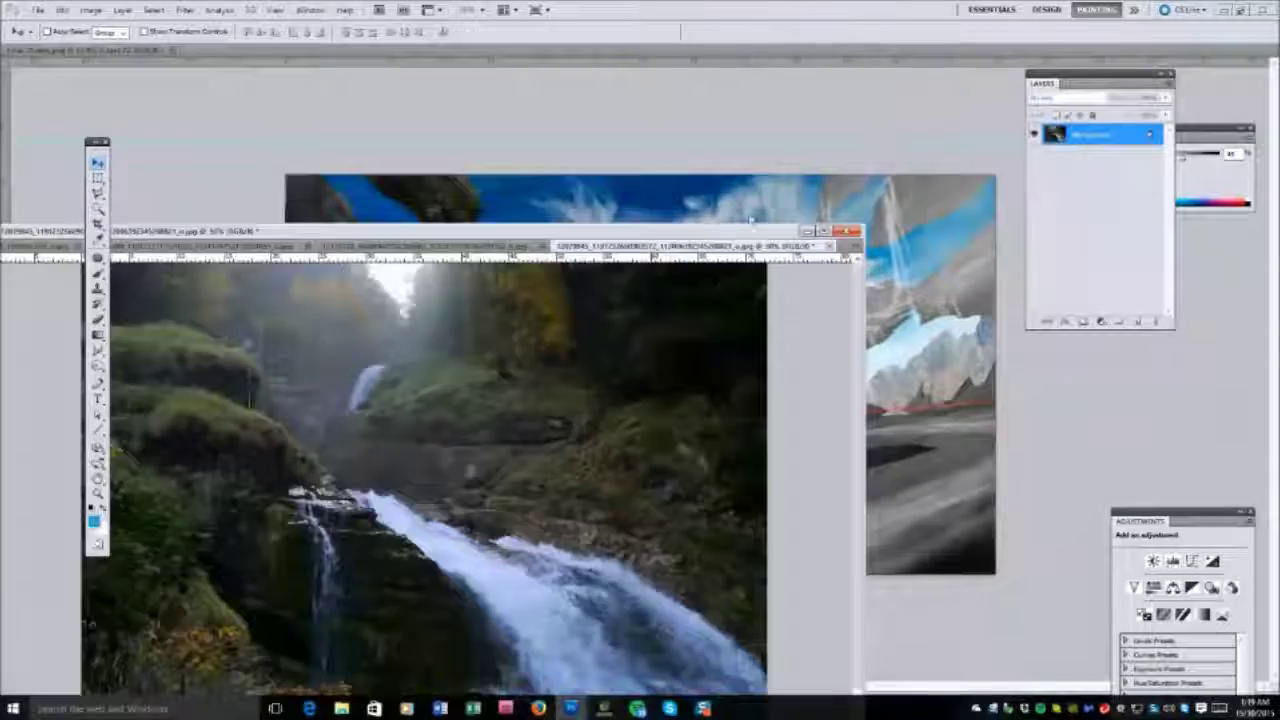
pyautogui.moveTo(600, 230); pyautogui.dragTo(557, 640)
pyautogui.doubleClick(557, 640)
pyautogui.press('l')
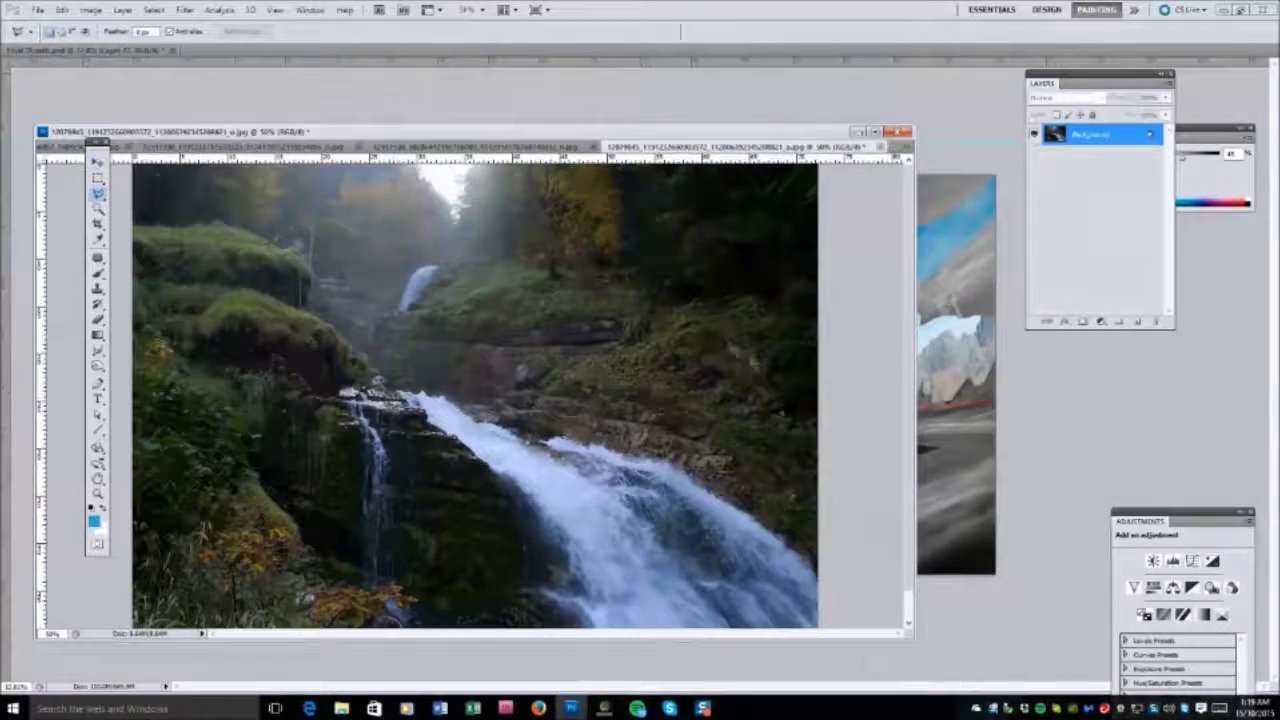
pyautogui.moveTo(345, 398); pyautogui.dragTo(300, 540)
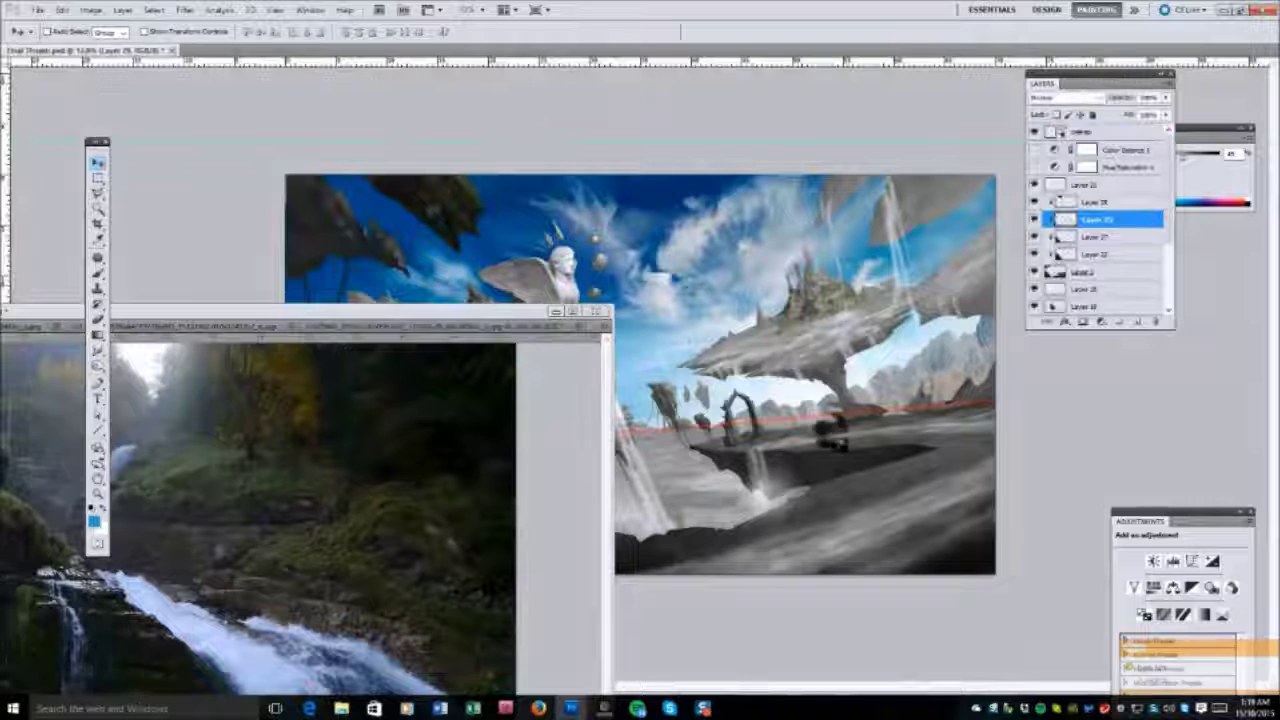
# Move Layer 29 above Layer 2, rotate it slightly, and set it to Soft Light.
pyautogui.click(1085, 276)
pyautogui.moveTo(1085, 276); pyautogui.dragTo(1085, 252)
pyautogui.click(61, 9)
pyautogui.click(290, 411)
pyautogui.moveTo(812, 470)
pyautogui.mouseDown()
pyautogui.moveTo(805, 442)
pyautogui.moveTo(805, 475)
pyautogui.mouseUp()
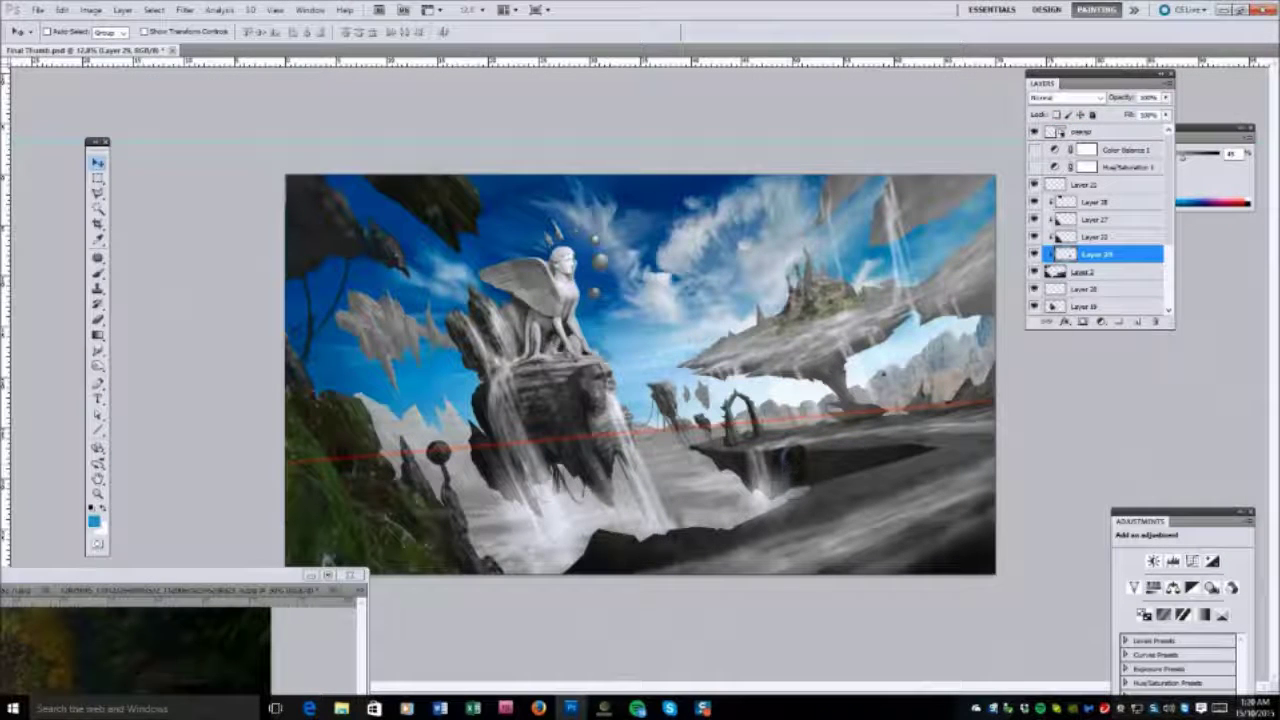
pyautogui.click(1068, 97)
pyautogui.click(1066, 283)
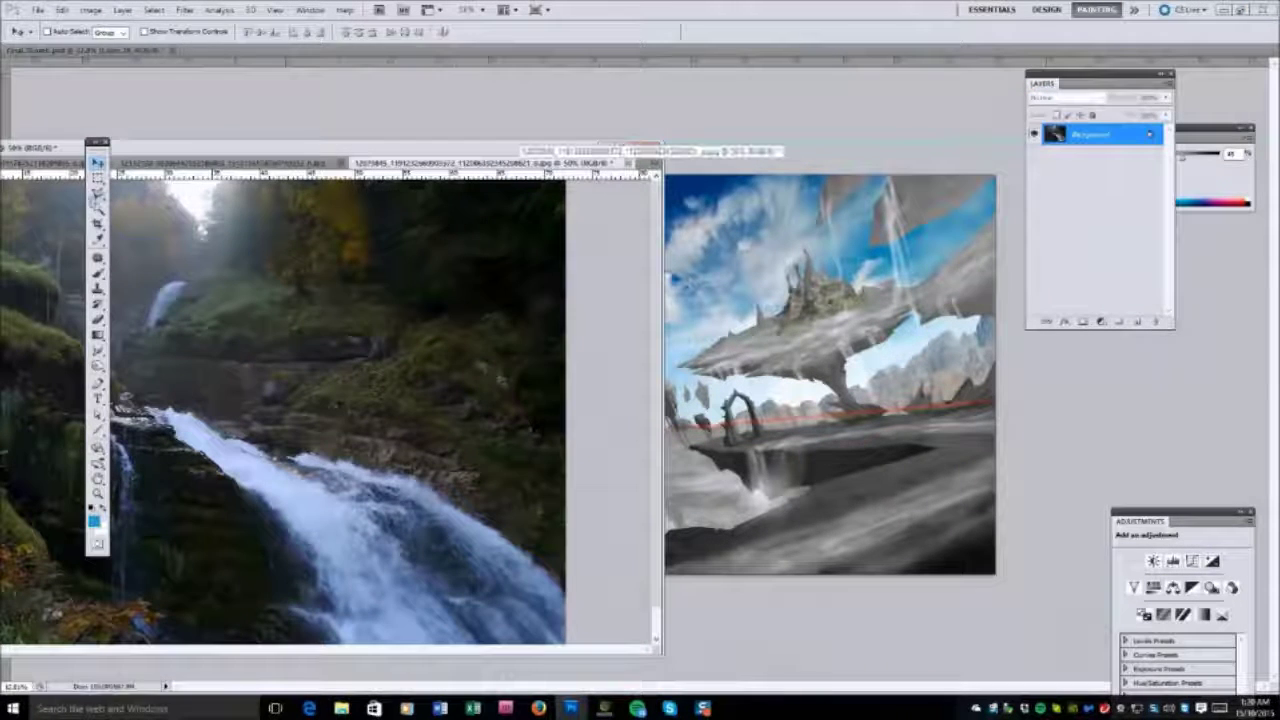
# Paste the selected waterfall into the painting, moved and distorted along the lower-right slope.
pyautogui.click(285, 585)
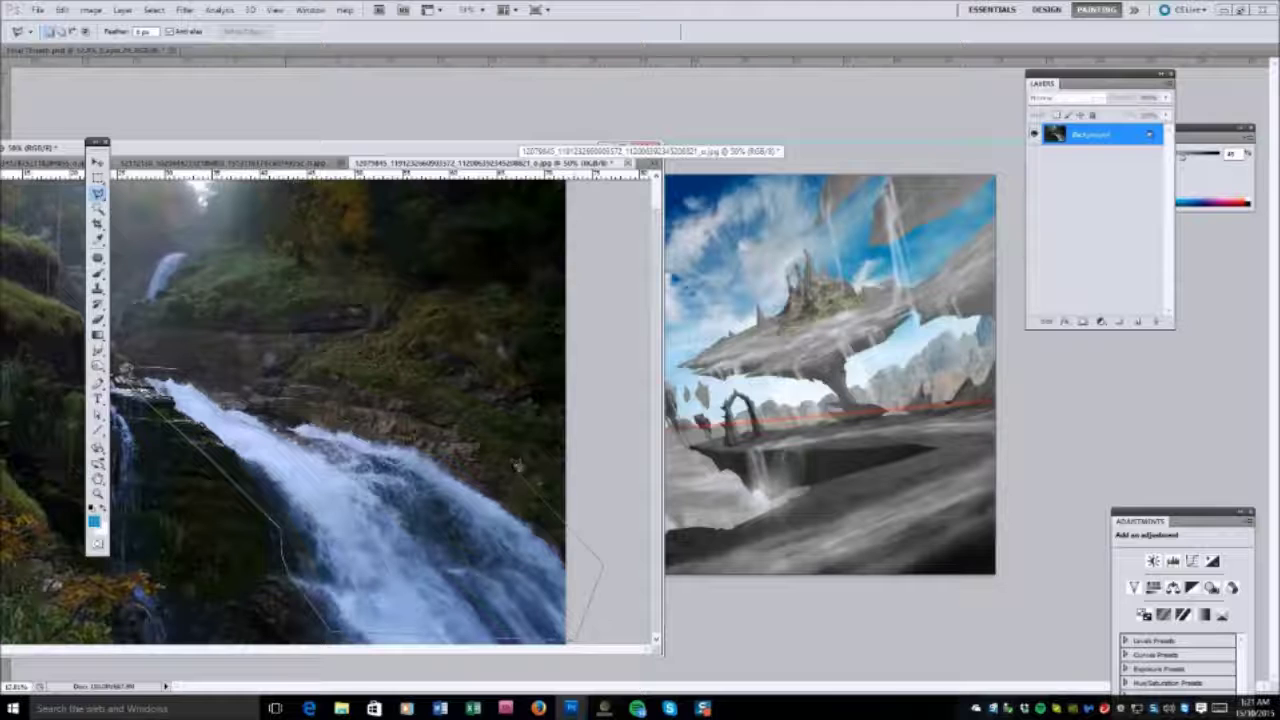
pyautogui.click(127, 376)
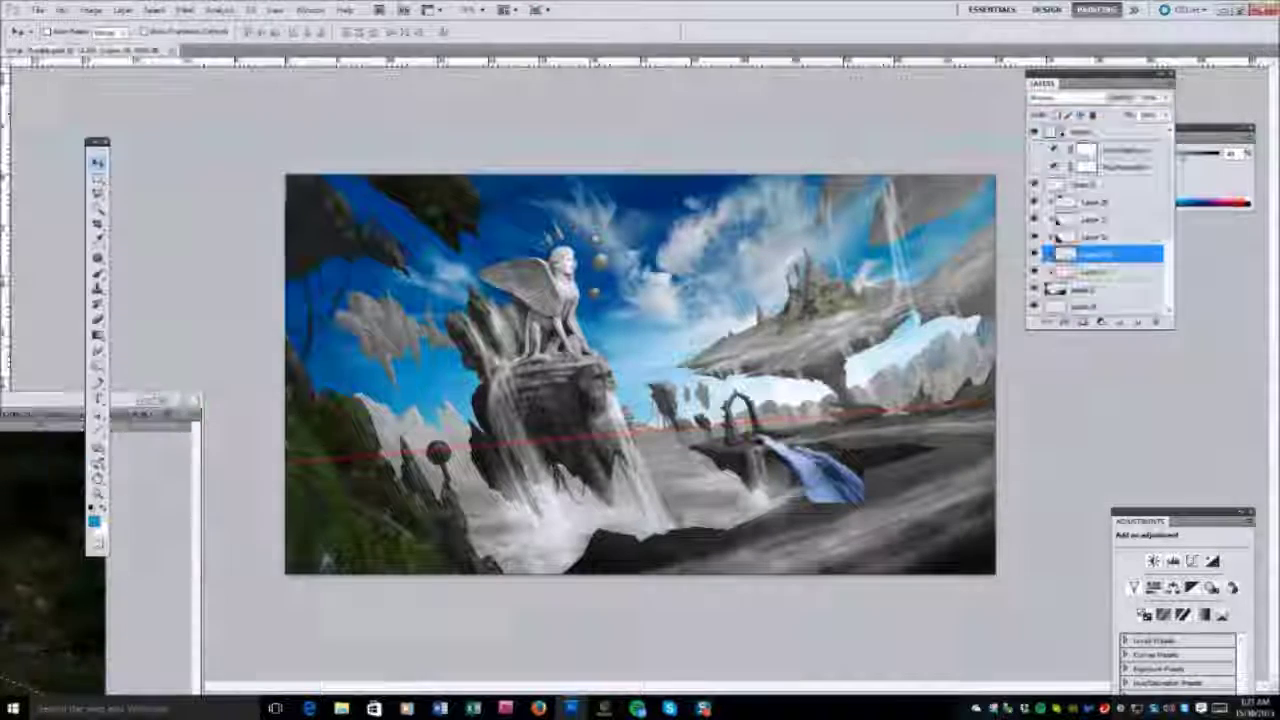
pyautogui.click(61, 9)
pyautogui.click(61, 9)
pyautogui.hotkey('ctrl', 't')
pyautogui.moveTo(820, 470); pyautogui.dragTo(880, 535)
pyautogui.moveTo(986, 623); pyautogui.dragTo(955, 512)
pyautogui.press('Return')
# Warp the waterfall, pulling its top-right and bottom-left corners outward.
pyautogui.click(61, 9)
pyautogui.moveTo(100, 297)
pyautogui.click(260, 374)
pyautogui.moveTo(995, 458); pyautogui.dragTo(1040, 432)
pyautogui.moveTo(772, 588); pyautogui.dragTo(708, 605)
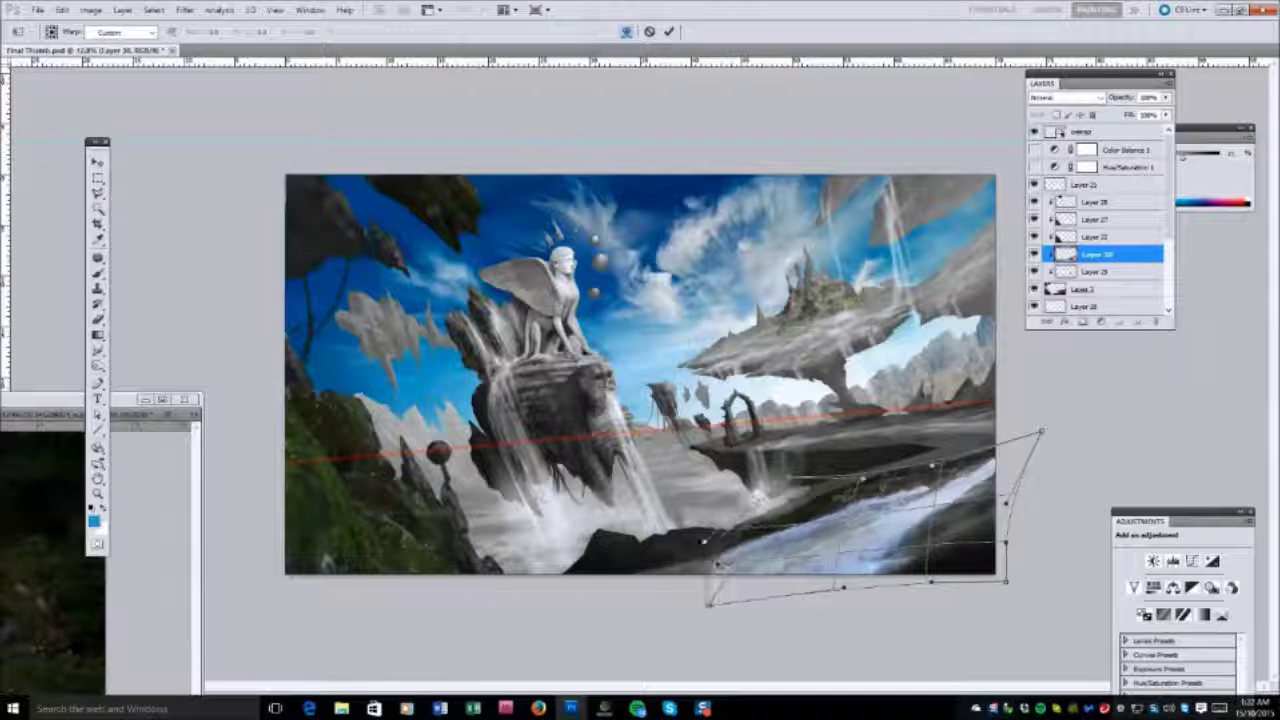
pyautogui.press('Return')
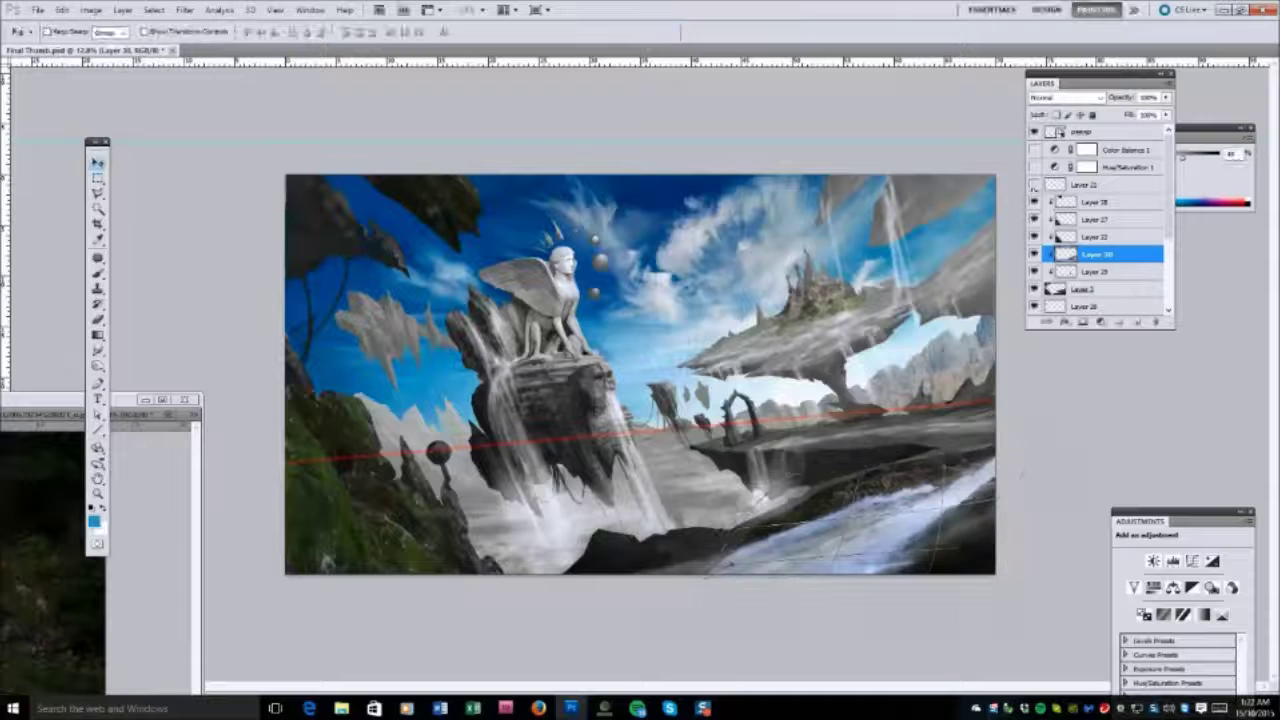
# Delete the unneeded waterfall layers, including Layer 28, and set the waterfall layer to Normal.
pyautogui.press('Delete')
pyautogui.click(614, 259)
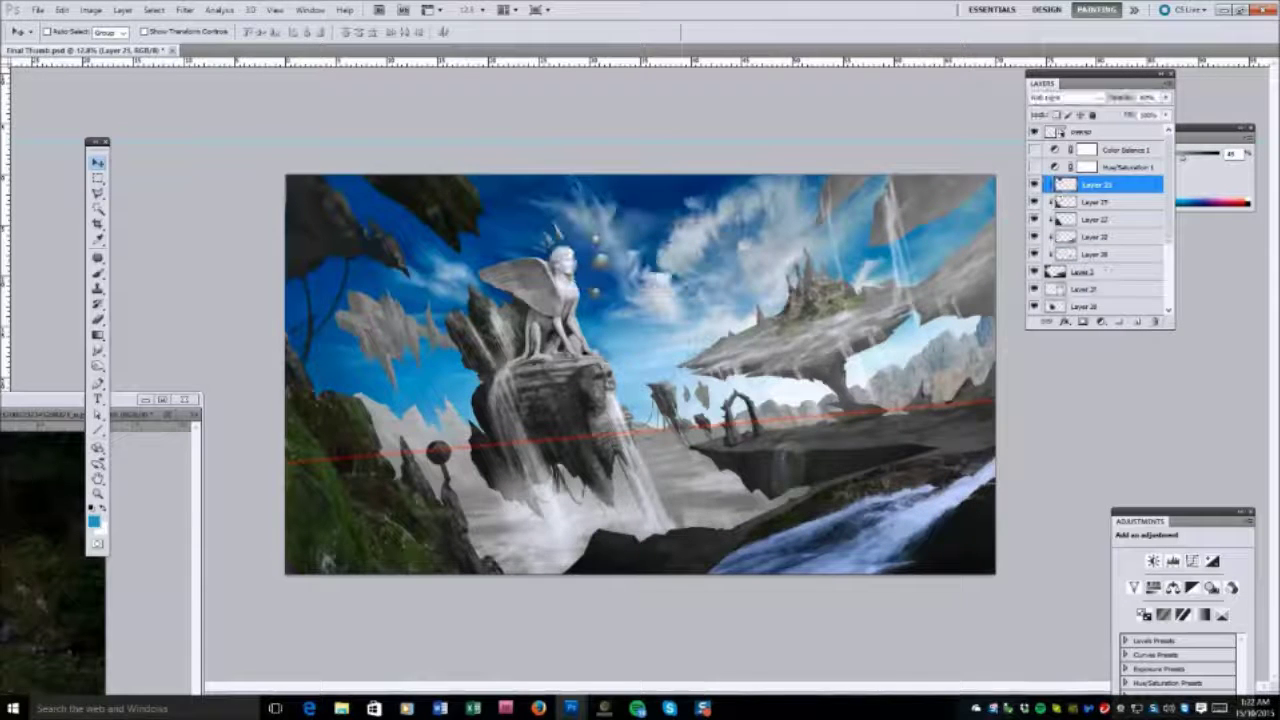
pyautogui.press('Delete')
pyautogui.press('Return')
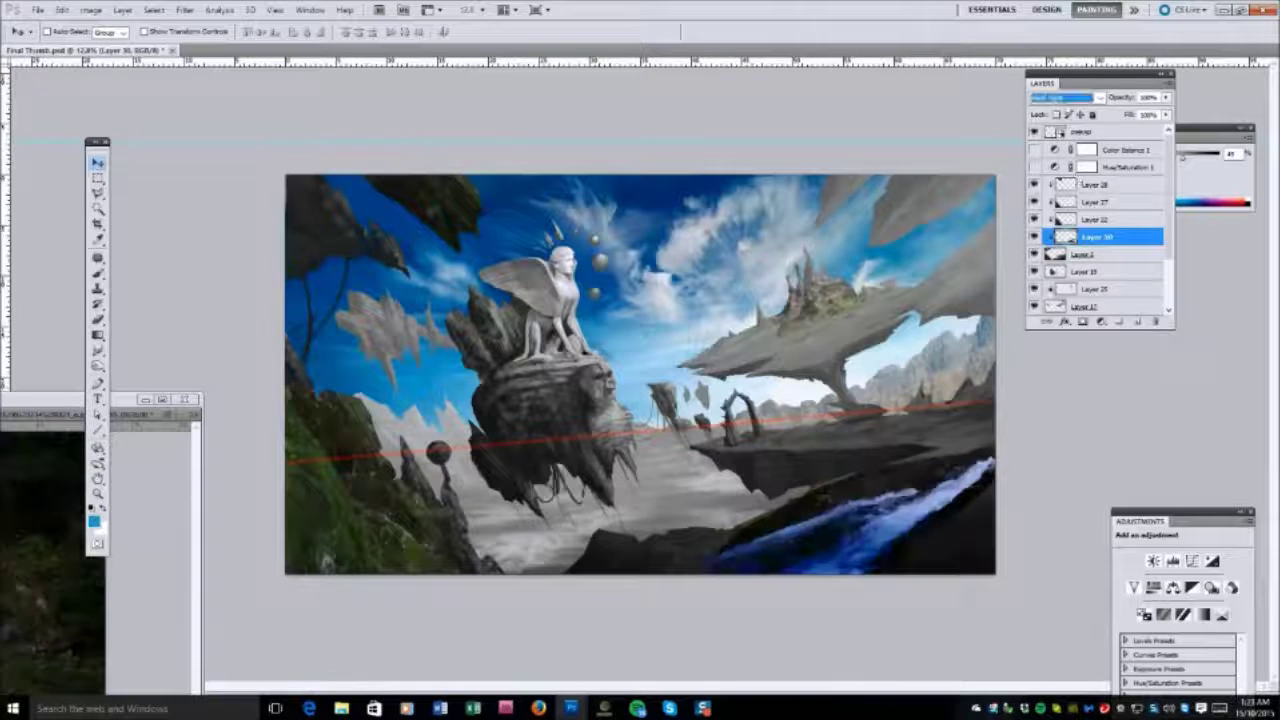
pyautogui.click(1046, 97)
pyautogui.click(1041, 110)
# Lasso a second part of the waterfall photo and drag it toward the painting.
pyautogui.press('s')
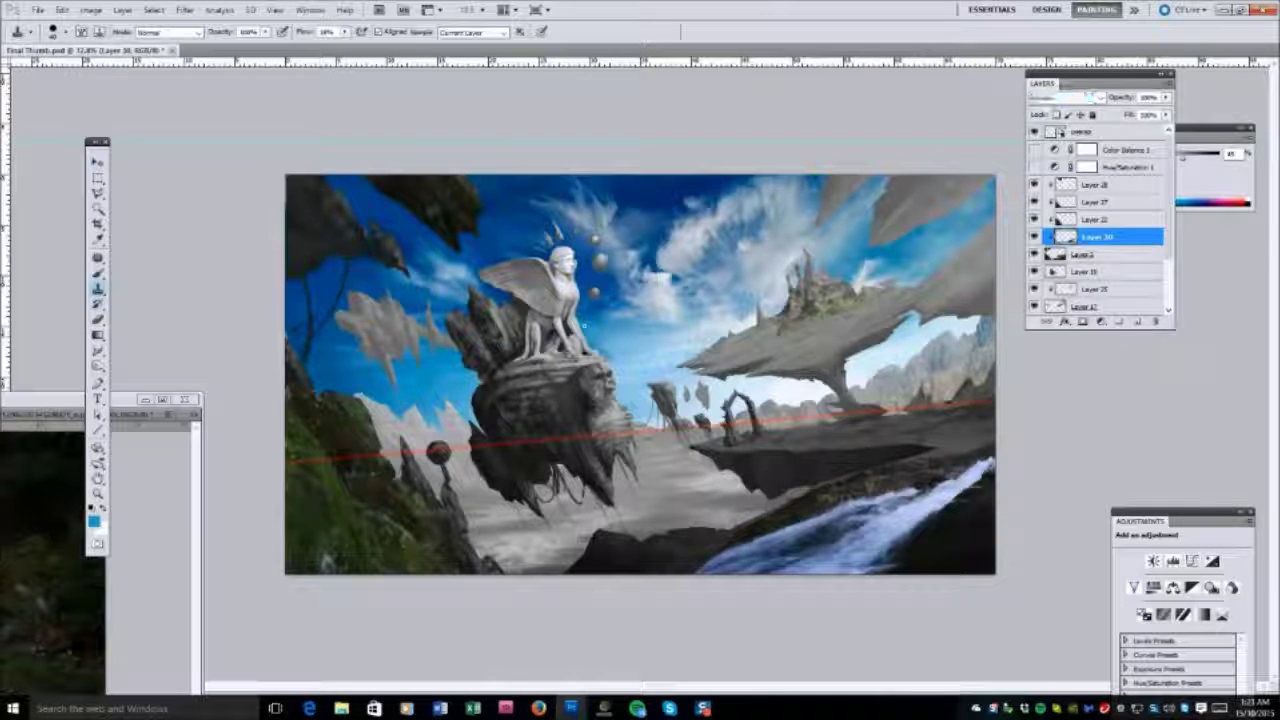
pyautogui.moveTo(112, 399); pyautogui.dragTo(412, 113)
pyautogui.press('l')
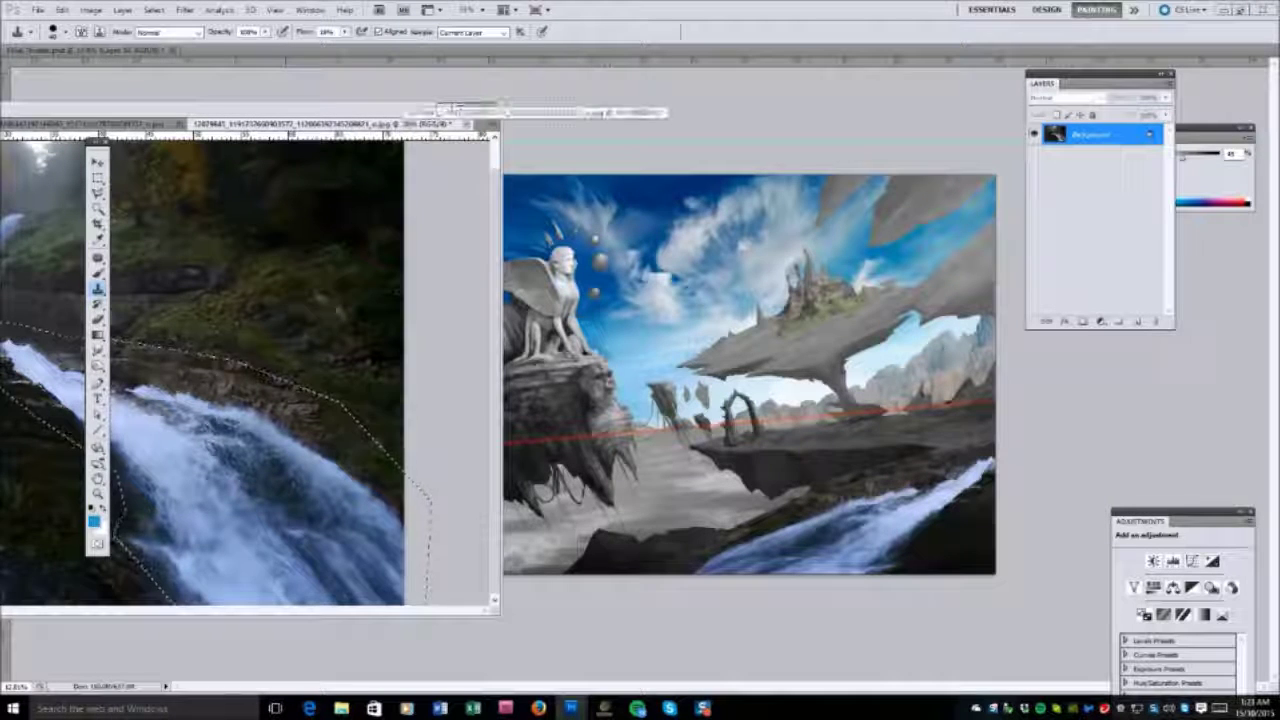
pyautogui.moveTo(23, 316)
pyautogui.mouseDown()
pyautogui.moveTo(35, 336)
pyautogui.moveTo(428, 412)
pyautogui.mouseUp()
pyautogui.press('v')
pyautogui.hotkey('ctrl', 'Tab')
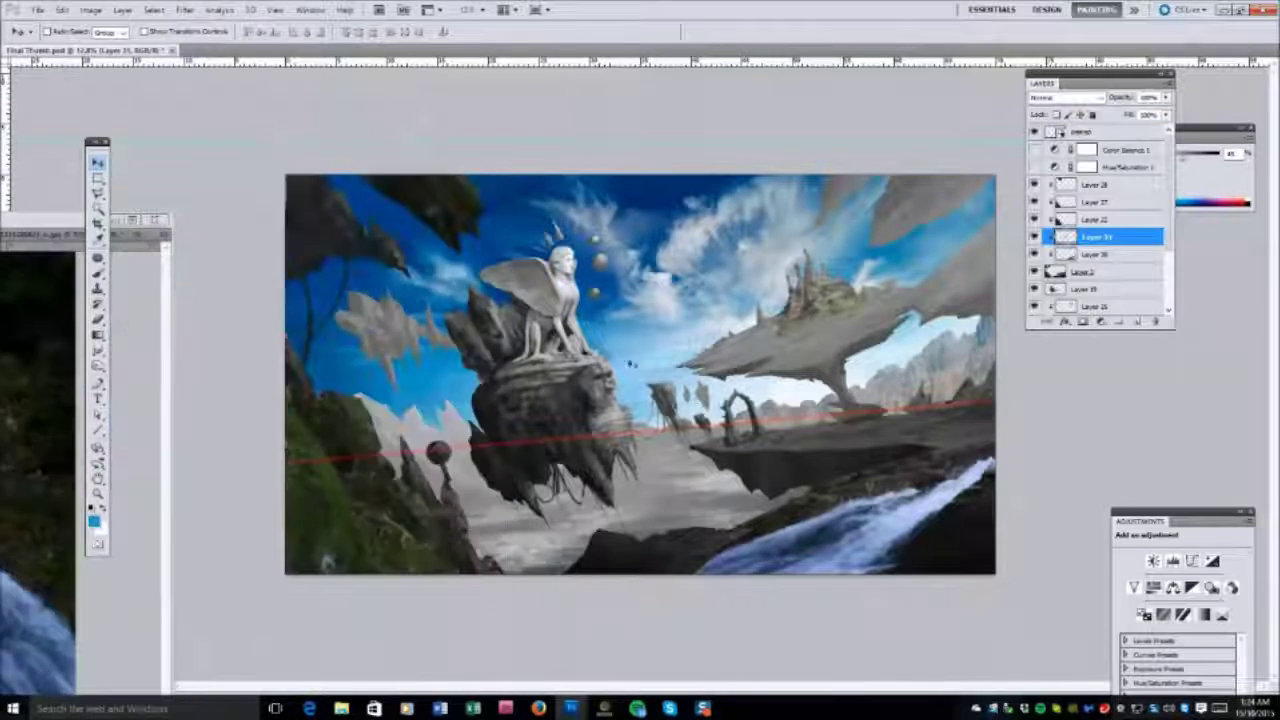
pyautogui.moveTo(40, 325)
pyautogui.mouseDown()
pyautogui.moveTo(300, 380)
pyautogui.moveTo(520, 400)
pyautogui.mouseUp()
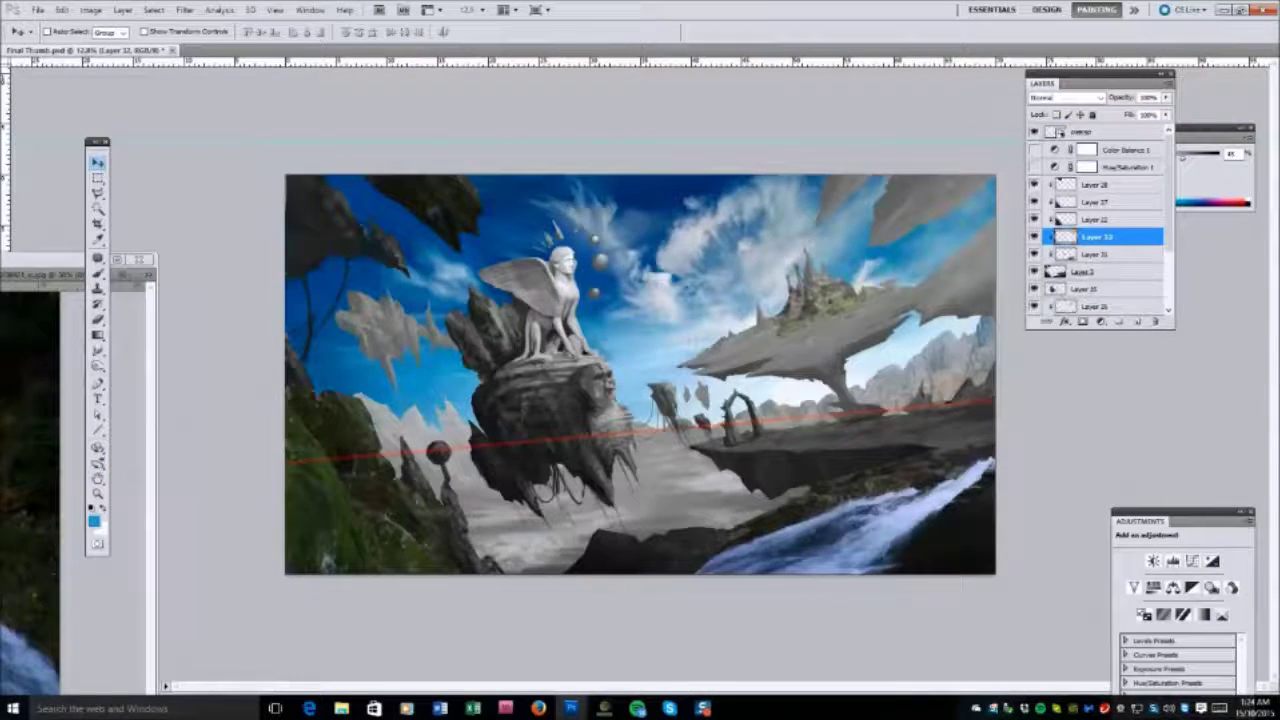
# Bring the second waterfall piece into the painting, resize it, and compare Layer 32's effect.
pyautogui.click(70, 285)
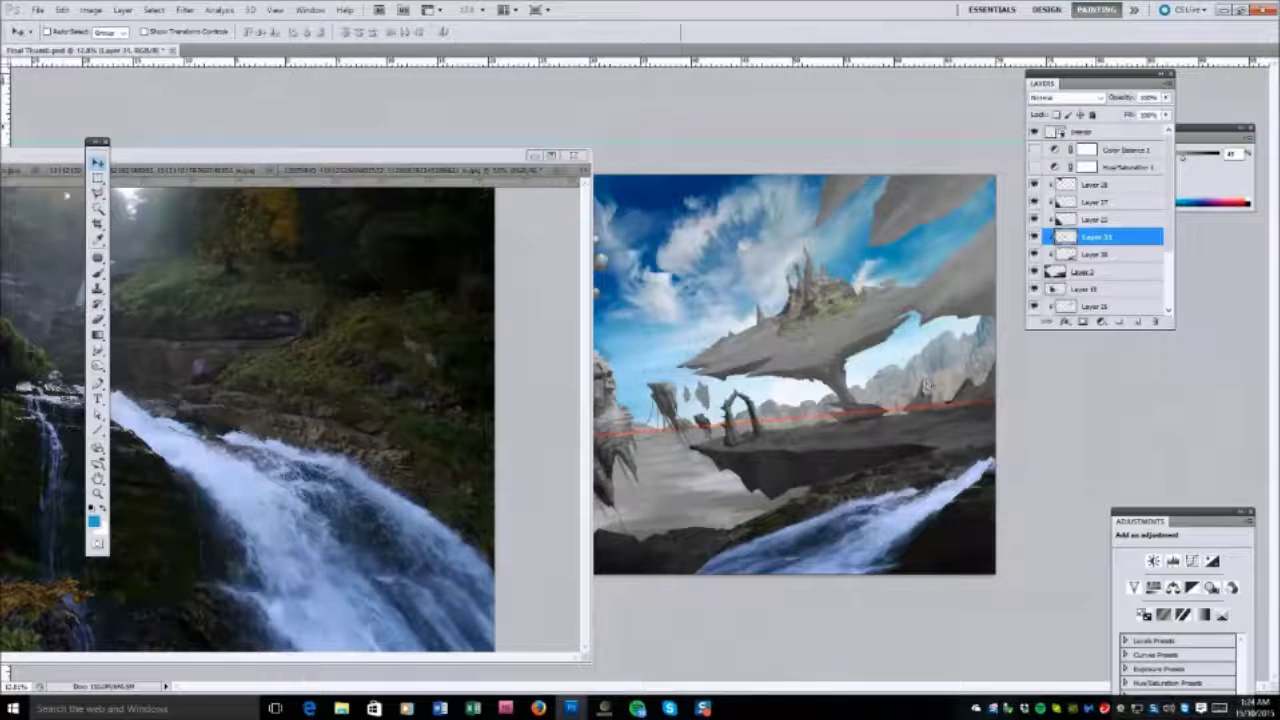
pyautogui.moveTo(292, 330)
pyautogui.mouseDown()
pyautogui.moveTo(971, 528)
pyautogui.moveTo(600, 560)
pyautogui.moveTo(702, 614)
pyautogui.mouseUp()
pyautogui.hotkey('ctrl', 't')
pyautogui.press('Return')
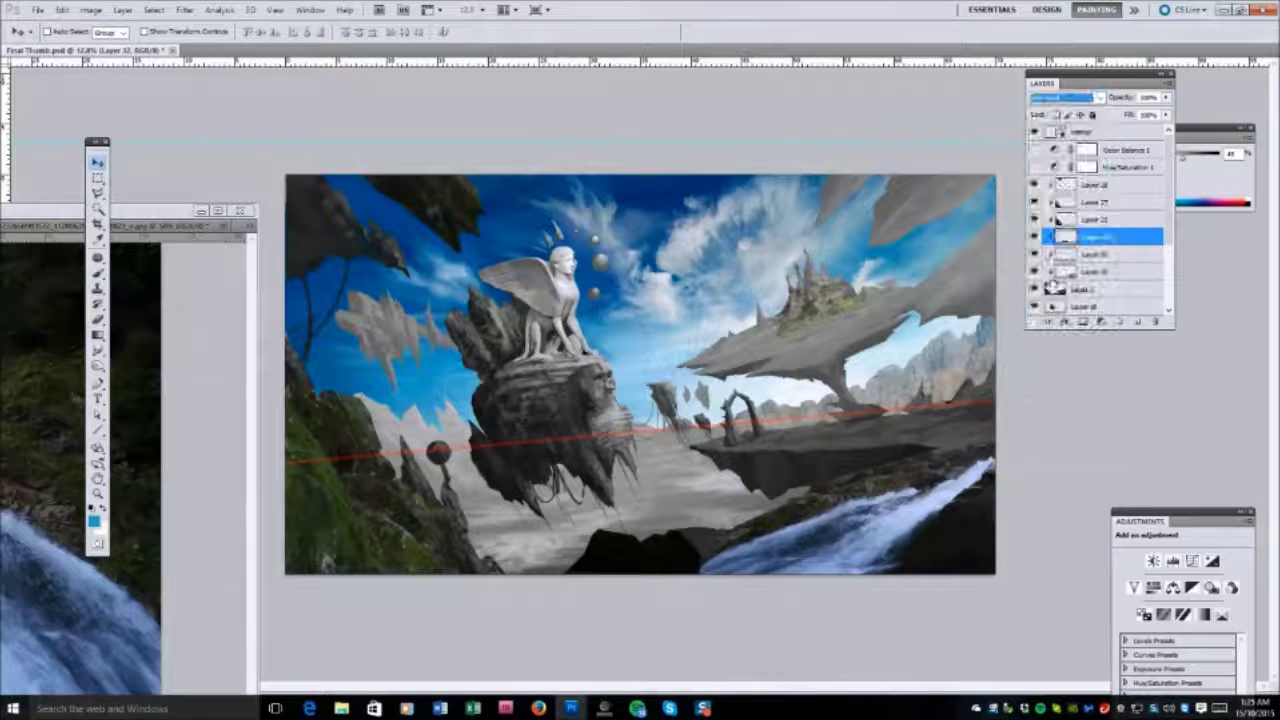
pyautogui.click(1033, 236)
pyautogui.click(1033, 236)
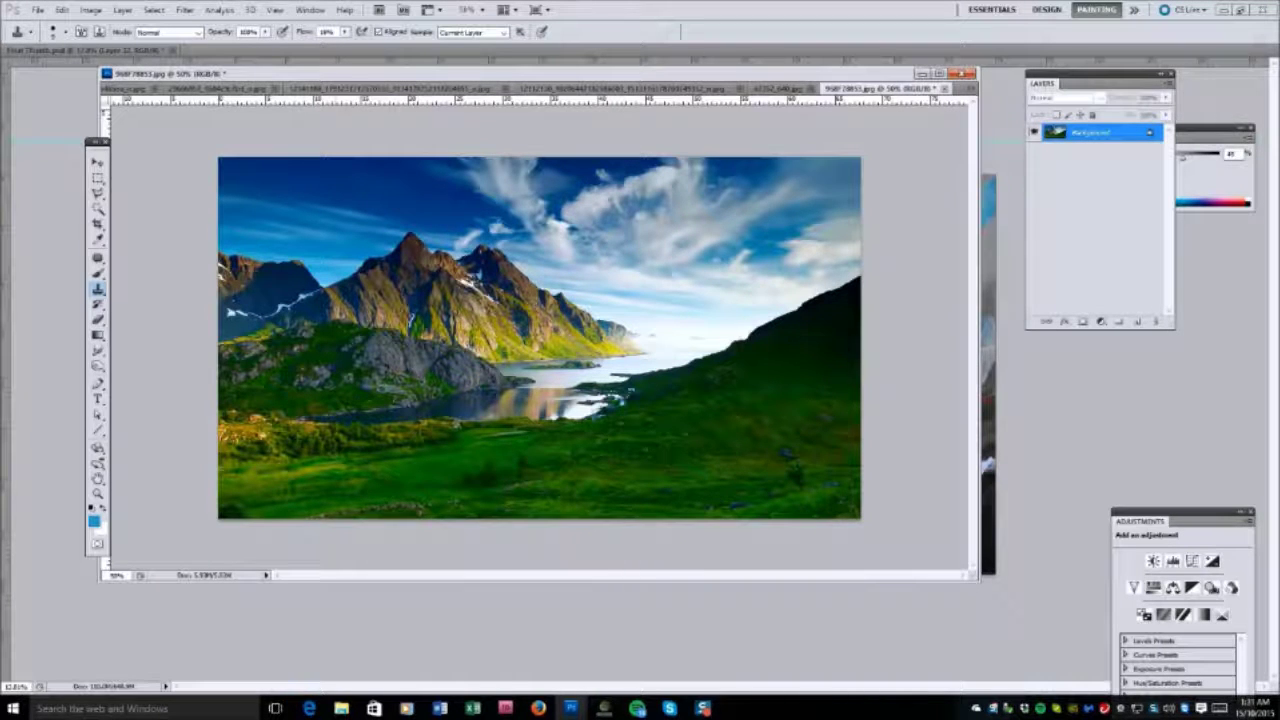
# Stretch the valley photo on Layer 33 across the foreground beneath the sphinx.
pyautogui.click(97, 193)
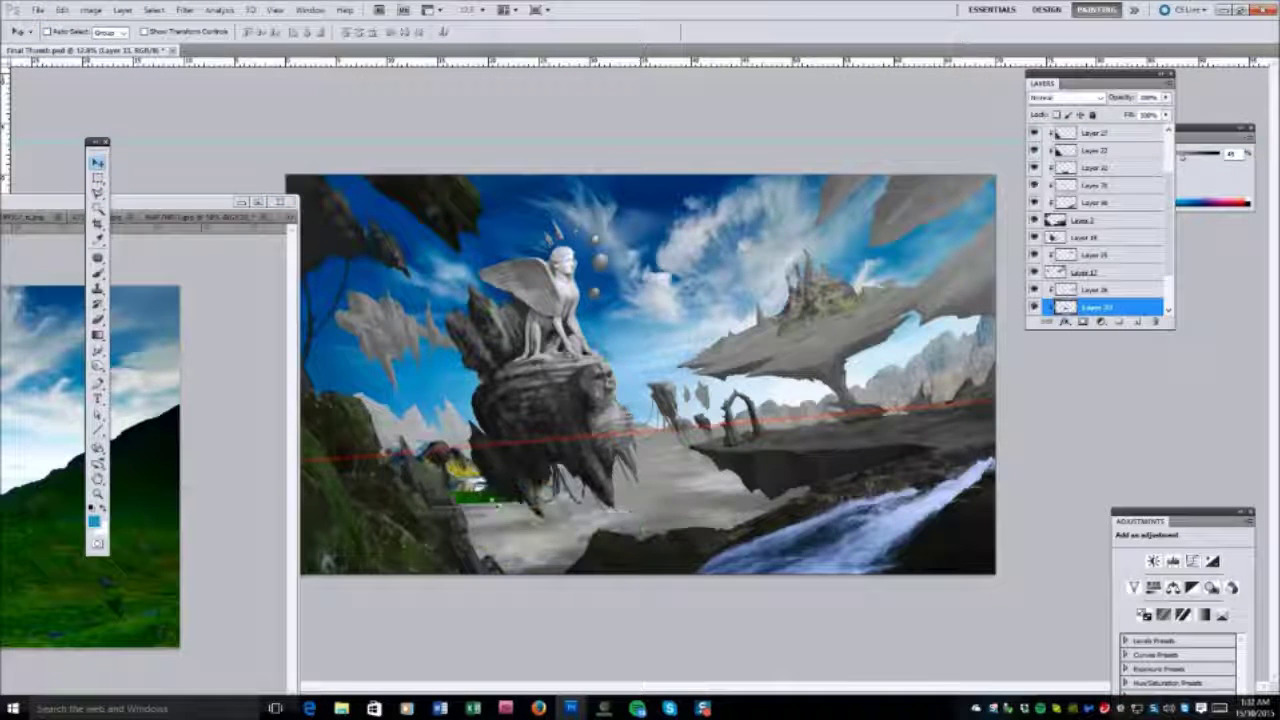
pyautogui.moveTo(790, 470)
pyautogui.mouseDown()
pyautogui.moveTo(808, 540)
pyautogui.moveTo(812, 470)
pyautogui.mouseUp()
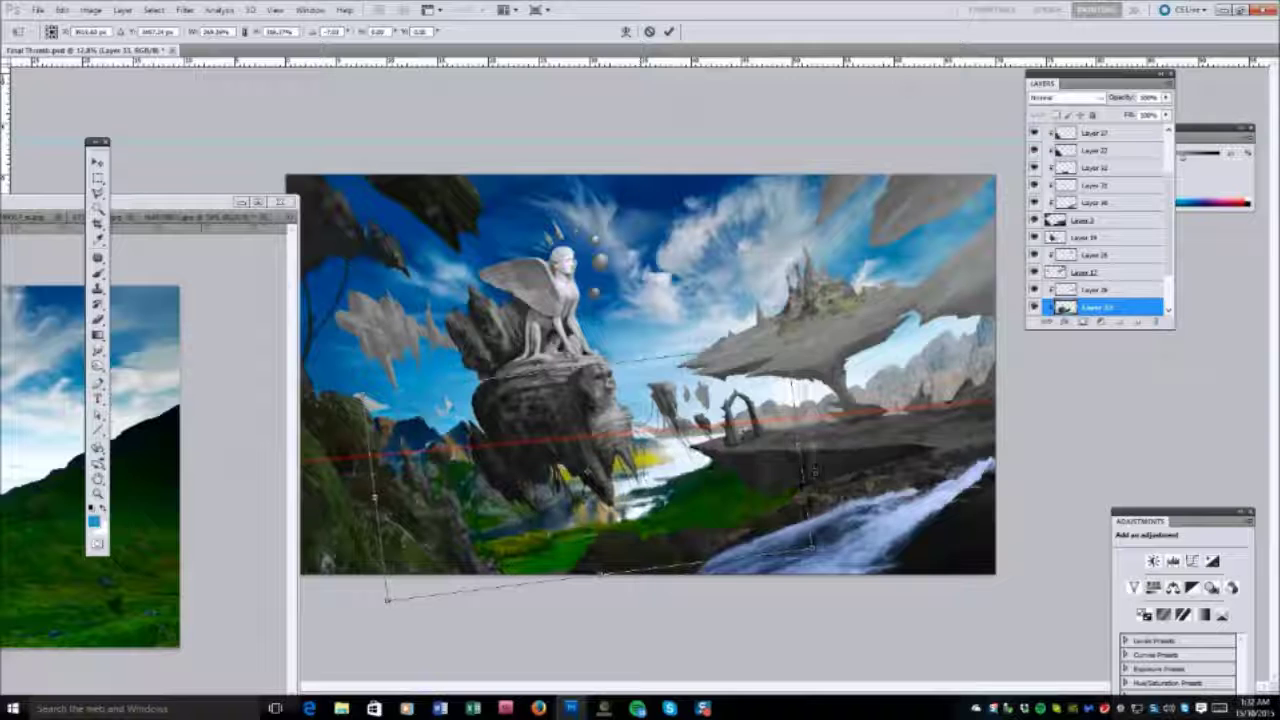
pyautogui.moveTo(372, 480); pyautogui.dragTo(400, 600)
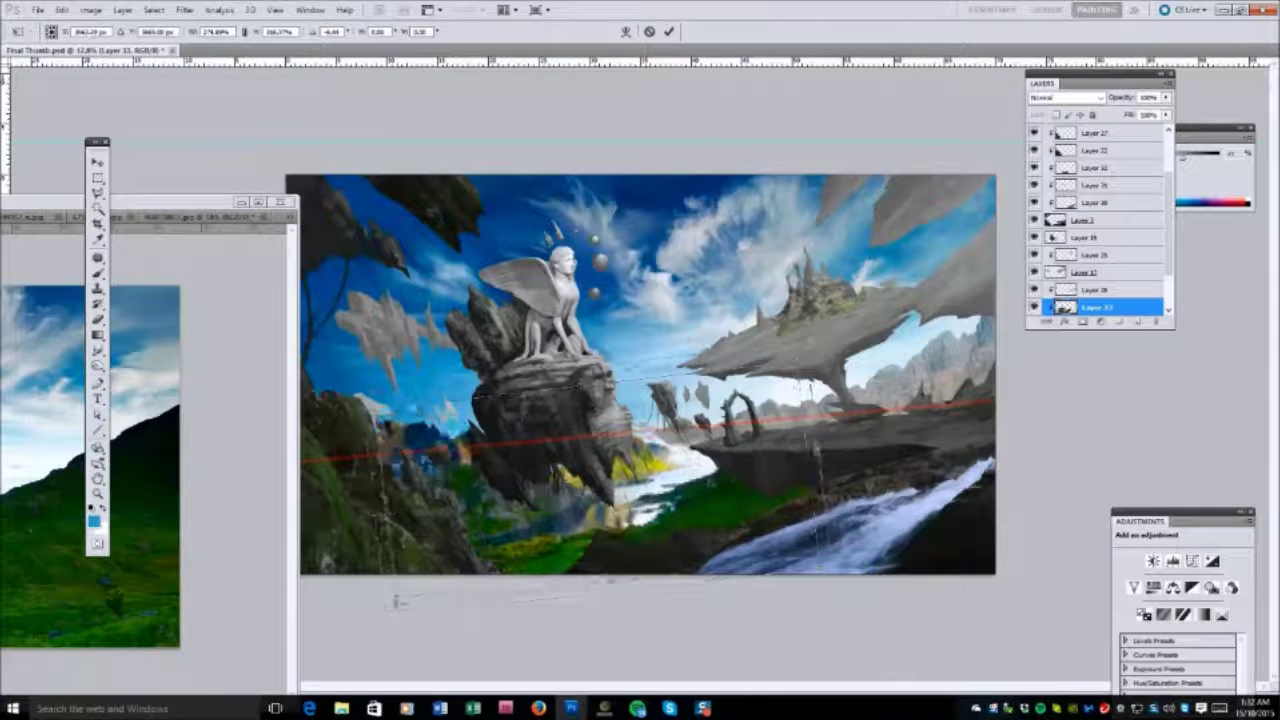
pyautogui.press('Return')
# Extend the valley layer's bottom edge down, widen it left, and pull its bottom-right corner down.
pyautogui.hotkey('ctrl', 't')
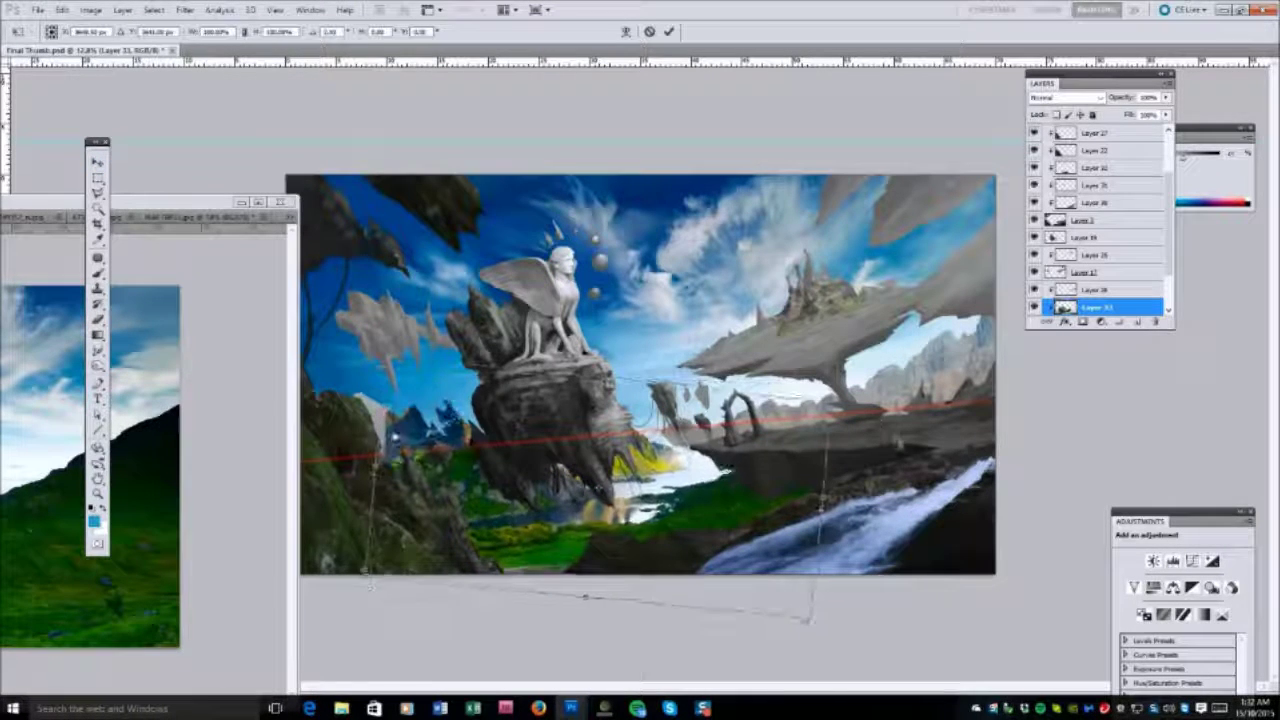
pyautogui.moveTo(576, 595); pyautogui.dragTo(590, 611)
pyautogui.moveTo(366, 598); pyautogui.dragTo(313, 595)
pyautogui.press('Return')
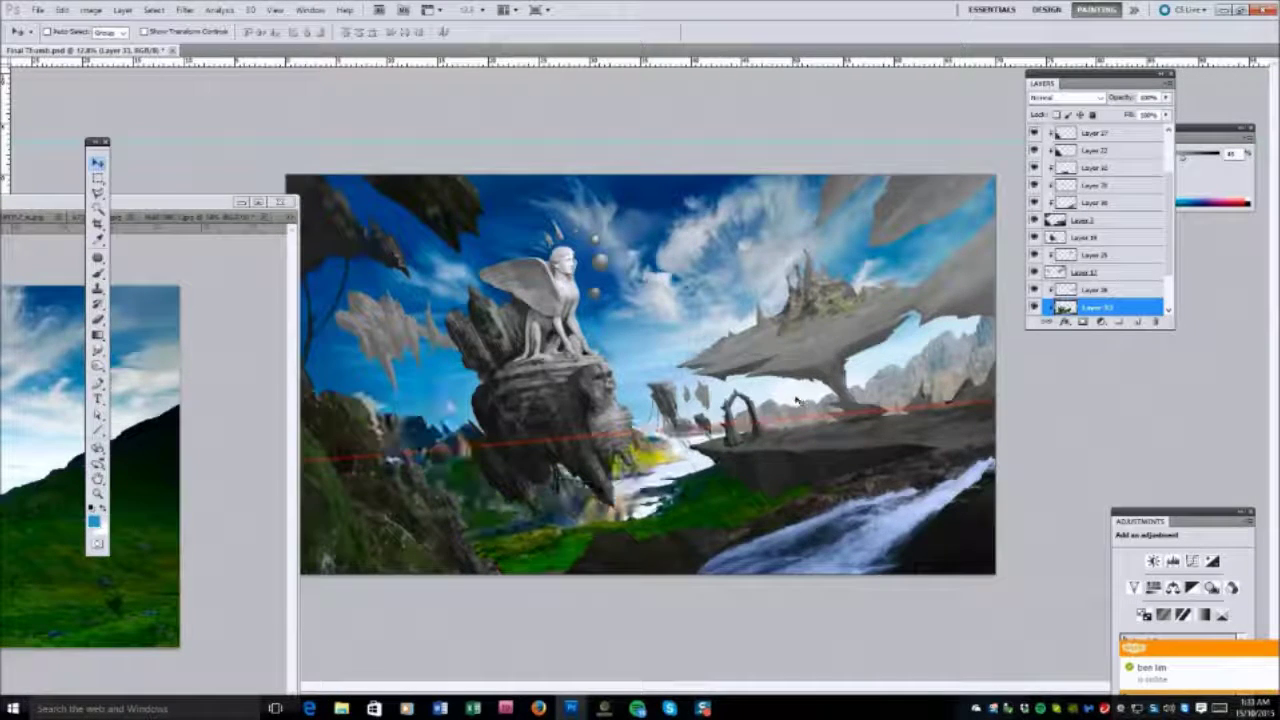
pyautogui.hotkey('ctrl', 't')
pyautogui.moveTo(823, 597)
pyautogui.mouseDown()
pyautogui.moveTo(838, 614)
pyautogui.moveTo(831, 595)
pyautogui.mouseUp()
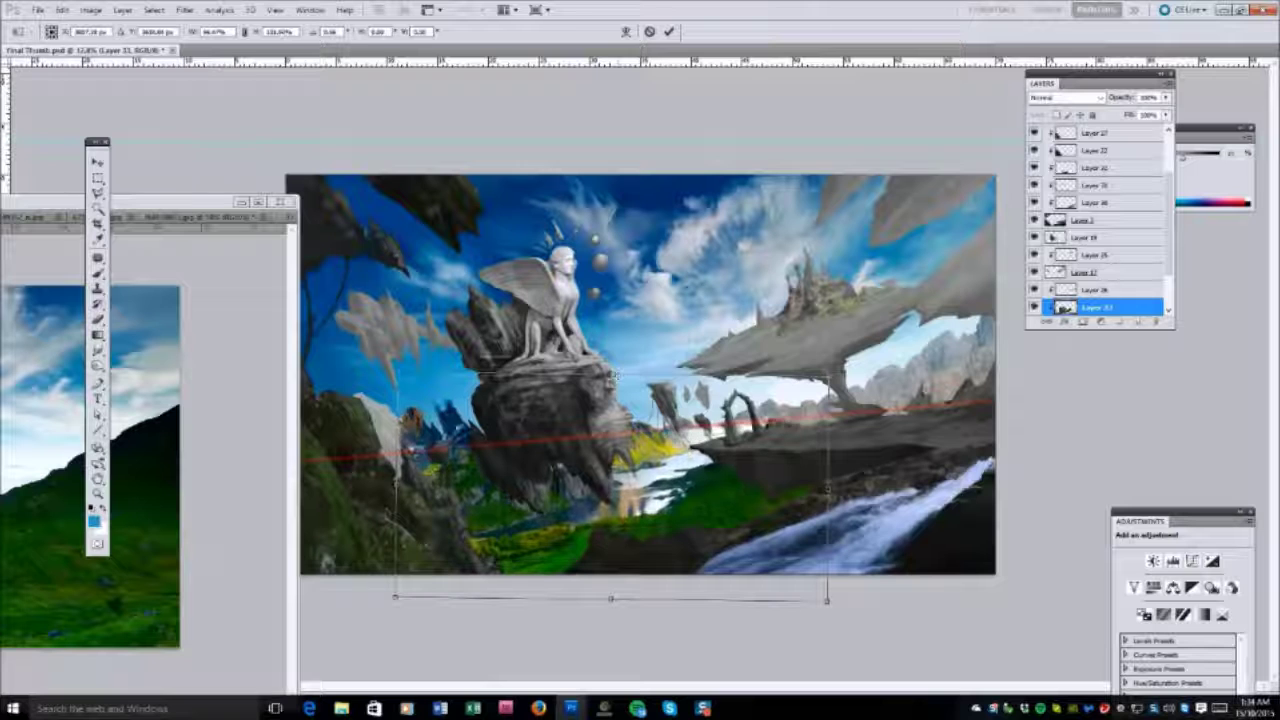
pyautogui.press('Return')
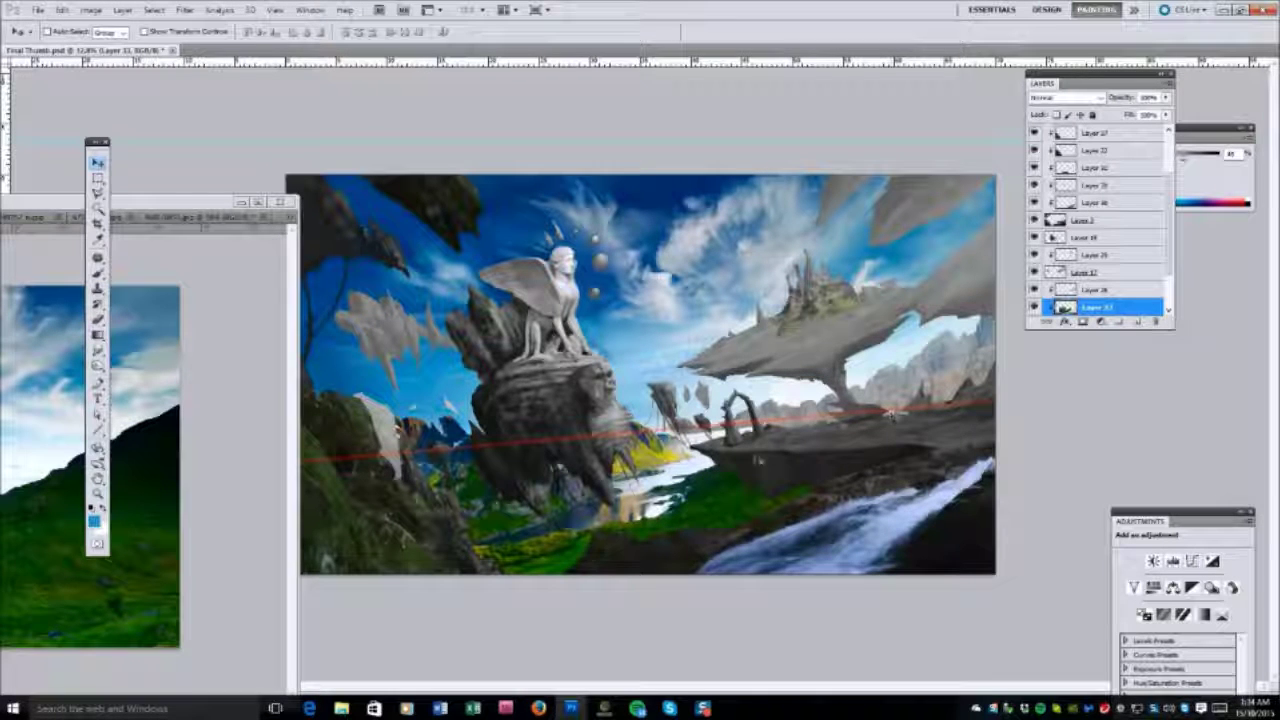
pyautogui.press('s')
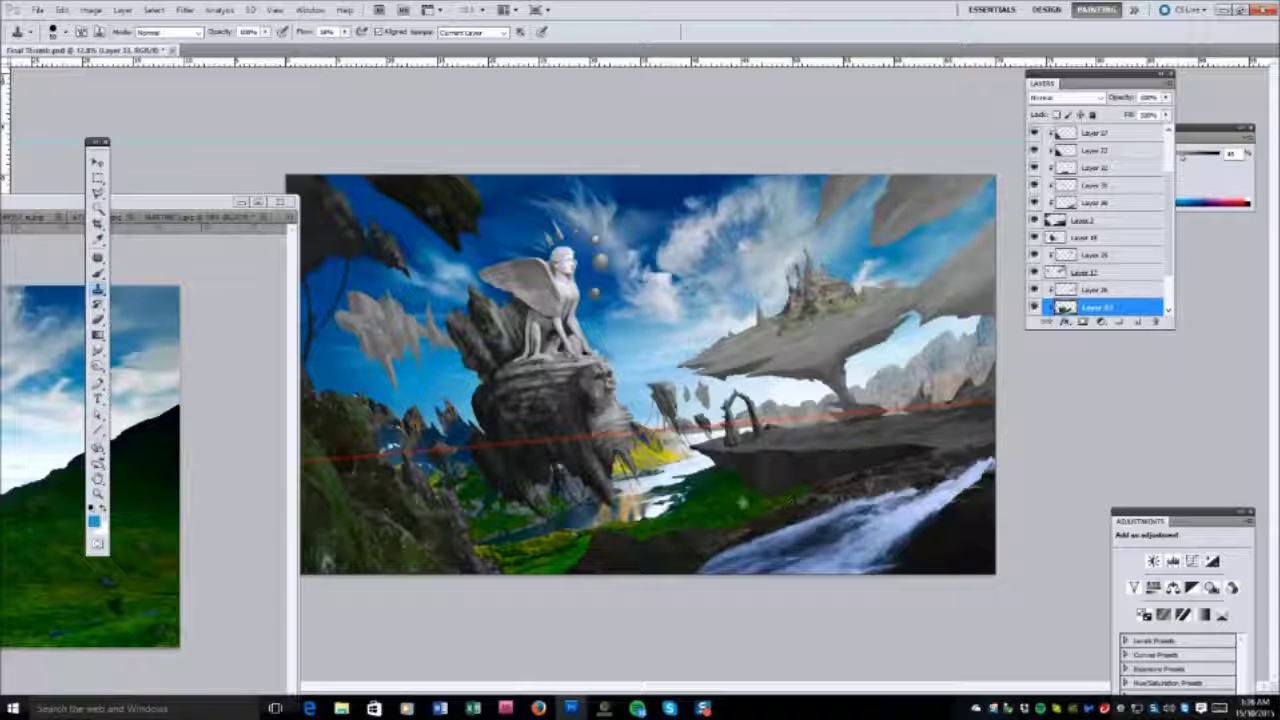
# Try Soft Light and other blend modes on the valley layer, settling on Hard Light.
pyautogui.press('e')
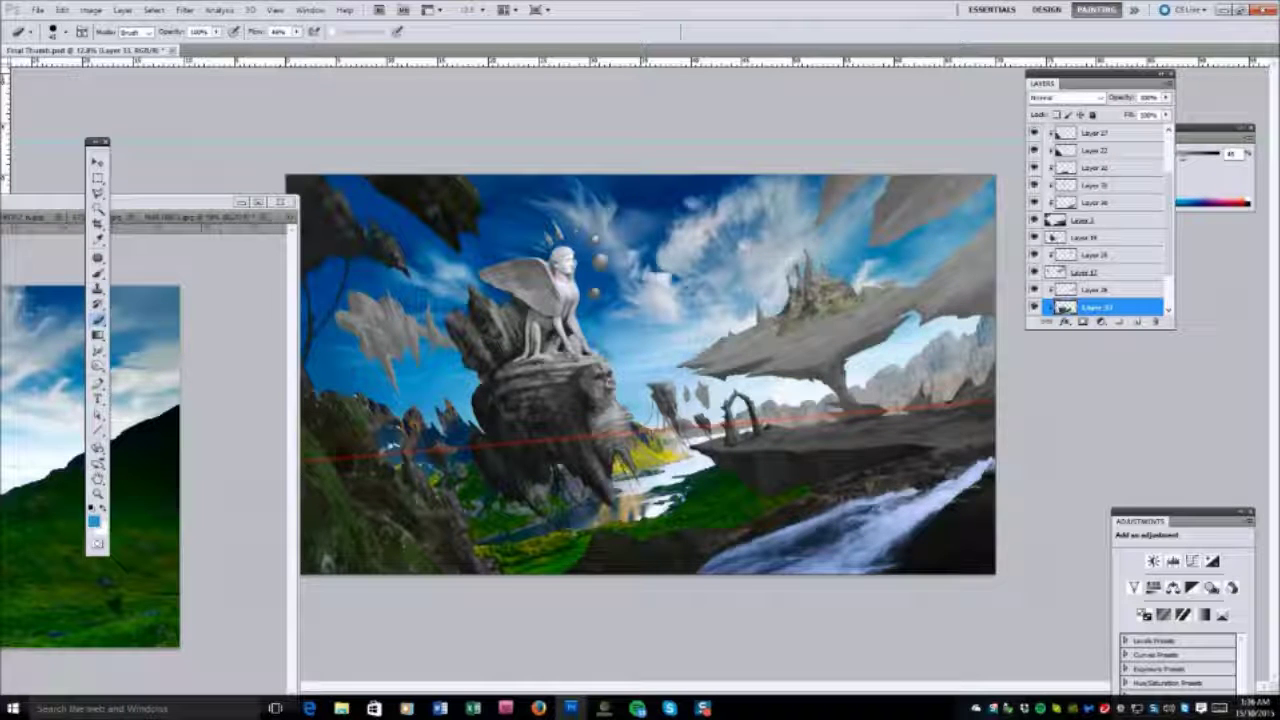
pyautogui.press('b')
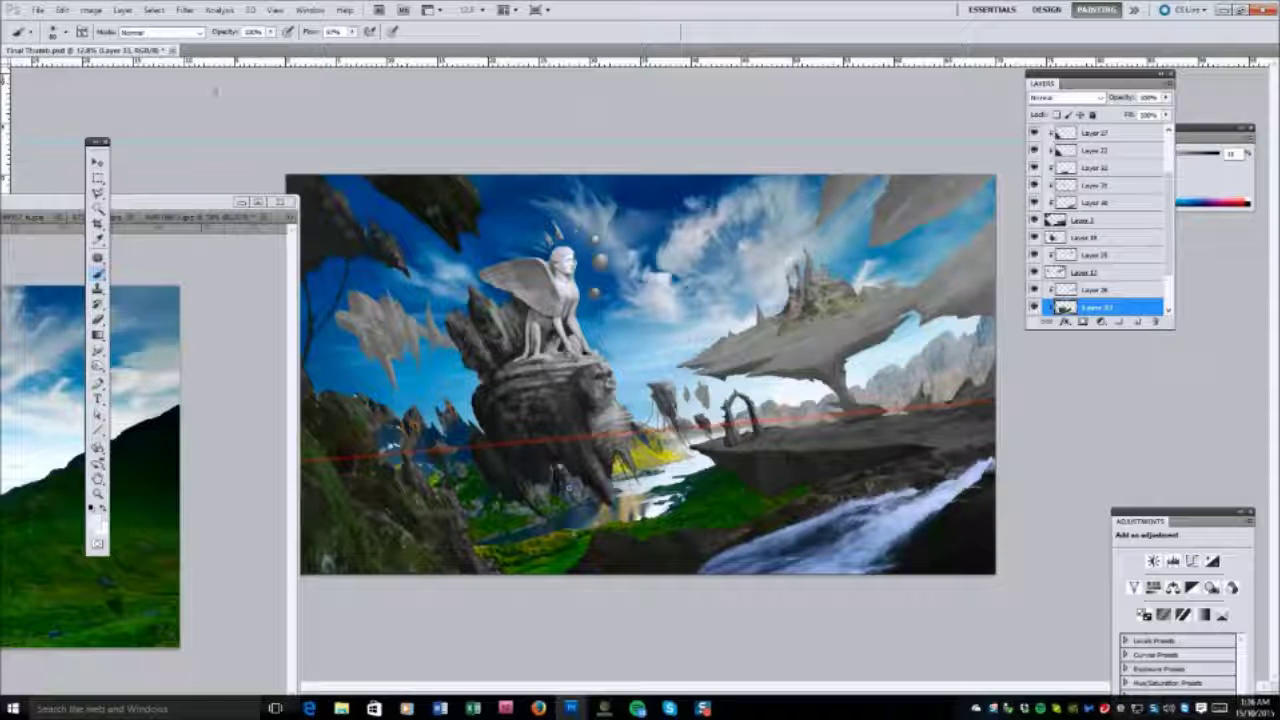
pyautogui.click(1065, 97)
pyautogui.click(1046, 287)
pyautogui.press('Down')
pyautogui.press('Down')
pyautogui.press('Down')
pyautogui.press('Down')
pyautogui.press('Down')
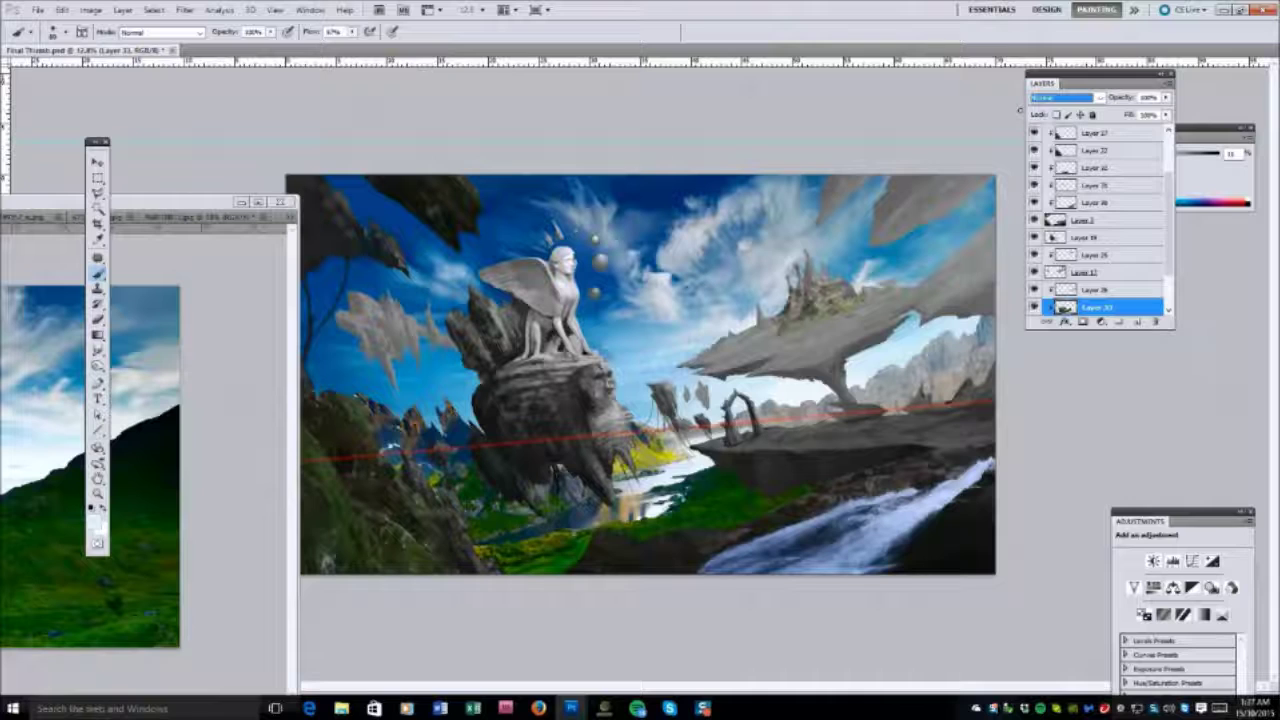
pyautogui.press('Down')
pyautogui.press('Down')
pyautogui.press('Down')
pyautogui.press('Down')
pyautogui.press('Down')
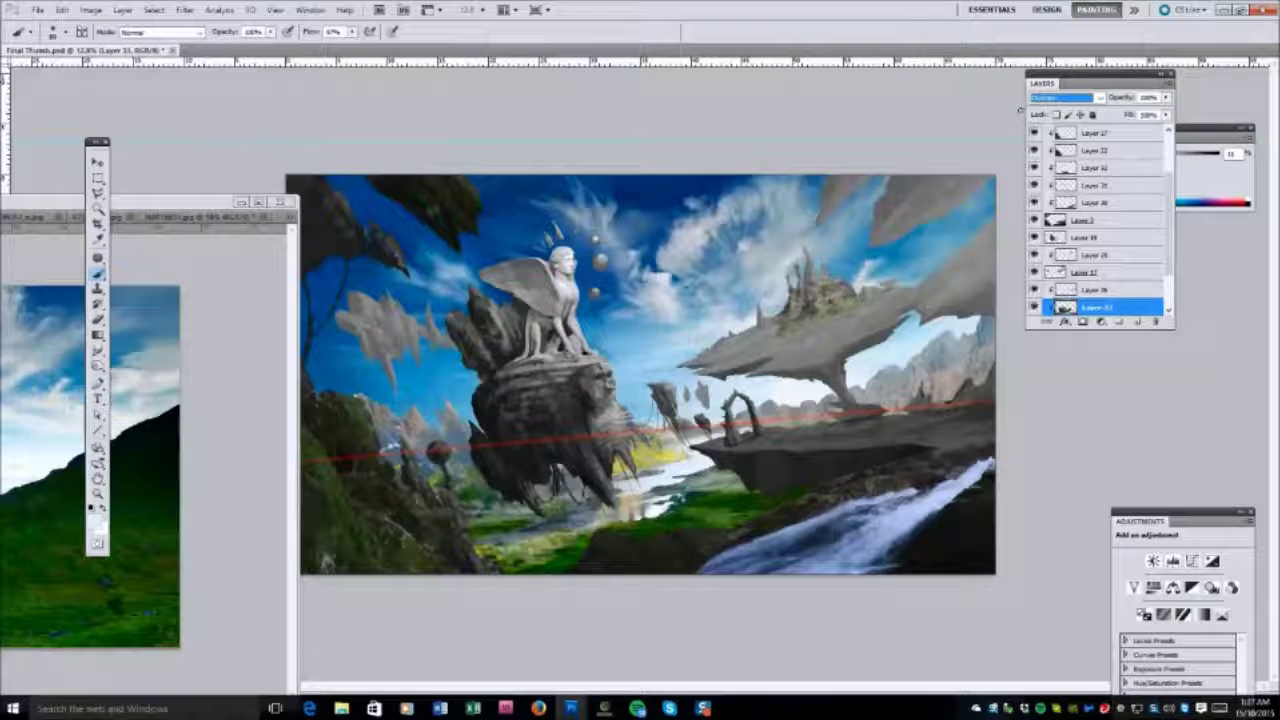
pyautogui.press('Down')
pyautogui.press('Down')
pyautogui.press('Down')
pyautogui.press('Down')
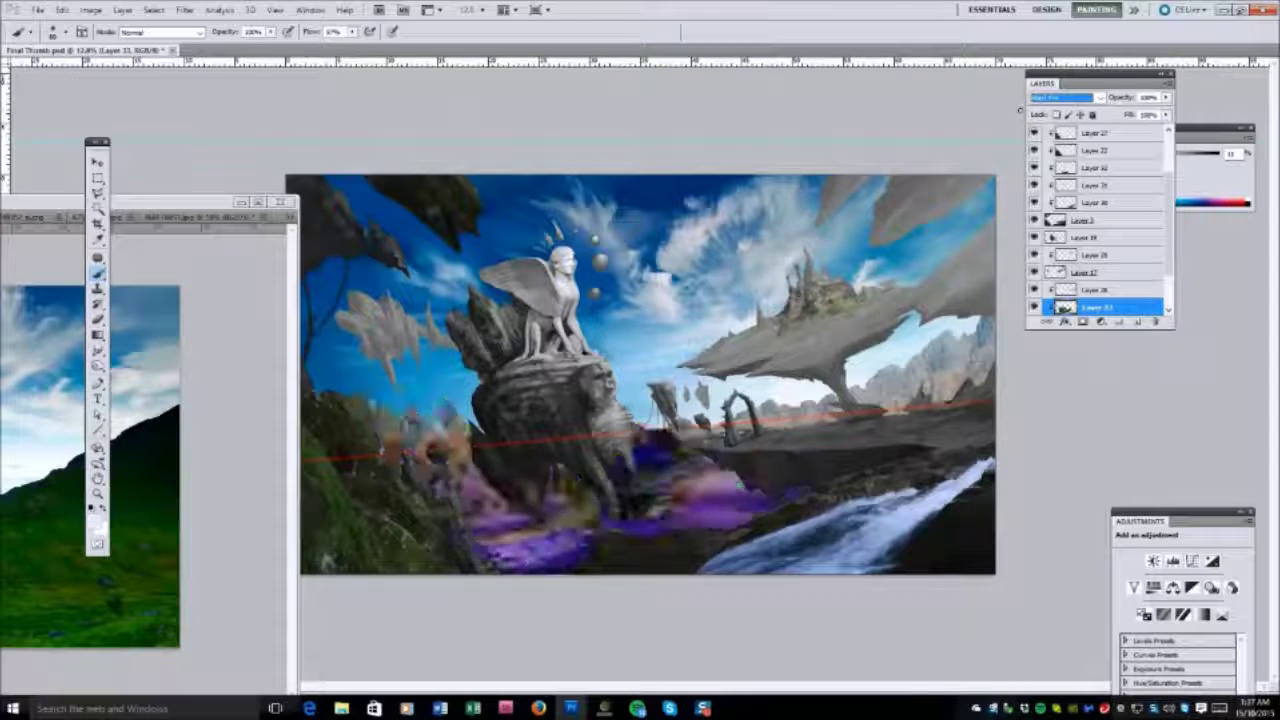
pyautogui.press('Down')
pyautogui.press('Down')
pyautogui.press('Down')
pyautogui.press('Down')
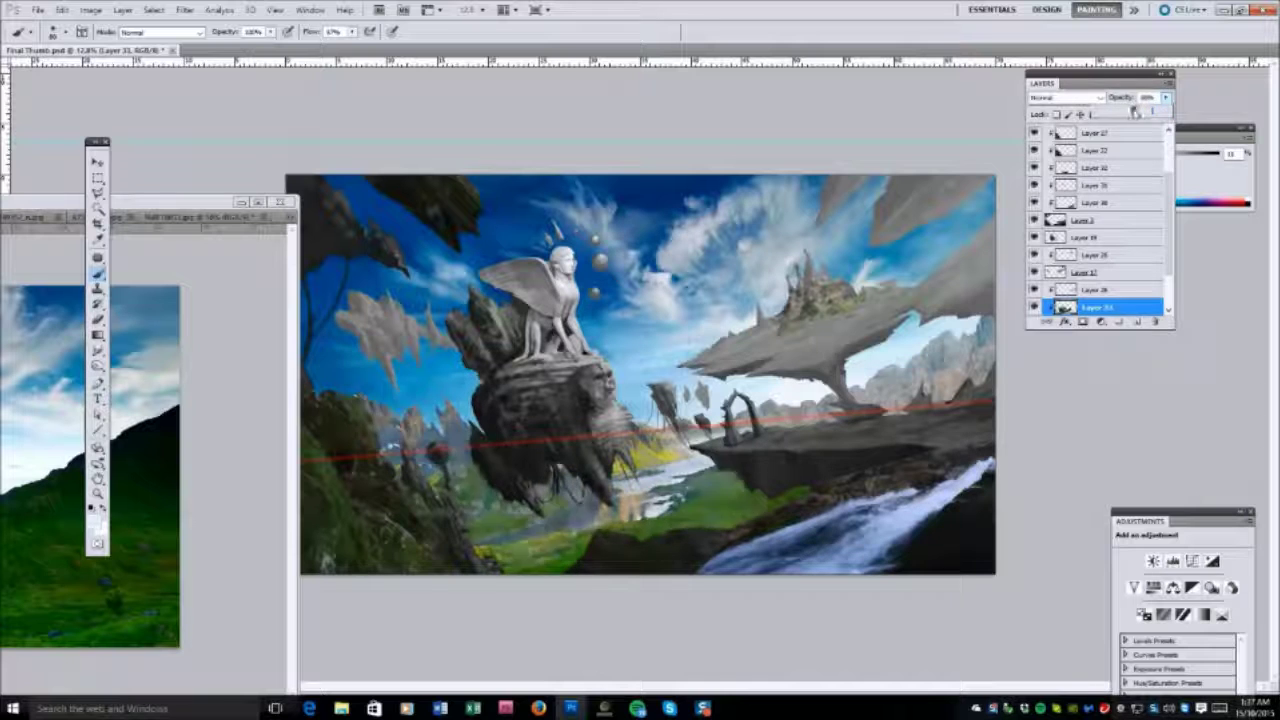
pyautogui.press('s')
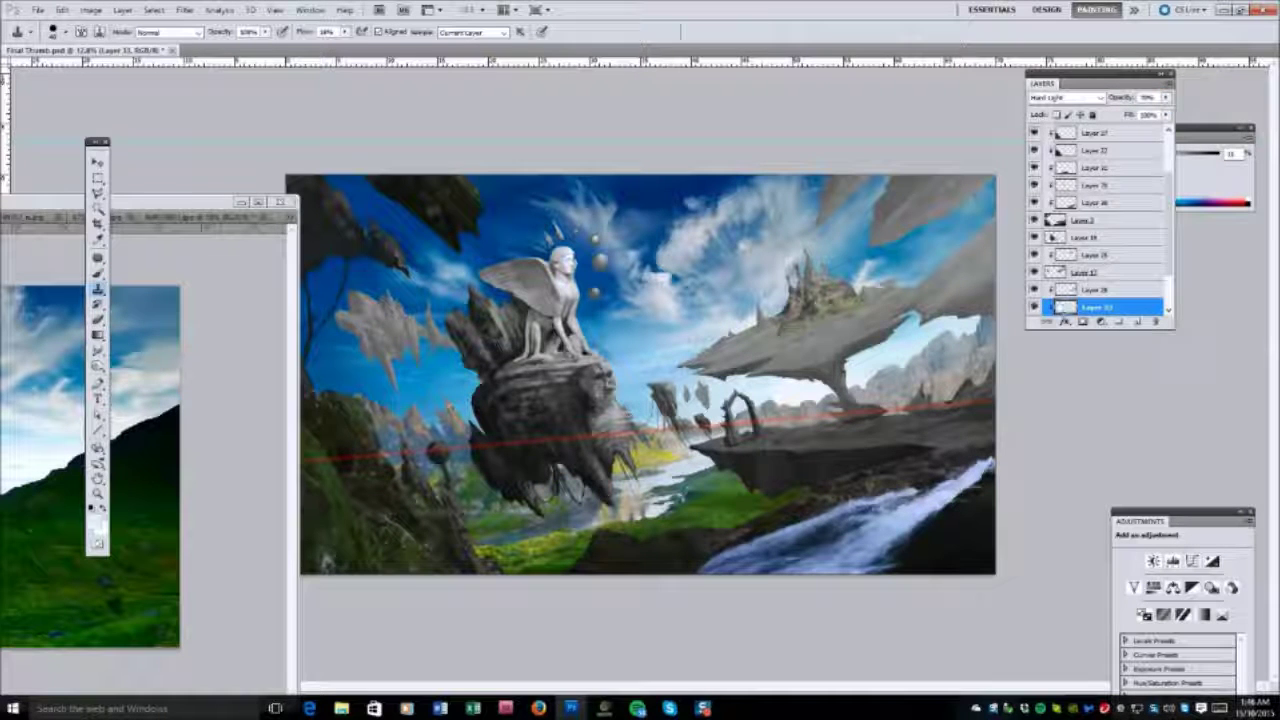
# Lower the Hard Light valley layer's opacity to about 70%.
pyautogui.click(103, 279)
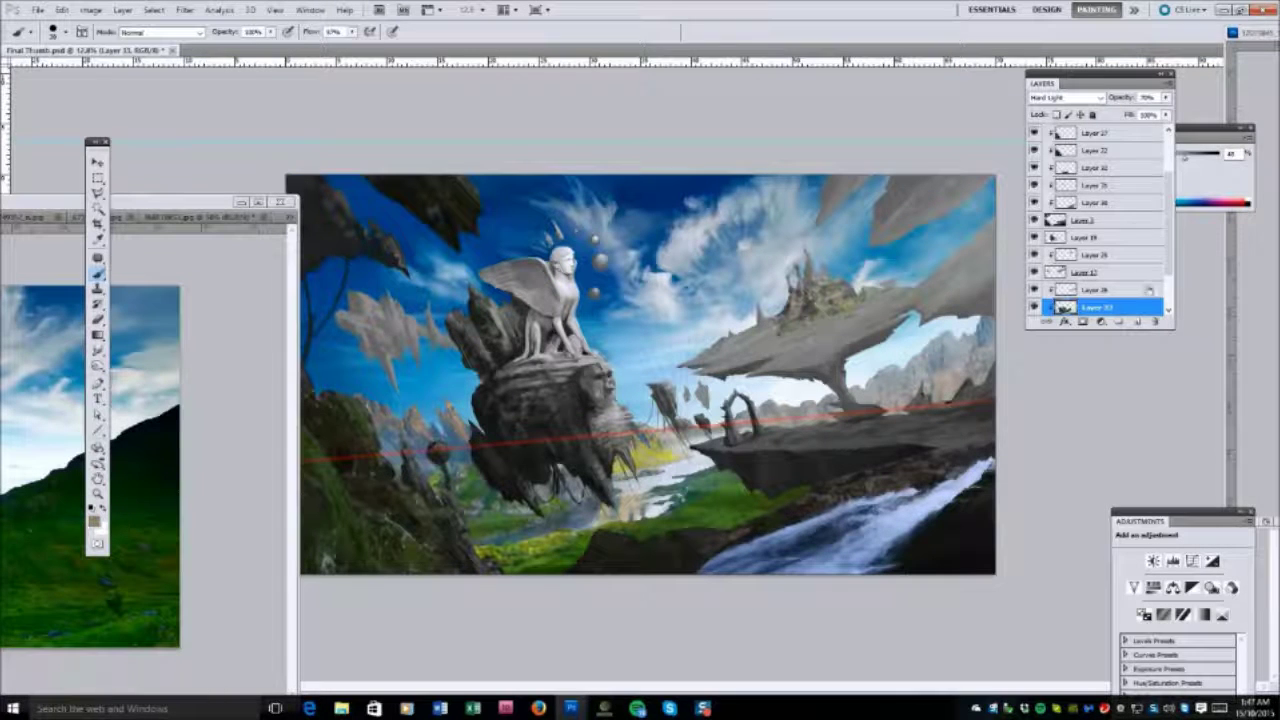
pyautogui.scroll(3, 1150, 290)
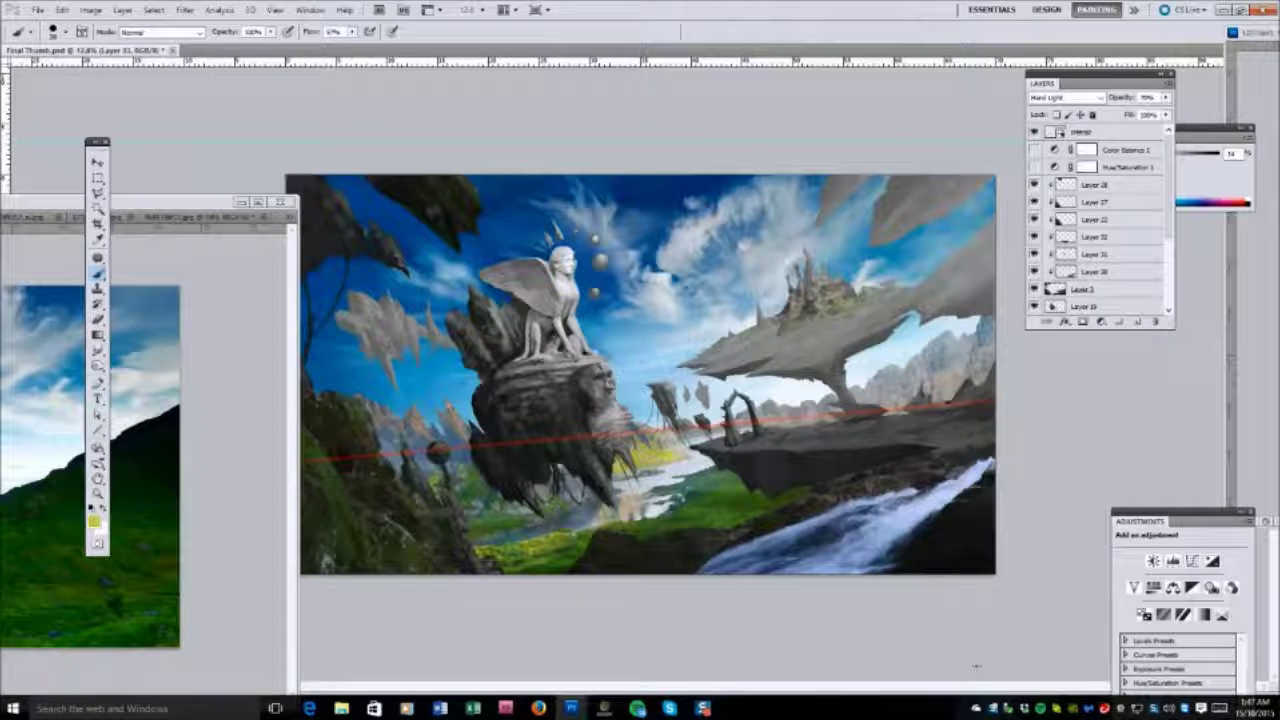
pyautogui.click(1070, 271)
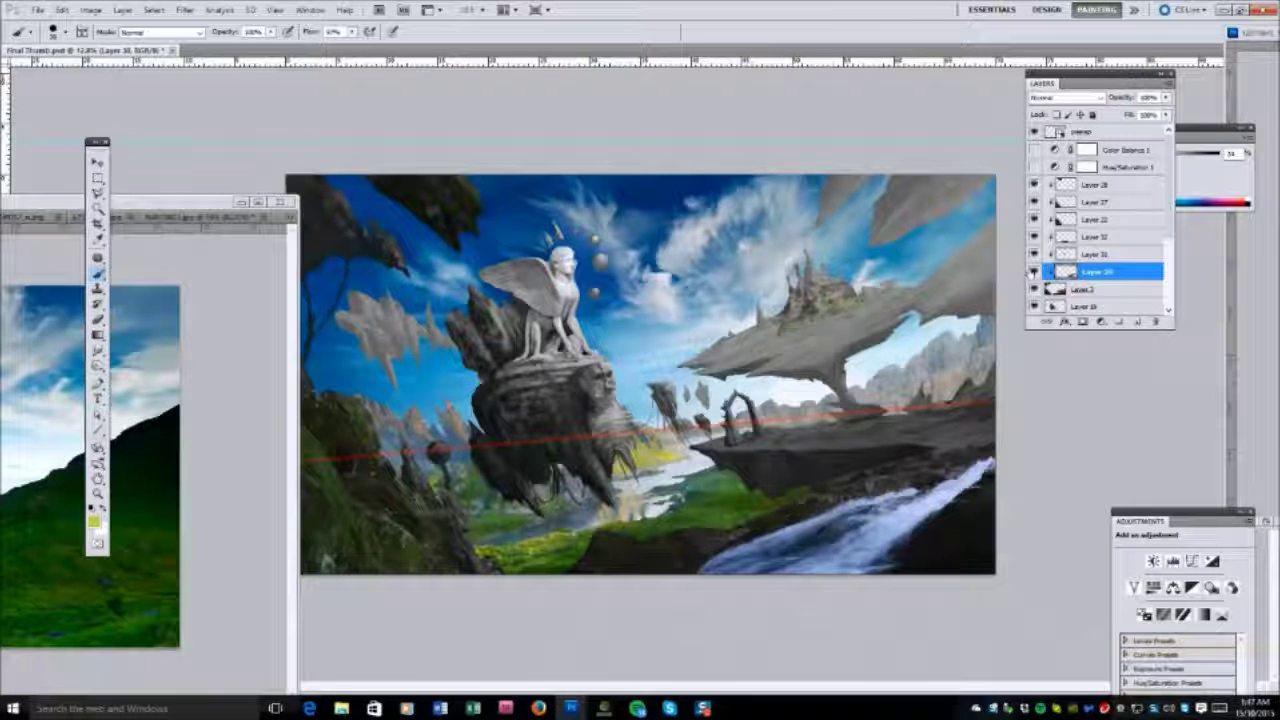
pyautogui.scroll(-1, 1033, 271)
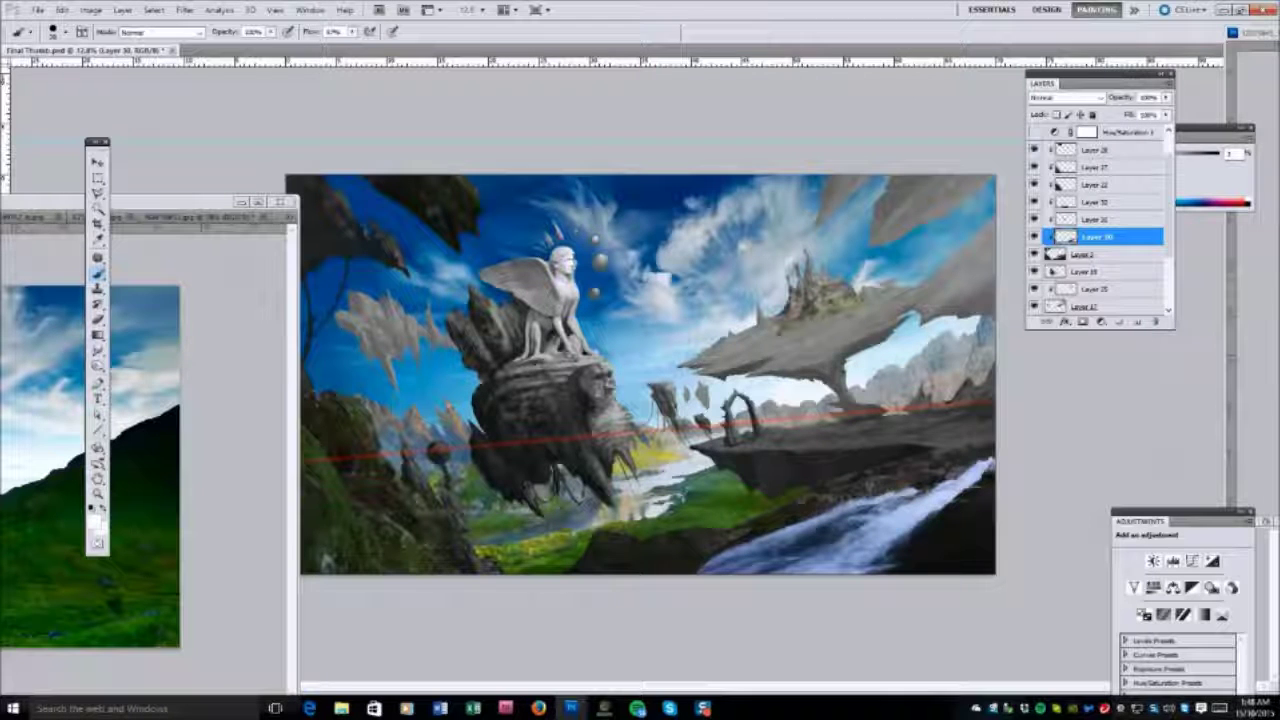
pyautogui.scroll(-3, 1100, 220)
pyautogui.press('v')
pyautogui.click(1100, 254)
pyautogui.moveTo(1118, 97); pyautogui.dragTo(1147, 110)
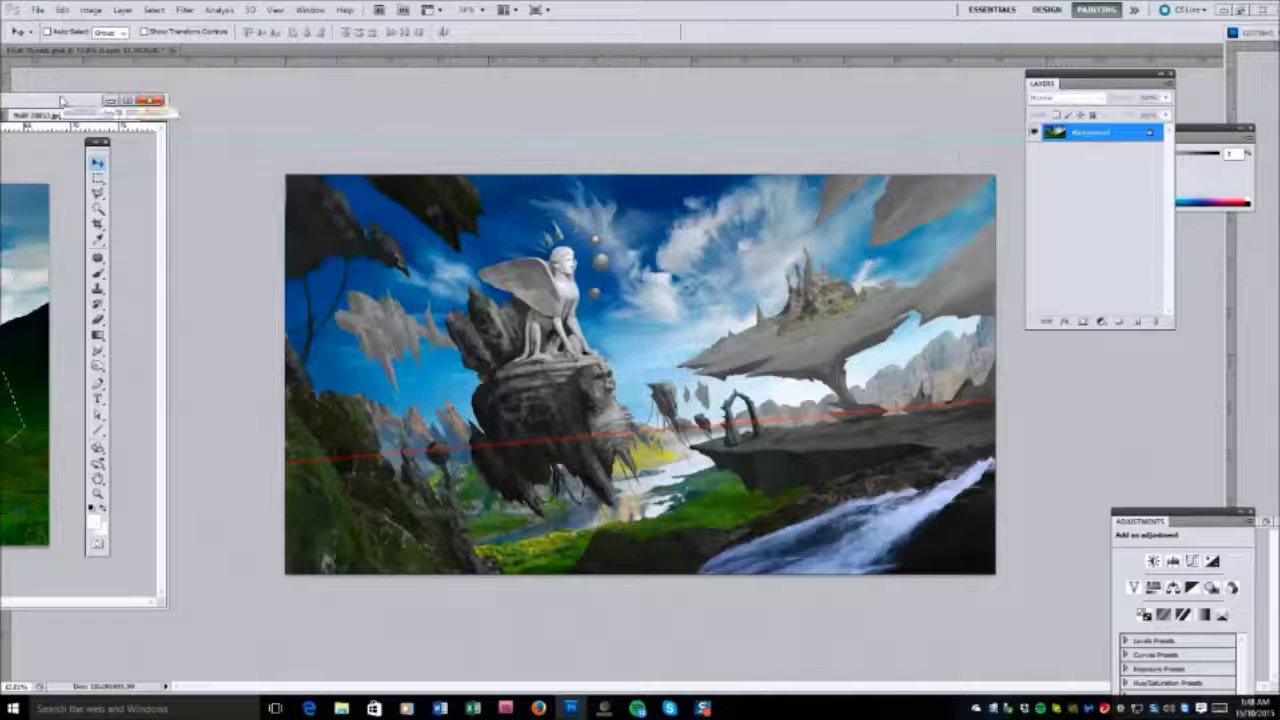
# Stretch Layer 26 down to the canvas bottom with Free Transform.
pyautogui.press('b')
pyautogui.hotkey('ctrl', 'Tab')
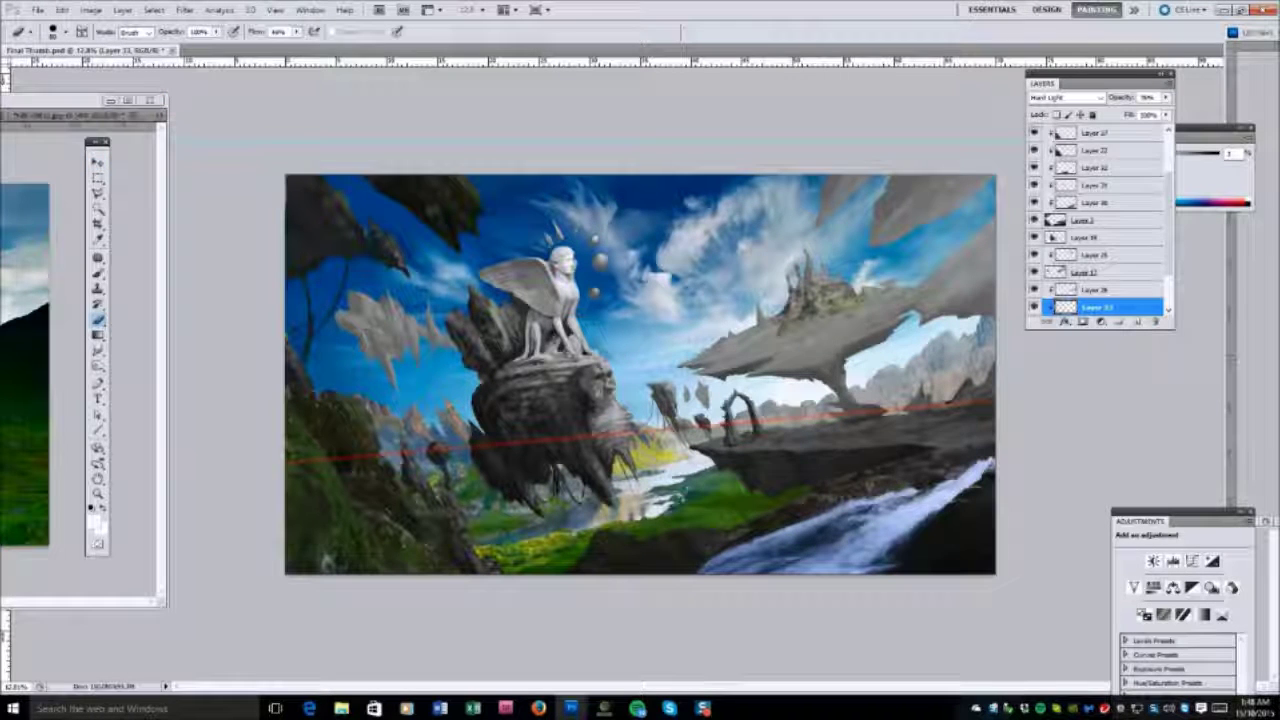
pyautogui.hotkey('alt', '[')
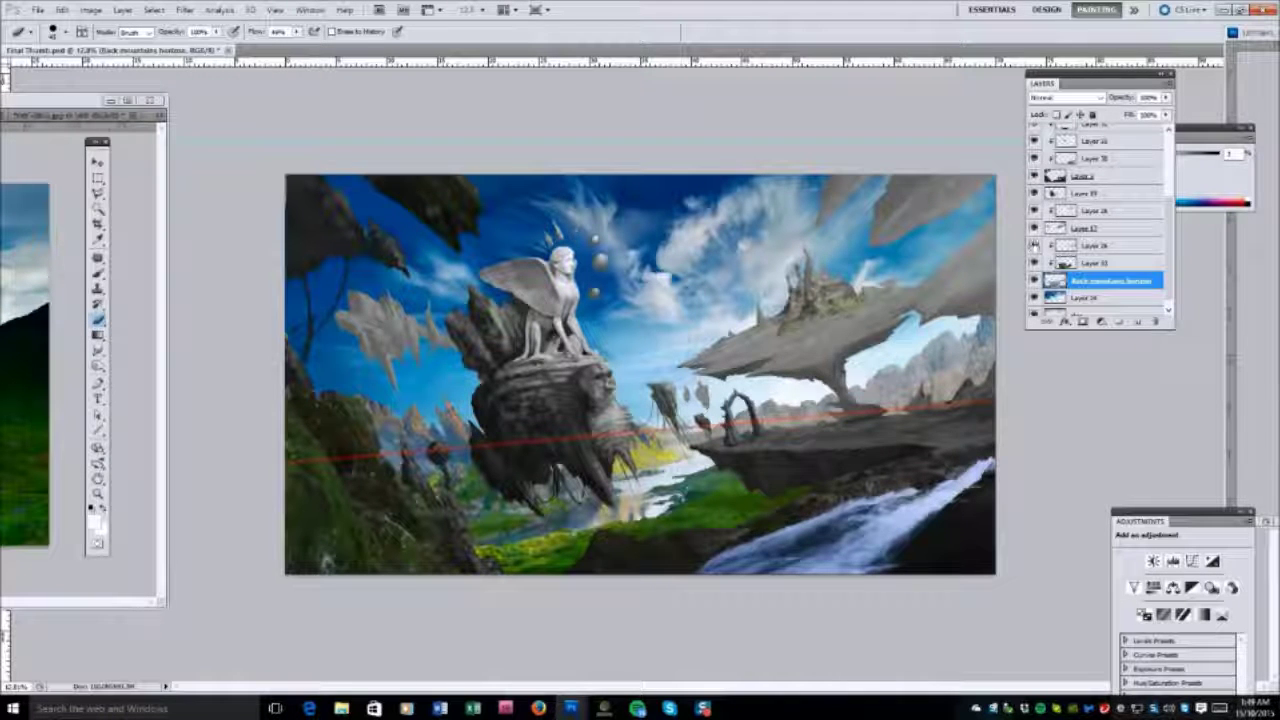
pyautogui.click(1060, 245)
pyautogui.hotkey('ctrl', 't')
pyautogui.moveTo(725, 317); pyautogui.dragTo(726, 320)
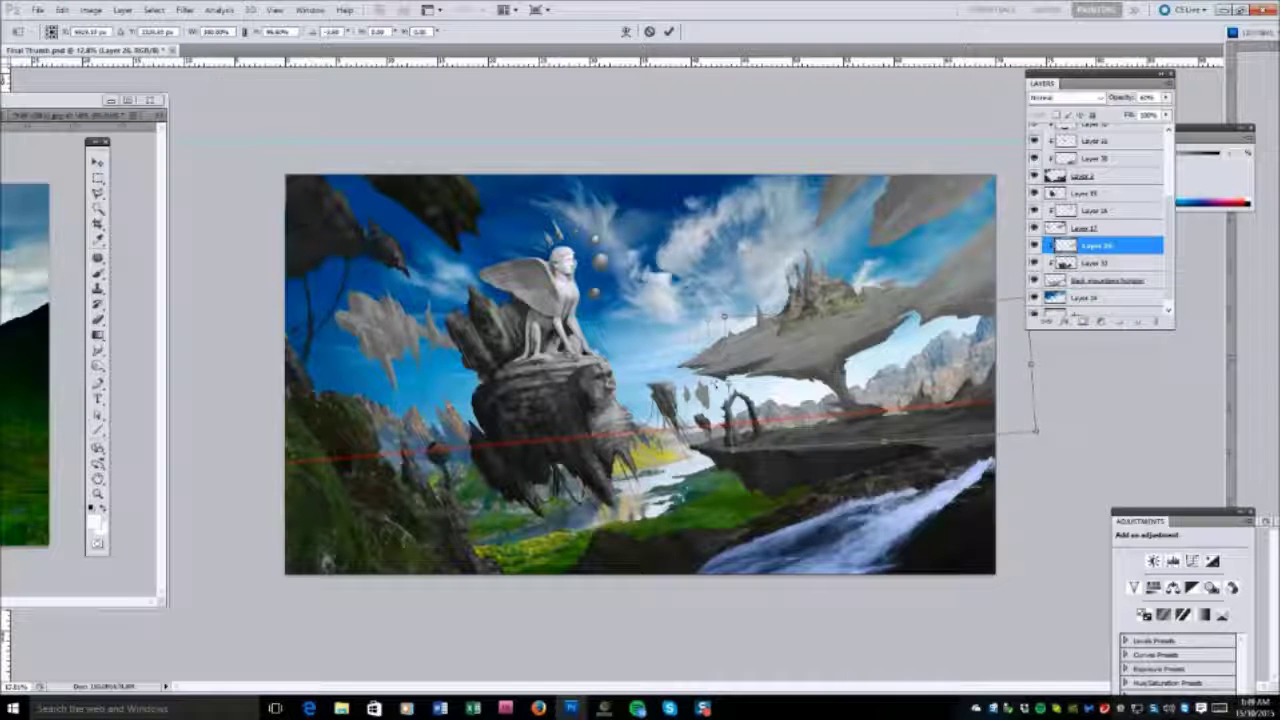
pyautogui.moveTo(882, 438); pyautogui.dragTo(877, 452)
pyautogui.press('Return')
# Adjust the layer selection and hide Layer 26.
pyautogui.press('b')
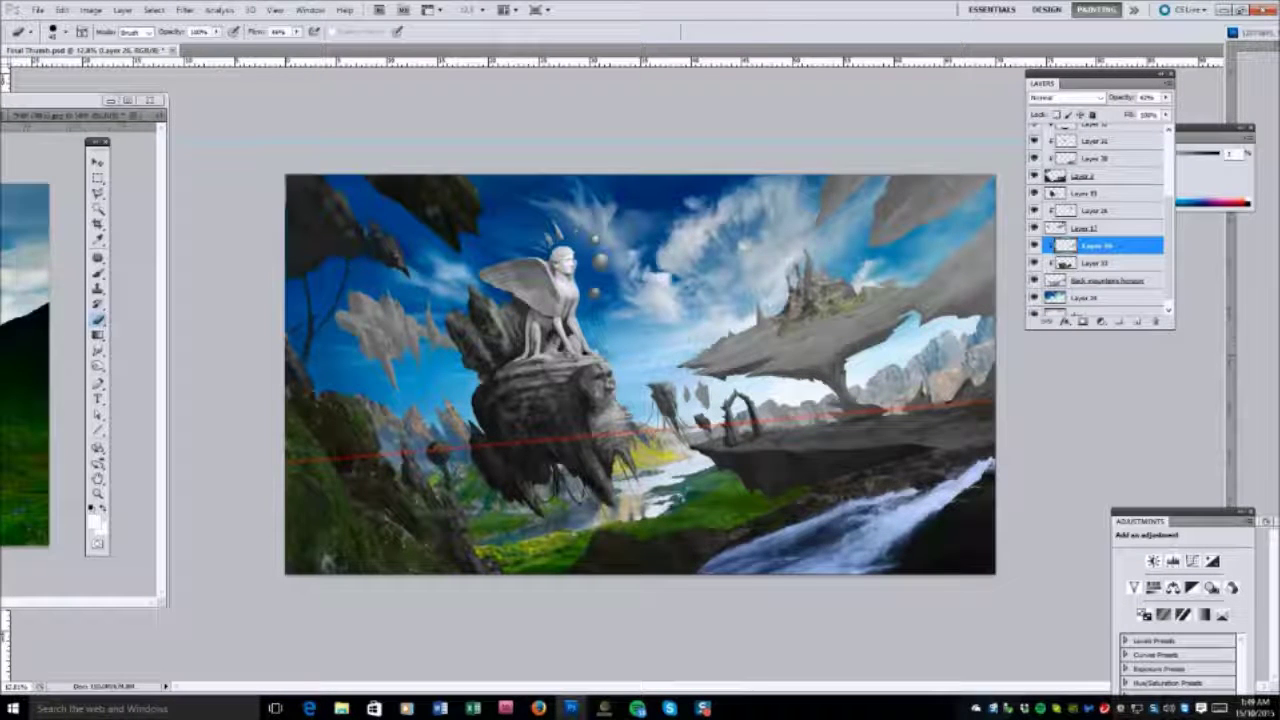
pyautogui.click(98, 289)
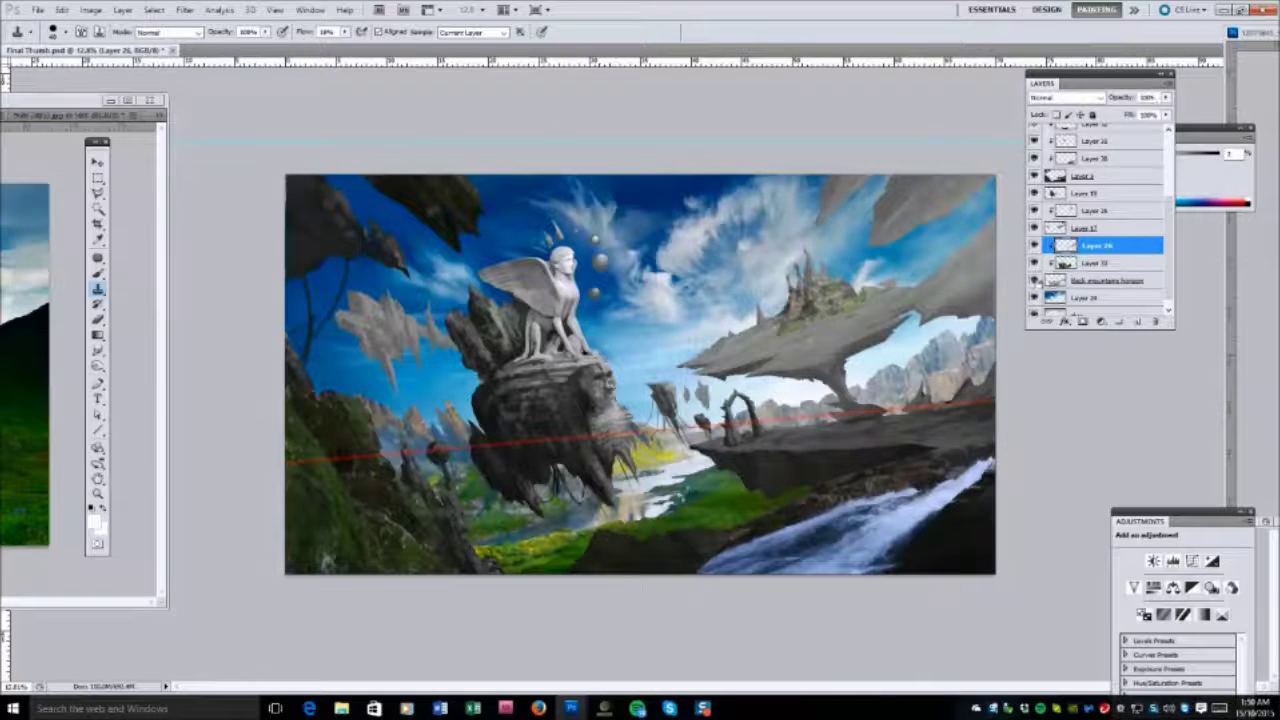
pyautogui.keyDown('shift'); pyautogui.click(1105, 280); pyautogui.keyUp('shift')
pyautogui.rightClick(1092, 240)
pyautogui.click(835, 592)
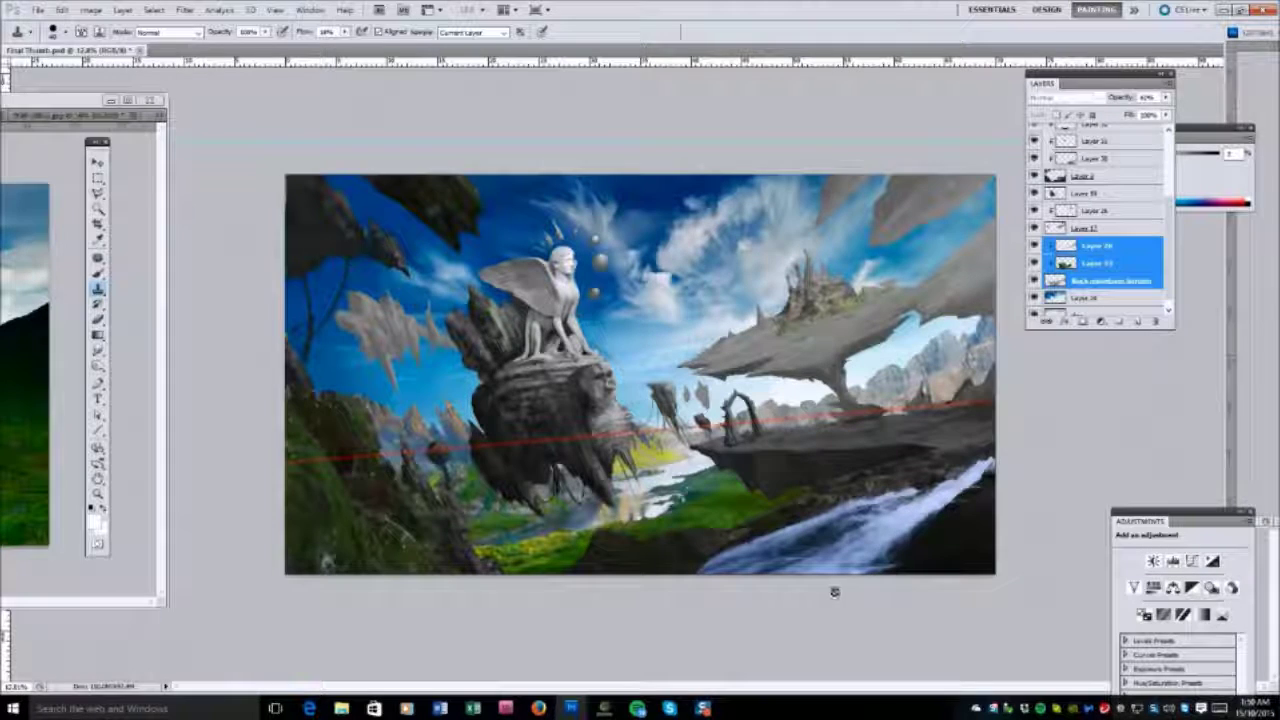
pyautogui.click(1097, 245)
pyautogui.keyDown('shift'); pyautogui.click(1097, 262); pyautogui.keyUp('shift')
pyautogui.click(1034, 245)
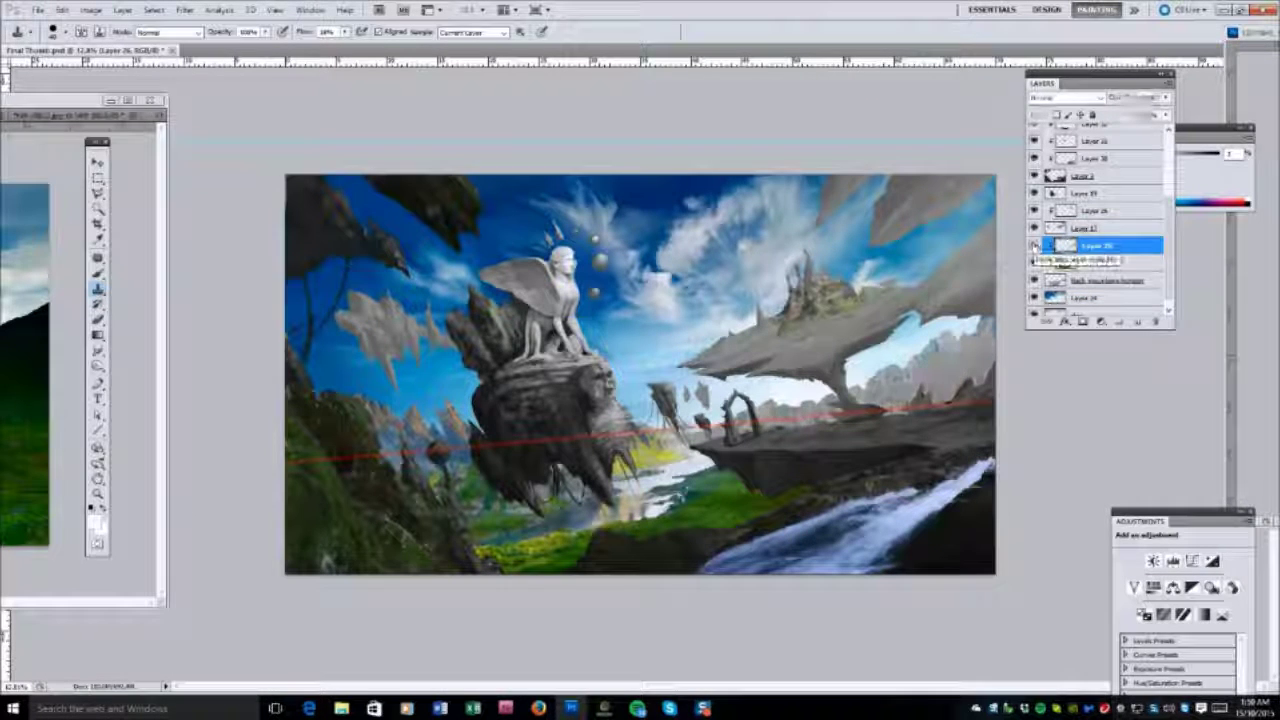
# Merge Layer 33 into the Back mountains horizon layer and check the result.
pyautogui.scroll(1, 1098, 261)
pyautogui.click(1083, 271)
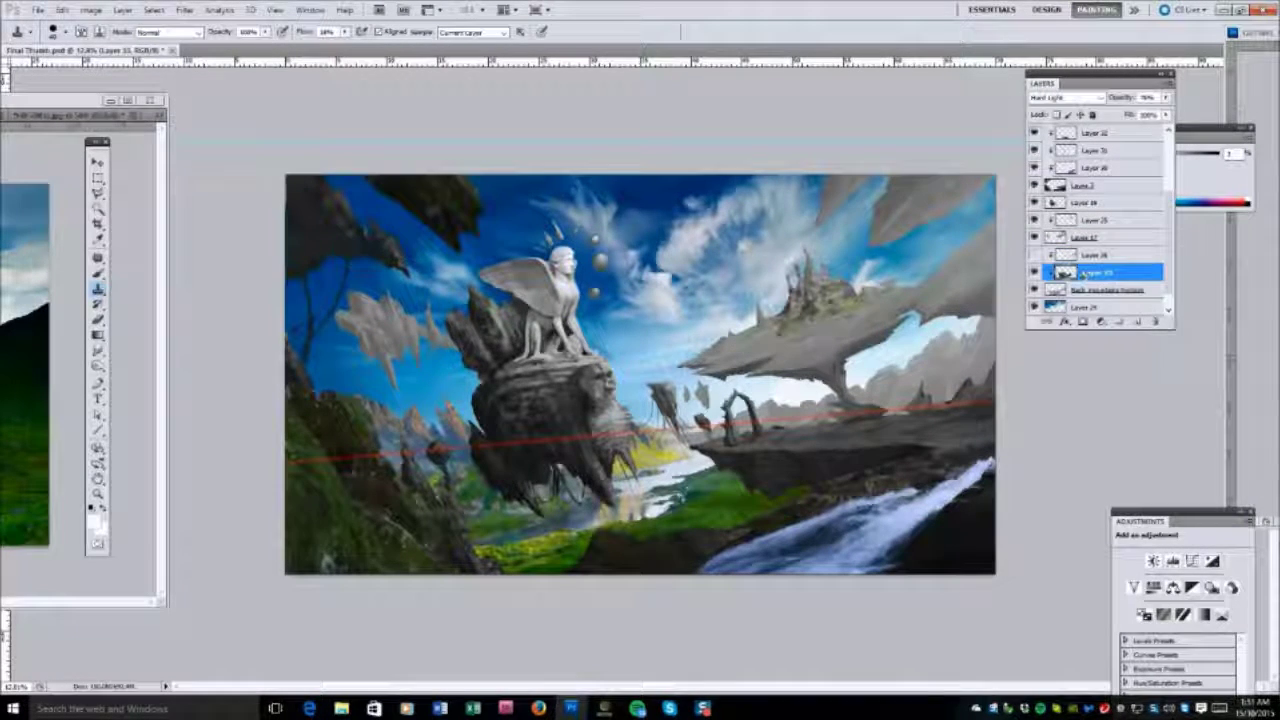
pyautogui.keyDown('shift'); pyautogui.click(1090, 288); pyautogui.keyUp('shift')
pyautogui.rightClick(1088, 284)
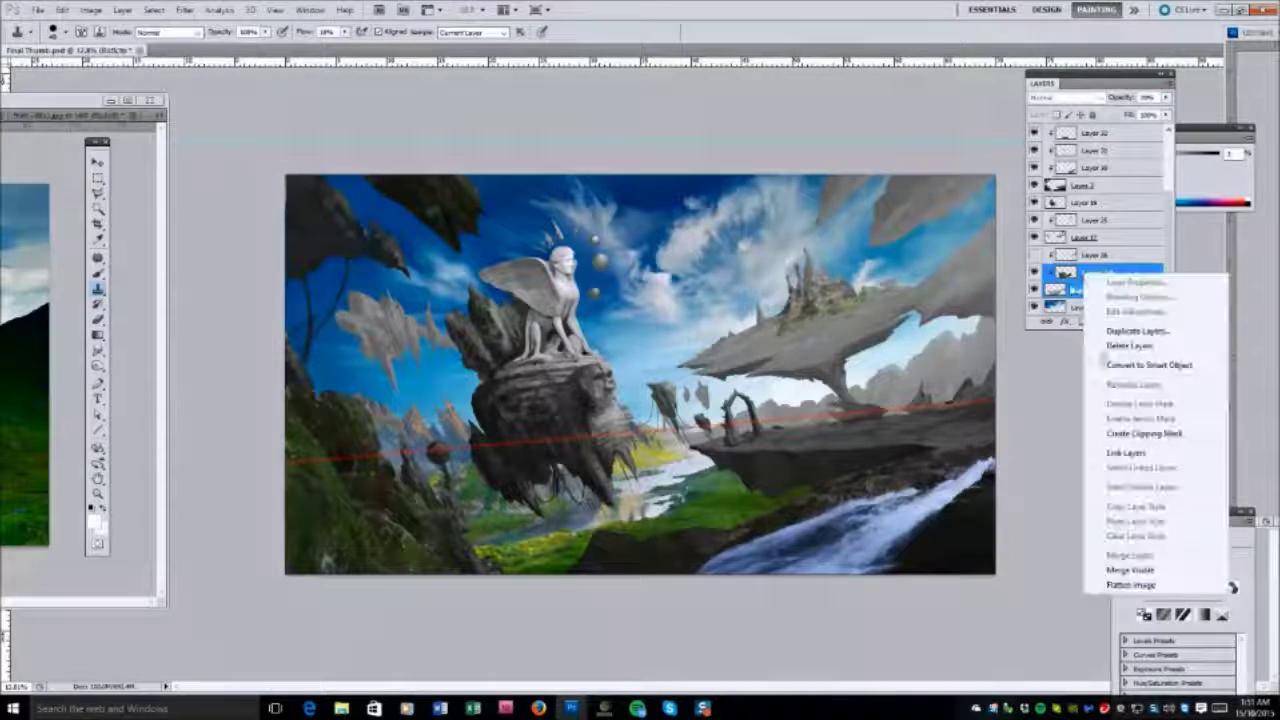
pyautogui.click(1125, 560)
pyautogui.click(1034, 272)
pyautogui.click(1034, 272)
pyautogui.scroll(5, 1098, 250)
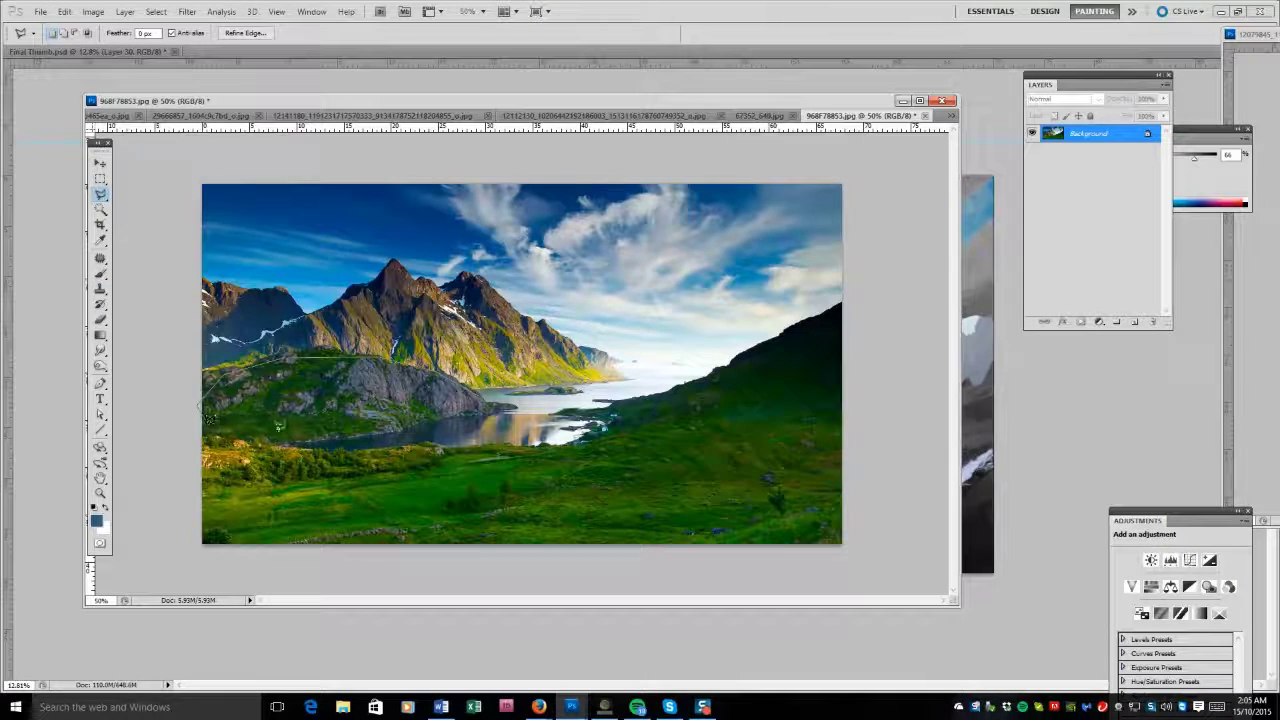
# Move the Layer 33 greenery texture onto the right-side back mountains.
pyautogui.moveTo(500, 100); pyautogui.dragTo(80, 512)
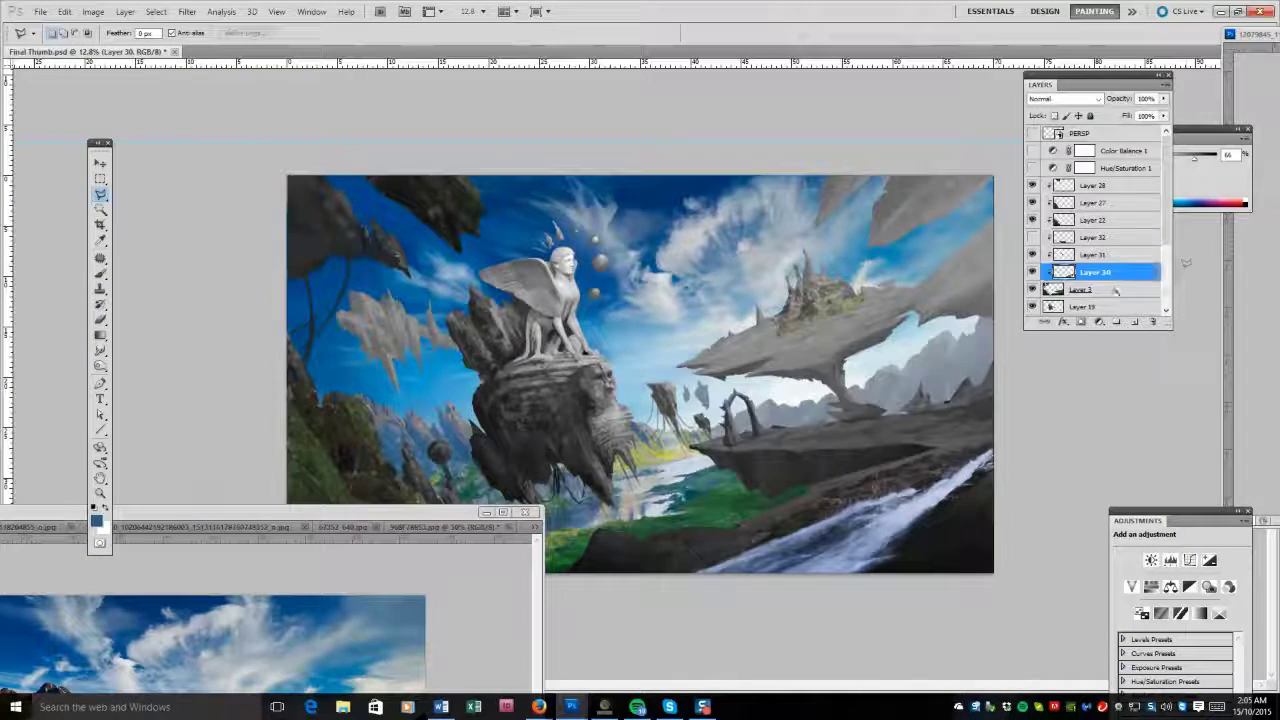
pyautogui.moveTo(1098, 290)
pyautogui.mouseDown()
pyautogui.moveTo(1098, 272)
pyautogui.moveTo(1098, 305)
pyautogui.moveTo(1096, 282)
pyautogui.mouseUp()
pyautogui.hotkey('ctrl', 't')
pyautogui.moveTo(940, 380); pyautogui.dragTo(914, 418)
pyautogui.press('Return')
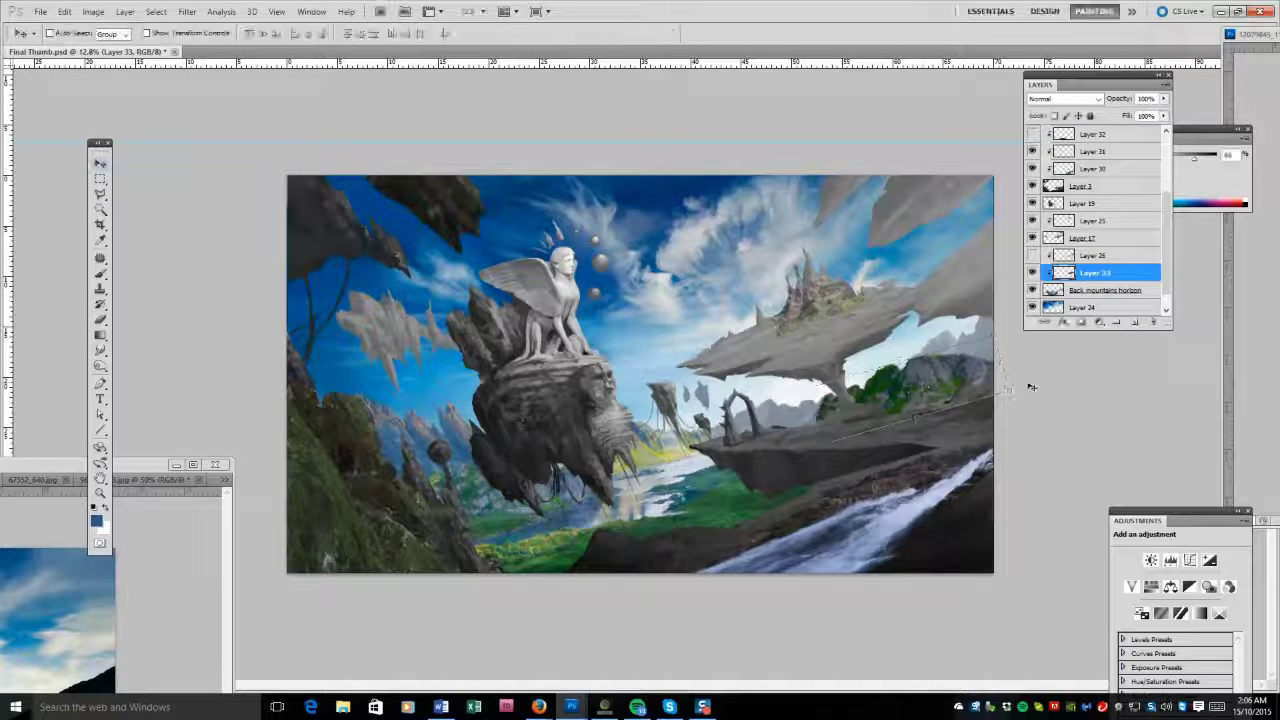
# Distort the greenery to fit the mountain slope and clone darker texture over it.
pyautogui.click(64, 11)
pyautogui.click(286, 411)
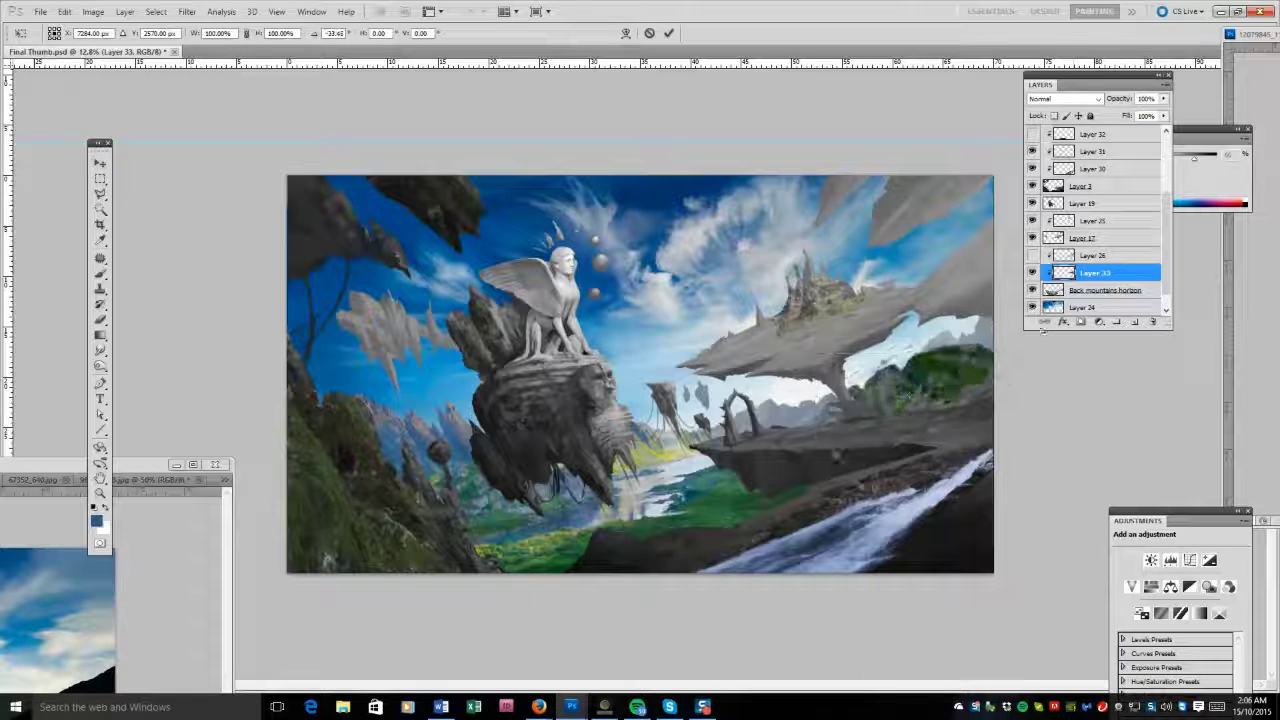
pyautogui.moveTo(1037, 367); pyautogui.dragTo(1048, 373)
pyautogui.press('Return')
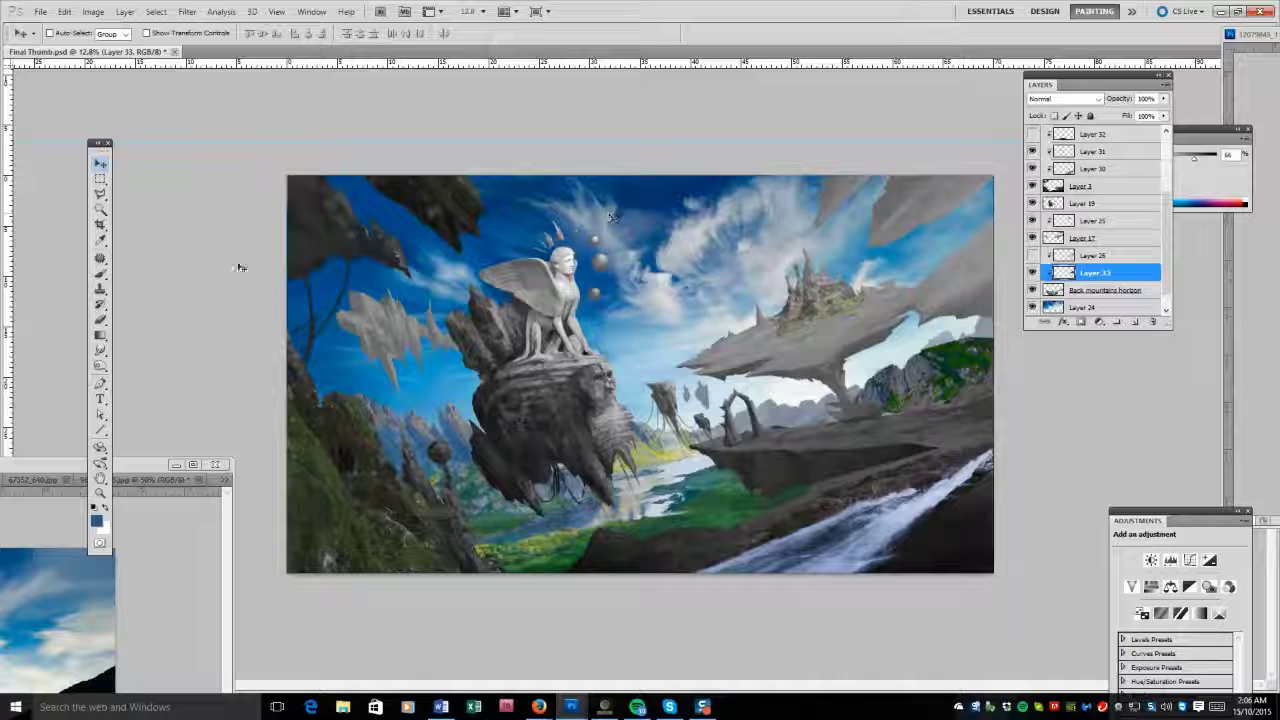
pyautogui.press('s')
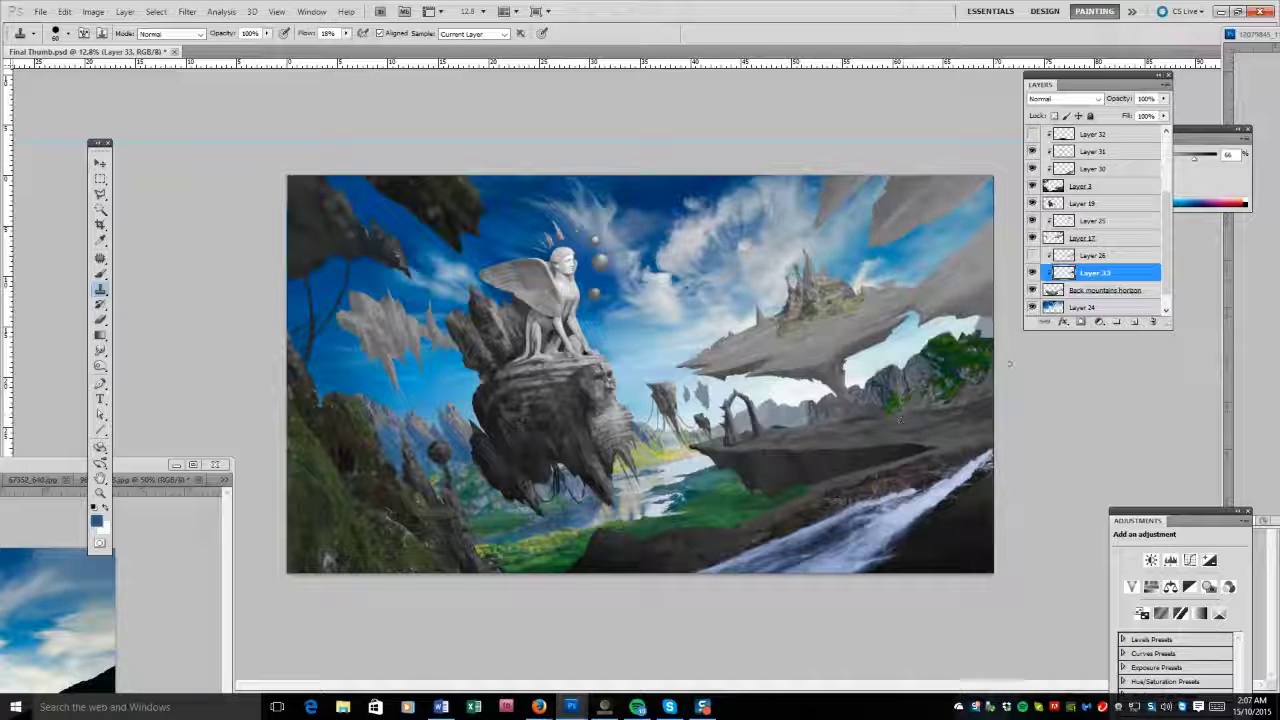
pyautogui.moveTo(835, 412); pyautogui.dragTo(838, 400)
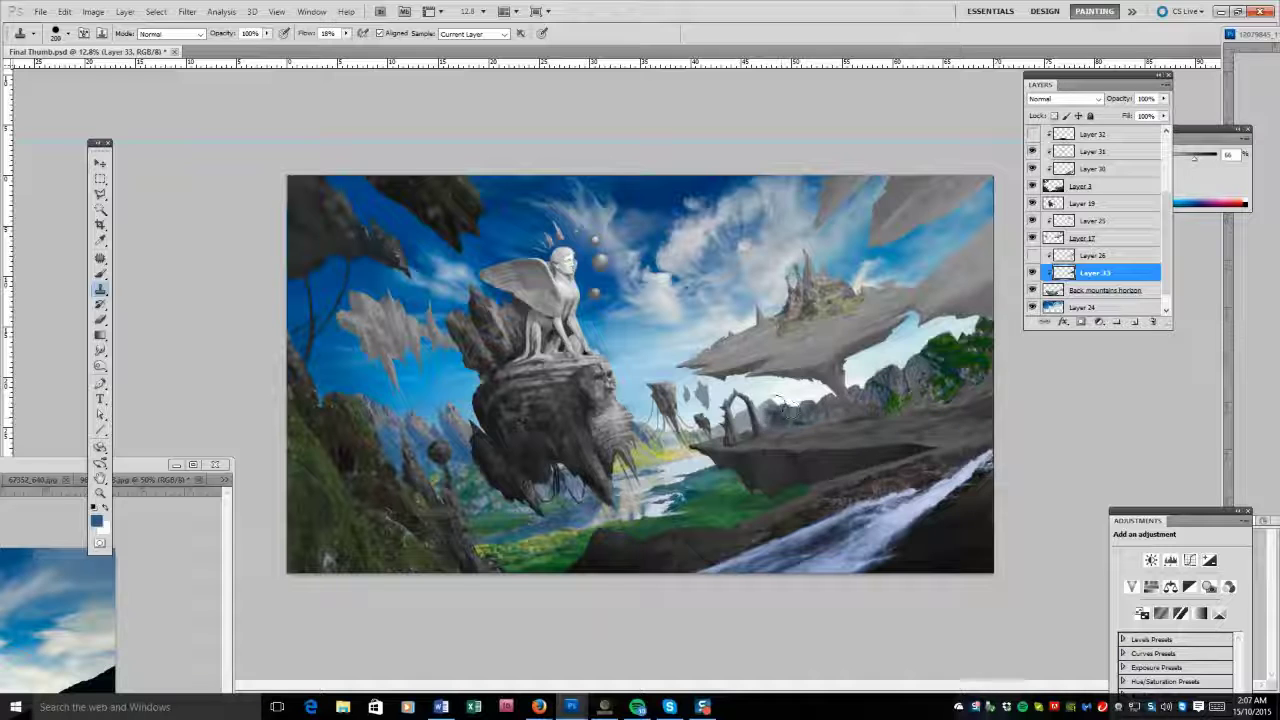
# Set Layer 33 to Hard Light blending at about 65% opacity.
pyautogui.click(1163, 98)
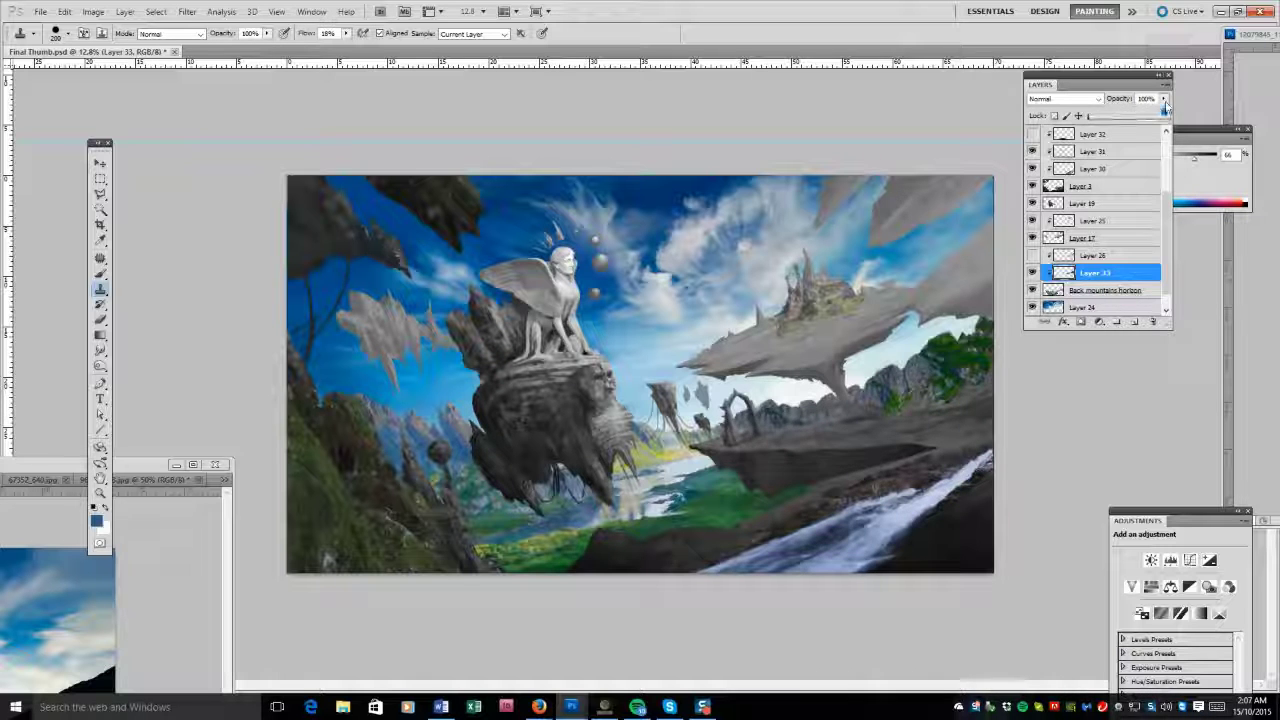
pyautogui.moveTo(1163, 114); pyautogui.dragTo(1125, 114)
pyautogui.click(1065, 98)
pyautogui.click(1061, 284)
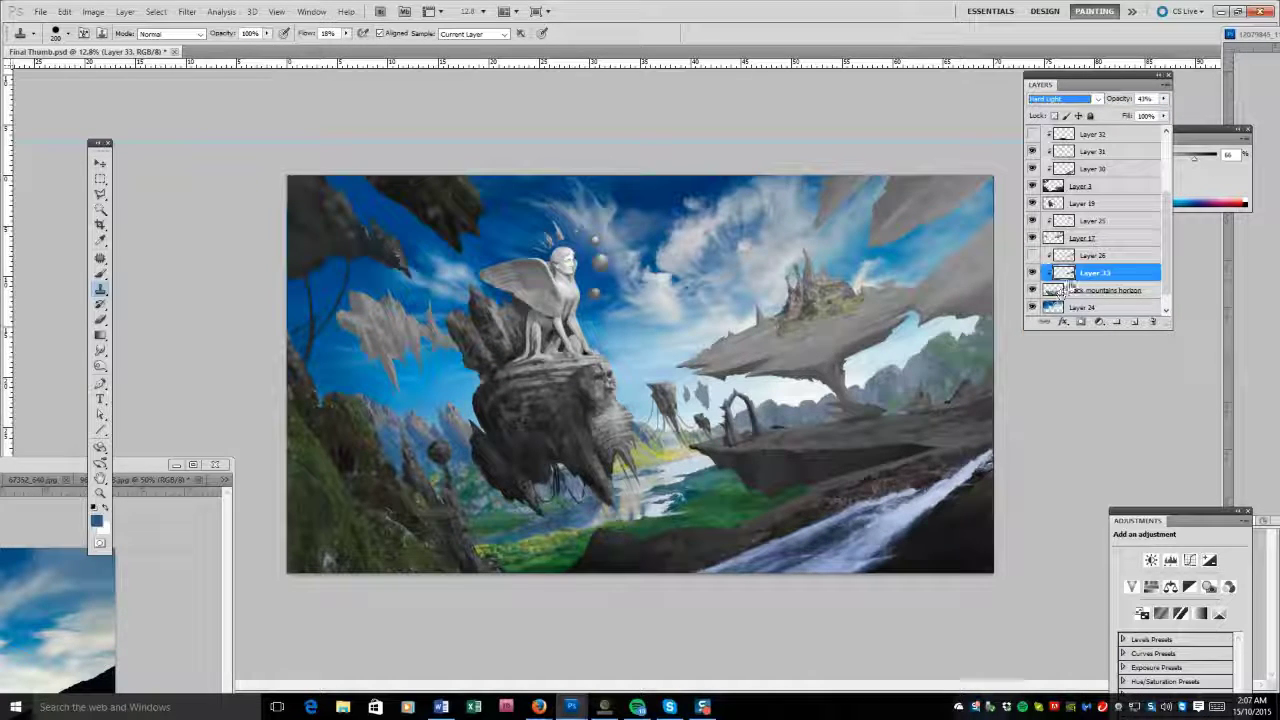
pyautogui.click(1163, 98)
pyautogui.moveTo(1125, 114); pyautogui.dragTo(1140, 115)
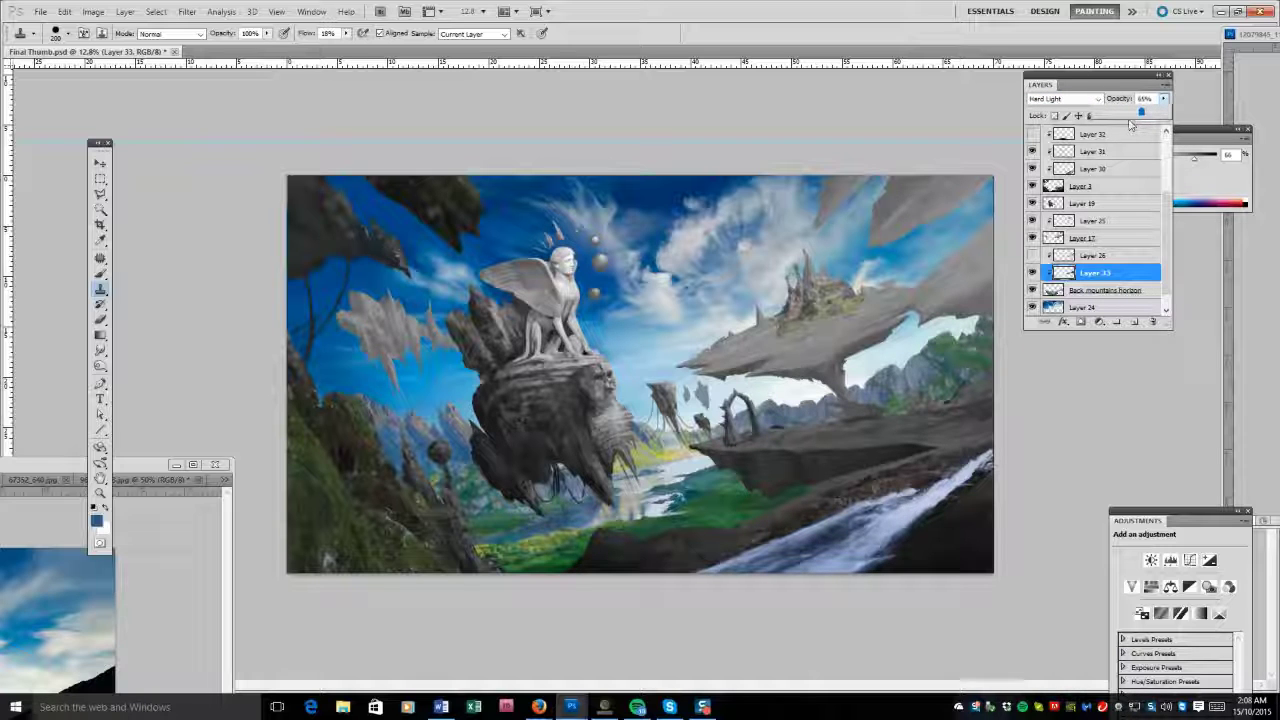
# Hide Layer 33 and brighten the right-side back mountains with a brush stroke on Back mountains horizon.
pyautogui.click(1072, 289)
pyautogui.press('b')
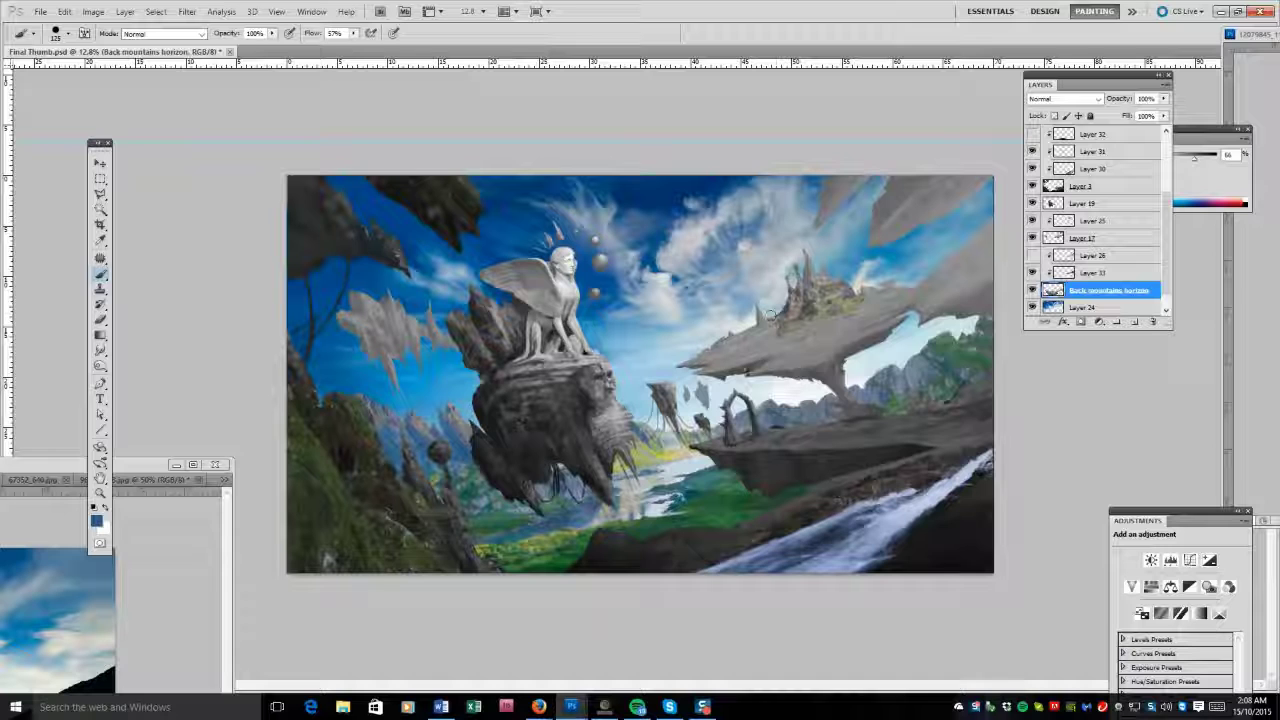
pyautogui.click(1095, 272)
pyautogui.click(1032, 272)
pyautogui.click(688, 265)
pyautogui.click(665, 260)
pyautogui.click(688, 265)
pyautogui.click(688, 265)
pyautogui.click(1100, 289)
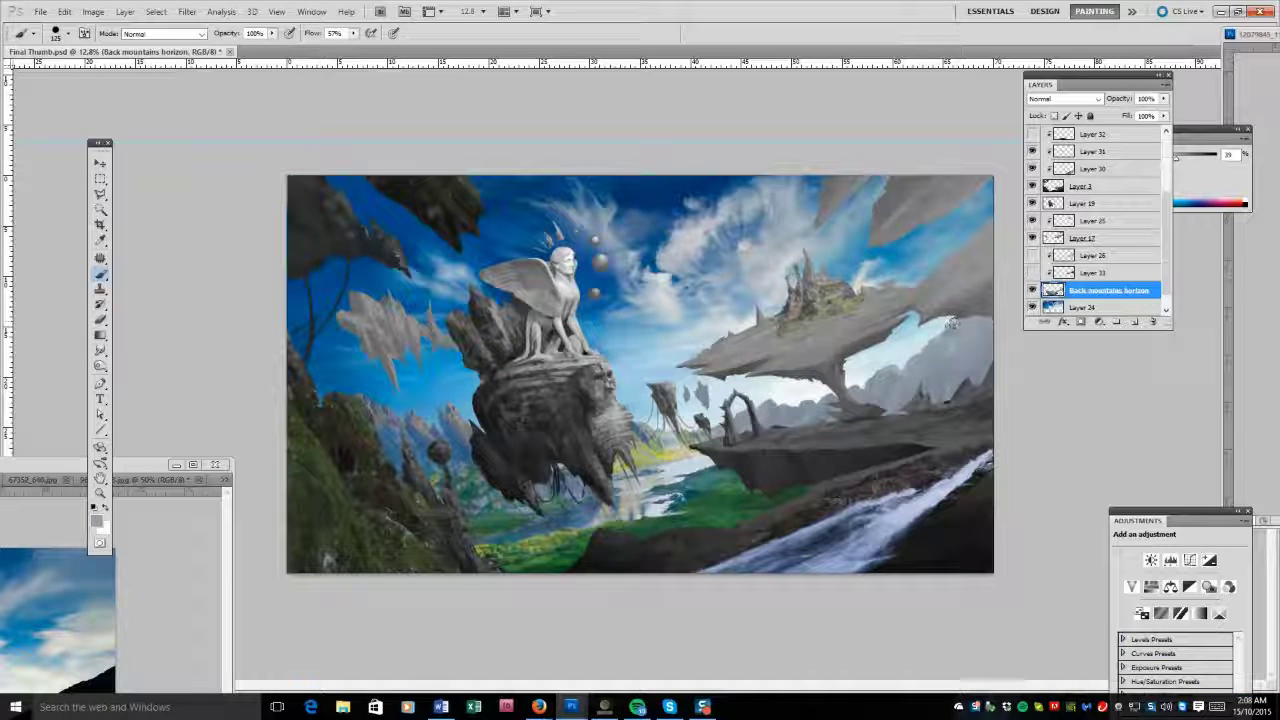
pyautogui.moveTo(950, 325); pyautogui.dragTo(925, 350)
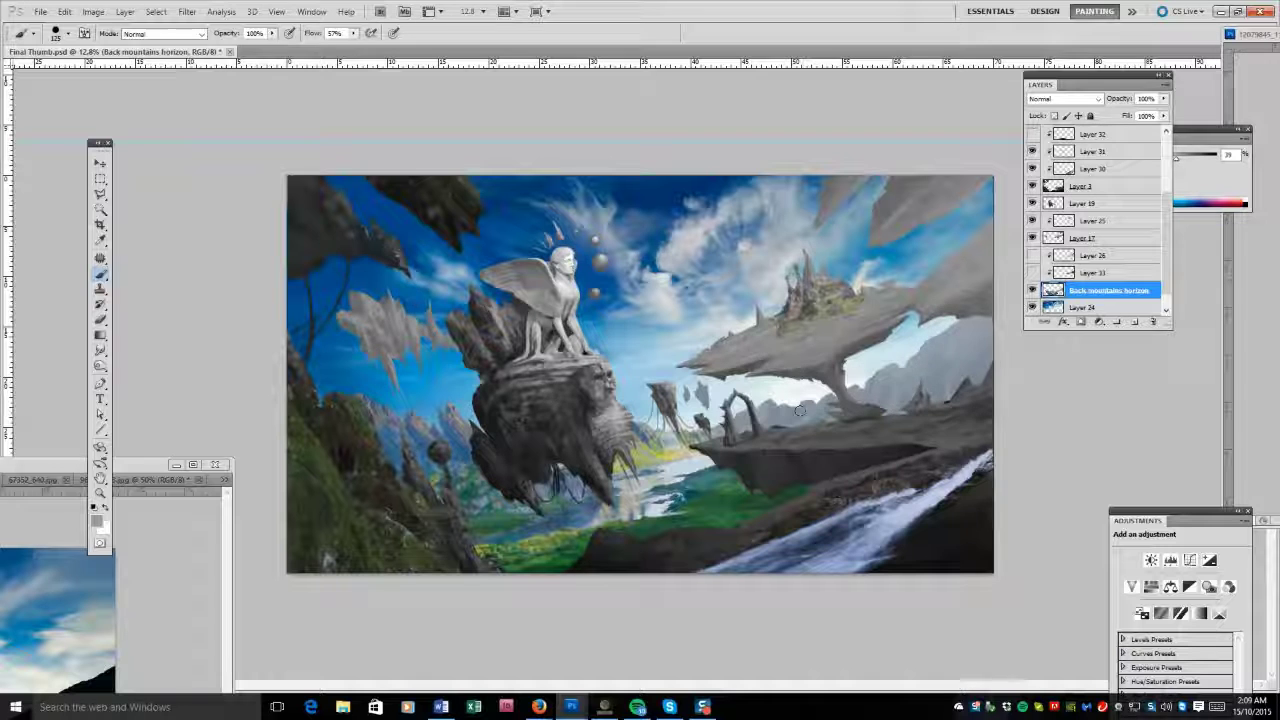
# Delete Layer 26 from the layer stack.
pyautogui.click(1032, 255)
pyautogui.click(1095, 255)
pyautogui.click(1152, 321)
pyautogui.click(686, 271)
pyautogui.rightClick(1090, 300)
pyautogui.press('Escape')
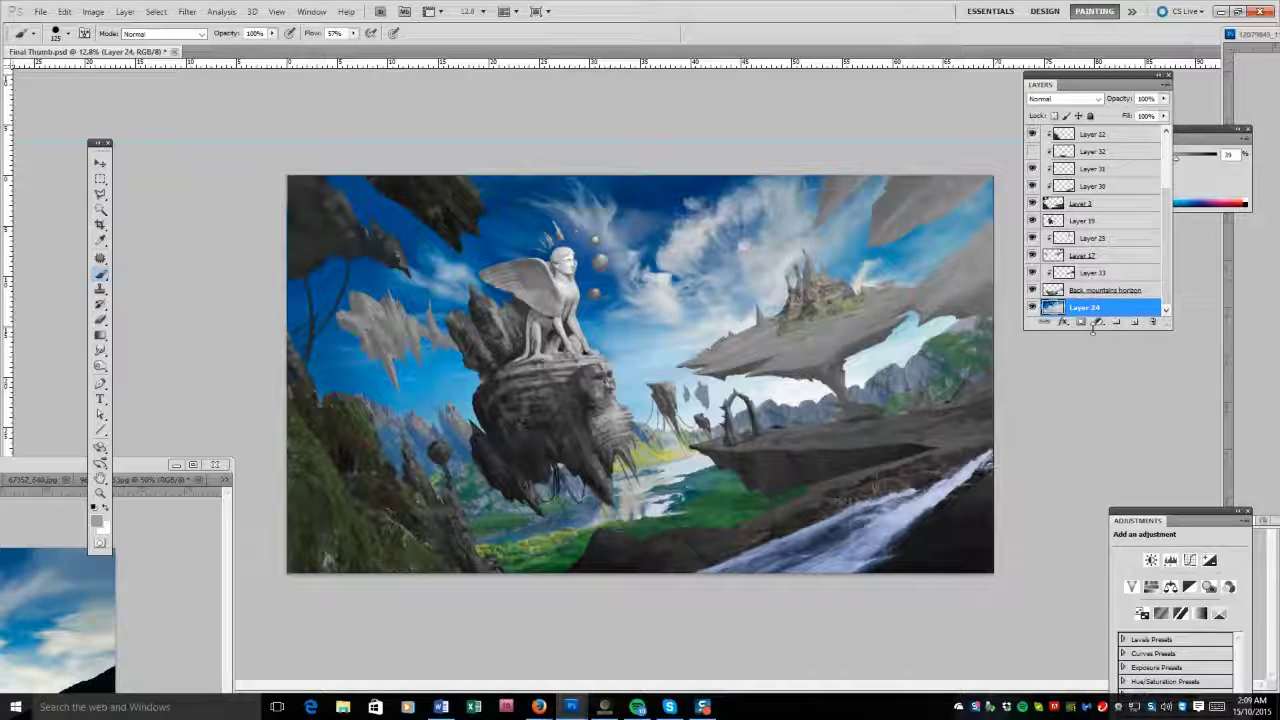
# Move the mountain photo window aside and toggle Back mountains horizon to compare.
pyautogui.moveTo(120, 465); pyautogui.dragTo(197, 342)
pyautogui.moveTo(52, 347); pyautogui.dragTo(32, 346)
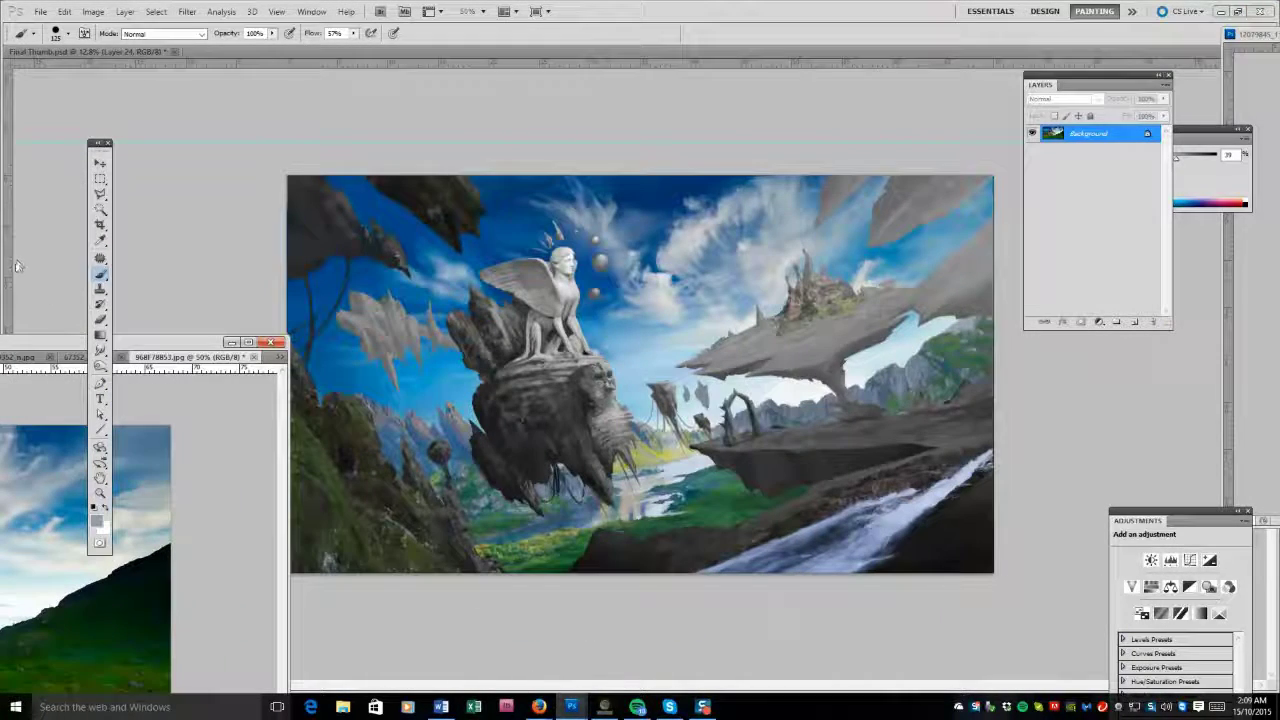
pyautogui.click(493, 176)
pyautogui.click(1108, 290)
pyautogui.click(1032, 290)
pyautogui.click(1032, 290)
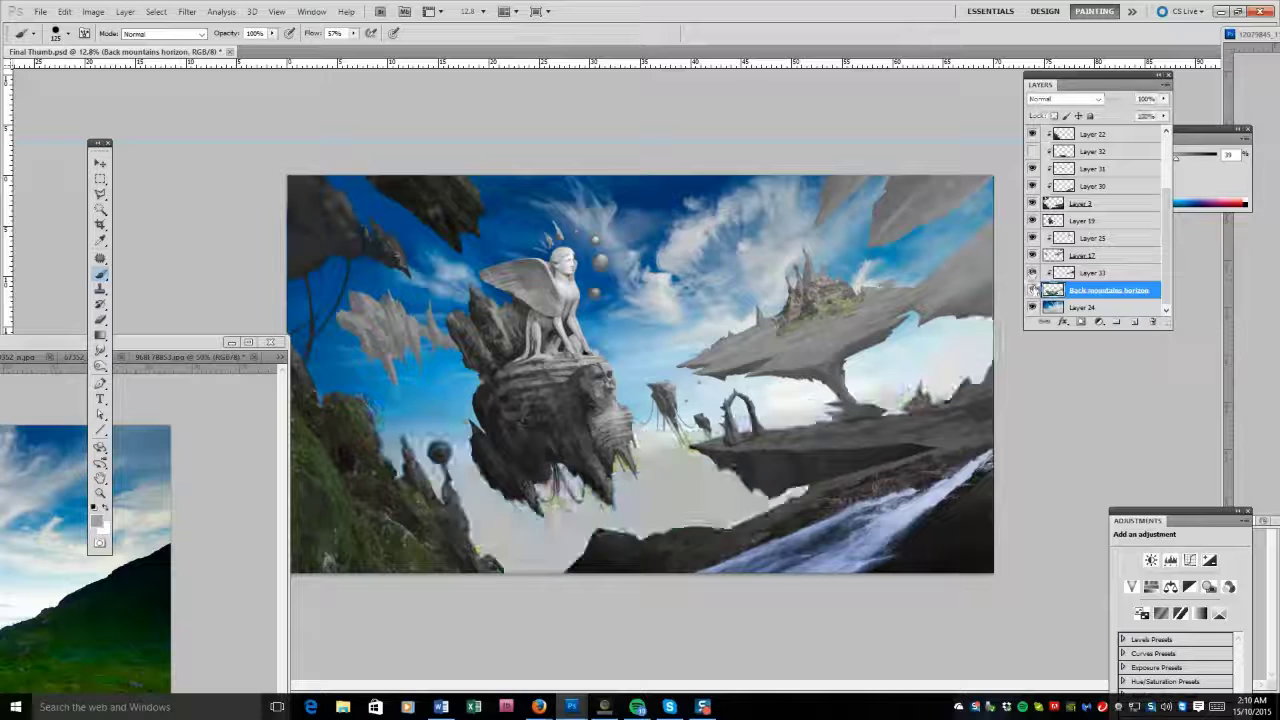
# Retune Layer 33's opacity to 49%.
pyautogui.click(1108, 272)
pyautogui.click(1065, 98)
pyautogui.click(1065, 262)
pyautogui.moveTo(1164, 98); pyautogui.dragTo(1125, 108)
pyautogui.press('Escape')
pyautogui.press('s')
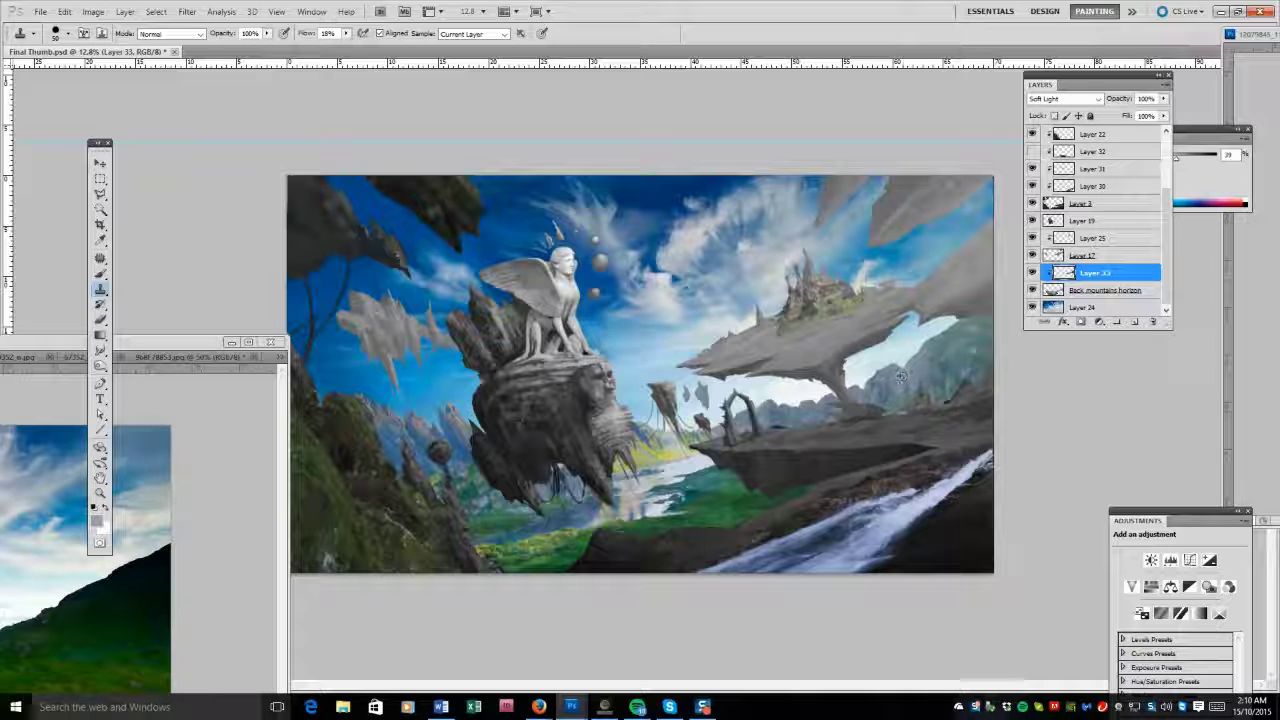
pyautogui.click(1164, 98)
pyautogui.moveTo(1150, 110); pyautogui.dragTo(1125, 112)
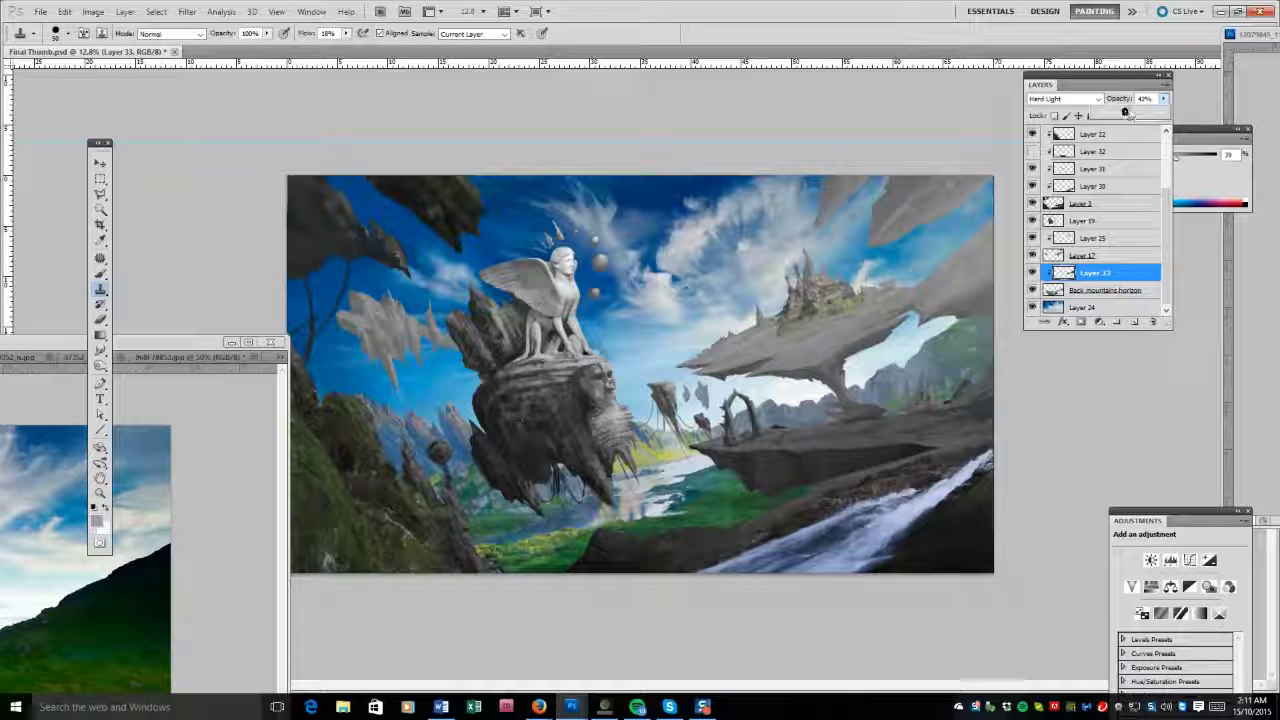
# Cycle through the eraser and eyedropper while changing the active layer back to Layer 33.
pyautogui.press('e')
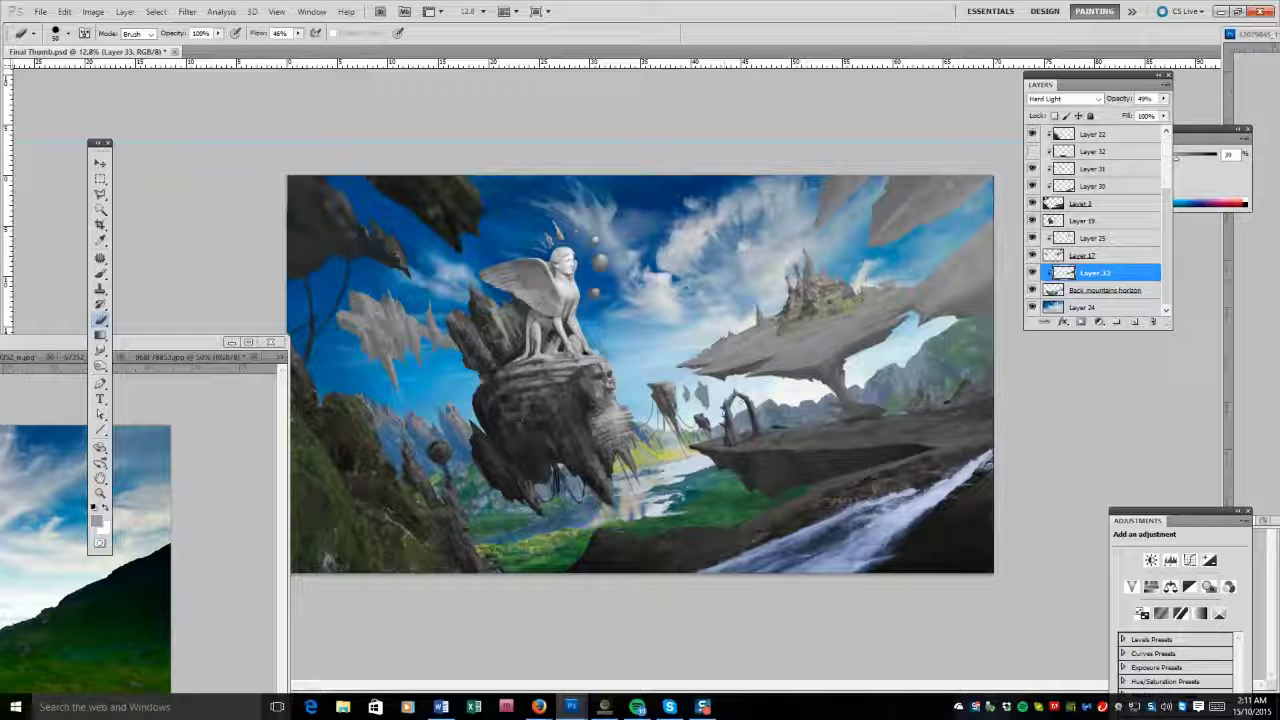
pyautogui.hotkey('alt', '[')
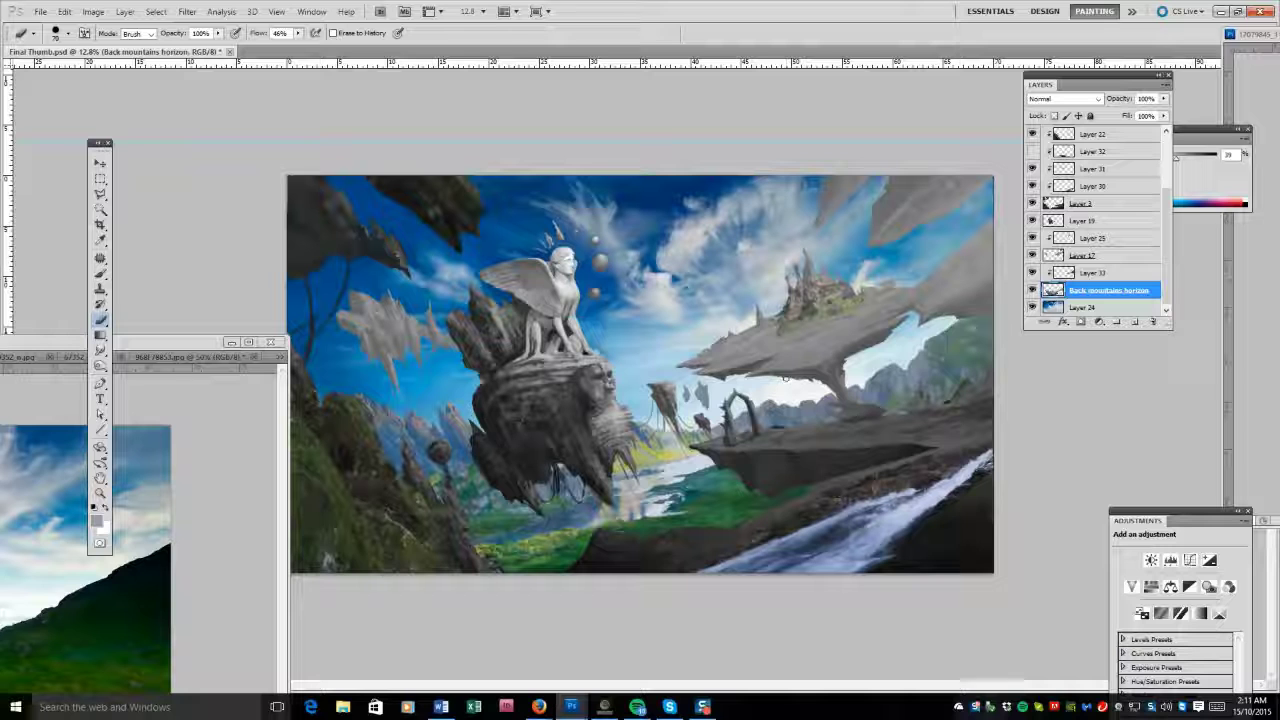
pyautogui.hotkey('alt', ']')
pyautogui.press('i')
pyautogui.click(92, 11)
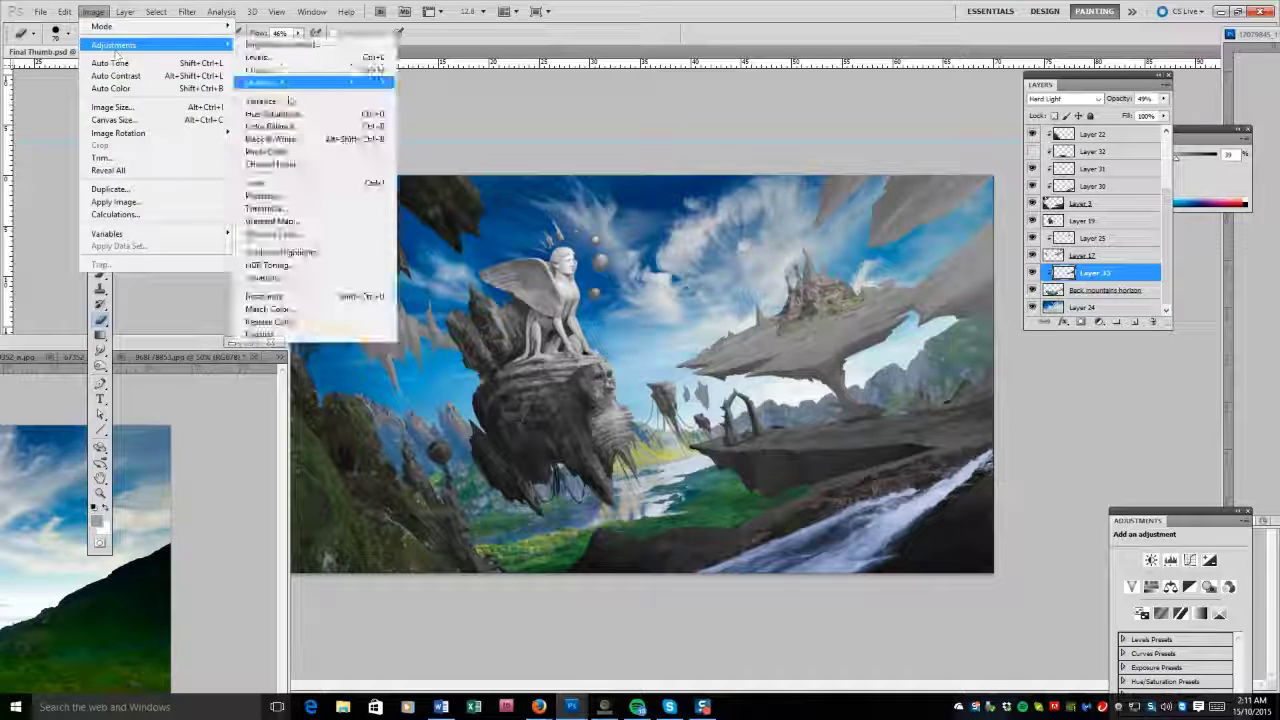
# Shift Layer 33's colour balance toward blue and bring the cliff rock photo forward.
pyautogui.click(290, 102)
pyautogui.moveTo(168, 172); pyautogui.dragTo(183, 178)
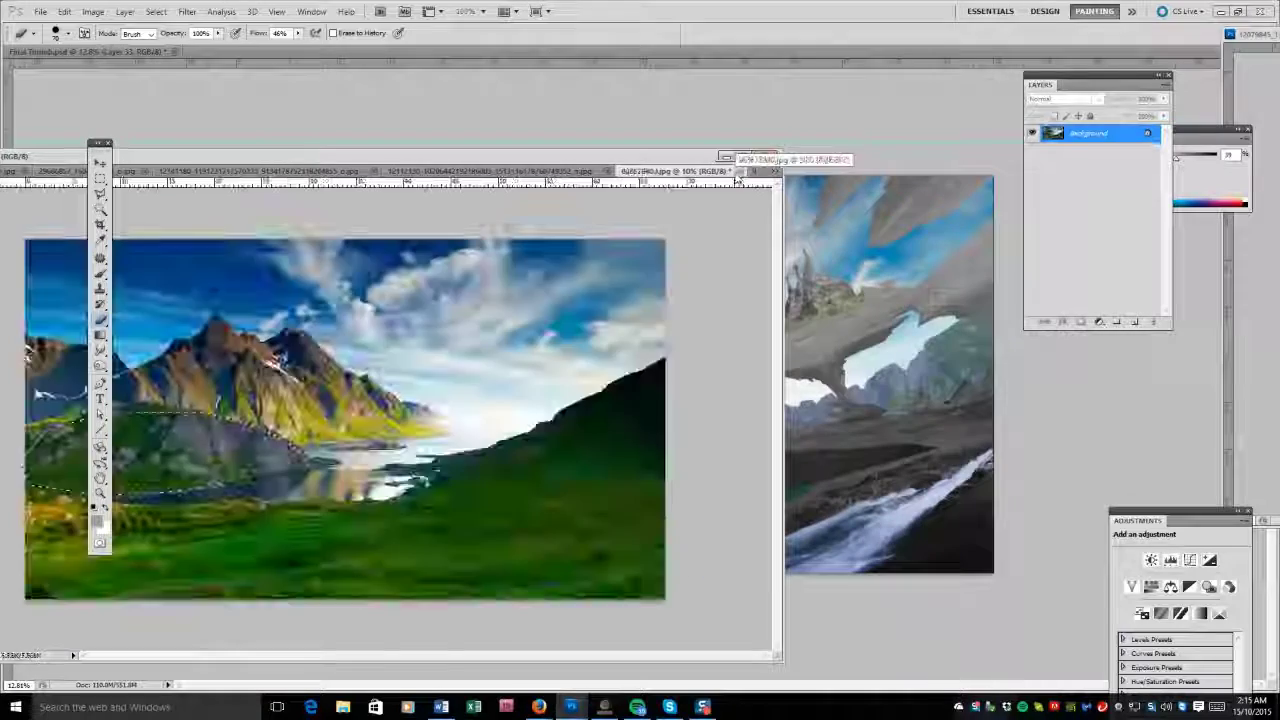
pyautogui.moveTo(440, 171)
pyautogui.mouseDown()
pyautogui.moveTo(600, 157)
pyautogui.moveTo(576, 163)
pyautogui.moveTo(636, 203)
pyautogui.mouseUp()
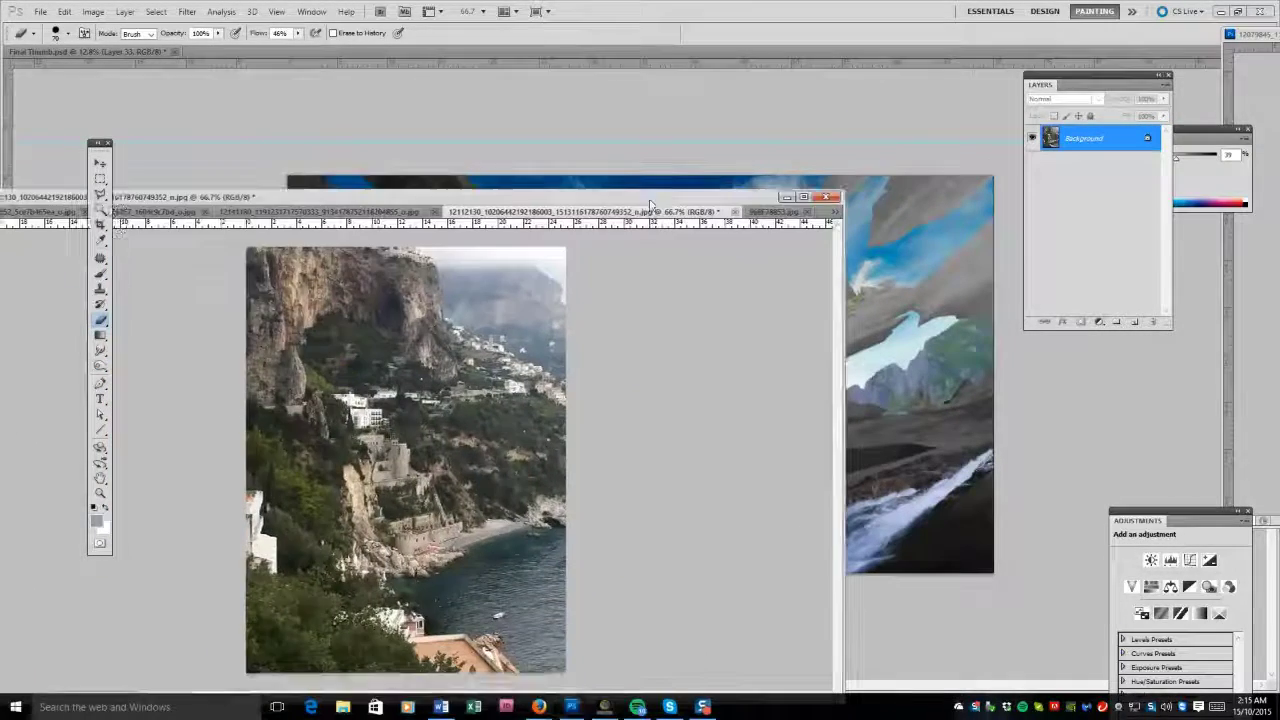
# Float the cliff photo lower down, then return to the sphinx painting with the Brush on Layer 19.
pyautogui.click(100, 194)
pyautogui.moveTo(400, 197); pyautogui.dragTo(360, 576)
pyautogui.hotkey('ctrl', 'Tab')
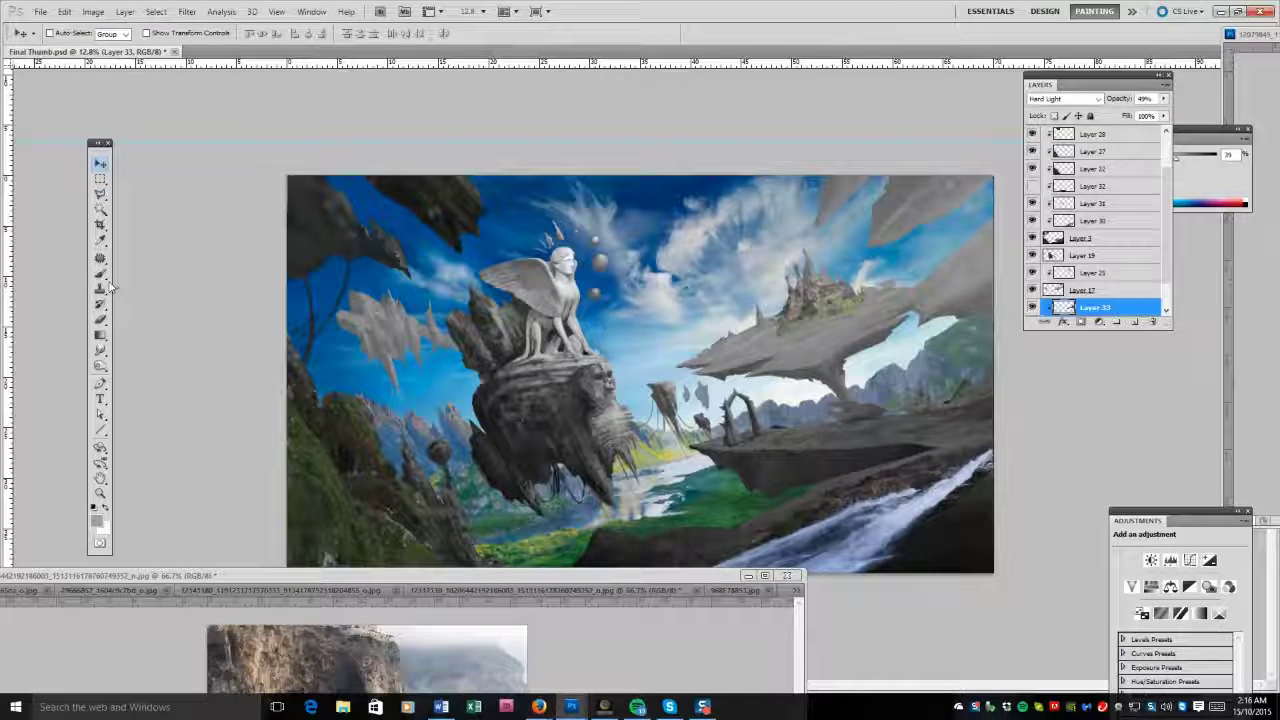
pyautogui.press('b')
pyautogui.click(1128, 258)
# Sample greys from the rock beside the sphinx.
pyautogui.keyDown('alt'); pyautogui.click(472, 317); pyautogui.keyUp('alt')
pyautogui.keyDown('alt'); pyautogui.click(478, 329); pyautogui.keyUp('alt')
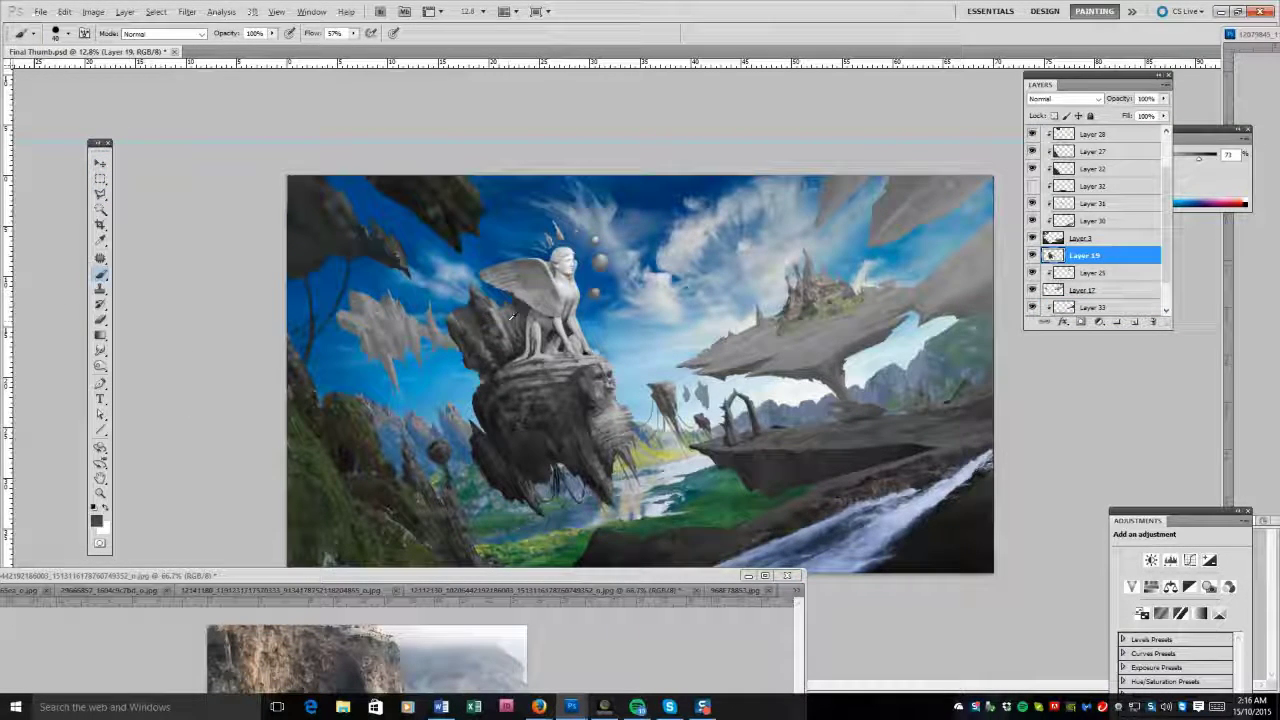
pyautogui.keyDown('alt'); pyautogui.click(570, 370); pyautogui.keyUp('alt')
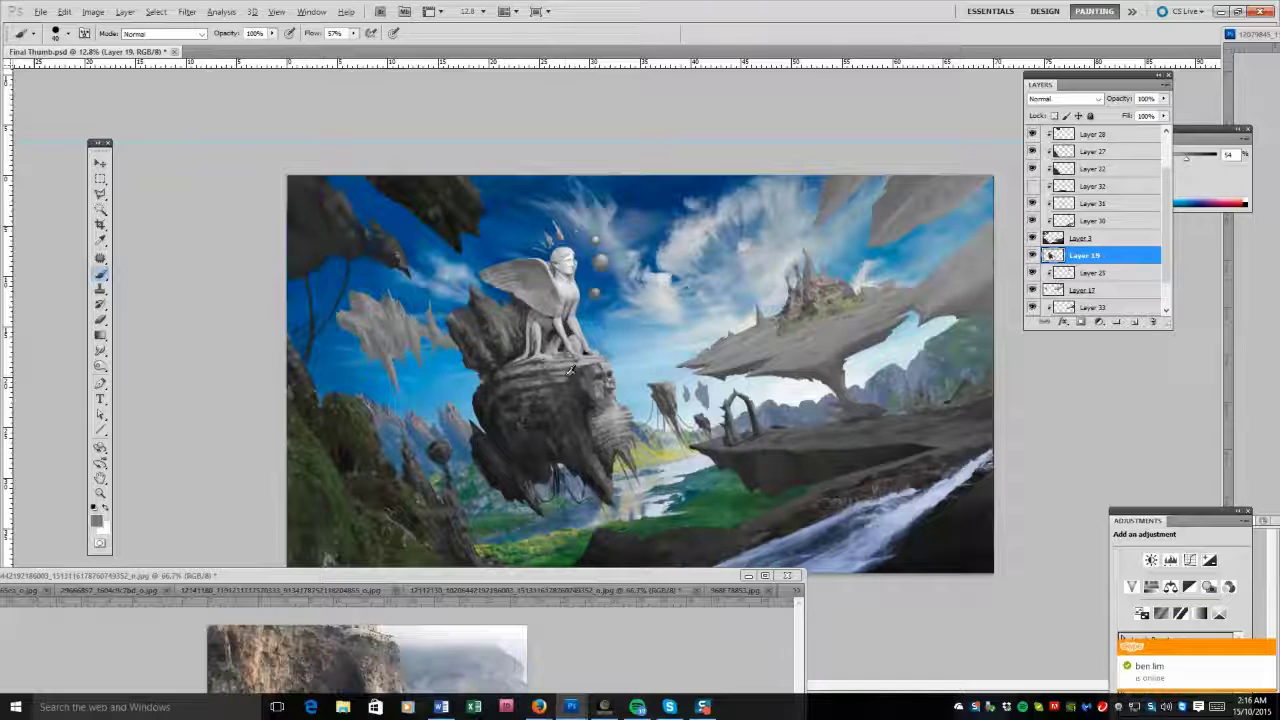
# Pick a new brush tip and set the Dual Brush to 231 px with tighter spacing.
pyautogui.press('F5')
pyautogui.scroll(-2, 648, 360)
pyautogui.scroll(-2, 648, 360)
pyautogui.scroll(-3, 648, 365)
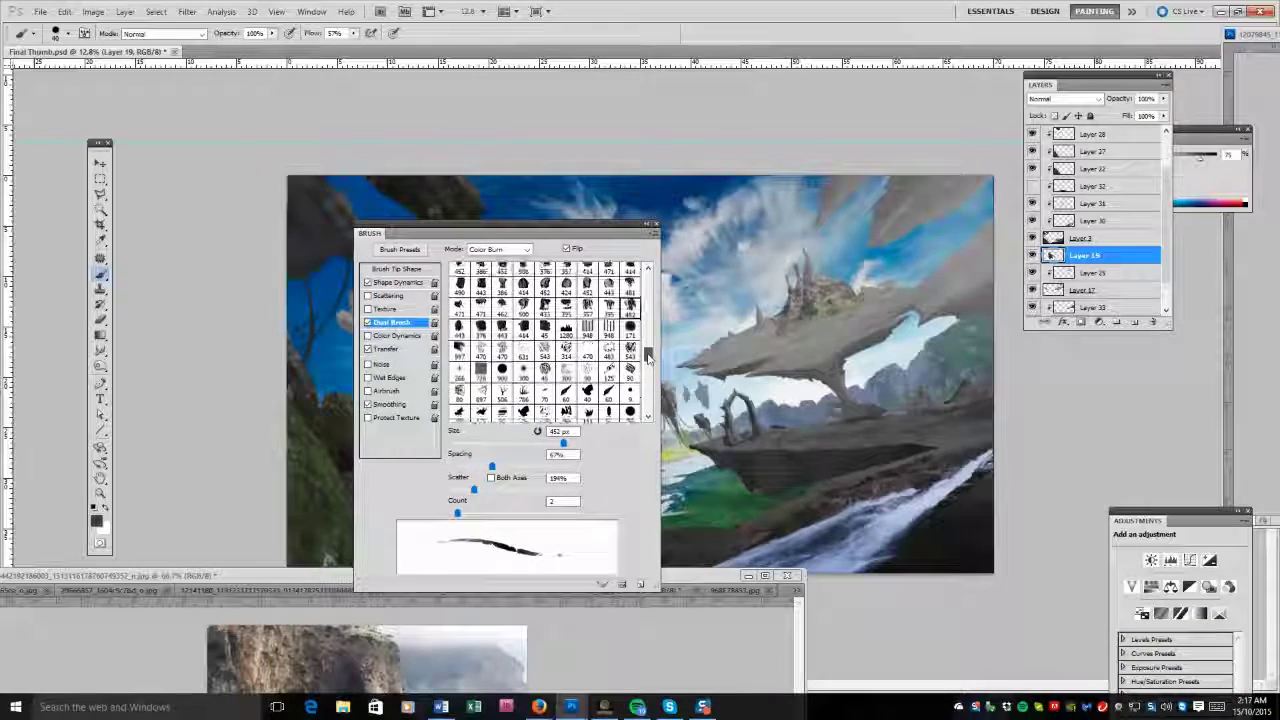
pyautogui.scroll(8, 648, 365)
pyautogui.click(587, 368)
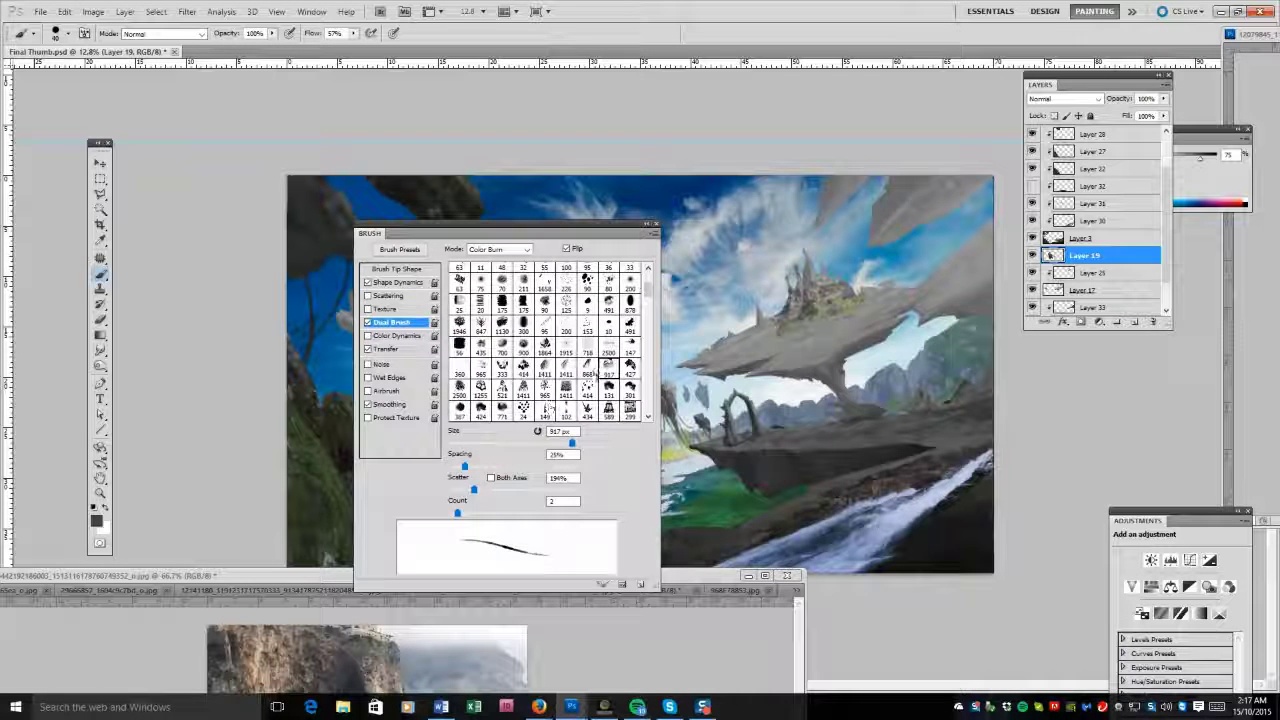
pyautogui.moveTo(464, 466)
pyautogui.mouseDown()
pyautogui.moveTo(497, 443)
pyautogui.moveTo(543, 443)
pyautogui.mouseUp()
pyautogui.moveTo(457, 466); pyautogui.dragTo(459, 470)
pyautogui.moveTo(543, 443); pyautogui.dragTo(548, 443)
pyautogui.moveTo(459, 468); pyautogui.dragTo(454, 470)
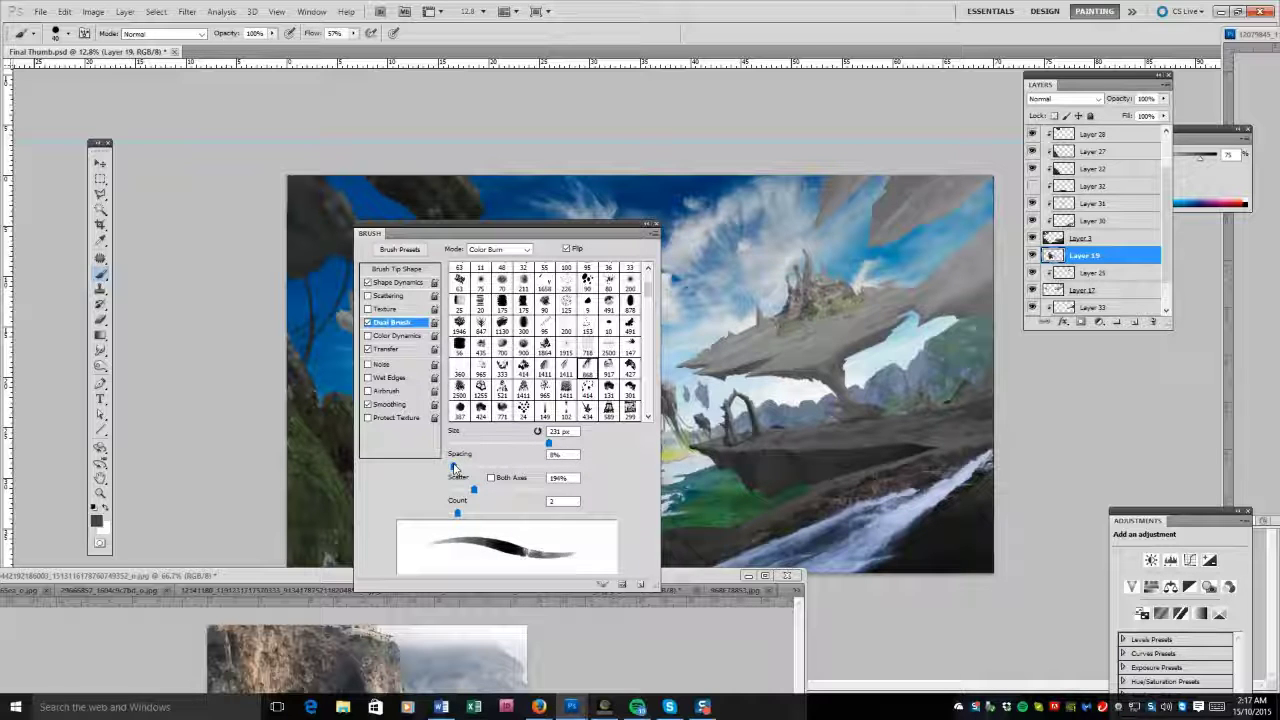
pyautogui.press('F5')
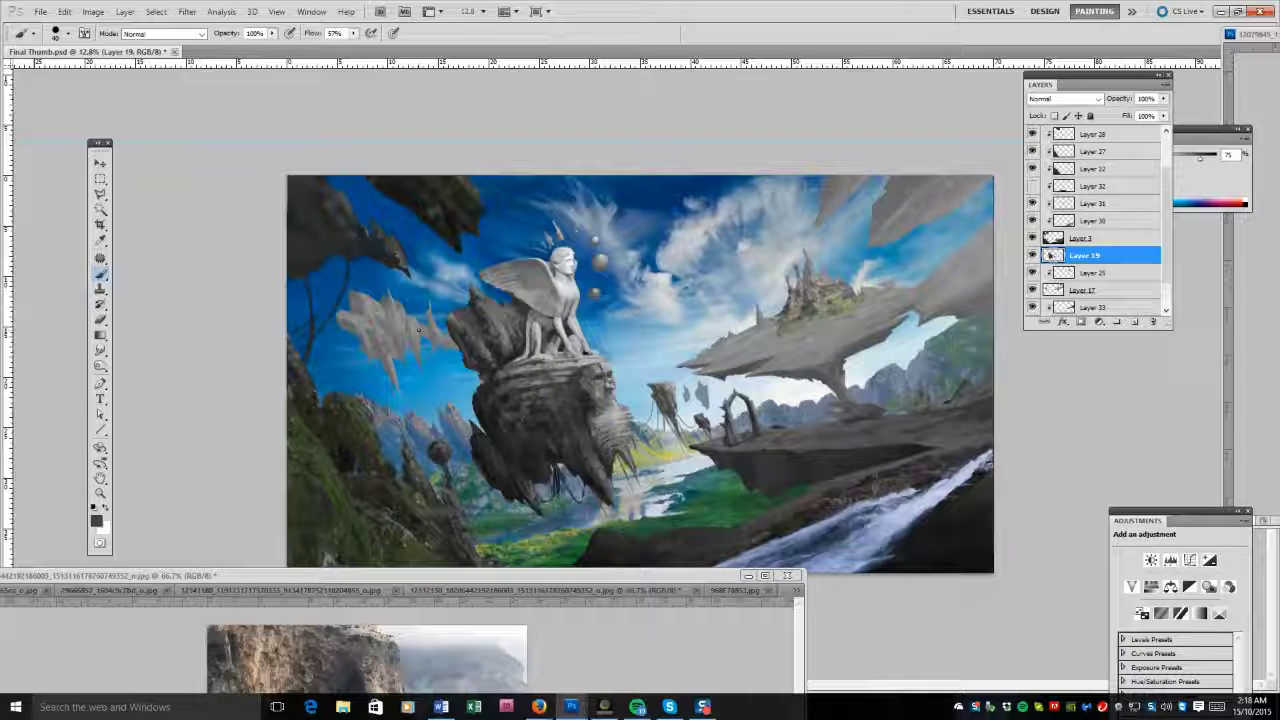
# Darken the rock left of the sphinx with darker grey strokes, then shrink the brush to 50.
pyautogui.moveTo(482, 340); pyautogui.dragTo(476, 303)
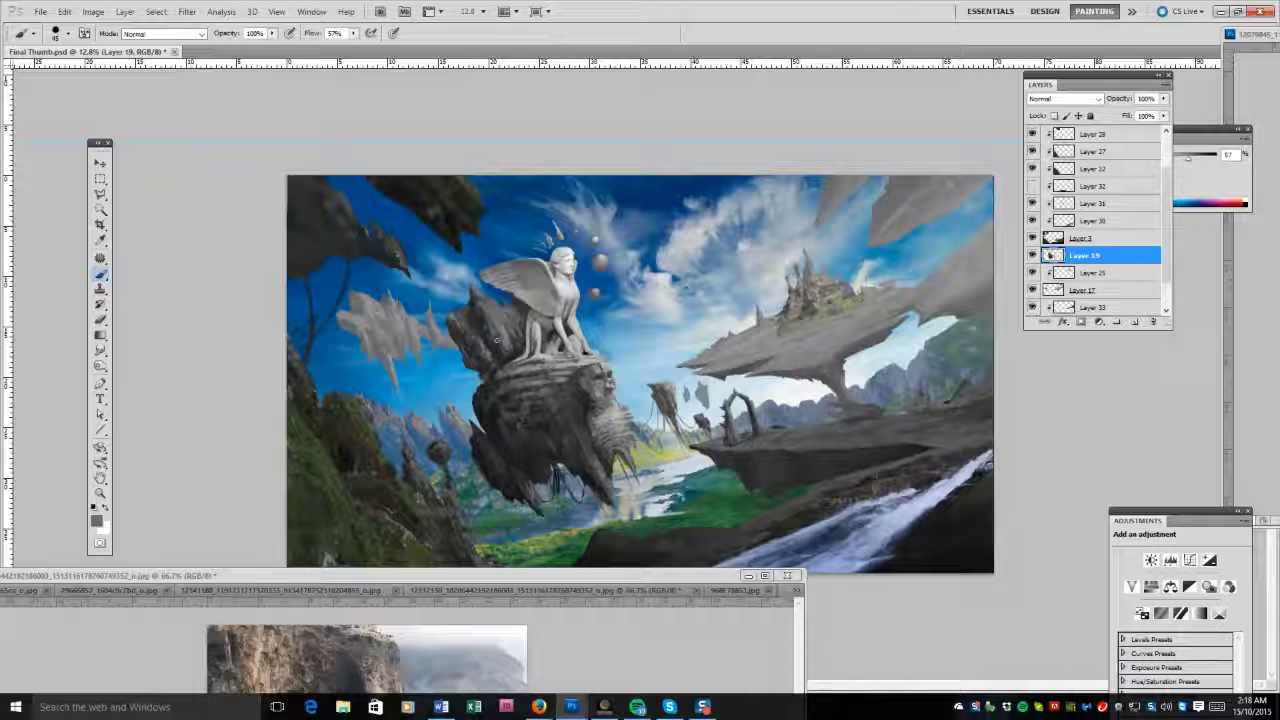
pyautogui.keyDown('alt'); pyautogui.click(486, 305); pyautogui.keyUp('alt')
pyautogui.keyDown('alt'); pyautogui.click(486, 300); pyautogui.keyUp('alt')
pyautogui.moveTo(478, 306)
pyautogui.mouseDown()
pyautogui.moveTo(493, 290)
pyautogui.moveTo(510, 300)
pyautogui.moveTo(495, 300)
pyautogui.mouseUp()
pyautogui.keyDown('alt'); pyautogui.click(507, 301); pyautogui.keyUp('alt')
pyautogui.keyDown('alt'); pyautogui.click(489, 296); pyautogui.keyUp('alt')
pyautogui.press('[')
pyautogui.press('[')
pyautogui.press('[')
pyautogui.press('[')
pyautogui.press('[')
pyautogui.press('[')
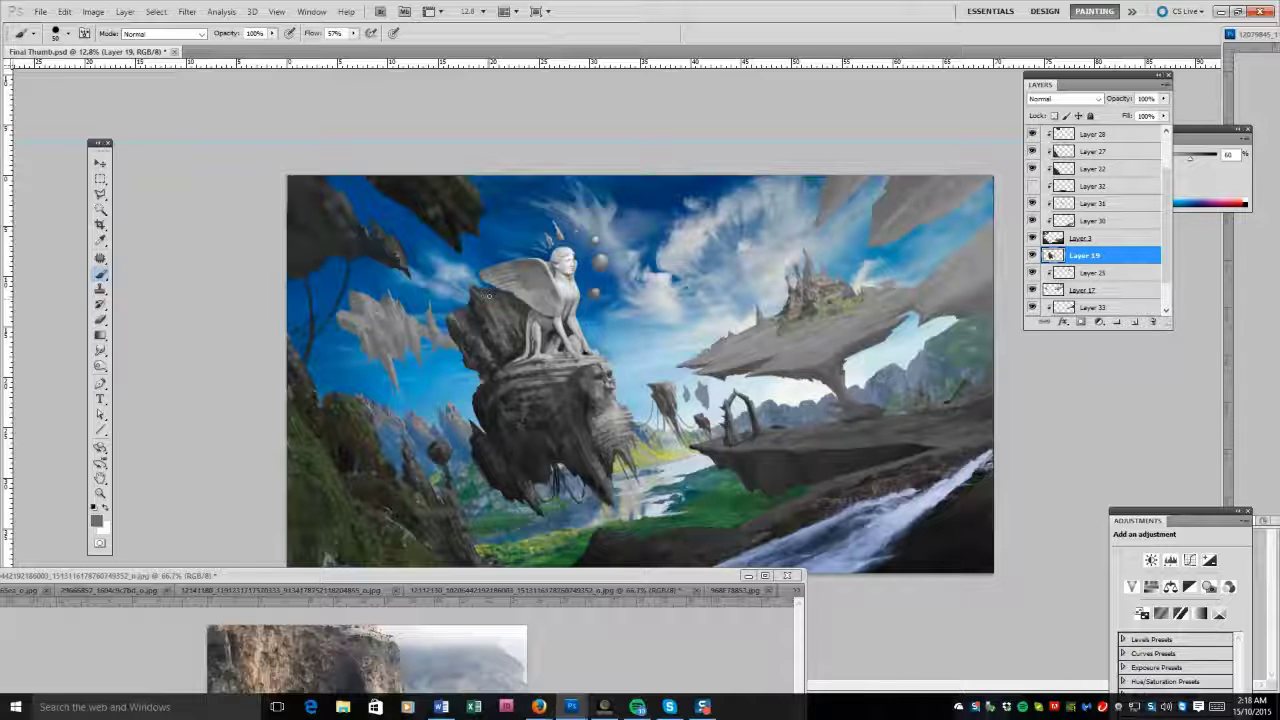
# Lighten the sphinx's head with a sampled light grey.
pyautogui.keyDown('alt'); pyautogui.click(566, 262); pyautogui.keyUp('alt')
pyautogui.moveTo(556, 244); pyautogui.dragTo(561, 240)
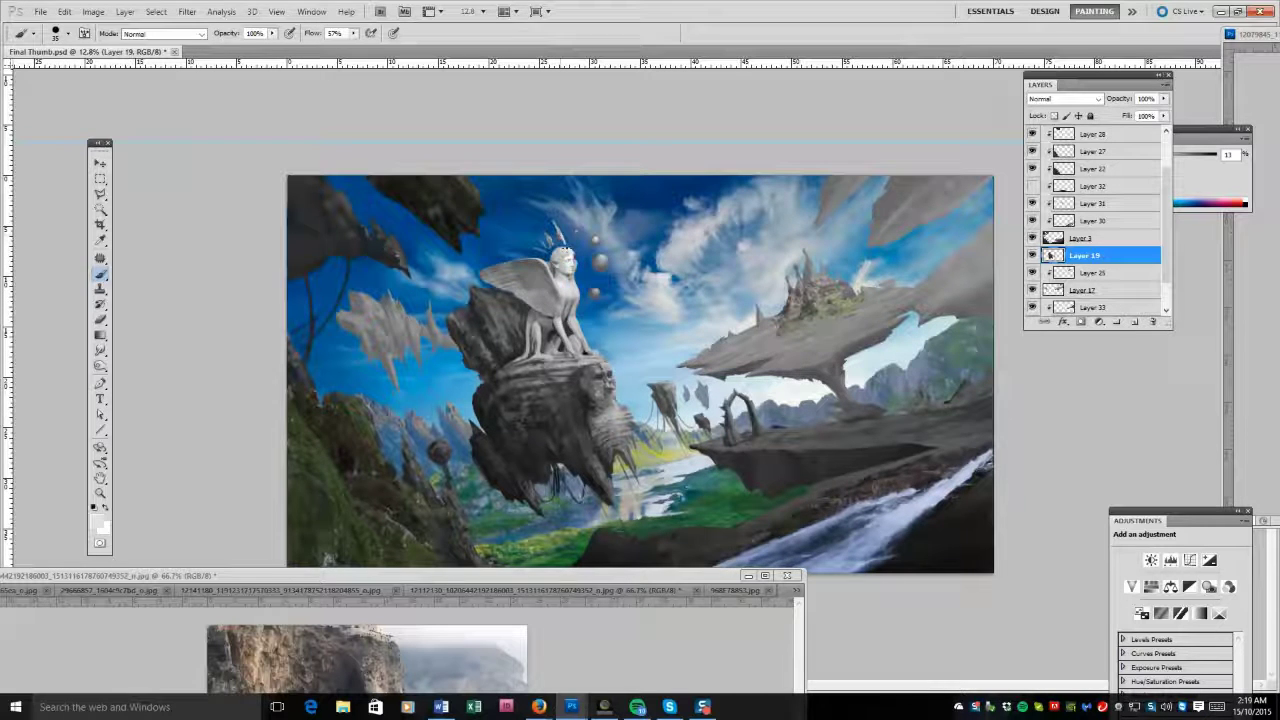
pyautogui.keyDown('alt'); pyautogui.click(565, 258); pyautogui.keyUp('alt')
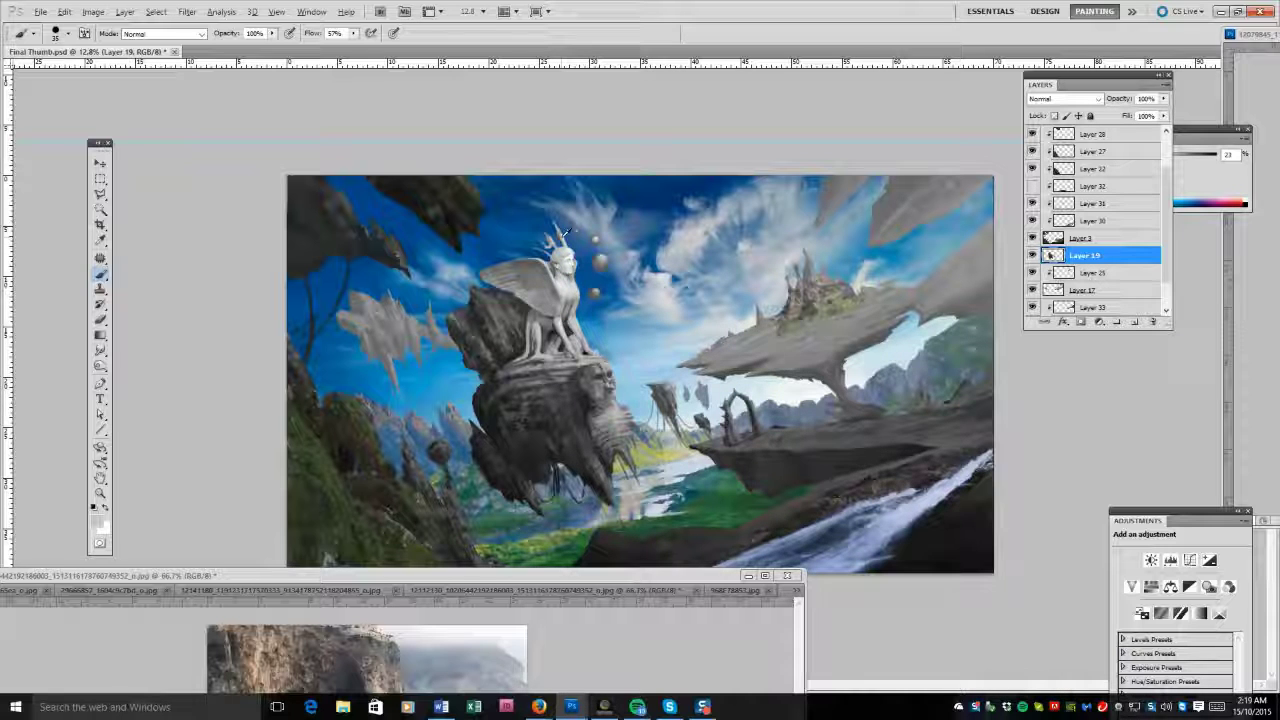
pyautogui.press('e')
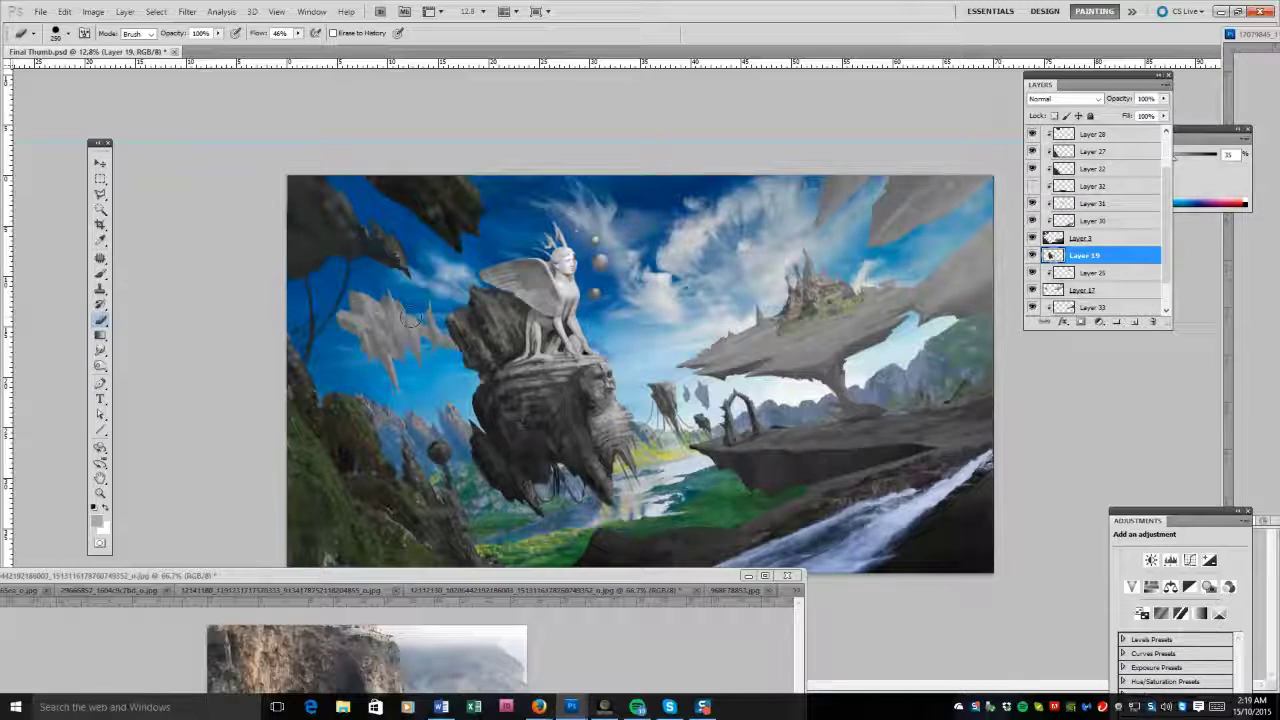
pyautogui.press('b')
# Paint lighter grey on the rock left of the sphinx, then bring the cliff photo forward.
pyautogui.keyDown('alt'); pyautogui.click(462, 317); pyautogui.keyUp('alt')
pyautogui.keyDown('alt'); pyautogui.click(458, 296); pyautogui.keyUp('alt')
pyautogui.moveTo(458, 296); pyautogui.dragTo(482, 322)
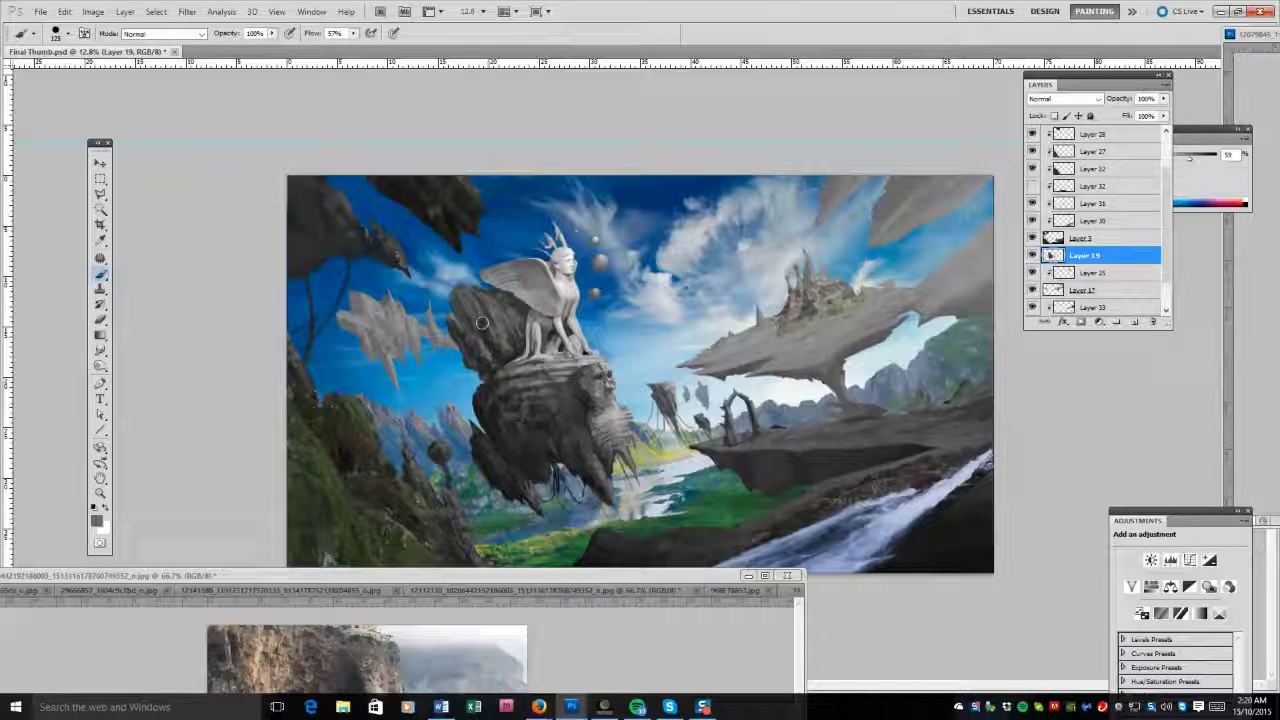
pyautogui.hotkey('ctrl', 'Tab')
# Lasso the cliffside buildings in the photo and paste them into the sphinx painting.
pyautogui.press('l')
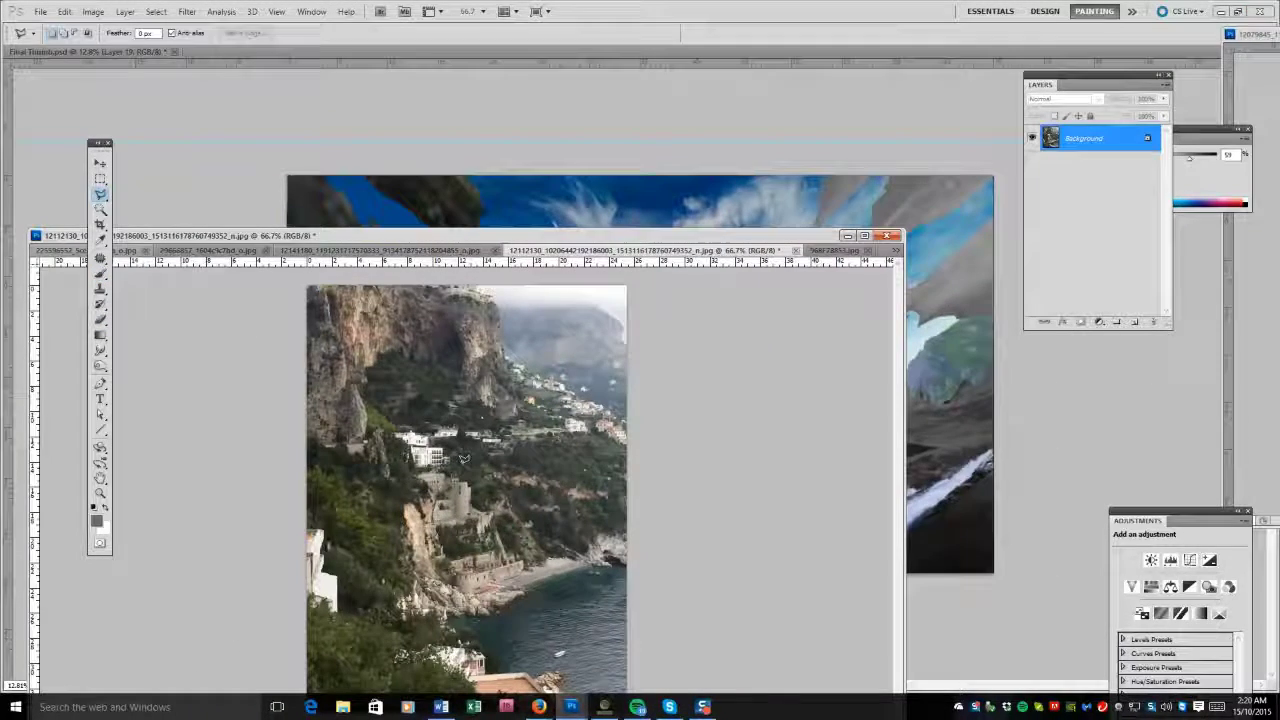
pyautogui.moveTo(463, 458); pyautogui.dragTo(595, 570)
pyautogui.moveTo(390, 585); pyautogui.dragTo(545, 565)
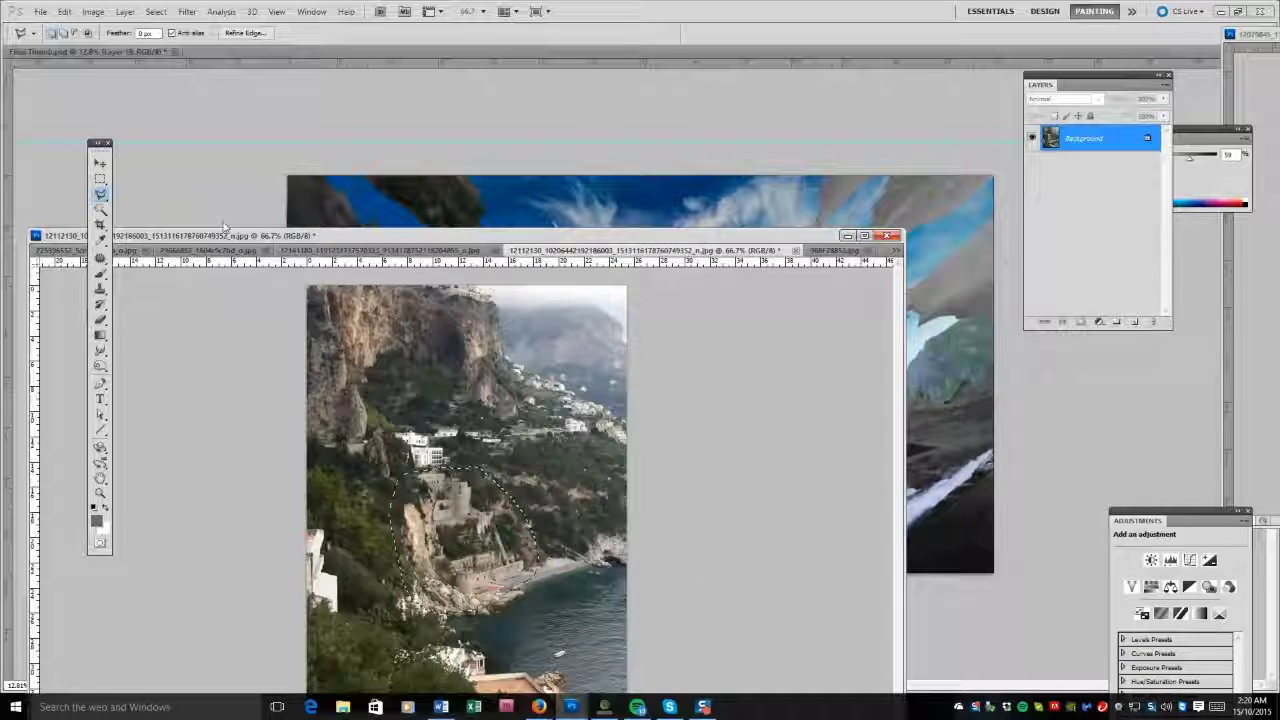
pyautogui.hotkey('ctrl', 'c')
pyautogui.hotkey('ctrl', 'Tab')
pyautogui.hotkey('ctrl', 'v')
# Enlarge the pasted buildings layer.
pyautogui.hotkey('ctrl', 't')
pyautogui.moveTo(534, 360); pyautogui.dragTo(520, 375)
pyautogui.press('Return')
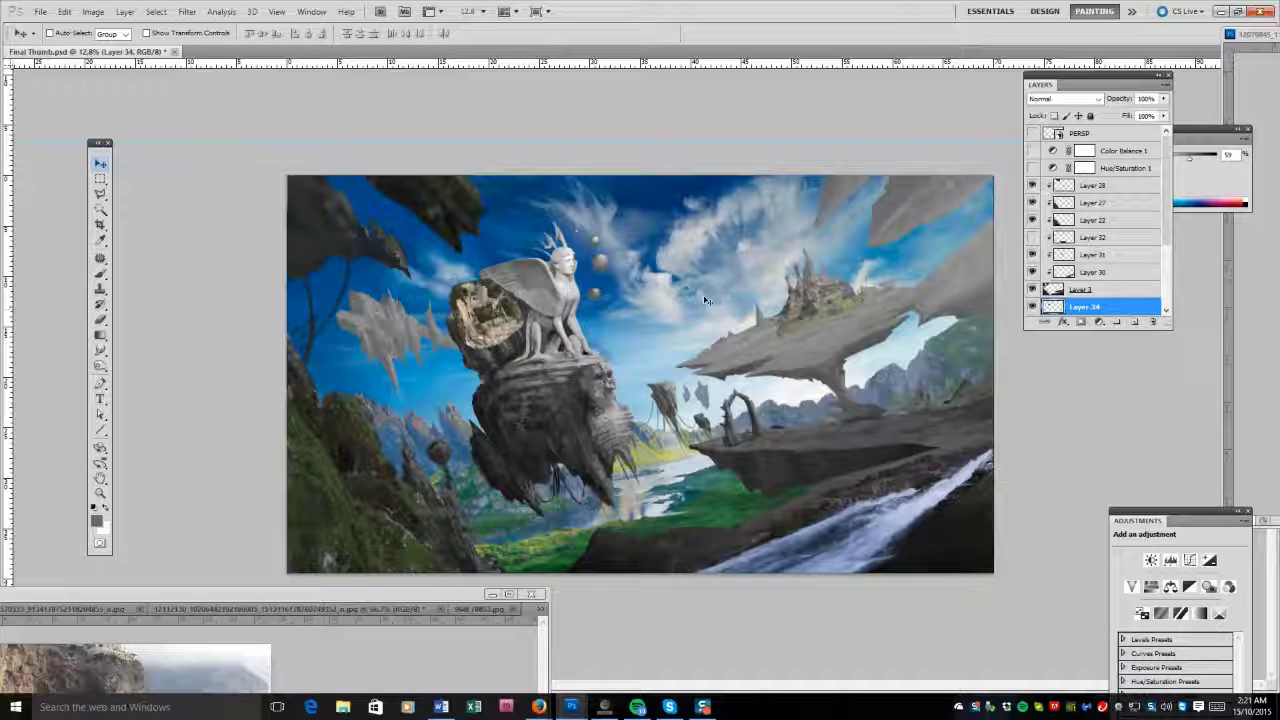
pyautogui.scroll(-3, 1080, 213)
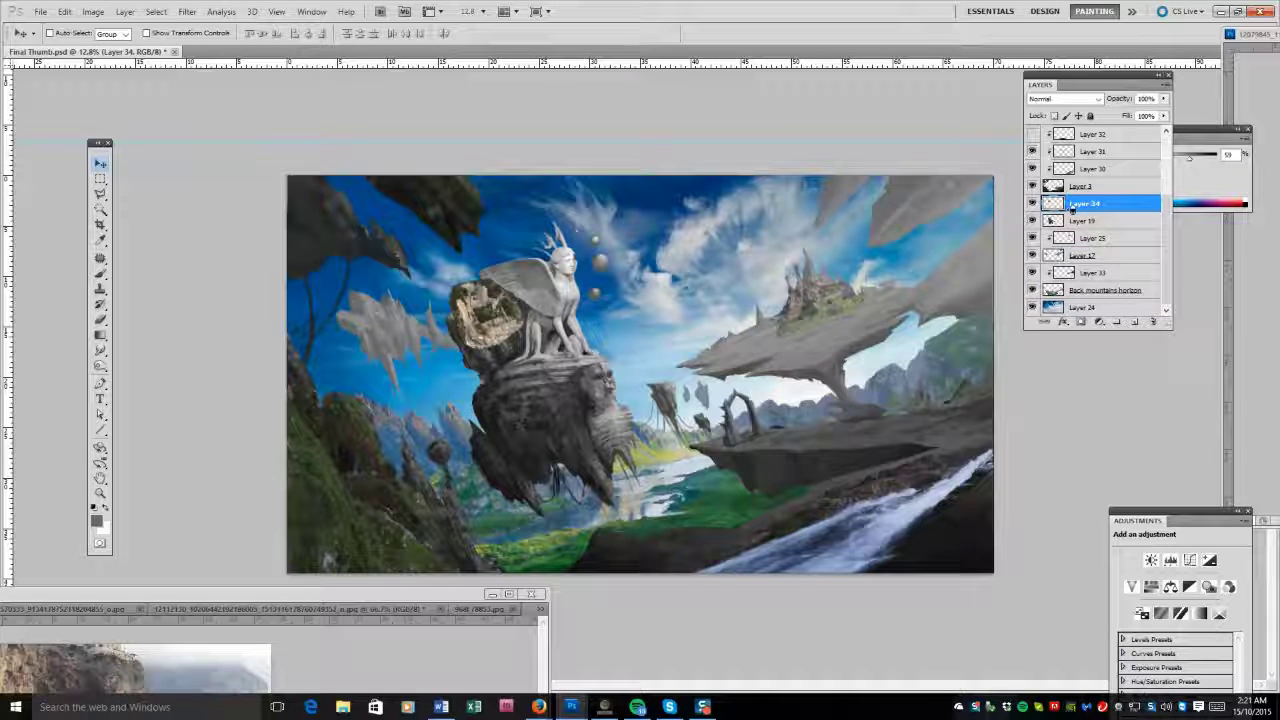
# Warp the buildings to fit the rock beside the sphinx.
pyautogui.hotkey('ctrl', 't')
pyautogui.click(64, 11)
pyautogui.click(170, 276)
pyautogui.click(64, 11)
pyautogui.click(256, 353)
pyautogui.moveTo(494, 347); pyautogui.dragTo(469, 337)
pyautogui.moveTo(459, 285); pyautogui.dragTo(440, 298)
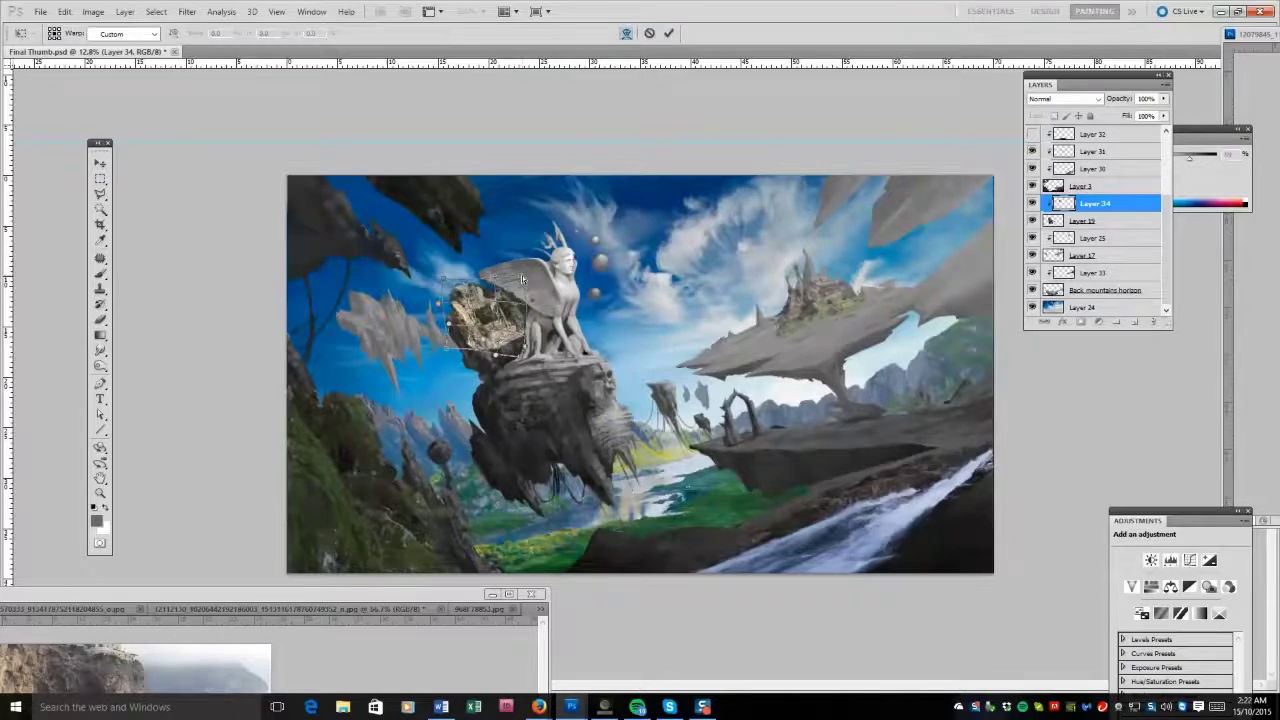
pyautogui.press('Return')
# Set a Clone Stamp source at the rock edge.
pyautogui.press('s')
pyautogui.scroll(3, 522, 300)
pyautogui.keyDown('alt'); pyautogui.click(345, 274); pyautogui.keyUp('alt')
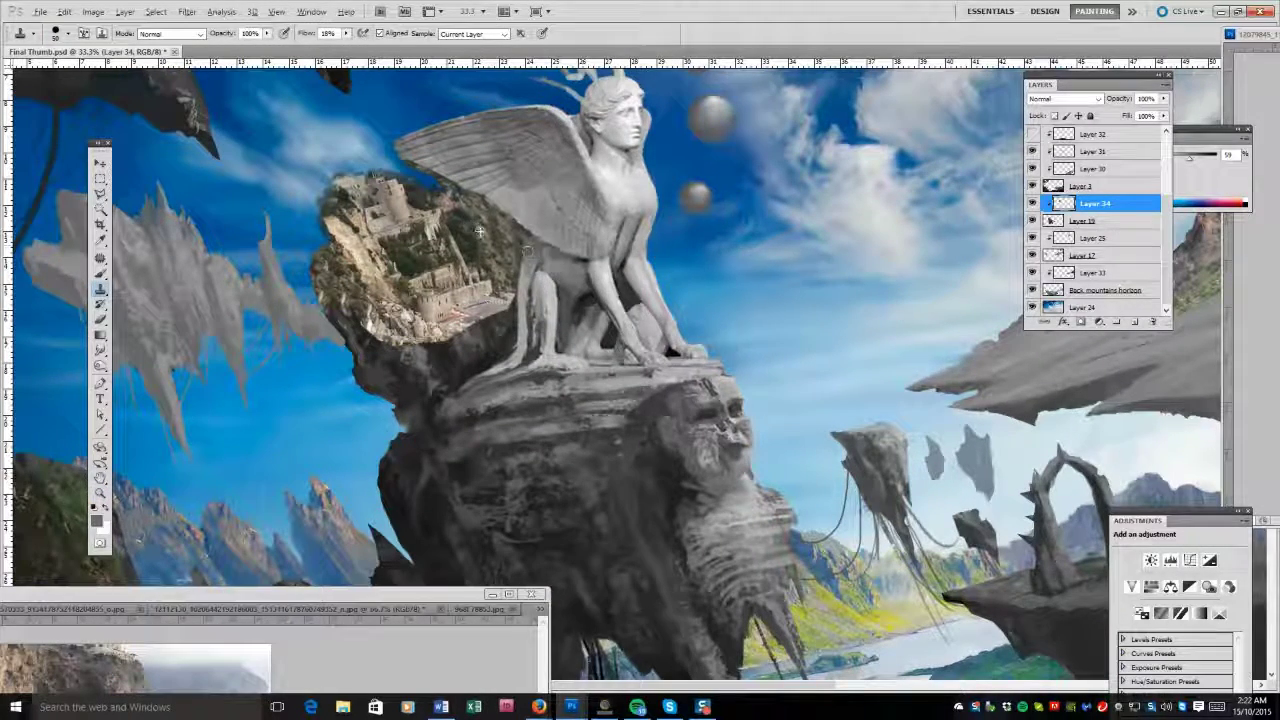
# Delete the buildings layer and lasso a patch of cliff rock in the cliff photo.
pyautogui.press('Delete')
pyautogui.click(200, 609)
pyautogui.moveTo(300, 536); pyautogui.dragTo(330, 278)
pyautogui.press('l')
pyautogui.moveTo(428, 370)
pyautogui.mouseDown()
pyautogui.moveTo(368, 407)
pyautogui.moveTo(455, 400)
pyautogui.mouseUp()
# Bring the cliff-rock patch into the sphinx painting and transform it over the rock.
pyautogui.moveTo(360, 283); pyautogui.dragTo(195, 405)
pyautogui.press('v')
pyautogui.moveTo(276, 490)
pyautogui.mouseDown()
pyautogui.moveTo(452, 264)
pyautogui.moveTo(407, 239)
pyautogui.moveTo(395, 250)
pyautogui.moveTo(420, 276)
pyautogui.moveTo(478, 267)
pyautogui.mouseUp()
pyautogui.hotkey('ctrl', 't')
pyautogui.press('Return')
# Try Soft Light and Hard Light blending modes on the rock patch layer.
pyautogui.click(1045, 282)
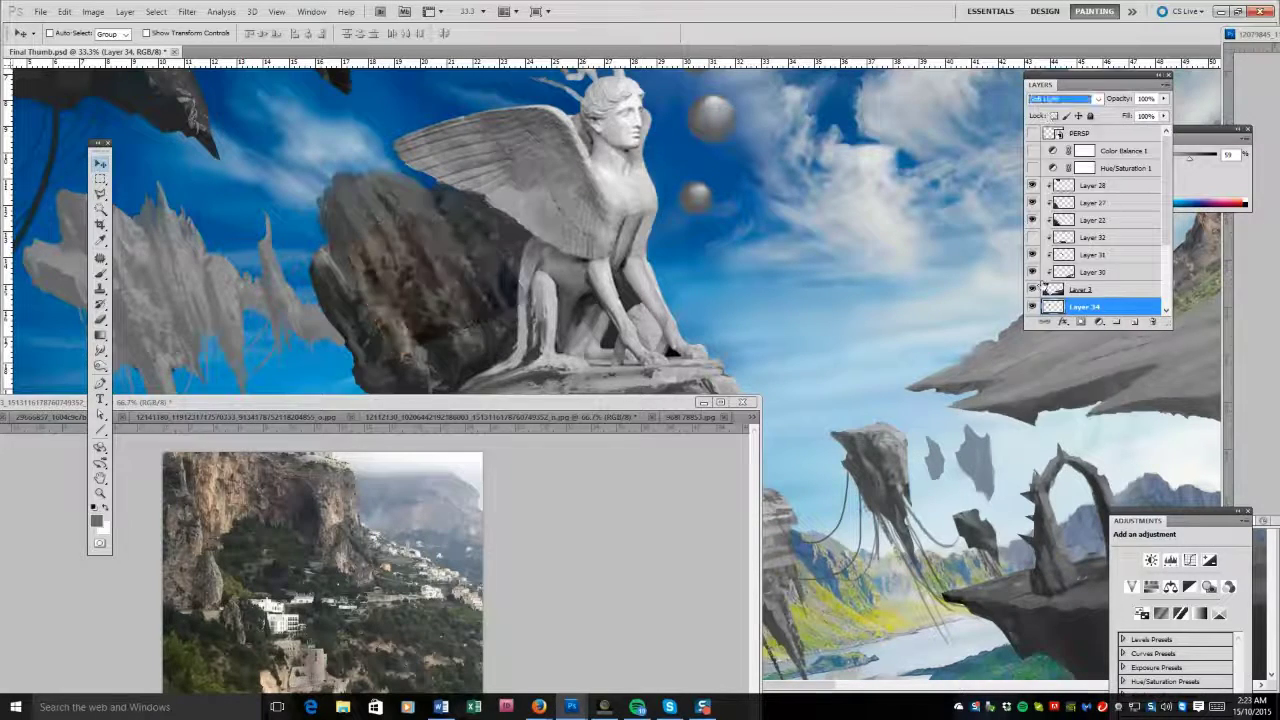
pyautogui.click(1065, 99)
pyautogui.click(1043, 293)
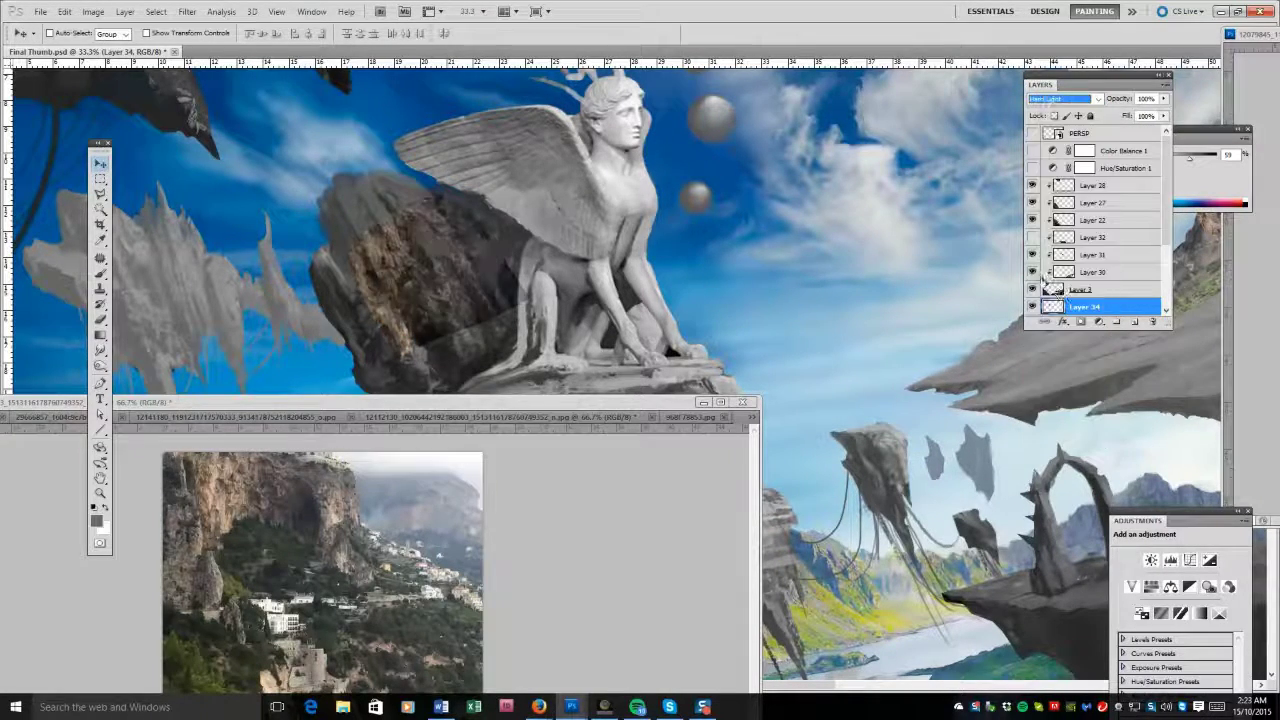
pyautogui.scroll(-2, 1090, 250)
# On Layer 19, brush texture onto the rock face and erase its left and upper edges.
pyautogui.click(1085, 250)
pyautogui.press('b')
pyautogui.moveTo(490, 323)
pyautogui.mouseDown()
pyautogui.moveTo(366, 210)
pyautogui.moveTo(398, 190)
pyautogui.moveTo(347, 234)
pyautogui.moveTo(379, 229)
pyautogui.moveTo(342, 178)
pyautogui.moveTo(380, 216)
pyautogui.moveTo(401, 191)
pyautogui.moveTo(385, 315)
pyautogui.moveTo(485, 298)
pyautogui.moveTo(441, 236)
pyautogui.moveTo(495, 290)
pyautogui.mouseUp()
pyautogui.press('e')
pyautogui.moveTo(324, 320)
pyautogui.mouseDown()
pyautogui.moveTo(322, 232)
pyautogui.moveTo(340, 176)
pyautogui.mouseUp()
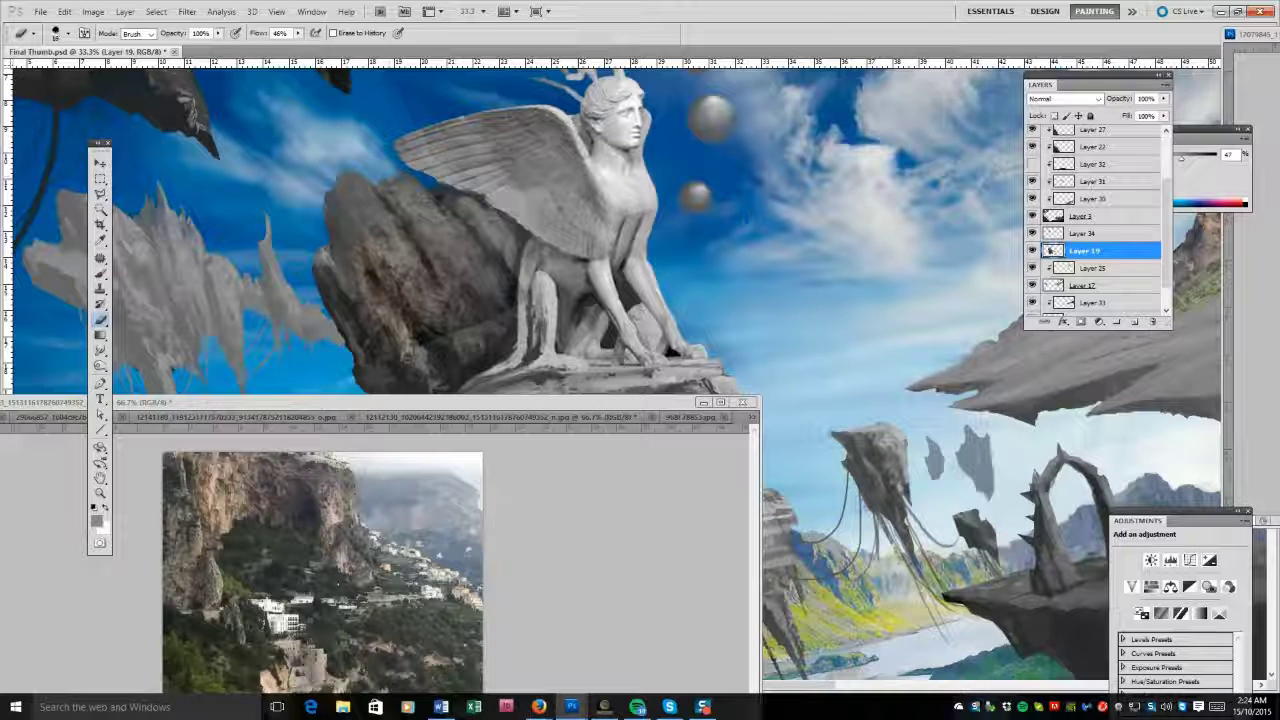
pyautogui.moveTo(396, 178); pyautogui.dragTo(442, 186)
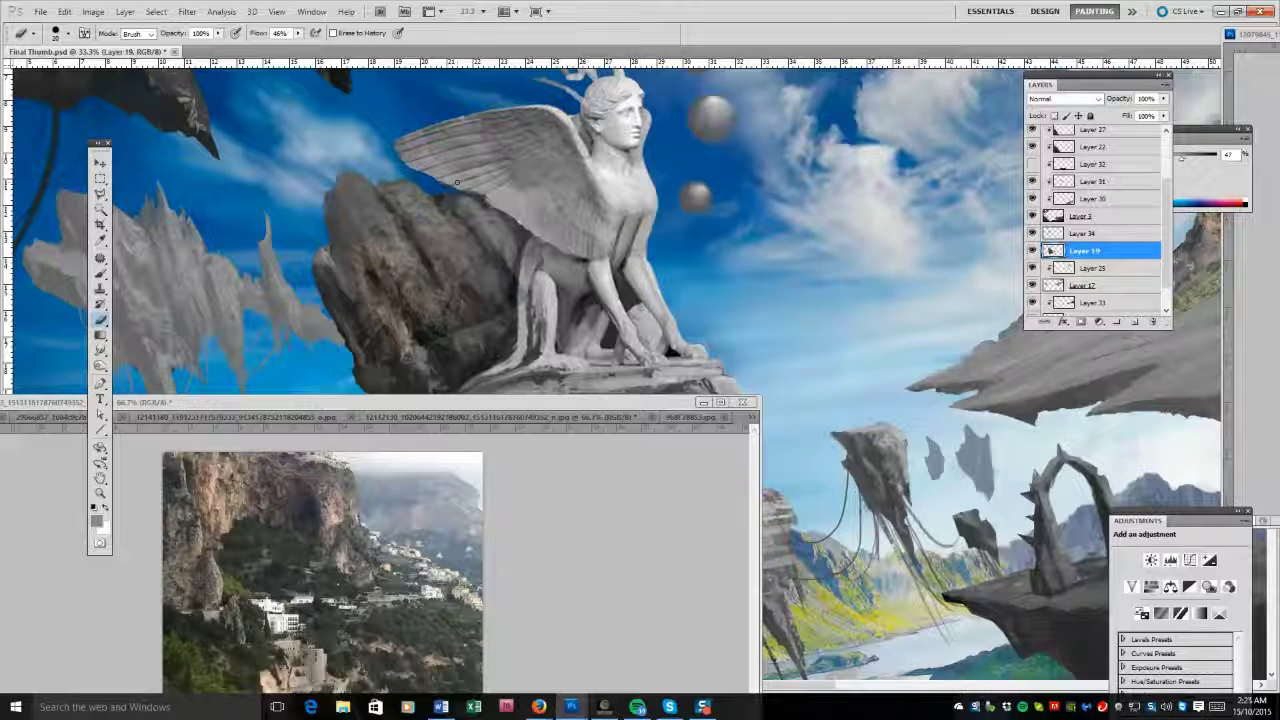
# Clip the rock texture to Layer 3 and clone-stamp texture onto the rock under the wing.
pyautogui.hotkey('alt', ']')
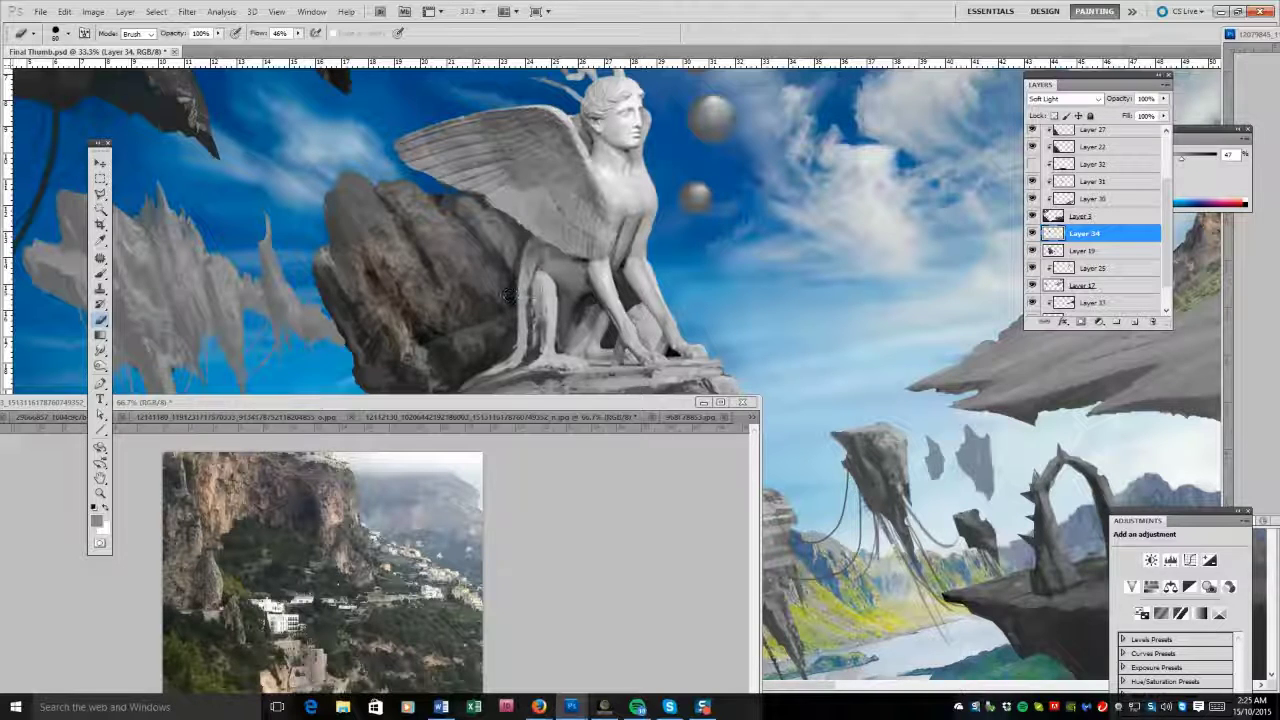
pyautogui.press('s')
pyautogui.hotkey('ctrl', 'alt', 'g')
pyautogui.moveTo(478, 200)
pyautogui.mouseDown()
pyautogui.moveTo(514, 258)
pyautogui.moveTo(485, 245)
pyautogui.moveTo(483, 324)
pyautogui.moveTo(498, 315)
pyautogui.moveTo(448, 354)
pyautogui.moveTo(492, 350)
pyautogui.moveTo(446, 381)
pyautogui.moveTo(422, 312)
pyautogui.moveTo(334, 212)
pyautogui.moveTo(345, 305)
pyautogui.mouseUp()
pyautogui.moveTo(439, 347); pyautogui.dragTo(380, 372)
# Apply a layer context-menu command twice, undoing each to restore the sphinx statue, and pick the Eraser.
pyautogui.scroll(-2, 577, 183)
pyautogui.scroll(-2, 577, 183)
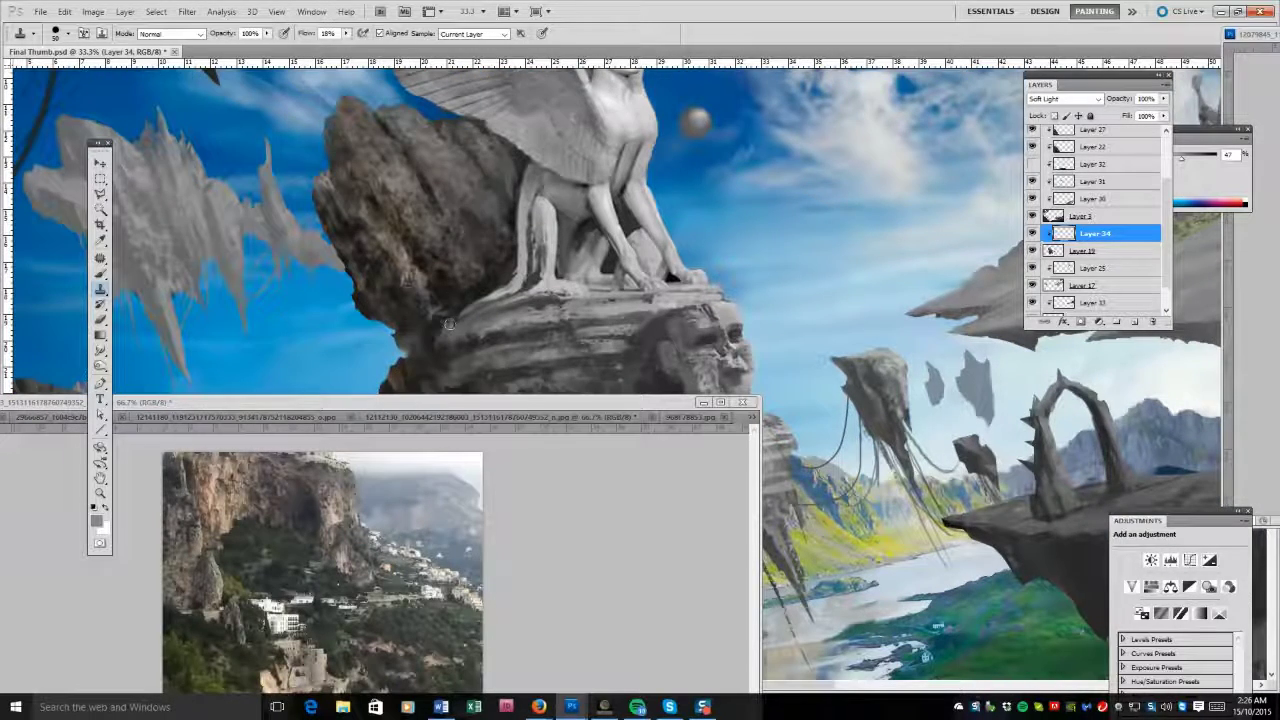
pyautogui.rightClick(1040, 228)
pyautogui.click(1131, 535)
pyautogui.hotkey('ctrl', 'z')
pyautogui.rightClick(1090, 228)
pyautogui.click(1131, 535)
pyautogui.hotkey('ctrl', 'z')
pyautogui.press('e')
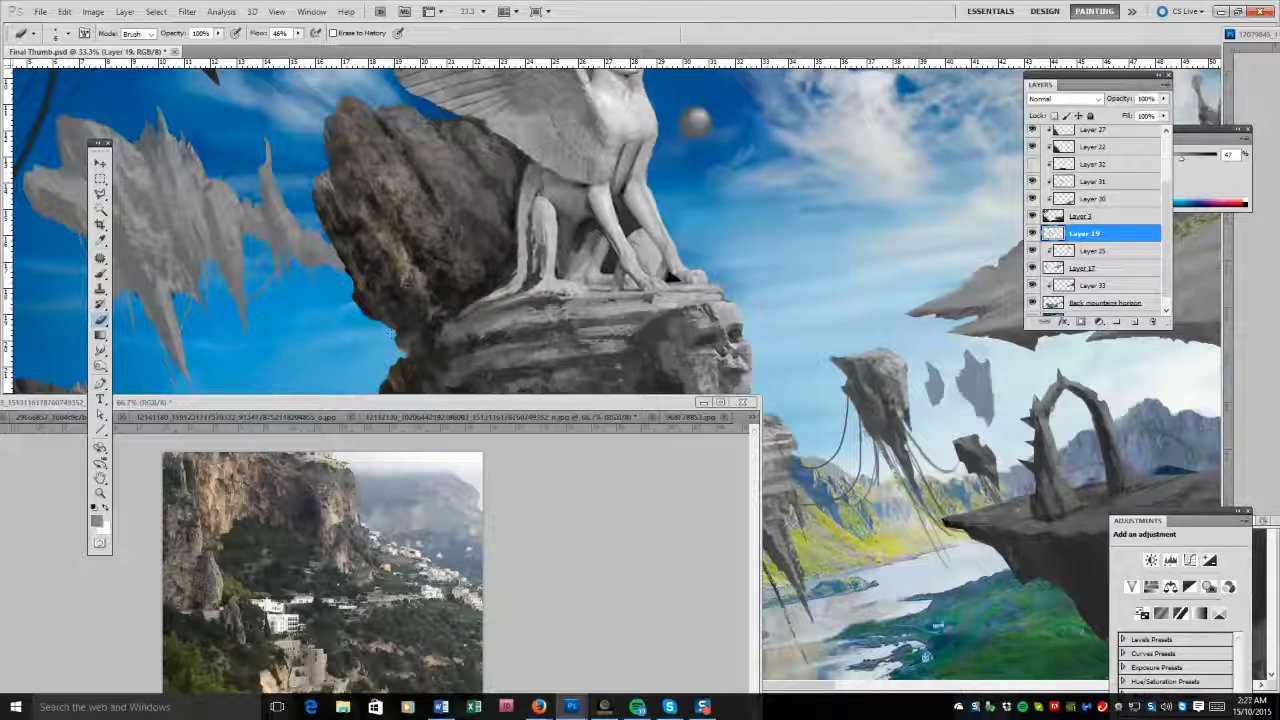
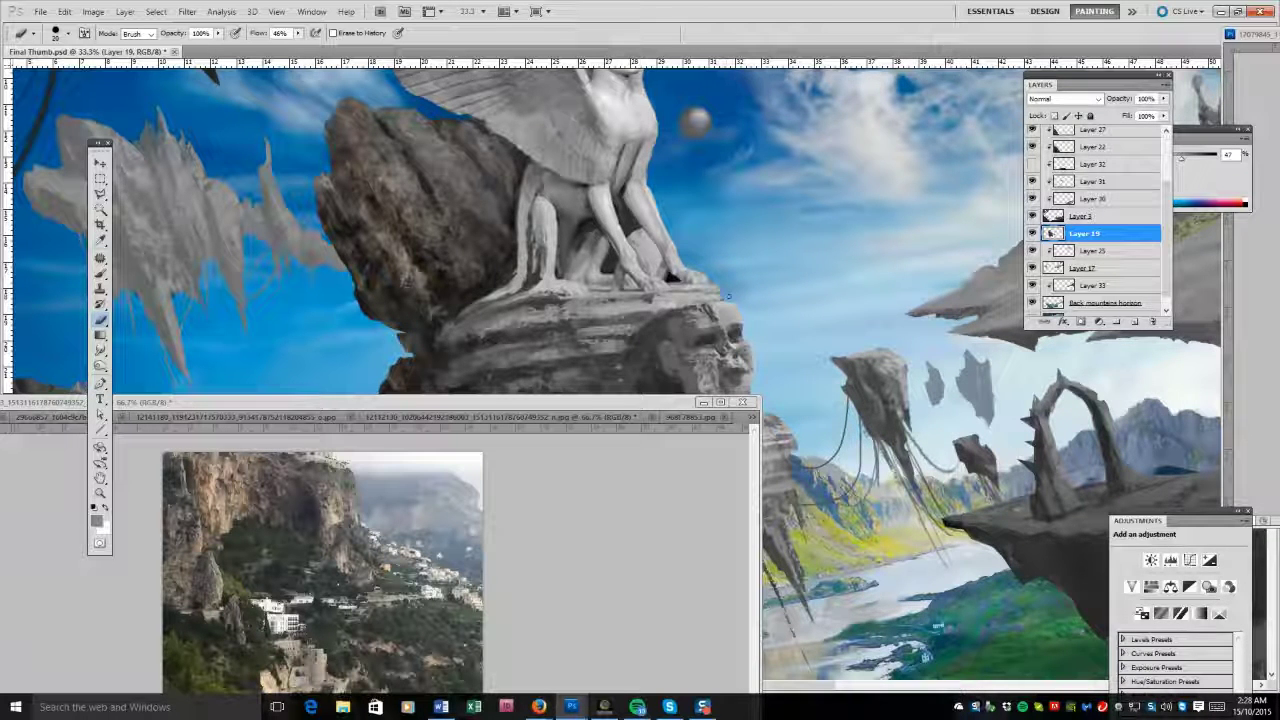
# Load Layer 19's rock-and-roots selection, sample a dark rock colour, and zoom out to the full painting.
pyautogui.keyDown('ctrl'); pyautogui.click(1050, 233); pyautogui.keyUp('ctrl')
pyautogui.press('b')
pyautogui.keyDown('alt'); pyautogui.click(355, 228); pyautogui.keyUp('alt')
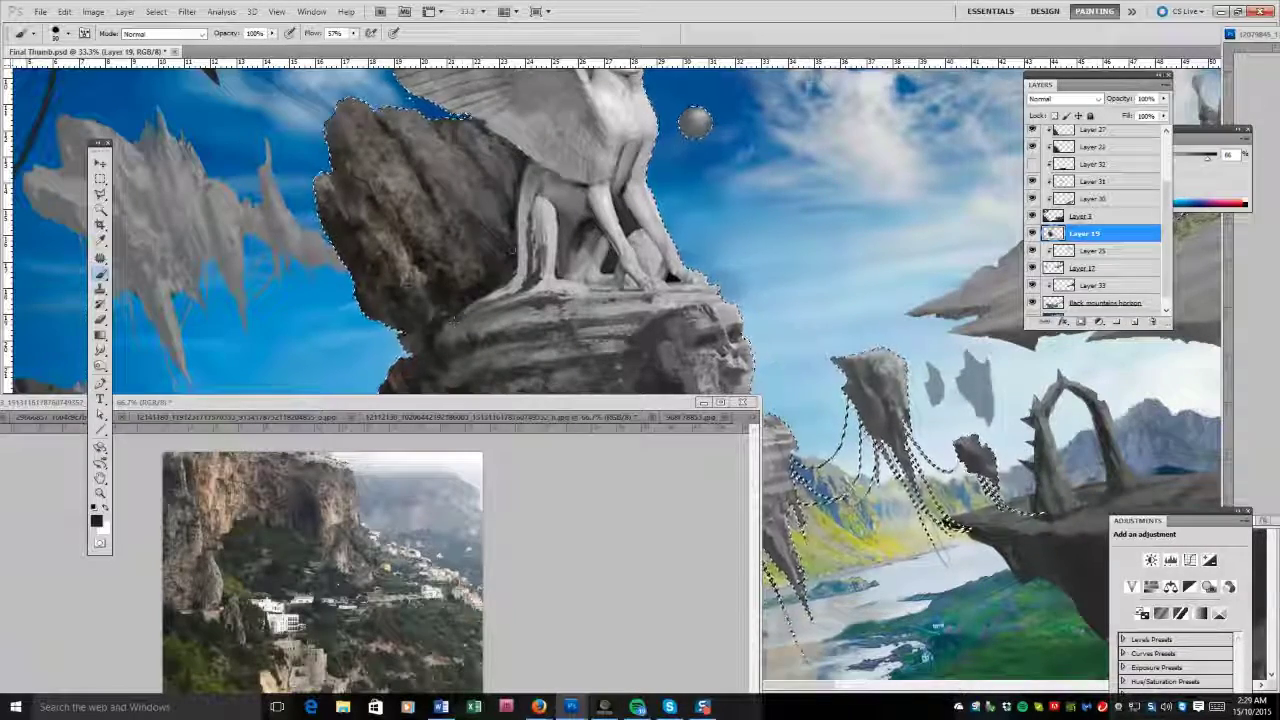
pyautogui.press('z')
pyautogui.keyDown('alt'); pyautogui.click(481, 302); pyautogui.keyUp('alt')
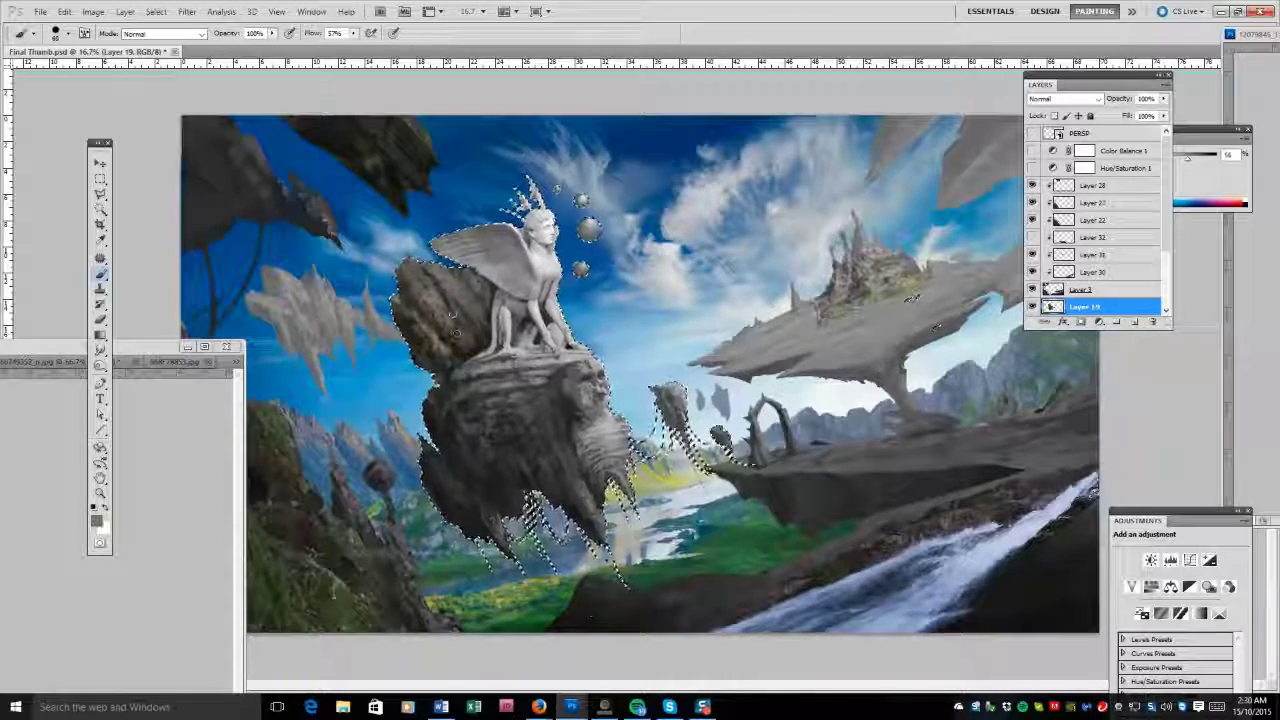
# Deselect, sample near-black and grey tones, and paint light grey onto the sphinx rock's upper surface.
pyautogui.hotkey('ctrl', 'd')
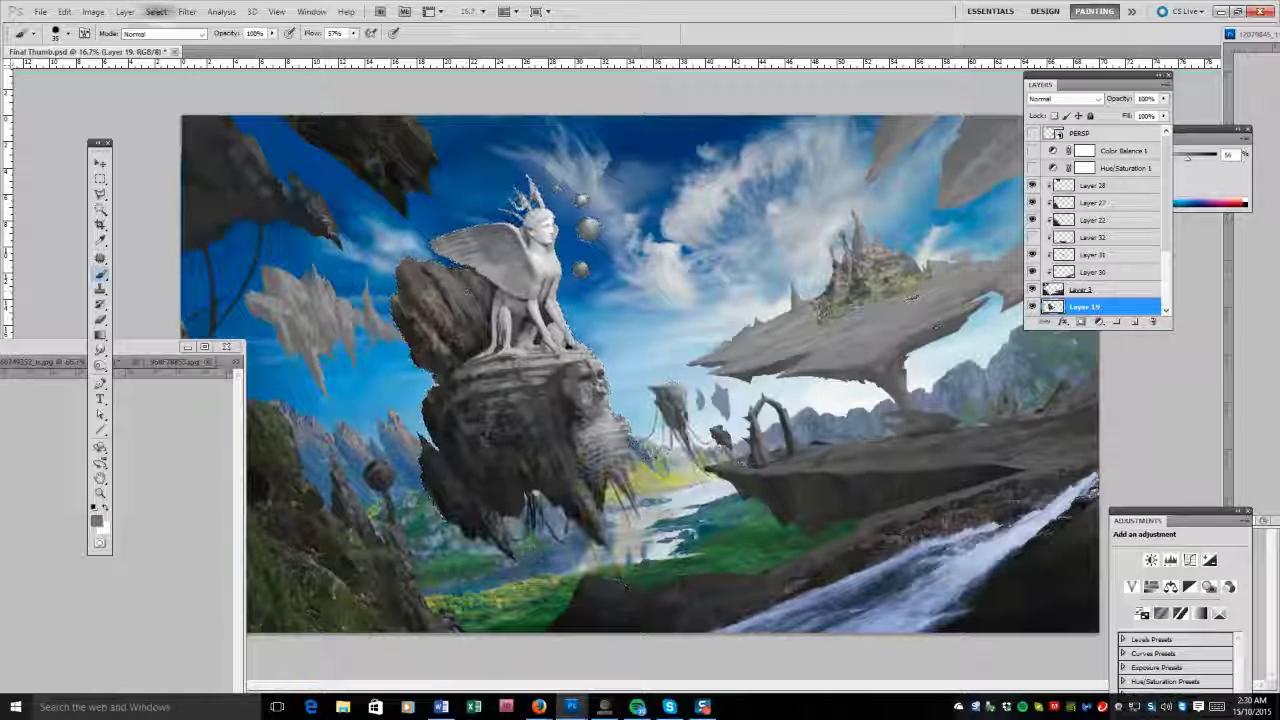
pyautogui.press('e')
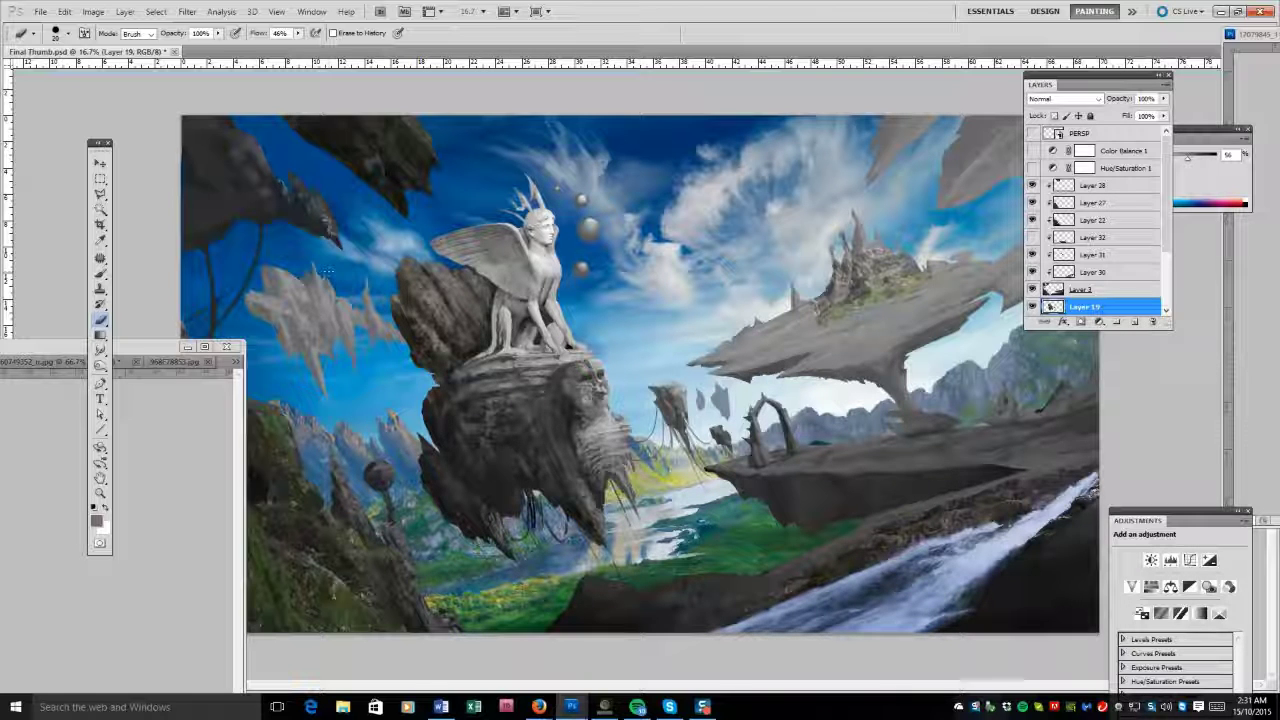
pyautogui.press('b')
pyautogui.keyDown('alt'); pyautogui.click(484, 325); pyautogui.keyUp('alt')
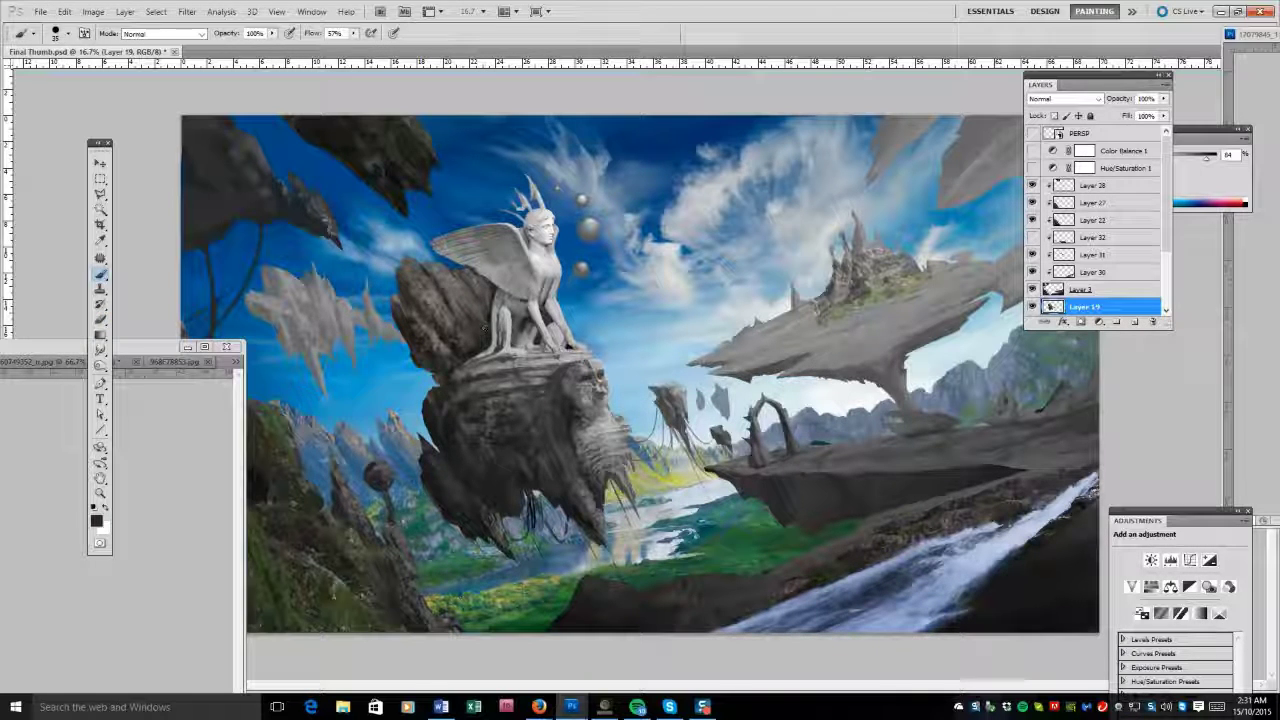
pyautogui.keyDown('alt'); pyautogui.click(450, 515); pyautogui.keyUp('alt')
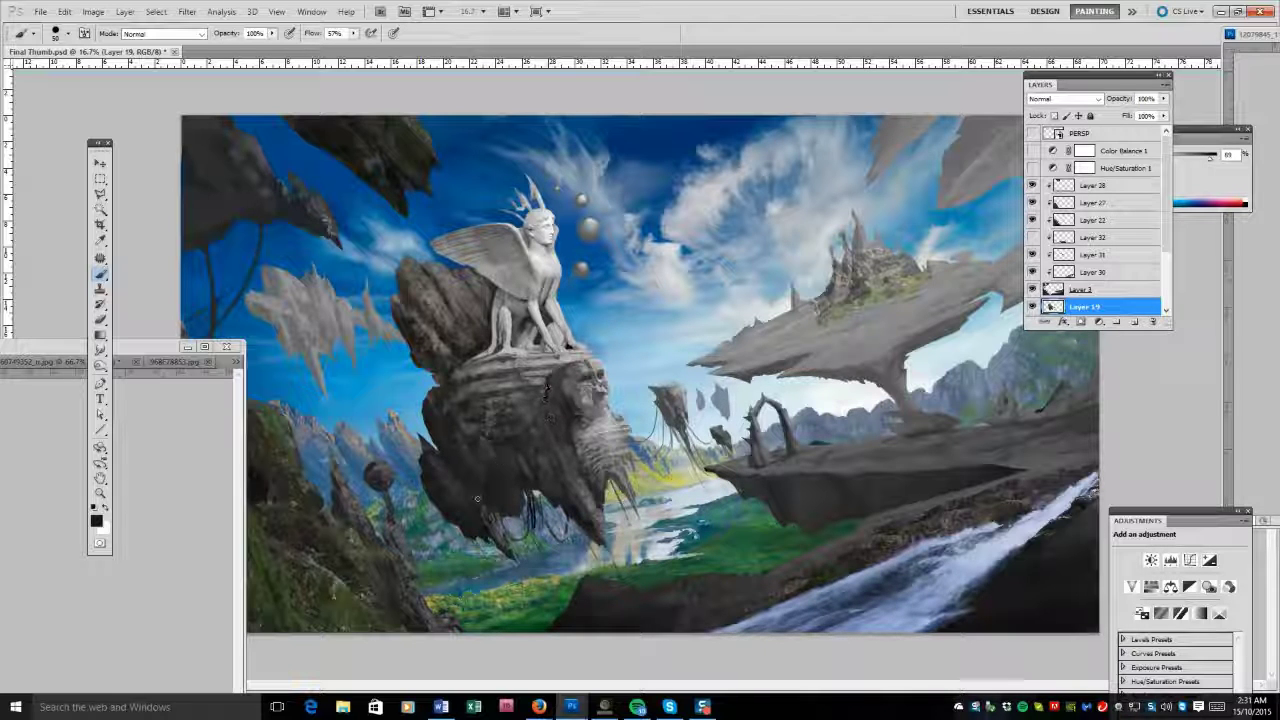
pyautogui.keyDown('alt'); pyautogui.click(445, 262); pyautogui.keyUp('alt')
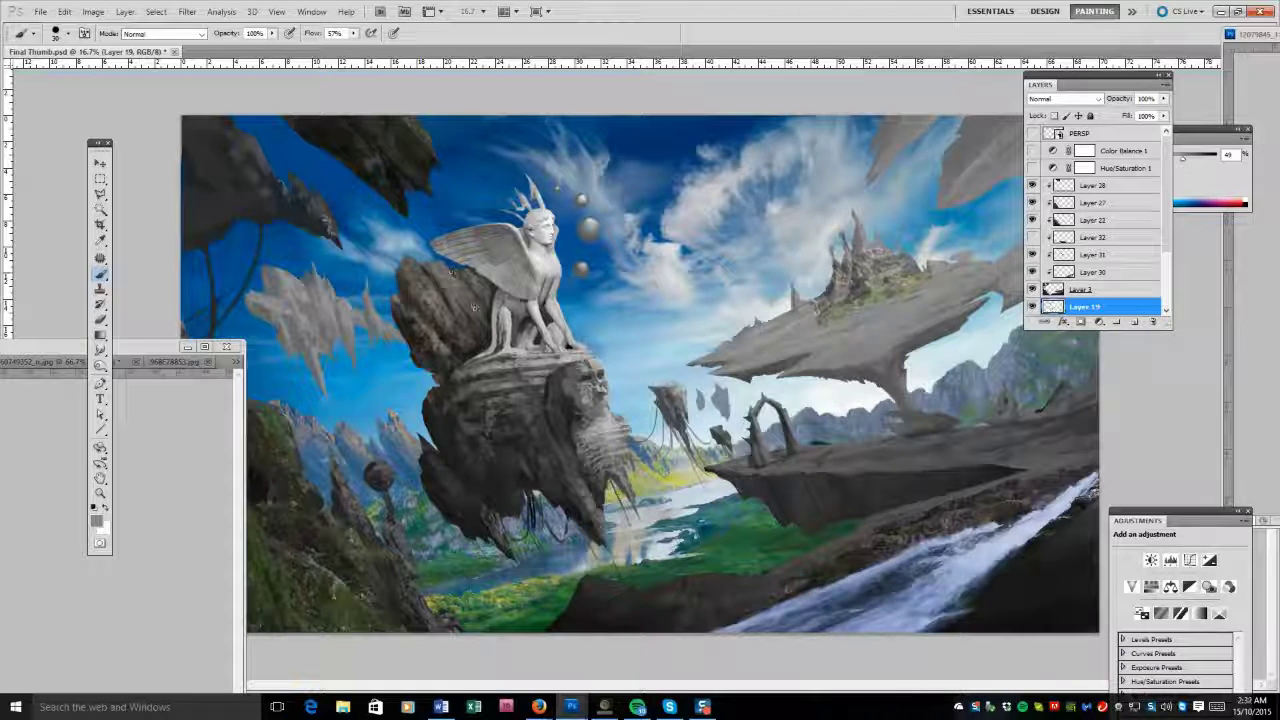
pyautogui.moveTo(475, 307); pyautogui.dragTo(440, 268)
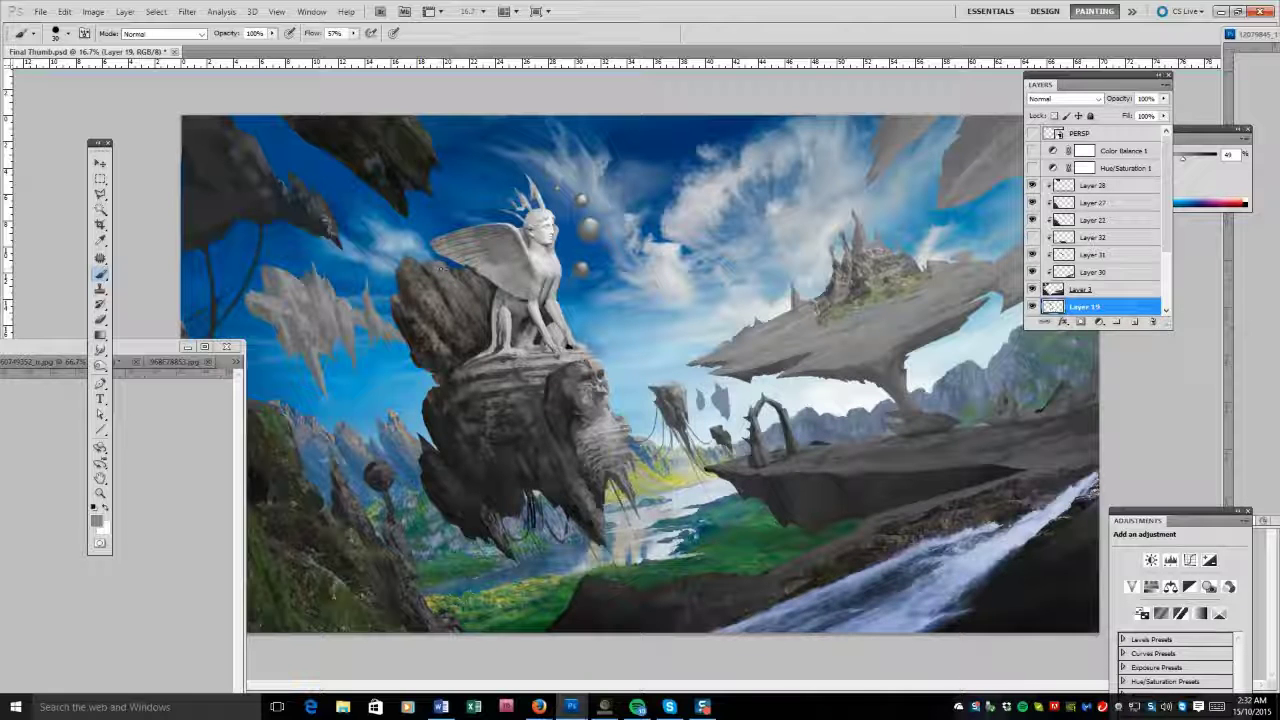
# Keep repainting the rock with sampled greys, then reselect the rock and roots with a large brush.
pyautogui.press('e')
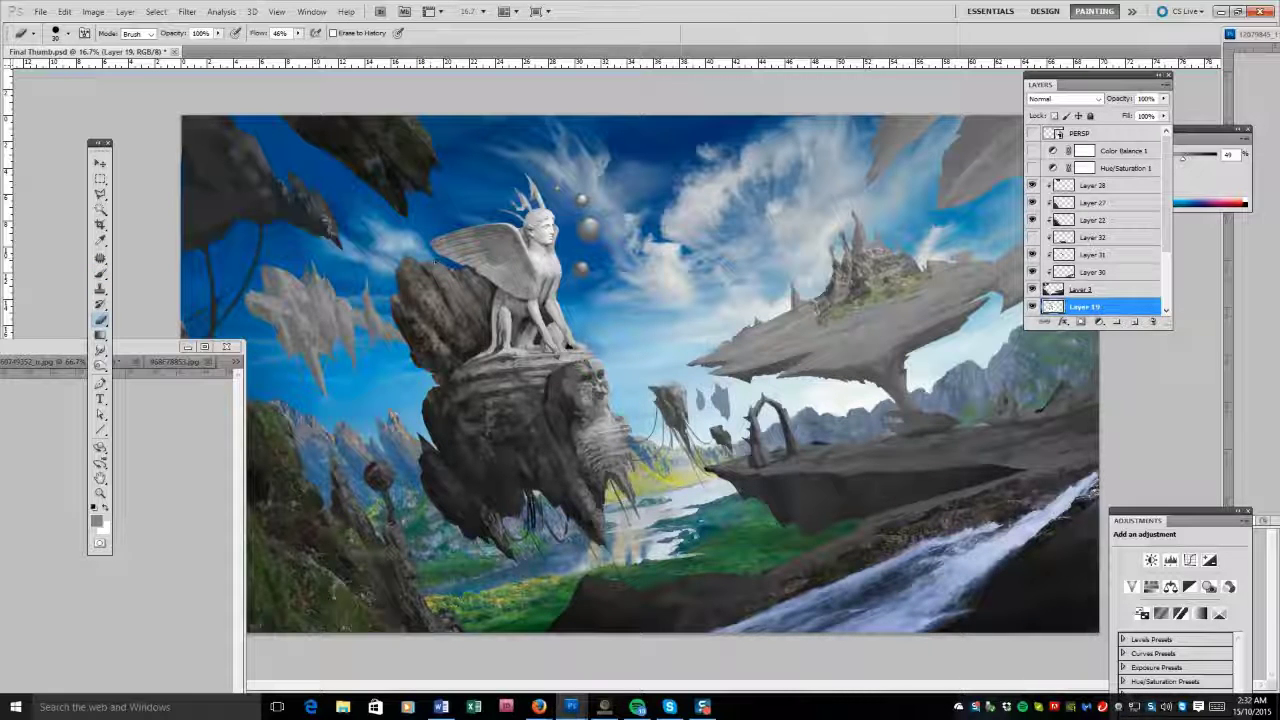
pyautogui.press('b')
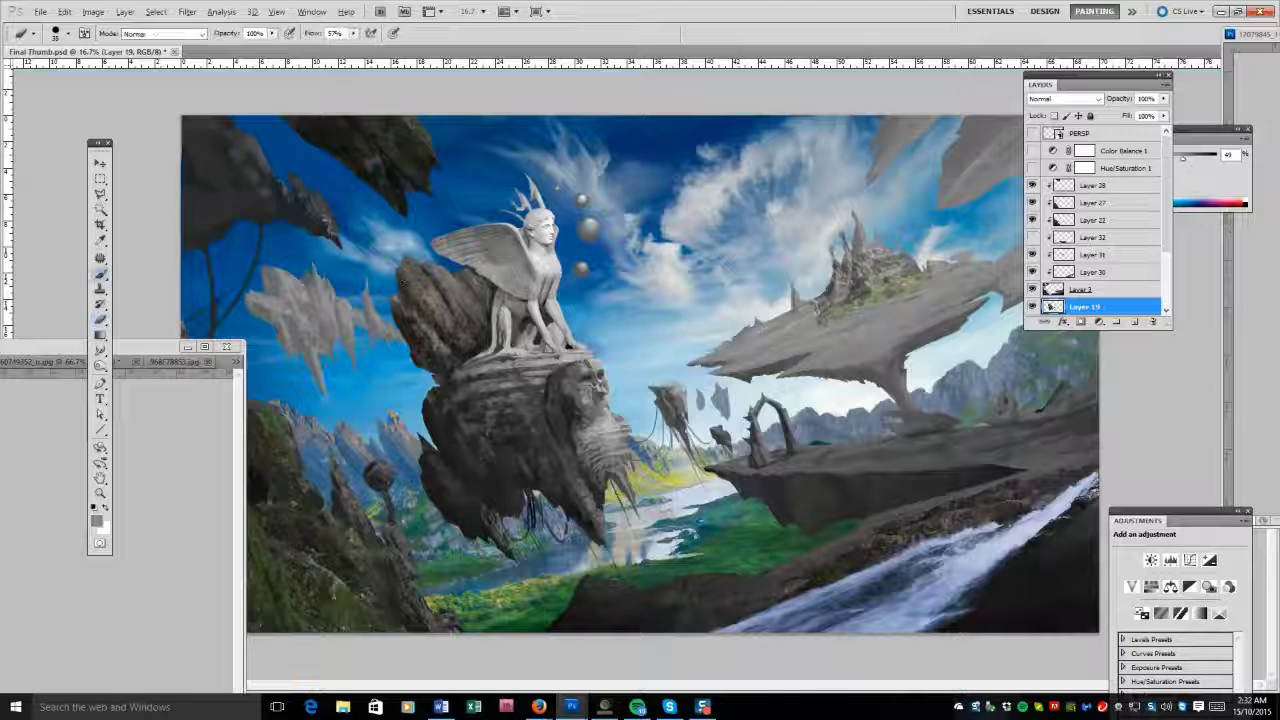
pyautogui.keyDown('alt'); pyautogui.click(402, 284); pyautogui.keyUp('alt')
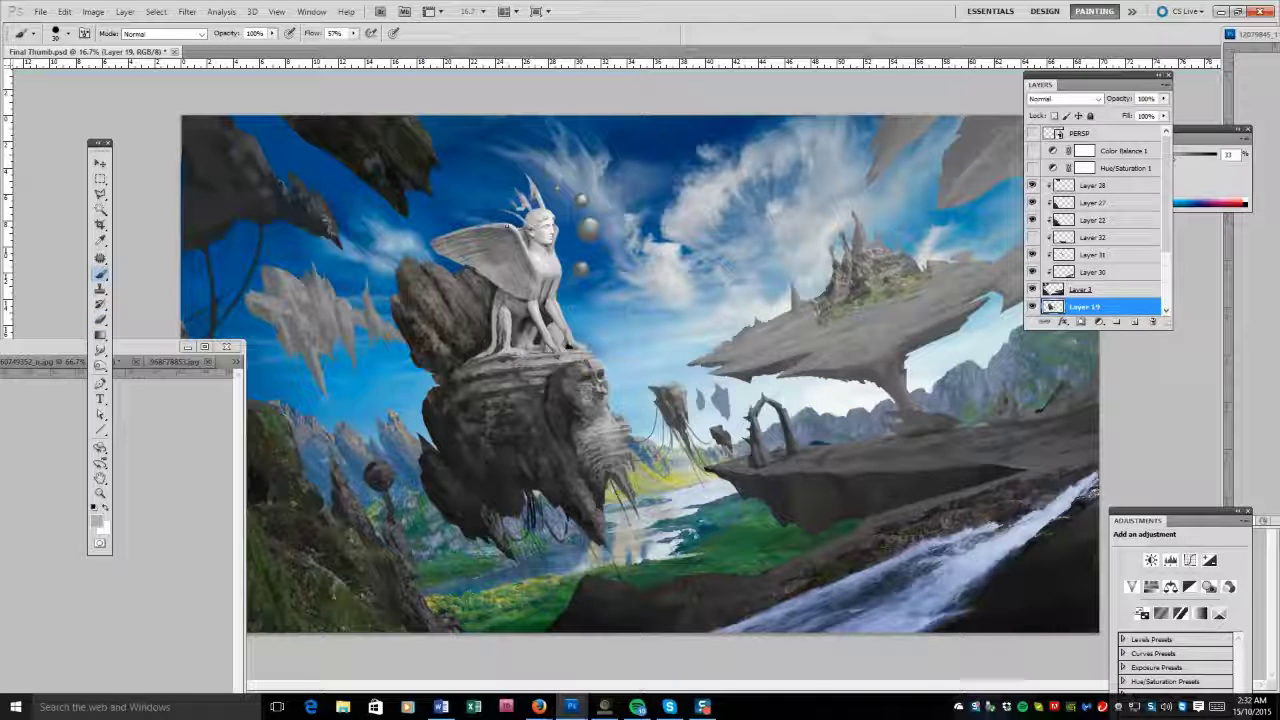
pyautogui.keyDown('alt'); pyautogui.click(451, 300); pyautogui.keyUp('alt')
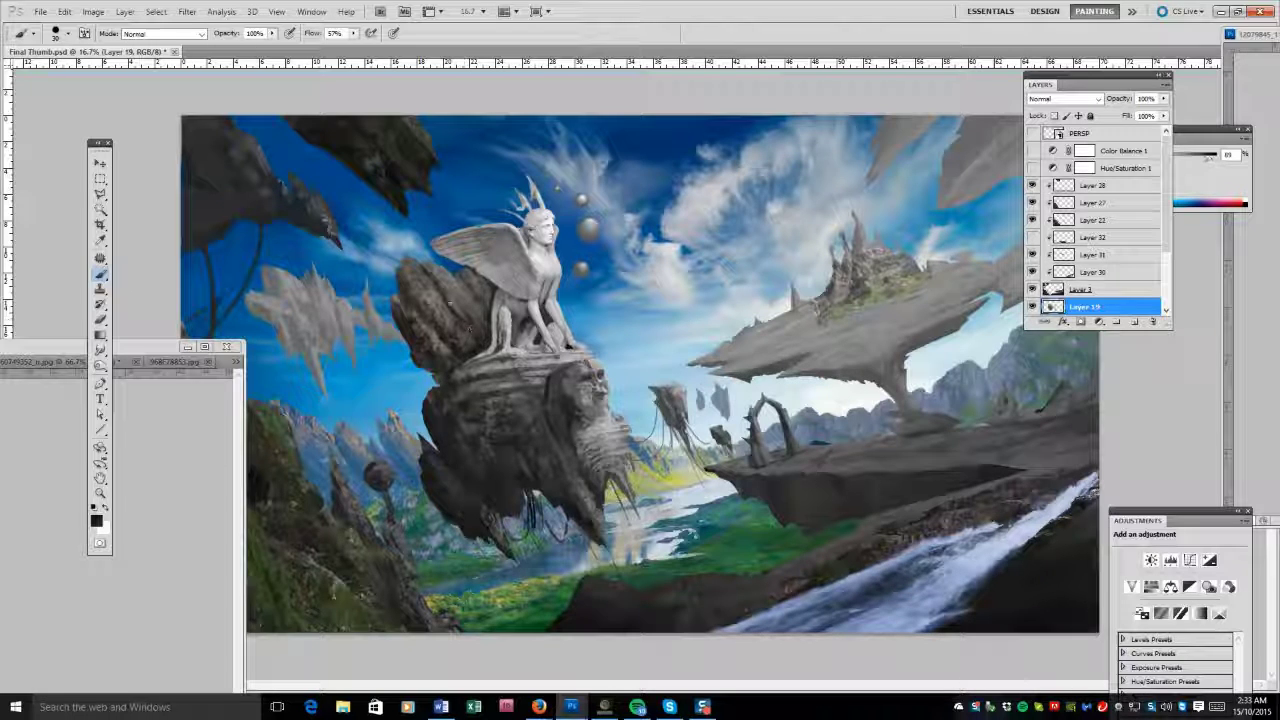
pyautogui.press('e')
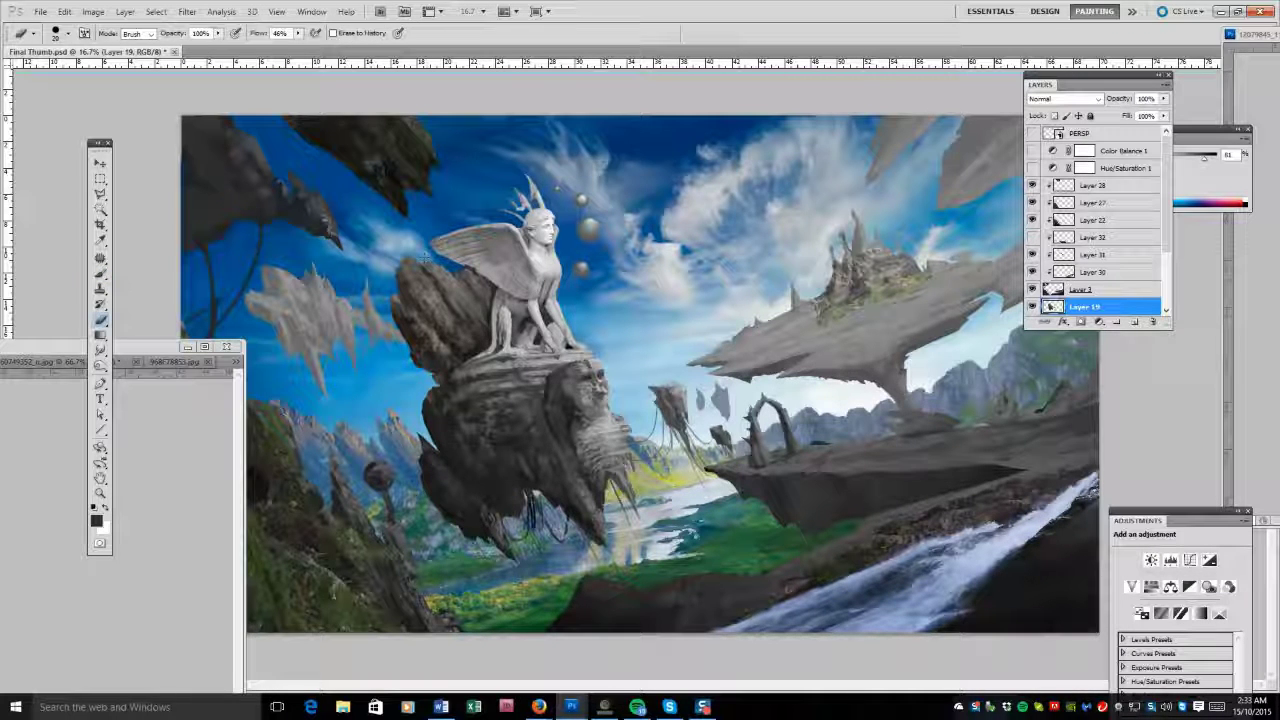
pyautogui.press('b')
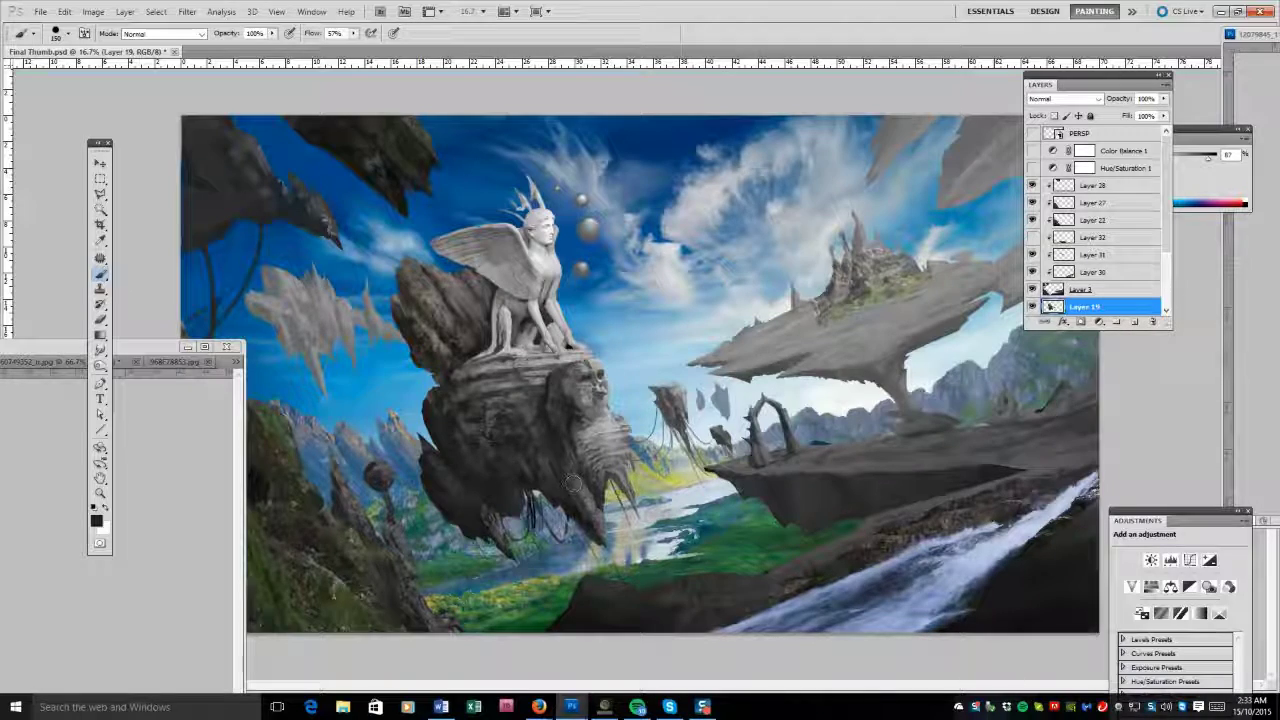
pyautogui.press('q')
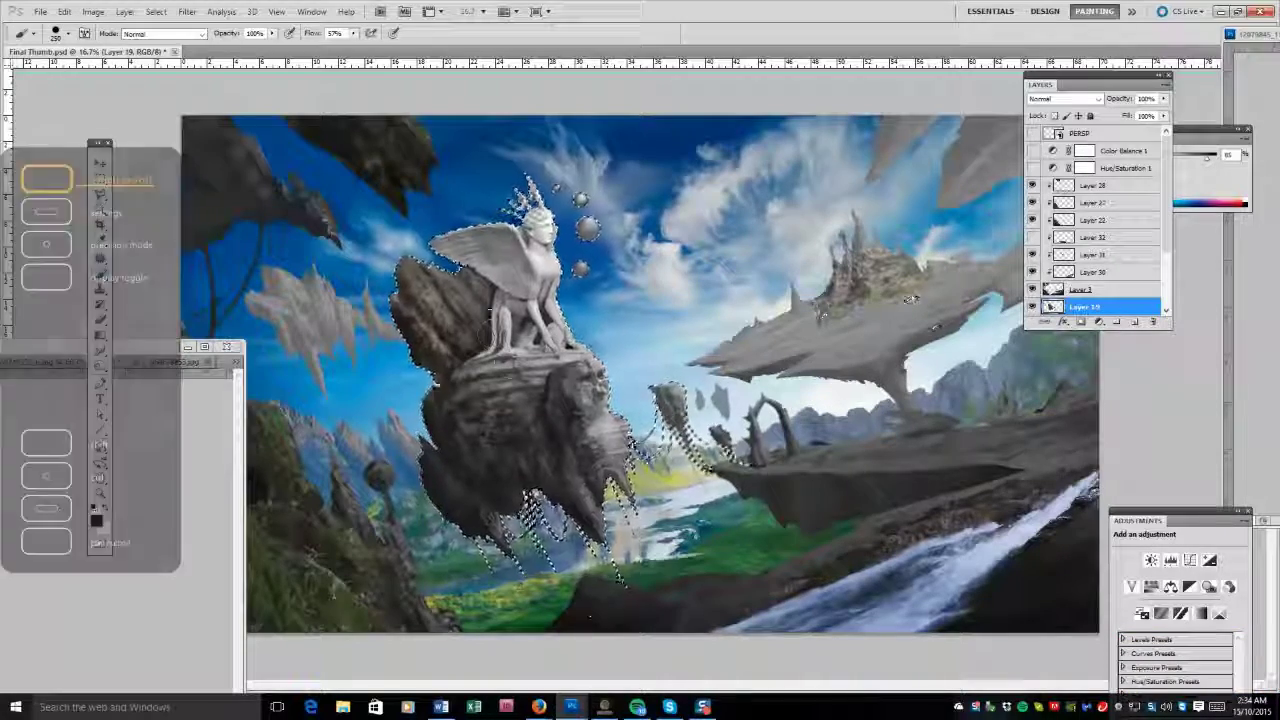
pyautogui.press(']')
pyautogui.press(']')
pyautogui.press(']')
pyautogui.press(']')
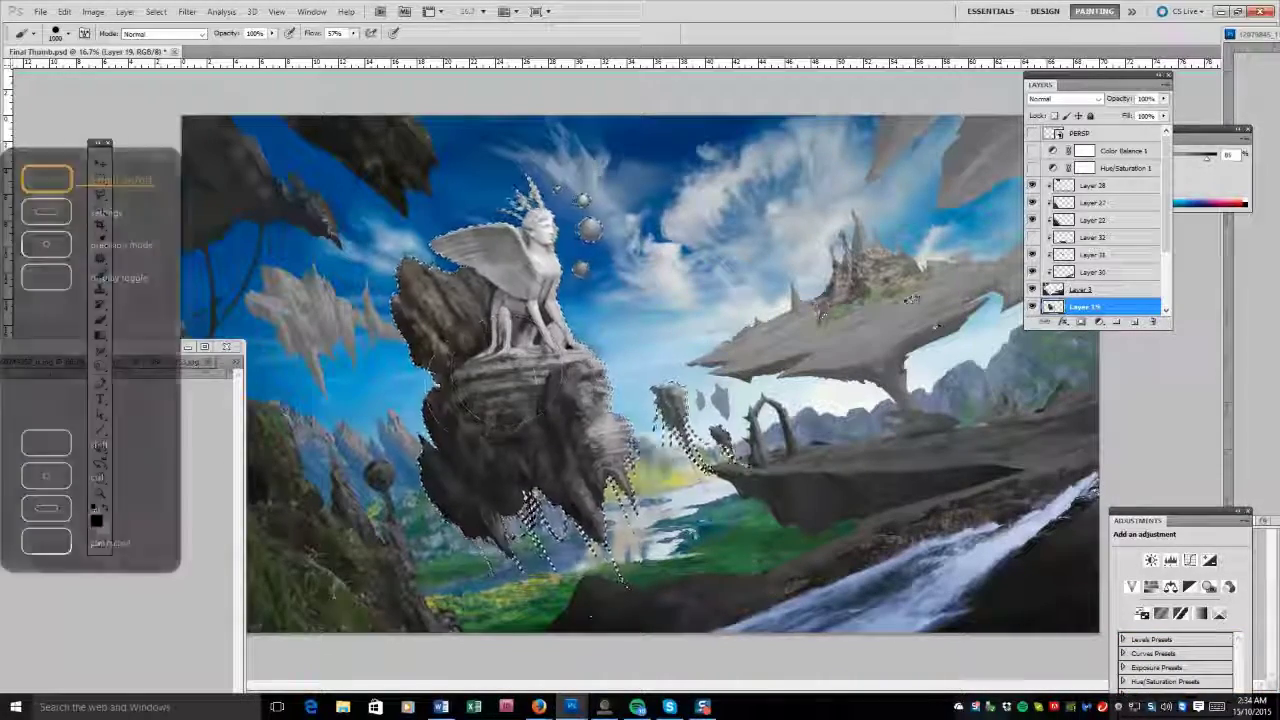
# Set a 400 px Overlay brush and shade the rock beneath the sphinx with sampled greys.
pyautogui.press('[')
pyautogui.press('[')
pyautogui.press('[')
pyautogui.press('[')
pyautogui.press('[')
pyautogui.press('[')
pyautogui.hotkey('shift', 'alt', 'o')
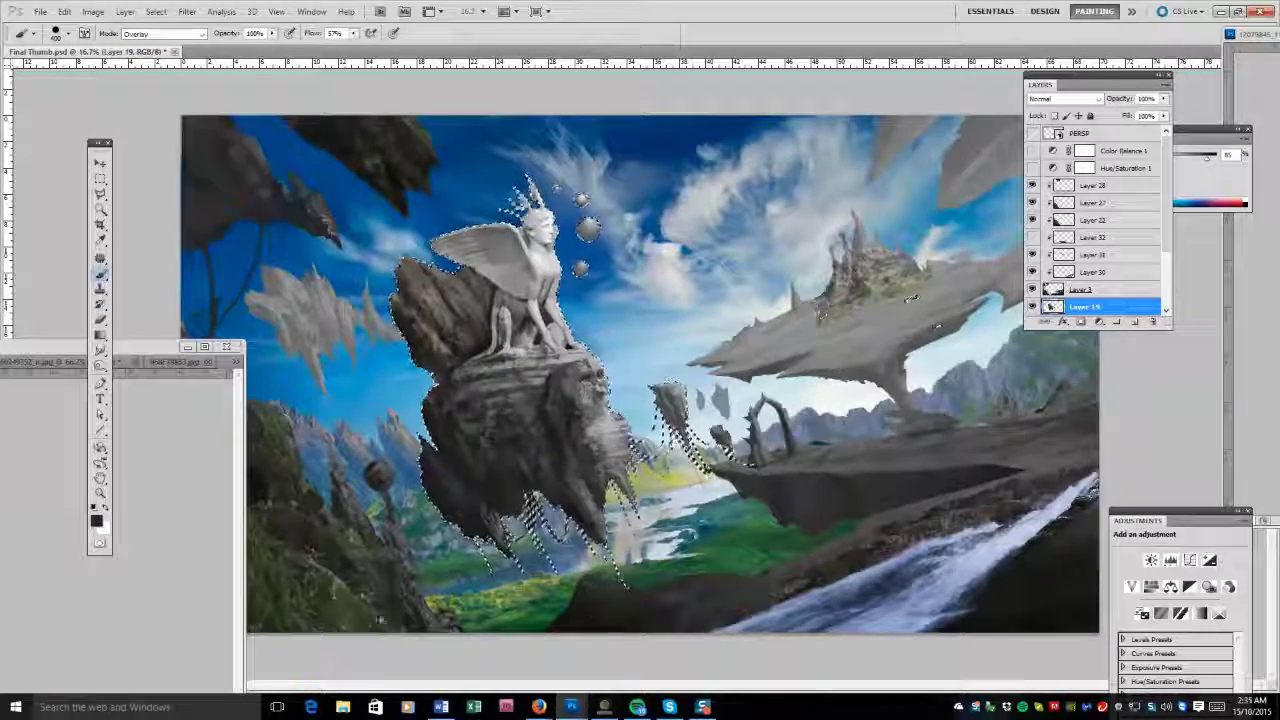
pyautogui.moveTo(470, 500)
pyautogui.mouseDown()
pyautogui.moveTo(570, 560)
pyautogui.moveTo(680, 400)
pyautogui.mouseUp()
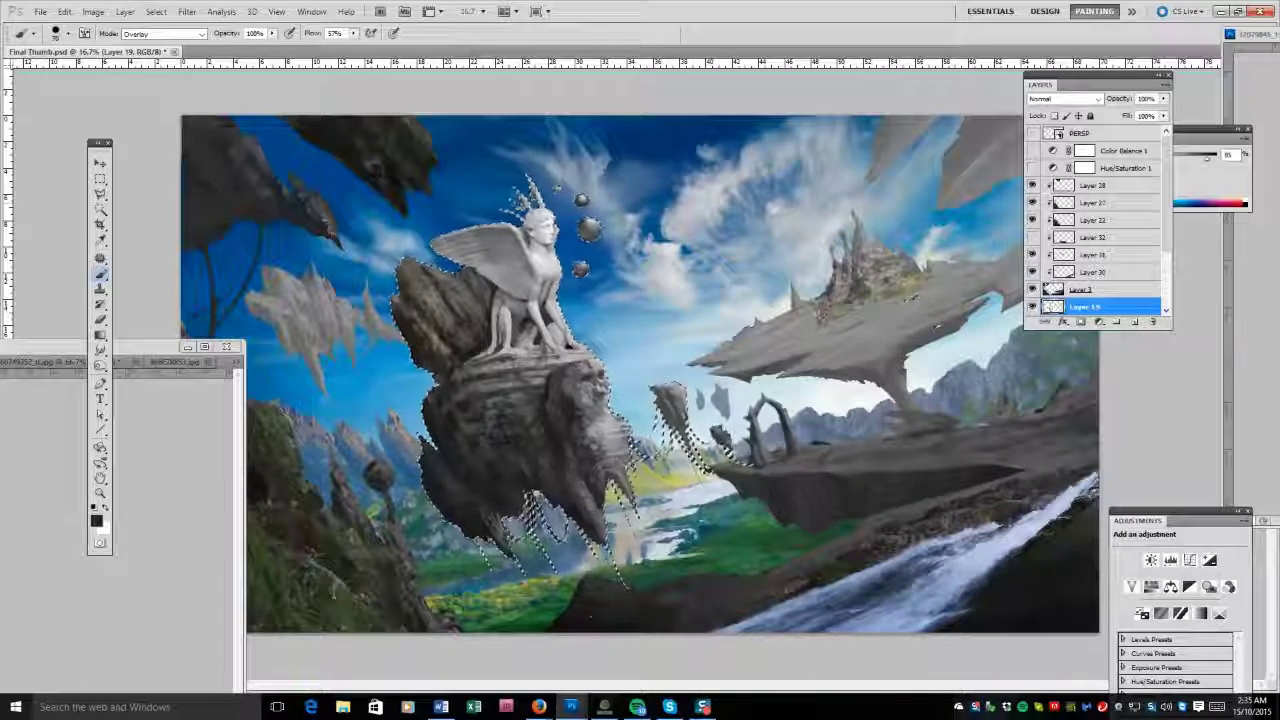
pyautogui.keyDown('alt'); pyautogui.click(548, 408); pyautogui.keyUp('alt')
pyautogui.keyDown('alt'); pyautogui.click(571, 175); pyautogui.keyUp('alt')
# Paint white highlights and black texture over the rock at 300 px, then add new Layer 34.
pyautogui.press('d')
pyautogui.press('x')
pyautogui.press(']')
pyautogui.press(']')
pyautogui.press(']')
pyautogui.press(']')
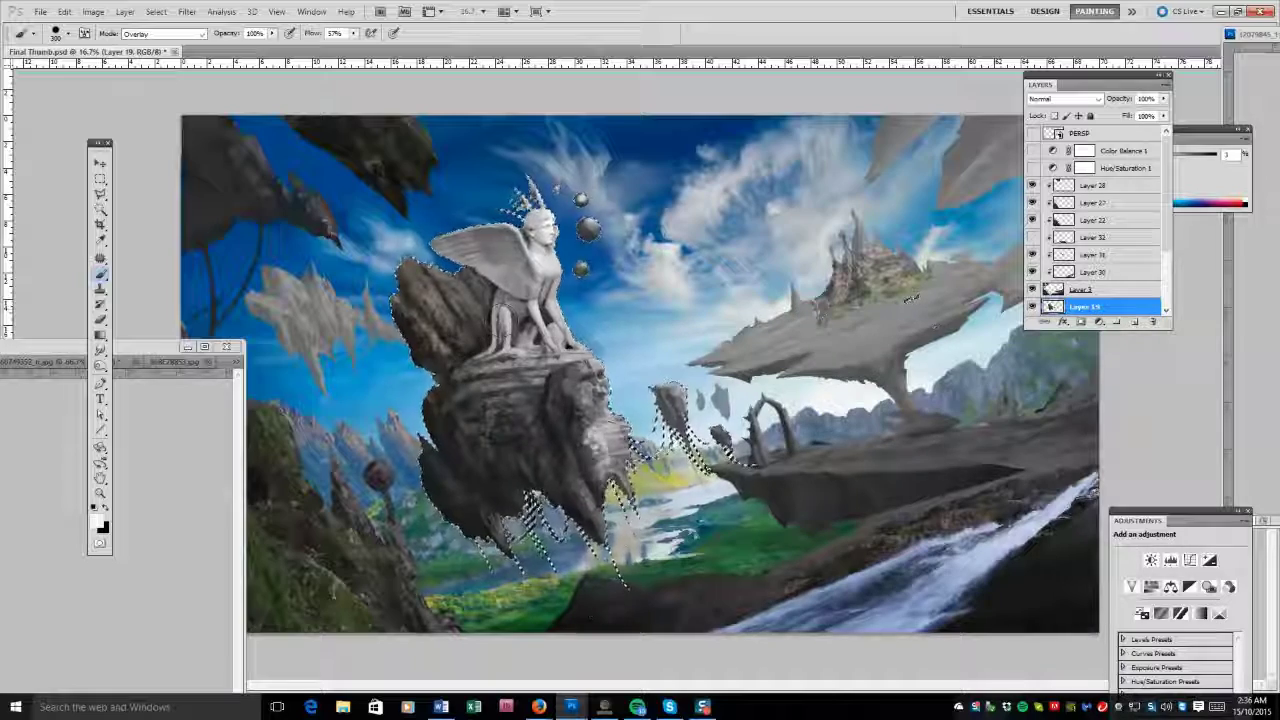
pyautogui.moveTo(610, 410); pyautogui.dragTo(596, 455)
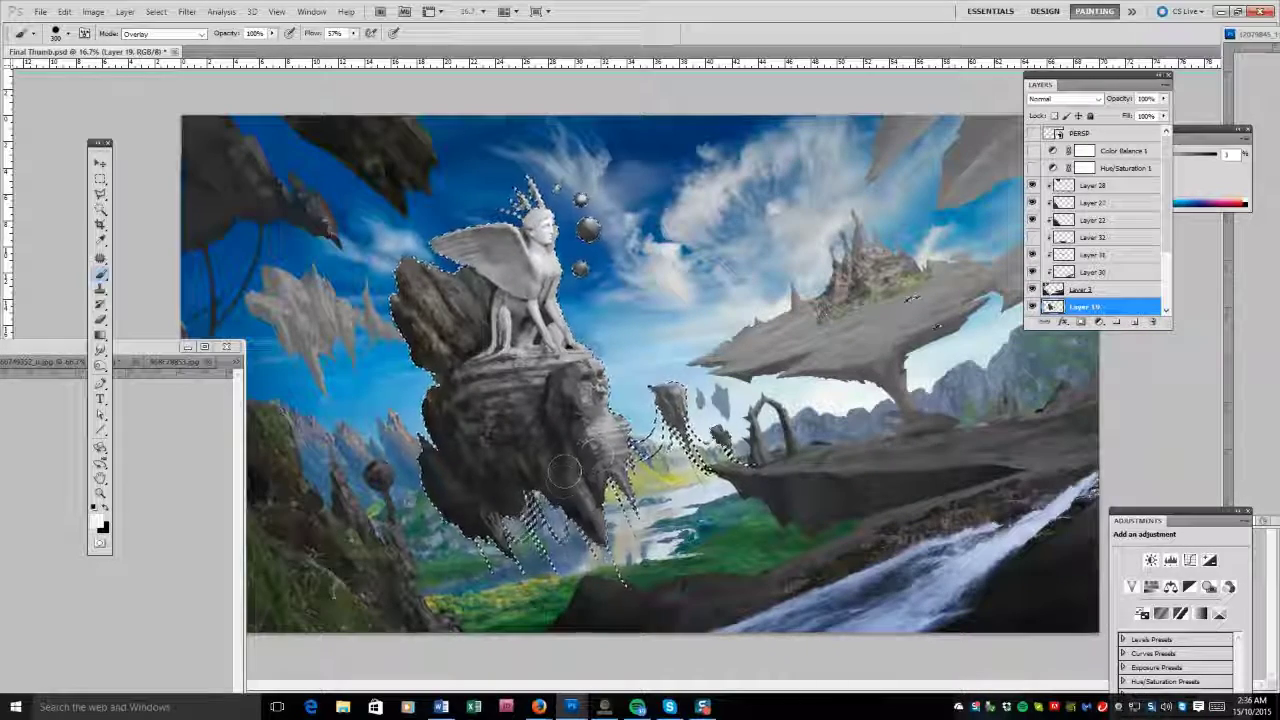
pyautogui.press('x')
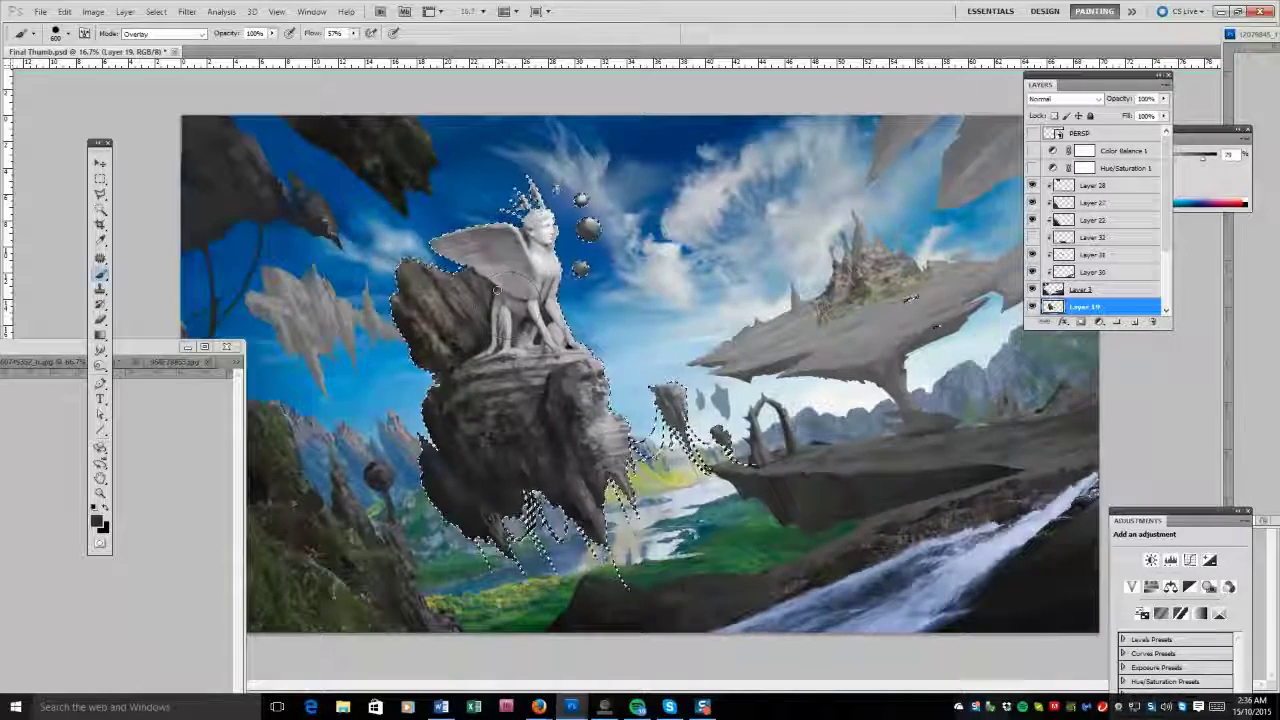
pyautogui.moveTo(496, 290); pyautogui.dragTo(520, 420)
pyautogui.press('x')
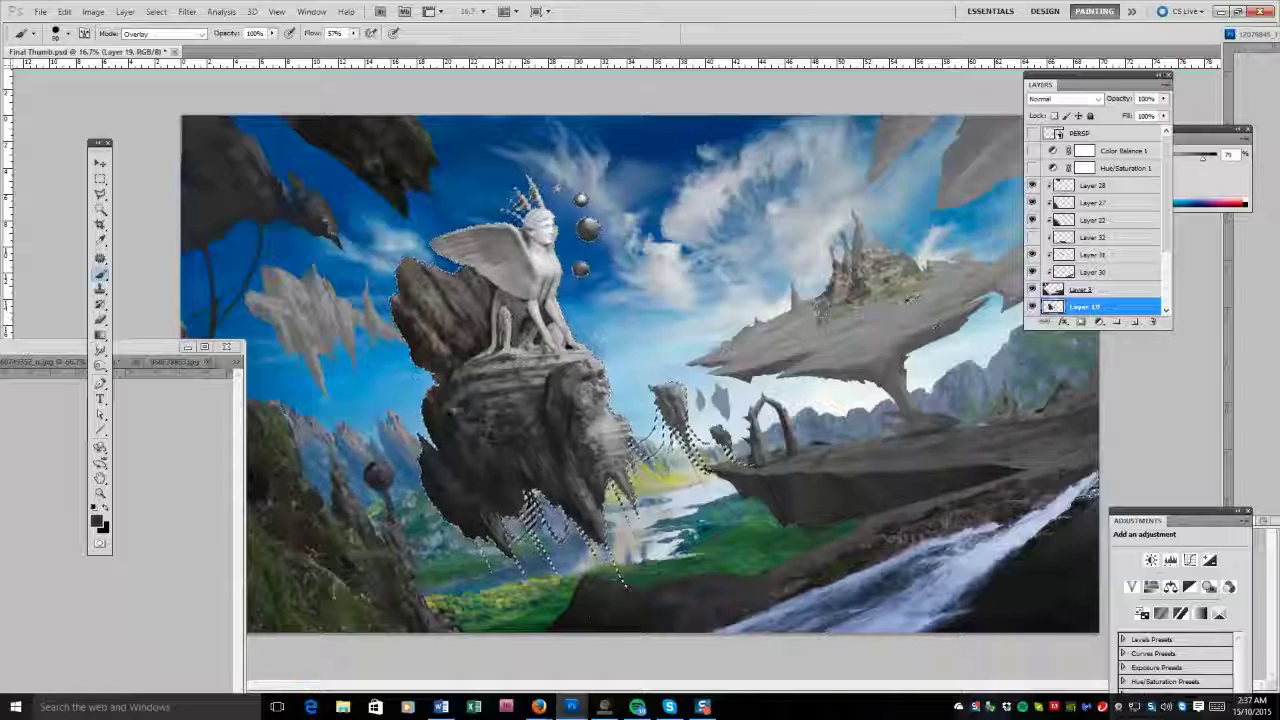
pyautogui.hotkey('ctrl', 'shift', 'n')
pyautogui.press('Return')
# Set Layer 34 to Color blending and tint the sphinx rock green, then brown.
pyautogui.click(1065, 98)
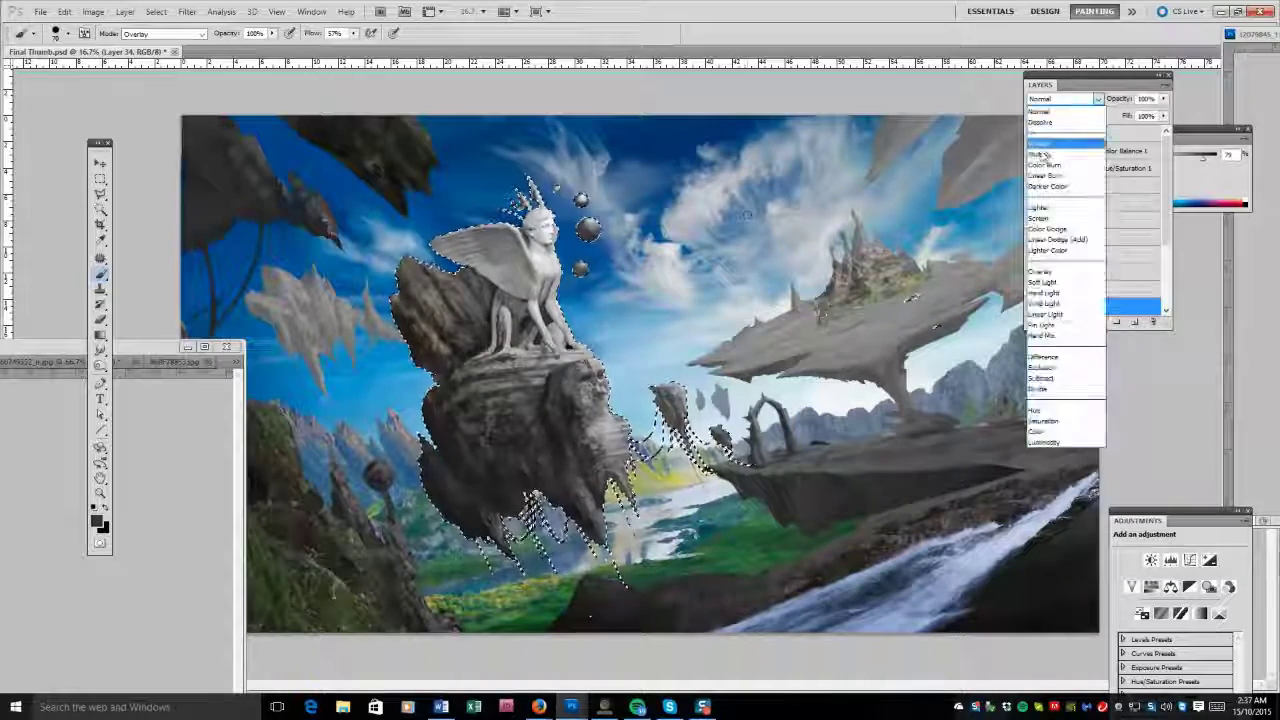
pyautogui.click(1065, 302)
pyautogui.moveTo(563, 450)
pyautogui.mouseDown()
pyautogui.moveTo(533, 460)
pyautogui.moveTo(508, 436)
pyautogui.moveTo(478, 450)
pyautogui.moveTo(511, 468)
pyautogui.moveTo(566, 458)
pyautogui.mouseUp()
pyautogui.moveTo(430, 350); pyautogui.dragTo(470, 420)
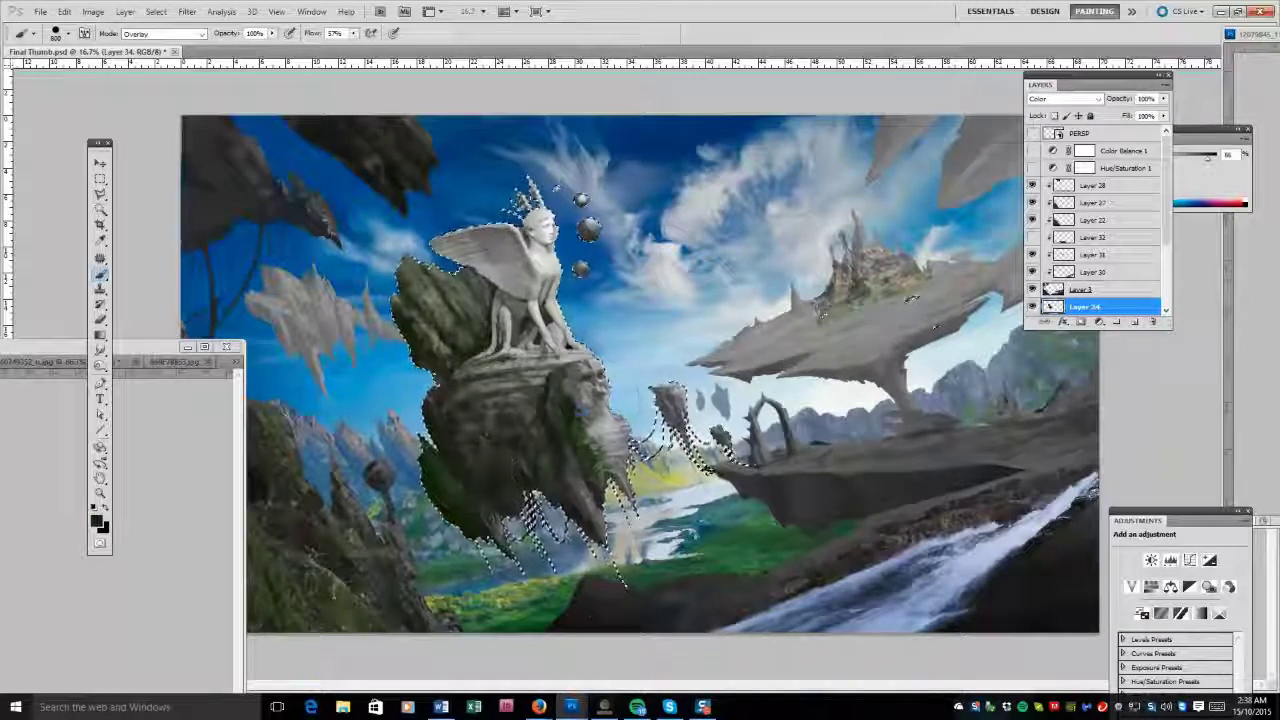
pyautogui.moveTo(1185, 129); pyautogui.dragTo(1155, 345)
pyautogui.click(1113, 405)
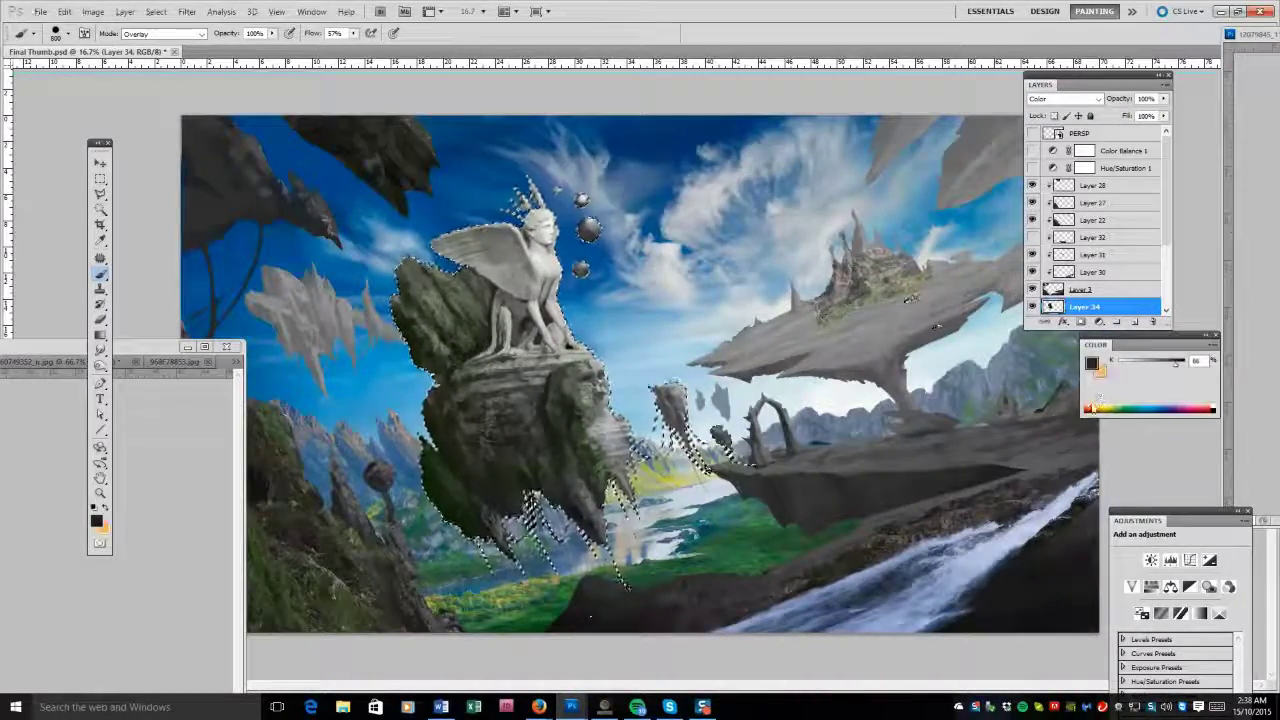
pyautogui.moveTo(445, 420); pyautogui.dragTo(483, 390)
pyautogui.moveTo(578, 365); pyautogui.dragTo(518, 487)
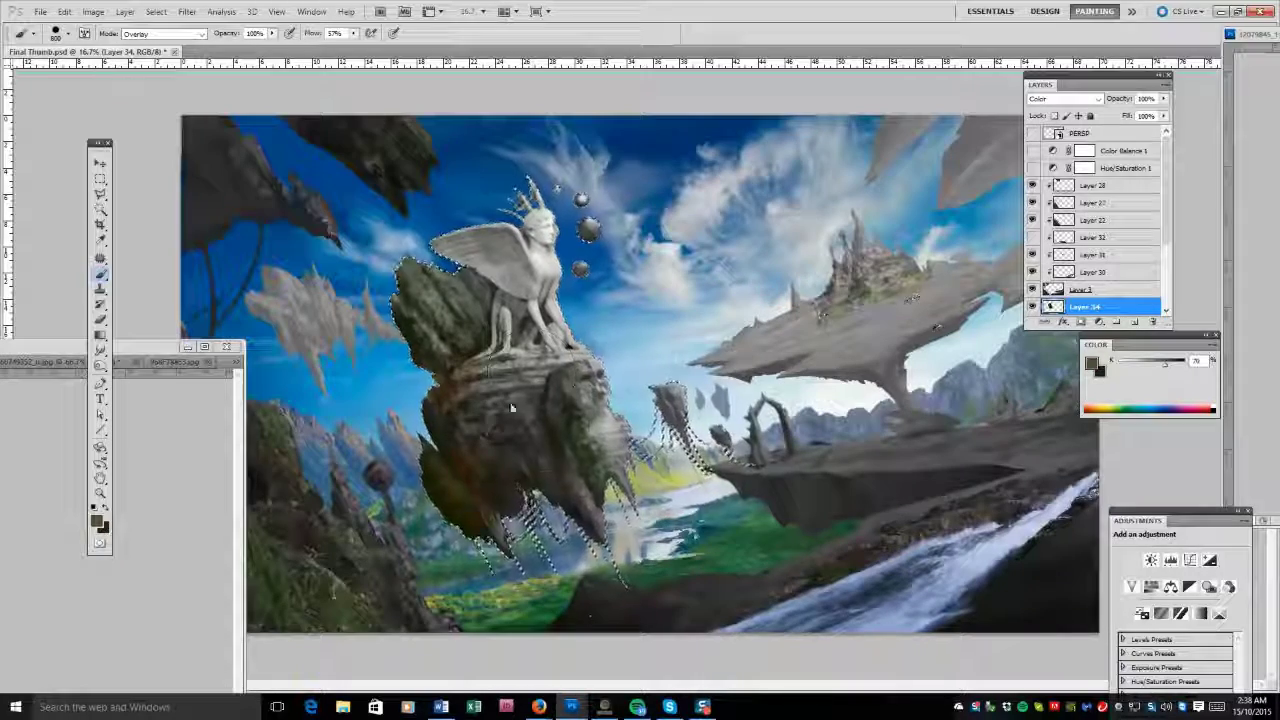
# Switch the brush to Color mode and tint the rock's right side brown.
pyautogui.click(163, 33)
pyautogui.click(150, 371)
pyautogui.moveTo(420, 280)
pyautogui.mouseDown()
pyautogui.moveTo(445, 380)
pyautogui.moveTo(500, 369)
pyautogui.moveTo(545, 430)
pyautogui.moveTo(590, 450)
pyautogui.moveTo(618, 432)
pyautogui.moveTo(518, 388)
pyautogui.mouseUp()
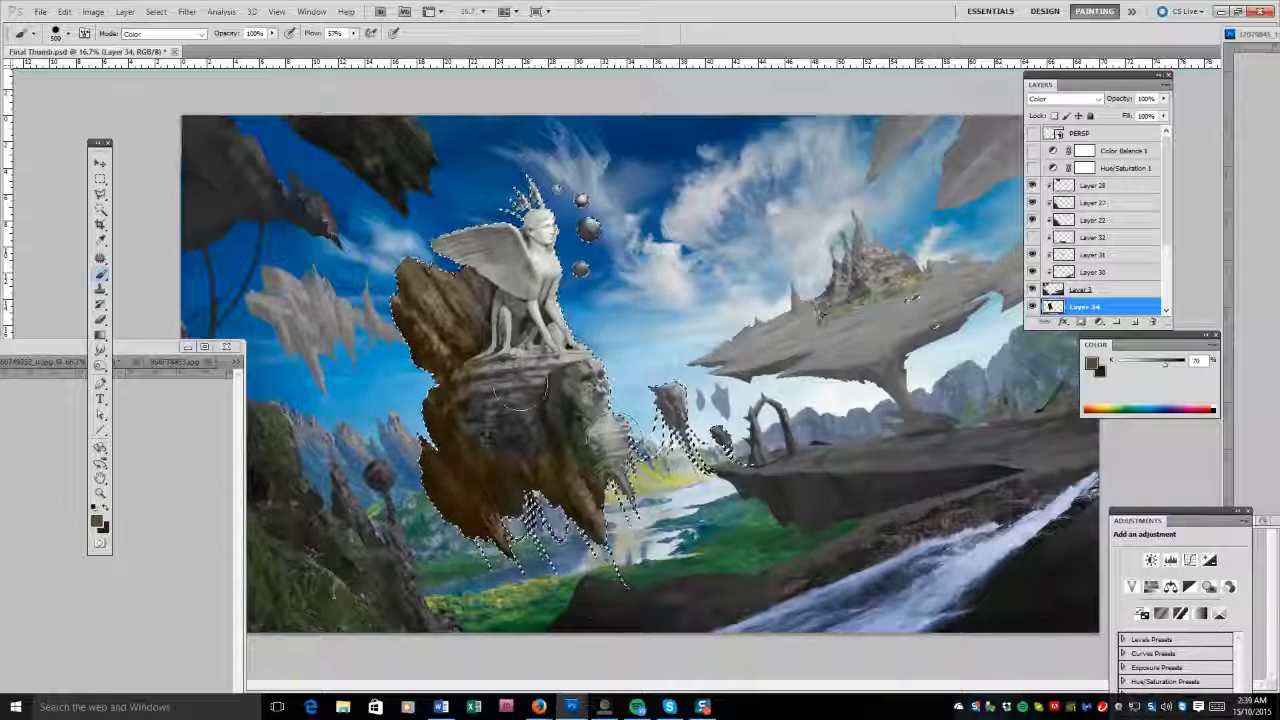
pyautogui.hotkey('ctrl', 'z')
pyautogui.moveTo(455, 373)
pyautogui.mouseDown()
pyautogui.moveTo(600, 435)
pyautogui.moveTo(530, 260)
pyautogui.mouseUp()
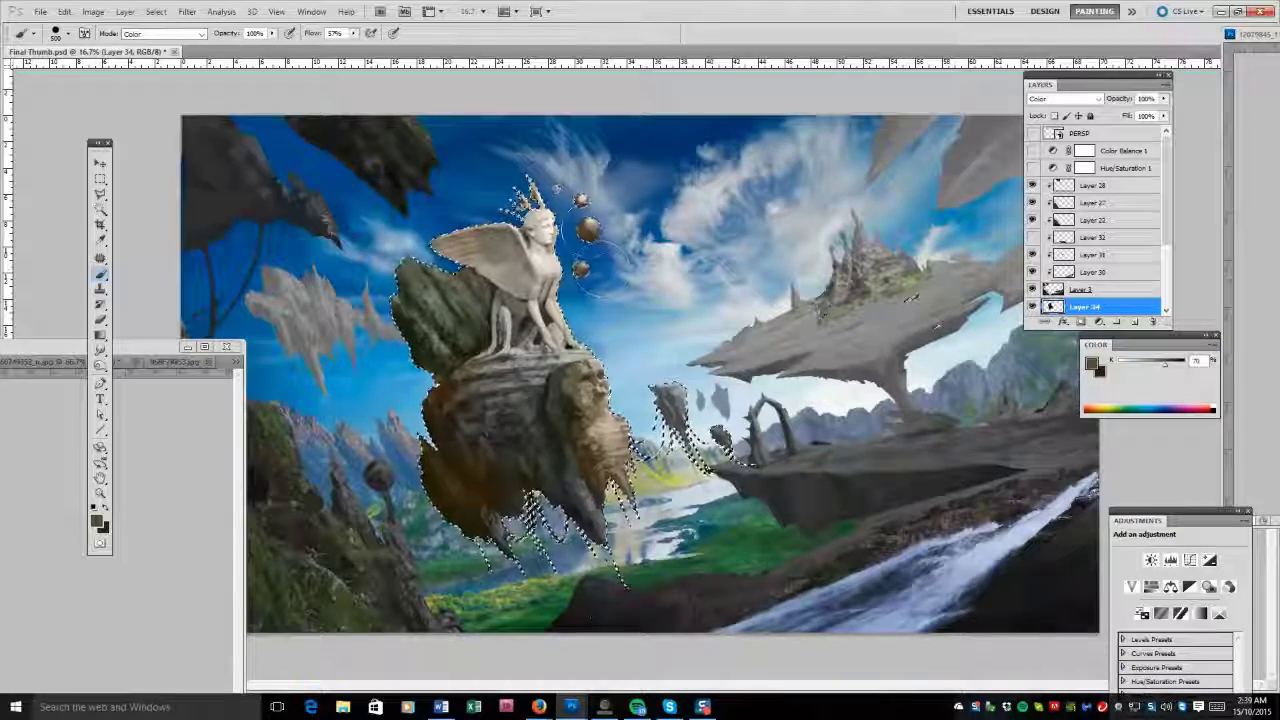
# Return the brush to Overlay, darken the rock, then undo that last dark stroke.
pyautogui.click(160, 33)
pyautogui.press('Return')
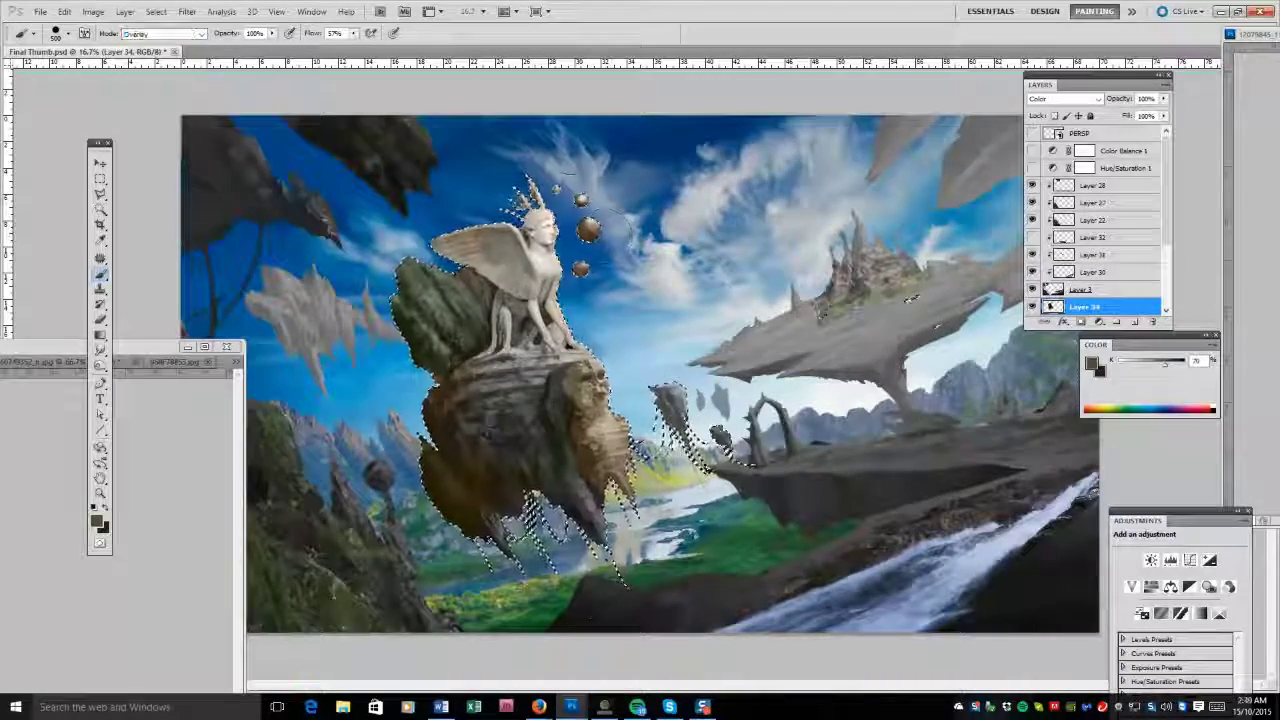
pyautogui.moveTo(420, 290); pyautogui.dragTo(520, 435)
pyautogui.press('d')
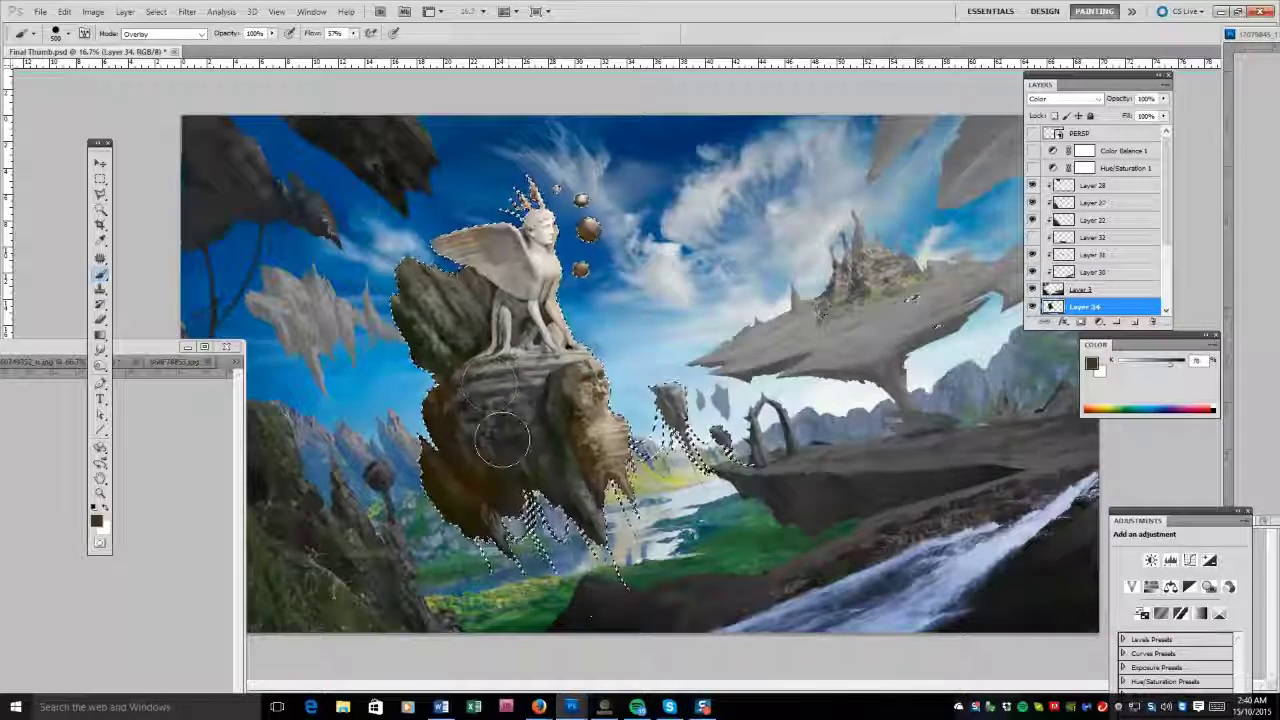
pyautogui.hotkey('ctrl', 'z')
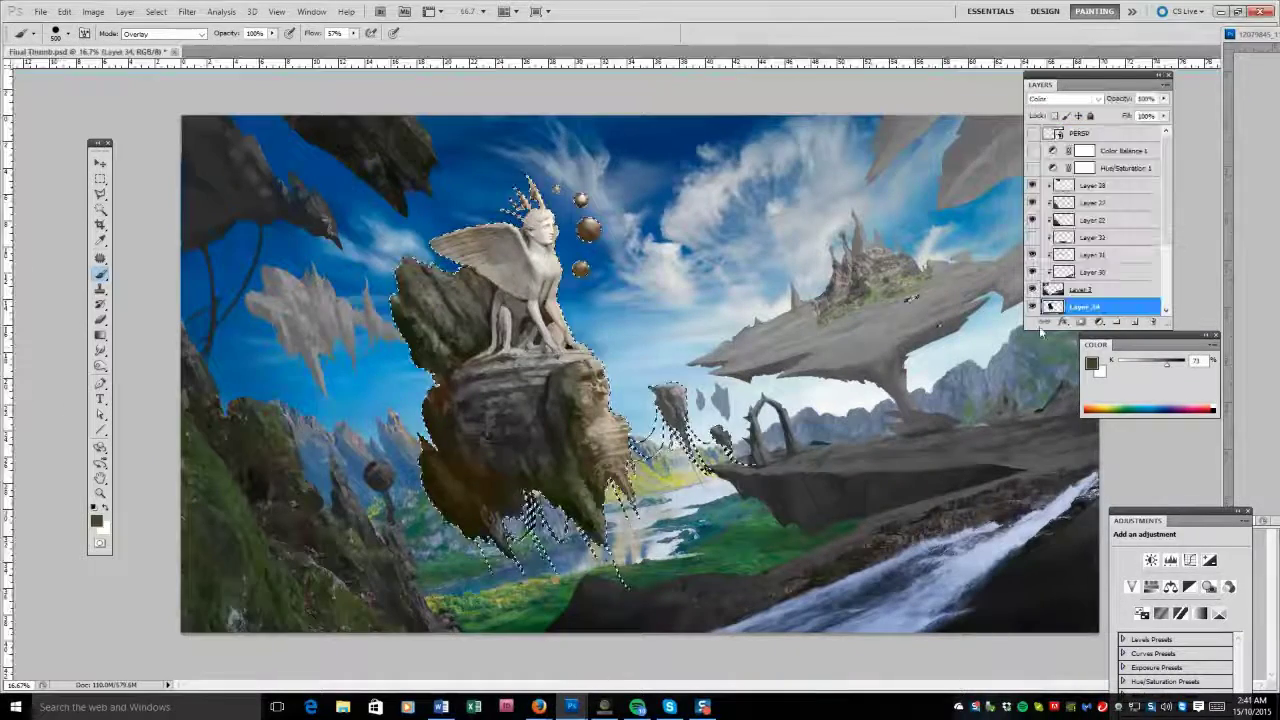
# Try merging the layer range from Layer 28 down to Layer 3, then undo the merge.
pyautogui.click(1095, 185)
pyautogui.keyDown('shift'); pyautogui.click(1080, 289); pyautogui.keyUp('shift')
pyautogui.rightClick(1060, 289)
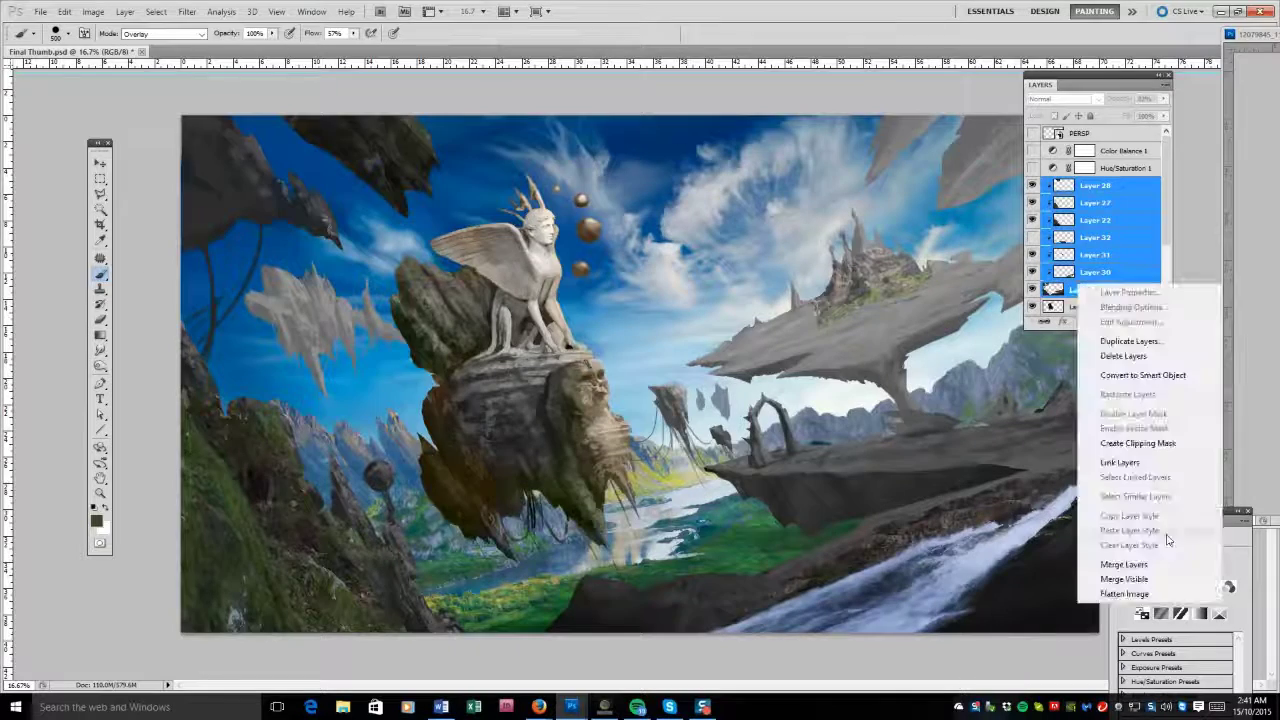
pyautogui.click(1075, 557)
pyautogui.hotkey('ctrl', 'z')
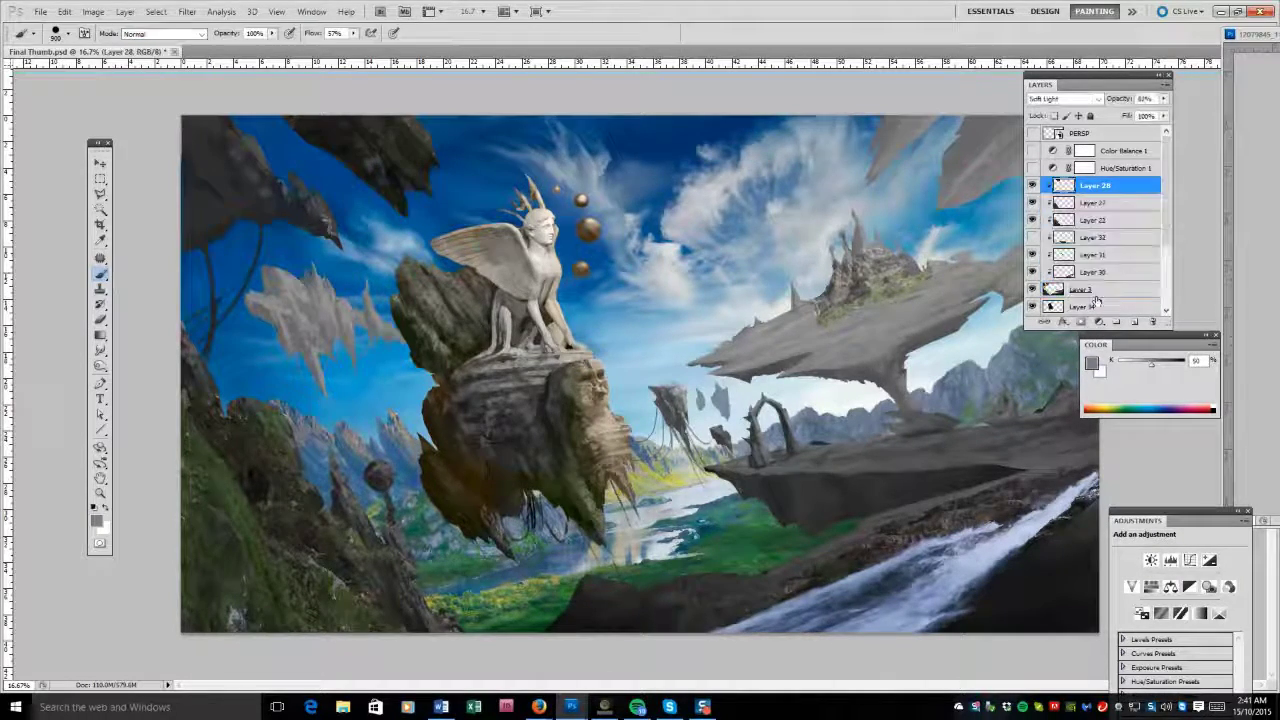
# Sample dark rock and waterfall greys for touch-ups and remove Layer 32.
pyautogui.keyDown('alt'); pyautogui.click(858, 545); pyautogui.keyUp('alt')
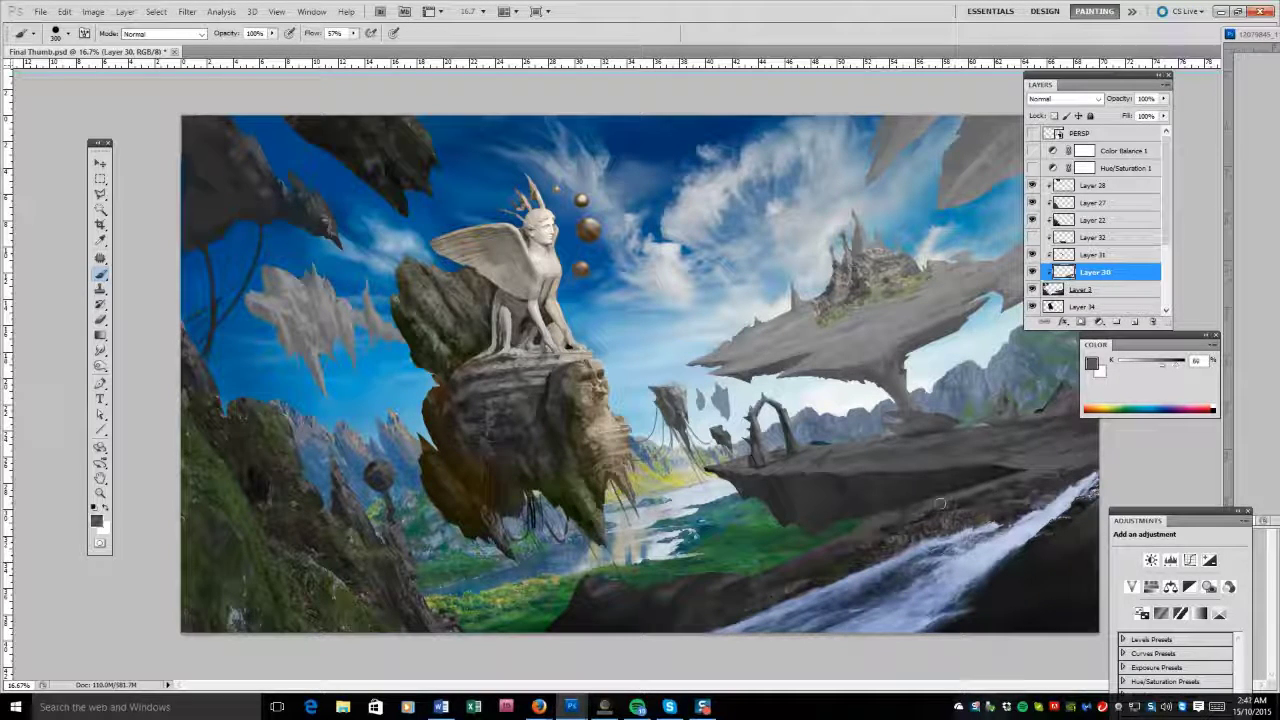
pyautogui.keyDown('alt'); pyautogui.click(1060, 472); pyautogui.keyUp('alt')
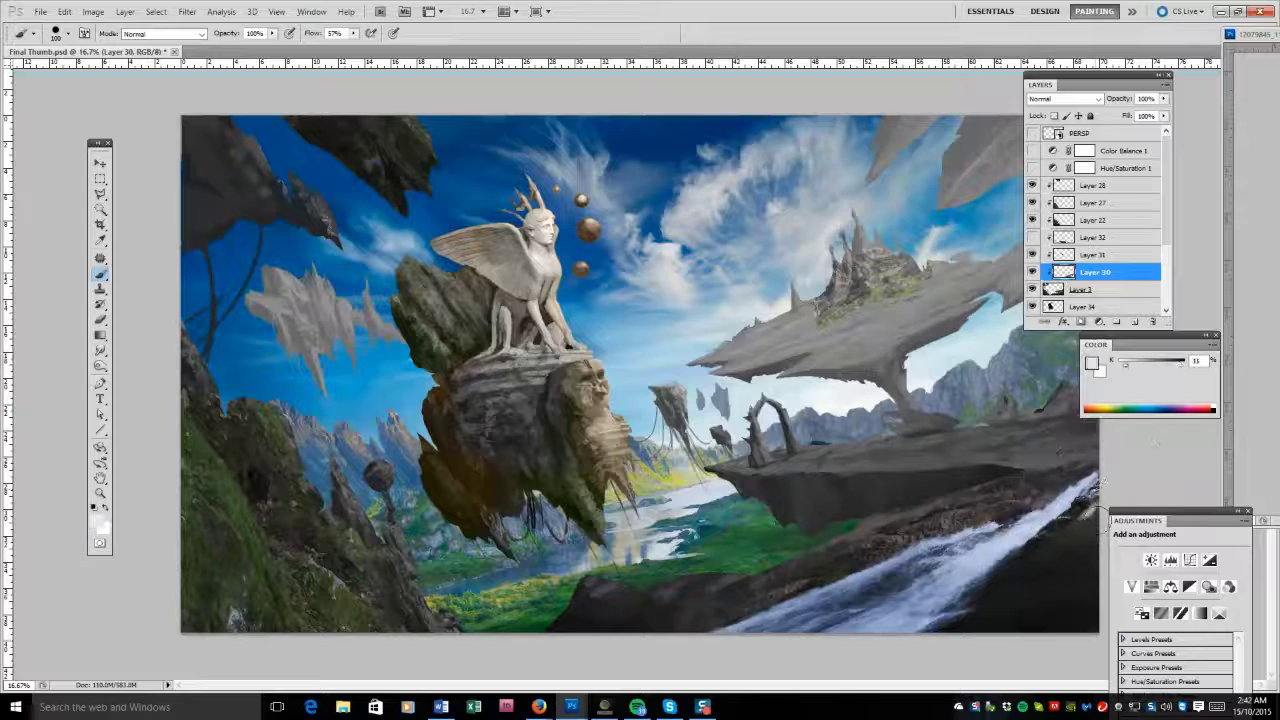
pyautogui.keyDown('alt'); pyautogui.click(878, 578); pyautogui.keyUp('alt')
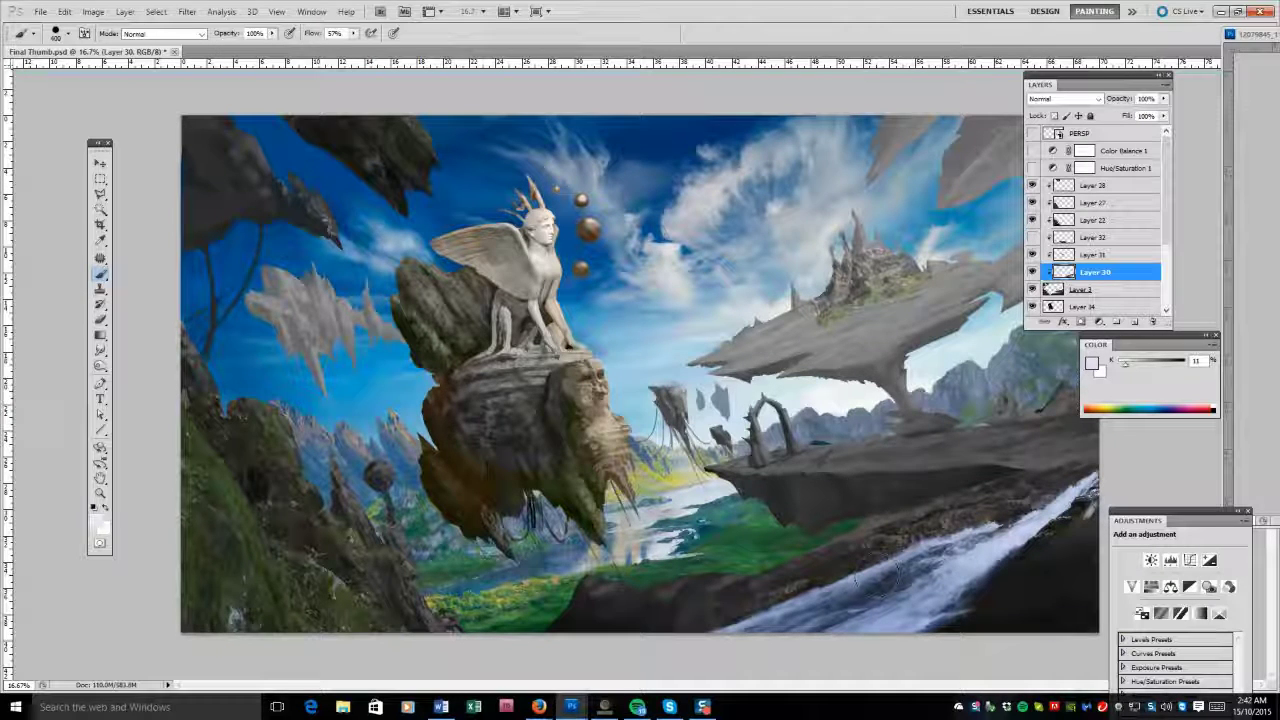
pyautogui.hotkey('ctrl', 'e')
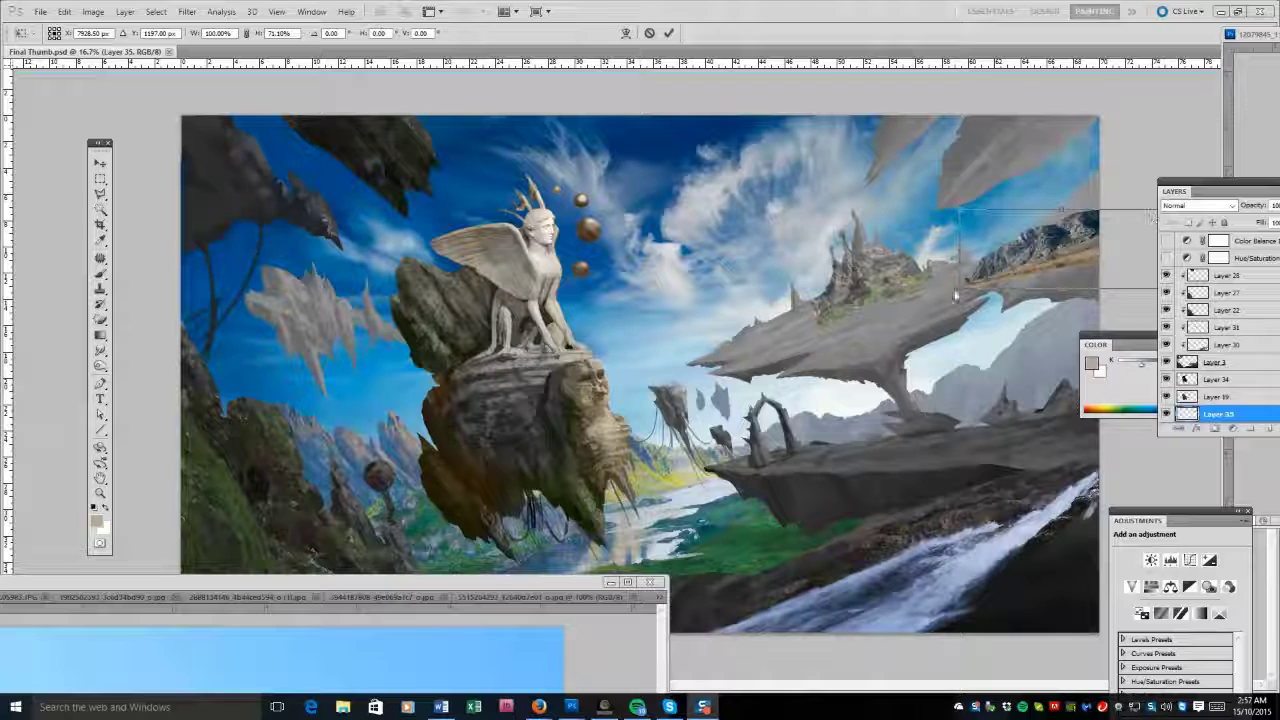
# Rotate the mountain photo at top right with Free Transform.
pyautogui.moveTo(955, 295); pyautogui.dragTo(964, 312)
pyautogui.click(64, 11)
pyautogui.moveTo(123, 273)
pyautogui.click(258, 327)
# Stretch, shrink and tilt the mountain photo at top right, committing each transform.
pyautogui.moveTo(1150, 182); pyautogui.dragTo(1155, 148)
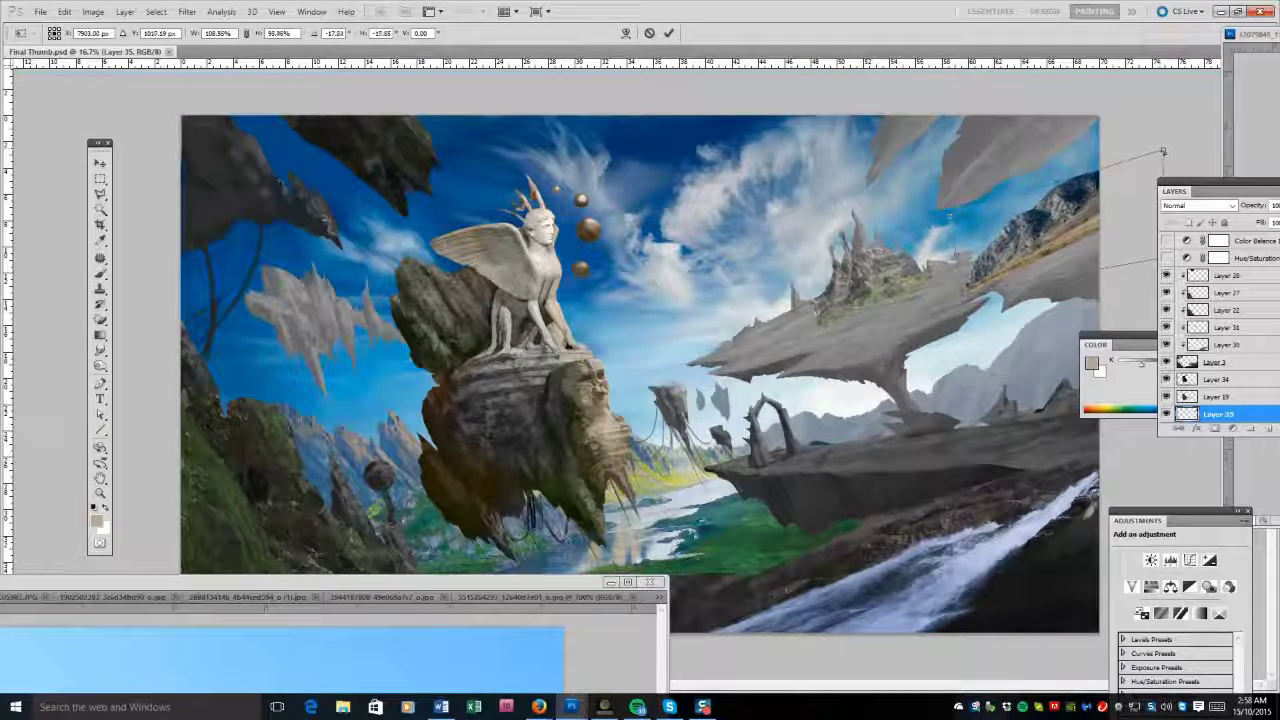
pyautogui.press('Return')
pyautogui.hotkey('ctrl', 't')
pyautogui.moveTo(1187, 163); pyautogui.dragTo(1168, 163)
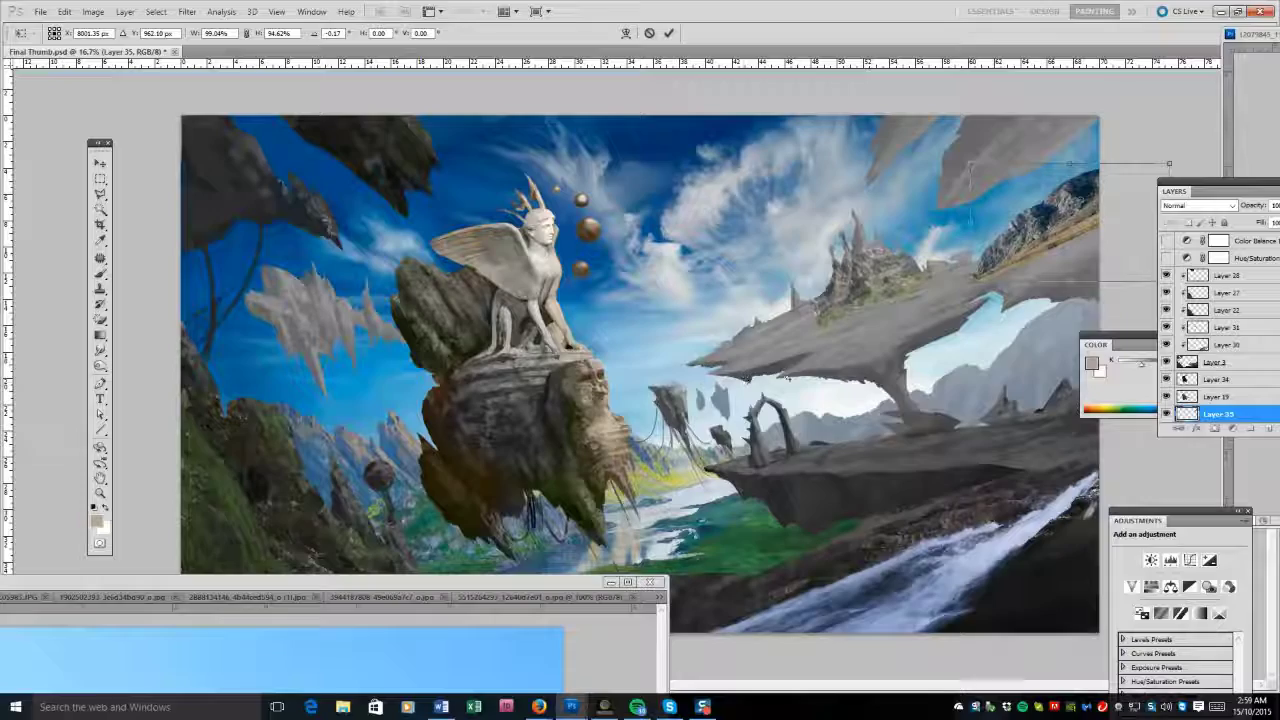
pyautogui.press('Return')
# Browse the open reference photos to reach the river-rocks photo.
pyautogui.doubleClick(300, 581)
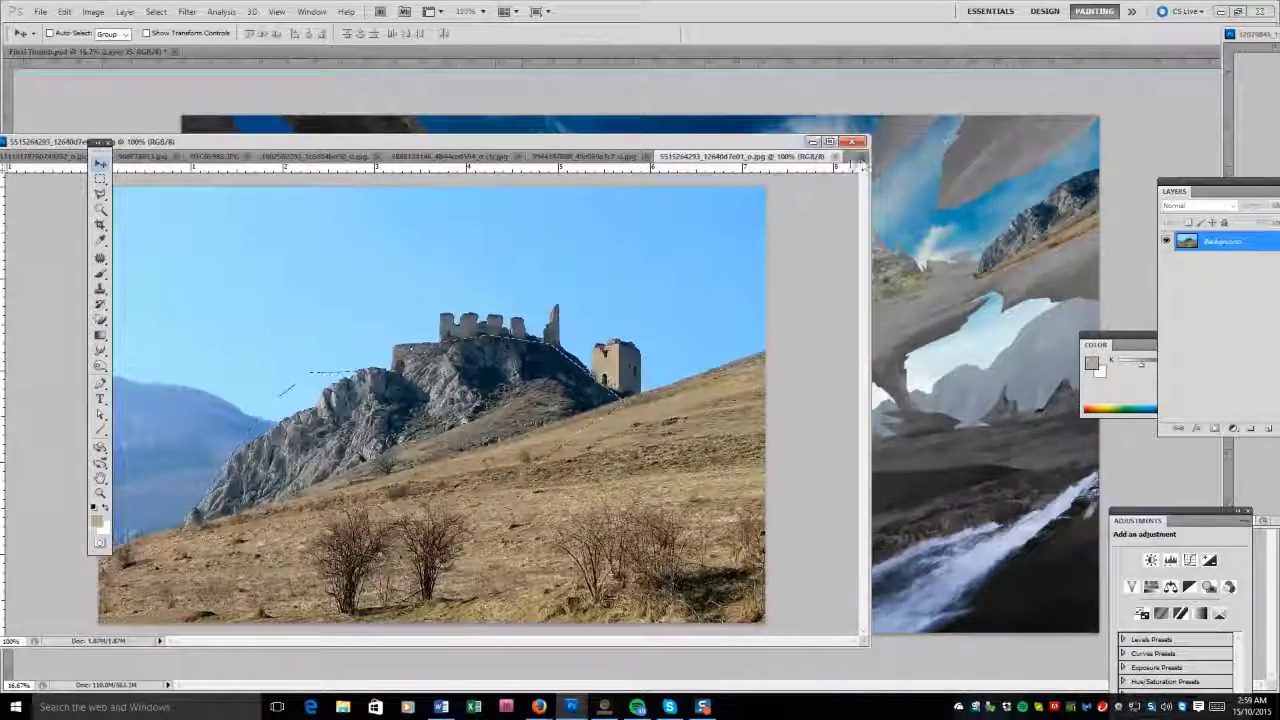
pyautogui.hotkey('ctrl', 'Tab')
pyautogui.hotkey('ctrl', 'Tab')
pyautogui.hotkey('ctrl', 'Tab')
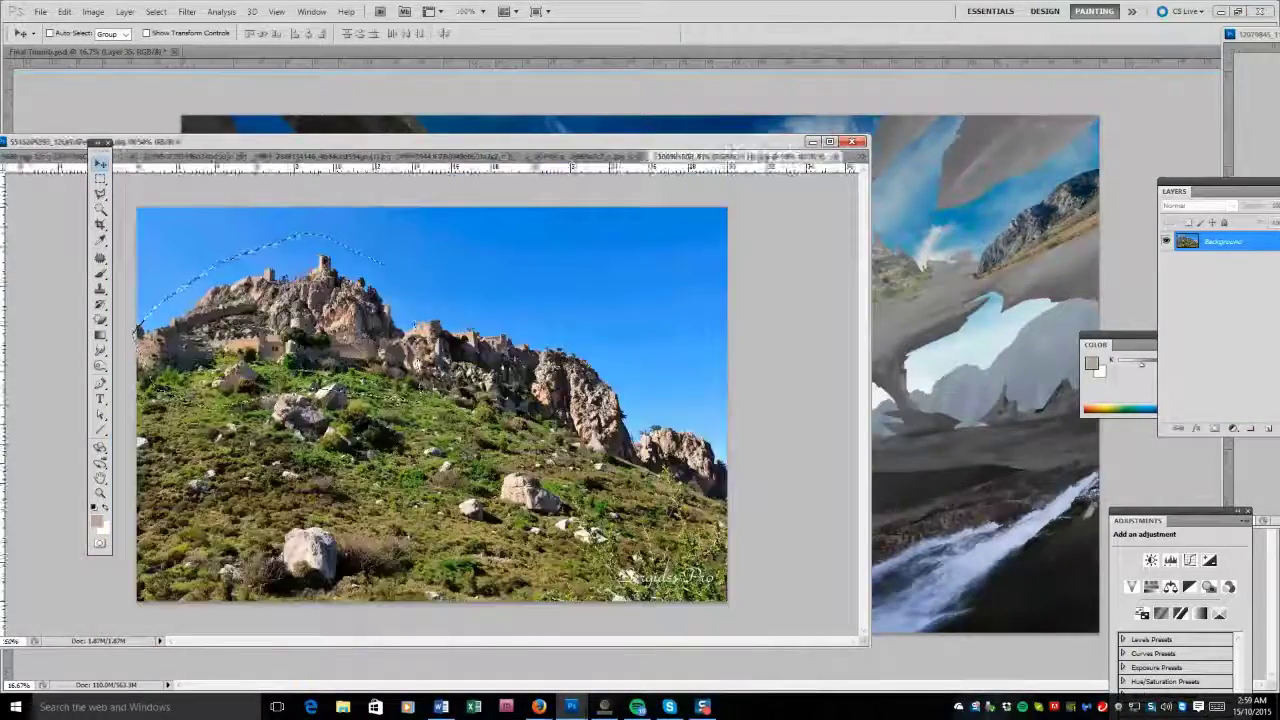
pyautogui.hotkey('ctrl', 'Tab')
pyautogui.hotkey('ctrl', 'Tab')
pyautogui.hotkey('ctrl', 'Tab')
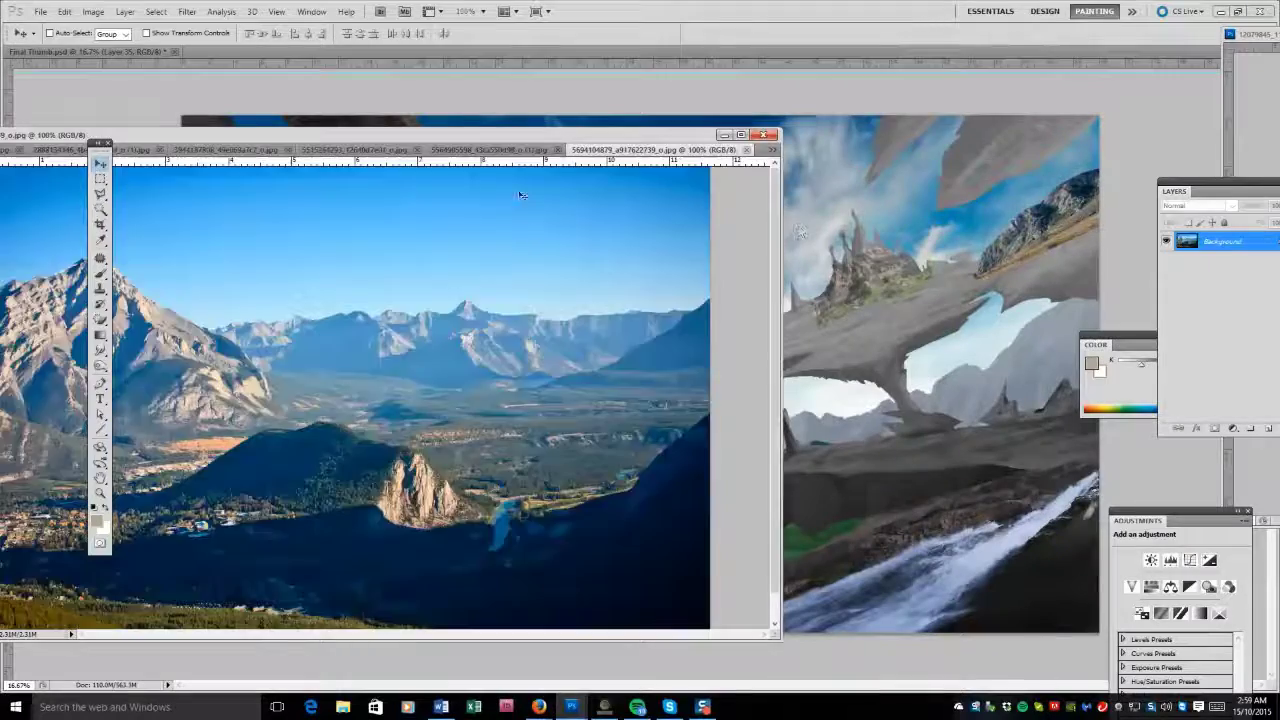
pyautogui.hotkey('ctrl', 'Tab')
pyautogui.hotkey('ctrl', 'shift', 'Tab')
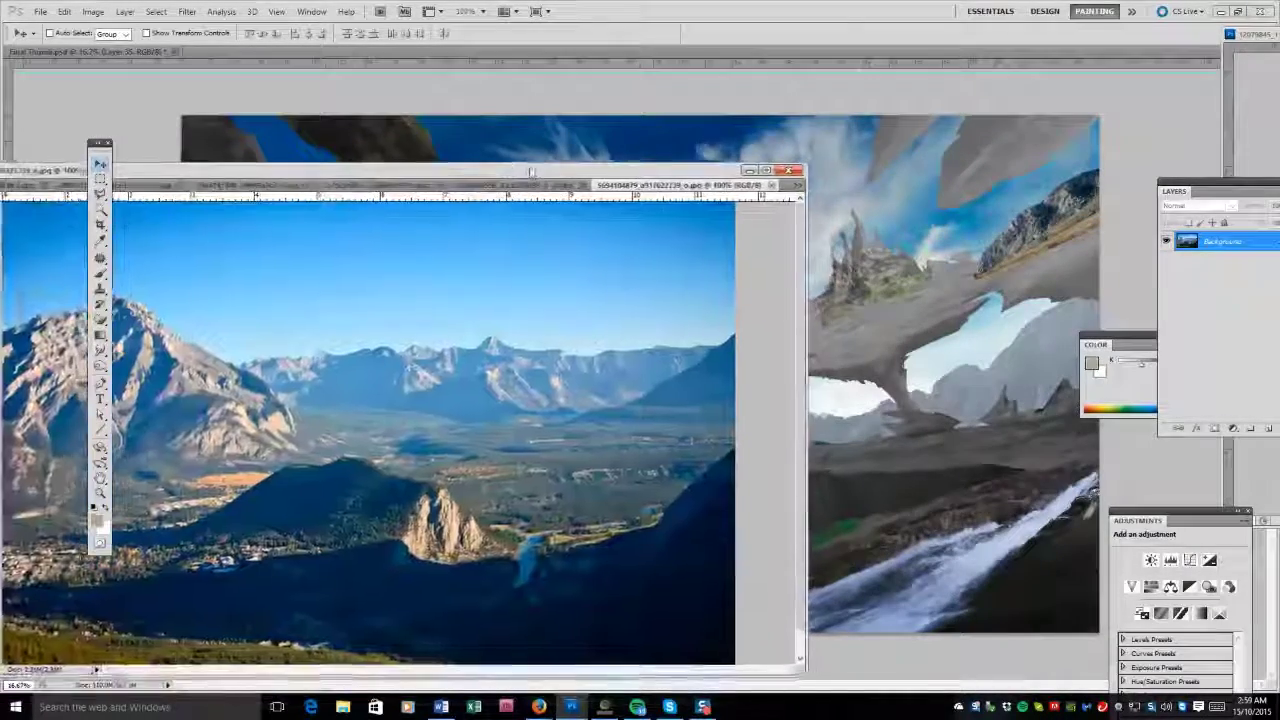
pyautogui.hotkey('ctrl', 'Tab')
pyautogui.hotkey('ctrl', 'Tab')
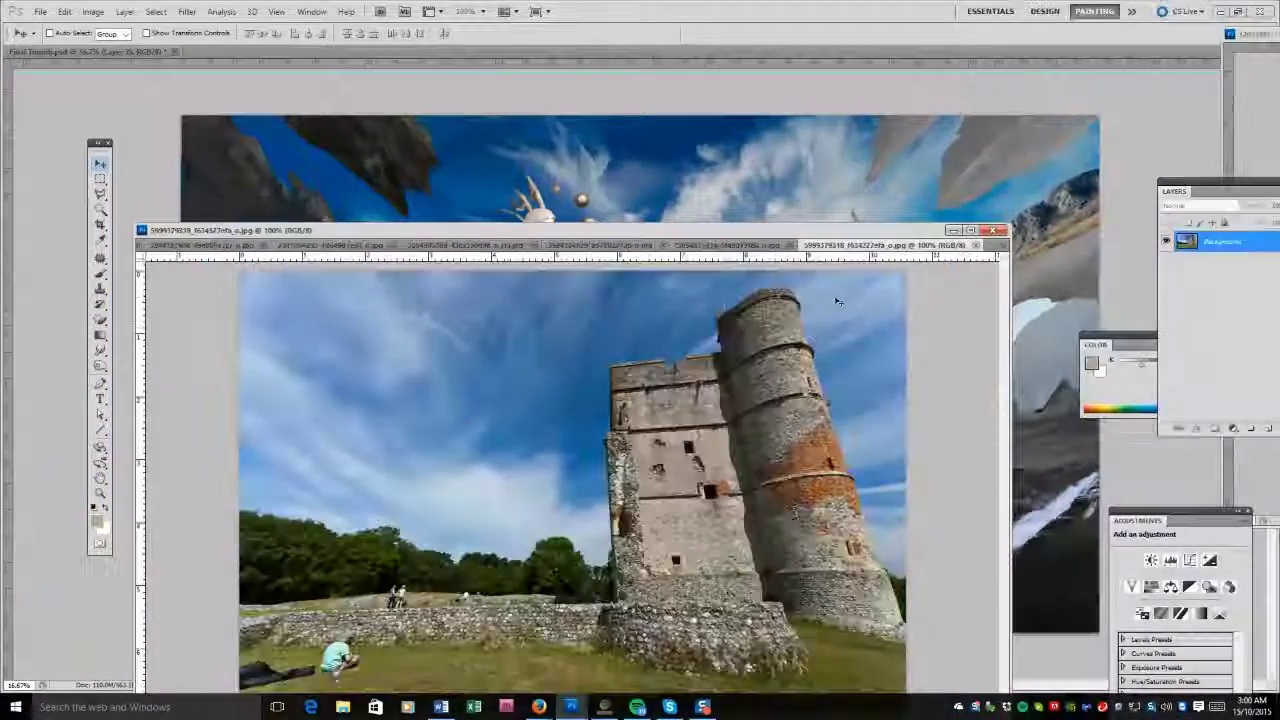
pyautogui.hotkey('ctrl', 'Tab')
pyautogui.hotkey('ctrl', 'Tab')
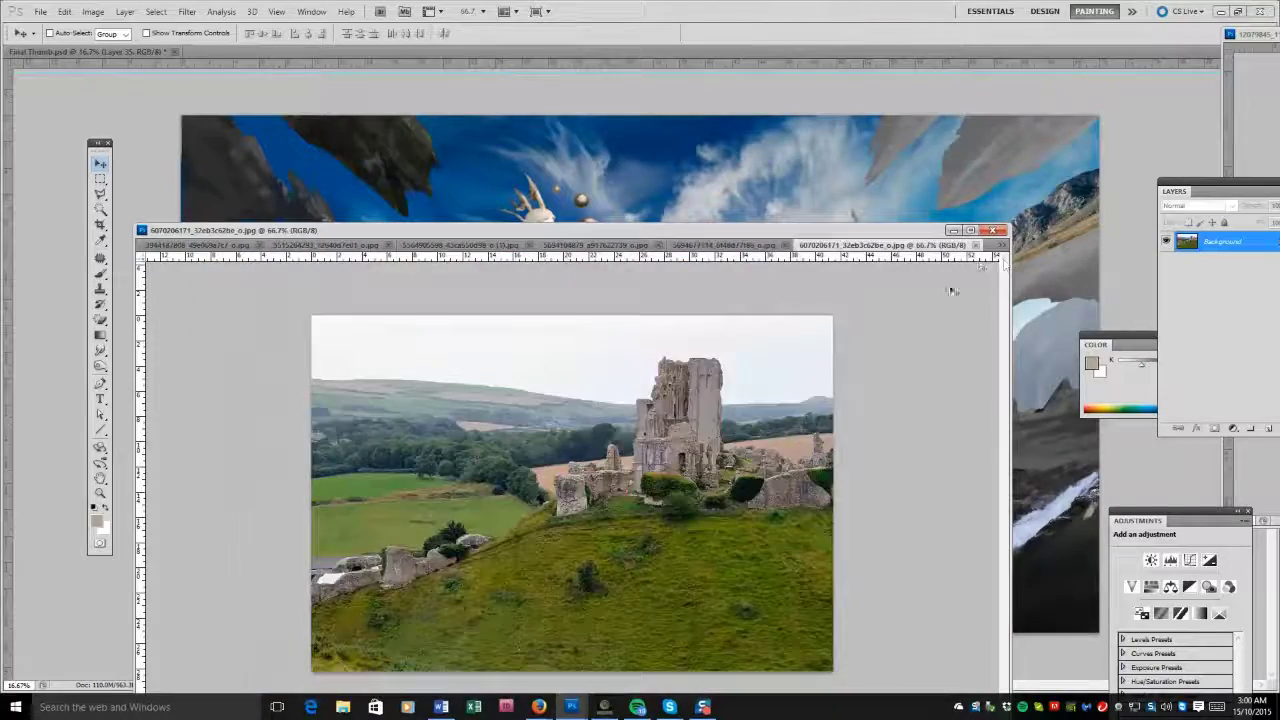
pyautogui.hotkey('ctrl', 'Tab')
pyautogui.hotkey('ctrl', 'Tab')
pyautogui.hotkey('ctrl', 'shift', 'Tab')
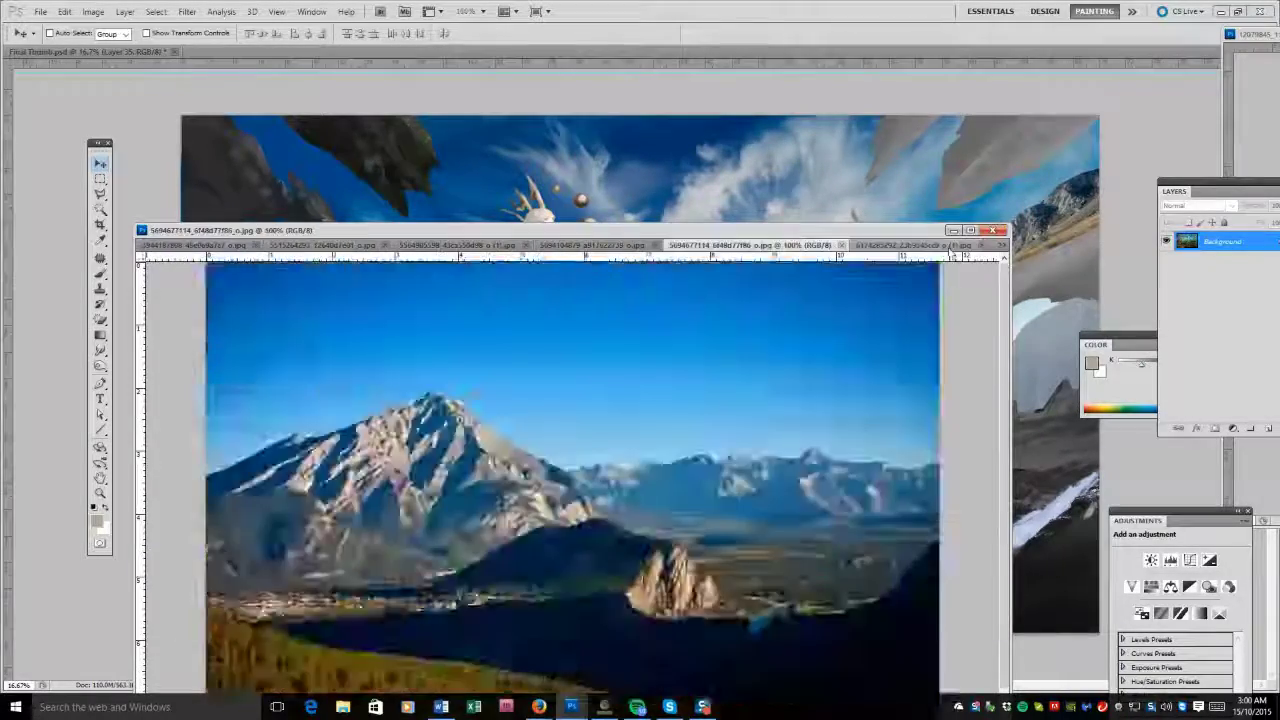
pyautogui.hotkey('ctrl', 'Tab')
pyautogui.hotkey('ctrl', 'Tab')
pyautogui.hotkey('ctrl', 'shift', 'Tab')
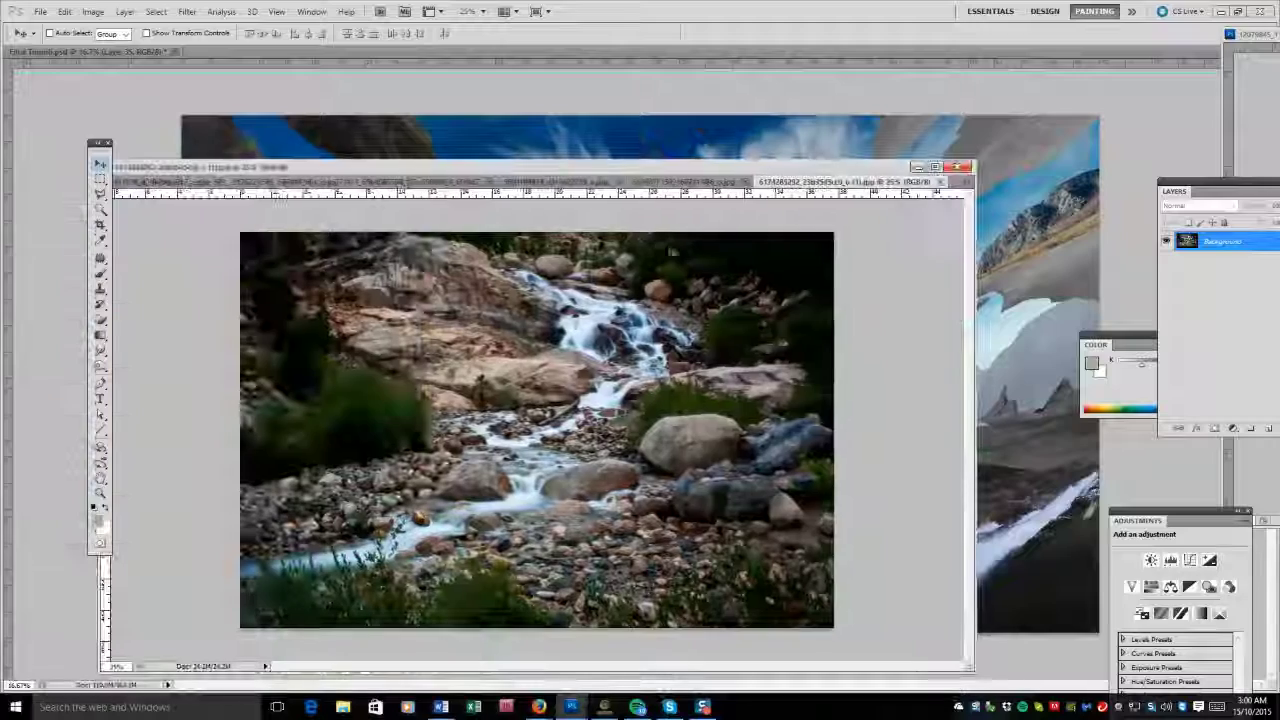
# Lasso the rocky stream area, copy it, and paste it into the main painting.
pyautogui.press('l')
pyautogui.moveTo(455, 612)
pyautogui.mouseDown()
pyautogui.moveTo(800, 600)
pyautogui.moveTo(860, 430)
pyautogui.moveTo(690, 240)
pyautogui.moveTo(442, 378)
pyautogui.moveTo(425, 355)
pyautogui.mouseUp()
pyautogui.hotkey('ctrl', 'c')
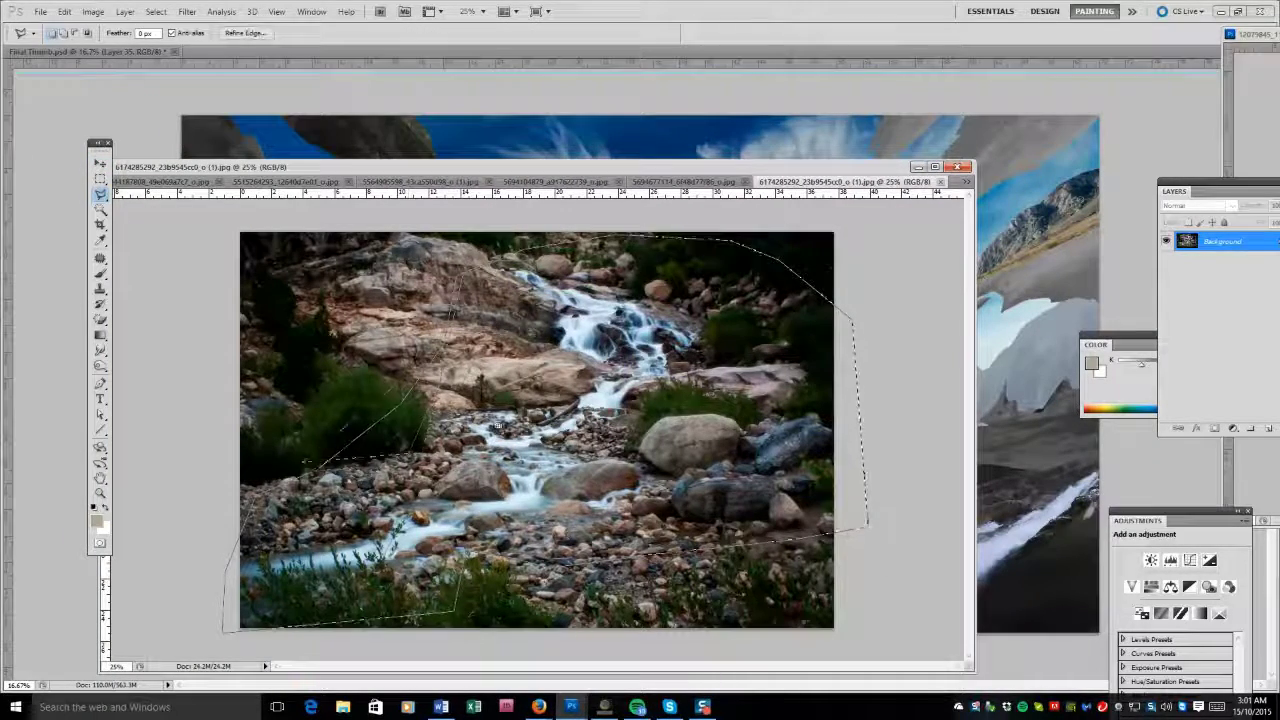
pyautogui.moveTo(600, 167); pyautogui.dragTo(31, 505)
pyautogui.click(985, 482)
pyautogui.hotkey('ctrl', 'v')
# Move the pasted rocks above Layer 3, then position and scale them at lower right.
pyautogui.hotkey('ctrl', 't')
pyautogui.press('Return')
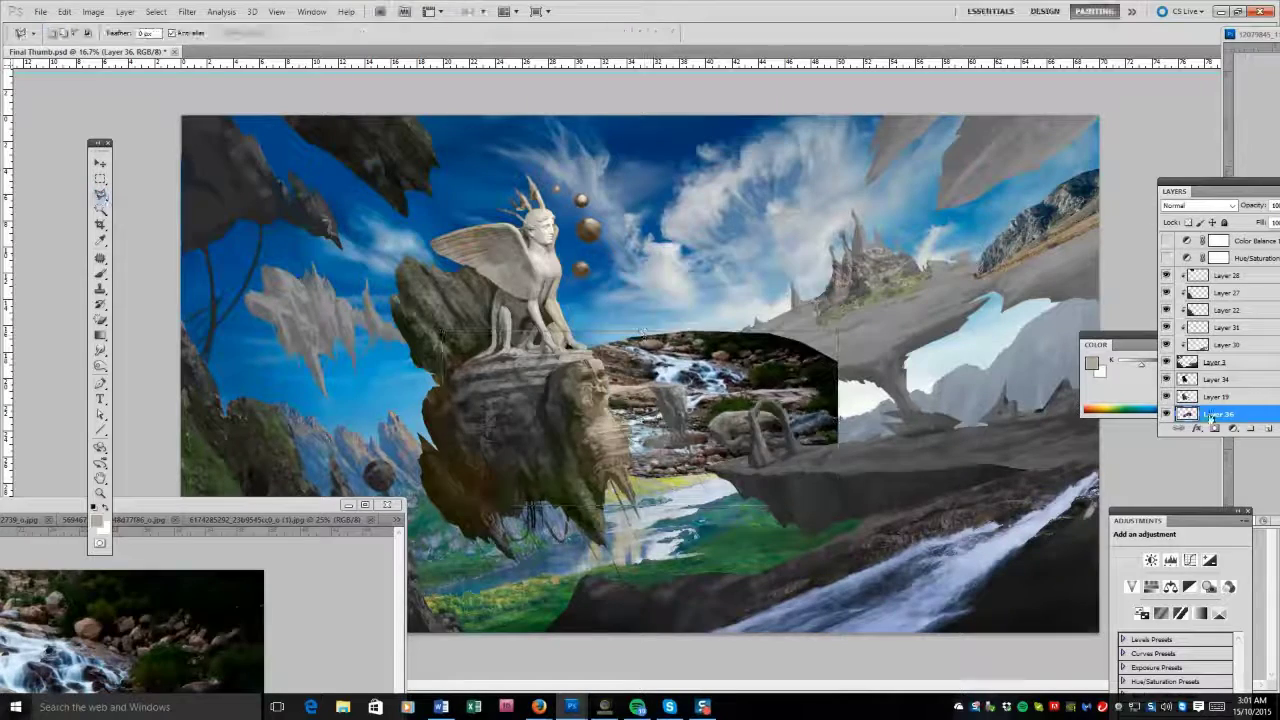
pyautogui.hotkey('ctrl', ']')
pyautogui.hotkey('ctrl', ']')
pyautogui.hotkey('ctrl', ']')
pyautogui.press('v')
pyautogui.moveTo(985, 512); pyautogui.dragTo(1090, 424)
pyautogui.hotkey('ctrl', 't')
pyautogui.moveTo(980, 460); pyautogui.dragTo(1025, 450)
pyautogui.press('Return')
pyautogui.click(64, 11)
pyautogui.moveTo(104, 278)
pyautogui.click(262, 283)
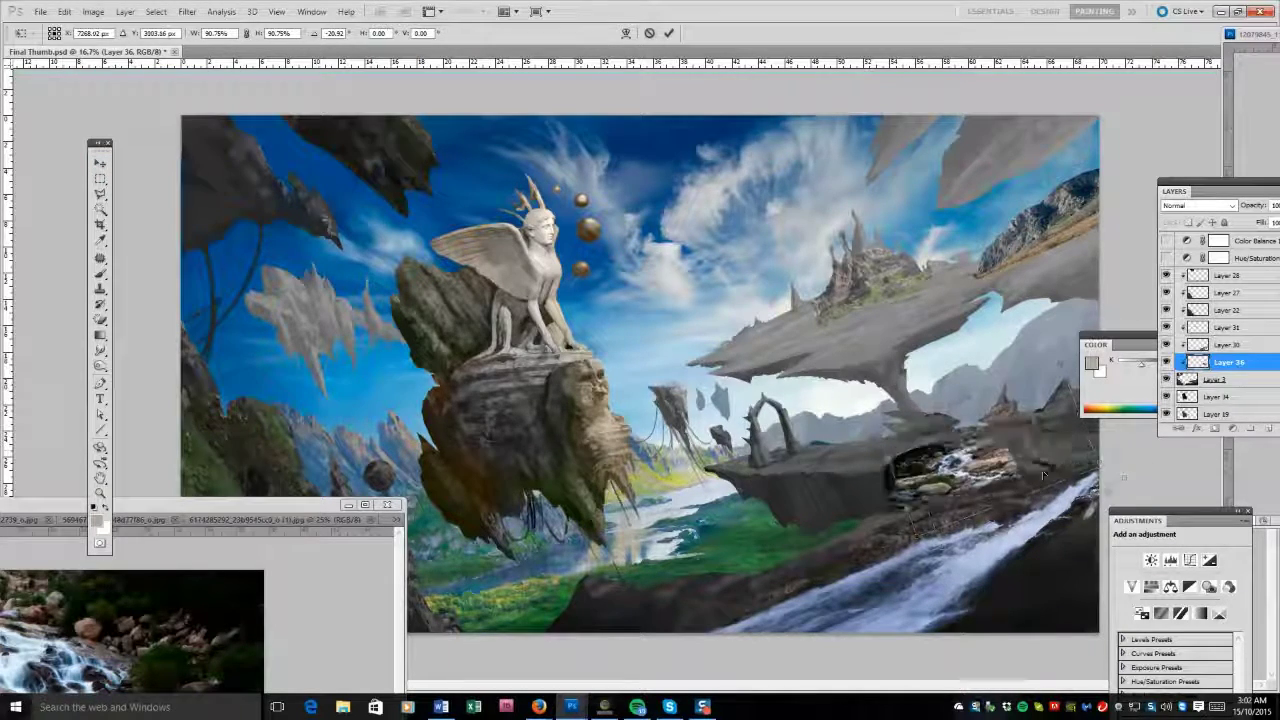
pyautogui.press('Return')
# Test Hard Light and Normal blending on the rocks layer and lower its opacity to 56%.
pyautogui.moveTo(1228, 185); pyautogui.dragTo(804, 155)
pyautogui.click(772, 174)
pyautogui.click(770, 345)
pyautogui.click(772, 174)
pyautogui.click(766, 370)
pyautogui.click(772, 174)
pyautogui.click(770, 222)
pyautogui.click(772, 174)
pyautogui.click(770, 168)
pyautogui.moveTo(872, 174)
pyautogui.mouseDown()
pyautogui.moveTo(843, 189)
pyautogui.moveTo(870, 189)
pyautogui.mouseUp()
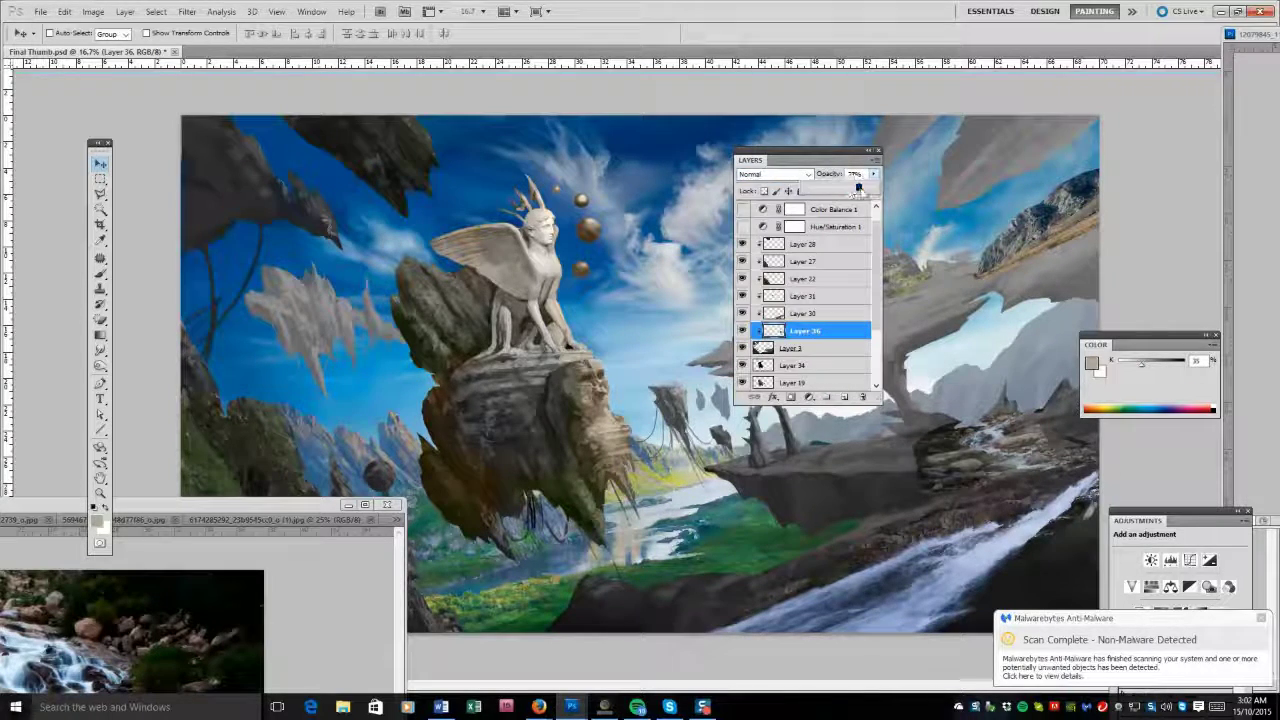
# Scale the rocks down to about two-thirds and nudge them slightly left onto the ledge.
pyautogui.press('F7')
pyautogui.press('Delete')
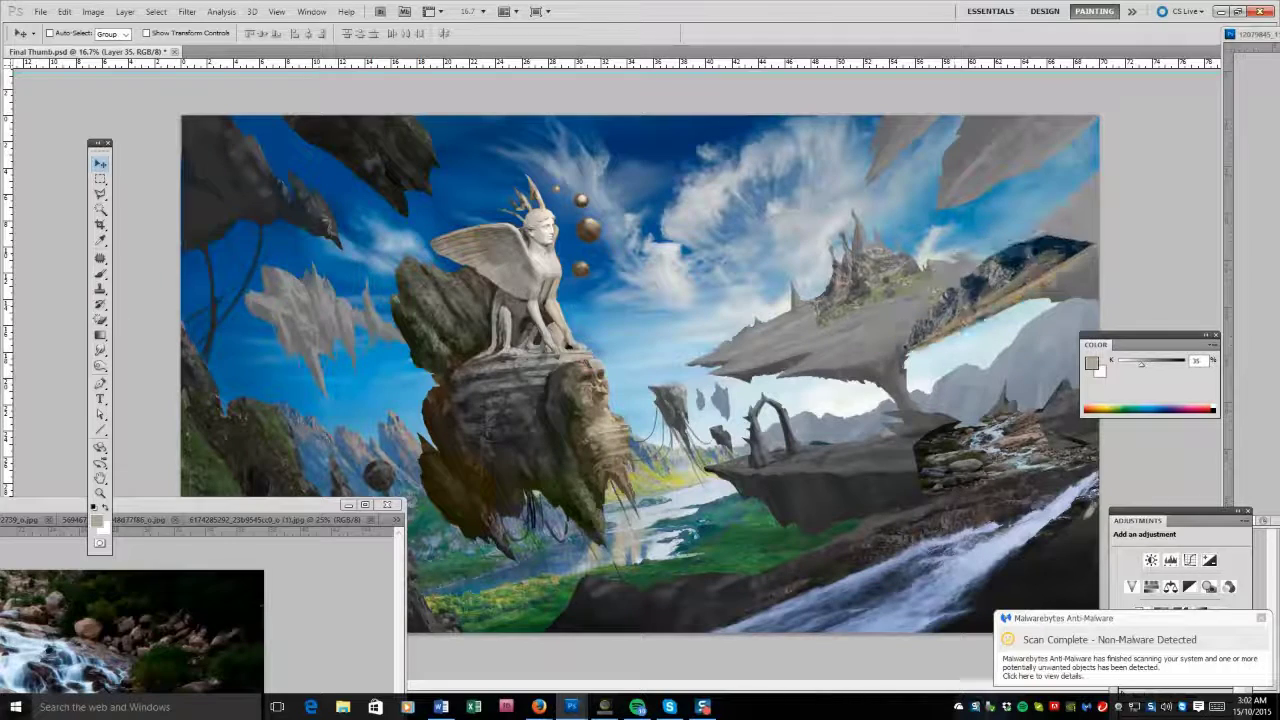
pyautogui.hotkey('ctrl', 't')
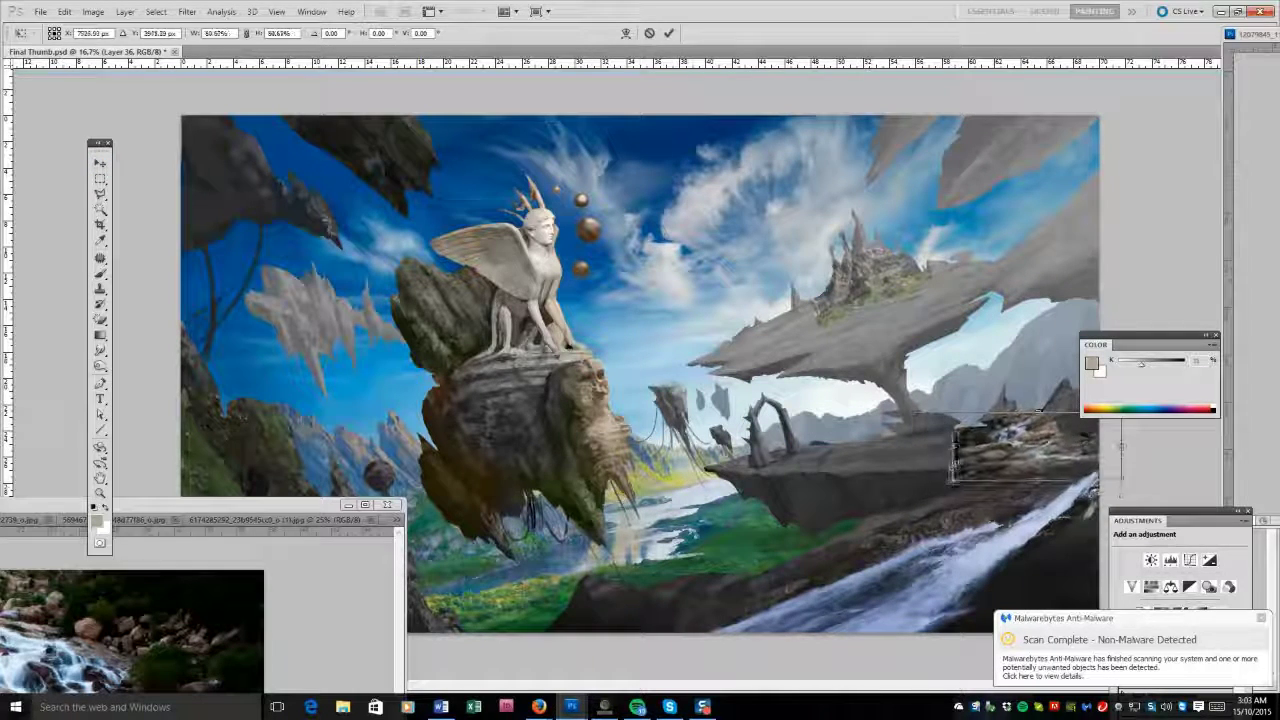
pyautogui.moveTo(1150, 344); pyautogui.dragTo(1235, 356)
pyautogui.moveTo(1121, 477); pyautogui.dragTo(1098, 468)
pyautogui.moveTo(969, 428); pyautogui.dragTo(957, 441)
pyautogui.press('Return')
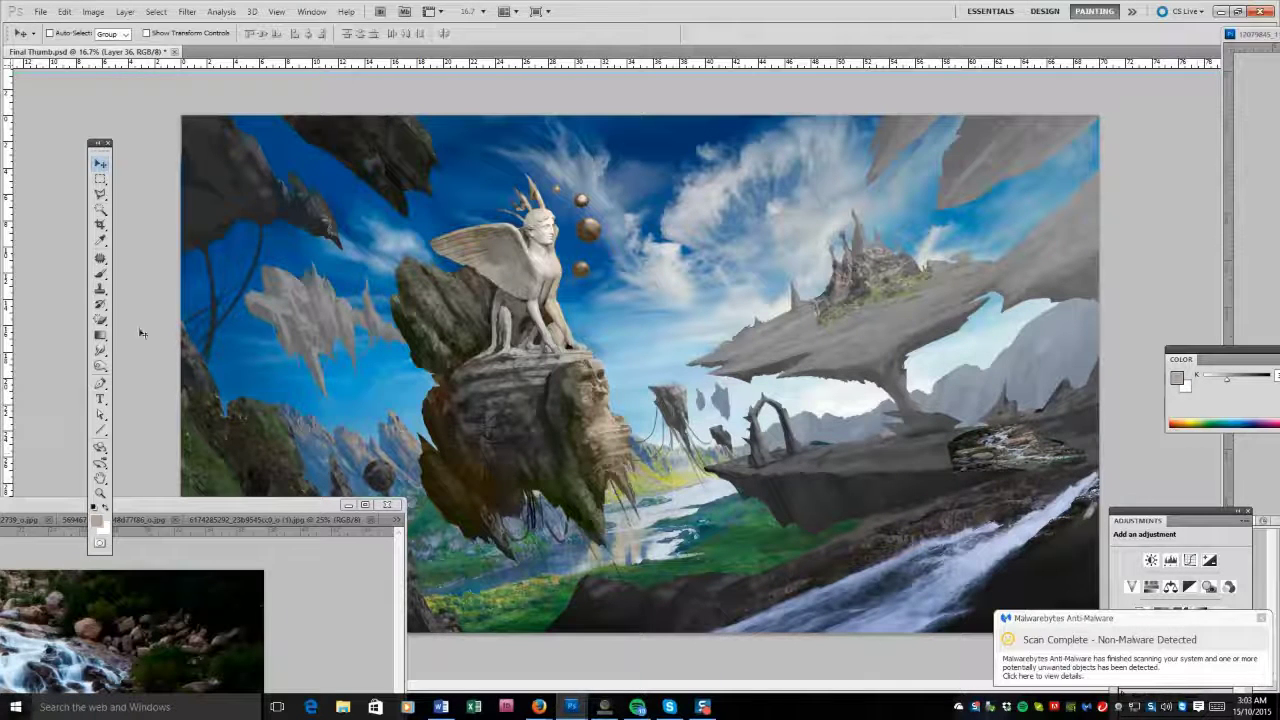
# Make Back mountains horizon the working layer and sample dark teal and yellow-green paint colours.
pyautogui.click(100, 319)
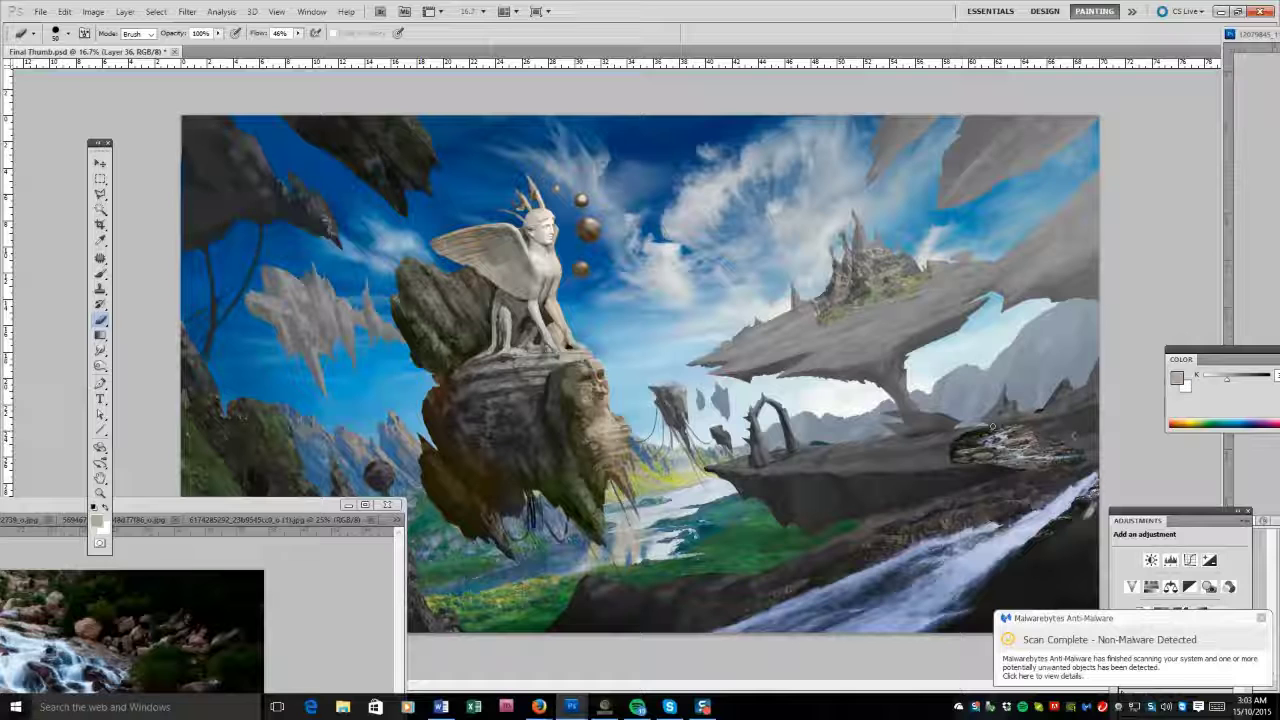
pyautogui.press('s')
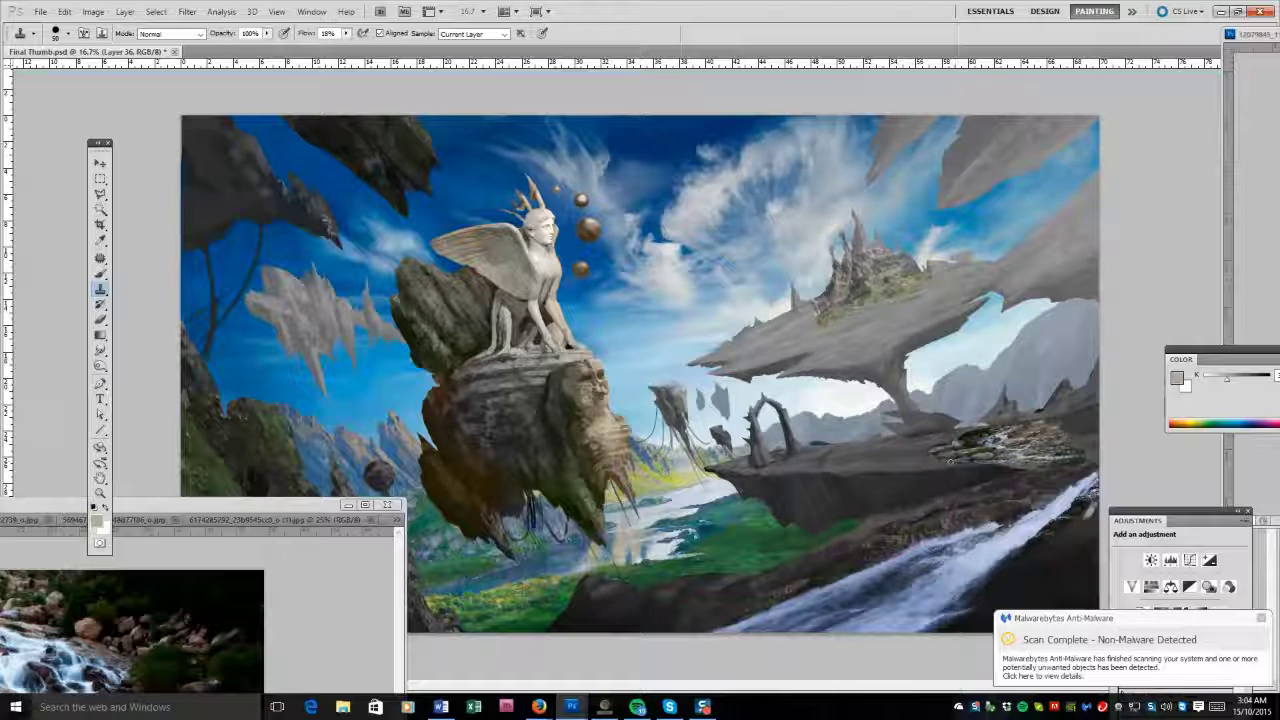
pyautogui.press('b')
pyautogui.keyDown('alt'); pyautogui.click(976, 444); pyautogui.keyUp('alt')
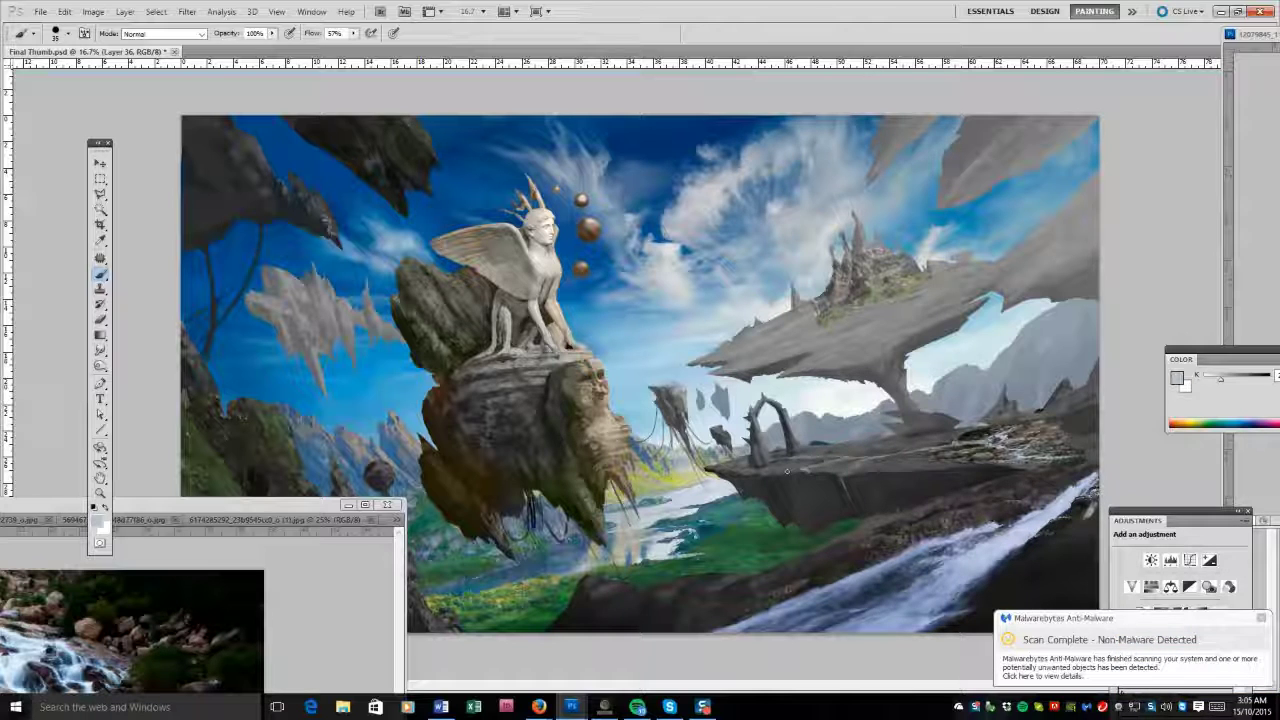
pyautogui.keyDown('ctrl'); pyautogui.keyDown('alt'); pyautogui.rightClick(400, 455); pyautogui.keyUp('alt'); pyautogui.keyUp('ctrl')
pyautogui.keyDown('alt'); pyautogui.click(400, 455); pyautogui.keyUp('alt')
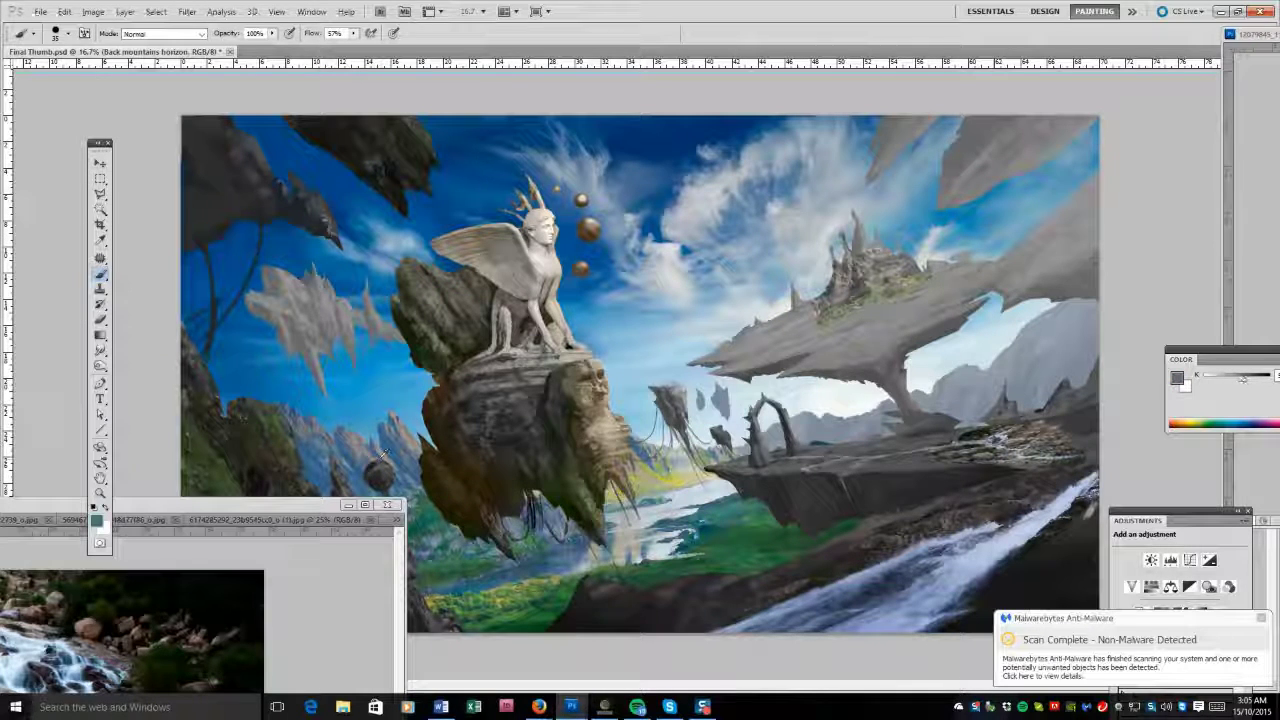
pyautogui.keyDown('alt'); pyautogui.click(400, 470); pyautogui.keyUp('alt')
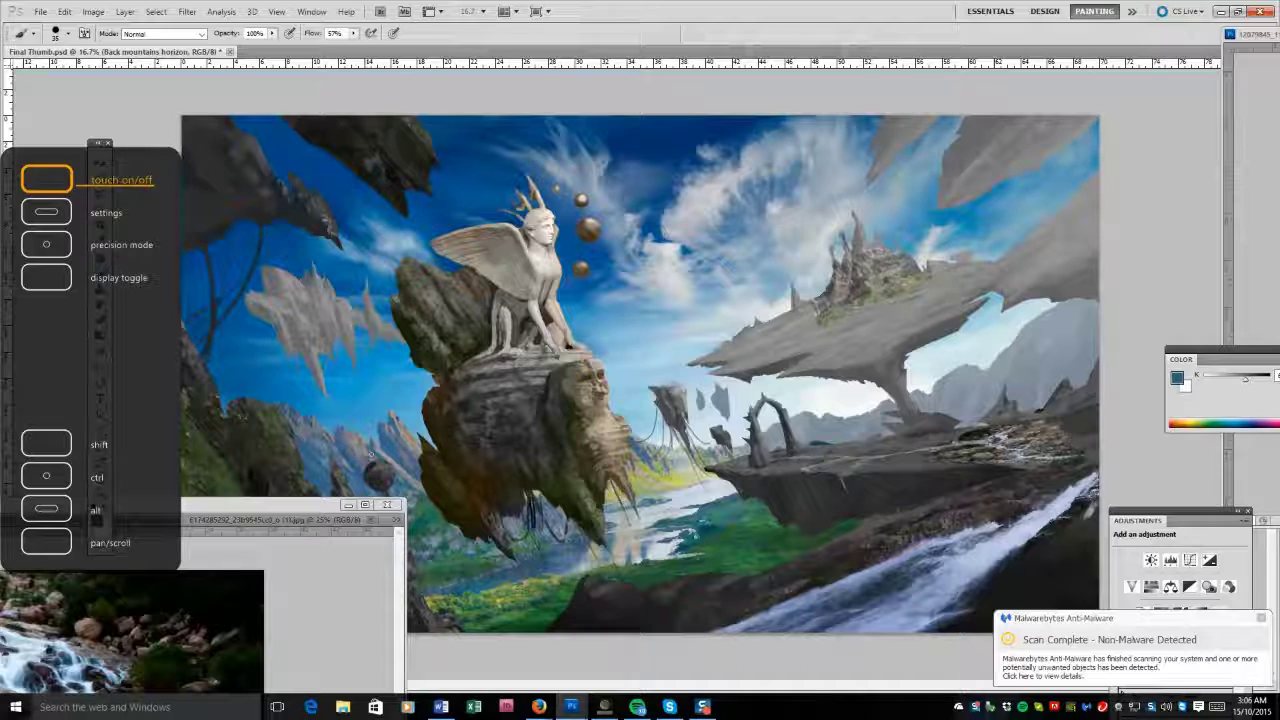
pyautogui.keyDown('alt'); pyautogui.click(685, 468); pyautogui.keyUp('alt')
pyautogui.keyDown('alt'); pyautogui.click(686, 486); pyautogui.keyUp('alt')
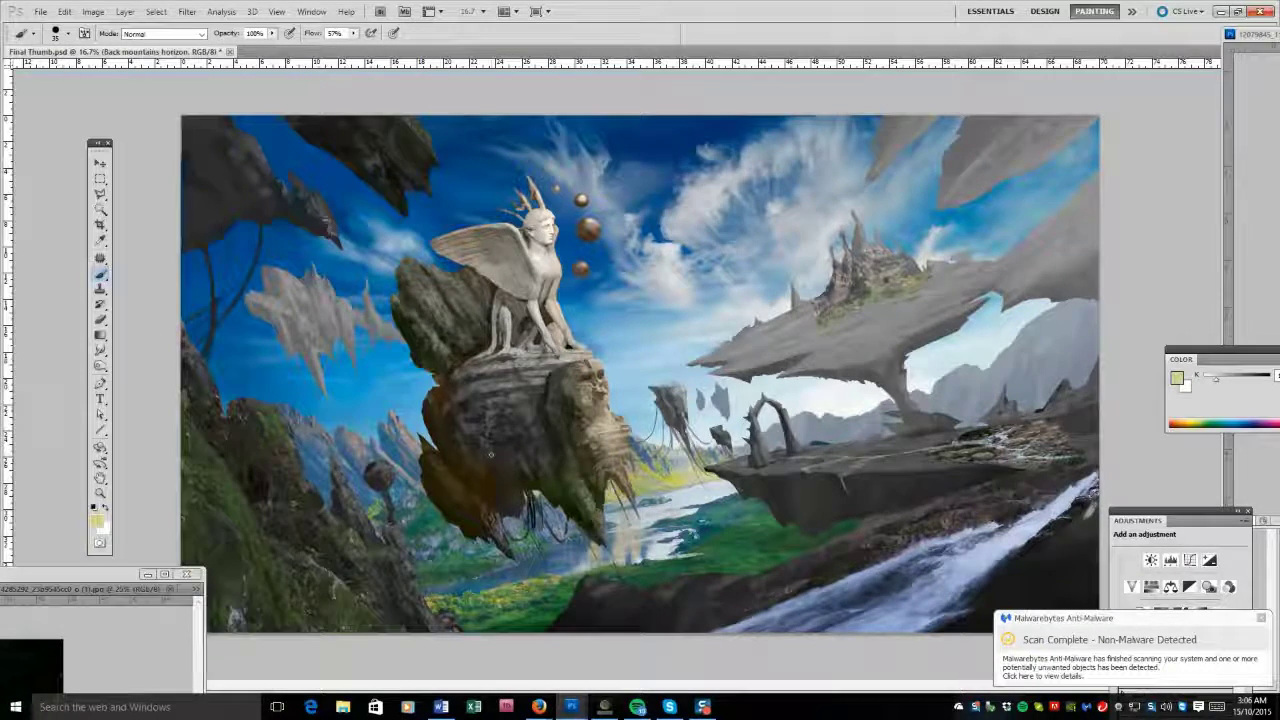
# Toggle Layer 27's visibility to compare, then make Layer 30 active with the Clone Stamp.
pyautogui.press('v')
pyautogui.press('F7')
pyautogui.scroll(3, 1066, 220)
pyautogui.click(1004, 194)
pyautogui.click(1004, 194)
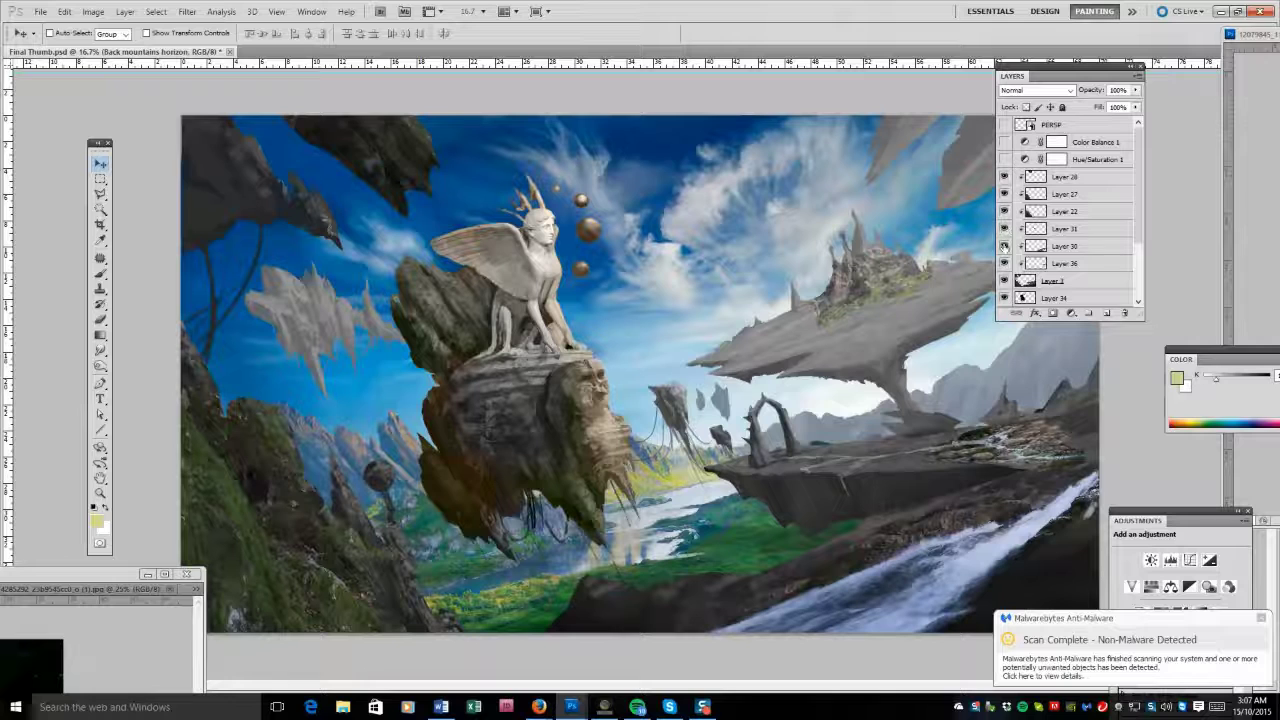
pyautogui.click(1012, 247)
pyautogui.press('s')
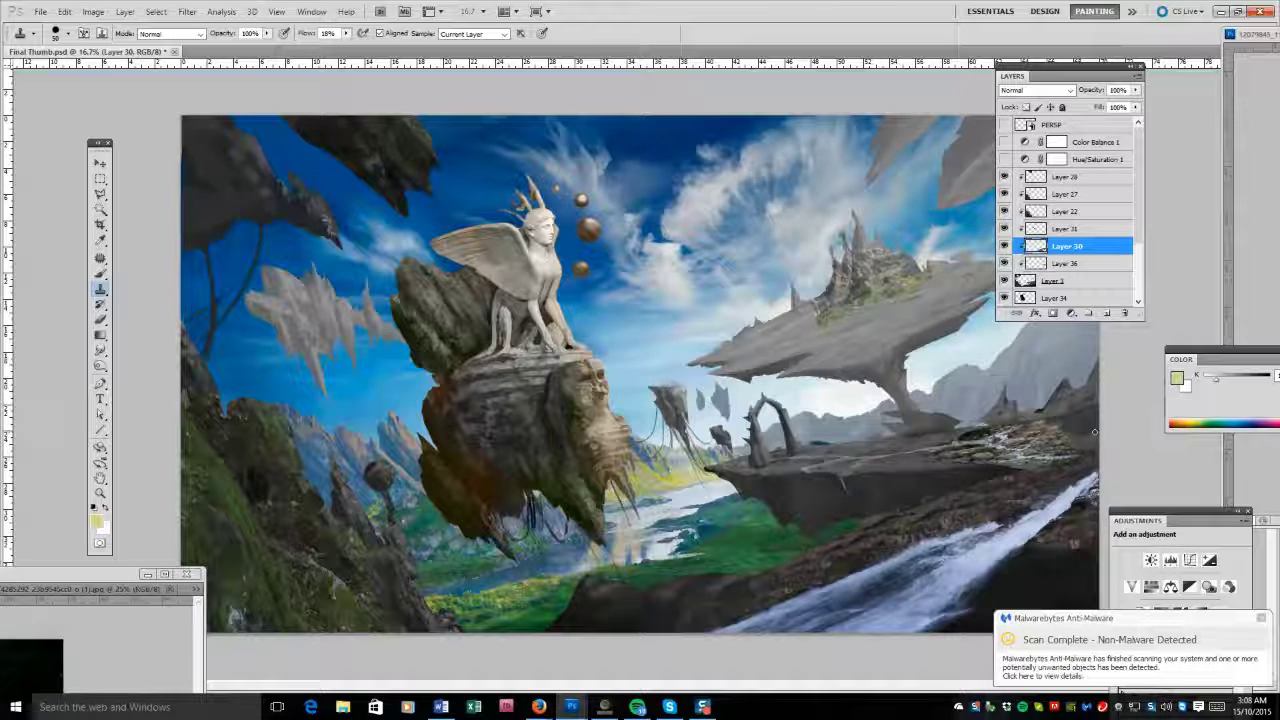
pyautogui.click(40, 11)
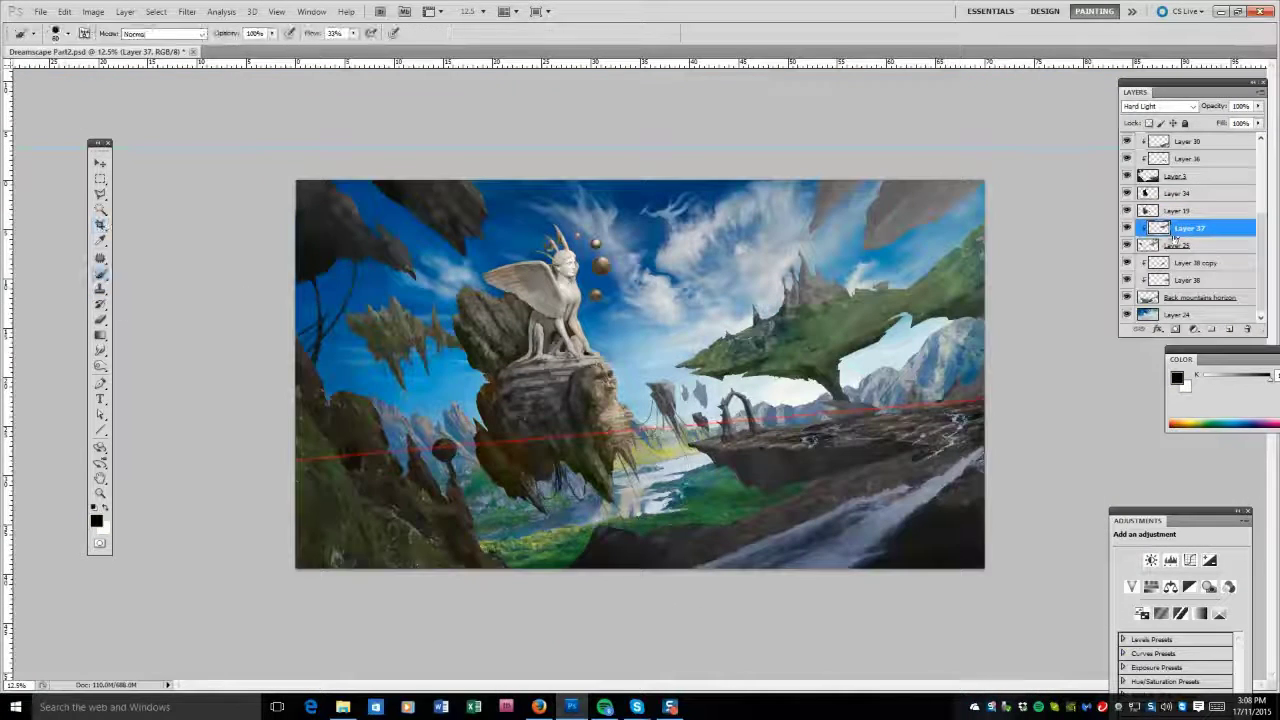
# Adjust Layer 38's opacity and brighten it with Levels.
pyautogui.click(1195, 297)
pyautogui.click(1127, 297)
pyautogui.click(1127, 297)
pyautogui.click(1192, 280)
pyautogui.moveTo(1257, 106); pyautogui.dragTo(1200, 106)
pyautogui.hotkey('ctrl', 'l')
pyautogui.press('Return')
# Duplicate Layer 38 and merge the copy with Back mountains horizon into one layer.
pyautogui.hotkey('ctrl', 'j')
pyautogui.click(1195, 297)
pyautogui.click(1190, 263)
pyautogui.rightClick(1160, 263)
pyautogui.rightClick(1190, 265)
pyautogui.click(1130, 571)
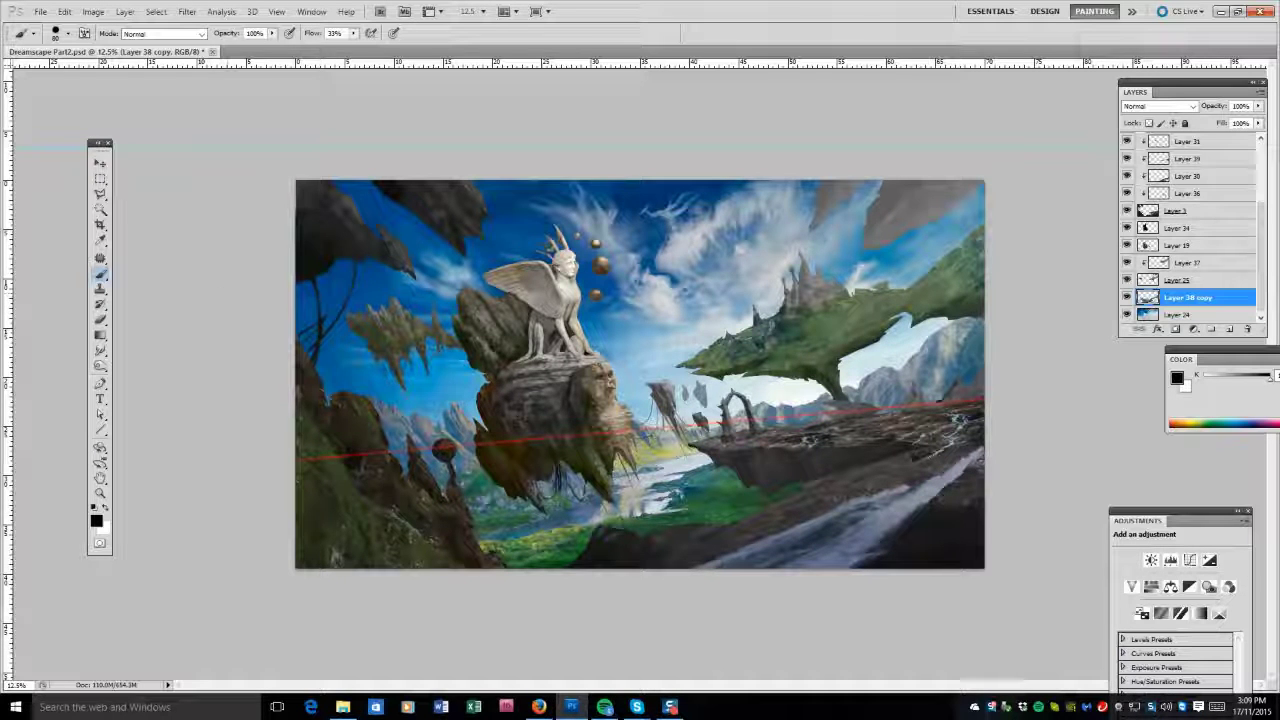
pyautogui.press('alt')
# Pick a teal colour and rename the merged layer 'back montains'.
pyautogui.keyDown('alt'); pyautogui.click(937, 352); pyautogui.keyUp('alt')
pyautogui.doubleClick(1188, 297)
pyautogui.write('back montains')
pyautogui.press('Return')
# Sample greys and blues from the painting and paint a darker blue touch on the right mountains.
pyautogui.keyDown('alt'); pyautogui.click(930, 372); pyautogui.keyUp('alt')
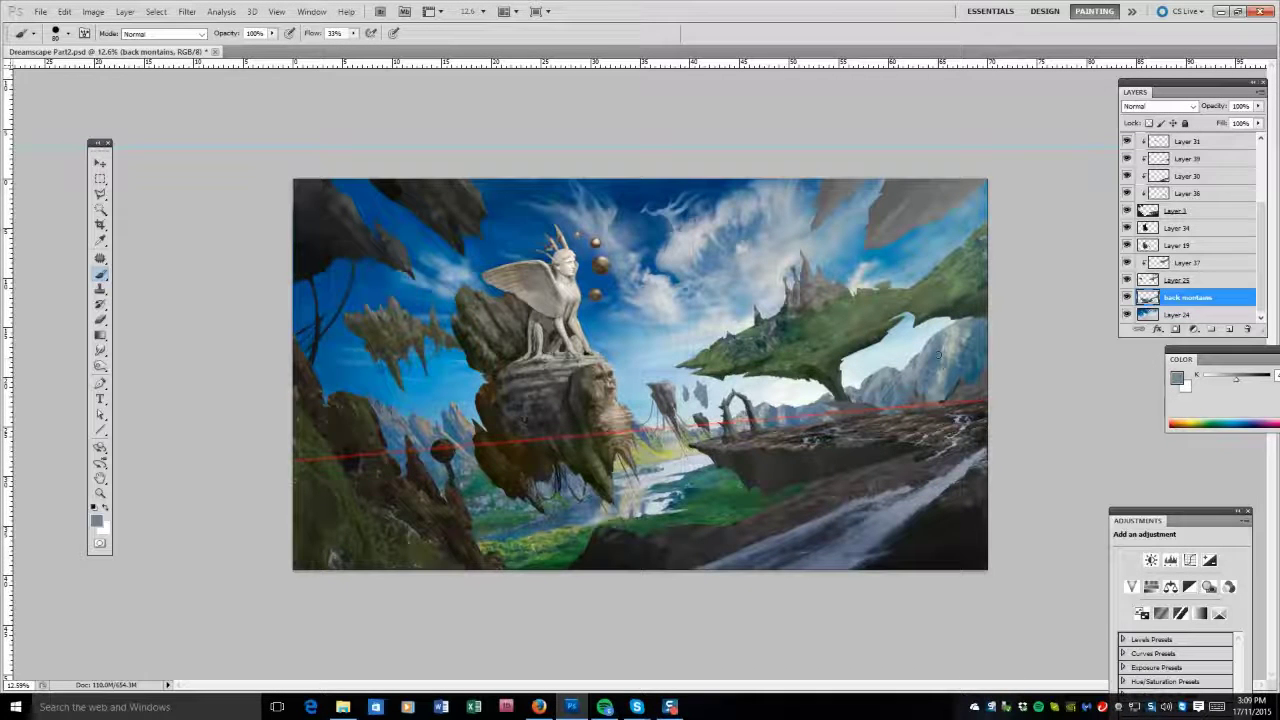
pyautogui.press('F5')
pyautogui.keyDown('alt'); pyautogui.click(949, 381); pyautogui.keyUp('alt')
pyautogui.keyDown('alt'); pyautogui.click(927, 352); pyautogui.keyUp('alt')
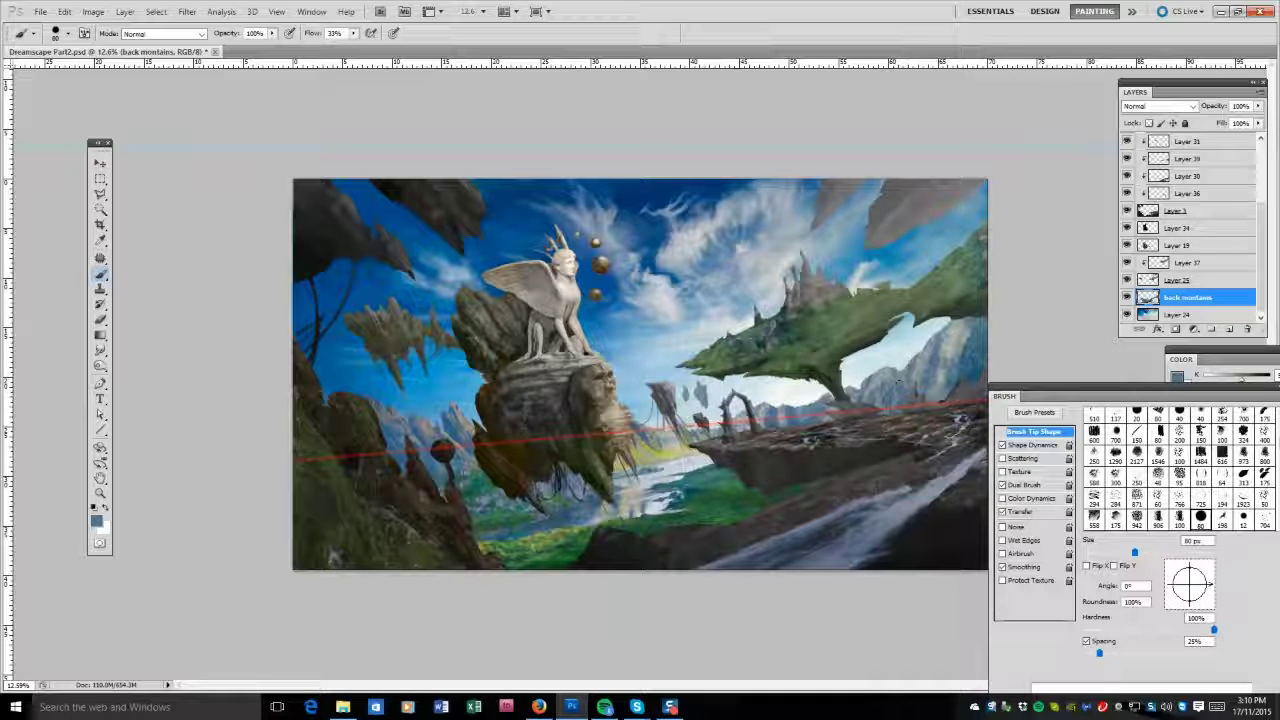
pyautogui.keyDown('alt'); pyautogui.click(418, 431); pyautogui.keyUp('alt')
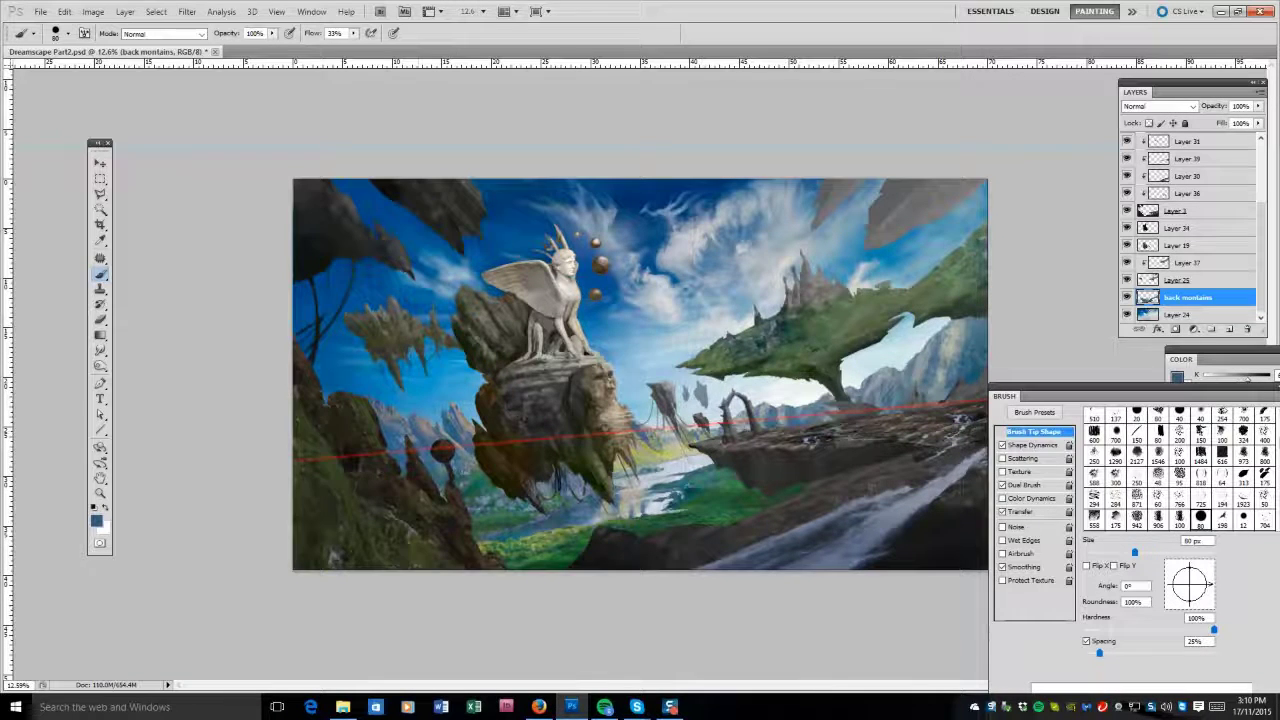
pyautogui.hotkey('alt', '[')
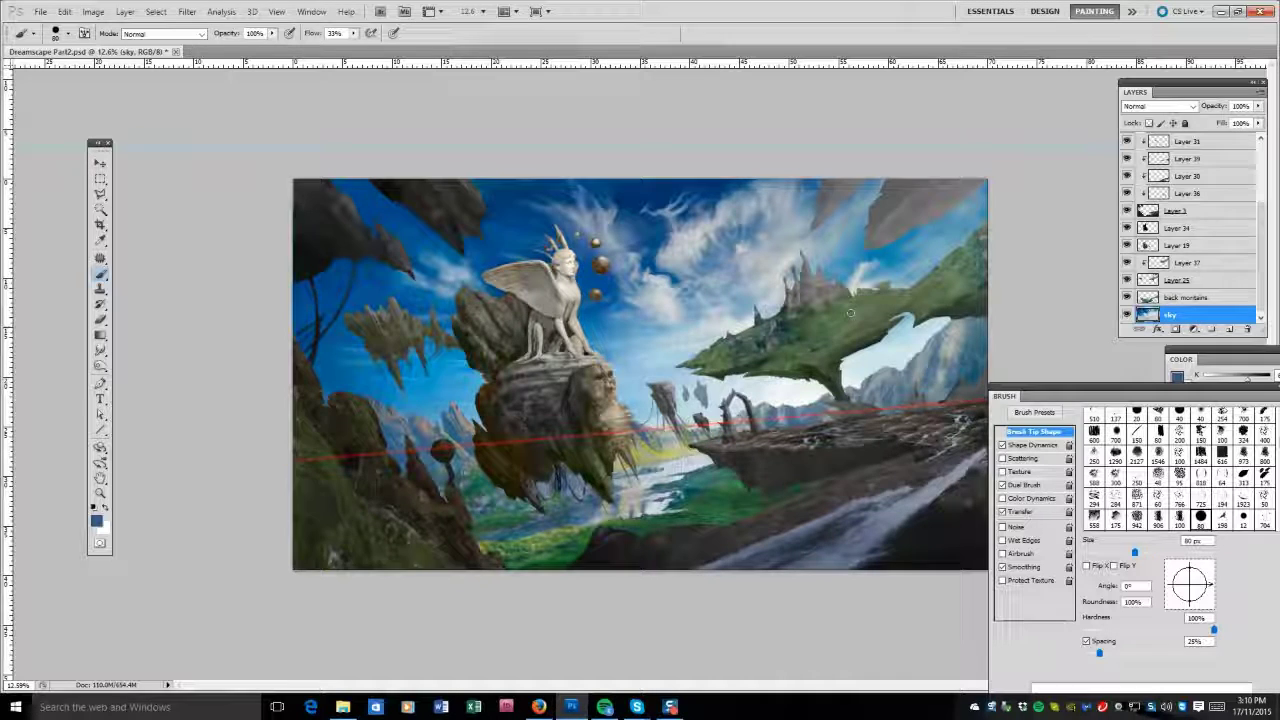
pyautogui.hotkey('alt', ']')
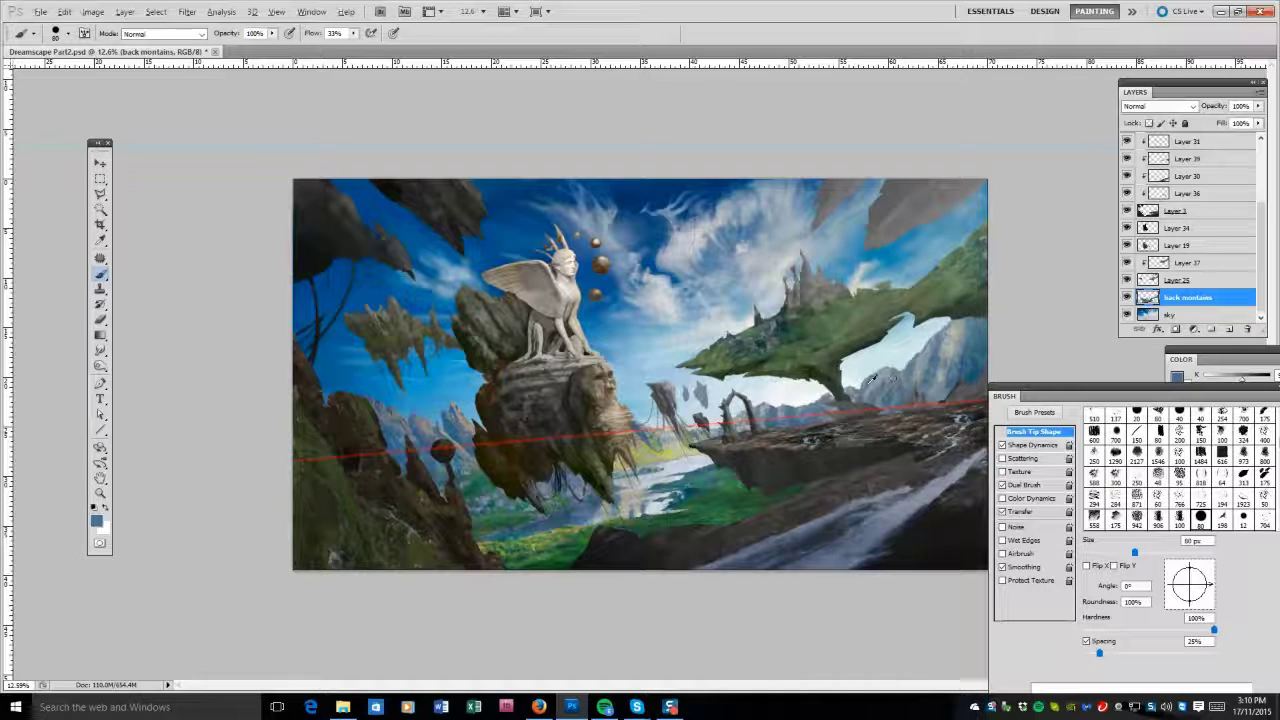
pyautogui.moveTo(942, 386); pyautogui.dragTo(934, 402)
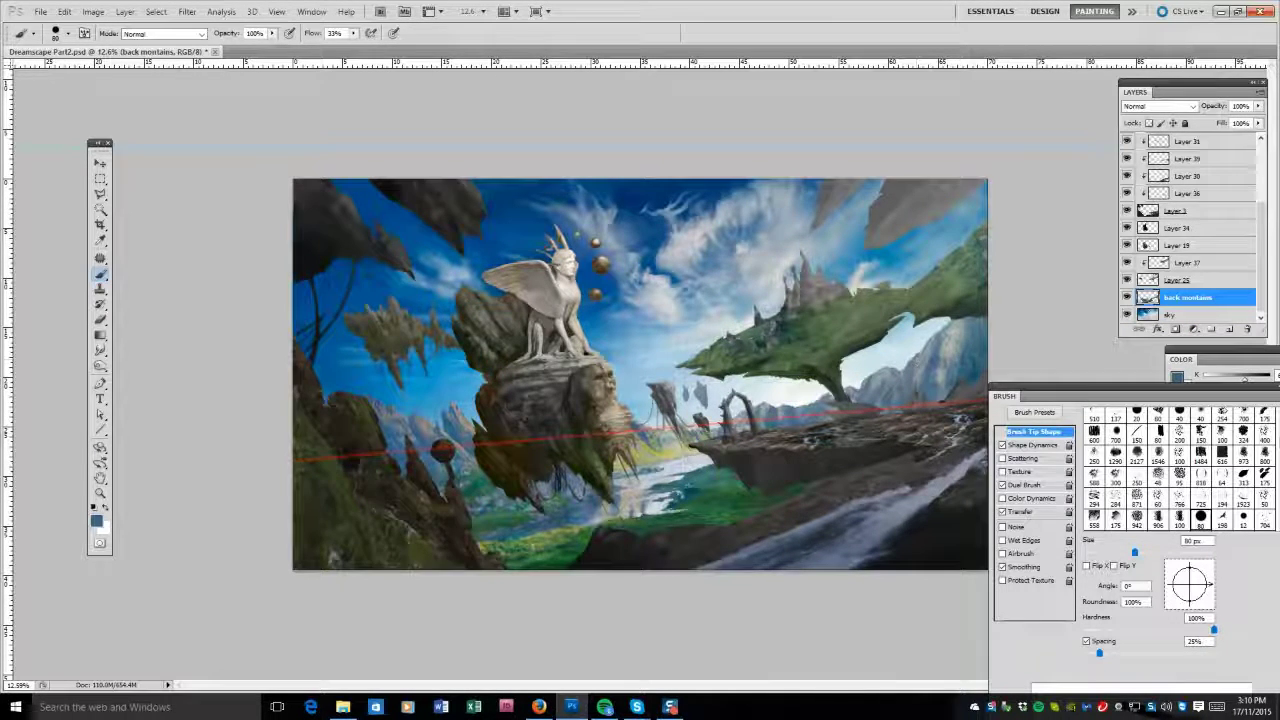
# Zoom in, sample grey-blue and light grey tones, and add a faint light stroke near the river.
pyautogui.scroll(2, 644, 375)
pyautogui.hotkey('alt', '.')
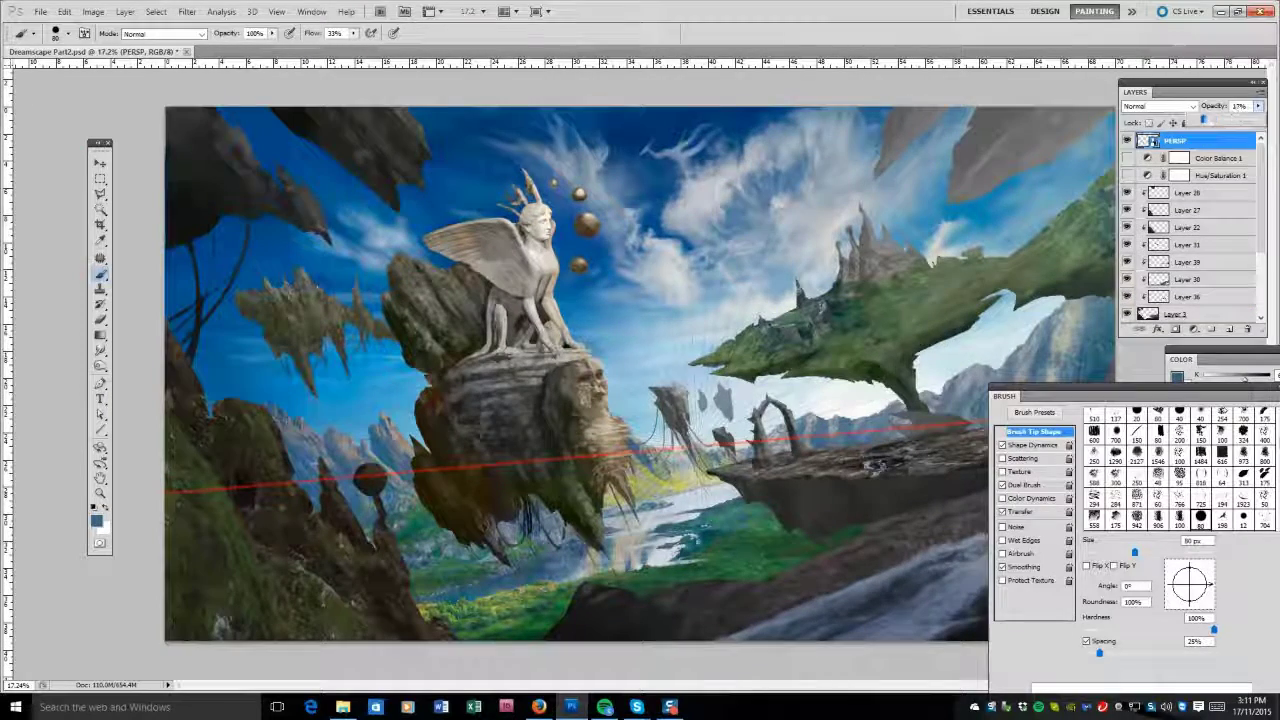
pyautogui.press('F5')
pyautogui.hotkey('alt', ',')
pyautogui.hotkey('alt', ']')
pyautogui.keyDown('alt'); pyautogui.click(440, 587); pyautogui.keyUp('alt')
pyautogui.keyDown('alt'); pyautogui.click(687, 517); pyautogui.keyUp('alt')
pyautogui.keyDown('alt'); pyautogui.click(965, 385); pyautogui.keyUp('alt')
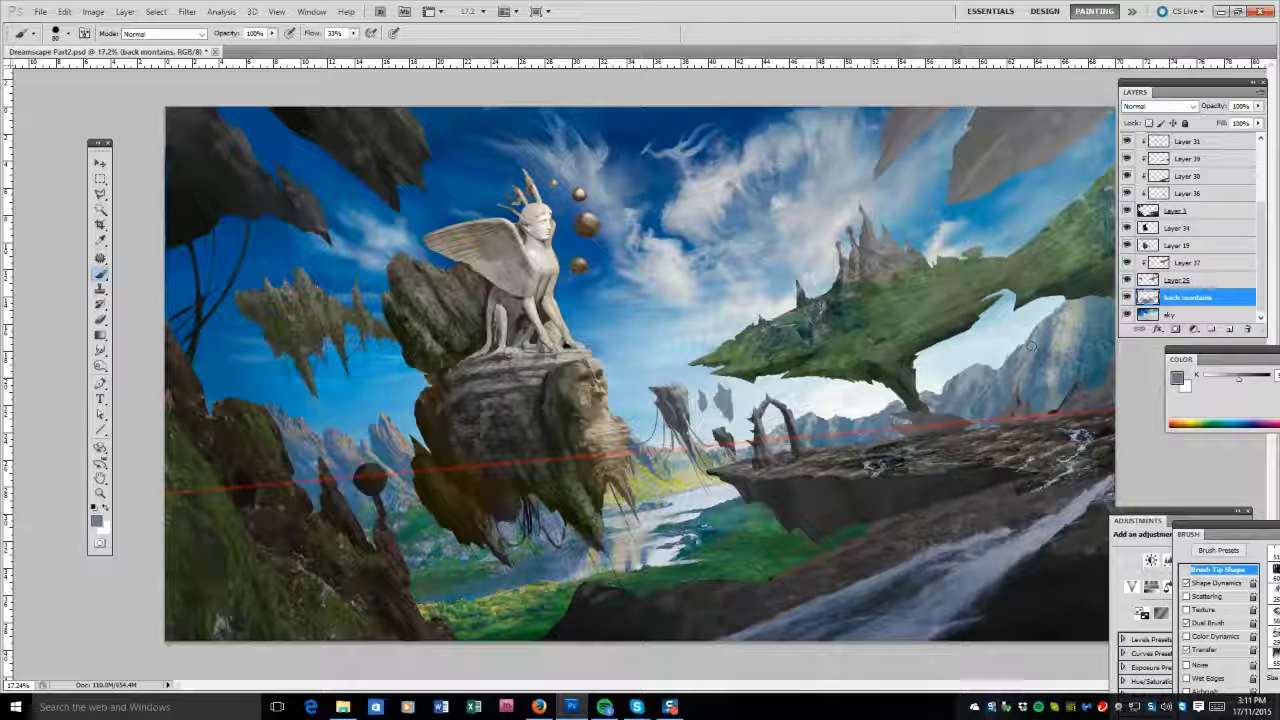
pyautogui.keyDown('alt'); pyautogui.click(1061, 351); pyautogui.keyUp('alt')
pyautogui.keyDown('alt'); pyautogui.click(843, 437); pyautogui.keyUp('alt')
pyautogui.keyDown('alt'); pyautogui.click(700, 505); pyautogui.keyUp('alt')
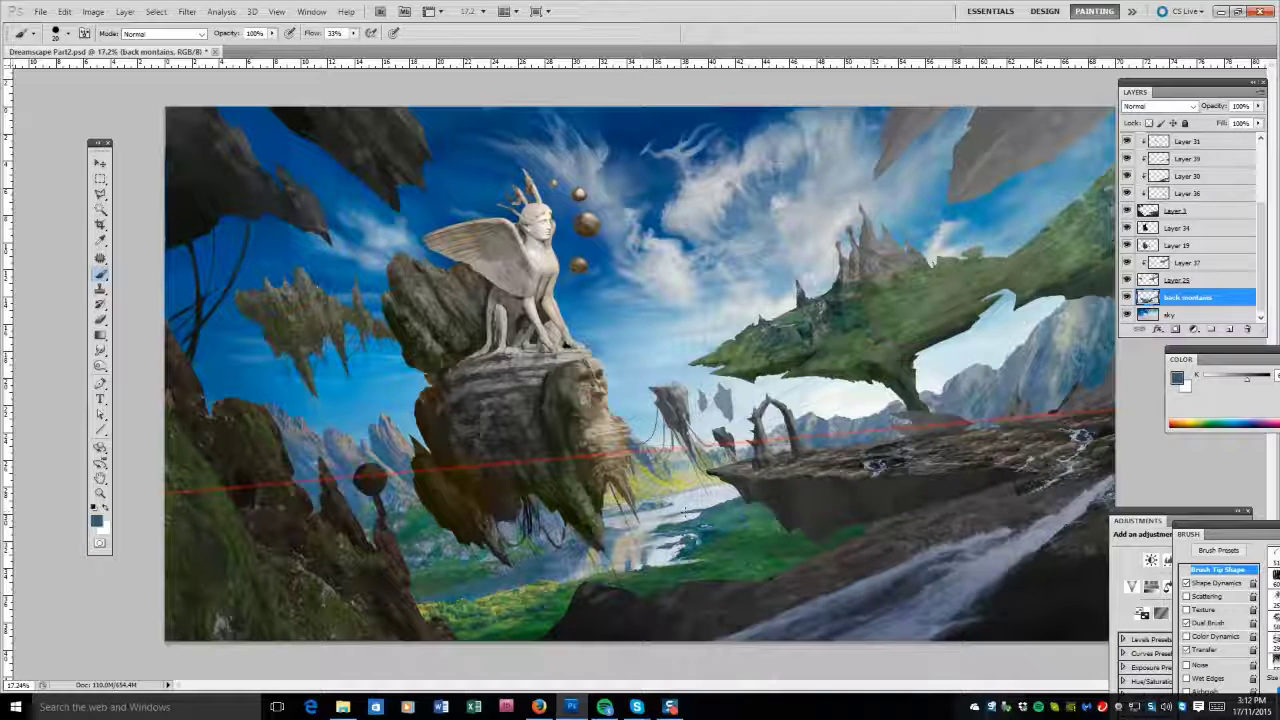
pyautogui.keyDown('alt'); pyautogui.click(757, 490); pyautogui.keyUp('alt')
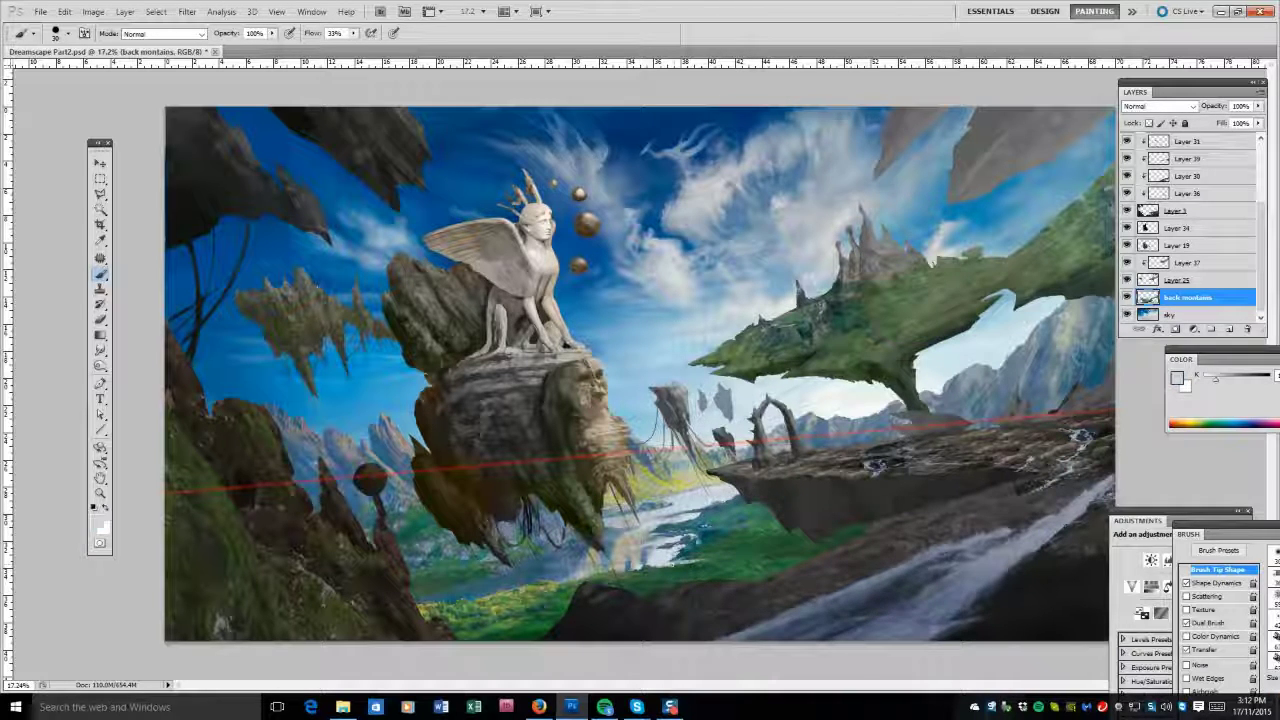
pyautogui.moveTo(697, 557); pyautogui.dragTo(721, 557)
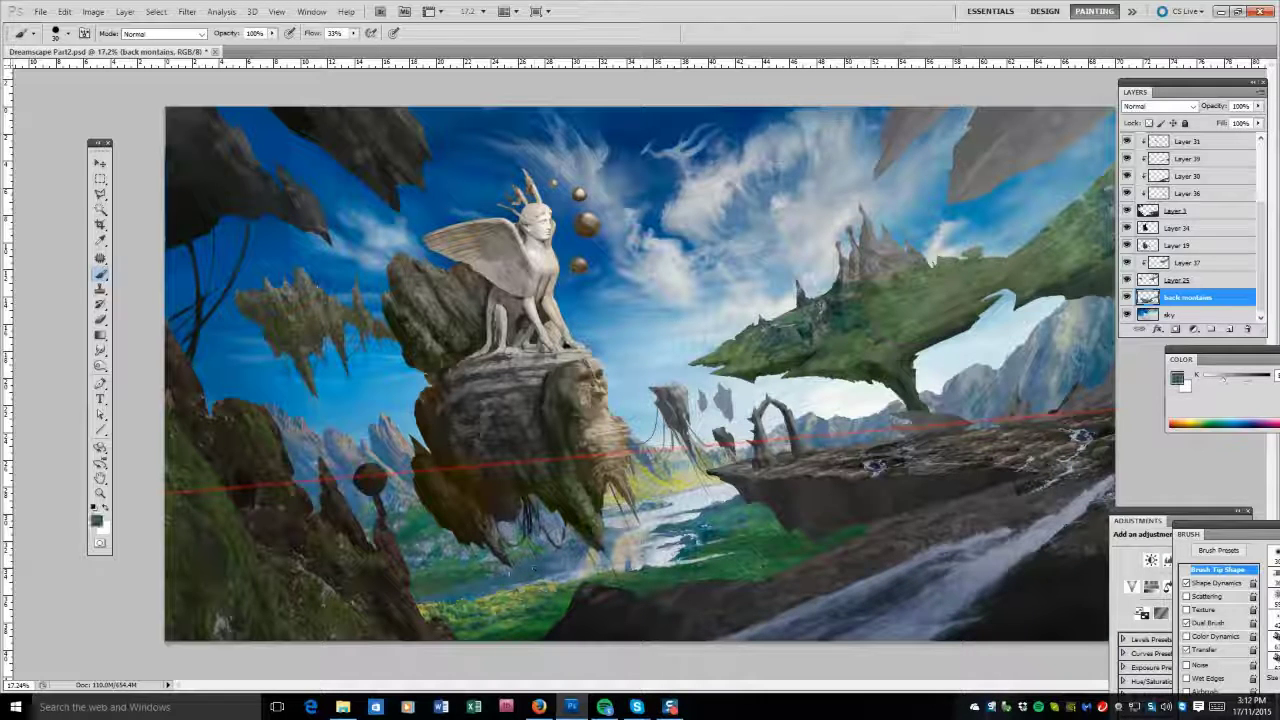
# Sample olive green and rock greys, check Layer 25's islands, and make Layer 25 active.
pyautogui.keyDown('alt'); pyautogui.click(506, 588); pyautogui.keyUp('alt')
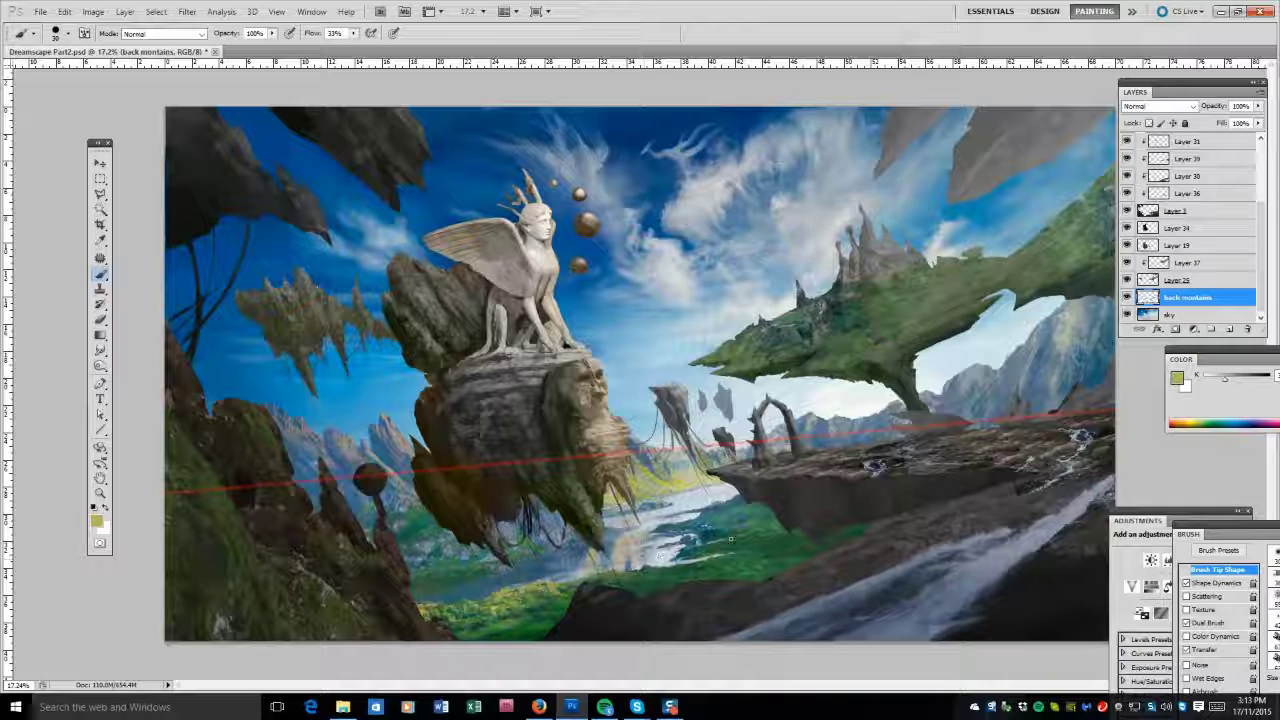
pyautogui.keyDown('alt'); pyautogui.click(695, 515); pyautogui.keyUp('alt')
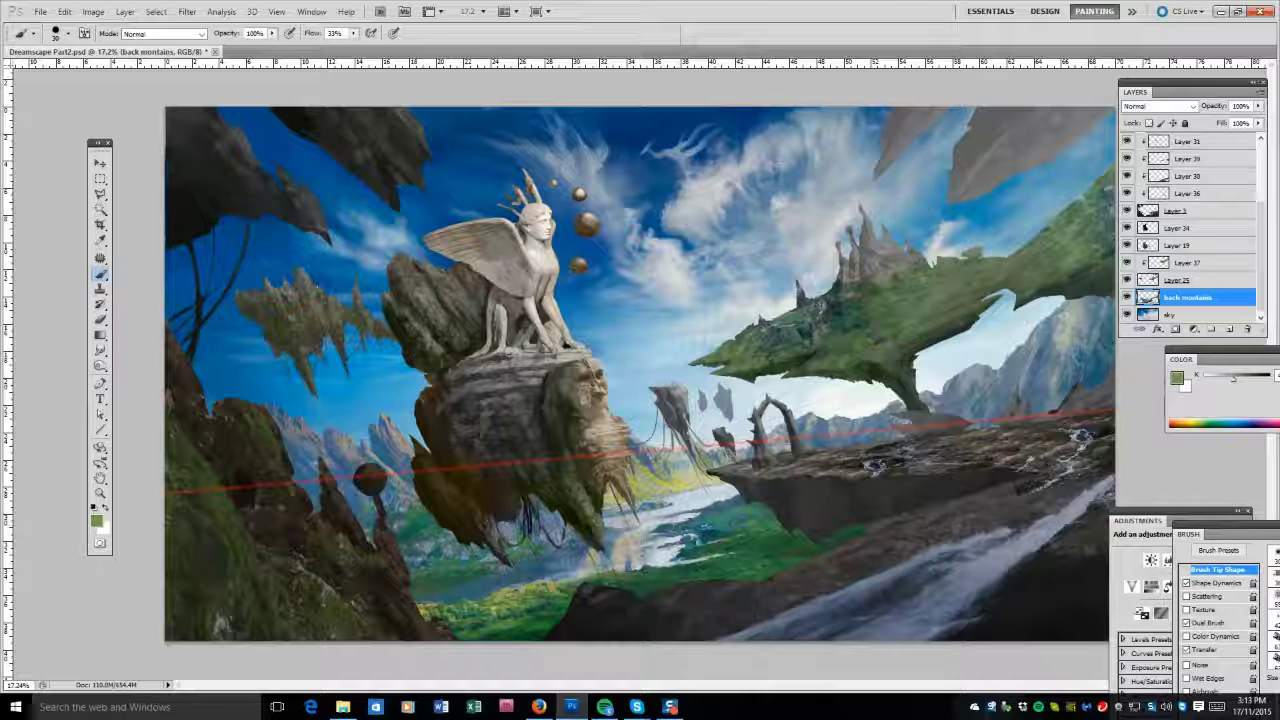
pyautogui.keyDown('alt'); pyautogui.click(409, 474); pyautogui.keyUp('alt')
pyautogui.keyDown('alt'); pyautogui.click(821, 399); pyautogui.keyUp('alt')
pyautogui.click(1127, 280)
pyautogui.click(1185, 280)
pyautogui.click(1127, 280)
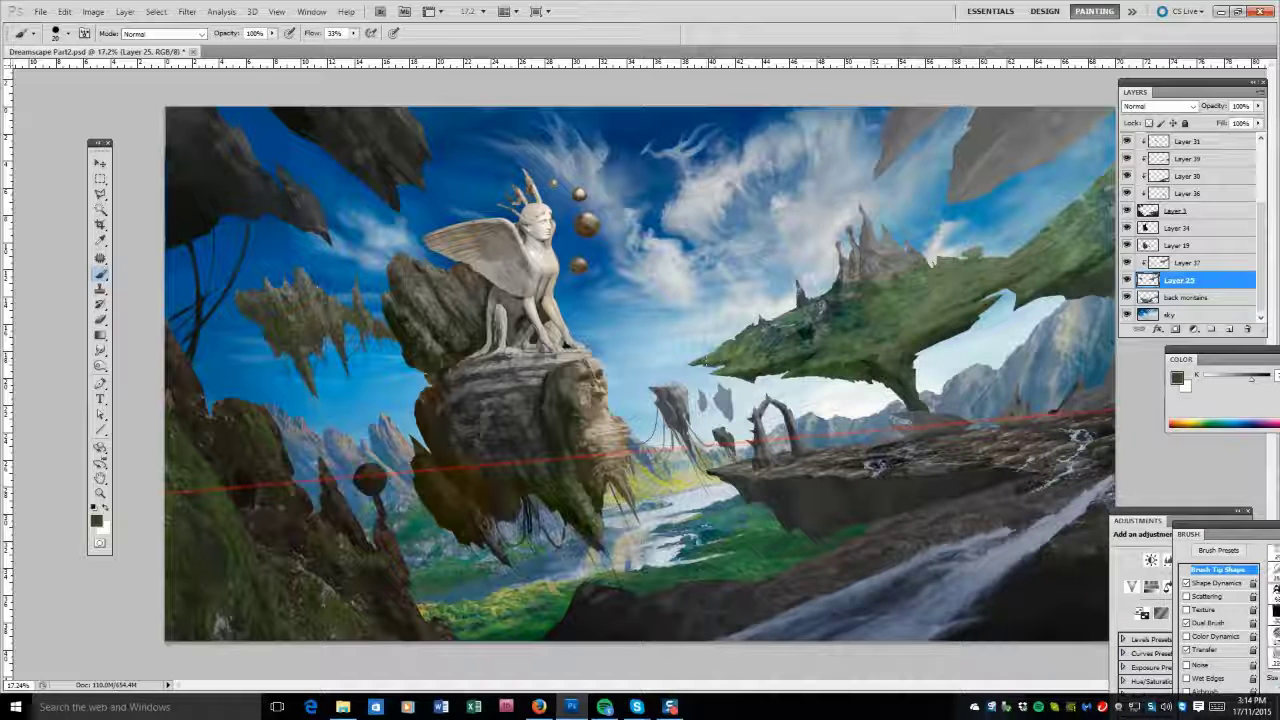
pyautogui.keyDown('alt'); pyautogui.click(712, 354); pyautogui.keyUp('alt')
# Merge Layer 25 and Layer 37 with Ctrl+E and switch to the Mixer Brush.
pyautogui.press('[')
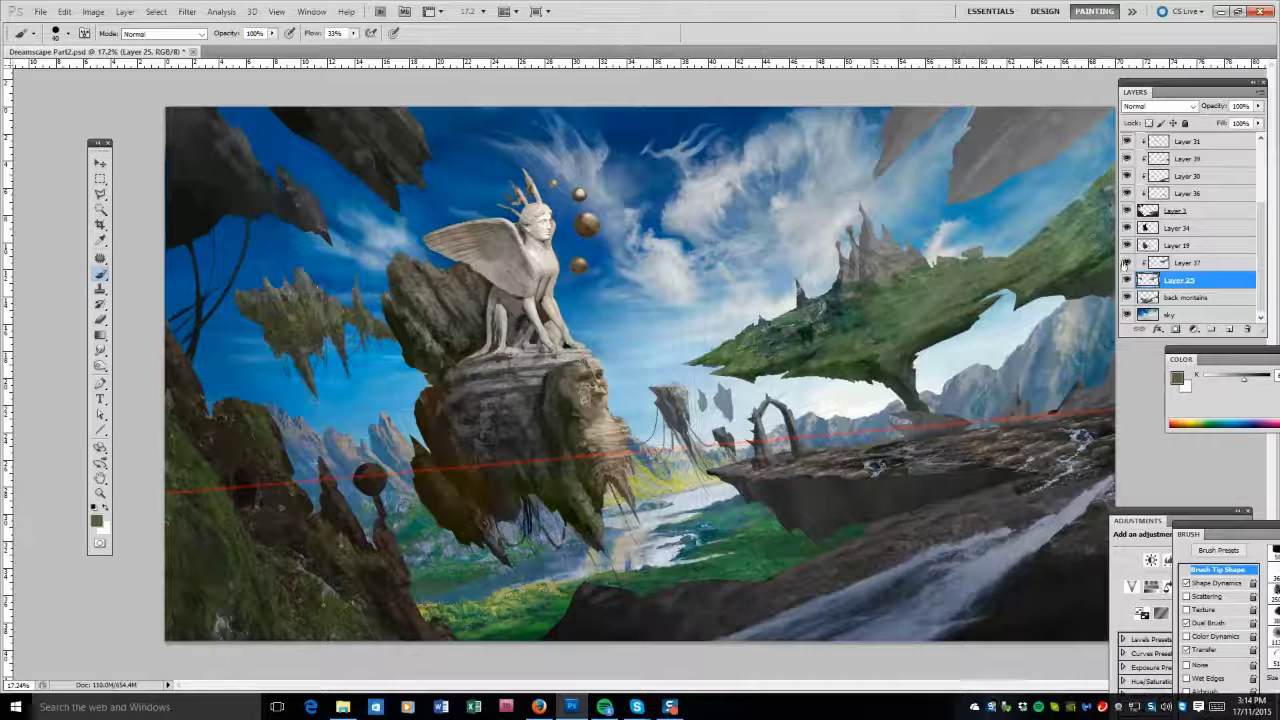
pyautogui.keyDown('ctrl'); pyautogui.click(1185, 262); pyautogui.keyUp('ctrl')
pyautogui.rightClick(1179, 281)
pyautogui.press('Escape')
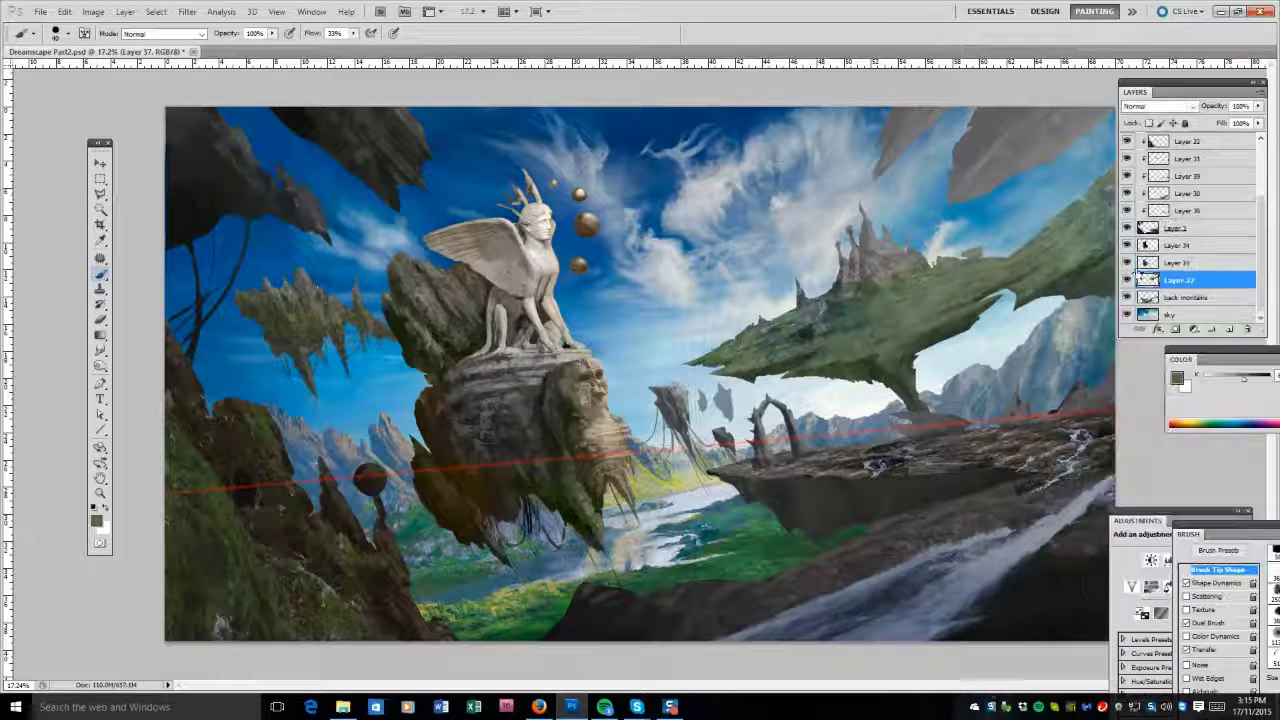
pyautogui.keyDown('ctrl'); pyautogui.click(1180, 245); pyautogui.keyUp('ctrl')
pyautogui.hotkey('ctrl', 'e')
pyautogui.rightClick(100, 273)
pyautogui.click(150, 383)
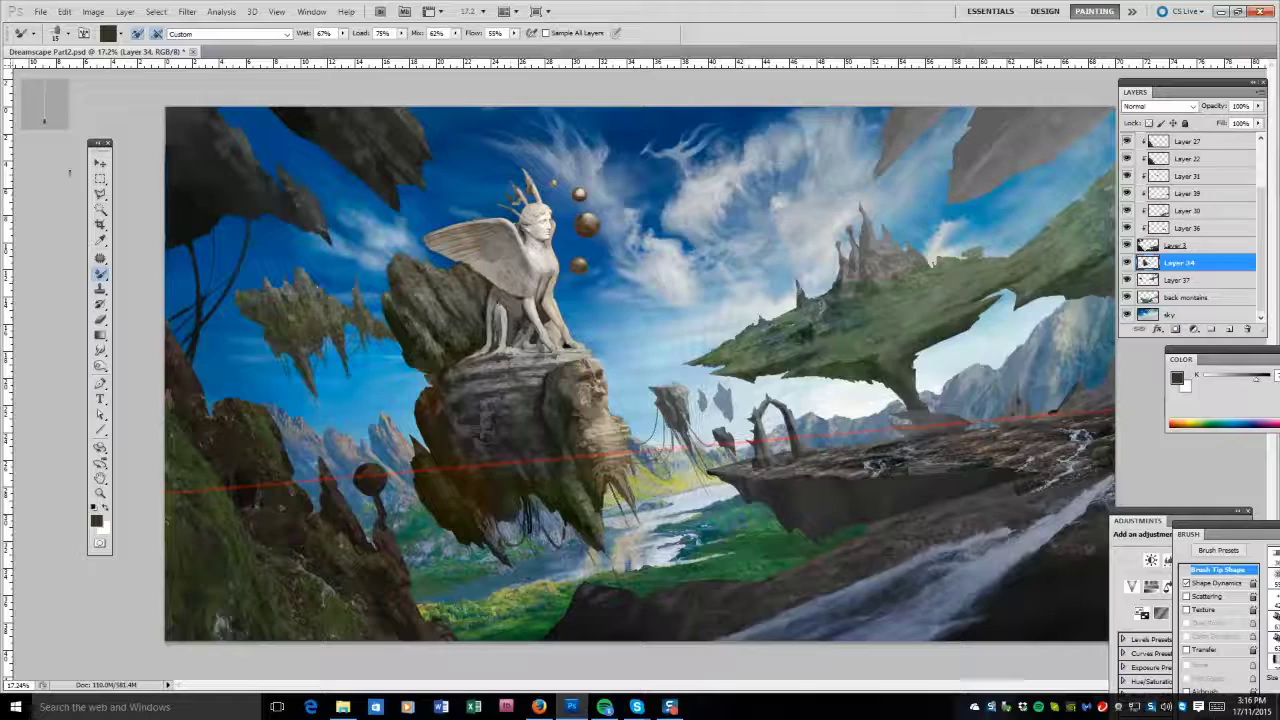
# Load the left floating rock and right island outlines as a selection.
pyautogui.click(1178, 280)
pyautogui.keyDown('ctrl'); pyautogui.click(1146, 281); pyautogui.keyUp('ctrl')
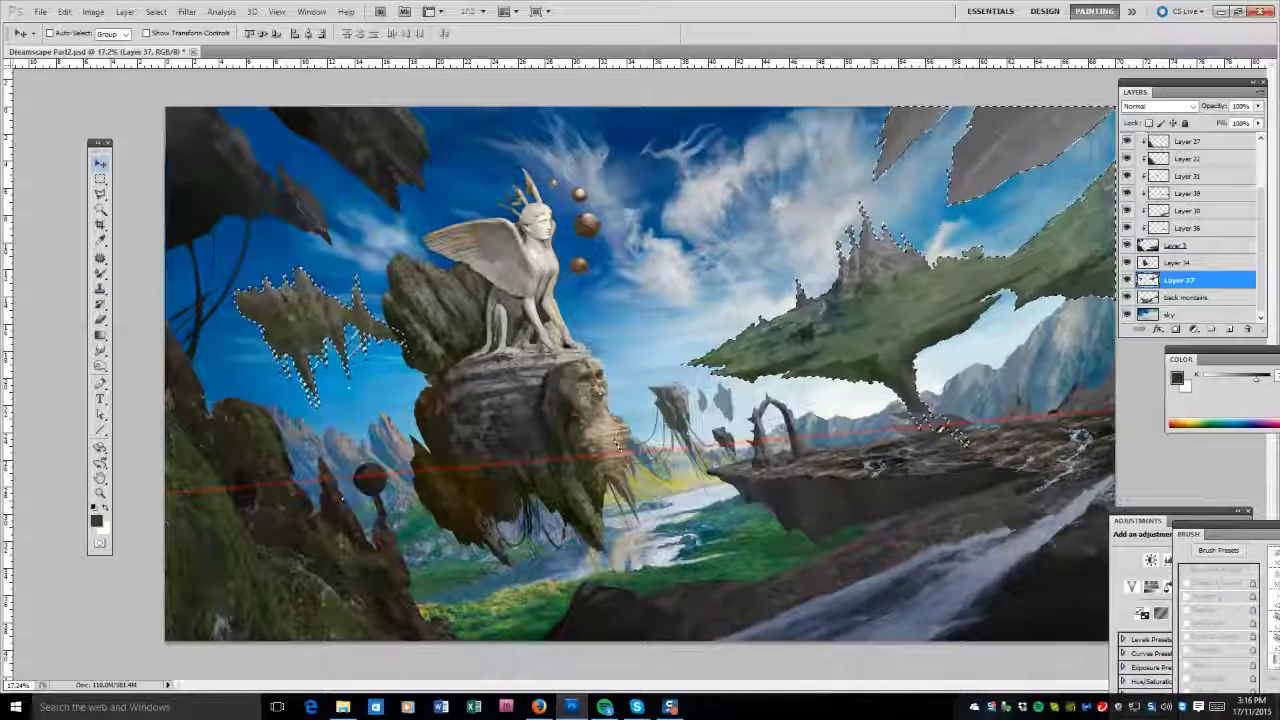
pyautogui.keyDown('ctrl'); pyautogui.keyDown('shift'); pyautogui.click(1148, 262); pyautogui.keyUp('shift'); pyautogui.keyUp('ctrl')
pyautogui.press('g')
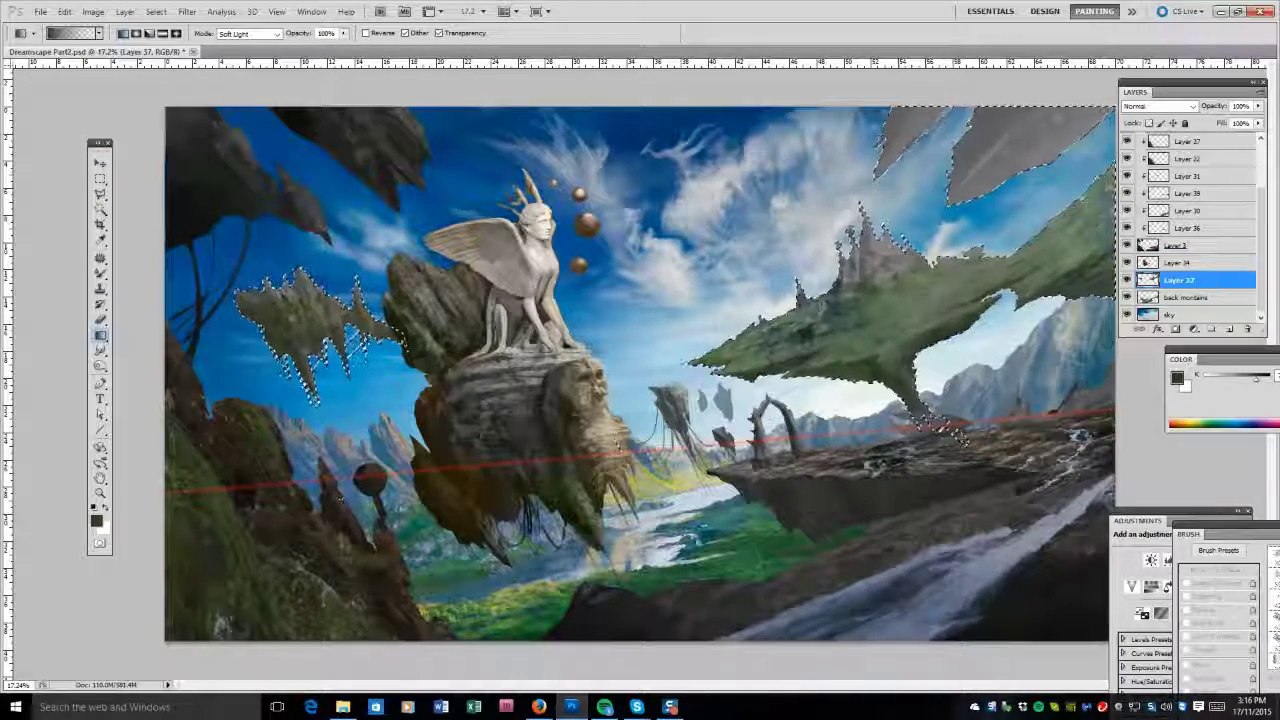
# Rename Layer 37 to 'floating isles' and Layer 34 to 'Main Island'.
pyautogui.doubleClick(1178, 280)
pyautogui.write('floating isles')
pyautogui.press('Return')
pyautogui.doubleClick(1178, 262)
pyautogui.write('Main Island')
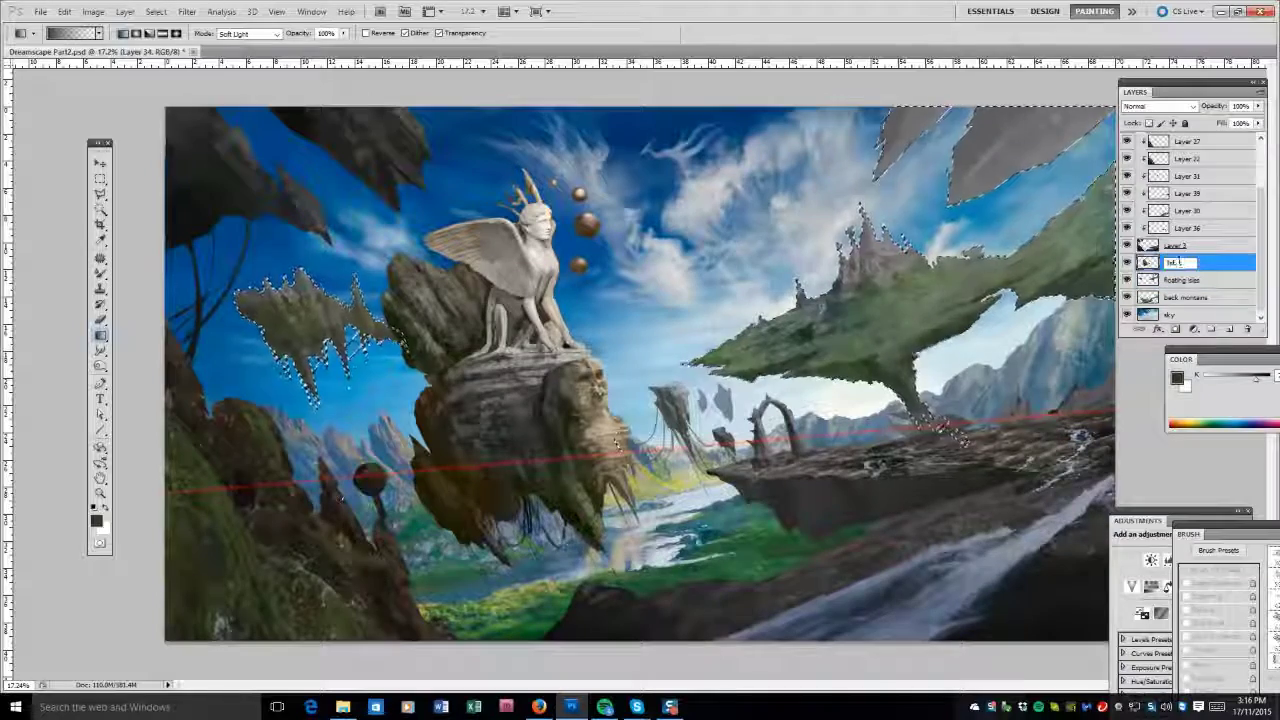
pyautogui.press('Return')
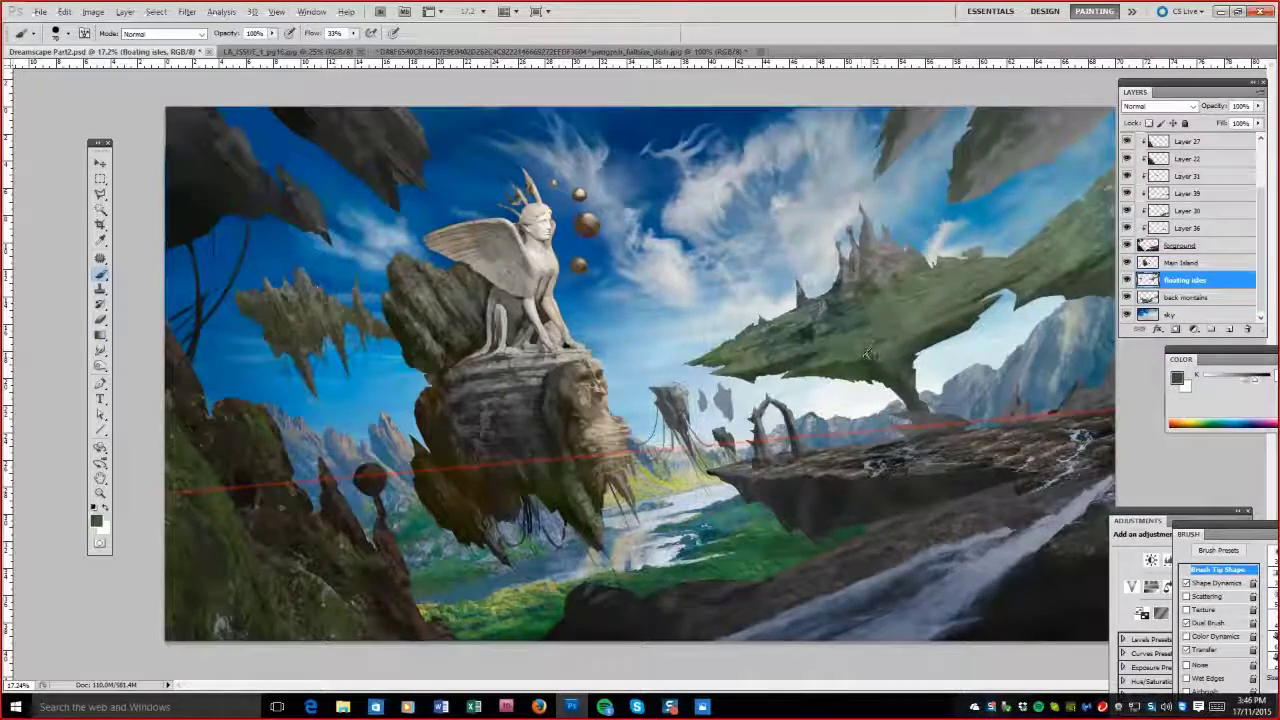
# Sample greys and paint a stroke on the floating isles with a size 30 brush.
pyautogui.keyDown('alt'); pyautogui.click(993, 298); pyautogui.keyUp('alt')
pyautogui.keyDown('alt'); pyautogui.click(884, 282); pyautogui.keyUp('alt')
pyautogui.press('[')
pyautogui.press('[')
pyautogui.press('[')
pyautogui.press('[')
pyautogui.keyDown('alt'); pyautogui.click(1013, 282); pyautogui.keyUp('alt')
pyautogui.moveTo(1013, 282); pyautogui.dragTo(795, 363)
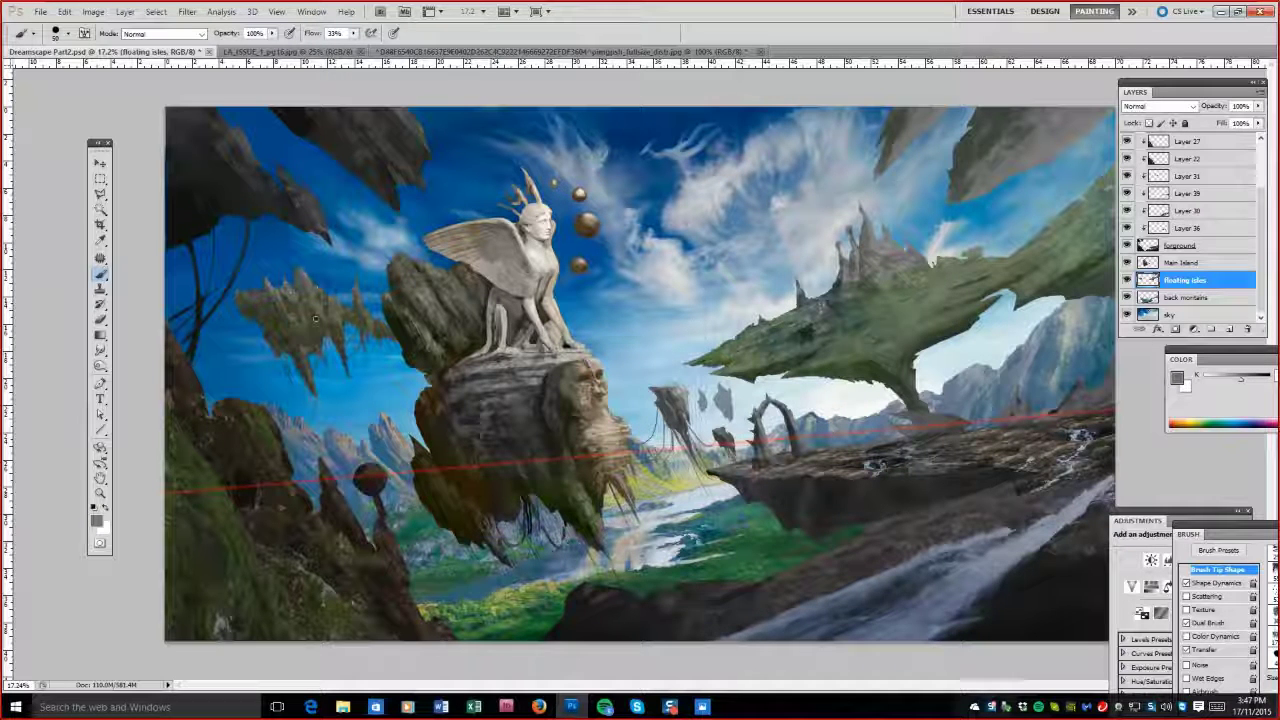
pyautogui.keyDown('alt'); pyautogui.click(860, 285); pyautogui.keyUp('alt')
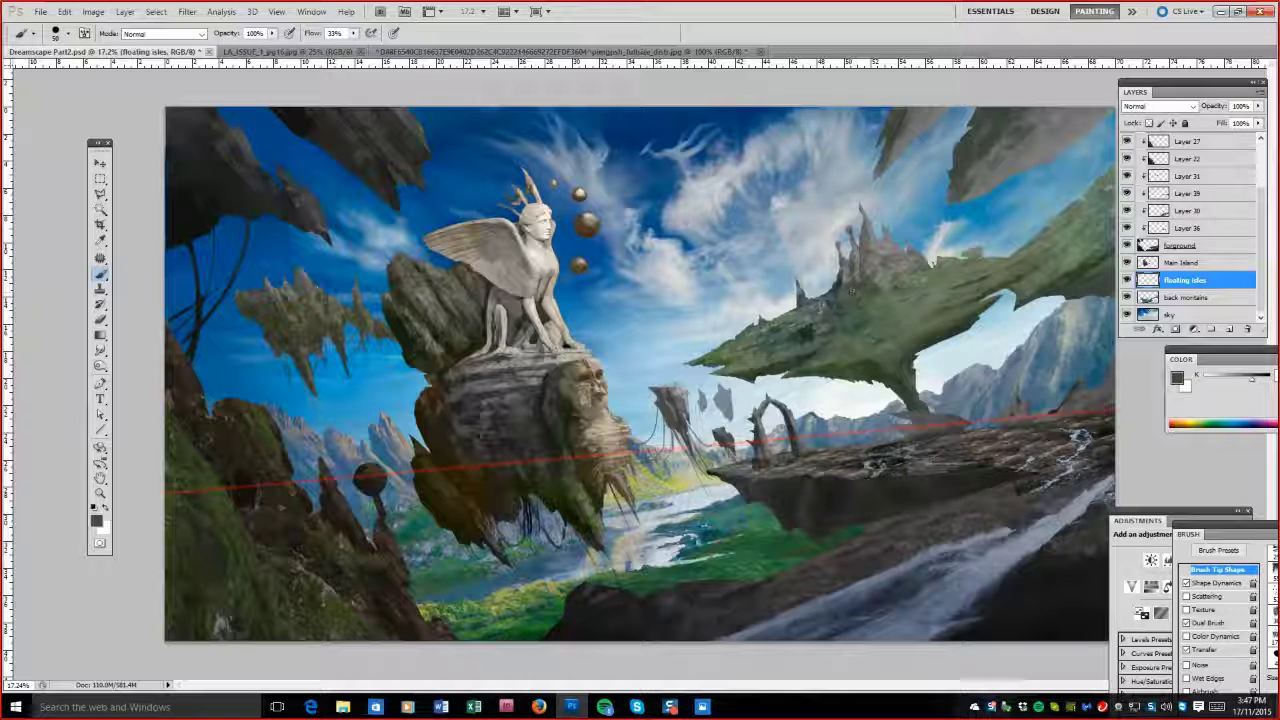
# Make Main Island active, enlarge the brush to 125, and reset colours to black and white.
pyautogui.keyDown('ctrl'); pyautogui.click(672, 376); pyautogui.keyUp('ctrl')
pyautogui.press(']')
pyautogui.press(']')
pyautogui.press(']')
pyautogui.press(']')
pyautogui.press(']')
pyautogui.press(']')
pyautogui.press(']')
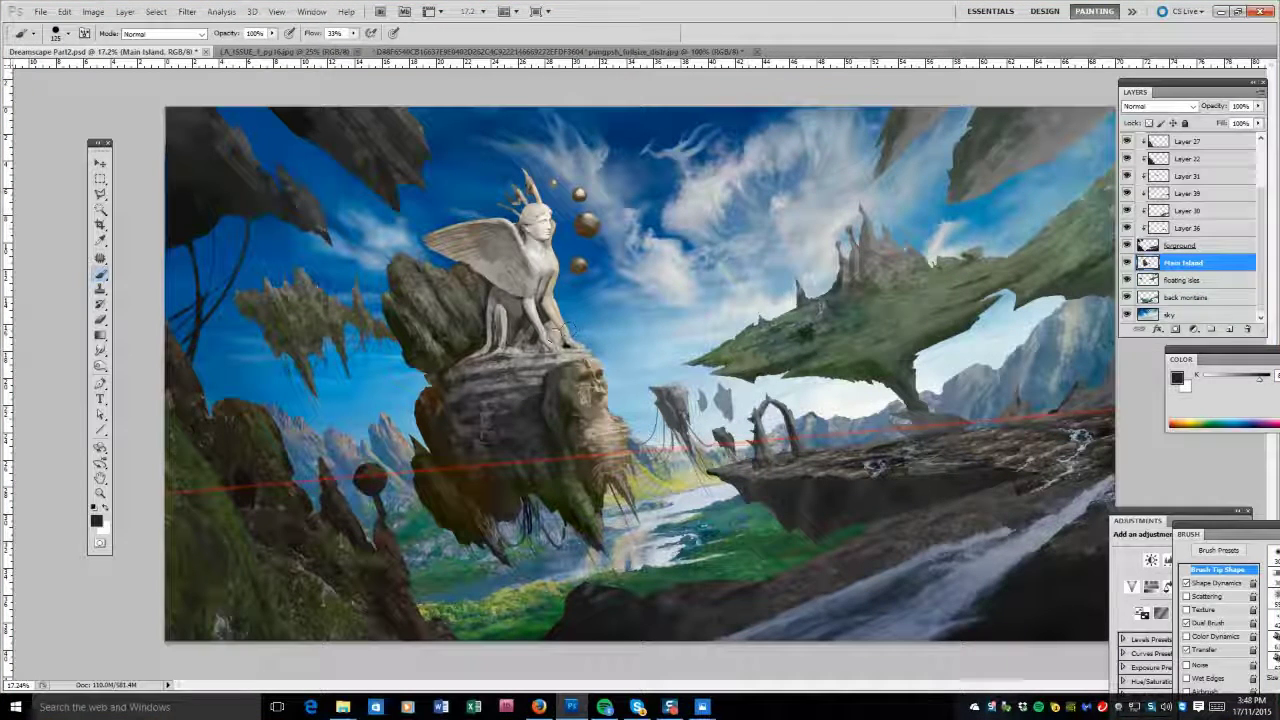
pyautogui.keyDown('alt'); pyautogui.click(537, 207); pyautogui.keyUp('alt')
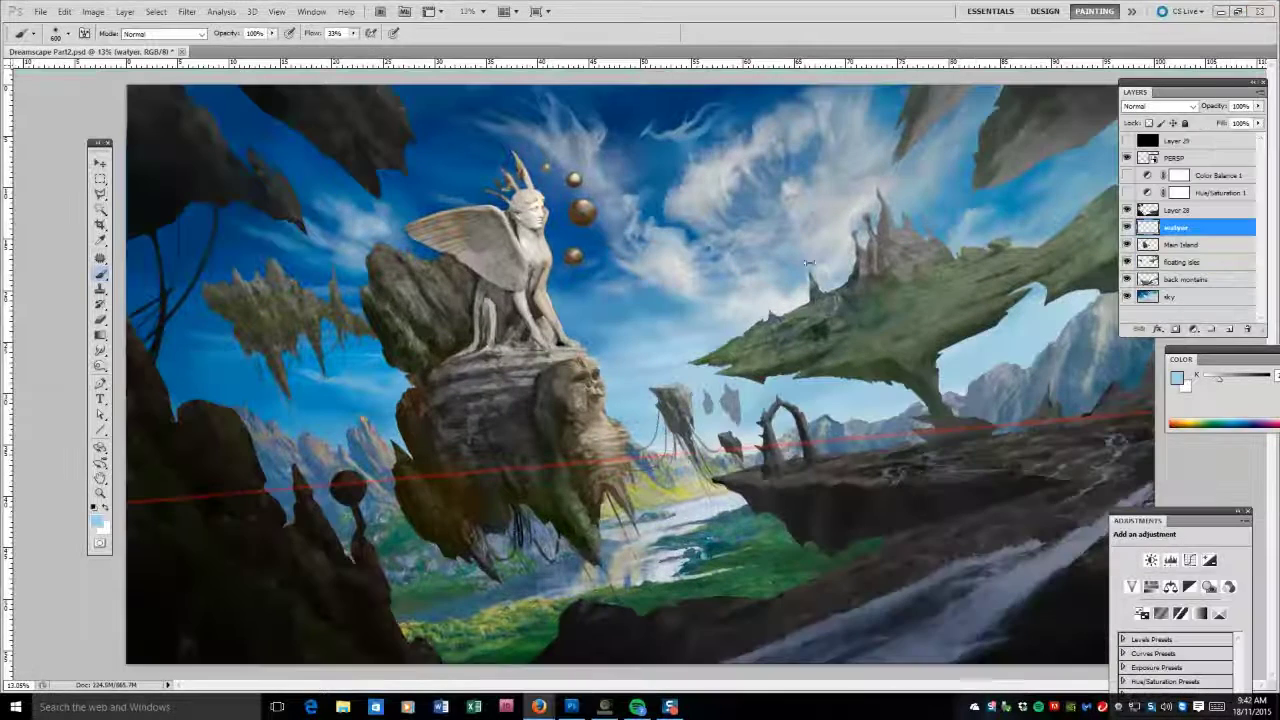
pyautogui.click(808, 263)
pyautogui.press('d')
# Paint a white waterfall down from the sphinx's rock, with 18% flow mist at its foot.
pyautogui.moveTo(606, 448); pyautogui.dragTo(668, 604)
pyautogui.moveTo(622, 495); pyautogui.dragTo(676, 606)
pyautogui.moveTo(632, 436); pyautogui.dragTo(616, 500)
pyautogui.moveTo(592, 395); pyautogui.dragTo(626, 510)
pyautogui.moveTo(640, 560); pyautogui.dragTo(655, 615)
pyautogui.click(353, 33)
pyautogui.moveTo(350, 48); pyautogui.dragTo(338, 48)
# Paint a white waterfall down the sphinx rock's left side to its base.
pyautogui.press('[')
pyautogui.press('[')
pyautogui.press('[')
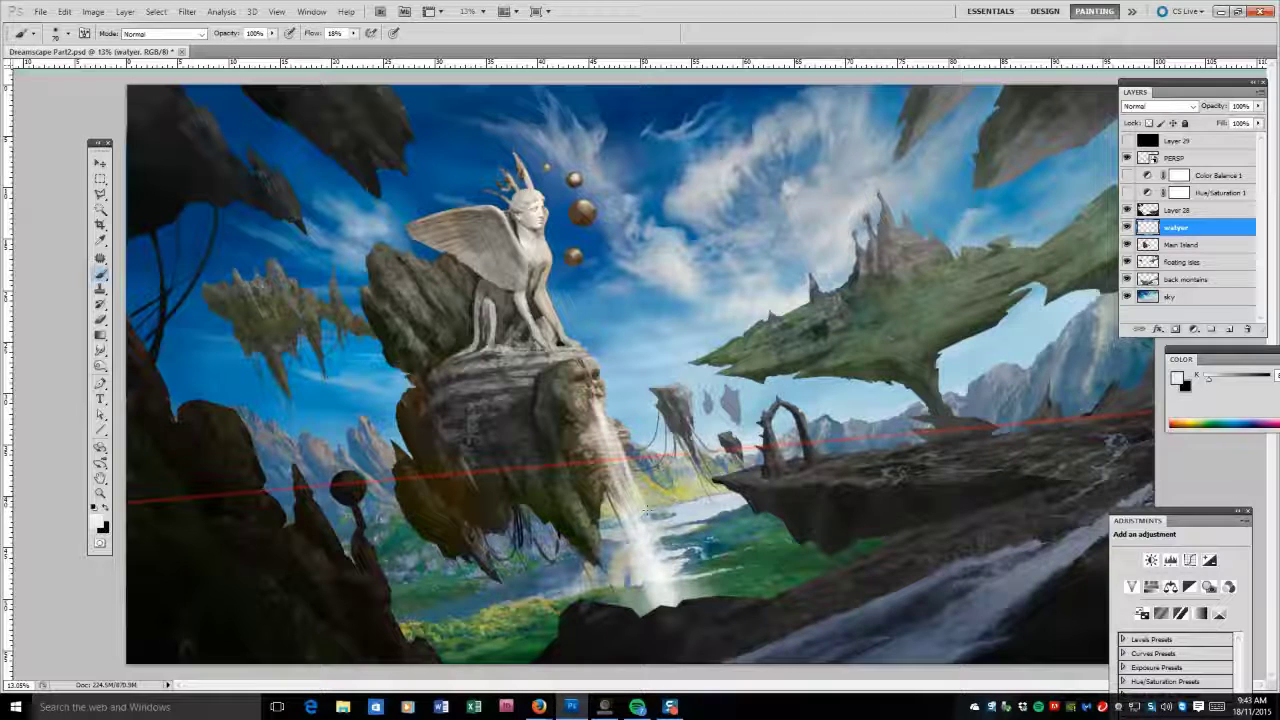
pyautogui.press(']')
pyautogui.press(']')
pyautogui.press(']')
pyautogui.press(']')
pyautogui.press(']')
pyautogui.press(']')
pyautogui.moveTo(425, 368); pyautogui.dragTo(515, 655)
pyautogui.moveTo(470, 515); pyautogui.dragTo(540, 660)
pyautogui.press('[')
pyautogui.press('[')
pyautogui.press('[')
pyautogui.press('[')
pyautogui.press('[')
pyautogui.press('[')
pyautogui.press('[')
pyautogui.press('[')
pyautogui.press('[')
pyautogui.press('[')
pyautogui.press('[')
pyautogui.press('[')
pyautogui.press('[')
pyautogui.press('[')
pyautogui.moveTo(463, 492)
pyautogui.mouseDown()
pyautogui.moveTo(425, 385)
pyautogui.moveTo(465, 580)
pyautogui.mouseUp()
pyautogui.moveTo(435, 413); pyautogui.dragTo(520, 625)
pyautogui.moveTo(468, 498); pyautogui.dragTo(476, 526)
pyautogui.press(']')
pyautogui.press(']')
pyautogui.press(']')
pyautogui.press(']')
pyautogui.press(']')
pyautogui.press(']')
pyautogui.press(']')
pyautogui.press(']')
pyautogui.press(']')
pyautogui.press(']')
pyautogui.moveTo(425, 402)
pyautogui.mouseDown()
pyautogui.moveTo(472, 600)
pyautogui.moveTo(505, 645)
pyautogui.moveTo(530, 645)
pyautogui.mouseUp()
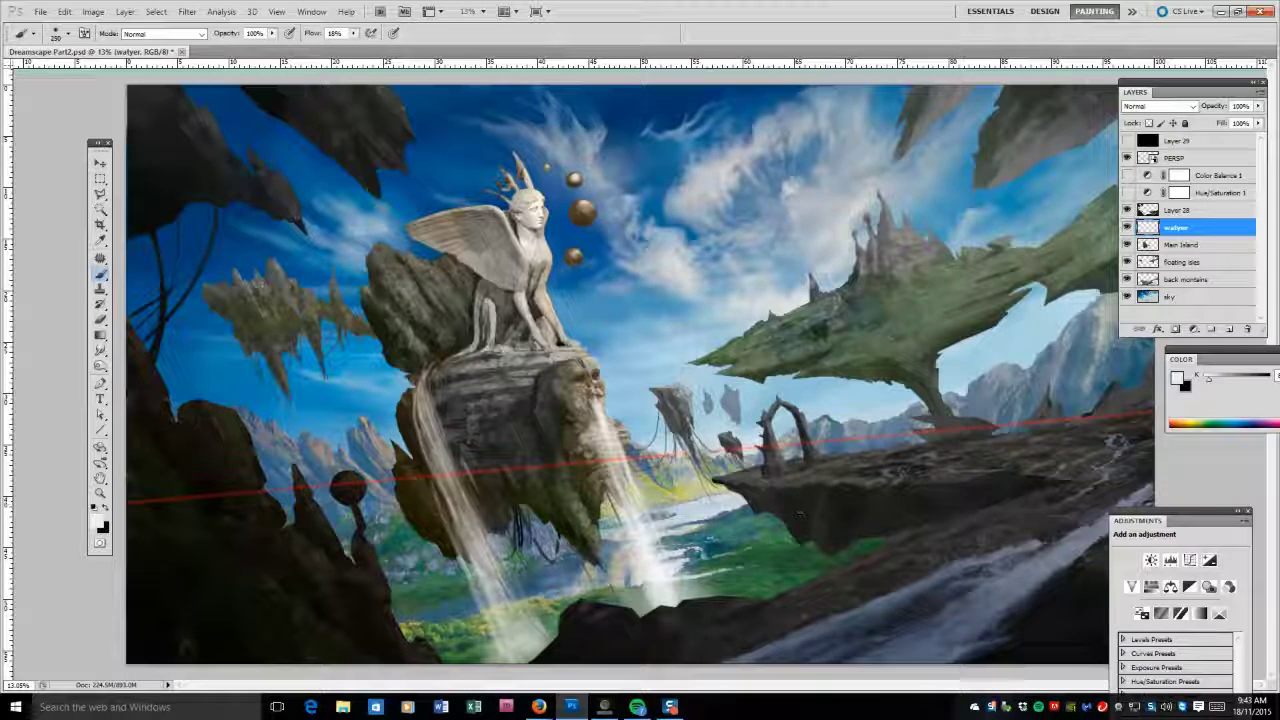
# Add mist at the waterfall base, brighten its middle, and lower the layer opacity to 75%.
pyautogui.moveTo(570, 608)
pyautogui.mouseDown()
pyautogui.moveTo(480, 615)
pyautogui.moveTo(492, 620)
pyautogui.mouseUp()
pyautogui.moveTo(427, 414)
pyautogui.mouseDown()
pyautogui.moveTo(440, 560)
pyautogui.moveTo(465, 630)
pyautogui.mouseUp()
pyautogui.press('[')
pyautogui.press('[')
pyautogui.press('[')
pyautogui.press('[')
pyautogui.press('[')
pyautogui.press('[')
pyautogui.press('[')
pyautogui.press('[')
pyautogui.press('[')
pyautogui.press('[')
pyautogui.press('[')
pyautogui.press('[')
pyautogui.press('[')
pyautogui.press('[')
pyautogui.moveTo(420, 378)
pyautogui.mouseDown()
pyautogui.moveTo(410, 450)
pyautogui.moveTo(470, 600)
pyautogui.mouseUp()
pyautogui.click(103, 528)
pyautogui.press('Escape')
pyautogui.moveTo(440, 488); pyautogui.dragTo(455, 555)
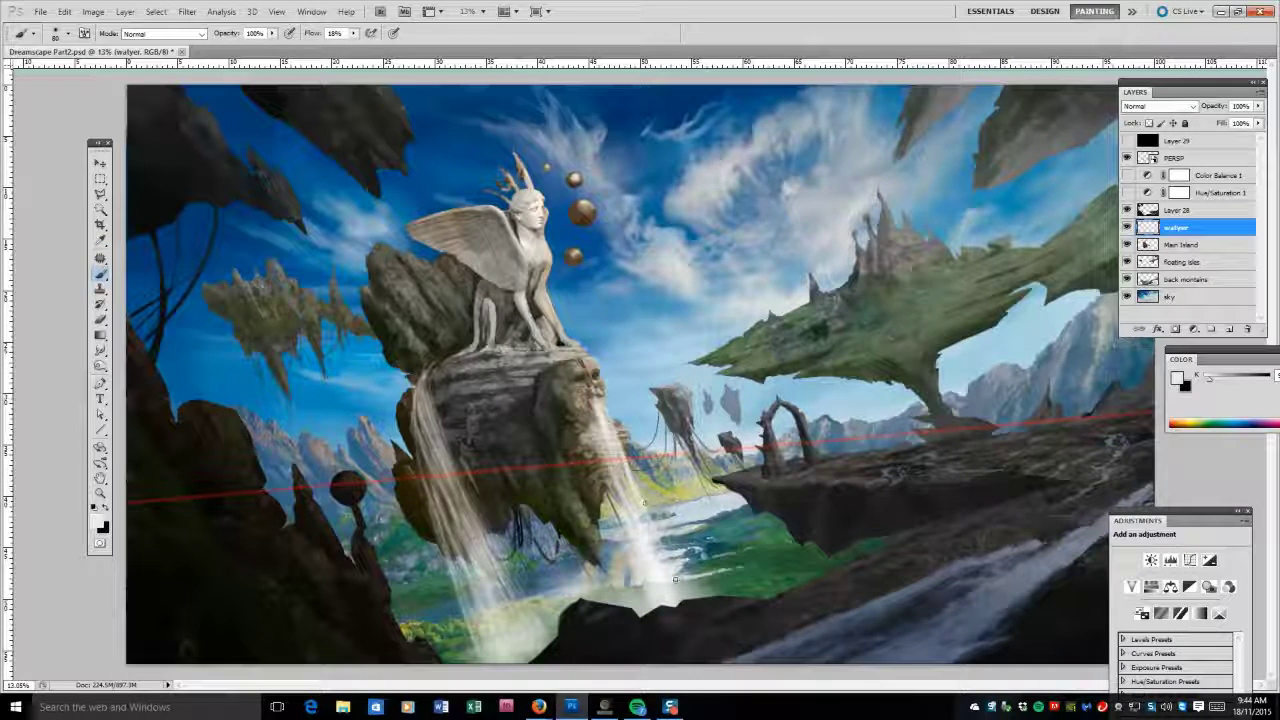
pyautogui.moveTo(1241, 118); pyautogui.dragTo(1225, 118)
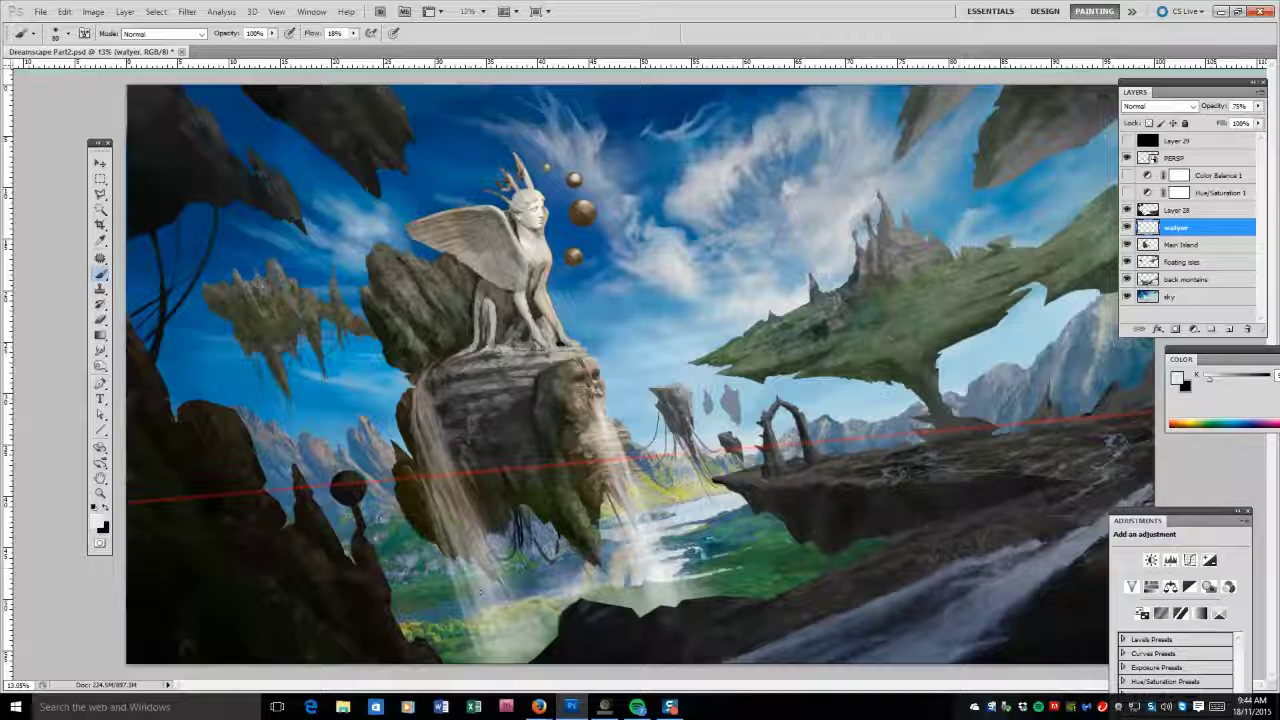
pyautogui.moveTo(430, 408); pyautogui.dragTo(425, 490)
pyautogui.moveTo(536, 570); pyautogui.dragTo(512, 595)
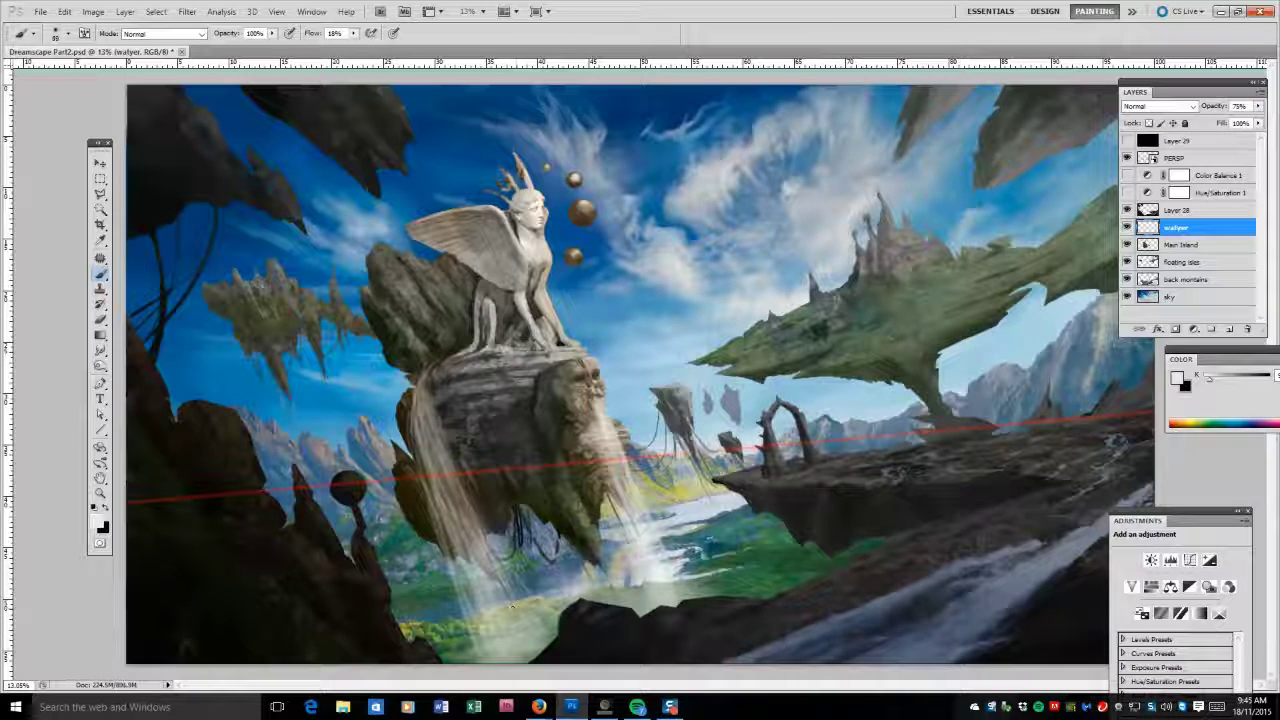
# Create a new layer named 'water' and lower the brush flow for soft mist.
pyautogui.hotkey('ctrl', 'shift', 'alt', 'n')
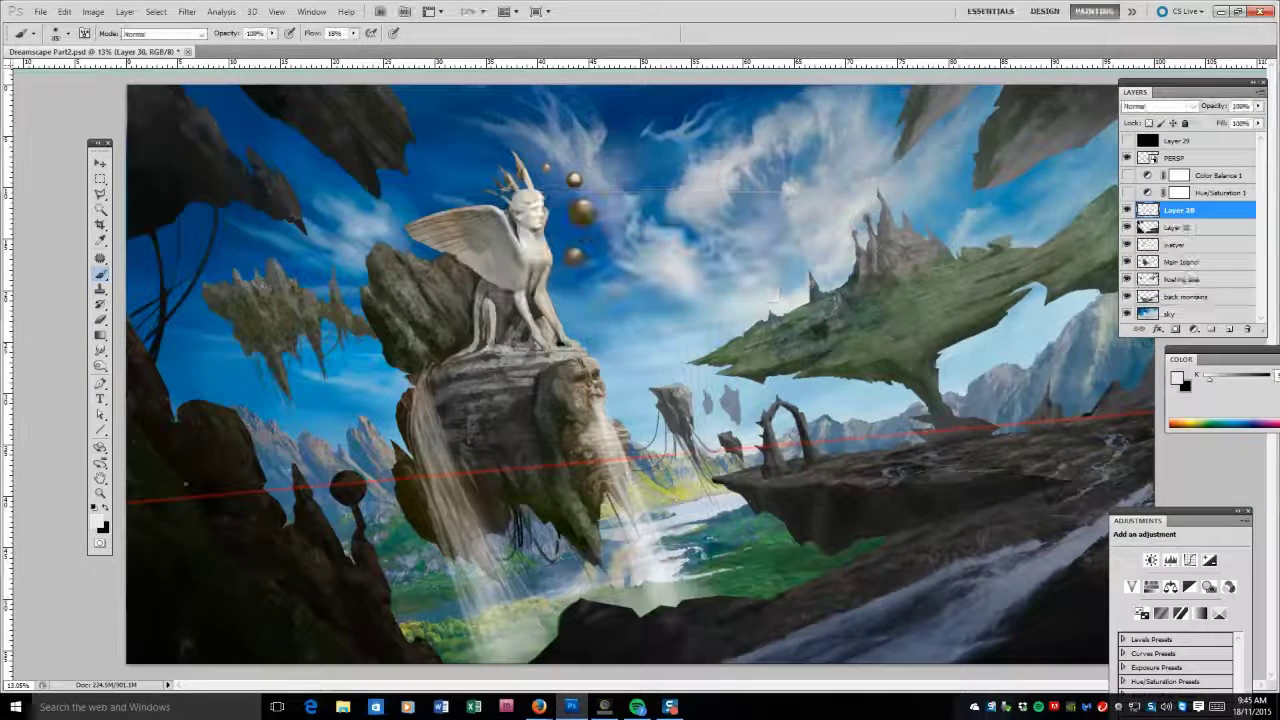
pyautogui.hotkey('shift', '0')
pyautogui.hotkey('shift', '8')
pyautogui.doubleClick(1178, 210)
pyautogui.write('water')
pyautogui.press('Return')
pyautogui.press('[')
pyautogui.press('[')
# Paint soft light mist streaks on the dark left rocks, undoing the last streaks.
pyautogui.moveTo(168, 400); pyautogui.dragTo(205, 507)
pyautogui.press('[')
pyautogui.moveTo(170, 445); pyautogui.dragTo(235, 565)
pyautogui.moveTo(240, 655)
pyautogui.mouseDown()
pyautogui.moveTo(190, 480)
pyautogui.moveTo(245, 570)
pyautogui.mouseUp()
pyautogui.press('[')
pyautogui.press('[')
pyautogui.press('[')
pyautogui.moveTo(380, 665)
pyautogui.mouseDown()
pyautogui.moveTo(285, 580)
pyautogui.moveTo(365, 650)
pyautogui.mouseUp()
pyautogui.hotkey('ctrl', 'alt', 'z')
pyautogui.hotkey('ctrl', 'alt', 'z')
pyautogui.hotkey('ctrl', 'alt', 'z')
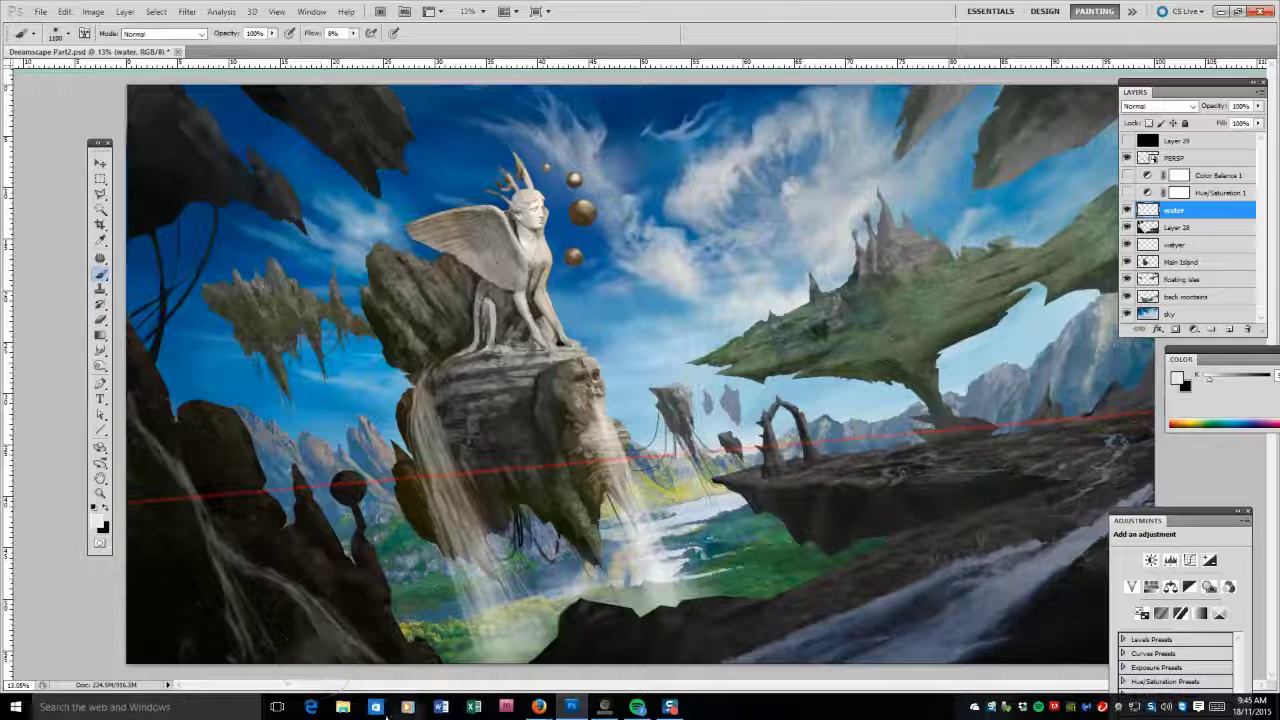
pyautogui.press('e')
pyautogui.press('b')
# Brush broad mist across the lower-left rocks, then select the floating isles layer.
pyautogui.moveTo(223, 549)
pyautogui.mouseDown()
pyautogui.moveTo(280, 580)
pyautogui.moveTo(365, 659)
pyautogui.moveTo(247, 554)
pyautogui.moveTo(266, 583)
pyautogui.moveTo(183, 513)
pyautogui.mouseUp()
pyautogui.press(']')
pyautogui.press(']')
pyautogui.press(']')
pyautogui.press(']')
pyautogui.press(']')
pyautogui.press(']')
pyautogui.press(']')
pyautogui.press(']')
pyautogui.moveTo(229, 571)
pyautogui.mouseDown()
pyautogui.moveTo(391, 614)
pyautogui.moveTo(445, 668)
pyautogui.mouseUp()
pyautogui.click(1185, 279)
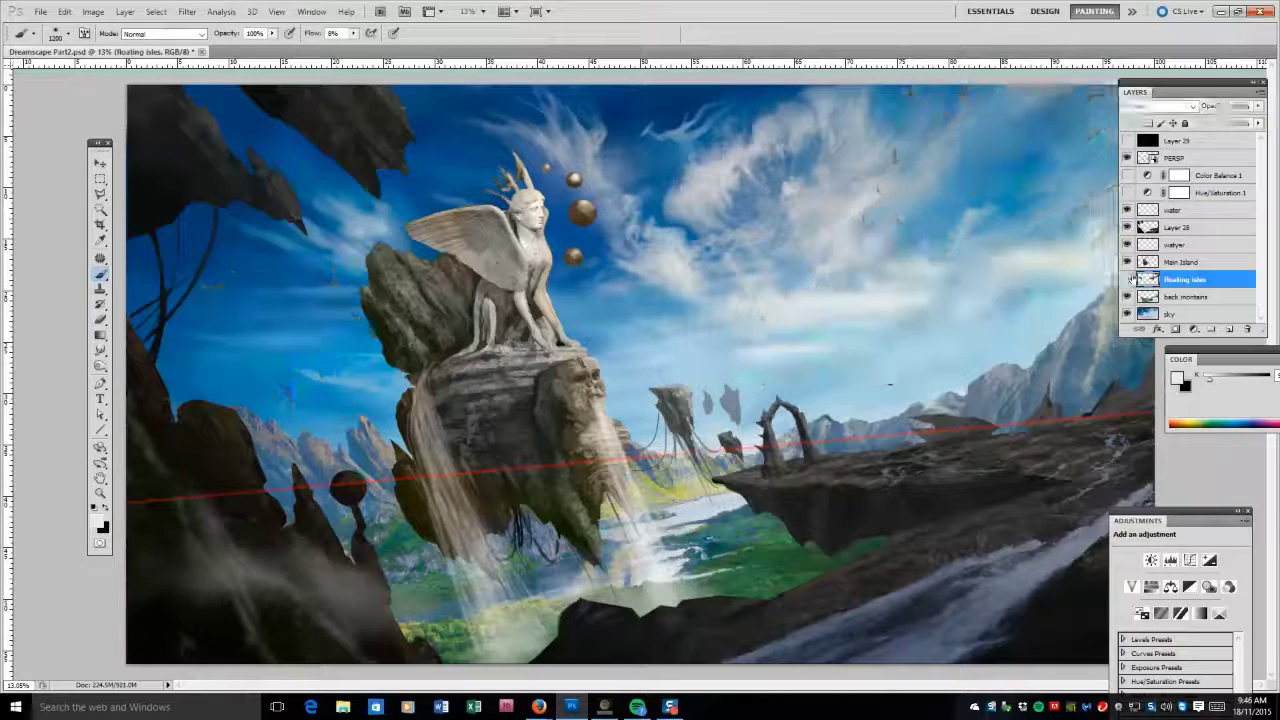
# Brighten the floating isles with Brightness/Contrast, then briefly test reordering the waterfall layer.
pyautogui.click(92, 11)
pyautogui.click(270, 45)
pyautogui.click(330, 523)
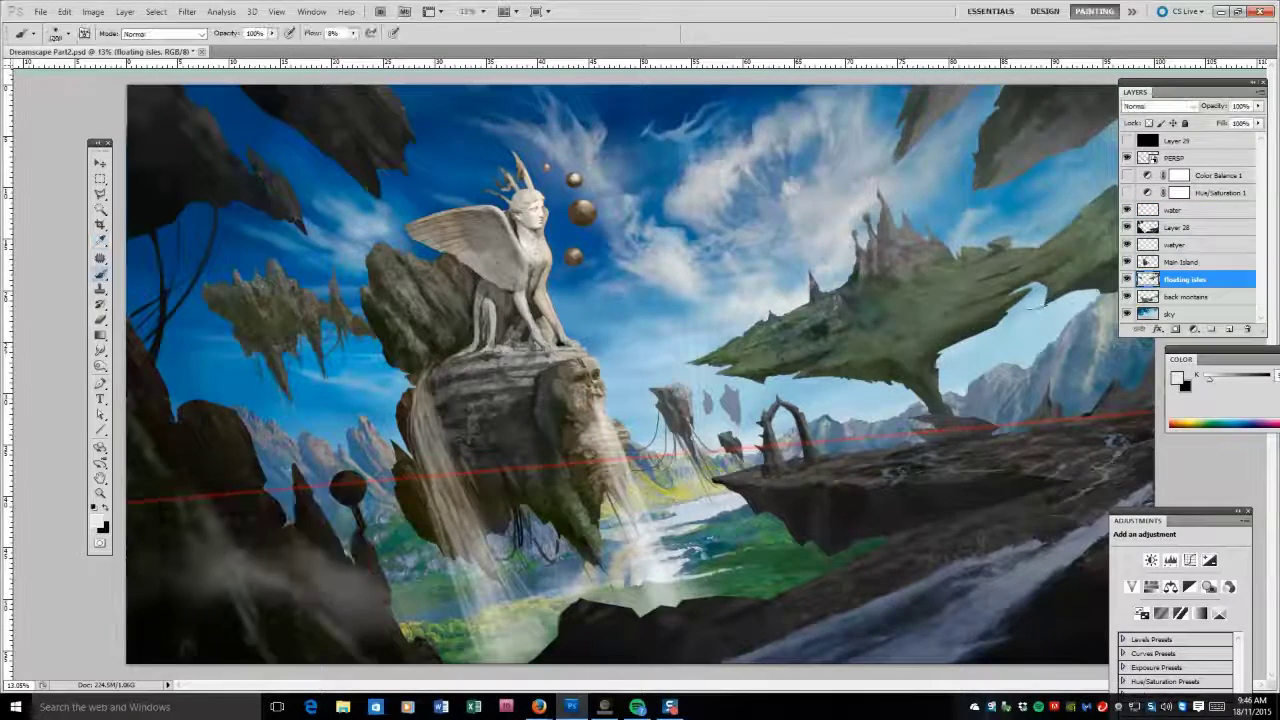
pyautogui.hotkey('alt', ']')
pyautogui.hotkey('alt', ']')
pyautogui.hotkey('alt', ']')
pyautogui.hotkey('alt', ']')
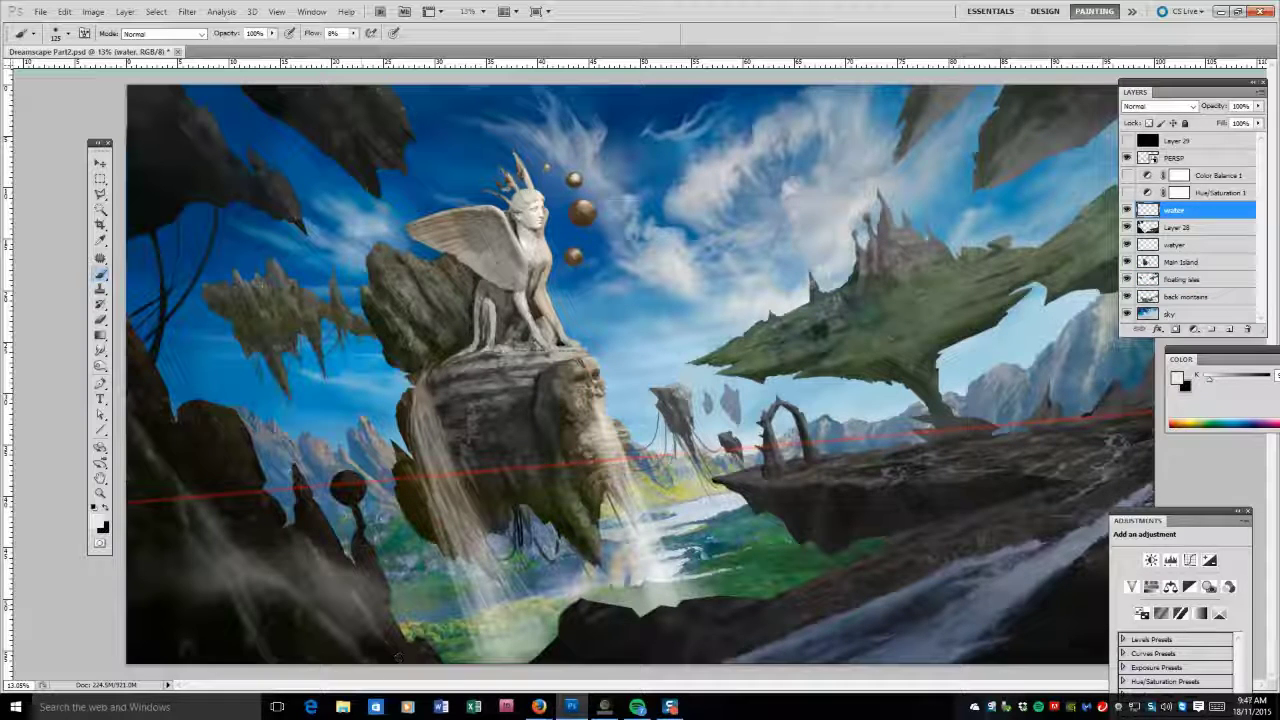
pyautogui.hotkey('alt', '[')
pyautogui.hotkey('alt', '[')
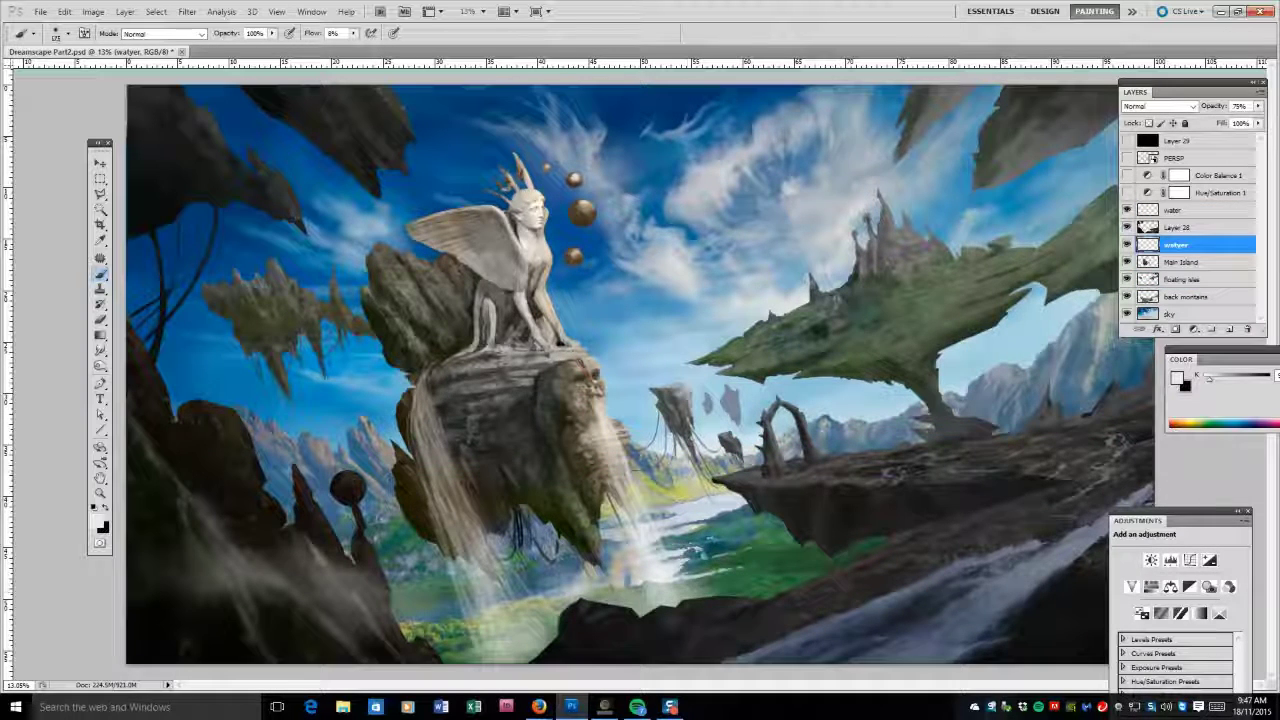
pyautogui.hotkey('ctrl', ']')
pyautogui.hotkey('ctrl', ']')
pyautogui.hotkey('ctrl', 'alt', 'z')
pyautogui.hotkey('ctrl', 'alt', 'z')
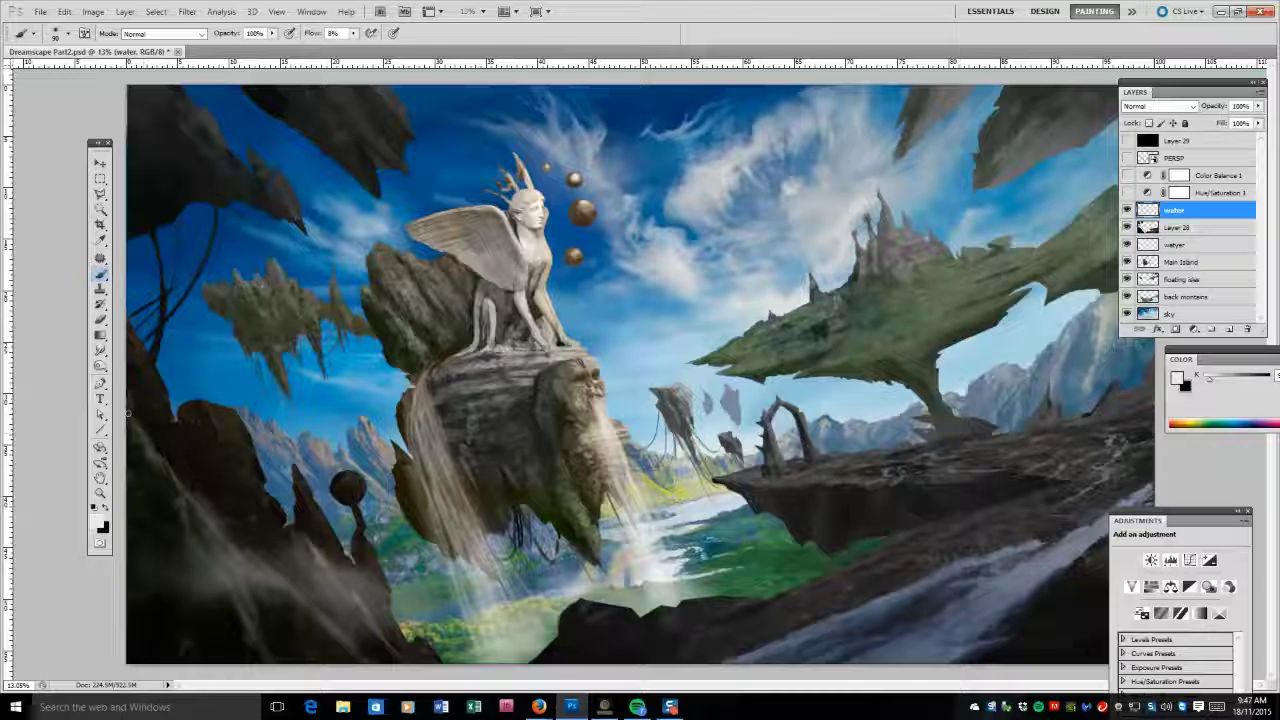
# On a new layer above the floating isles, brush light onto the islands and right cliffs.
pyautogui.click(1180, 283)
pyautogui.hotkey('ctrl', 'shift', 'alt', 'n')
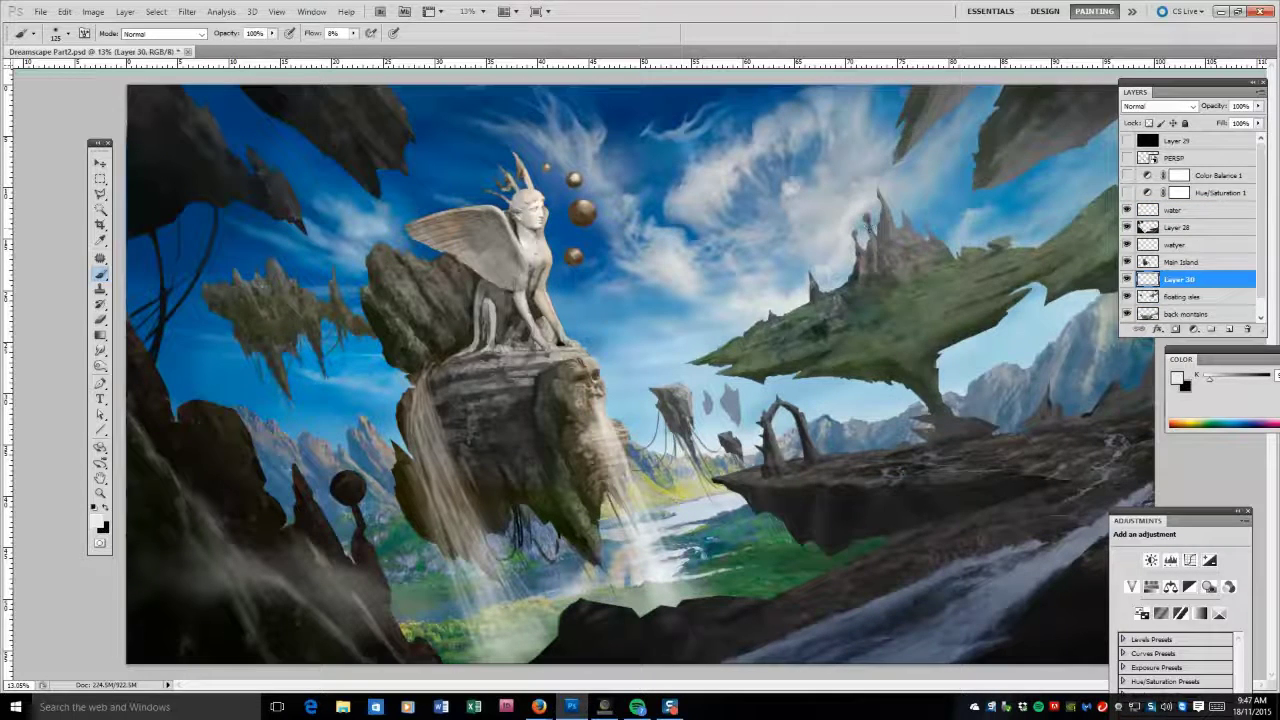
pyautogui.press('[')
pyautogui.press('[')
pyautogui.press('[')
pyautogui.press('[')
pyautogui.press(']')
pyautogui.press(']')
pyautogui.moveTo(874, 326)
pyautogui.mouseDown()
pyautogui.moveTo(934, 276)
pyautogui.moveTo(1035, 268)
pyautogui.moveTo(870, 330)
pyautogui.moveTo(722, 356)
pyautogui.moveTo(815, 345)
pyautogui.moveTo(760, 377)
pyautogui.mouseUp()
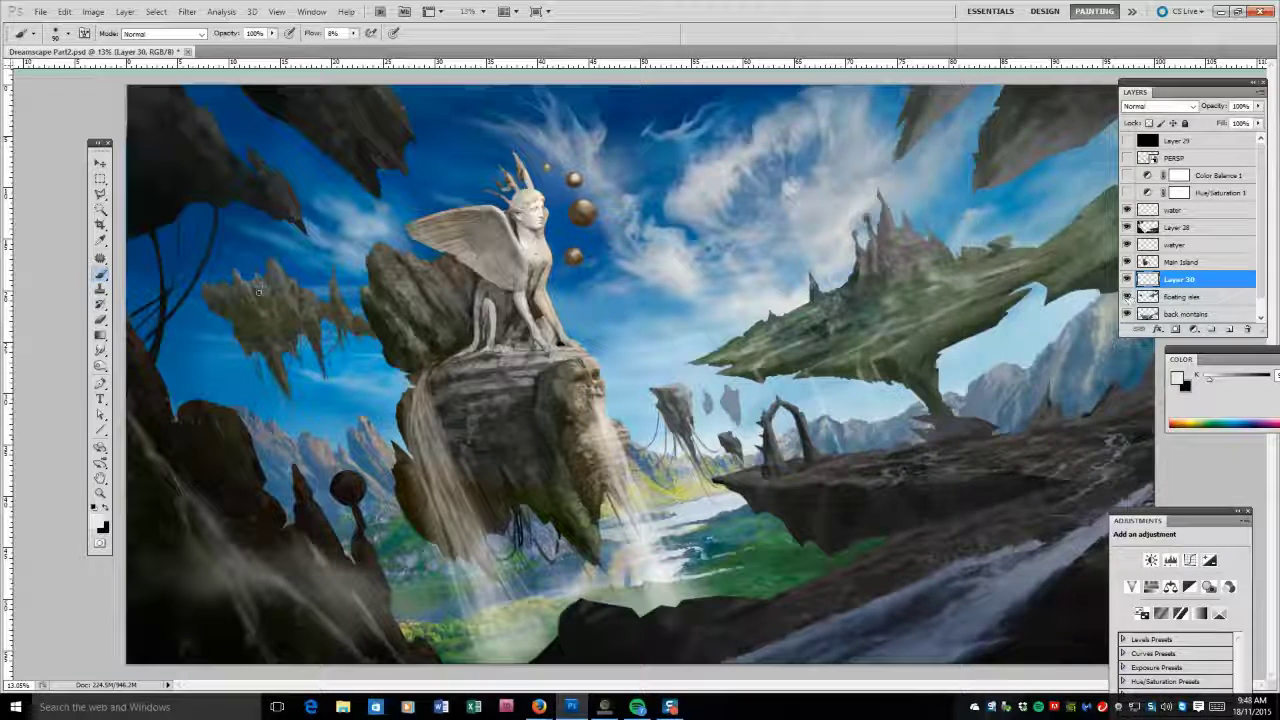
pyautogui.moveTo(262, 285)
pyautogui.mouseDown()
pyautogui.moveTo(284, 370)
pyautogui.moveTo(300, 300)
pyautogui.moveTo(325, 323)
pyautogui.mouseUp()
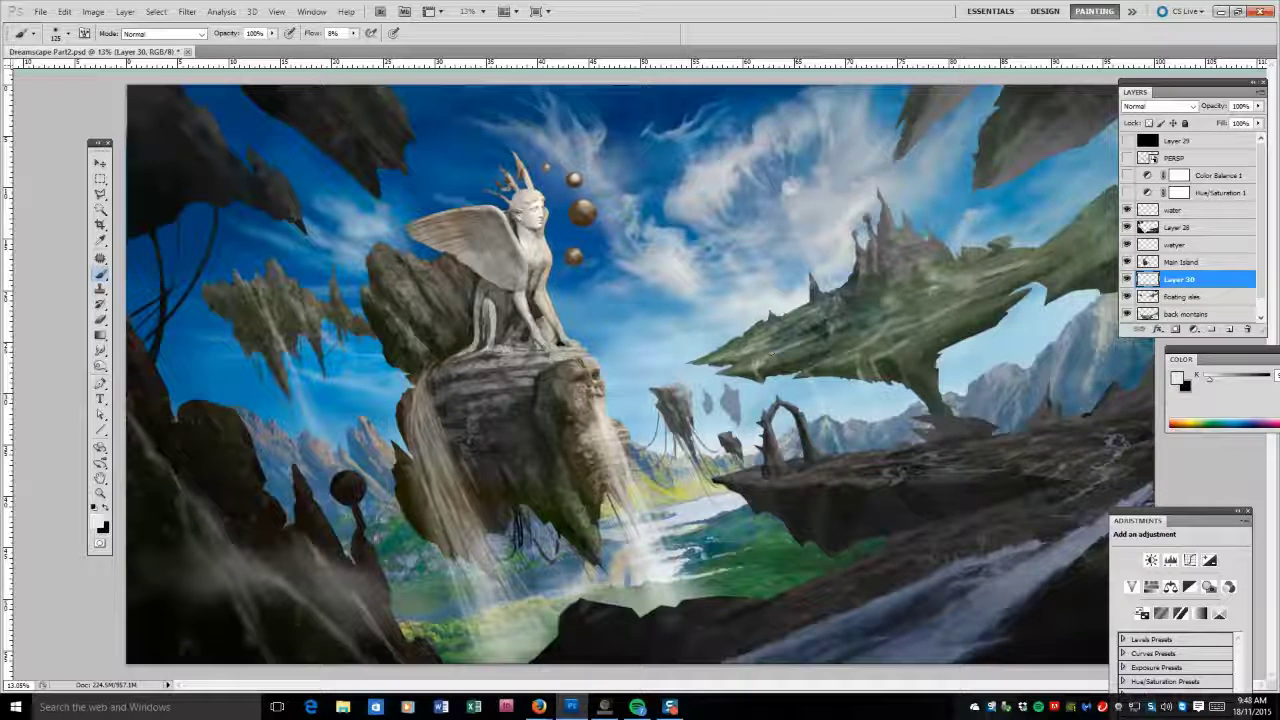
pyautogui.moveTo(746, 356); pyautogui.dragTo(690, 362)
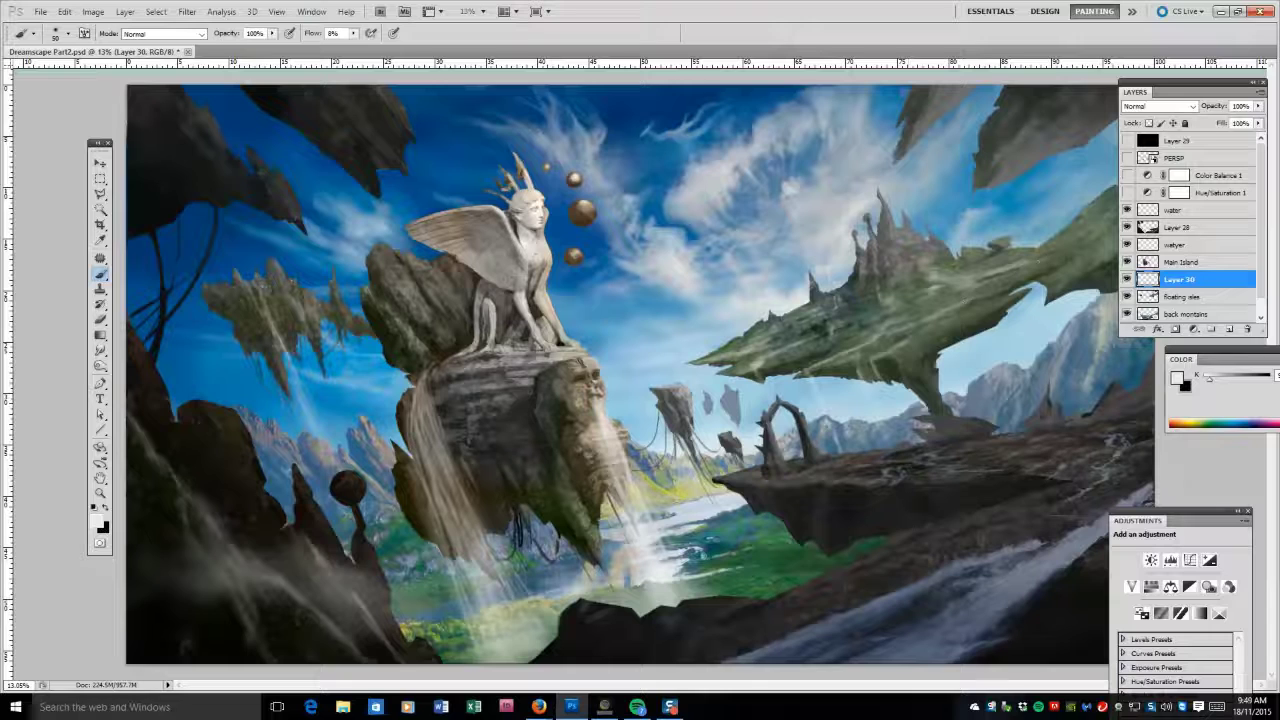
pyautogui.moveTo(1098, 262)
pyautogui.mouseDown()
pyautogui.moveTo(1118, 365)
pyautogui.moveTo(1115, 250)
pyautogui.moveTo(1100, 400)
pyautogui.mouseUp()
# Paint thin waterfall streaks falling below the left floating island.
pyautogui.press('[')
pyautogui.press('[')
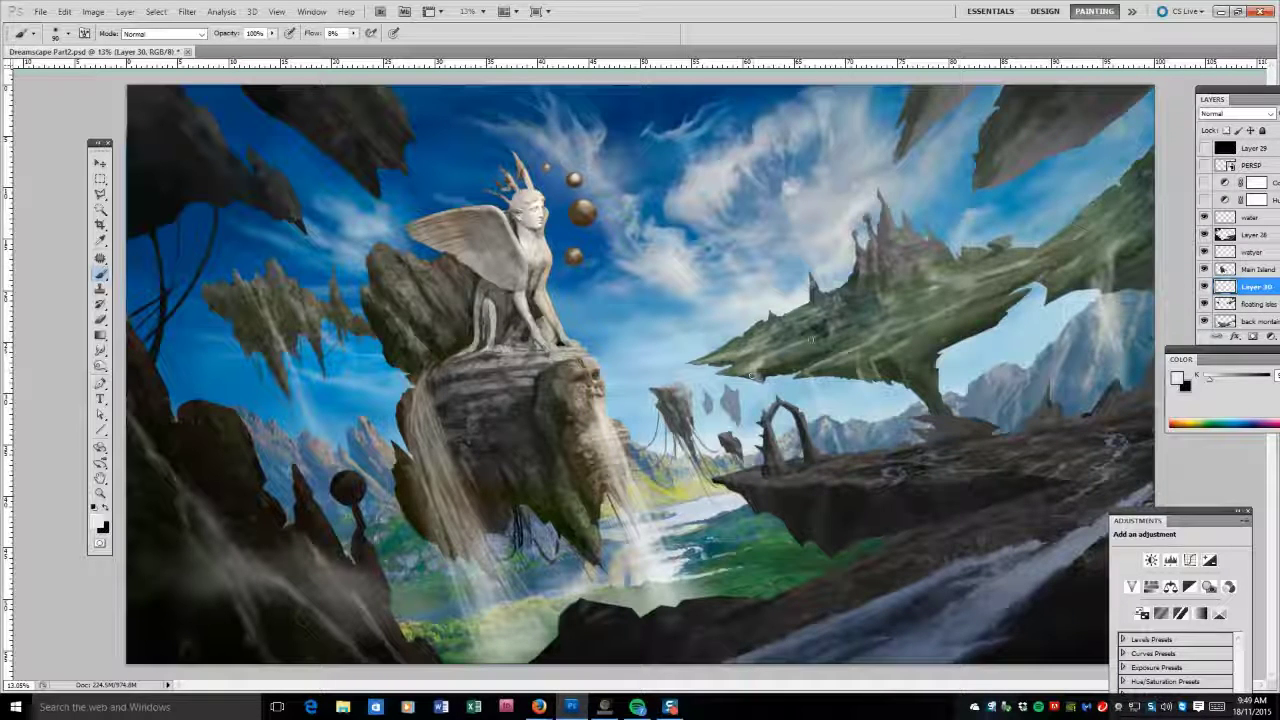
pyautogui.moveTo(262, 290); pyautogui.dragTo(290, 350)
pyautogui.moveTo(306, 292)
pyautogui.mouseDown()
pyautogui.moveTo(314, 420)
pyautogui.moveTo(340, 382)
pyautogui.mouseUp()
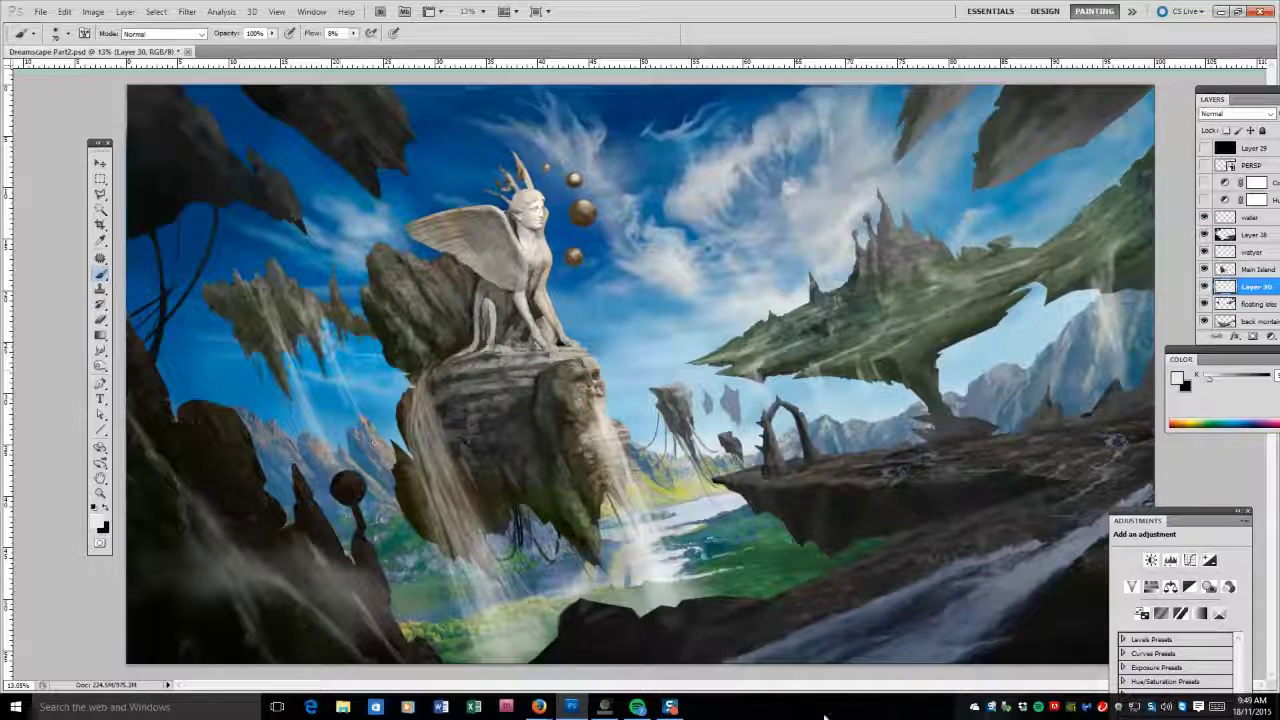
# Adjust the sky layer's Brightness/Contrast.
pyautogui.moveTo(1229, 104); pyautogui.dragTo(957, 140)
pyautogui.click(1000, 358)
pyautogui.click(92, 11)
pyautogui.click(300, 48)
pyautogui.press('Return')
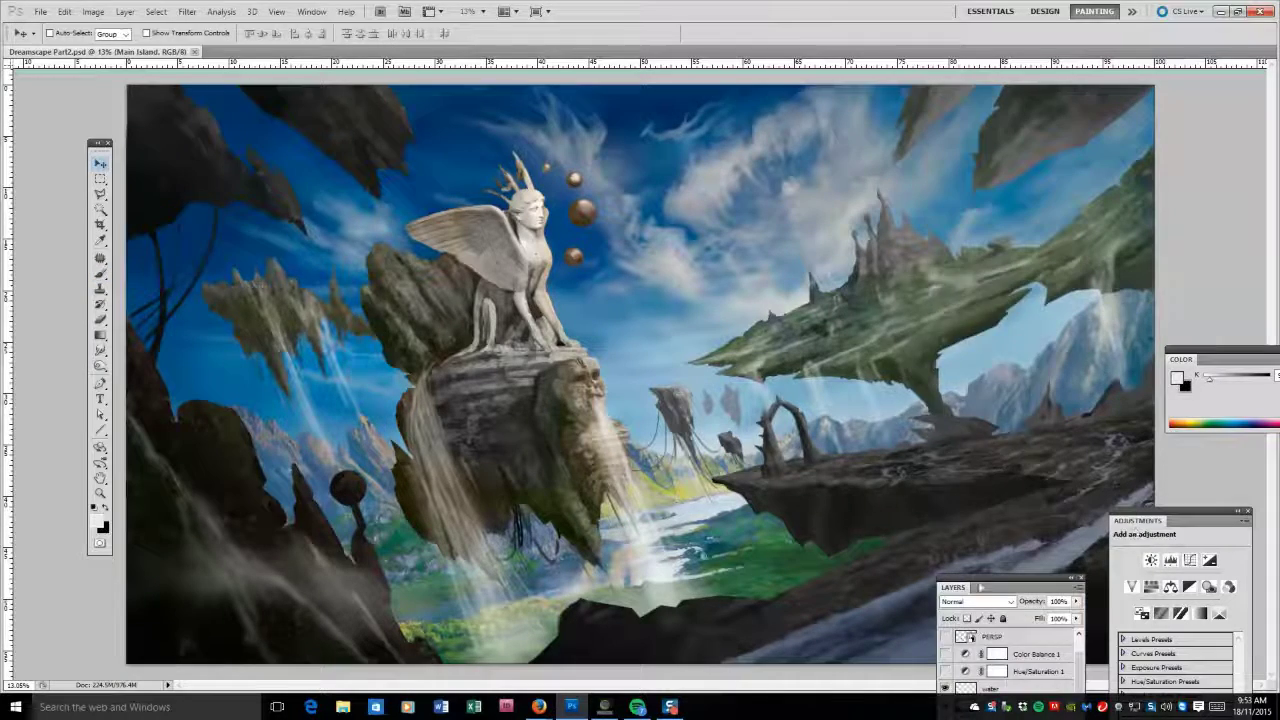
# Lower the Main Island's Levels output white to 216.
pyautogui.click(92, 11)
pyautogui.click(300, 66)
pyautogui.moveTo(190, 249); pyautogui.dragTo(168, 252)
pyautogui.press('Return')
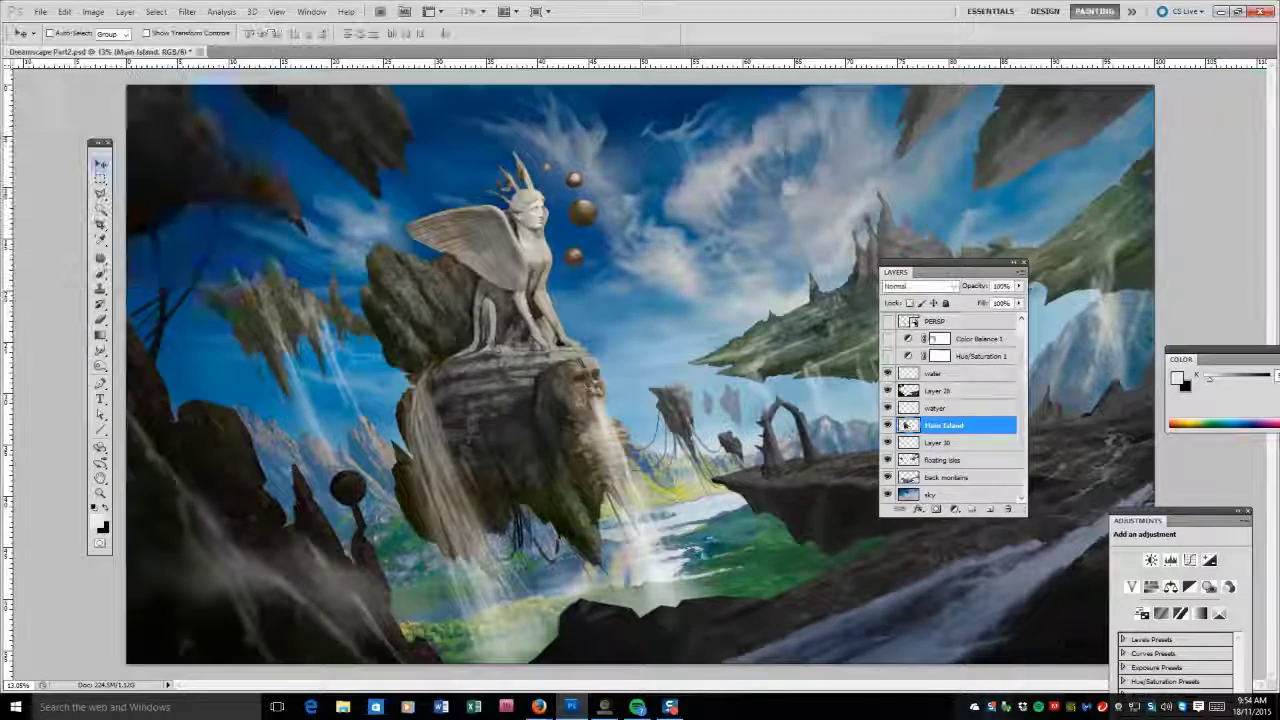
# Hide the greyscale check Layer 29 and inspect the Color Balance 1 adjustment.
pyautogui.moveTo(885, 266); pyautogui.dragTo(1060, 105)
pyautogui.click(1060, 158)
pyautogui.click(1150, 192)
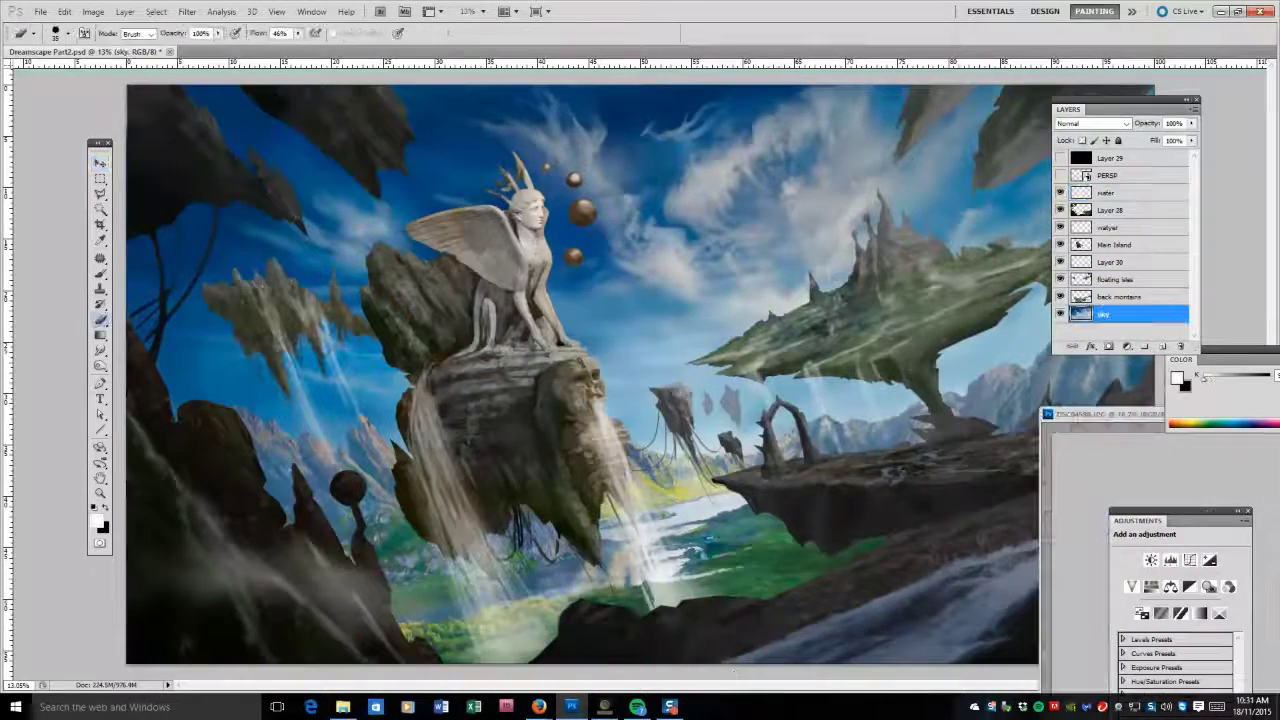
pyautogui.press('b')
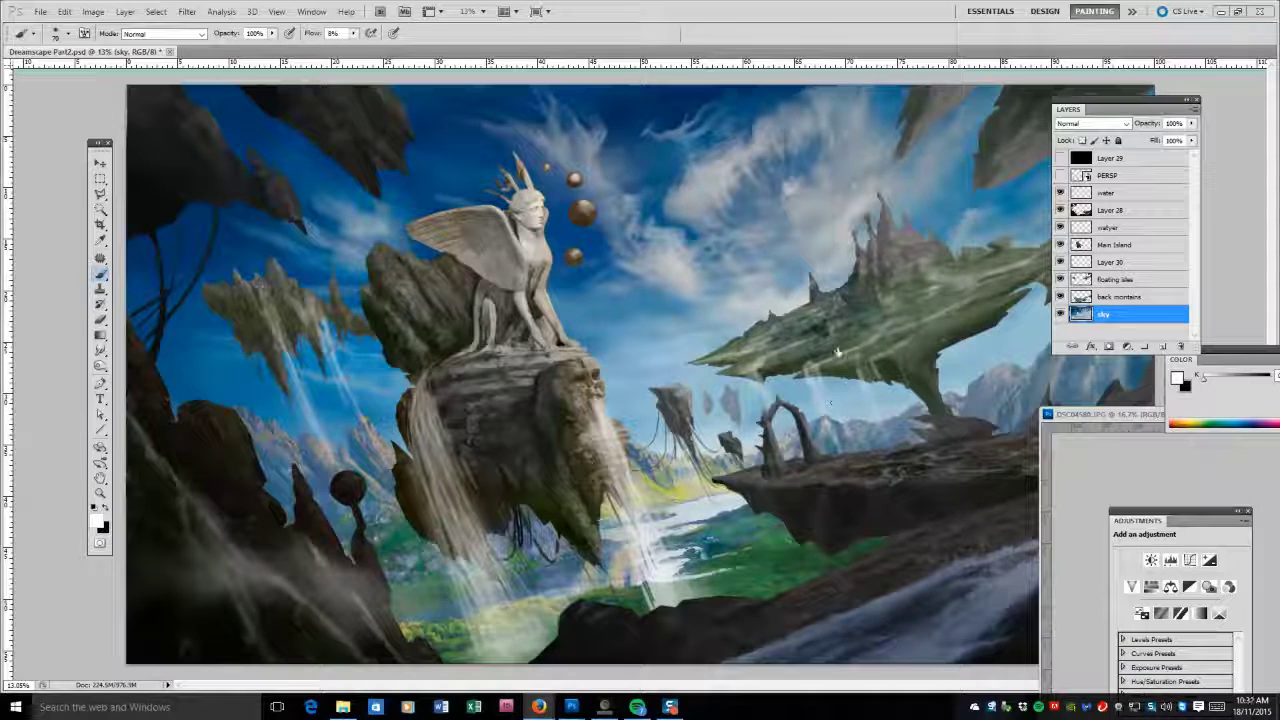
# Brush soft white clouds and sampled blue into the upper sky.
pyautogui.moveTo(672, 256)
pyautogui.mouseDown()
pyautogui.moveTo(645, 230)
pyautogui.moveTo(637, 283)
pyautogui.moveTo(705, 215)
pyautogui.moveTo(750, 195)
pyautogui.mouseUp()
pyautogui.keyDown('alt'); pyautogui.click(690, 130); pyautogui.keyUp('alt')
pyautogui.moveTo(690, 130); pyautogui.dragTo(850, 141)
pyautogui.keyDown('alt'); pyautogui.click(700, 220); pyautogui.keyUp('alt')
pyautogui.press('[')
pyautogui.moveTo(630, 250)
pyautogui.mouseDown()
pyautogui.moveTo(670, 230)
pyautogui.moveTo(690, 240)
pyautogui.moveTo(699, 212)
pyautogui.moveTo(600, 290)
pyautogui.moveTo(765, 220)
pyautogui.moveTo(750, 150)
pyautogui.moveTo(642, 253)
pyautogui.mouseUp()
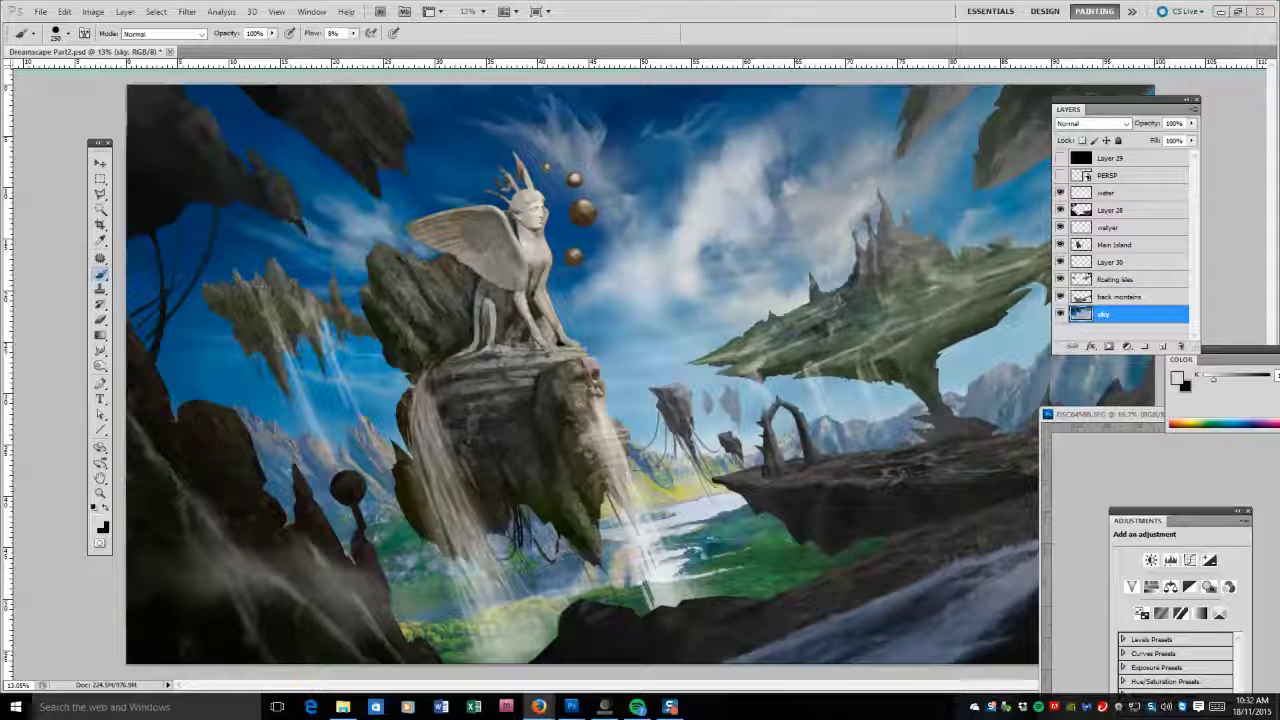
pyautogui.moveTo(770, 130); pyautogui.dragTo(720, 270)
# Paint lighter blue sky right of the sphinx at 36% brush flow.
pyautogui.keyDown('alt'); pyautogui.click(600, 300); pyautogui.keyUp('alt')
pyautogui.moveTo(560, 290)
pyautogui.mouseDown()
pyautogui.moveTo(617, 328)
pyautogui.moveTo(595, 200)
pyautogui.moveTo(575, 165)
pyautogui.moveTo(610, 260)
pyautogui.moveTo(590, 300)
pyautogui.moveTo(625, 255)
pyautogui.mouseUp()
pyautogui.hotkey('shift', '3')
pyautogui.hotkey('shift', '6')
pyautogui.keyDown('alt'); pyautogui.click(590, 300); pyautogui.keyUp('alt')
pyautogui.press('[')
pyautogui.press('[')
pyautogui.keyDown('alt'); pyautogui.click(534, 298); pyautogui.keyUp('alt')
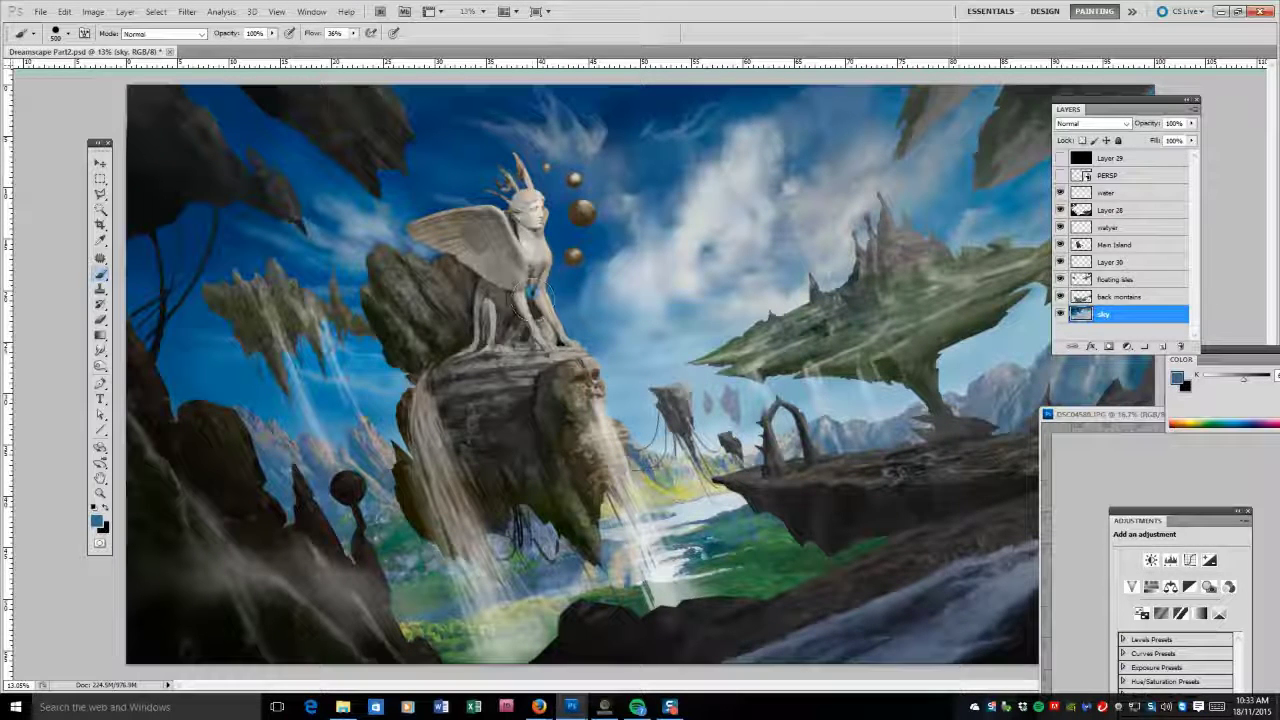
# Paint white water streaks right of the rock on the waterfall layer.
pyautogui.keyDown('alt'); pyautogui.click(485, 423); pyautogui.keyUp('alt')
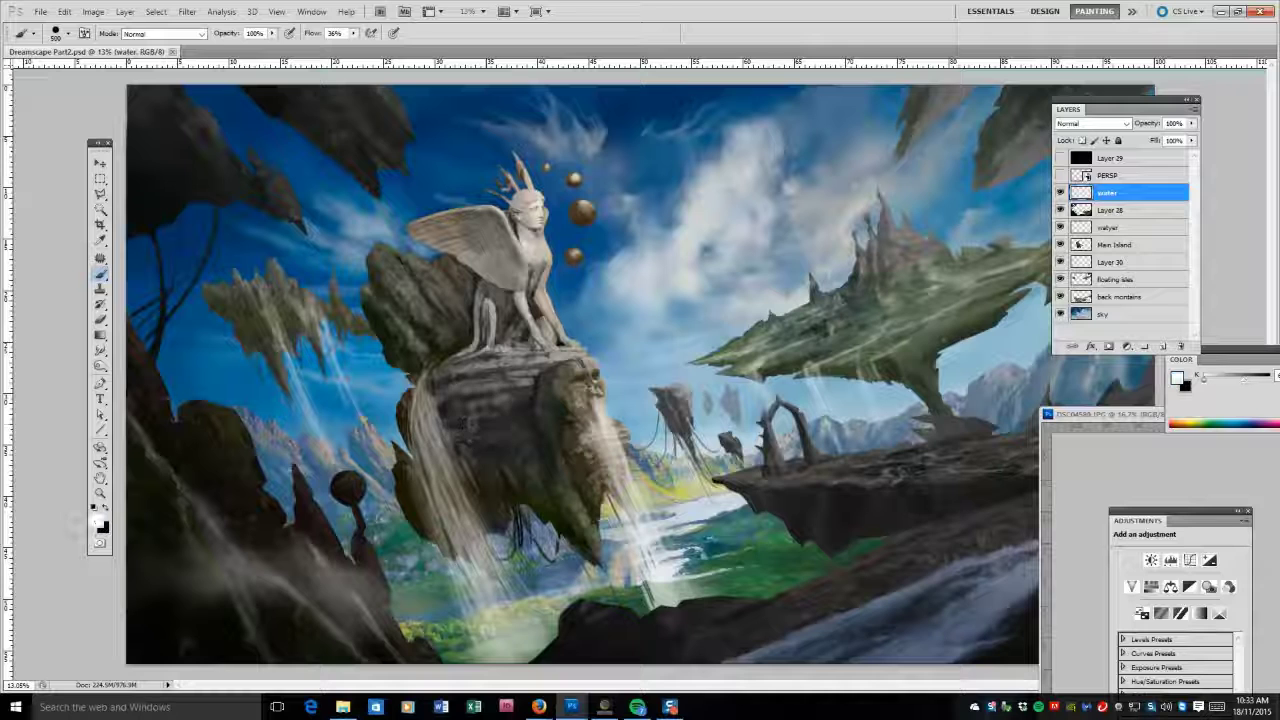
pyautogui.keyDown('ctrl'); pyautogui.click(427, 383); pyautogui.keyUp('ctrl')
pyautogui.moveTo(620, 410)
pyautogui.mouseDown()
pyautogui.moveTo(604, 446)
pyautogui.moveTo(627, 462)
pyautogui.mouseUp()
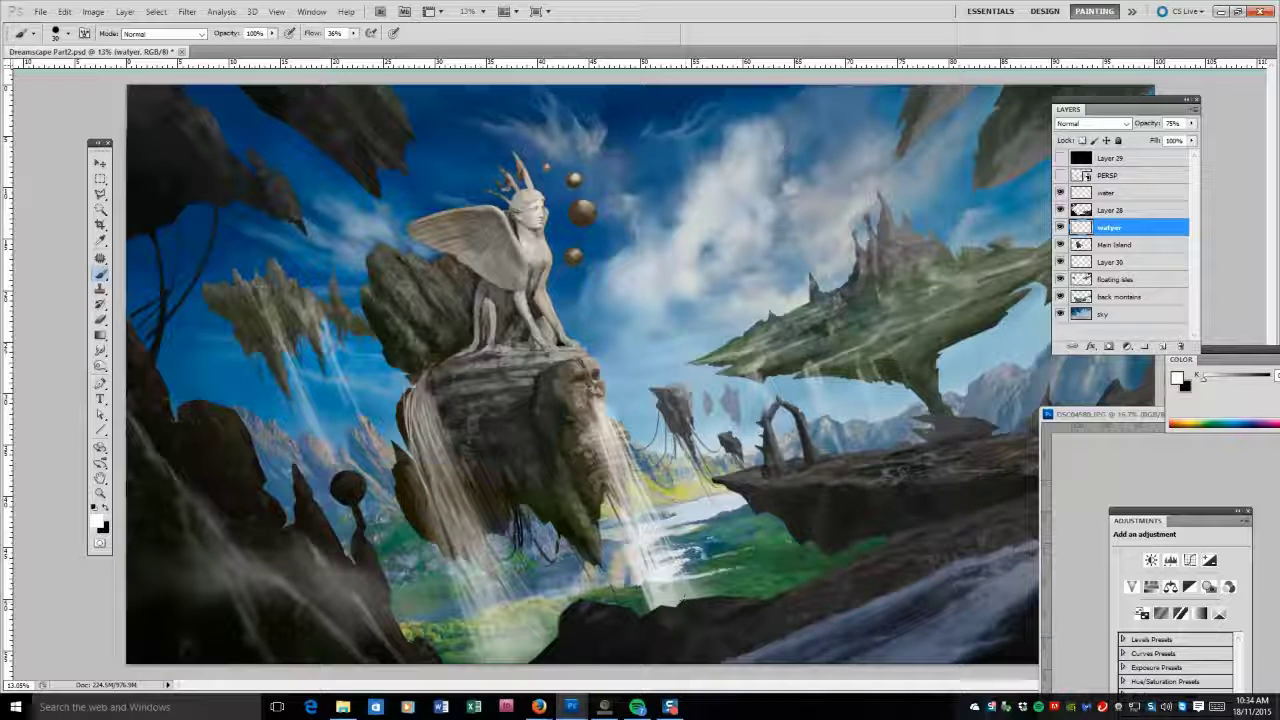
pyautogui.click(1083, 264)
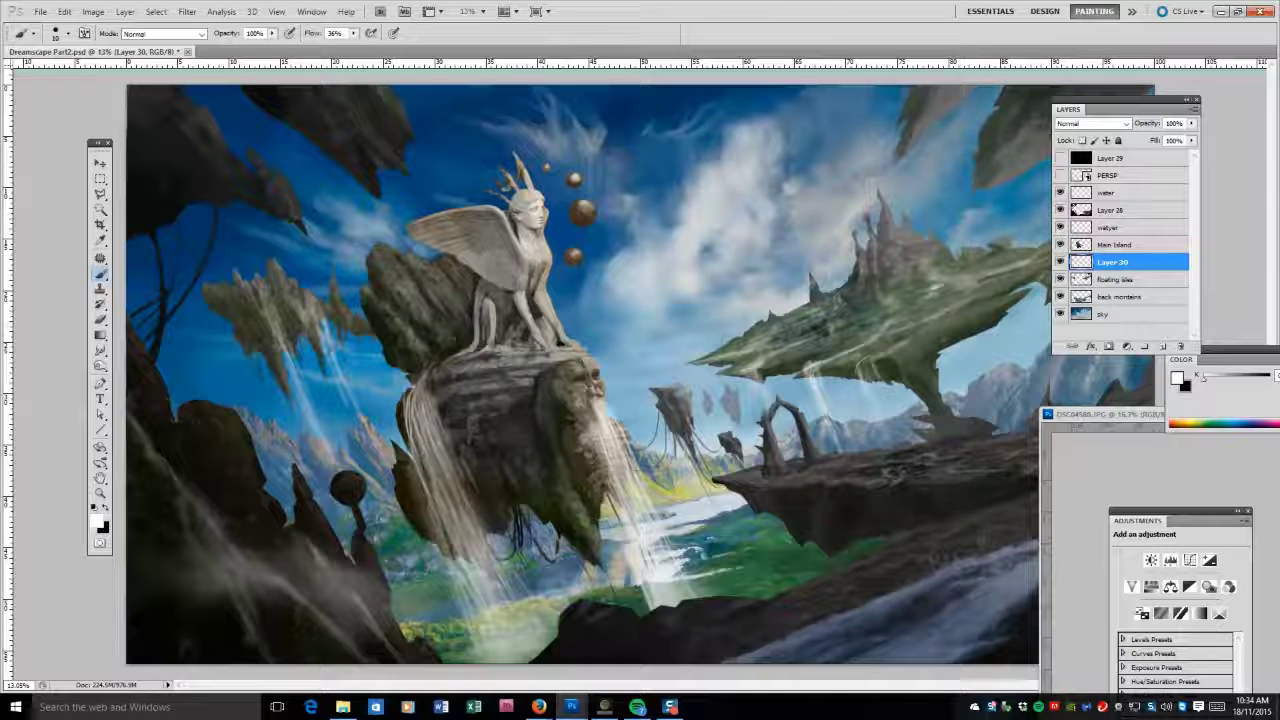
pyautogui.keyDown('ctrl'); pyautogui.click(988, 378); pyautogui.keyUp('ctrl')
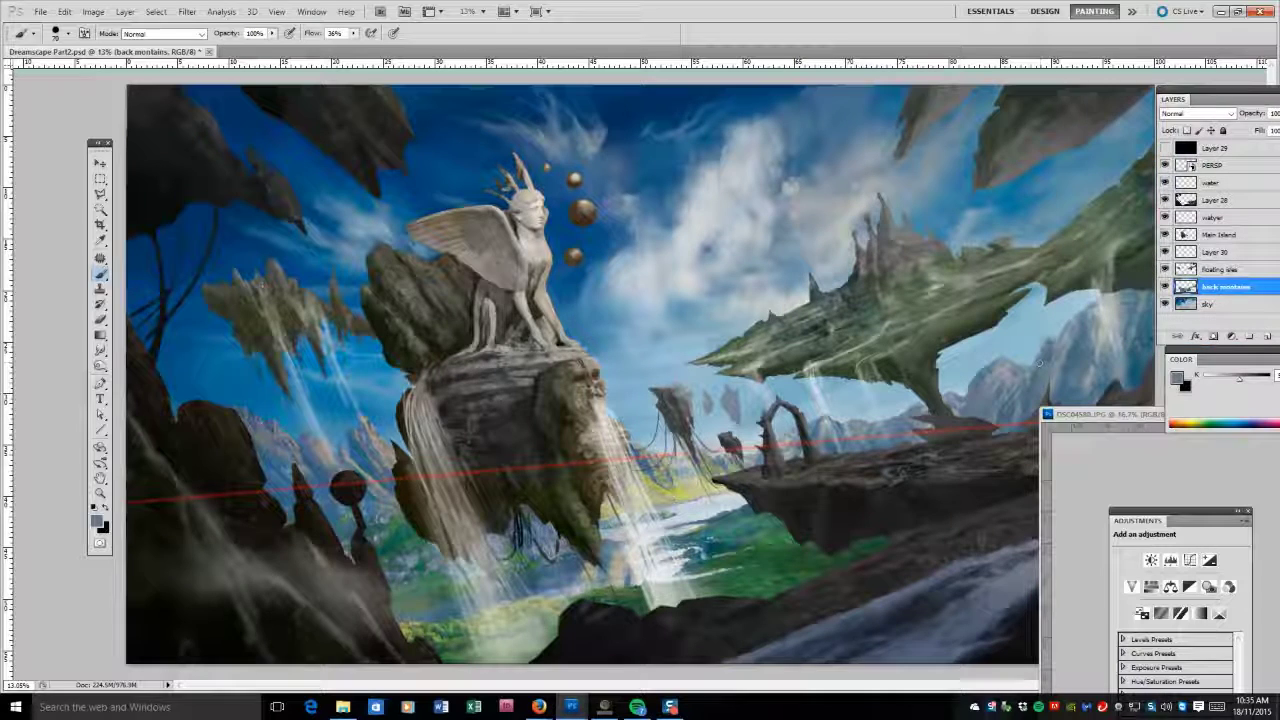
# Haze the distant mountains right of the green island with a sampled blue-grey.
pyautogui.keyDown('alt'); pyautogui.click(856, 420); pyautogui.keyUp('alt')
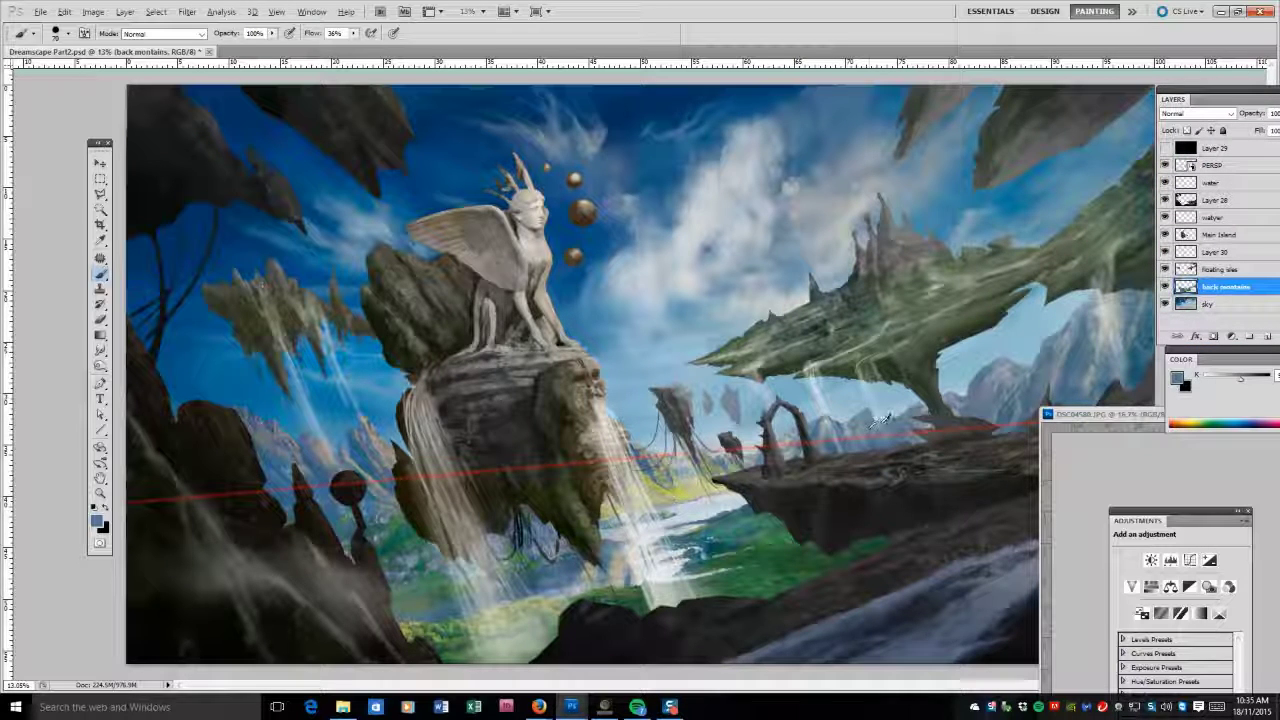
pyautogui.keyDown('alt'); pyautogui.click(869, 421); pyautogui.keyUp('alt')
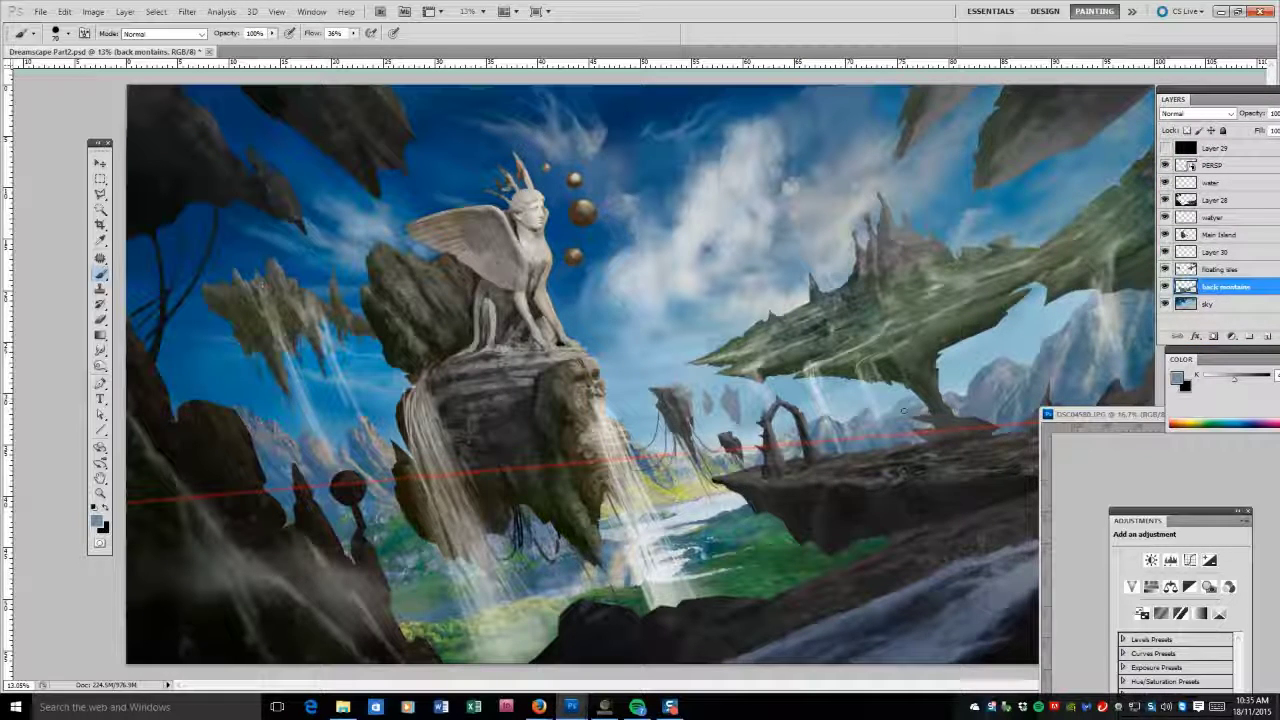
pyautogui.keyDown('alt'); pyautogui.click(903, 409); pyautogui.keyUp('alt')
pyautogui.moveTo(975, 400); pyautogui.dragTo(1036, 367)
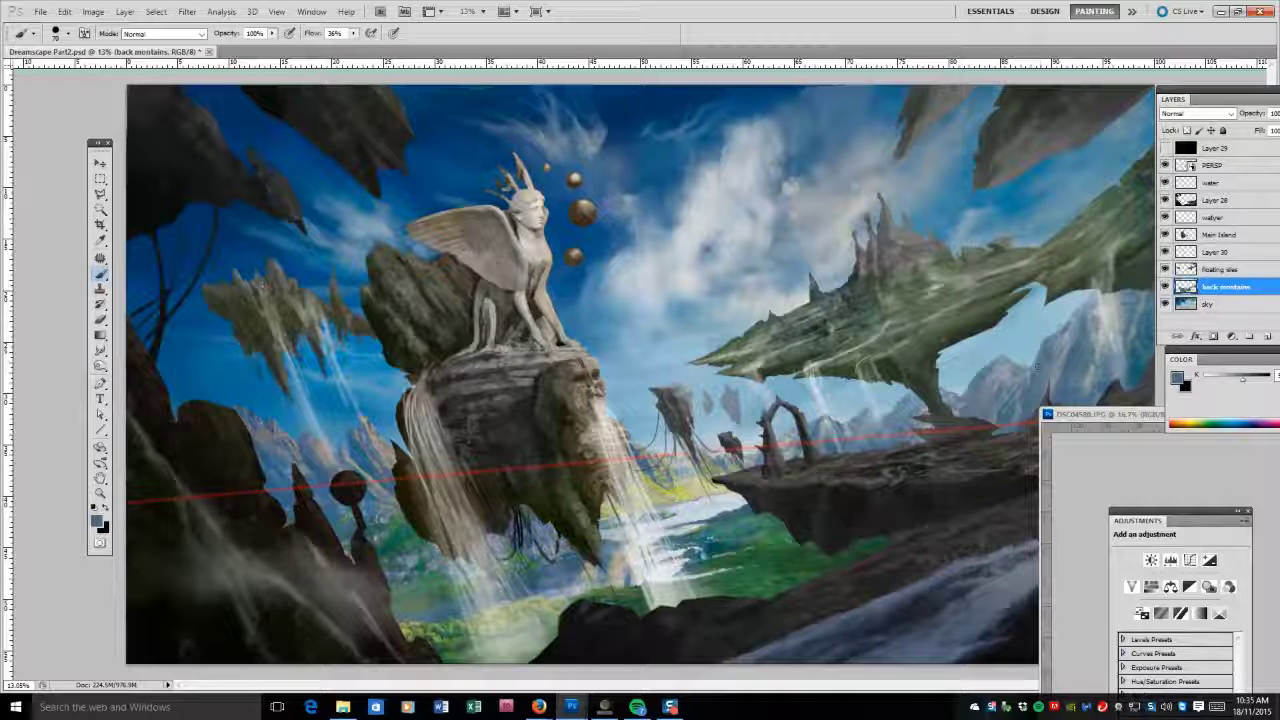
# Darken the bright mist with a slate-blue stroke on the back montains layer.
pyautogui.click(1225, 303)
pyautogui.press('d')
pyautogui.click(1225, 286)
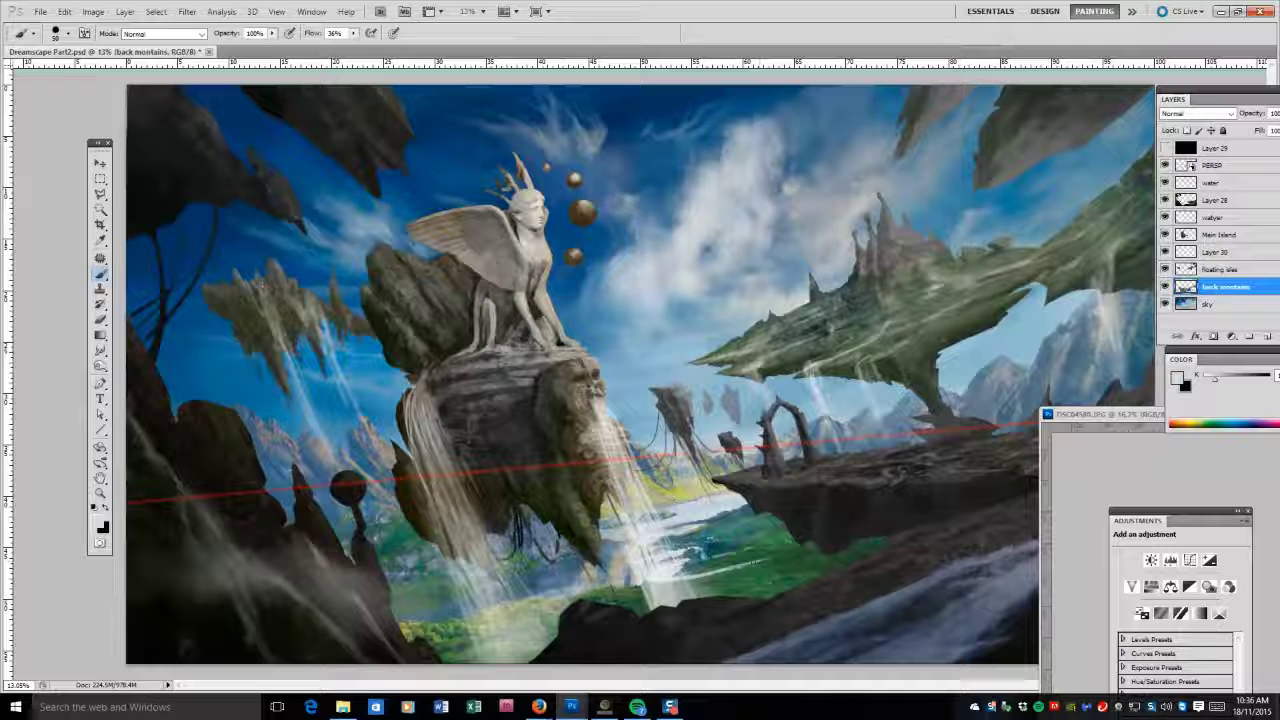
pyautogui.keyDown('alt'); pyautogui.click(707, 248); pyautogui.keyUp('alt')
pyautogui.moveTo(483, 615); pyautogui.dragTo(524, 614)
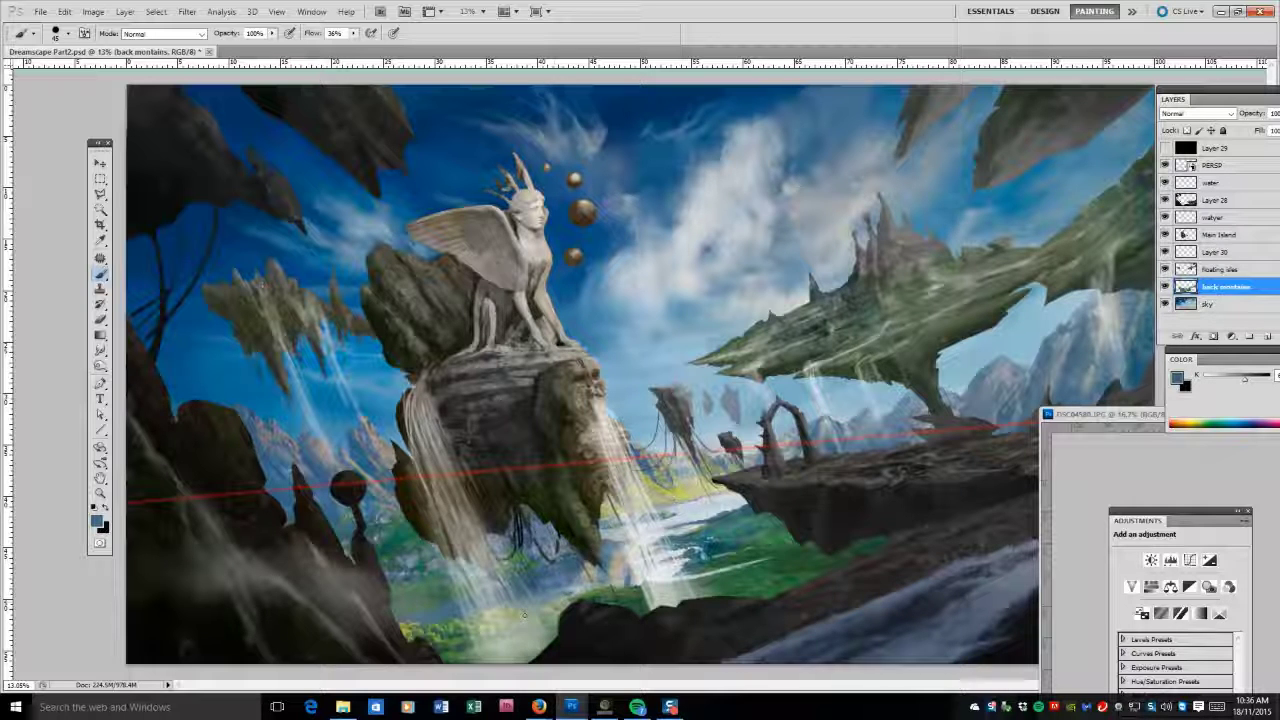
# Sample greens, then paint black over the misty area below the sphinx rock on Layer 28.
pyautogui.keyDown('alt'); pyautogui.click(704, 546); pyautogui.keyUp('alt')
pyautogui.press('[')
pyautogui.keyDown('alt'); pyautogui.click(699, 498); pyautogui.keyUp('alt')
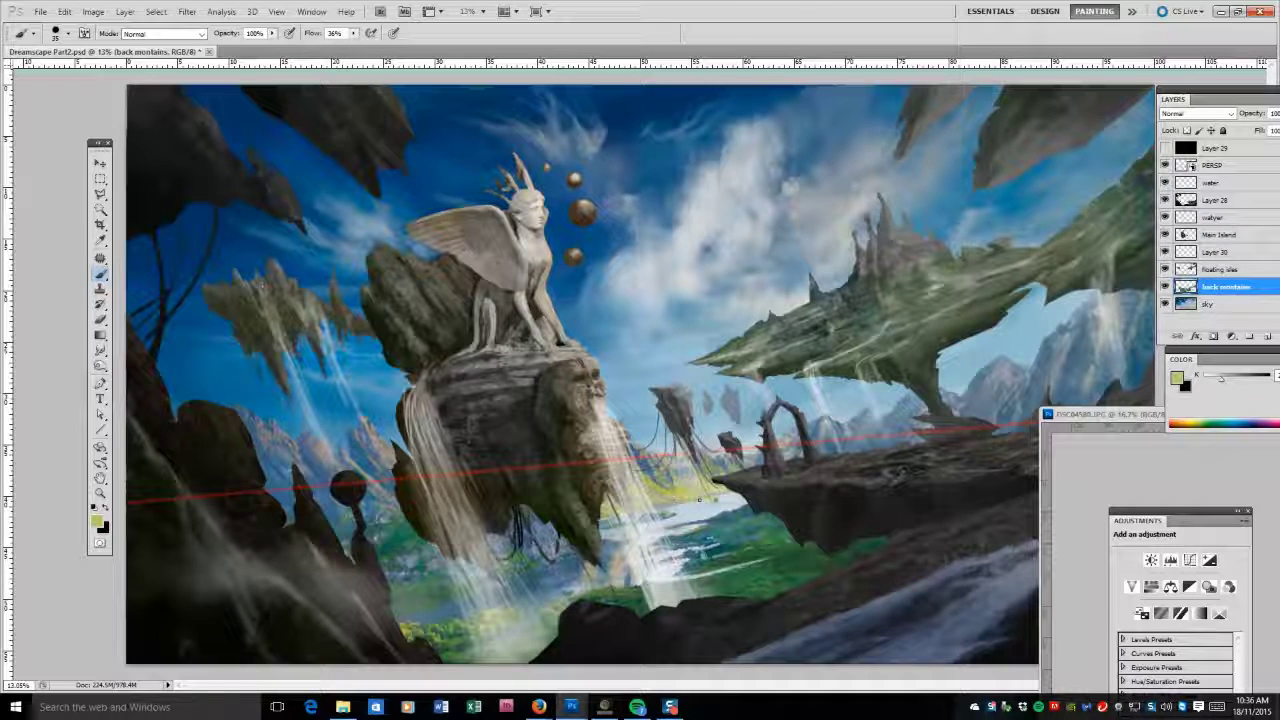
pyautogui.keyDown('alt'); pyautogui.click(805, 528); pyautogui.keyUp('alt')
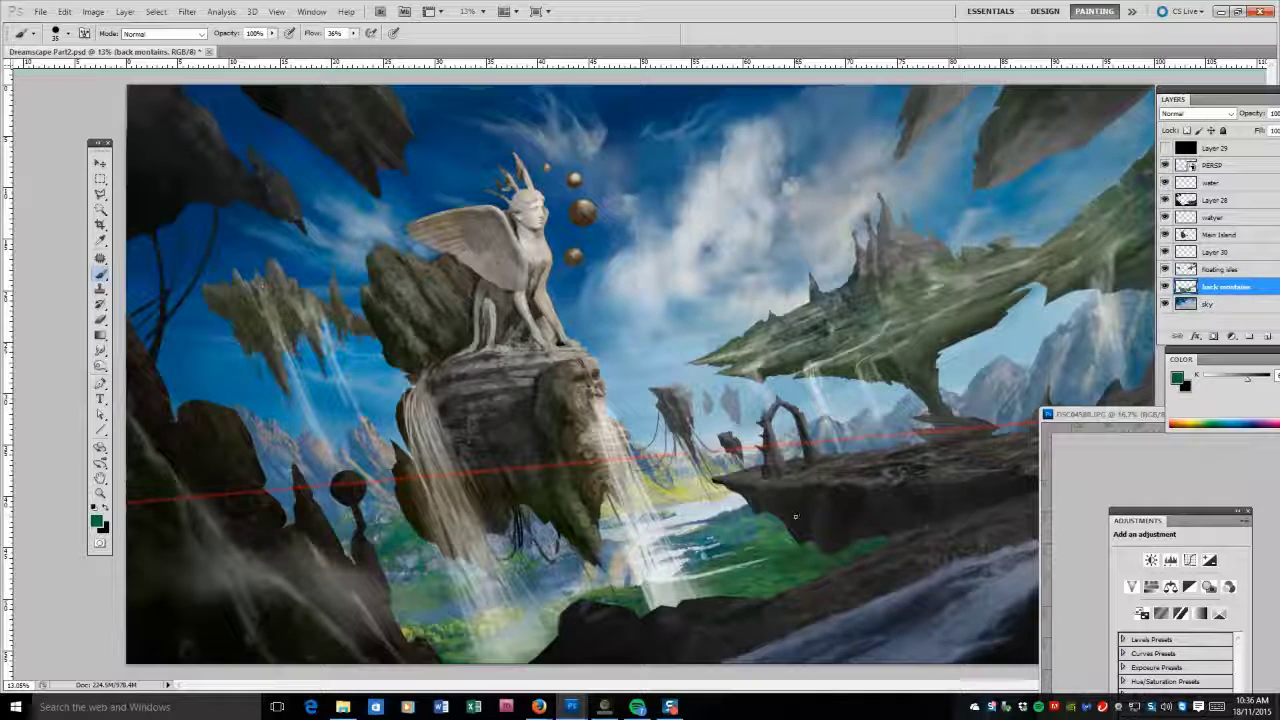
pyautogui.click(1216, 200)
pyautogui.press('d')
pyautogui.moveTo(540, 655)
pyautogui.mouseDown()
pyautogui.moveTo(564, 612)
pyautogui.moveTo(628, 611)
pyautogui.mouseUp()
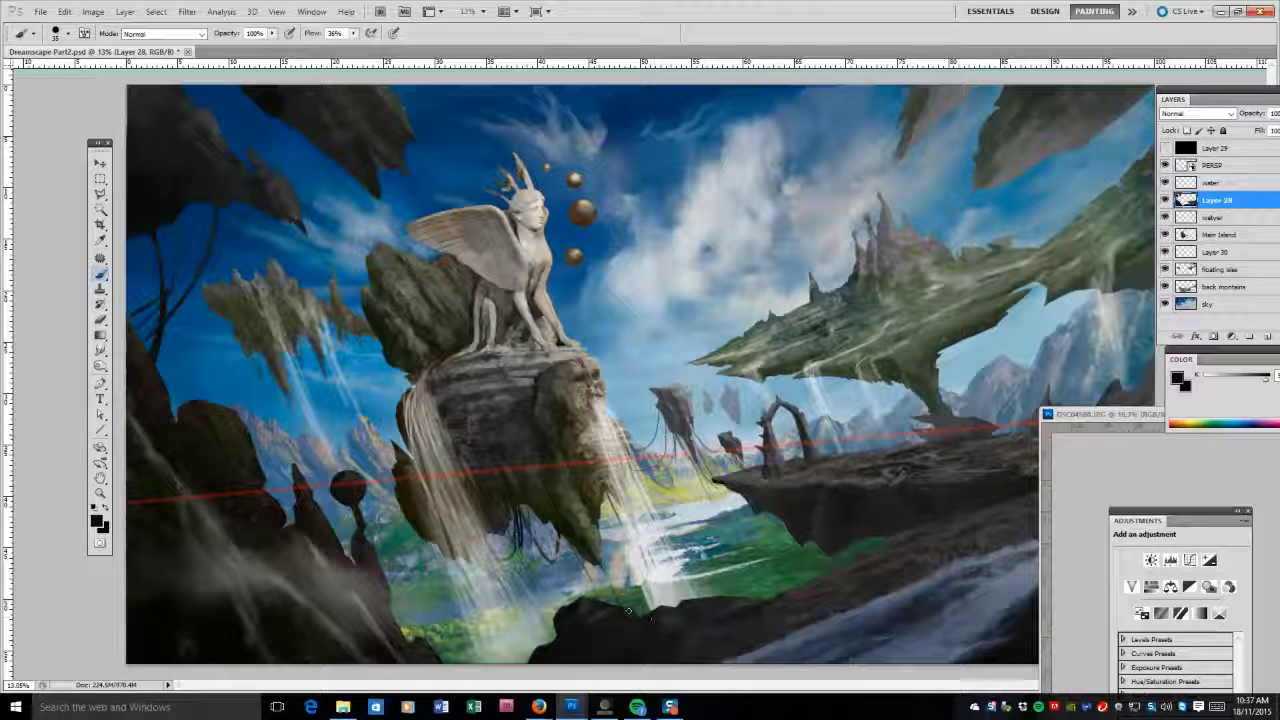
# Darken the right rocky ridge and sample dark rock shades on the Main Island layer.
pyautogui.hotkey('ctrl', 'Tab')
pyautogui.hotkey('ctrl', 'Tab')
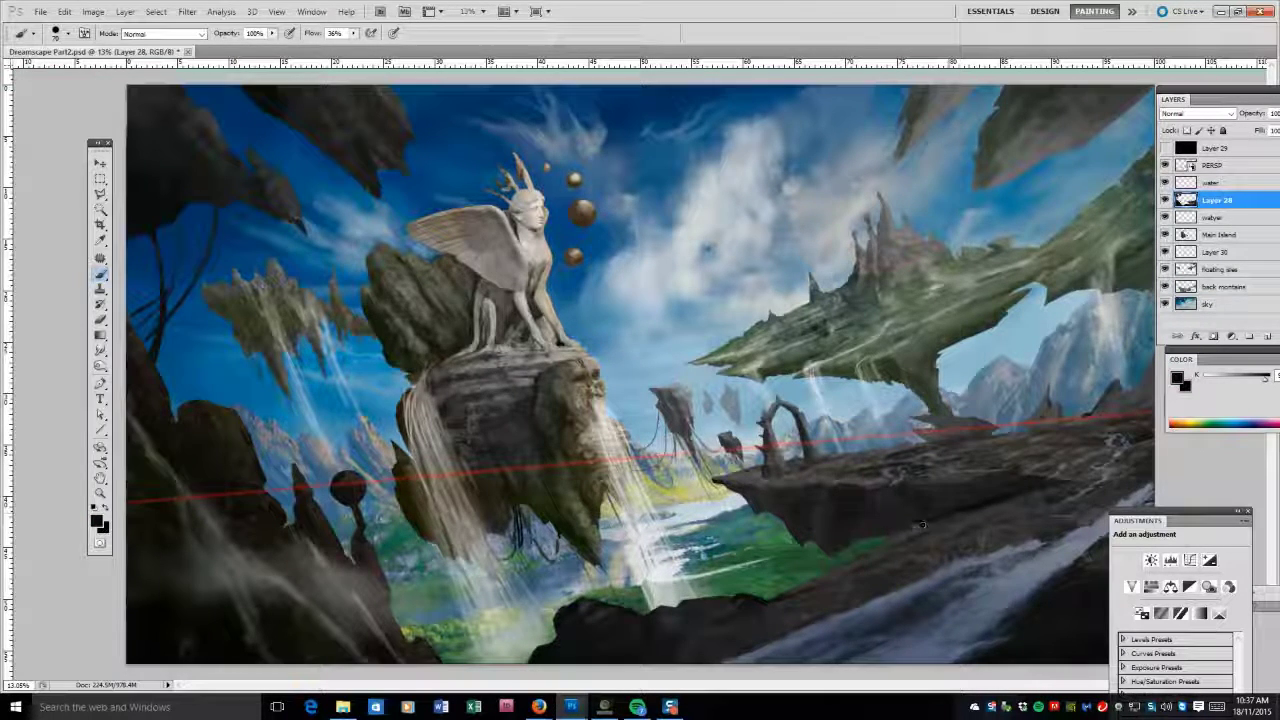
pyautogui.moveTo(1044, 440)
pyautogui.mouseDown()
pyautogui.moveTo(1058, 424)
pyautogui.moveTo(1104, 424)
pyautogui.moveTo(1120, 445)
pyautogui.moveTo(1148, 436)
pyautogui.mouseUp()
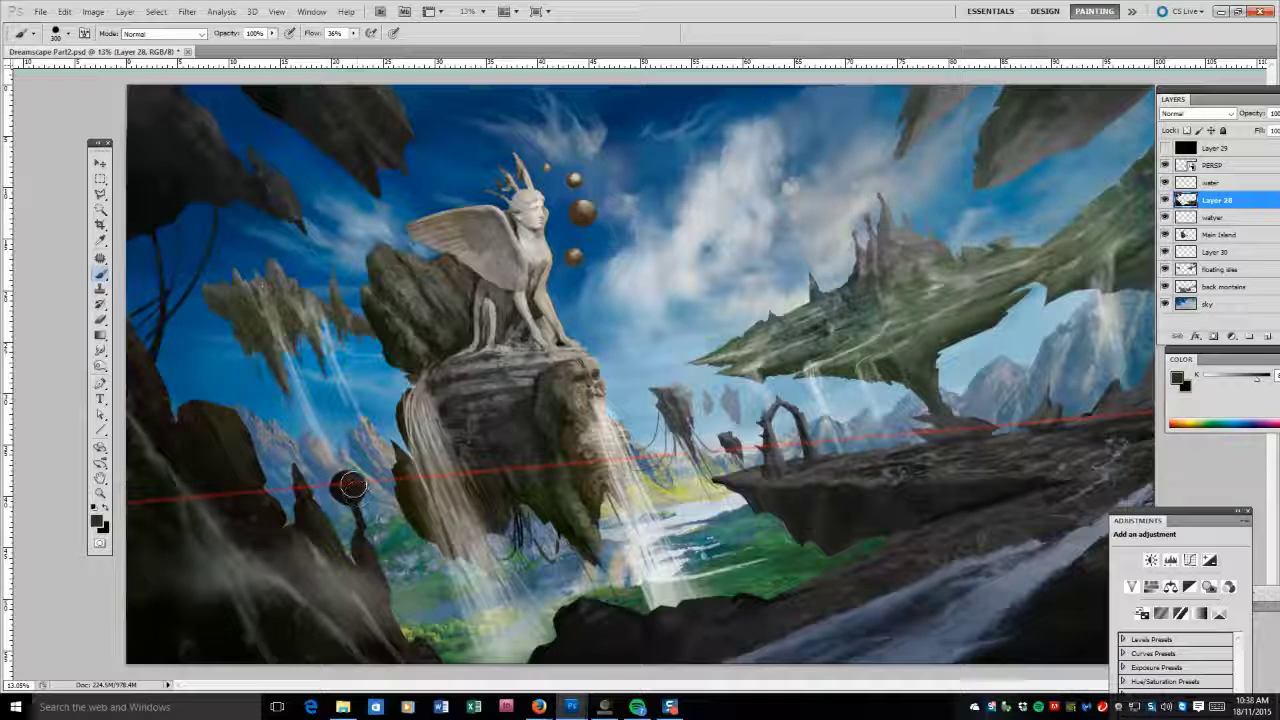
pyautogui.press('[')
pyautogui.press('[')
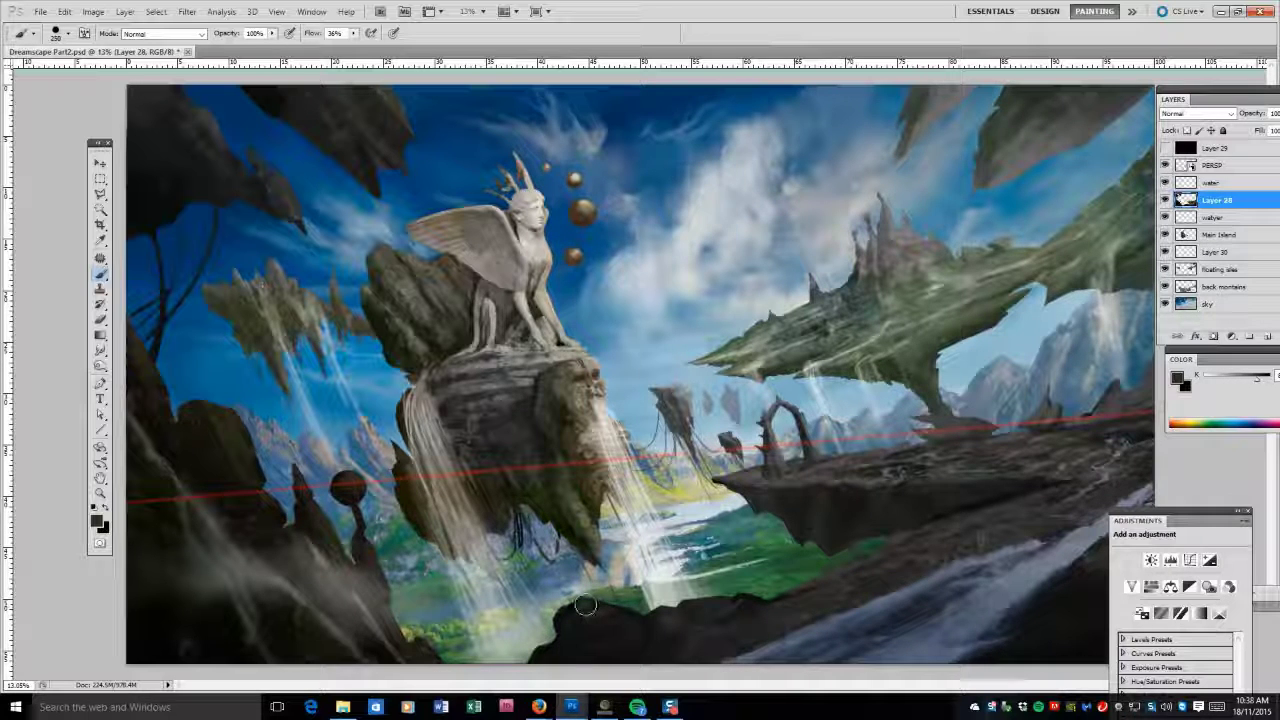
pyautogui.hotkey('alt', '[')
pyautogui.hotkey('alt', '[')
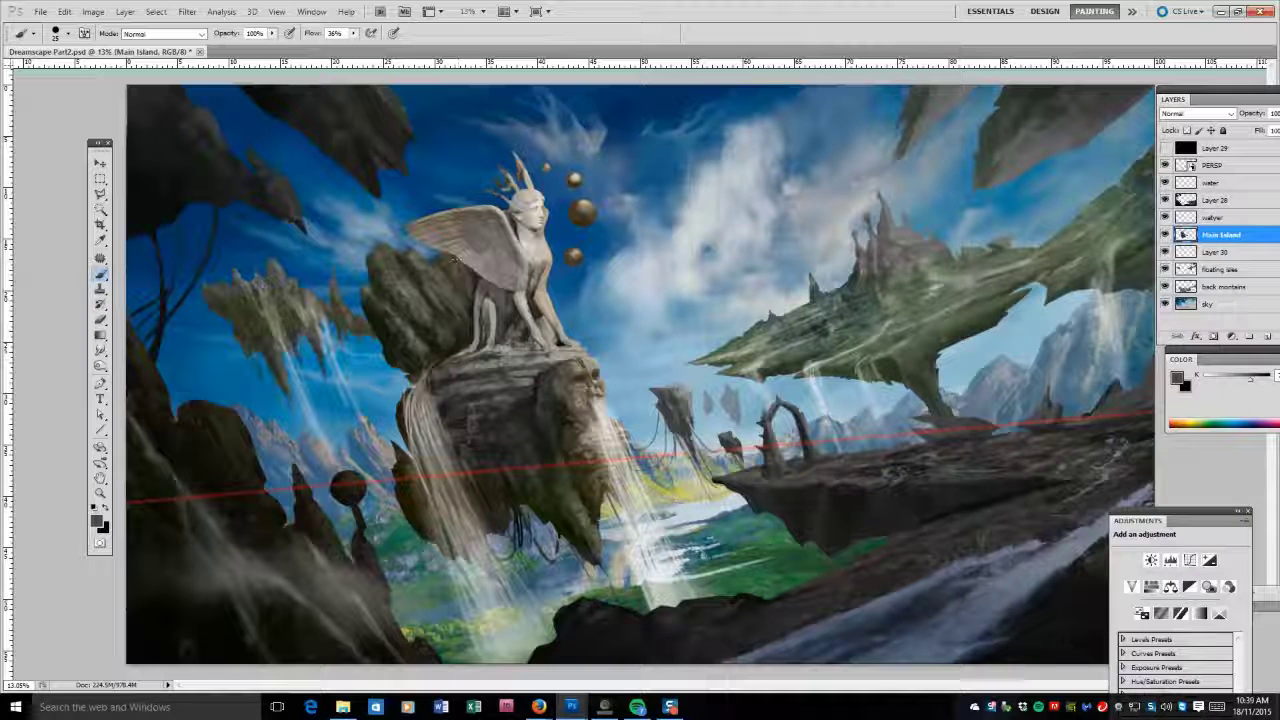
pyautogui.press('d')
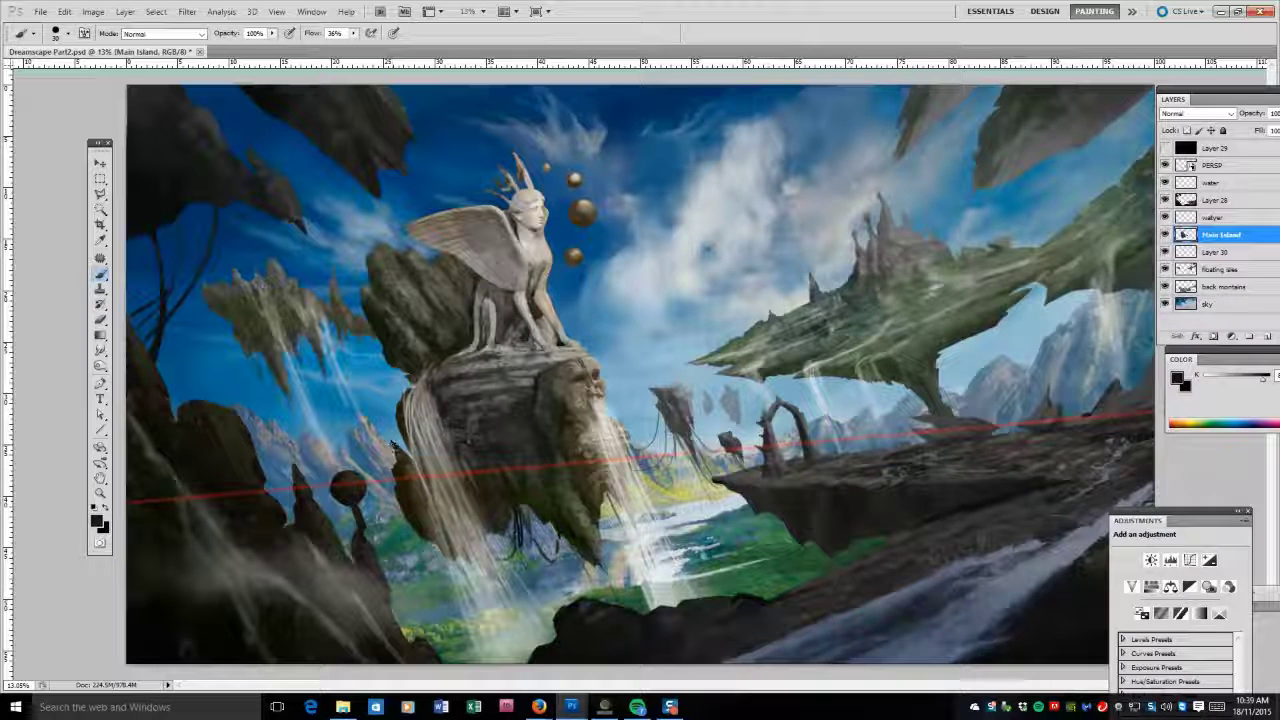
pyautogui.keyDown('alt'); pyautogui.click(500, 408); pyautogui.keyUp('alt')
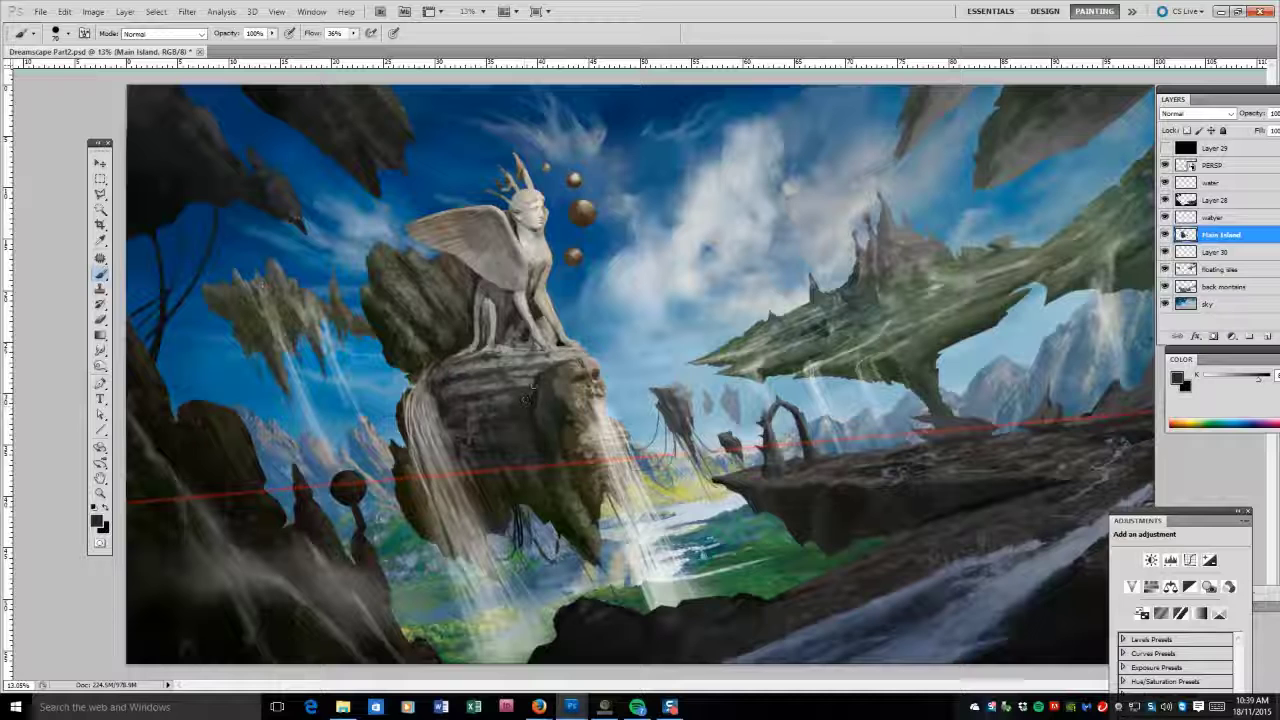
pyautogui.keyDown('alt'); pyautogui.click(552, 368); pyautogui.keyUp('alt')
pyautogui.keyDown('alt'); pyautogui.click(590, 383); pyautogui.keyUp('alt')
pyautogui.keyDown('alt'); pyautogui.click(572, 360); pyautogui.keyUp('alt')
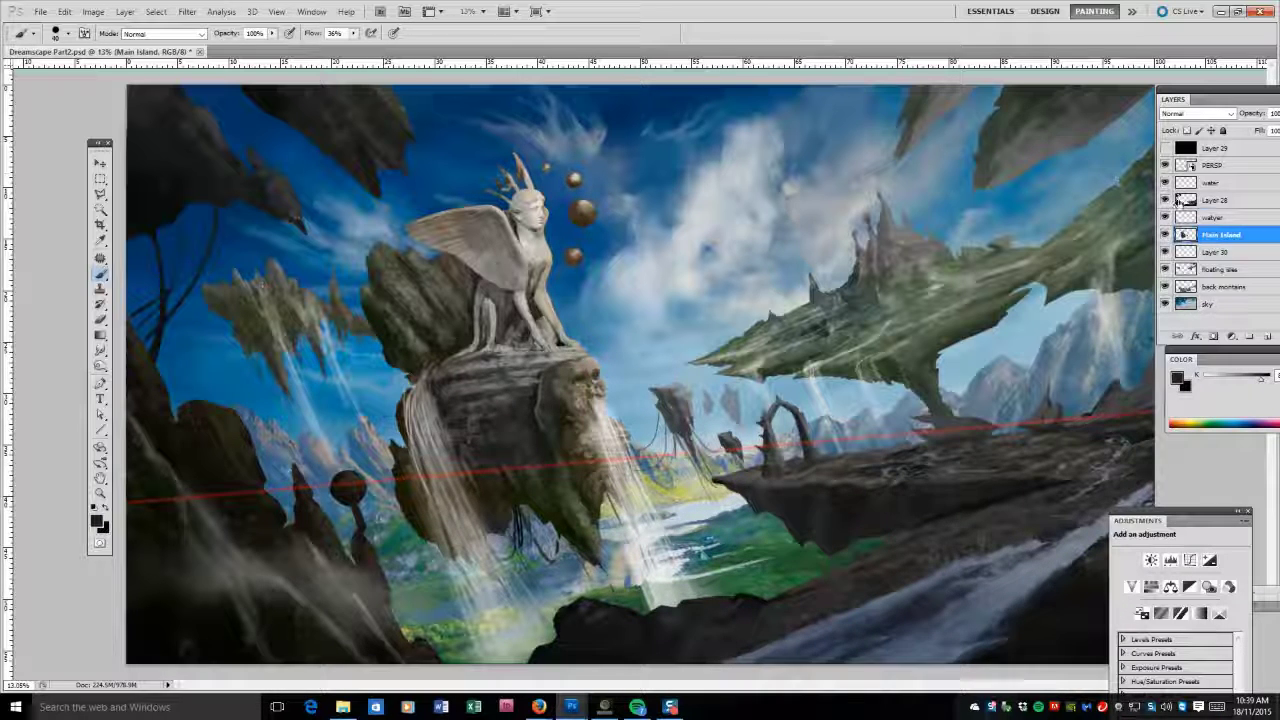
# Paint light highlights on the lower-right rock on Layer 28 and hide the PERSP guide lines.
pyautogui.hotkey('alt', ']')
pyautogui.hotkey('alt', ']')
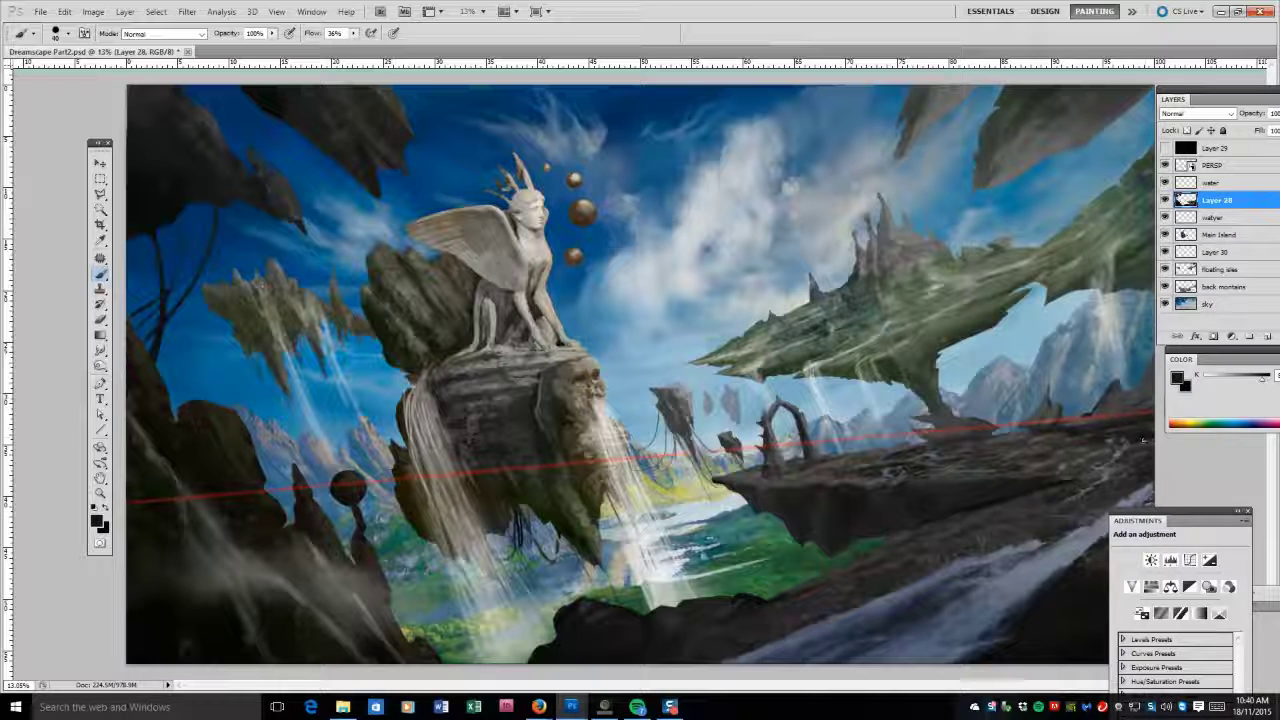
pyautogui.keyDown('alt'); pyautogui.click(1030, 519); pyautogui.keyUp('alt')
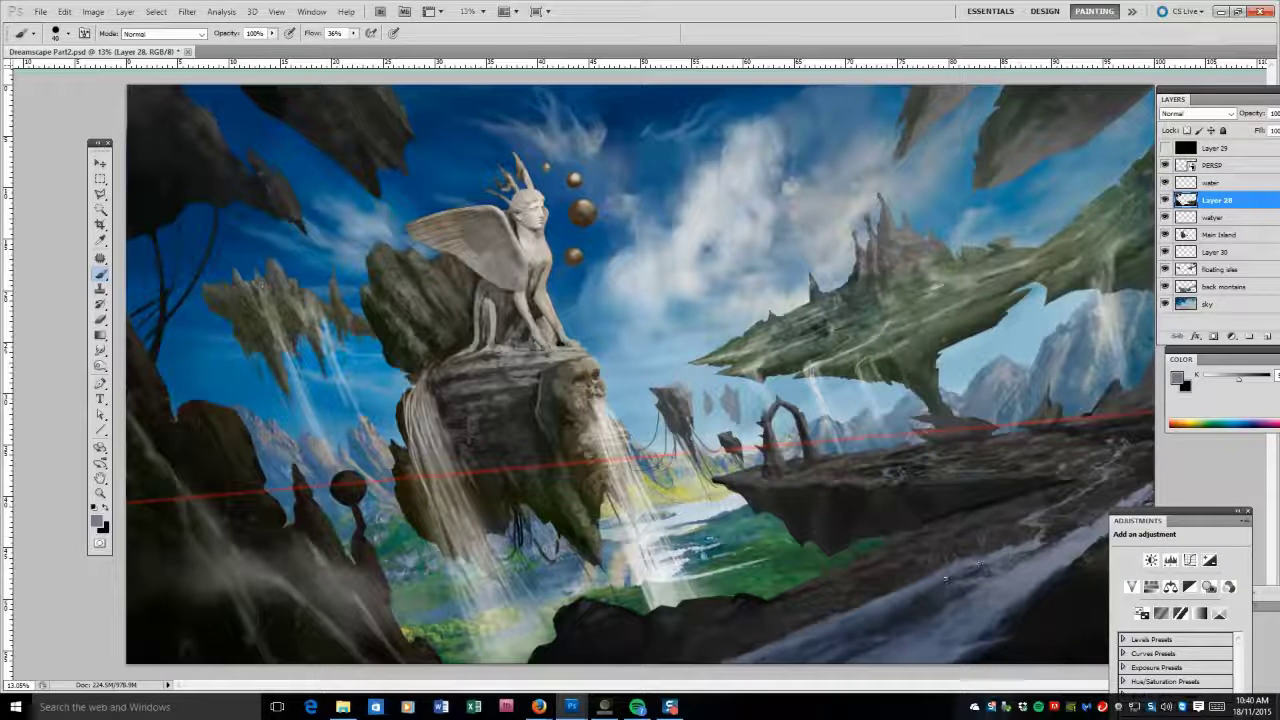
pyautogui.keyDown('alt'); pyautogui.click(786, 560); pyautogui.keyUp('alt')
pyautogui.keyDown('alt'); pyautogui.click(940, 554); pyautogui.keyUp('alt')
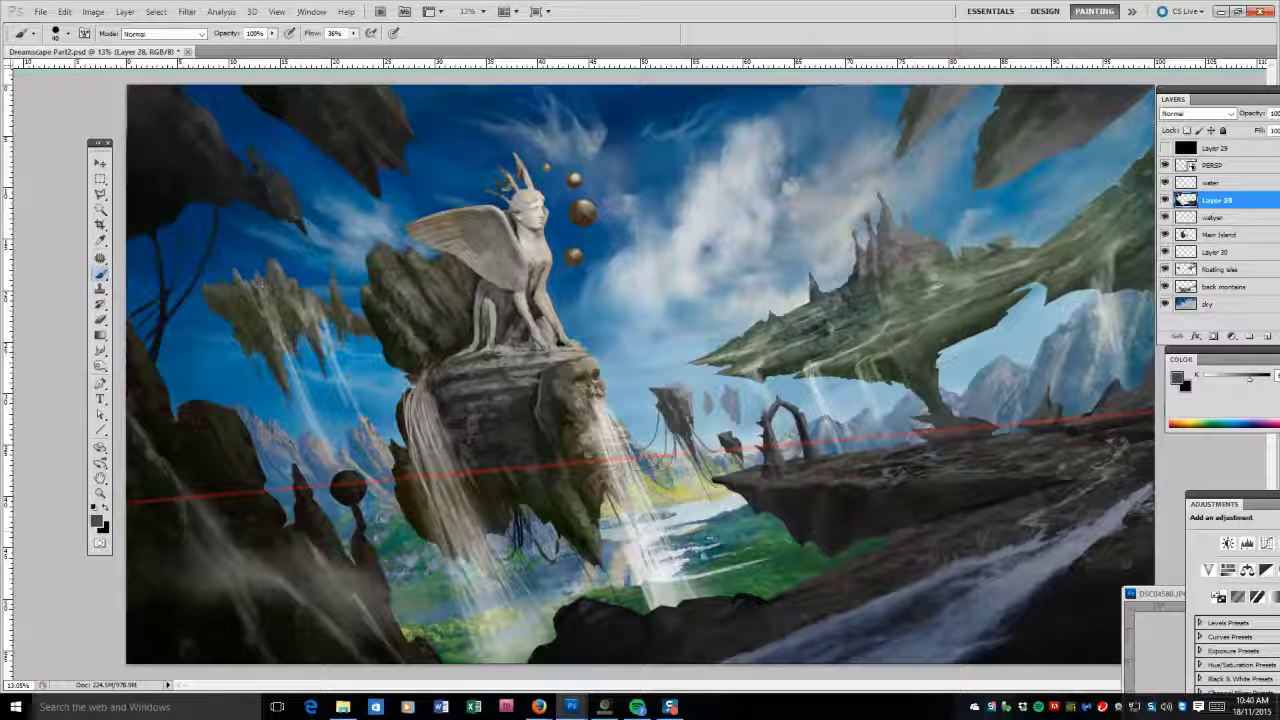
pyautogui.keyDown('alt'); pyautogui.click(945, 519); pyautogui.keyUp('alt')
pyautogui.keyDown('alt'); pyautogui.click(945, 519); pyautogui.keyUp('alt')
pyautogui.moveTo(946, 516); pyautogui.dragTo(988, 506)
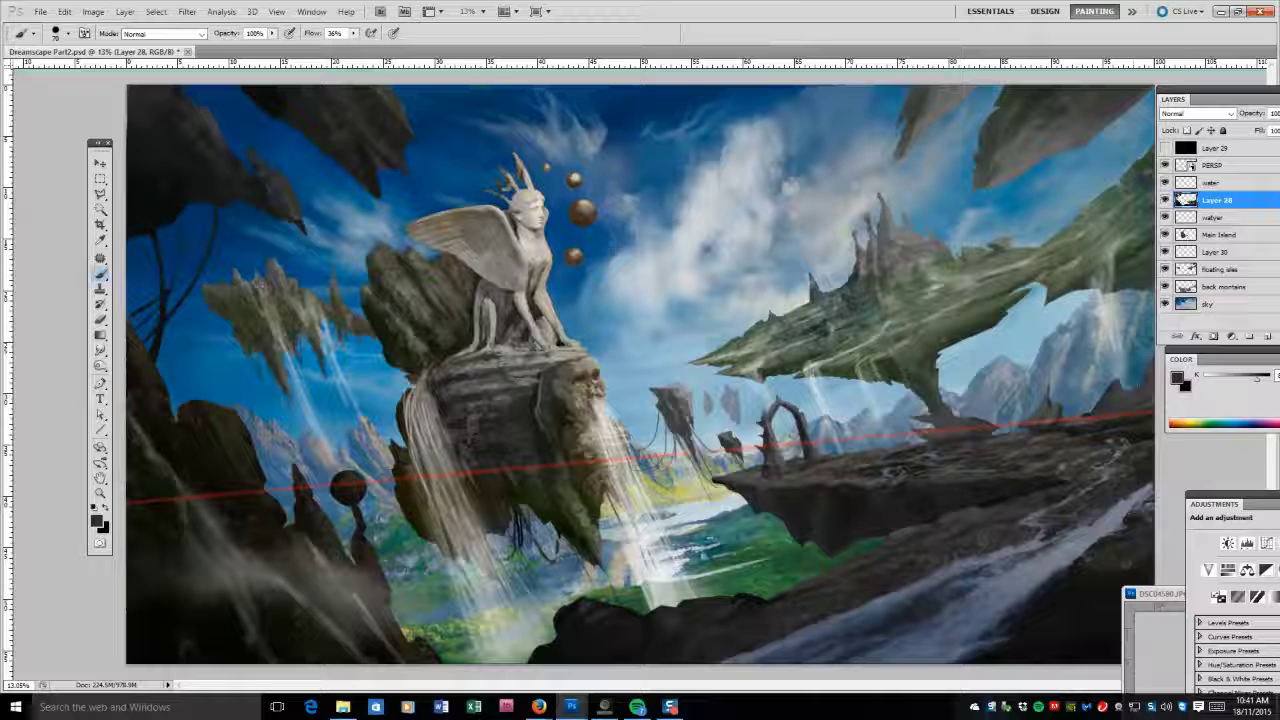
pyautogui.click(99, 321)
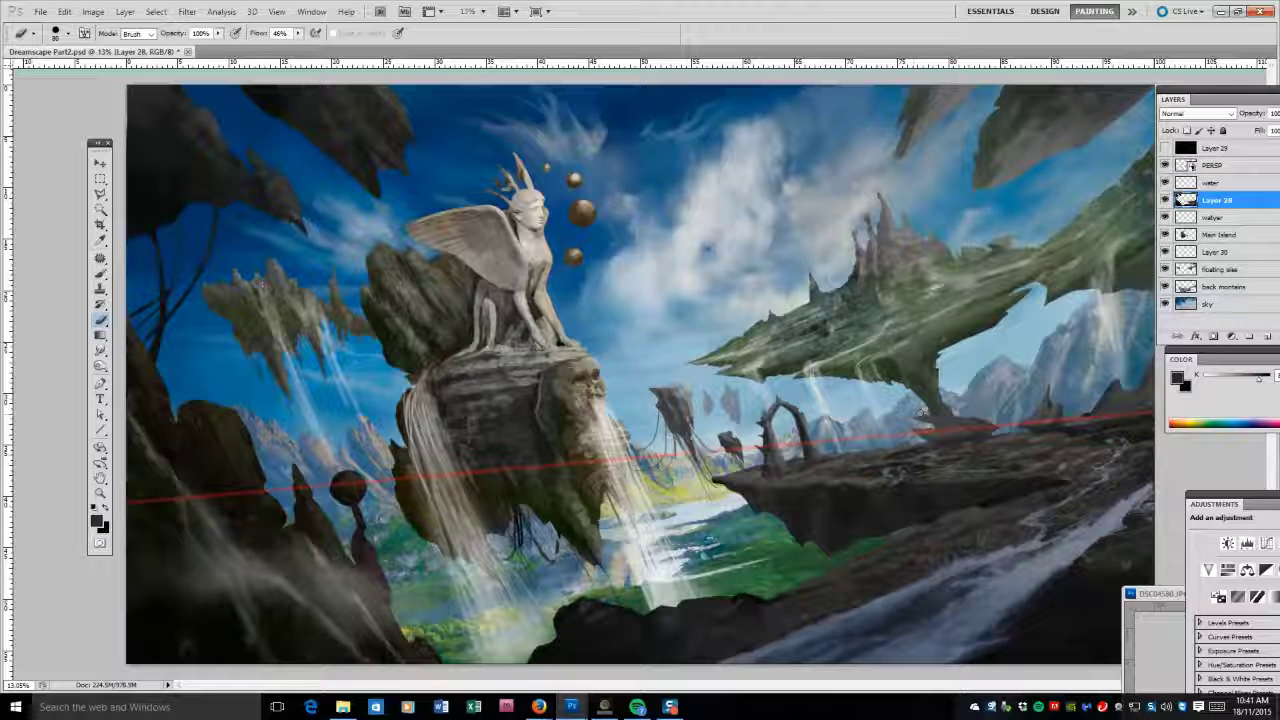
pyautogui.click(1164, 165)
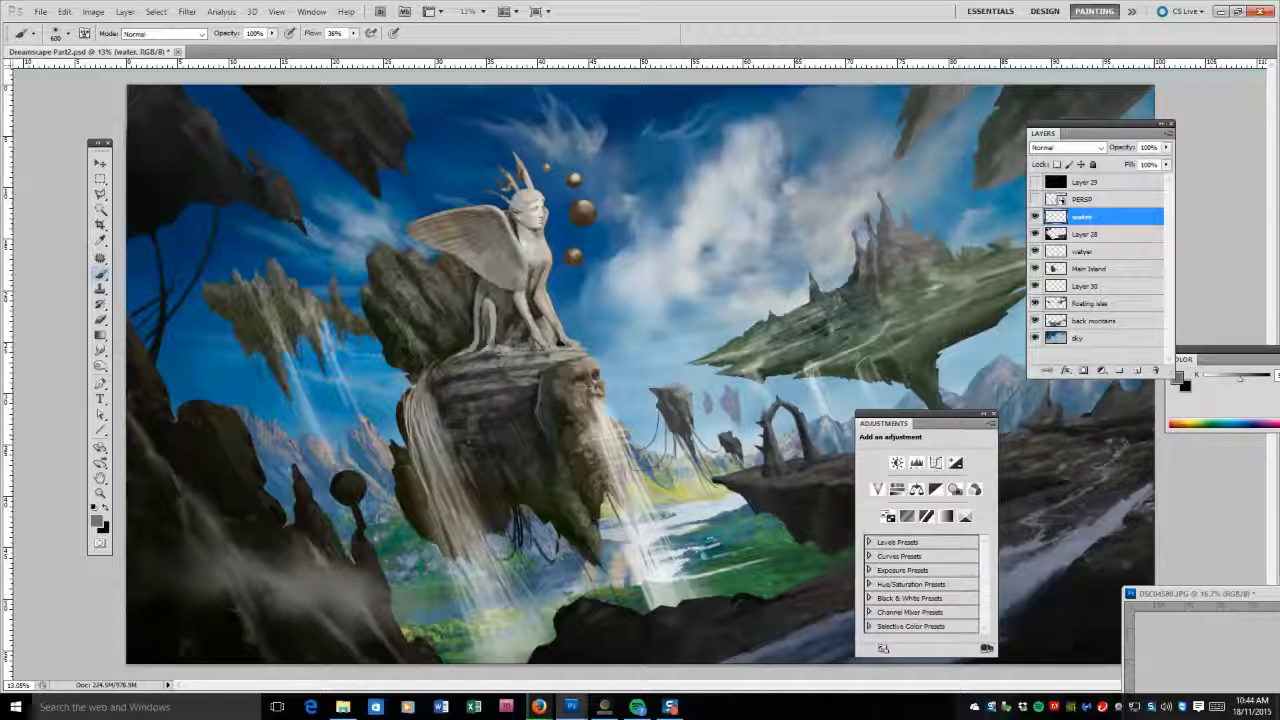
# Try soft mist over the lower-left rocks with a 1400 brush, then undo it.
pyautogui.press(']')
pyautogui.press(']')
pyautogui.press(']')
pyautogui.press(']')
pyautogui.press(']')
pyautogui.press(']')
pyautogui.press(']')
pyautogui.press(']')
pyautogui.moveTo(165, 555)
pyautogui.mouseDown()
pyautogui.moveTo(275, 560)
pyautogui.moveTo(390, 620)
pyautogui.mouseUp()
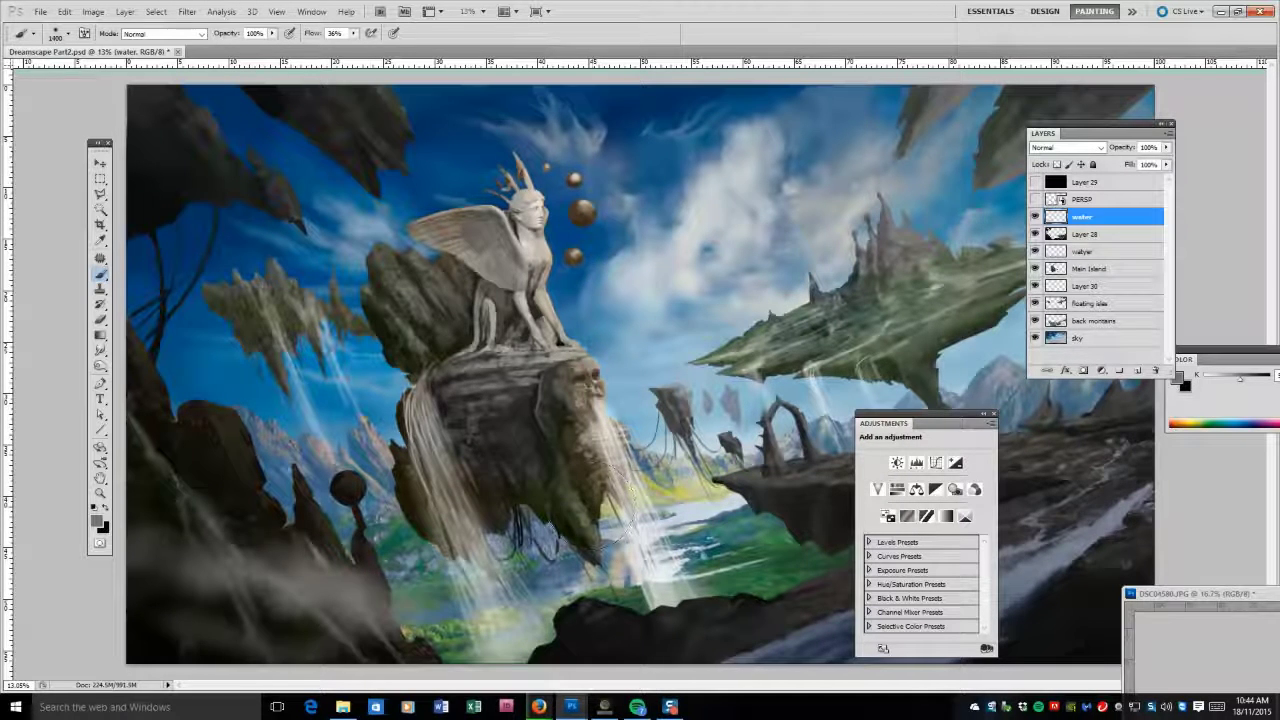
pyautogui.hotkey('ctrl', 'z')
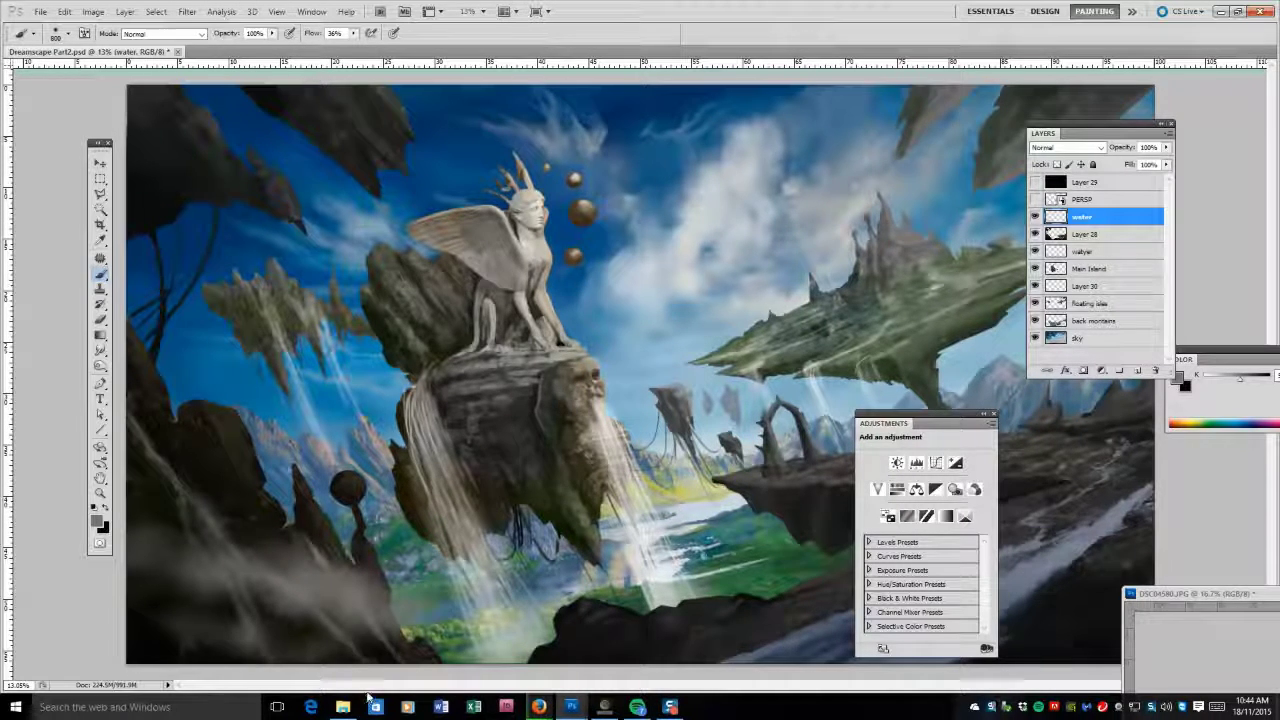
pyautogui.press(']')
pyautogui.press(']')
pyautogui.press(']')
pyautogui.press(']')
pyautogui.press(']')
pyautogui.press(']')
pyautogui.press(']')
pyautogui.press(']')
pyautogui.press(']')
pyautogui.press(']')
pyautogui.press('[')
pyautogui.press('[')
pyautogui.press('[')
pyautogui.press('[')
pyautogui.press('[')
pyautogui.press('[')
pyautogui.press('[')
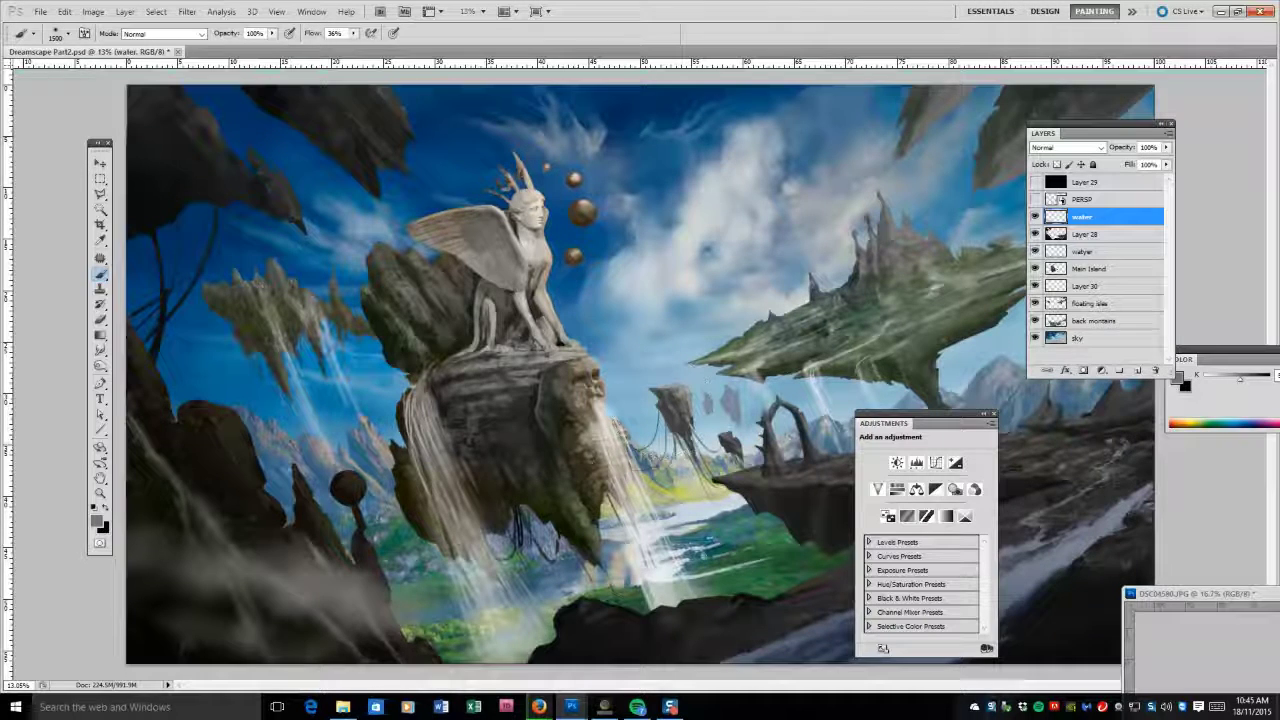
# Paint white and light-grey clouds across the sky layer.
pyautogui.hotkey('alt', ',')
pyautogui.moveTo(775, 150)
pyautogui.mouseDown()
pyautogui.moveTo(590, 155)
pyautogui.moveTo(610, 260)
pyautogui.moveTo(590, 290)
pyautogui.moveTo(693, 198)
pyautogui.mouseUp()
pyautogui.keyDown('alt'); pyautogui.click(650, 300); pyautogui.keyUp('alt')
pyautogui.moveTo(1043, 133); pyautogui.dragTo(1213, 107)
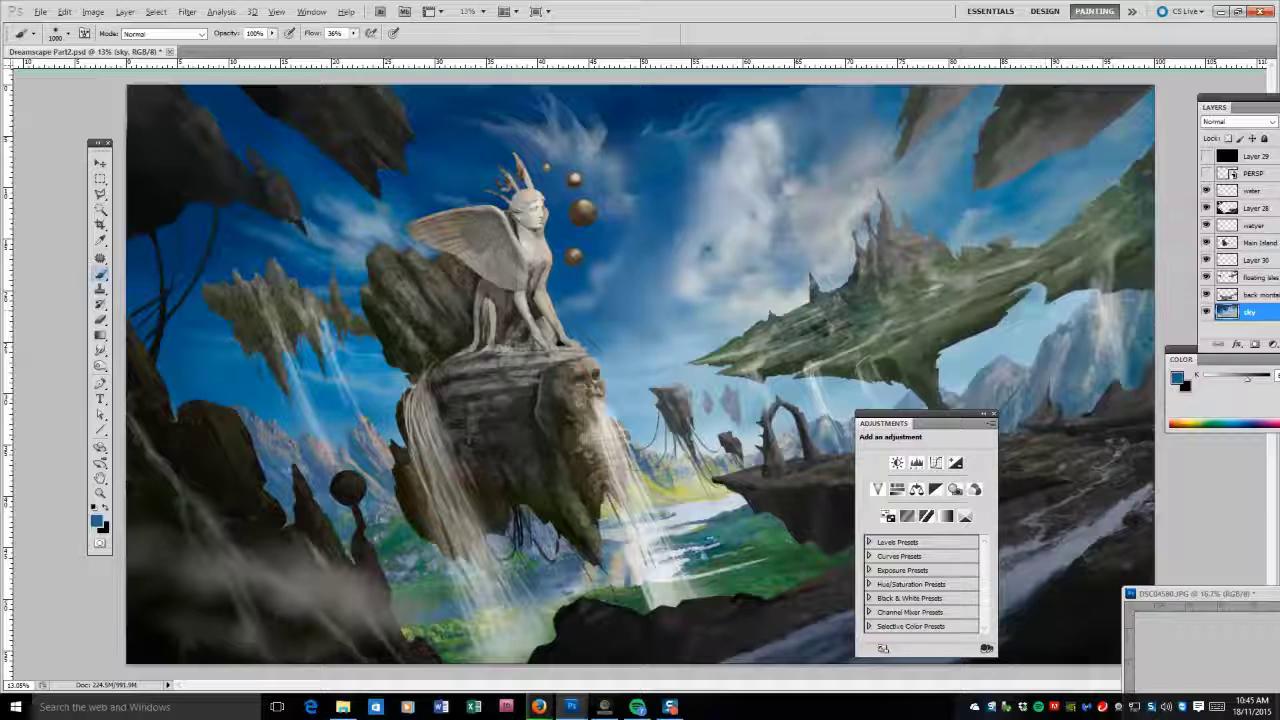
pyautogui.moveTo(600, 350)
pyautogui.mouseDown()
pyautogui.moveTo(705, 325)
pyautogui.moveTo(575, 320)
pyautogui.mouseUp()
pyautogui.press('[')
pyautogui.press('[')
pyautogui.press('[')
pyautogui.keyDown('alt'); pyautogui.click(650, 290); pyautogui.keyUp('alt')
pyautogui.moveTo(650, 290)
pyautogui.mouseDown()
pyautogui.moveTo(620, 320)
pyautogui.moveTo(720, 160)
pyautogui.moveTo(636, 257)
pyautogui.mouseUp()
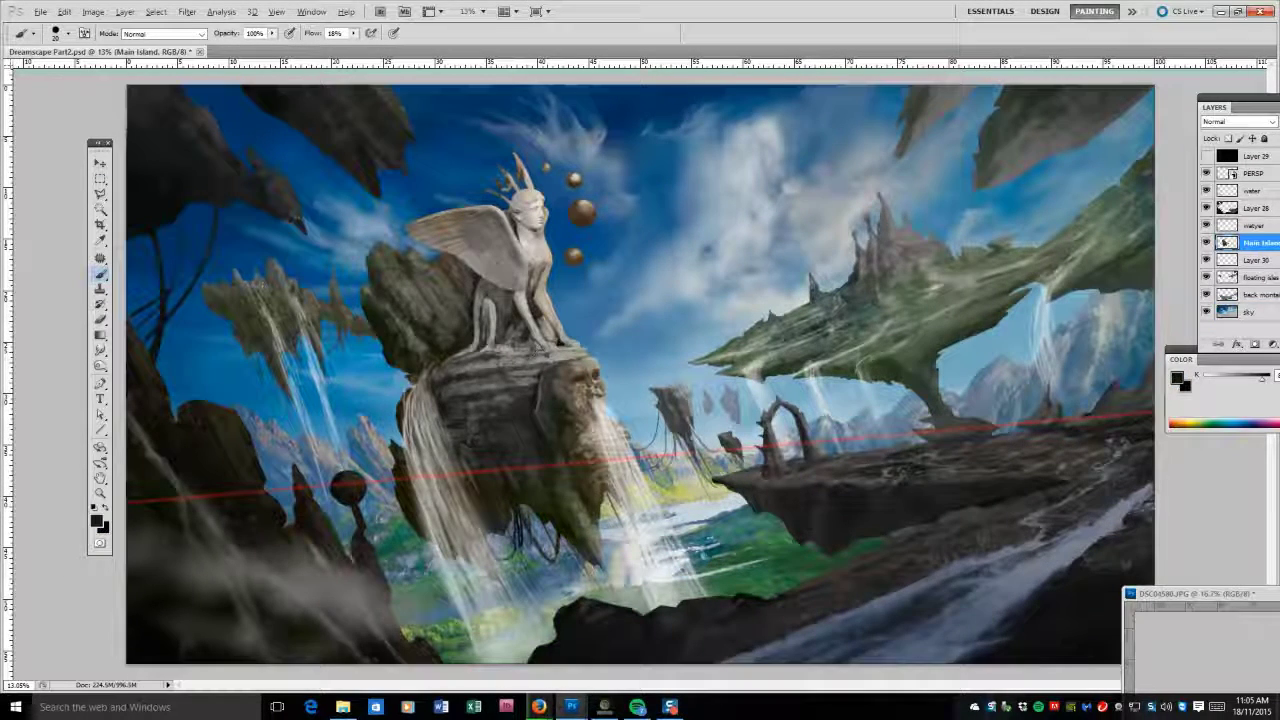
# Darken the sphinx rock's base and mist, and add a light stroke to the upper-right rock.
pyautogui.moveTo(492, 352)
pyautogui.mouseDown()
pyautogui.moveTo(510, 364)
pyautogui.moveTo(484, 380)
pyautogui.mouseUp()
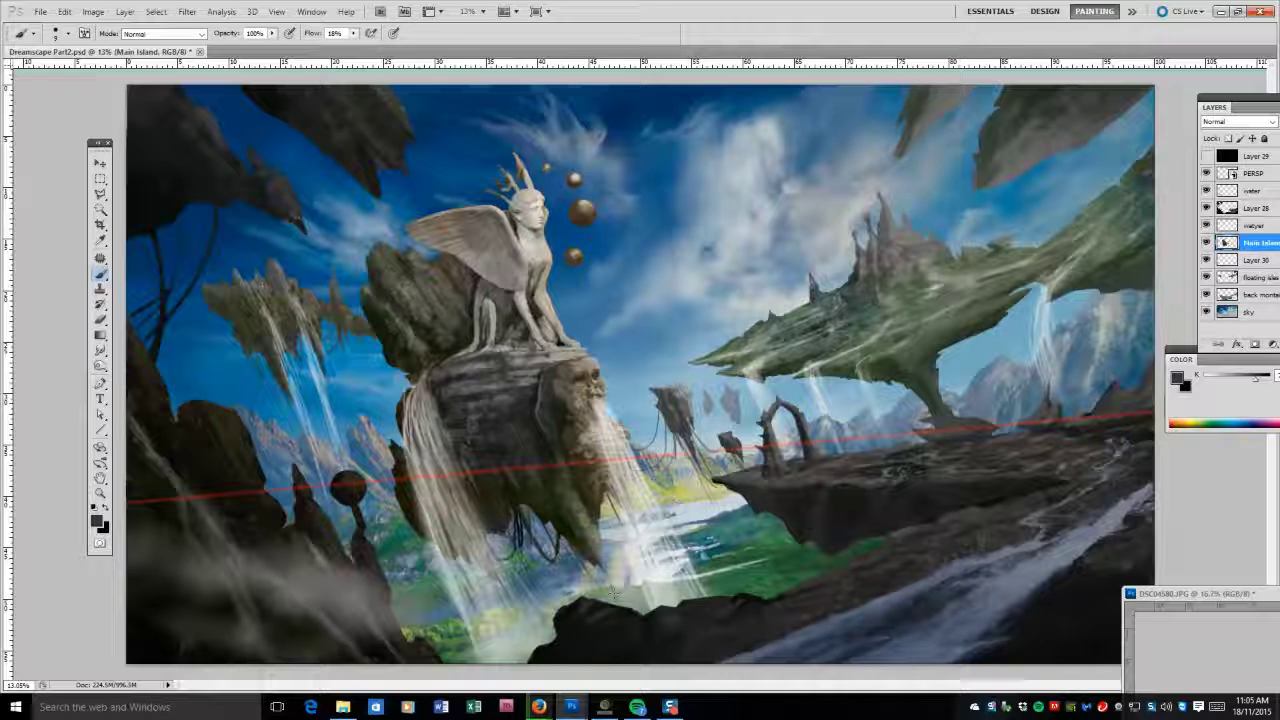
pyautogui.moveTo(612, 592); pyautogui.dragTo(604, 538)
pyautogui.press('[')
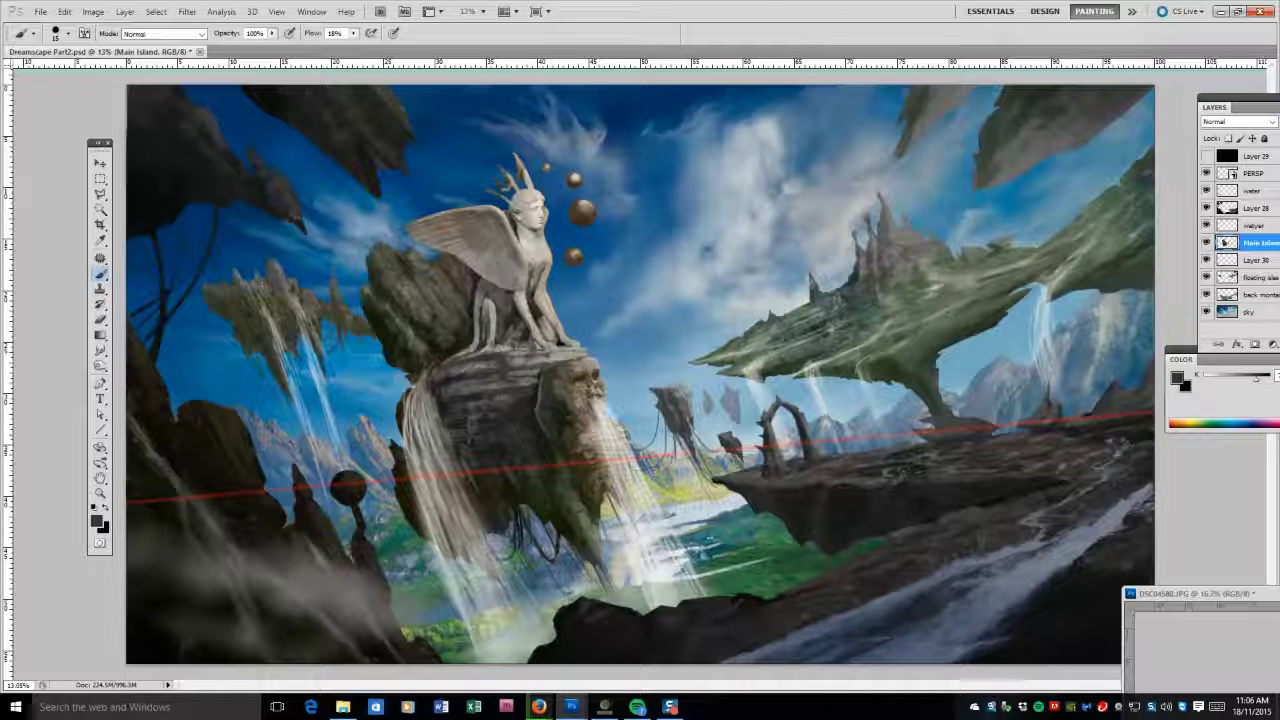
pyautogui.press('[')
pyautogui.hotkey('alt', '[')
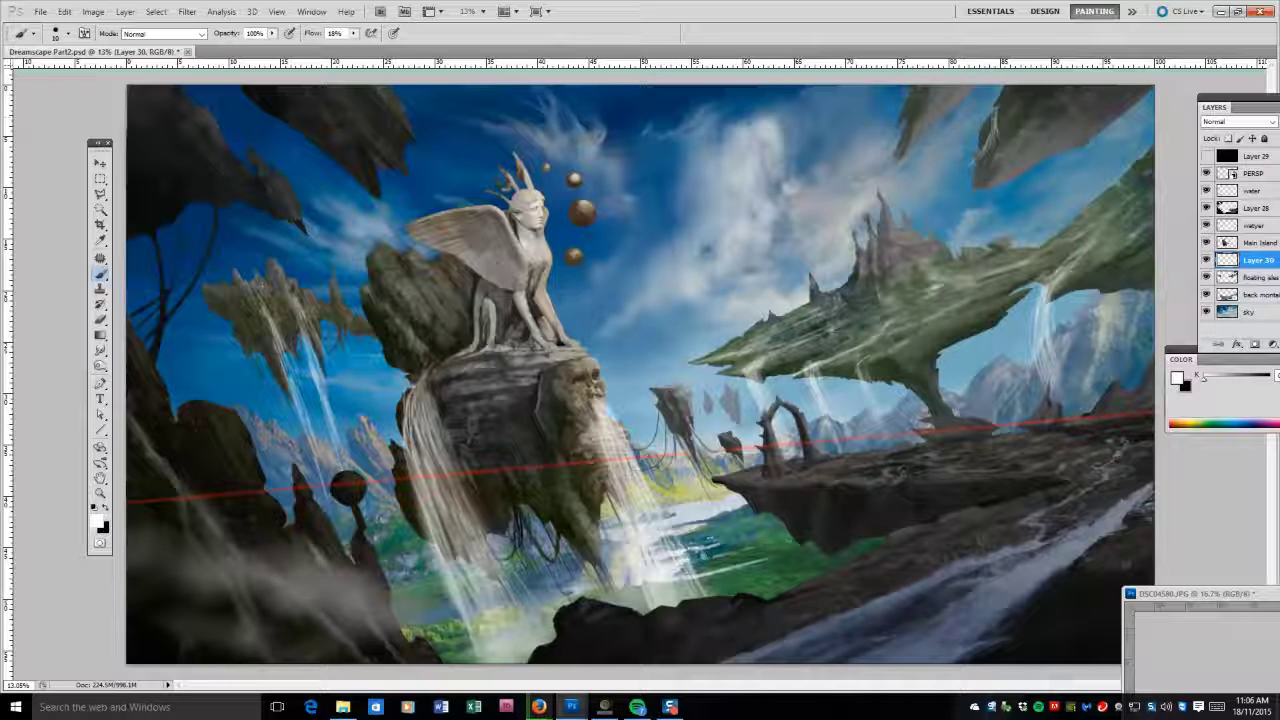
pyautogui.moveTo(972, 165); pyautogui.dragTo(996, 110)
# Paint a thin waterfall down the upper-left rock on the water layer.
pyautogui.hotkey('alt', ']')
pyautogui.hotkey('alt', ']')
pyautogui.hotkey('alt', ']')
pyautogui.hotkey('alt', ']')
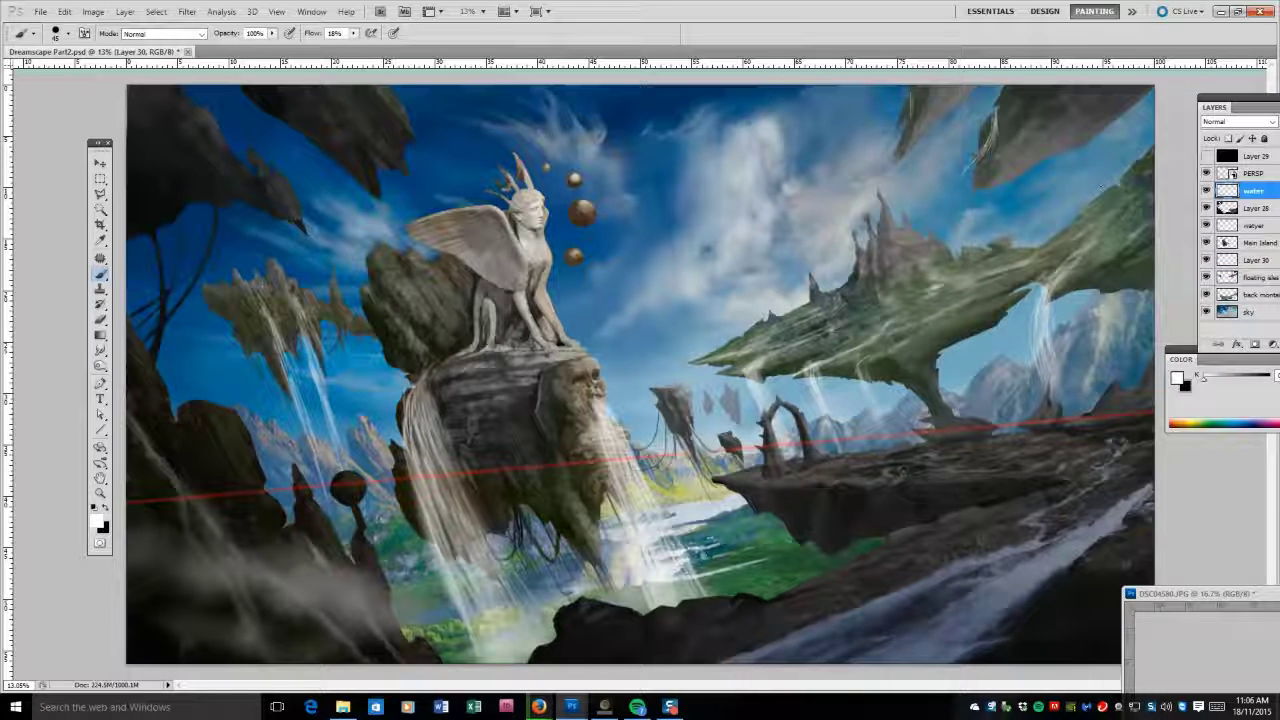
pyautogui.moveTo(342, 84)
pyautogui.mouseDown()
pyautogui.moveTo(372, 192)
pyautogui.moveTo(320, 80)
pyautogui.moveTo(362, 156)
pyautogui.mouseUp()
pyautogui.moveTo(342, 82); pyautogui.dragTo(422, 314)
pyautogui.moveTo(362, 134)
pyautogui.mouseDown()
pyautogui.moveTo(347, 84)
pyautogui.moveTo(374, 158)
pyautogui.mouseUp()
pyautogui.moveTo(361, 88); pyautogui.dragTo(365, 110)
# Start a crop enlarged up and right, cancel it, and zoom out.
pyautogui.press('c')
pyautogui.moveTo(127, 86); pyautogui.dragTo(1153, 662)
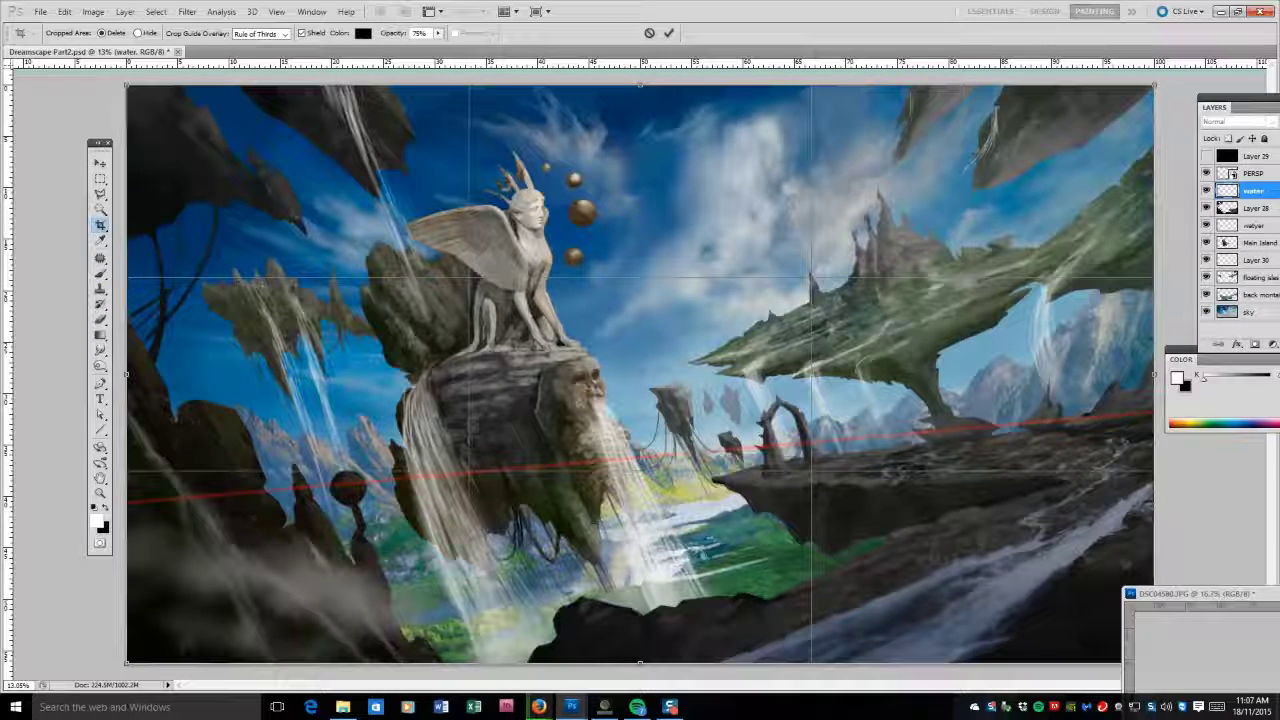
pyautogui.moveTo(1153, 86); pyautogui.dragTo(1279, 3)
pyautogui.press('Escape')
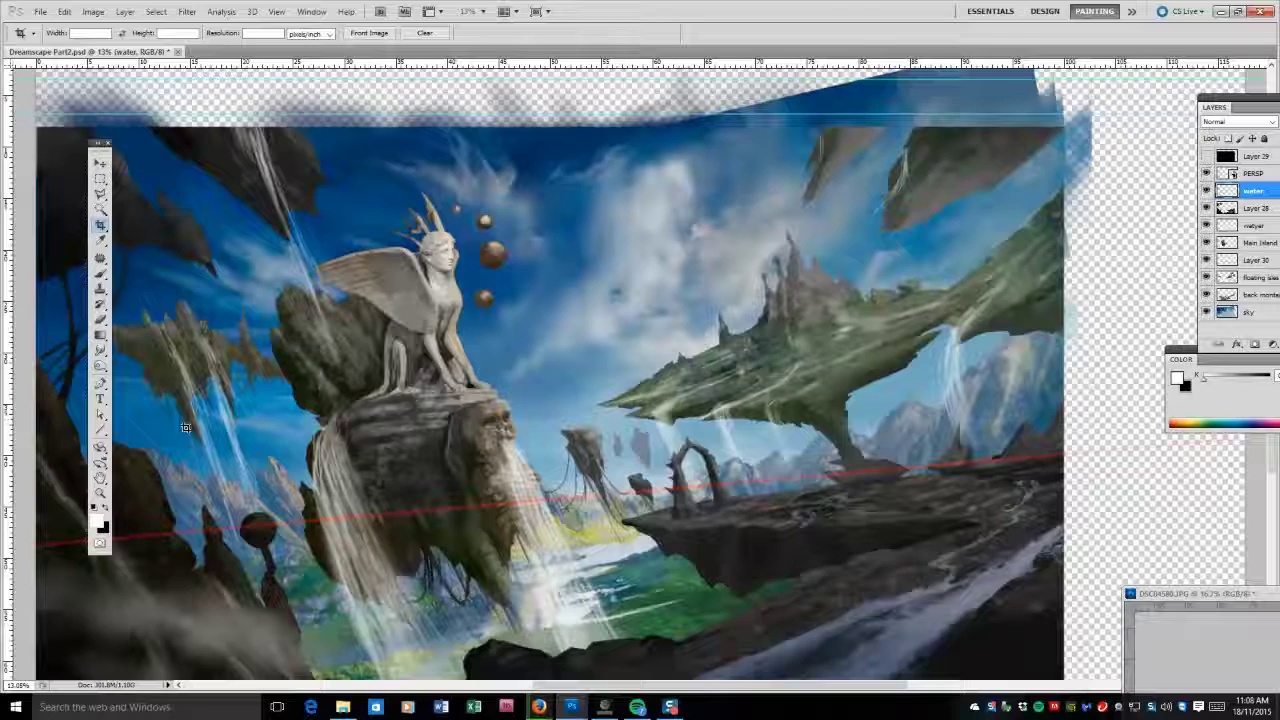
pyautogui.hotkey('ctrl', '-')
pyautogui.hotkey('ctrl', '-')
pyautogui.hotkey('ctrl', 'z')
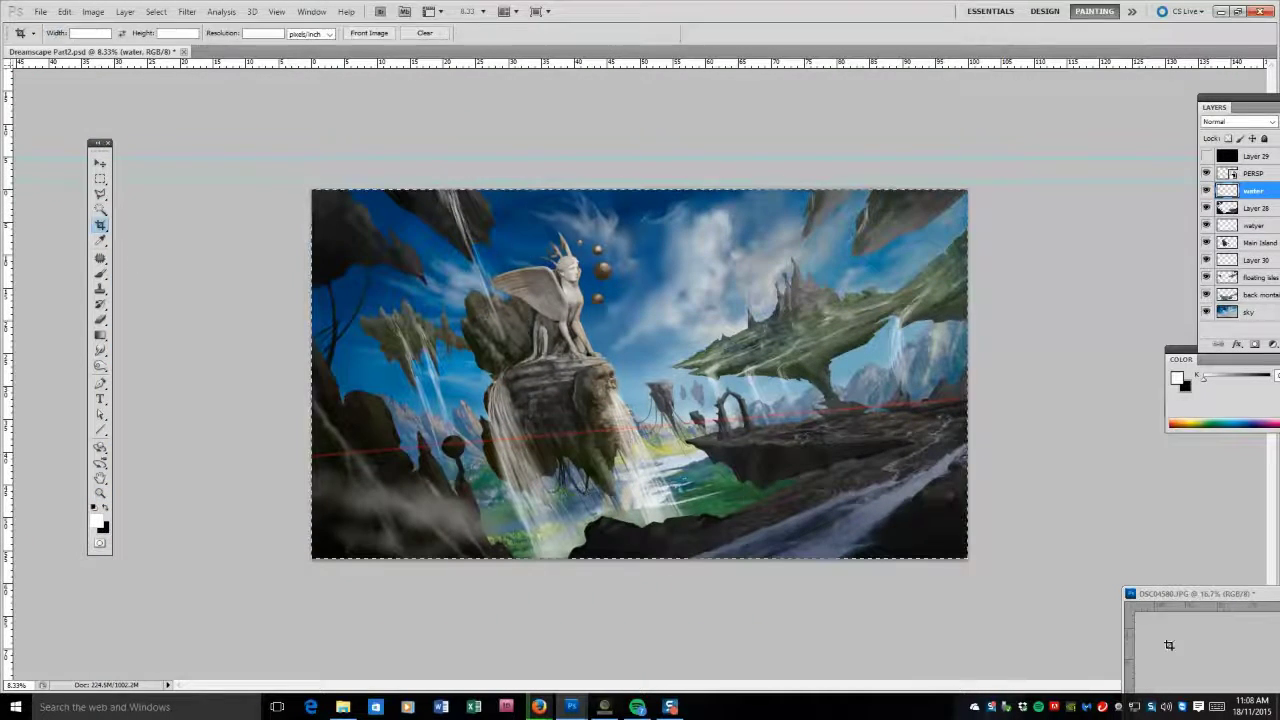
# Crop past the right edge to add canvas on the right of the painting.
pyautogui.moveTo(311, 189); pyautogui.dragTo(967, 558)
pyautogui.moveTo(967, 351)
pyautogui.mouseDown()
pyautogui.moveTo(1083, 351)
pyautogui.moveTo(1058, 373)
pyautogui.mouseUp()
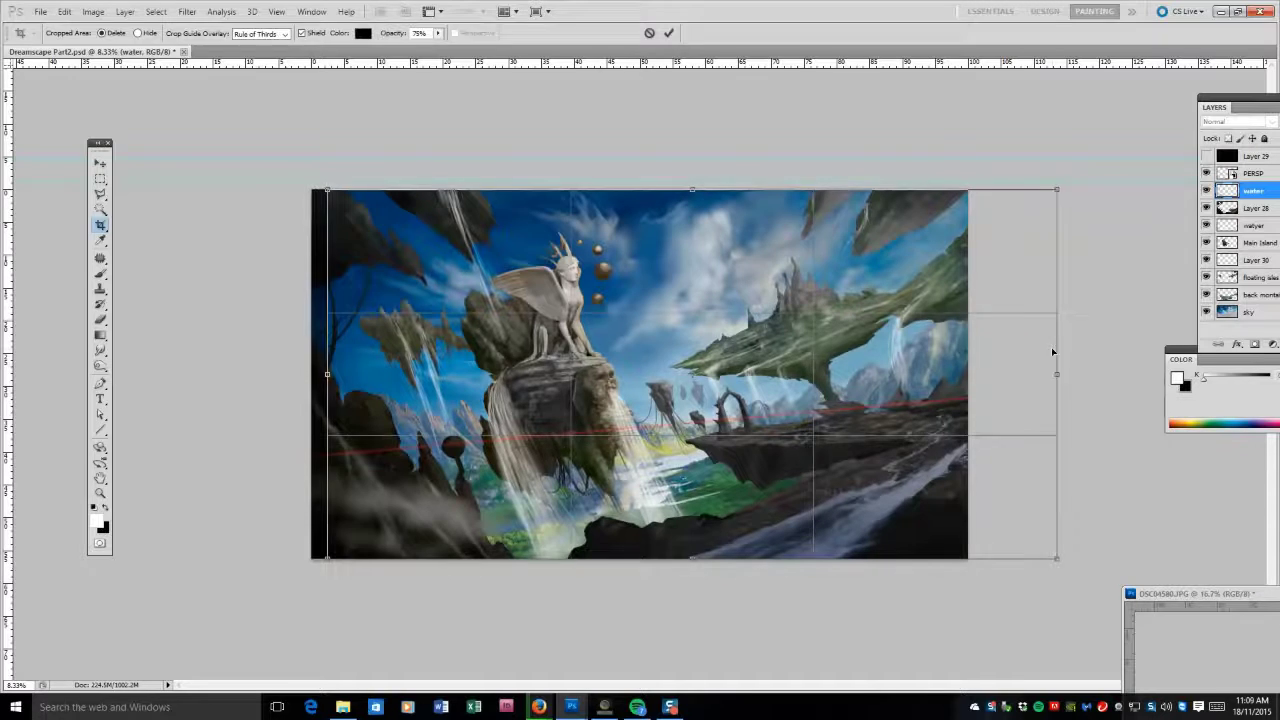
pyautogui.press('Return')
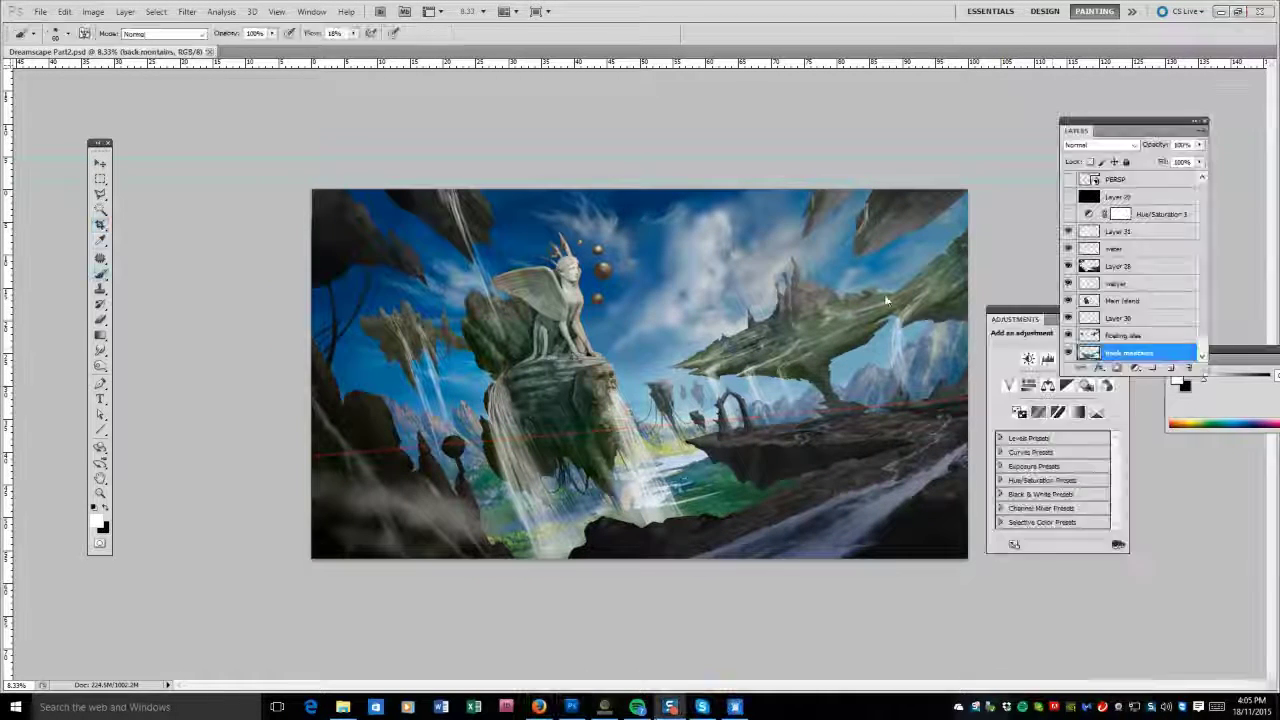
pyautogui.scroll(-1, 1130, 280)
pyautogui.click(1120, 266)
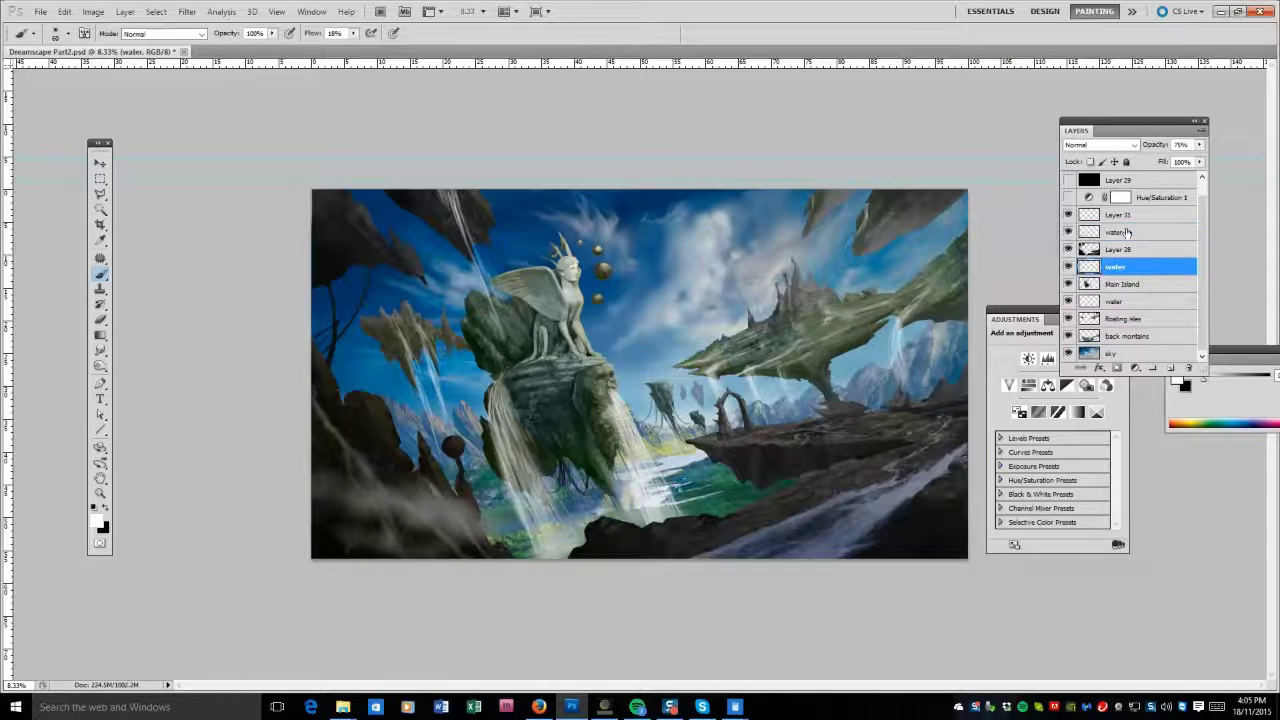
# Merge Layer 31 into the water layer, select the sky layer, and arrange the mountain reference photo.
pyautogui.click(1117, 214)
pyautogui.hotkey('ctrl', 'e')
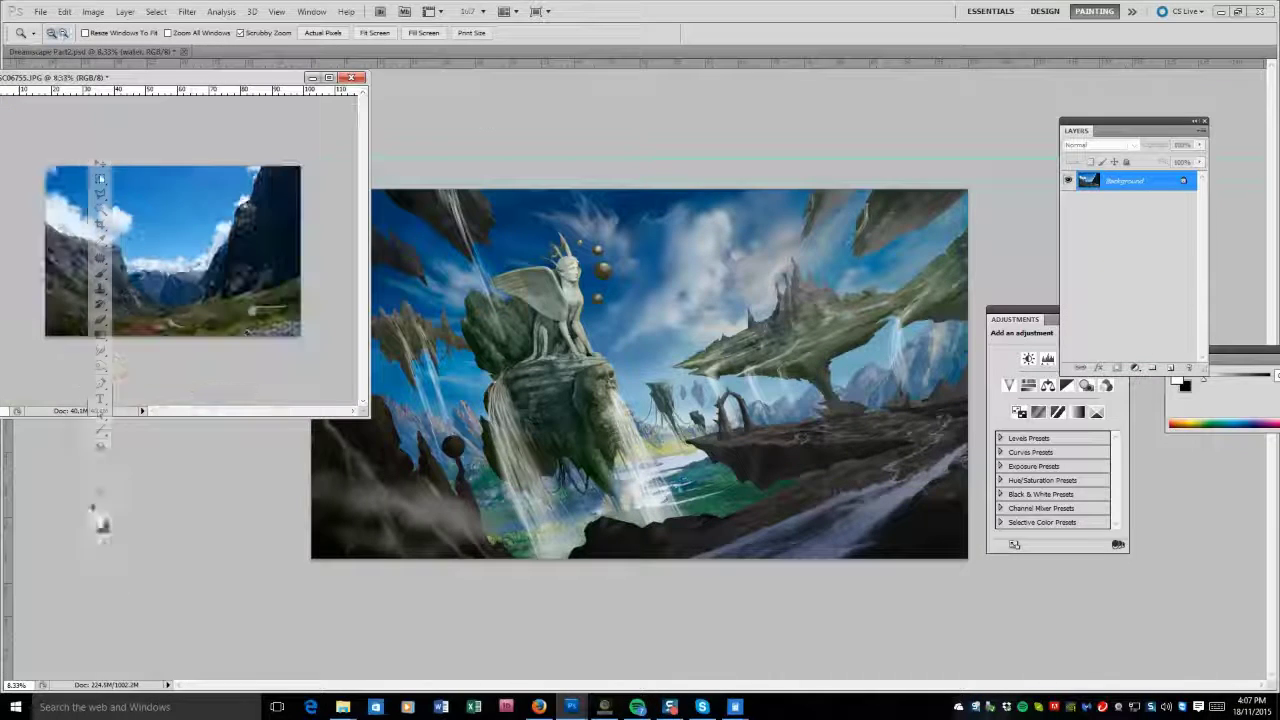
pyautogui.moveTo(99, 143); pyautogui.dragTo(99, 433)
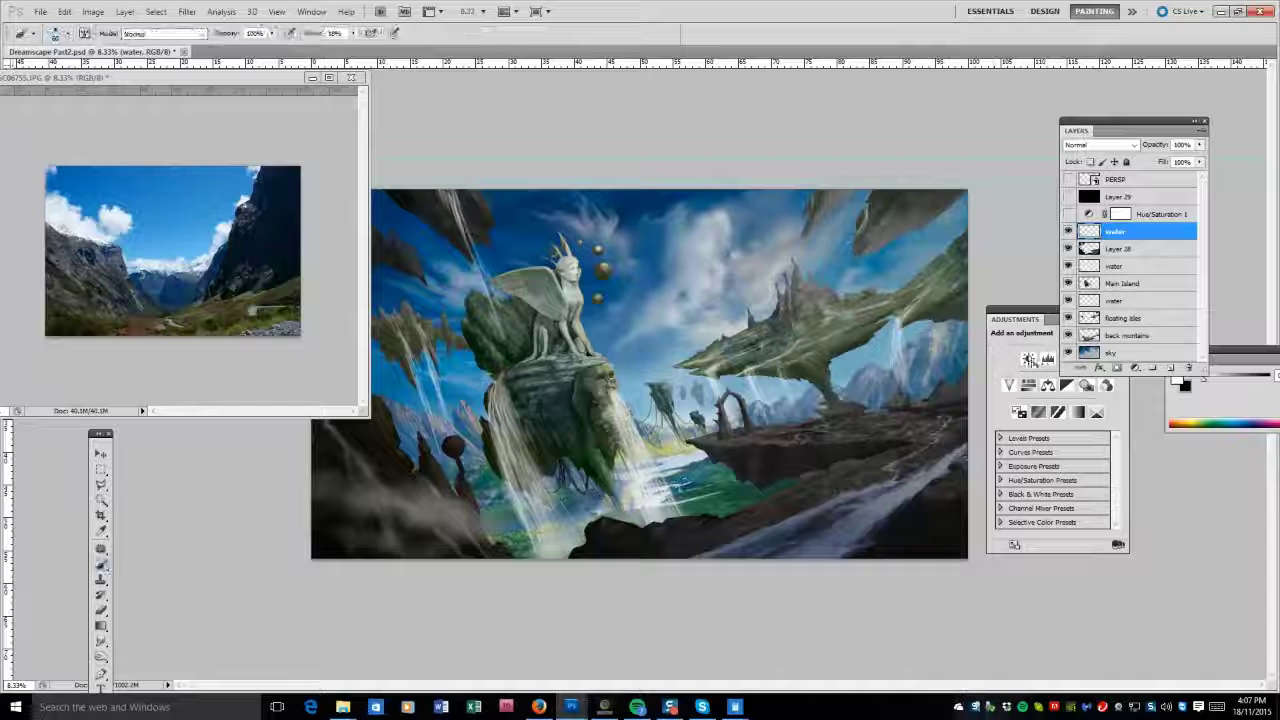
pyautogui.click(1140, 352)
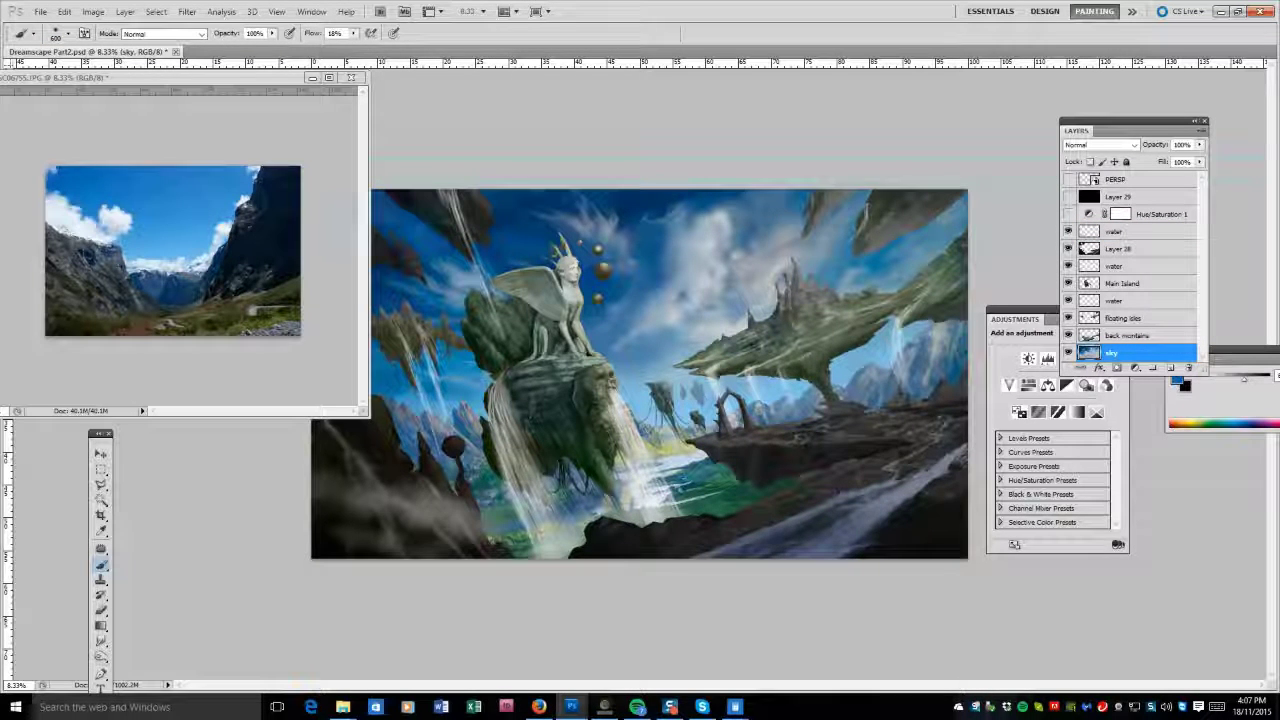
pyautogui.moveTo(367, 416); pyautogui.dragTo(258, 364)
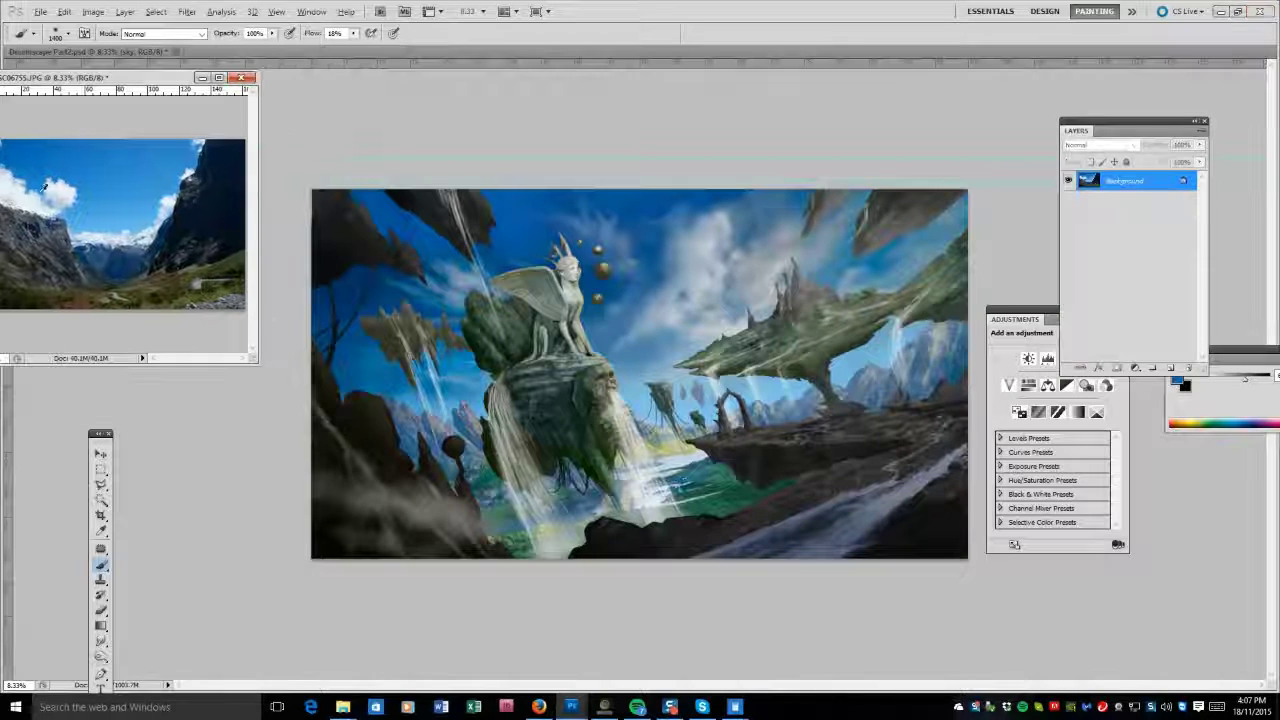
pyautogui.click(478, 265)
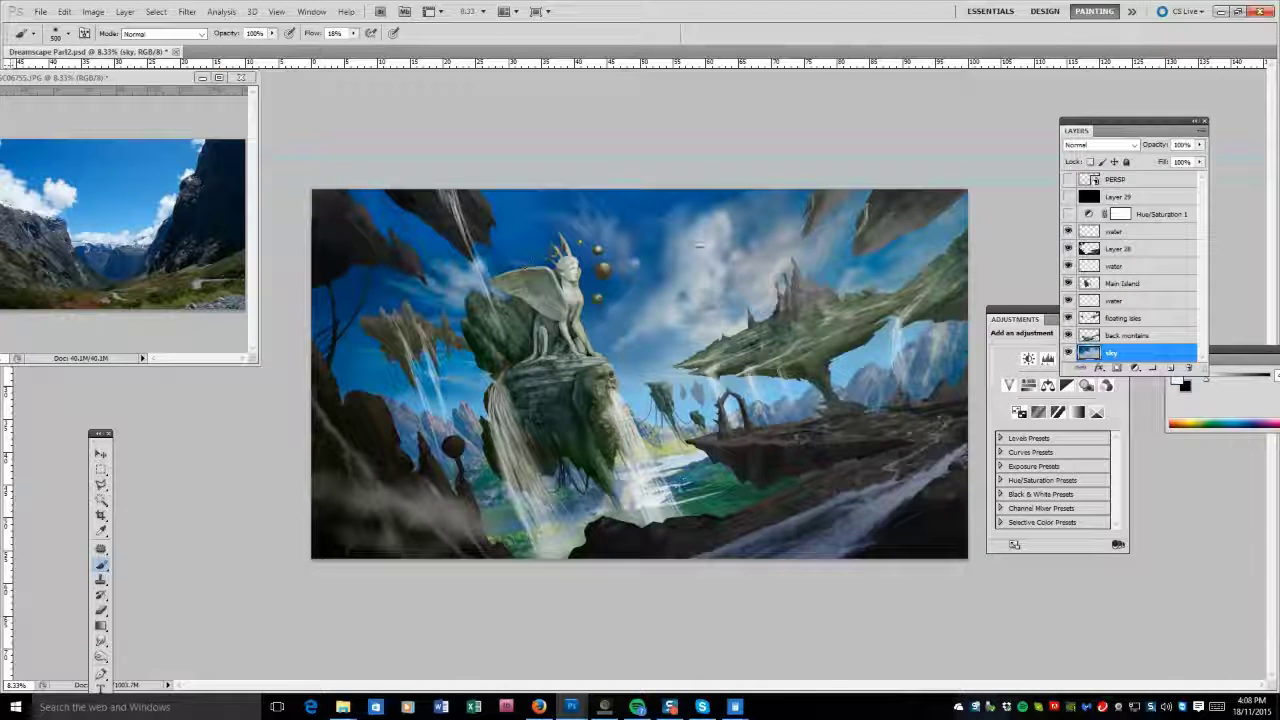
pyautogui.click(106, 220)
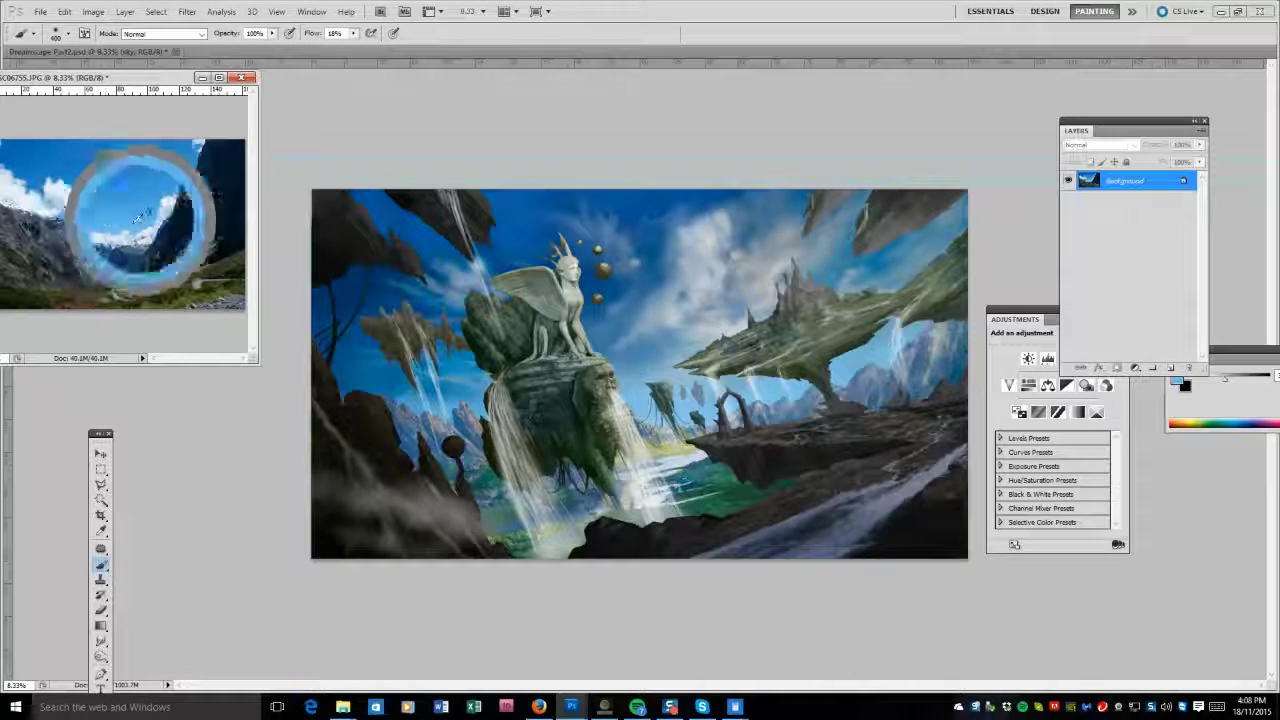
pyautogui.click(290, 300)
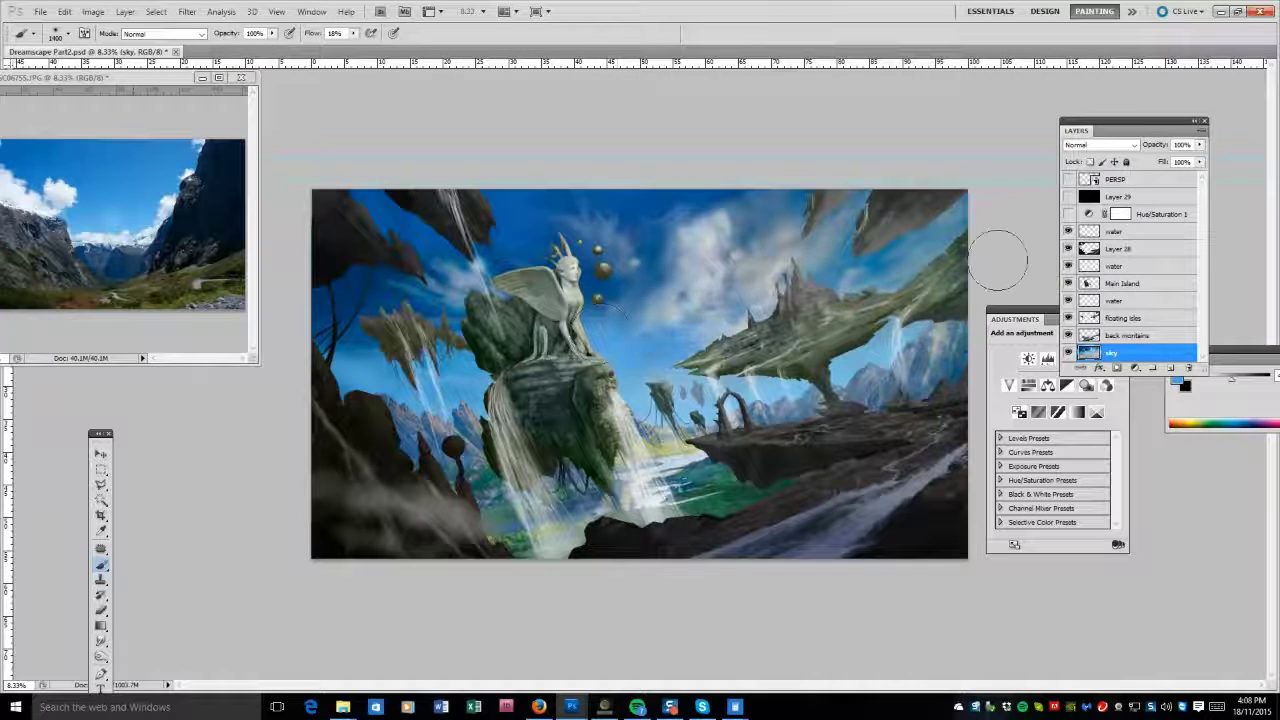
# Repaint the sky above and left of the sphinx in soft blue sampled from the reference.
pyautogui.moveTo(700, 265); pyautogui.dragTo(625, 262)
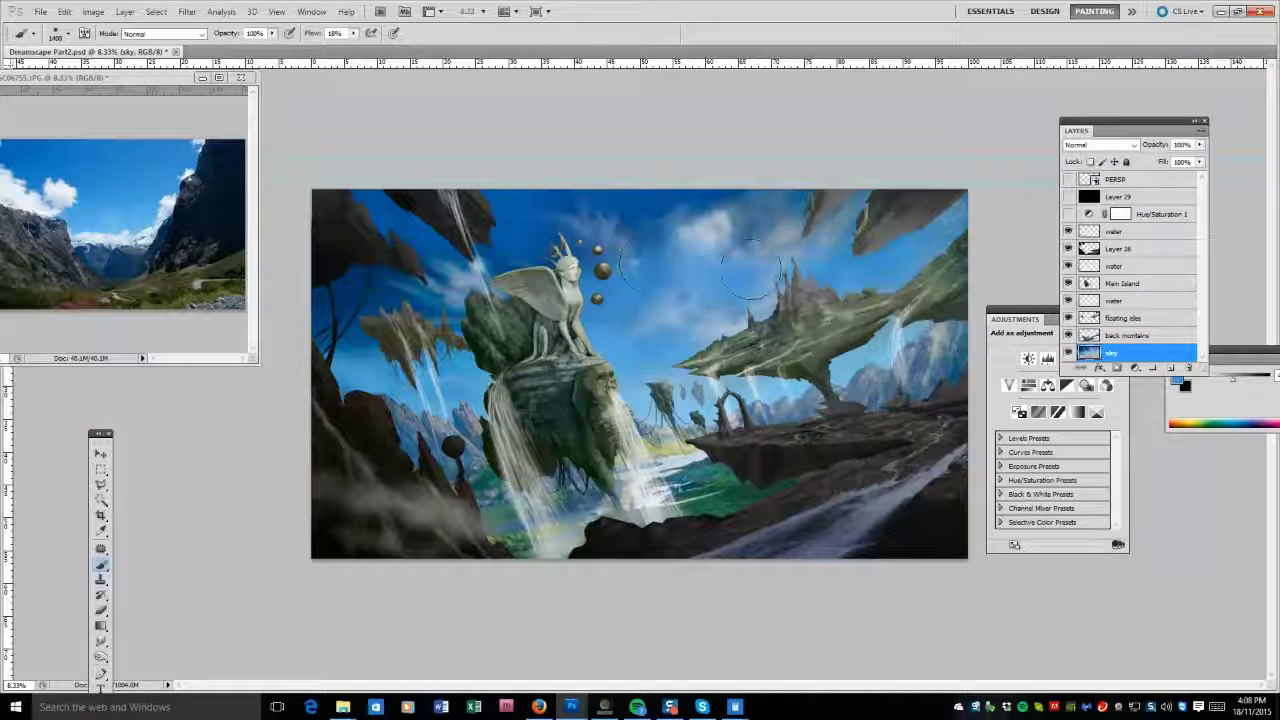
pyautogui.click(112, 176)
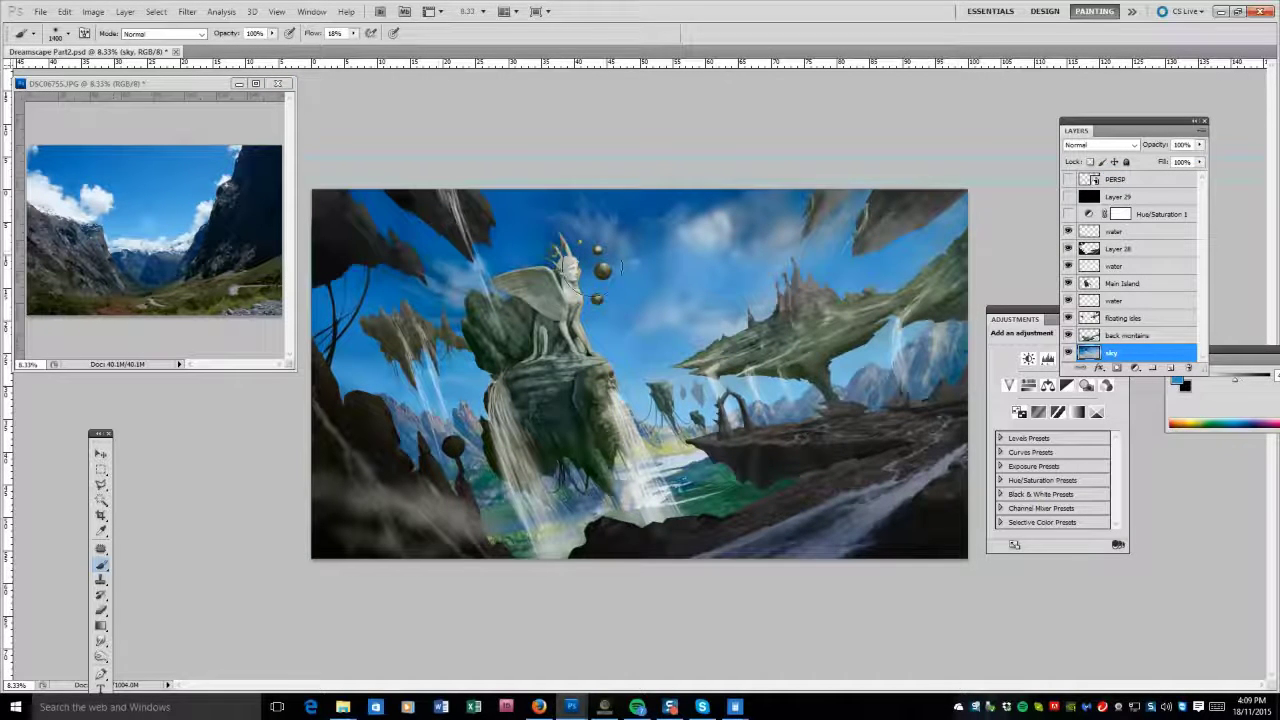
pyautogui.moveTo(620, 265)
pyautogui.mouseDown()
pyautogui.moveTo(570, 252)
pyautogui.moveTo(650, 205)
pyautogui.moveTo(725, 222)
pyautogui.mouseUp()
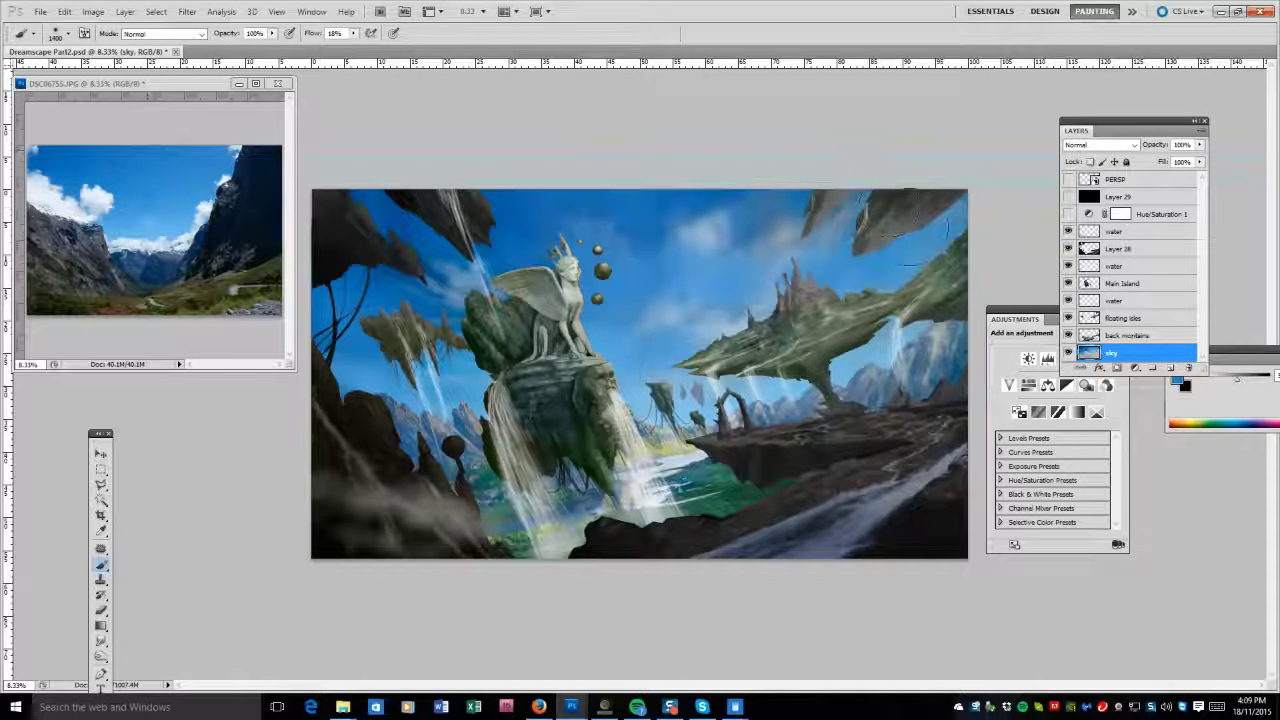
pyautogui.moveTo(920, 240); pyautogui.dragTo(700, 240)
pyautogui.press('[')
pyautogui.moveTo(620, 220); pyautogui.dragTo(430, 228)
pyautogui.press('[')
pyautogui.press('[')
pyautogui.press('[')
pyautogui.press('[')
pyautogui.press('[')
pyautogui.press('[')
pyautogui.press('[')
pyautogui.press('[')
pyautogui.press('[')
pyautogui.press('[')
pyautogui.press('[')
pyautogui.keyDown('alt'); pyautogui.click(228, 273); pyautogui.keyUp('alt')
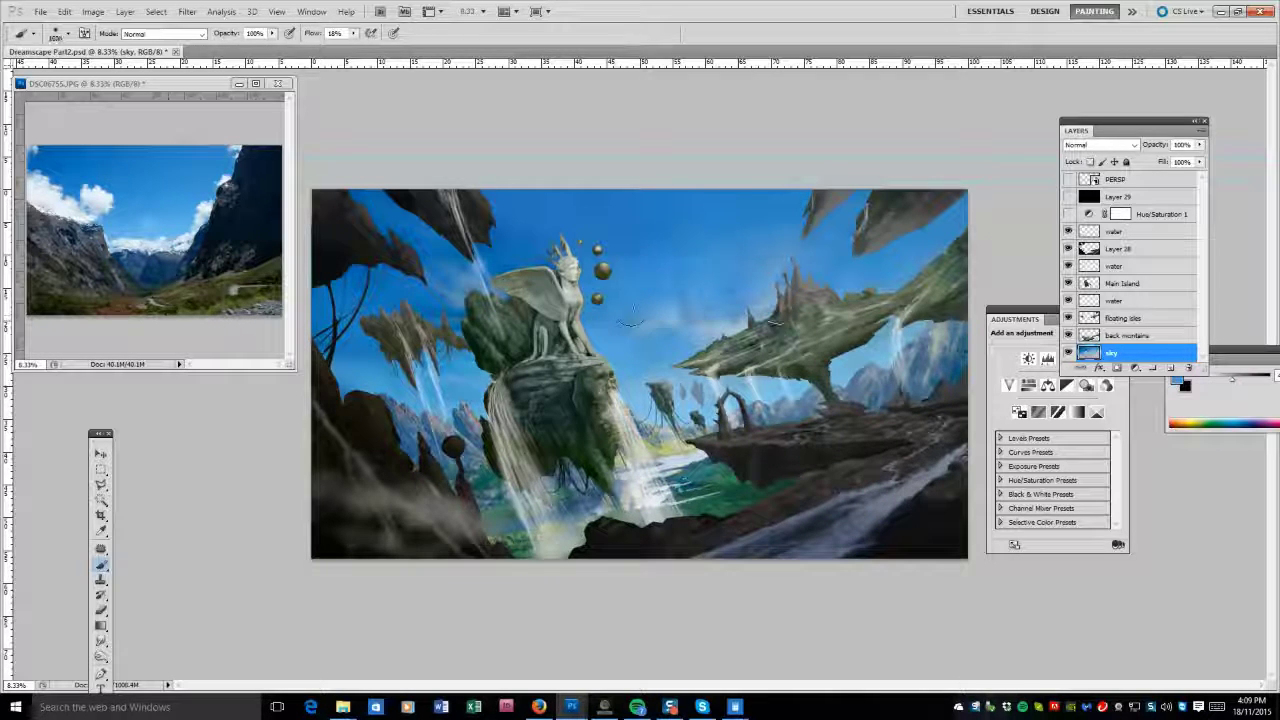
pyautogui.keyDown('ctrl'); pyautogui.click(562, 450); pyautogui.keyUp('ctrl')
pyautogui.press('e')
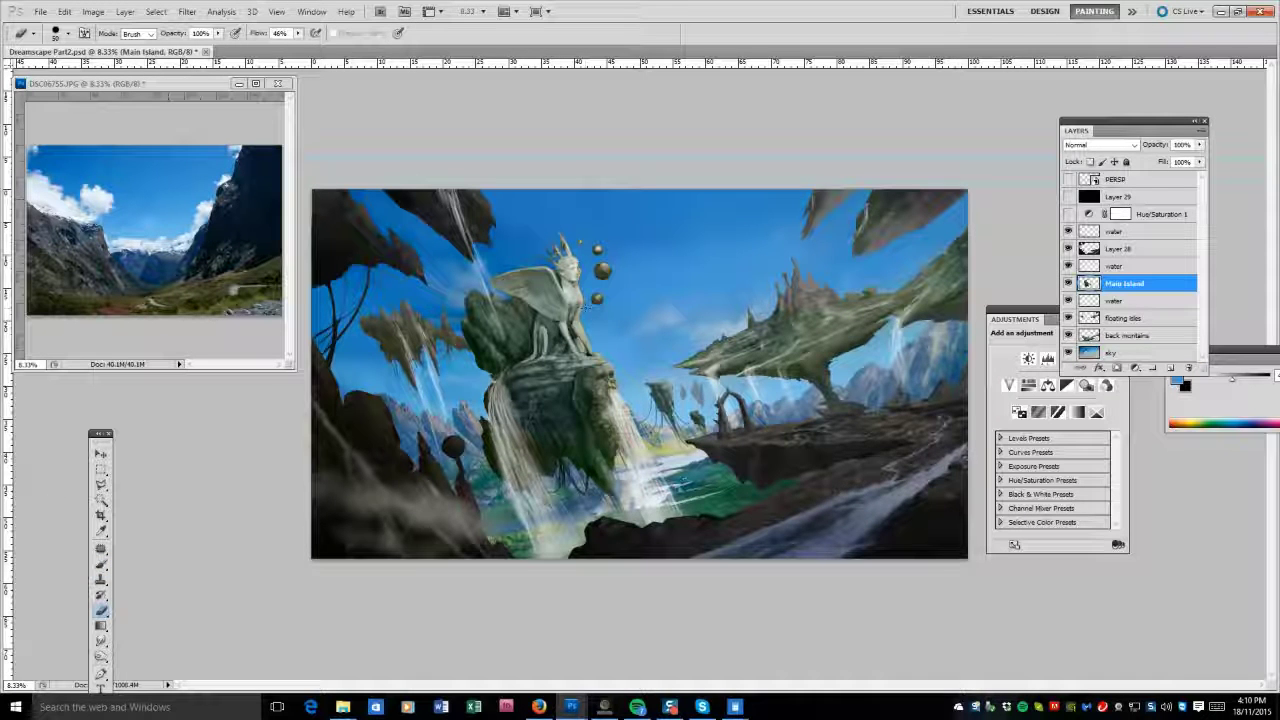
# Brush a thin light waterfall streak under the upper-right floating rock on the water layer.
pyautogui.press('b')
pyautogui.hotkey('alt', '[')
pyautogui.hotkey('alt', '[')
pyautogui.hotkey('alt', '[')
pyautogui.hotkey('alt', '[')
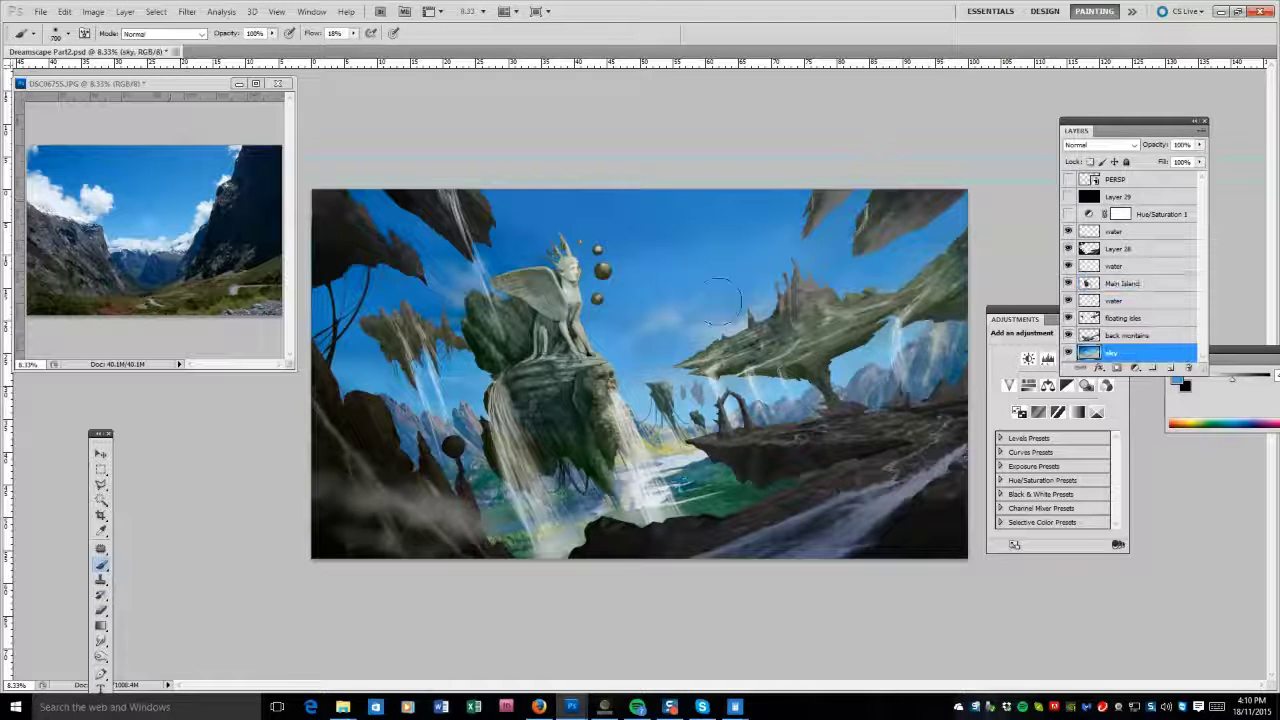
pyautogui.press('v')
pyautogui.hotkey('alt', ']')
pyautogui.hotkey('alt', ']')
pyautogui.hotkey('alt', ']')
pyautogui.hotkey('alt', ']')
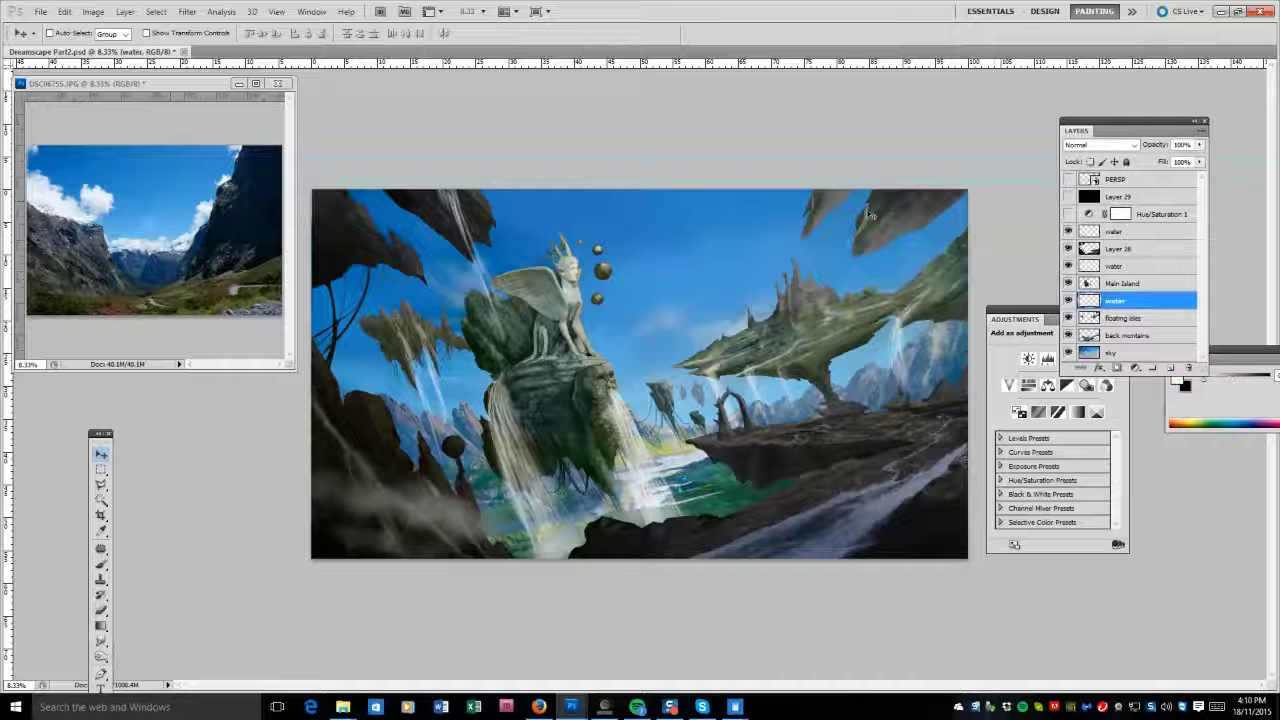
pyautogui.press('b')
pyautogui.moveTo(866, 224); pyautogui.dragTo(866, 310)
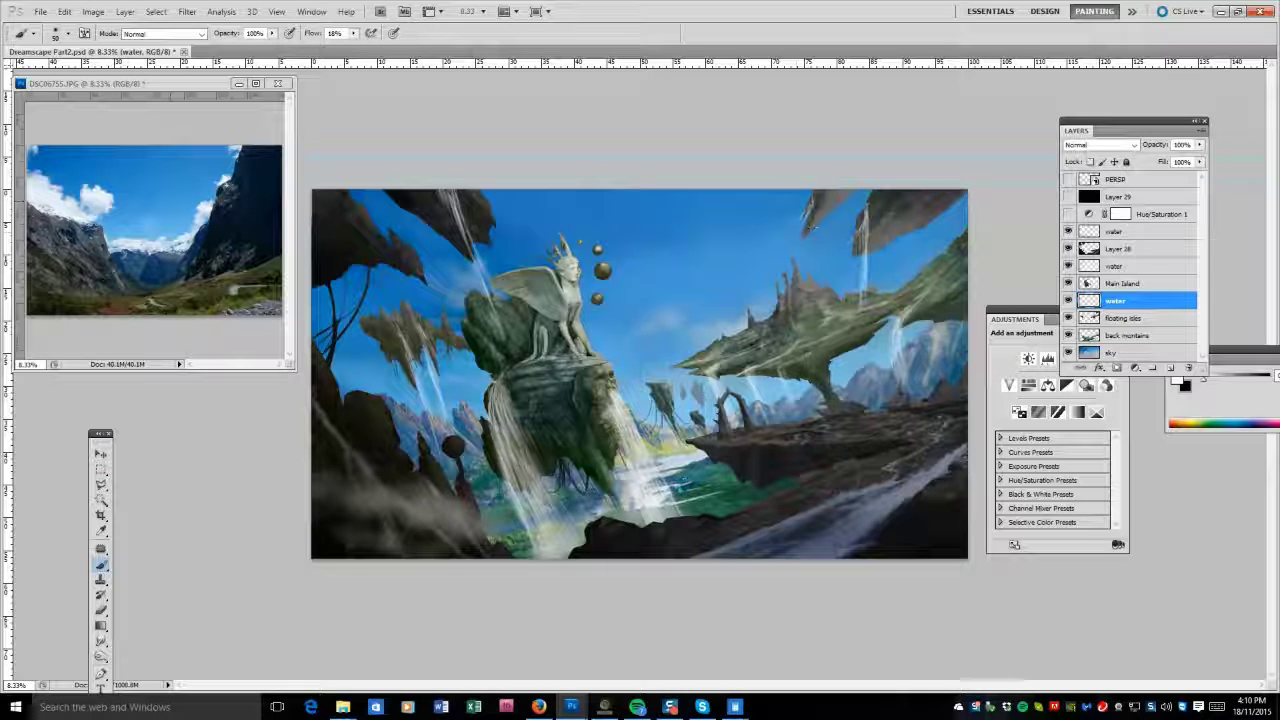
pyautogui.press(']')
pyautogui.press(']')
pyautogui.moveTo(866, 204); pyautogui.dragTo(866, 272)
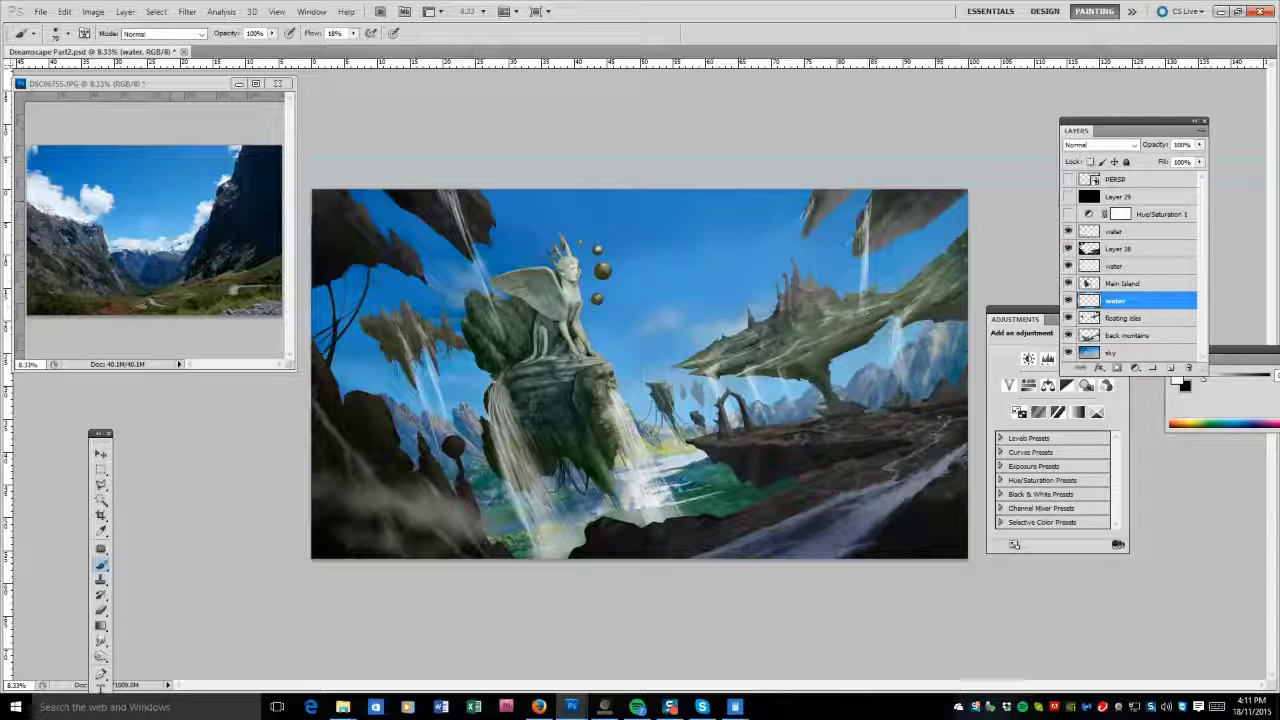
# Enlarge the brush, select the sky layer and sample clear sky blue for painting.
pyautogui.press('e')
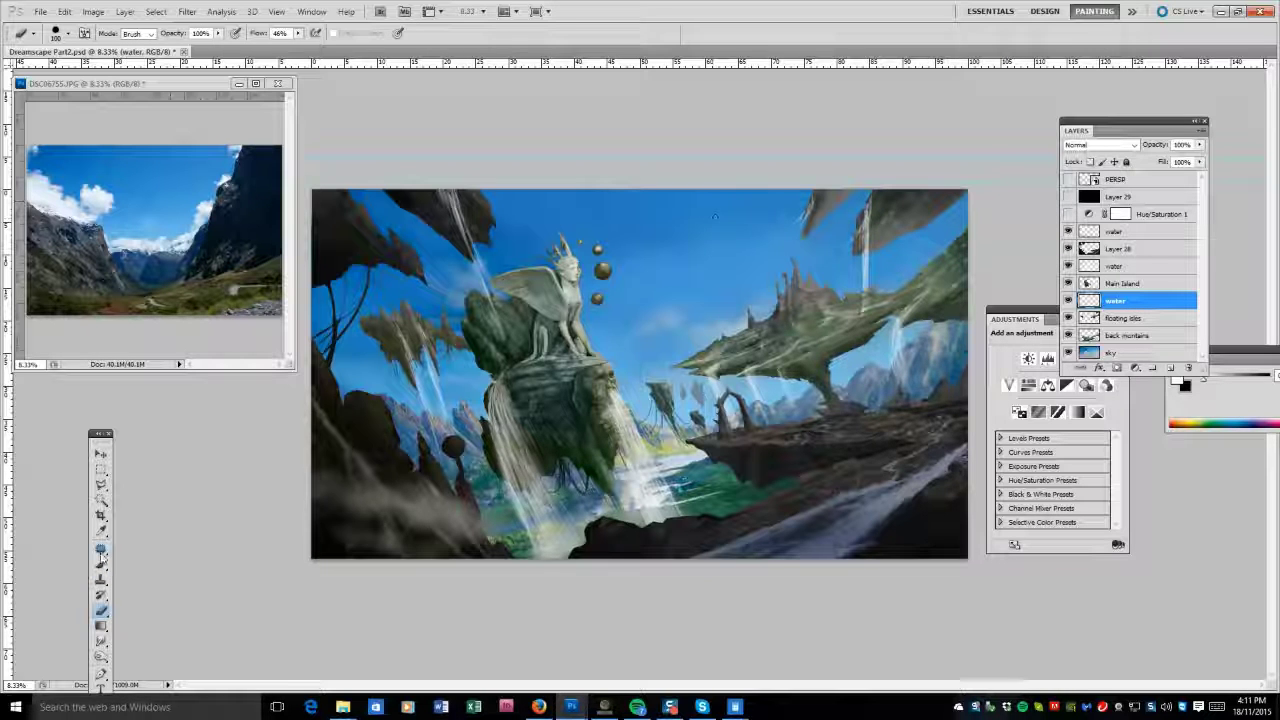
pyautogui.press('b')
pyautogui.press(']')
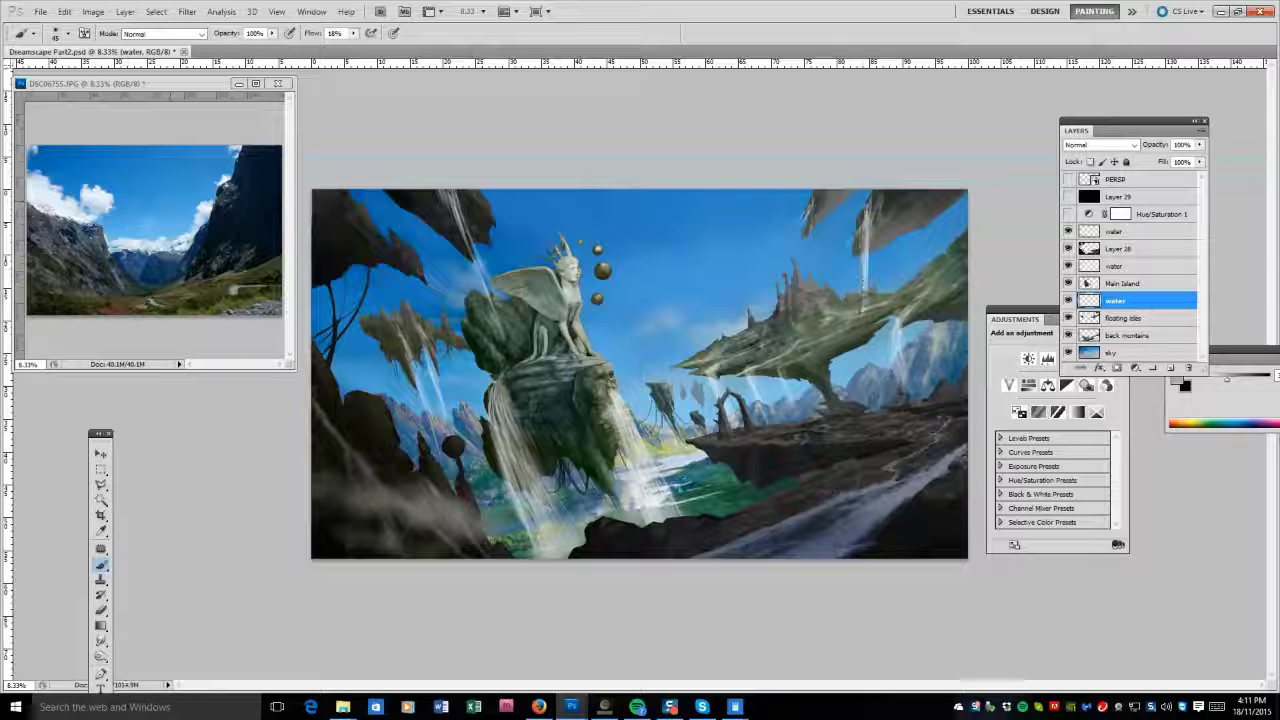
pyautogui.hotkey('alt', ',')
pyautogui.keyDown('alt'); pyautogui.click(182, 224); pyautogui.keyUp('alt')
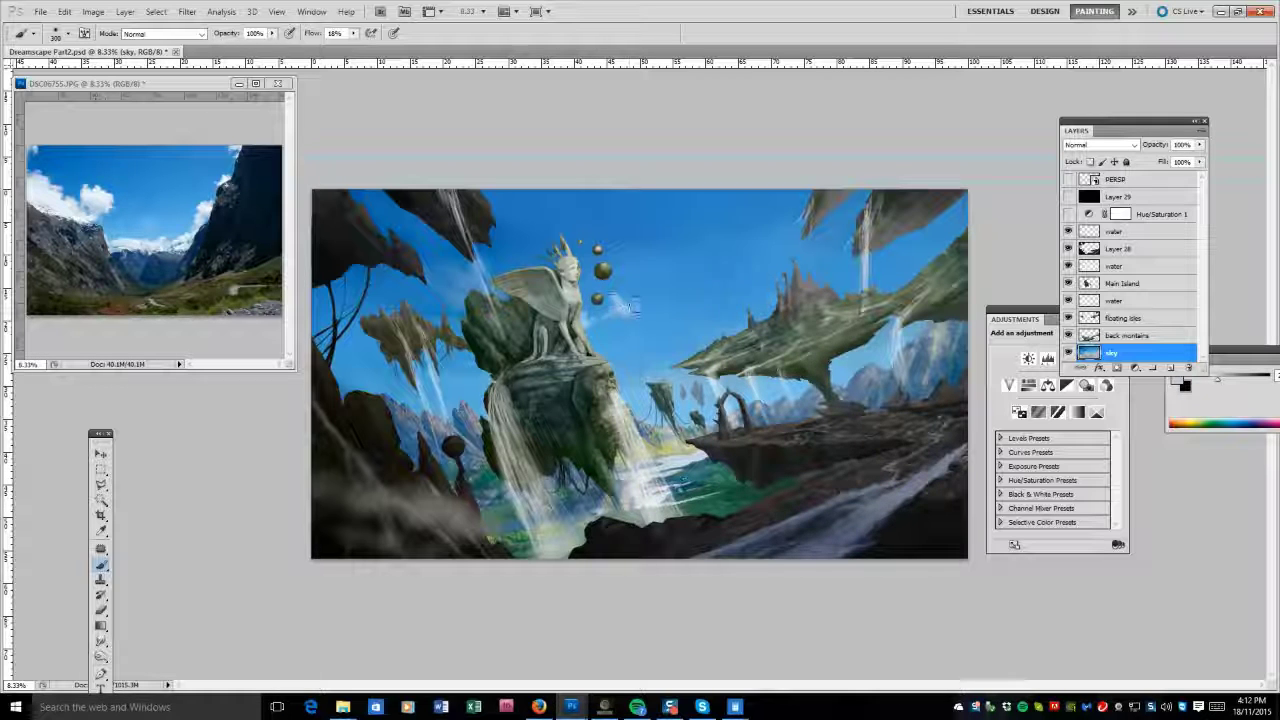
pyautogui.keyDown('alt'); pyautogui.click(620, 200); pyautogui.keyUp('alt')
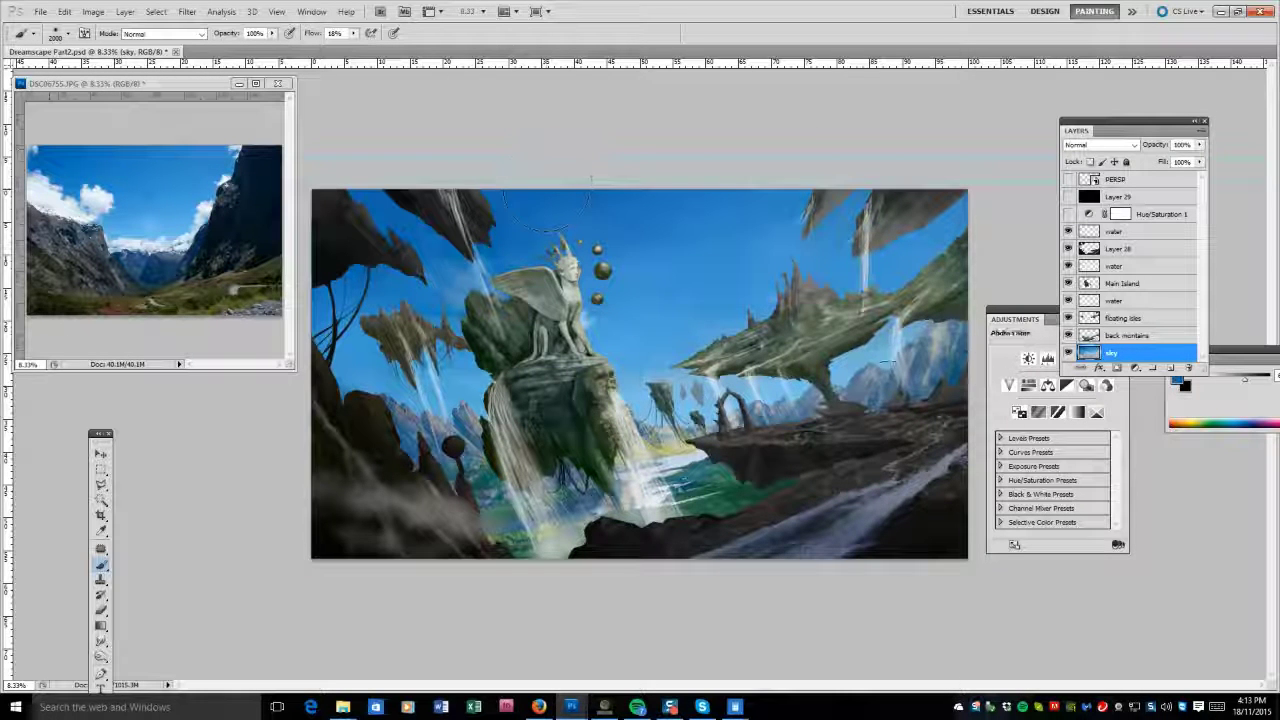
pyautogui.moveTo(100, 433); pyautogui.dragTo(100, 389)
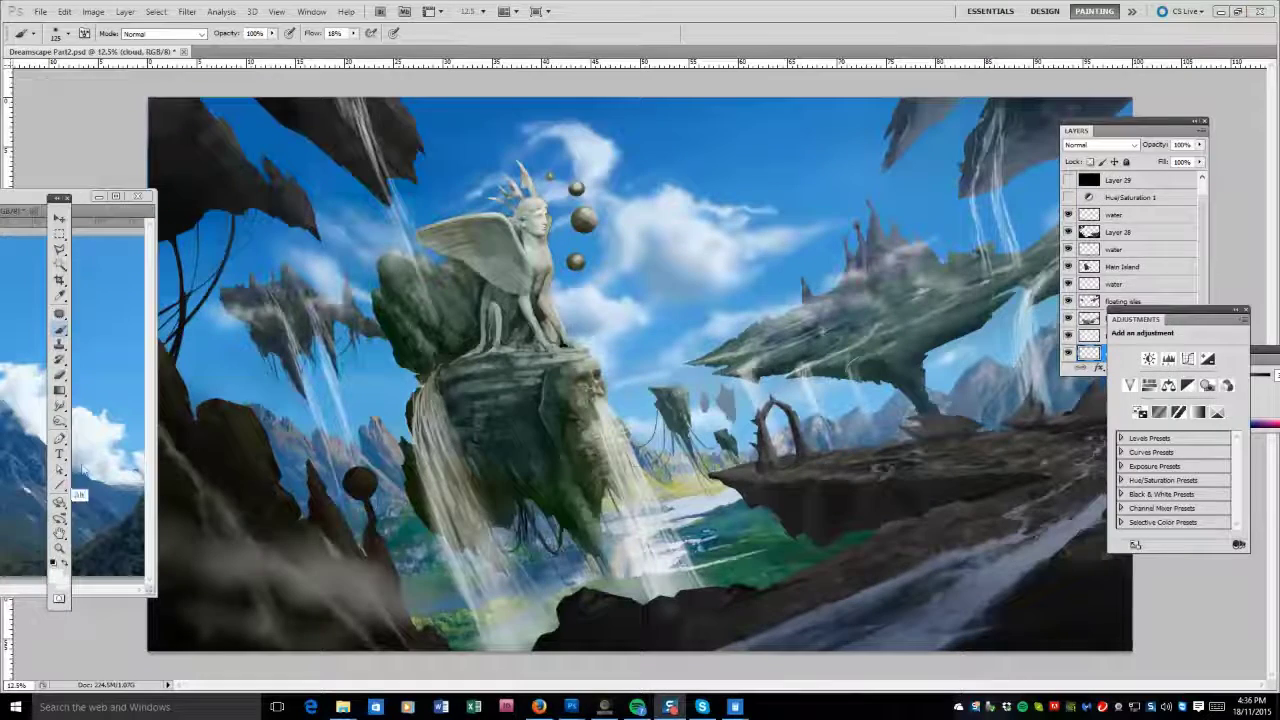
# Paint a faint white cloud wisp in the sky with brush flow lowered to 12%.
pyautogui.moveTo(1140, 319); pyautogui.dragTo(1167, 502)
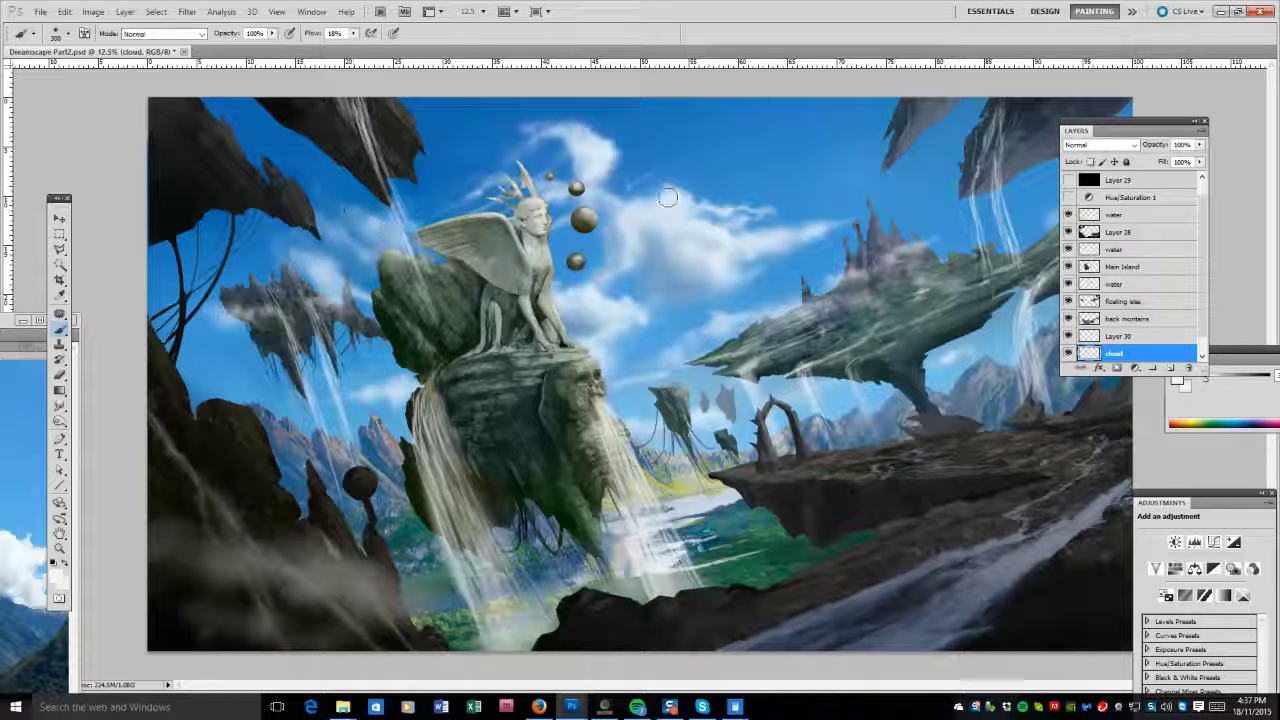
pyautogui.moveTo(640, 186); pyautogui.dragTo(676, 167)
pyautogui.hotkey('shift', '1')
pyautogui.hotkey('shift', '2')
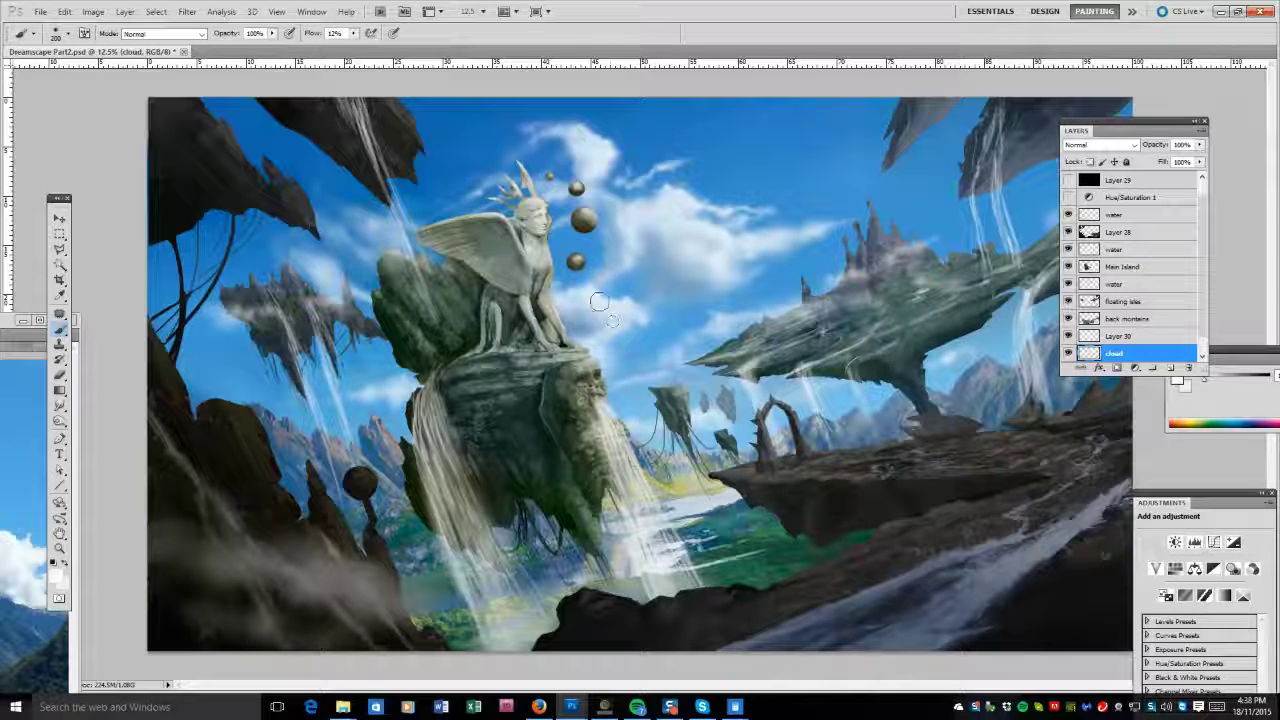
# Position the DSC06792 cloudy mountain reference photo beside the canvas and enlarge the brush.
pyautogui.moveTo(8, 320); pyautogui.dragTo(253, 72)
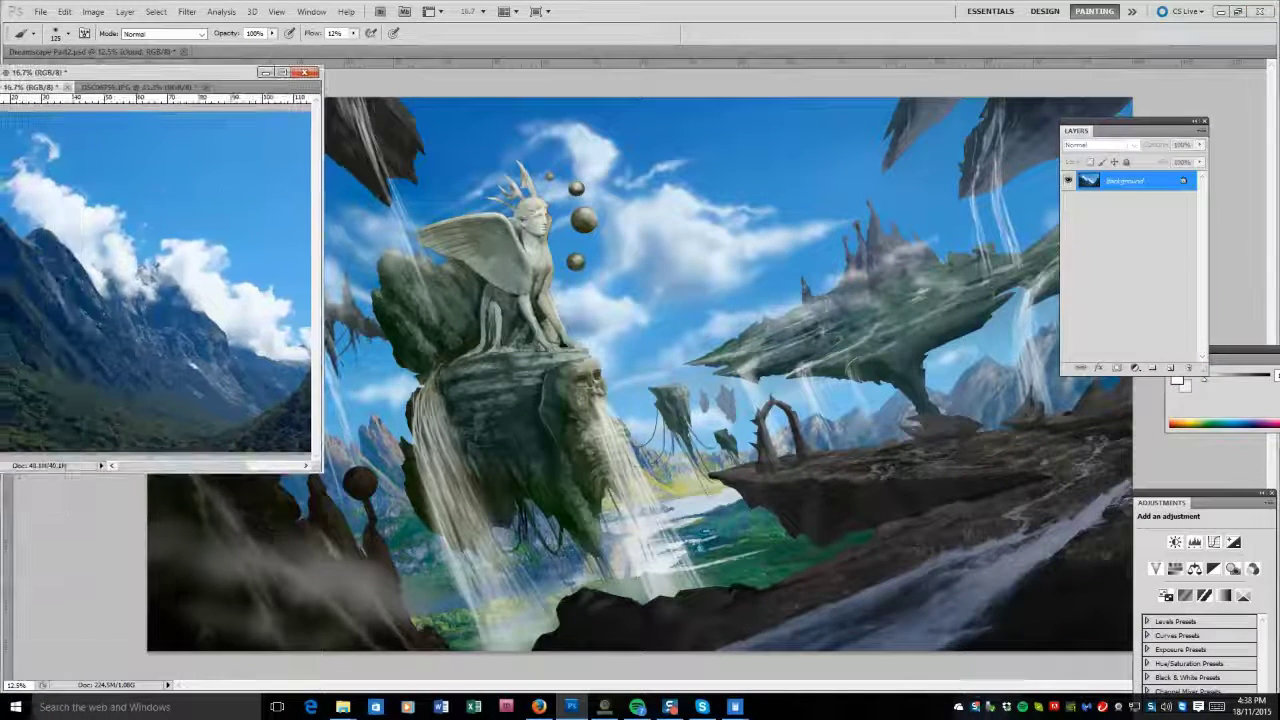
pyautogui.click(557, 310)
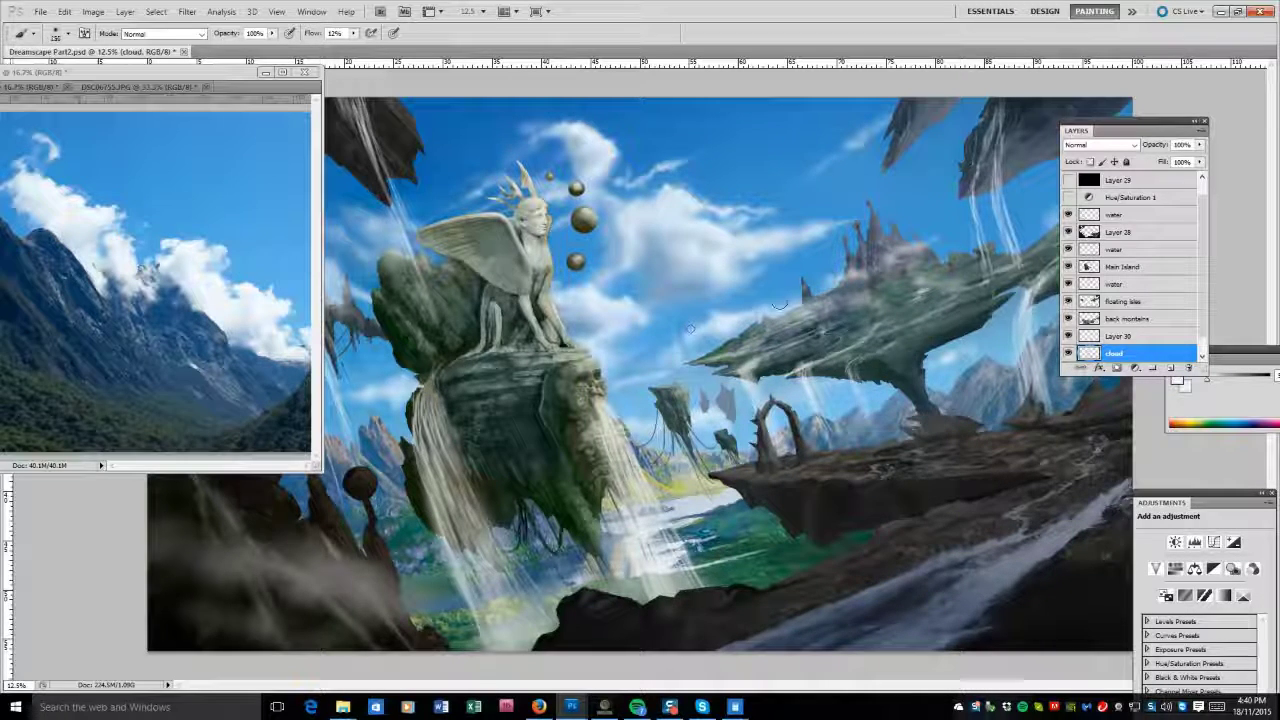
pyautogui.hotkey('ctrl', 'Tab')
pyautogui.hotkey('ctrl', 'Tab')
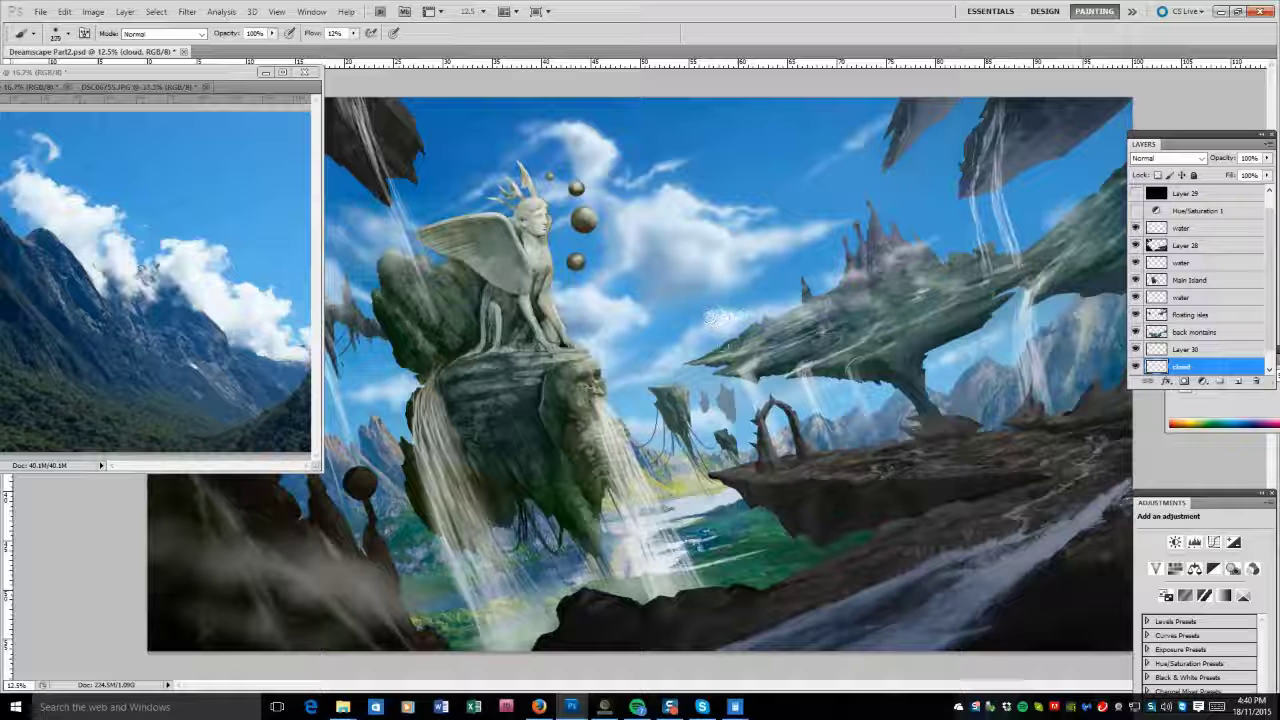
pyautogui.press(']')
pyautogui.press(']')
pyautogui.press(']')
pyautogui.press(']')
pyautogui.press(']')
pyautogui.press(']')
pyautogui.press(']')
pyautogui.press(']')
pyautogui.press('[')
pyautogui.press('[')
pyautogui.press('[')
pyautogui.press('[')
pyautogui.press('[')
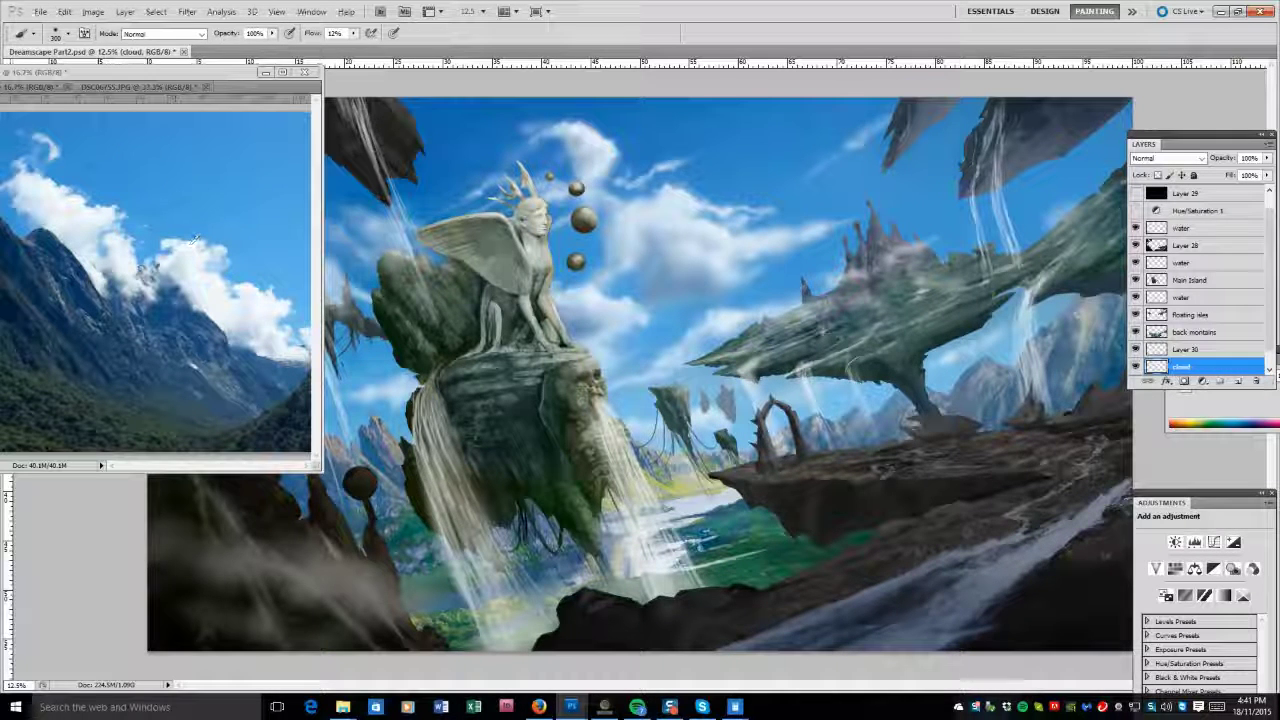
pyautogui.moveTo(202, 83); pyautogui.dragTo(1, 158)
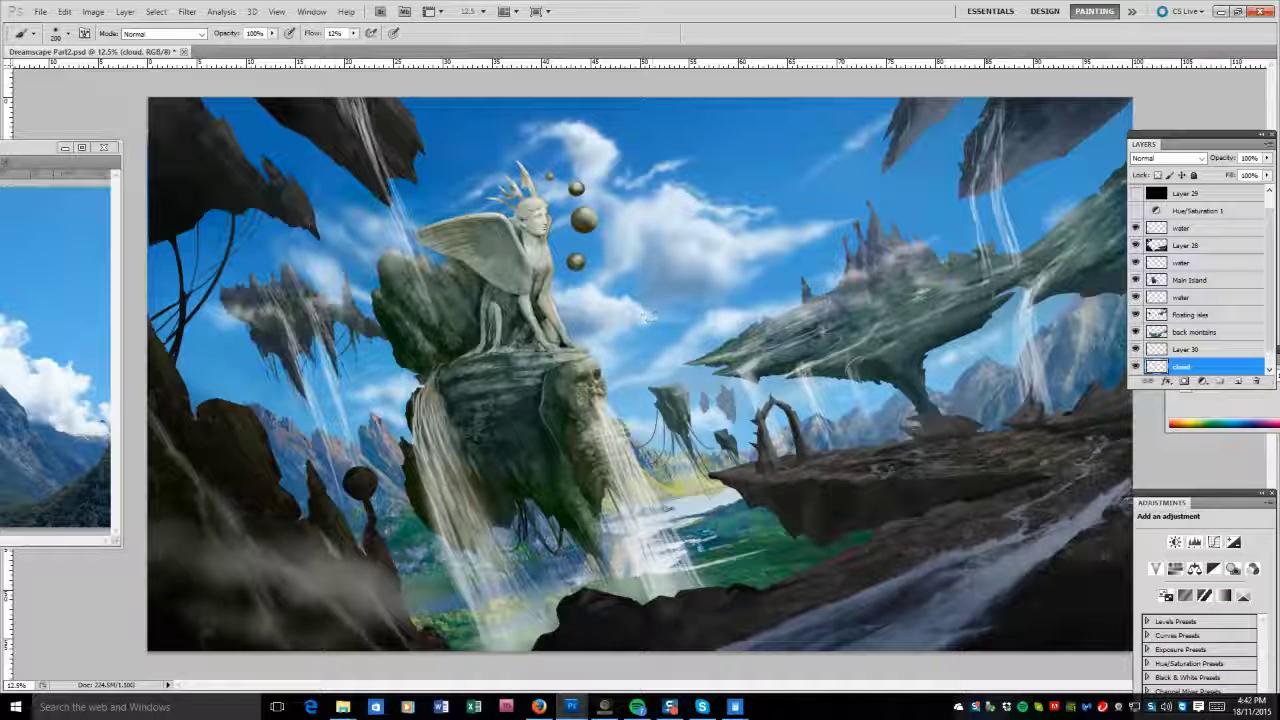
pyautogui.press(']')
pyautogui.press(']')
pyautogui.press(']')
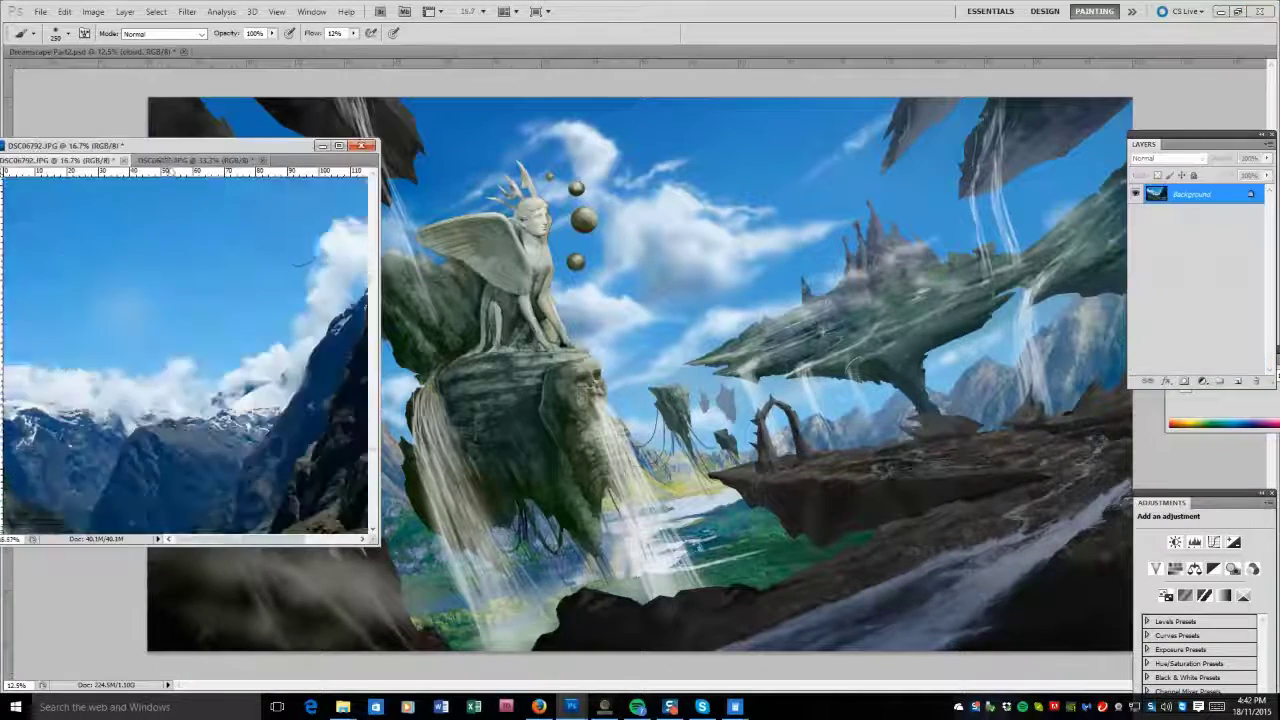
# Show the DSC06755 mountain-valley photo and park its window in the lower-left corner.
pyautogui.click(195, 160)
pyautogui.moveTo(311, 146)
pyautogui.mouseDown()
pyautogui.moveTo(144, 140)
pyautogui.moveTo(855, 92)
pyautogui.moveTo(586, 131)
pyautogui.mouseUp()
pyautogui.moveTo(470, 330)
pyautogui.mouseDown()
pyautogui.moveTo(560, 300)
pyautogui.moveTo(500, 260)
pyautogui.mouseUp()
pyautogui.moveTo(586, 131); pyautogui.dragTo(236, 552)
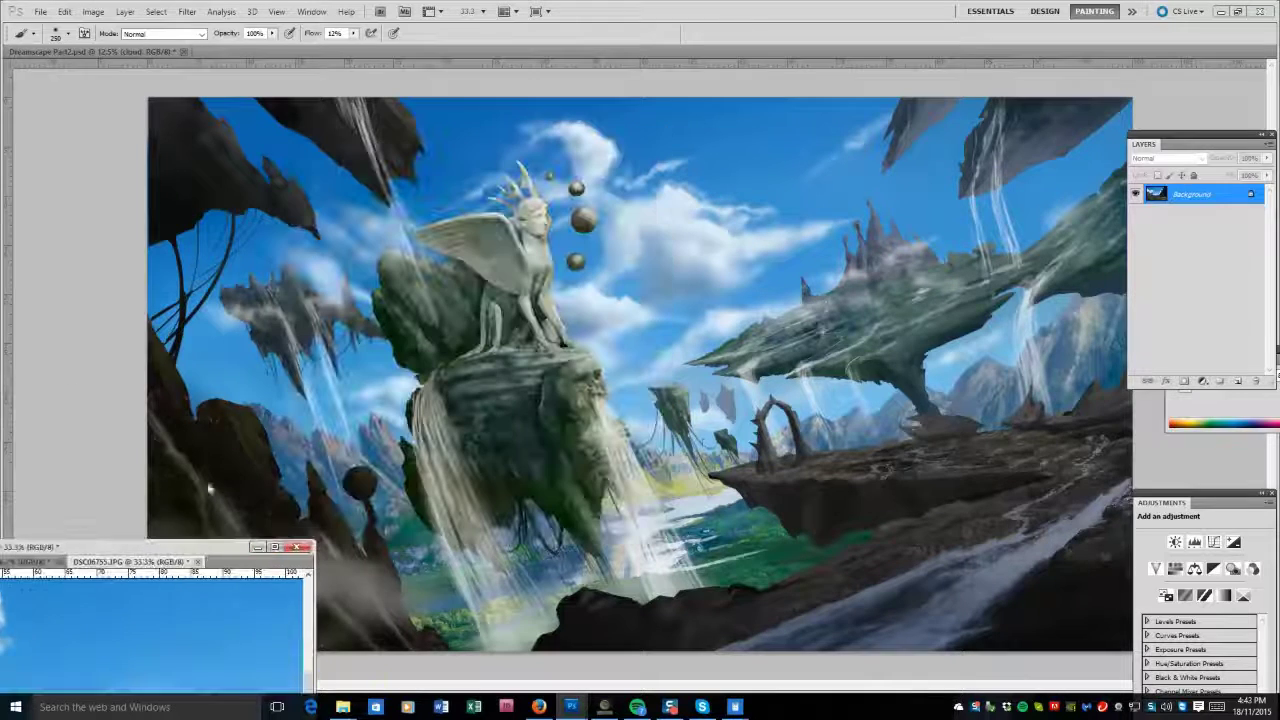
pyautogui.click(210, 488)
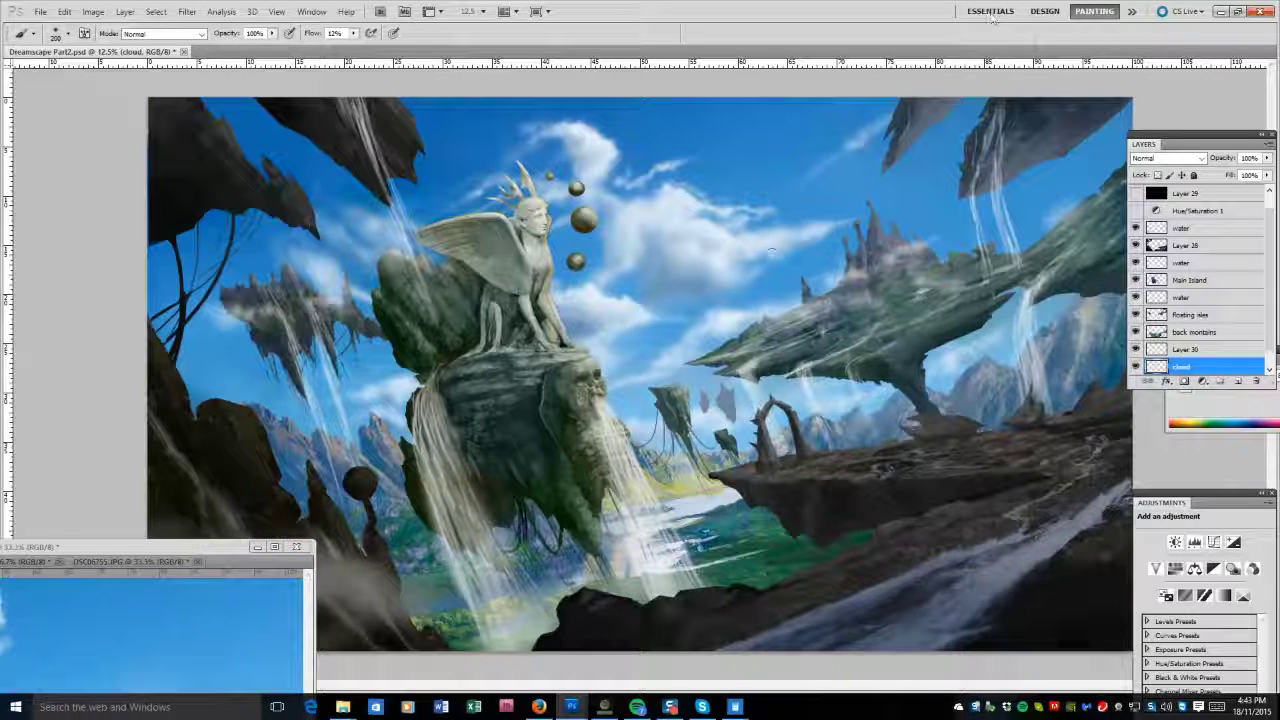
pyautogui.press('[')
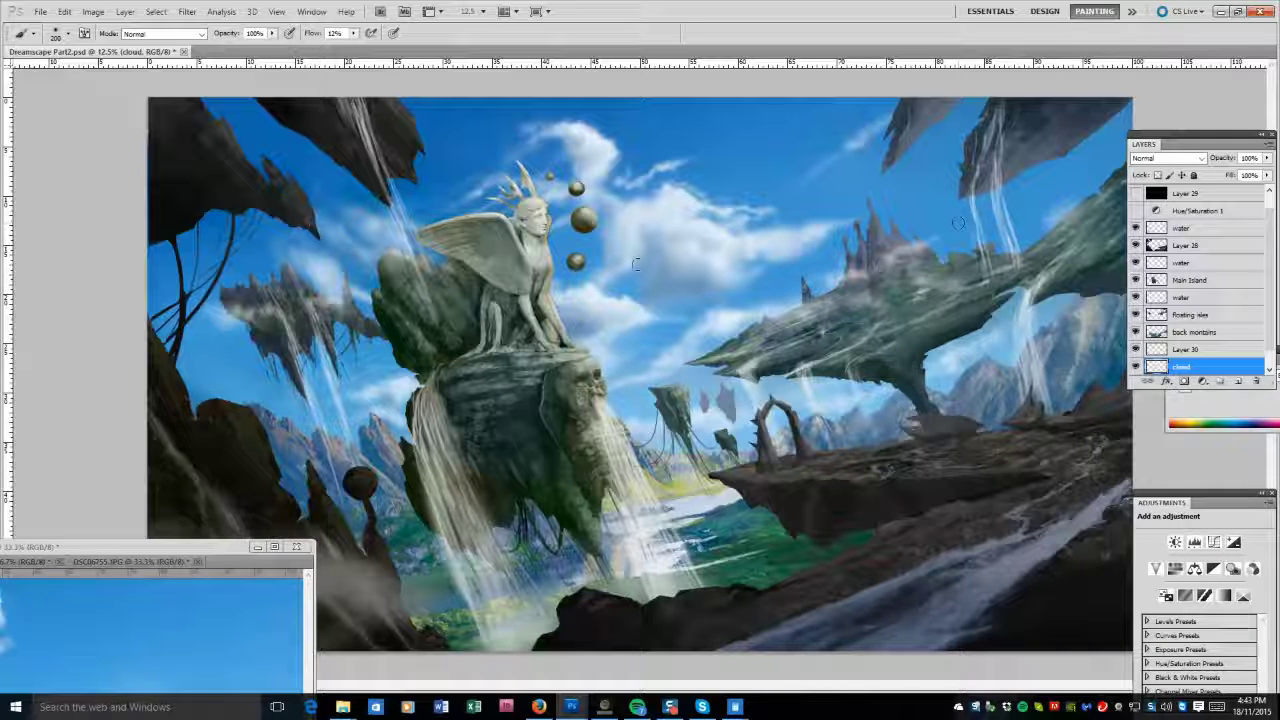
# Move DSC06755 to the far left, adjust brush size, and bring it to the front zoomed on clouds.
pyautogui.moveTo(212, 549); pyautogui.dragTo(401, 285)
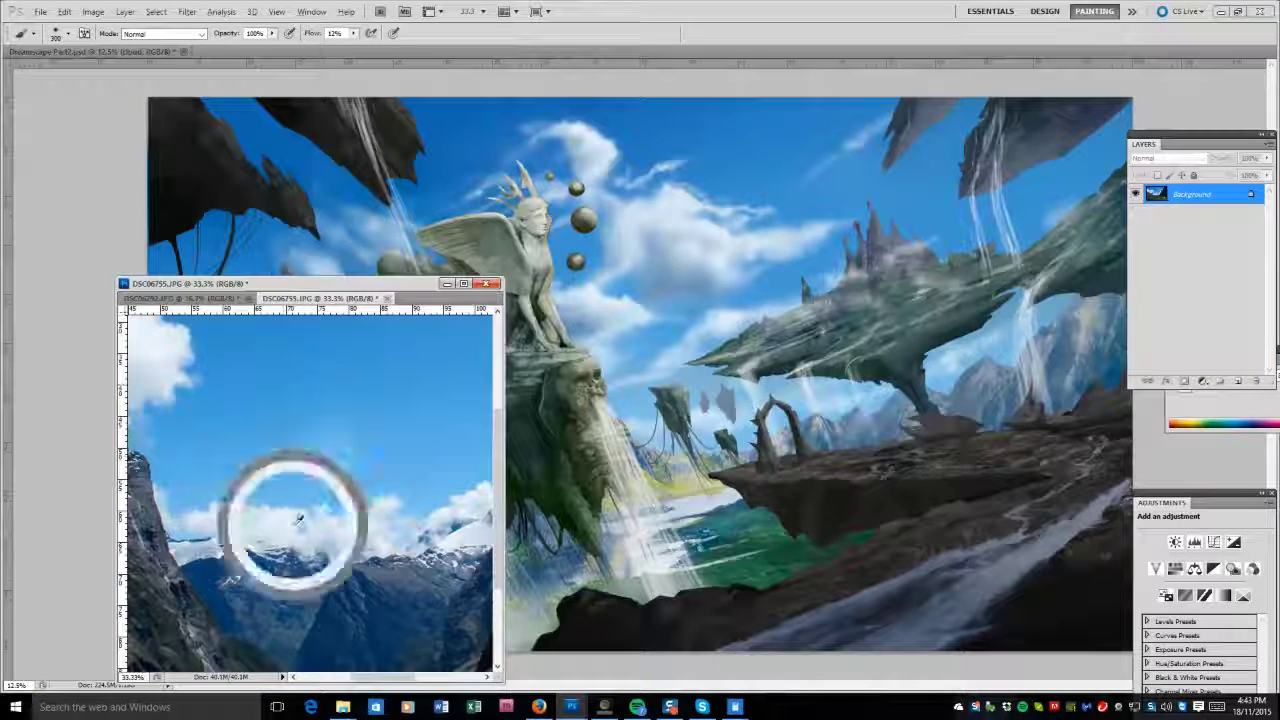
pyautogui.click(752, 221)
pyautogui.moveTo(406, 285); pyautogui.dragTo(45, 378)
pyautogui.press('[')
pyautogui.press('[')
pyautogui.press('[')
pyautogui.press('[')
pyautogui.press('[')
pyautogui.press('[')
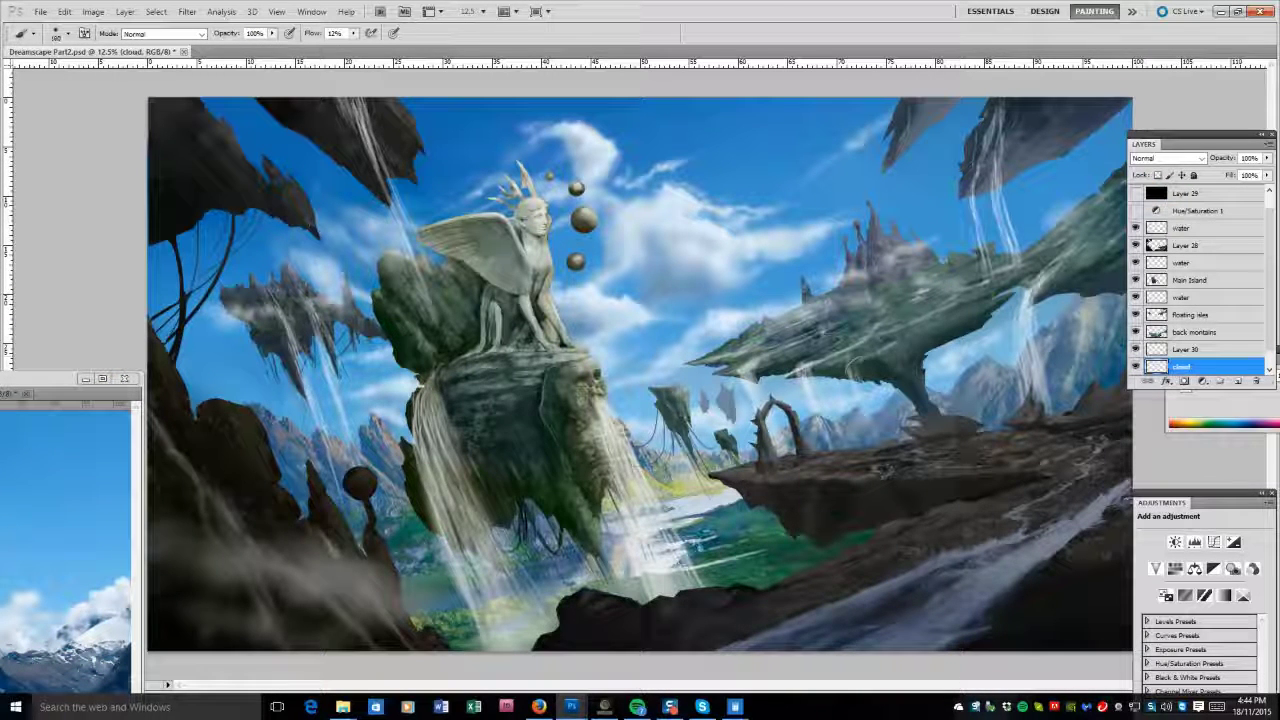
pyautogui.press(']')
pyautogui.press(']')
pyautogui.press(']')
pyautogui.press(']')
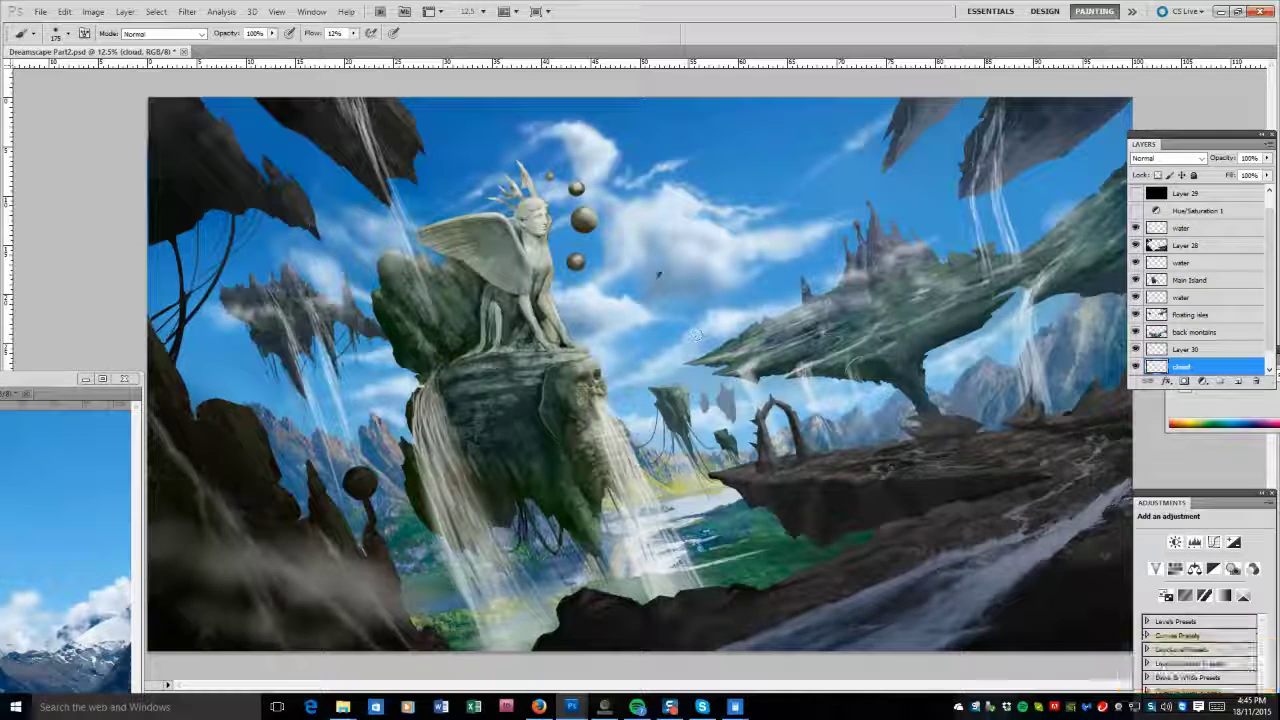
pyautogui.hotkey('ctrl', 'Tab')
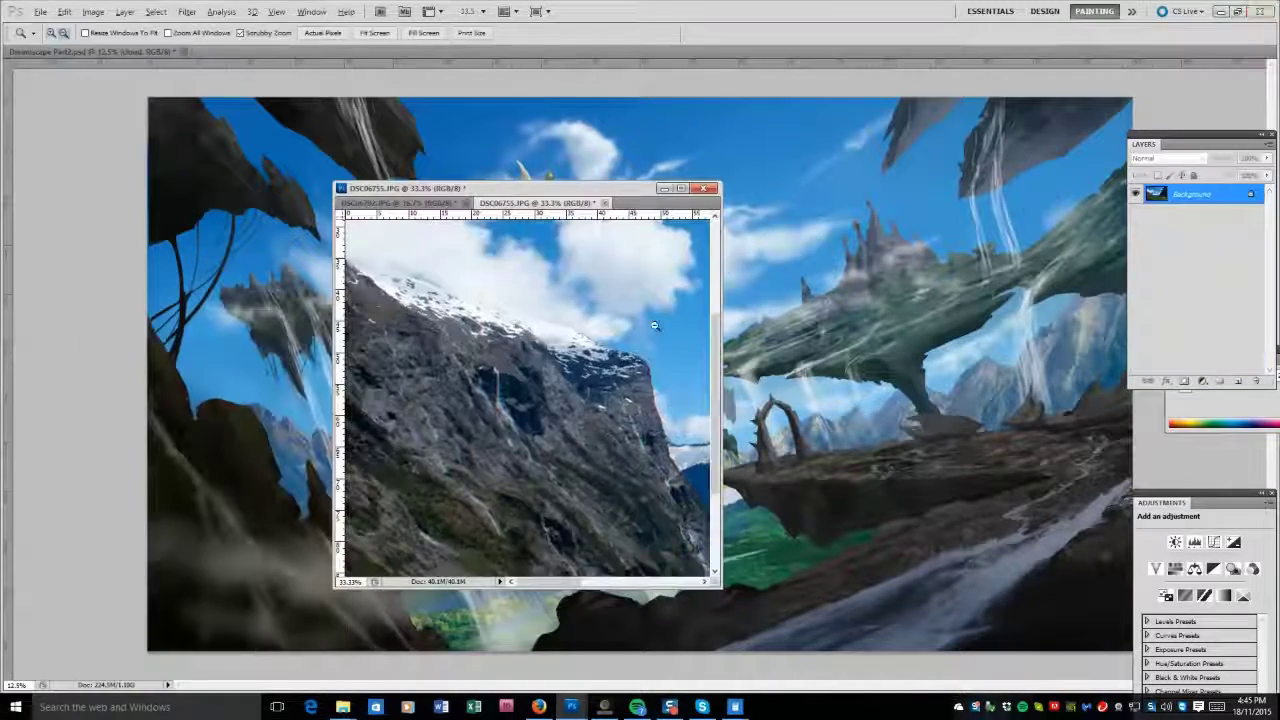
pyautogui.keyDown('alt'); pyautogui.click(430, 342); pyautogui.keyUp('alt')
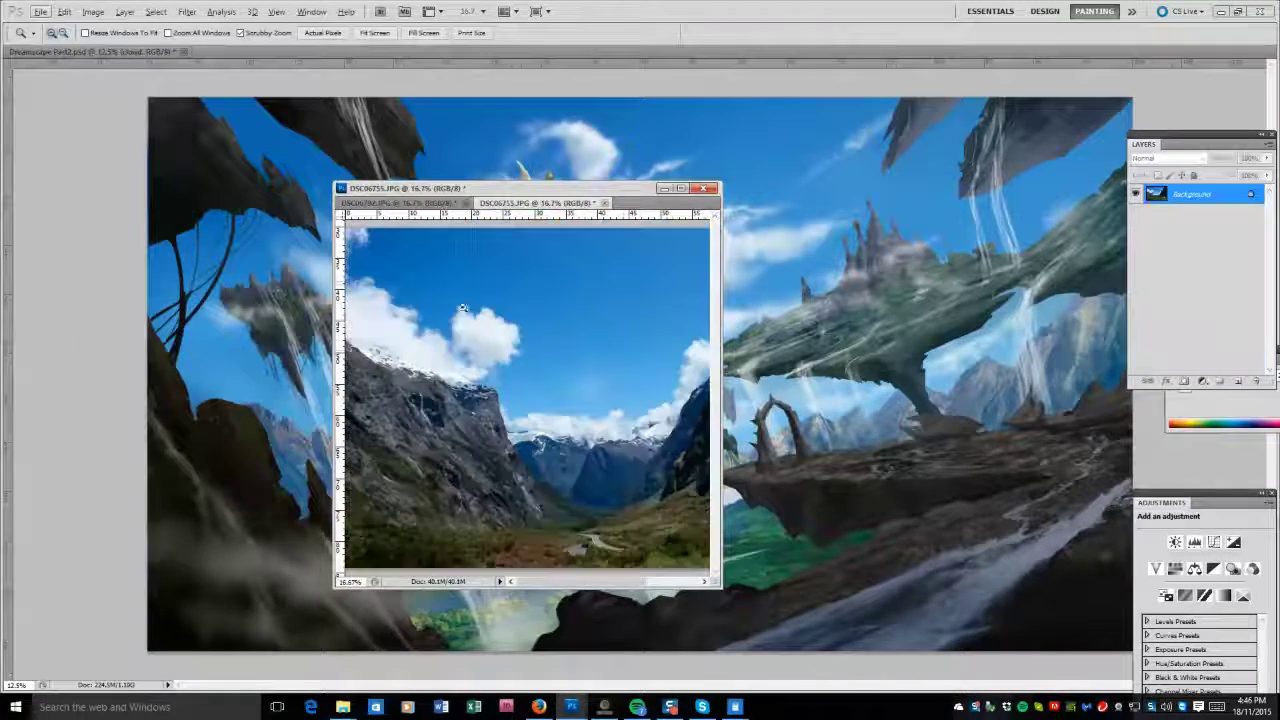
# Sample white from the reference clouds and brighten the cloud edge beside the sphinx.
pyautogui.click(552, 363)
pyautogui.press('b')
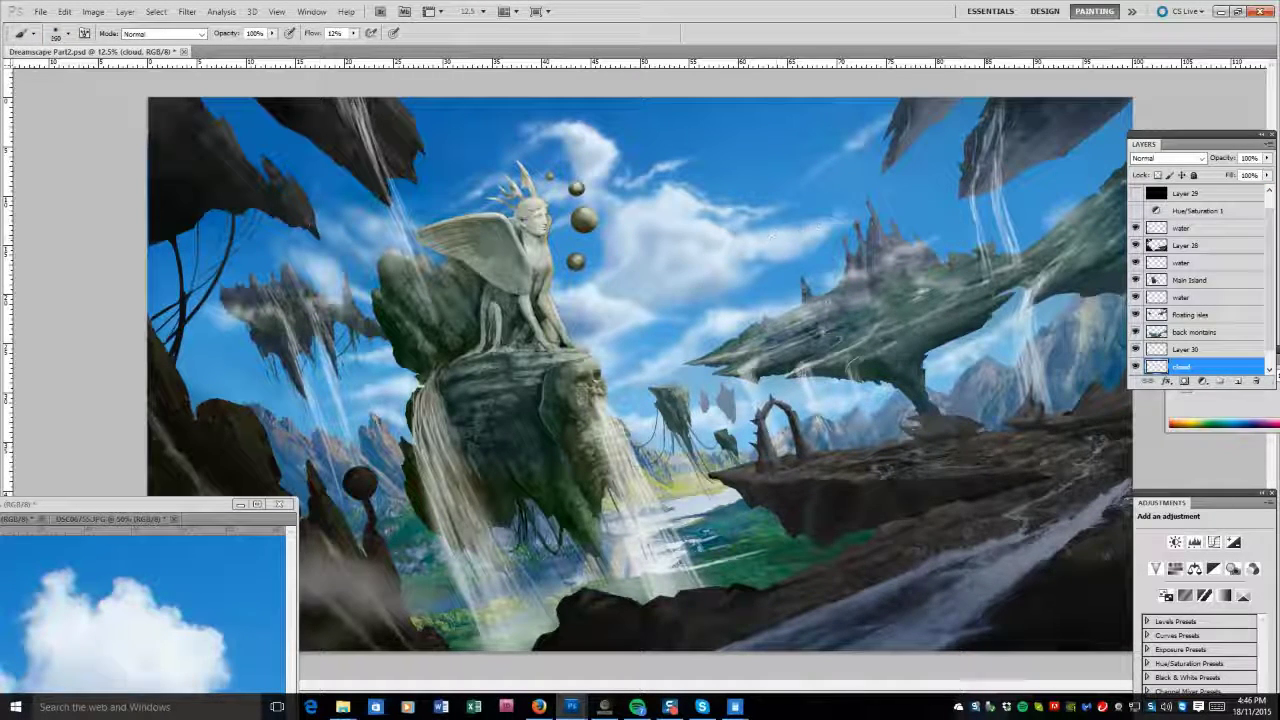
pyautogui.press(']')
pyautogui.press(']')
pyautogui.press(']')
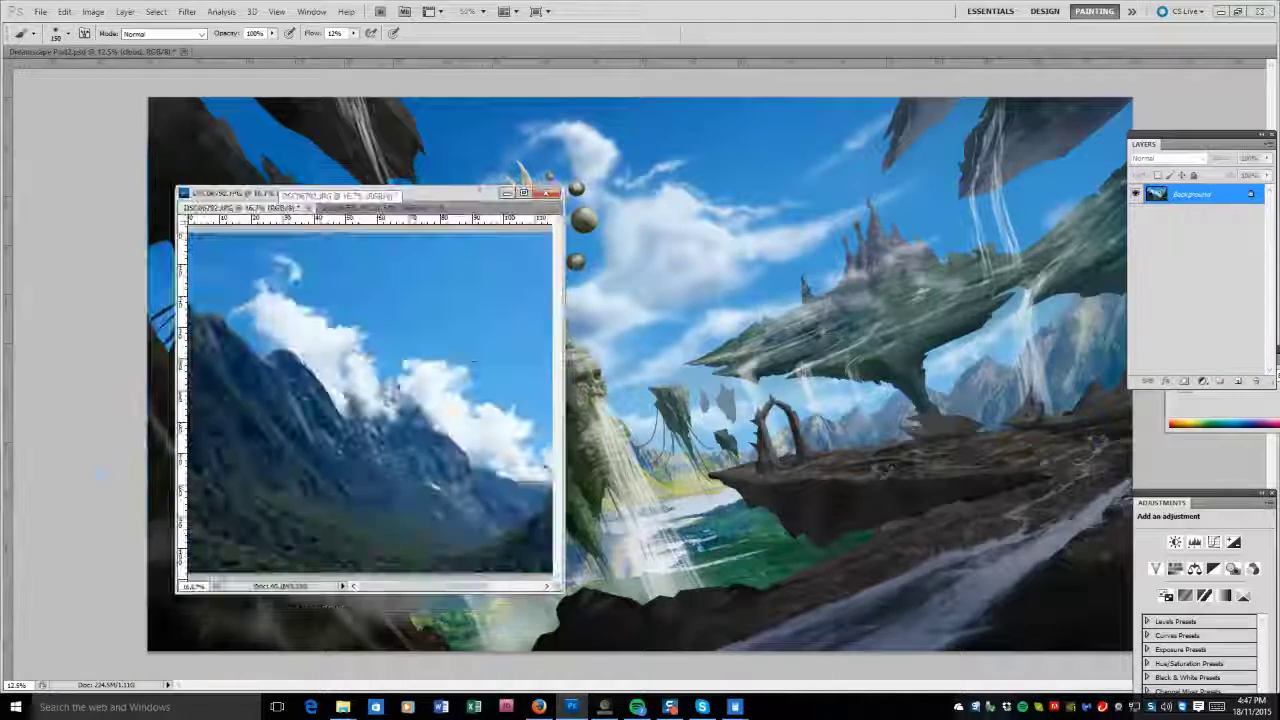
pyautogui.keyDown('alt'); pyautogui.click(471, 409); pyautogui.keyUp('alt')
pyautogui.keyDown('alt'); pyautogui.click(453, 404); pyautogui.keyUp('alt')
pyautogui.keyDown('alt'); pyautogui.click(460, 455); pyautogui.keyUp('alt')
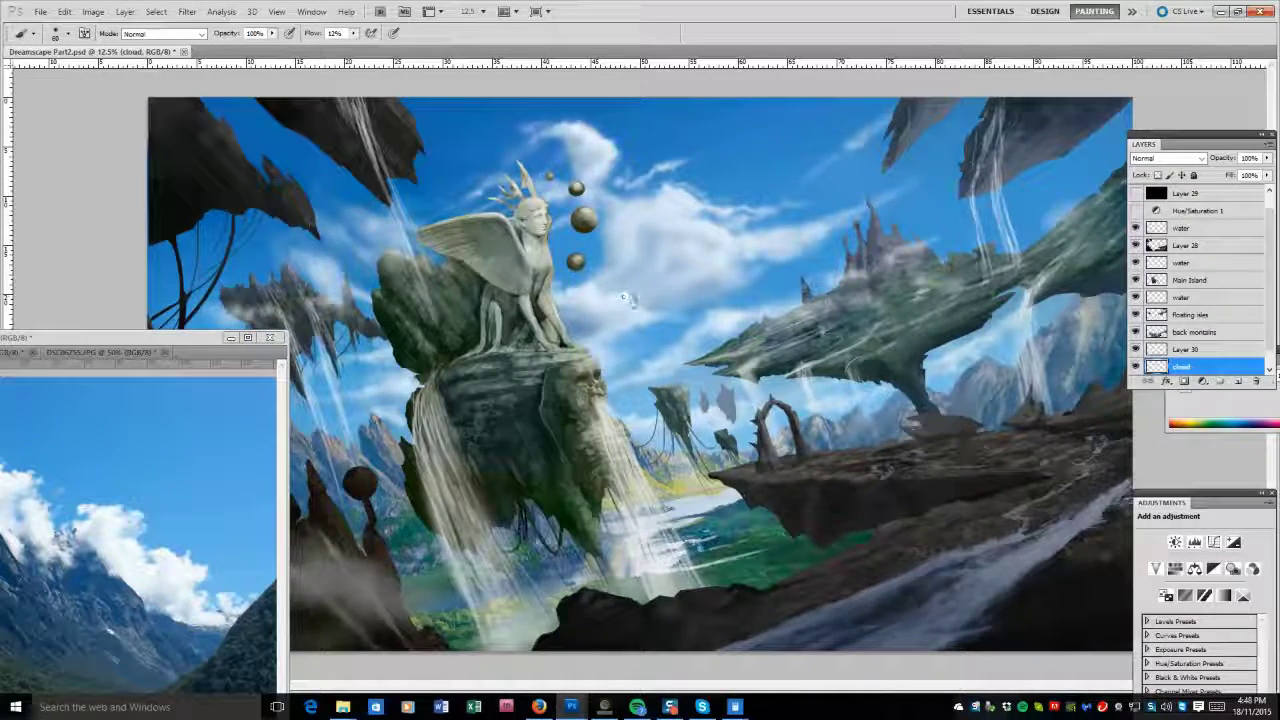
pyautogui.moveTo(708, 199)
pyautogui.mouseDown()
pyautogui.moveTo(780, 243)
pyautogui.moveTo(788, 228)
pyautogui.mouseUp()
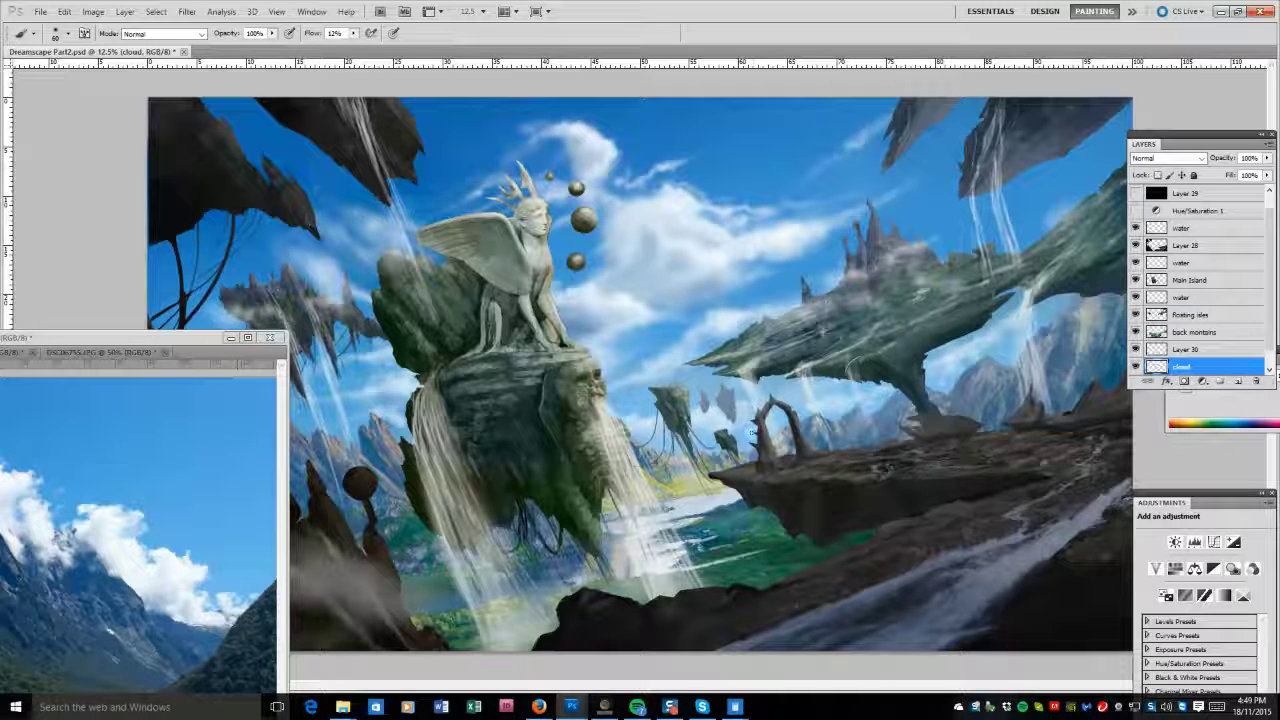
pyautogui.moveTo(215, 337); pyautogui.dragTo(18, 384)
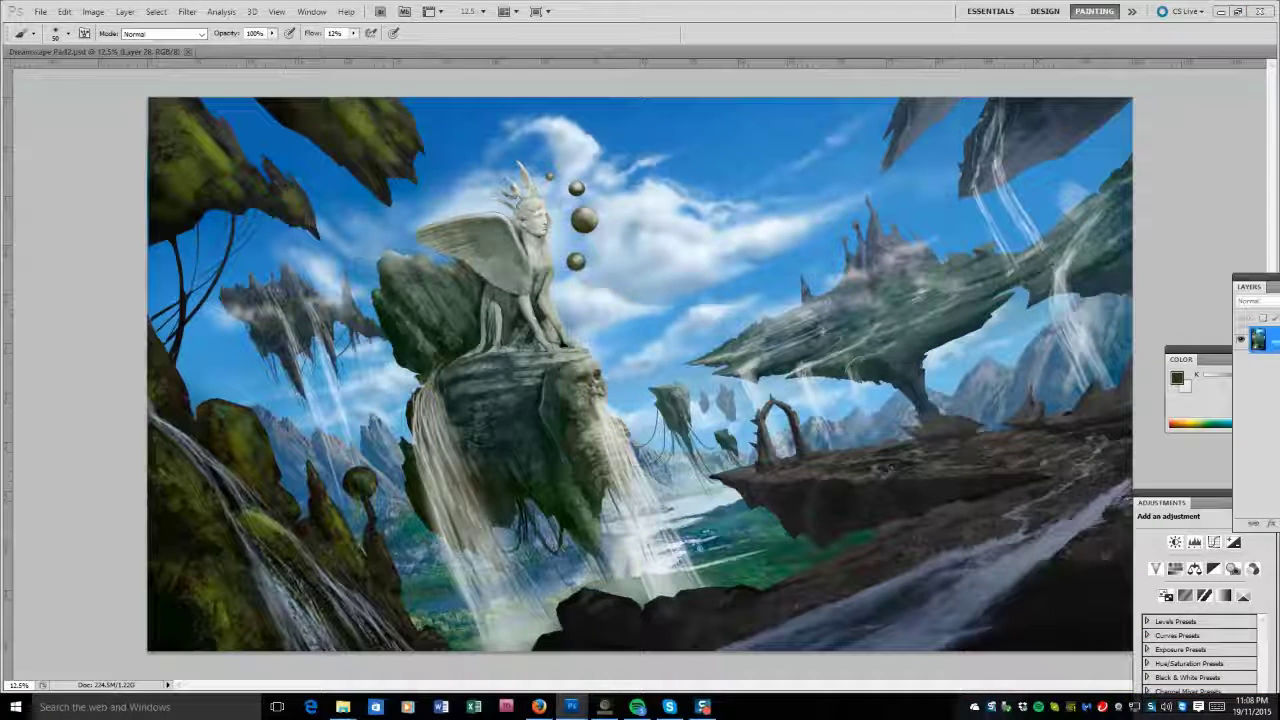
# Expand the Layers panel, open the DSC05265 waterfall photo and flip it horizontally.
pyautogui.moveTo(1250, 287); pyautogui.dragTo(1166, 190)
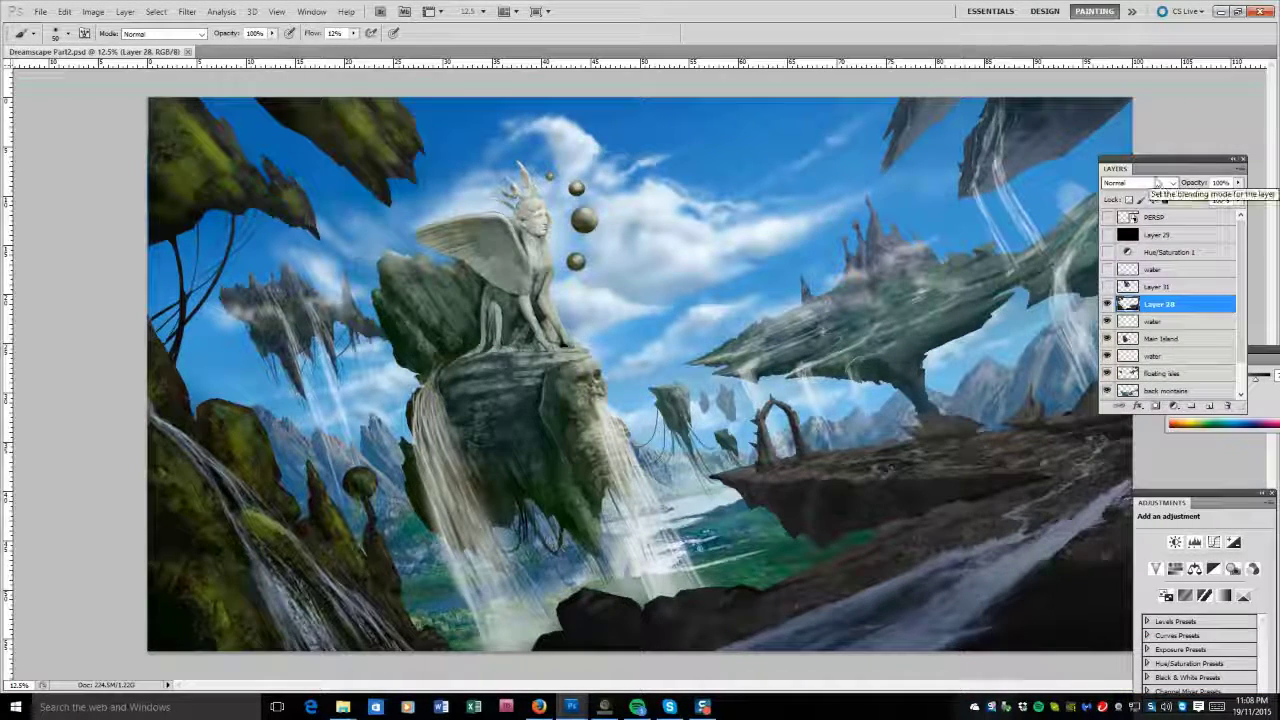
pyautogui.scroll(-2, 1170, 305)
pyautogui.scroll(2, 1222, 318)
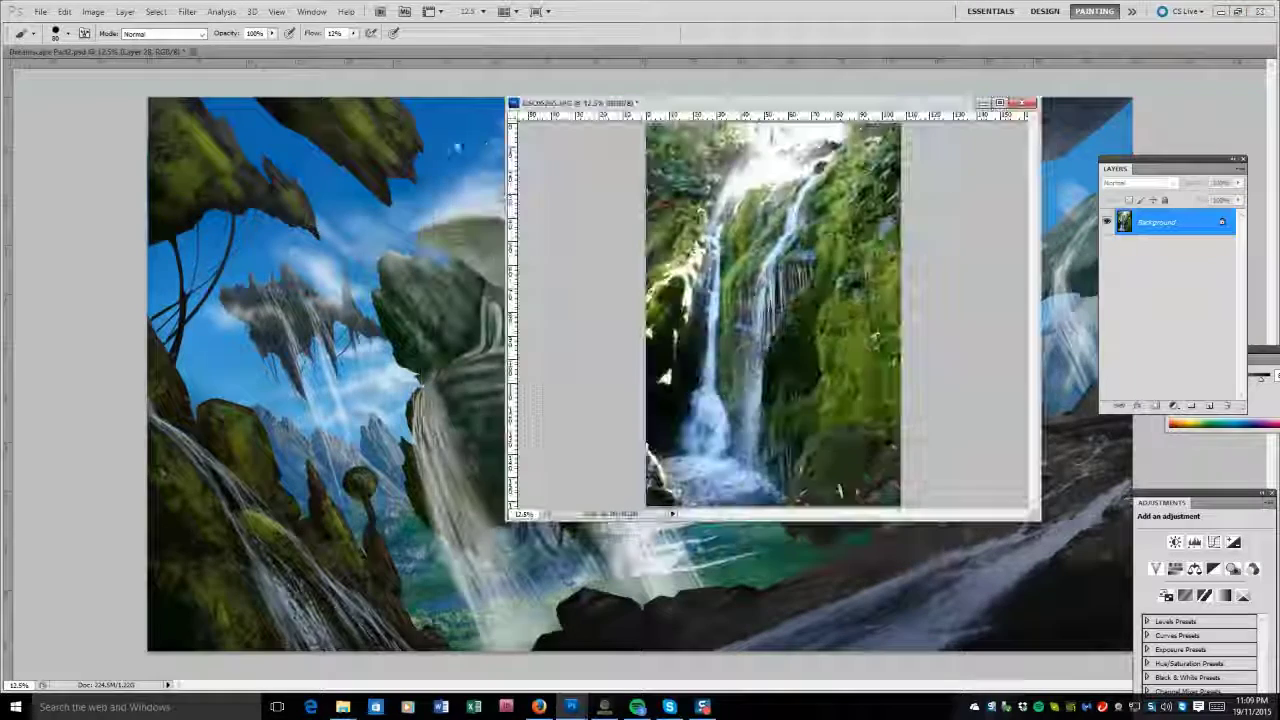
pyautogui.click(93, 11)
pyautogui.click(290, 215)
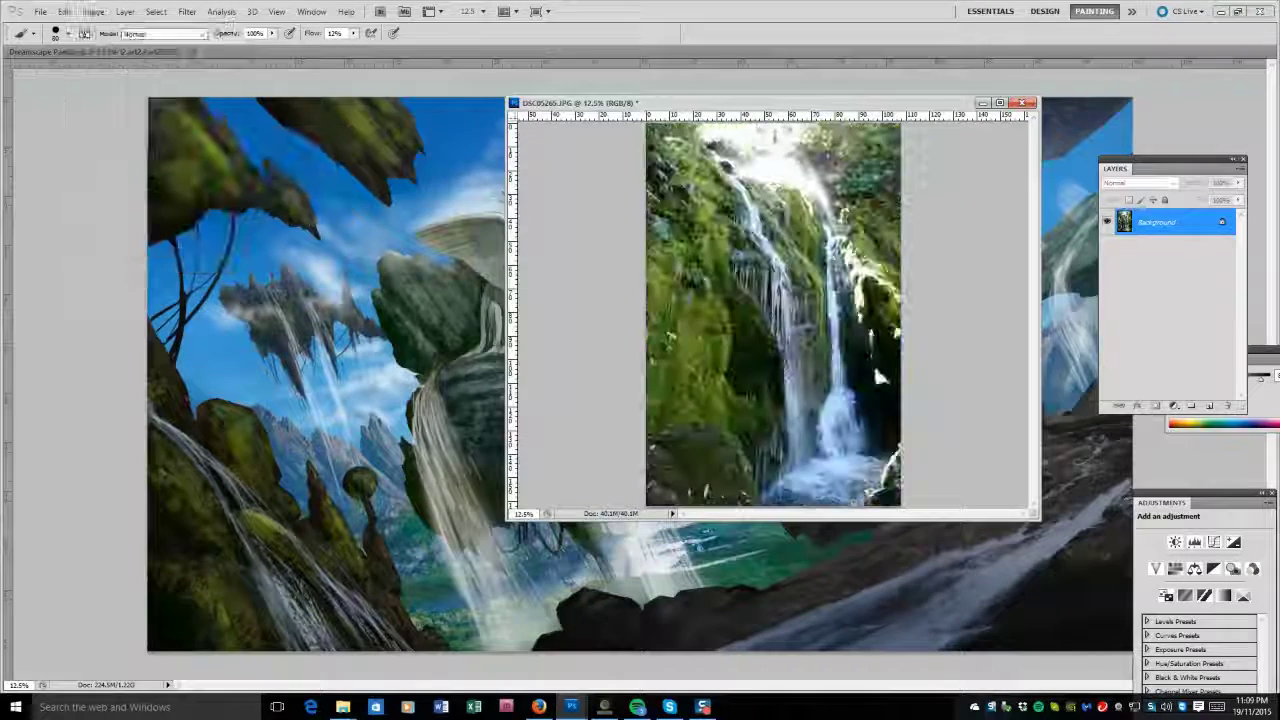
pyautogui.hotkey('ctrl', 'Tab')
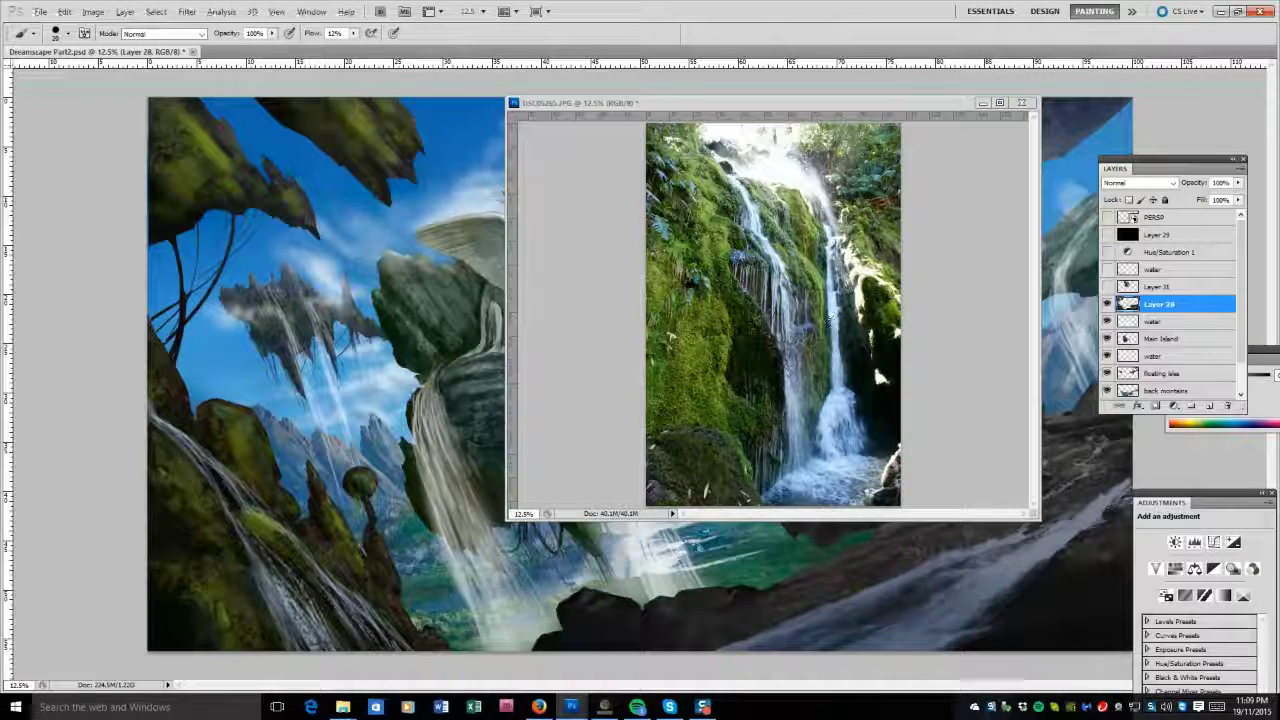
# Paint brighter moss highlights across the lower-left foreground slope and rocks.
pyautogui.moveTo(294, 533); pyautogui.dragTo(334, 596)
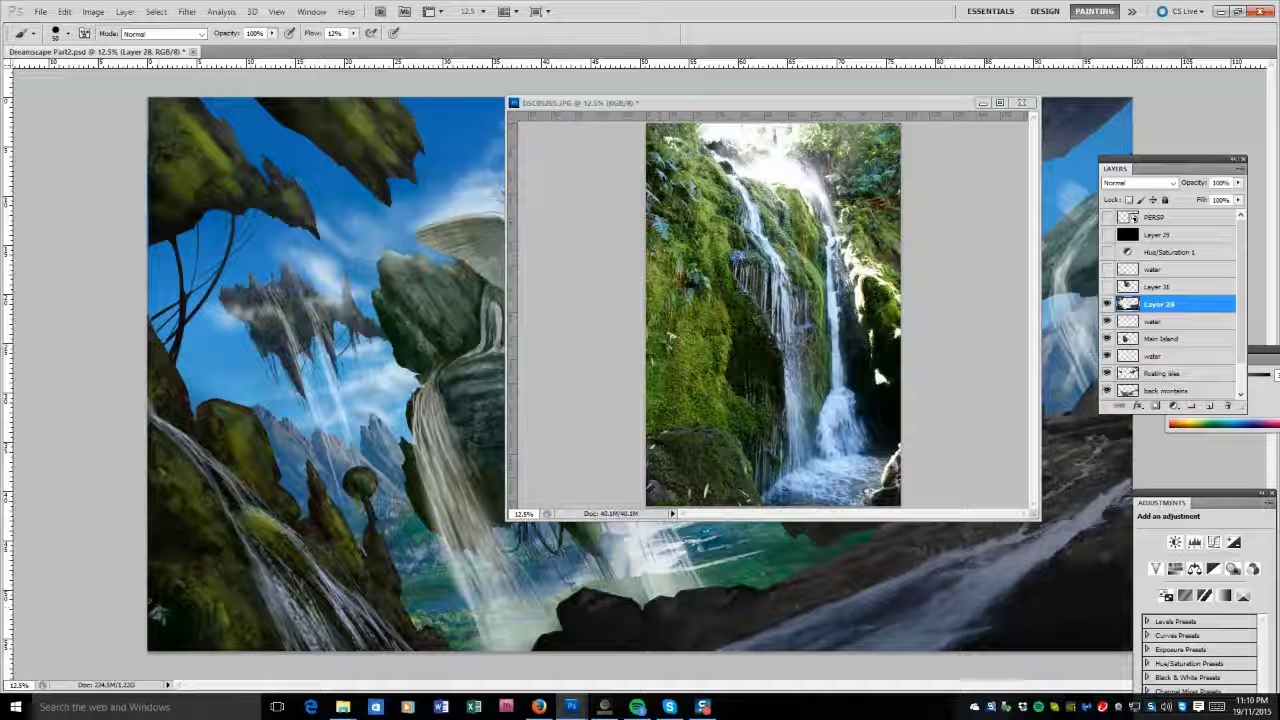
pyautogui.moveTo(338, 432)
pyautogui.mouseDown()
pyautogui.moveTo(258, 425)
pyautogui.moveTo(262, 445)
pyautogui.moveTo(236, 420)
pyautogui.mouseUp()
pyautogui.moveTo(296, 535); pyautogui.dragTo(320, 572)
pyautogui.moveTo(346, 652); pyautogui.dragTo(400, 608)
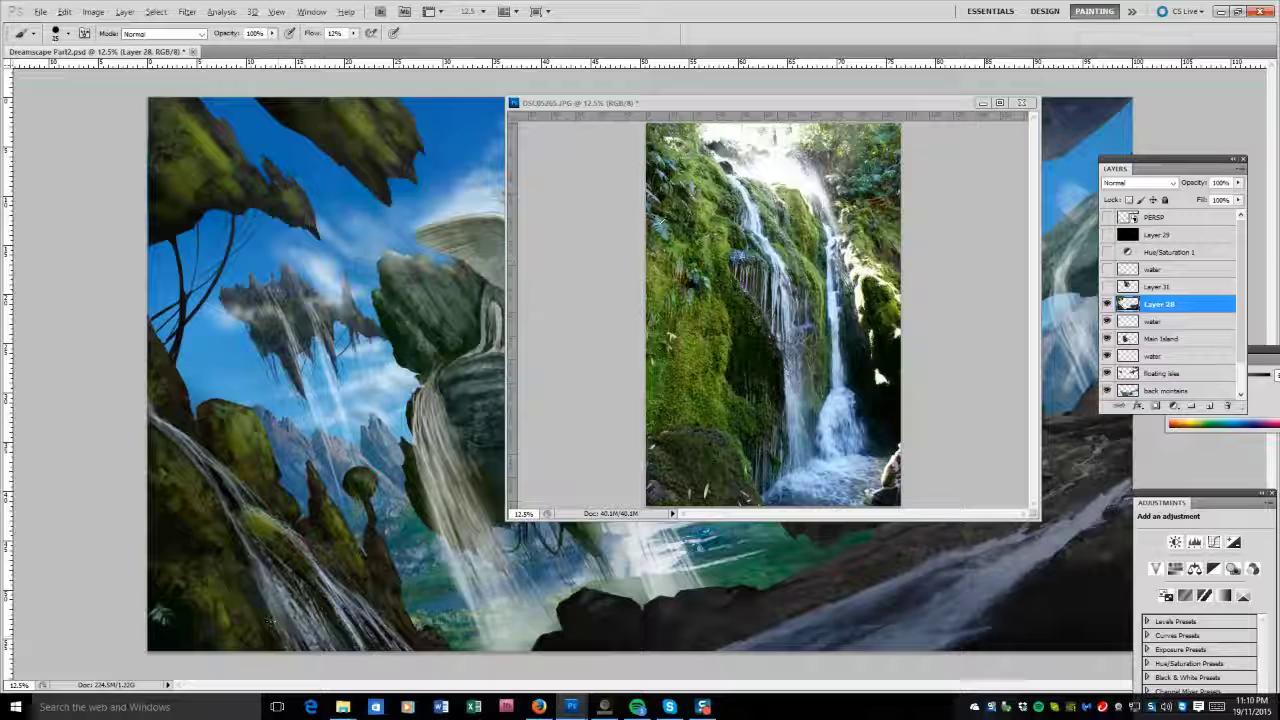
pyautogui.moveTo(162, 621); pyautogui.dragTo(163, 618)
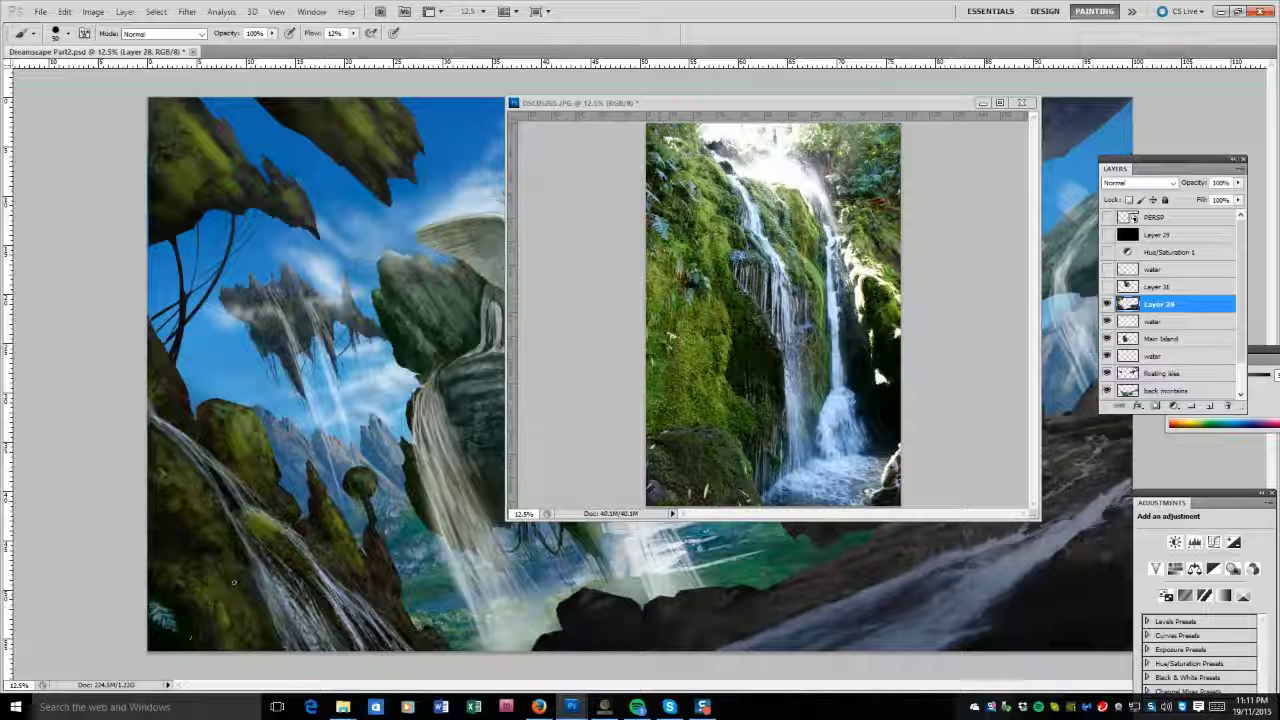
pyautogui.moveTo(190, 640); pyautogui.dragTo(200, 605)
pyautogui.moveTo(344, 522); pyautogui.dragTo(340, 506)
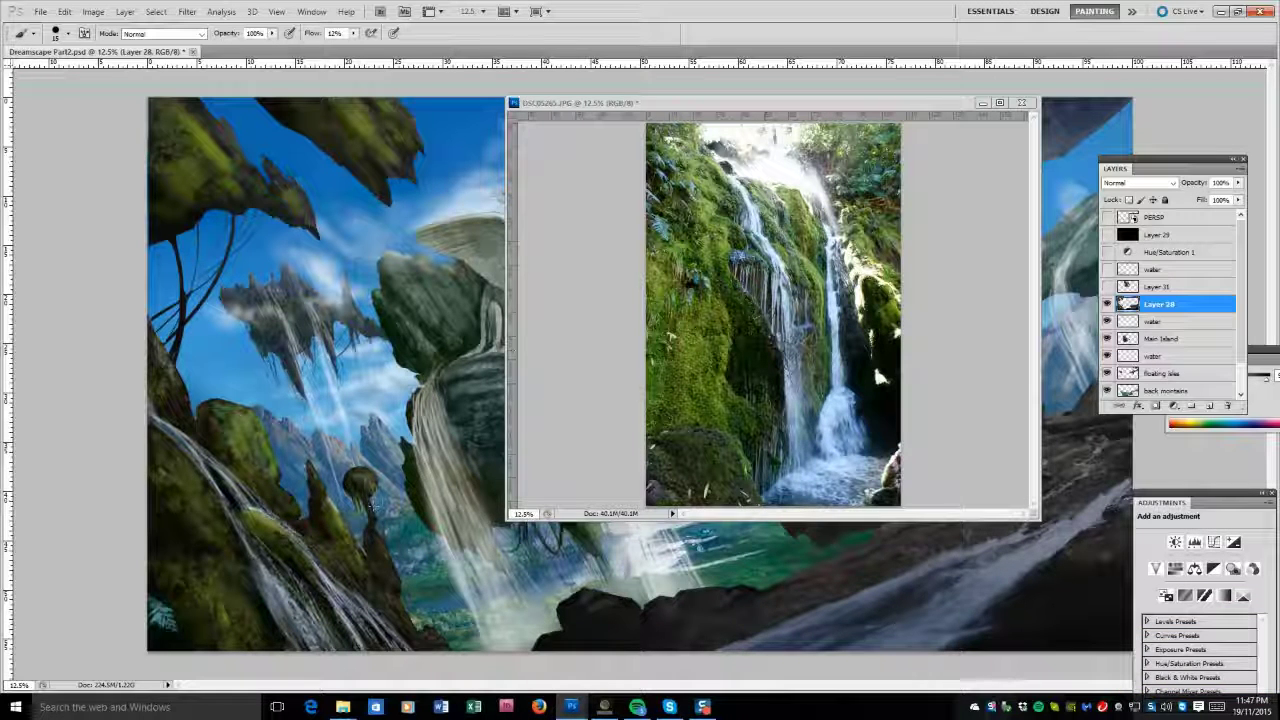
# Enlarge the brush and choose a different tip in the Brush panel (F5).
pyautogui.press(']')
pyautogui.press(']')
pyautogui.press(']')
pyautogui.press(']')
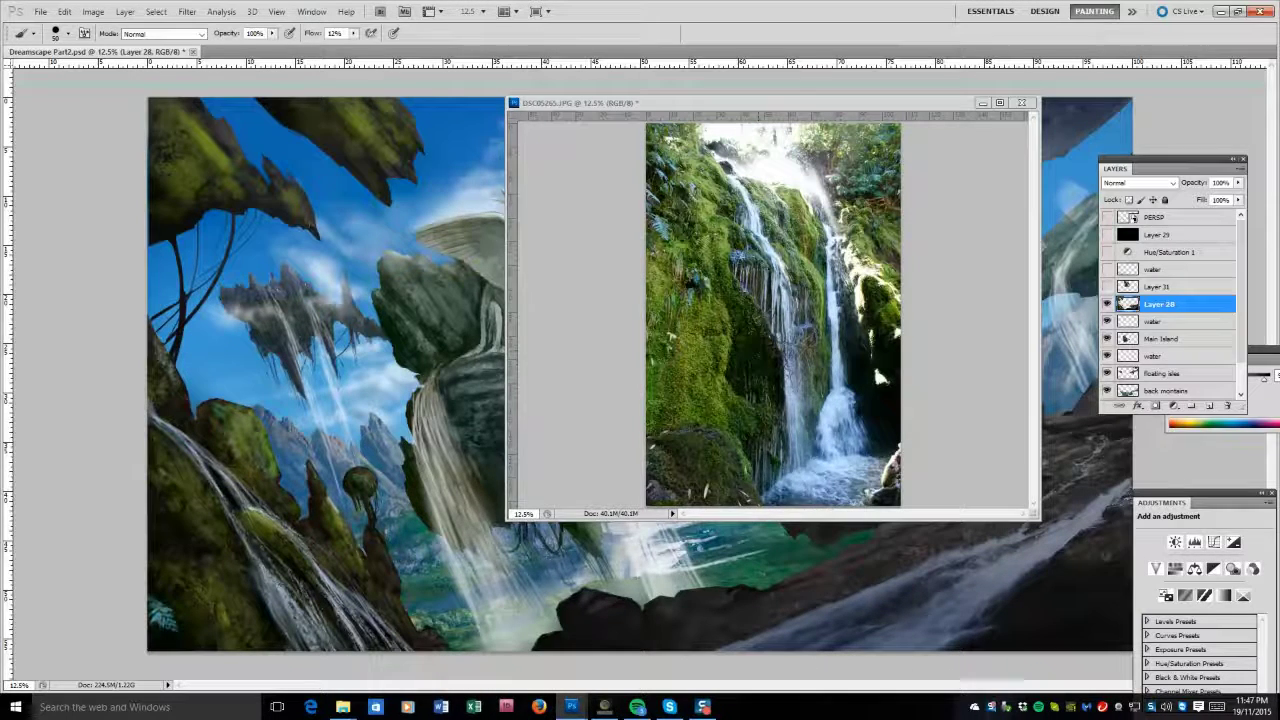
pyautogui.press('F5')
pyautogui.scroll(-2, 765, 390)
pyautogui.scroll(-2, 765, 390)
pyautogui.click(748, 373)
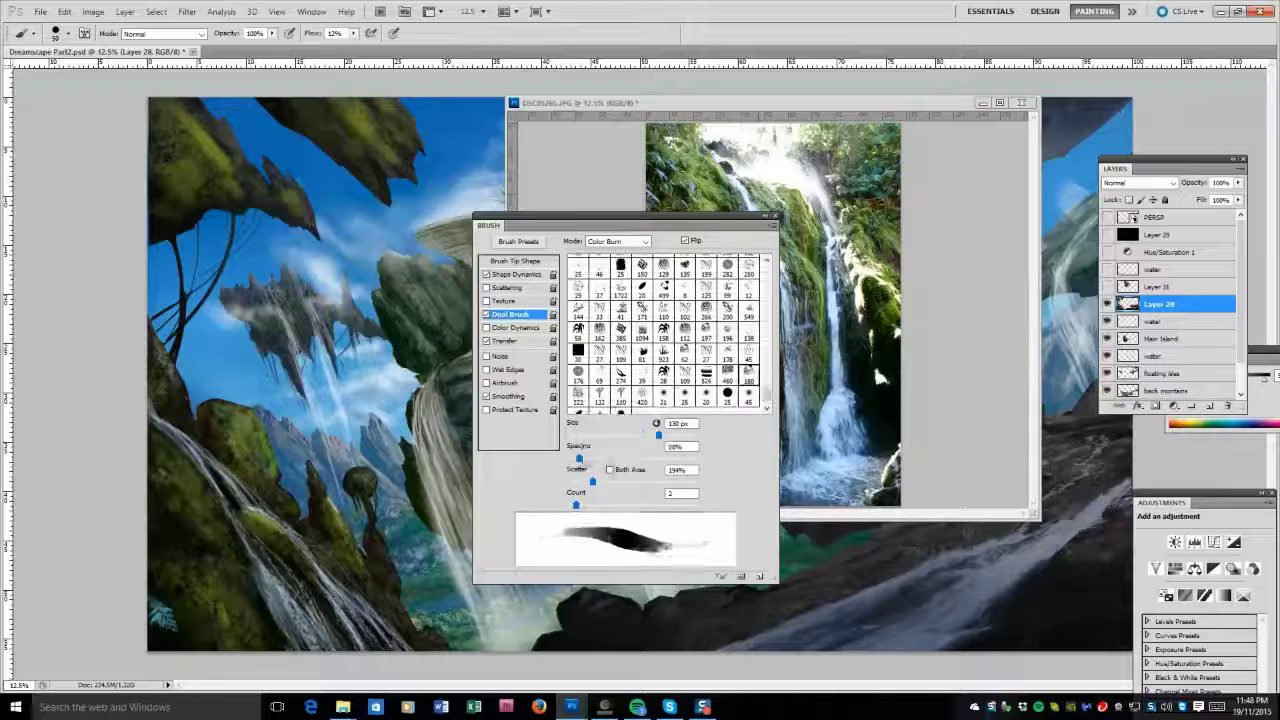
# Move the Brush panel aside and load Layer 28's contents as a selection.
pyautogui.moveTo(600, 225); pyautogui.dragTo(633, 543)
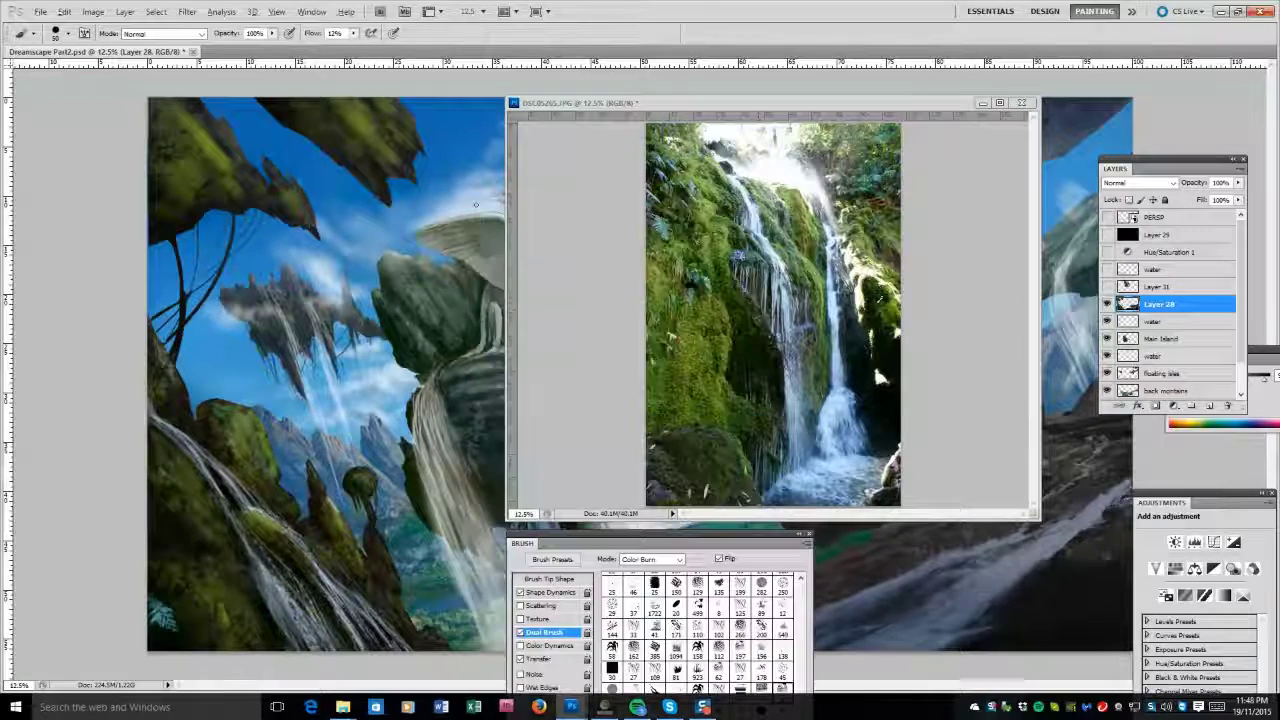
pyautogui.keyDown('ctrl'); pyautogui.click(1127, 303); pyautogui.keyUp('ctrl')
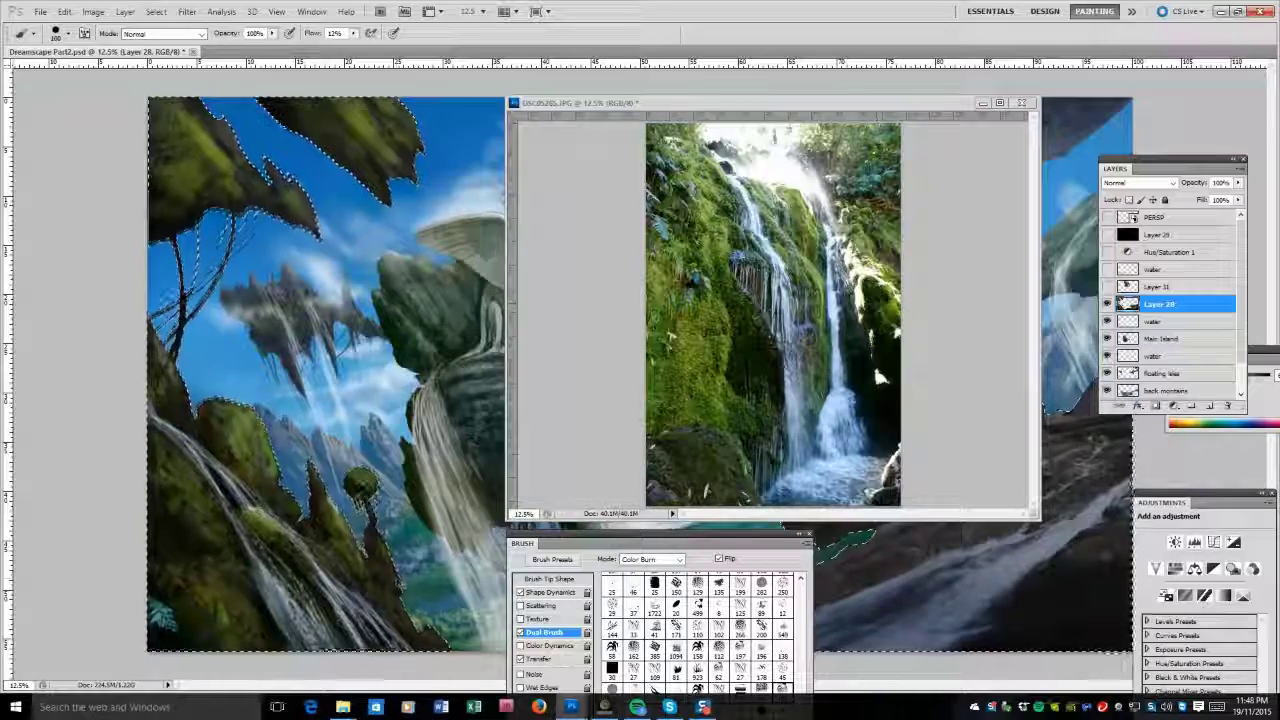
pyautogui.moveTo(650, 533)
pyautogui.mouseDown()
pyautogui.moveTo(600, 257)
pyautogui.moveTo(728, 529)
pyautogui.mouseUp()
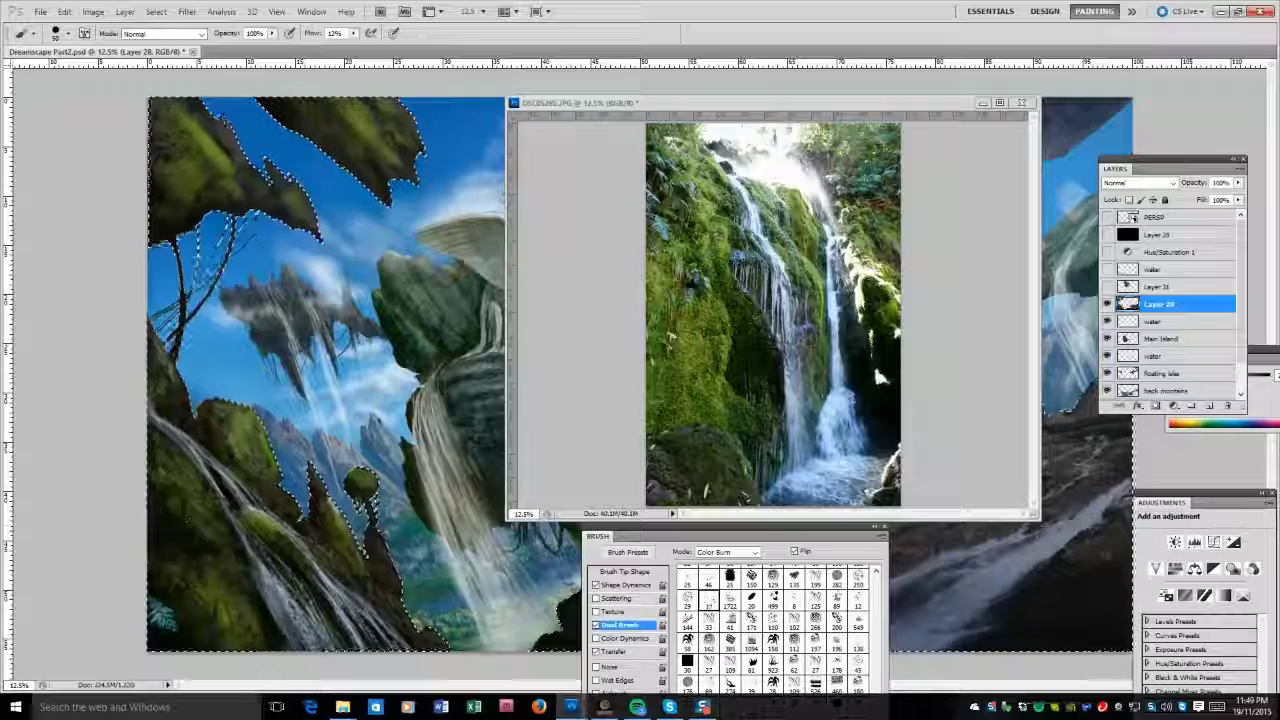
# Paint green moss texture on the left foreground rocks, resizing the brush for finer detail.
pyautogui.hotkey('ctrl', 'Tab')
pyautogui.press('z')
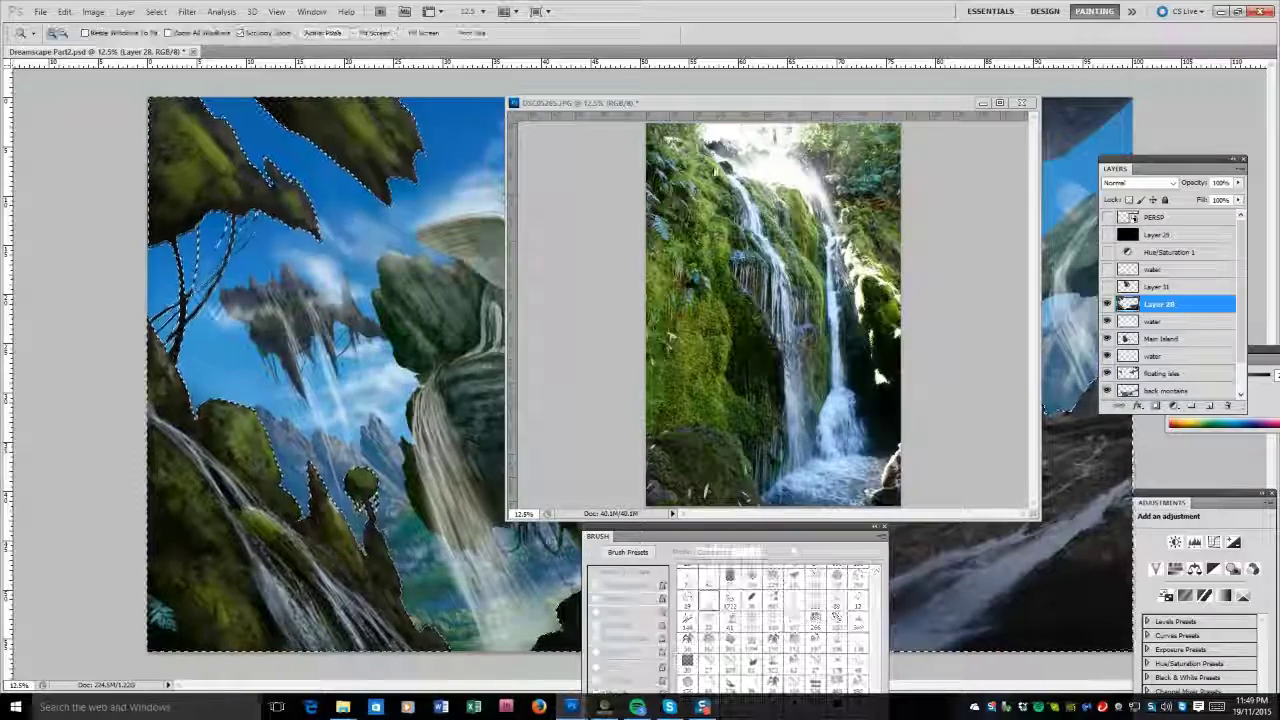
pyautogui.hotkey('ctrl', 'Tab')
pyautogui.press('b')
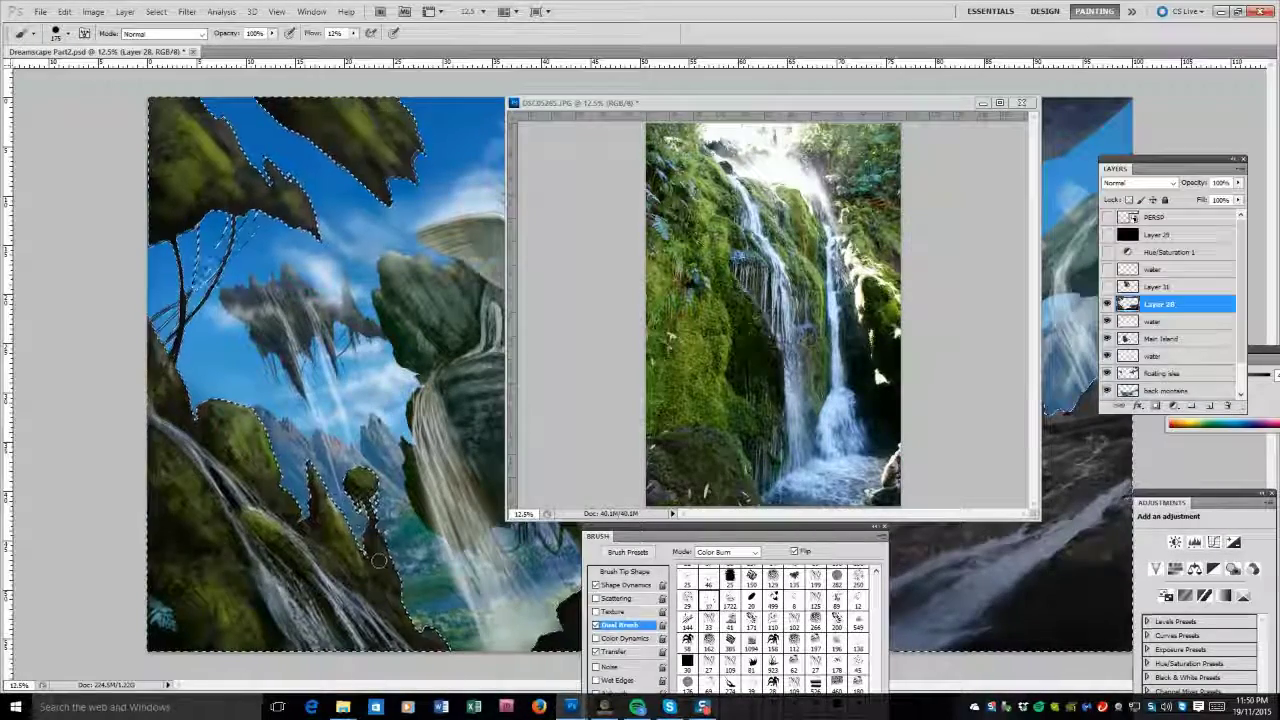
pyautogui.press(']')
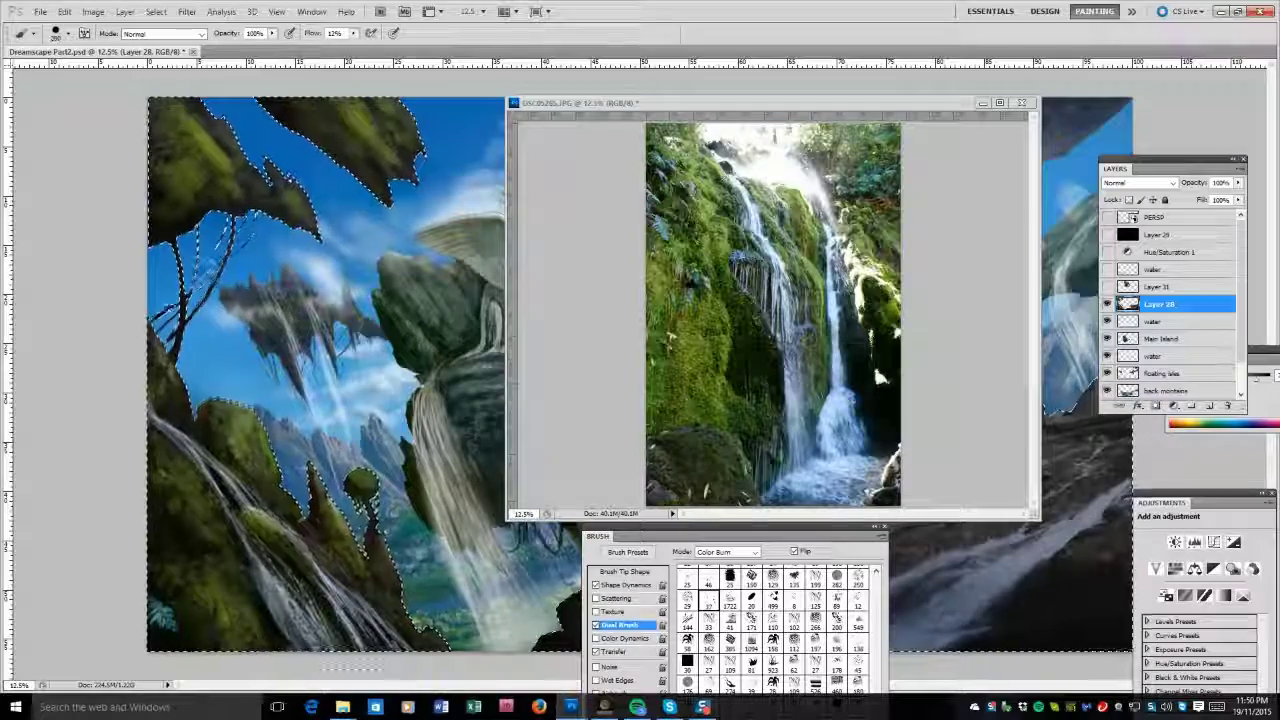
pyautogui.press(']')
pyautogui.press(']')
pyautogui.press(']')
pyautogui.press(']')
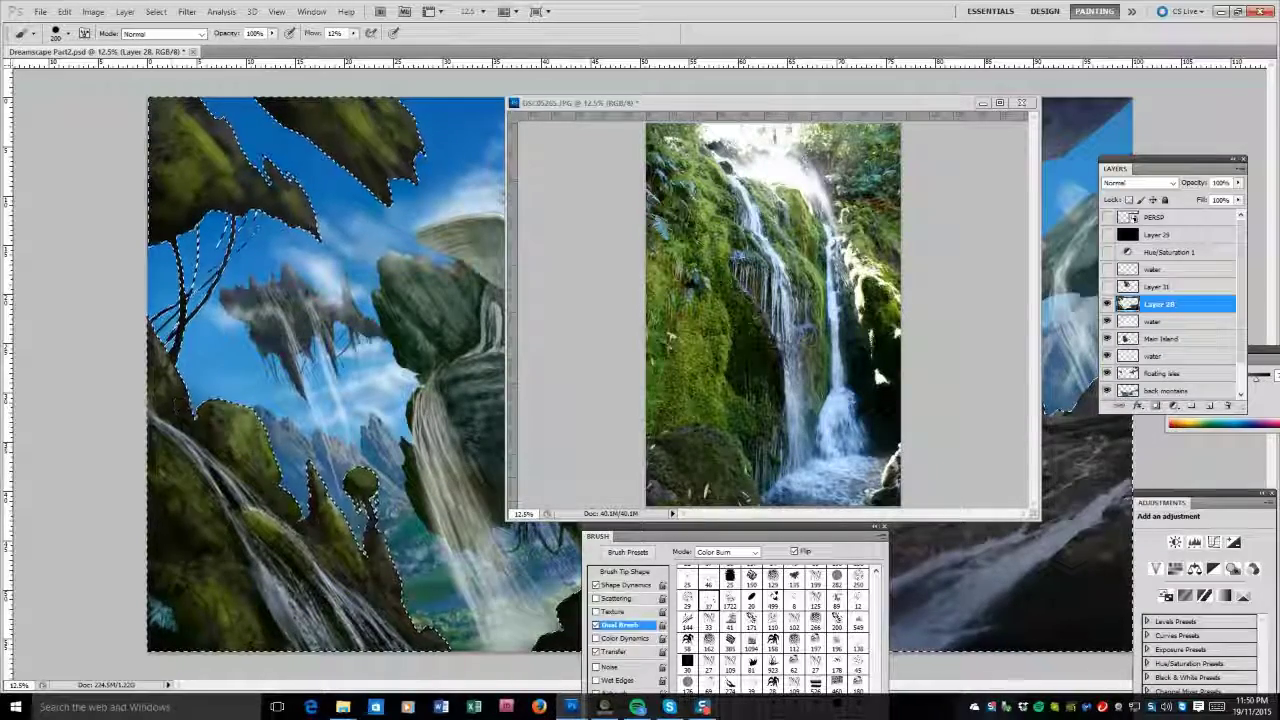
pyautogui.press('[')
pyautogui.press('[')
pyautogui.press('[')
pyautogui.press('[')
pyautogui.press('[')
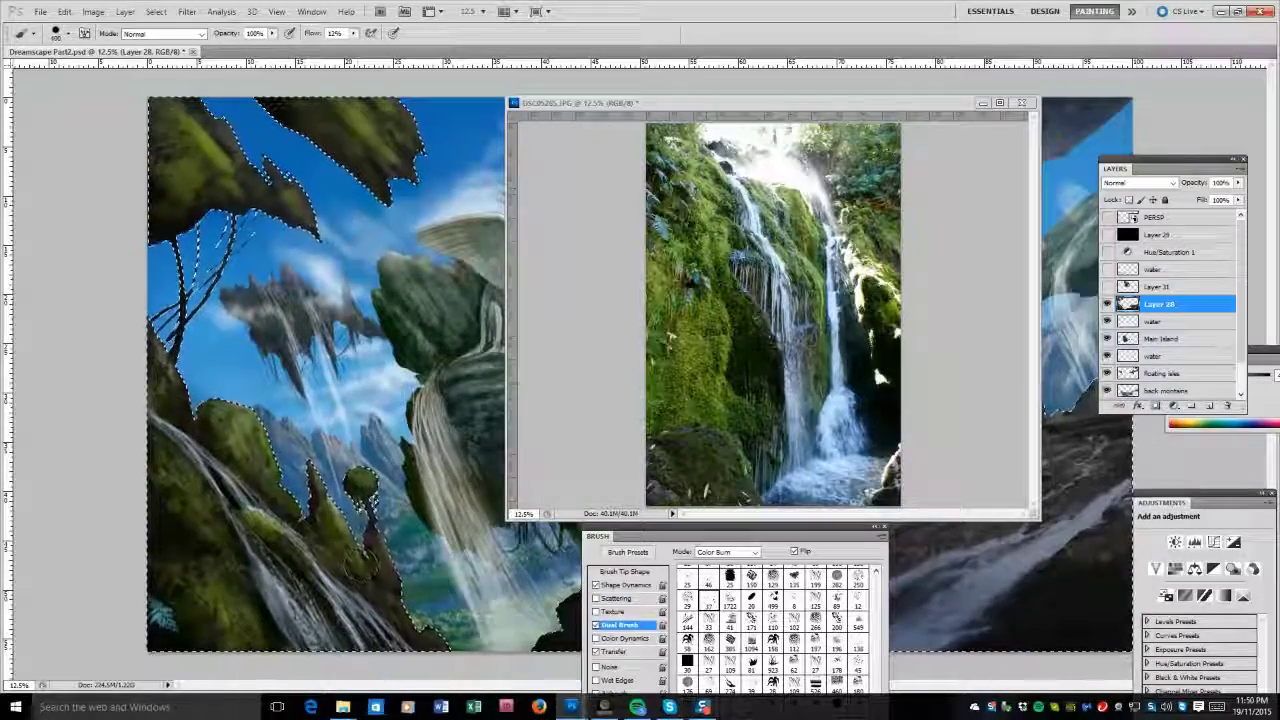
pyautogui.press('[')
pyautogui.press('[')
pyautogui.press('[')
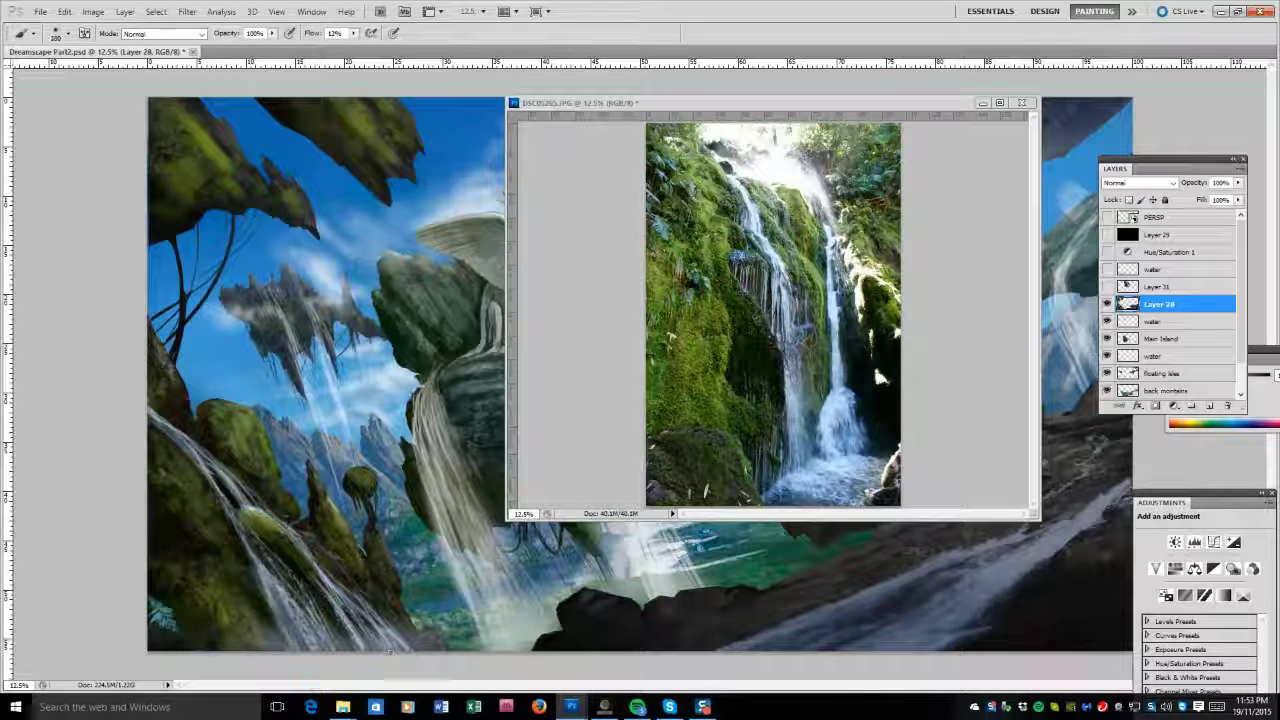
pyautogui.press(']')
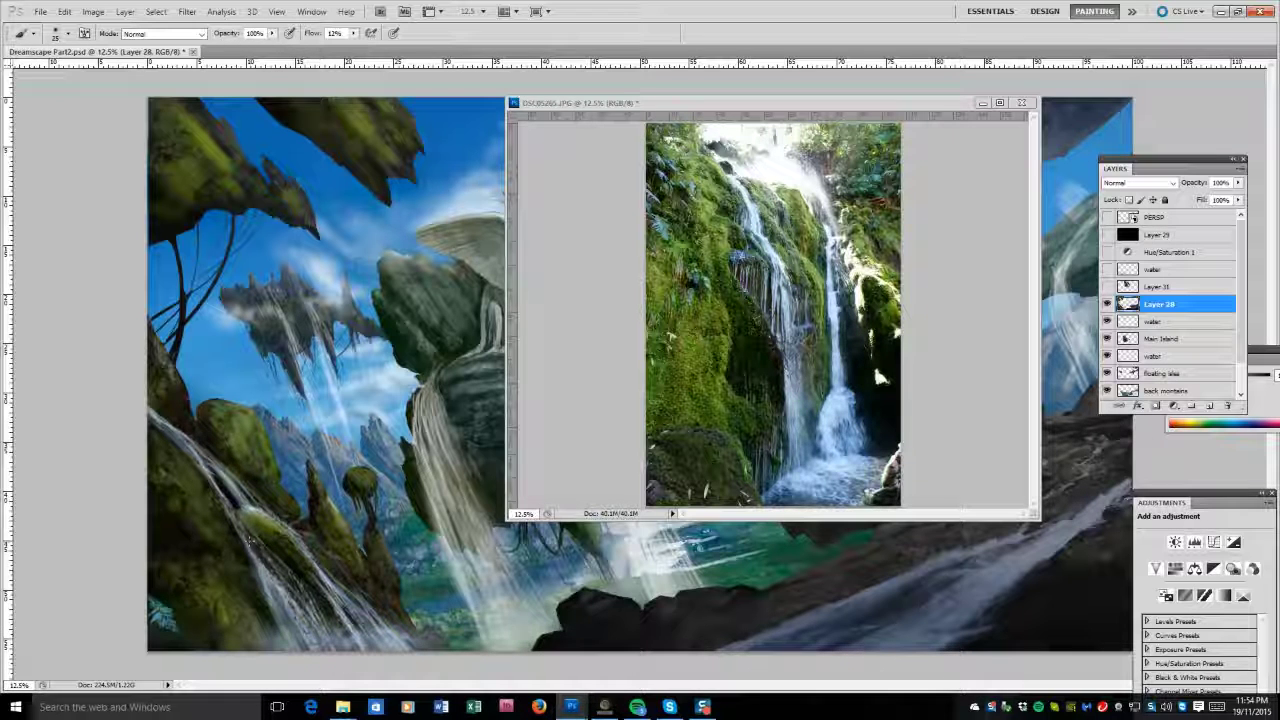
# Switch to the DSC07063 mountain lake reference tab and move it aside.
pyautogui.press(']')
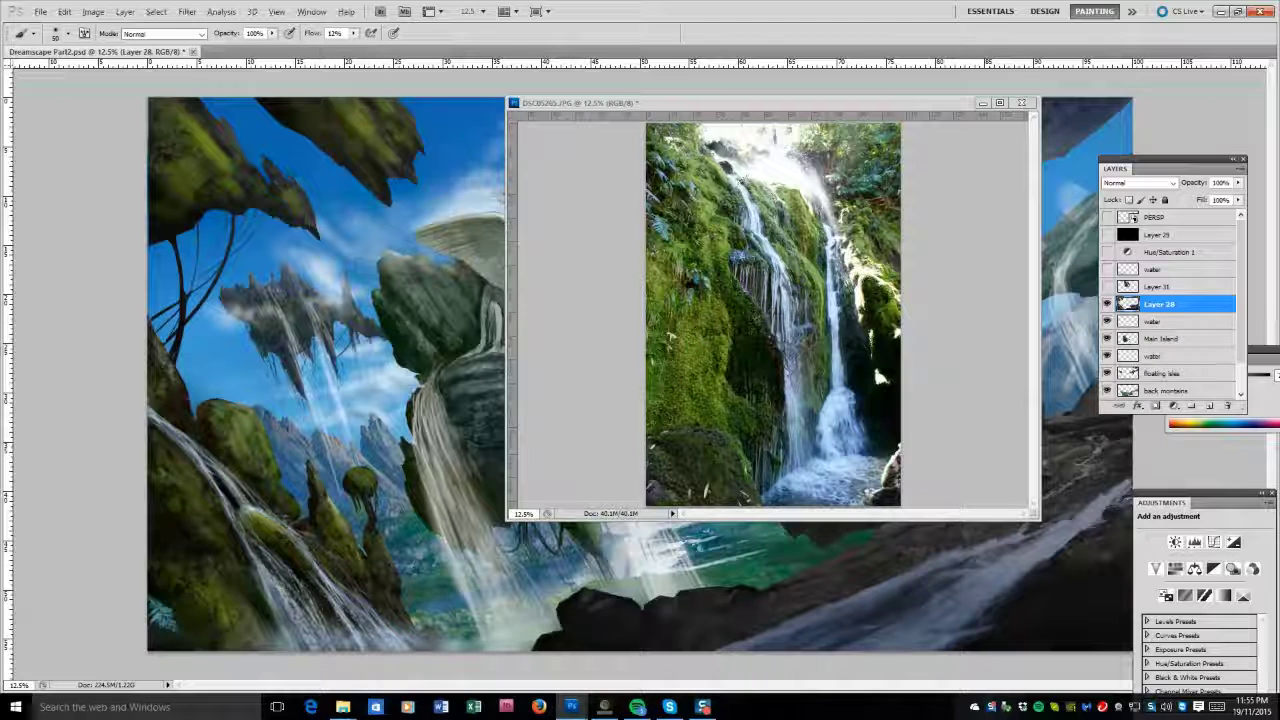
pyautogui.press('[')
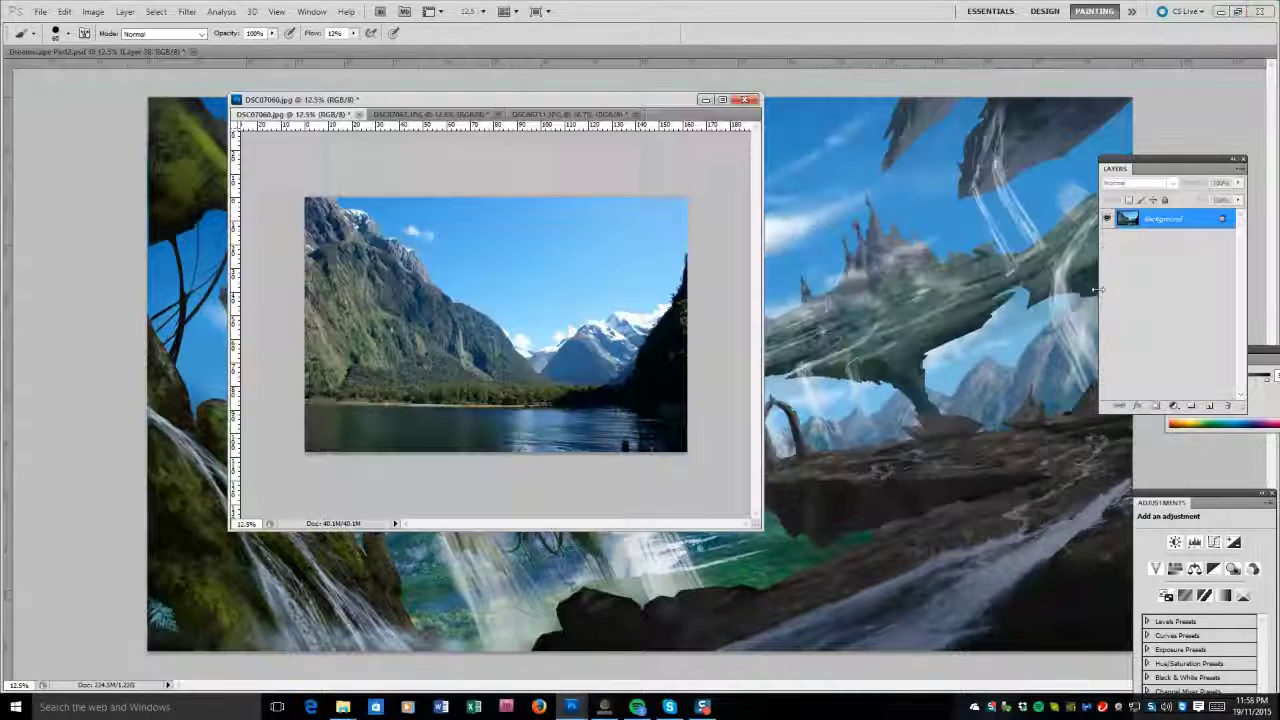
pyautogui.click(520, 114)
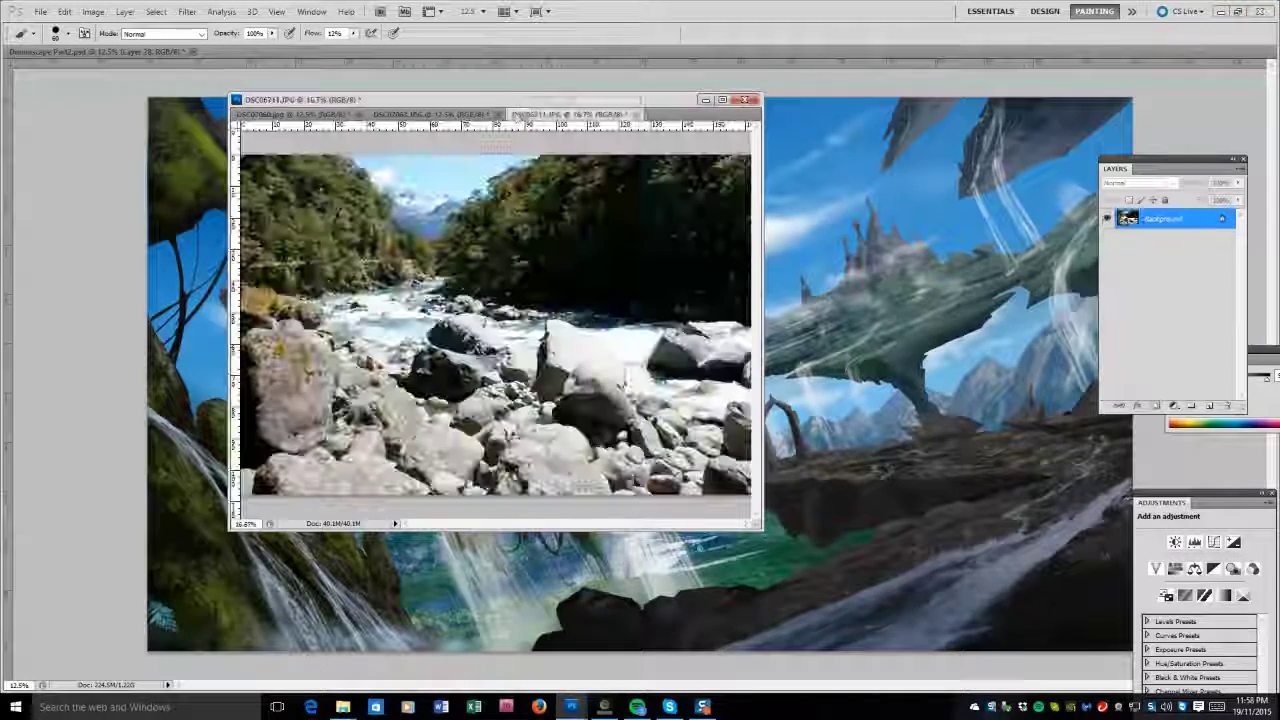
pyautogui.click(430, 114)
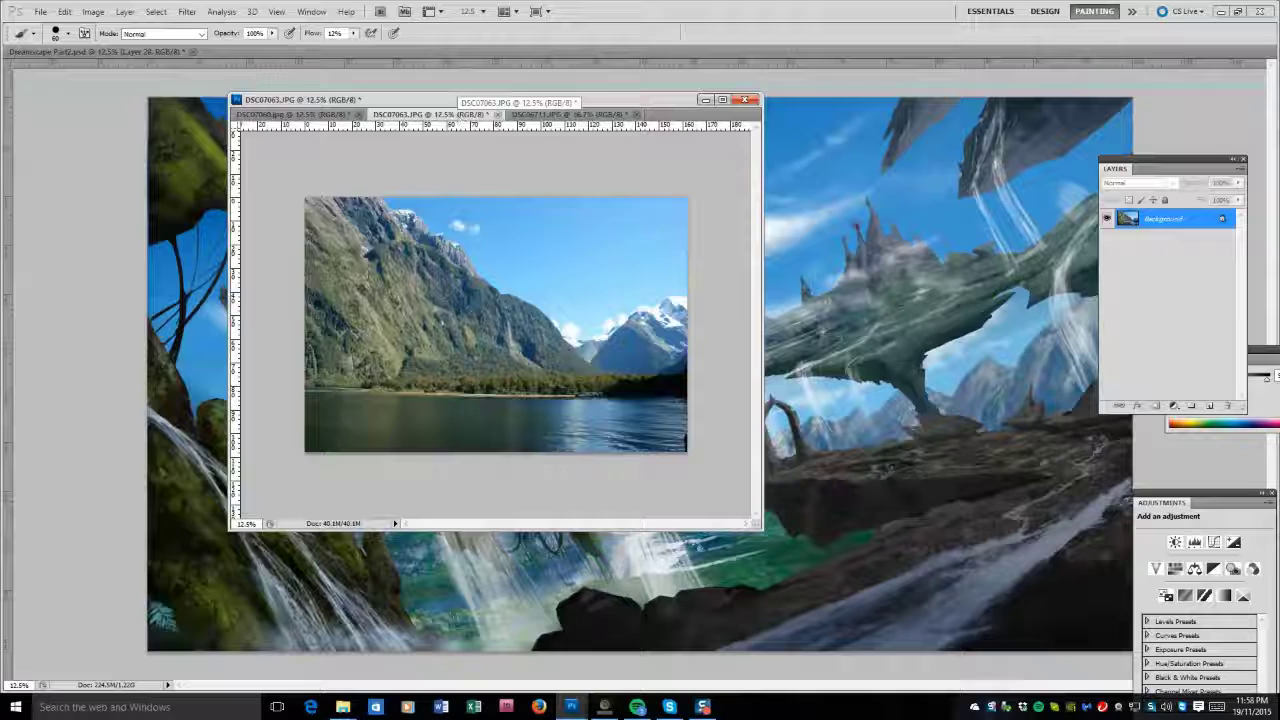
pyautogui.press('z')
pyautogui.moveTo(400, 99); pyautogui.dragTo(288, 265)
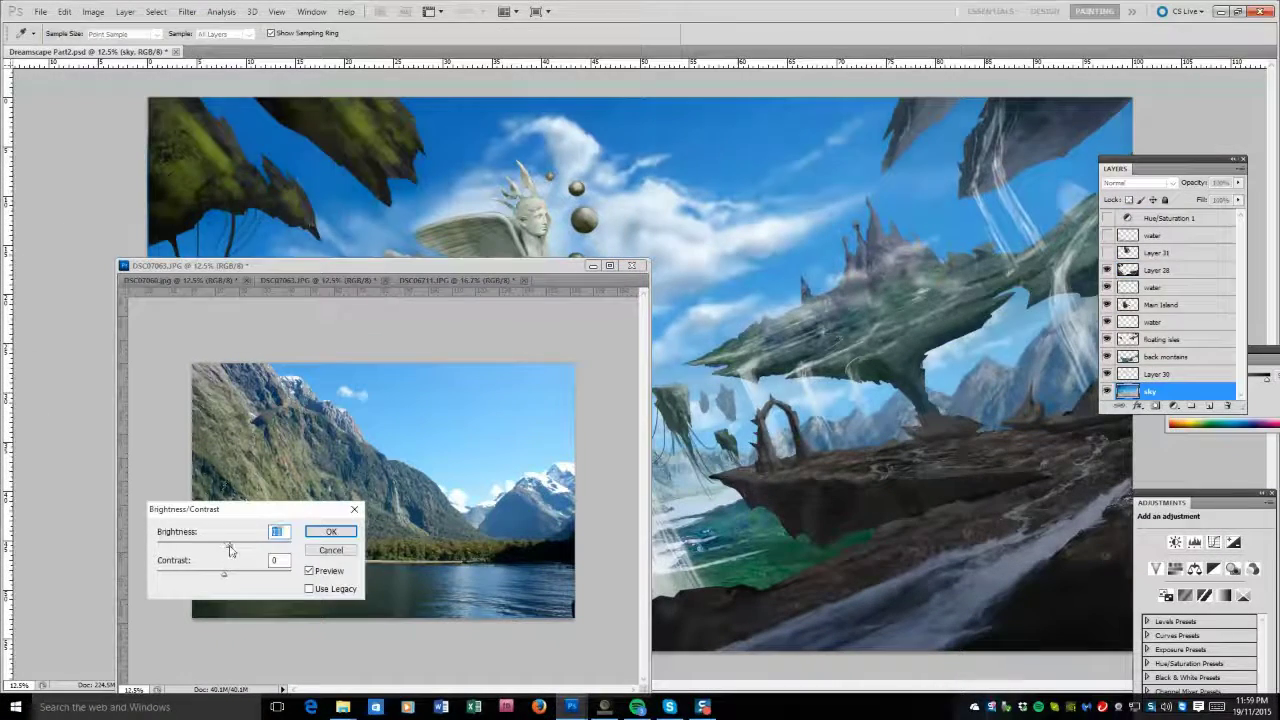
# Float the DSC07063 photo in its own window, dismissing the Brightness/Contrast adjustment.
pyautogui.press('Return')
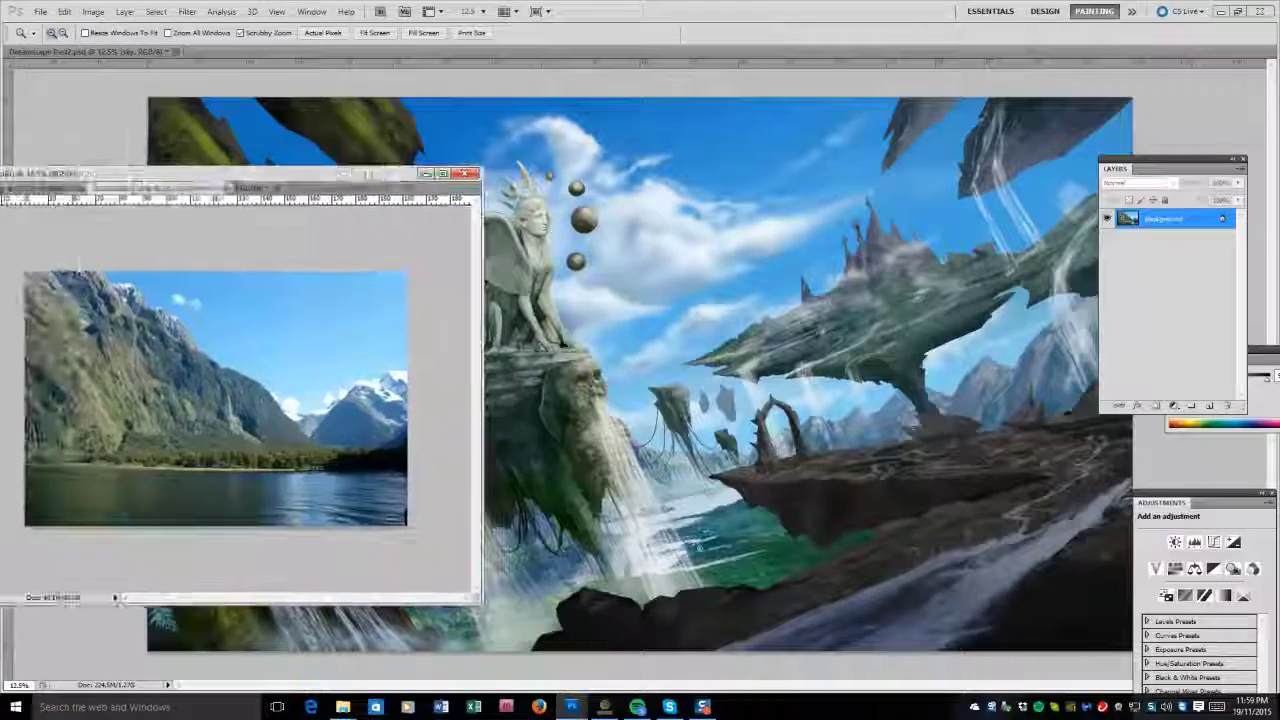
pyautogui.press('Return')
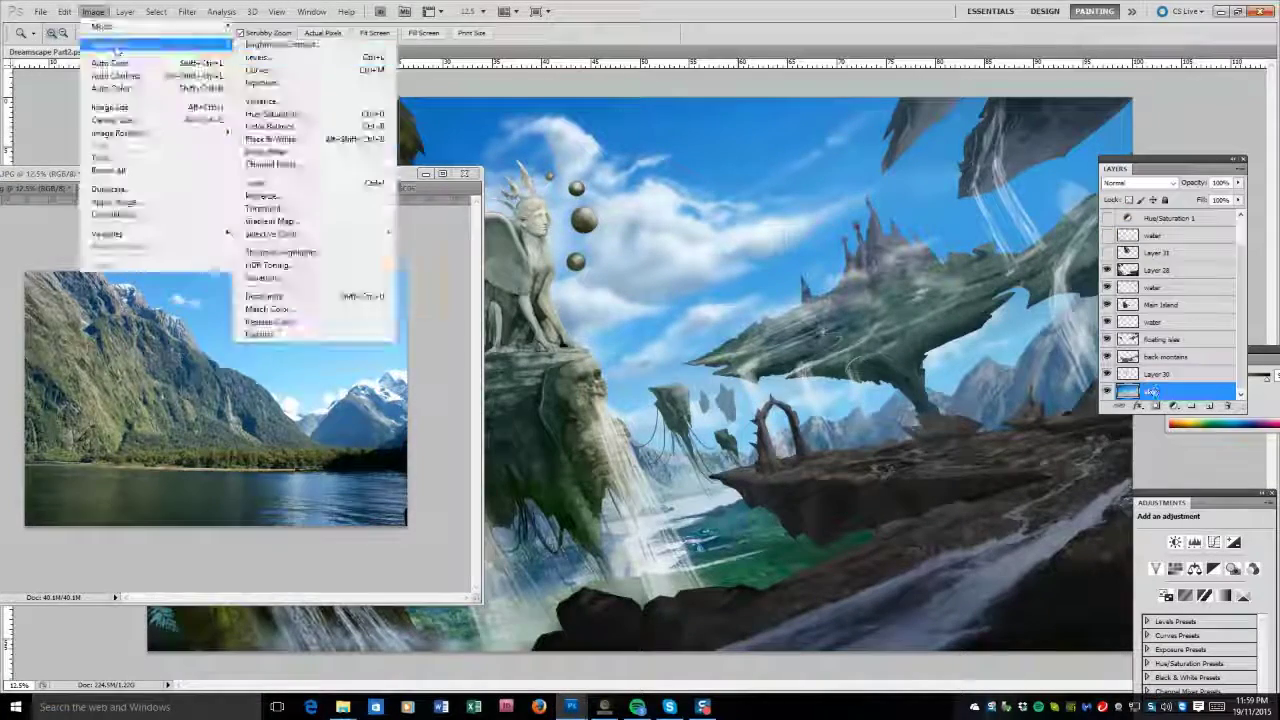
pyautogui.click(295, 45)
pyautogui.click(331, 531)
pyautogui.press('z')
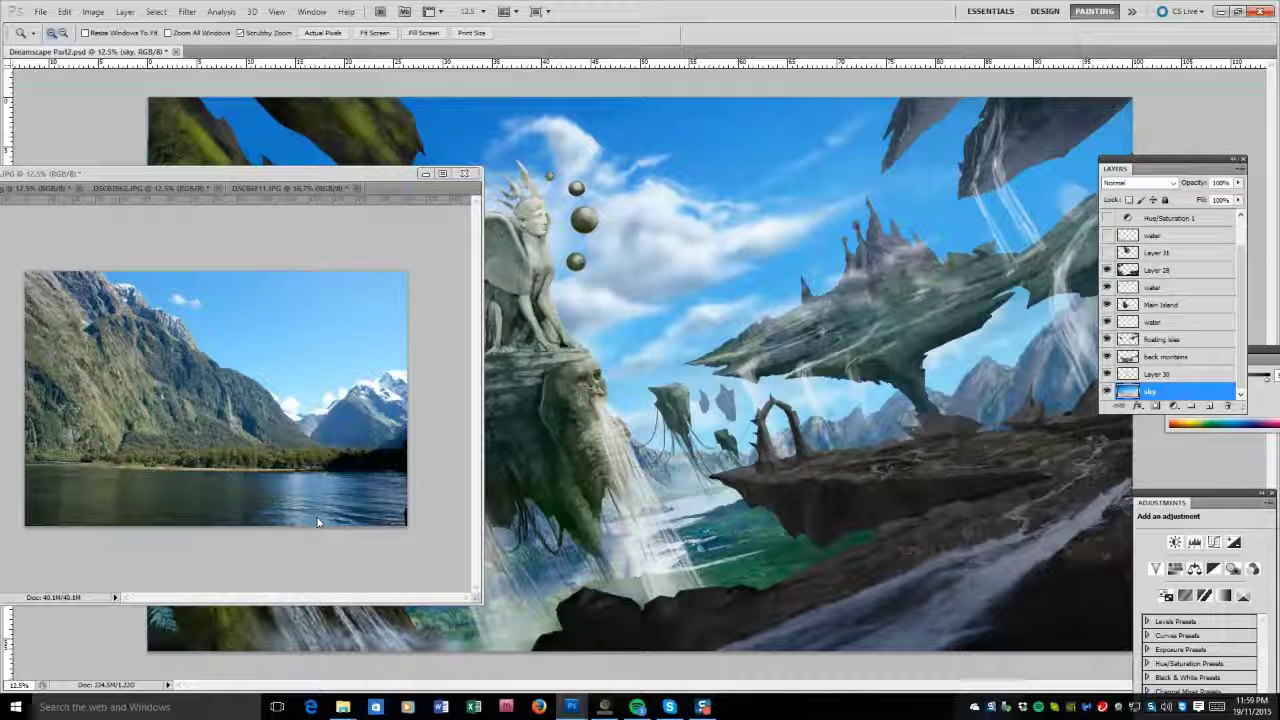
pyautogui.moveTo(193, 193); pyautogui.dragTo(360, 232)
# Use the Image > Adjustments menu, then set a fine brush tip for the distant mountains.
pyautogui.hotkey('alt', 'i')
pyautogui.press('a')
pyautogui.press('c')
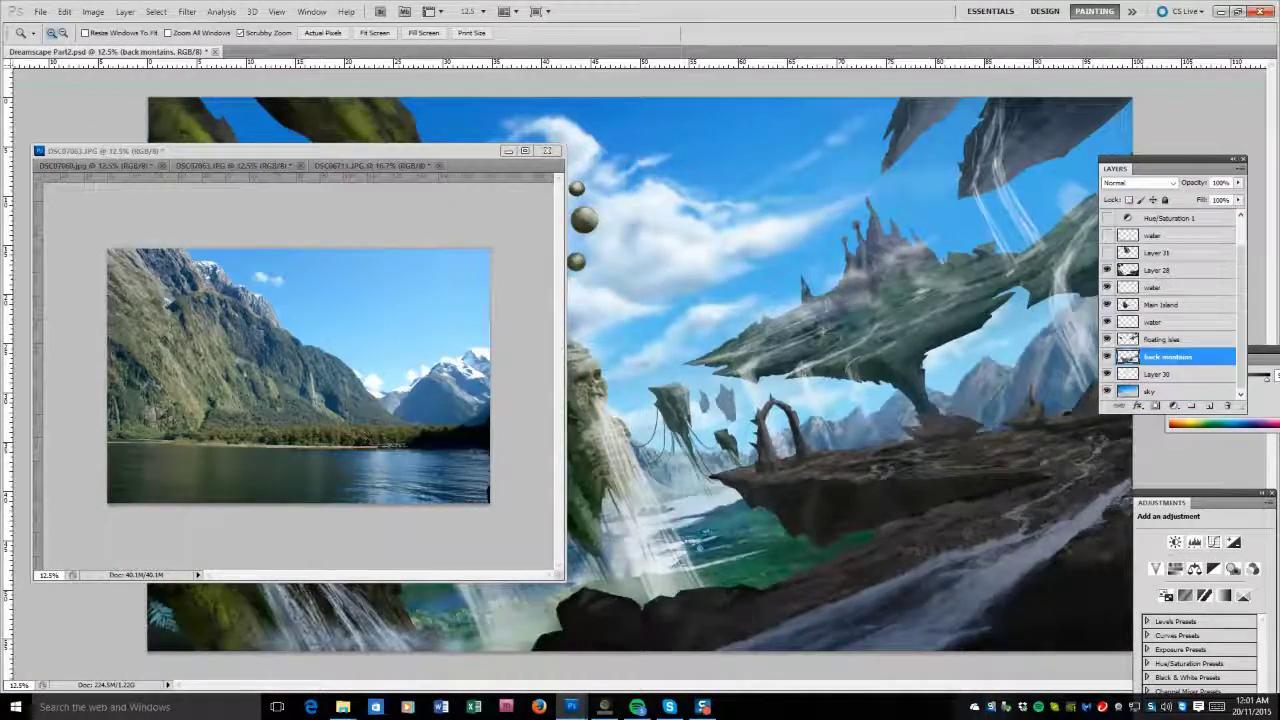
pyautogui.press('b')
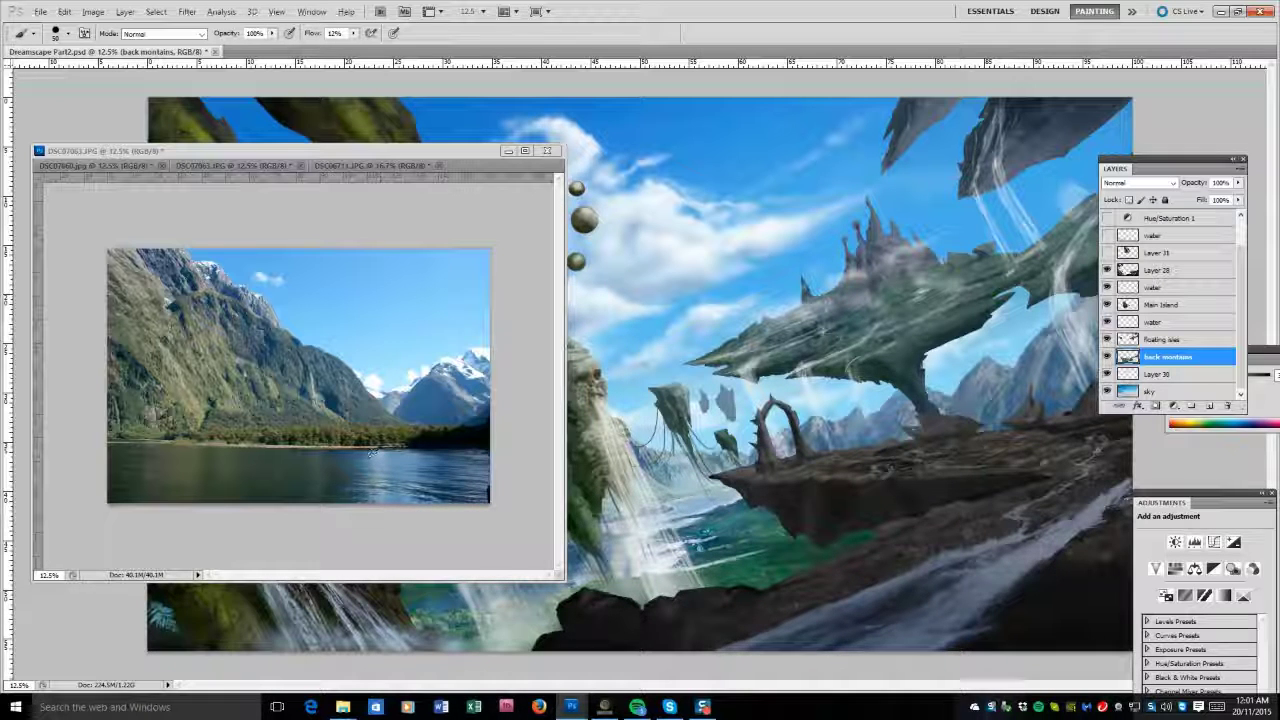
pyautogui.press(']')
pyautogui.press('[')
pyautogui.press('[')
pyautogui.press('[')
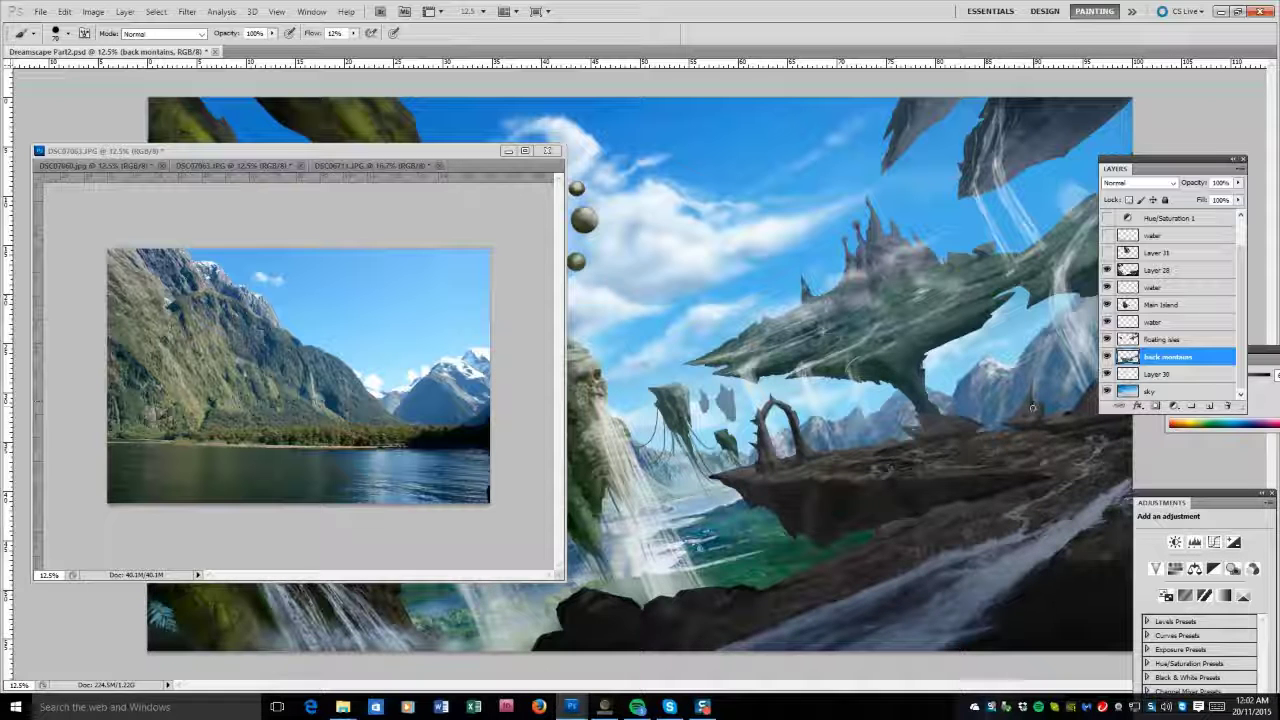
# Load the floating isles selection and set the brush to Overlay blending.
pyautogui.press('v')
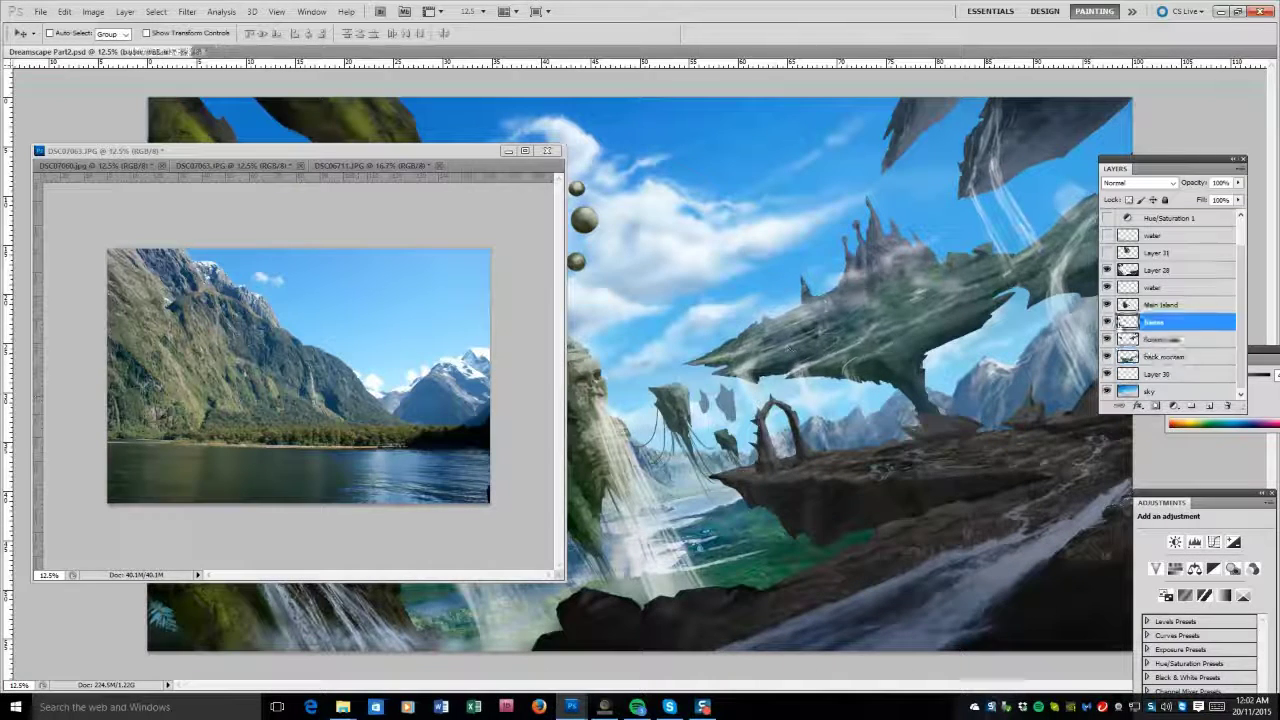
pyautogui.keyDown('ctrl'); pyautogui.click(1127, 339); pyautogui.keyUp('ctrl')
pyautogui.click(241, 398)
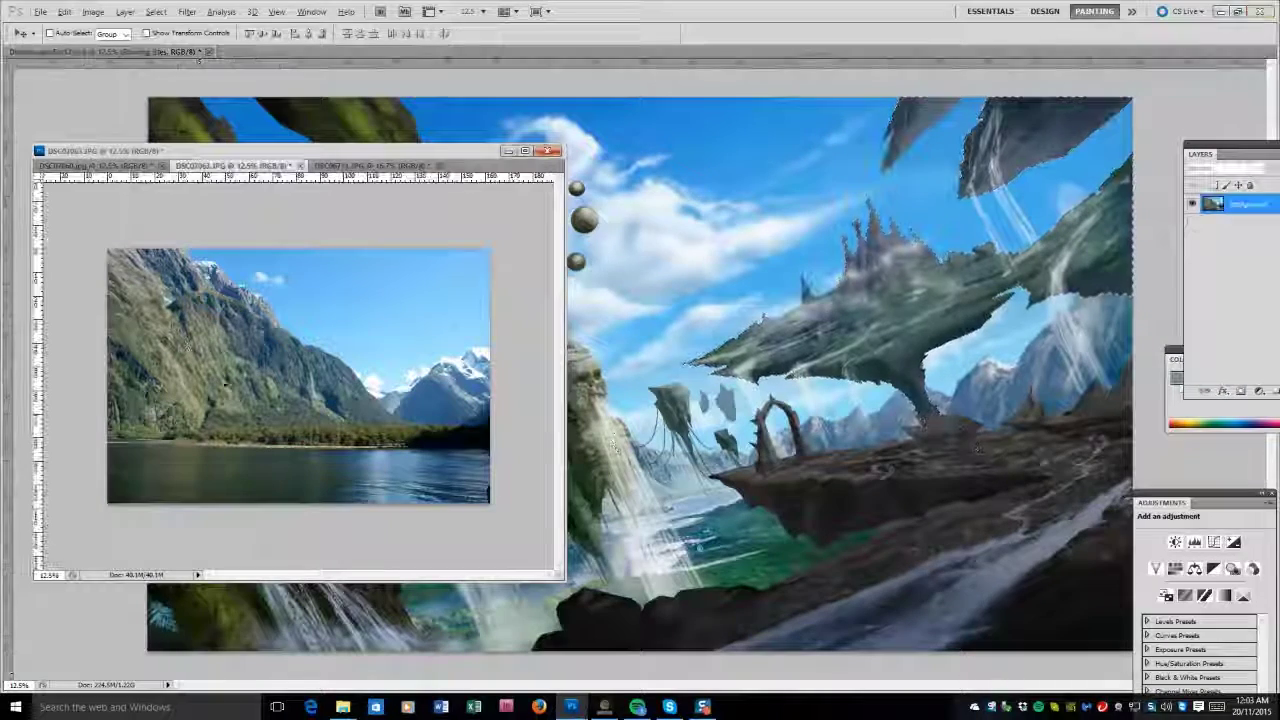
pyautogui.press('b')
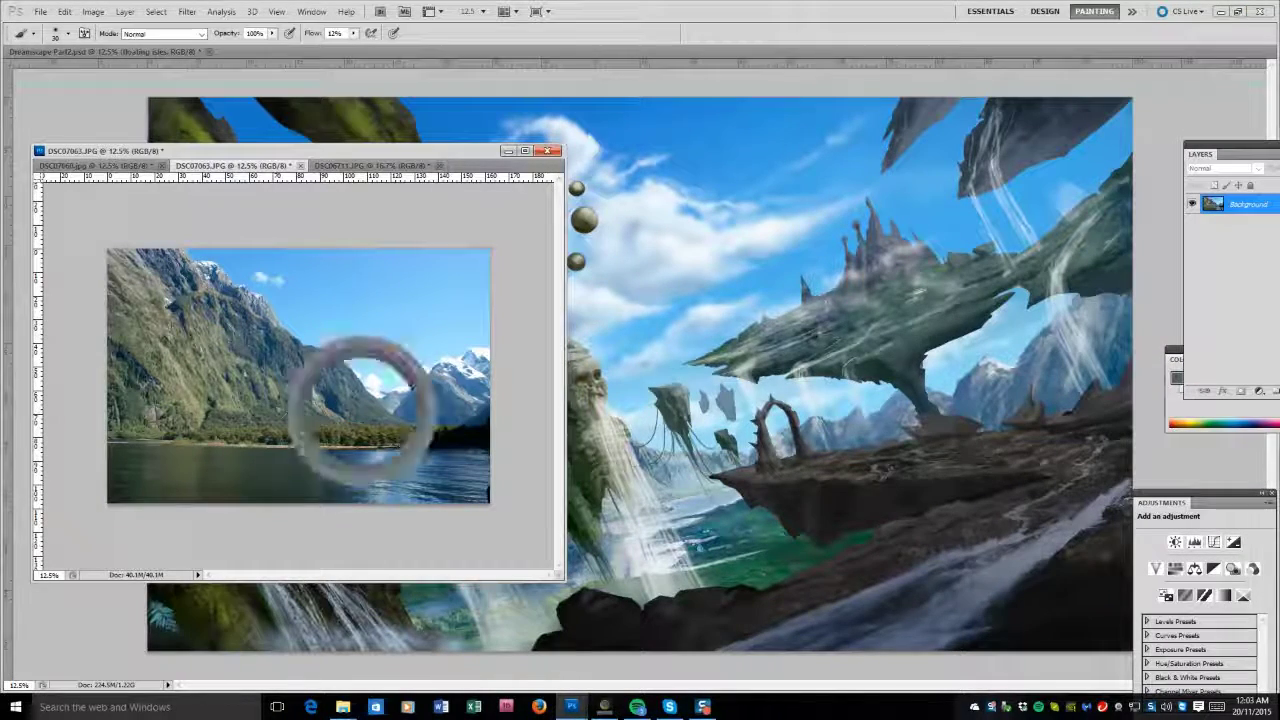
pyautogui.click(100, 51)
pyautogui.click(163, 33)
pyautogui.click(160, 269)
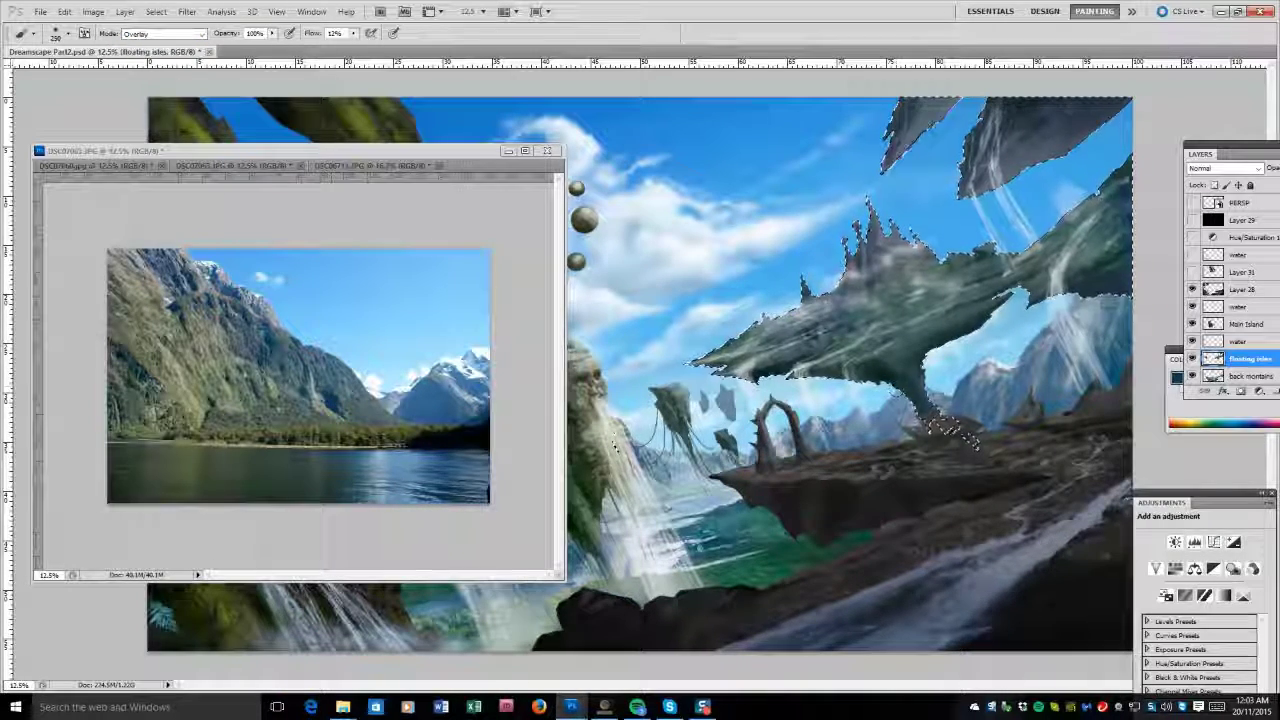
# Return to Normal blending and paint the island with pale and grey tones sampled from DSC07063.
pyautogui.hotkey('shift', 'alt', 'n')
pyautogui.press(']')
pyautogui.press(']')
pyautogui.press('[')
pyautogui.press(']')
pyautogui.press(']')
pyautogui.press(']')
pyautogui.press(']')
pyautogui.keyDown('alt'); pyautogui.click(804, 292); pyautogui.keyUp('alt')
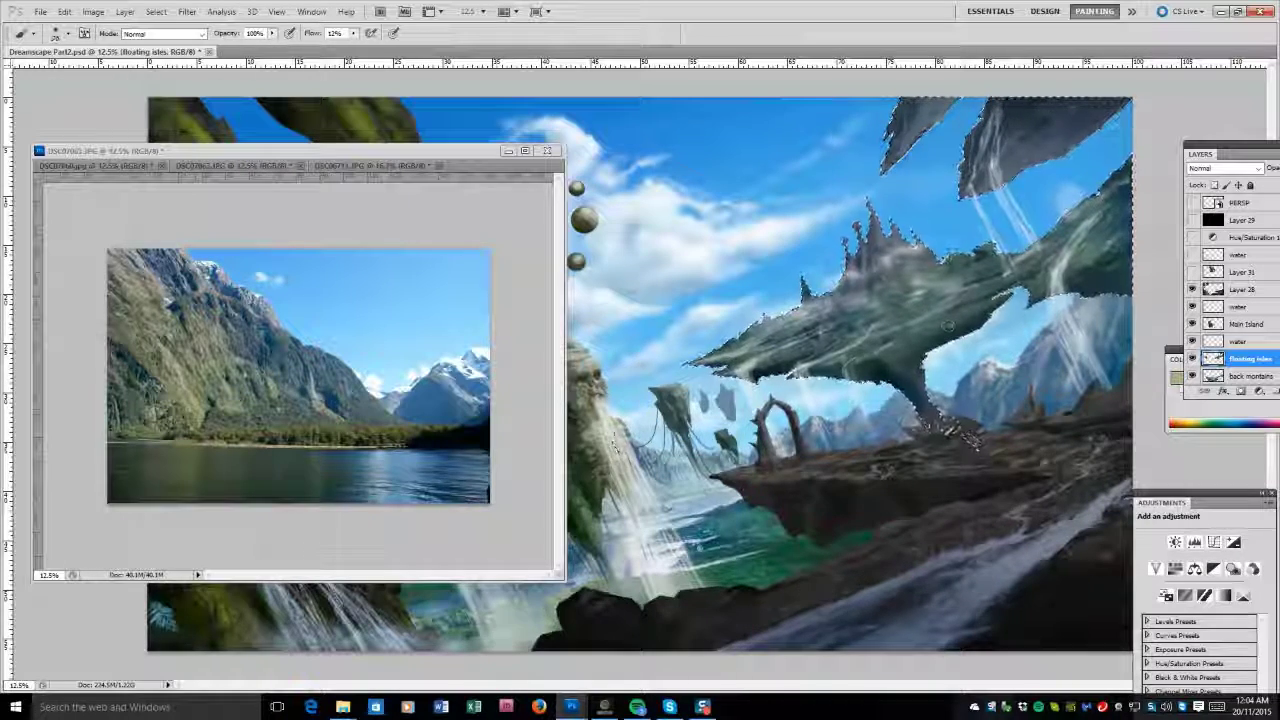
pyautogui.keyDown('alt'); pyautogui.click(281, 309); pyautogui.keyUp('alt')
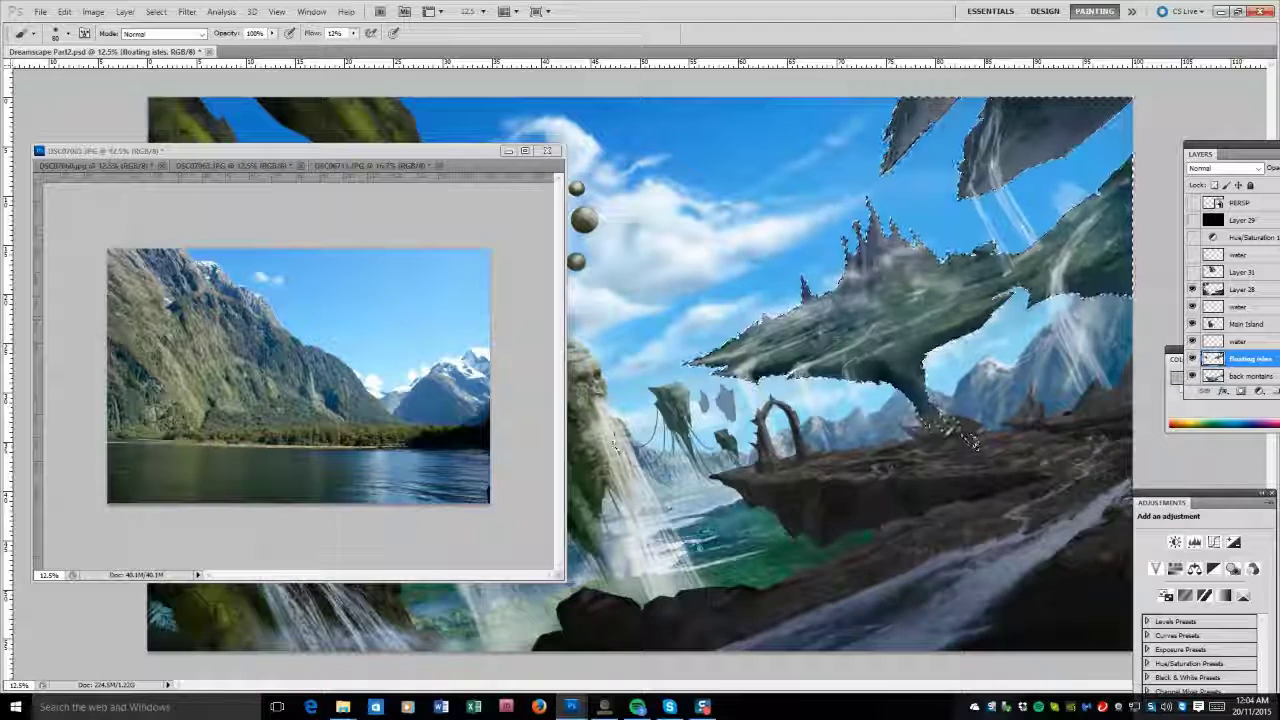
pyautogui.press(']')
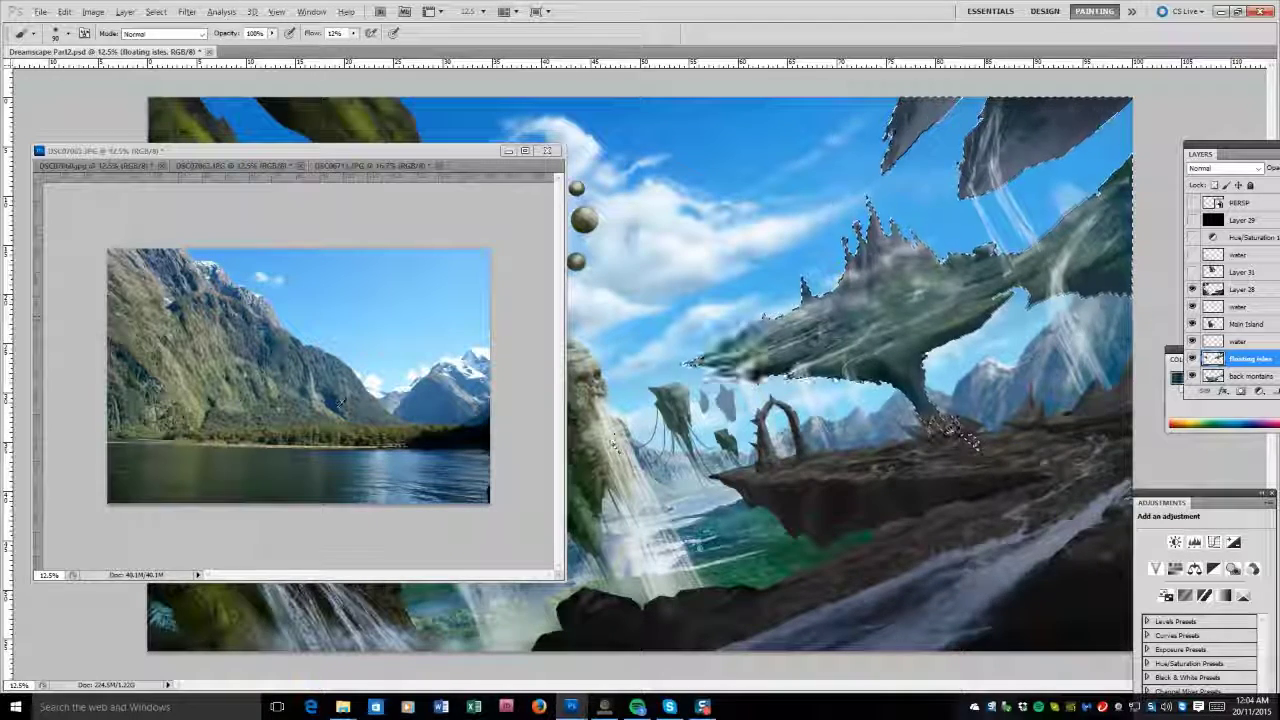
pyautogui.keyDown('alt'); pyautogui.click(463, 471); pyautogui.keyUp('alt')
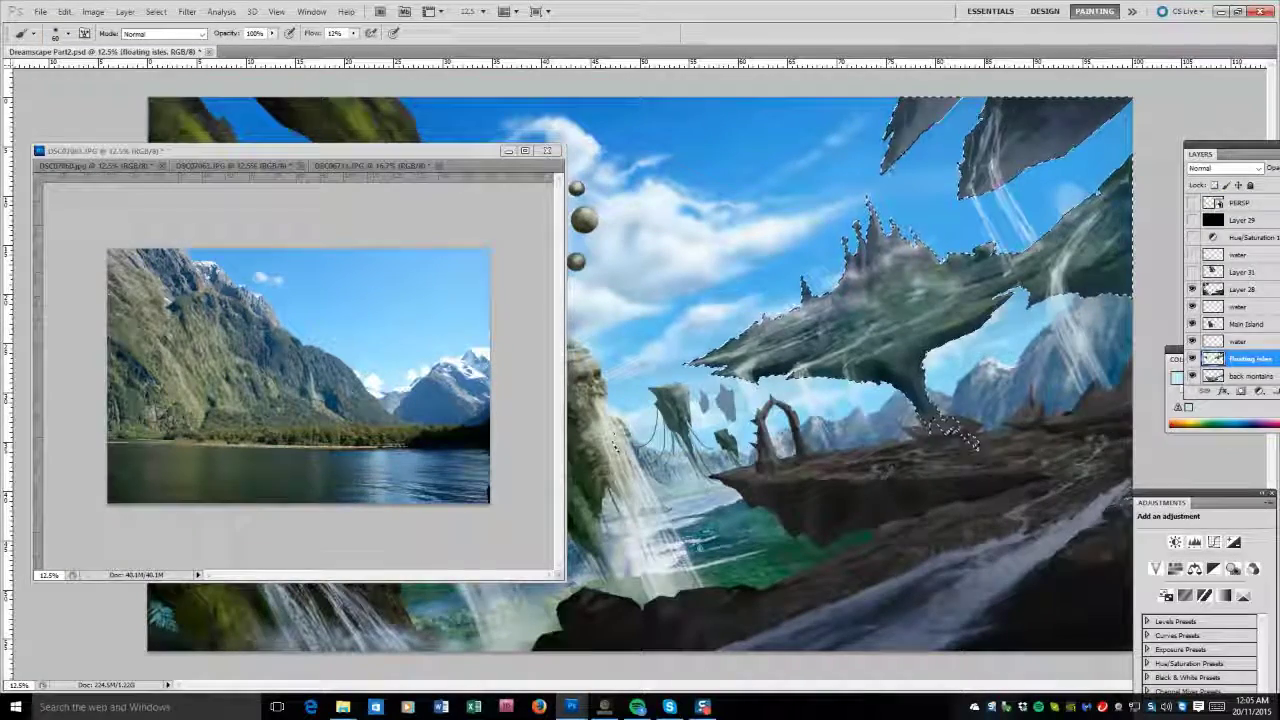
pyautogui.moveTo(300, 150); pyautogui.dragTo(270, 595)
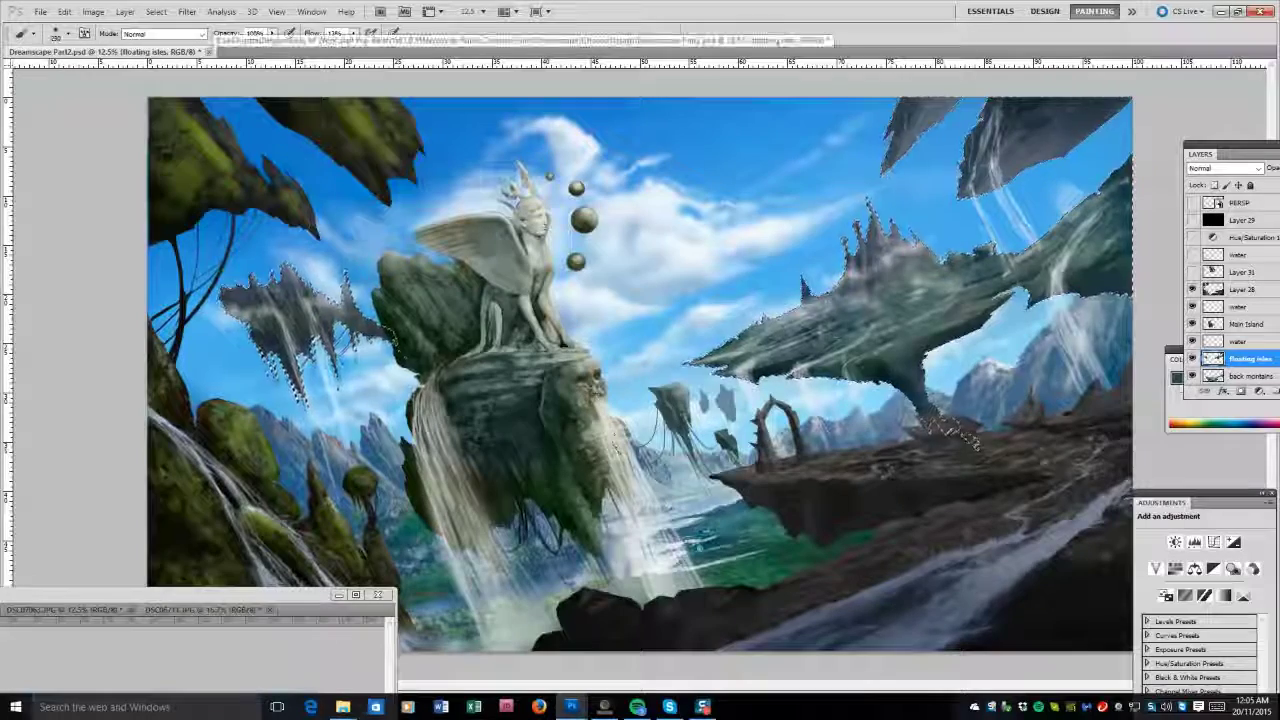
# Deselect and paint the sphinx's lower rock a darker teal-green sampled from the lake photo.
pyautogui.hotkey('ctrl', 'd')
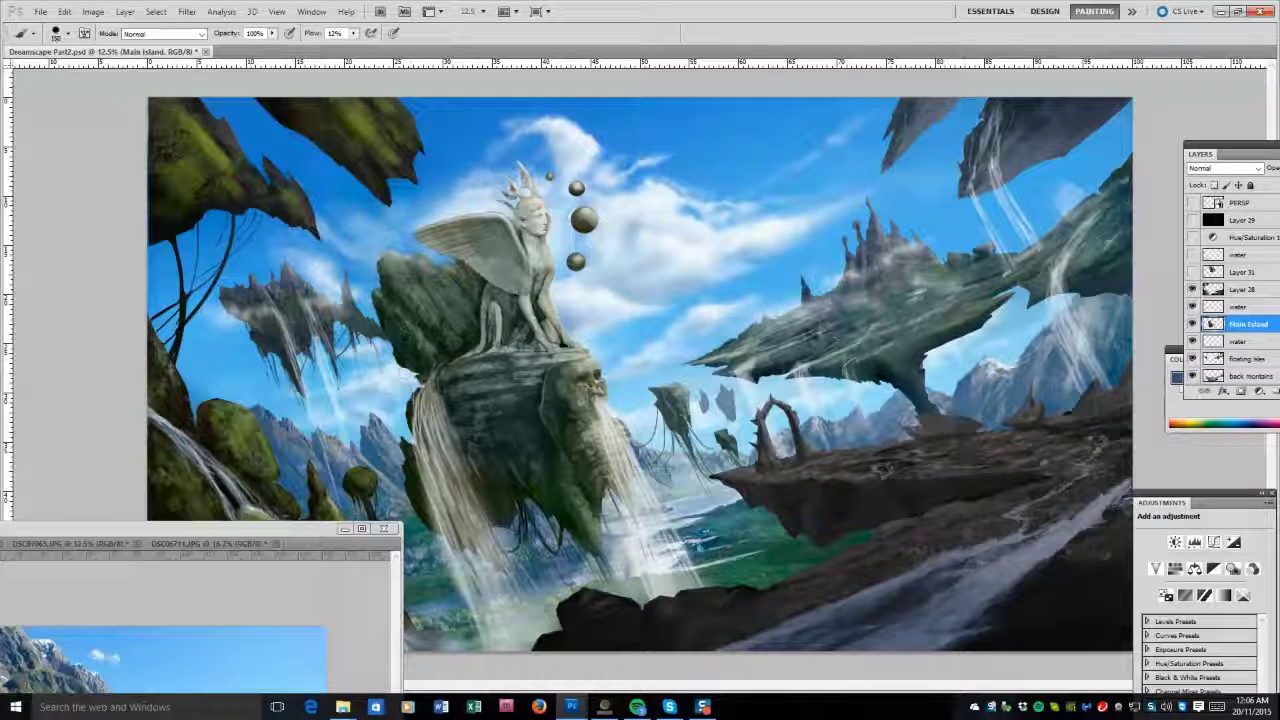
pyautogui.click(355, 594)
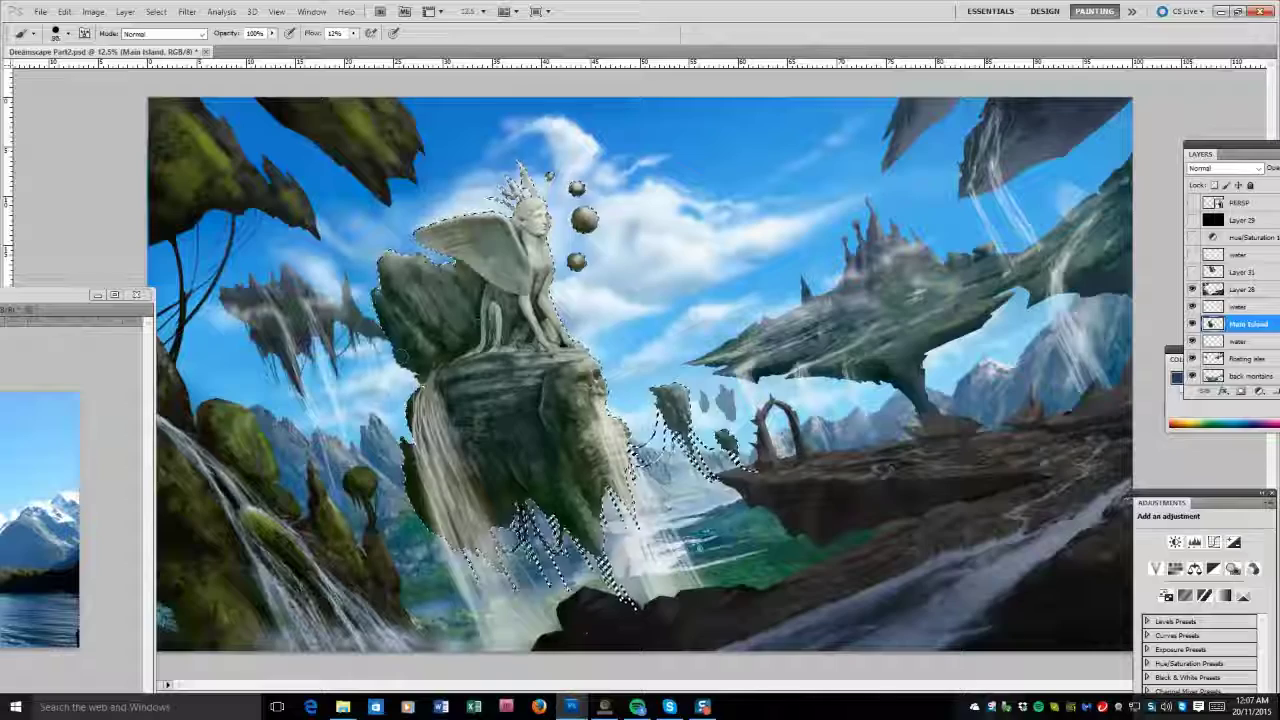
pyautogui.moveTo(587, 632); pyautogui.dragTo(545, 478)
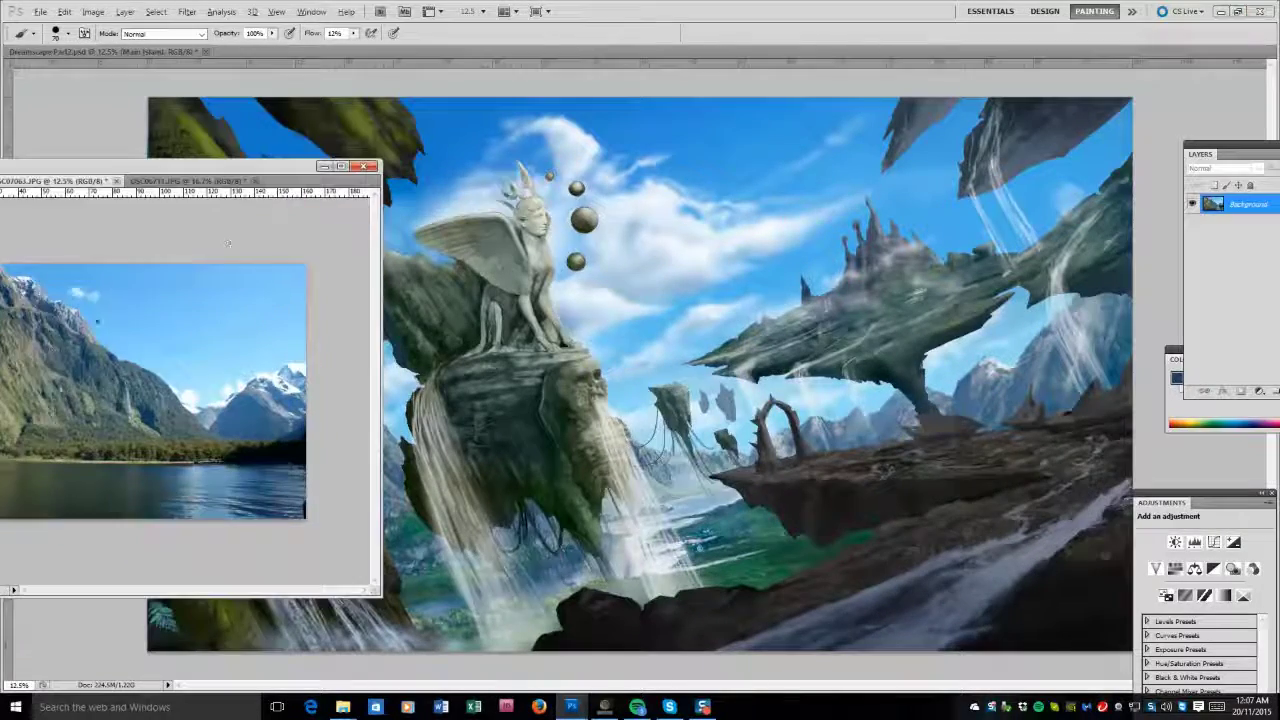
pyautogui.click(445, 260)
pyautogui.moveTo(587, 632)
pyautogui.mouseDown()
pyautogui.moveTo(545, 540)
pyautogui.moveTo(520, 570)
pyautogui.moveTo(587, 632)
pyautogui.moveTo(592, 360)
pyautogui.moveTo(587, 632)
pyautogui.mouseUp()
pyautogui.keyDown('alt'); pyautogui.click(587, 632); pyautogui.keyUp('alt')
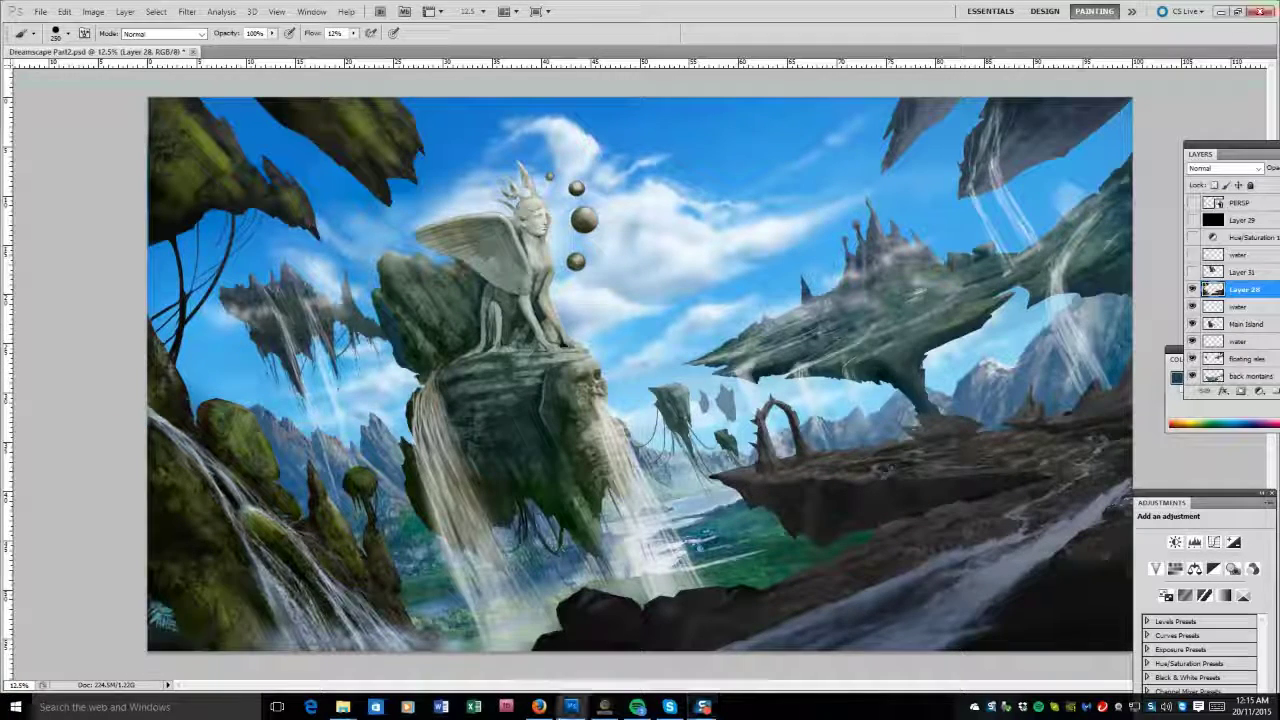
# Adjust the Dual Brush tip shape and spacing, and set the brush size to about 347 px.
pyautogui.press('F5')
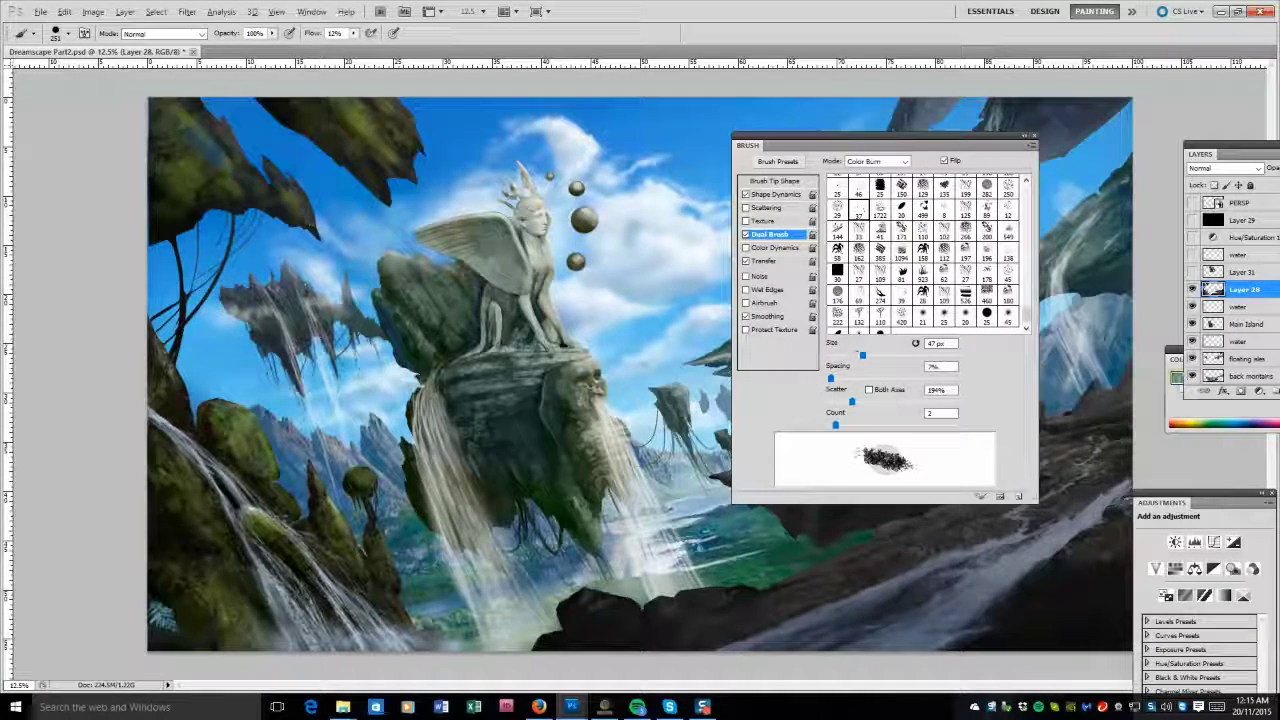
pyautogui.press(']')
pyautogui.press(']')
pyautogui.press(']')
pyautogui.press(']')
pyautogui.moveTo(197, 139); pyautogui.dragTo(228, 166)
pyautogui.press(']')
pyautogui.press(']')
pyautogui.press(']')
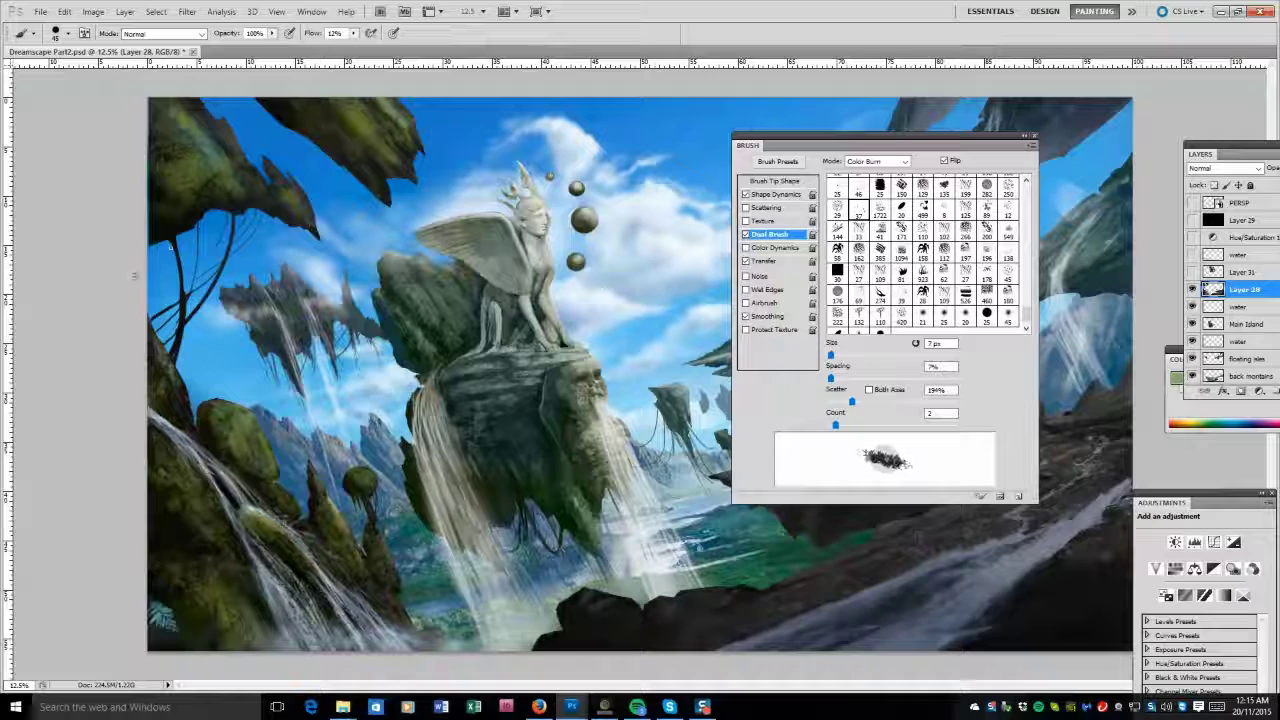
pyautogui.scroll(-3, 930, 255)
pyautogui.click(945, 275)
pyautogui.scroll(-2, 1025, 272)
pyautogui.scroll(3, 1028, 274)
pyautogui.click(986, 240)
pyautogui.moveTo(837, 378); pyautogui.dragTo(850, 378)
pyautogui.press('[')
pyautogui.press('[')
pyautogui.press('[')
pyautogui.press('[')
pyautogui.press('[')
pyautogui.press('[')
pyautogui.press('[')
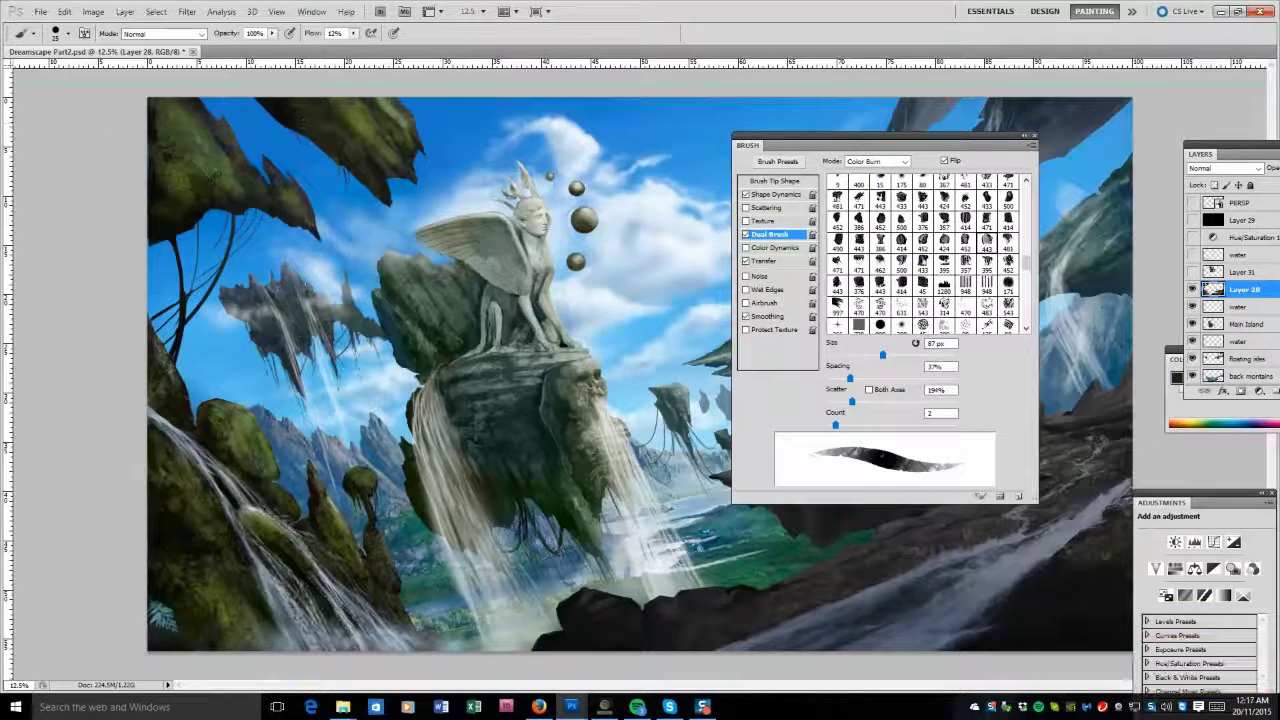
pyautogui.press('[')
pyautogui.press('[')
pyautogui.press('[')
pyautogui.press('[')
pyautogui.press('[')
pyautogui.press(']')
pyautogui.press(']')
pyautogui.press(']')
pyautogui.press(']')
pyautogui.press(']')
pyautogui.press(']')
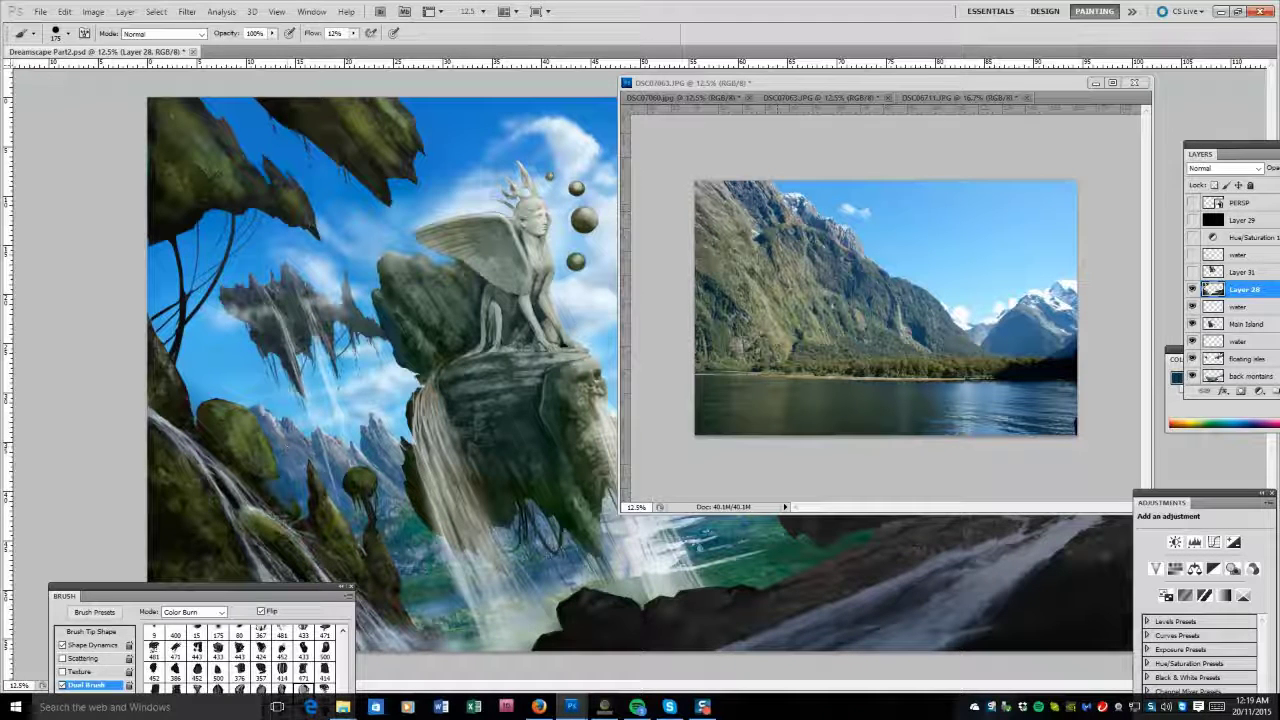
# Lasso and cut the distant left-centre mountains, then paste them above 'back montains' as Layer 32.
pyautogui.press('l')
pyautogui.moveTo(270, 440)
pyautogui.mouseDown()
pyautogui.moveTo(335, 489)
pyautogui.moveTo(385, 415)
pyautogui.mouseUp()
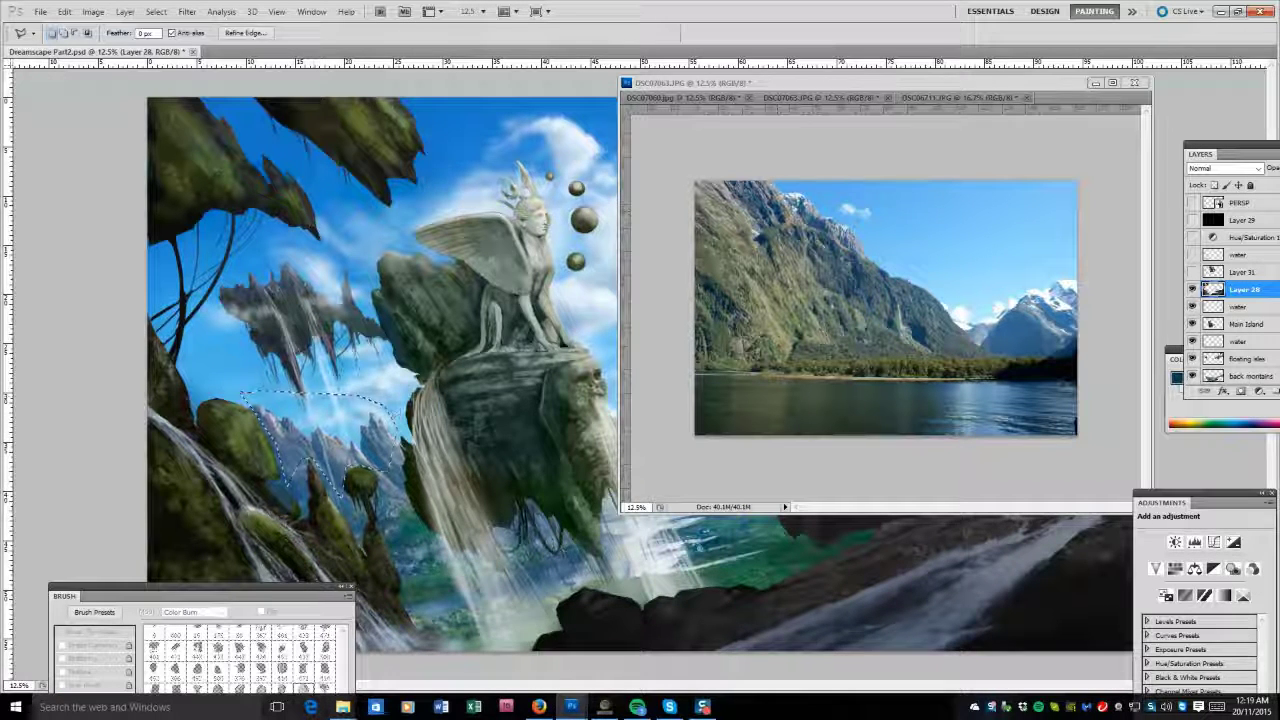
pyautogui.hotkey('ctrl', 'x')
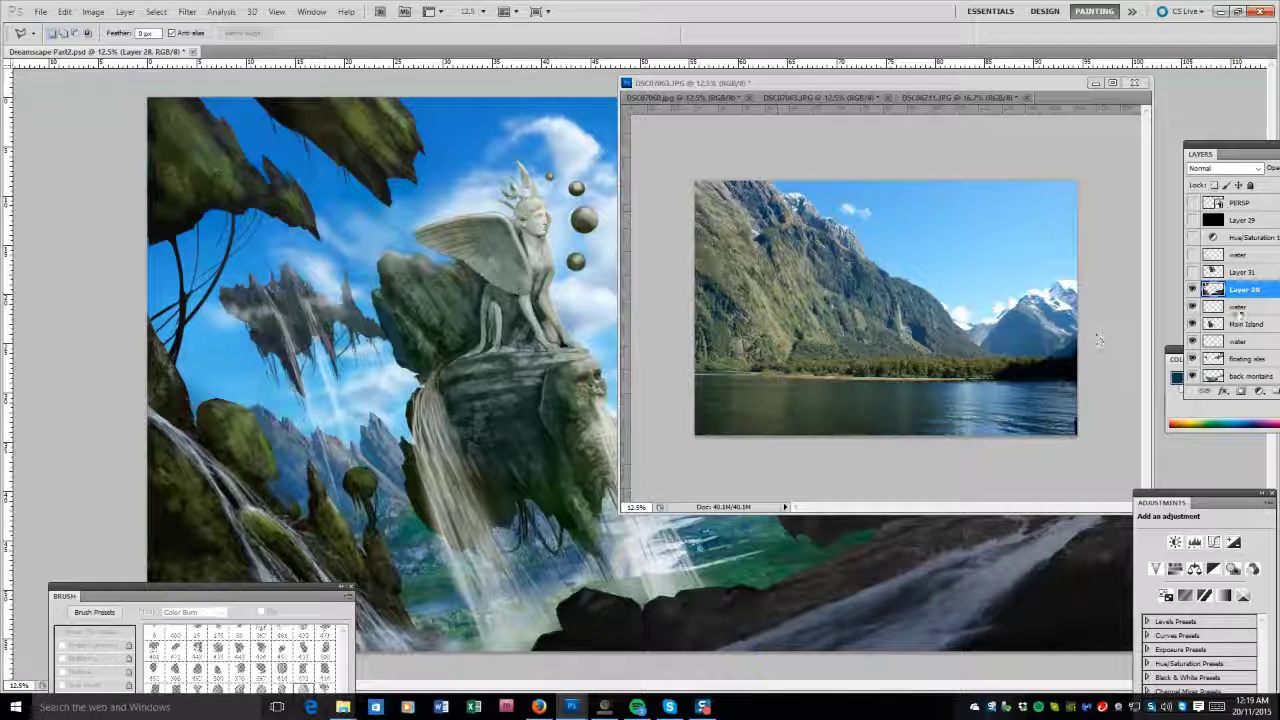
pyautogui.click(1248, 375)
pyautogui.click(64, 11)
pyautogui.click(76, 126)
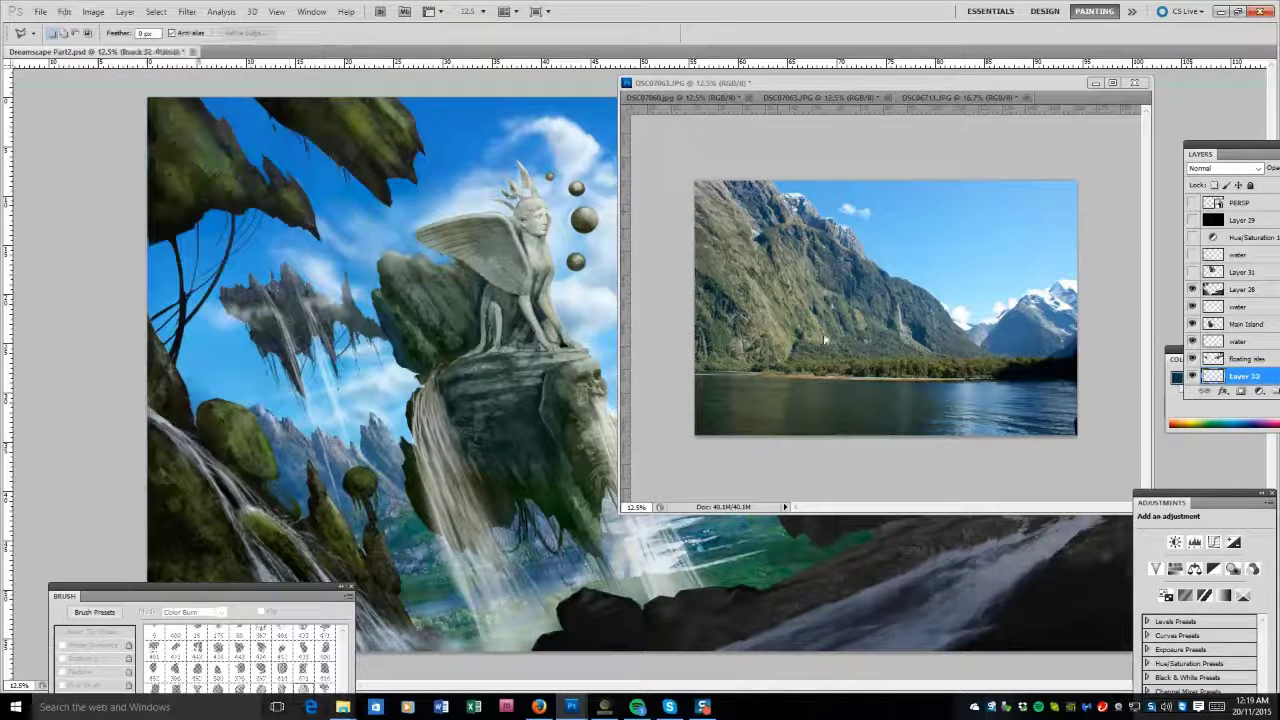
# Drag the DSC07063 reference photo window aside to uncover the painting.
pyautogui.rightClick(1244, 342)
pyautogui.press('Escape')
pyautogui.click(815, 284)
pyautogui.press('v')
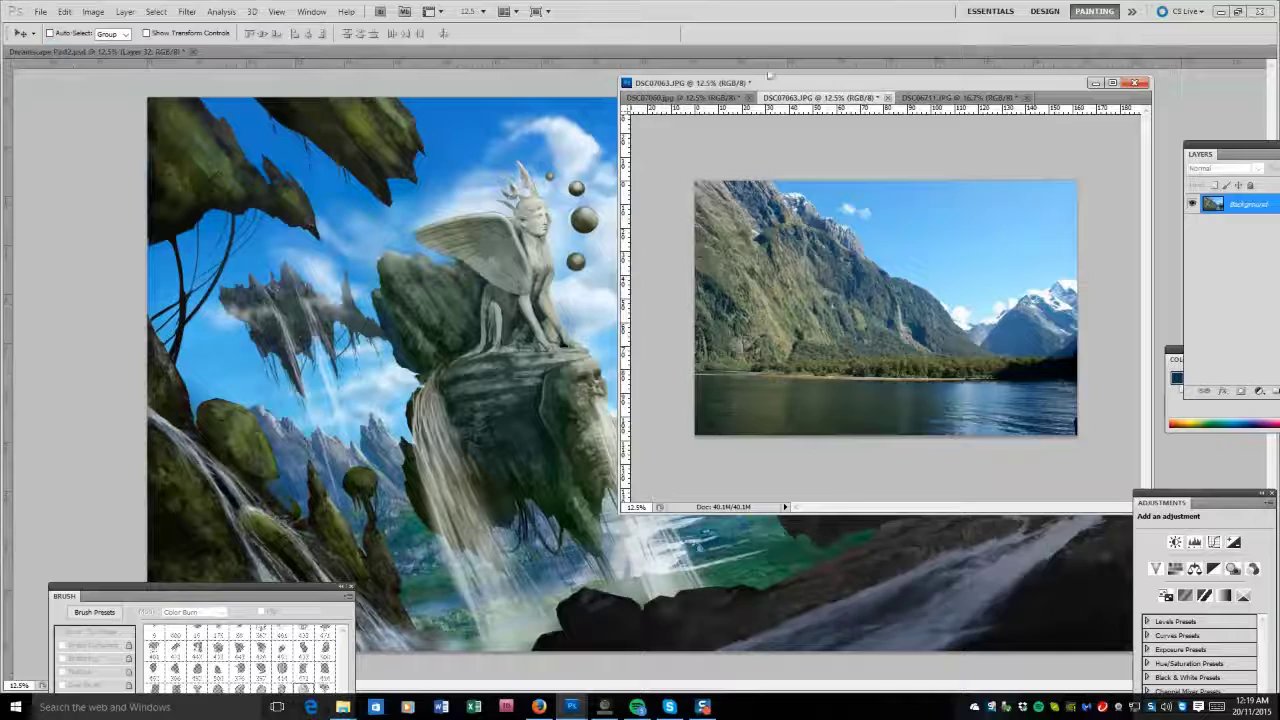
pyautogui.moveTo(815, 284); pyautogui.dragTo(499, 371)
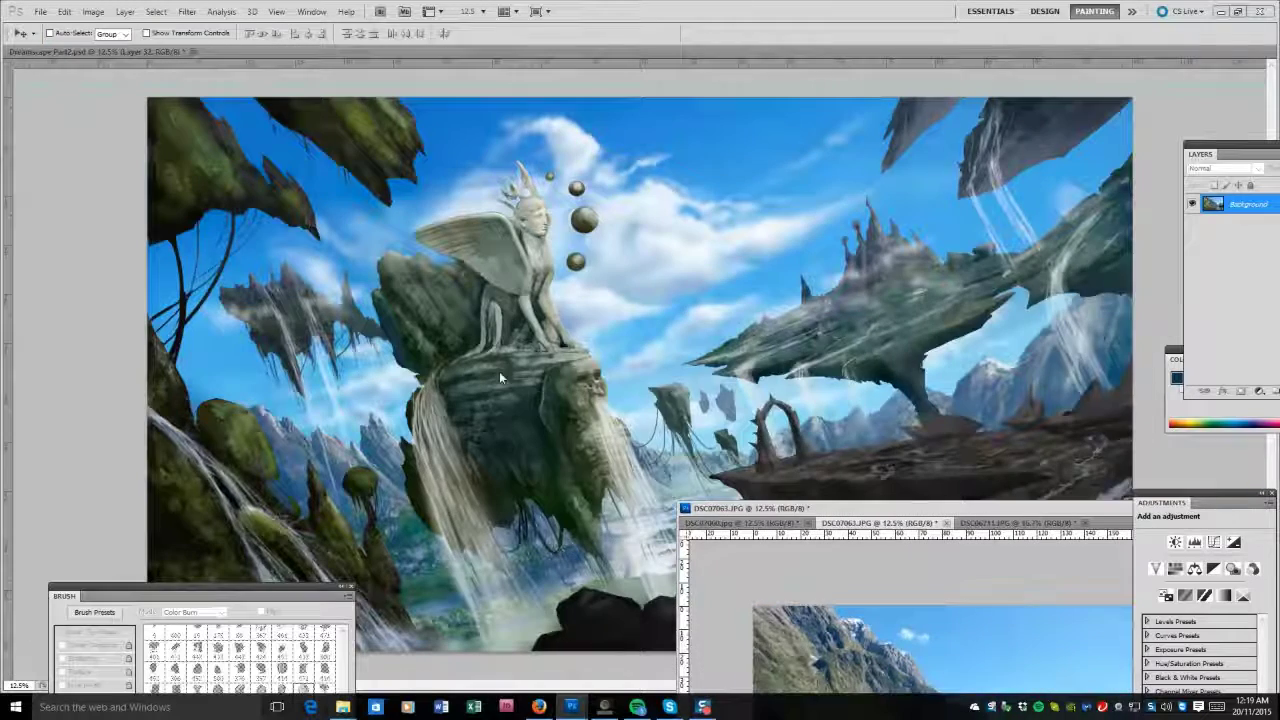
# Return to the Dreamscape painting, choose the Smudge tool and move the Layers panel closer.
pyautogui.click(738, 404)
pyautogui.press('r')
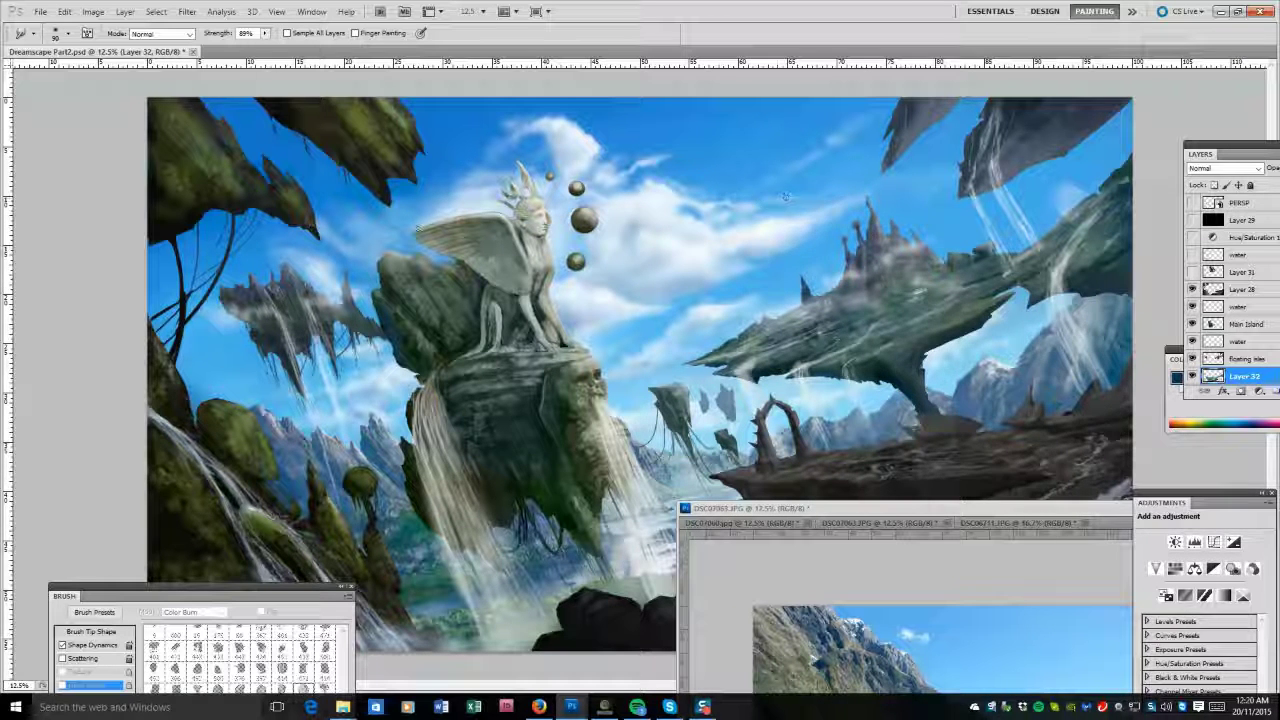
pyautogui.moveTo(1210, 153); pyautogui.dragTo(883, 145)
# Try Layer 32 below Layer 30 and undo it, toggle Main Island, and enlarge the smudge brush.
pyautogui.click(918, 352)
pyautogui.hotkey('alt', ']')
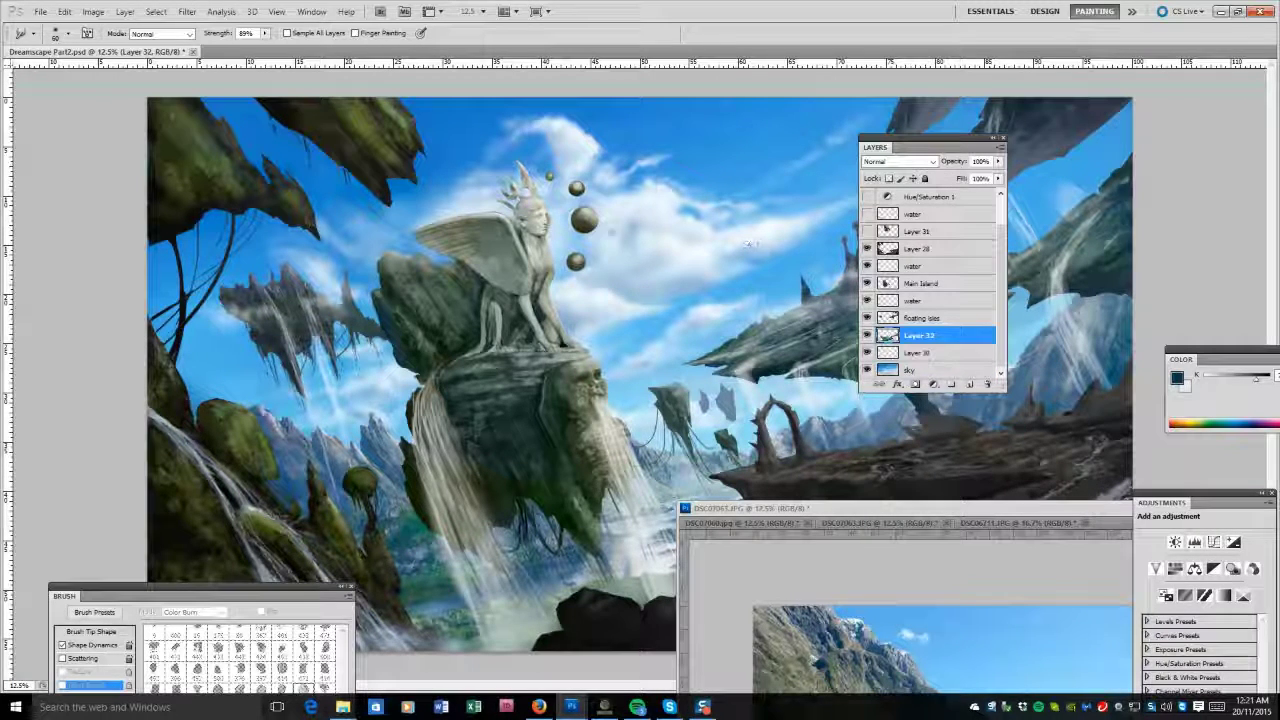
pyautogui.hotkey('ctrl', '[')
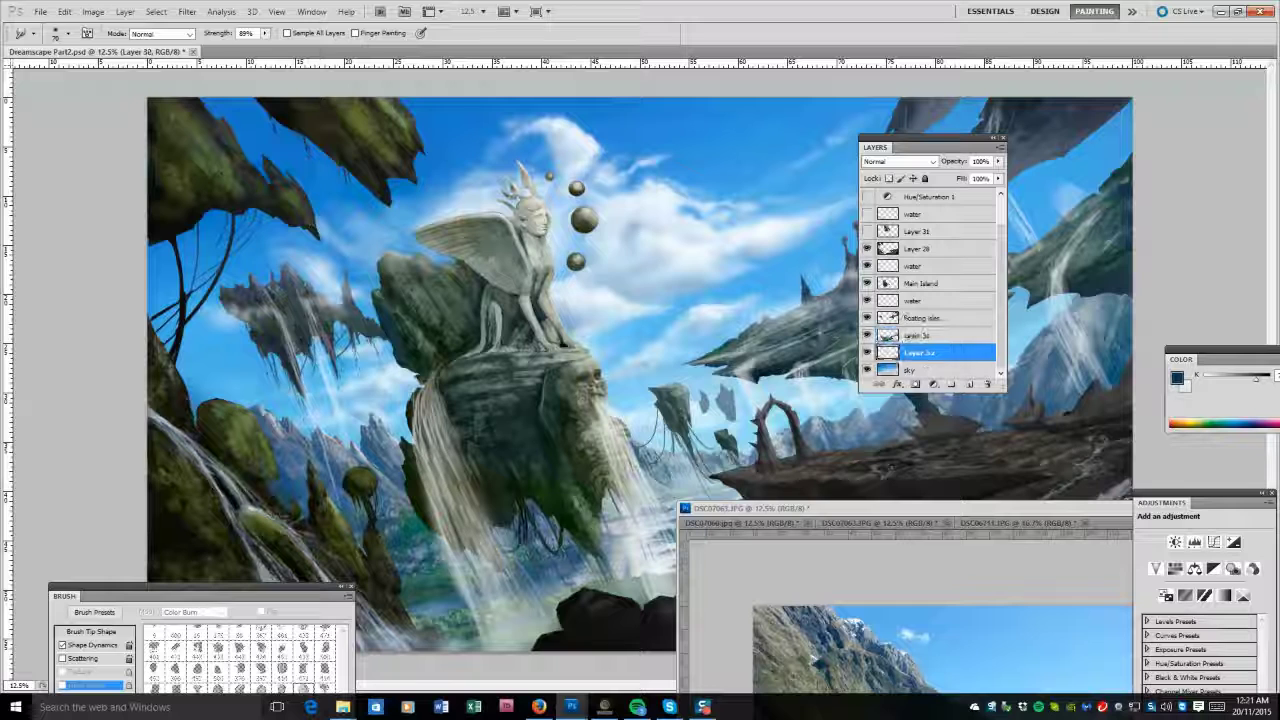
pyautogui.hotkey('ctrl', 'z')
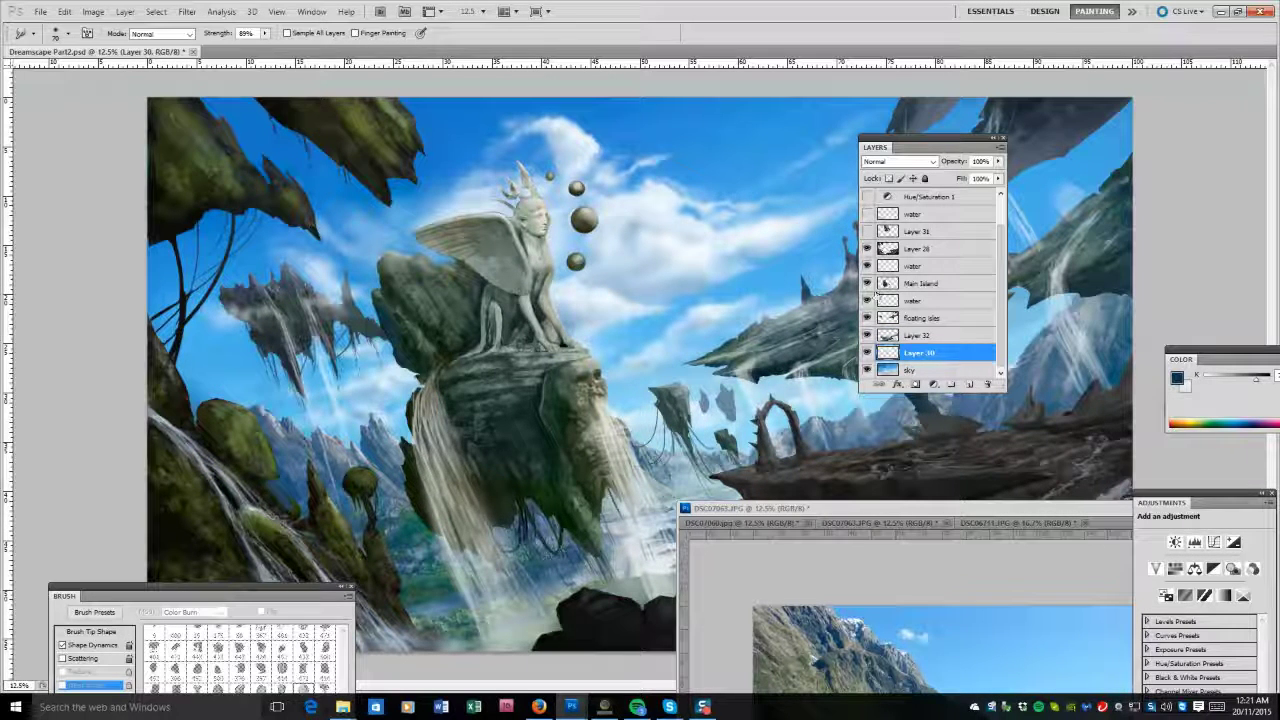
pyautogui.click(867, 283)
pyautogui.click(867, 283)
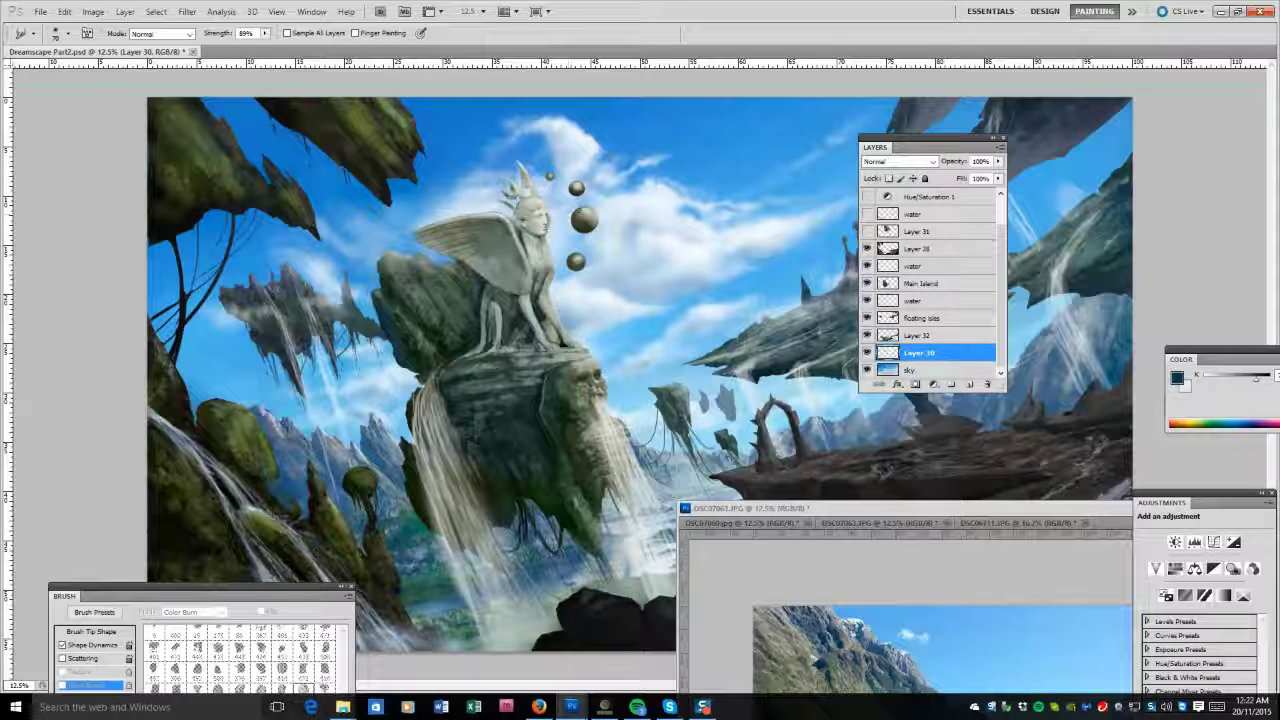
pyautogui.press(']')
pyautogui.press(']')
pyautogui.press(']')
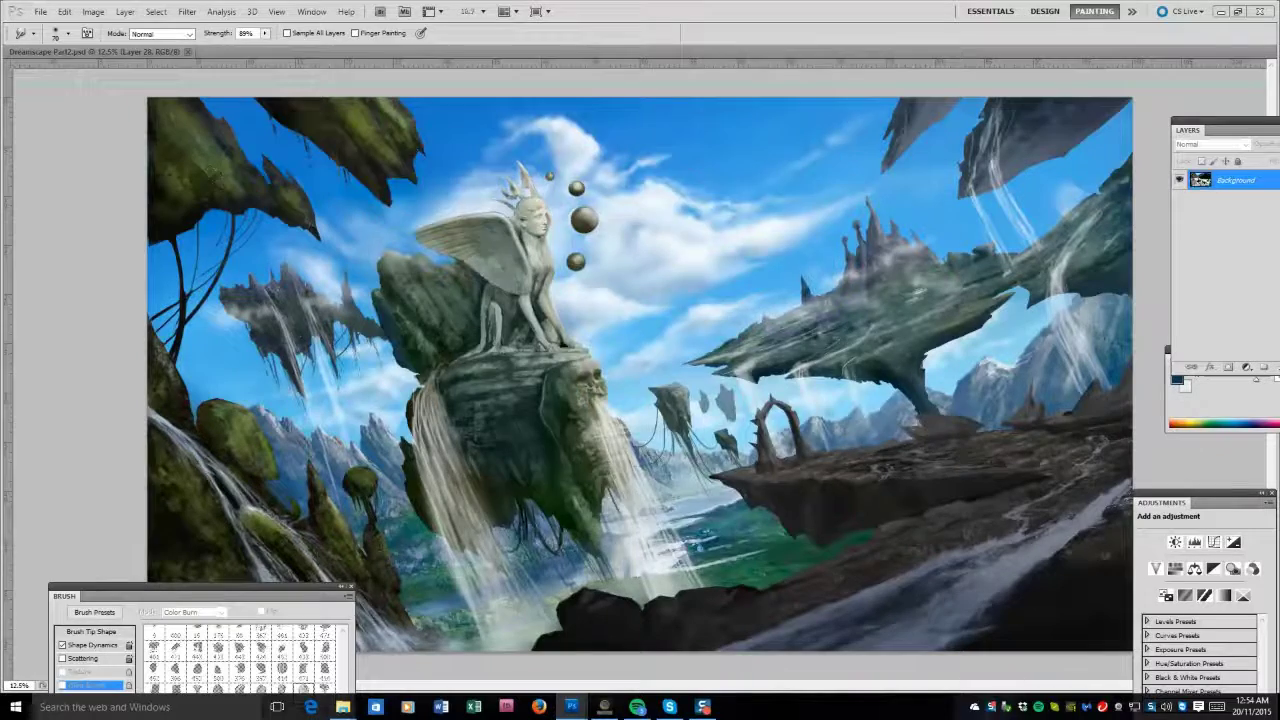
# Using the river-rock photo as reference, paint grey rock on the foreground and teal streaks along the ledge.
pyautogui.hotkey('ctrl', 'Tab')
pyautogui.press('b')
pyautogui.click(581, 614)
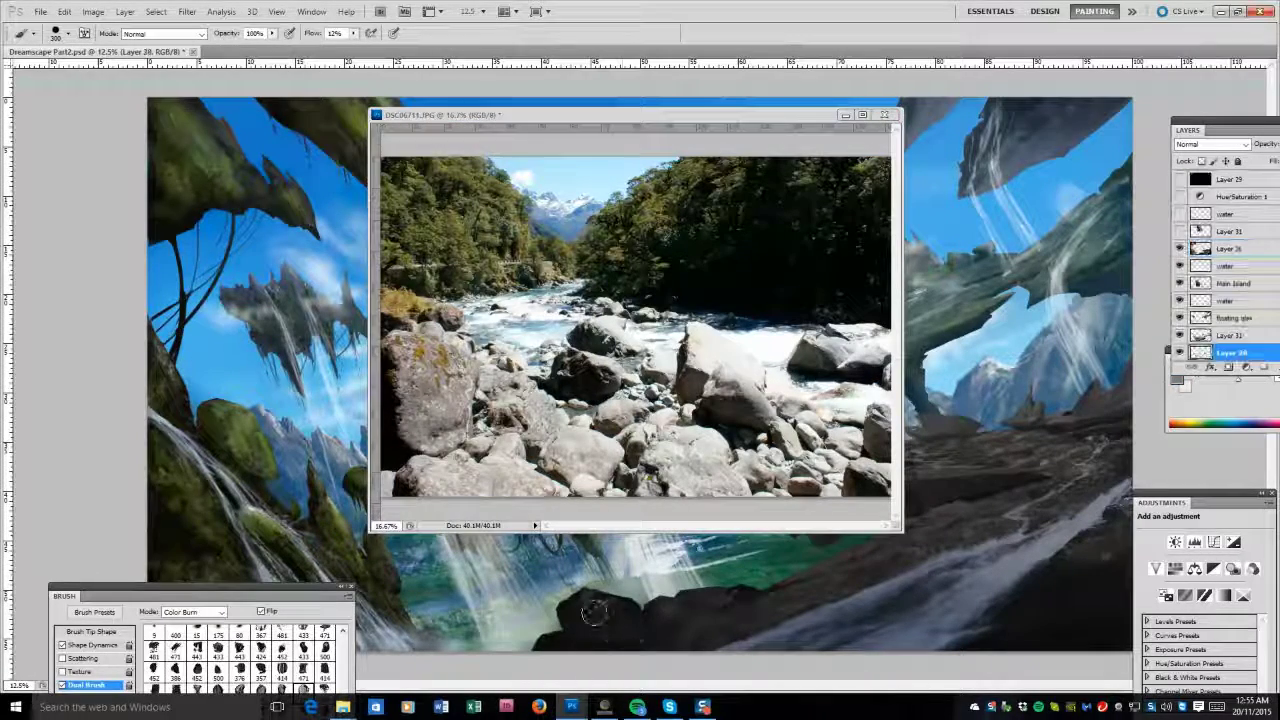
pyautogui.moveTo(614, 610)
pyautogui.mouseDown()
pyautogui.moveTo(586, 614)
pyautogui.moveTo(630, 630)
pyautogui.moveTo(700, 600)
pyautogui.moveTo(800, 605)
pyautogui.moveTo(840, 622)
pyautogui.moveTo(1000, 560)
pyautogui.moveTo(830, 630)
pyautogui.moveTo(948, 613)
pyautogui.moveTo(993, 578)
pyautogui.mouseUp()
pyautogui.hotkey('ctrl', 'Tab')
pyautogui.click(625, 637)
pyautogui.moveTo(1012, 525); pyautogui.dragTo(1045, 532)
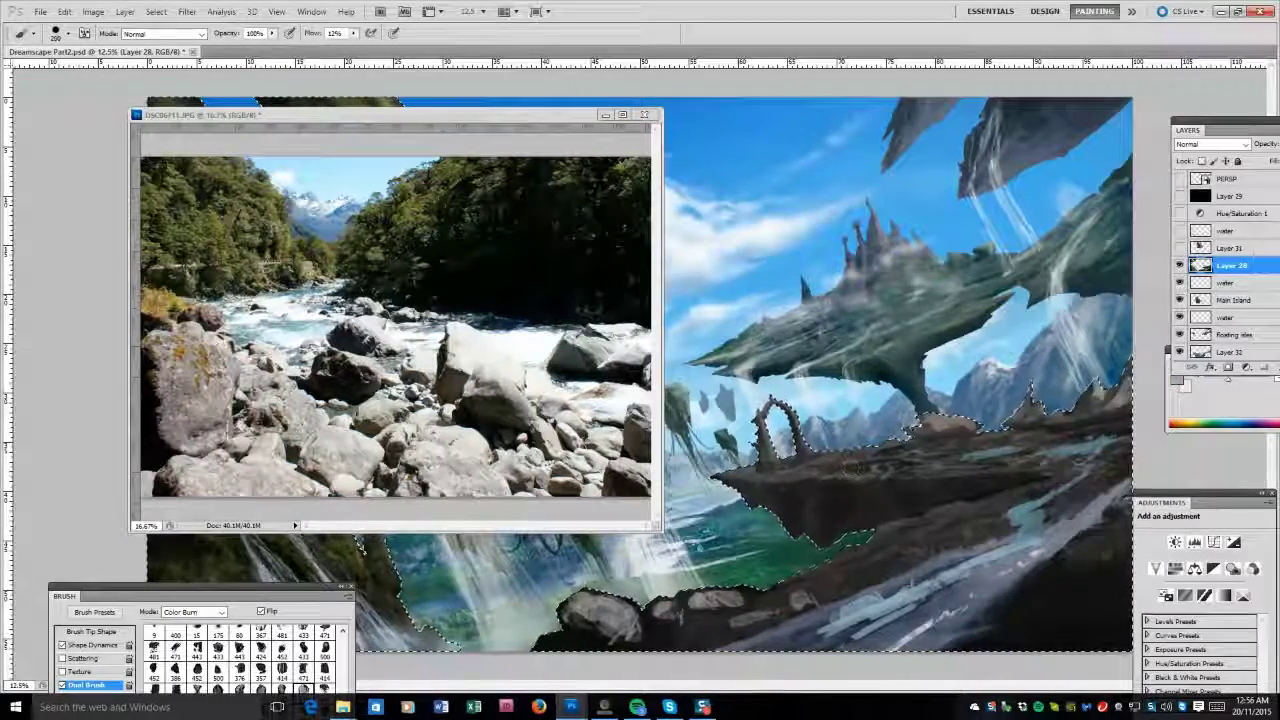
# Try a Levels adjustment on the river-rock photo, cancel it, and dismiss the Dropbox prompt.
pyautogui.click(330, 338)
pyautogui.hotkey('ctrl', 'l')
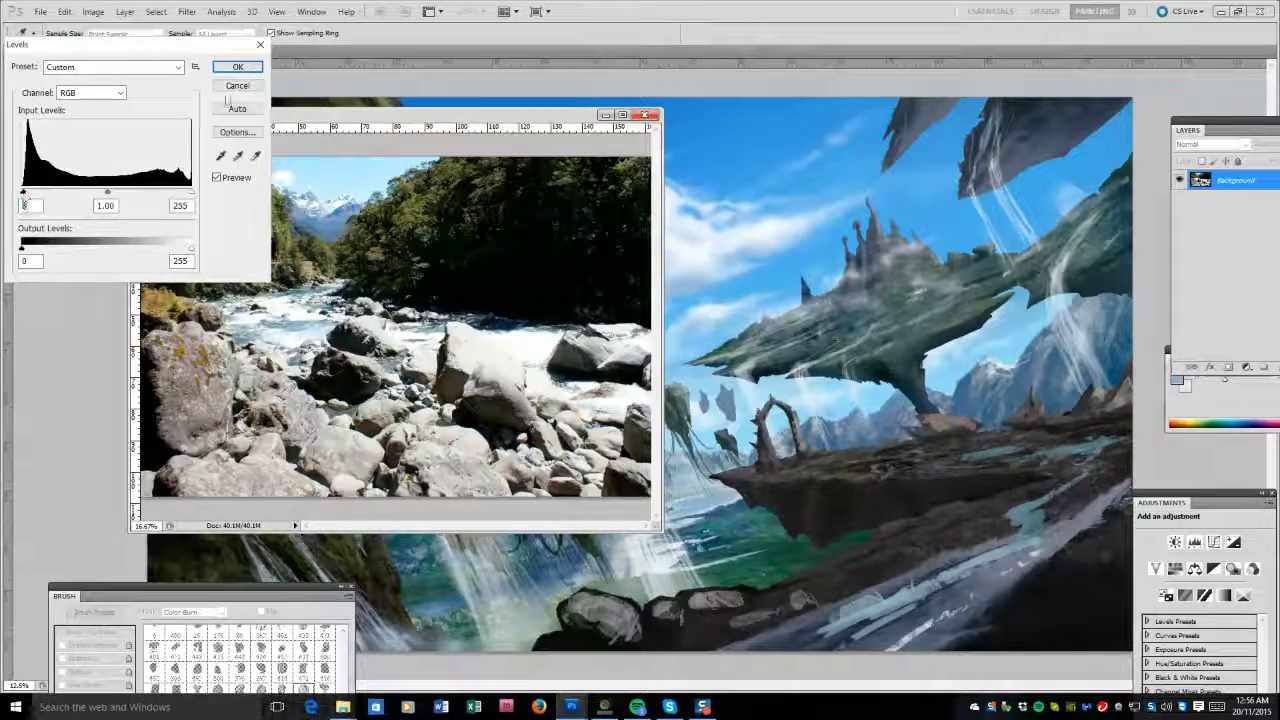
pyautogui.press('Escape')
pyautogui.hotkey('ctrl', 'Tab')
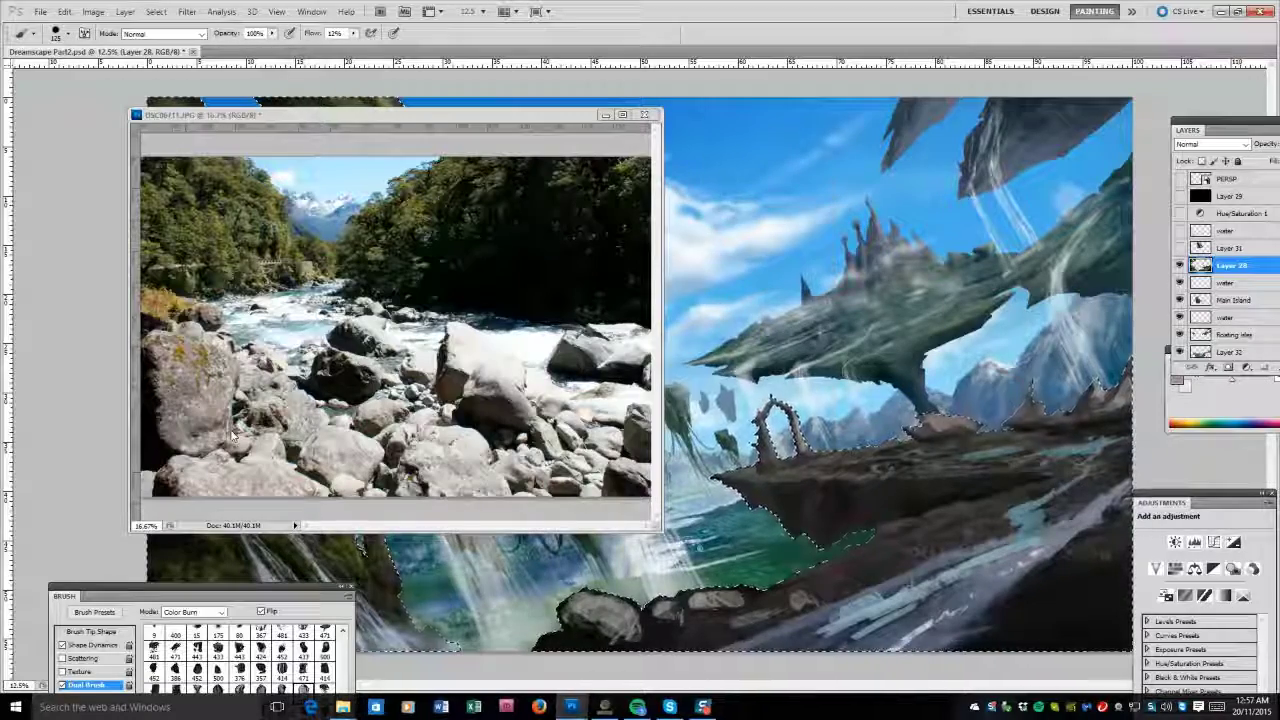
pyautogui.press('Escape')
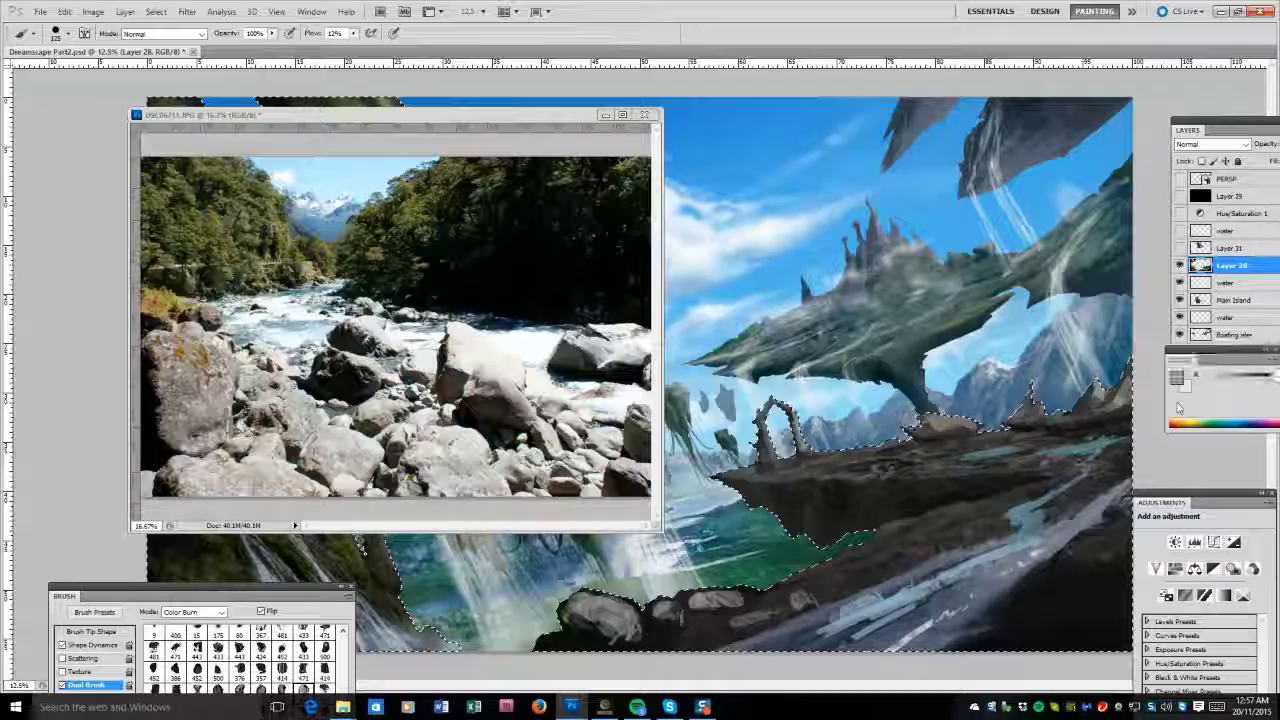
# Lighten the colour in the Color panel, haze the arch and ruins, streak the lower-right ground, and sample rock tones.
pyautogui.press('F6')
pyautogui.keyDown('alt'); pyautogui.click(1000, 420); pyautogui.keyUp('alt')
pyautogui.moveTo(770, 405); pyautogui.dragTo(795, 450)
pyautogui.moveTo(985, 598); pyautogui.dragTo(905, 624)
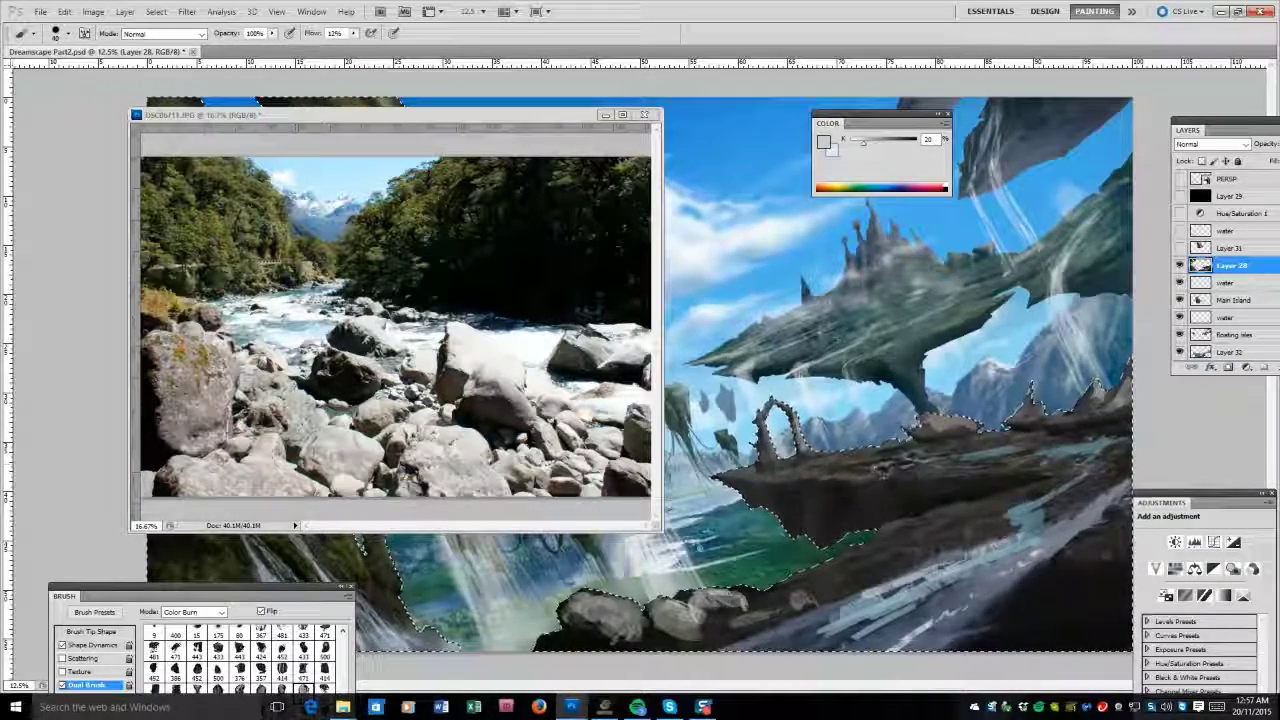
pyautogui.moveTo(990, 420)
pyautogui.mouseDown()
pyautogui.moveTo(1000, 415)
pyautogui.moveTo(975, 425)
pyautogui.mouseUp()
pyautogui.keyDown('alt'); pyautogui.click(970, 433); pyautogui.keyUp('alt')
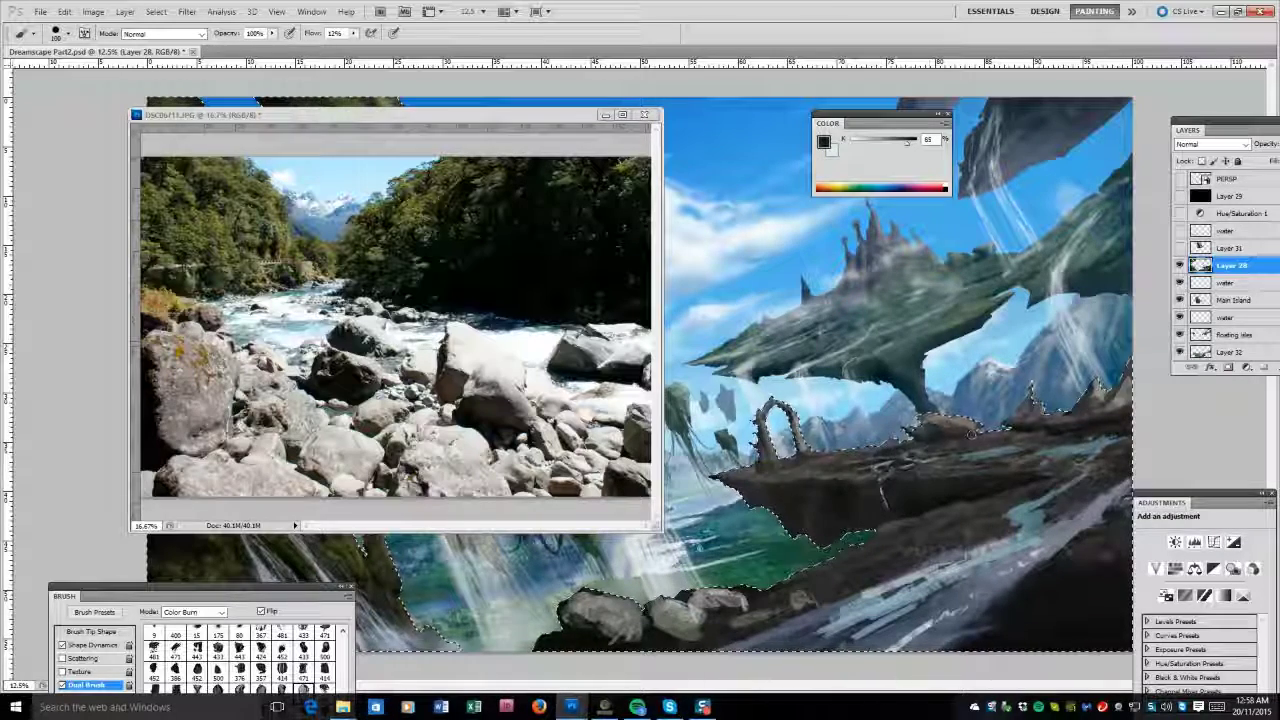
pyautogui.keyDown('alt'); pyautogui.click(530, 575); pyautogui.keyUp('alt')
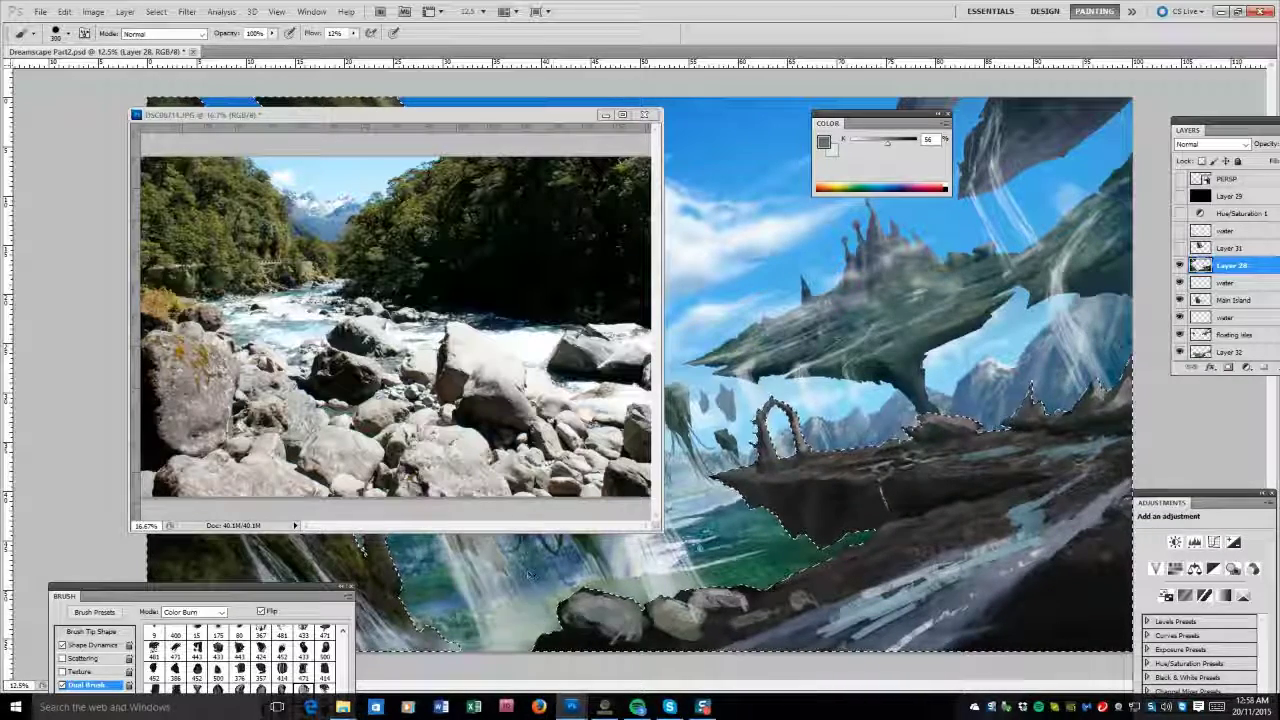
pyautogui.keyDown('alt'); pyautogui.click(645, 636); pyautogui.keyUp('alt')
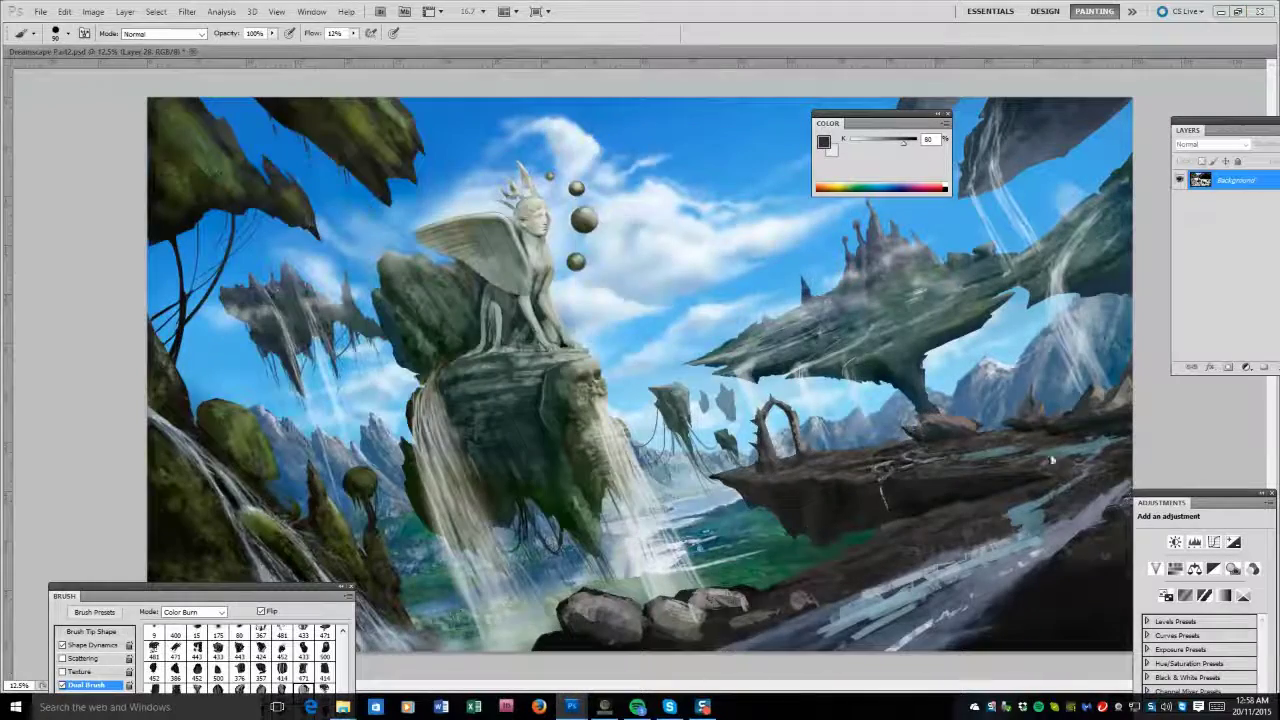
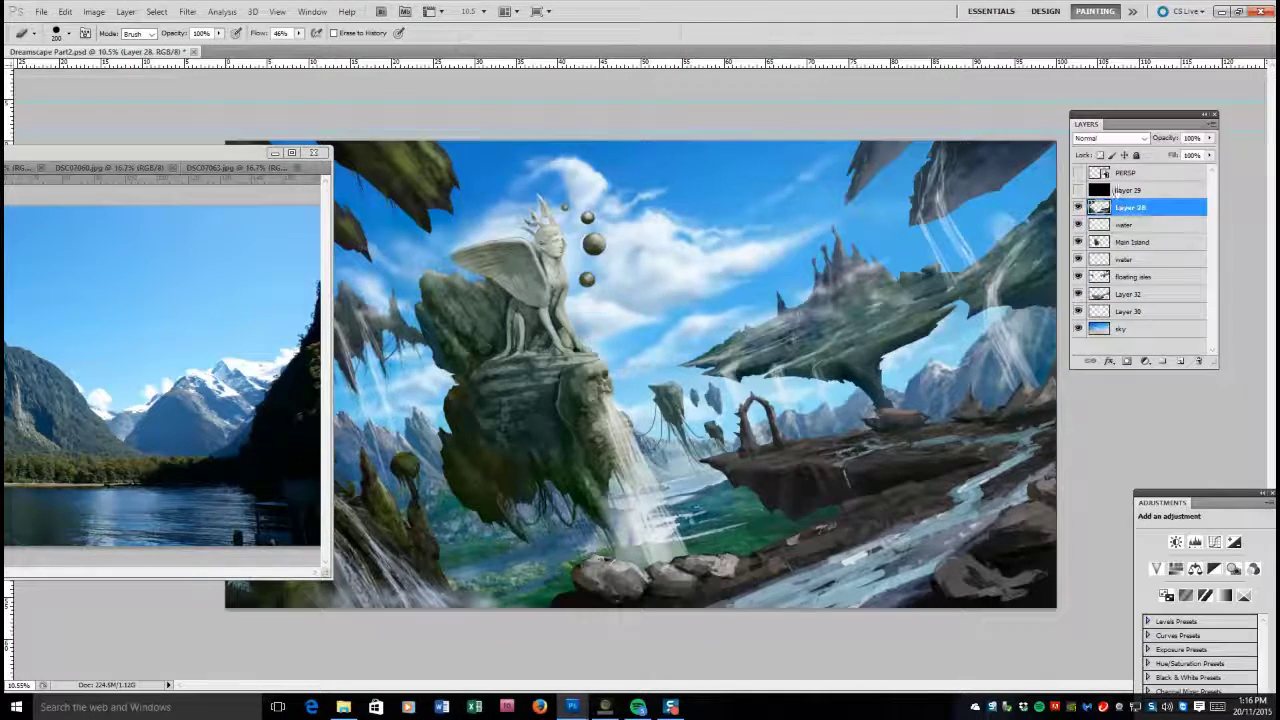
# On Layer 32, paint white waterfall streaks under the right floating island and a faint mountain stroke.
pyautogui.click(1098, 311)
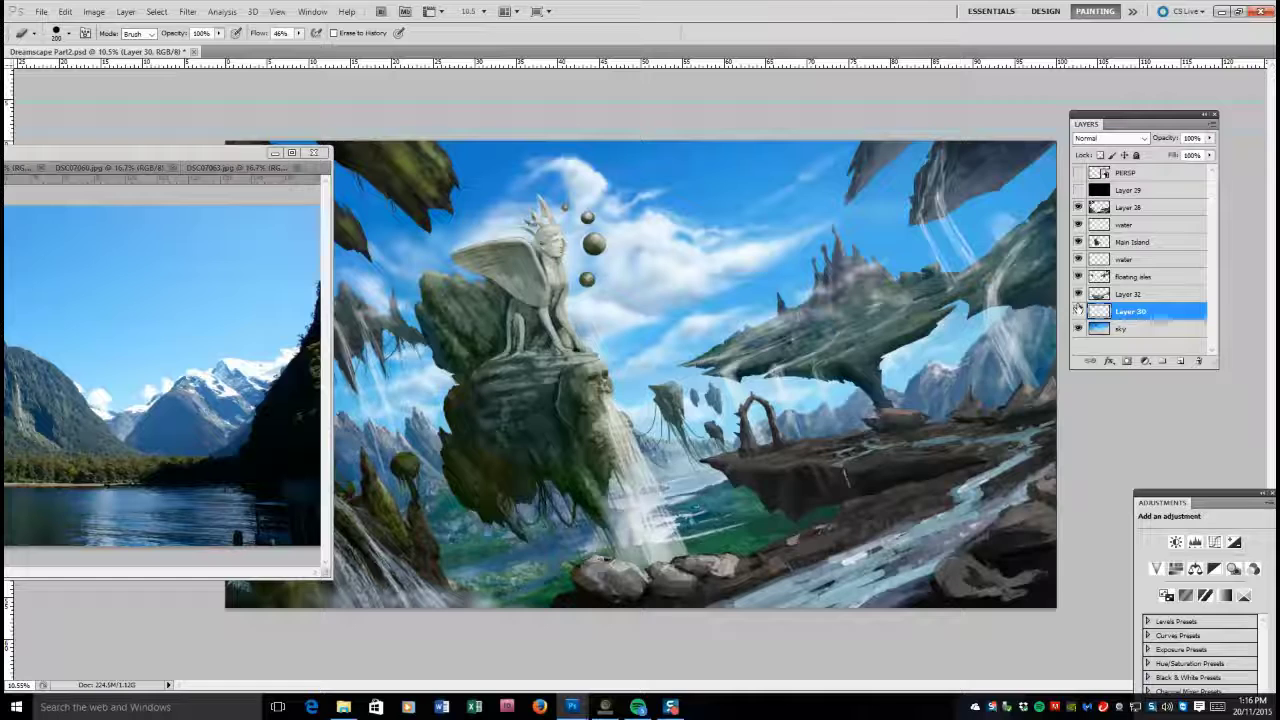
pyautogui.click(1128, 294)
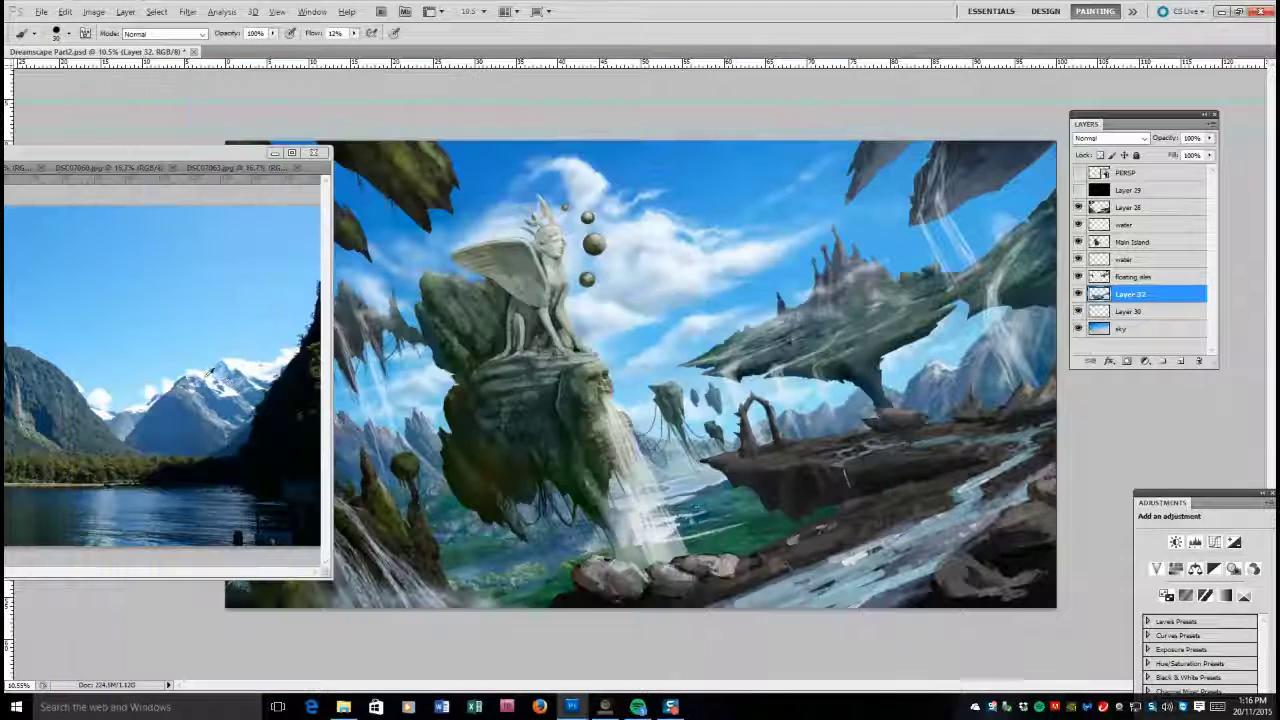
pyautogui.moveTo(885, 338); pyautogui.dragTo(955, 372)
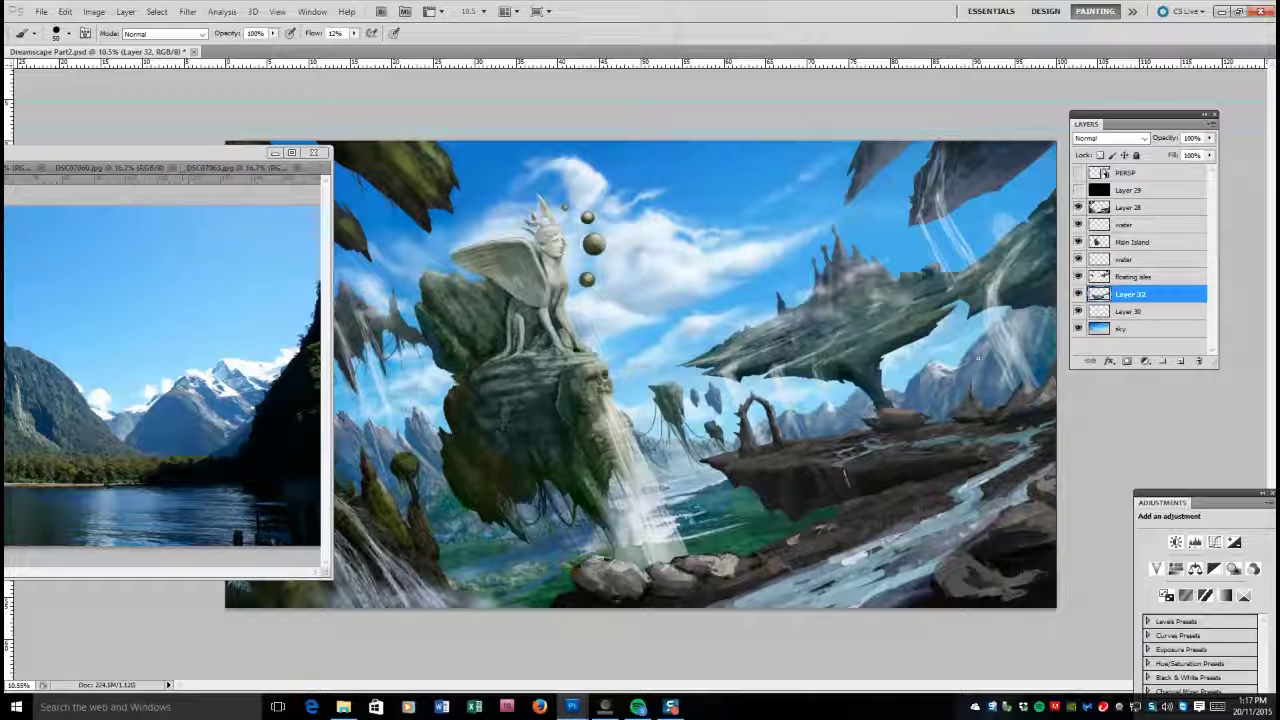
pyautogui.press(']')
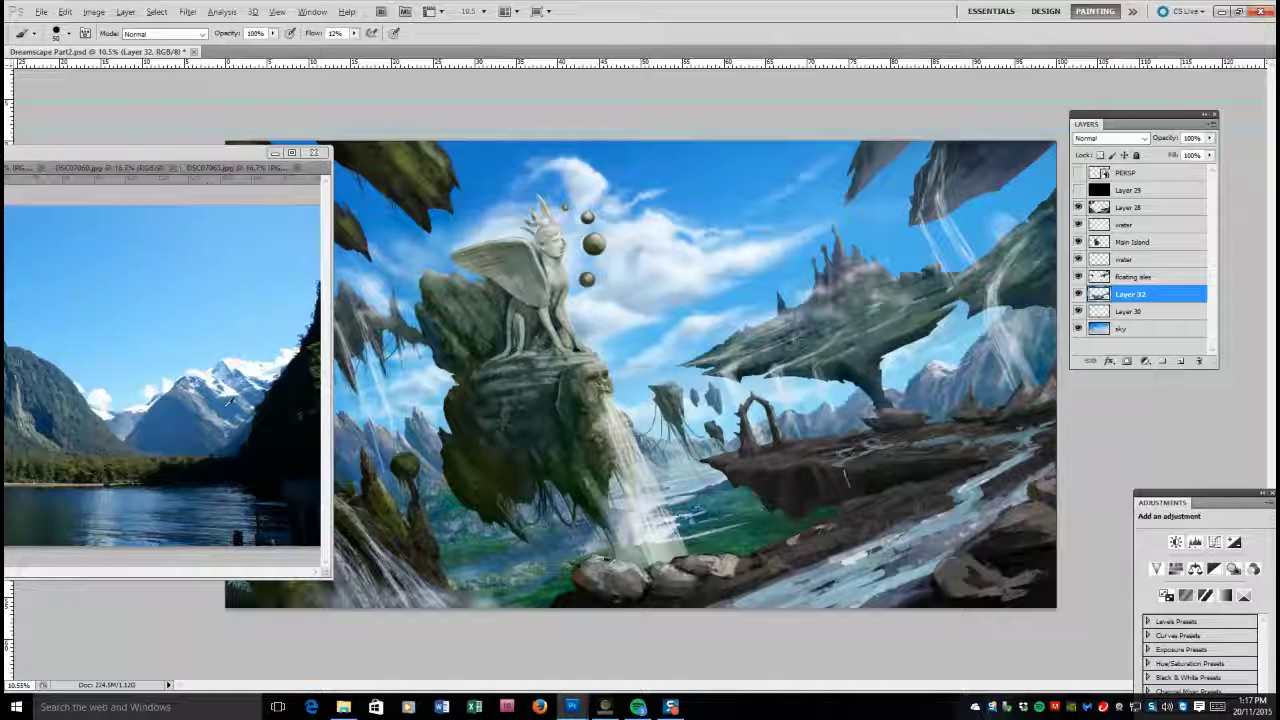
pyautogui.moveTo(970, 355); pyautogui.dragTo(970, 414)
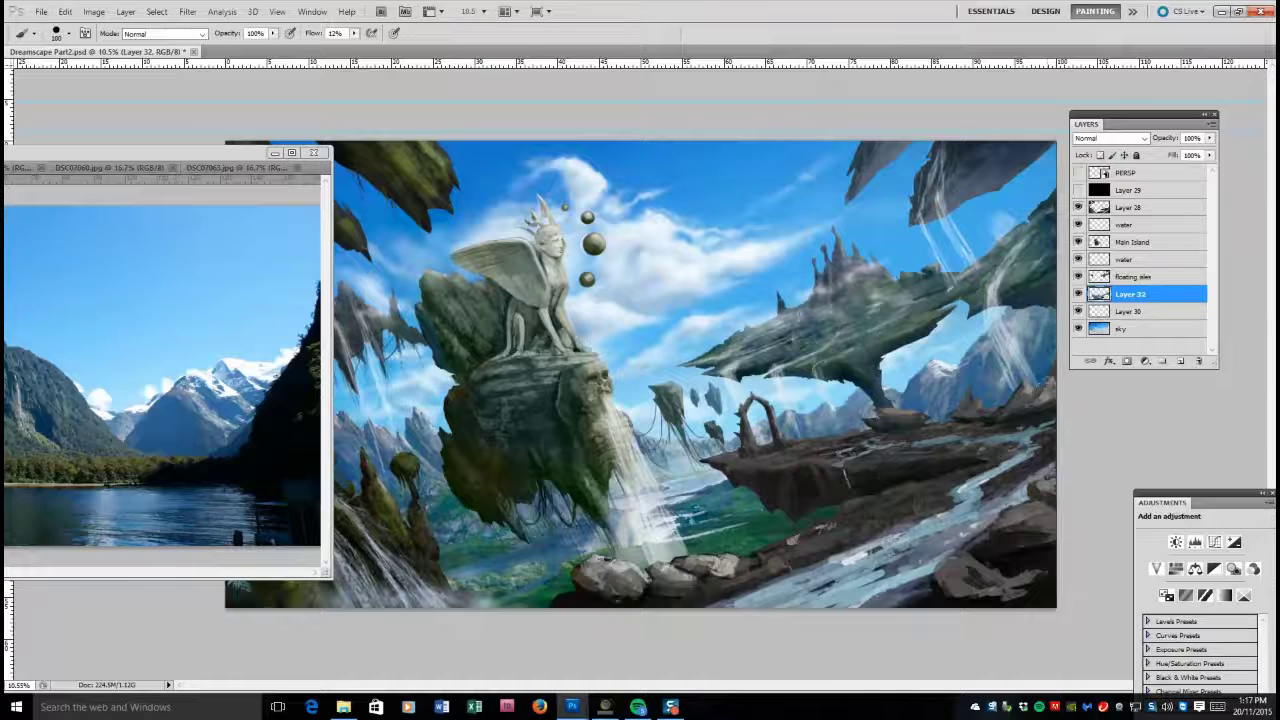
# Resize the brush from 150 down to 45, toggling briefly between eraser and brush.
pyautogui.press(']')
pyautogui.press(']')
pyautogui.press(']')
pyautogui.press(']')
pyautogui.press(']')
pyautogui.press(']')
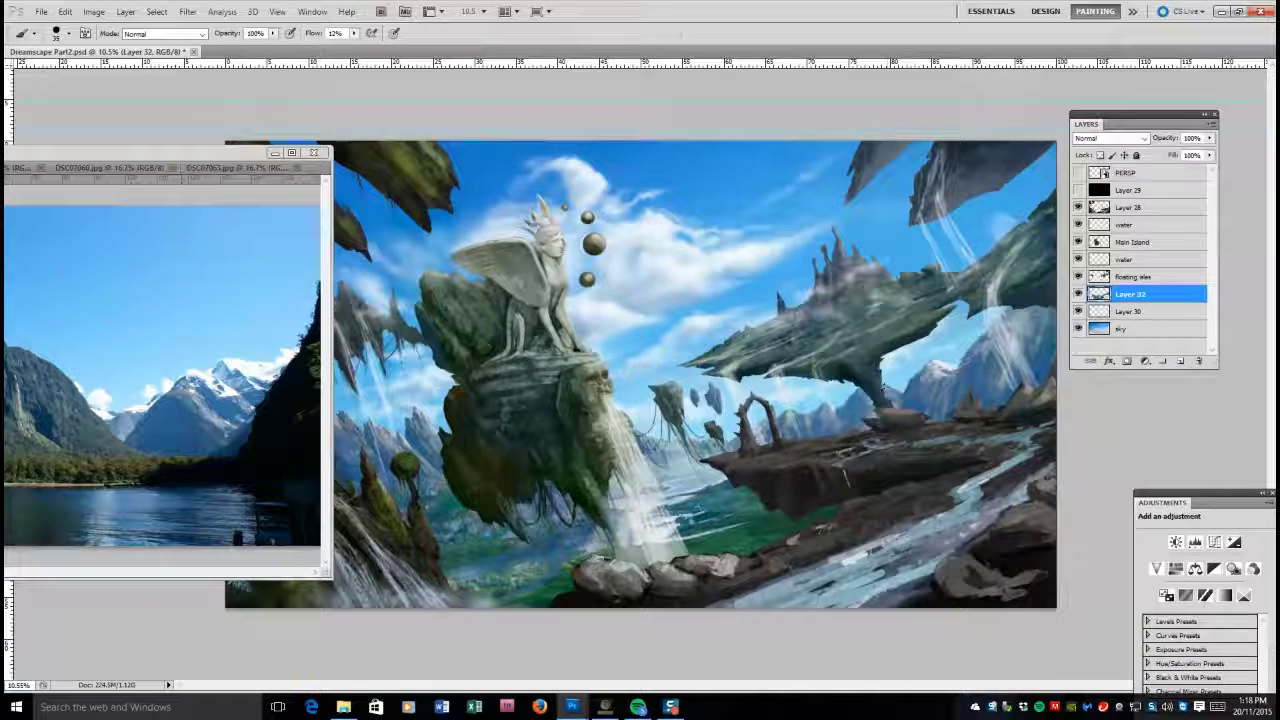
pyautogui.press('e')
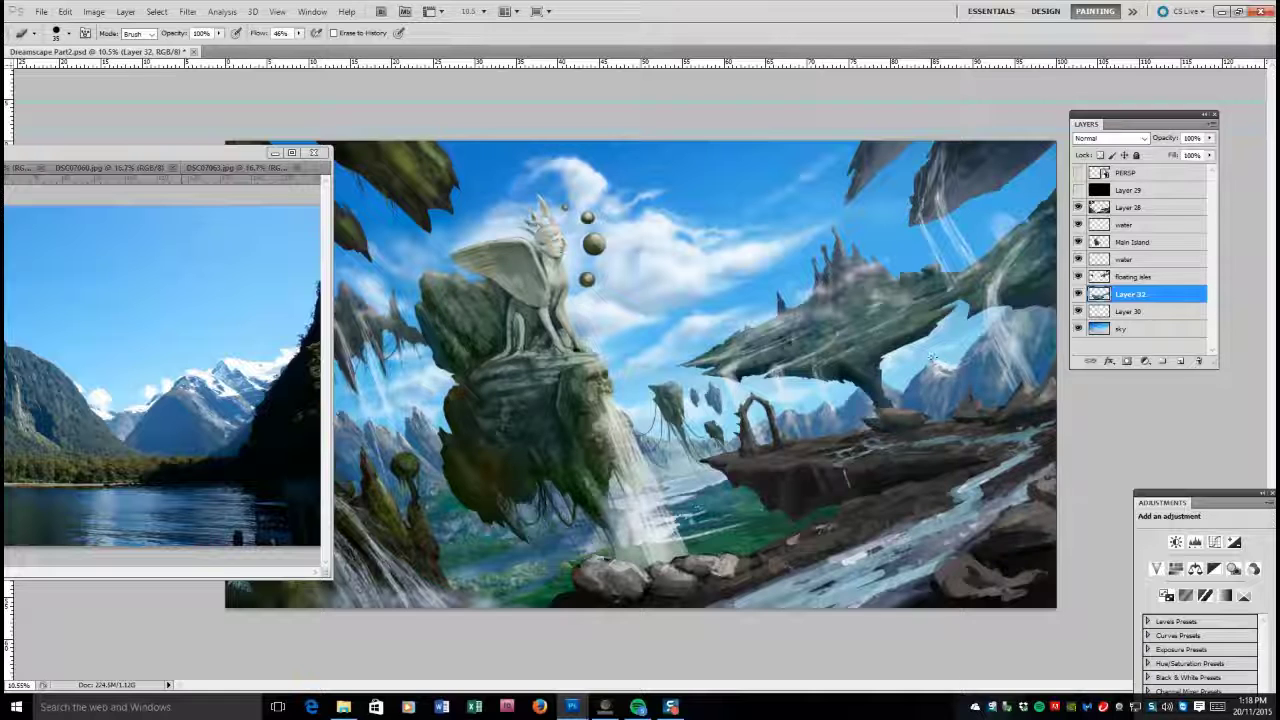
pyautogui.press('b')
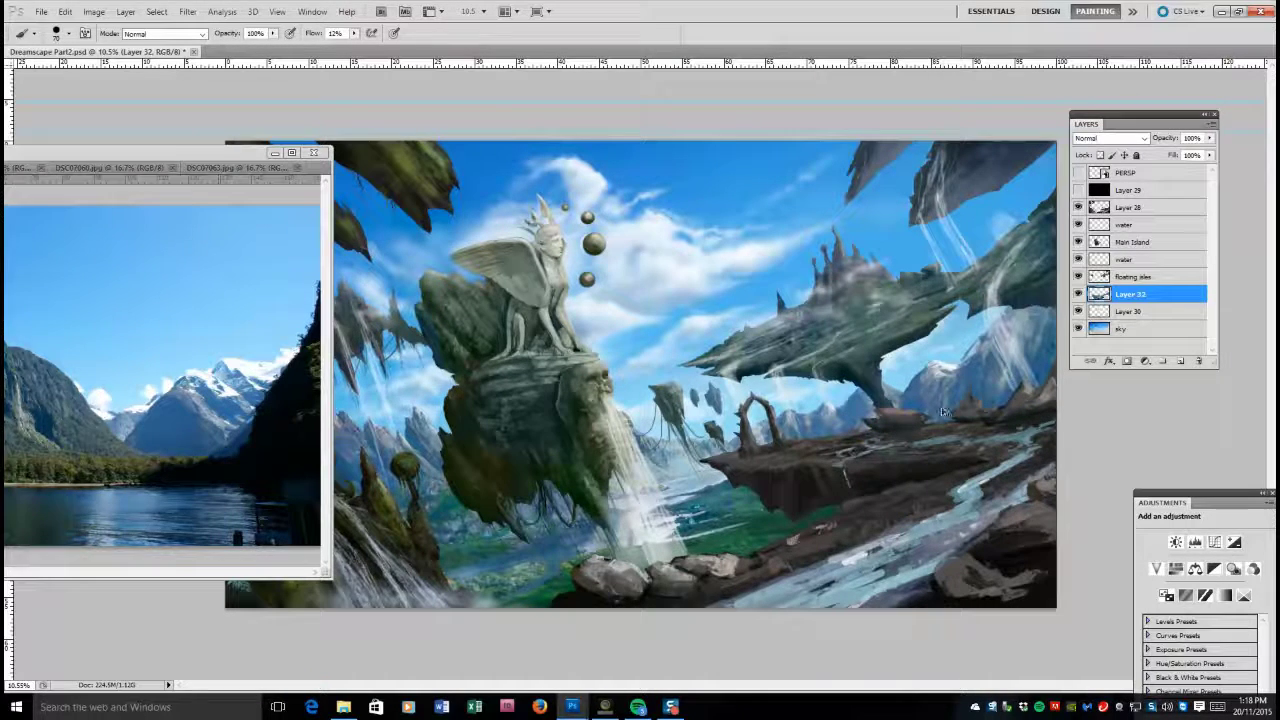
pyautogui.press(']')
pyautogui.press(']')
pyautogui.press(']')
pyautogui.press(']')
pyautogui.press(']')
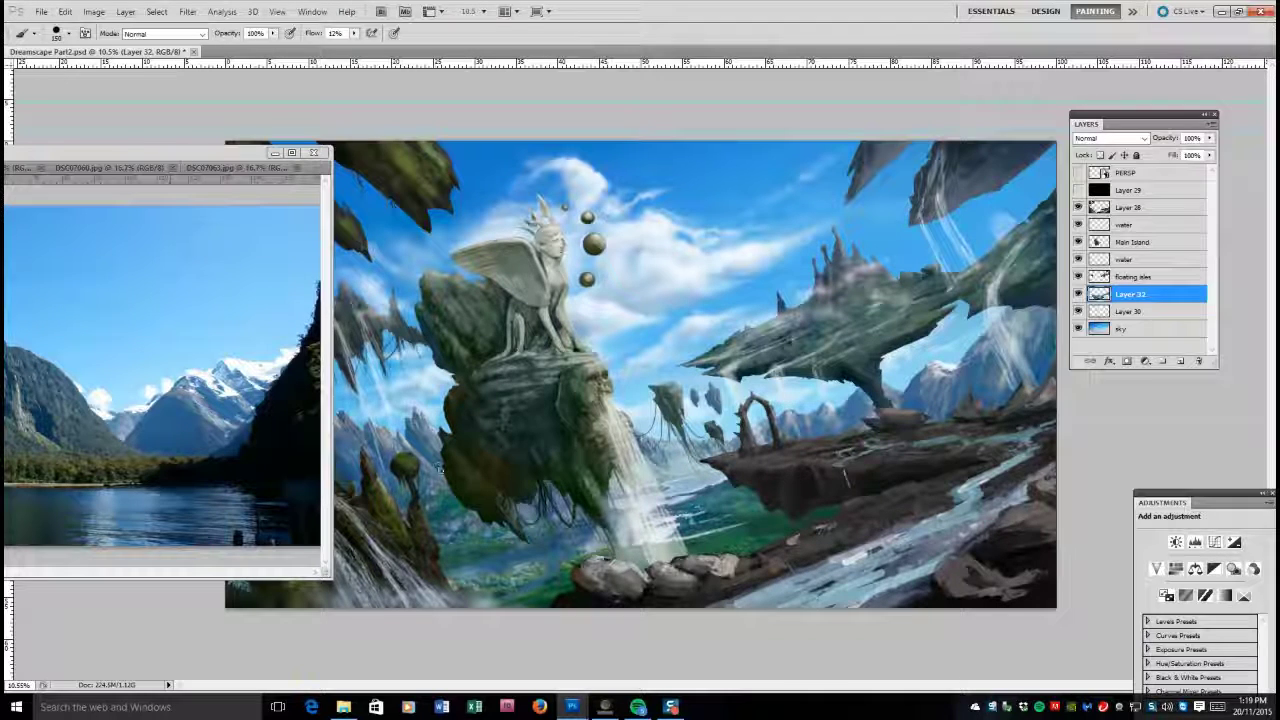
pyautogui.press('[')
pyautogui.press('[')
pyautogui.press('[')
pyautogui.press('[')
pyautogui.press('[')
pyautogui.press('[')
pyautogui.press('[')
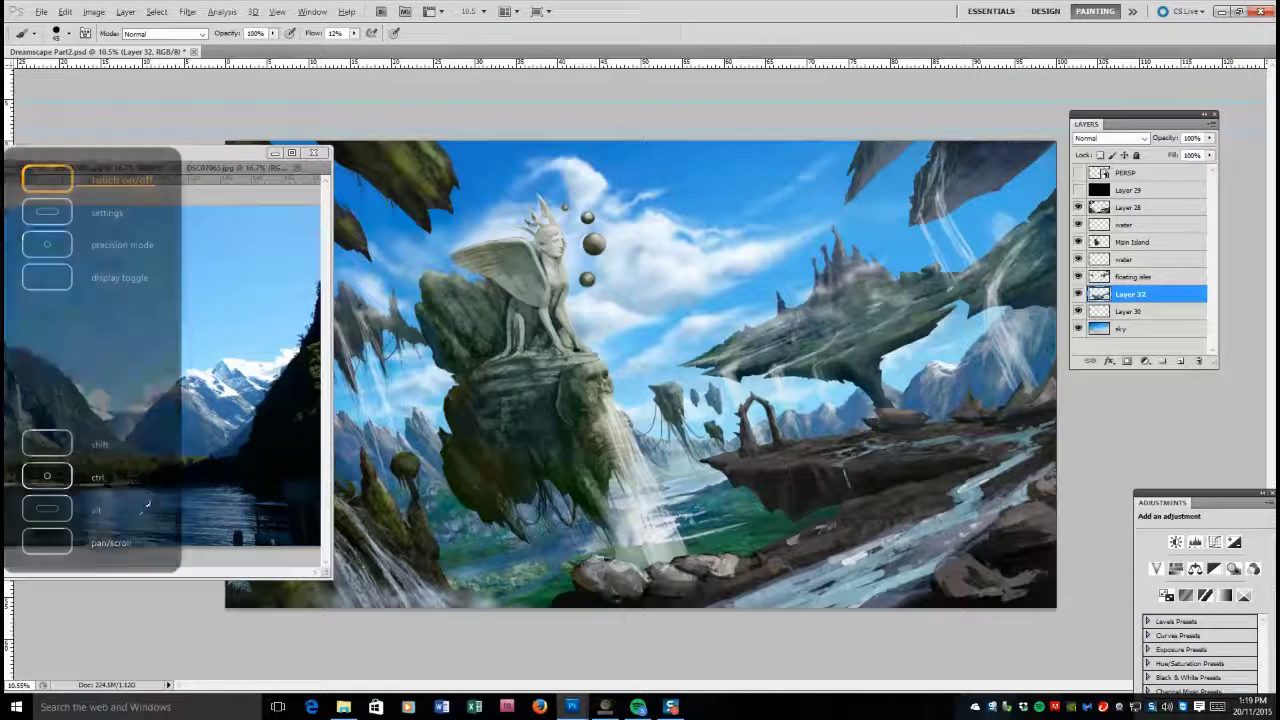
# Bring up the DSC07060 lake reference photo and enlarge the brush from 30 to 40.
pyautogui.hotkey('ctrl', 'Tab')
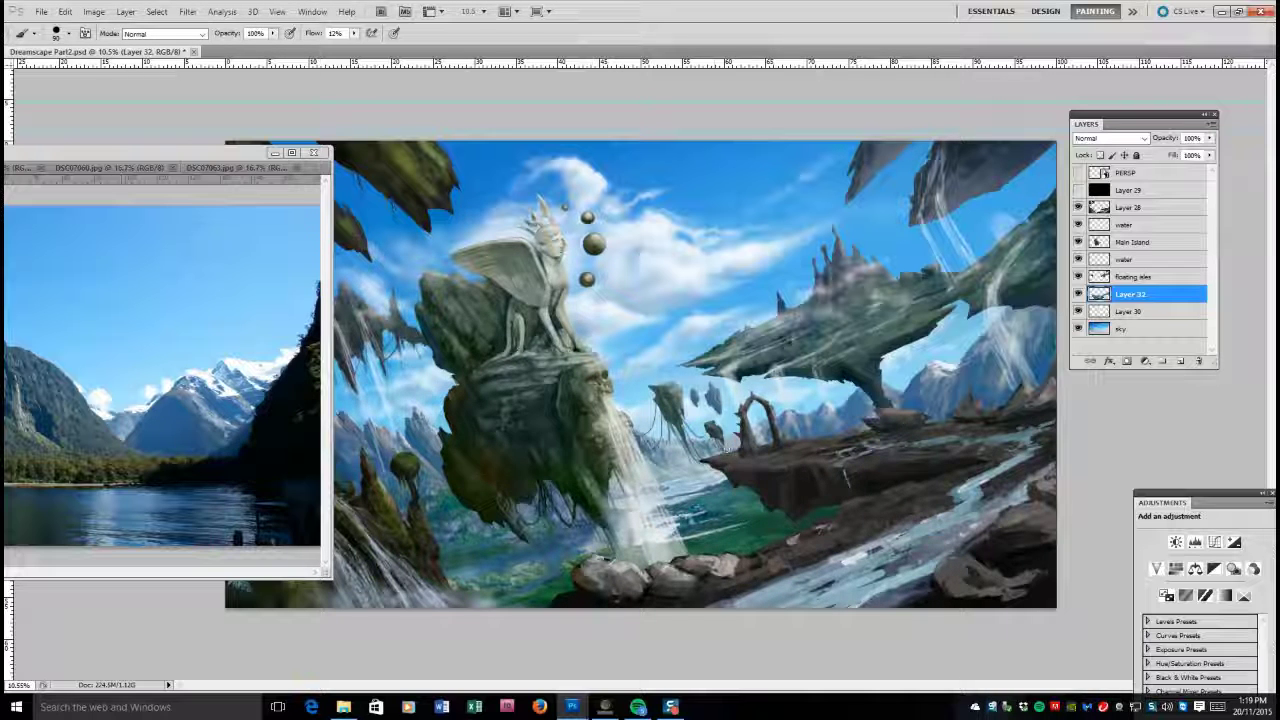
pyautogui.press('e')
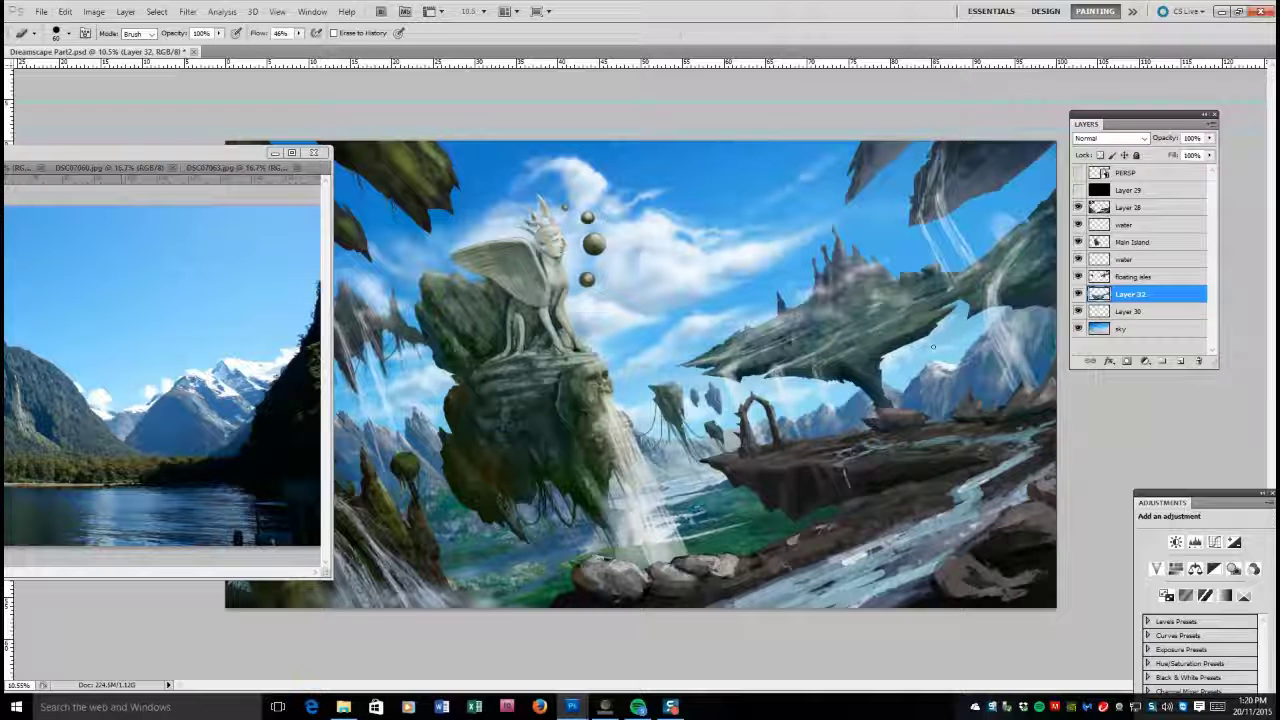
pyautogui.press('b')
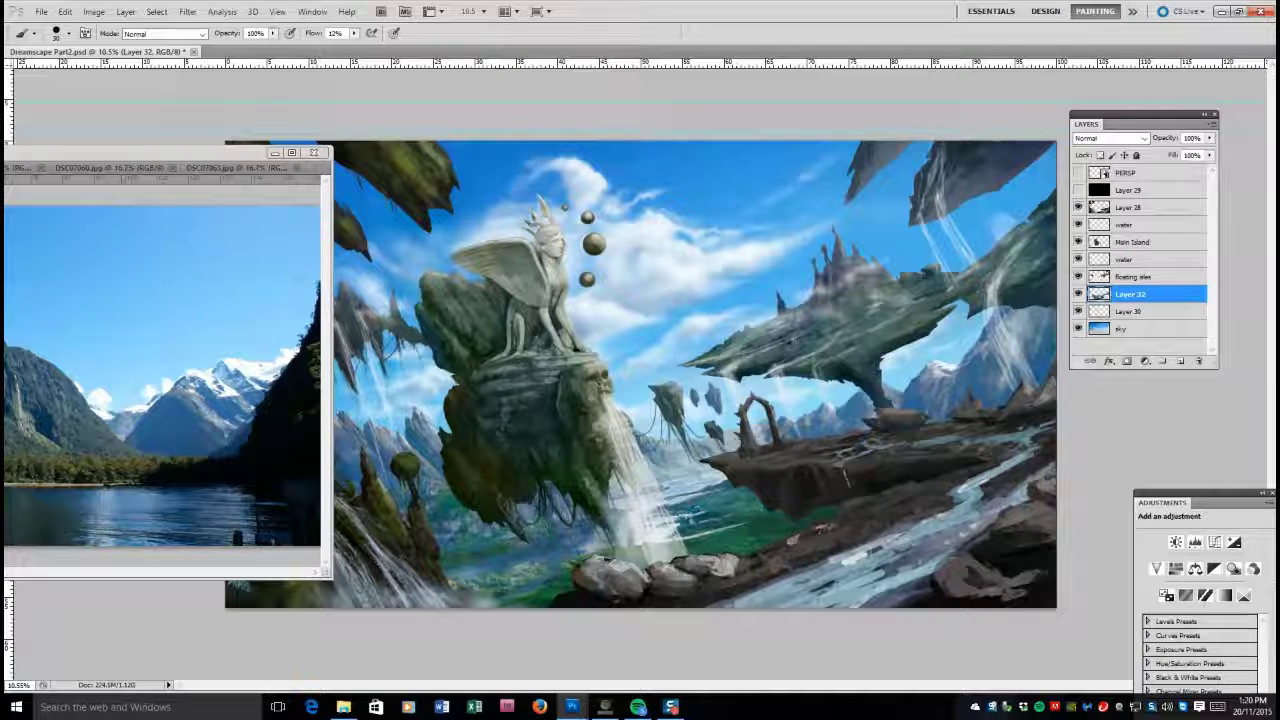
pyautogui.press(']')
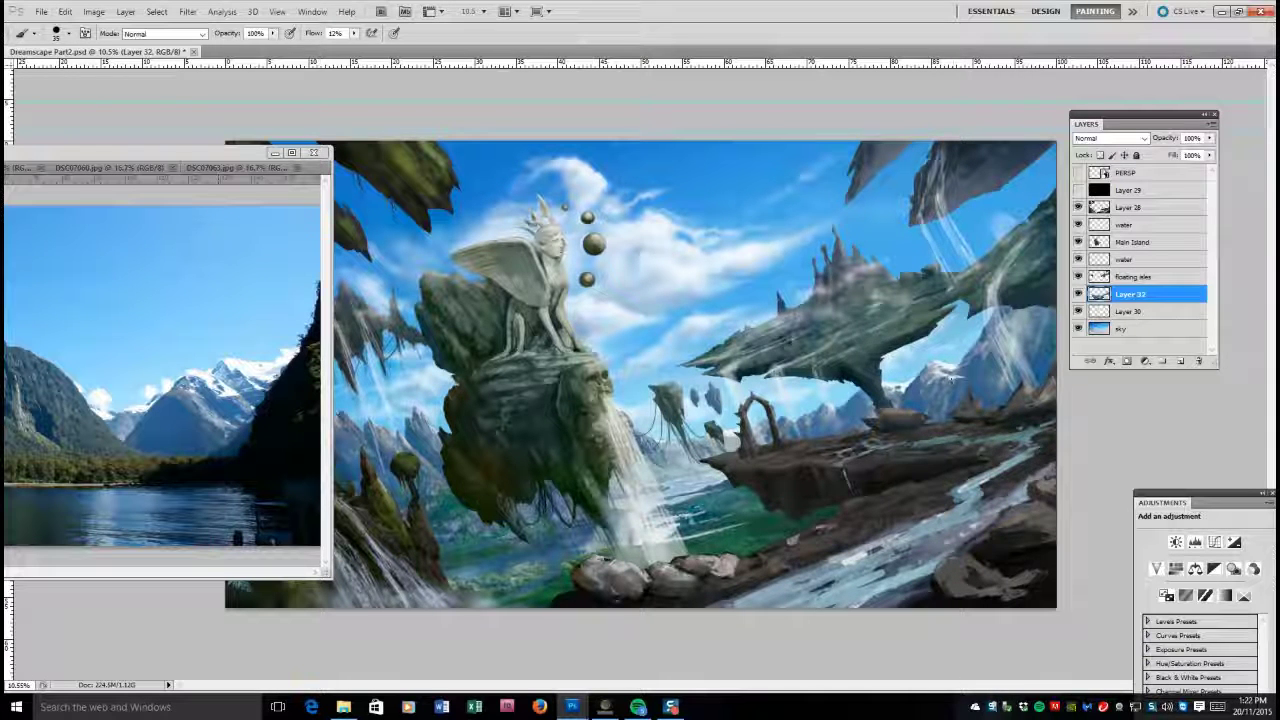
pyautogui.press('alt')
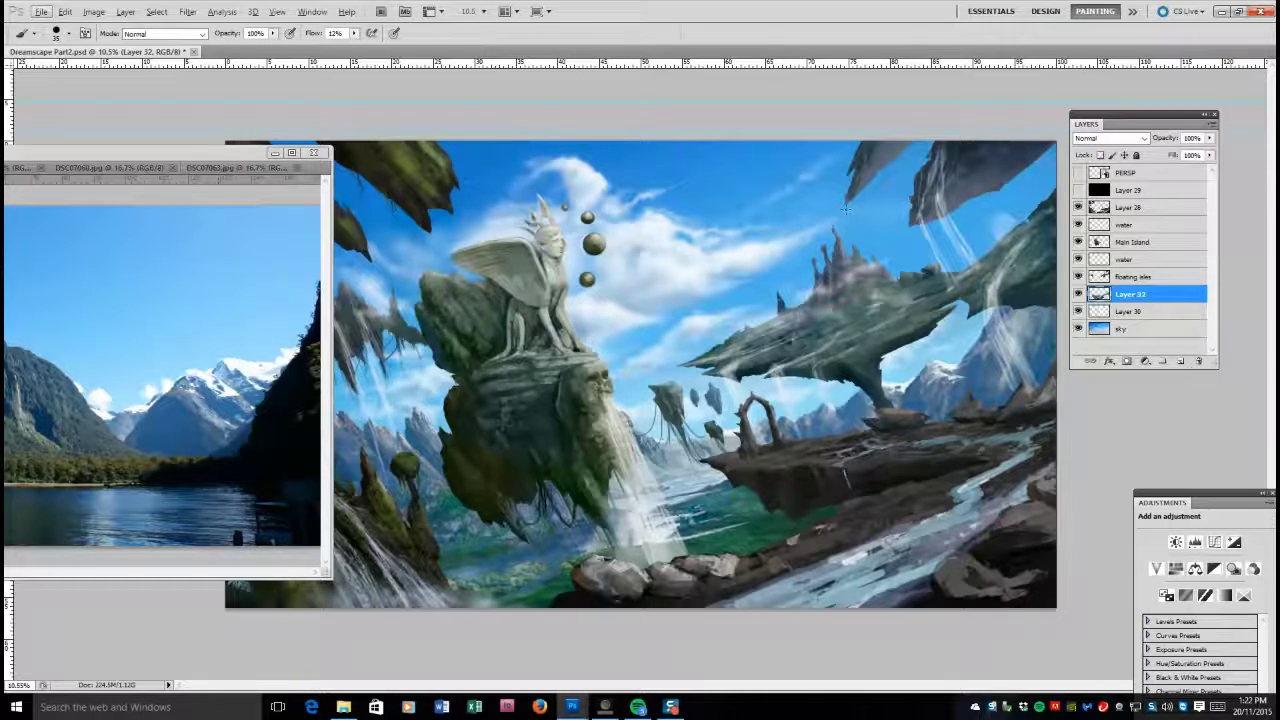
pyautogui.hotkey('ctrl', 'Tab')
pyautogui.hotkey('ctrl', '+')
pyautogui.hotkey('ctrl', 'shift', 'Tab')
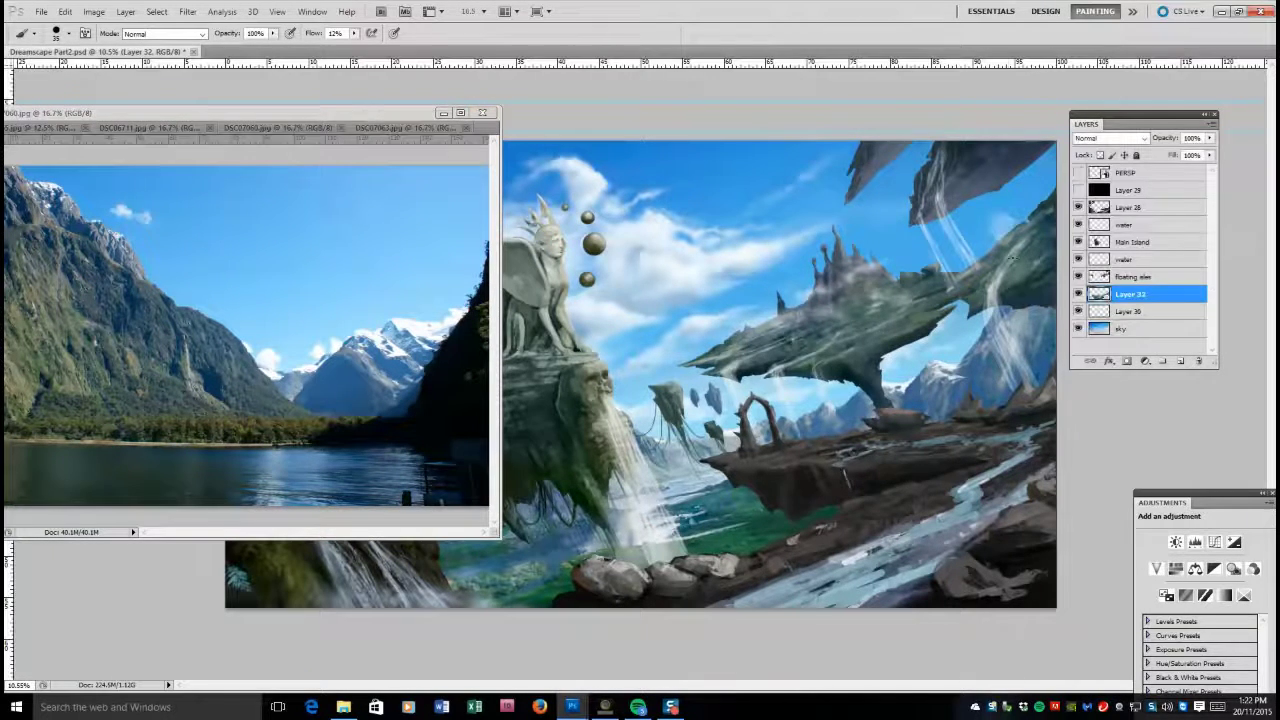
# Shrink the reference photo window, zoom it out to 12.5%, and browse the other open photos.
pyautogui.click(140, 147)
pyautogui.hotkey('ctrl', '-')
pyautogui.hotkey('ctrl', 'shift', 'Tab')
pyautogui.hotkey('ctrl', 'Tab')
pyautogui.moveTo(508, 491); pyautogui.dragTo(283, 430)
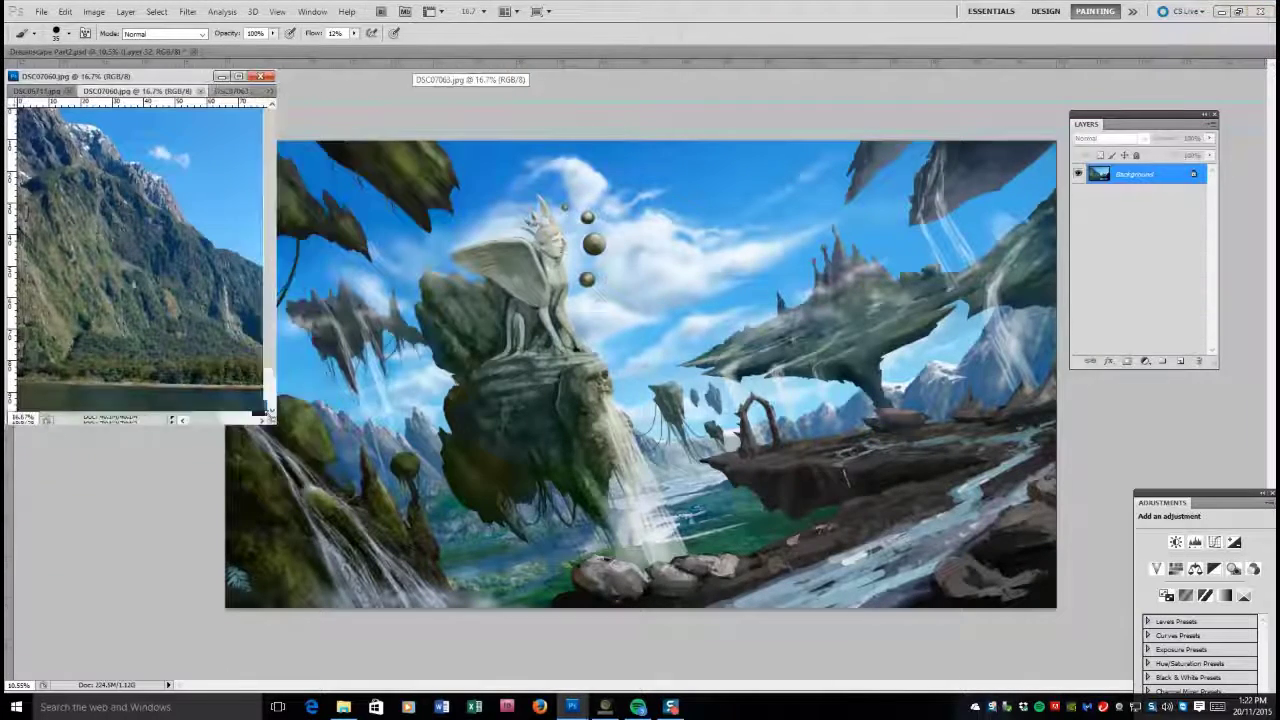
pyautogui.press('z')
pyautogui.hotkey('ctrl', '-')
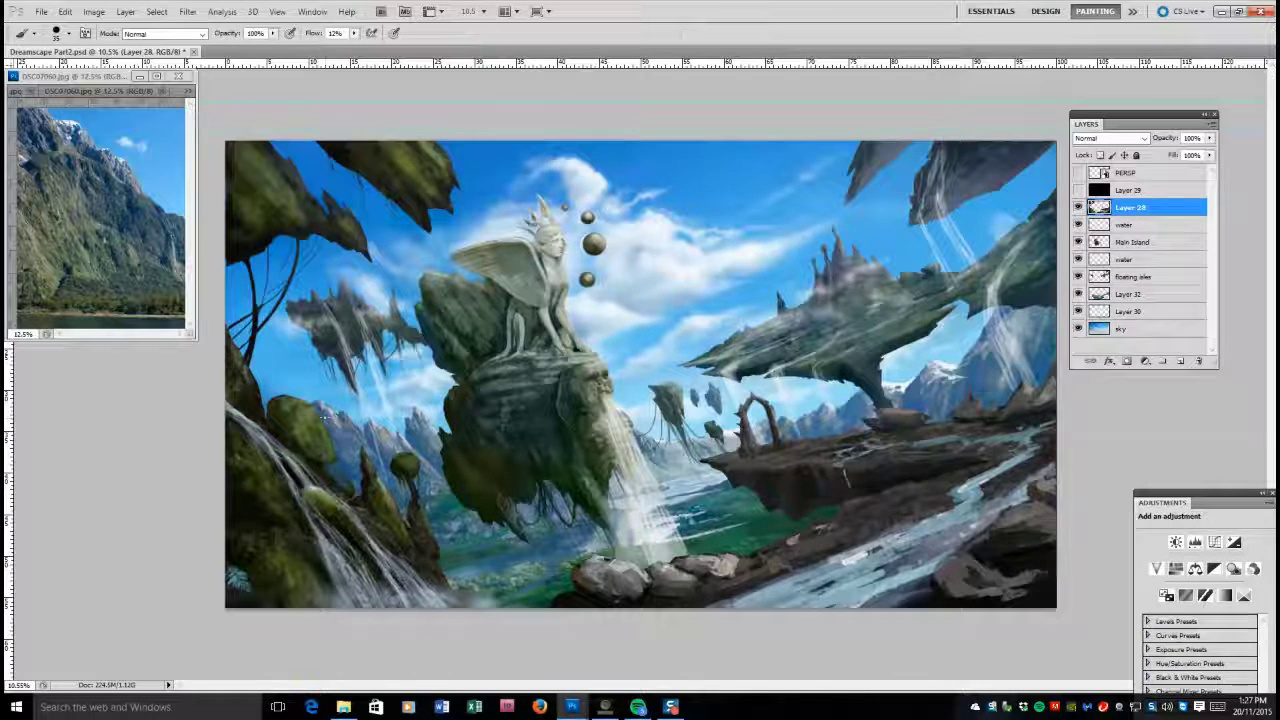
pyautogui.click(188, 91)
pyautogui.click(240, 95)
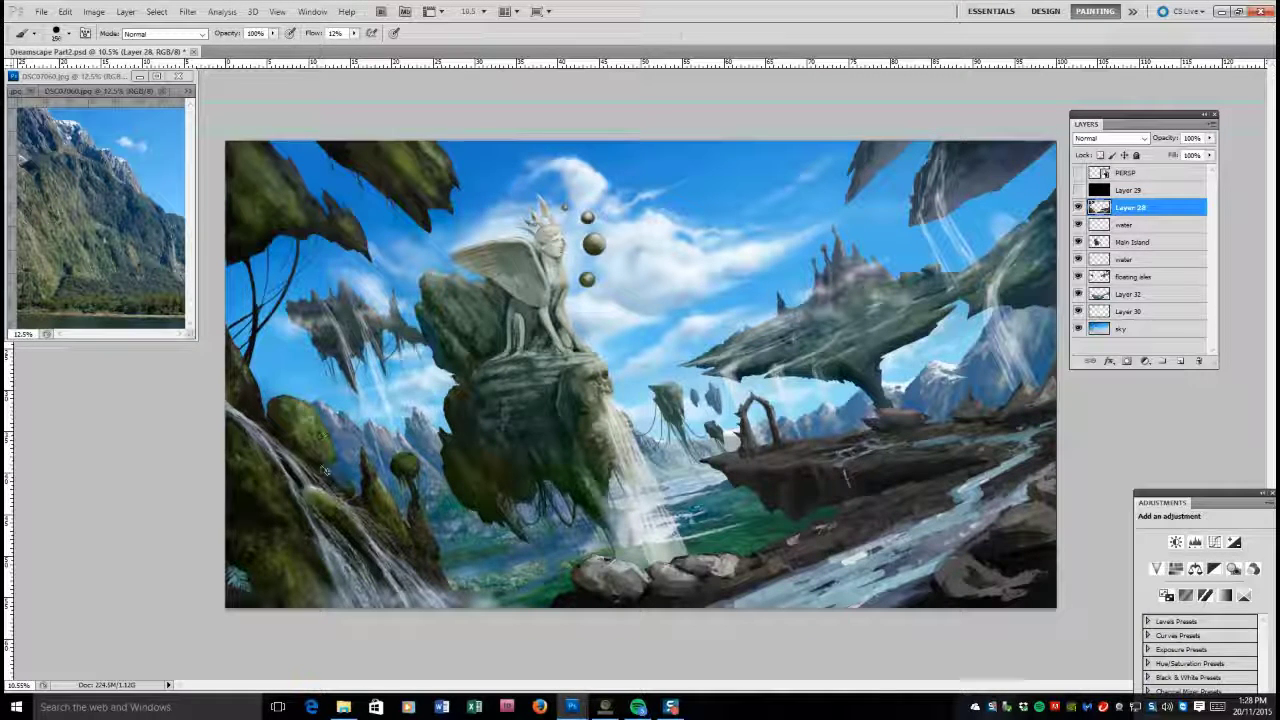
# In the Brush panel, pick a different tip and raise Dual Brush spacing to 53%.
pyautogui.press('F5')
pyautogui.scroll(-2, 680, 280)
pyautogui.click(598, 301)
pyautogui.moveTo(607, 402); pyautogui.dragTo(625, 402)
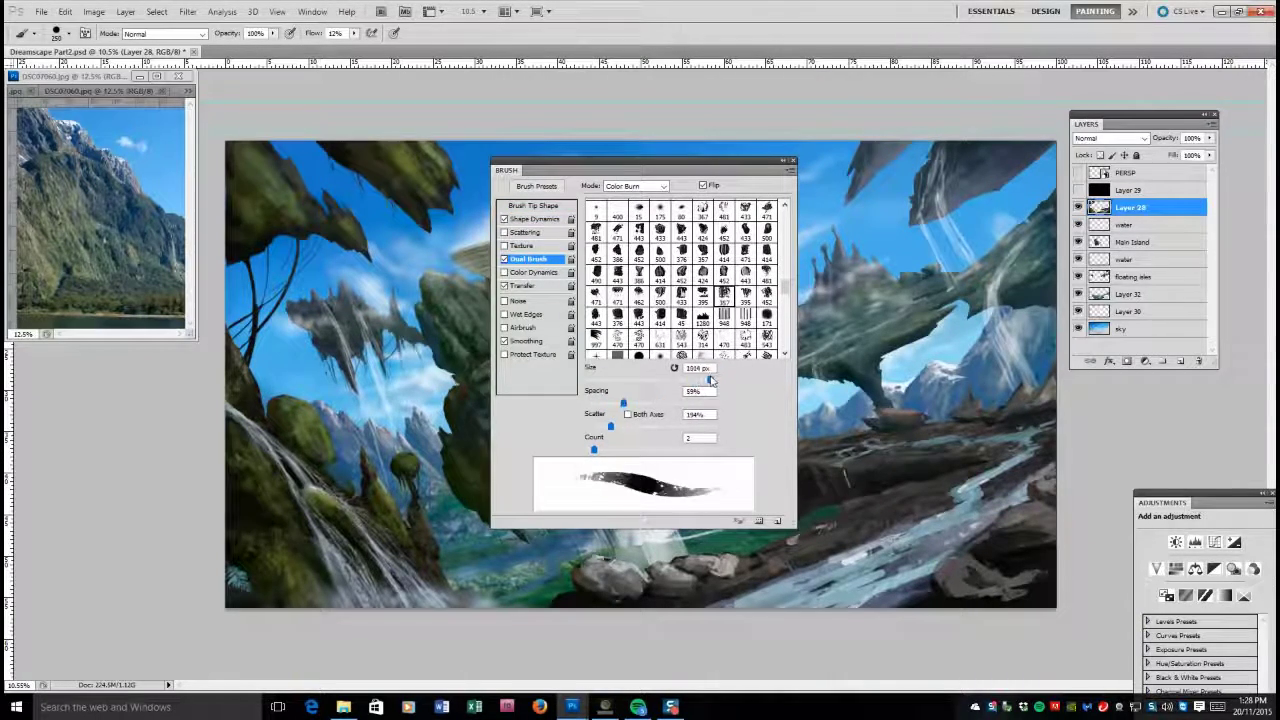
pyautogui.press('F5')
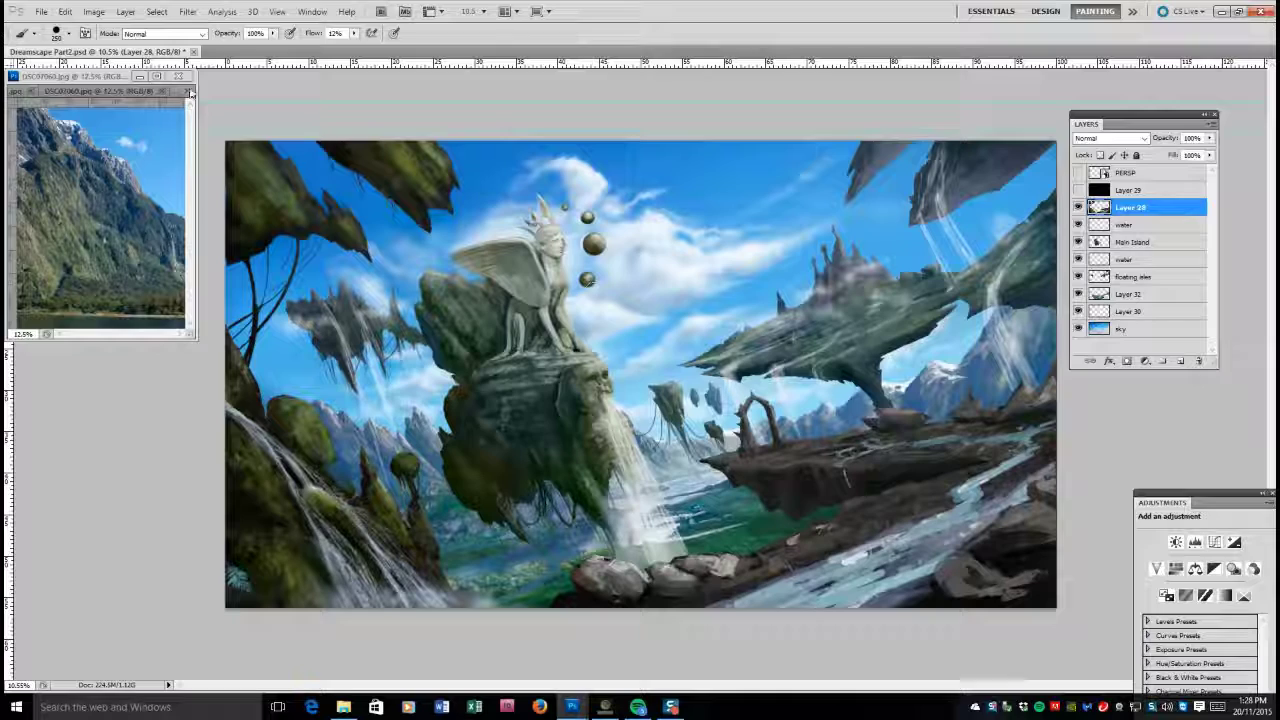
# Show the DSC06711 river photo at 16.7% and paint light grey over the lower-right rocks.
pyautogui.click(190, 92)
pyautogui.hotkey('ctrl', 'Tab')
pyautogui.hotkey('ctrl', '+')
pyautogui.moveTo(970, 576)
pyautogui.mouseDown()
pyautogui.moveTo(1035, 552)
pyautogui.moveTo(1040, 522)
pyautogui.mouseUp()
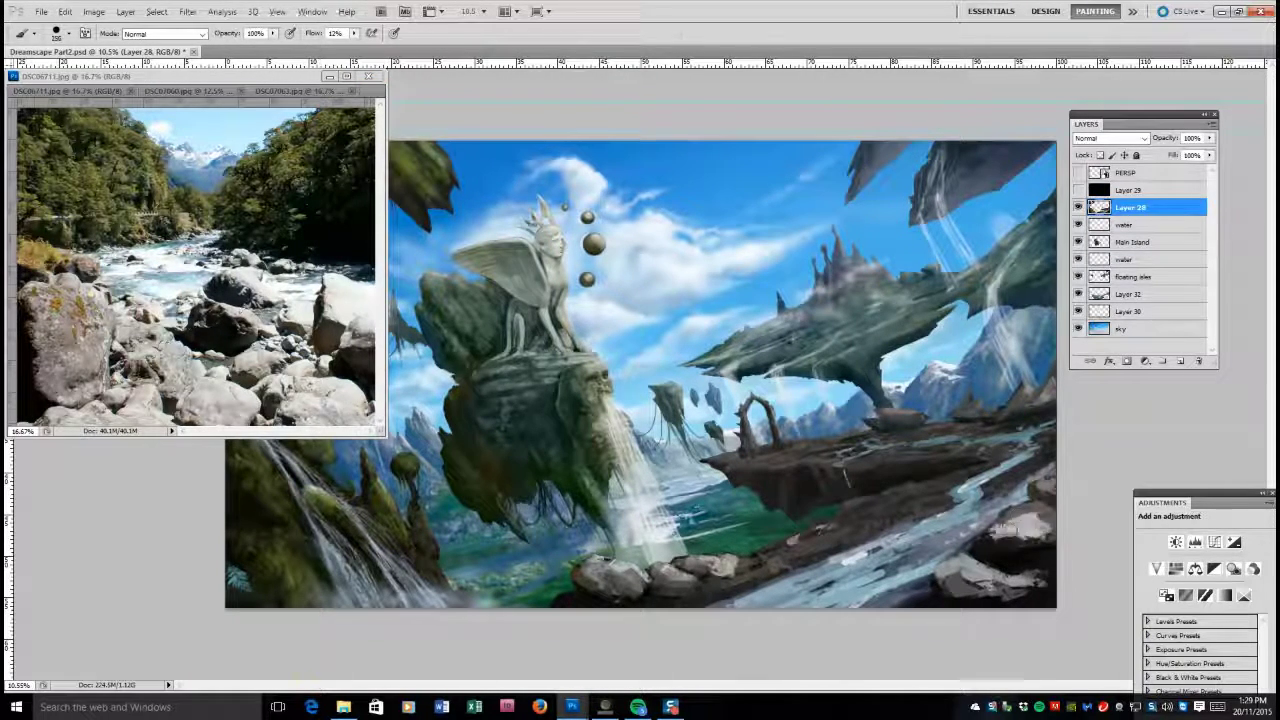
# Zoom the river photo to 33.3%, then paint light highlights along the dark rock ledge.
pyautogui.press('z')
pyautogui.click(180, 284)
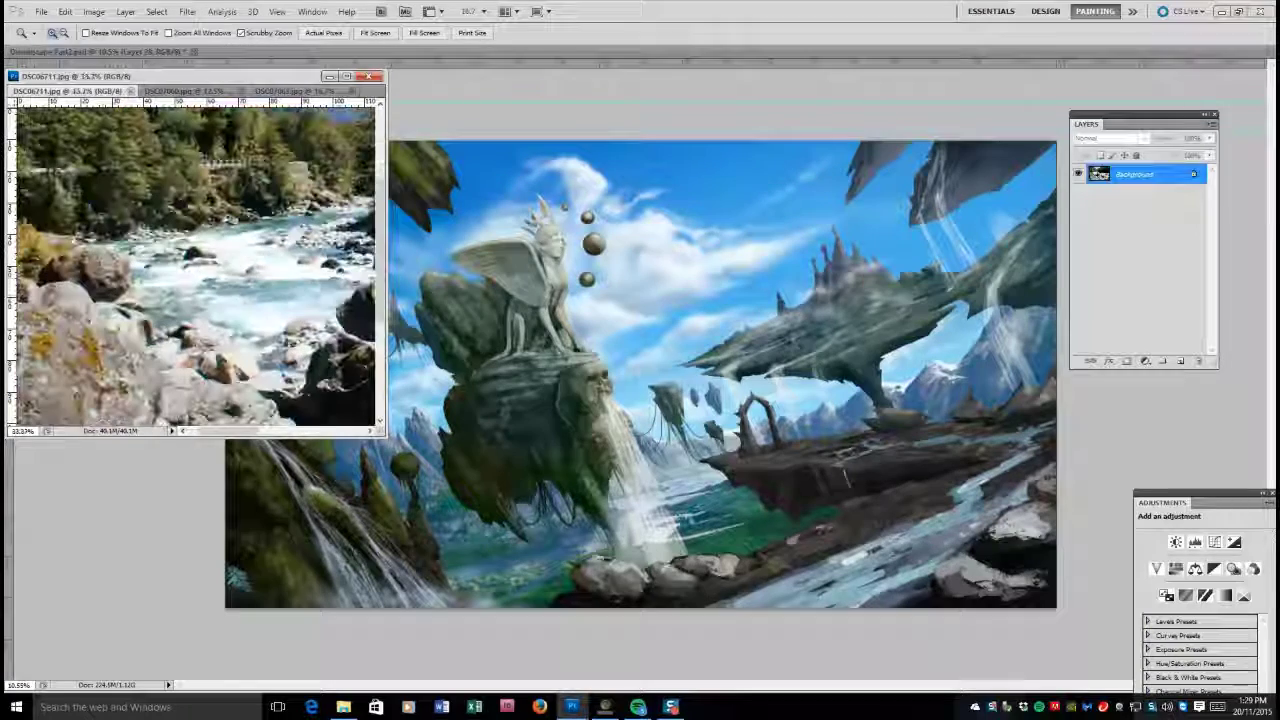
pyautogui.press('b')
pyautogui.hotkey('ctrl', 'Tab')
pyautogui.moveTo(906, 451)
pyautogui.mouseDown()
pyautogui.moveTo(944, 442)
pyautogui.moveTo(880, 412)
pyautogui.moveTo(918, 416)
pyautogui.mouseUp()
pyautogui.press(']')
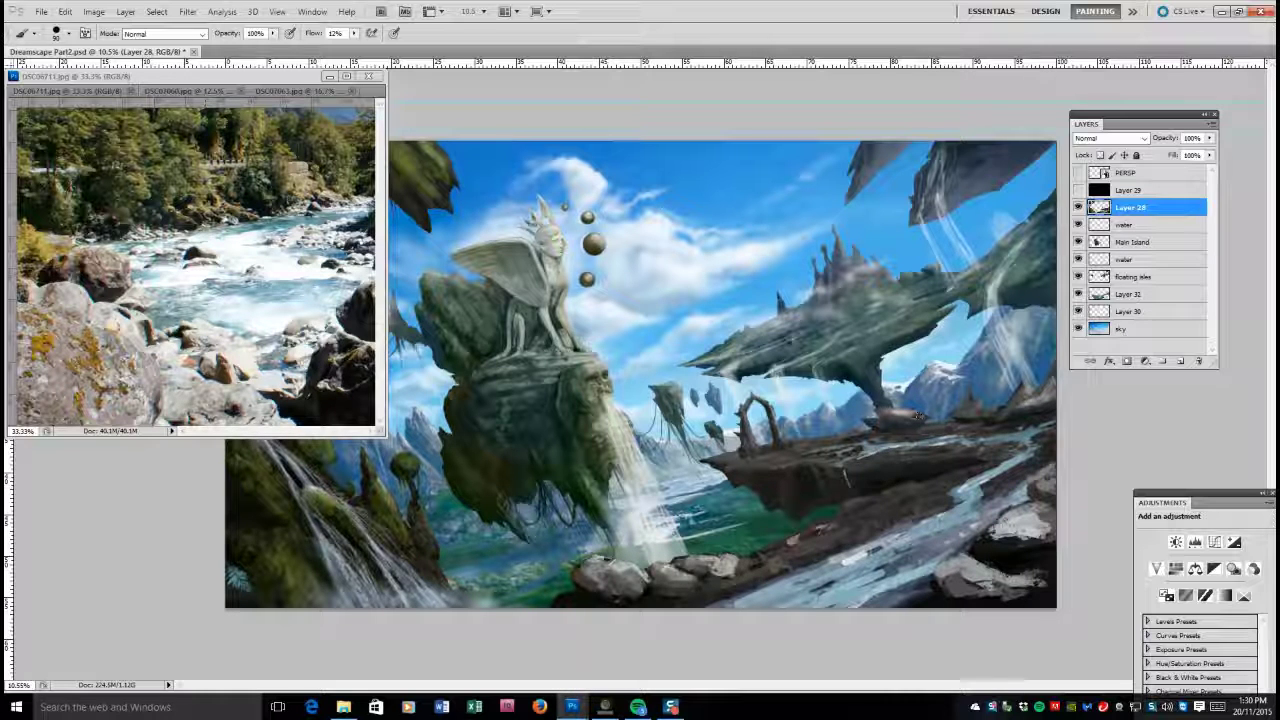
pyautogui.click(1025, 396)
# With the Mixer Brush, blend and reshape the bottom and lower-right rocks.
pyautogui.press('r')
pyautogui.press('b')
pyautogui.hotkey('shift', 'b')
pyautogui.moveTo(700, 567)
pyautogui.mouseDown()
pyautogui.moveTo(742, 566)
pyautogui.moveTo(617, 596)
pyautogui.moveTo(612, 566)
pyautogui.mouseUp()
pyautogui.moveTo(728, 580)
pyautogui.mouseDown()
pyautogui.moveTo(712, 572)
pyautogui.moveTo(885, 582)
pyautogui.moveTo(845, 562)
pyautogui.moveTo(855, 550)
pyautogui.mouseUp()
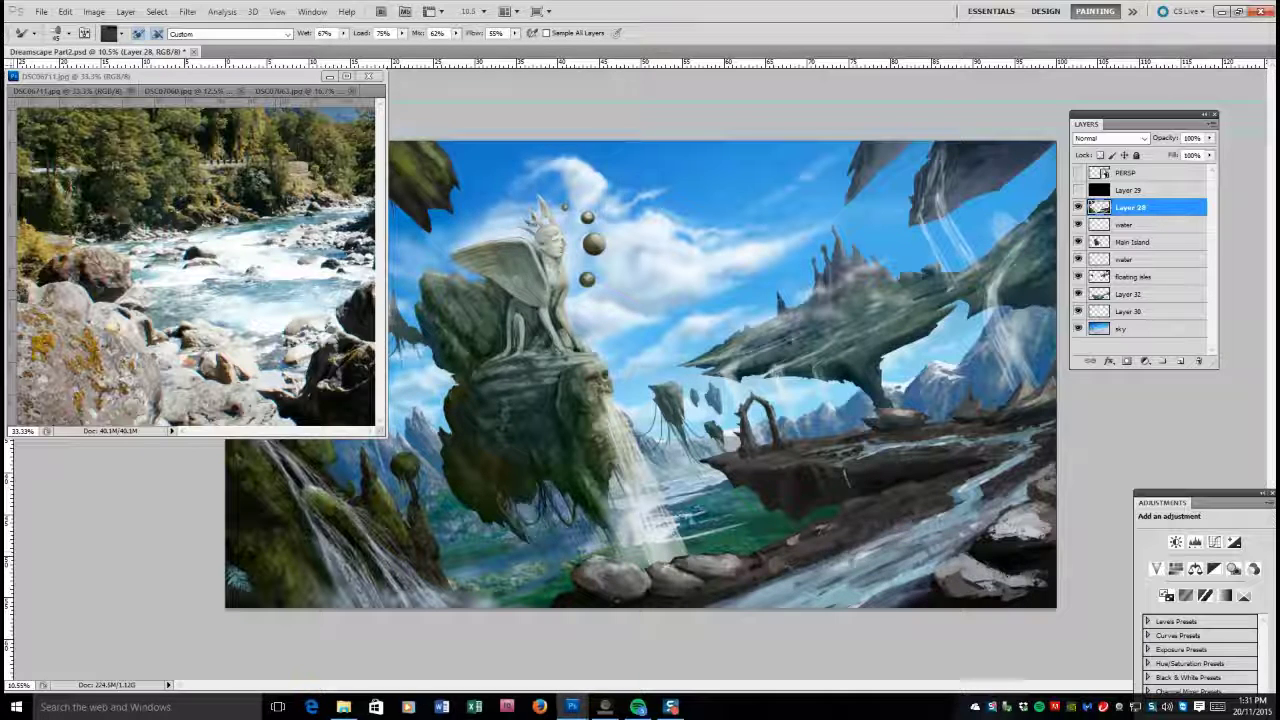
pyautogui.moveTo(984, 496)
pyautogui.mouseDown()
pyautogui.moveTo(1020, 492)
pyautogui.moveTo(1040, 540)
pyautogui.moveTo(975, 585)
pyautogui.moveTo(1000, 590)
pyautogui.mouseUp()
# Highlight the rock ledge's top edge and add light strokes to the distant peaks.
pyautogui.hotkey('shift', 'b')
pyautogui.moveTo(784, 471); pyautogui.dragTo(976, 456)
pyautogui.moveTo(1007, 407); pyautogui.dragTo(958, 396)
pyautogui.moveTo(852, 464)
pyautogui.mouseDown()
pyautogui.moveTo(745, 468)
pyautogui.moveTo(768, 452)
pyautogui.moveTo(720, 462)
pyautogui.mouseUp()
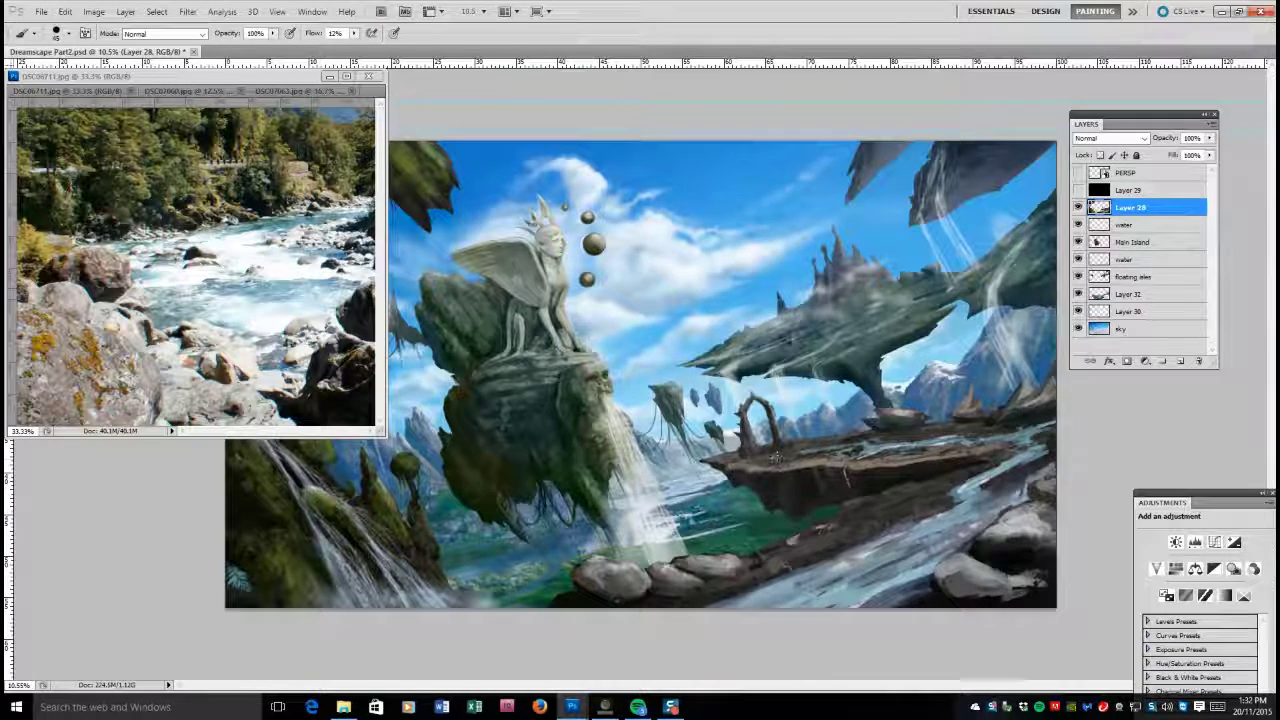
# With a 70 brush, paint grey ledge rocks, lighter foreground rocks and strokes across the stream.
pyautogui.press(']')
pyautogui.press(']')
pyautogui.press(']')
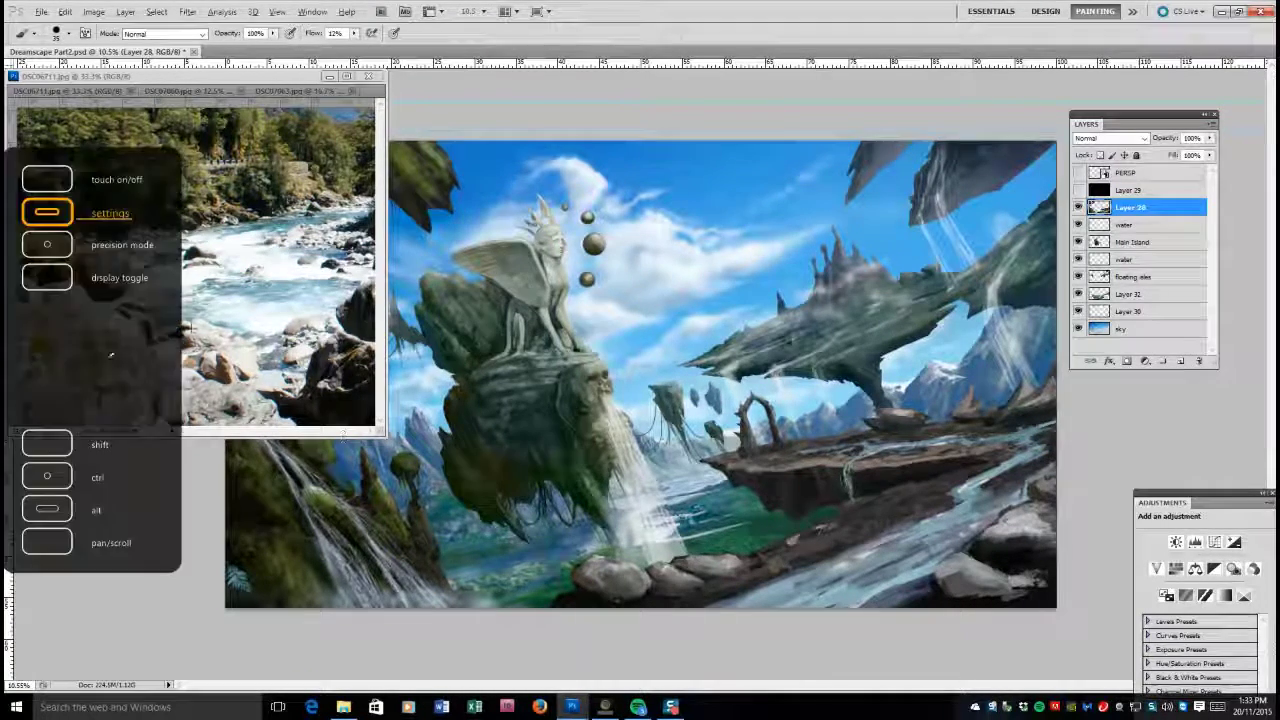
pyautogui.moveTo(855, 500); pyautogui.dragTo(890, 506)
pyautogui.moveTo(980, 580)
pyautogui.mouseDown()
pyautogui.moveTo(1010, 595)
pyautogui.moveTo(990, 590)
pyautogui.moveTo(1020, 578)
pyautogui.mouseUp()
pyautogui.moveTo(802, 530)
pyautogui.mouseDown()
pyautogui.moveTo(835, 528)
pyautogui.moveTo(826, 522)
pyautogui.mouseUp()
pyautogui.moveTo(898, 590)
pyautogui.mouseDown()
pyautogui.moveTo(870, 600)
pyautogui.moveTo(795, 582)
pyautogui.moveTo(730, 602)
pyautogui.mouseUp()
pyautogui.moveTo(760, 590); pyautogui.dragTo(945, 515)
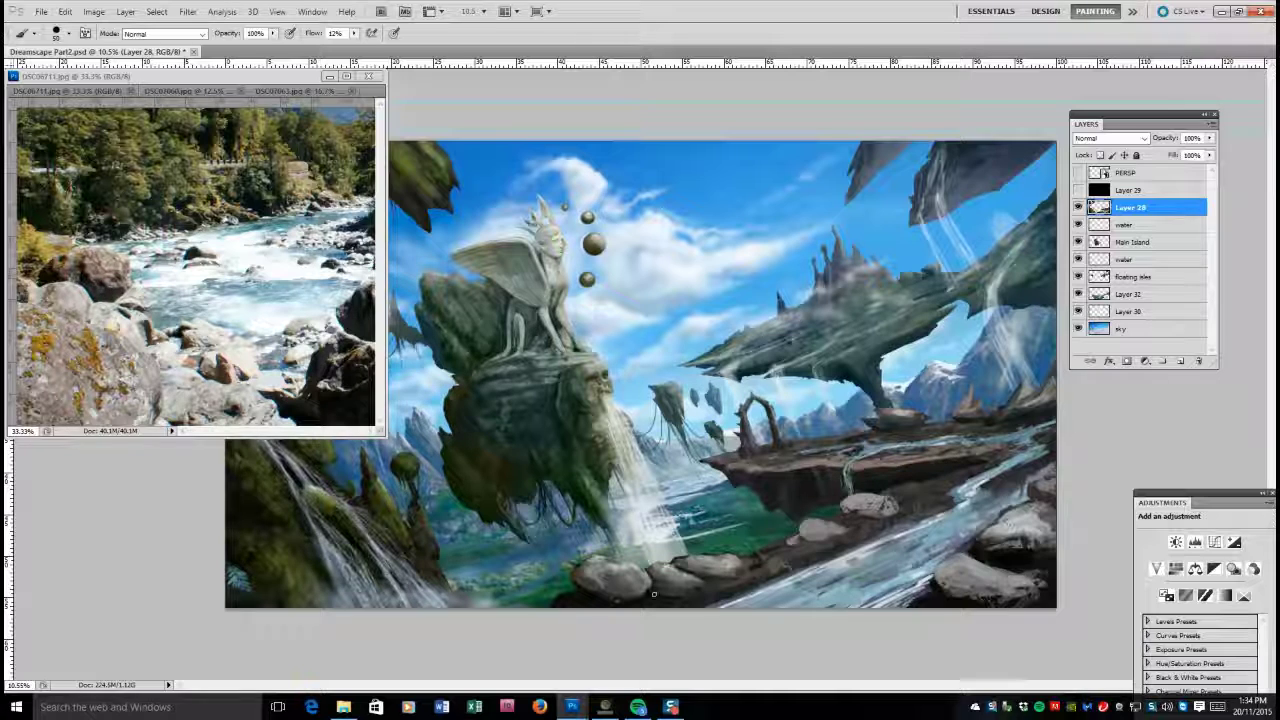
# Widen the river reference window and resize the brush between 30 and 175.
pyautogui.press(']')
pyautogui.press(']')
pyautogui.press(']')
pyautogui.press(']')
pyautogui.press(']')
pyautogui.moveTo(385, 250); pyautogui.dragTo(485, 250)
pyautogui.press('[')
pyautogui.press('[')
pyautogui.press('[')
pyautogui.press('[')
pyautogui.press('[')
pyautogui.press('[')
pyautogui.press('[')
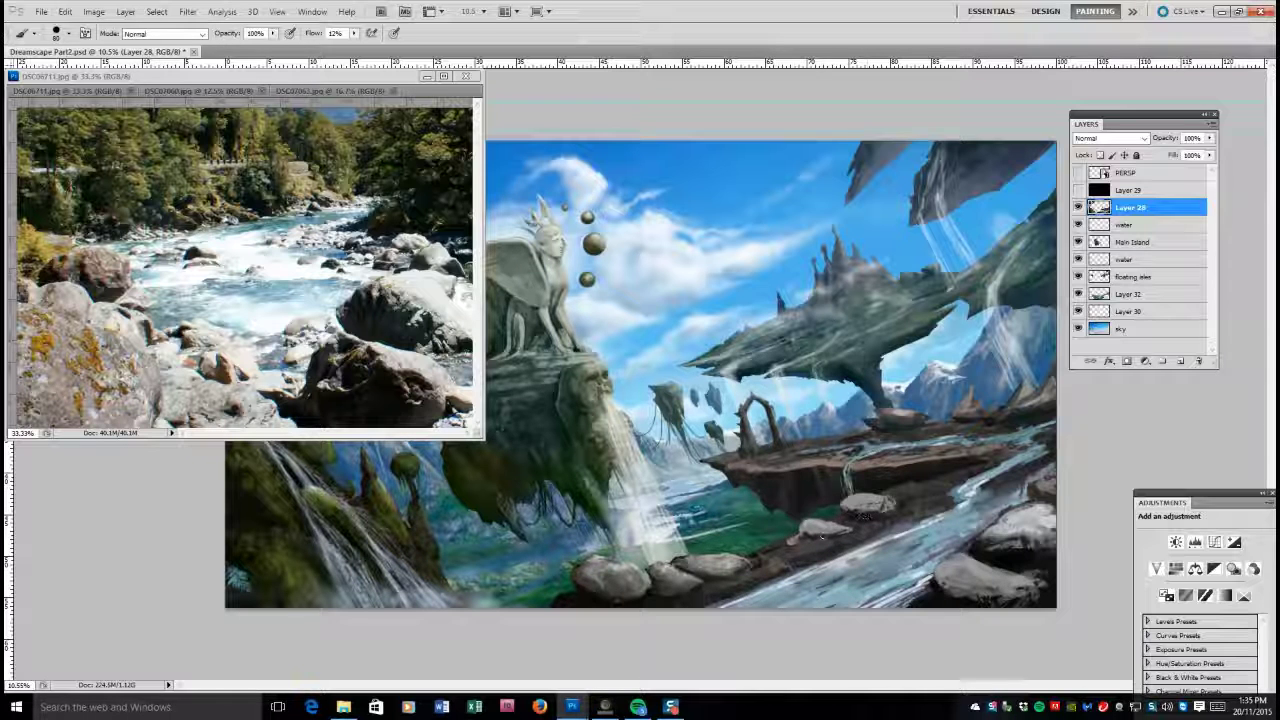
pyautogui.click(416, 313)
pyautogui.click(655, 312)
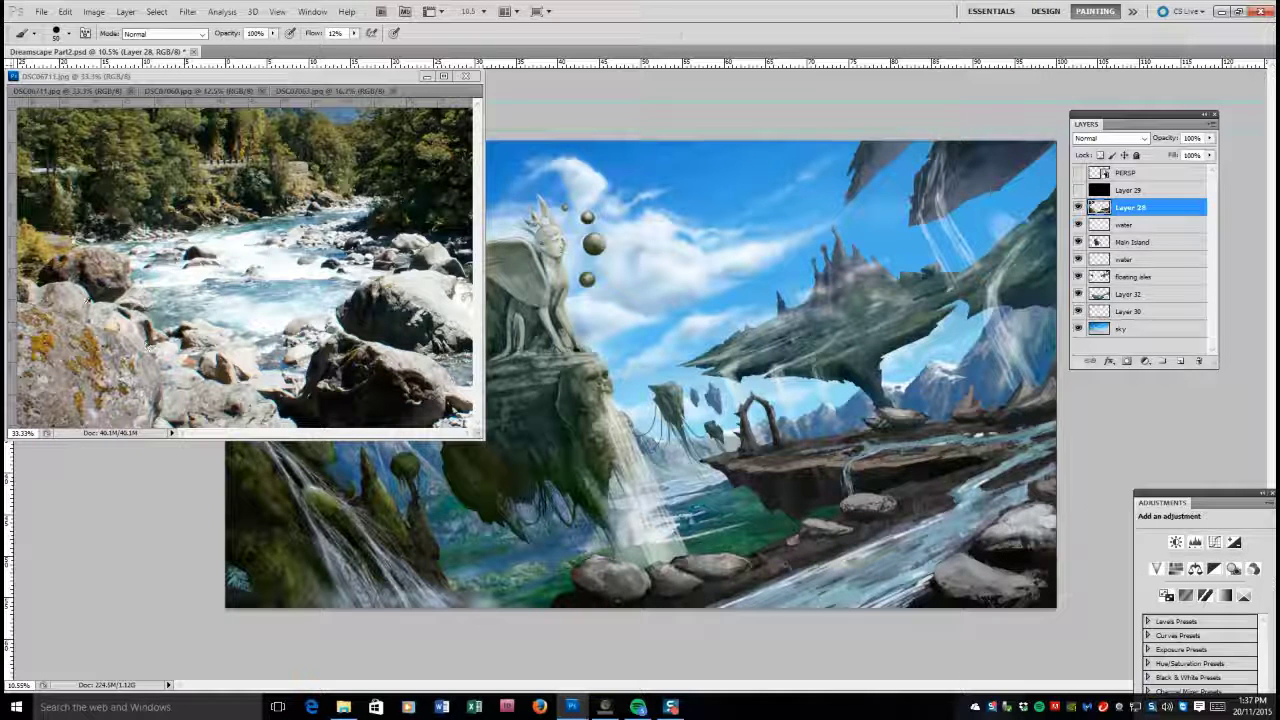
pyautogui.press(']')
pyautogui.press(']')
pyautogui.press(']')
pyautogui.press(']')
pyautogui.press(']')
pyautogui.press(']')
pyautogui.press(']')
pyautogui.press(']')
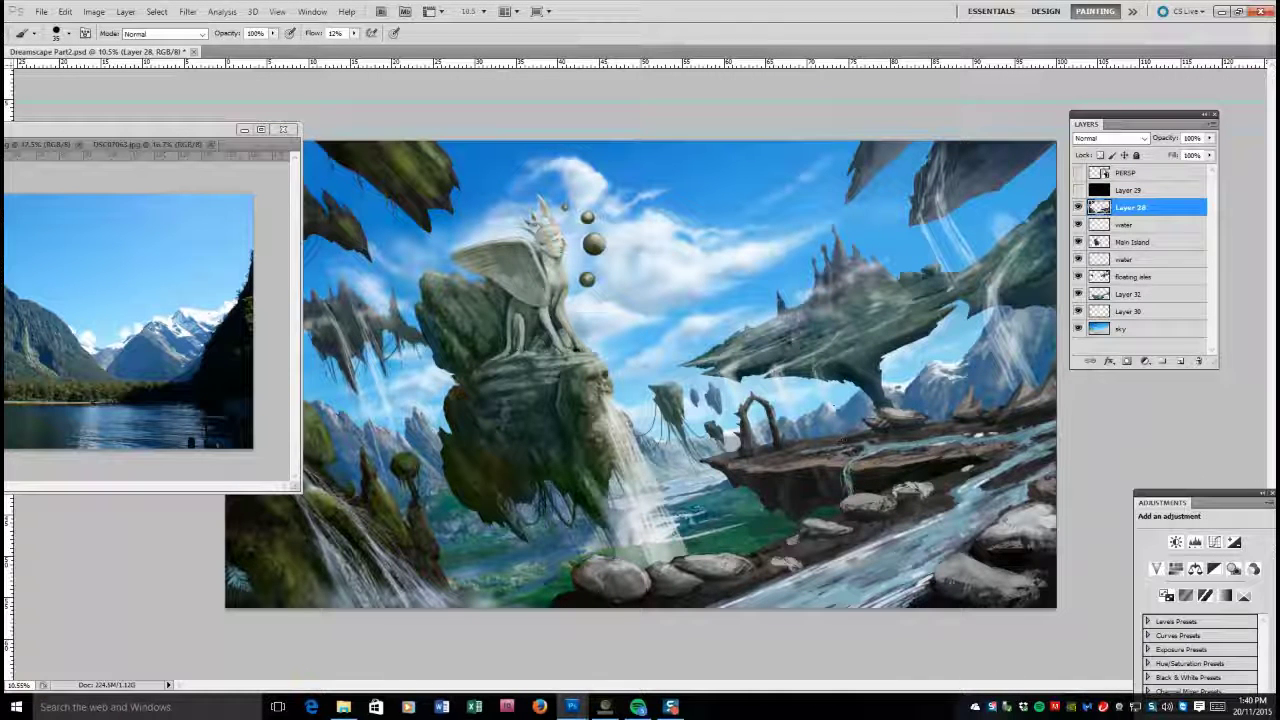
# Select Layer 32 and compare the mountains against the DSC07060 reference photo.
pyautogui.press('e')
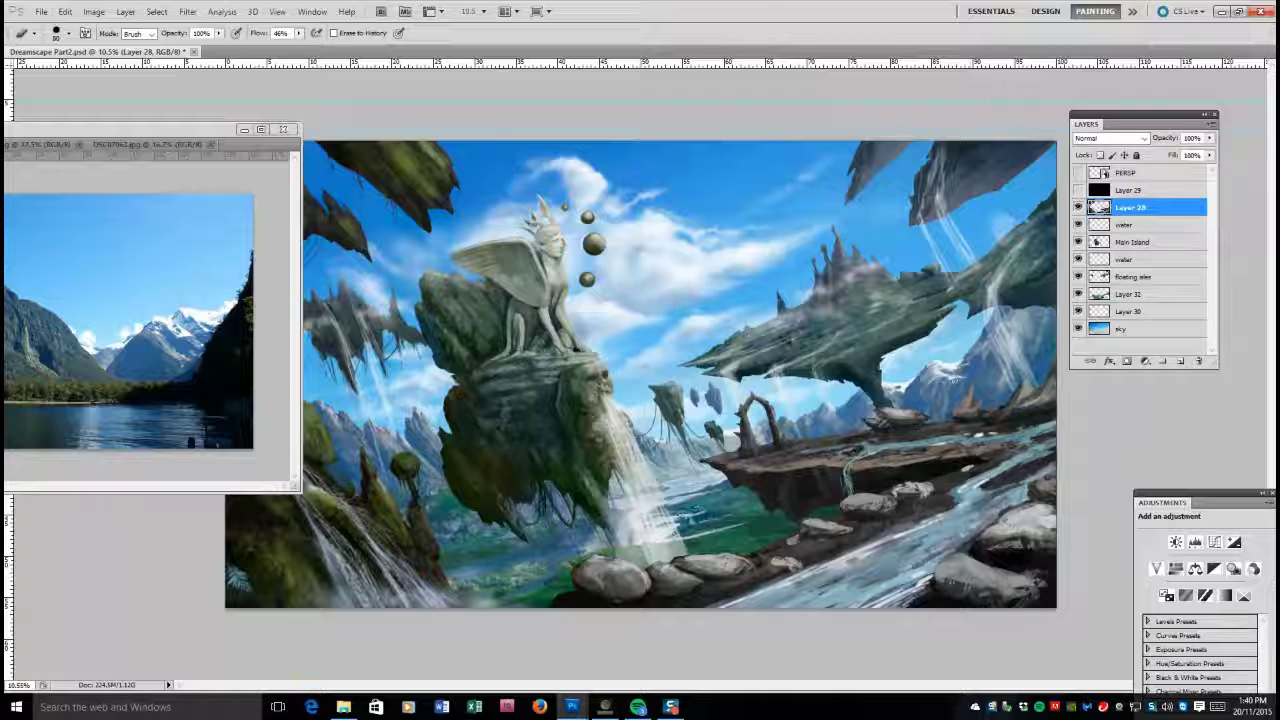
pyautogui.click(1150, 294)
pyautogui.press('b')
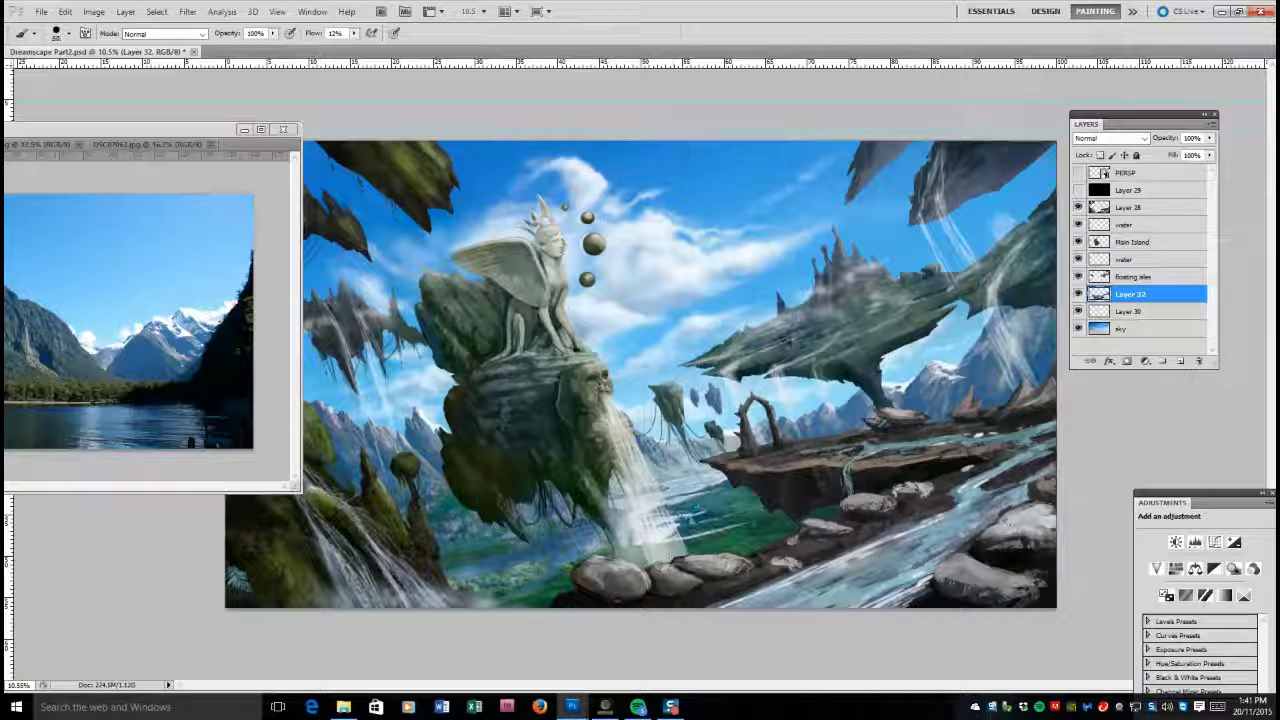
pyautogui.hotkey('ctrl', 'Tab')
pyautogui.click(521, 565)
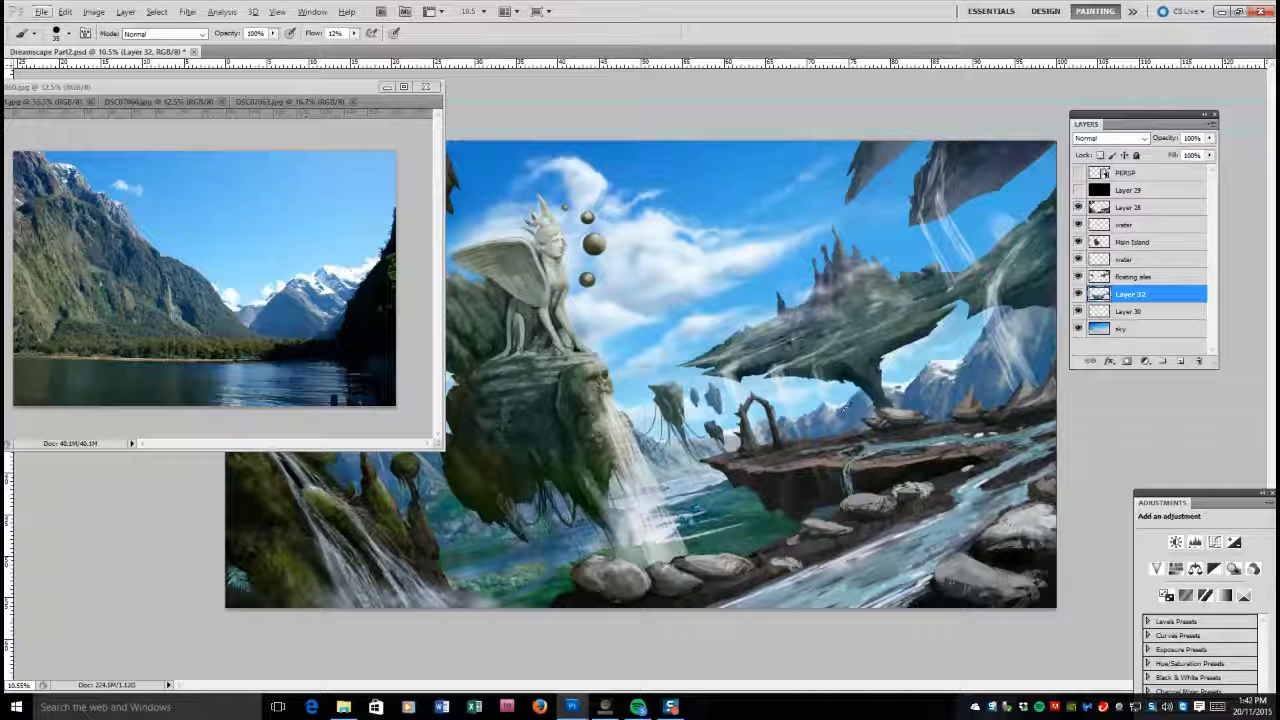
# Paint and erase over the background mountains, resizing the brush between 60 and 300.
pyautogui.press('e')
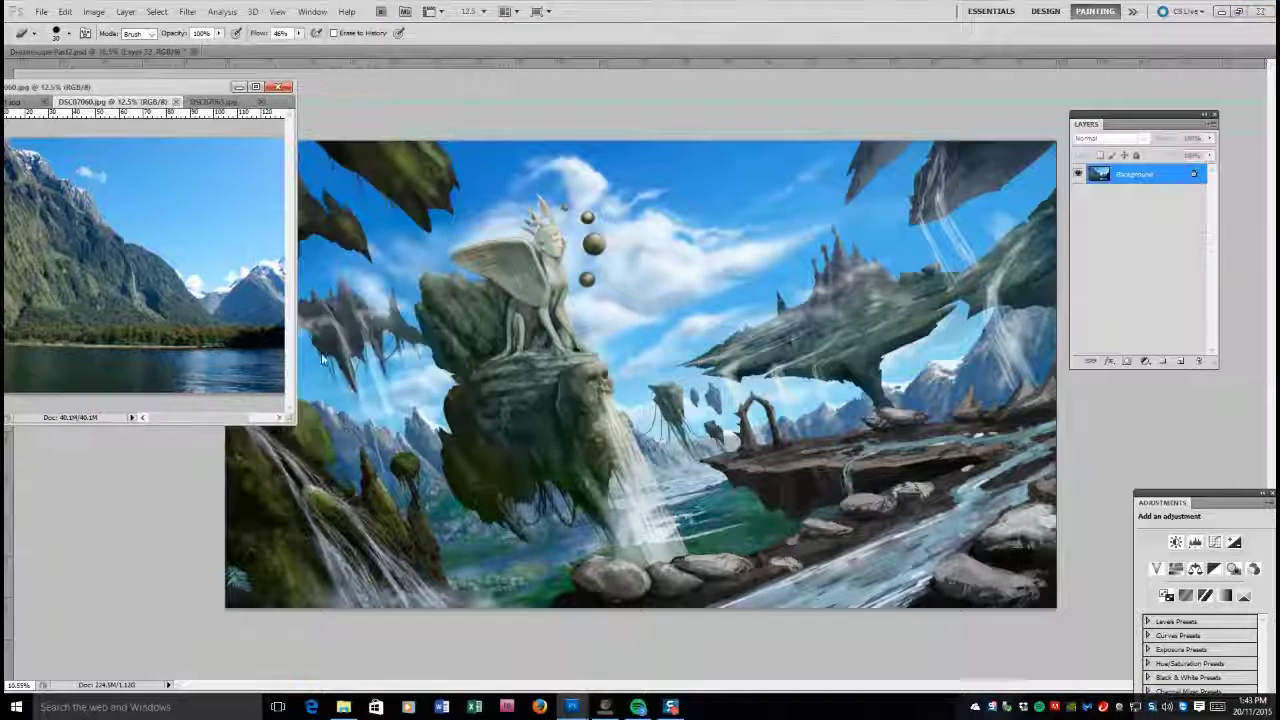
pyautogui.press('b')
pyautogui.hotkey('ctrl', 'Tab')
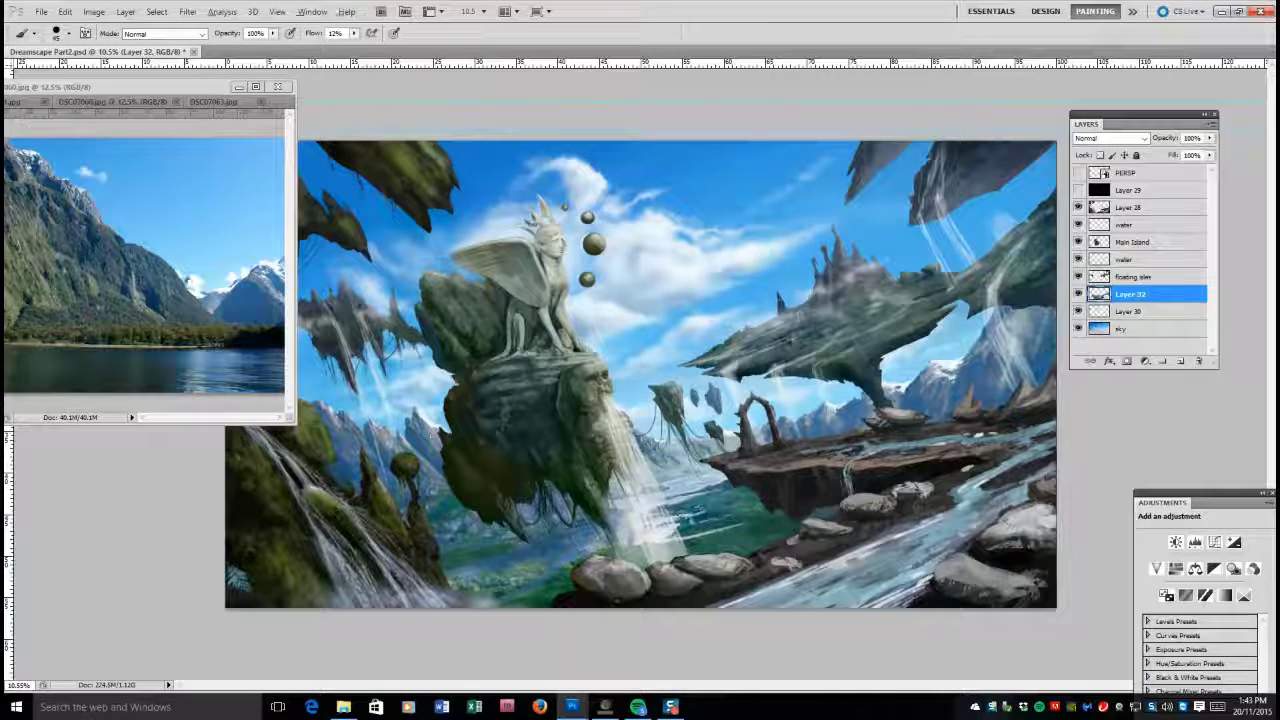
pyautogui.press(']')
pyautogui.press(']')
pyautogui.press(']')
pyautogui.press(']')
pyautogui.press(']')
pyautogui.press(']')
pyautogui.press(']')
pyautogui.press(']')
pyautogui.press(']')
pyautogui.press(']')
pyautogui.press(']')
pyautogui.press(']')
pyautogui.press('[')
pyautogui.press('[')
pyautogui.press('[')
pyautogui.press('[')
pyautogui.press('[')
pyautogui.press('[')
pyautogui.press('[')
pyautogui.press('[')
pyautogui.press('[')
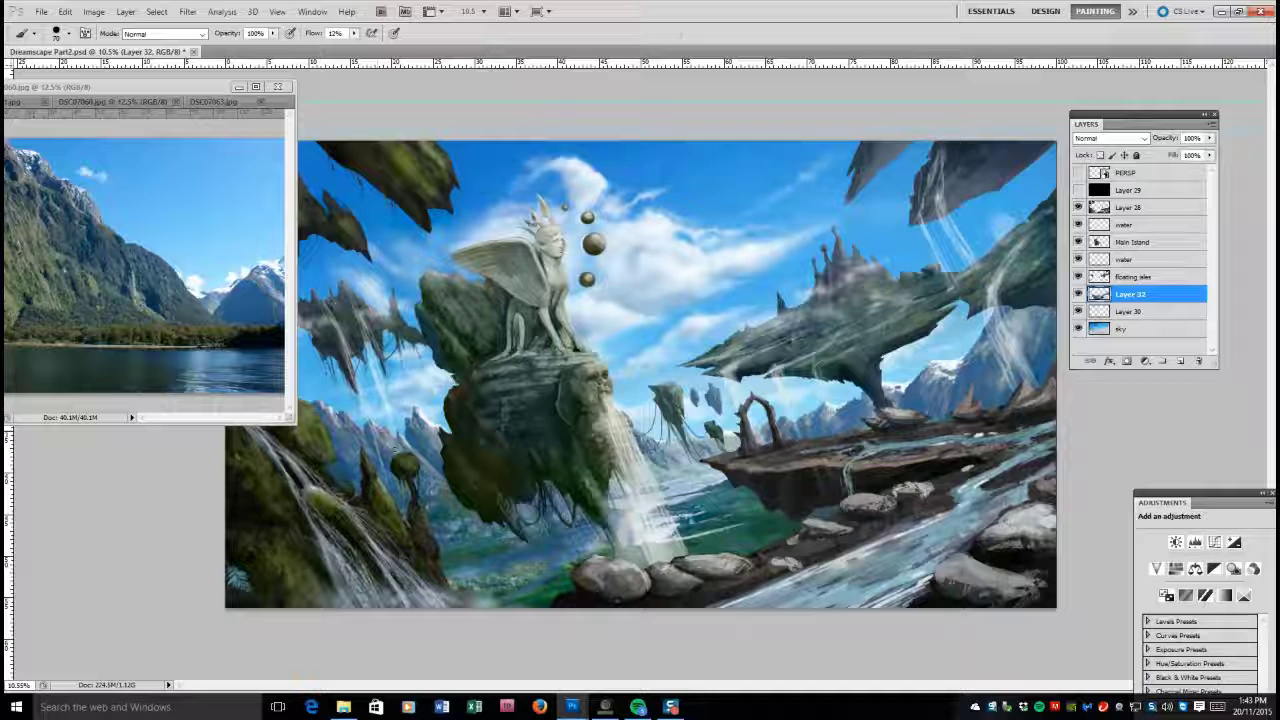
pyautogui.press('[')
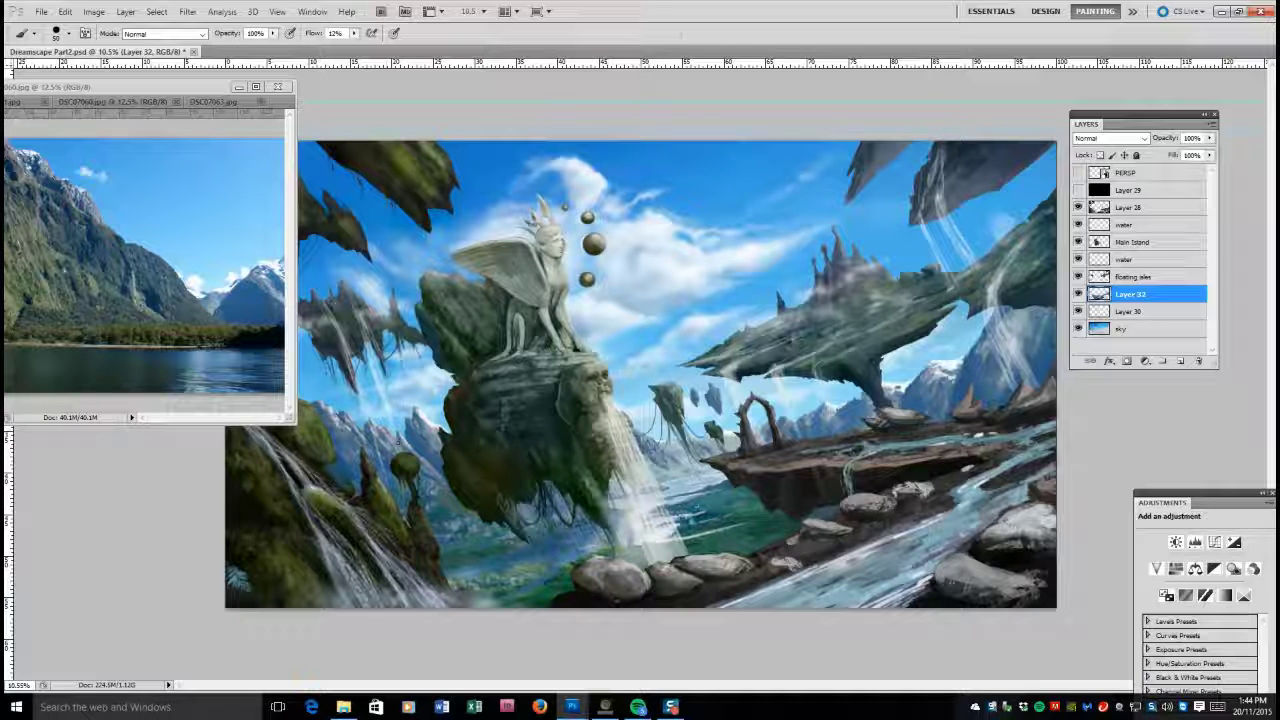
pyautogui.press('[')
pyautogui.press('[')
pyautogui.press('[')
pyautogui.press('[')
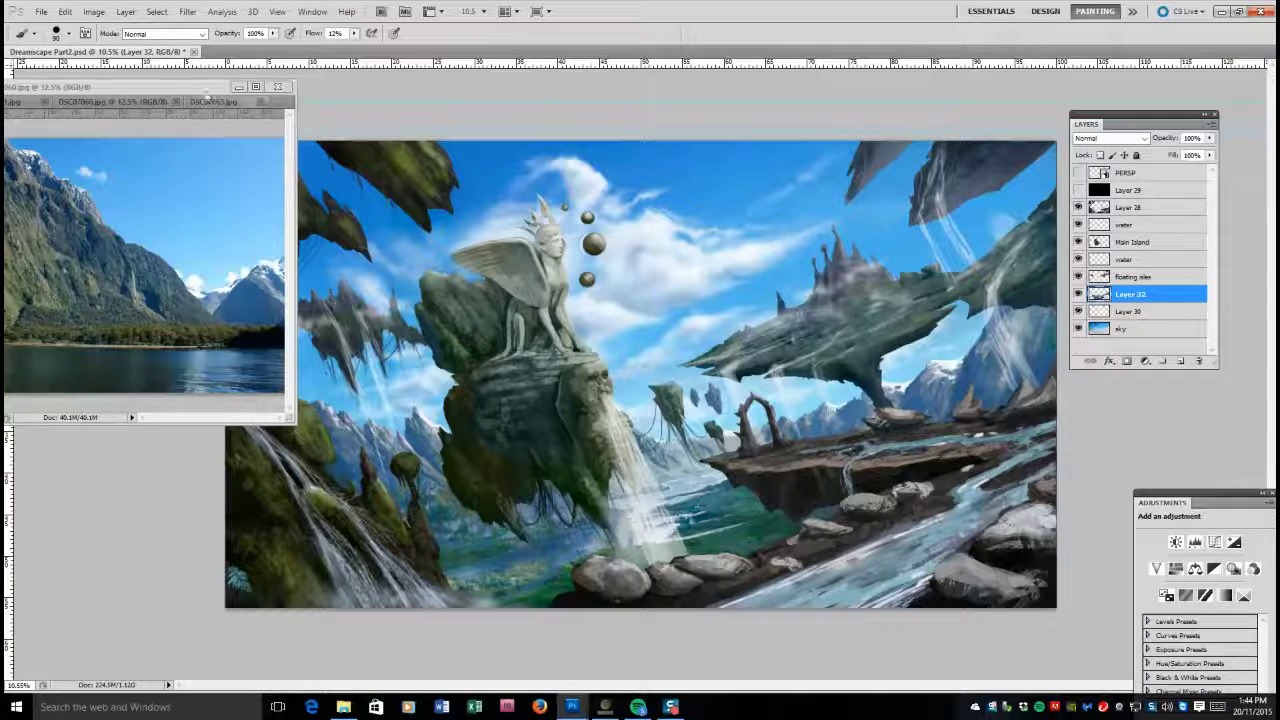
# Glance at the DSC07068 reference photo, then select Layer 28.
pyautogui.hotkey('ctrl', 'Tab')
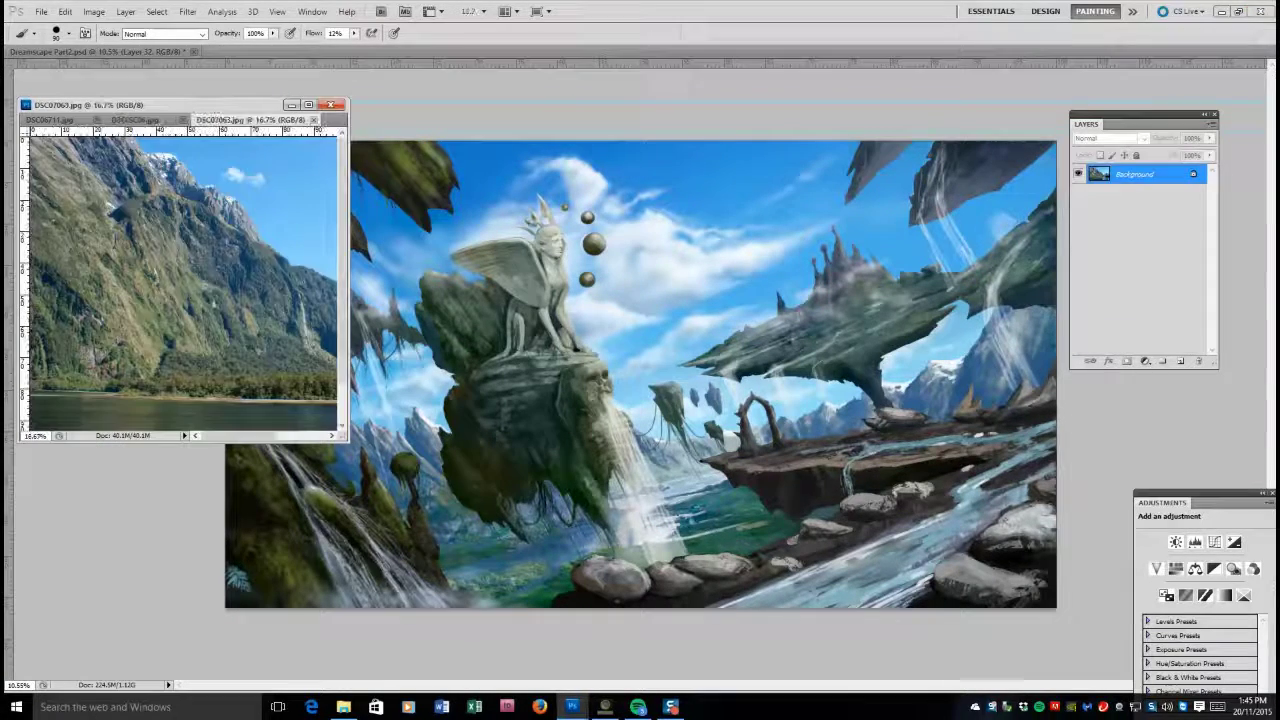
pyautogui.press('z')
pyautogui.hotkey('ctrl', 'Tab')
pyautogui.keyDown('ctrl'); pyautogui.click(890, 256); pyautogui.keyUp('ctrl')
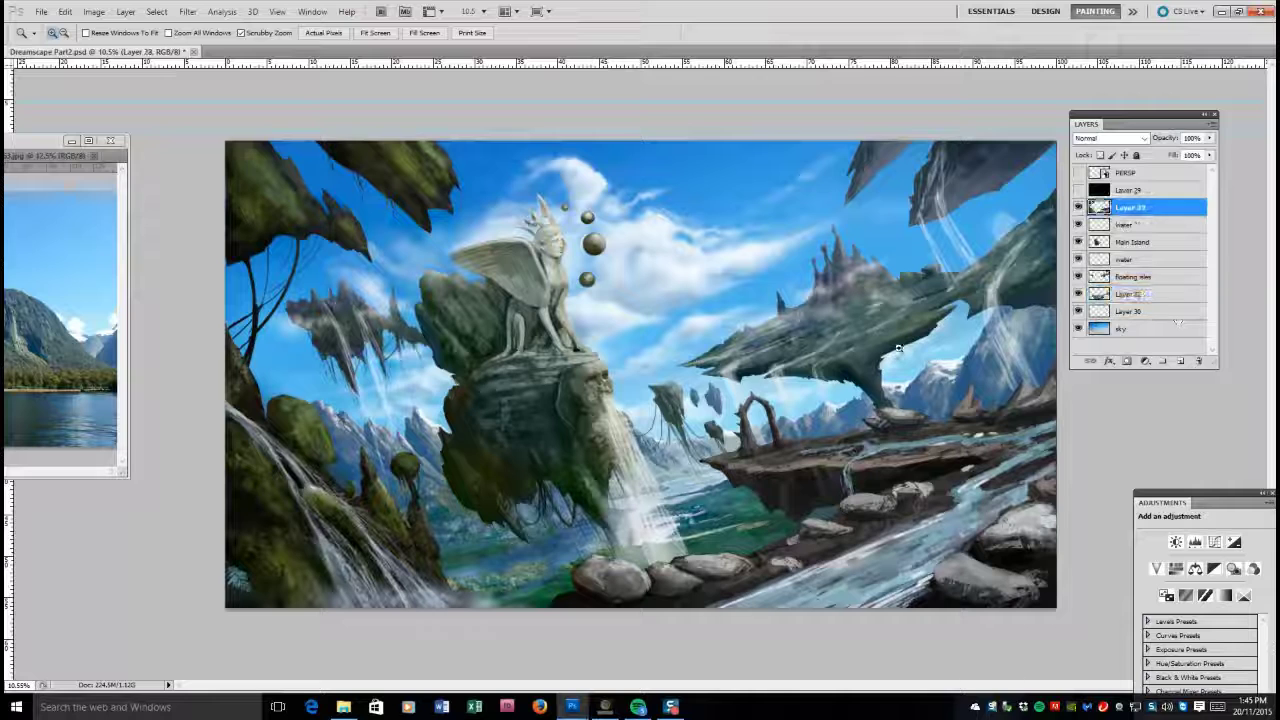
# Show the PERSP guides, then lasso and Free Transform the left isle on 'floating isles'.
pyautogui.click(1077, 172)
pyautogui.click(1118, 276)
pyautogui.press('l')
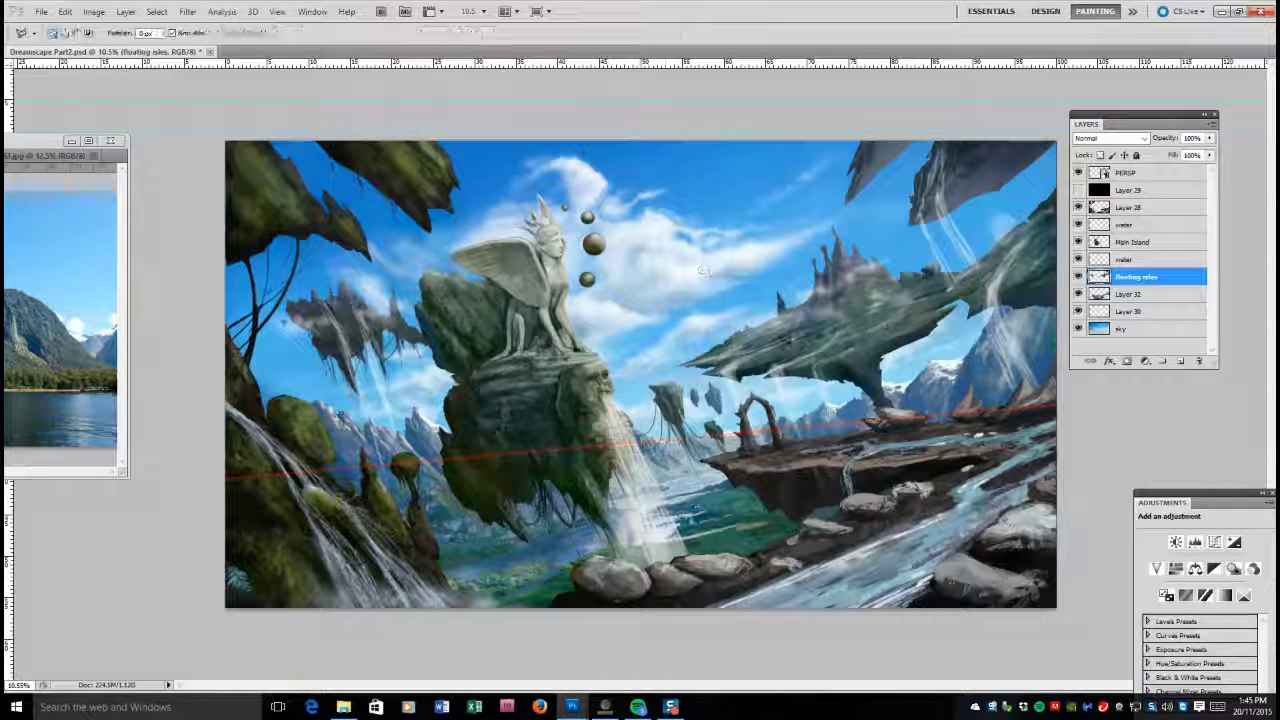
pyautogui.hotkey('ctrl', 't')
pyautogui.moveTo(347, 261)
pyautogui.mouseDown()
pyautogui.moveTo(278, 400)
pyautogui.moveTo(266, 258)
pyautogui.mouseUp()
pyautogui.press('Return')
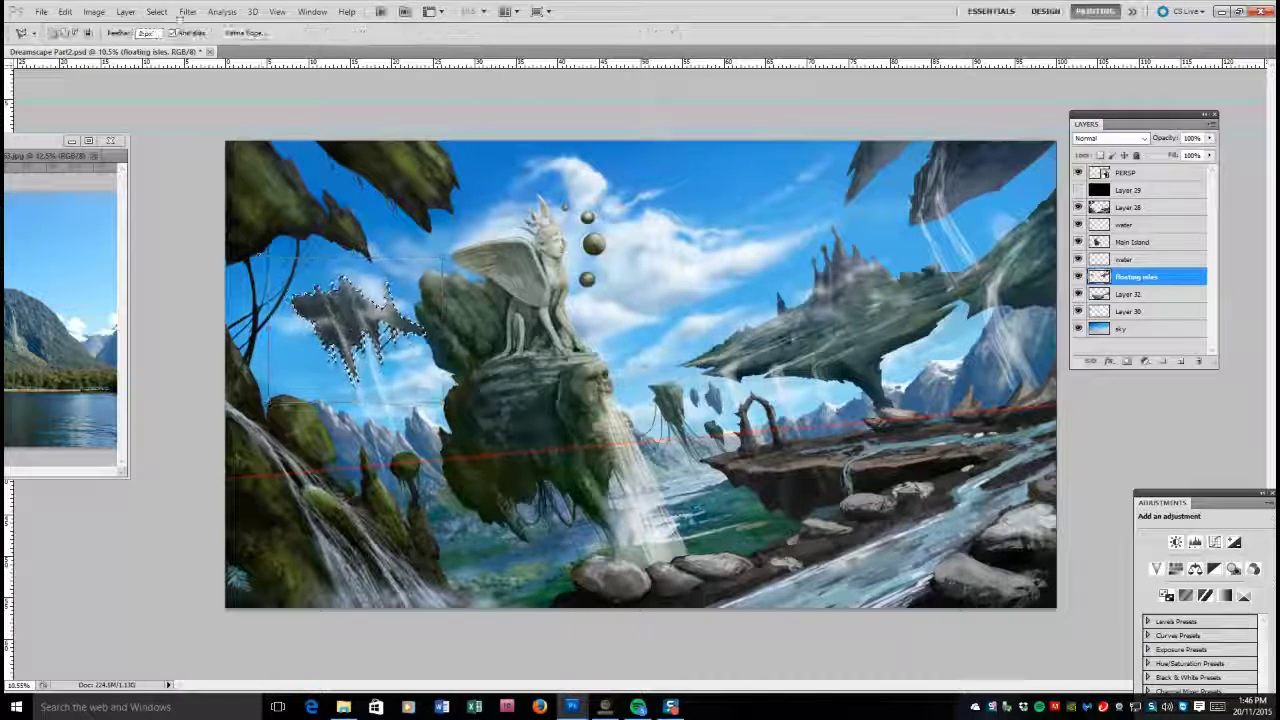
pyautogui.hotkey('ctrl', 'd')
# Back on the mountain layer, paint bluish haze over the left mountains, checking the reference photo.
pyautogui.hotkey('alt', '[')
pyautogui.press('b')
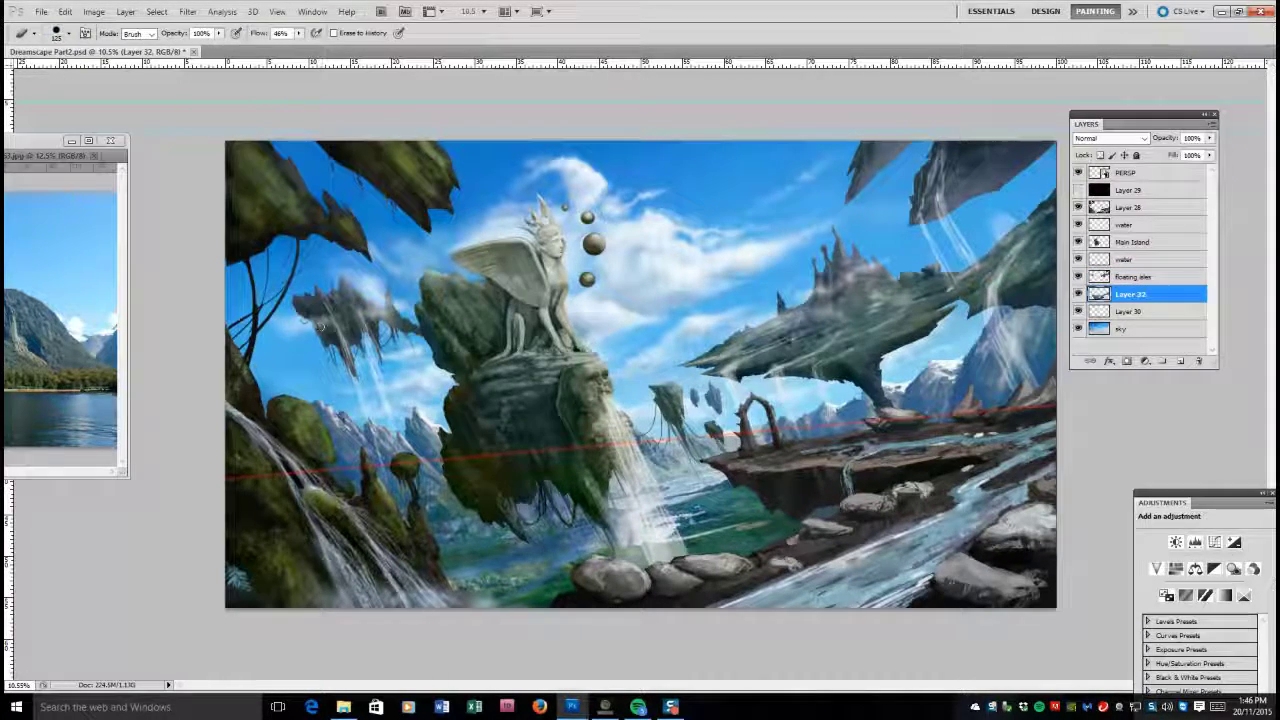
pyautogui.press('b')
pyautogui.hotkey('ctrl', 'Tab')
pyautogui.hotkey('ctrl', 'Tab')
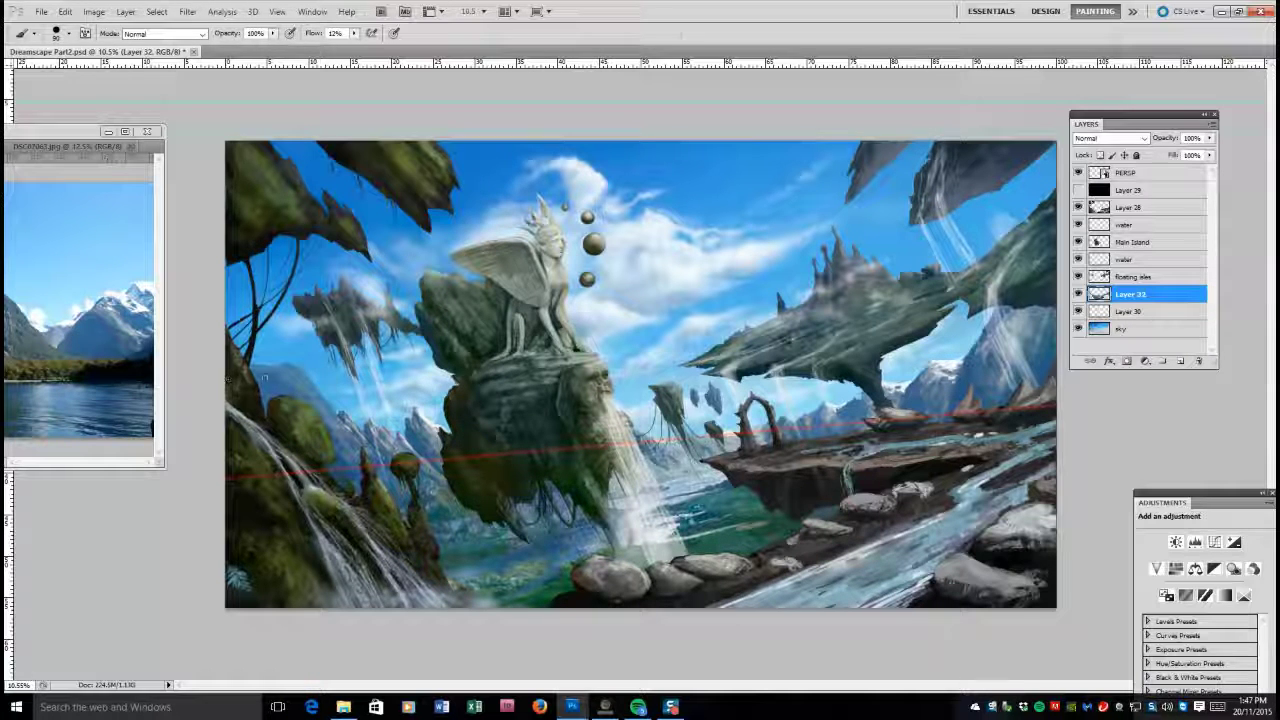
pyautogui.click(140, 146)
pyautogui.click(300, 440)
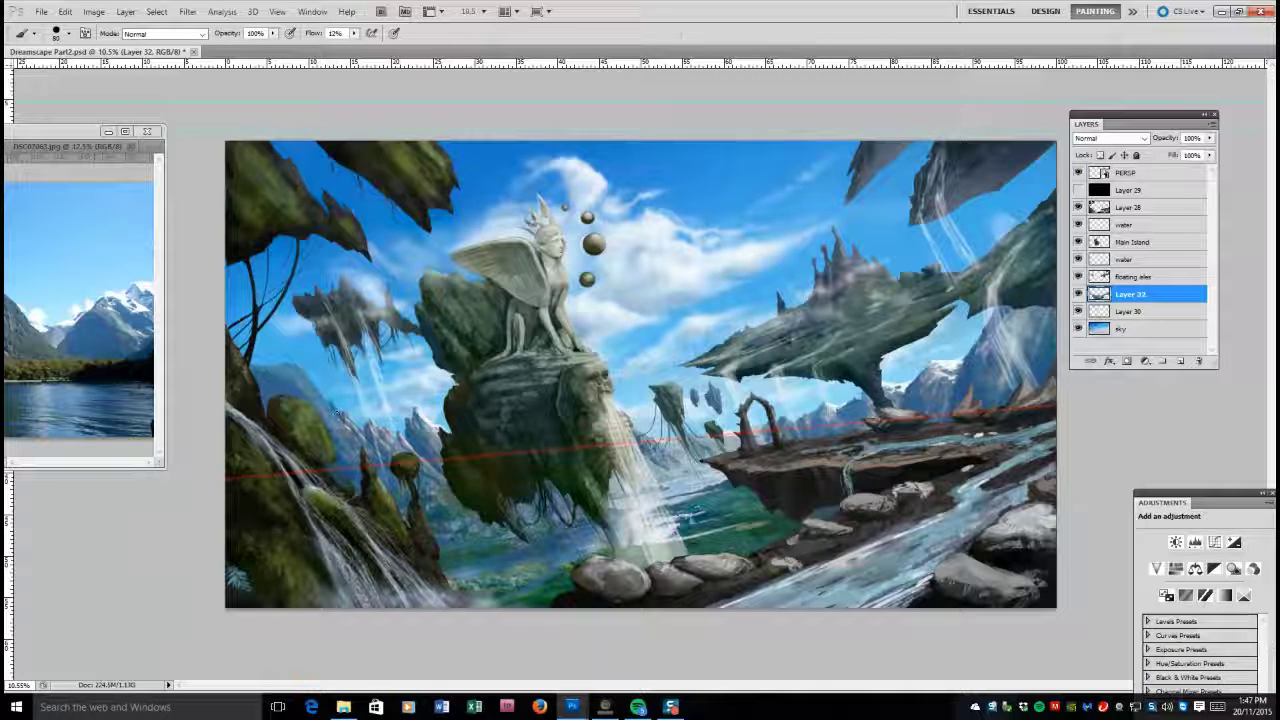
pyautogui.click(139, 302)
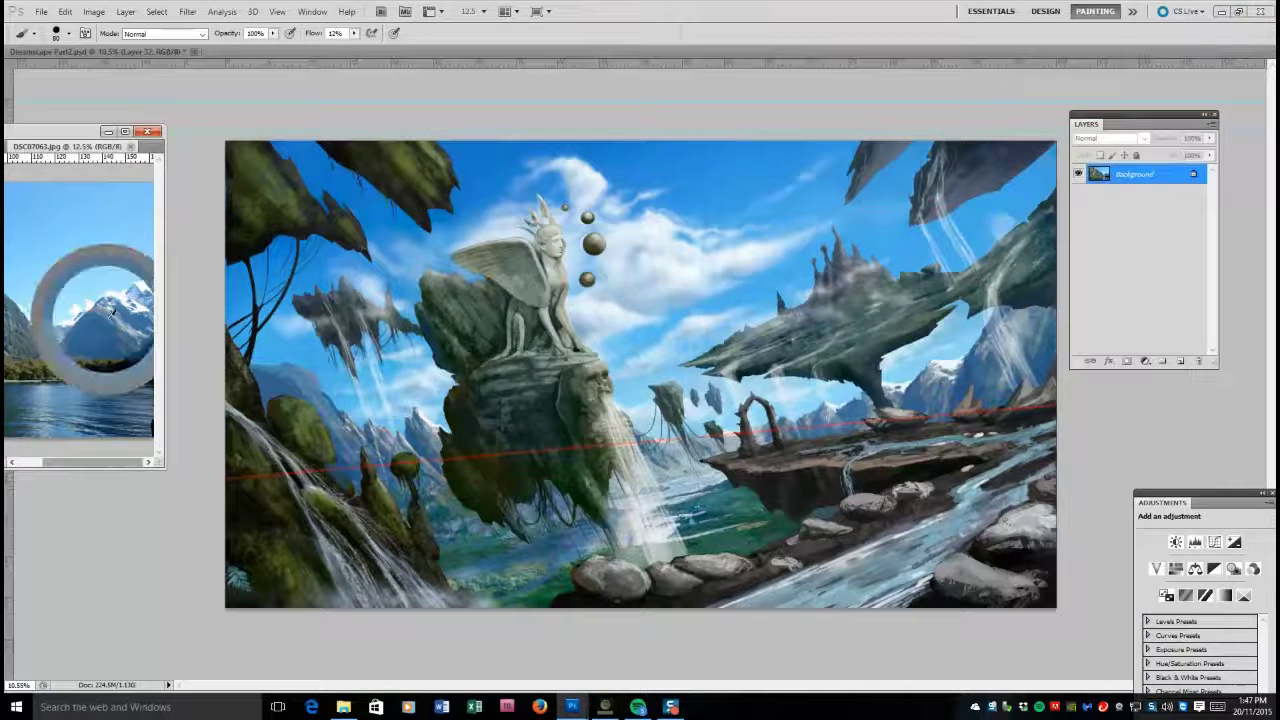
# Nudge the reference window, select Layer 28, and zoom out the DSC06711 river photo.
pyautogui.moveTo(60, 147); pyautogui.dragTo(86, 148)
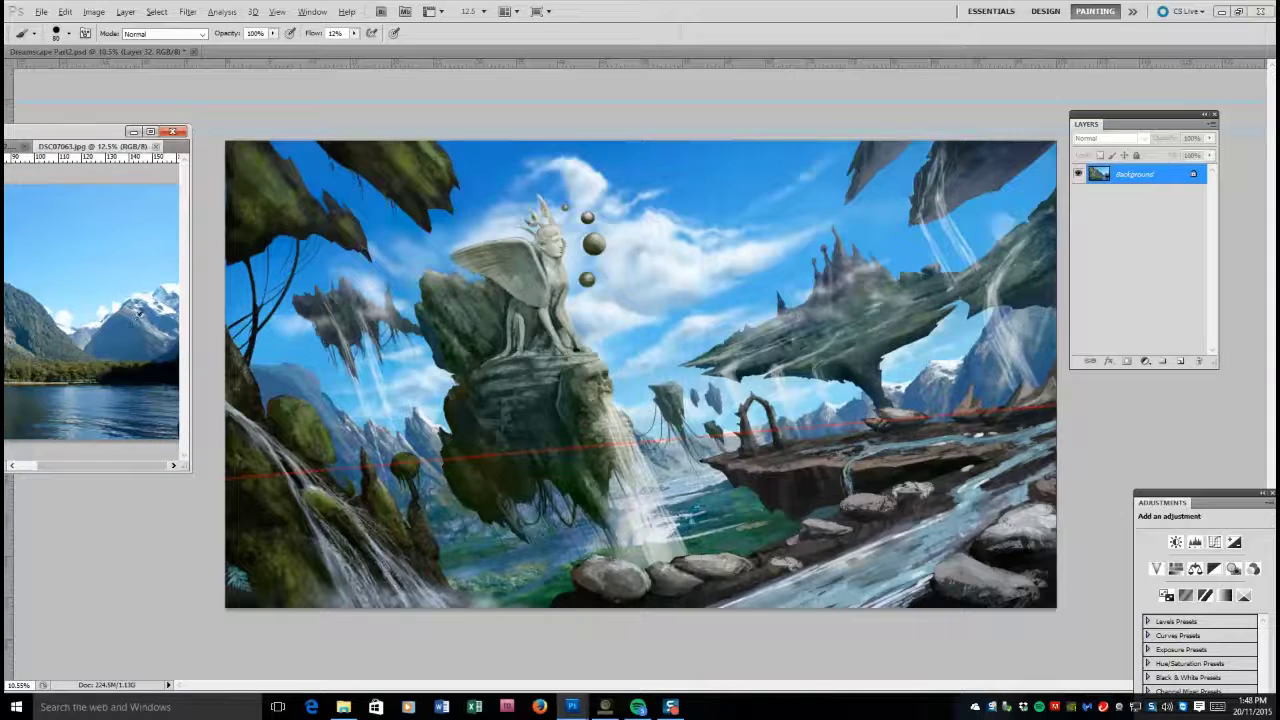
pyautogui.click(298, 395)
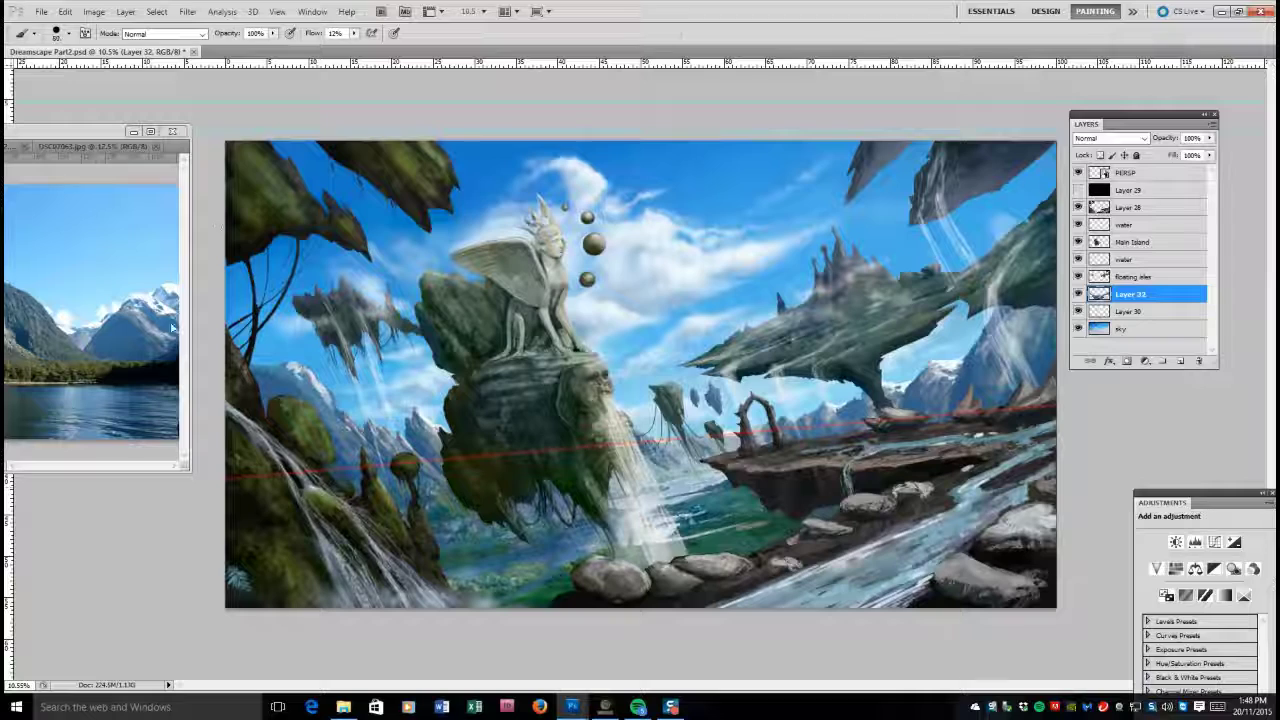
pyautogui.keyDown('ctrl'); pyautogui.click(461, 337); pyautogui.keyUp('ctrl')
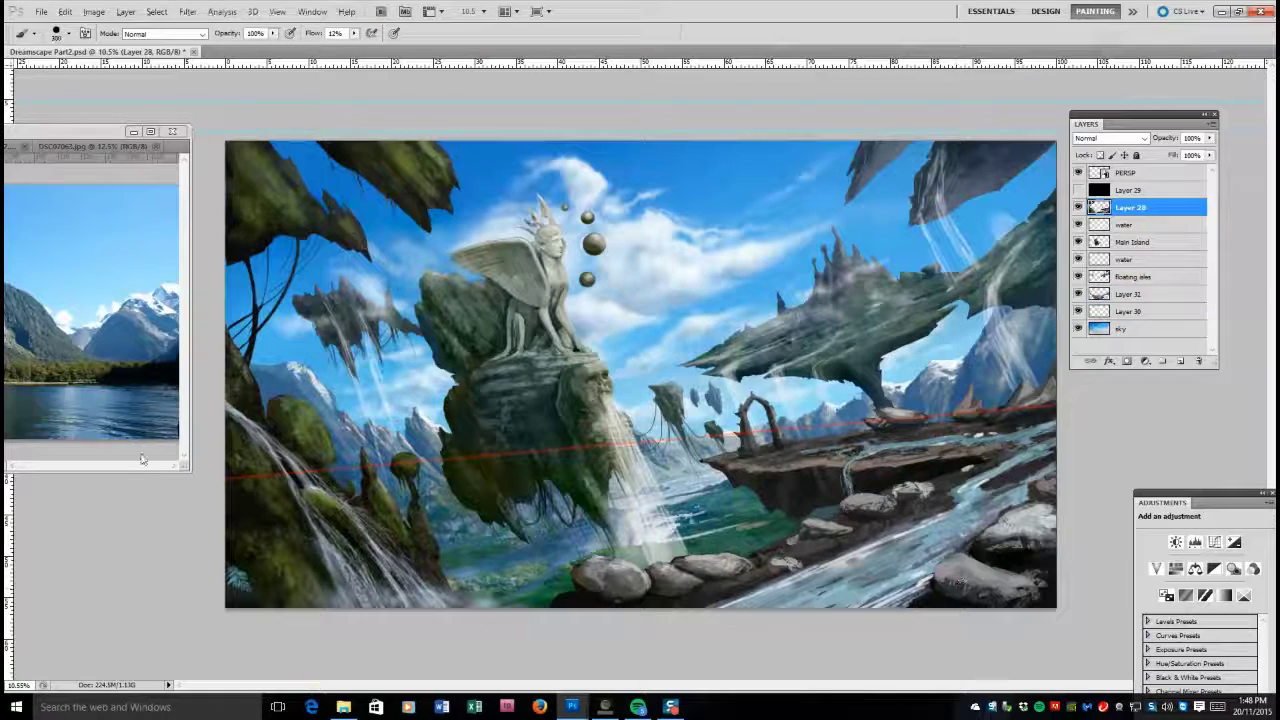
pyautogui.hotkey('ctrl', 'Tab')
pyautogui.hotkey('ctrl', 'Tab')
pyautogui.hotkey('ctrl', 'Tab')
pyautogui.press('z')
pyautogui.hotkey('ctrl', '-')
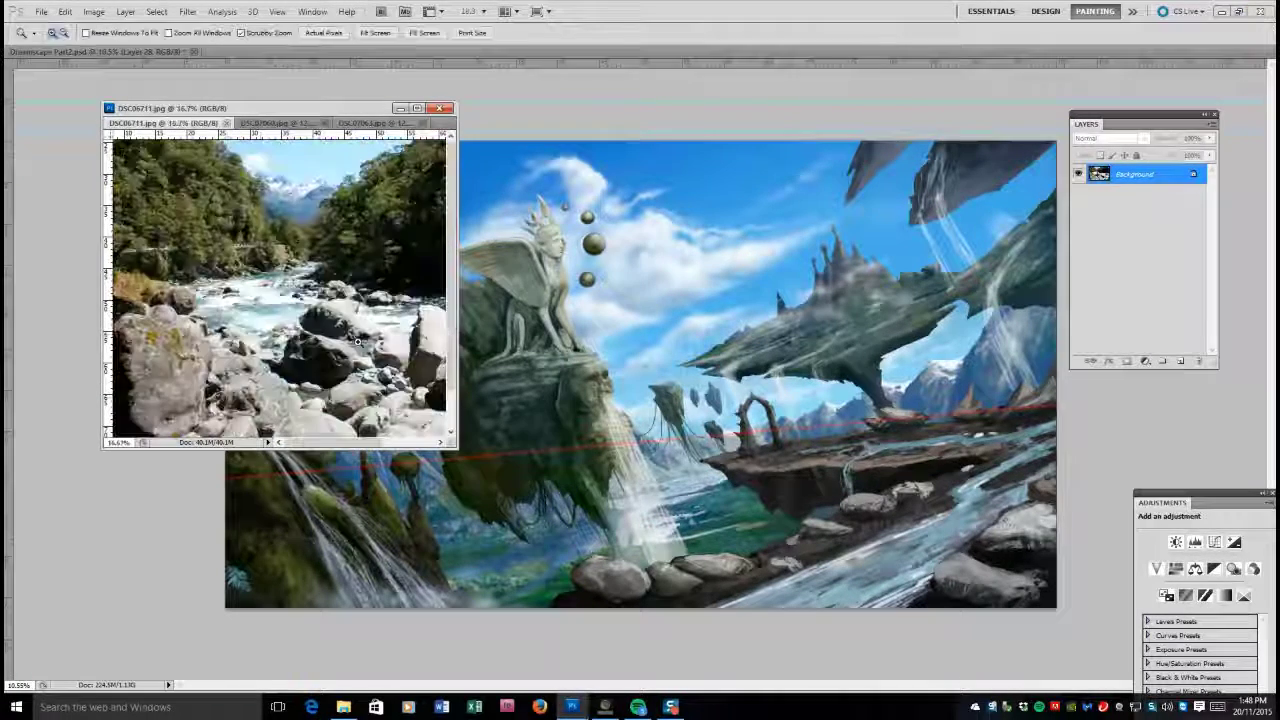
pyautogui.hotkey('ctrl', 'Tab')
# Check values in greyscale, cancel Brightness/Contrast, hide the check layer, and save the file.
pyautogui.press('i')
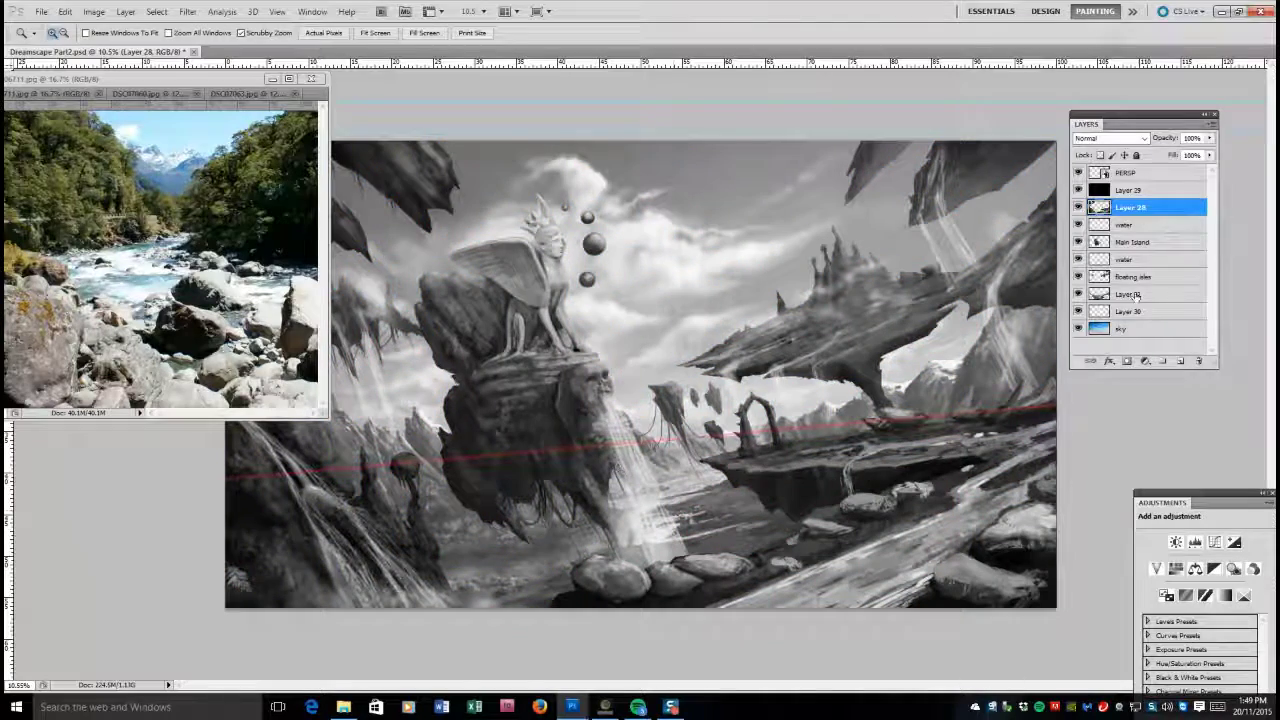
pyautogui.keyDown('ctrl'); pyautogui.click(827, 517); pyautogui.keyUp('ctrl')
pyautogui.click(93, 11)
pyautogui.click(270, 44)
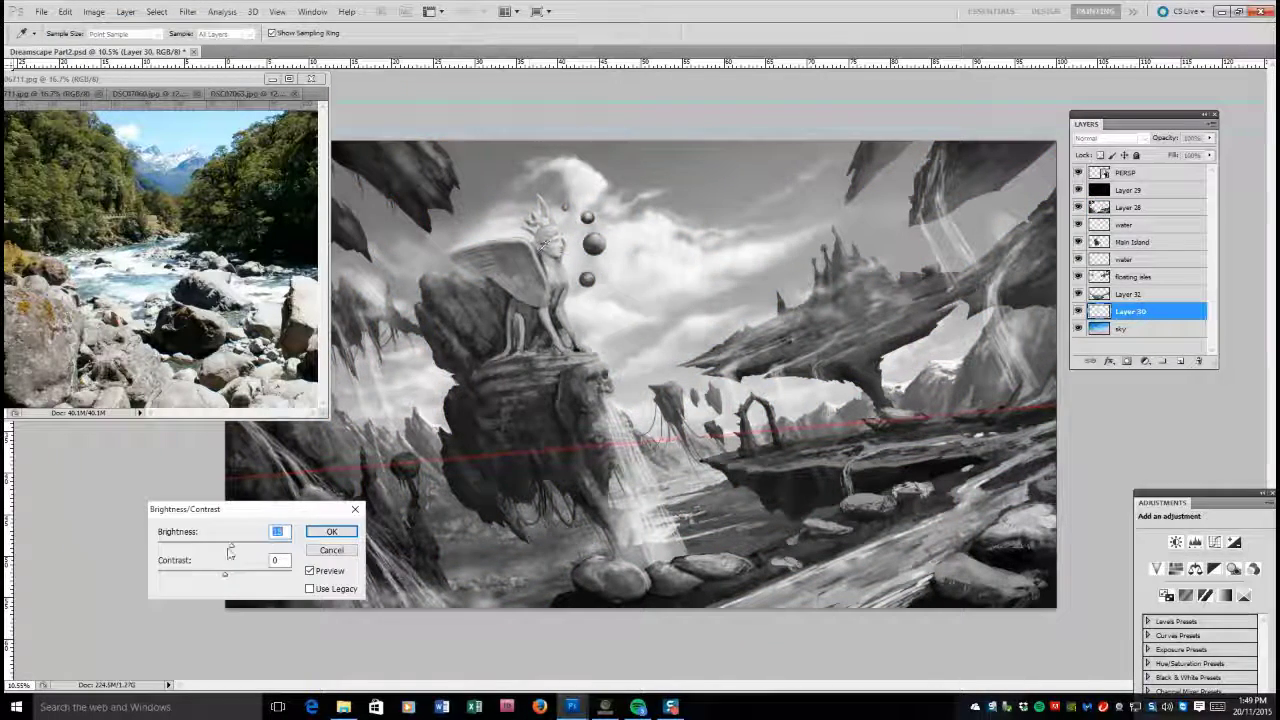
pyautogui.press('Escape')
pyautogui.press('z')
pyautogui.click(1078, 190)
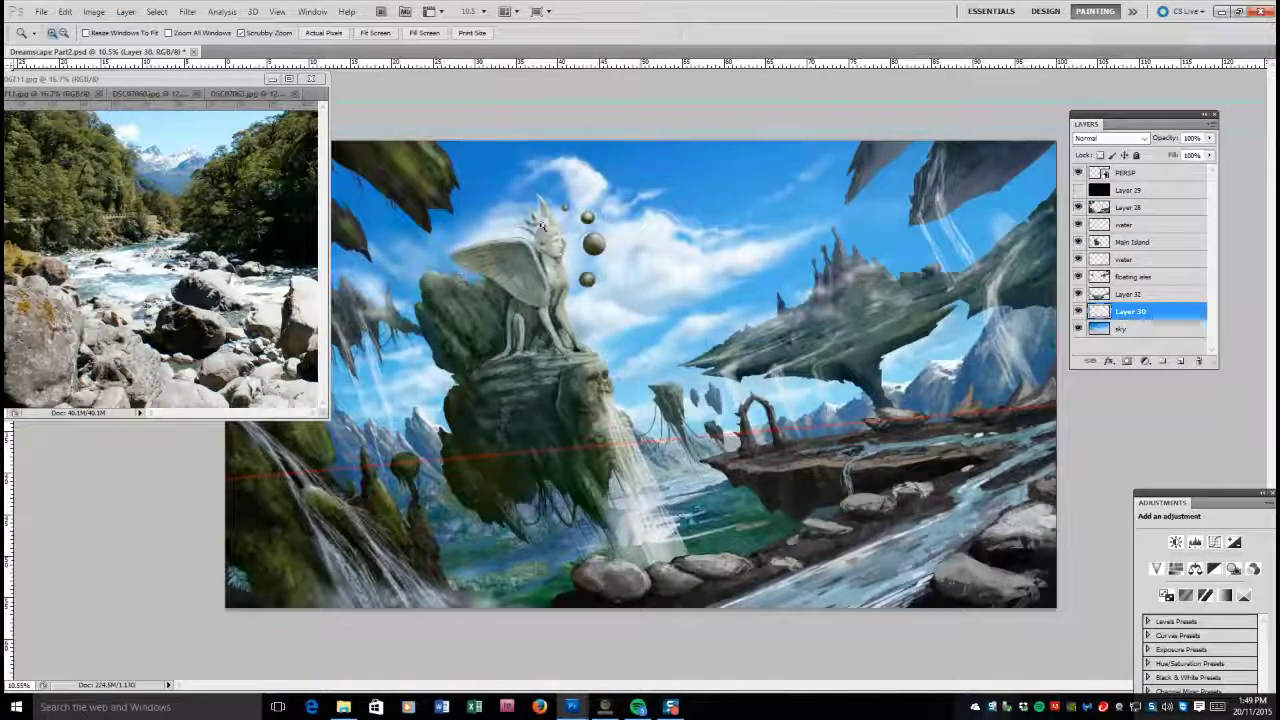
pyautogui.click(41, 11)
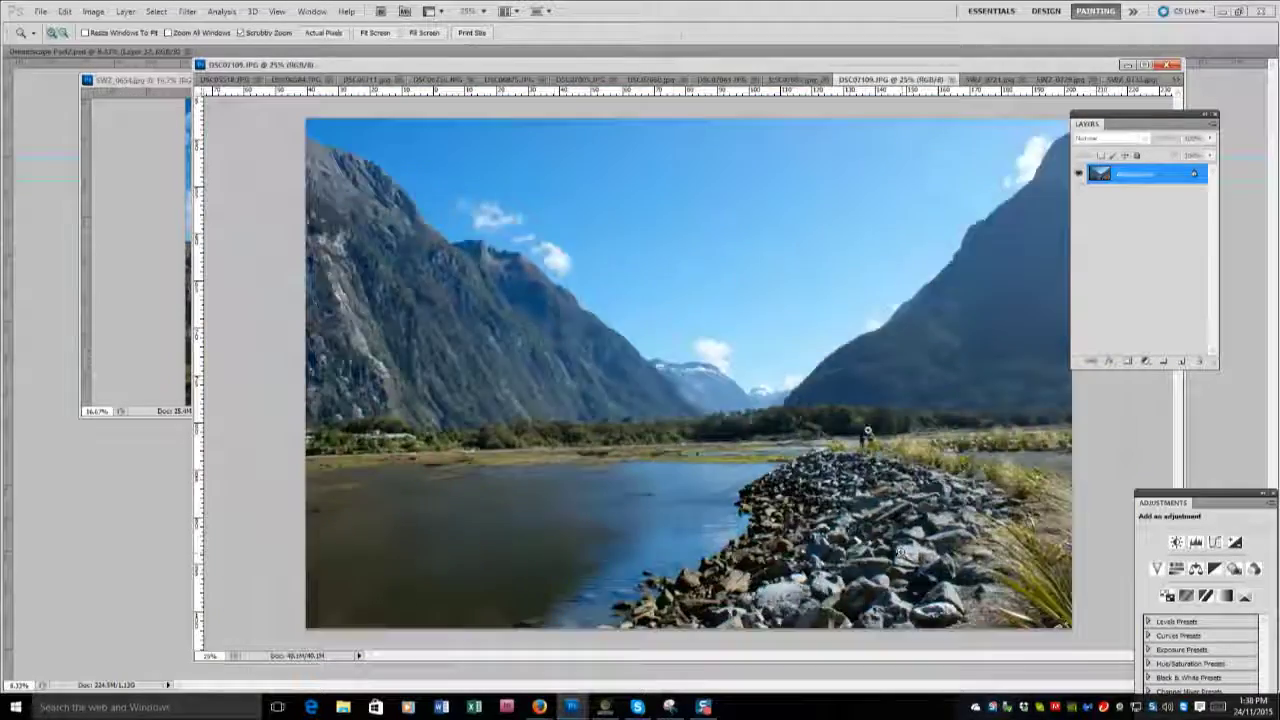
# Browse the DSC07065, DSC06755 and DSC06711 photos, opening and cancelling Levels on the river photo.
pyautogui.click(830, 79)
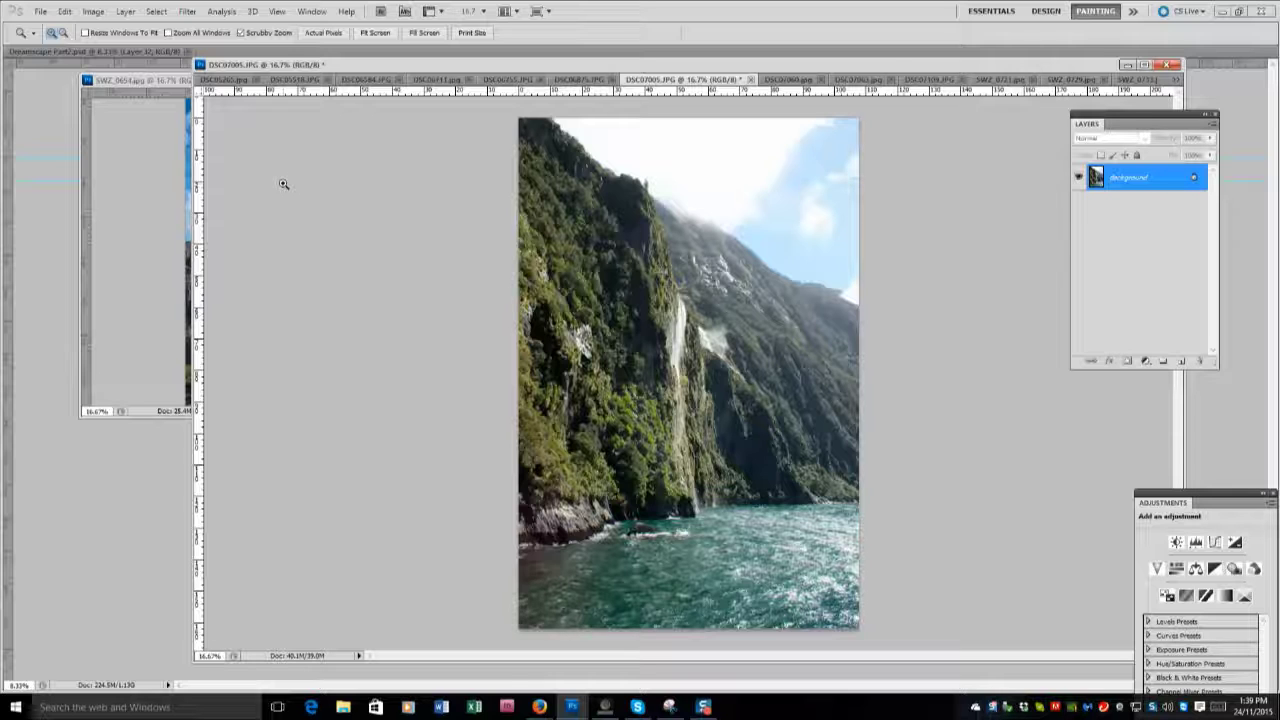
pyautogui.click(508, 80)
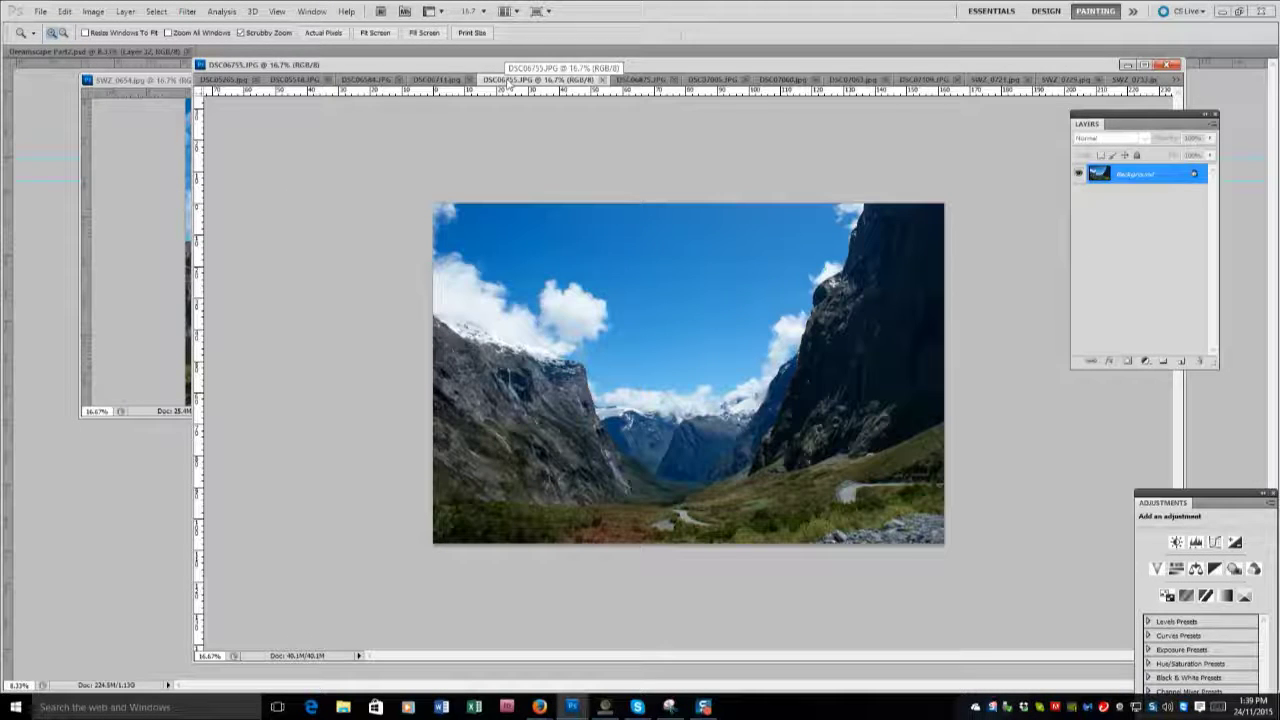
pyautogui.click(437, 80)
pyautogui.hotkey('ctrl', '+')
pyautogui.click(93, 11)
pyautogui.moveTo(113, 45)
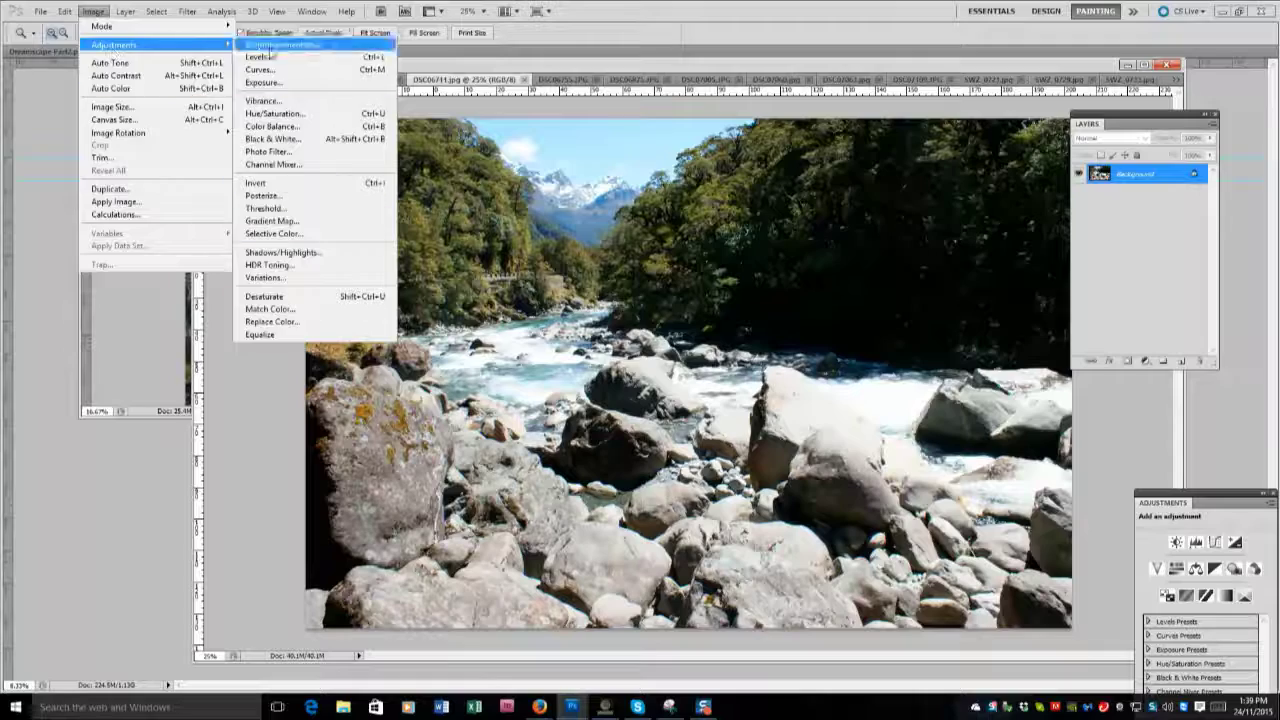
pyautogui.click(259, 56)
pyautogui.press('Escape')
pyautogui.click(250, 80)
pyautogui.click(289, 80)
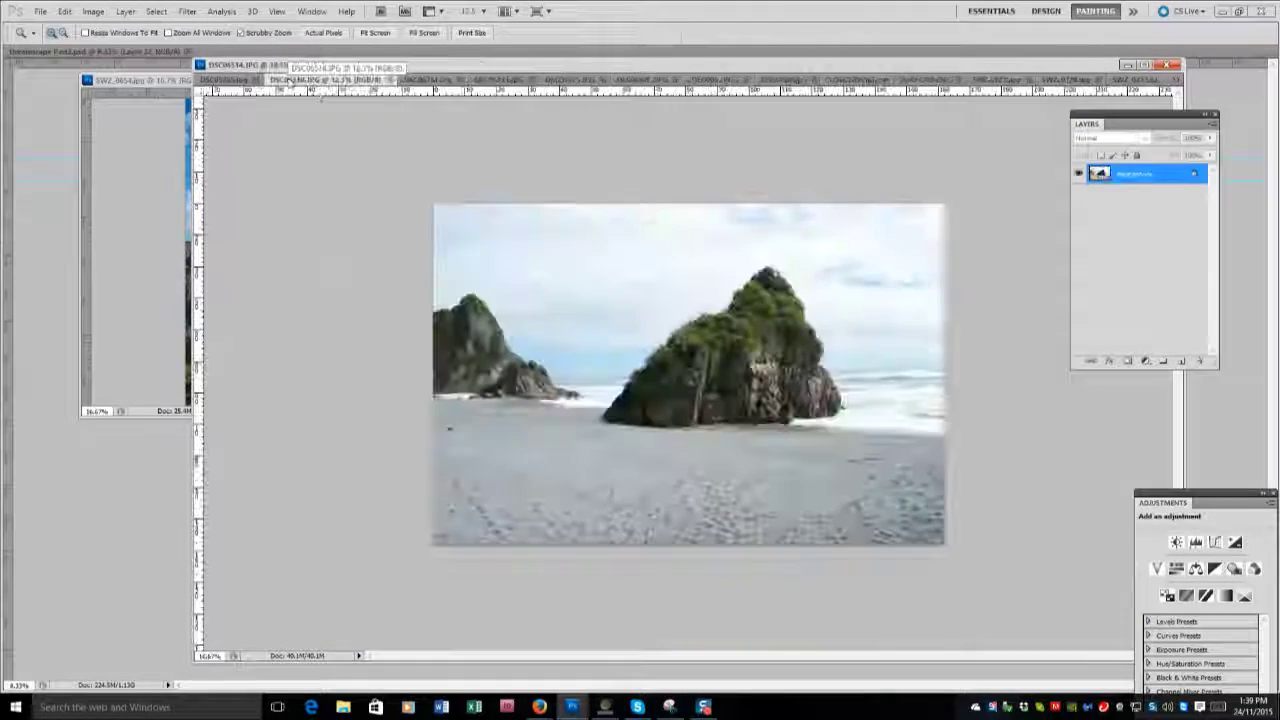
# Switch to DSC06767 from the hidden-documents list and Flip Canvas Horizontal.
pyautogui.click(1174, 79)
pyautogui.click(1110, 120)
pyautogui.click(93, 11)
pyautogui.moveTo(143, 131)
pyautogui.click(275, 189)
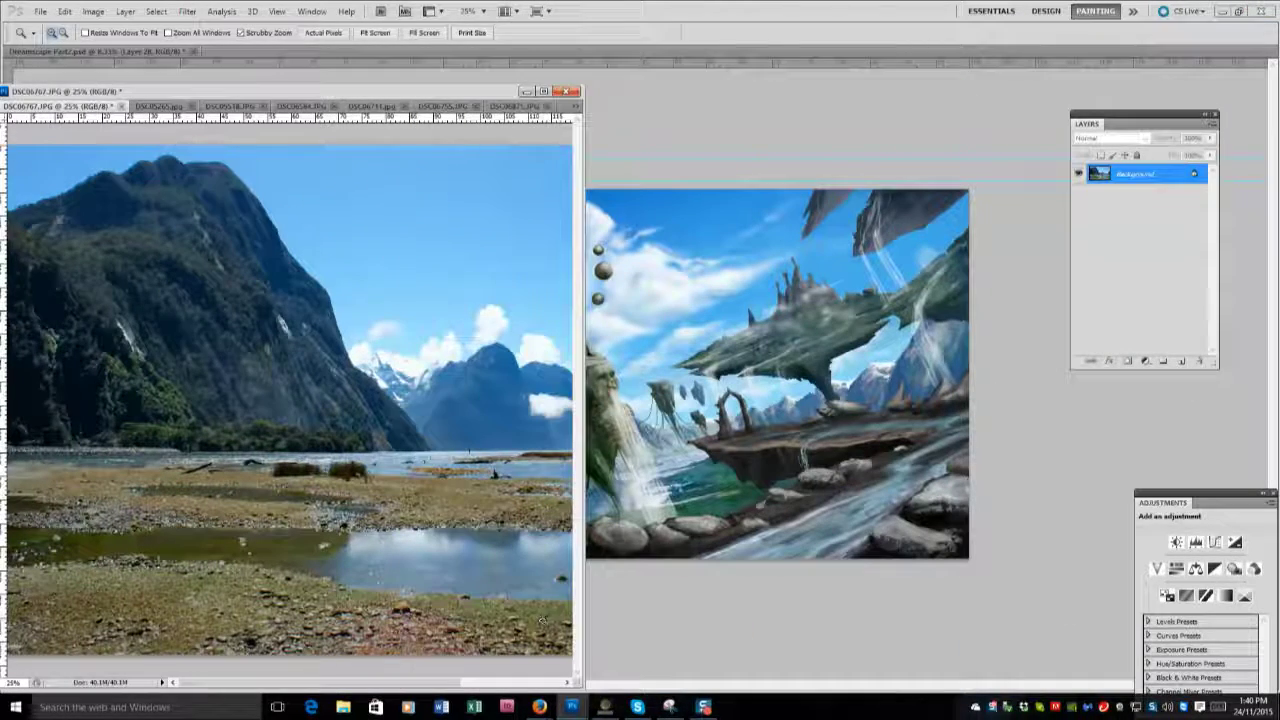
# With the Brush, add faint light strokes to the rock ledge.
pyautogui.press('b')
pyautogui.click(897, 540)
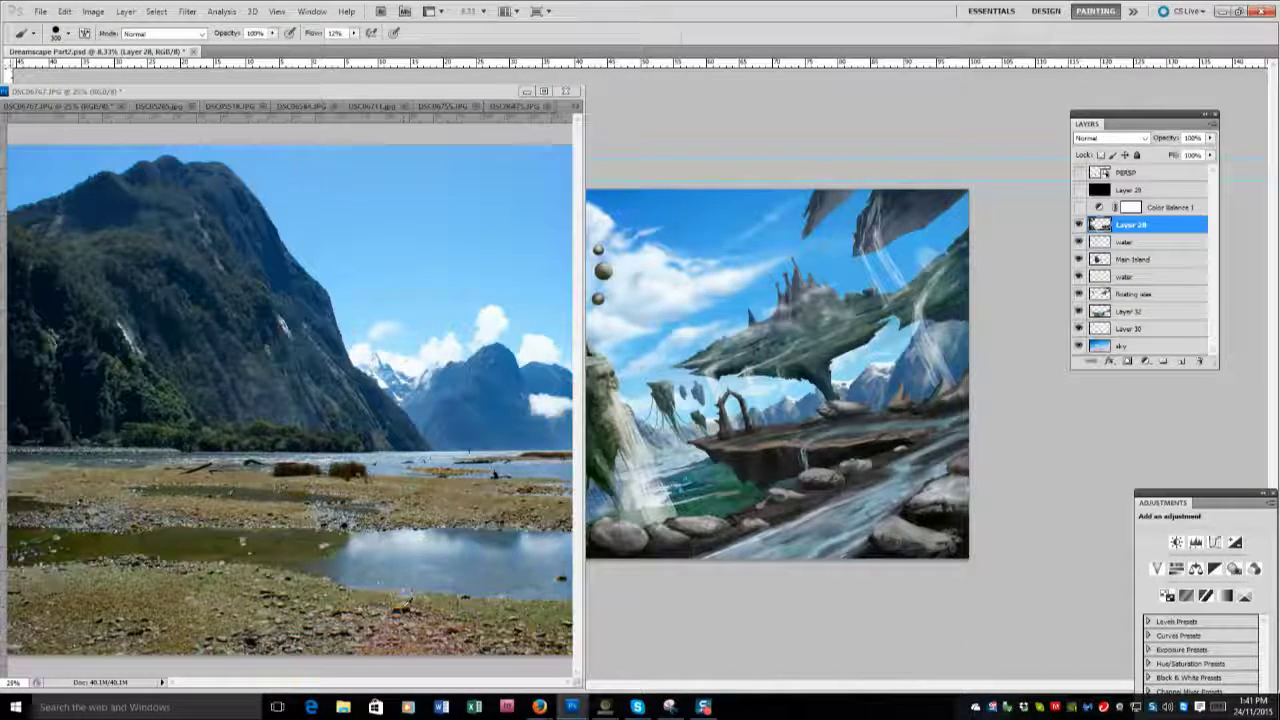
pyautogui.scroll(-1, 832, 484)
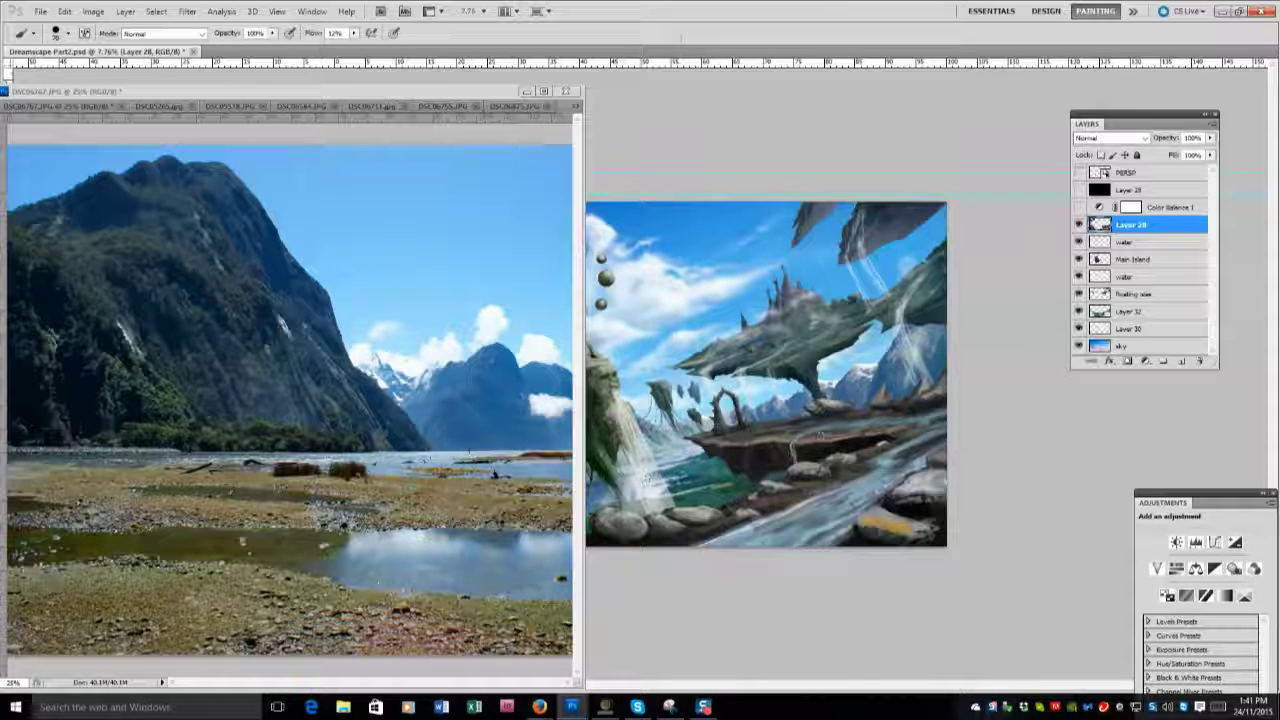
pyautogui.moveTo(812, 428)
pyautogui.mouseDown()
pyautogui.moveTo(862, 424)
pyautogui.moveTo(840, 426)
pyautogui.mouseUp()
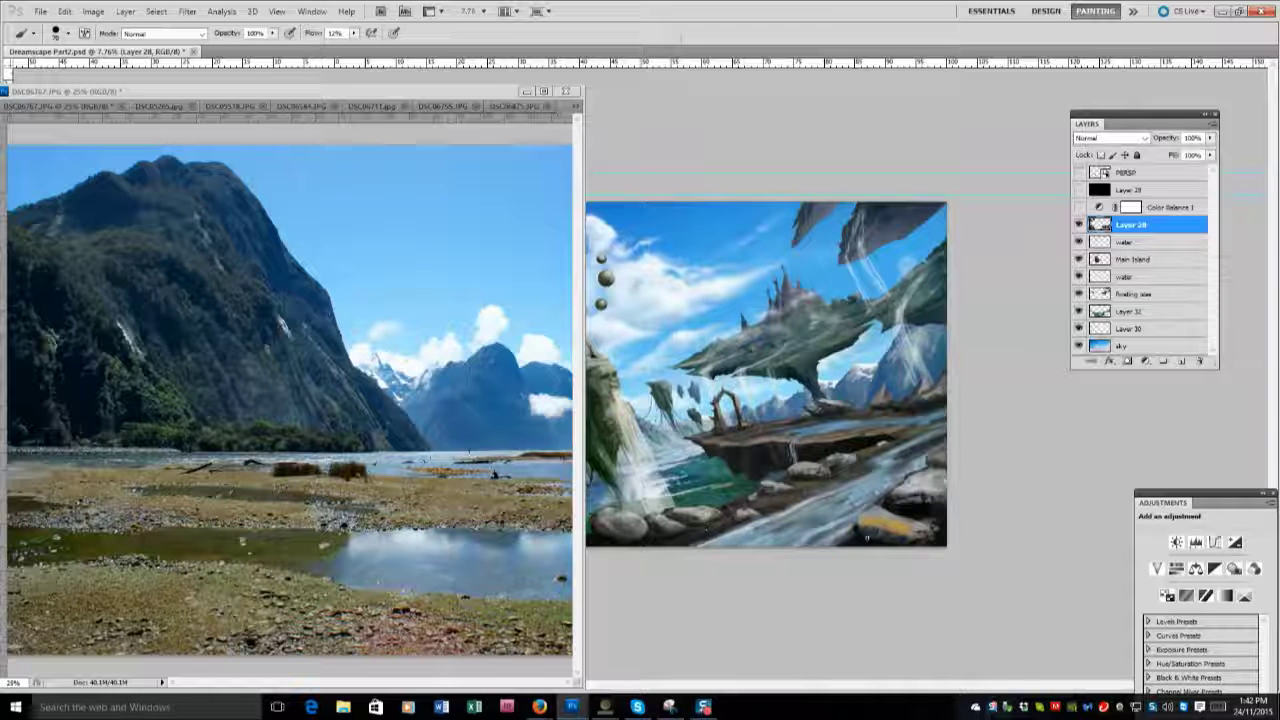
# Narrow the reference window and switch it to the DSC05518 beach-rocks photo.
pyautogui.rightClick(912, 521)
pyautogui.click(763, 493)
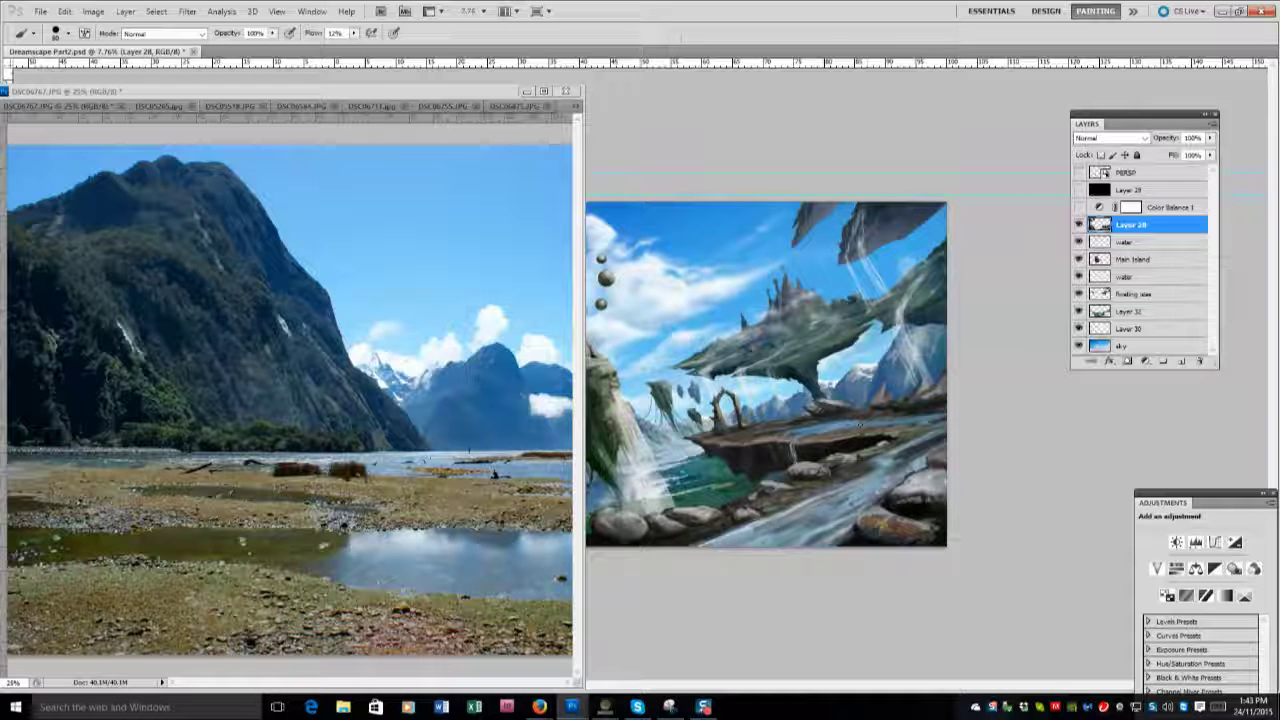
pyautogui.rightClick(848, 474)
pyautogui.moveTo(580, 688)
pyautogui.mouseDown()
pyautogui.moveTo(263, 606)
pyautogui.moveTo(384, 632)
pyautogui.mouseUp()
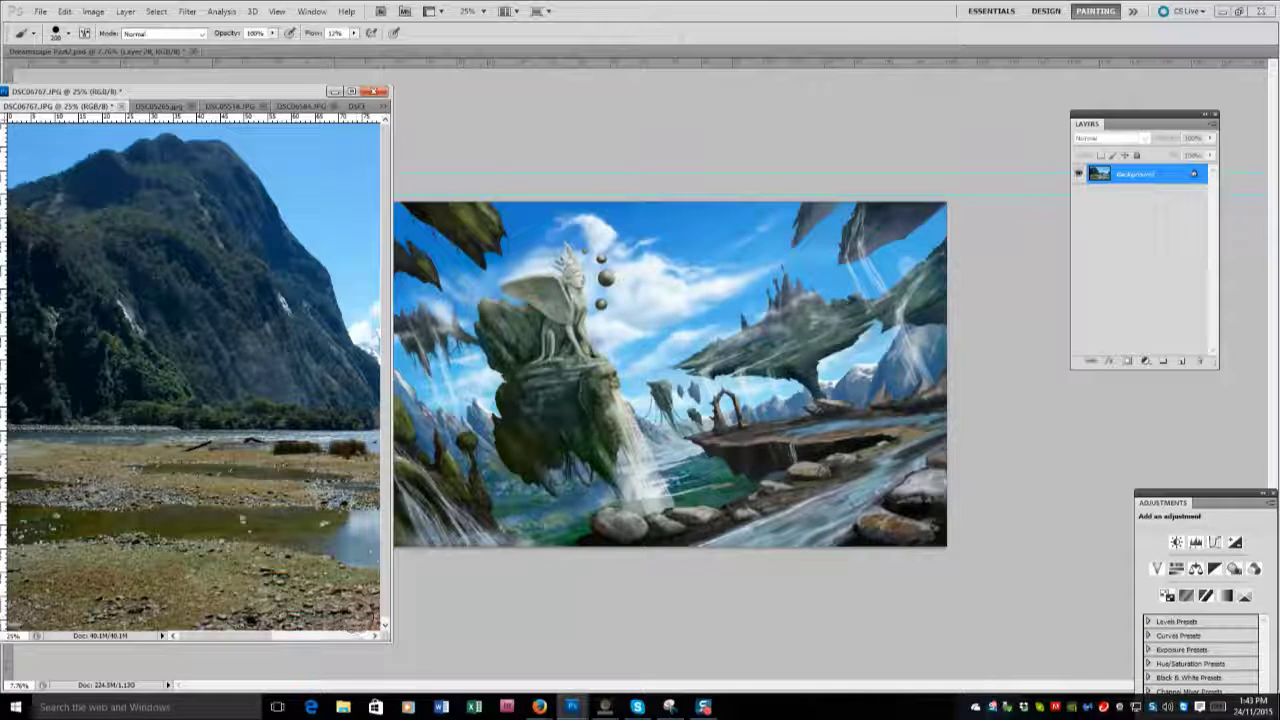
pyautogui.hotkey('ctrl', 'Tab')
pyautogui.hotkey('ctrl', 'Tab')
pyautogui.hotkey('ctrl', 'Tab')
pyautogui.hotkey('ctrl', 'Tab')
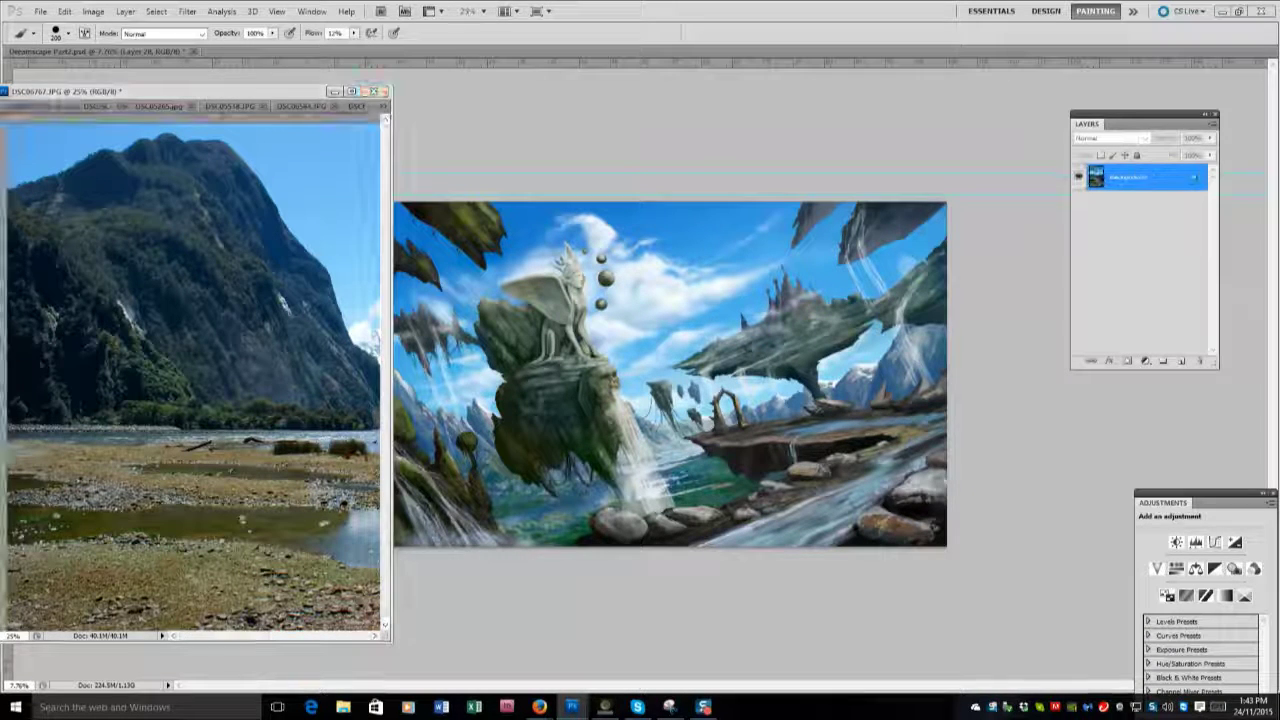
pyautogui.hotkey('ctrl', 'Tab')
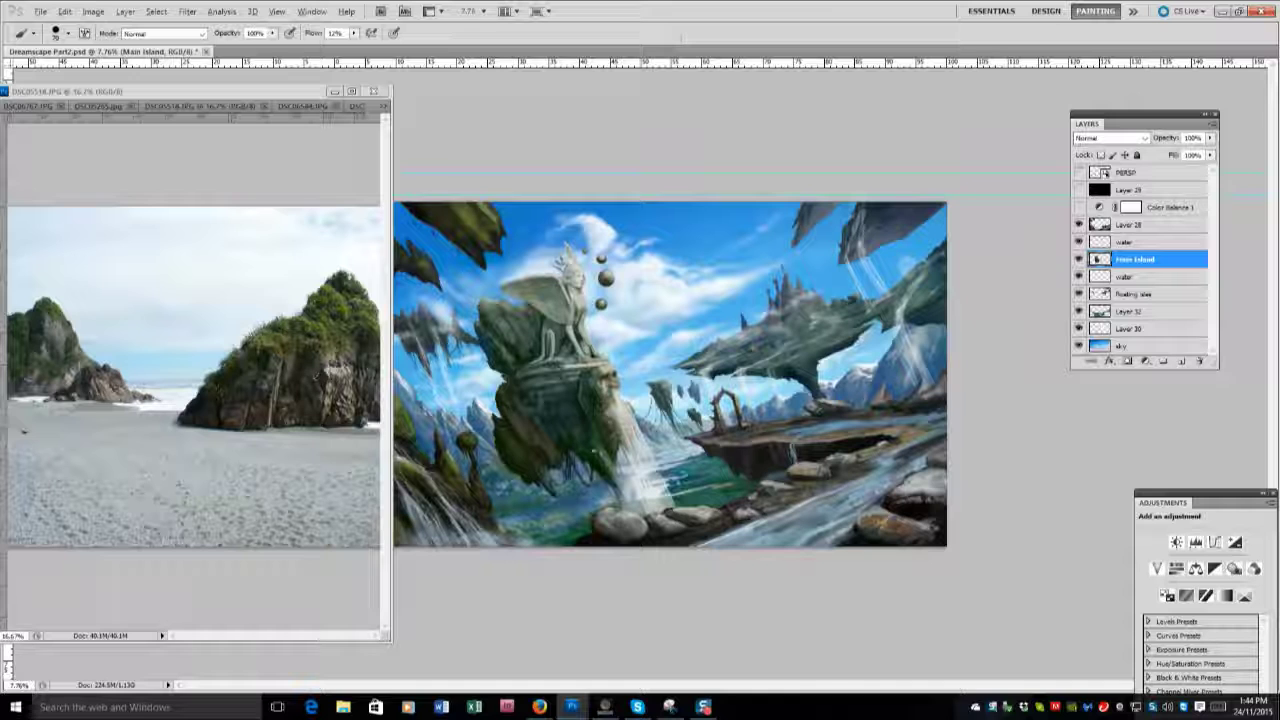
# Darken the rock around the statue, shade its base's left side, then delete Color Balance 1.
pyautogui.moveTo(505, 317); pyautogui.dragTo(495, 298)
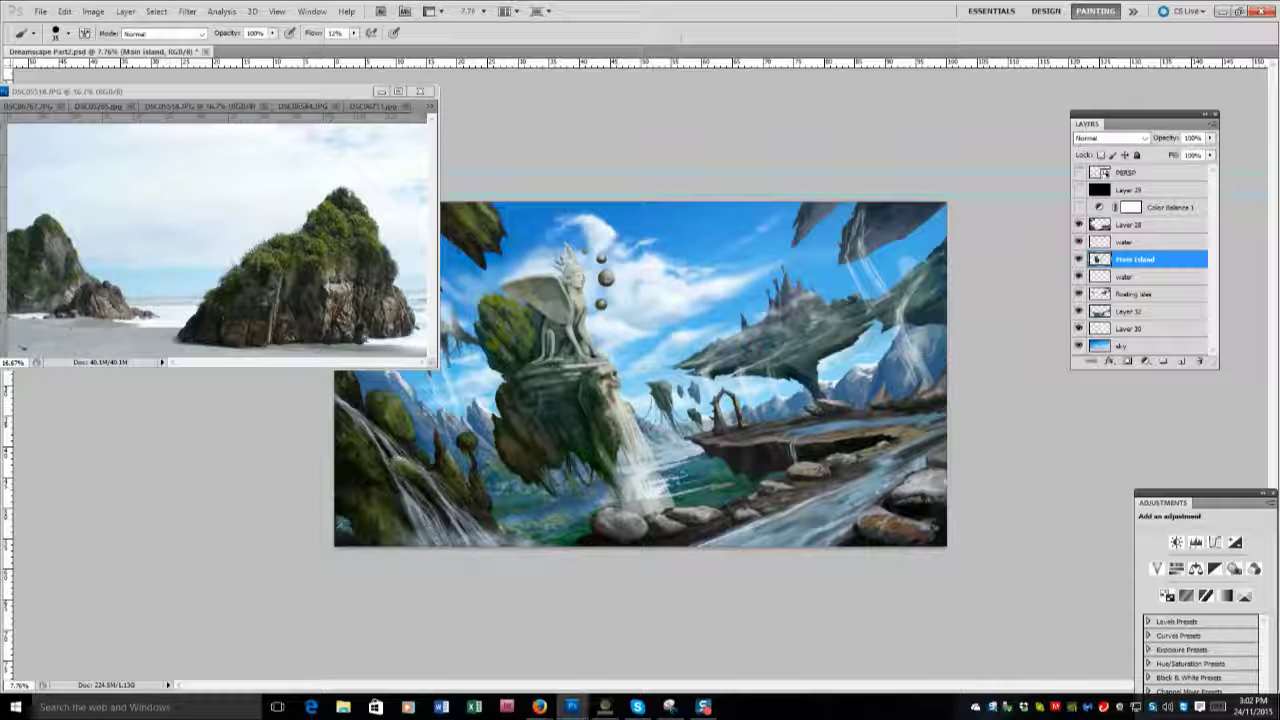
pyautogui.moveTo(487, 348)
pyautogui.mouseDown()
pyautogui.moveTo(508, 374)
pyautogui.moveTo(507, 352)
pyautogui.mouseUp()
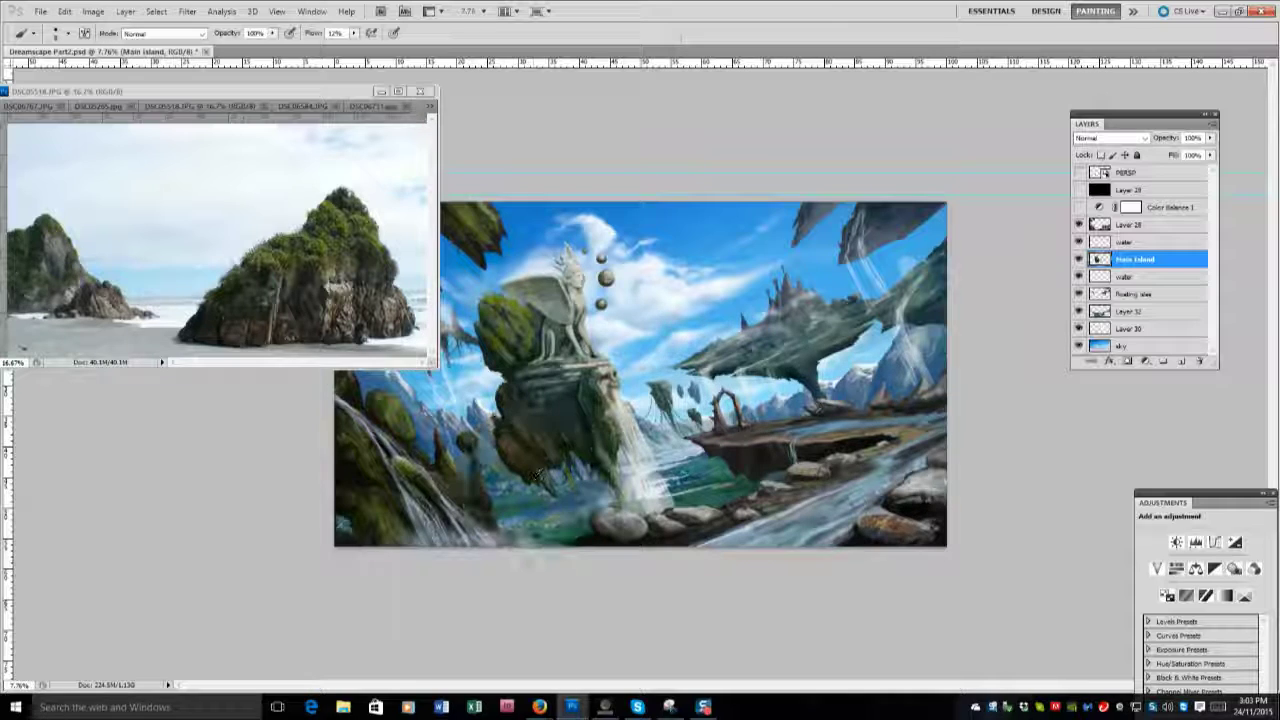
pyautogui.click(1150, 207)
pyautogui.click(1199, 361)
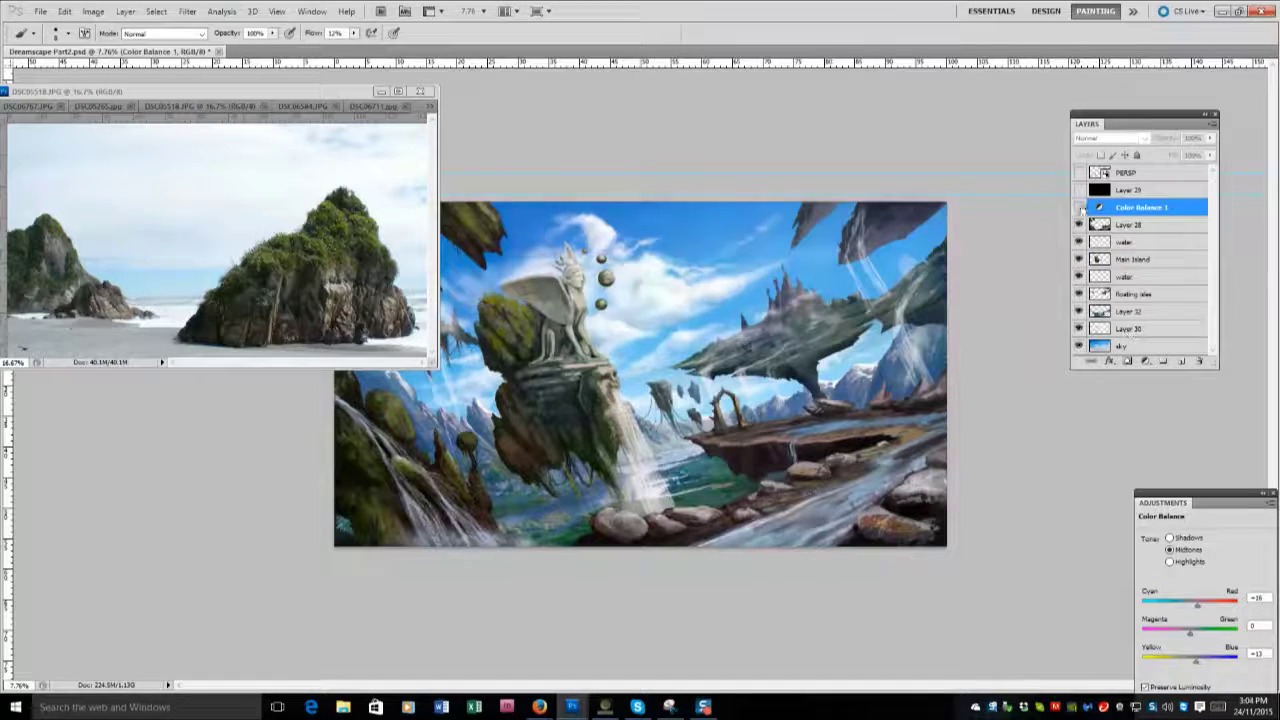
# Zoom in around the sphinx and select the sky layer with the Smudge tool.
pyautogui.press('z')
pyautogui.click(618, 251)
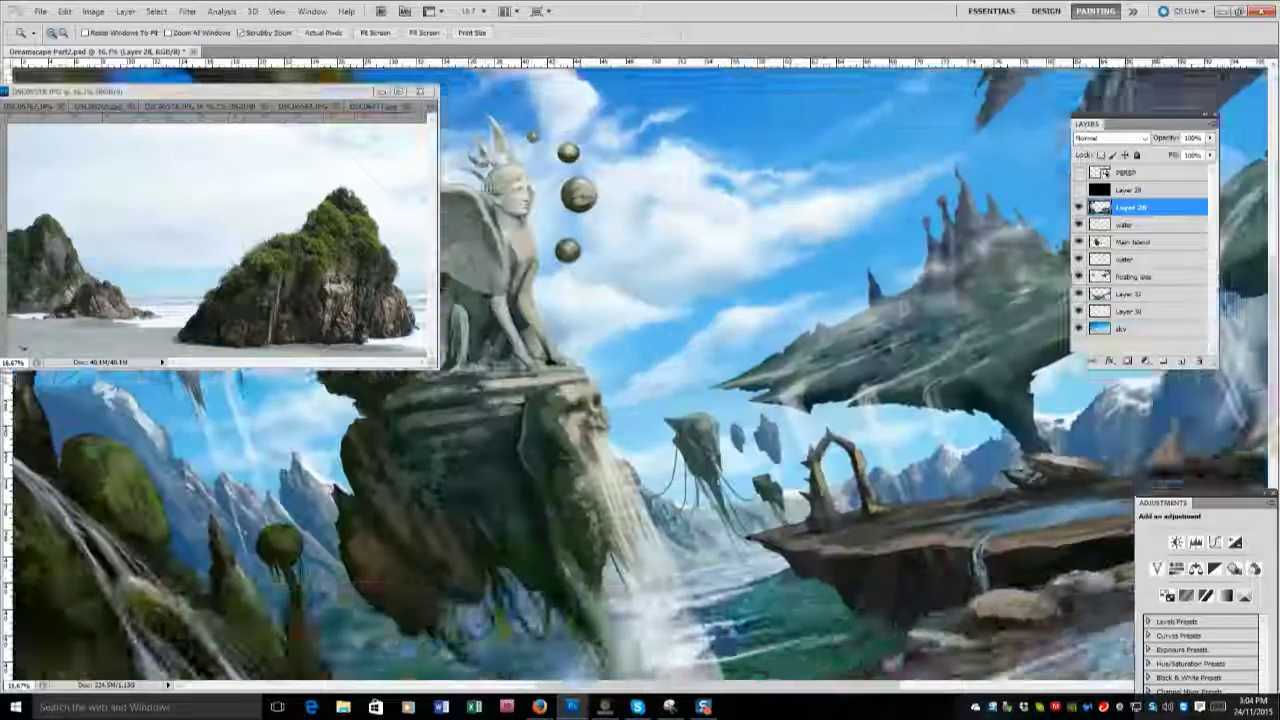
pyautogui.click(1086, 328)
pyautogui.press('r')
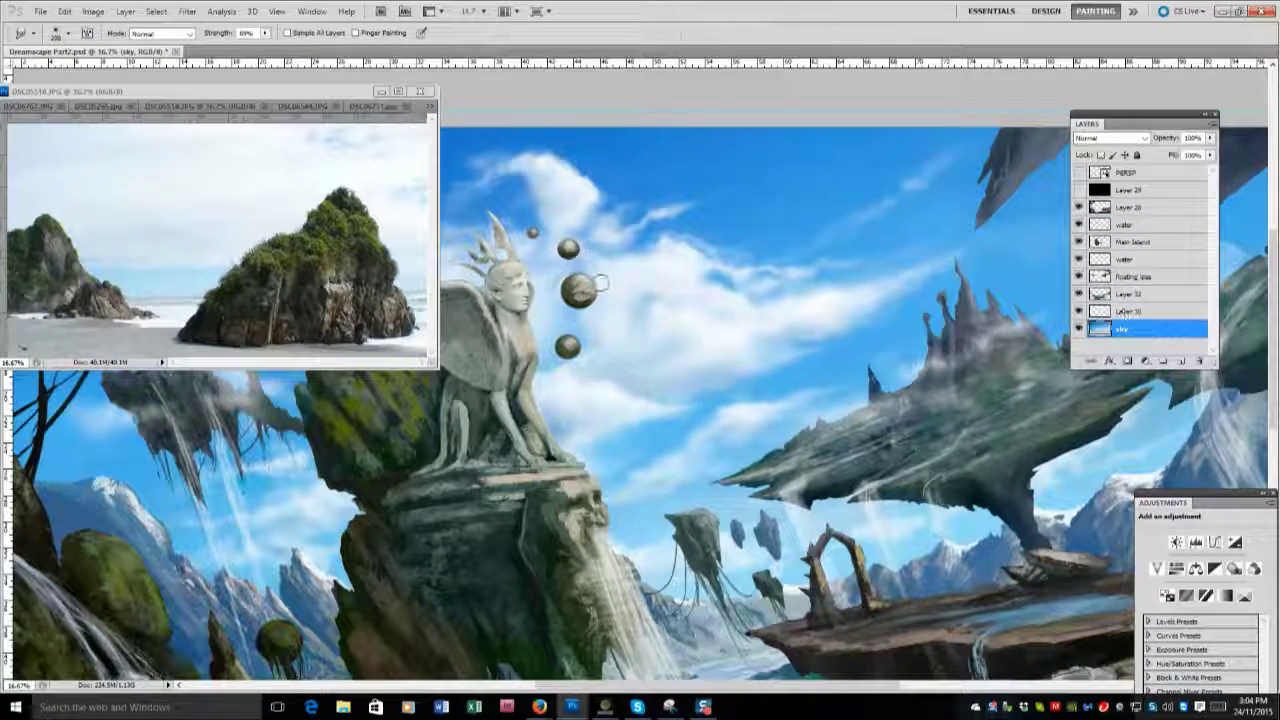
# Make the Main Island layer active, with the Brush and Eraser ready for detailing.
pyautogui.click(1122, 311)
pyautogui.click(1120, 259)
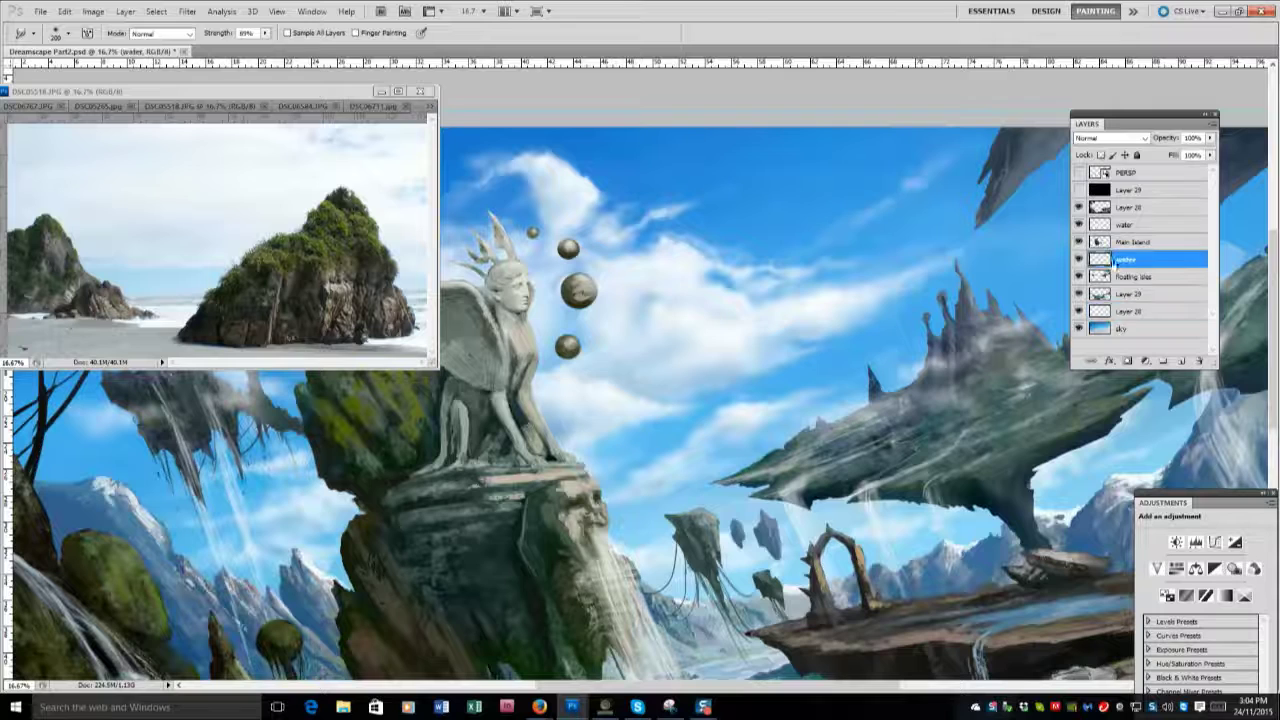
pyautogui.press('e')
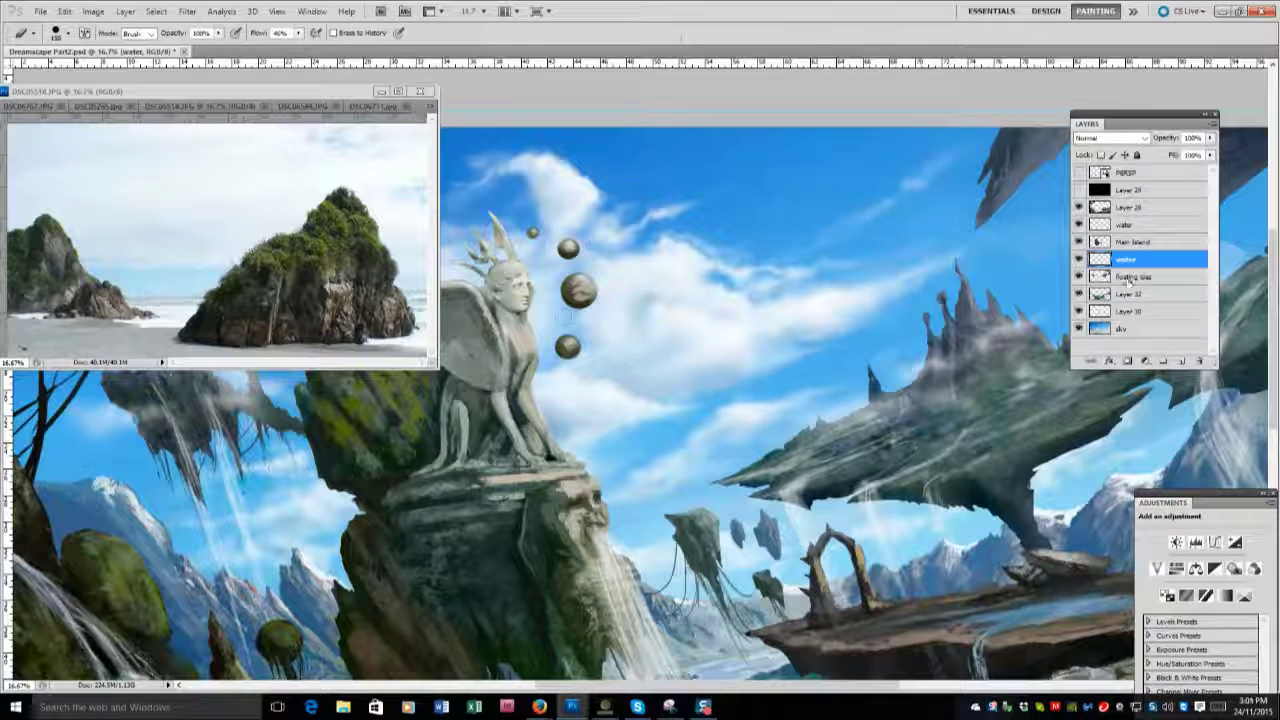
pyautogui.click(1130, 241)
pyautogui.press('b')
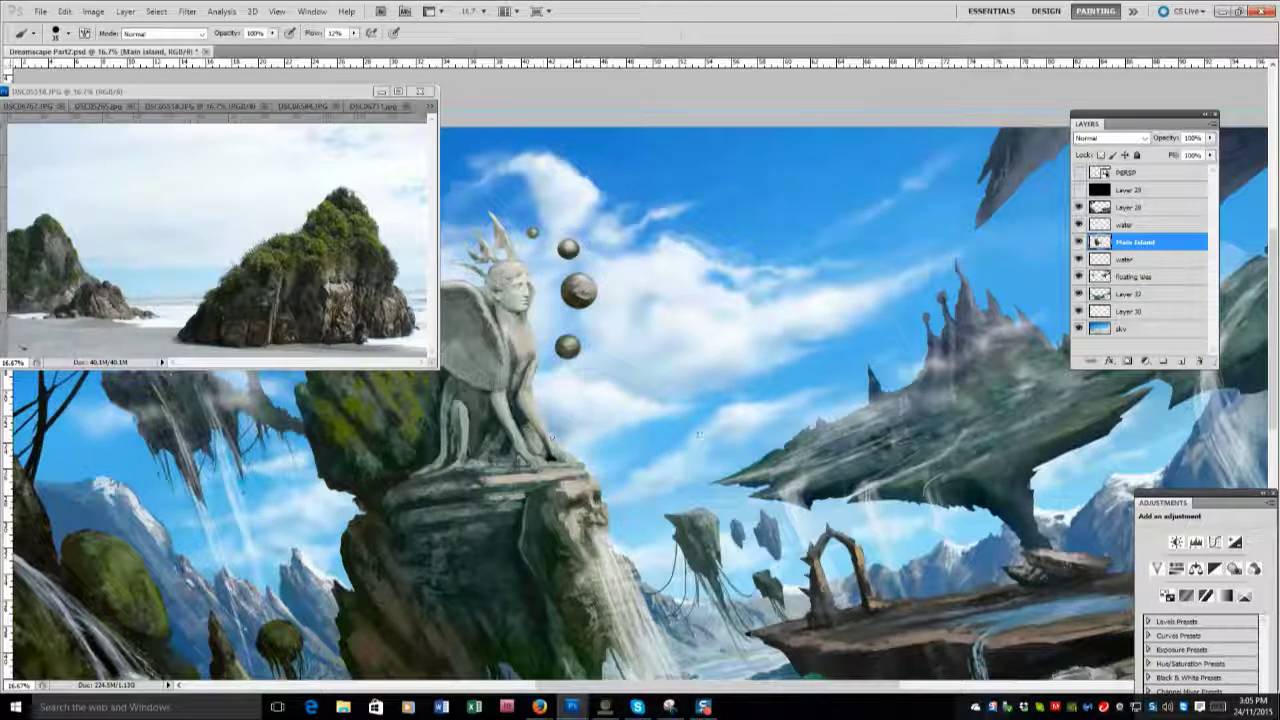
pyautogui.press('e')
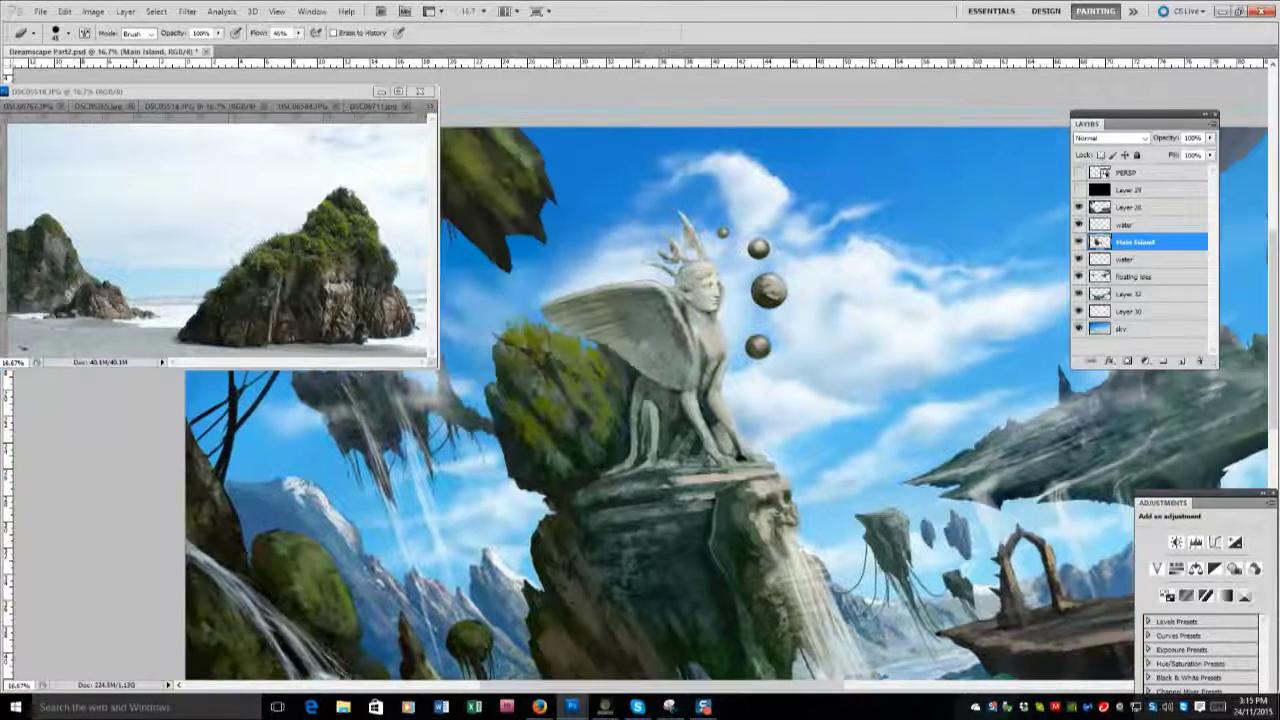
pyautogui.press('b')
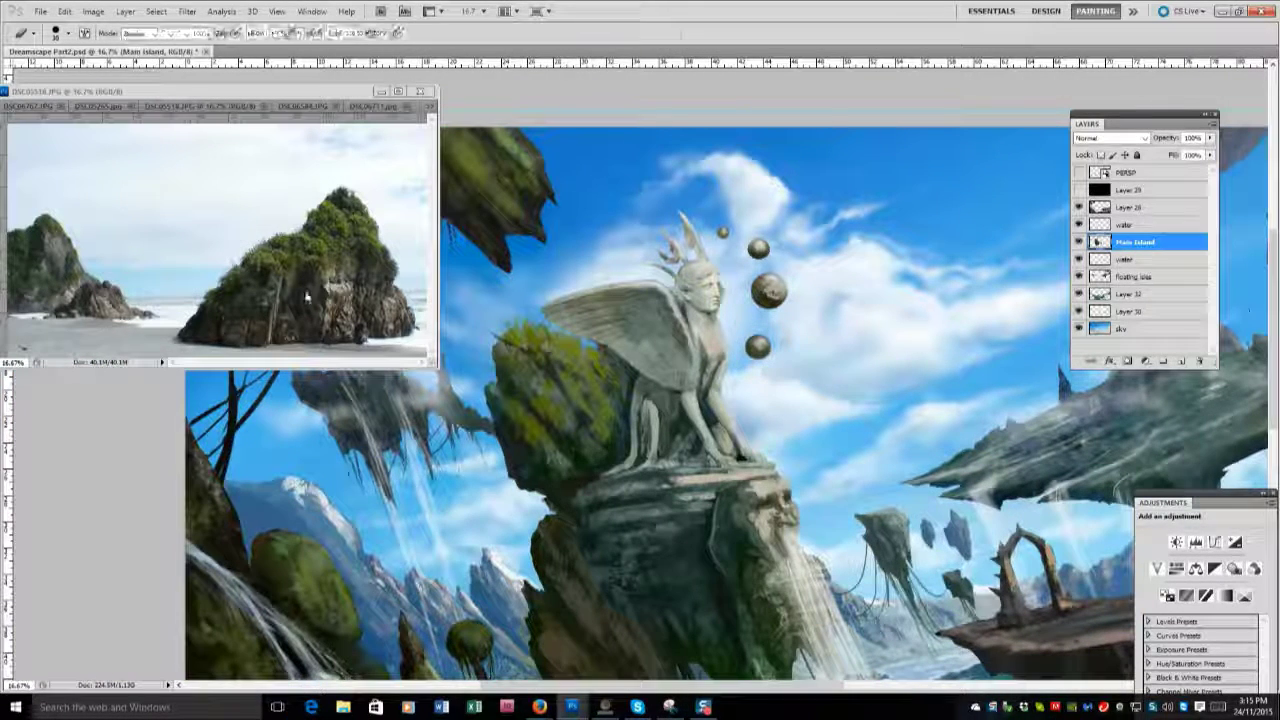
# Paint dark detail on the sphinx's face and rock, erasing stray paint across its head.
pyautogui.moveTo(770, 494); pyautogui.dragTo(756, 490)
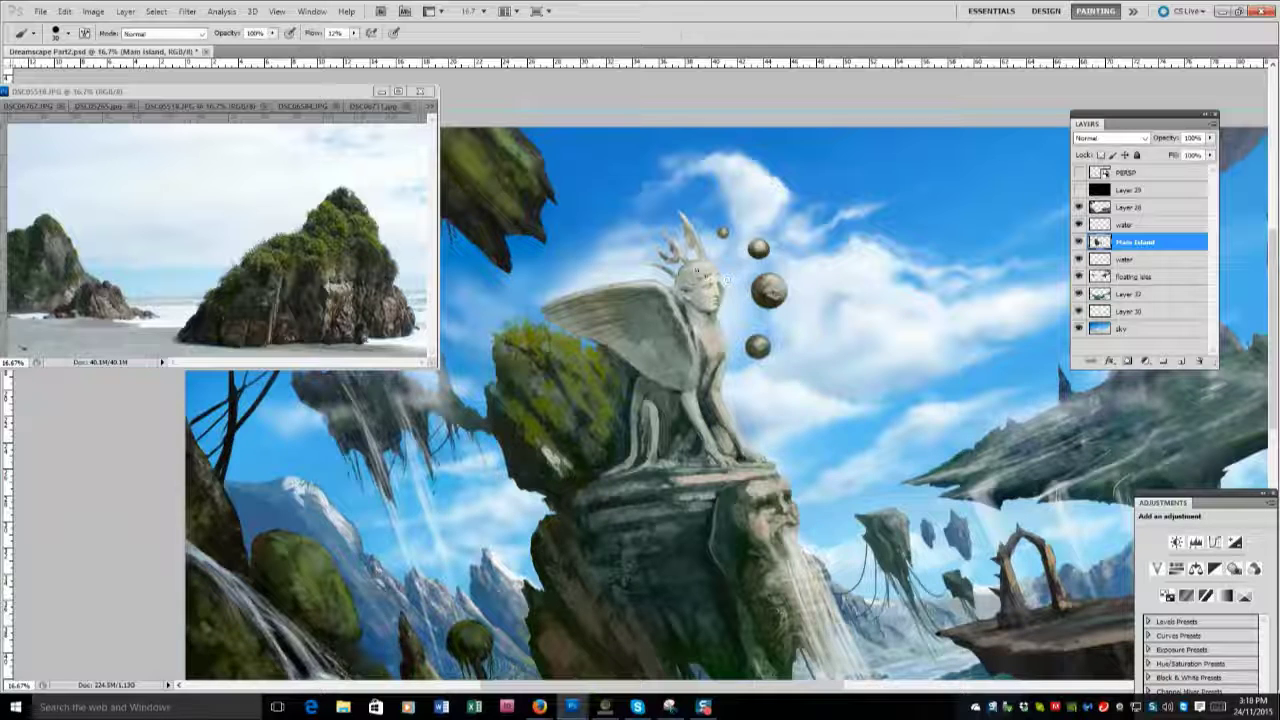
pyautogui.moveTo(698, 250); pyautogui.dragTo(684, 272)
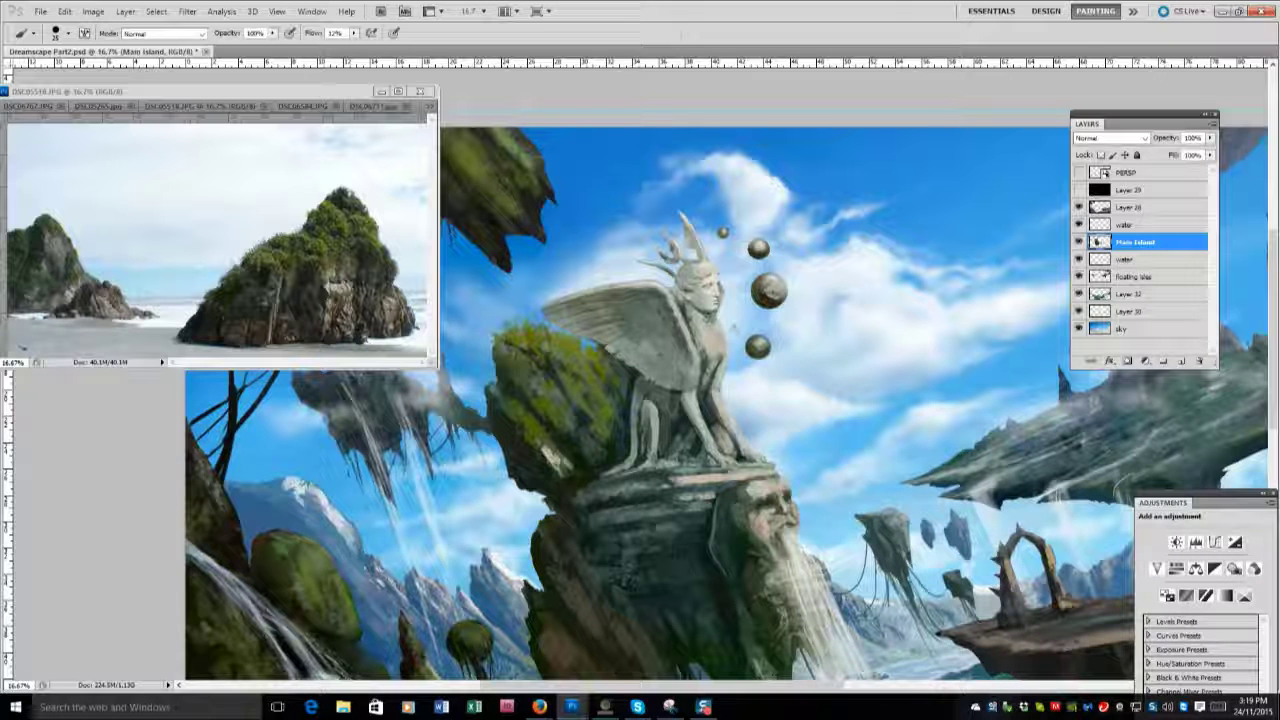
pyautogui.press('e')
pyautogui.moveTo(596, 259); pyautogui.dragTo(731, 276)
pyautogui.press('b')
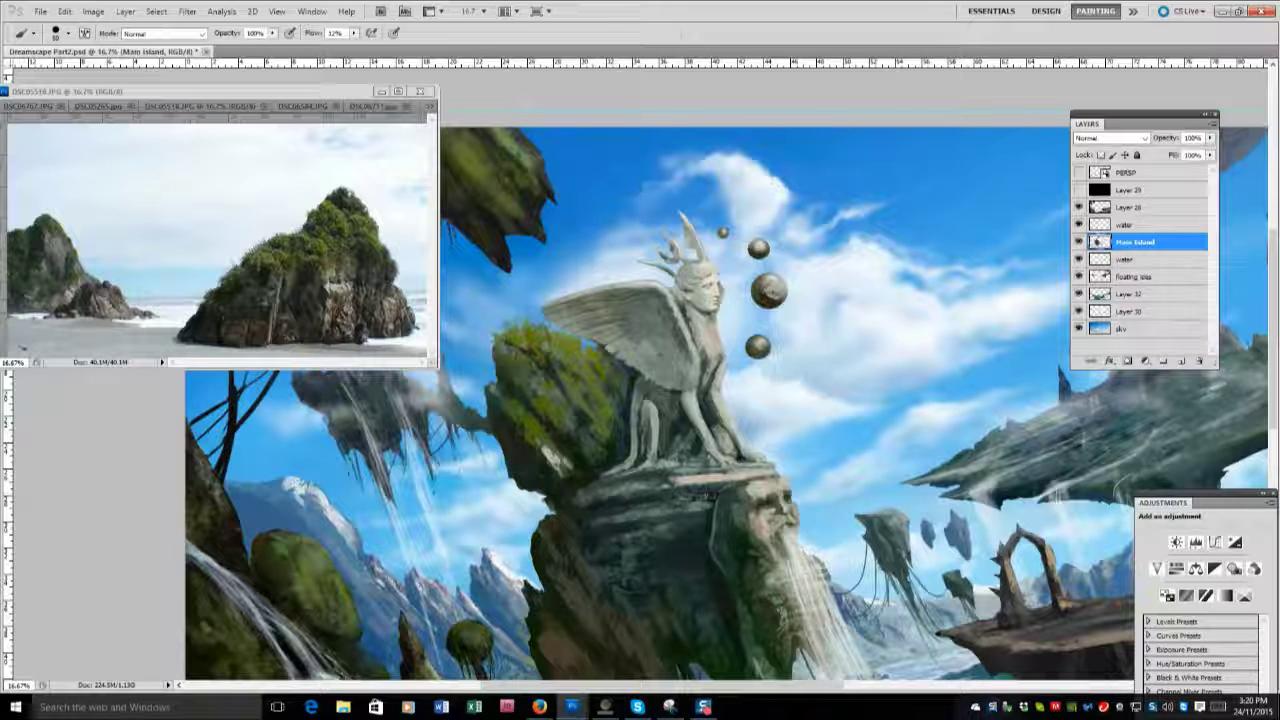
pyautogui.moveTo(676, 514); pyautogui.dragTo(670, 518)
# Use the Mixer Brush to shade the middle sphere and dab dark paint on the rock and sphinx.
pyautogui.hotkey('shift', 'b')
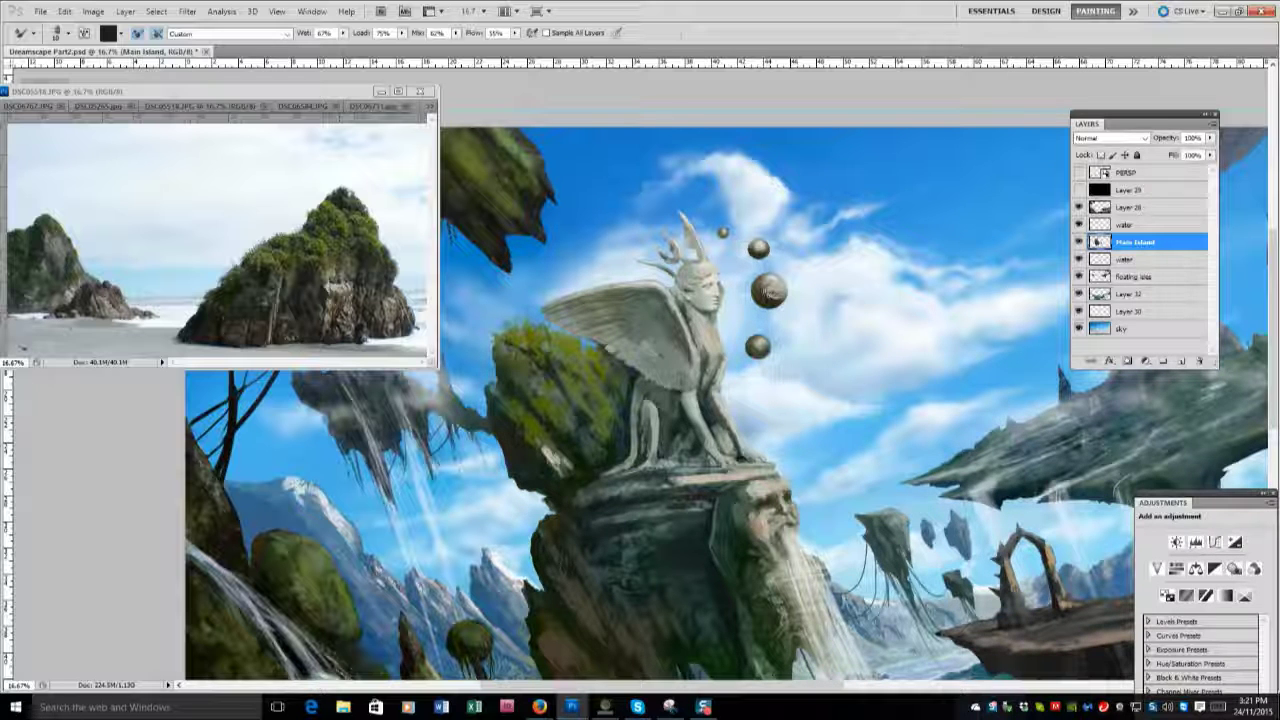
pyautogui.moveTo(772, 294); pyautogui.dragTo(772, 286)
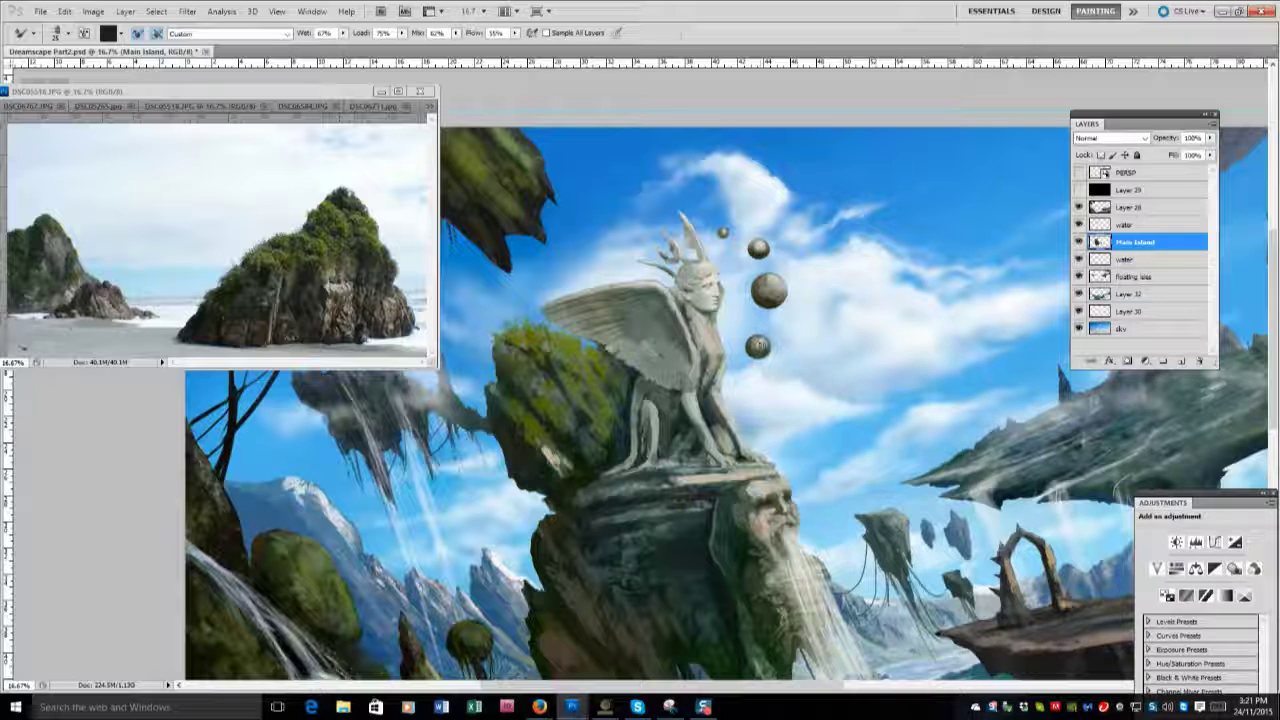
pyautogui.moveTo(766, 280); pyautogui.dragTo(768, 282)
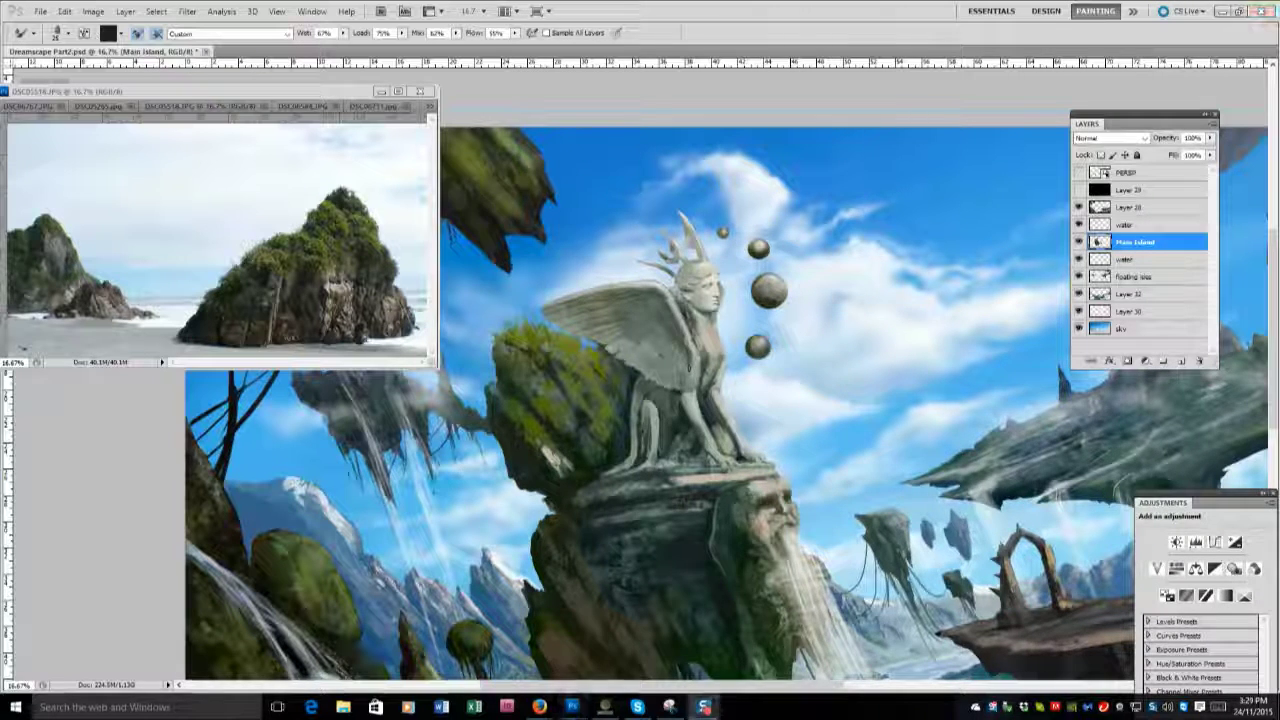
pyautogui.click(740, 471)
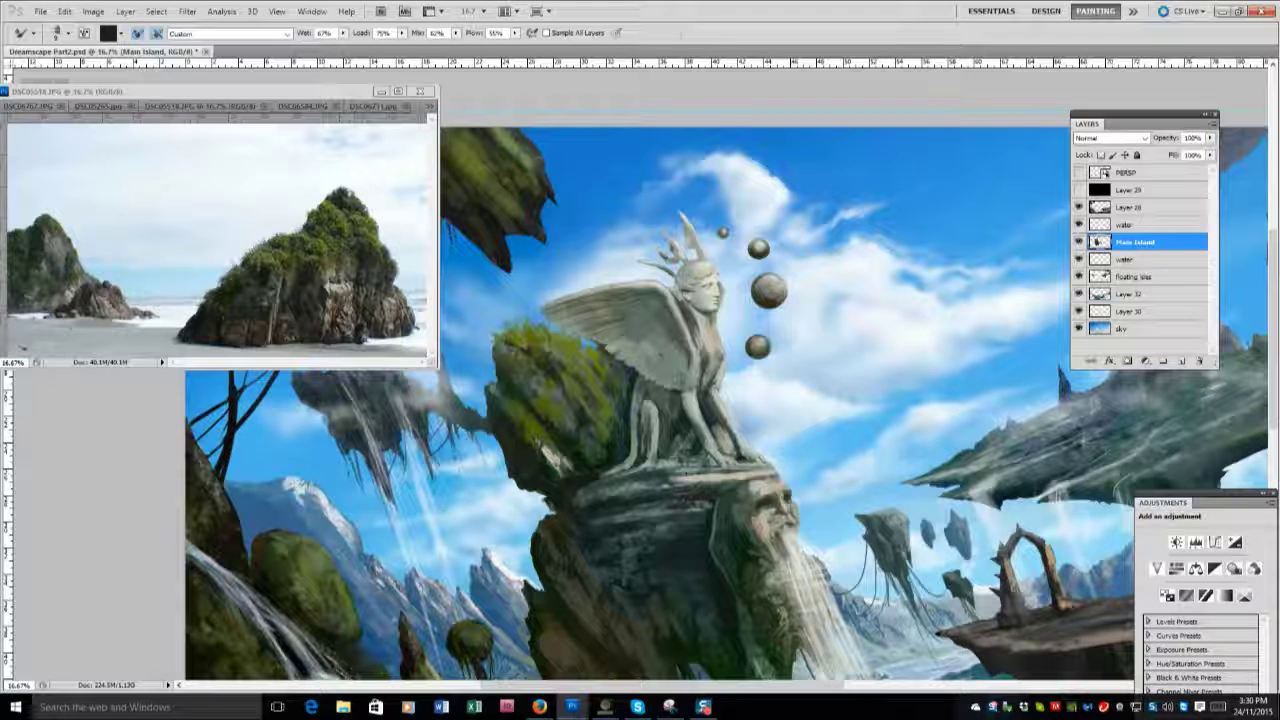
pyautogui.click(712, 448)
pyautogui.click(718, 409)
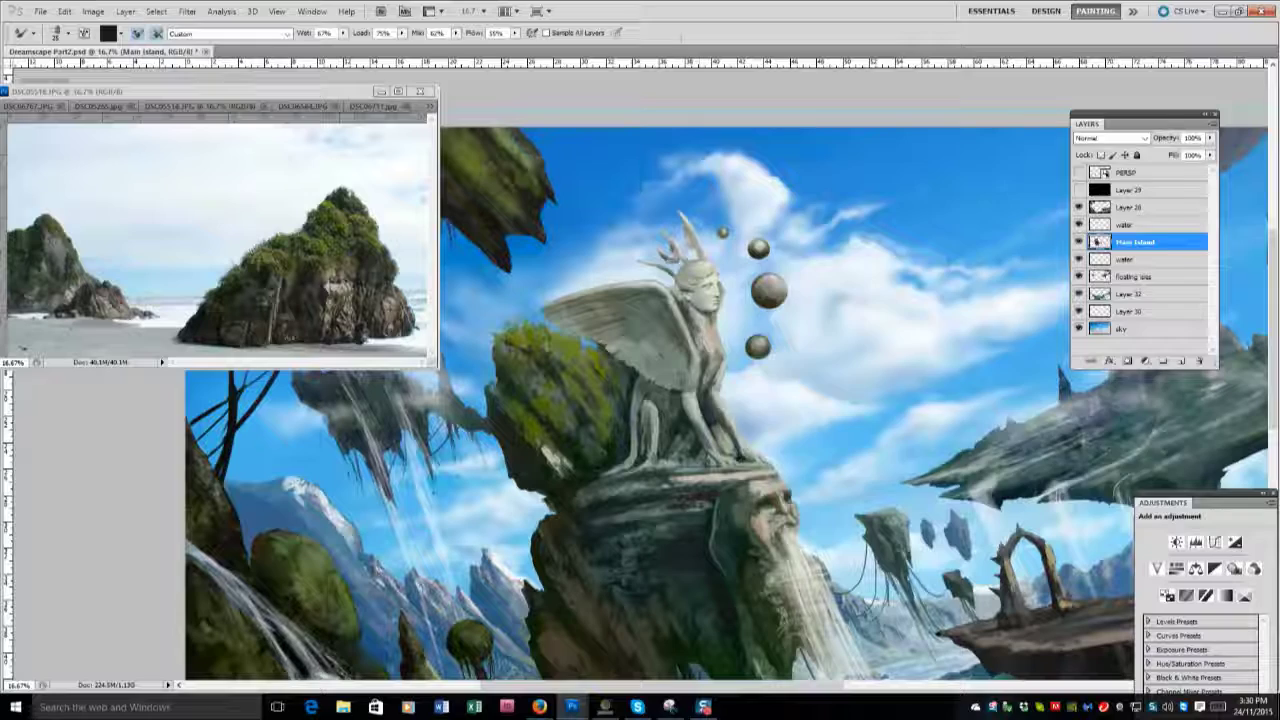
# Switch the mixer brush to a Flat Fan bristle tip and settle its size at about 7 px.
pyautogui.press('F5')
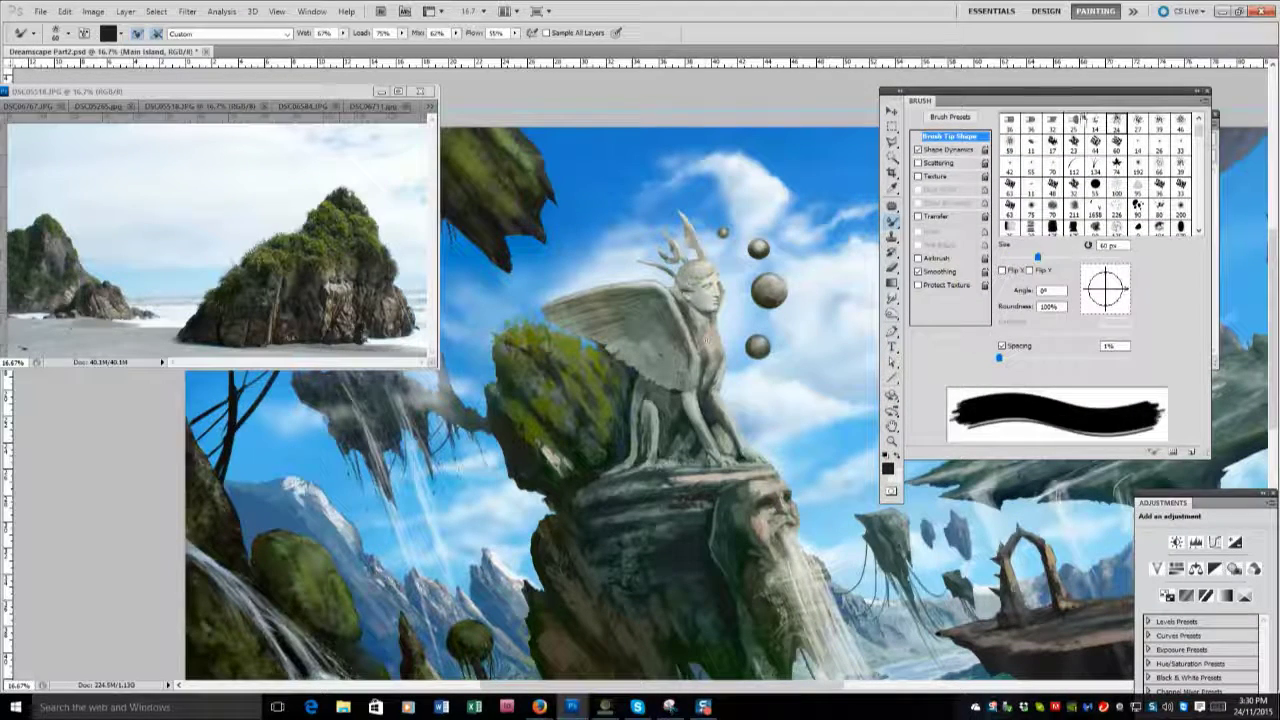
pyautogui.press('.')
pyautogui.press(']')
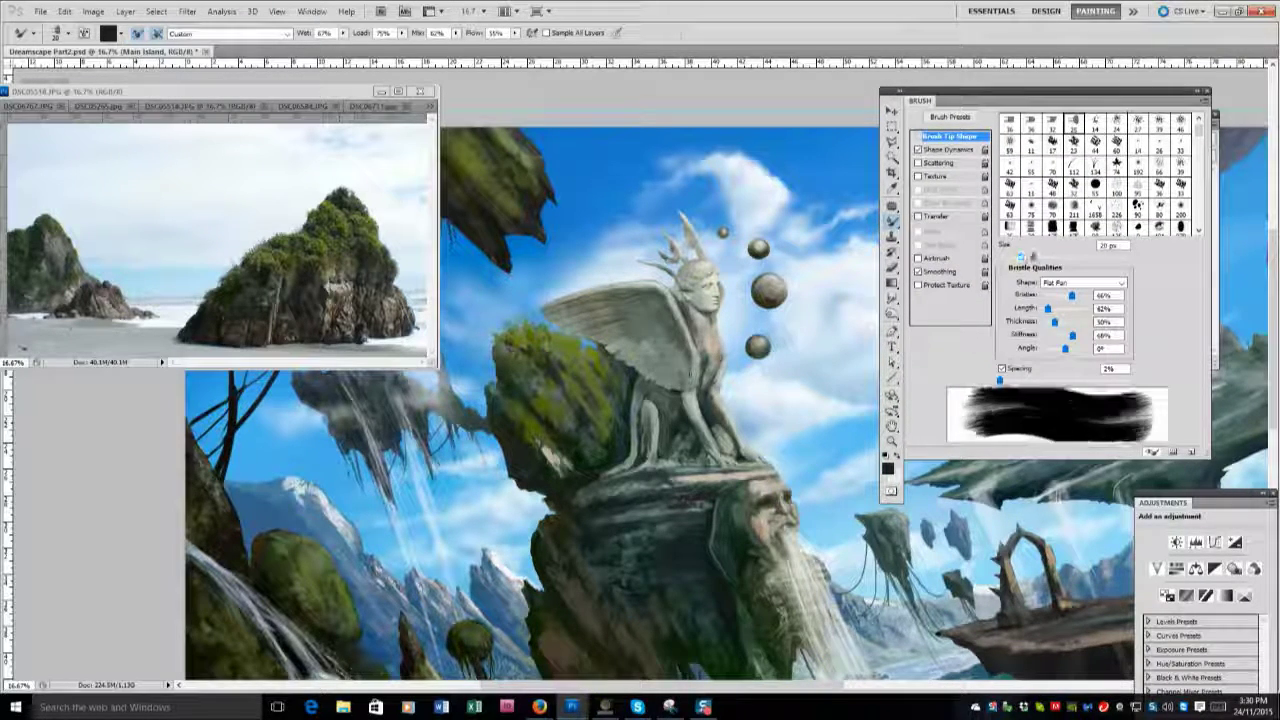
pyautogui.press(']')
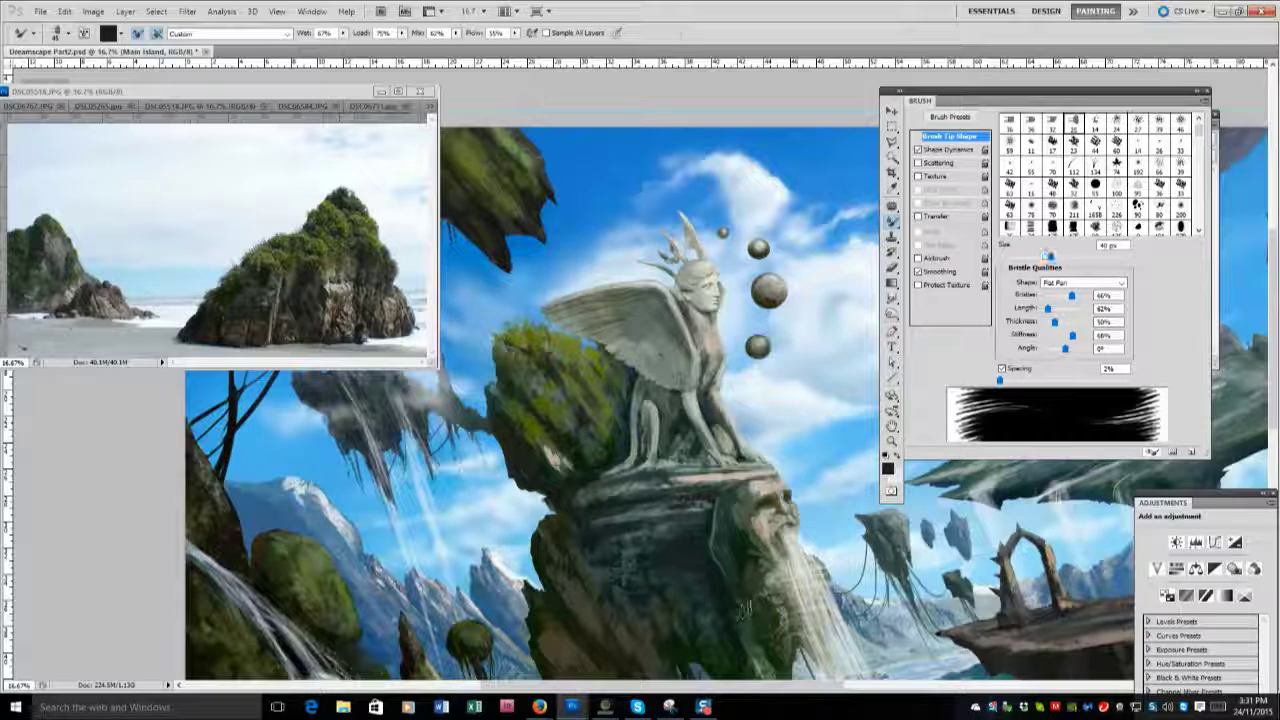
pyautogui.press('[')
pyautogui.press('[')
pyautogui.press('[')
pyautogui.press('[')
pyautogui.press('[')
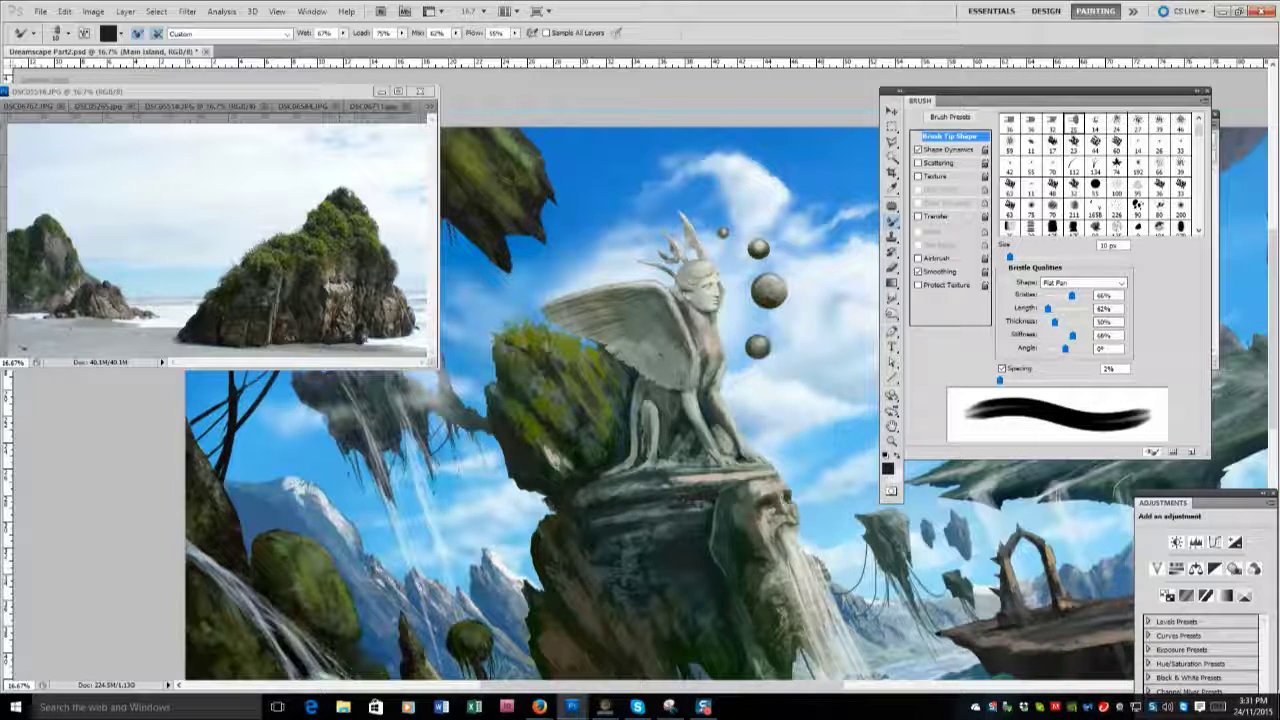
pyautogui.press('[')
pyautogui.press('[')
pyautogui.press('[')
pyautogui.press('[')
pyautogui.press('[')
pyautogui.press('[')
pyautogui.press('[')
pyautogui.press('[')
pyautogui.press('[')
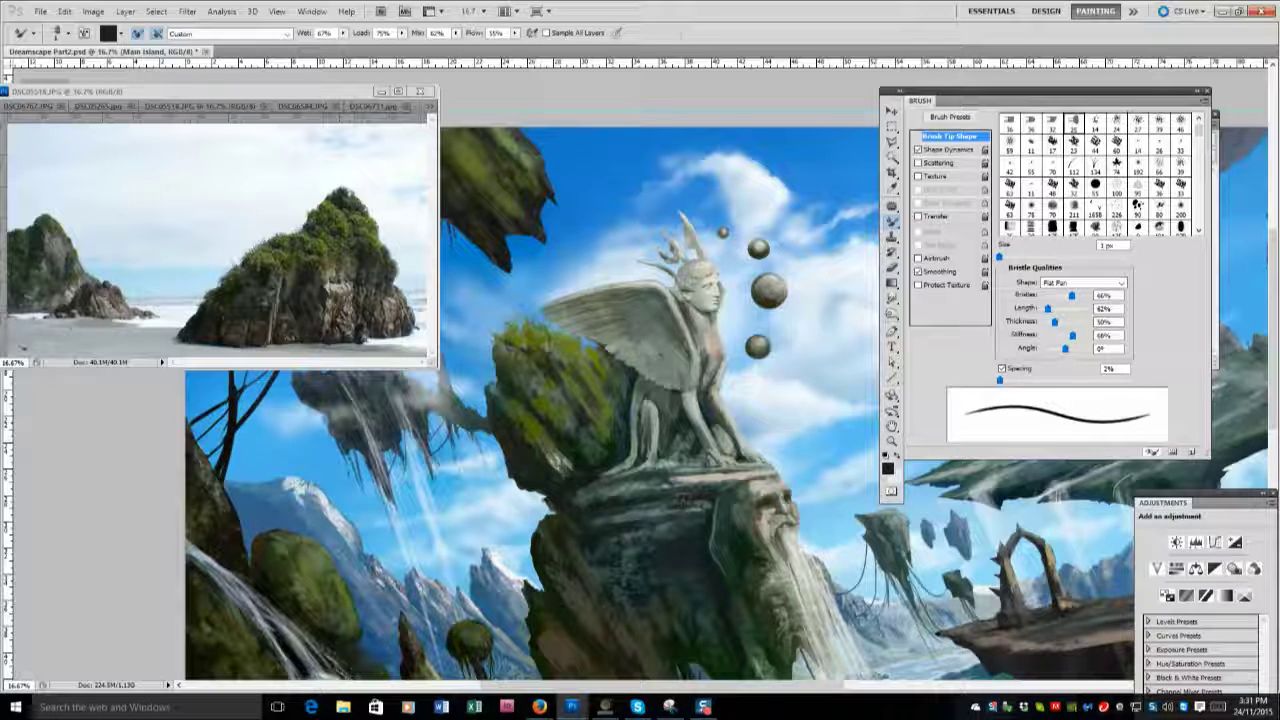
pyautogui.press(']')
pyautogui.press(']')
pyautogui.press(']')
pyautogui.press(']')
pyautogui.press(']')
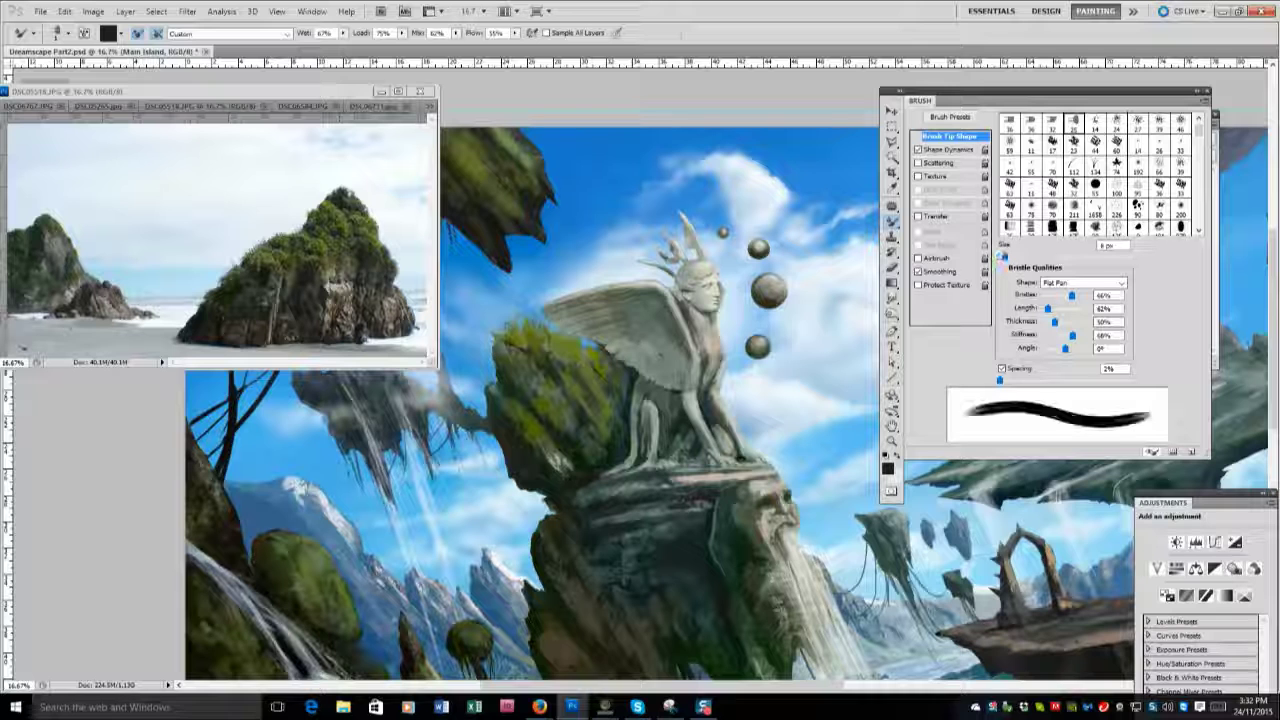
pyautogui.press(']')
pyautogui.press(']')
pyautogui.press(']')
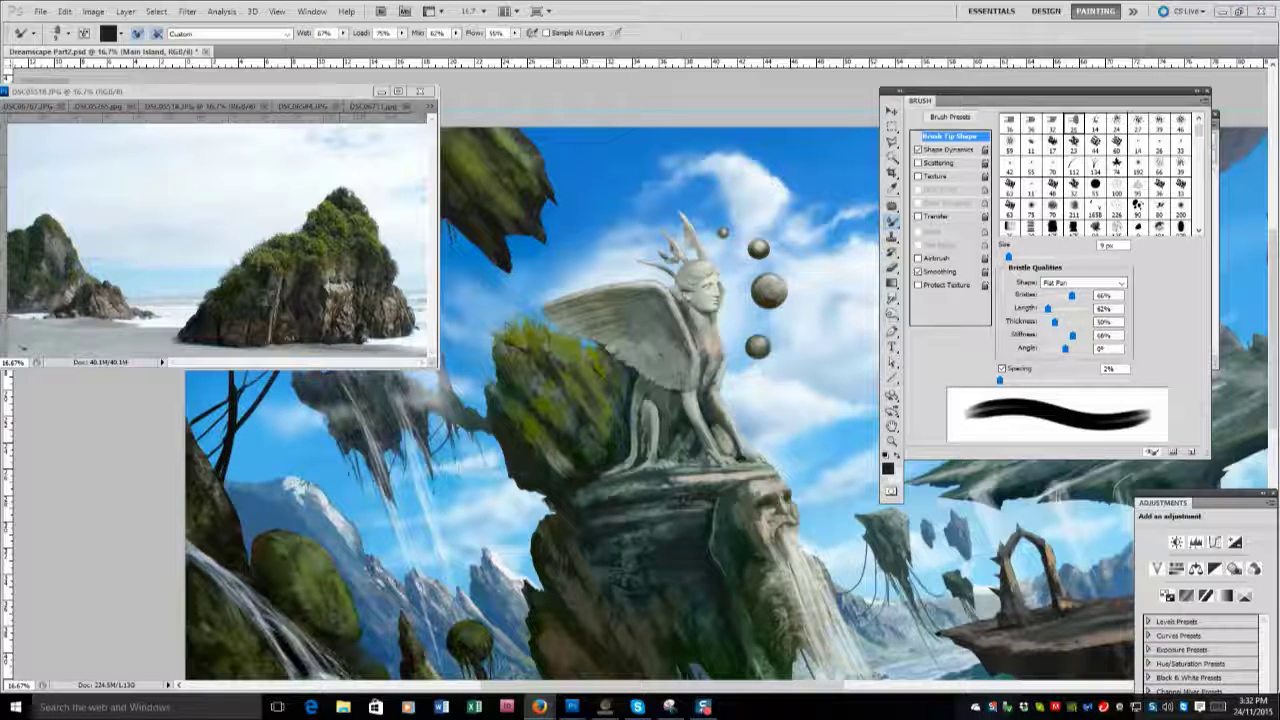
pyautogui.press(']')
pyautogui.press(']')
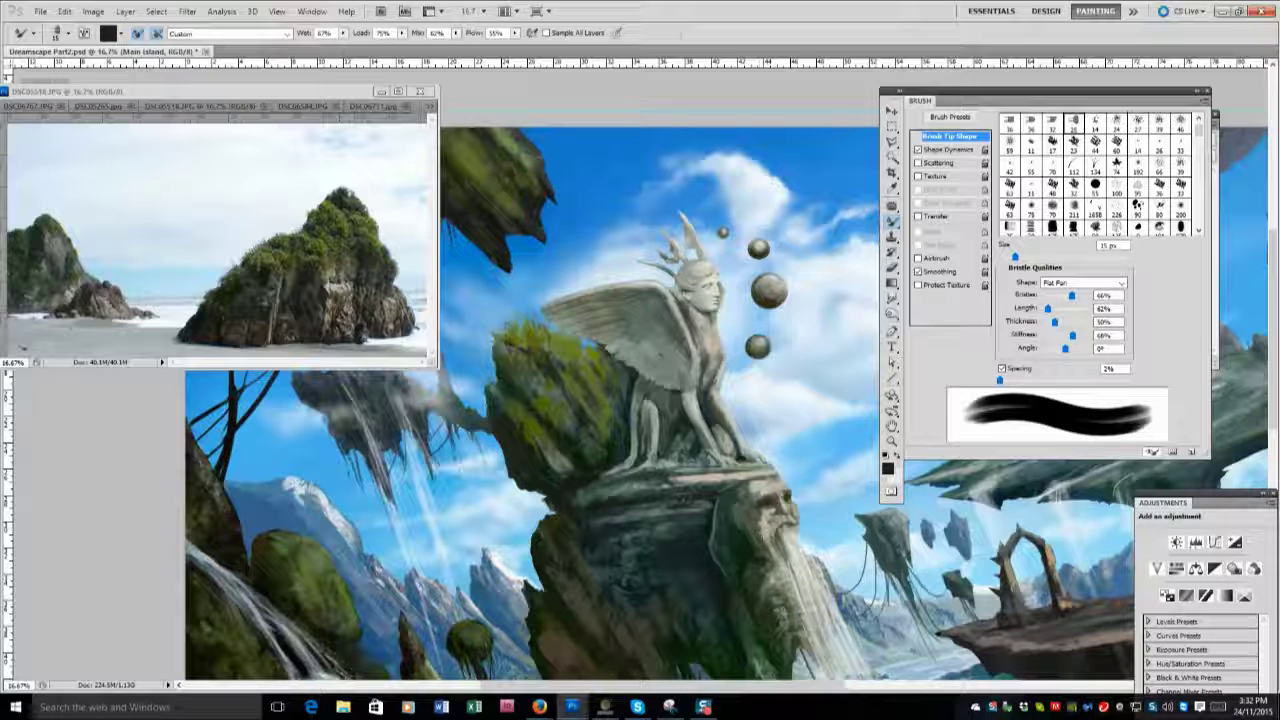
pyautogui.press(']')
pyautogui.press(']')
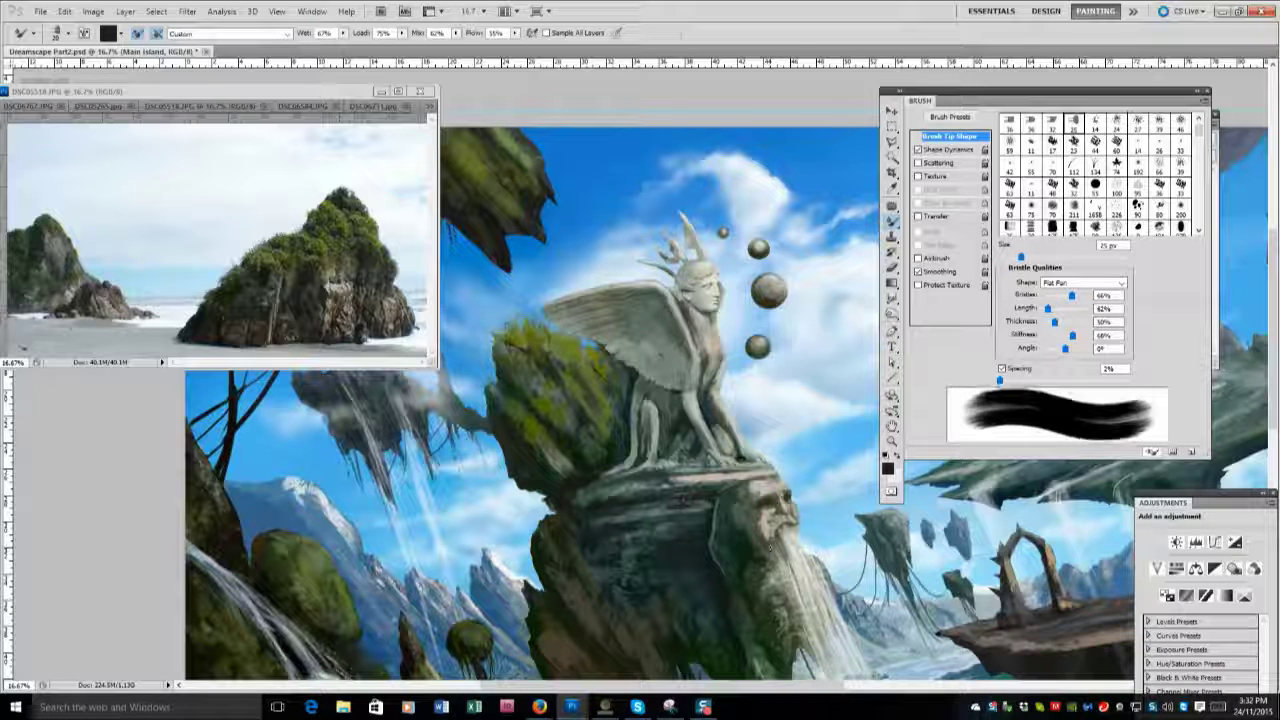
pyautogui.press('[')
pyautogui.press('[')
pyautogui.press('[')
pyautogui.press('[')
pyautogui.press('[')
pyautogui.press('[')
pyautogui.press('[')
pyautogui.press('[')
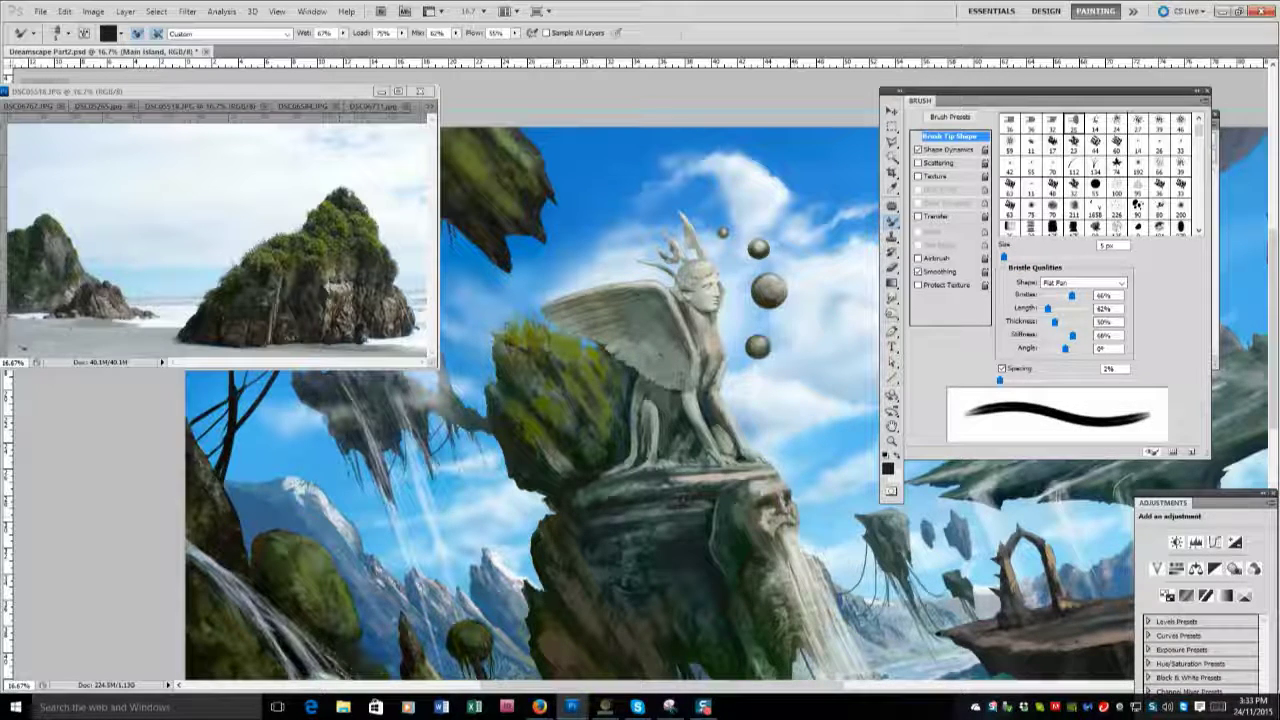
pyautogui.press('[')
pyautogui.press('[')
pyautogui.press('[')
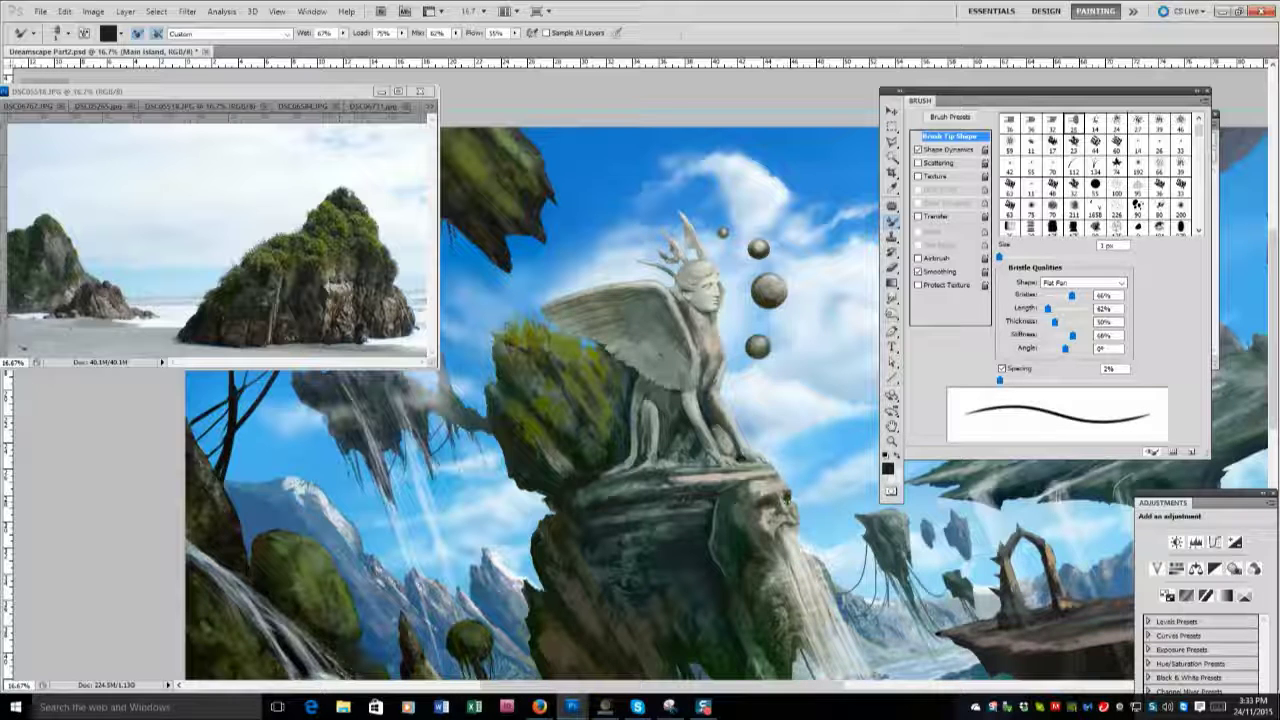
pyautogui.press(']')
pyautogui.press(']')
pyautogui.press(']')
pyautogui.press(']')
pyautogui.press(']')
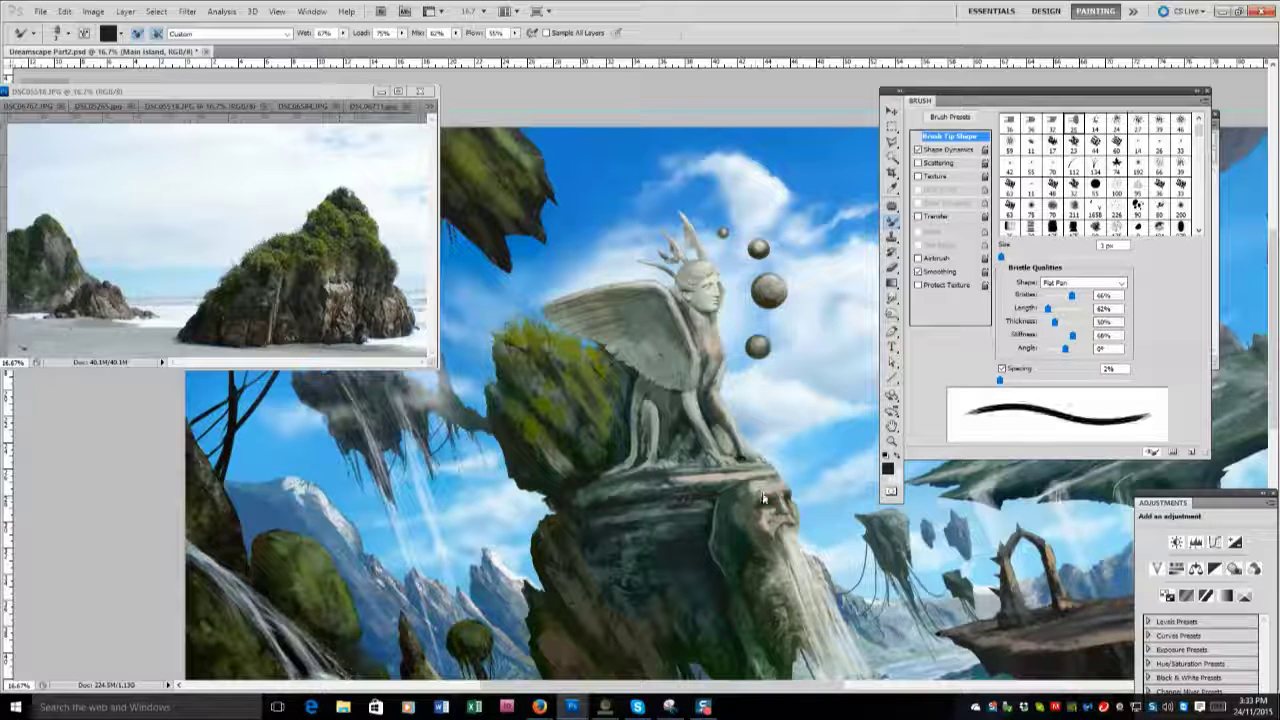
pyautogui.press(']')
pyautogui.press(']')
pyautogui.press('[')
pyautogui.press('[')
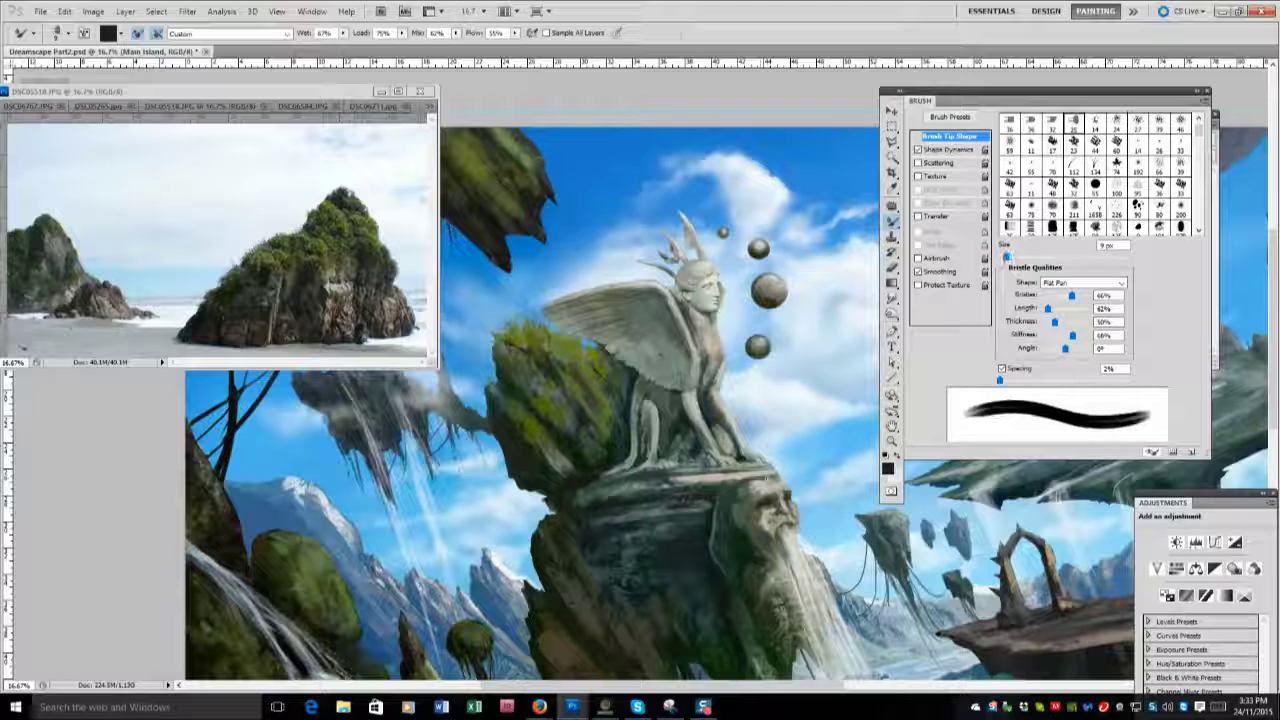
pyautogui.press('[')
pyautogui.press('[')
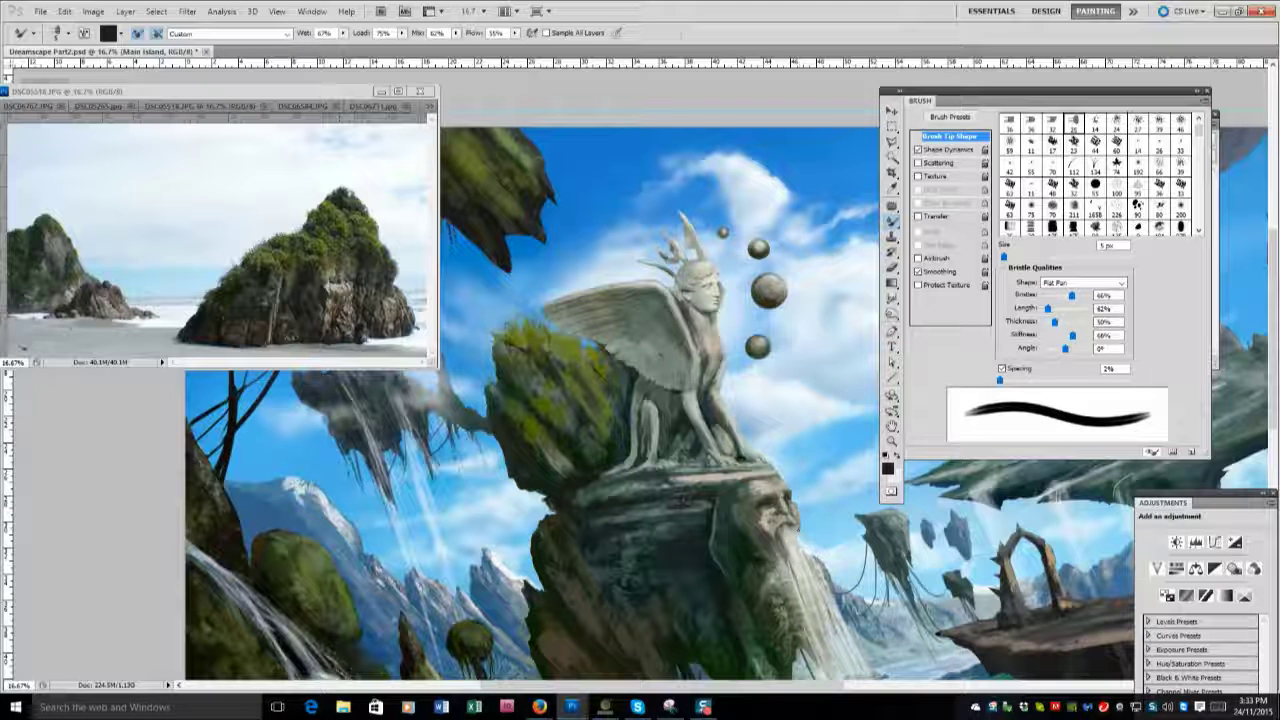
pyautogui.press(']')
pyautogui.press(']')
pyautogui.press(']')
pyautogui.press(']')
pyautogui.press(']')
pyautogui.press(']')
pyautogui.press(']')
pyautogui.press(']')
pyautogui.press(']')
pyautogui.press(']')
pyautogui.press(']')
pyautogui.press(']')
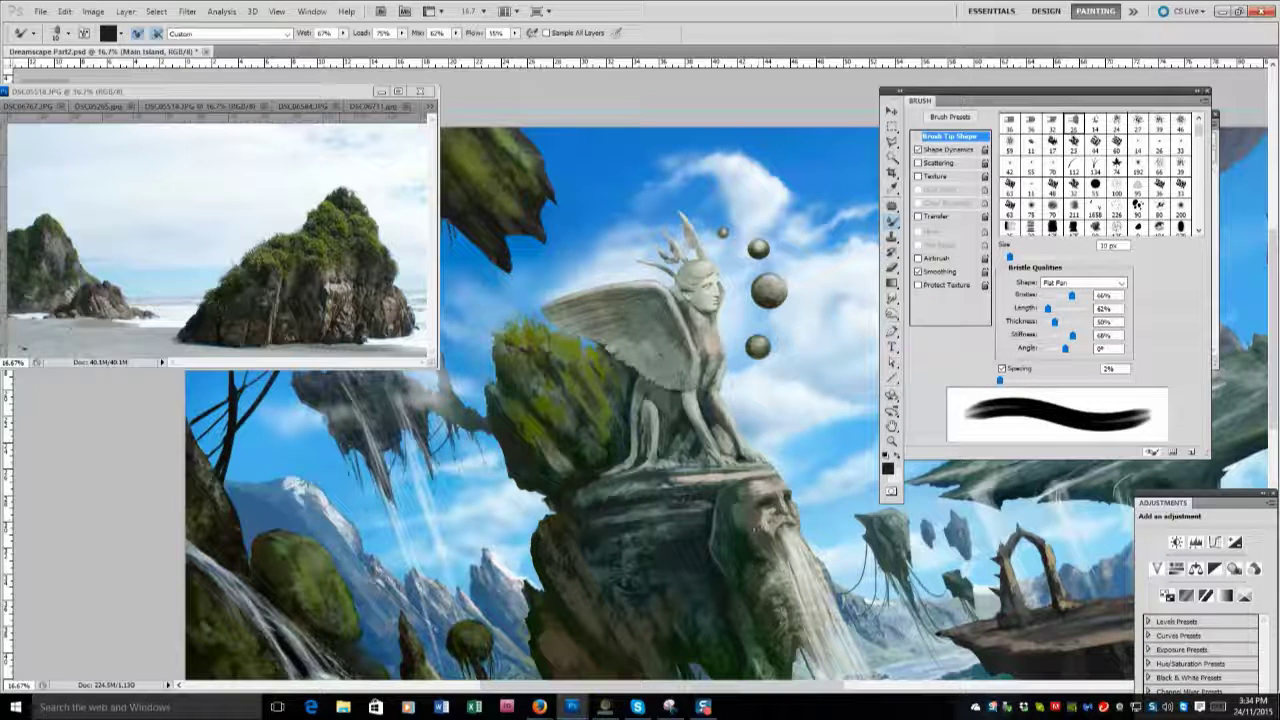
pyautogui.press('[')
pyautogui.press('[')
pyautogui.press('[')
pyautogui.press('[')
pyautogui.press('[')
pyautogui.press('[')
pyautogui.press('[')
pyautogui.press('[')
pyautogui.press('[')
pyautogui.press('[')
pyautogui.press('[')
pyautogui.press('[')
pyautogui.press('[')
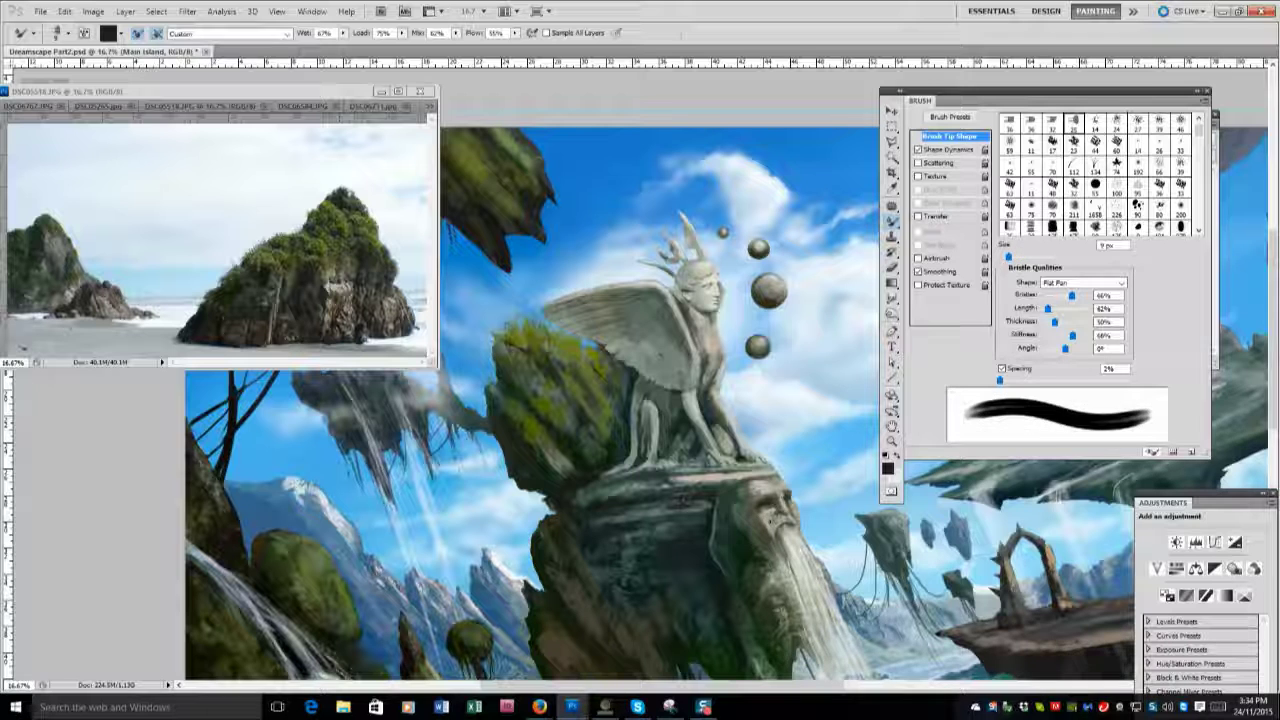
pyautogui.press(']')
pyautogui.press(']')
pyautogui.press(']')
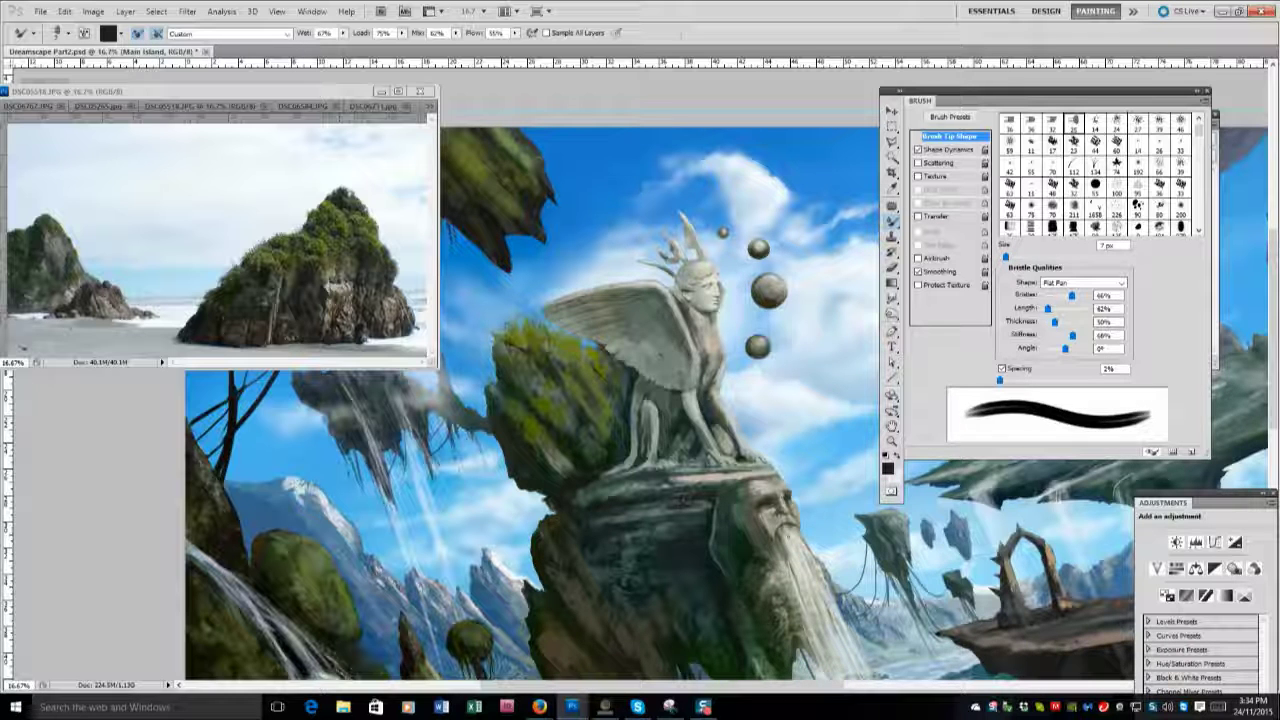
# Erase along the rock's left edge with a 25 px Eraser, Transfer off, then zoom out.
pyautogui.press('e')
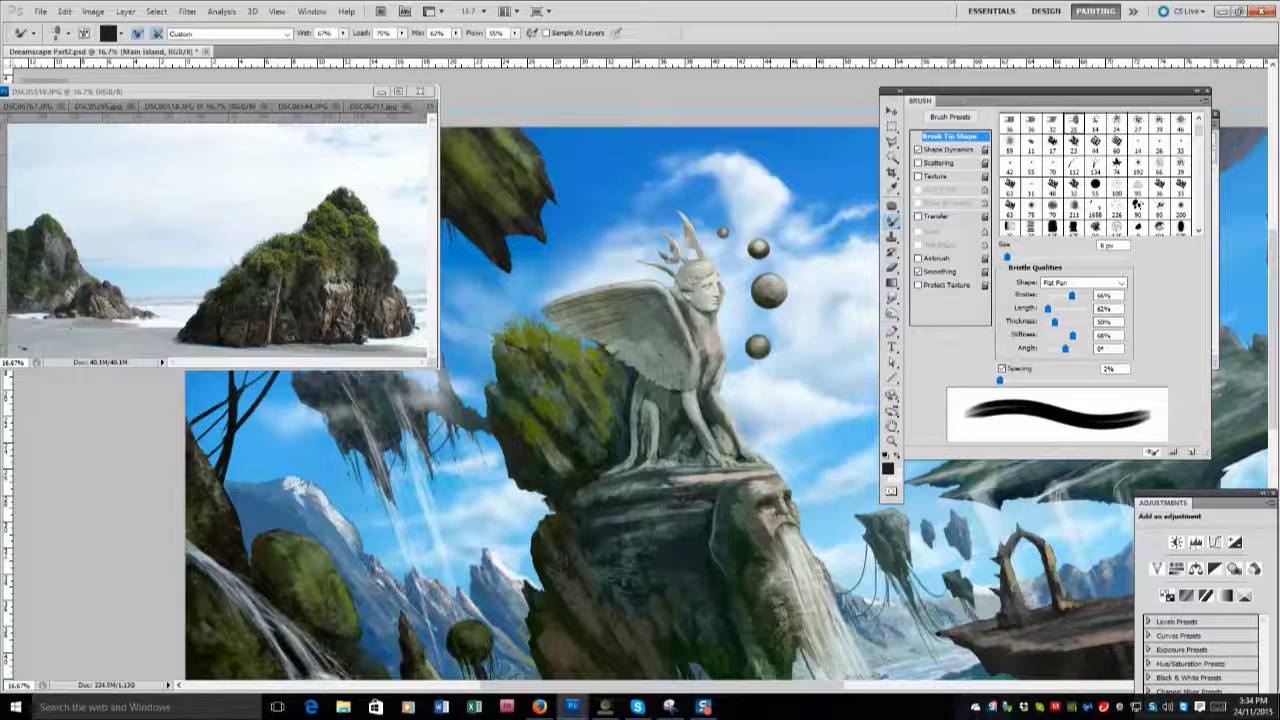
pyautogui.click(918, 217)
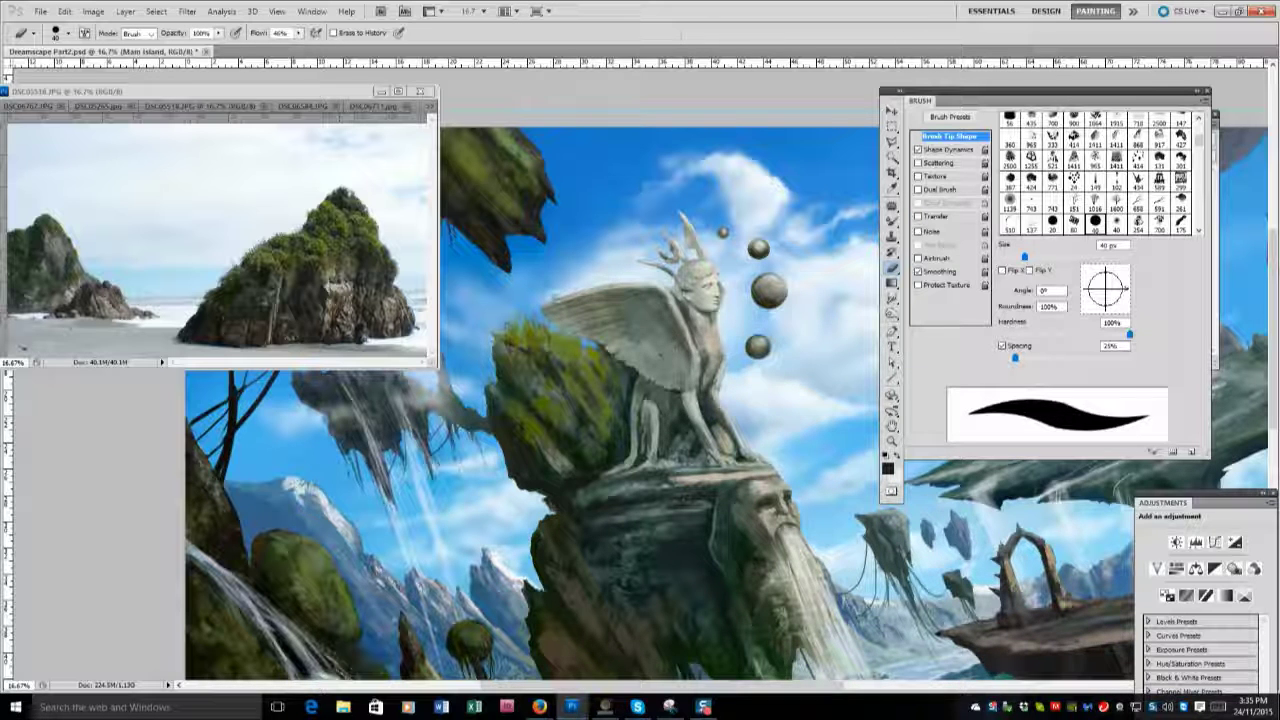
pyautogui.press(']')
pyautogui.press(',')
pyautogui.press(',')
pyautogui.press(',')
pyautogui.press(',')
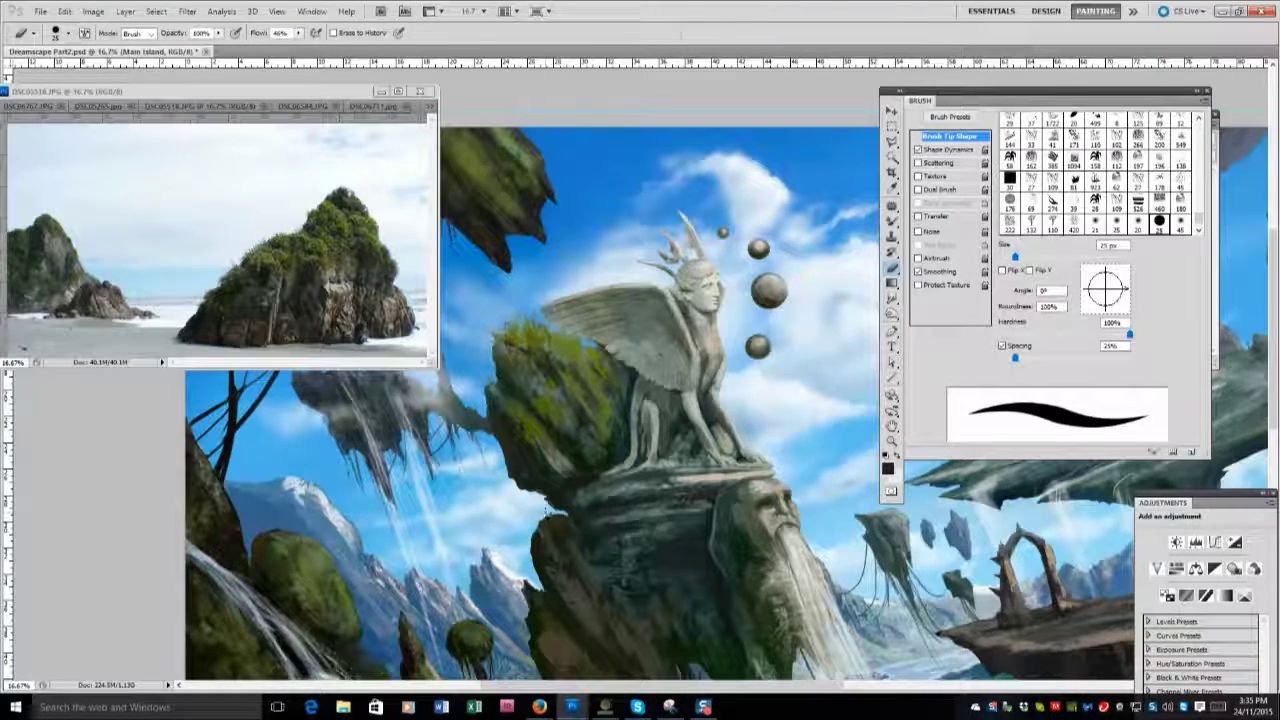
pyautogui.click(538, 525)
pyautogui.moveTo(505, 455); pyautogui.dragTo(550, 500)
pyautogui.press(',')
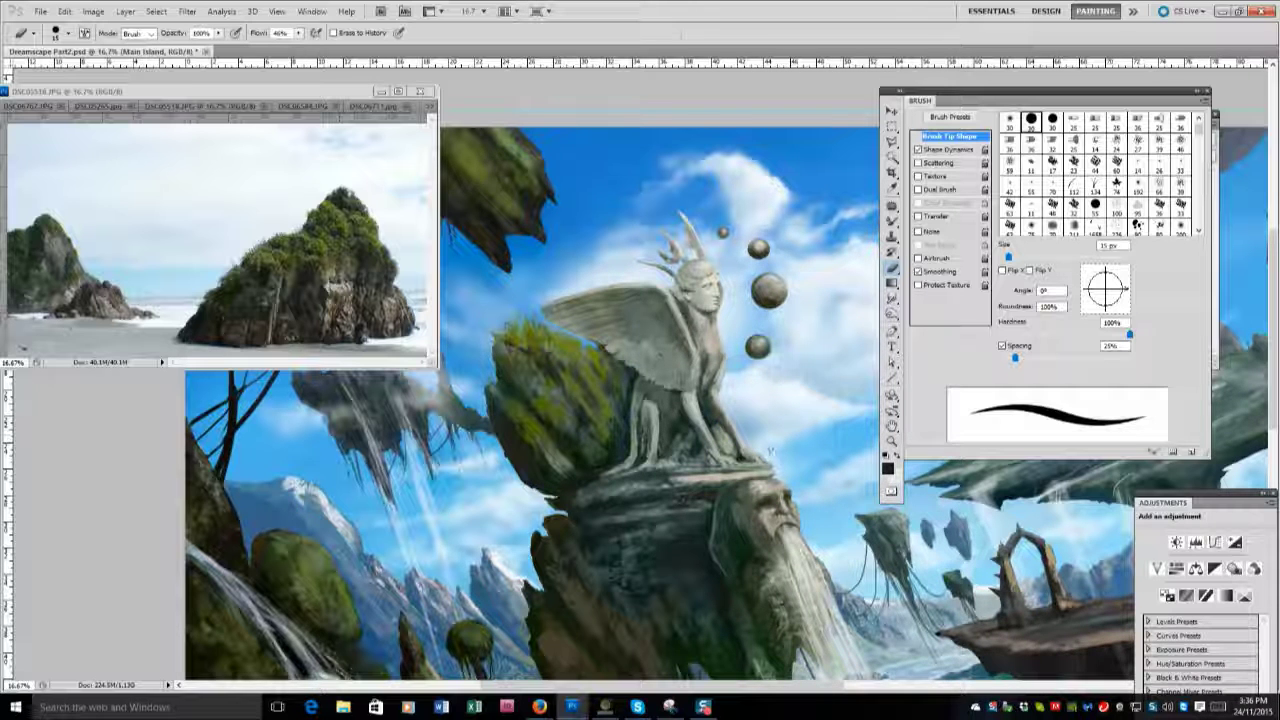
pyautogui.press('z')
pyautogui.keyDown('alt'); pyautogui.click(732, 495); pyautogui.keyUp('alt')
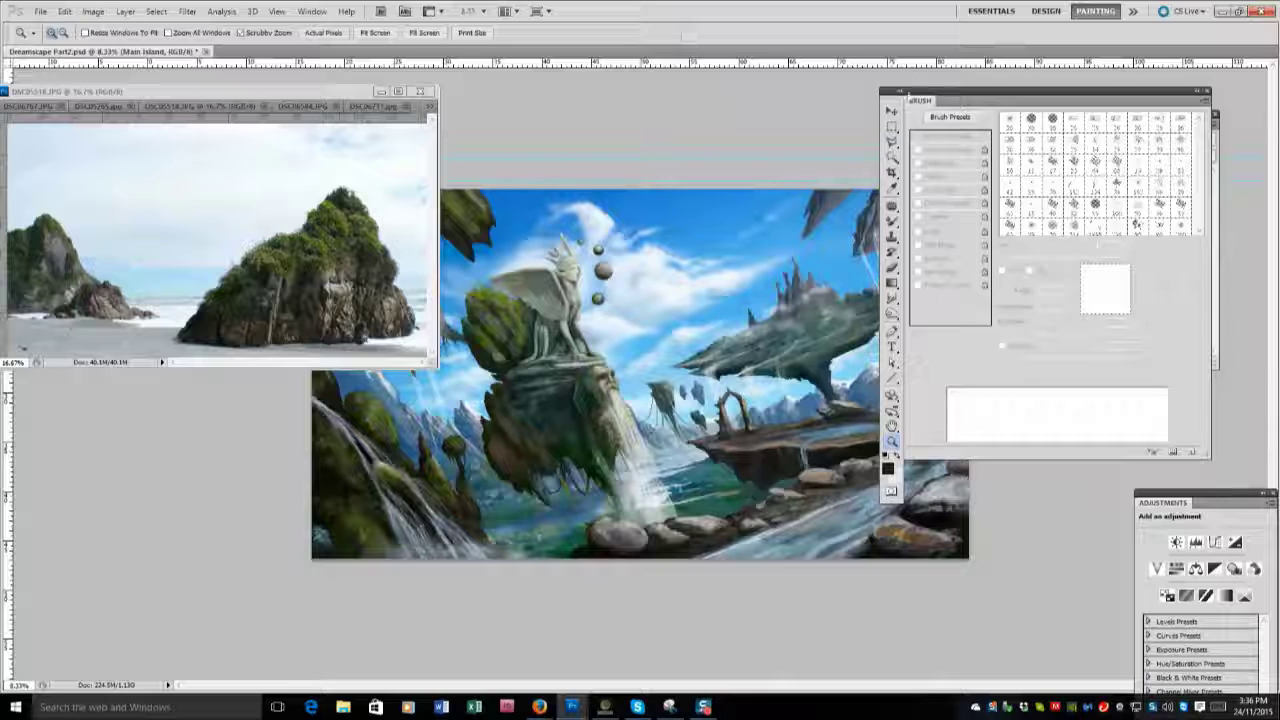
# Dock the DSC06711.jpg reference and select Layer 28 for the enlarged mixer brush.
pyautogui.moveTo(200, 85); pyautogui.dragTo(200, 96)
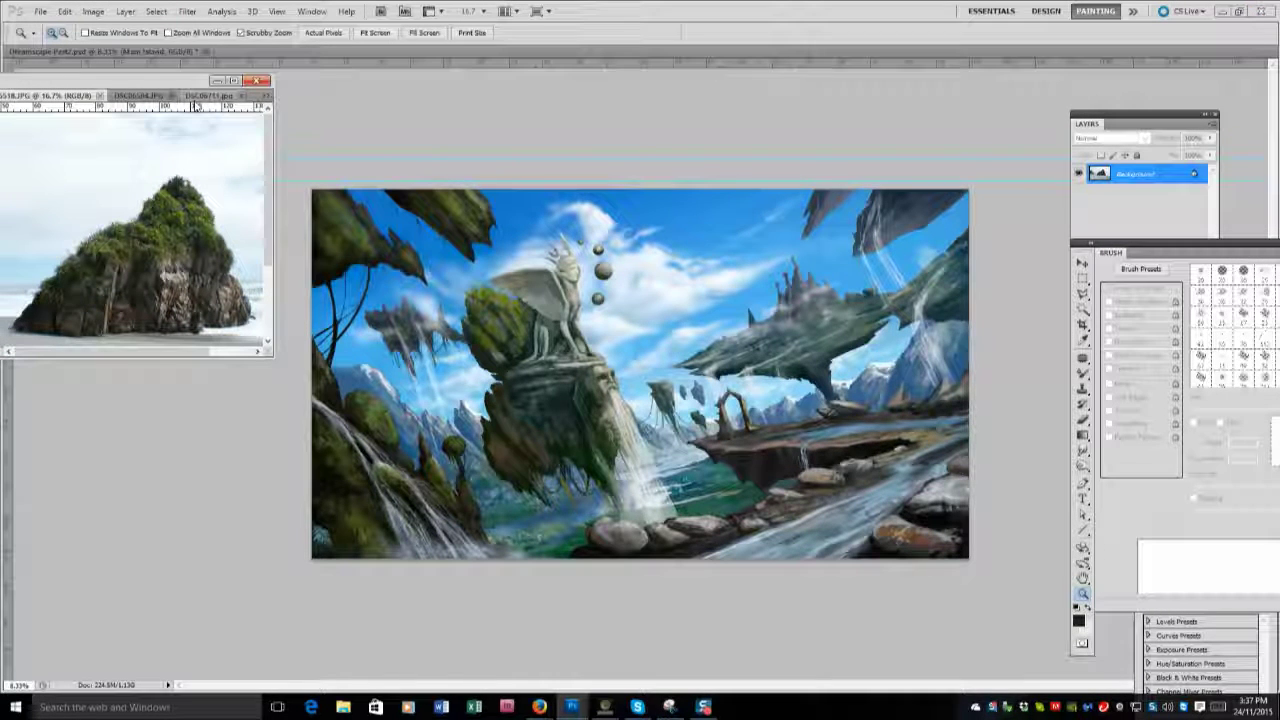
pyautogui.press('b')
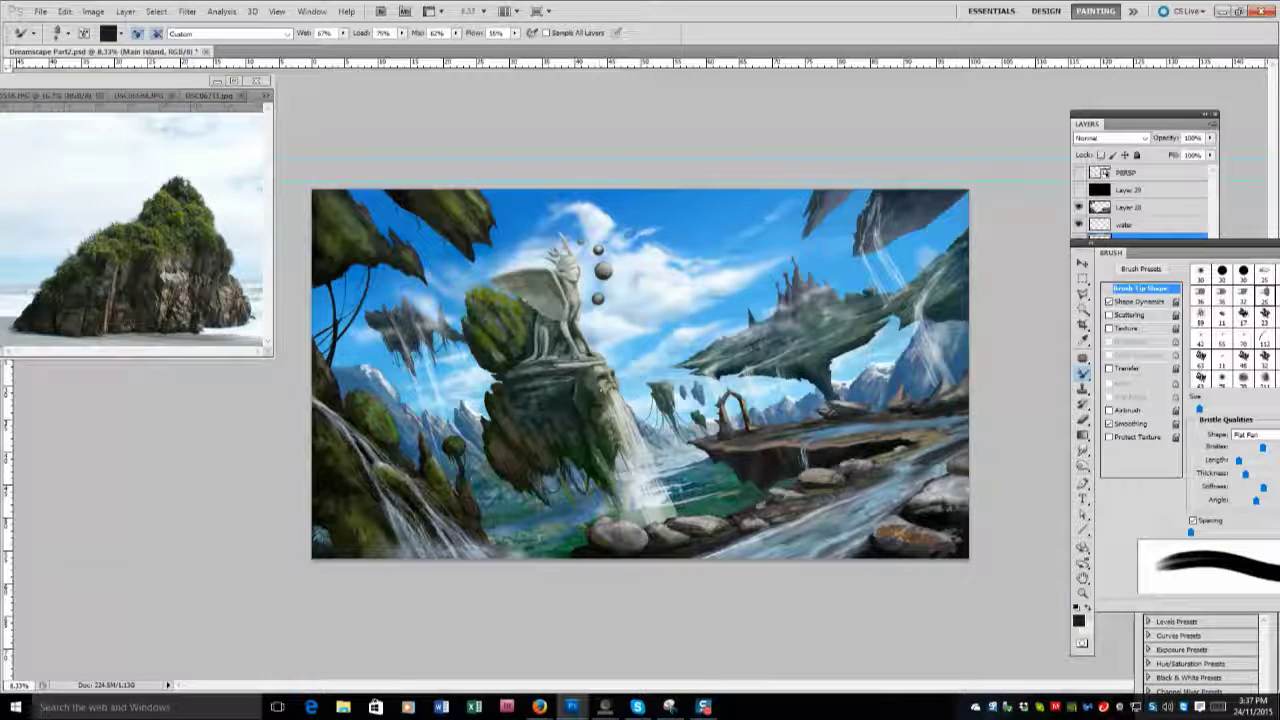
pyautogui.moveTo(1140, 113); pyautogui.dragTo(1076, 103)
pyautogui.click(1090, 197)
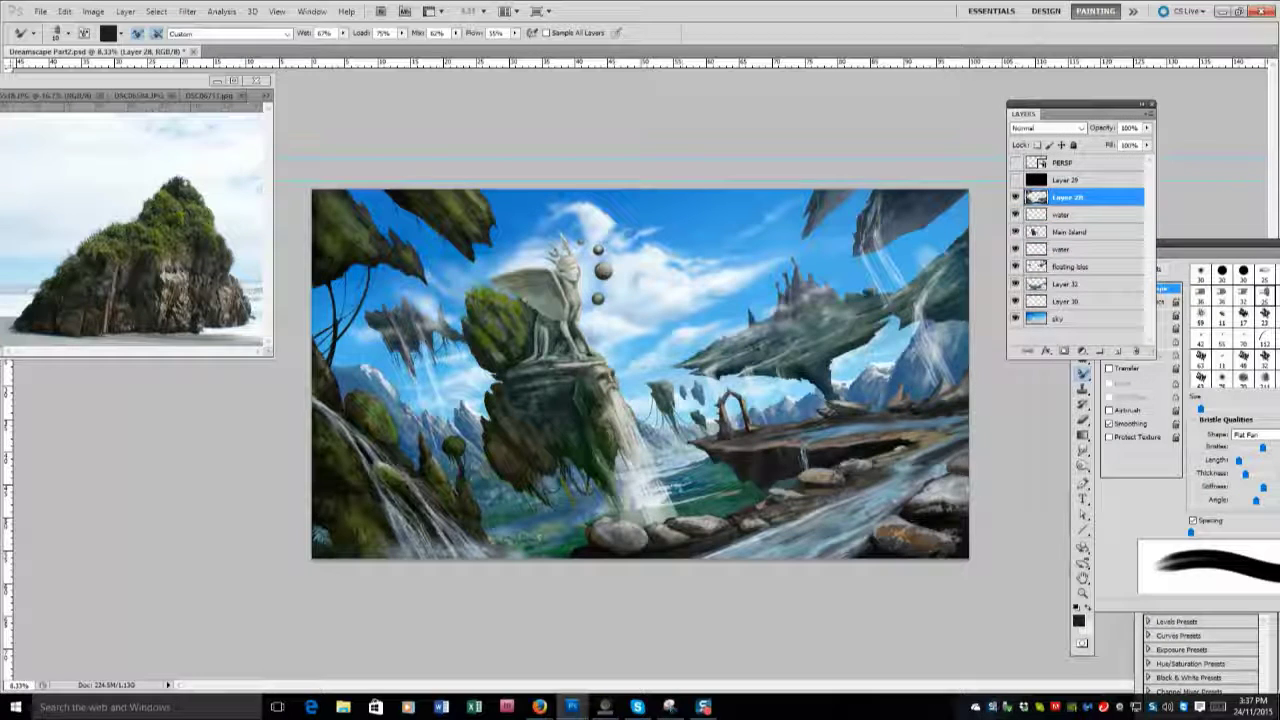
pyautogui.press(']')
pyautogui.press(']')
pyautogui.press(']')
pyautogui.press(']')
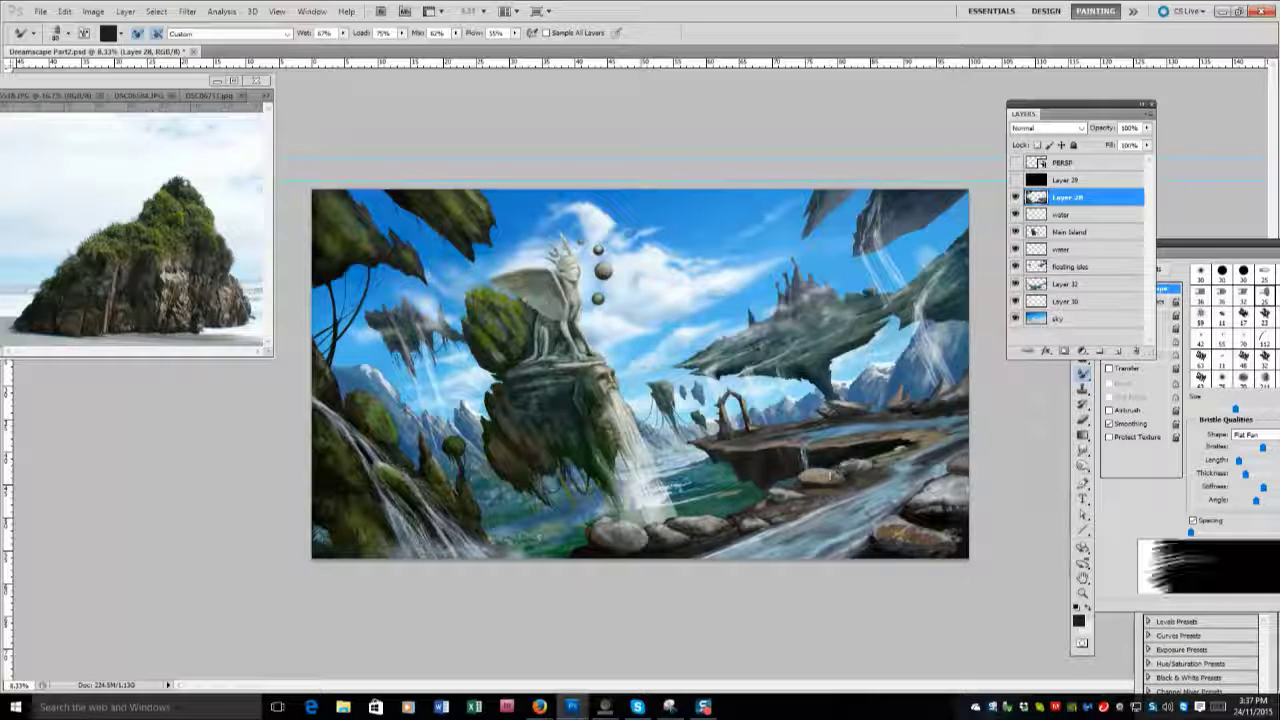
pyautogui.press('[')
pyautogui.press('[')
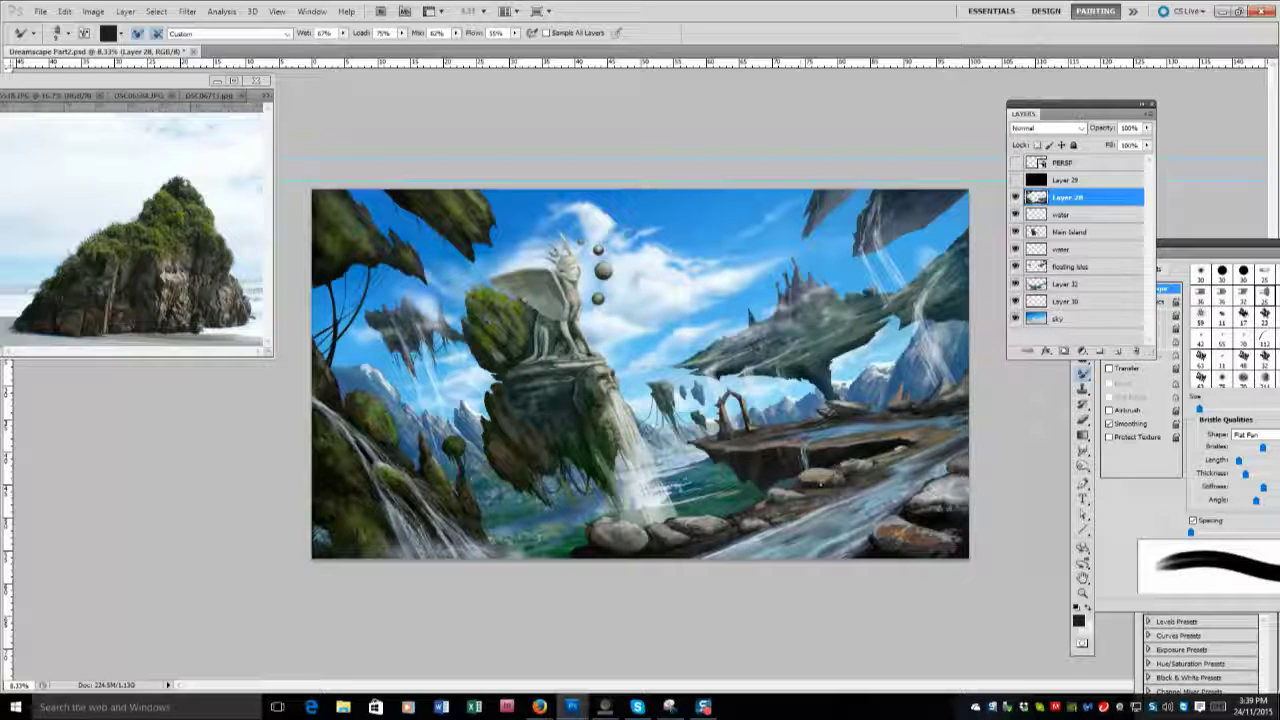
pyautogui.press(']')
pyautogui.press(']')
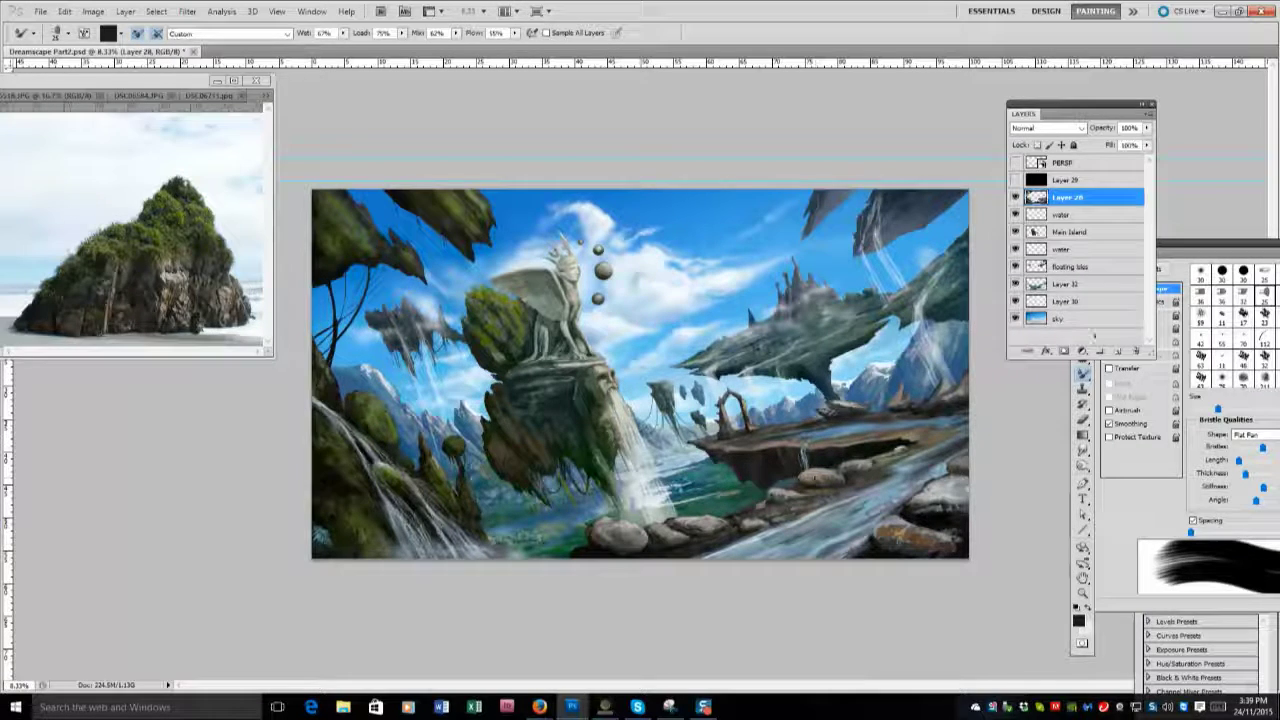
# Select the third layer with a smaller regular brush and zoom the canvas to 12.5%.
pyautogui.click(1070, 284)
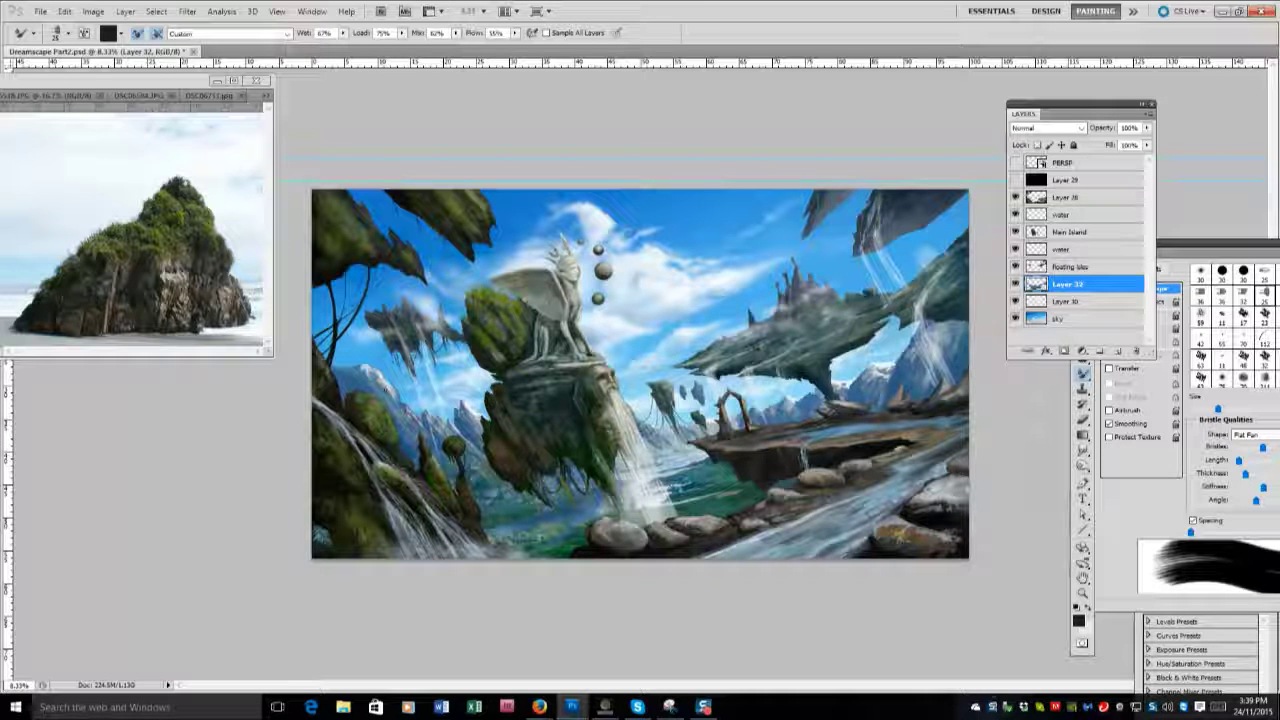
pyautogui.click(1068, 197)
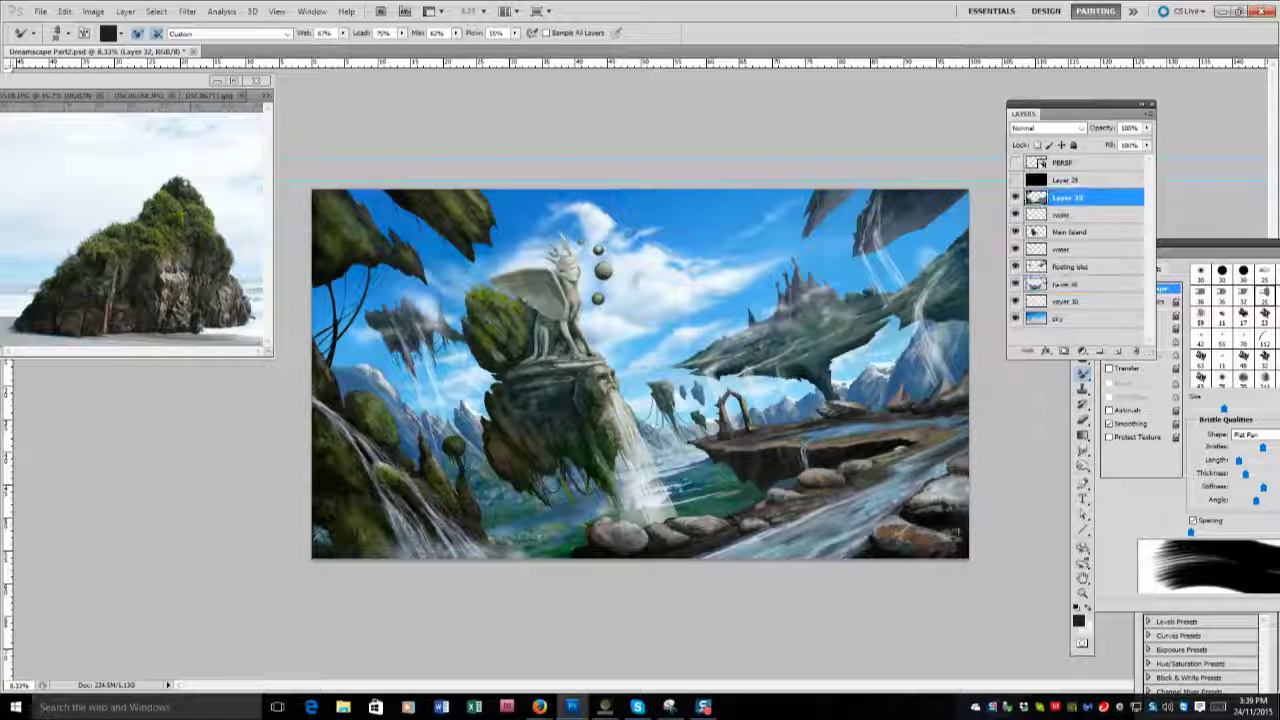
pyautogui.press('b')
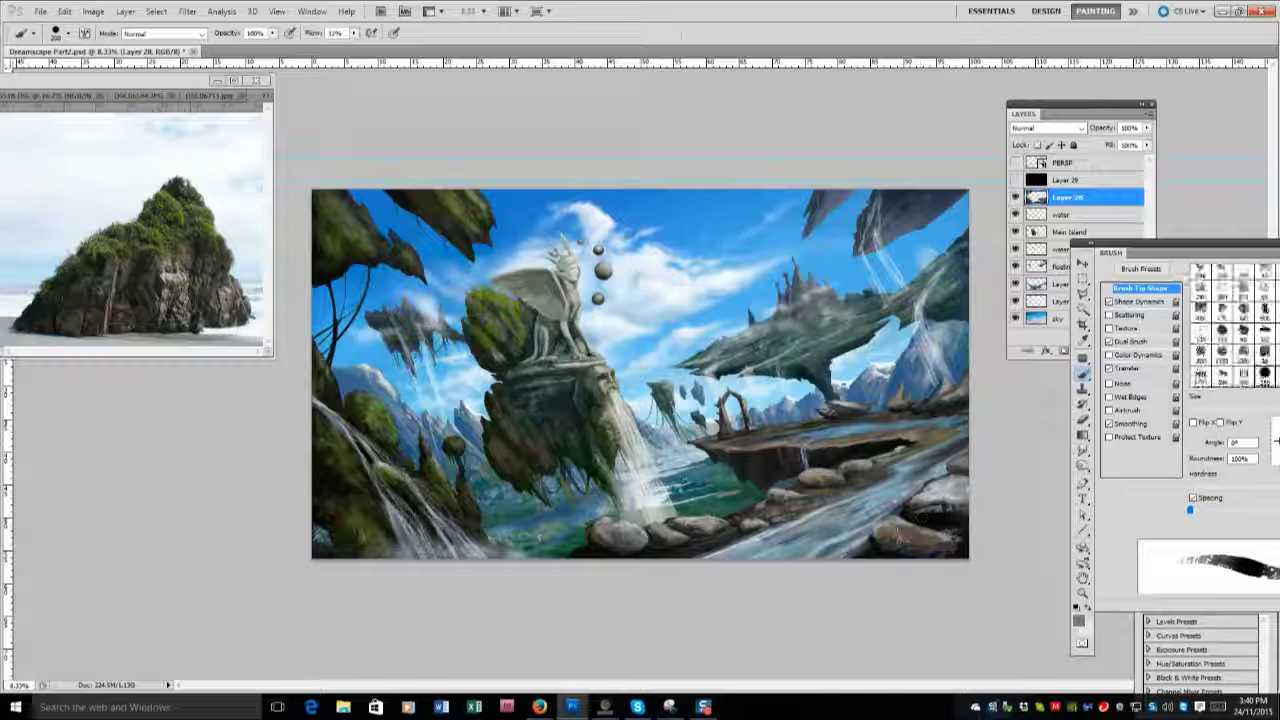
pyautogui.press('[')
pyautogui.press('[')
pyautogui.press('[')
pyautogui.press('[')
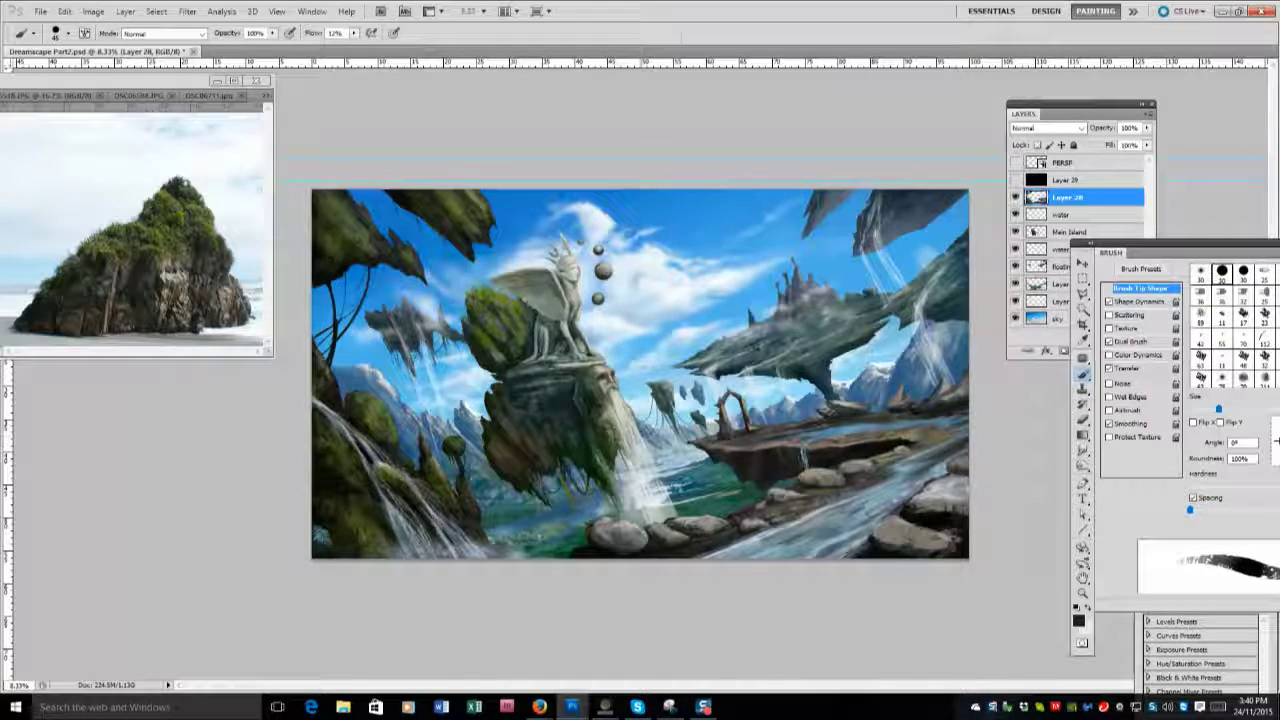
pyautogui.hotkey('ctrl', '+')
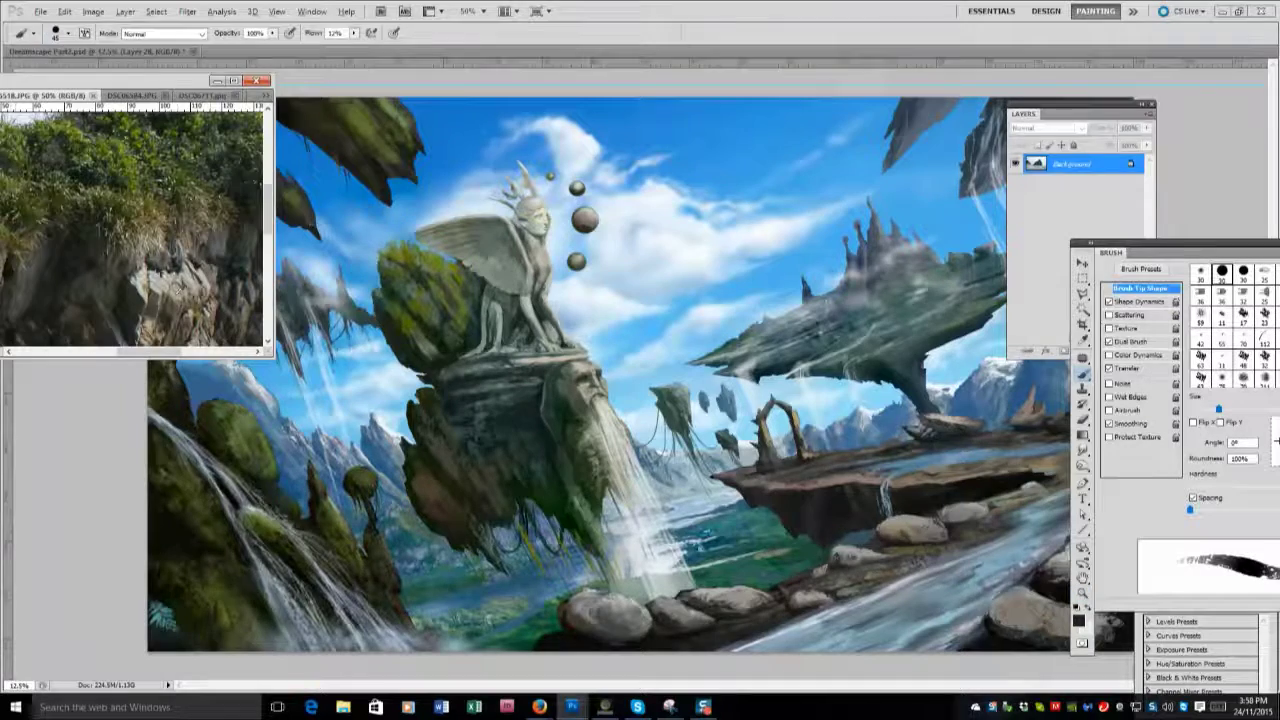
# On the Main Island layer, sample dark and light rock greys and choose a round brush tip.
pyautogui.hotkey('alt', '[')
pyautogui.hotkey('alt', '[')
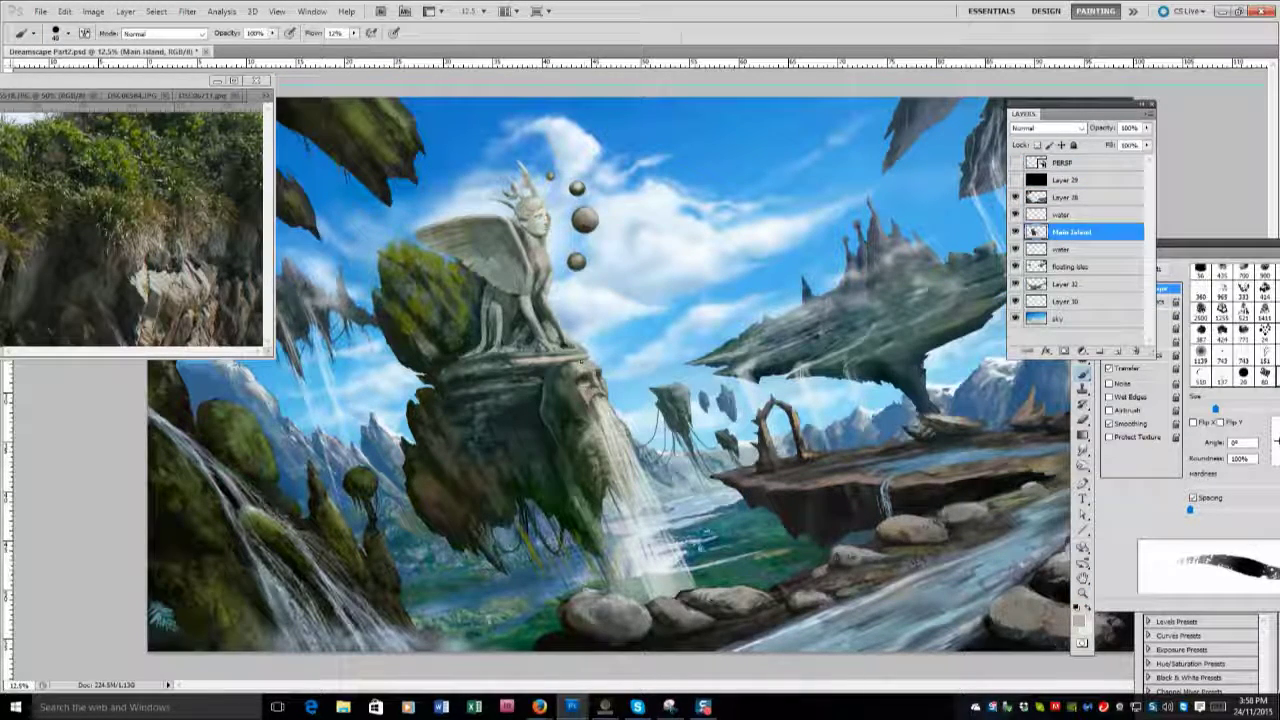
pyautogui.keyDown('alt'); pyautogui.click(579, 356); pyautogui.keyUp('alt')
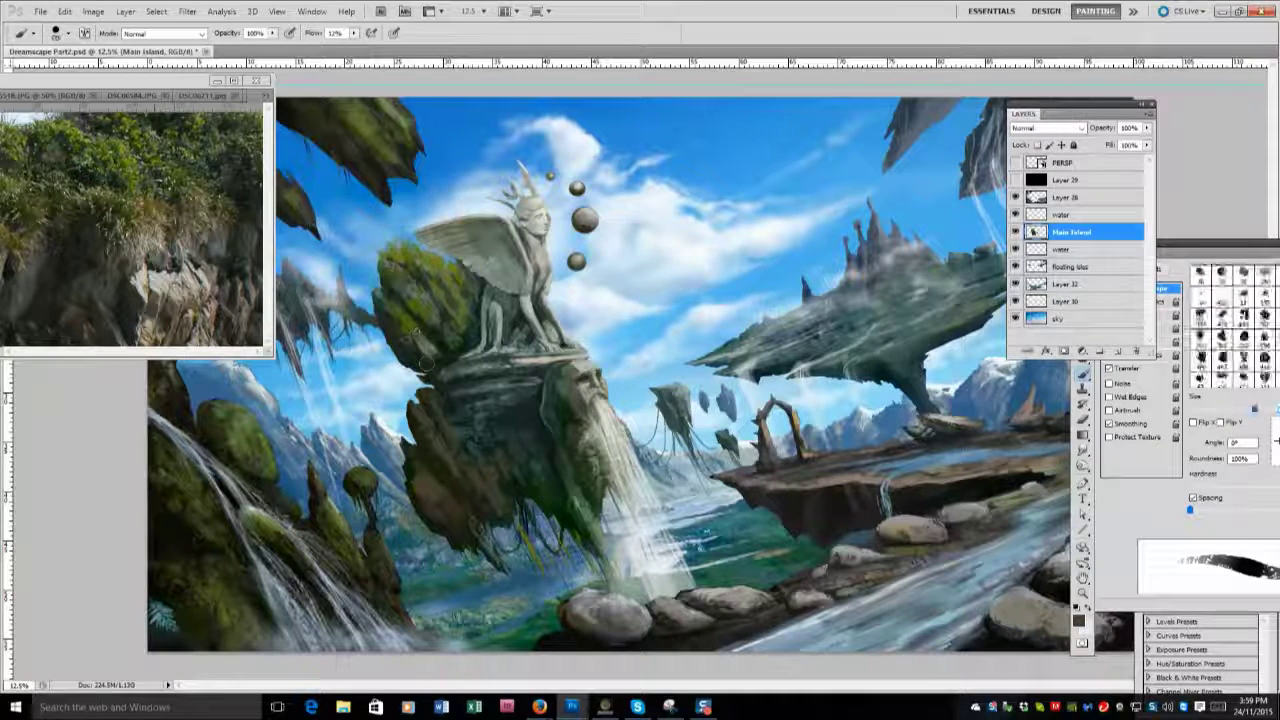
pyautogui.keyDown('alt'); pyautogui.click(160, 283); pyautogui.keyUp('alt')
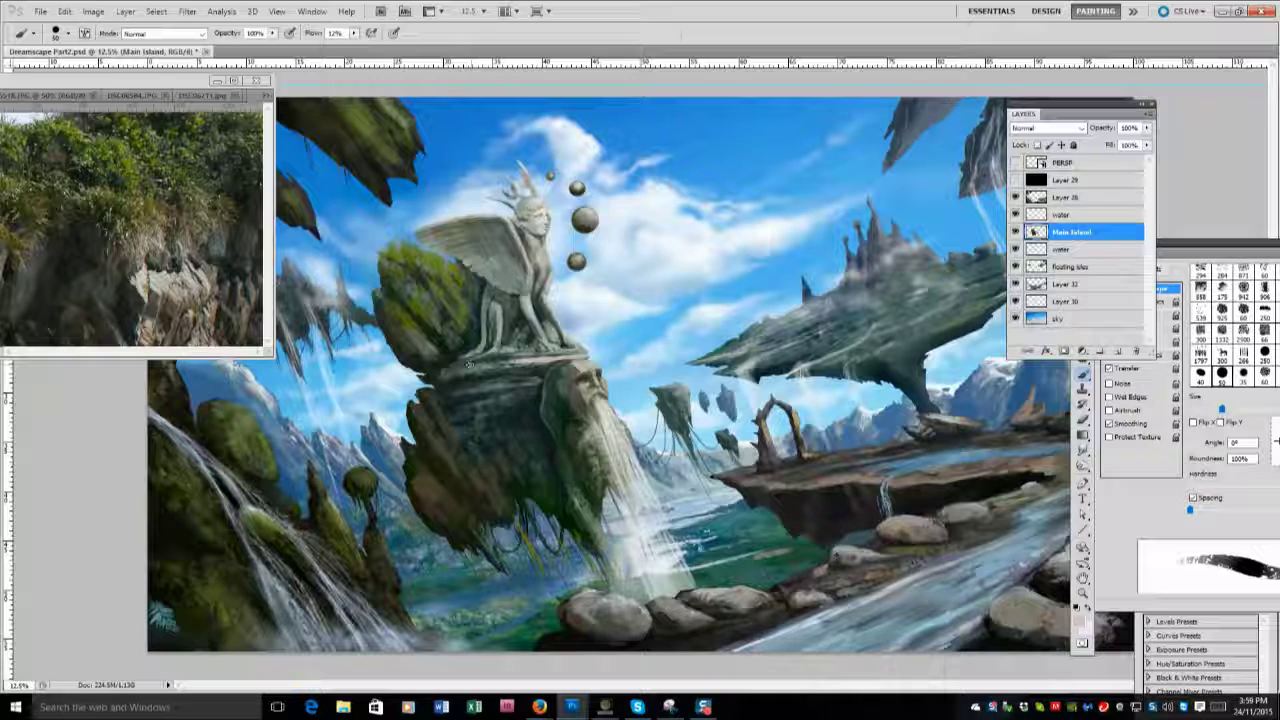
pyautogui.press('F5')
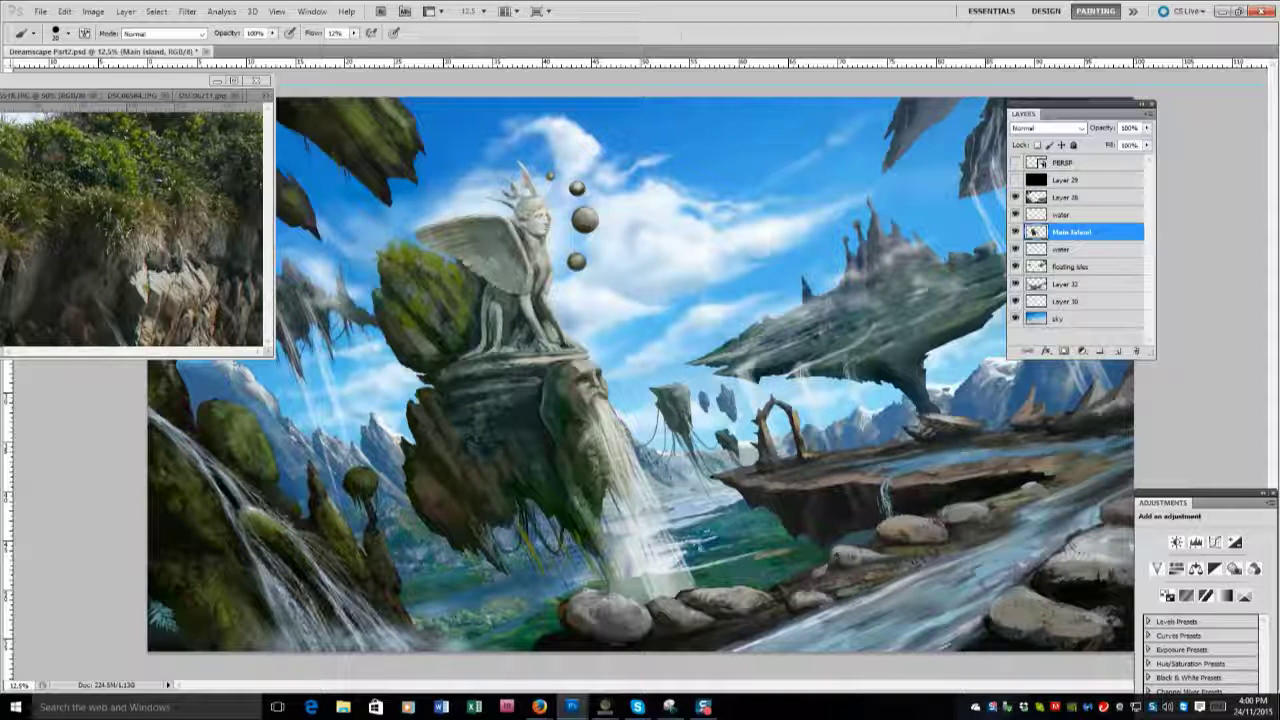
pyautogui.press('.')
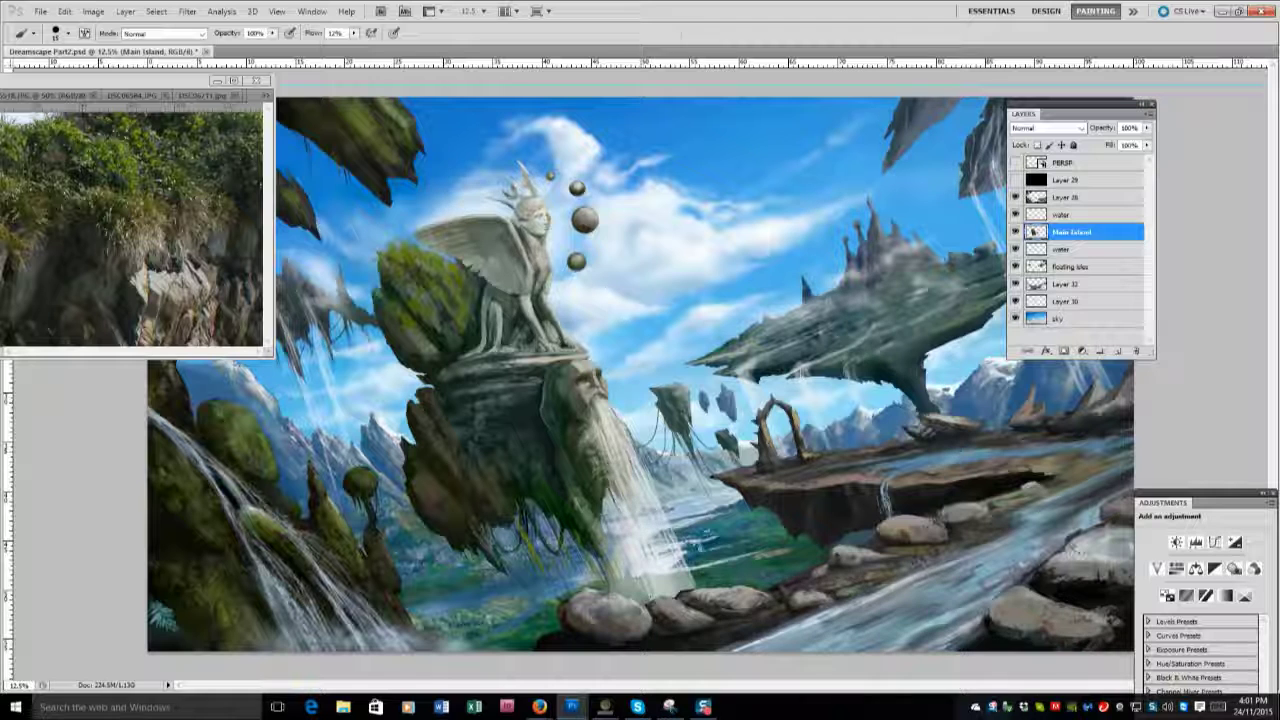
# Paint faint white streaks into the waterfall and brighten the rock by the sphinx's front legs.
pyautogui.moveTo(605, 470); pyautogui.dragTo(595, 522)
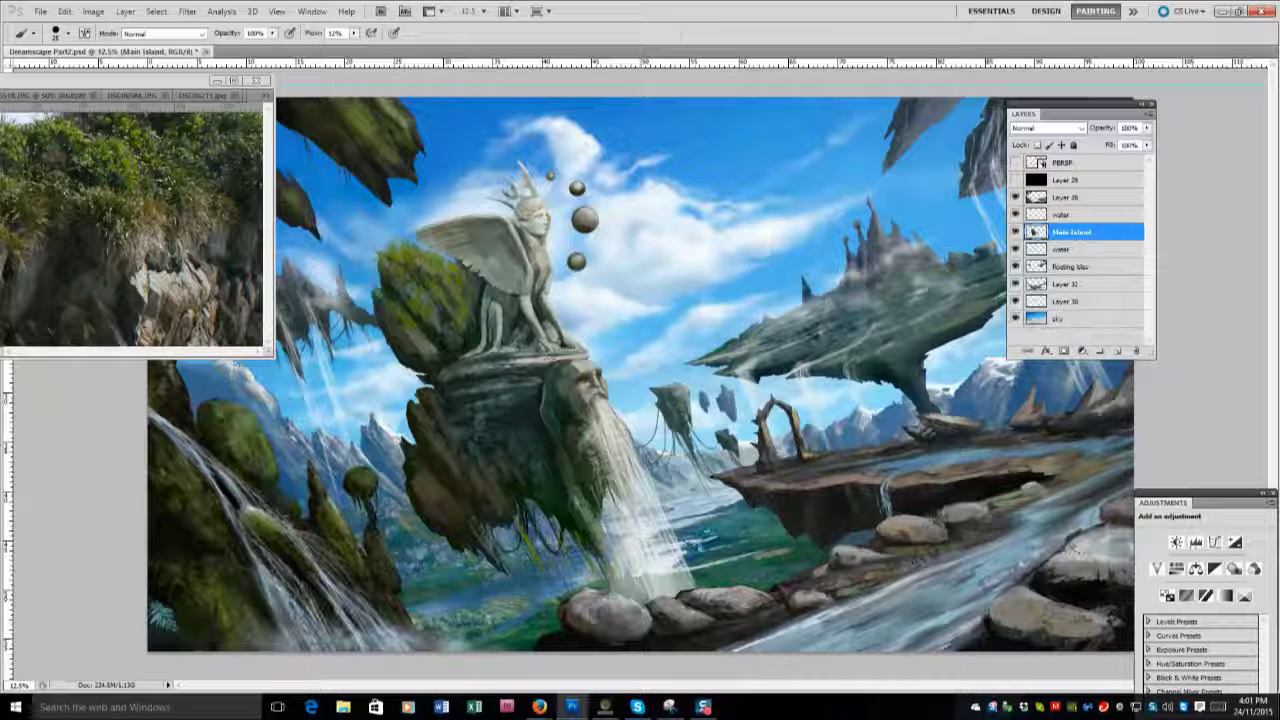
pyautogui.press(']')
pyautogui.press(']')
pyautogui.press(']')
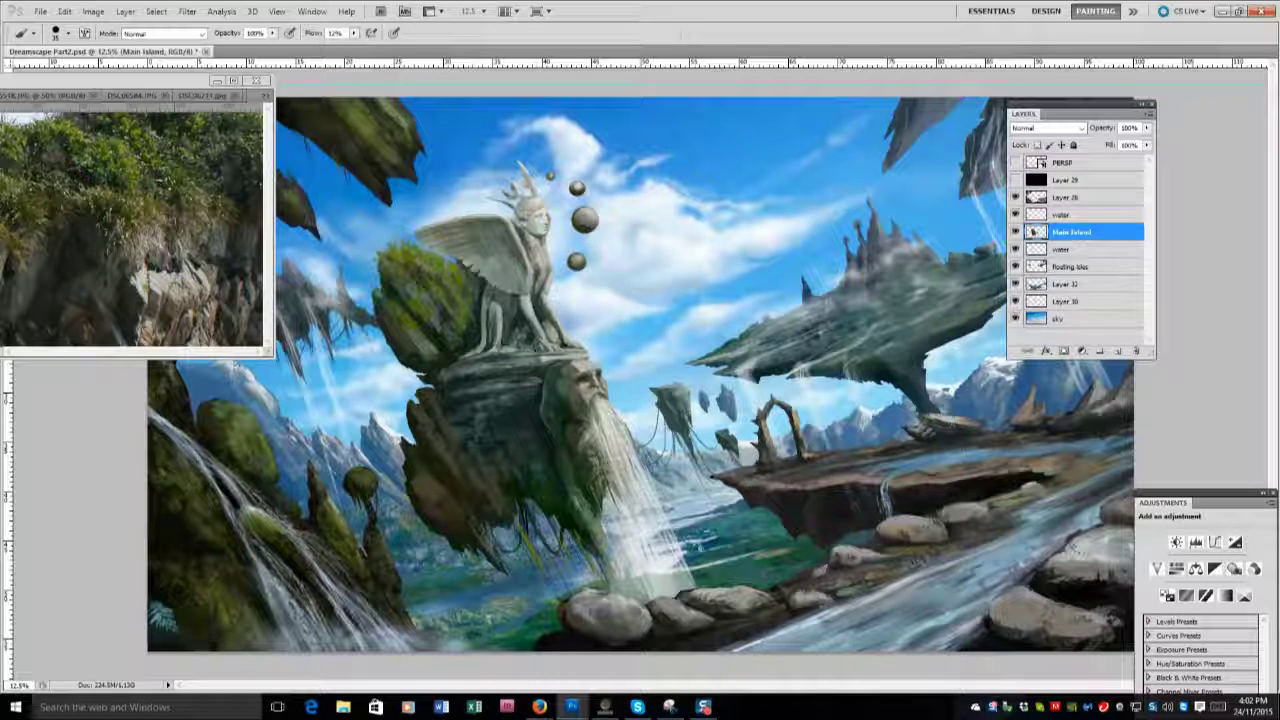
pyautogui.moveTo(552, 336); pyautogui.dragTo(552, 294)
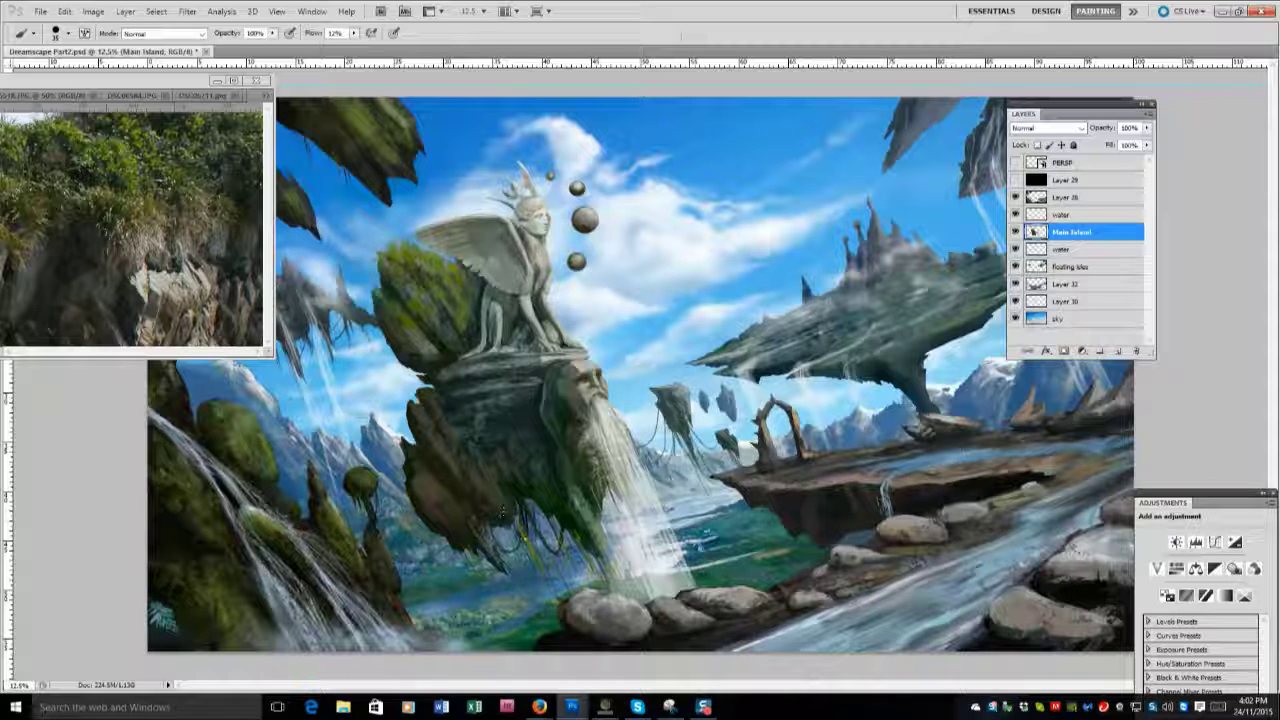
pyautogui.press(']')
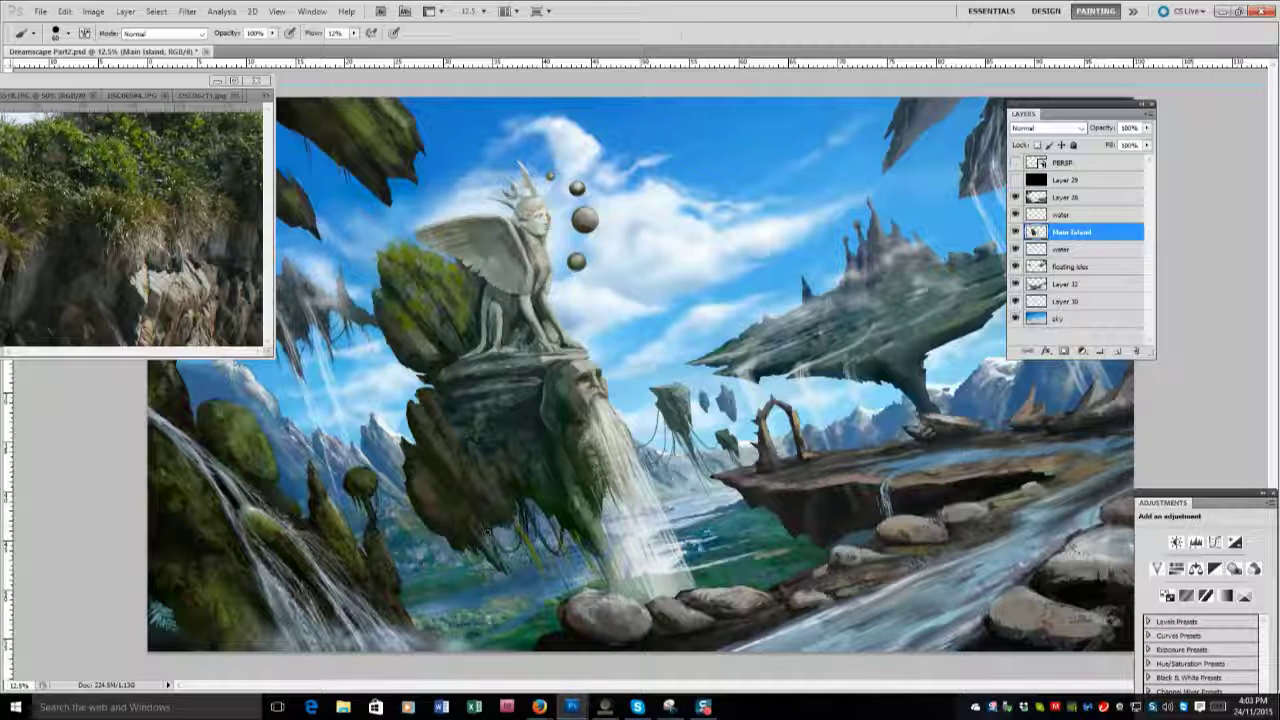
pyautogui.hotkey('alt', ']')
pyautogui.hotkey('alt', ']')
# Check the water layer's visibility and lighten the moss beside the left waterfall on Layer 28.
pyautogui.press('e')
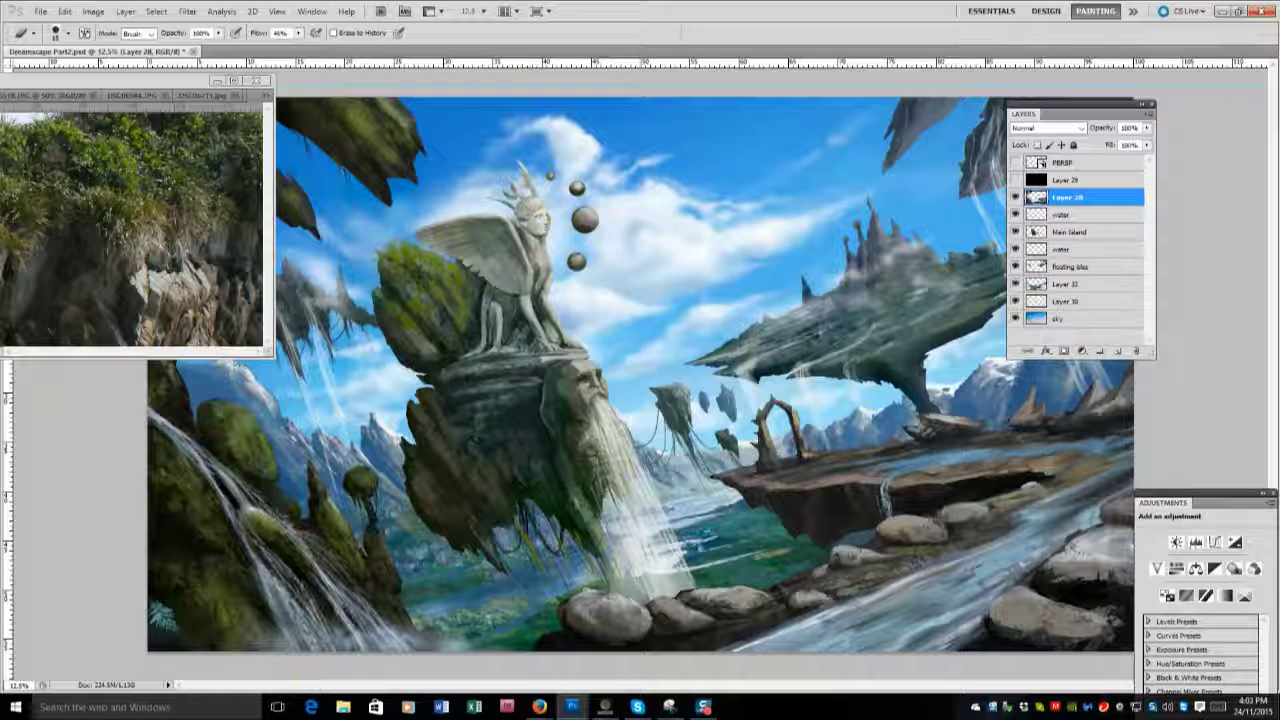
pyautogui.hotkey('alt', '[')
pyautogui.hotkey('alt', '[')
pyautogui.hotkey('alt', ']')
pyautogui.hotkey('alt', ']')
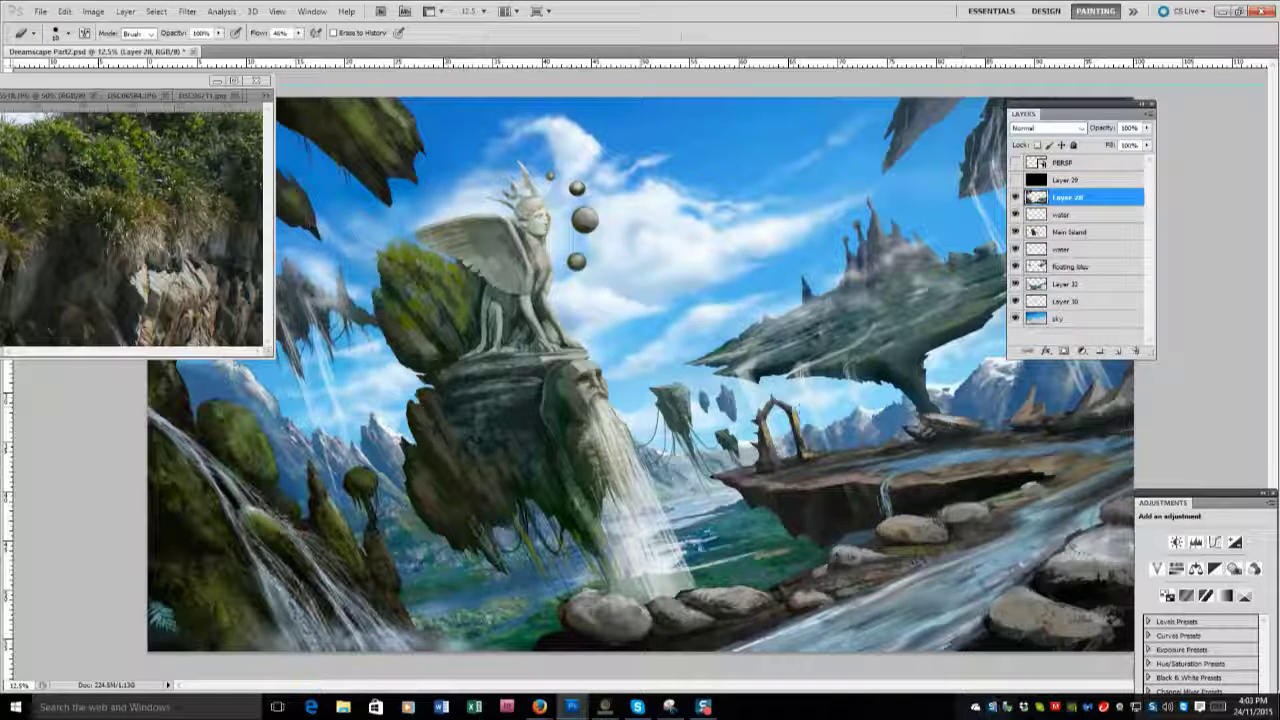
pyautogui.click(1016, 248)
pyautogui.click(1016, 247)
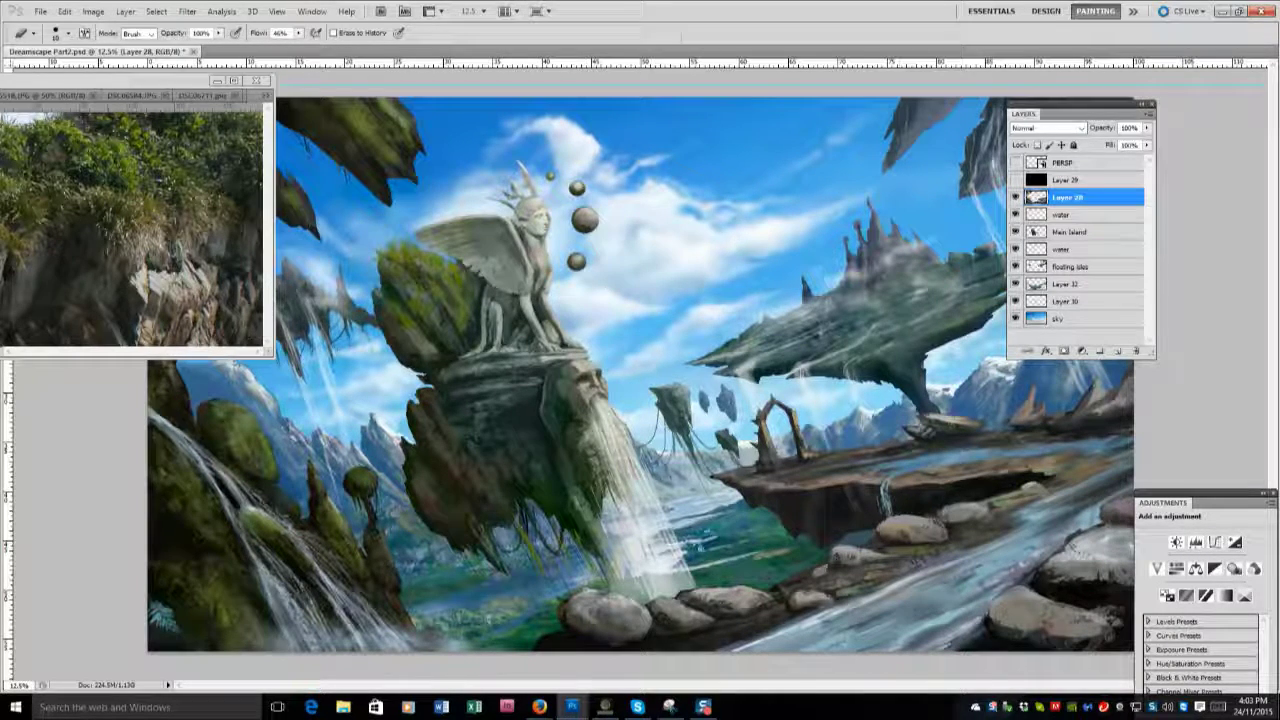
pyautogui.press('b')
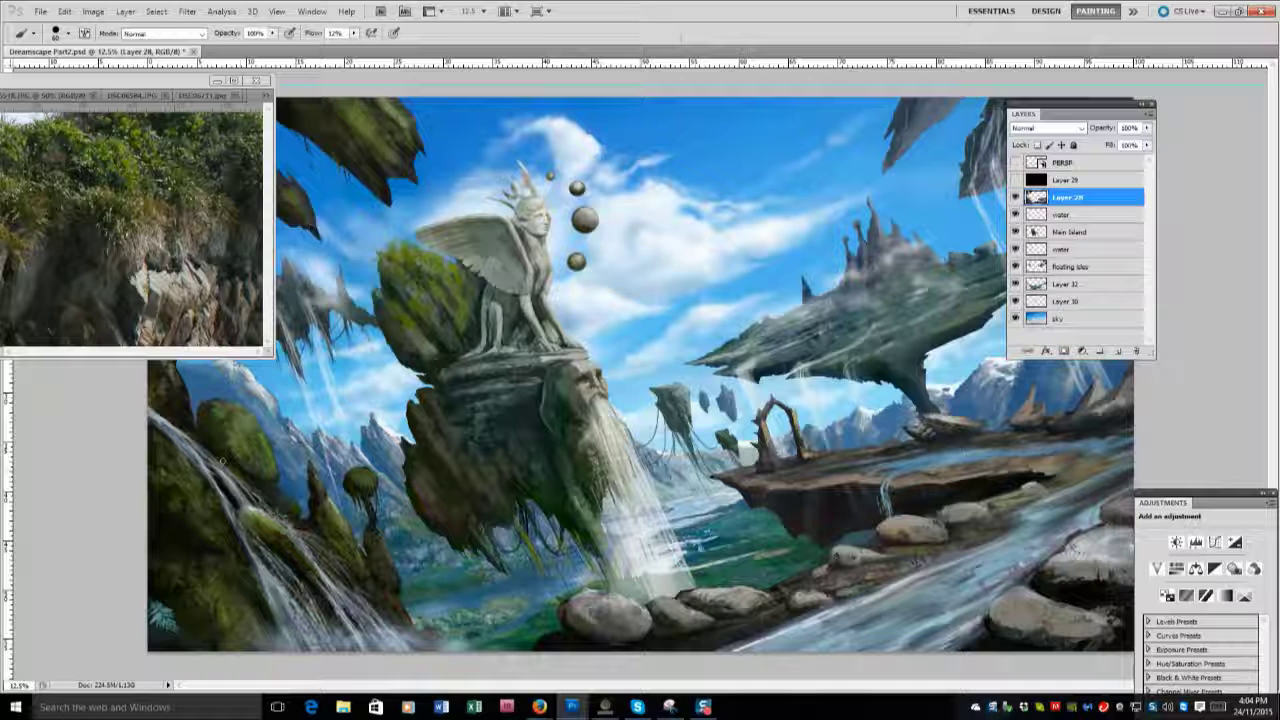
pyautogui.moveTo(292, 497); pyautogui.dragTo(285, 512)
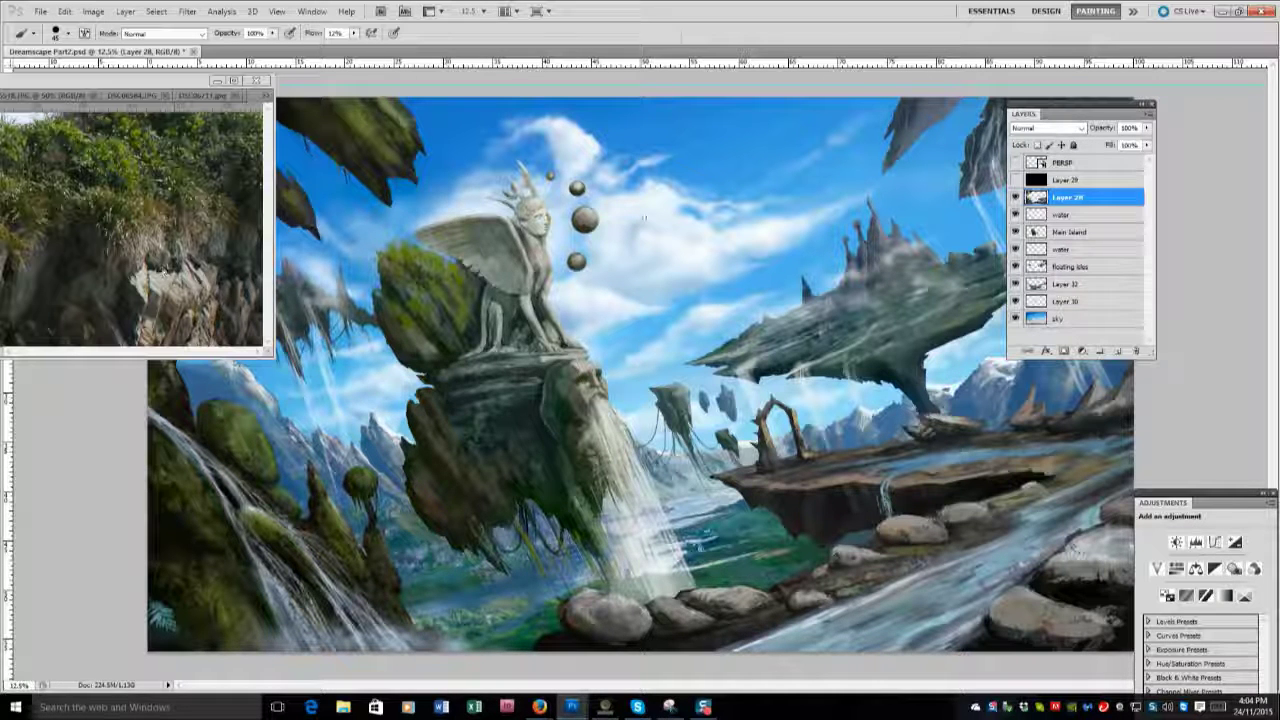
pyautogui.press(']')
pyautogui.press(']')
pyautogui.press(']')
pyautogui.press(']')
pyautogui.press(']')
pyautogui.press(']')
pyautogui.press(']')
pyautogui.press(']')
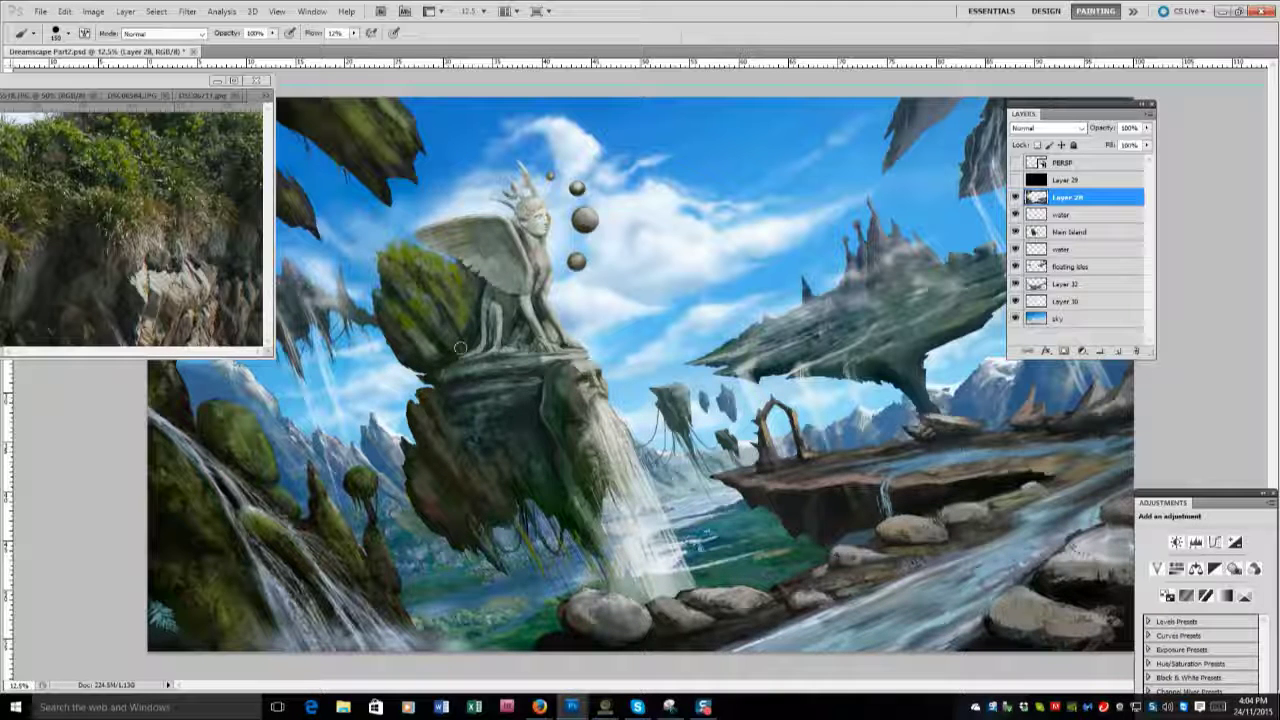
pyautogui.press('[')
pyautogui.press('[')
pyautogui.press('[')
pyautogui.press('[')
pyautogui.press('[')
pyautogui.press('[')
pyautogui.press('[')
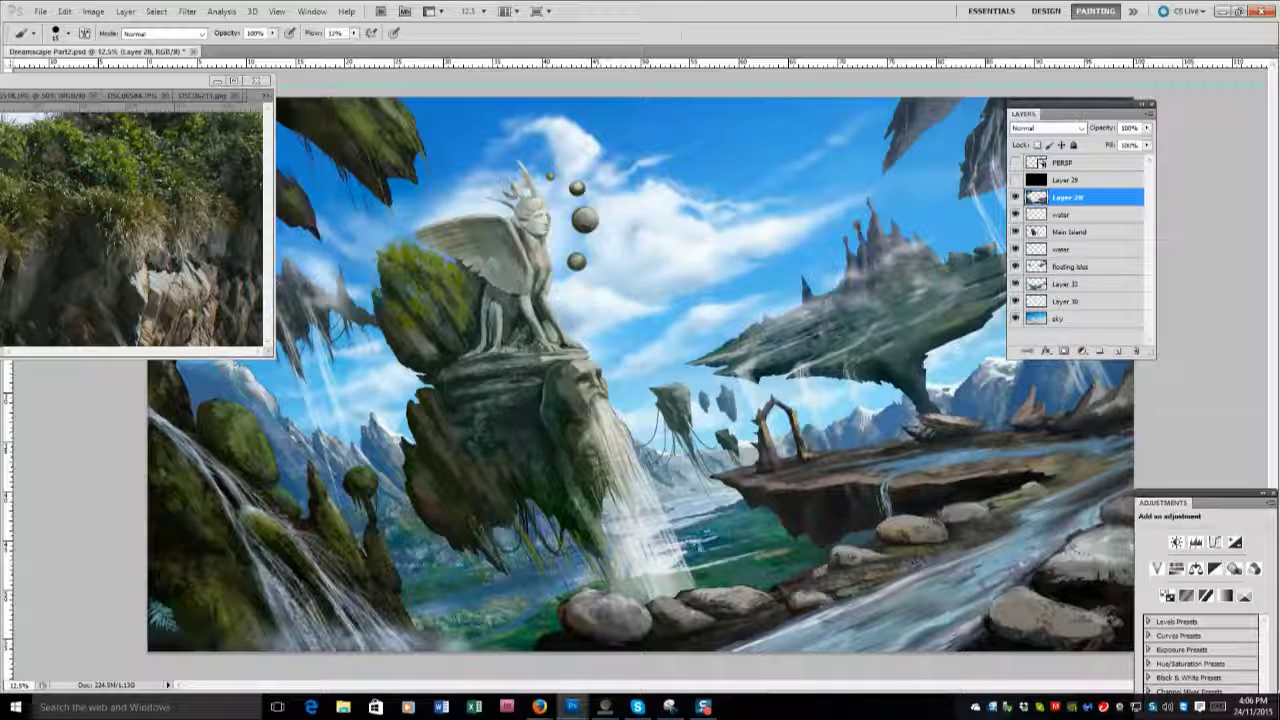
# Paint light hair-like strands into the stone beard on the Main Island layer.
pyautogui.click(1036, 231)
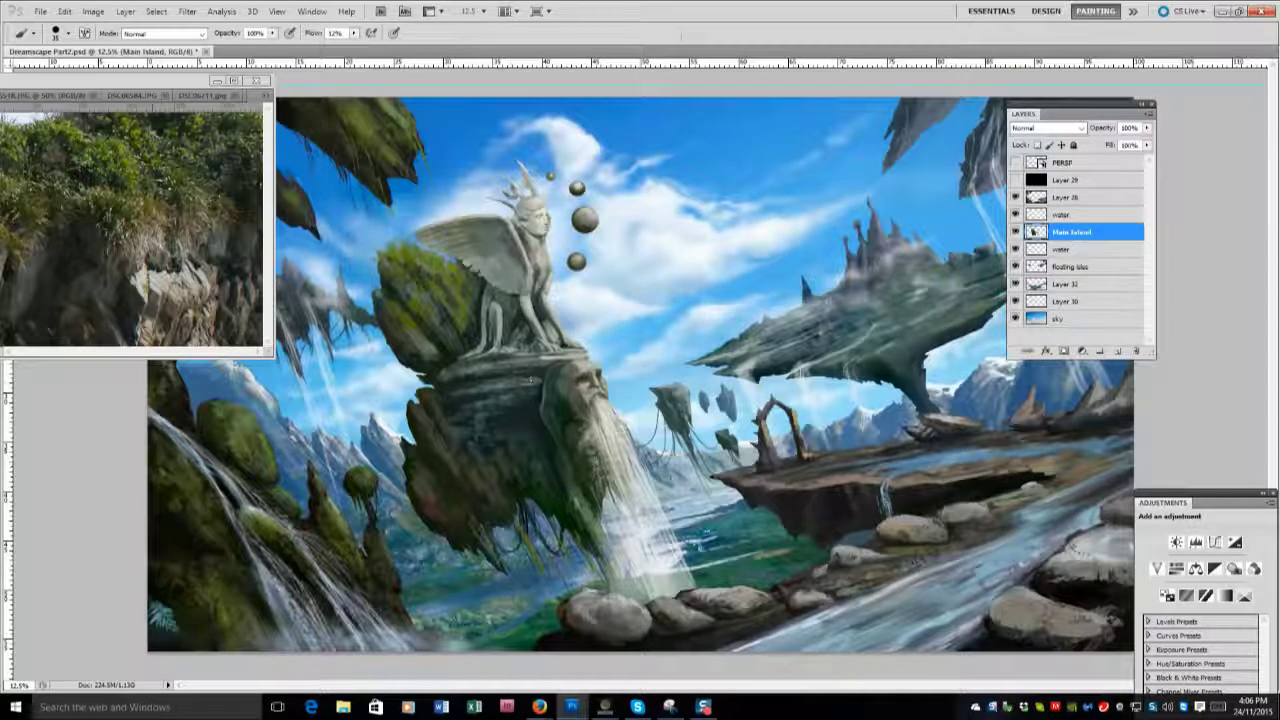
pyautogui.click(540, 374)
pyautogui.moveTo(551, 408)
pyautogui.mouseDown()
pyautogui.moveTo(560, 430)
pyautogui.moveTo(546, 396)
pyautogui.moveTo(582, 440)
pyautogui.moveTo(541, 370)
pyautogui.mouseUp()
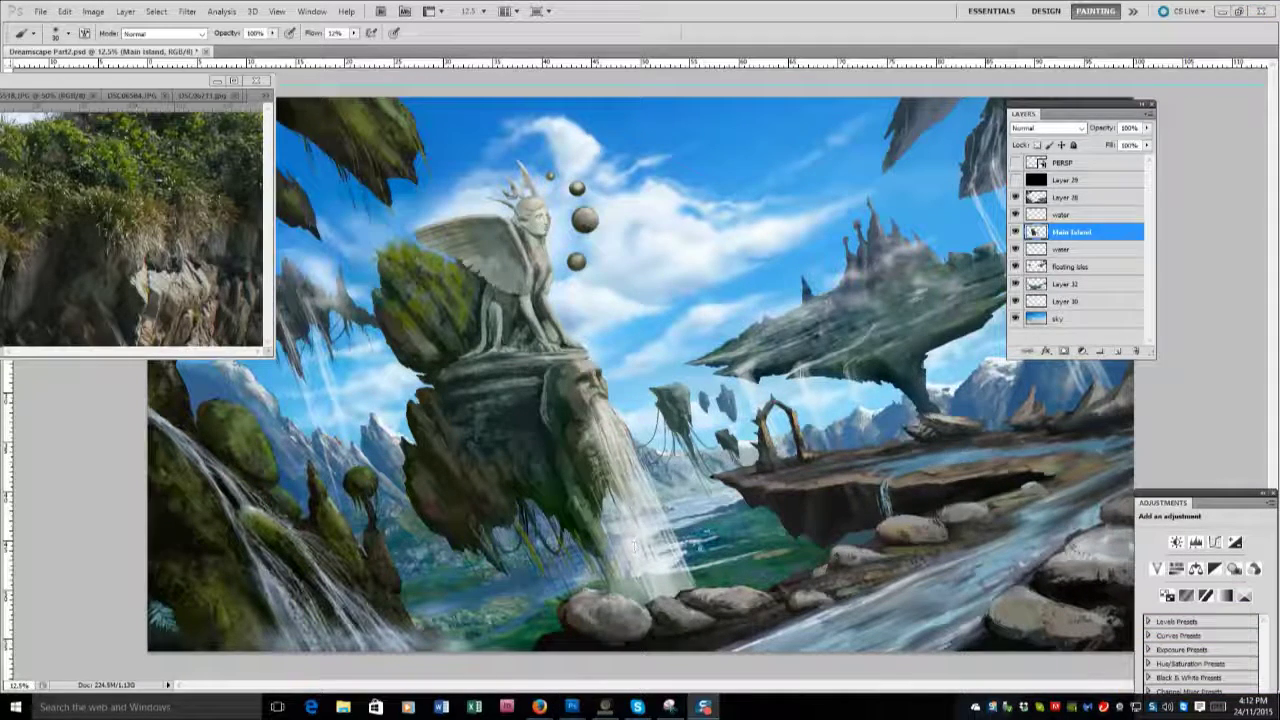
pyautogui.hotkey('ctrl', 'Tab')
# Browse the mountain and cliff waterfall reference photos before returning to the painting.
pyautogui.click(265, 95)
pyautogui.click(330, 214)
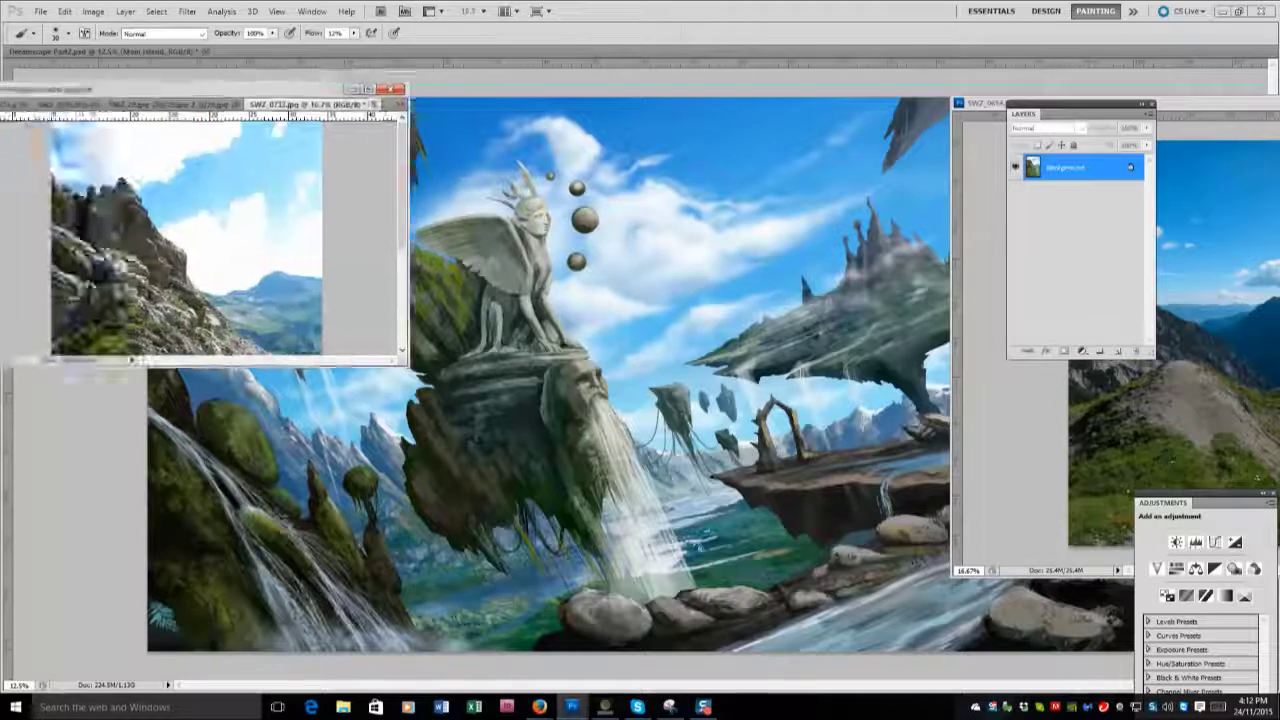
pyautogui.press('z')
pyautogui.hotkey('ctrl', 'Tab')
pyautogui.hotkey('ctrl', 'Tab')
pyautogui.hotkey('ctrl', 'Tab')
pyautogui.hotkey('ctrl', 'Tab')
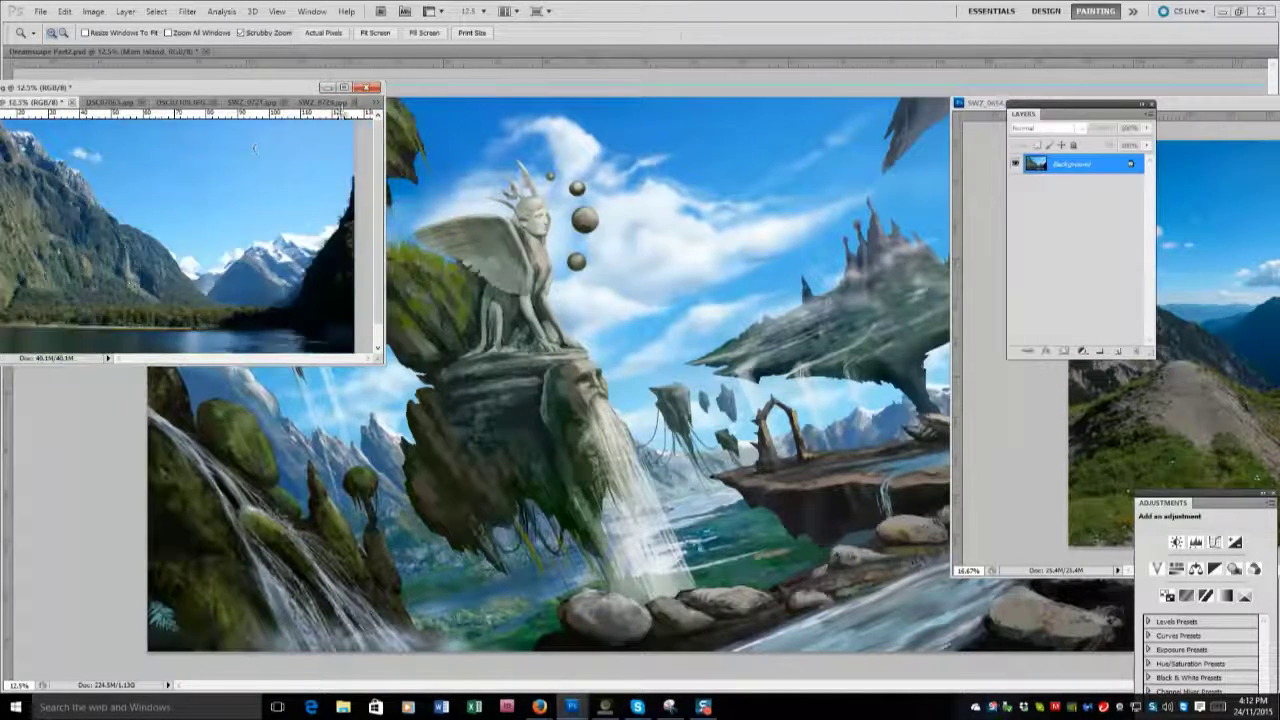
pyautogui.hotkey('ctrl', 'Tab')
pyautogui.hotkey('ctrl', 'Tab')
pyautogui.press('b')
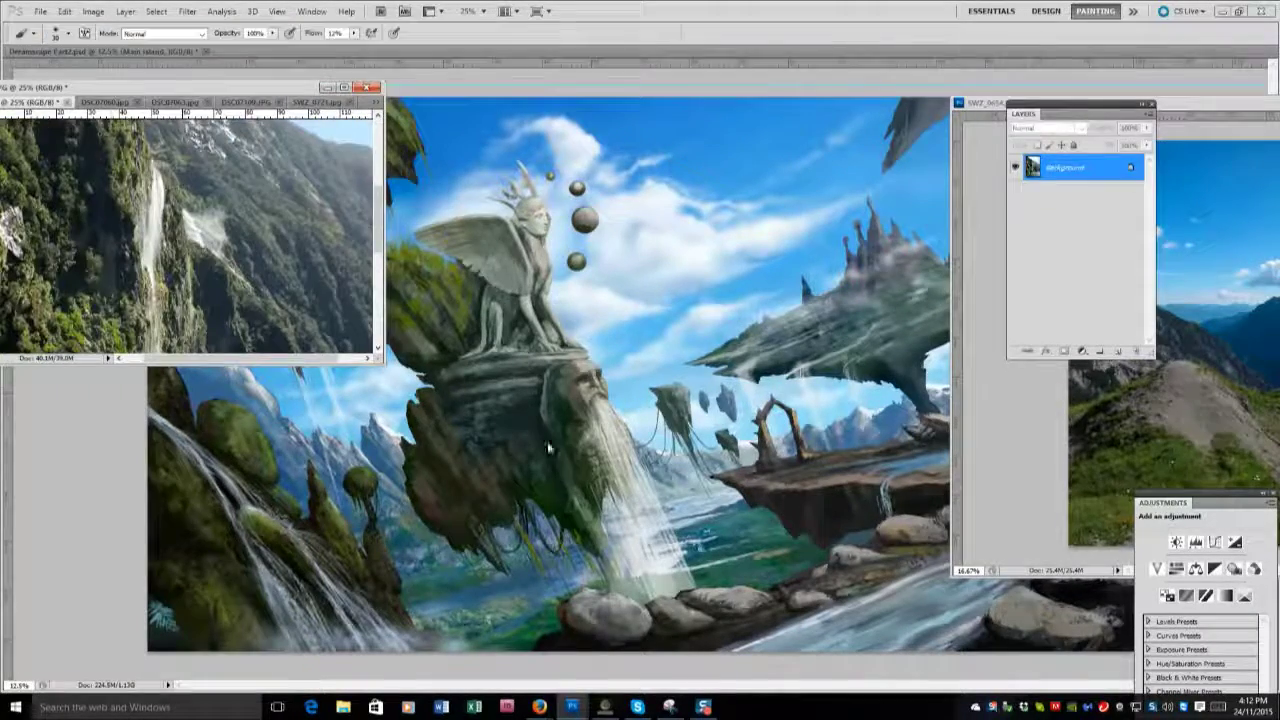
pyautogui.hotkey('ctrl', 'Tab')
# With a 175 brush, paint bright waterfall strokes and lighten the rock's left edge.
pyautogui.press(']')
pyautogui.press(']')
pyautogui.press(']')
pyautogui.press(']')
pyautogui.press(']')
pyautogui.press(']')
pyautogui.press(']')
pyautogui.press(']')
pyautogui.press(']')
pyautogui.press(']')
pyautogui.moveTo(655, 500); pyautogui.dragTo(690, 585)
pyautogui.moveTo(645, 460)
pyautogui.mouseDown()
pyautogui.moveTo(676, 578)
pyautogui.moveTo(718, 565)
pyautogui.moveTo(640, 592)
pyautogui.moveTo(605, 575)
pyautogui.mouseUp()
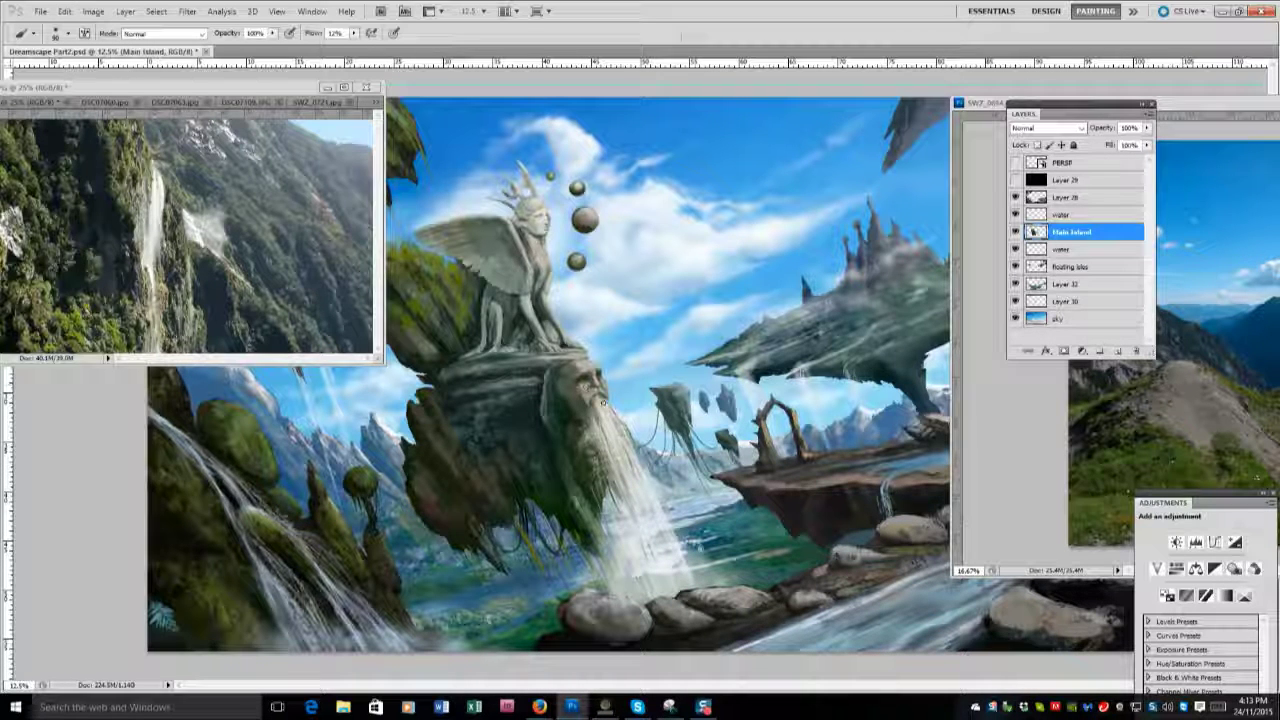
pyautogui.moveTo(445, 426)
pyautogui.mouseDown()
pyautogui.moveTo(435, 380)
pyautogui.moveTo(470, 492)
pyautogui.moveTo(457, 470)
pyautogui.mouseUp()
pyautogui.moveTo(433, 382); pyautogui.dragTo(478, 544)
# Compare the water layer on and off at different opacities, then lighten the central rock's edge.
pyautogui.click(1062, 214)
pyautogui.click(1016, 214)
pyautogui.click(1016, 214)
pyautogui.moveTo(1147, 128); pyautogui.dragTo(1117, 145)
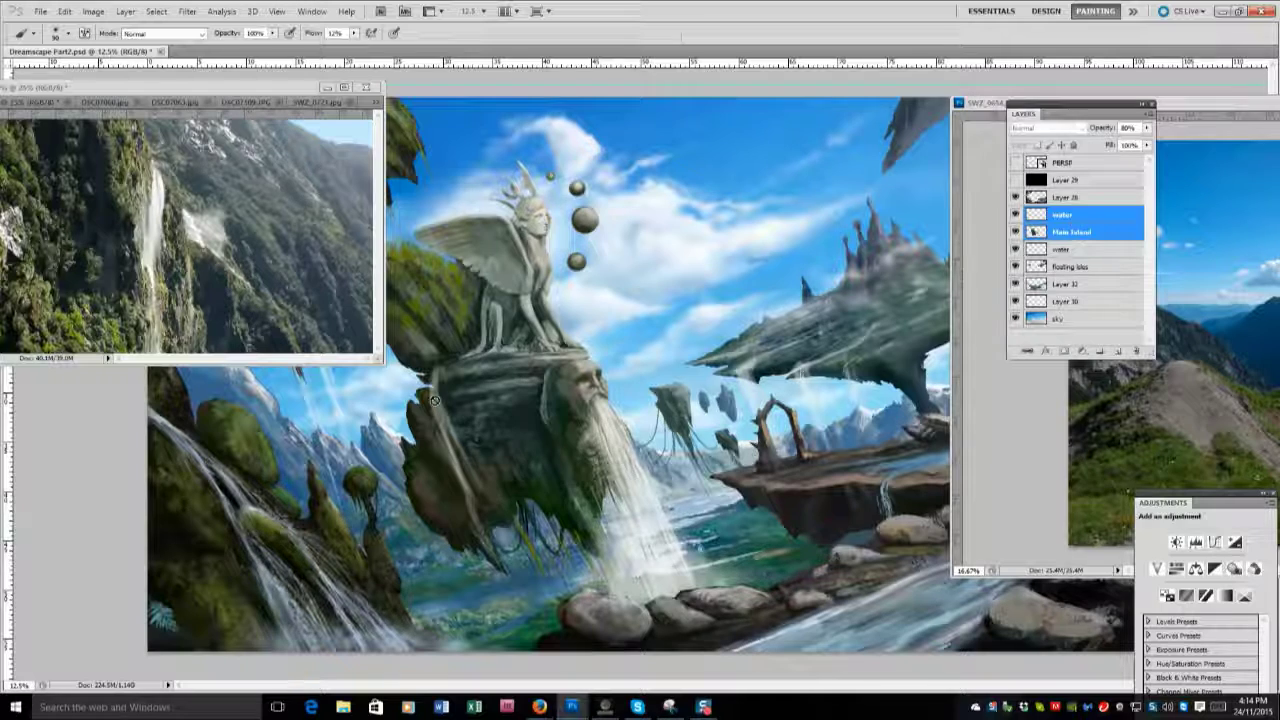
pyautogui.moveTo(430, 385); pyautogui.dragTo(440, 470)
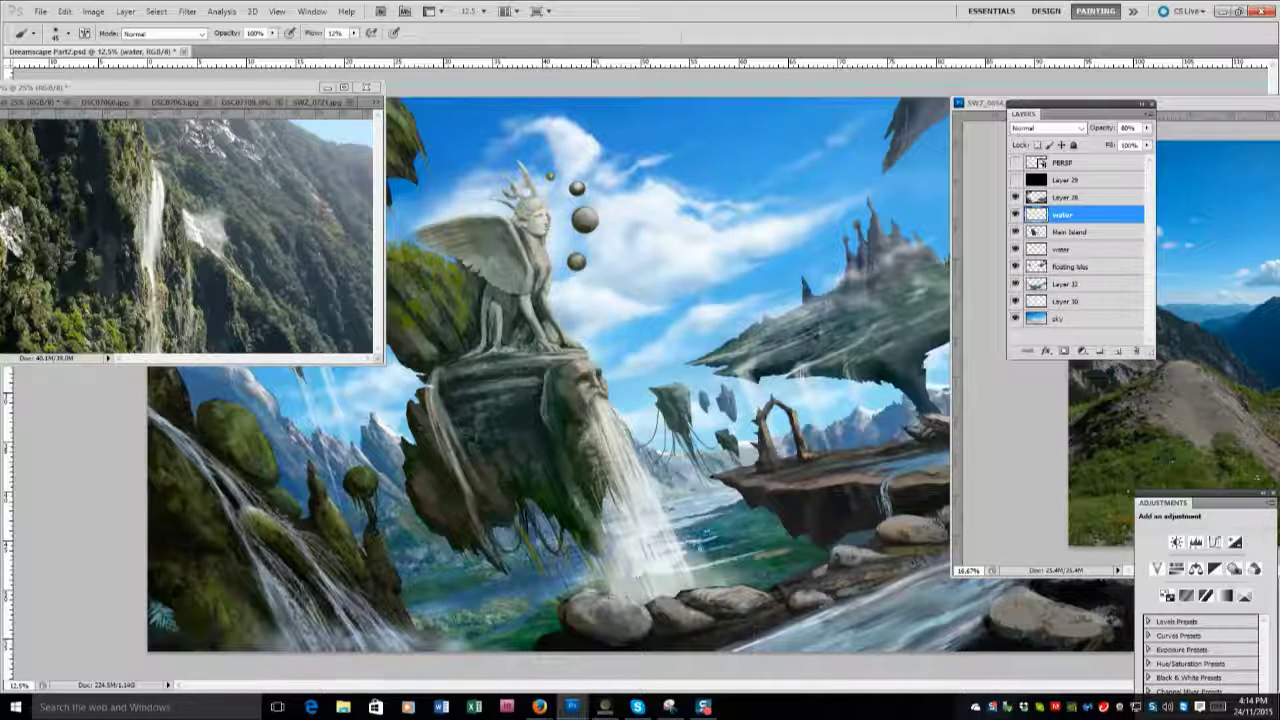
# Paint light ripples and brighten the foam around the waterfall and rock base.
pyautogui.hotkey('ctrl', 'Tab')
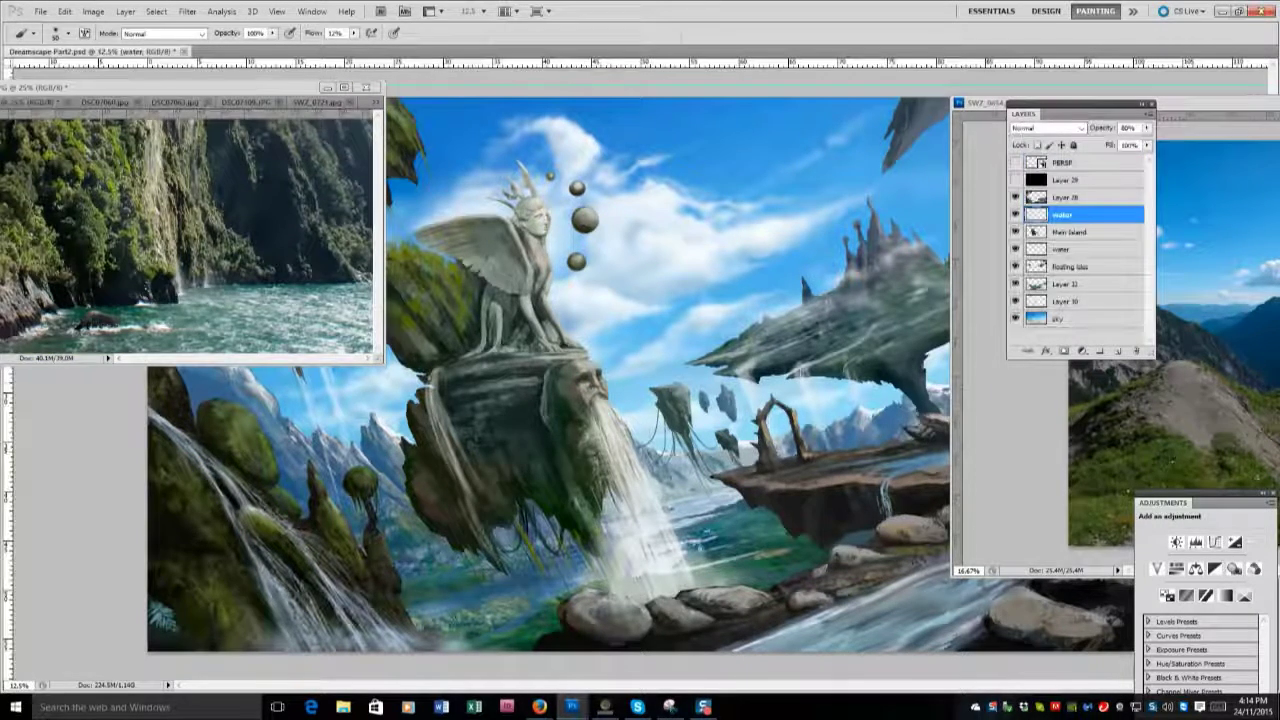
pyautogui.moveTo(452, 483)
pyautogui.mouseDown()
pyautogui.moveTo(480, 560)
pyautogui.moveTo(552, 655)
pyautogui.mouseUp()
pyautogui.moveTo(420, 392); pyautogui.dragTo(476, 536)
pyautogui.hotkey('ctrl', 'Tab')
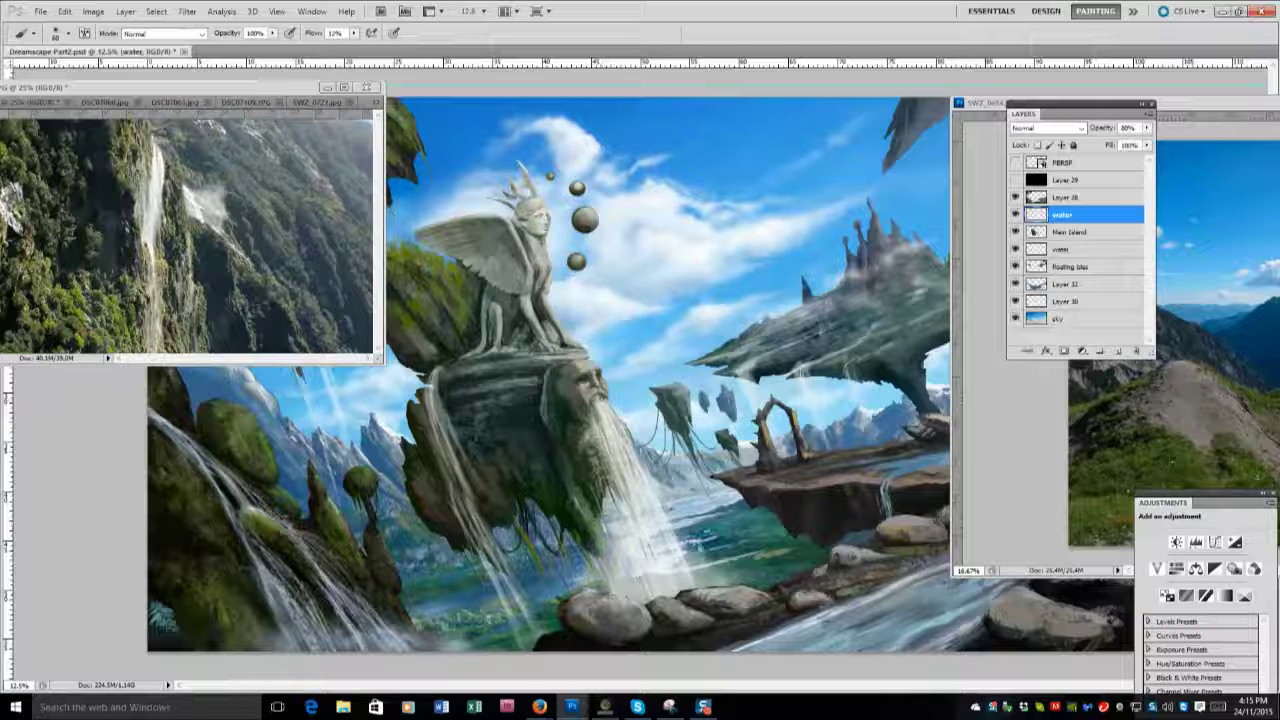
pyautogui.moveTo(690, 560)
pyautogui.mouseDown()
pyautogui.moveTo(705, 578)
pyautogui.moveTo(680, 554)
pyautogui.mouseUp()
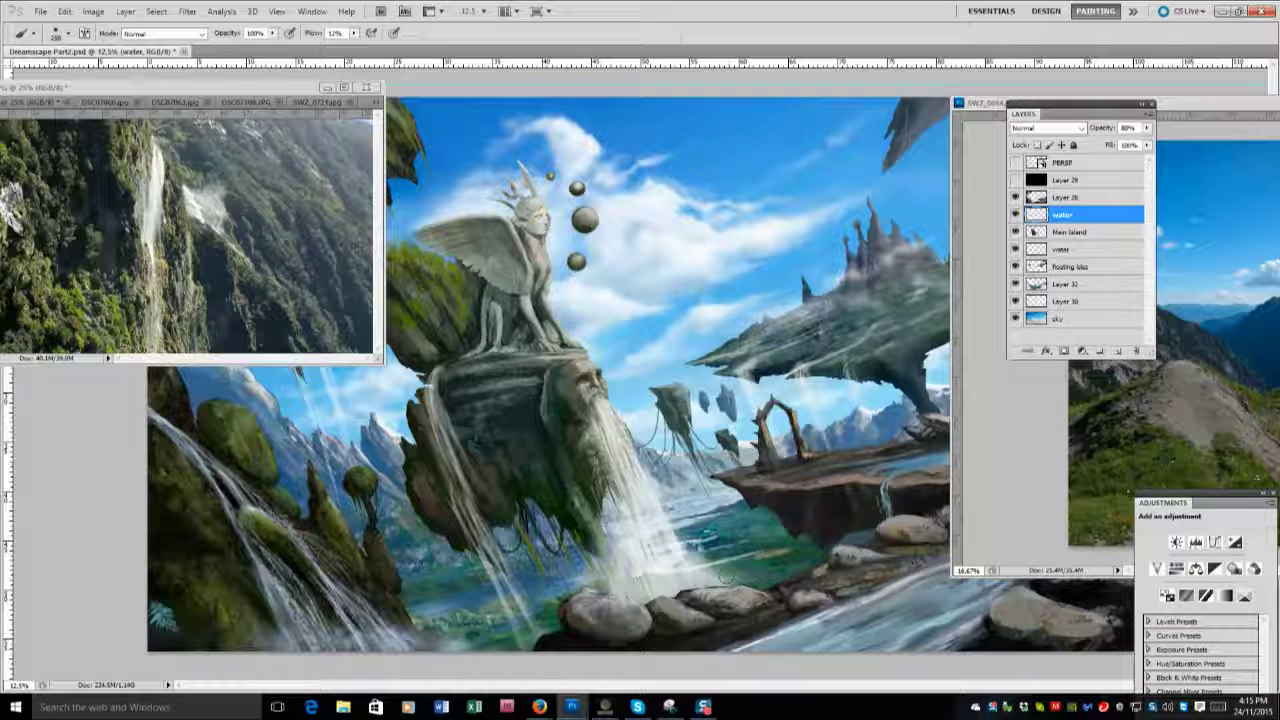
pyautogui.moveTo(560, 590)
pyautogui.mouseDown()
pyautogui.moveTo(520, 640)
pyautogui.moveTo(580, 570)
pyautogui.moveTo(512, 638)
pyautogui.mouseUp()
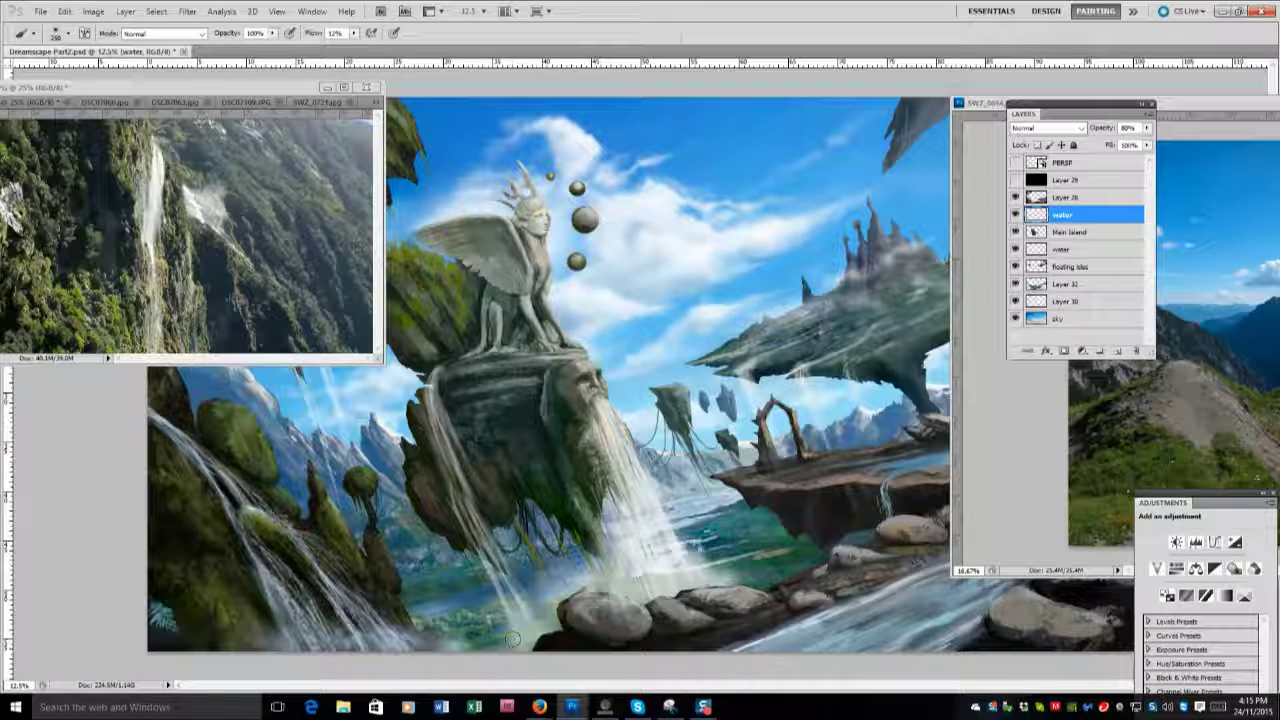
pyautogui.hotkey('alt', ']')
pyautogui.press('e')
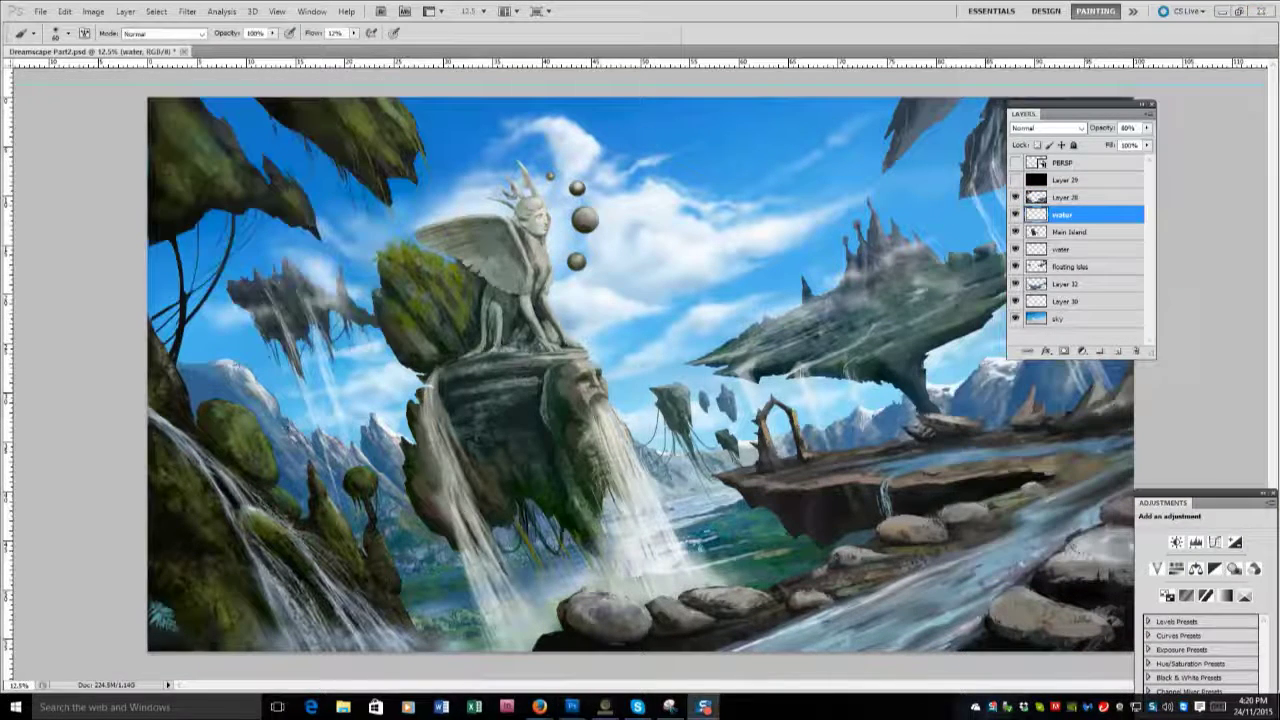
# Lower the water layer's opacity and shade the lower-left foreground with Soft Light gradients within Layer 28.
pyautogui.moveTo(1146, 128); pyautogui.dragTo(1122, 143)
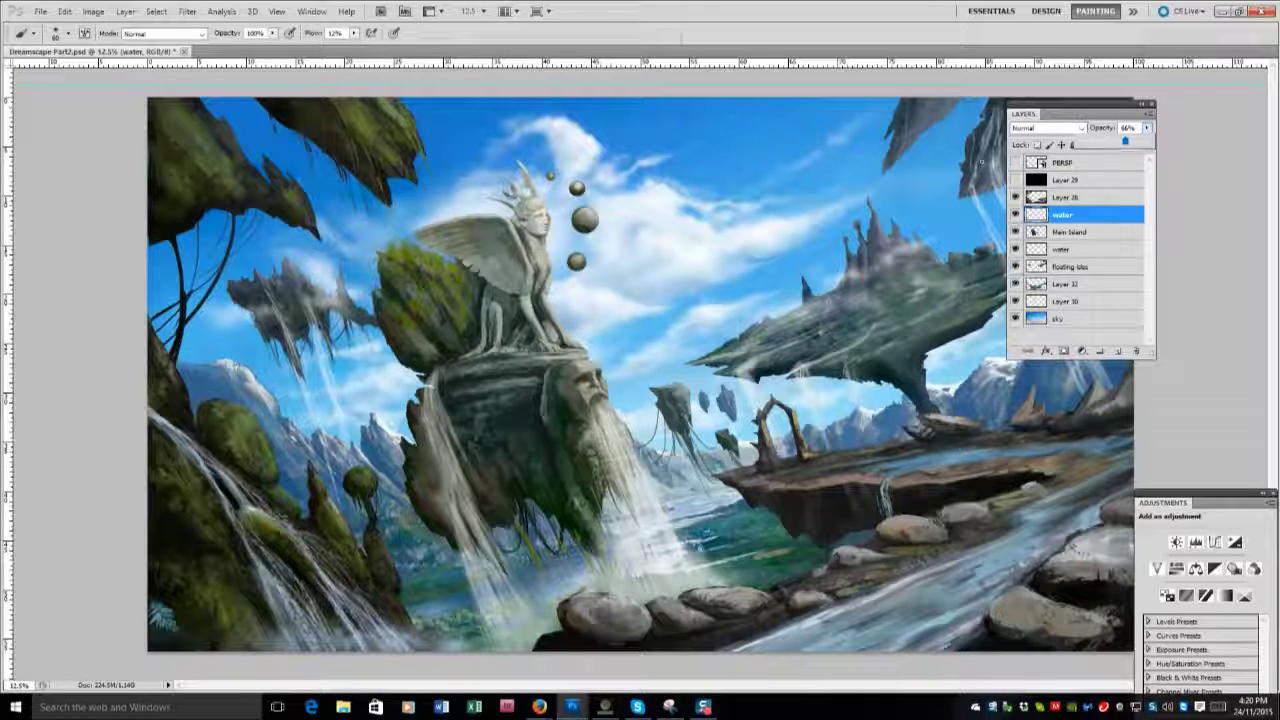
pyautogui.moveTo(1060, 104); pyautogui.dragTo(1143, 79)
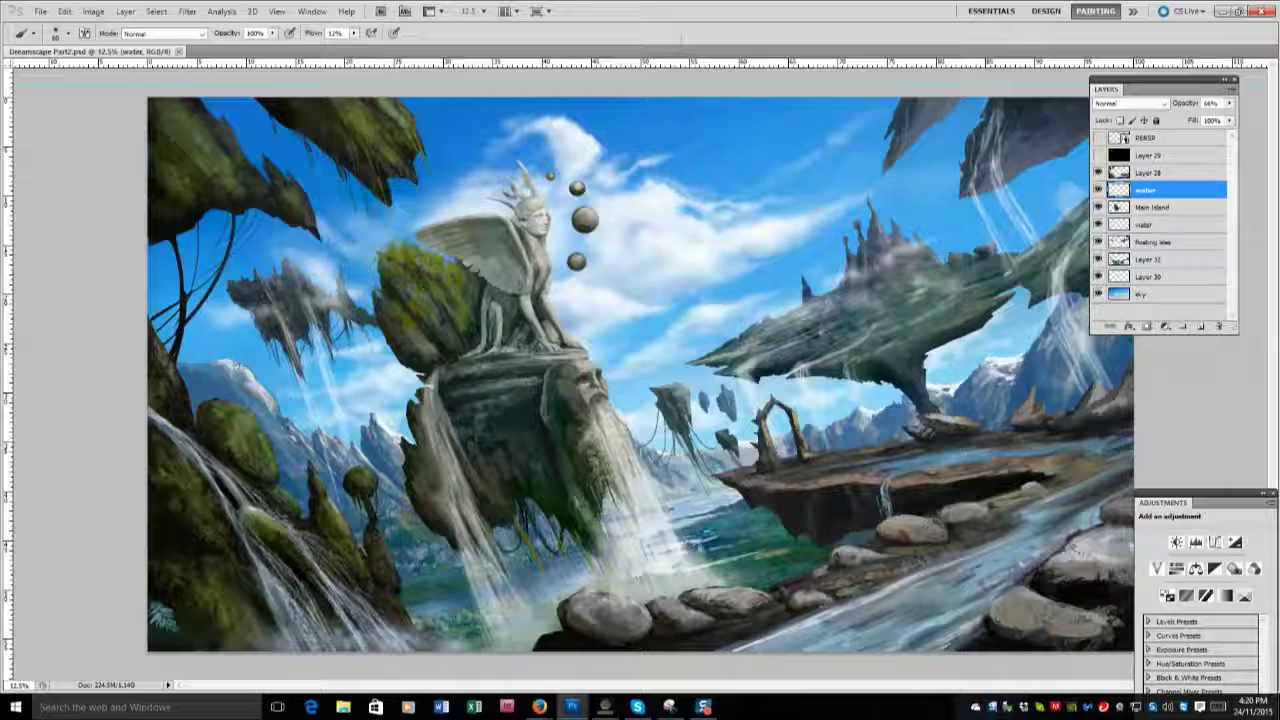
pyautogui.press('g')
pyautogui.moveTo(128, 638); pyautogui.dragTo(370, 545)
pyautogui.click(1165, 172)
pyautogui.keyDown('ctrl'); pyautogui.click(1118, 172); pyautogui.keyUp('ctrl')
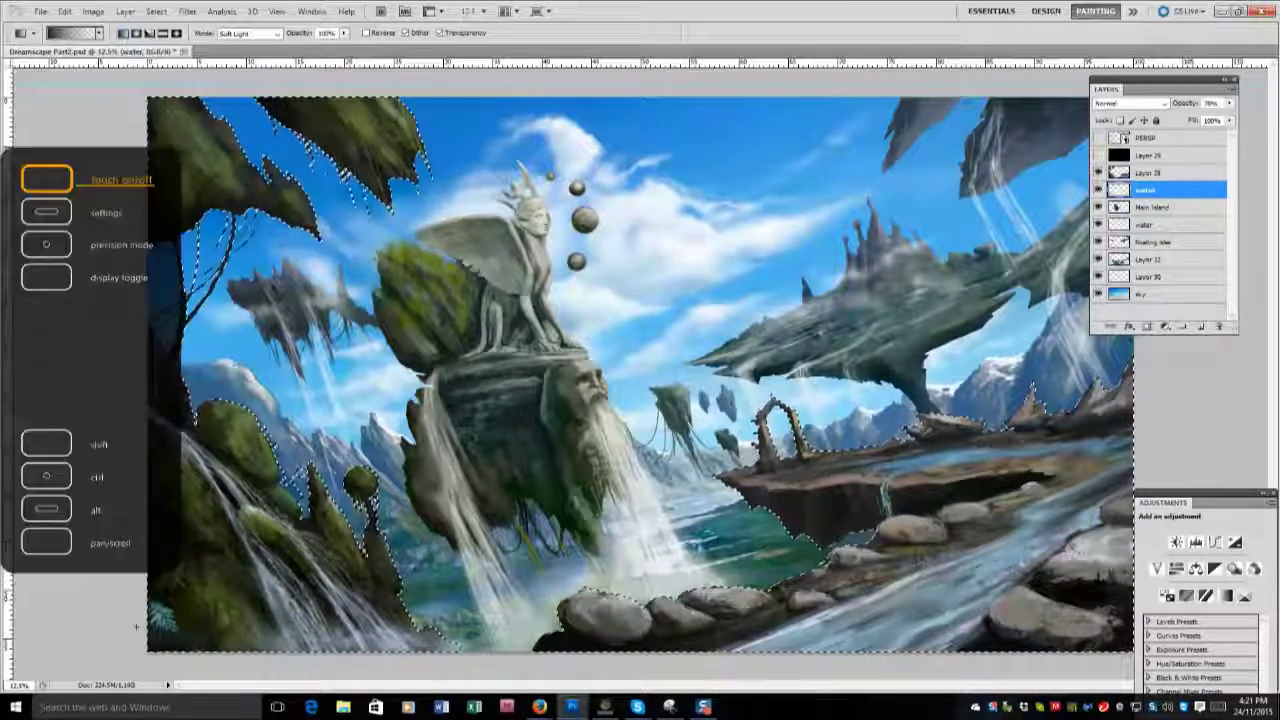
pyautogui.moveTo(136, 626); pyautogui.dragTo(368, 546)
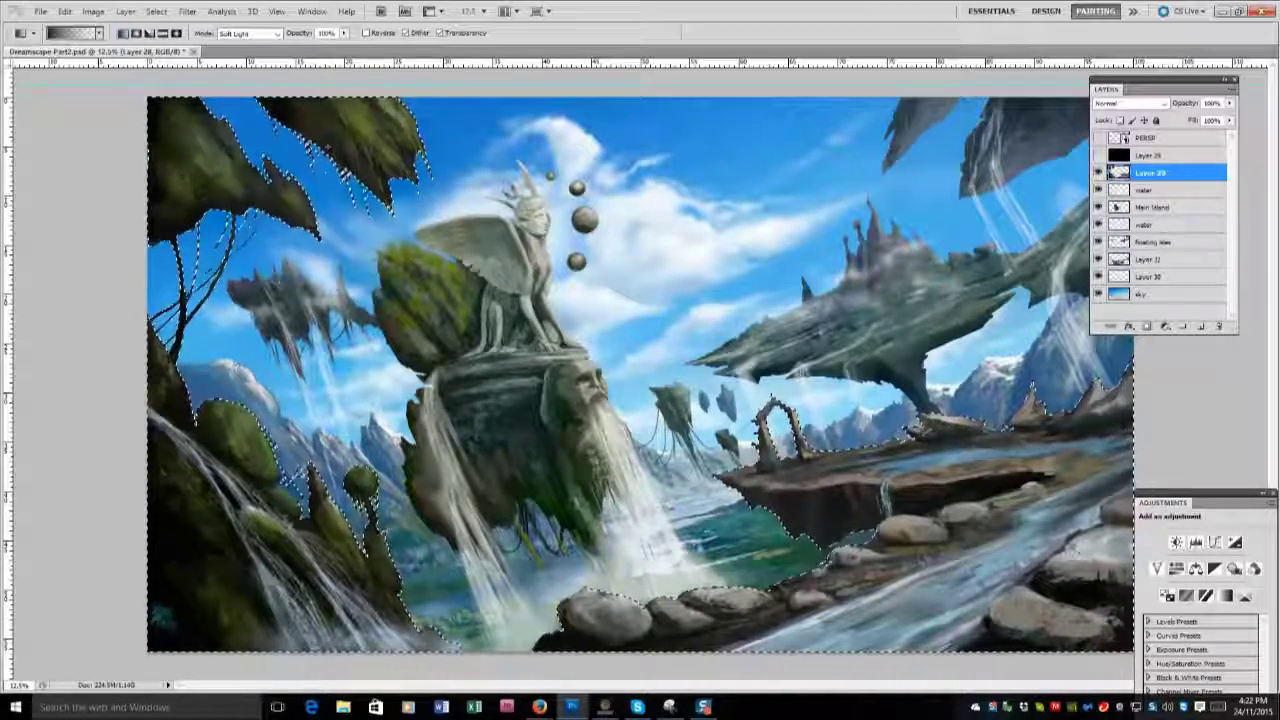
pyautogui.click(1165, 326)
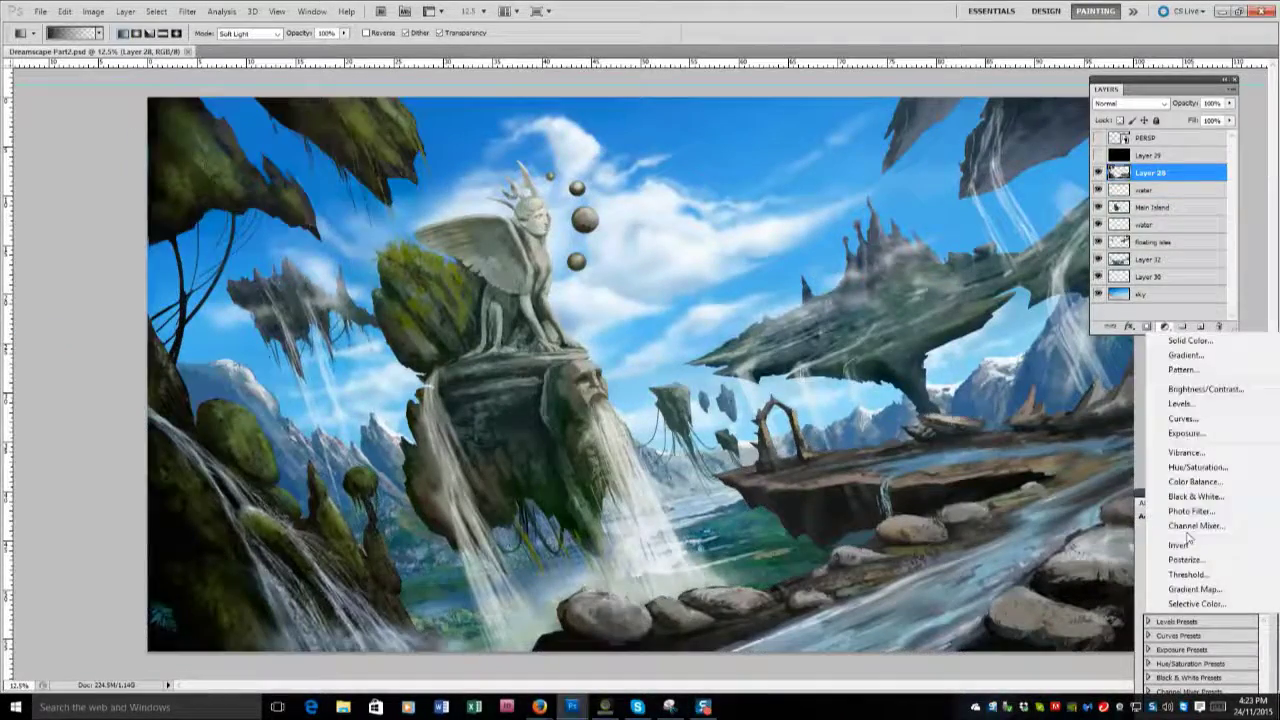
# Add a Levels adjustment layer and position its settings panel.
pyautogui.click(1185, 405)
pyautogui.moveTo(1200, 502); pyautogui.dragTo(689, 121)
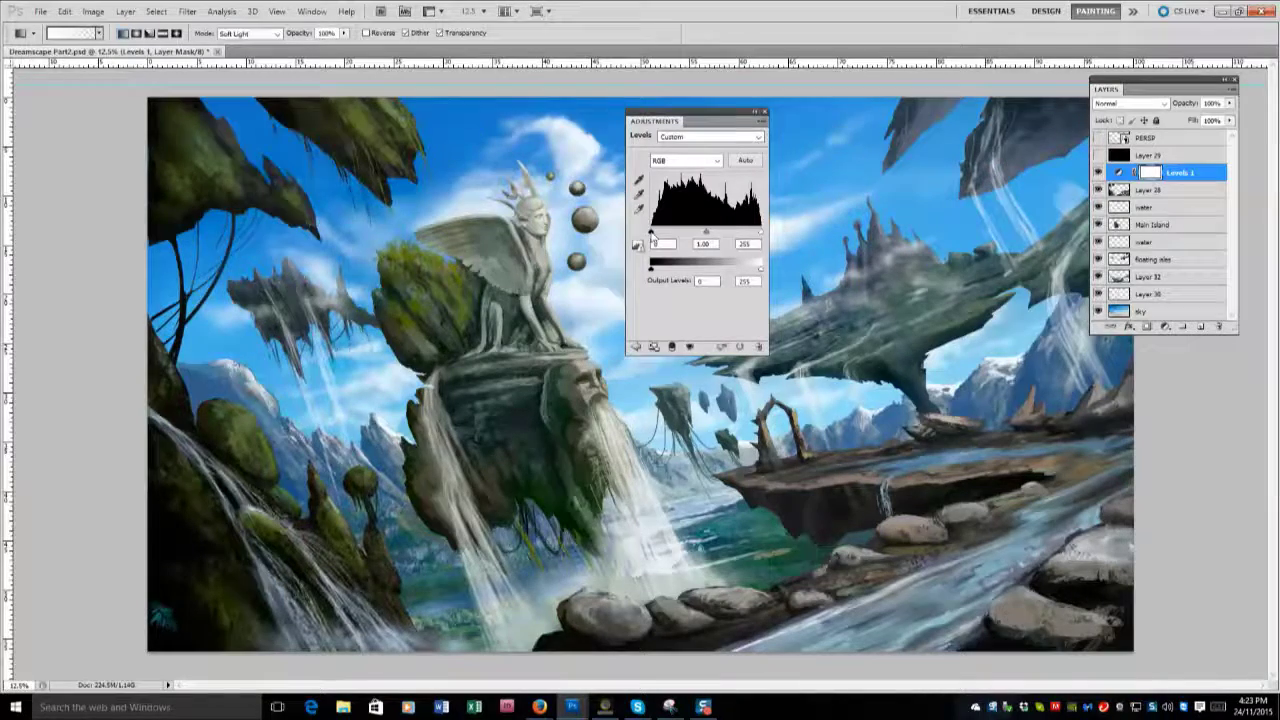
pyautogui.moveTo(651, 238); pyautogui.dragTo(872, 371)
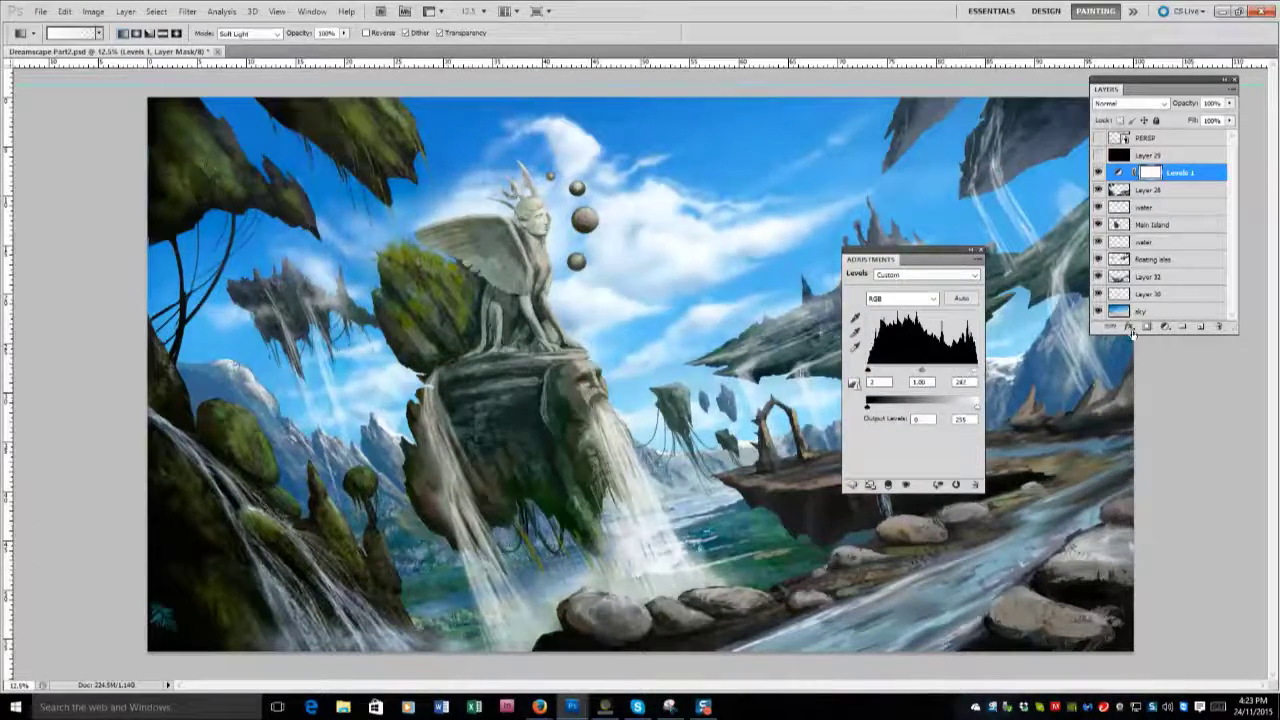
# Add a Color Balance adjustment layer shifting the shadow colours, then begin renaming the water layer.
pyautogui.click(1129, 327)
pyautogui.click(1160, 470)
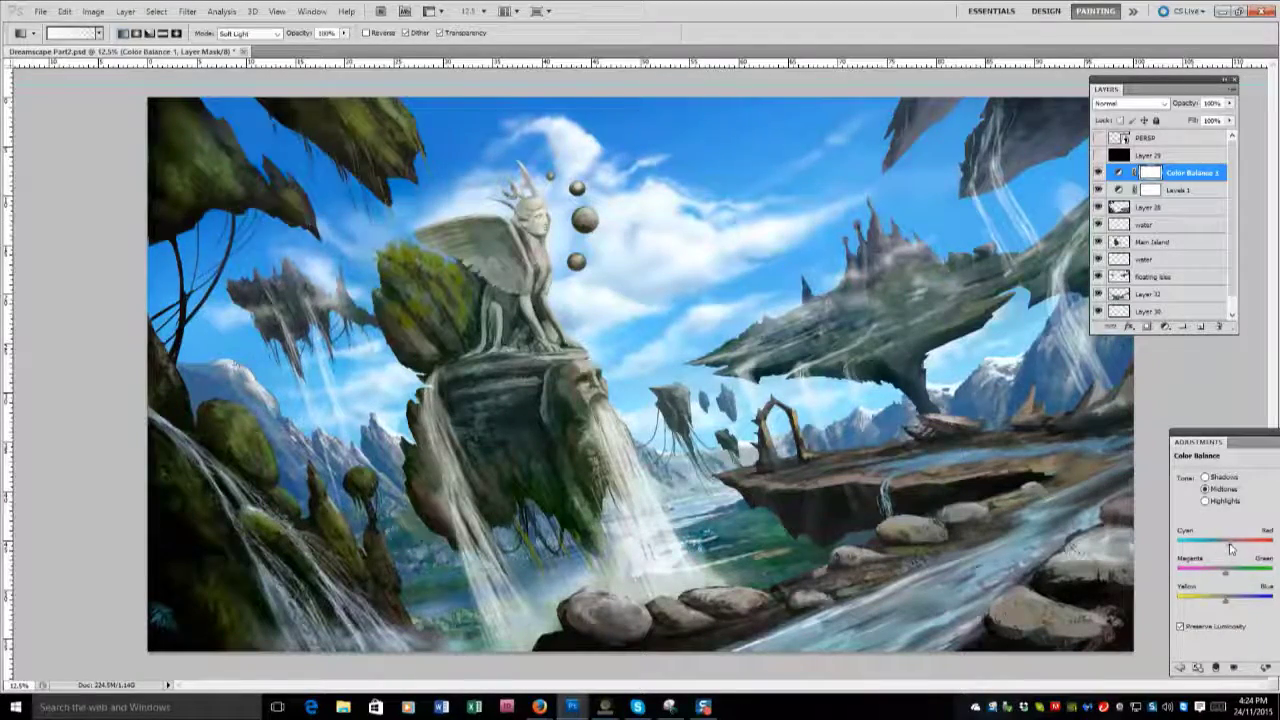
pyautogui.click(1205, 477)
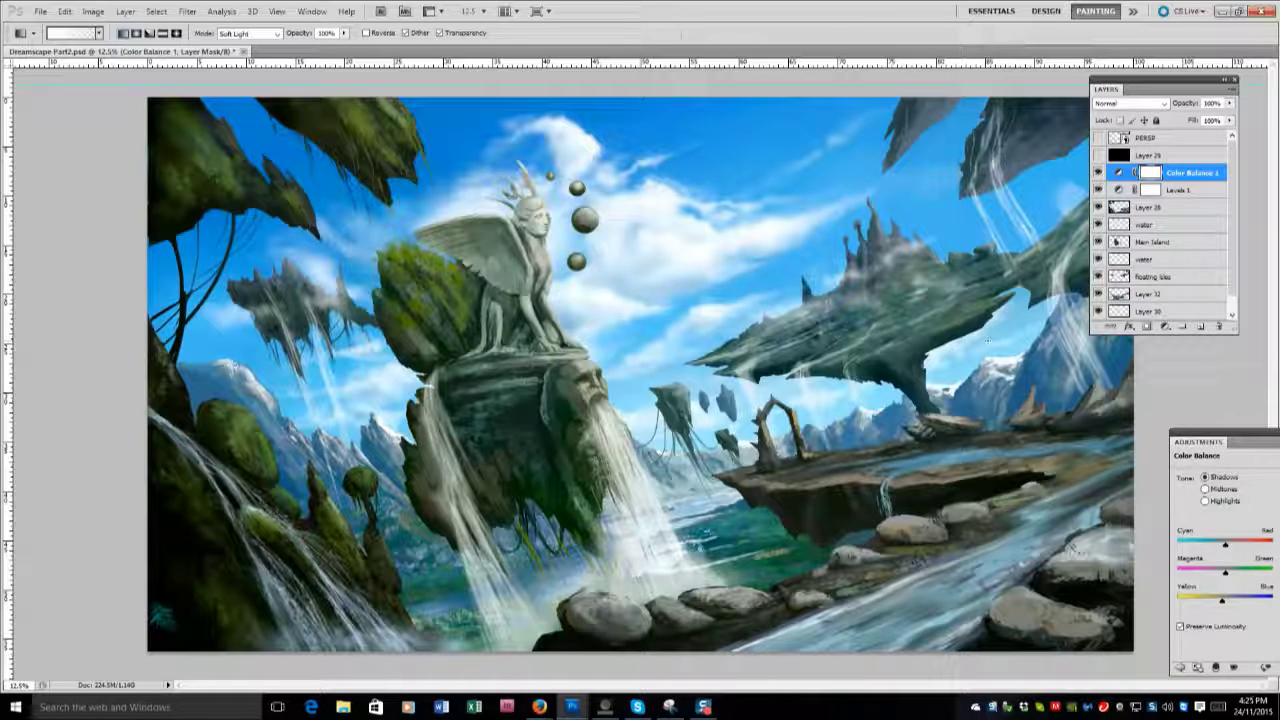
pyautogui.click(1150, 276)
pyautogui.doubleClick(1145, 259)
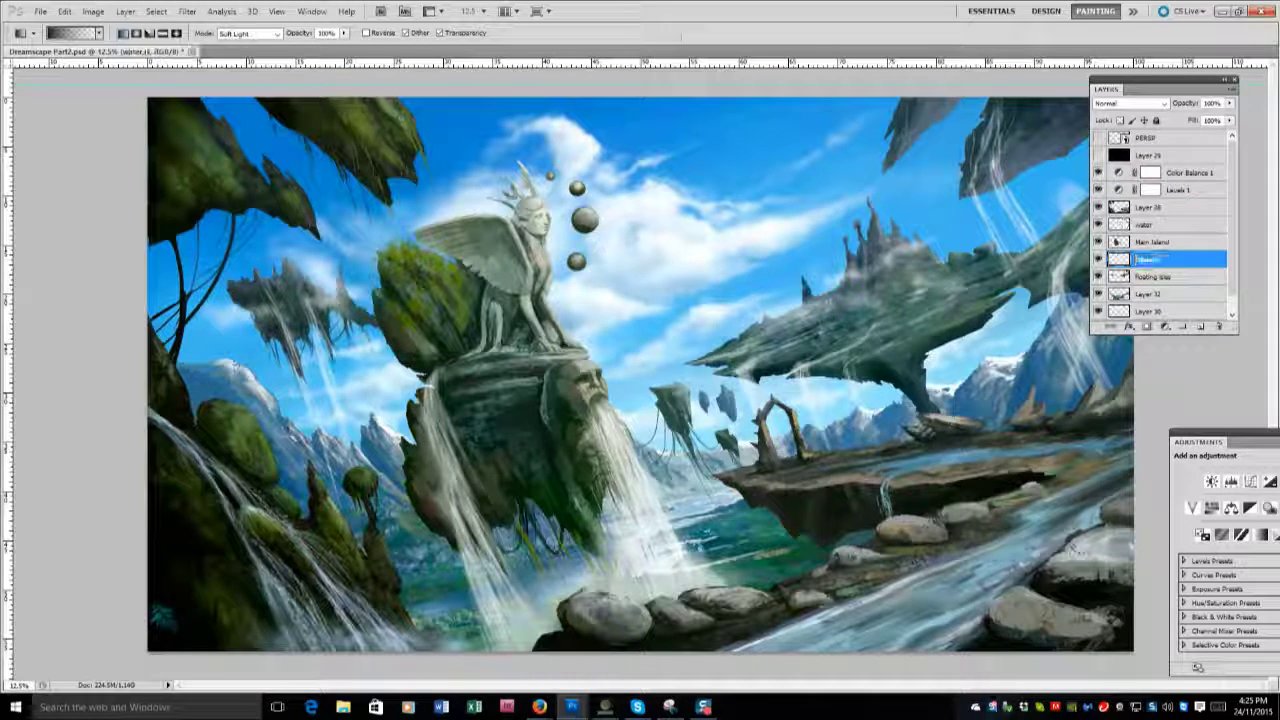
# Rename the layer 'clpouds and water', darken the right waterfall streaks and brighten the river.
pyautogui.moveTo(1160, 88); pyautogui.dragTo(1235, 93)
pyautogui.press('b')
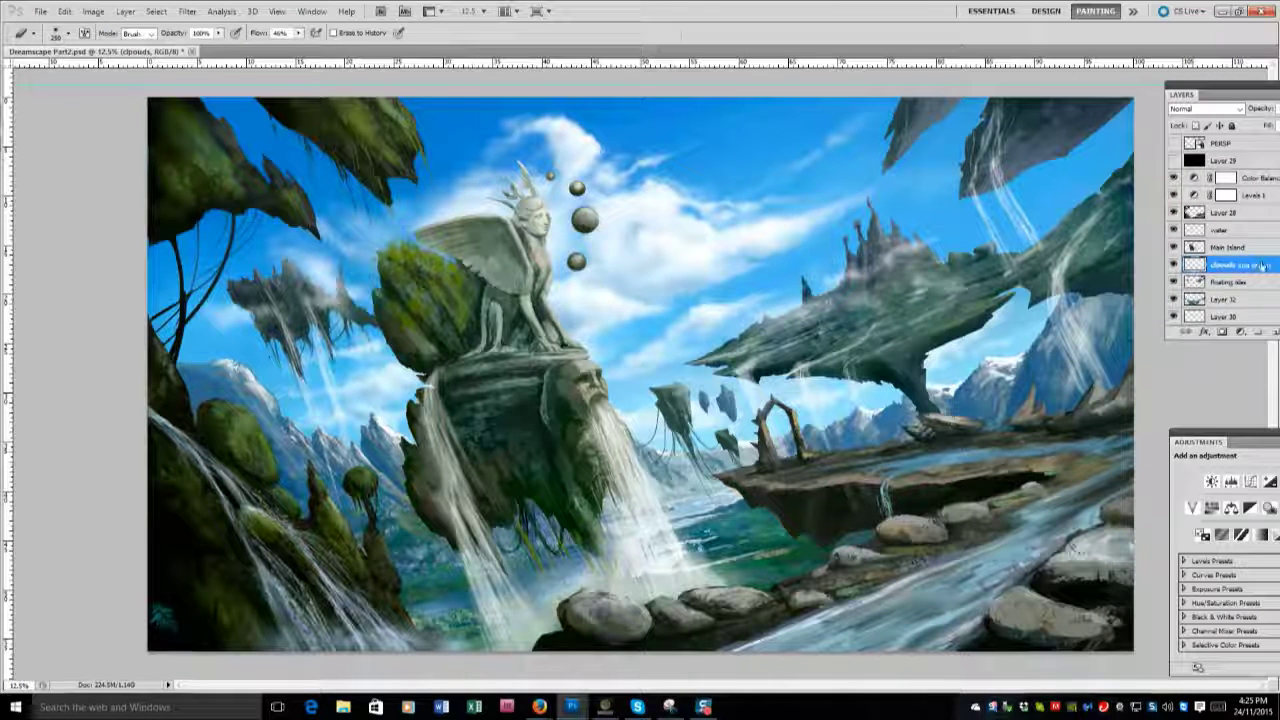
pyautogui.moveTo(1075, 215)
pyautogui.mouseDown()
pyautogui.moveTo(1060, 390)
pyautogui.moveTo(980, 240)
pyautogui.mouseUp()
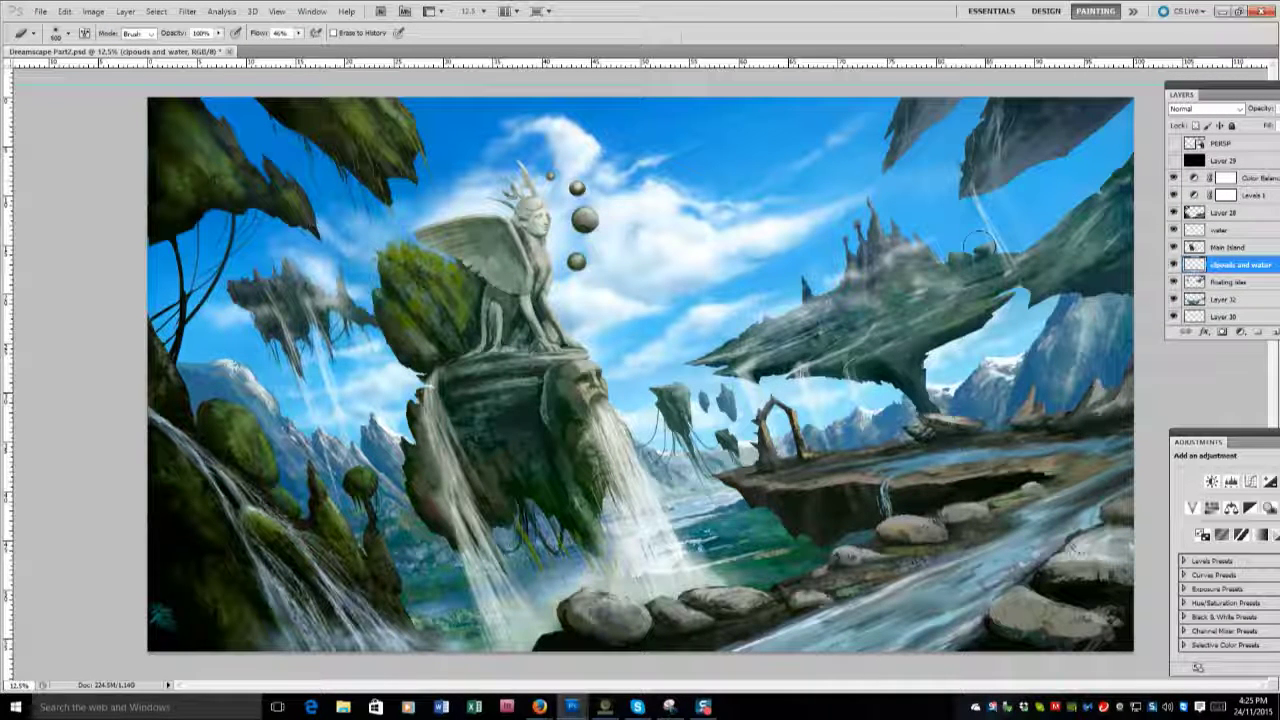
pyautogui.hotkey('alt', ']')
pyautogui.hotkey('alt', ']')
pyautogui.hotkey('alt', ']')
pyautogui.press('b')
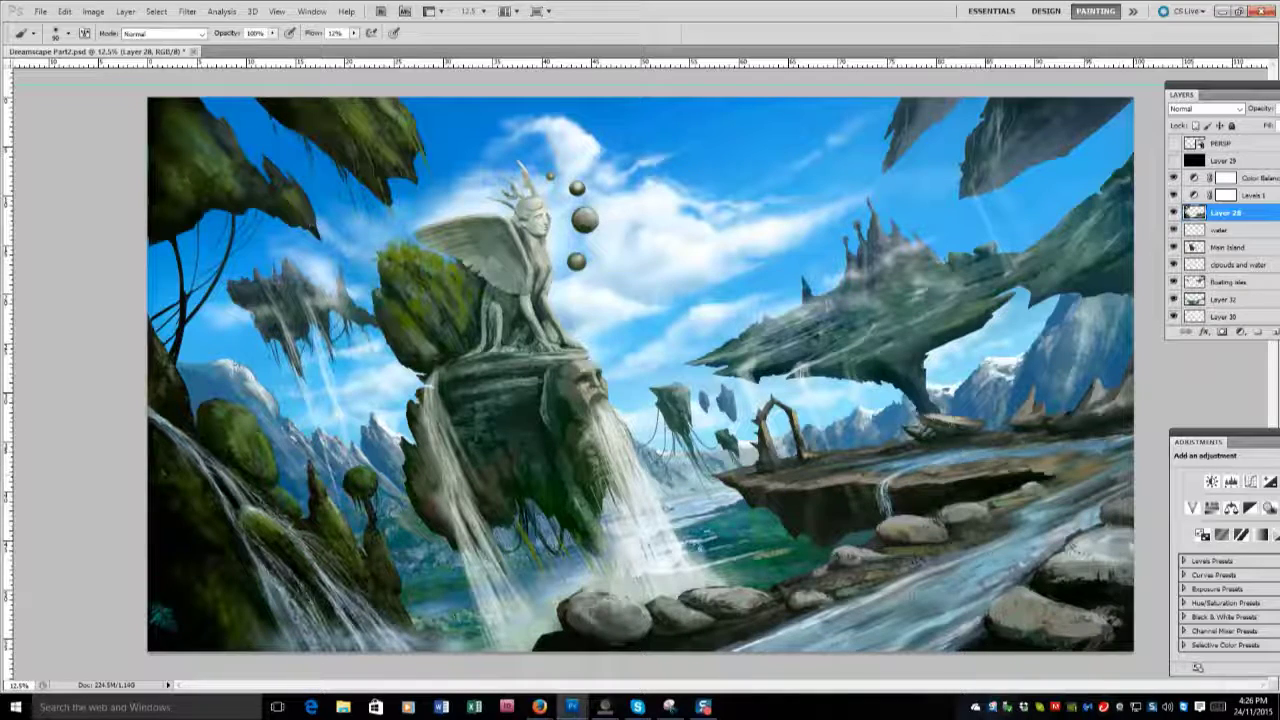
pyautogui.moveTo(747, 657)
pyautogui.mouseDown()
pyautogui.moveTo(745, 635)
pyautogui.moveTo(900, 592)
pyautogui.moveTo(915, 565)
pyautogui.mouseUp()
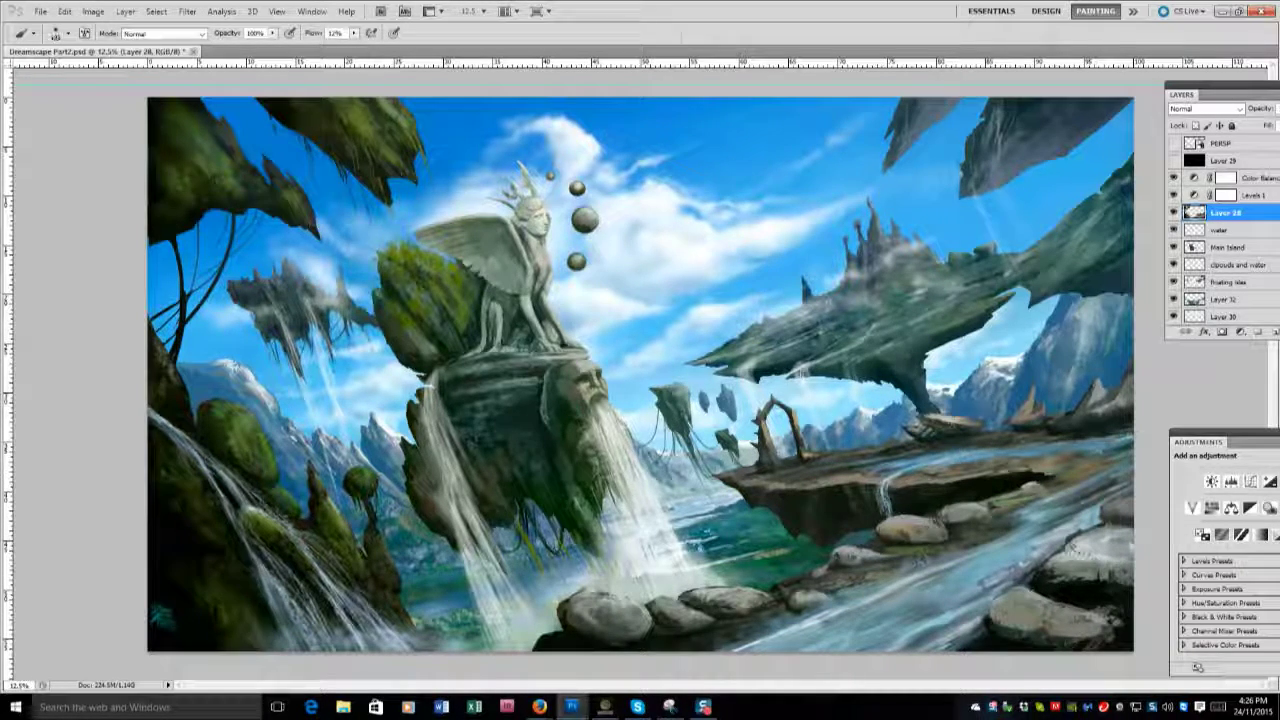
pyautogui.moveTo(1237, 264); pyautogui.dragTo(1228, 281)
# Haze the right and left mountains and streak faint light down the upper-right floating rock.
pyautogui.moveTo(970, 158)
pyautogui.mouseDown()
pyautogui.moveTo(972, 208)
pyautogui.moveTo(1010, 262)
pyautogui.mouseUp()
pyautogui.moveTo(1008, 340); pyautogui.dragTo(1050, 370)
pyautogui.moveTo(1090, 315); pyautogui.dragTo(1010, 390)
pyautogui.moveTo(1060, 290); pyautogui.dragTo(1045, 322)
pyautogui.moveTo(289, 405)
pyautogui.mouseDown()
pyautogui.moveTo(266, 378)
pyautogui.moveTo(292, 410)
pyautogui.mouseUp()
pyautogui.moveTo(986, 142); pyautogui.dragTo(1028, 250)
# Brush mist and light rays over the castle island and mist streaks down the left island.
pyautogui.moveTo(858, 278)
pyautogui.mouseDown()
pyautogui.moveTo(958, 234)
pyautogui.moveTo(900, 258)
pyautogui.moveTo(852, 300)
pyautogui.moveTo(726, 338)
pyautogui.moveTo(822, 292)
pyautogui.moveTo(706, 338)
pyautogui.mouseUp()
pyautogui.moveTo(798, 378); pyautogui.dragTo(830, 440)
pyautogui.moveTo(815, 333); pyautogui.dragTo(750, 373)
pyautogui.moveTo(845, 318); pyautogui.dragTo(808, 338)
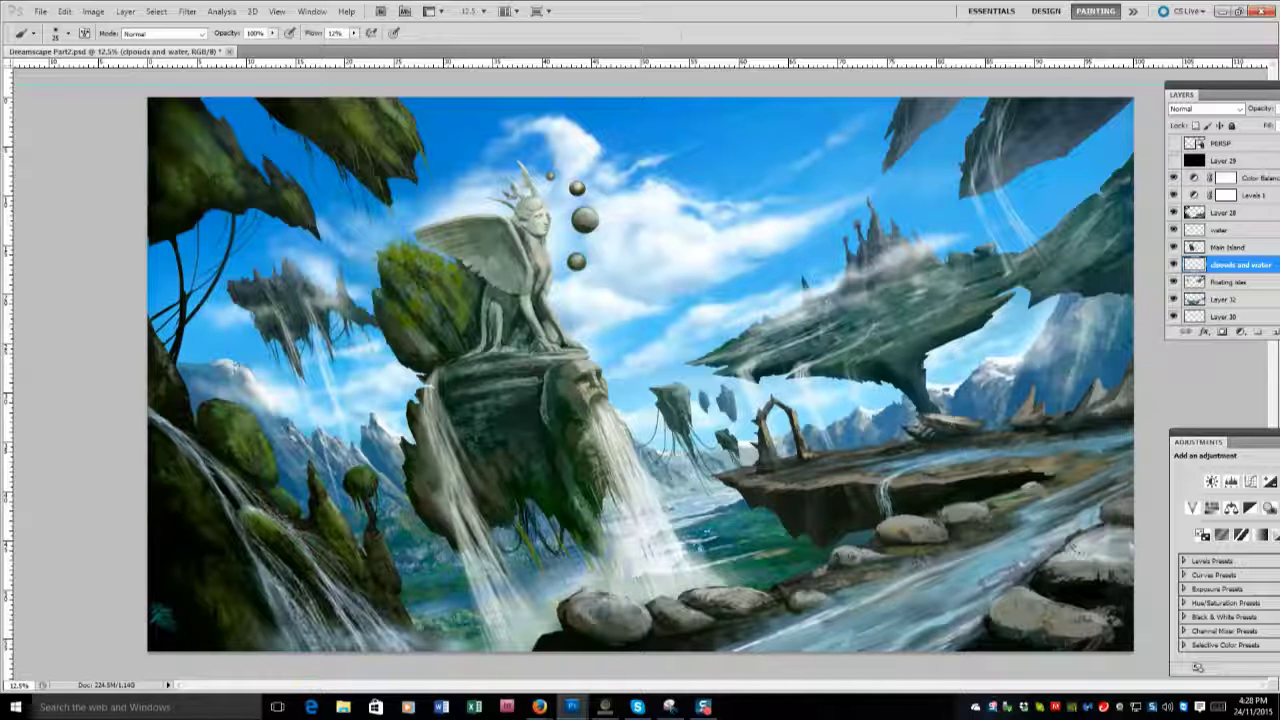
pyautogui.moveTo(240, 308)
pyautogui.mouseDown()
pyautogui.moveTo(272, 311)
pyautogui.moveTo(300, 346)
pyautogui.mouseUp()
pyautogui.moveTo(305, 290)
pyautogui.mouseDown()
pyautogui.moveTo(334, 385)
pyautogui.moveTo(316, 405)
pyautogui.mouseUp()
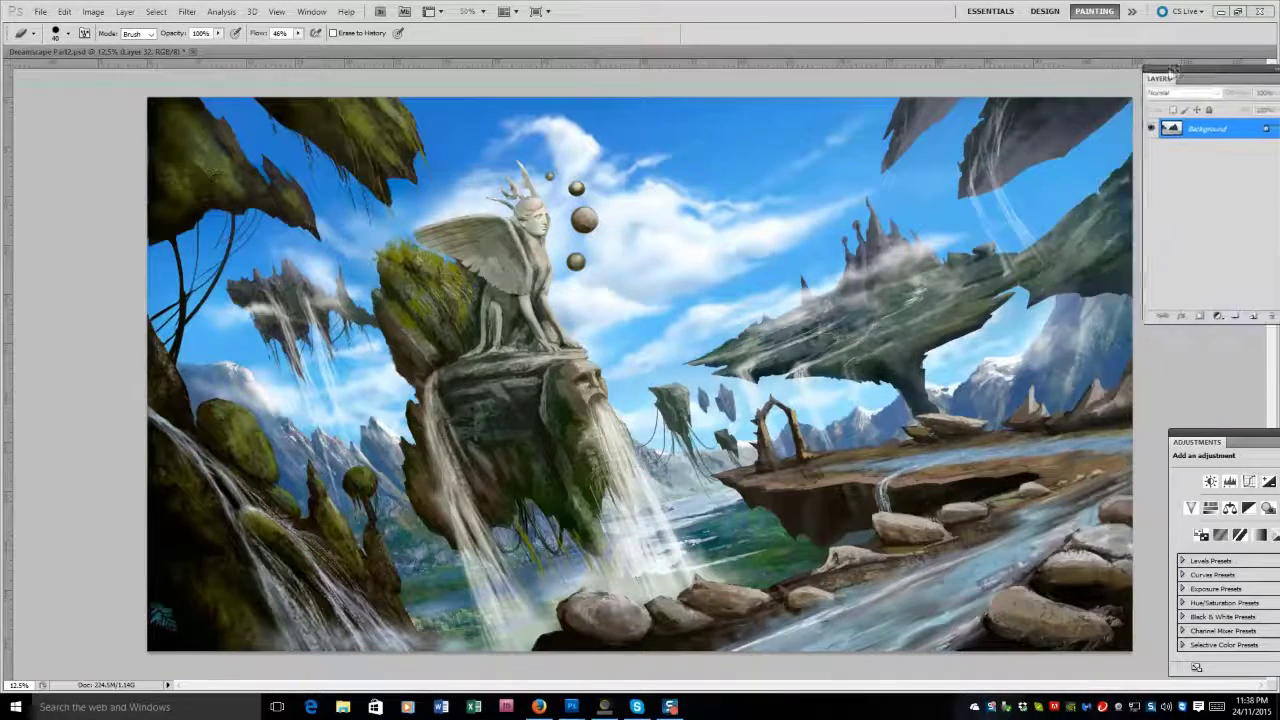
pyautogui.moveTo(1140, 189); pyautogui.dragTo(1086, 286)
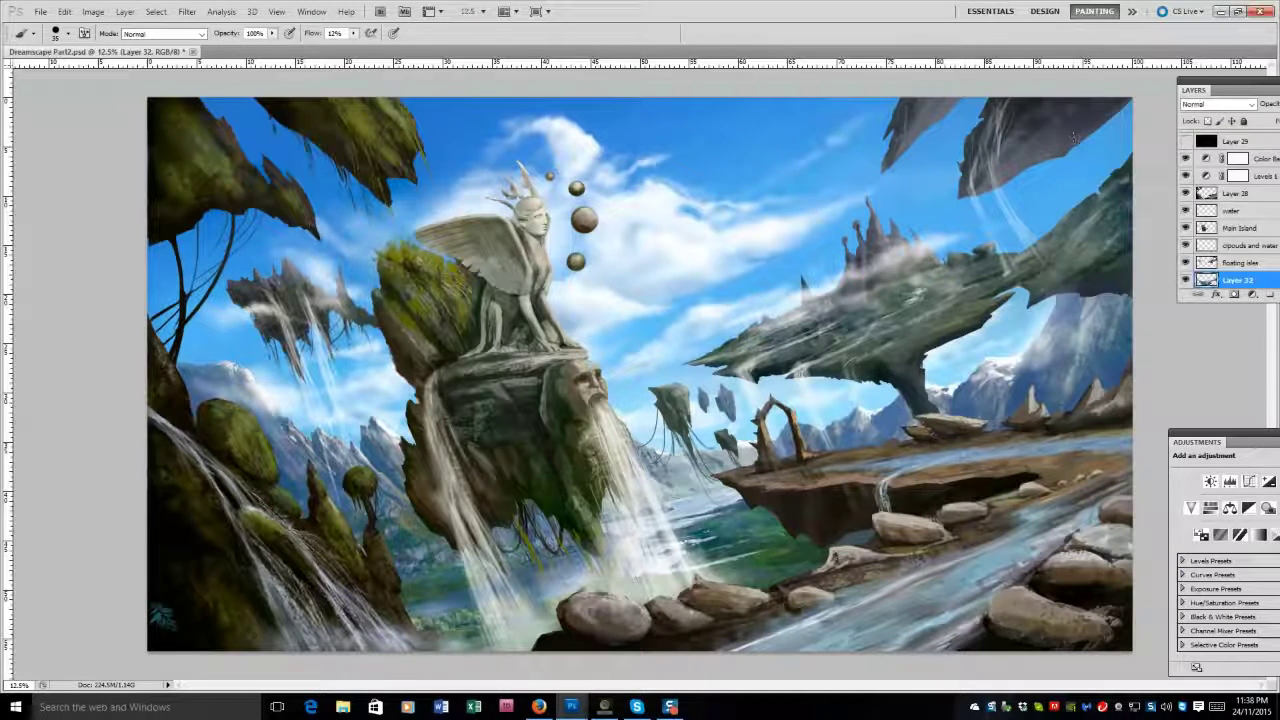
# On the floating isles layer, give the brush a new dual tip, 18% spacing and about 339 px size.
pyautogui.click(1240, 262)
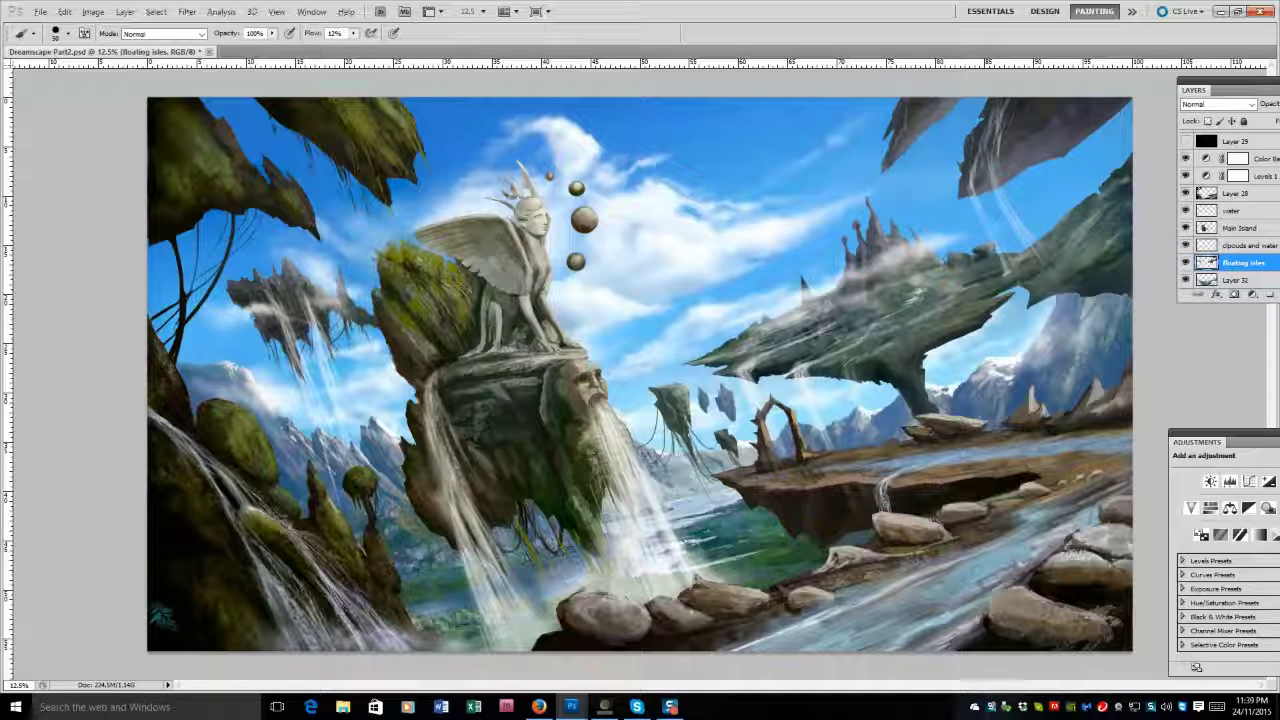
pyautogui.press('F5')
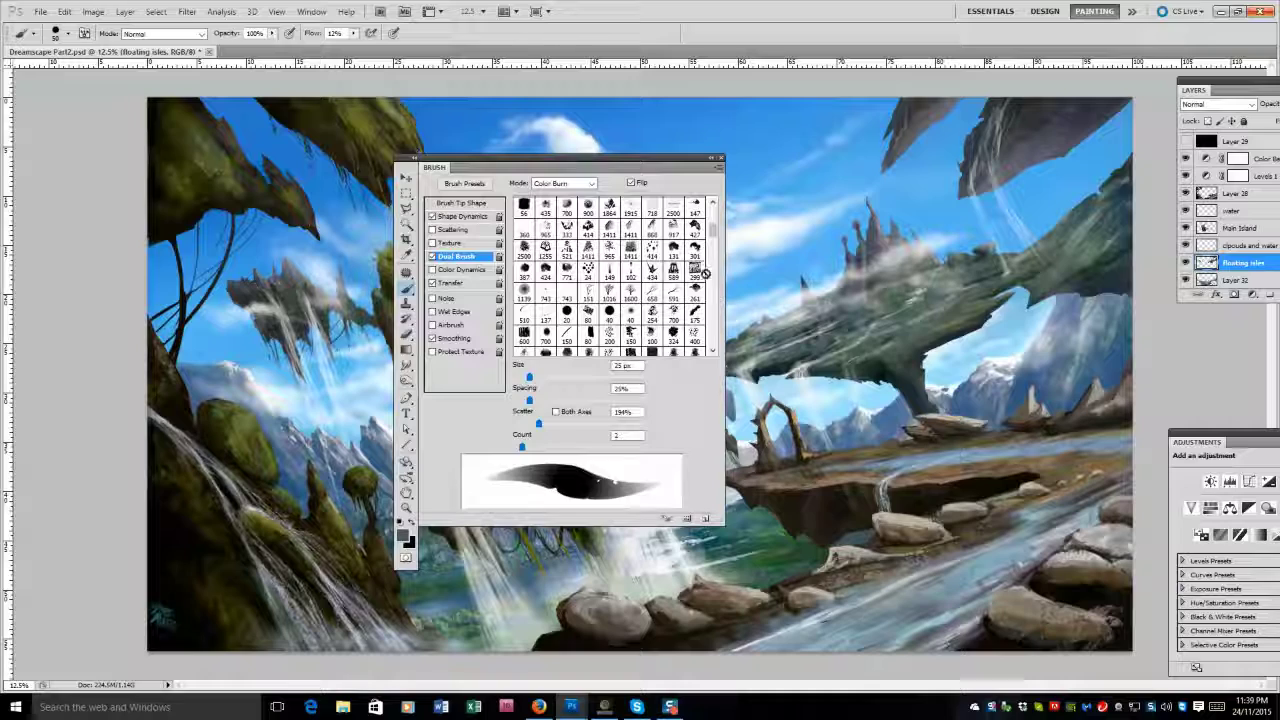
pyautogui.click(568, 252)
pyautogui.click(606, 256)
pyautogui.scroll(-5, 610, 280)
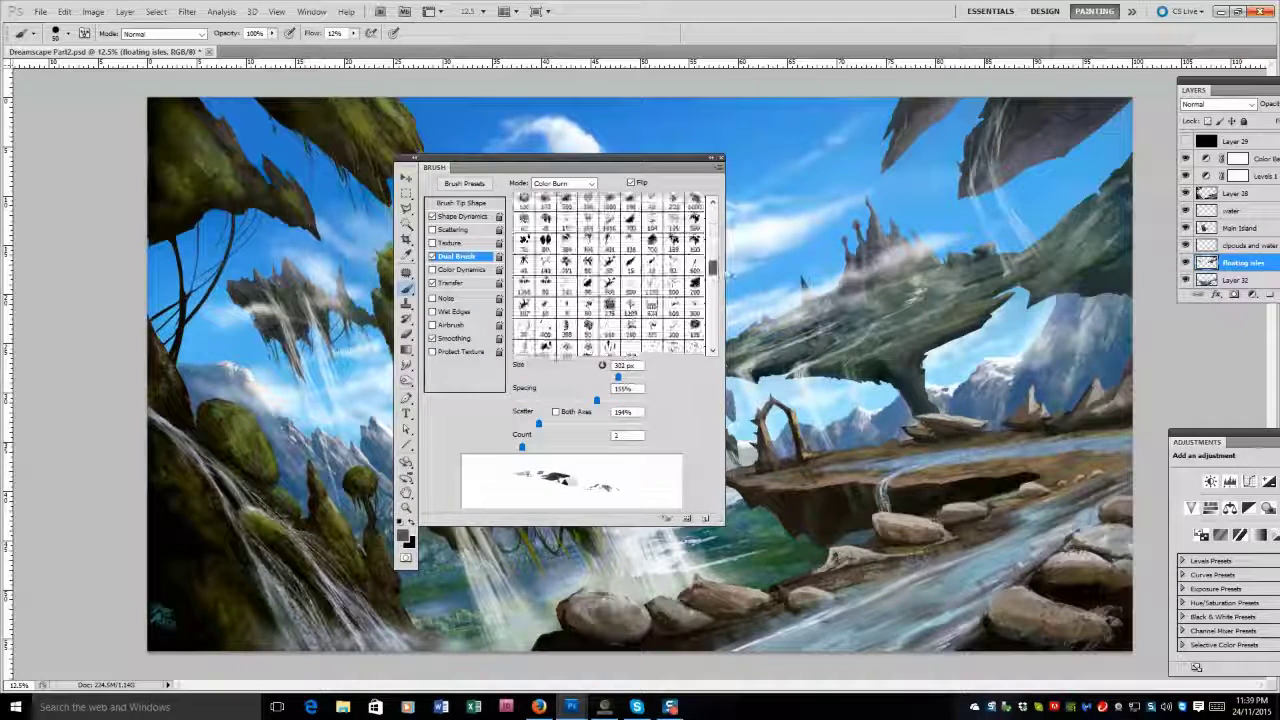
pyautogui.click(691, 289)
pyautogui.click(670, 293)
pyautogui.moveTo(558, 400)
pyautogui.mouseDown()
pyautogui.moveTo(545, 400)
pyautogui.moveTo(600, 400)
pyautogui.moveTo(536, 398)
pyautogui.mouseUp()
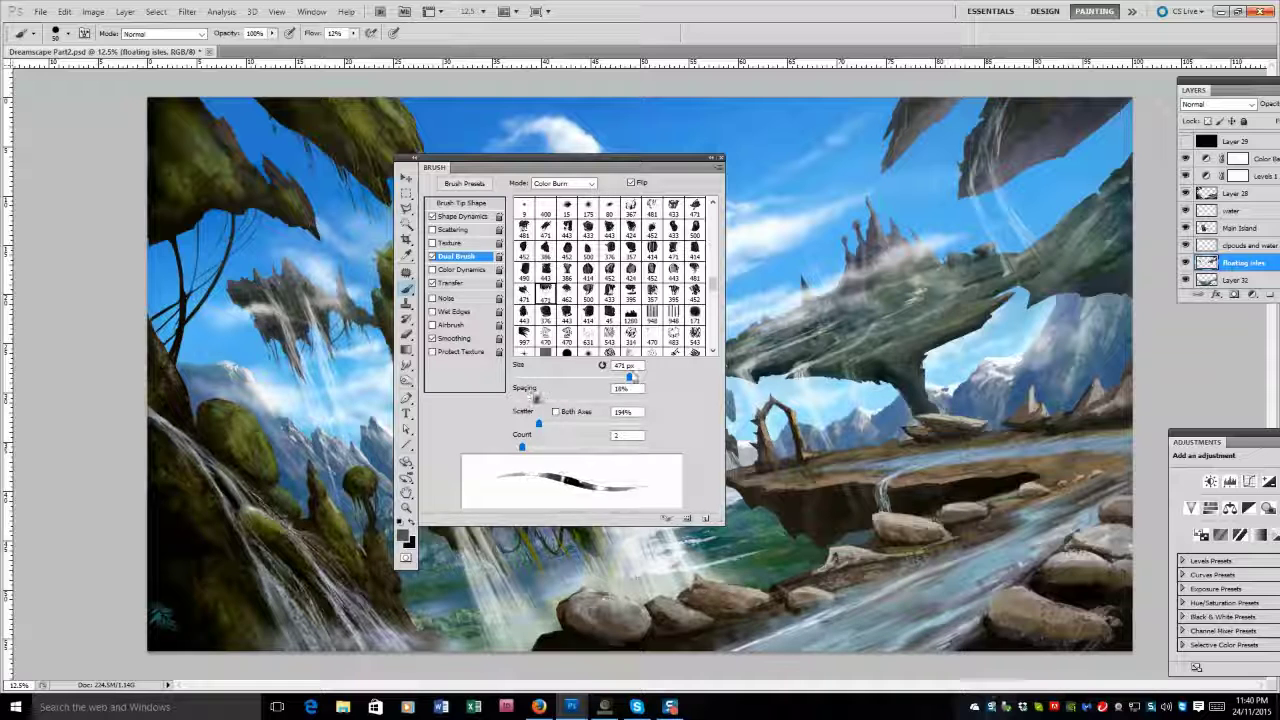
pyautogui.moveTo(630, 376); pyautogui.dragTo(626, 376)
pyautogui.moveTo(537, 400); pyautogui.dragTo(524, 400)
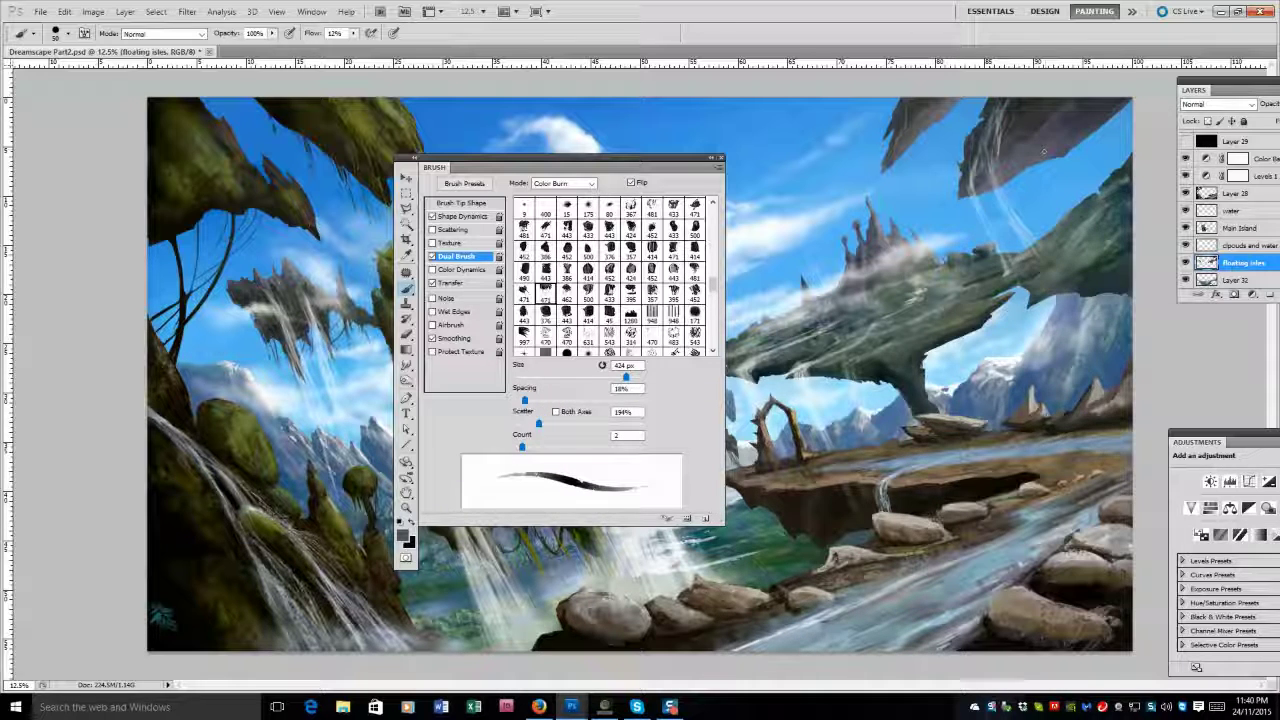
pyautogui.press('[')
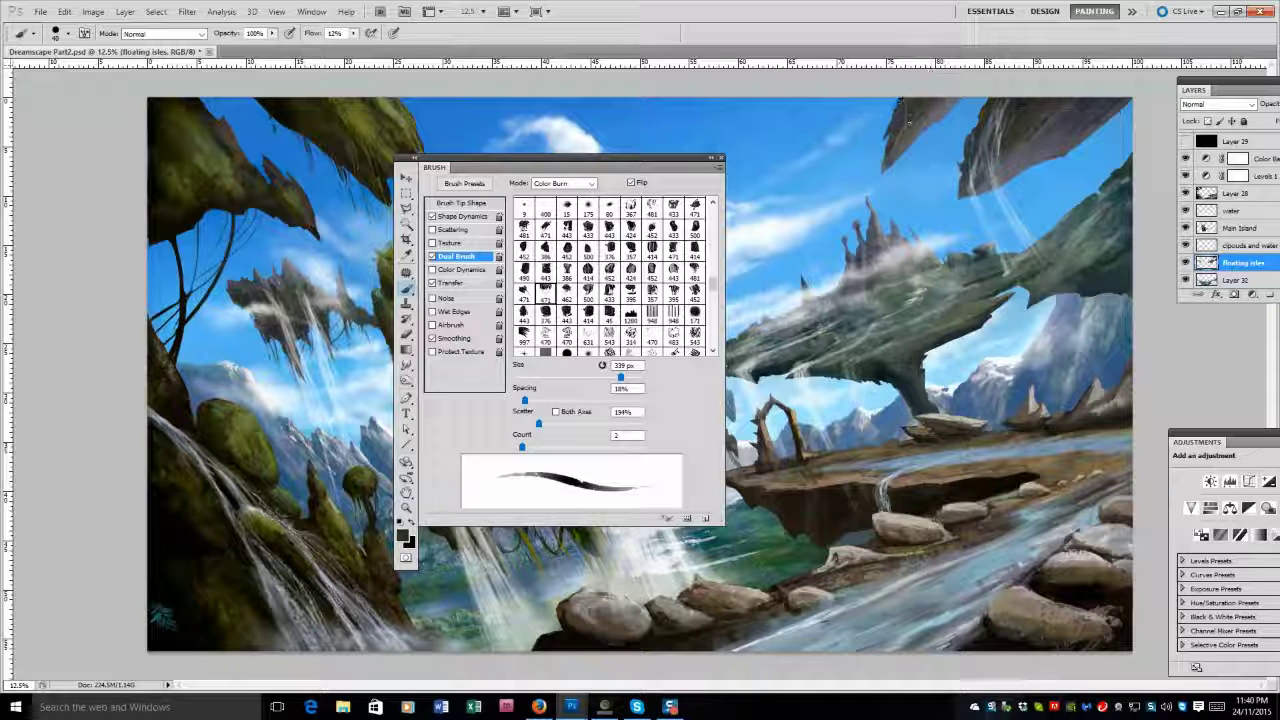
# Set the eraser to about 394 px, check Main Island's visibility, and bring up the mountain reference photo.
pyautogui.press('e')
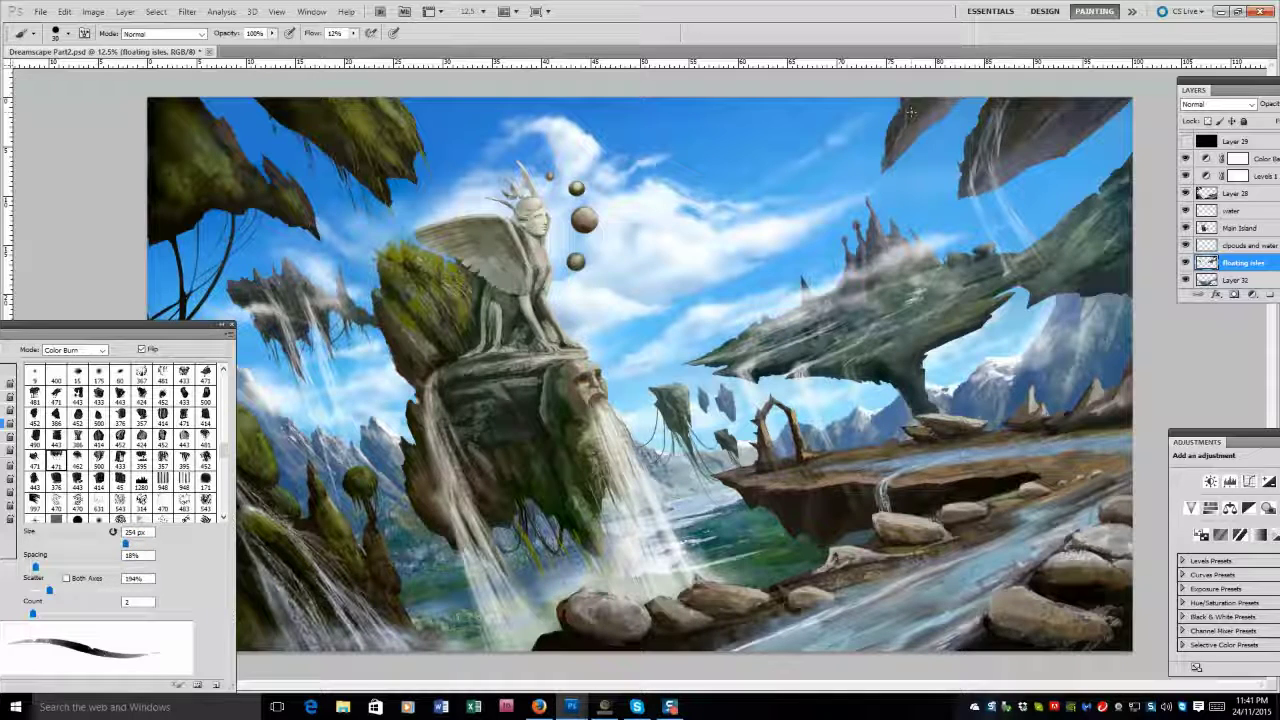
pyautogui.press(']')
pyautogui.press(']')
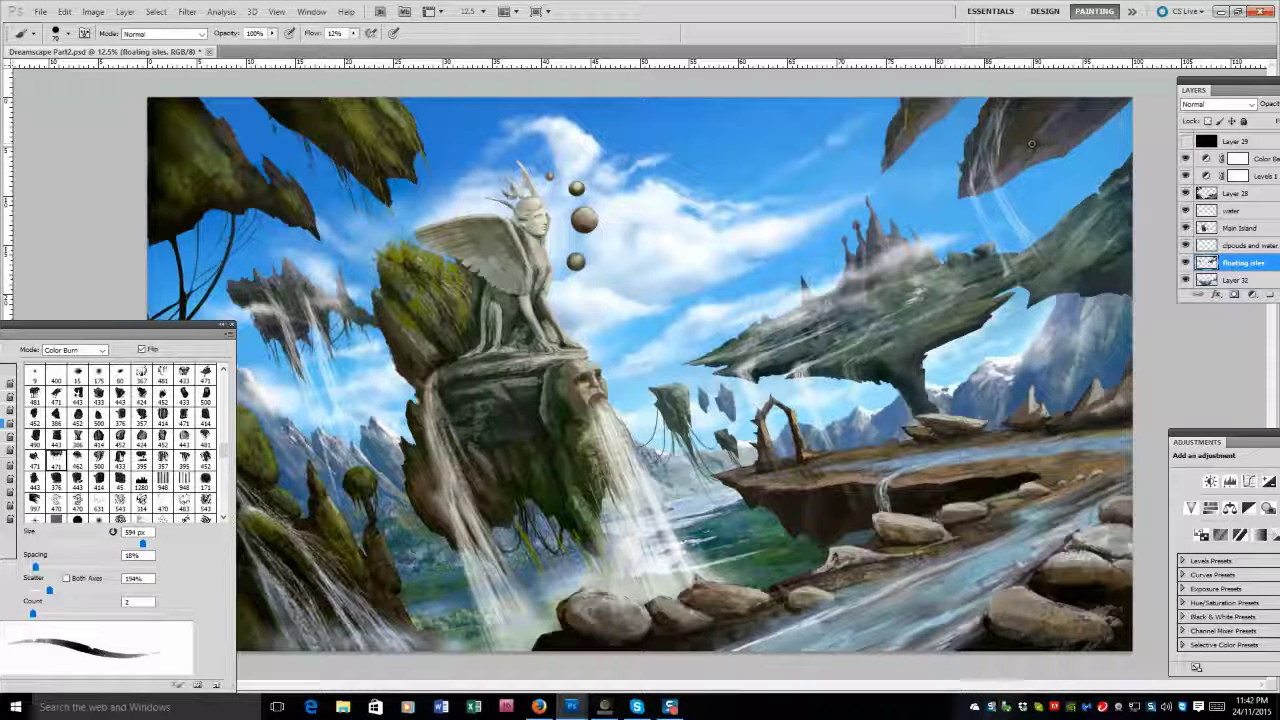
pyautogui.click(1186, 228)
pyautogui.click(1186, 228)
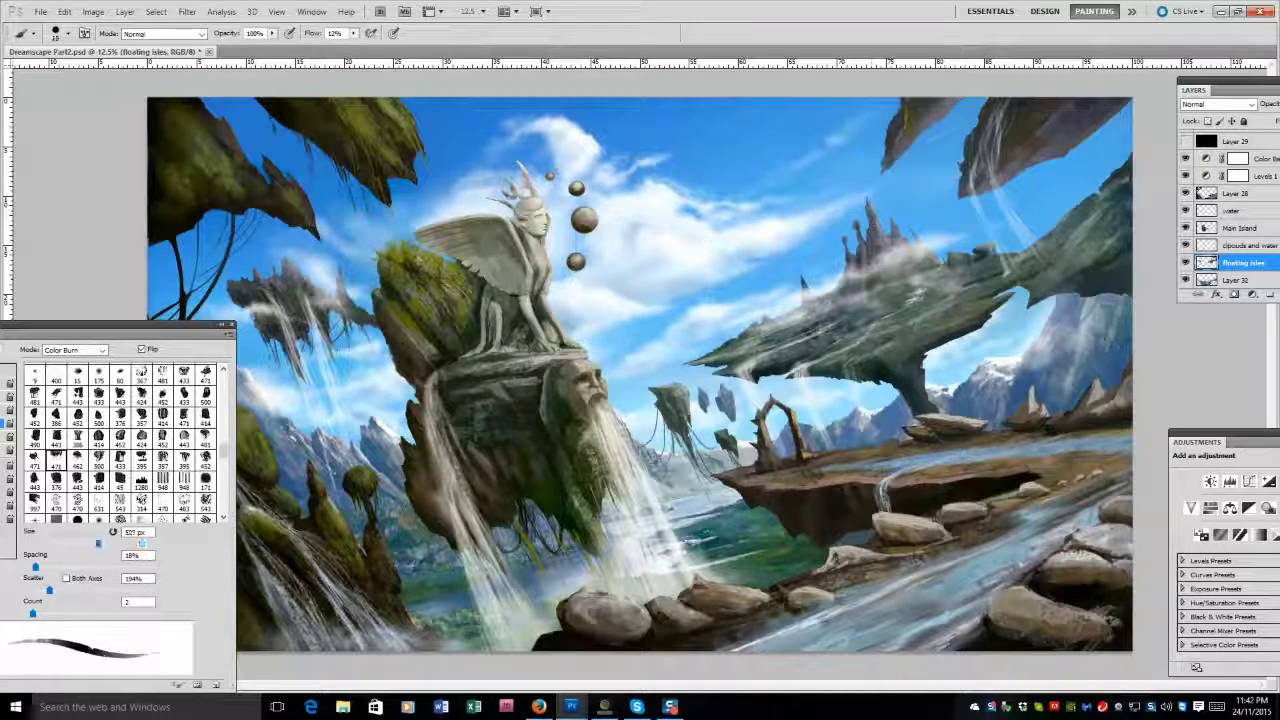
pyautogui.hotkey('ctrl', 'Tab')
pyautogui.hotkey('ctrl', 'Tab')
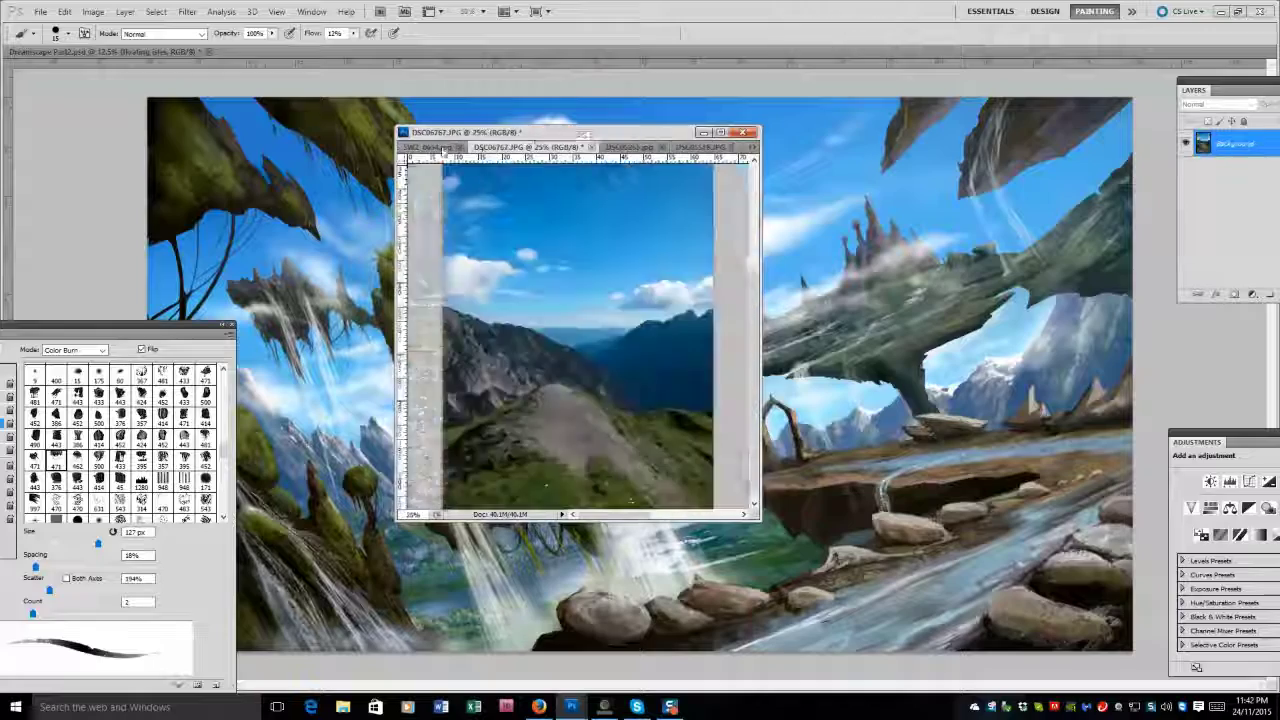
# Cycle through the reference photos to the SWZ_0729 ridge shot, then return to the painting.
pyautogui.click(752, 147)
pyautogui.click(810, 180)
pyautogui.click(572, 147)
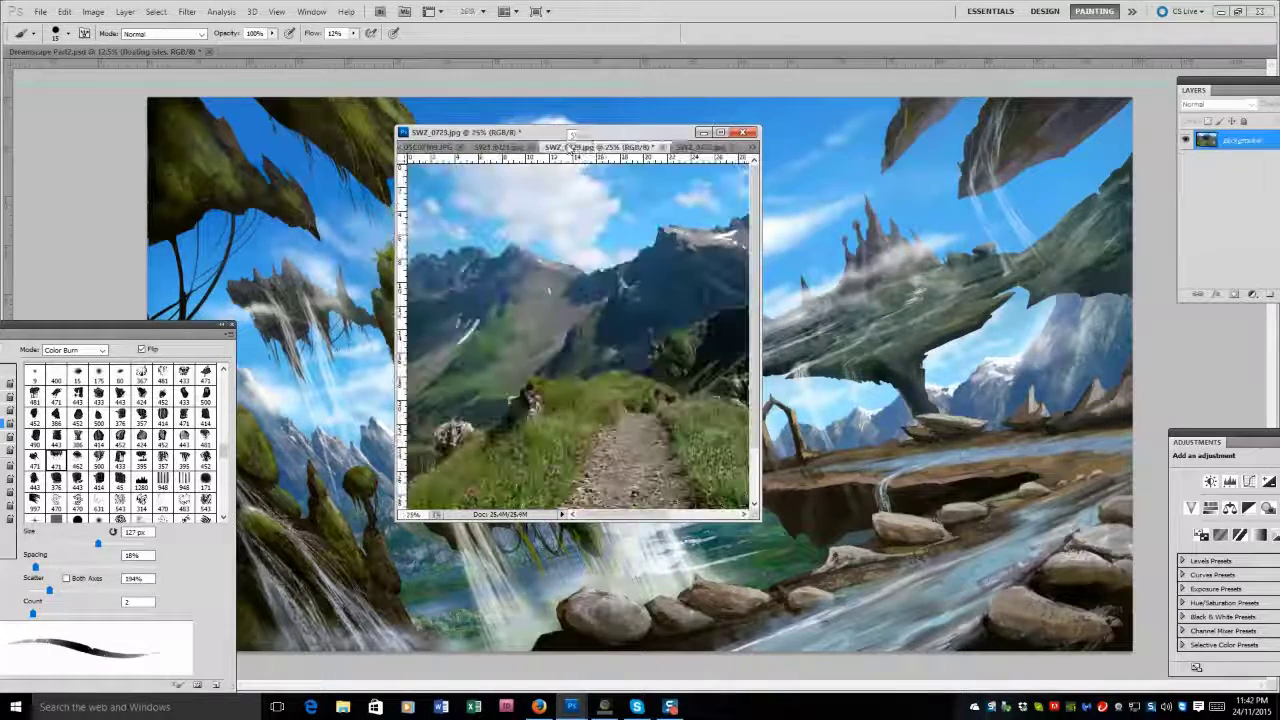
pyautogui.hotkey('ctrl', 'Tab')
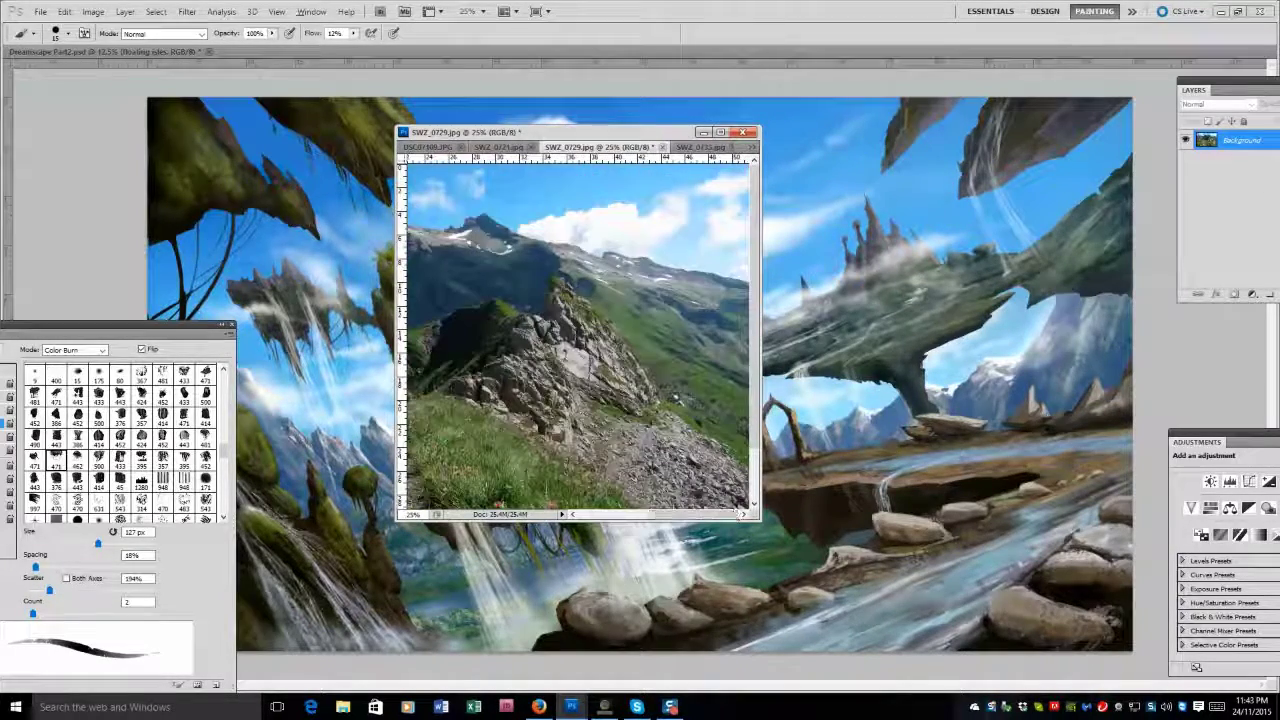
pyautogui.moveTo(740, 514); pyautogui.dragTo(600, 515)
pyautogui.hotkey('ctrl', 'Tab')
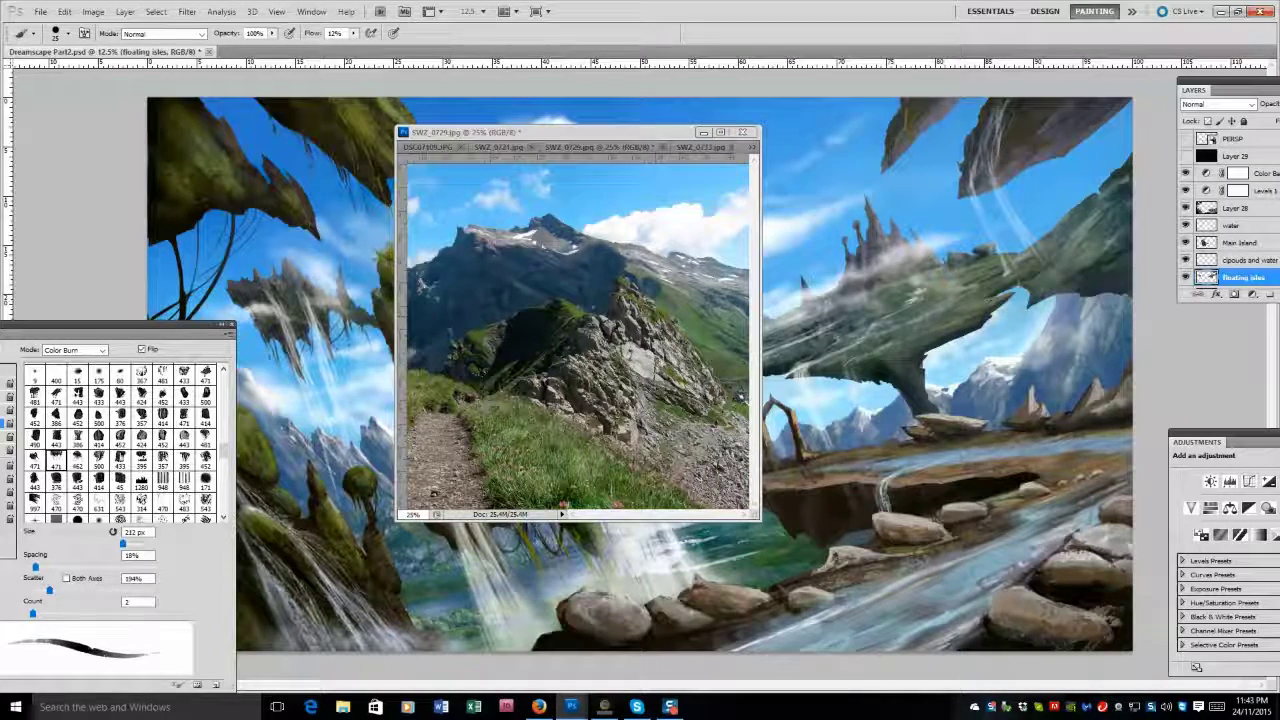
# Resize the brush and eraser, then softly darken the upper-right floating cliff.
pyautogui.press(']')
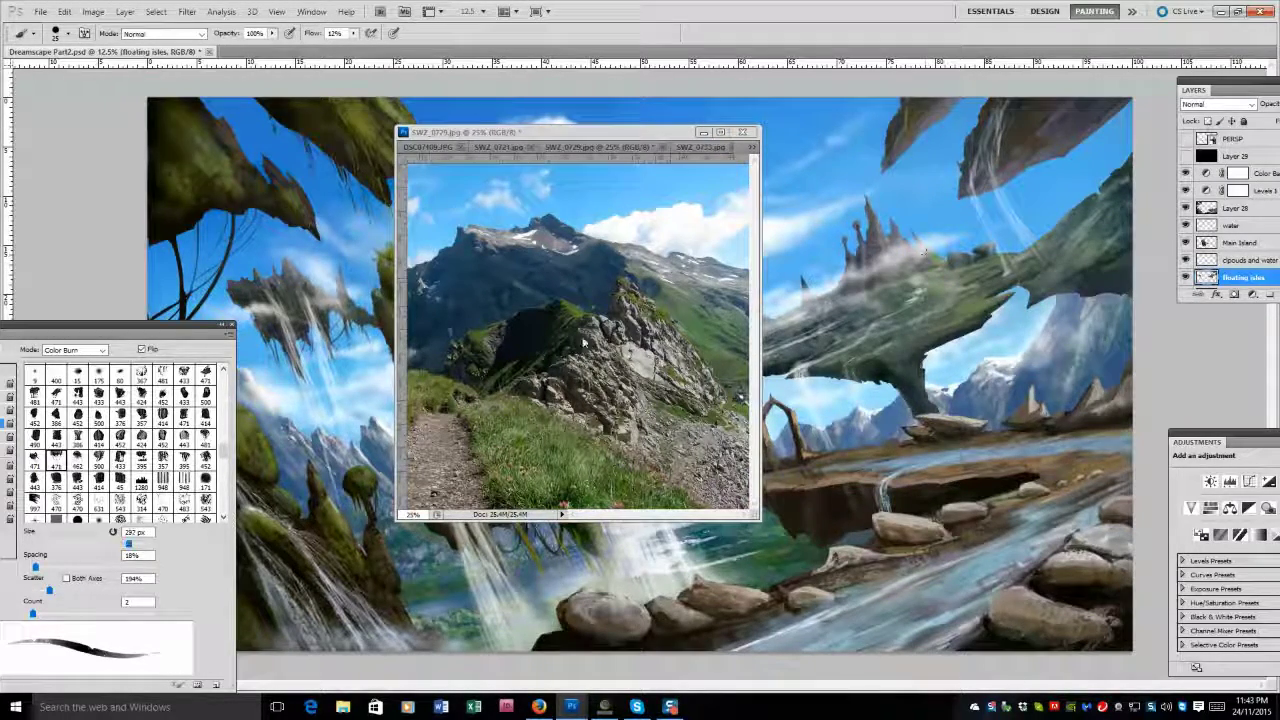
pyautogui.press(']')
pyautogui.press(']')
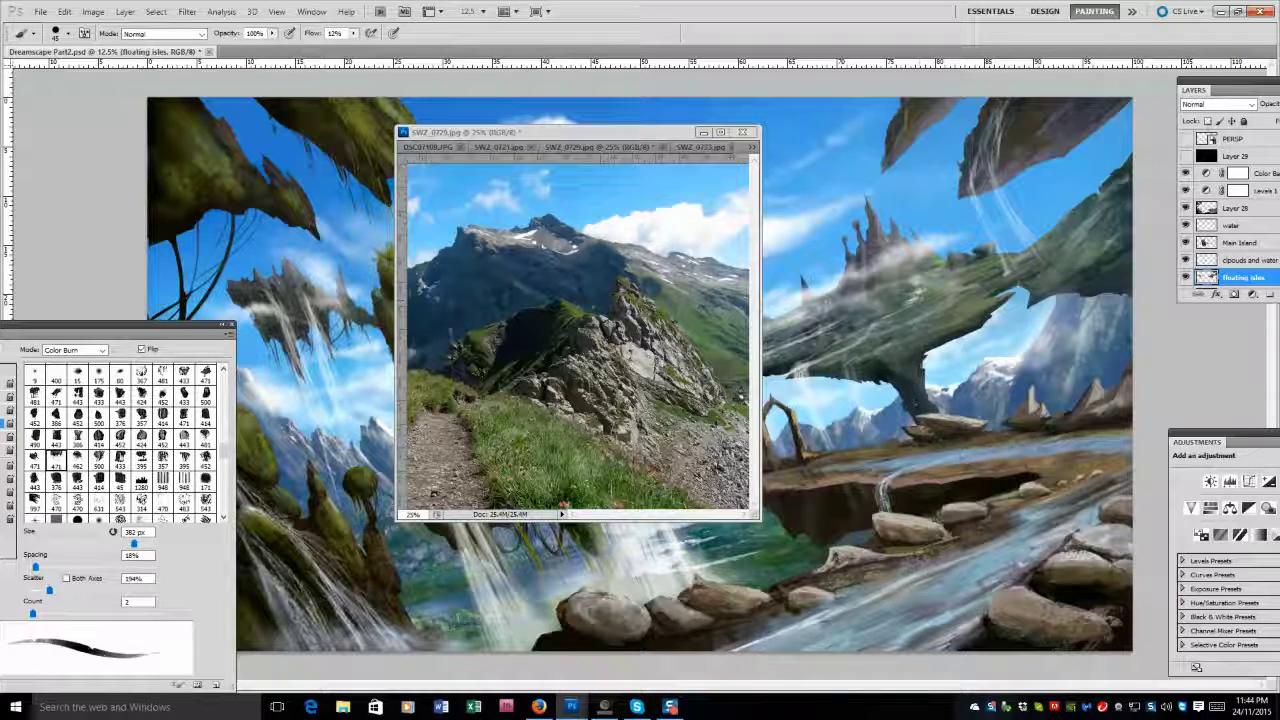
pyautogui.press('F5')
pyautogui.press('e')
pyautogui.press('[')
pyautogui.press('[')
pyautogui.press('[')
pyautogui.press('[')
pyautogui.press('[')
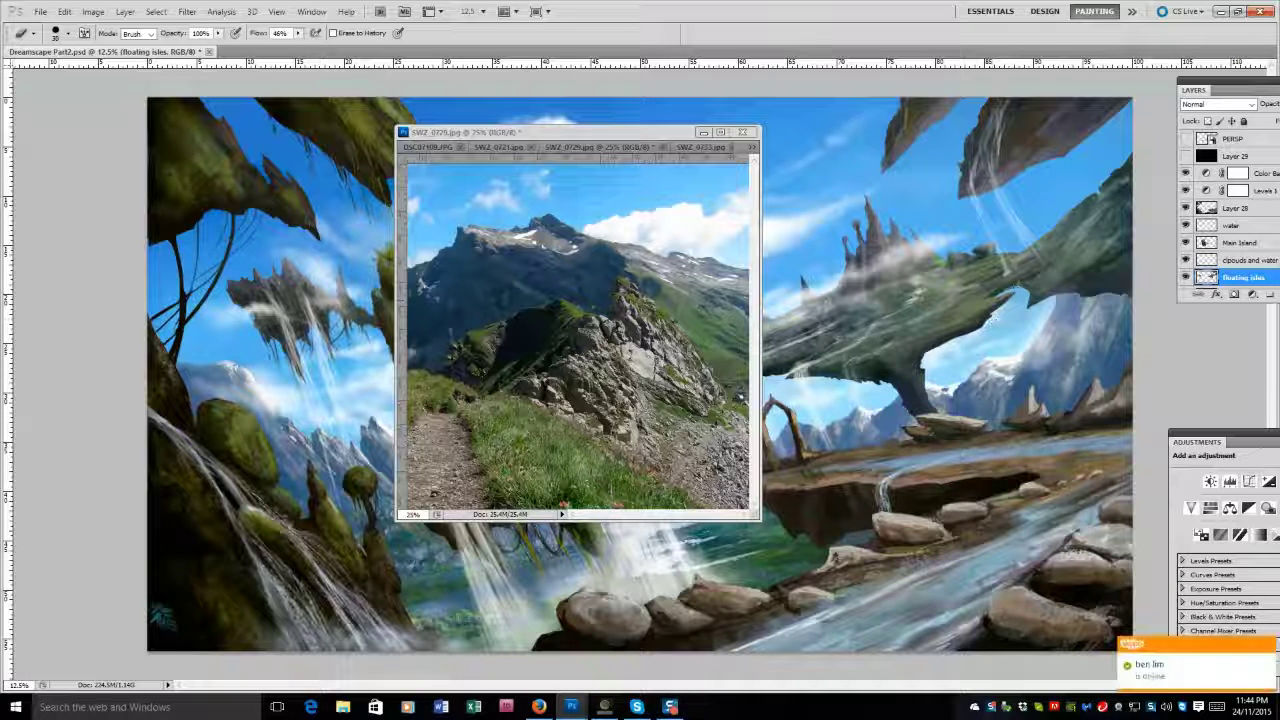
pyautogui.press('b')
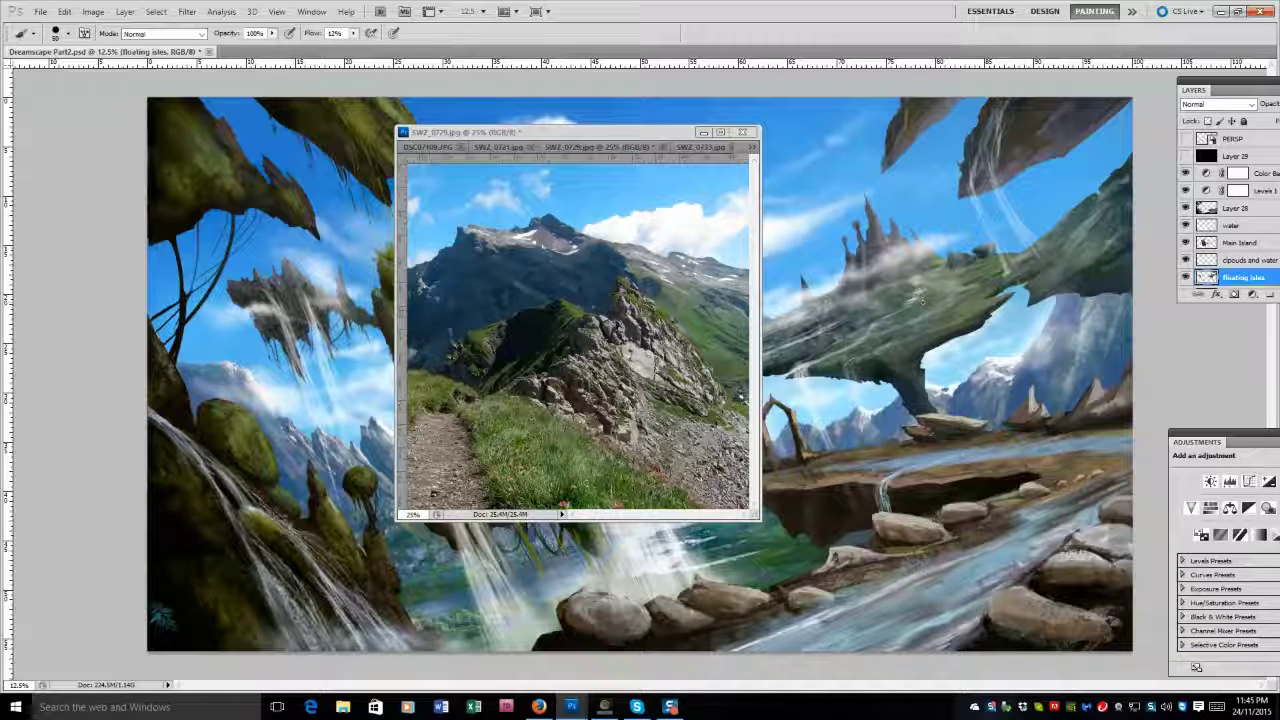
pyautogui.moveTo(1060, 250)
pyautogui.mouseDown()
pyautogui.moveTo(1067, 285)
pyautogui.moveTo(1091, 271)
pyautogui.moveTo(1073, 289)
pyautogui.moveTo(1130, 293)
pyautogui.mouseUp()
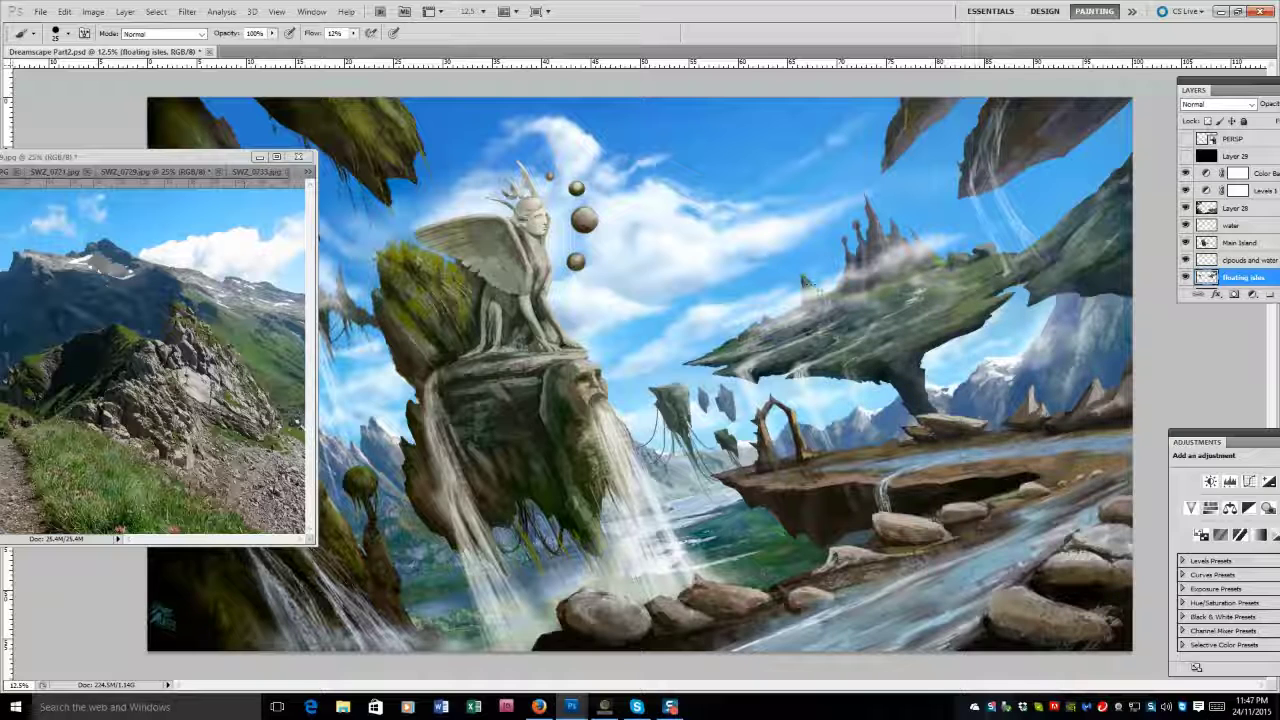
# Sample a colour from the floating island and move up to Layer 28.
pyautogui.middleClick(845, 288)
pyautogui.click(1000, 125)
pyautogui.press('e')
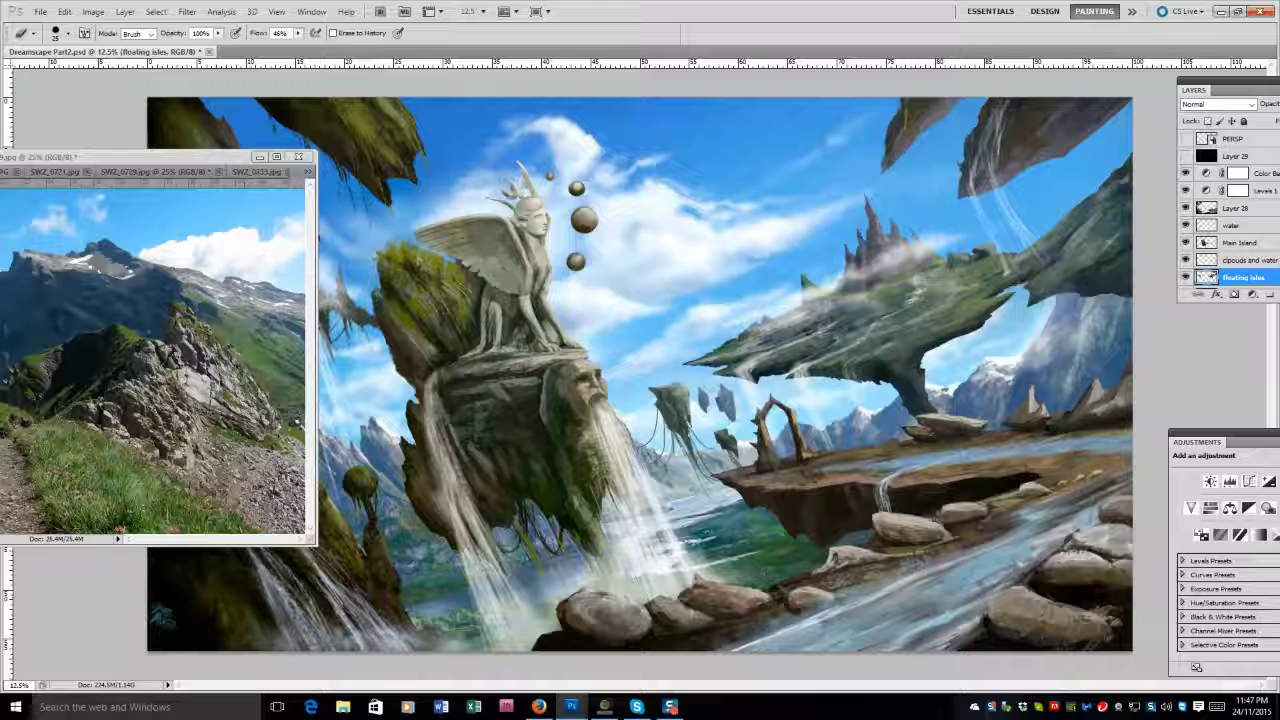
pyautogui.press('b')
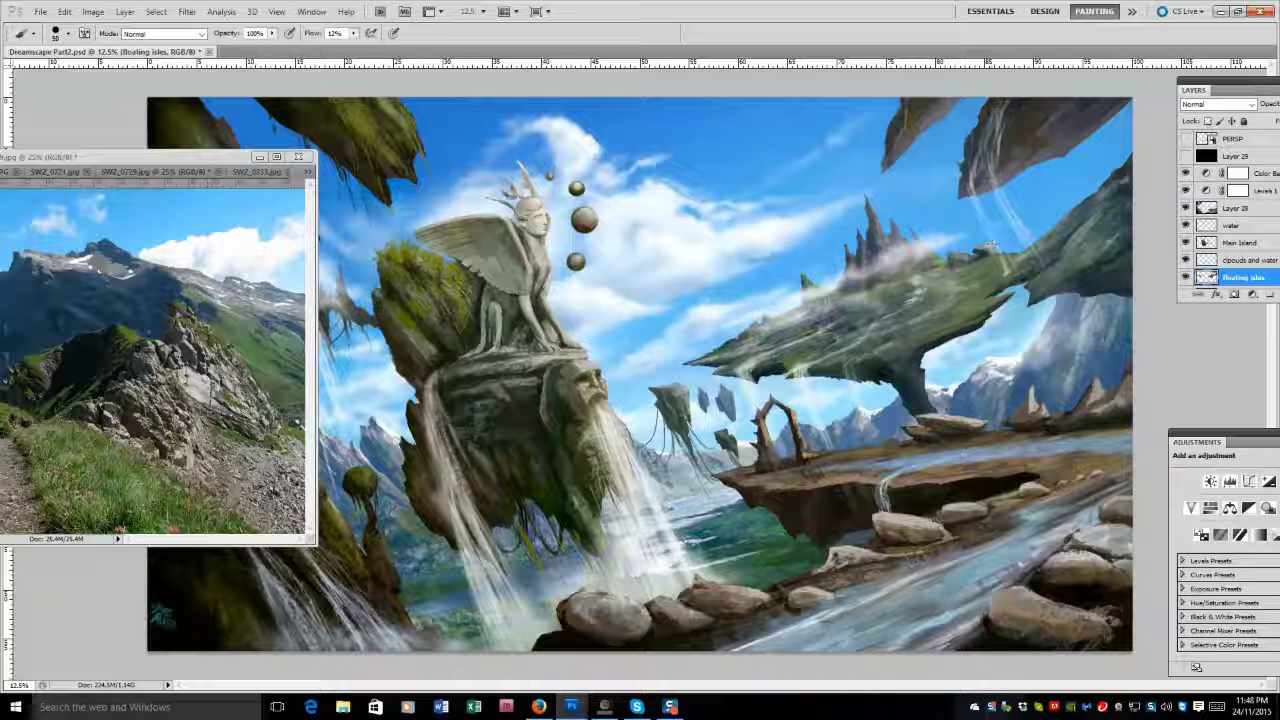
pyautogui.keyDown('alt'); pyautogui.click(985, 249); pyautogui.keyUp('alt')
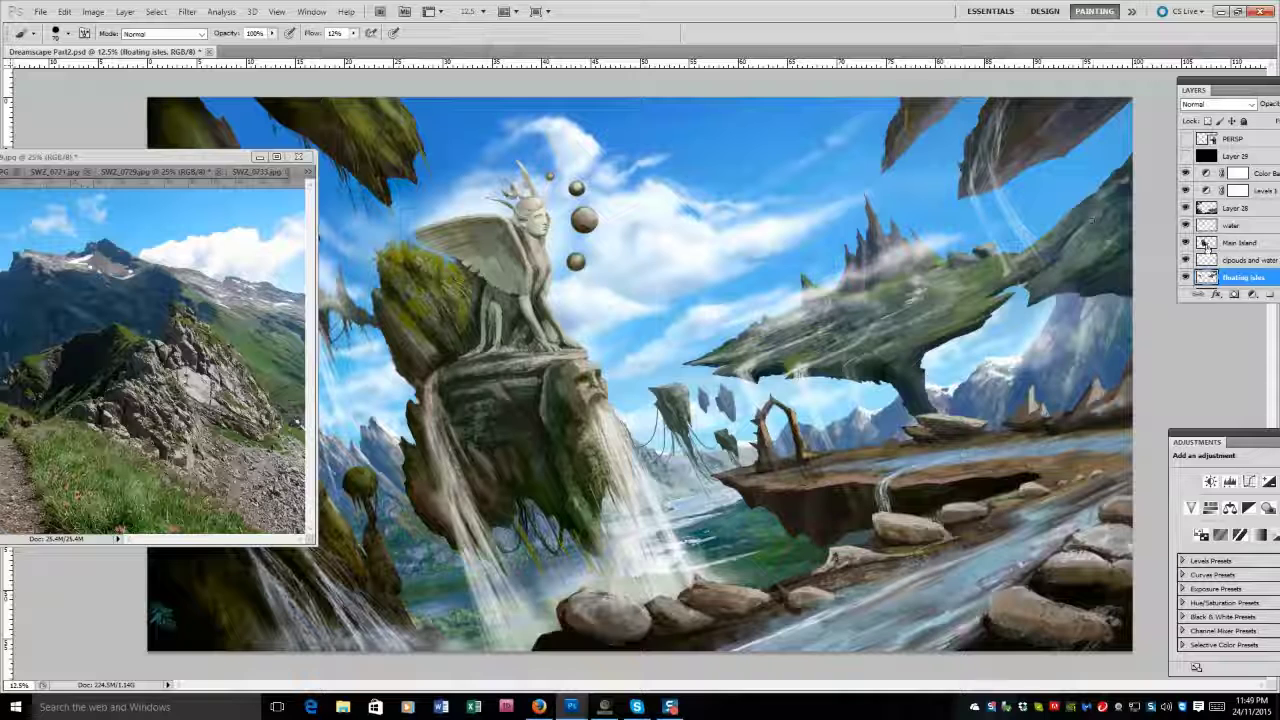
pyautogui.hotkey('alt', ']')
pyautogui.hotkey('alt', ']')
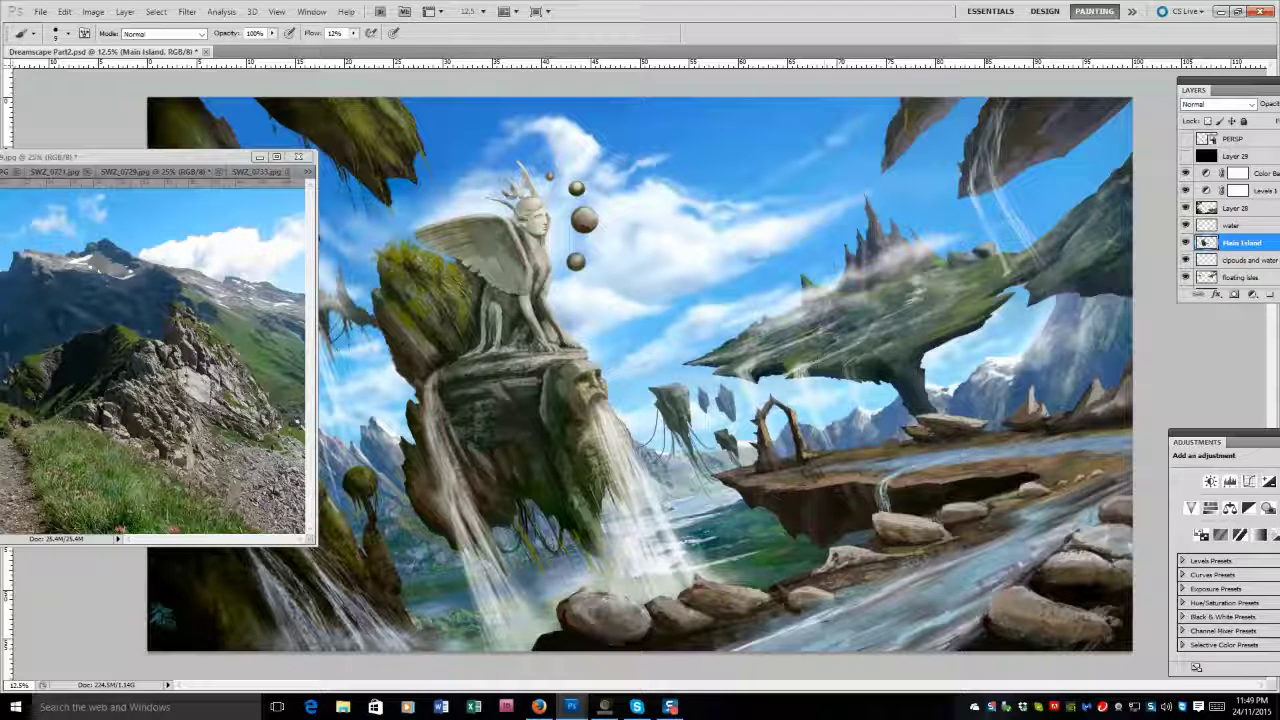
pyautogui.hotkey('alt', ']')
pyautogui.hotkey('alt', ']')
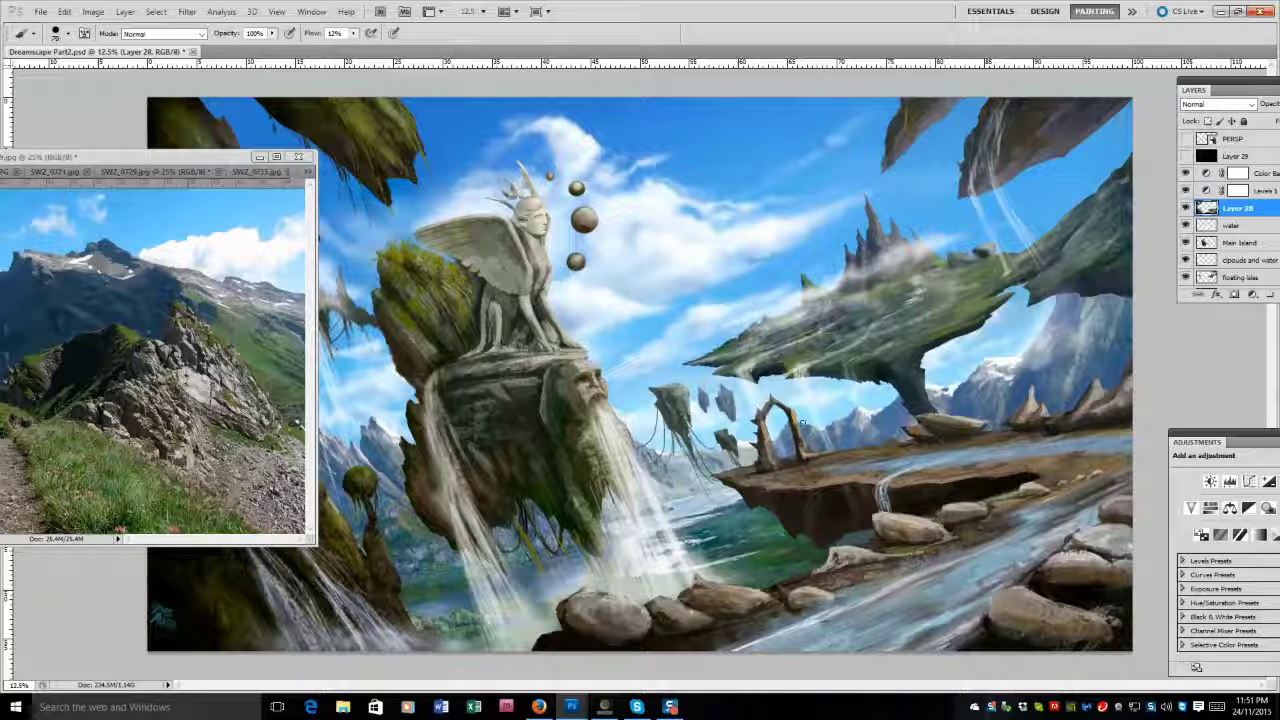
# Brighten the water edge right of the stone arch and compare with Layer 28 hidden.
pyautogui.press('e')
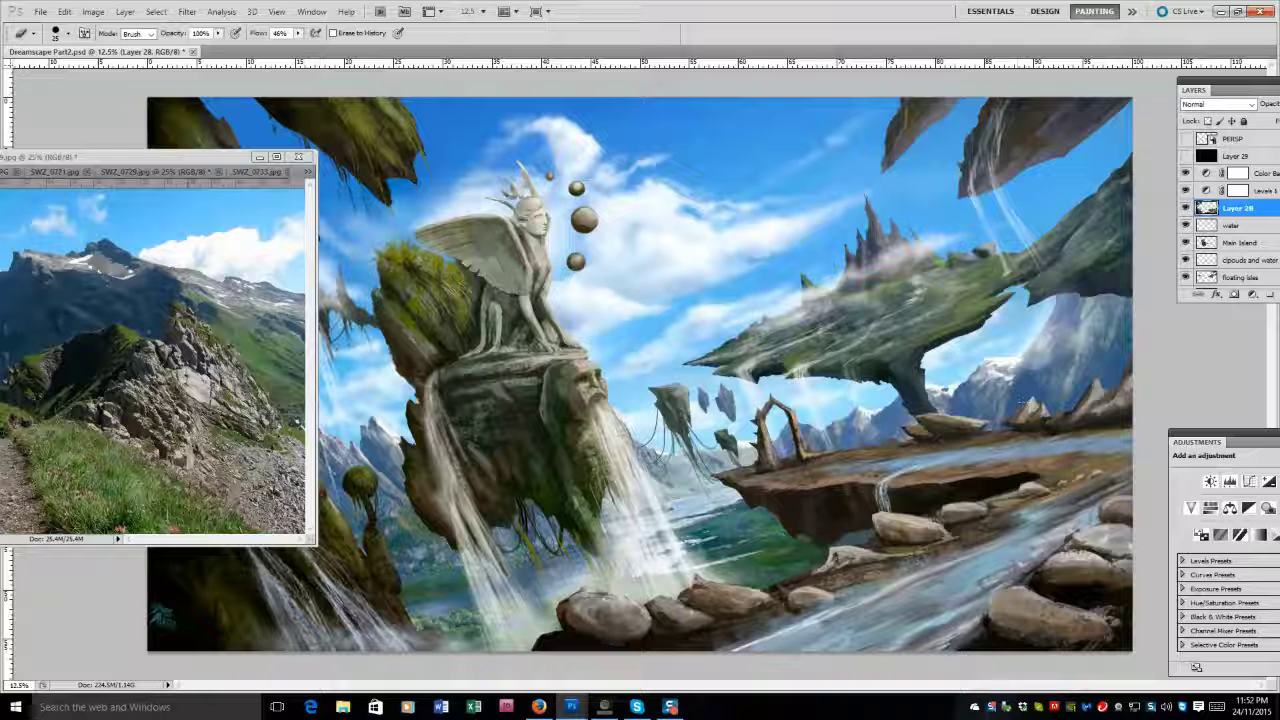
pyautogui.press('b')
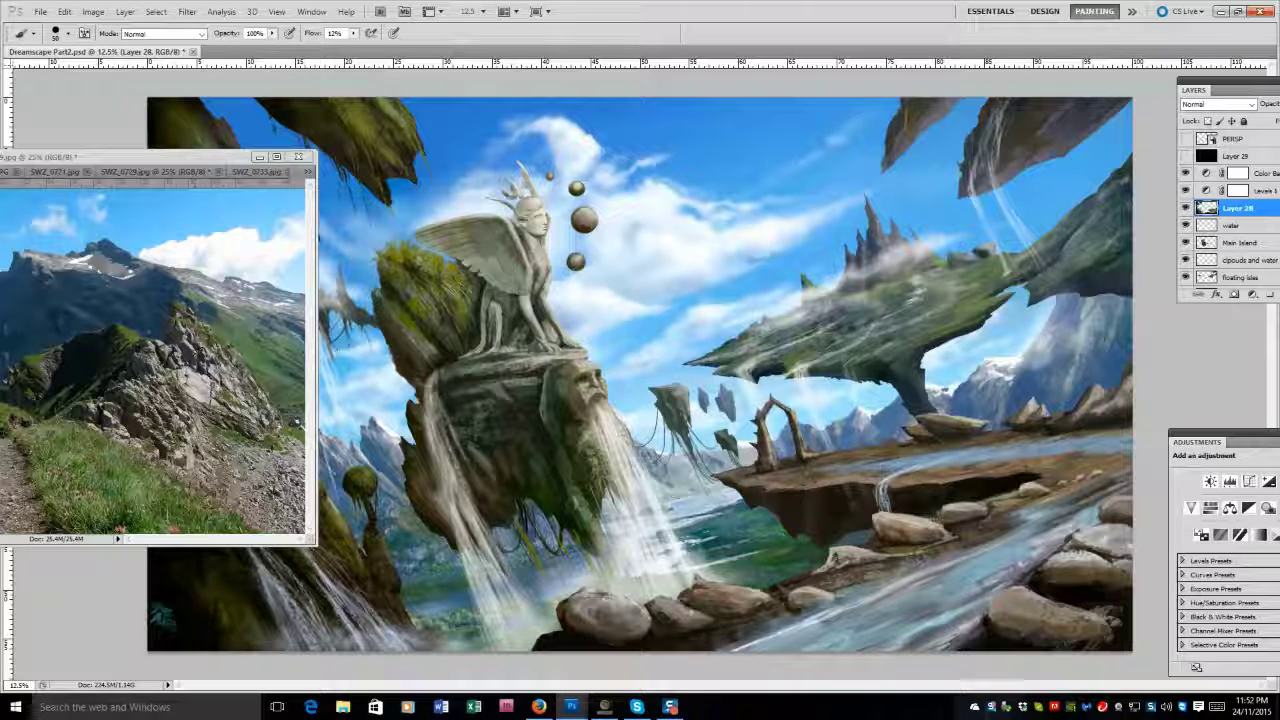
pyautogui.moveTo(780, 474); pyautogui.dragTo(850, 452)
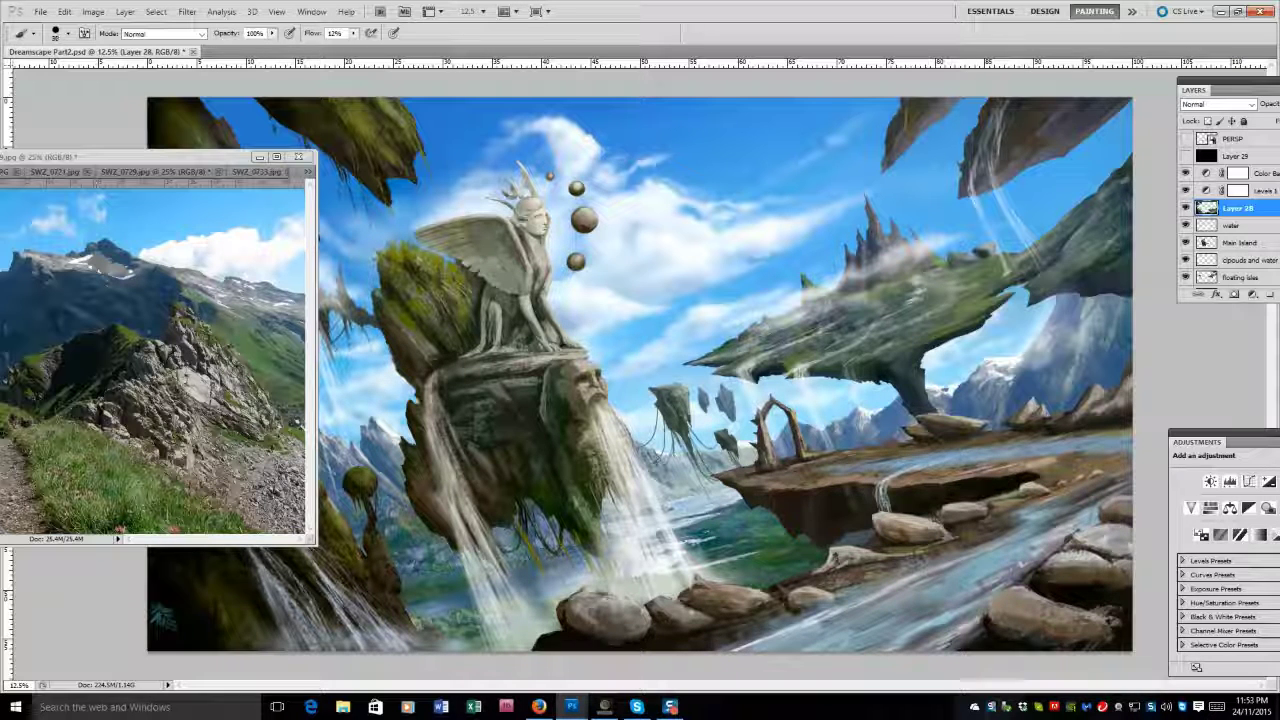
pyautogui.click(1185, 207)
pyautogui.press('e')
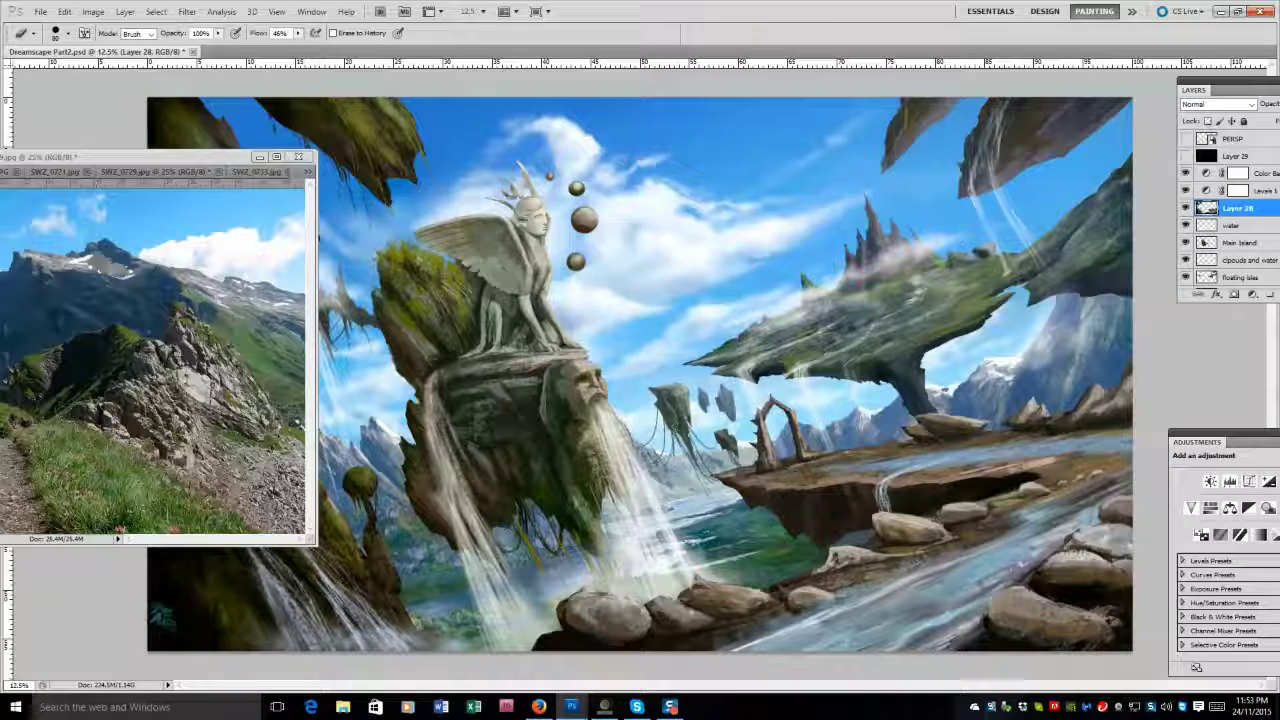
pyautogui.click(231, 202)
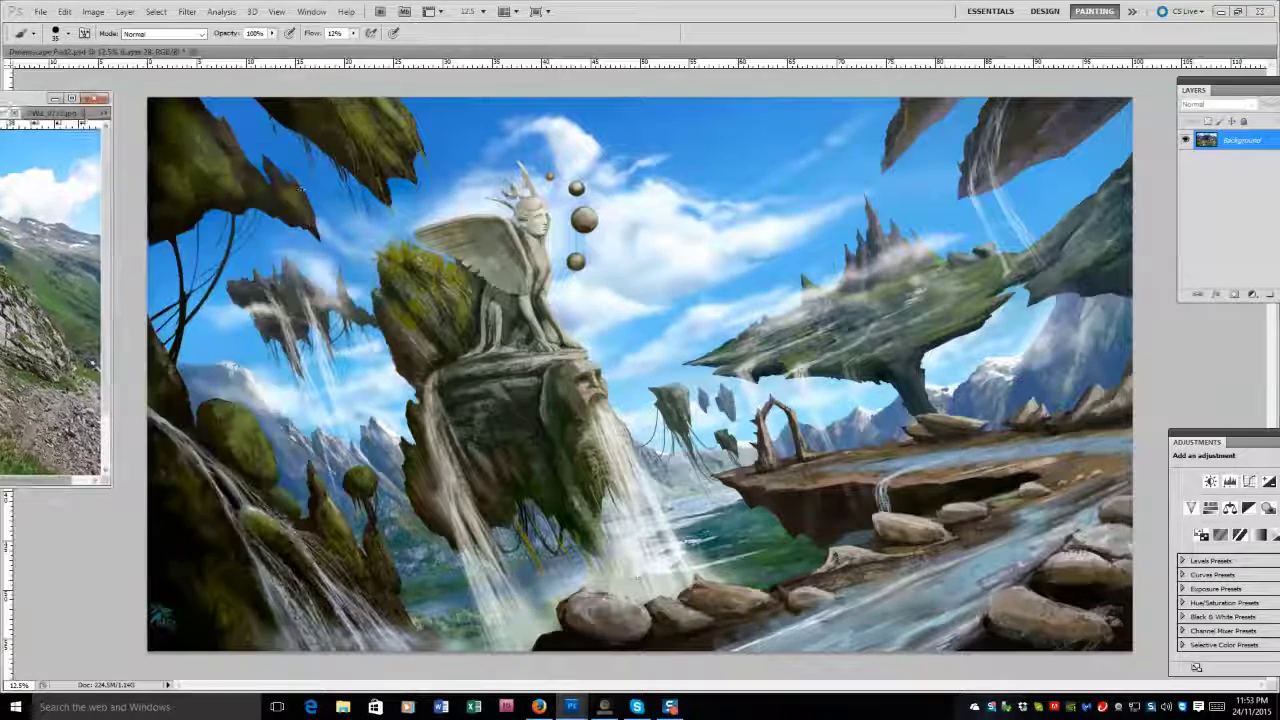
# On the water layer, paint a thin bright streak down the sphinx island's waterfall.
pyautogui.click(1156, 172)
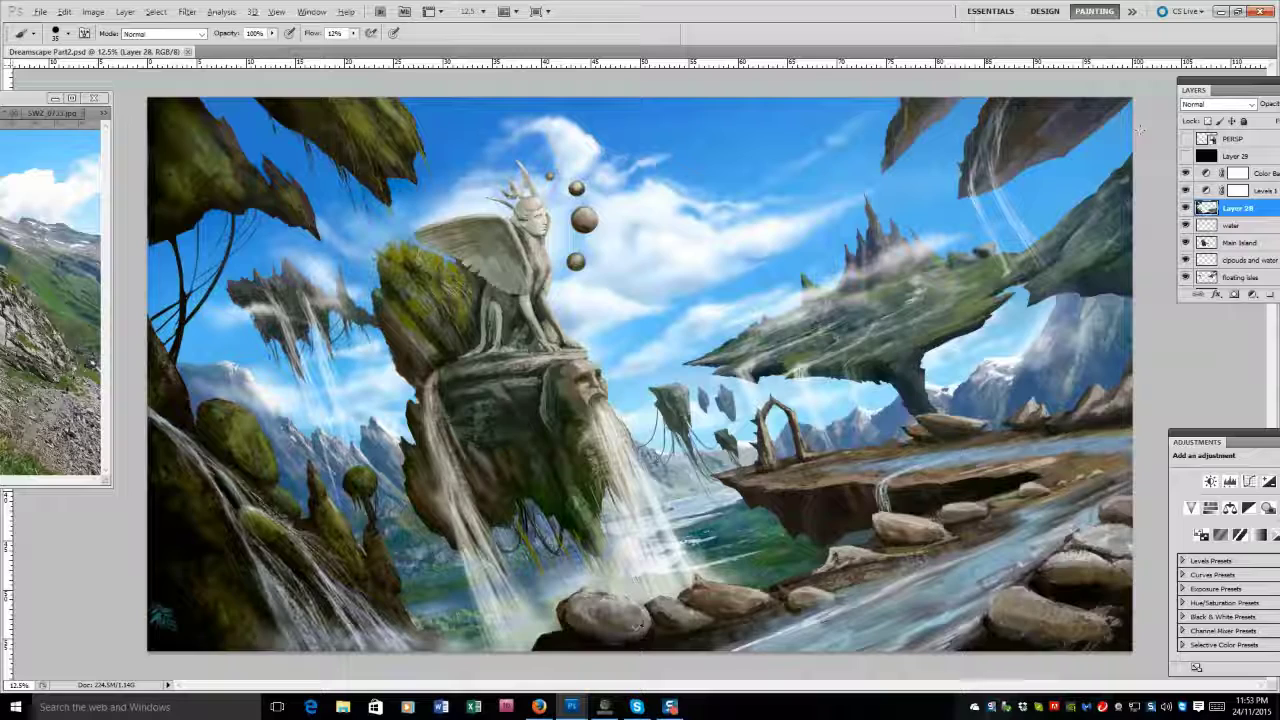
pyautogui.click(1230, 225)
pyautogui.click(1090, 230)
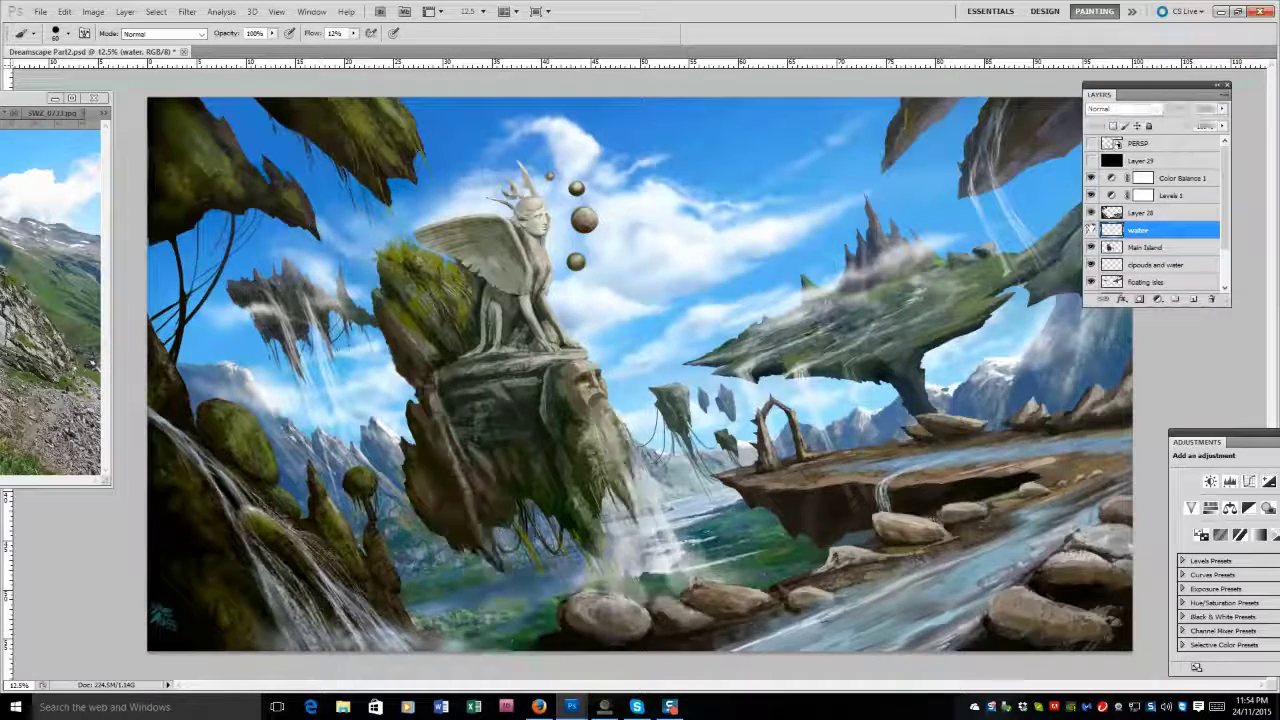
pyautogui.click(1091, 228)
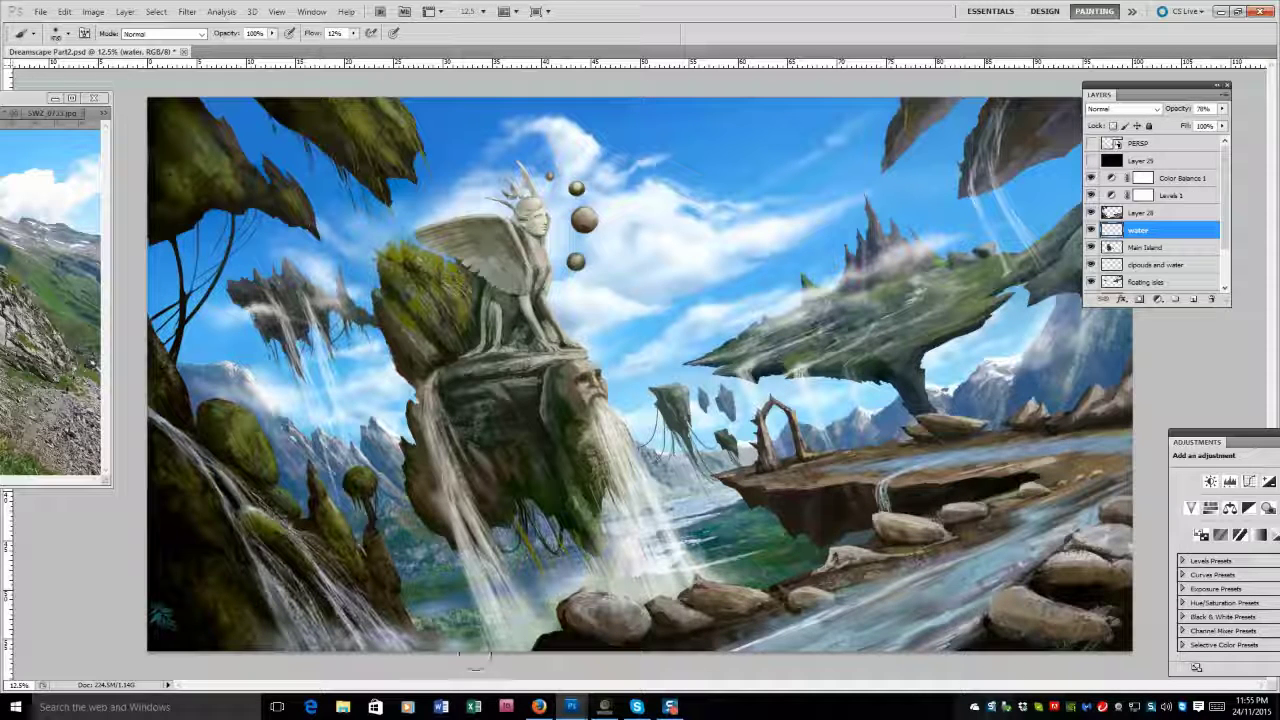
pyautogui.press('[')
pyautogui.press('[')
pyautogui.press('[')
pyautogui.press('[')
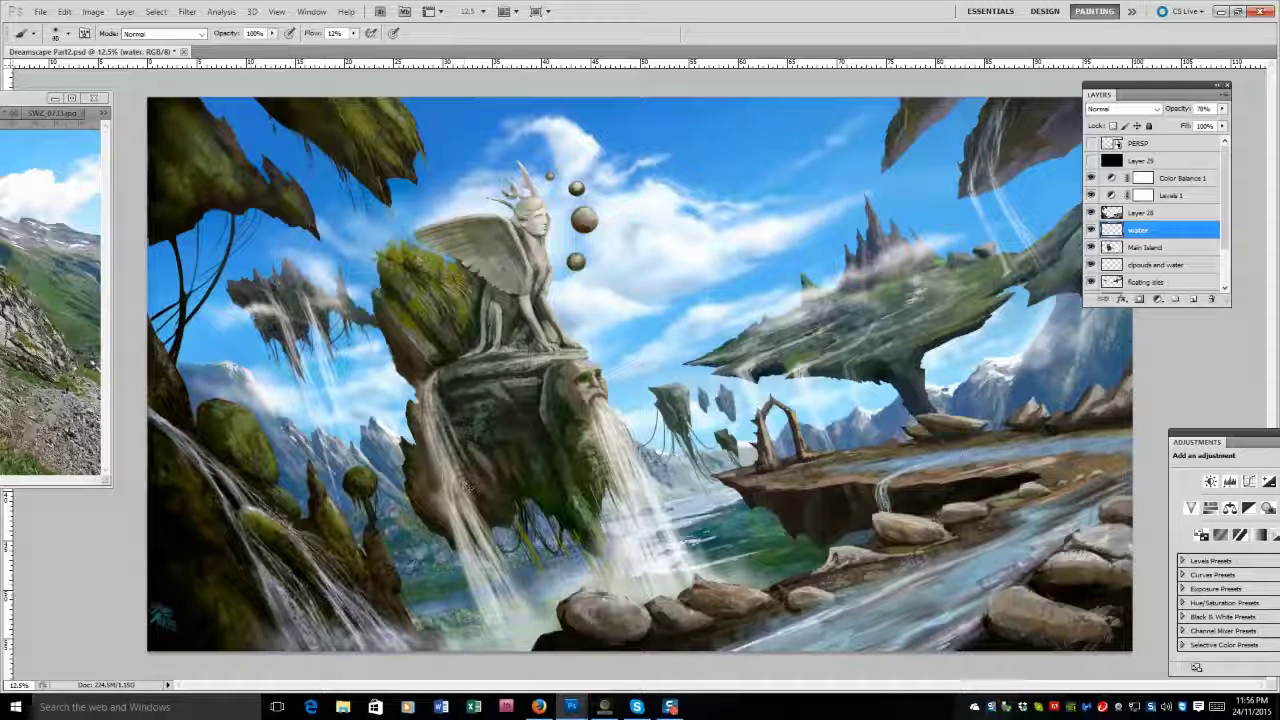
pyautogui.moveTo(451, 533); pyautogui.dragTo(476, 614)
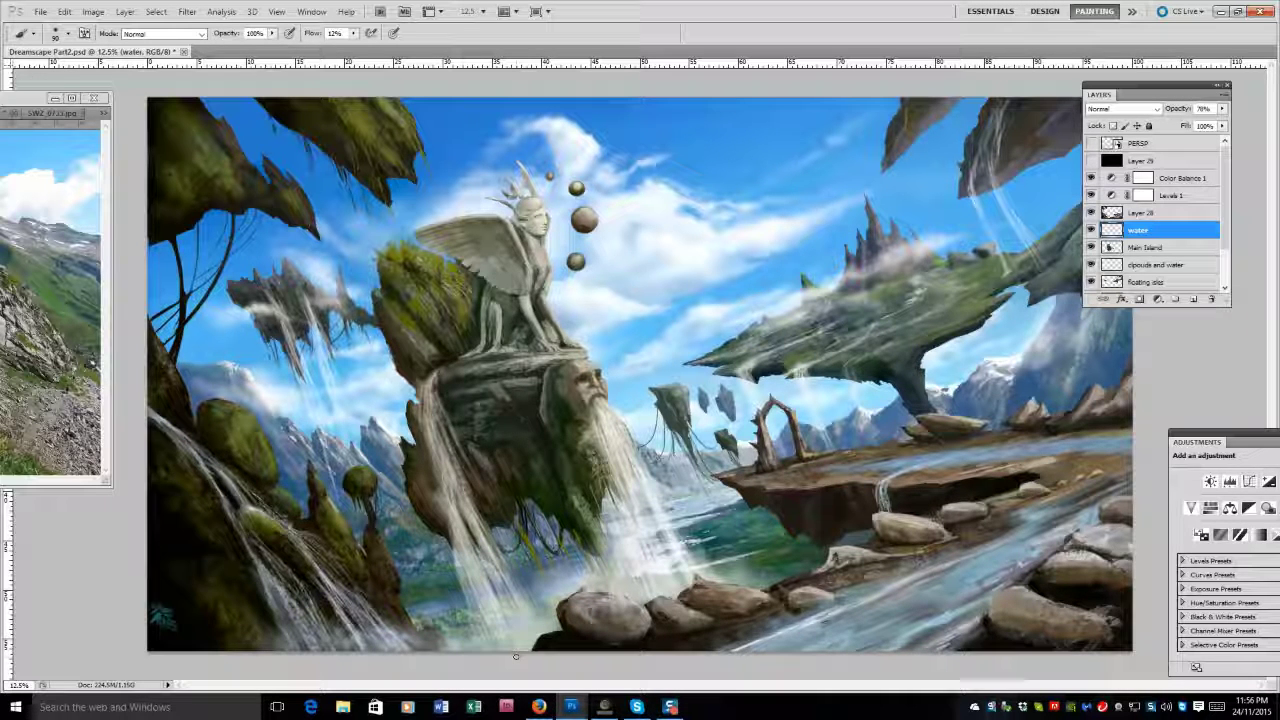
# Compare layers by toggling visibility, try Layer 28 below the water layer, and undo an accidental crop.
pyautogui.scroll(-3, 1150, 230)
pyautogui.click(1091, 250)
pyautogui.click(1091, 250)
pyautogui.click(1091, 267)
pyautogui.click(1091, 267)
pyautogui.click(1091, 267)
pyautogui.click(1091, 267)
pyautogui.click(1091, 232)
pyautogui.click(1091, 232)
pyautogui.click(1092, 245)
pyautogui.click(1092, 245)
pyautogui.moveTo(1140, 165)
pyautogui.mouseDown()
pyautogui.moveTo(1142, 215)
pyautogui.moveTo(1140, 176)
pyautogui.mouseUp()
pyautogui.click(64, 11)
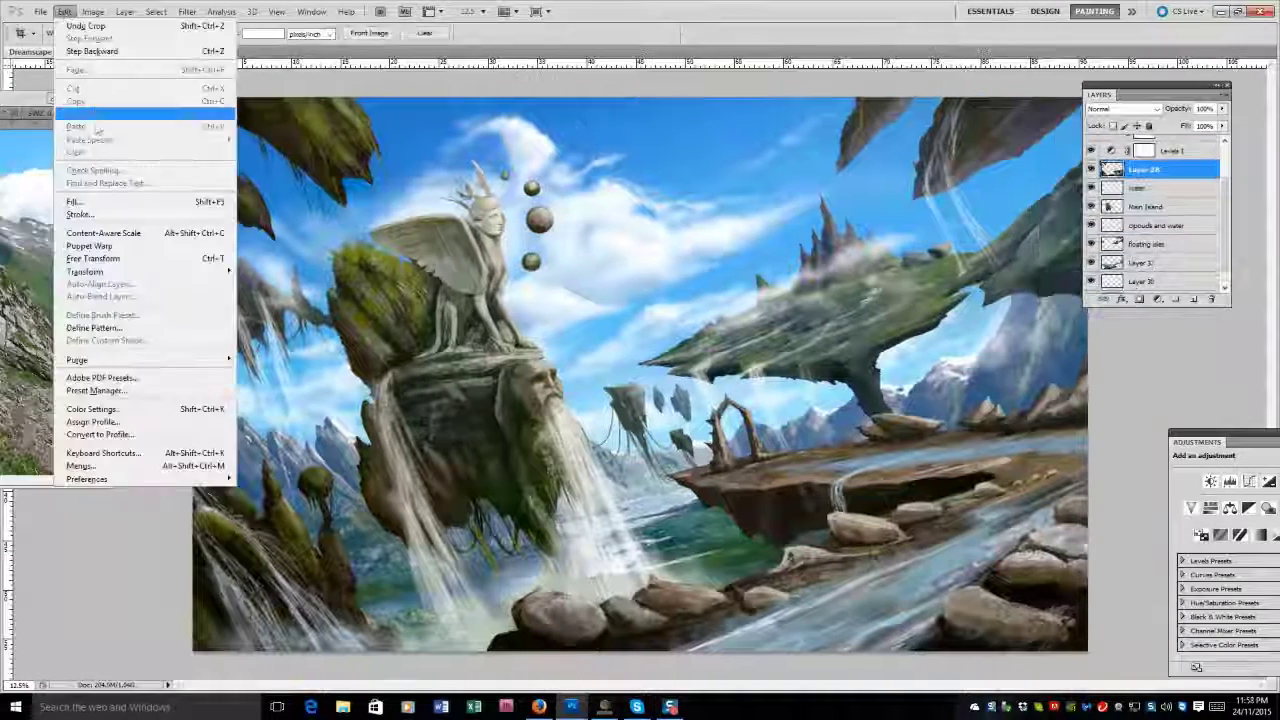
pyautogui.click(85, 25)
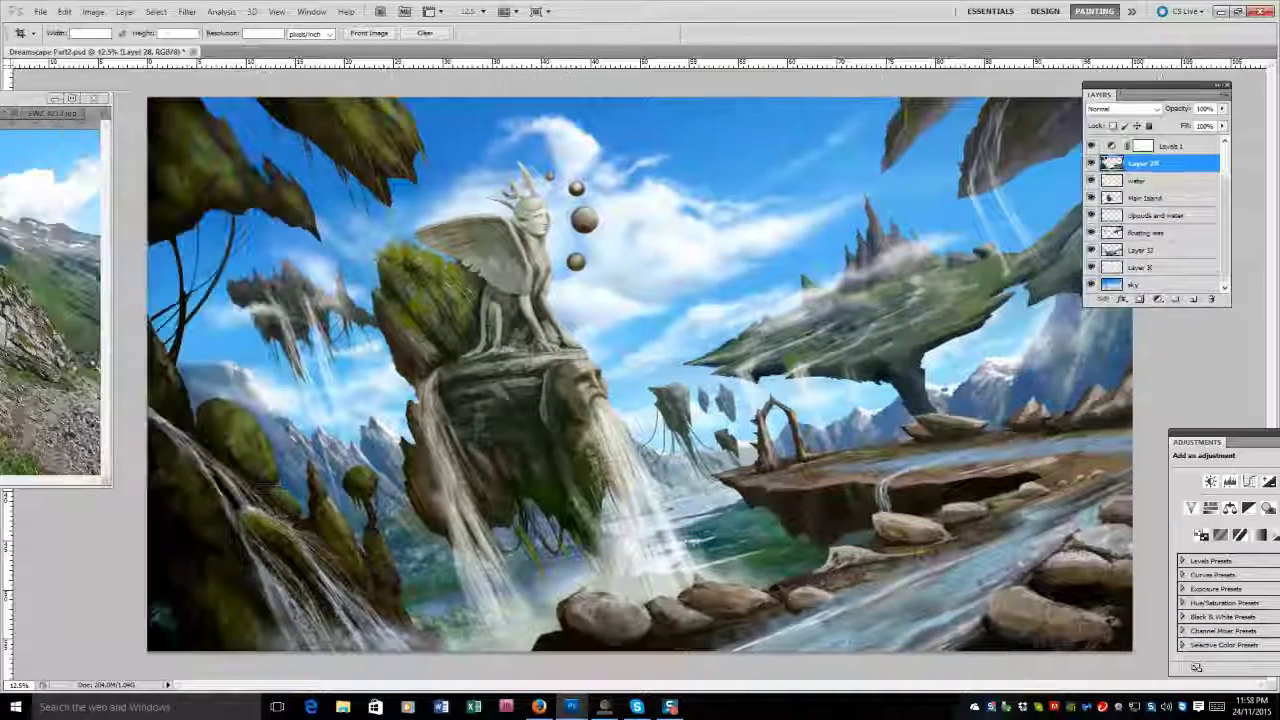
pyautogui.click(1091, 163)
pyautogui.click(1091, 163)
pyautogui.click(1091, 163)
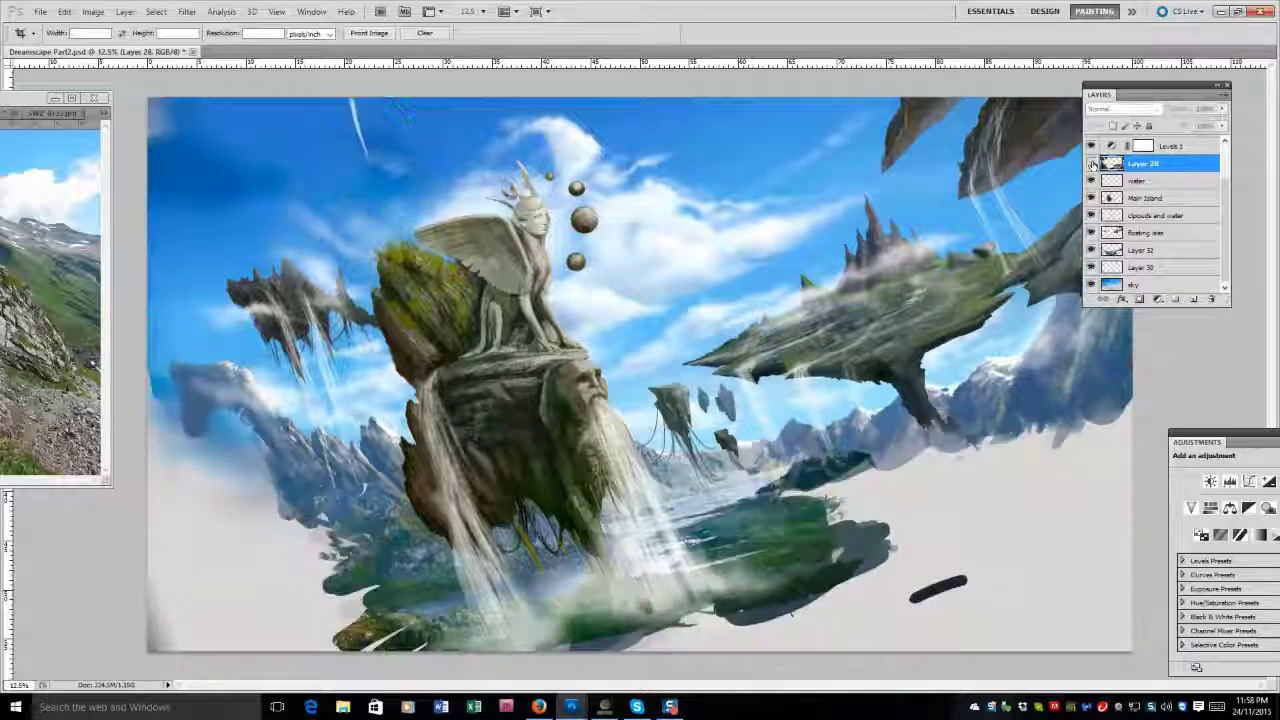
pyautogui.click(1091, 163)
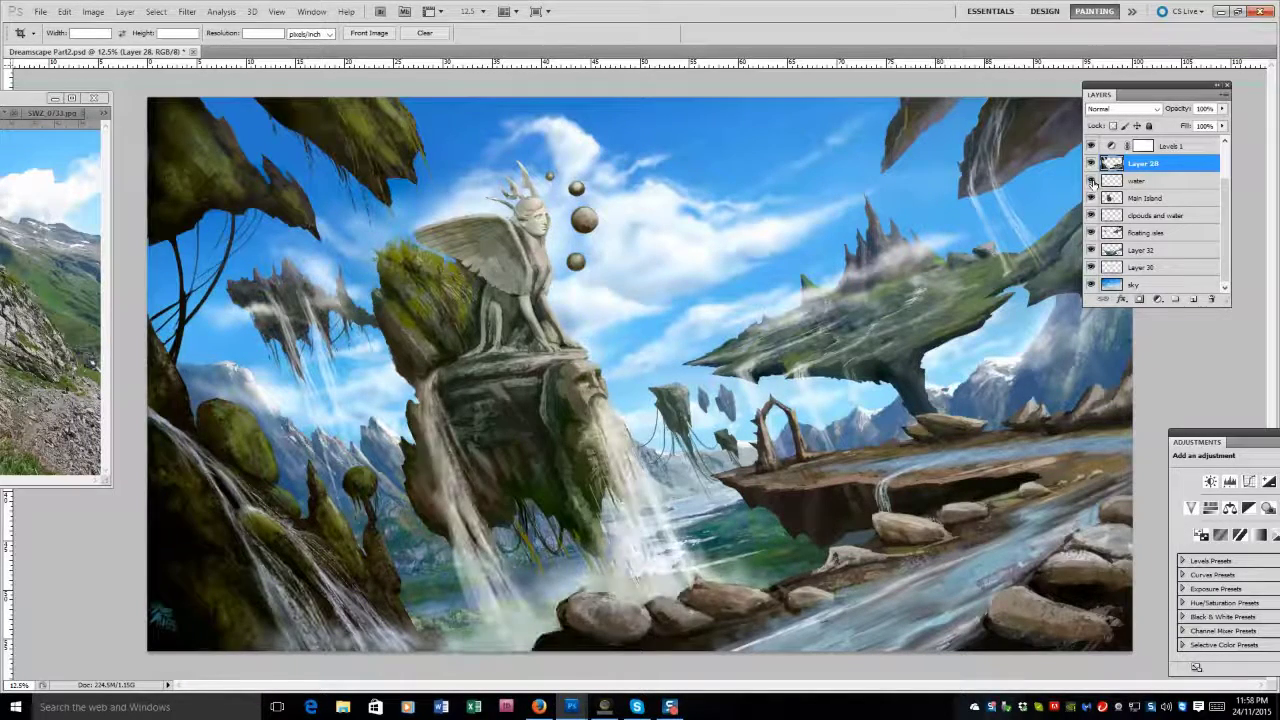
# Lower the water layer's opacity to 70%.
pyautogui.click(1091, 181)
pyautogui.click(1091, 181)
pyautogui.click(1137, 181)
pyautogui.click(1221, 108)
pyautogui.moveTo(1214, 121); pyautogui.dragTo(1195, 123)
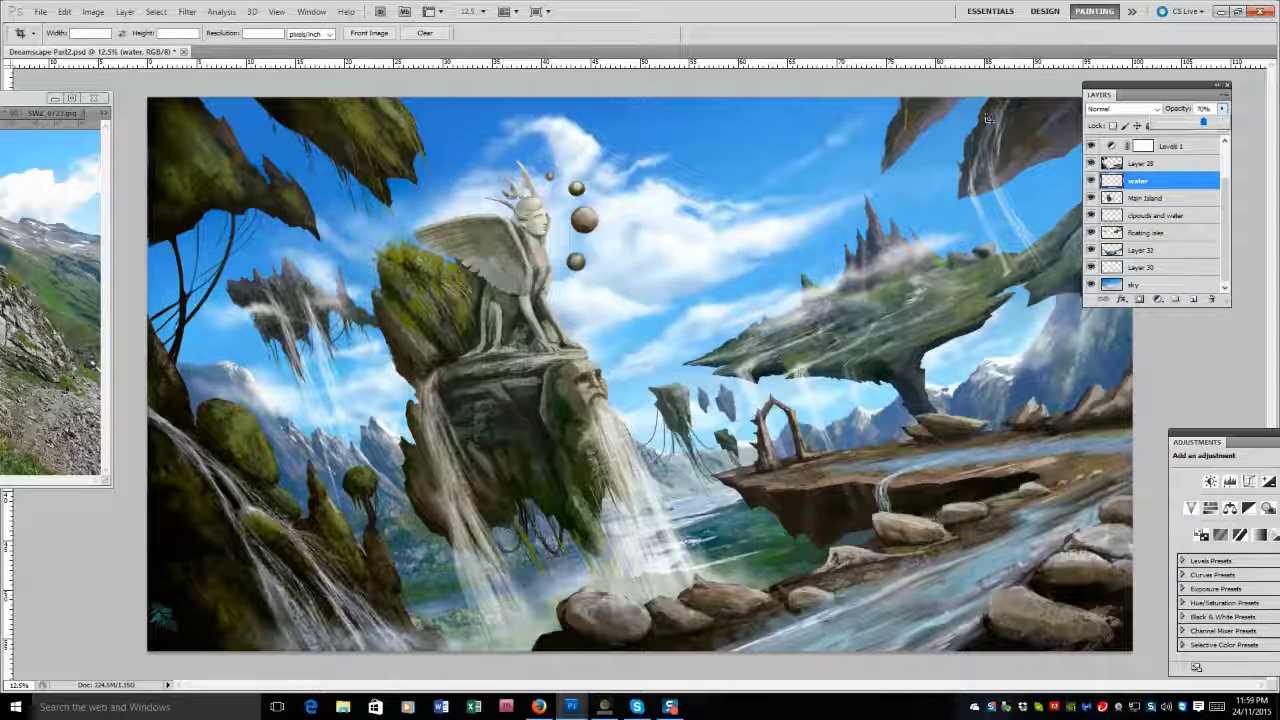
# Toggle the floating isles layer to compare, select the sky layer, and zoom the reference to 12.5%.
pyautogui.click(1145, 232)
pyautogui.click(1091, 232)
pyautogui.click(1091, 232)
pyautogui.click(1091, 232)
pyautogui.click(1091, 232)
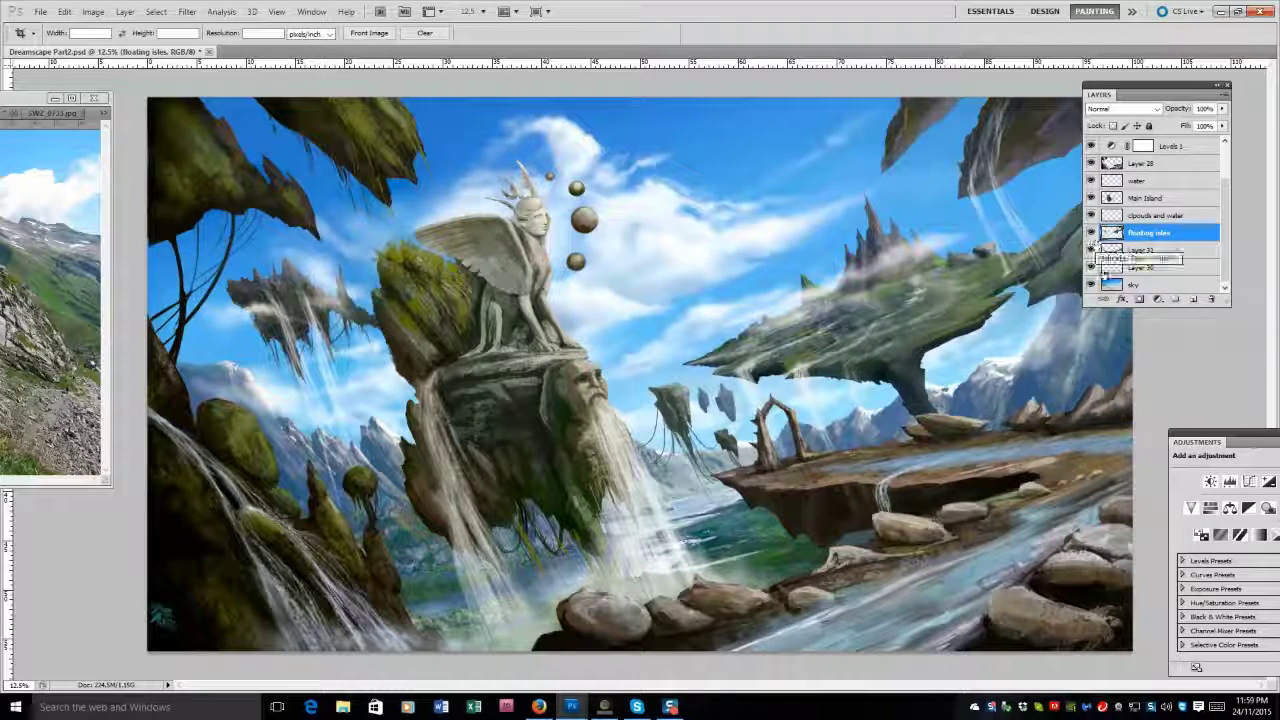
pyautogui.click(1140, 285)
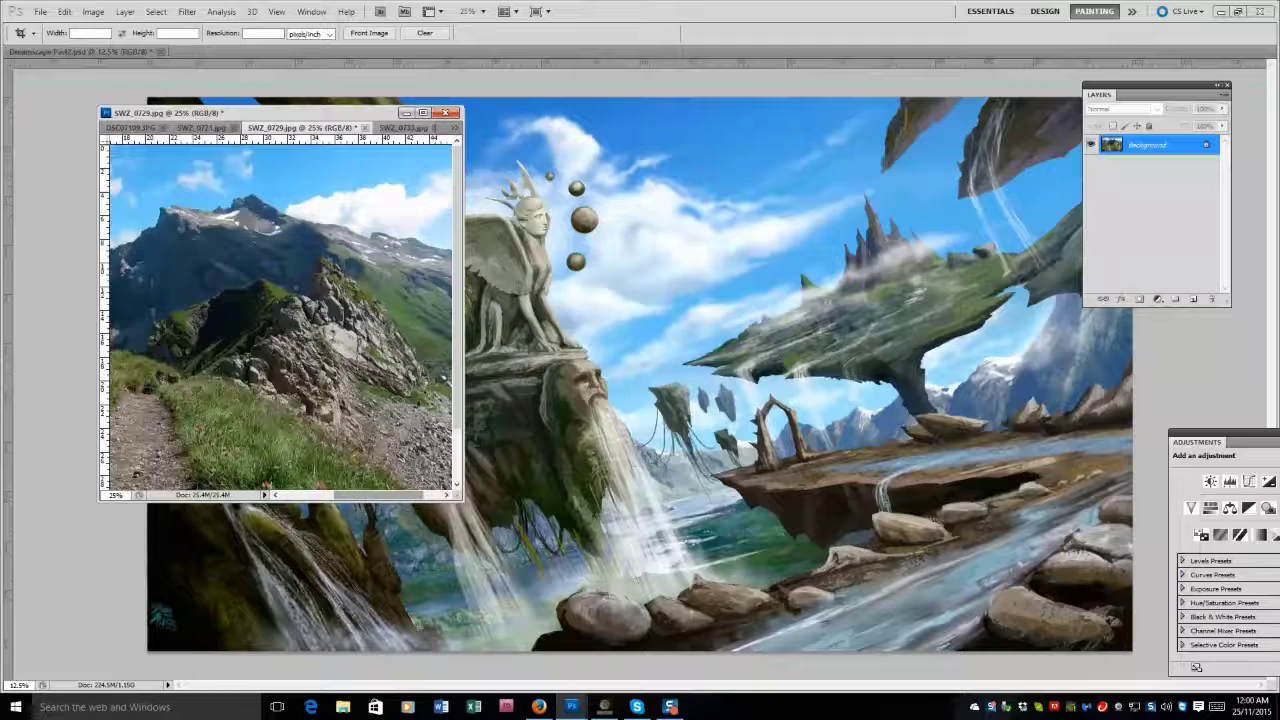
pyautogui.hotkey('ctrl', '-')
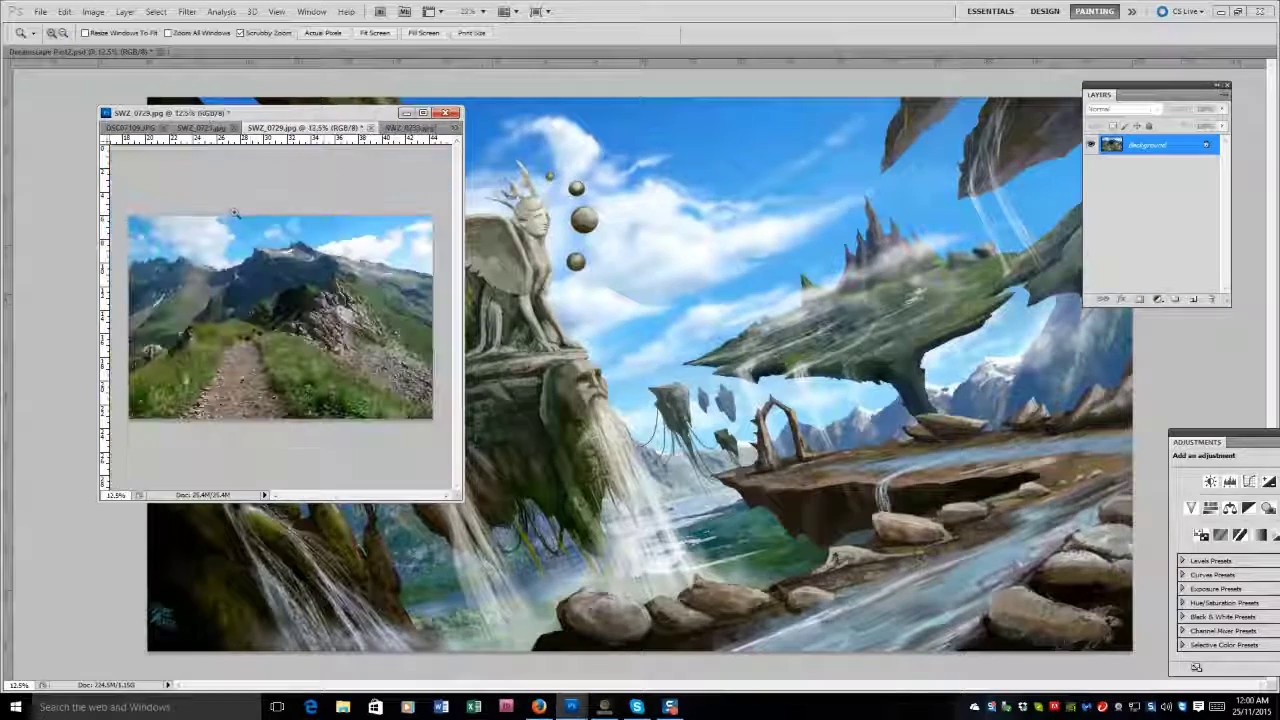
# Return to the painting, select Layer 30 and set the brush to about 125 px.
pyautogui.hotkey('ctrl', 'Tab')
pyautogui.press('b')
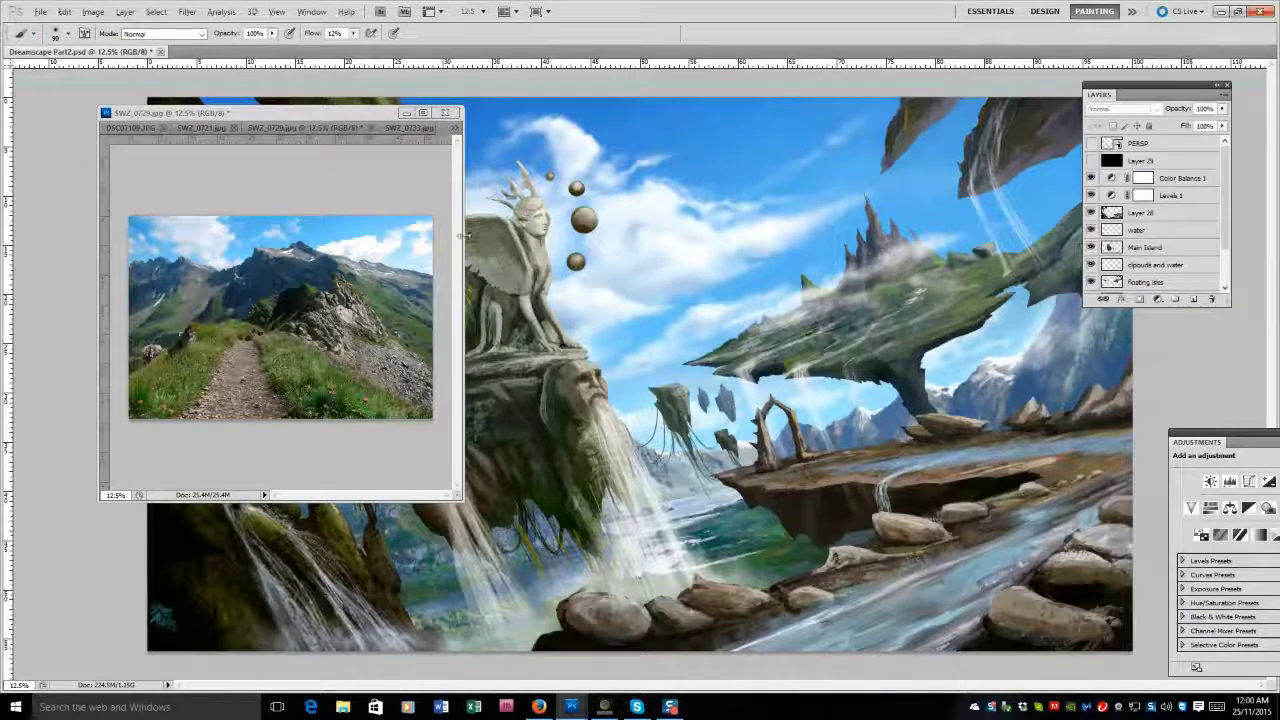
pyautogui.hotkey('alt', ']')
pyautogui.press('[')
pyautogui.press('[')
pyautogui.press('[')
pyautogui.press('[')
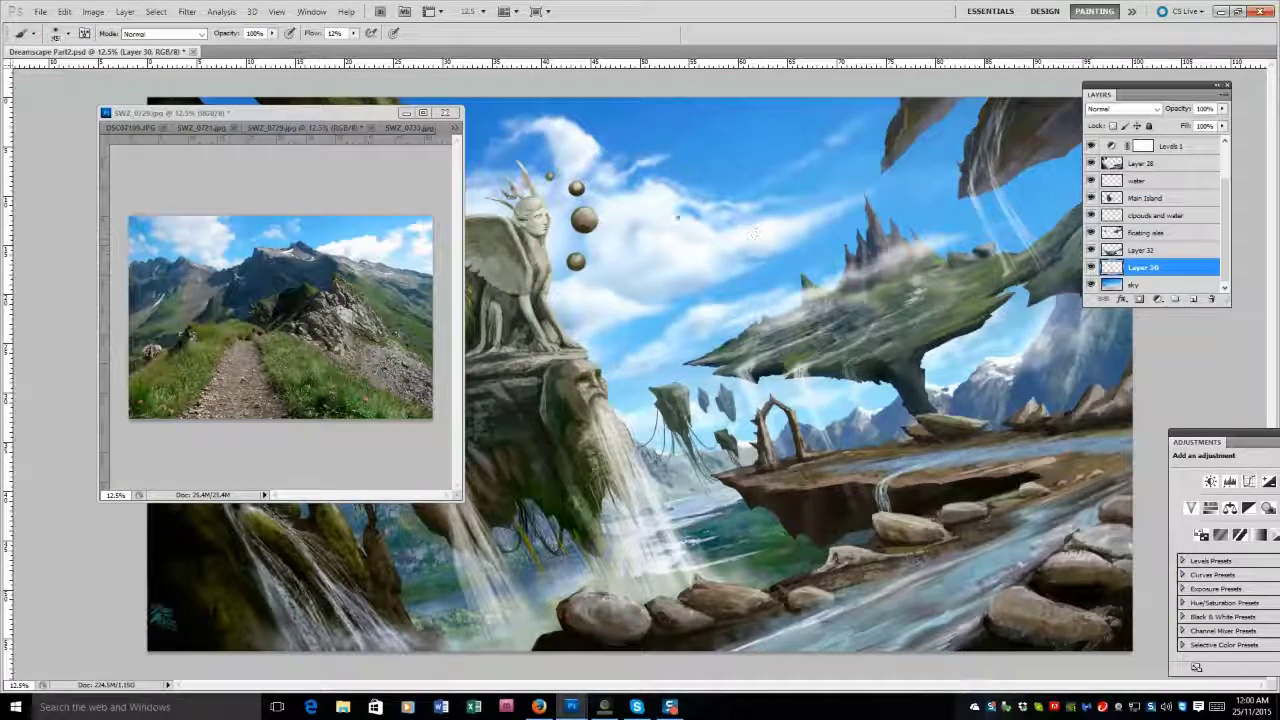
pyautogui.press(']')
pyautogui.press(']')
pyautogui.press(']')
pyautogui.press(']')
pyautogui.press(']')
pyautogui.press(']')
pyautogui.press(']')
pyautogui.press(']')
pyautogui.press(']')
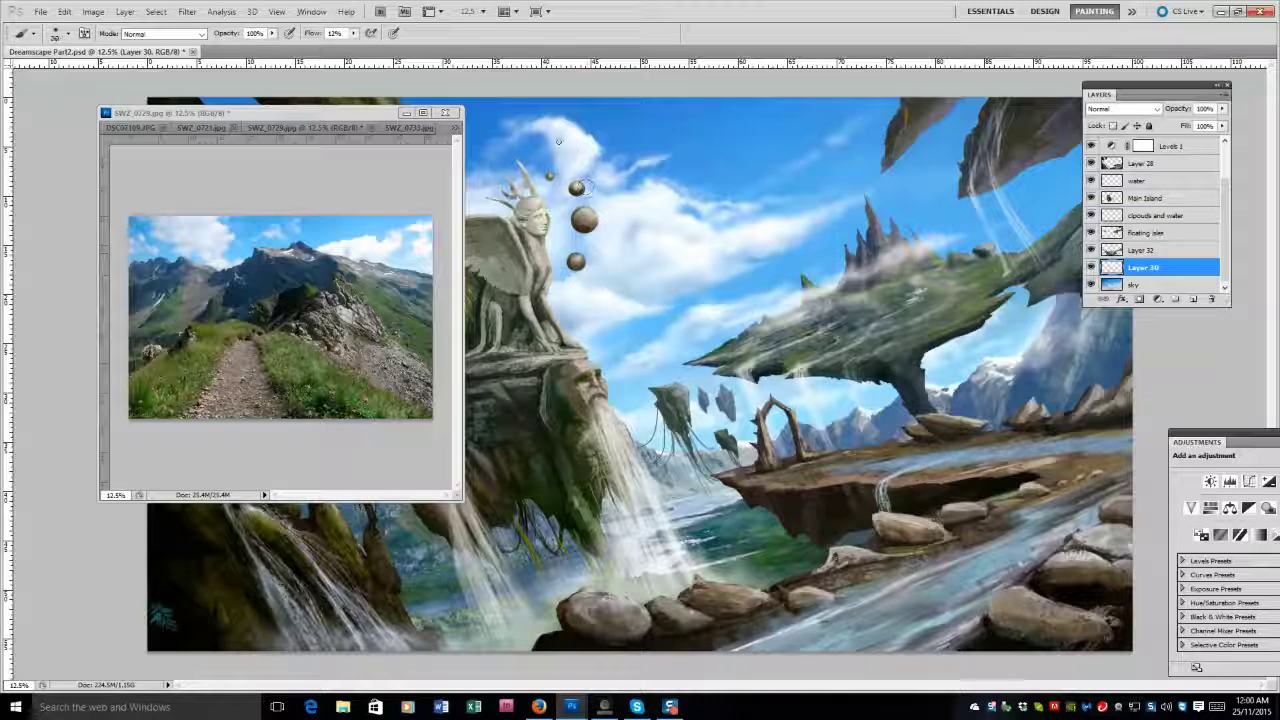
pyautogui.press('[')
pyautogui.press('[')
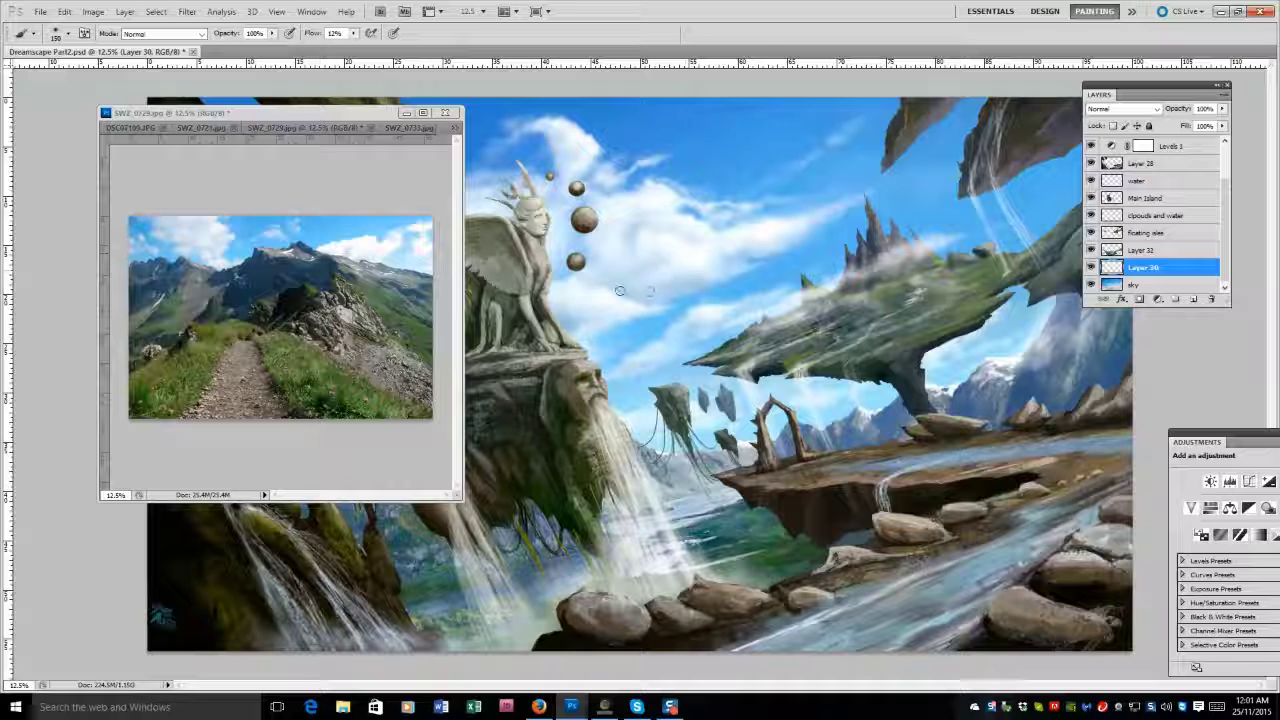
pyautogui.press('[')
pyautogui.press('[')
pyautogui.press('[')
pyautogui.press('[')
pyautogui.press('[')
pyautogui.press('[')
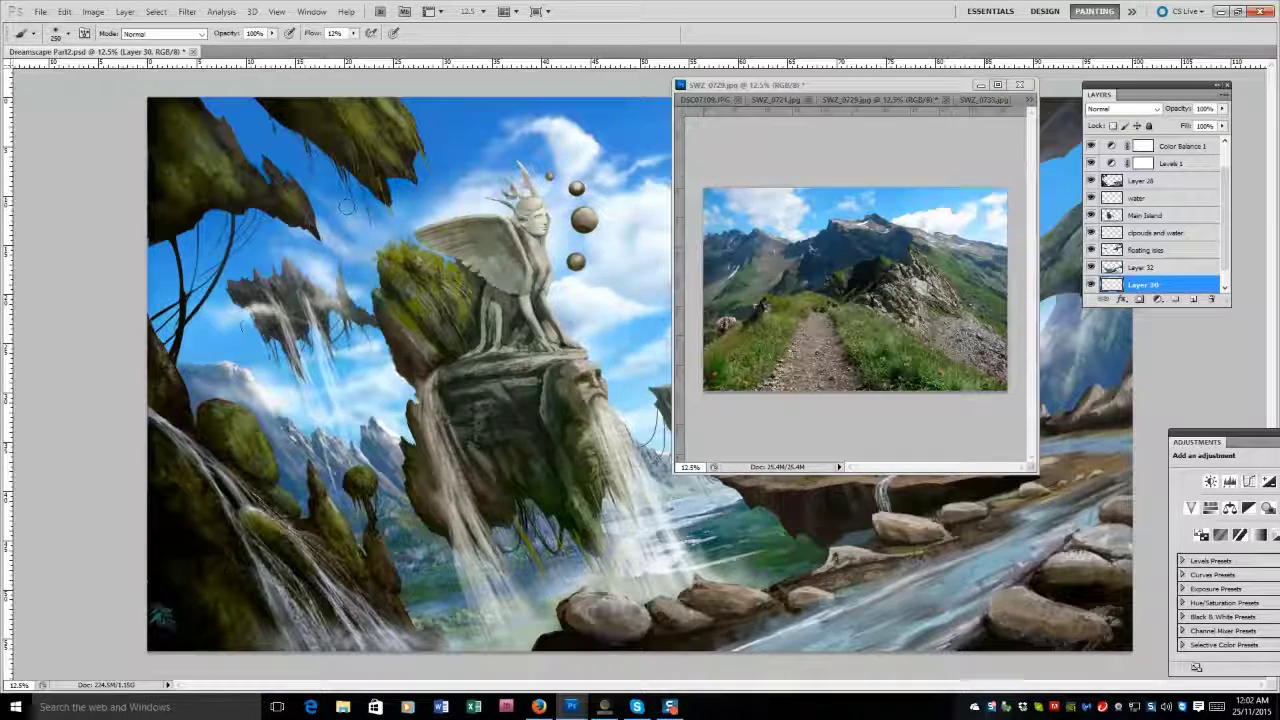
# Brighten the upper-left sky with a ~1200 px soft brush on the sky layer and move the reference aside.
pyautogui.hotkey('alt', '[')
pyautogui.press(']')
pyautogui.press(']')
pyautogui.press(']')
pyautogui.press(']')
pyautogui.press(']')
pyautogui.press(']')
pyautogui.press(']')
pyautogui.press(']')
pyautogui.press(']')
pyautogui.press(']')
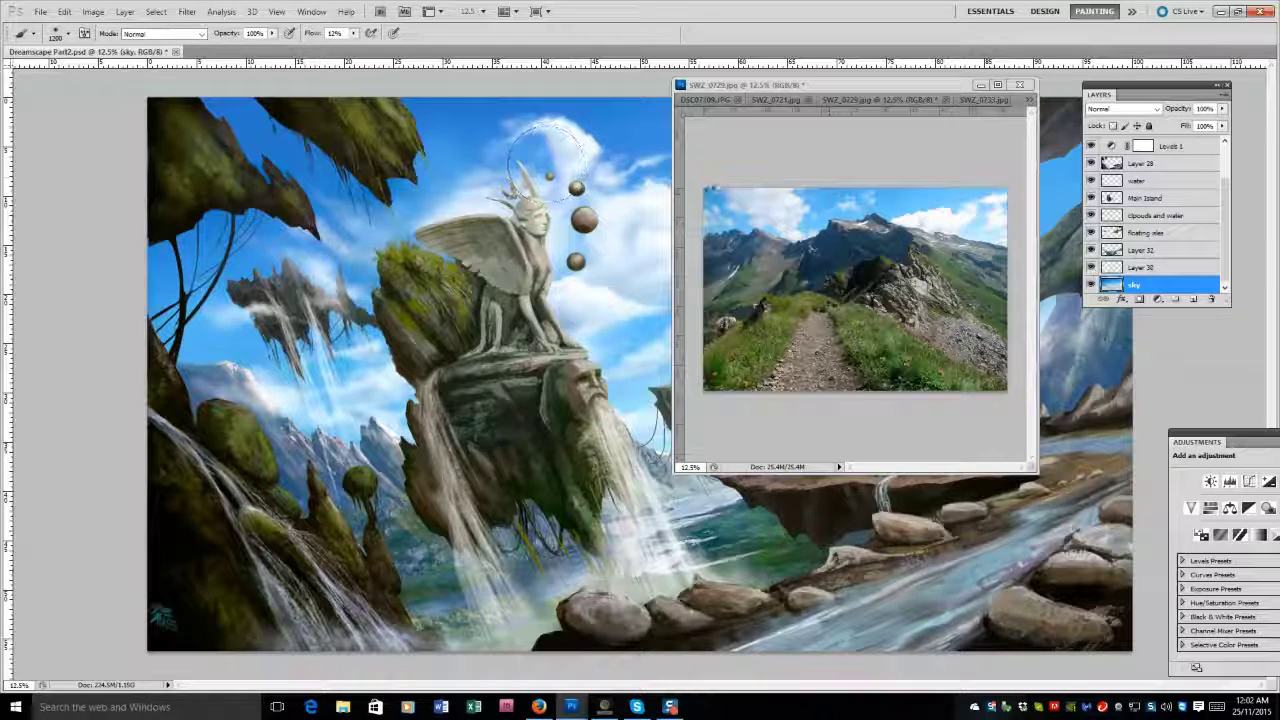
pyautogui.moveTo(290, 140); pyautogui.dragTo(230, 215)
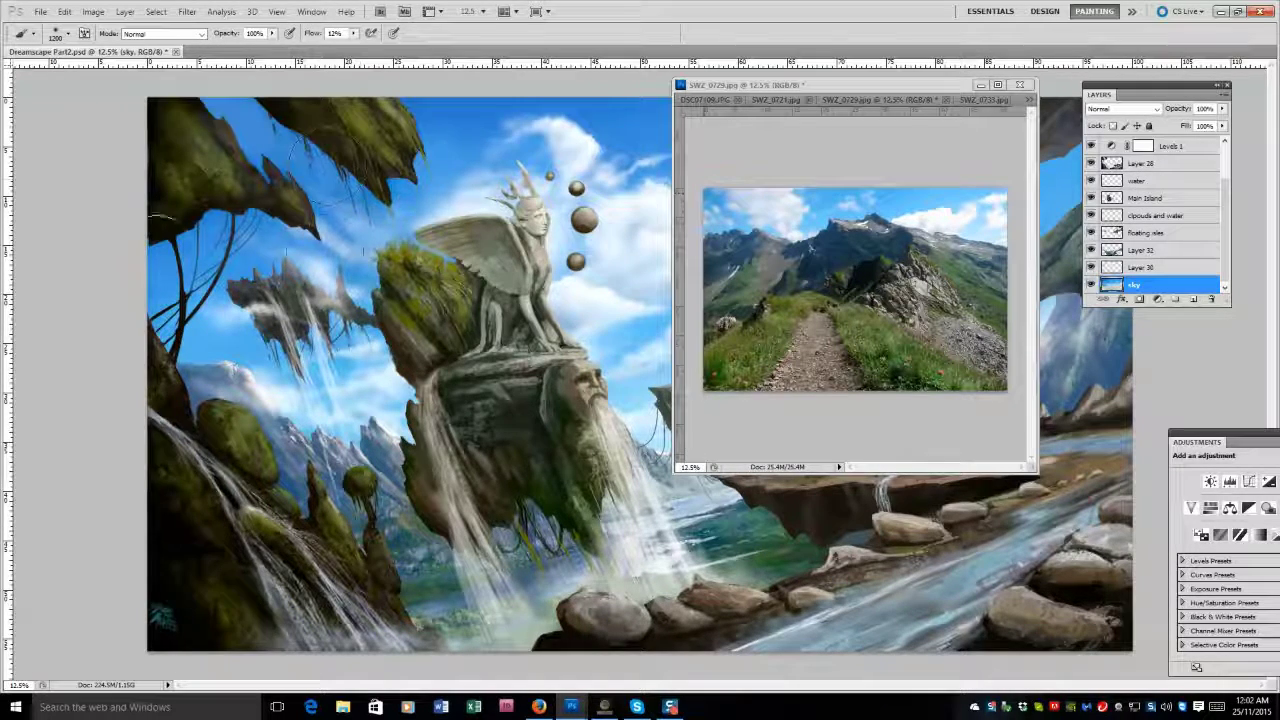
pyautogui.moveTo(826, 81)
pyautogui.mouseDown()
pyautogui.moveTo(591, 270)
pyautogui.moveTo(901, 235)
pyautogui.mouseUp()
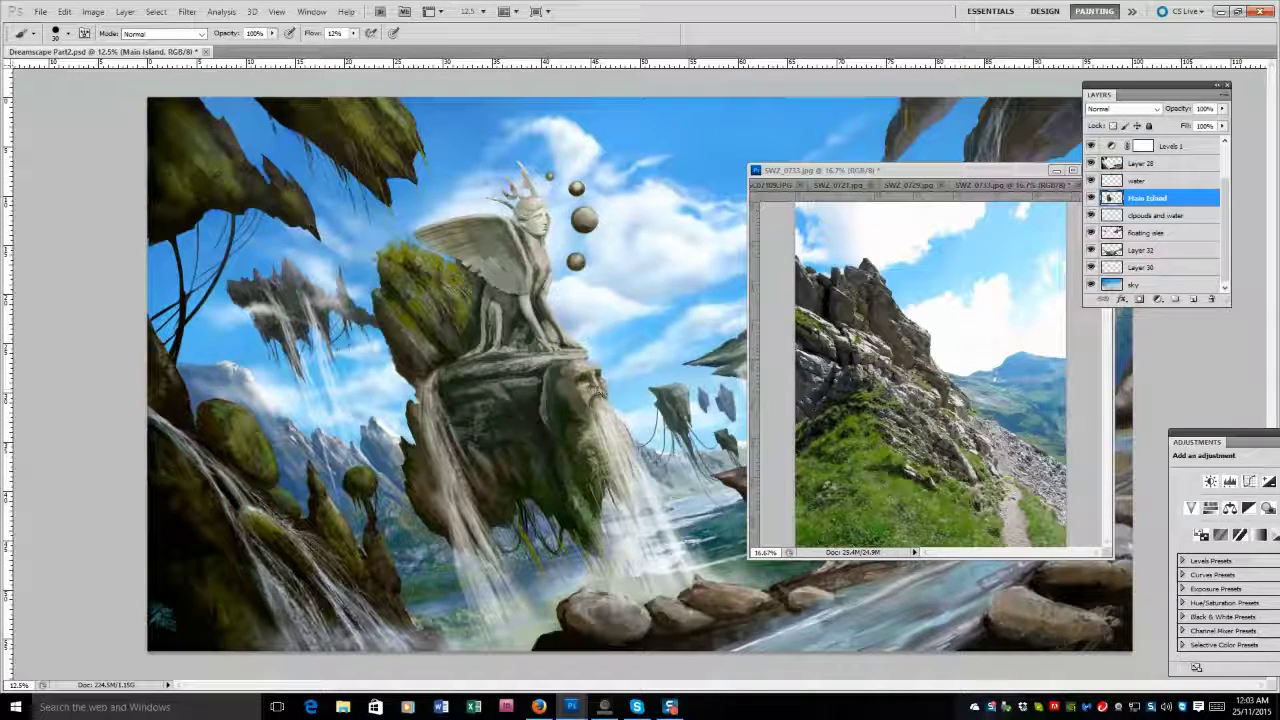
# Paint on the sphinx's pedestal with brush sizes from 45 to 150, then erase with a ~35 eraser.
pyautogui.press(']')
pyautogui.press(']')
pyautogui.press(']')
pyautogui.press(']')
pyautogui.press(']')
pyautogui.press(']')
pyautogui.press(']')
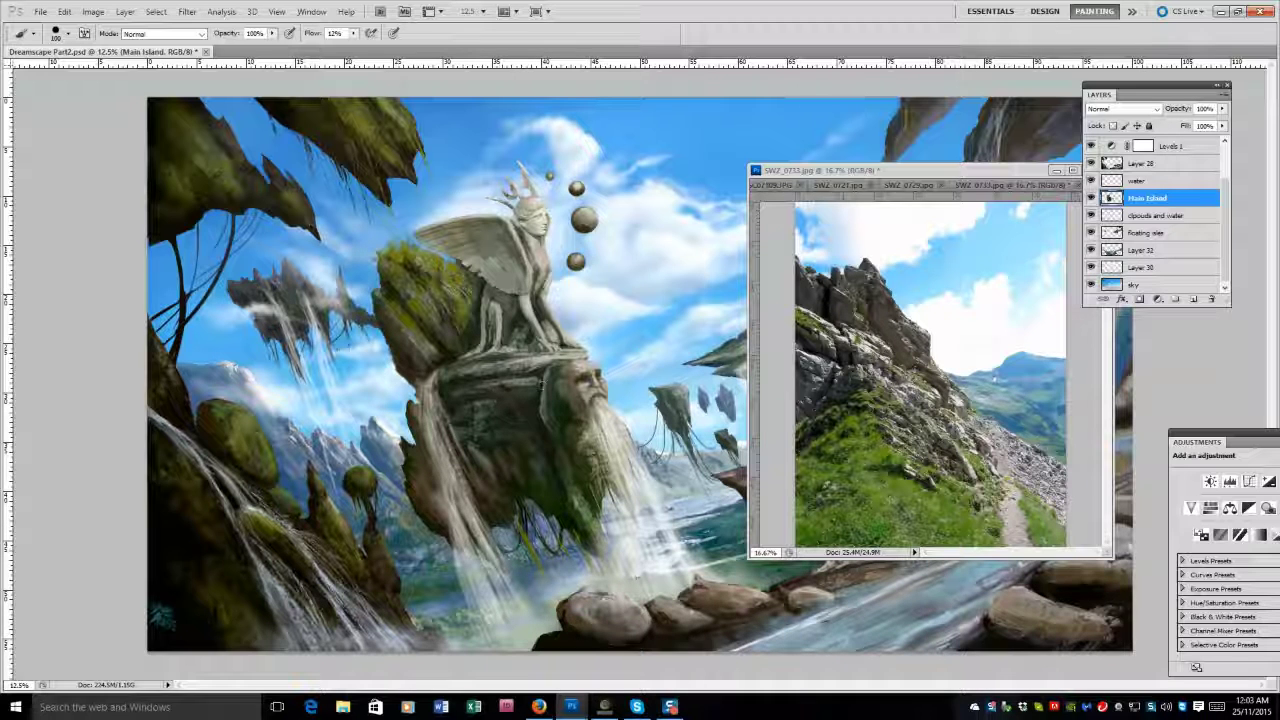
pyautogui.press('alt')
pyautogui.press('[')
pyautogui.press('[')
pyautogui.press('[')
pyautogui.press('[')
pyautogui.press('[')
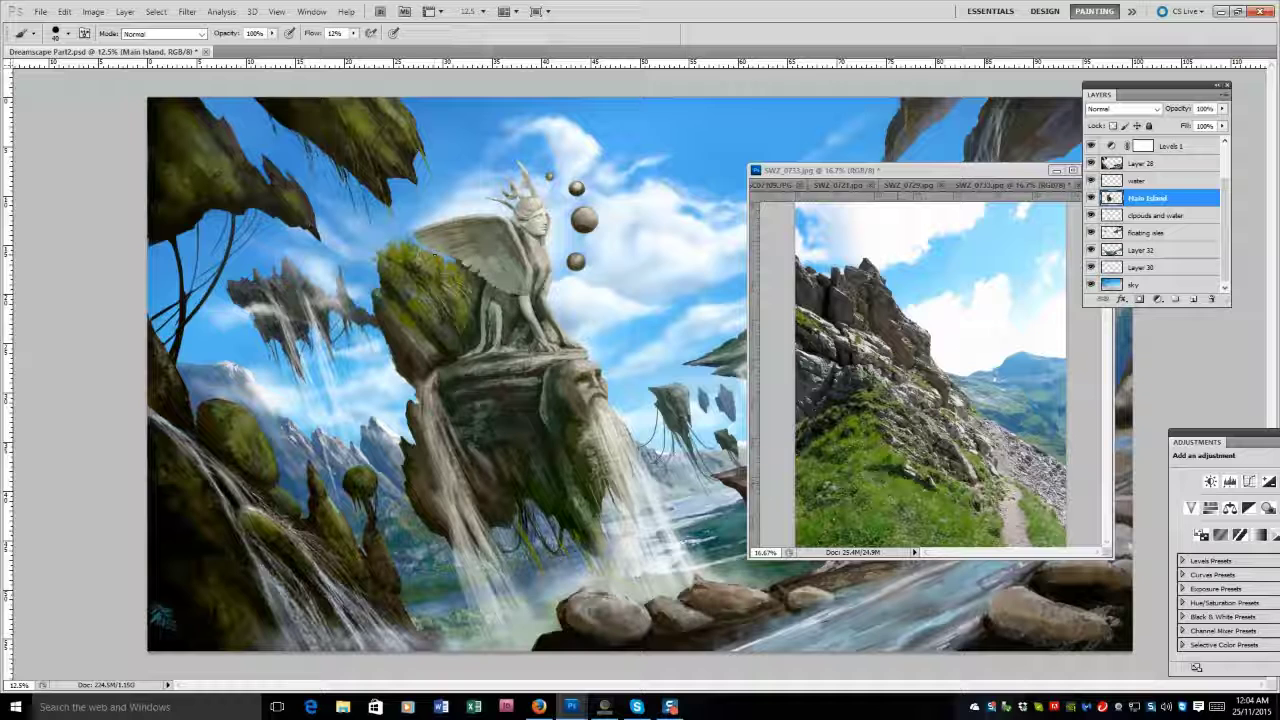
pyautogui.press('[')
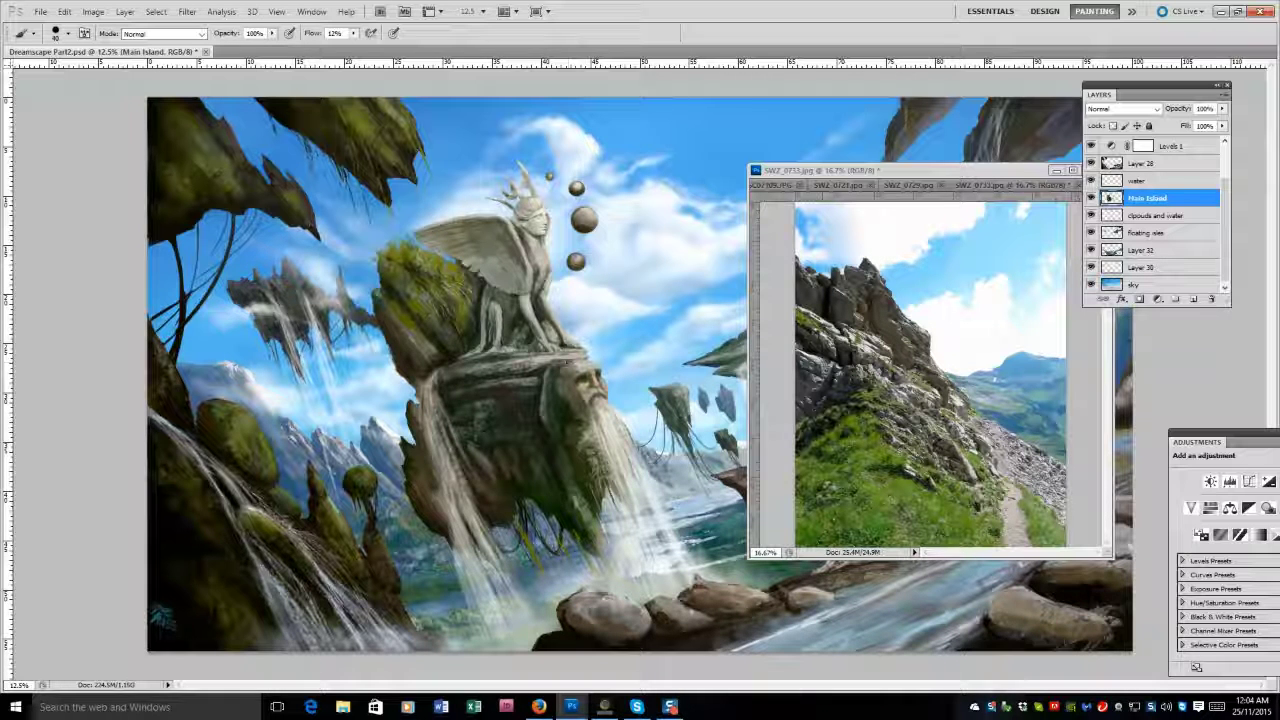
pyautogui.press(']')
pyautogui.press(']')
pyautogui.press(']')
pyautogui.press(']')
pyautogui.press(']')
pyautogui.press(']')
pyautogui.press(']')
pyautogui.press(']')
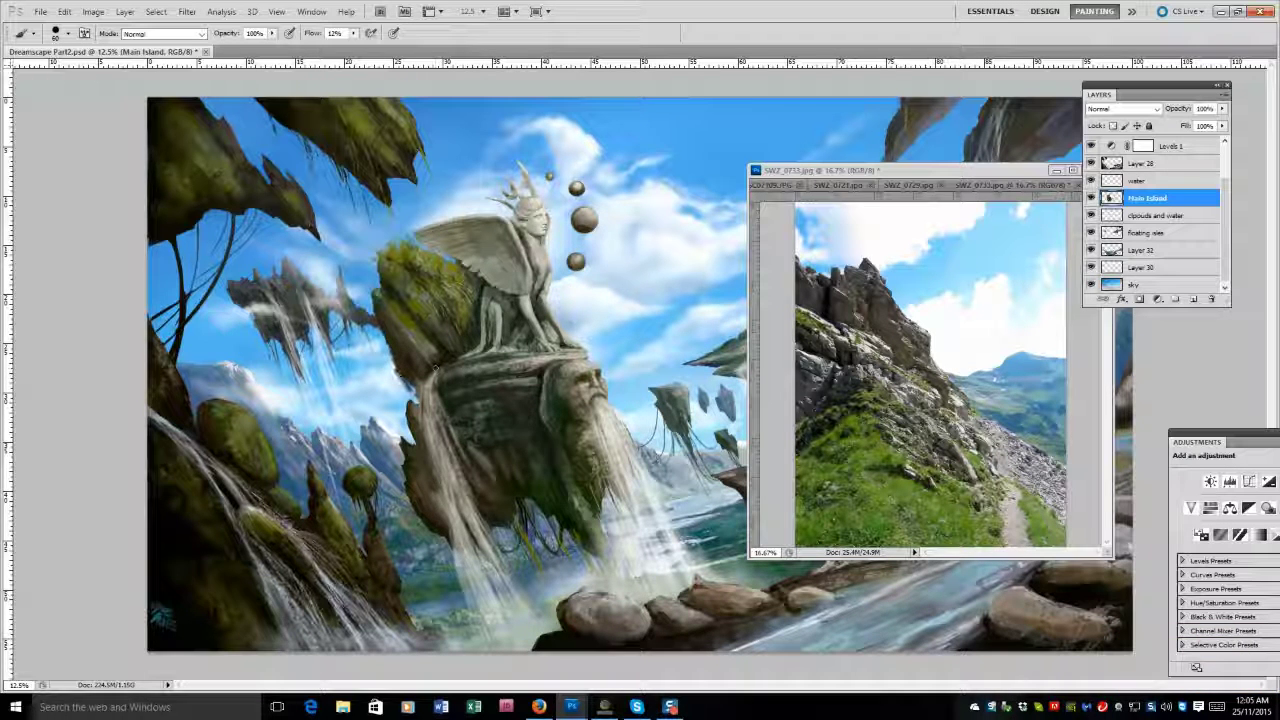
pyautogui.press('e')
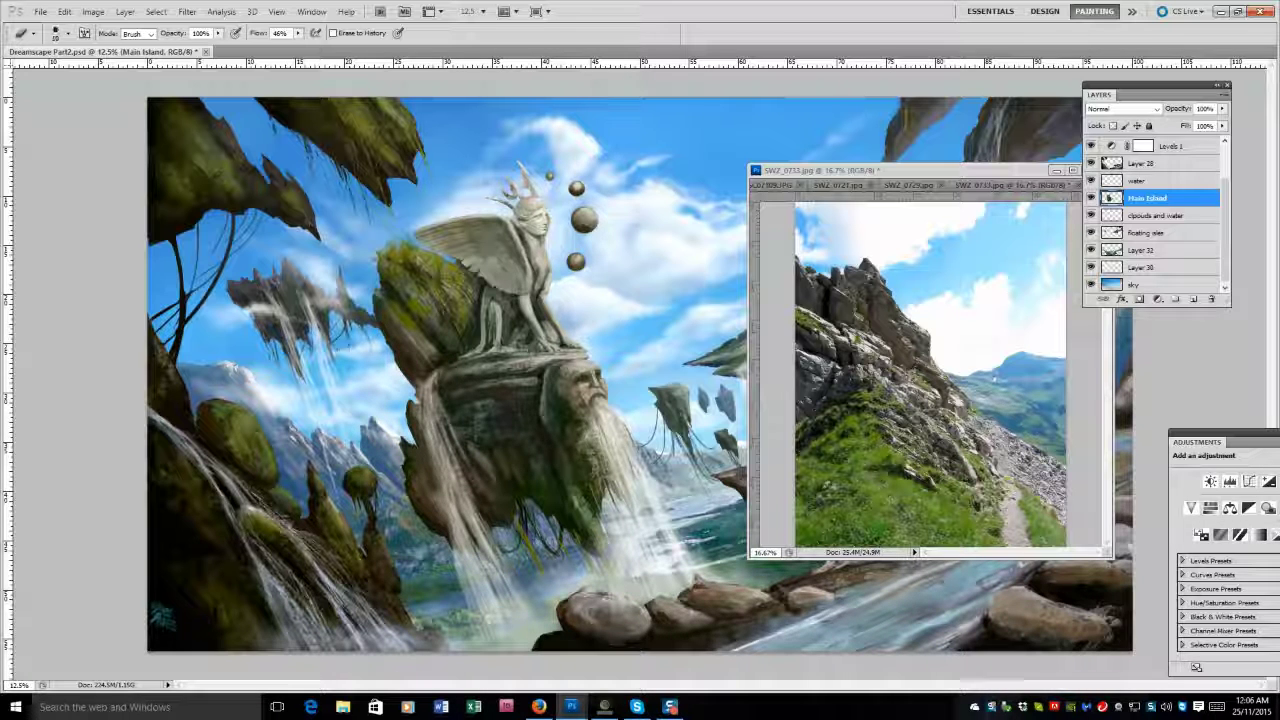
pyautogui.press(']')
pyautogui.press(']')
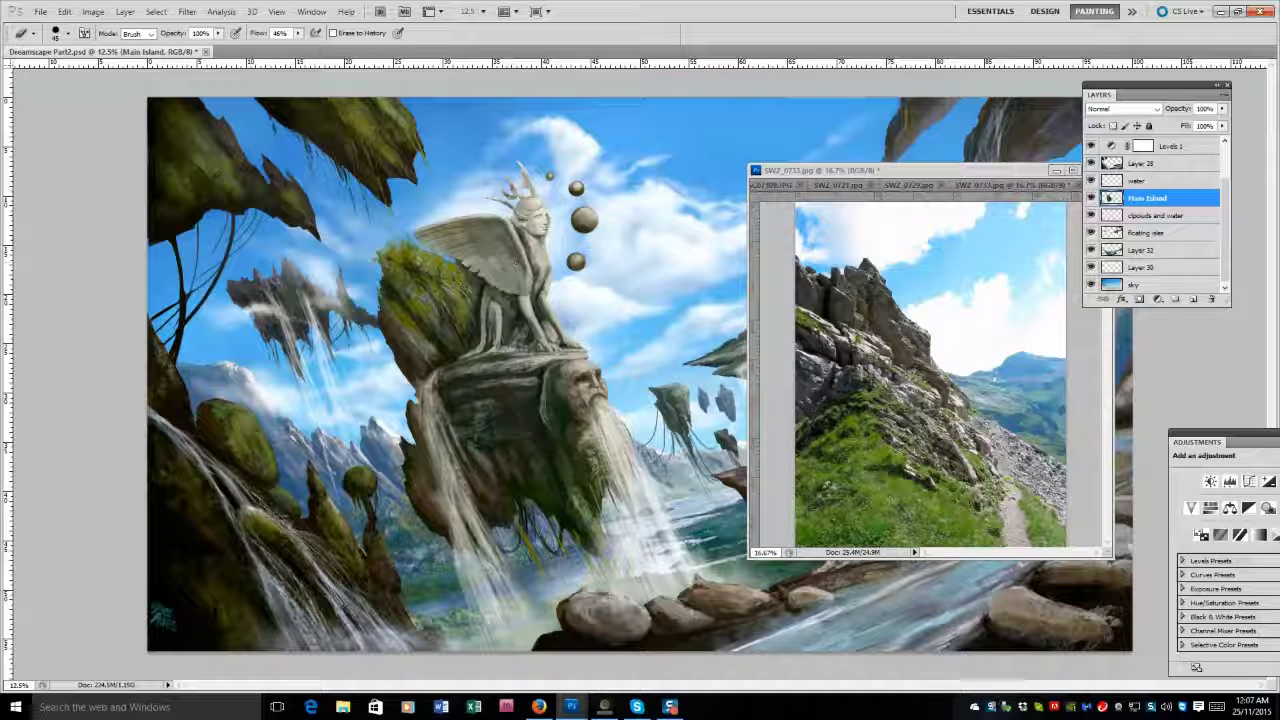
# Repaint the pedestal with brush sizes from 30 to 100, briefly erasing, ending on a 40 brush.
pyautogui.press('b')
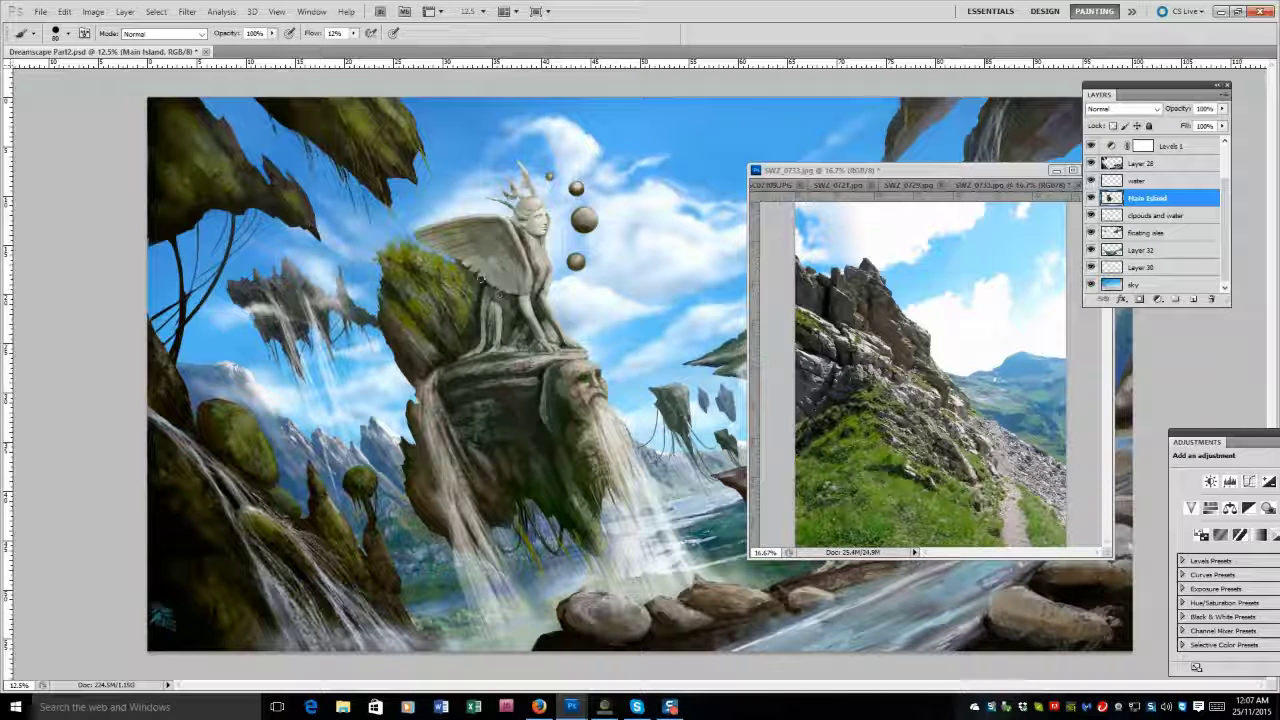
pyautogui.press('[')
pyautogui.press('[')
pyautogui.press('[')
pyautogui.press('[')
pyautogui.press('[')
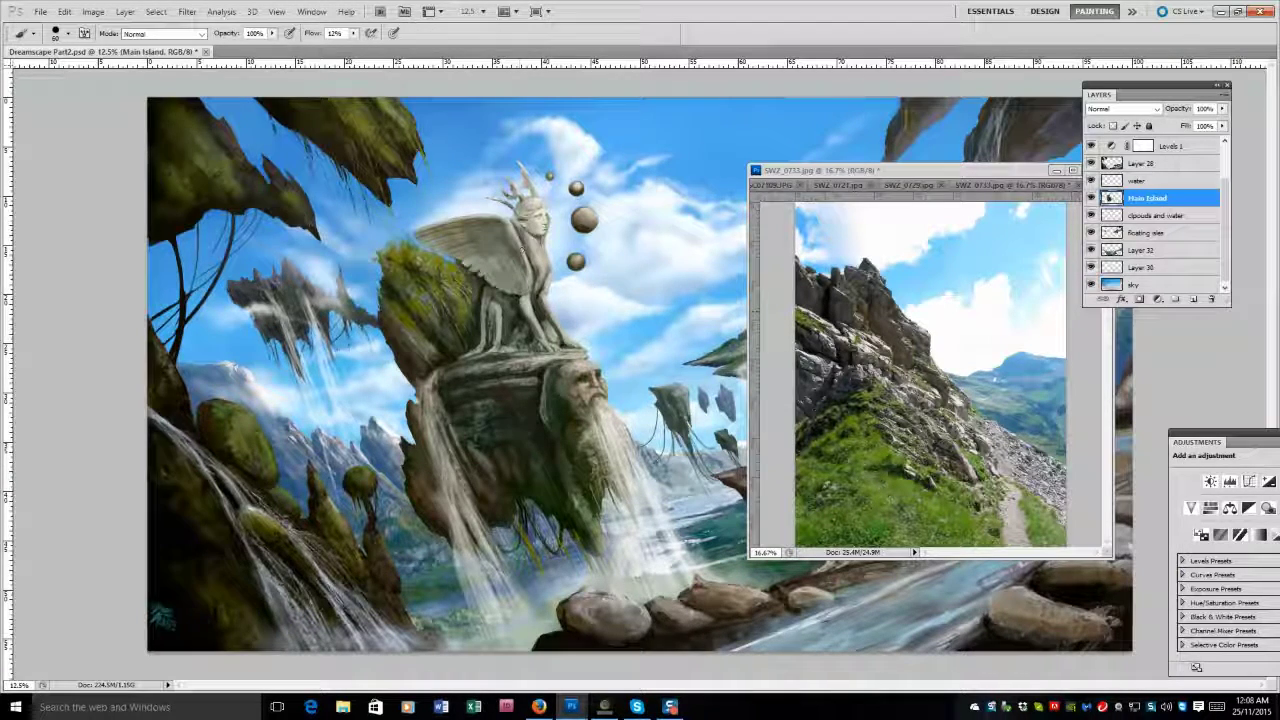
pyautogui.press(']')
pyautogui.press(']')
pyautogui.press(']')
pyautogui.press(']')
pyautogui.press(']')
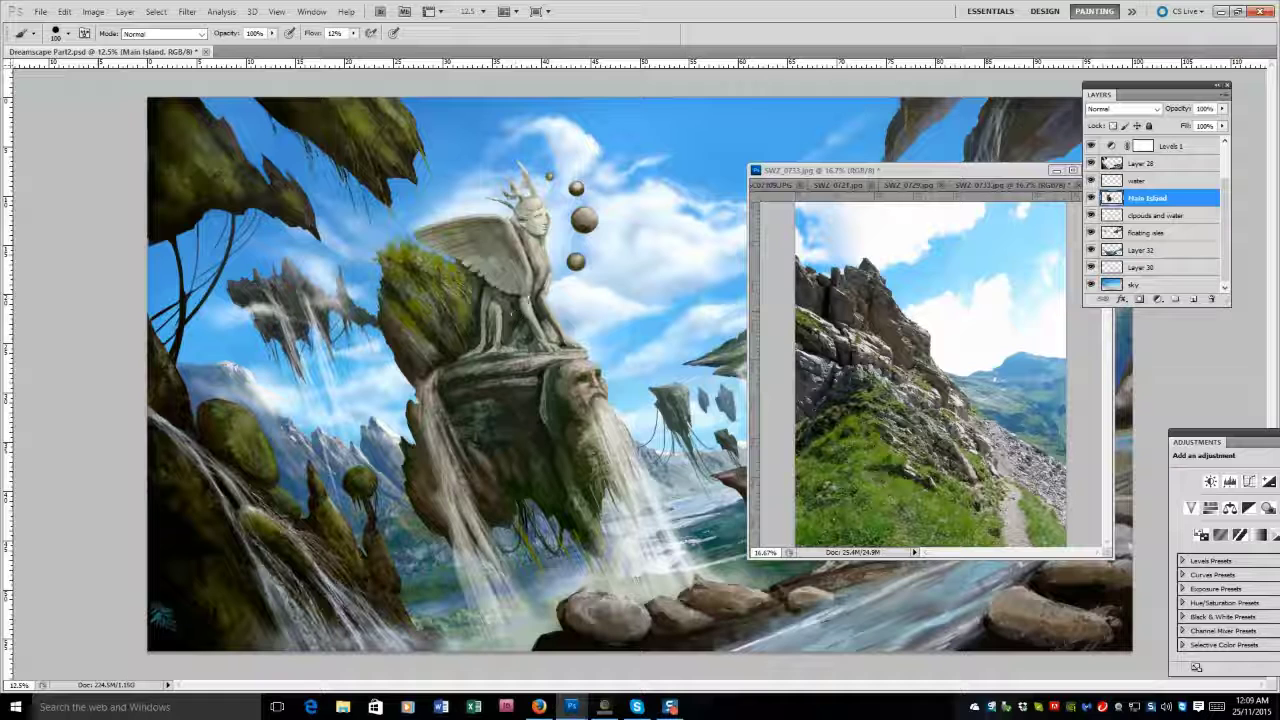
pyautogui.press('[')
pyautogui.press('[')
pyautogui.press('[')
pyautogui.press('[')
pyautogui.press('[')
pyautogui.press('[')
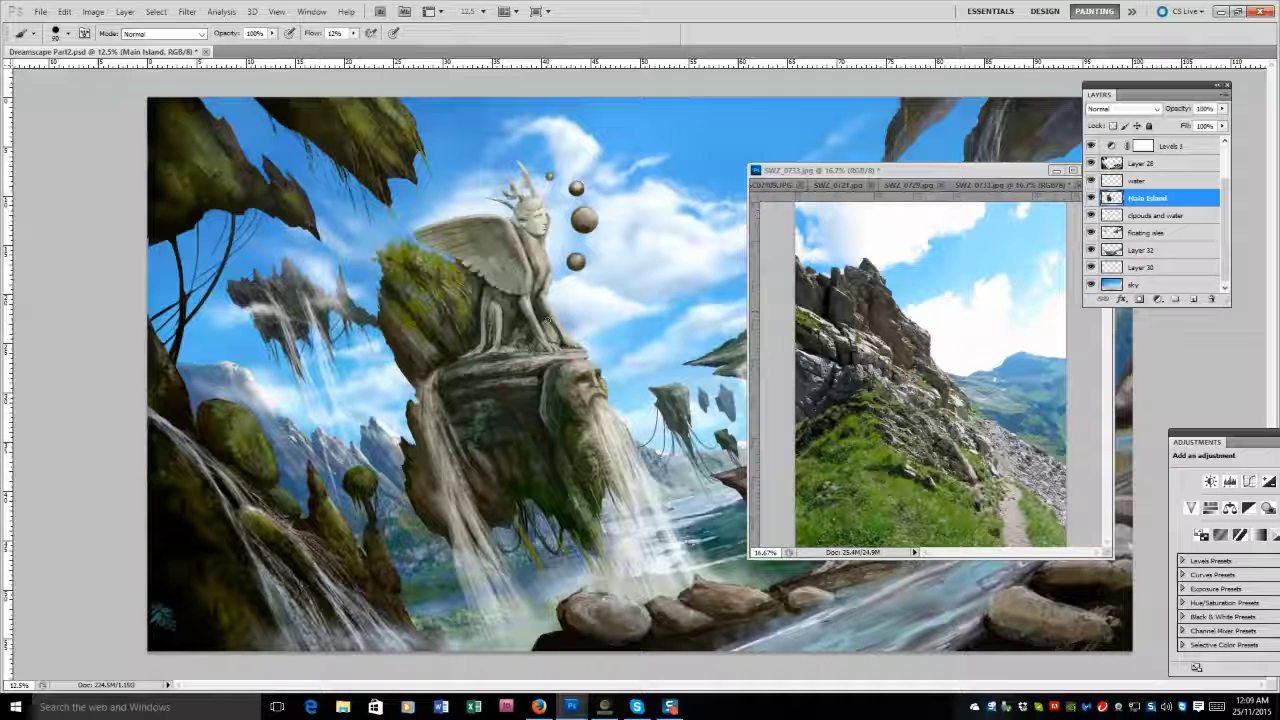
pyautogui.press('e')
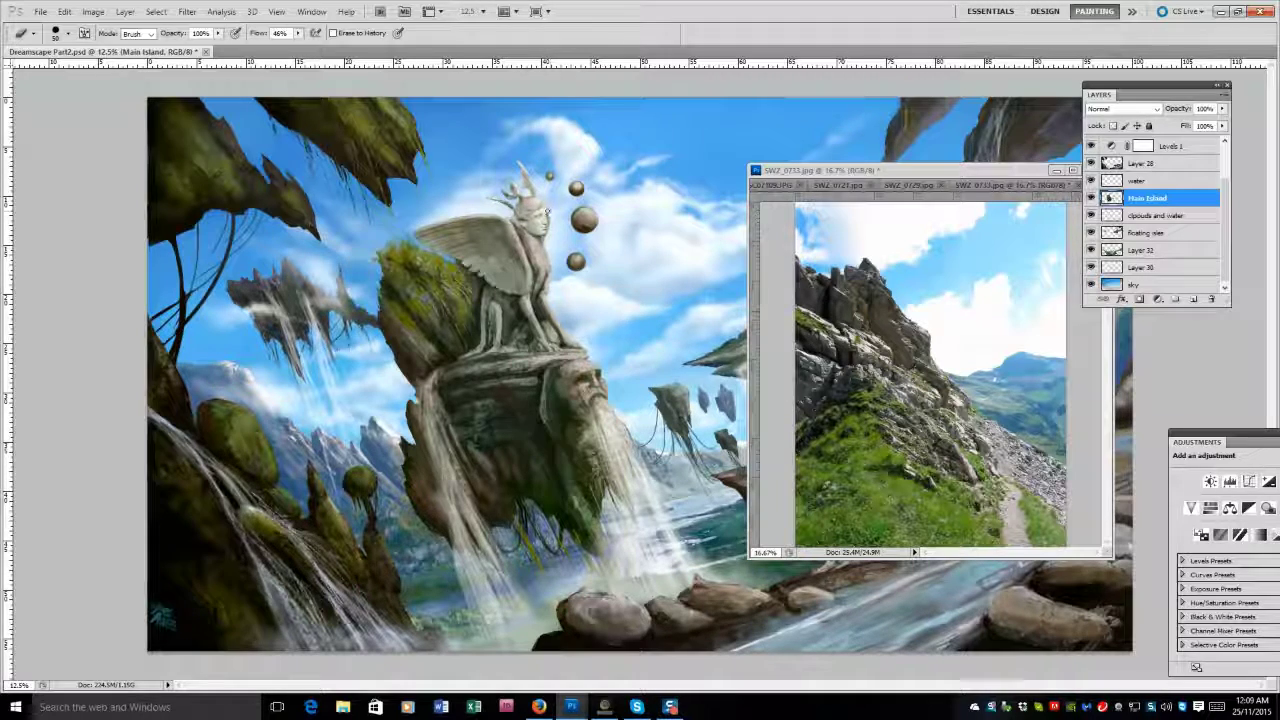
pyautogui.press('b')
pyautogui.scroll(2, 560, 185)
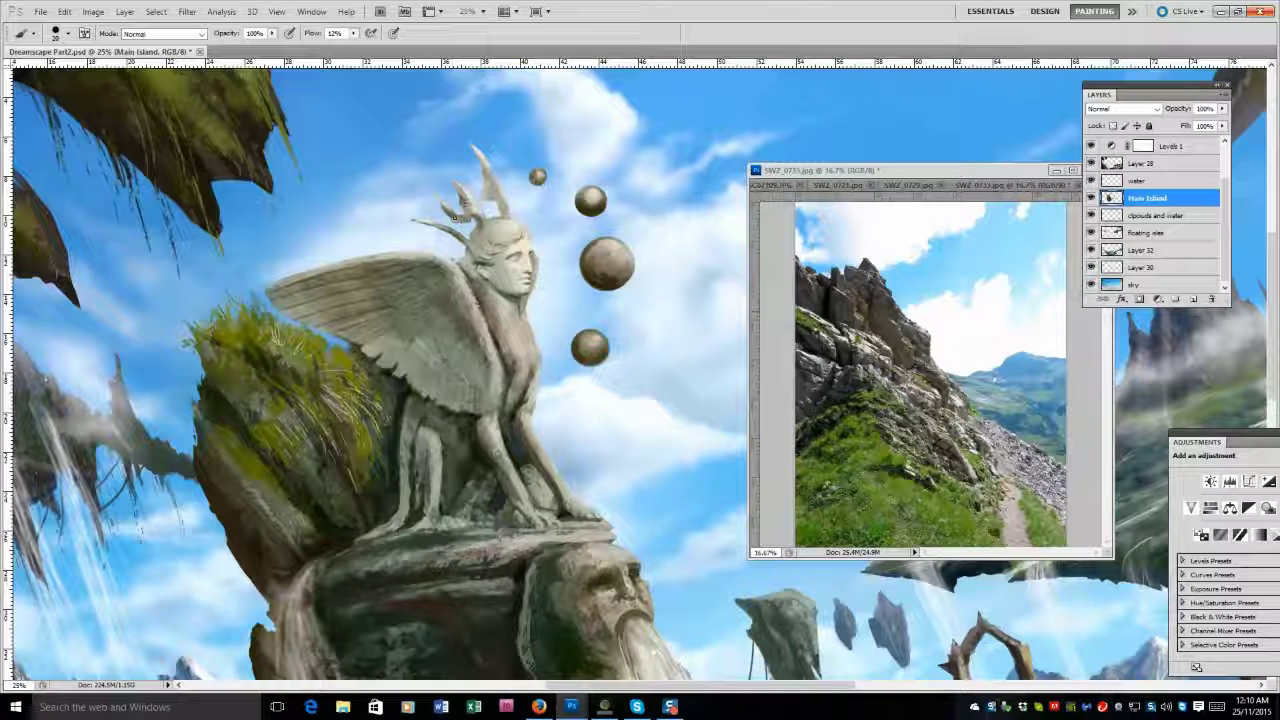
# Add a faint darker stroke on the crown and lighten the sphinx's chest, neck and wing.
pyautogui.moveTo(490, 200); pyautogui.dragTo(506, 208)
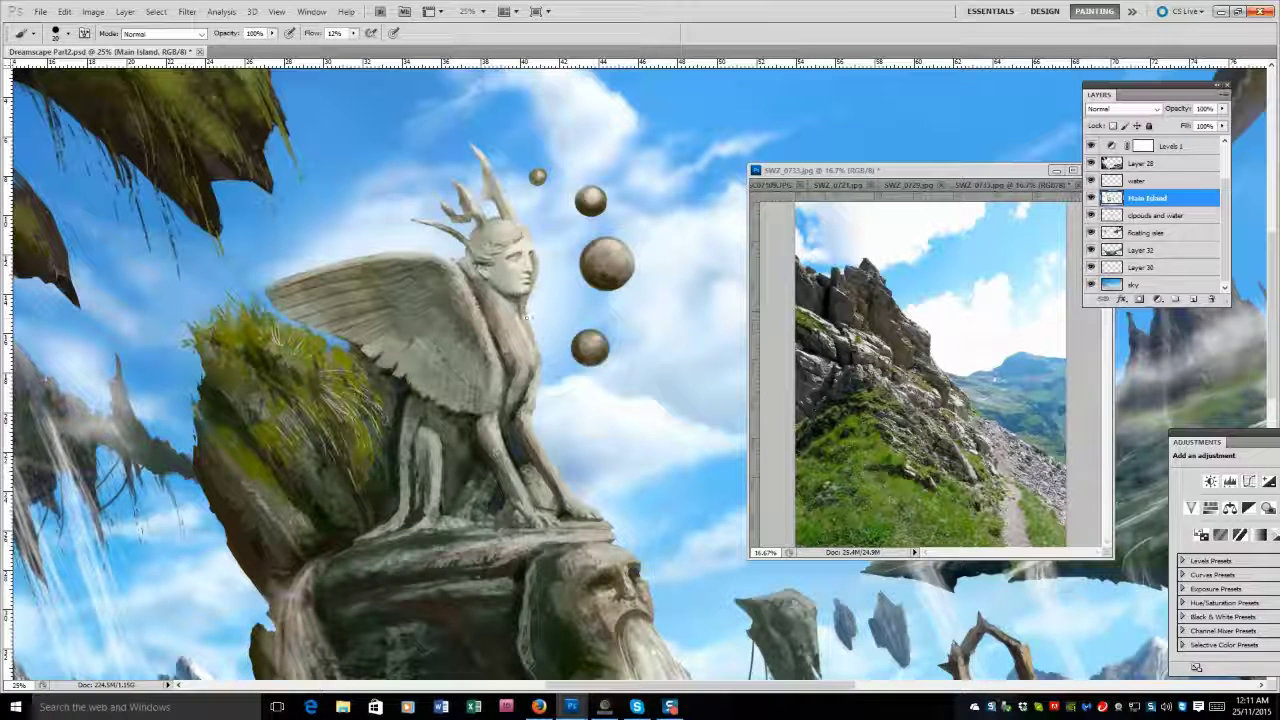
pyautogui.moveTo(524, 355)
pyautogui.mouseDown()
pyautogui.moveTo(540, 370)
pyautogui.moveTo(524, 384)
pyautogui.mouseUp()
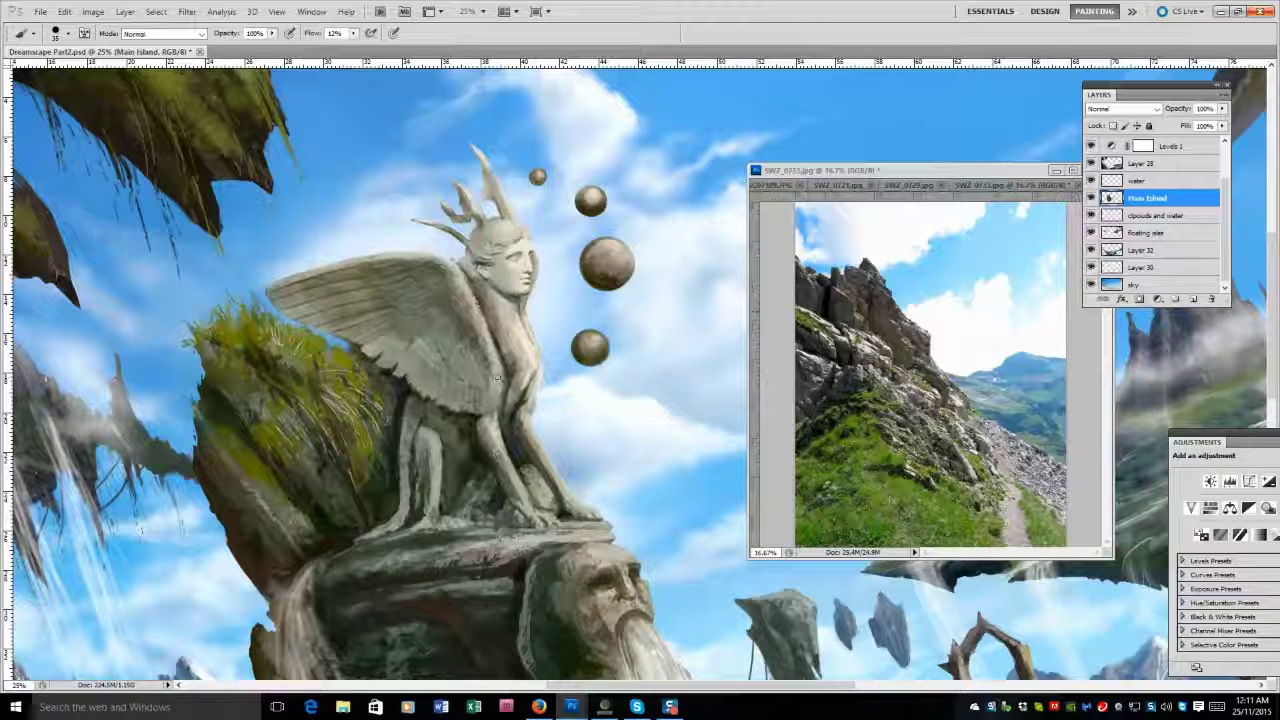
pyautogui.moveTo(410, 260)
pyautogui.mouseDown()
pyautogui.moveTo(320, 280)
pyautogui.moveTo(285, 305)
pyautogui.moveTo(340, 305)
pyautogui.mouseUp()
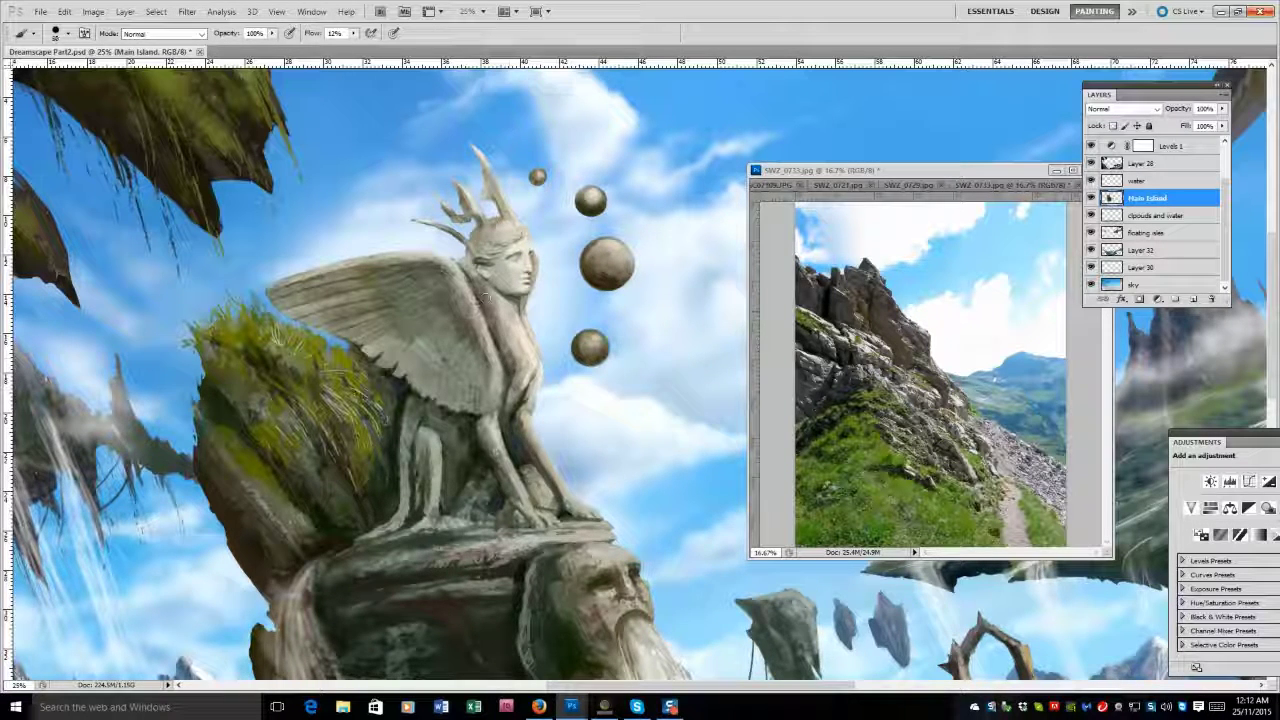
# With the mixer brush, blend the sphinx's legs and lower body and repaint the crown spikes.
pyautogui.hotkey('shift', 'b')
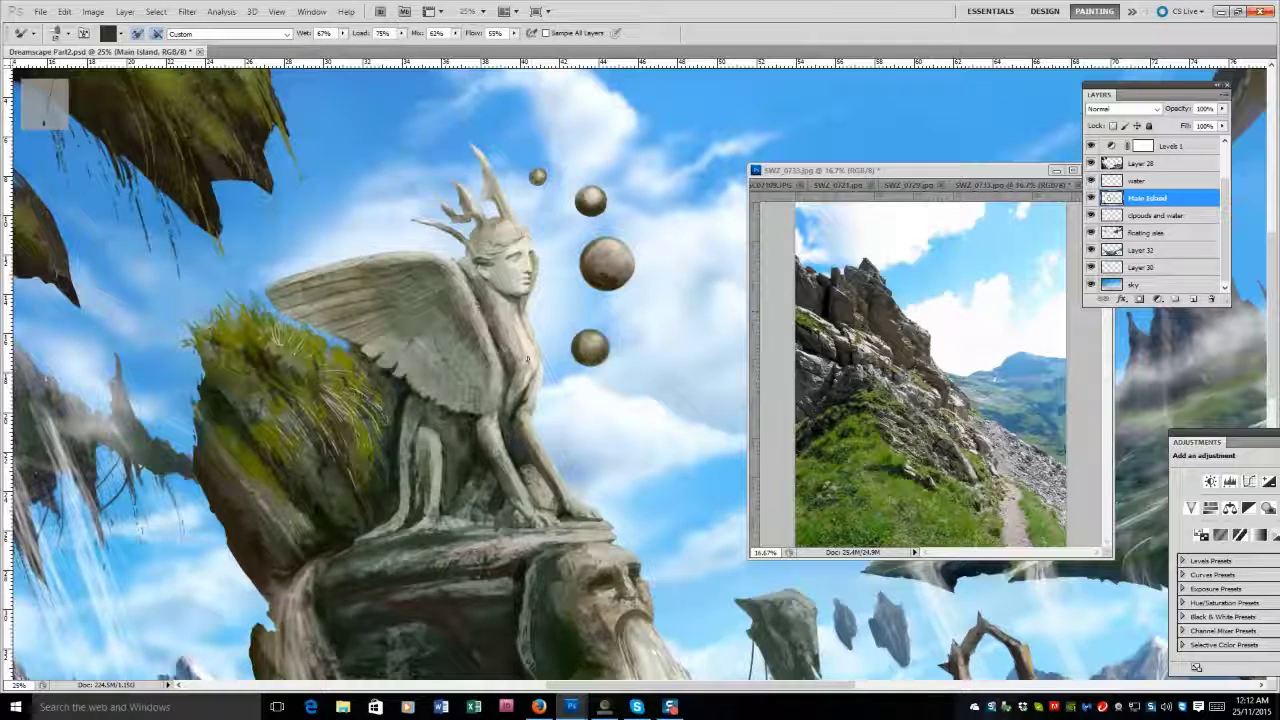
pyautogui.moveTo(535, 455); pyautogui.dragTo(500, 527)
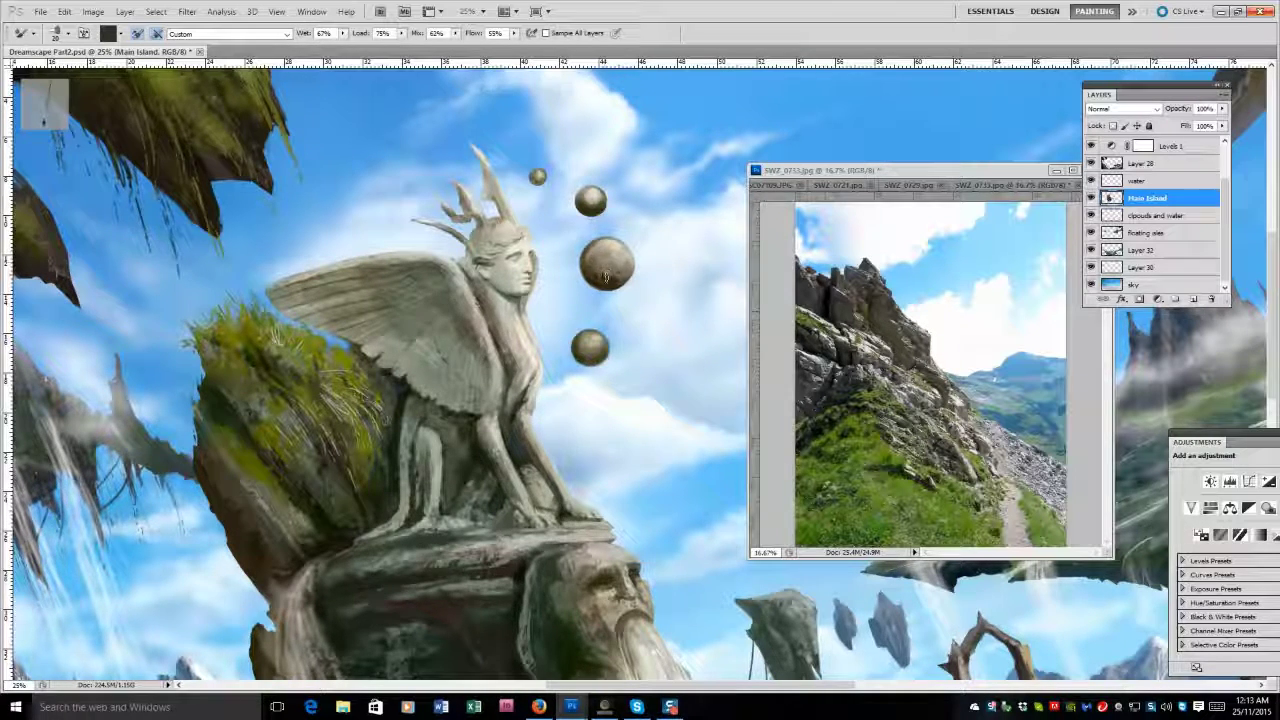
pyautogui.press('e')
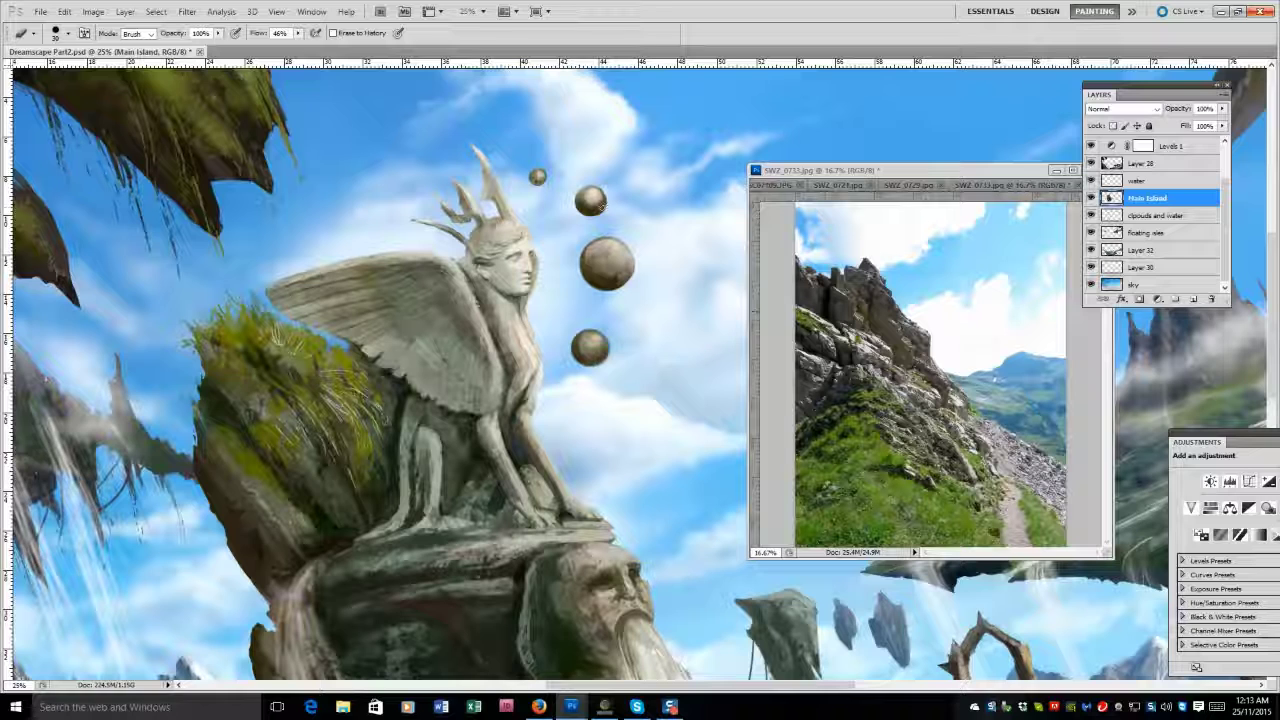
pyautogui.hotkey('shift', 'b')
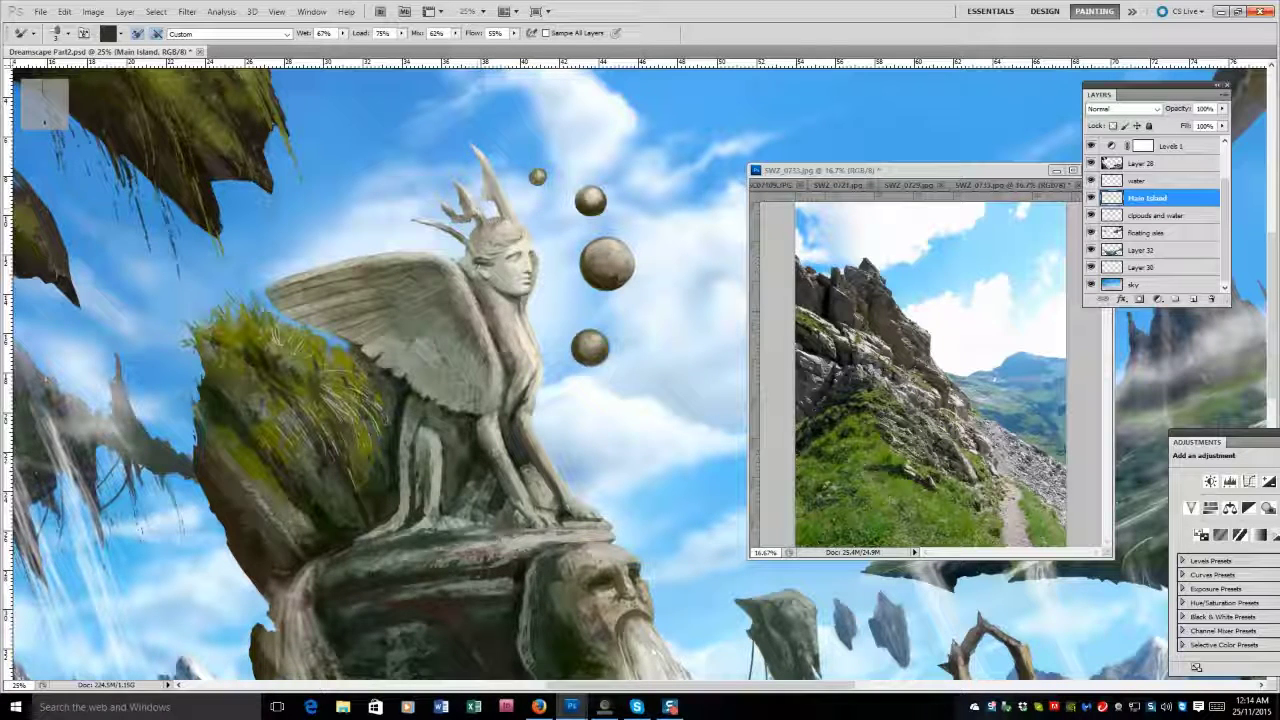
pyautogui.moveTo(474, 208); pyautogui.dragTo(486, 214)
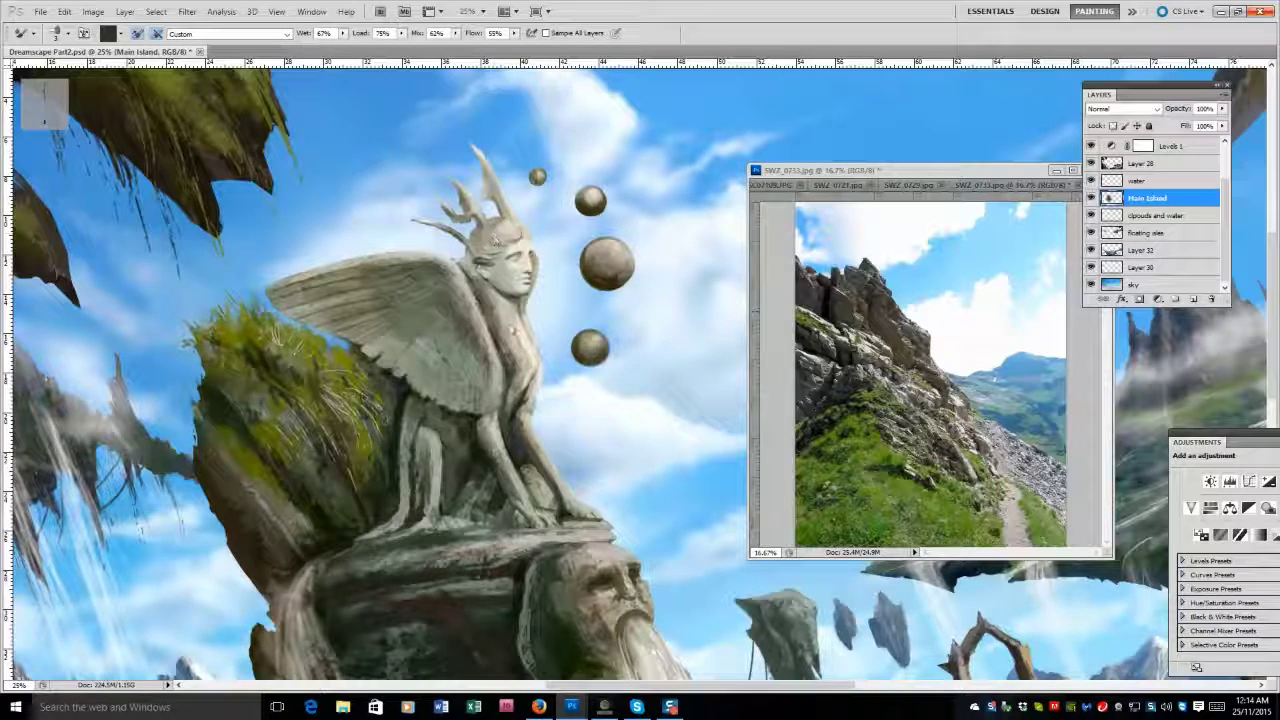
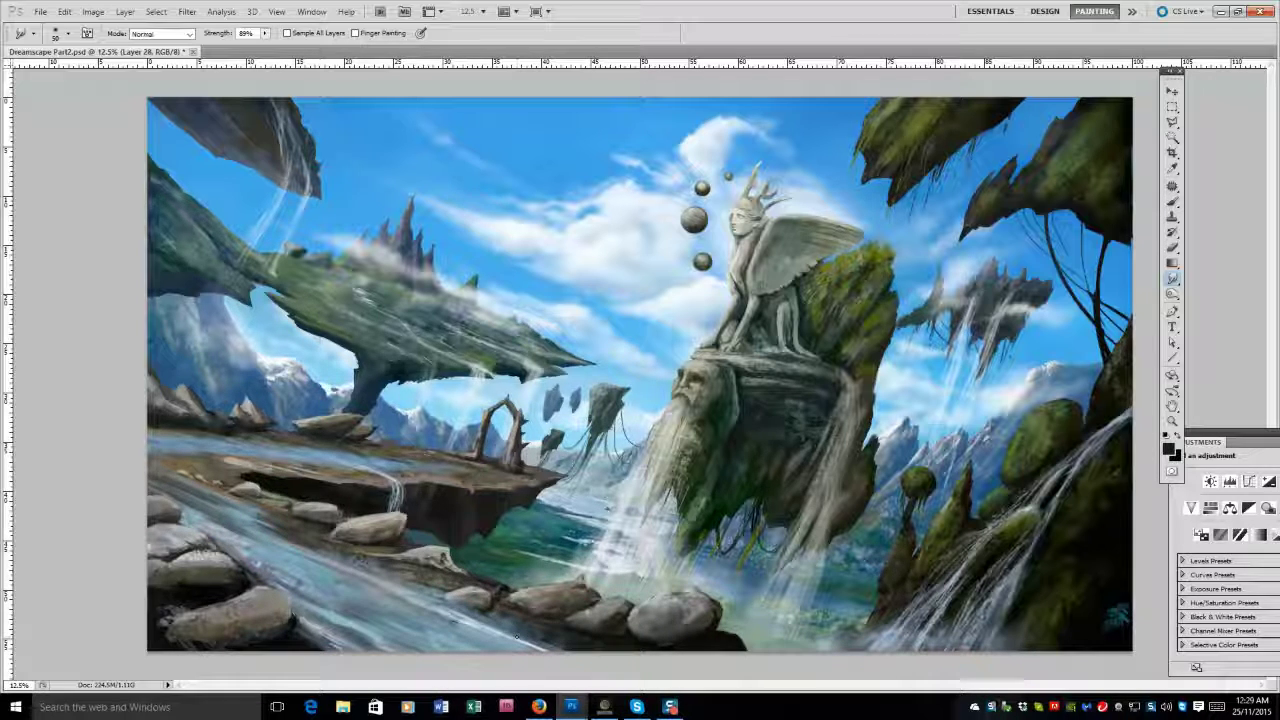
# Select the Main island layer and switch to the Brush tool.
pyautogui.keyDown('ctrl'); pyautogui.click(880, 268); pyautogui.keyUp('ctrl')
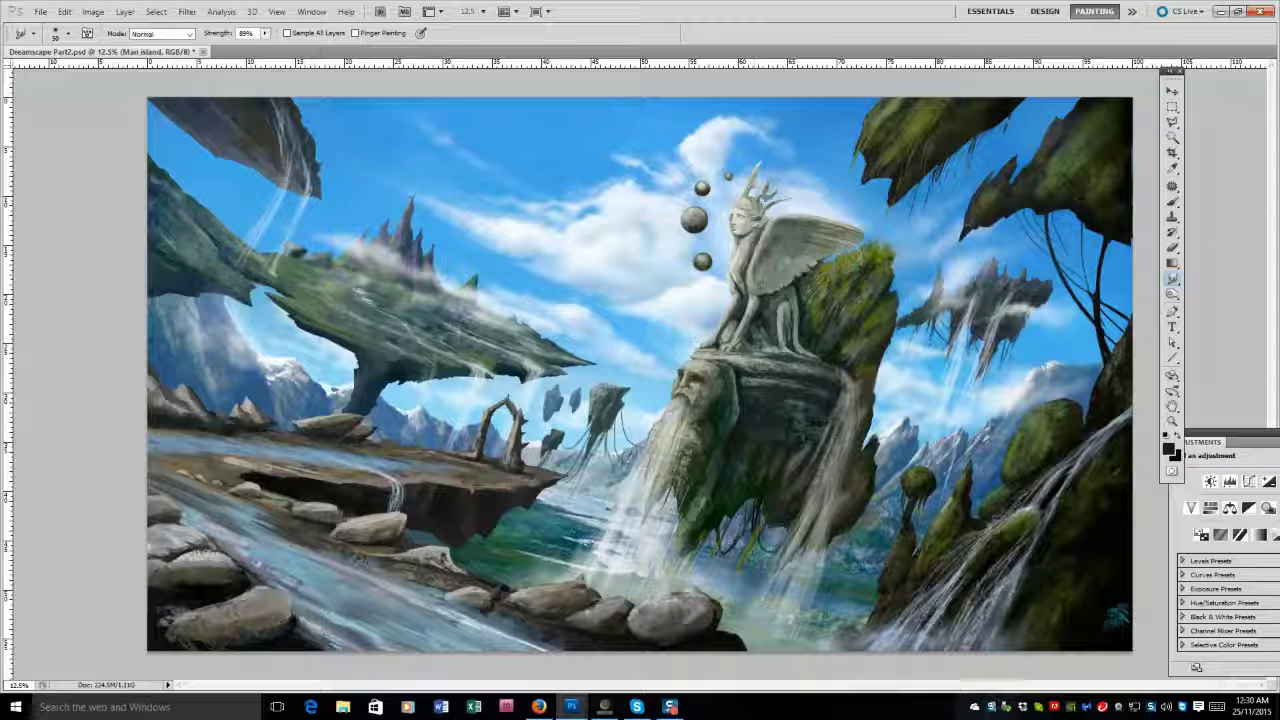
pyautogui.press('e')
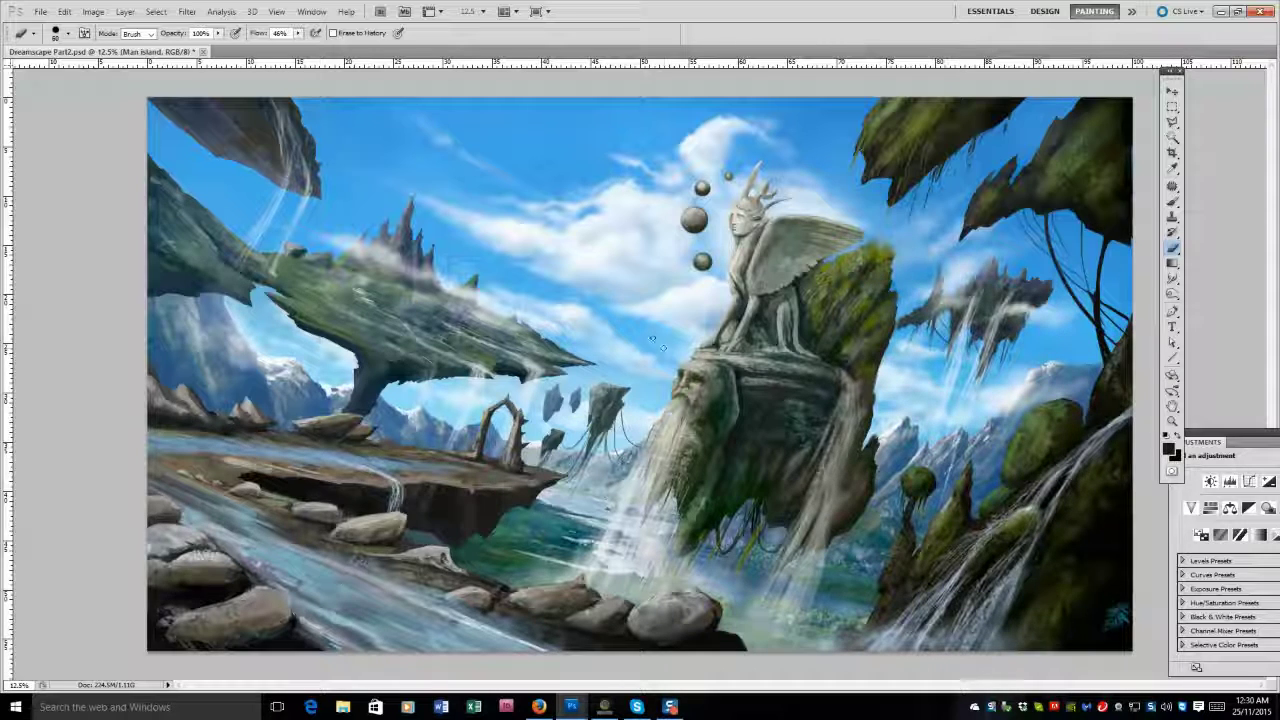
pyautogui.press('b')
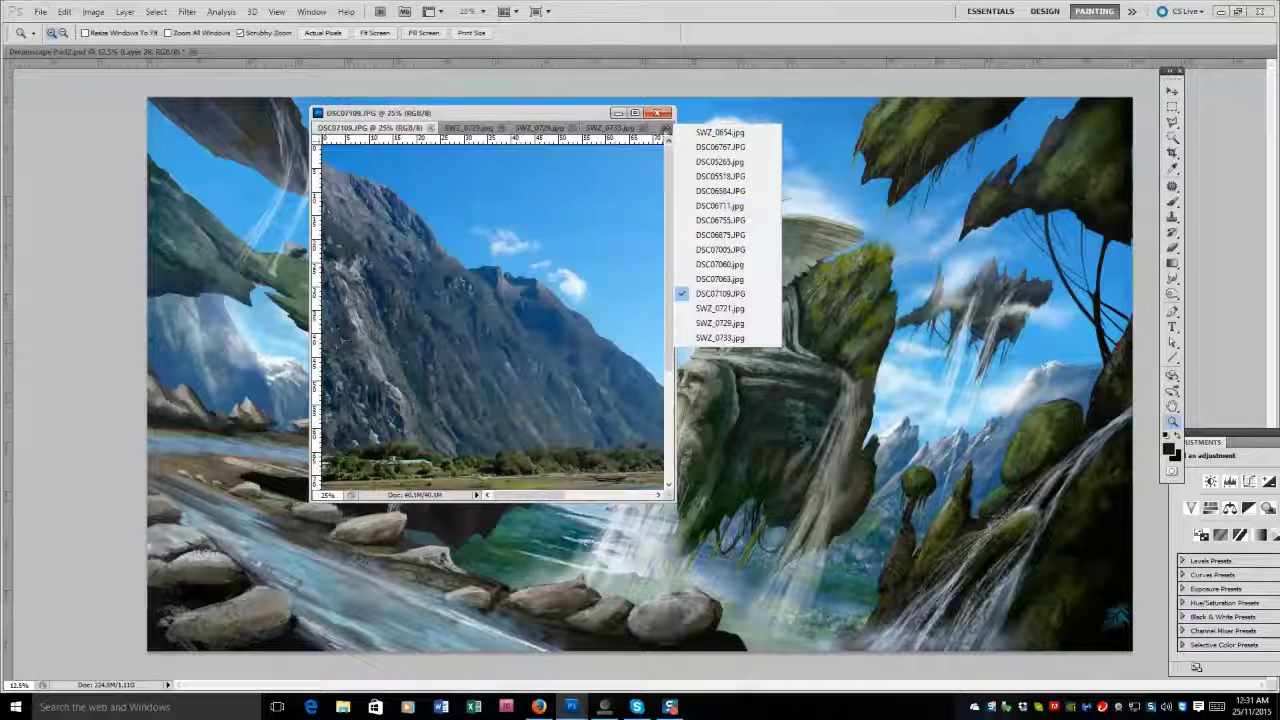
# Browse the DSC07063.jpg and DSC06711.jpg references, moving the window aside to reveal the sphinx.
pyautogui.click(668, 128)
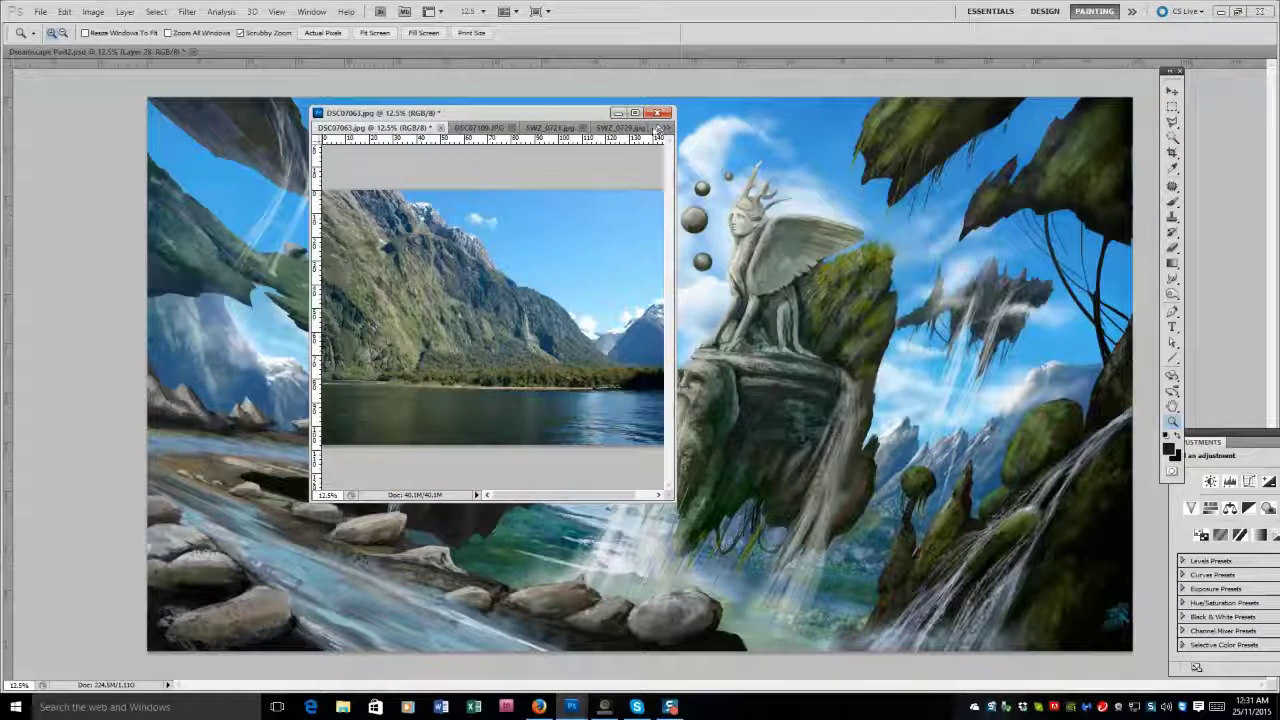
pyautogui.moveTo(605, 108); pyautogui.dragTo(868, 88)
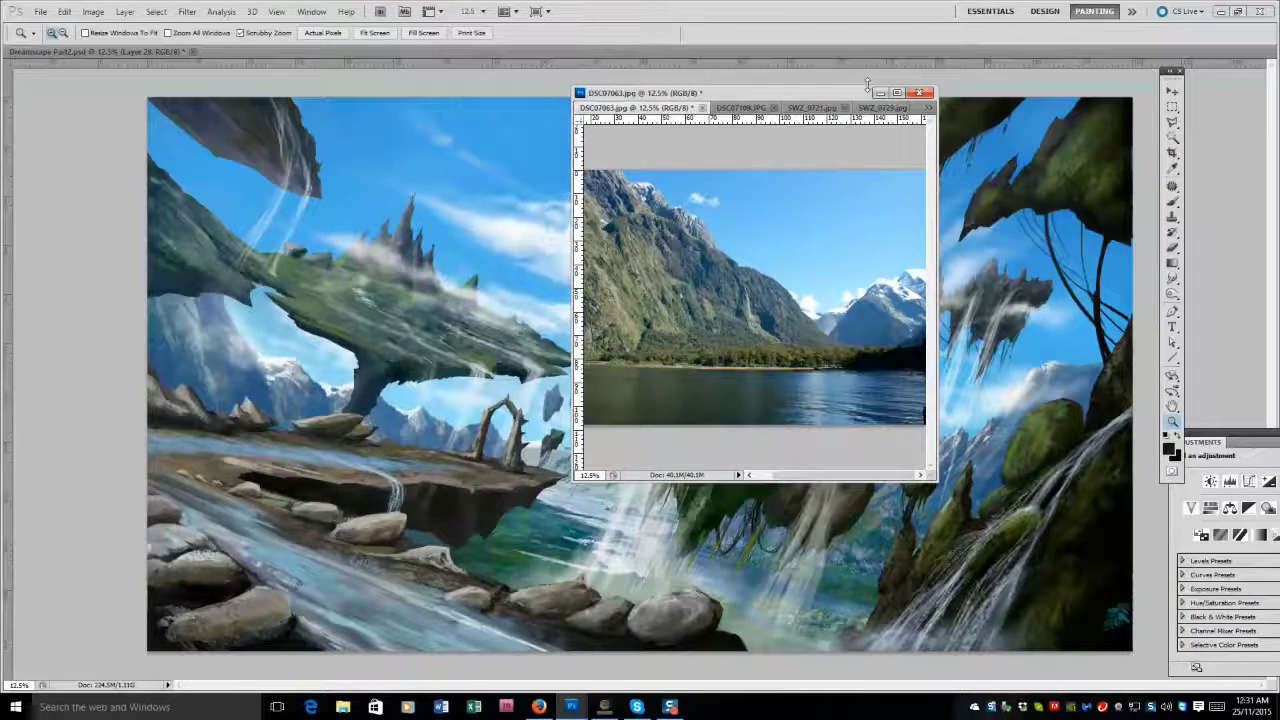
pyautogui.hotkey('ctrl', 'Tab')
pyautogui.hotkey('ctrl', 'Tab')
pyautogui.hotkey('ctrl', 'Tab')
pyautogui.click(928, 107)
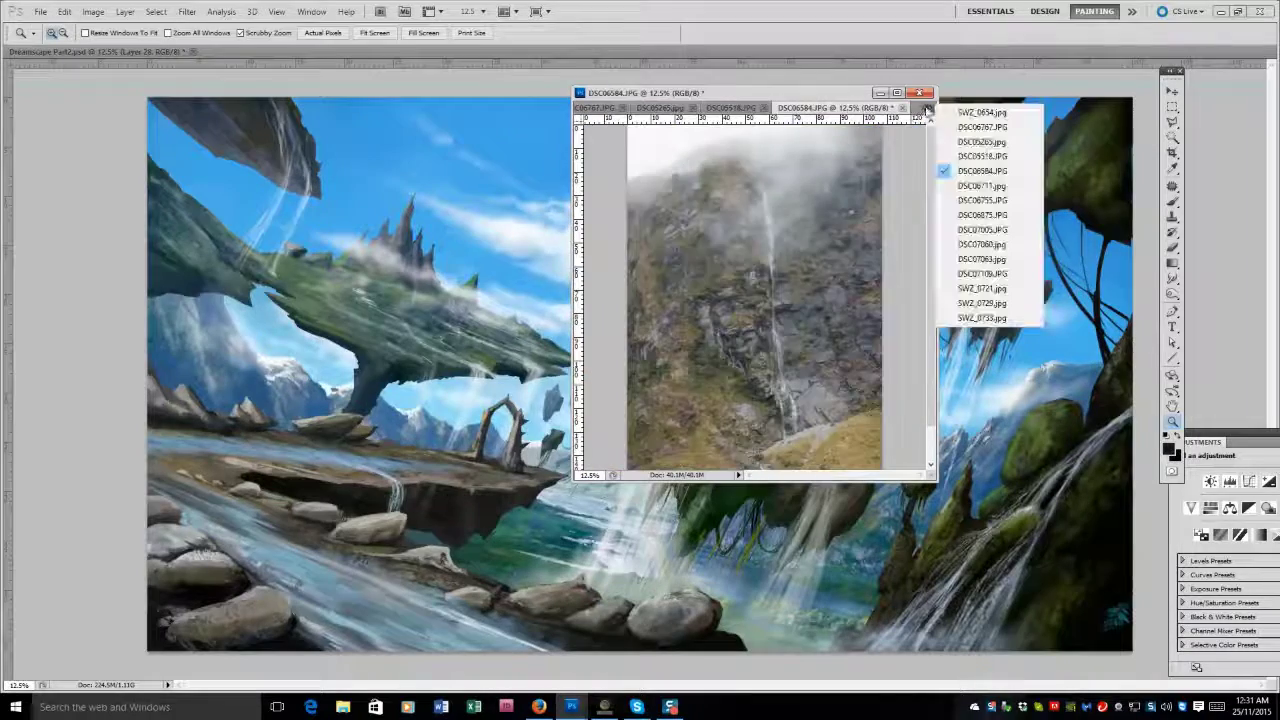
pyautogui.click(985, 188)
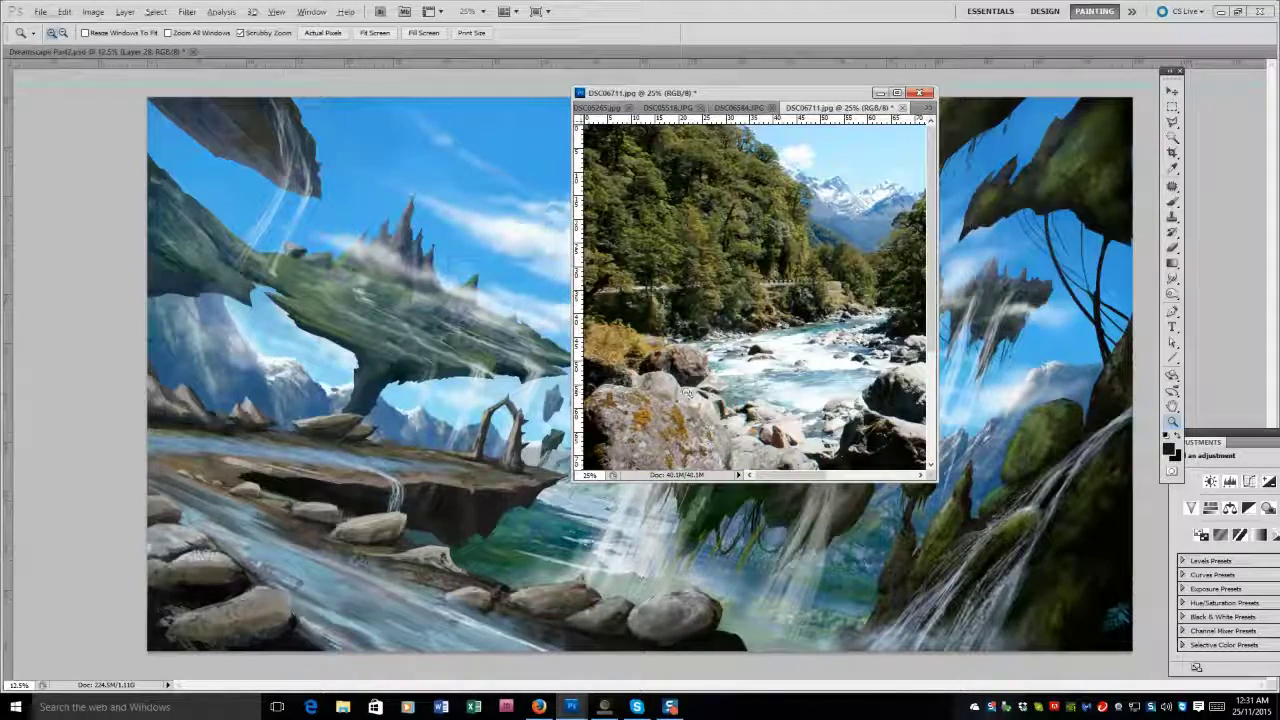
pyautogui.moveTo(676, 92); pyautogui.dragTo(1082, 292)
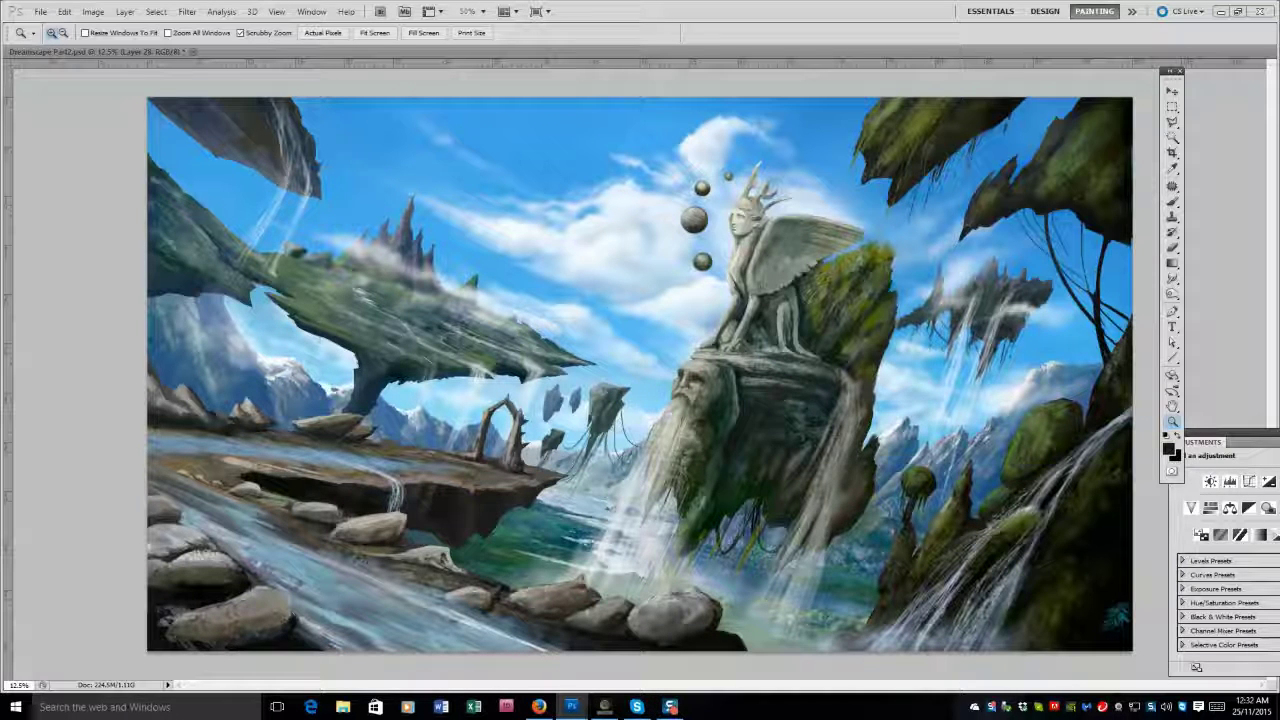
# Show the rulers and flip the entire canvas horizontally.
pyautogui.press('b')
pyautogui.hotkey('ctrl', 'r')
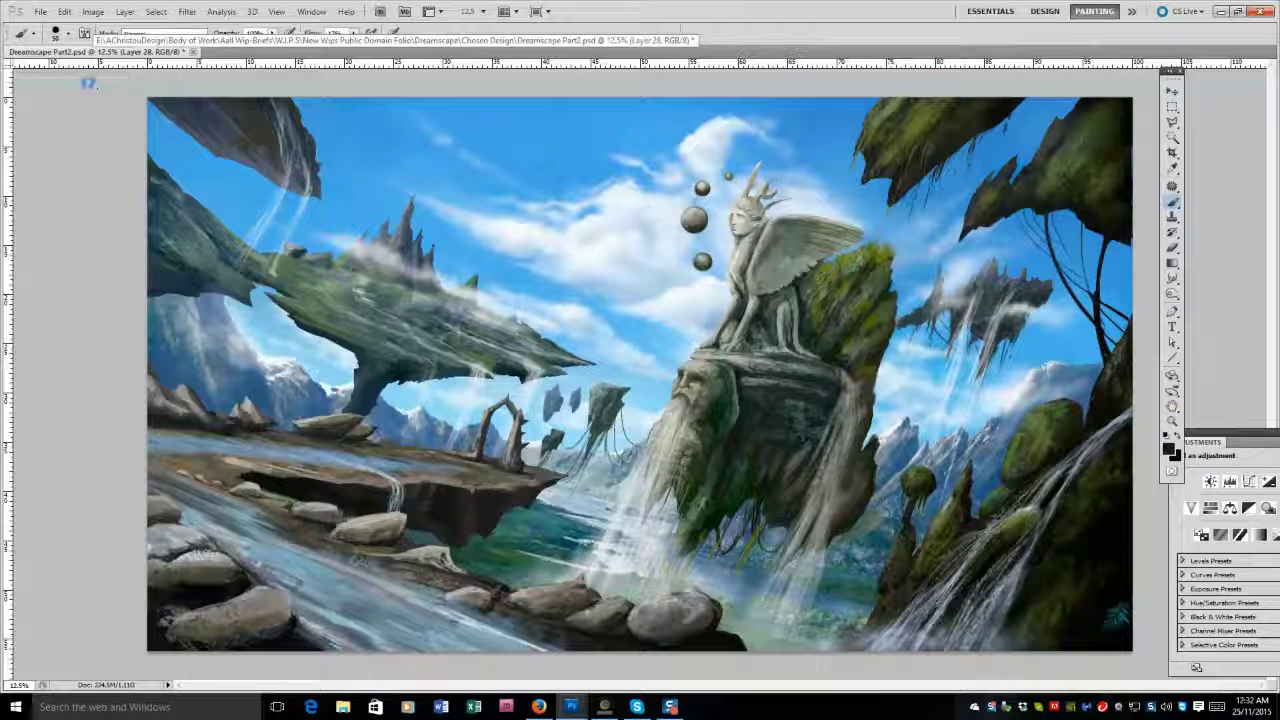
pyautogui.click(93, 11)
pyautogui.moveTo(130, 130)
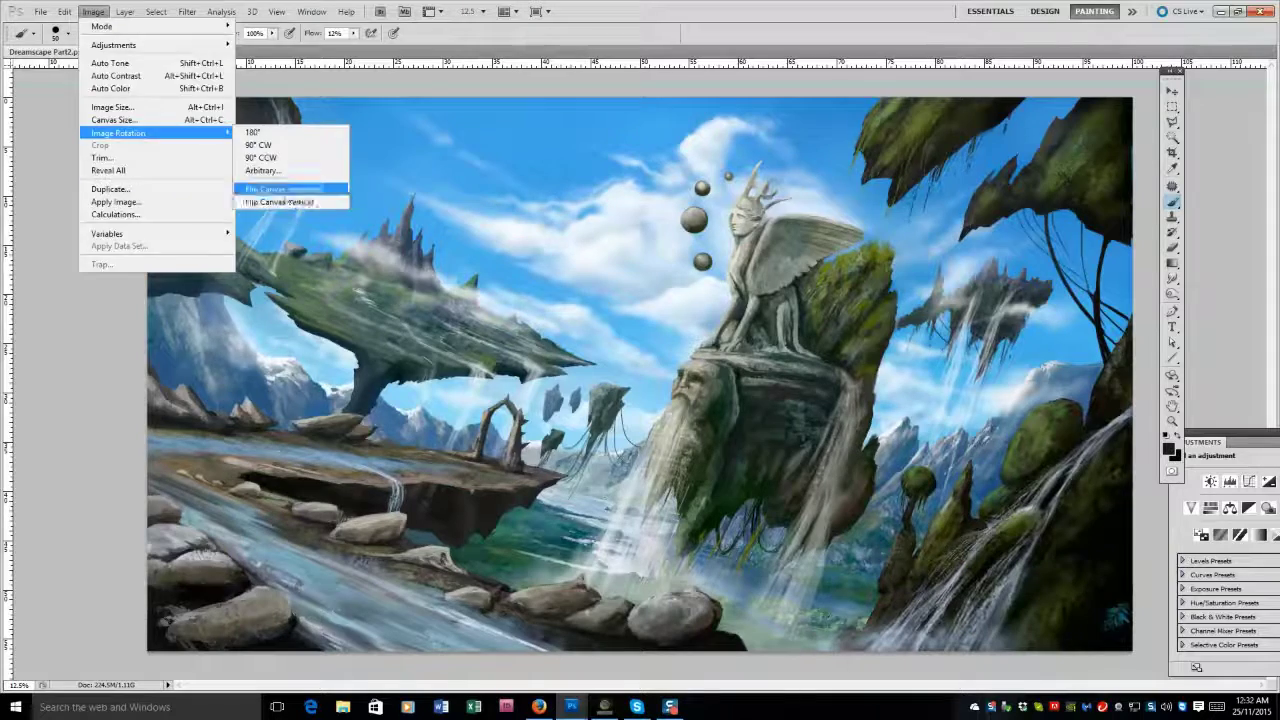
pyautogui.click(283, 189)
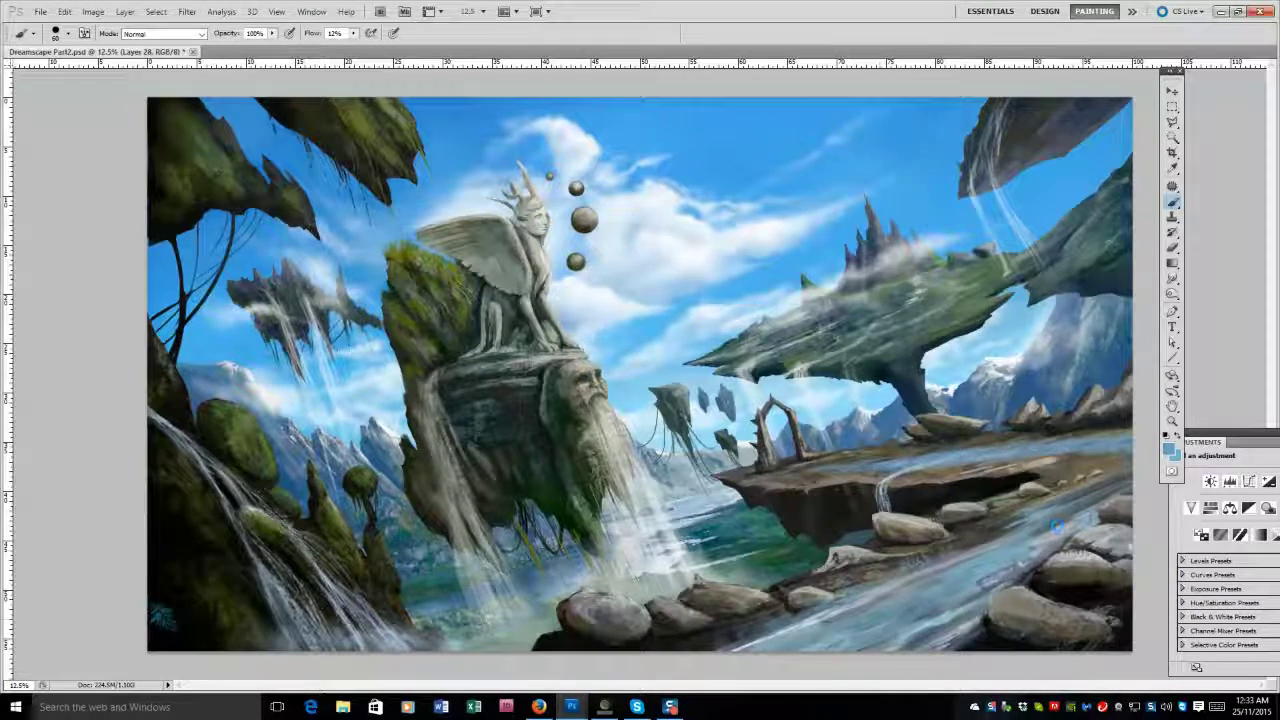
# Paint white water highlights on the stream and dark teal strokes along its bank.
pyautogui.keyDown('alt'); pyautogui.click(1058, 525); pyautogui.keyUp('alt')
pyautogui.moveTo(1020, 530)
pyautogui.mouseDown()
pyautogui.moveTo(976, 550)
pyautogui.moveTo(1050, 518)
pyautogui.moveTo(1040, 522)
pyautogui.mouseUp()
pyautogui.keyDown('alt'); pyautogui.click(995, 455); pyautogui.keyUp('alt')
pyautogui.moveTo(995, 455)
pyautogui.mouseDown()
pyautogui.moveTo(1065, 442)
pyautogui.moveTo(930, 458)
pyautogui.mouseUp()
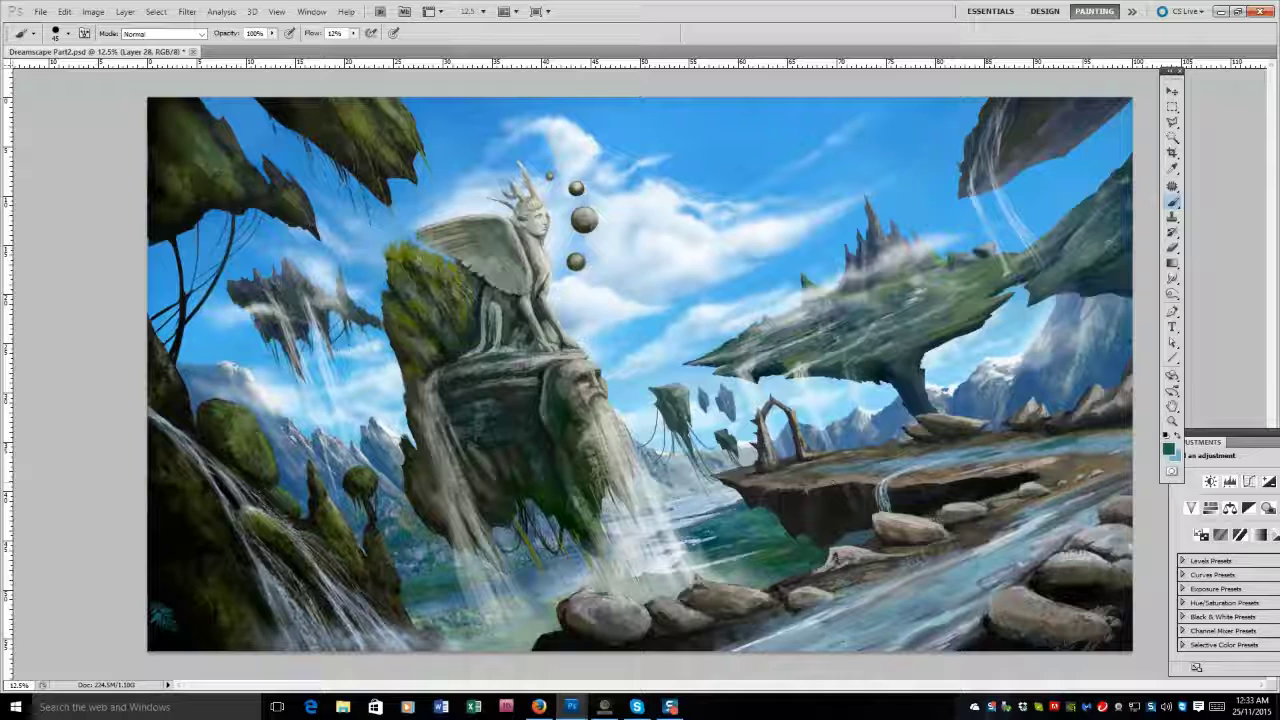
# Reset the paint colour to black and resize the brush from 250 to 80, returning to the Brush.
pyautogui.press('z')
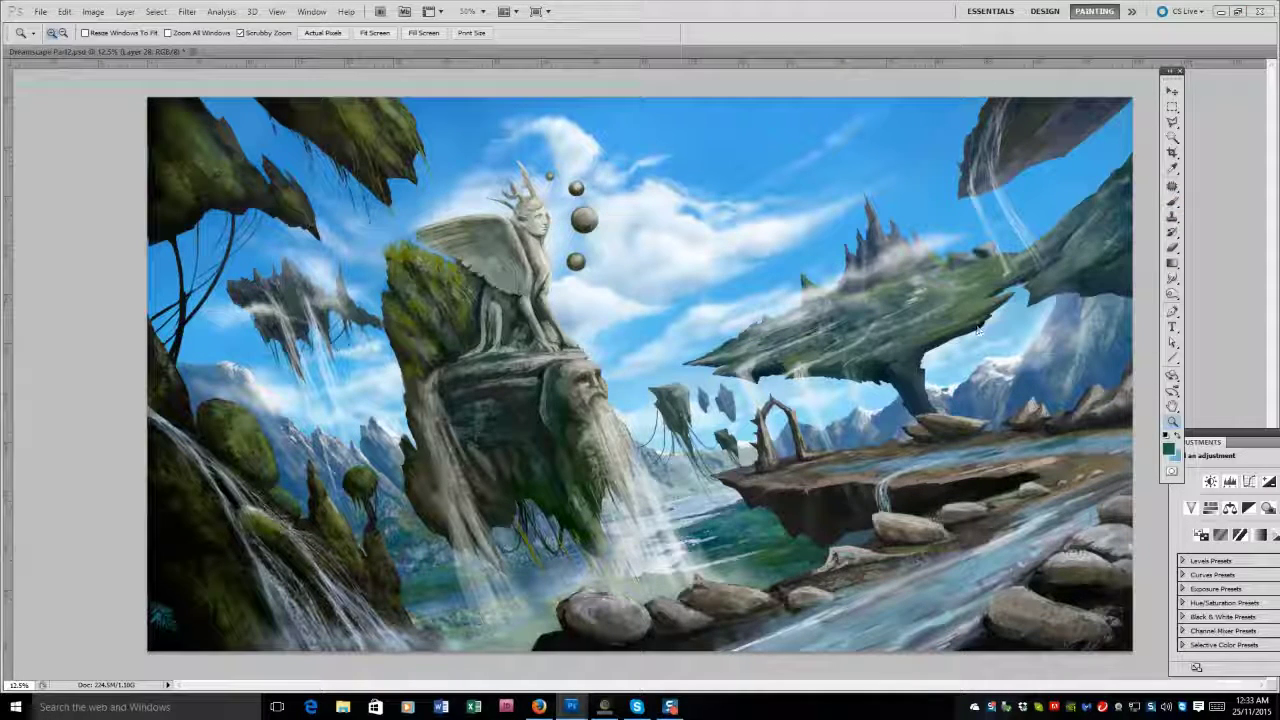
pyautogui.press('b')
pyautogui.press('d')
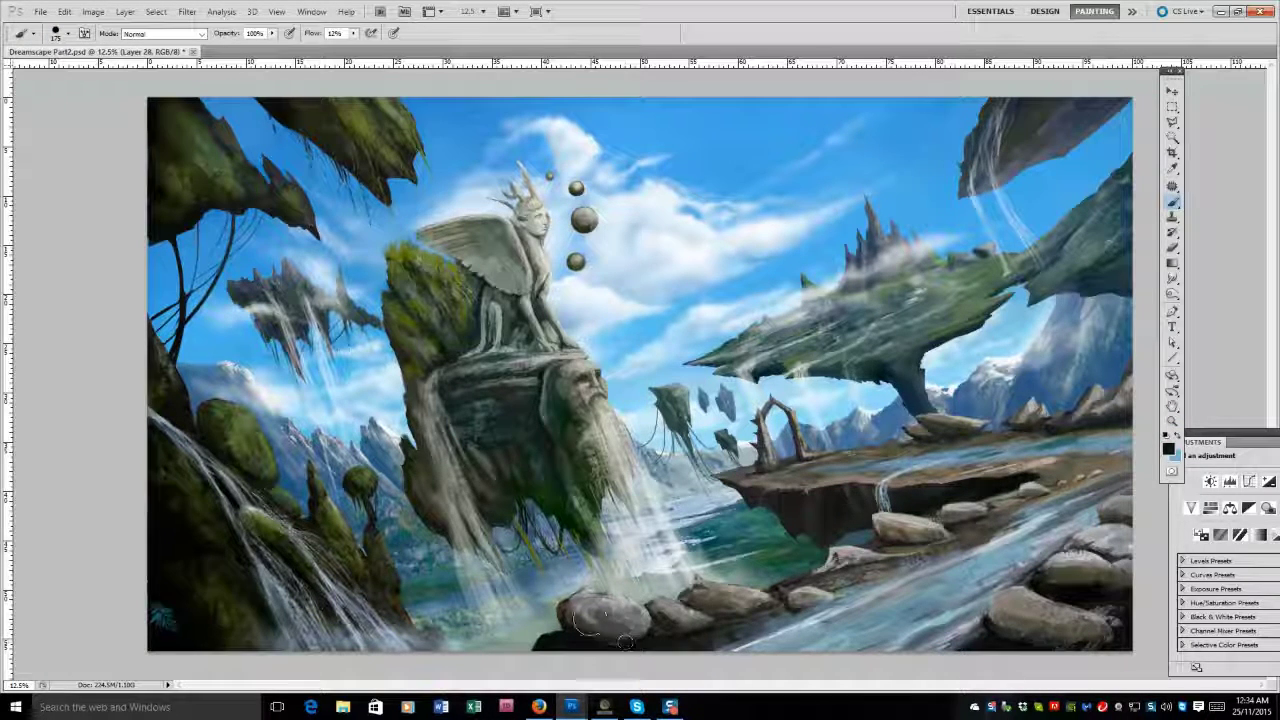
pyautogui.press(']')
pyautogui.press(']')
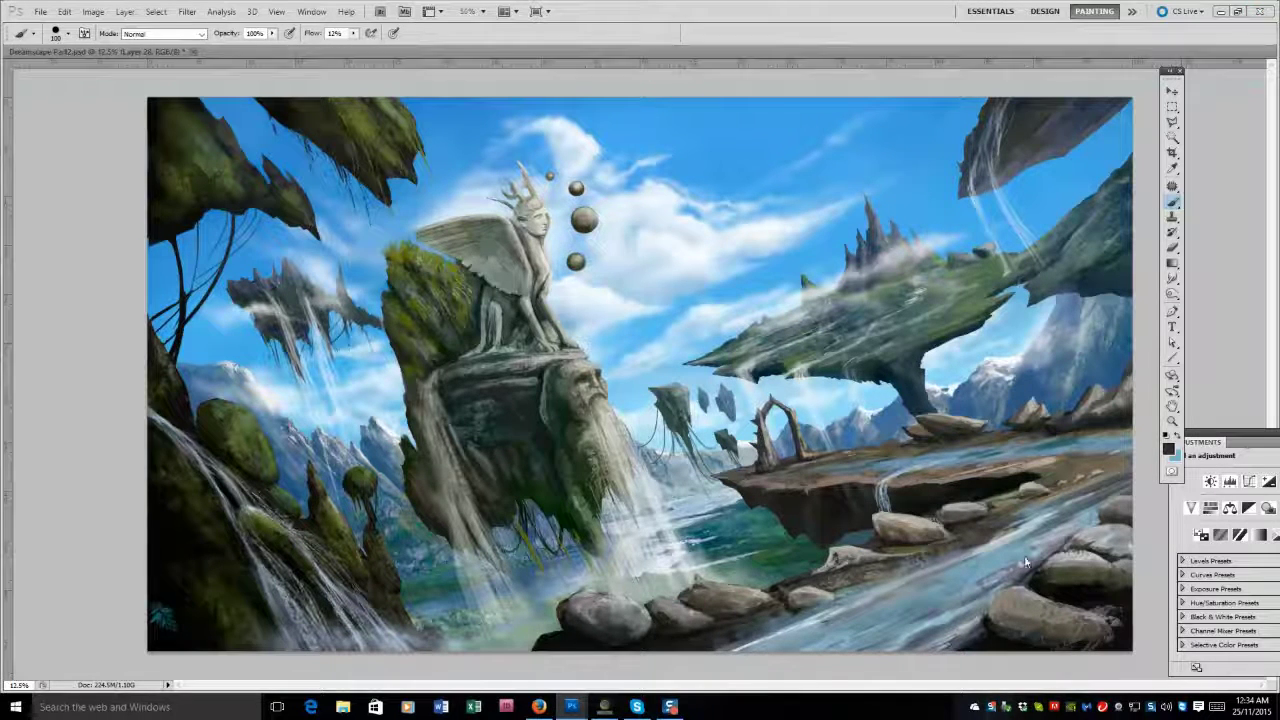
pyautogui.press('[')
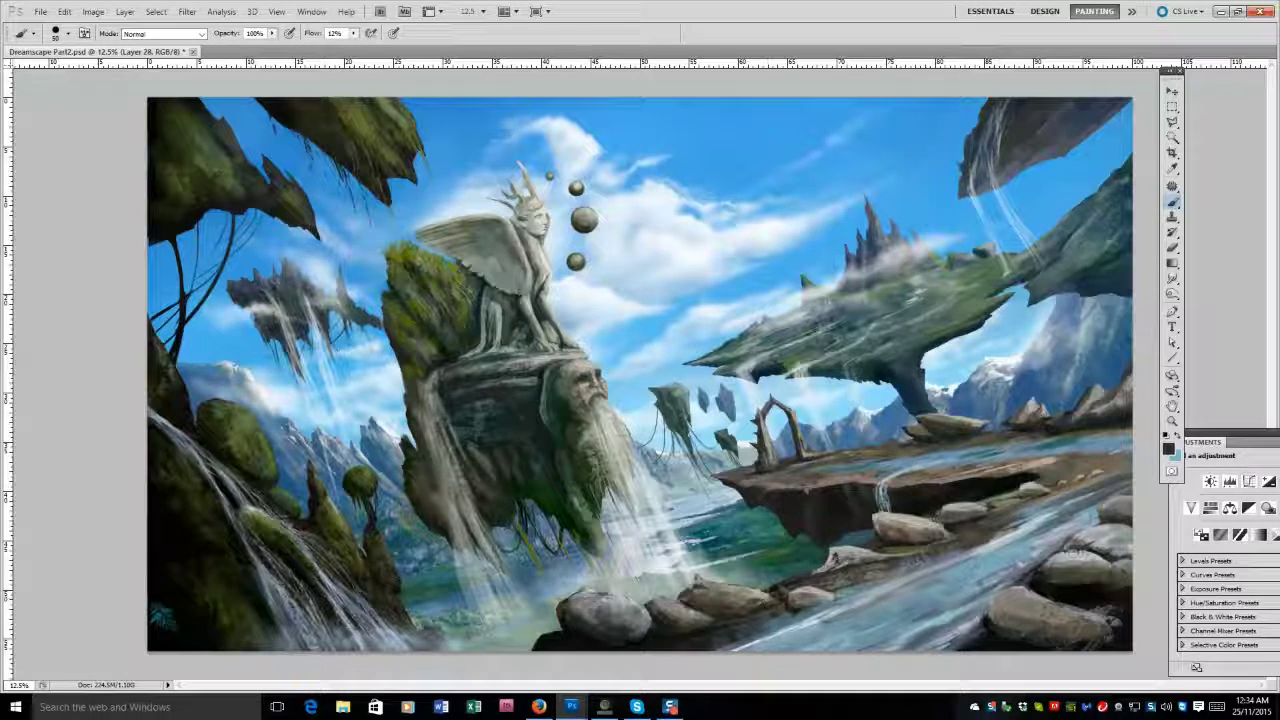
pyautogui.press('e')
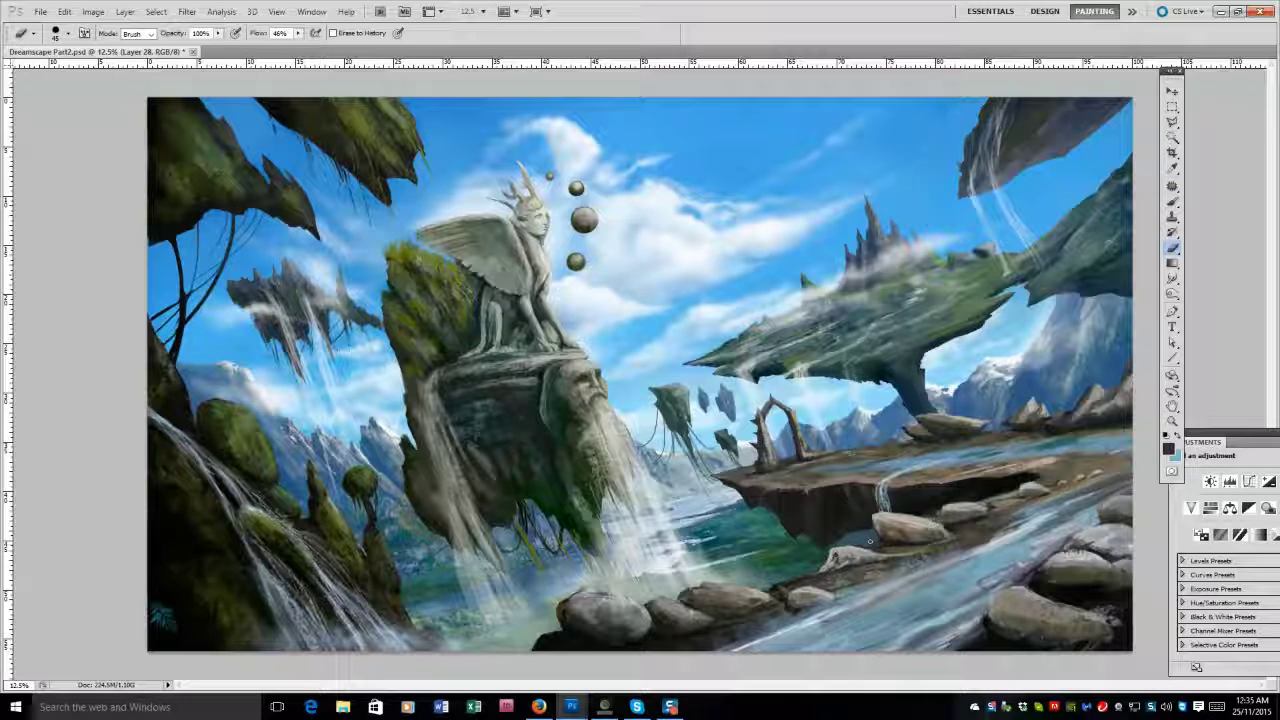
pyautogui.click(1172, 217)
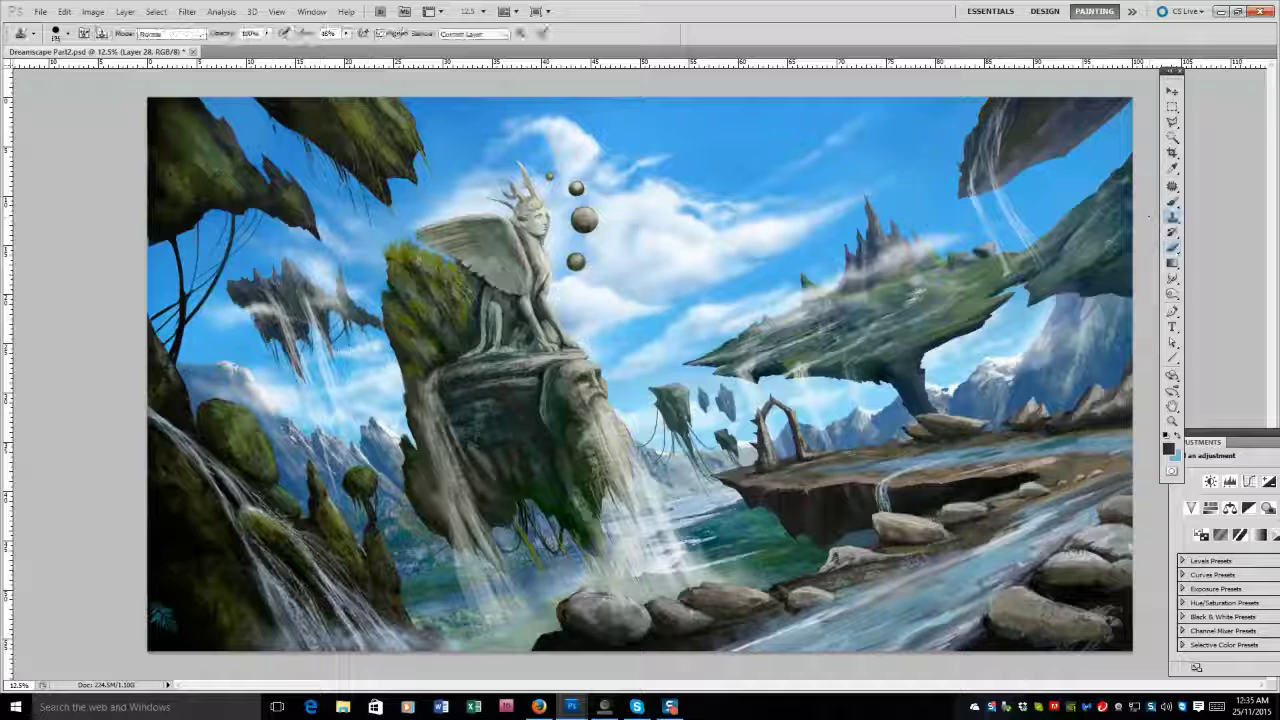
pyautogui.click(1172, 201)
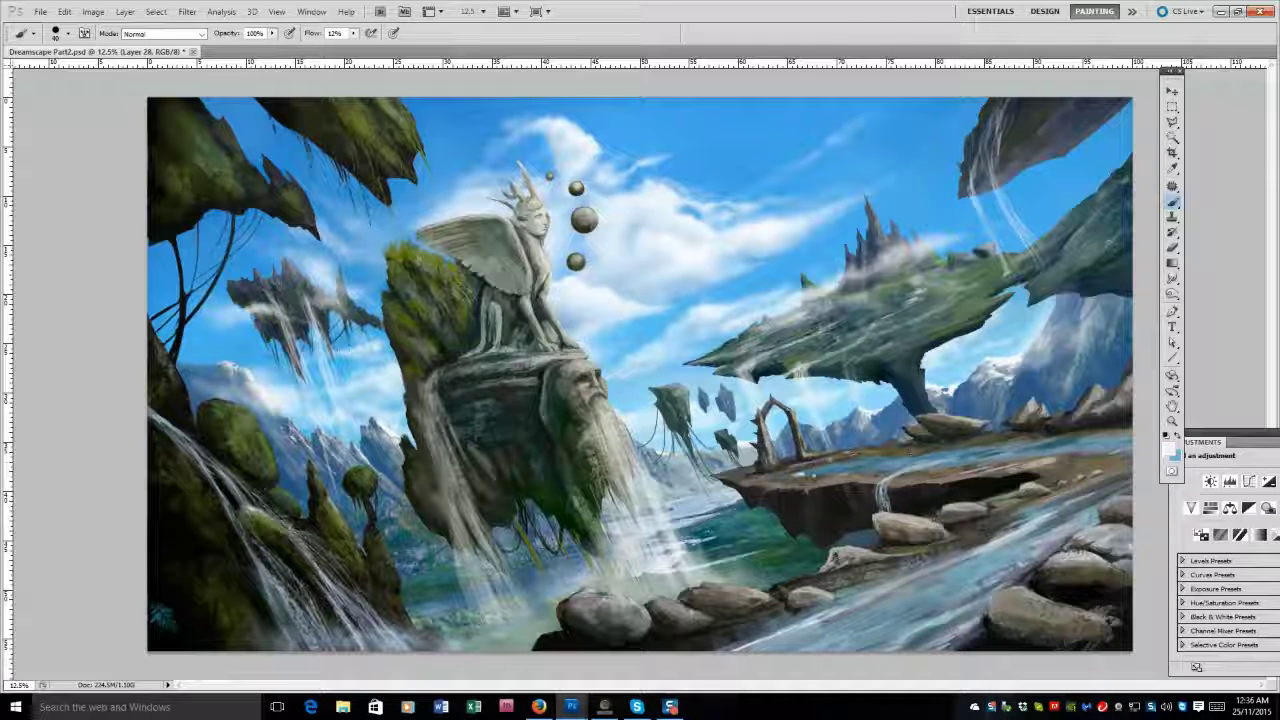
# Sample teal-green, light blue and pale blue from the water, then fit the painting on screen.
pyautogui.keyDown('alt'); pyautogui.click(860, 456); pyautogui.keyUp('alt')
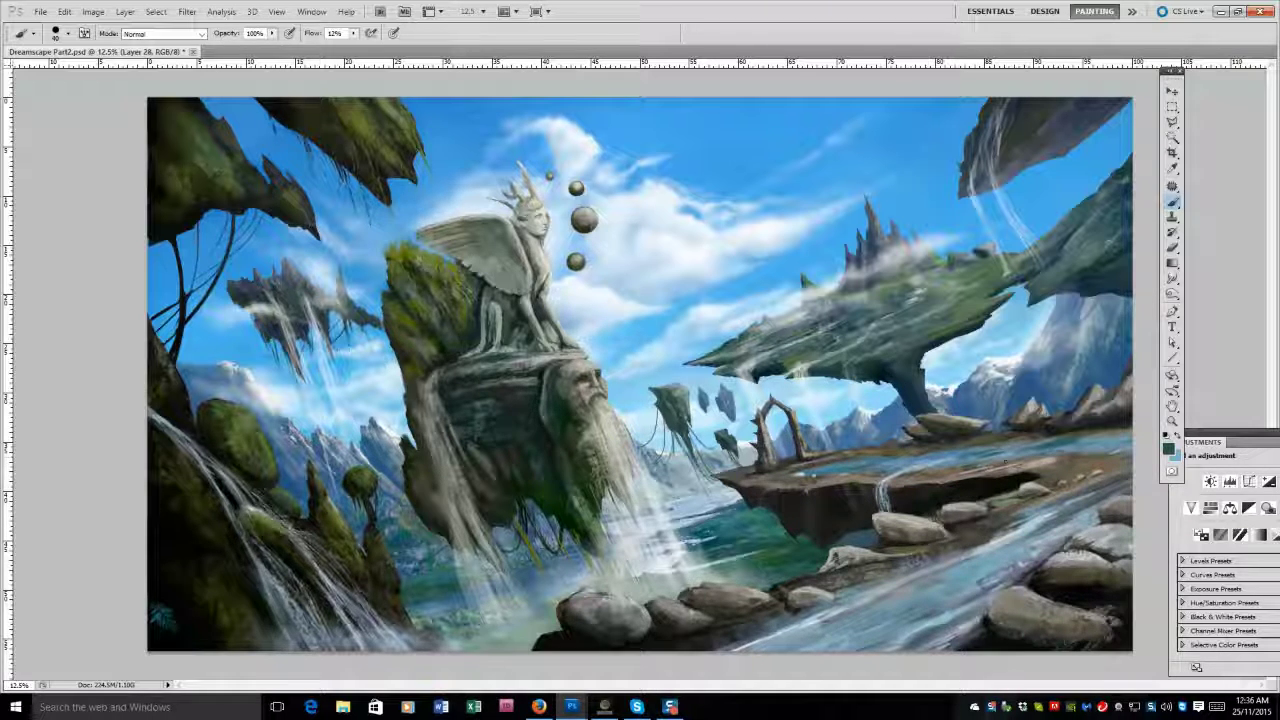
pyautogui.keyDown('alt'); pyautogui.click(810, 642); pyautogui.keyUp('alt')
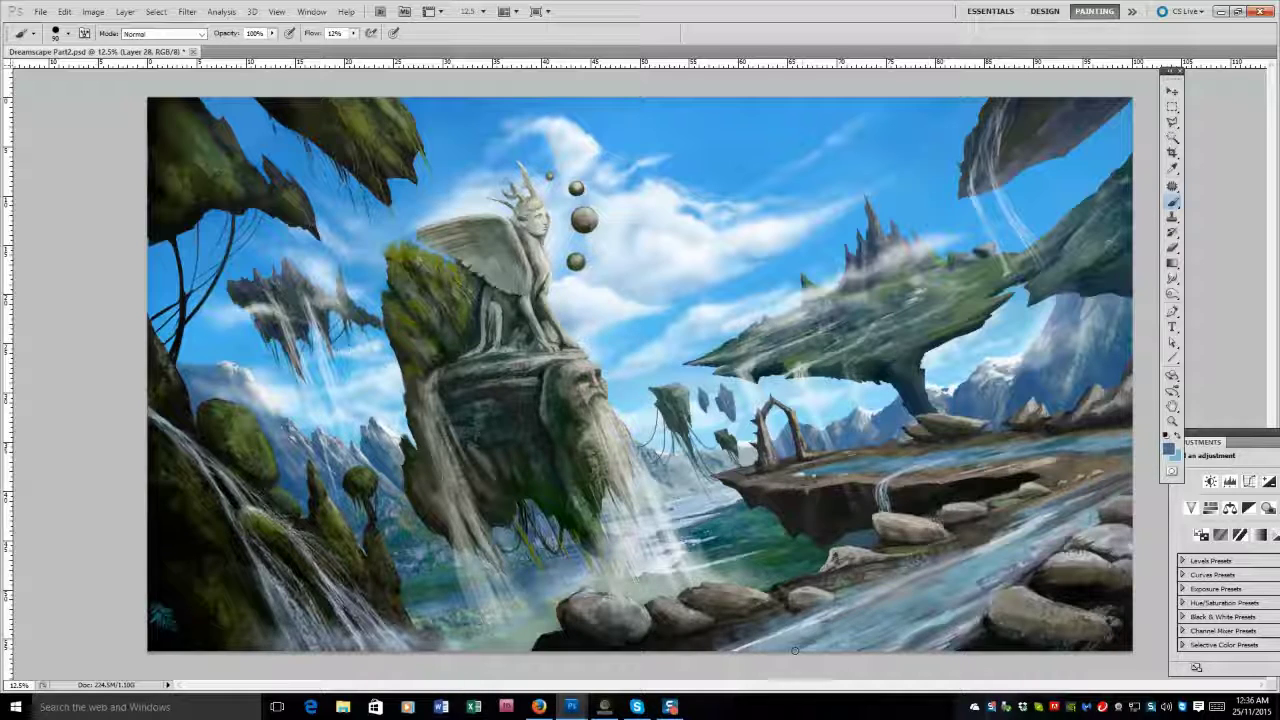
pyautogui.keyDown('alt'); pyautogui.click(888, 617); pyautogui.keyUp('alt')
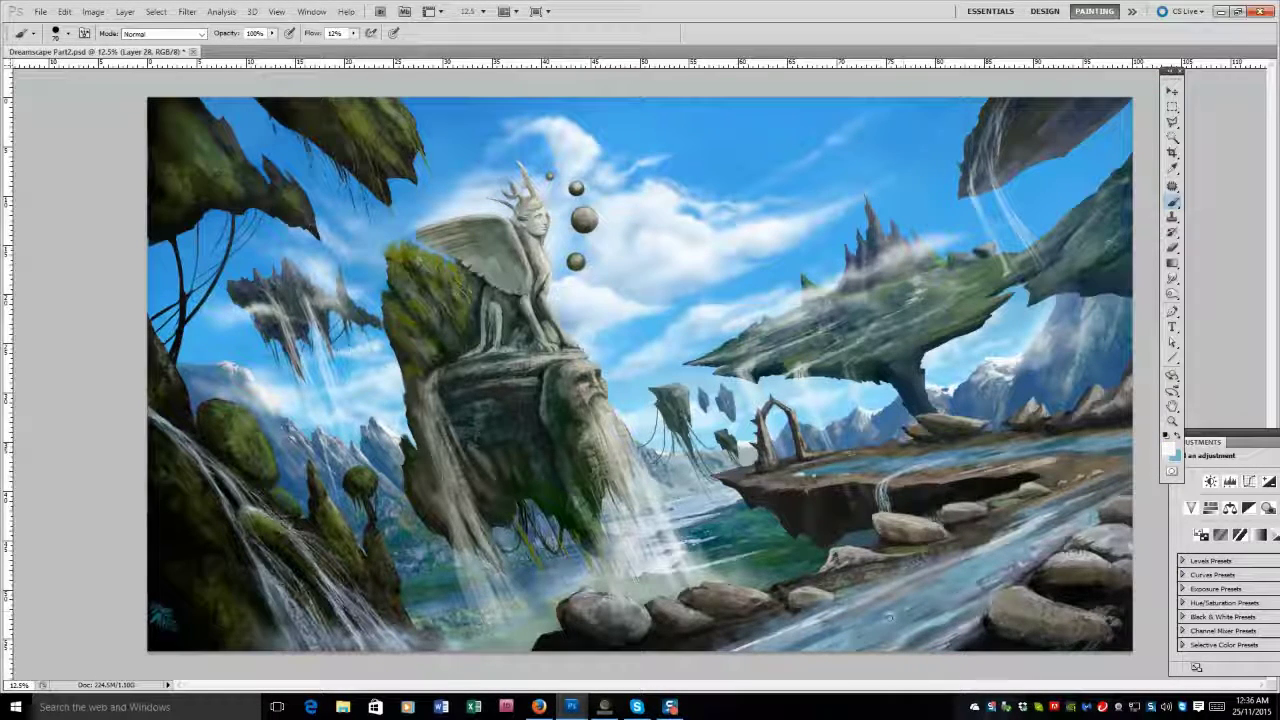
pyautogui.hotkey('ctrl', '0')
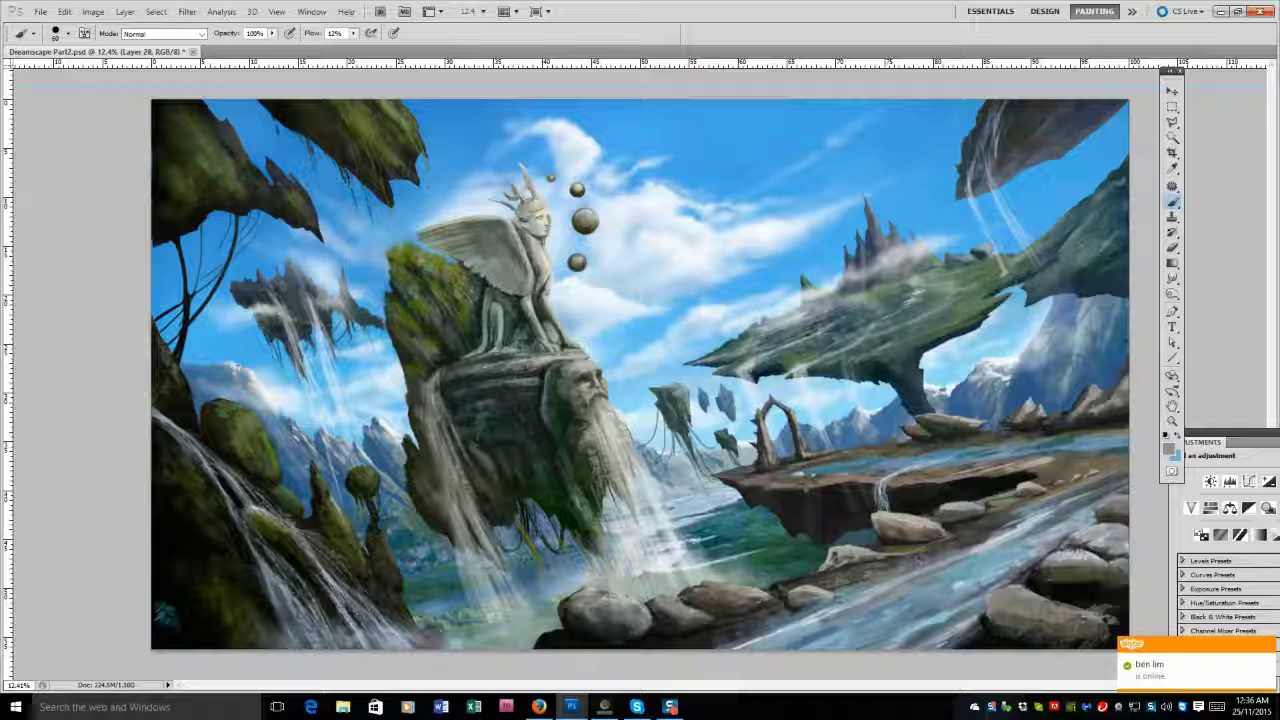
# Sample dark brown and darken the lower-right rocks and the rocks by the stream.
pyautogui.press(']')
pyautogui.press(']')
pyautogui.press(']')
pyautogui.press(']')
pyautogui.press(']')
pyautogui.press(']')
pyautogui.press(']')
pyautogui.press(']')
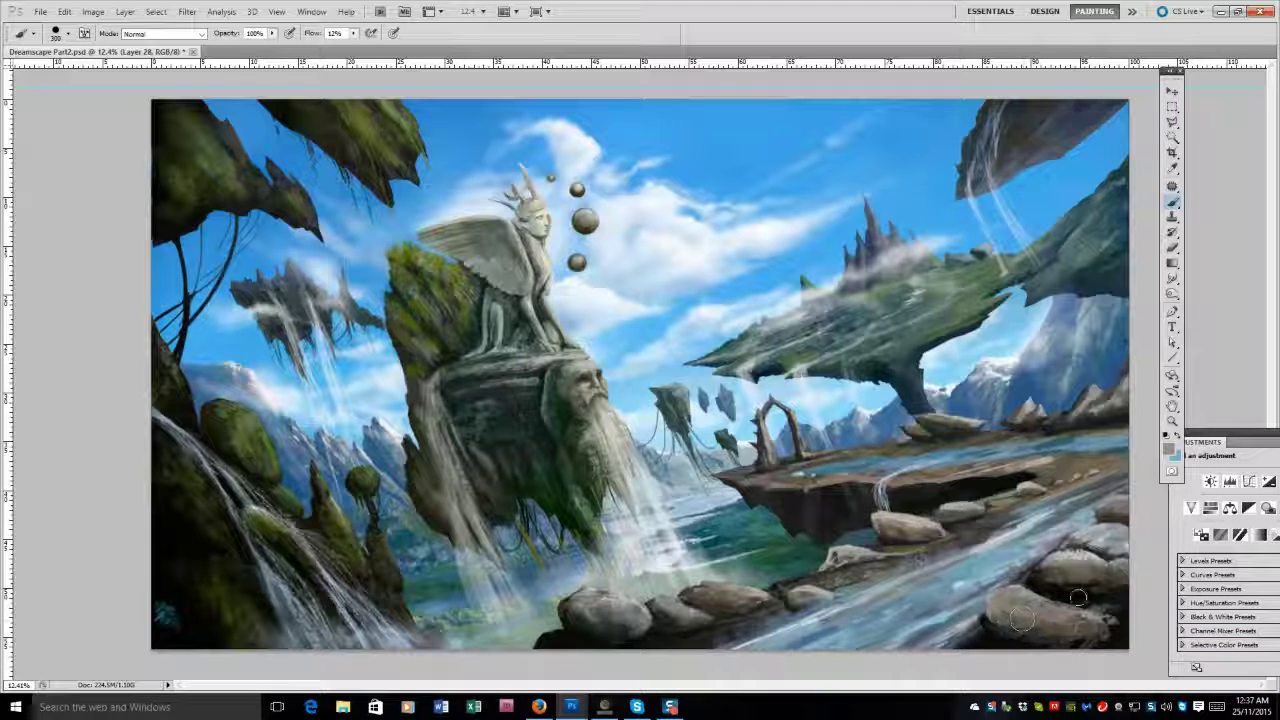
pyautogui.press('[')
pyautogui.press('[')
pyautogui.press('[')
pyautogui.press('[')
pyautogui.press('[')
pyautogui.press('[')
pyautogui.keyDown('alt'); pyautogui.click(1100, 508); pyautogui.keyUp('alt')
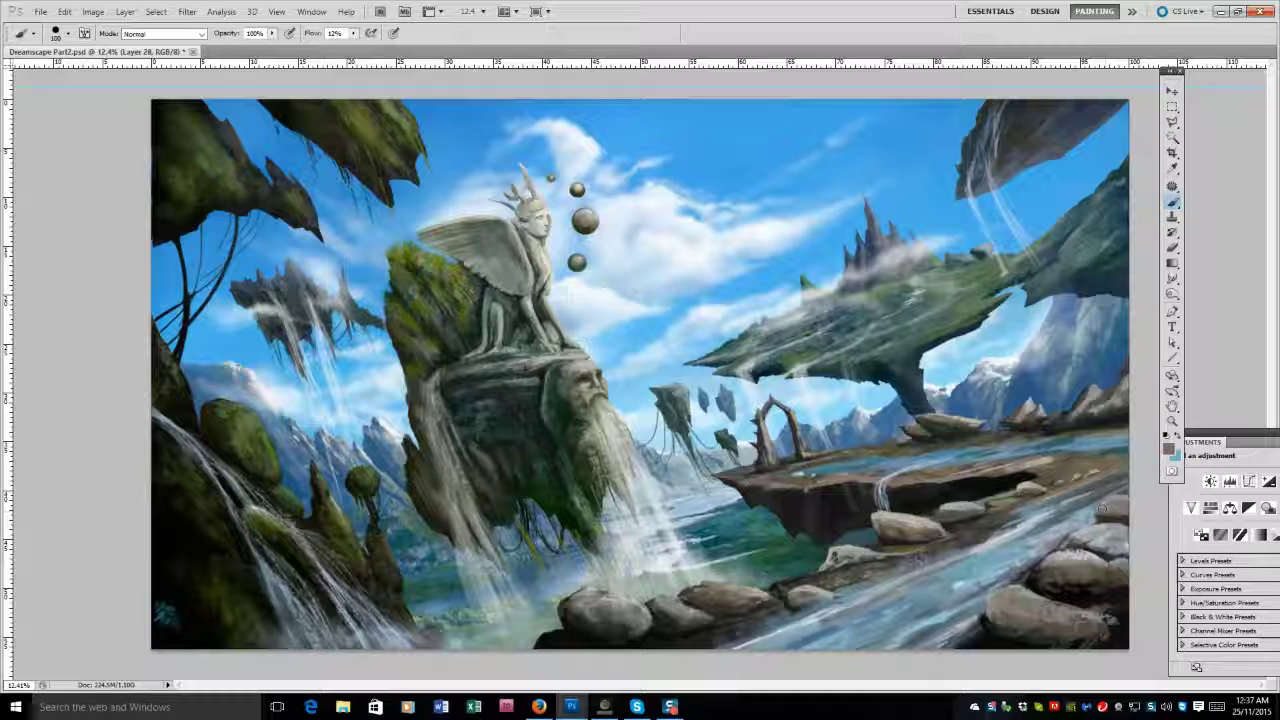
pyautogui.moveTo(1118, 512)
pyautogui.mouseDown()
pyautogui.moveTo(1130, 527)
pyautogui.moveTo(1108, 548)
pyautogui.mouseUp()
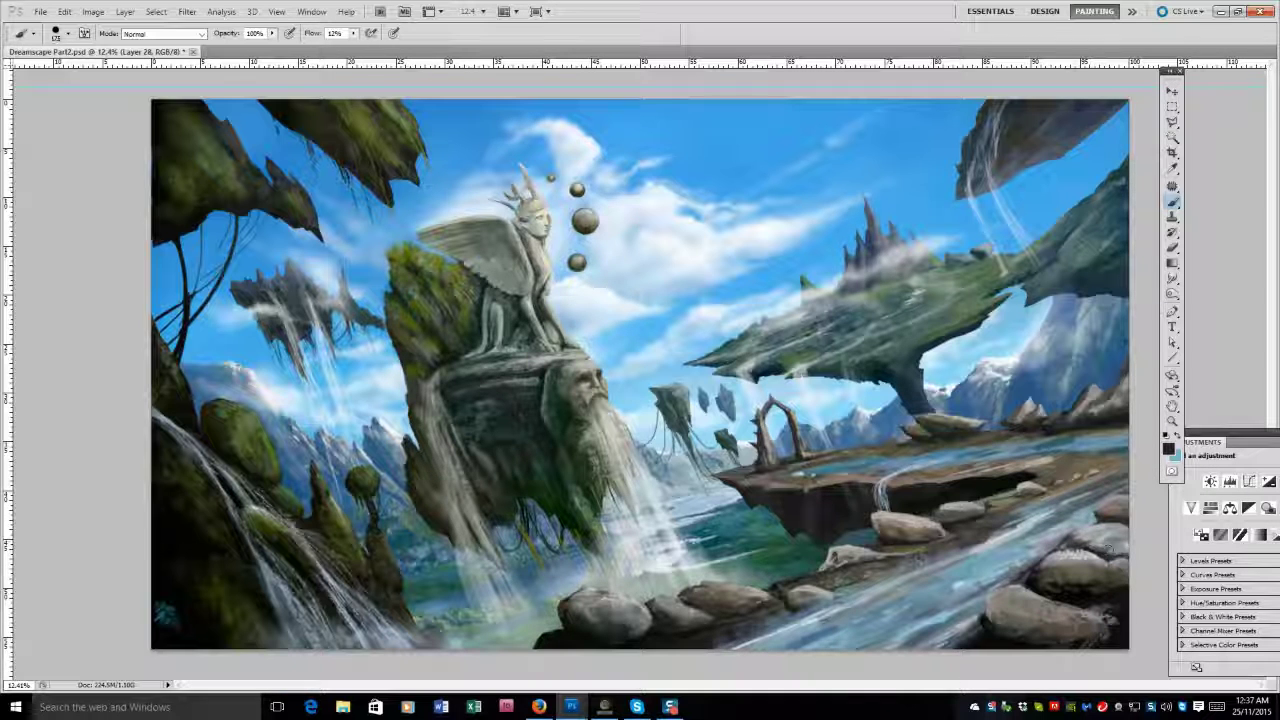
pyautogui.press('[')
pyautogui.press('[')
pyautogui.press('[')
pyautogui.press('[')
pyautogui.press('[')
pyautogui.press('[')
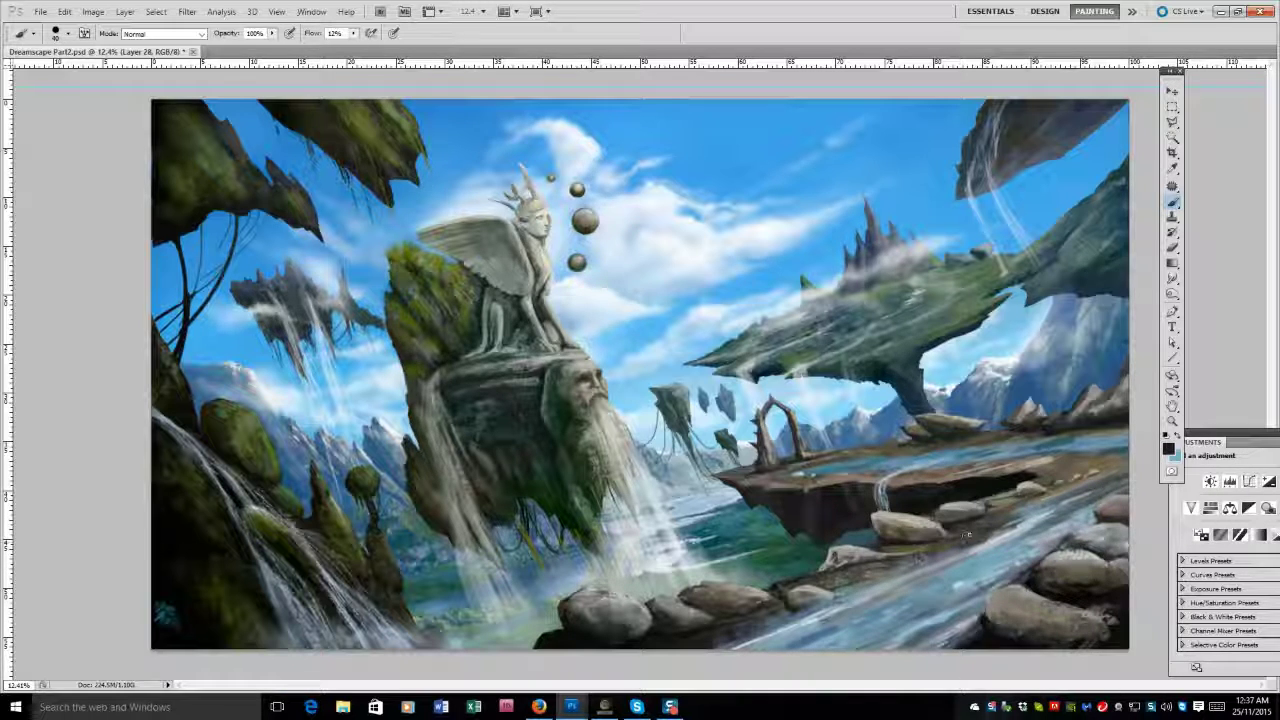
pyautogui.moveTo(722, 618); pyautogui.dragTo(790, 616)
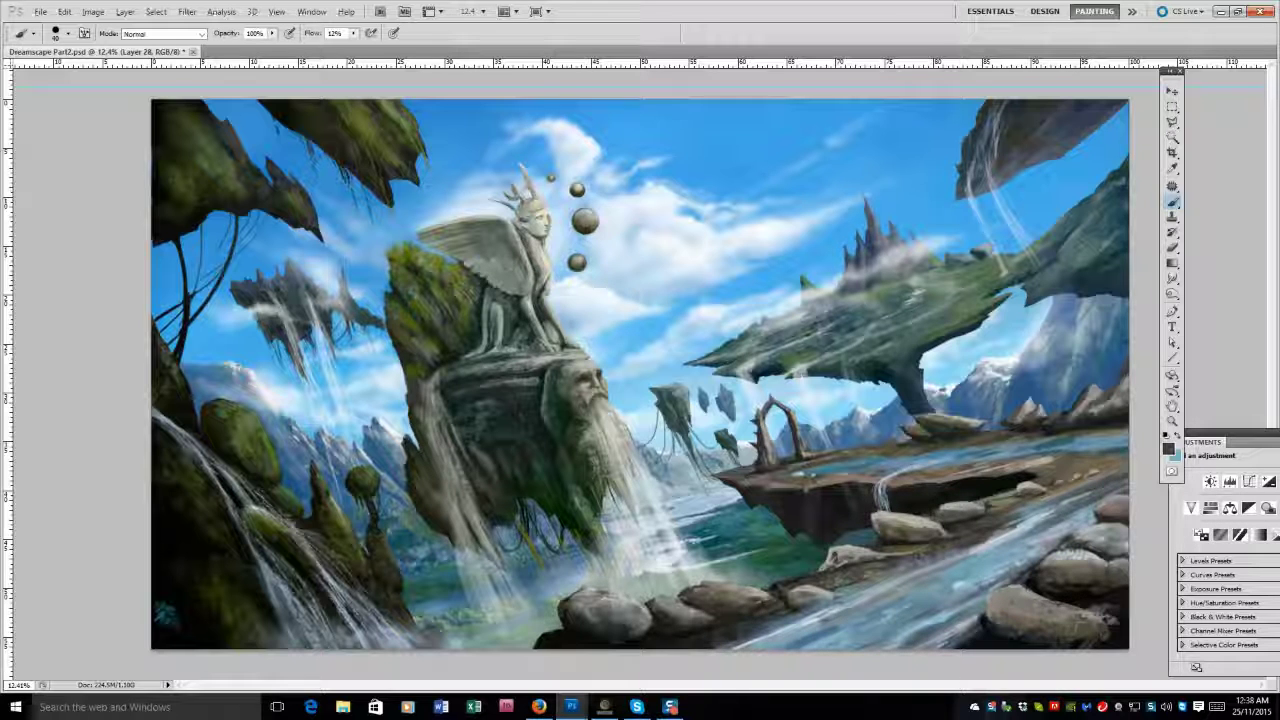
# Sample rock and water tones, then paint a dark stroke onto the rock with a 250 brush.
pyautogui.keyDown('alt'); pyautogui.click(1035, 481); pyautogui.keyUp('alt')
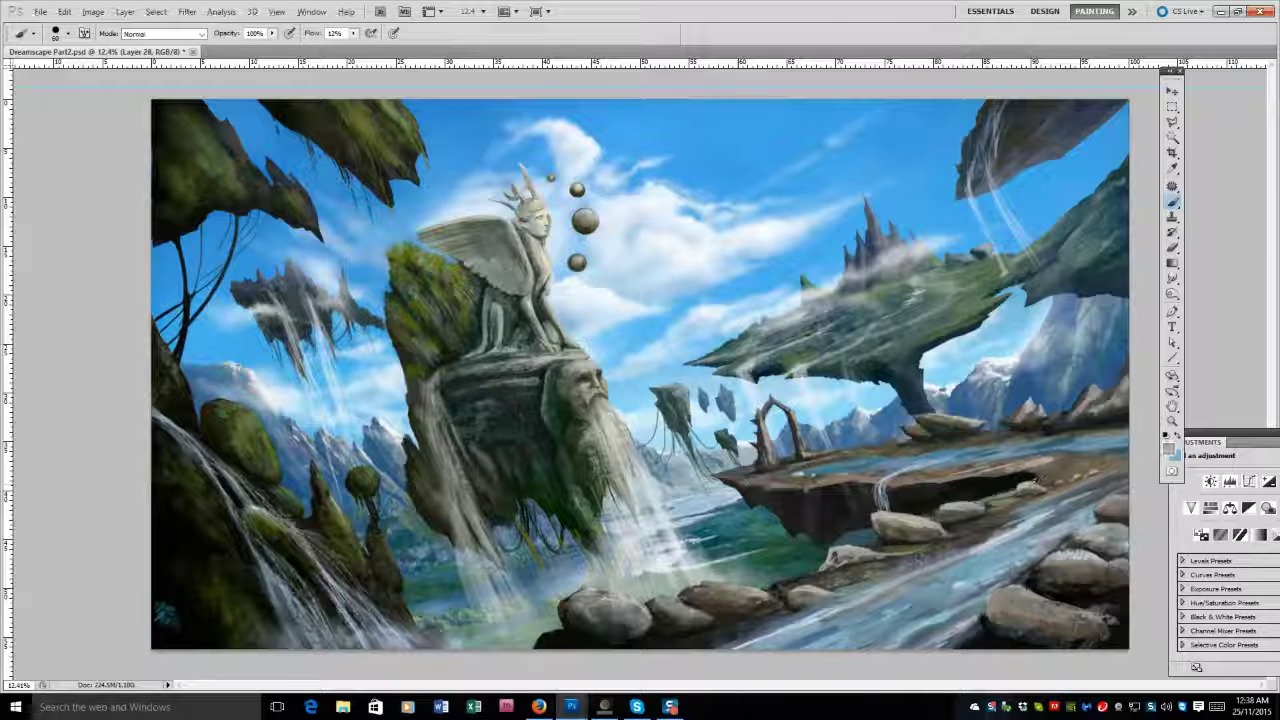
pyautogui.keyDown('alt'); pyautogui.click(1026, 485); pyautogui.keyUp('alt')
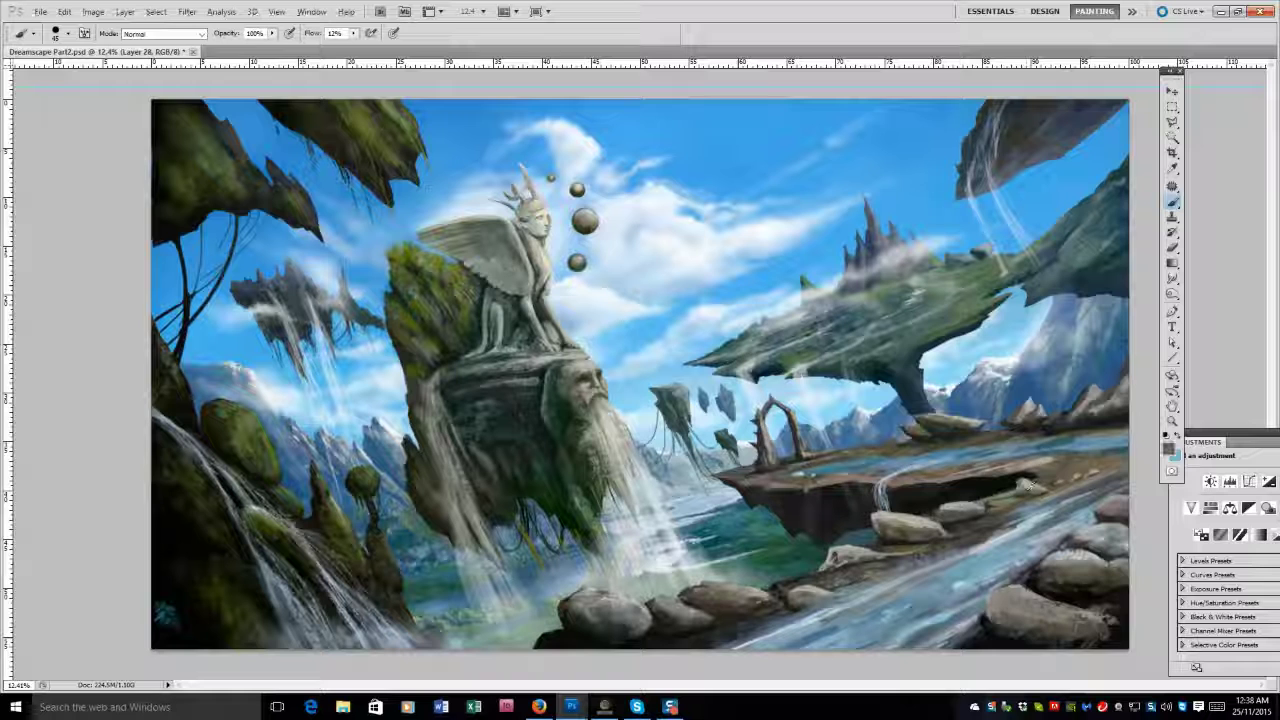
pyautogui.keyDown('alt'); pyautogui.click(988, 492); pyautogui.keyUp('alt')
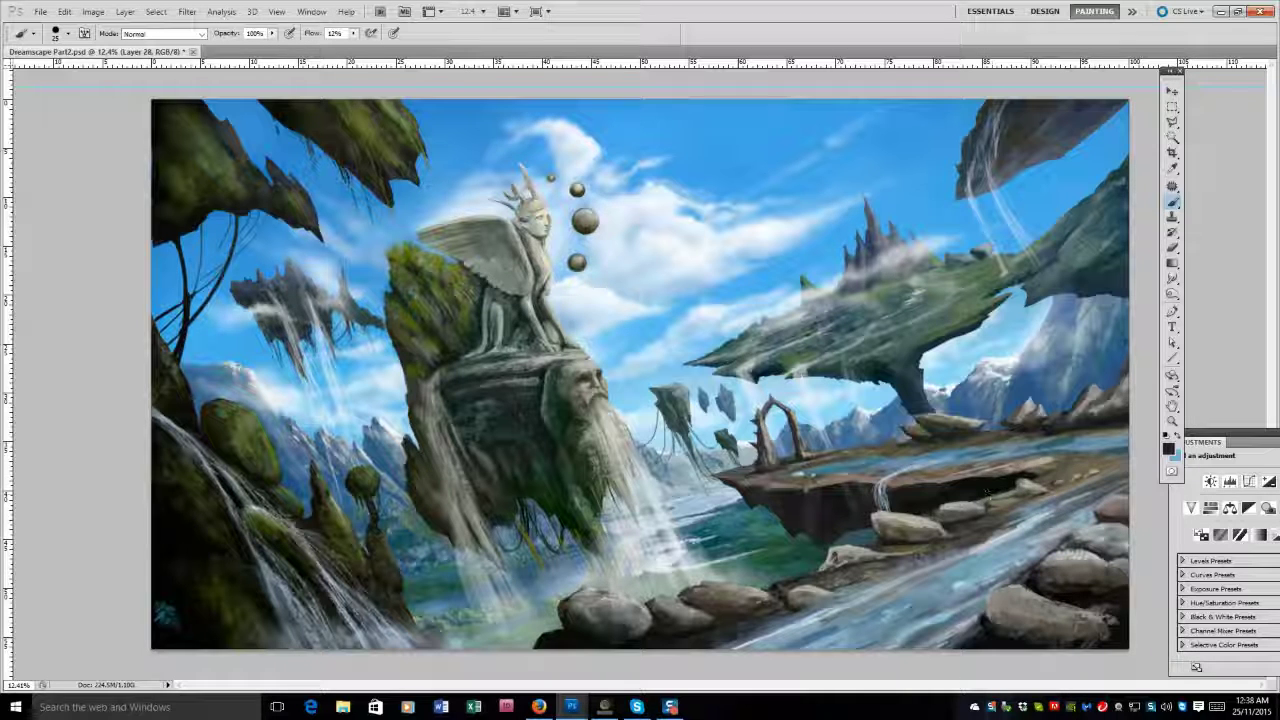
pyautogui.keyDown('alt'); pyautogui.click(815, 500); pyautogui.keyUp('alt')
pyautogui.press(']')
pyautogui.press(']')
pyautogui.press(']')
pyautogui.press(']')
pyautogui.press(']')
pyautogui.press(']')
pyautogui.press(']')
pyautogui.press(']')
pyautogui.press(']')
pyautogui.press(']')
pyautogui.press(']')
pyautogui.press(']')
pyautogui.press(']')
pyautogui.press(']')
pyautogui.press(']')
pyautogui.press(']')
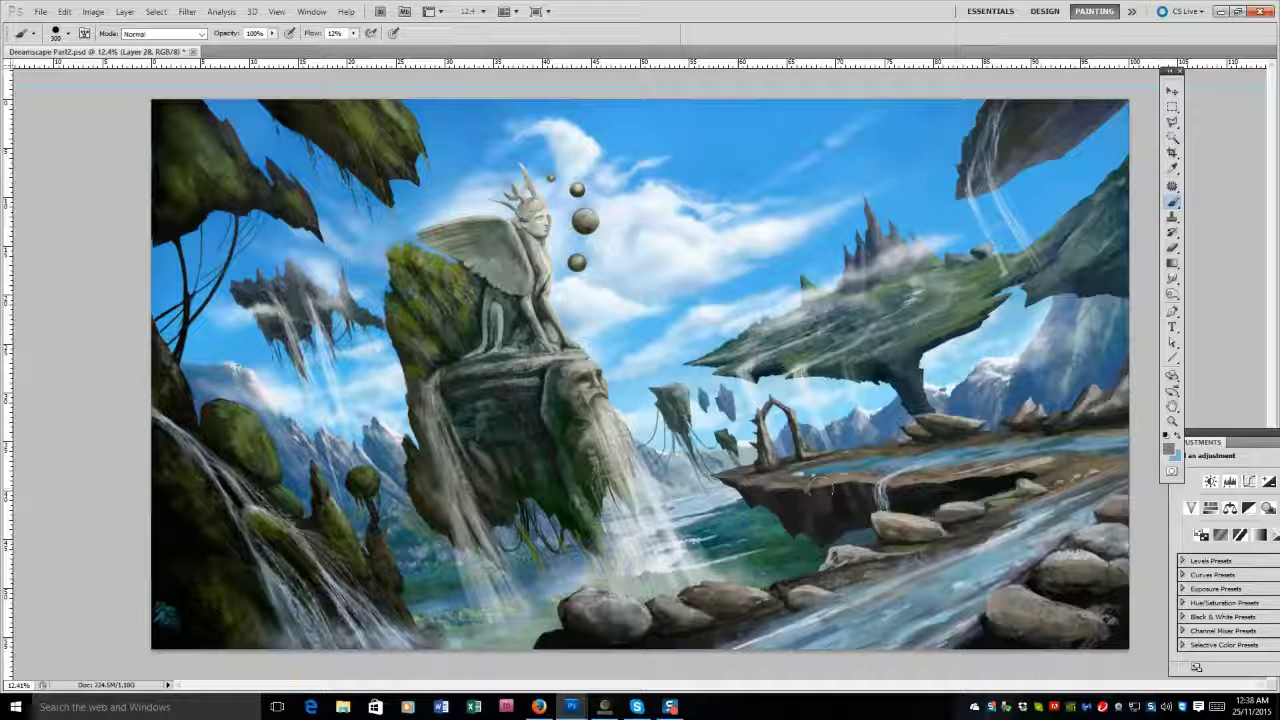
pyautogui.keyDown('alt'); pyautogui.click(840, 487); pyautogui.keyUp('alt')
pyautogui.press('[')
pyautogui.press('[')
pyautogui.press('[')
pyautogui.press('[')
pyautogui.press('[')
pyautogui.press('[')
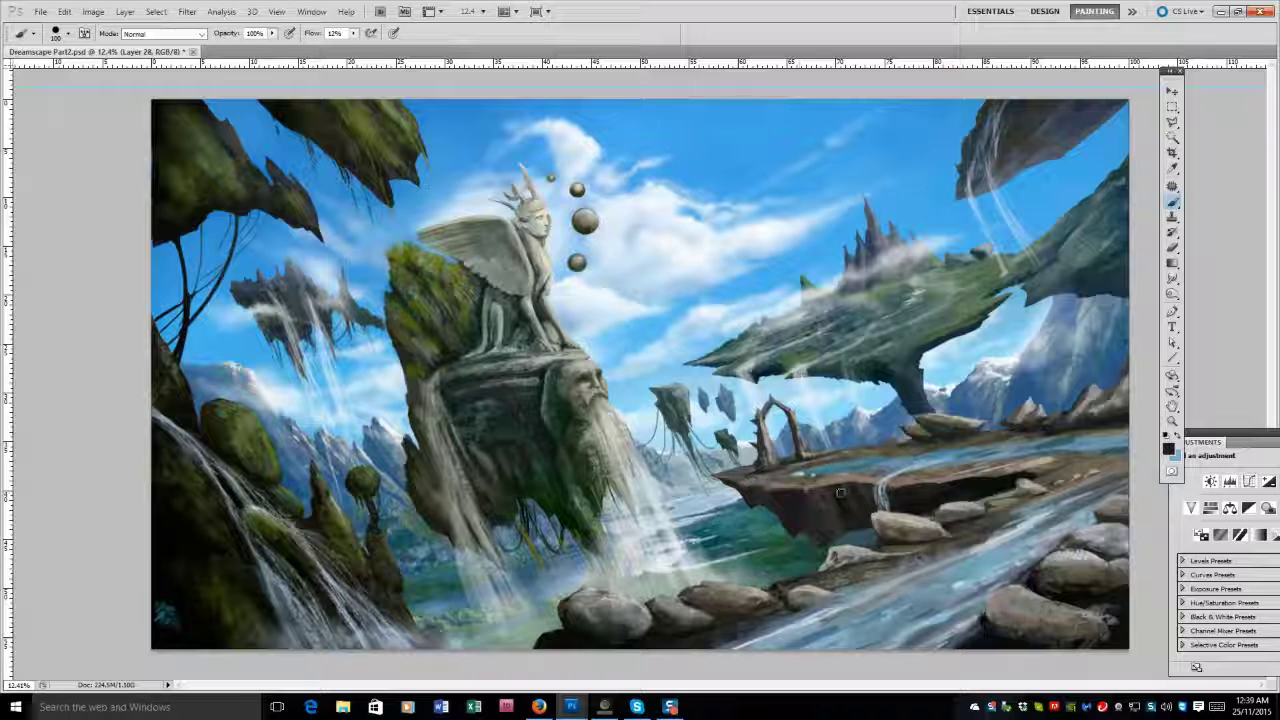
pyautogui.press(']')
pyautogui.press(']')
pyautogui.press(']')
pyautogui.press(']')
pyautogui.press(']')
pyautogui.moveTo(980, 484); pyautogui.dragTo(1004, 488)
# Resize the brush to 100 and sample near-black, grey and darker tones from the rock.
pyautogui.press('[')
pyautogui.press('[')
pyautogui.press('[')
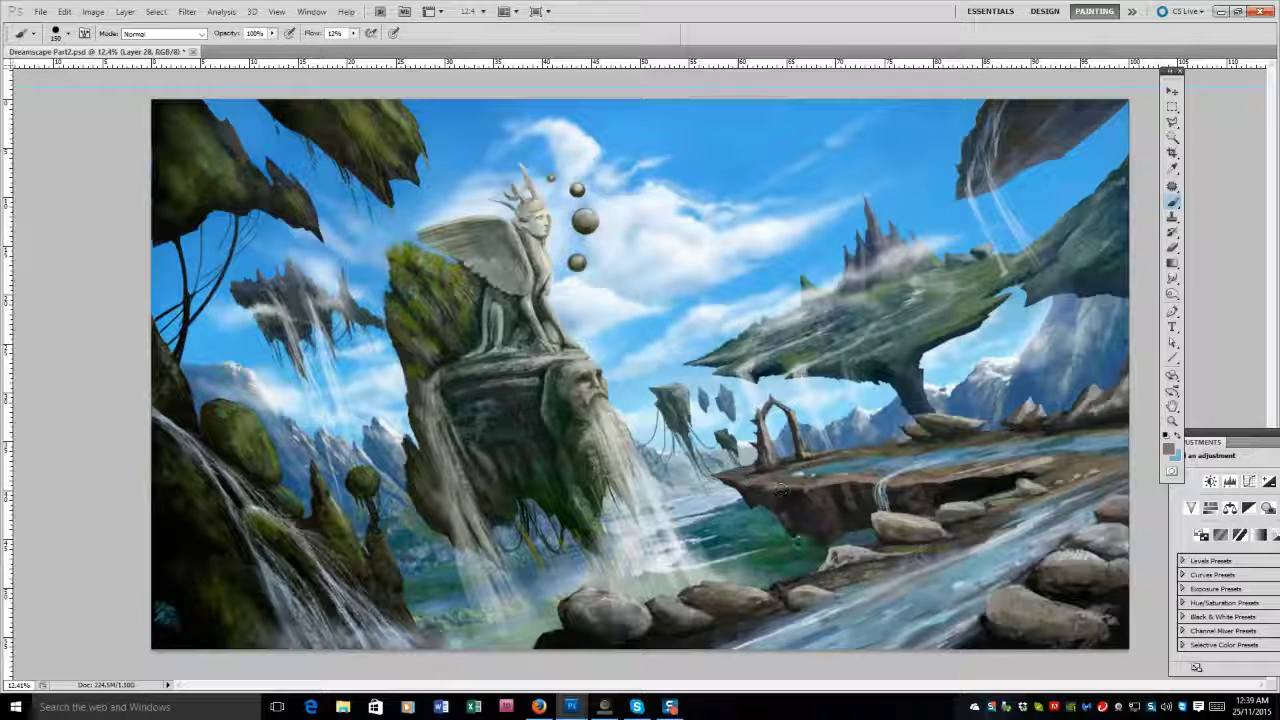
pyautogui.press(']')
pyautogui.press(']')
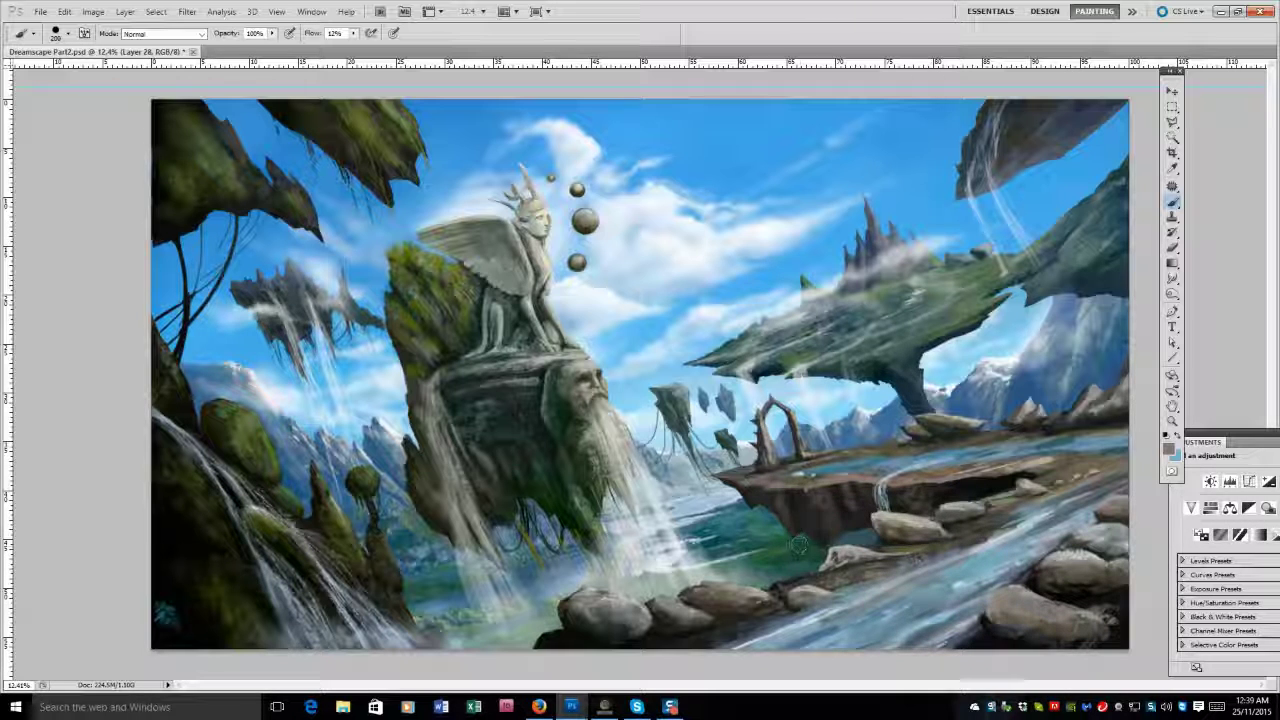
pyautogui.keyDown('alt'); pyautogui.click(931, 492); pyautogui.keyUp('alt')
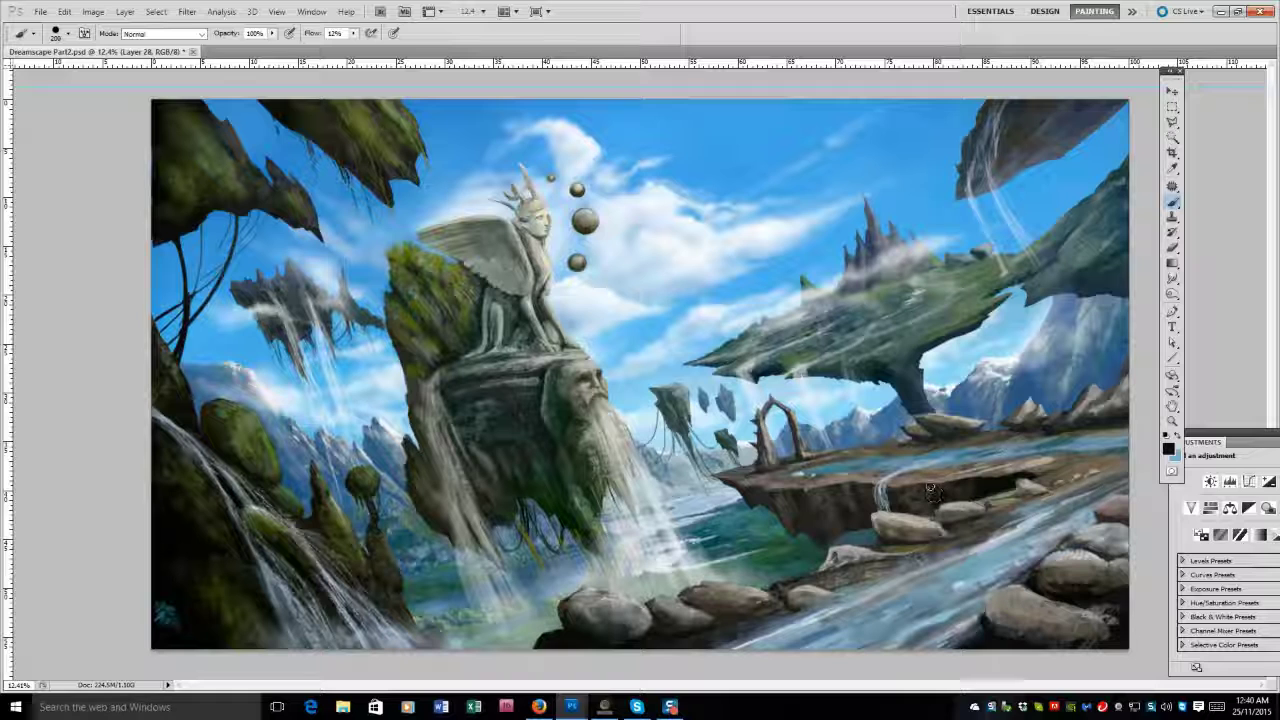
pyautogui.press('[')
pyautogui.press('[')
pyautogui.press('[')
pyautogui.press('[')
pyautogui.keyDown('alt'); pyautogui.click(757, 499); pyautogui.keyUp('alt')
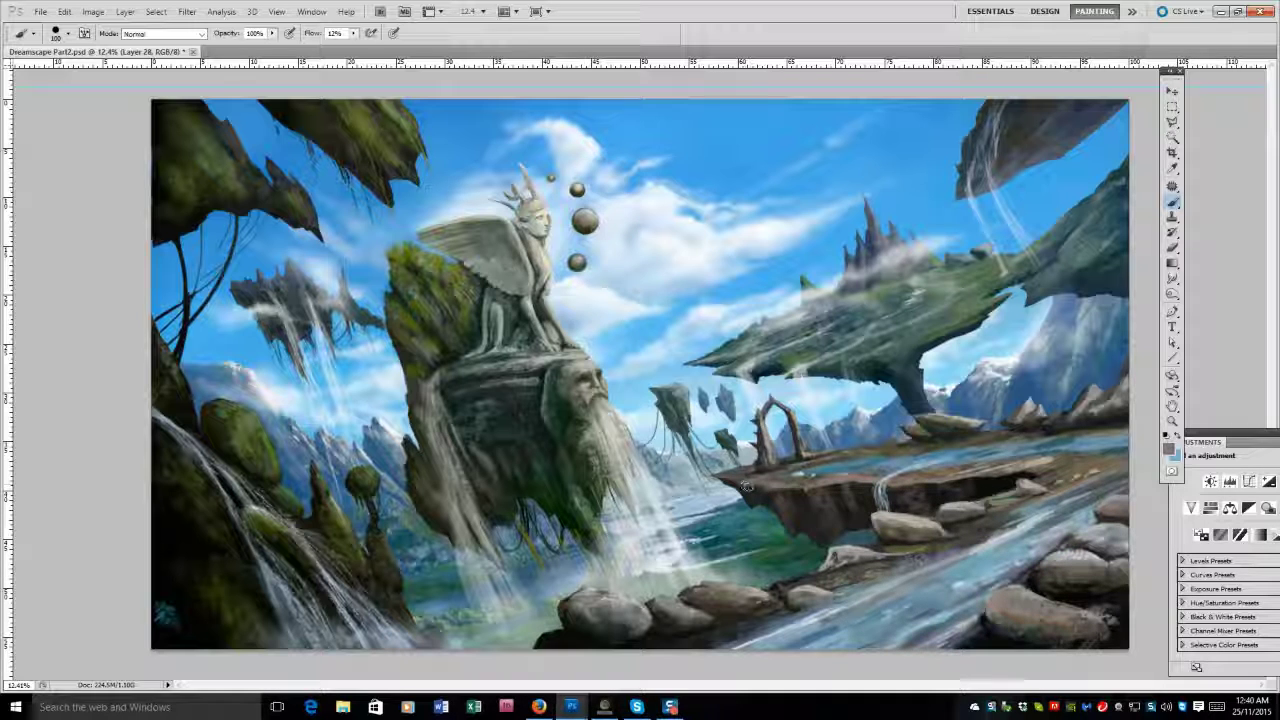
pyautogui.keyDown('alt'); pyautogui.click(822, 476); pyautogui.keyUp('alt')
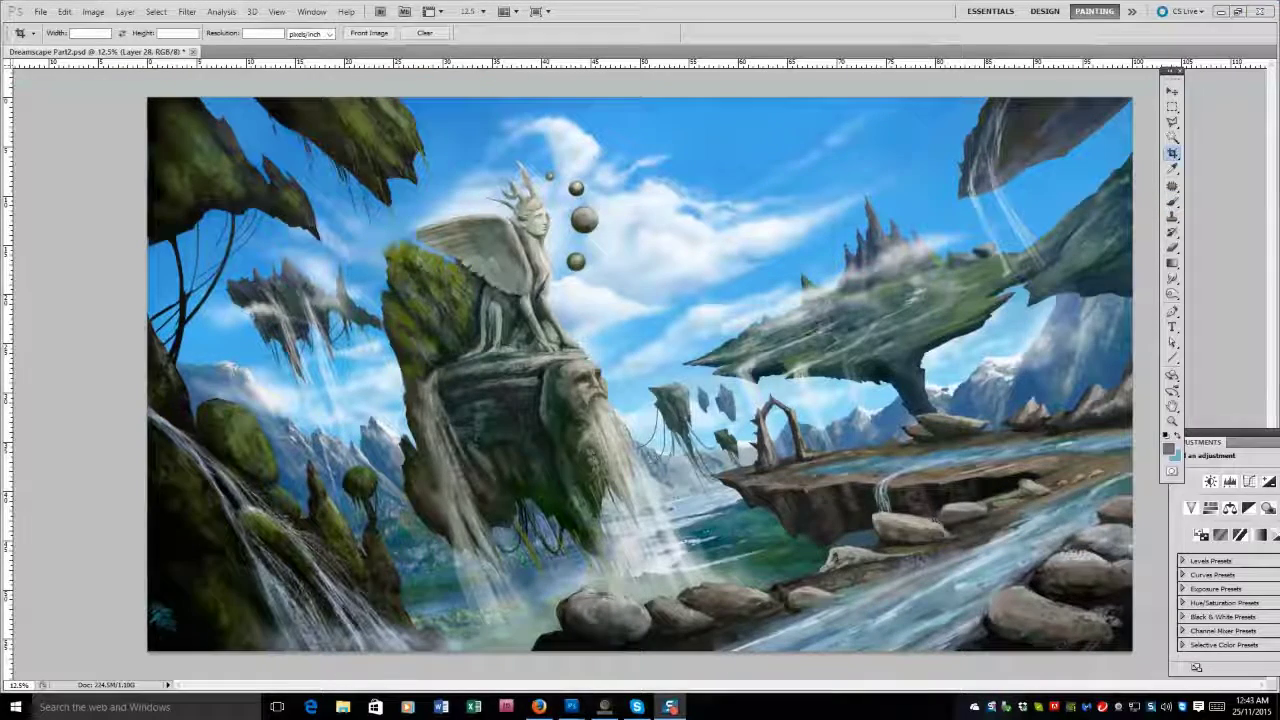
# On the floating isles layer, lasso the small floating isle and drag it to a new spot.
pyautogui.keyDown('ctrl'); pyautogui.click(295, 233); pyautogui.keyUp('ctrl')
pyautogui.press('l')
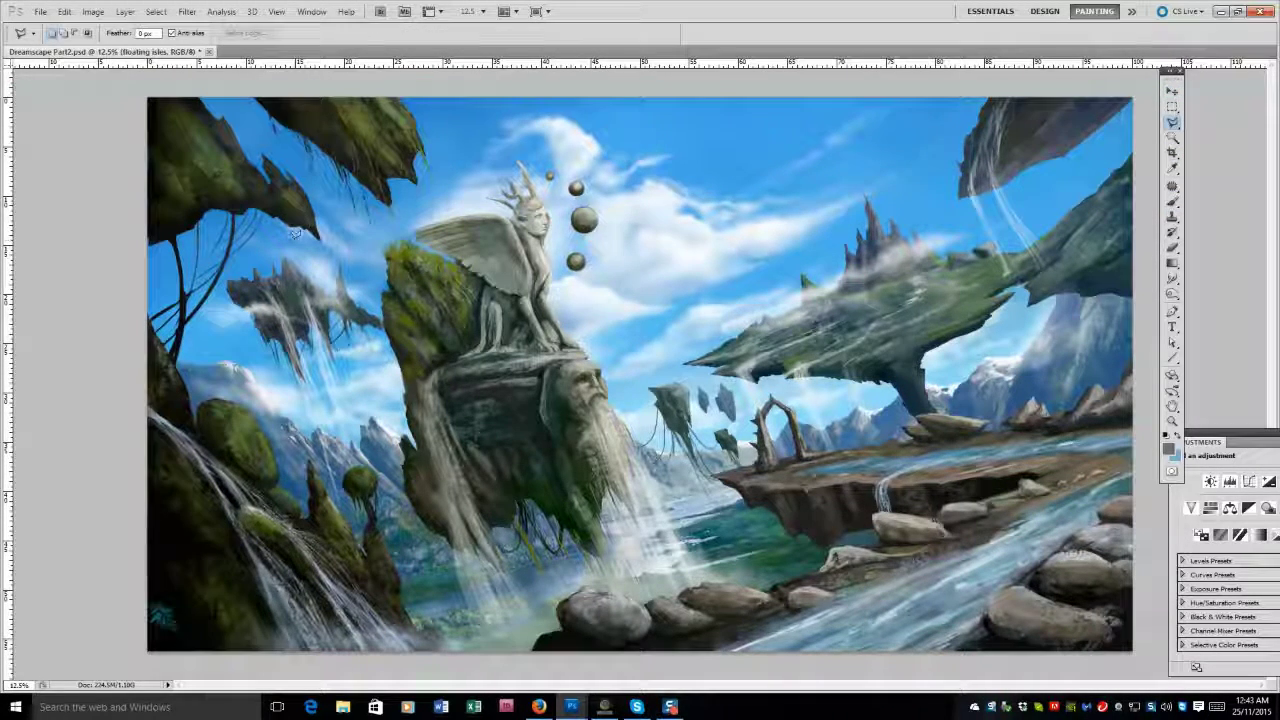
pyautogui.moveTo(295, 233)
pyautogui.mouseDown()
pyautogui.moveTo(380, 410)
pyautogui.moveTo(292, 244)
pyautogui.mouseUp()
pyautogui.press('v')
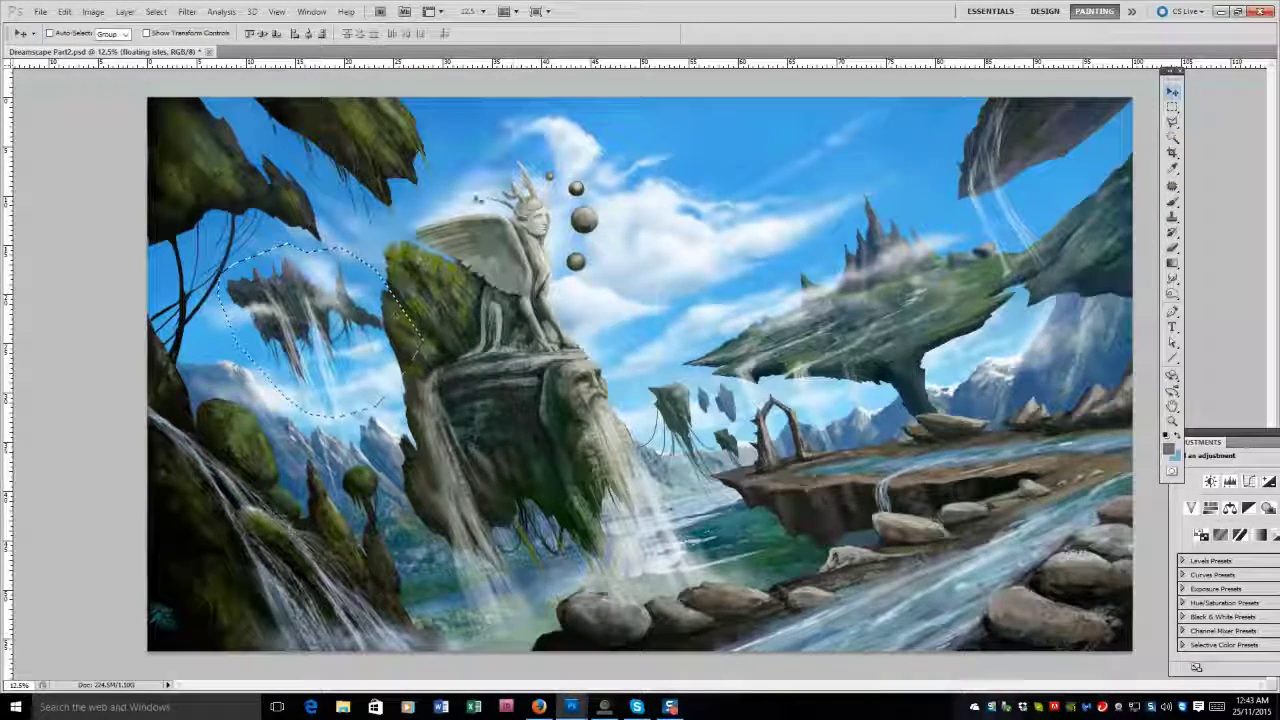
pyautogui.moveTo(299, 316); pyautogui.dragTo(323, 387)
pyautogui.hotkey('ctrl', 'd')
# Lasso the isle with its waterfall, shift it right, then reselect the isle and waterfall strands.
pyautogui.press('l')
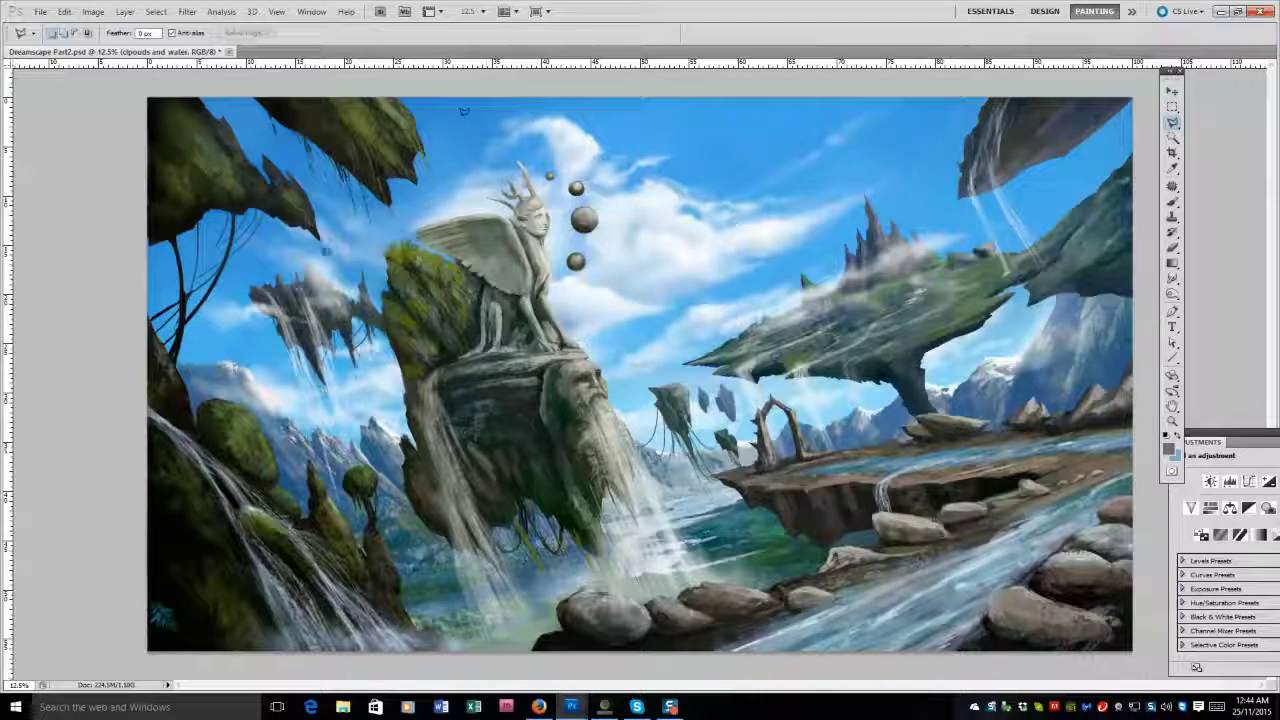
pyautogui.moveTo(142, 280)
pyautogui.mouseDown()
pyautogui.moveTo(285, 378)
pyautogui.moveTo(410, 320)
pyautogui.moveTo(160, 265)
pyautogui.mouseUp()
pyautogui.press('v')
pyautogui.moveTo(300, 320)
pyautogui.mouseDown()
pyautogui.moveTo(320, 340)
pyautogui.moveTo(395, 355)
pyautogui.mouseUp()
pyautogui.hotkey('ctrl', 'd')
pyautogui.press('l')
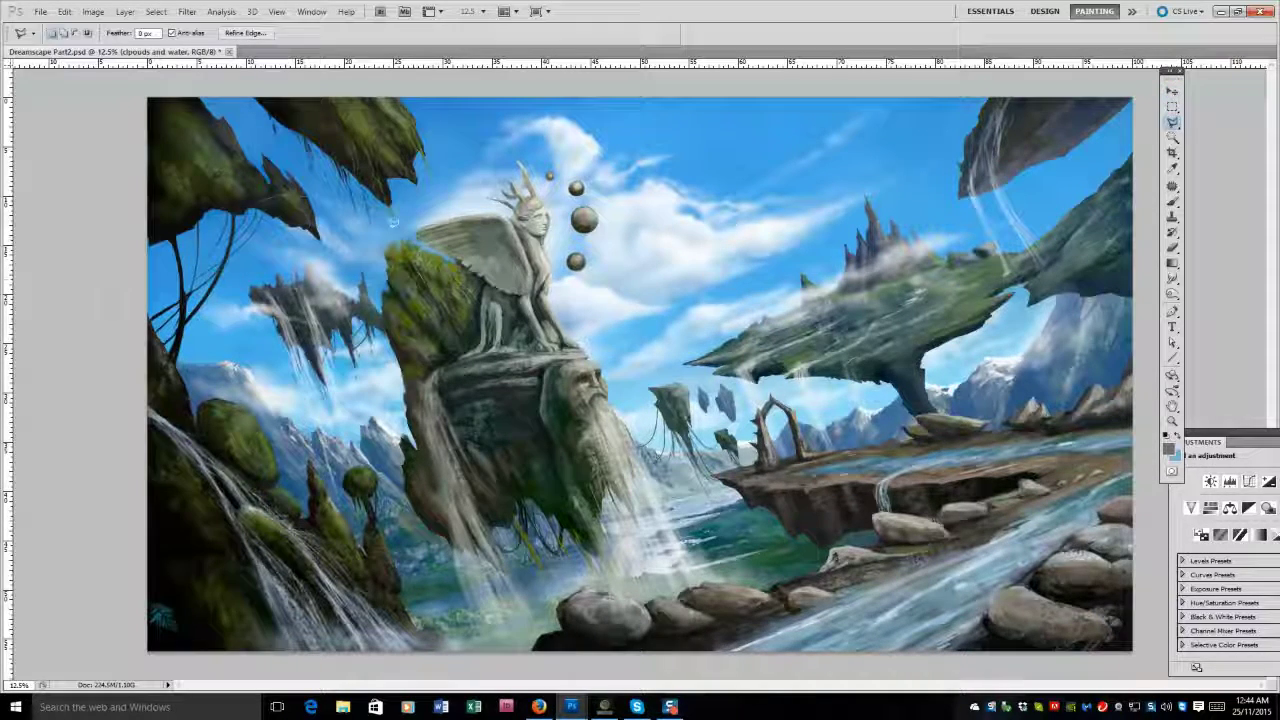
pyautogui.moveTo(393, 222)
pyautogui.mouseDown()
pyautogui.moveTo(250, 290)
pyautogui.moveTo(380, 364)
pyautogui.mouseUp()
pyautogui.press('v')
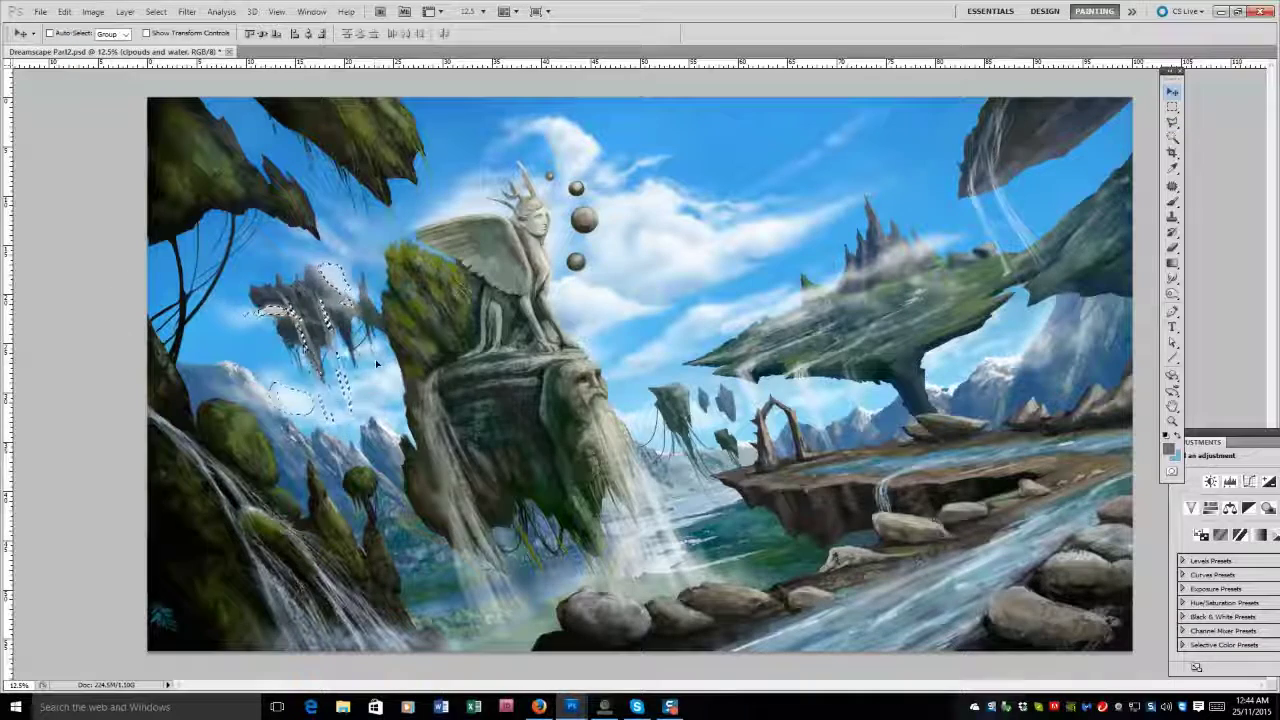
# Deselect, return to Layer 28, and lasso the cliffs and trees along the left edge.
pyautogui.hotkey('ctrl', 'd')
pyautogui.hotkey('alt', ']')
pyautogui.press('b')
pyautogui.press('l')
pyautogui.moveTo(458, 90)
pyautogui.mouseDown()
pyautogui.moveTo(350, 250)
pyautogui.moveTo(360, 420)
pyautogui.moveTo(98, 655)
pyautogui.moveTo(74, 167)
pyautogui.mouseUp()
pyautogui.click(130, 84)
pyautogui.click(458, 88)
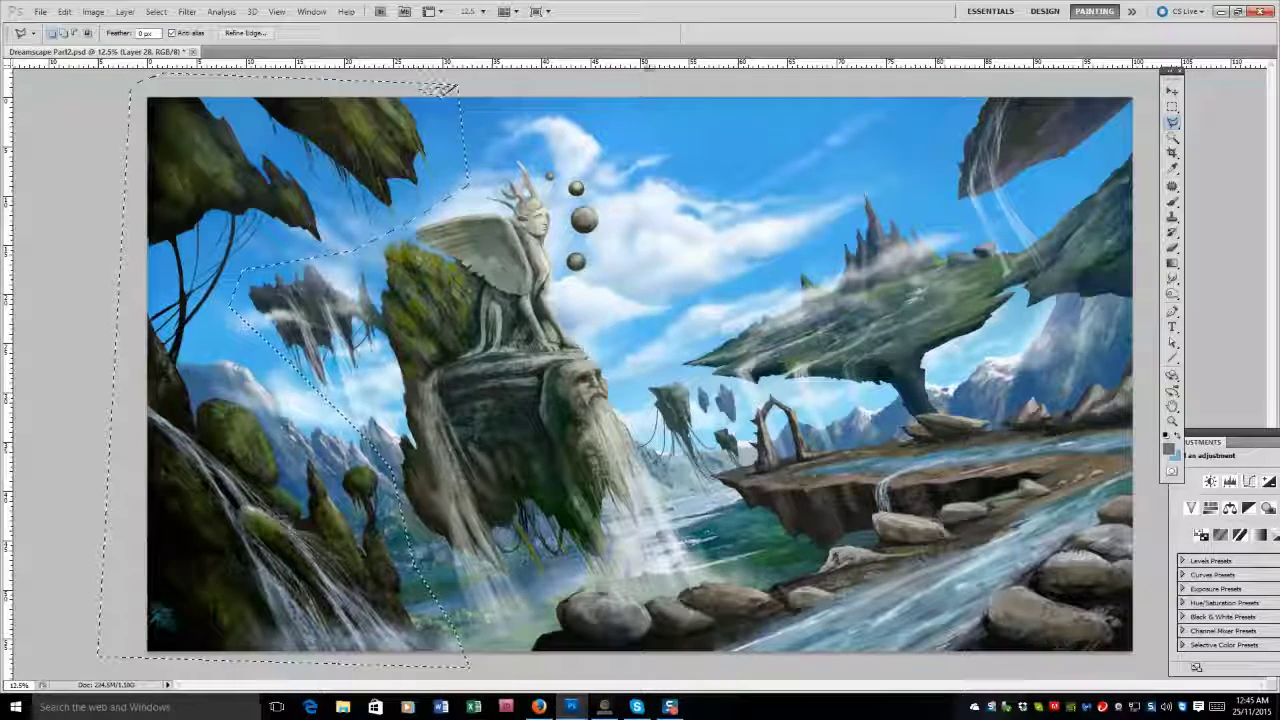
pyautogui.press('v')
# Nudge the left trees right, narrow and tilt them slightly, then mark a crop excluding the blank strip.
pyautogui.hotkey('shift', 'Right')
pyautogui.hotkey('shift', 'Right')
pyautogui.hotkey('shift', 'Right')
pyautogui.hotkey('shift', 'Right')
pyautogui.hotkey('shift', 'Right')
pyautogui.hotkey('shift', 'Right')
pyautogui.hotkey('shift', 'Right')
pyautogui.hotkey('shift', 'Right')
pyautogui.hotkey('shift', 'Right')
pyautogui.hotkey('shift', 'Right')
pyautogui.hotkey('shift', 'Right')
pyautogui.hotkey('shift', 'Right')
pyautogui.hotkey('shift', 'Right')
pyautogui.hotkey('shift', 'Right')
pyautogui.hotkey('shift', 'Right')
pyautogui.hotkey('shift', 'Right')
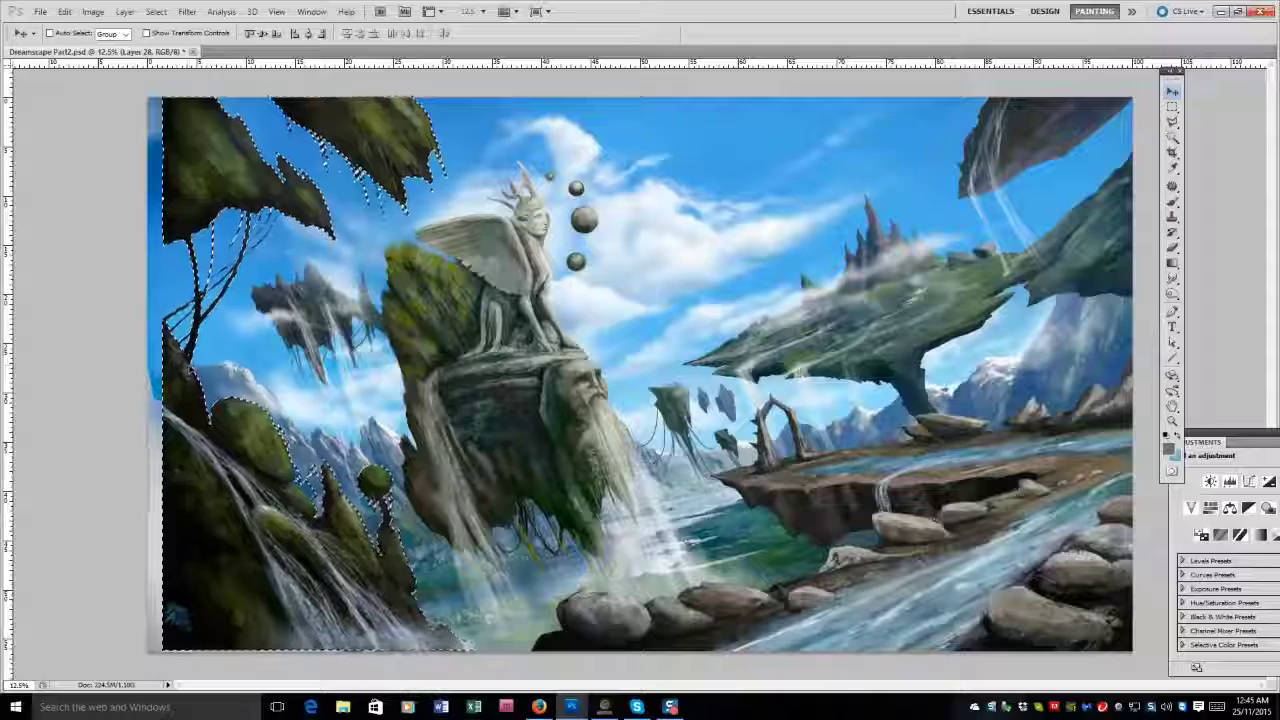
pyautogui.hotkey('ctrl', 't')
pyautogui.moveTo(170, 373); pyautogui.dragTo(180, 373)
pyautogui.moveTo(482, 370); pyautogui.dragTo(470, 378)
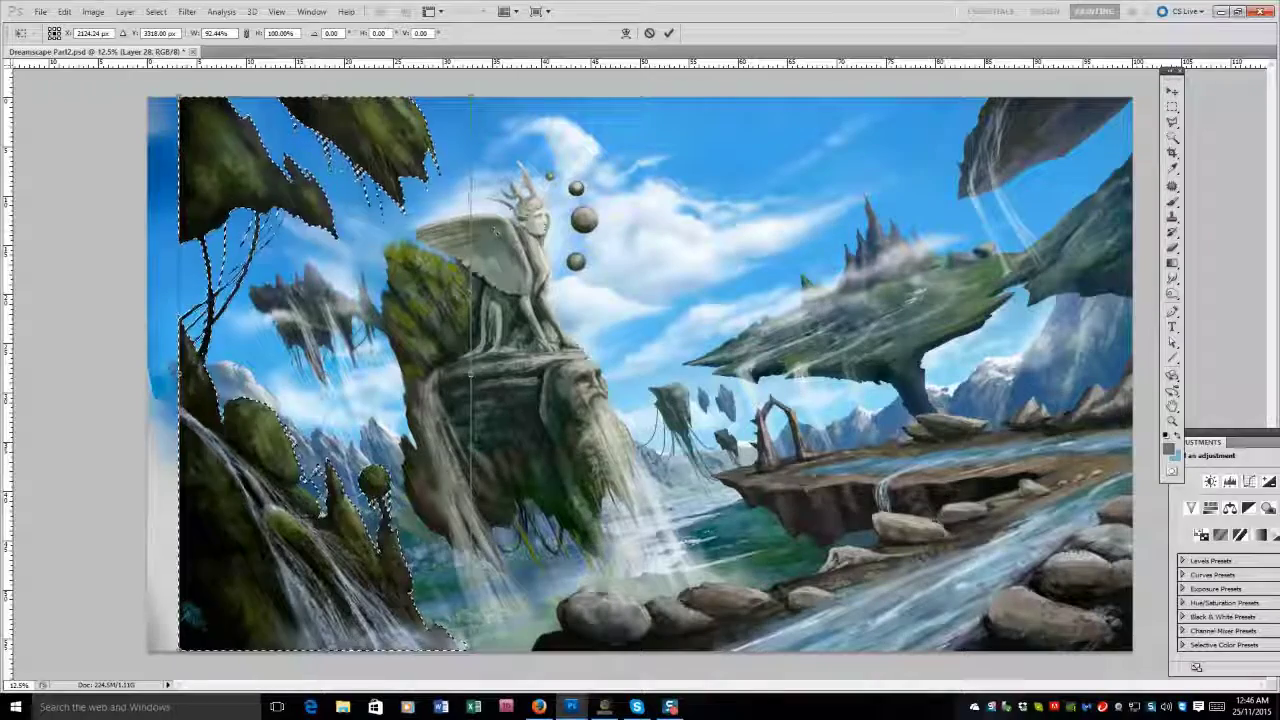
pyautogui.moveTo(493, 230); pyautogui.dragTo(490, 227)
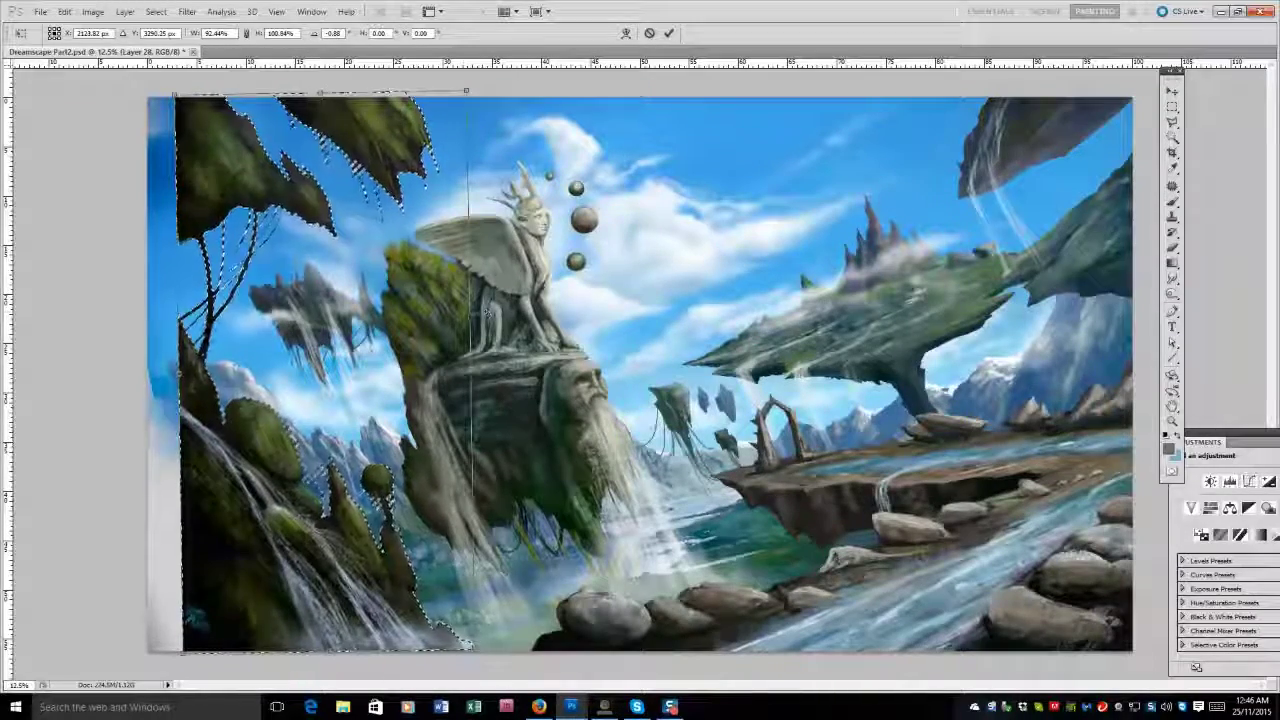
pyautogui.moveTo(471, 400); pyautogui.dragTo(470, 400)
pyautogui.press('Return')
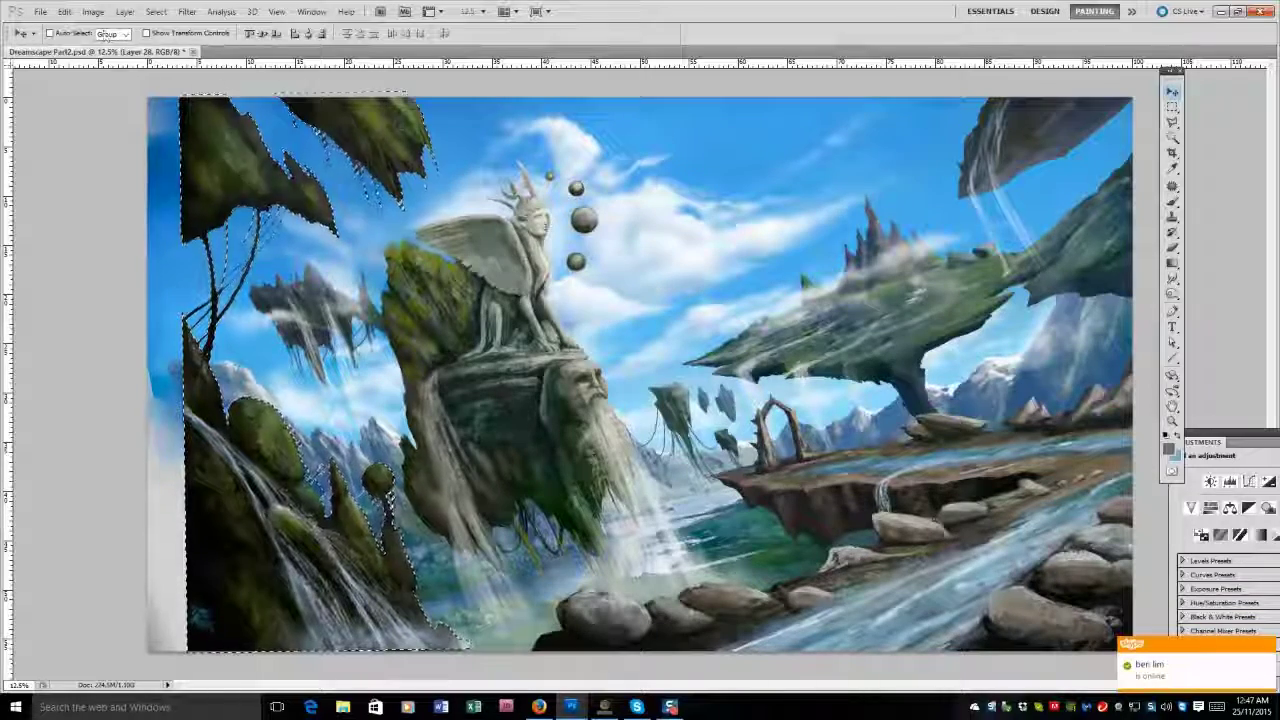
pyautogui.press('c')
pyautogui.moveTo(190, 97); pyautogui.dragTo(1132, 651)
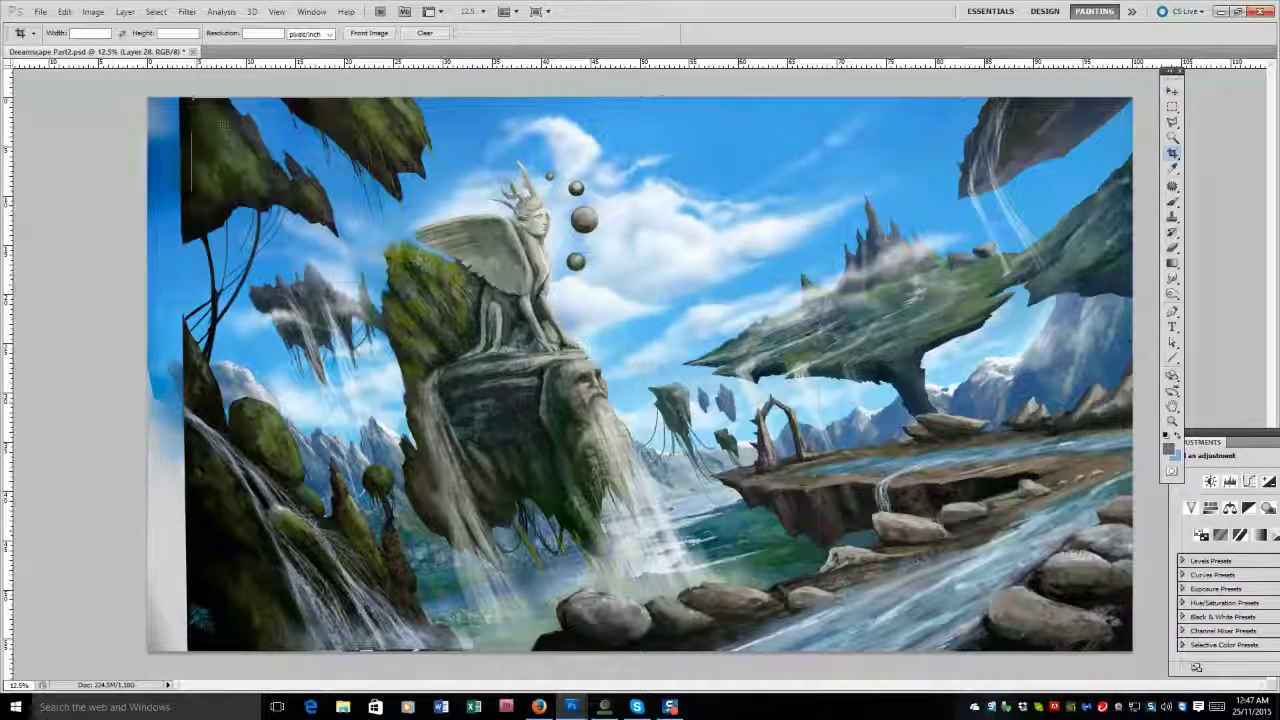
# Crop off the blank left strip, redrawing and adjusting the crop's left edge until cliffs reach the border.
pyautogui.press('Return')
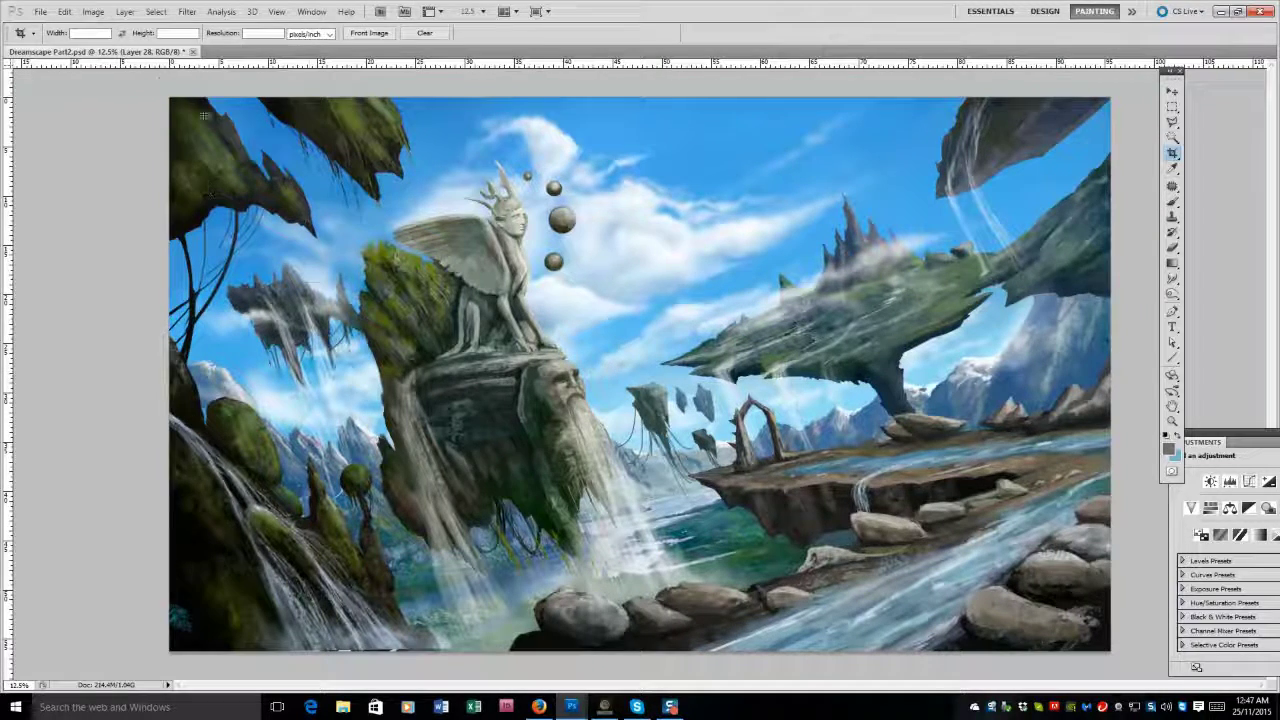
pyautogui.moveTo(170, 97); pyautogui.dragTo(1155, 495)
pyautogui.press('Return')
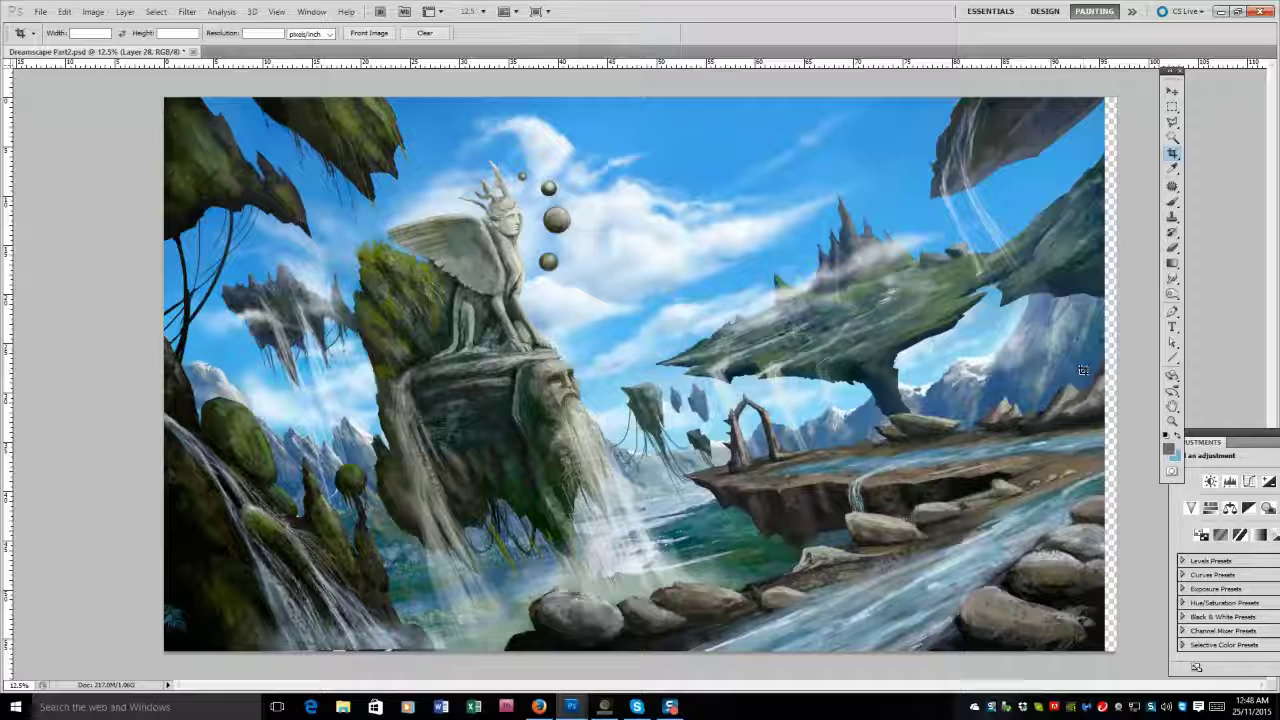
pyautogui.moveTo(1114, 99); pyautogui.dragTo(166, 649)
pyautogui.moveTo(166, 378); pyautogui.dragTo(204, 378)
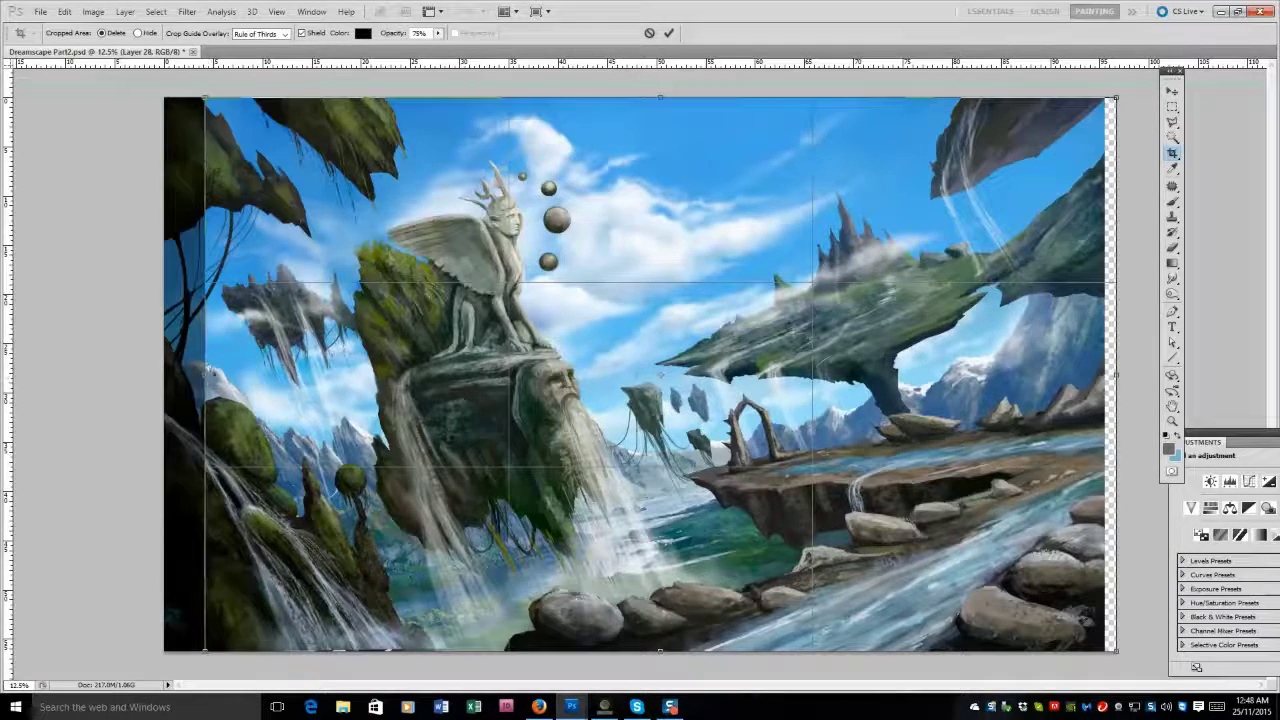
pyautogui.press('Return')
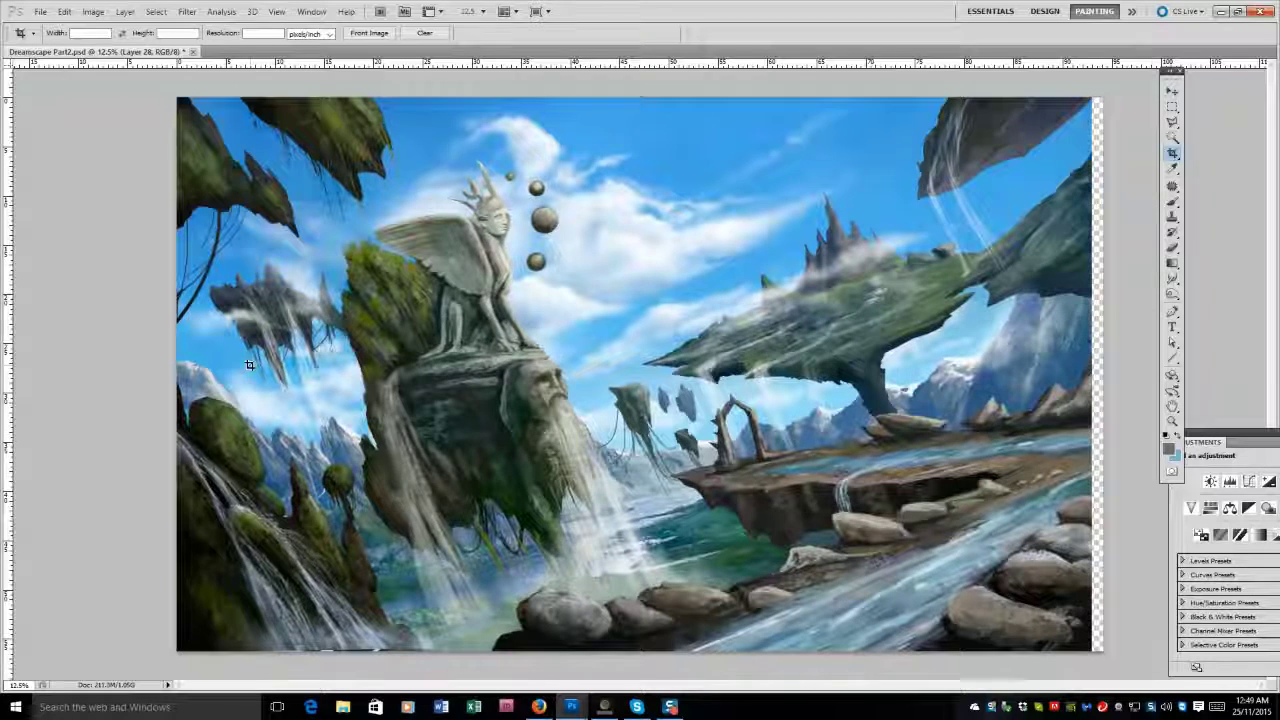
pyautogui.hotkey('ctrl', 'z')
pyautogui.press('Return')
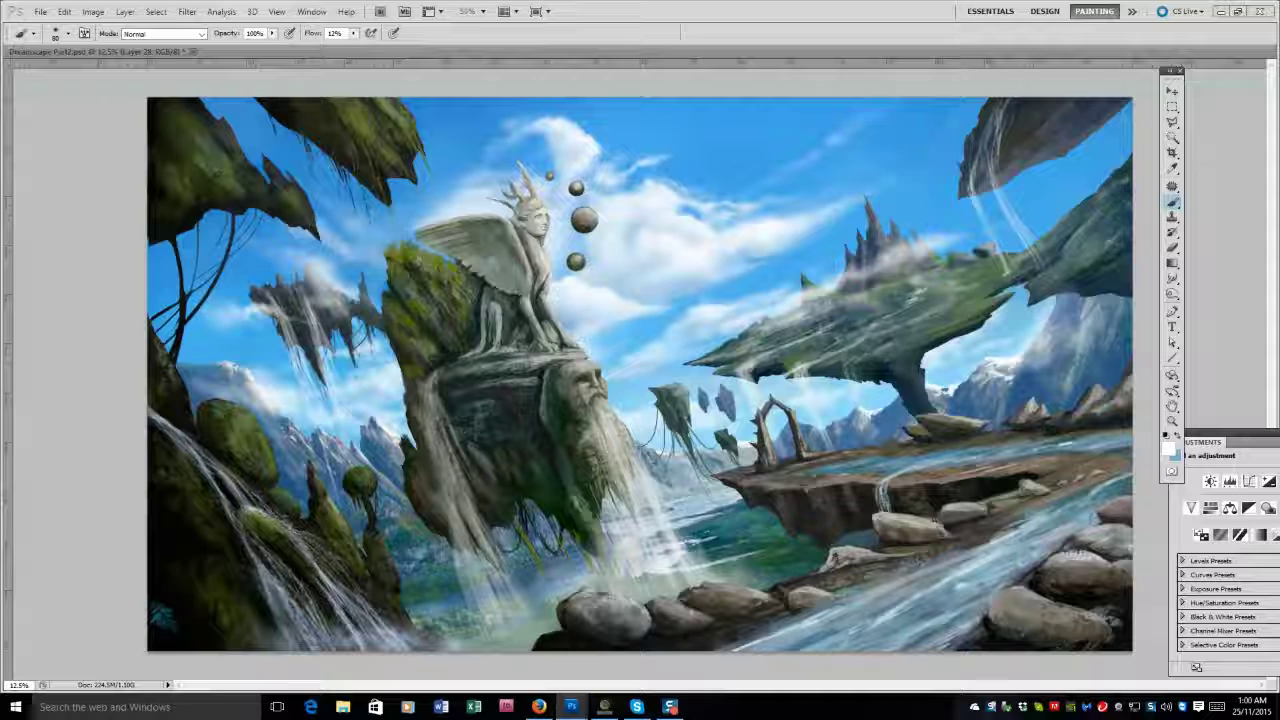
# Sample dark teal and paint it along the far riverbank.
pyautogui.click(1172, 421)
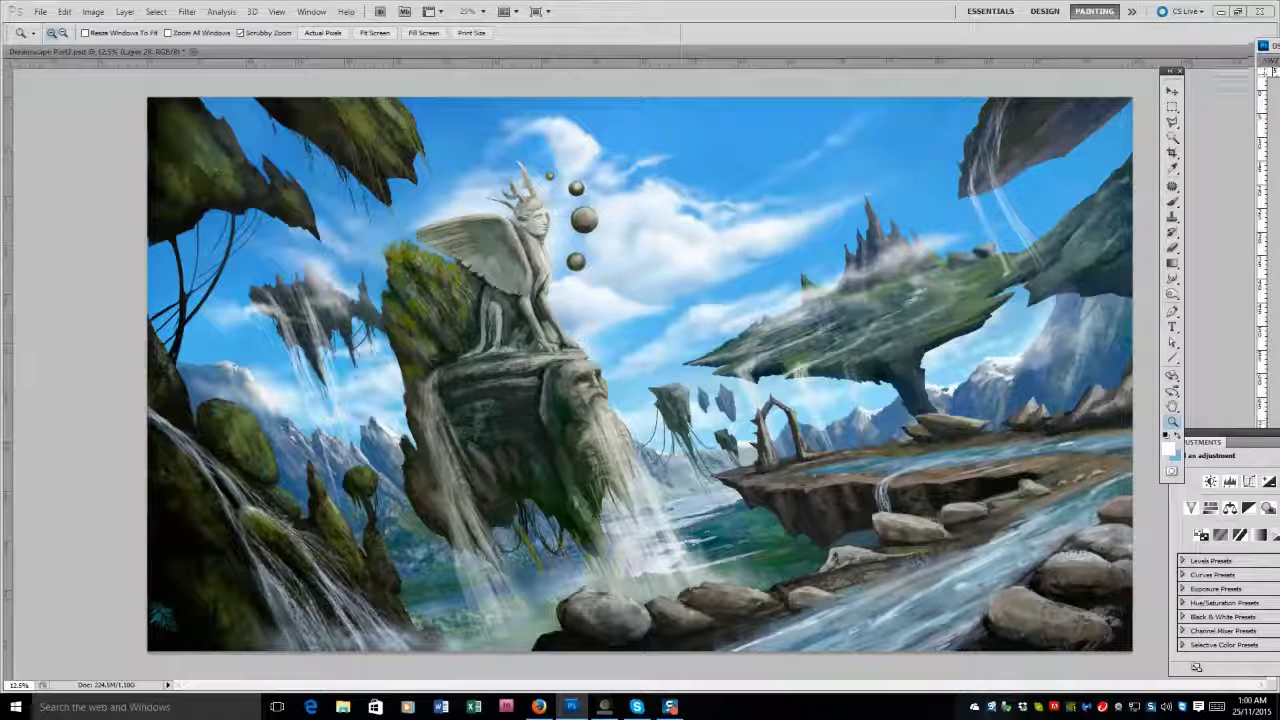
pyautogui.press('b')
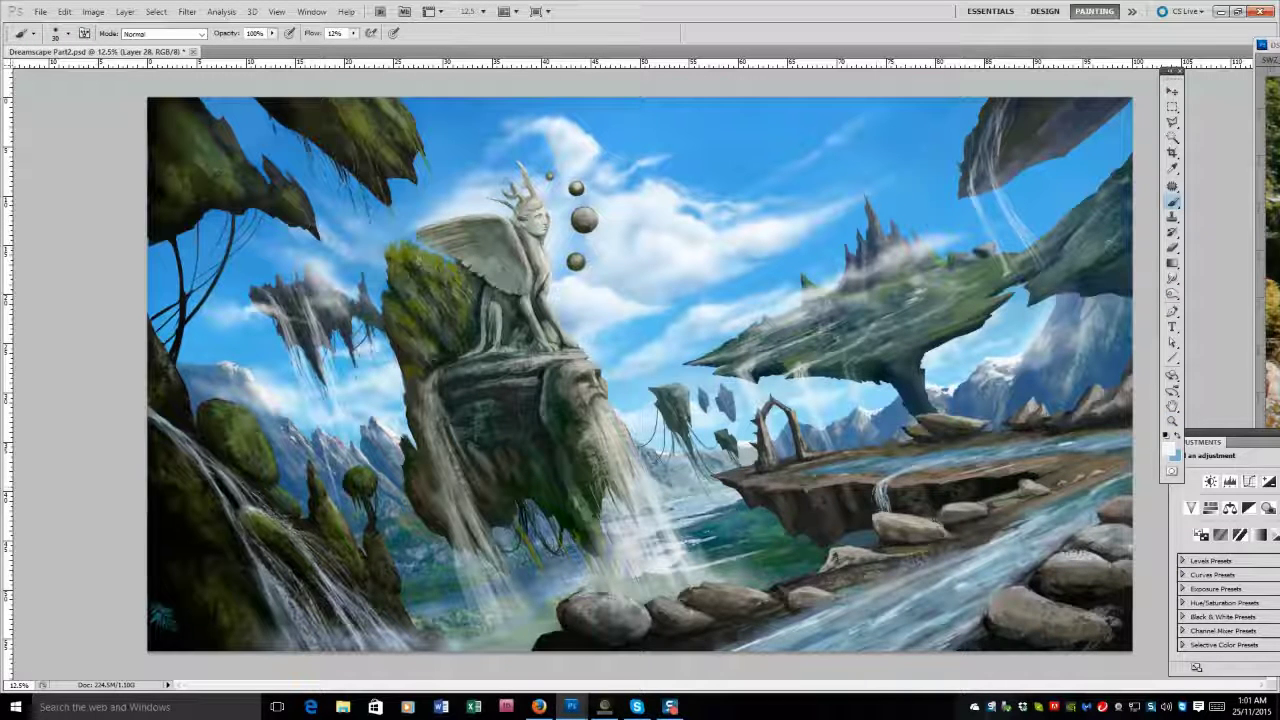
pyautogui.keyDown('alt'); pyautogui.click(904, 475); pyautogui.keyUp('alt')
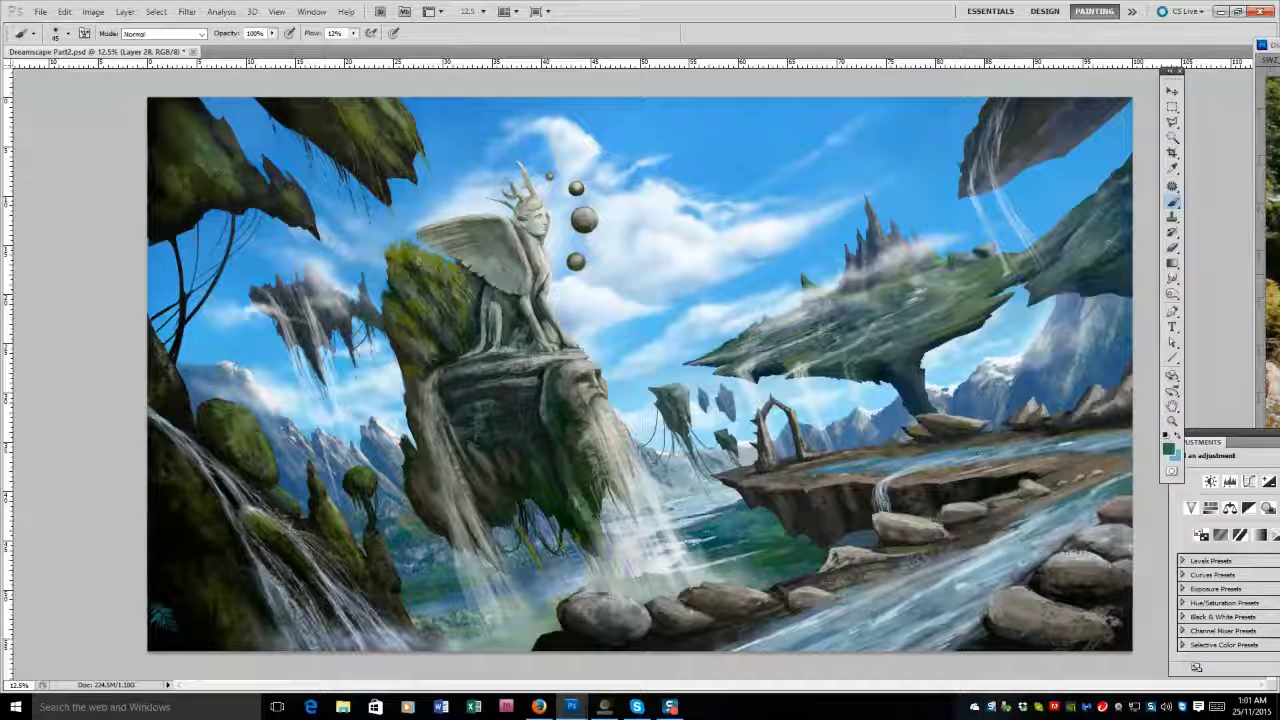
pyautogui.moveTo(978, 452); pyautogui.dragTo(1137, 440)
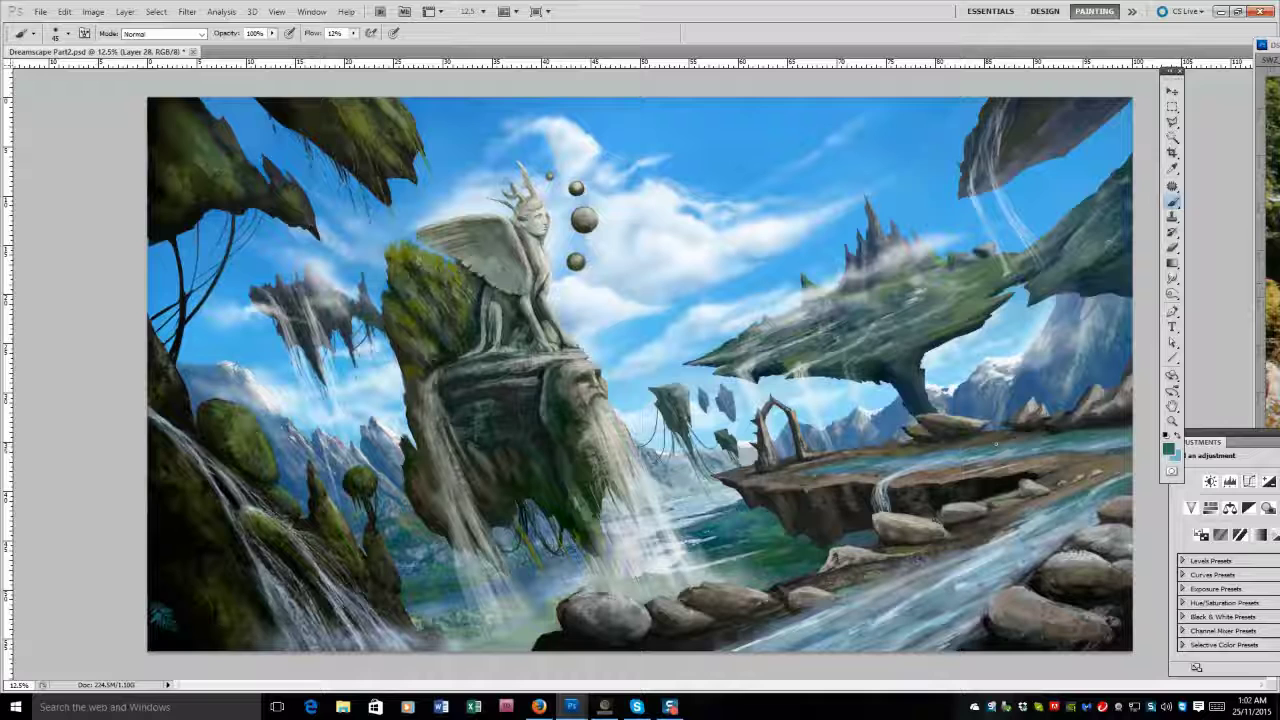
# With a size-30 brush at 25% flow, darken the vine branches on the left.
pyautogui.keyDown('alt'); pyautogui.click(1058, 444); pyautogui.keyUp('alt')
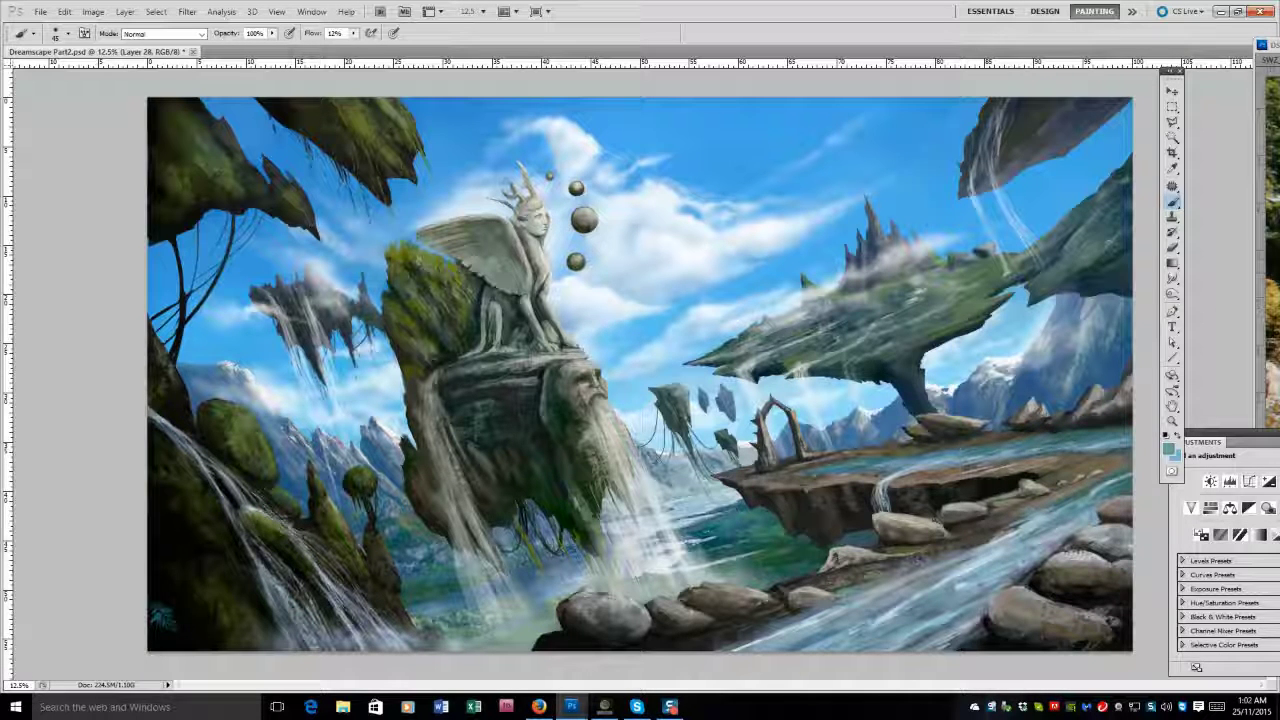
pyautogui.press('[')
pyautogui.press('[')
pyautogui.press('[')
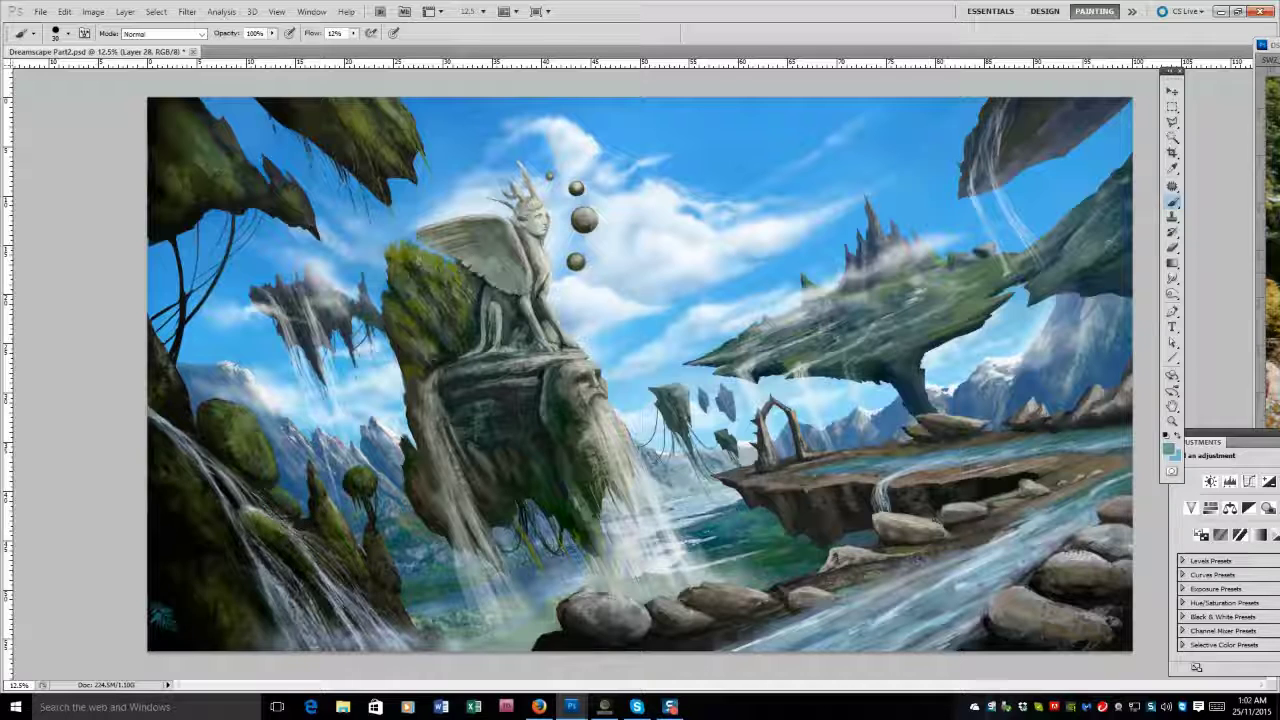
pyautogui.press('x')
pyautogui.press('x')
pyautogui.click(352, 33)
pyautogui.moveTo(351, 47); pyautogui.dragTo(364, 47)
pyautogui.keyDown('alt'); pyautogui.click(226, 200); pyautogui.keyUp('alt')
pyautogui.moveTo(222, 238); pyautogui.dragTo(212, 264)
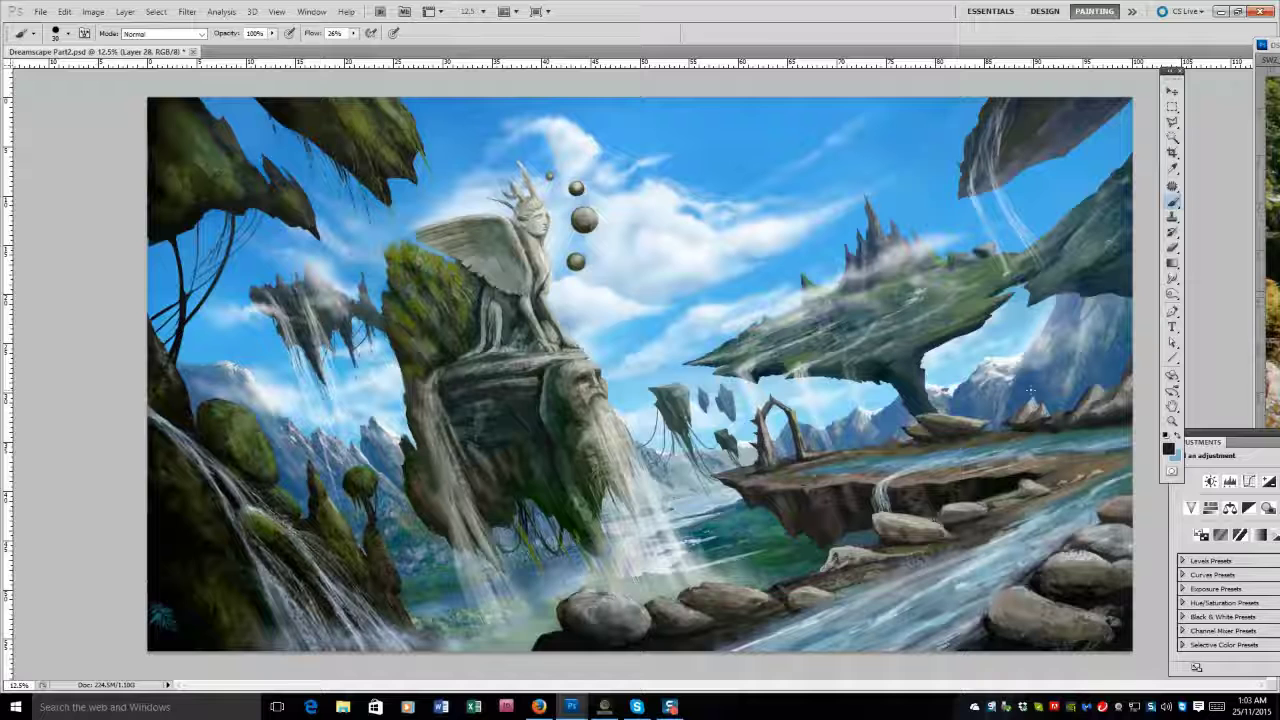
# Sample a range of light and dark blues from the river and its foam.
pyautogui.keyDown('alt'); pyautogui.click(1018, 458); pyautogui.keyUp('alt')
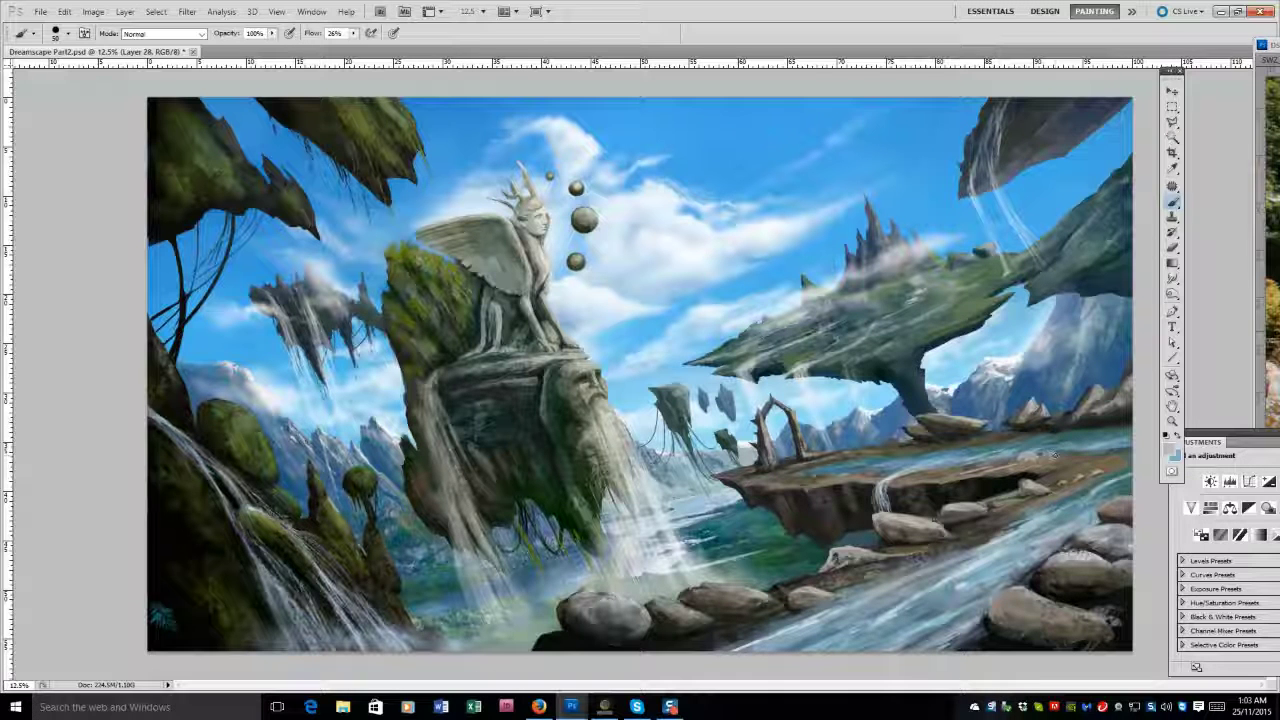
pyautogui.press('x')
pyautogui.keyDown('alt'); pyautogui.click(1032, 460); pyautogui.keyUp('alt')
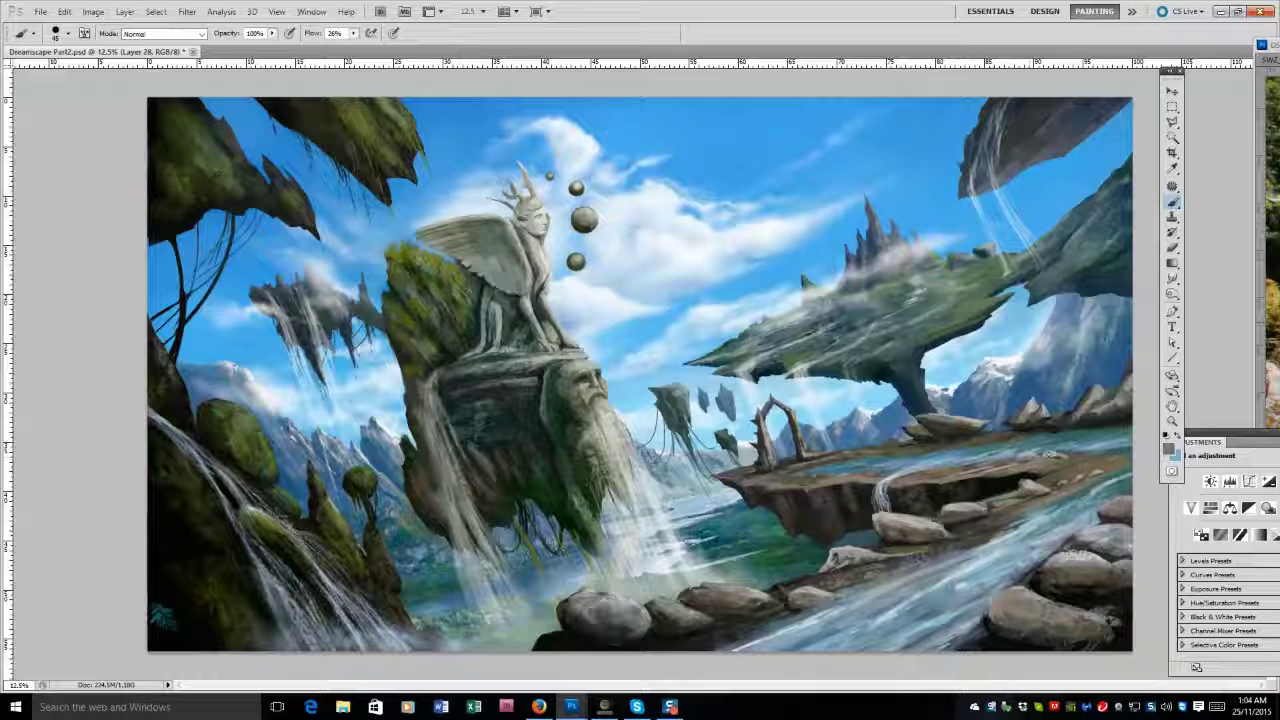
pyautogui.keyDown('alt'); pyautogui.click(1079, 452); pyautogui.keyUp('alt')
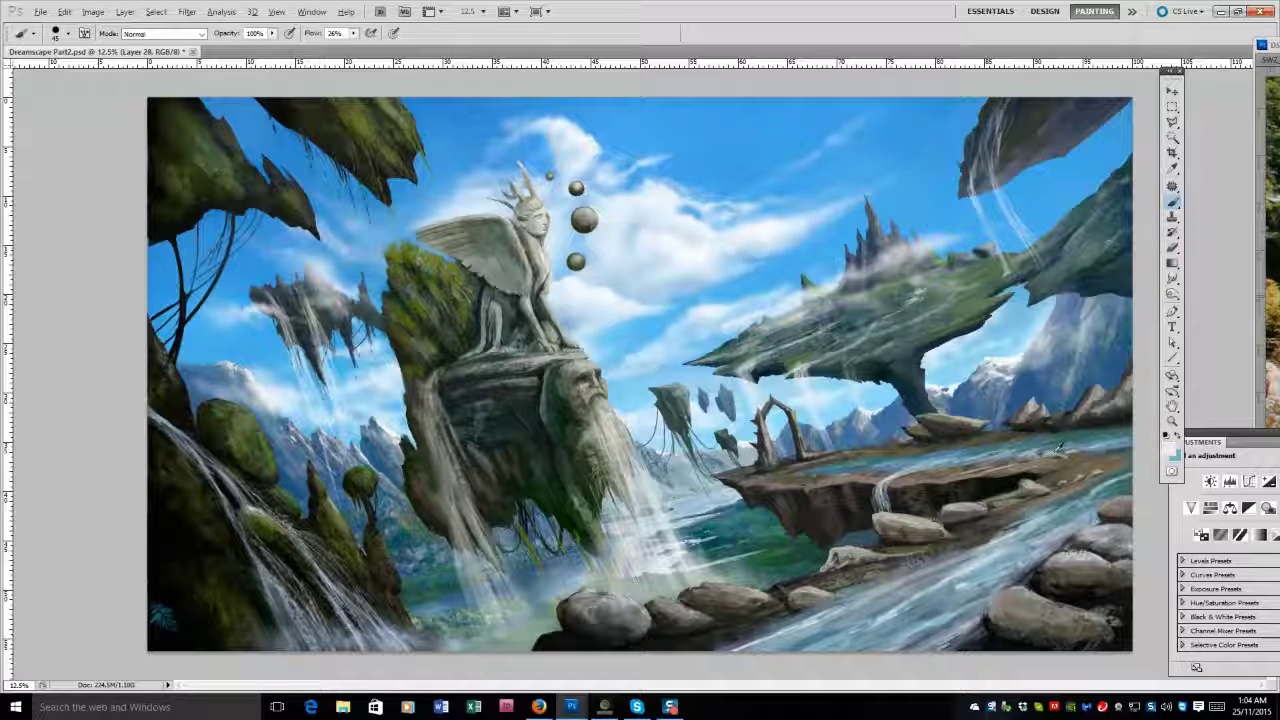
pyautogui.keyDown('alt'); pyautogui.click(1095, 452); pyautogui.keyUp('alt')
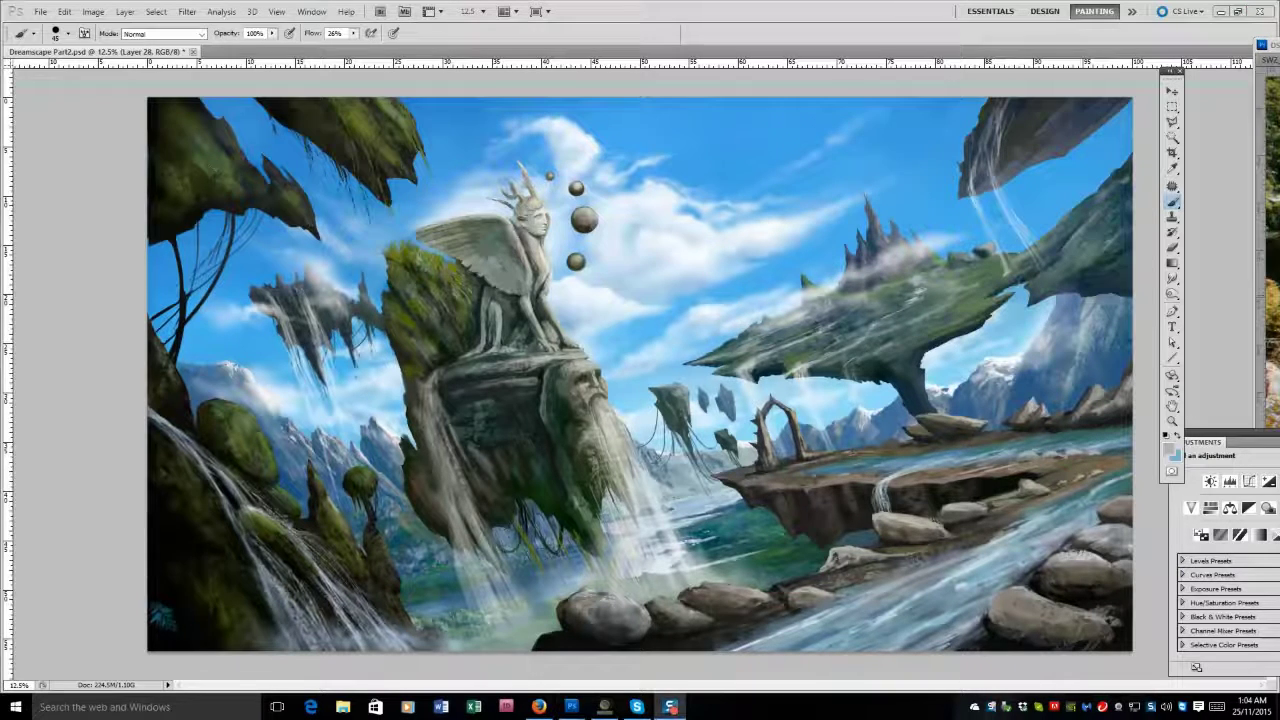
pyautogui.keyDown('alt'); pyautogui.click(996, 465); pyautogui.keyUp('alt')
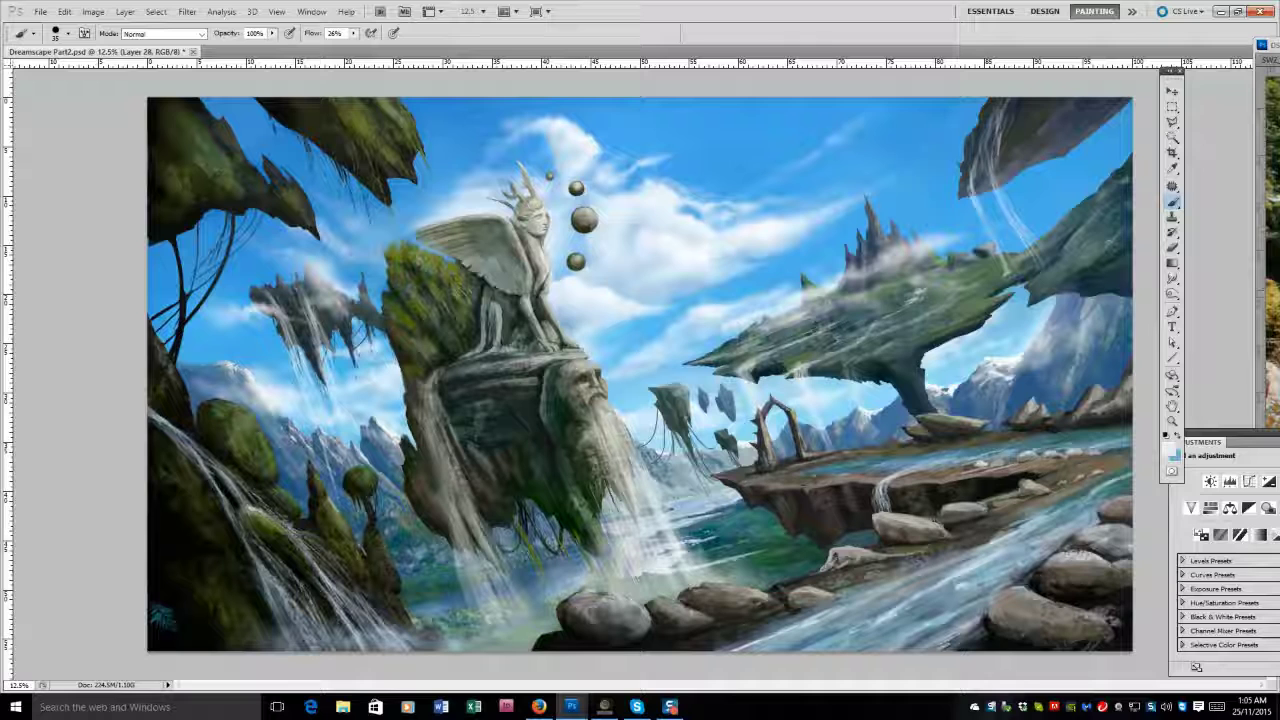
pyautogui.keyDown('alt'); pyautogui.click(1000, 463); pyautogui.keyUp('alt')
pyautogui.keyDown('alt'); pyautogui.click(970, 467); pyautogui.keyUp('alt')
pyautogui.keyDown('alt'); pyautogui.click(1107, 455); pyautogui.keyUp('alt')
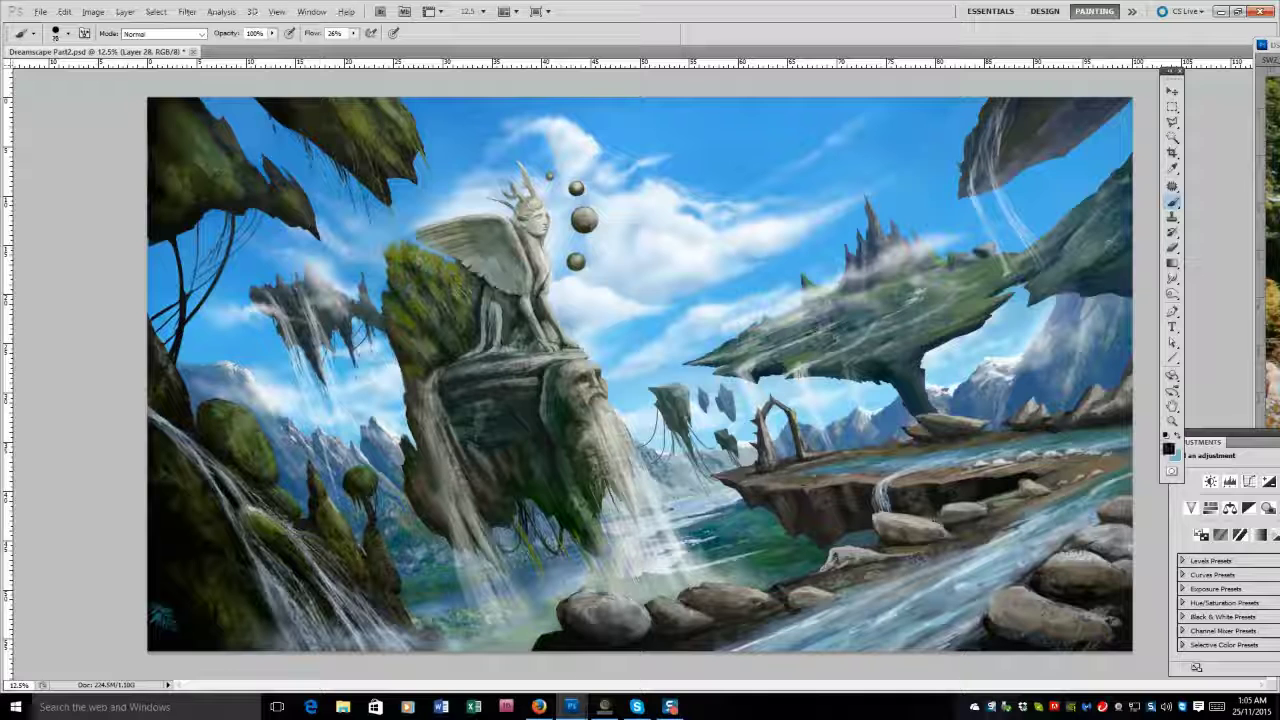
pyautogui.keyDown('alt'); pyautogui.click(1067, 634); pyautogui.keyUp('alt')
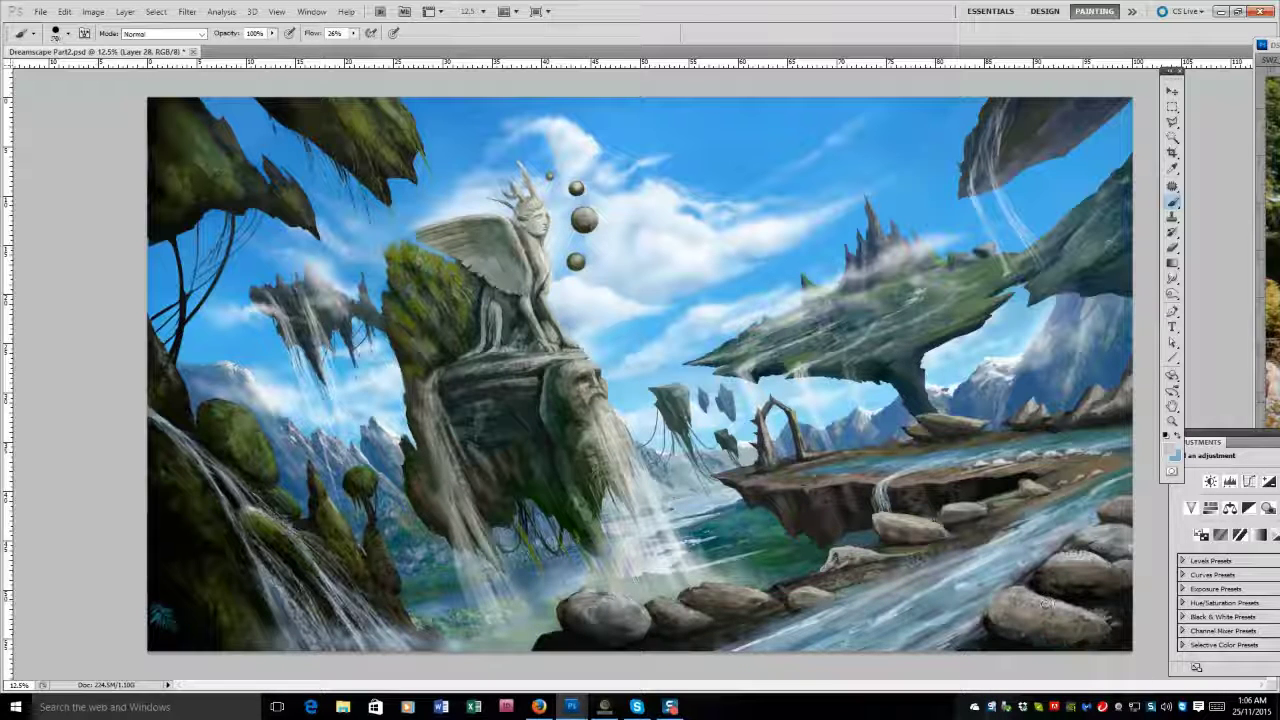
# In the Brush panel, choose a Dual Brush second tip and set its Spacing to 67%.
pyautogui.press('F5')
pyautogui.click(557, 323)
pyautogui.click(578, 323)
pyautogui.click(536, 323)
pyautogui.click(600, 323)
pyautogui.click(664, 322)
pyautogui.moveTo(527, 432); pyautogui.dragTo(519, 432)
# Paint light highlights on the lower-right river rocks.
pyautogui.press('F5')
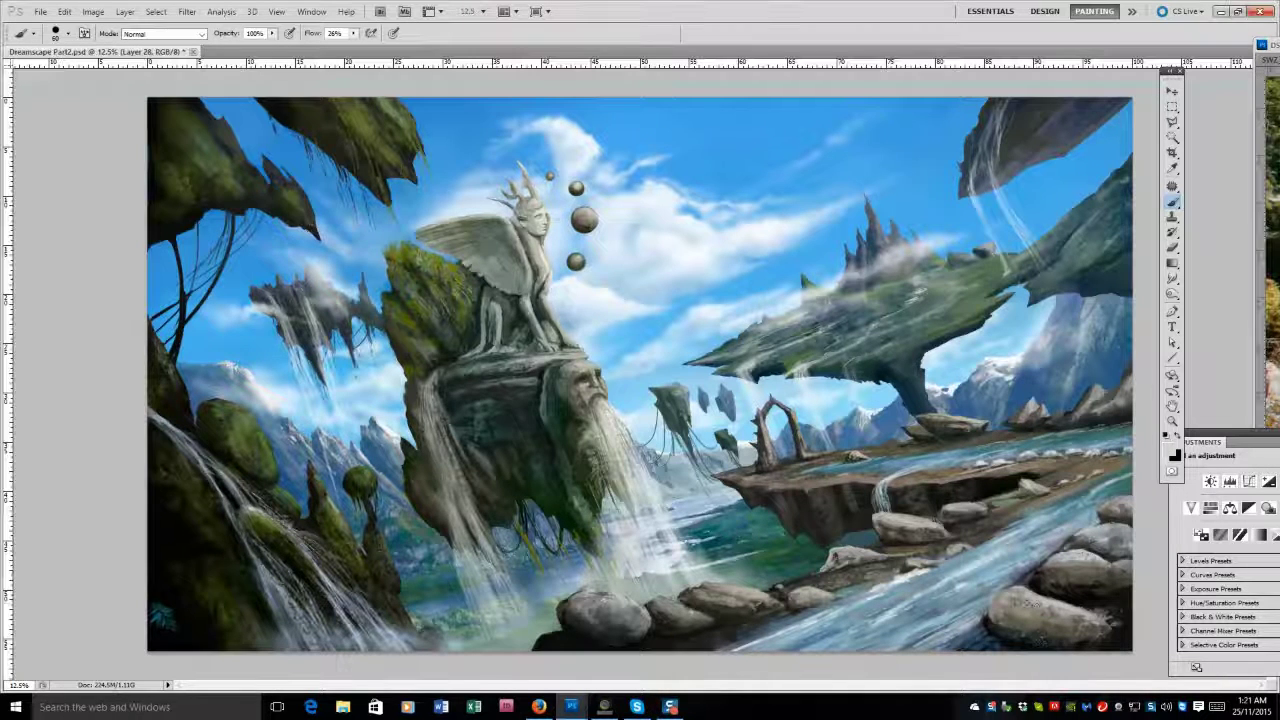
pyautogui.moveTo(1015, 598); pyautogui.dragTo(1140, 643)
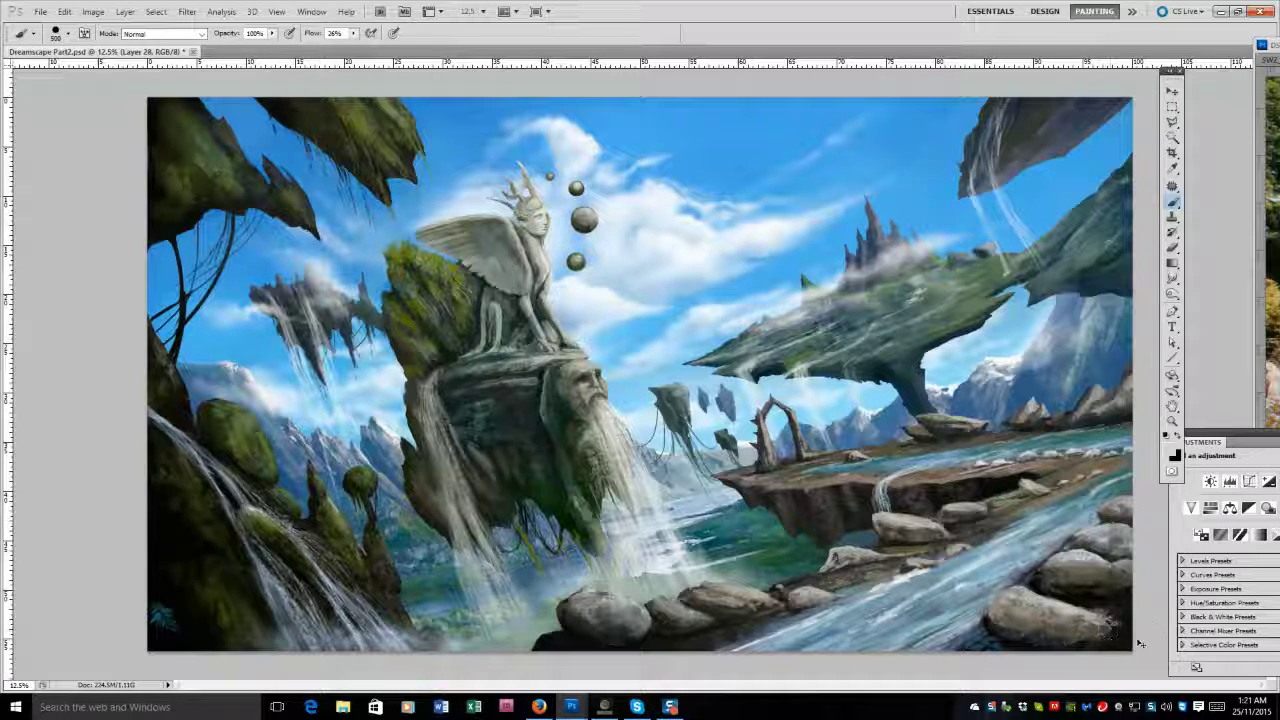
pyautogui.press('[')
pyautogui.press('[')
pyautogui.press('[')
pyautogui.press('[')
pyautogui.press('[')
pyautogui.press('[')
pyautogui.press('[')
pyautogui.press('[')
pyautogui.press('[')
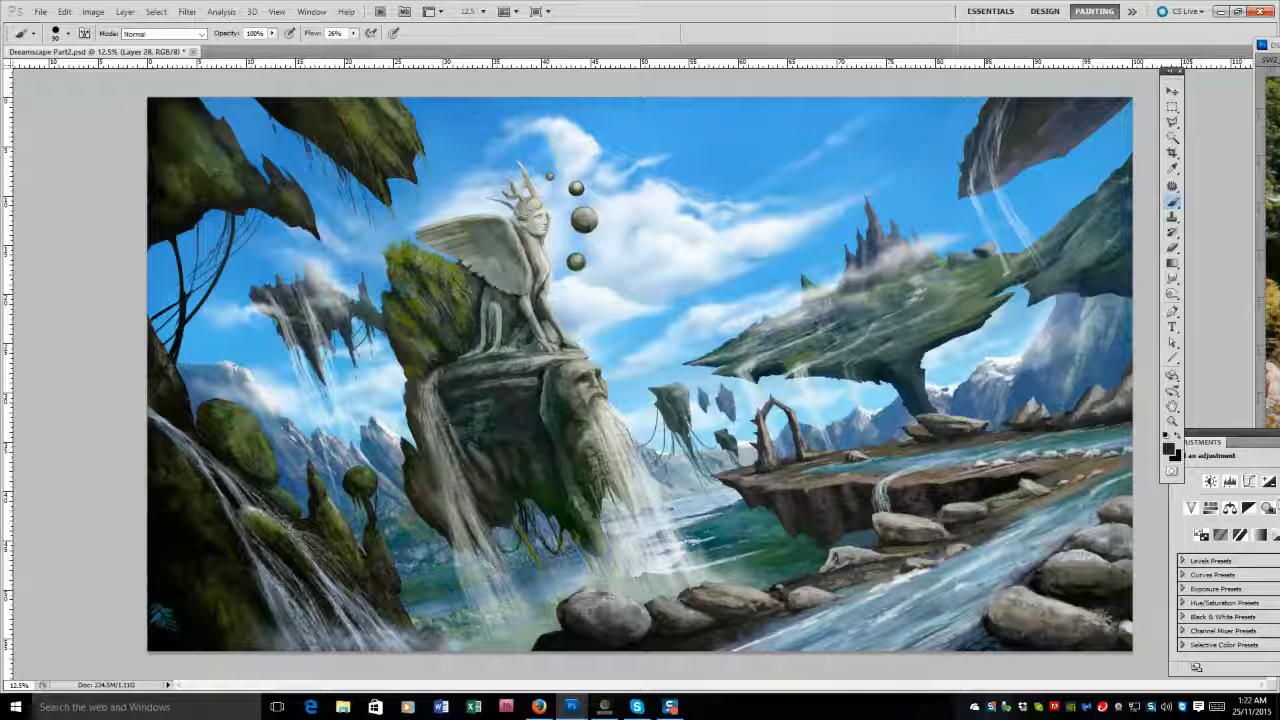
pyautogui.hotkey('shift', 'Tab')
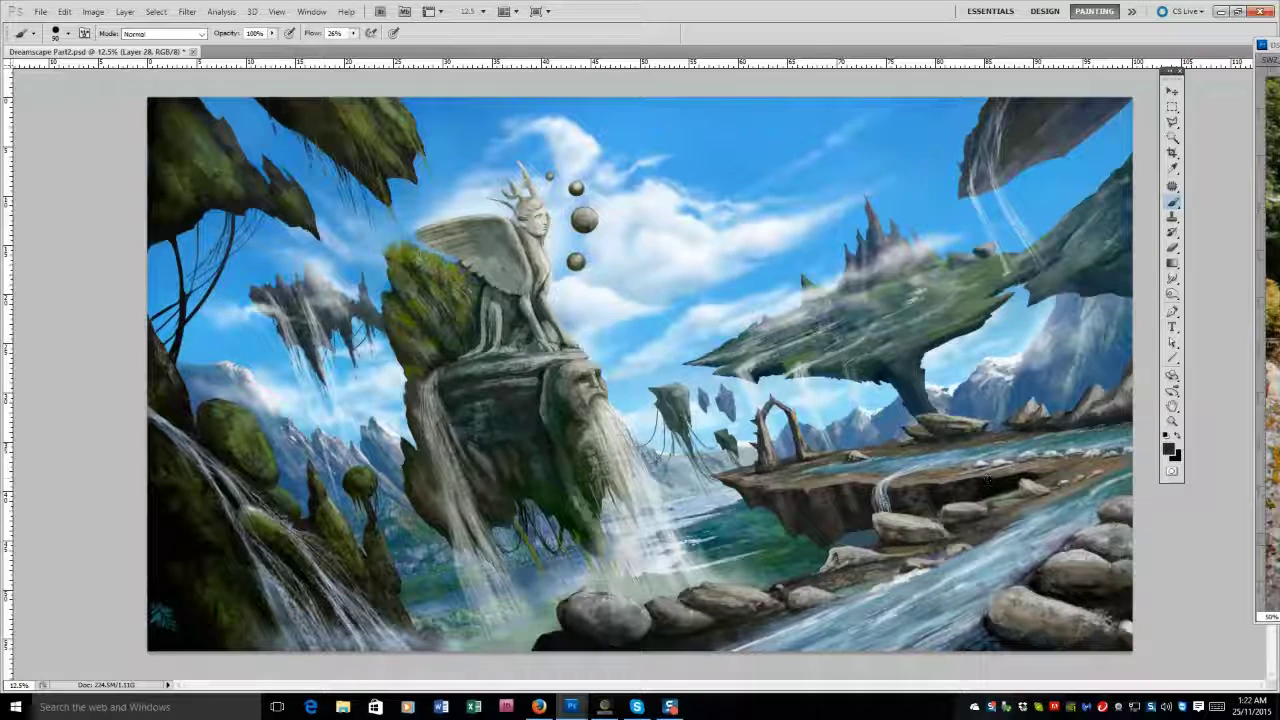
# On the floating isles layer, reset colours and sample light blue from the river with a 150 brush.
pyautogui.hotkey('alt', '[')
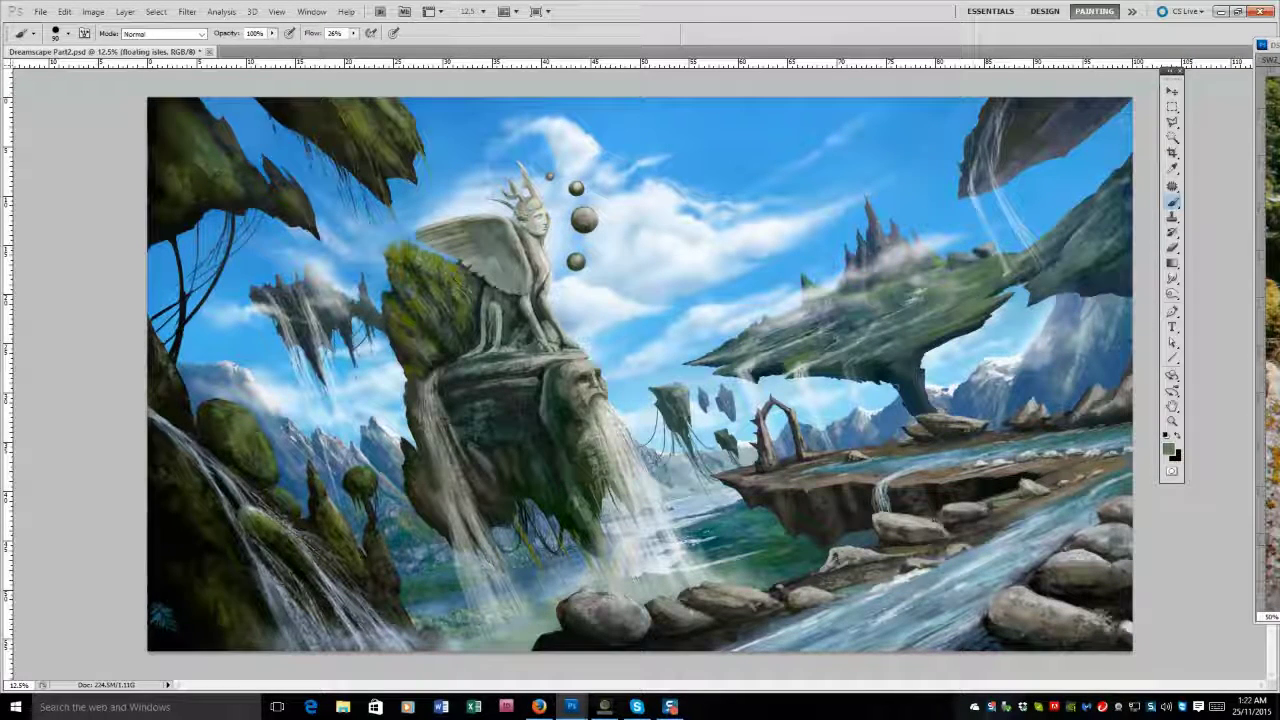
pyautogui.keyDown('alt'); pyautogui.click(981, 180); pyautogui.keyUp('alt')
pyautogui.keyDown('alt'); pyautogui.click(1093, 124); pyautogui.keyUp('alt')
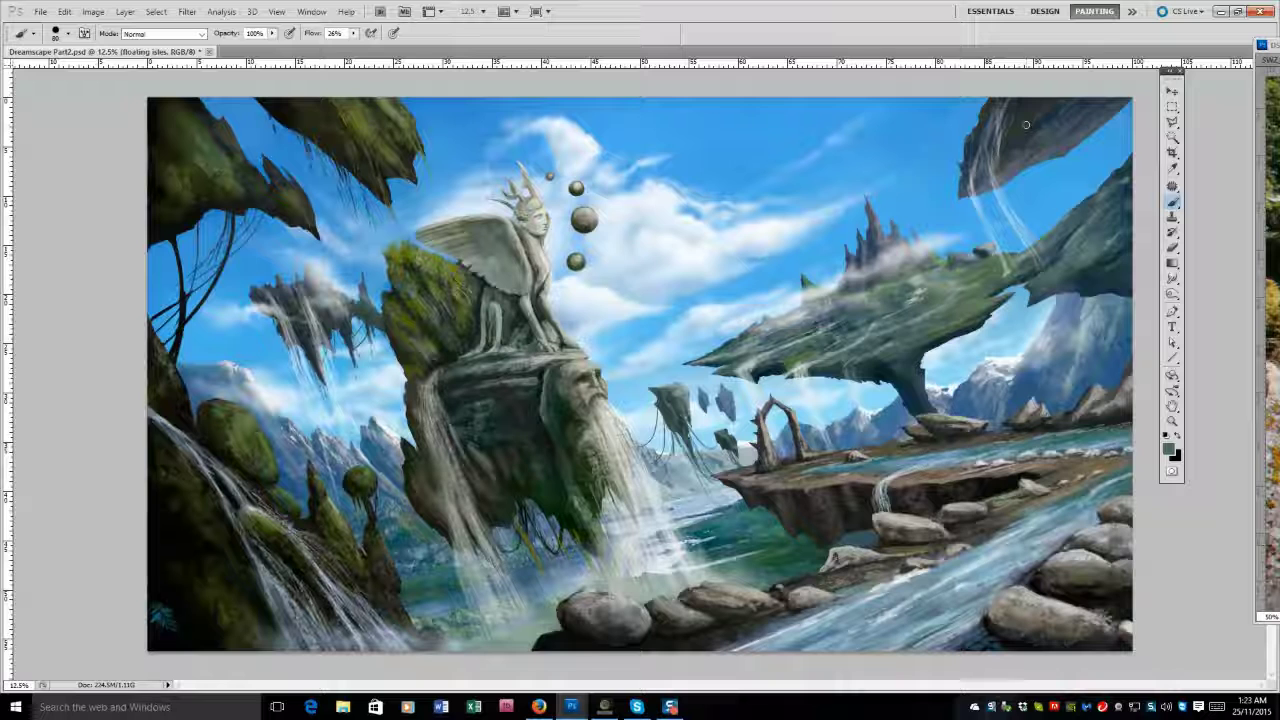
pyautogui.press('d')
pyautogui.press(']')
pyautogui.press(']')
pyautogui.press(']')
pyautogui.press(']')
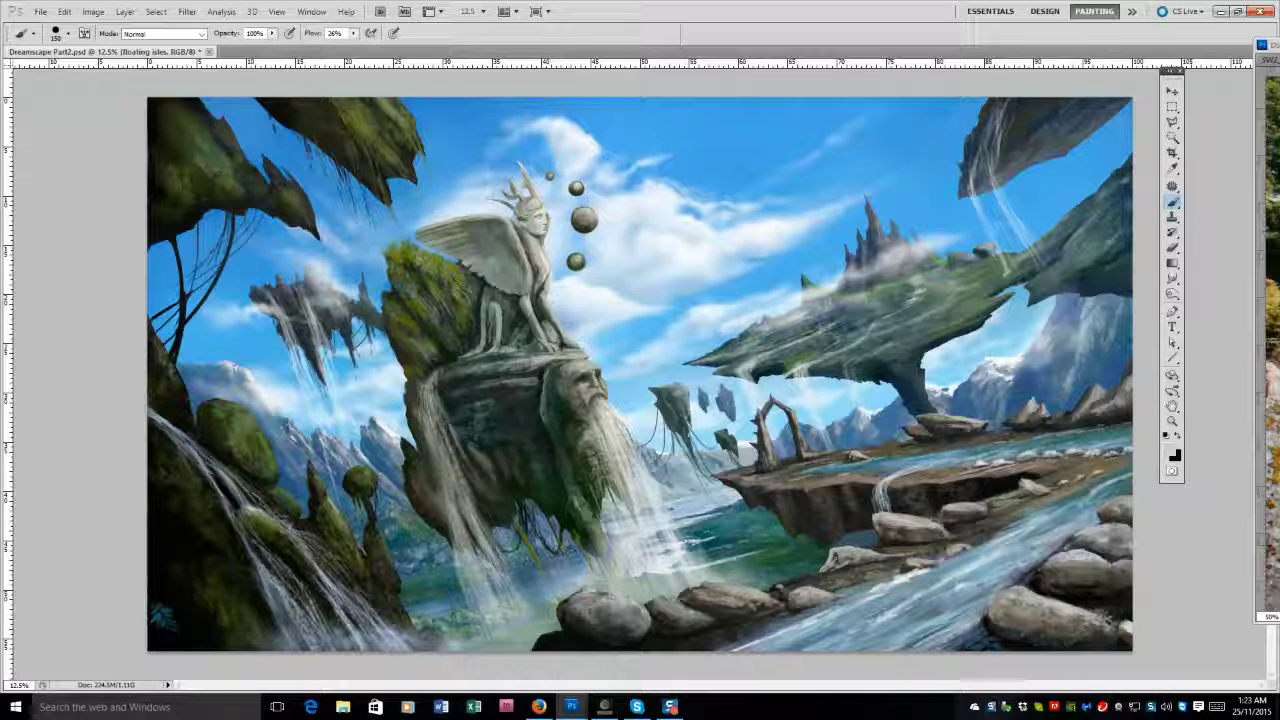
pyautogui.keyDown('alt'); pyautogui.click(795, 590); pyautogui.keyUp('alt')
# Add a new layer, check values in greyscale, then brighten the mist at the waterfall base.
pyautogui.hotkey('ctrl', 'shift', 'alt', 'n')
pyautogui.hotkey('ctrl', 'BackSpace')
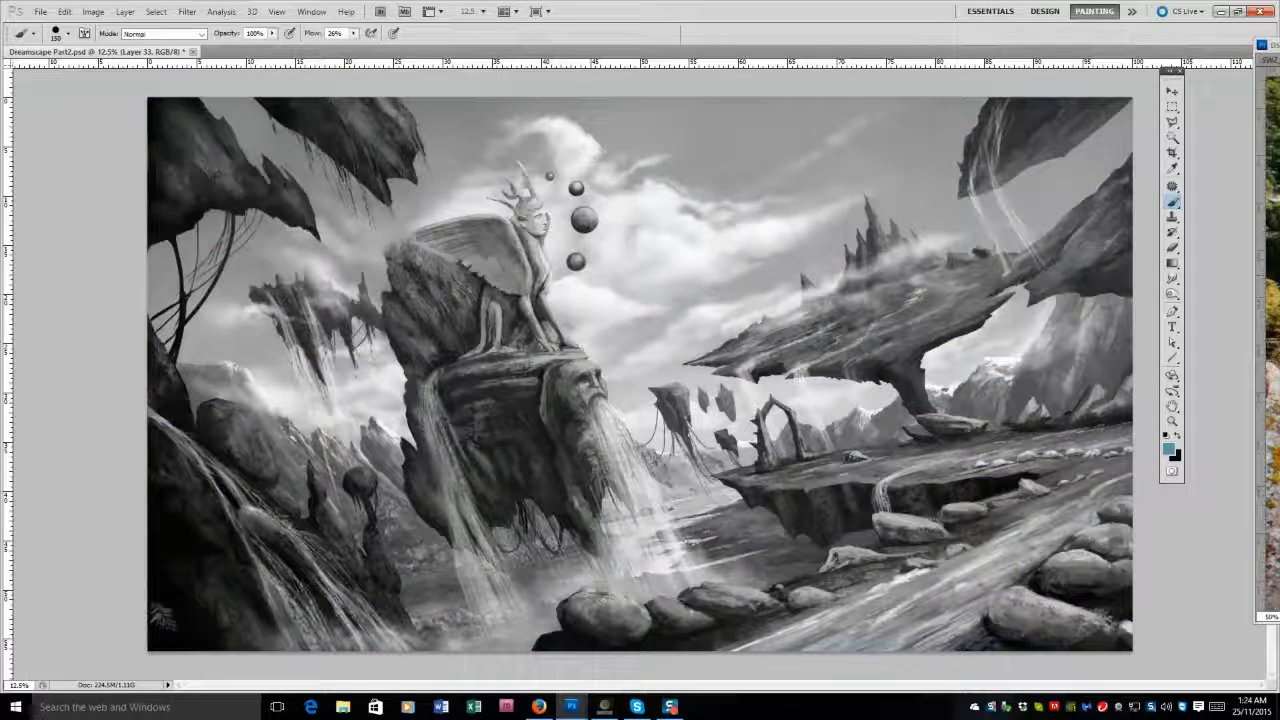
pyautogui.hotkey('ctrl', 'z')
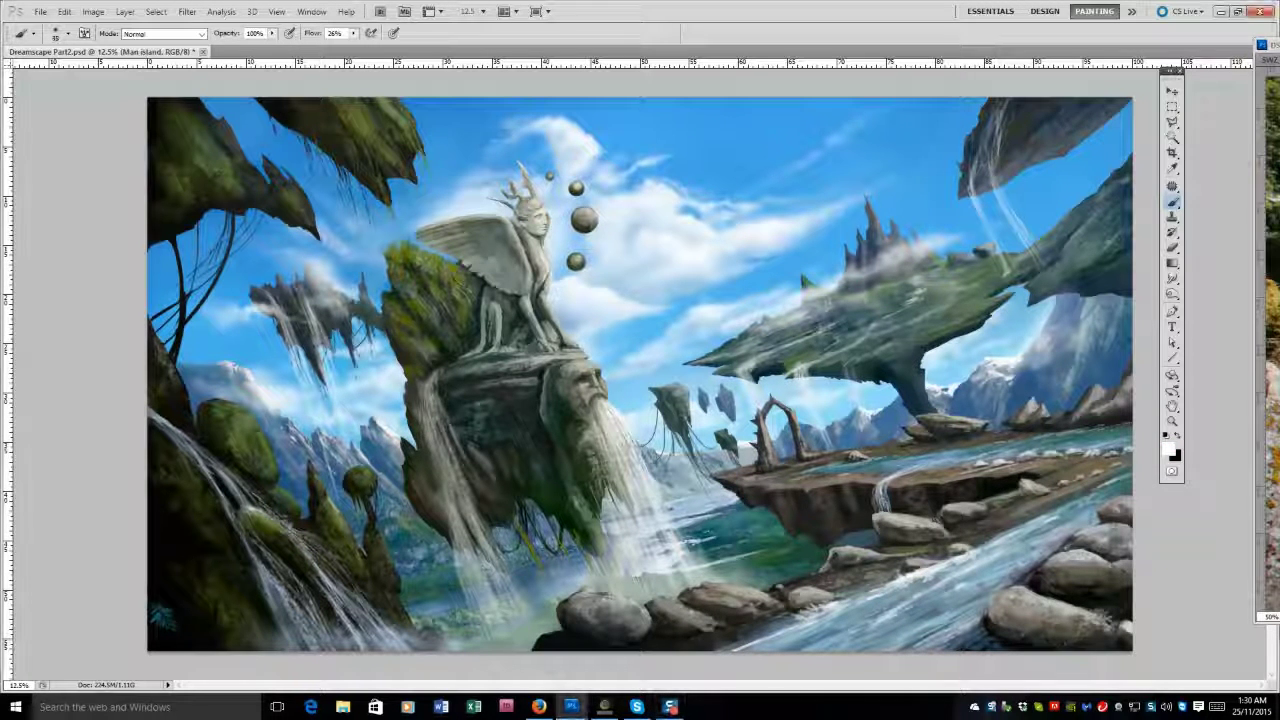
pyautogui.moveTo(705, 612); pyautogui.dragTo(620, 592)
pyautogui.moveTo(712, 560)
pyautogui.mouseDown()
pyautogui.moveTo(780, 598)
pyautogui.moveTo(690, 545)
pyautogui.moveTo(563, 605)
pyautogui.moveTo(642, 555)
pyautogui.moveTo(690, 575)
pyautogui.mouseUp()
# With a smaller brush, streak the left and central waterfalls with faint white.
pyautogui.press('[')
pyautogui.press('[')
pyautogui.press('[')
pyautogui.moveTo(449, 510)
pyautogui.mouseDown()
pyautogui.moveTo(452, 556)
pyautogui.moveTo(456, 545)
pyautogui.mouseUp()
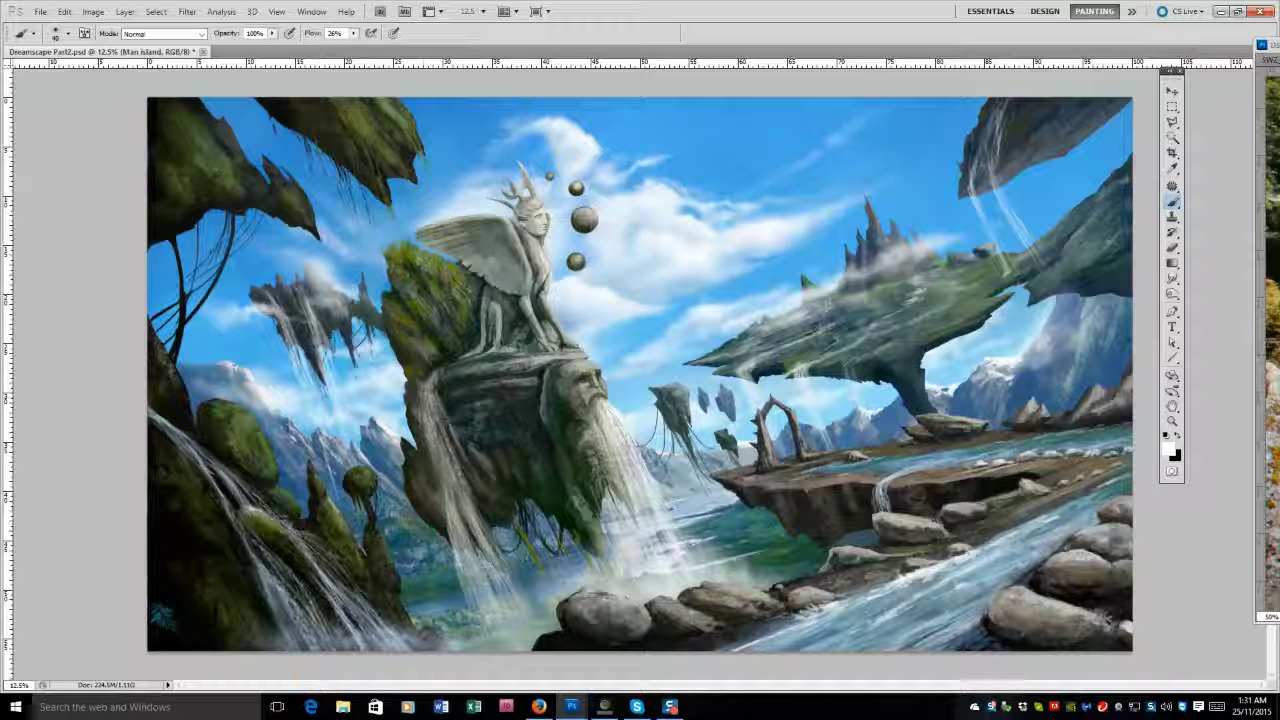
pyautogui.moveTo(460, 480); pyautogui.dragTo(505, 566)
pyautogui.press(']')
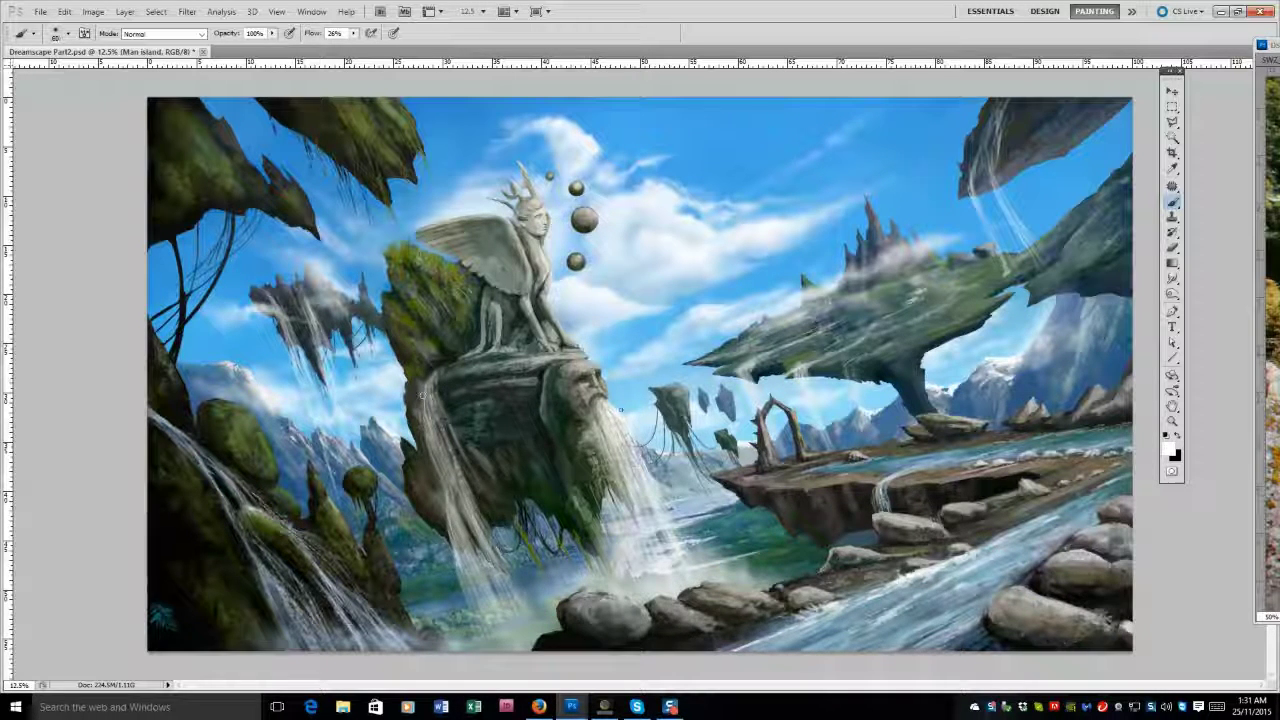
pyautogui.moveTo(422, 395); pyautogui.dragTo(430, 408)
pyautogui.moveTo(448, 484); pyautogui.dragTo(454, 524)
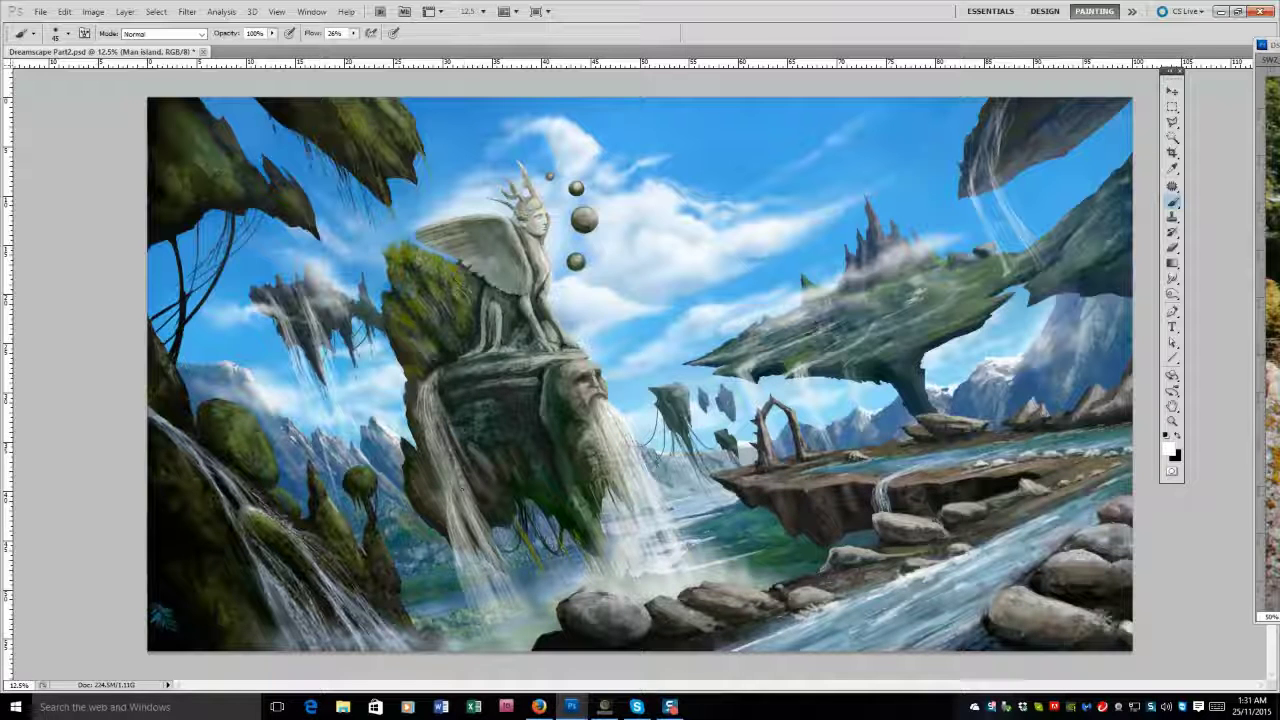
pyautogui.moveTo(654, 490); pyautogui.dragTo(680, 526)
# On the clouds-and-water layer, streak the falling water under the top-right rock with a size-35 brush.
pyautogui.hotkey('alt', ']')
pyautogui.press('[')
pyautogui.moveTo(990, 246); pyautogui.dragTo(1008, 280)
pyautogui.moveTo(1008, 220); pyautogui.dragTo(1040, 262)
pyautogui.press(']')
pyautogui.press(']')
pyautogui.press(']')
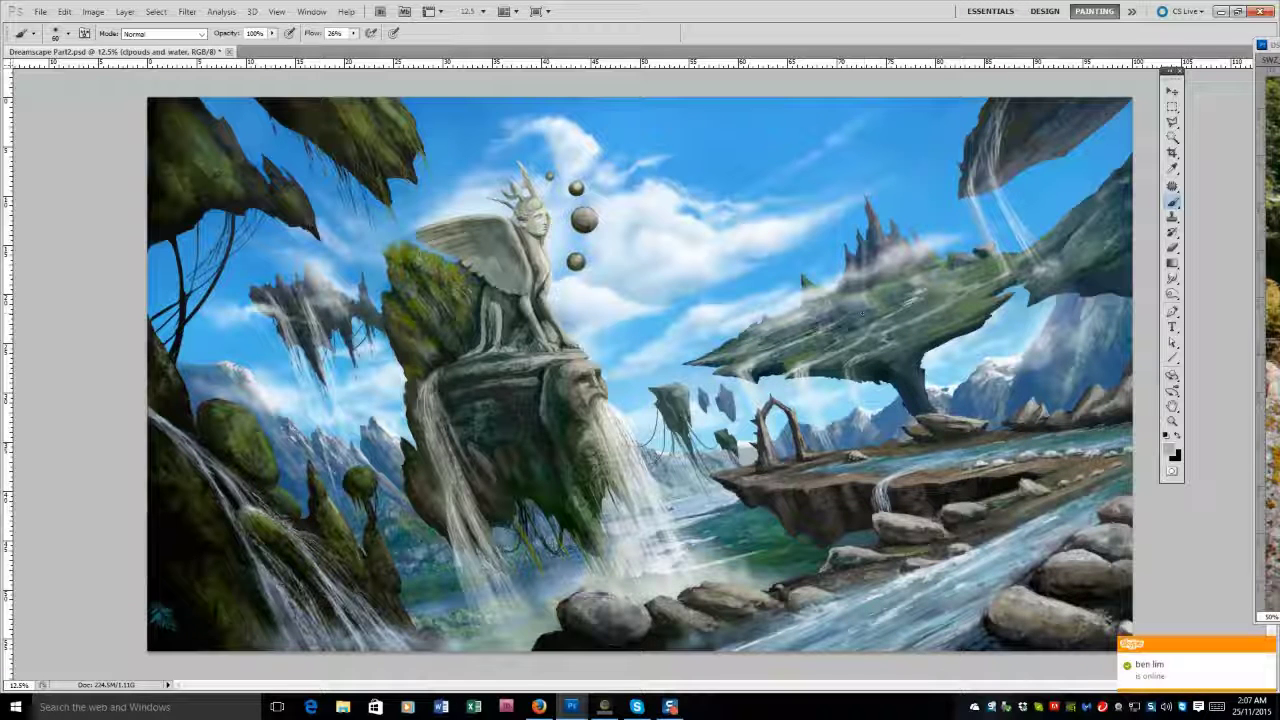
# Brighten the top-right waterfall with white streaks using a size-50 brush.
pyautogui.press('[')
pyautogui.keyDown('alt'); pyautogui.click(996, 226); pyautogui.keyUp('alt')
pyautogui.moveTo(1000, 110); pyautogui.dragTo(985, 160)
pyautogui.press(']')
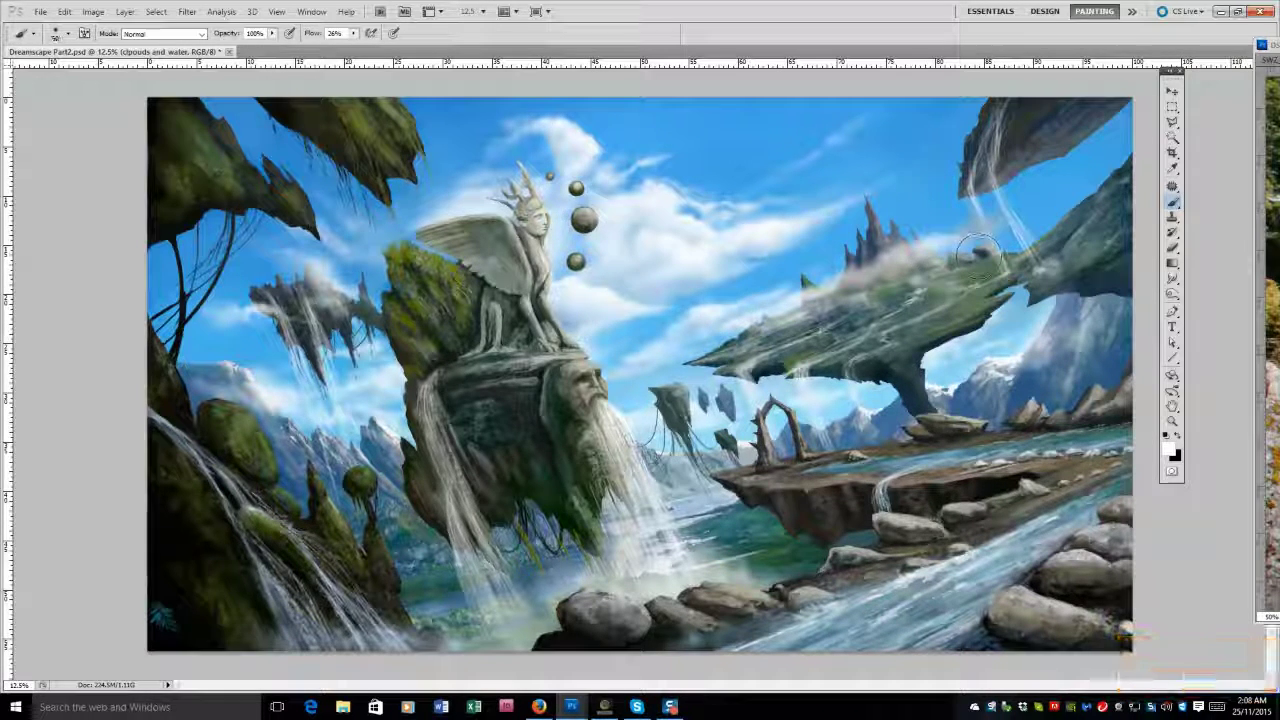
pyautogui.press('[')
pyautogui.press('[')
pyautogui.press('[')
pyautogui.press('[')
pyautogui.press('[')
pyautogui.press('[')
pyautogui.press('[')
pyautogui.press('[')
pyautogui.press('[')
pyautogui.press('[')
pyautogui.press('[')
pyautogui.press('[')
pyautogui.press('[')
pyautogui.press('[')
pyautogui.press('[')
pyautogui.press('[')
pyautogui.press('[')
# Create a new layer and add a Levels adjustment with the black input raised to 3.
pyautogui.hotkey('ctrl', 'shift', 'alt', 'n')
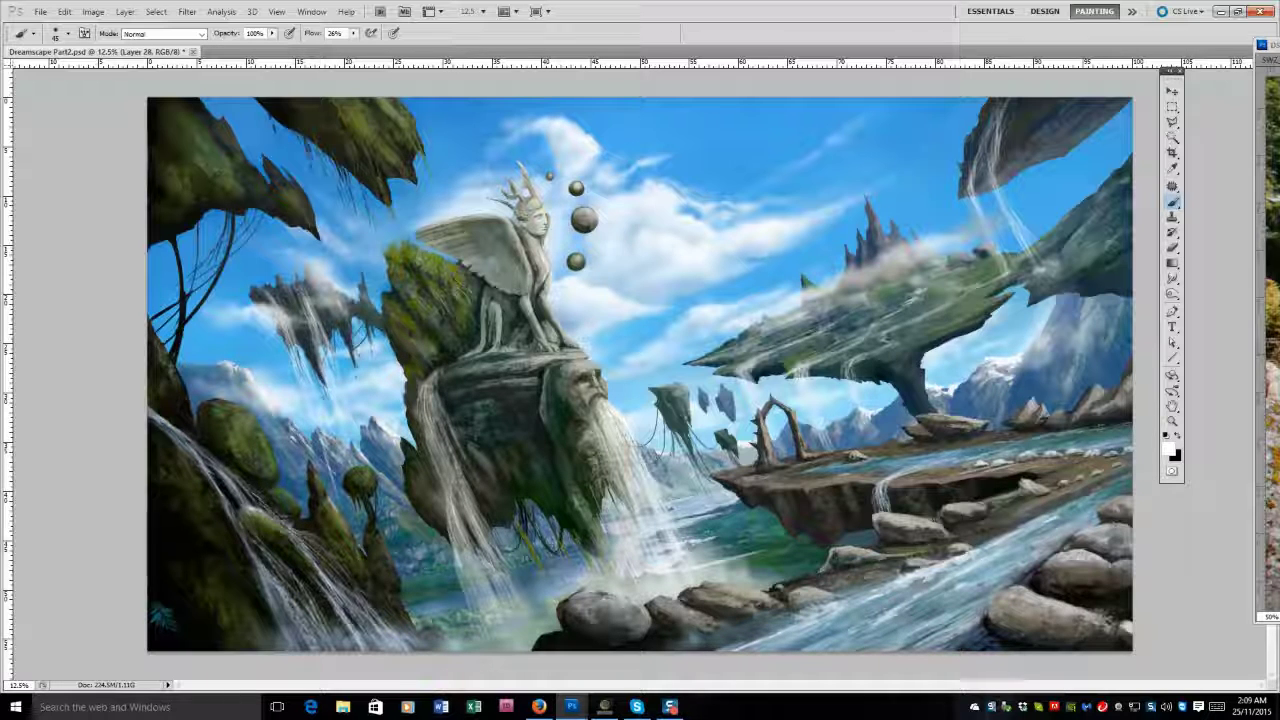
pyautogui.hotkey('ctrl', 'l')
pyautogui.moveTo(876, 600); pyautogui.dragTo(879, 600)
pyautogui.hotkey('ctrl', 'b')
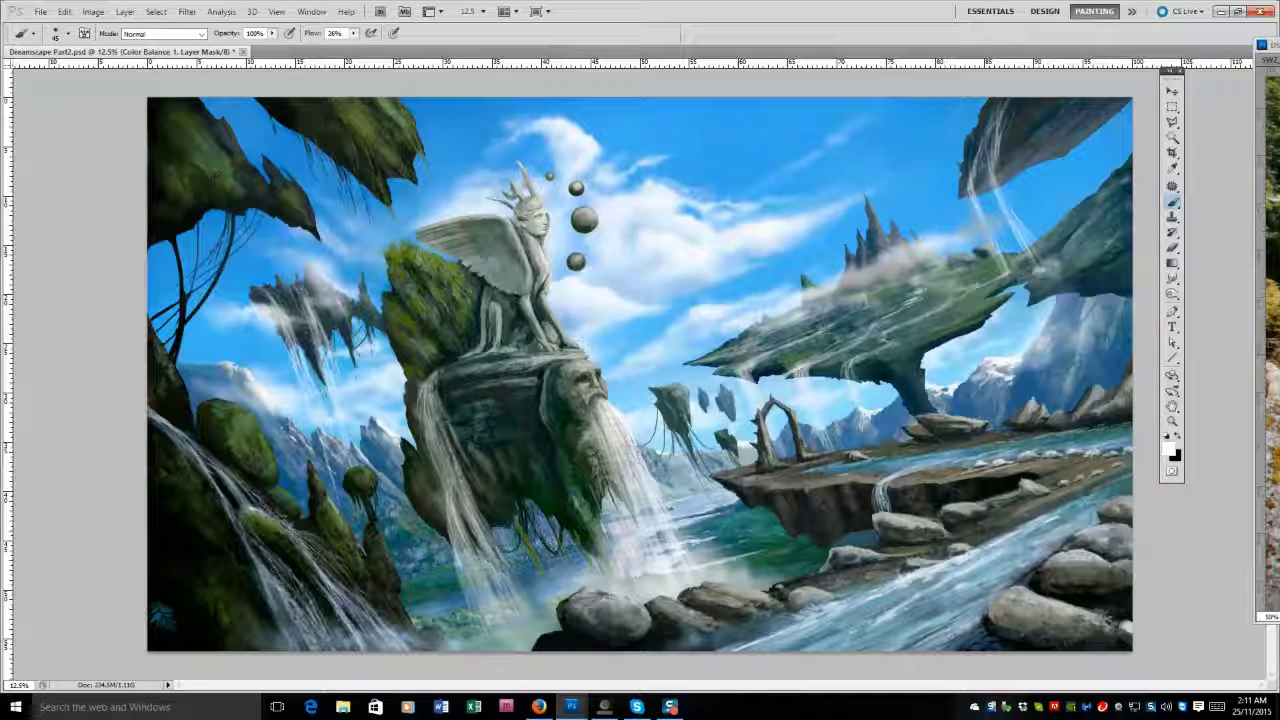
pyautogui.press('e')
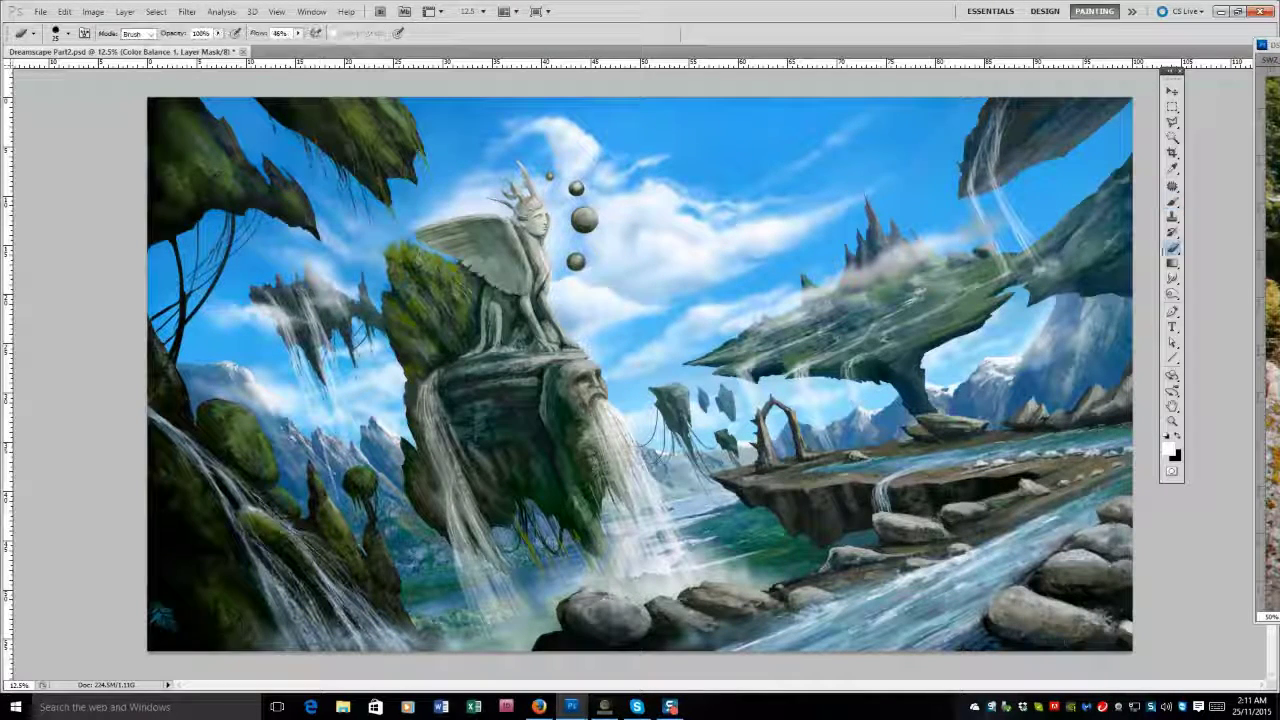
pyautogui.hotkey('alt', '[')
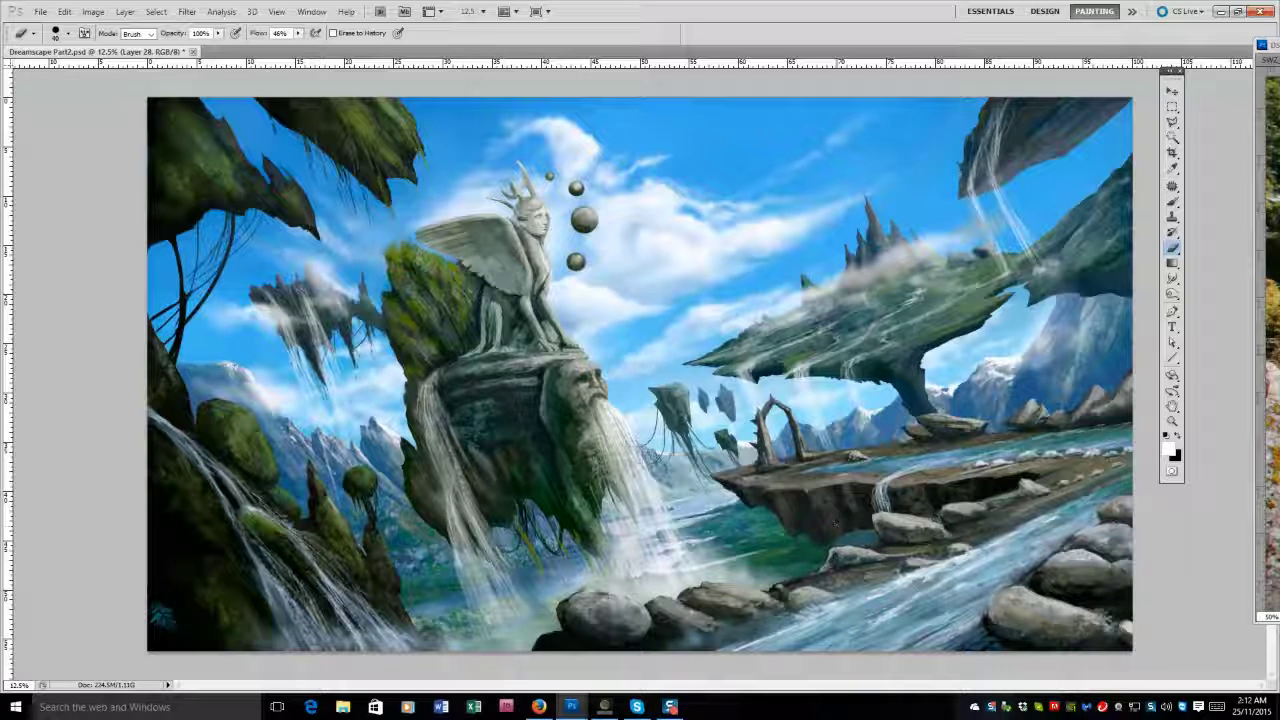
# Add a Color Balance adjustment and tune the highlights' red, cyan and blue-yellow sliders.
pyautogui.hotkey('ctrl', 'b')
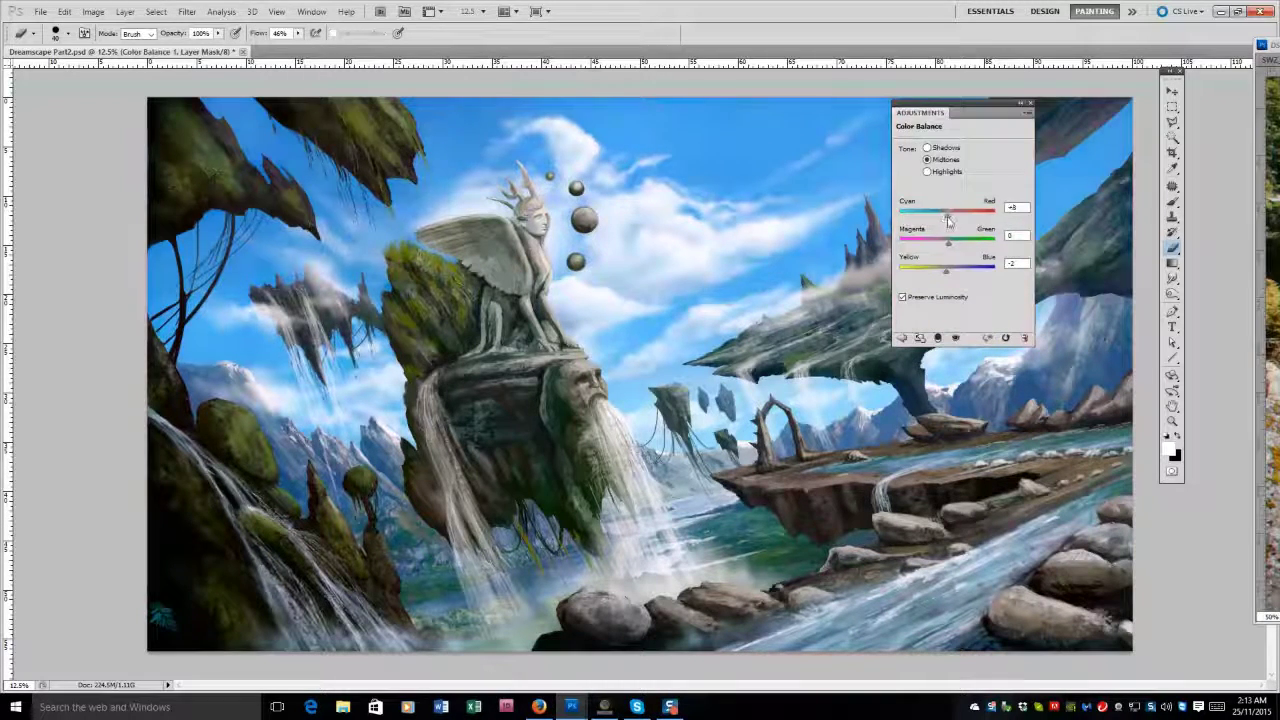
pyautogui.click(927, 171)
pyautogui.moveTo(950, 213); pyautogui.dragTo(945, 214)
pyautogui.moveTo(950, 268); pyautogui.dragTo(946, 268)
pyautogui.moveTo(944, 223); pyautogui.dragTo(950, 218)
pyautogui.moveTo(955, 275)
pyautogui.mouseDown()
pyautogui.moveTo(918, 270)
pyautogui.moveTo(955, 272)
pyautogui.mouseUp()
pyautogui.moveTo(945, 218); pyautogui.dragTo(953, 226)
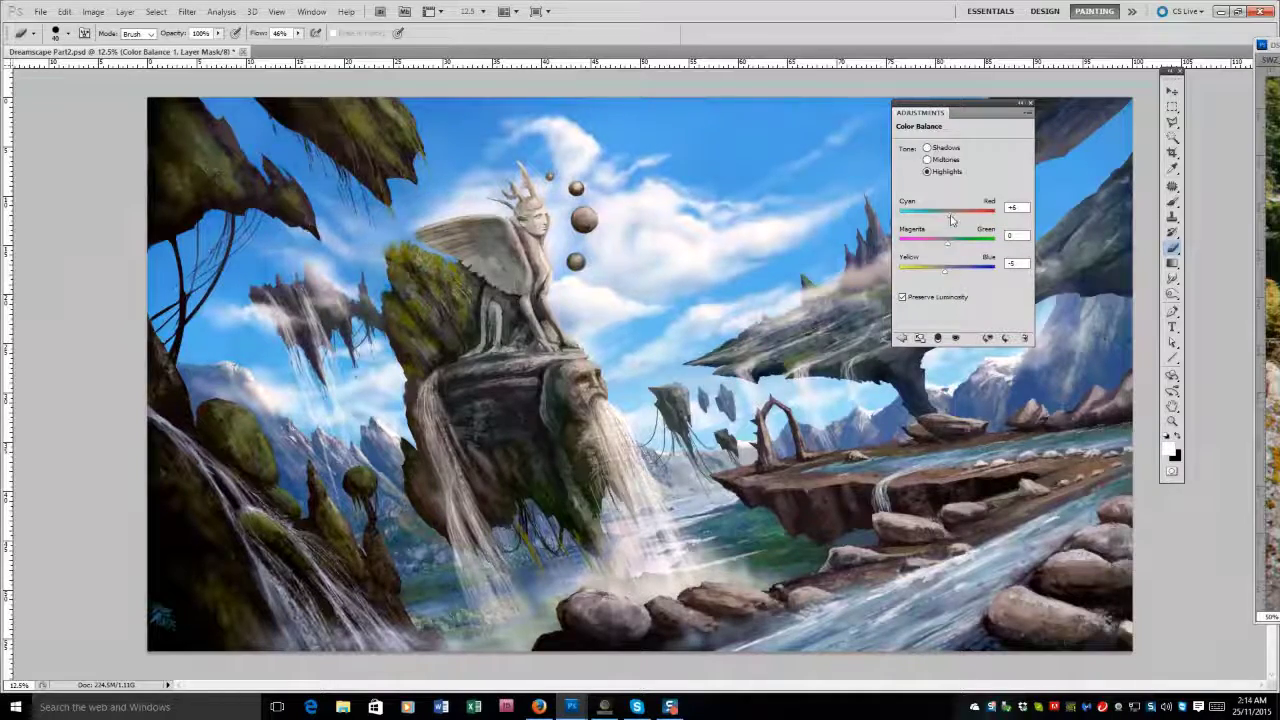
pyautogui.moveTo(950, 215); pyautogui.dragTo(954, 216)
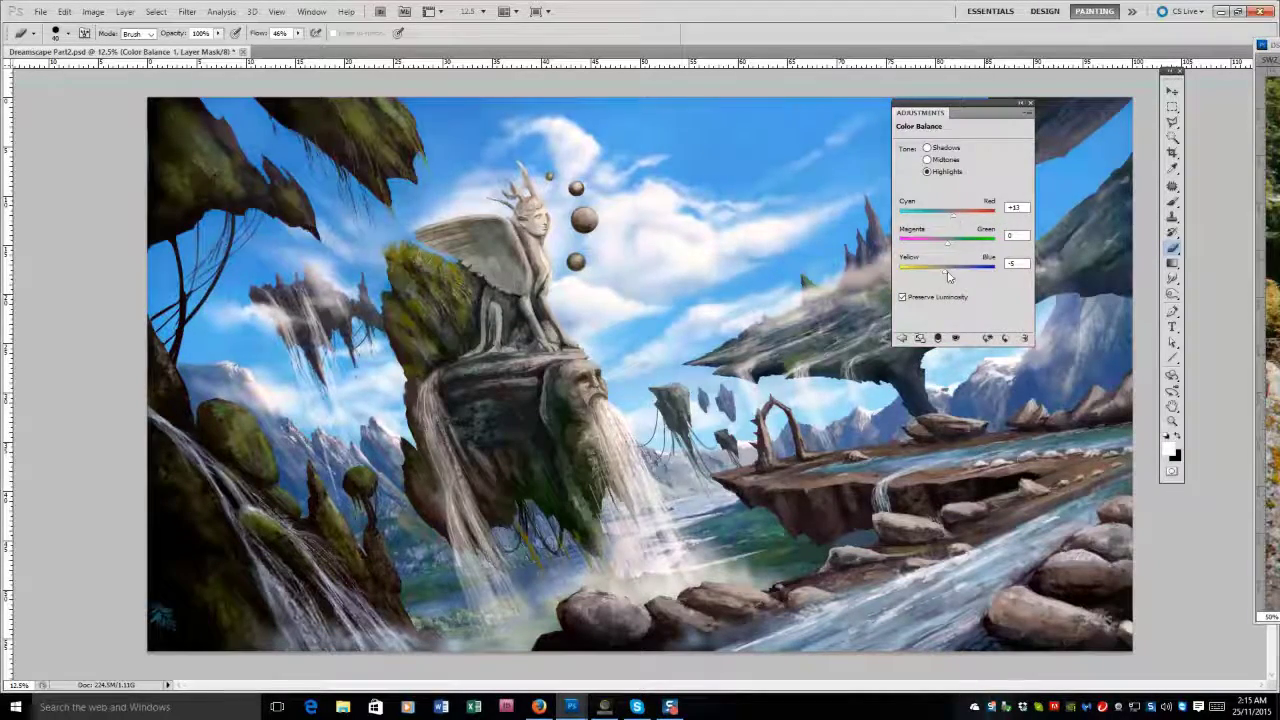
pyautogui.moveTo(945, 270); pyautogui.dragTo(941, 275)
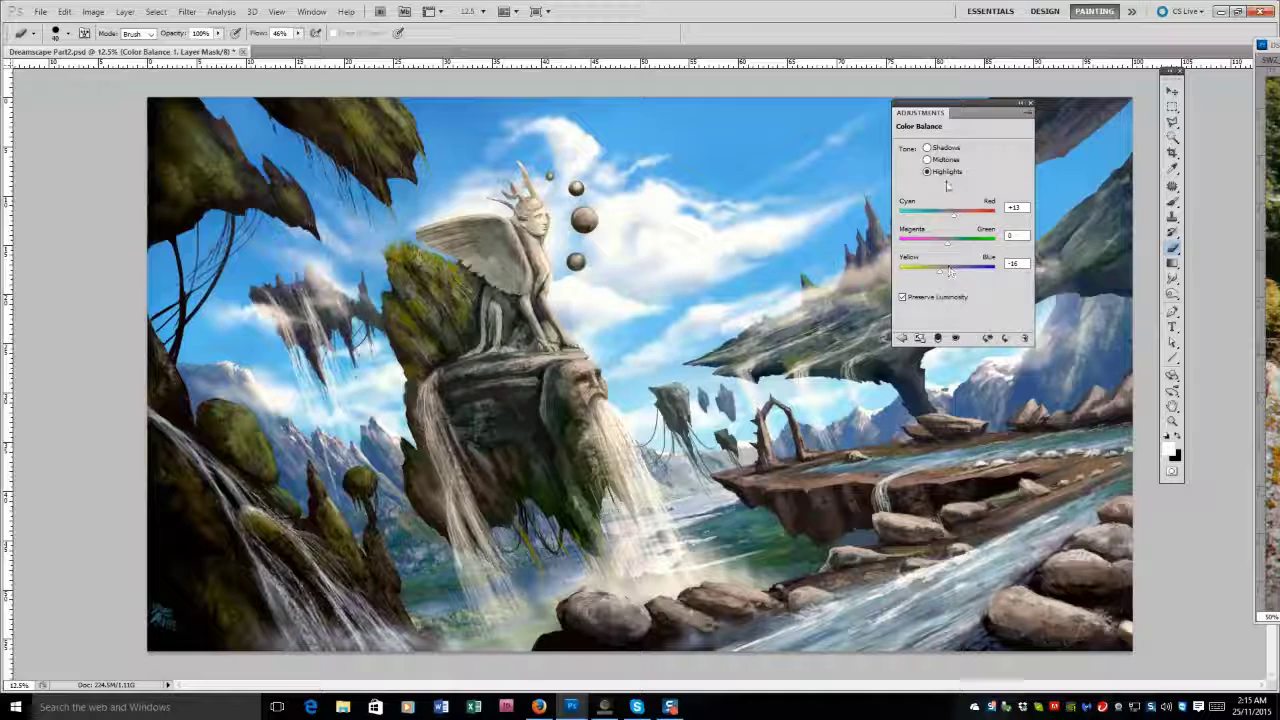
# Reduce the midtones' yellow cast and shift the shadows toward red and blue.
pyautogui.click(927, 159)
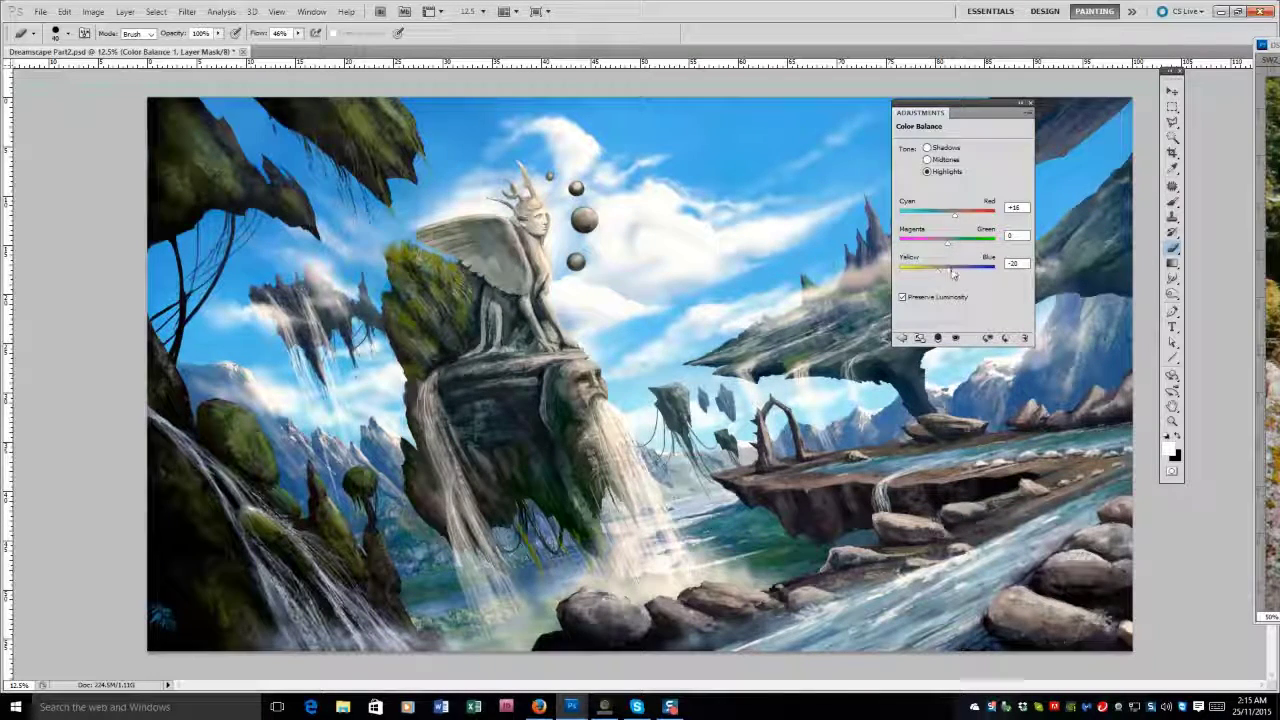
pyautogui.moveTo(940, 277); pyautogui.dragTo(941, 276)
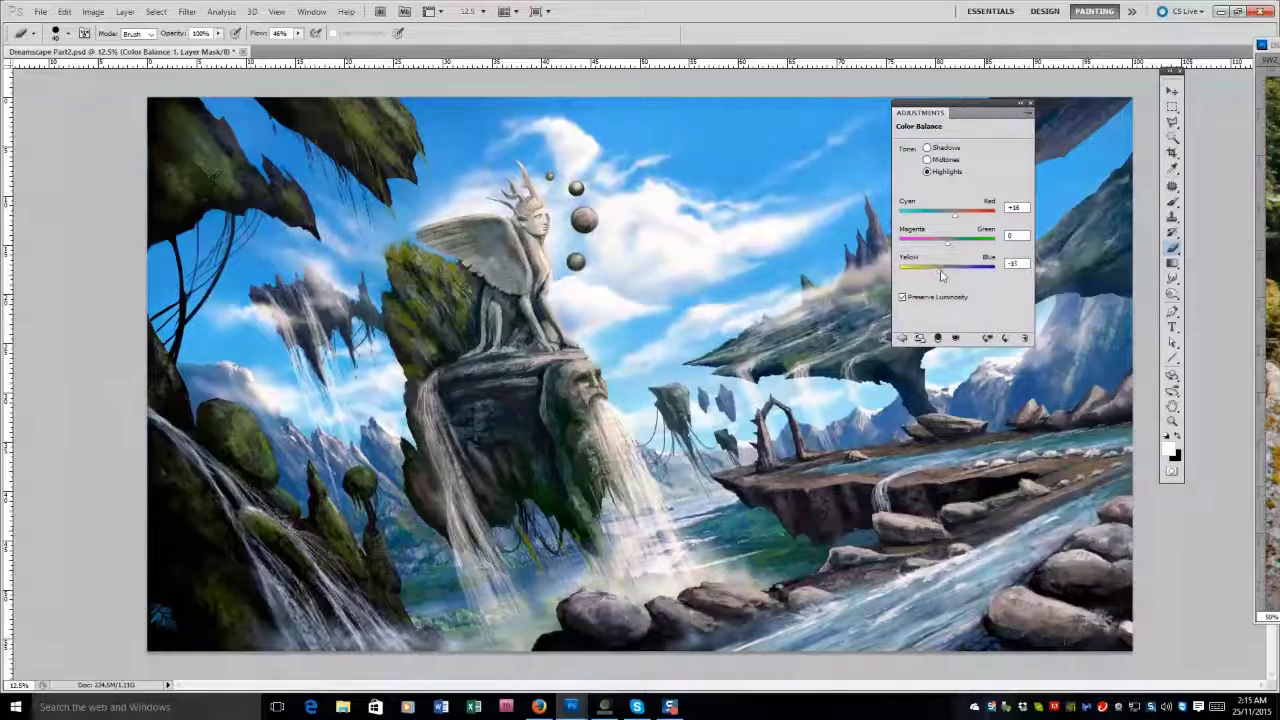
pyautogui.click(927, 159)
pyautogui.click(927, 147)
pyautogui.moveTo(945, 216); pyautogui.dragTo(951, 218)
pyautogui.moveTo(947, 271); pyautogui.dragTo(955, 275)
pyautogui.moveTo(951, 217); pyautogui.dragTo(953, 222)
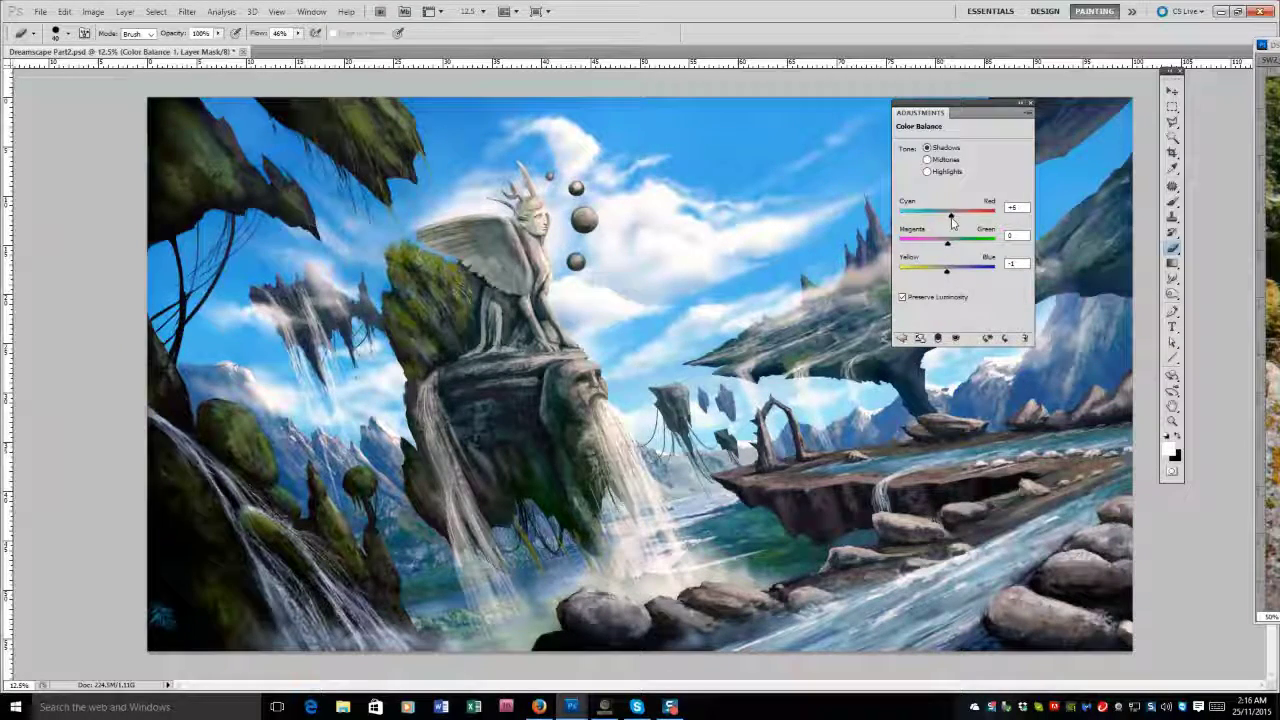
# Move the adjustment panel aside, add another Levels adjustment, and restore full colour.
pyautogui.moveTo(920, 112); pyautogui.dragTo(1227, 157)
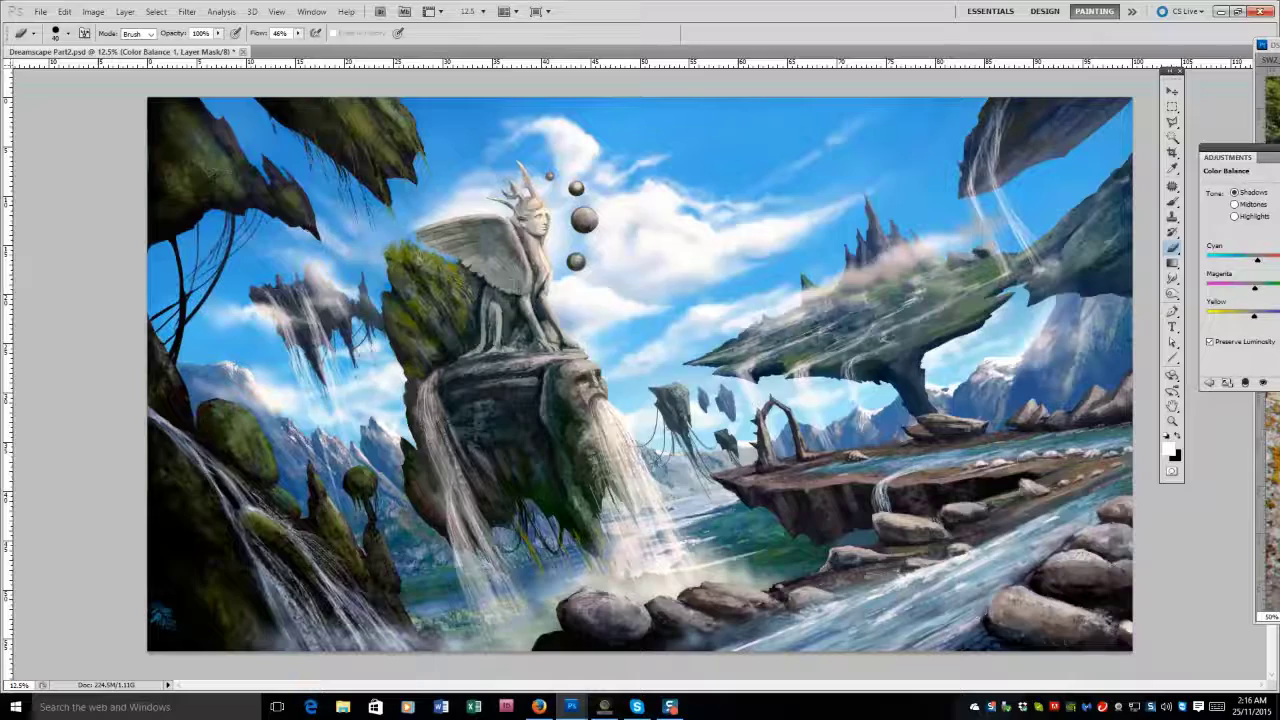
pyautogui.click(1230, 200)
pyautogui.moveTo(1227, 157); pyautogui.dragTo(1250, 200)
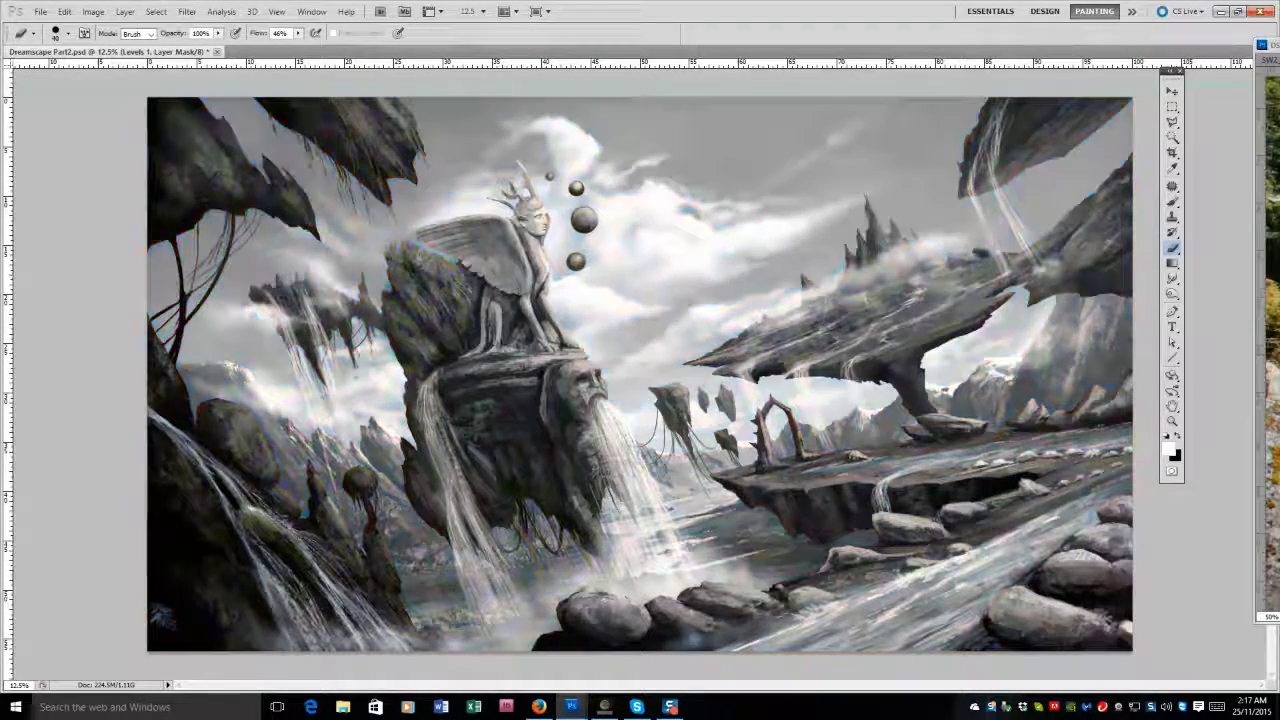
pyautogui.hotkey('ctrl', 'y')
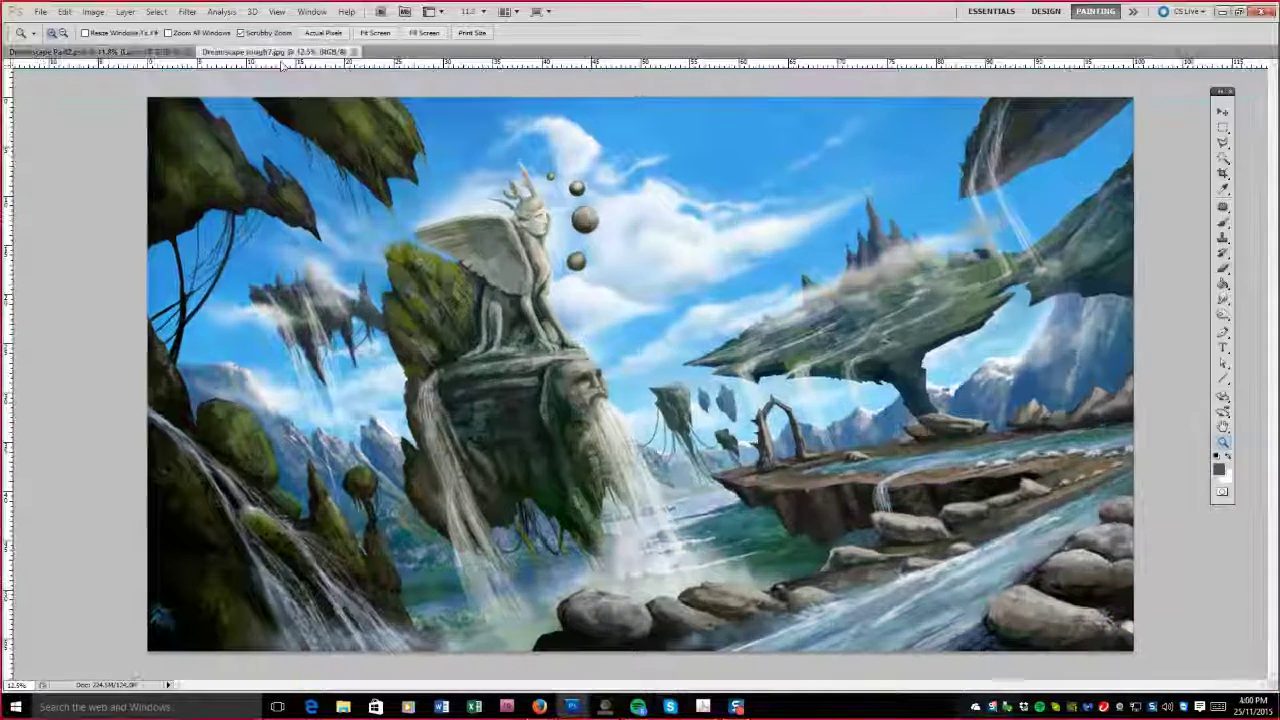
# Select the Brush tool, switch the Color panel to HSB sliders and pick a tan colour.
pyautogui.press('b')
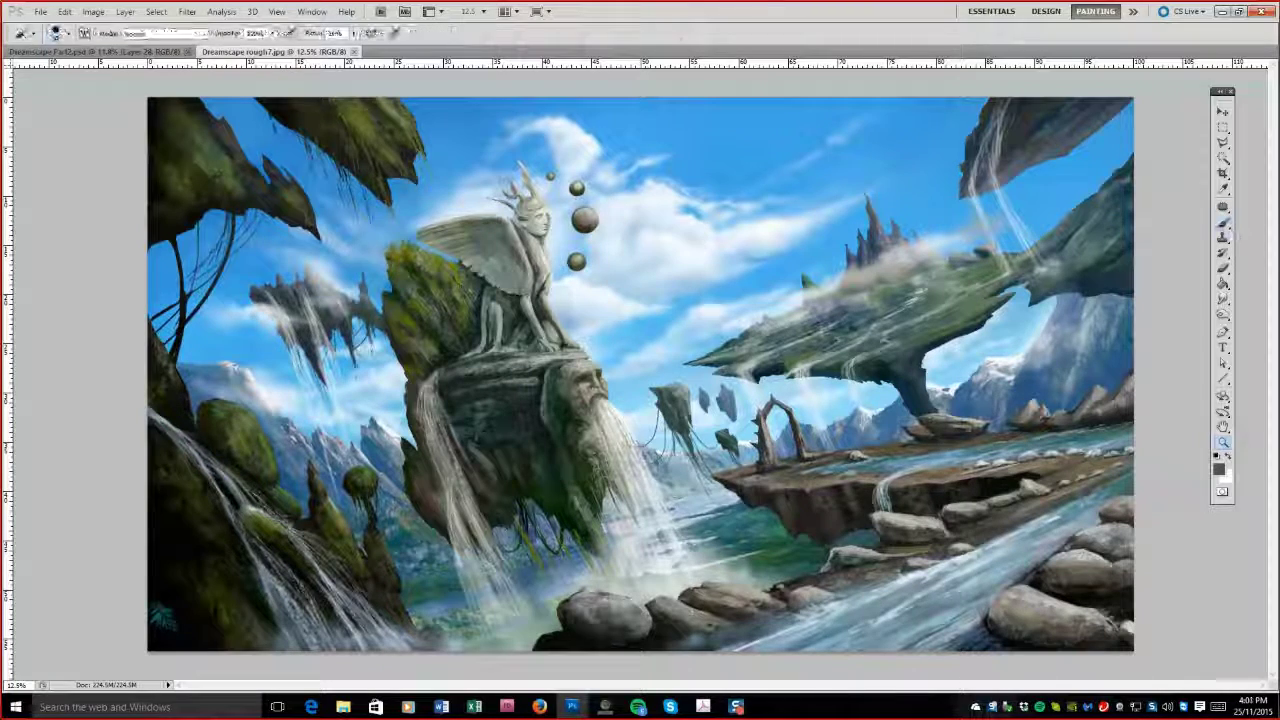
pyautogui.press('F5')
pyautogui.moveTo(352, 47)
pyautogui.mouseDown()
pyautogui.moveTo(240, 50)
pyautogui.moveTo(274, 47)
pyautogui.mouseUp()
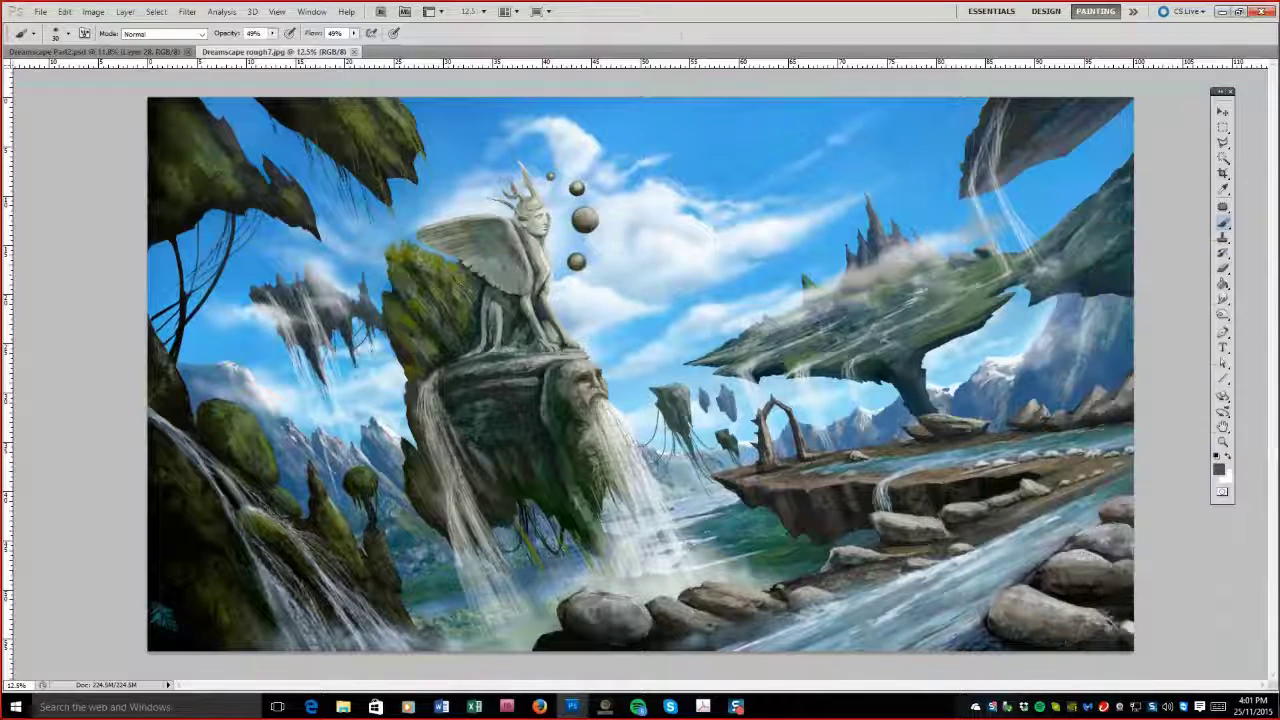
pyautogui.click(93, 11)
pyautogui.press('Escape')
pyautogui.press('F6')
pyautogui.click(257, 131)
pyautogui.click(290, 158)
pyautogui.moveTo(190, 131); pyautogui.dragTo(98, 99)
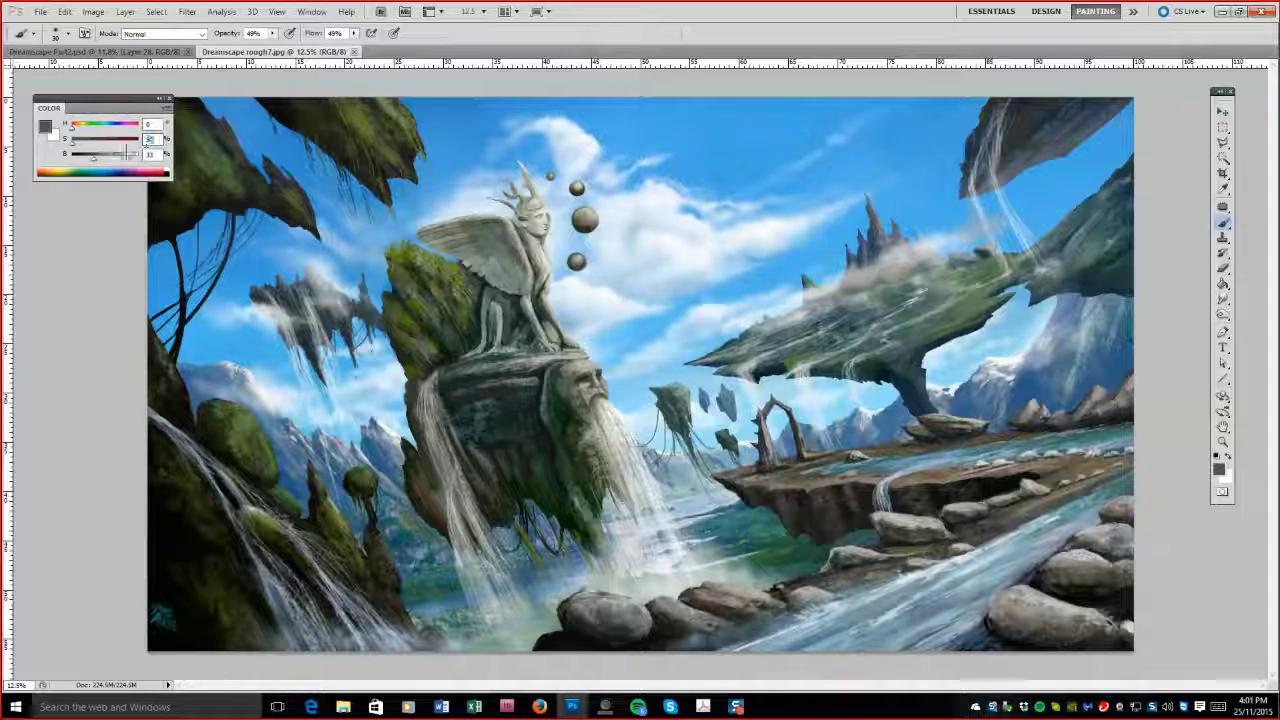
pyautogui.moveTo(145, 160); pyautogui.dragTo(115, 160)
# Set the brush mode to Color Dodge and duplicate the background layer.
pyautogui.click(163, 33)
pyautogui.click(150, 190)
pyautogui.hotkey('ctrl', 'j')
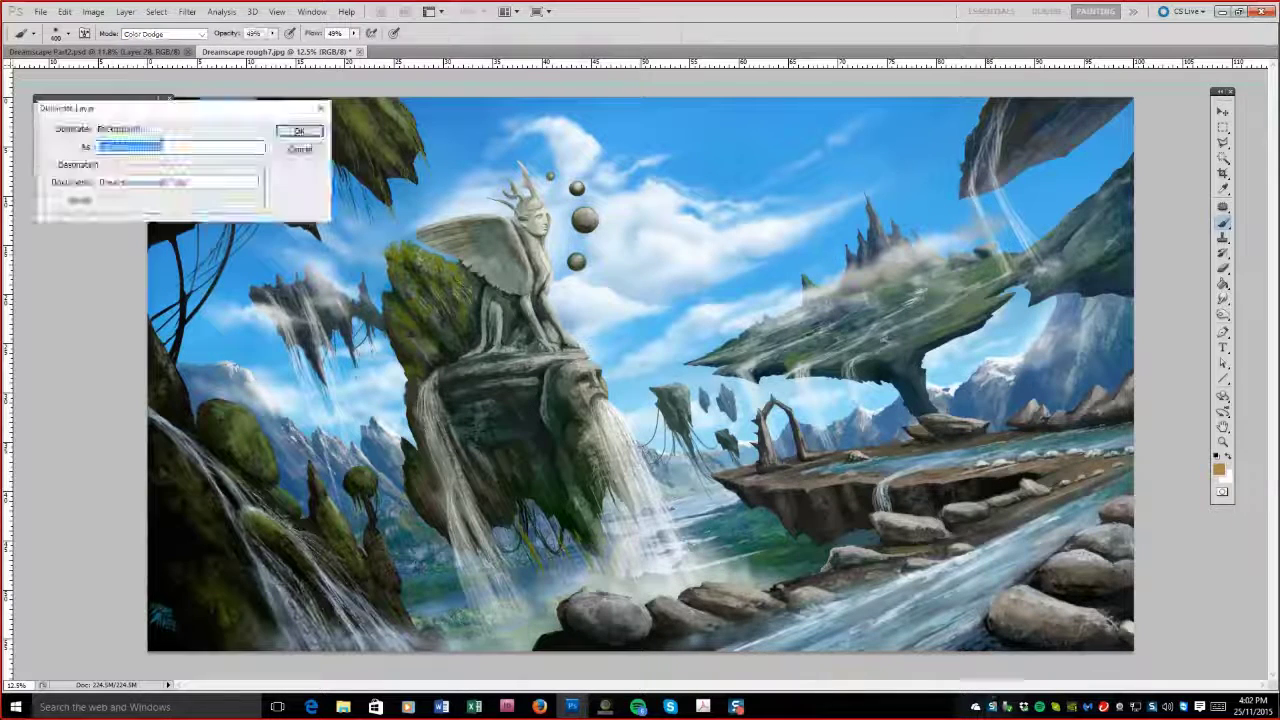
pyautogui.press('Return')
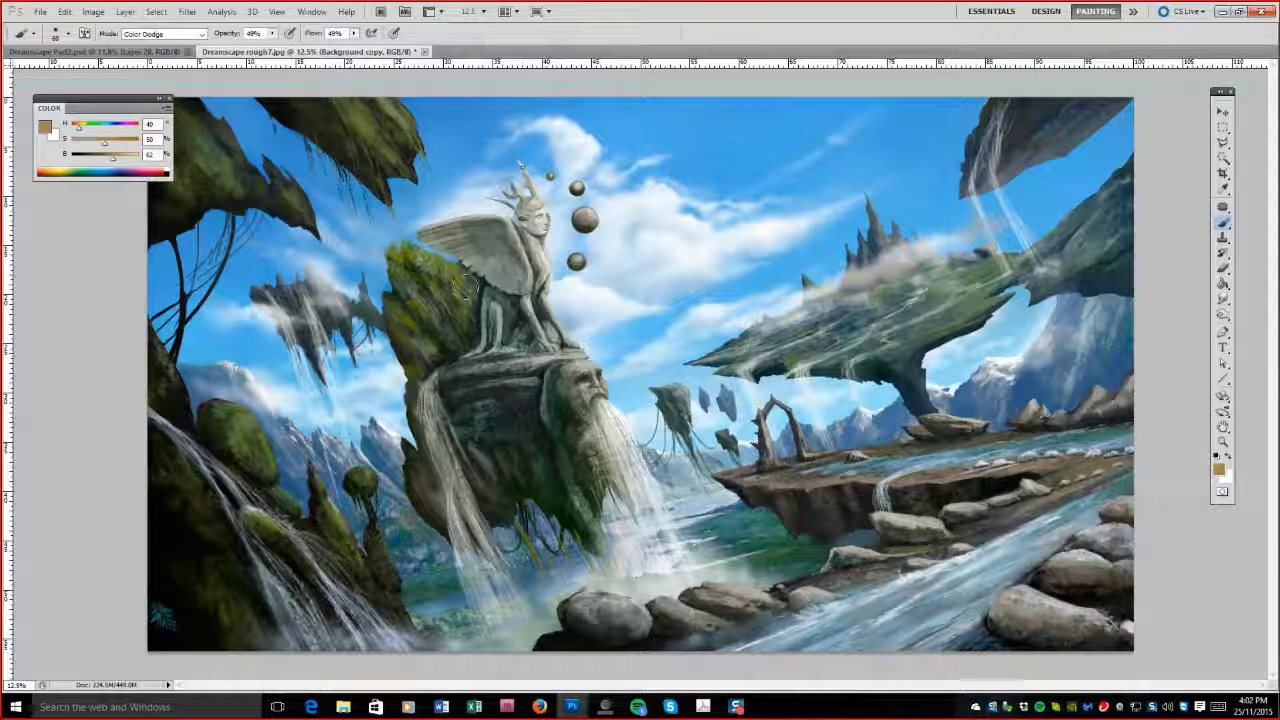
# Paint Color Dodge highlights on the statue's head and rock edge at 27% flow.
pyautogui.moveTo(537, 203)
pyautogui.mouseDown()
pyautogui.moveTo(546, 270)
pyautogui.moveTo(533, 297)
pyautogui.moveTo(547, 290)
pyautogui.moveTo(558, 325)
pyautogui.mouseUp()
pyautogui.moveTo(353, 33); pyautogui.dragTo(337, 42)
pyautogui.moveTo(82, 128); pyautogui.dragTo(119, 156)
pyautogui.moveTo(560, 366); pyautogui.dragTo(588, 378)
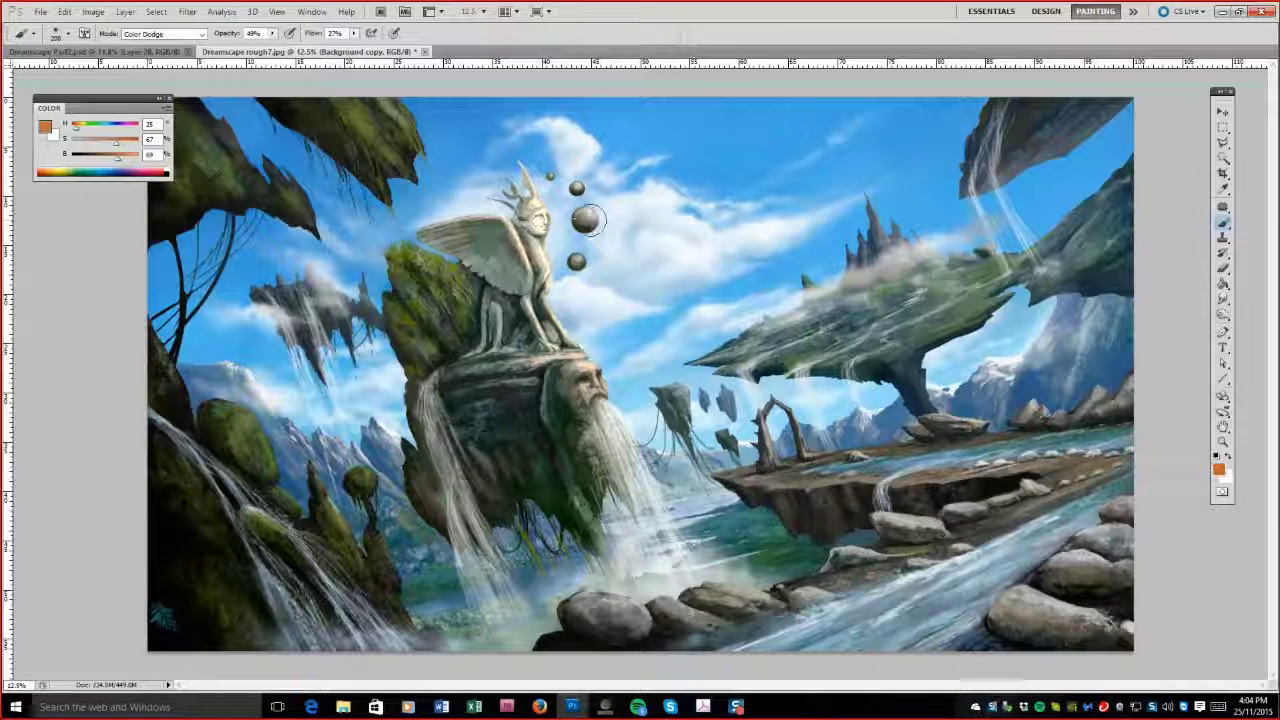
pyautogui.press(']')
pyautogui.press(']')
pyautogui.press(']')
pyautogui.press(']')
pyautogui.press(']')
pyautogui.press(']')
pyautogui.press(']')
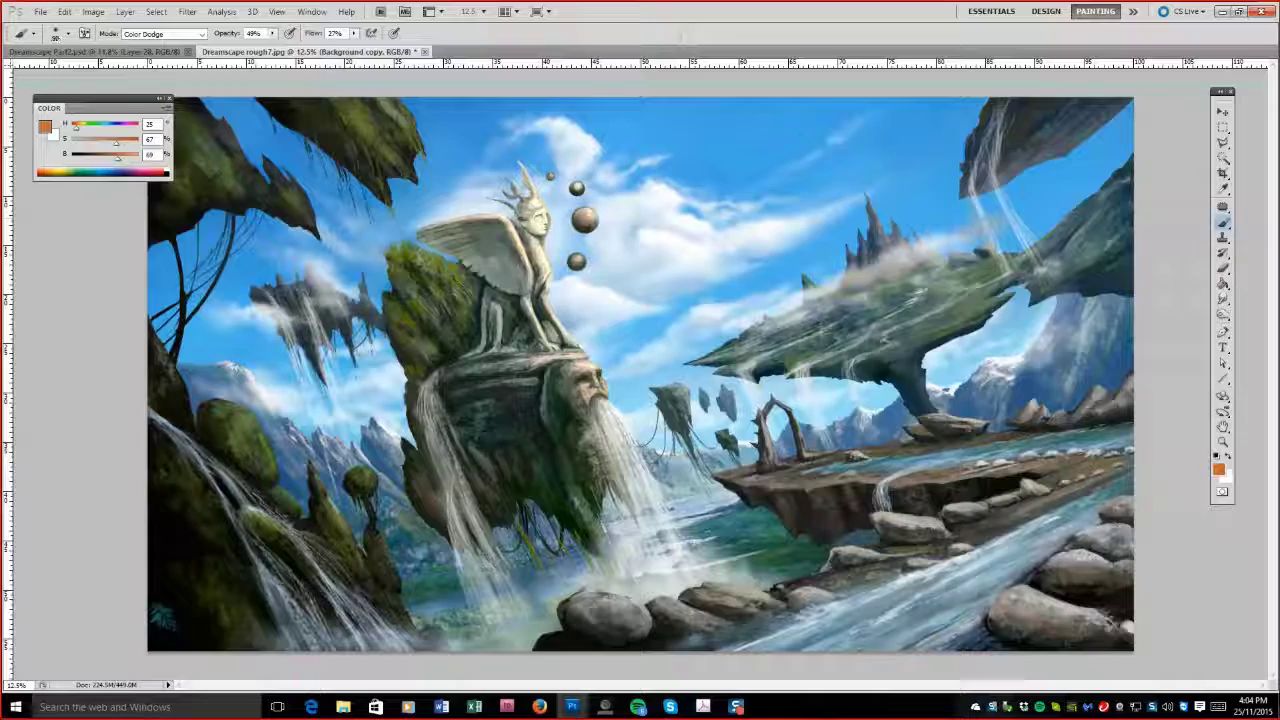
pyautogui.press('z')
pyautogui.moveTo(724, 380); pyautogui.dragTo(752, 378)
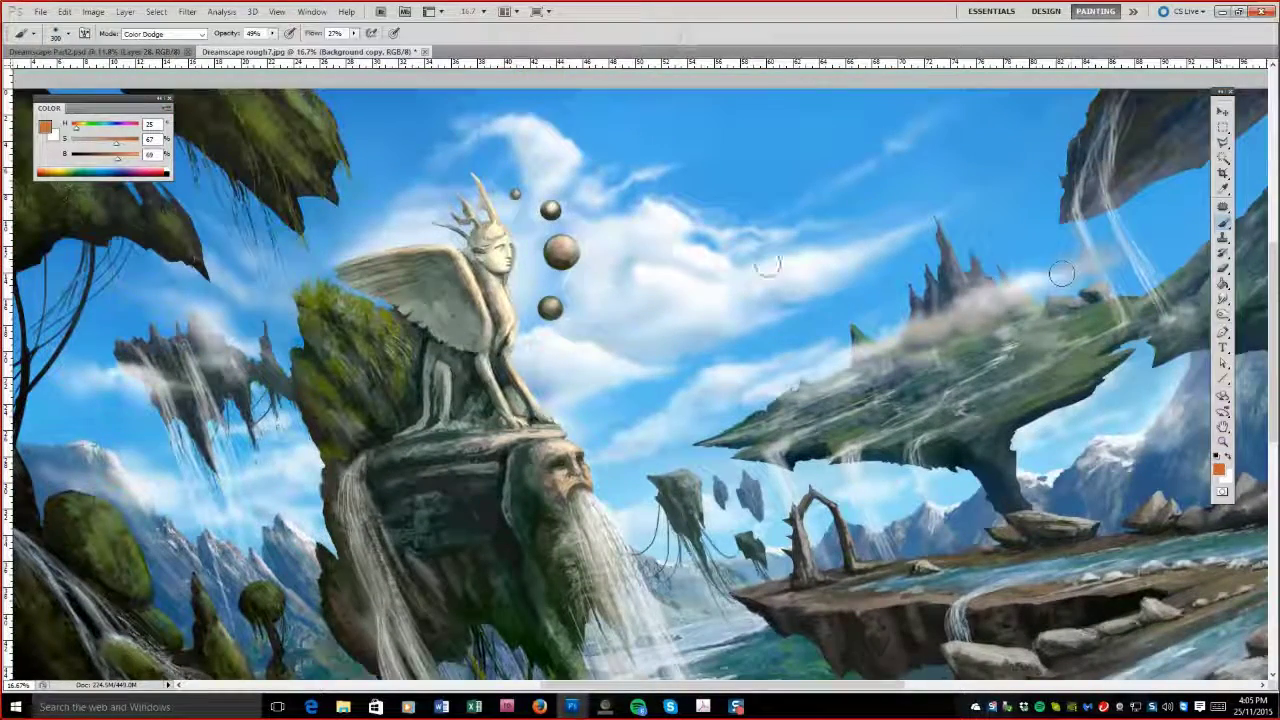
pyautogui.hotkey('ctrl', 'z')
pyautogui.hotkey('ctrl', 'z')
pyautogui.hotkey('ctrl', 'z')
pyautogui.hotkey('ctrl', 'z')
pyautogui.hotkey('ctrl', 'z')
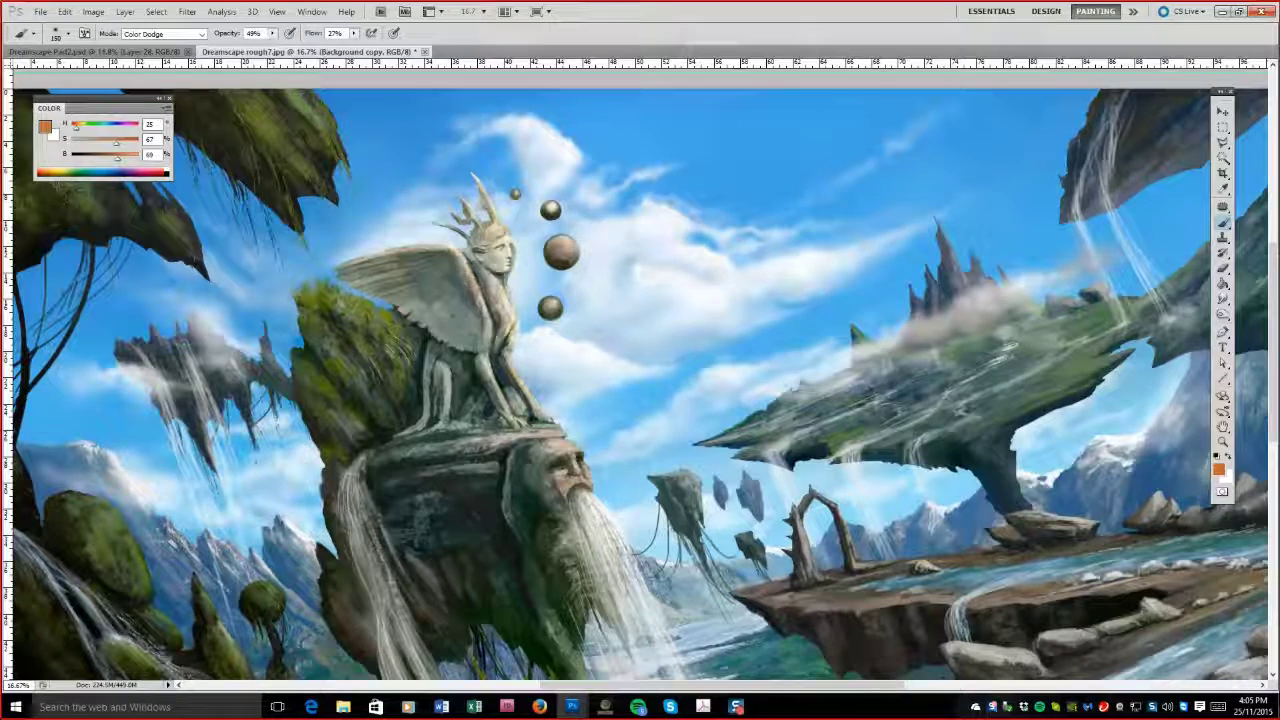
# Sample cream, olive green and sky blue tones, then return to Dreamscape Part2.
pyautogui.keyDown('alt'); pyautogui.click(505, 235); pyautogui.keyUp('alt')
pyautogui.keyDown('alt'); pyautogui.click(512, 236); pyautogui.keyUp('alt')
pyautogui.moveTo(512, 236)
pyautogui.mouseDown()
pyautogui.moveTo(499, 246)
pyautogui.moveTo(660, 229)
pyautogui.moveTo(686, 223)
pyautogui.moveTo(731, 177)
pyautogui.moveTo(780, 178)
pyautogui.mouseUp()
pyautogui.moveTo(355, 310); pyautogui.dragTo(251, 129)
pyautogui.keyDown('alt'); pyautogui.click(325, 117); pyautogui.keyUp('alt')
pyautogui.hotkey('ctrl', 'Tab')
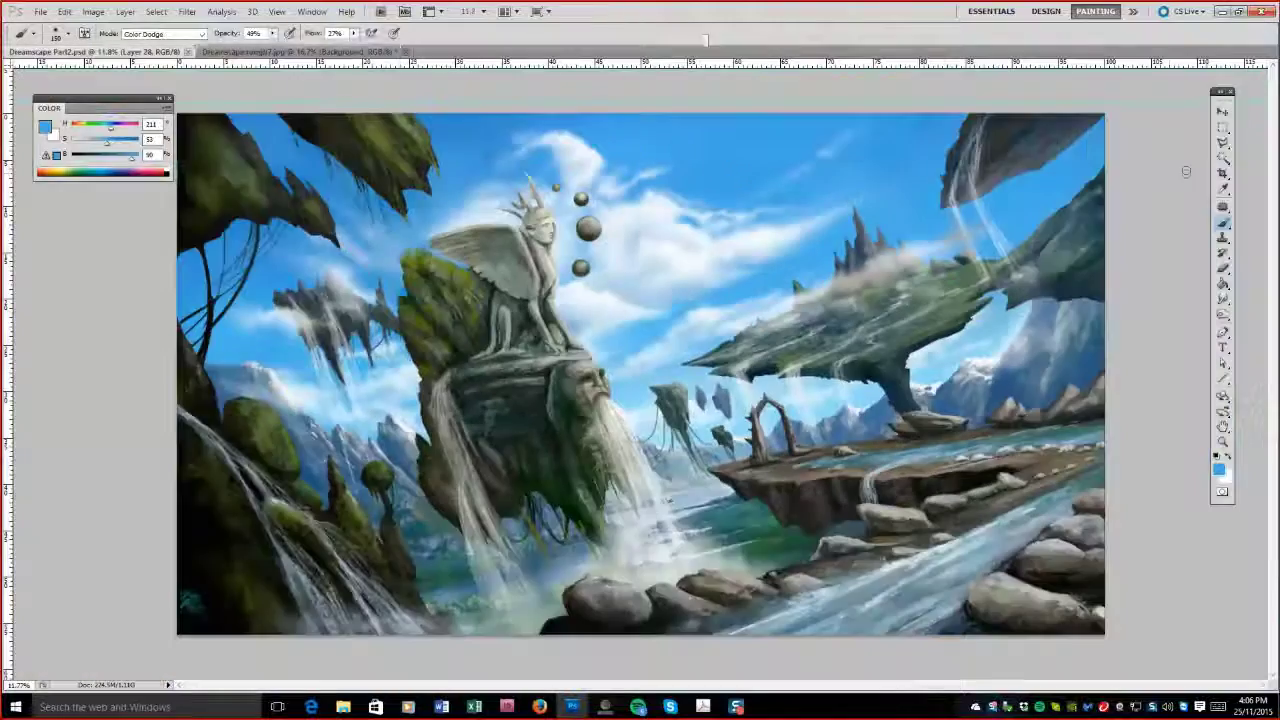
# Set the Hue/Saturation 1 layer's saturation to +26.
pyautogui.press('F7')
pyautogui.hotkey('ctrl', 'u')
pyautogui.moveTo(175, 226); pyautogui.dragTo(166, 232)
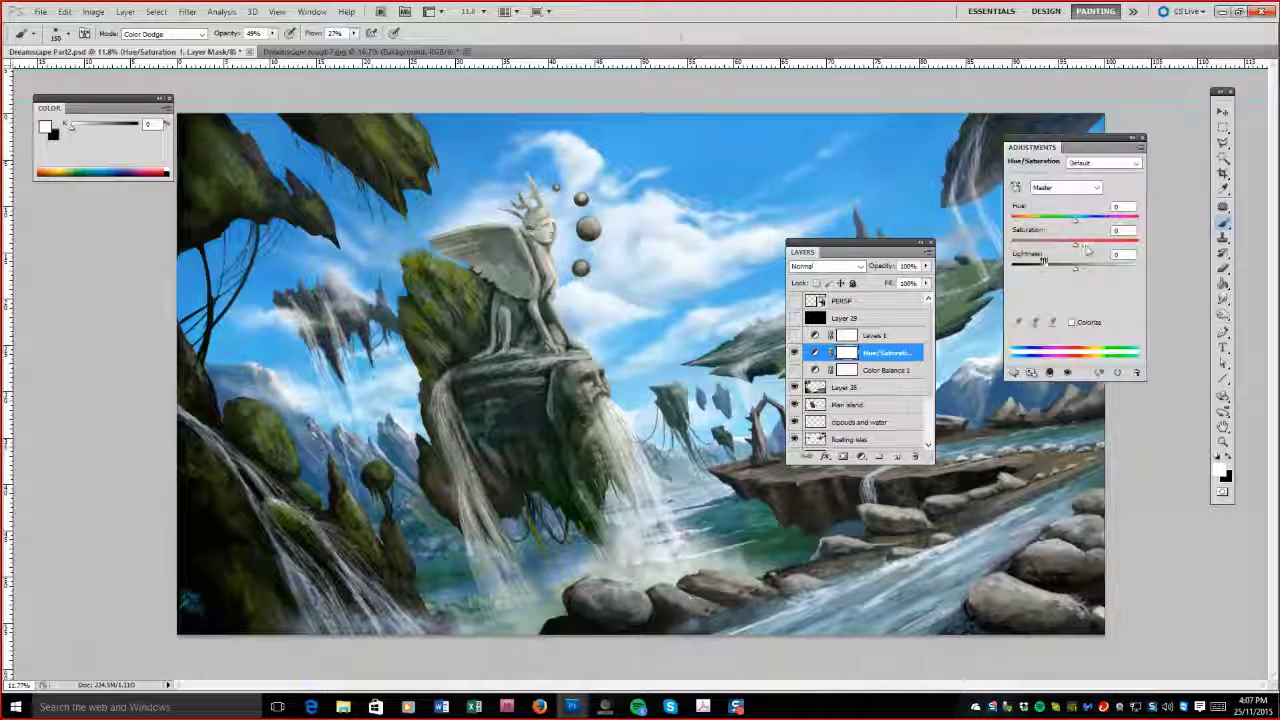
pyautogui.moveTo(1075, 248); pyautogui.dragTo(1093, 250)
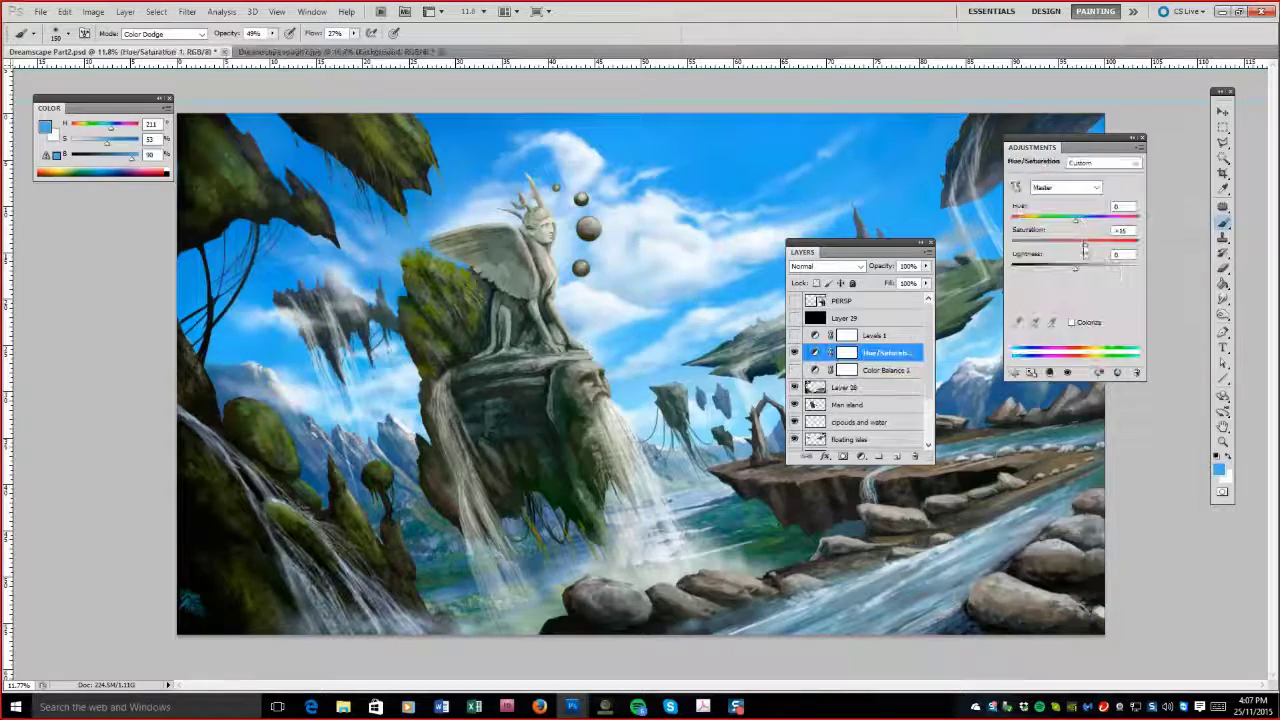
# Add a Color Balance adjustment layer and shift the highlights toward red, yellow-blue ending near -3.
pyautogui.click(928, 252)
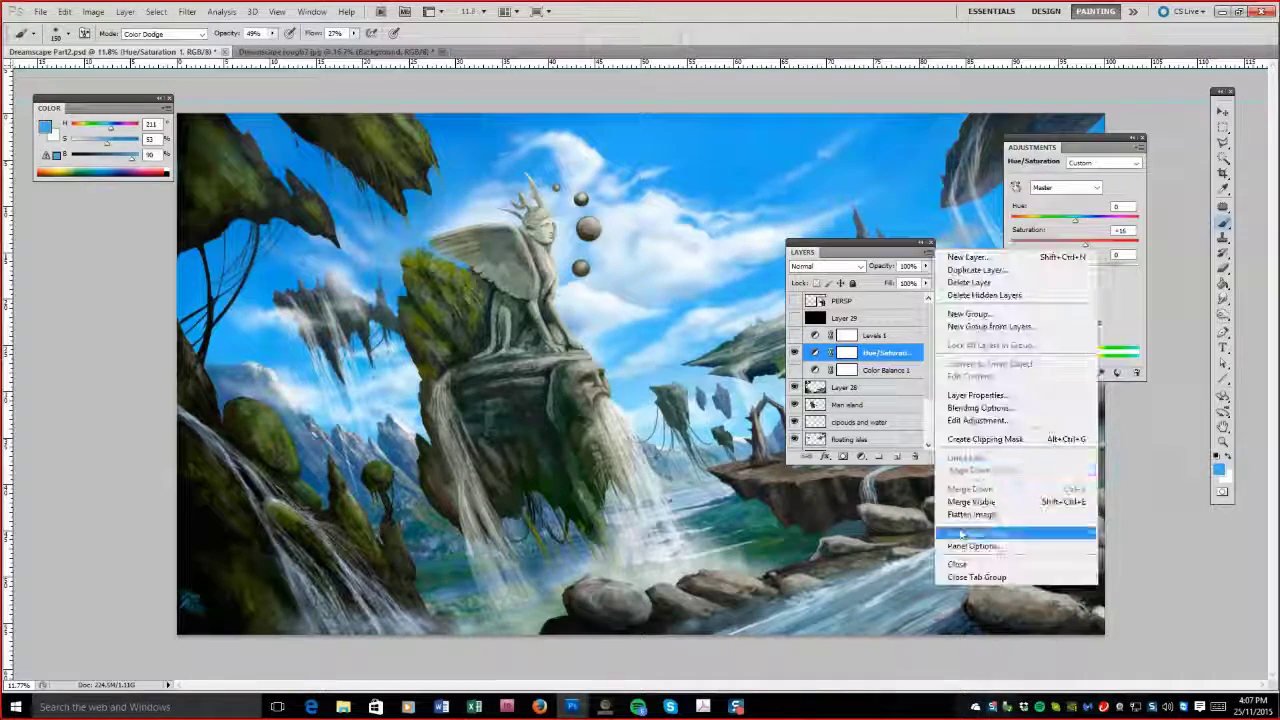
pyautogui.click(861, 456)
pyautogui.click(900, 310)
pyautogui.moveTo(820, 252); pyautogui.dragTo(1163, 410)
pyautogui.click(1038, 206)
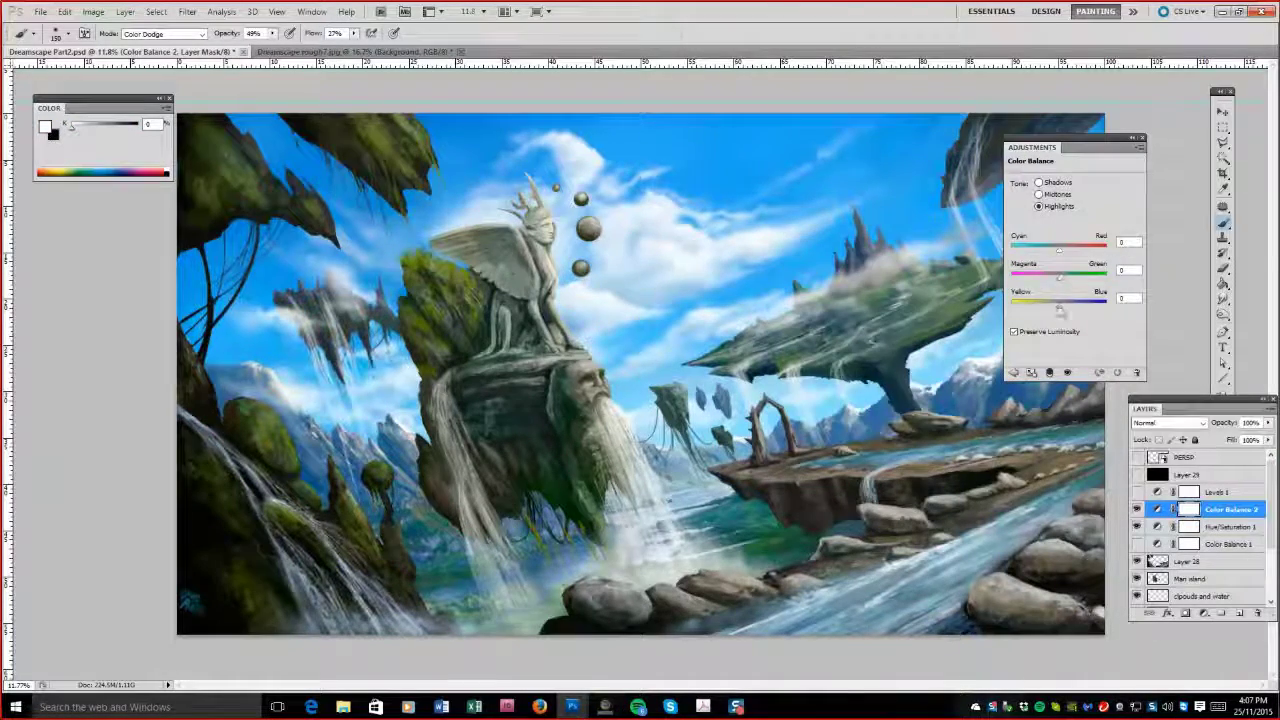
pyautogui.moveTo(1059, 305); pyautogui.dragTo(1047, 305)
pyautogui.moveTo(1059, 246)
pyautogui.mouseDown()
pyautogui.moveTo(1068, 256)
pyautogui.moveTo(1058, 252)
pyautogui.mouseUp()
pyautogui.moveTo(1048, 310); pyautogui.dragTo(1053, 311)
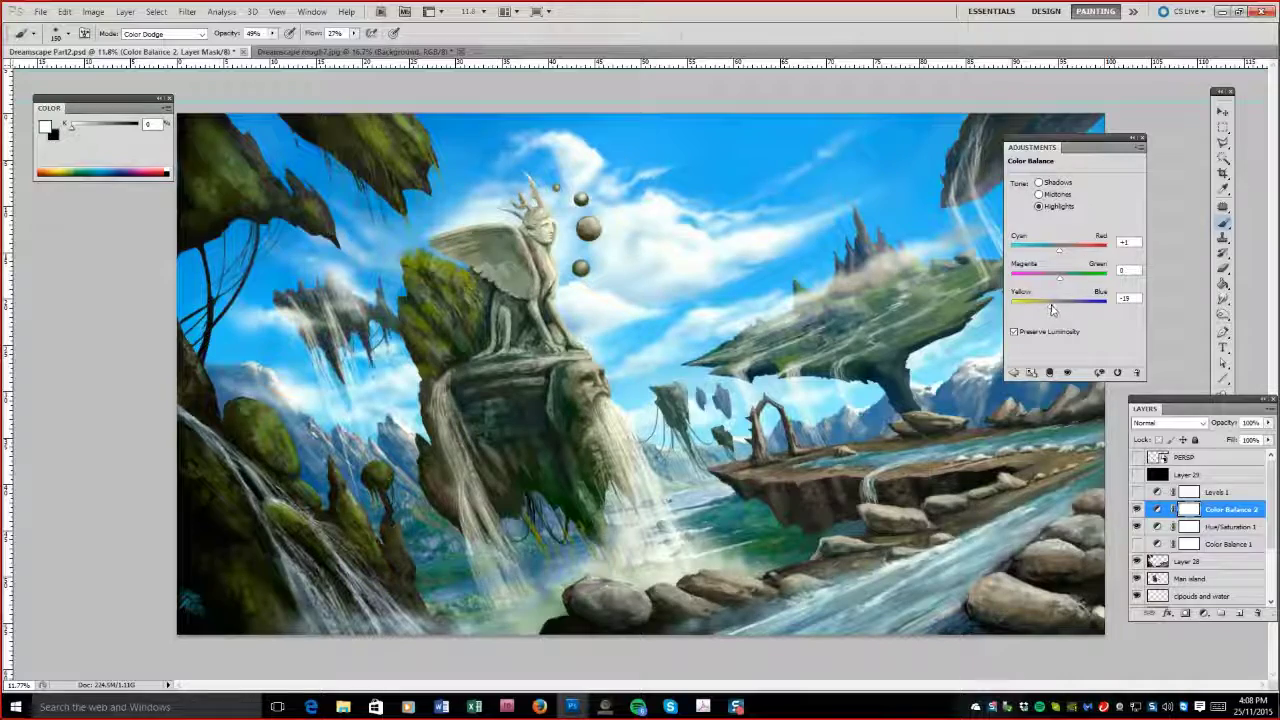
pyautogui.moveTo(1053, 311); pyautogui.dragTo(1033, 312)
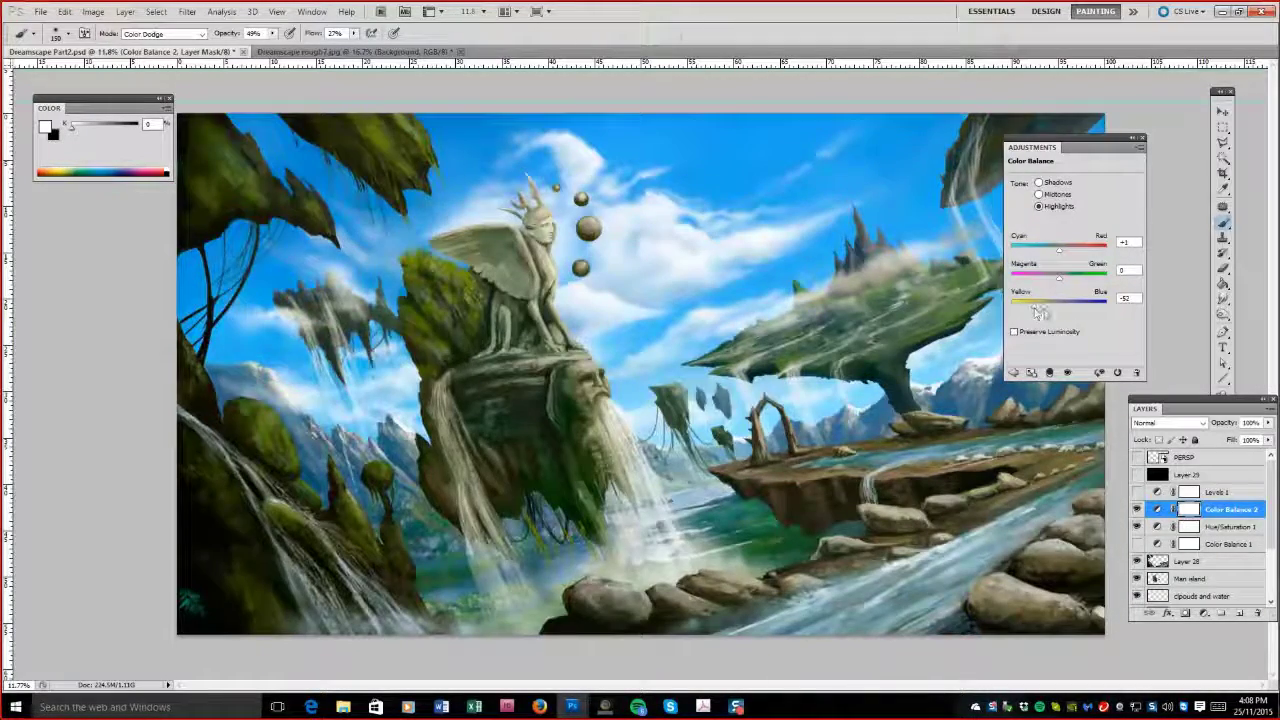
pyautogui.moveTo(1040, 312); pyautogui.dragTo(1053, 313)
# Push the Color Balance shadows toward cyan and yellow, then show Layer 29 for a greyscale check.
pyautogui.click(1039, 182)
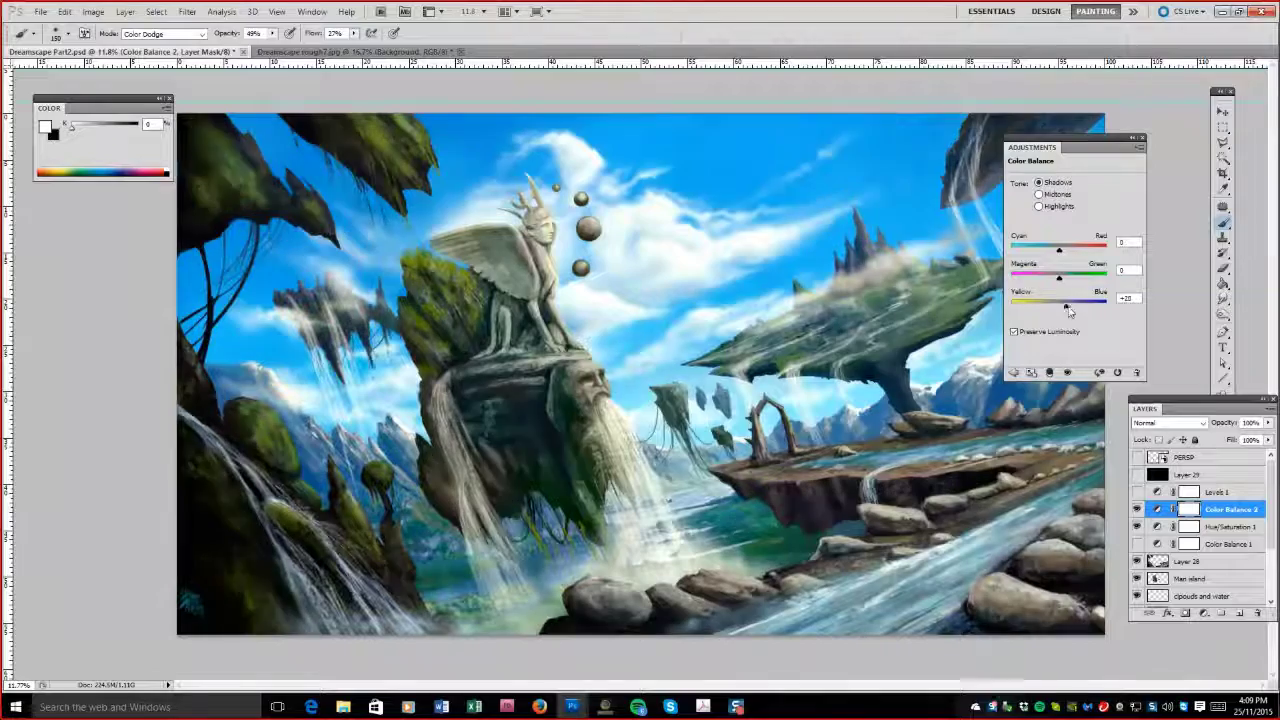
pyautogui.moveTo(1059, 249); pyautogui.dragTo(1053, 249)
pyautogui.moveTo(1059, 305); pyautogui.dragTo(1062, 311)
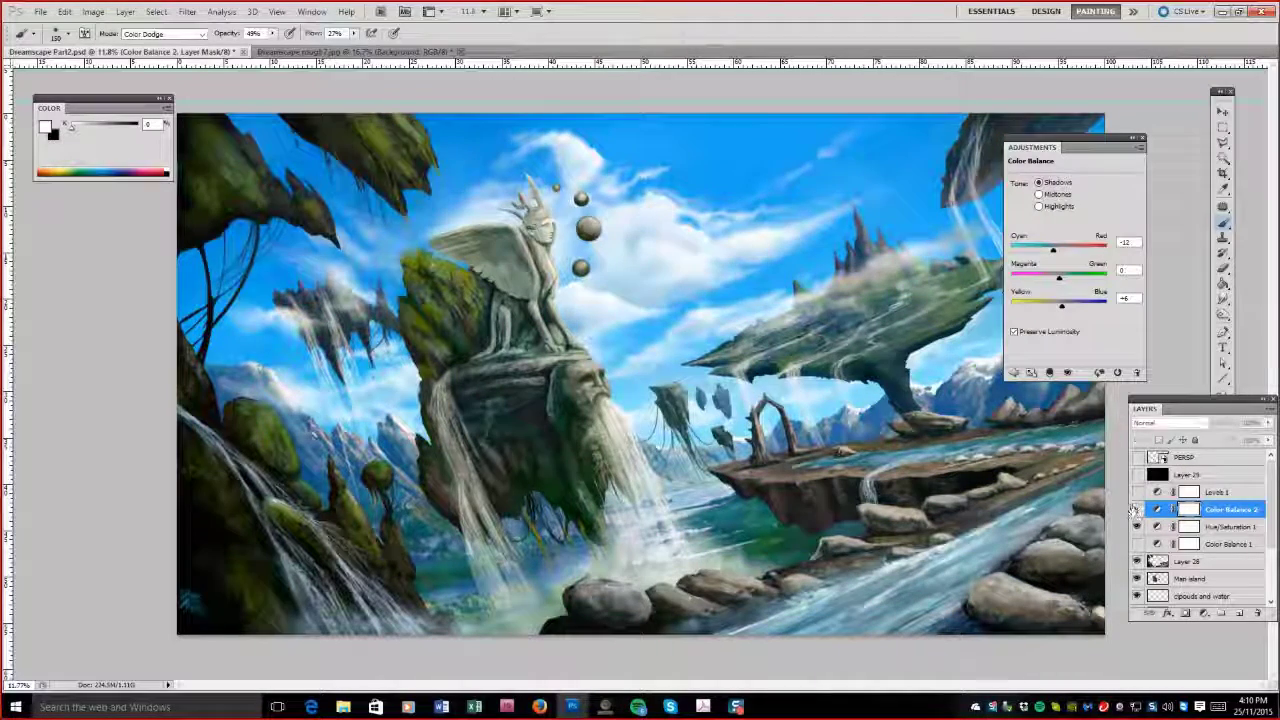
pyautogui.click(1136, 474)
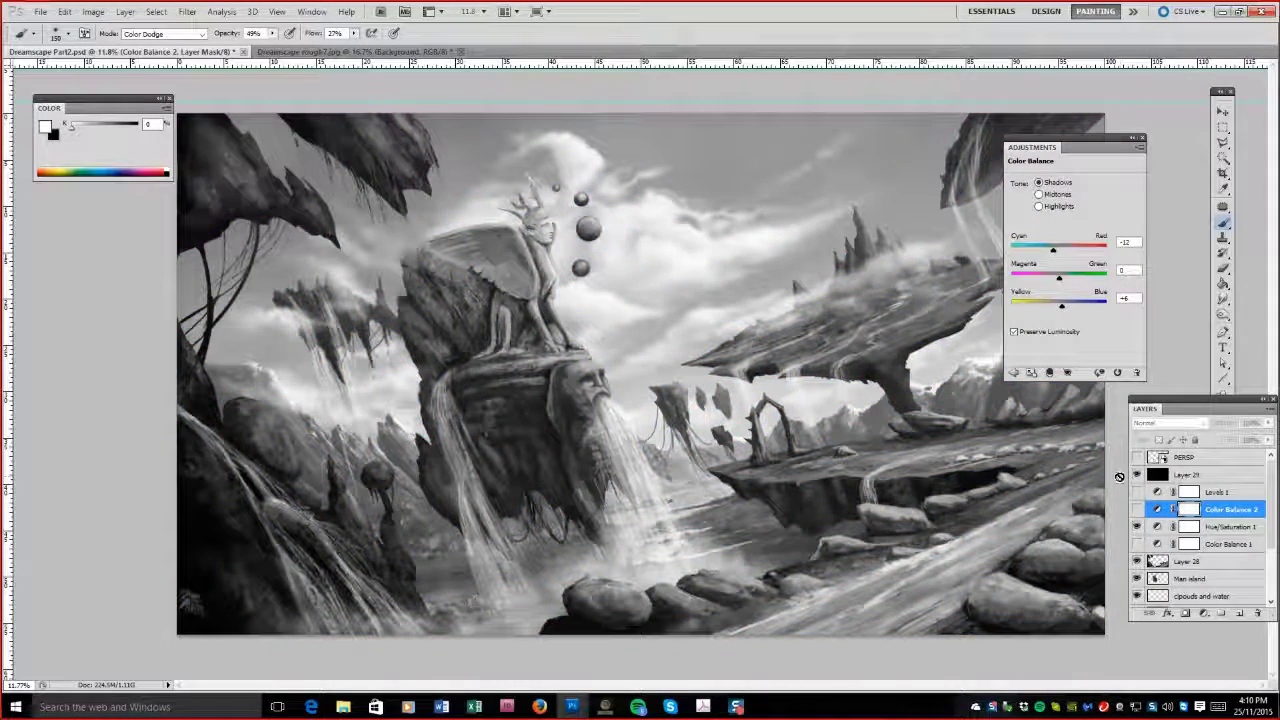
# Raise the output black level with Levels in Dreamscape rough7, then hide Layer 29.
pyautogui.click(355, 51)
pyautogui.click(93, 11)
pyautogui.click(270, 57)
pyautogui.moveTo(27, 249); pyautogui.dragTo(29, 250)
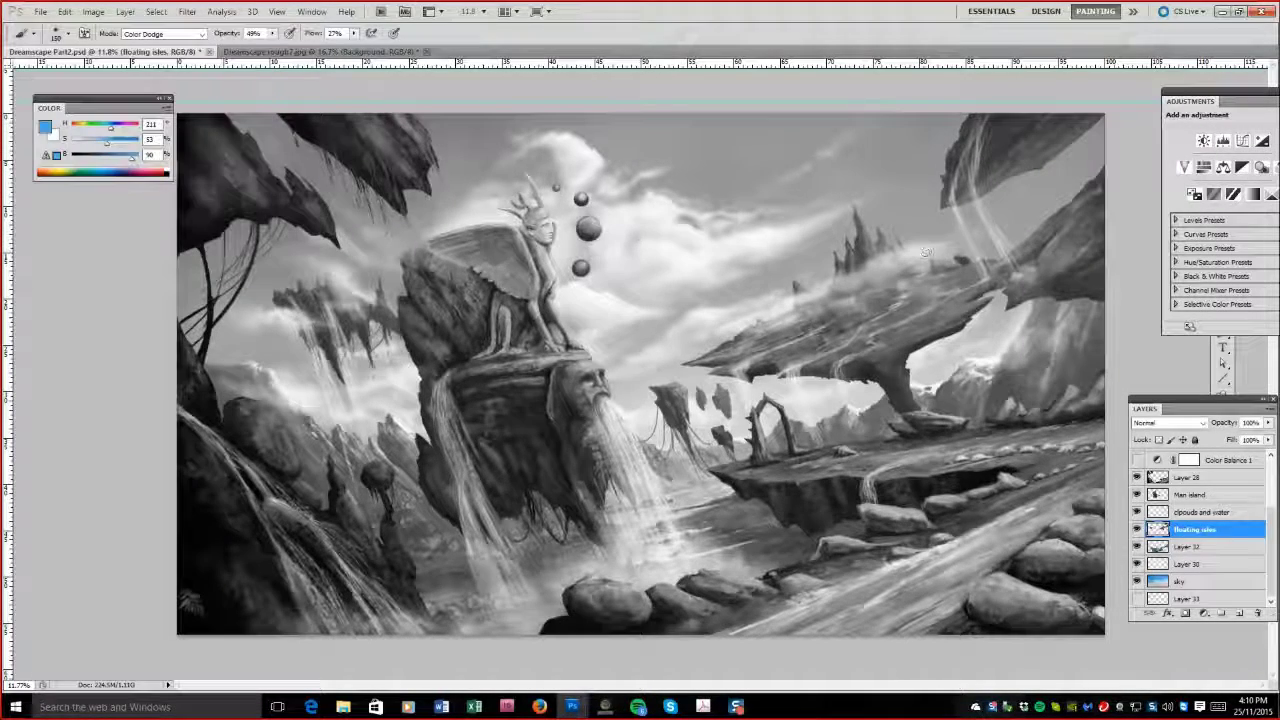
pyautogui.scroll(3, 1180, 520)
pyautogui.click(1136, 474)
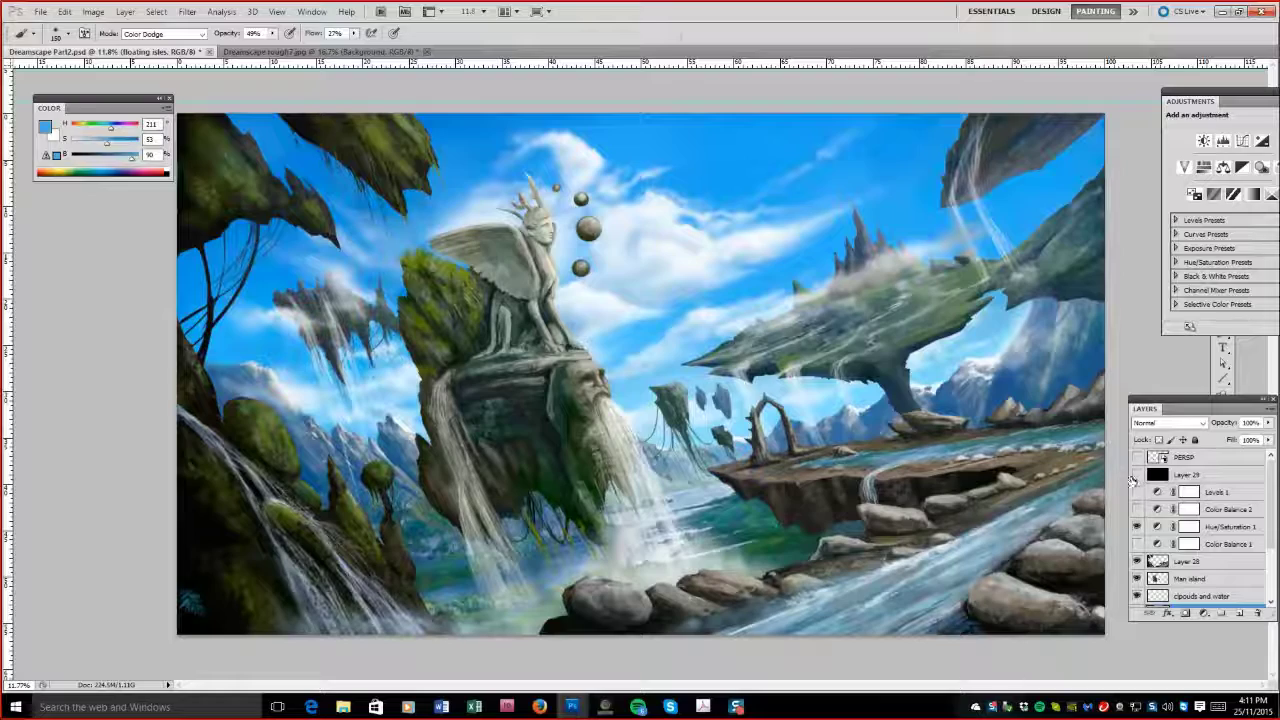
# Lower the Hue/Saturation 1 saturation to +41 and select the sky layer.
pyautogui.click(1157, 526)
pyautogui.moveTo(1172, 196); pyautogui.dragTo(1207, 203)
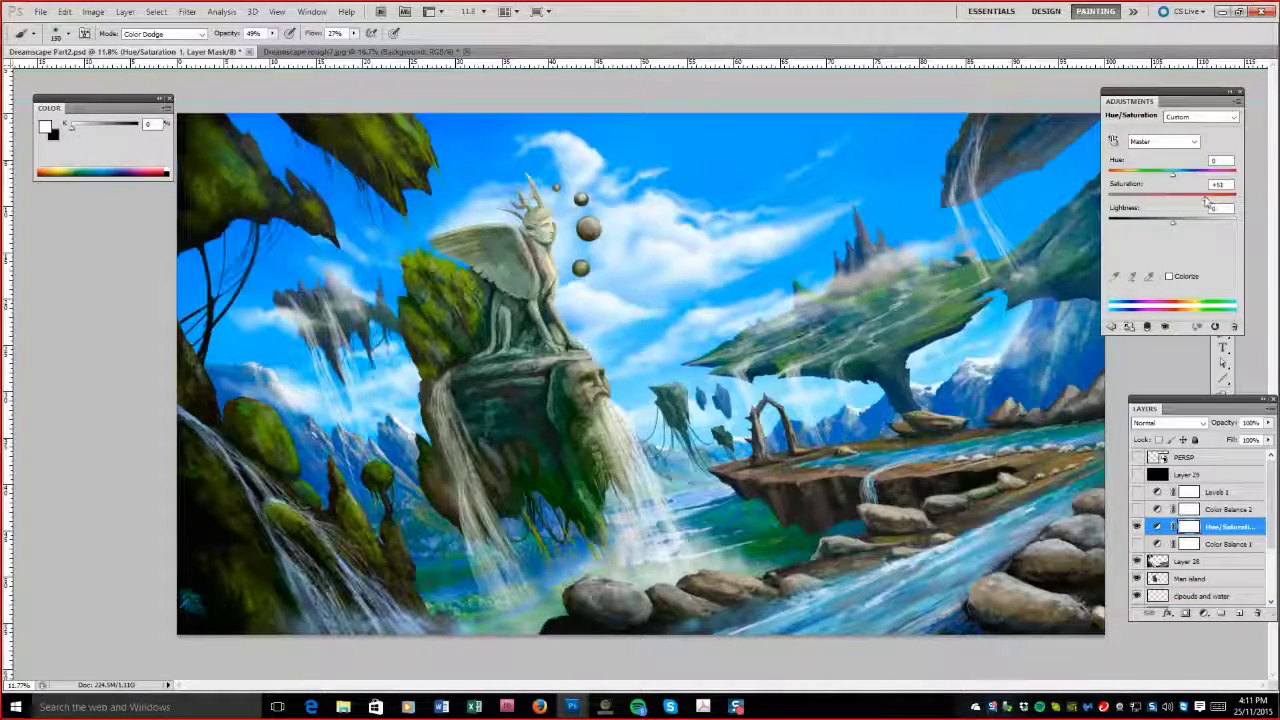
pyautogui.moveTo(1205, 201); pyautogui.dragTo(1198, 201)
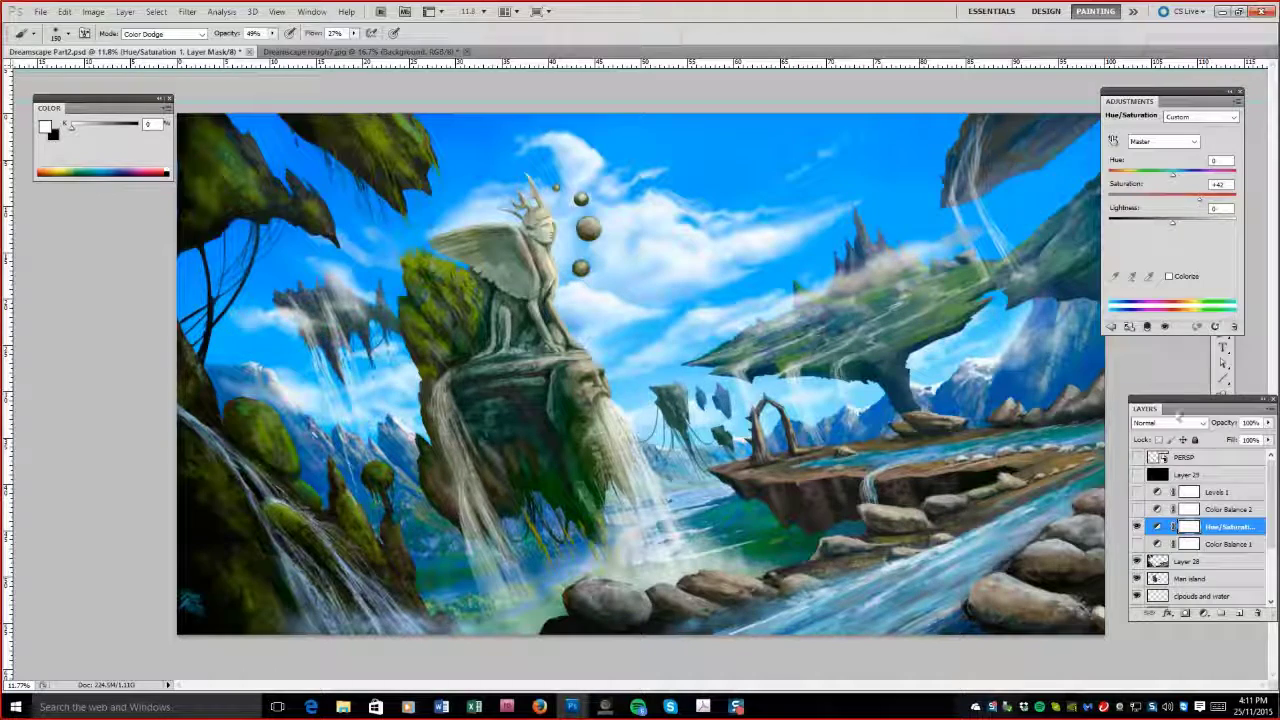
pyautogui.moveTo(1200, 408); pyautogui.dragTo(1176, 376)
pyautogui.scroll(-3, 1175, 500)
pyautogui.moveTo(1250, 600); pyautogui.dragTo(1250, 632)
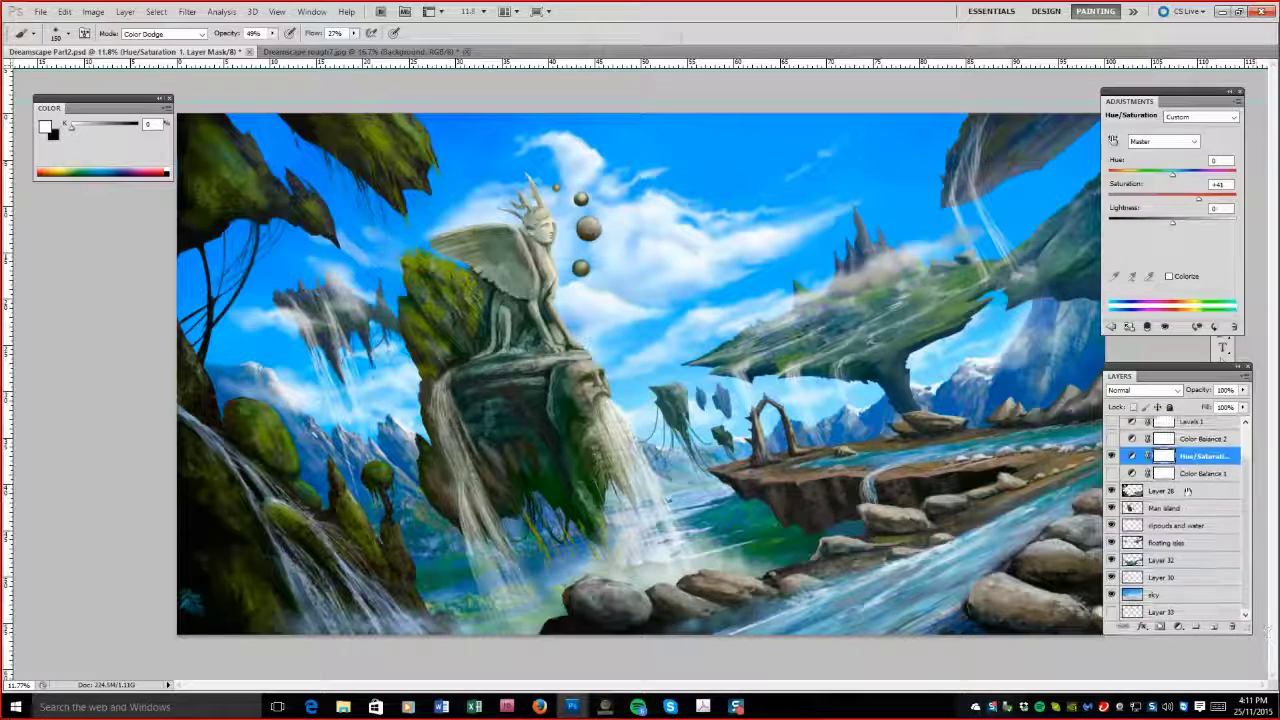
pyautogui.click(1160, 594)
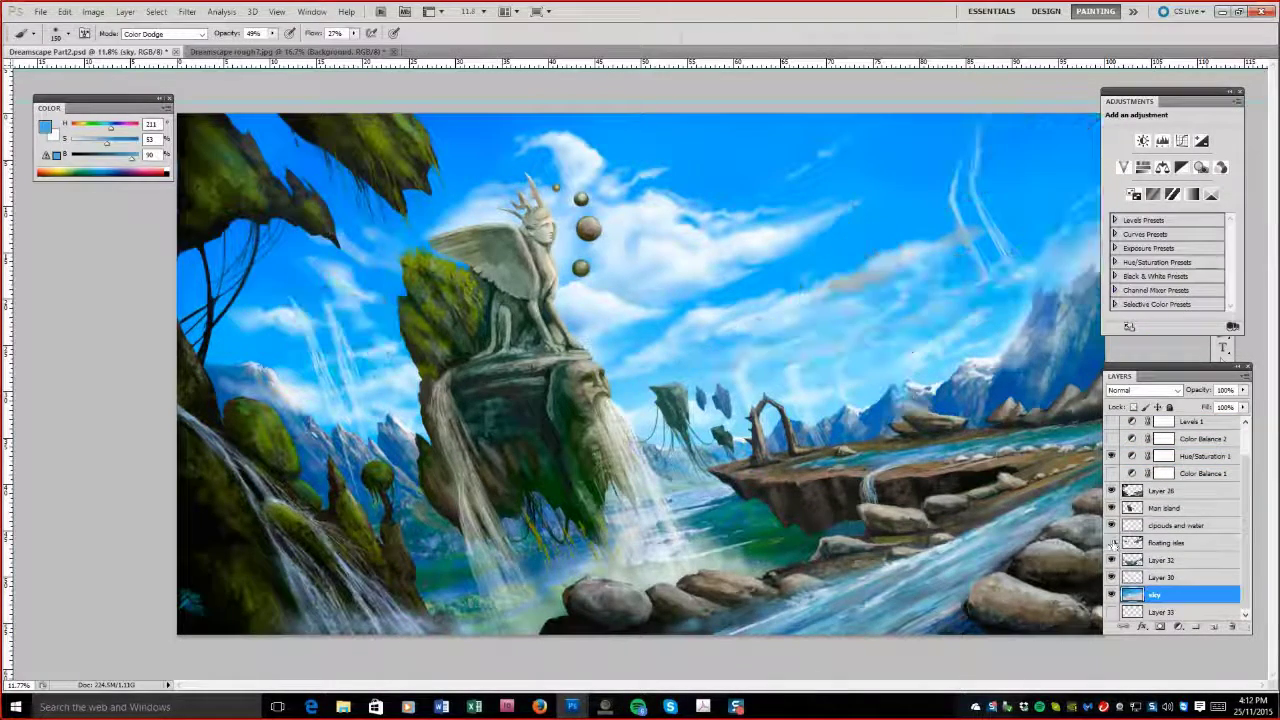
# Merge the layers from floating isles to sky into the floating isles layer.
pyautogui.keyDown('shift'); pyautogui.click(1131, 545); pyautogui.keyUp('shift')
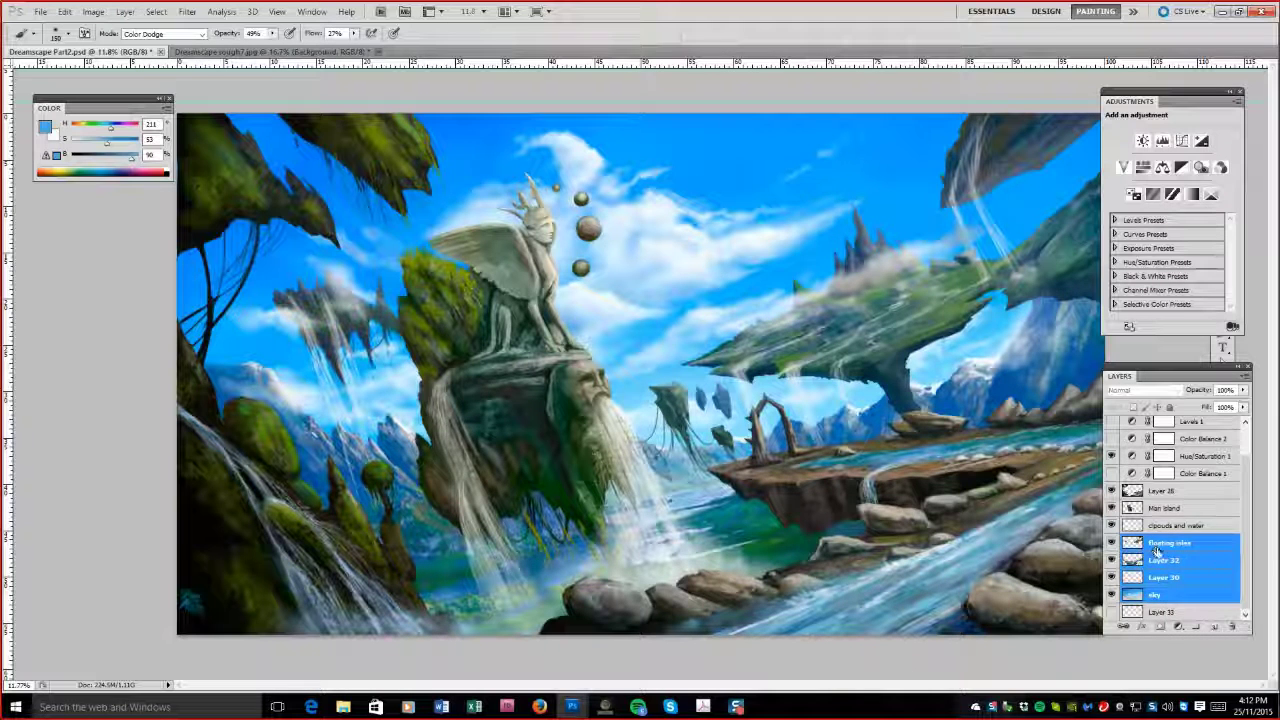
pyautogui.hotkey('ctrl', 'e')
pyautogui.doubleClick(1175, 579)
pyautogui.click(1135, 577)
pyautogui.keyDown('ctrl'); pyautogui.click(1131, 578); pyautogui.keyUp('ctrl')
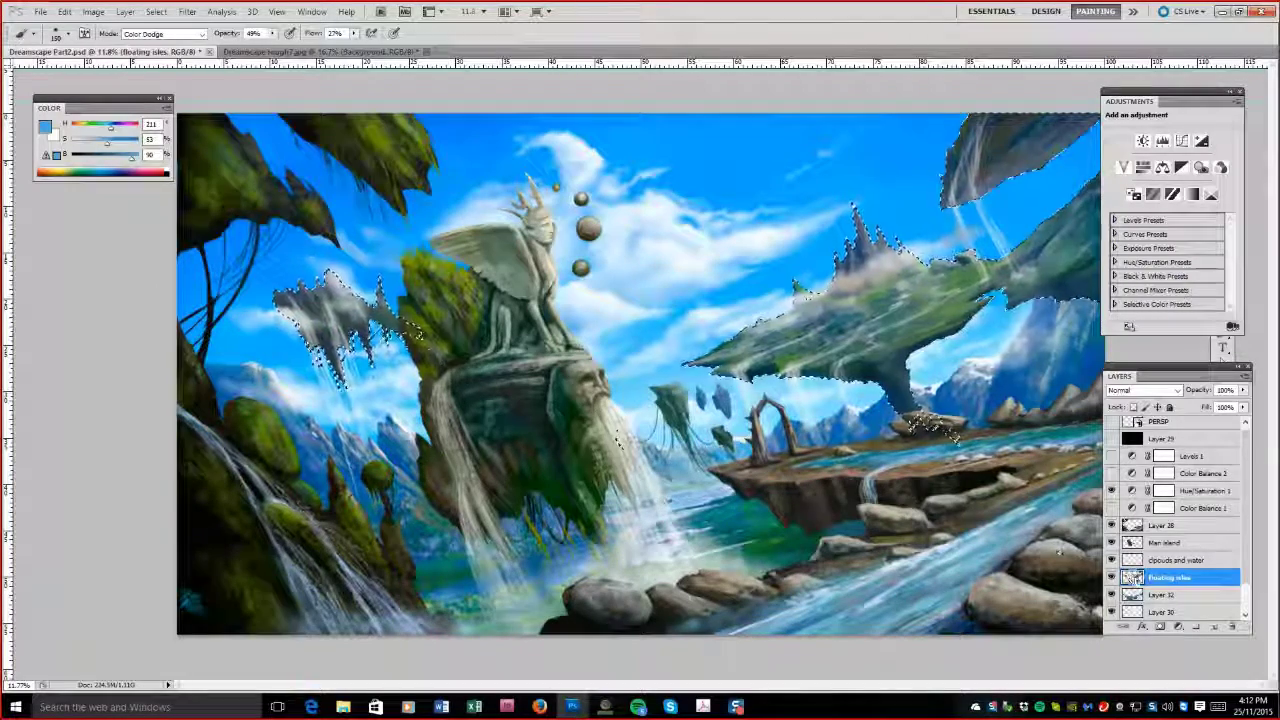
# Paint the Hue/Saturation 1 mask over the right floating island with a Normal-mode brush.
pyautogui.scroll(-1, 1132, 570)
pyautogui.scroll(1, 1135, 563)
pyautogui.click(1163, 494)
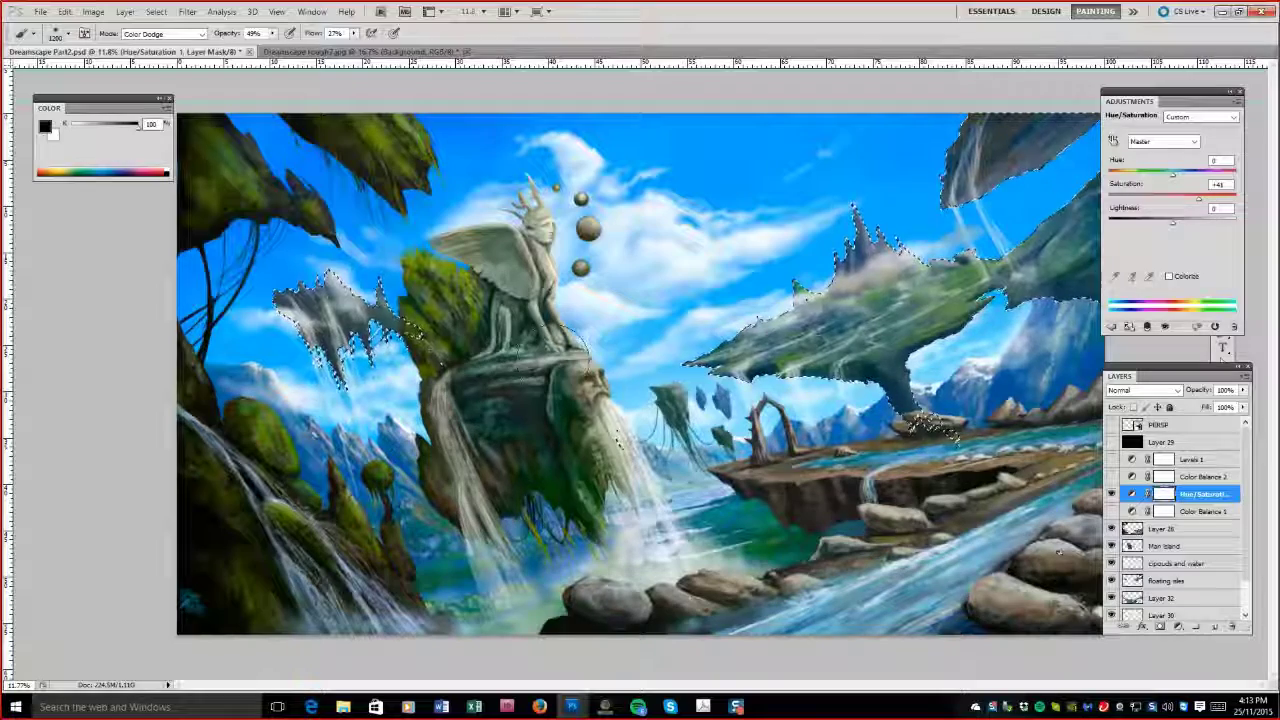
pyautogui.hotkey('shift', 'alt', 'n')
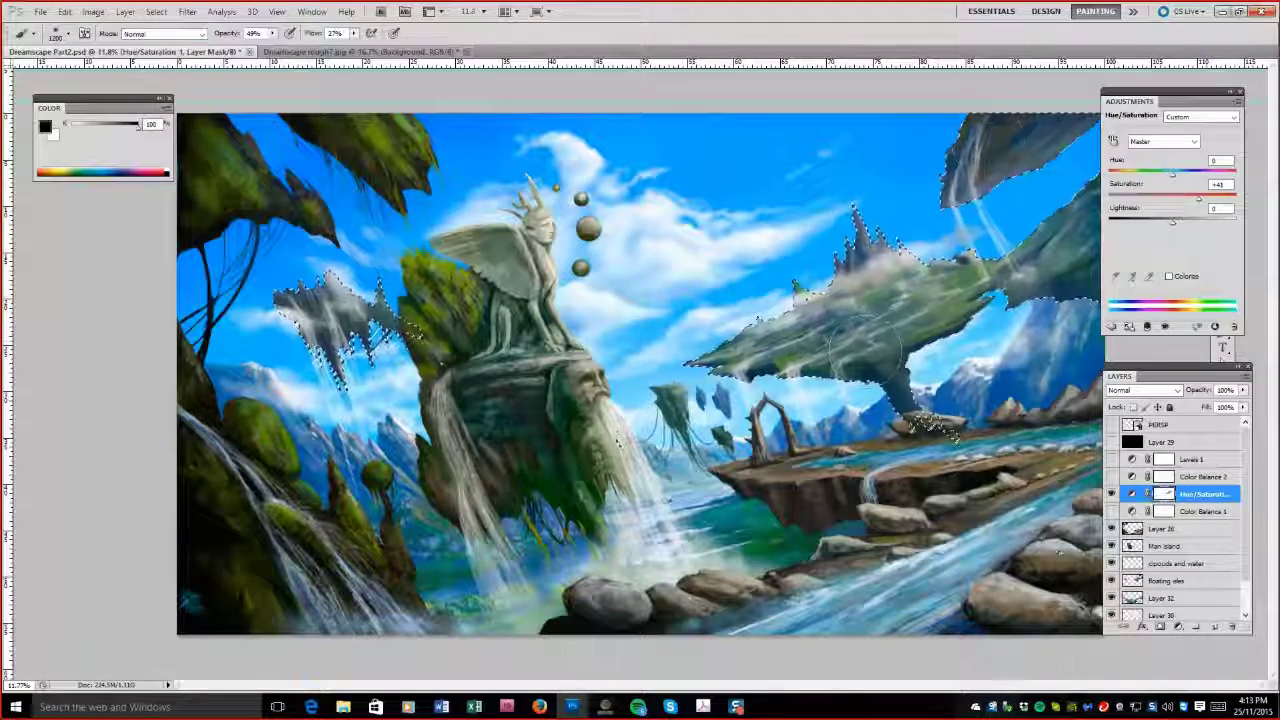
pyautogui.moveTo(1000, 240); pyautogui.dragTo(968, 268)
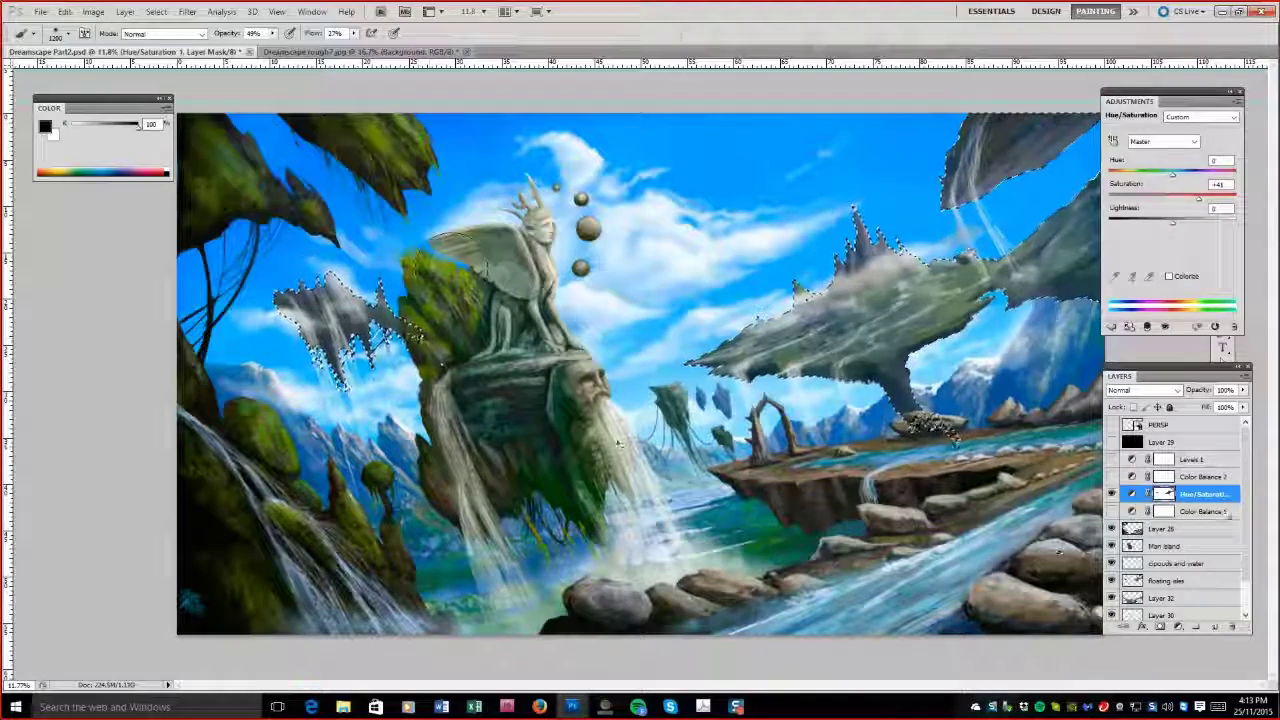
pyautogui.scroll(-1, 1175, 520)
pyautogui.moveTo(353, 33); pyautogui.dragTo(331, 48)
pyautogui.press('[')
pyautogui.press('[')
pyautogui.press('[')
pyautogui.press('[')
pyautogui.press('[')
pyautogui.press('[')
pyautogui.press('[')
pyautogui.press('[')
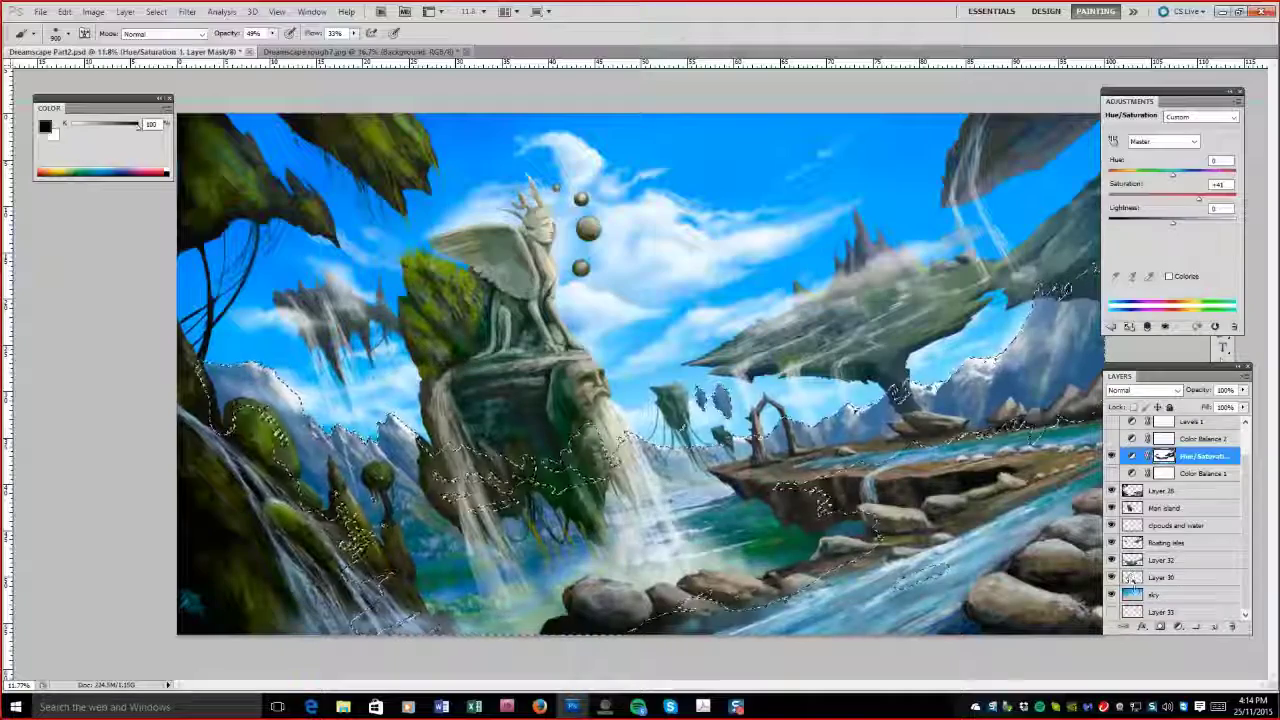
# Check Layer 33's rock by toggling its visibility, then move it below the sky layer.
pyautogui.moveTo(1165, 611); pyautogui.dragTo(1113, 596)
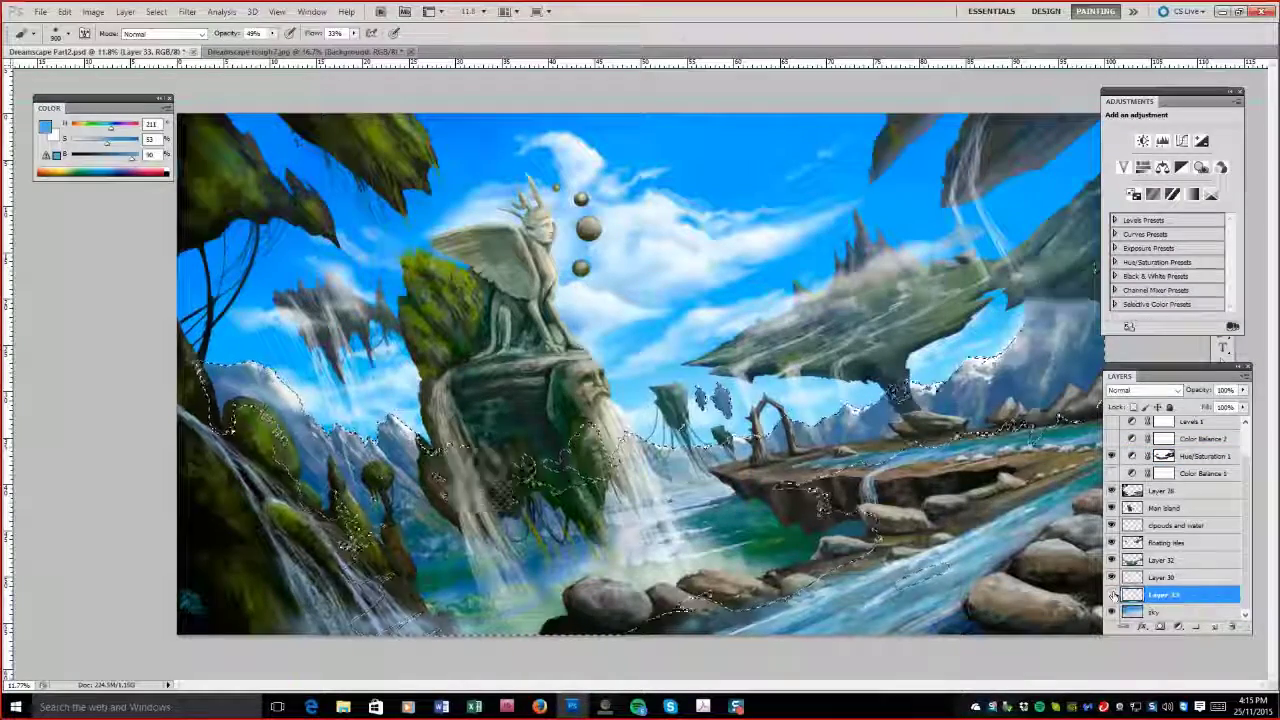
pyautogui.click(1112, 595)
pyautogui.click(1112, 596)
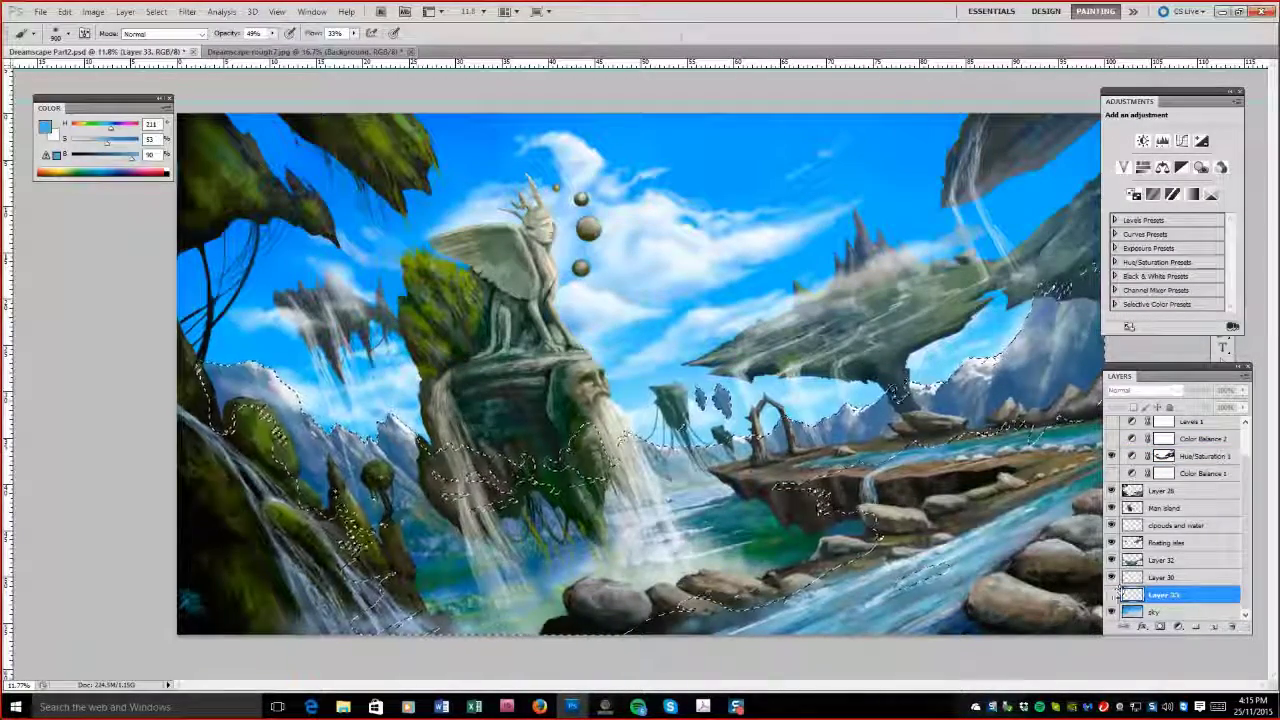
pyautogui.moveTo(1140, 596)
pyautogui.mouseDown()
pyautogui.moveTo(1150, 580)
pyautogui.moveTo(1025, 607)
pyautogui.moveTo(1155, 580)
pyautogui.mouseUp()
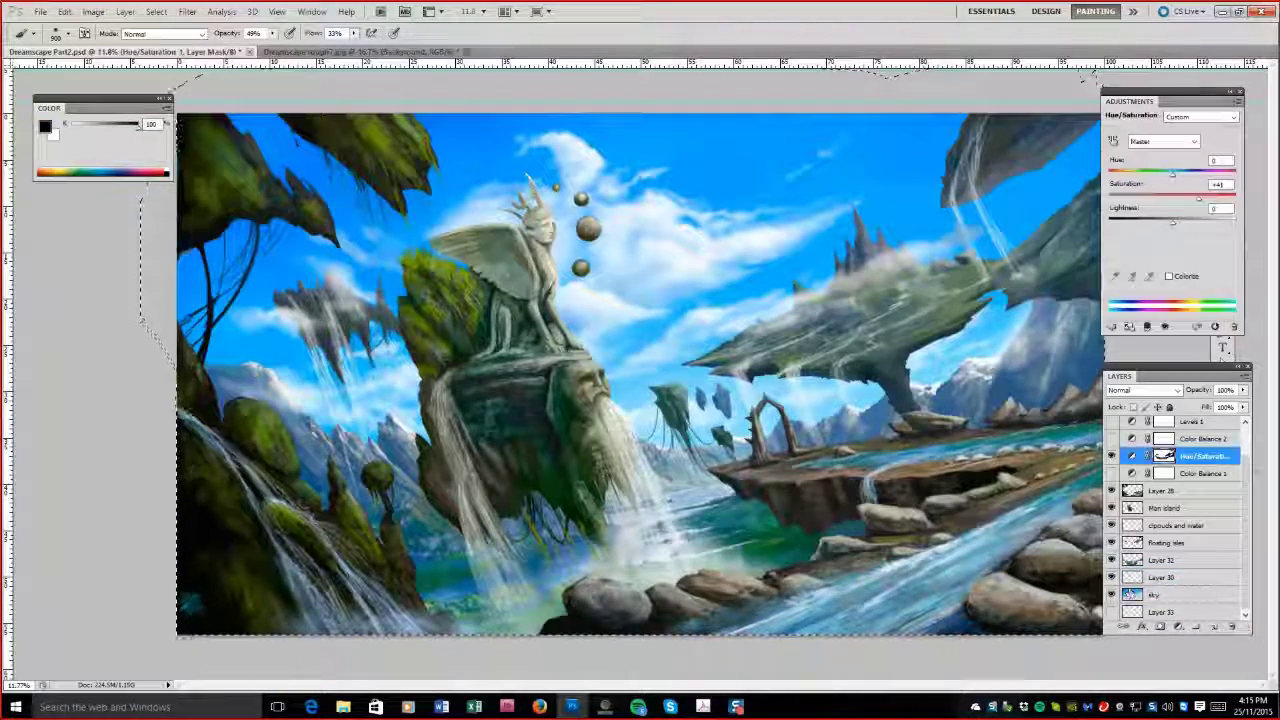
pyautogui.keyDown('ctrl'); pyautogui.click(1155, 578); pyautogui.keyUp('ctrl')
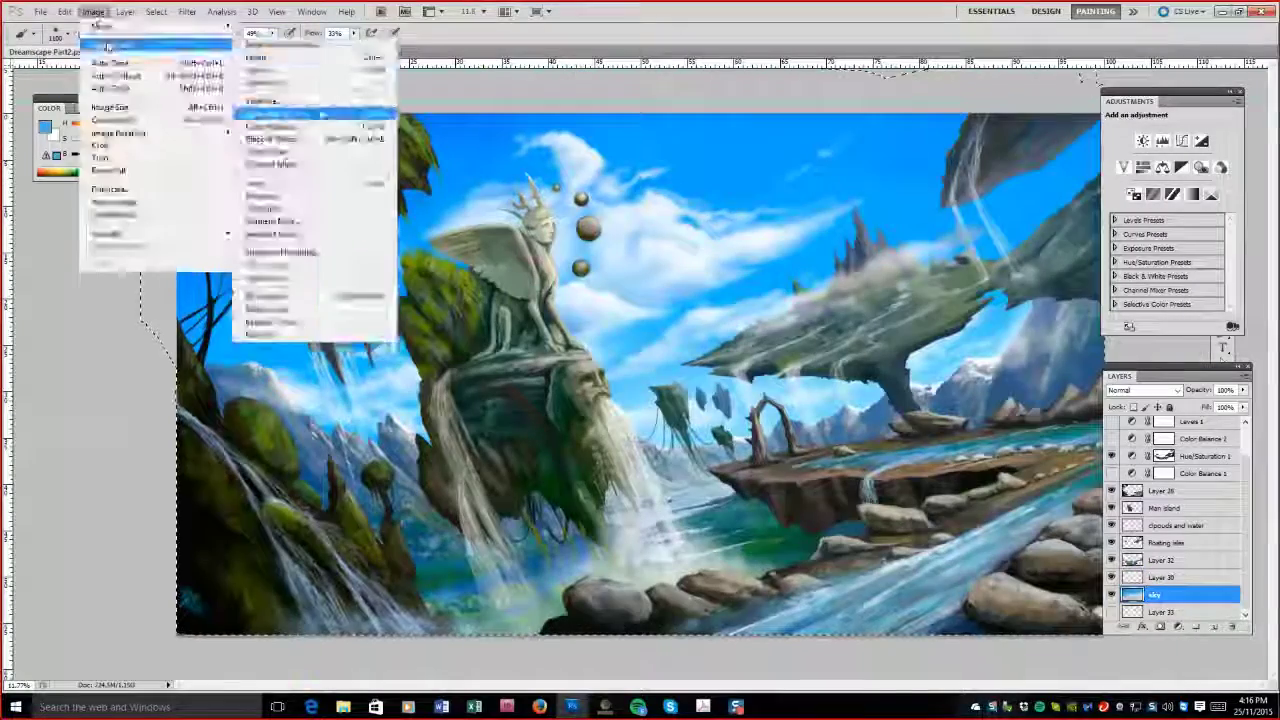
# Lower the sky layer's saturation with Hue/Saturation.
pyautogui.click(290, 126)
pyautogui.moveTo(175, 222); pyautogui.dragTo(154, 230)
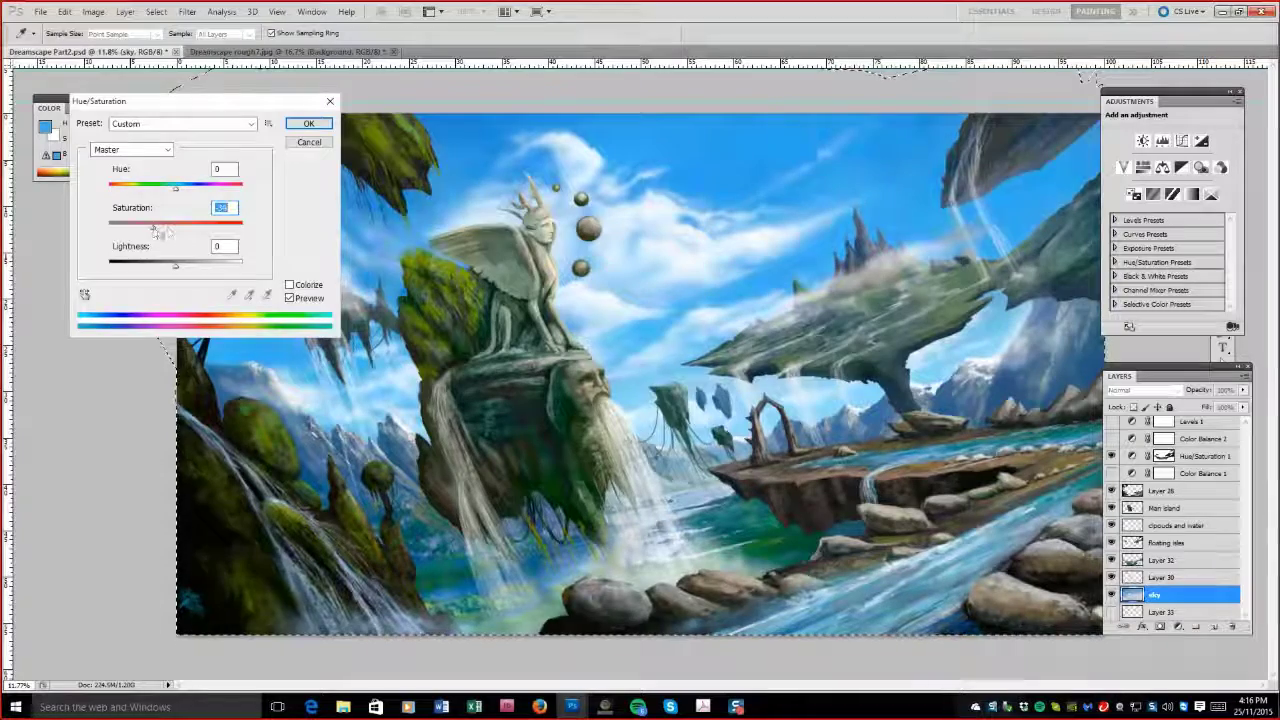
pyautogui.click(309, 123)
# Reduce Layer 30's saturation with Hue/Saturation and fine-tune the amount.
pyautogui.click(1160, 577)
pyautogui.click(93, 11)
pyautogui.moveTo(114, 76)
pyautogui.click(270, 143)
pyautogui.moveTo(175, 222); pyautogui.dragTo(270, 238)
pyautogui.moveTo(176, 232); pyautogui.dragTo(214, 250)
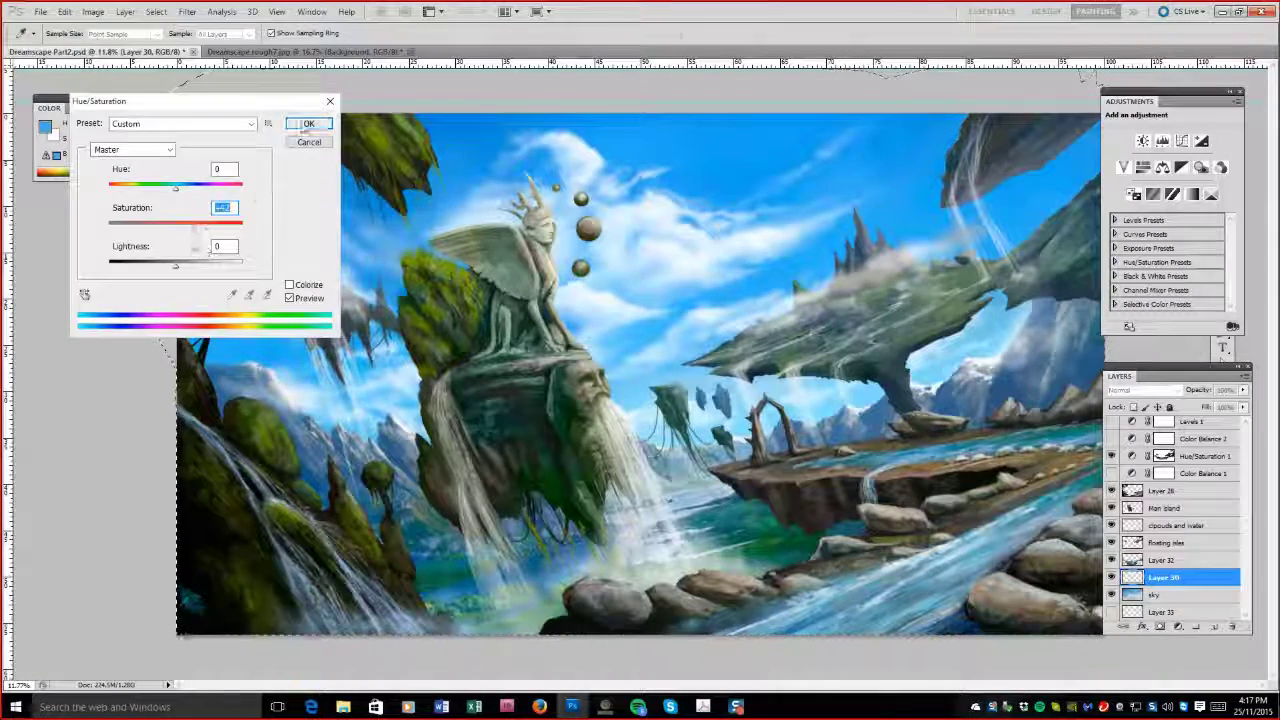
pyautogui.press('Return')
pyautogui.click(1158, 595)
# Adjust the sky's saturation once more with Ctrl+U, then begin Save As.
pyautogui.hotkey('ctrl', 'u')
pyautogui.moveTo(180, 226); pyautogui.dragTo(214, 226)
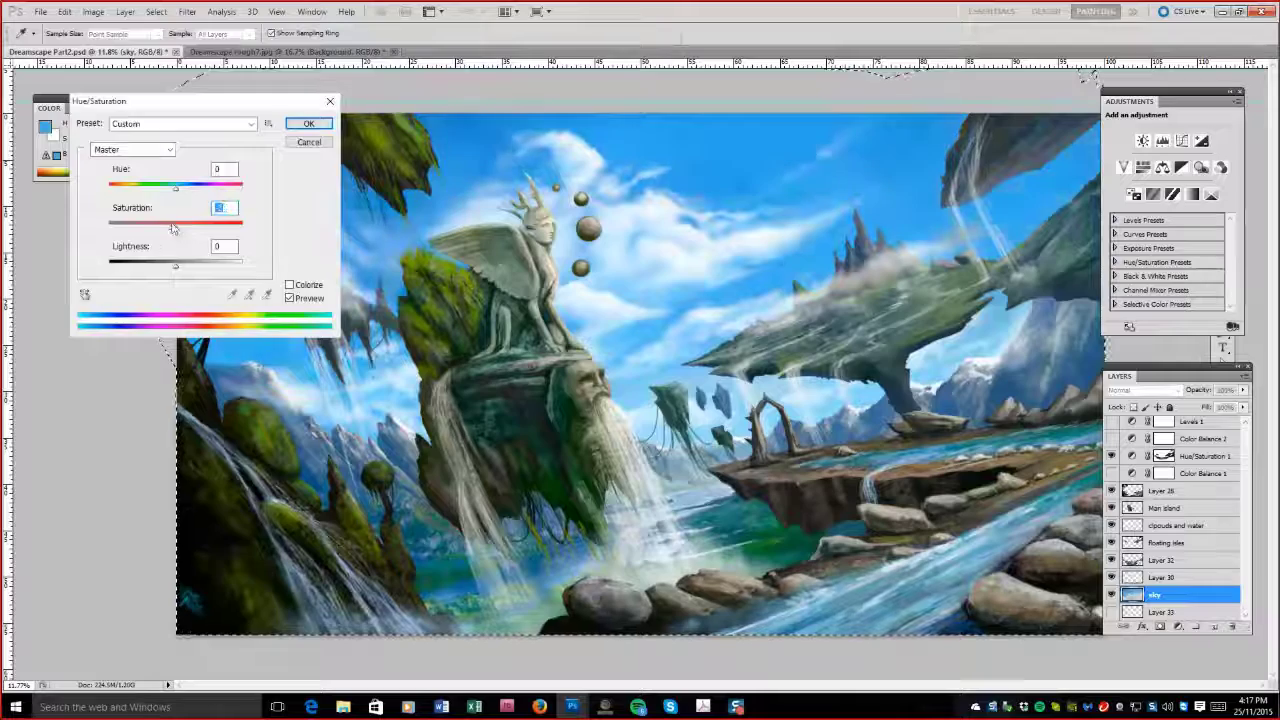
pyautogui.press('Return')
pyautogui.hotkey('ctrl', 'shift', 's')
pyautogui.click(608, 506)
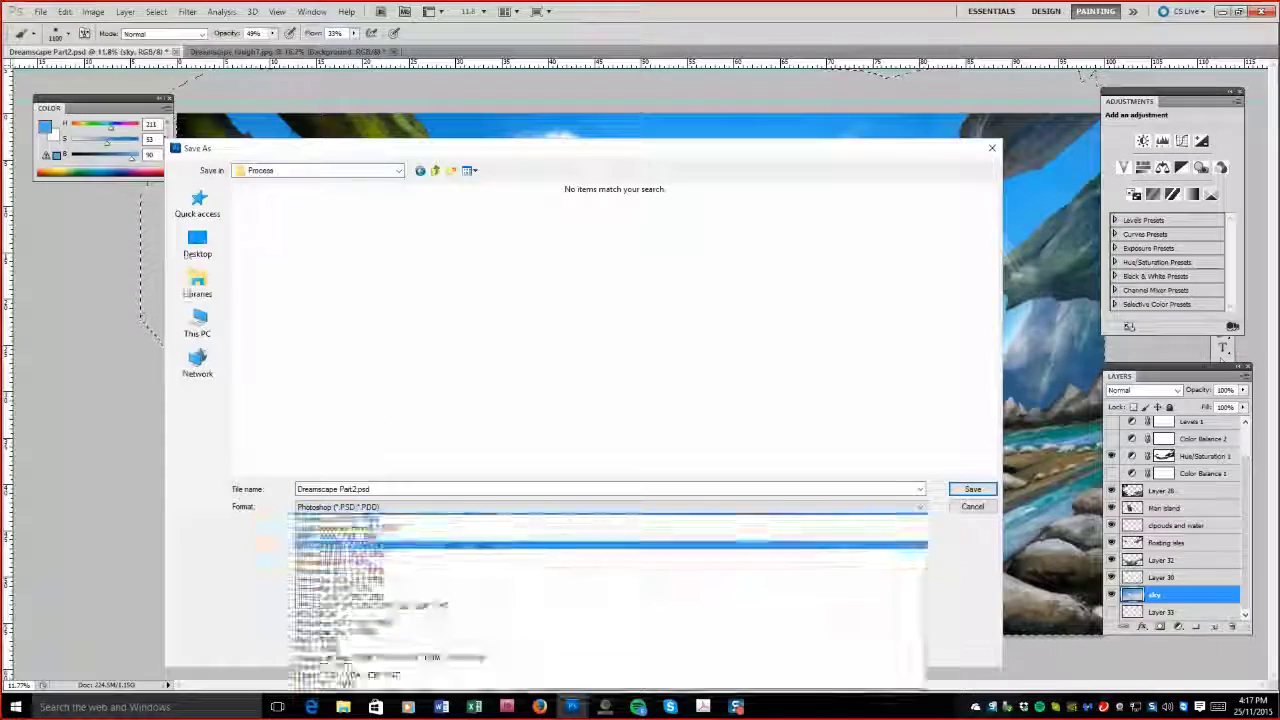
# Save a JPEG copy of the painting as Dreamscape rough8.jpg.
pyautogui.click(400, 569)
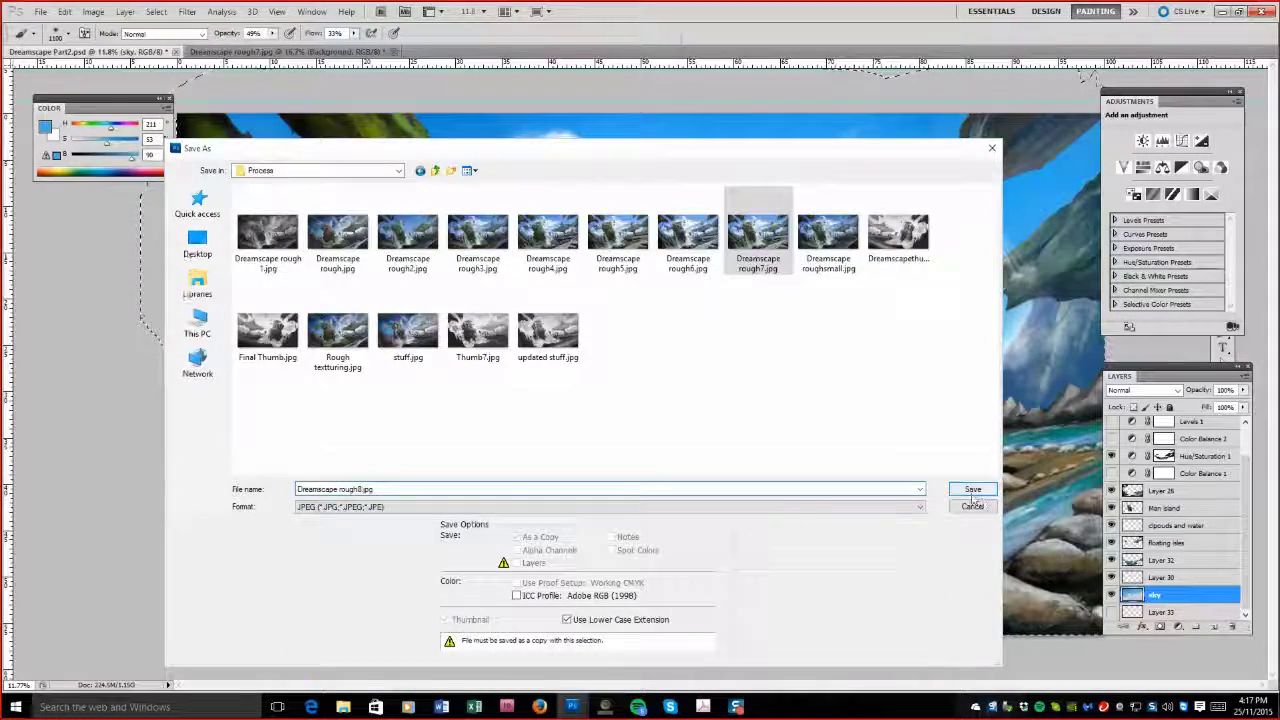
pyautogui.click(972, 489)
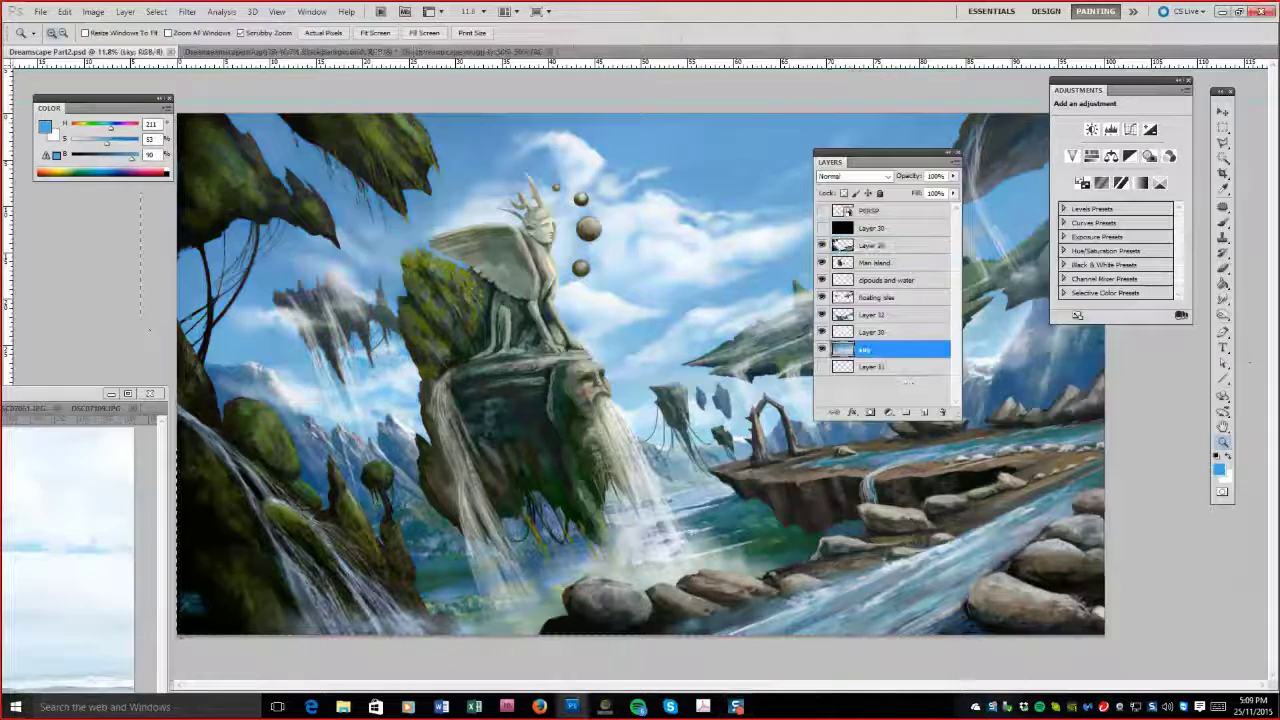
pyautogui.moveTo(880, 161); pyautogui.dragTo(856, 225)
# Create a new layer named 'overlay' above Layer 28.
pyautogui.click(93, 11)
pyautogui.hotkey('ctrl', 'shift', 'n')
pyautogui.write('overlay')
pyautogui.press('Return')
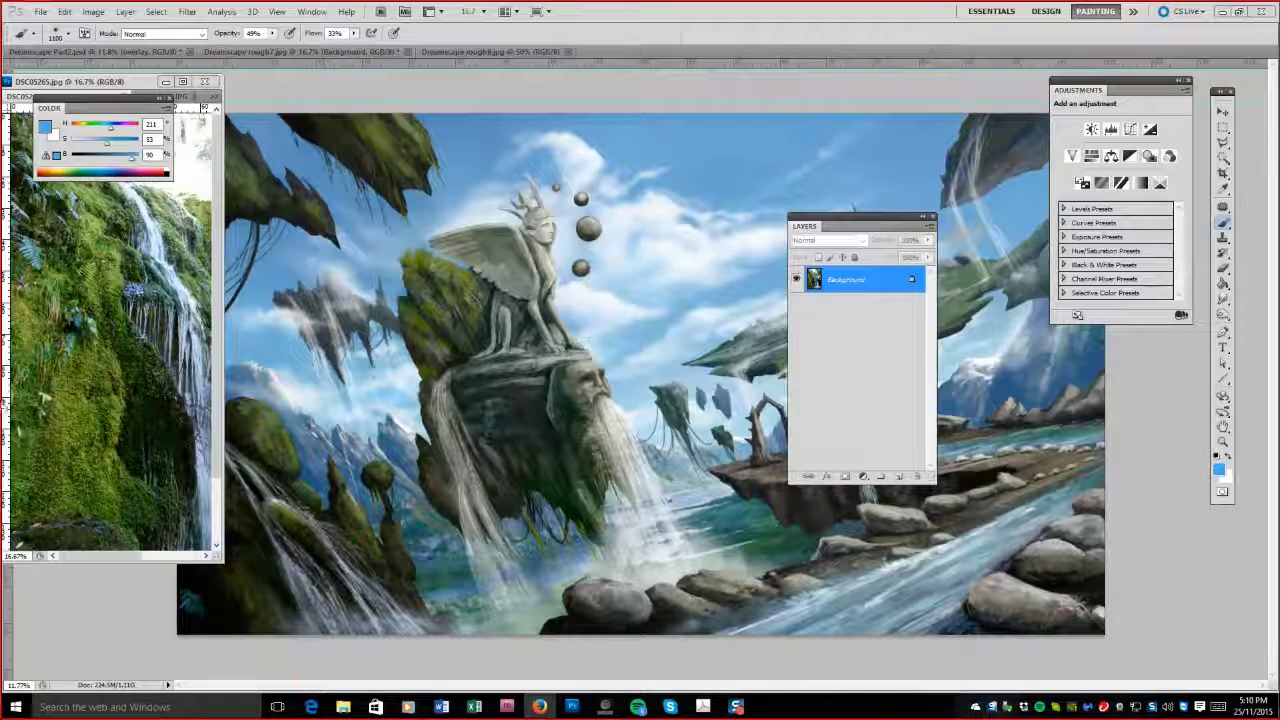
# Zoom into the ferns and moss of the waterfall reference and sample a green.
pyautogui.hotkey('alt', 'Tab')
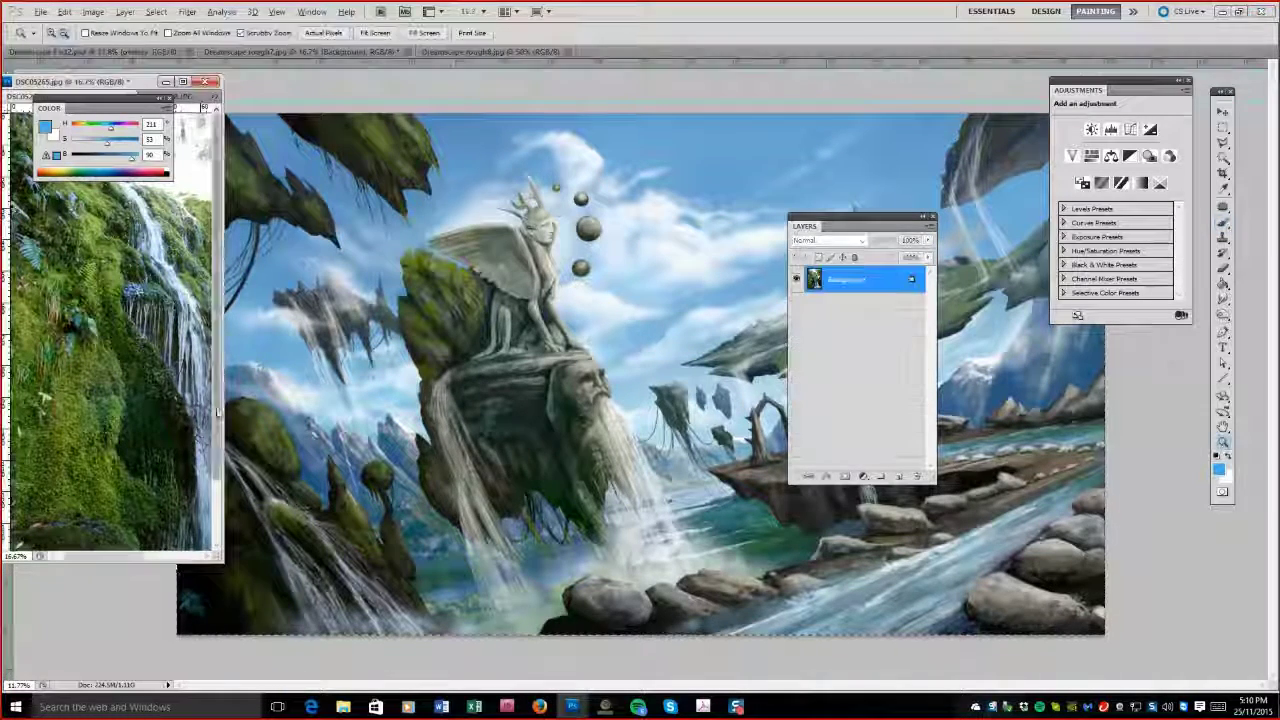
pyautogui.press('z')
pyautogui.click(170, 201)
pyautogui.moveTo(170, 201); pyautogui.dragTo(45, 541)
pyautogui.press('b')
pyautogui.keyDown('alt'); pyautogui.click(120, 257); pyautogui.keyUp('alt')
pyautogui.press('z')
pyautogui.moveTo(120, 257); pyautogui.dragTo(200, 257)
pyautogui.press('b')
pyautogui.keyDown('alt'); pyautogui.click(86, 286); pyautogui.keyUp('alt')
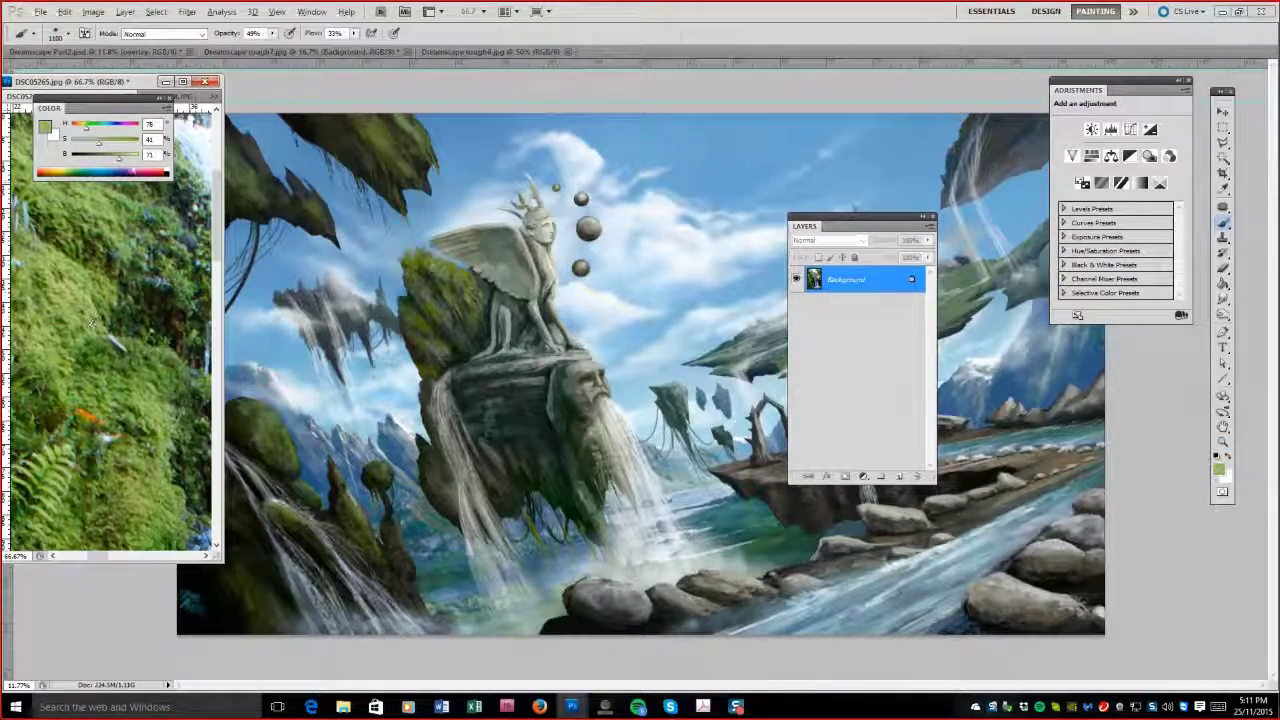
# Load the Main island as a selection, add a new layer, and select the overlay layer.
pyautogui.click(120, 51)
pyautogui.click(860, 343)
pyautogui.keyDown('ctrl'); pyautogui.click(818, 343); pyautogui.keyUp('ctrl')
pyautogui.click(860, 309)
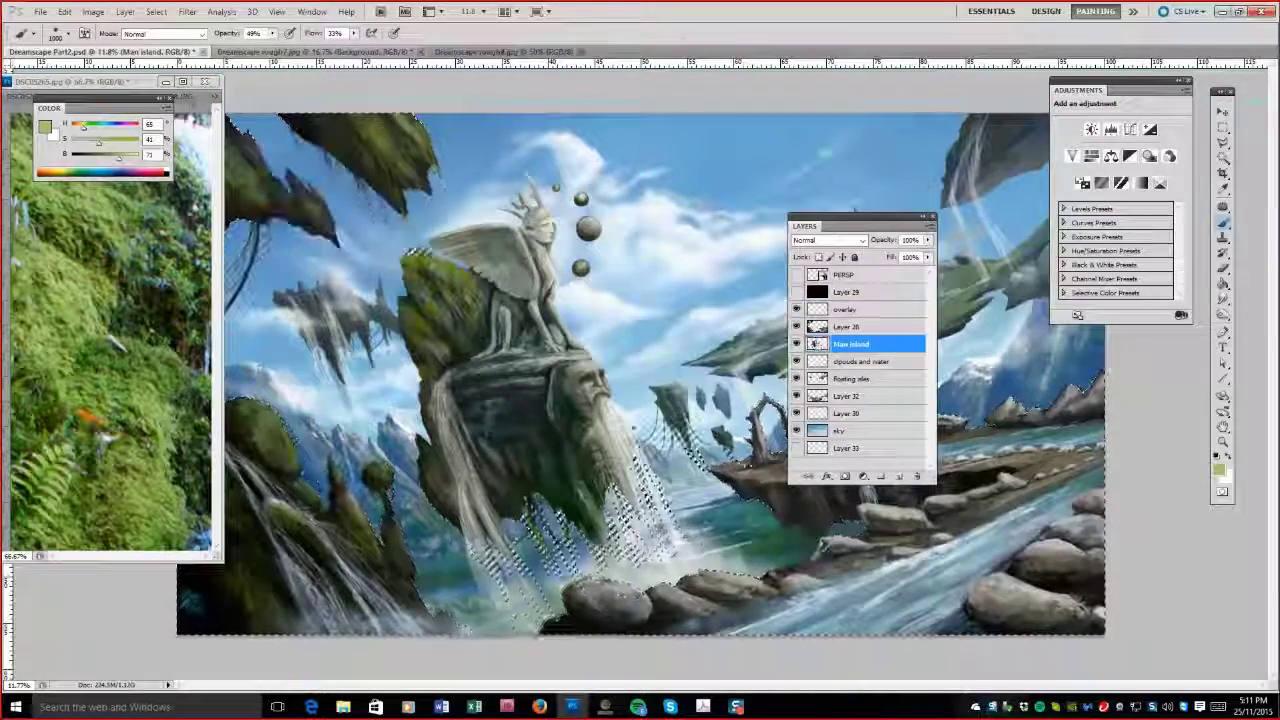
pyautogui.hotkey('ctrl', 'shift', 'n')
pyautogui.press('Return')
pyautogui.click(845, 326)
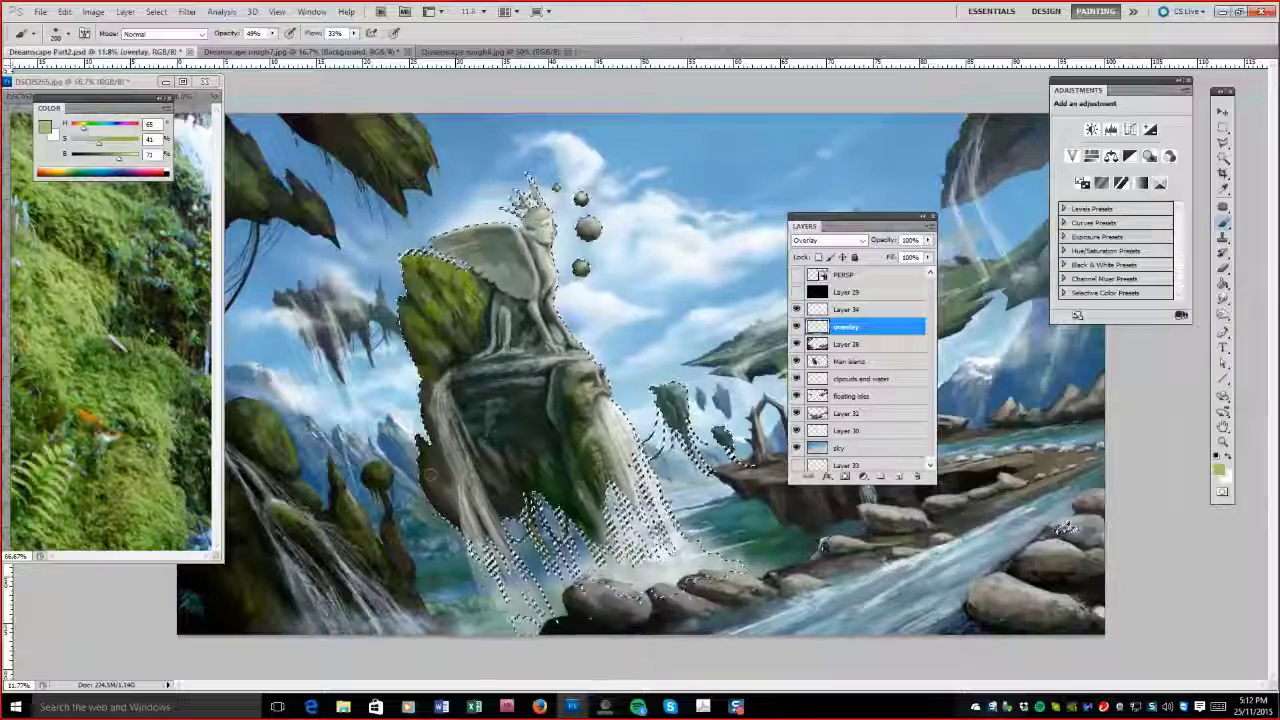
# Paint green moss tones over the island rock on the overlay layer and compare the result.
pyautogui.moveTo(560, 470); pyautogui.dragTo(418, 343)
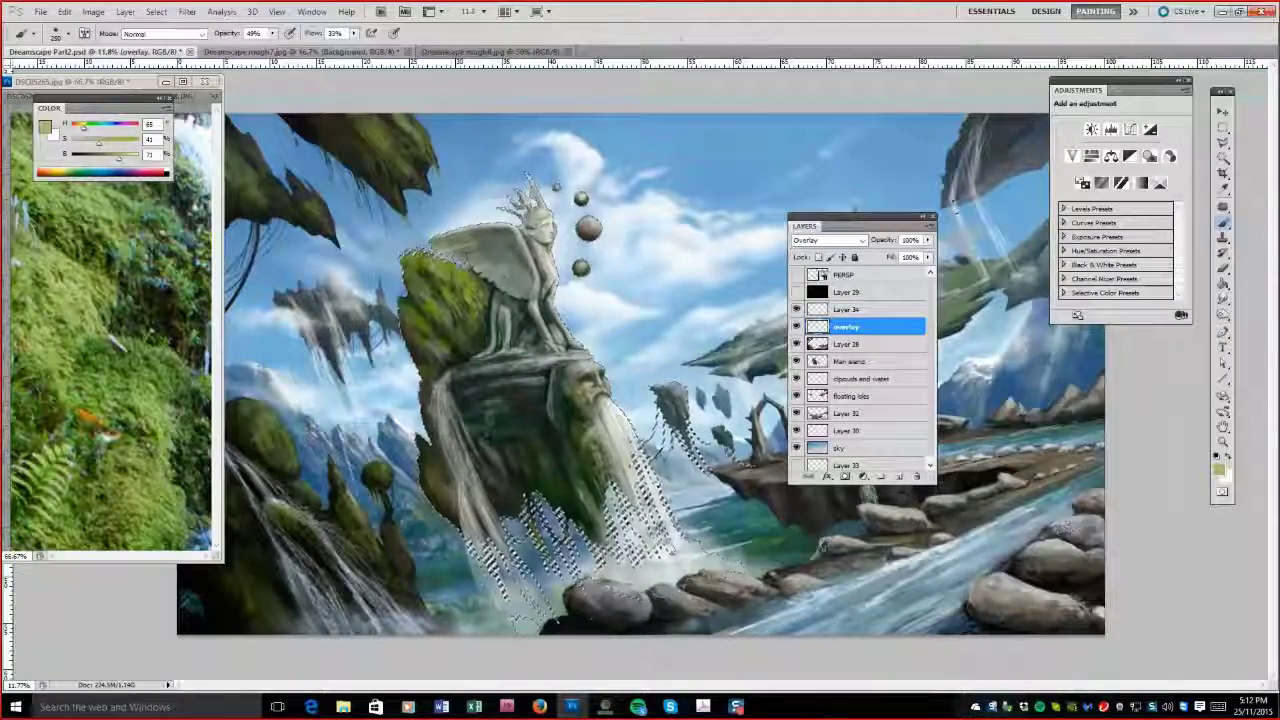
pyautogui.hotkey('ctrl', 'd')
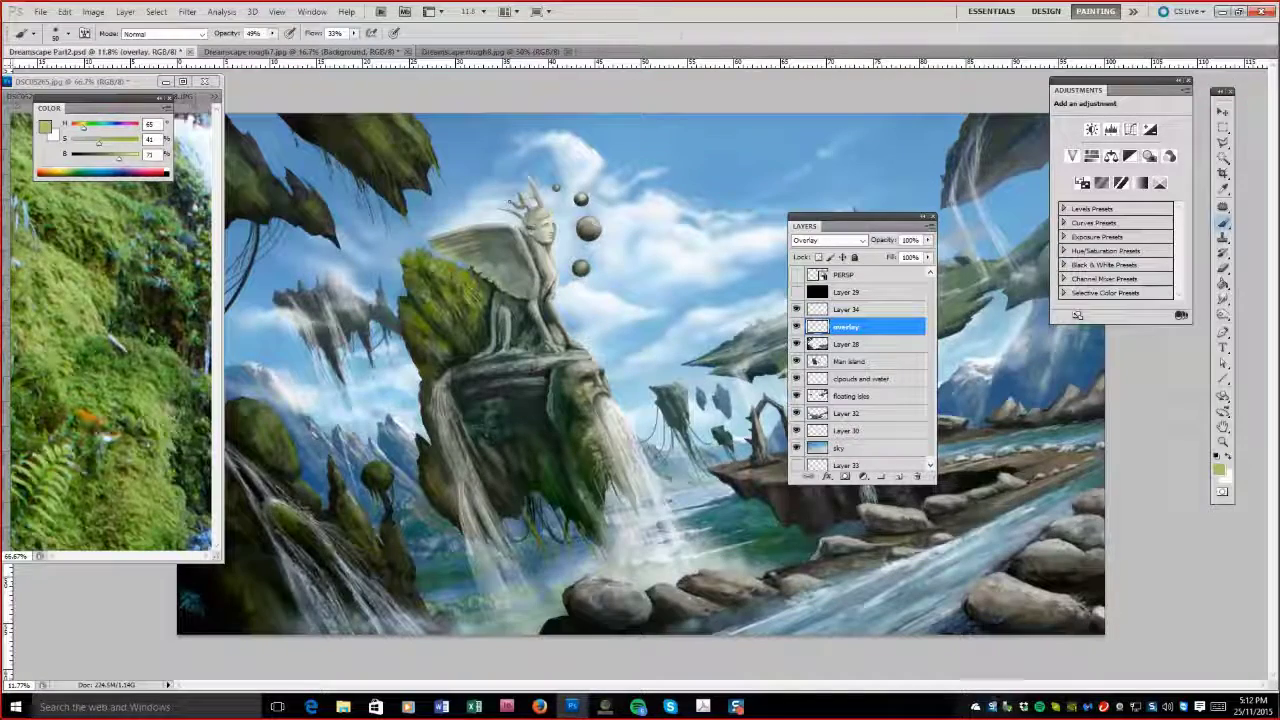
pyautogui.click(796, 326)
pyautogui.click(796, 326)
pyautogui.hotkey('ctrl', 'z')
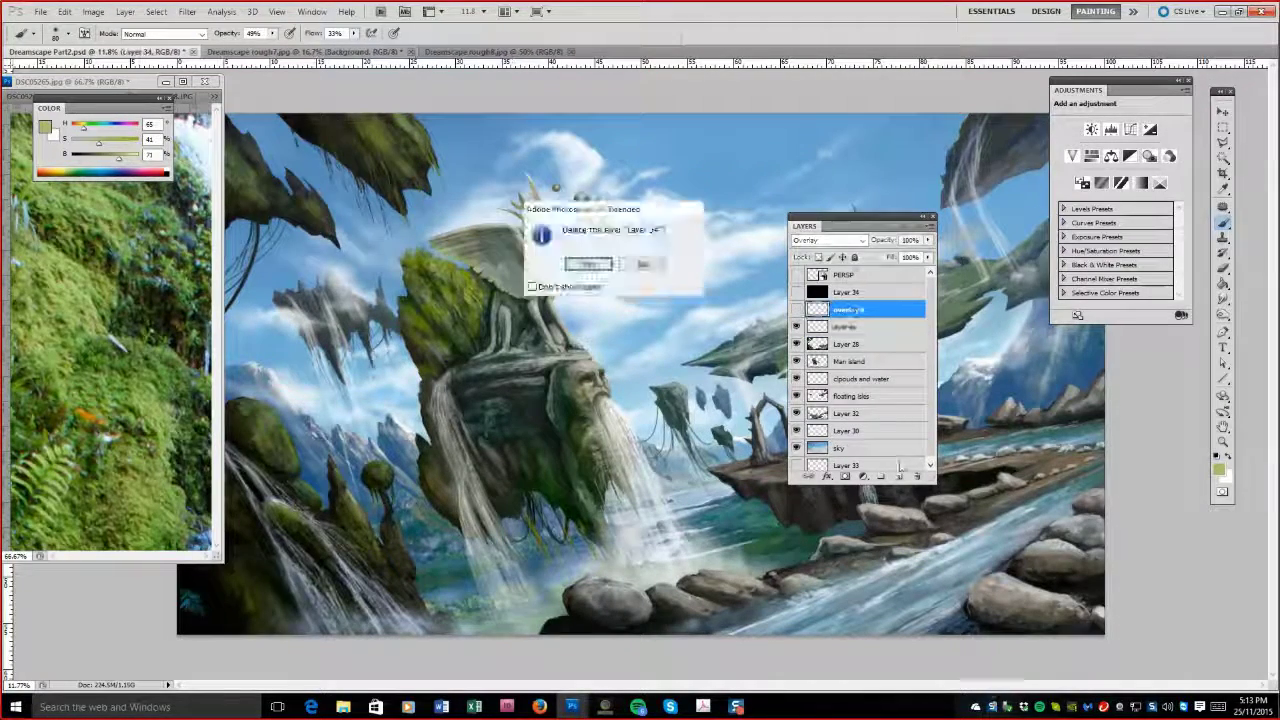
pyautogui.click(796, 291)
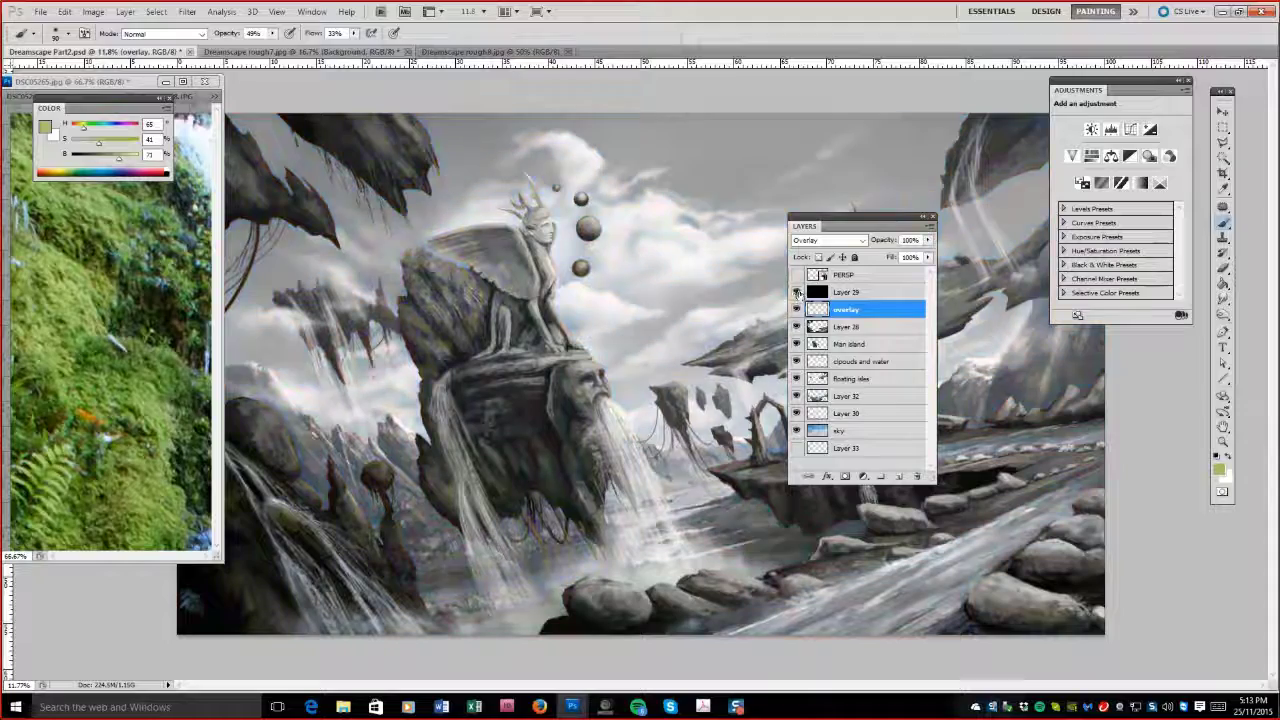
pyautogui.click(796, 291)
# Load the main island selection, grow it, and add a new layer above overlay.
pyautogui.keyDown('ctrl'); pyautogui.click(816, 344); pyautogui.keyUp('ctrl')
pyautogui.click(156, 11)
pyautogui.click(178, 178)
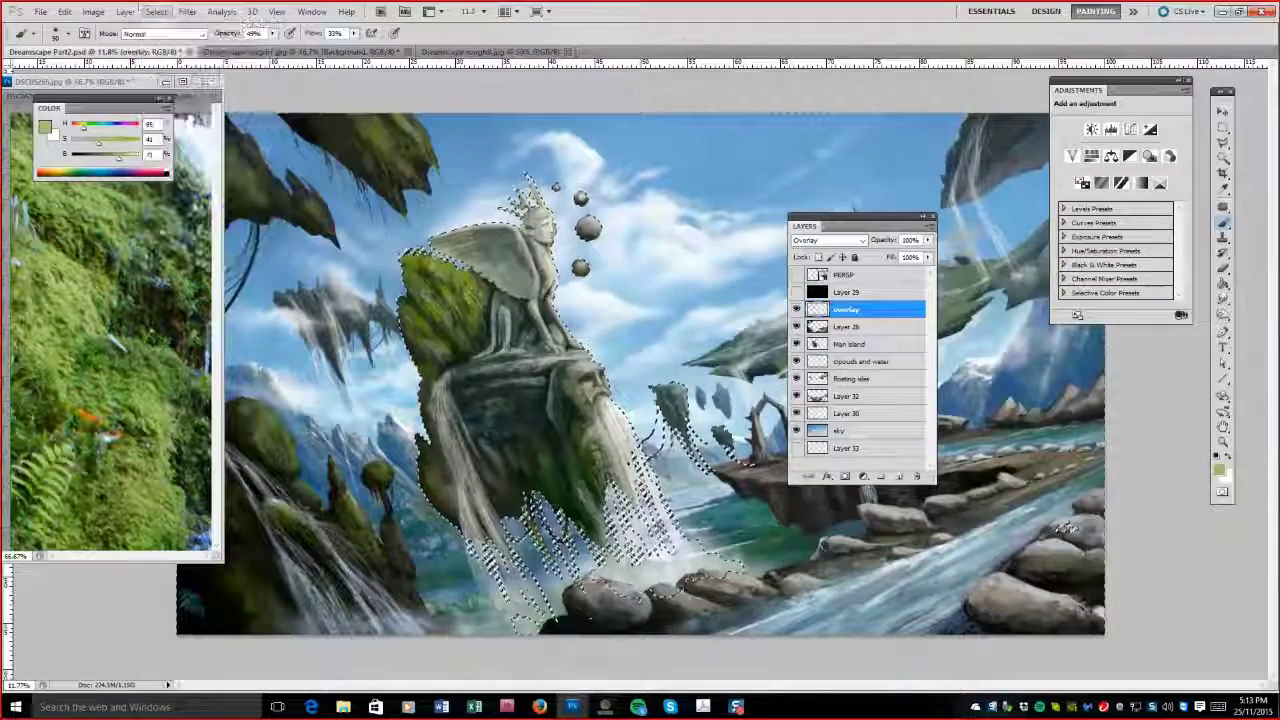
pyautogui.hotkey('ctrl', 'shift', 'alt', 'n')
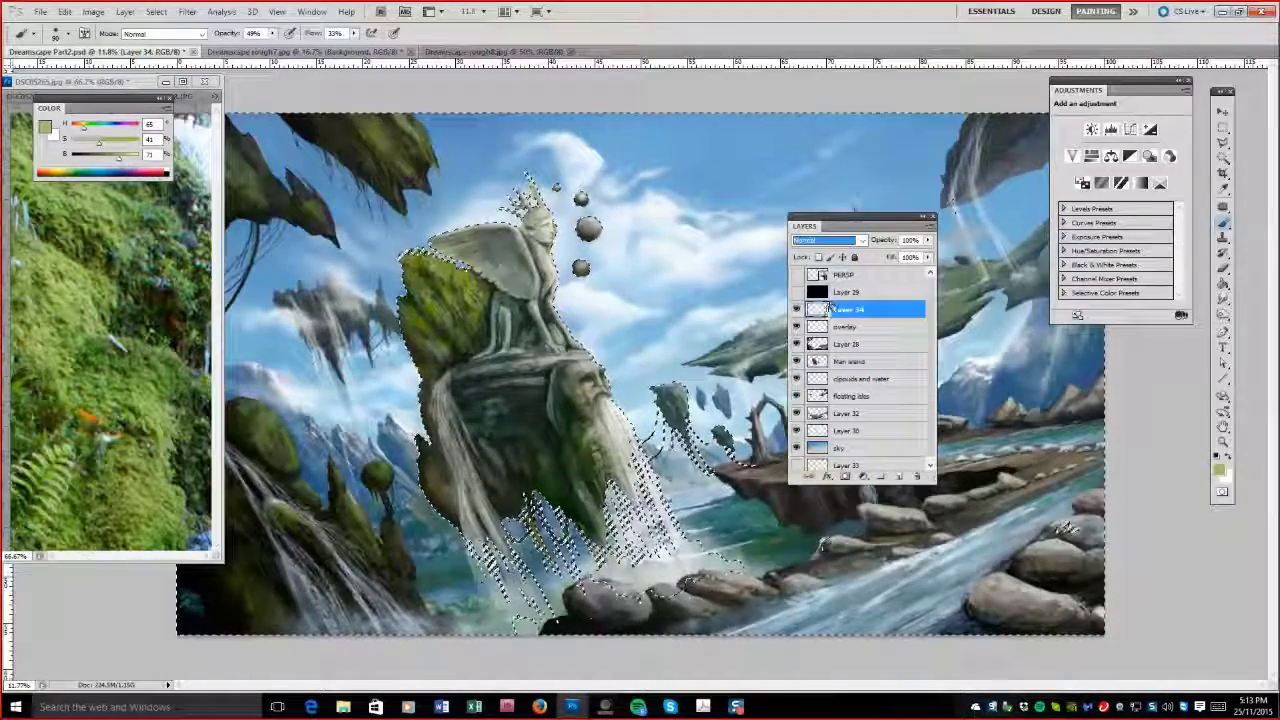
# Paint pale sky blue around the statue and waterfall mist, then touch up the lower-left spire.
pyautogui.keyDown('alt'); pyautogui.click(694, 234); pyautogui.keyUp('alt')
pyautogui.moveTo(662, 230); pyautogui.dragTo(540, 200)
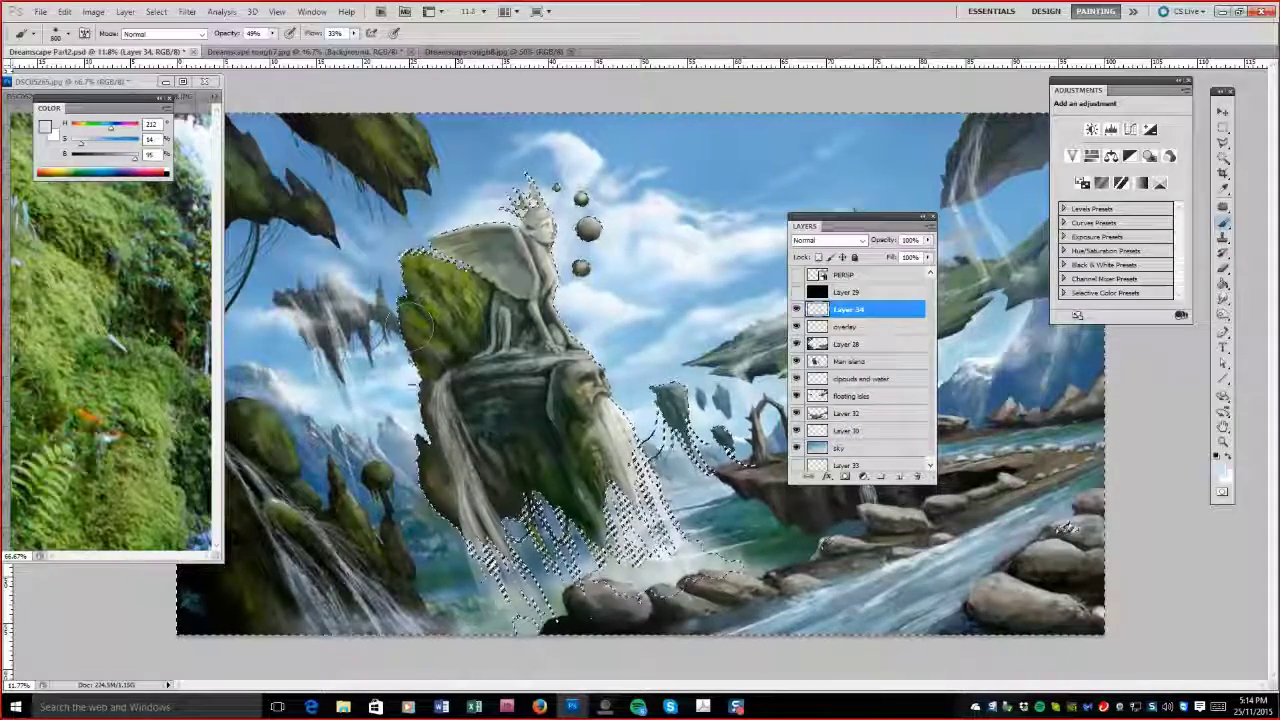
pyautogui.moveTo(640, 450); pyautogui.dragTo(686, 583)
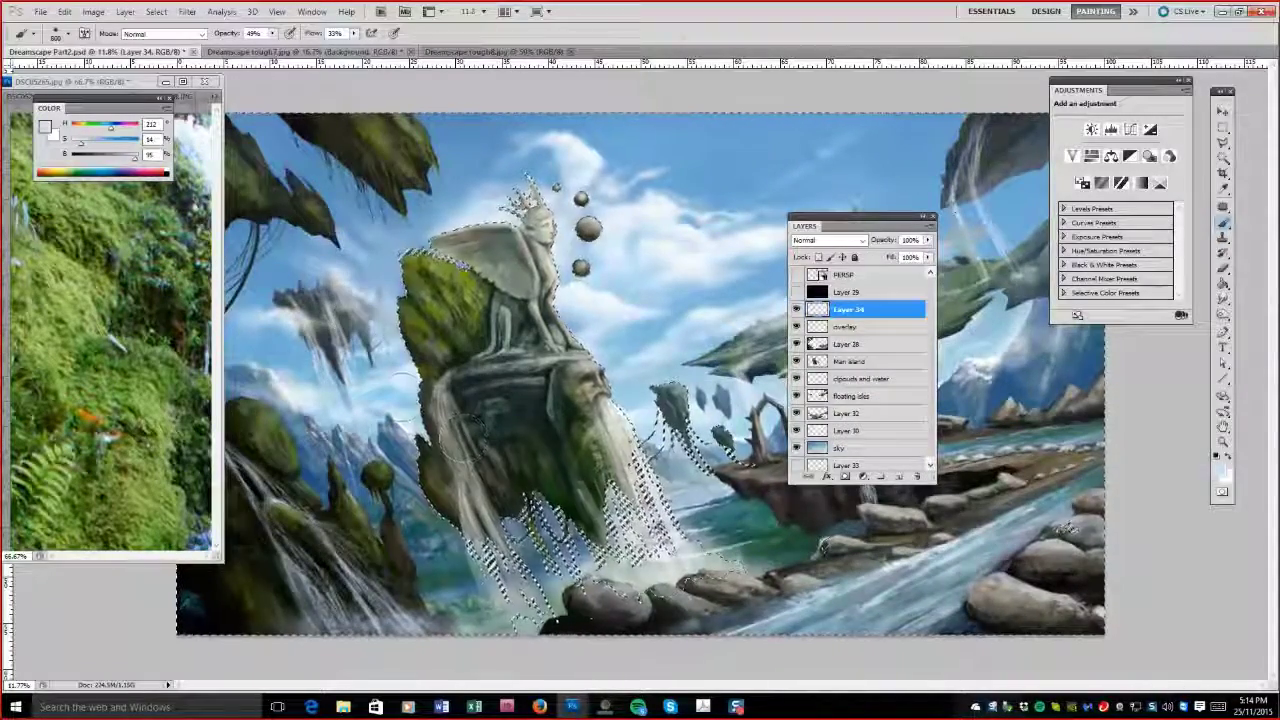
pyautogui.hotkey('ctrl', 'd')
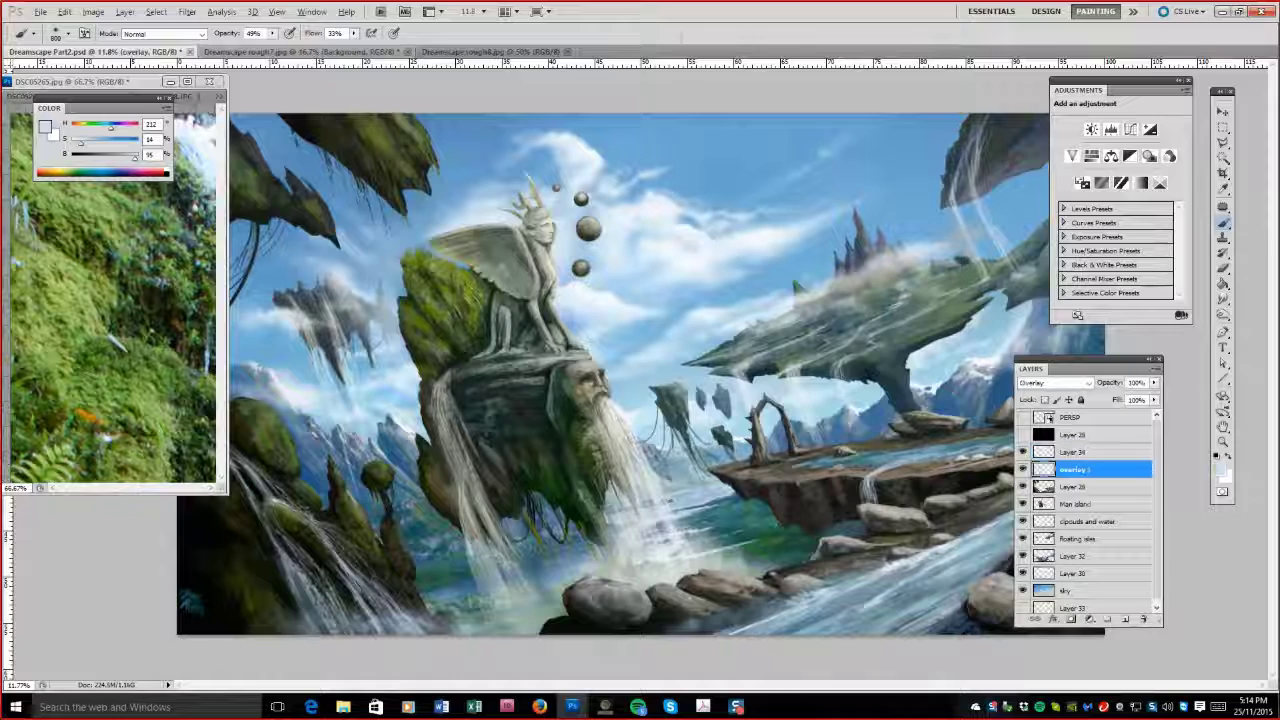
pyautogui.moveTo(345, 515)
pyautogui.mouseDown()
pyautogui.moveTo(362, 548)
pyautogui.moveTo(390, 540)
pyautogui.mouseUp()
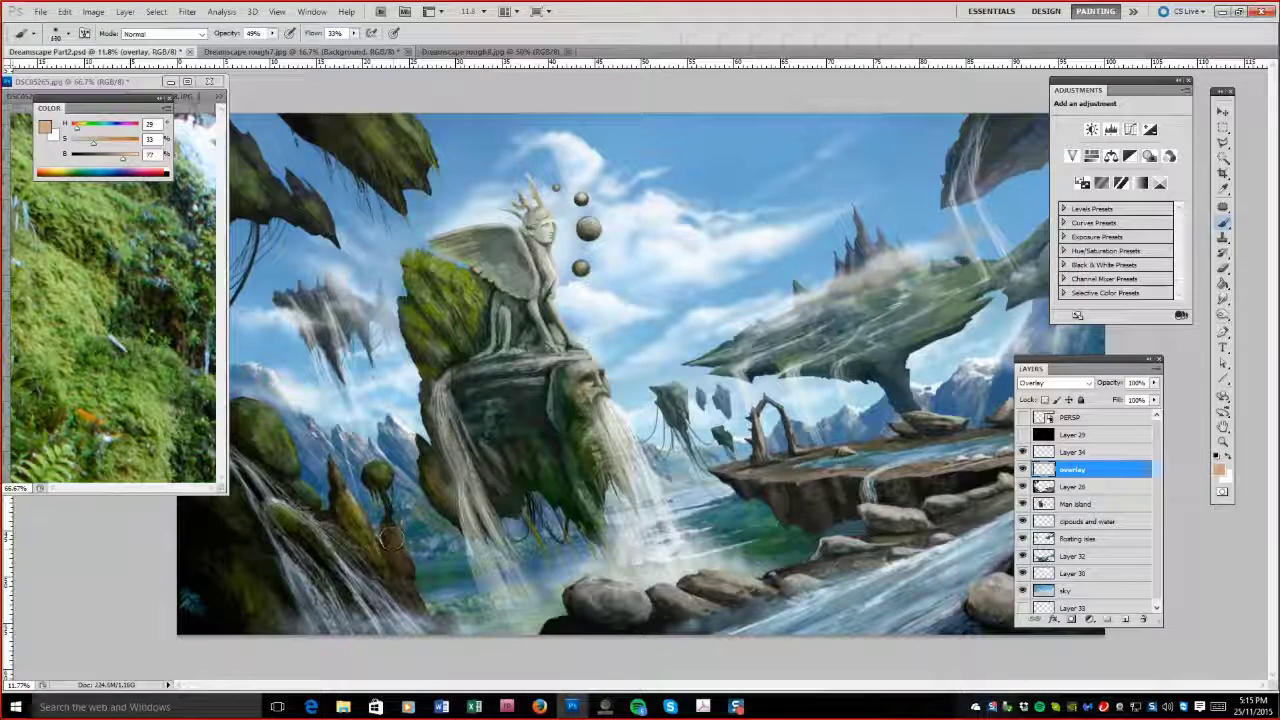
# Brighten the lower-left waterfalls with a 500 px brush and sampled blue.
pyautogui.moveTo(227, 494); pyautogui.dragTo(147, 454)
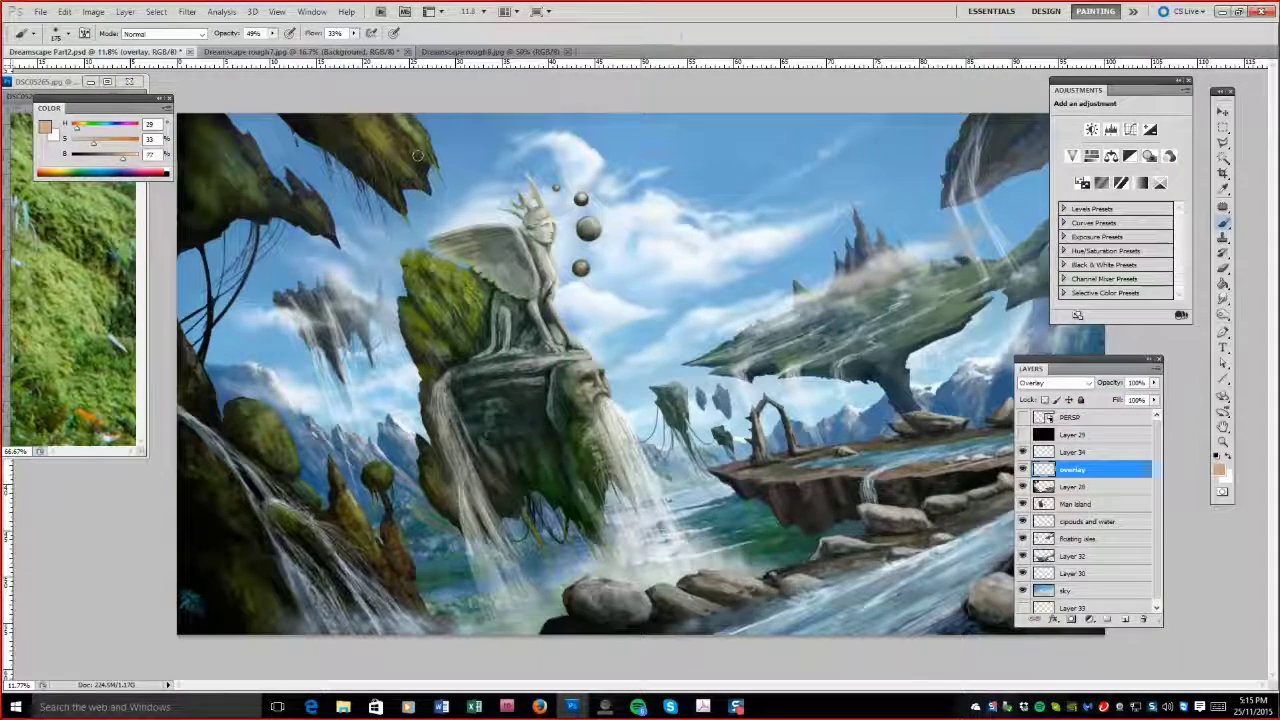
pyautogui.press(']')
pyautogui.press(']')
pyautogui.press(']')
pyautogui.press(']')
pyautogui.press(']')
pyautogui.moveTo(380, 470)
pyautogui.mouseDown()
pyautogui.moveTo(371, 451)
pyautogui.moveTo(314, 471)
pyautogui.moveTo(322, 482)
pyautogui.mouseUp()
pyautogui.moveTo(312, 532); pyautogui.dragTo(272, 602)
pyautogui.moveTo(1090, 368); pyautogui.dragTo(1213, 346)
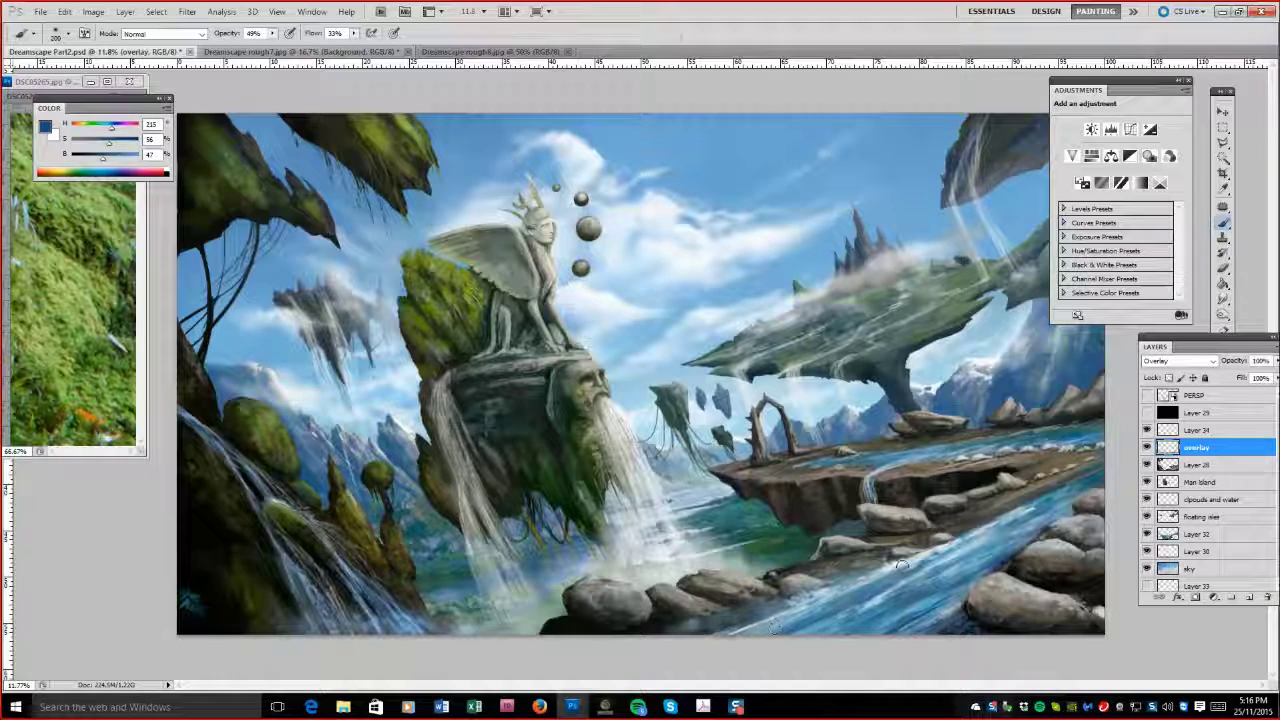
# Select the main island and paint the sphinx head with light blue-grey, brush size 125.
pyautogui.keyDown('alt'); pyautogui.click(538, 228); pyautogui.keyUp('alt')
pyautogui.keyDown('ctrl'); pyautogui.click(1168, 482); pyautogui.keyUp('ctrl')
pyautogui.press(']')
pyautogui.press(']')
pyautogui.press(']')
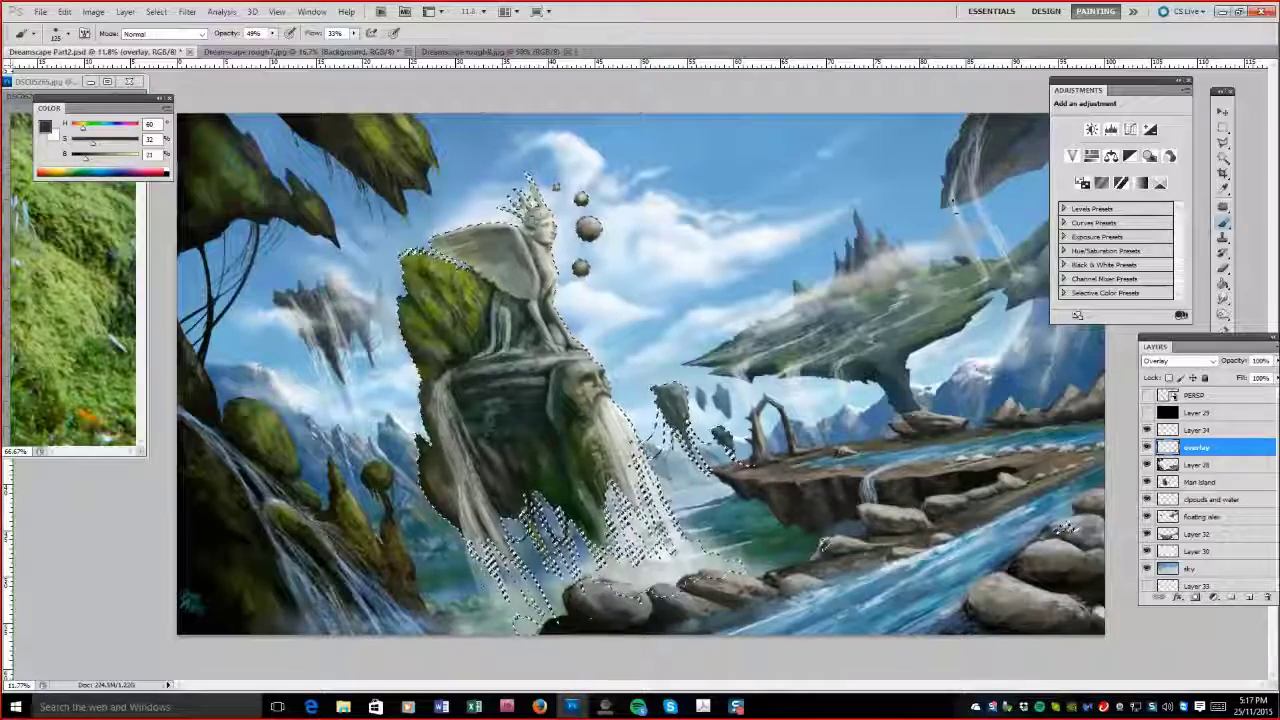
pyautogui.keyDown('alt'); pyautogui.click(80, 290); pyautogui.keyUp('alt')
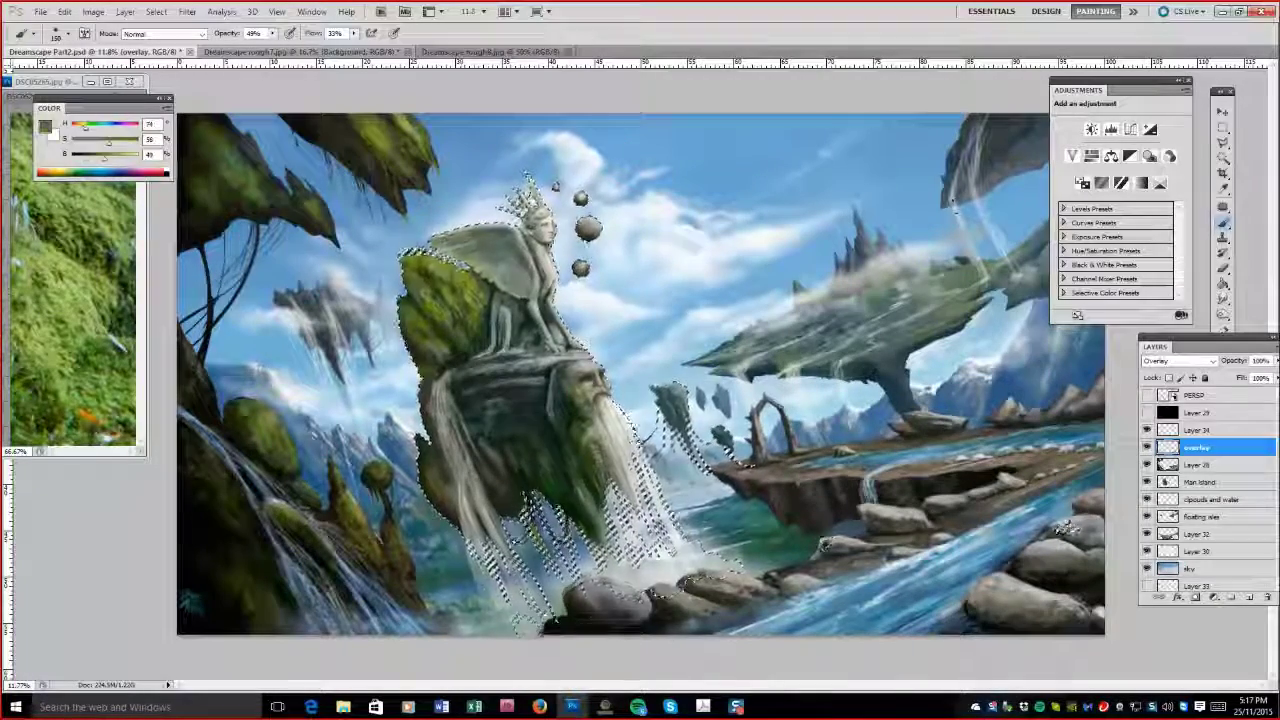
pyautogui.keyDown('alt'); pyautogui.click(538, 228); pyautogui.keyUp('alt')
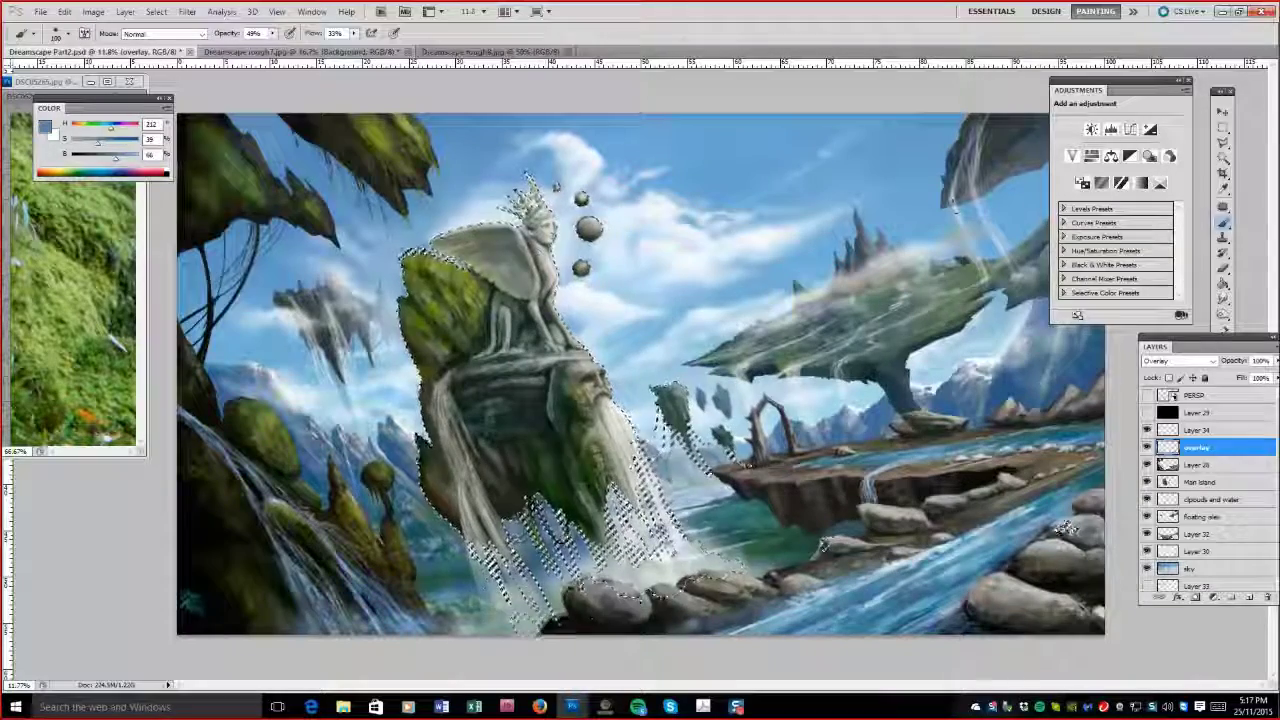
pyautogui.press(']')
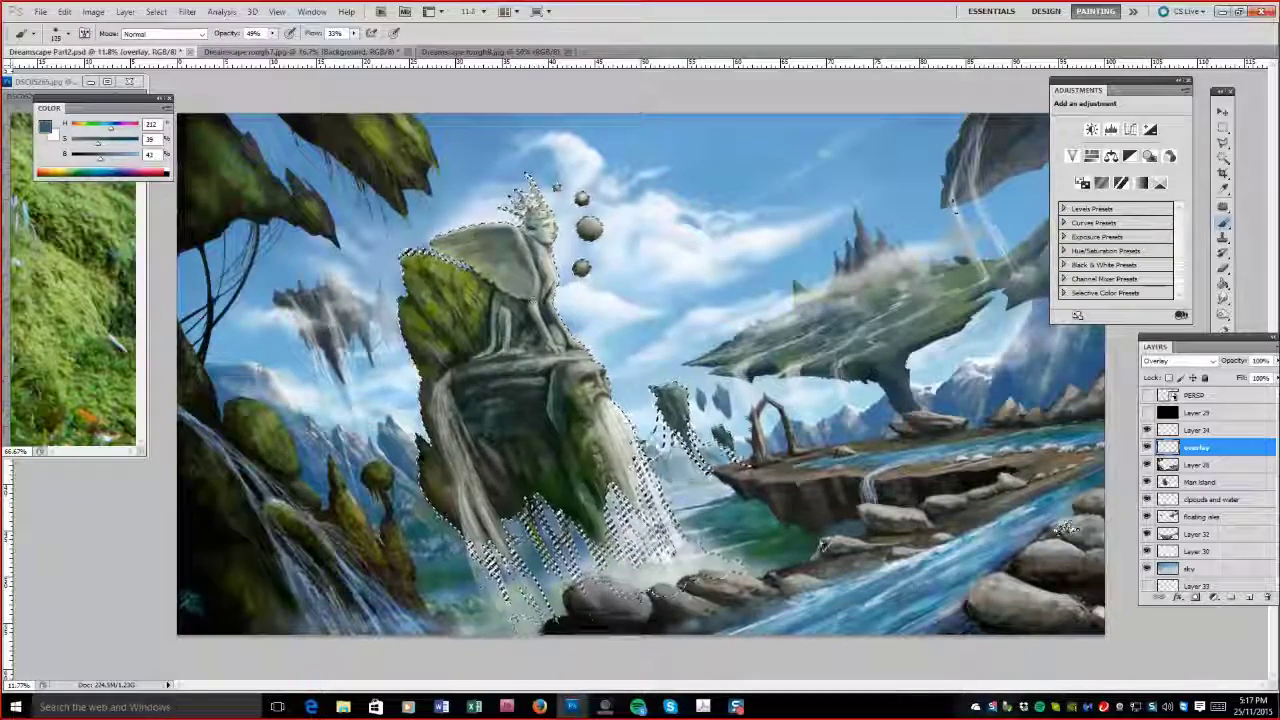
pyautogui.press('[')
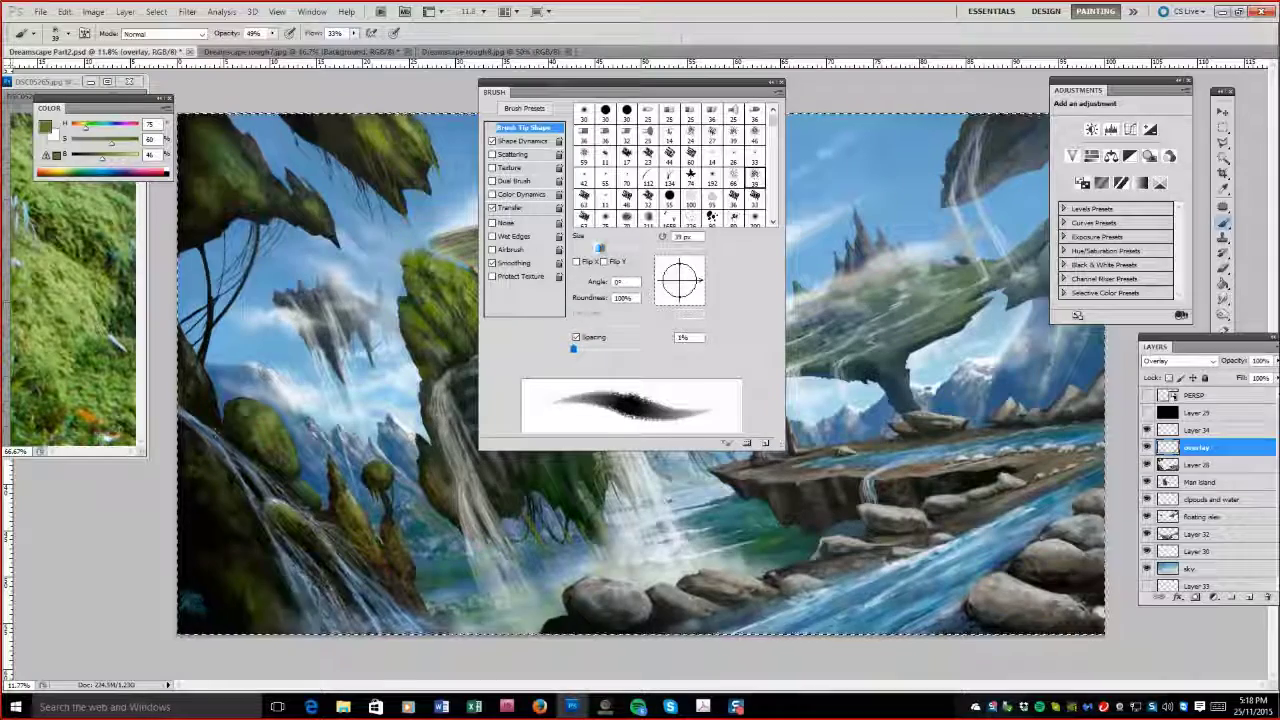
# Touch up the left-edge foliage on Layer 28 with a smaller brush, then close Brush settings.
pyautogui.hotkey('alt', '[')
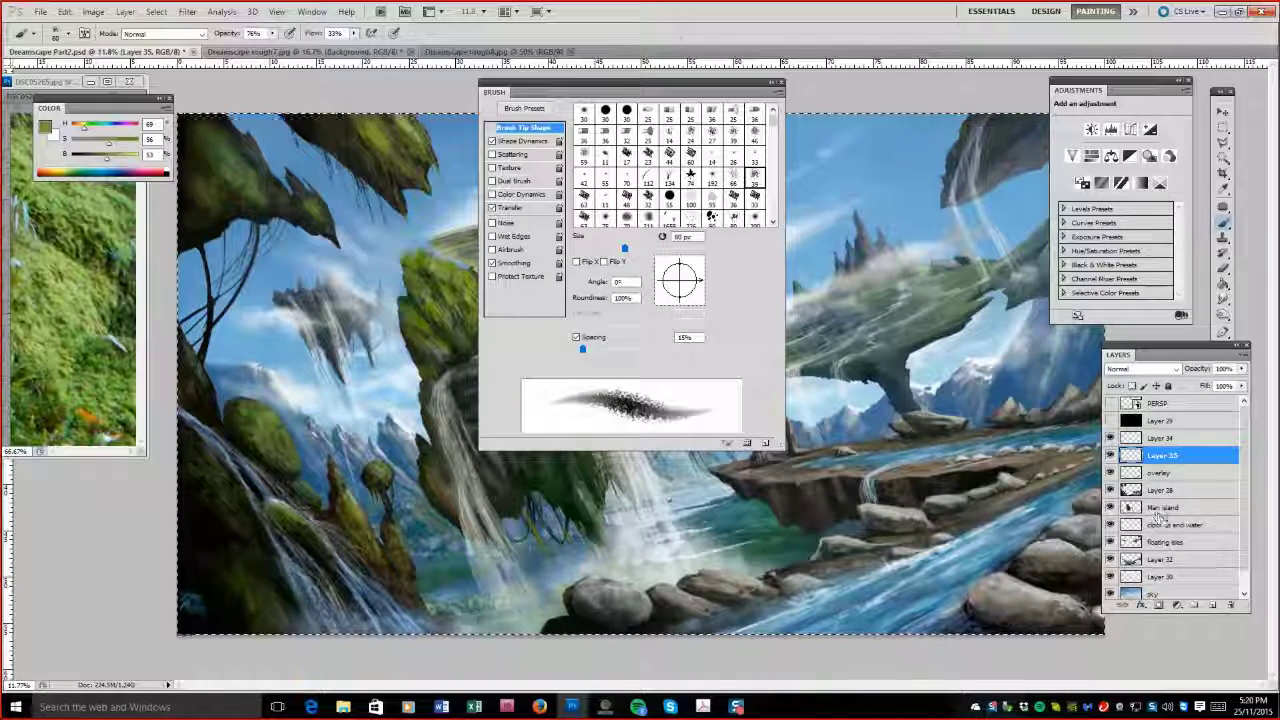
pyautogui.click(1165, 541)
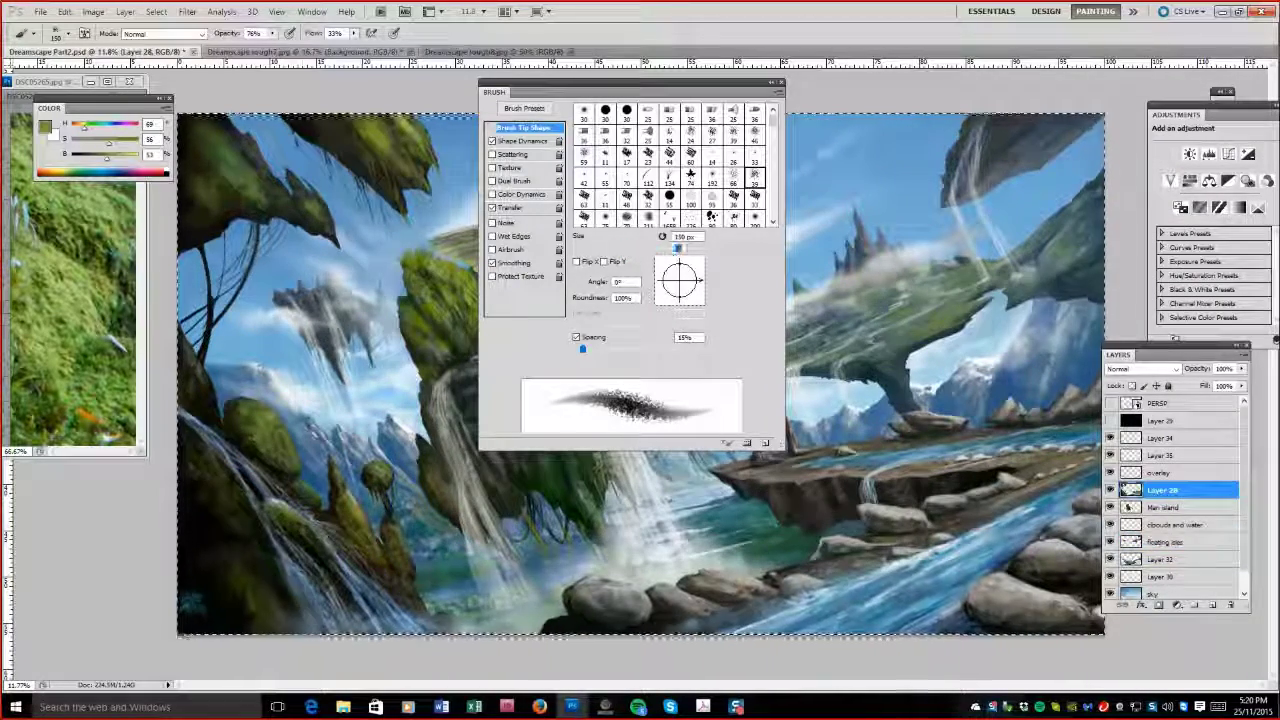
pyautogui.press('[')
pyautogui.press('[')
pyautogui.press('[')
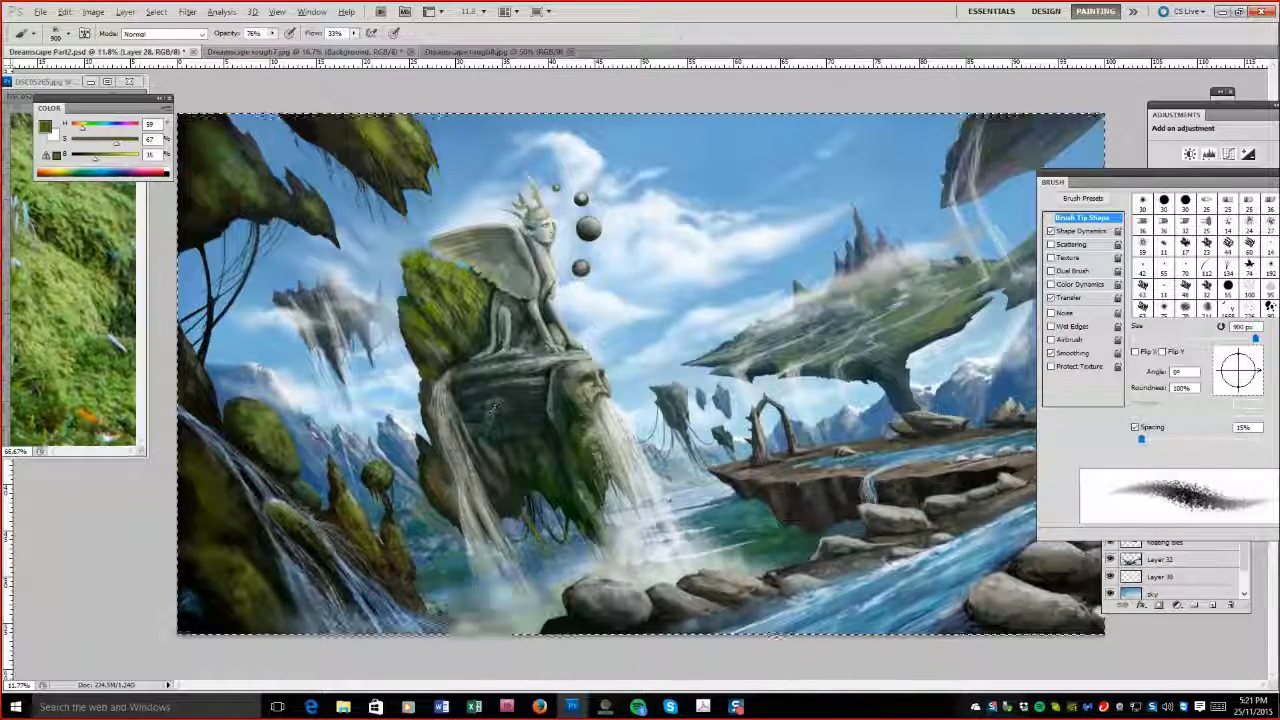
pyautogui.press('F5')
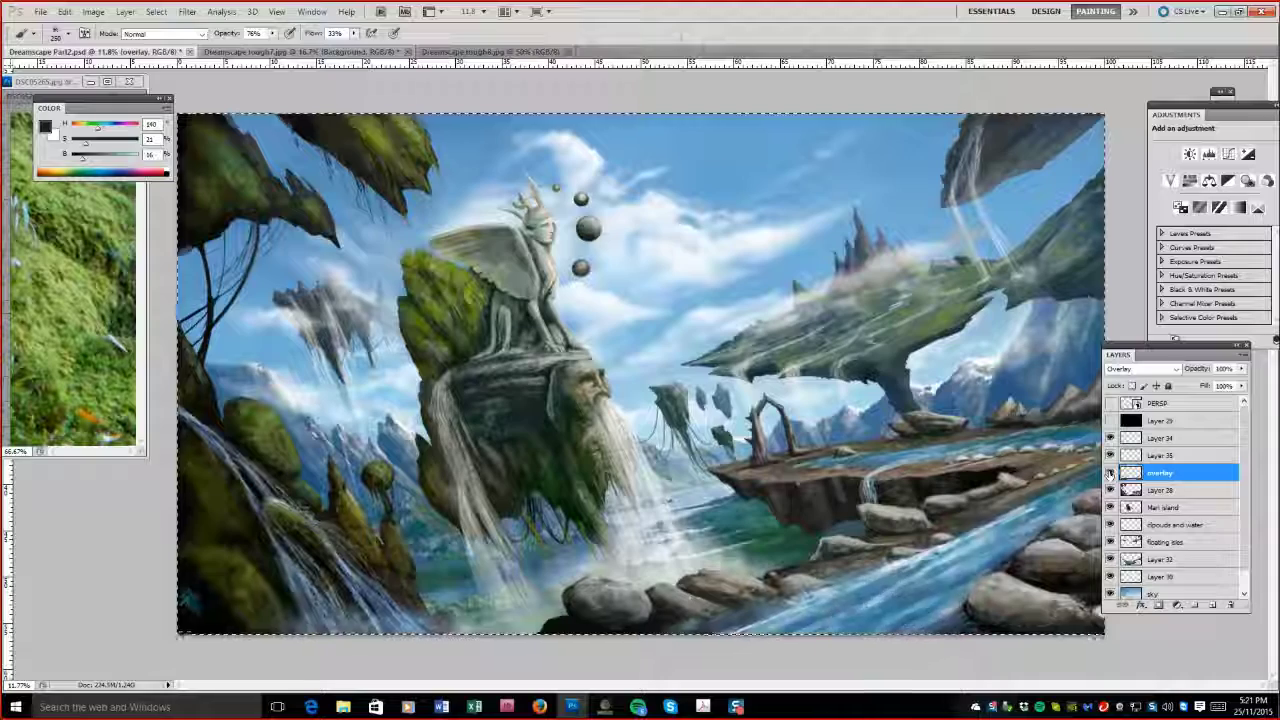
# Sample darker foliage green and near-black, then switch to erasing on the floating isles layer.
pyautogui.click(1160, 455)
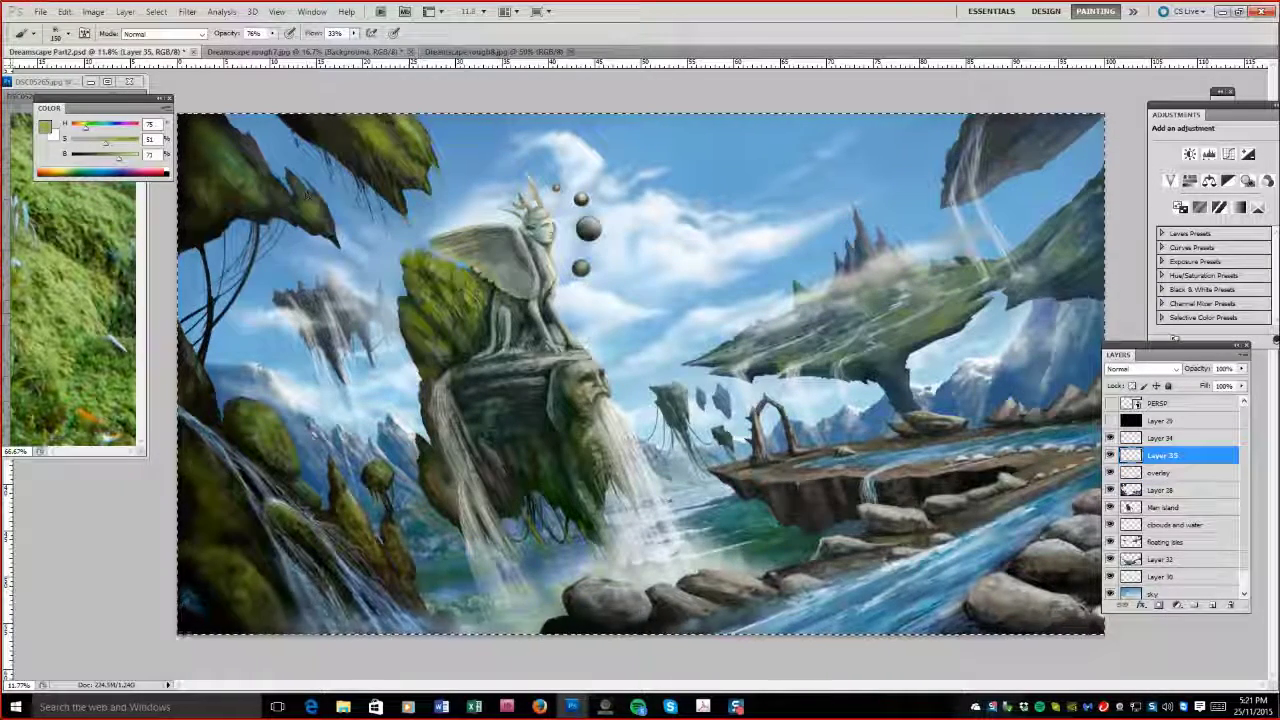
pyautogui.keyDown('alt'); pyautogui.click(306, 196); pyautogui.keyUp('alt')
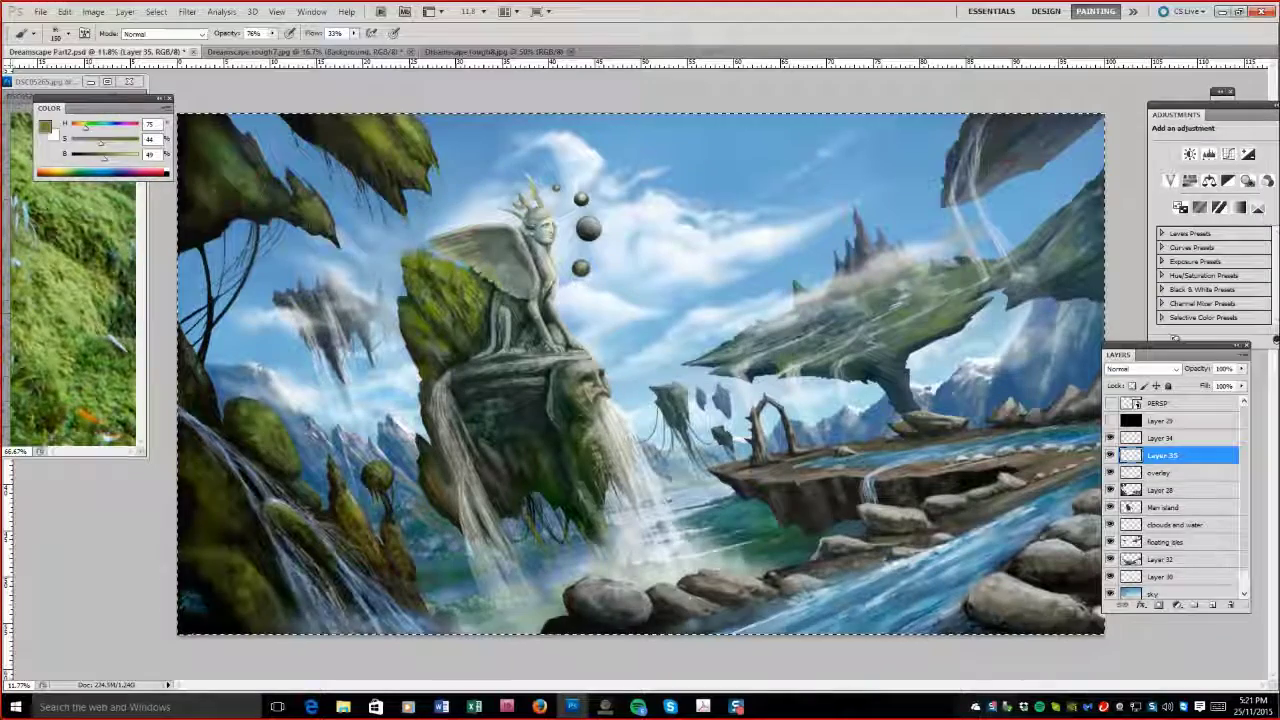
pyautogui.keyDown('alt'); pyautogui.click(344, 265); pyautogui.keyUp('alt')
pyautogui.click(1190, 472)
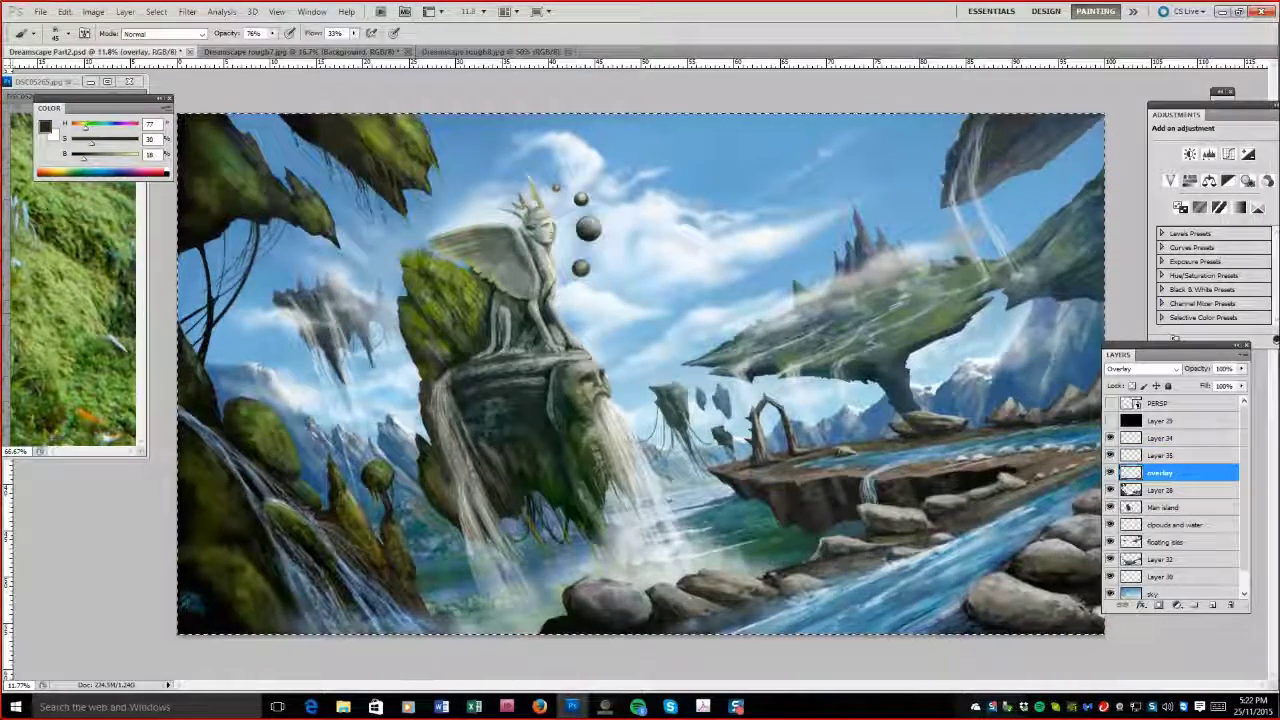
pyautogui.click(1165, 541)
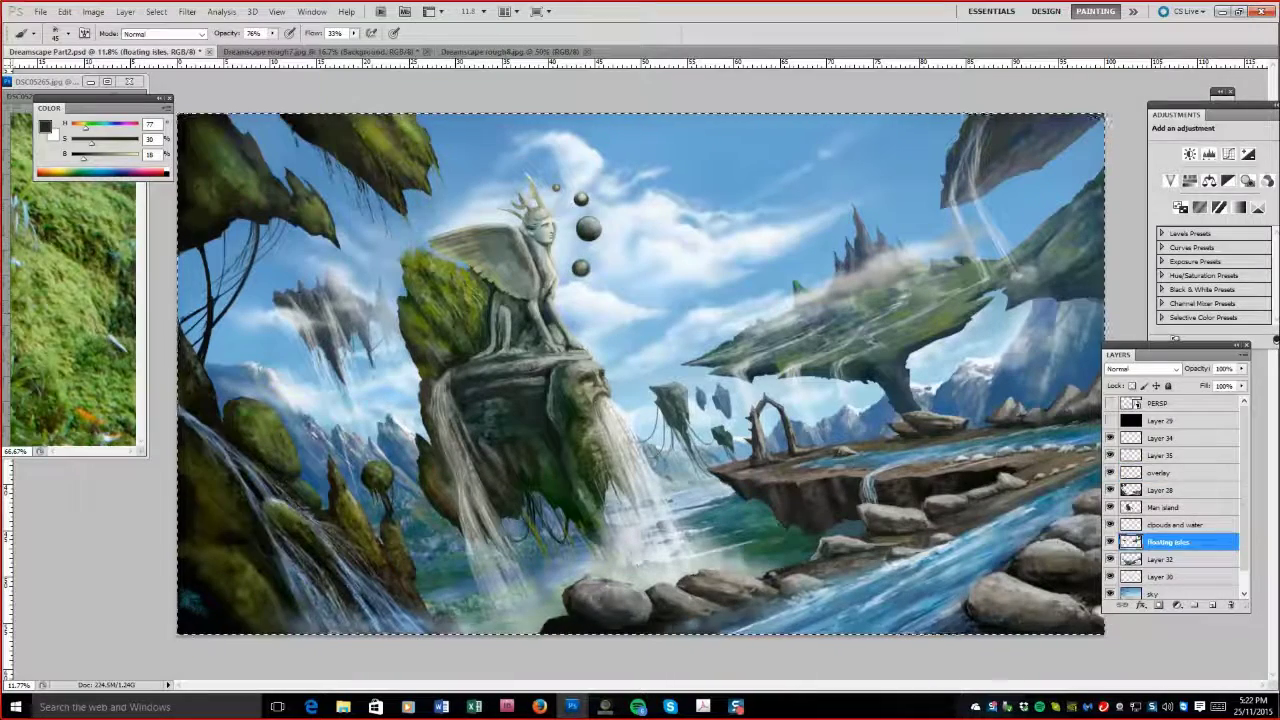
pyautogui.press('e')
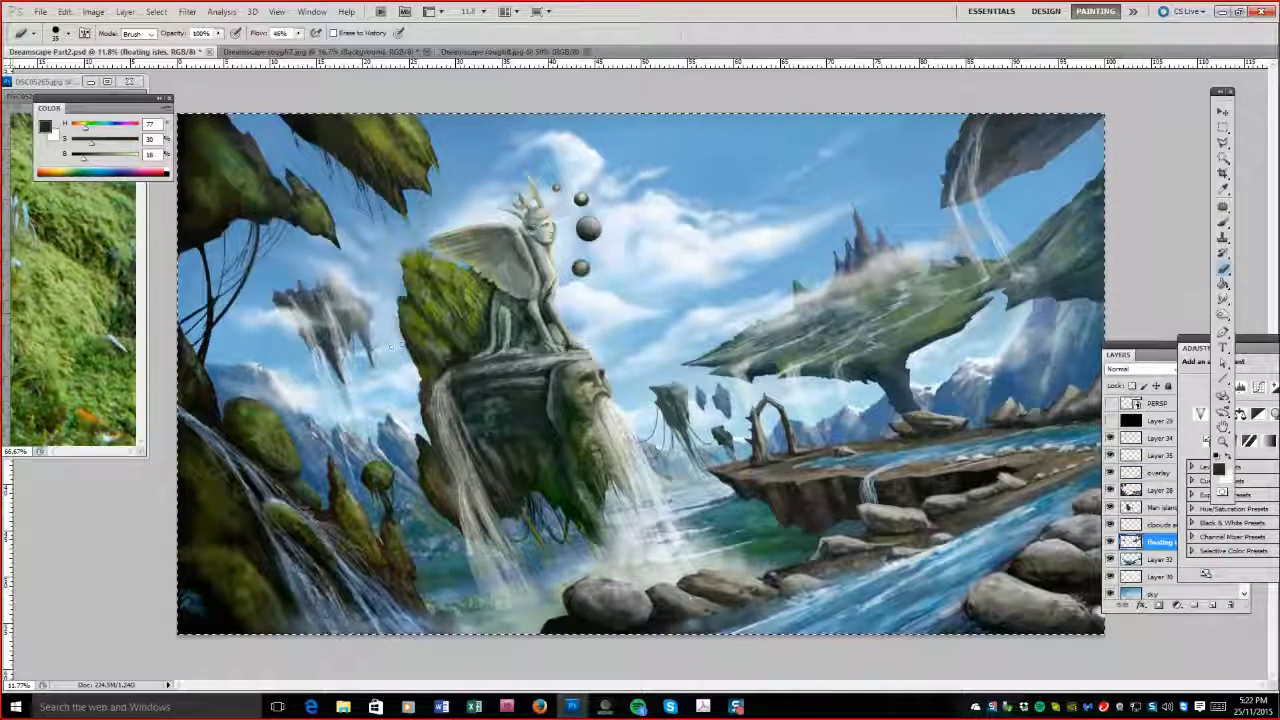
pyautogui.hotkey('ctrl', 'd')
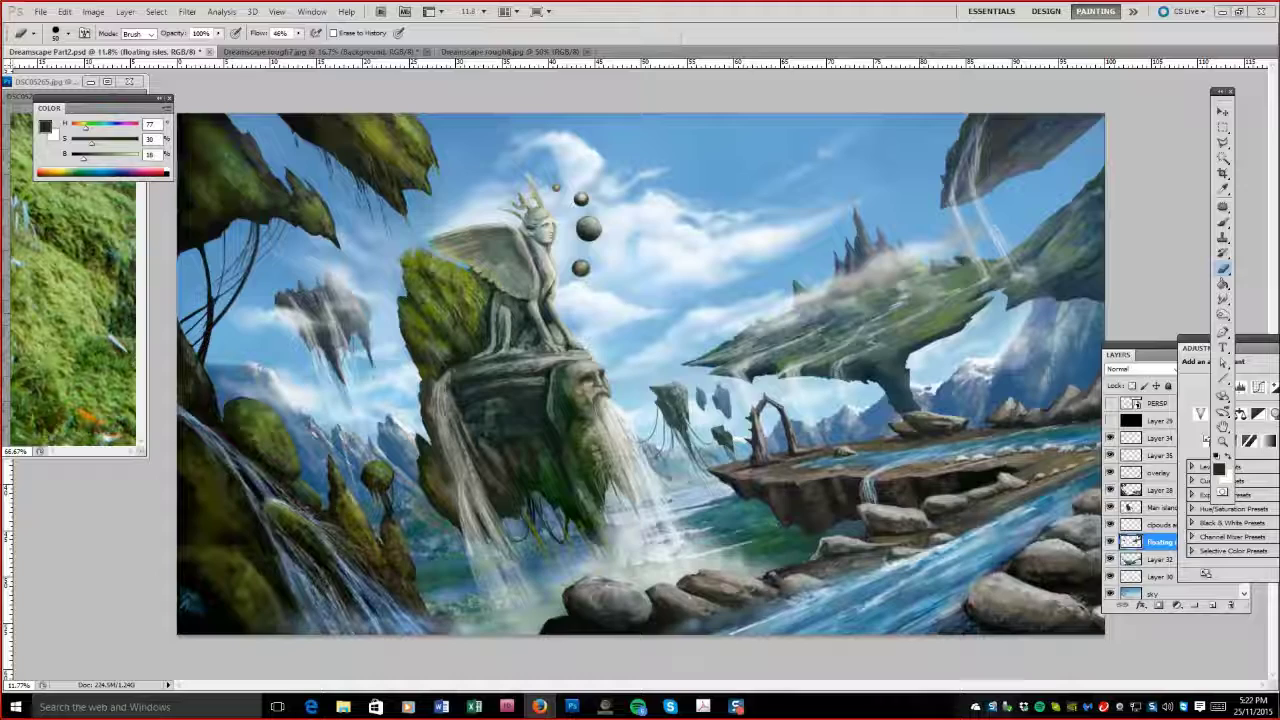
# Make the overlay layer active and lasso the area to move.
pyautogui.click(390, 378)
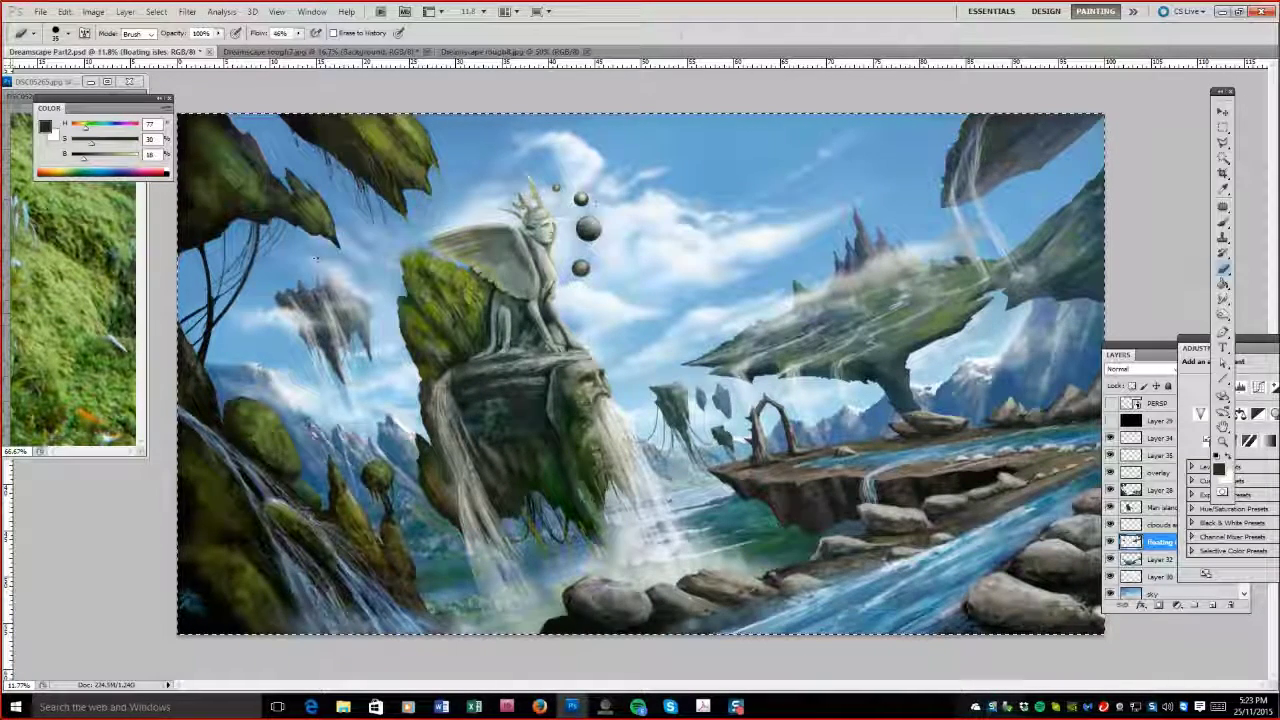
pyautogui.moveTo(1118, 355); pyautogui.dragTo(950, 156)
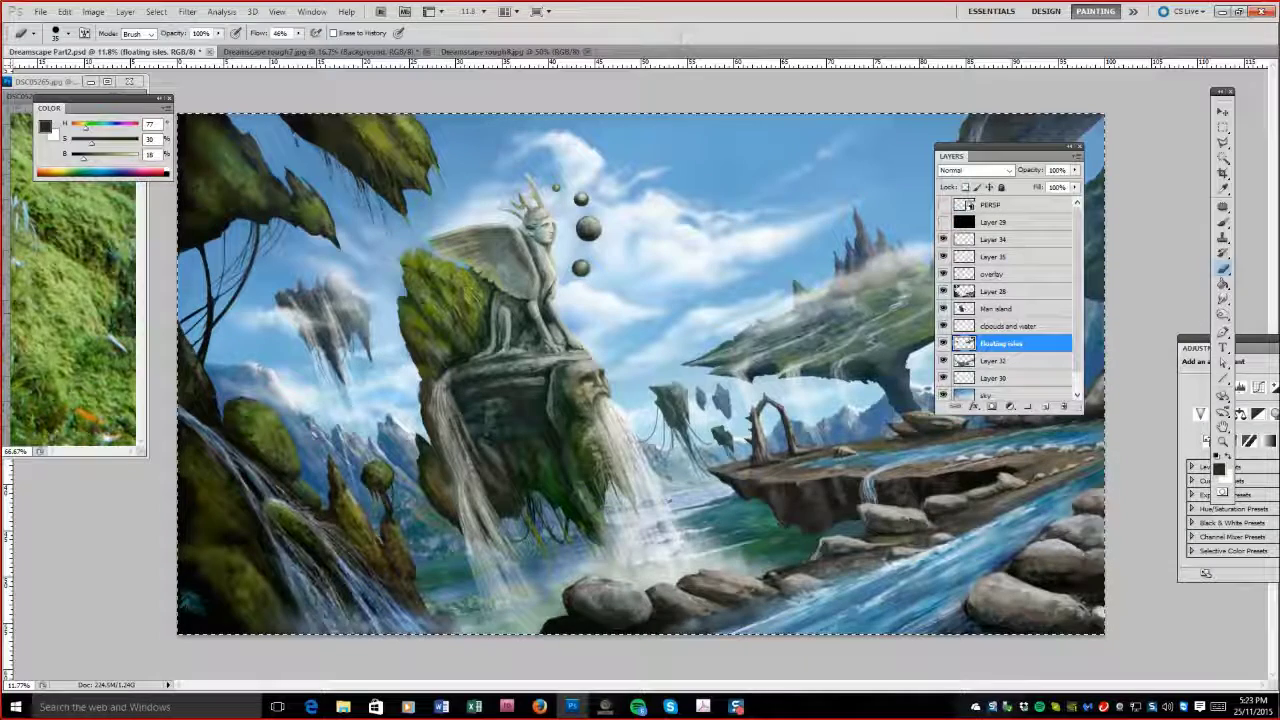
pyautogui.hotkey('ctrl', 'd')
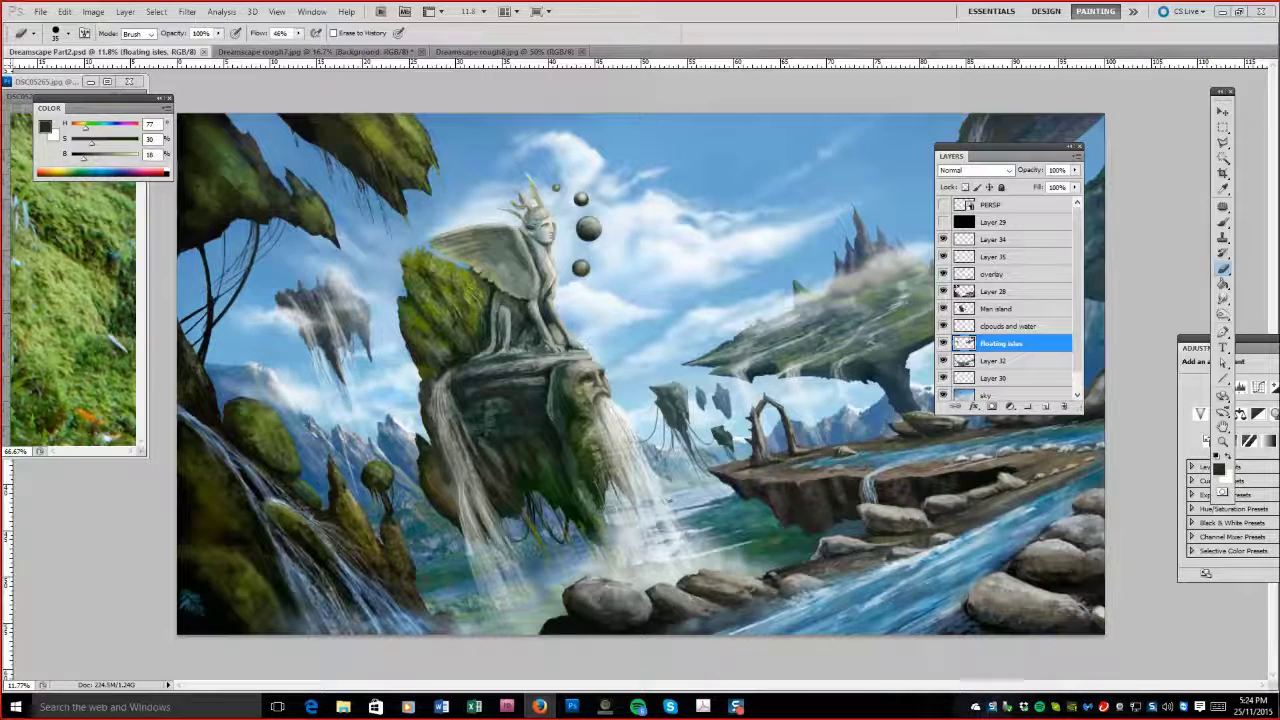
pyautogui.hotkey('alt', ']')
pyautogui.hotkey('alt', ']')
pyautogui.hotkey('alt', ']')
pyautogui.hotkey('alt', ']')
pyautogui.hotkey('ctrl', 'a')
pyautogui.press('l')
pyautogui.hotkey('ctrl', 'd')
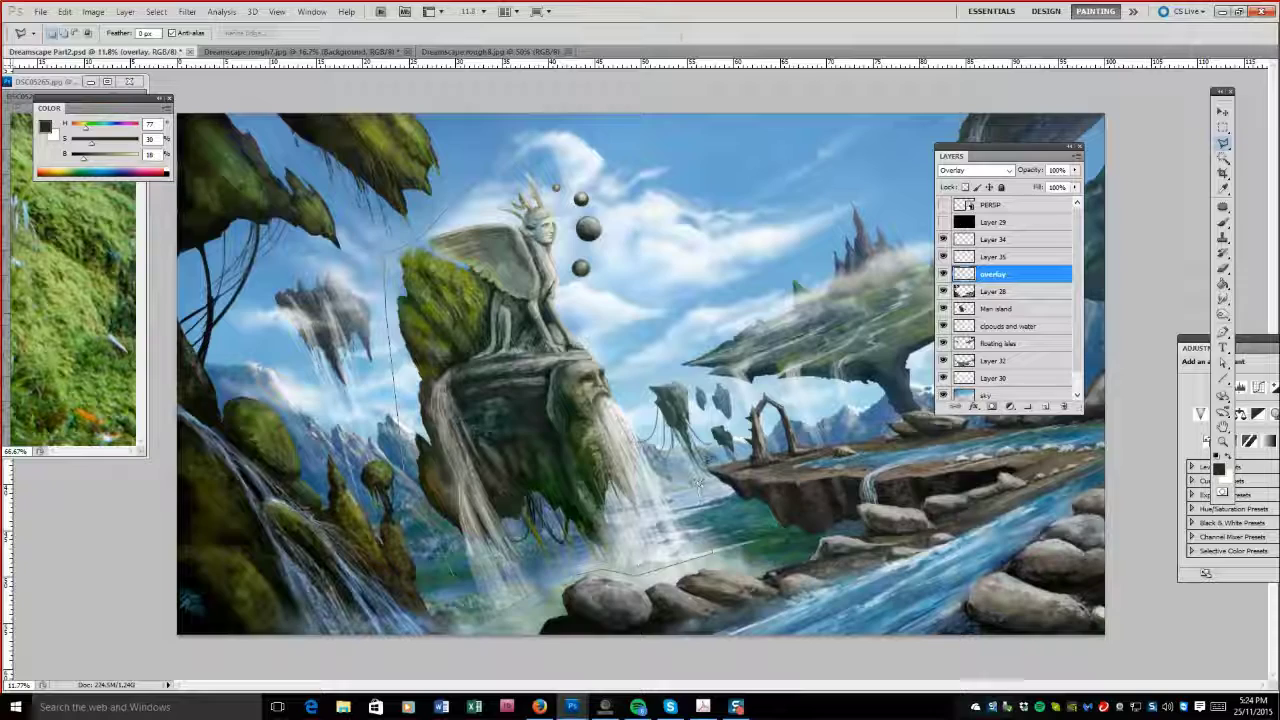
# Cut the lassoed pixels and Paste in Place above Main island as Layer 36.
pyautogui.hotkey('ctrl', 'x')
pyautogui.hotkey('alt', '[')
pyautogui.hotkey('alt', '[')
pyautogui.click(64, 11)
pyautogui.click(290, 140)
pyautogui.doubleClick(998, 316)
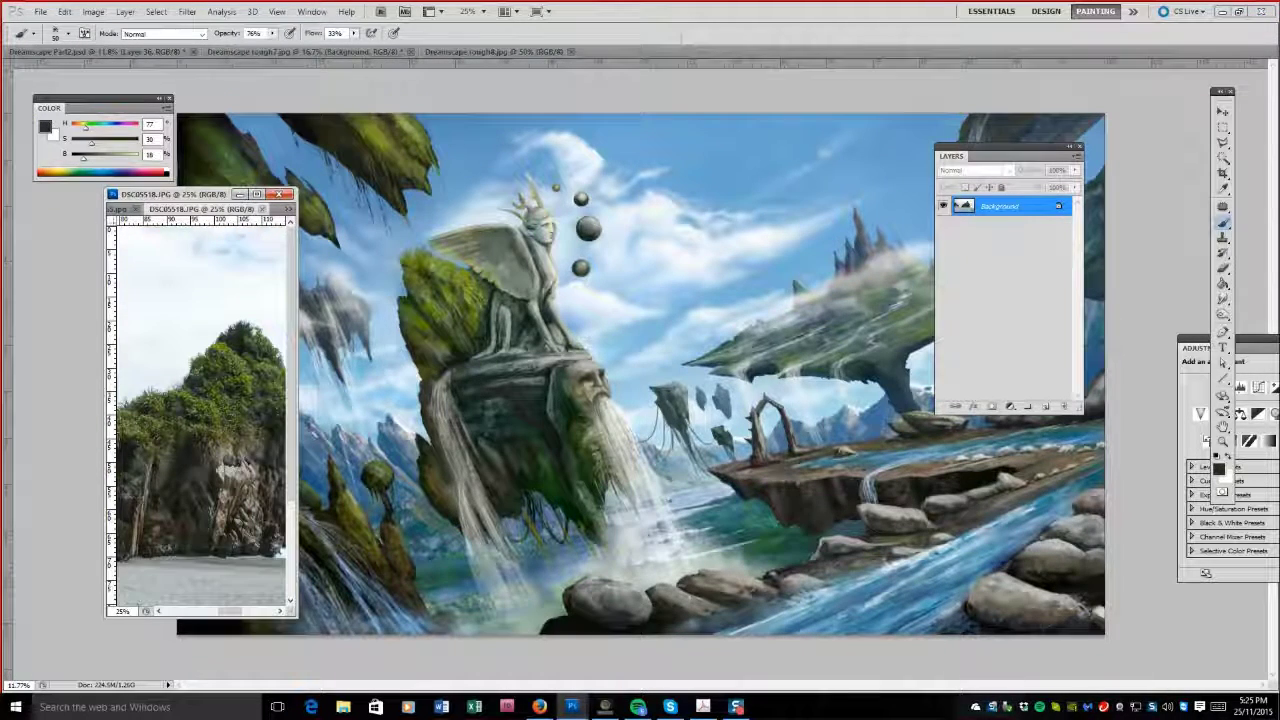
# Darken the rock below the stone face on Main island with sampled dark colours.
pyautogui.click(422, 440)
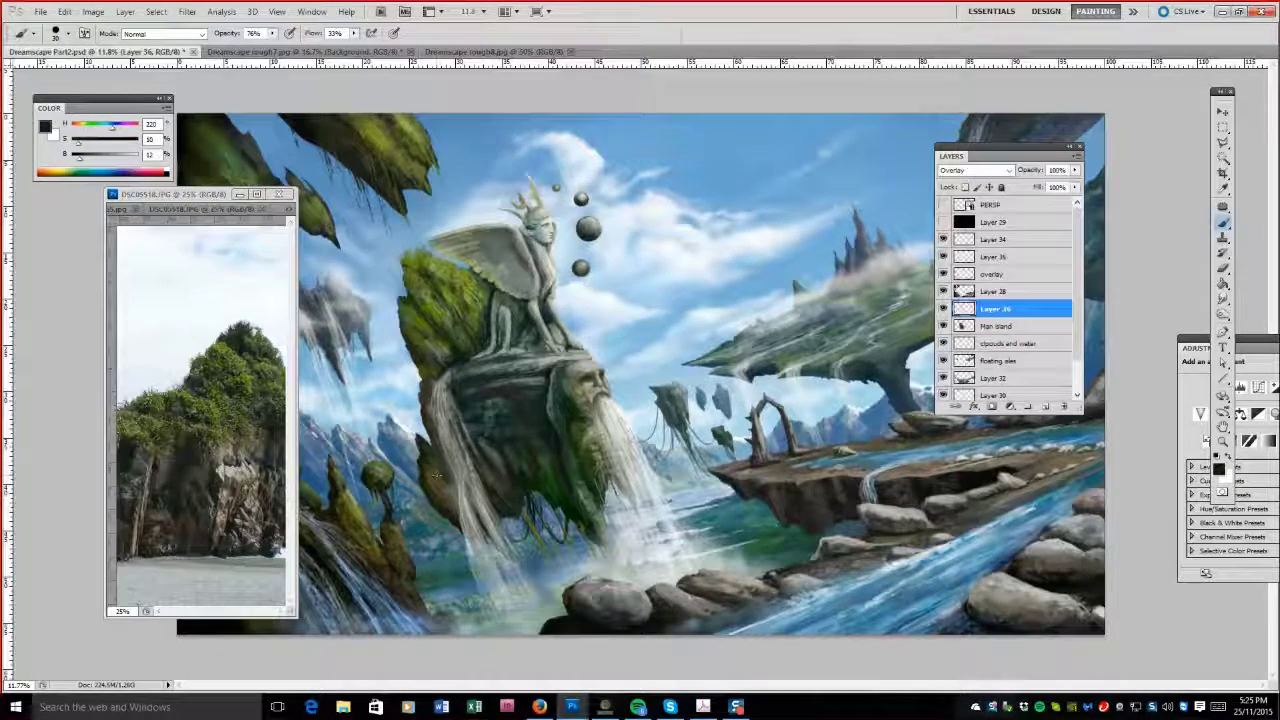
pyautogui.keyDown('ctrl'); pyautogui.click(422, 440); pyautogui.keyUp('ctrl')
pyautogui.press('e')
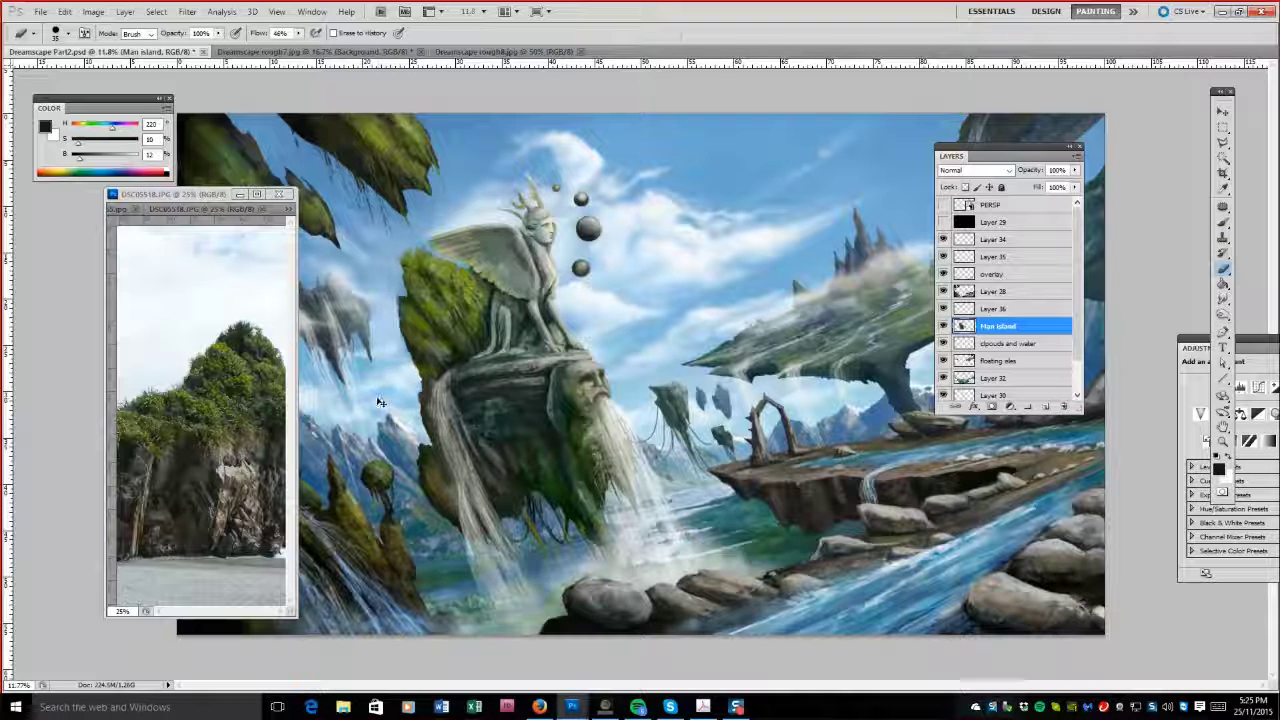
pyautogui.press('b')
pyautogui.keyDown('alt'); pyautogui.click(421, 373); pyautogui.keyUp('alt')
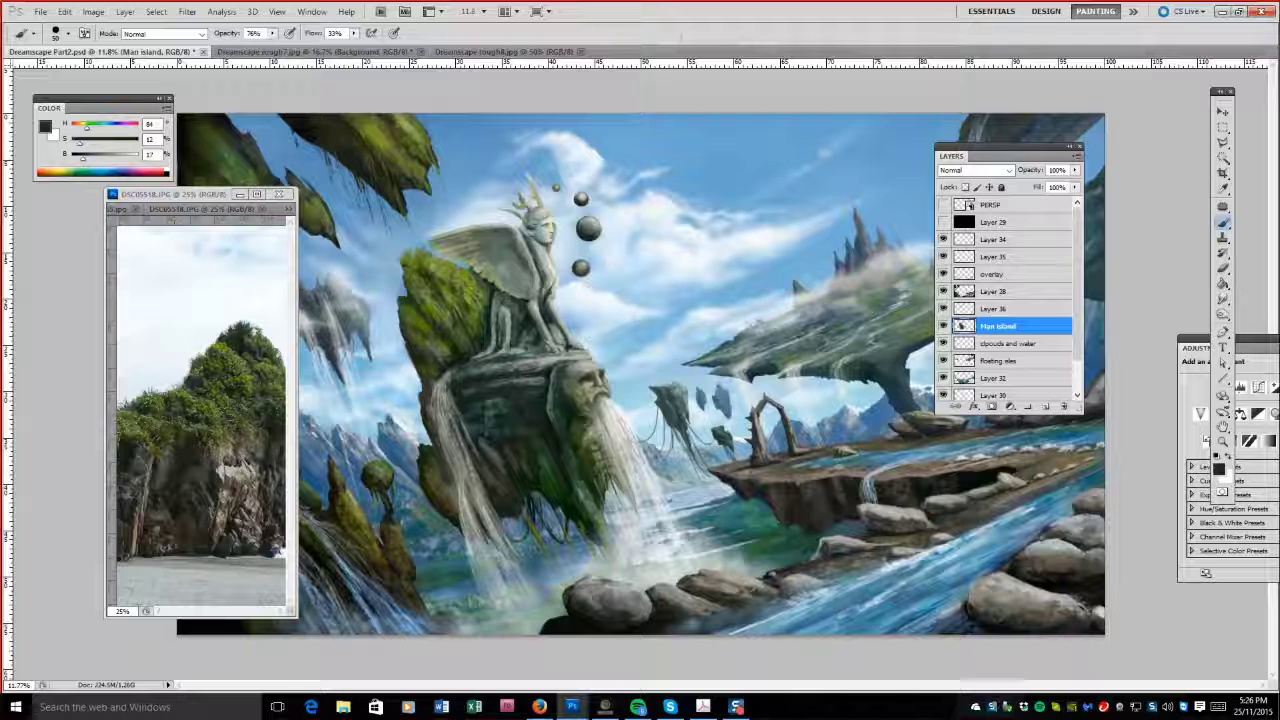
pyautogui.keyDown('alt'); pyautogui.click(432, 488); pyautogui.keyUp('alt')
pyautogui.moveTo(440, 480)
pyautogui.mouseDown()
pyautogui.moveTo(456, 500)
pyautogui.moveTo(522, 502)
pyautogui.mouseUp()
# Sample near-black and pale greys near the statue, then delete Layer 34.
pyautogui.keyDown('alt'); pyautogui.click(480, 447); pyautogui.keyUp('alt')
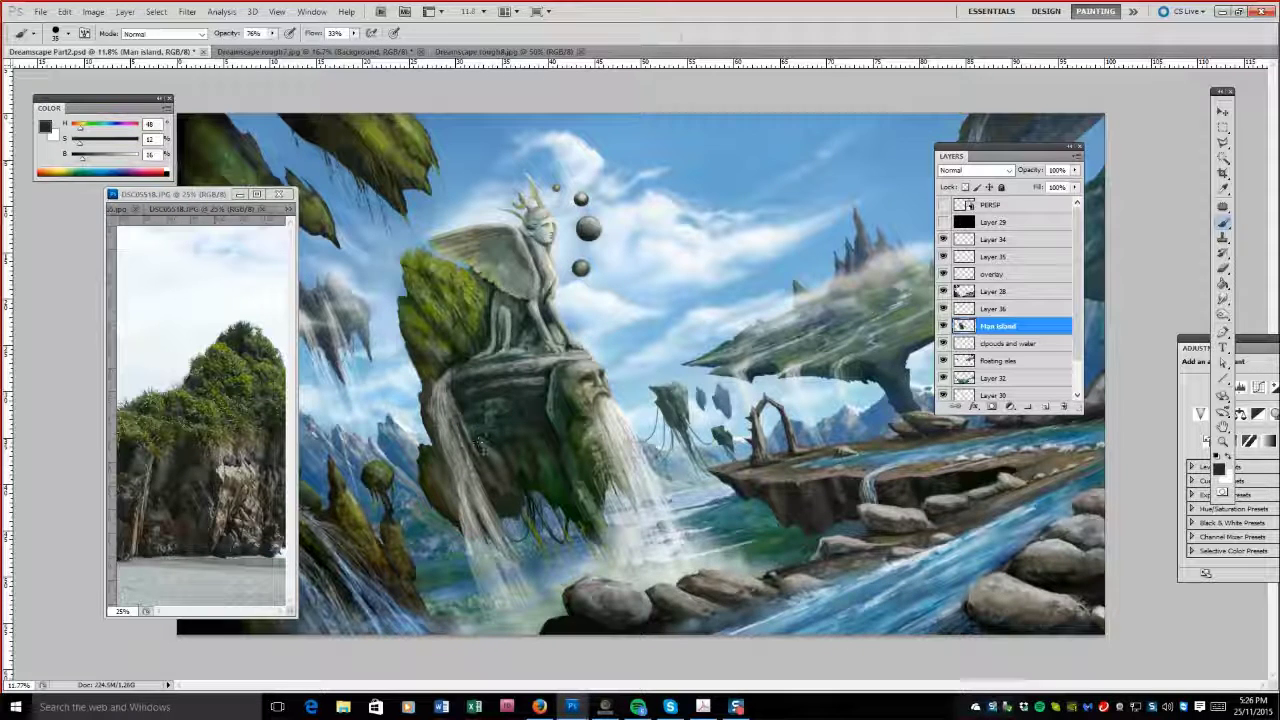
pyautogui.keyDown('alt'); pyautogui.click(497, 393); pyautogui.keyUp('alt')
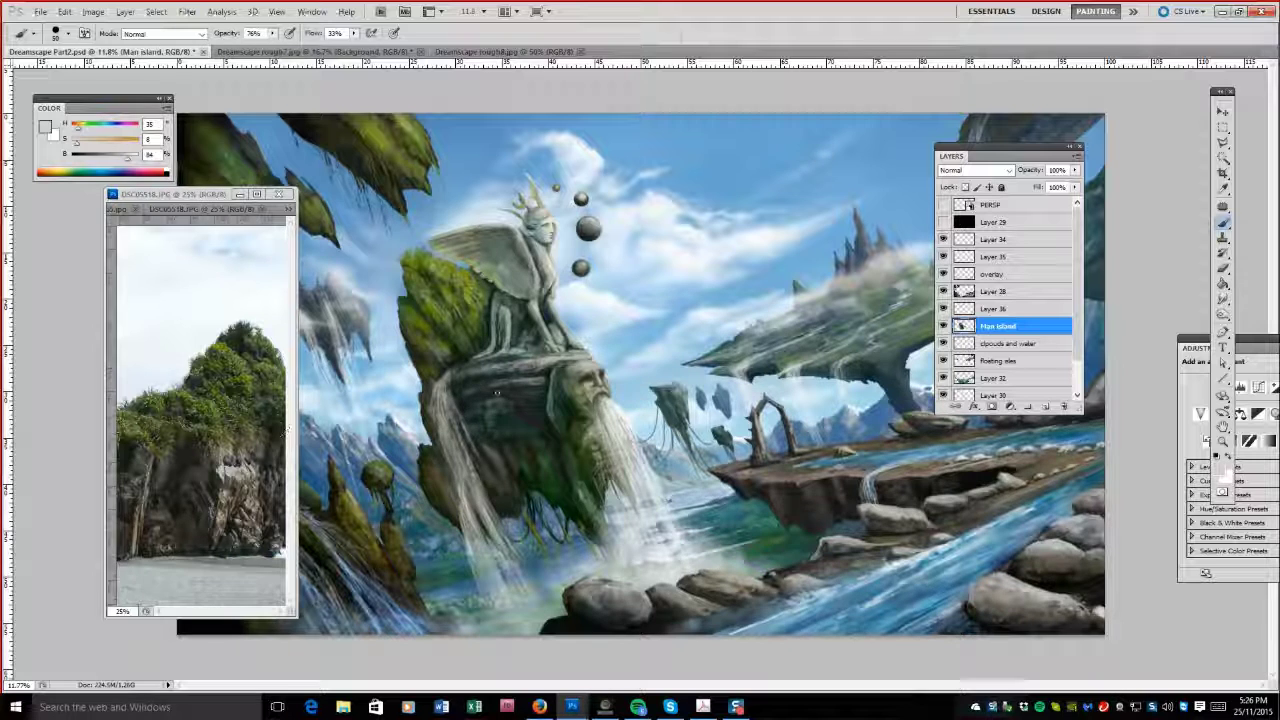
pyautogui.keyDown('alt'); pyautogui.click(537, 315); pyautogui.keyUp('alt')
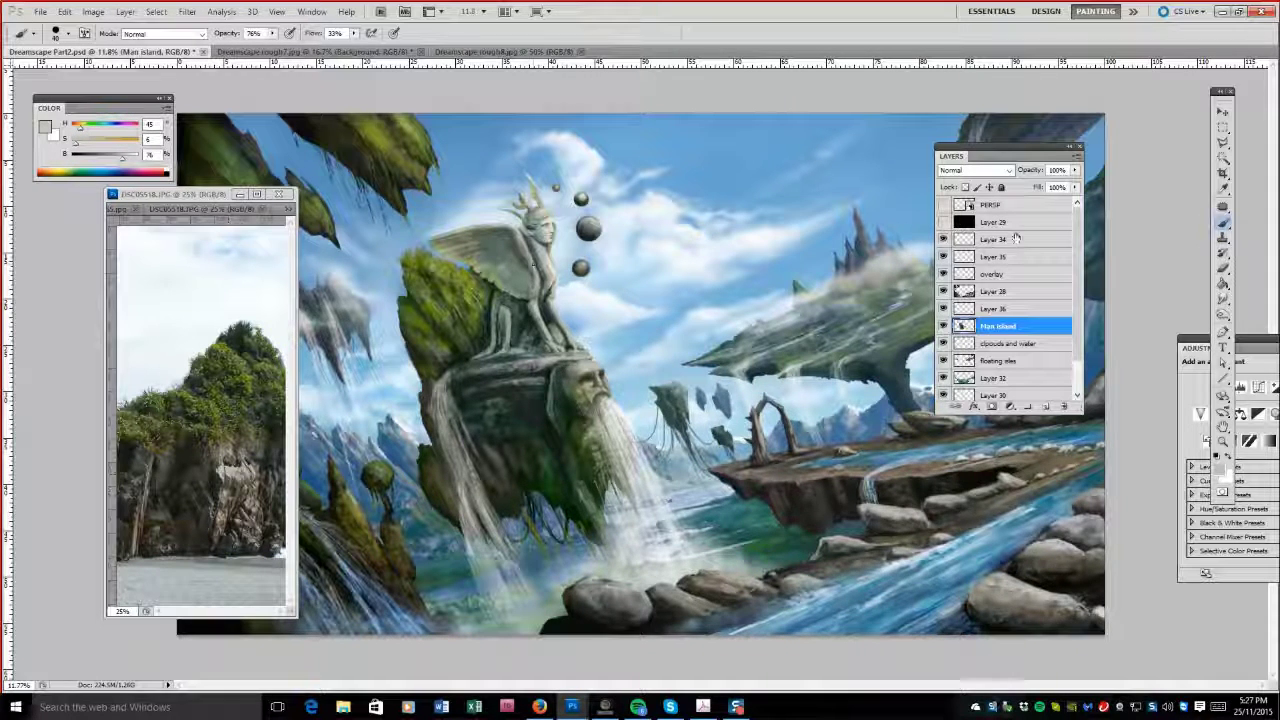
pyautogui.click(990, 240)
pyautogui.click(1063, 406)
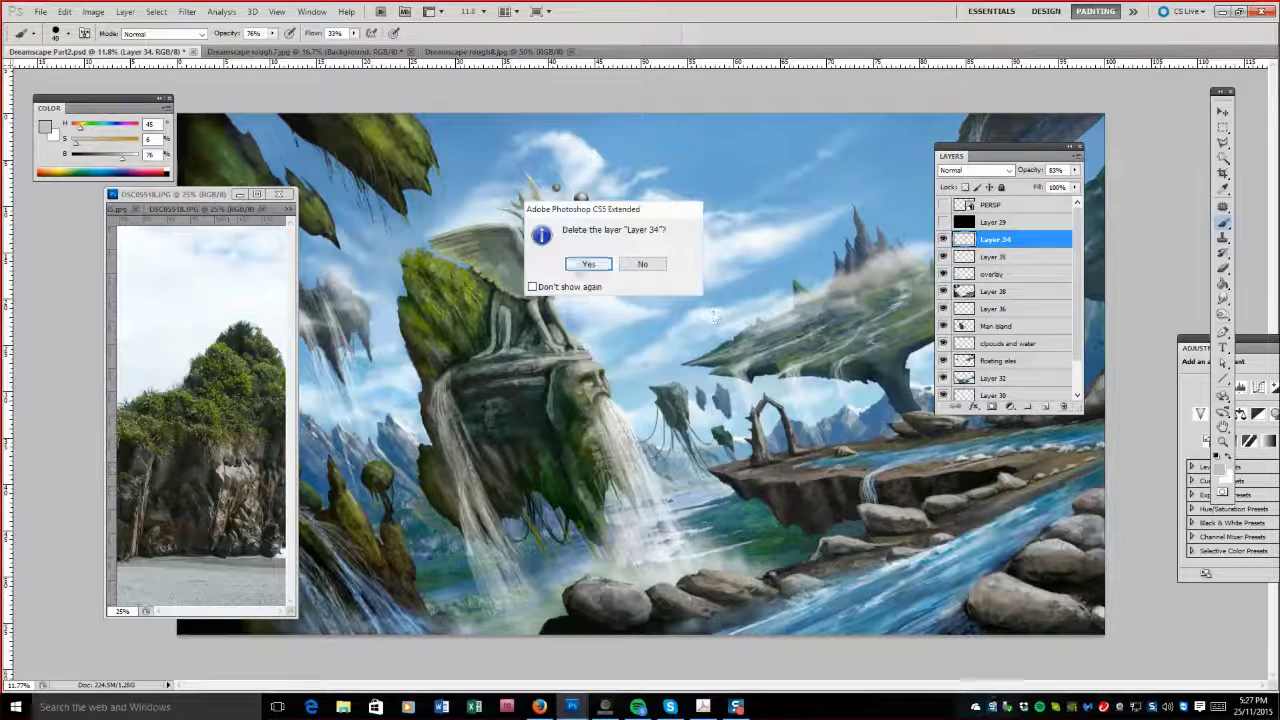
# Confirm deleting Layer 34 and merge overlay and Layer 28 into Layer 35.
pyautogui.press('Return')
pyautogui.keyDown('shift'); pyautogui.click(995, 273); pyautogui.keyUp('shift')
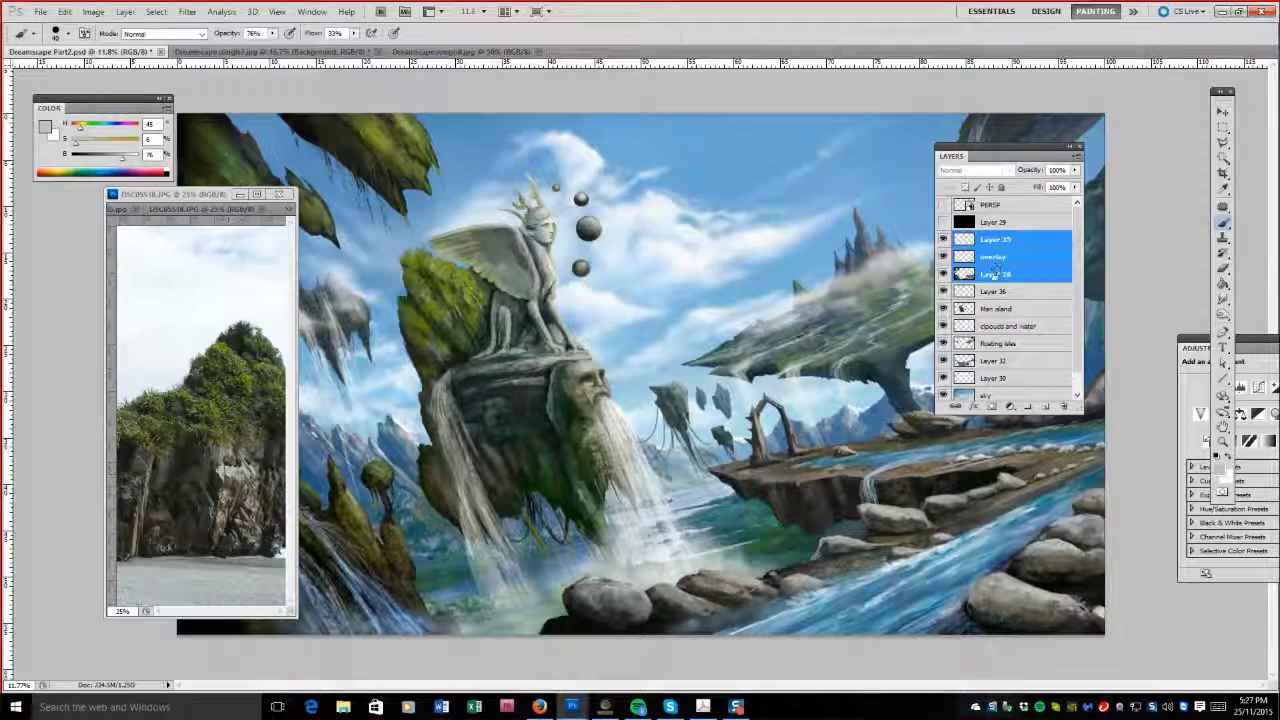
pyautogui.rightClick(995, 268)
pyautogui.click(1030, 549)
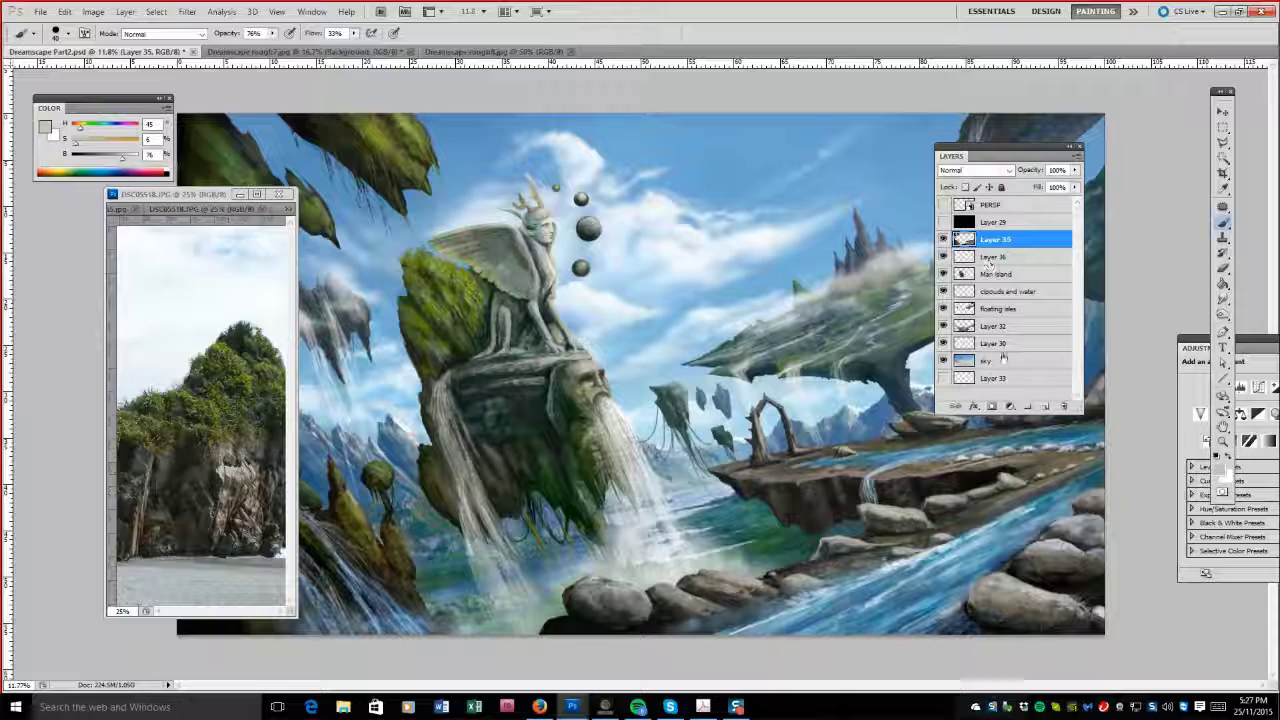
# Move Layer 33 above the sky layer, then delete it.
pyautogui.moveTo(995, 240); pyautogui.dragTo(945, 375)
pyautogui.moveTo(1010, 147); pyautogui.dragTo(937, 283)
pyautogui.click(990, 541)
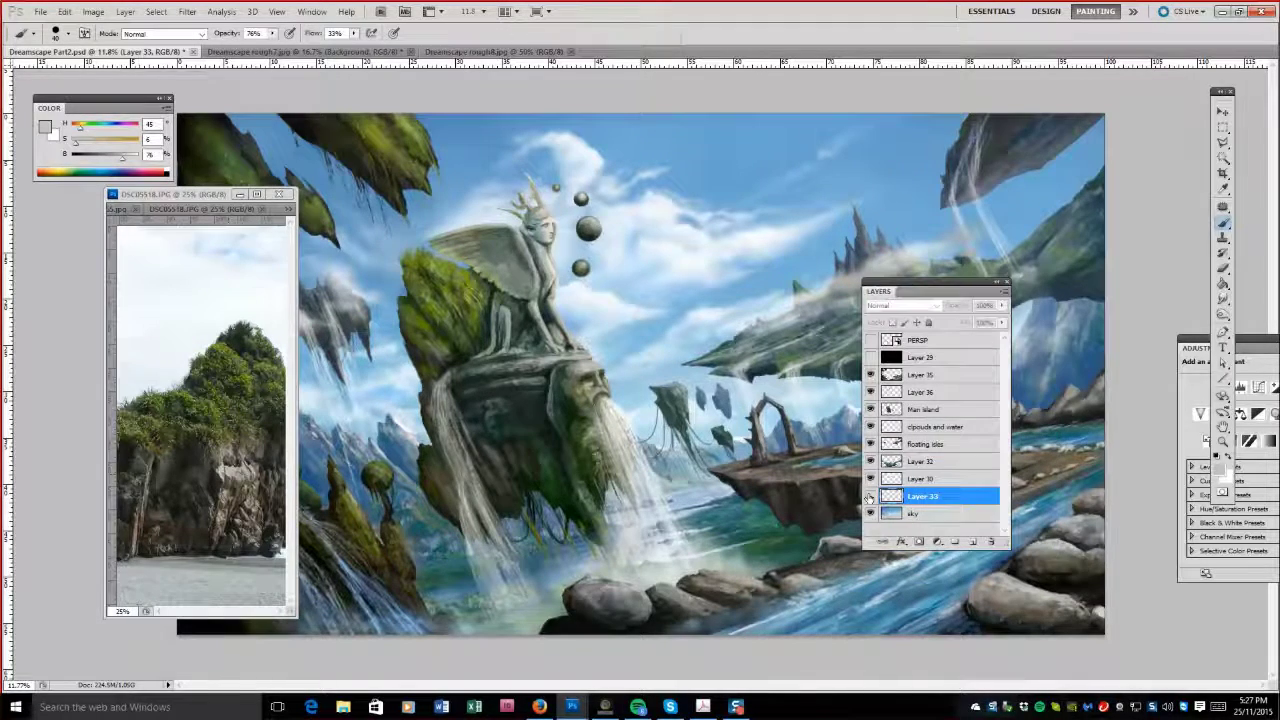
pyautogui.click(604, 266)
# Rename Layer 30 to 'Cloud' and return to the Main island layer.
pyautogui.doubleClick(920, 478)
pyautogui.write('Cloud')
pyautogui.press('Return')
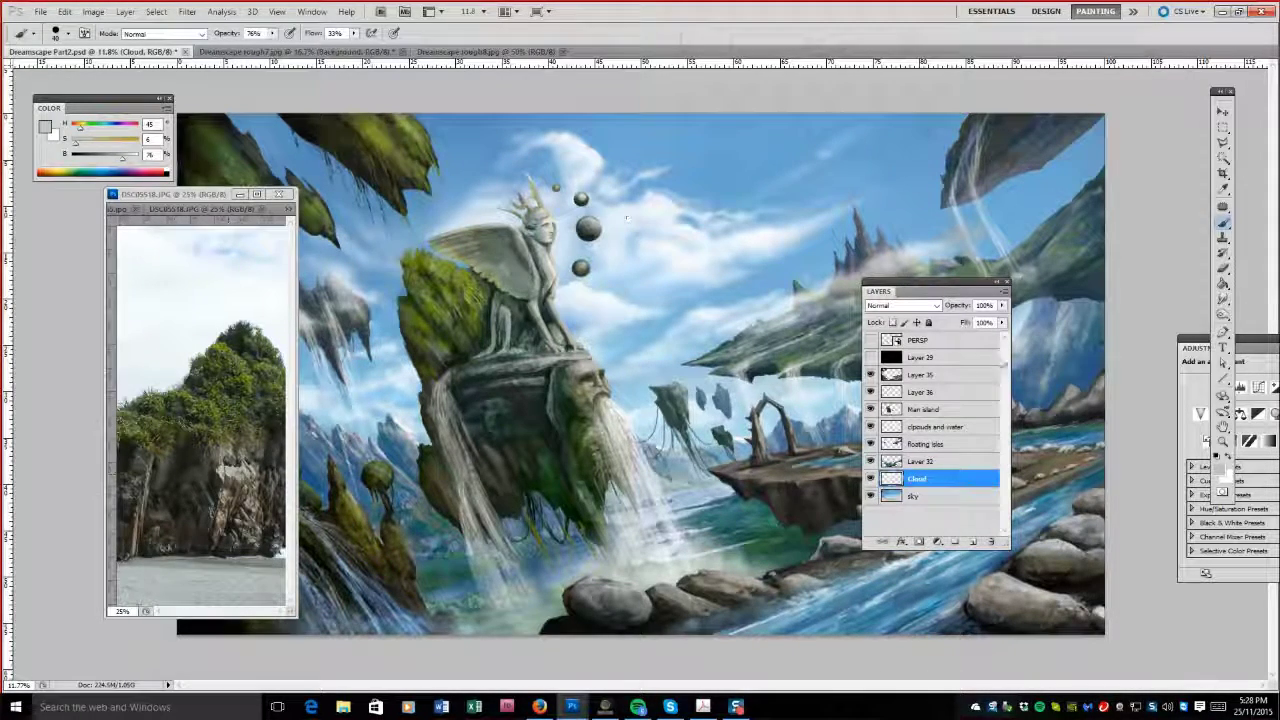
pyautogui.keyDown('ctrl'); pyautogui.click(401, 323); pyautogui.keyUp('ctrl')
pyautogui.keyDown('alt'); pyautogui.click(401, 323); pyautogui.keyUp('alt')
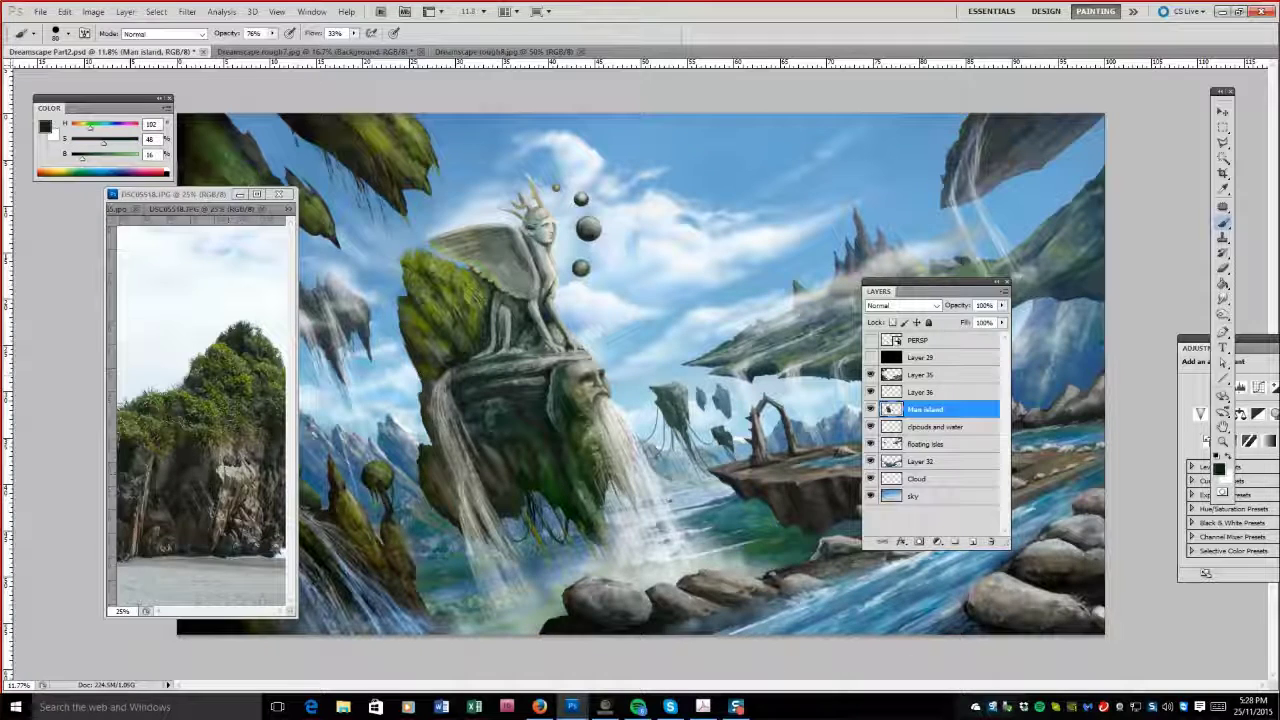
# Paint moss detail with sampled dark, olive and grey-green tones, checking against Layer 36.
pyautogui.keyDown('alt'); pyautogui.click(448, 505); pyautogui.keyUp('alt')
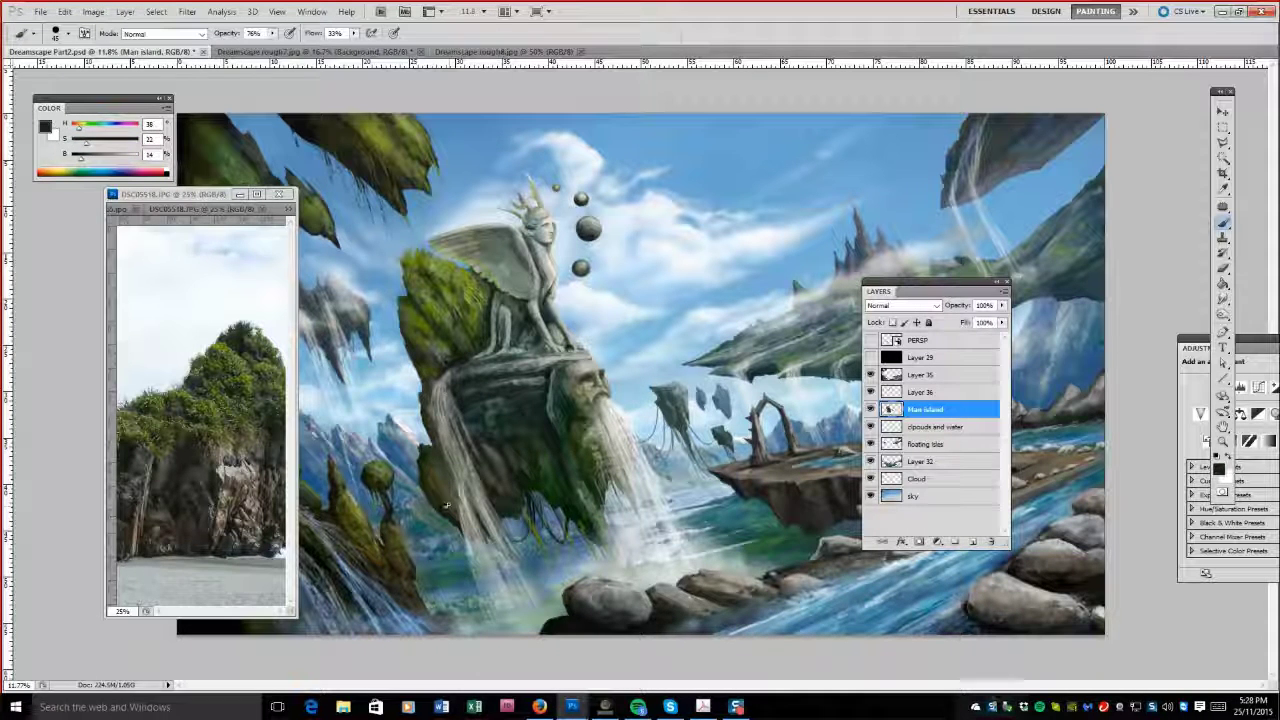
pyautogui.keyDown('alt'); pyautogui.click(448, 505); pyautogui.keyUp('alt')
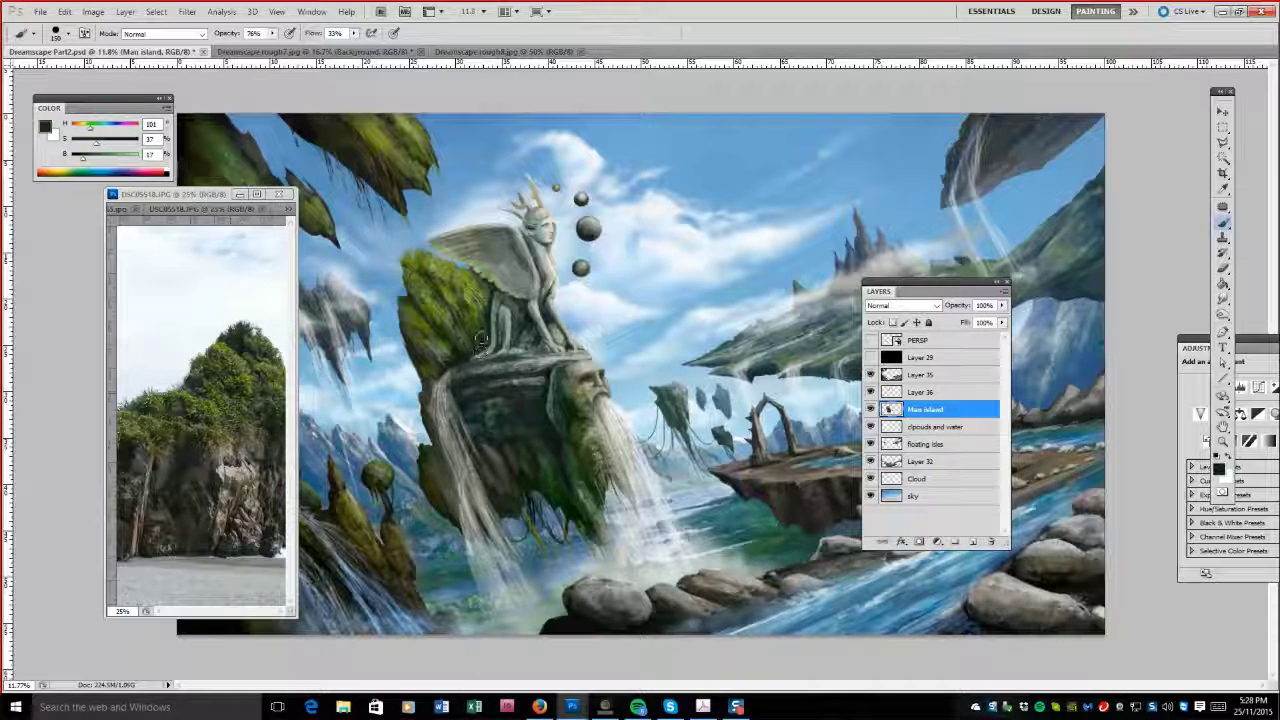
pyautogui.keyDown('alt'); pyautogui.click(416, 323); pyautogui.keyUp('alt')
pyautogui.keyDown('alt'); pyautogui.click(416, 318); pyautogui.keyUp('alt')
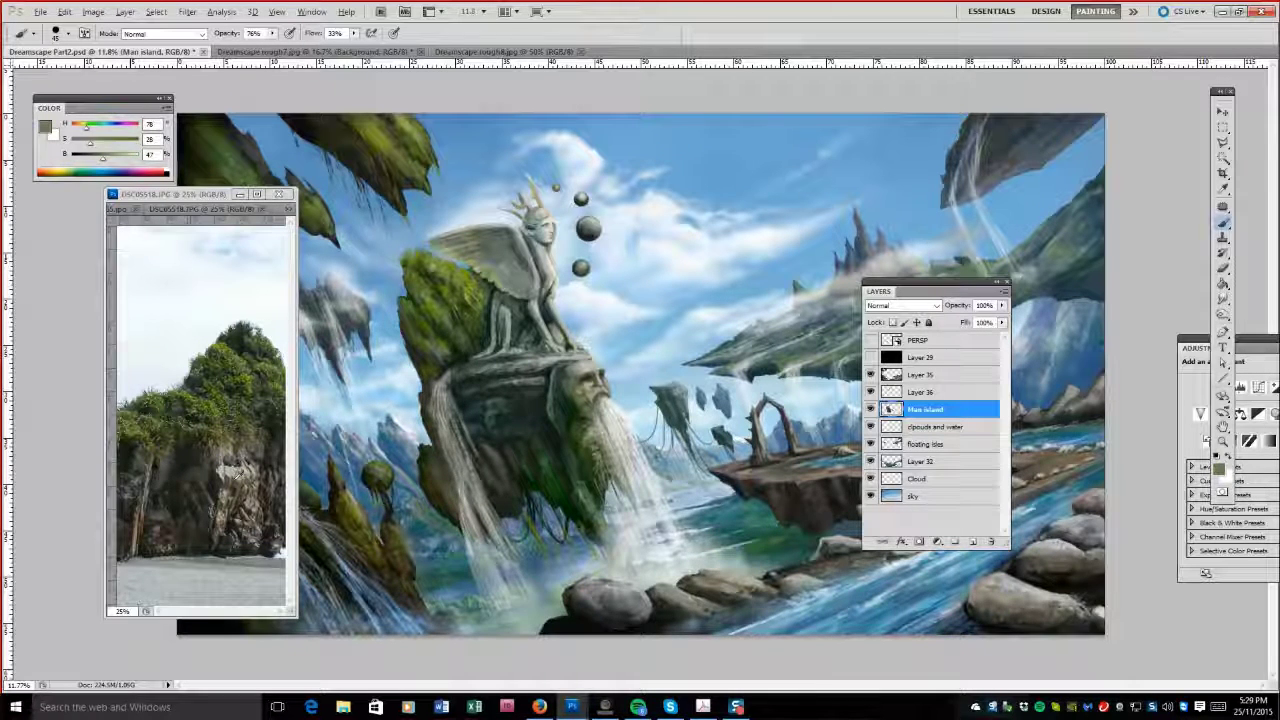
pyautogui.keyDown('alt'); pyautogui.click(548, 262); pyautogui.keyUp('alt')
pyautogui.click(870, 391)
pyautogui.click(870, 391)
# Add rock detail with dark browns, near-black and moss greens, then activate Main island.
pyautogui.keyDown('alt'); pyautogui.click(520, 506); pyautogui.keyUp('alt')
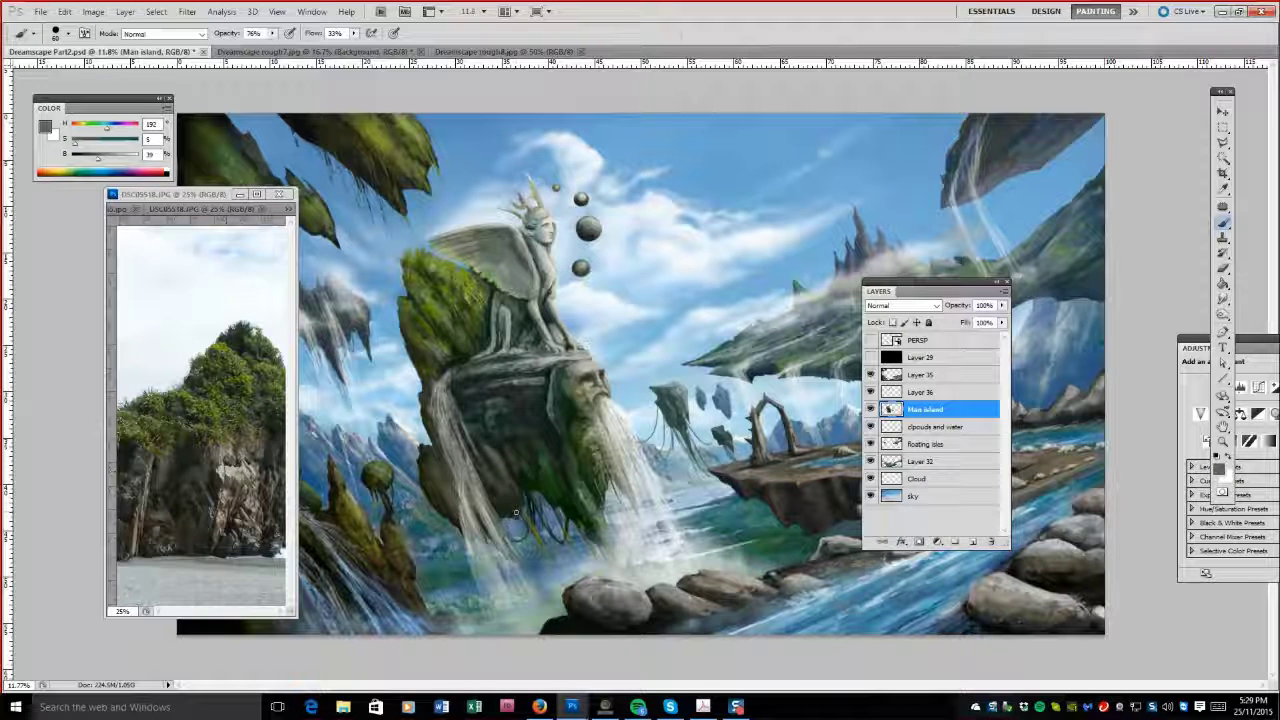
pyautogui.keyDown('alt'); pyautogui.click(507, 467); pyautogui.keyUp('alt')
pyautogui.keyDown('alt'); pyautogui.click(548, 372); pyautogui.keyUp('alt')
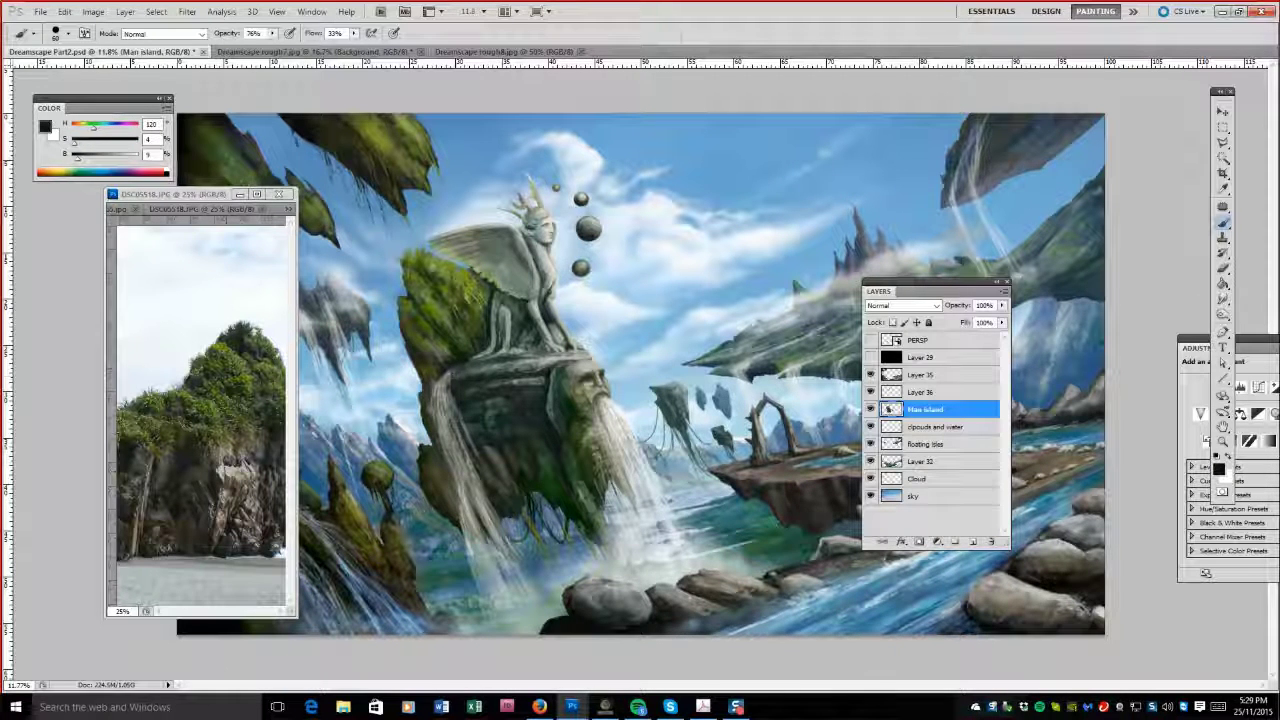
pyautogui.keyDown('alt'); pyautogui.click(417, 370); pyautogui.keyUp('alt')
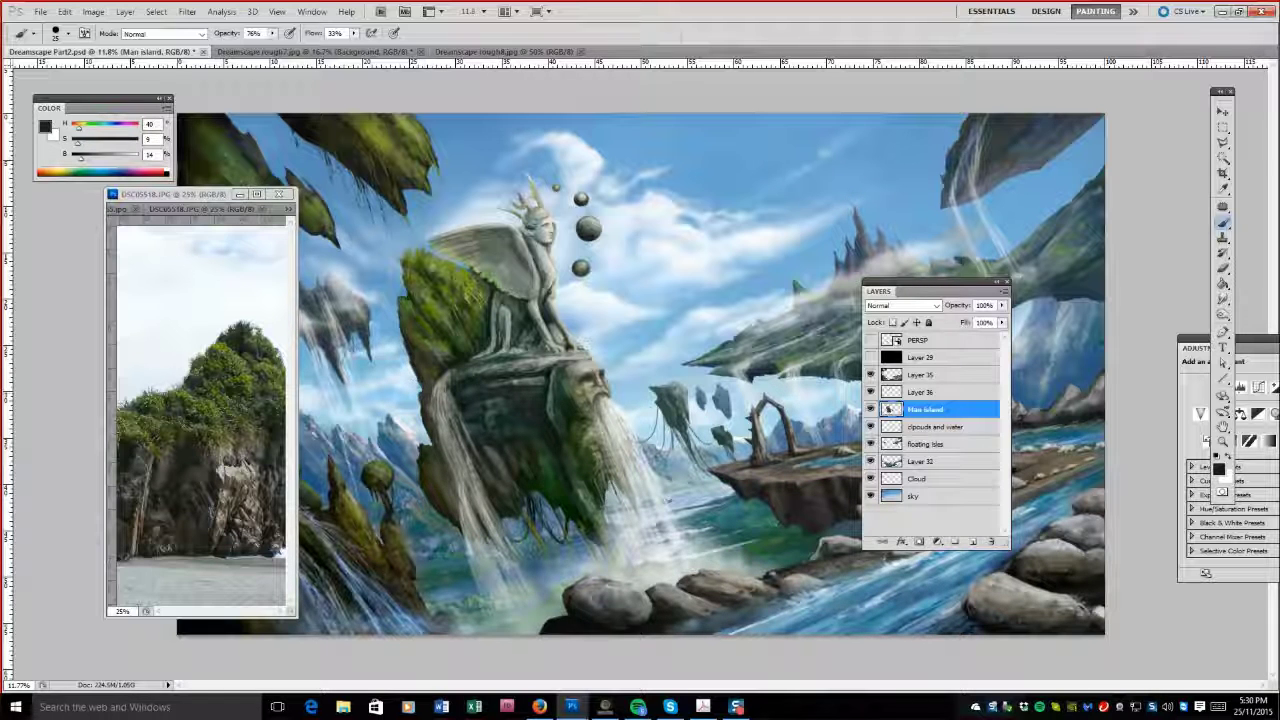
pyautogui.keyDown('alt'); pyautogui.click(563, 392); pyautogui.keyUp('alt')
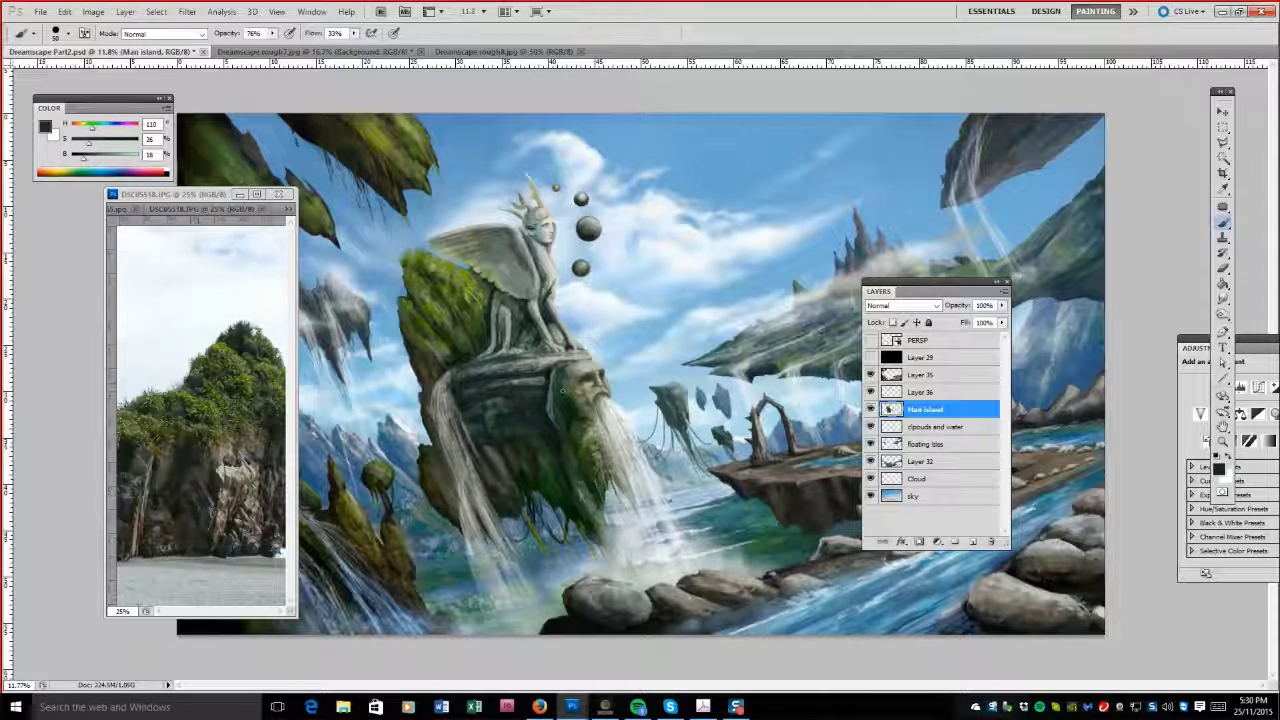
pyautogui.keyDown('alt'); pyautogui.click(478, 458); pyautogui.keyUp('alt')
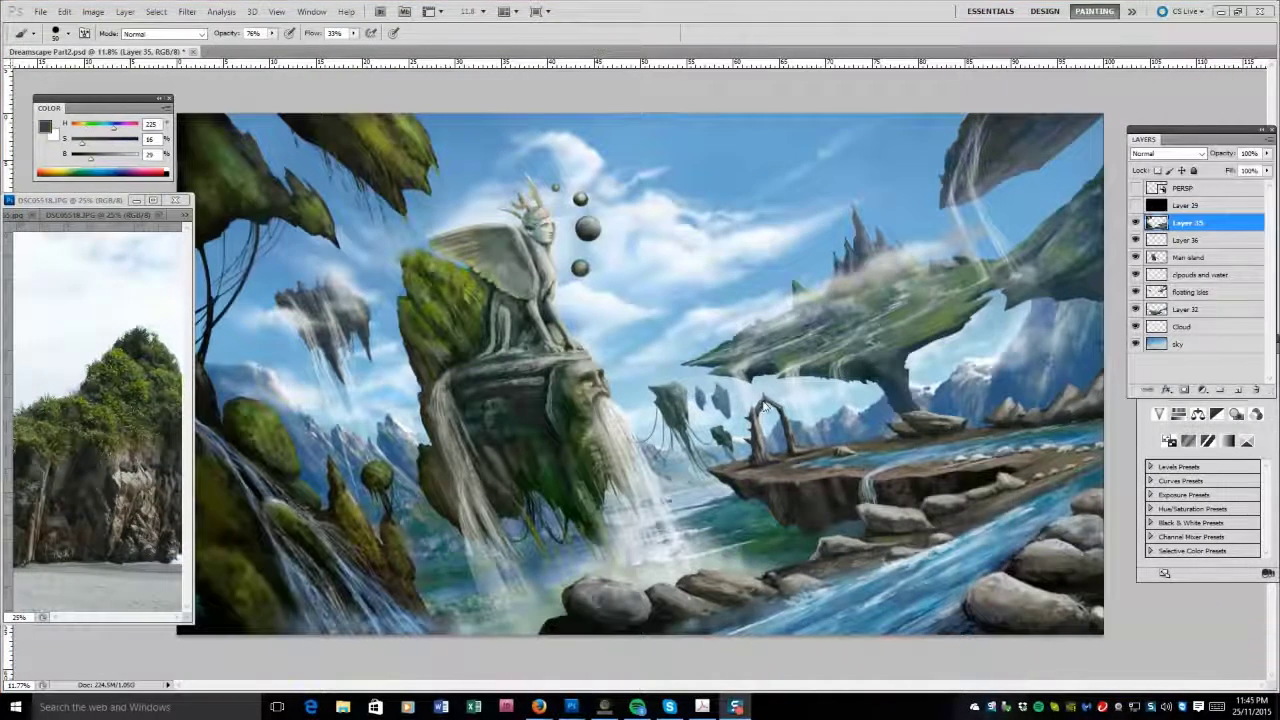
pyautogui.click(1186, 262)
# On the Main island layer, sample grey, dark stone, blue-grey and warm statue tones.
pyautogui.keyDown('alt'); pyautogui.click(110, 490); pyautogui.keyUp('alt')
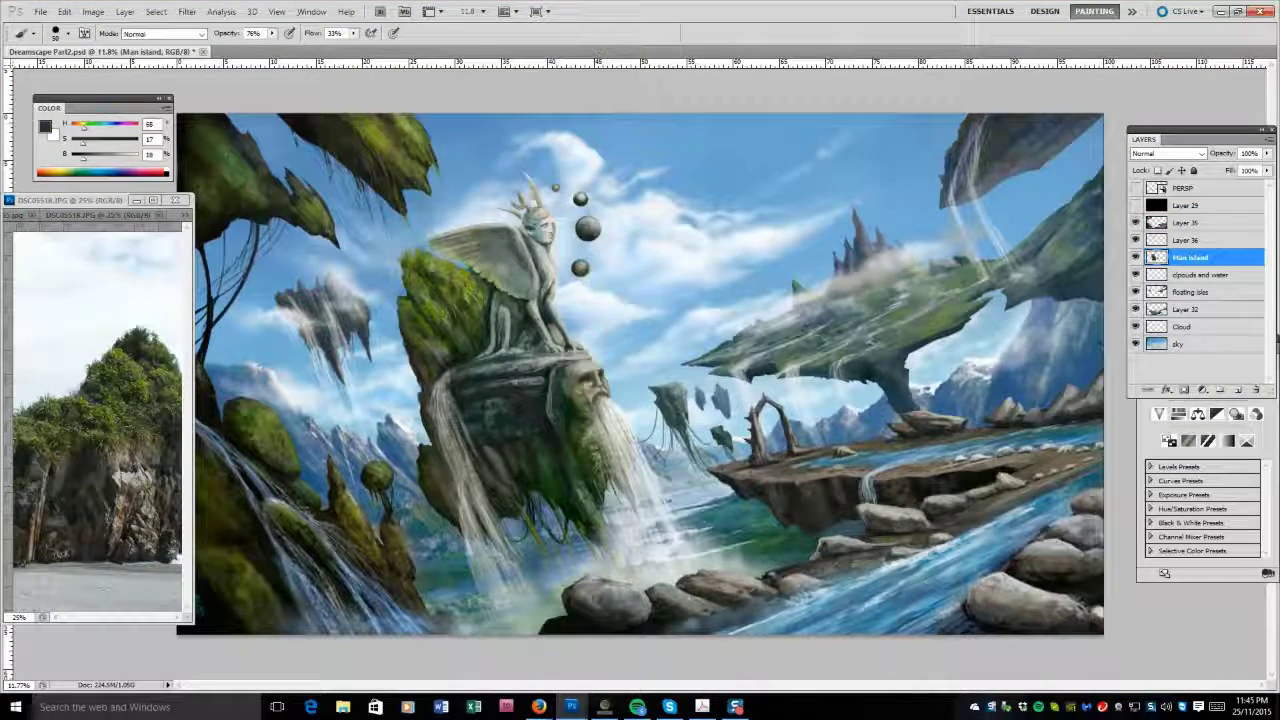
pyautogui.keyDown('alt'); pyautogui.click(113, 497); pyautogui.keyUp('alt')
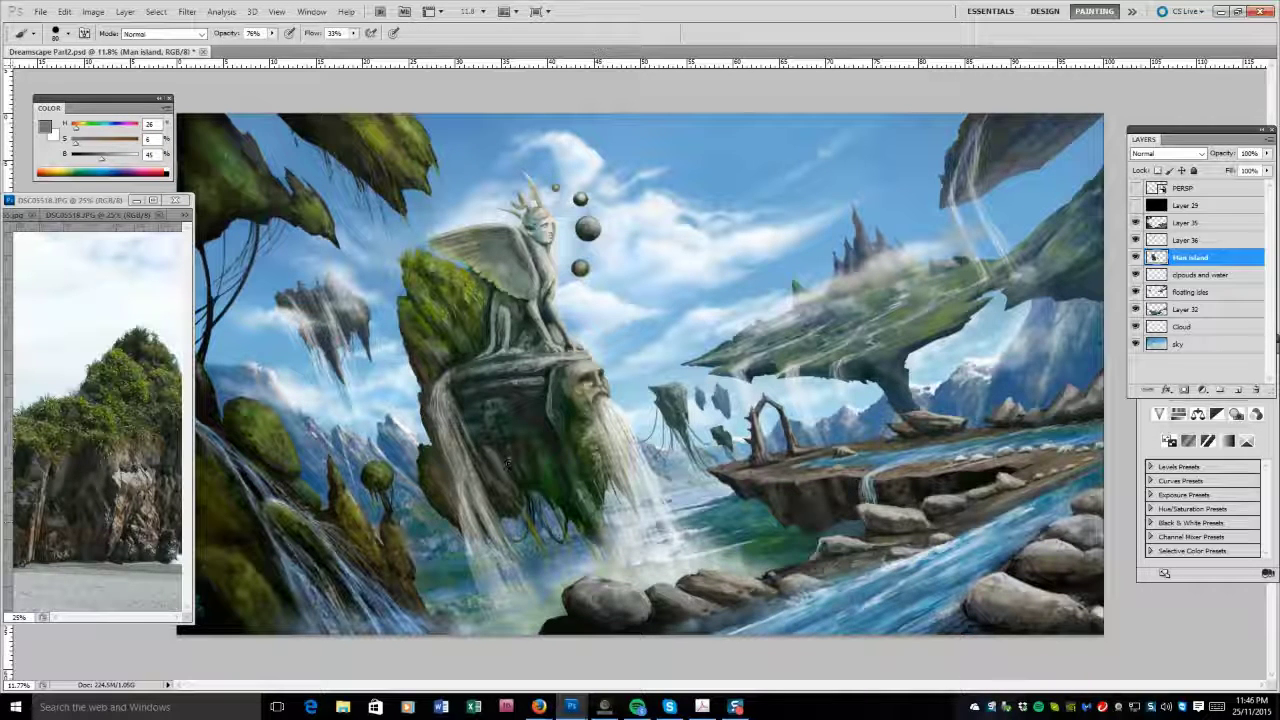
pyautogui.keyDown('alt'); pyautogui.click(522, 402); pyautogui.keyUp('alt')
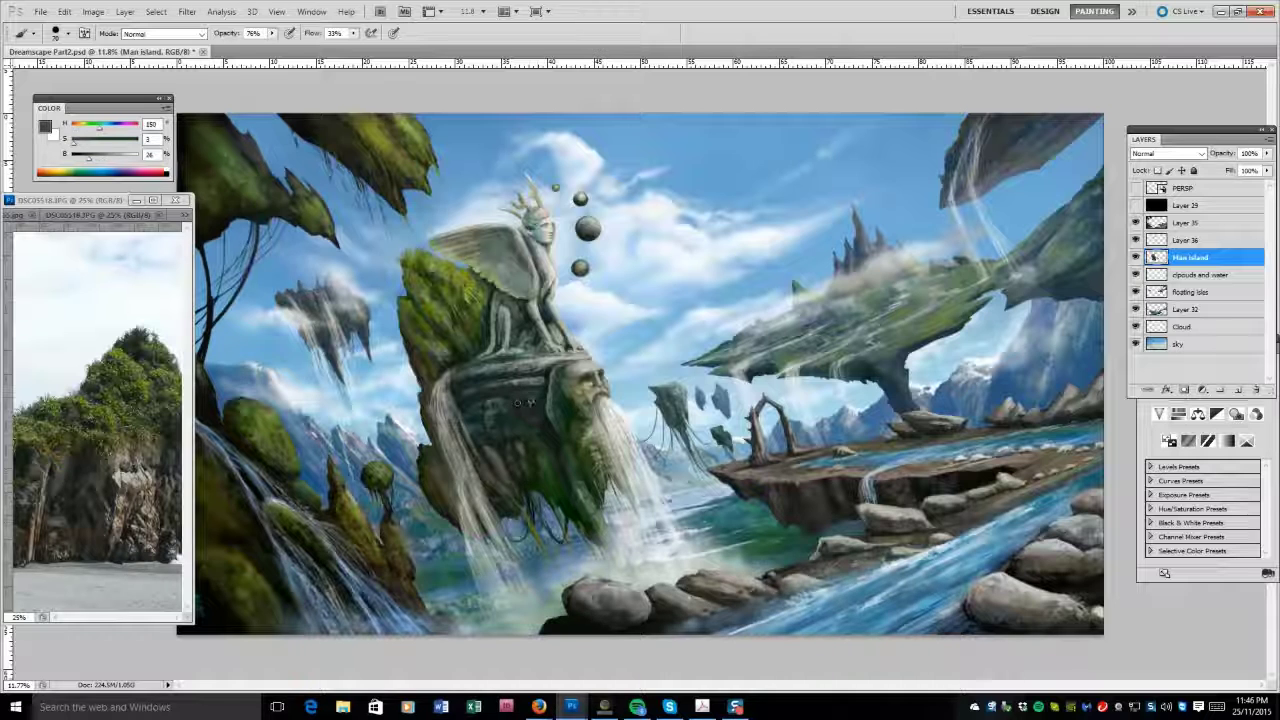
pyautogui.keyDown('alt'); pyautogui.click(566, 437); pyautogui.keyUp('alt')
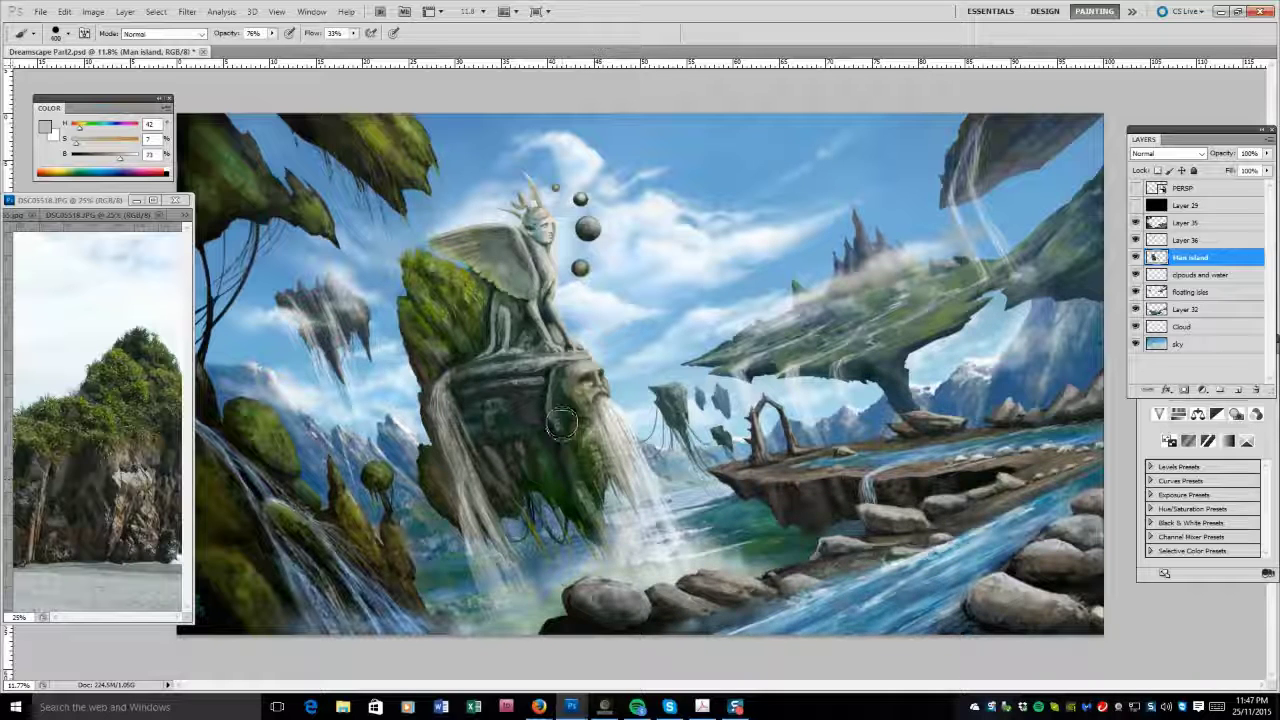
pyautogui.keyDown('alt'); pyautogui.click(583, 352); pyautogui.keyUp('alt')
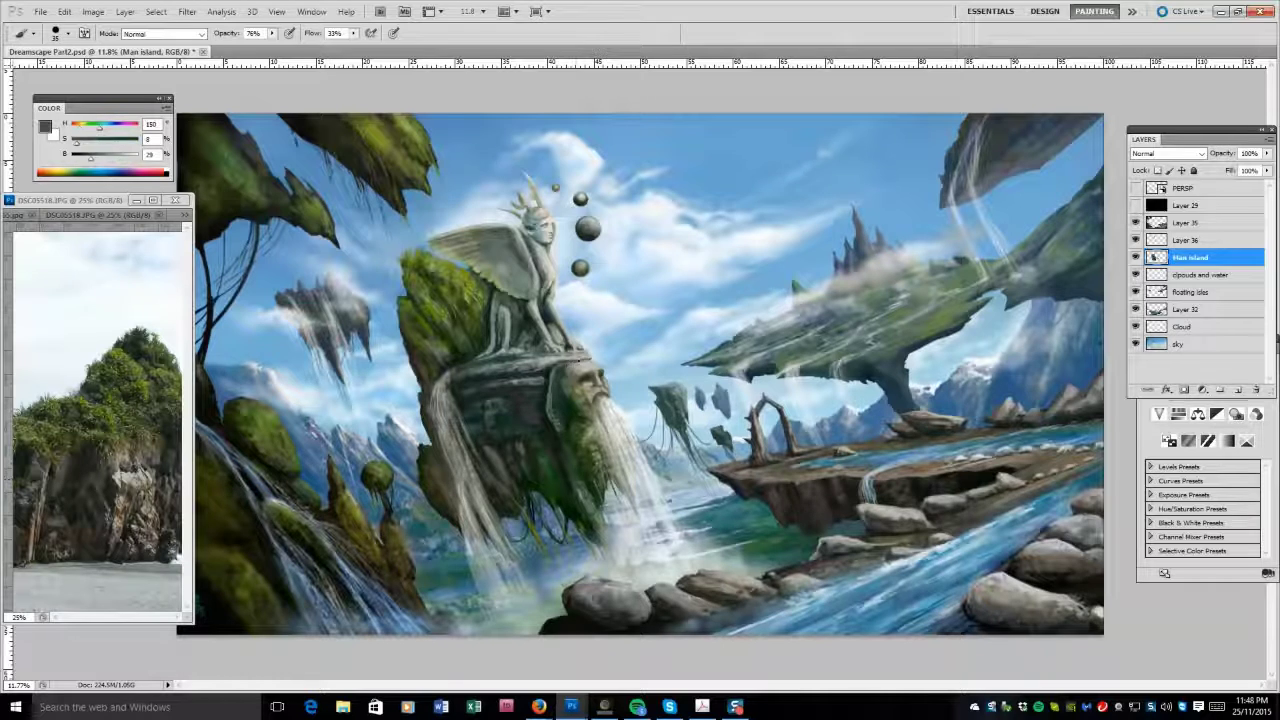
pyautogui.keyDown('alt'); pyautogui.click(545, 260); pyautogui.keyUp('alt')
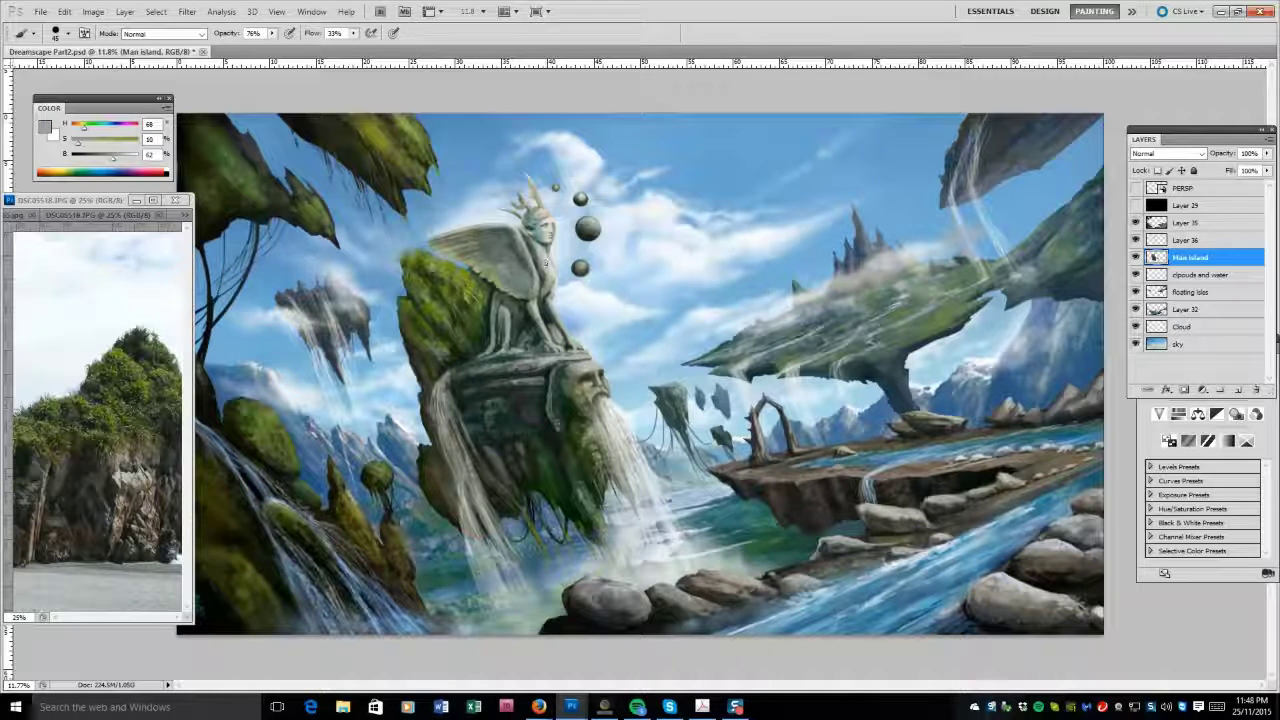
# Sample statue grey, sky blue and moss green, shrink the brush to 175, and sample the new rock reference.
pyautogui.hotkey('alt', ']')
pyautogui.keyDown('alt'); pyautogui.click(541, 262); pyautogui.keyUp('alt')
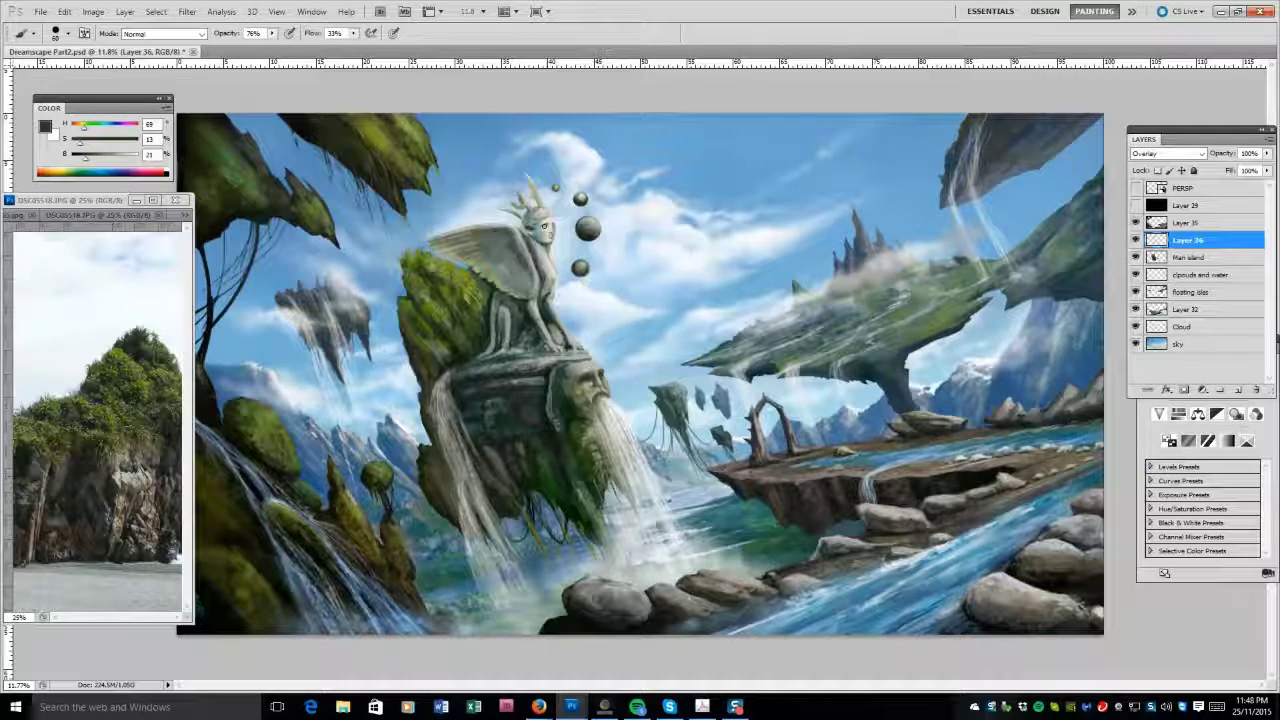
pyautogui.keyDown('alt'); pyautogui.click(555, 212); pyautogui.keyUp('alt')
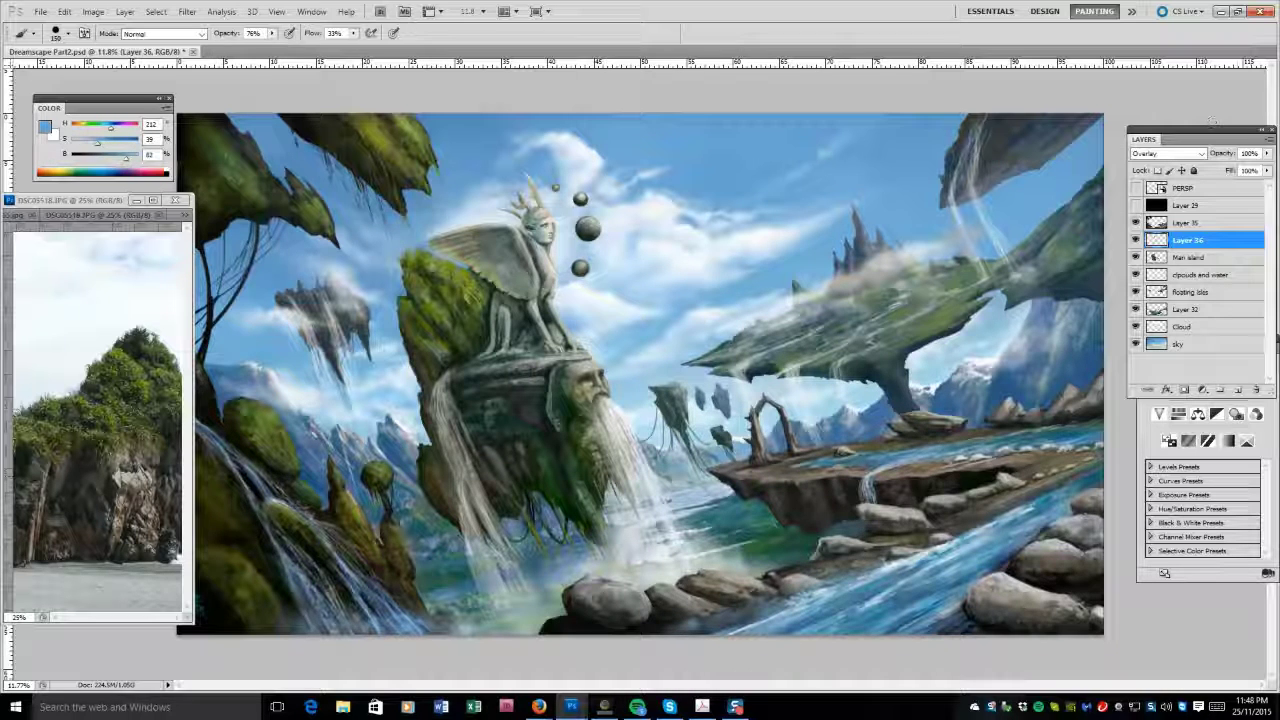
pyautogui.keyDown('alt'); pyautogui.click(468, 290); pyautogui.keyUp('alt')
pyautogui.press('[')
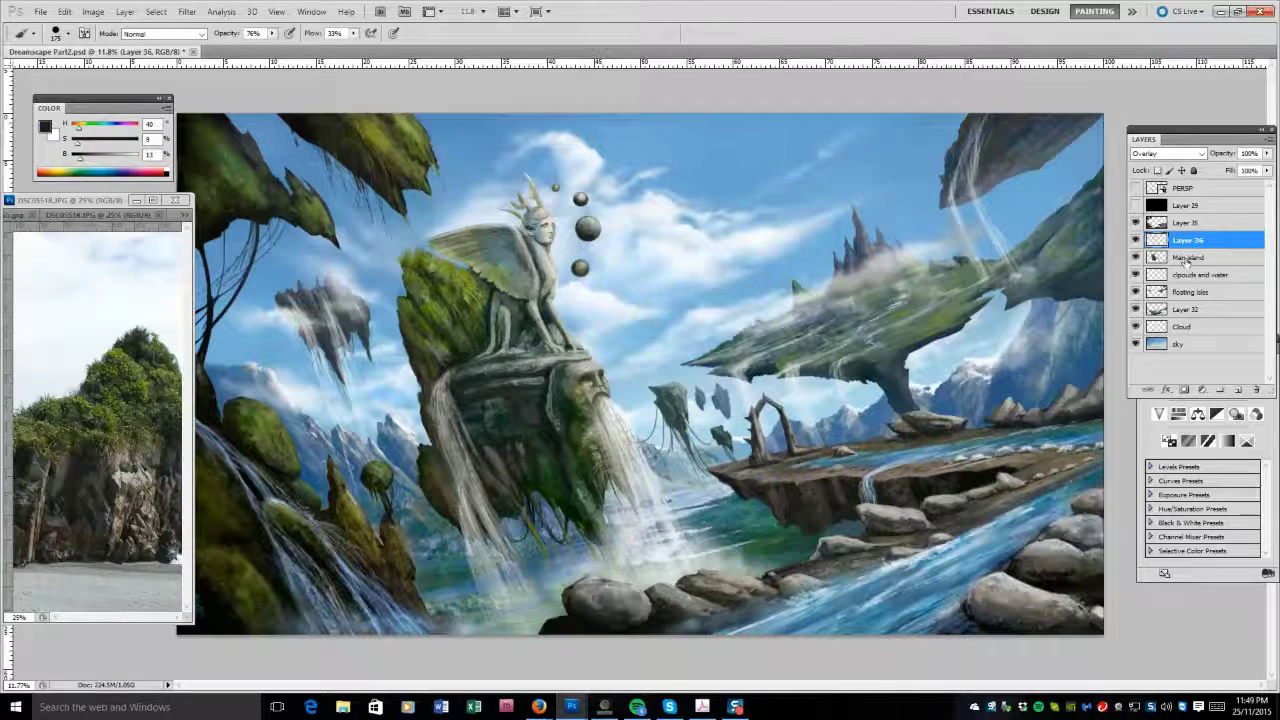
pyautogui.click(1190, 257)
pyautogui.keyDown('alt'); pyautogui.click(86, 528); pyautogui.keyUp('alt')
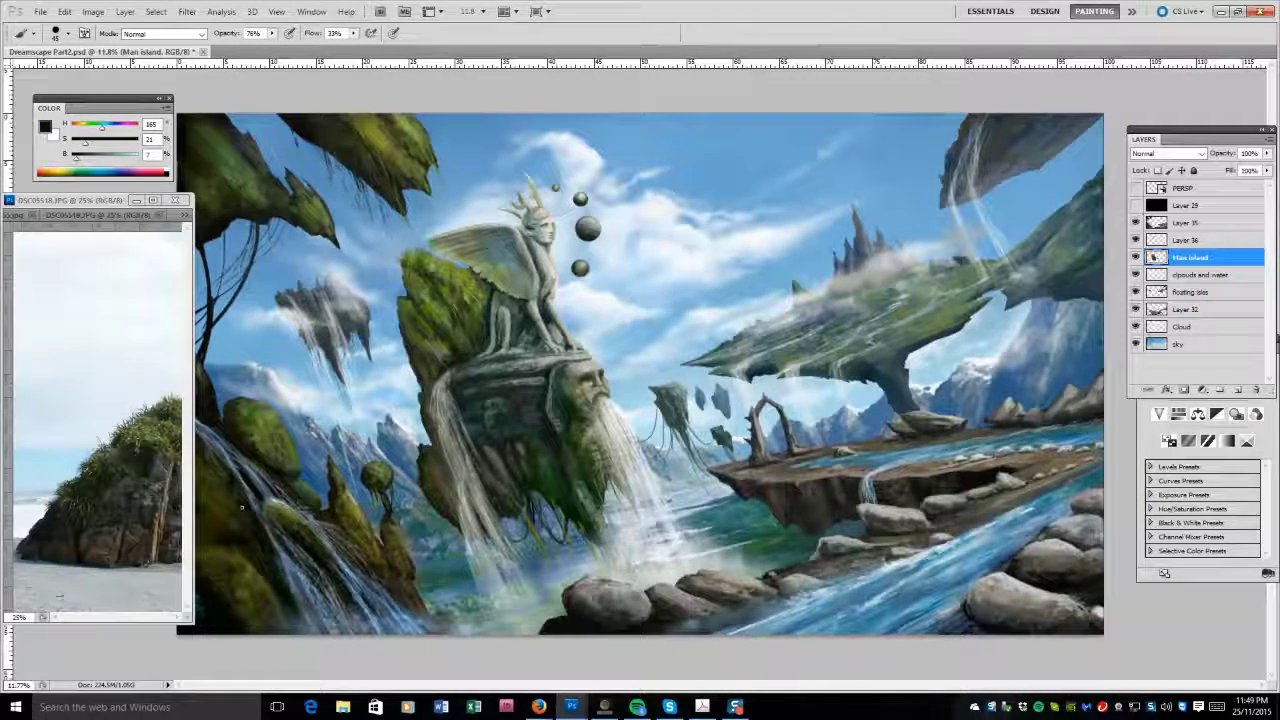
# Paint light grey strokes over the beard and waterfall, then small near-black strokes beside the beard.
pyautogui.keyDown('alt'); pyautogui.click(548, 470); pyautogui.keyUp('alt')
pyautogui.moveTo(545, 455); pyautogui.dragTo(565, 508)
pyautogui.press(']')
pyautogui.keyDown('alt'); pyautogui.click(570, 478); pyautogui.keyUp('alt')
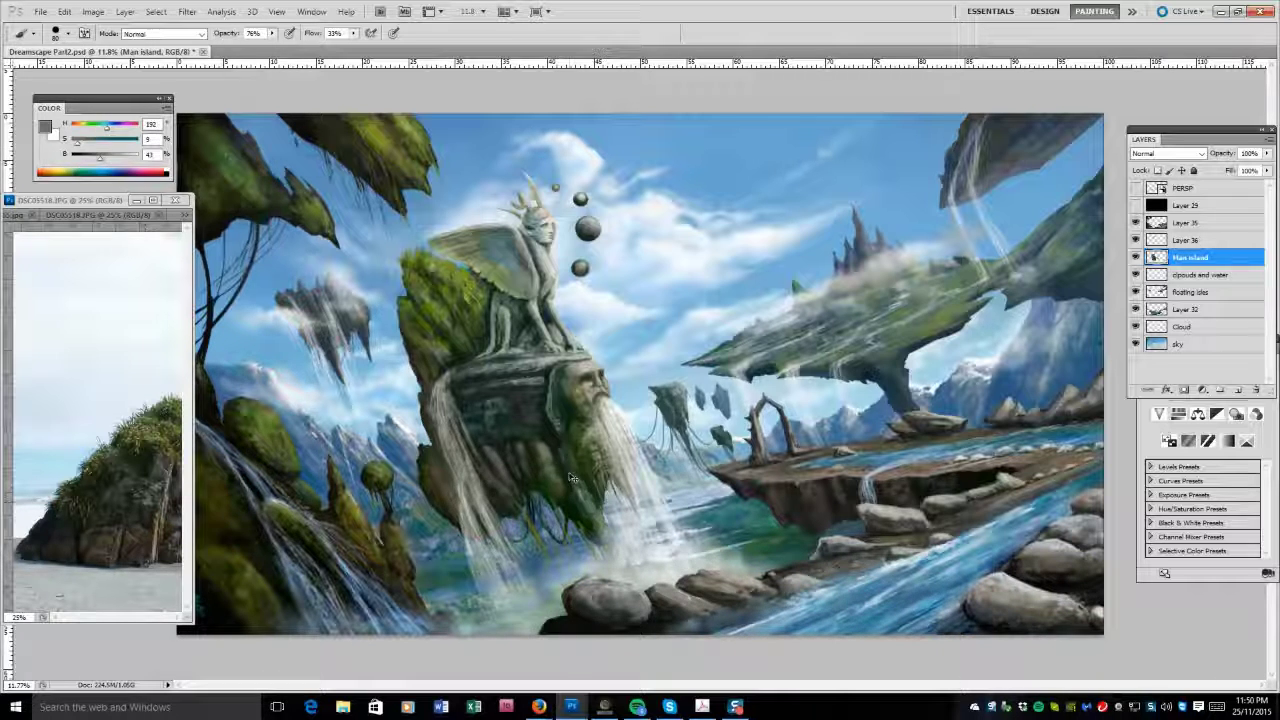
pyautogui.keyDown('alt'); pyautogui.click(569, 475); pyautogui.keyUp('alt')
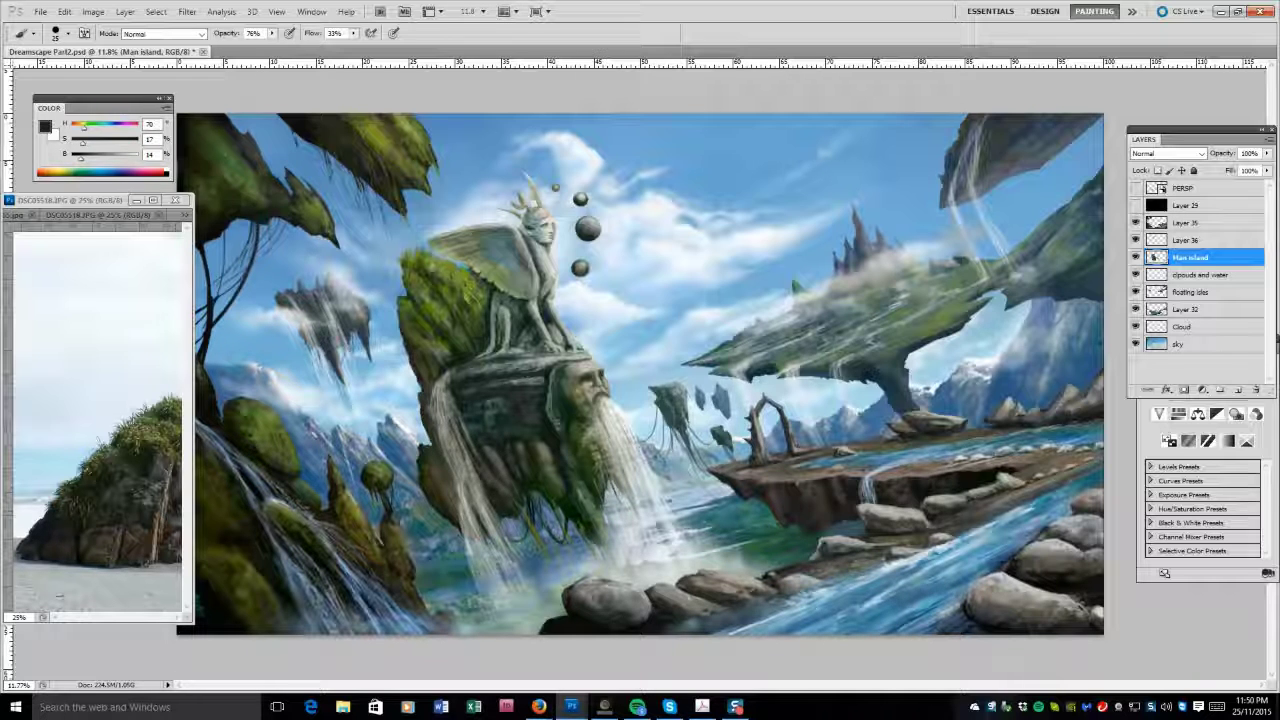
pyautogui.keyDown('alt'); pyautogui.click(568, 485); pyautogui.keyUp('alt')
pyautogui.keyDown('alt'); pyautogui.click(575, 495); pyautogui.keyUp('alt')
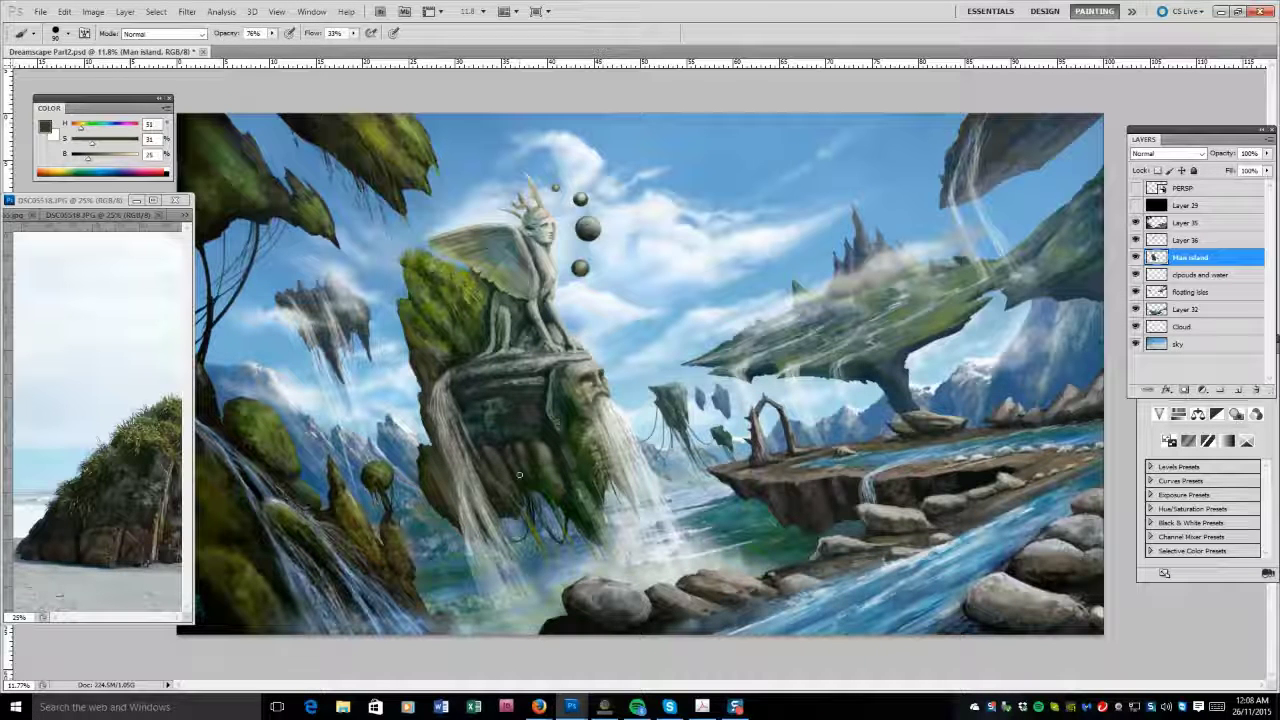
pyautogui.keyDown('alt'); pyautogui.click(518, 474); pyautogui.keyUp('alt')
pyautogui.moveTo(505, 455); pyautogui.dragTo(530, 478)
pyautogui.keyDown('alt'); pyautogui.click(510, 478); pyautogui.keyUp('alt')
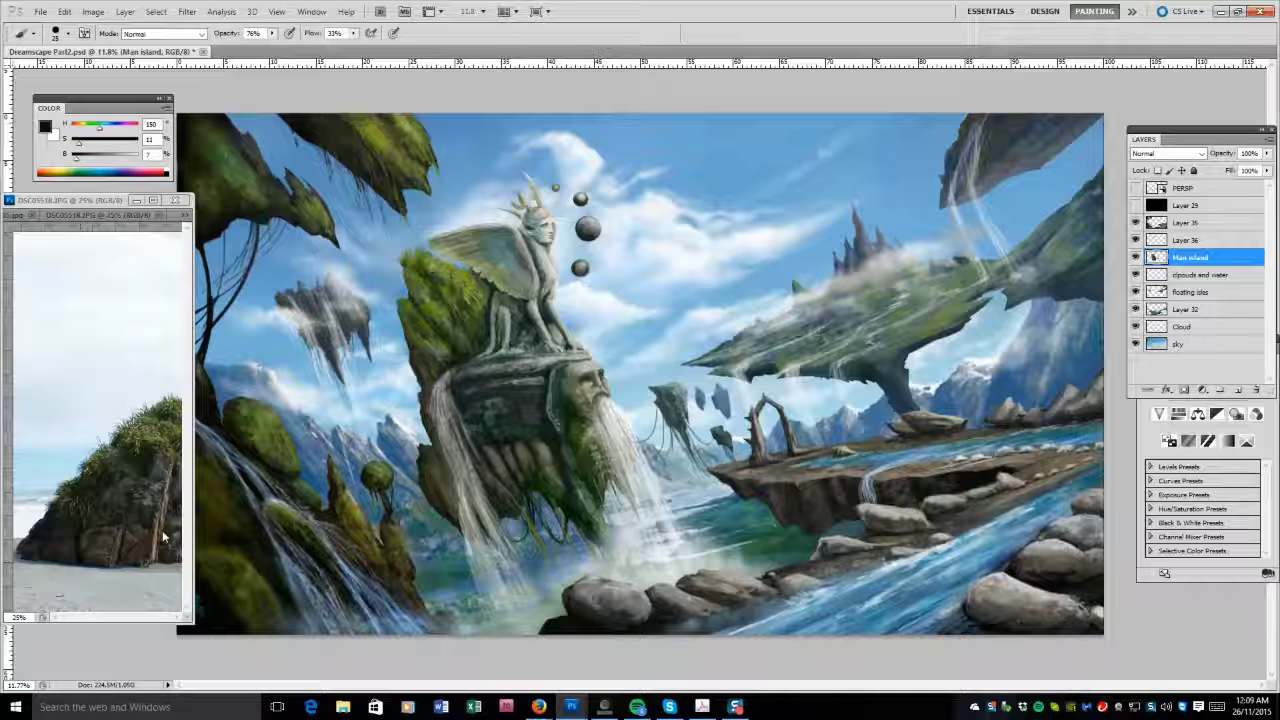
pyautogui.keyDown('alt'); pyautogui.click(517, 467); pyautogui.keyUp('alt')
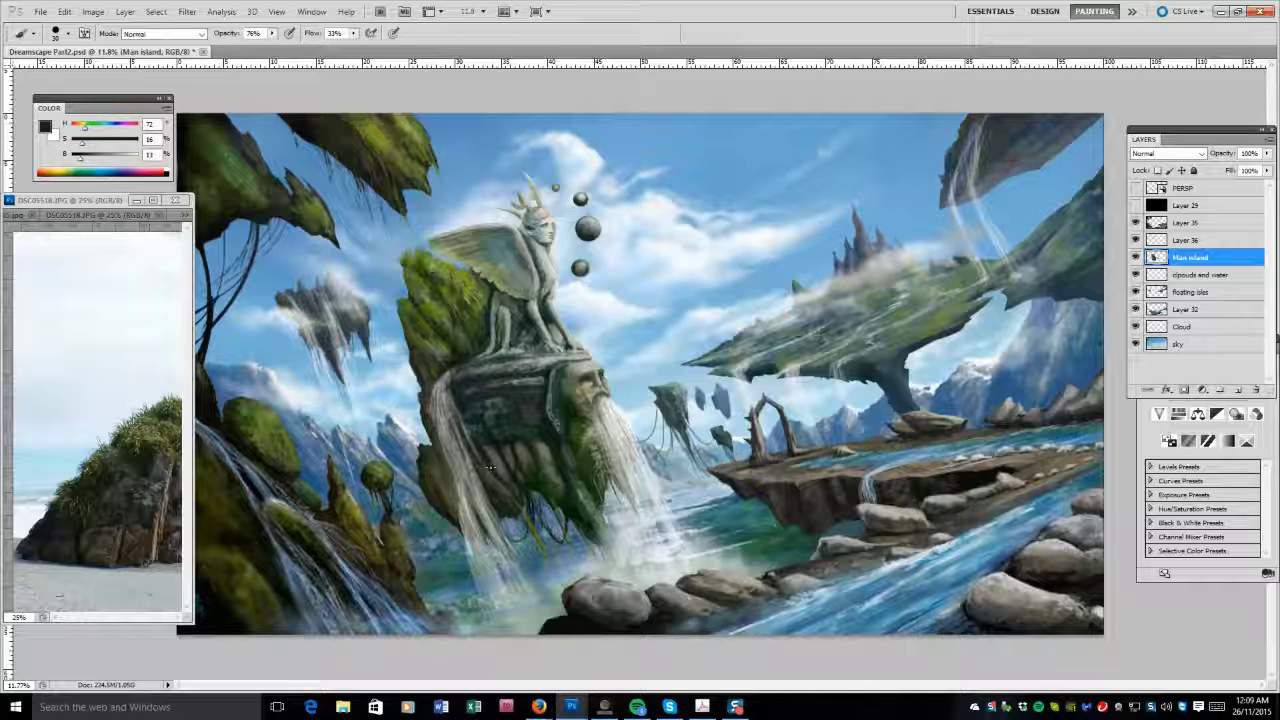
# Brighten the waterfall spray with light grey and darken the lower part of the stone face.
pyautogui.keyDown('alt'); pyautogui.click(524, 436); pyautogui.keyUp('alt')
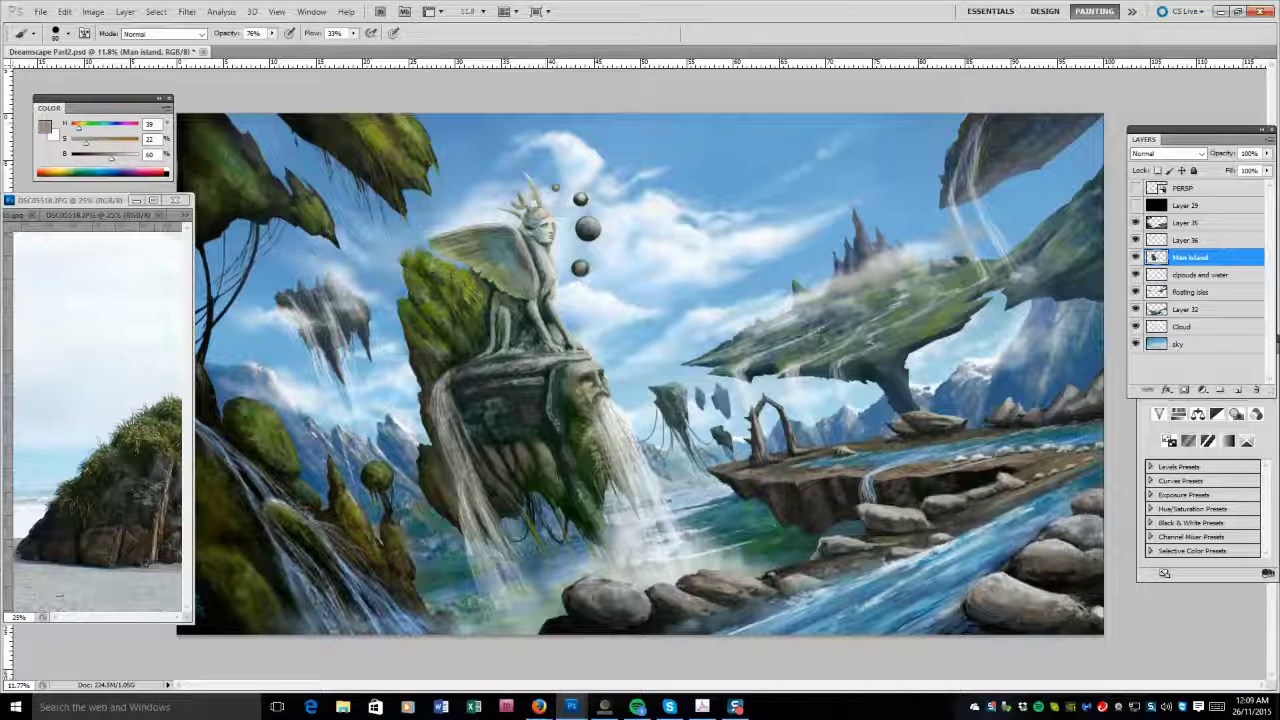
pyautogui.moveTo(572, 488); pyautogui.dragTo(598, 548)
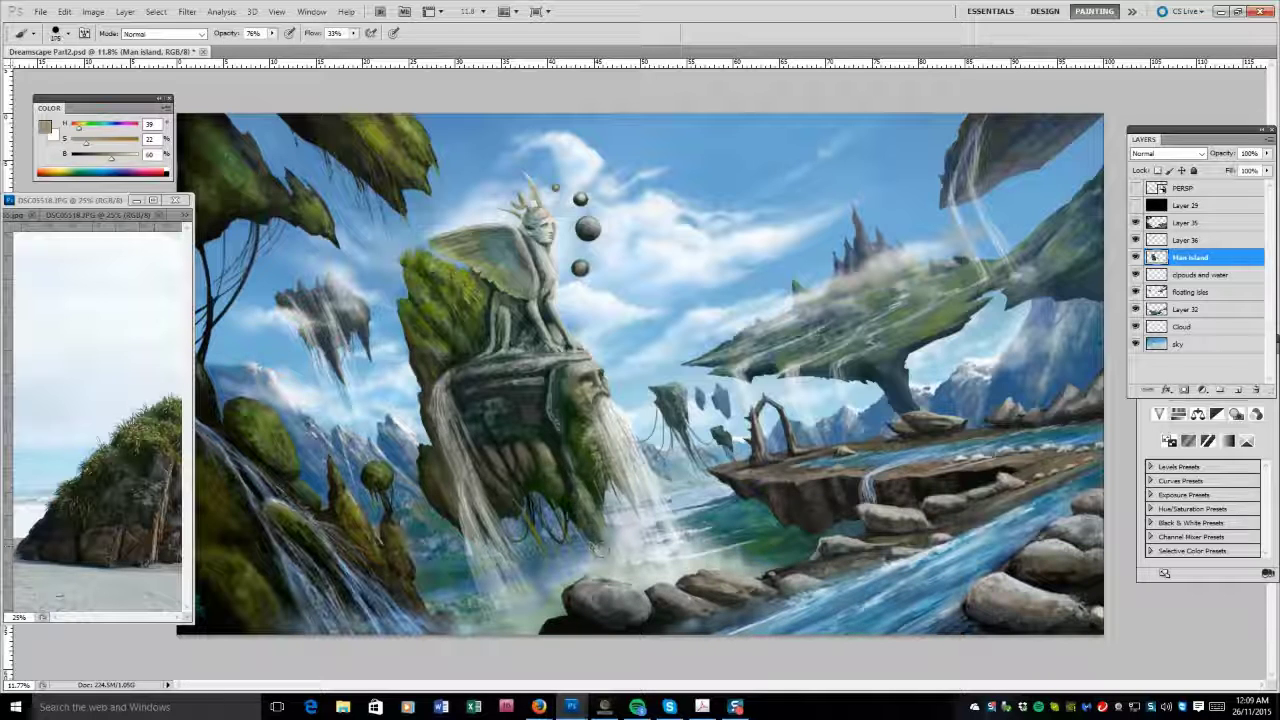
pyautogui.keyDown('alt'); pyautogui.click(558, 490); pyautogui.keyUp('alt')
pyautogui.moveTo(558, 490)
pyautogui.mouseDown()
pyautogui.moveTo(538, 452)
pyautogui.moveTo(588, 516)
pyautogui.mouseUp()
# At brush size 175, add pale grey highlights on the stone and sample brown and grey-green tones.
pyautogui.press('[')
pyautogui.press('[')
pyautogui.press('[')
pyautogui.press('[')
pyautogui.press('[')
pyautogui.press('[')
pyautogui.keyDown('alt'); pyautogui.click(503, 458); pyautogui.keyUp('alt')
pyautogui.keyDown('alt'); pyautogui.click(506, 414); pyautogui.keyUp('alt')
pyautogui.moveTo(506, 414); pyautogui.dragTo(510, 440)
pyautogui.keyDown('alt'); pyautogui.click(528, 464); pyautogui.keyUp('alt')
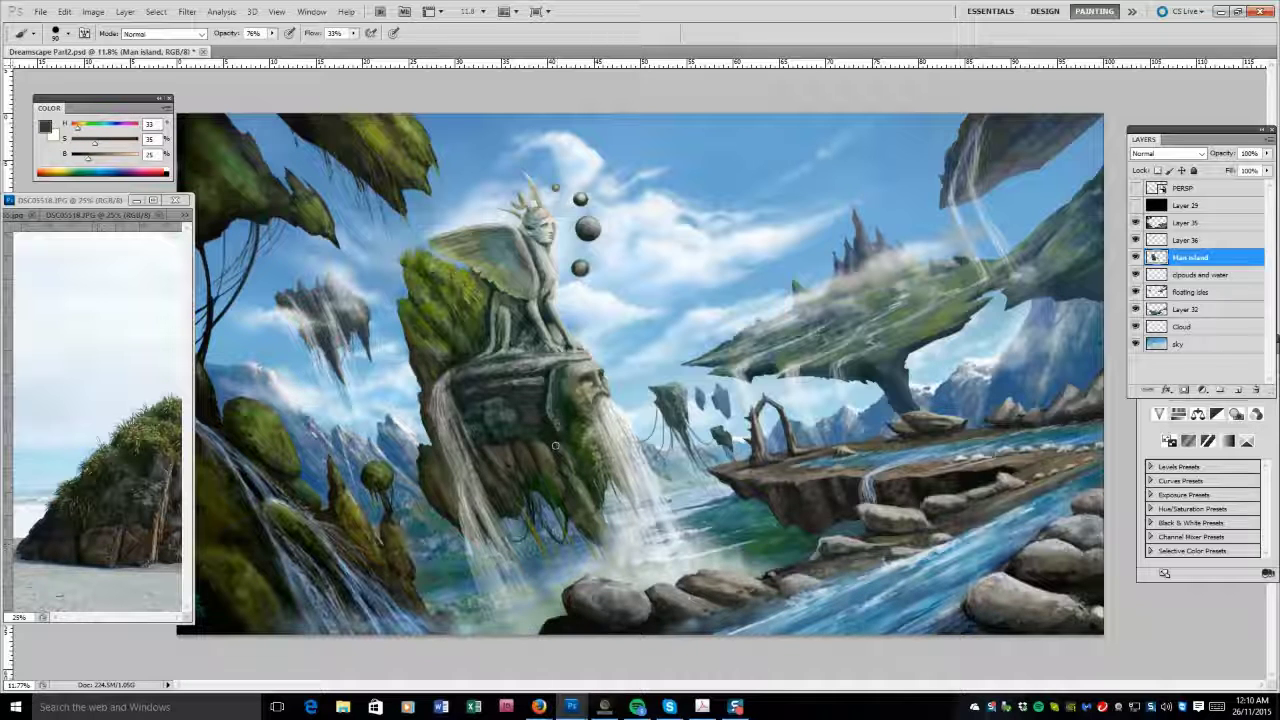
pyautogui.keyDown('alt'); pyautogui.click(465, 397); pyautogui.keyUp('alt')
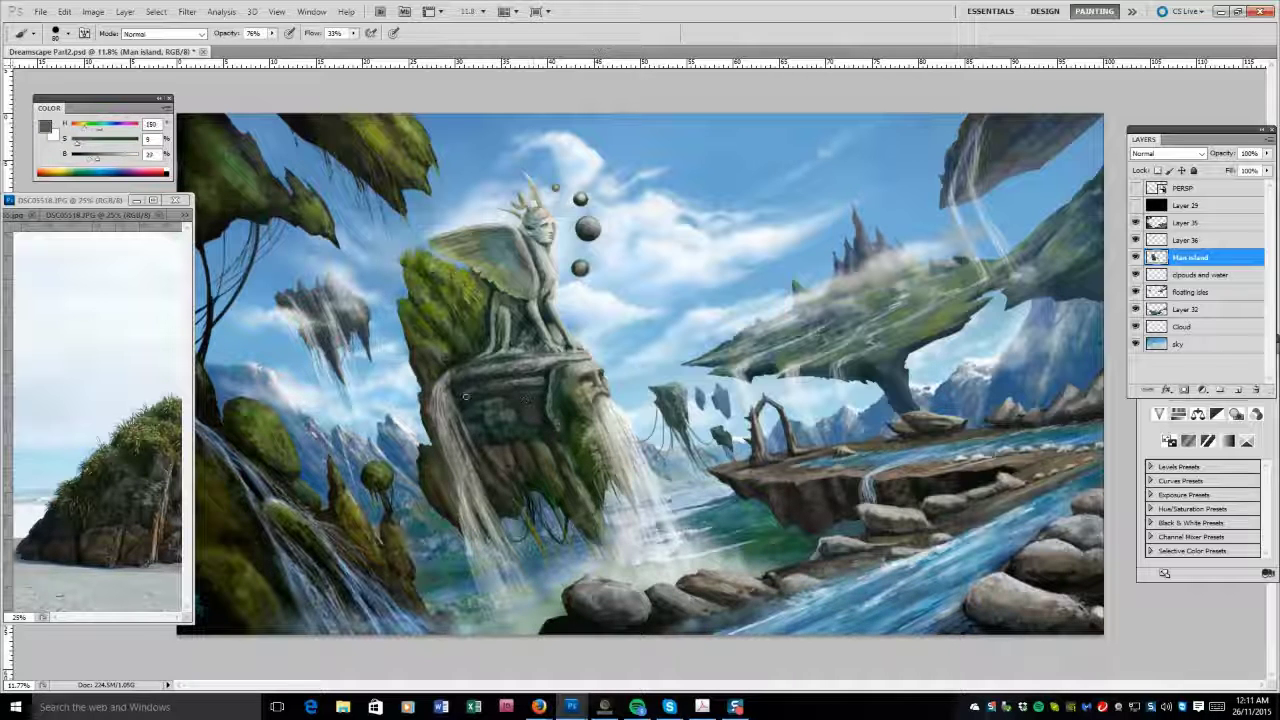
pyautogui.keyDown('alt'); pyautogui.click(532, 482); pyautogui.keyUp('alt')
pyautogui.click(187, 11)
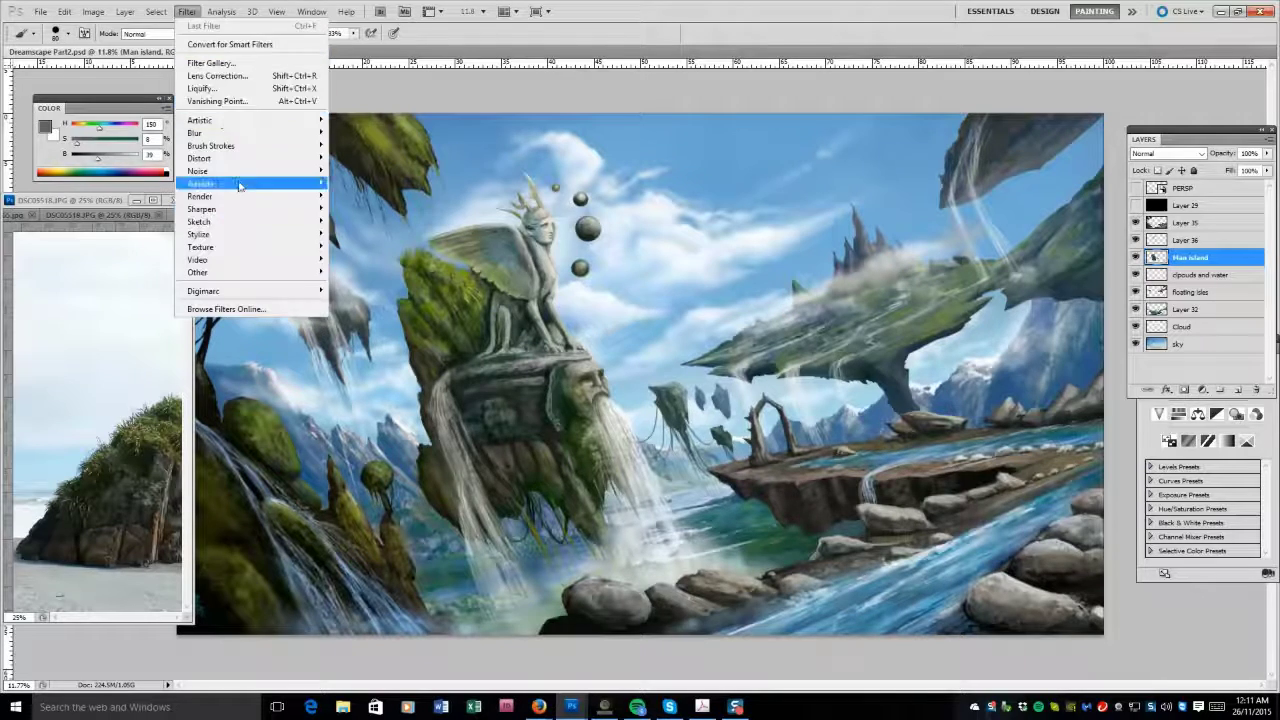
# Apply Unsharp Mask to Main island with an adjusted Amount, 3.1-pixel radius and threshold 0.
pyautogui.click(130, 257)
pyautogui.moveTo(246, 271); pyautogui.dragTo(193, 272)
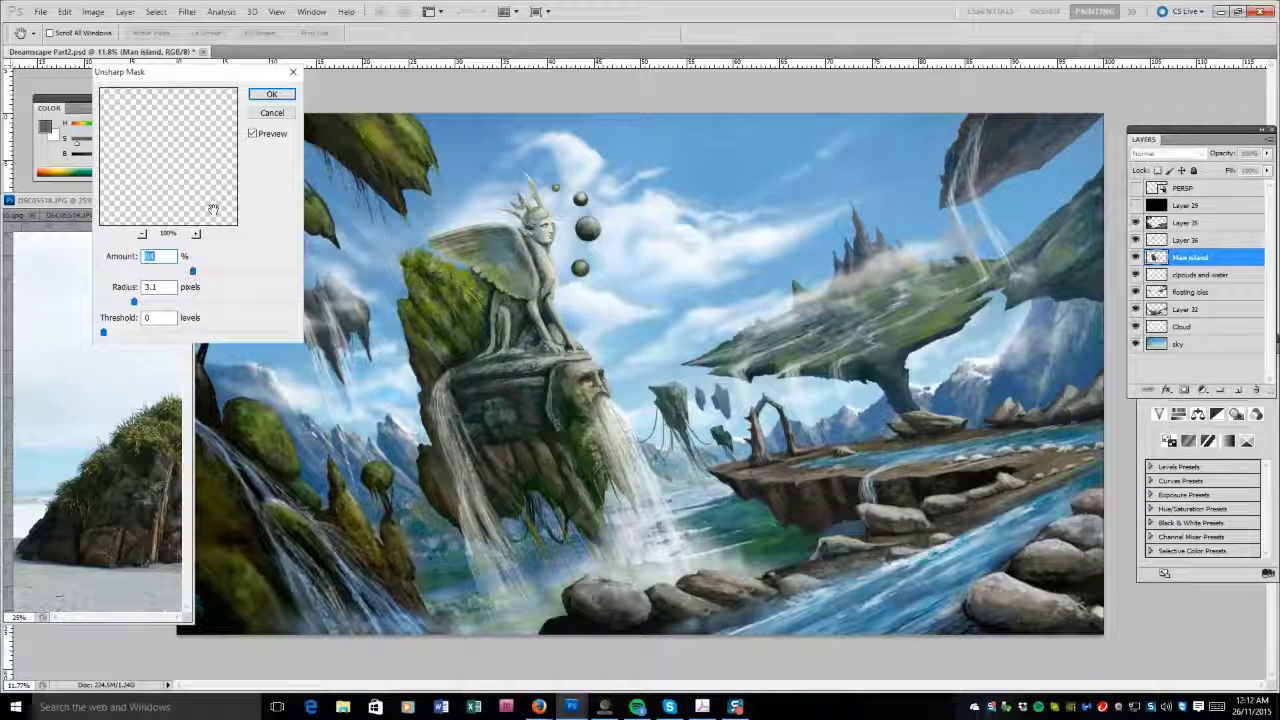
pyautogui.click(271, 94)
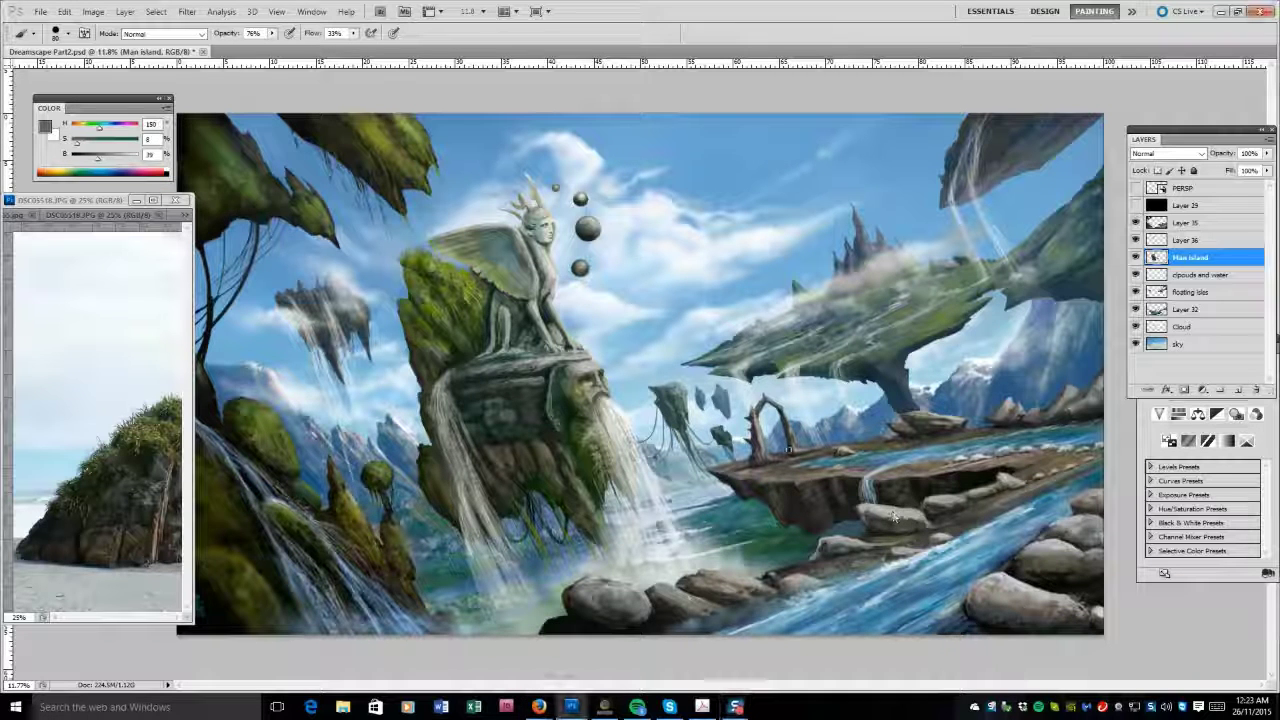
# Sample brownish grey, dark greens, greys and browns from the rock, enlarging the brush to 125.
pyautogui.keyDown('alt'); pyautogui.click(525, 454); pyautogui.keyUp('alt')
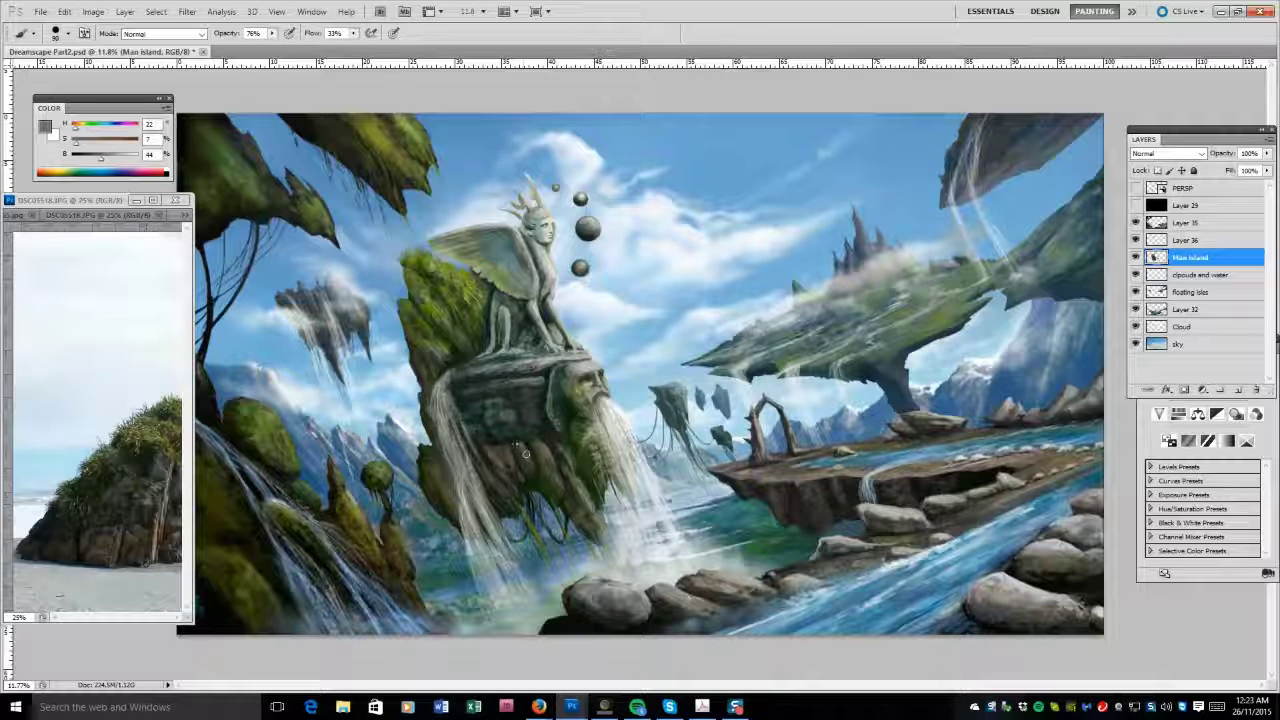
pyautogui.keyDown('alt'); pyautogui.click(627, 421); pyautogui.keyUp('alt')
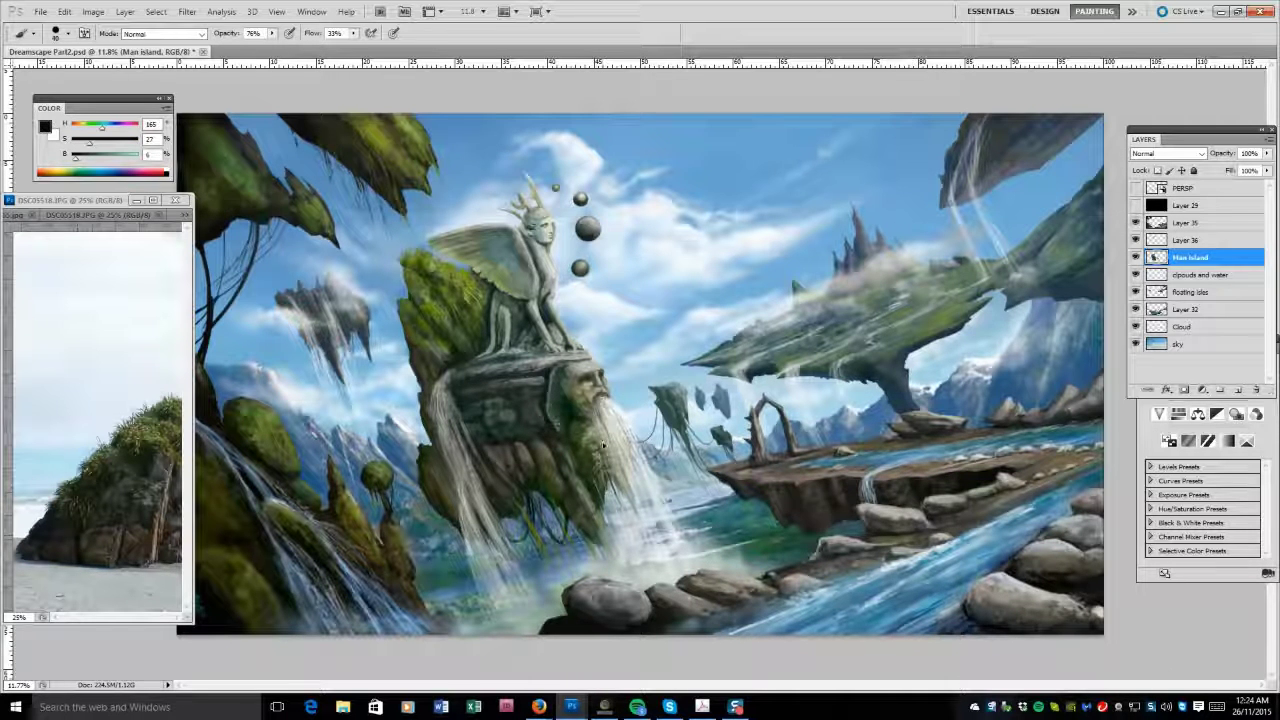
pyautogui.keyDown('alt'); pyautogui.click(600, 426); pyautogui.keyUp('alt')
pyautogui.keyDown('alt'); pyautogui.click(516, 404); pyautogui.keyUp('alt')
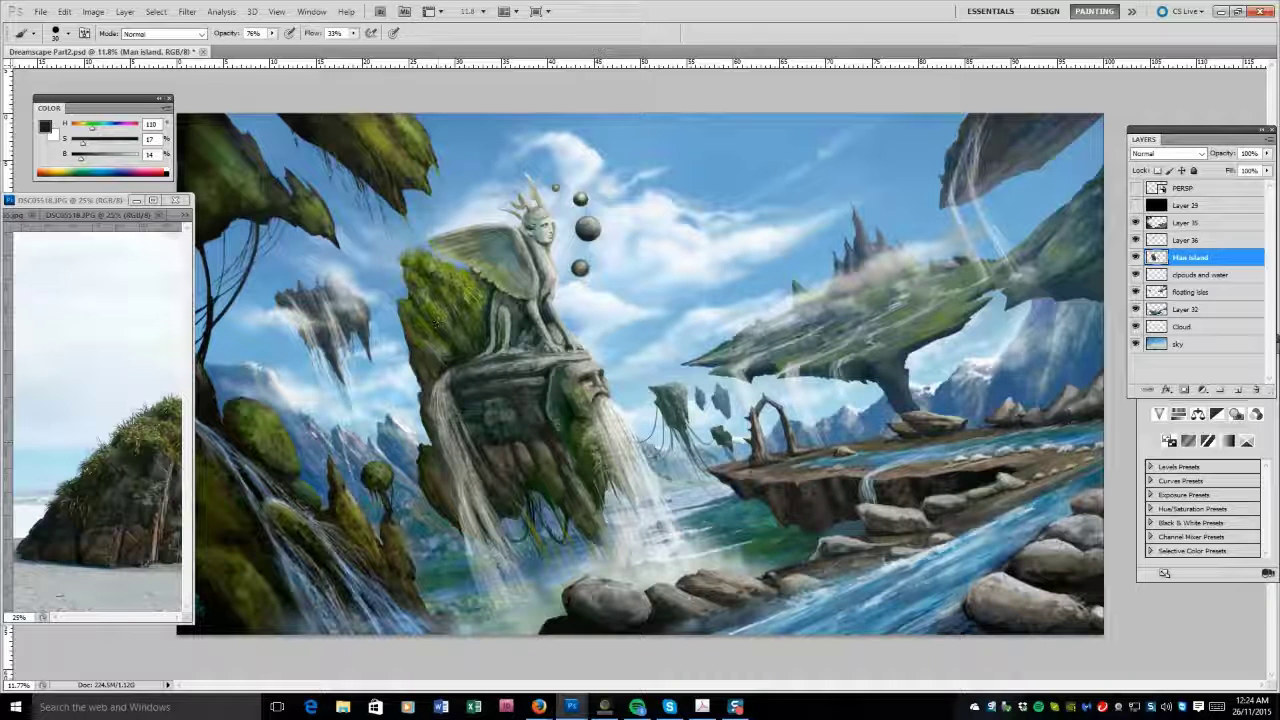
pyautogui.keyDown('alt'); pyautogui.click(500, 436); pyautogui.keyUp('alt')
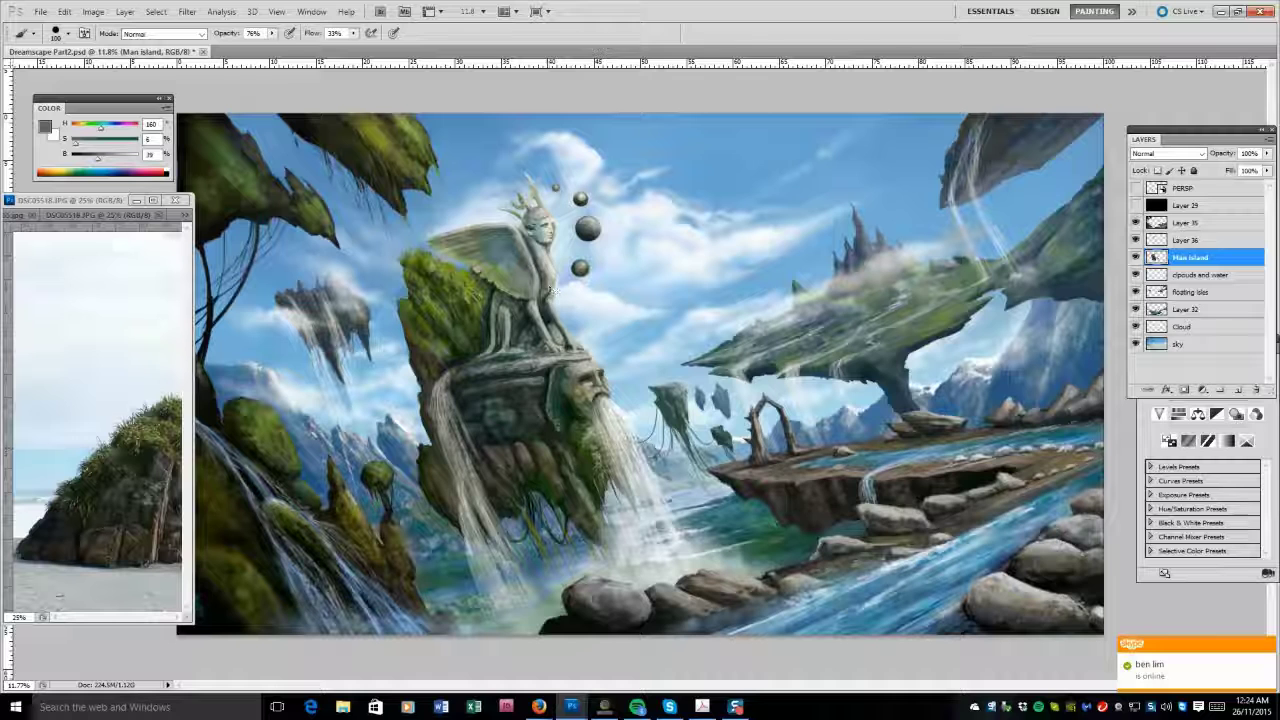
pyautogui.keyDown('alt'); pyautogui.click(471, 285); pyautogui.keyUp('alt')
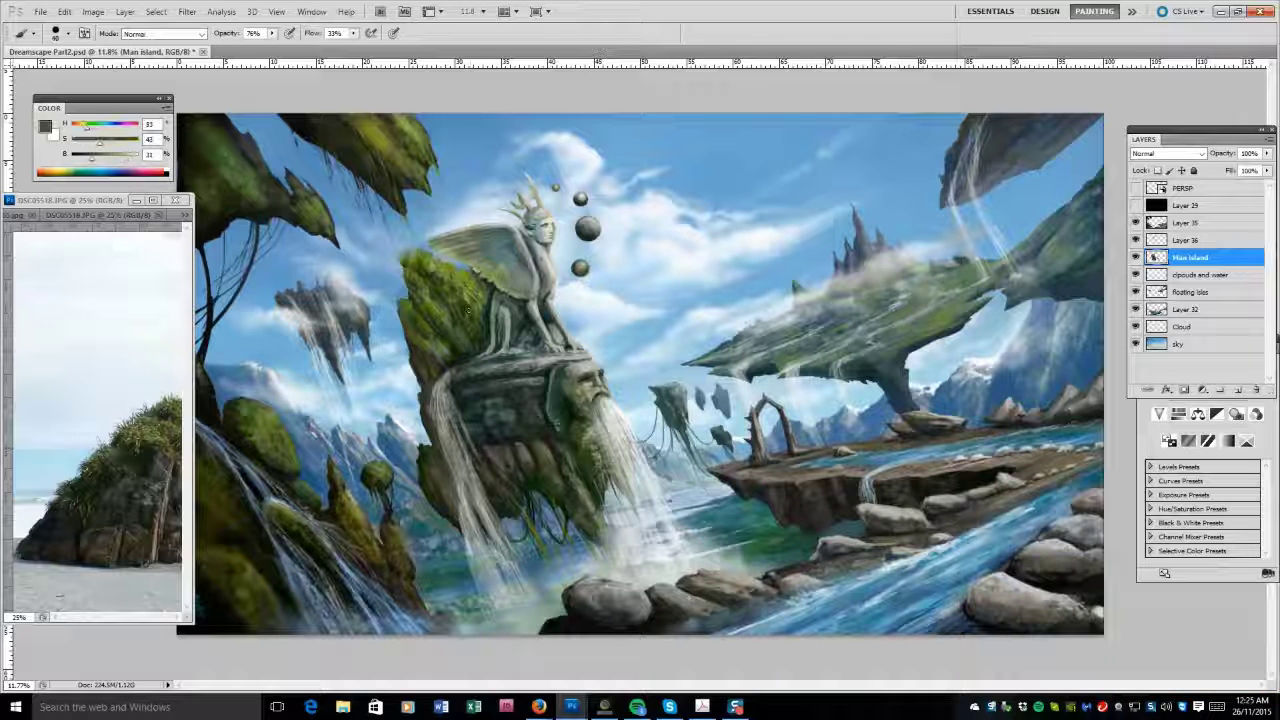
pyautogui.keyDown('alt'); pyautogui.click(503, 468); pyautogui.keyUp('alt')
pyautogui.press(']')
pyautogui.press(']')
pyautogui.press(']')
pyautogui.press(']')
pyautogui.press(']')
pyautogui.keyDown('alt'); pyautogui.click(533, 478); pyautogui.keyUp('alt')
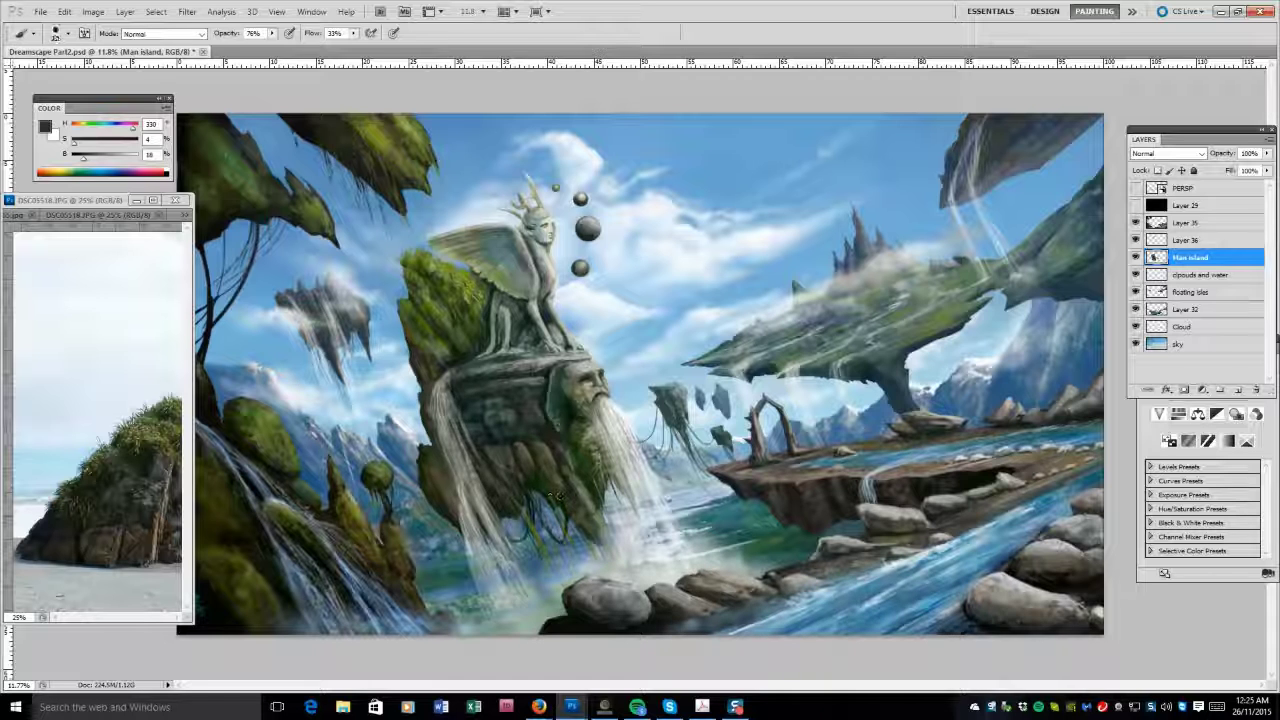
pyautogui.keyDown('alt'); pyautogui.click(484, 460); pyautogui.keyUp('alt')
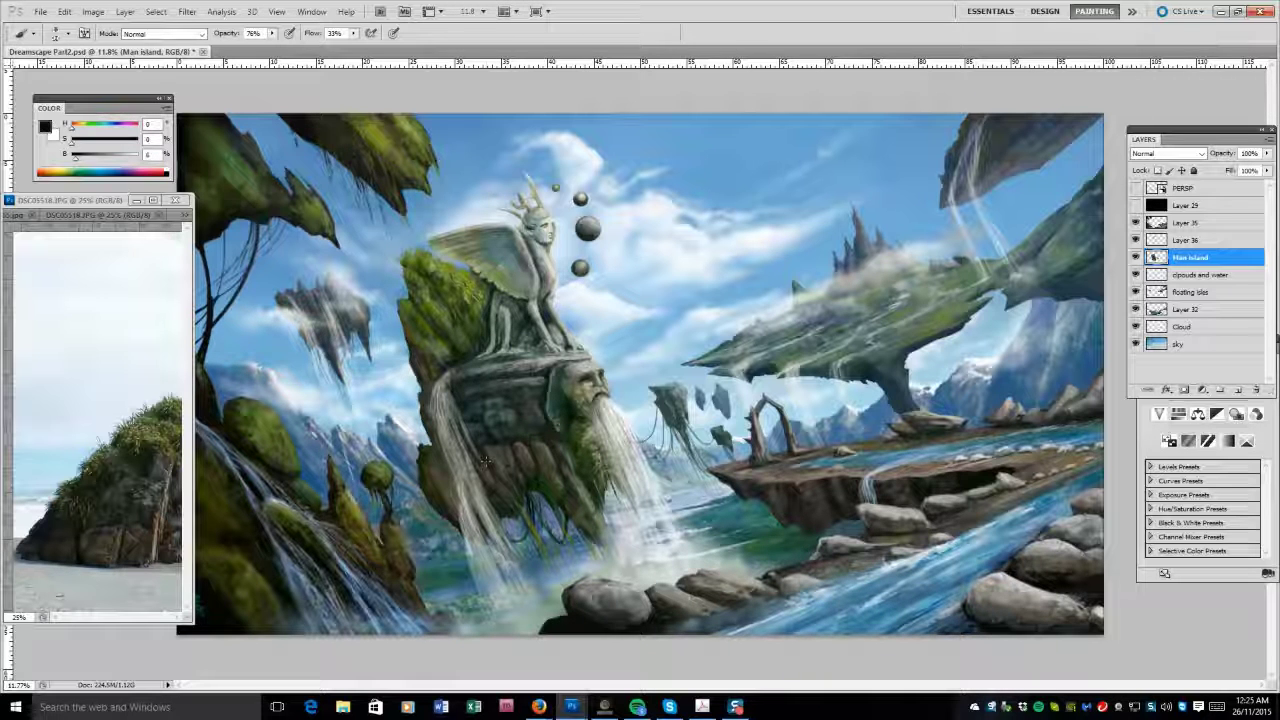
pyautogui.keyDown('alt'); pyautogui.click(447, 509); pyautogui.keyUp('alt')
pyautogui.keyDown('alt'); pyautogui.click(447, 509); pyautogui.keyUp('alt')
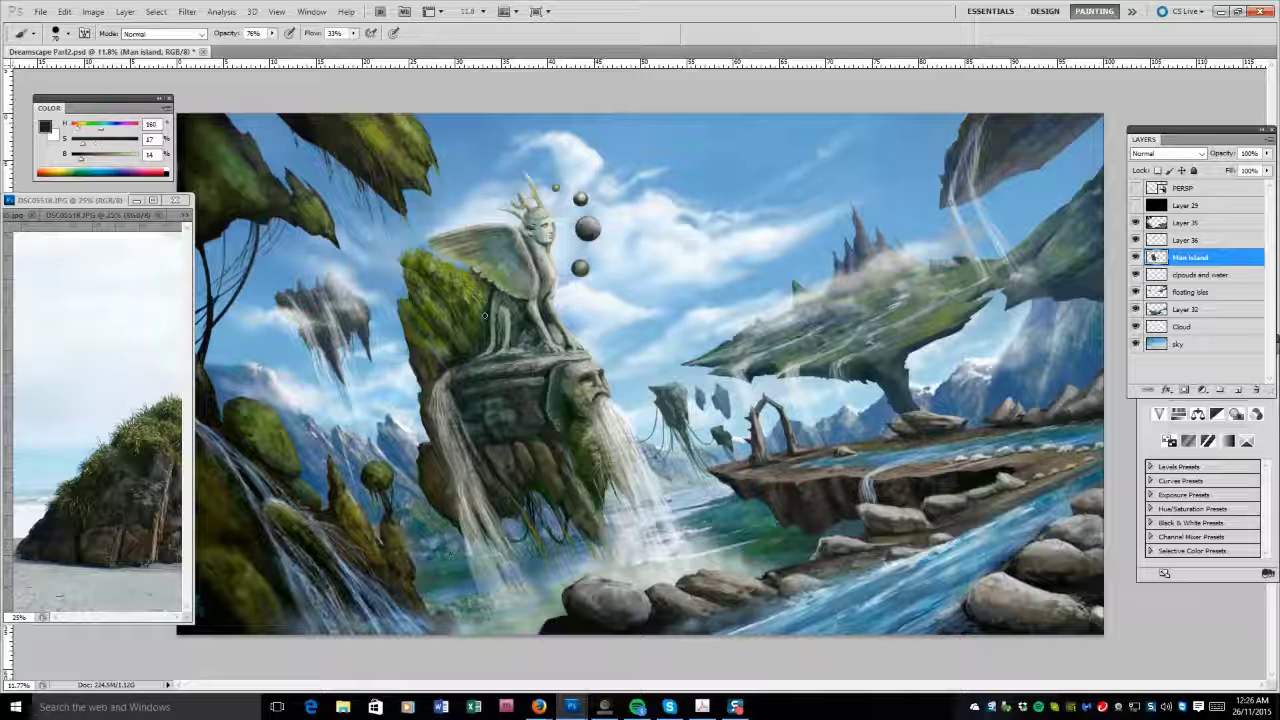
# Pick olive and moss greens, sample statue grey and reference rock browns, then lighten the green.
pyautogui.keyDown('alt'); pyautogui.click(447, 509); pyautogui.keyUp('alt')
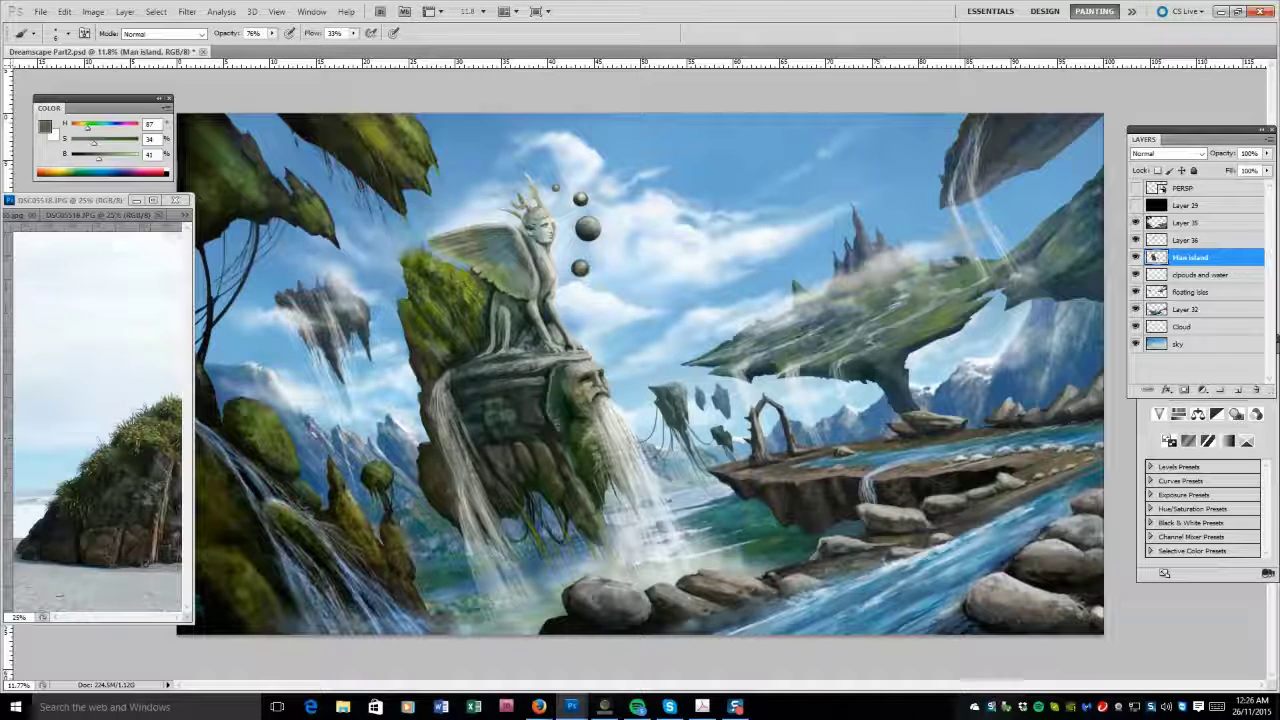
pyautogui.keyDown('alt'); pyautogui.click(405, 300); pyautogui.keyUp('alt')
pyautogui.keyDown('alt'); pyautogui.click(405, 265); pyautogui.keyUp('alt')
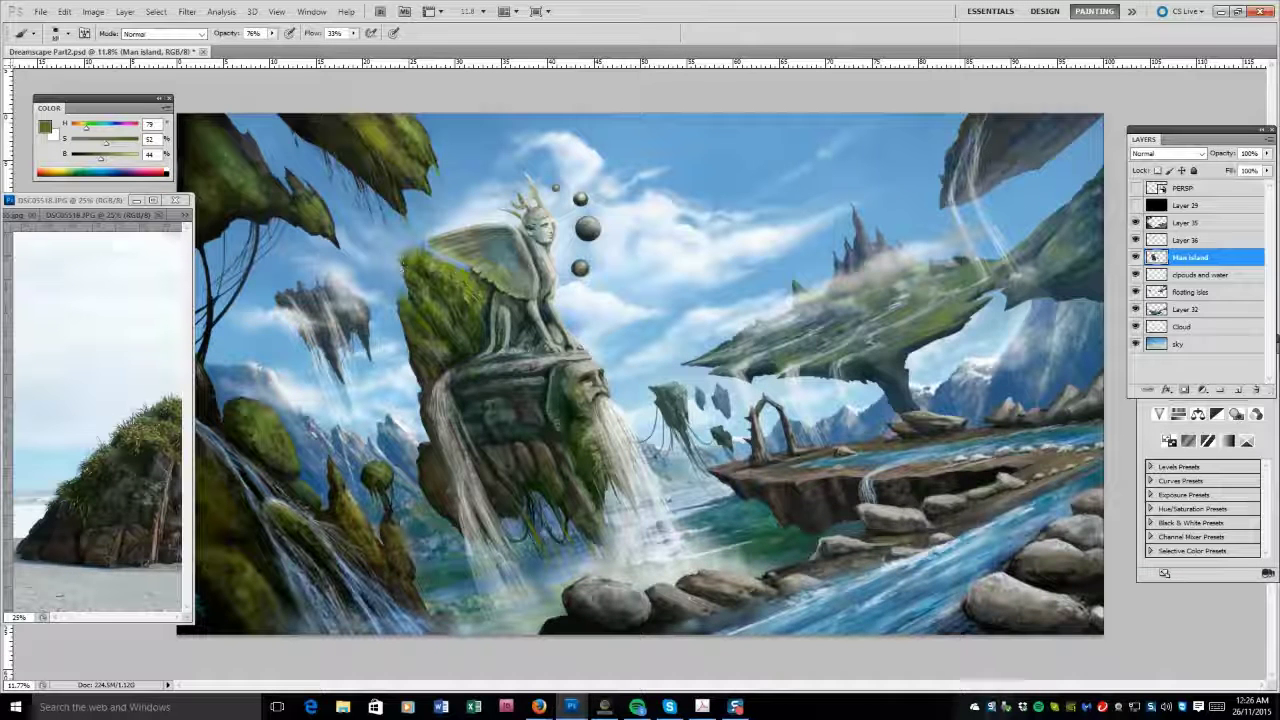
pyautogui.keyDown('alt'); pyautogui.click(410, 281); pyautogui.keyUp('alt')
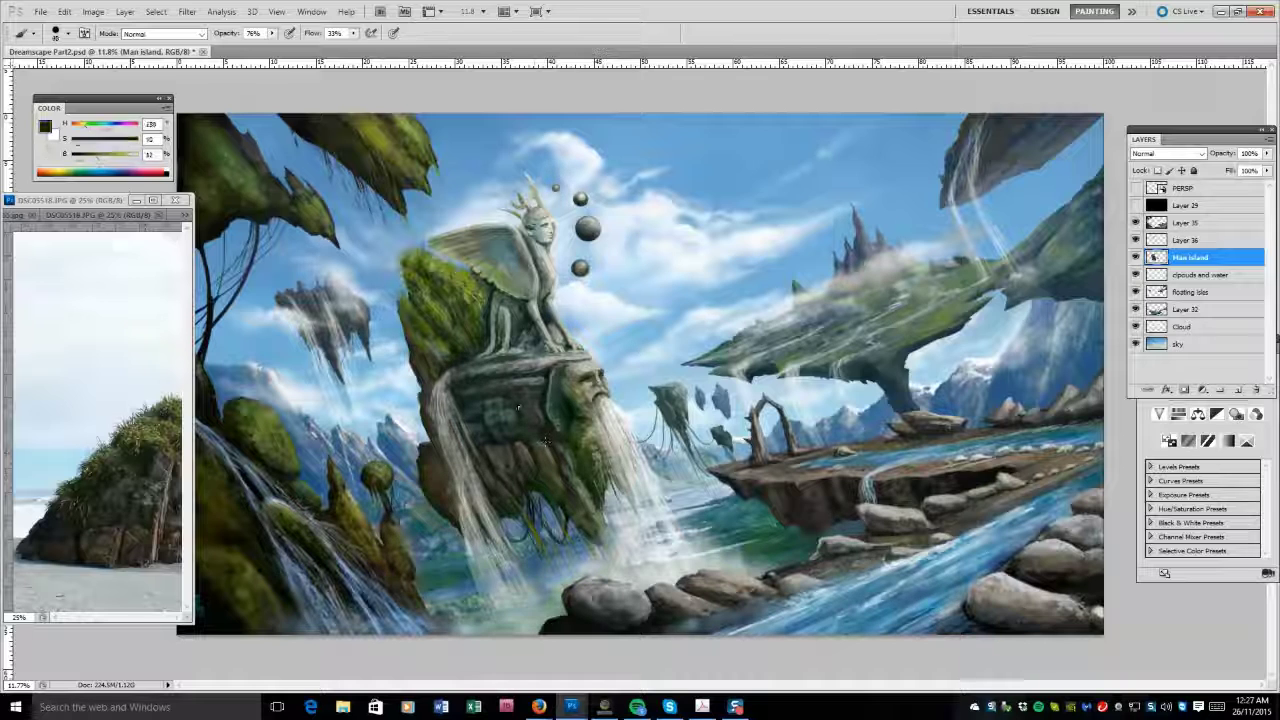
pyautogui.keyDown('alt'); pyautogui.click(531, 404); pyautogui.keyUp('alt')
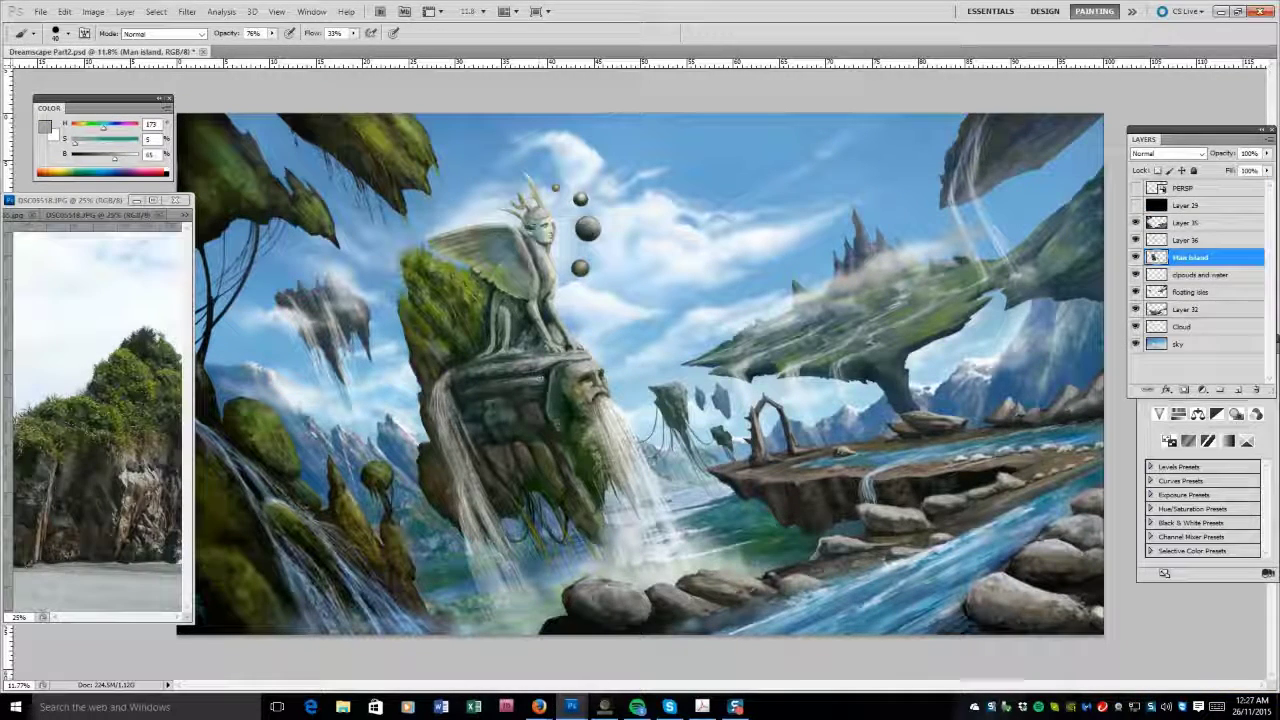
pyautogui.keyDown('alt'); pyautogui.click(548, 286); pyautogui.keyUp('alt')
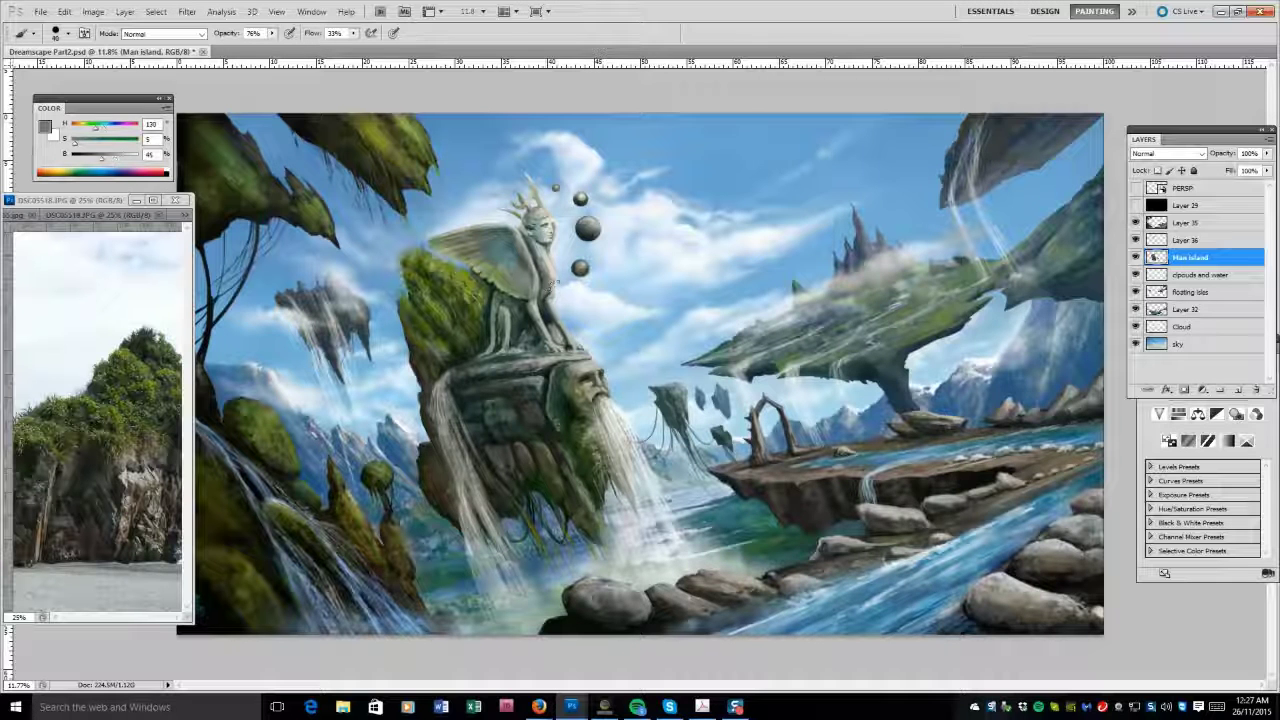
pyautogui.keyDown('alt'); pyautogui.click(128, 476); pyautogui.keyUp('alt')
pyautogui.keyDown('alt'); pyautogui.click(428, 450); pyautogui.keyUp('alt')
pyautogui.keyDown('alt'); pyautogui.click(426, 468); pyautogui.keyUp('alt')
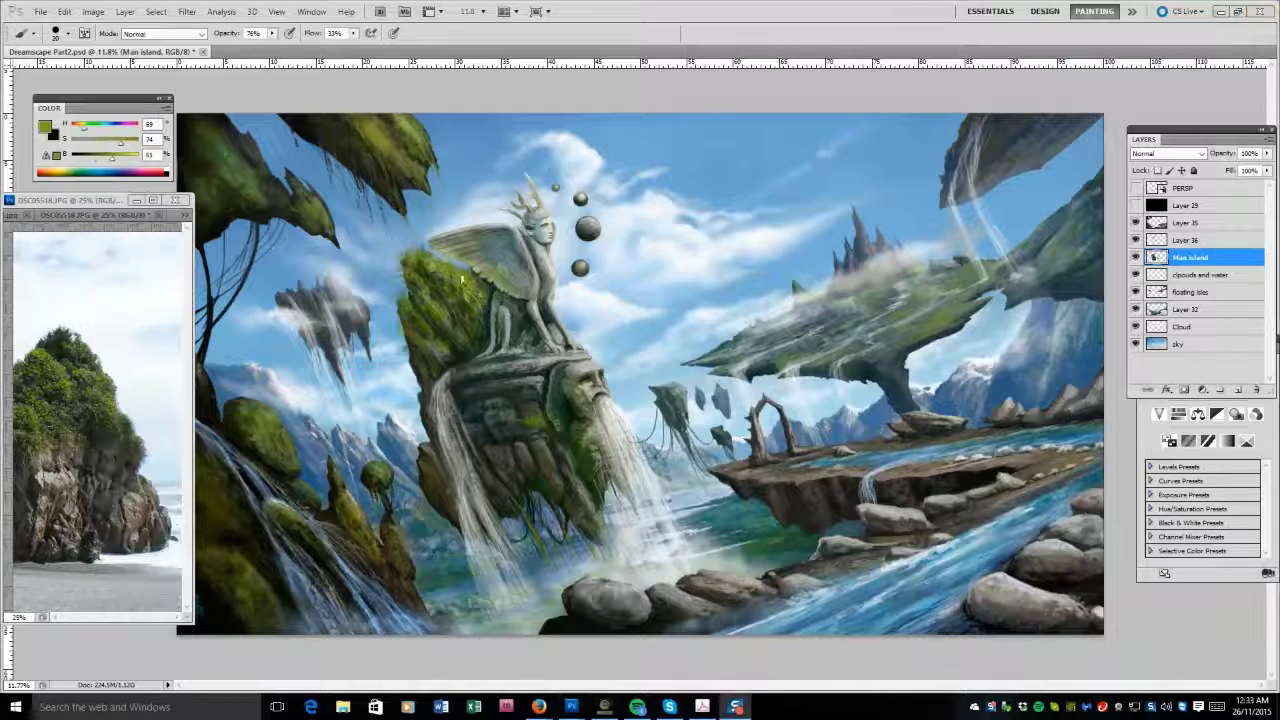
pyautogui.moveTo(112, 158); pyautogui.dragTo(137, 158)
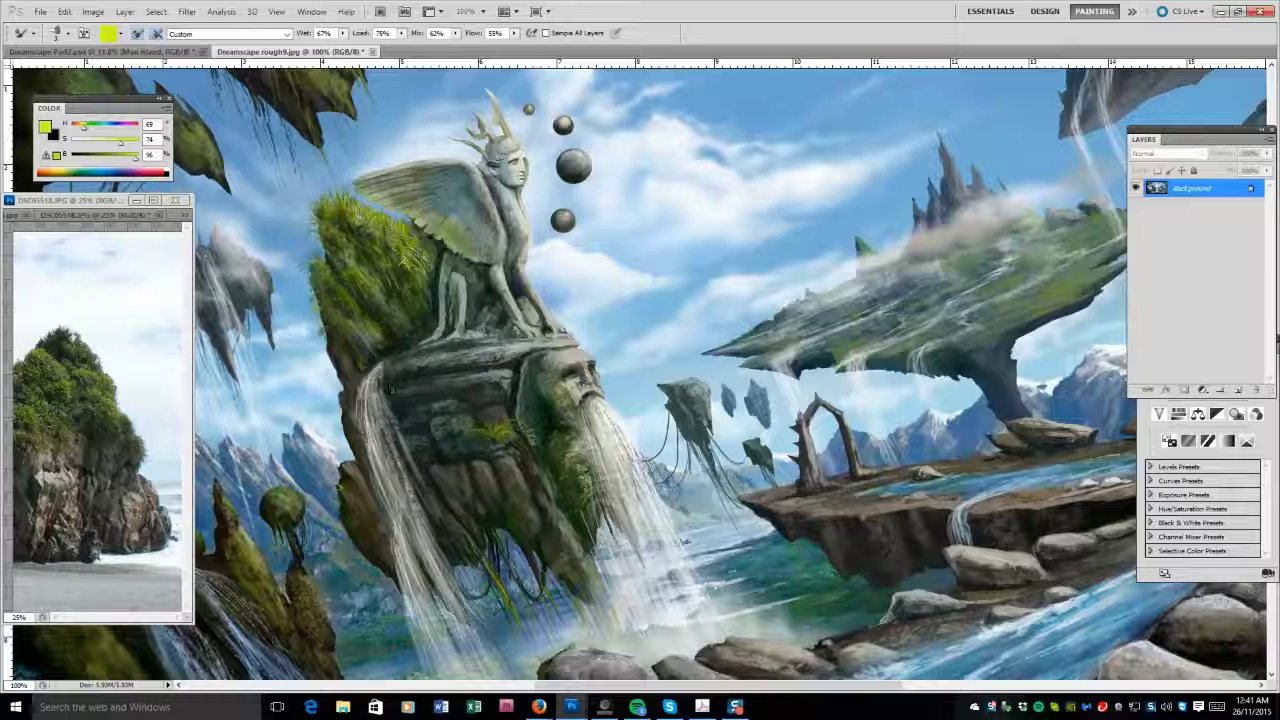
# Switch to the normal brush and paint lighter olive-green grass left of the sphinx.
pyautogui.hotkey('shift', 'b')
pyautogui.keyDown('alt'); pyautogui.click(355, 490); pyautogui.keyUp('alt')
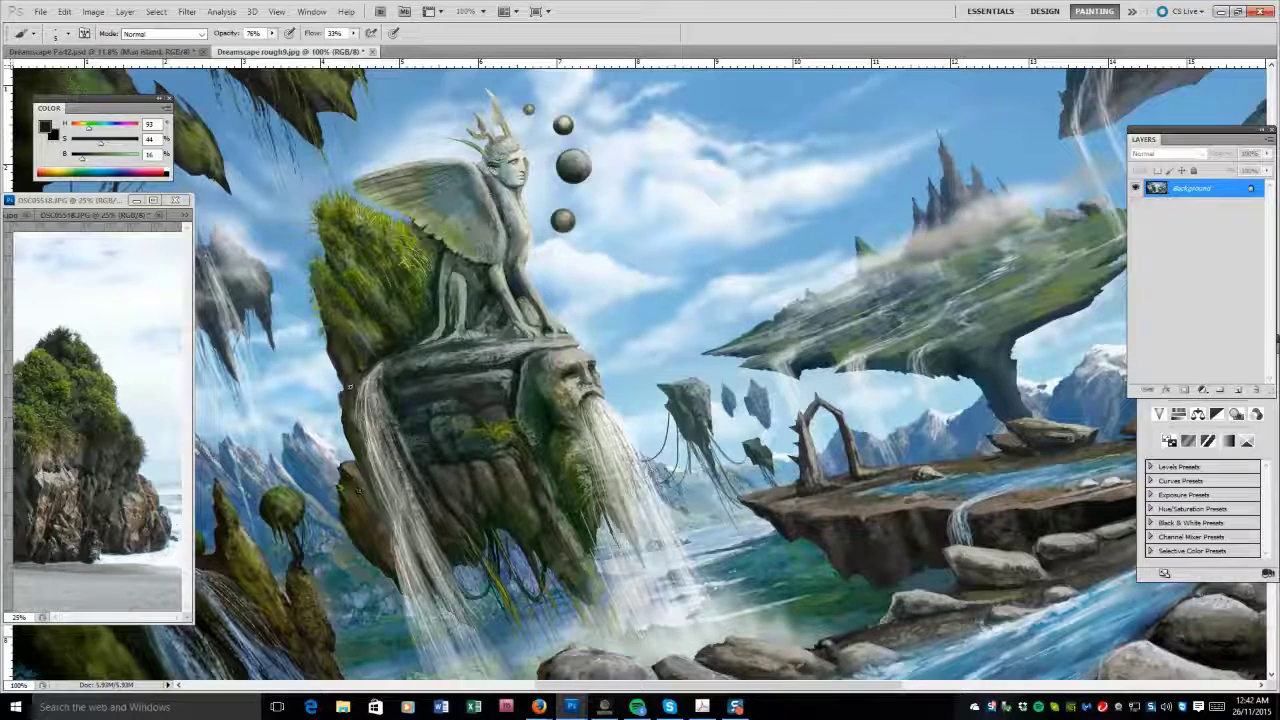
pyautogui.keyDown('alt'); pyautogui.click(419, 340); pyautogui.keyUp('alt')
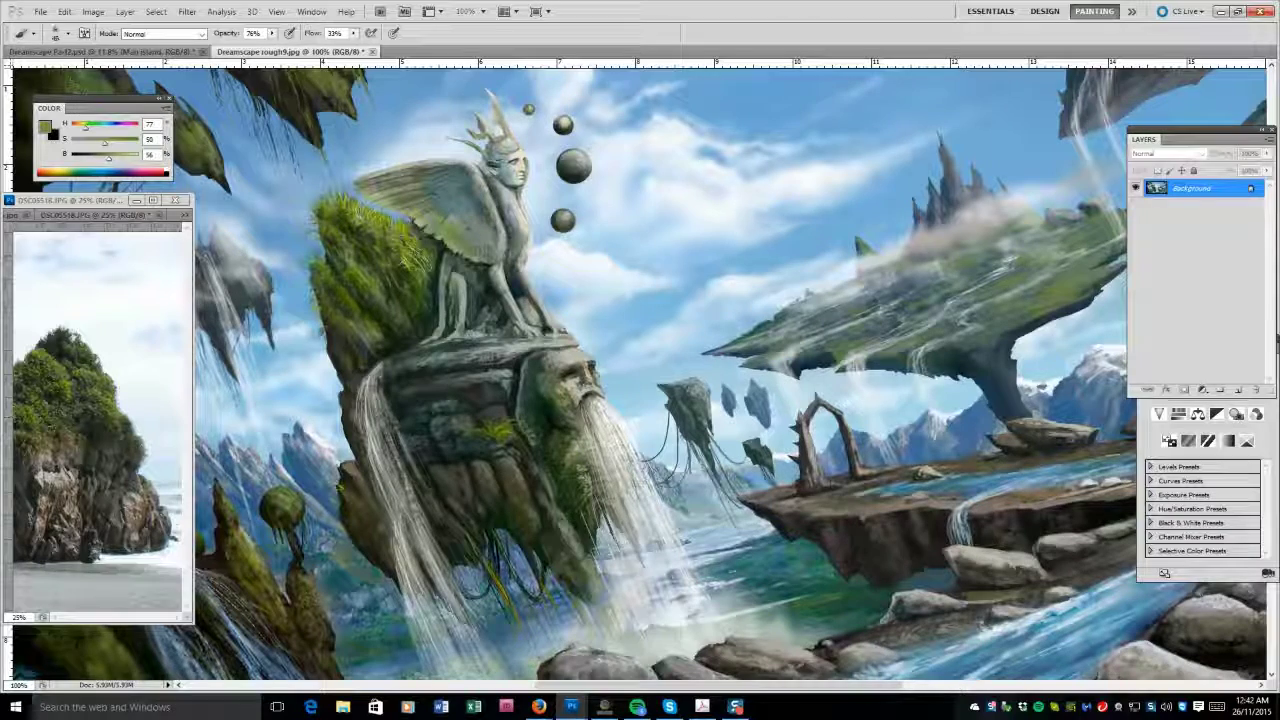
pyautogui.moveTo(362, 250); pyautogui.dragTo(385, 275)
pyautogui.keyDown('alt'); pyautogui.click(357, 272); pyautogui.keyUp('alt')
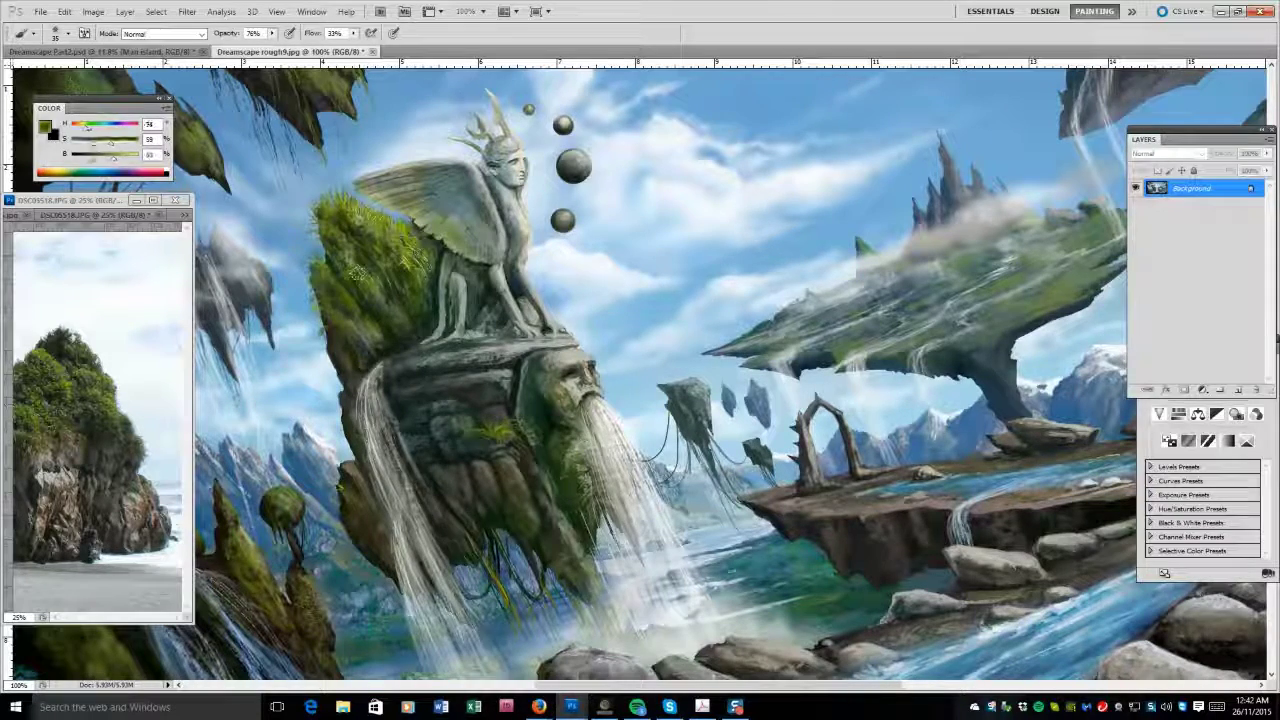
# With a smaller tip at 100% opacity, add green and near-black strokes to the grass beside the sphinx.
pyautogui.press('F5')
pyautogui.press('[')
pyautogui.press('[')
pyautogui.moveTo(352, 228); pyautogui.dragTo(418, 284)
pyautogui.keyDown('alt'); pyautogui.click(413, 283); pyautogui.keyUp('alt')
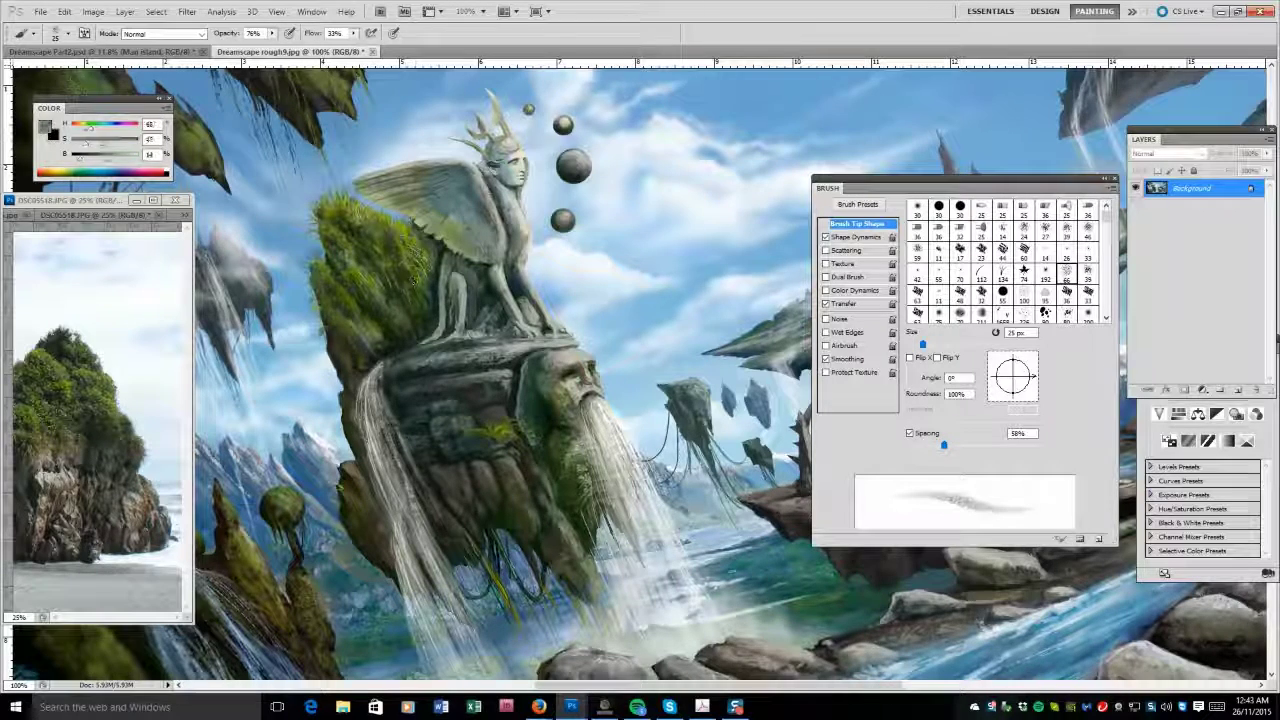
pyautogui.moveTo(340, 285); pyautogui.dragTo(388, 338)
pyautogui.press(']')
pyautogui.press('0')
pyautogui.press(']')
pyautogui.keyDown('alt'); pyautogui.click(378, 346); pyautogui.keyUp('alt')
pyautogui.moveTo(378, 346); pyautogui.dragTo(342, 310)
# Sample olive, golden tan and reference greens, then paint grass strokes on the mossy cliff.
pyautogui.keyDown('alt'); pyautogui.click(410, 212); pyautogui.keyUp('alt')
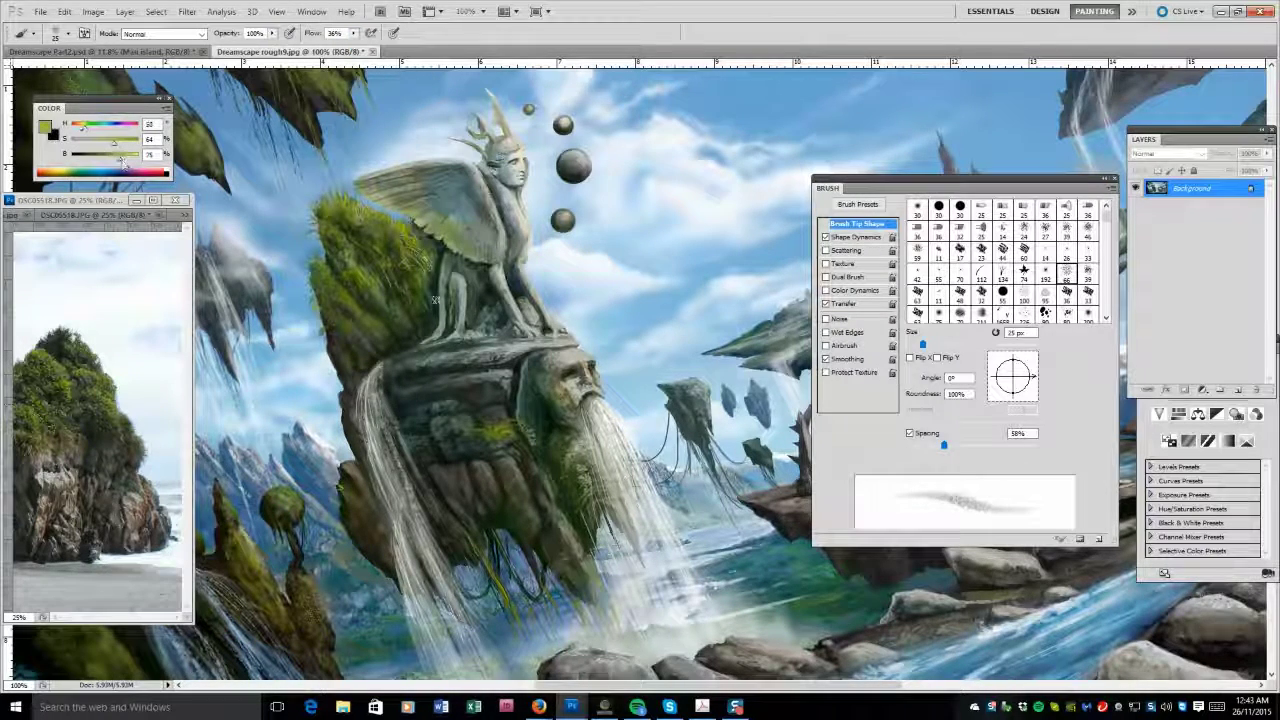
pyautogui.keyDown('alt'); pyautogui.click(415, 310); pyautogui.keyUp('alt')
pyautogui.press('[')
pyautogui.press('[')
pyautogui.press('[')
pyautogui.press('[')
pyautogui.press(']')
pyautogui.keyDown('alt'); pyautogui.click(80, 376); pyautogui.keyUp('alt')
pyautogui.keyDown('alt'); pyautogui.click(405, 280); pyautogui.keyUp('alt')
pyautogui.press(']')
pyautogui.press(']')
pyautogui.press(']')
pyautogui.press(']')
pyautogui.press(']')
pyautogui.press(']')
pyautogui.moveTo(410, 326)
pyautogui.mouseDown()
pyautogui.moveTo(384, 310)
pyautogui.moveTo(361, 236)
pyautogui.moveTo(414, 262)
pyautogui.moveTo(366, 352)
pyautogui.mouseUp()
# Paint dark green grass strokes on the mossy cliff with a 20 px brush.
pyautogui.keyDown('alt'); pyautogui.click(227, 198); pyautogui.keyUp('alt')
pyautogui.press('[')
pyautogui.keyDown('alt'); pyautogui.click(410, 340); pyautogui.keyUp('alt')
pyautogui.press('[')
pyautogui.press('[')
pyautogui.moveTo(405, 284); pyautogui.dragTo(364, 252)
pyautogui.press(']')
pyautogui.press(']')
pyautogui.press('[')
# Paint white water down the left waterfall and trace its edge with a thin white line.
pyautogui.keyDown('alt'); pyautogui.click(570, 395); pyautogui.keyUp('alt')
pyautogui.press(']')
pyautogui.press('d')
pyautogui.press('x')
pyautogui.moveTo(412, 500)
pyautogui.mouseDown()
pyautogui.moveTo(396, 560)
pyautogui.moveTo(402, 630)
pyautogui.mouseUp()
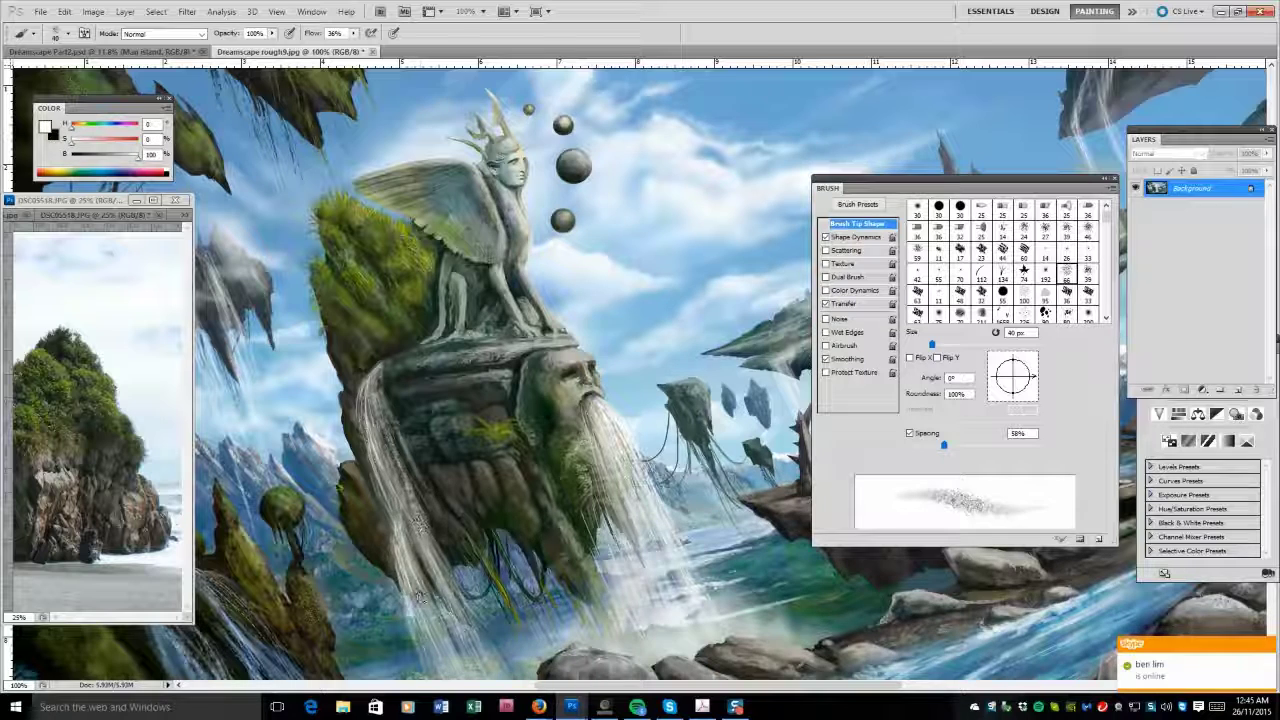
pyautogui.moveTo(400, 525); pyautogui.dragTo(415, 640)
pyautogui.press('[')
pyautogui.press('[')
pyautogui.press('[')
pyautogui.press('[')
pyautogui.moveTo(362, 384); pyautogui.dragTo(352, 438)
pyautogui.press('[')
# With a 45 px scattered tip, paint light reference moss green onto the rock by the waterfall.
pyautogui.keyDown('alt'); pyautogui.click(391, 250); pyautogui.keyUp('alt')
pyautogui.press('.')
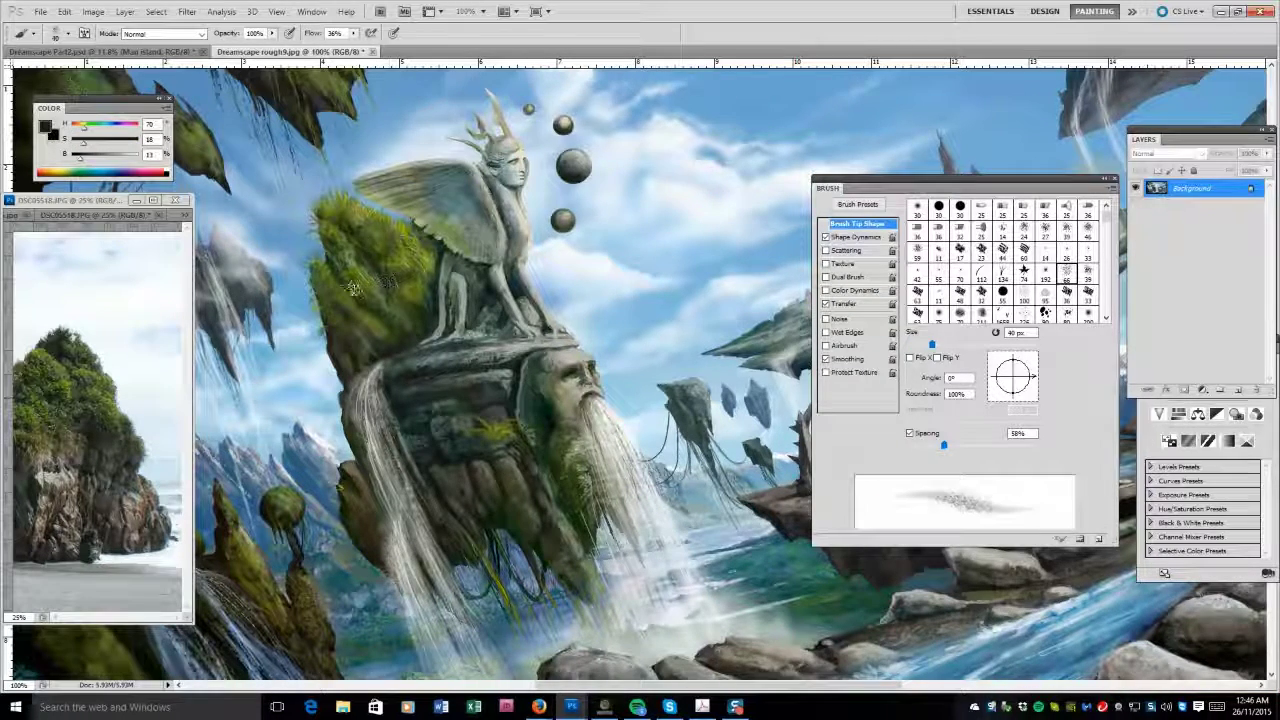
pyautogui.press('[')
pyautogui.press('[')
pyautogui.keyDown('alt'); pyautogui.click(118, 394); pyautogui.keyUp('alt')
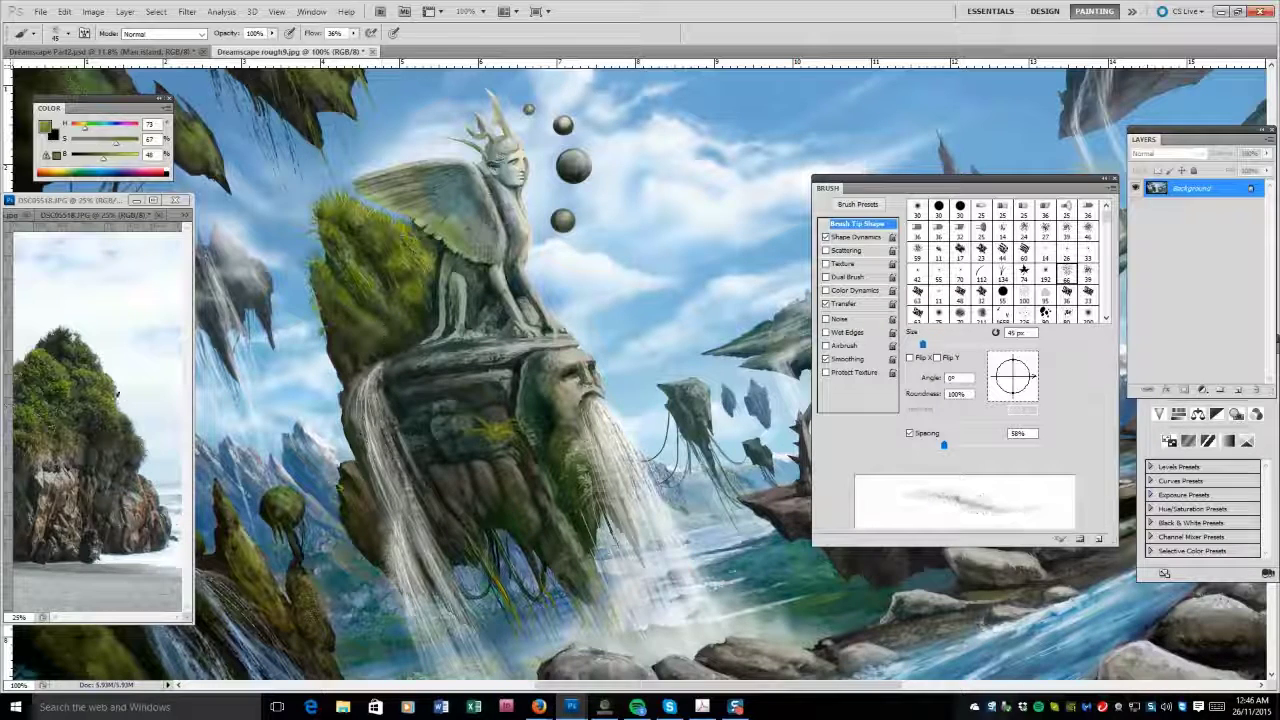
pyautogui.keyDown('alt'); pyautogui.click(118, 394); pyautogui.keyUp('alt')
pyautogui.press(']')
pyautogui.press(']')
pyautogui.press('[')
pyautogui.press('[')
pyautogui.press('[')
pyautogui.press('[')
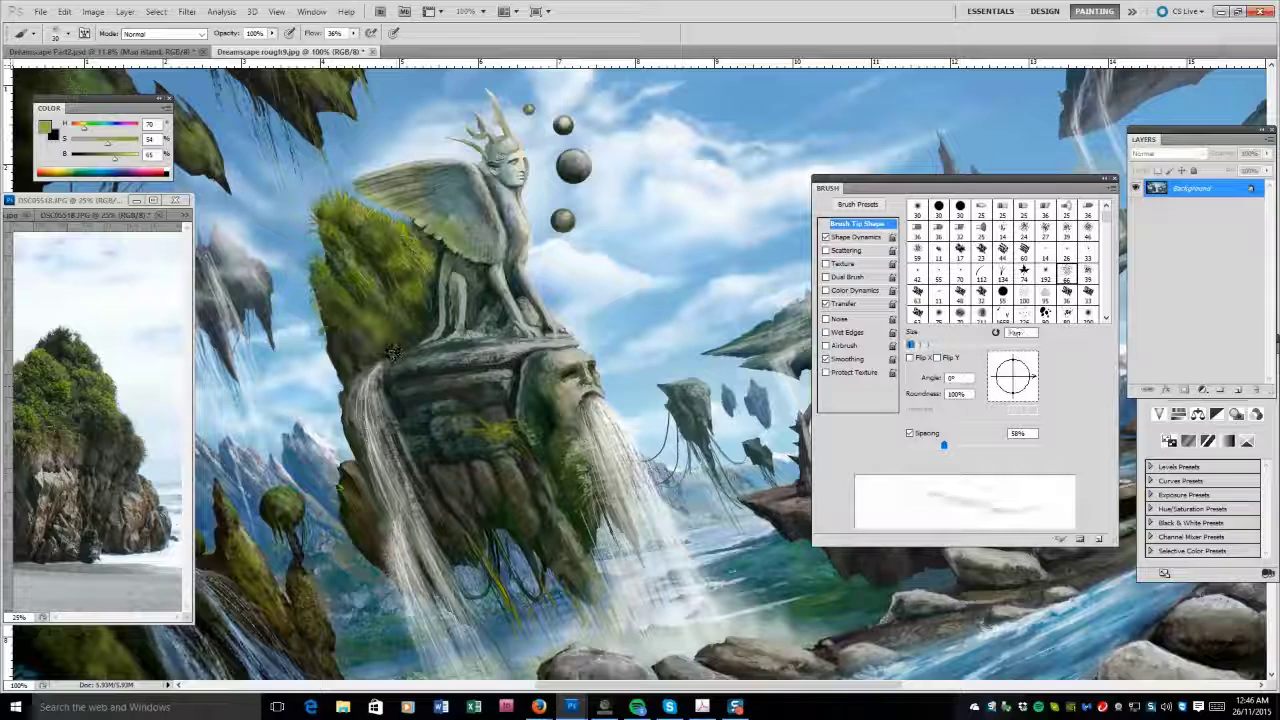
pyautogui.press(']')
pyautogui.press(']')
pyautogui.press(']')
pyautogui.press(']')
pyautogui.moveTo(488, 420); pyautogui.dragTo(520, 436)
pyautogui.press(']')
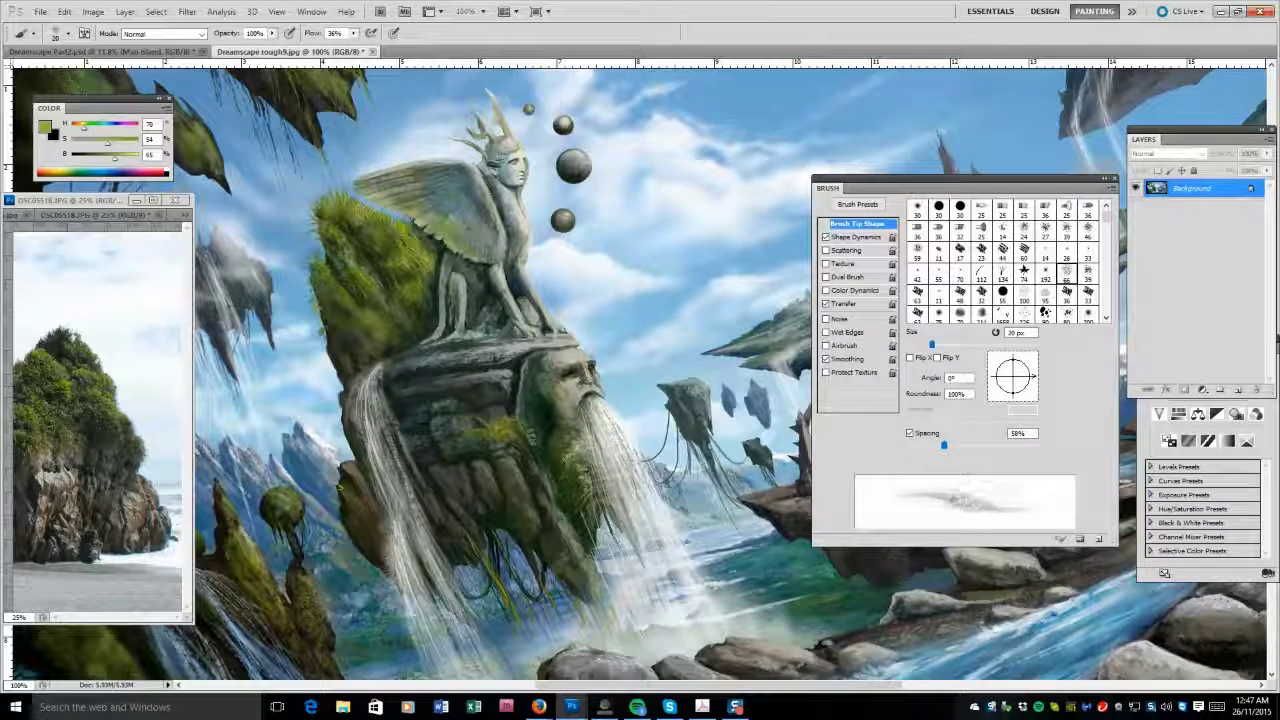
pyautogui.press('[')
pyautogui.press('[')
pyautogui.press('[')
pyautogui.keyDown('alt'); pyautogui.click(393, 281); pyautogui.keyUp('alt')
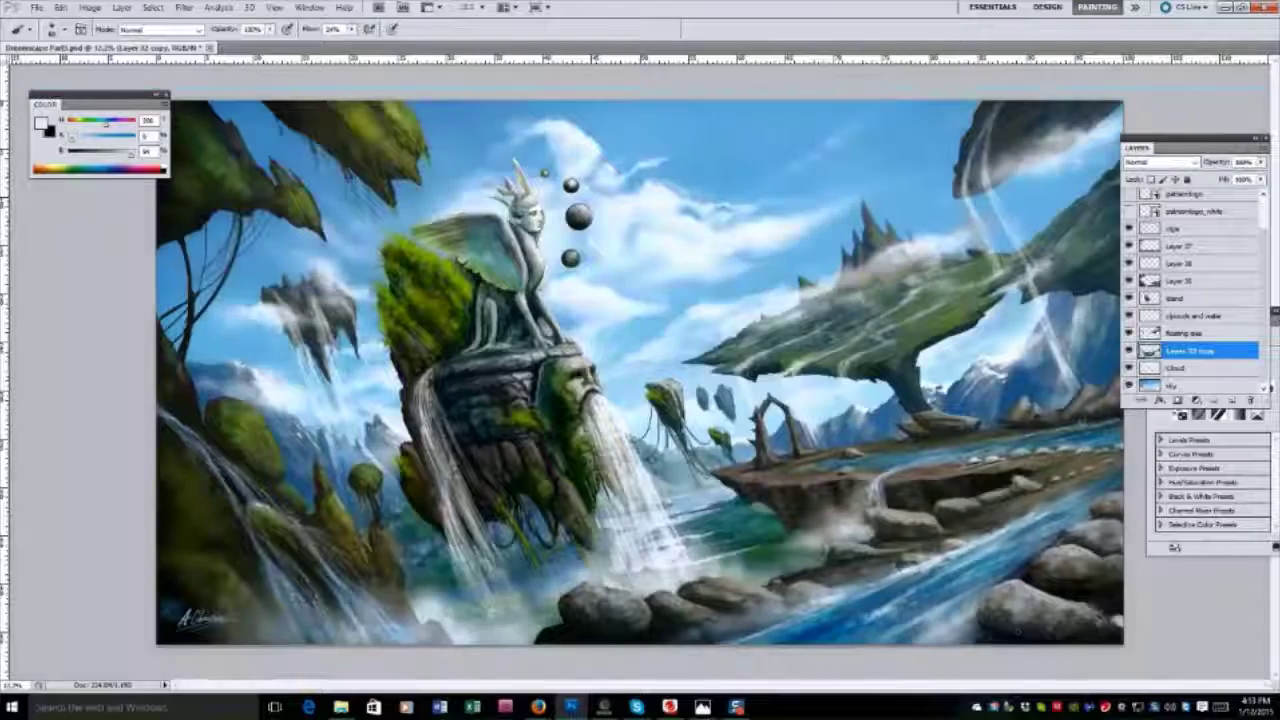
# On Layer 35, paint a dark vine at the left edge and shift the colour to dark olive.
pyautogui.click(1210, 281)
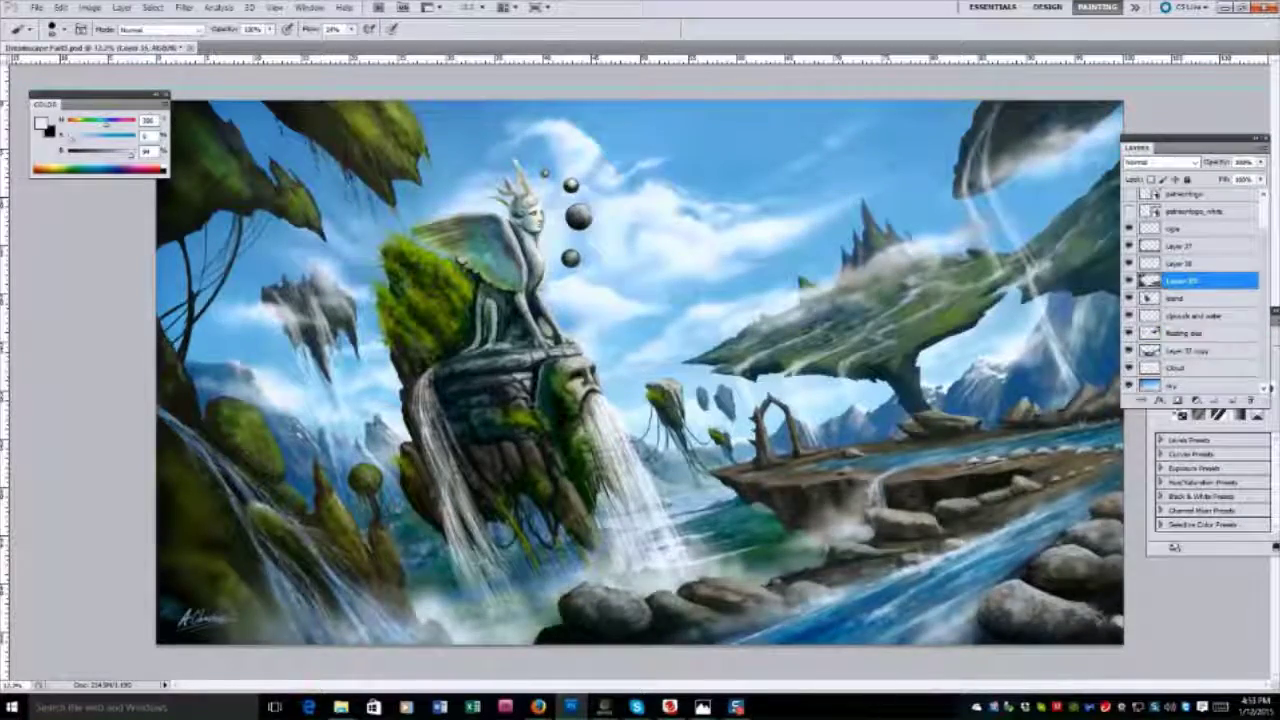
pyautogui.moveTo(224, 246); pyautogui.dragTo(158, 300)
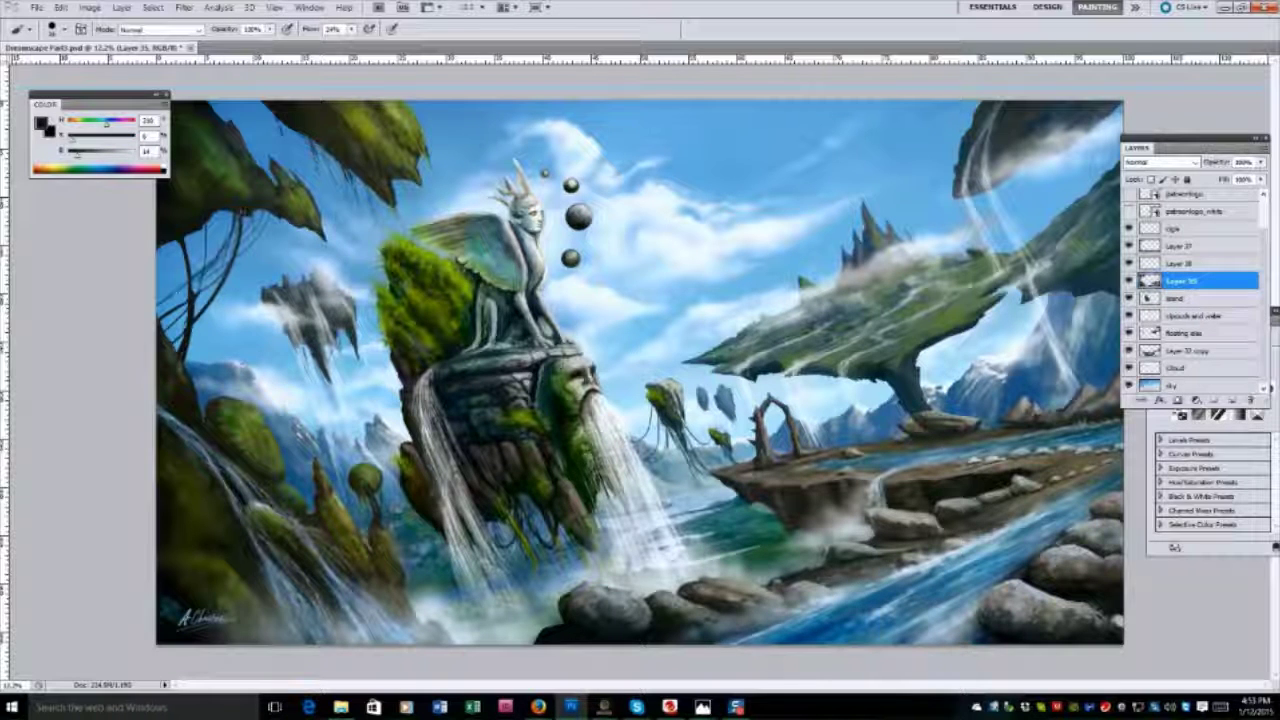
pyautogui.moveTo(104, 122)
pyautogui.mouseDown()
pyautogui.moveTo(83, 123)
pyautogui.moveTo(80, 154)
pyautogui.mouseUp()
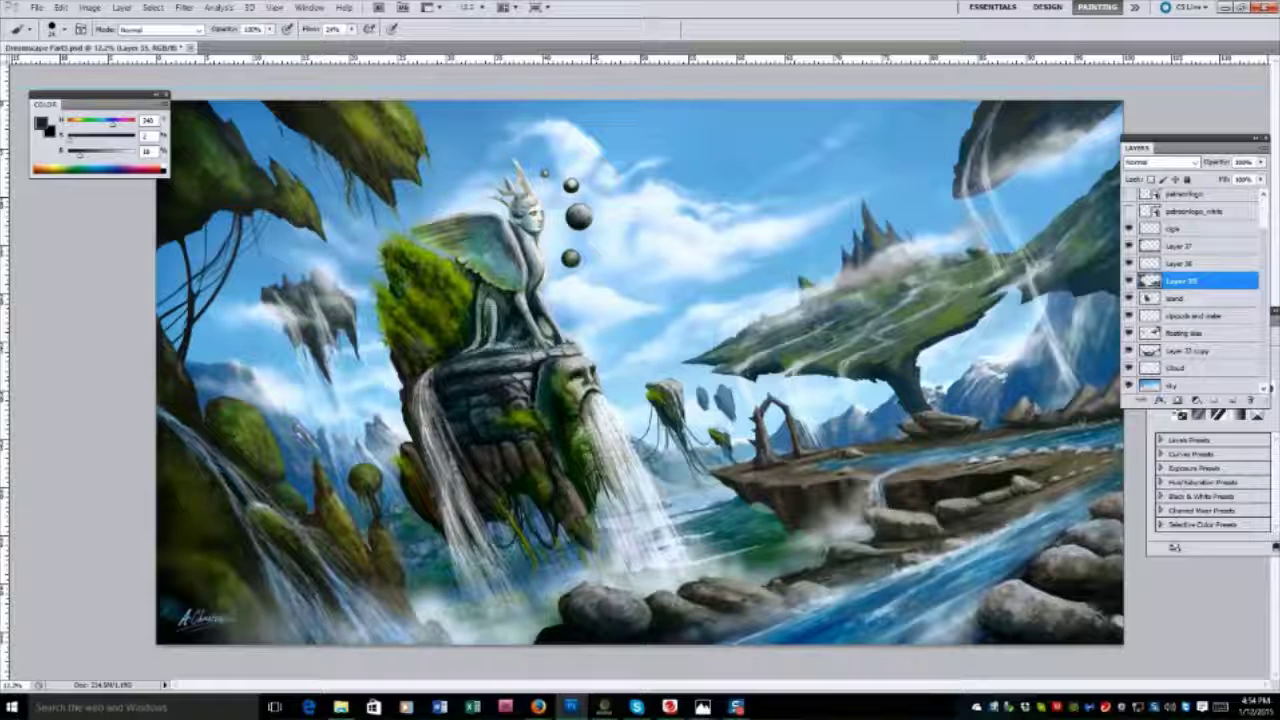
# Brighten the island layer's highlights with Levels by nudging the white input slider left.
pyautogui.hotkey('alt', '[')
pyautogui.hotkey('ctrl', 'l')
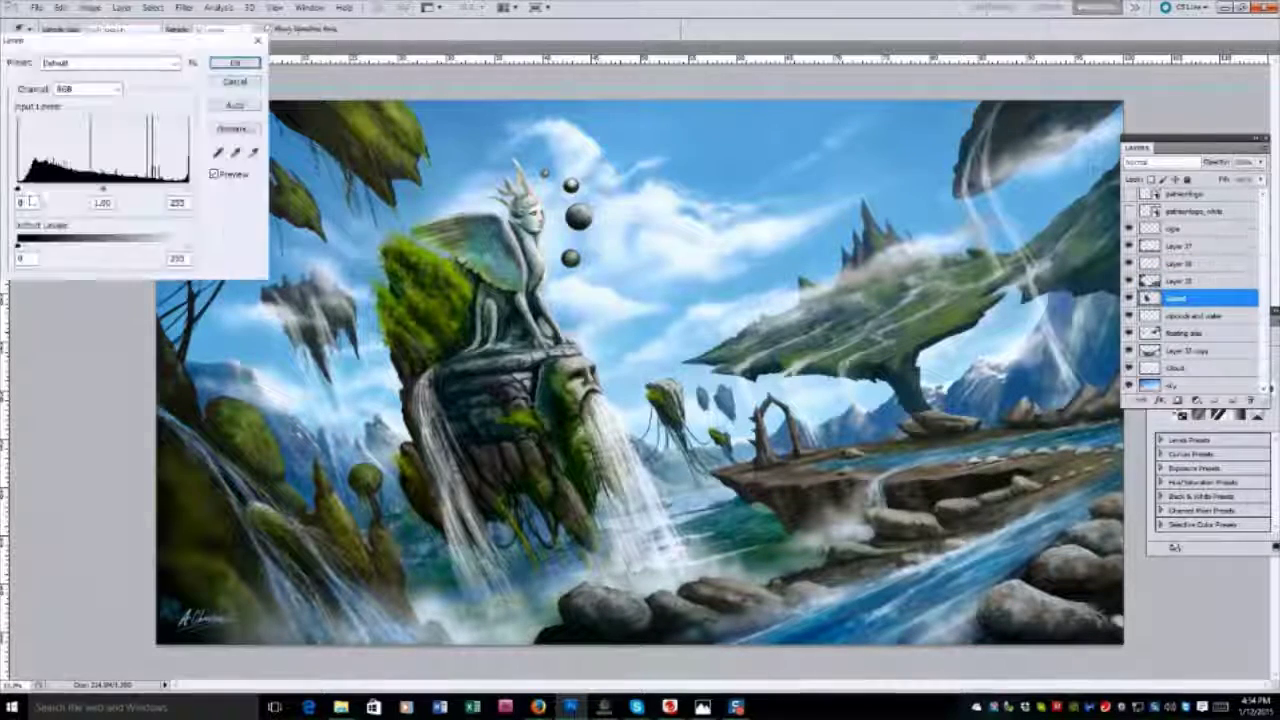
pyautogui.moveTo(186, 188); pyautogui.dragTo(182, 190)
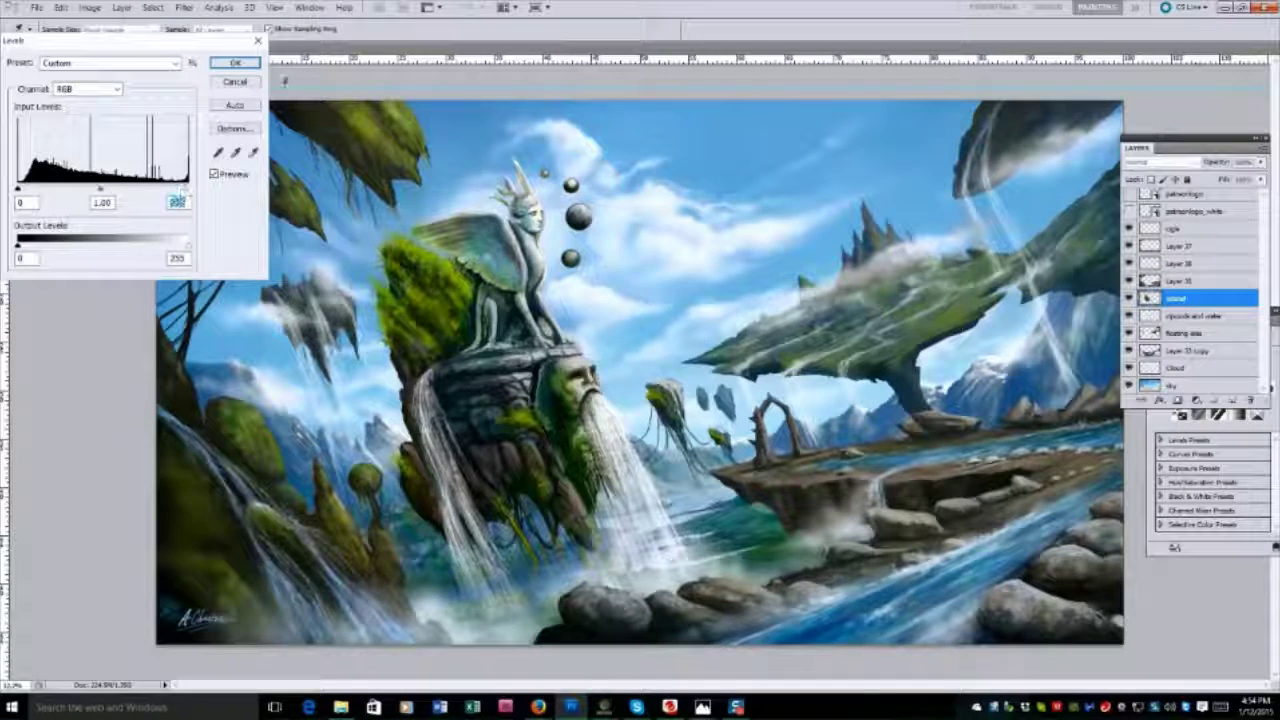
pyautogui.press('Return')
pyautogui.hotkey('ctrl', '+')
pyautogui.scroll(3, 640, 370)
pyautogui.keyDown('alt'); pyautogui.click(552, 218); pyautogui.keyUp('alt')
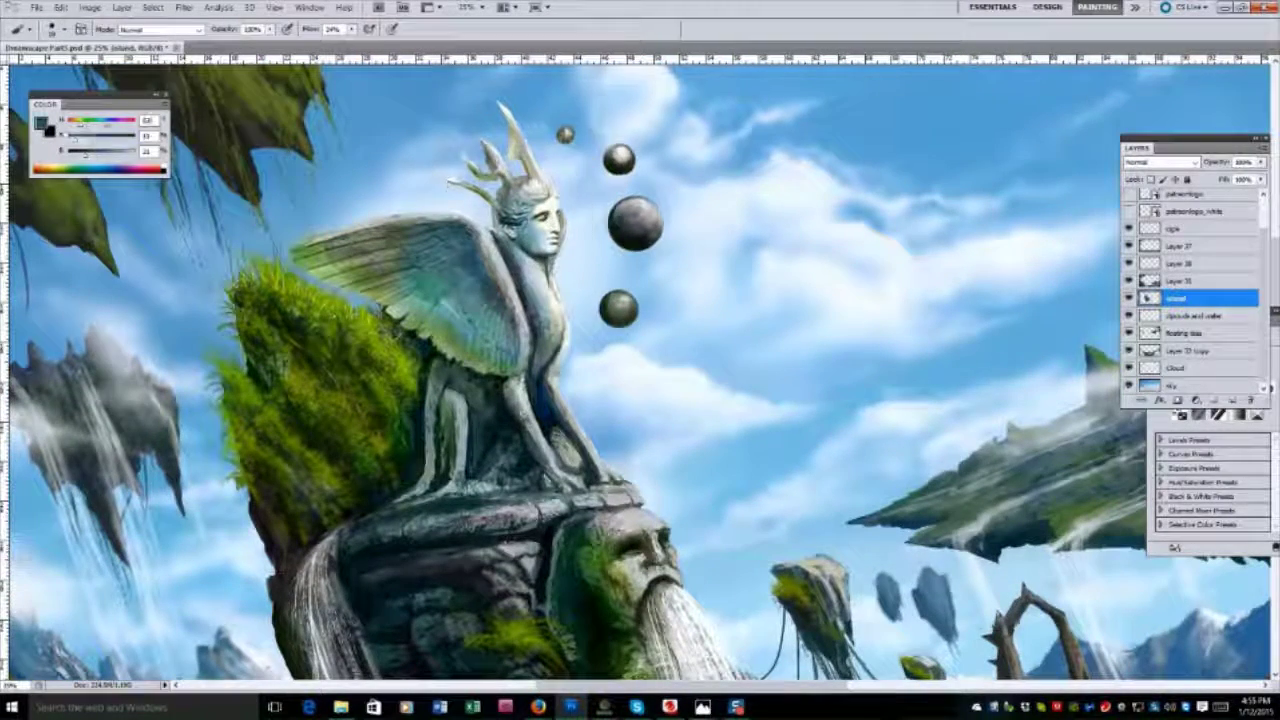
# Load the island layer as a selection and paint light blue in Overlay mode over the sphinx's wing.
pyautogui.keyDown('alt'); pyautogui.click(582, 443); pyautogui.keyUp('alt')
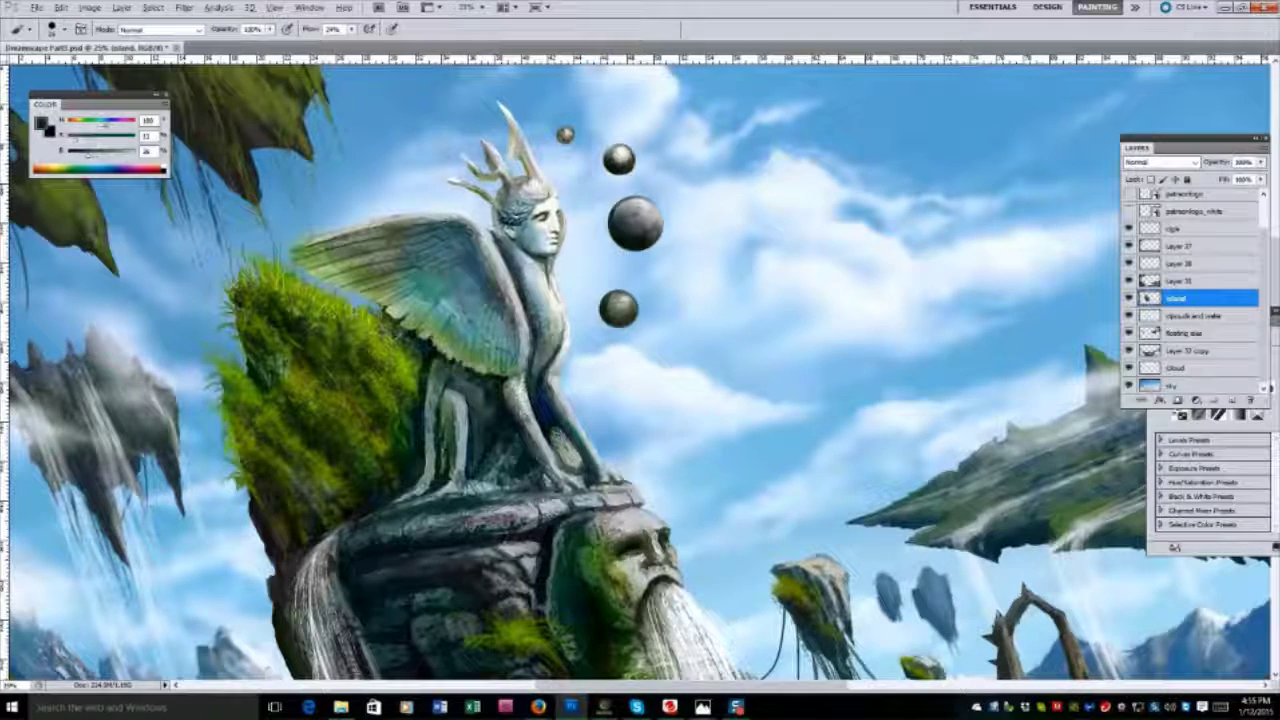
pyautogui.keyDown('ctrl'); pyautogui.click(1150, 298); pyautogui.keyUp('ctrl')
pyautogui.click(165, 29)
pyautogui.click(145, 222)
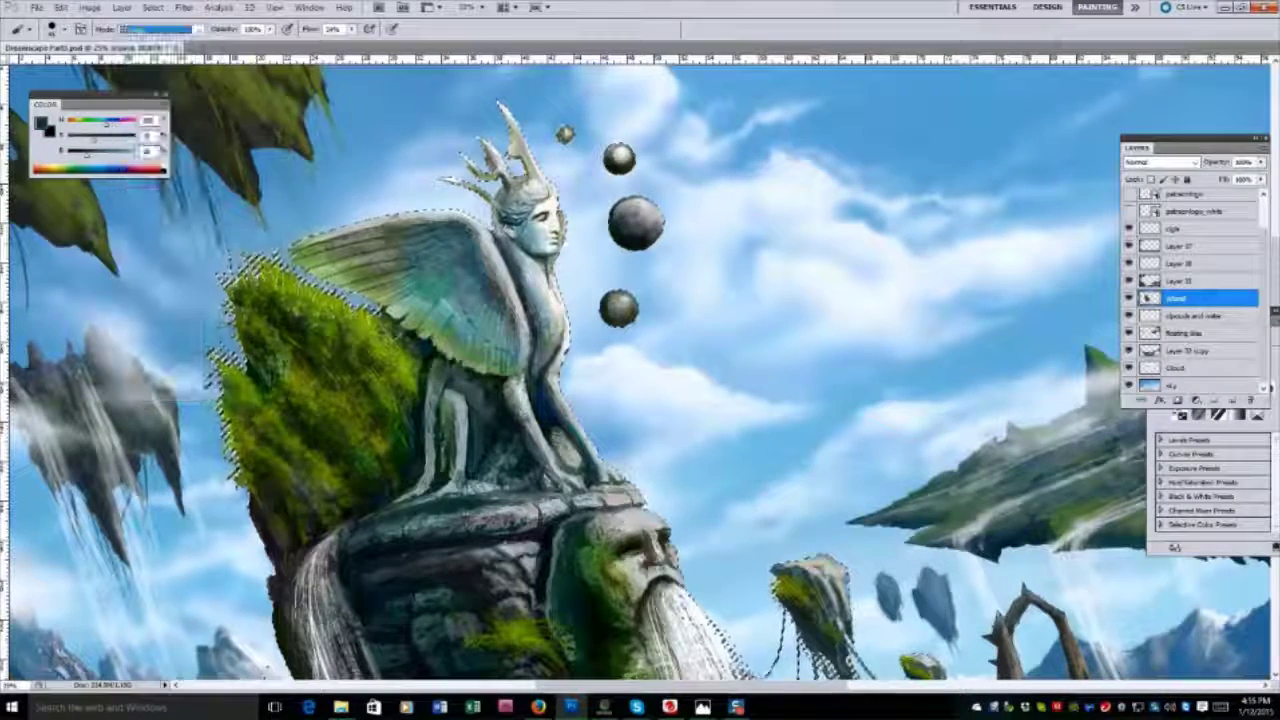
pyautogui.moveTo(93, 156); pyautogui.dragTo(125, 156)
pyautogui.click(105, 120)
pyautogui.moveTo(500, 300); pyautogui.dragTo(456, 343)
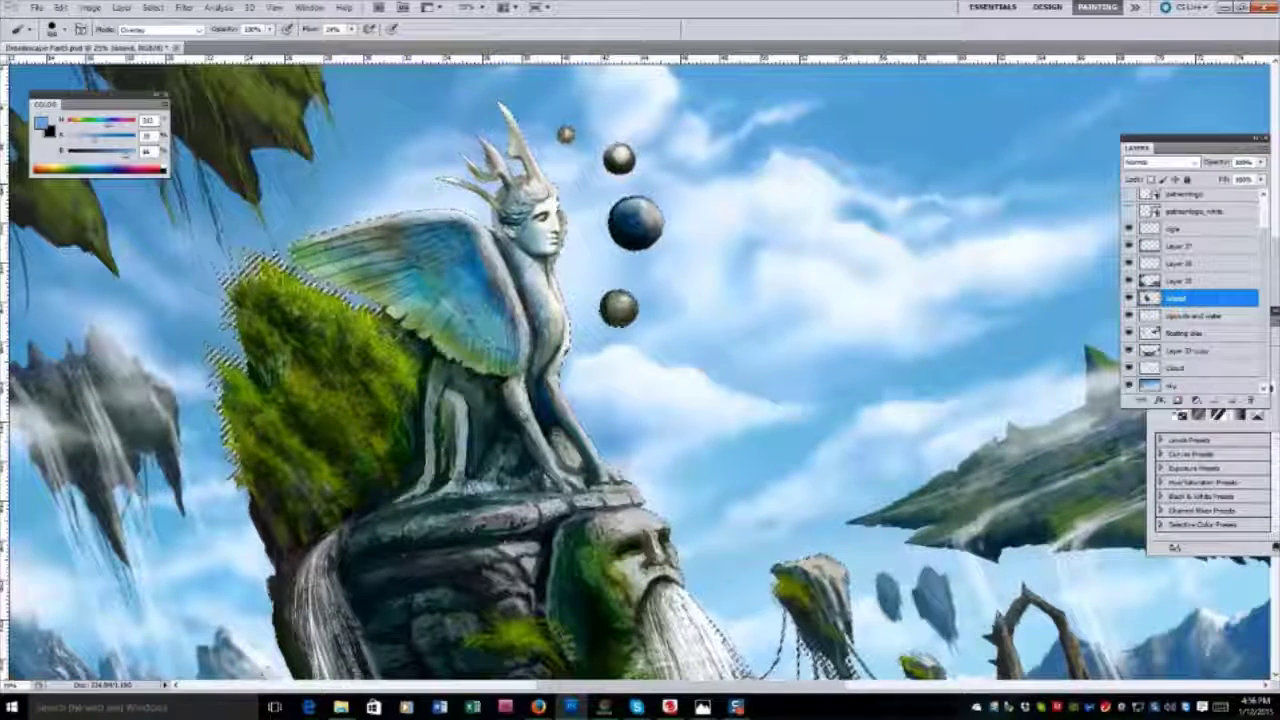
pyautogui.hotkey('shift', 'b')
pyautogui.hotkey('shift', 'b')
pyautogui.hotkey('shift', 'b')
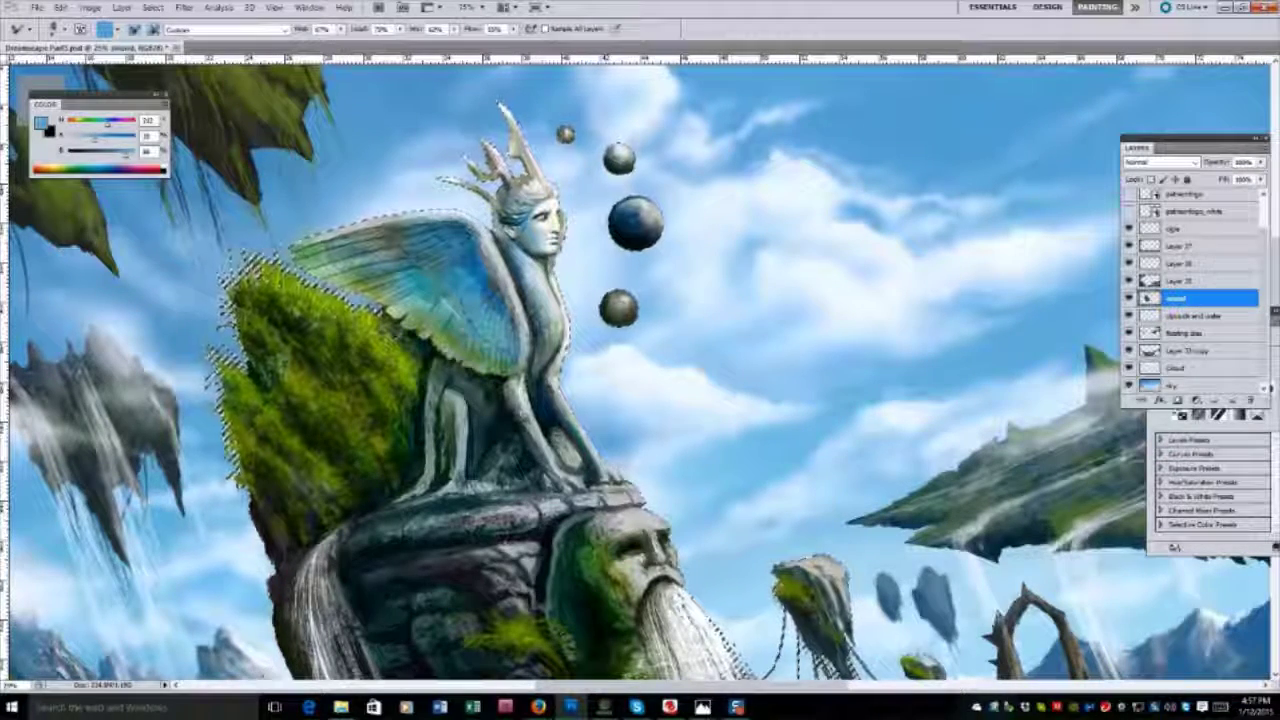
pyautogui.keyDown('alt'); pyautogui.click(509, 430); pyautogui.keyUp('alt')
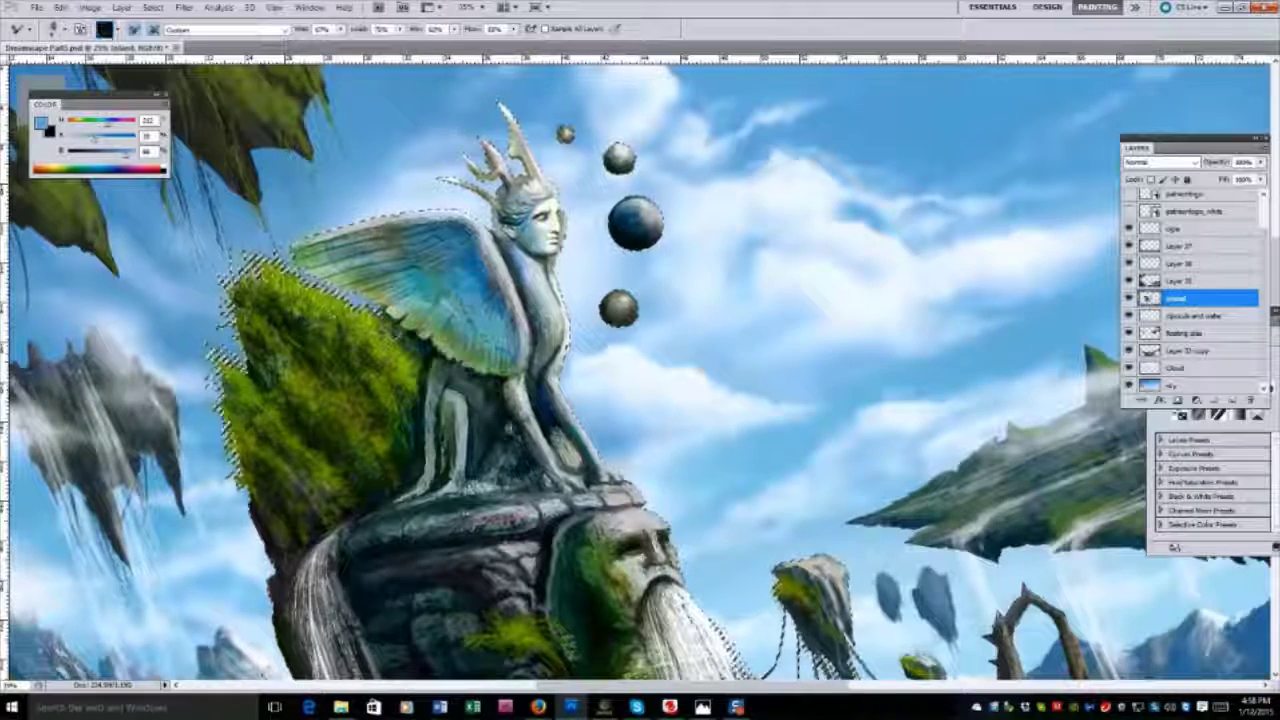
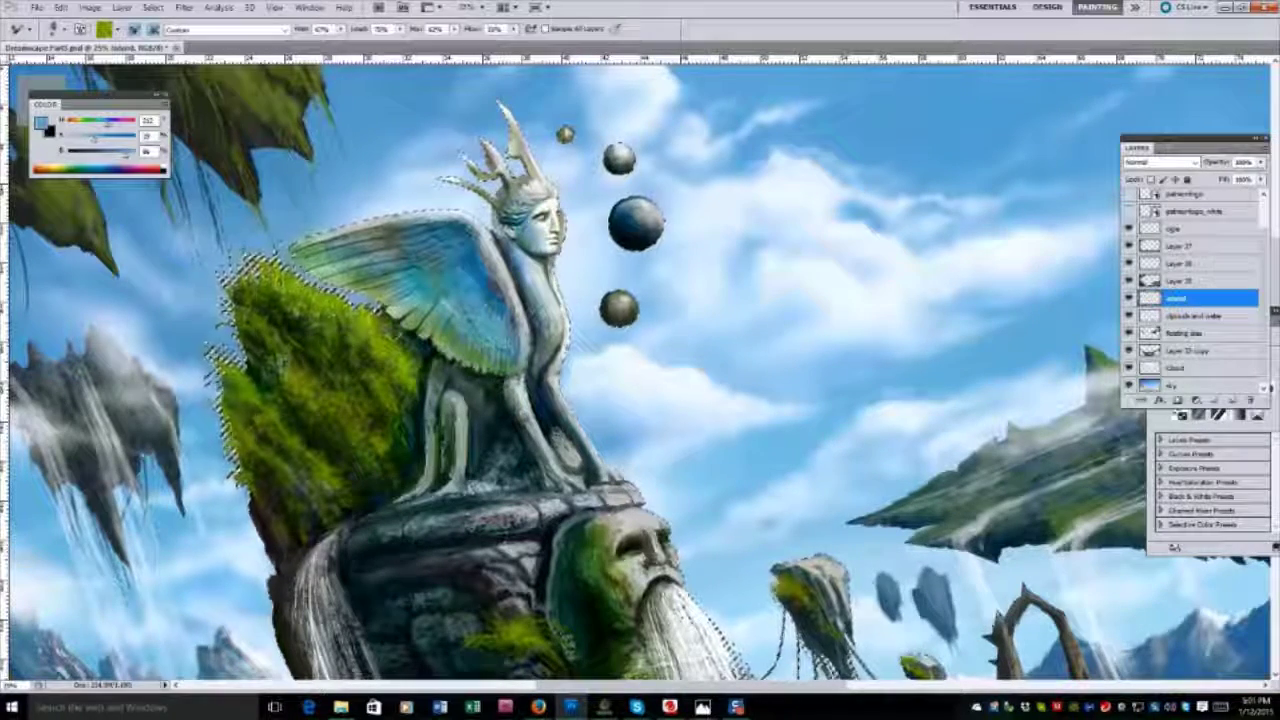
# Toggle the grayscale preview on and off with F2, then pick a light colour from the clouds.
pyautogui.press('F2')
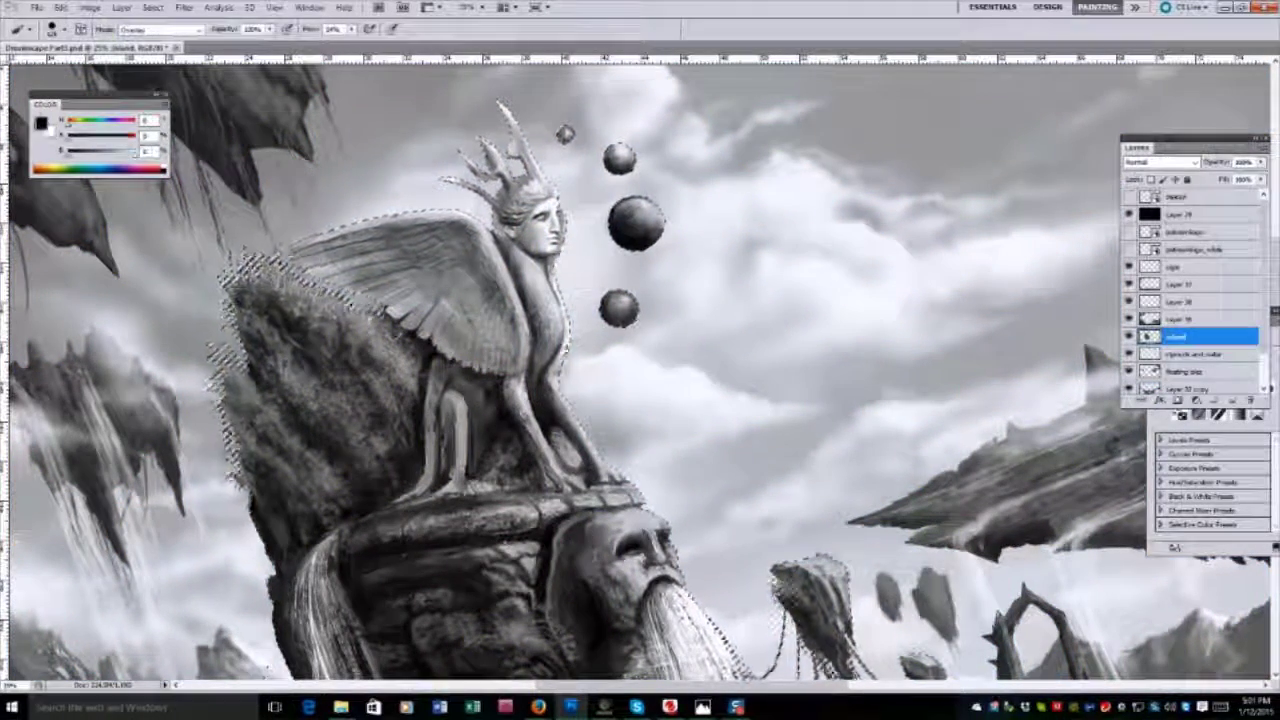
pyautogui.press('F2')
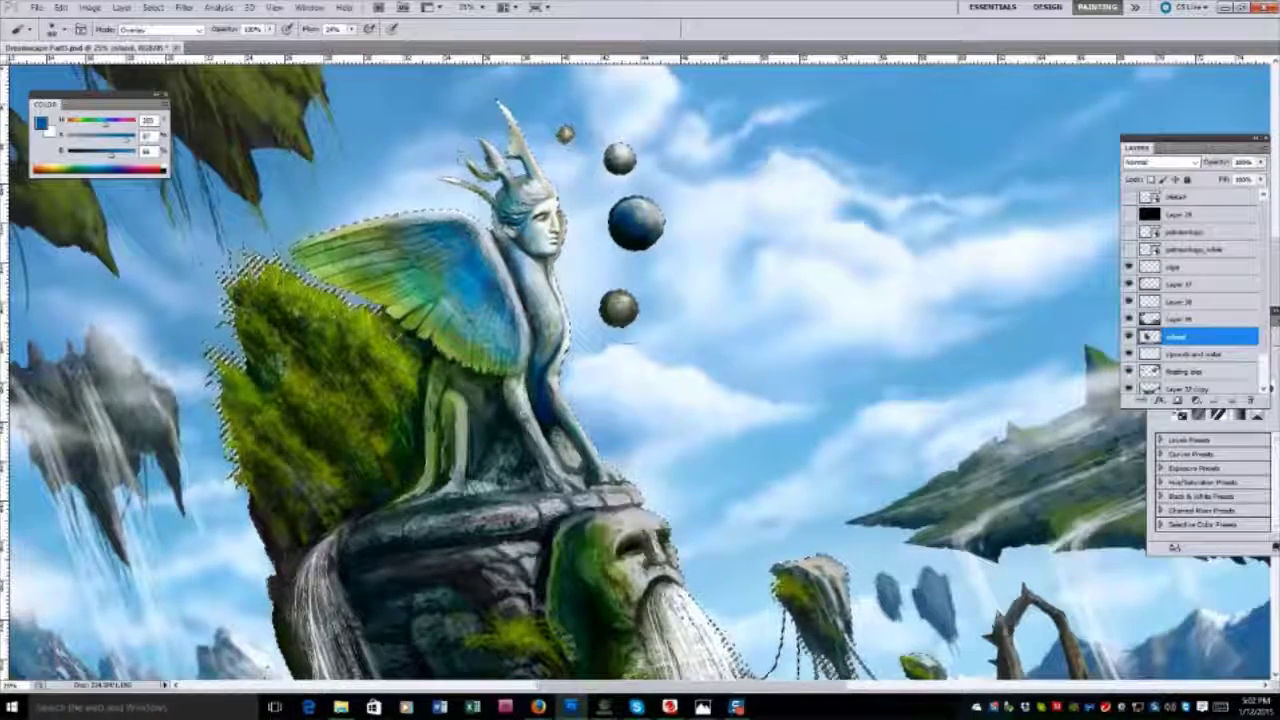
pyautogui.keyDown('alt'); pyautogui.click(645, 265); pyautogui.keyUp('alt')
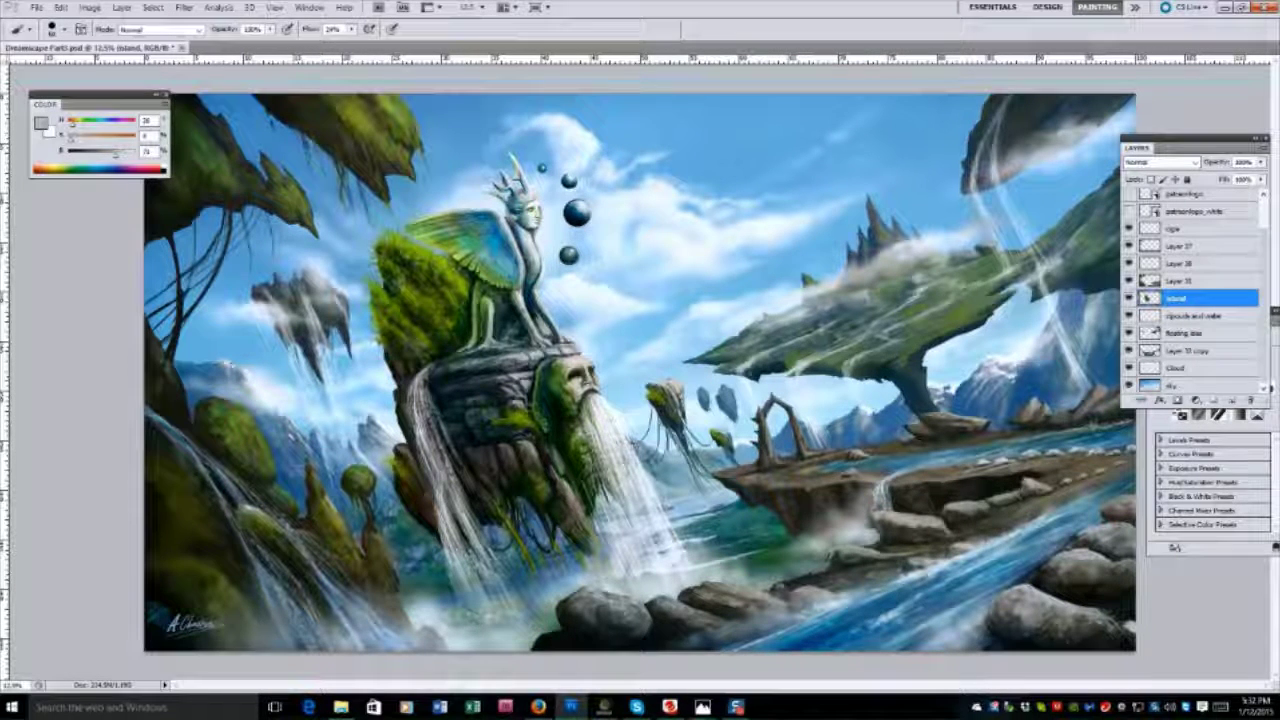
# Sample near-black and mid-grey painting colours from the canvas.
pyautogui.moveTo(556, 352)
pyautogui.mouseDown()
pyautogui.moveTo(470, 332)
pyautogui.moveTo(466, 345)
pyautogui.moveTo(483, 288)
pyautogui.moveTo(530, 349)
pyautogui.moveTo(575, 361)
pyautogui.mouseUp()
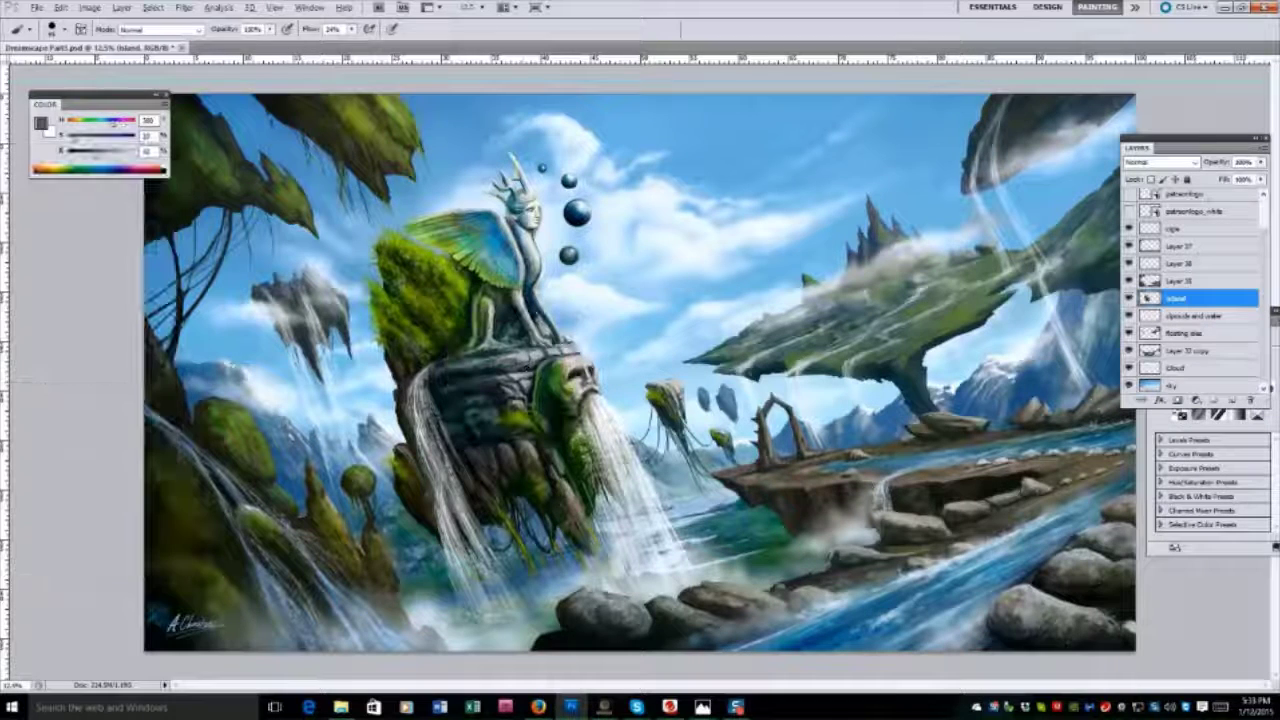
pyautogui.keyDown('alt'); pyautogui.click(566, 352); pyautogui.keyUp('alt')
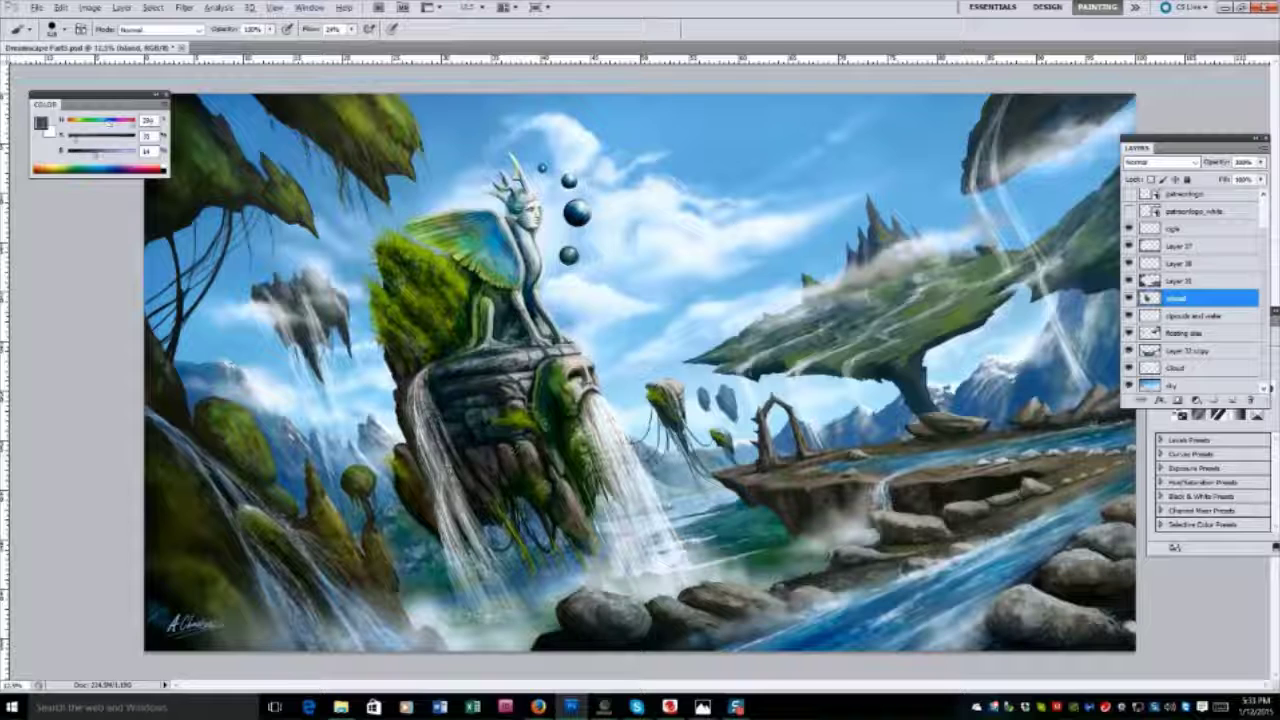
pyautogui.keyDown('alt'); pyautogui.click(536, 458); pyautogui.keyUp('alt')
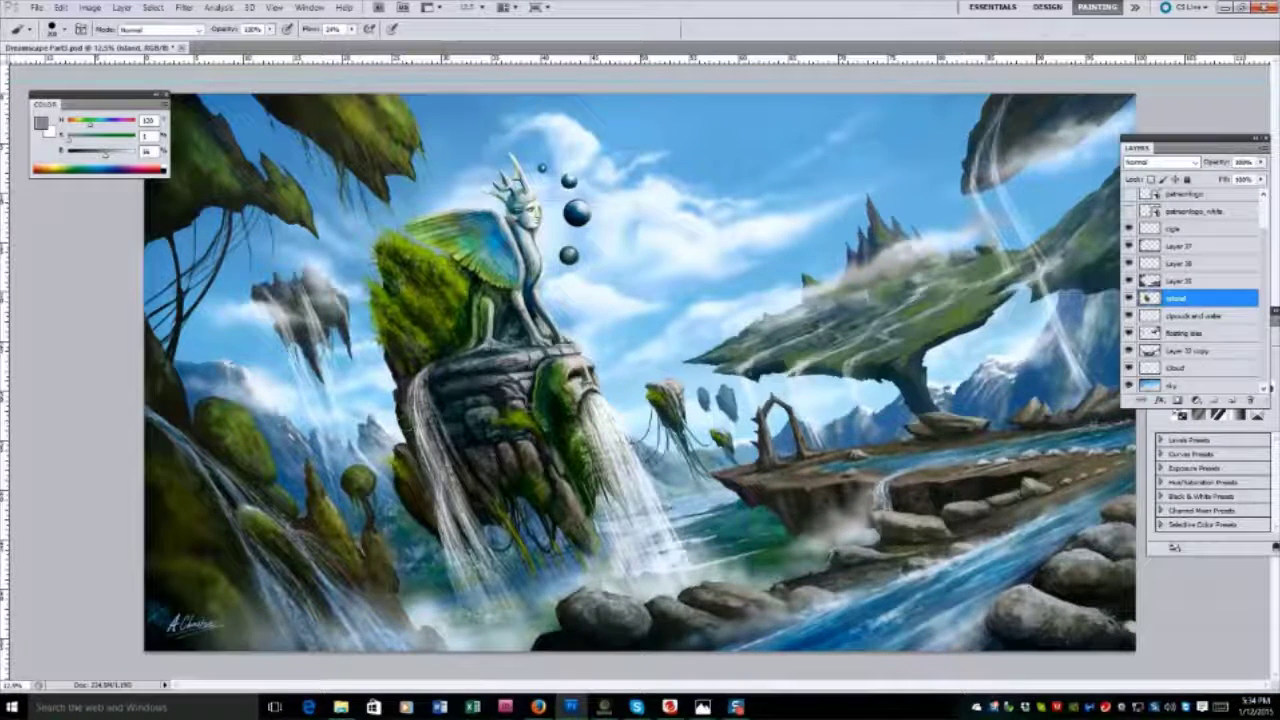
pyautogui.keyDown('alt'); pyautogui.click(150, 545); pyautogui.keyUp('alt')
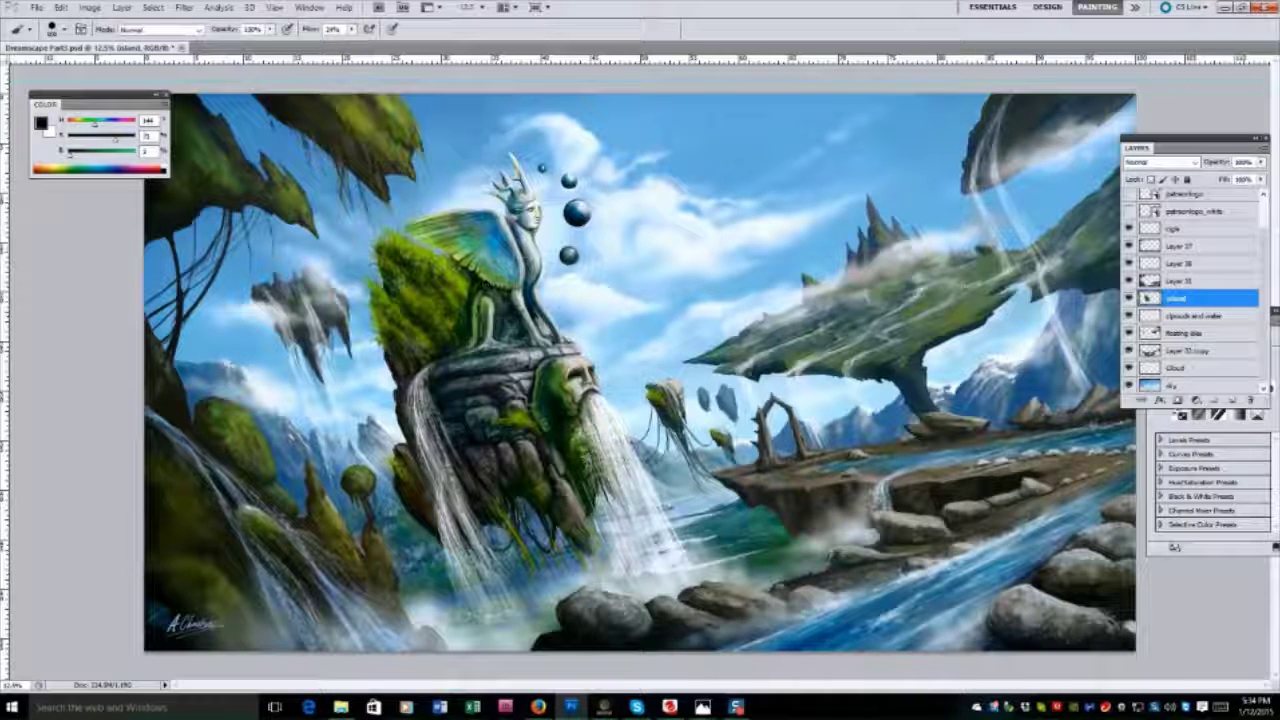
# Shift the island's Color Balance toward red and apply it.
pyautogui.click(89, 7)
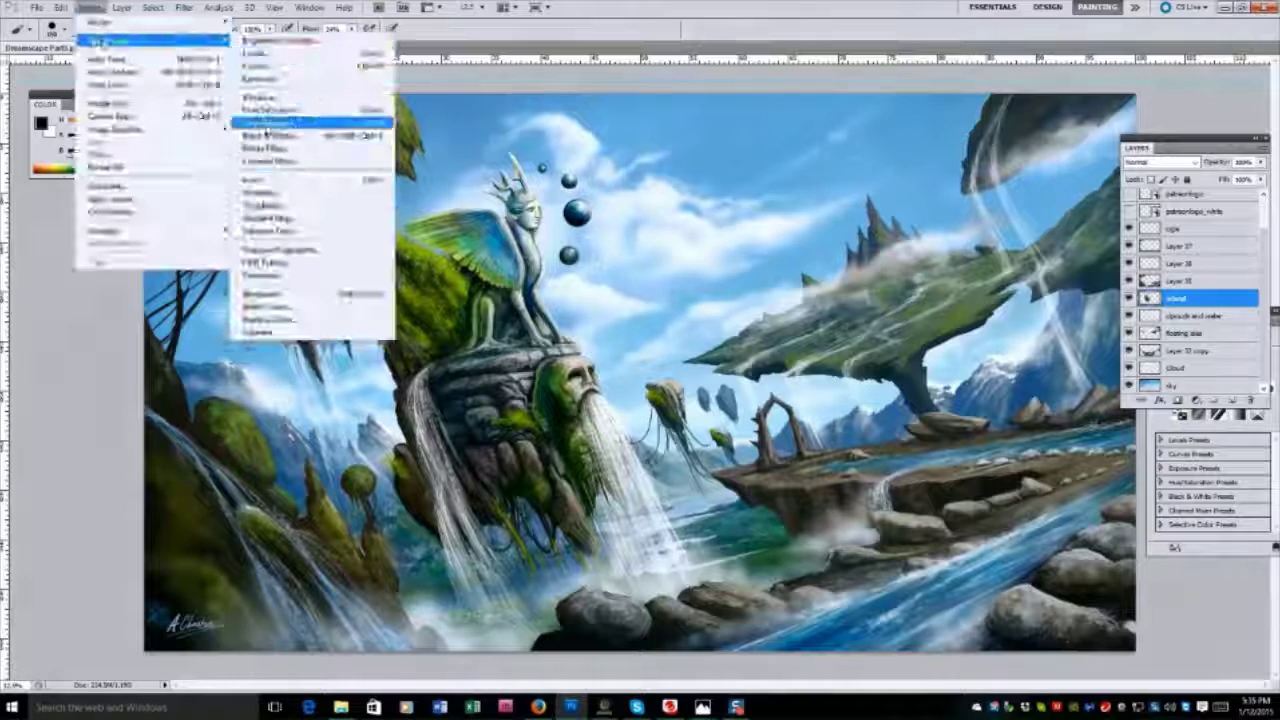
pyautogui.click(290, 157)
pyautogui.moveTo(170, 136); pyautogui.dragTo(168, 136)
pyautogui.click(301, 102)
# Sample the moss's olive green and a range of lighter and darker island tones.
pyautogui.keyDown('alt'); pyautogui.click(579, 393); pyautogui.keyUp('alt')
pyautogui.keyDown('alt'); pyautogui.click(537, 309); pyautogui.keyUp('alt')
pyautogui.keyDown('alt'); pyautogui.click(495, 404); pyautogui.keyUp('alt')
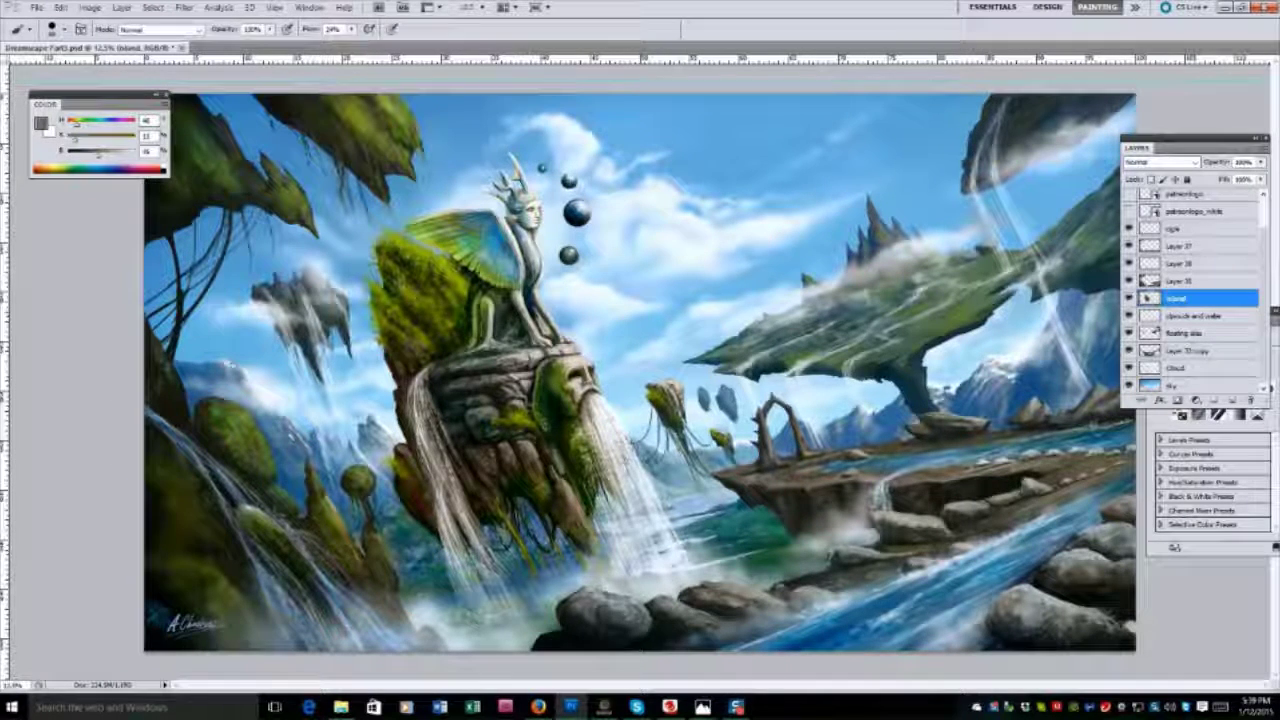
pyautogui.keyDown('alt'); pyautogui.click(674, 388); pyautogui.keyUp('alt')
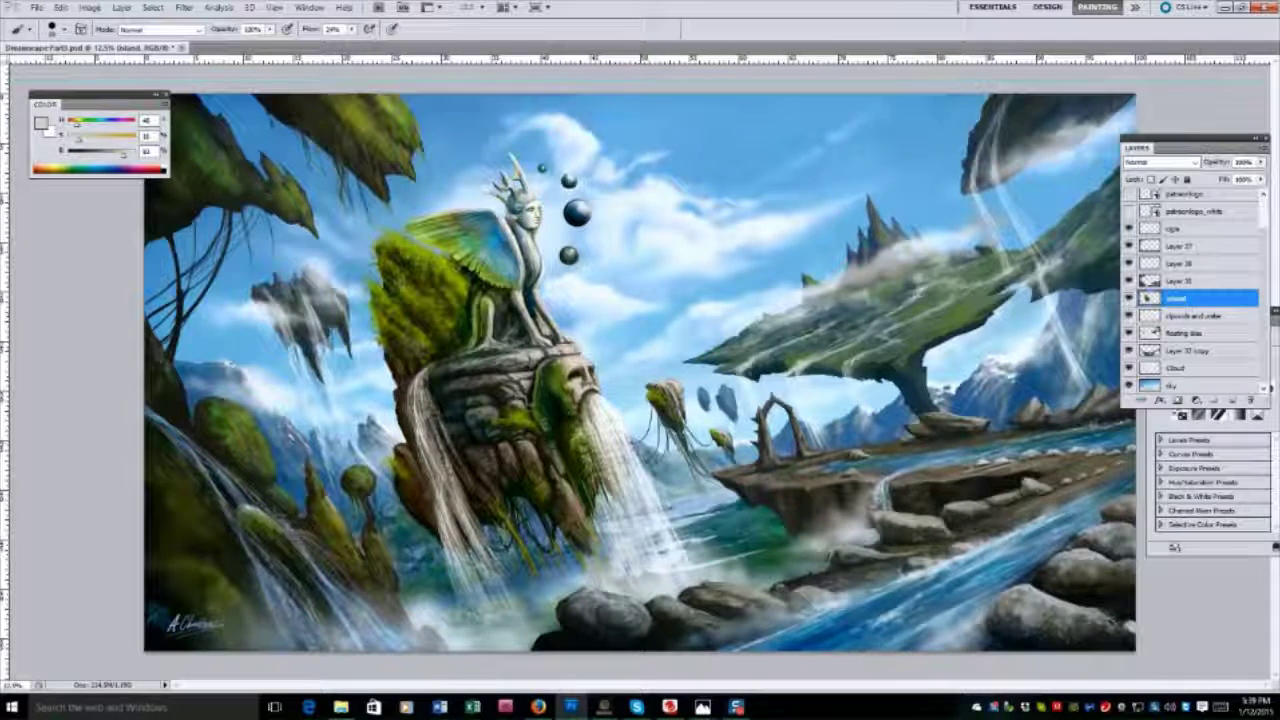
pyautogui.keyDown('alt'); pyautogui.click(536, 452); pyautogui.keyUp('alt')
pyautogui.keyDown('alt'); pyautogui.click(525, 448); pyautogui.keyUp('alt')
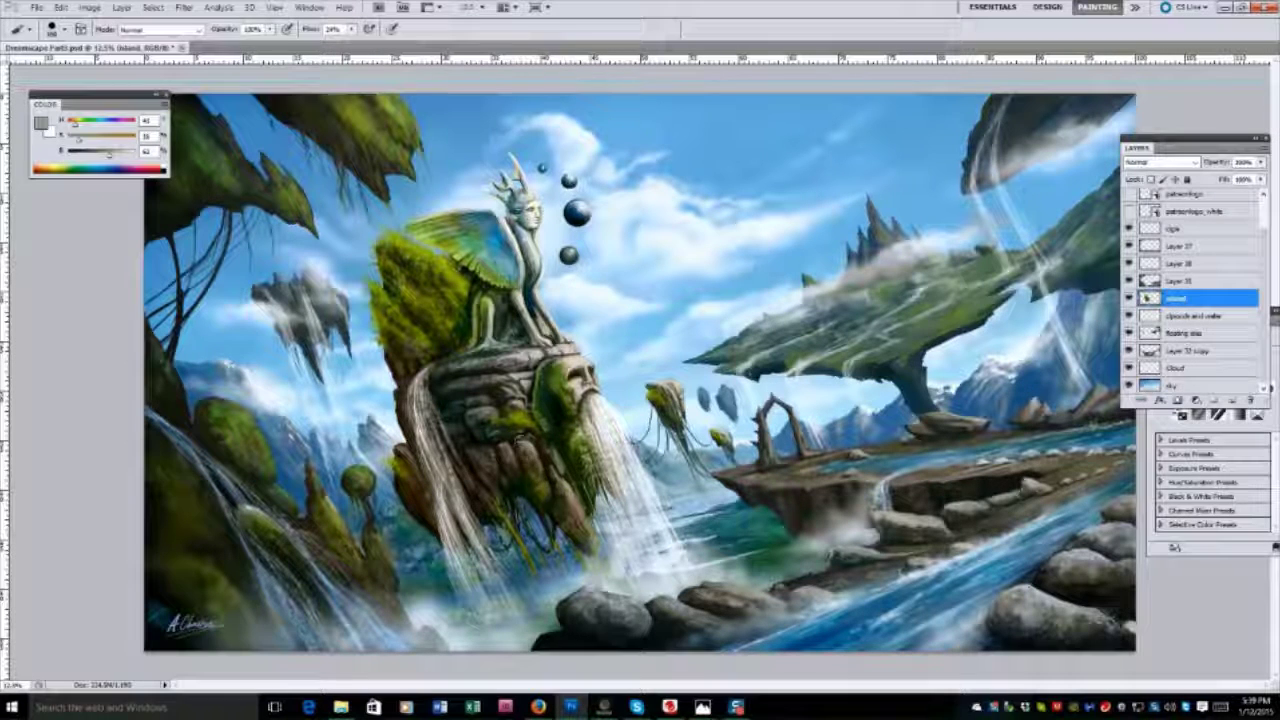
pyautogui.keyDown('alt'); pyautogui.click(521, 378); pyautogui.keyUp('alt')
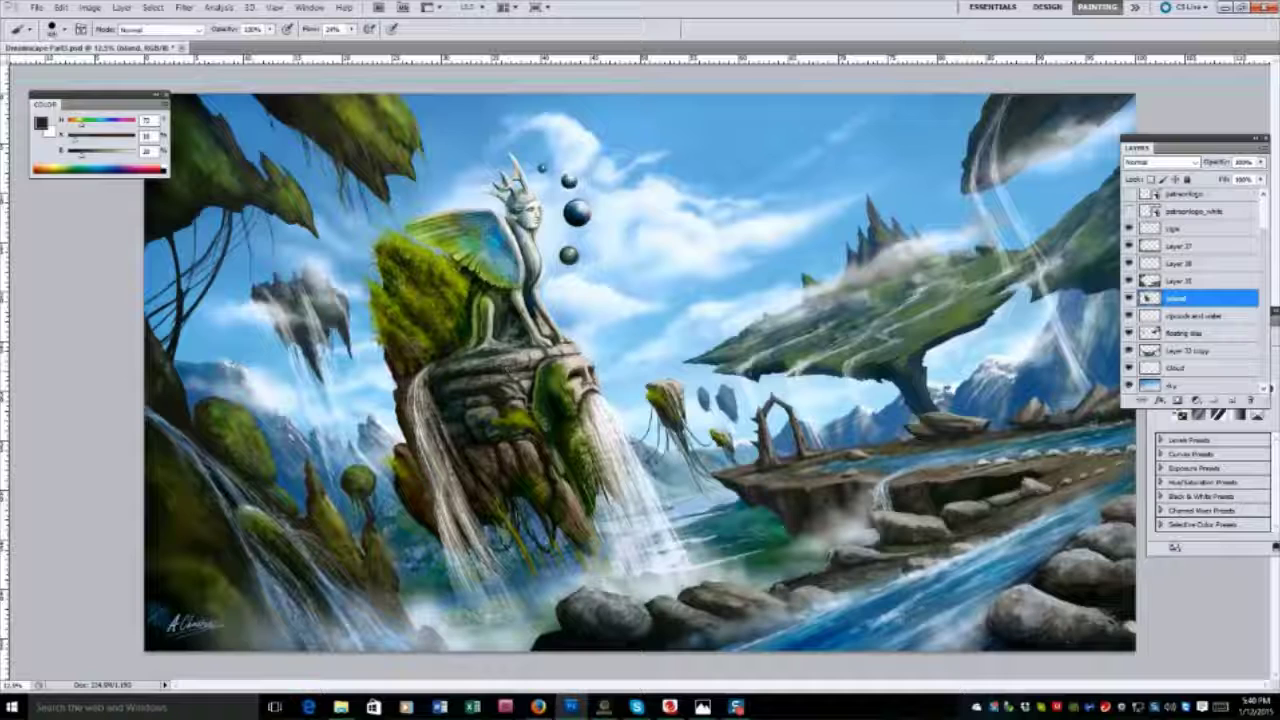
pyautogui.keyDown('alt'); pyautogui.click(508, 372); pyautogui.keyUp('alt')
pyautogui.keyDown('alt'); pyautogui.click(577, 394); pyautogui.keyUp('alt')
pyautogui.keyDown('alt'); pyautogui.click(580, 400); pyautogui.keyUp('alt')
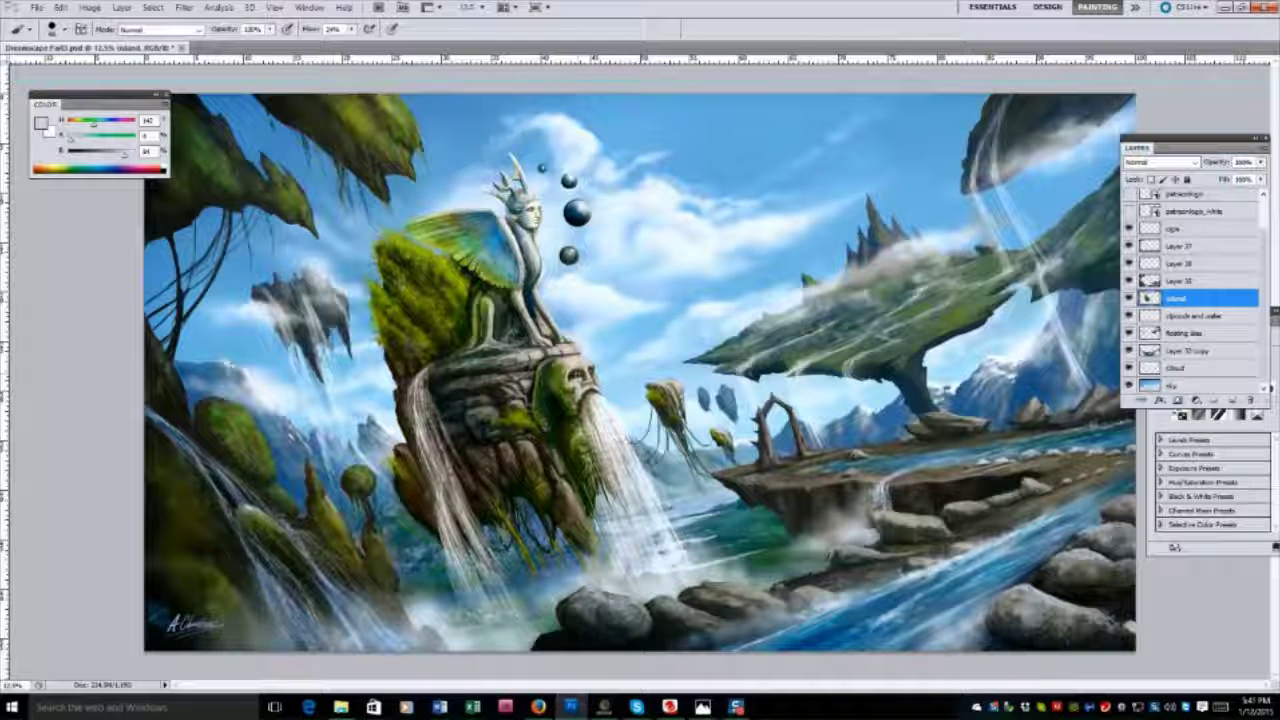
# Pick brown tones from the rock and create a new layer above the island.
pyautogui.press('x')
pyautogui.keyDown('alt'); pyautogui.click(538, 368); pyautogui.keyUp('alt')
pyautogui.keyDown('alt'); pyautogui.click(400, 450); pyautogui.keyUp('alt')
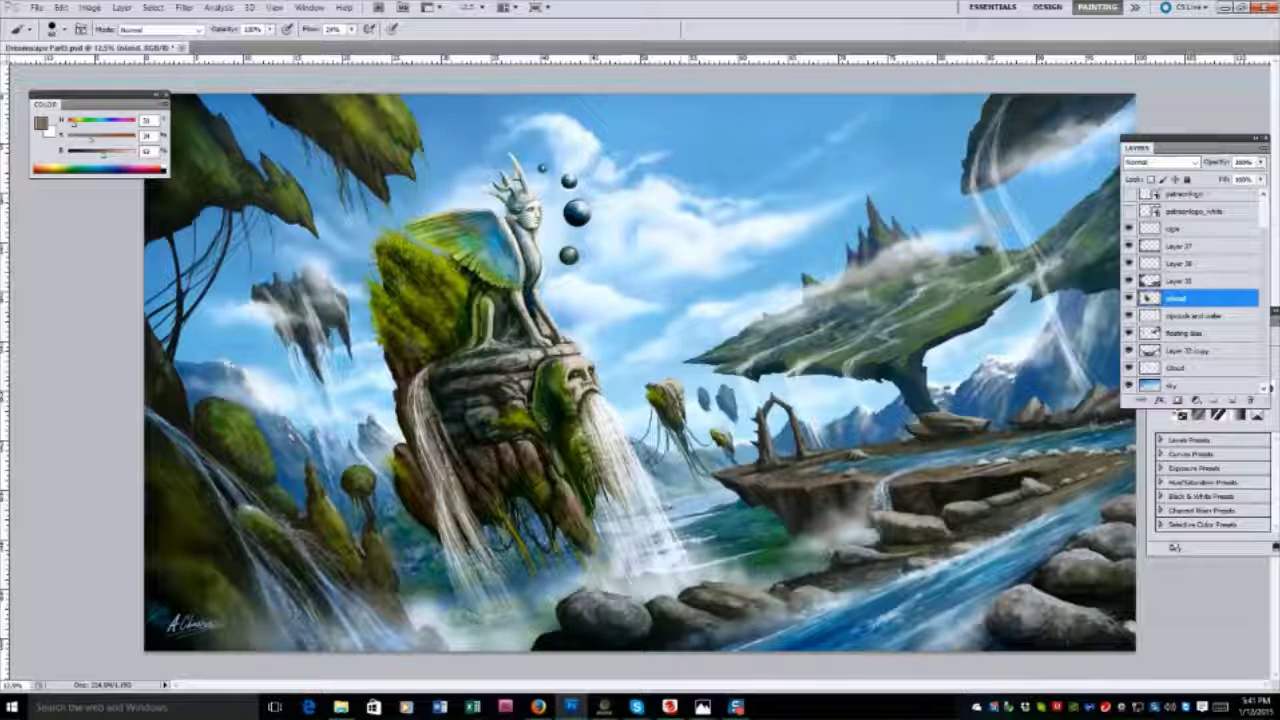
pyautogui.keyDown('alt'); pyautogui.click(567, 440); pyautogui.keyUp('alt')
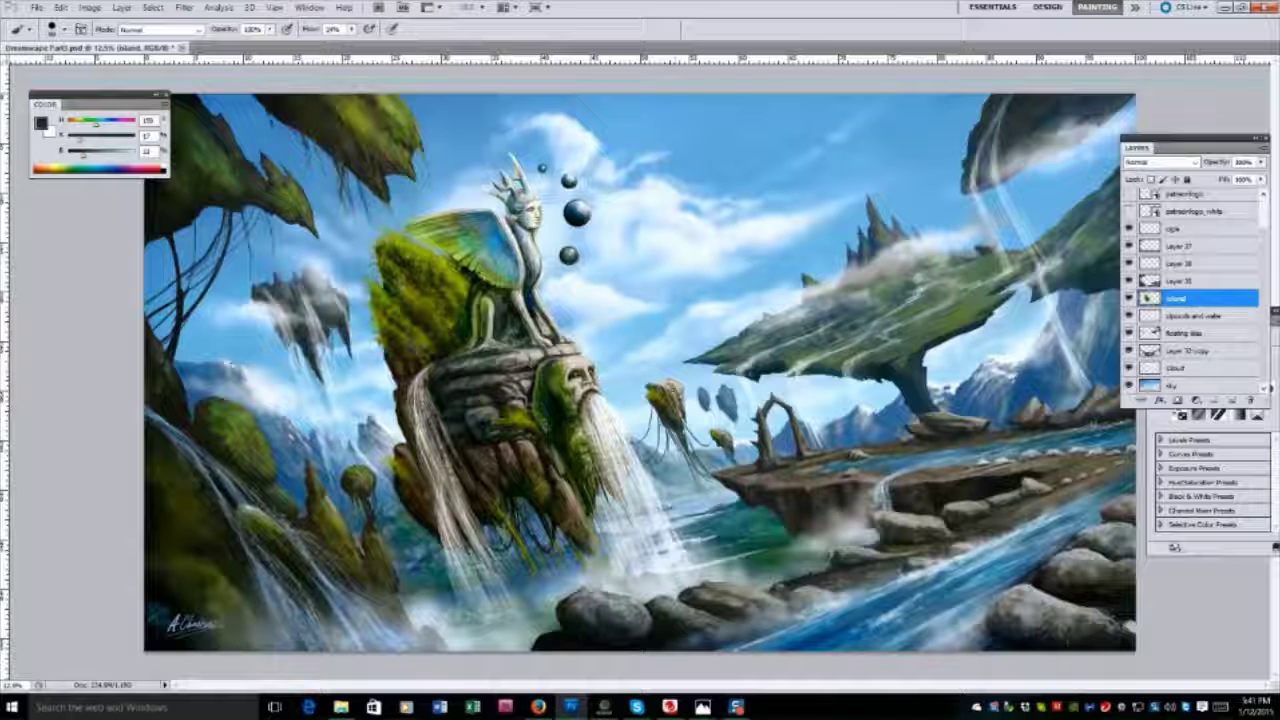
pyautogui.hotkey('ctrl', 'shift', 'n')
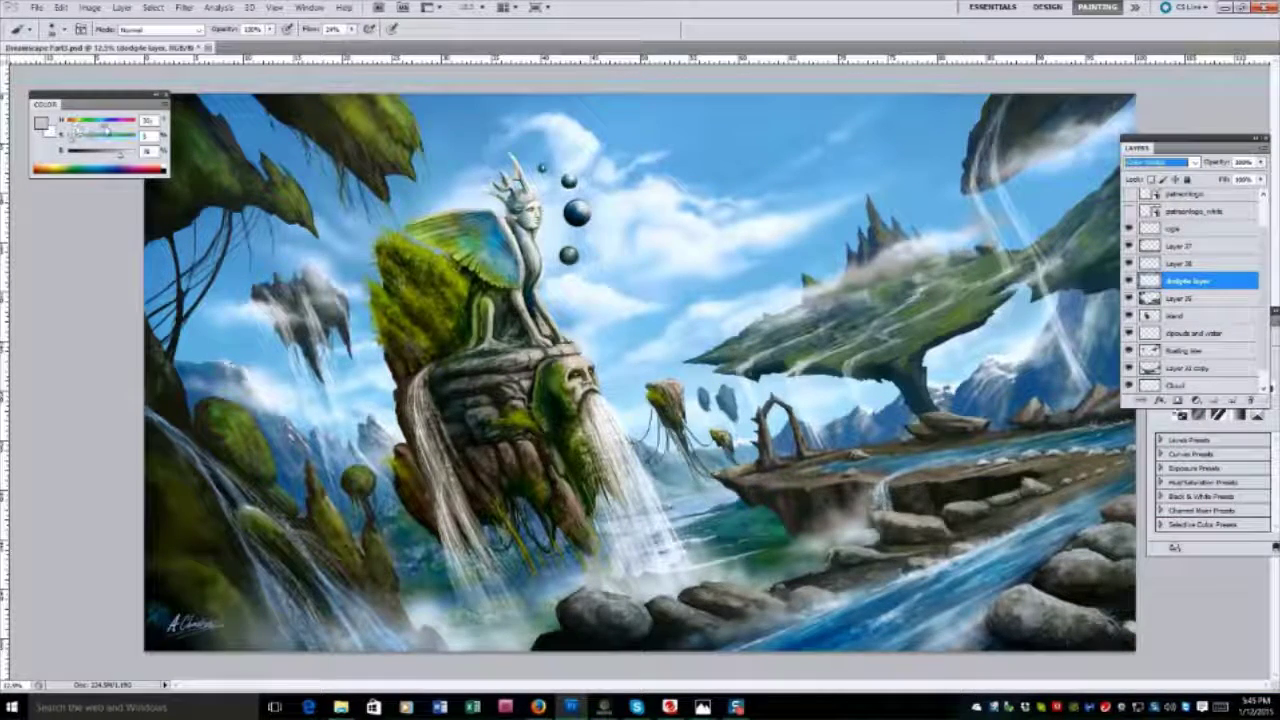
# Paint cyan glow in the arch and stone eye, try pink glows on the spheres, then undo them.
pyautogui.moveTo(790, 460); pyautogui.dragTo(770, 400)
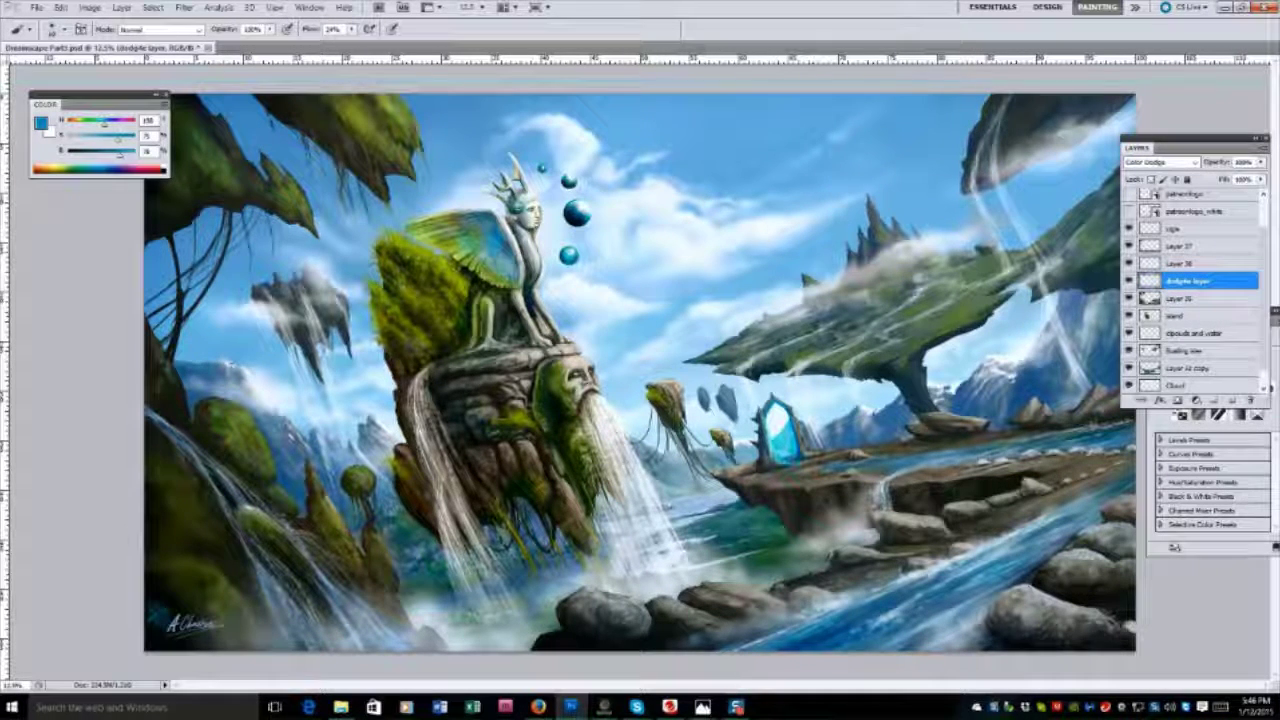
pyautogui.click(576, 374)
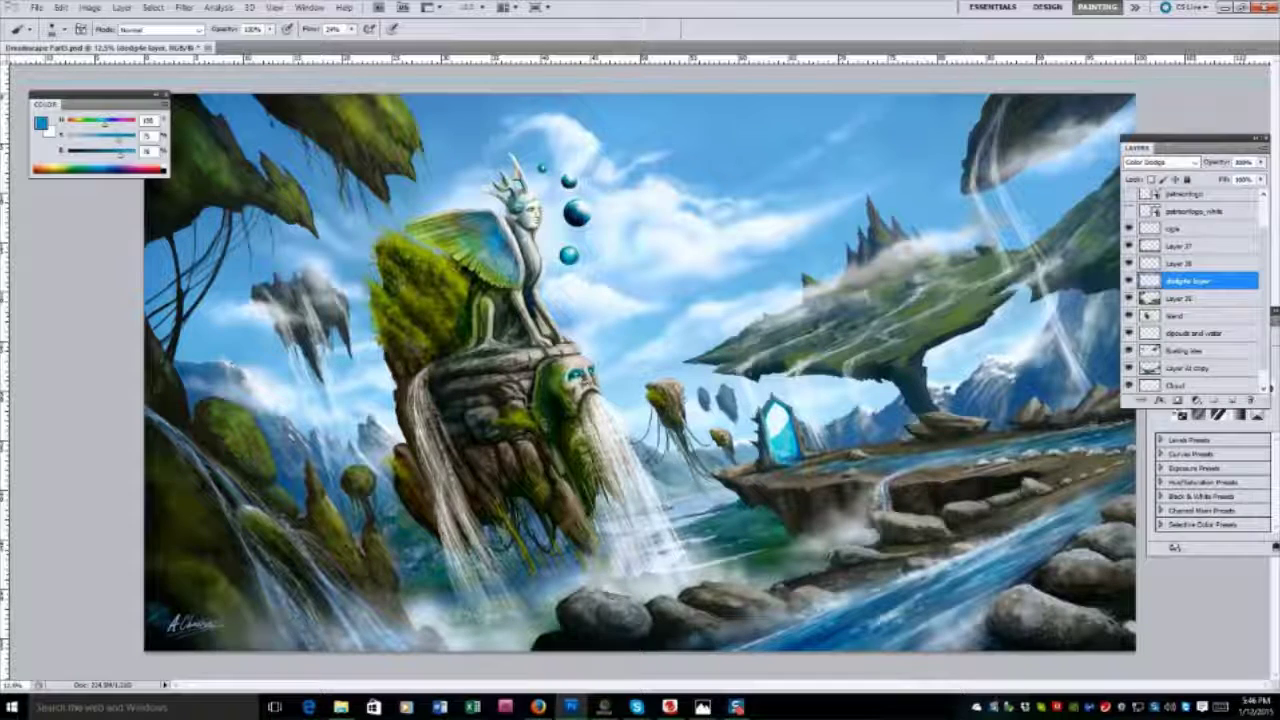
pyautogui.click(148, 168)
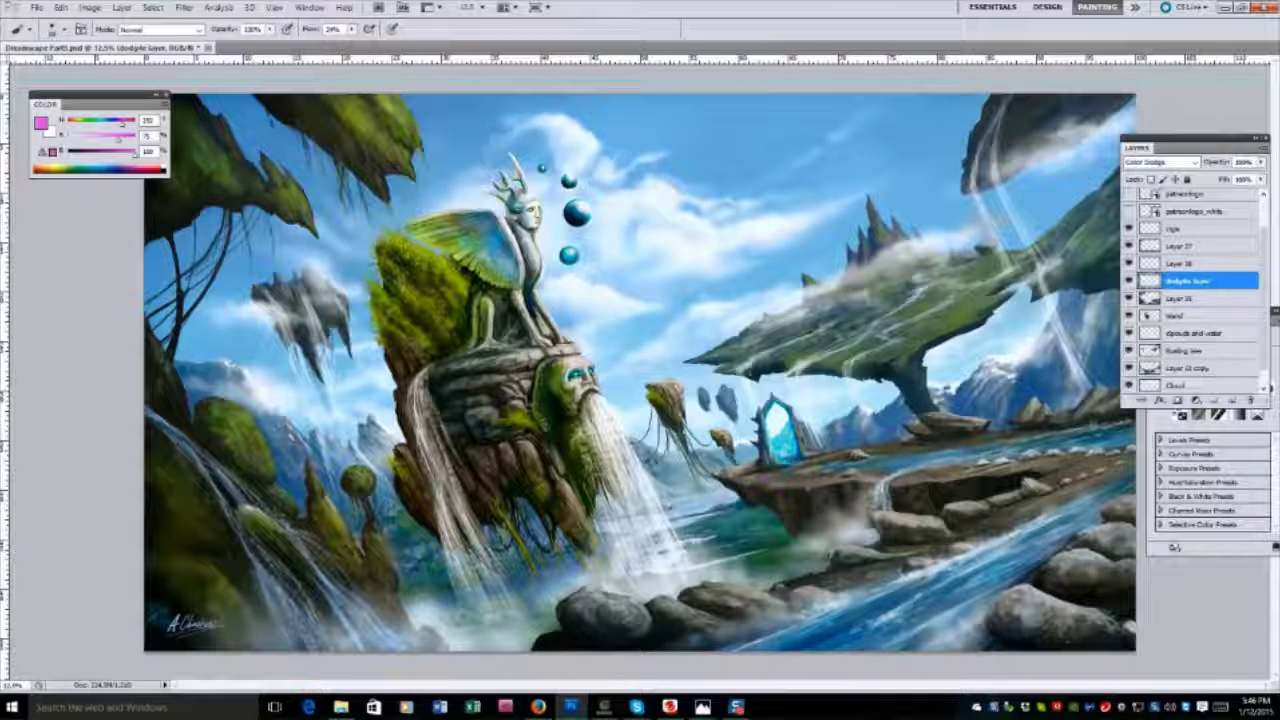
pyautogui.click(574, 212)
pyautogui.click(574, 214)
pyautogui.click(572, 184)
pyautogui.click(578, 380)
pyautogui.hotkey('ctrl', 'alt', 'z')
pyautogui.hotkey('ctrl', 'alt', 'z')
pyautogui.hotkey('ctrl', 'alt', 'z')
pyautogui.hotkey('ctrl', 'alt', 'z')
# Return to blue, brighten the waterfall, add faint top-left light streaks, and erase the arch's blue glow.
pyautogui.moveTo(123, 127); pyautogui.dragTo(115, 152)
pyautogui.click(597, 368)
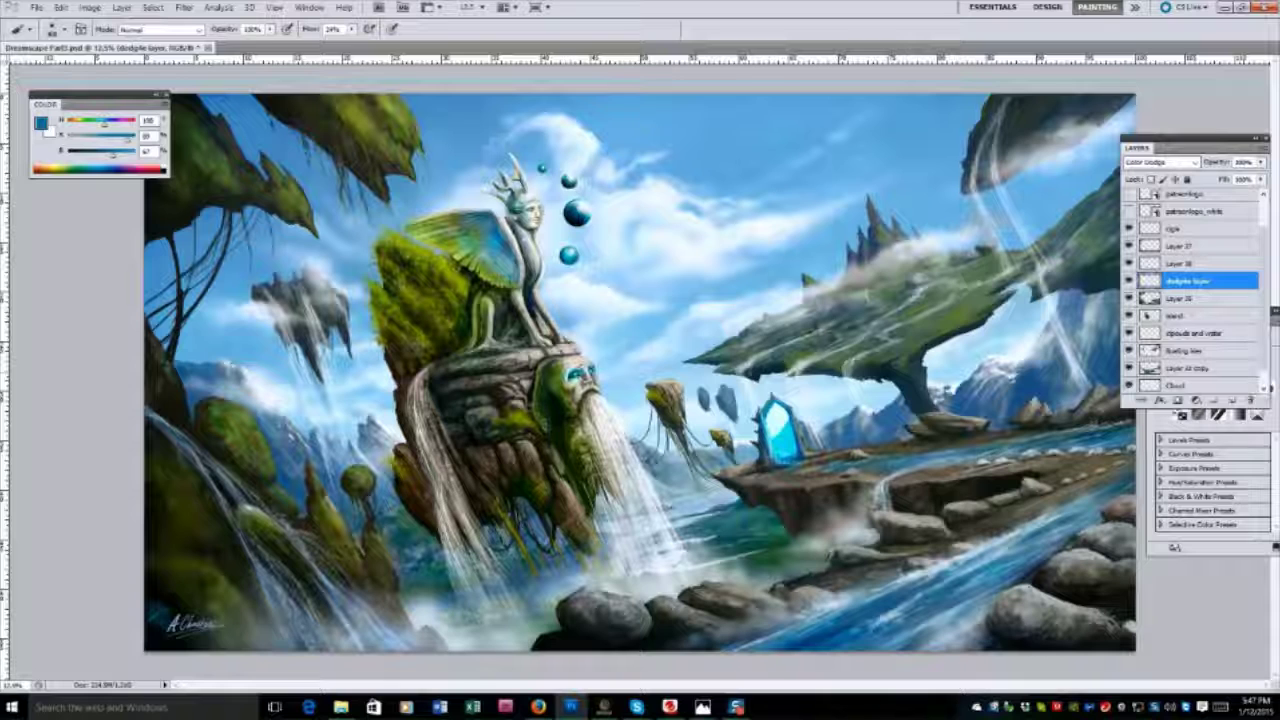
pyautogui.moveTo(258, 97); pyautogui.dragTo(205, 125)
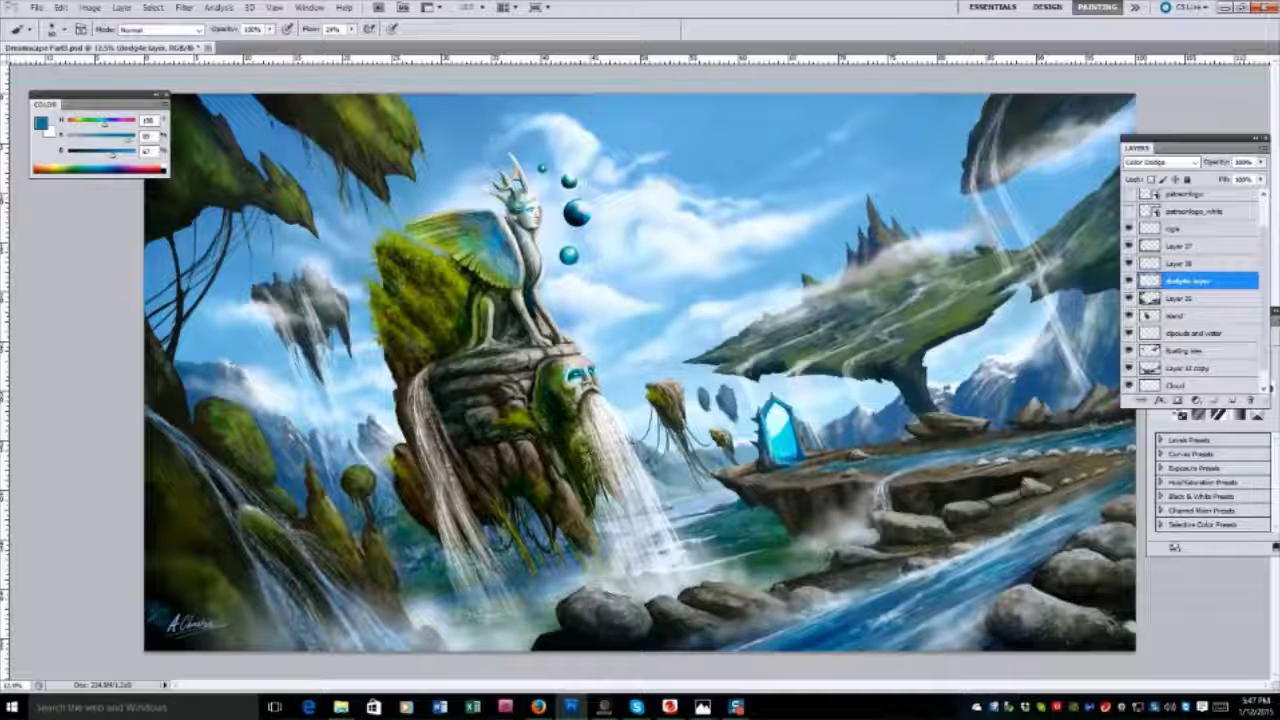
pyautogui.press('e')
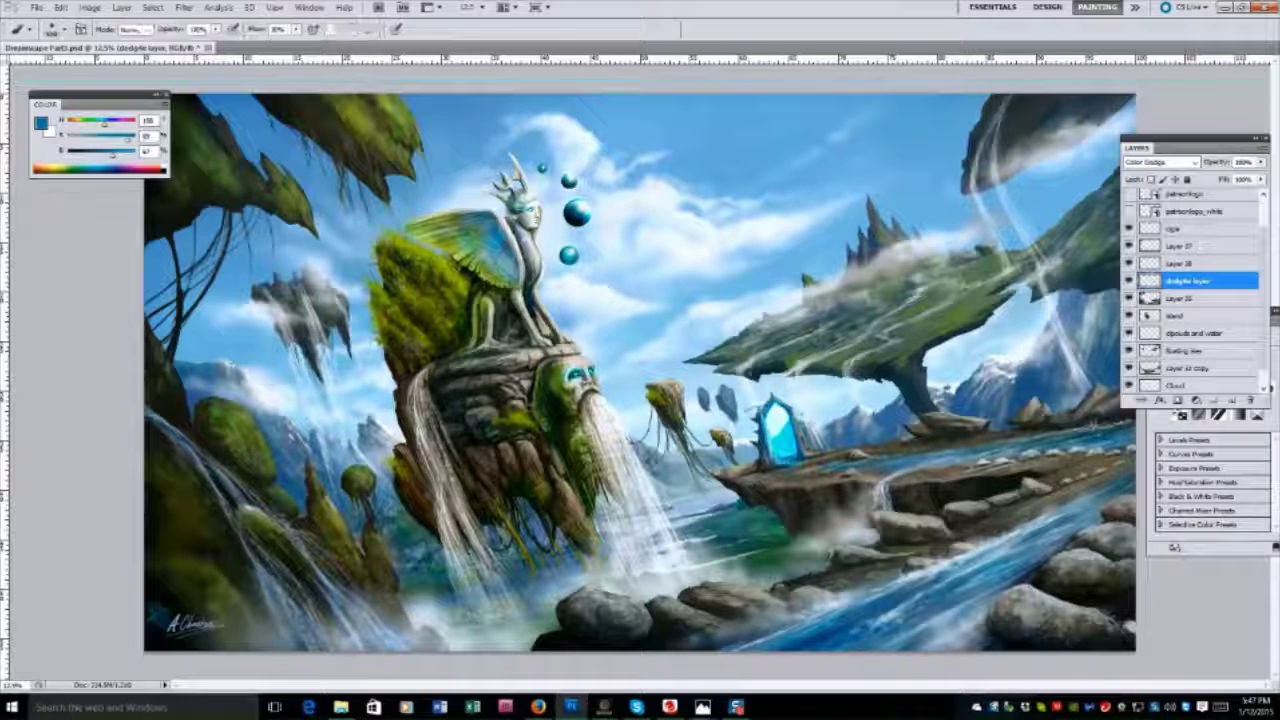
pyautogui.click(775, 436)
pyautogui.press('b')
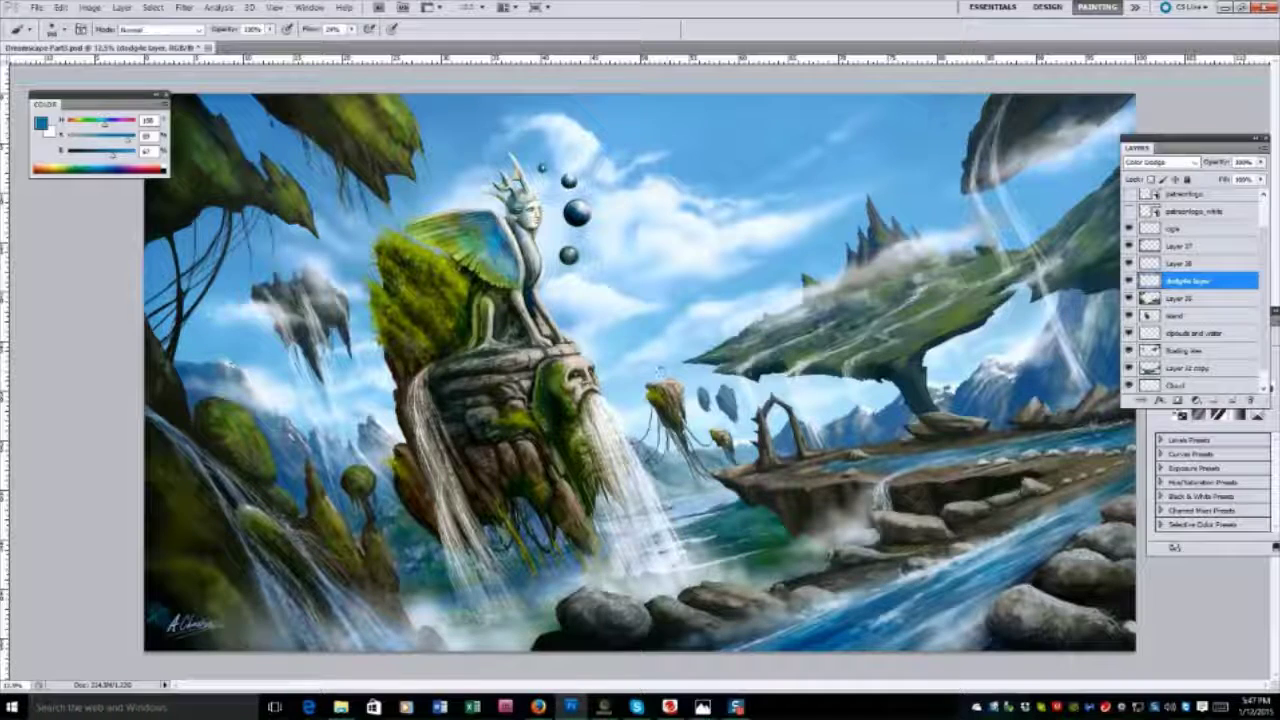
# Add blue and teal glows to the stone face's eye, the lower orb and the arch interior.
pyautogui.click(571, 376)
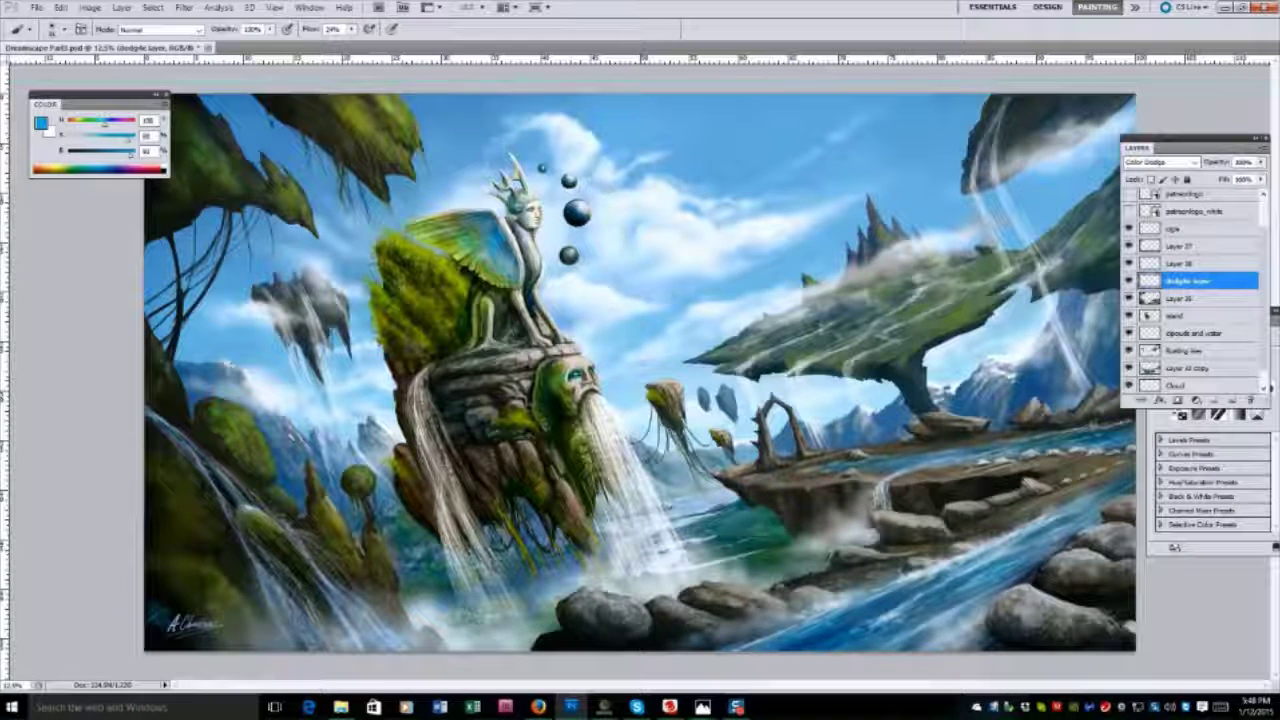
pyautogui.click(568, 256)
pyautogui.click(587, 376)
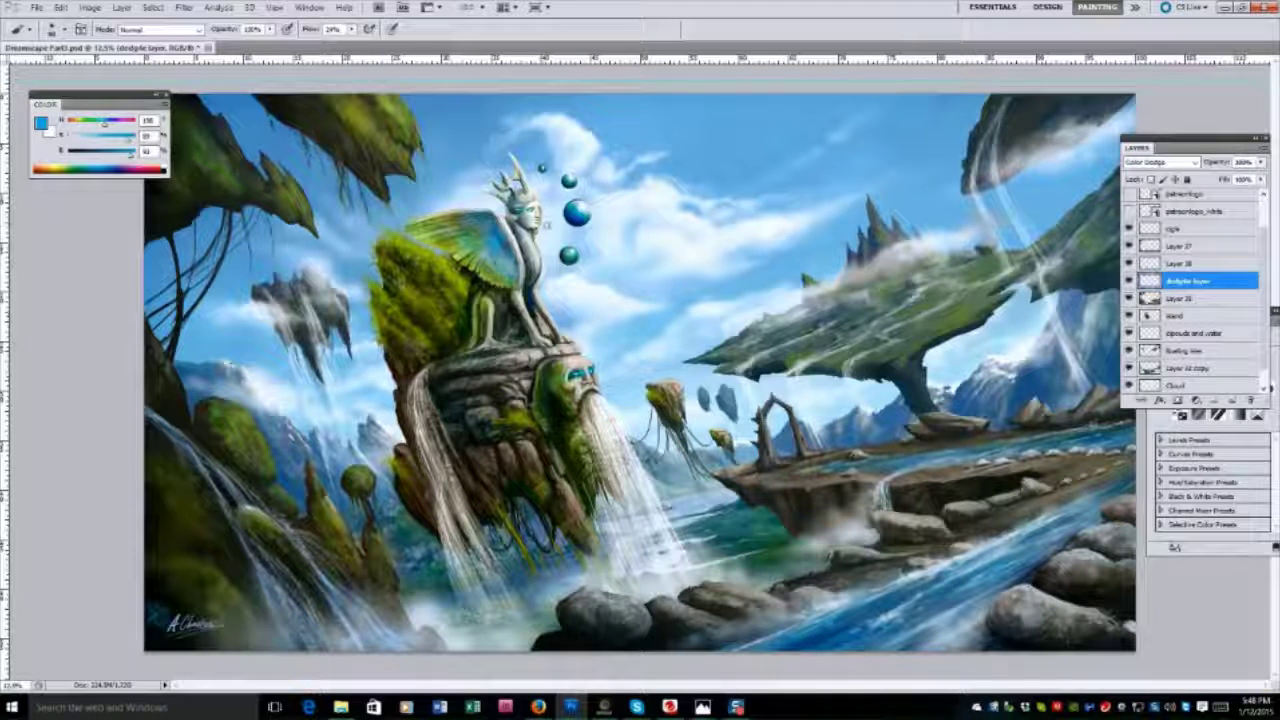
pyautogui.click(590, 386)
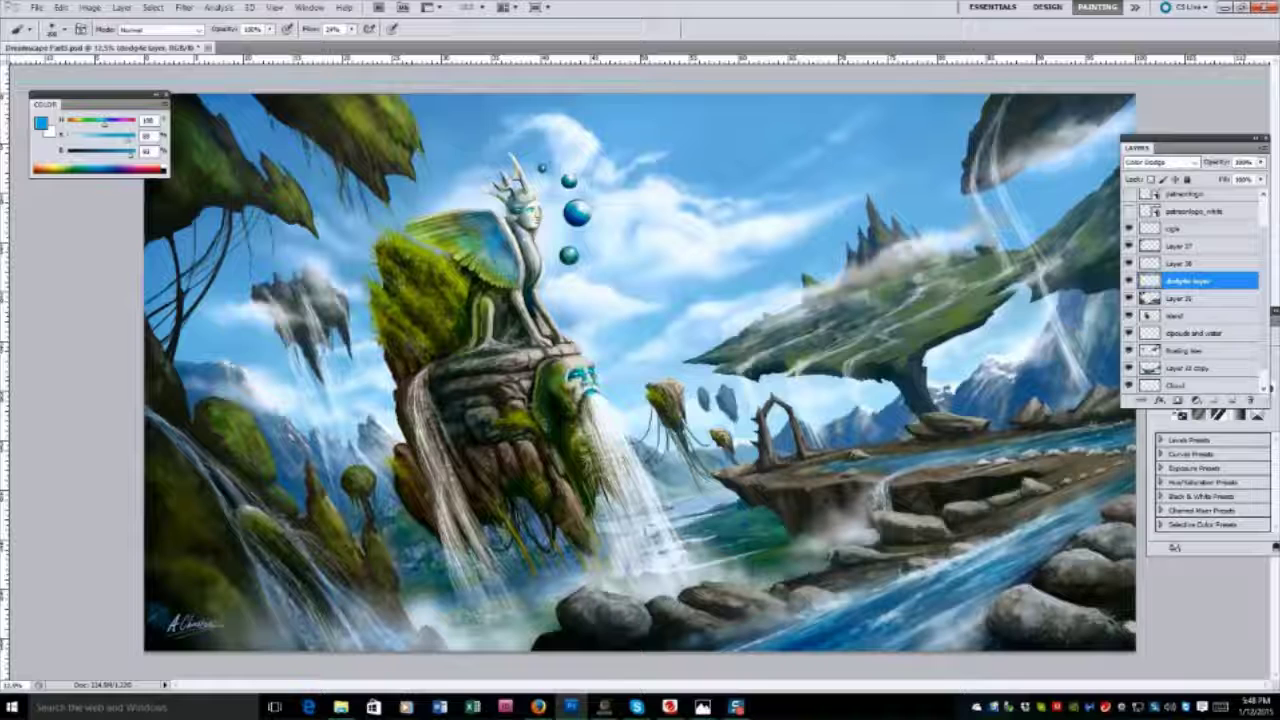
pyautogui.click(799, 447)
pyautogui.click(792, 458)
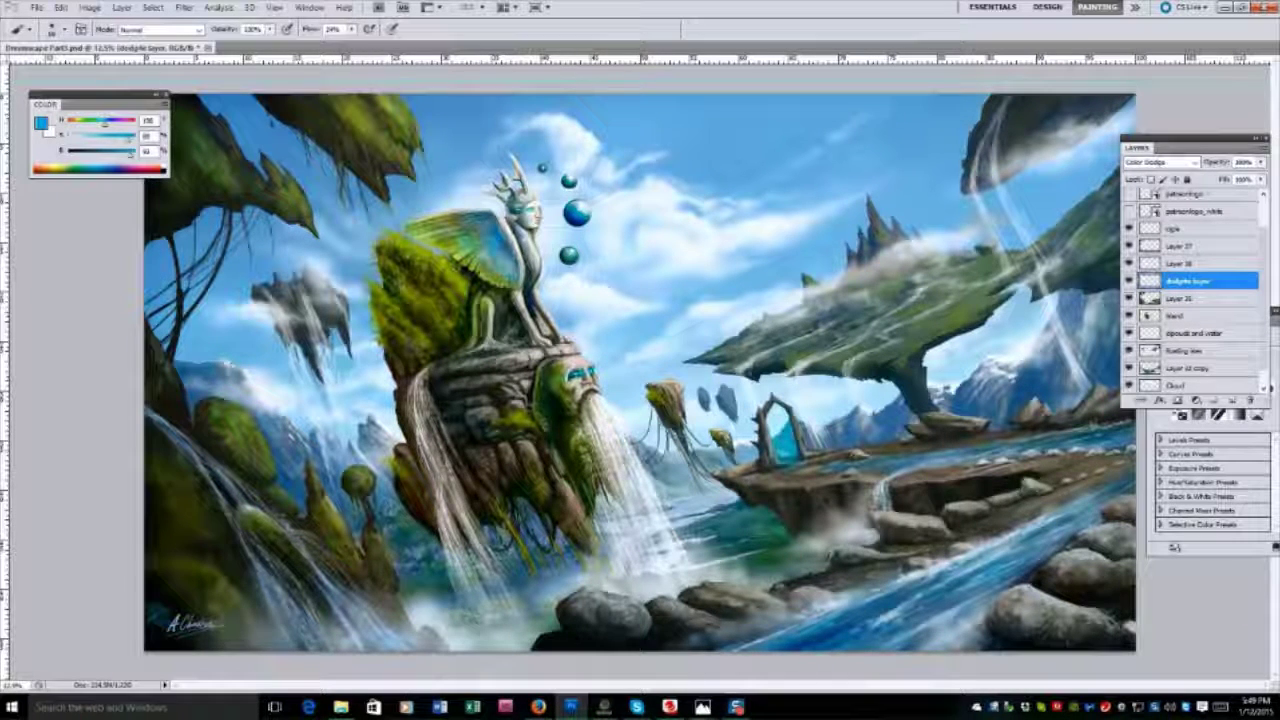
# Undo the stray cyan ring around the arch and select the dodge layer.
pyautogui.click(1205, 368)
pyautogui.click(790, 430)
pyautogui.hotkey('ctrl', 'z')
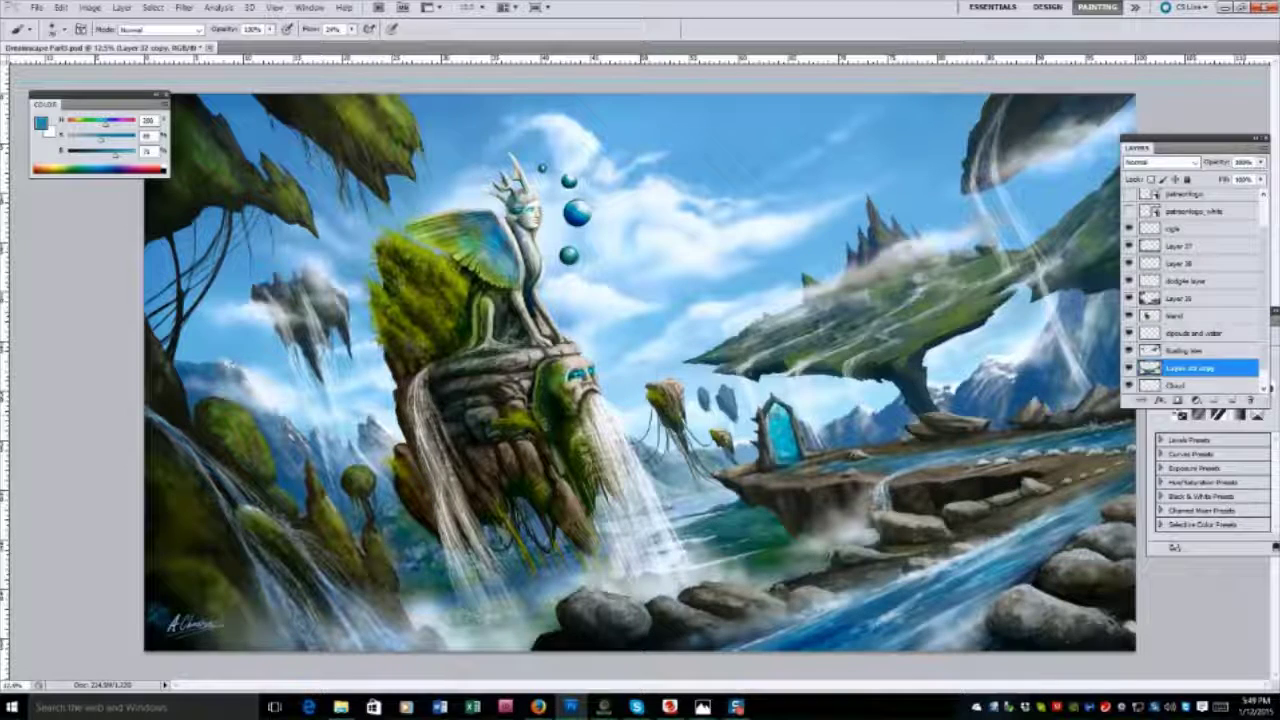
pyautogui.click(1205, 332)
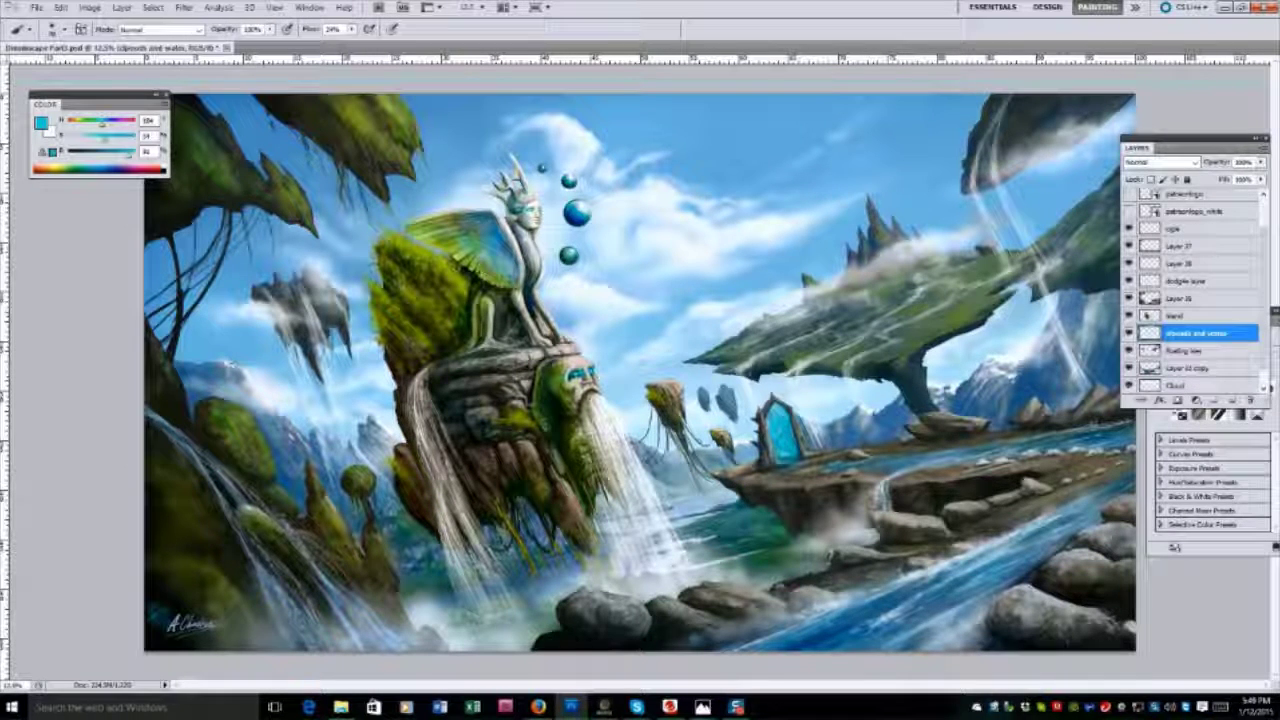
pyautogui.click(1190, 281)
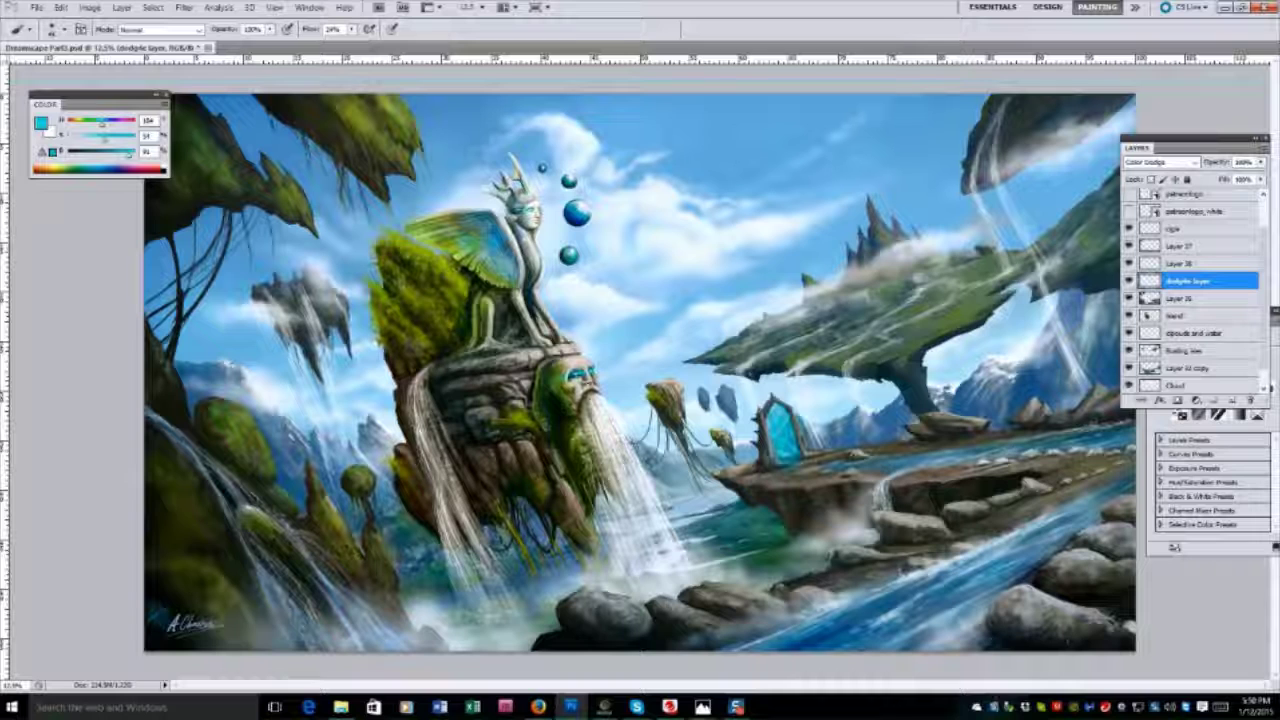
# Paint a light glow over the sphinx's crown and brighten the glow inside the portal.
pyautogui.keyDown('alt'); pyautogui.click(497, 168); pyautogui.keyUp('alt')
pyautogui.moveTo(498, 168); pyautogui.dragTo(512, 150)
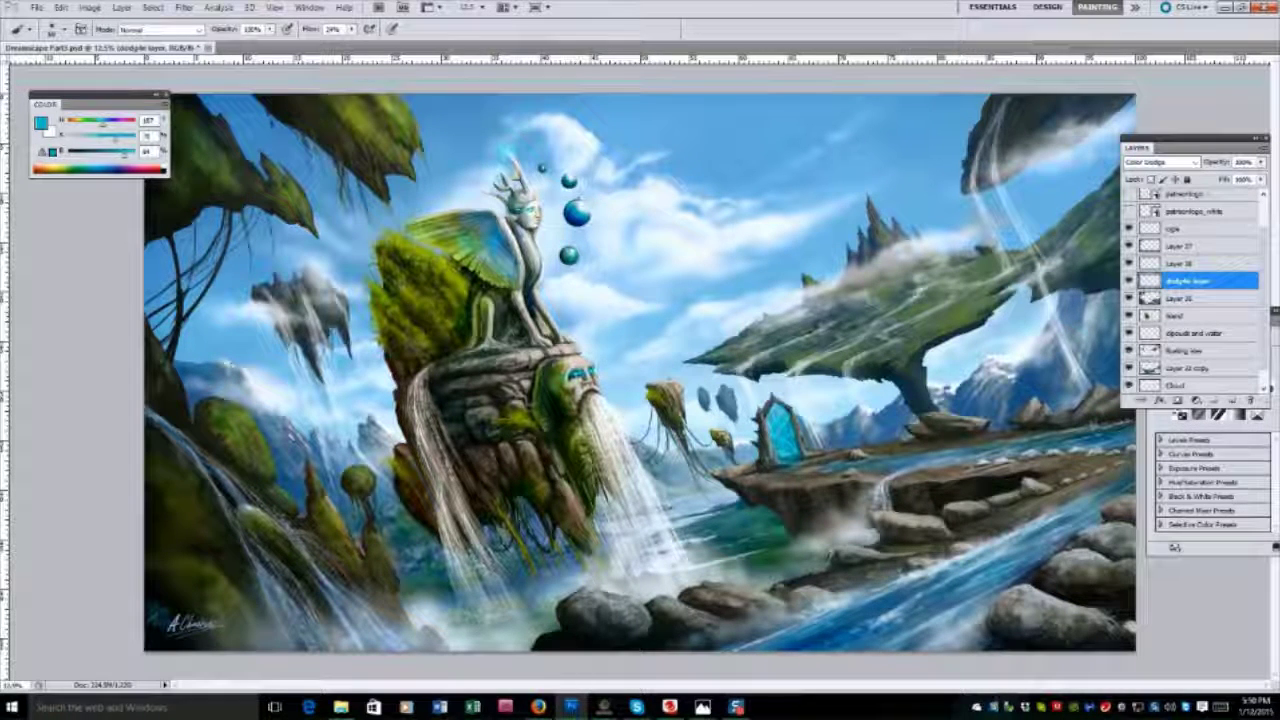
pyautogui.moveTo(779, 413)
pyautogui.mouseDown()
pyautogui.moveTo(790, 440)
pyautogui.moveTo(810, 425)
pyautogui.mouseUp()
pyautogui.press('e')
# Set Layer 39 to Color Dodge and lower its opacity below 100%.
pyautogui.press('m')
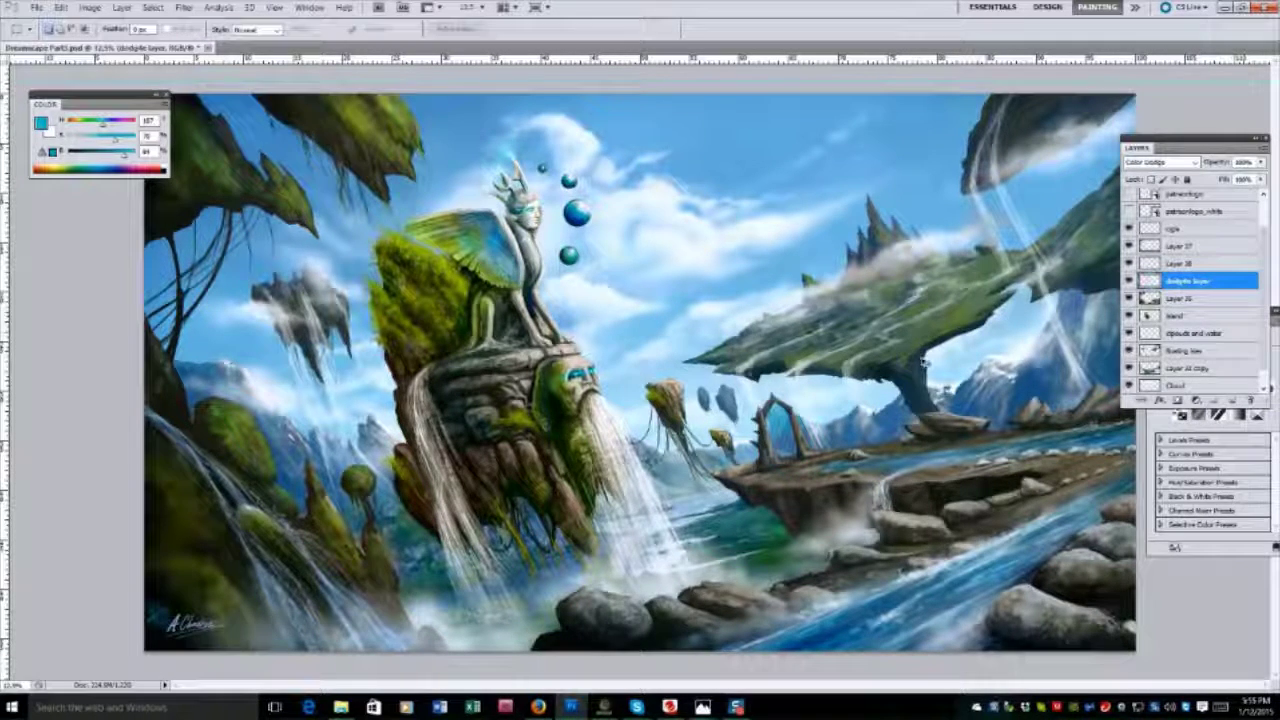
pyautogui.click(1172, 316)
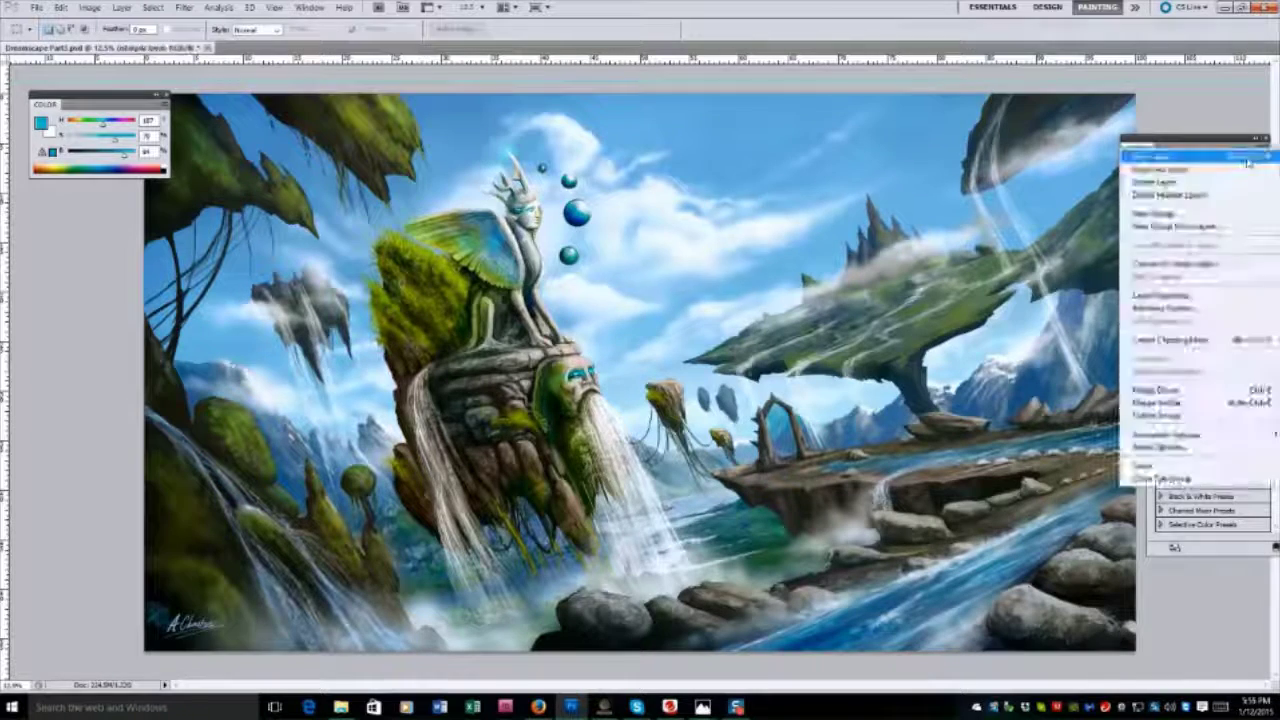
pyautogui.click(1160, 161)
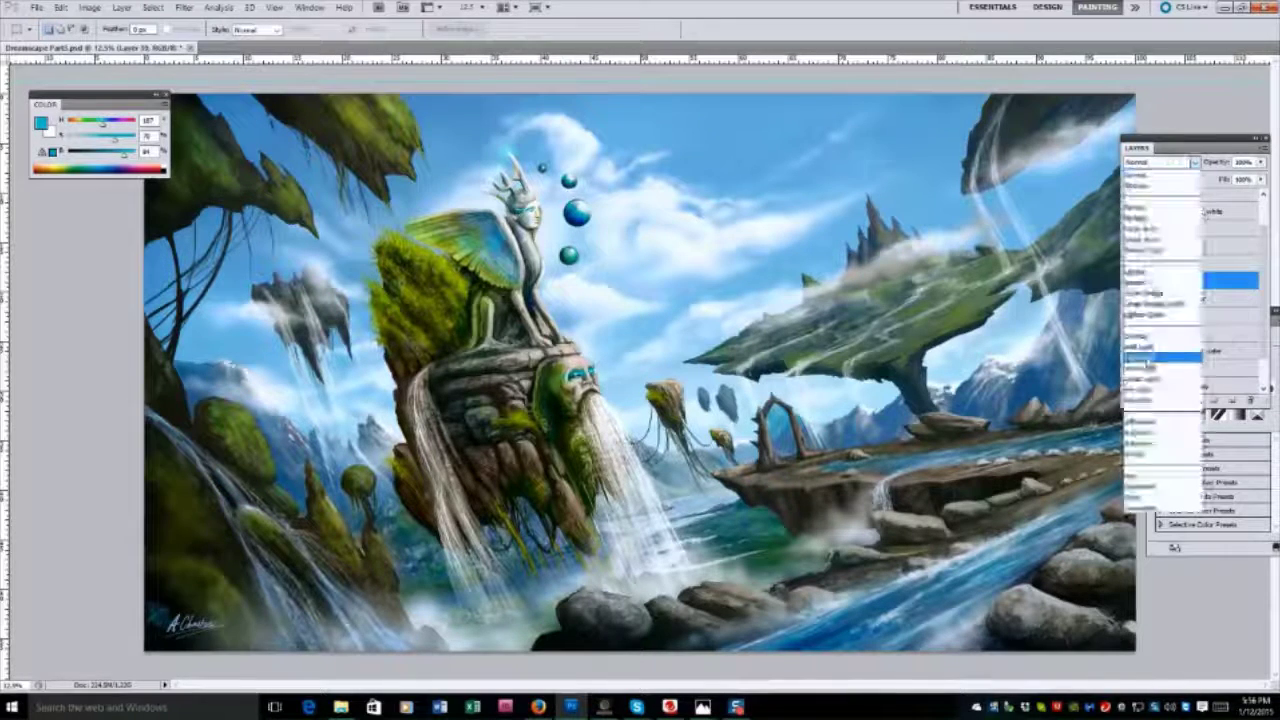
pyautogui.click(1170, 265)
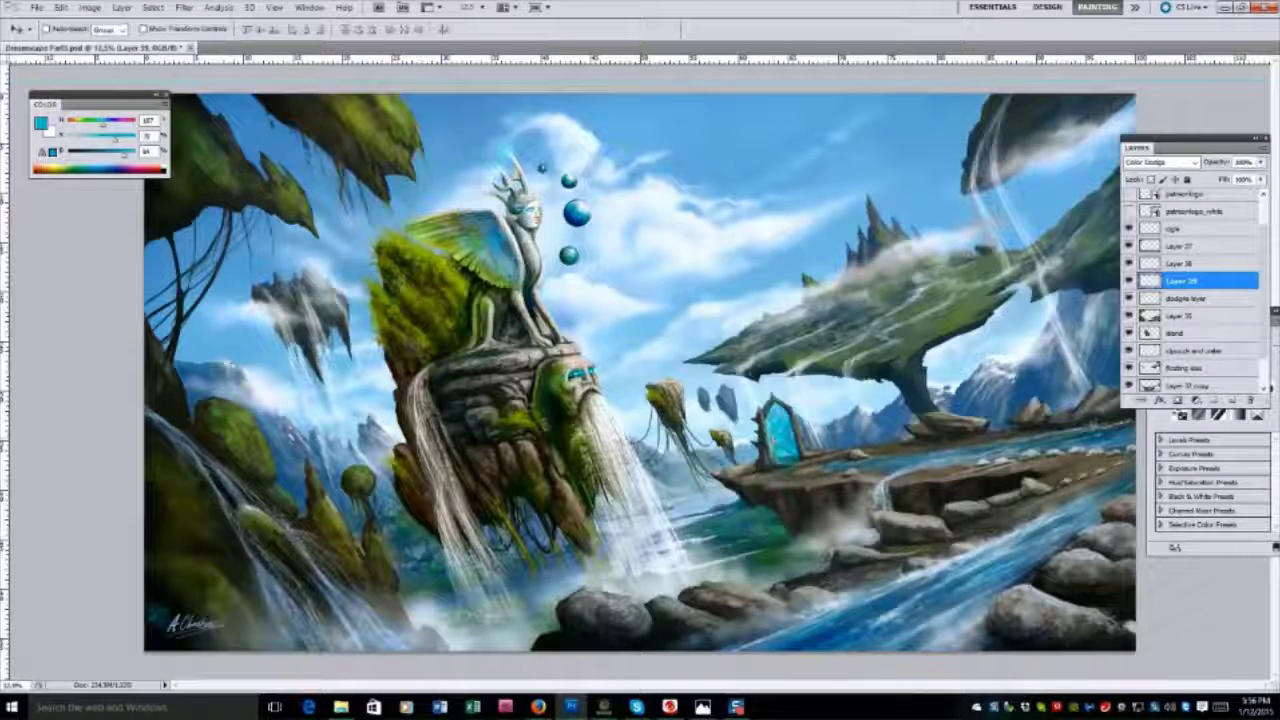
pyautogui.click(1261, 162)
pyautogui.moveTo(1258, 176); pyautogui.dragTo(1221, 176)
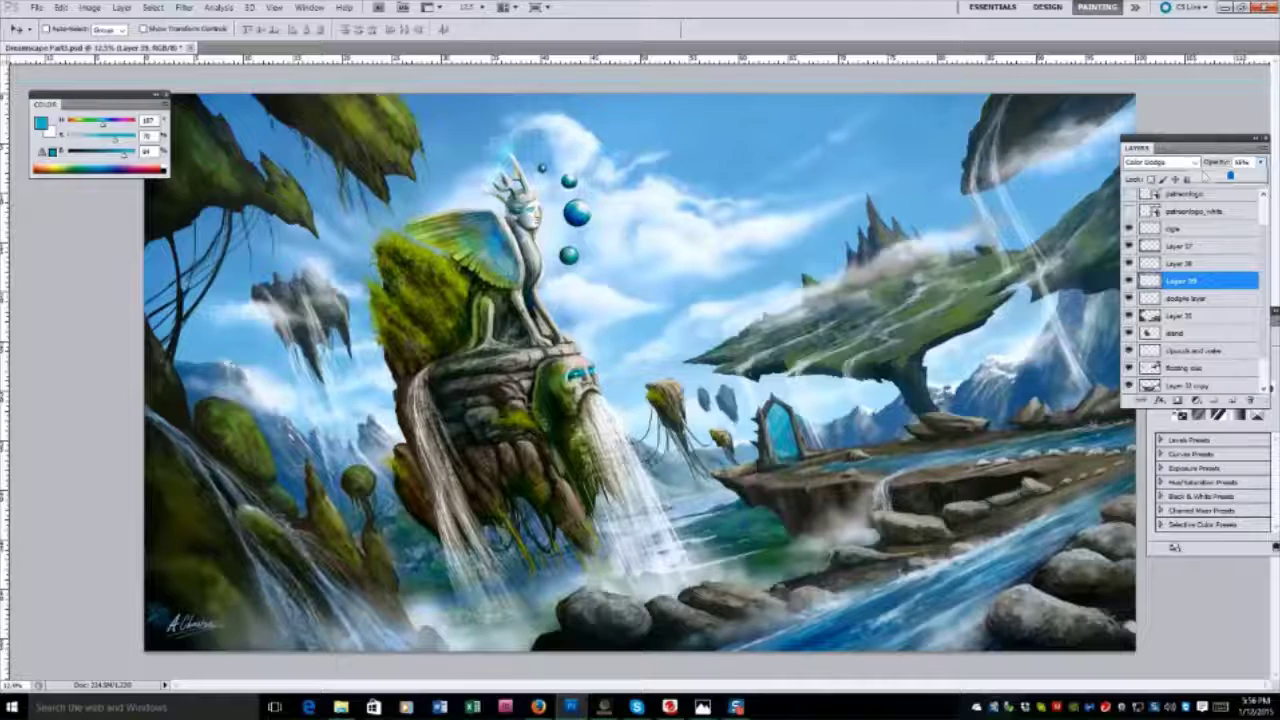
# Save the painting with Save As, confirming the JPEG quality settings.
pyautogui.click(35, 7)
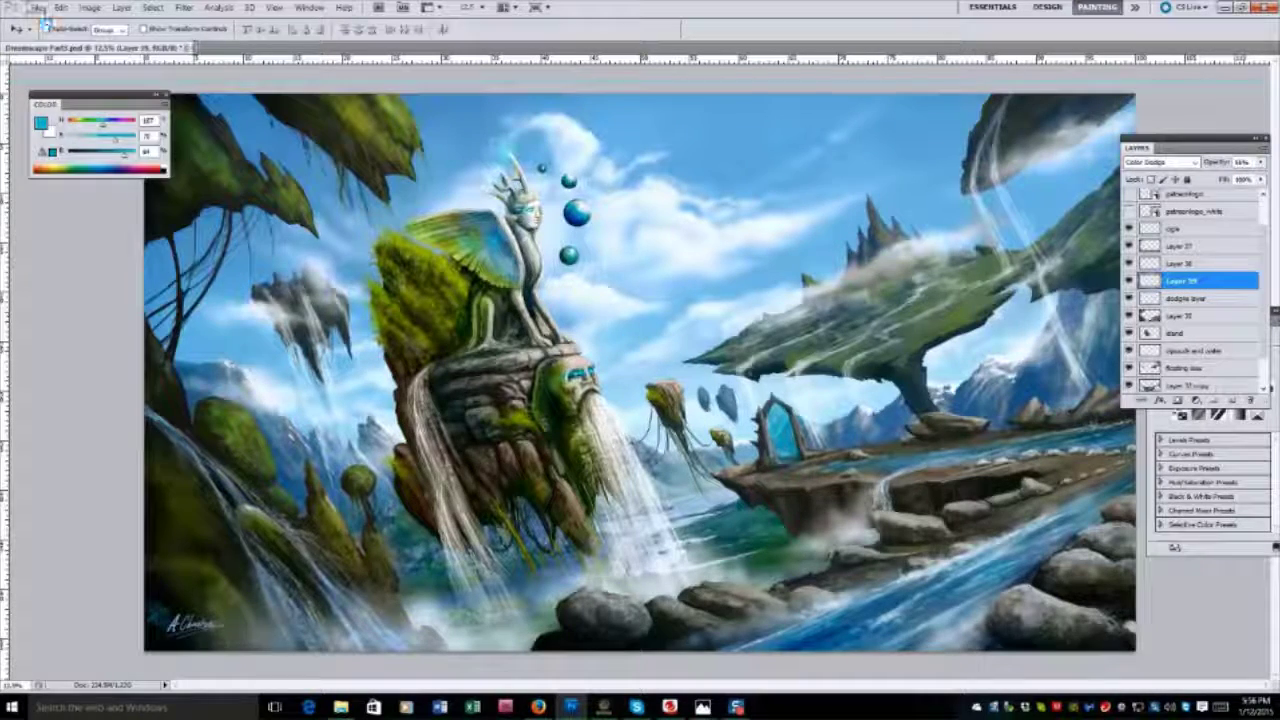
pyautogui.click(35, 7)
pyautogui.click(80, 212)
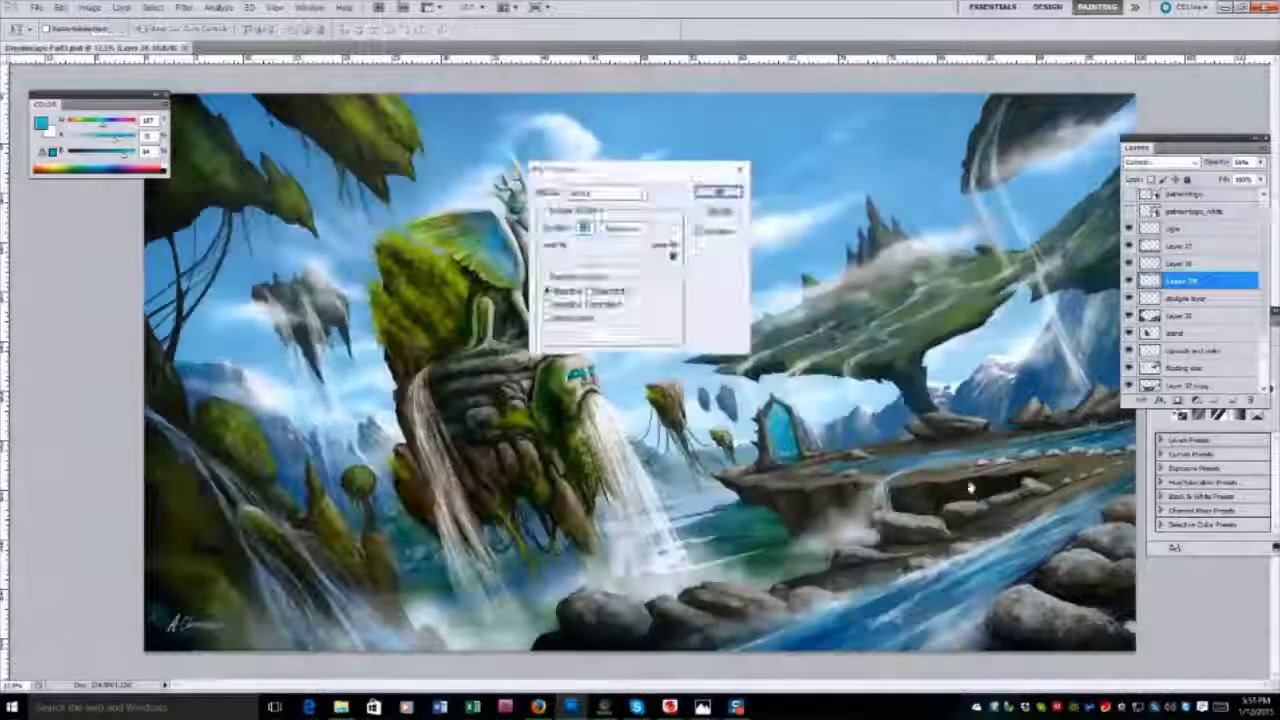
pyautogui.click(718, 191)
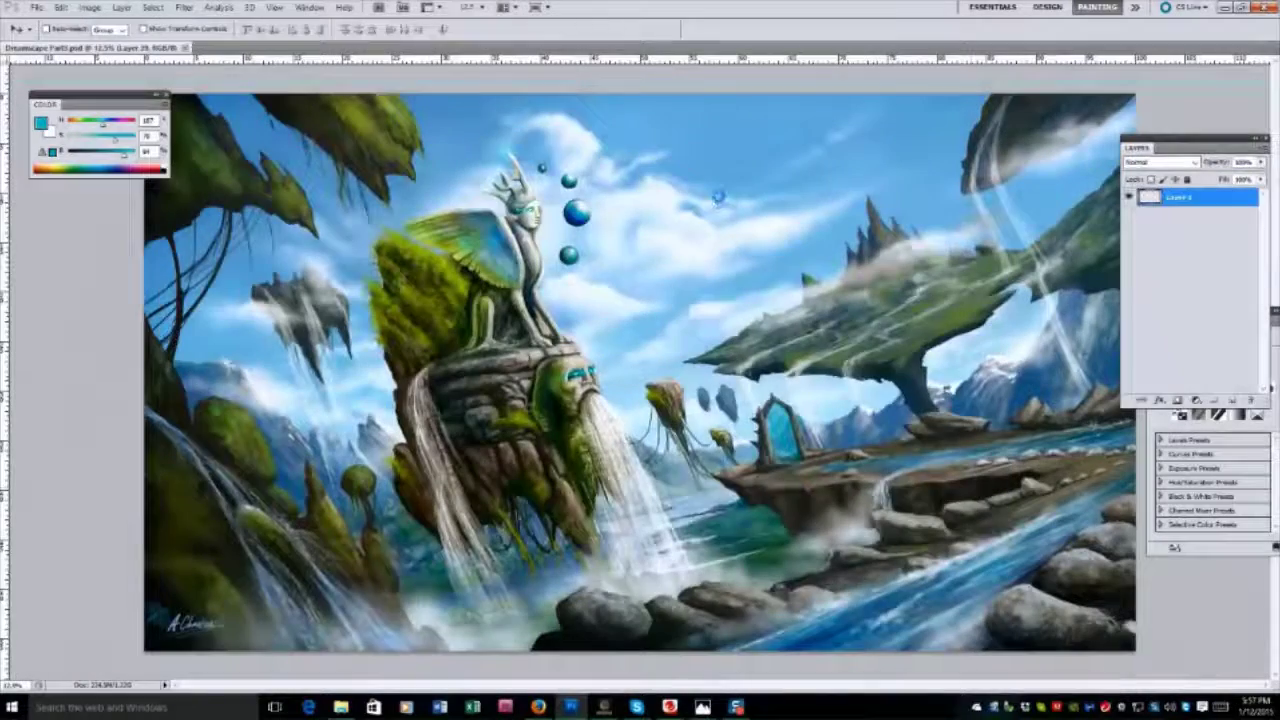
# Open the latest Dreamscape JPEG and resize it to 800 pixels.
pyautogui.hotkey('ctrl', 'o')
pyautogui.click(829, 334)
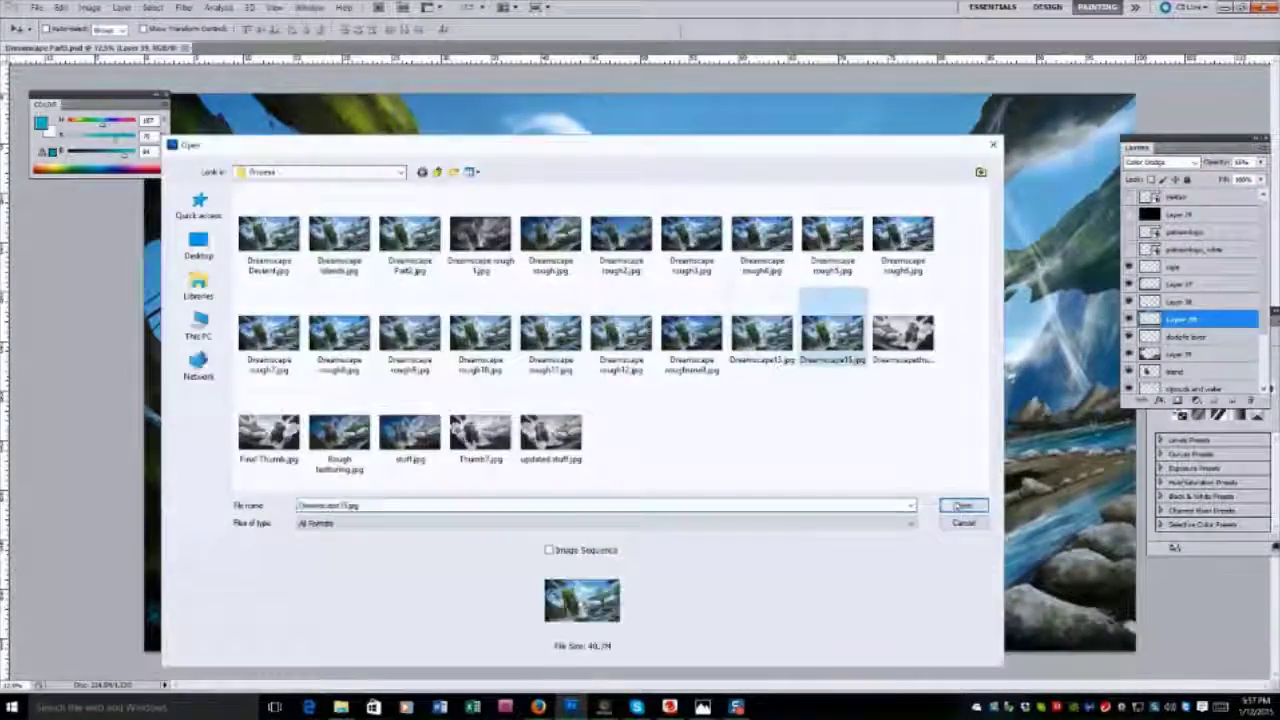
pyautogui.press('Return')
pyautogui.press('z')
pyautogui.hotkey('ctrl', '+')
pyautogui.hotkey('ctrl', 'alt', 'i')
pyautogui.write('800')
pyautogui.press('Return')
# Save the resized 800-pixel image as a new JPEG file.
pyautogui.hotkey('ctrl', '+')
pyautogui.hotkey('ctrl', '+')
pyautogui.click(35, 7)
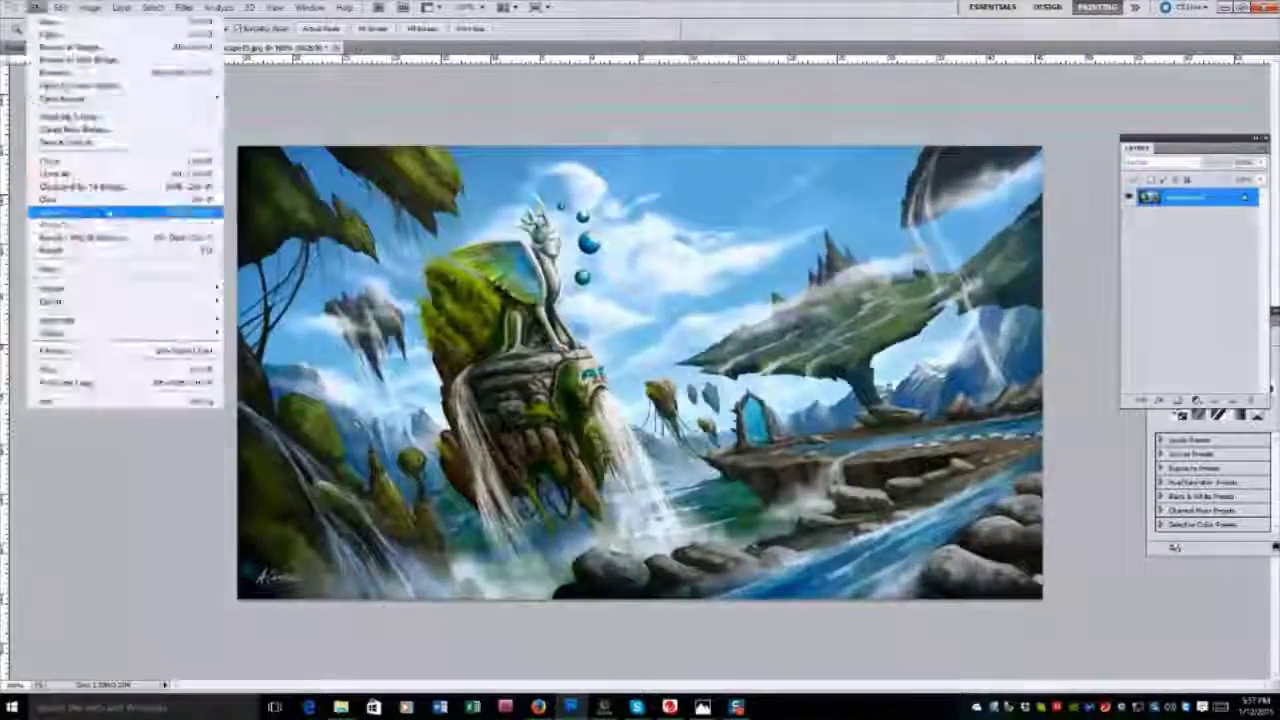
pyautogui.click(114, 200)
pyautogui.press('Return')
pyautogui.click(716, 191)
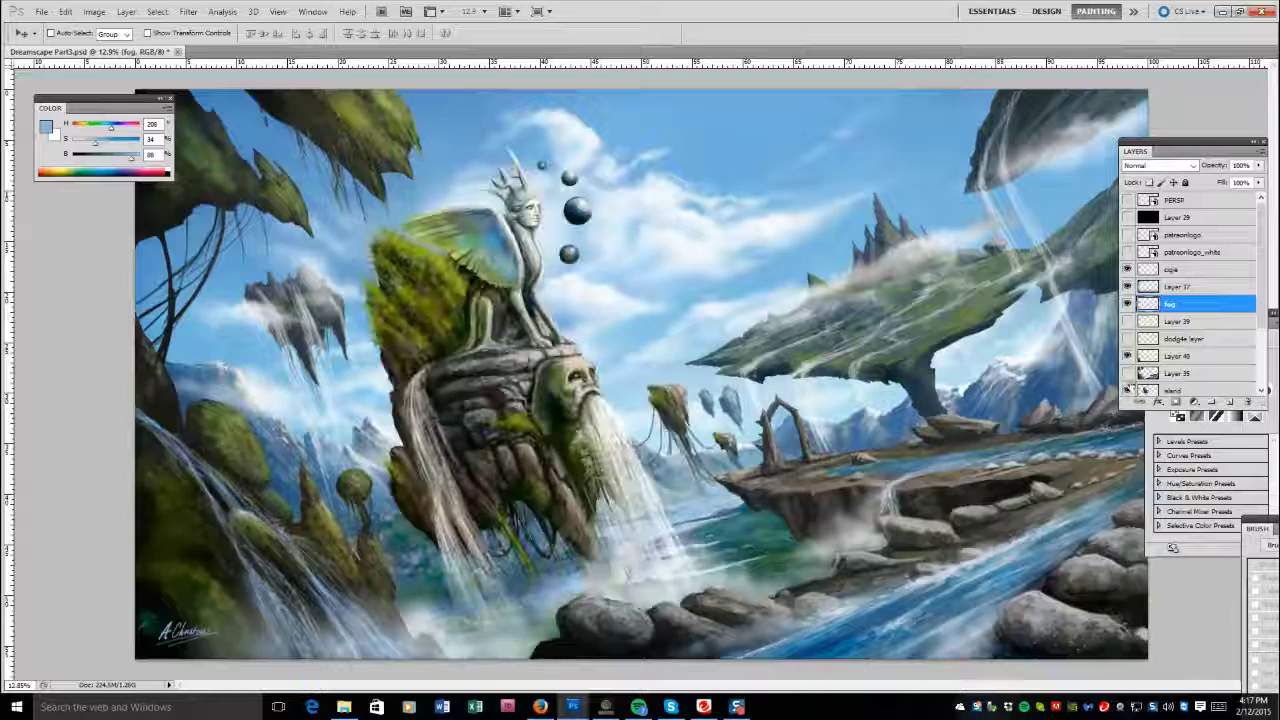
# Compare the island layer hidden and shown, then repaint mist at the waterfall base.
pyautogui.click(1129, 389)
pyautogui.click(1129, 389)
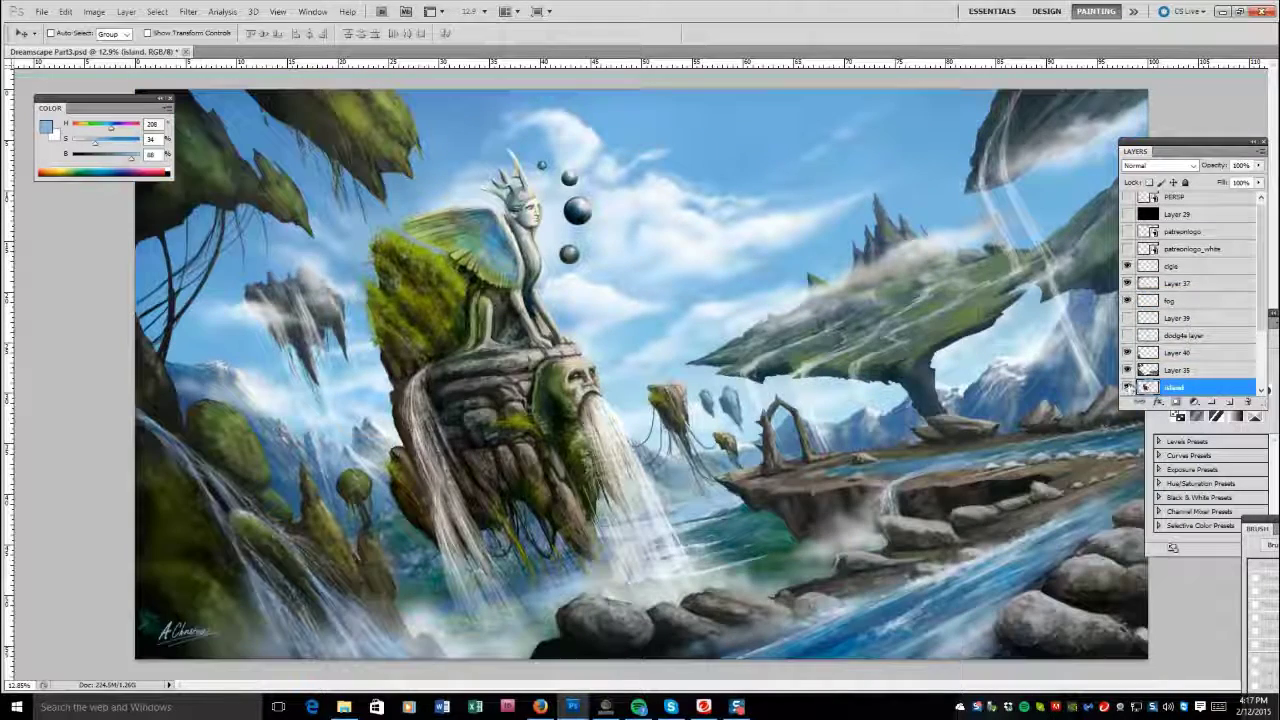
pyautogui.press('b')
pyautogui.moveTo(612, 515); pyautogui.dragTo(630, 570)
pyautogui.keyDown('alt'); pyautogui.click(620, 540); pyautogui.keyUp('alt')
pyautogui.moveTo(610, 520); pyautogui.dragTo(660, 600)
# Darken, then brighten the waterfall's left edge using a size-500 brush.
pyautogui.keyDown('alt'); pyautogui.click(470, 505); pyautogui.keyUp('alt')
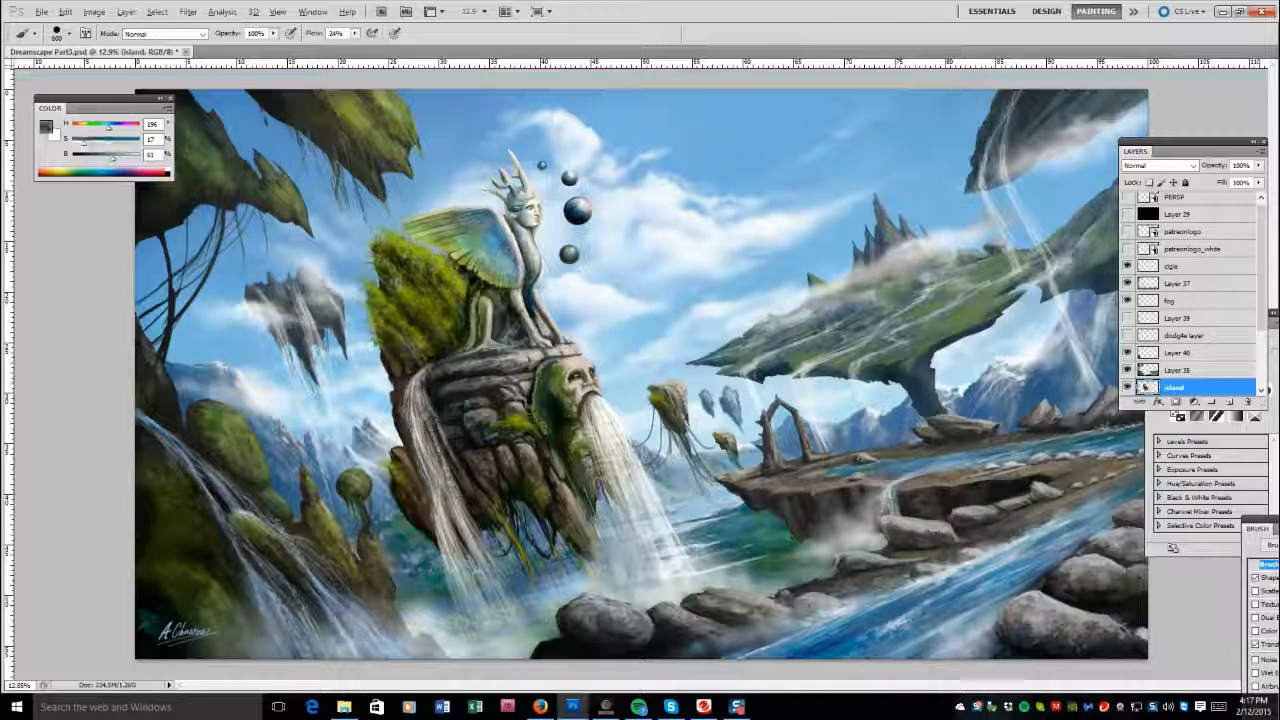
pyautogui.keyDown('alt'); pyautogui.click(495, 570); pyautogui.keyUp('alt')
pyautogui.moveTo(468, 490)
pyautogui.mouseDown()
pyautogui.moveTo(505, 600)
pyautogui.moveTo(470, 500)
pyautogui.mouseUp()
pyautogui.press(']')
pyautogui.press(']')
pyautogui.press(']')
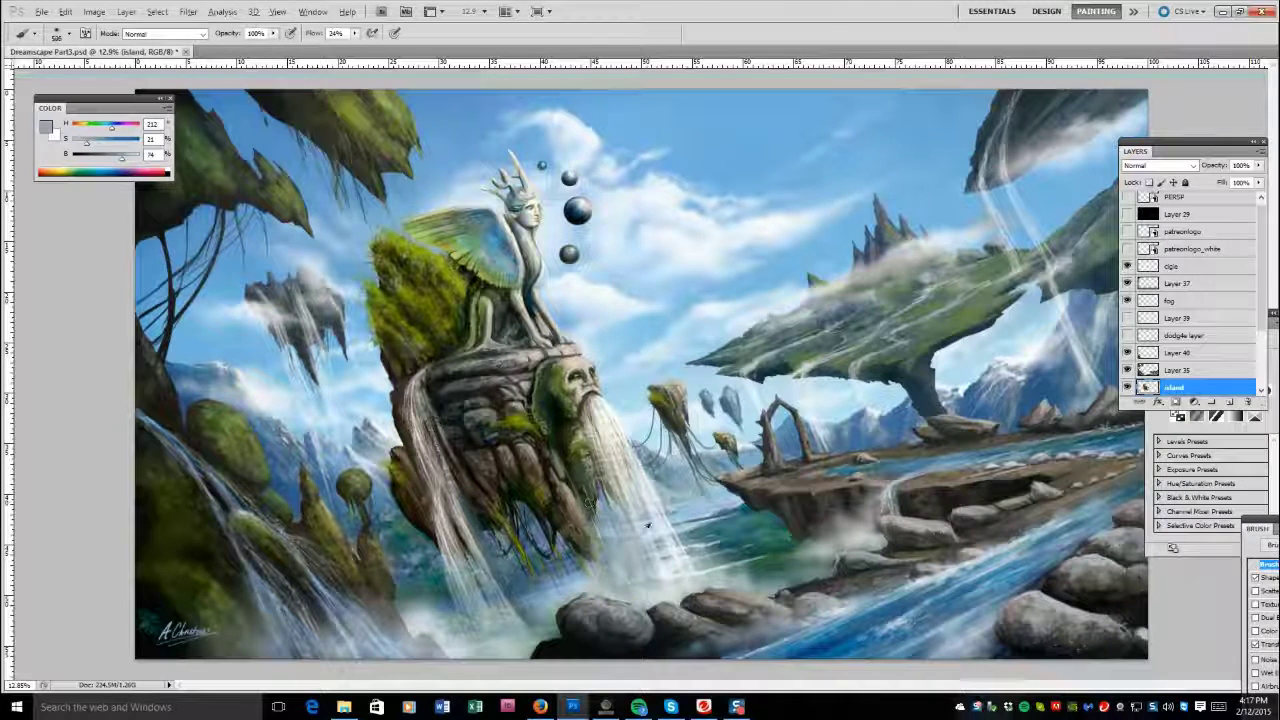
pyautogui.keyDown('alt'); pyautogui.click(605, 520); pyautogui.keyUp('alt')
pyautogui.moveTo(600, 495); pyautogui.dragTo(619, 573)
pyautogui.moveTo(466, 480)
pyautogui.mouseDown()
pyautogui.moveTo(515, 610)
pyautogui.moveTo(470, 560)
pyautogui.moveTo(480, 580)
pyautogui.mouseUp()
# Paint darker blue over the waterfall's lower right and darken the rocks around its base.
pyautogui.keyDown('alt'); pyautogui.click(490, 648); pyautogui.keyUp('alt')
pyautogui.keyDown('alt'); pyautogui.click(605, 400); pyautogui.keyUp('alt')
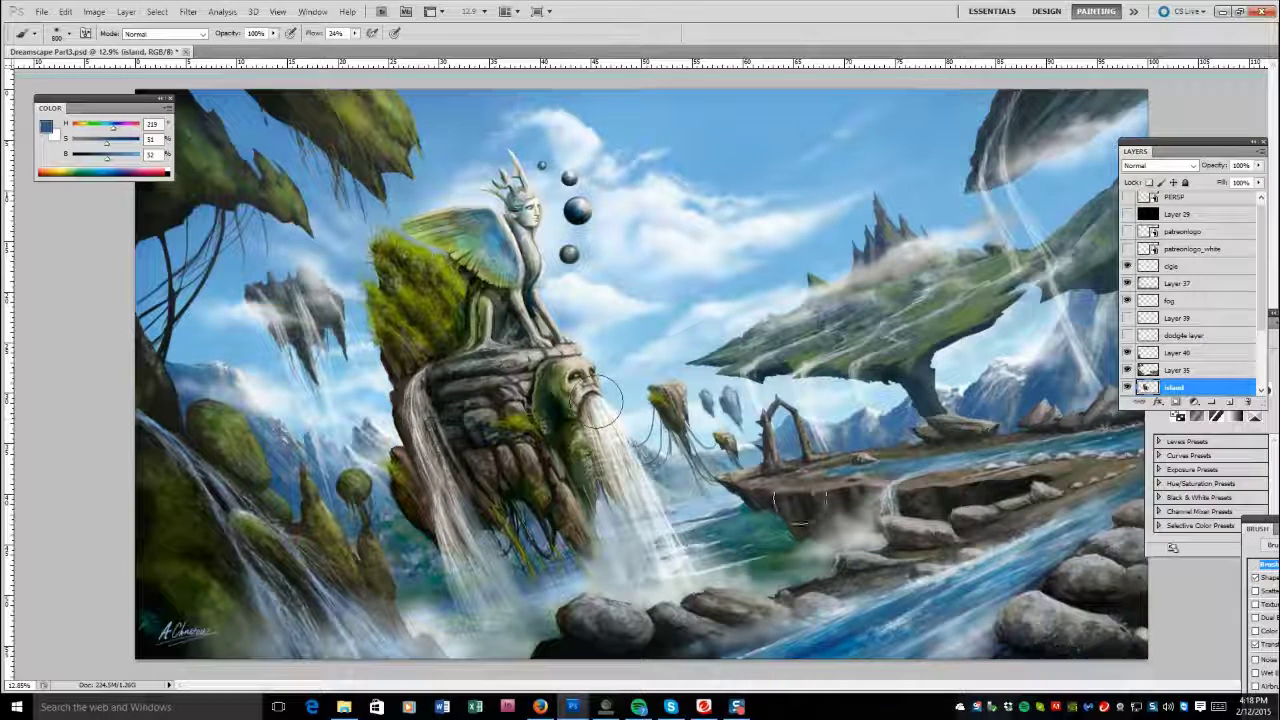
pyautogui.moveTo(612, 480); pyautogui.dragTo(705, 558)
pyautogui.press(']')
pyautogui.press(']')
pyautogui.press(']')
pyautogui.press(']')
pyautogui.press(']')
pyautogui.press(']')
pyautogui.press(']')
pyautogui.keyDown('alt'); pyautogui.click(610, 560); pyautogui.keyUp('alt')
pyautogui.moveTo(590, 520)
pyautogui.mouseDown()
pyautogui.moveTo(600, 590)
pyautogui.moveTo(650, 600)
pyautogui.mouseUp()
pyautogui.moveTo(520, 620)
pyautogui.mouseDown()
pyautogui.moveTo(640, 585)
pyautogui.moveTo(500, 605)
pyautogui.moveTo(540, 575)
pyautogui.mouseUp()
# Brighten the left and main waterfalls and the mist below the stone face in light grey and white.
pyautogui.press('[')
pyautogui.press('[')
pyautogui.press('[')
pyautogui.press('[')
pyautogui.press('[')
pyautogui.press('[')
pyautogui.press('[')
pyautogui.press('[')
pyautogui.press('[')
pyautogui.press('[')
pyautogui.press('[')
pyautogui.press('[')
pyautogui.press('[')
pyautogui.keyDown('alt'); pyautogui.click(432, 420); pyautogui.keyUp('alt')
pyautogui.moveTo(432, 420)
pyautogui.mouseDown()
pyautogui.moveTo(564, 472)
pyautogui.moveTo(465, 505)
pyautogui.mouseUp()
pyautogui.press(']')
pyautogui.press(']')
pyautogui.press(']')
pyautogui.press(']')
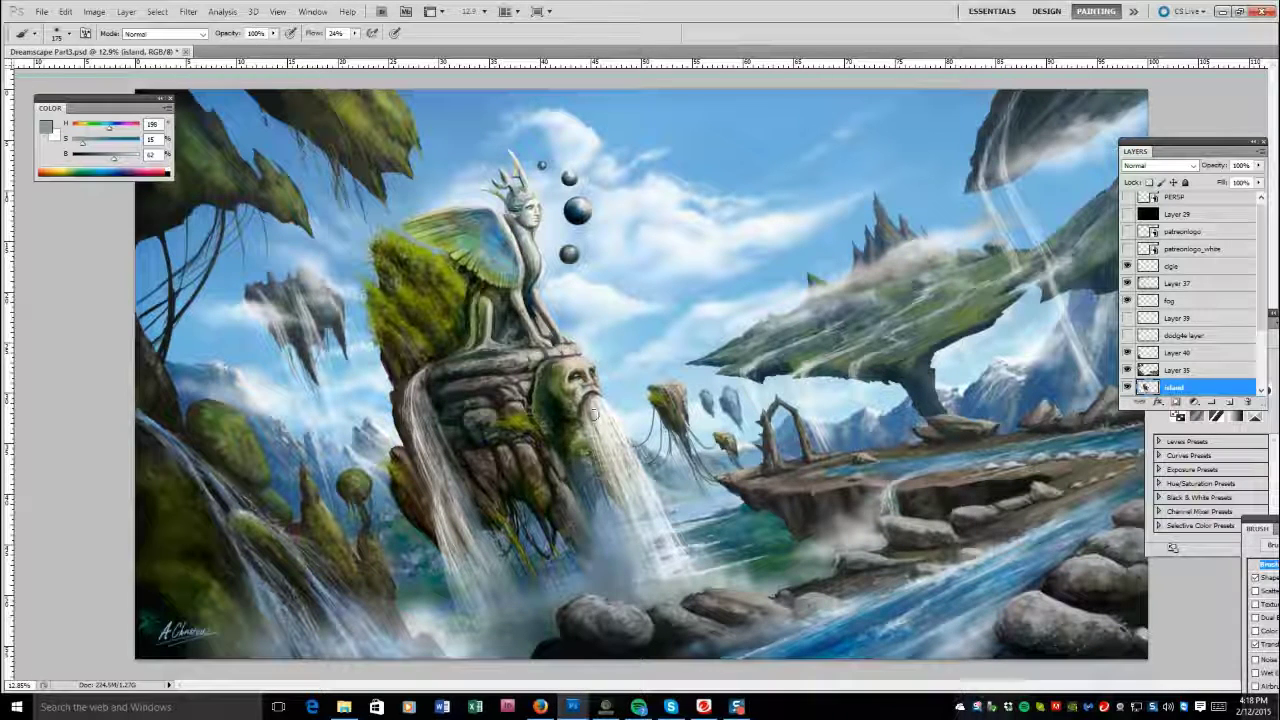
pyautogui.moveTo(575, 410); pyautogui.dragTo(560, 578)
pyautogui.press('[')
pyautogui.press('[')
pyautogui.press('[')
pyautogui.press('[')
pyautogui.moveTo(595, 450)
pyautogui.mouseDown()
pyautogui.moveTo(610, 615)
pyautogui.moveTo(592, 440)
pyautogui.mouseUp()
pyautogui.press('x')
pyautogui.moveTo(422, 385); pyautogui.dragTo(428, 440)
pyautogui.moveTo(485, 545)
pyautogui.mouseDown()
pyautogui.moveTo(495, 630)
pyautogui.moveTo(500, 590)
pyautogui.moveTo(545, 585)
pyautogui.moveTo(625, 520)
pyautogui.mouseUp()
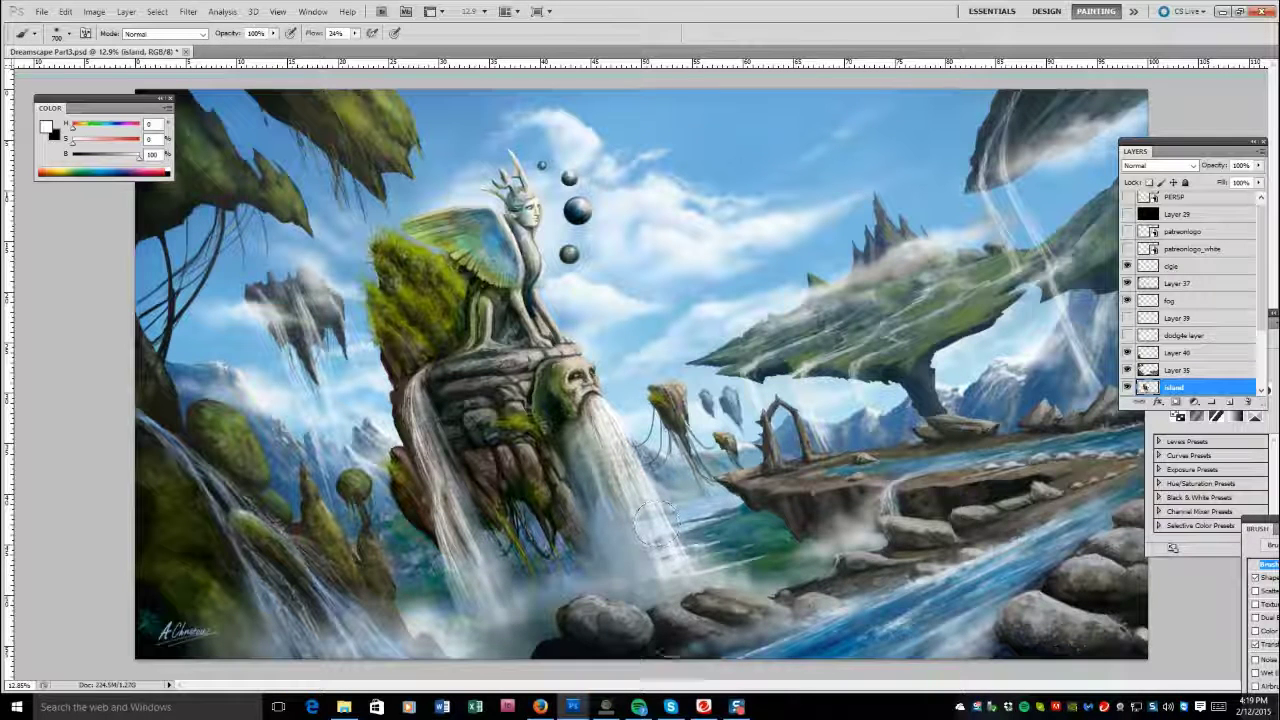
# Blend the left waterfall and the mist below the stone face with sampled mist colours.
pyautogui.keyDown('alt'); pyautogui.click(669, 603); pyautogui.keyUp('alt')
pyautogui.keyDown('alt'); pyautogui.click(505, 600); pyautogui.keyUp('alt')
pyautogui.moveTo(500, 560); pyautogui.dragTo(510, 630)
pyautogui.moveTo(488, 535); pyautogui.dragTo(470, 572)
pyautogui.keyDown('alt'); pyautogui.click(470, 490); pyautogui.keyUp('alt')
pyautogui.moveTo(460, 470); pyautogui.dragTo(480, 550)
# Sweep light blue and white mist across the waterfall base, enlarging the brush to 700.
pyautogui.keyDown('alt'); pyautogui.click(1058, 362); pyautogui.keyUp('alt')
pyautogui.moveTo(430, 372); pyautogui.dragTo(452, 460)
pyautogui.moveTo(500, 525); pyautogui.dragTo(545, 580)
pyautogui.keyDown('alt'); pyautogui.click(470, 565); pyautogui.keyUp('alt')
pyautogui.moveTo(455, 555)
pyautogui.mouseDown()
pyautogui.moveTo(610, 590)
pyautogui.moveTo(677, 555)
pyautogui.moveTo(775, 577)
pyautogui.moveTo(790, 545)
pyautogui.mouseUp()
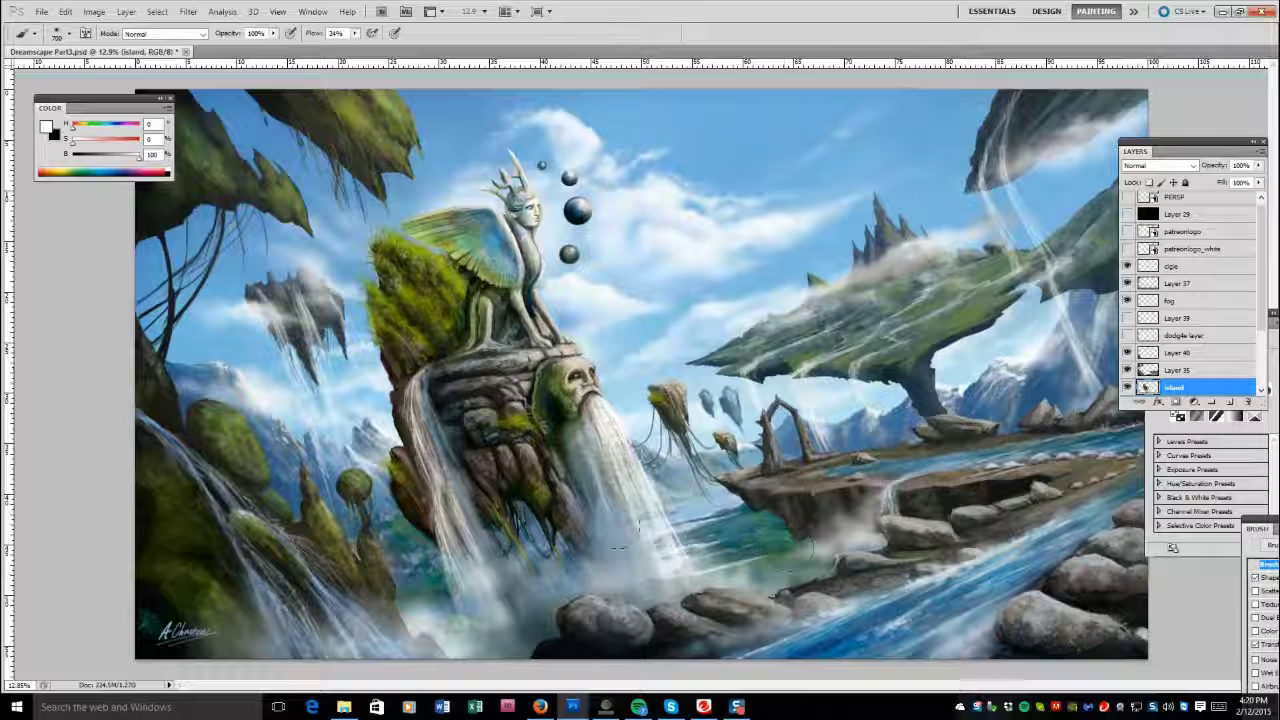
pyautogui.moveTo(560, 475); pyautogui.dragTo(560, 575)
pyautogui.press(']')
pyautogui.press(']')
pyautogui.press(']')
pyautogui.press(']')
pyautogui.click(1180, 370)
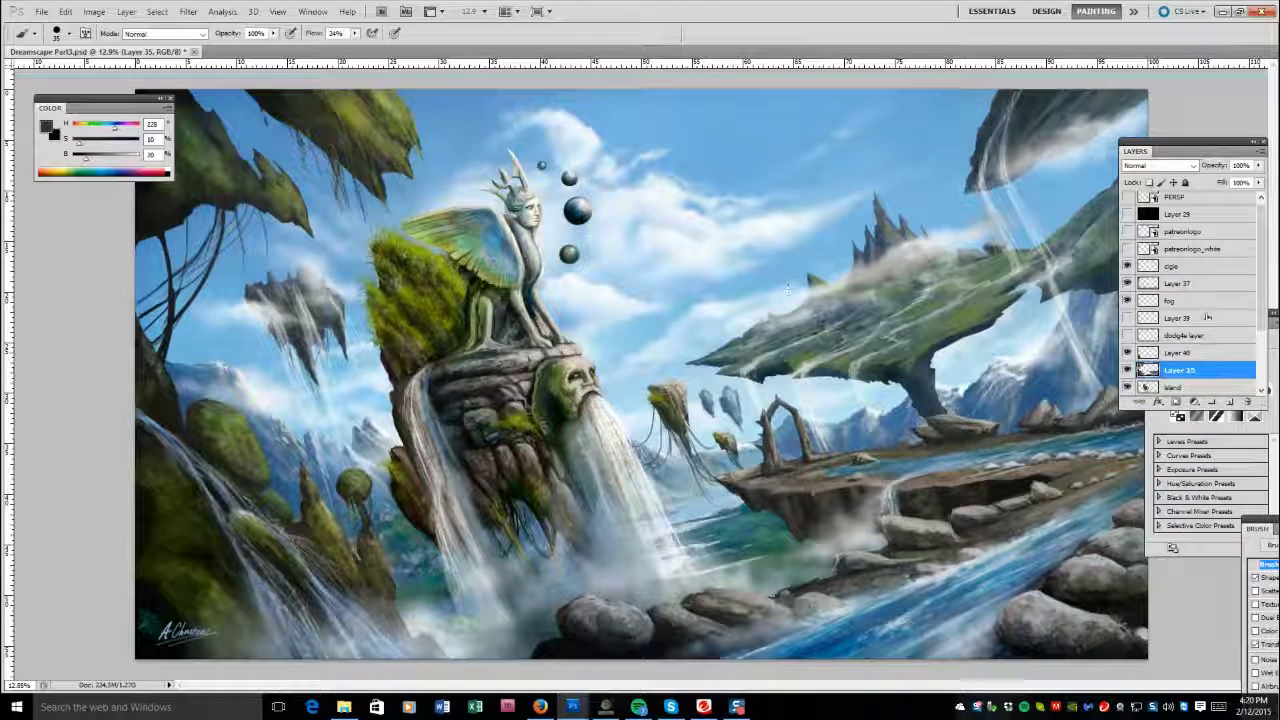
# On Layer 40, clone-stamp over the left tree trunks and apply a Hue/Saturation adjustment.
pyautogui.click(1180, 353)
pyautogui.click(1258, 165)
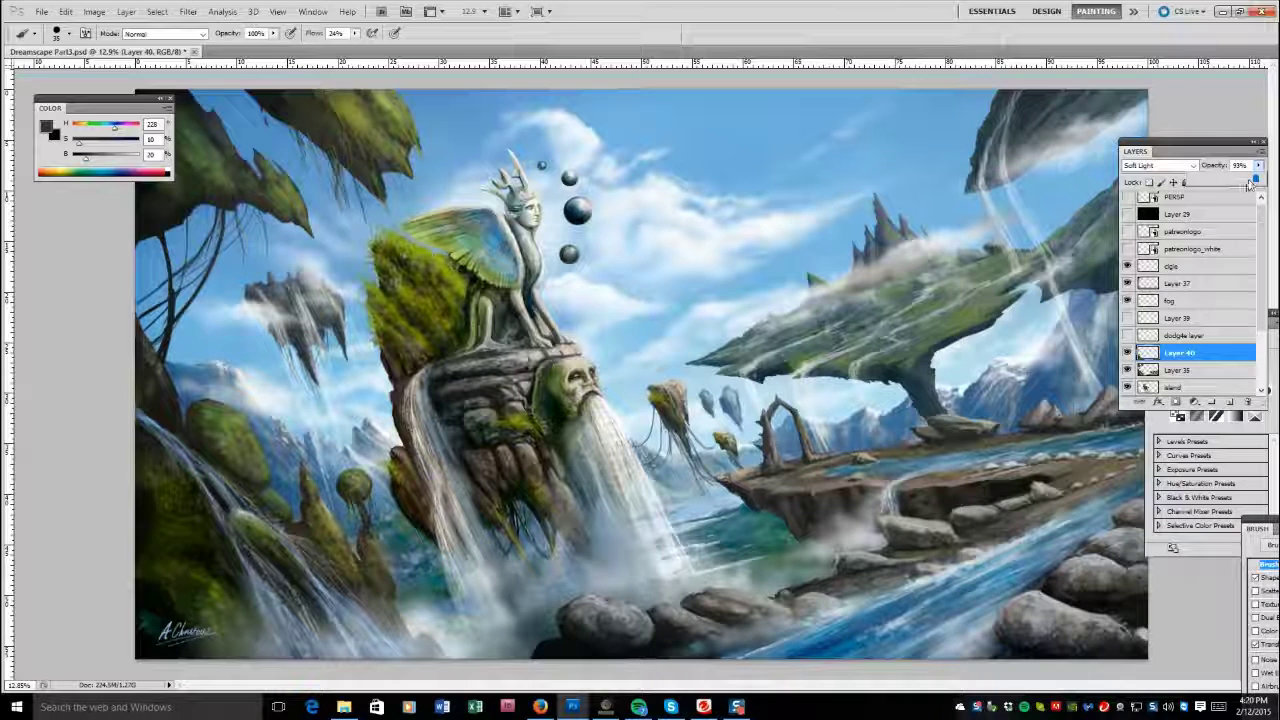
pyautogui.press('s')
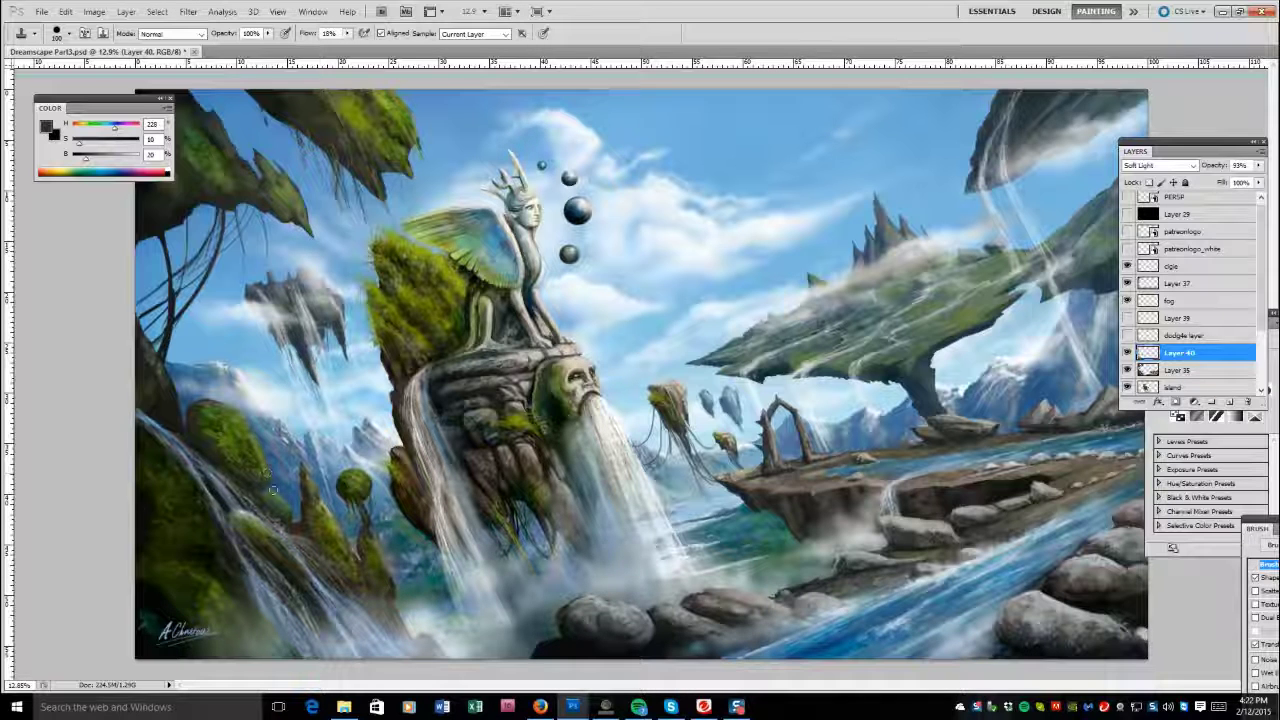
pyautogui.moveTo(148, 348); pyautogui.dragTo(154, 378)
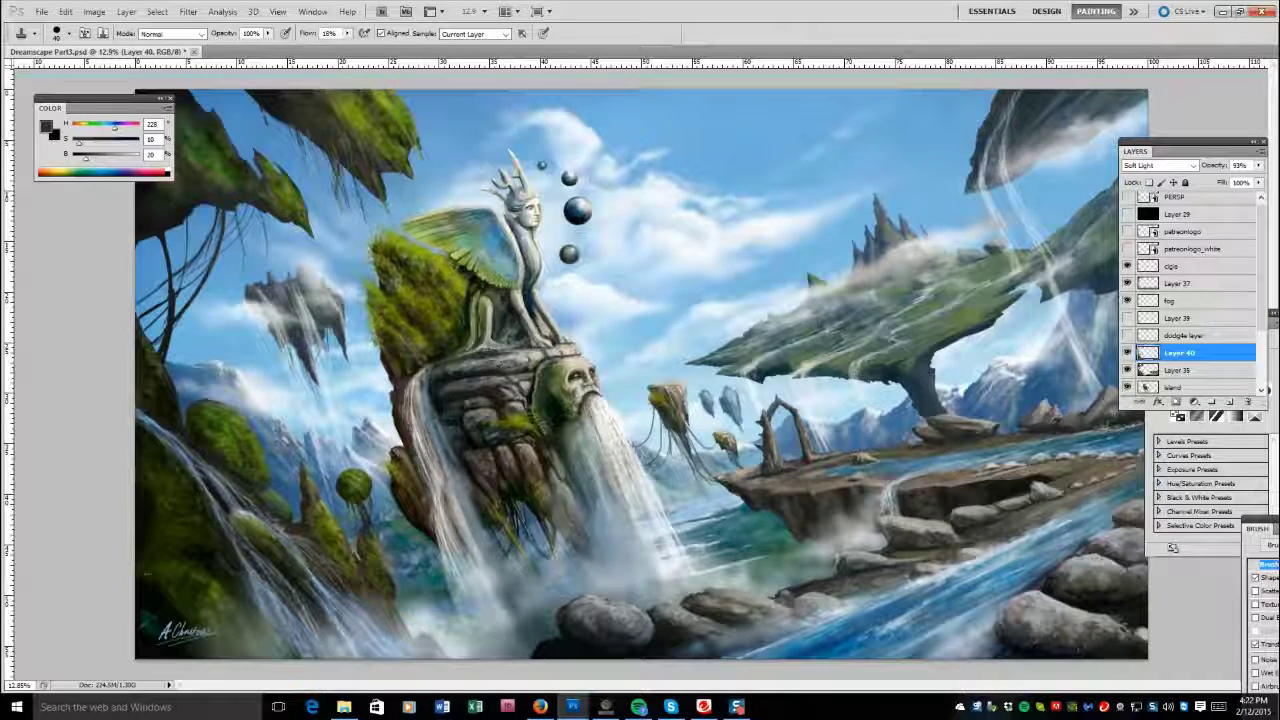
pyautogui.moveTo(100, 103); pyautogui.dragTo(8, 111)
pyautogui.hotkey('ctrl', 'u')
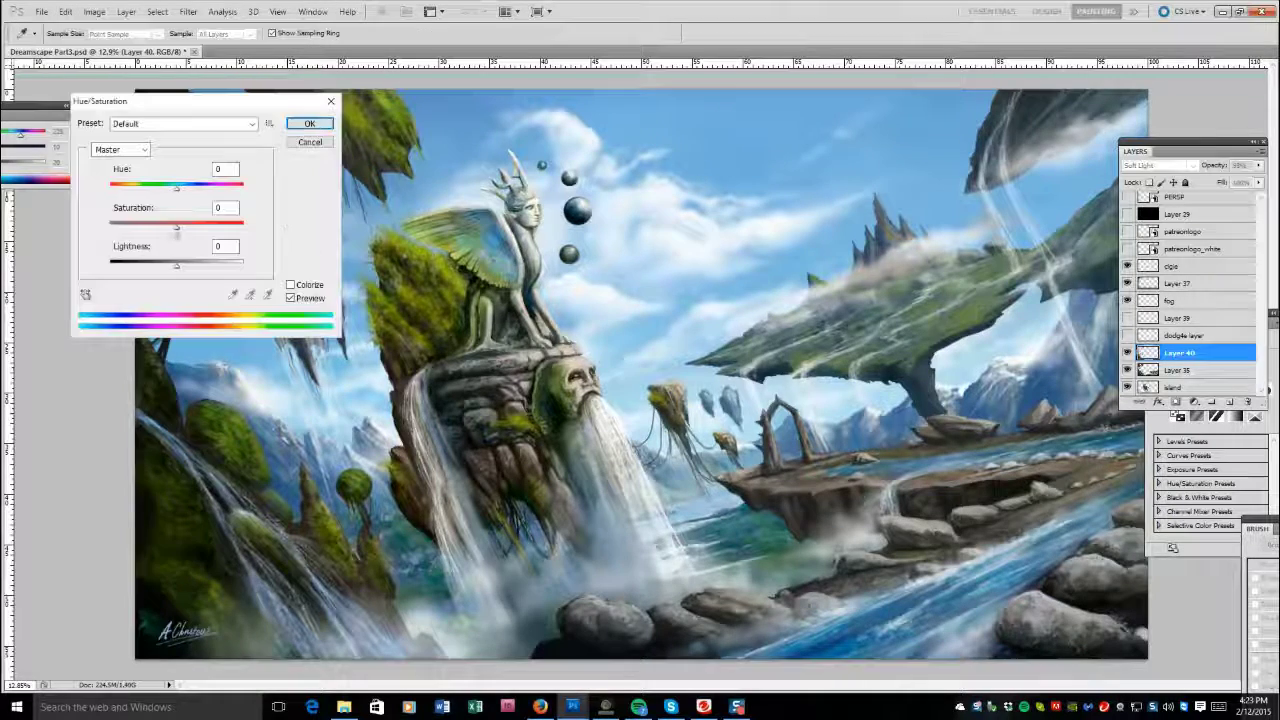
pyautogui.click(309, 124)
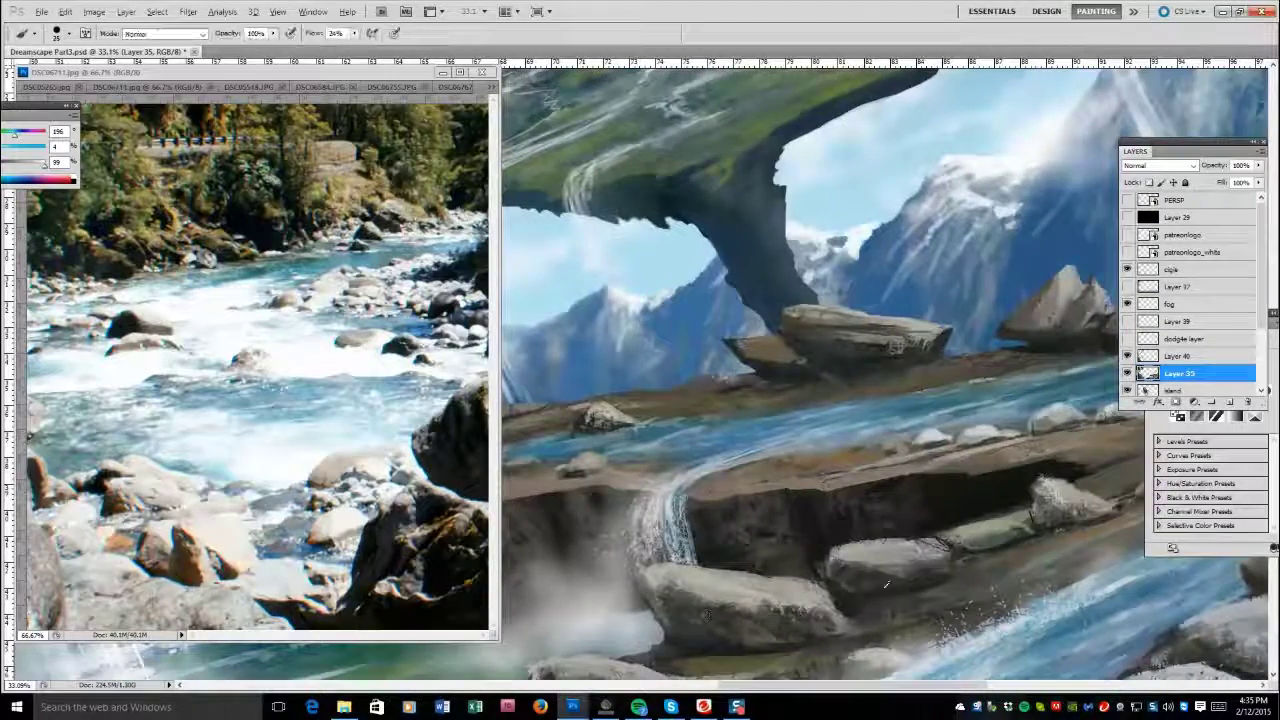
# Sample dark rock colours and paint small detail strokes onto the rocks at lower right.
pyautogui.keyDown('alt'); pyautogui.click(832, 582); pyautogui.keyUp('alt')
pyautogui.moveTo(826, 570); pyautogui.dragTo(822, 552)
pyautogui.keyDown('alt'); pyautogui.click(864, 540); pyautogui.keyUp('alt')
pyautogui.keyDown('alt'); pyautogui.click(935, 540); pyautogui.keyUp('alt')
pyautogui.moveTo(905, 538); pyautogui.dragTo(945, 535)
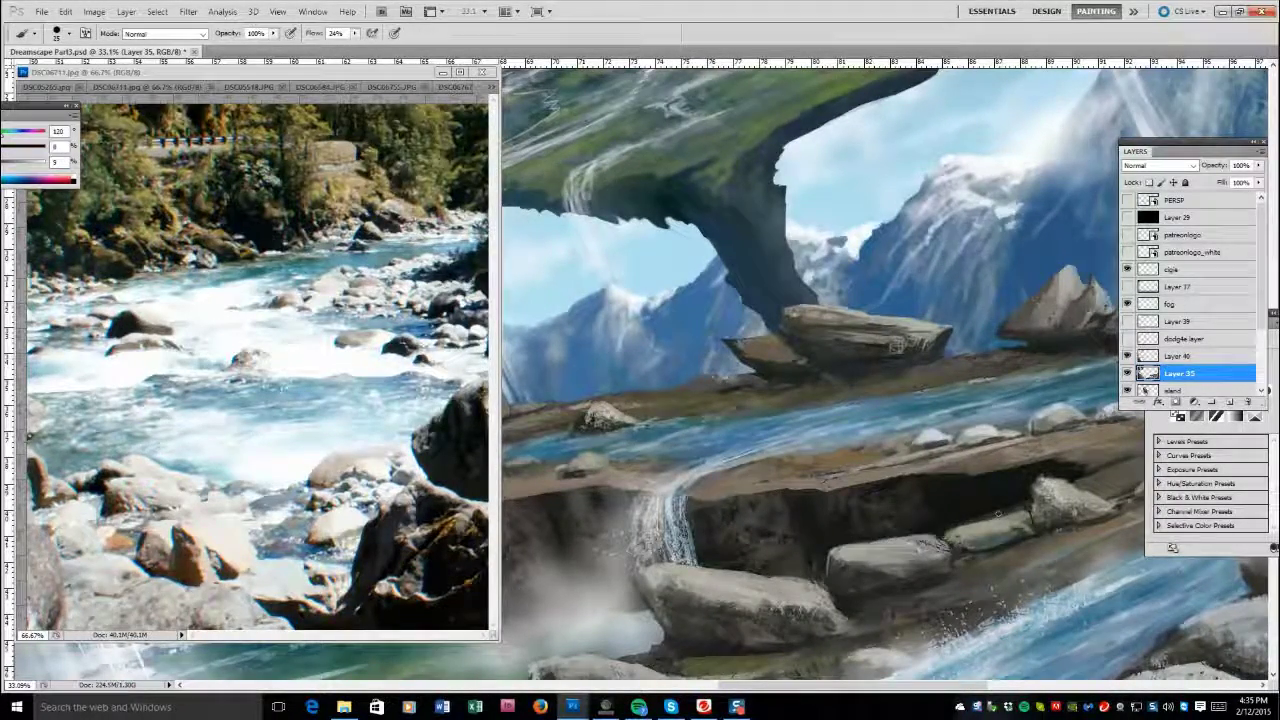
pyautogui.moveTo(808, 688); pyautogui.dragTo(707, 690)
# Sample a series of progressively darker colours from the rocks.
pyautogui.keyDown('alt'); pyautogui.click(790, 468); pyautogui.keyUp('alt')
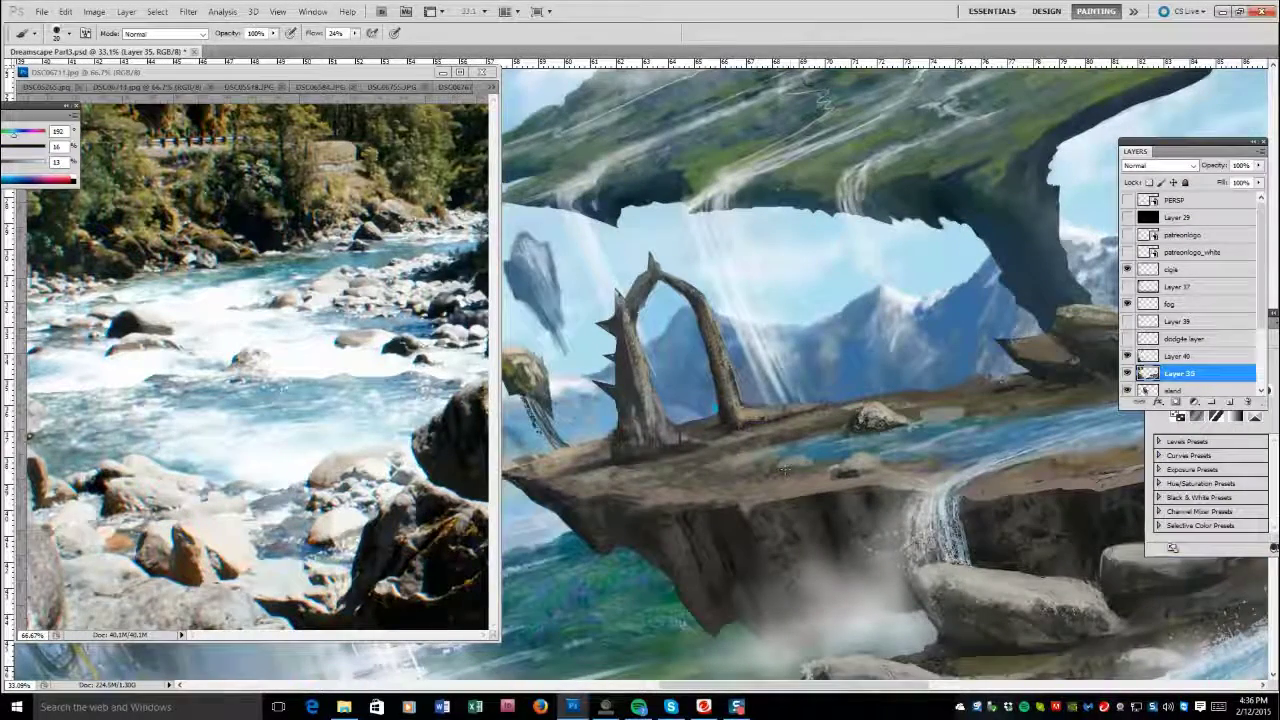
pyautogui.keyDown('alt'); pyautogui.click(822, 460); pyautogui.keyUp('alt')
pyautogui.keyDown('alt'); pyautogui.click(830, 458); pyautogui.keyUp('alt')
pyautogui.keyDown('alt'); pyautogui.click(835, 457); pyautogui.keyUp('alt')
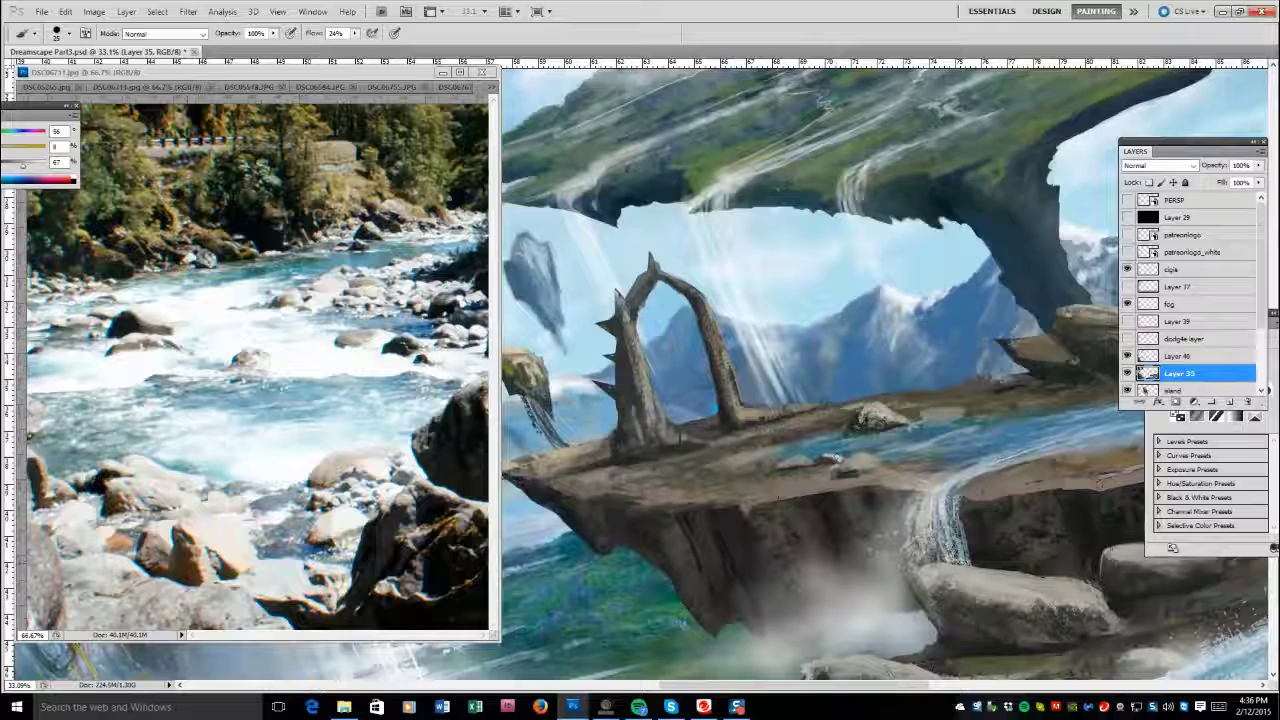
pyautogui.keyDown('alt'); pyautogui.click(840, 458); pyautogui.keyUp('alt')
pyautogui.keyDown('alt'); pyautogui.click(906, 458); pyautogui.keyUp('alt')
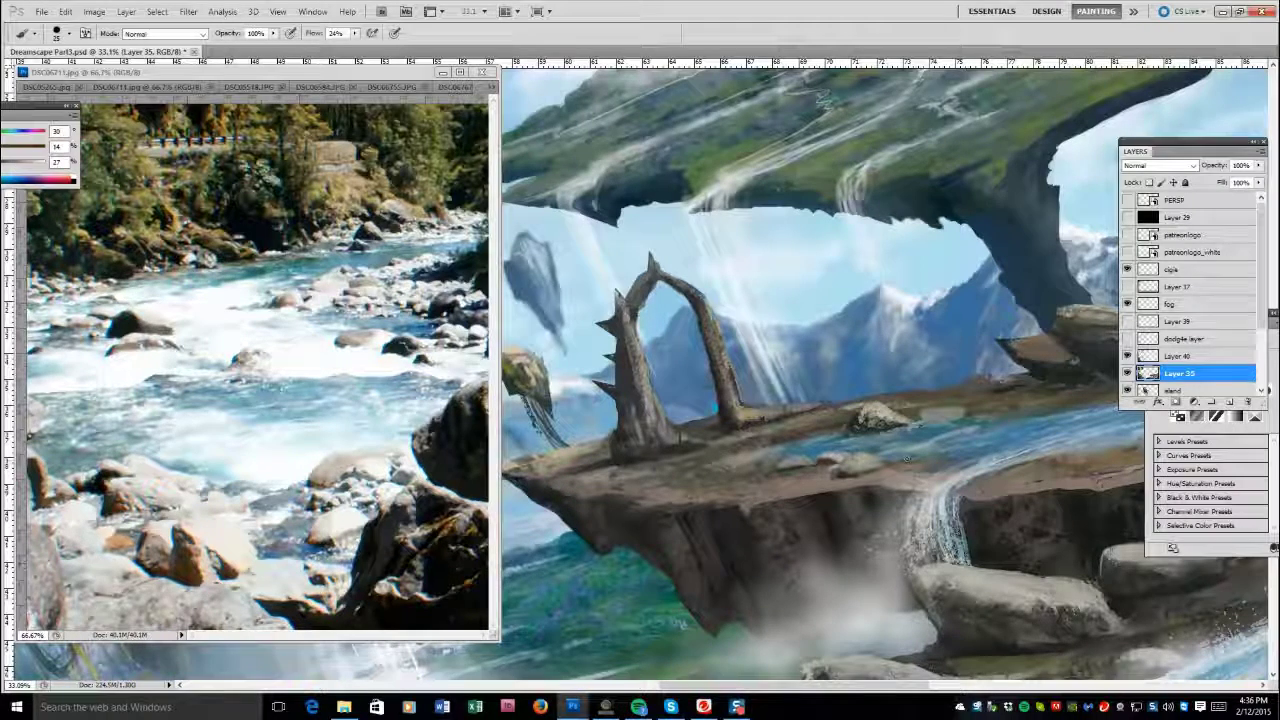
# Pick up white, bluish and pale tones from the reference photo's water, zooming out to 12.5%.
pyautogui.keyDown('alt'); pyautogui.click(282, 407); pyautogui.keyUp('alt')
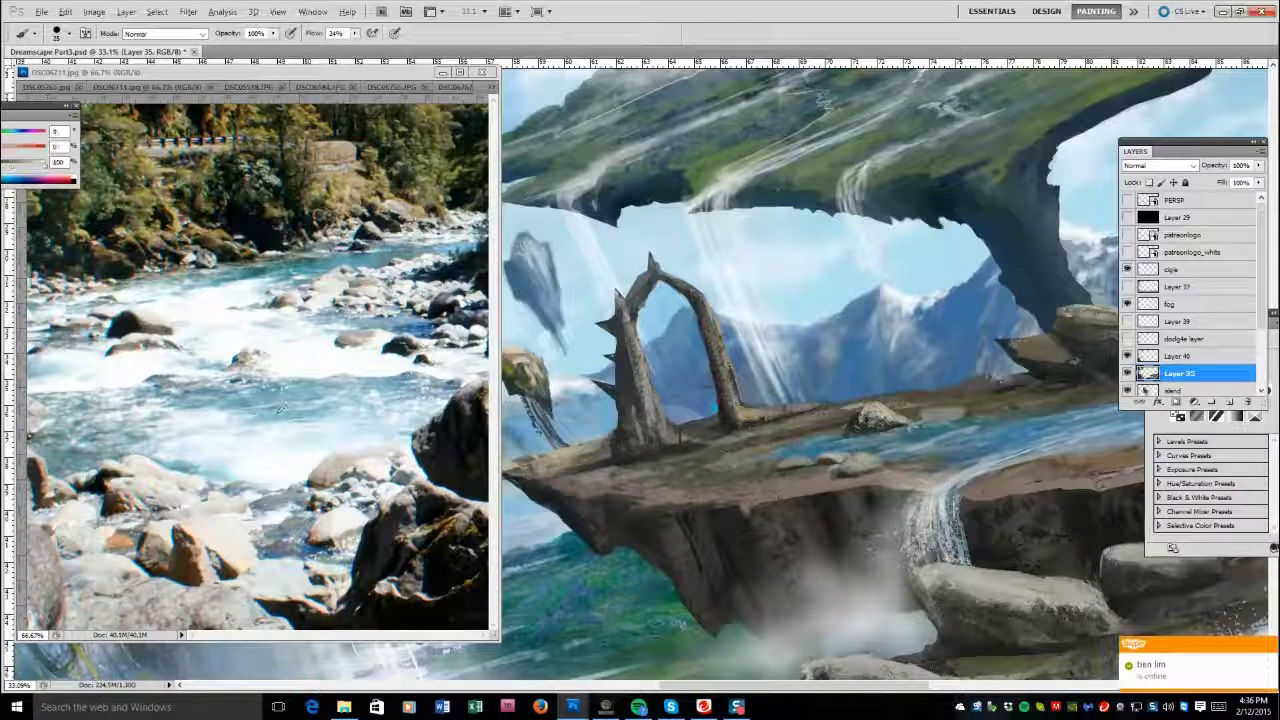
pyautogui.keyDown('alt'); pyautogui.click(848, 424); pyautogui.keyUp('alt')
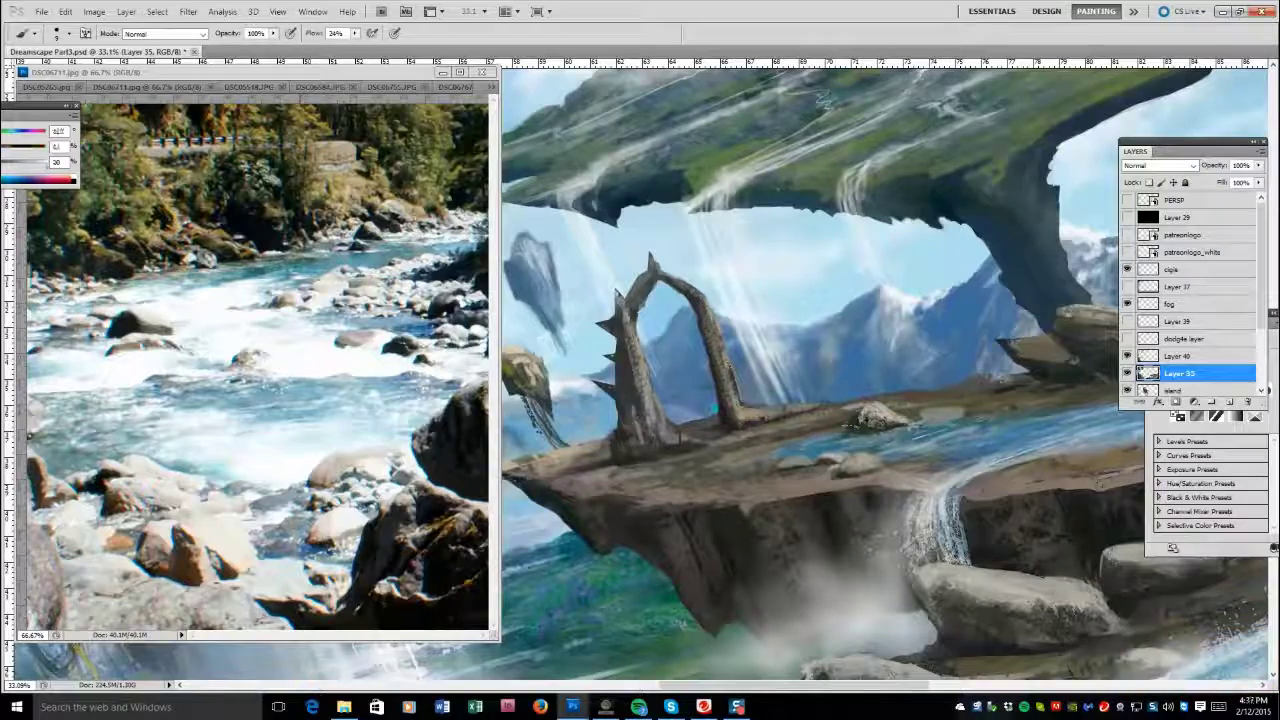
pyautogui.moveTo(997, 658); pyautogui.dragTo(980, 656)
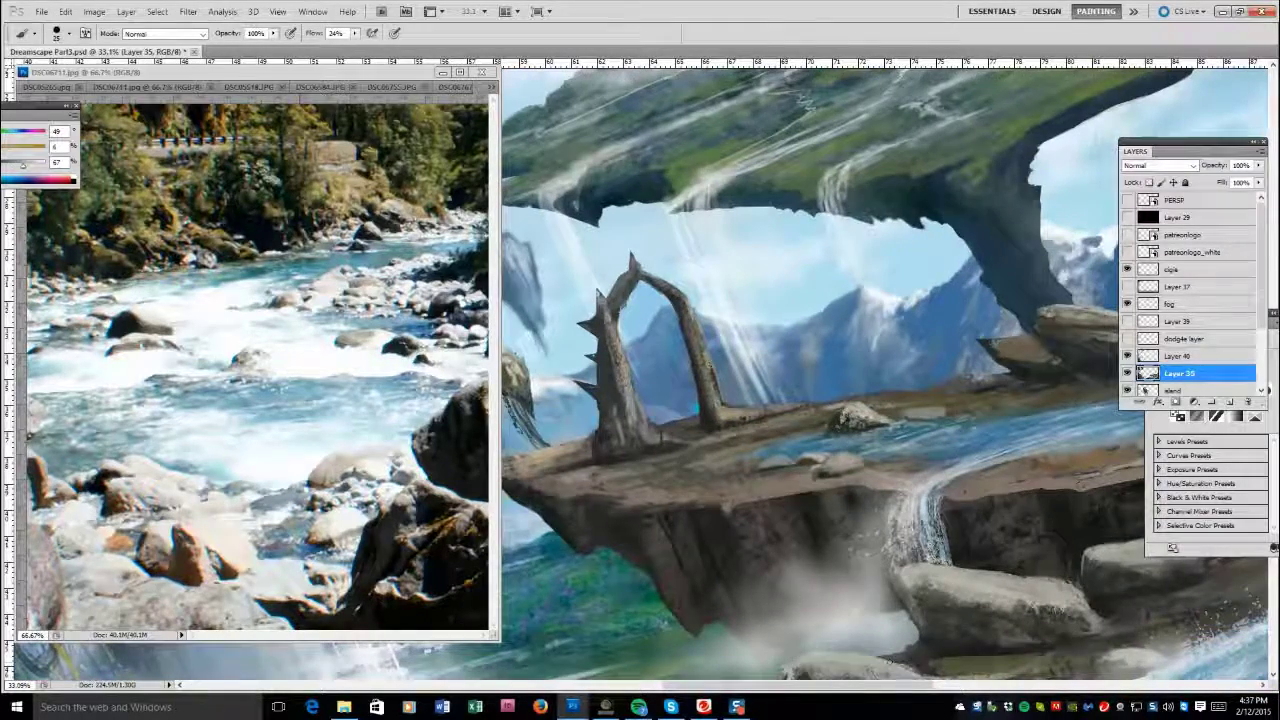
pyautogui.press('z')
pyautogui.moveTo(900, 666); pyautogui.dragTo(790, 669)
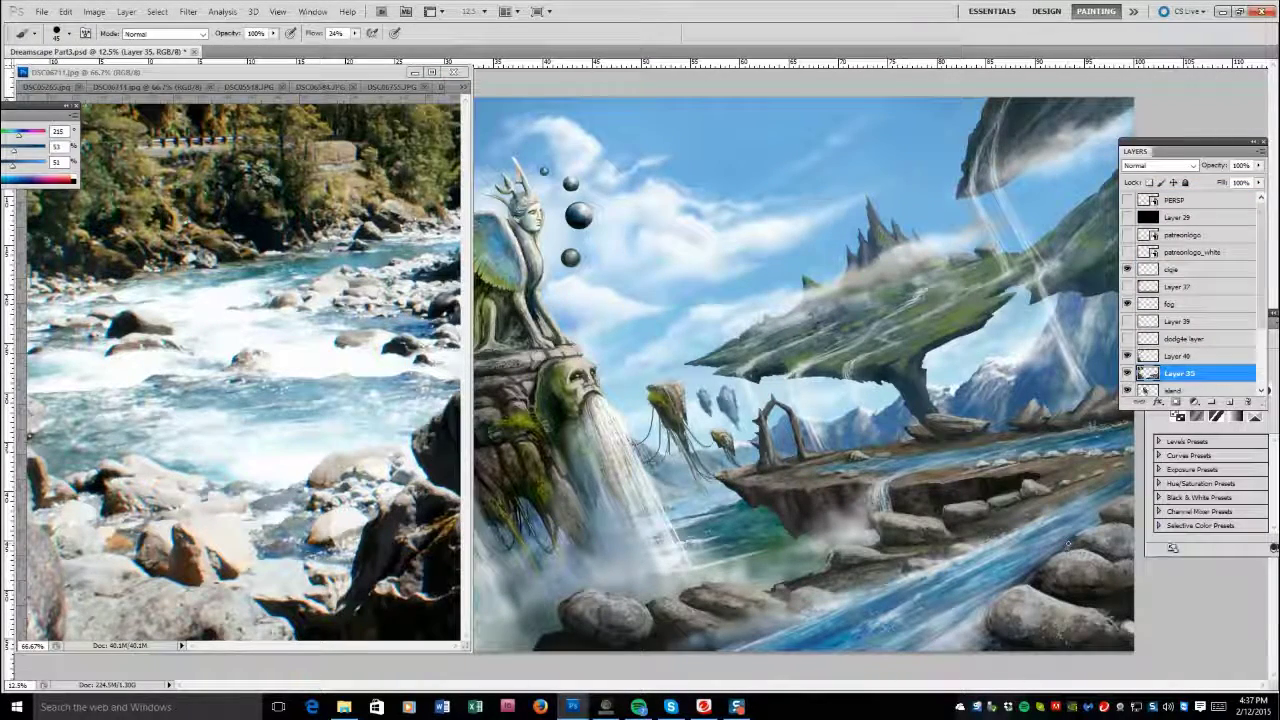
# Sample river-photo colours, foam white, and grey, dark and lighter tones from the foreground rocks.
pyautogui.keyDown('alt'); pyautogui.click(308, 387); pyautogui.keyUp('alt')
pyautogui.keyDown('alt'); pyautogui.click(432, 375); pyautogui.keyUp('alt')
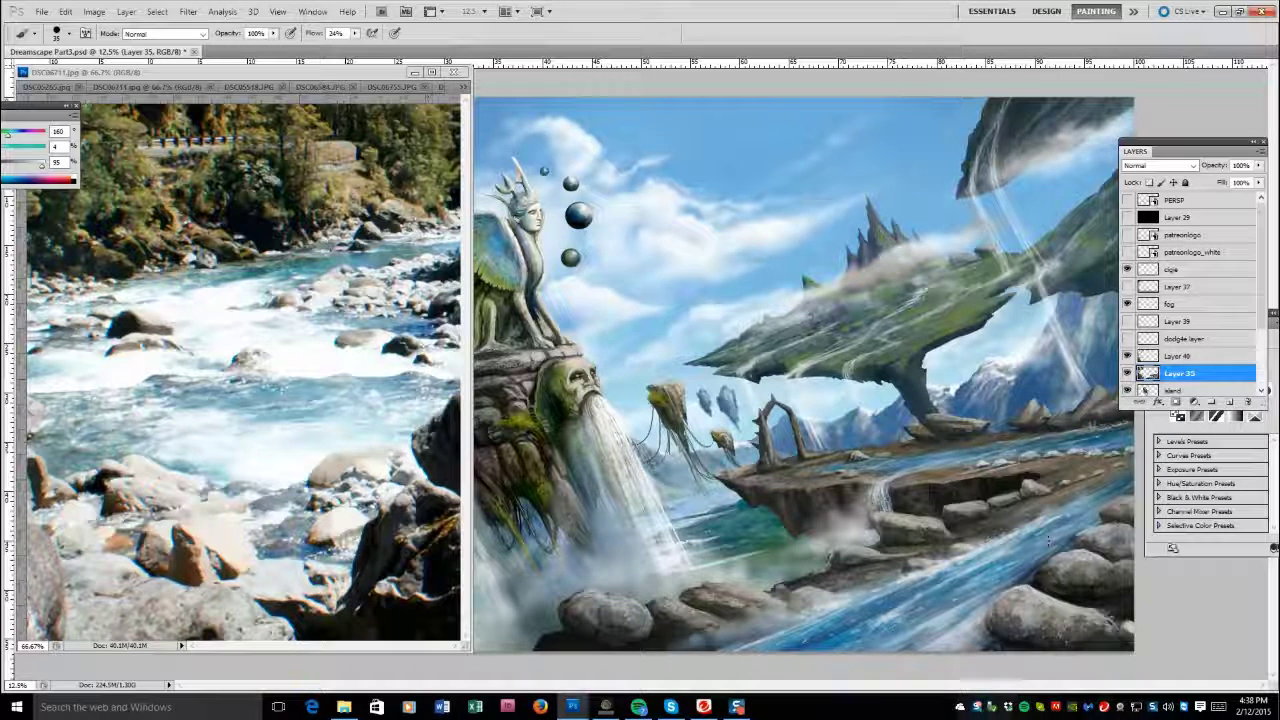
pyautogui.keyDown('alt'); pyautogui.click(1068, 510); pyautogui.keyUp('alt')
pyautogui.keyDown('alt'); pyautogui.click(393, 563); pyautogui.keyUp('alt')
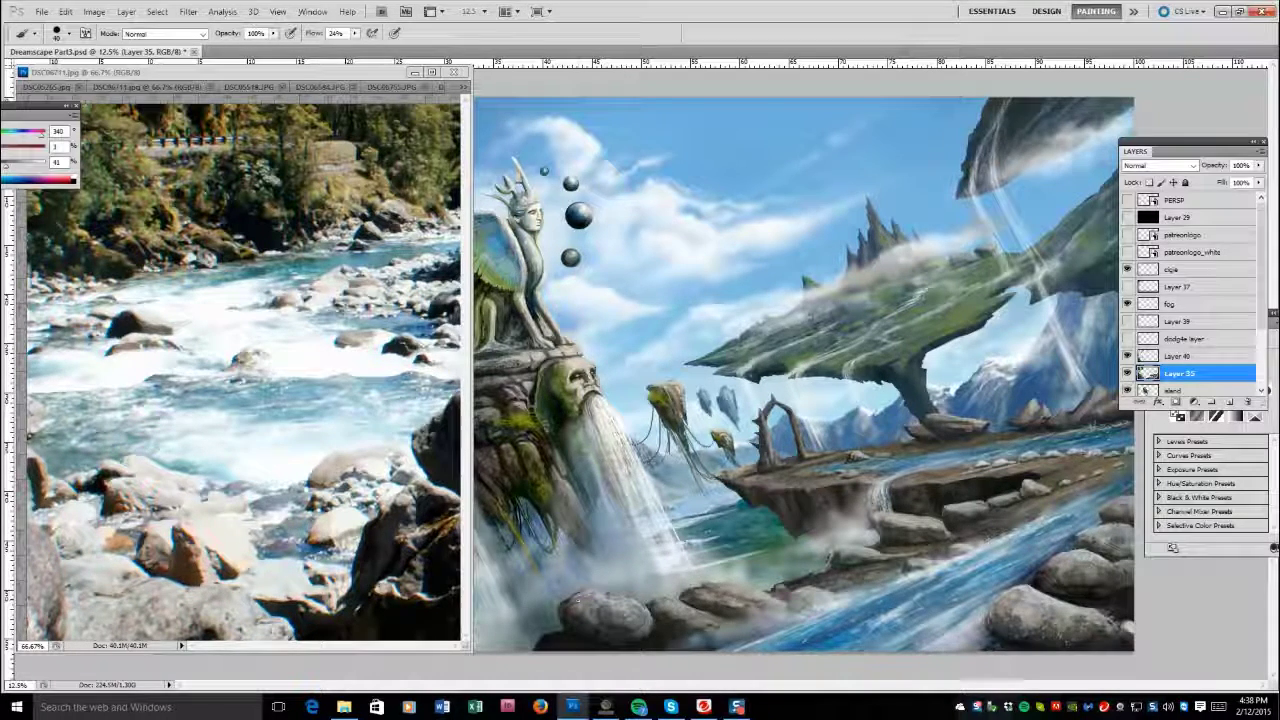
pyautogui.keyDown('alt'); pyautogui.click(601, 618); pyautogui.keyUp('alt')
pyautogui.keyDown('alt'); pyautogui.click(688, 588); pyautogui.keyUp('alt')
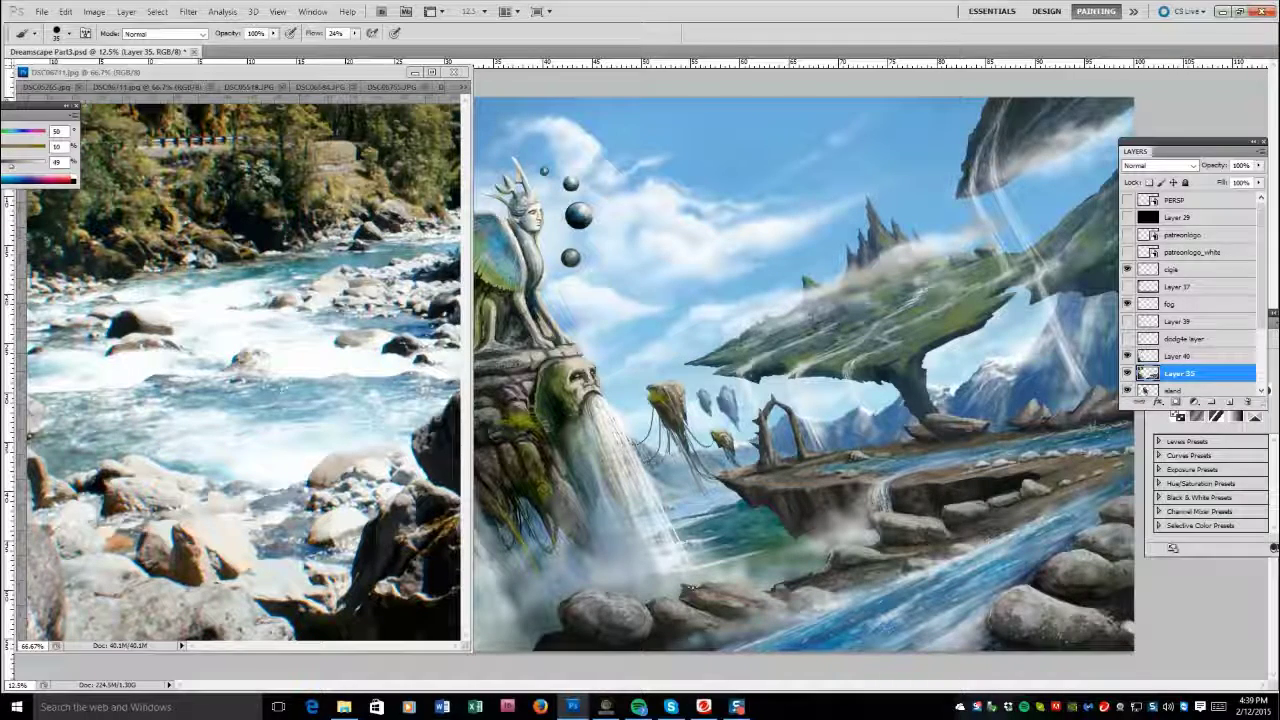
pyautogui.keyDown('alt'); pyautogui.click(781, 585); pyautogui.keyUp('alt')
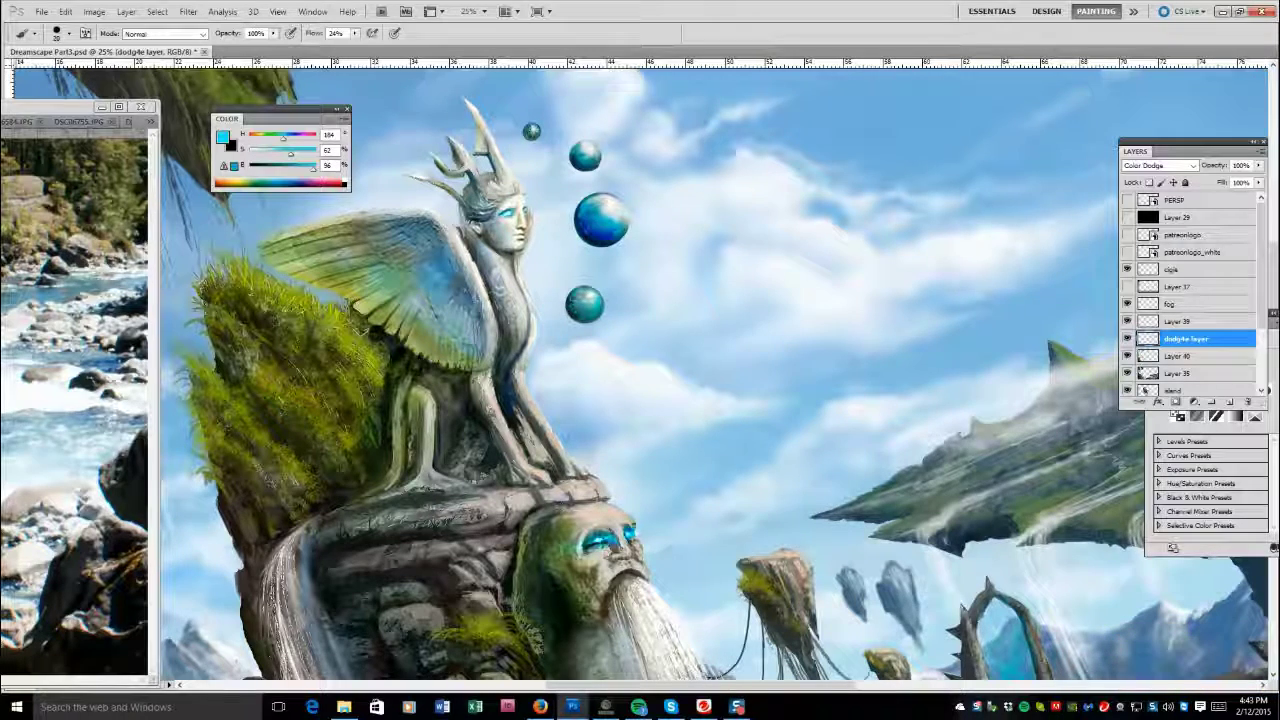
# Lighten the upper sphinx wing and load a selection of the sphinx, mossy cliff and rocks.
pyautogui.rightClick(595, 229)
pyautogui.press('Escape')
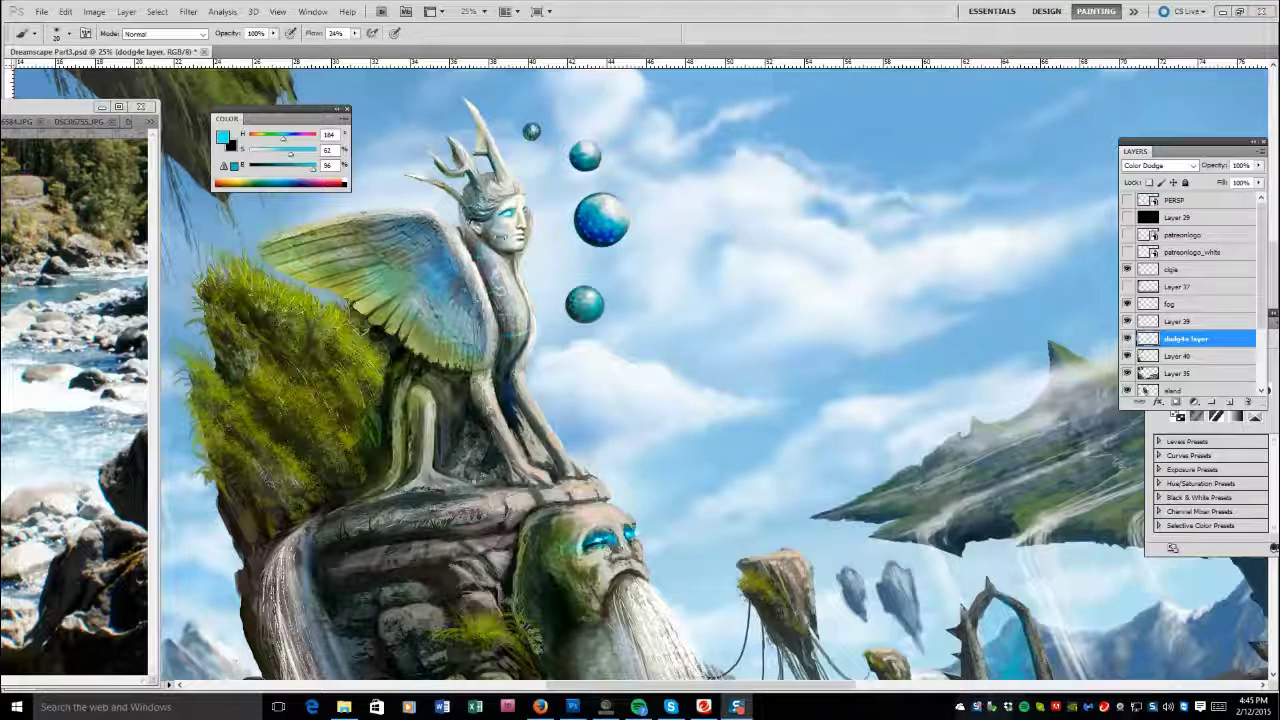
pyautogui.moveTo(439, 225); pyautogui.dragTo(452, 258)
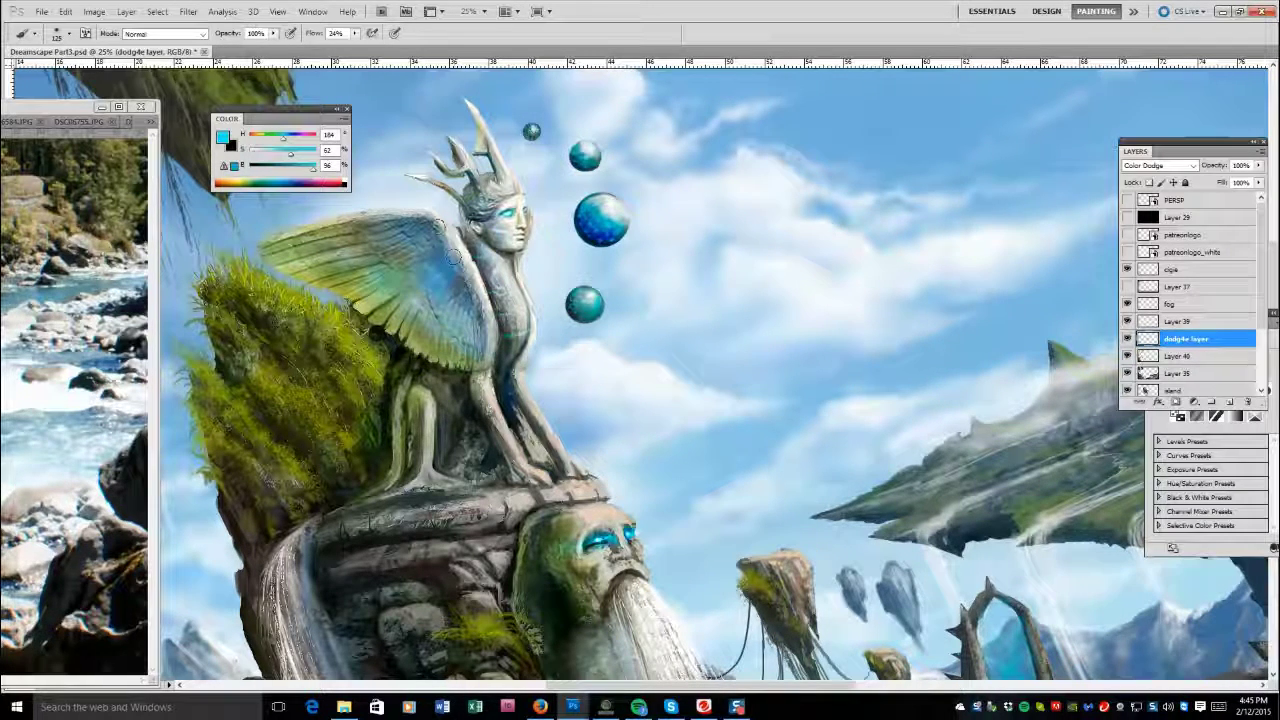
pyautogui.keyDown('ctrl'); pyautogui.click(1149, 390); pyautogui.keyUp('ctrl')
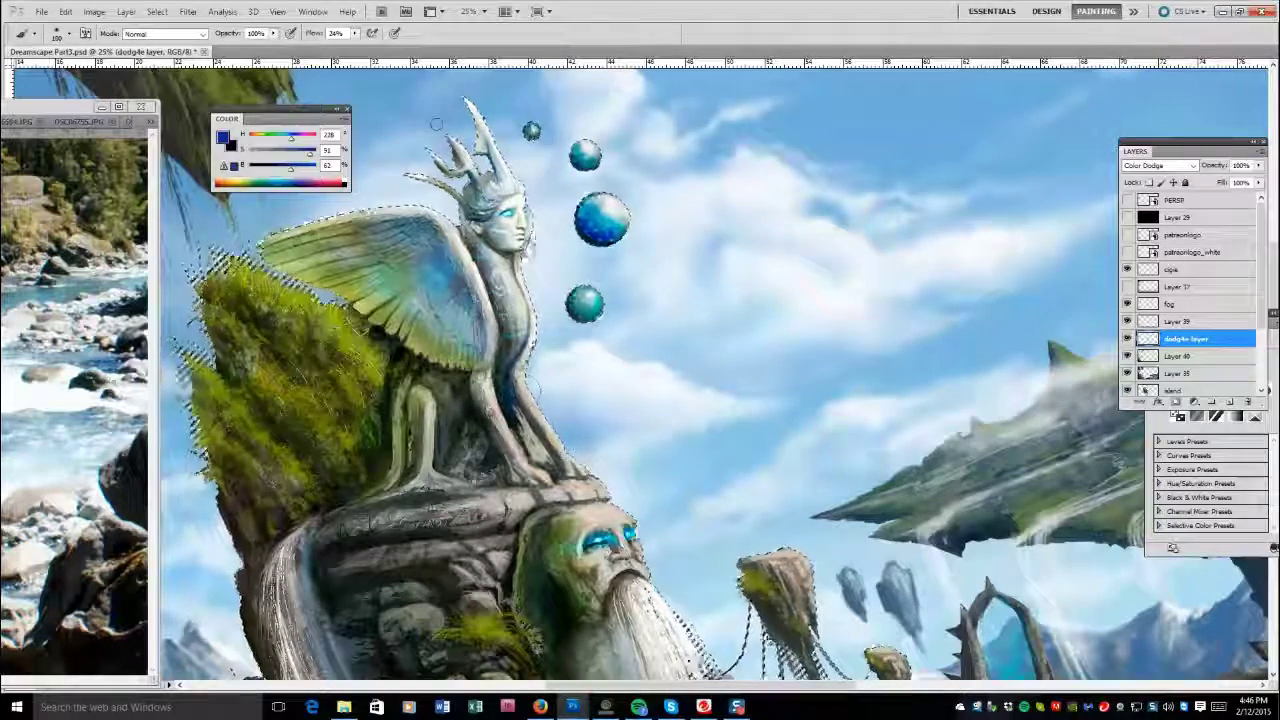
# Tint the sphinx's chest cyan and brighten the left cliff grass at 34% flow.
pyautogui.keyDown('alt'); pyautogui.click(553, 272); pyautogui.keyUp('alt')
pyautogui.moveTo(278, 155); pyautogui.dragTo(299, 155)
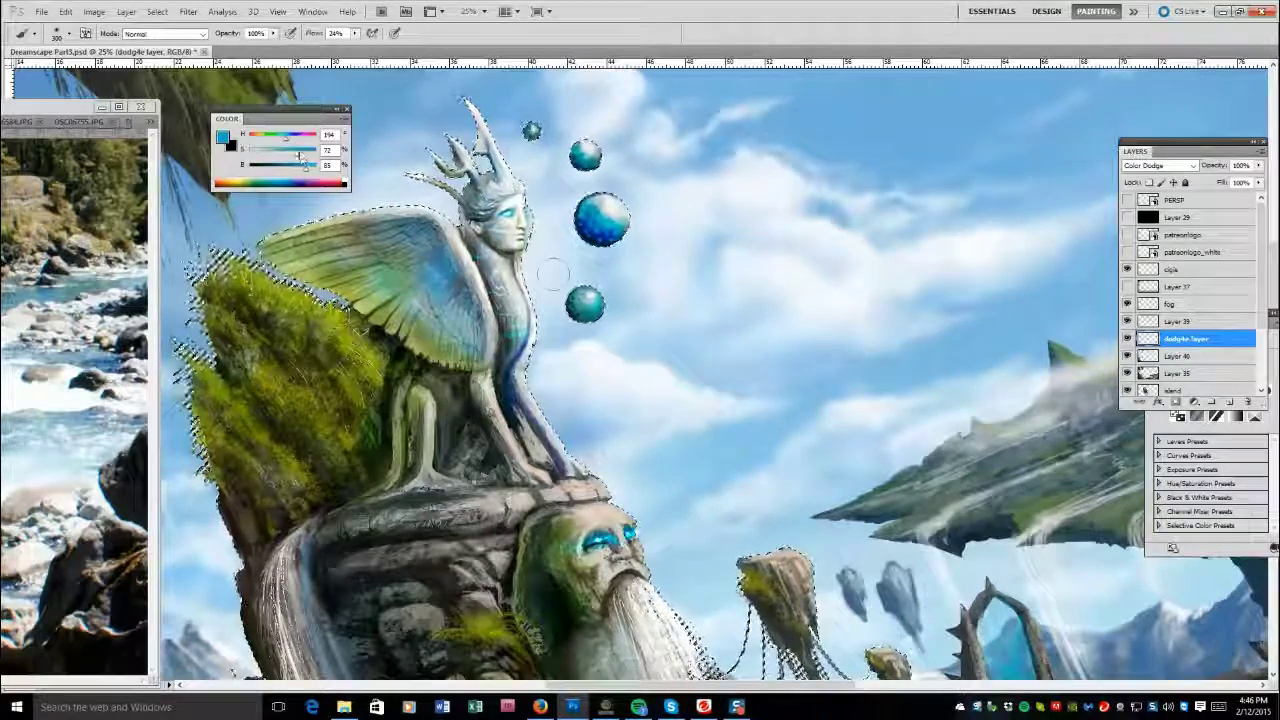
pyautogui.moveTo(528, 300); pyautogui.dragTo(520, 390)
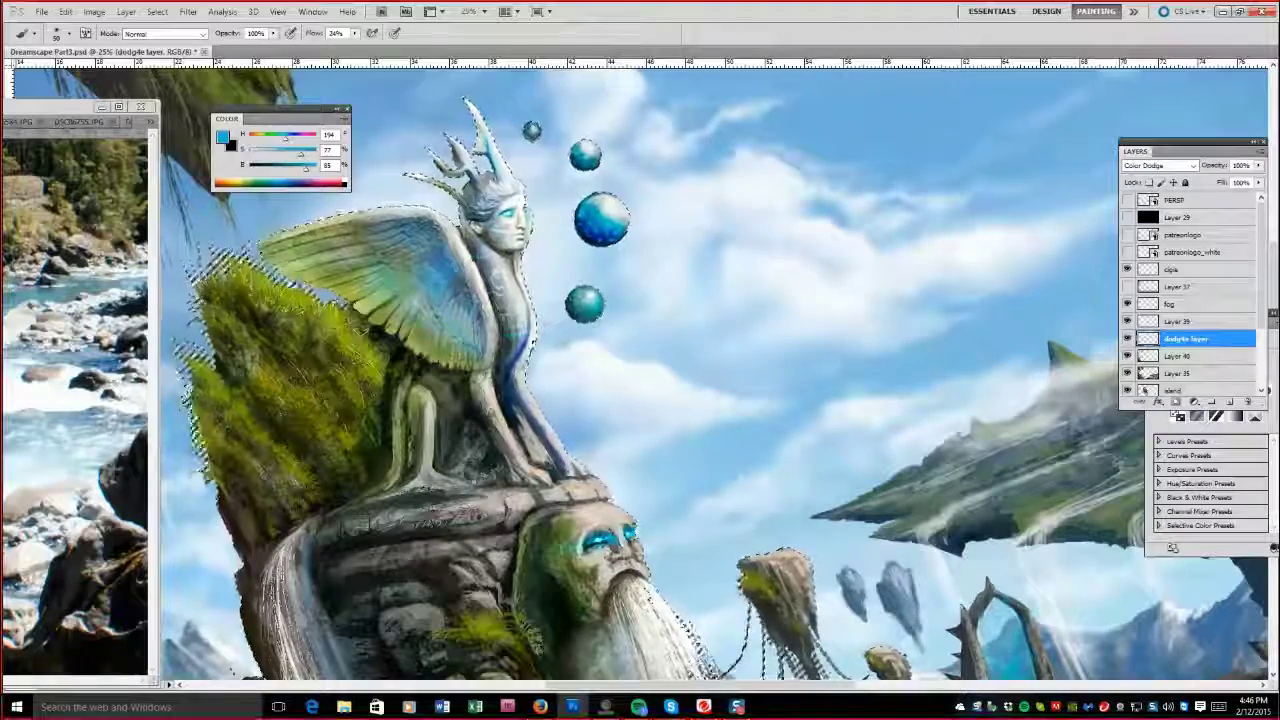
pyautogui.moveTo(260, 290); pyautogui.dragTo(290, 440)
pyautogui.moveTo(200, 260); pyautogui.dragTo(330, 290)
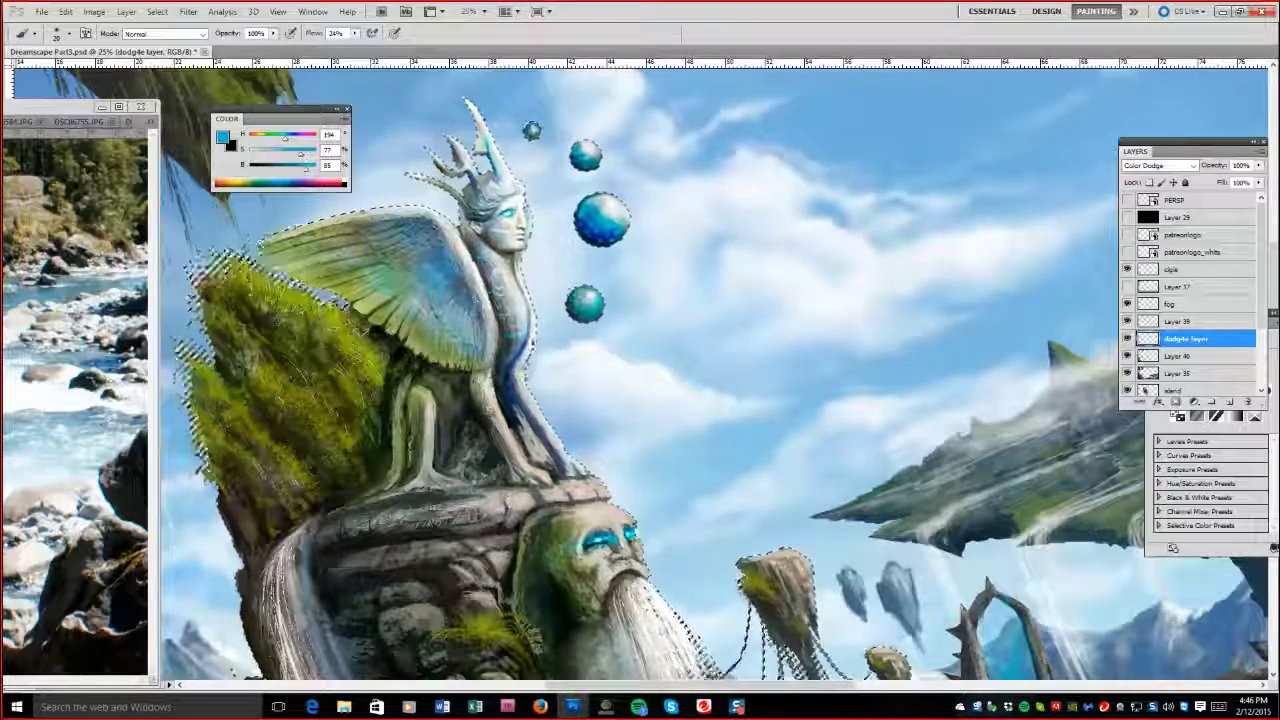
pyautogui.hotkey('shift', '3')
pyautogui.hotkey('shift', '4')
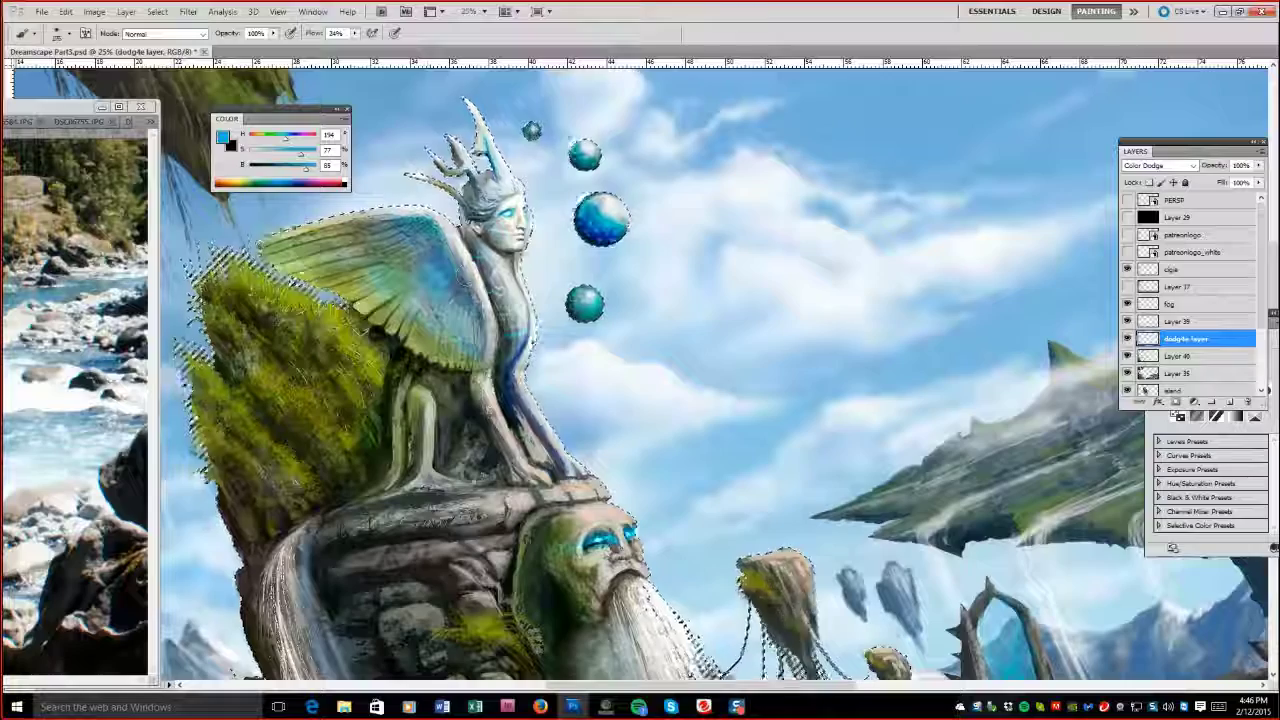
pyautogui.moveTo(205, 265); pyautogui.dragTo(320, 300)
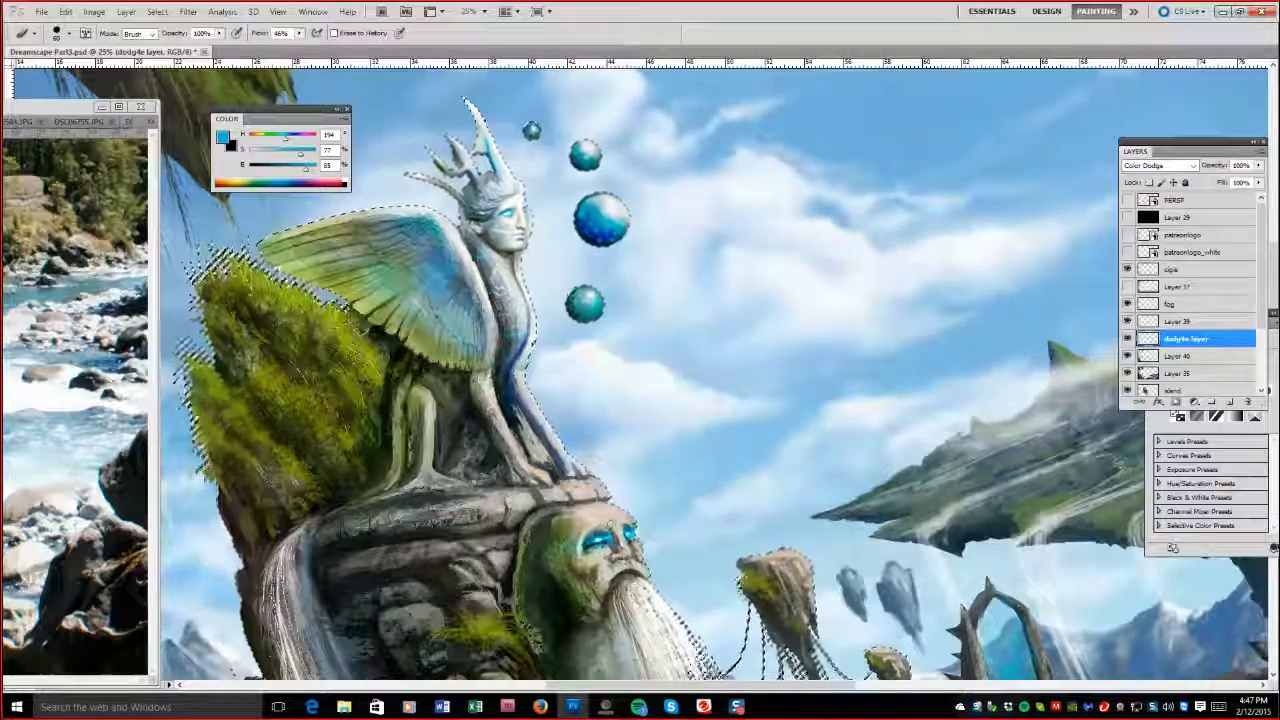
# Glow the stone face and beard cyan, then brighten the left rock's moss with lighter cyan.
pyautogui.press('z')
pyautogui.keyDown('alt'); pyautogui.click(548, 322); pyautogui.keyUp('alt')
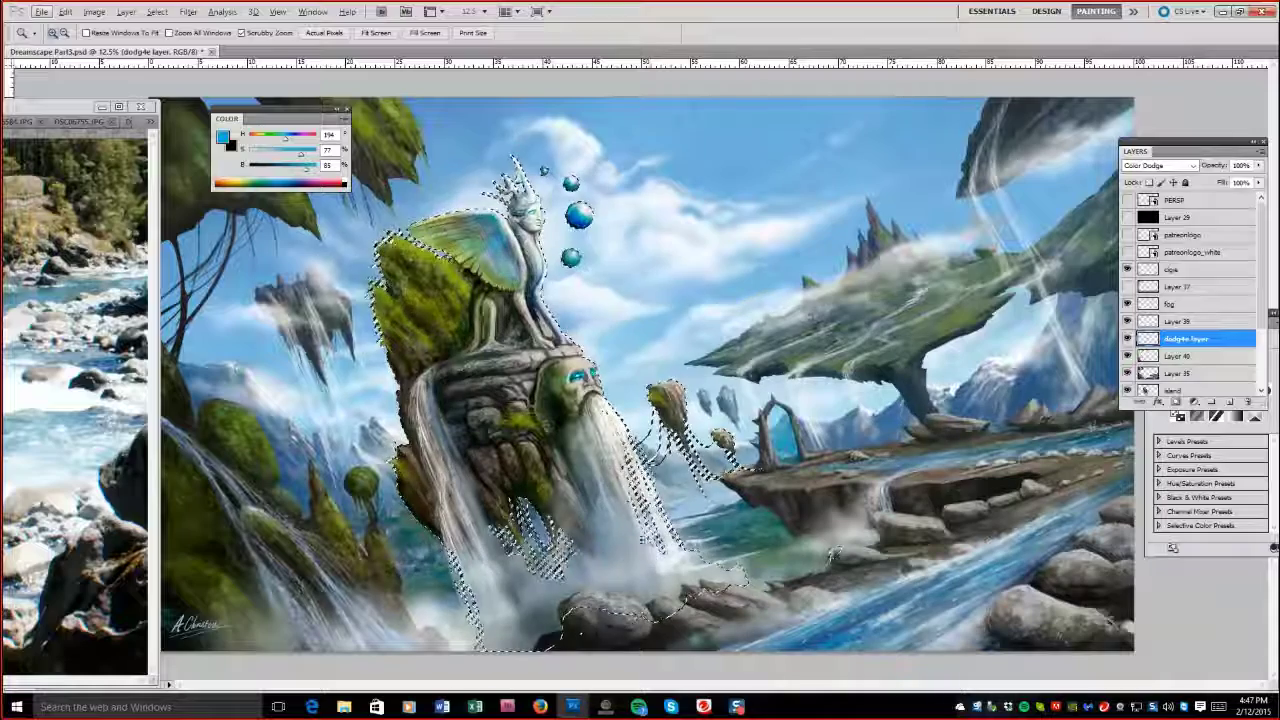
pyautogui.press('b')
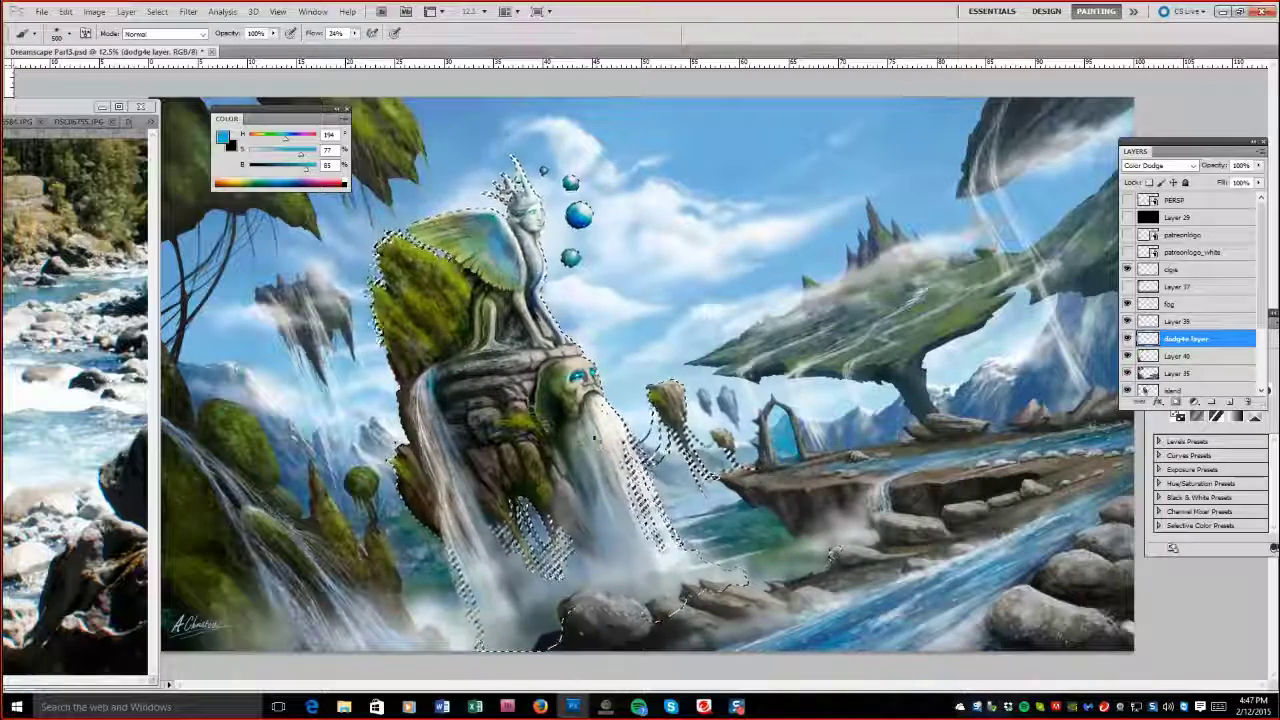
pyautogui.moveTo(575, 378); pyautogui.dragTo(600, 415)
pyautogui.keyDown('ctrl'); pyautogui.click(540, 185); pyautogui.keyUp('ctrl')
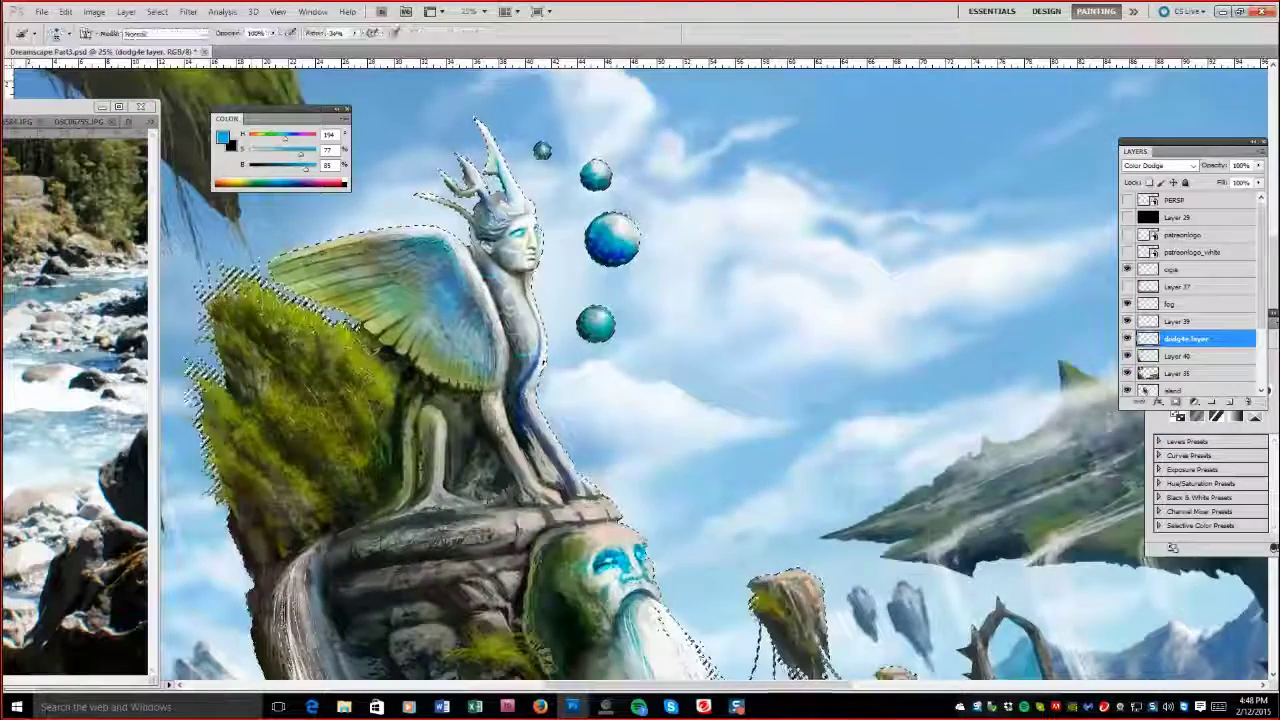
pyautogui.click(303, 180)
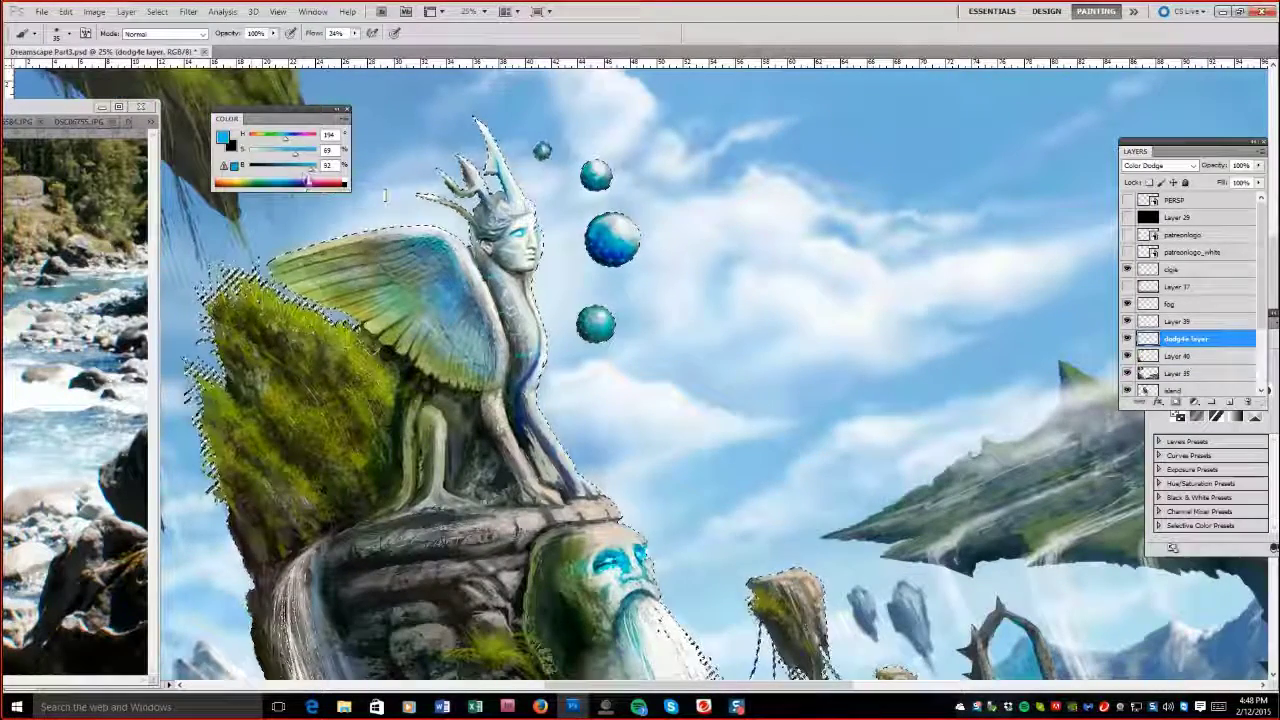
pyautogui.press(']')
pyautogui.press(']')
pyautogui.press(']')
pyautogui.press(']')
pyautogui.press(']')
pyautogui.press(']')
pyautogui.press(']')
pyautogui.press(']')
pyautogui.press(']')
pyautogui.press(']')
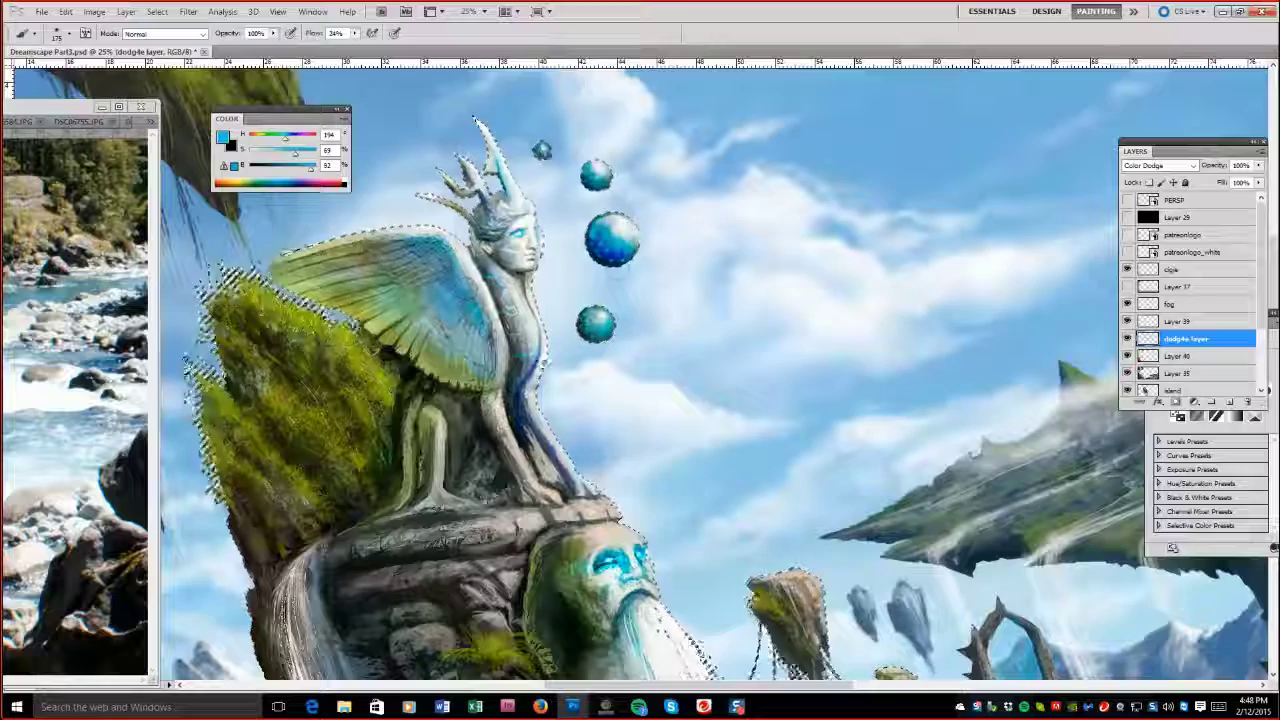
pyautogui.moveTo(220, 300); pyautogui.dragTo(350, 290)
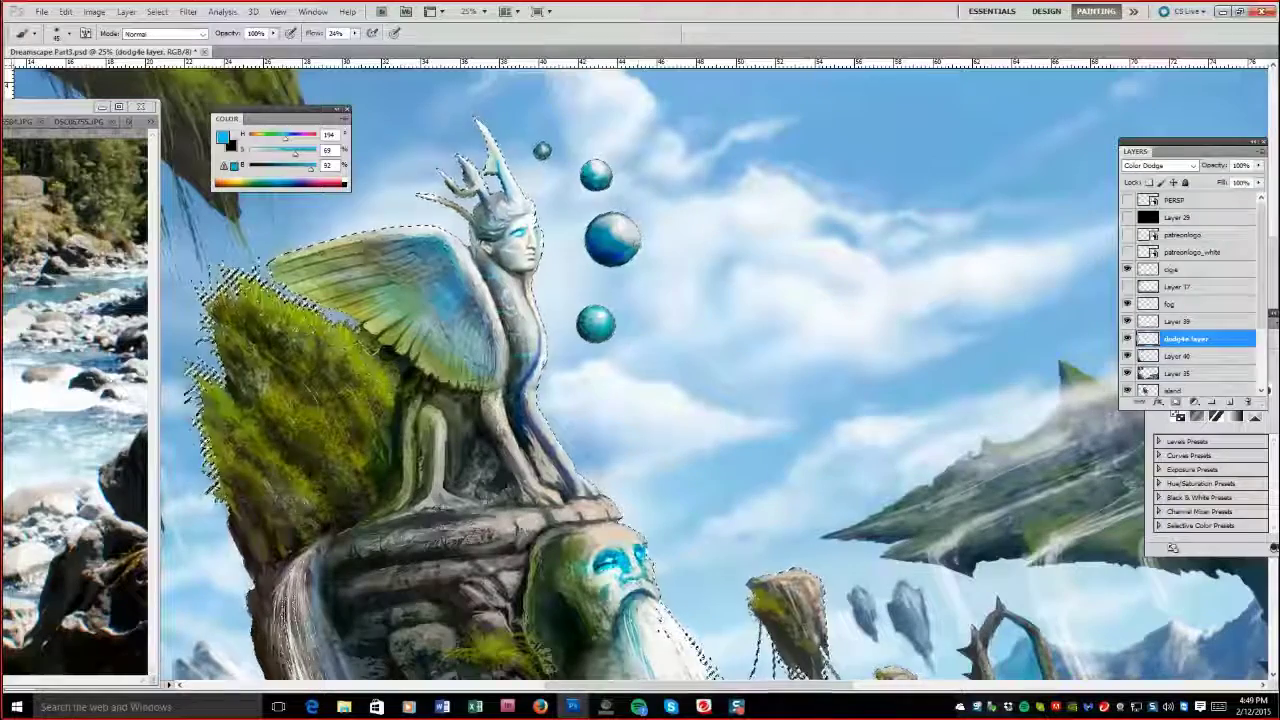
# Rename the Color Dodge layer to 'effects'.
pyautogui.click(1180, 386)
pyautogui.press('r')
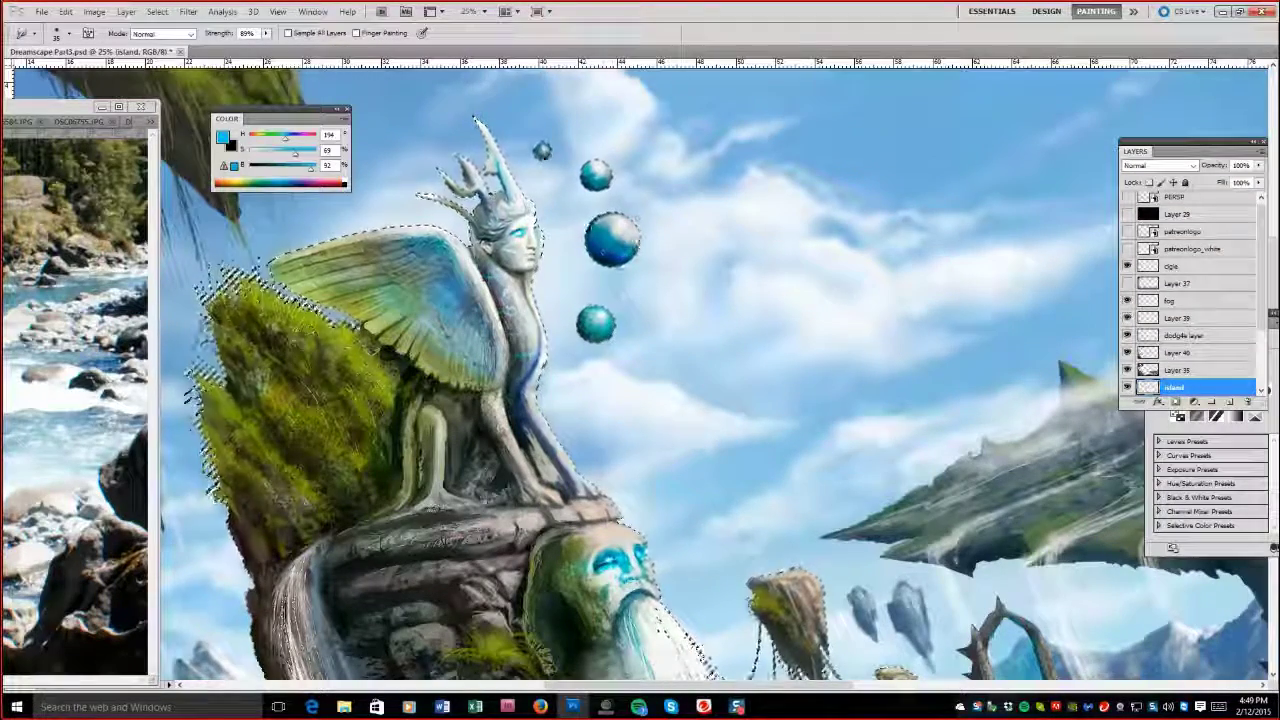
pyautogui.click(1150, 335)
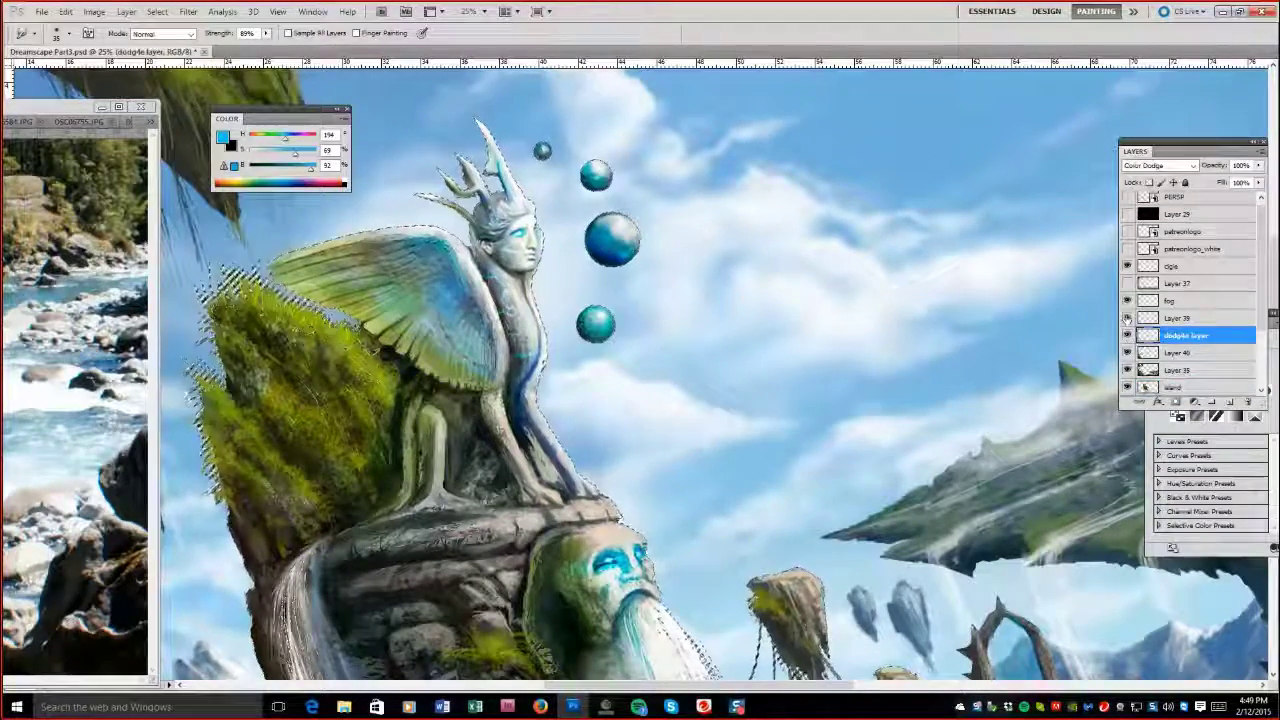
pyautogui.write('effects')
pyautogui.press('Return')
pyautogui.press('b')
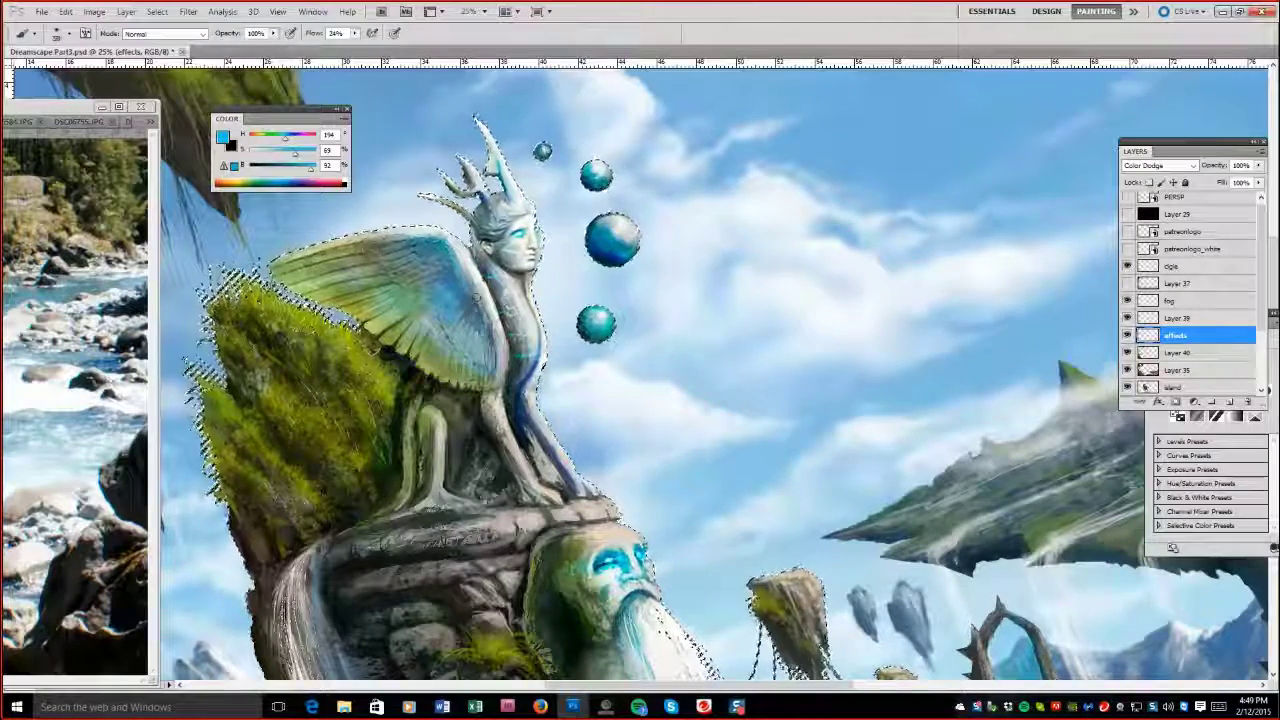
# Blend the moss along the island's left edge with the Mixer Brush on the island layer.
pyautogui.click(1175, 387)
pyautogui.hotkey('shift', 'b')
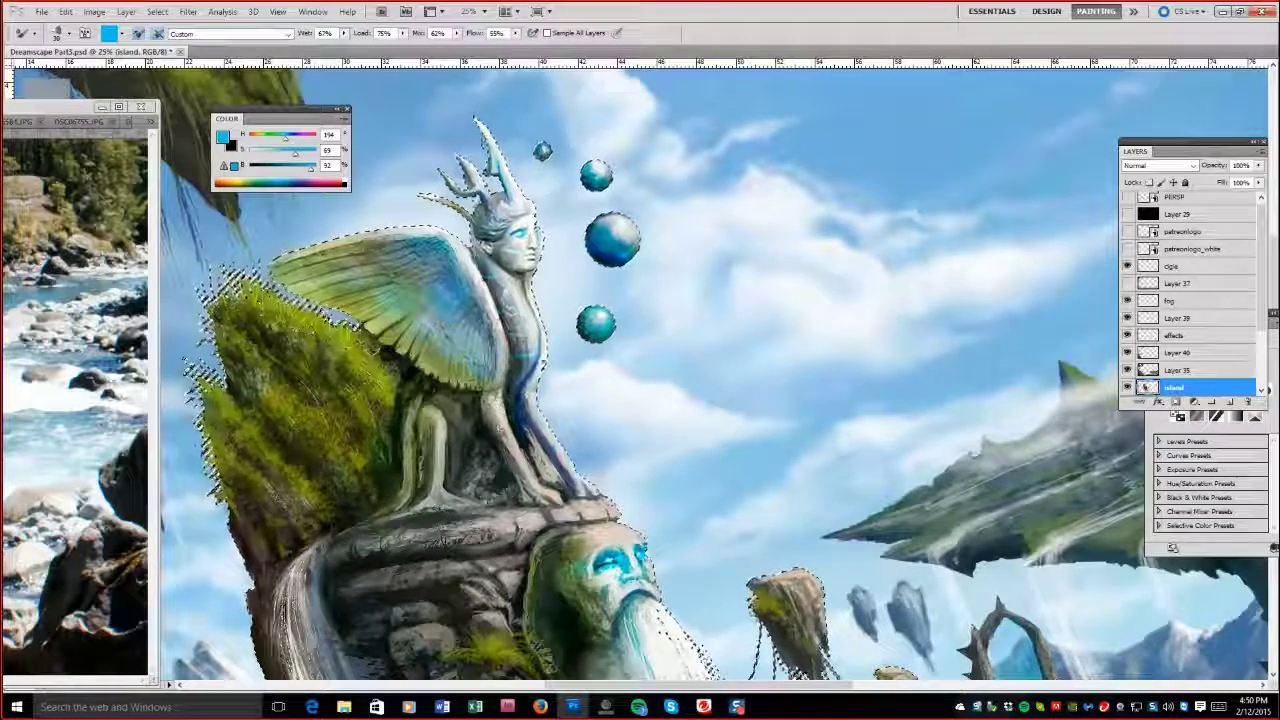
pyautogui.moveTo(186, 392); pyautogui.dragTo(187, 368)
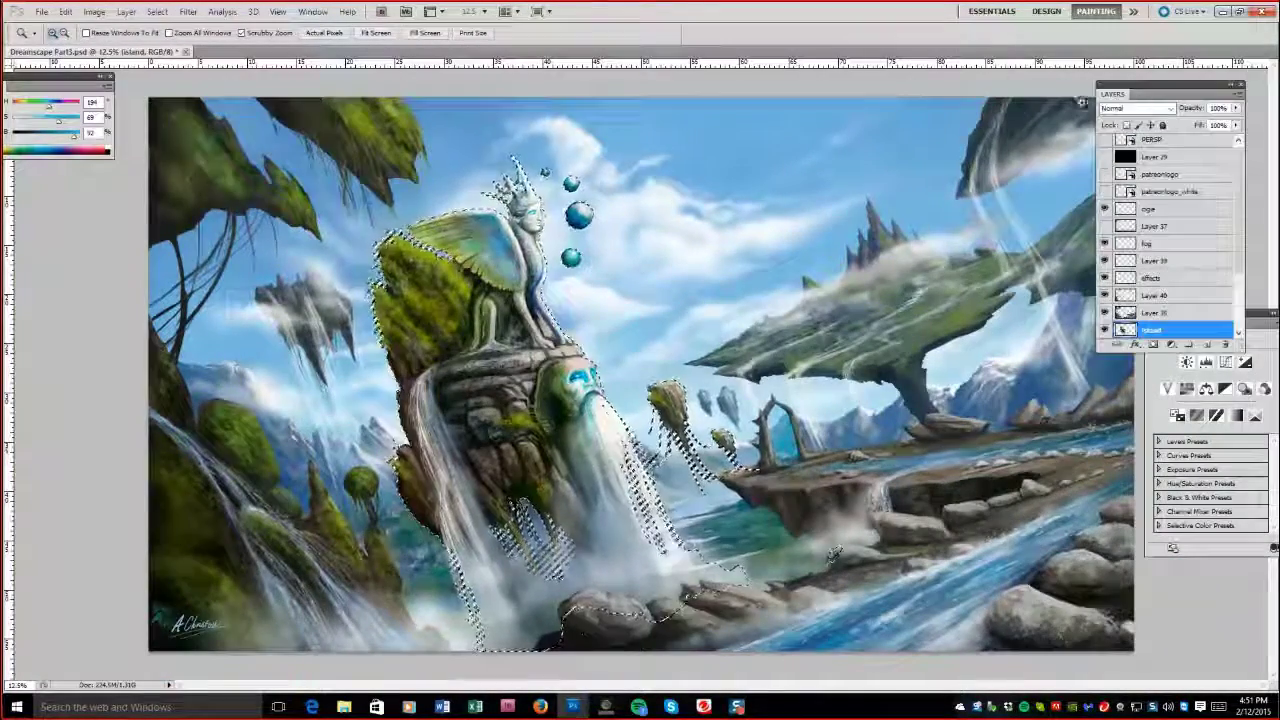
# Drop the island selection and set up a white brush on Layer 35.
pyautogui.press('b')
pyautogui.hotkey('ctrl', 'd')
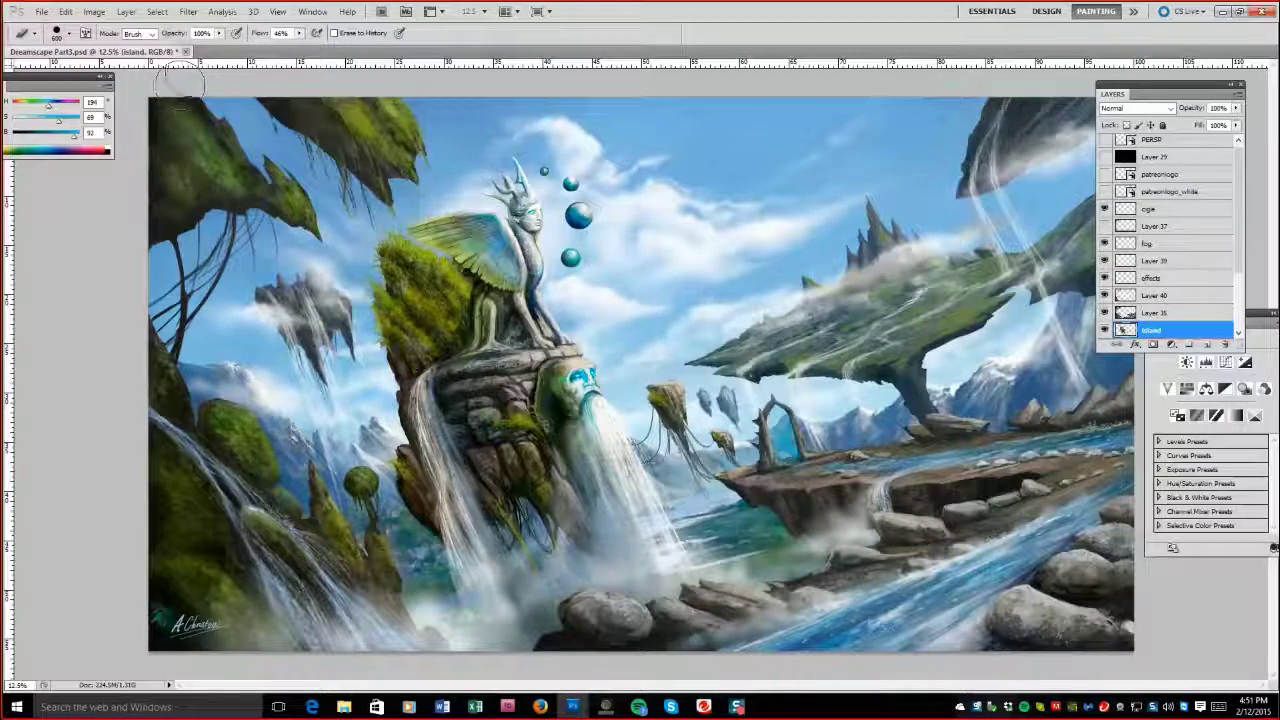
pyautogui.press('b')
pyautogui.hotkey('alt', ']')
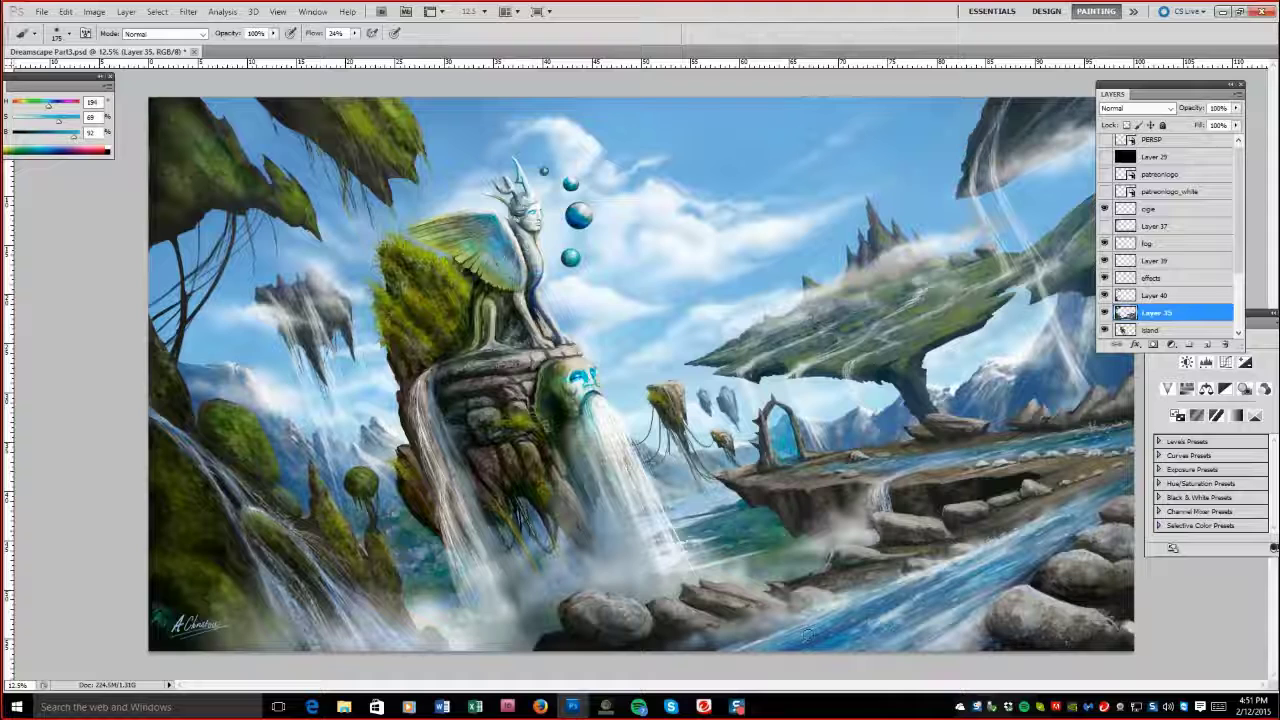
pyautogui.press('[')
pyautogui.press('[')
pyautogui.press('[')
pyautogui.press('[')
pyautogui.press('[')
pyautogui.press('[')
pyautogui.press('[')
pyautogui.press('[')
pyautogui.press('d')
pyautogui.press('x')
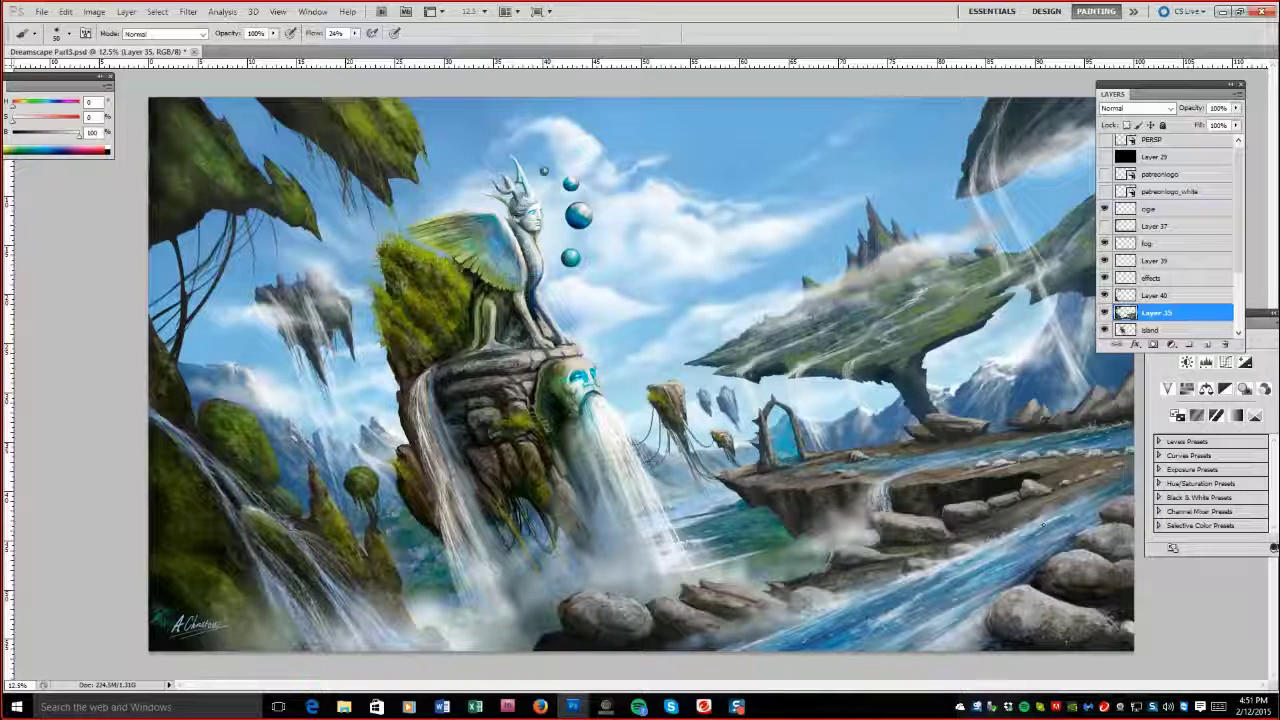
pyautogui.press(']')
pyautogui.press(']')
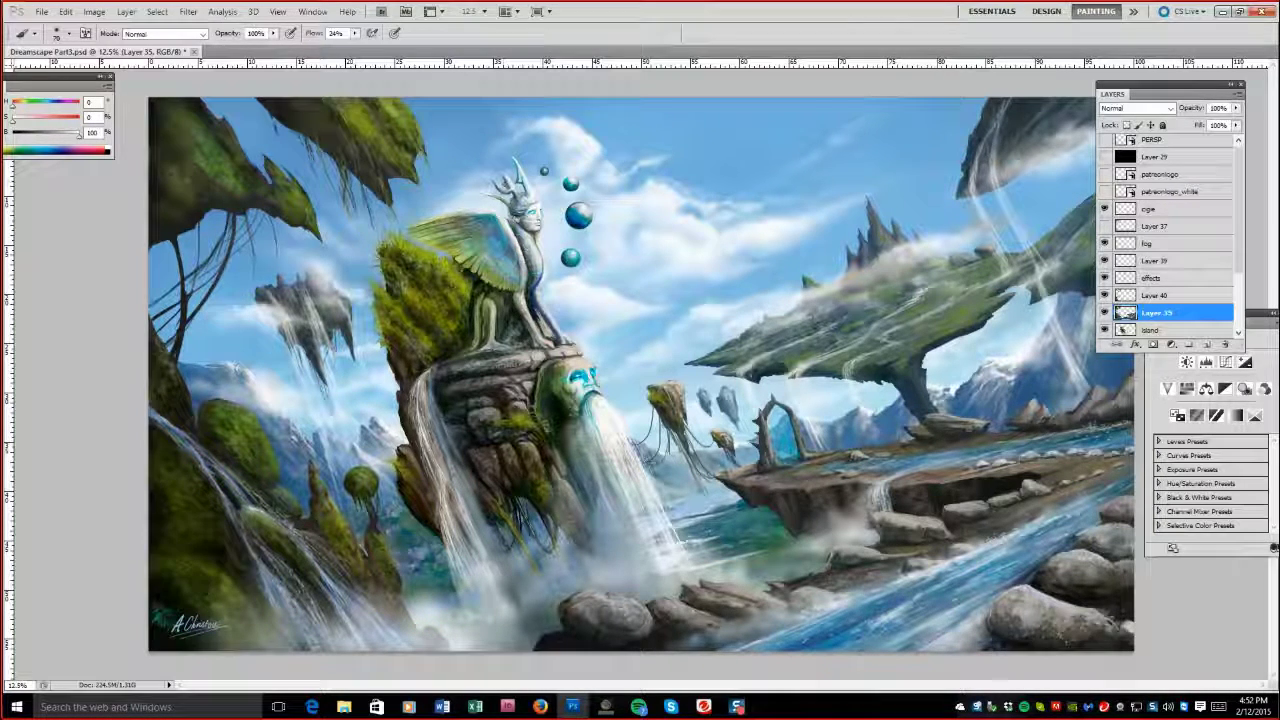
# Toggle the effects layer's visibility repeatedly to compare the glow.
pyautogui.click(1104, 279)
pyautogui.click(1104, 279)
pyautogui.click(1104, 279)
pyautogui.click(1104, 279)
pyautogui.click(1104, 279)
pyautogui.click(1104, 279)
pyautogui.click(1104, 279)
pyautogui.click(1104, 279)
pyautogui.click(1104, 279)
pyautogui.click(1104, 279)
pyautogui.click(1104, 279)
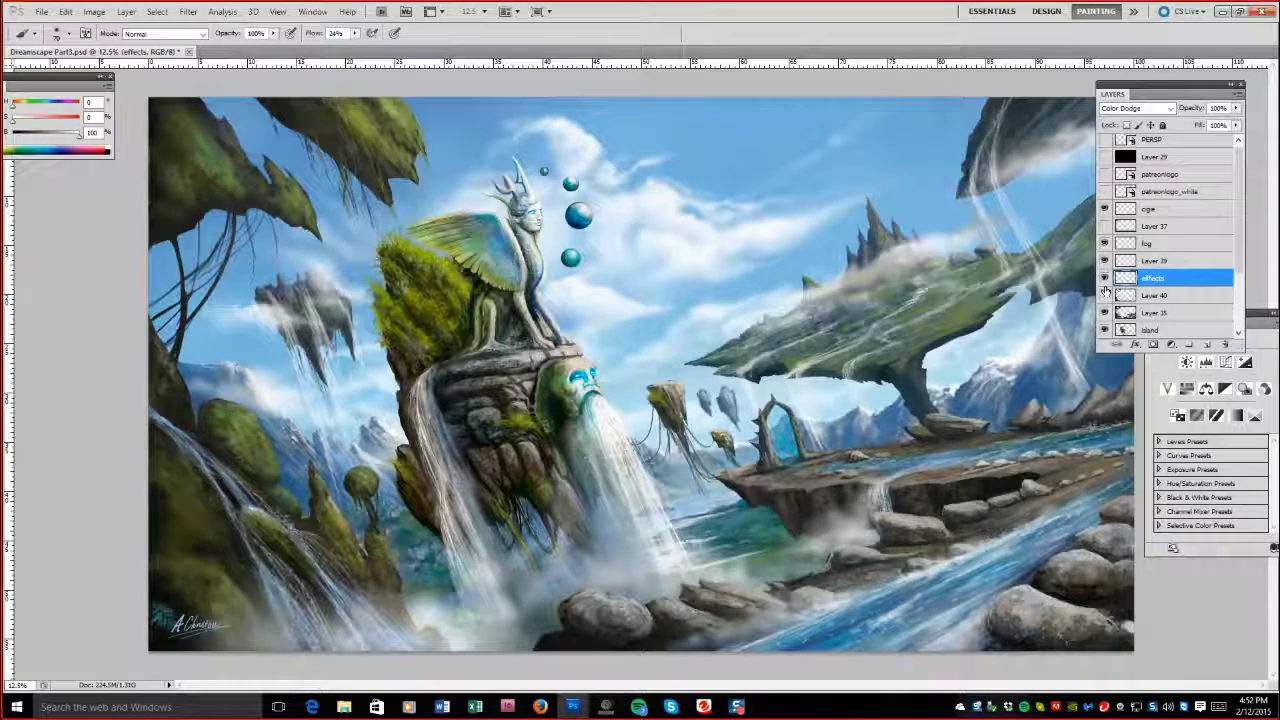
pyautogui.click(1104, 279)
pyautogui.click(1104, 279)
pyautogui.click(1104, 279)
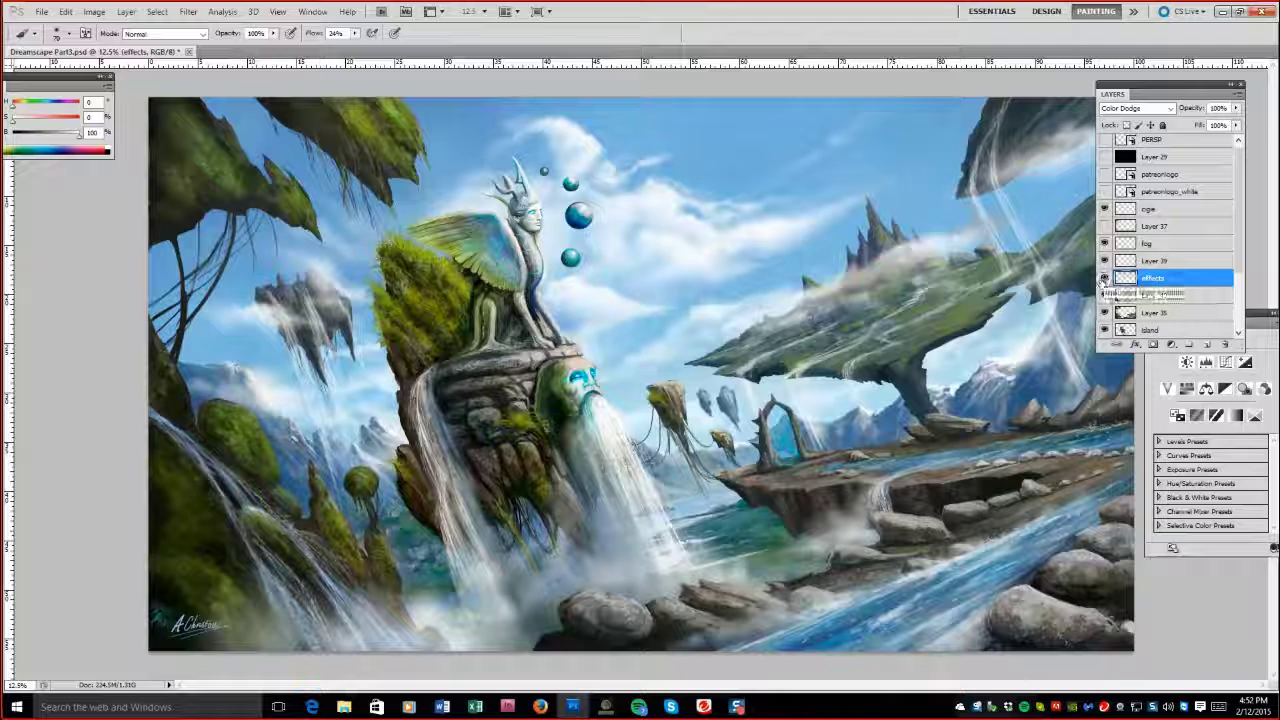
# Raise the portal layer's opacity from 55% to 100%.
pyautogui.click(1165, 261)
pyautogui.click(68, 146)
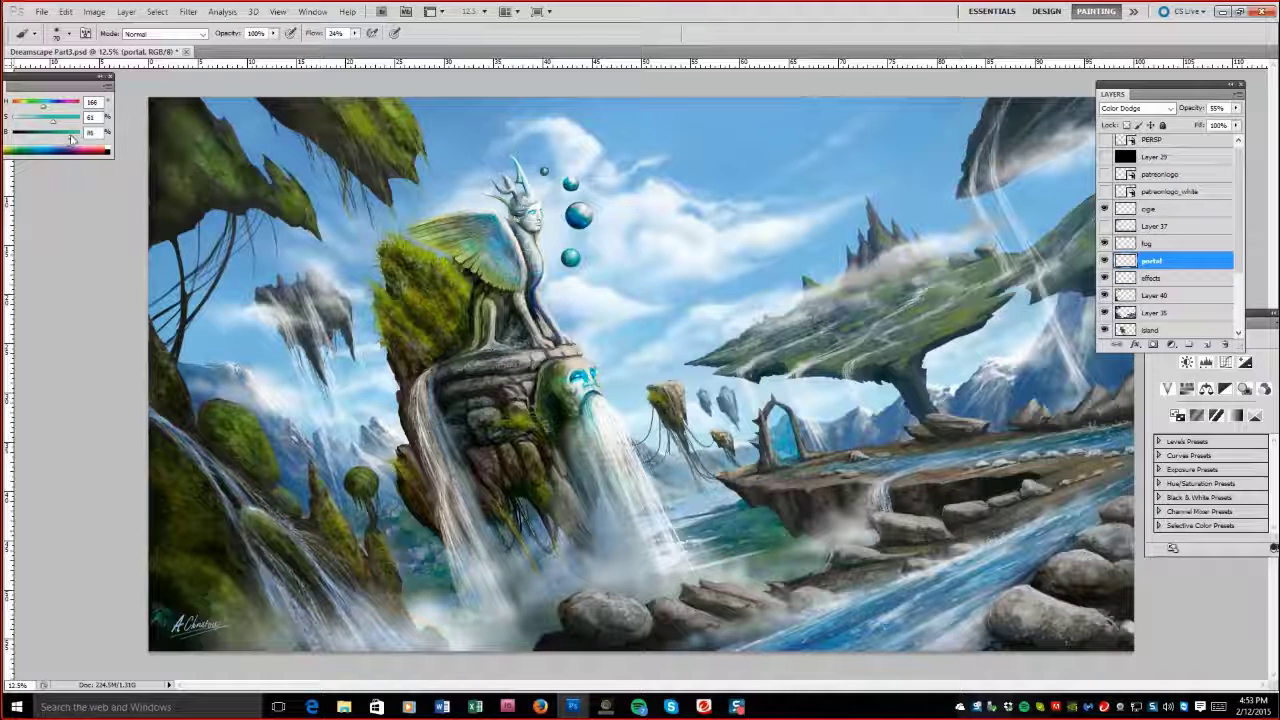
pyautogui.moveTo(1236, 108); pyautogui.dragTo(1238, 121)
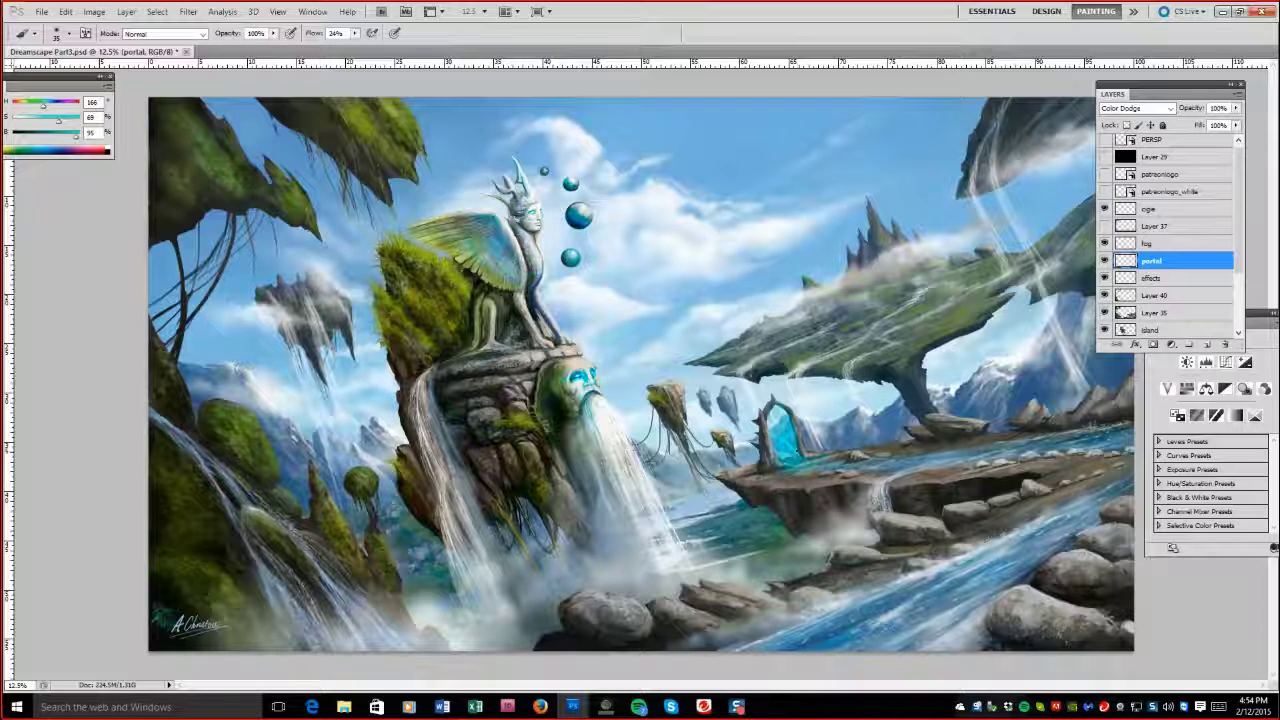
pyautogui.hotkey('alt', '[')
pyautogui.hotkey('alt', ']')
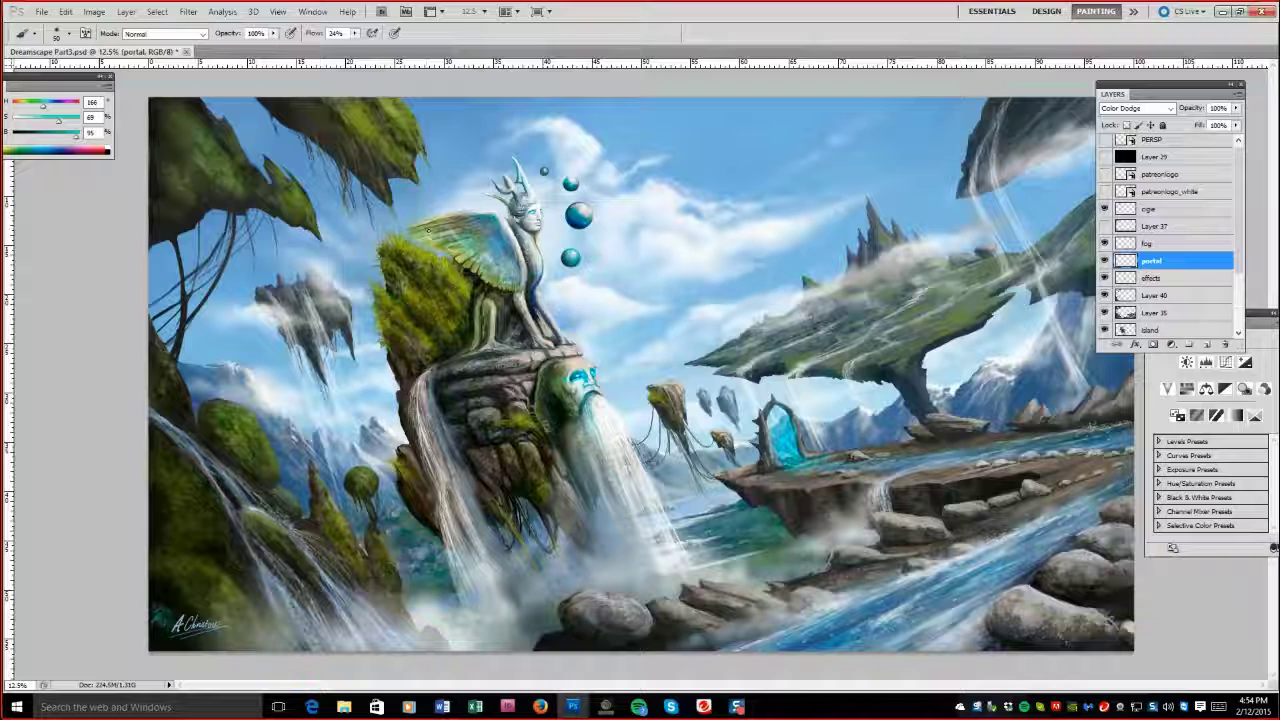
# Paint a bright cyan glow over the sphinx's wing and chest, then shrink the brush to 30.
pyautogui.keyDown('alt'); pyautogui.click(428, 230); pyautogui.keyUp('alt')
pyautogui.moveTo(440, 270)
pyautogui.mouseDown()
pyautogui.moveTo(500, 215)
pyautogui.moveTo(450, 236)
pyautogui.mouseUp()
pyautogui.moveTo(410, 292); pyautogui.dragTo(495, 272)
pyautogui.moveTo(420, 320); pyautogui.dragTo(510, 245)
pyautogui.moveTo(495, 315); pyautogui.dragTo(521, 276)
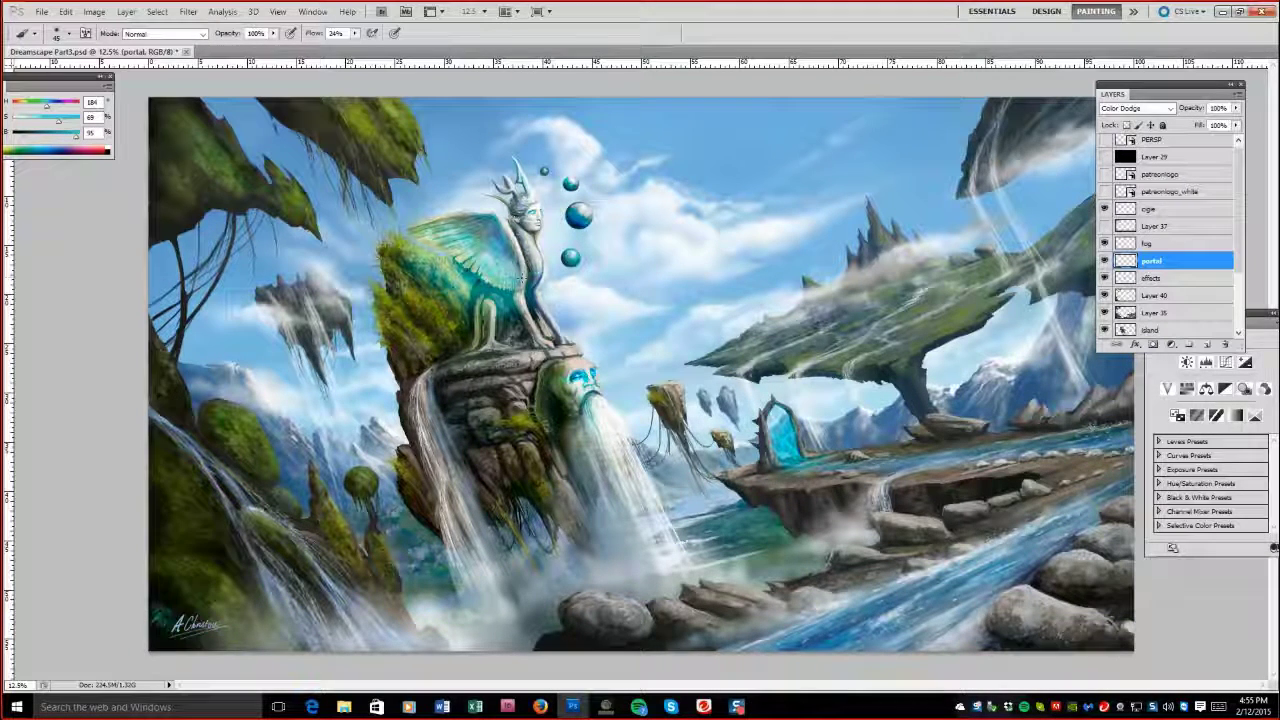
pyautogui.press('[')
pyautogui.press('[')
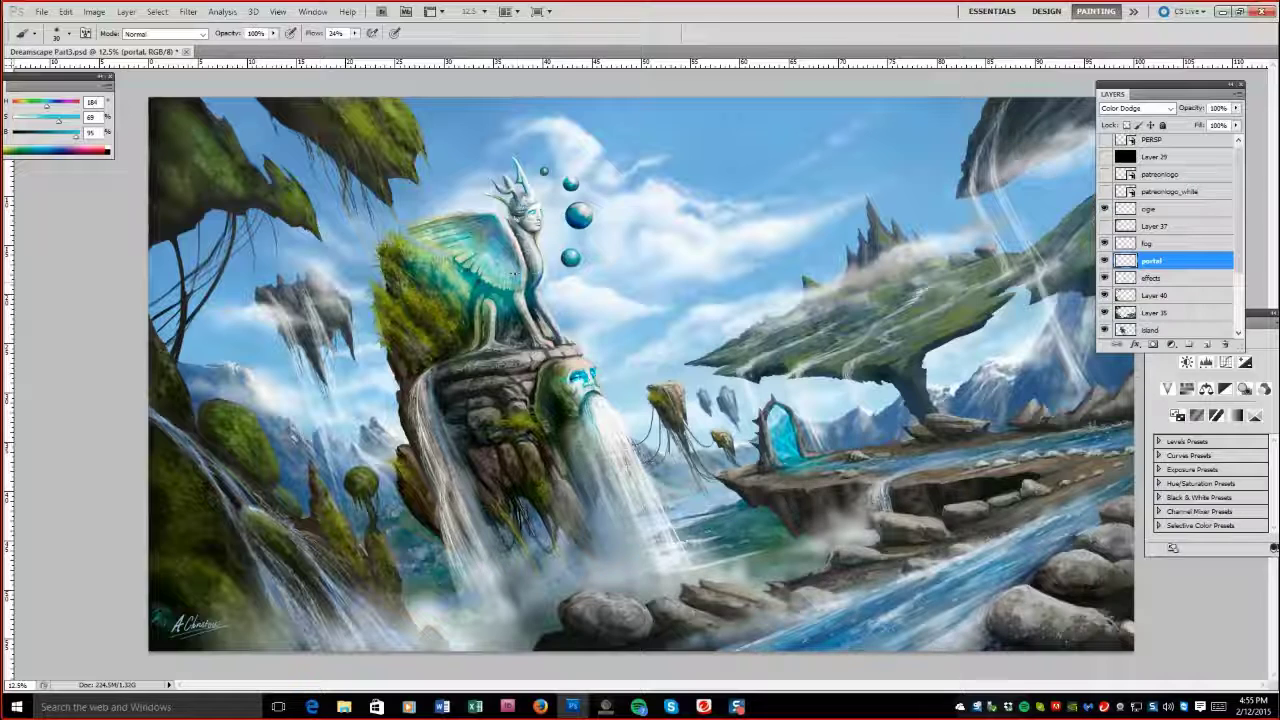
# Erase part of the cyan wash on the wing and zoom in on the sphinx.
pyautogui.keyDown('alt'); pyautogui.click(513, 273); pyautogui.keyUp('alt')
pyautogui.press('e')
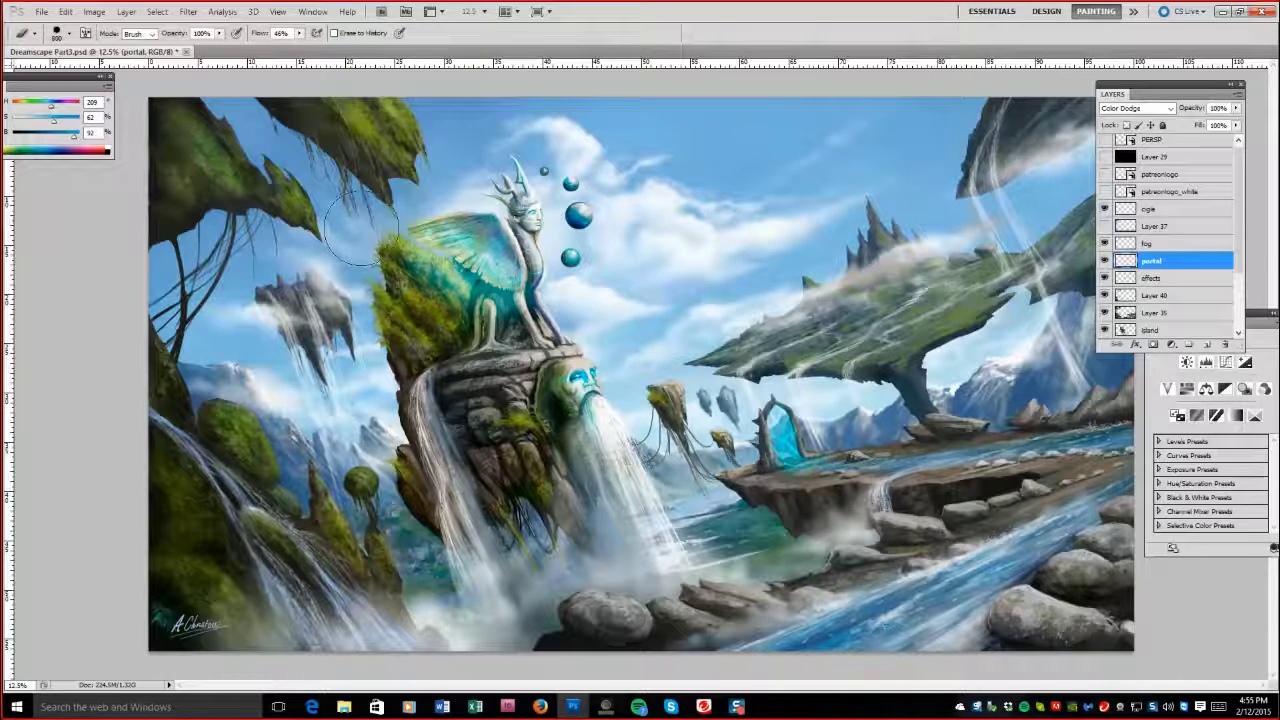
pyautogui.moveTo(480, 300); pyautogui.dragTo(380, 240)
pyautogui.press('b')
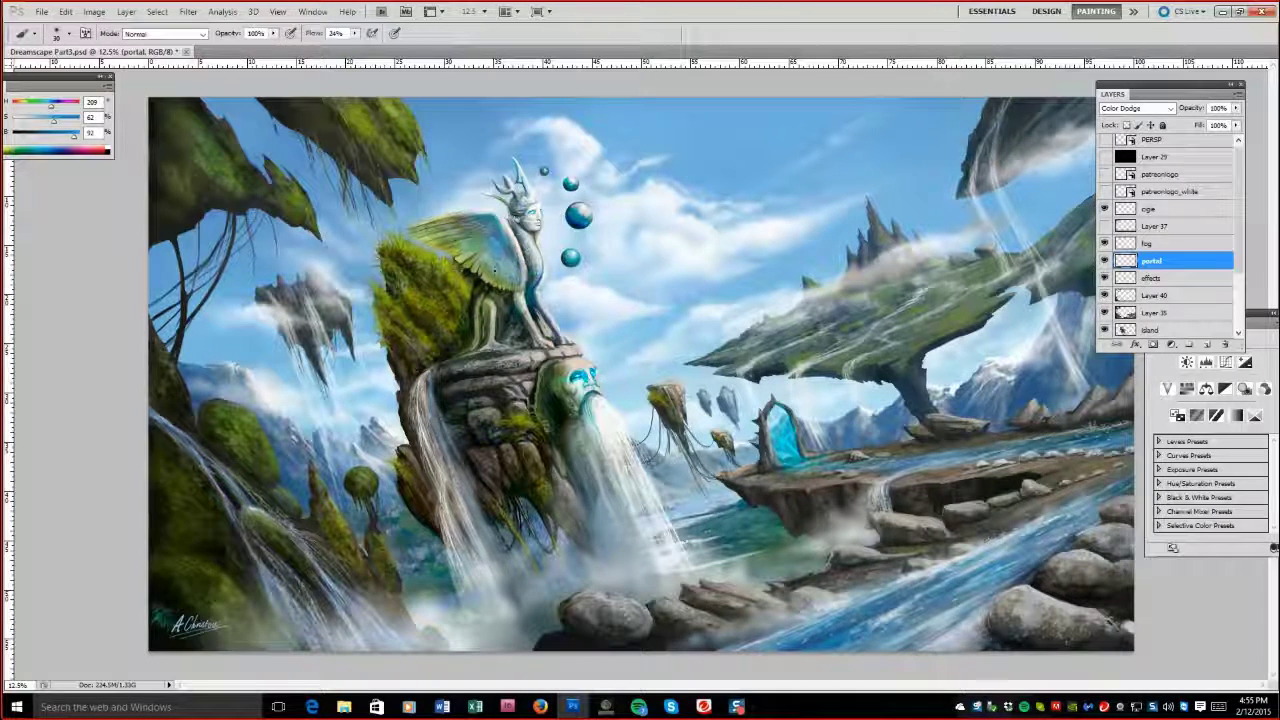
pyautogui.press('z')
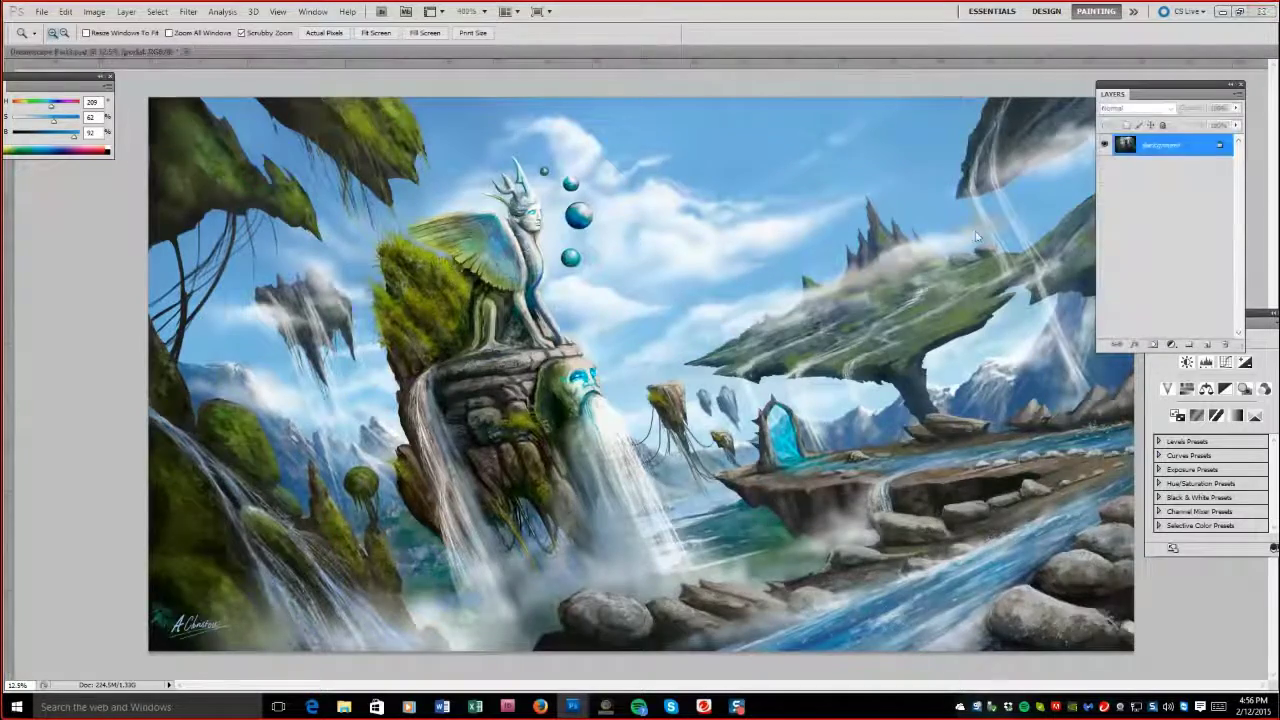
pyautogui.click(444, 240)
# Select the effects layer, hiding and showing it to check the glow.
pyautogui.press('b')
pyautogui.hotkey('alt', '[')
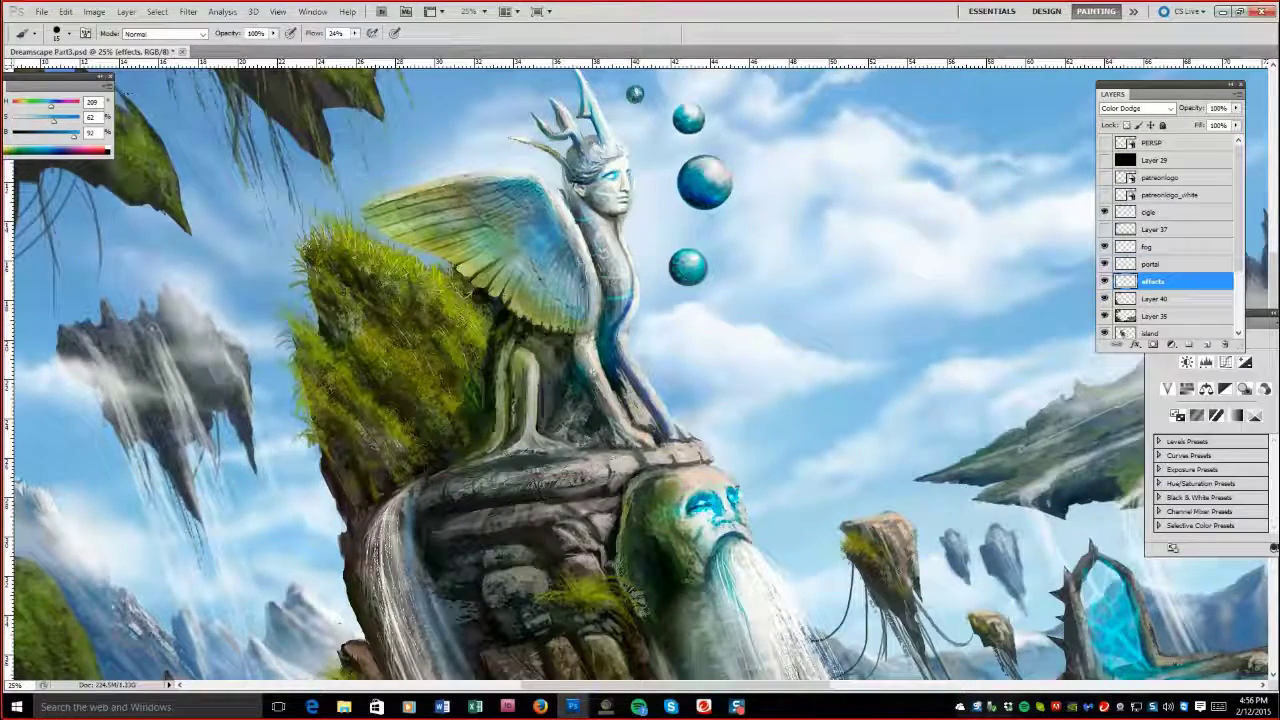
pyautogui.hotkey('alt', ']')
pyautogui.hotkey('alt', '[')
pyautogui.click(1104, 281)
pyautogui.click(1104, 281)
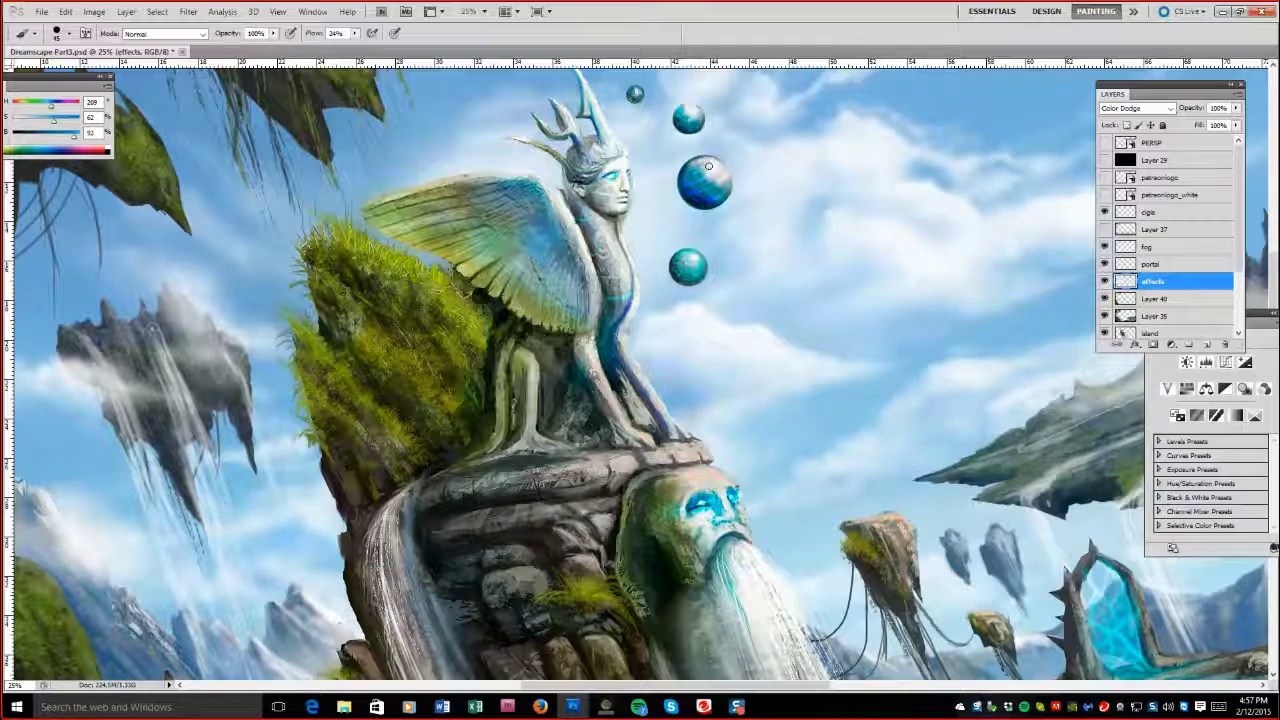
# Sample the sphere's cyan and a blue from the painting, then switch to smudging.
pyautogui.keyDown('alt'); pyautogui.click(710, 171); pyautogui.keyUp('alt')
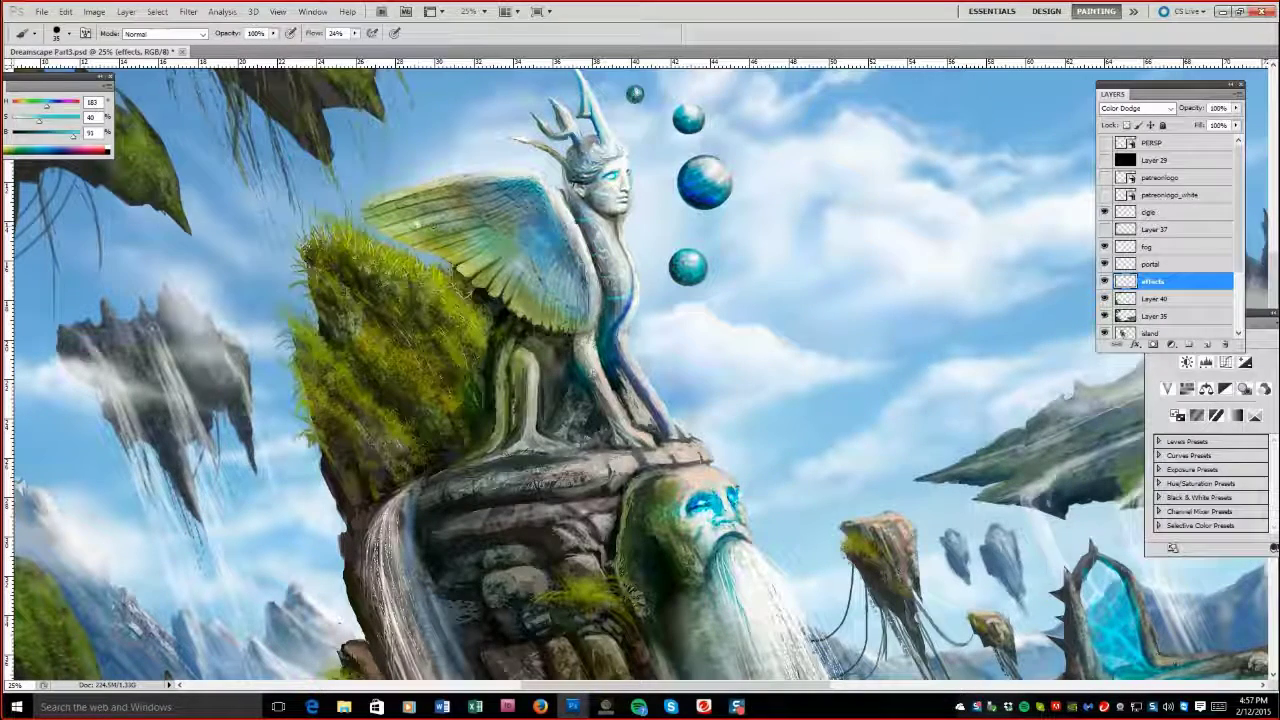
pyautogui.keyDown('alt'); pyautogui.click(418, 225); pyautogui.keyUp('alt')
pyautogui.press('e')
pyautogui.press('b')
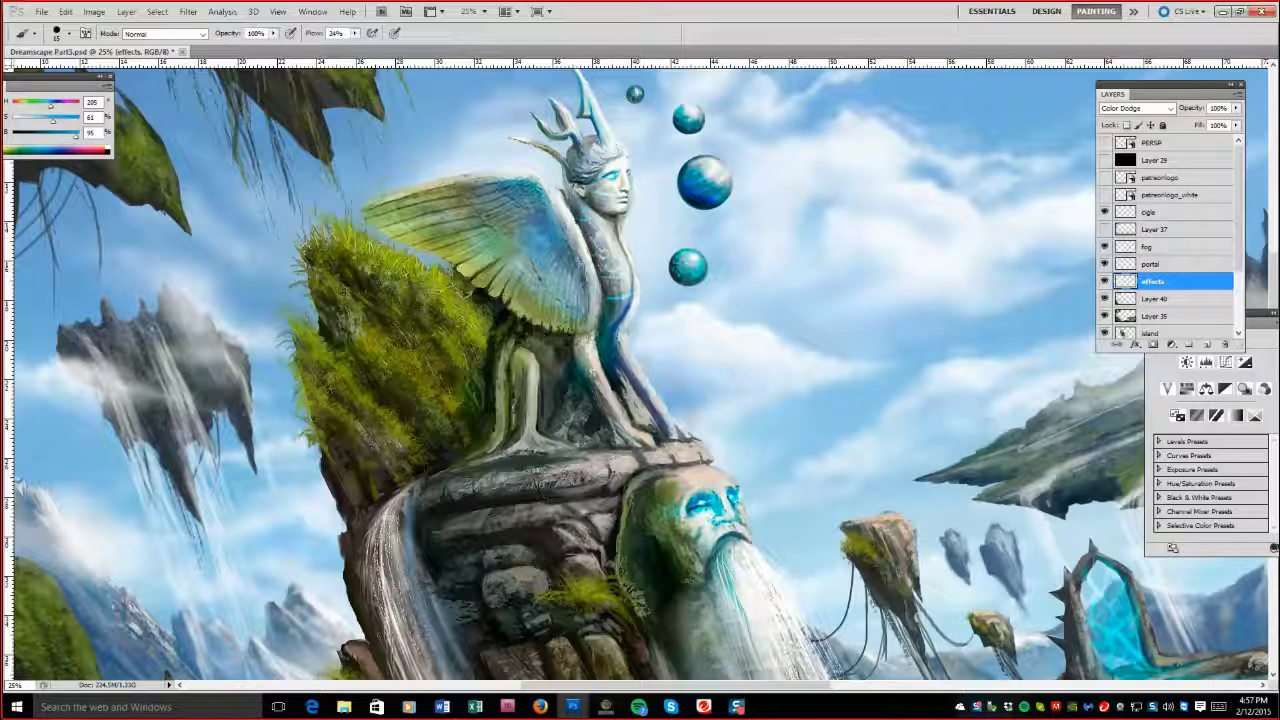
pyautogui.press('r')
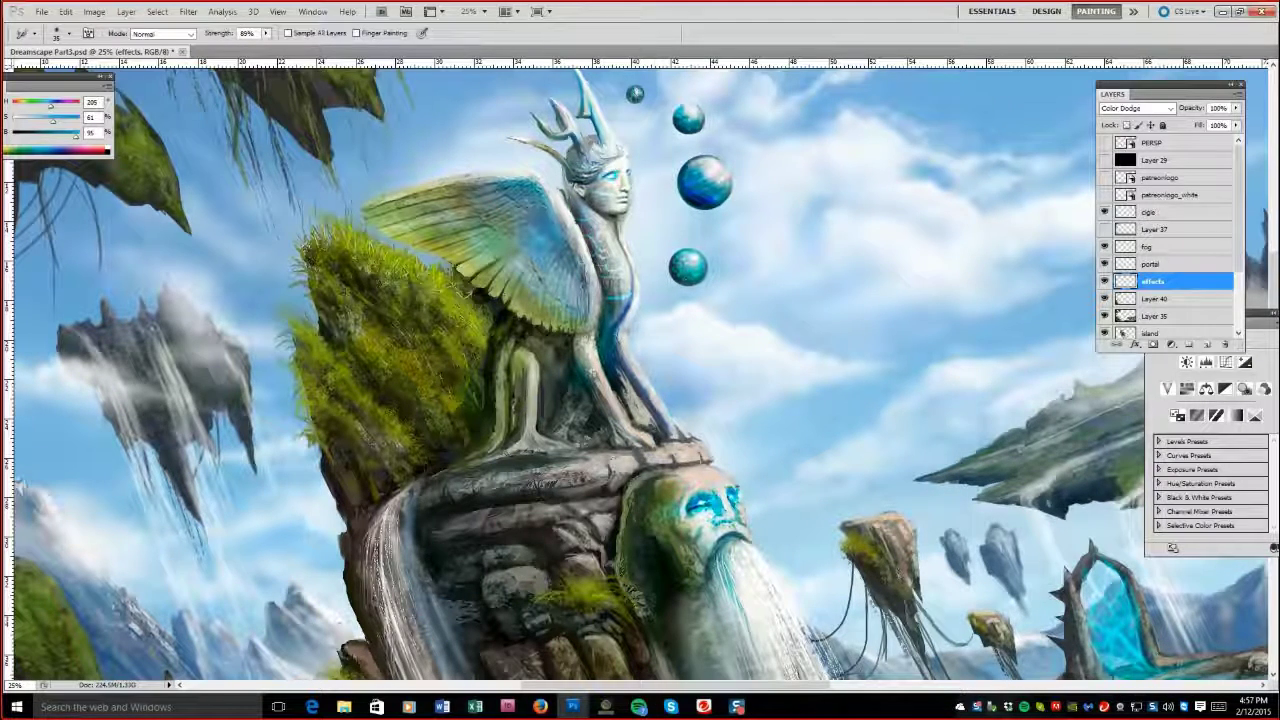
pyautogui.moveTo(1200, 281); pyautogui.dragTo(1178, 318)
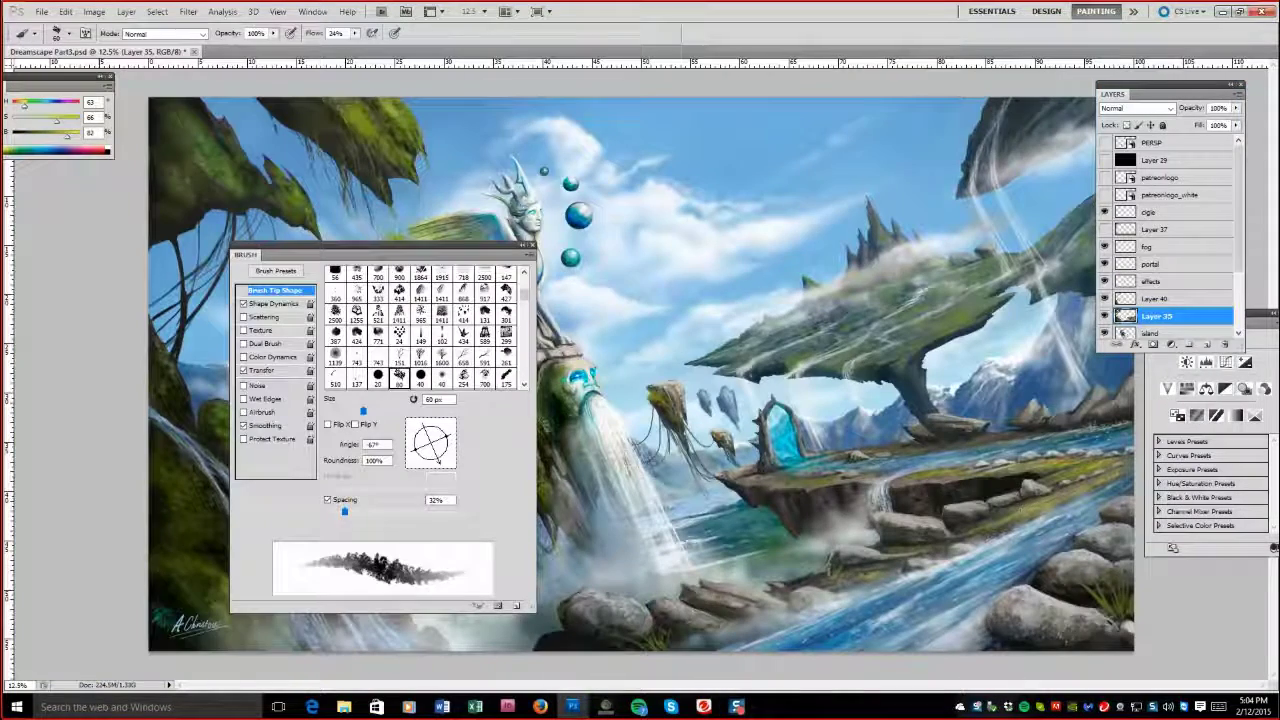
# Enlarge the brush to 80 px and turn on the black Layer 29 for a grayscale value check.
pyautogui.press(']')
pyautogui.press(']')
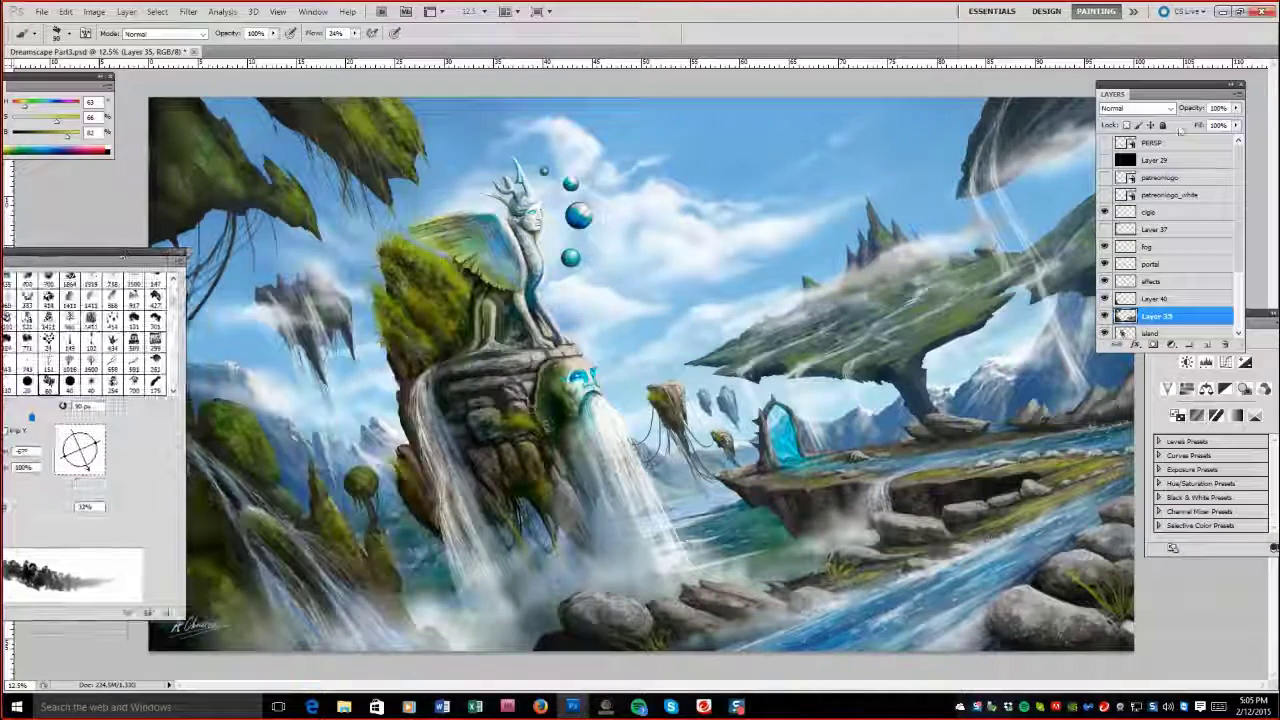
pyautogui.click(1104, 160)
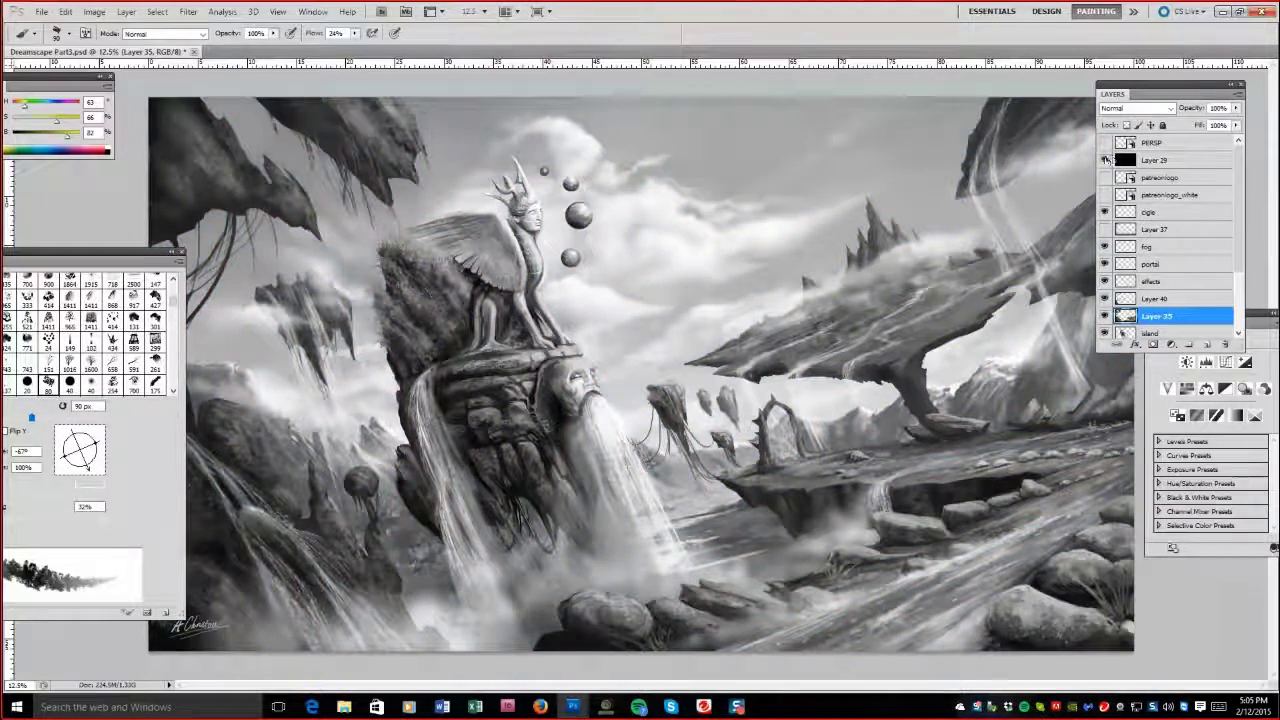
pyautogui.click(1105, 160)
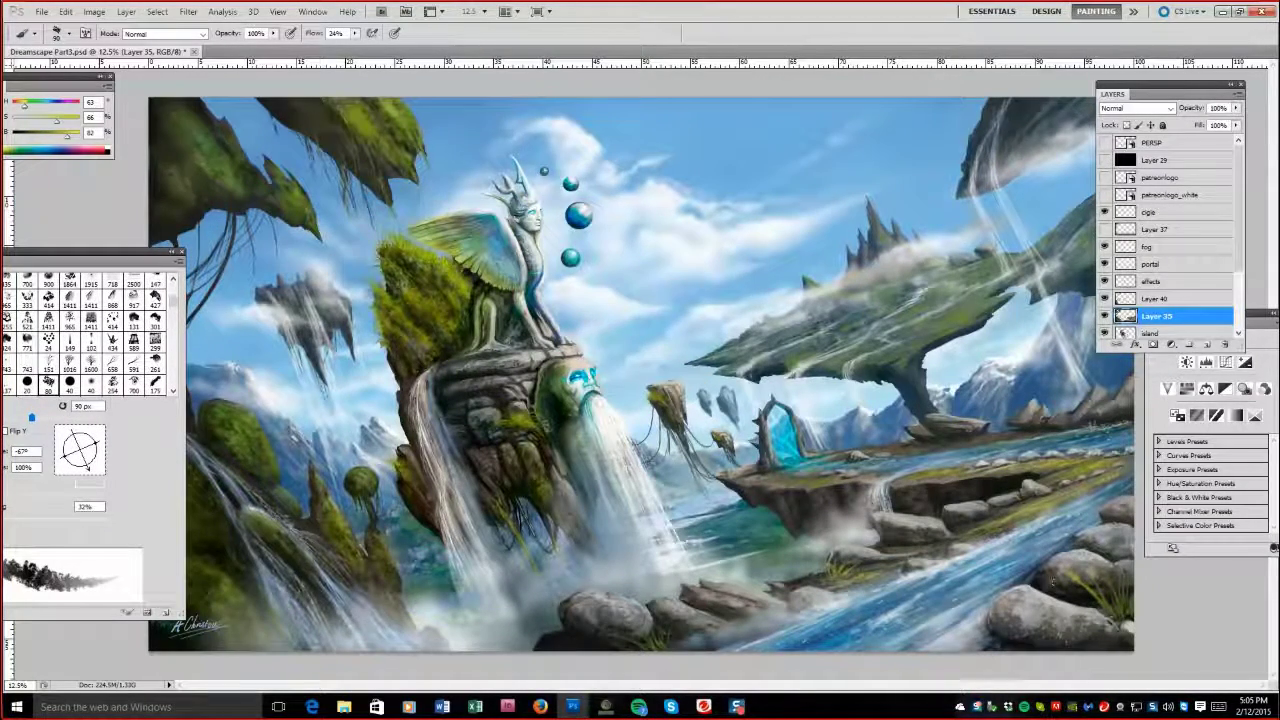
pyautogui.click(1150, 298)
pyautogui.click(1104, 160)
pyautogui.click(1104, 160)
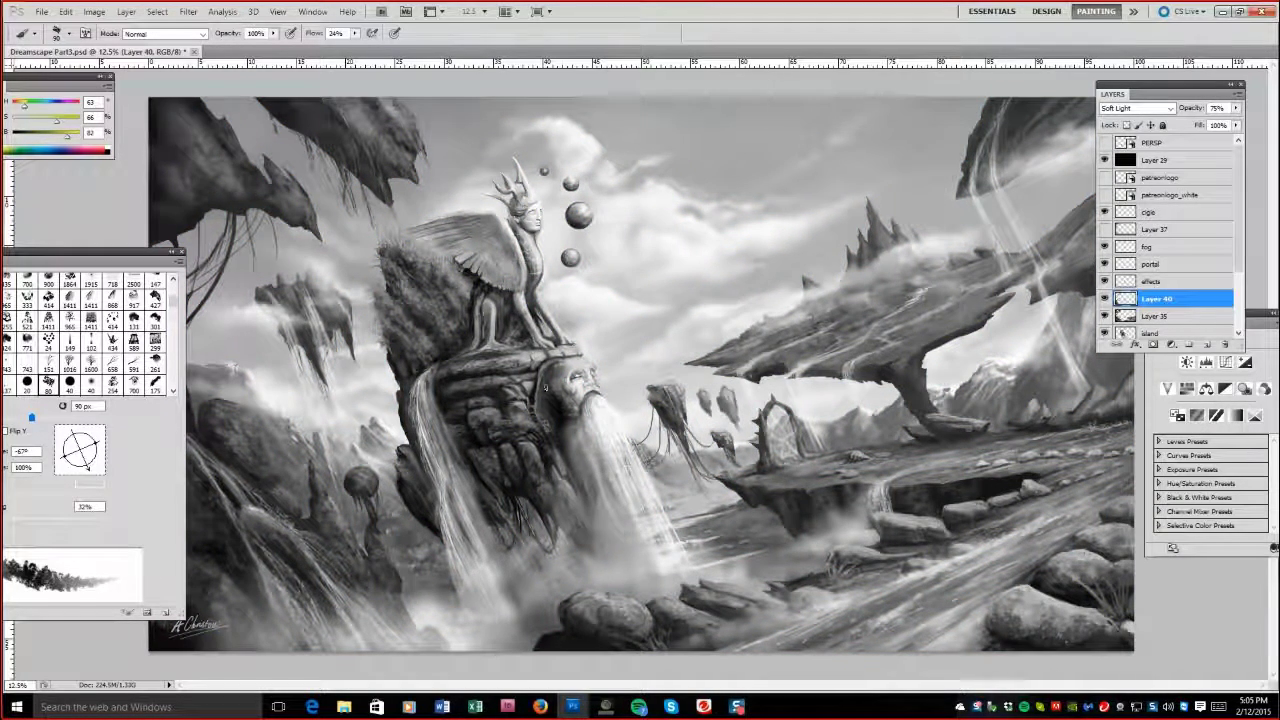
# Select the near-white sky with Color Range, Sampled Colors at Fuzziness 40.
pyautogui.moveTo(666, 196)
pyautogui.mouseDown()
pyautogui.moveTo(663, 177)
pyautogui.moveTo(543, 194)
pyautogui.moveTo(663, 200)
pyautogui.mouseUp()
pyautogui.click(157, 11)
pyautogui.click(185, 130)
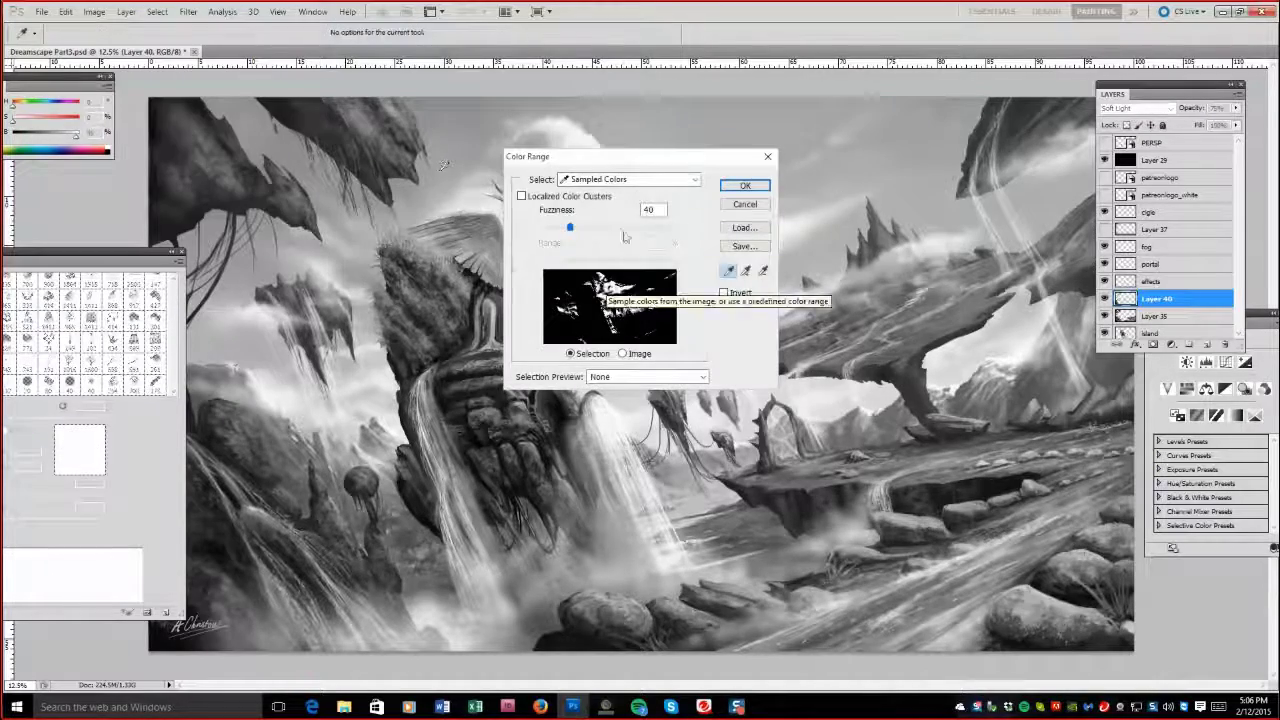
pyautogui.click(745, 185)
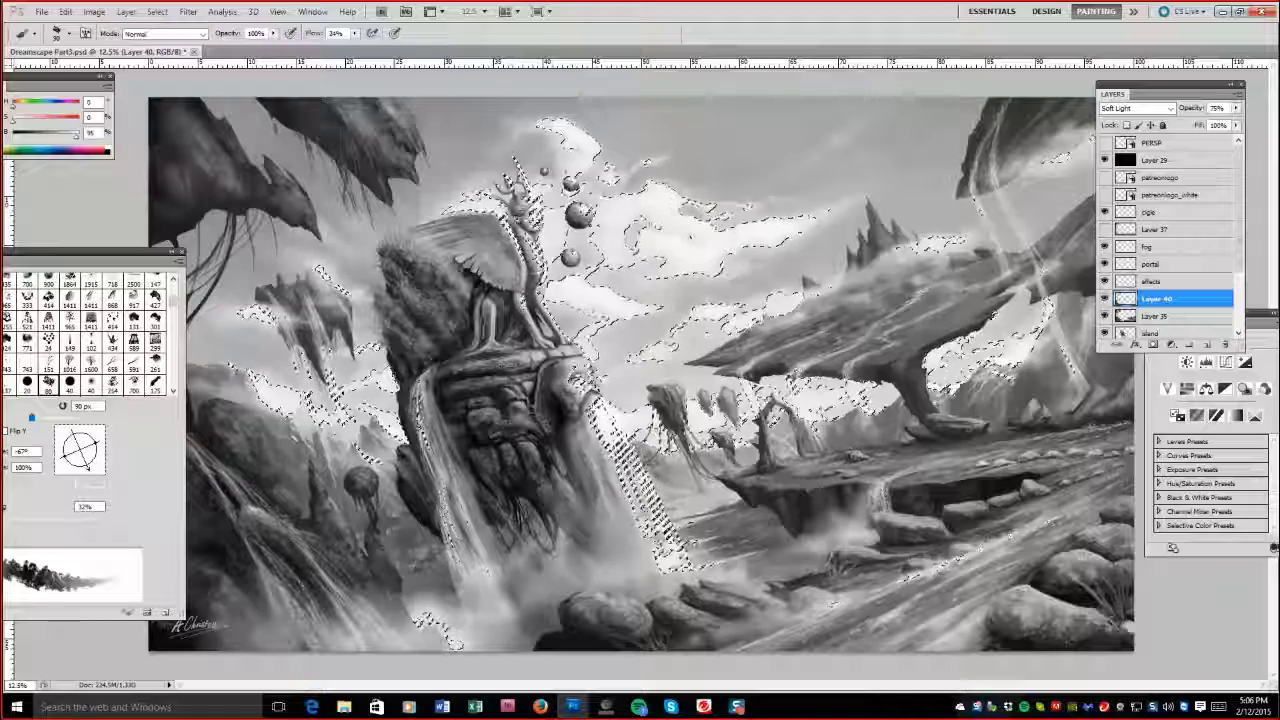
pyautogui.click(157, 11)
pyautogui.click(185, 130)
pyautogui.click(748, 182)
pyautogui.click(616, 263)
pyautogui.click(157, 11)
pyautogui.click(190, 188)
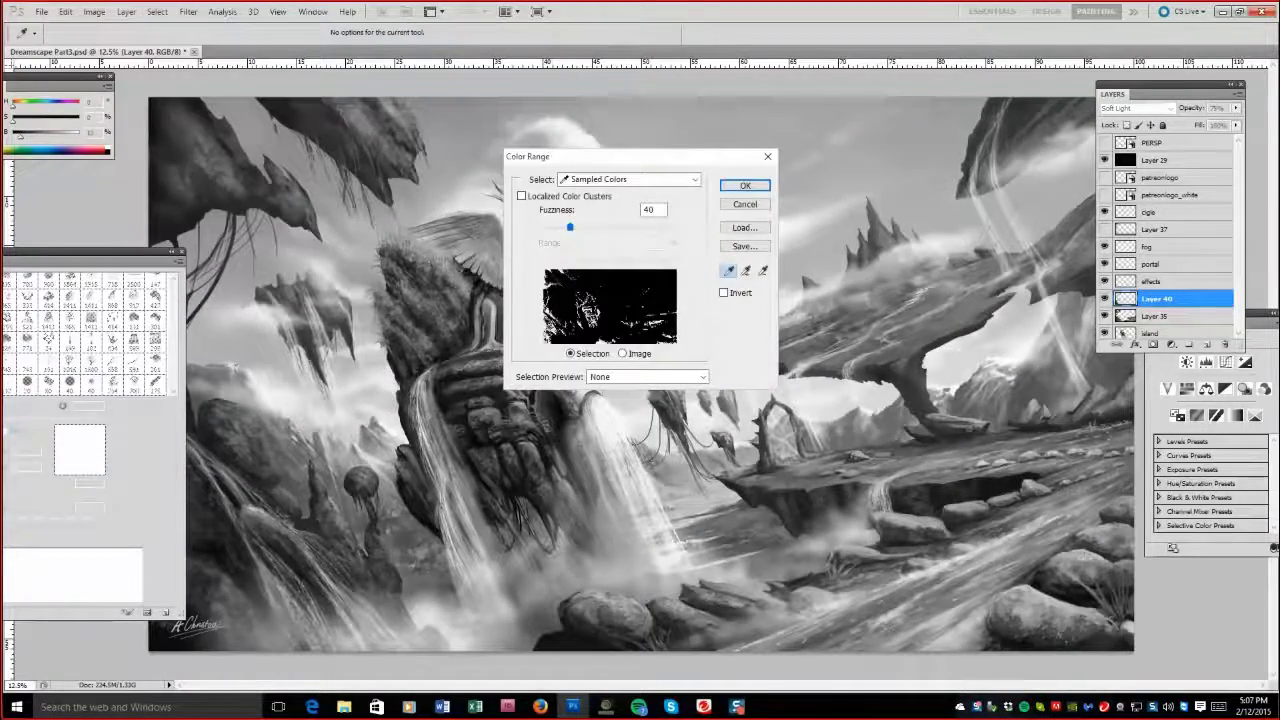
pyautogui.click(745, 186)
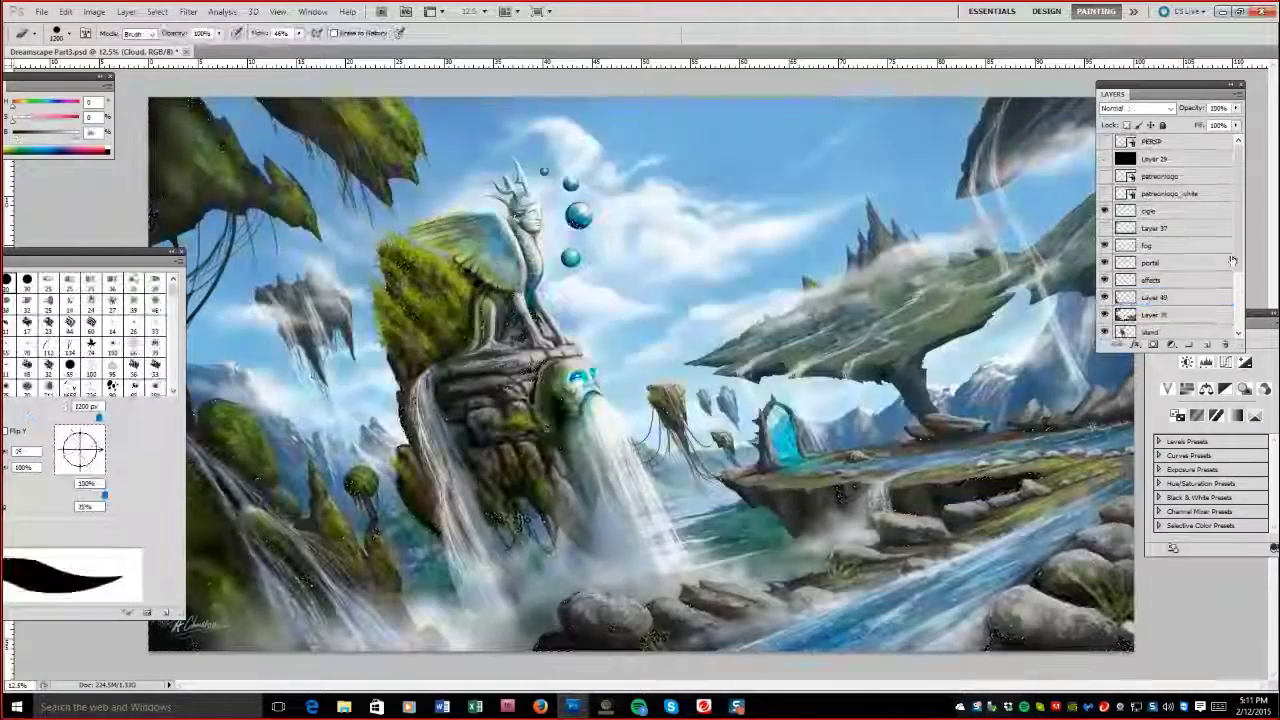
# Lower the Cloud layer's opacity to 10%.
pyautogui.scroll(-3, 1160, 240)
pyautogui.click(1150, 313)
pyautogui.click(1105, 313)
pyautogui.click(1106, 313)
pyautogui.click(1237, 94)
pyautogui.click(1236, 108)
pyautogui.moveTo(1236, 108)
pyautogui.mouseDown()
pyautogui.moveTo(1207, 122)
pyautogui.moveTo(1240, 122)
pyautogui.mouseUp()
# Add a white mask to the Cloud layer and paint black to mask the cloud off the rock edge.
pyautogui.click(1171, 344)
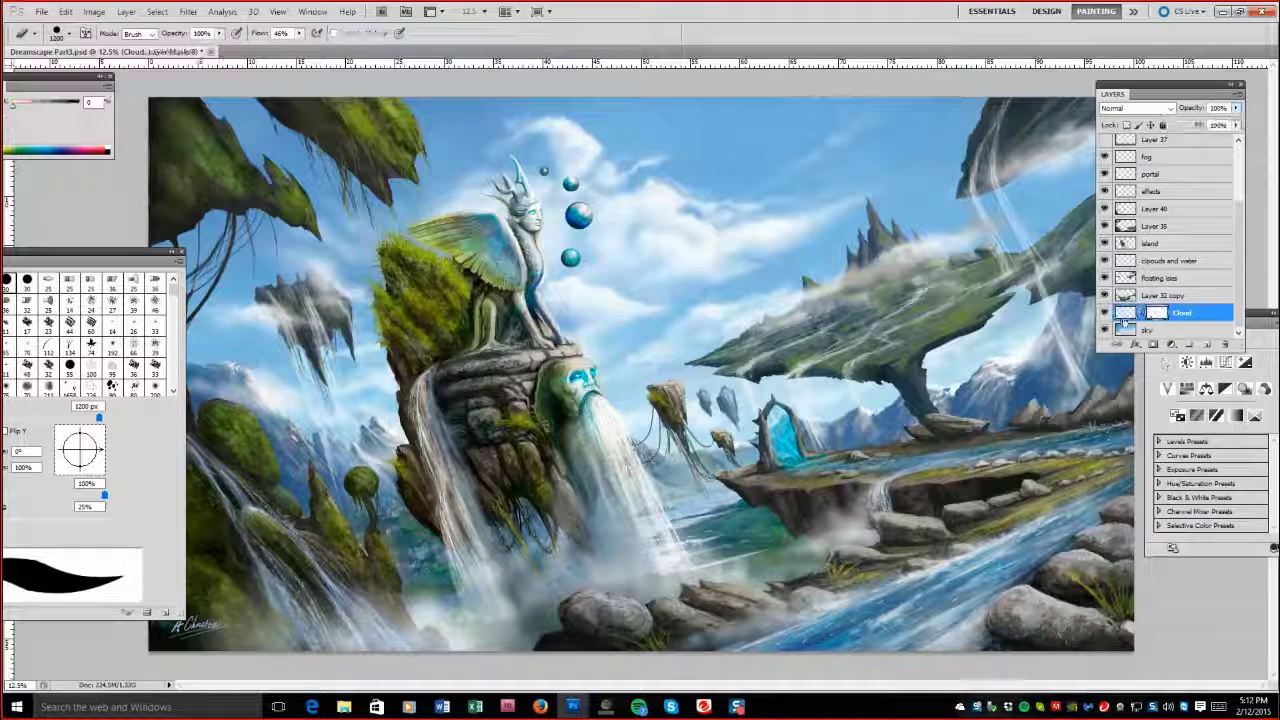
pyautogui.press('b')
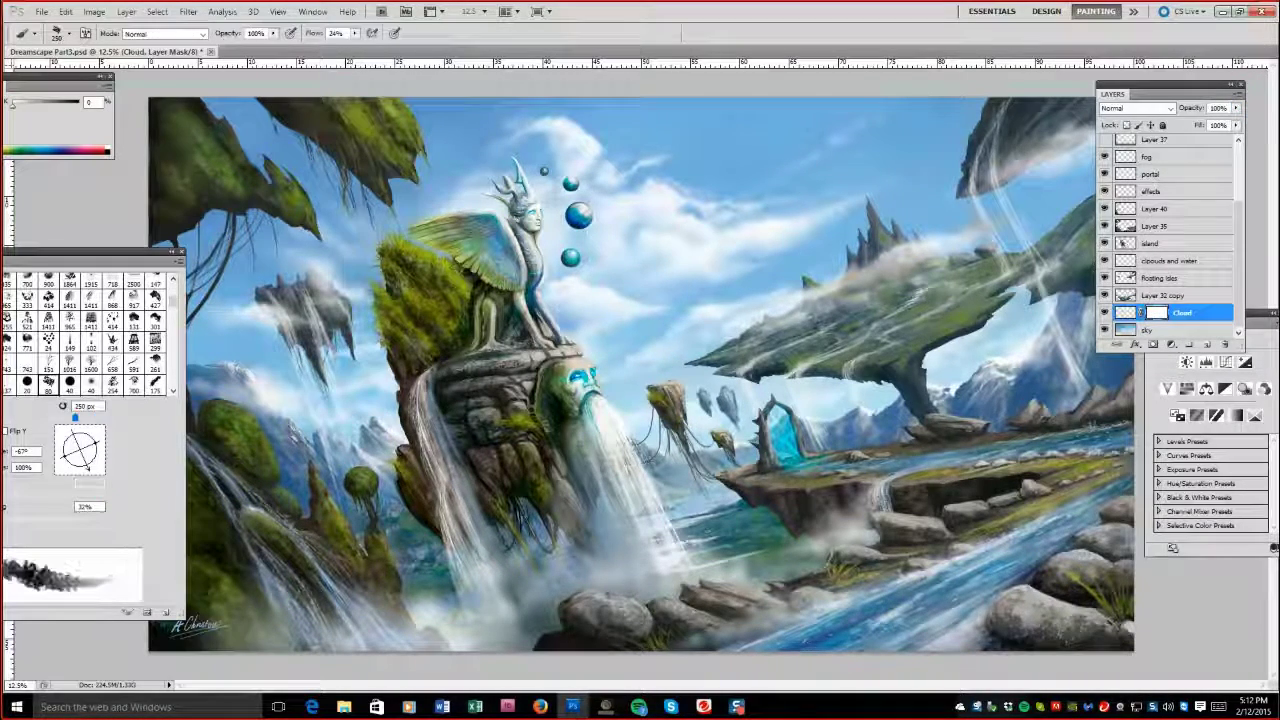
pyautogui.press('e')
pyautogui.moveTo(100, 252)
pyautogui.mouseDown()
pyautogui.moveTo(371, 232)
pyautogui.moveTo(122, 519)
pyautogui.moveTo(552, 157)
pyautogui.moveTo(195, 614)
pyautogui.mouseUp()
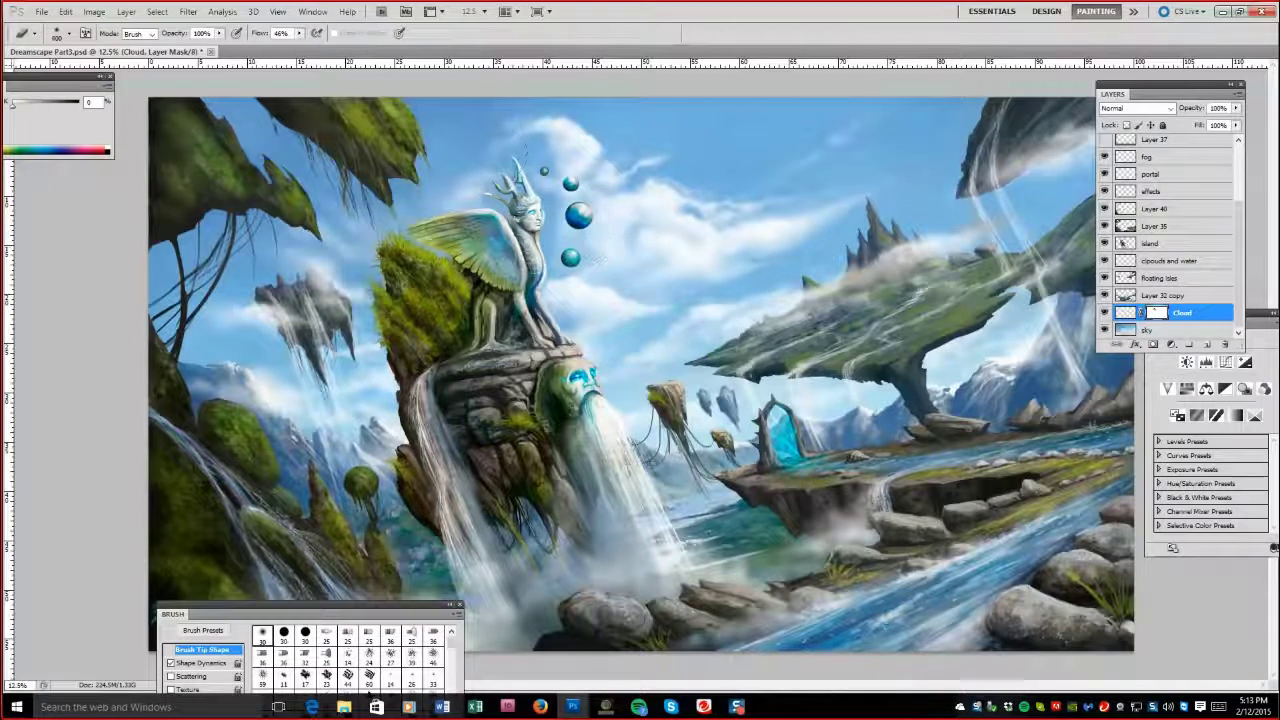
pyautogui.hotkey('ctrl', 'y')
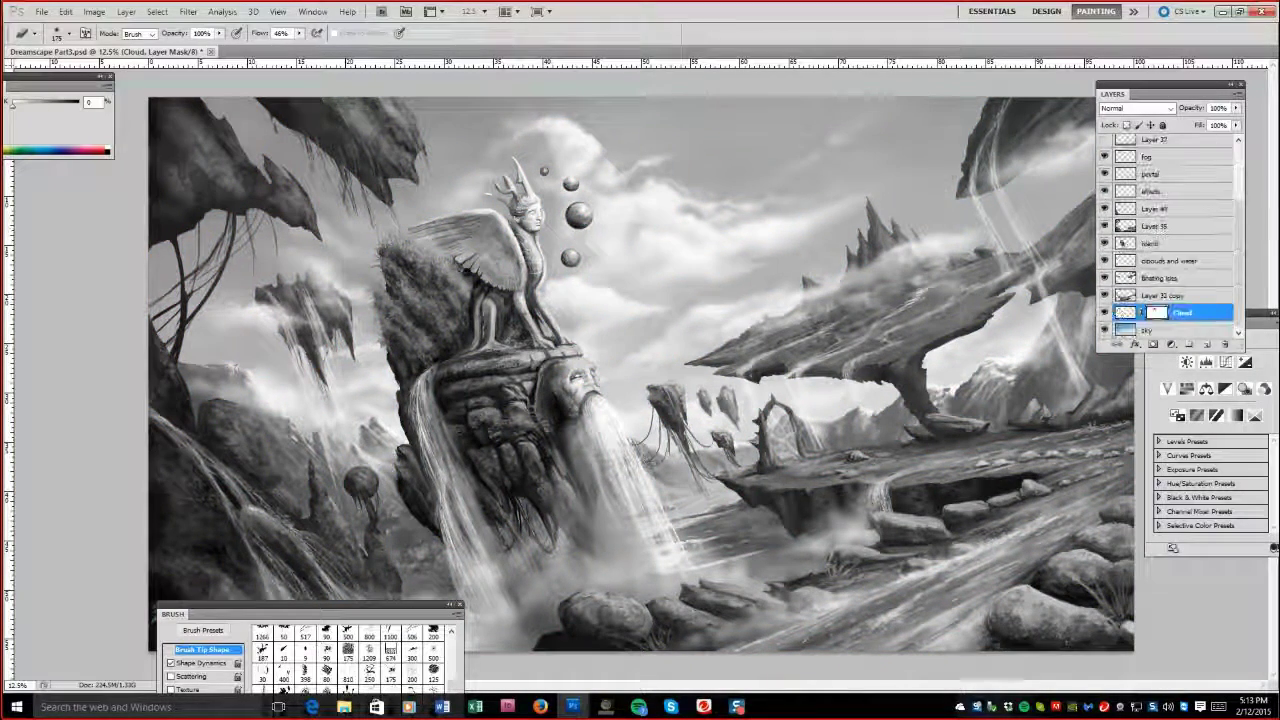
pyautogui.press('x')
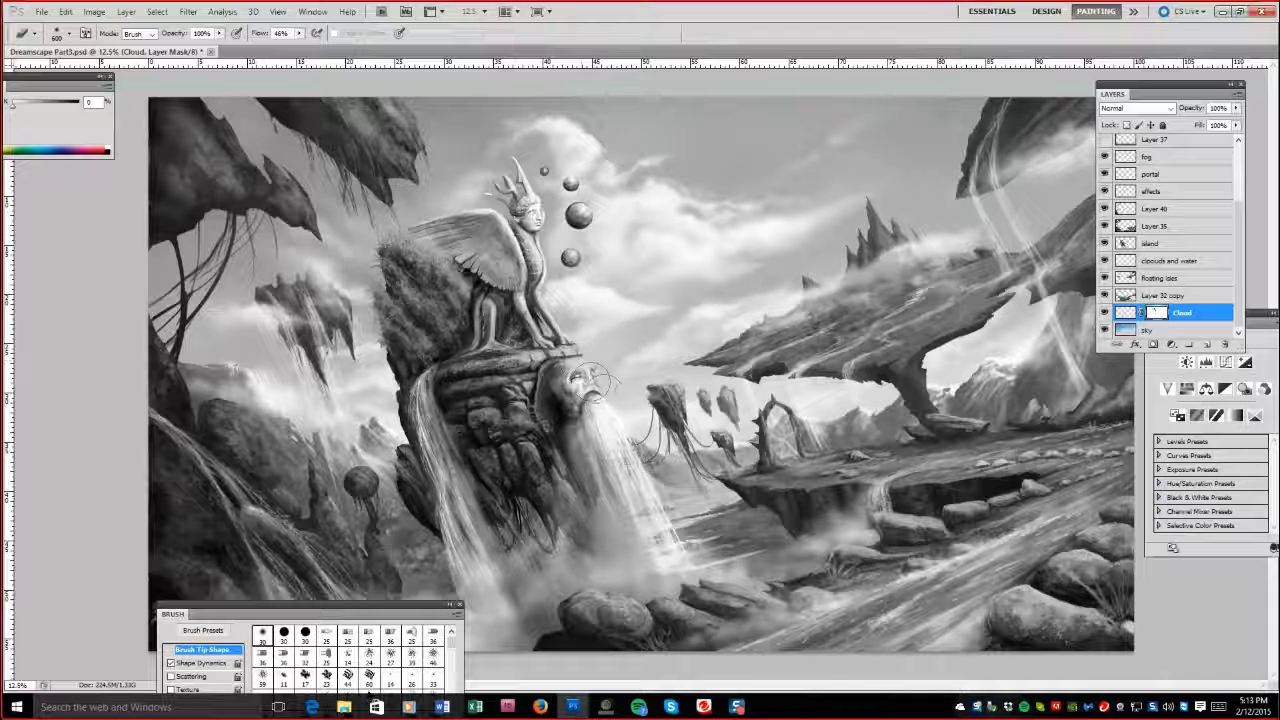
pyautogui.moveTo(385, 382)
pyautogui.mouseDown()
pyautogui.moveTo(420, 400)
pyautogui.moveTo(385, 420)
pyautogui.moveTo(372, 378)
pyautogui.mouseUp()
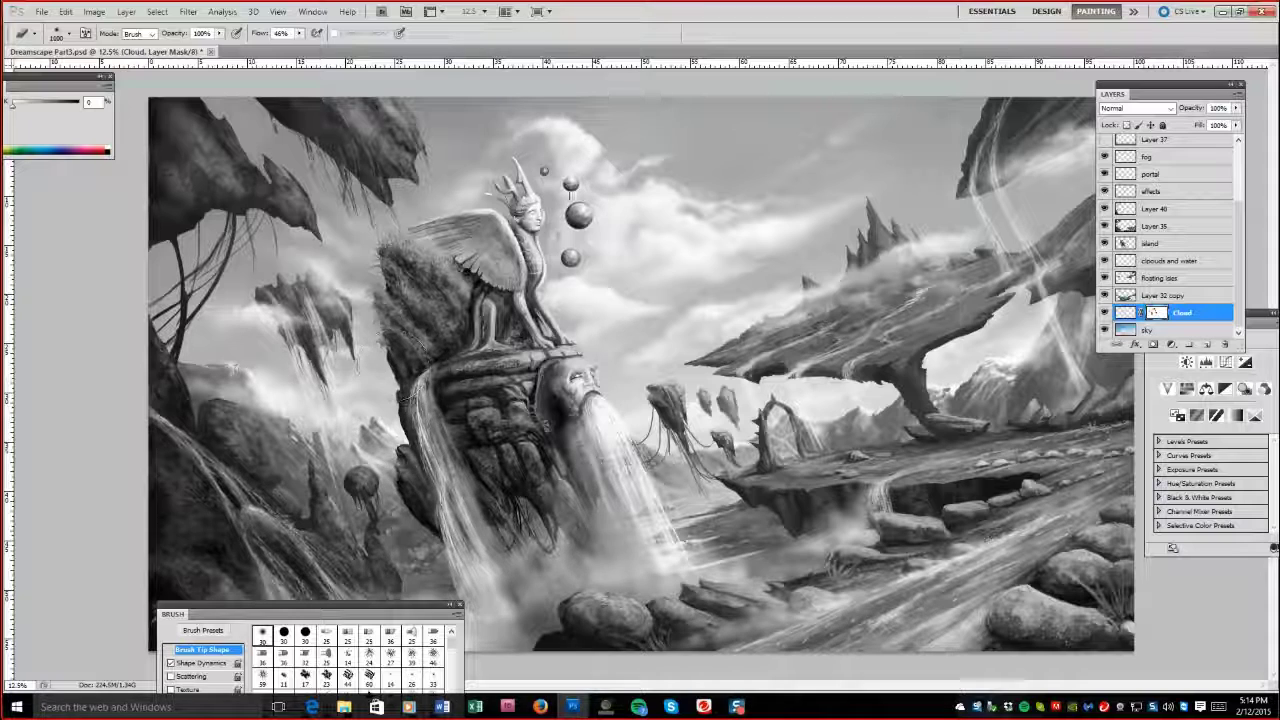
pyautogui.scroll(-2, 1240, 313)
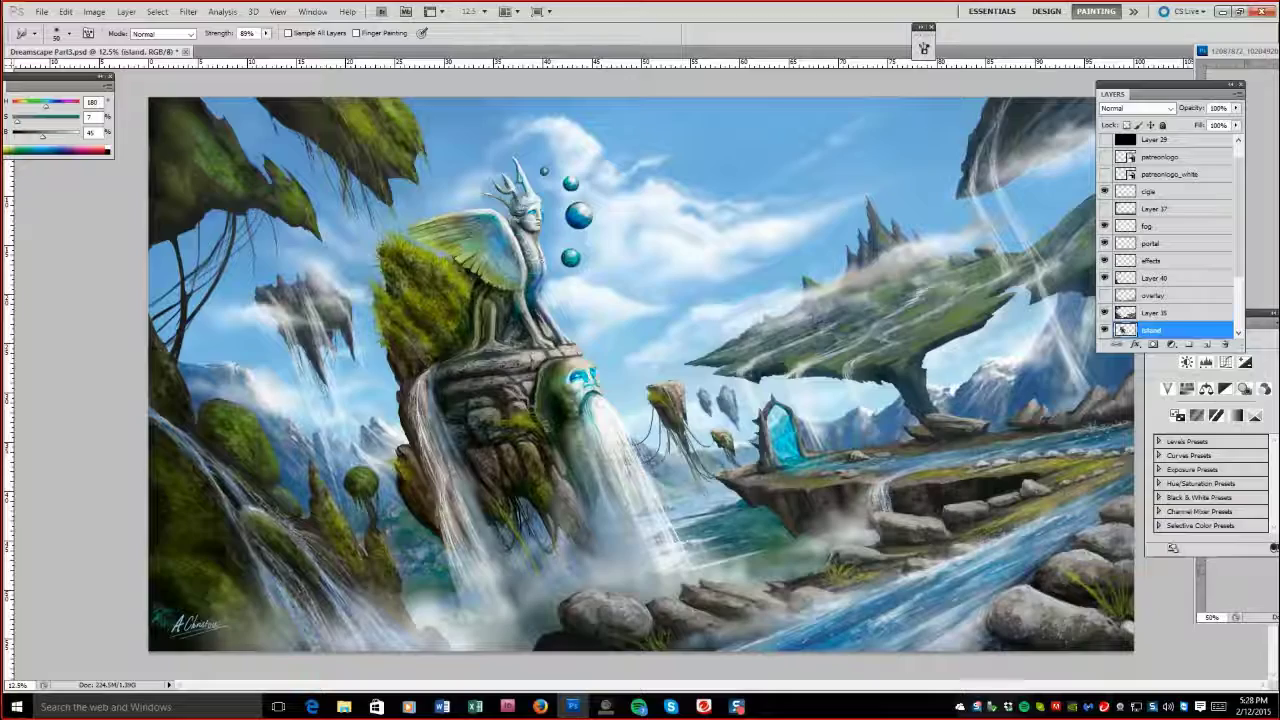
# Zoom in on the sphinx's head and dock the brush settings beside the painting.
pyautogui.press('e')
pyautogui.scroll(4, 497, 167)
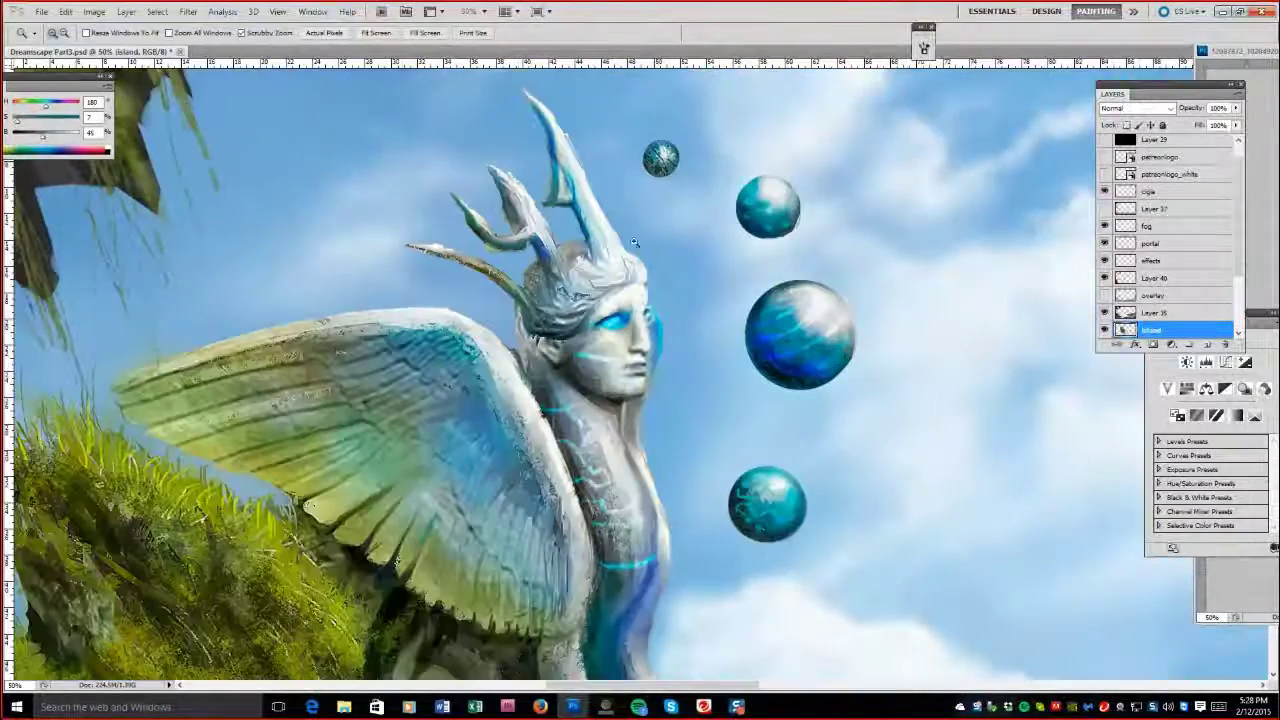
pyautogui.click(126, 11)
pyautogui.press('Escape')
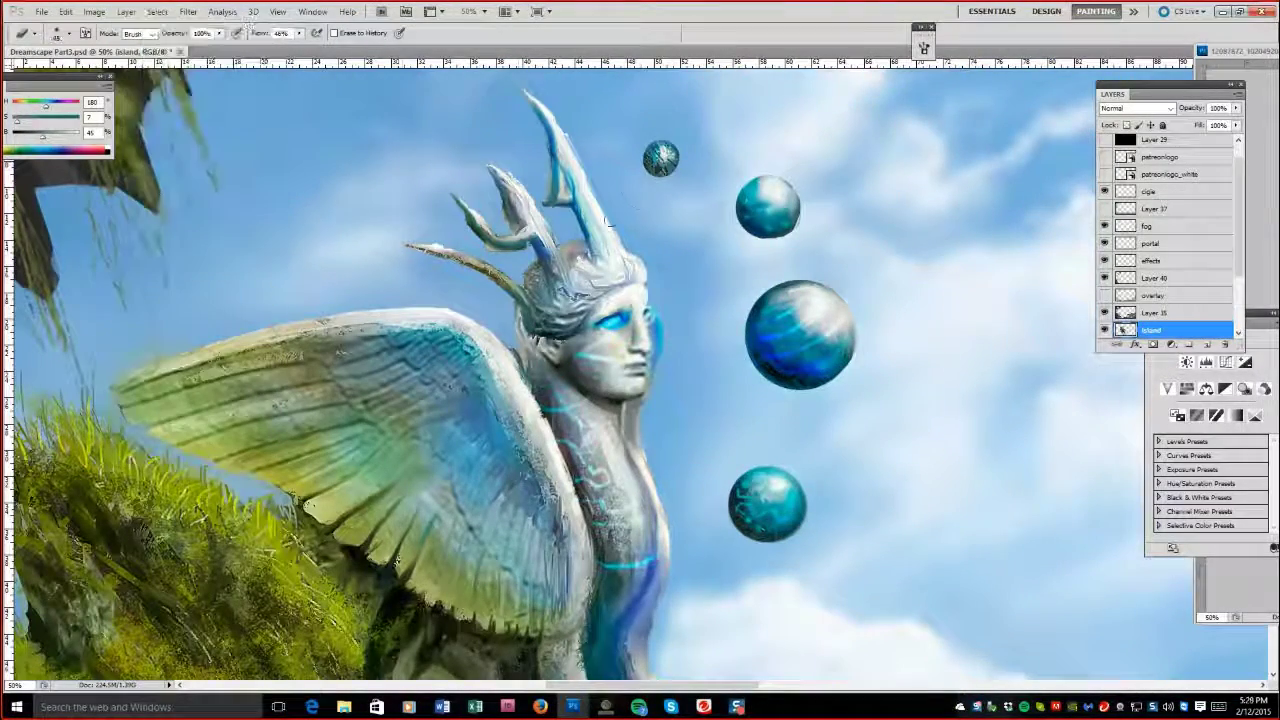
pyautogui.press('b')
pyautogui.click(923, 47)
pyautogui.moveTo(720, 45); pyautogui.dragTo(990, 125)
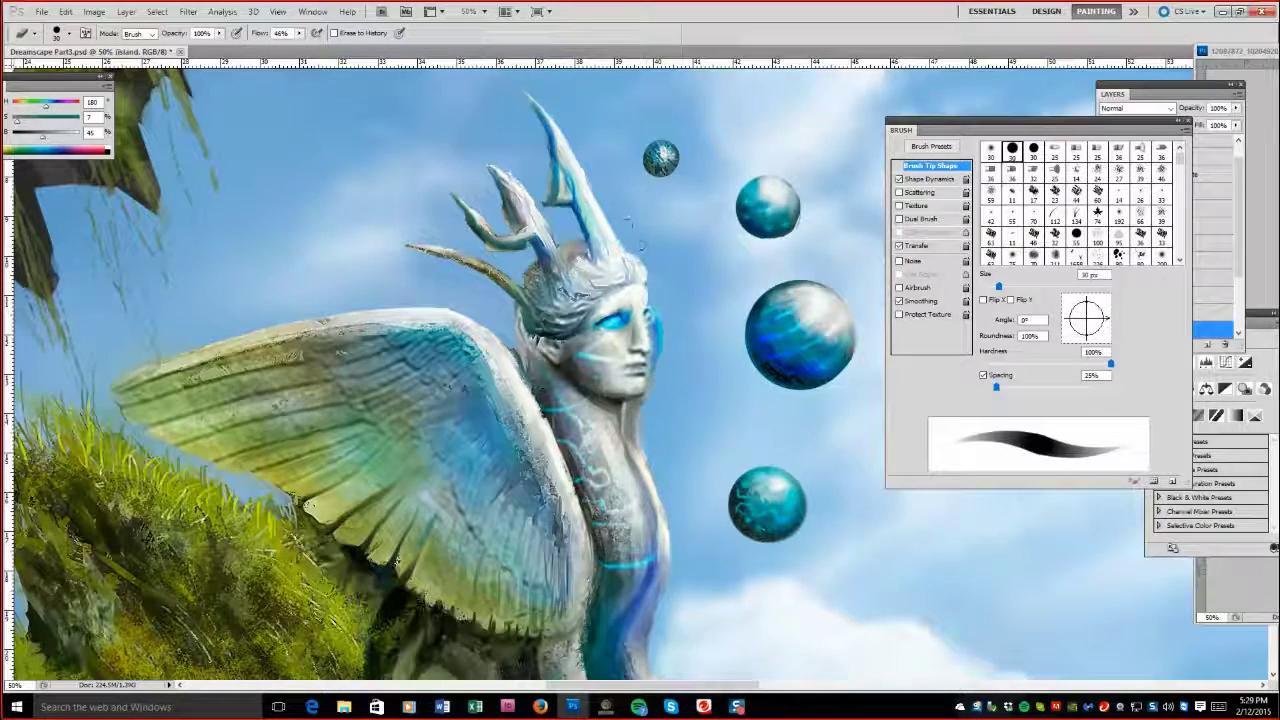
# Switch to a 15 px hard round brush, darken an antler stroke, and sample face colours.
pyautogui.rightClick(544, 215)
pyautogui.press('Return')
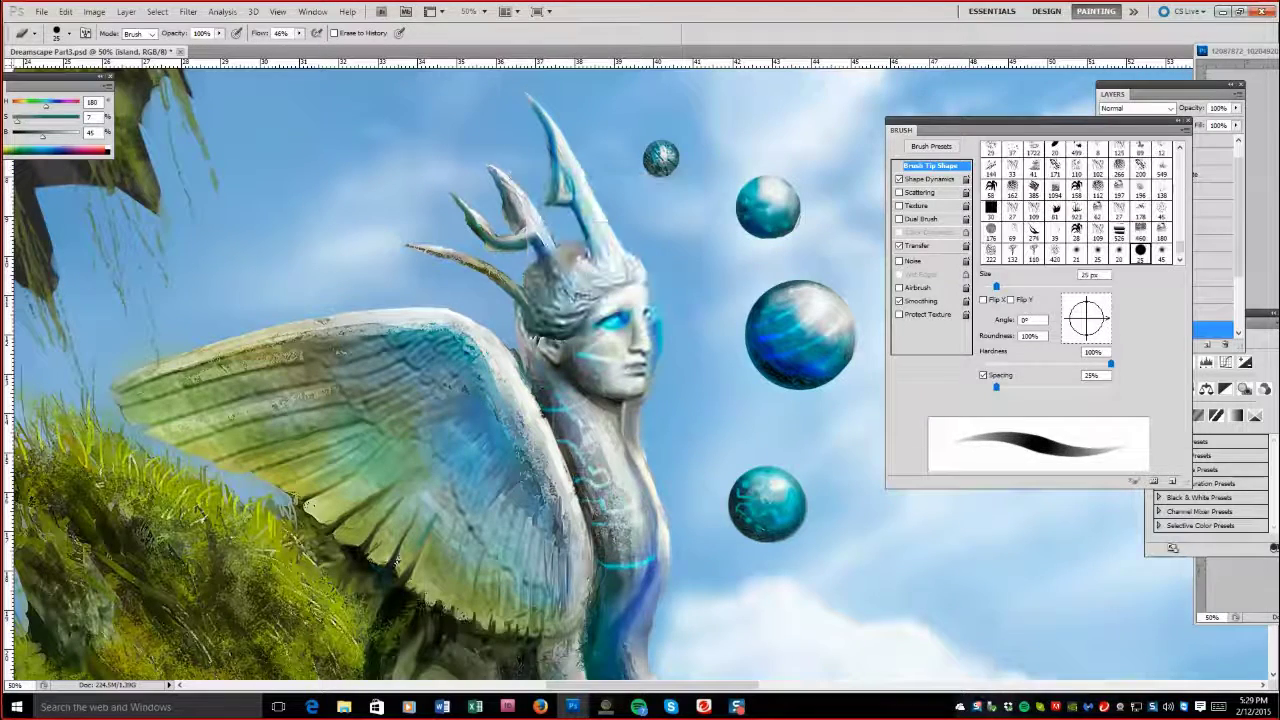
pyautogui.press('.')
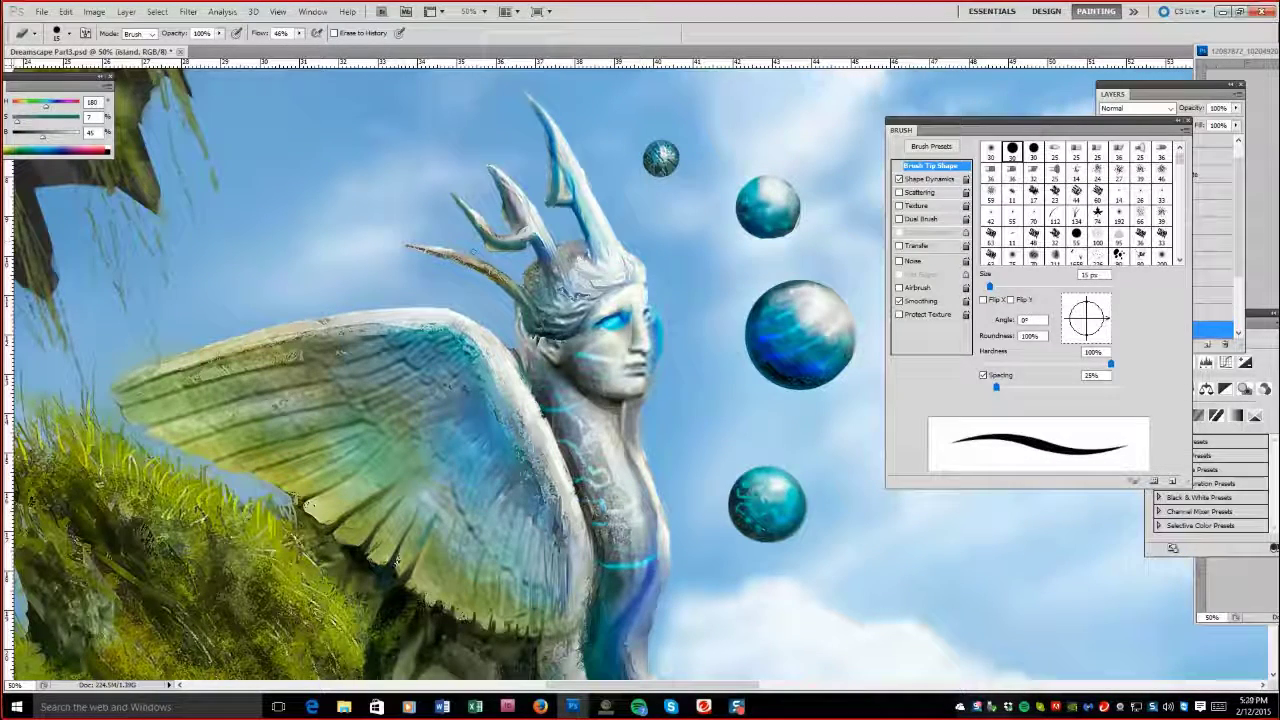
pyautogui.moveTo(578, 212); pyautogui.dragTo(586, 240)
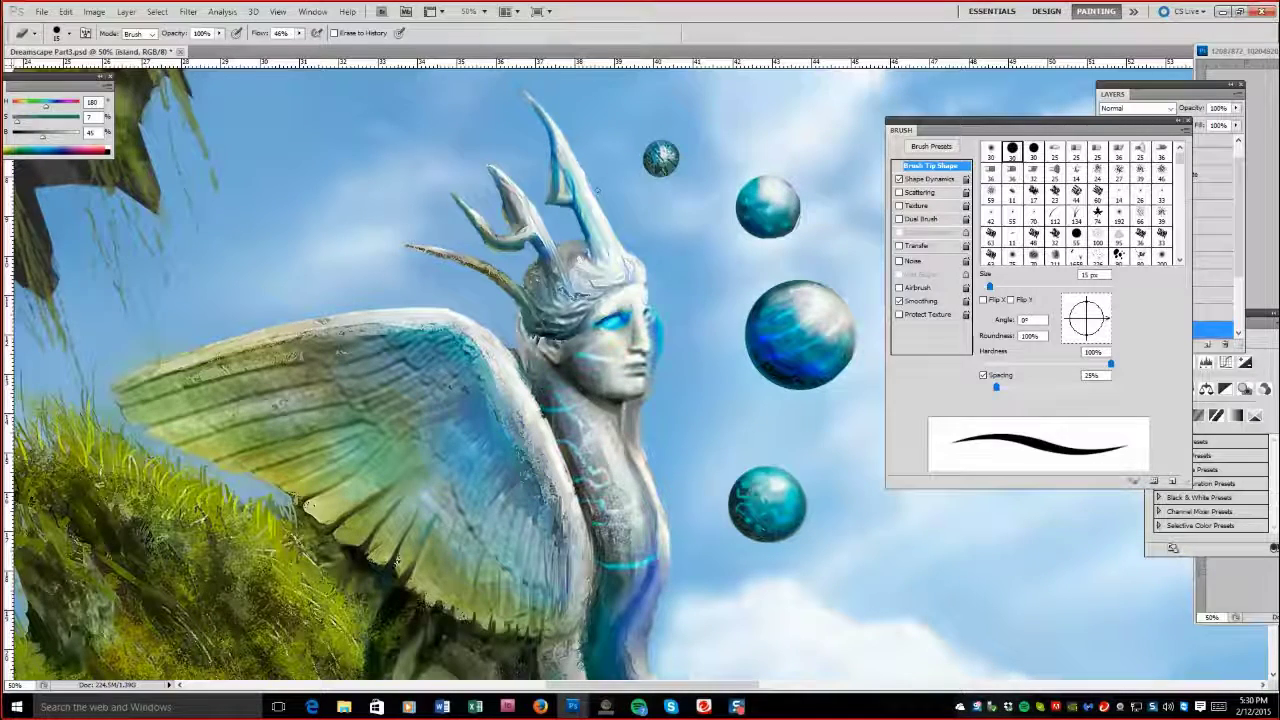
pyautogui.press('b')
pyautogui.keyDown('alt'); pyautogui.click(645, 306); pyautogui.keyUp('alt')
pyautogui.keyDown('alt'); pyautogui.click(645, 300); pyautogui.keyUp('alt')
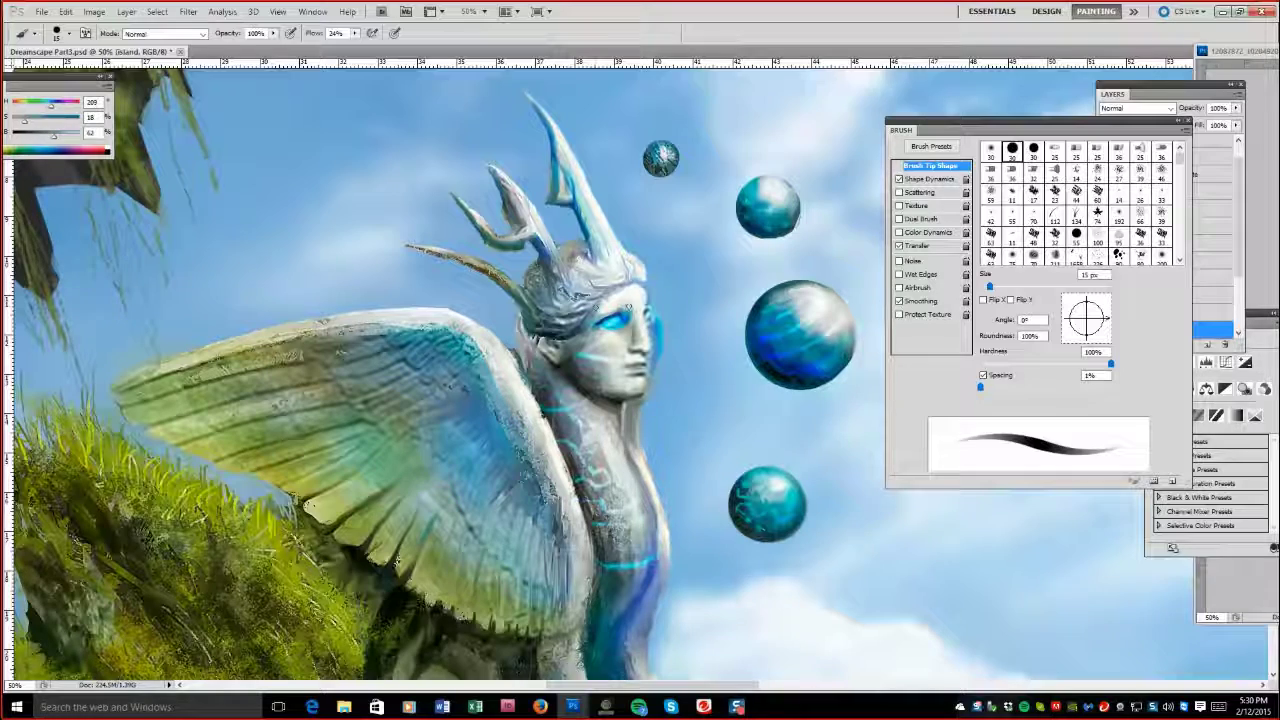
# Erase the small horn back to sky and sample a colour from the figure's chest.
pyautogui.press('r')
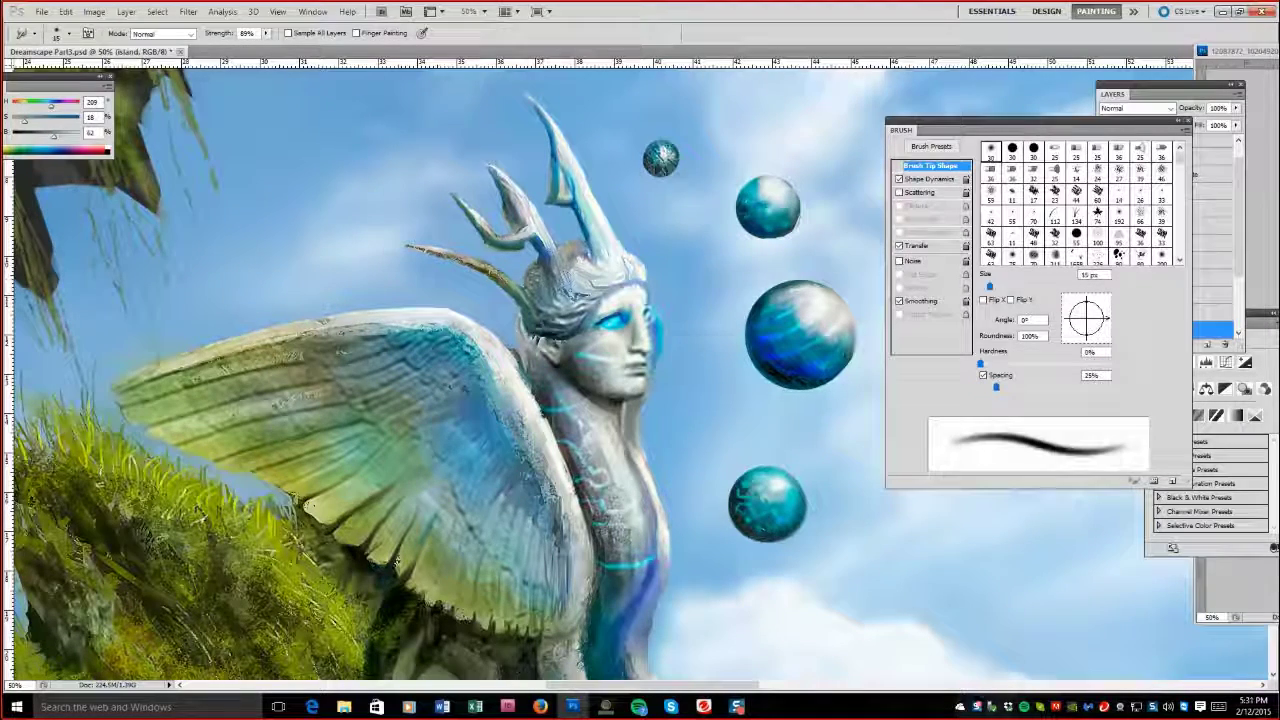
pyautogui.press('e')
pyautogui.moveTo(504, 212); pyautogui.dragTo(510, 233)
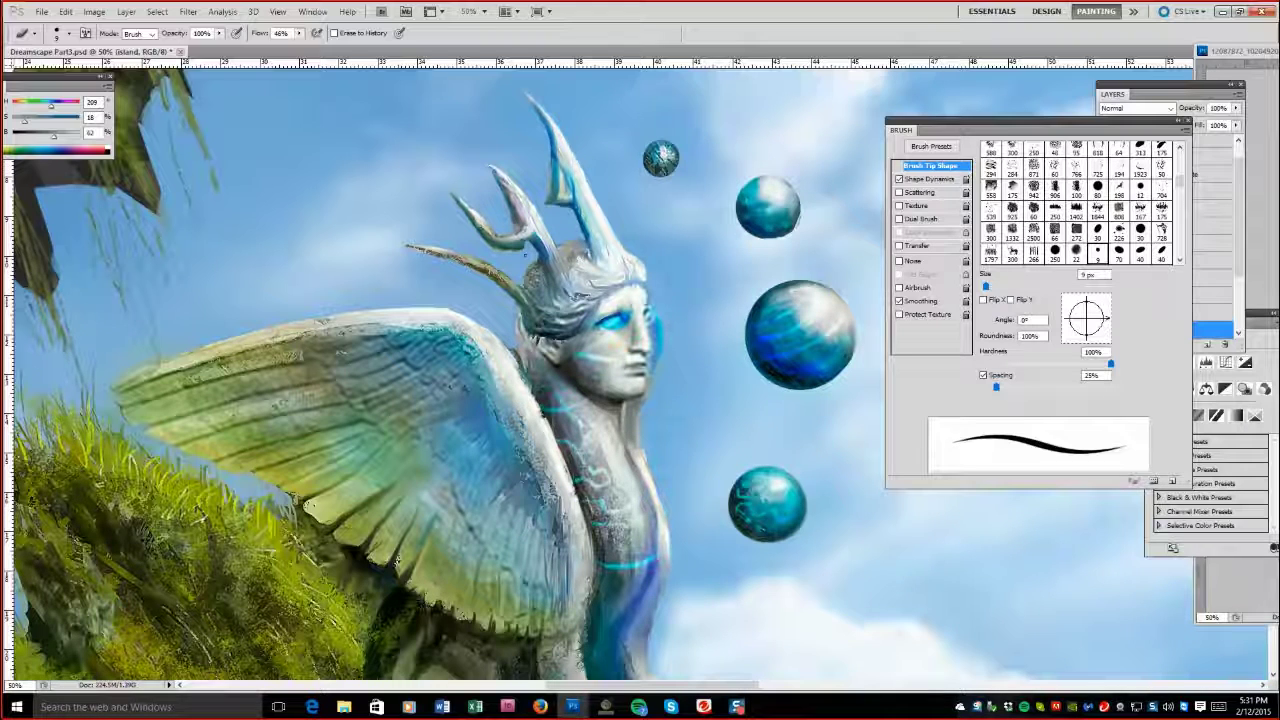
pyautogui.press('r')
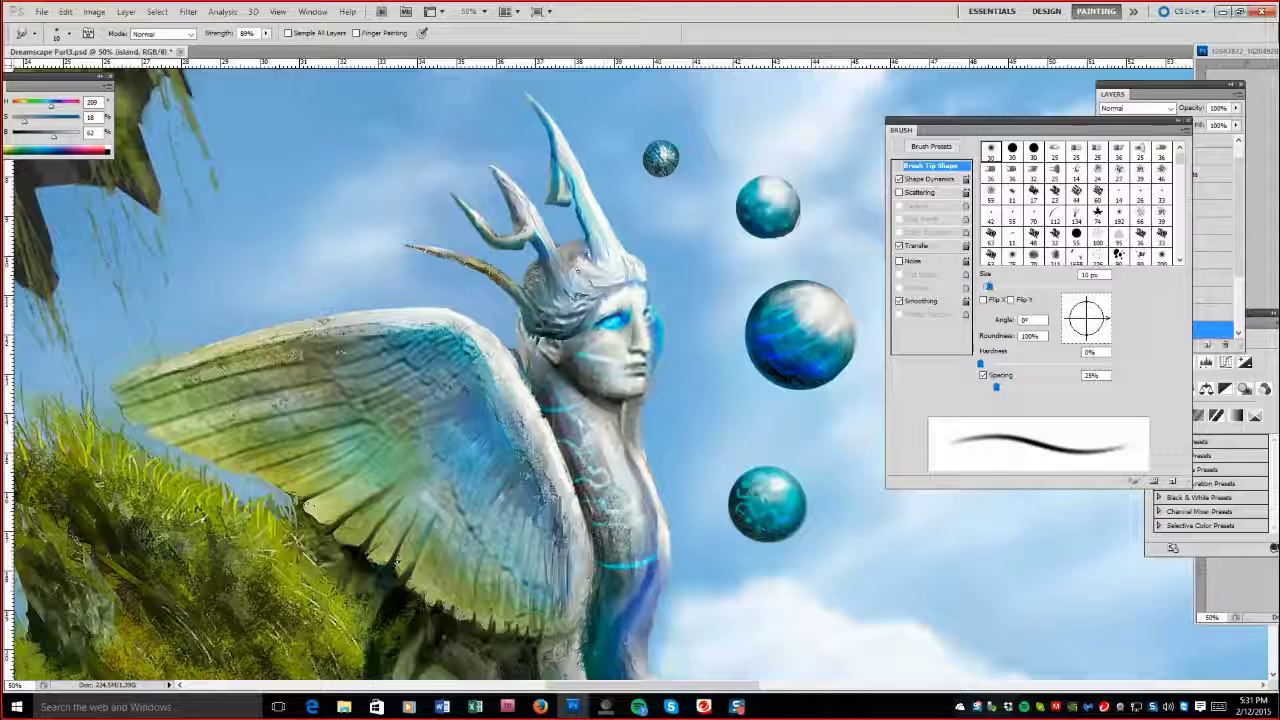
pyautogui.press(']')
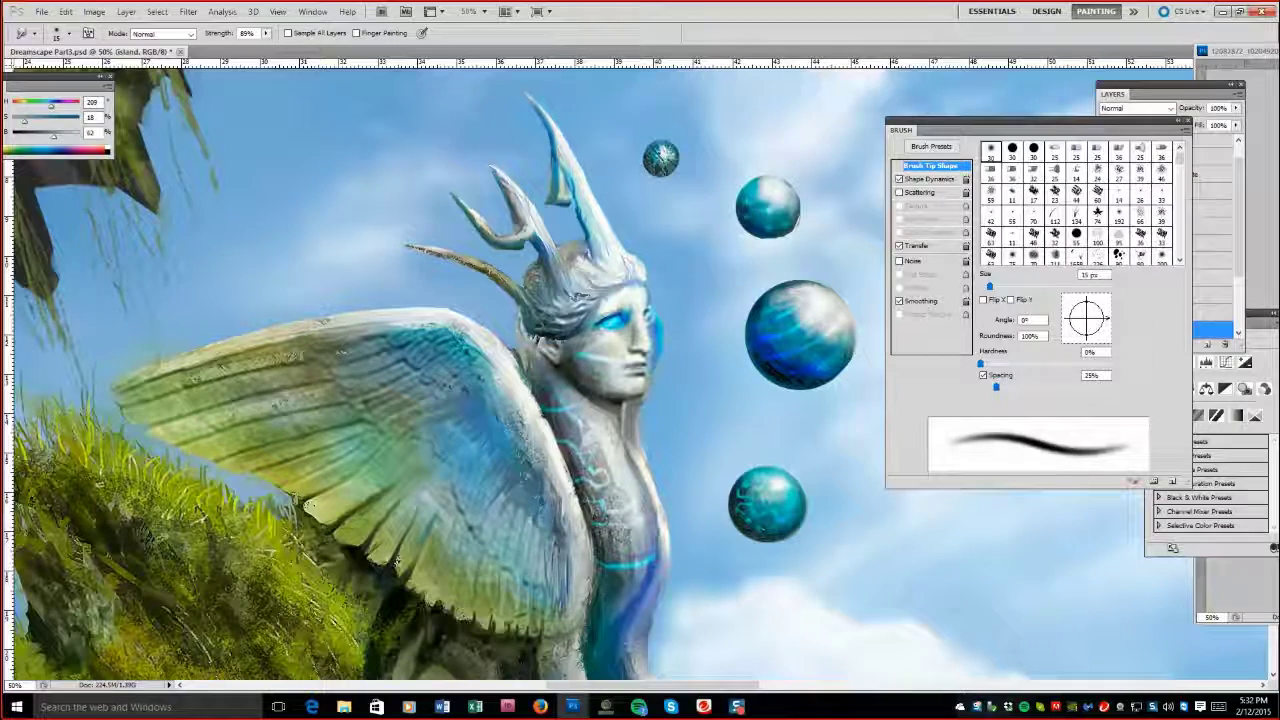
pyautogui.press('b')
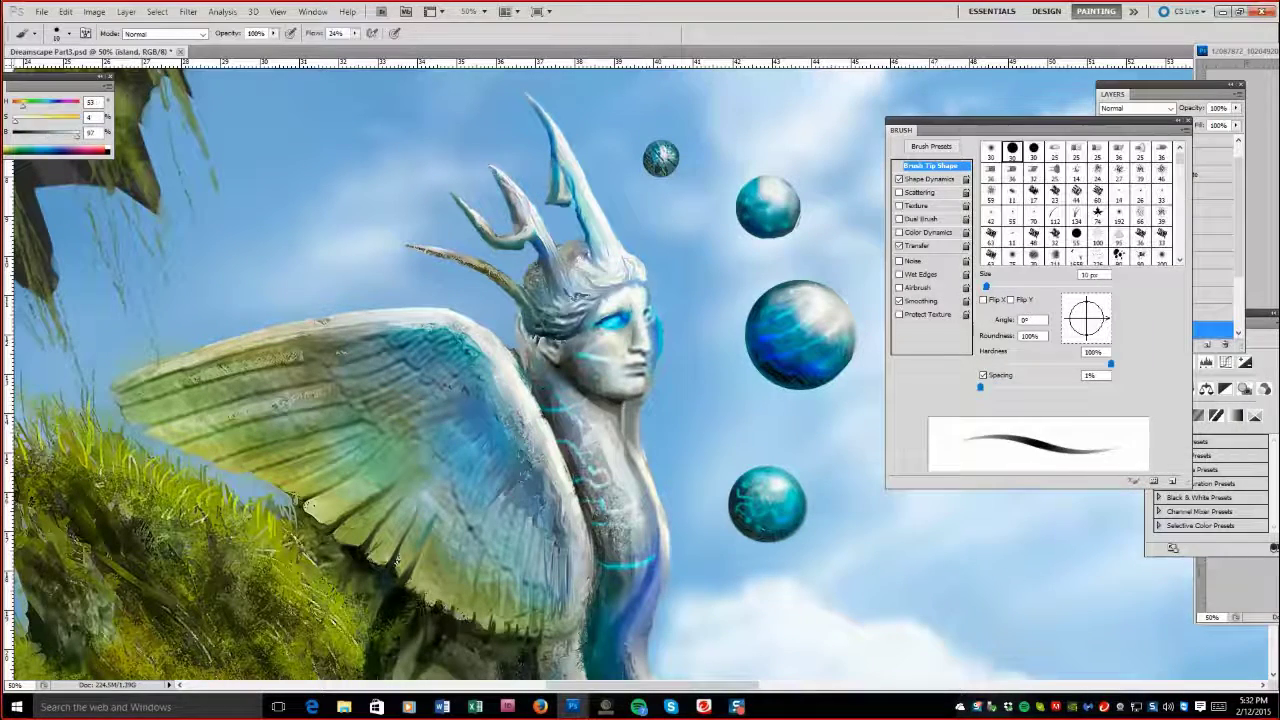
pyautogui.keyDown('alt'); pyautogui.click(624, 416); pyautogui.keyUp('alt')
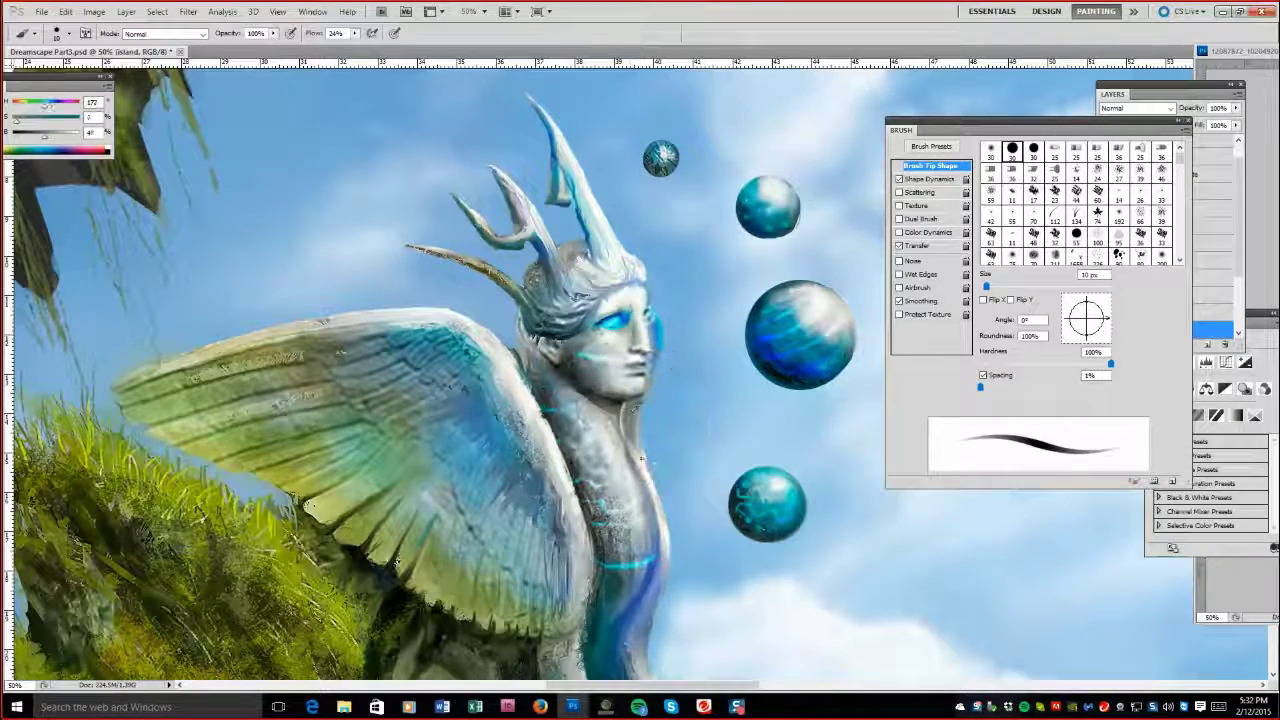
pyautogui.scroll(-5, 1075, 200)
pyautogui.scroll(5, 1075, 200)
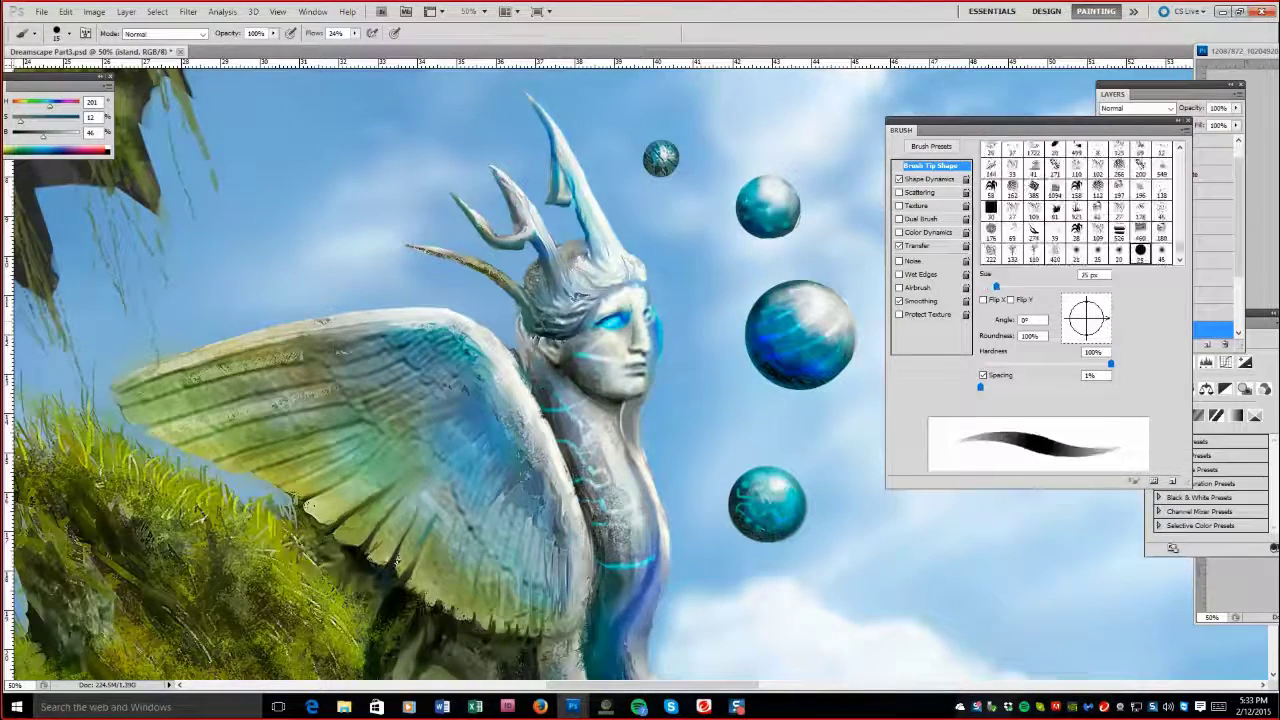
# Zoom out to the whole painting and enlarge the eraser to 60 px.
pyautogui.press('e')
pyautogui.press('z')
pyautogui.keyDown('alt'); pyautogui.click(639, 516); pyautogui.keyUp('alt')
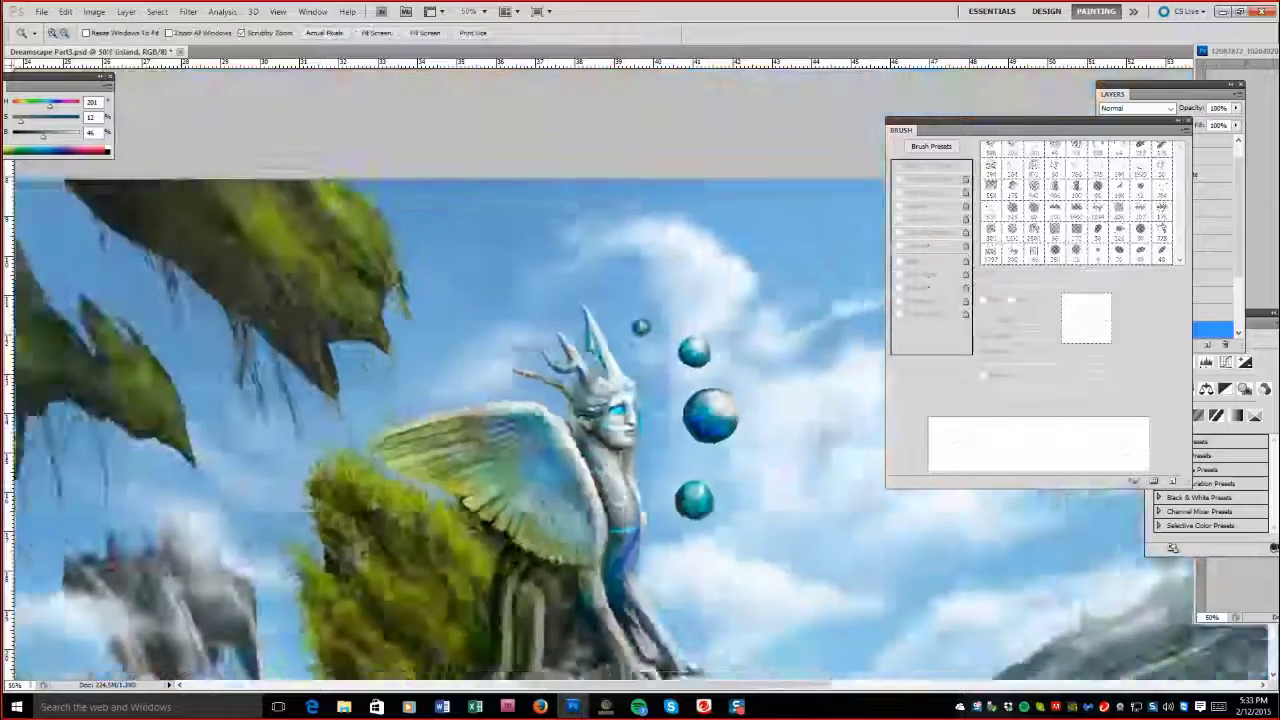
pyautogui.keyDown('alt'); pyautogui.click(639, 516); pyautogui.keyUp('alt')
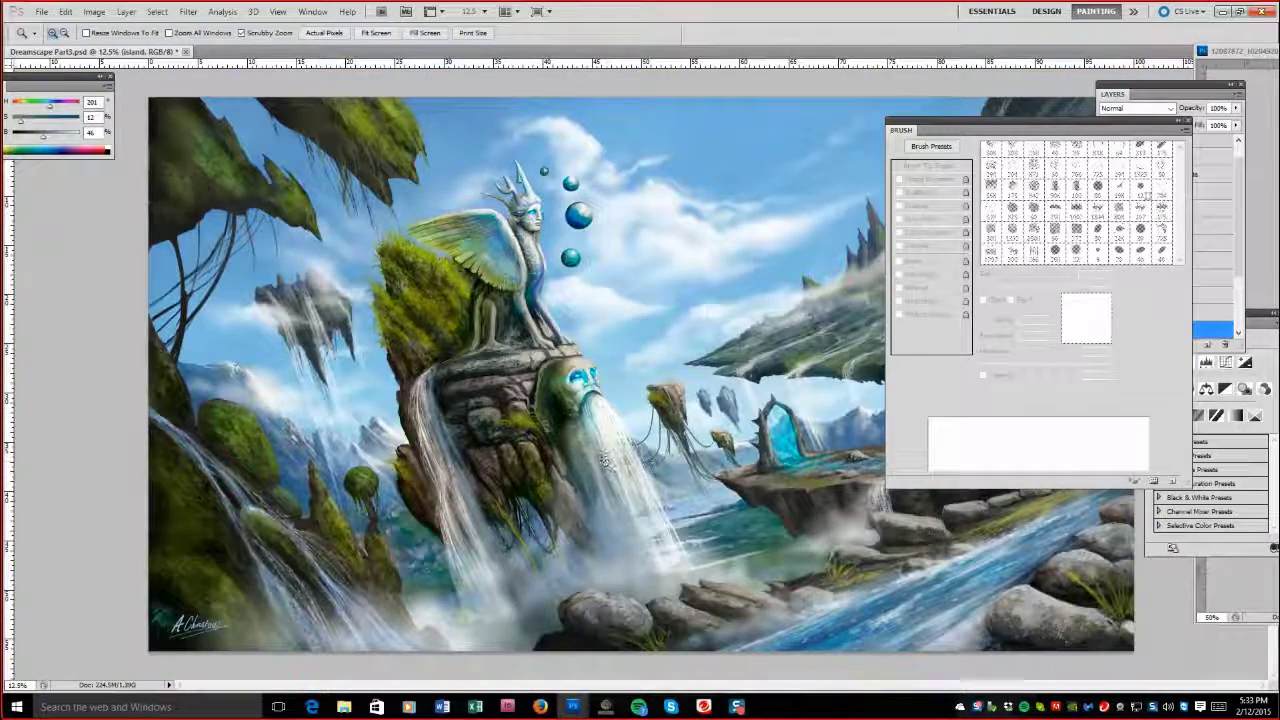
pyautogui.press('r')
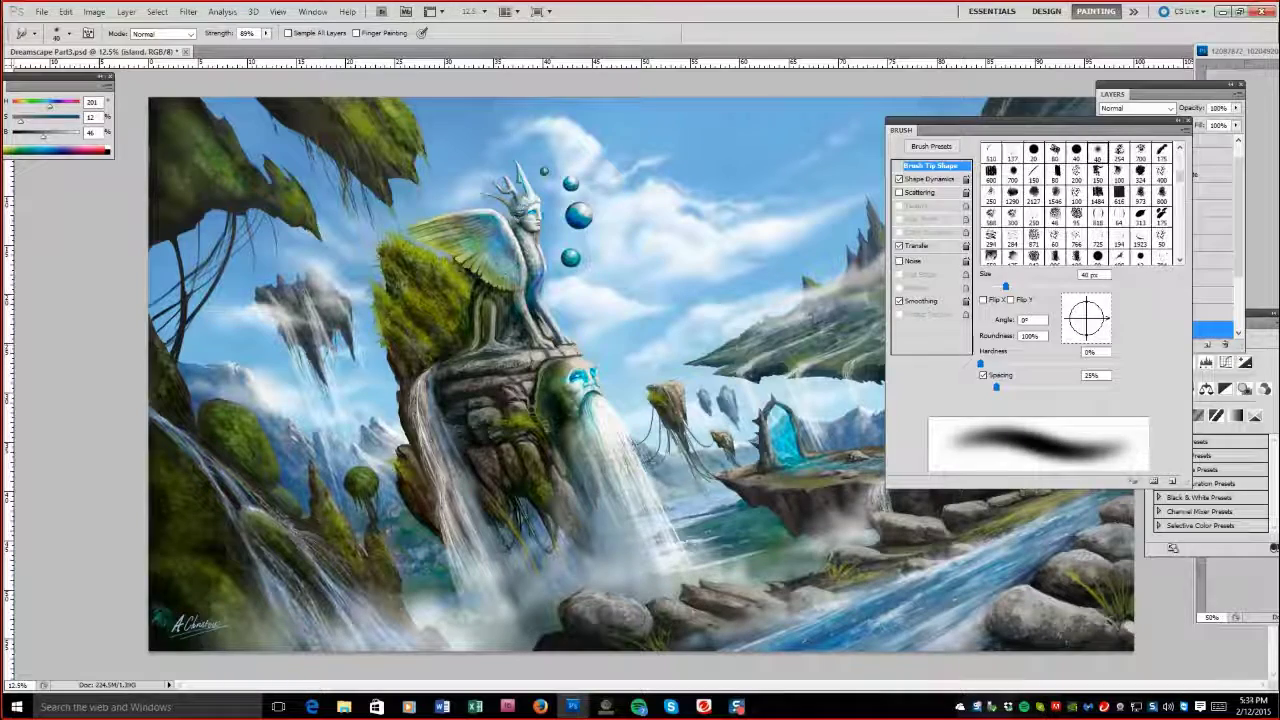
pyautogui.press('e')
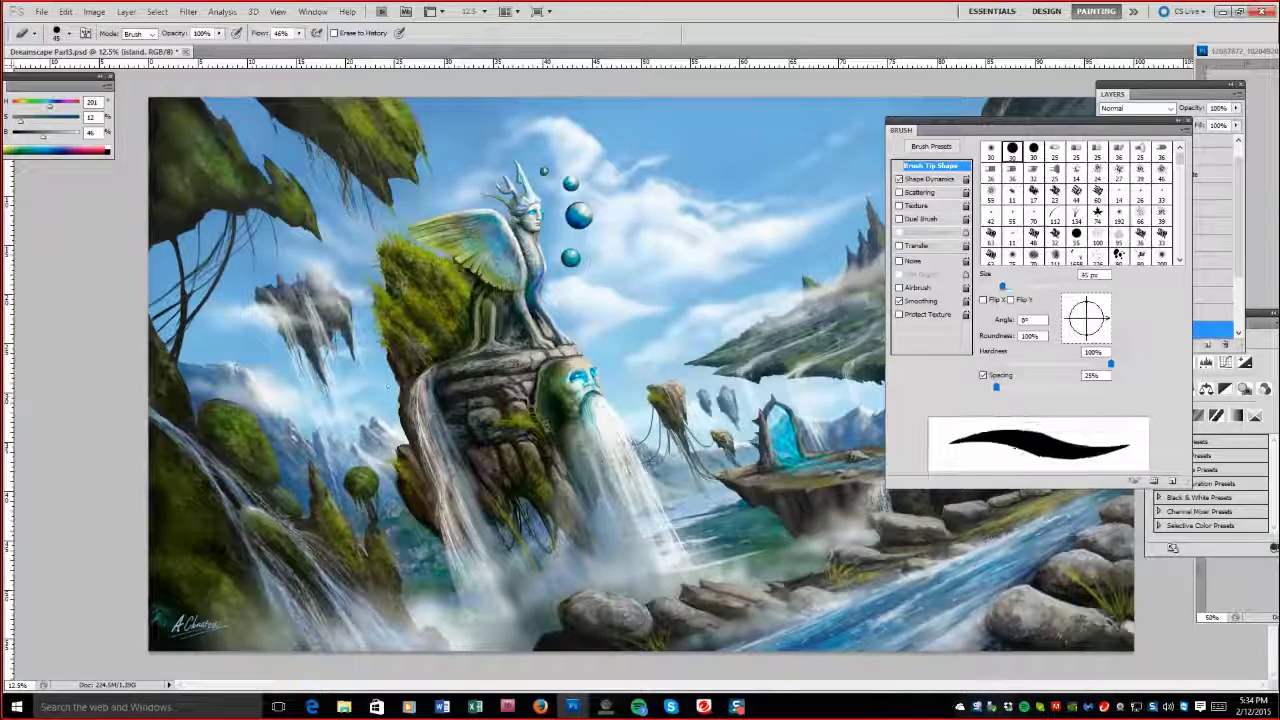
pyautogui.press(']')
pyautogui.press(']')
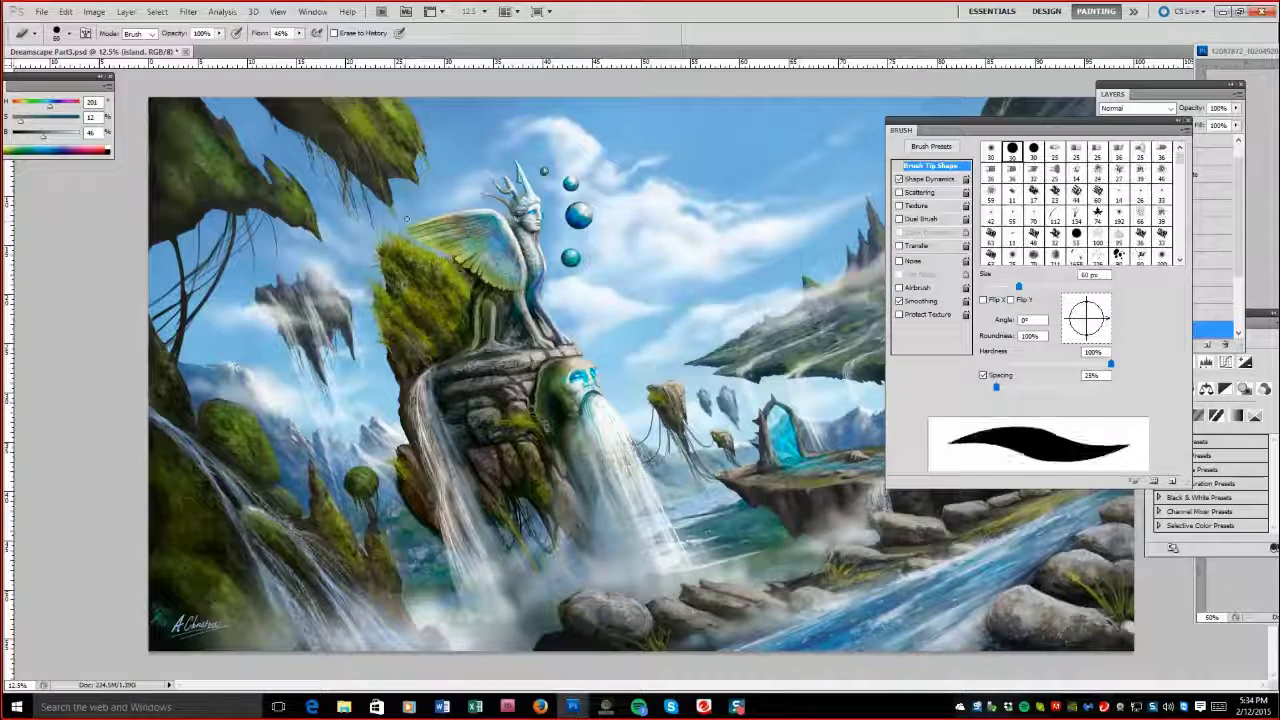
# Preview in grayscale and raise the floating isles layer's darkest Levels output to about 10.
pyautogui.press('F5')
pyautogui.click(1145, 315)
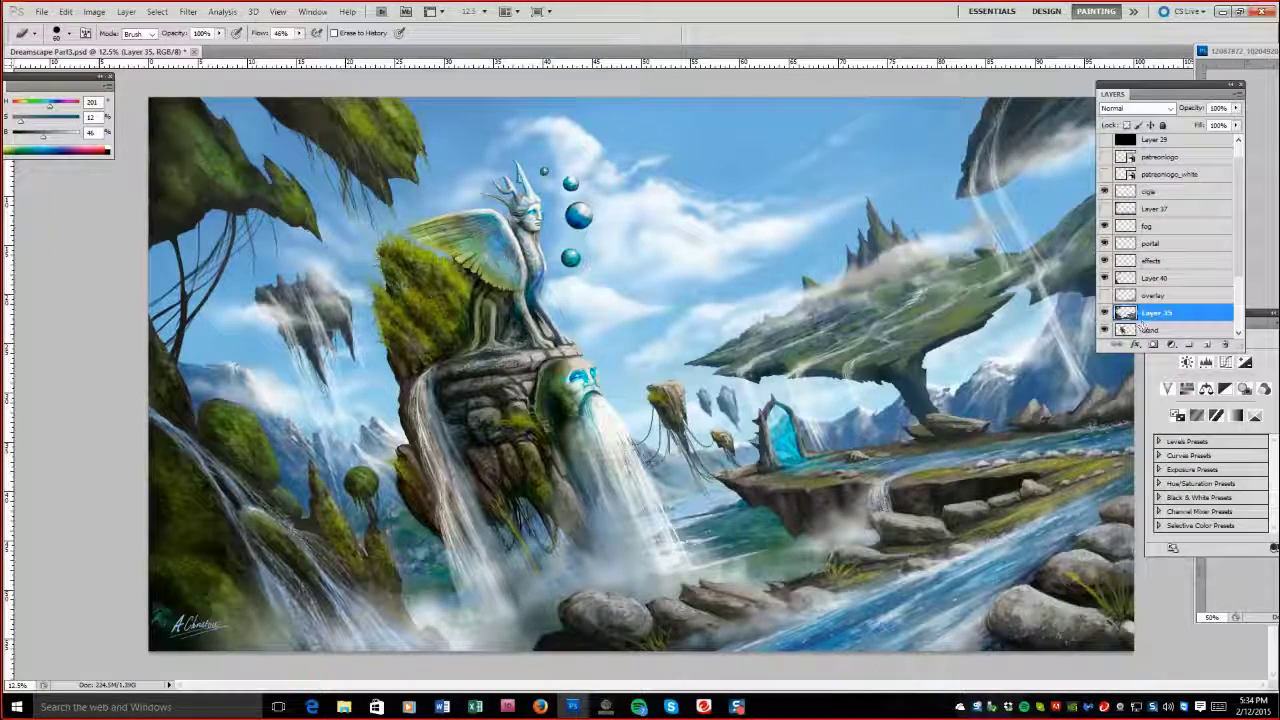
pyautogui.click(1104, 140)
pyautogui.click(1150, 330)
pyautogui.scroll(-2, 1165, 250)
pyautogui.click(1160, 297)
pyautogui.click(94, 11)
pyautogui.click(320, 70)
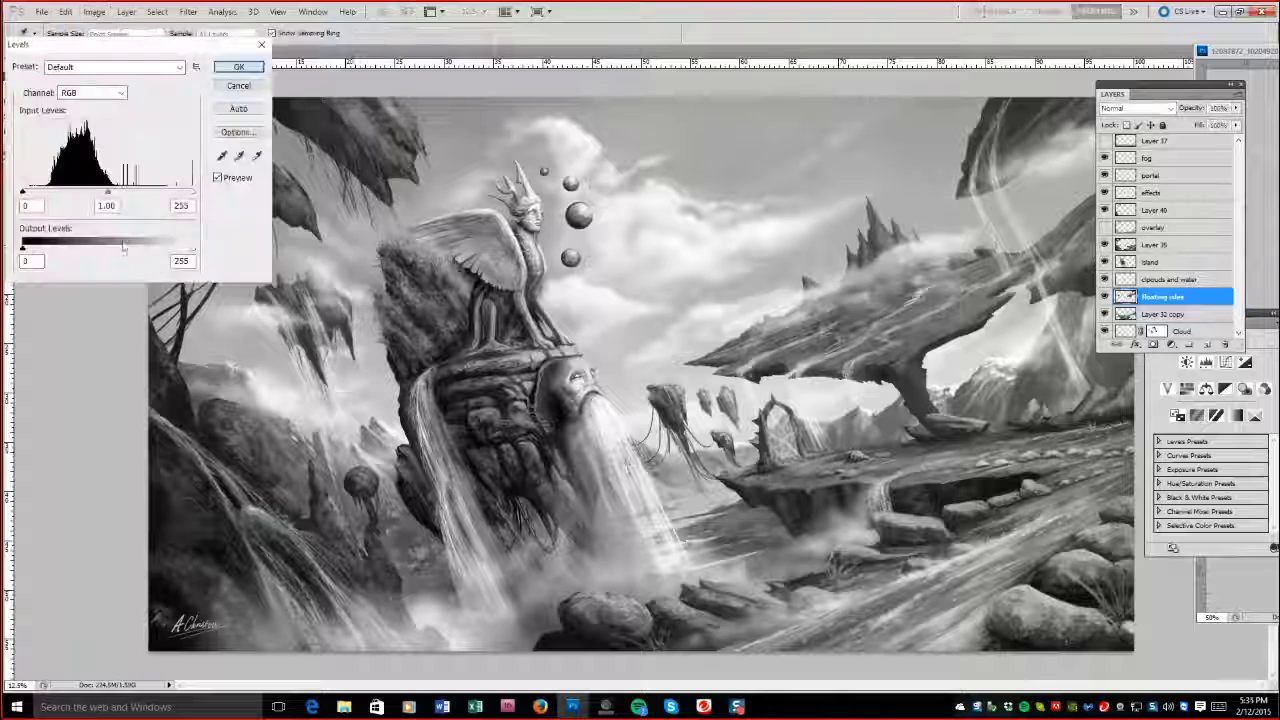
pyautogui.moveTo(22, 247); pyautogui.dragTo(24, 250)
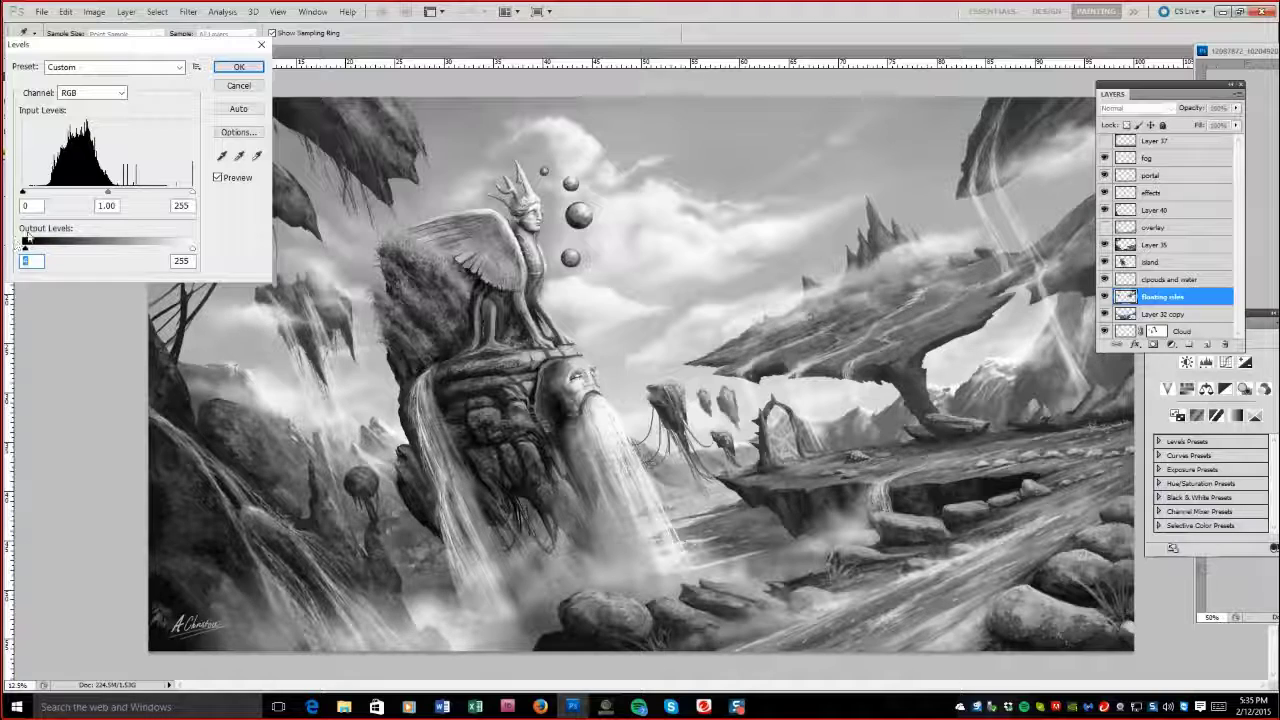
pyautogui.click(231, 86)
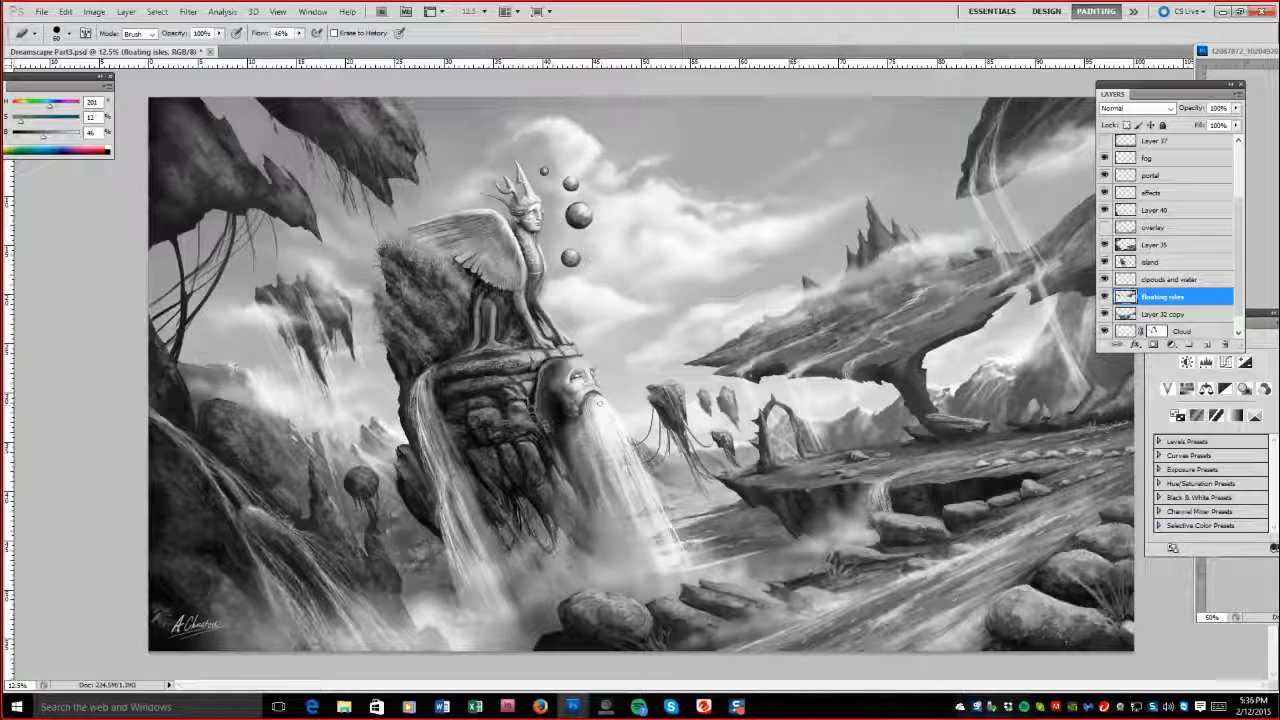
# Add a new empty layer and turn off the grayscale preview.
pyautogui.click(1237, 94)
pyautogui.click(1250, 128)
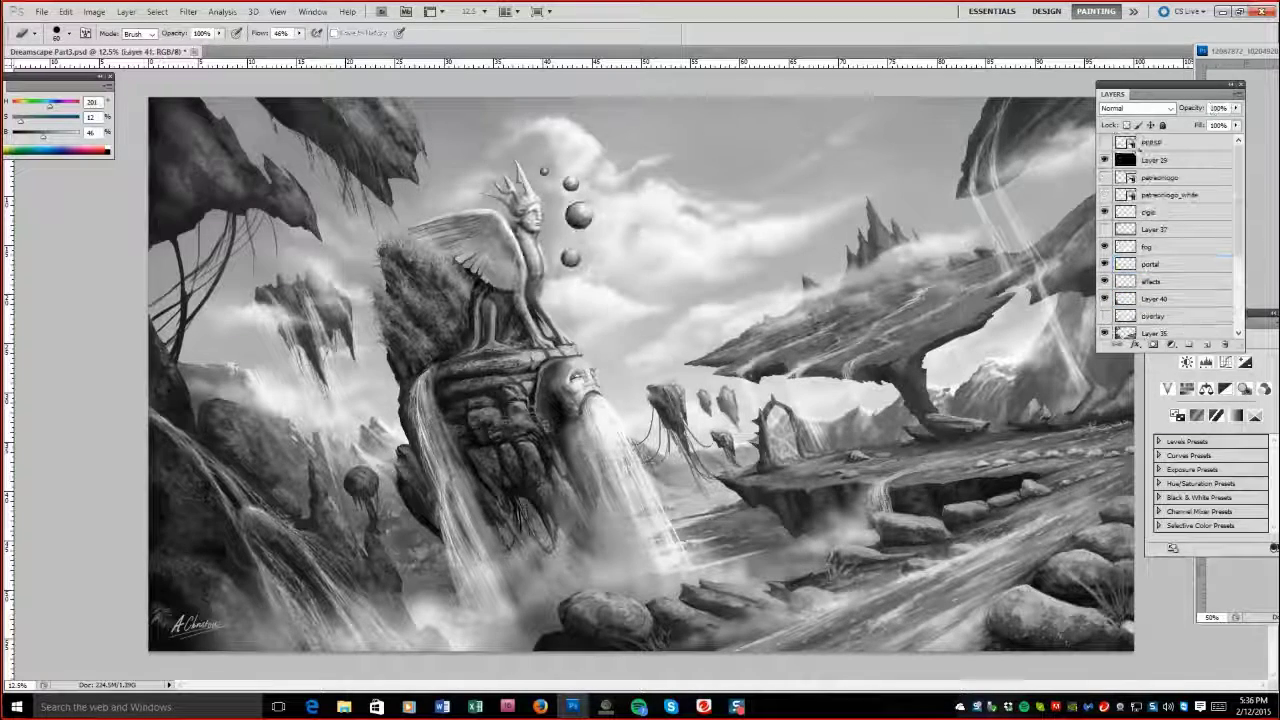
pyautogui.click(1104, 160)
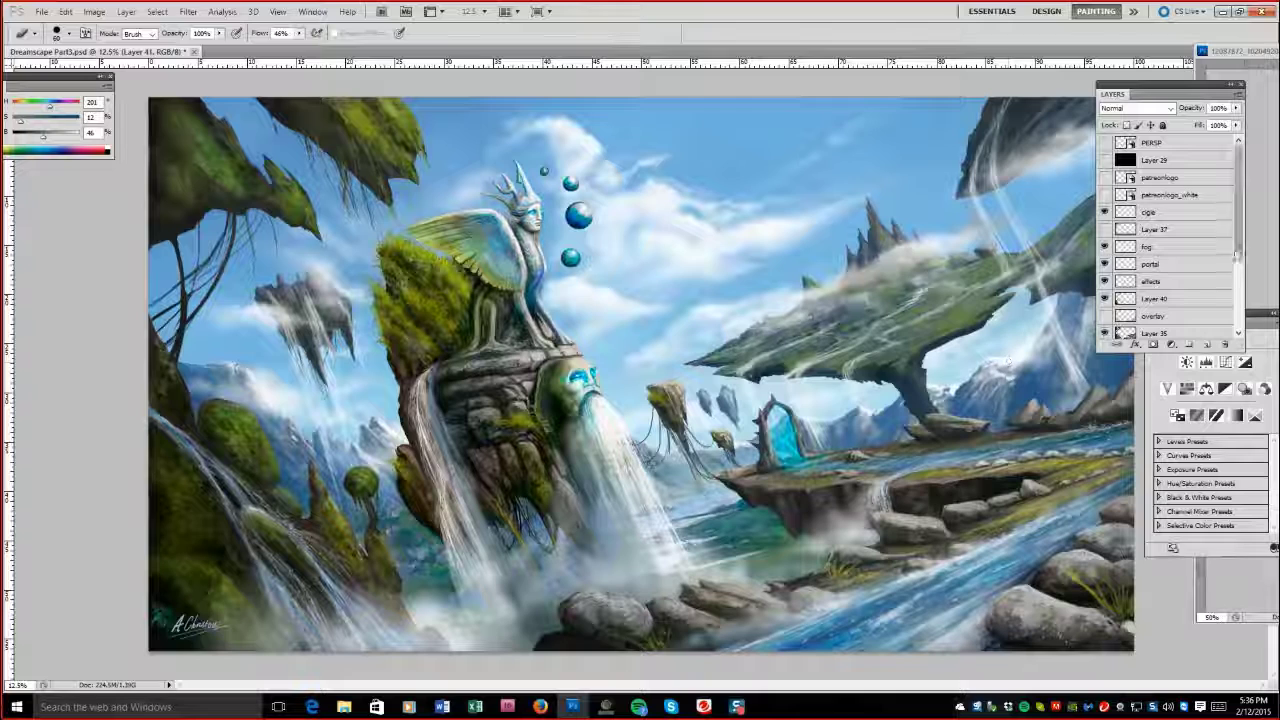
pyautogui.scroll(-3, 1170, 240)
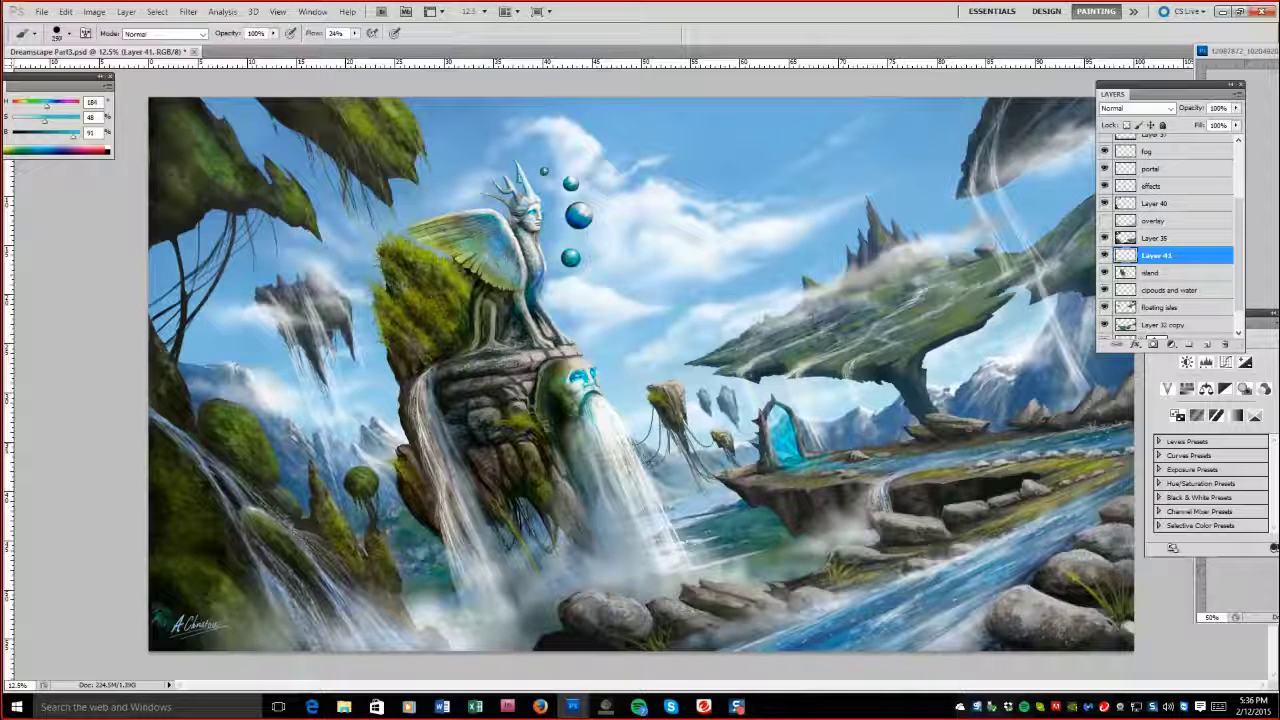
# Paint both waterfalls a deeper, more saturated teal and compare with the fog layer toggled.
pyautogui.keyDown('alt'); pyautogui.click(597, 430); pyautogui.keyUp('alt')
pyautogui.moveTo(620, 510)
pyautogui.mouseDown()
pyautogui.moveTo(668, 570)
pyautogui.moveTo(612, 440)
pyautogui.mouseUp()
pyautogui.moveTo(470, 445)
pyautogui.mouseDown()
pyautogui.moveTo(490, 538)
pyautogui.moveTo(515, 505)
pyautogui.mouseUp()
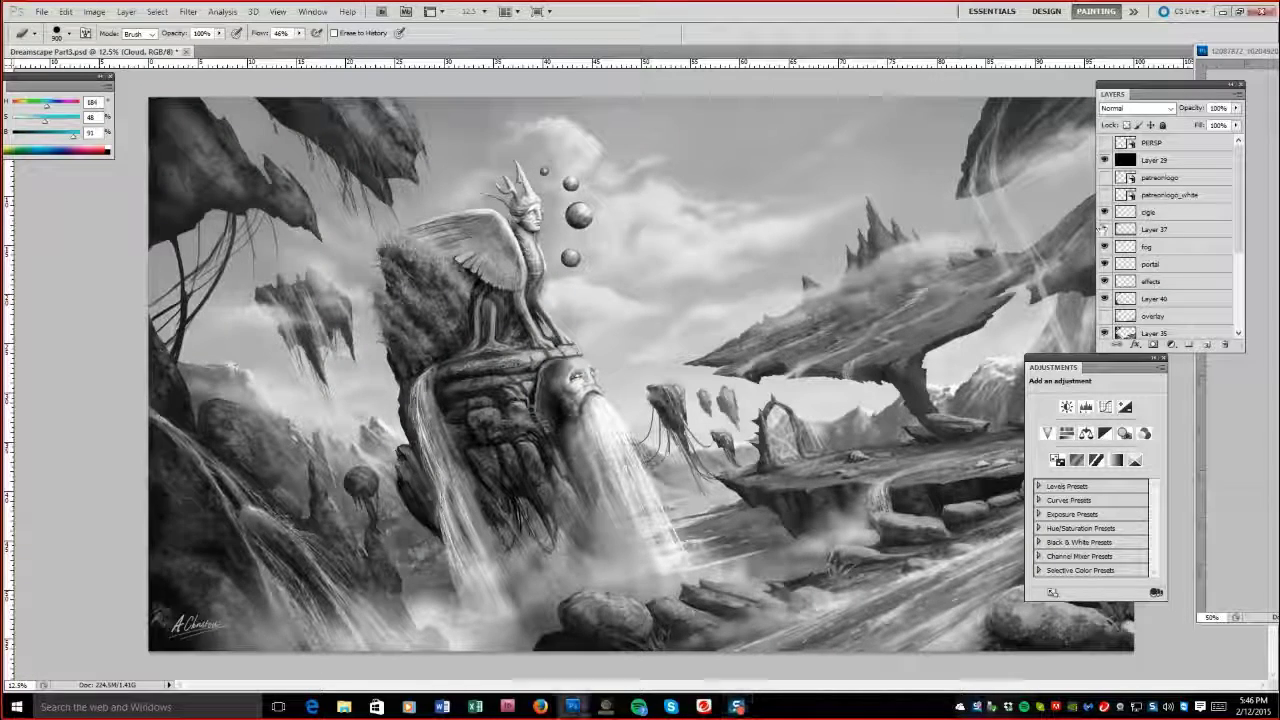
pyautogui.click(1104, 246)
pyautogui.click(1104, 246)
pyautogui.click(1104, 246)
pyautogui.click(1104, 246)
pyautogui.click(1104, 246)
pyautogui.click(1104, 246)
# Delete the overlay layer from the painting.
pyautogui.click(1107, 315)
pyautogui.press('Delete')
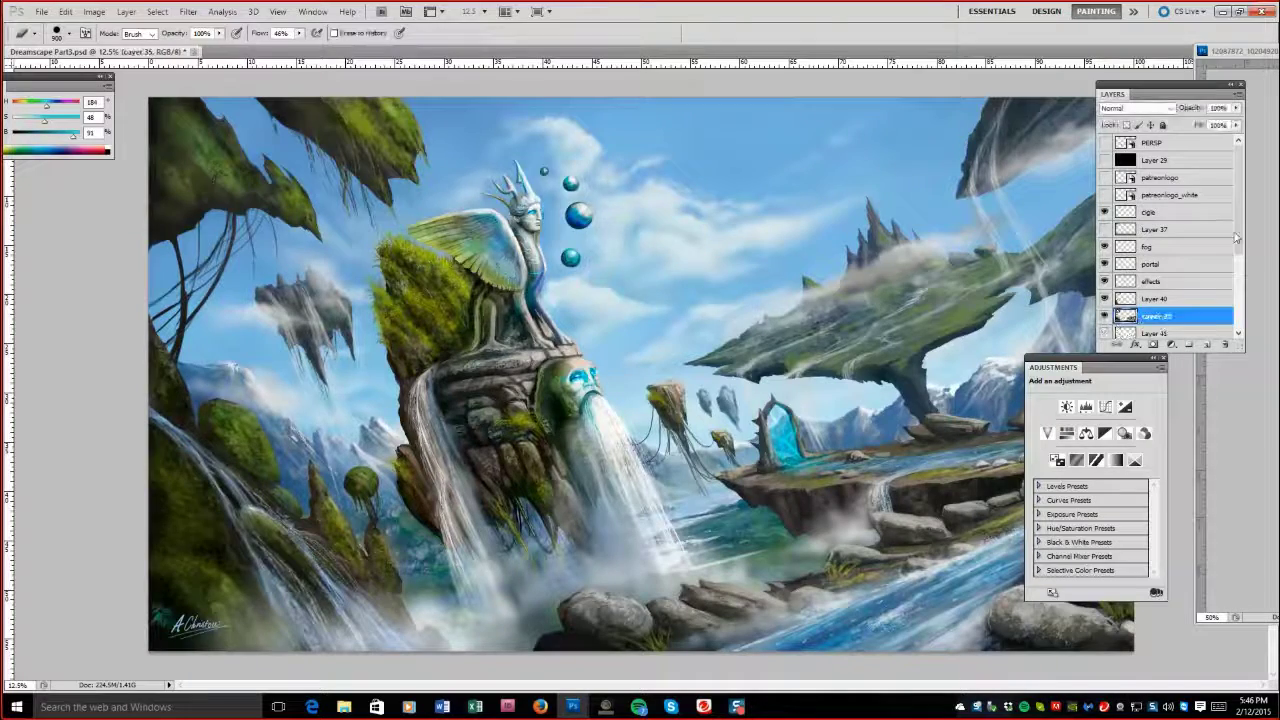
pyautogui.click(1160, 229)
pyautogui.click(1224, 344)
# Hide the patreonlogo_white layer and move the adjustments panel aside.
pyautogui.click(588, 264)
pyautogui.click(1170, 194)
pyautogui.click(1104, 194)
pyautogui.click(1104, 194)
pyautogui.moveTo(1080, 358); pyautogui.dragTo(1205, 390)
# Add a Color Balance layer: midtones toward green, highlights Cyan-Red -2 / Yellow-Blue -10, shadows slightly blue.
pyautogui.click(1208, 476)
pyautogui.moveTo(1202, 538)
pyautogui.mouseDown()
pyautogui.moveTo(1210, 545)
pyautogui.moveTo(1200, 513)
pyautogui.mouseUp()
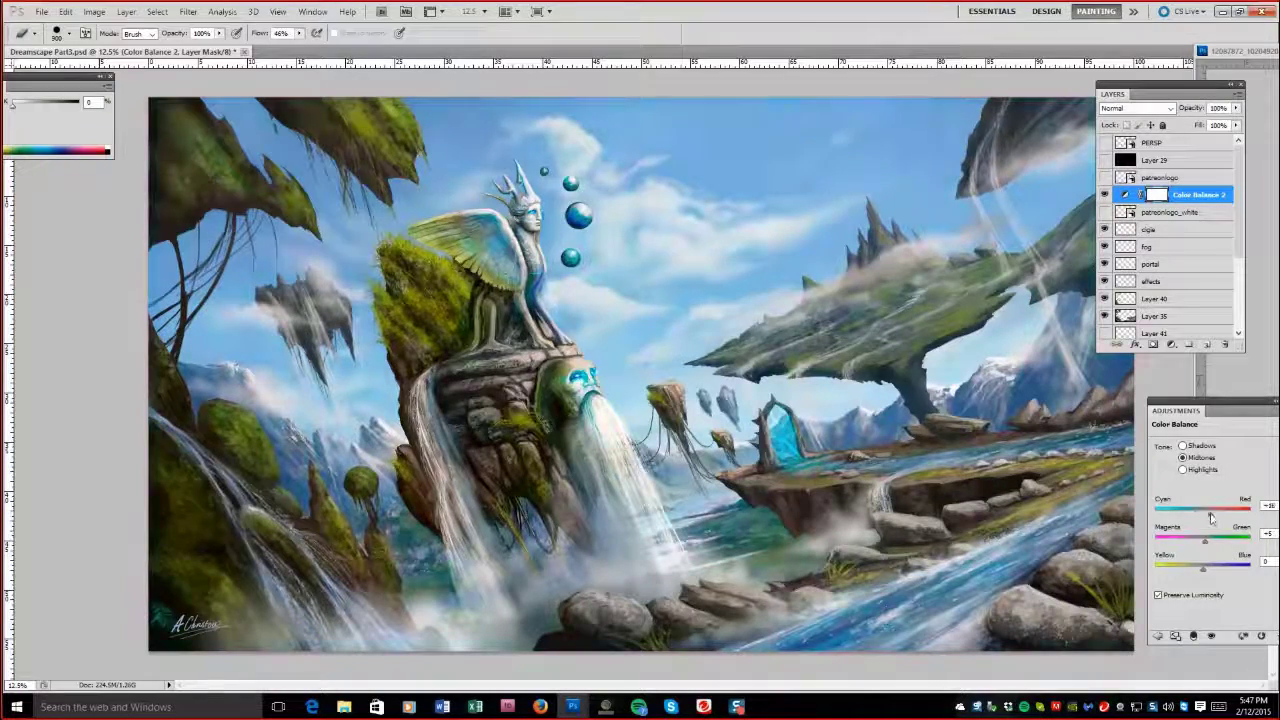
pyautogui.moveTo(1203, 567); pyautogui.dragTo(1197, 570)
pyautogui.moveTo(1203, 513); pyautogui.dragTo(1200, 513)
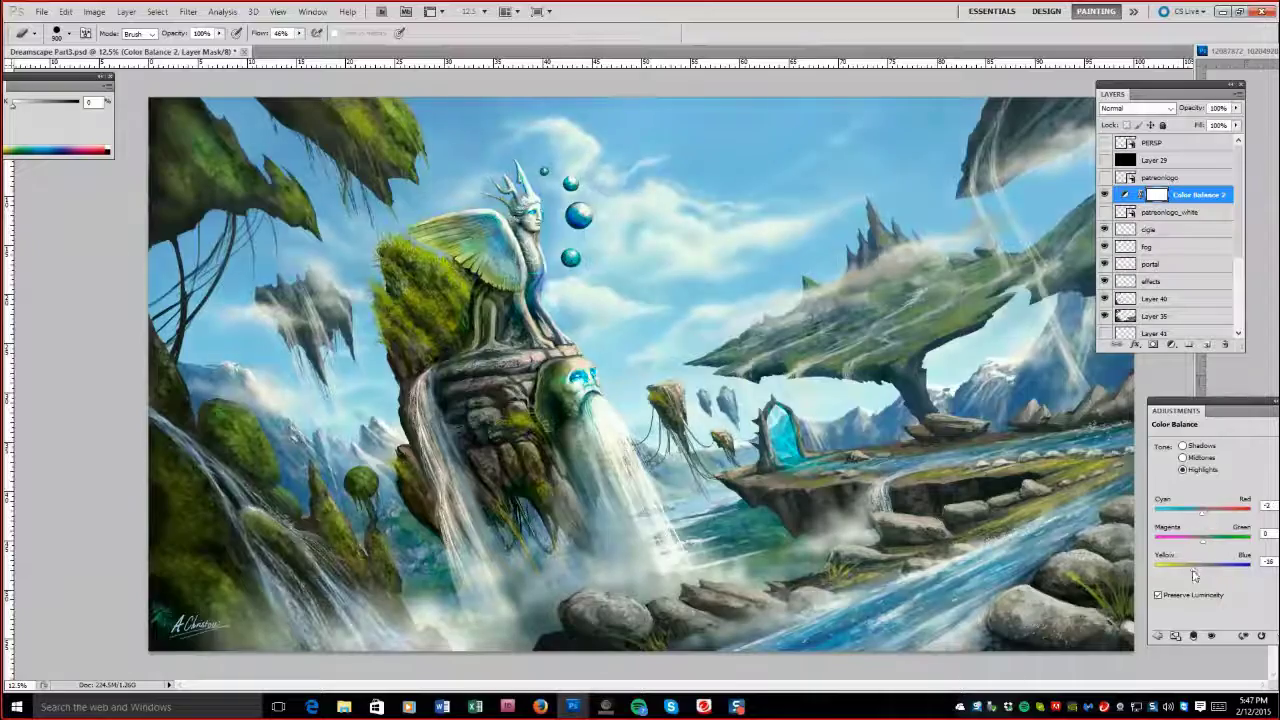
pyautogui.click(1183, 445)
pyautogui.moveTo(1203, 569); pyautogui.dragTo(1200, 574)
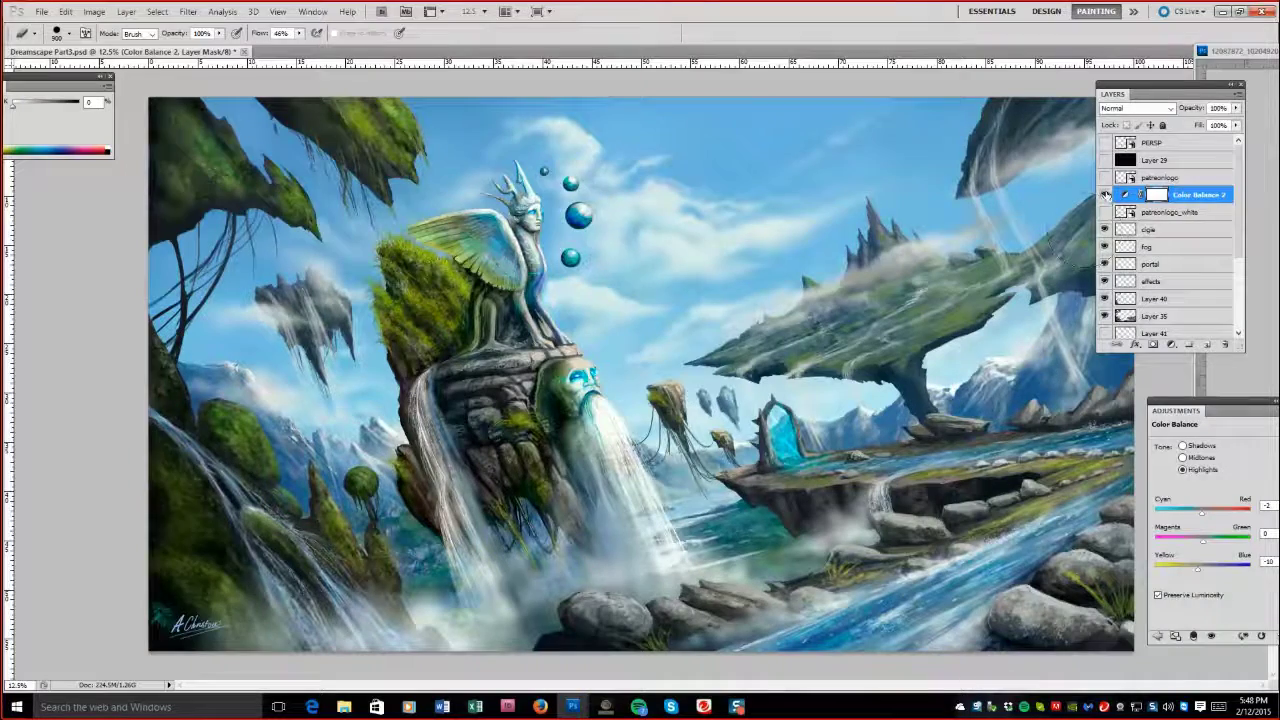
pyautogui.click(1105, 194)
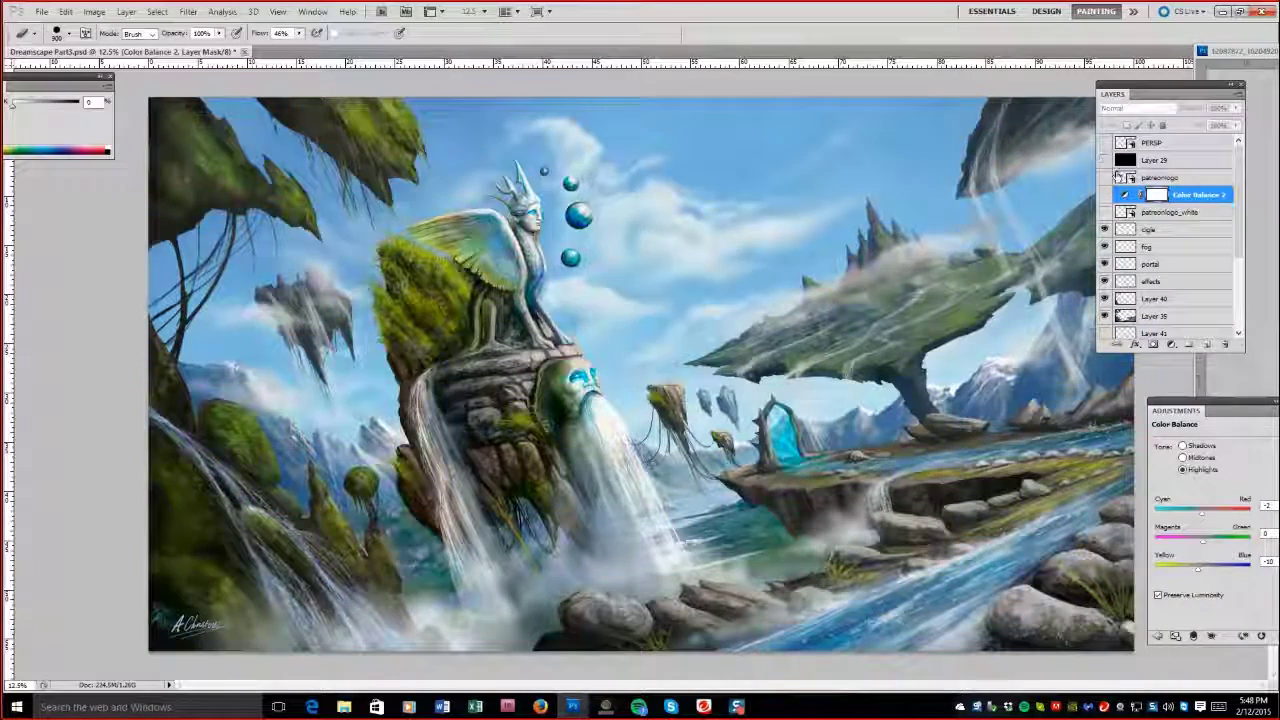
pyautogui.scroll(-2, 1165, 250)
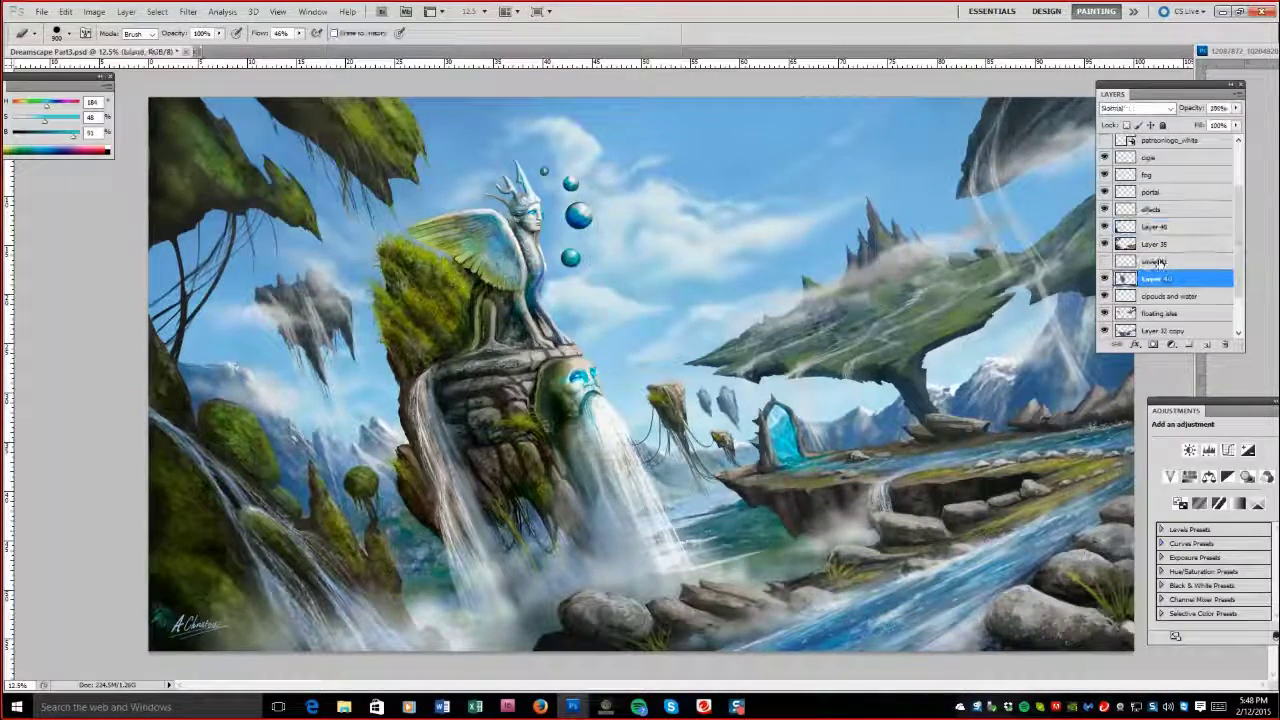
# Delete Layer 41 and blend a brighter streak along the right waterfall edge with the Mixer Brush.
pyautogui.click(1165, 261)
pyautogui.press('Delete')
pyautogui.press('Return')
pyautogui.hotkey('shift', 'b')
pyautogui.hotkey('shift', 'b')
pyautogui.hotkey('shift', 'b')
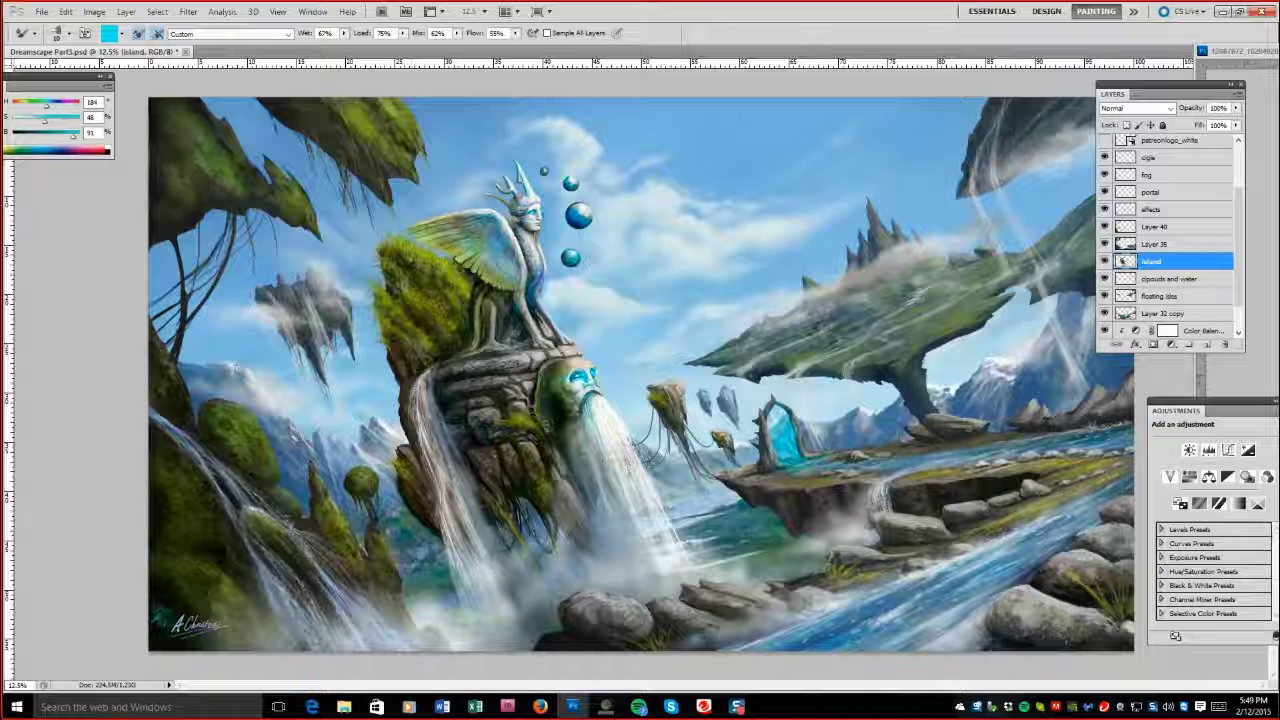
pyautogui.moveTo(664, 520); pyautogui.dragTo(664, 490)
# Sample darker colours from the painting and darken the area around the waterfall base.
pyautogui.hotkey('shift', 'b')
pyautogui.keyDown('alt'); pyautogui.click(617, 546); pyautogui.keyUp('alt')
pyautogui.keyDown('alt'); pyautogui.click(460, 530); pyautogui.keyUp('alt')
pyautogui.moveTo(486, 570)
pyautogui.mouseDown()
pyautogui.moveTo(470, 585)
pyautogui.moveTo(537, 617)
pyautogui.mouseUp()
# Paint white mist with a 25 px brush along the left waterfall and its base.
pyautogui.press('x')
pyautogui.press('[')
pyautogui.press('[')
pyautogui.press('[')
pyautogui.press('[')
pyautogui.press('[')
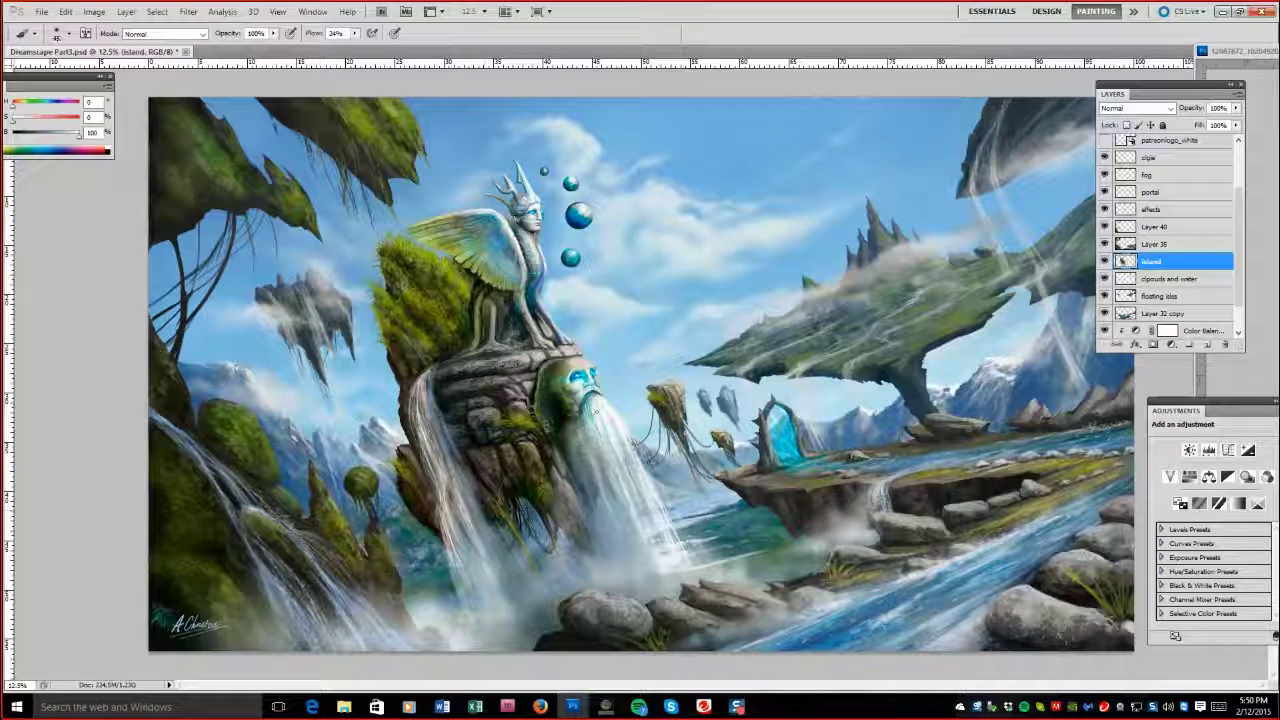
pyautogui.press('[')
pyautogui.press('[')
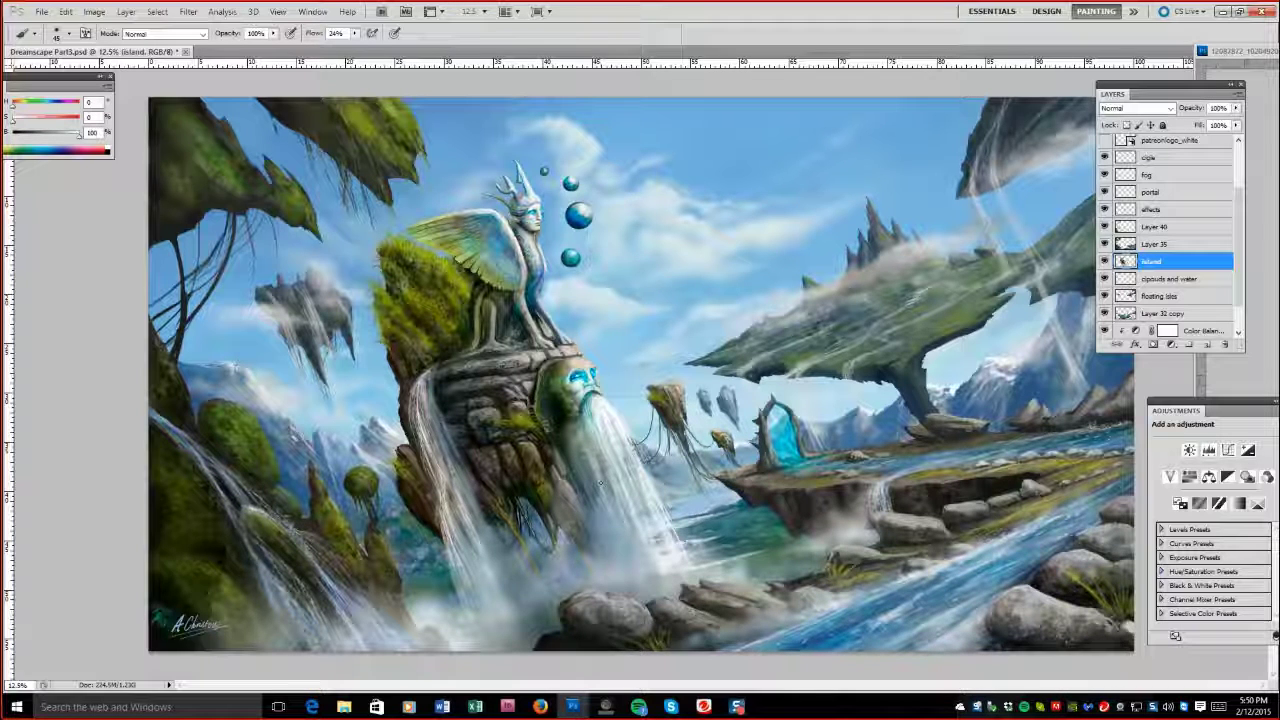
pyautogui.moveTo(651, 577); pyautogui.dragTo(675, 568)
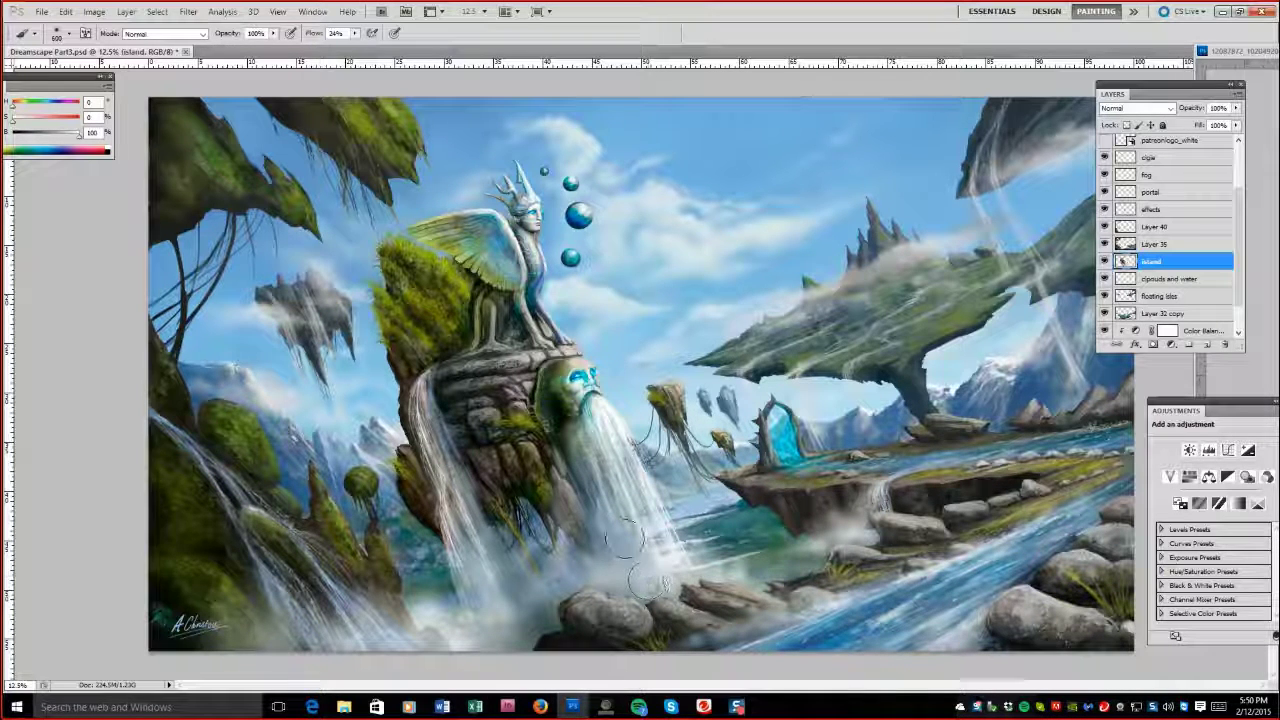
pyautogui.moveTo(452, 474); pyautogui.dragTo(478, 576)
pyautogui.moveTo(398, 384); pyautogui.dragTo(425, 445)
pyautogui.moveTo(455, 605)
pyautogui.mouseDown()
pyautogui.moveTo(530, 630)
pyautogui.moveTo(540, 608)
pyautogui.mouseUp()
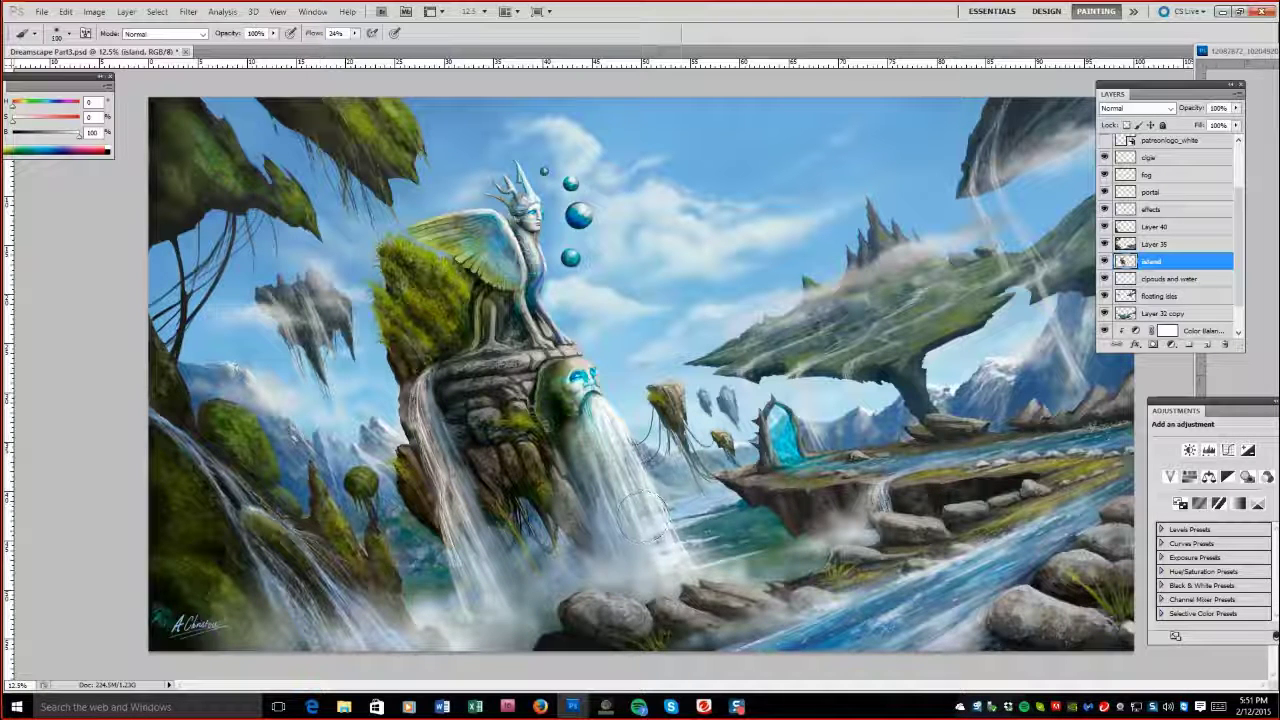
pyautogui.click(1104, 208)
pyautogui.click(1104, 208)
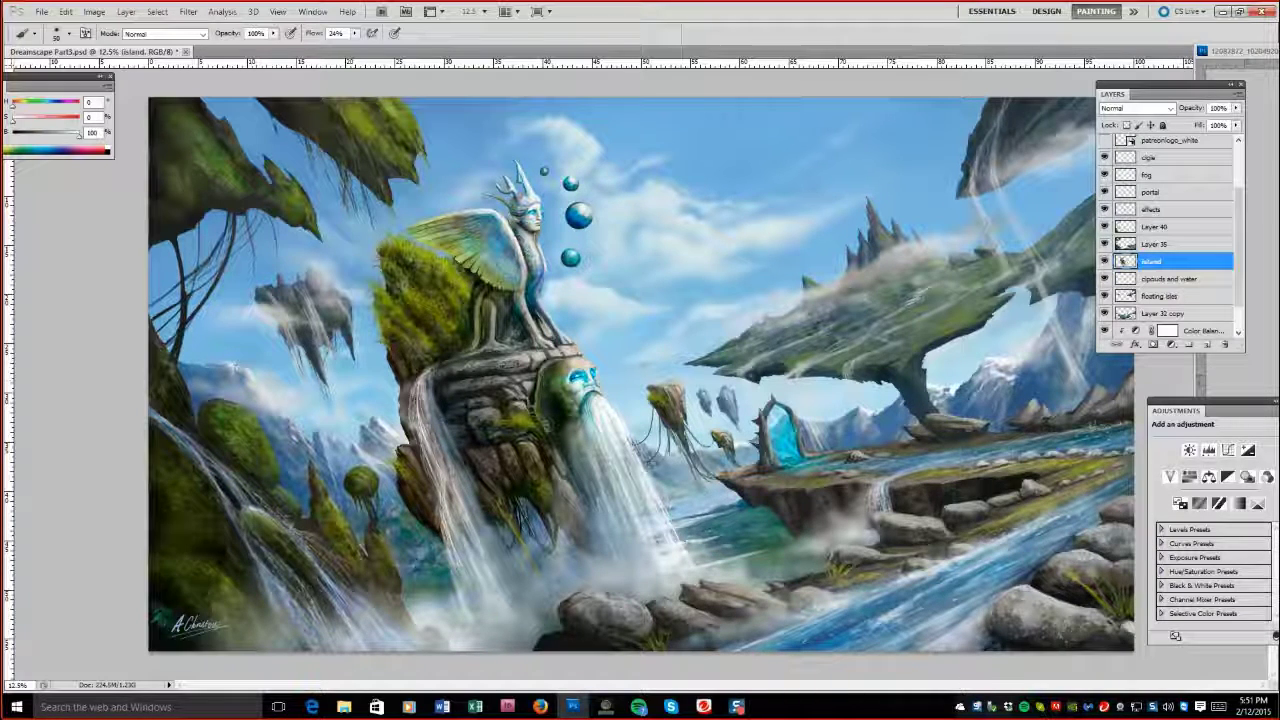
pyautogui.scroll(3, 1170, 240)
pyautogui.click(1209, 476)
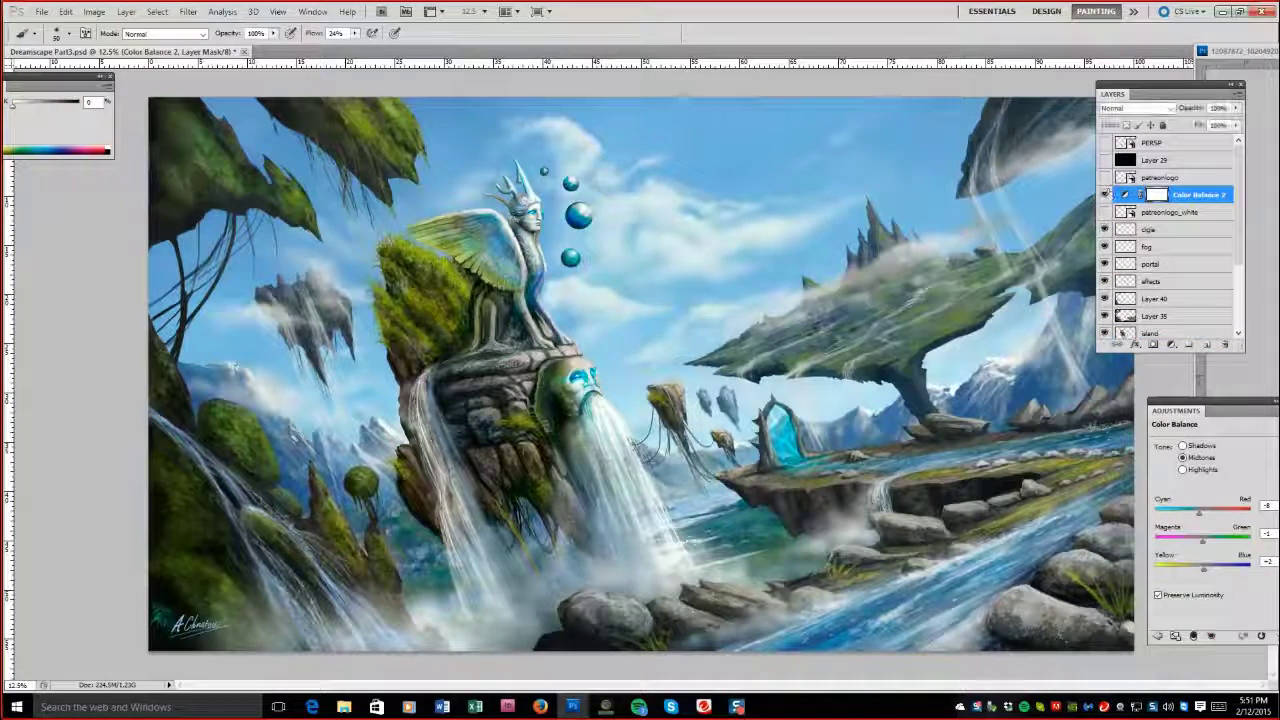
# Shift the Color Balance midtones toward cyan and compare it on and off.
pyautogui.moveTo(1199, 513); pyautogui.dragTo(1200, 543)
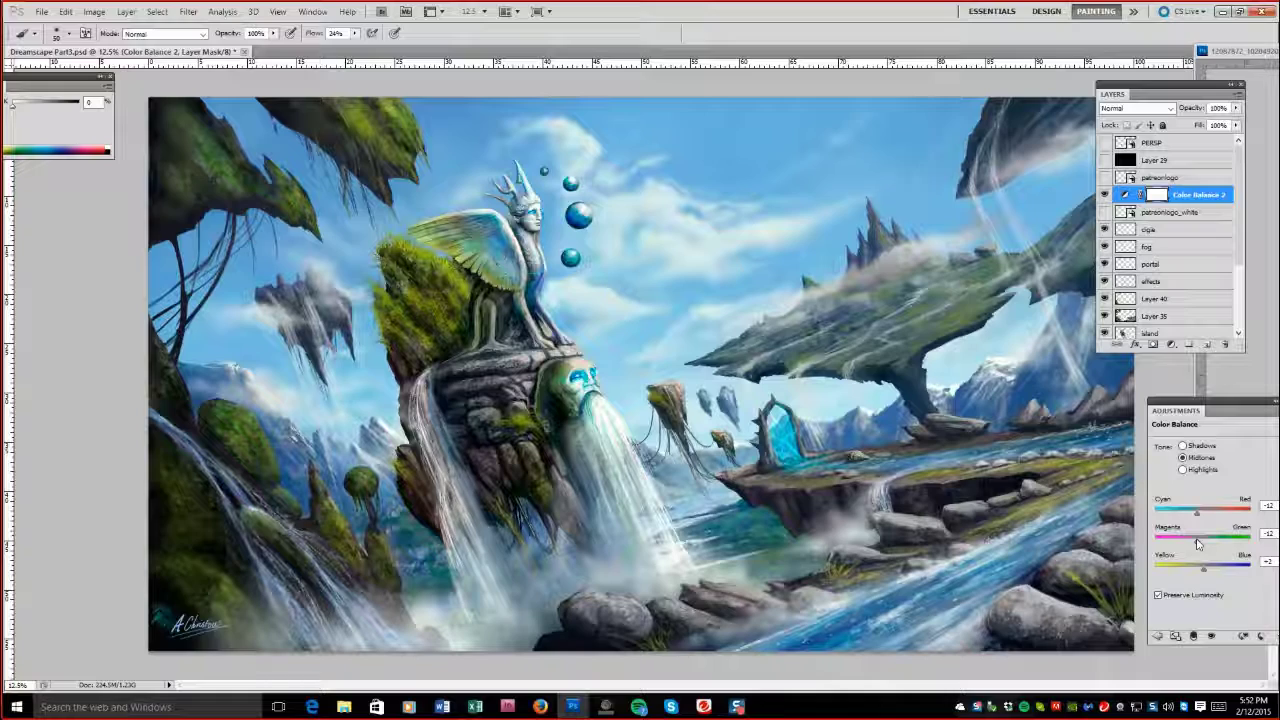
pyautogui.click(1105, 195)
pyautogui.click(1105, 195)
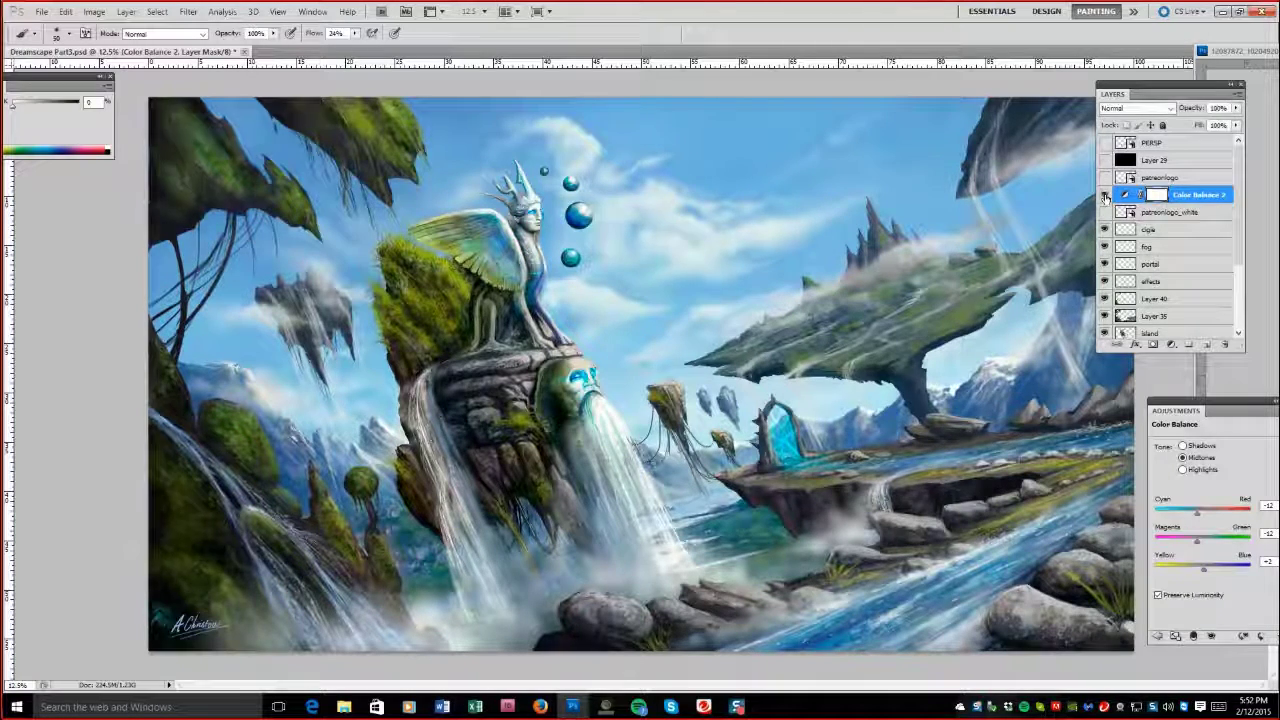
pyautogui.click(1105, 195)
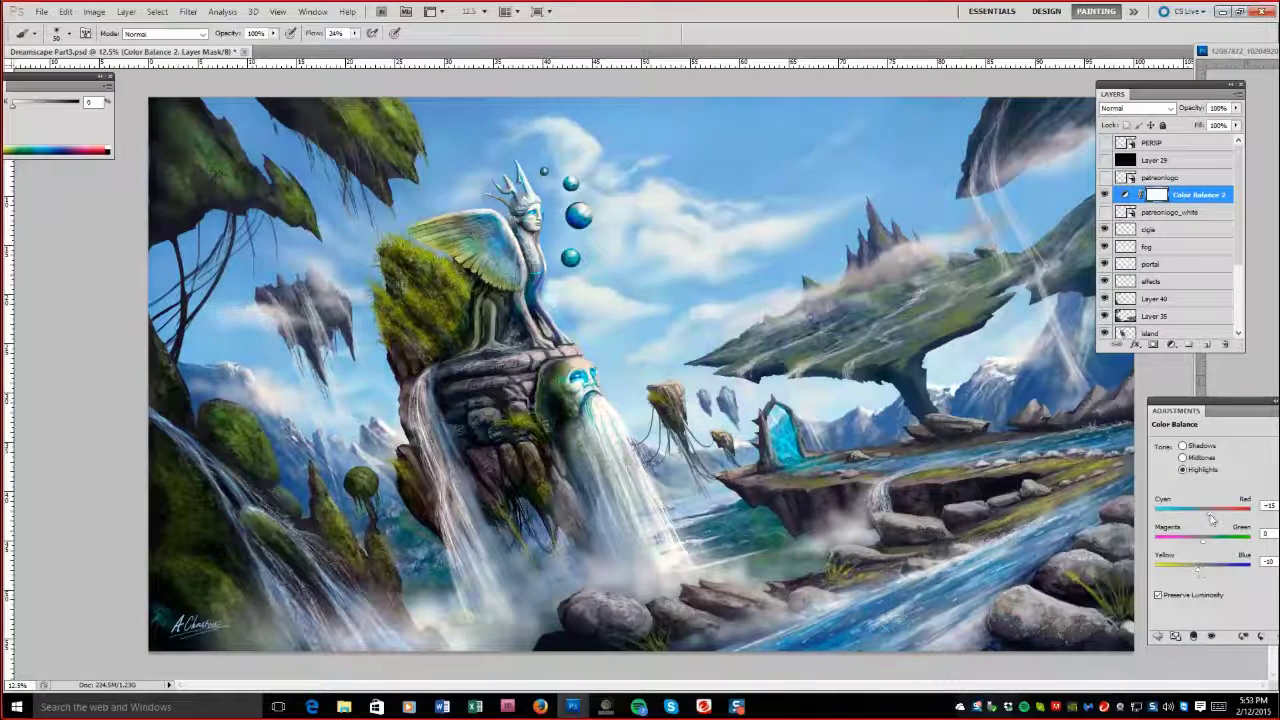
# Push the shadows toward cyan at -8 with Yellow-Blue +1, comparing on and off.
pyautogui.click(1183, 470)
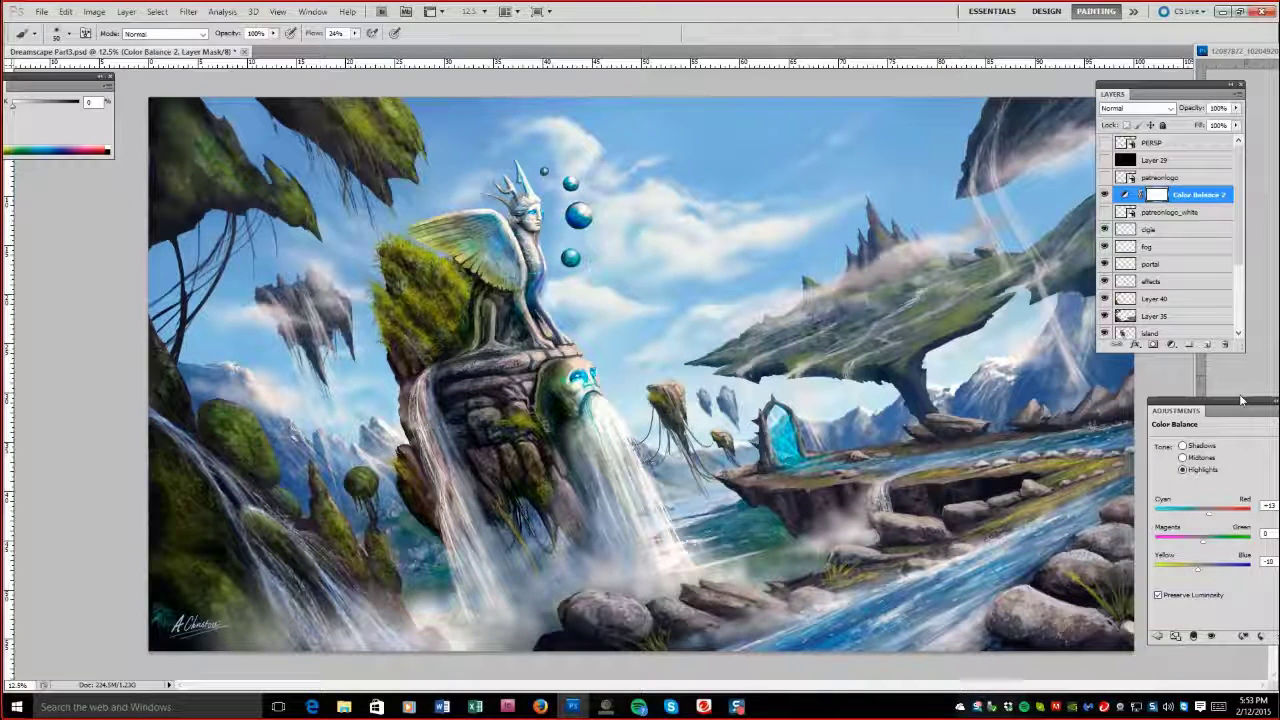
pyautogui.hotkey('alt', '1')
pyautogui.moveTo(1203, 513); pyautogui.dragTo(1200, 517)
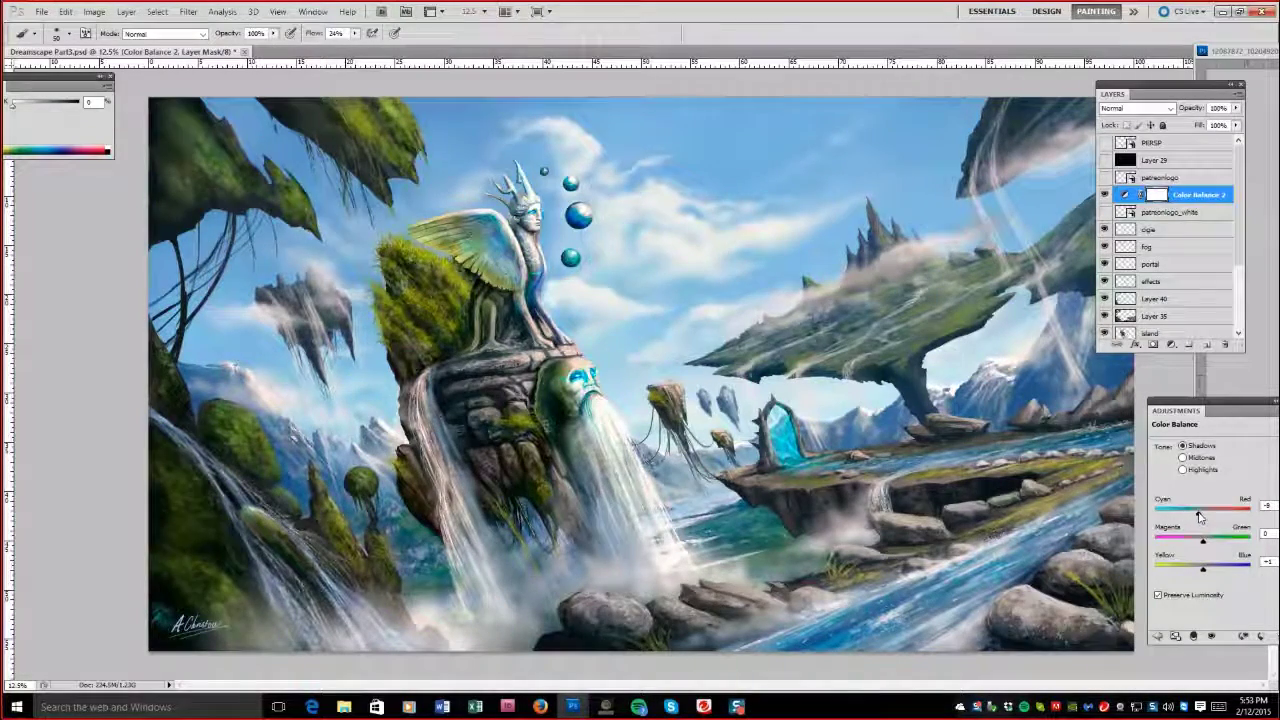
pyautogui.click(1104, 196)
pyautogui.click(1104, 196)
pyautogui.click(1104, 196)
pyautogui.click(1104, 196)
pyautogui.click(1103, 196)
# Inspect the sphinx close up, then nudge the Color Balance shadows toward blue and red.
pyautogui.press('z')
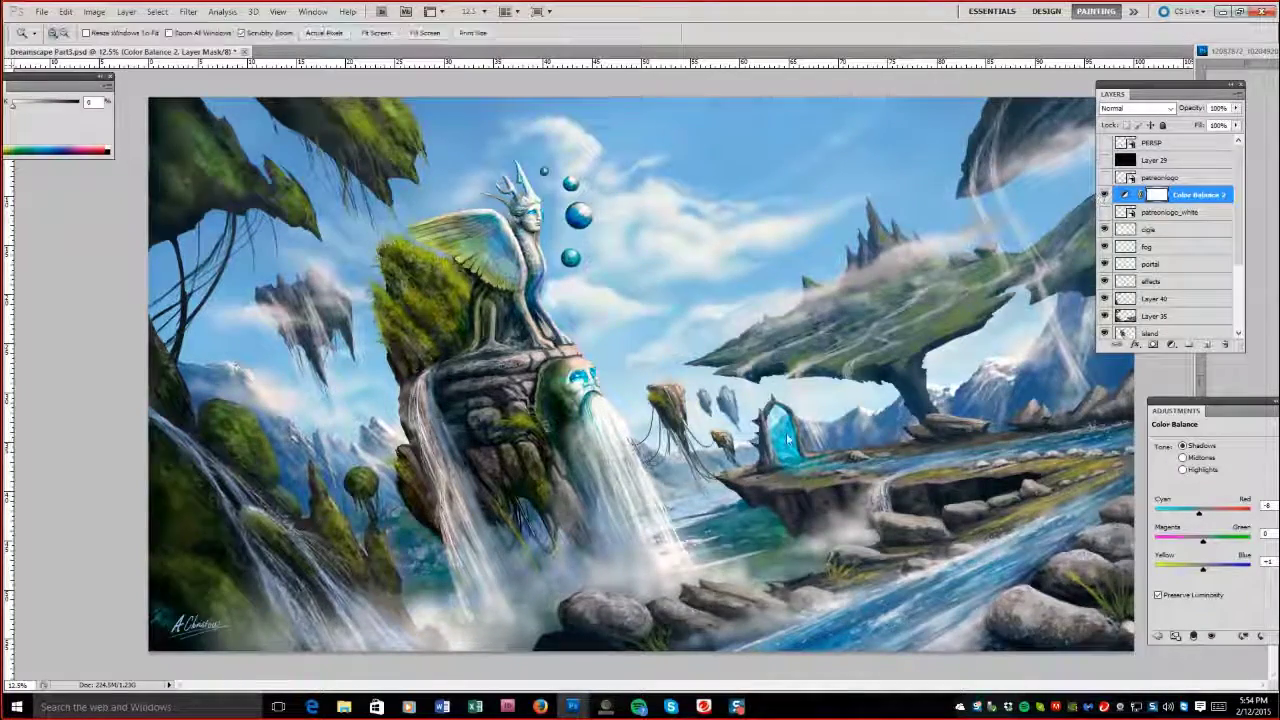
pyautogui.click(656, 255)
pyautogui.hotkey('shift', 'Tab')
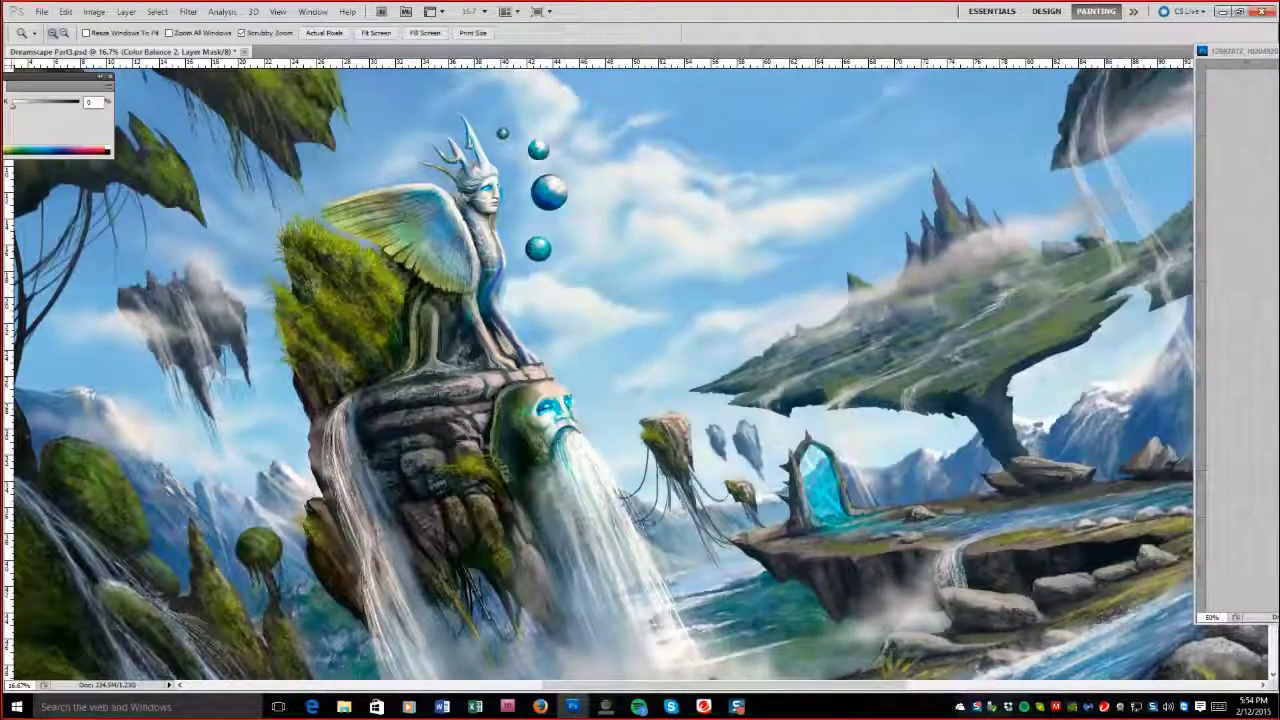
pyautogui.hotkey('ctrl', '-')
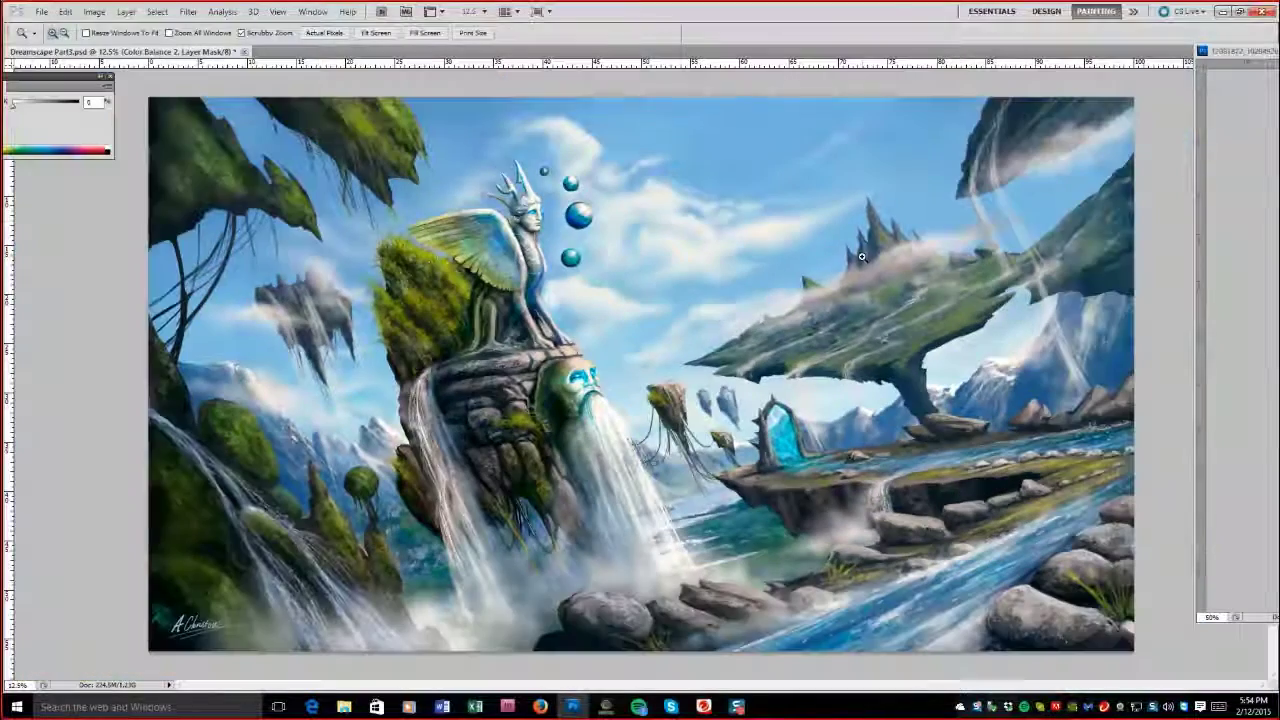
pyautogui.hotkey('shift', 'Tab')
pyautogui.moveTo(985, 277); pyautogui.dragTo(987, 280)
pyautogui.moveTo(983, 225); pyautogui.dragTo(985, 226)
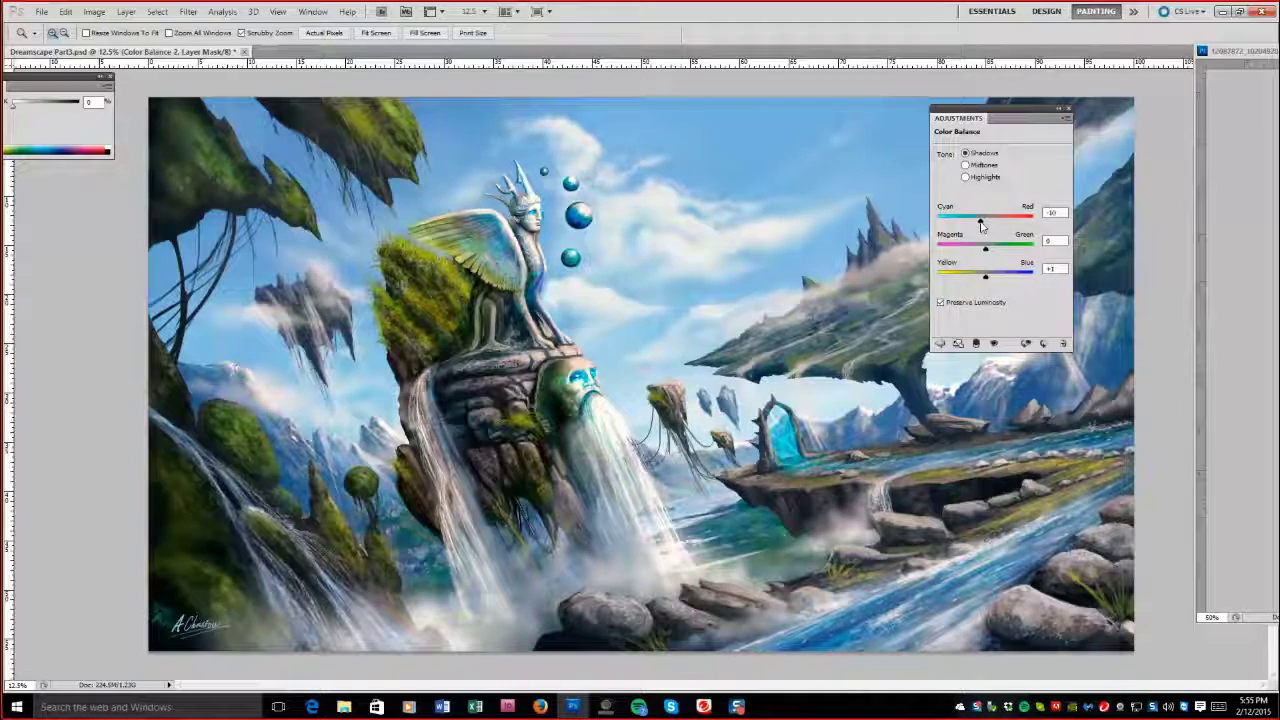
pyautogui.moveTo(985, 277); pyautogui.dragTo(981, 252)
# Set the highlights to lean slightly yellow with neutral red, then close the adjustment settings.
pyautogui.click(966, 165)
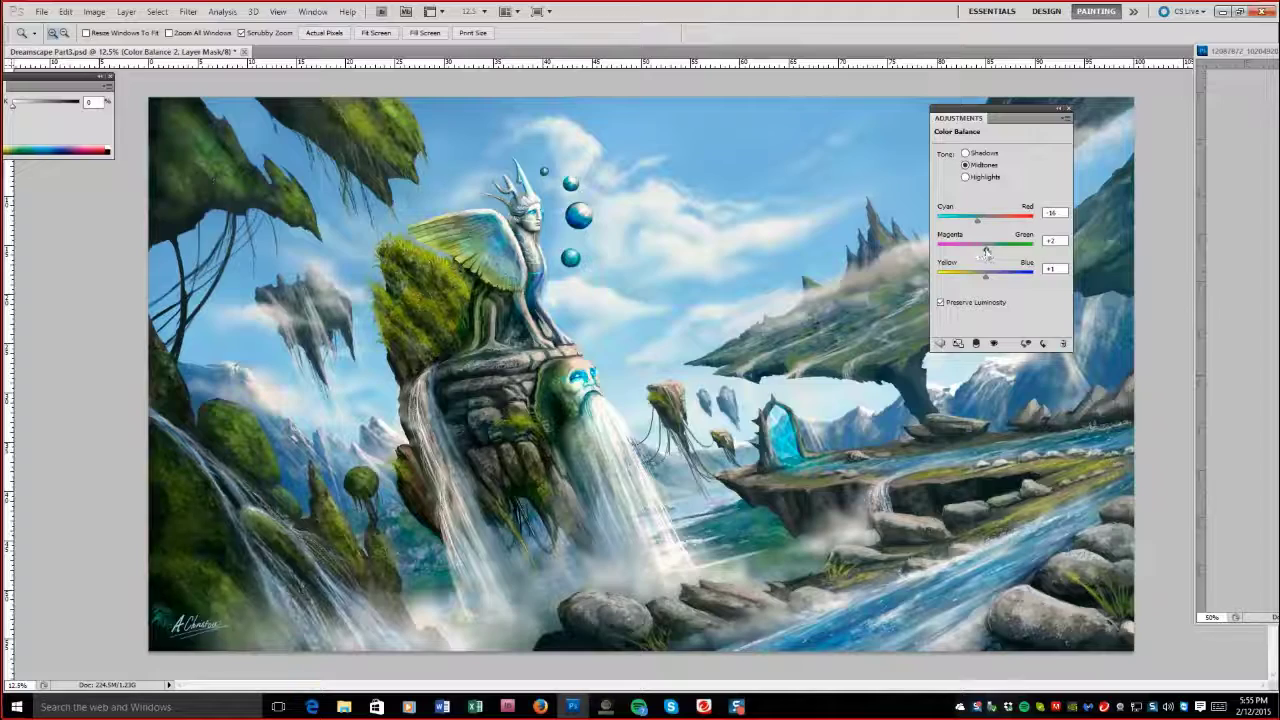
pyautogui.click(966, 177)
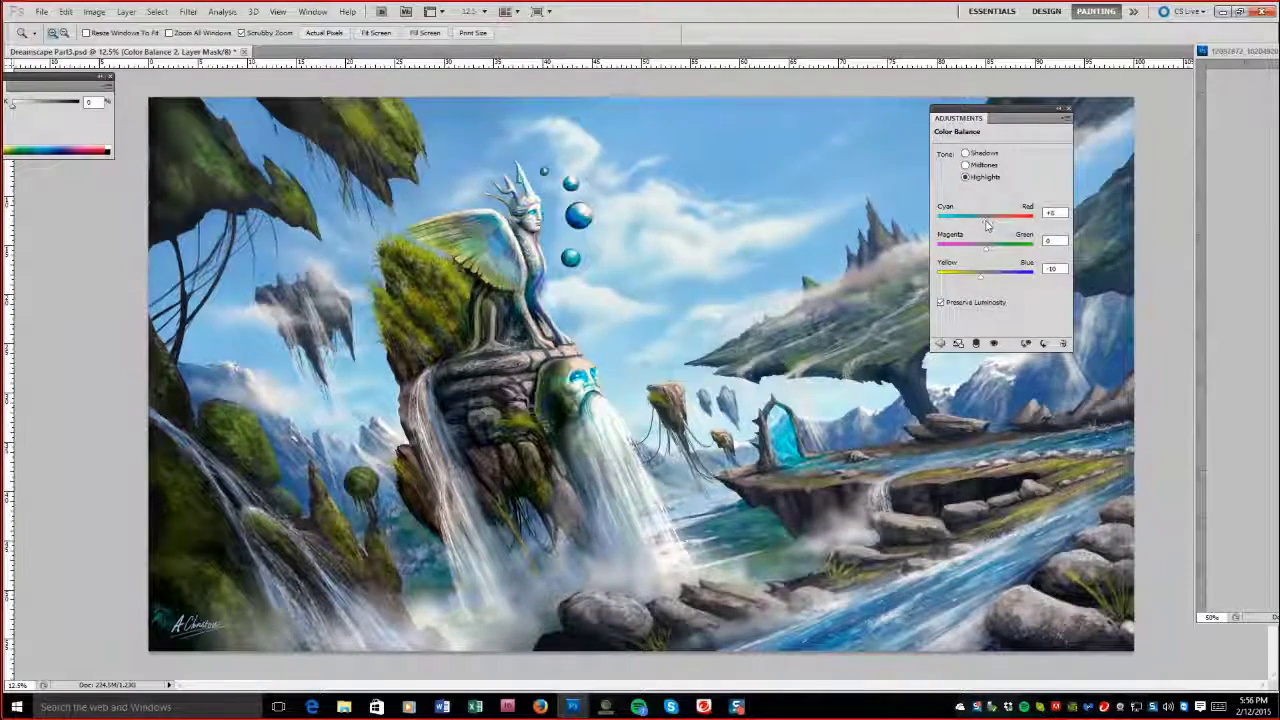
pyautogui.moveTo(980, 278); pyautogui.dragTo(972, 278)
pyautogui.moveTo(989, 226); pyautogui.dragTo(985, 226)
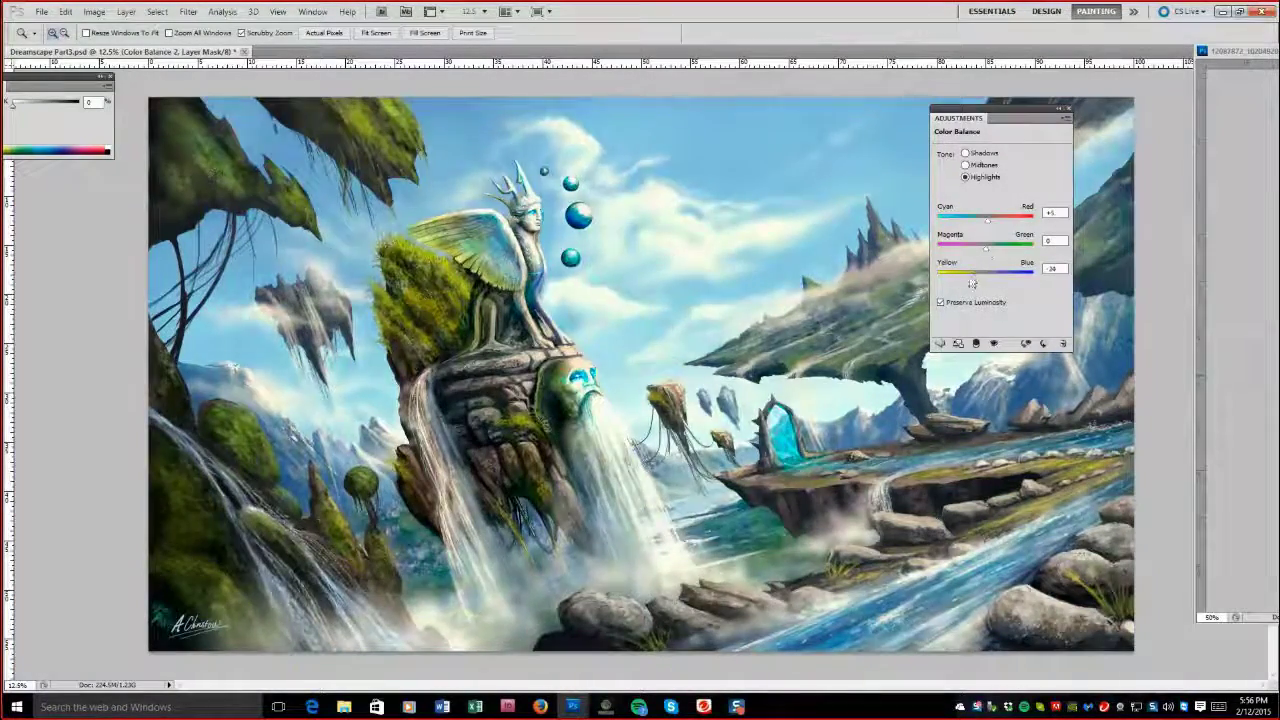
pyautogui.moveTo(974, 277); pyautogui.dragTo(983, 283)
pyautogui.moveTo(989, 229); pyautogui.dragTo(991, 228)
pyautogui.click(1067, 108)
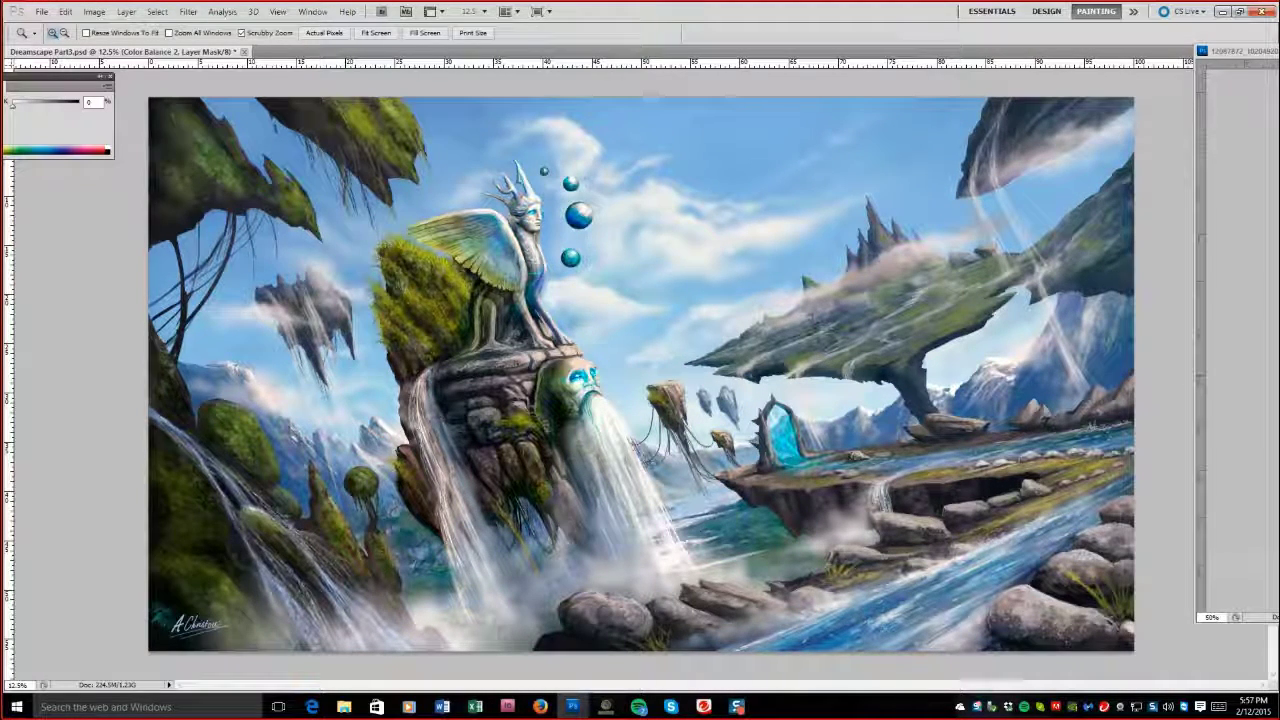
# Check values in grayscale and paint island detail with a round brush shrunk from 30 px.
pyautogui.press('b')
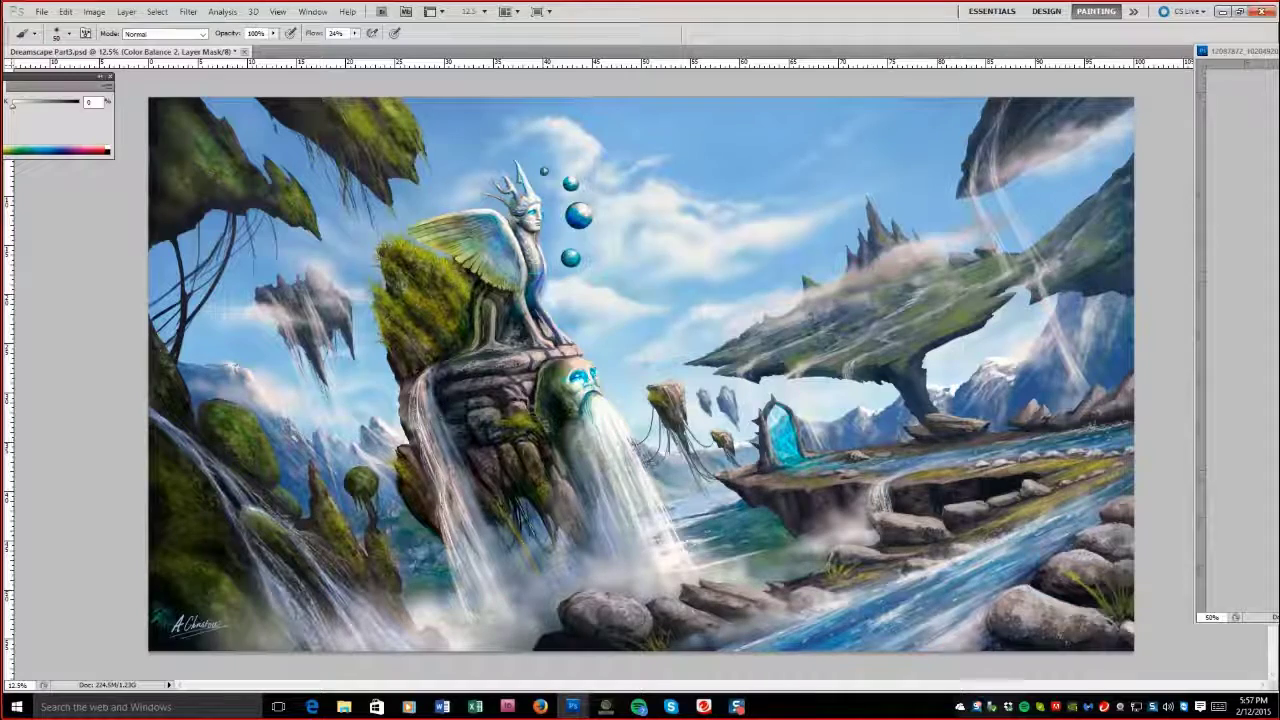
pyautogui.hotkey('ctrl', 'y')
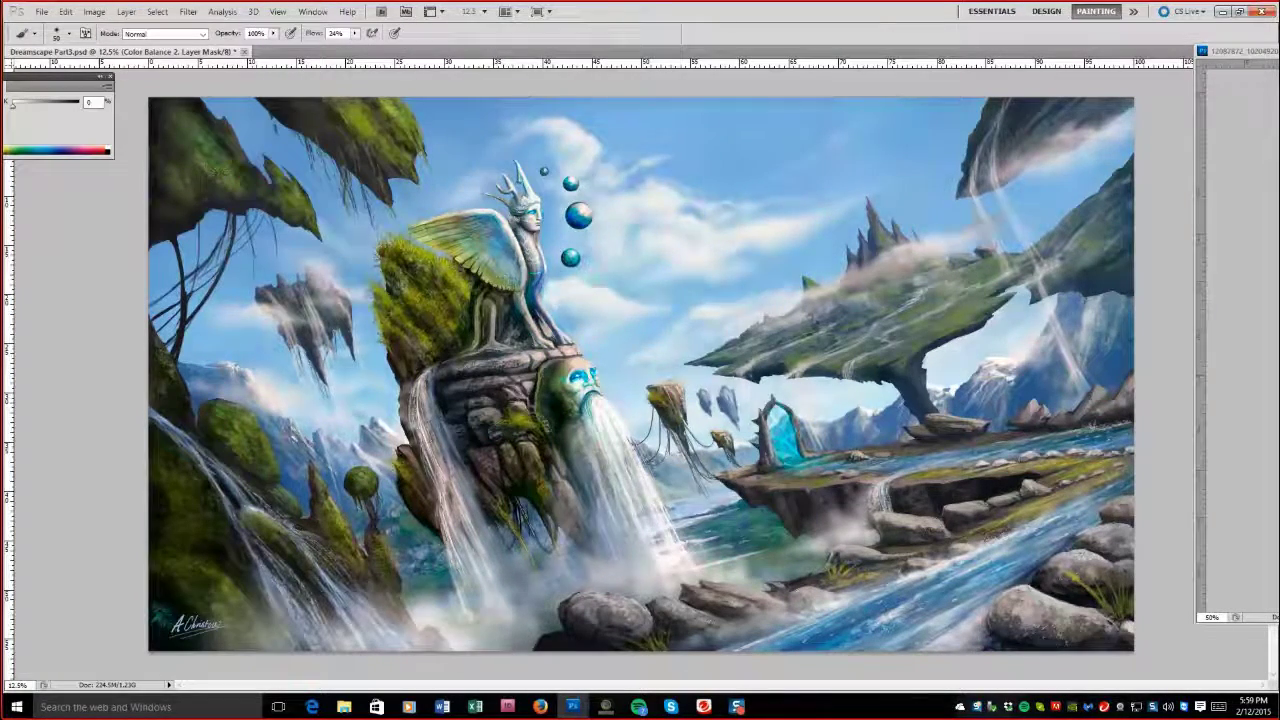
pyautogui.press('[')
pyautogui.press('[')
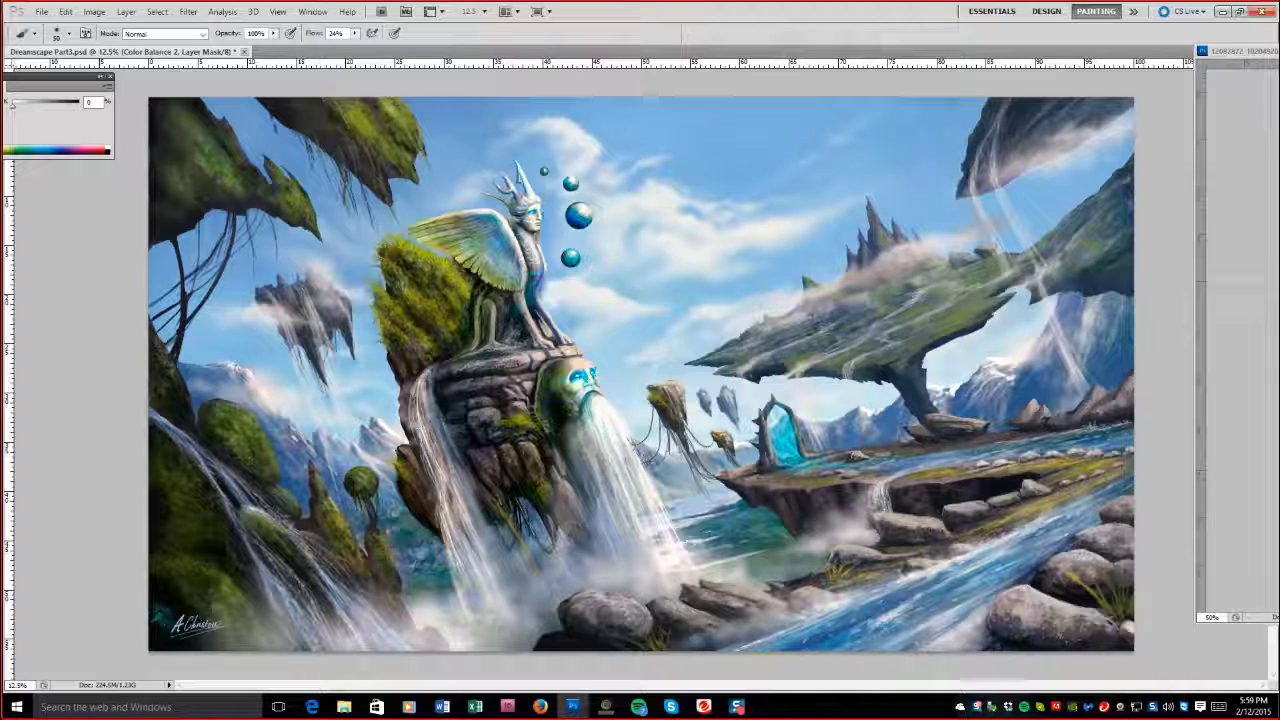
pyautogui.press('.')
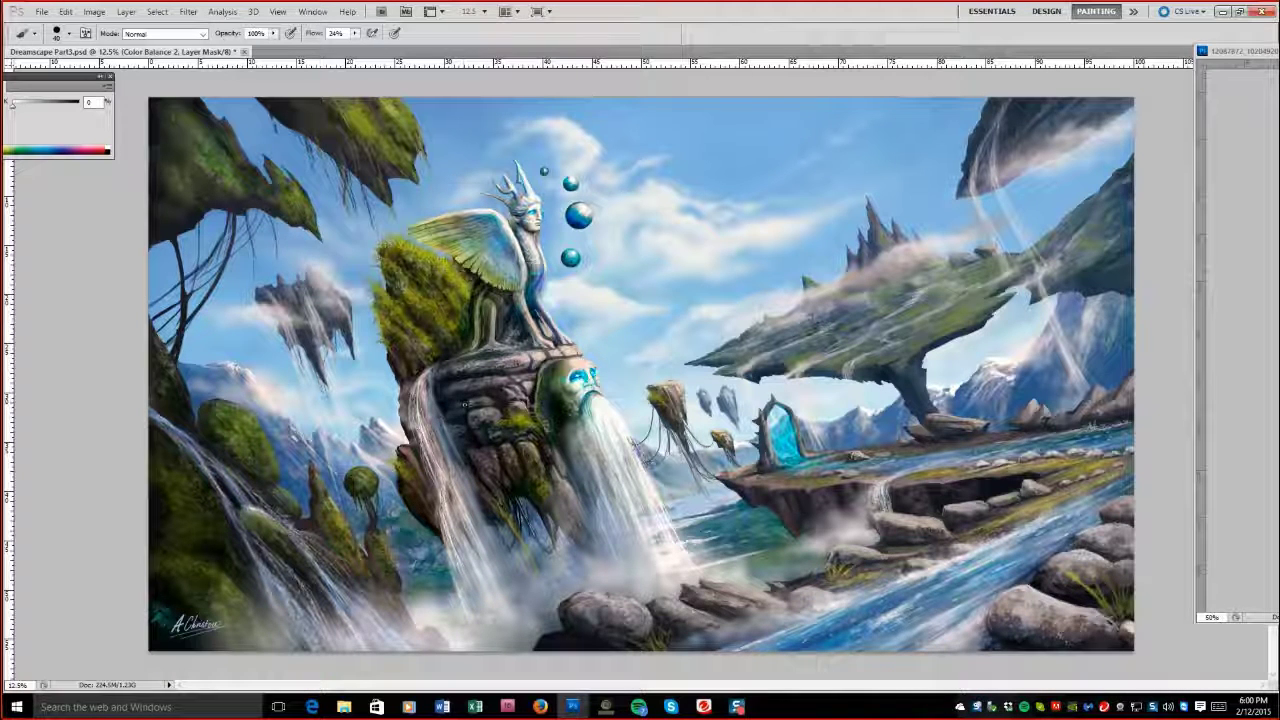
pyautogui.hotkey('alt', '[')
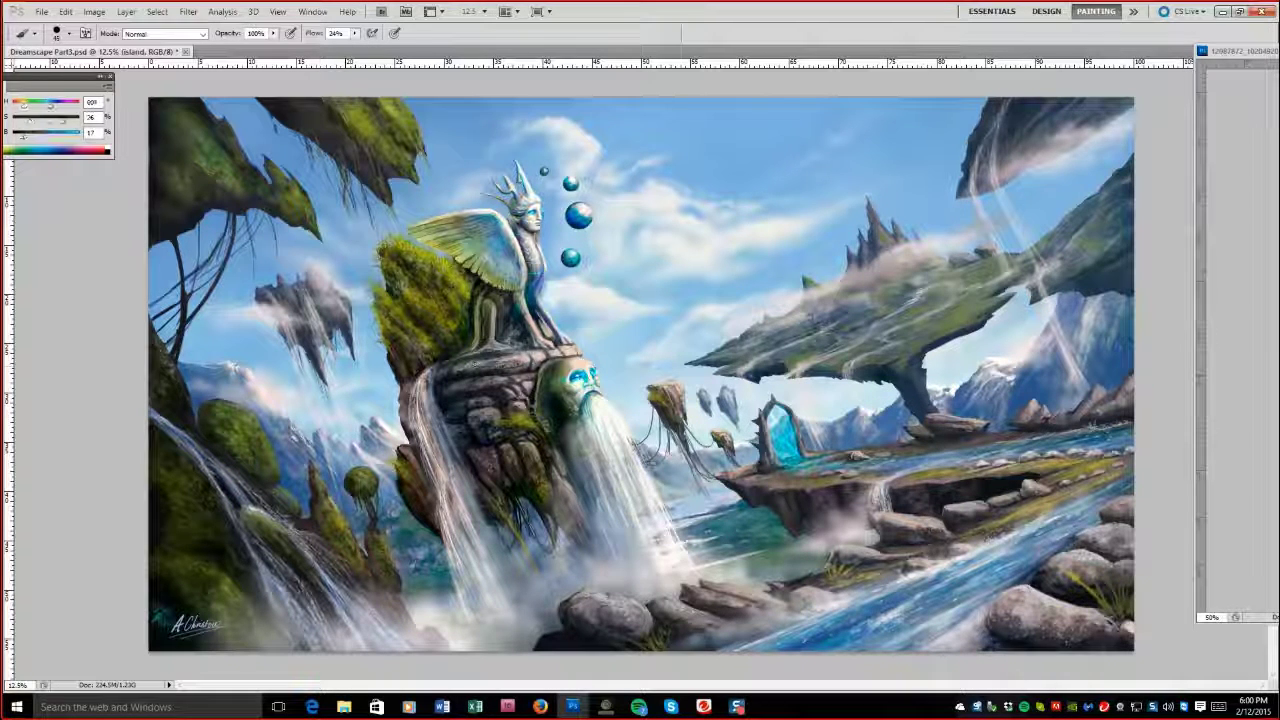
pyautogui.press('[')
pyautogui.press('[')
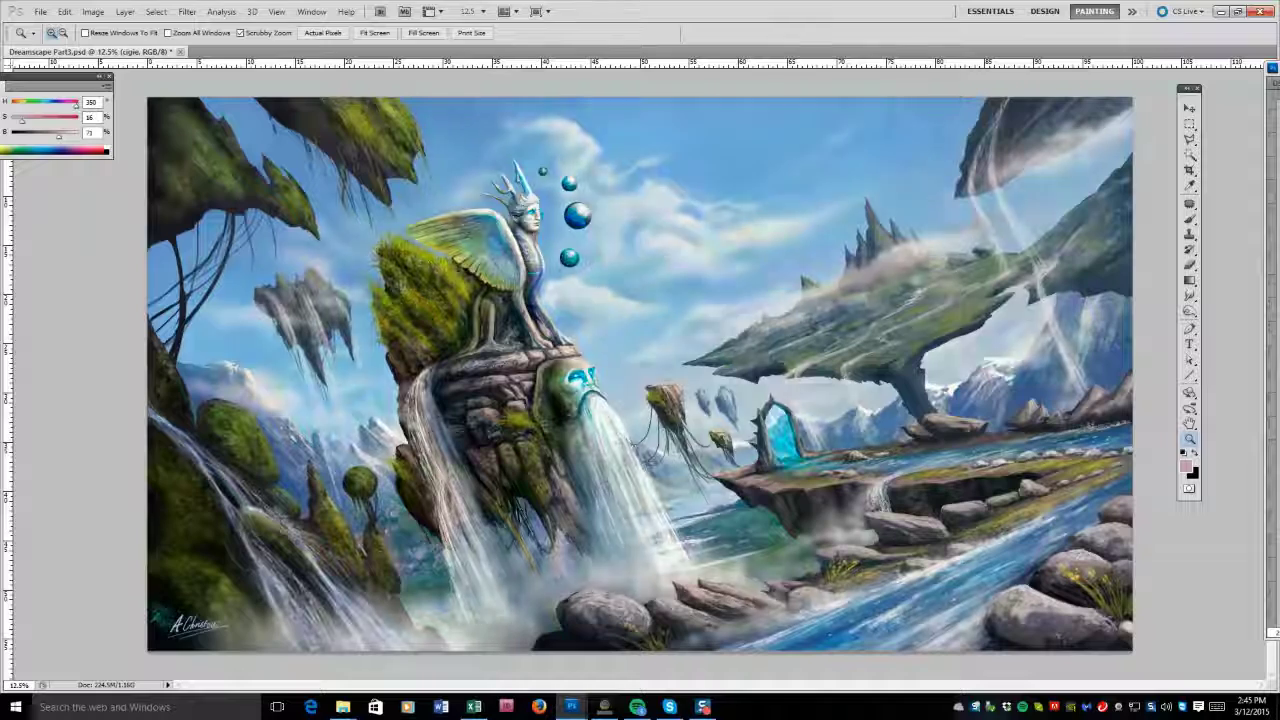
# Lower the paint saturation, sample a dark blue, and paint faint strokes on the left mossy rock.
pyautogui.press('b')
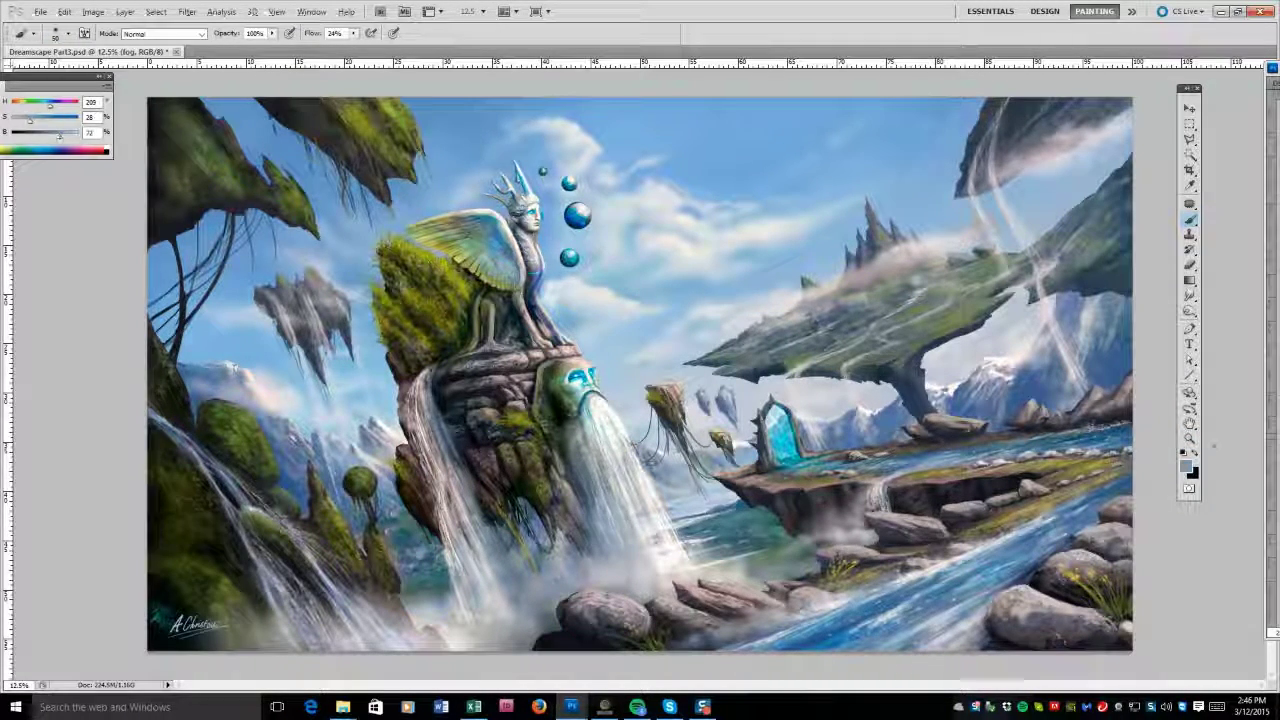
pyautogui.moveTo(30, 119); pyautogui.dragTo(25, 120)
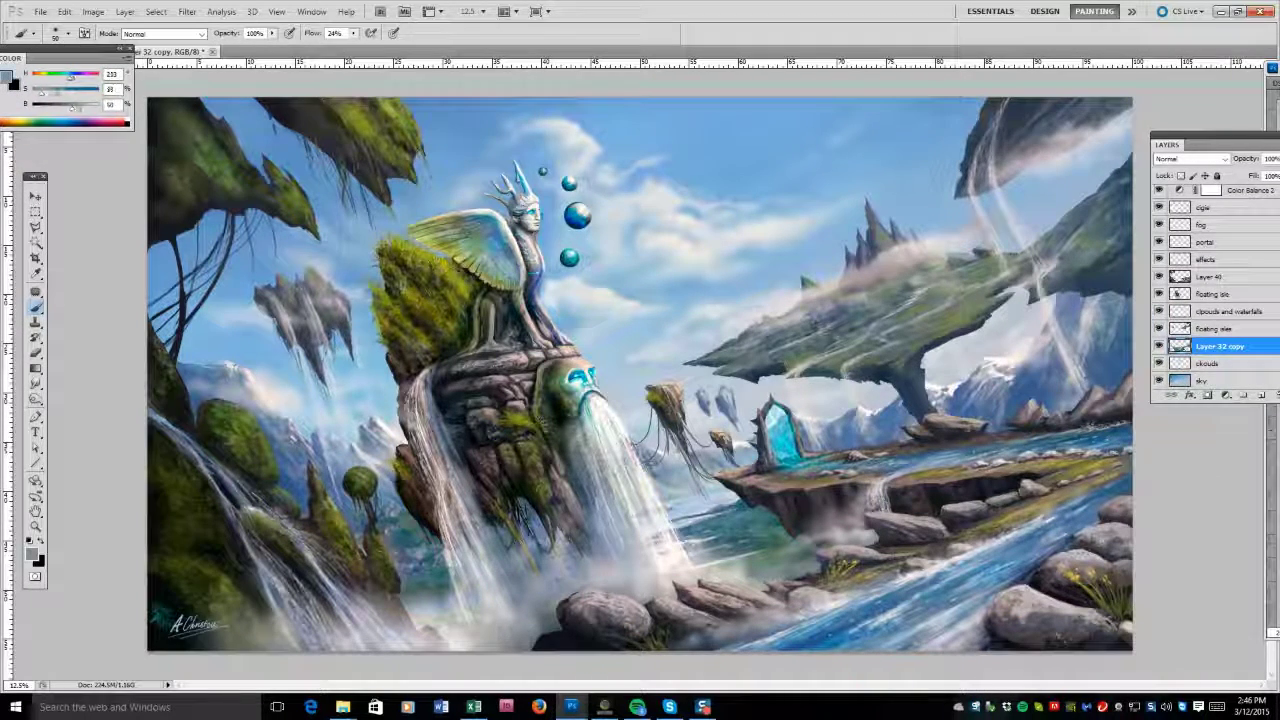
pyautogui.keyDown('alt'); pyautogui.click(697, 510); pyautogui.keyUp('alt')
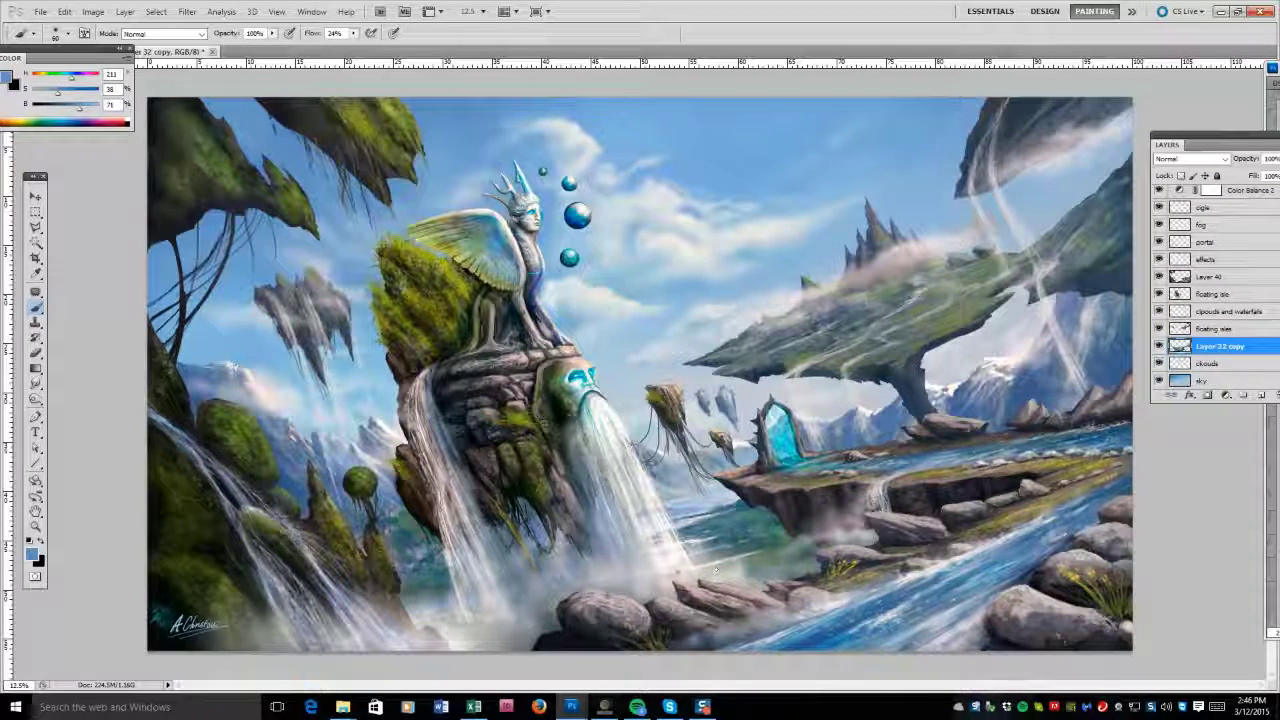
pyautogui.keyDown('alt'); pyautogui.click(290, 490); pyautogui.keyUp('alt')
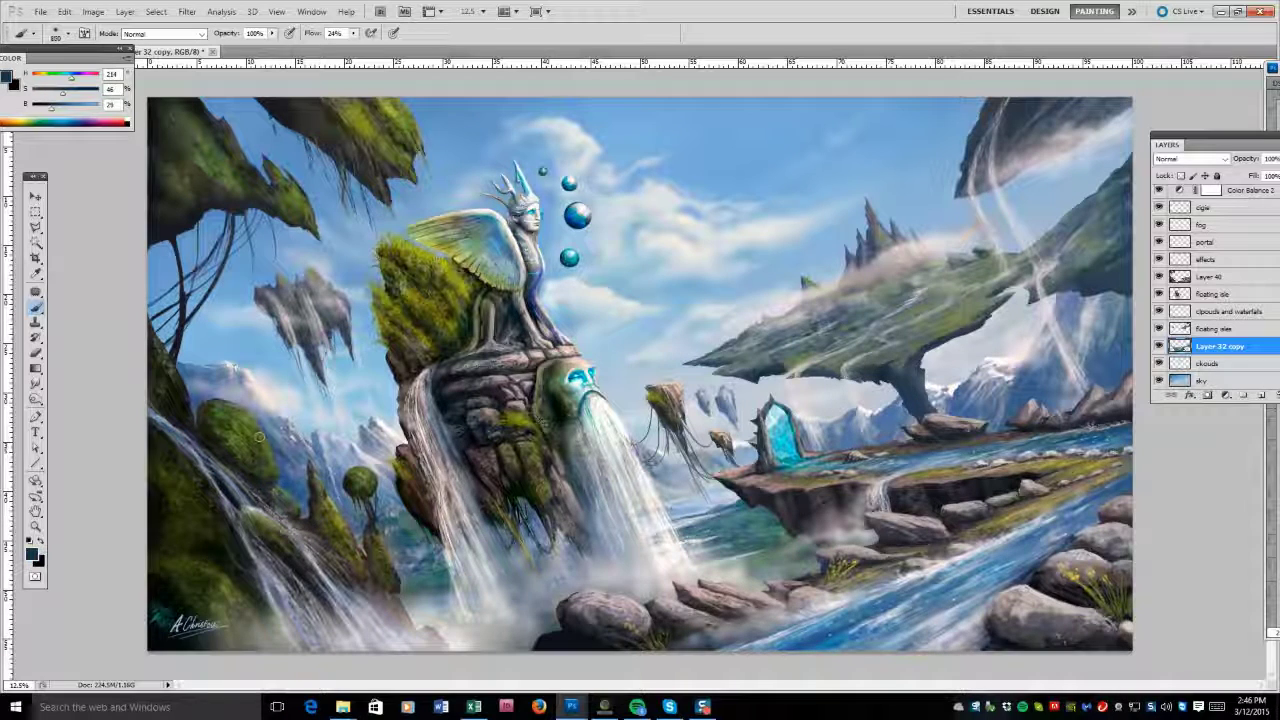
pyautogui.moveTo(295, 500); pyautogui.dragTo(338, 470)
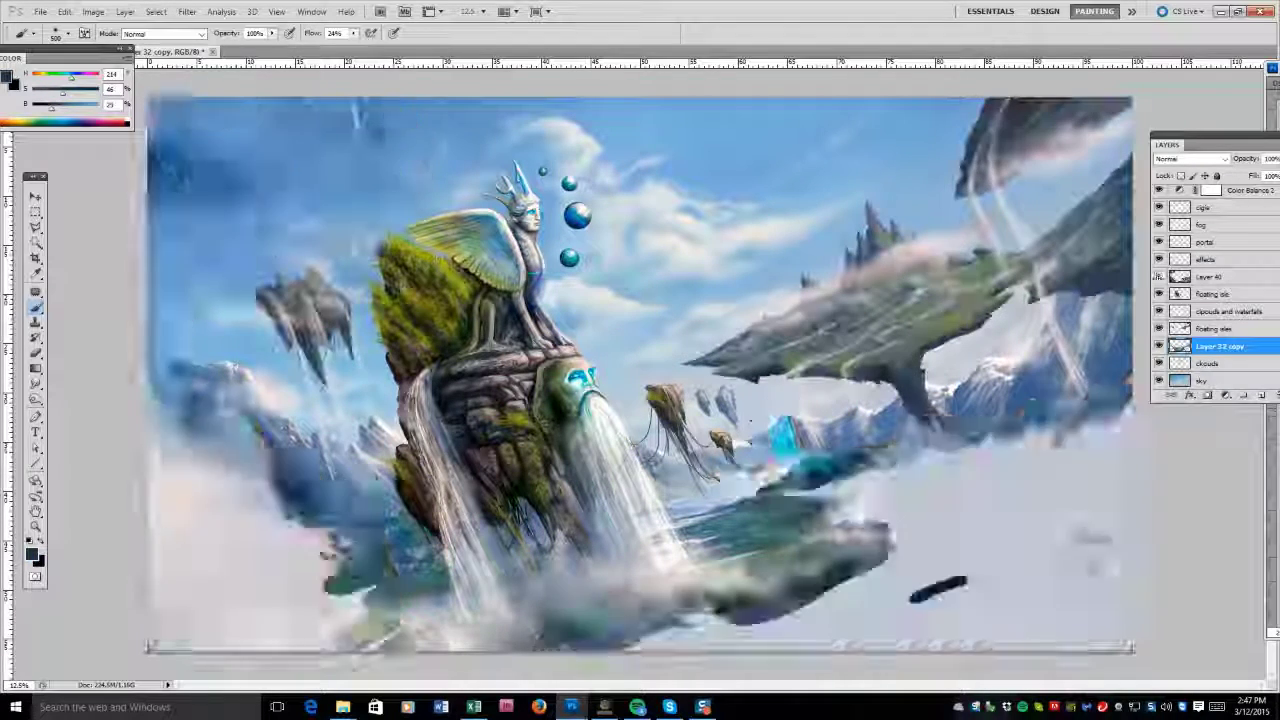
pyautogui.press('e')
pyautogui.click(1210, 276)
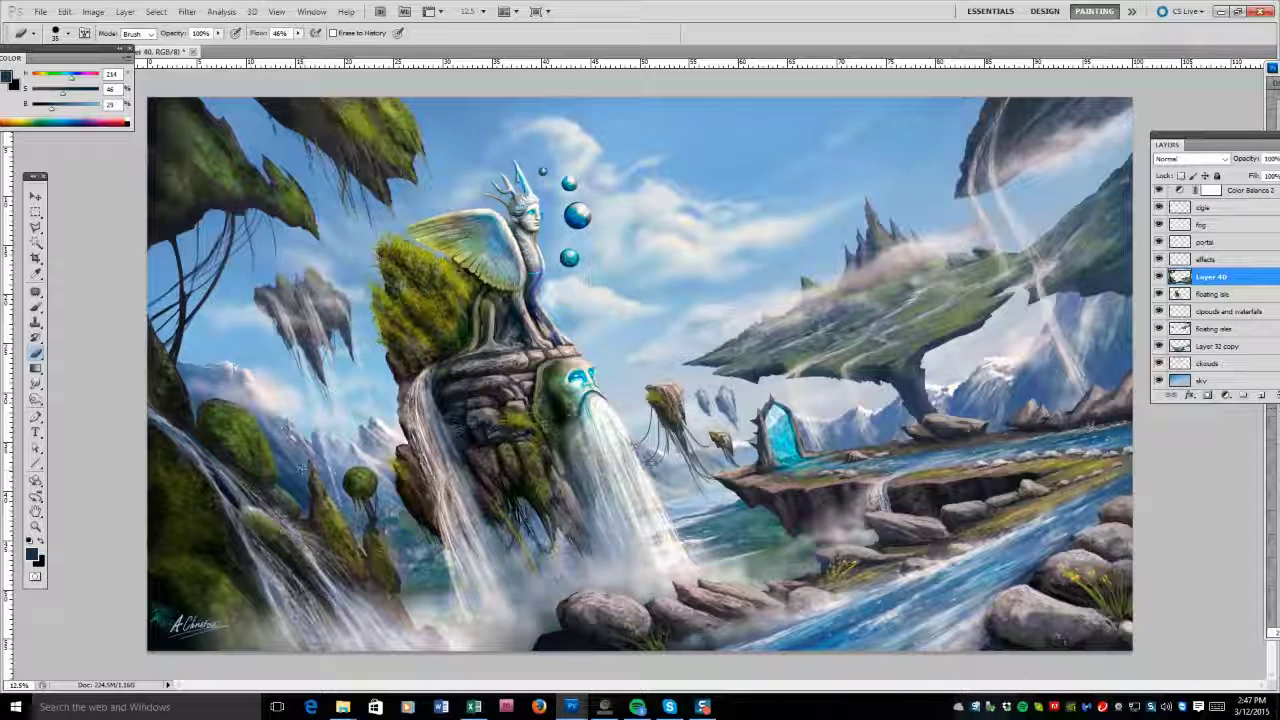
# Bring up the reference photos, shrink and move their window aside, then return to the painting.
pyautogui.hotkey('ctrl', 'Tab')
pyautogui.hotkey('ctrl', 'Tab')
pyautogui.hotkey('ctrl', 'Tab')
pyautogui.hotkey('ctrl', 'Tab')
pyautogui.hotkey('ctrl', 'Tab')
pyautogui.hotkey('ctrl', 'Tab')
pyautogui.hotkey('ctrl', 'Tab')
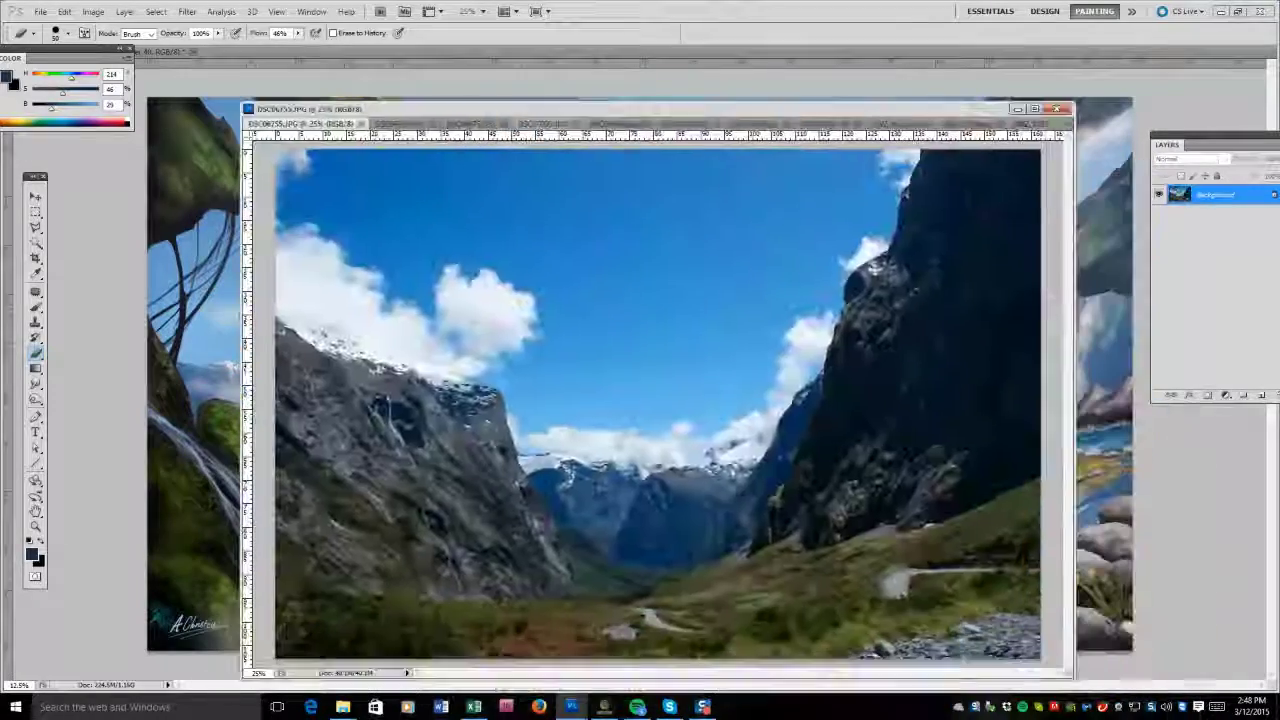
pyautogui.moveTo(1072, 677)
pyautogui.mouseDown()
pyautogui.moveTo(677, 614)
pyautogui.moveTo(757, 614)
pyautogui.mouseUp()
pyautogui.moveTo(400, 108); pyautogui.dragTo(205, 272)
pyautogui.hotkey('ctrl', 'Tab')
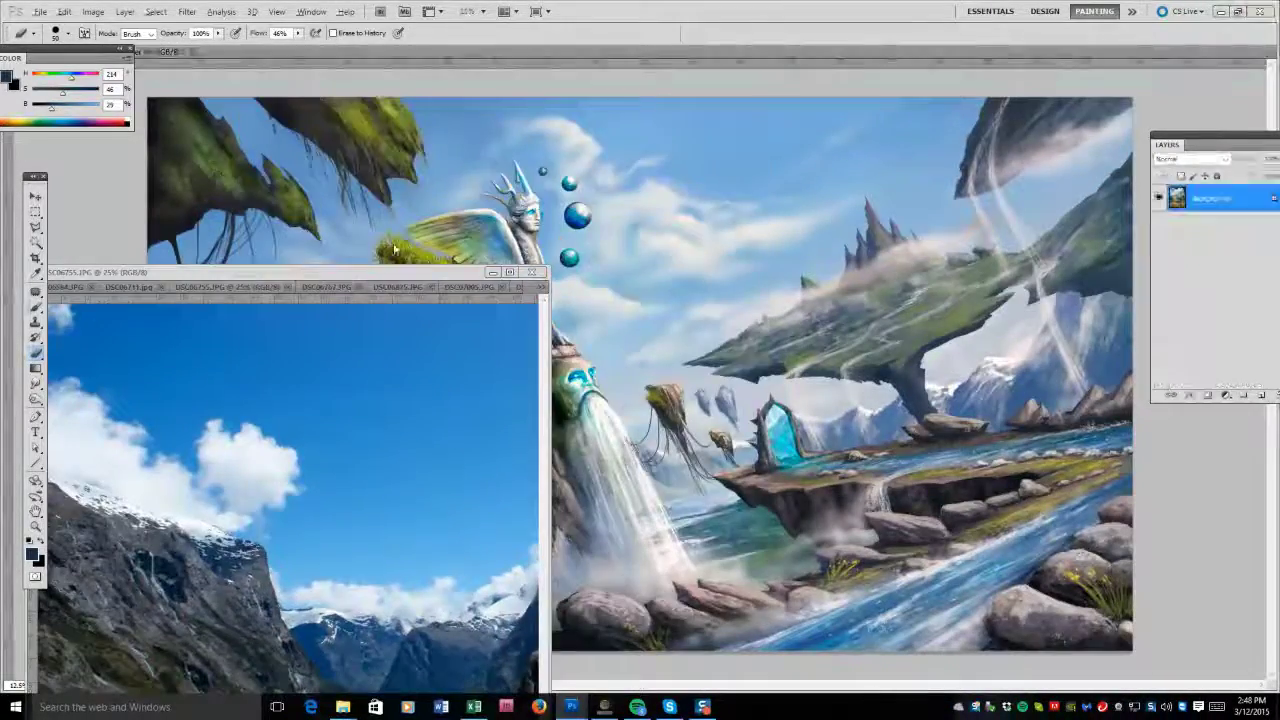
pyautogui.press('b')
pyautogui.hotkey('ctrl', 'Tab')
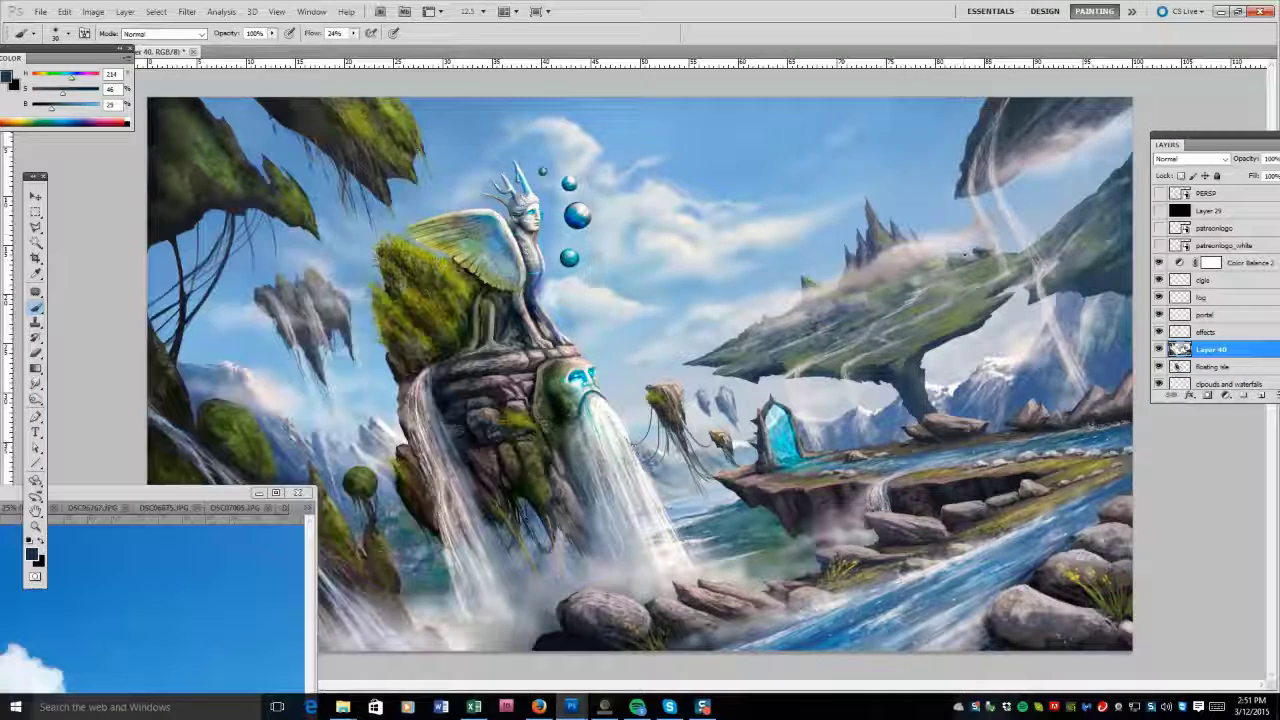
# Check values in greyscale, then ready the floating isle layer with cyan and a 250 px brush.
pyautogui.click(1160, 211)
pyautogui.click(1160, 211)
pyautogui.click(1215, 366)
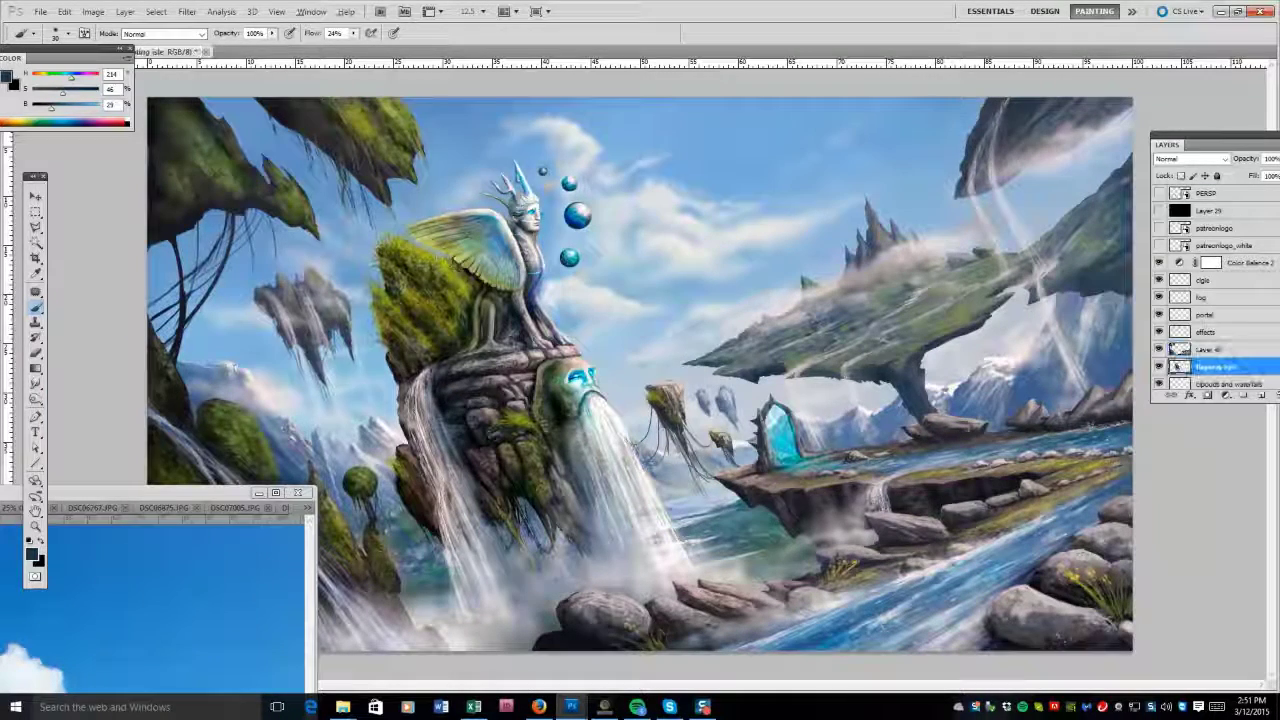
pyautogui.keyDown('alt'); pyautogui.click(785, 430); pyautogui.keyUp('alt')
pyautogui.press('[')
# Sample darker waterfall teals and rock tones, then paint shading on the rock face at 60 px.
pyautogui.keyDown('alt'); pyautogui.click(642, 580); pyautogui.keyUp('alt')
pyautogui.keyDown('alt'); pyautogui.click(643, 581); pyautogui.keyUp('alt')
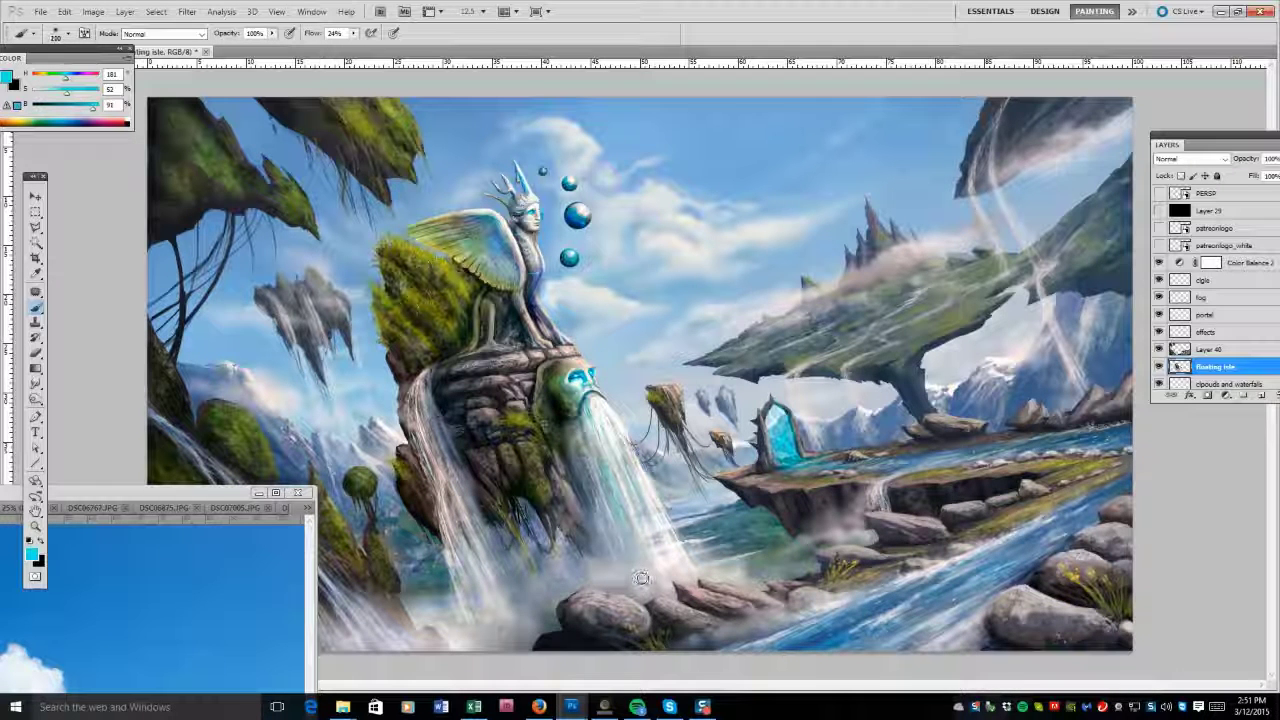
pyautogui.keyDown('alt'); pyautogui.click(641, 580); pyautogui.keyUp('alt')
pyautogui.keyDown('alt'); pyautogui.click(483, 316); pyautogui.keyUp('alt')
pyautogui.press('[')
pyautogui.press('[')
pyautogui.press('[')
pyautogui.press('[')
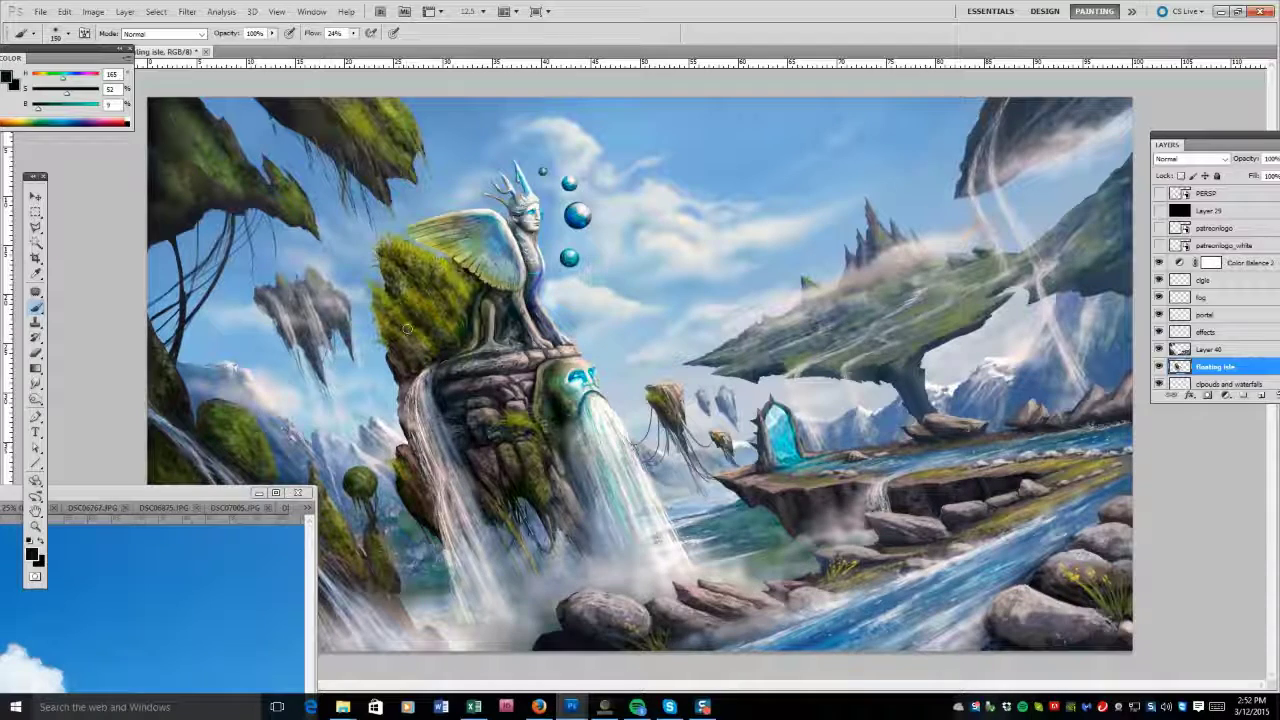
pyautogui.keyDown('alt'); pyautogui.click(480, 427); pyautogui.keyUp('alt')
pyautogui.keyDown('alt'); pyautogui.click(523, 496); pyautogui.keyUp('alt')
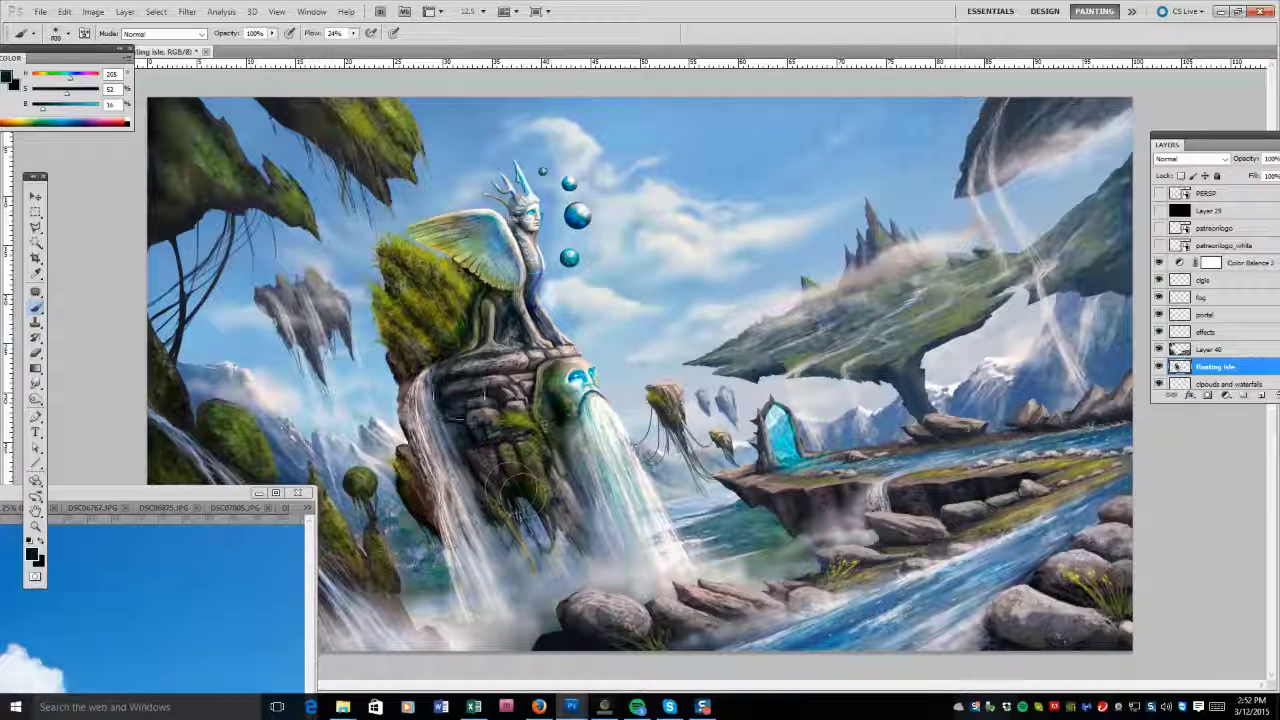
# Sample the reference photo's cloud white with a 175 px brush, recheck greyscale, reselect the floating isle.
pyautogui.click(222, 493)
pyautogui.keyDown('alt'); pyautogui.click(234, 440); pyautogui.keyUp('alt')
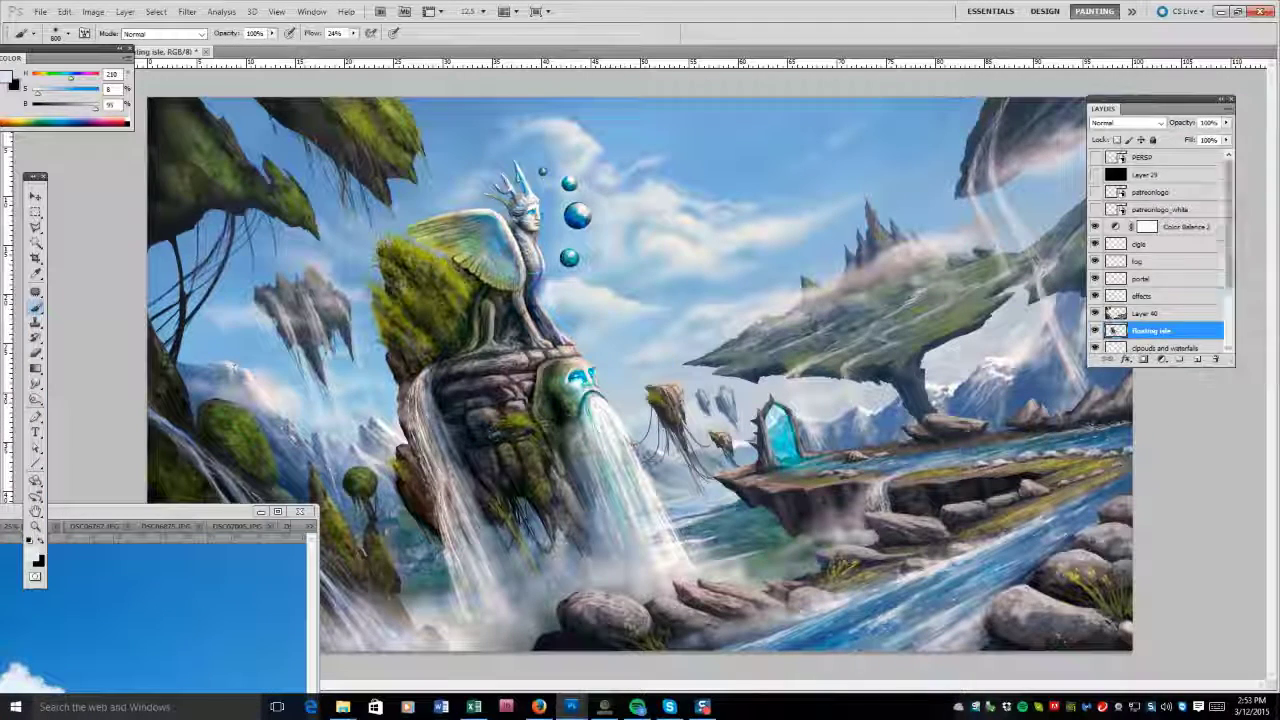
pyautogui.press('[')
pyautogui.press('[')
pyautogui.press('[')
pyautogui.press('[')
pyautogui.press('[')
pyautogui.press('[')
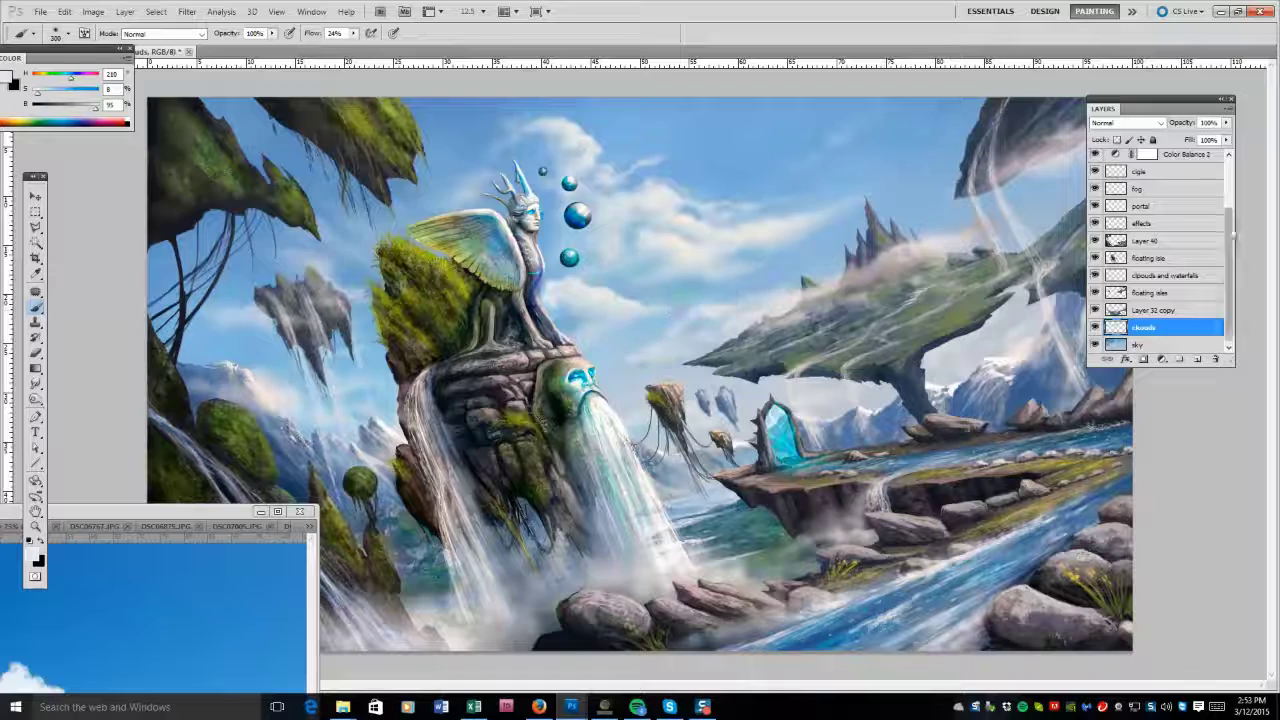
pyautogui.scroll(2, 1160, 250)
pyautogui.click(1094, 174)
pyautogui.click(1128, 330)
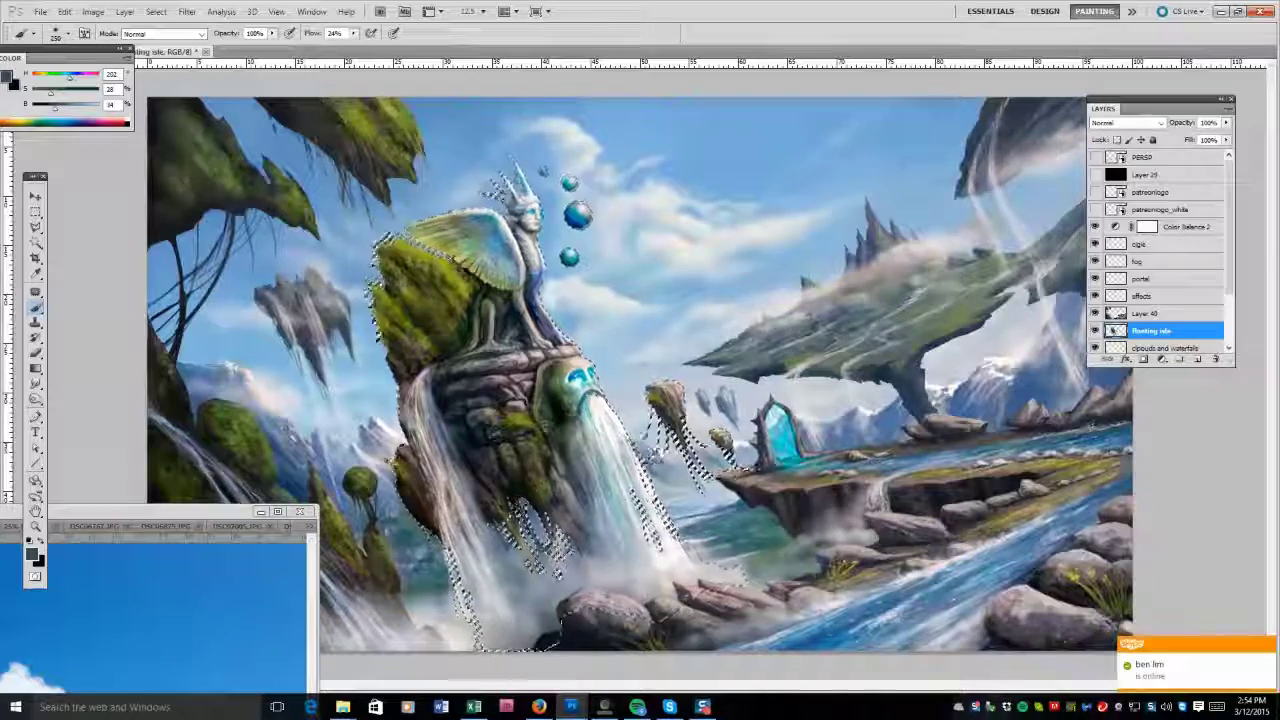
# Sample a pale tone near the sphinx's head, drop the selection, and switch to Layer 40.
pyautogui.press('x')
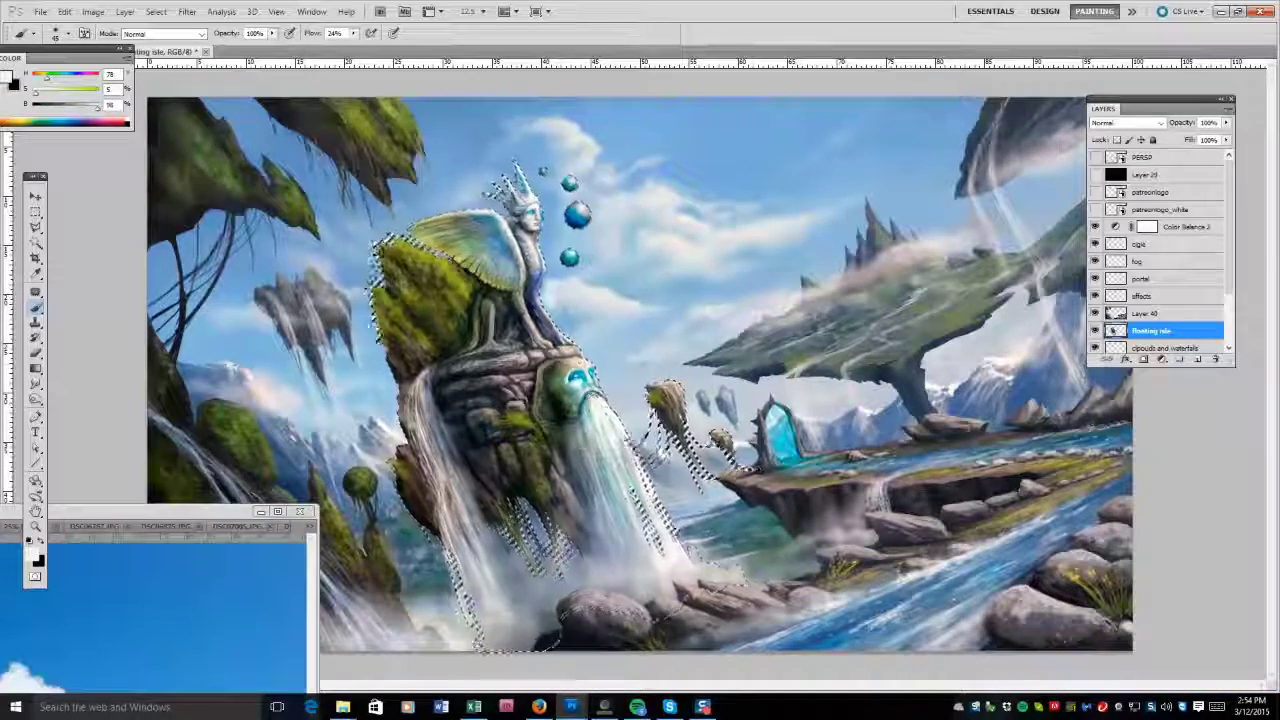
pyautogui.keyDown('alt'); pyautogui.click(523, 200); pyautogui.keyUp('alt')
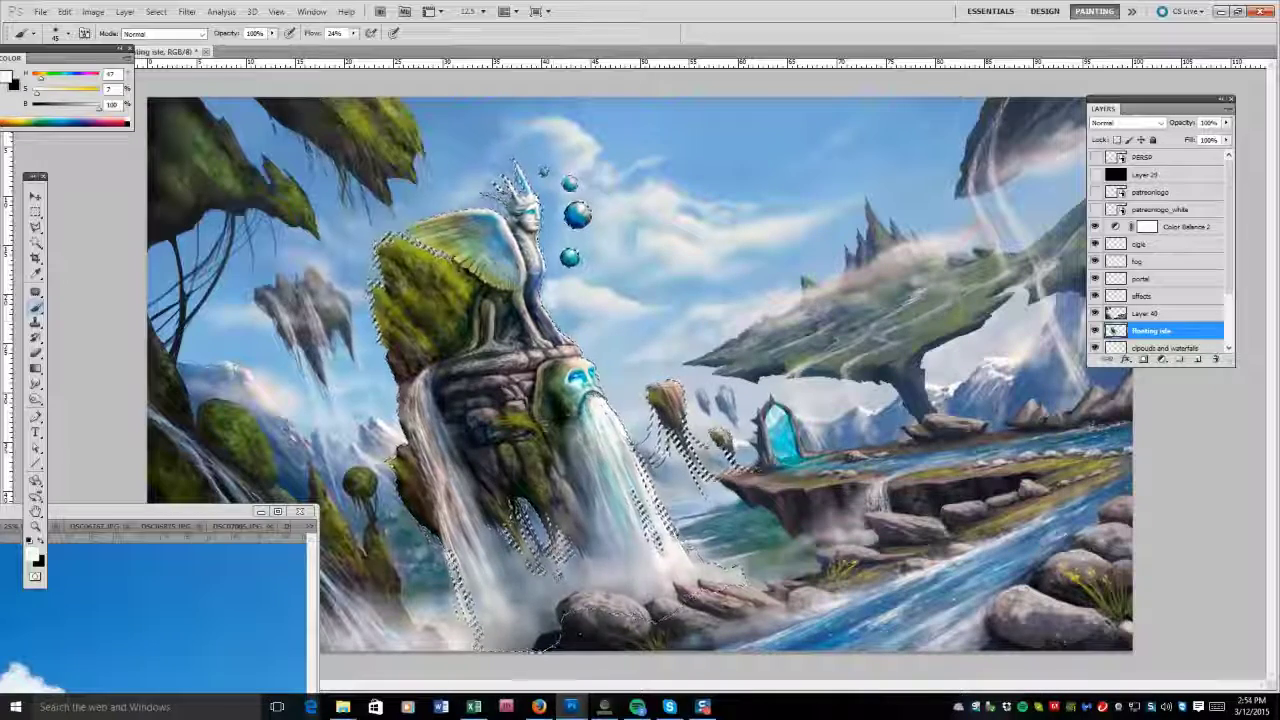
pyautogui.hotkey('ctrl', 'd')
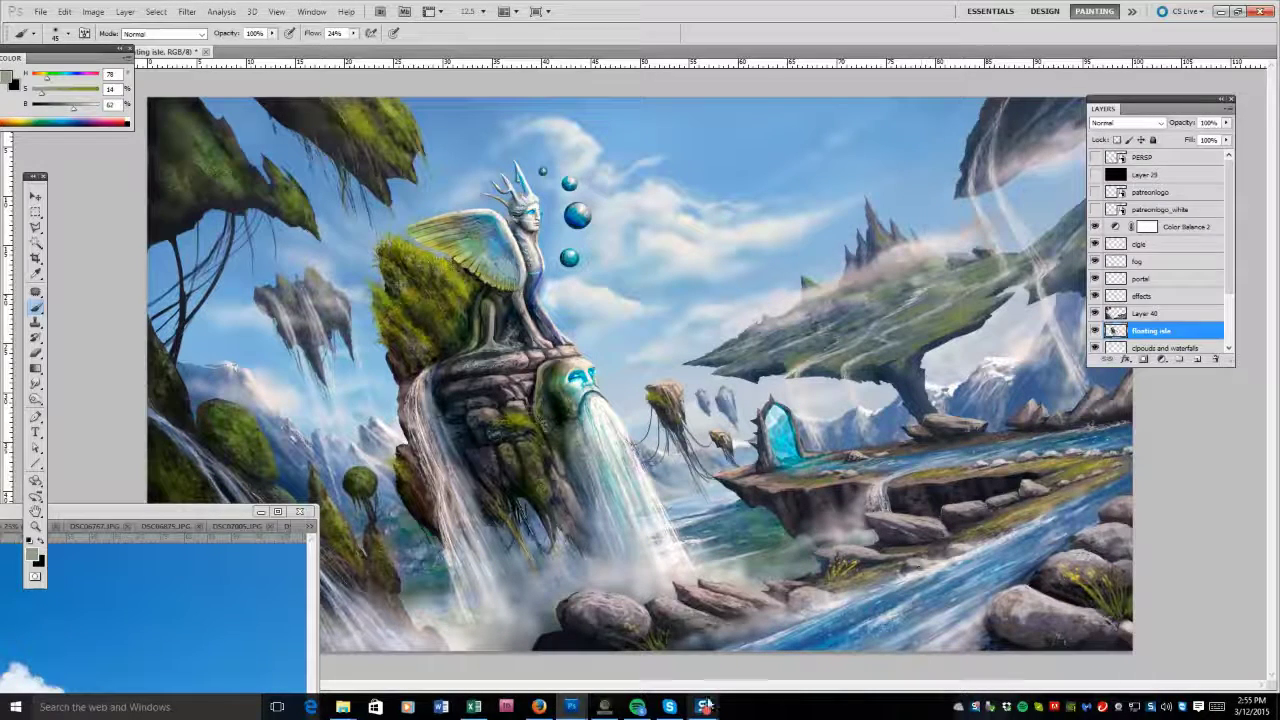
pyautogui.click(1150, 313)
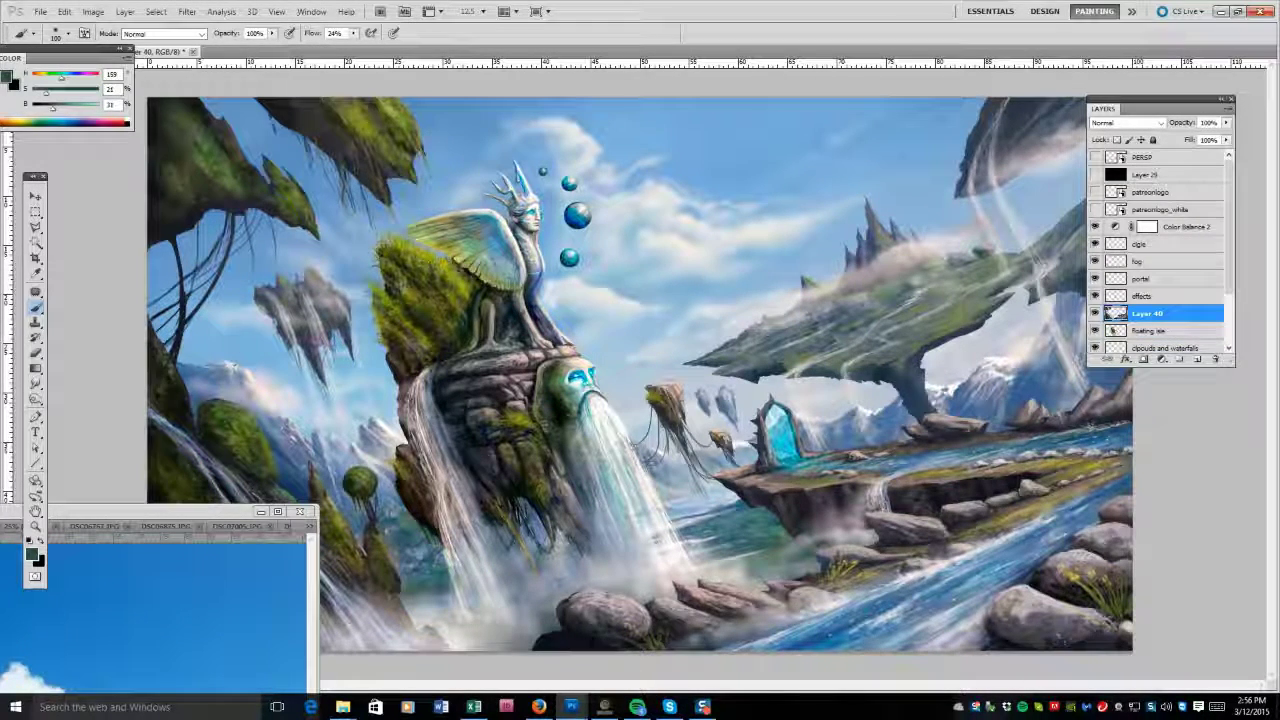
# Bring the reference photos forward and adjust one with Levels and Hue/Saturation.
pyautogui.hotkey('ctrl', 'Tab')
pyautogui.hotkey('ctrl', 'Tab')
pyautogui.hotkey('ctrl', 'Tab')
pyautogui.hotkey('ctrl', 'Tab')
pyautogui.hotkey('ctrl', 'Tab')
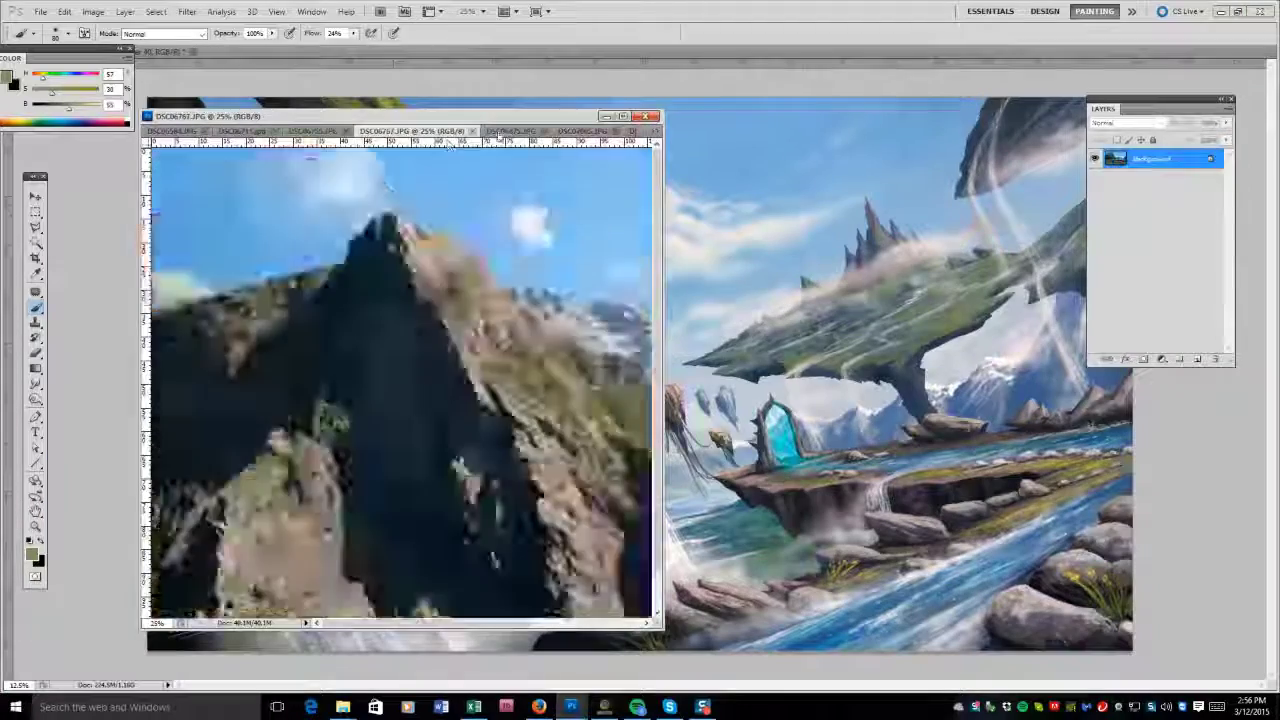
pyautogui.hotkey('ctrl', 'Tab')
pyautogui.hotkey('ctrl', 'Tab')
pyautogui.hotkey('ctrl', 'Tab')
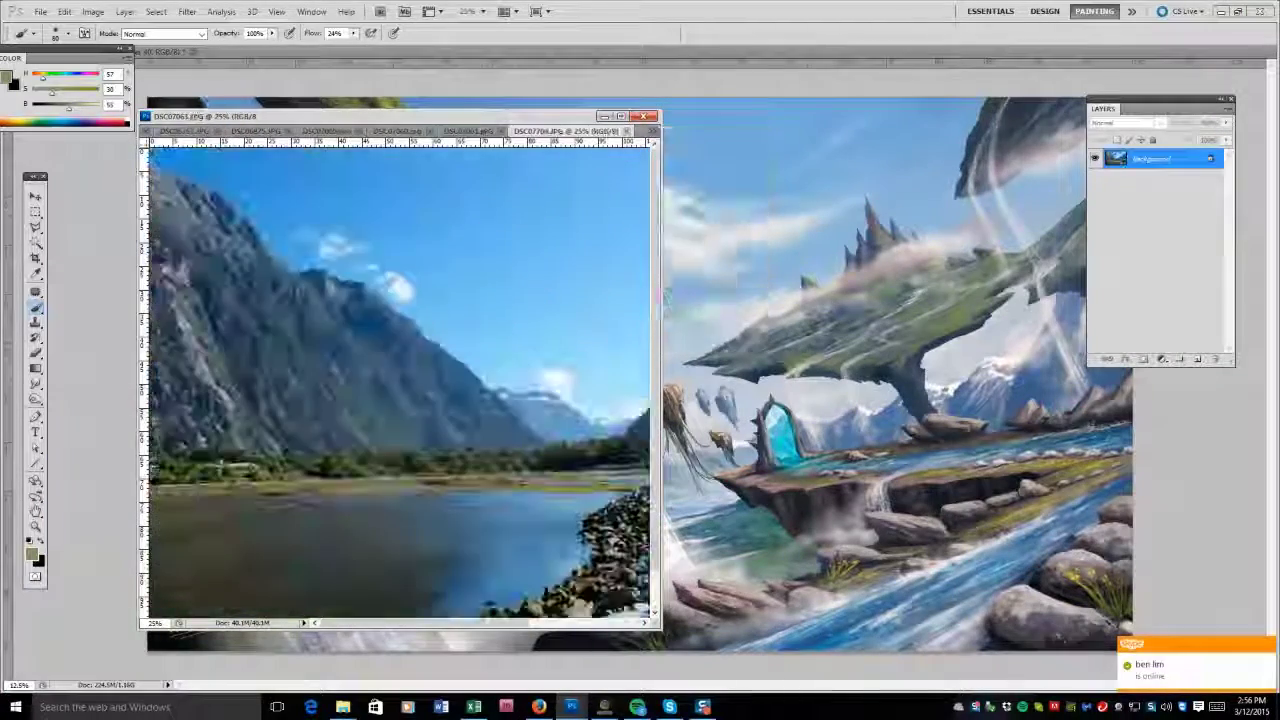
pyautogui.hotkey('ctrl', 'l')
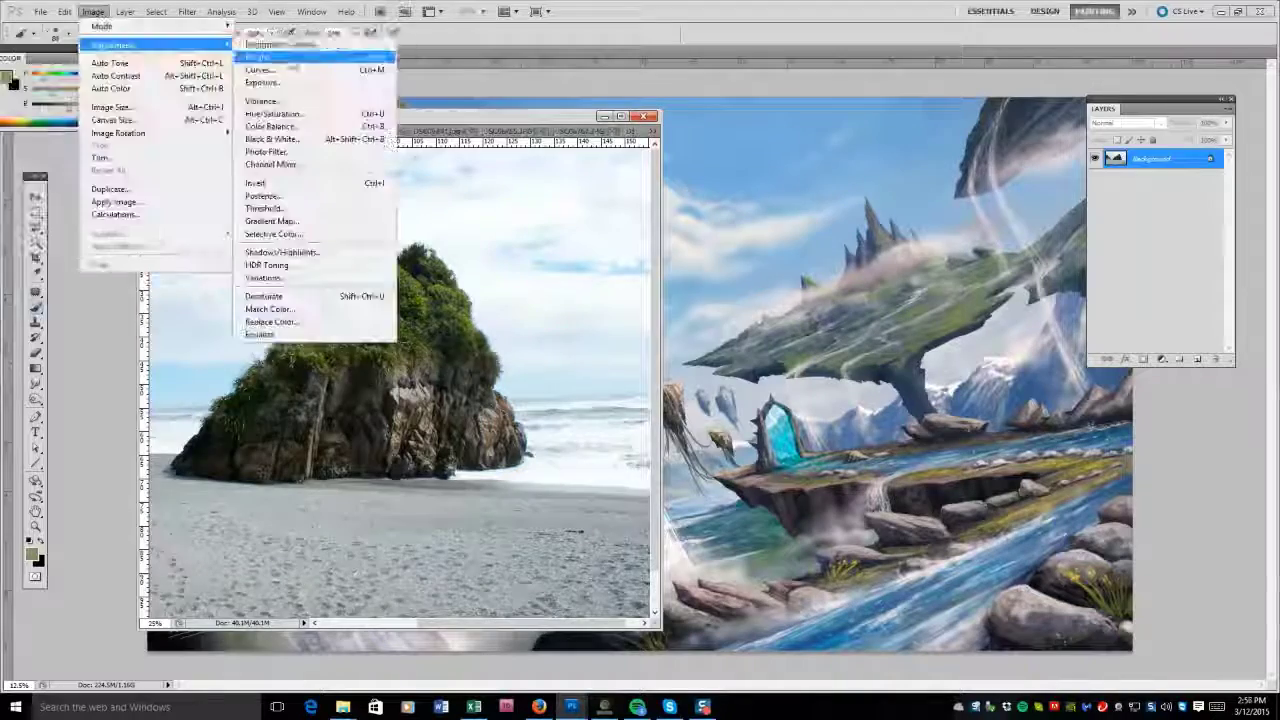
pyautogui.click(258, 57)
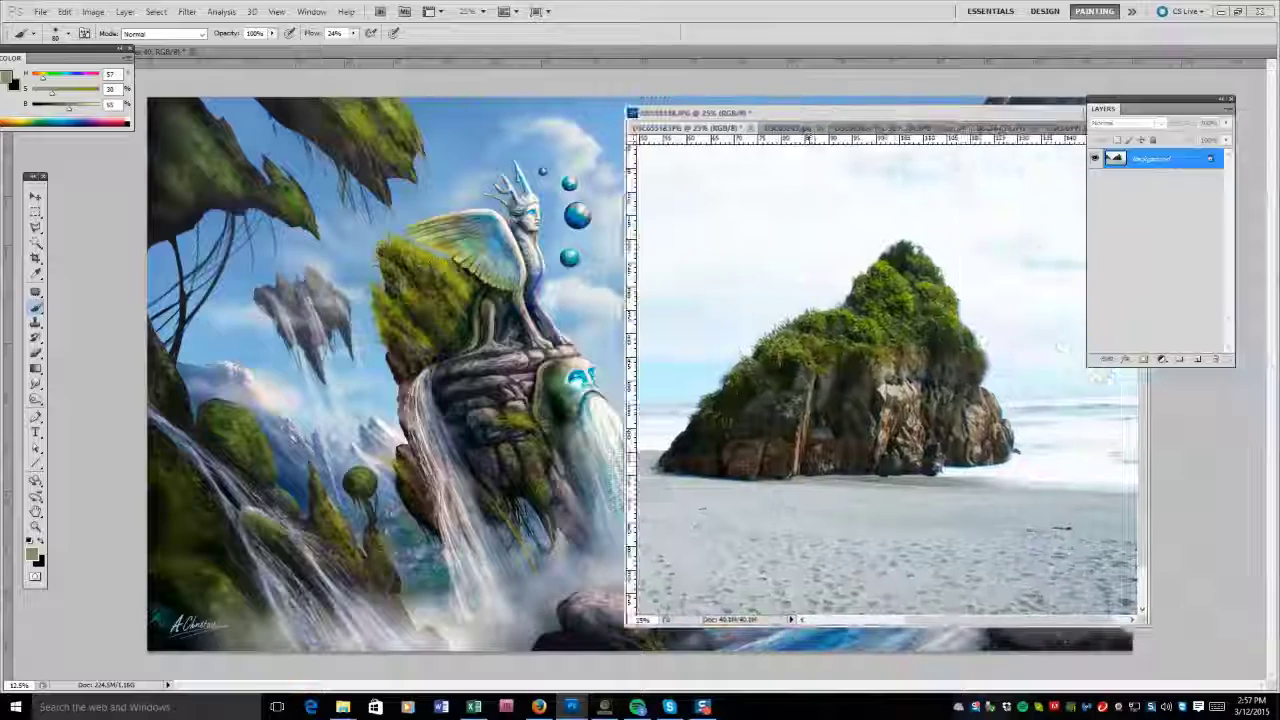
# Set a 2500 px brush tip with 518% spacing and sample bright moss green for the floating isle.
pyautogui.press('F5')
pyautogui.scroll(-2, 538, 372)
pyautogui.scroll(-2, 538, 372)
pyautogui.click(348, 388)
pyautogui.moveTo(353, 587)
pyautogui.mouseDown()
pyautogui.moveTo(404, 594)
pyautogui.moveTo(380, 593)
pyautogui.mouseUp()
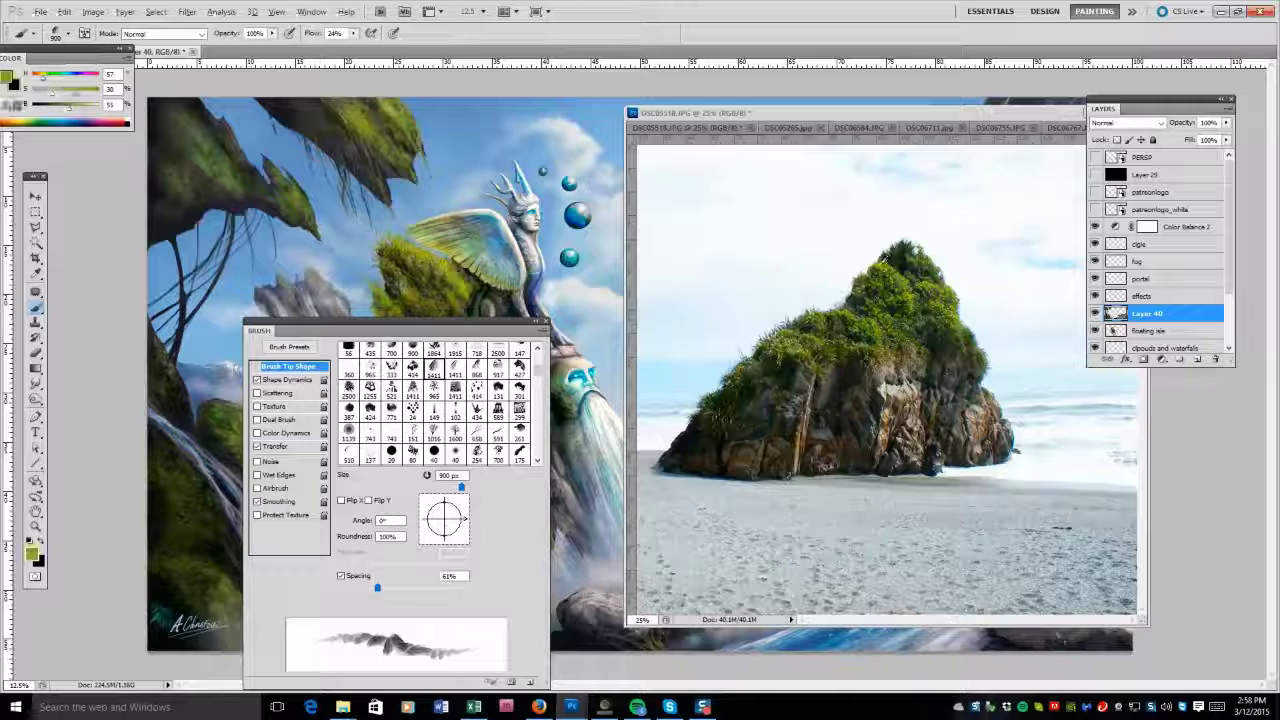
pyautogui.keyDown('alt'); pyautogui.click(428, 265); pyautogui.keyUp('alt')
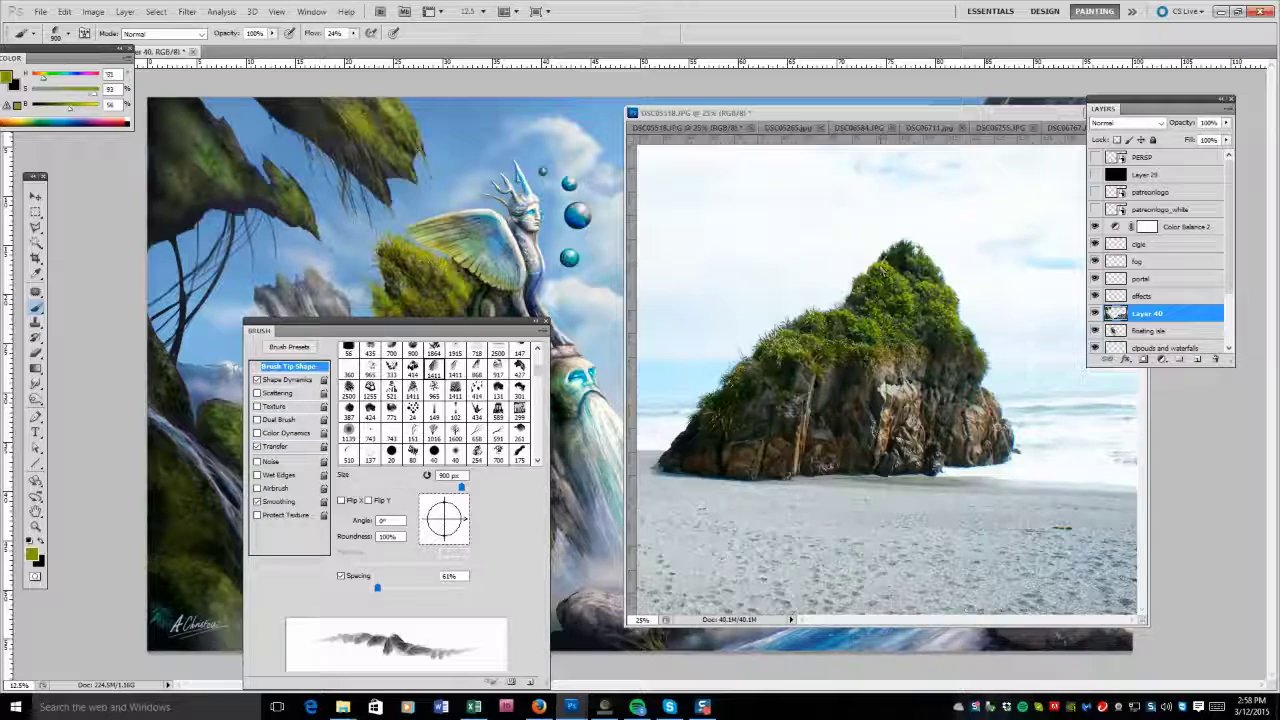
pyautogui.click(1160, 330)
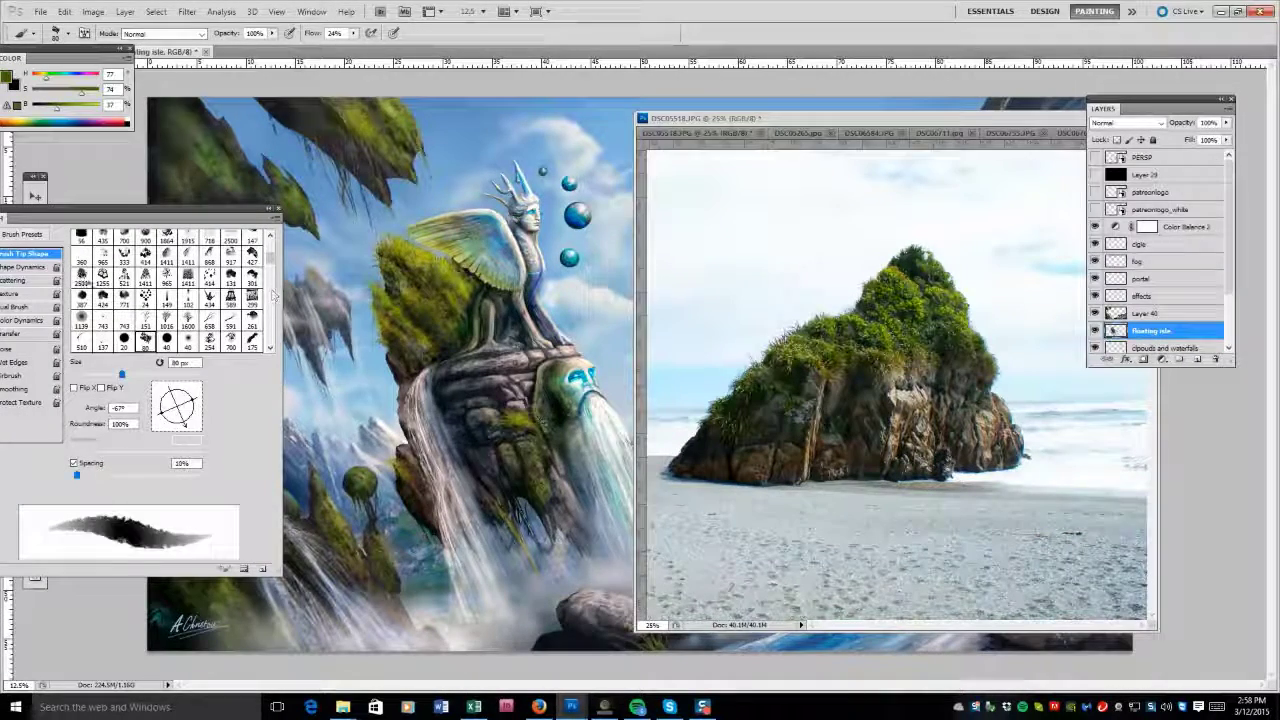
# Paint with sampled rock browns and moss colours, resizing the brush around 500 px.
pyautogui.keyDown('alt'); pyautogui.click(440, 286); pyautogui.keyUp('alt')
pyautogui.press(']')
pyautogui.press(']')
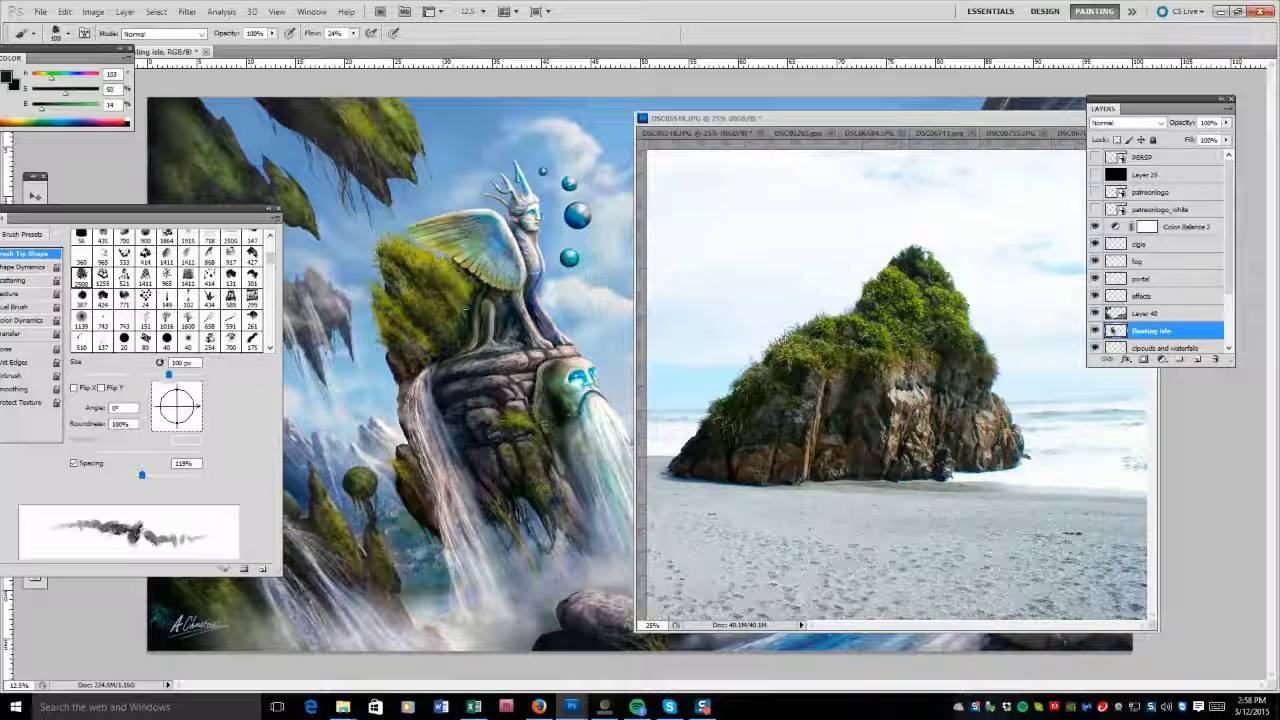
pyautogui.keyDown('alt'); pyautogui.click(405, 328); pyautogui.keyUp('alt')
pyautogui.press('[')
pyautogui.press('[')
pyautogui.press('[')
pyautogui.press('[')
pyautogui.press('[')
pyautogui.press('[')
pyautogui.press('[')
pyautogui.press('[')
pyautogui.press('[')
pyautogui.press('[')
pyautogui.press('[')
pyautogui.press('[')
pyautogui.press('[')
pyautogui.press('[')
pyautogui.press('[')
pyautogui.keyDown('alt'); pyautogui.click(848, 370); pyautogui.keyUp('alt')
pyautogui.press(']')
pyautogui.press(']')
pyautogui.press(']')
pyautogui.press(']')
pyautogui.press(']')
pyautogui.keyDown('alt'); pyautogui.click(488, 207); pyautogui.keyUp('alt')
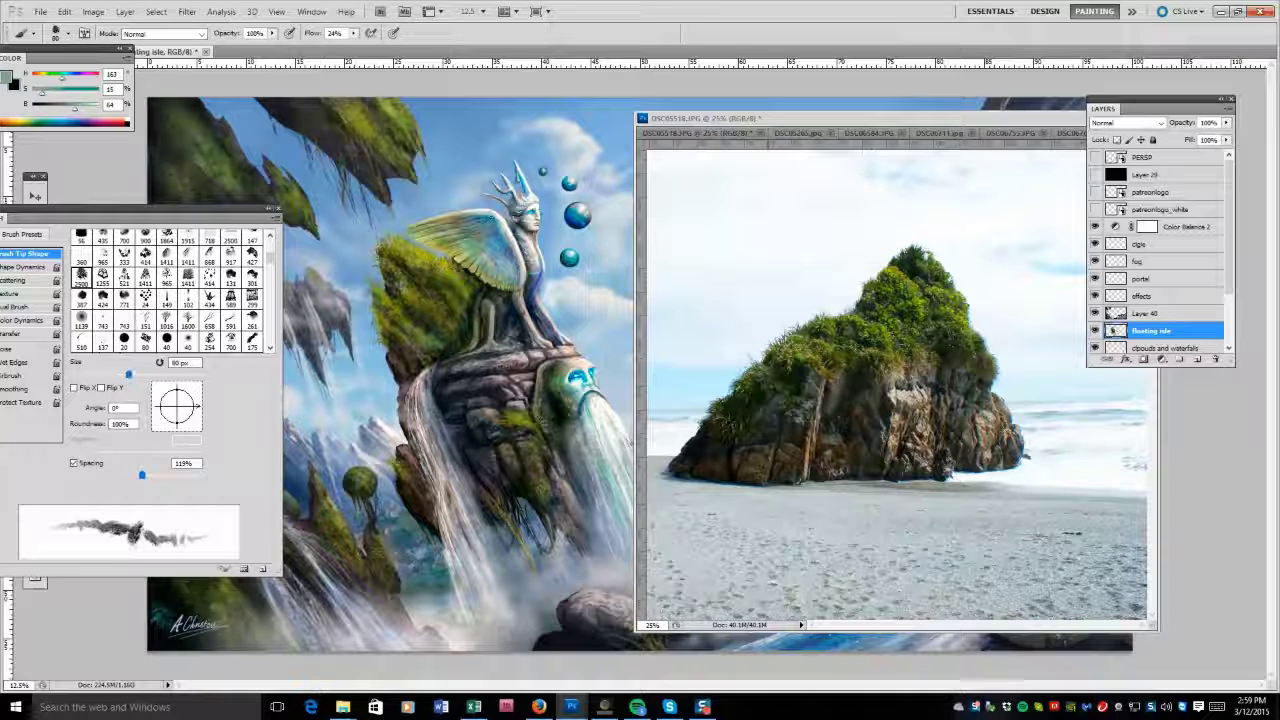
# Switch to clumpy foliage brush tips and dab dark and light moss greens at about 200 px.
pyautogui.click(252, 258)
pyautogui.click(252, 316)
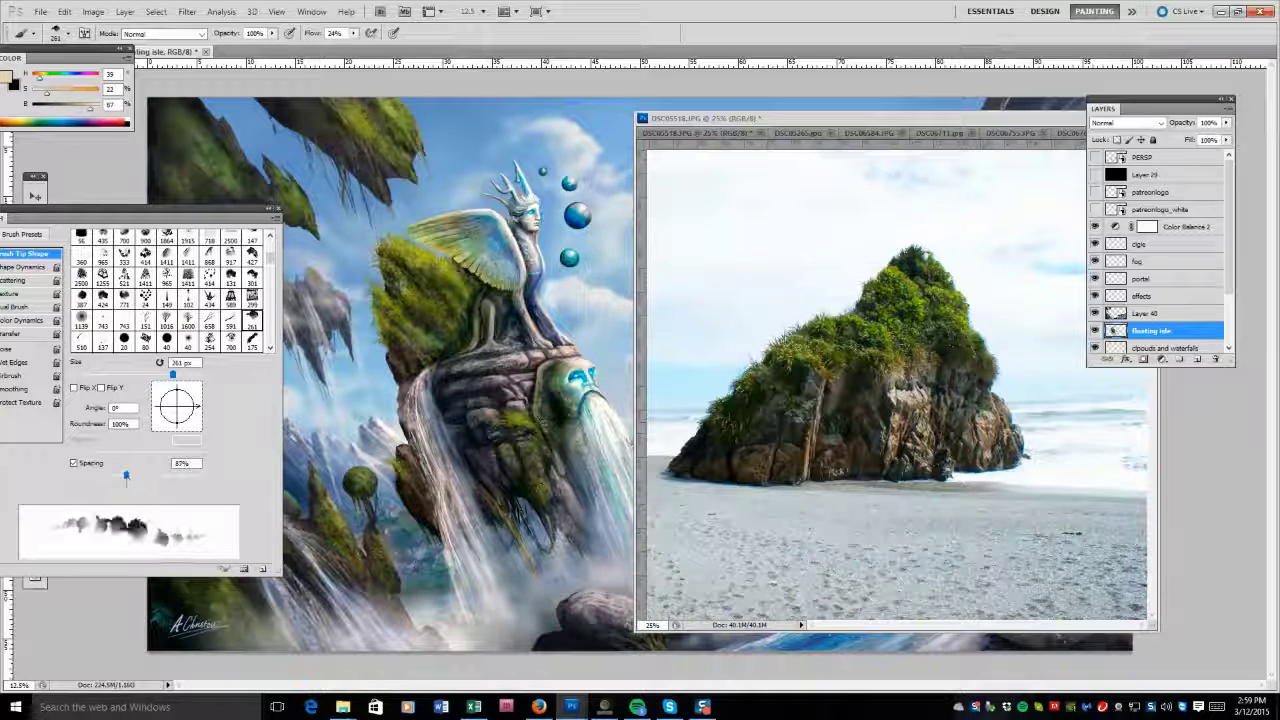
pyautogui.keyDown('alt'); pyautogui.click(407, 339); pyautogui.keyUp('alt')
pyautogui.press('[')
pyautogui.press('[')
pyautogui.press('[')
pyautogui.press('[')
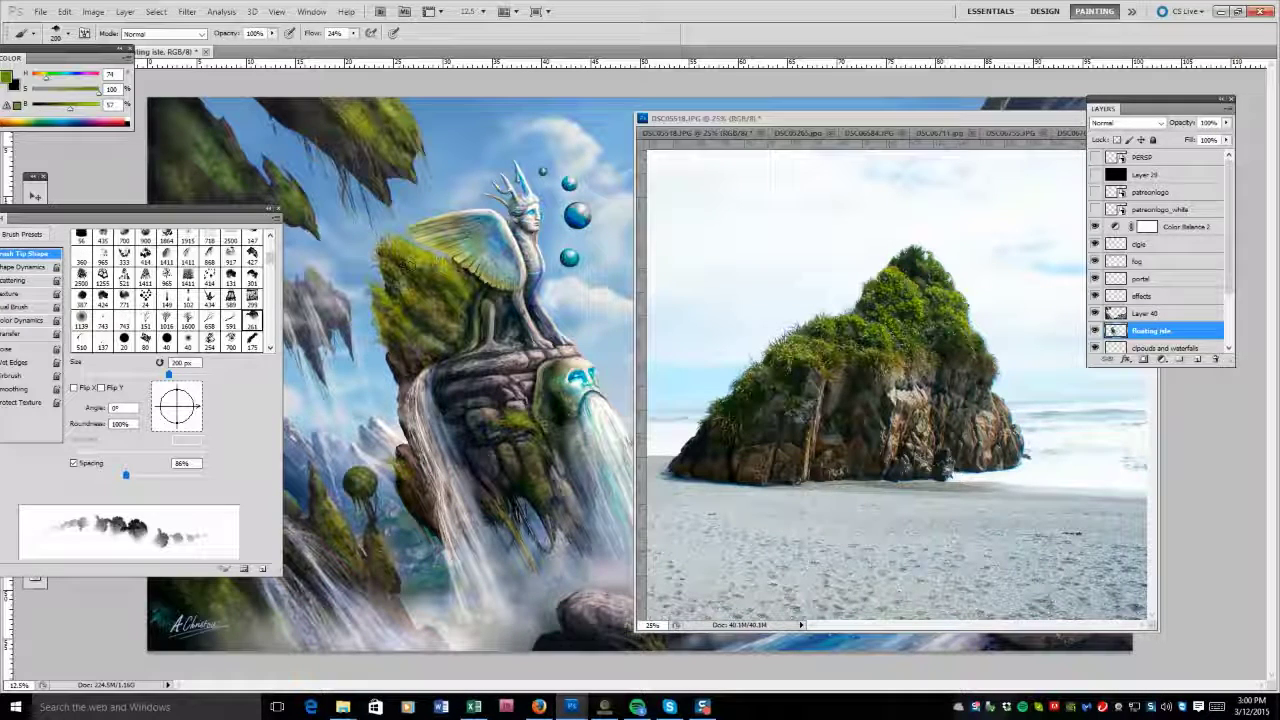
pyautogui.keyDown('alt'); pyautogui.click(575, 287); pyautogui.keyUp('alt')
pyautogui.keyDown('alt'); pyautogui.click(470, 280); pyautogui.keyUp('alt')
pyautogui.press(']')
pyautogui.press(']')
pyautogui.press(']')
pyautogui.press(']')
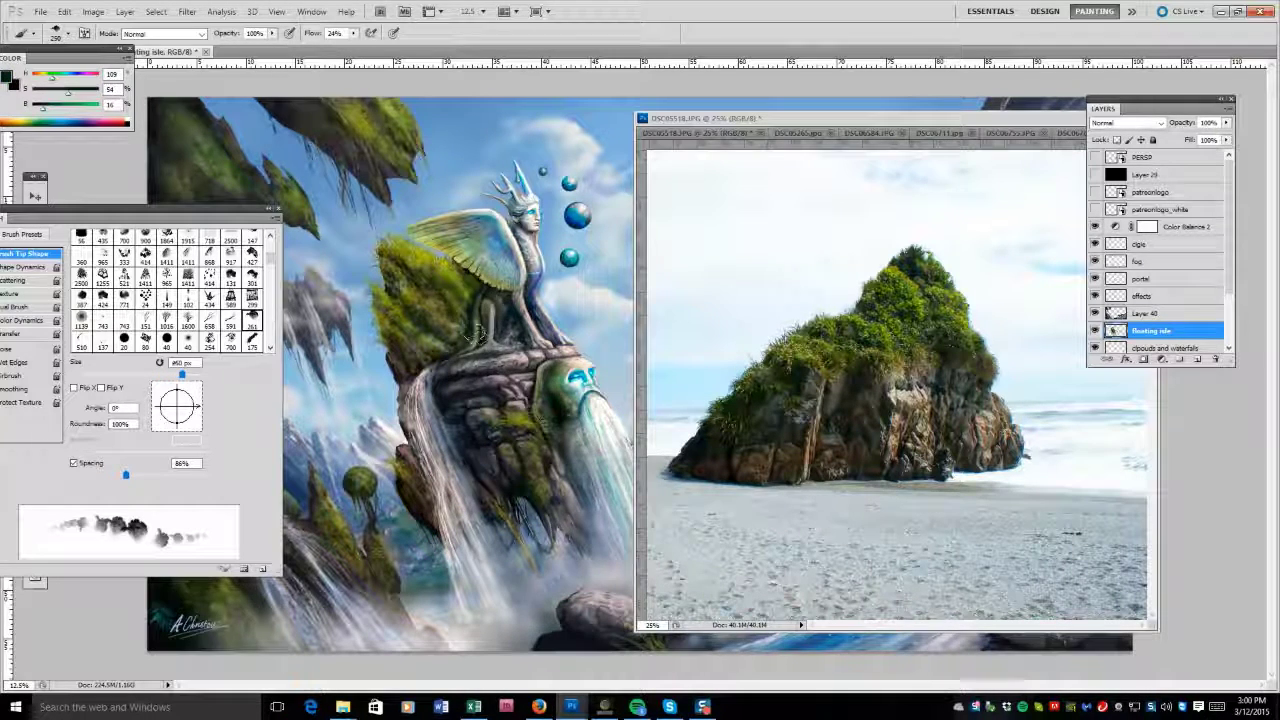
# Add yellow-green and muted moss with a sparse grassy tip at 53% flow, sizes 400-700 px.
pyautogui.press('.')
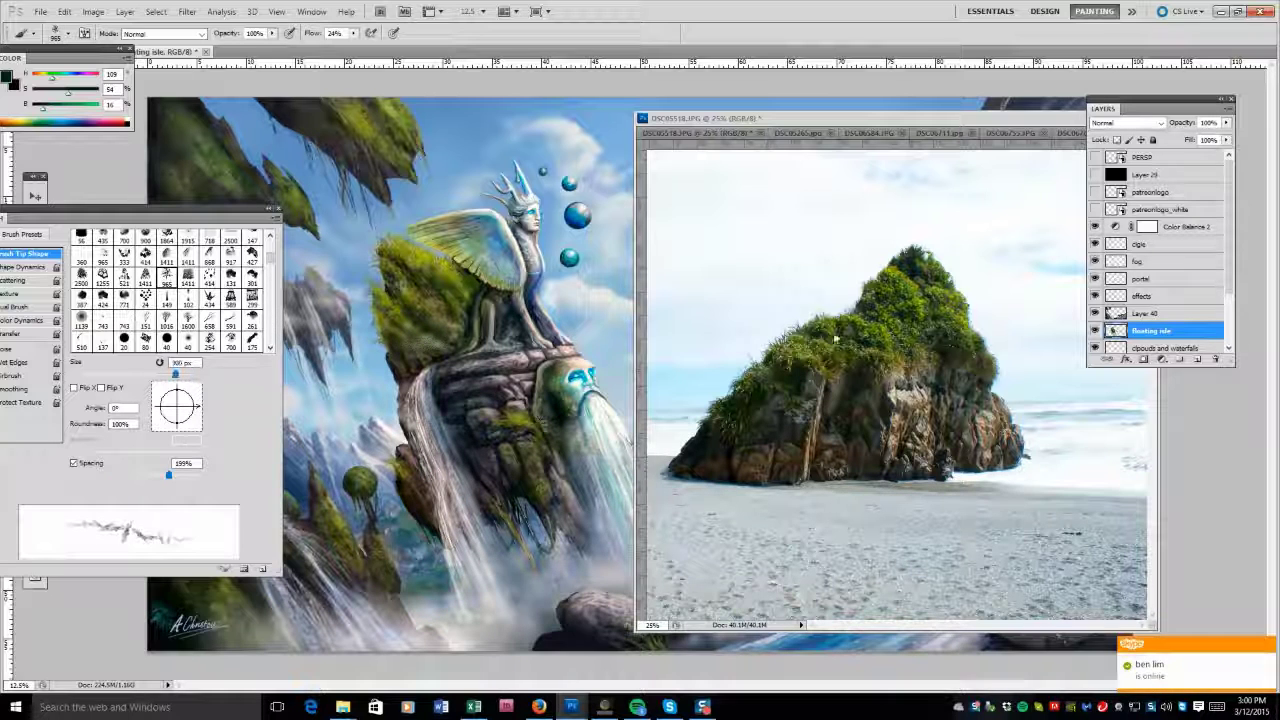
pyautogui.keyDown('alt'); pyautogui.click(440, 338); pyautogui.keyUp('alt')
pyautogui.hotkey('shift', '5')
pyautogui.hotkey('shift', '3')
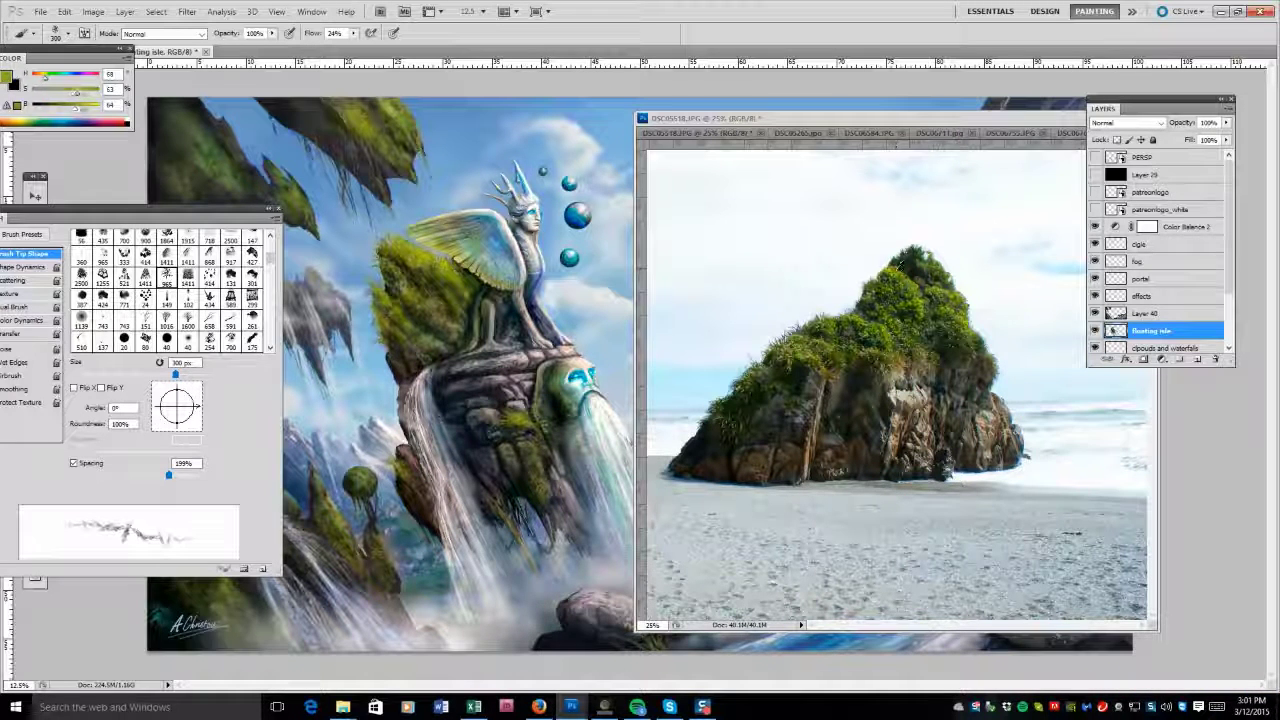
pyautogui.keyDown('alt'); pyautogui.click(440, 278); pyautogui.keyUp('alt')
pyautogui.press(']')
pyautogui.press(']')
pyautogui.press(']')
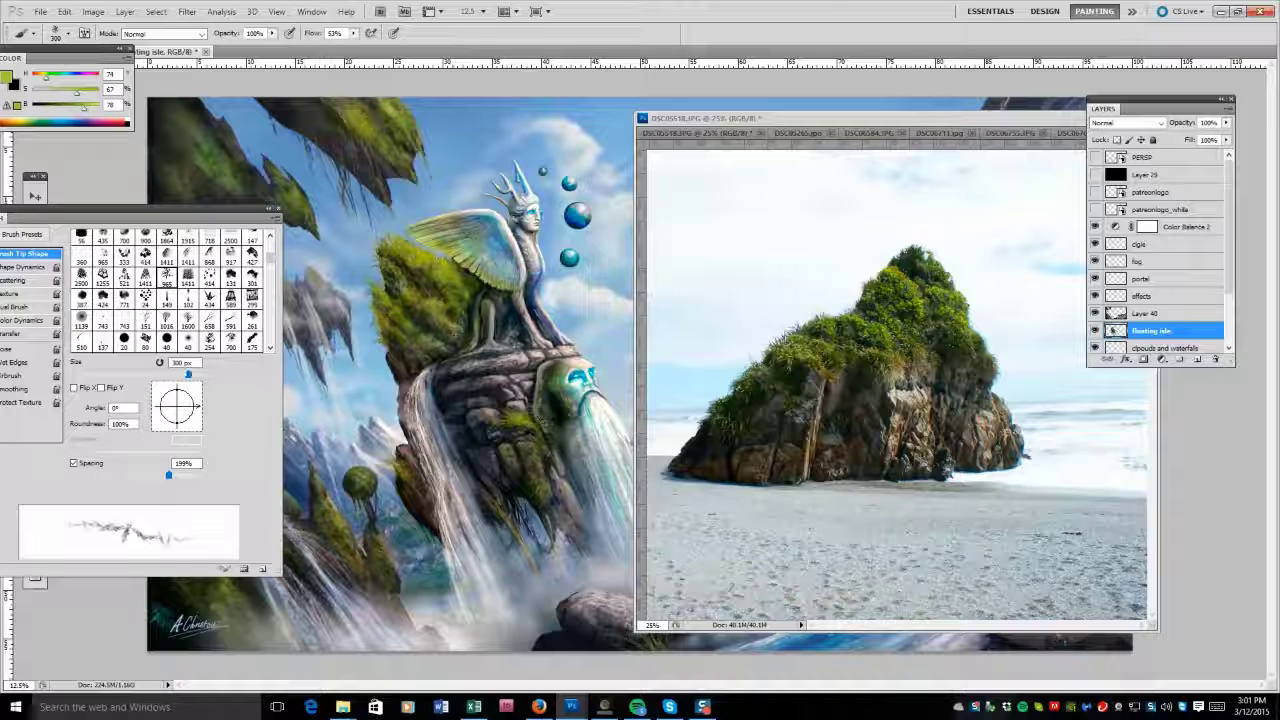
pyautogui.press('[')
pyautogui.press('[')
pyautogui.press(']')
pyautogui.press('[')
pyautogui.press('[')
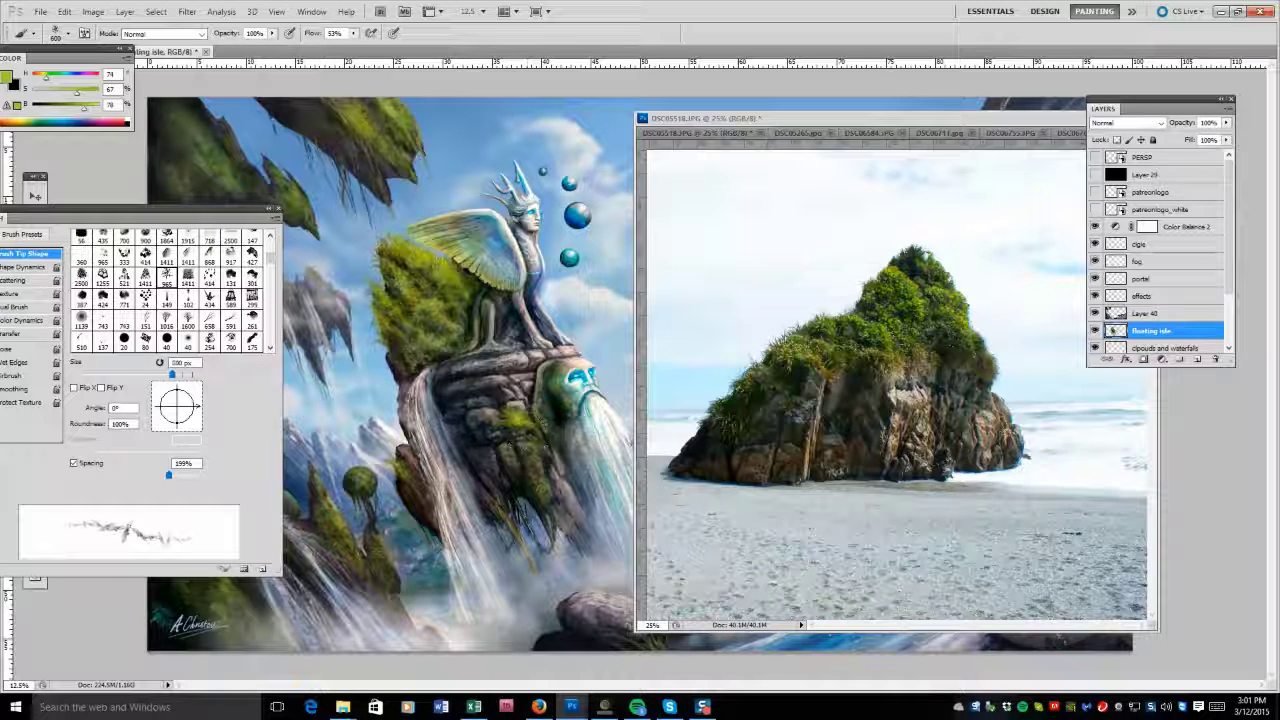
# Paint dark rock shadows, shrinking the brush to 125 px, then sample a pale canvas tone.
pyautogui.keyDown('alt'); pyautogui.click(436, 325); pyautogui.keyUp('alt')
pyautogui.press('[')
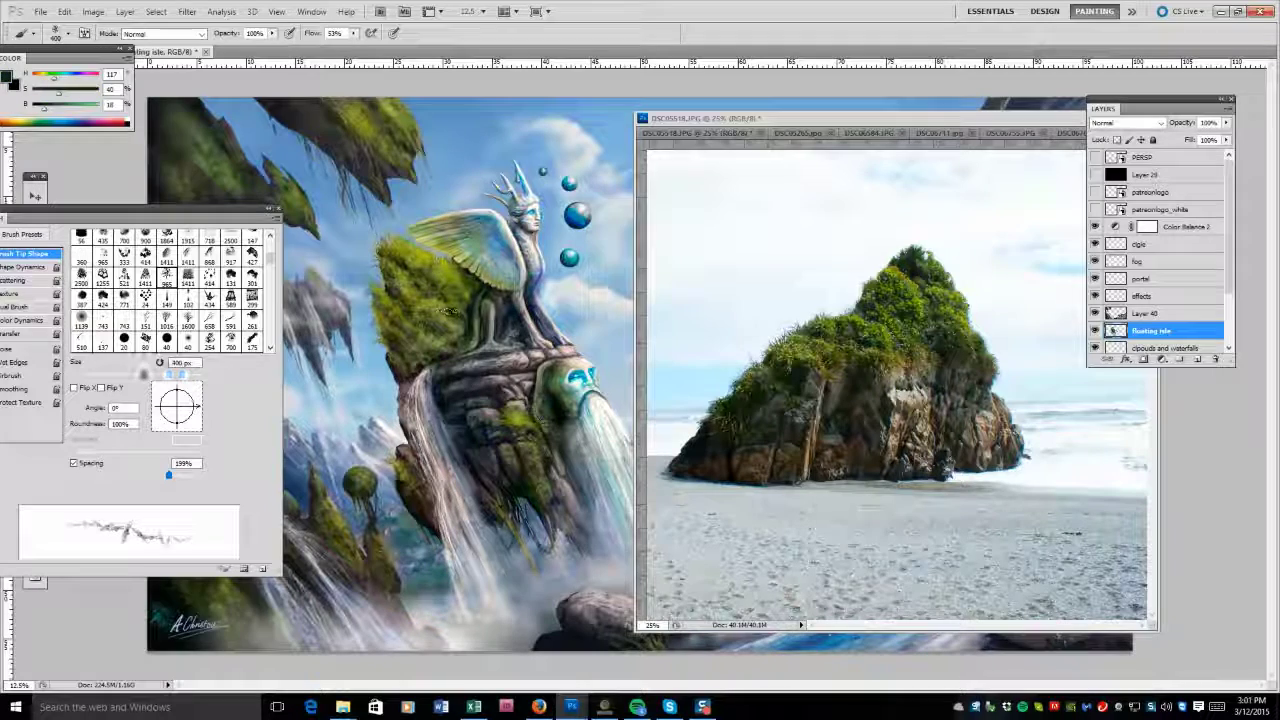
pyautogui.keyDown('alt'); pyautogui.click(436, 345); pyautogui.keyUp('alt')
pyautogui.press('[')
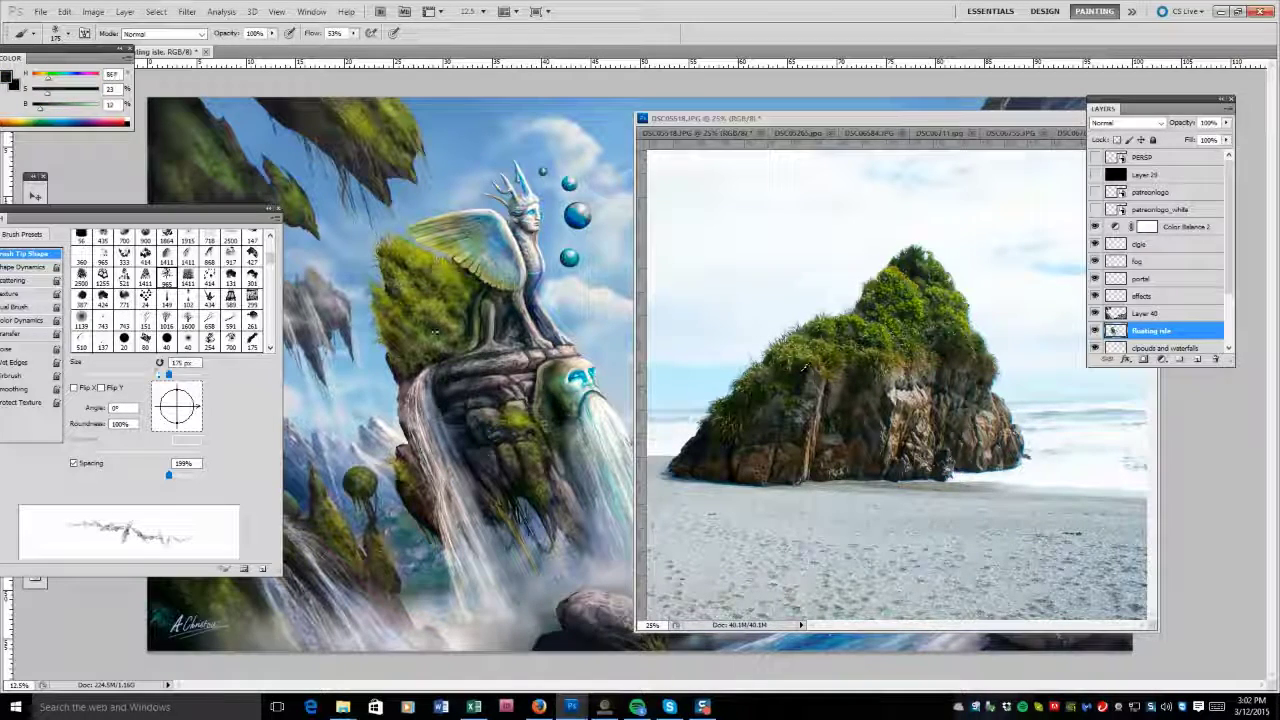
pyautogui.press('[')
pyautogui.press('[')
pyautogui.press('[')
pyautogui.press('[')
pyautogui.keyDown('alt'); pyautogui.click(562, 338); pyautogui.keyUp('alt')
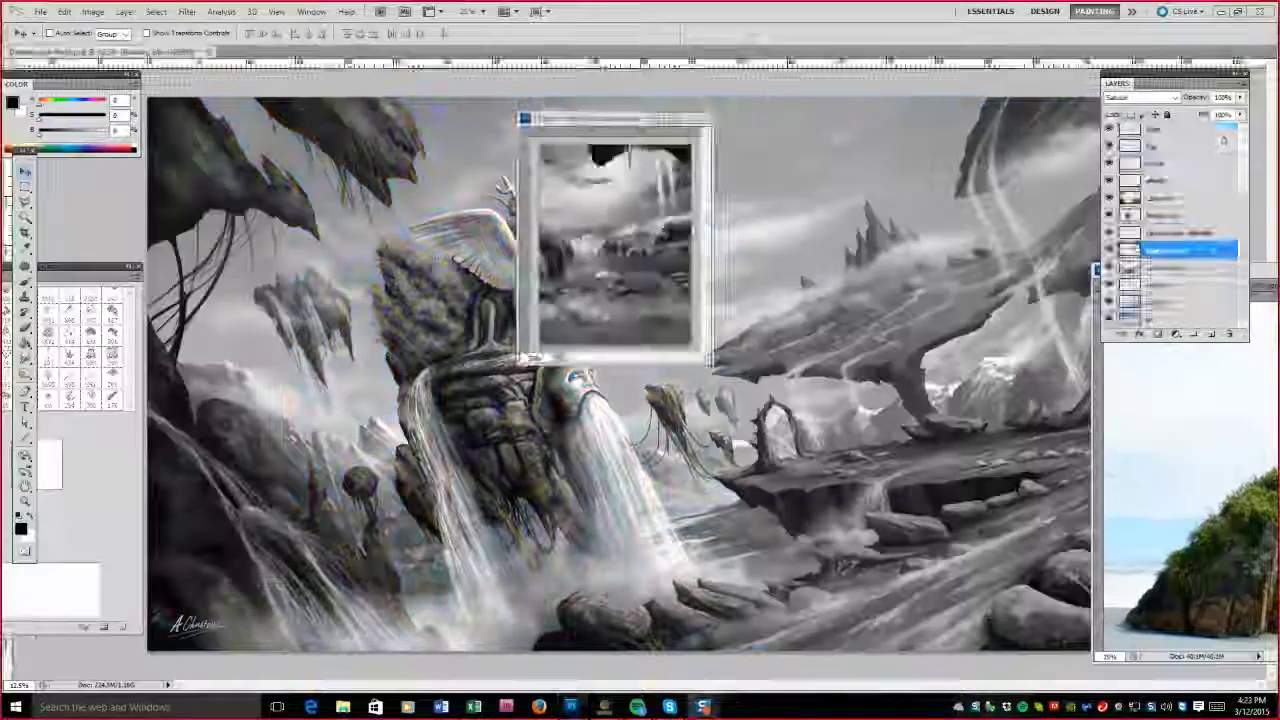
# Raise the Levels darkest output to 23, then return to the brush with near-white colour.
pyautogui.hotkey('ctrl', 'm')
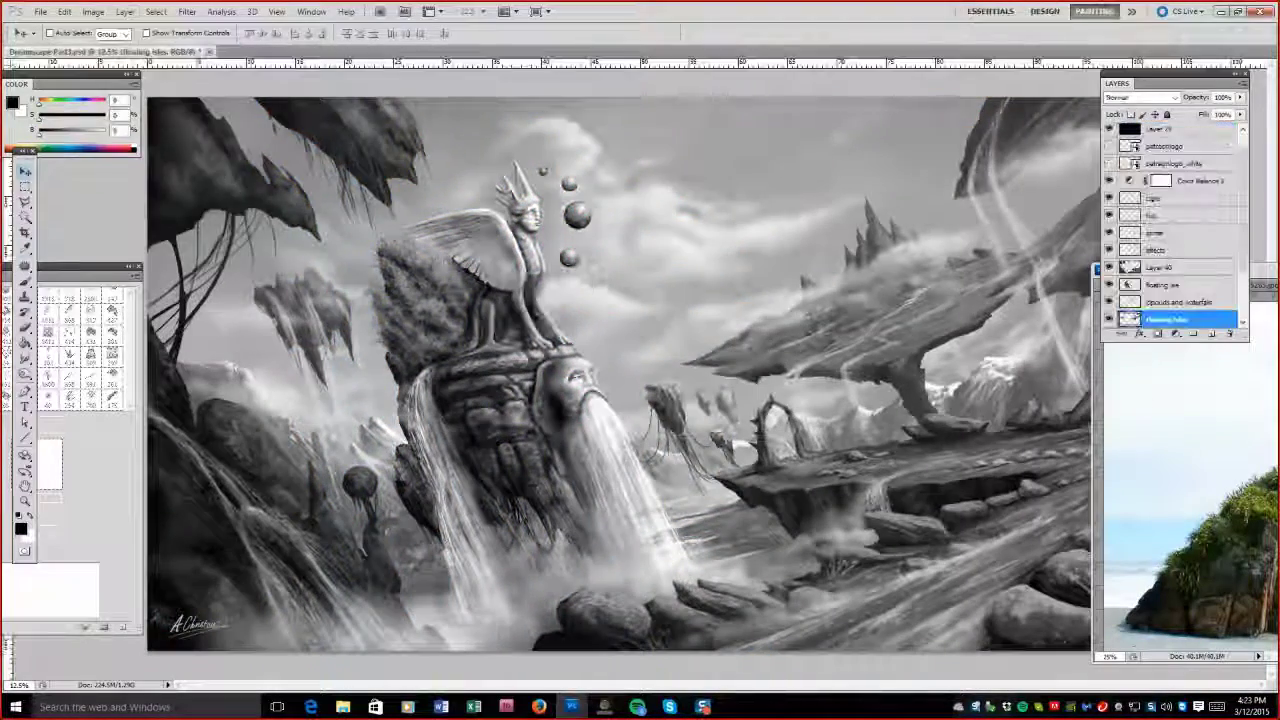
pyautogui.hotkey('ctrl', 'l')
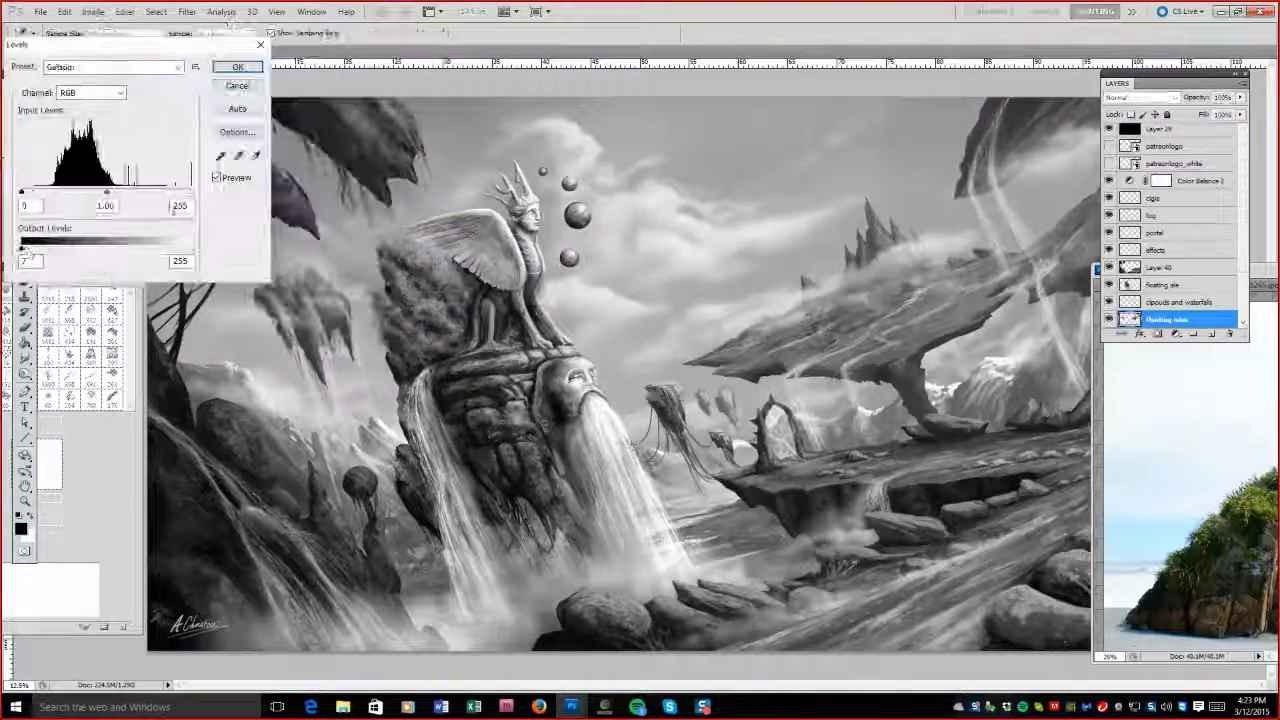
pyautogui.moveTo(22, 250); pyautogui.dragTo(37, 252)
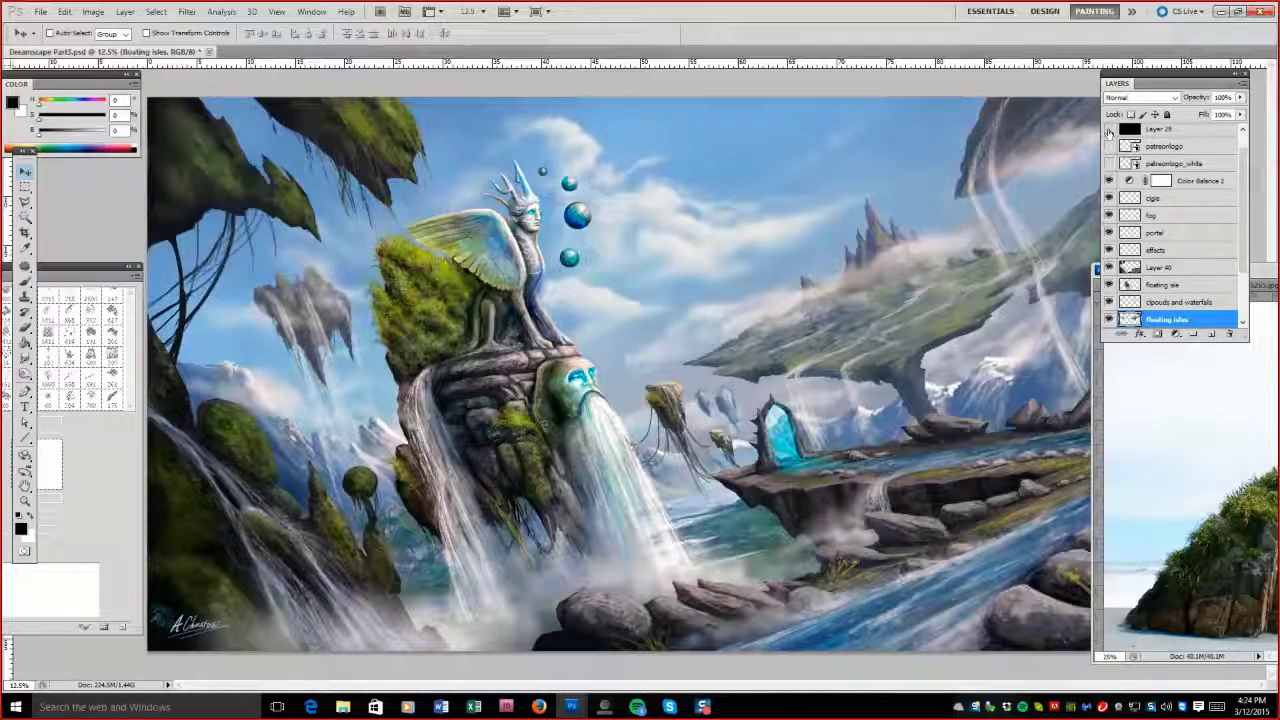
pyautogui.moveTo(1133, 147)
pyautogui.mouseDown()
pyautogui.moveTo(1137, 176)
pyautogui.moveTo(1137, 165)
pyautogui.mouseUp()
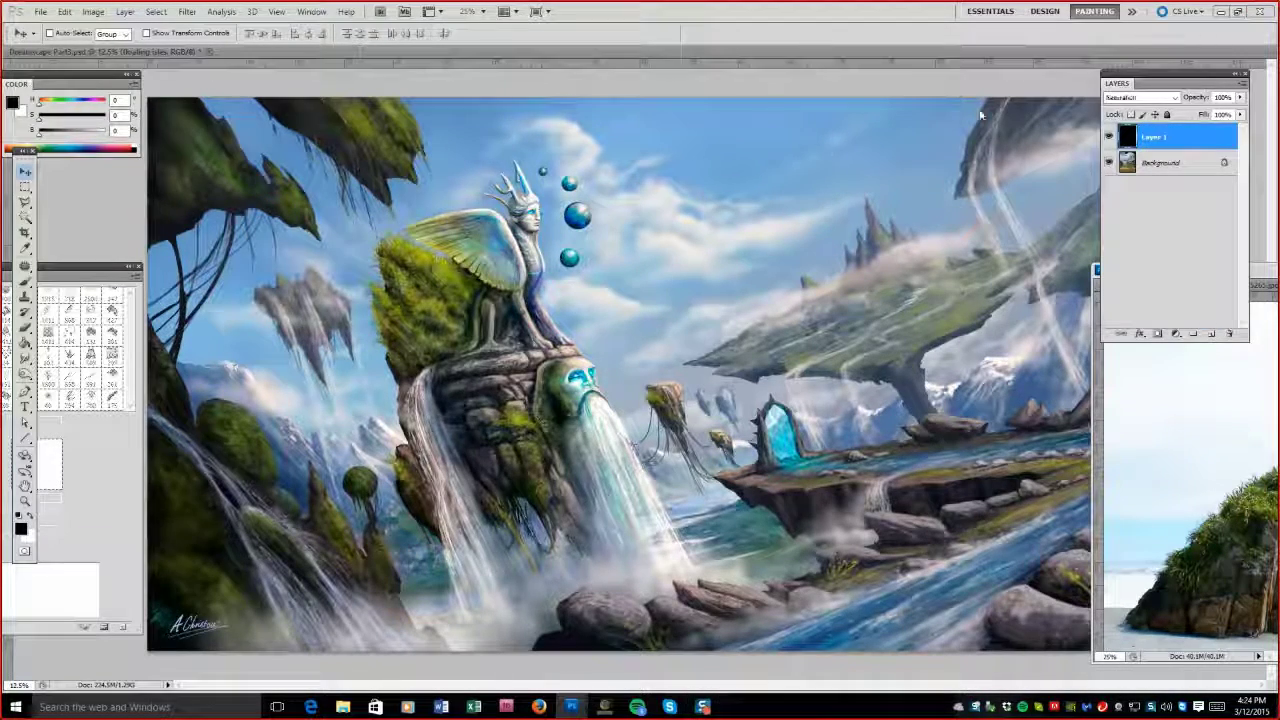
pyautogui.press('z')
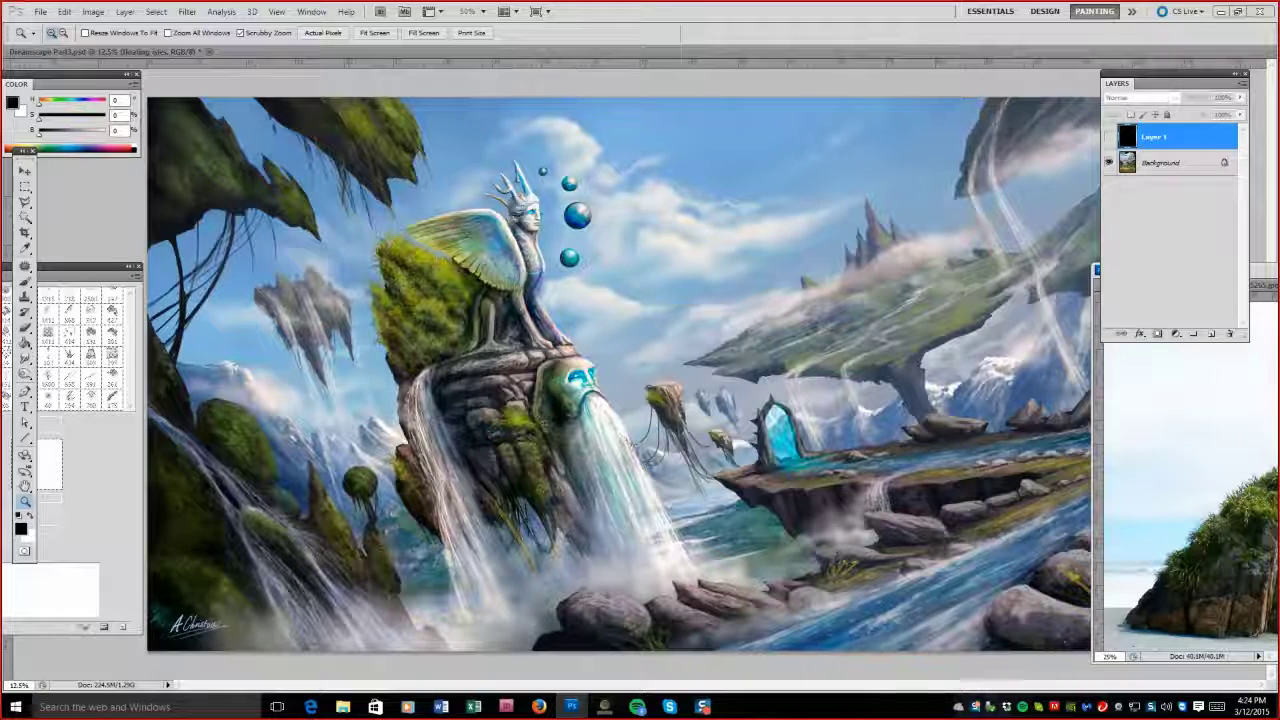
pyautogui.press('b')
pyautogui.press('x')
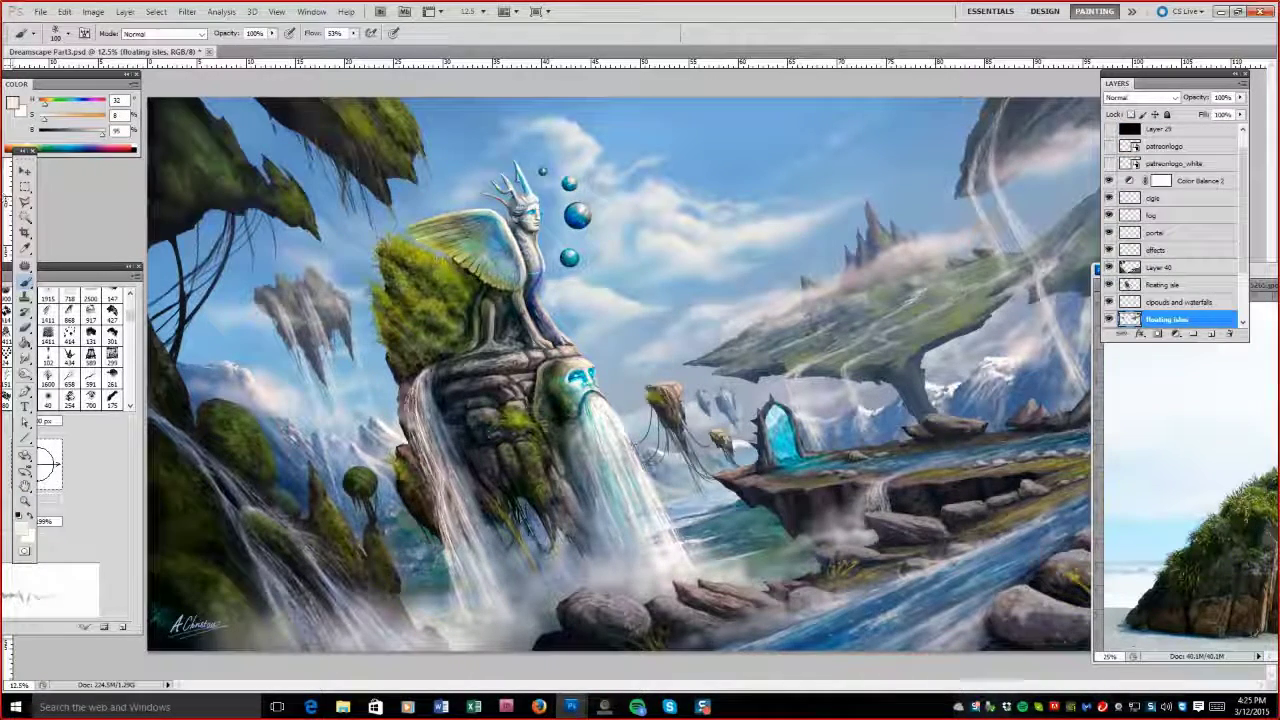
# Enable Color Balance 2, toggle the greyscale view on and off, and pick mid grey for its mask.
pyautogui.click(1109, 181)
pyautogui.click(1160, 180)
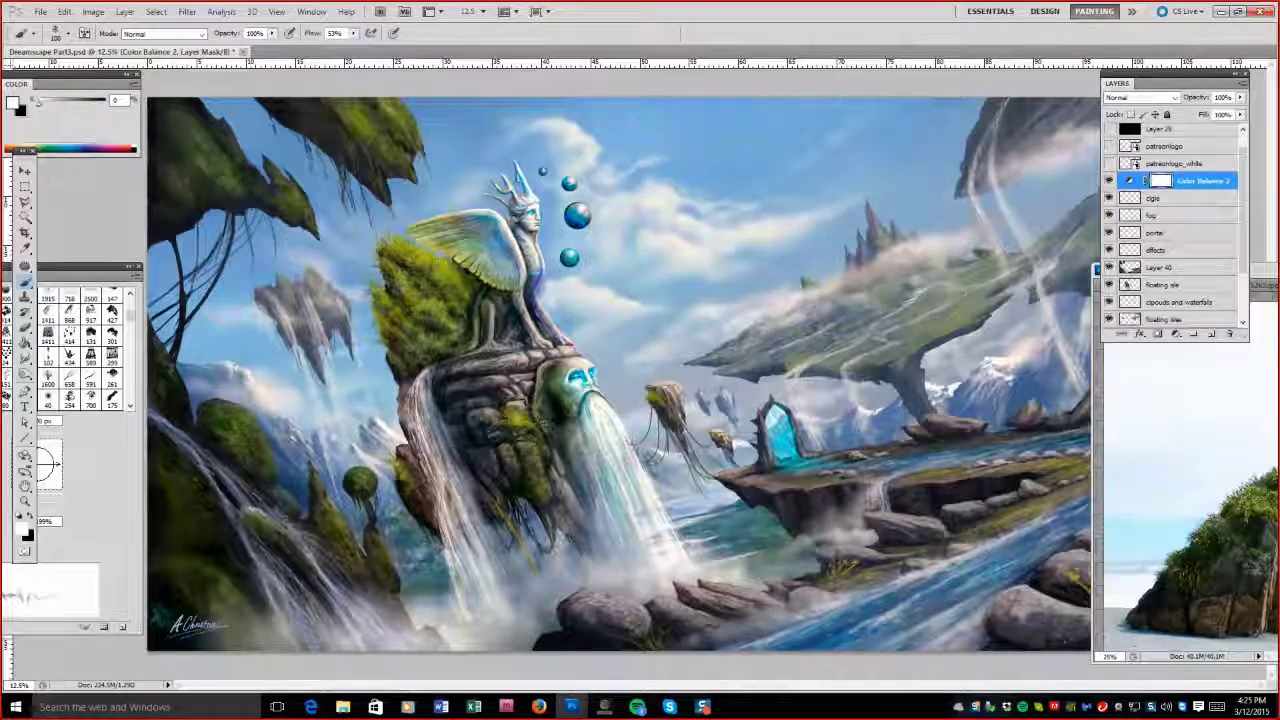
pyautogui.click(1109, 129)
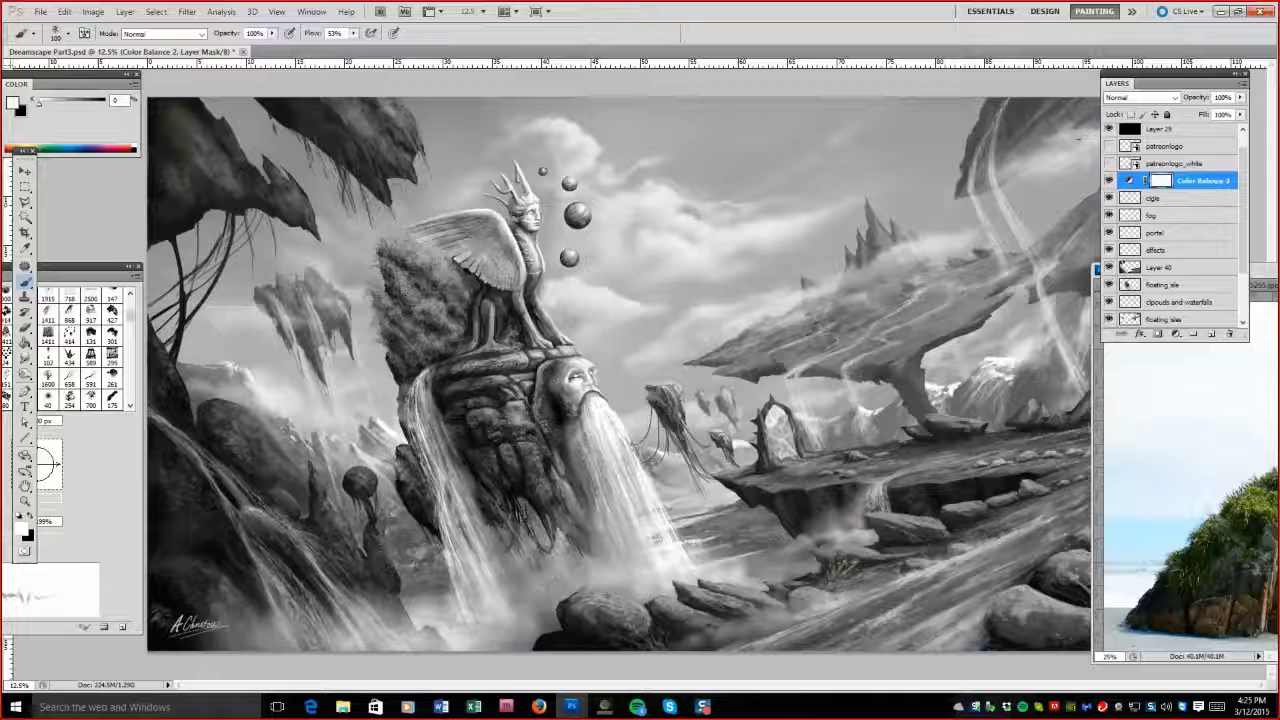
pyautogui.click(1109, 129)
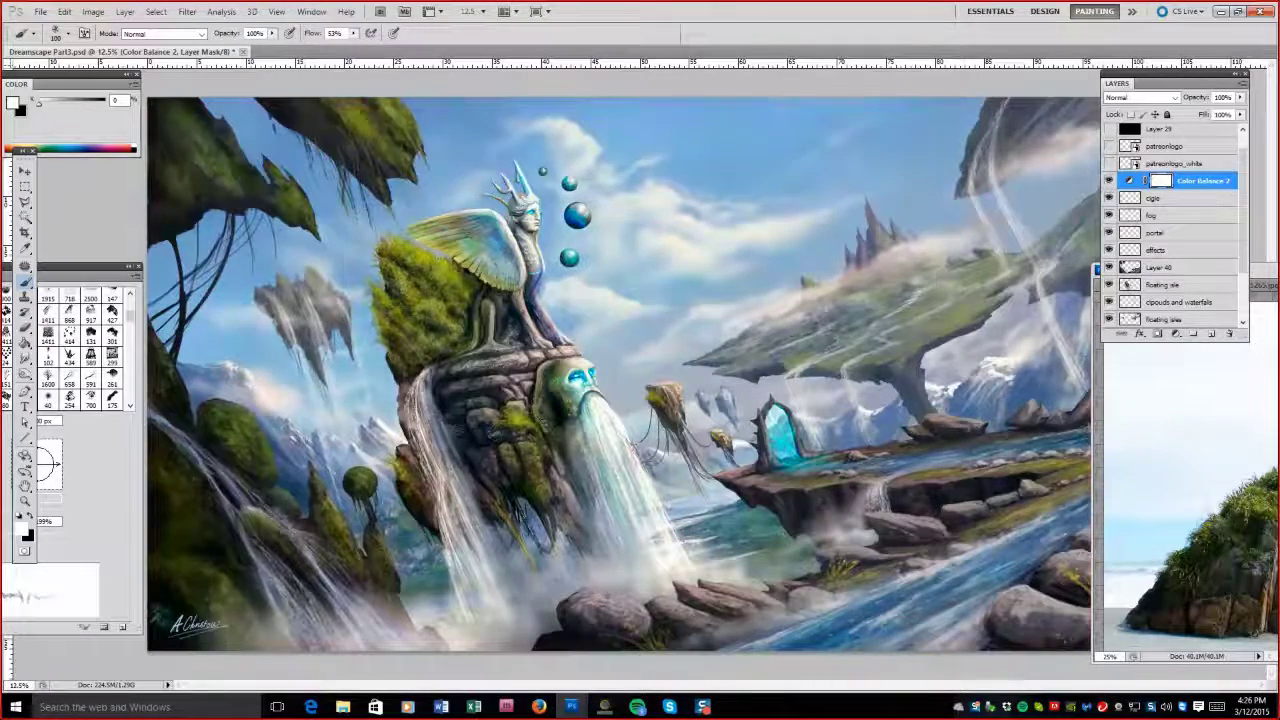
pyautogui.keyDown('alt'); pyautogui.click(648, 453); pyautogui.keyUp('alt')
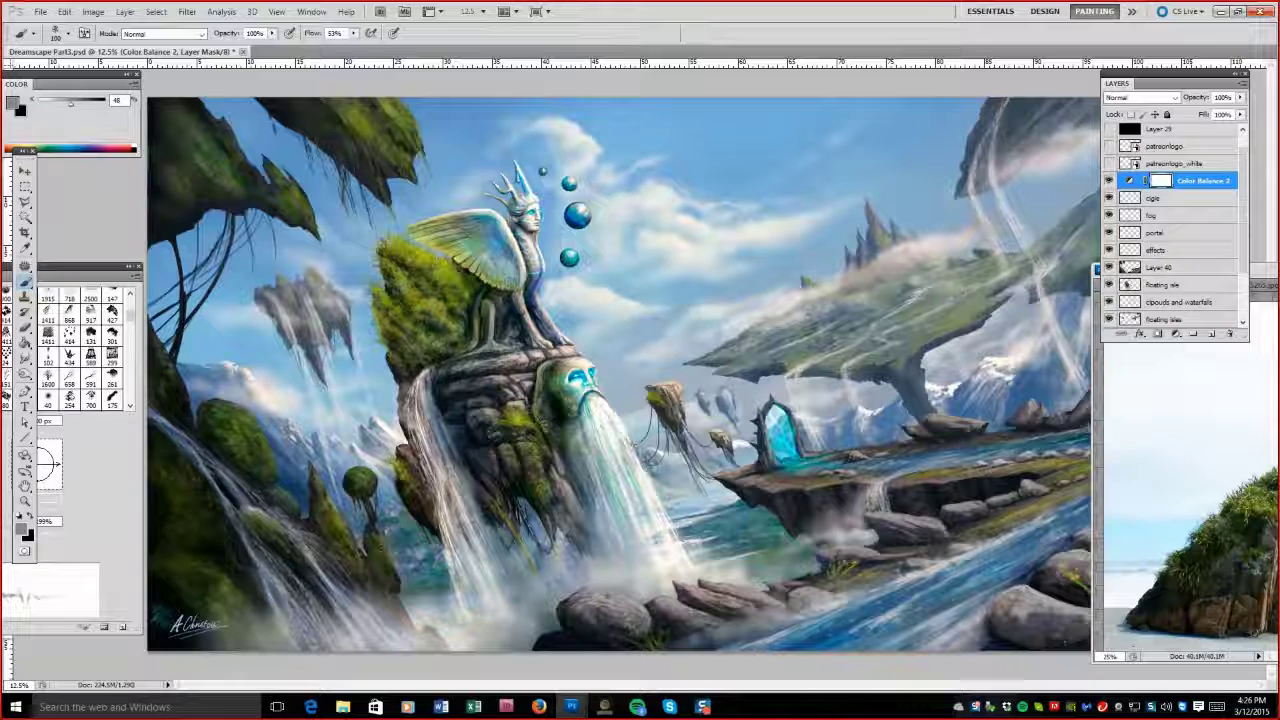
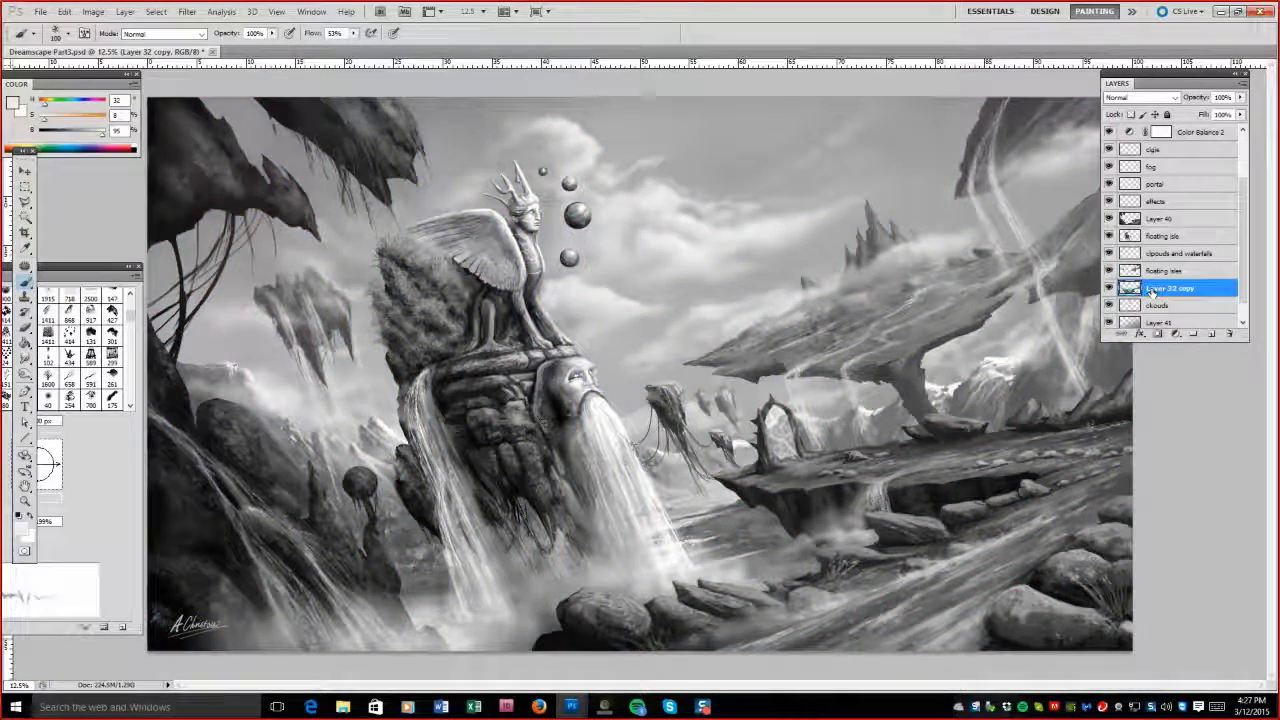
# Raise the Levels output black to 17, compare the grayscale check, then hide Layer 29 for full colour.
pyautogui.moveTo(22, 249); pyautogui.dragTo(33, 250)
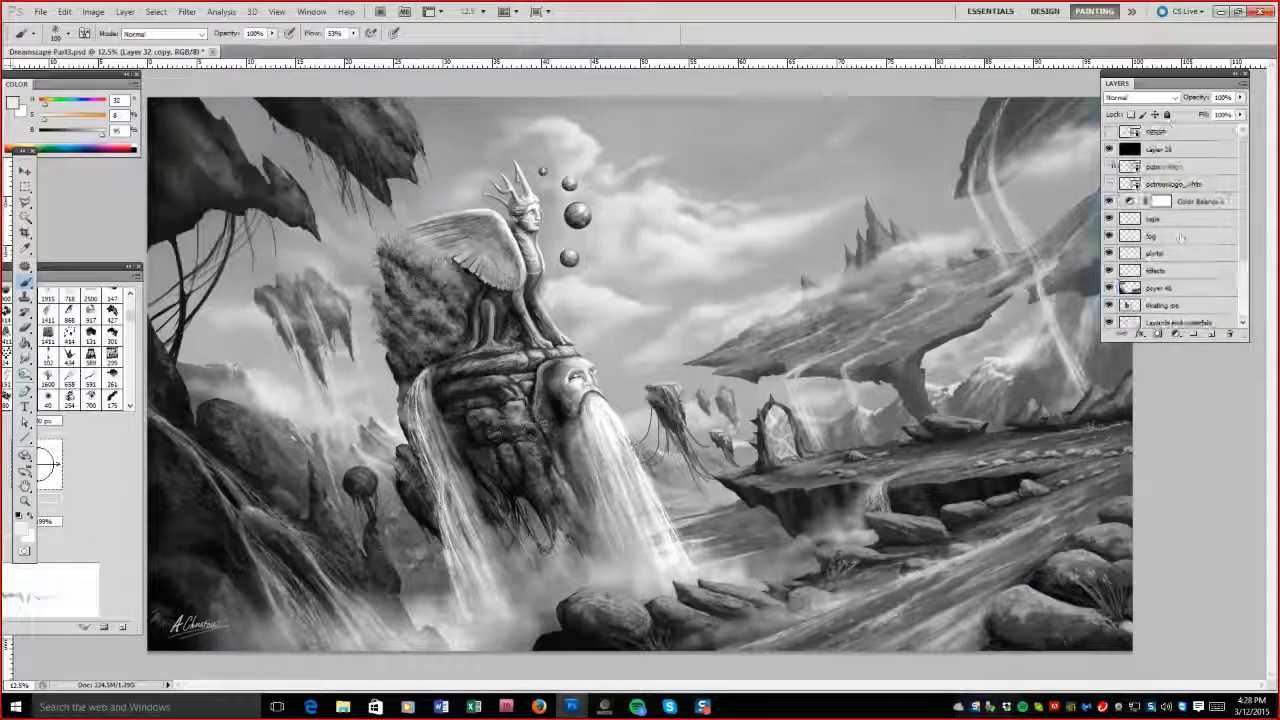
pyautogui.click(1108, 149)
pyautogui.click(1108, 149)
pyautogui.click(1108, 149)
pyautogui.scroll(-2, 1170, 230)
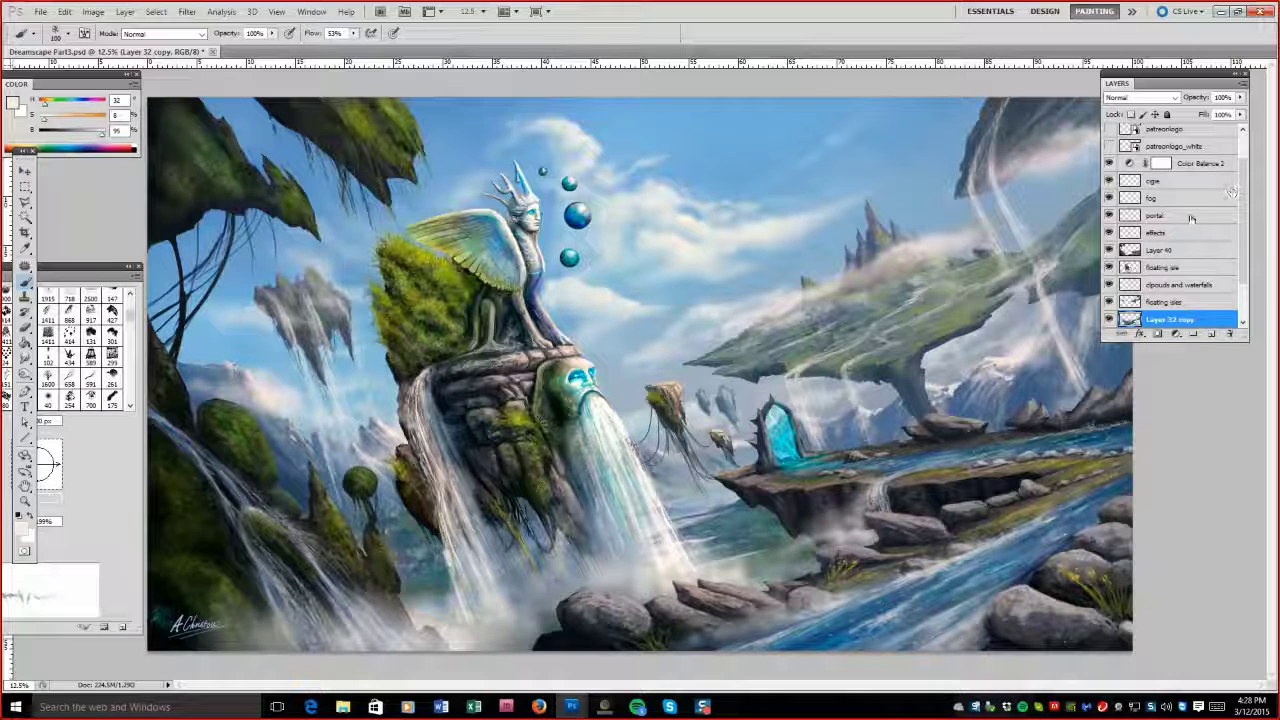
pyautogui.click(1180, 267)
pyautogui.hotkey('shift', 'b')
# Erase the cyan glow from the stone face on the effects layer.
pyautogui.press(']')
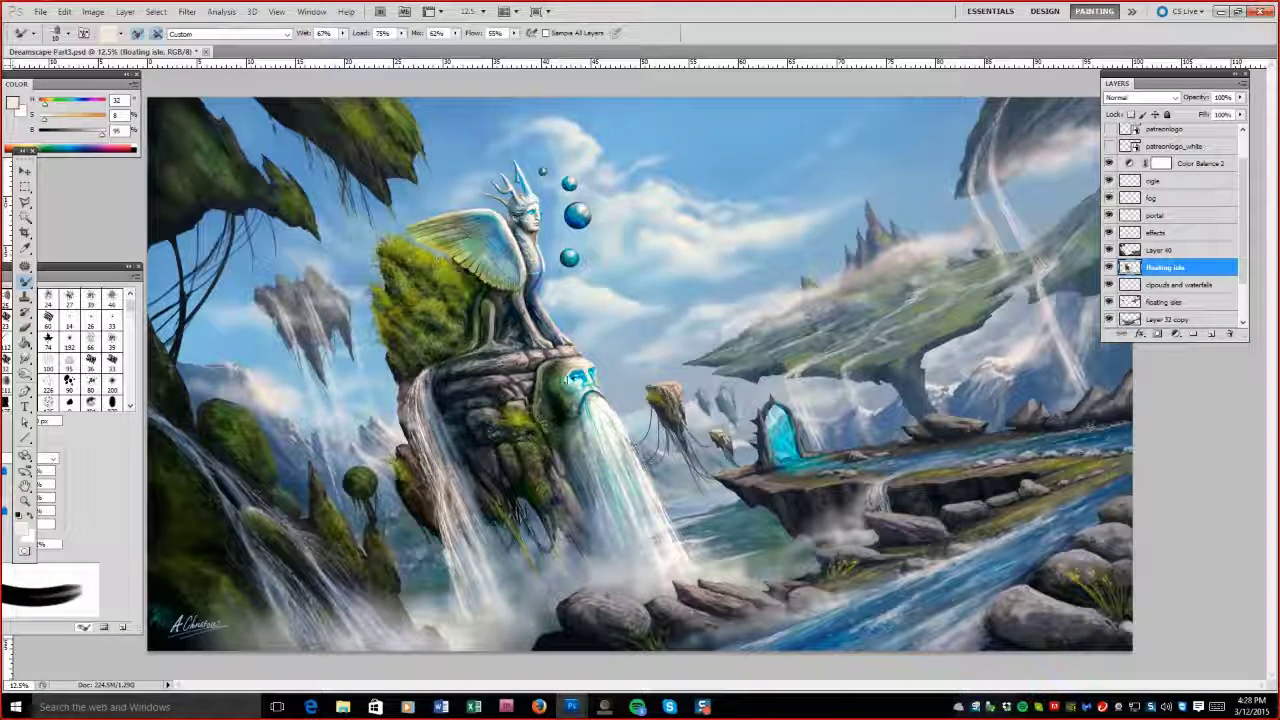
pyautogui.press('e')
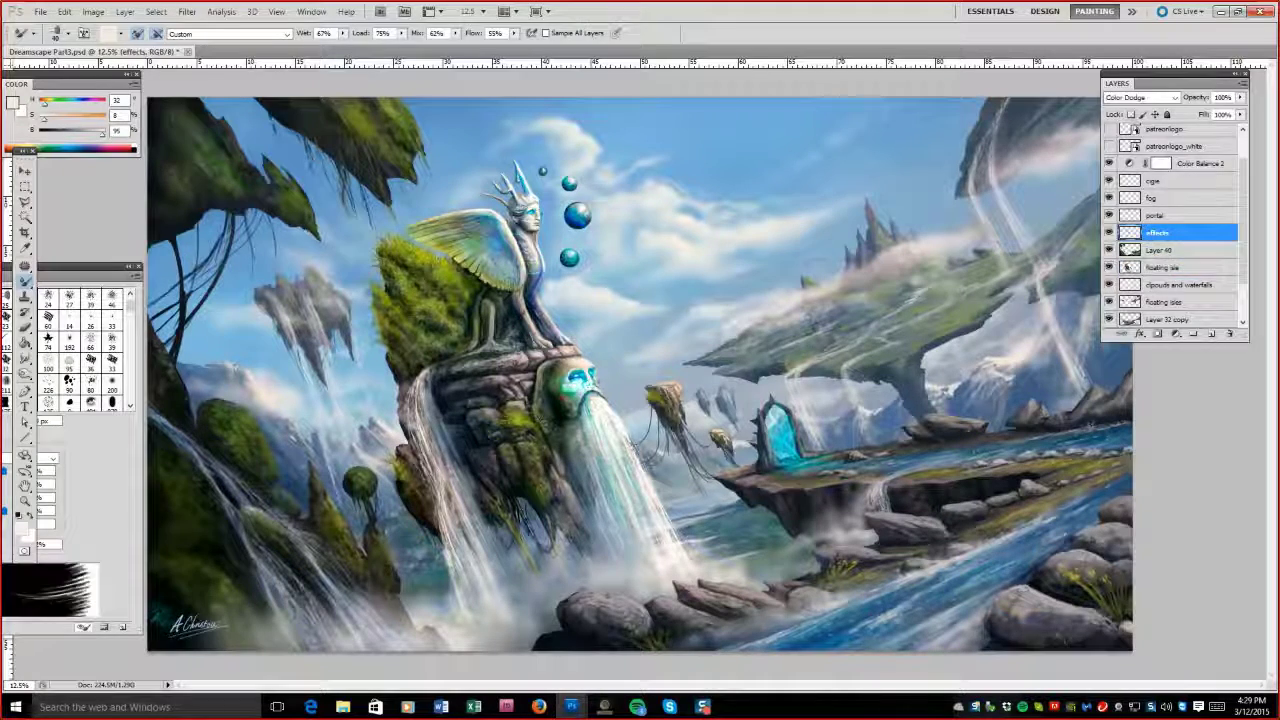
pyautogui.hotkey('alt', ']')
pyautogui.hotkey('alt', ']')
pyautogui.moveTo(585, 370)
pyautogui.mouseDown()
pyautogui.moveTo(605, 445)
pyautogui.moveTo(625, 385)
pyautogui.mouseUp()
pyautogui.hotkey('alt', '[')
pyautogui.hotkey('alt', '[')
pyautogui.press('b')
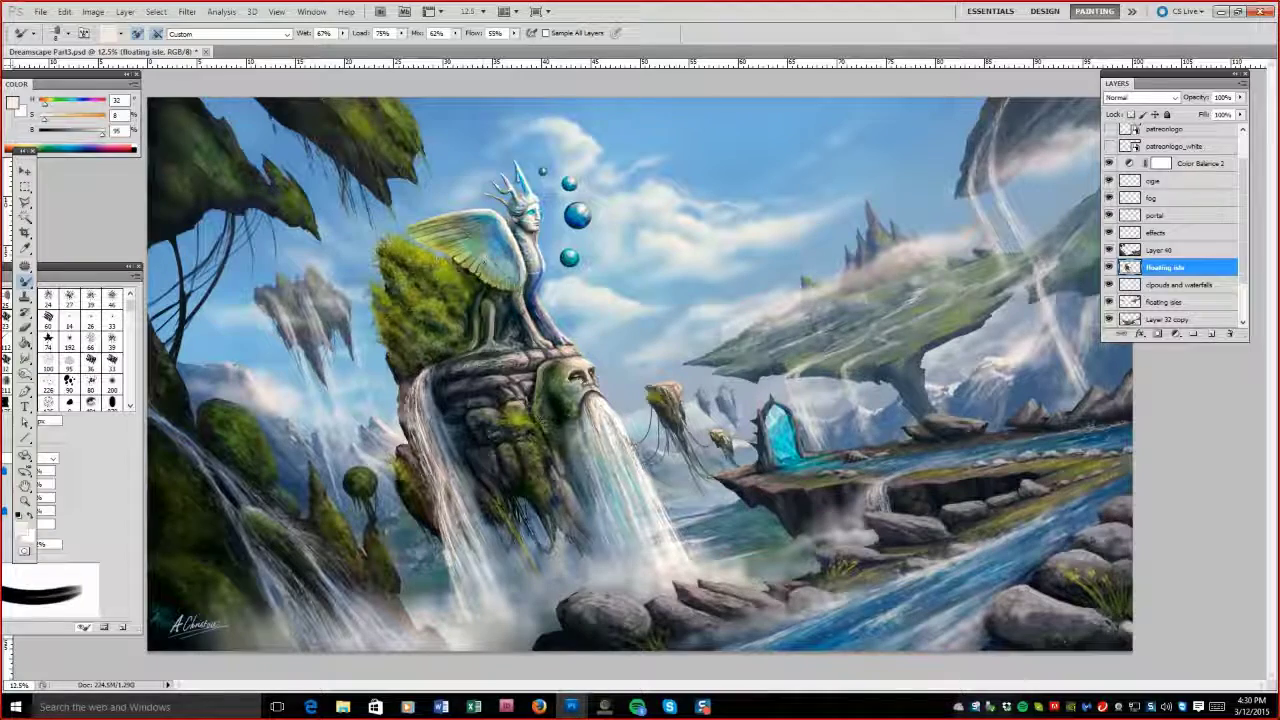
# Sample the portal's cyan as the paint colour with the Brush and open the Brush panel.
pyautogui.click(1172, 215)
pyautogui.click(1172, 232)
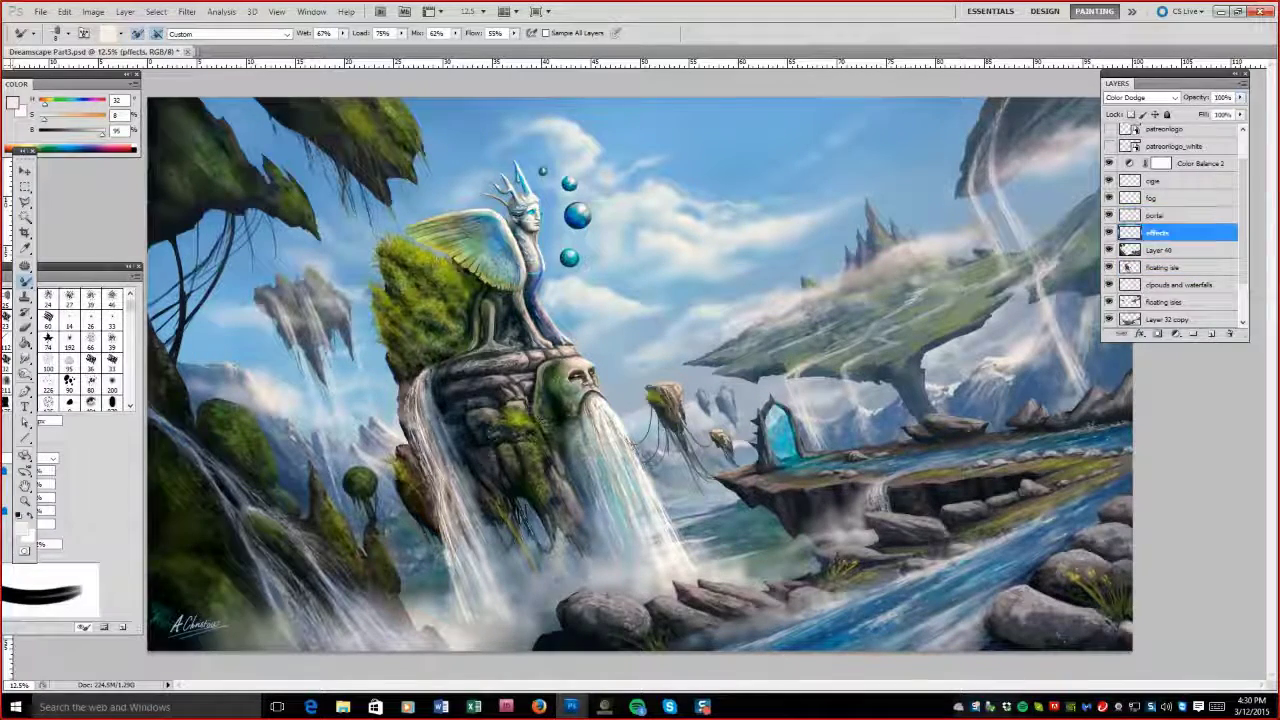
pyautogui.press('z')
pyautogui.press('b')
pyautogui.keyDown('alt'); pyautogui.click(782, 441); pyautogui.keyUp('alt')
pyautogui.press('F5')
# Try brush sizes from 100 px to 400 px, ending on a smaller fully hard tip.
pyautogui.hotkey('alt', ']')
pyautogui.press(']')
pyautogui.press(']')
pyautogui.press(']')
pyautogui.press(']')
pyautogui.press(']')
pyautogui.press(']')
pyautogui.press(']')
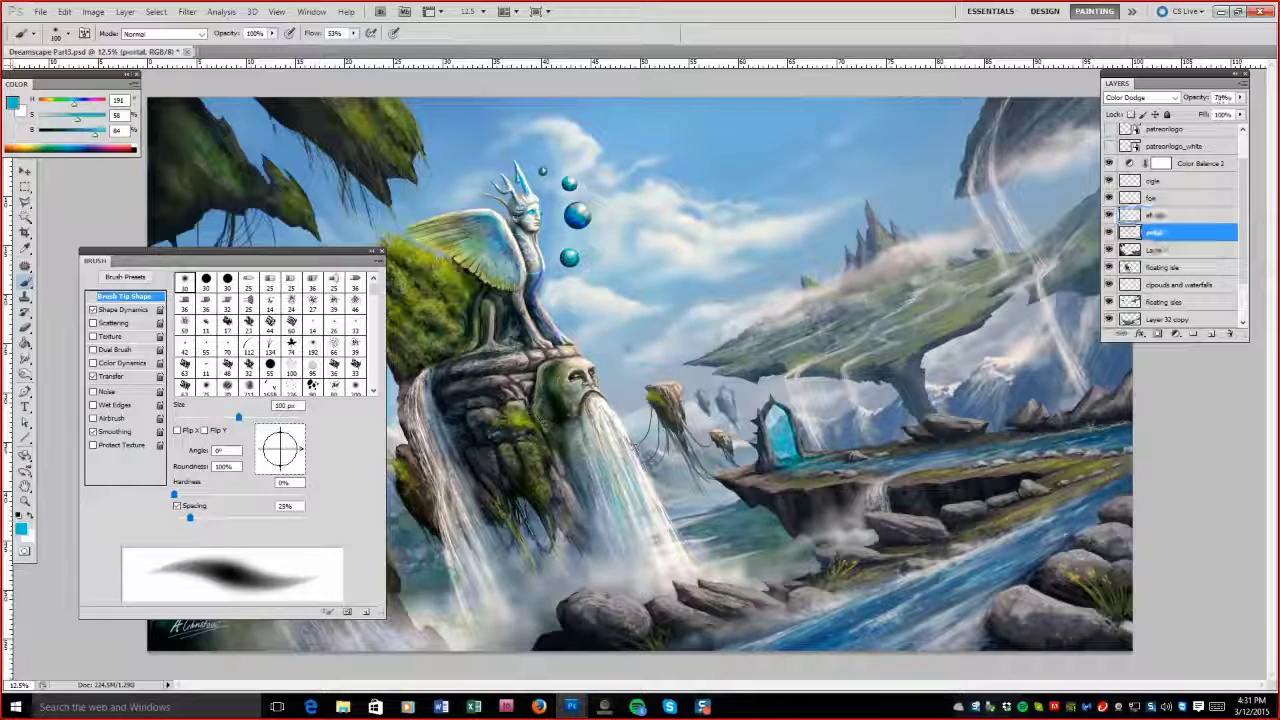
pyautogui.press('.')
pyautogui.press('.')
pyautogui.press('.')
pyautogui.press('.')
pyautogui.press('.')
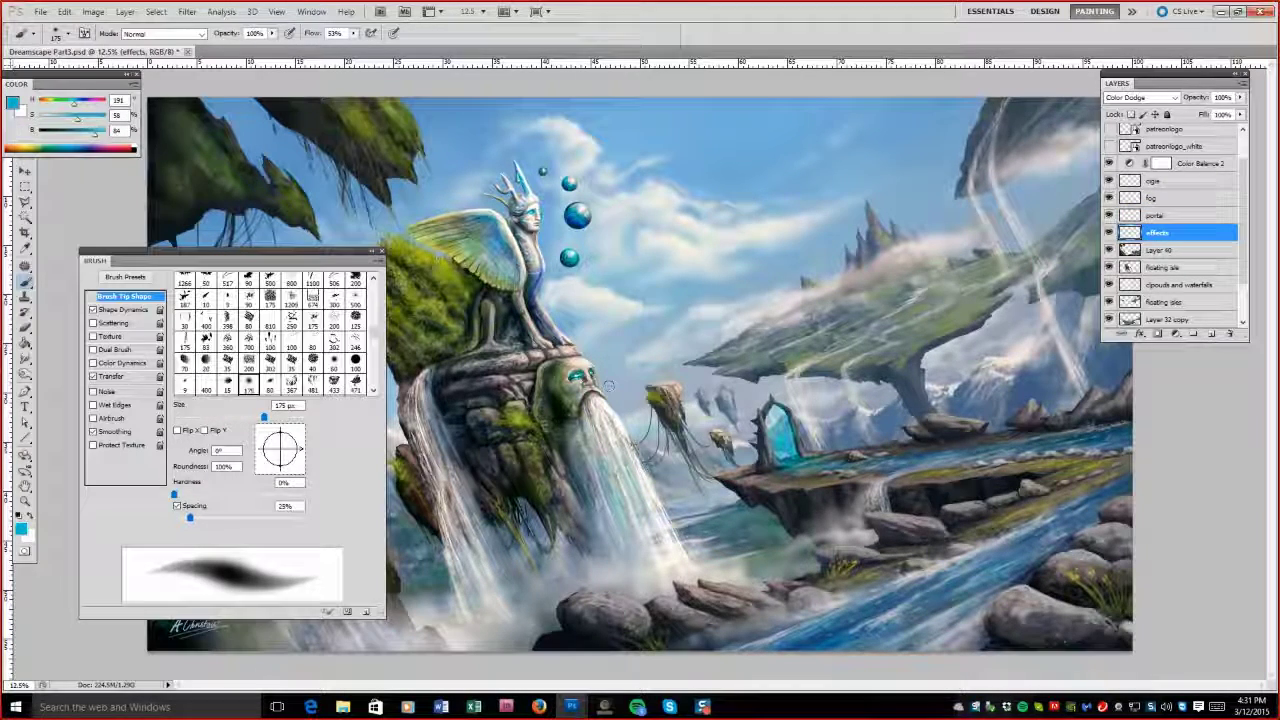
pyautogui.press('.')
pyautogui.press(']')
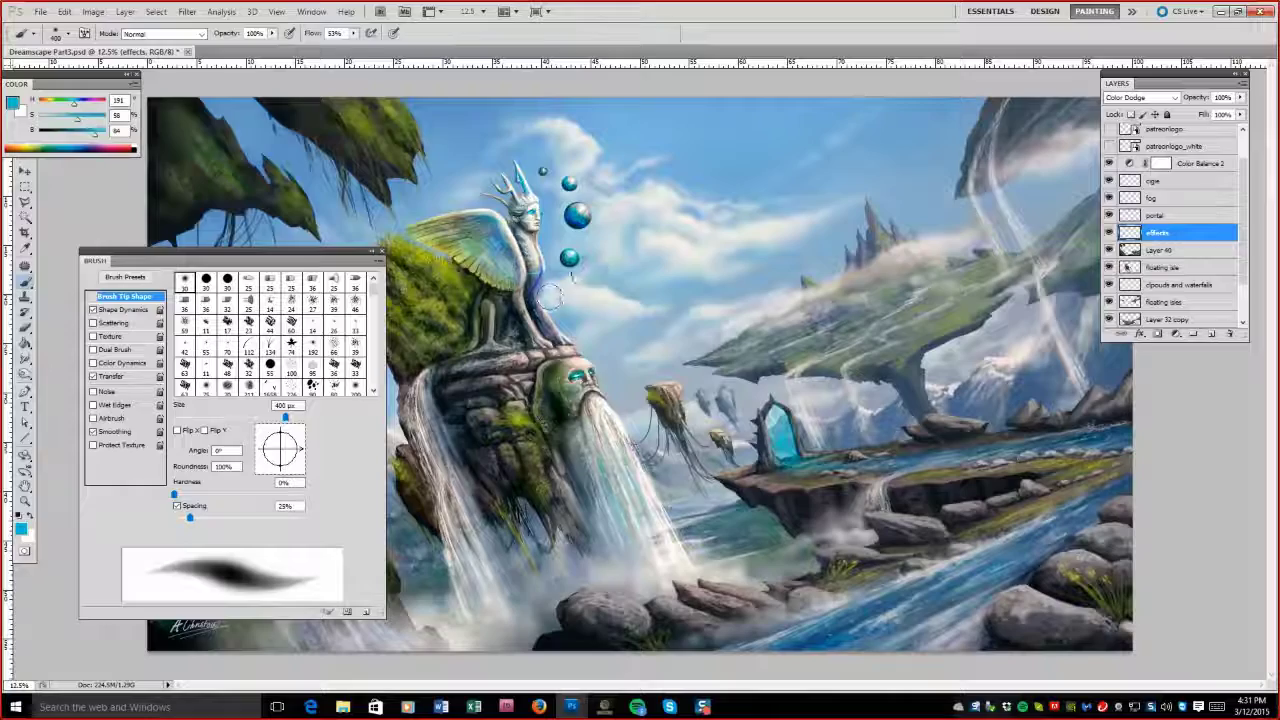
pyautogui.press('.')
pyautogui.scroll(4, 503, 223)
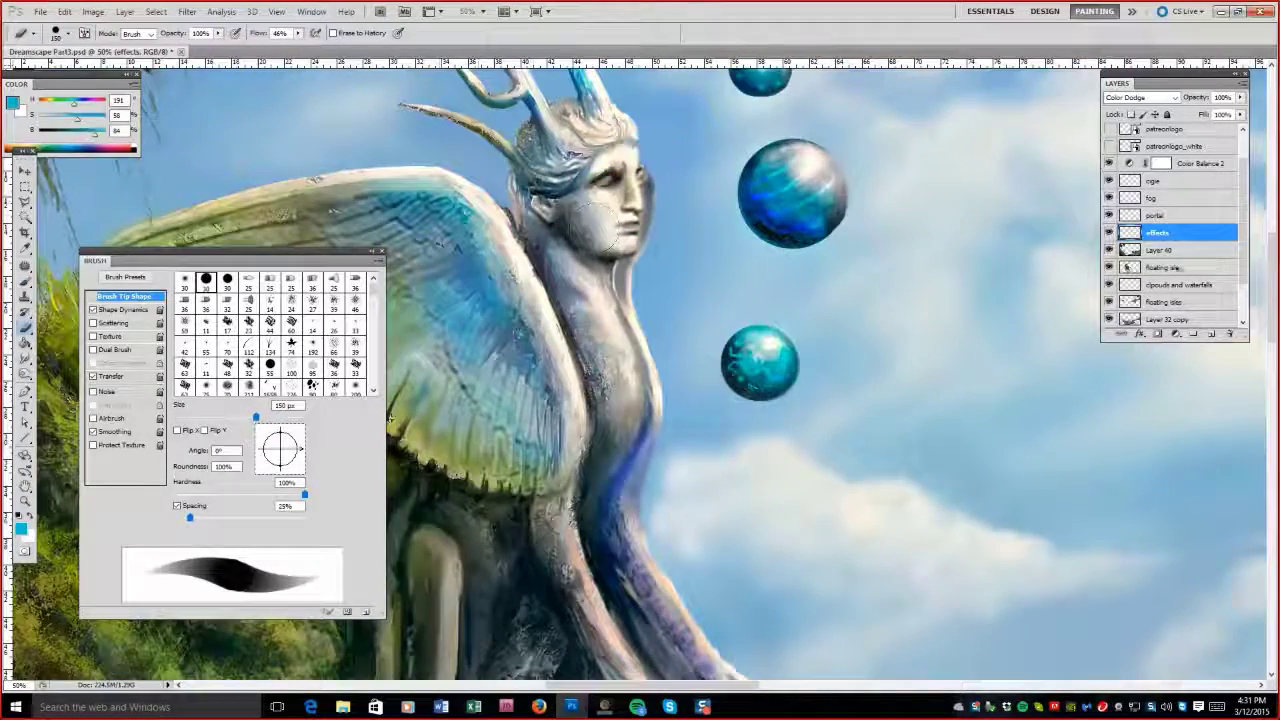
# Blend fine Mixer Brush strokes on the sphinx's wing and chest on floating isle, at 2–5 px.
pyautogui.hotkey('shift', 'b')
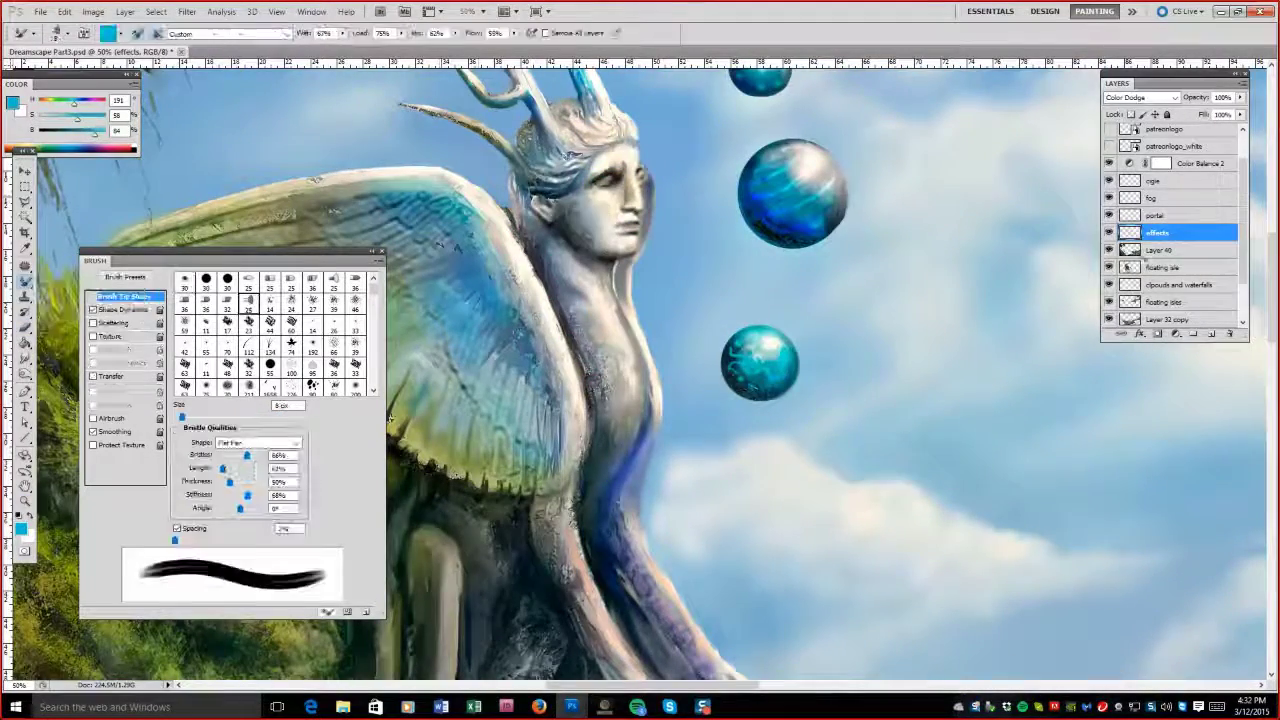
pyautogui.hotkey('alt', '[')
pyautogui.hotkey('alt', '[')
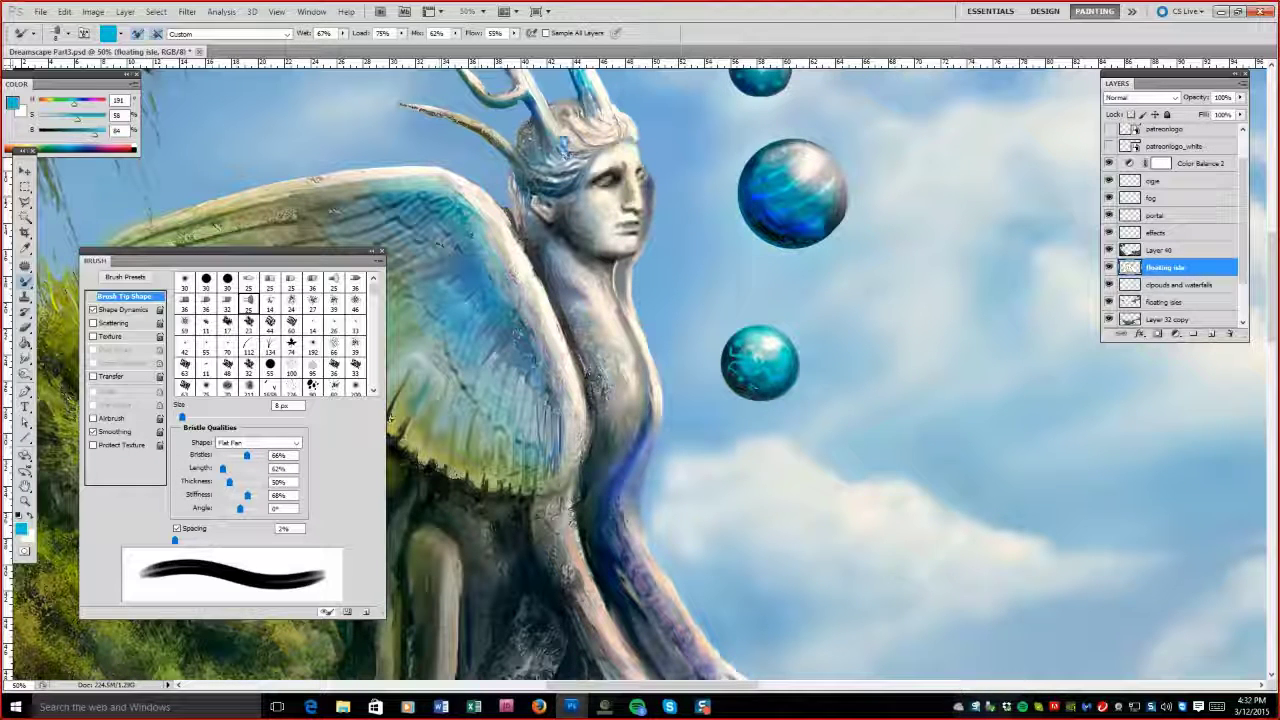
pyautogui.press('[')
pyautogui.press('[')
pyautogui.press('[')
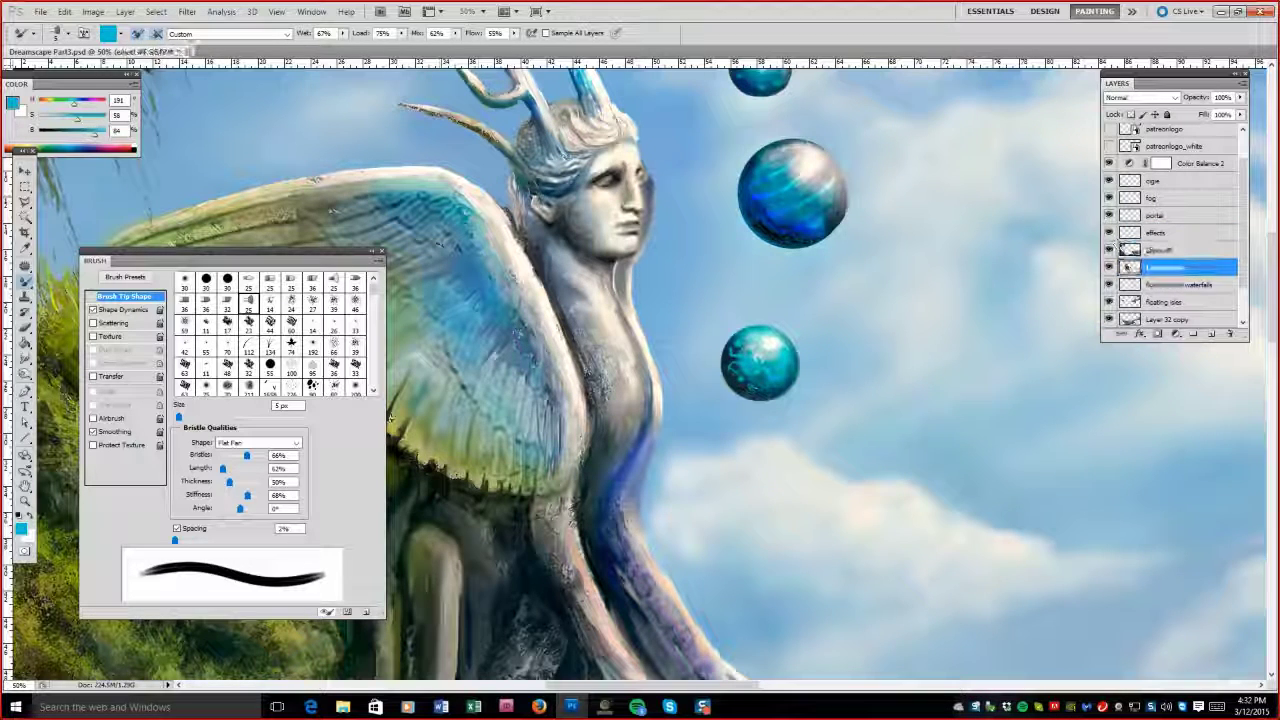
pyautogui.press('[')
pyautogui.press('[')
pyautogui.press('[')
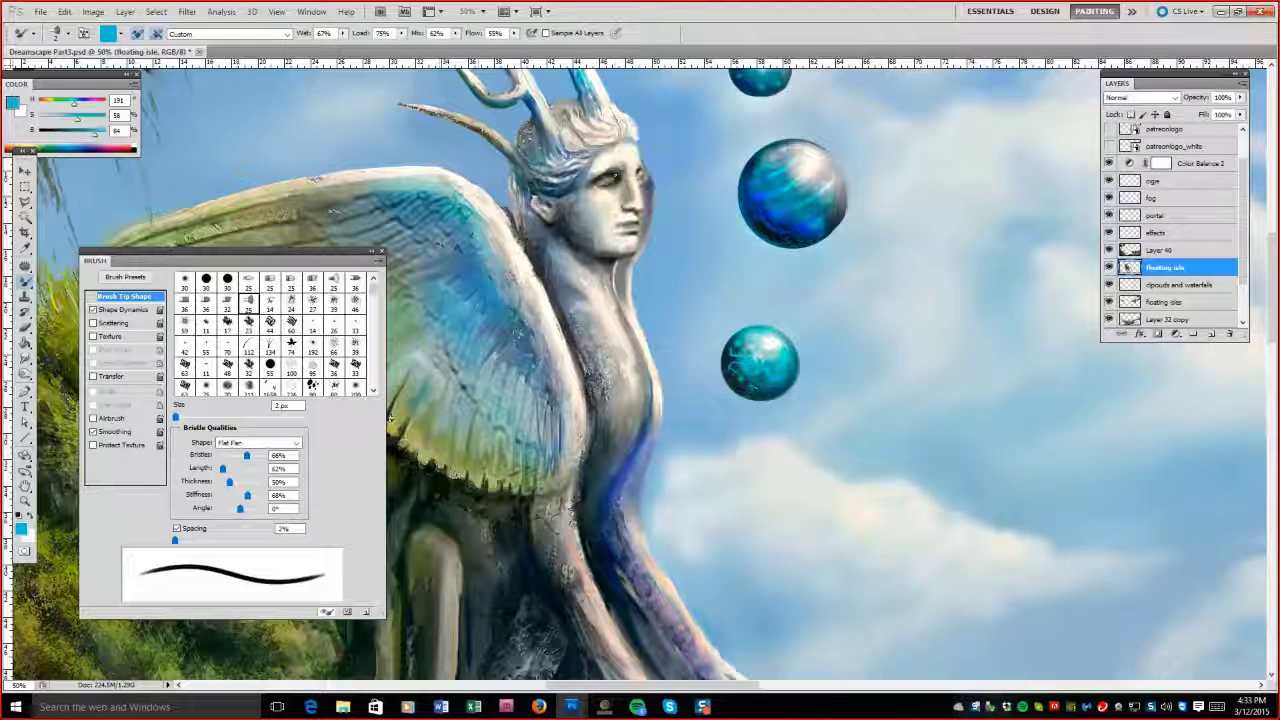
pyautogui.press(']')
pyautogui.press(']')
pyautogui.press(']')
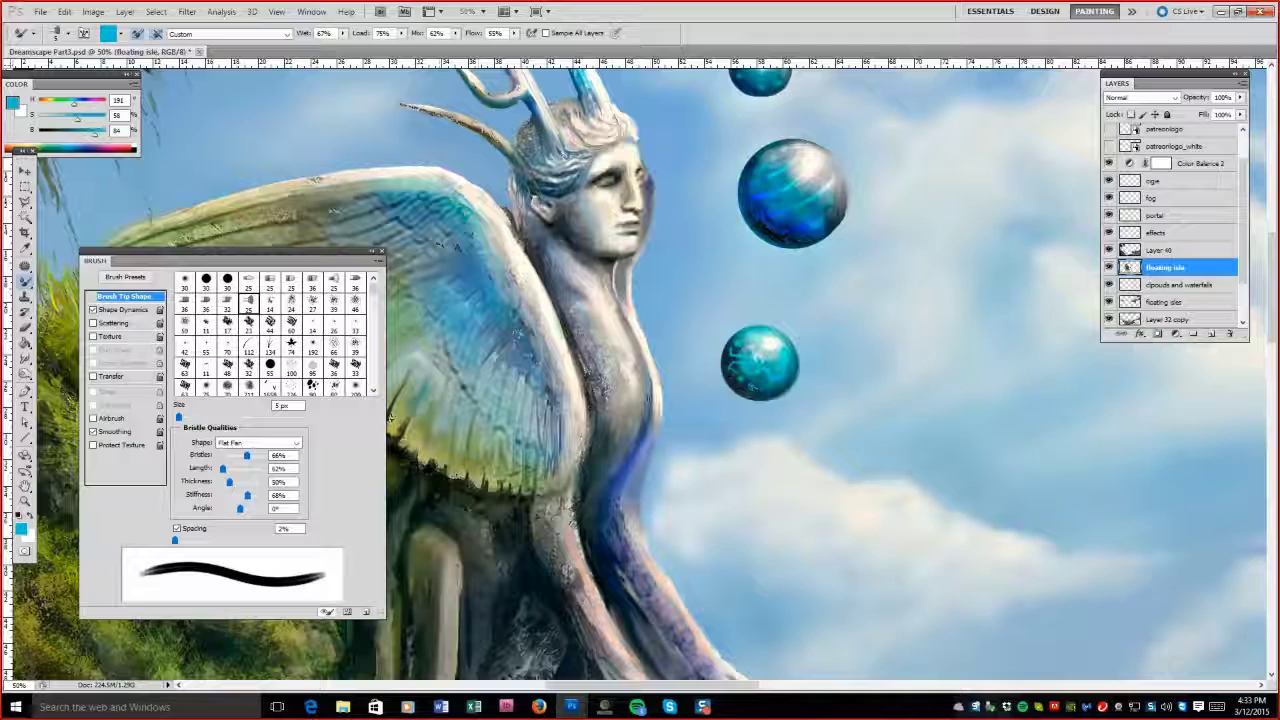
# Paint a thin blue glowing line down the chest with a hard round brush on the effects layer.
pyautogui.click(1170, 232)
pyautogui.hotkey('shift', 'b')
pyautogui.press('.')
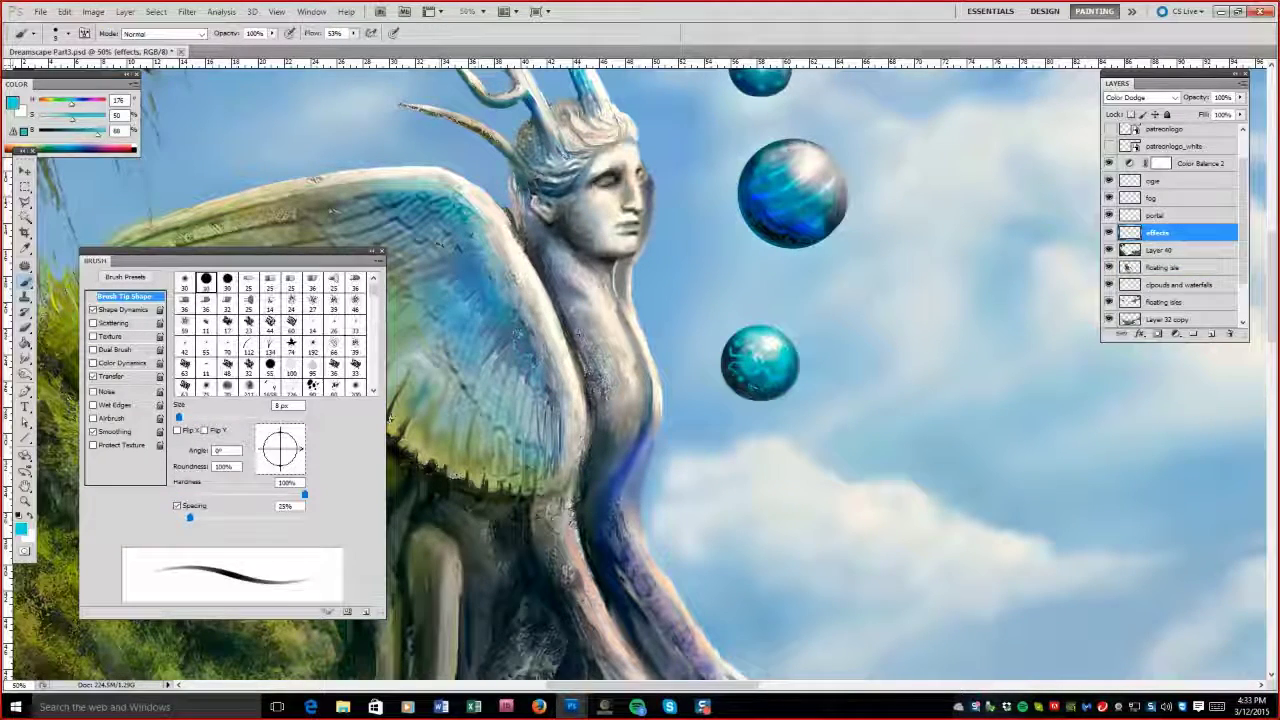
pyautogui.hotkey('alt', '[')
pyautogui.hotkey('alt', '[')
pyautogui.hotkey('alt', ']')
pyautogui.hotkey('alt', ']')
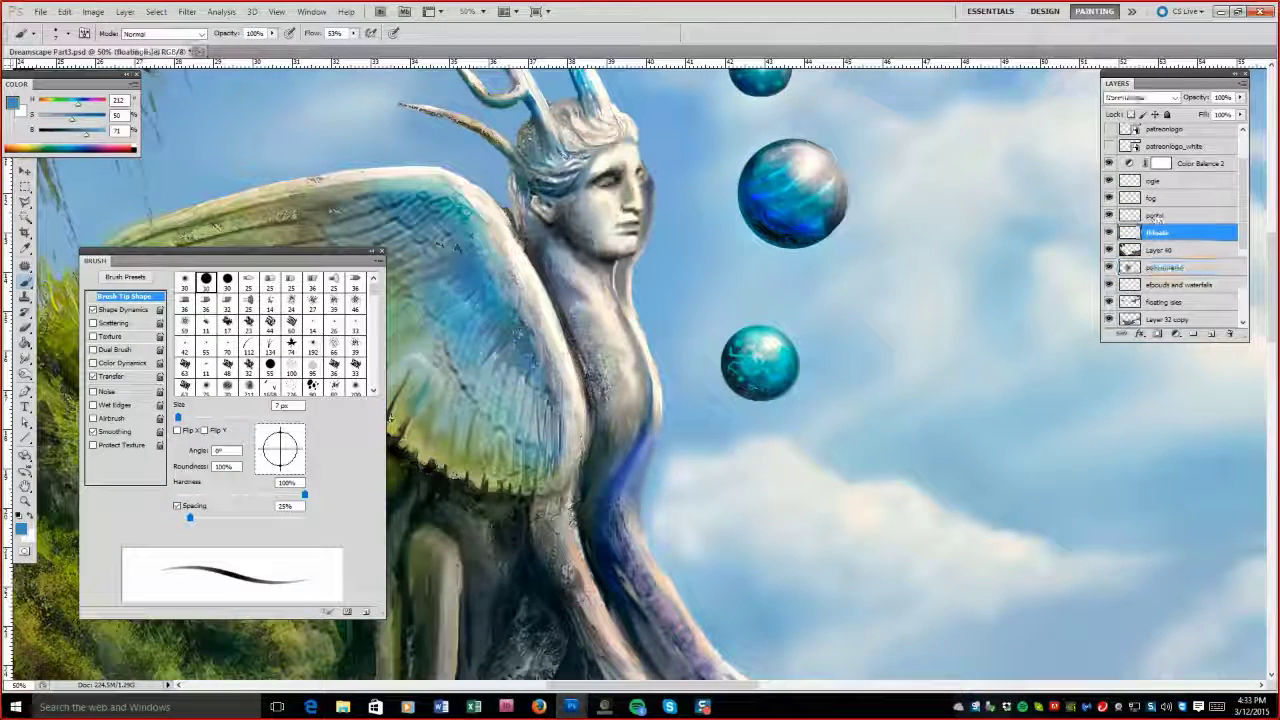
pyautogui.press(',')
# Add more mixer strokes on floating isle and an 8 px hard-brush glow, then zoom out to 25%.
pyautogui.hotkey('alt', '[')
pyautogui.hotkey('alt', '[')
pyautogui.hotkey('shift', 'b')
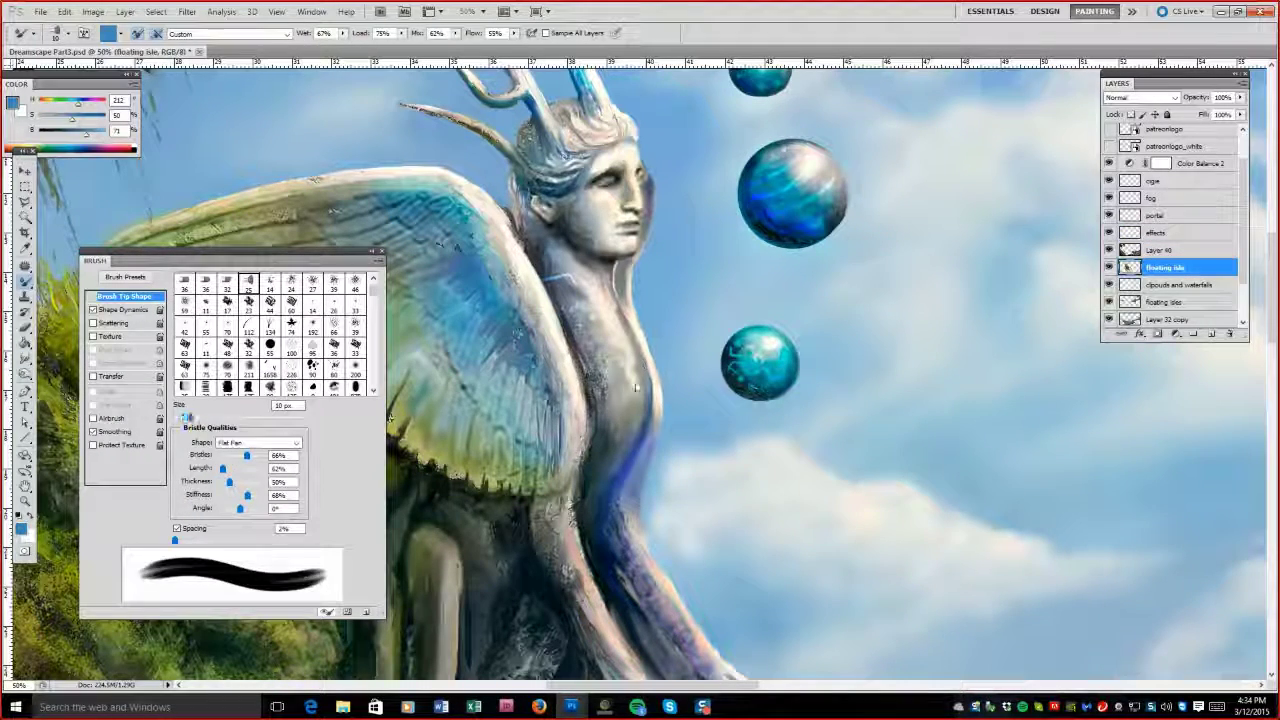
pyautogui.hotkey('shift', 'b')
pyautogui.hotkey('alt', ']')
pyautogui.hotkey('alt', ']')
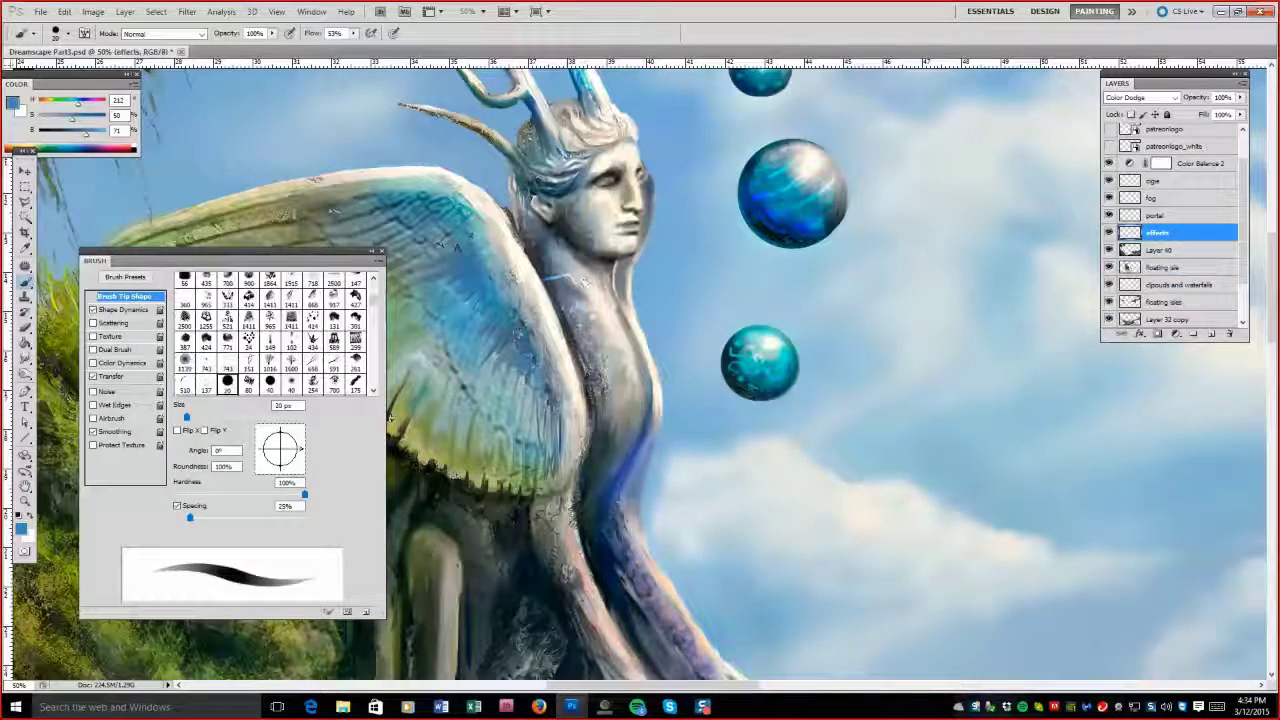
pyautogui.press('z')
pyautogui.moveTo(461, 149); pyautogui.dragTo(420, 150)
# Pick a deeper, more saturated blue and paint a glow on the sphinx's wing.
pyautogui.press('b')
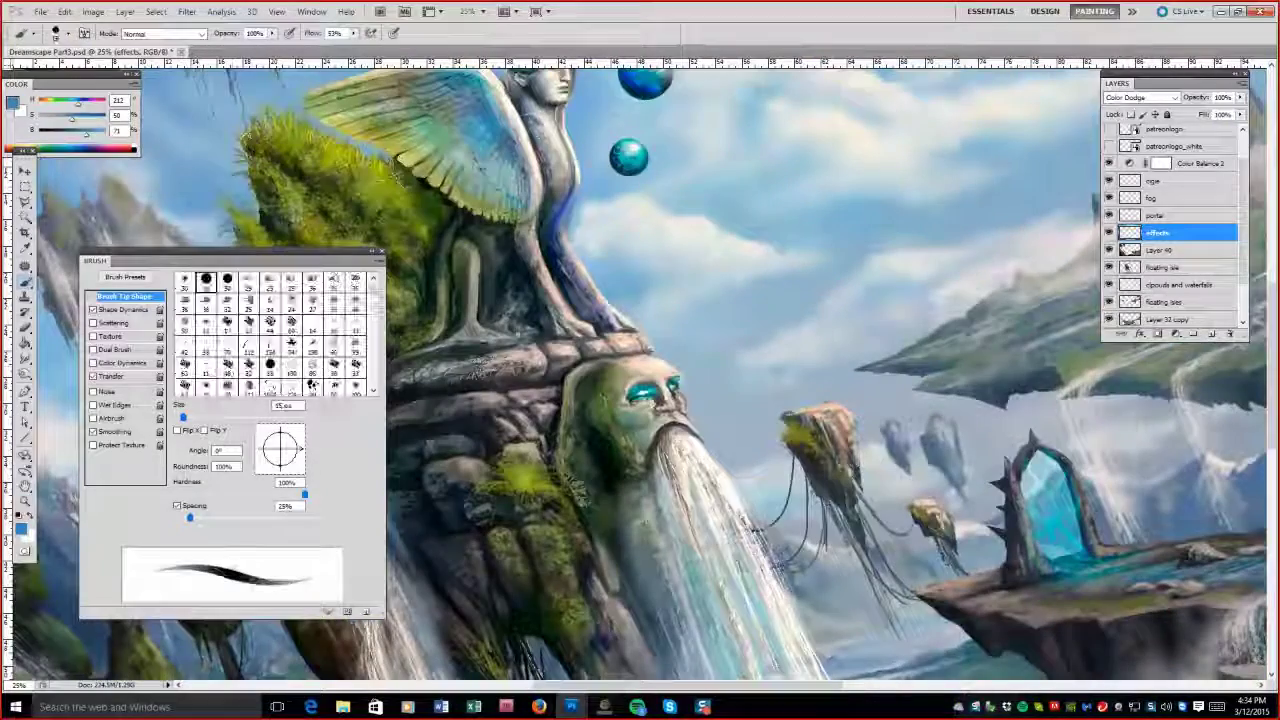
pyautogui.press('.')
pyautogui.press('.')
pyautogui.press('.')
pyautogui.press('.')
pyautogui.press('.')
pyautogui.press('.')
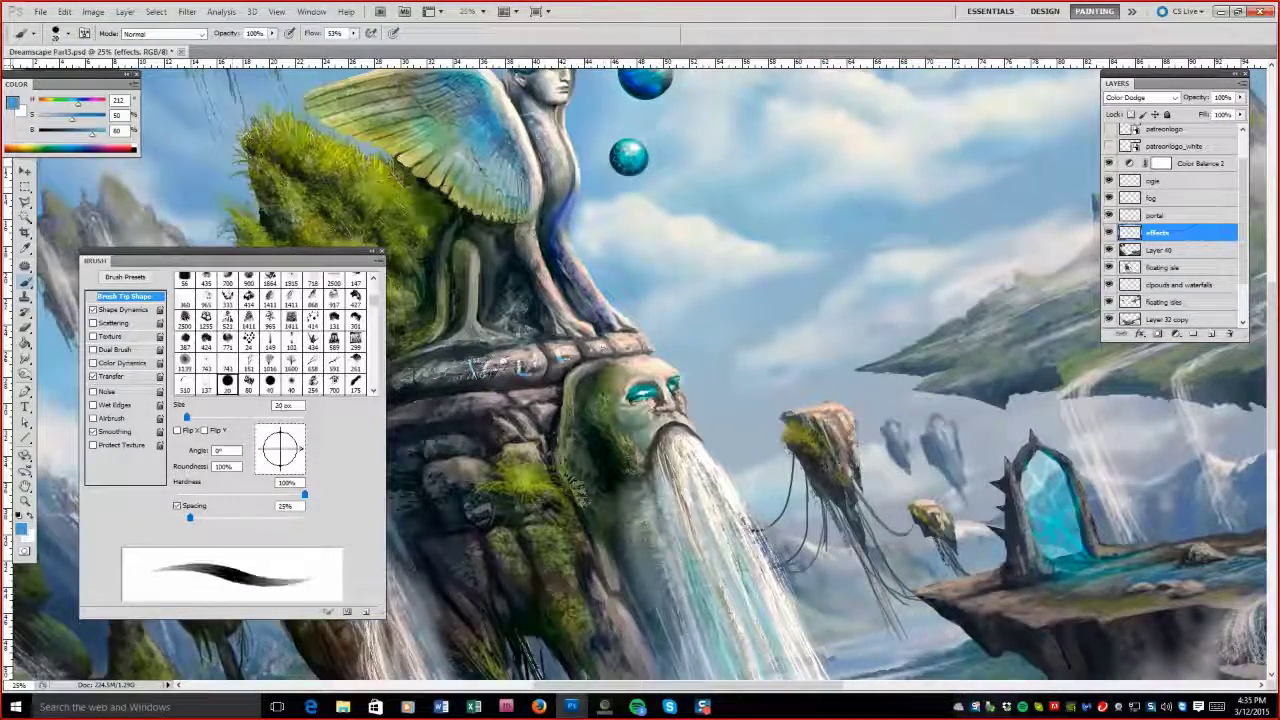
pyautogui.scroll(2, 640, 374)
pyautogui.scroll(1, 700, 374)
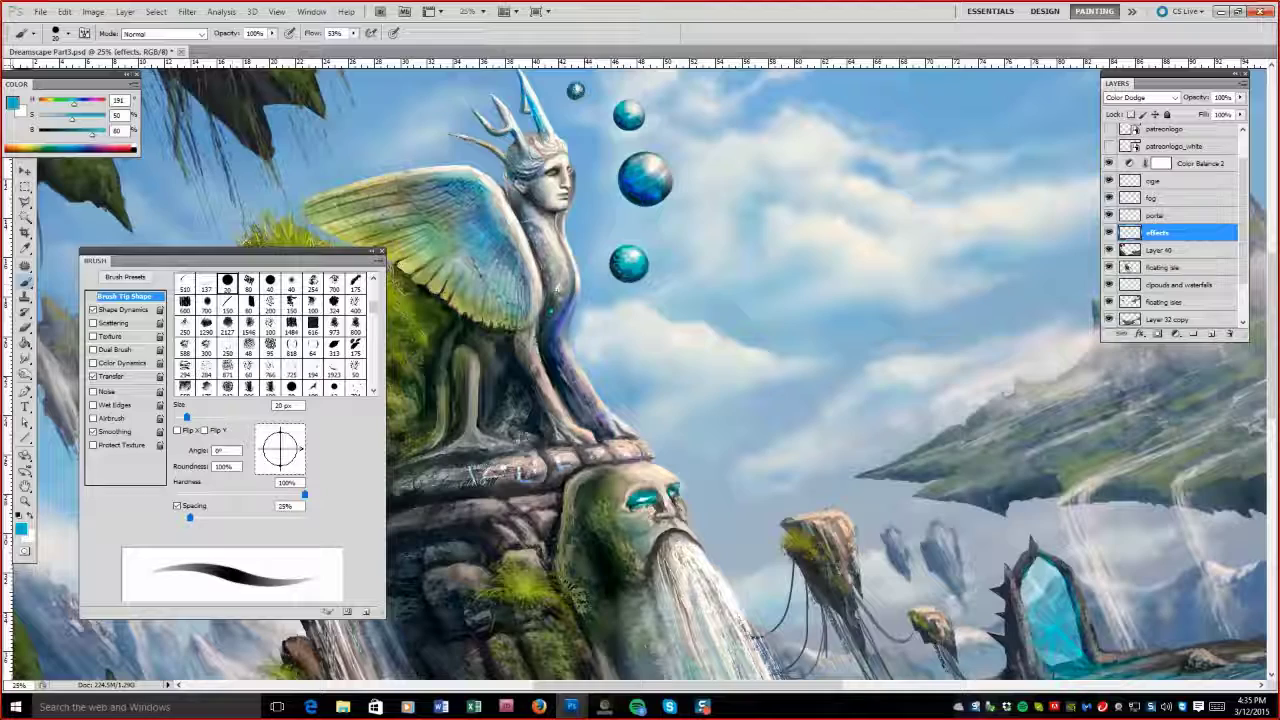
pyautogui.keyDown('alt'); pyautogui.click(557, 465); pyautogui.keyUp('alt')
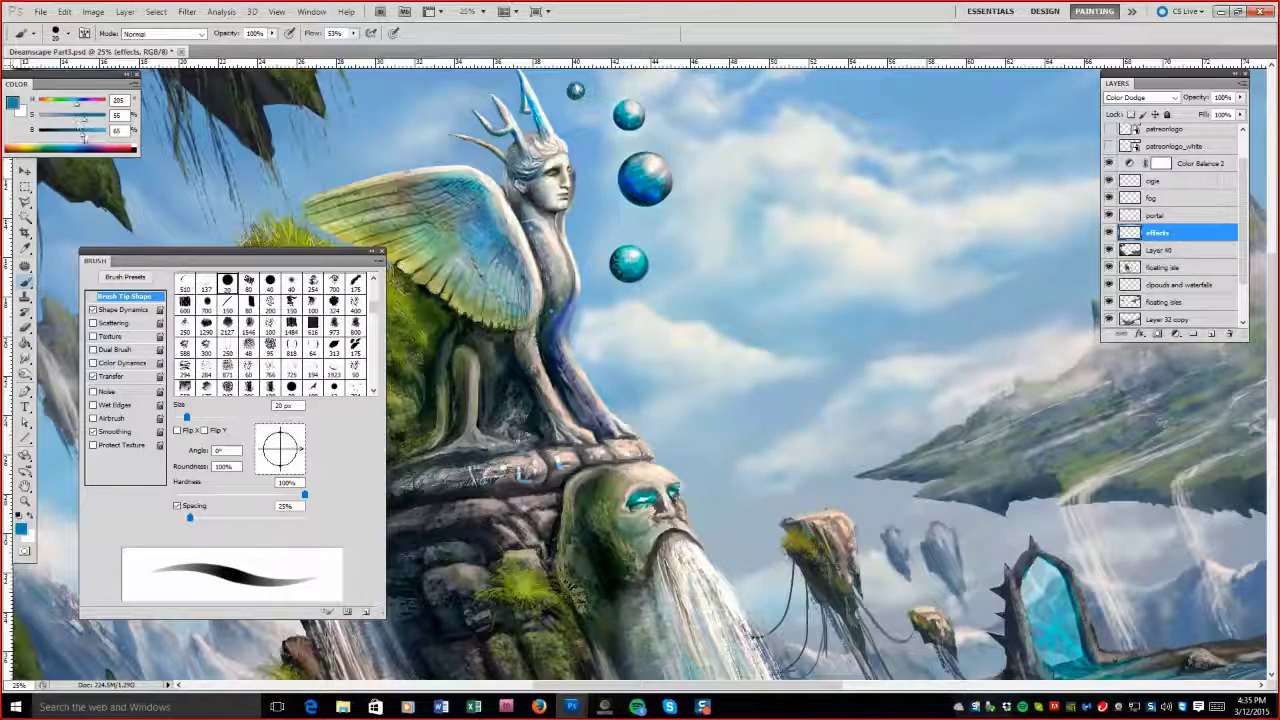
pyautogui.press('.')
pyautogui.keyDown('alt'); pyautogui.click(456, 218); pyautogui.keyUp('alt')
pyautogui.press(',')
pyautogui.press(',')
pyautogui.press('.')
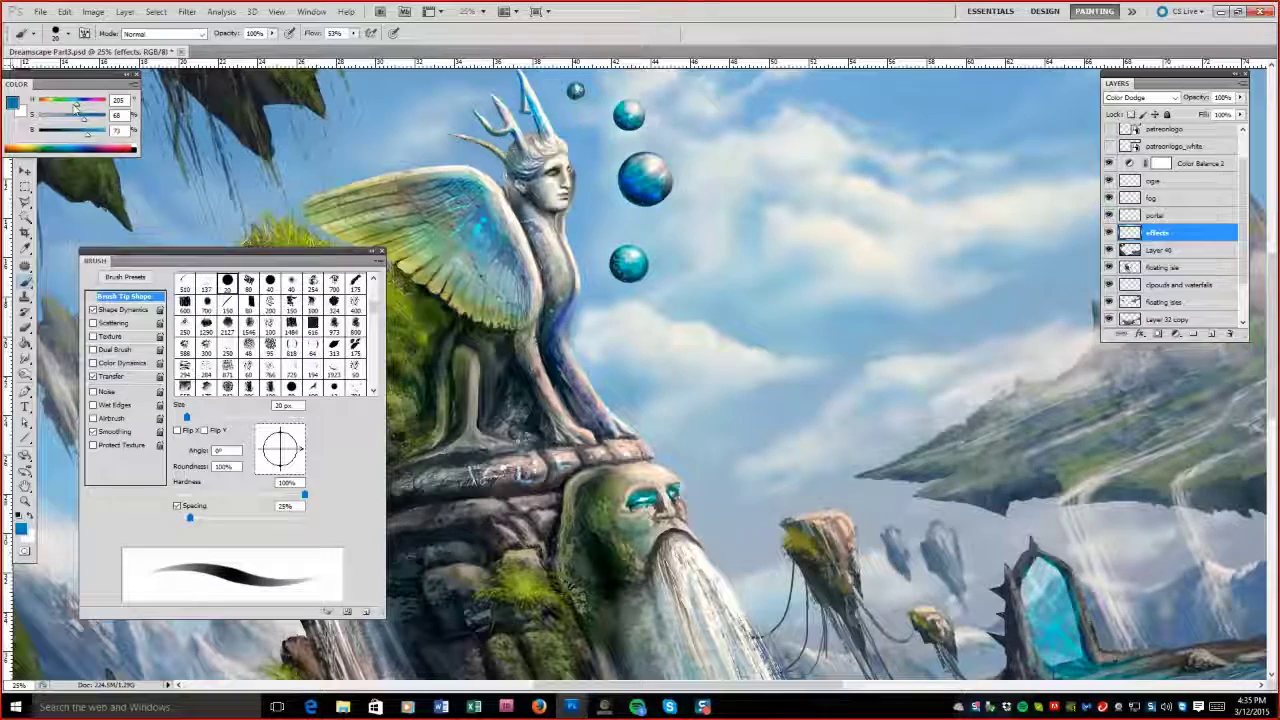
pyautogui.keyDown('alt'); pyautogui.click(484, 220); pyautogui.keyUp('alt')
pyautogui.press(',')
pyautogui.moveTo(484, 220); pyautogui.dragTo(480, 222)
# Vary the brush between 10 and 20 px and move the Brush panel aside.
pyautogui.press('.')
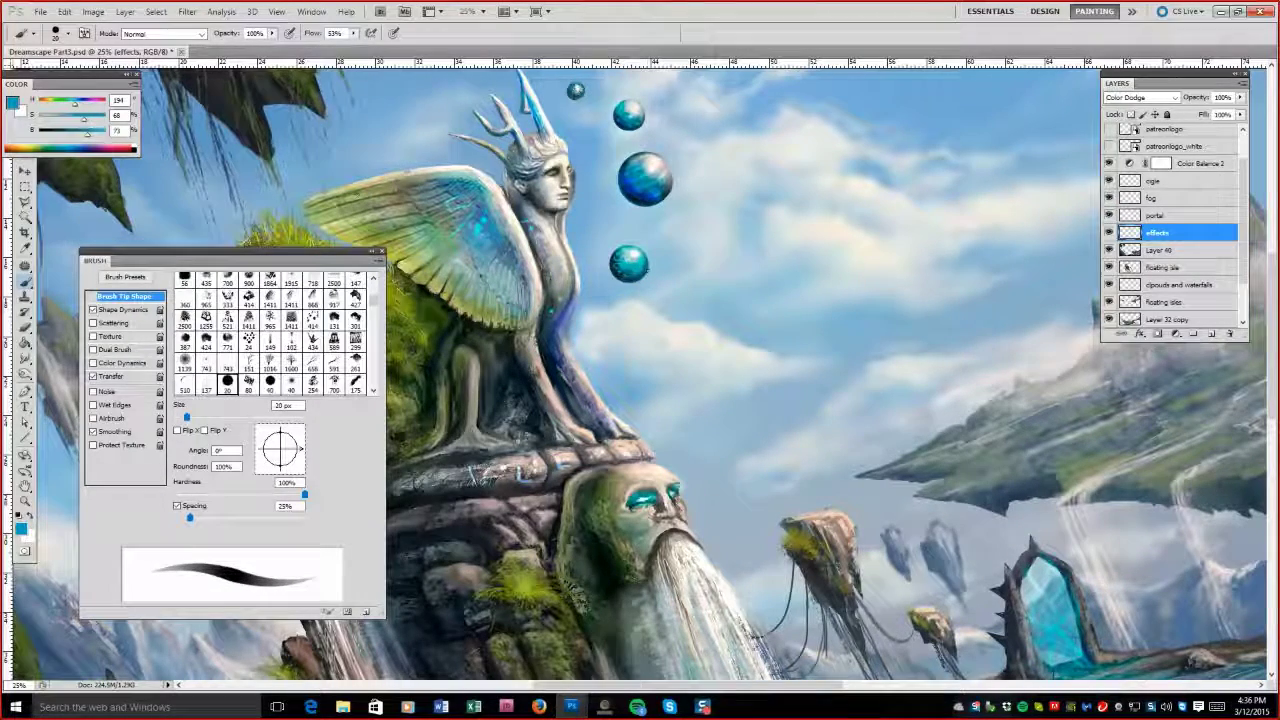
pyautogui.press(',')
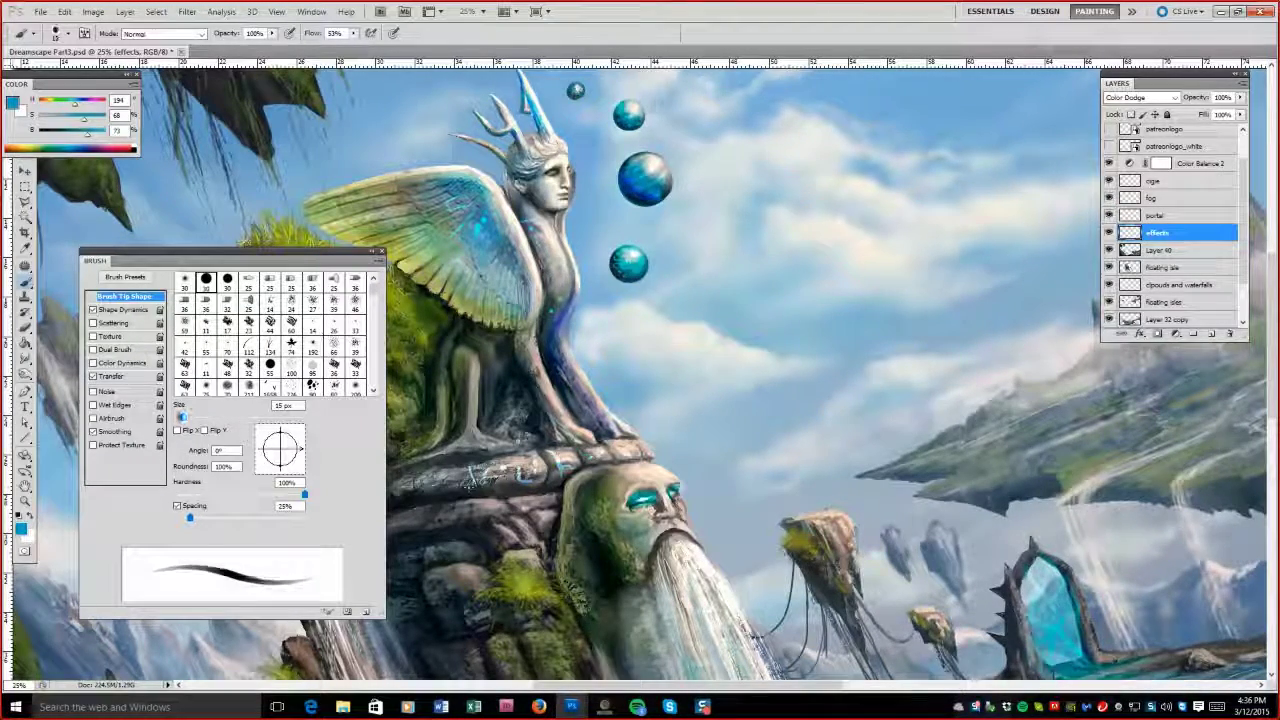
pyautogui.press(',')
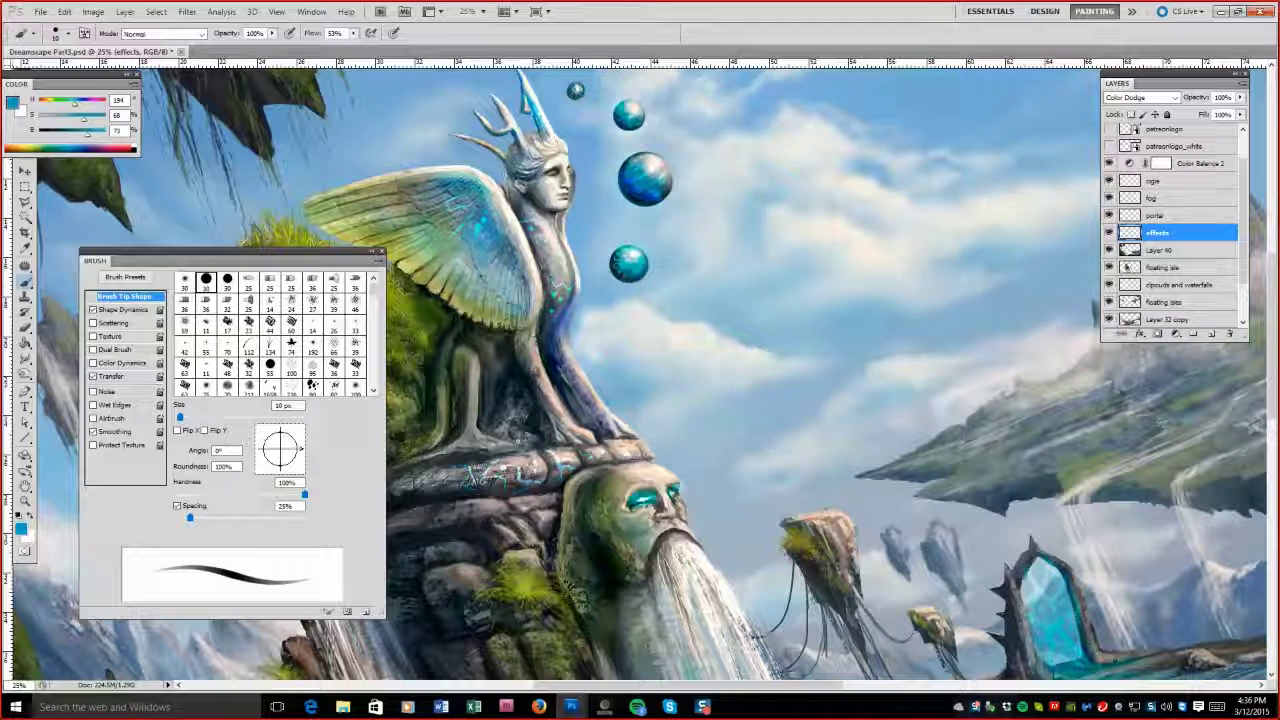
pyautogui.press(']')
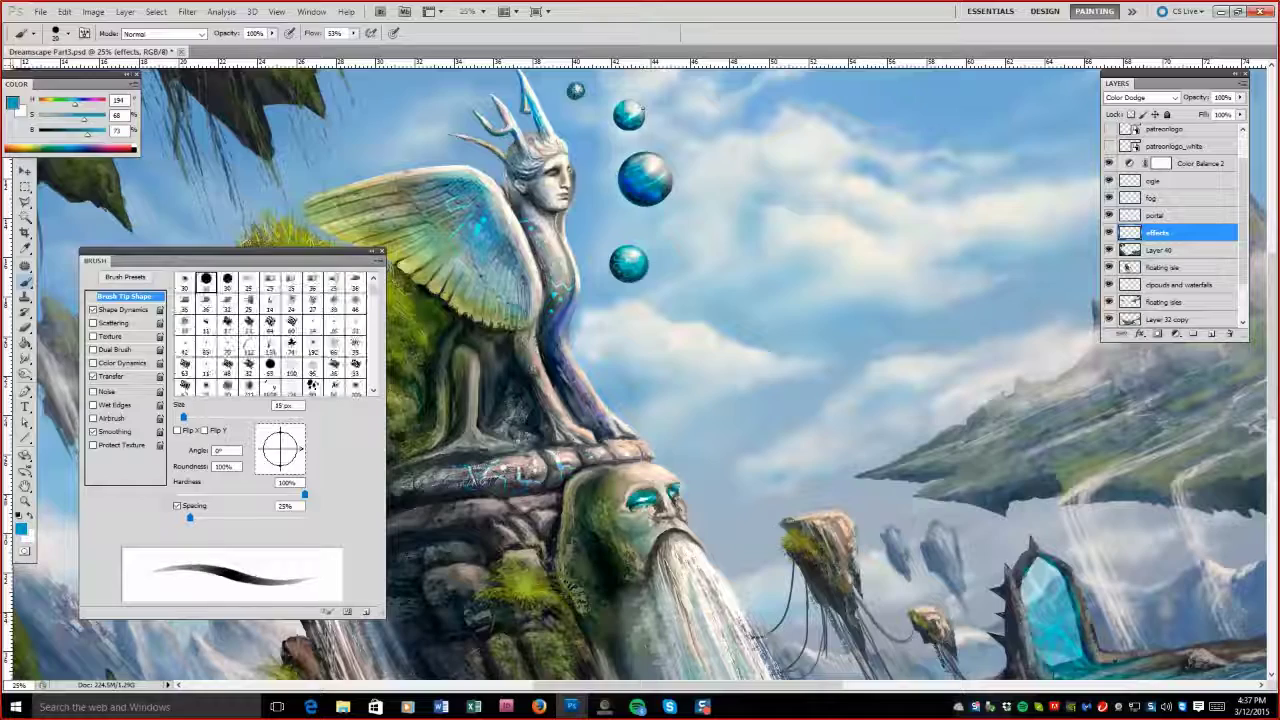
pyautogui.press(']')
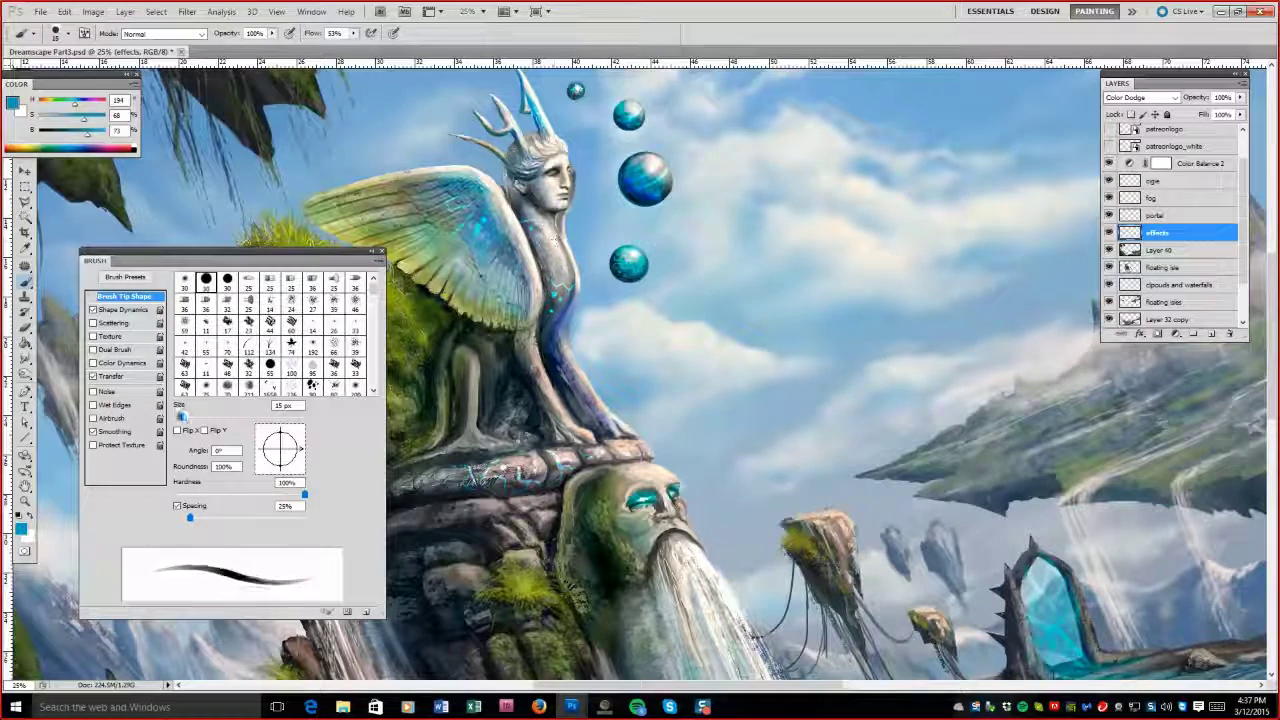
pyautogui.press('[')
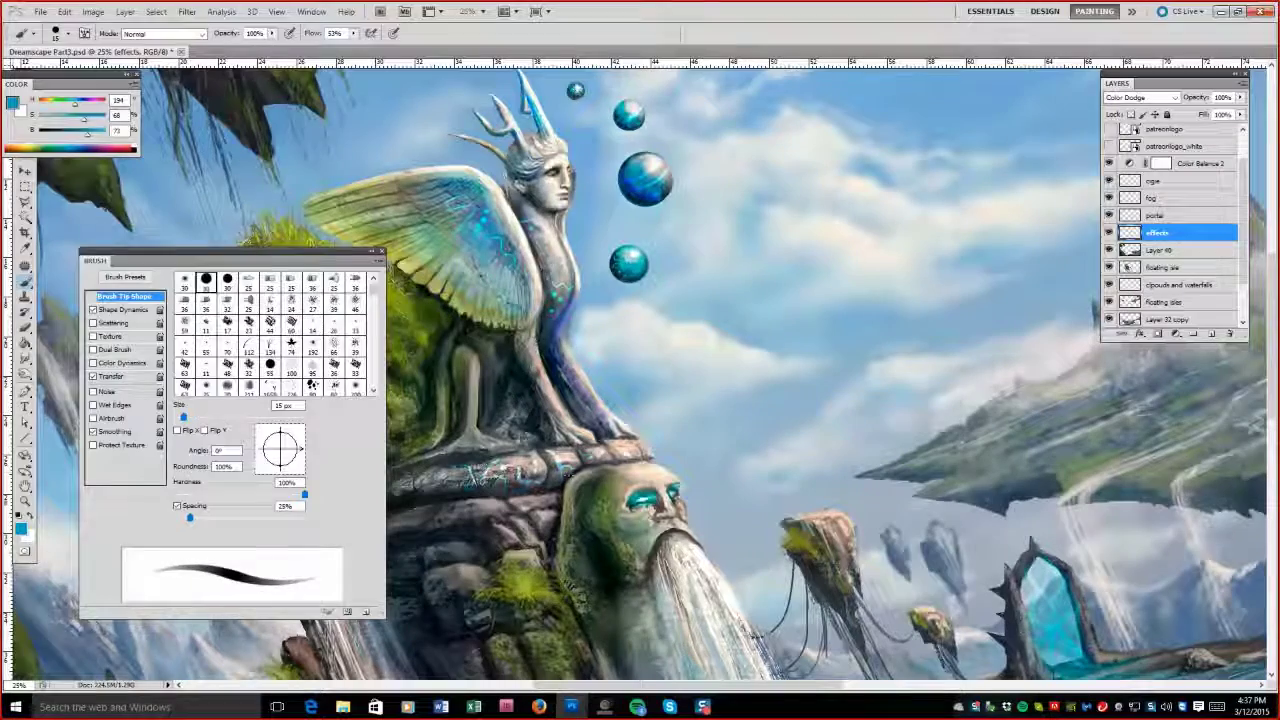
pyautogui.moveTo(230, 253); pyautogui.dragTo(44, 281)
pyautogui.press(']')
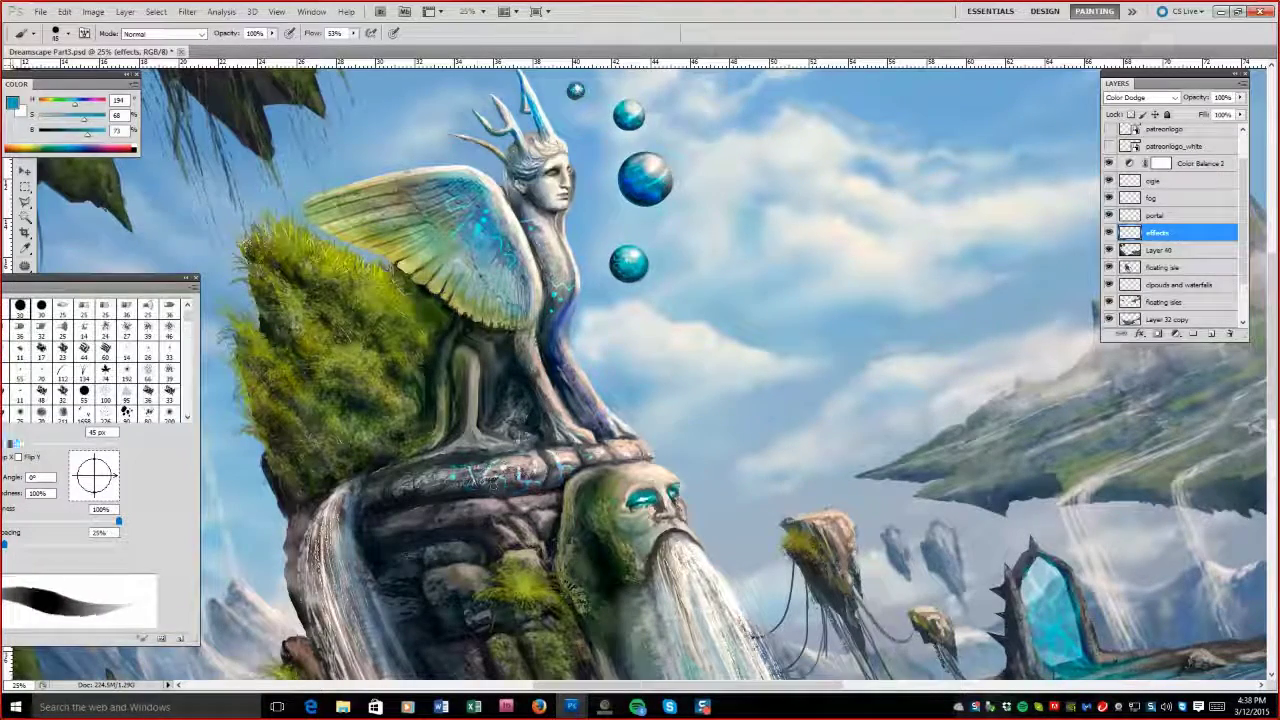
# Settle on a 30 px brush tip, close the Brush panel and zoom out to 12.5%.
pyautogui.press(']')
pyautogui.press(']')
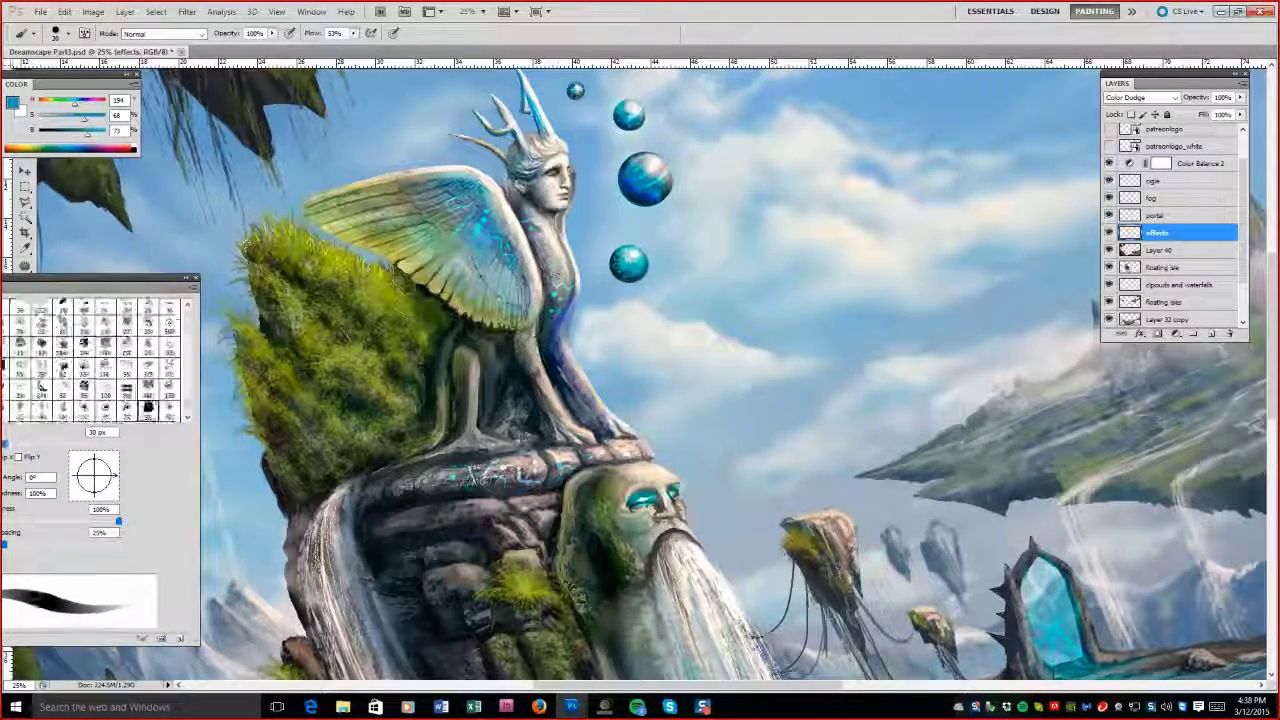
pyautogui.press('[')
pyautogui.press('[')
pyautogui.press('[')
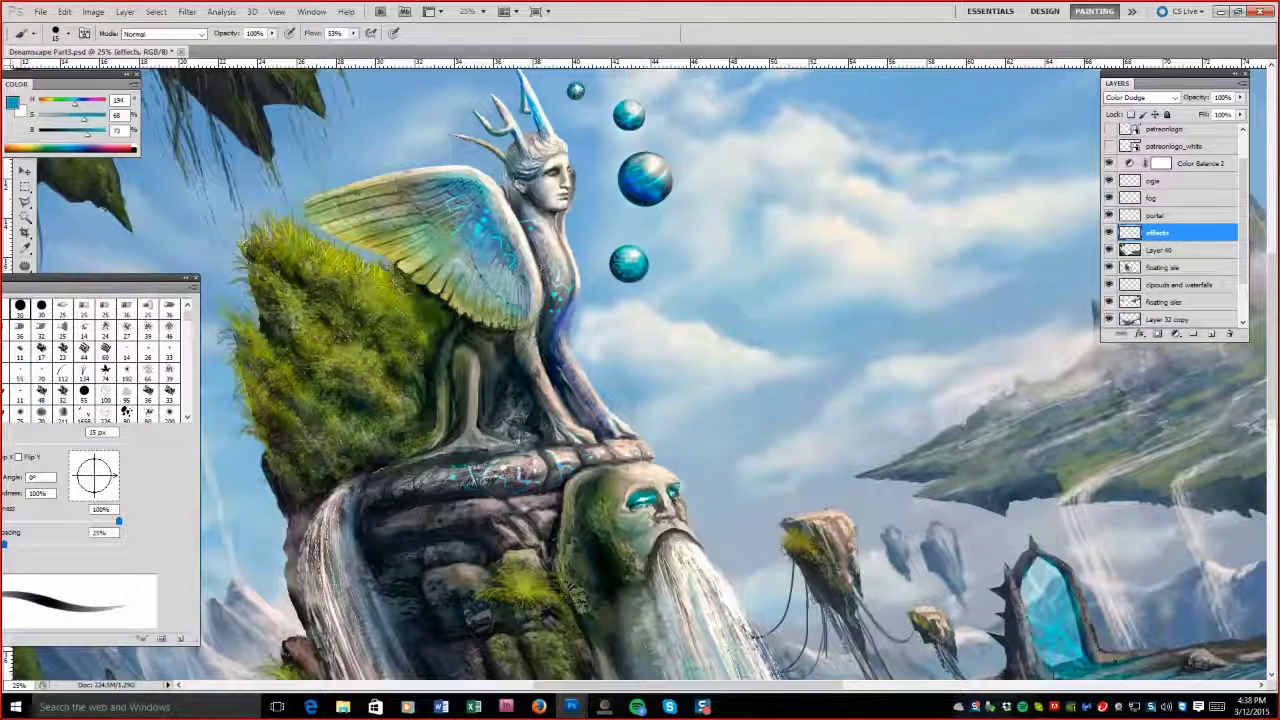
pyautogui.press(']')
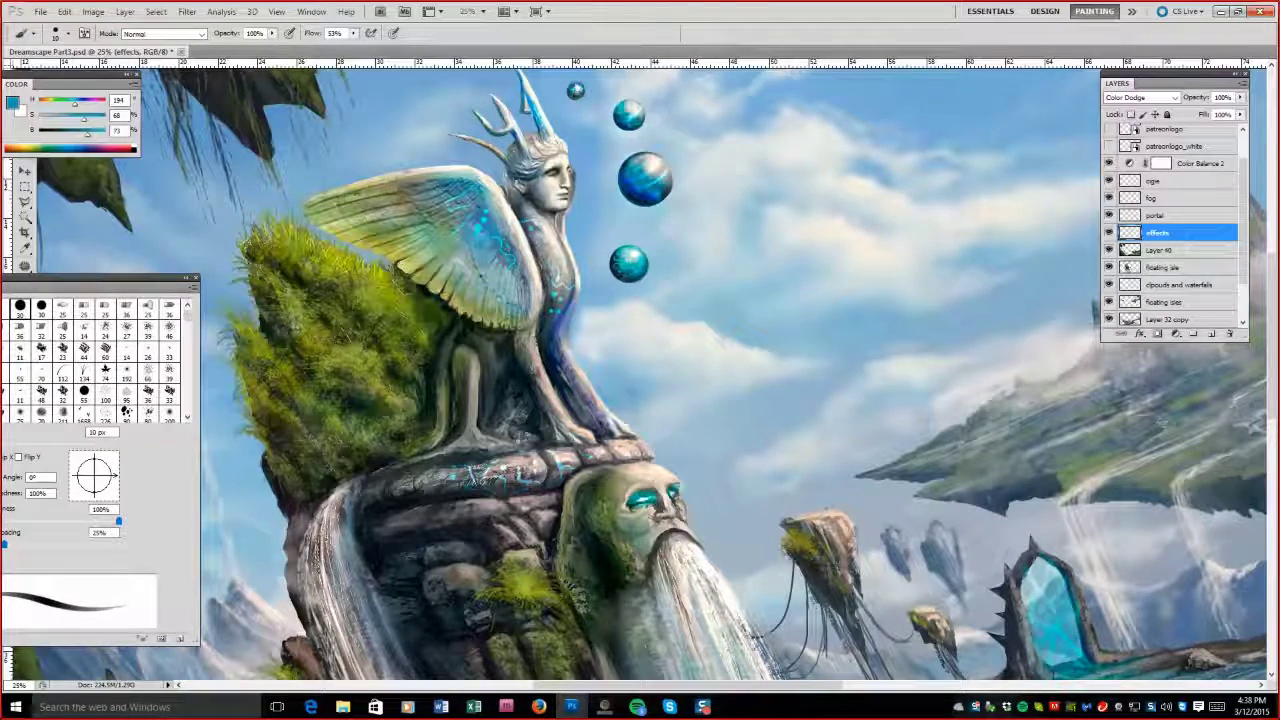
pyautogui.press(']')
pyautogui.press(']')
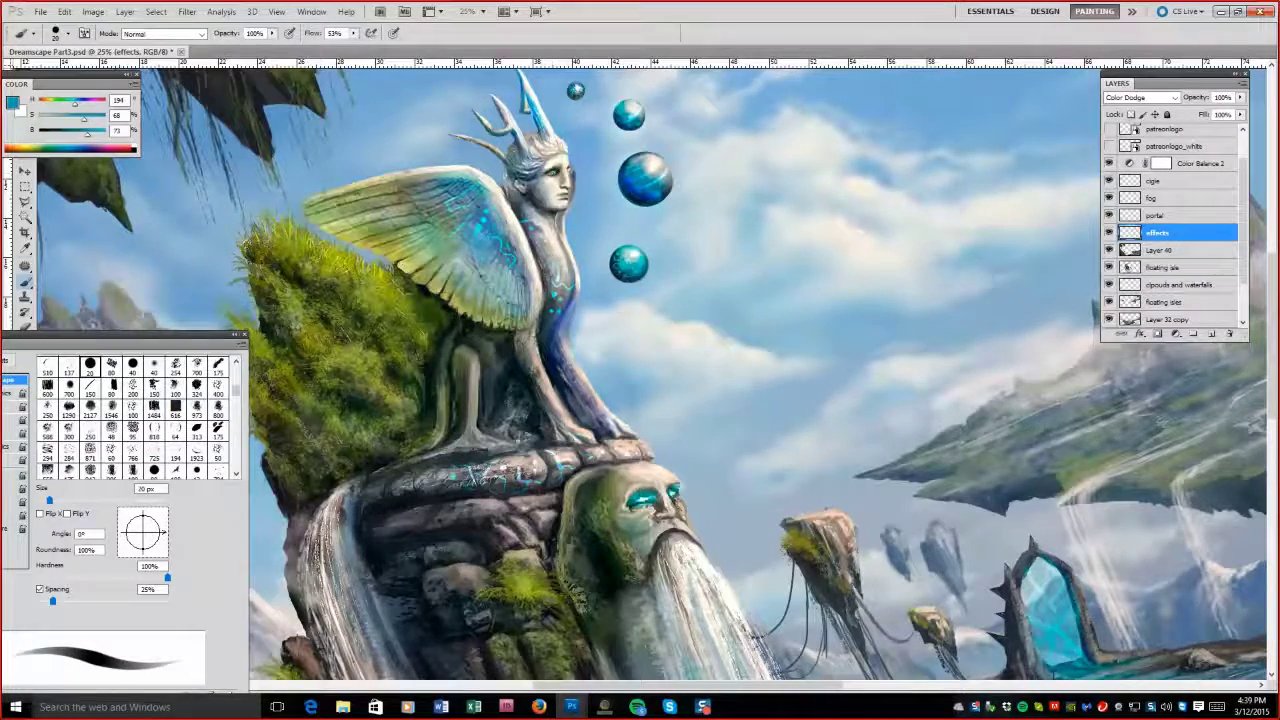
pyautogui.press('F5')
pyautogui.press('z')
pyautogui.hotkey('ctrl', '-')
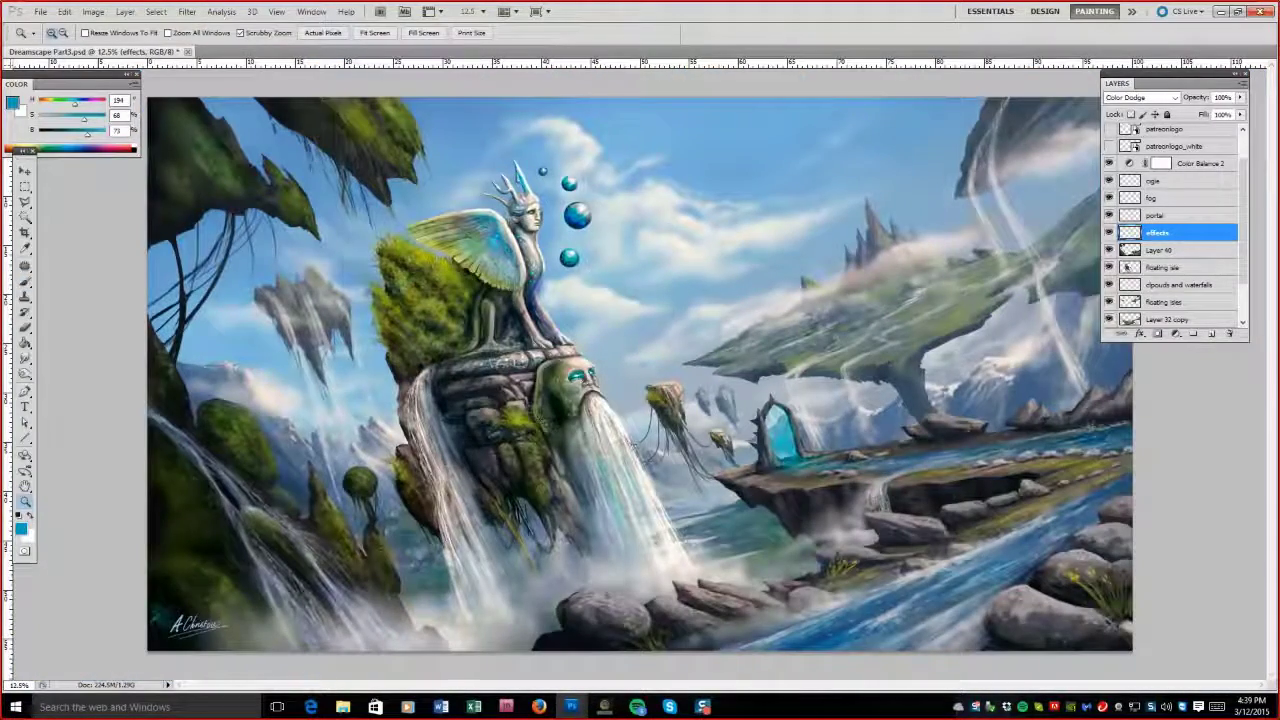
# Zoom in to 33.3% on the sphinx and orbs, glance at the music playlist, then return to Photoshop.
pyautogui.click(482, 207)
pyautogui.click(482, 207)
pyautogui.click(384, 179)
pyautogui.press('b')
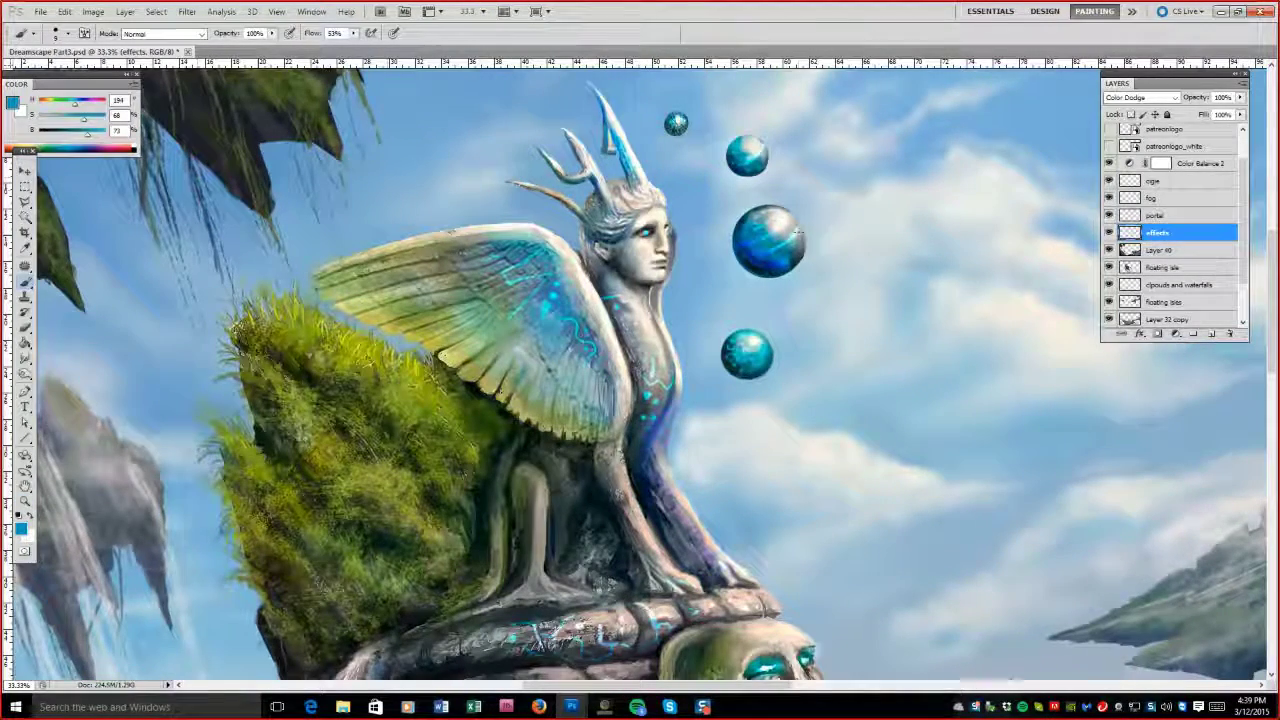
pyautogui.scroll(1, 770, 145)
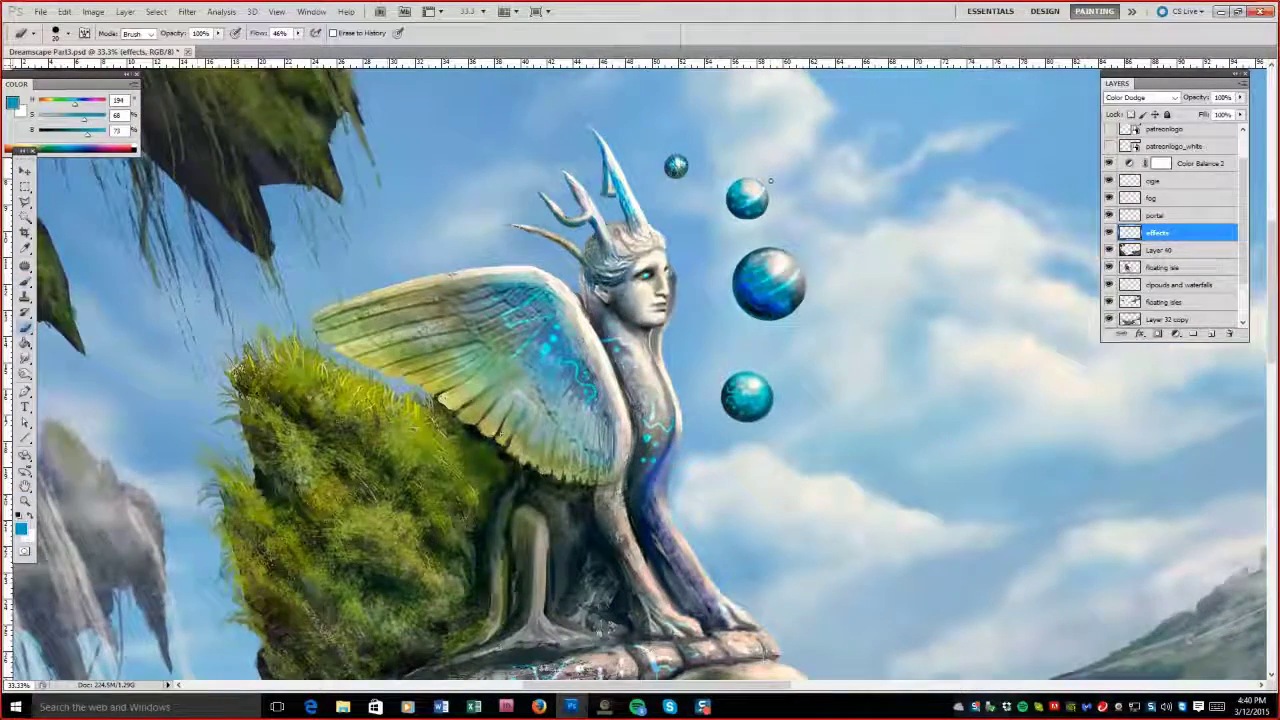
pyautogui.click(637, 707)
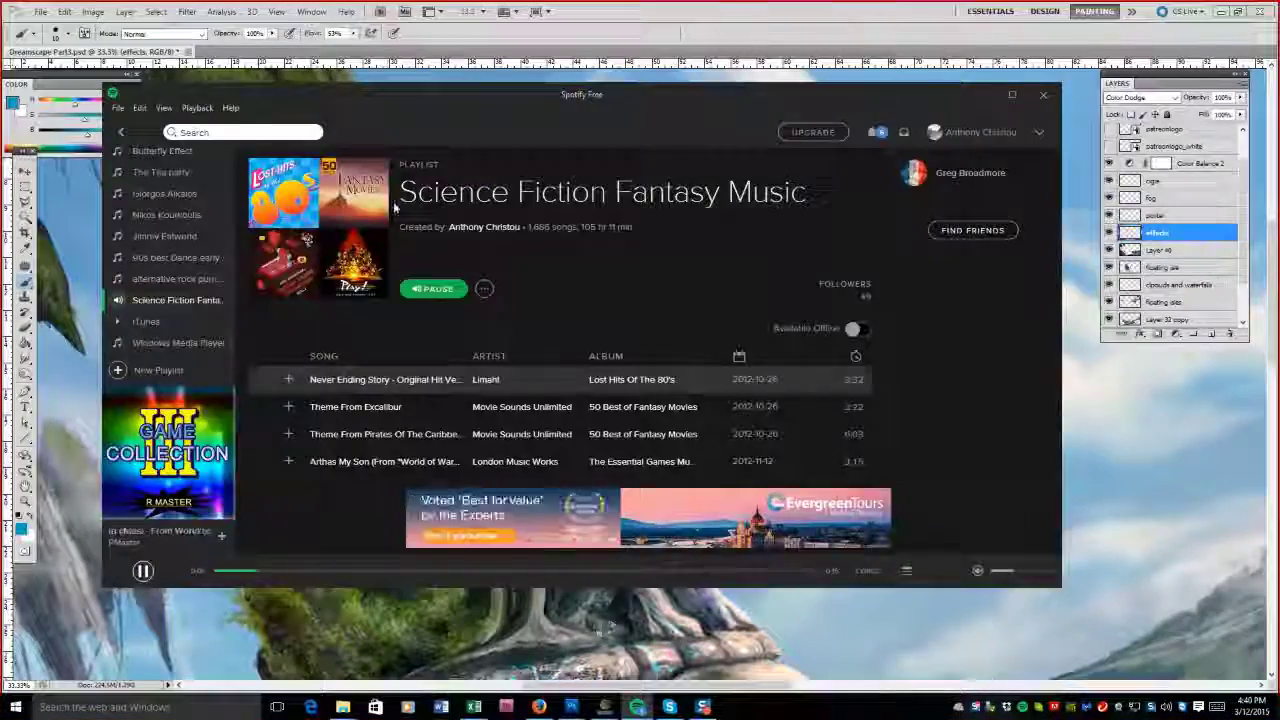
pyautogui.click(637, 707)
pyautogui.press('z')
pyautogui.hotkey('ctrl', '-')
pyautogui.hotkey('ctrl', '-')
pyautogui.hotkey('ctrl', '-')
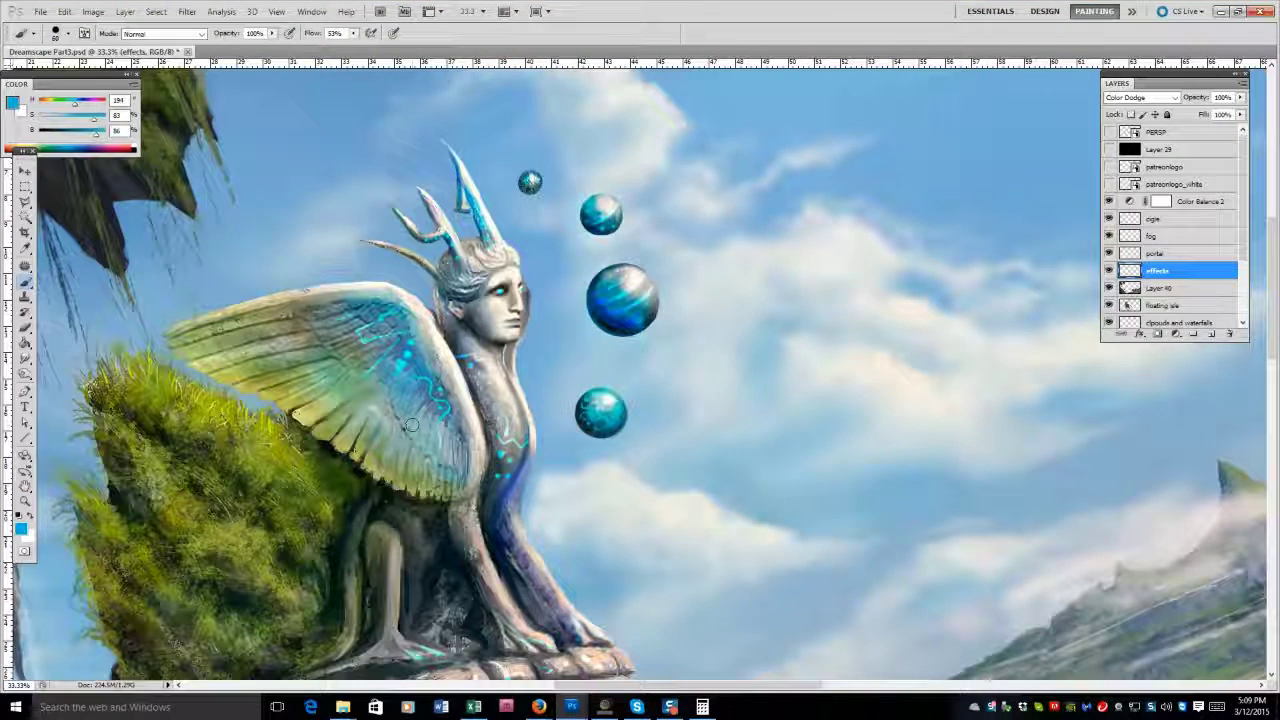
# Erase to history over the middle and lower orbs to restore their darker blue look.
pyautogui.press('o')
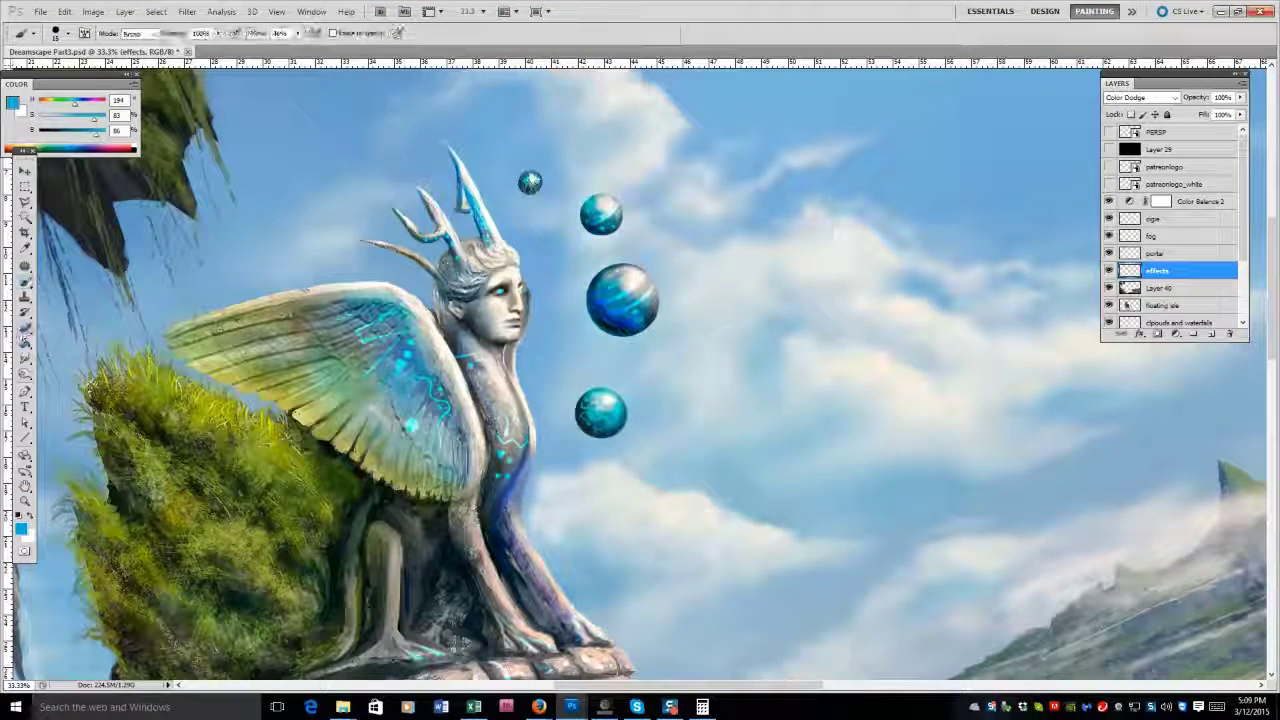
pyautogui.press('e')
pyautogui.moveTo(620, 278)
pyautogui.mouseDown()
pyautogui.moveTo(595, 290)
pyautogui.moveTo(610, 300)
pyautogui.moveTo(586, 323)
pyautogui.moveTo(651, 298)
pyautogui.mouseUp()
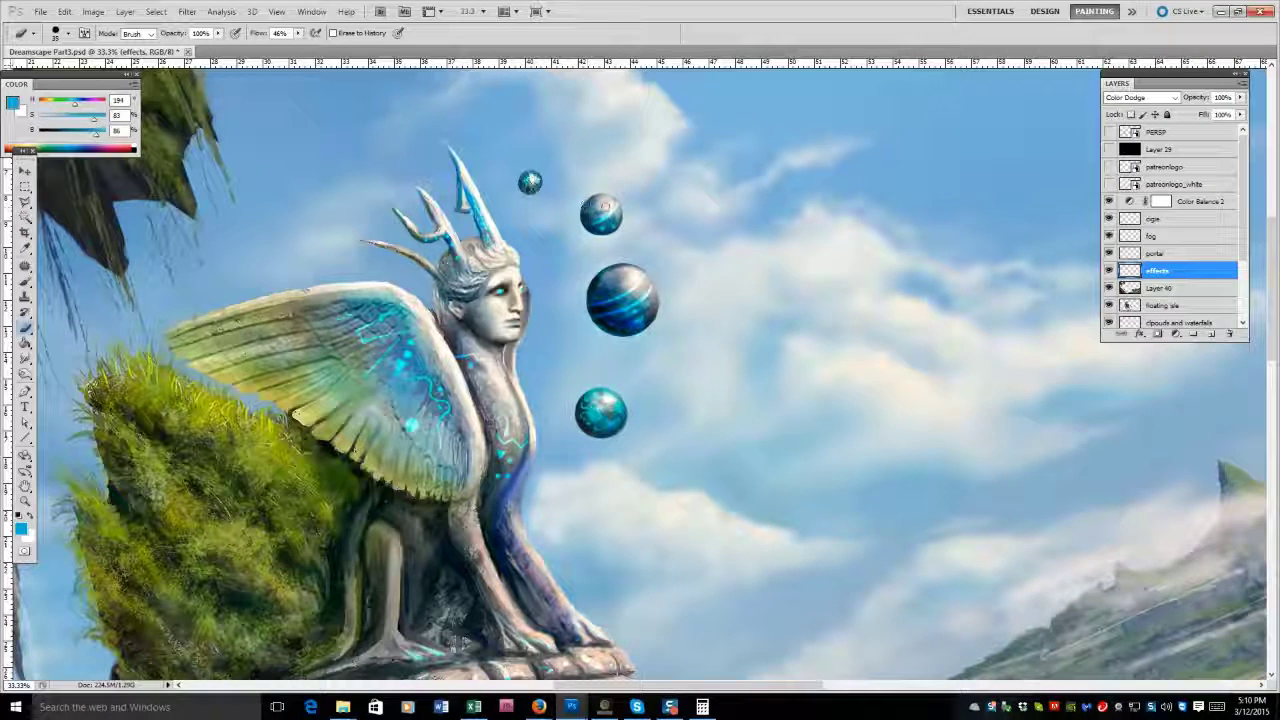
pyautogui.press('b')
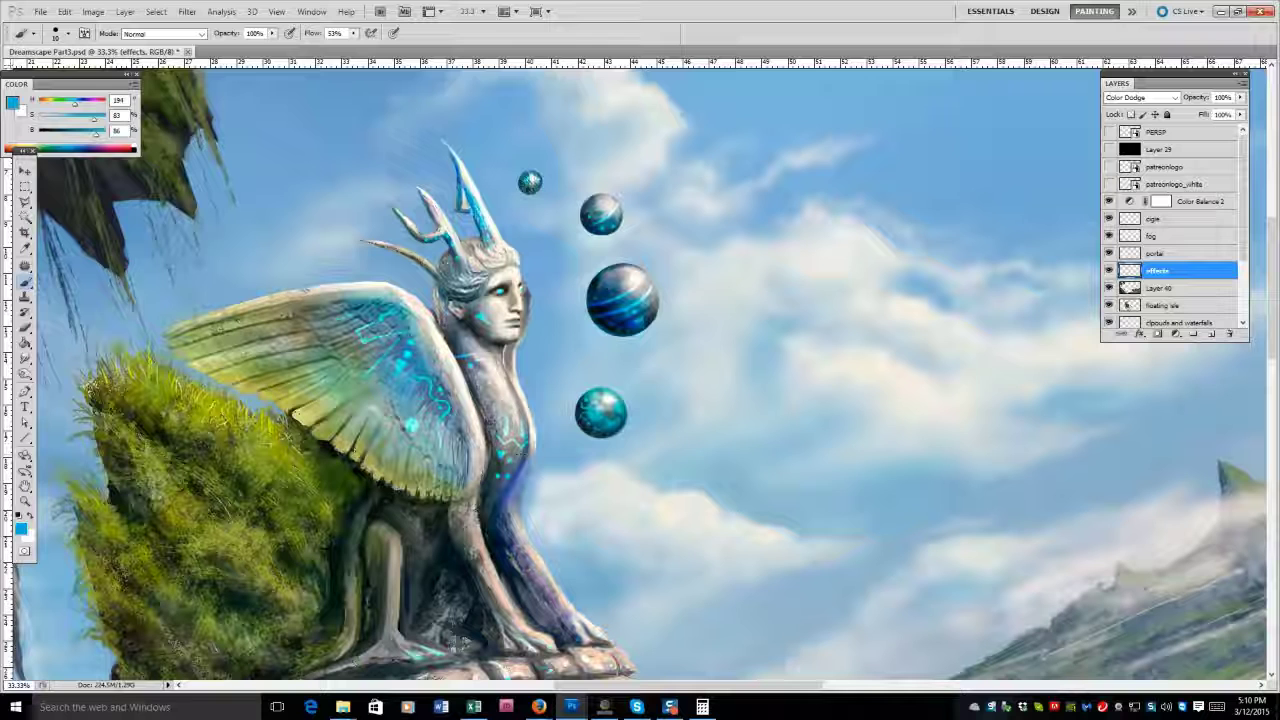
pyautogui.press('e')
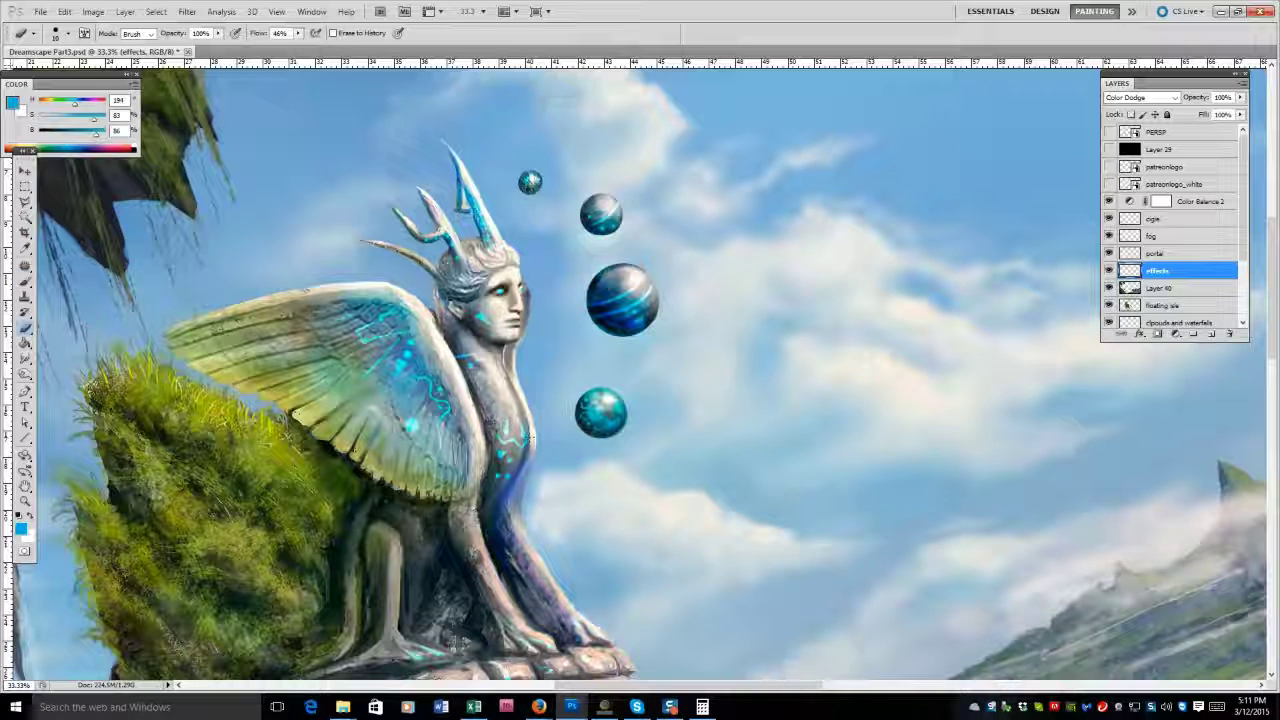
pyautogui.moveTo(596, 410); pyautogui.dragTo(614, 400)
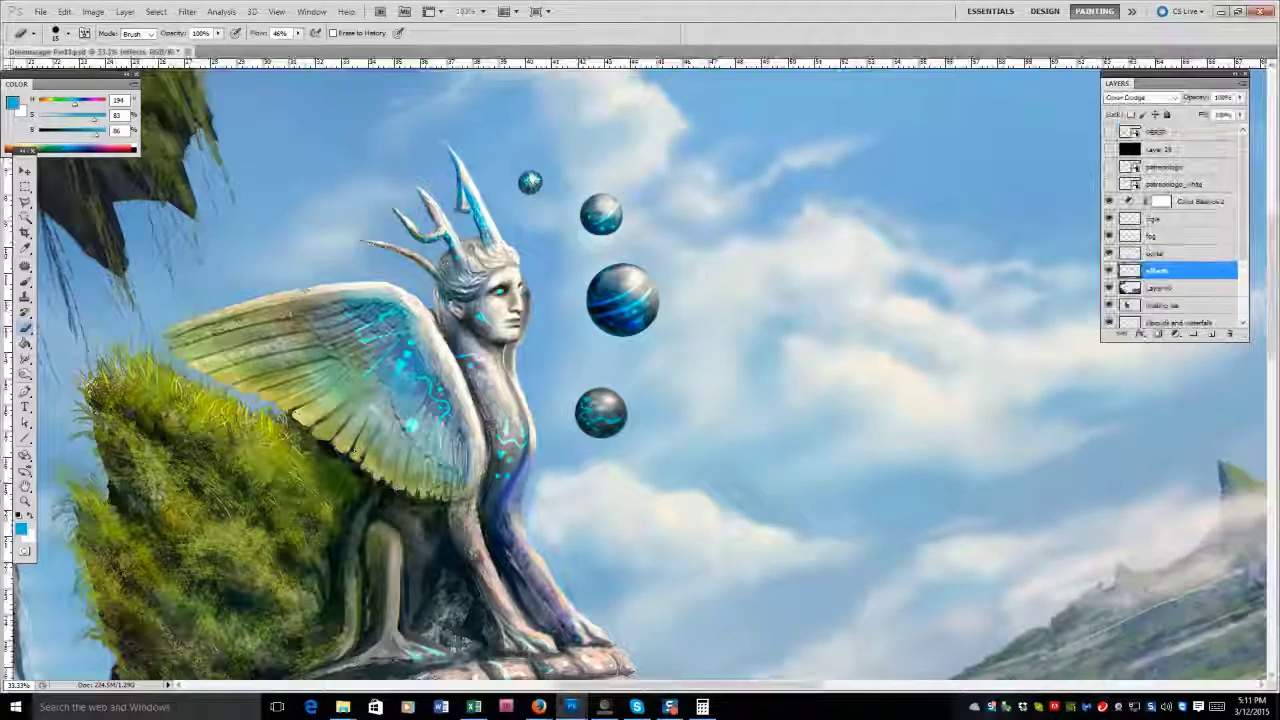
pyautogui.press('b')
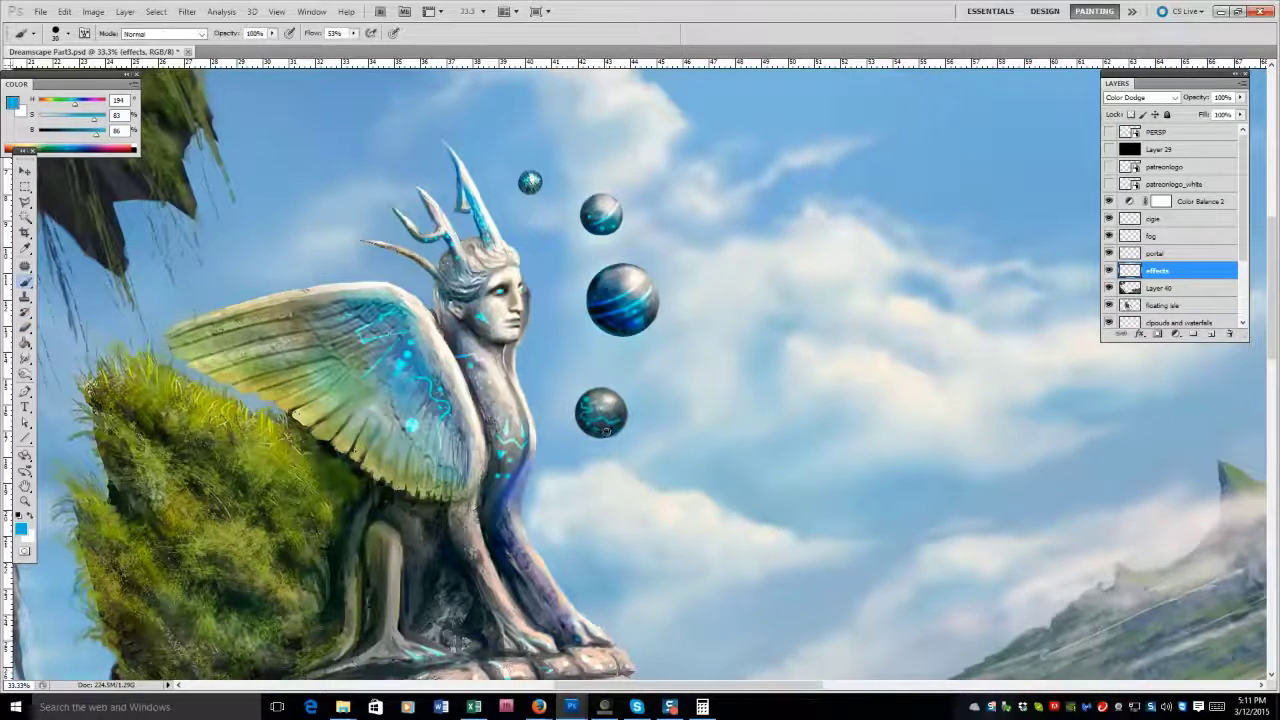
pyautogui.press('Escape')
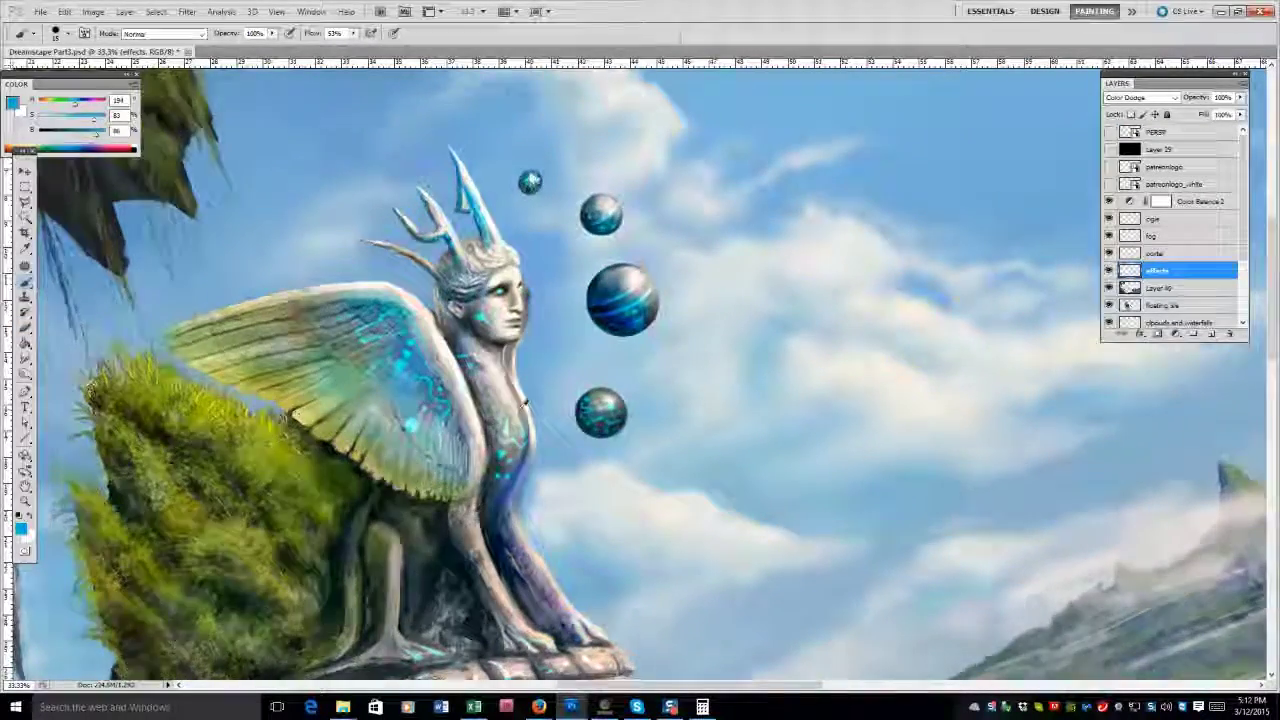
# Paint cyan rune marks along the stone ledge beneath the sphinx on the effects layer.
pyautogui.scroll(-3, 640, 370)
pyautogui.scroll(-4, 640, 370)
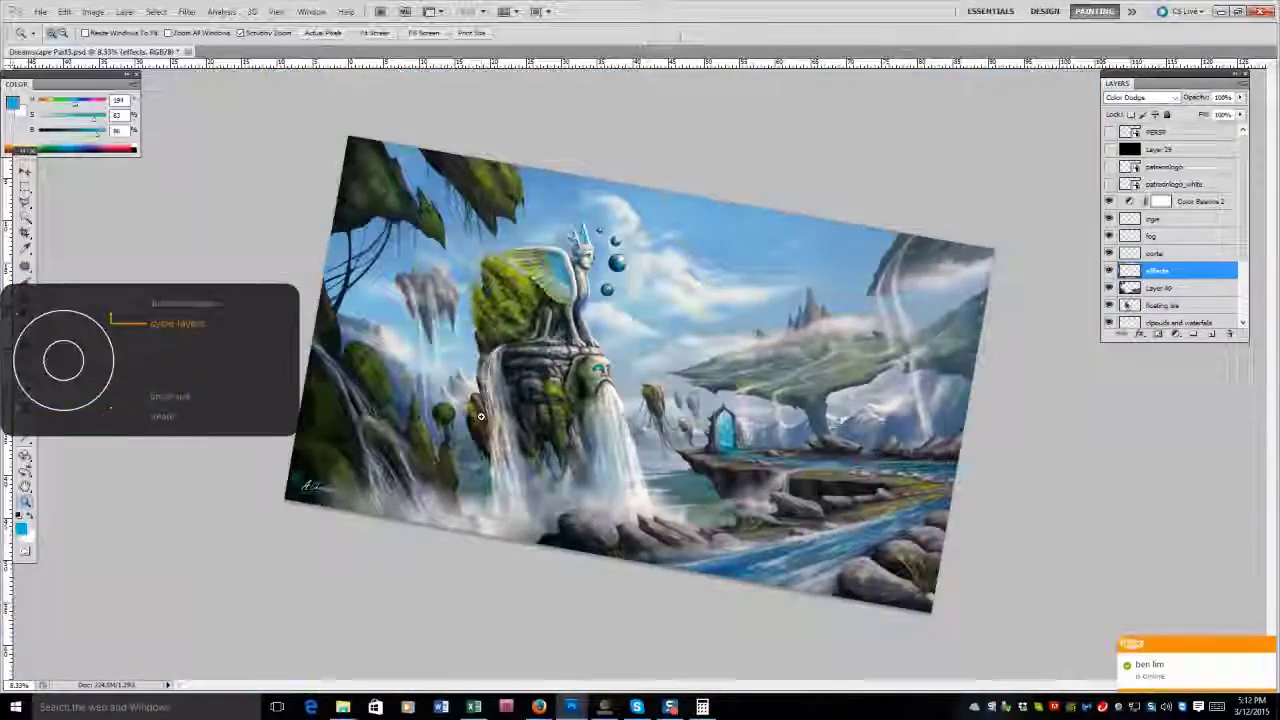
pyautogui.scroll(4, 485, 425)
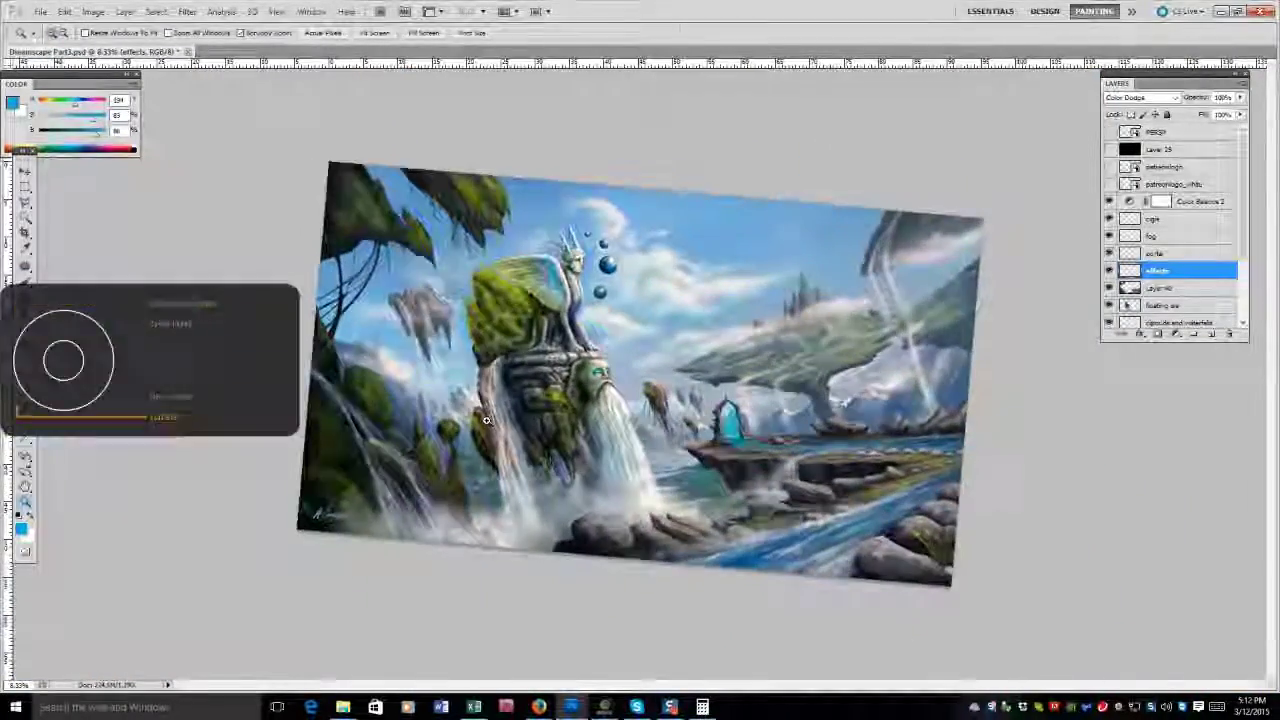
pyautogui.scroll(-2, 485, 420)
pyautogui.scroll(3, 485, 420)
pyautogui.press('b')
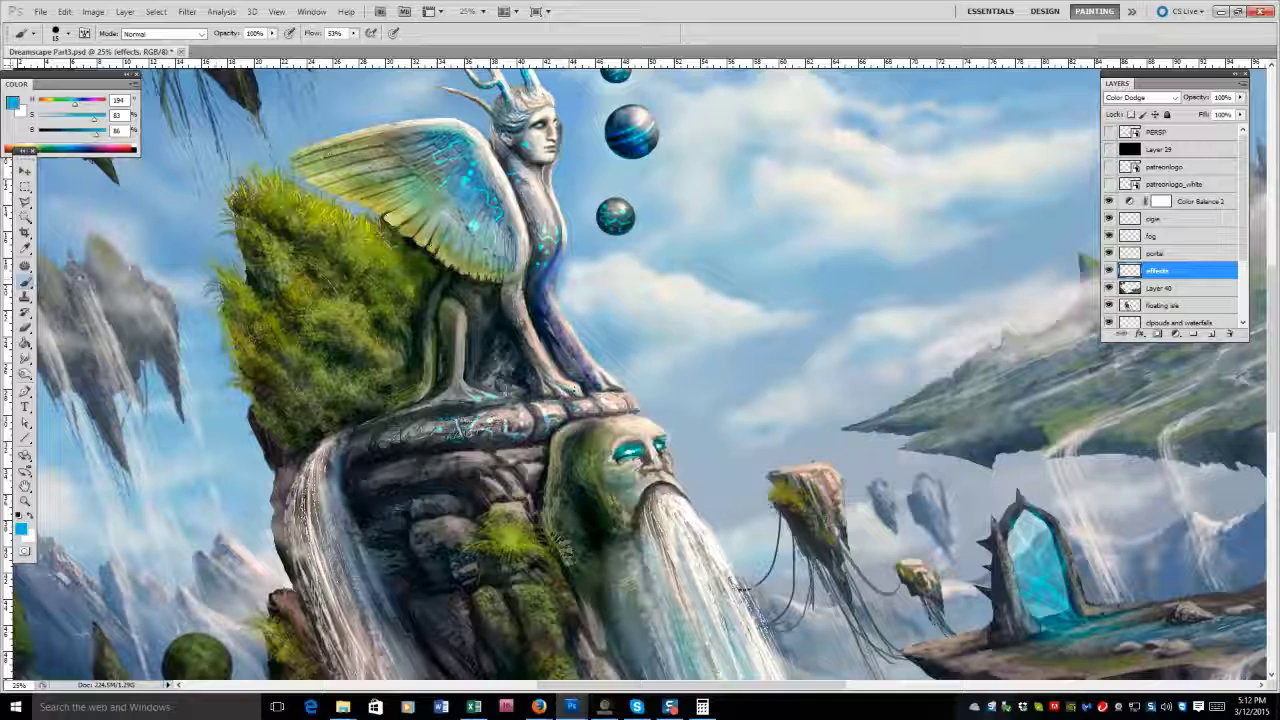
pyautogui.moveTo(480, 425); pyautogui.dragTo(506, 410)
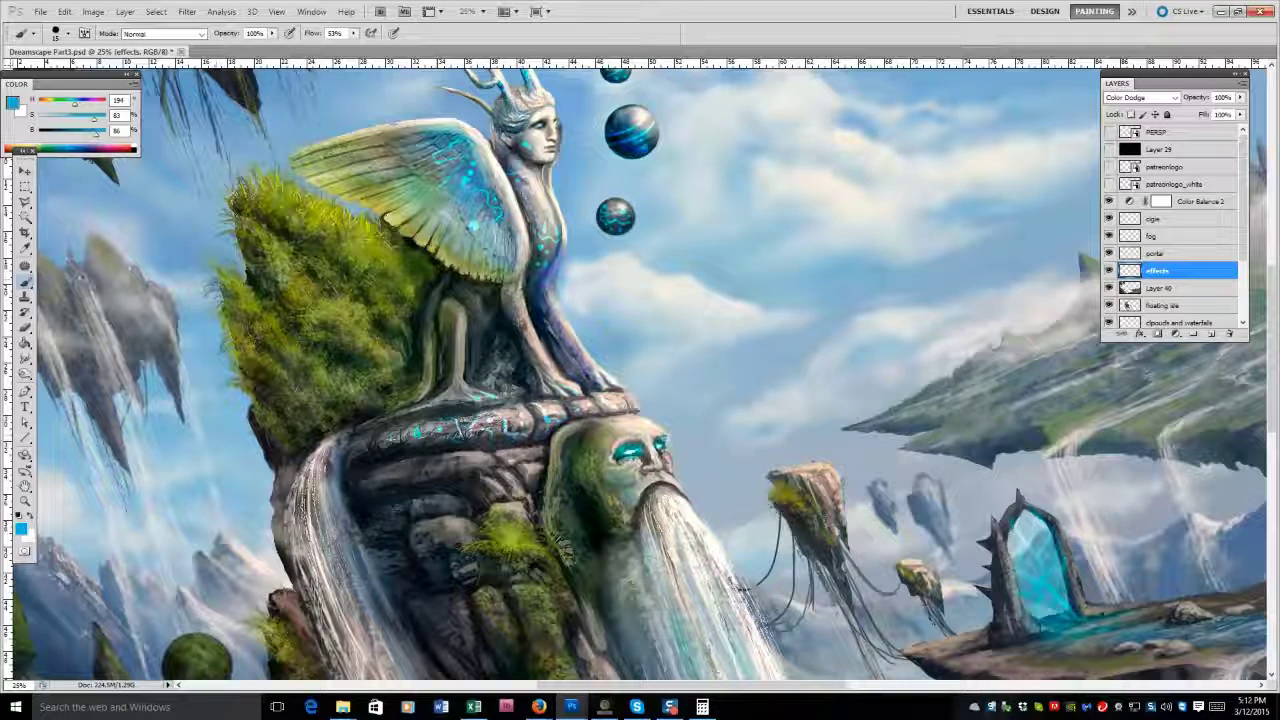
pyautogui.moveTo(379, 432); pyautogui.dragTo(386, 452)
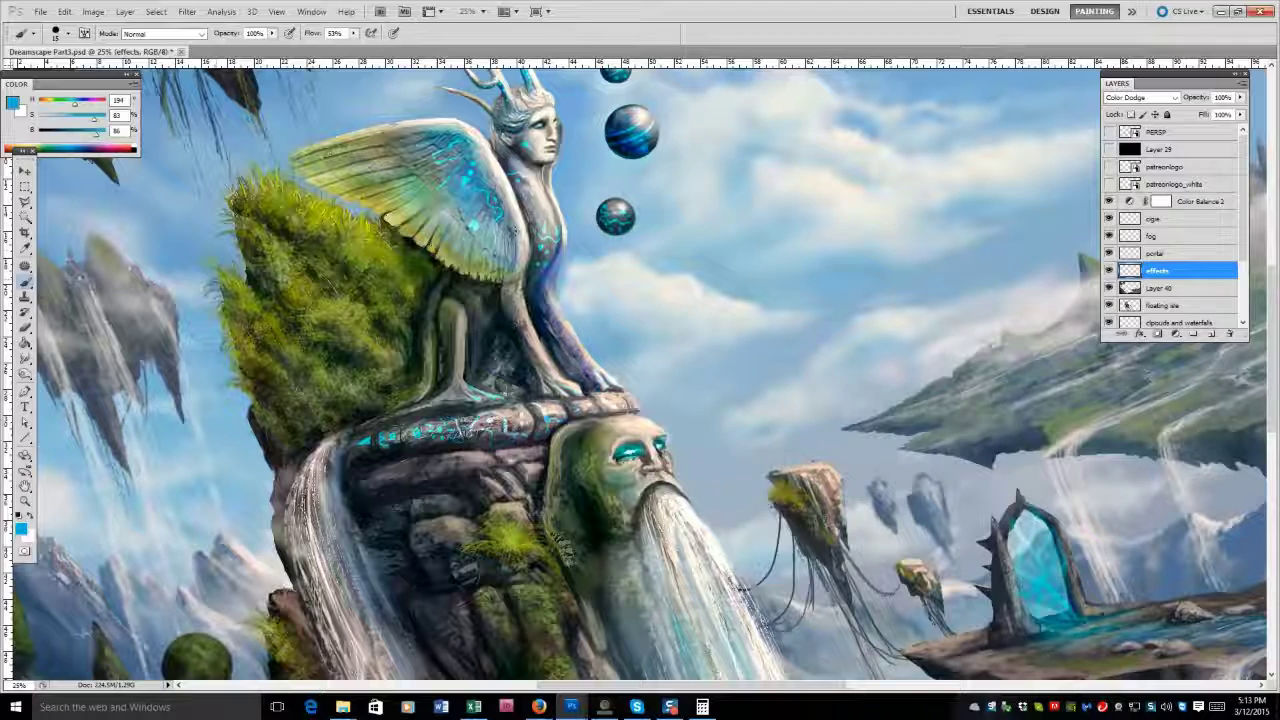
pyautogui.press(']')
pyautogui.press(']')
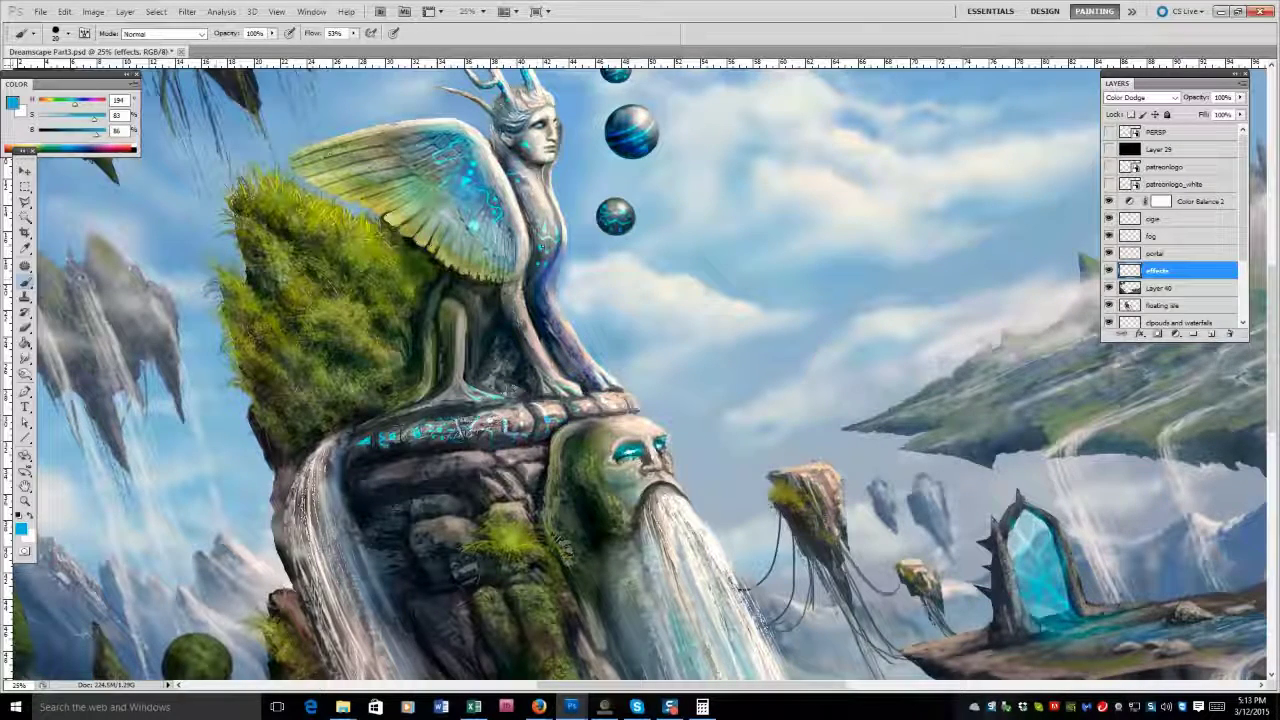
pyautogui.press('e')
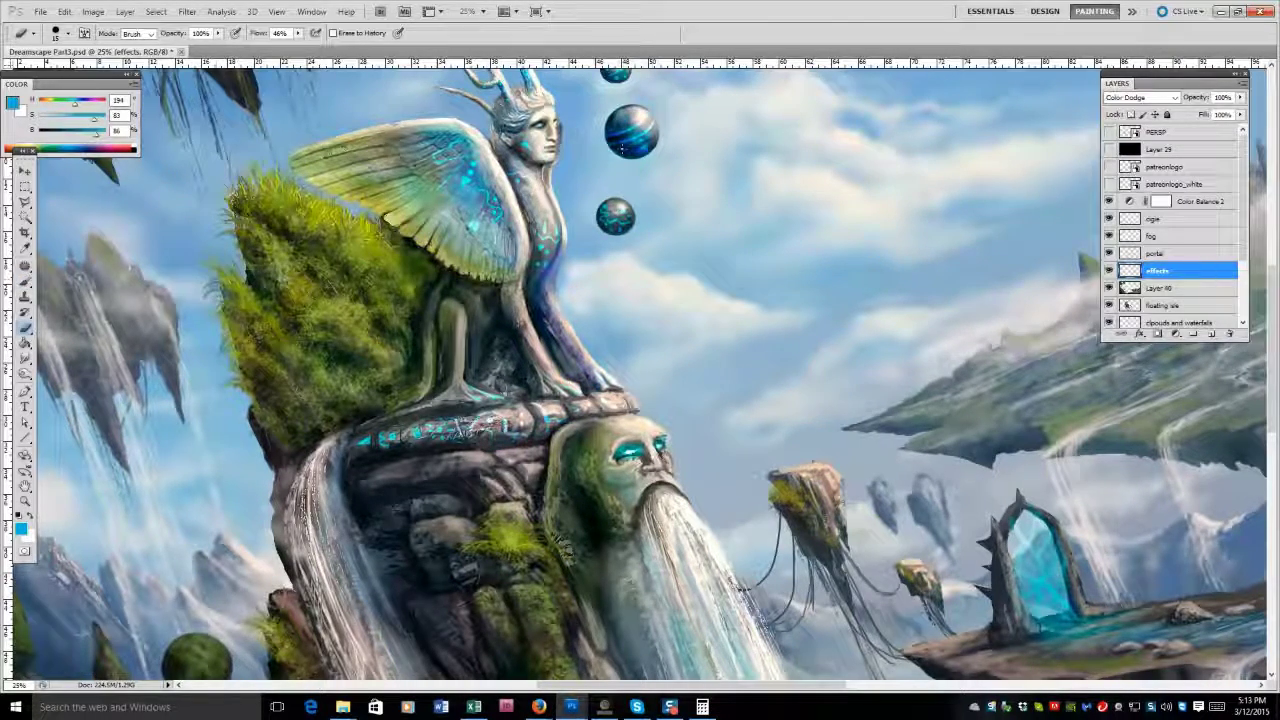
pyautogui.scroll(2, 775, 125)
pyautogui.scroll(1, 777, 125)
pyautogui.press('b')
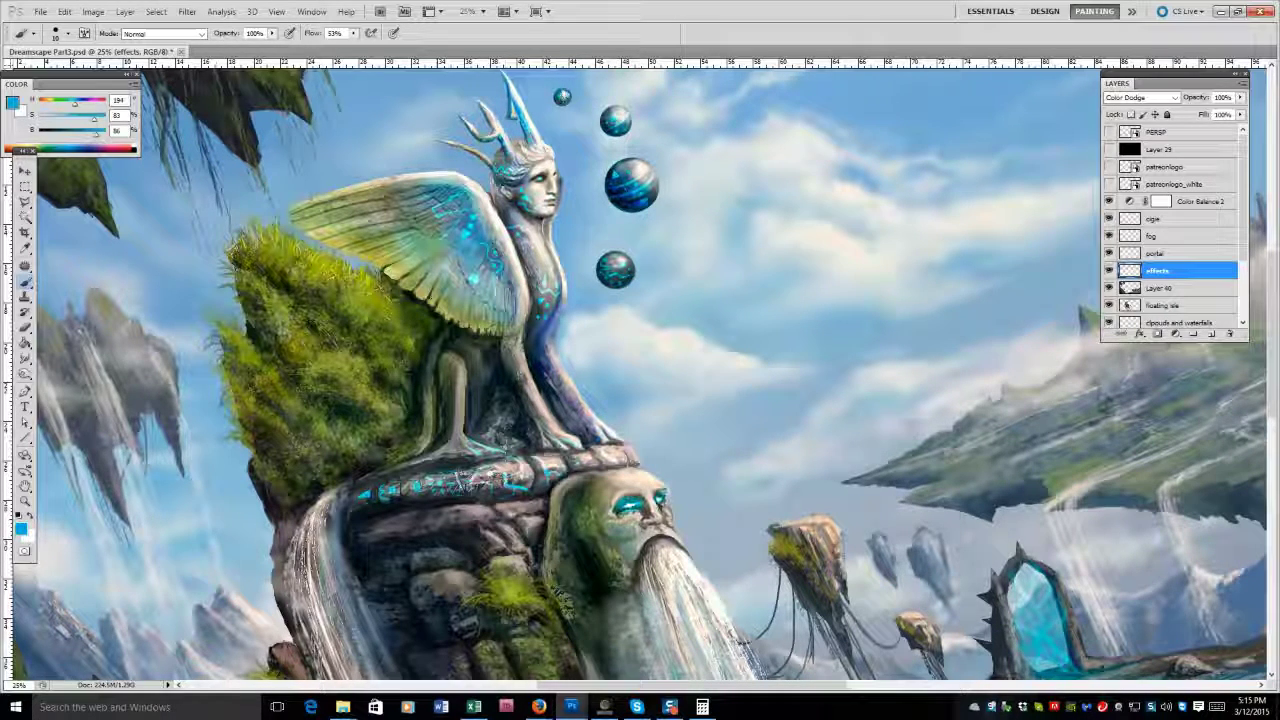
# Duplicate the effects layer and set the copy's blend mode to Color Dodge.
pyautogui.rightClick(1158, 270)
pyautogui.click(1140, 97)
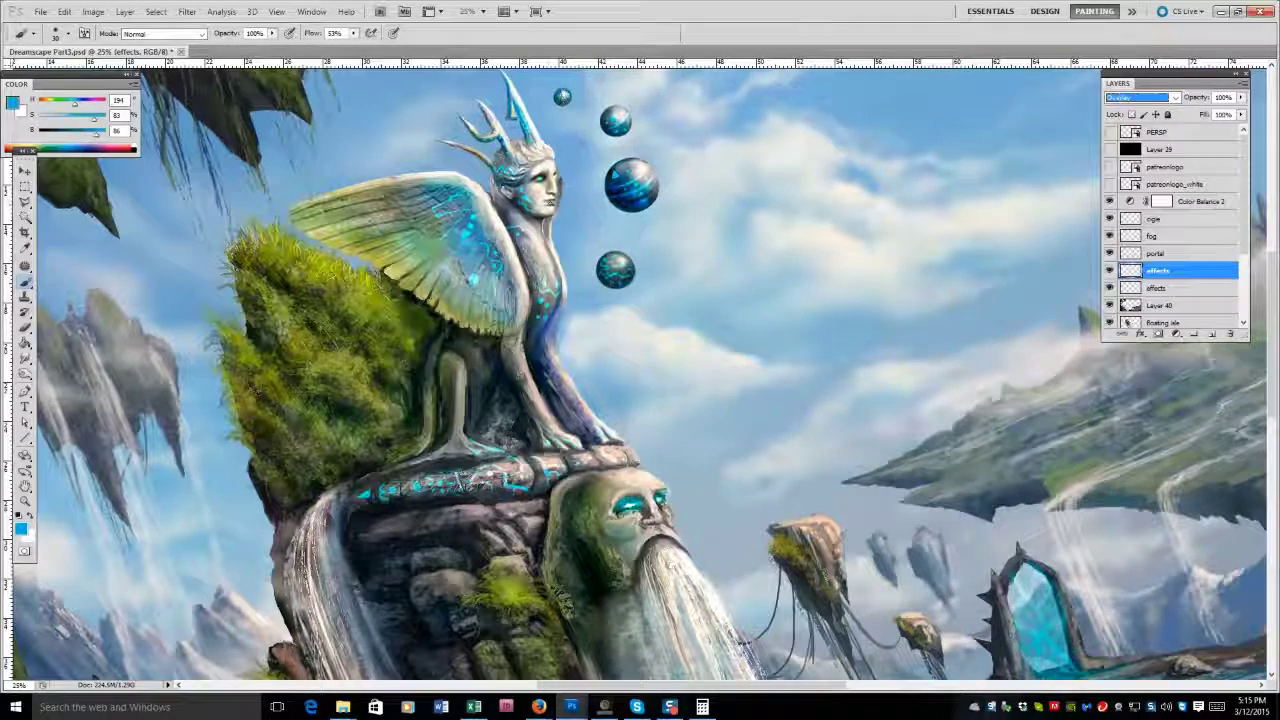
pyautogui.moveTo(605, 200)
pyautogui.mouseDown()
pyautogui.moveTo(630, 172)
pyautogui.moveTo(648, 200)
pyautogui.mouseUp()
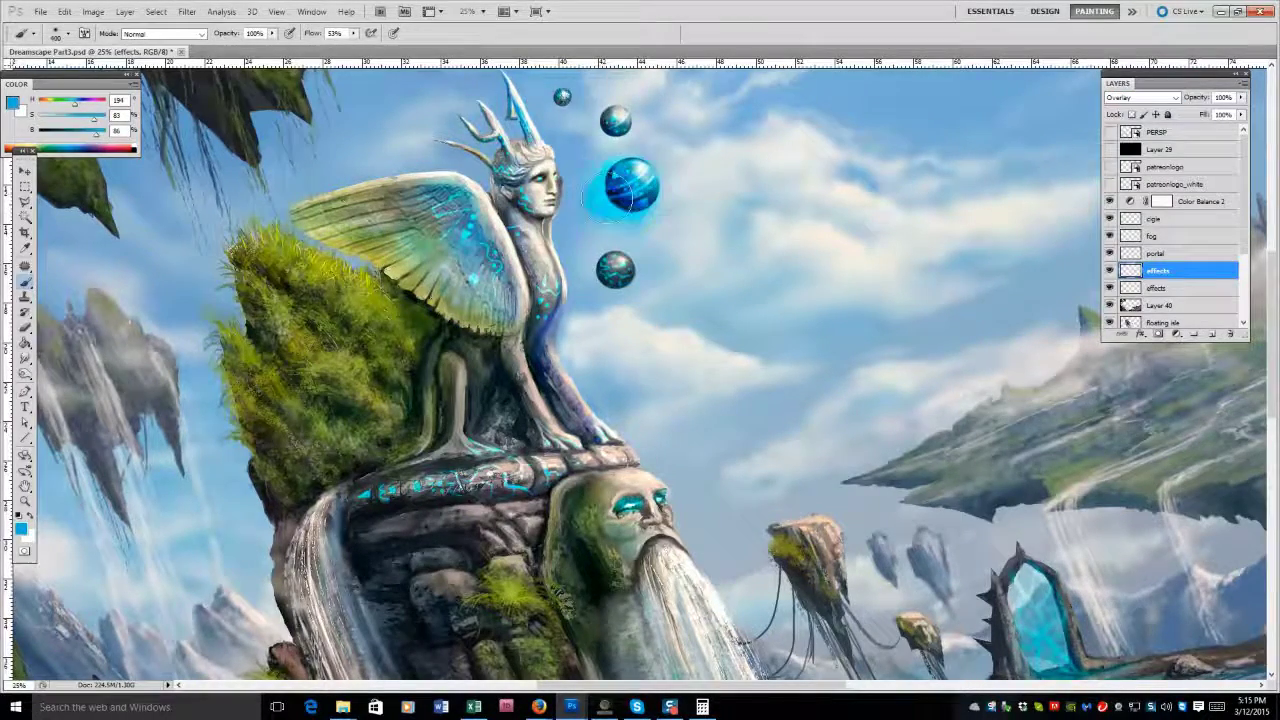
pyautogui.click(1140, 97)
pyautogui.click(1140, 233)
pyautogui.moveTo(660, 211); pyautogui.dragTo(590, 180)
pyautogui.press('b')
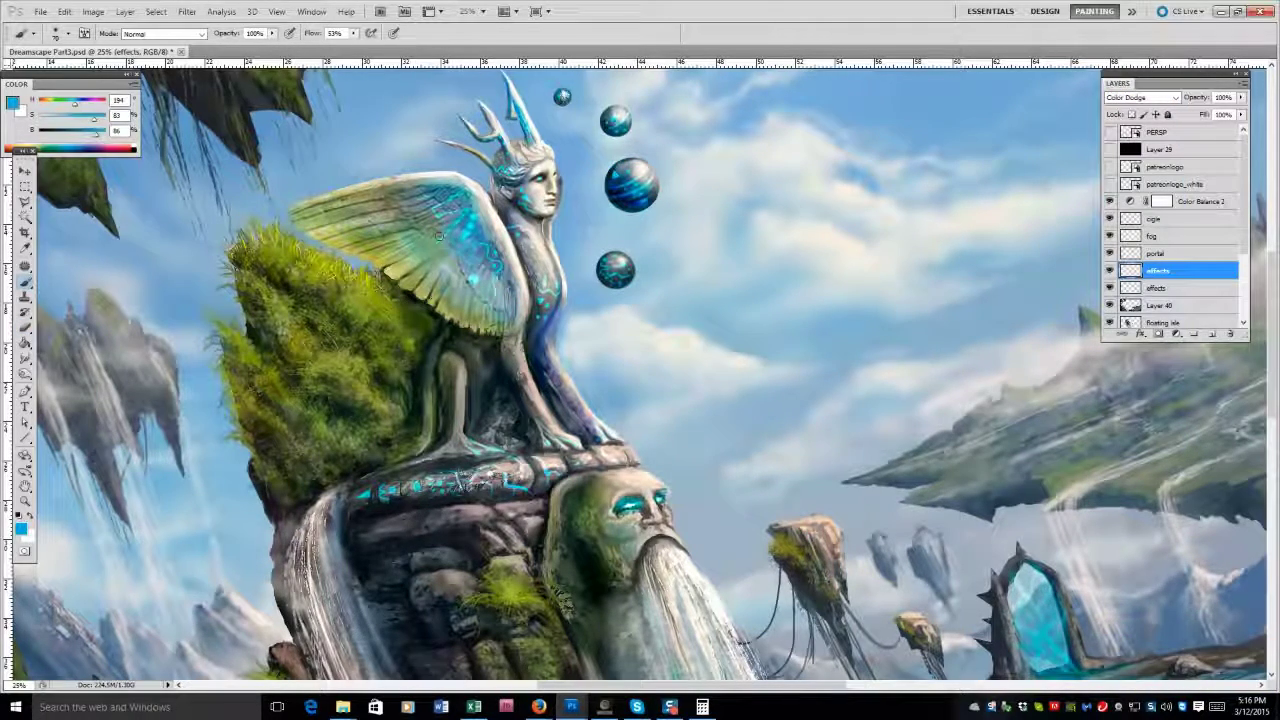
# With a lighter cyan, brighten the orbs and sphinx's chest, moving the effects layer below portal.
pyautogui.moveTo(95, 130); pyautogui.dragTo(100, 134)
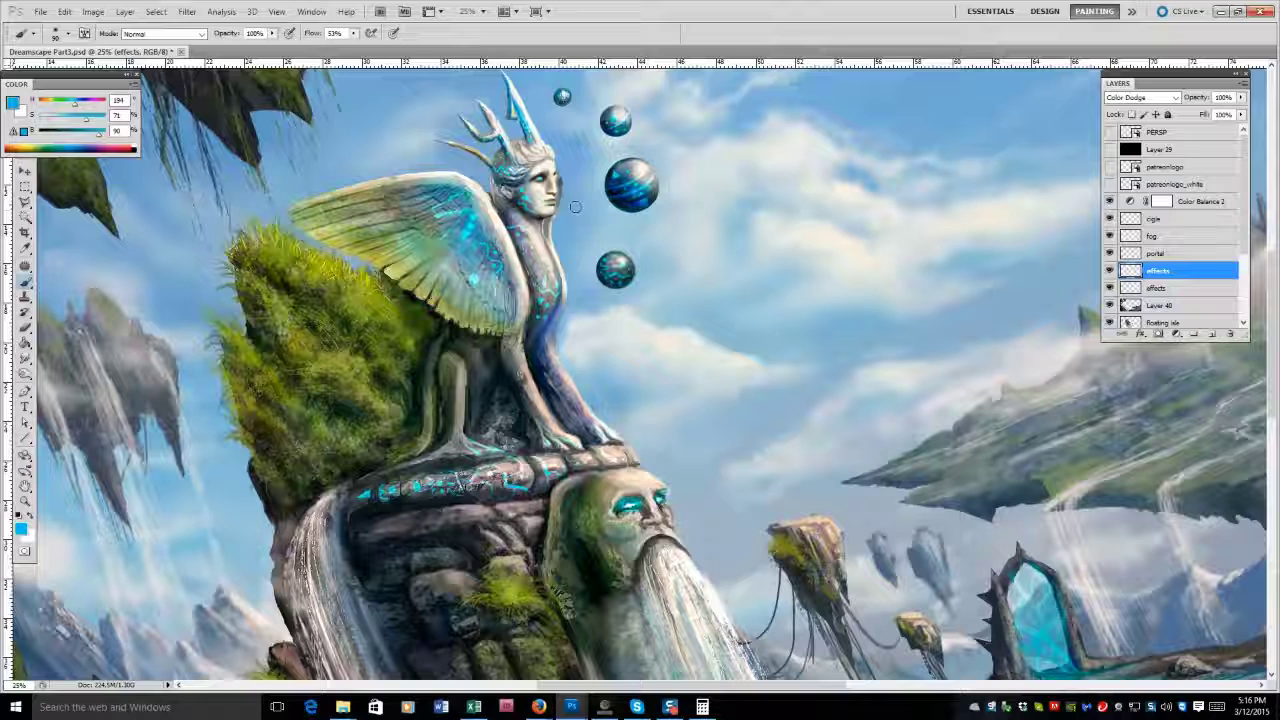
pyautogui.moveTo(664, 186)
pyautogui.mouseDown()
pyautogui.moveTo(600, 195)
pyautogui.moveTo(650, 170)
pyautogui.moveTo(660, 200)
pyautogui.mouseUp()
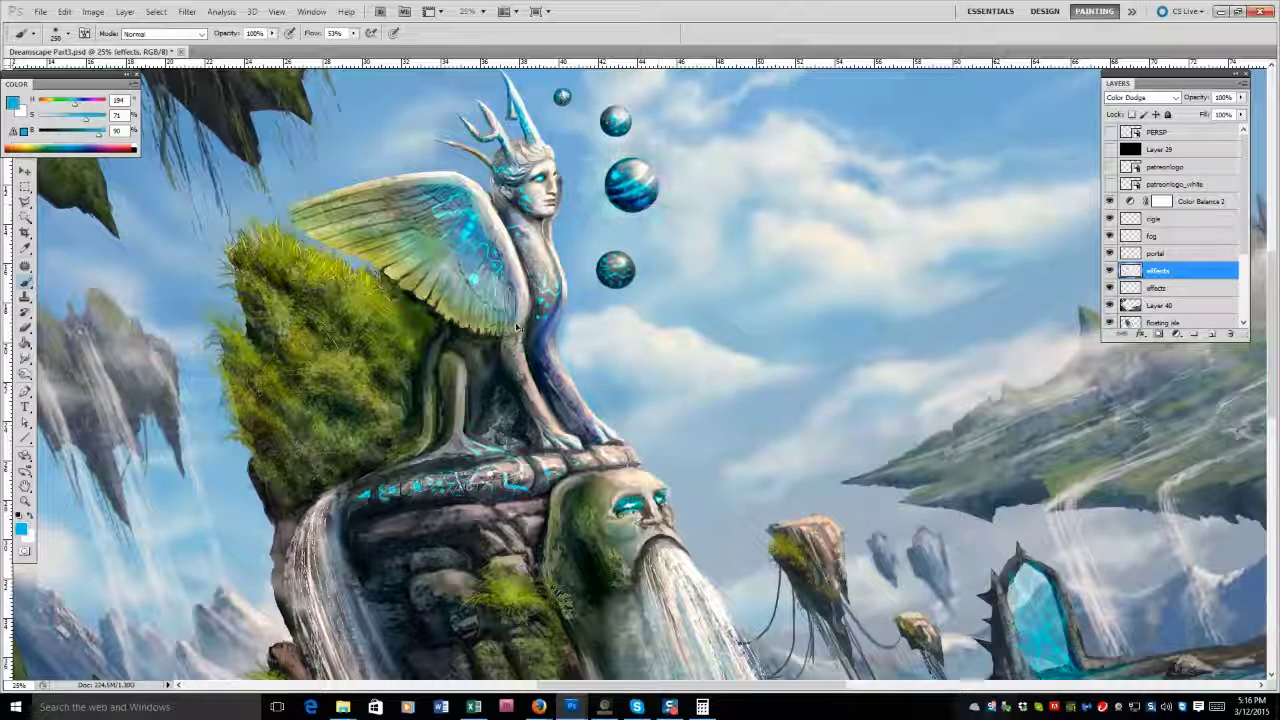
pyautogui.moveTo(1157, 270); pyautogui.dragTo(1157, 288)
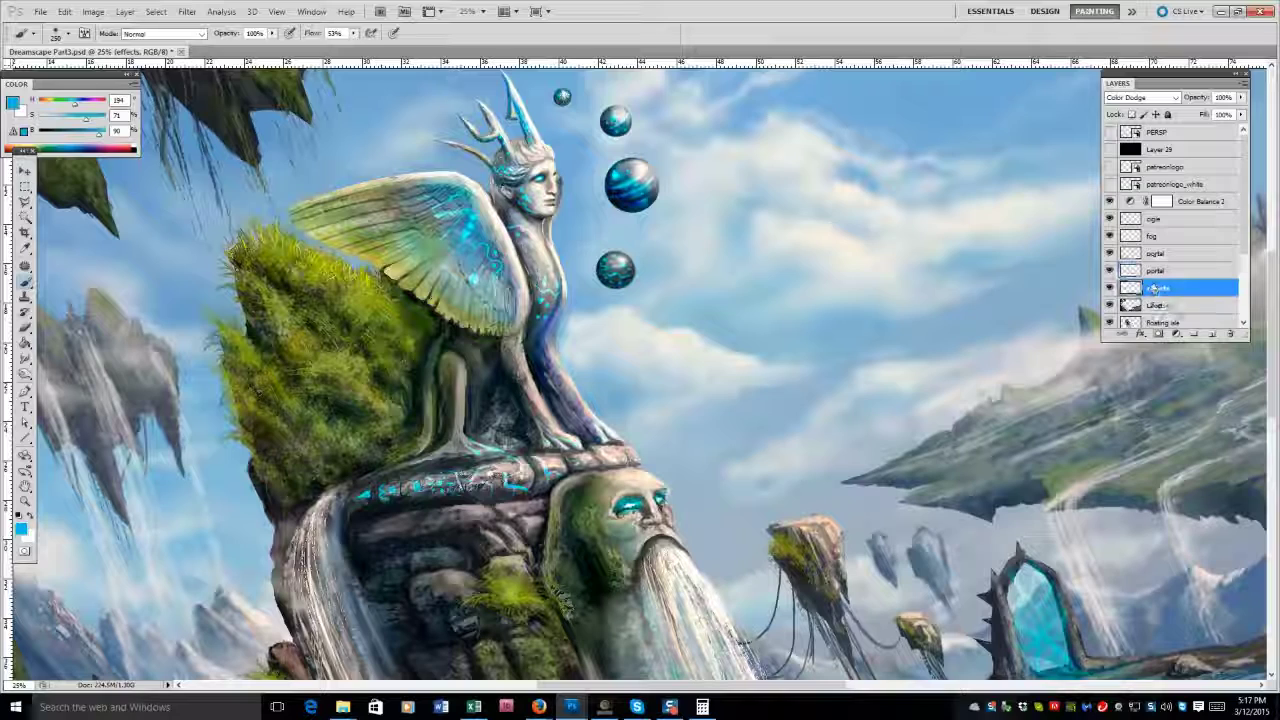
pyautogui.moveTo(566, 438); pyautogui.dragTo(505, 488)
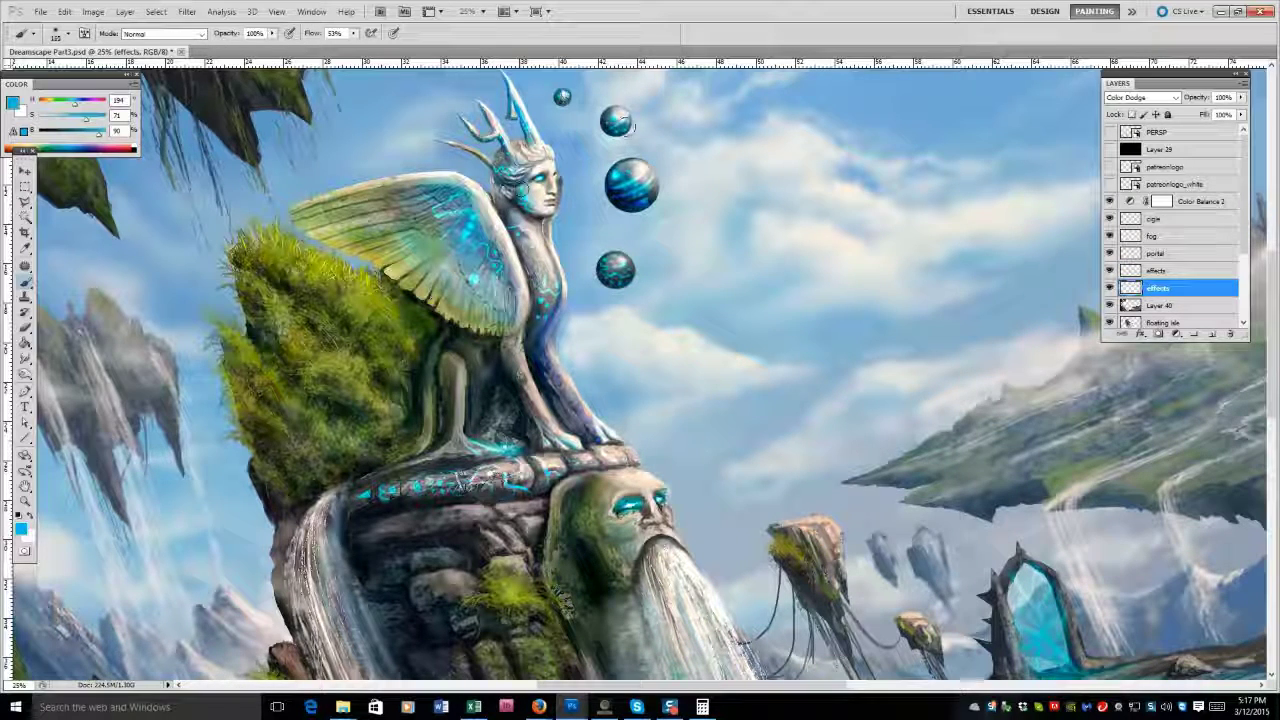
pyautogui.moveTo(620, 120); pyautogui.dragTo(562, 96)
pyautogui.press(']')
pyautogui.press(']')
pyautogui.press(']')
pyautogui.press(']')
pyautogui.press(']')
pyautogui.moveTo(630, 185); pyautogui.dragTo(632, 200)
pyautogui.moveTo(612, 262); pyautogui.dragTo(616, 272)
# Load the floating isle shapes as a selection, clear it, and open the blend mode list.
pyautogui.keyDown('ctrl'); pyautogui.click(1128, 322); pyautogui.keyUp('ctrl')
pyautogui.hotkey('ctrl', 'd')
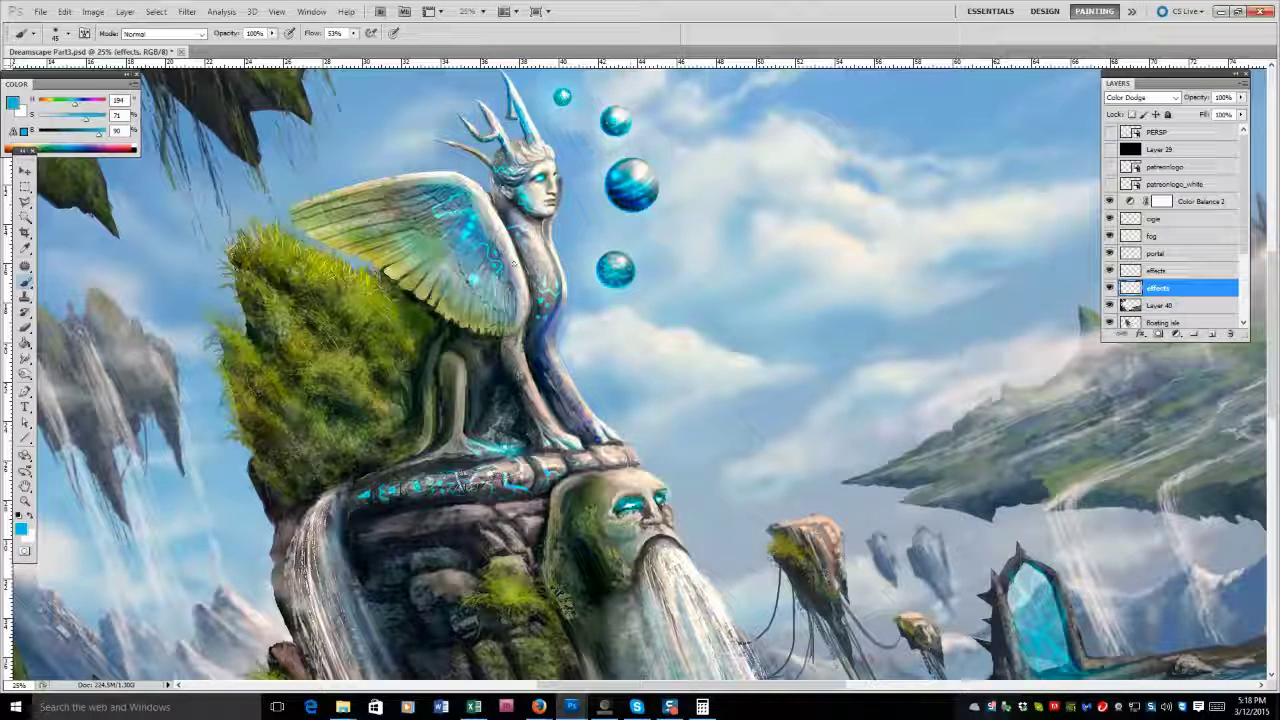
pyautogui.click(1140, 97)
# Pick a bluer cyan and paint Color Dodge glow onto the sphinx's chest and wing.
pyautogui.click(1137, 174)
pyautogui.click(1155, 270)
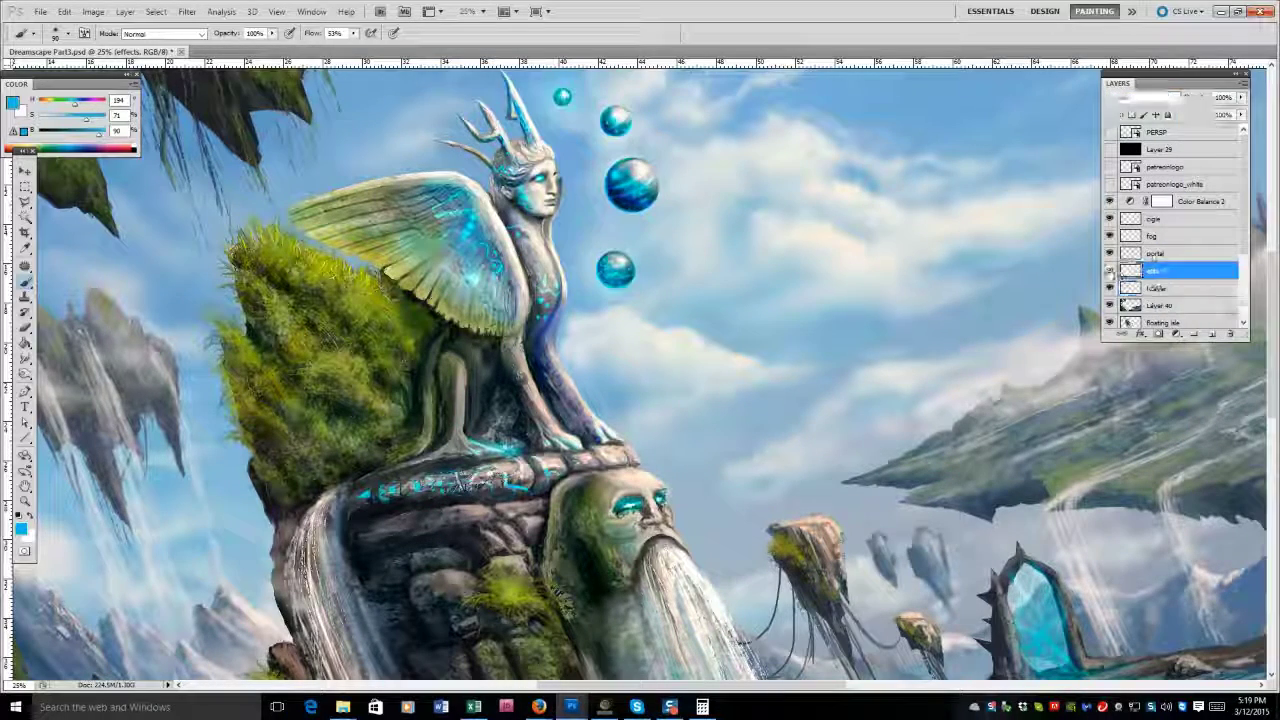
pyautogui.click(1160, 287)
pyautogui.press('e')
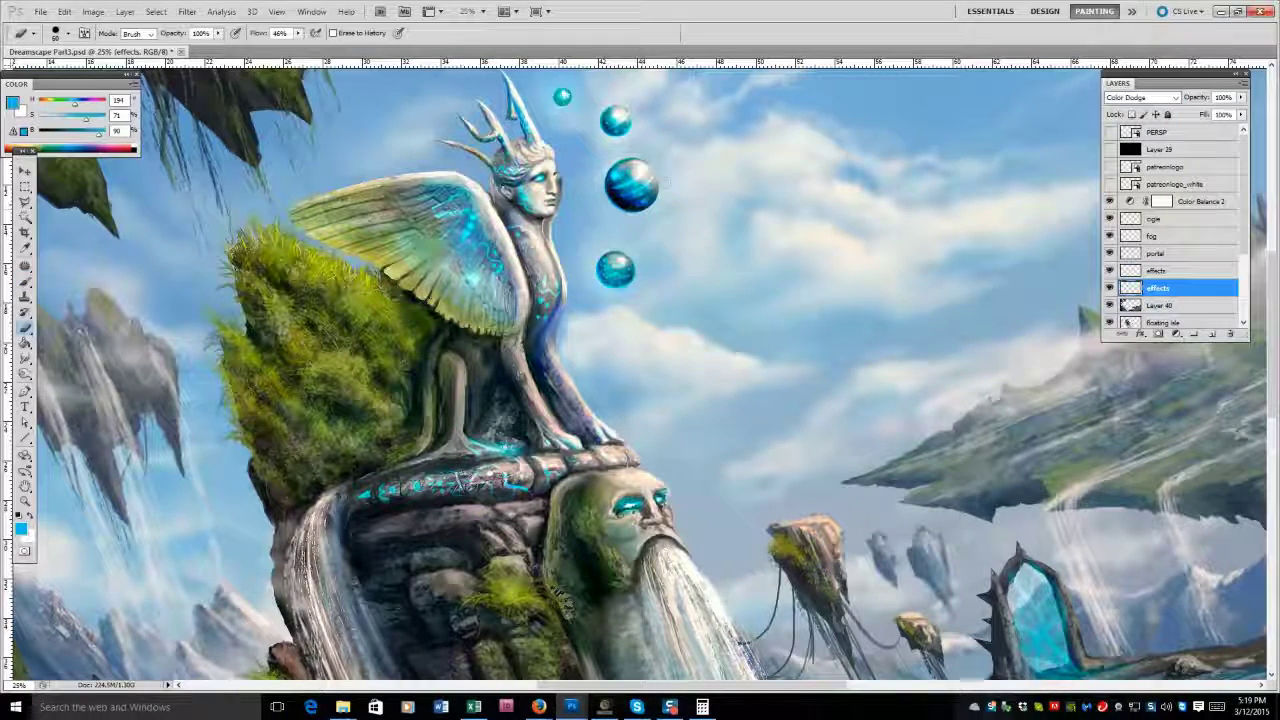
pyautogui.click(1157, 270)
pyautogui.press('b')
pyautogui.click(87, 121)
pyautogui.moveTo(548, 262); pyautogui.dragTo(546, 322)
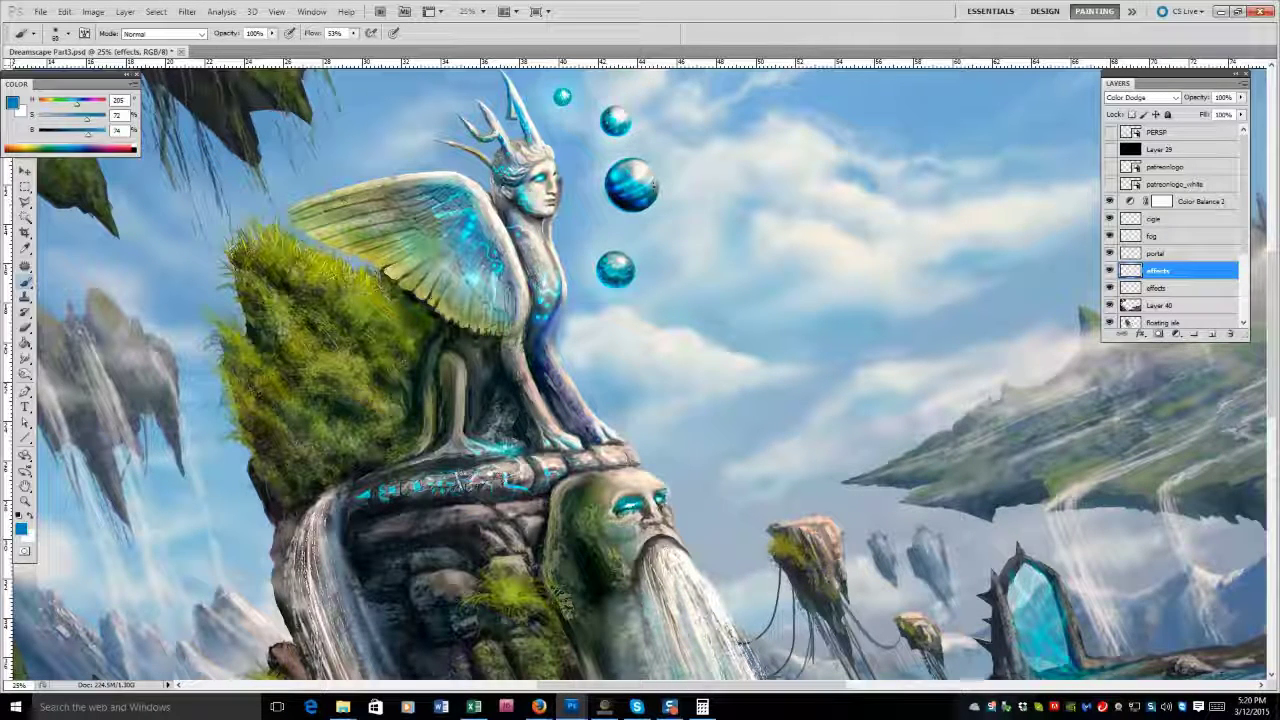
pyautogui.moveTo(432, 204); pyautogui.dragTo(441, 208)
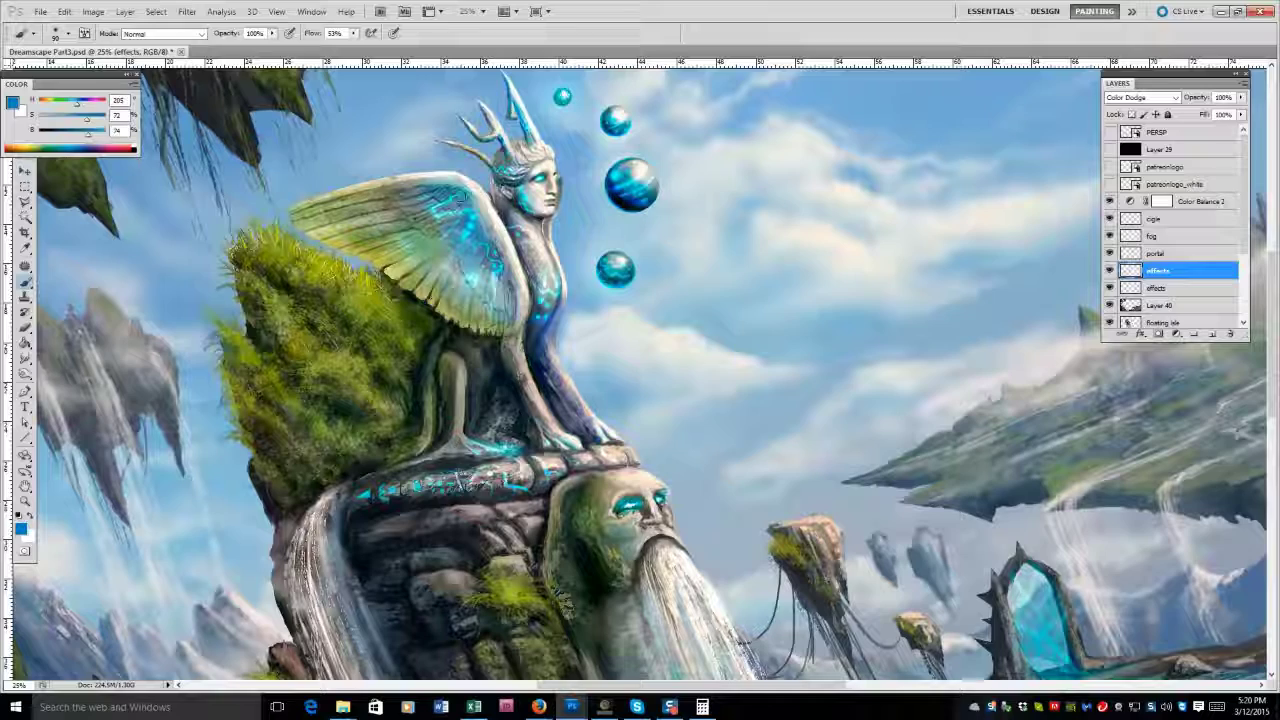
# Enlarge the brush to 175, step through the effects layers and rename the upper effects layer.
pyautogui.press(']')
pyautogui.press(']')
pyautogui.press(']')
pyautogui.press(']')
pyautogui.hotkey('alt', '[')
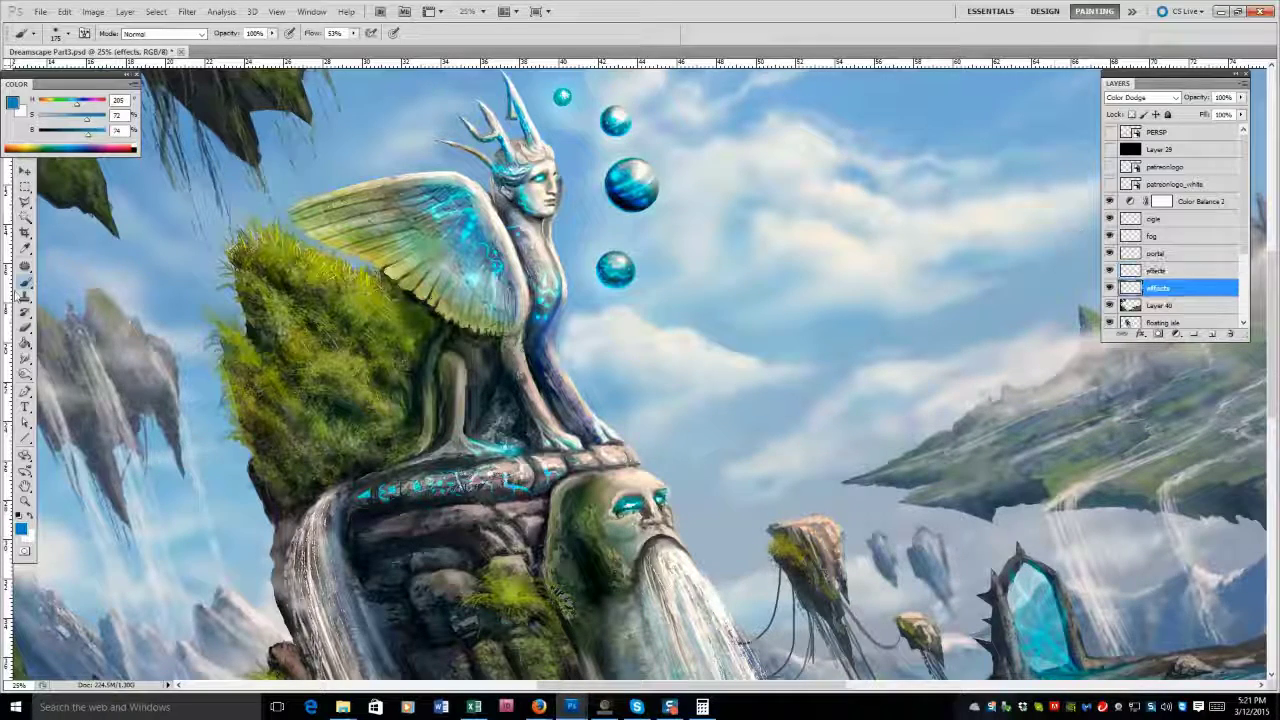
pyautogui.hotkey('alt', '[')
pyautogui.hotkey('alt', '[')
pyautogui.hotkey('shift', 'b')
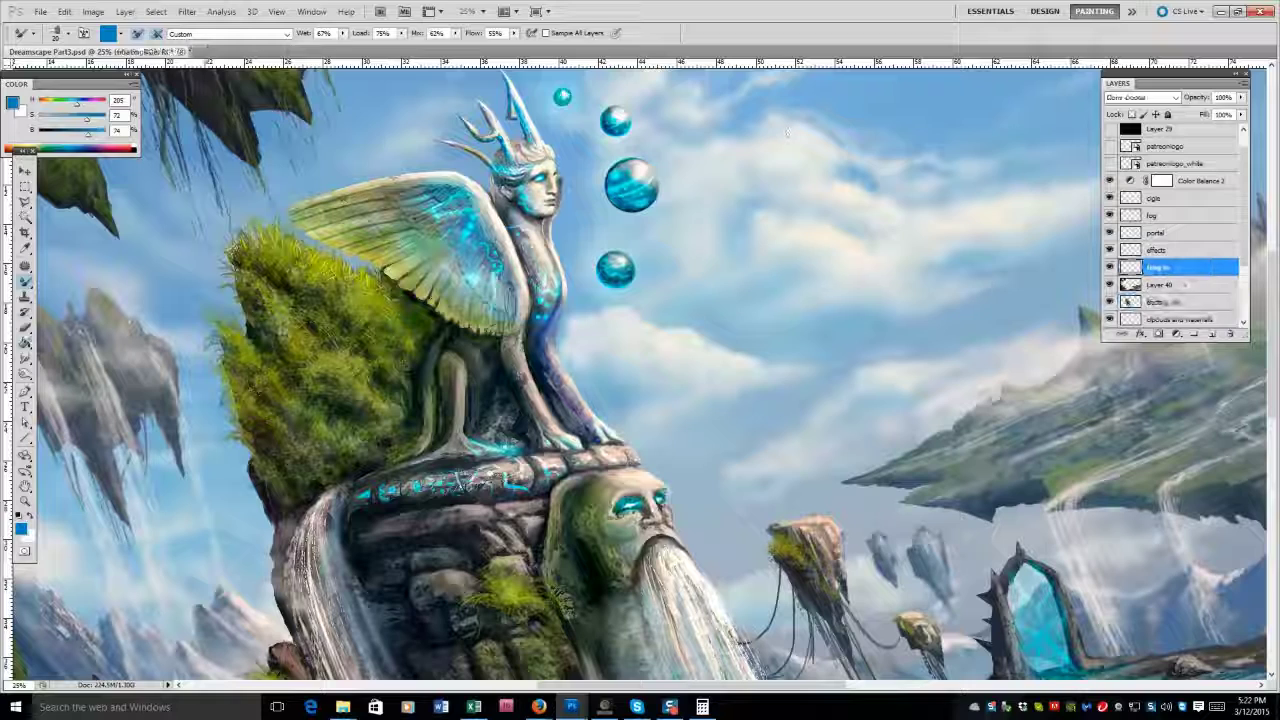
pyautogui.press('b')
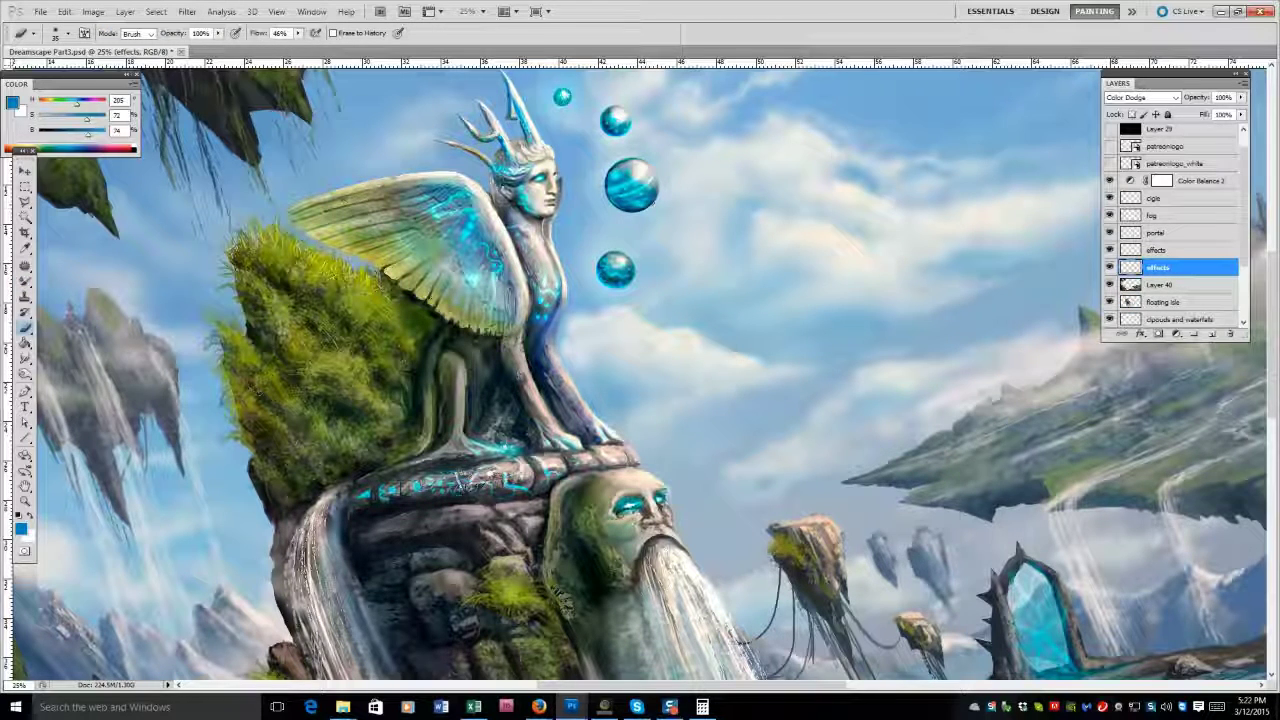
pyautogui.doubleClick(1157, 249)
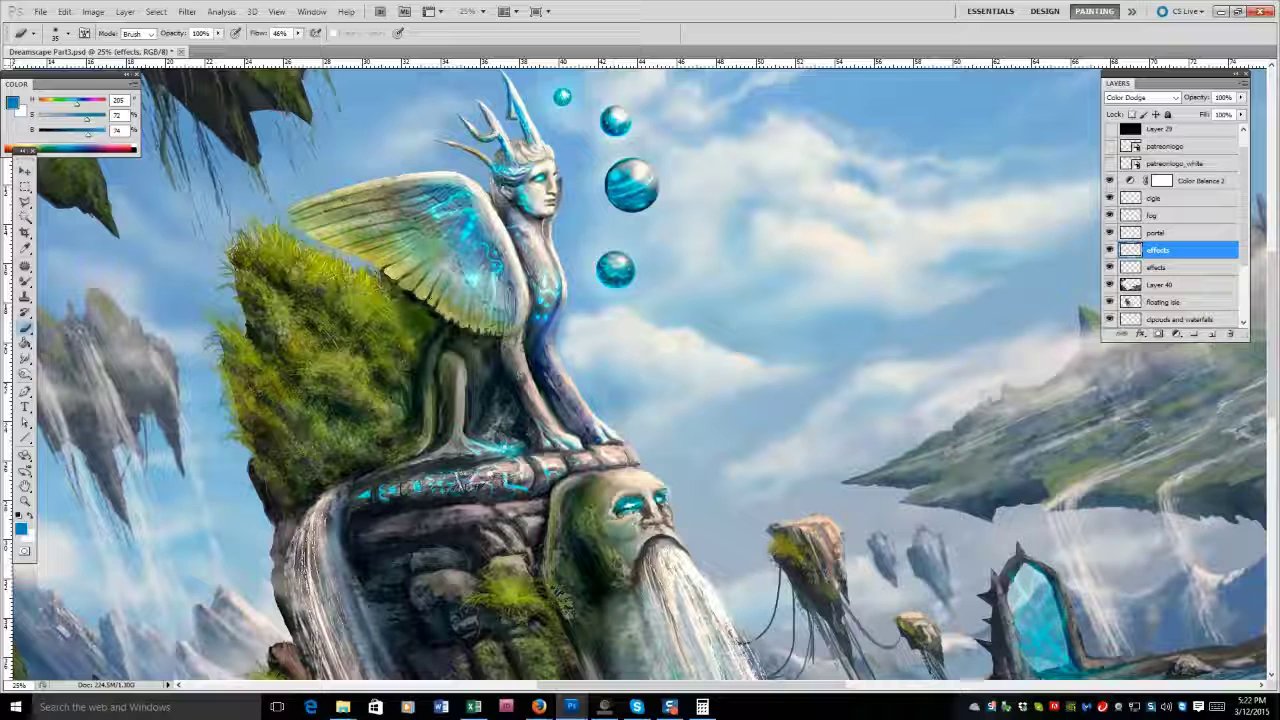
pyautogui.press('b')
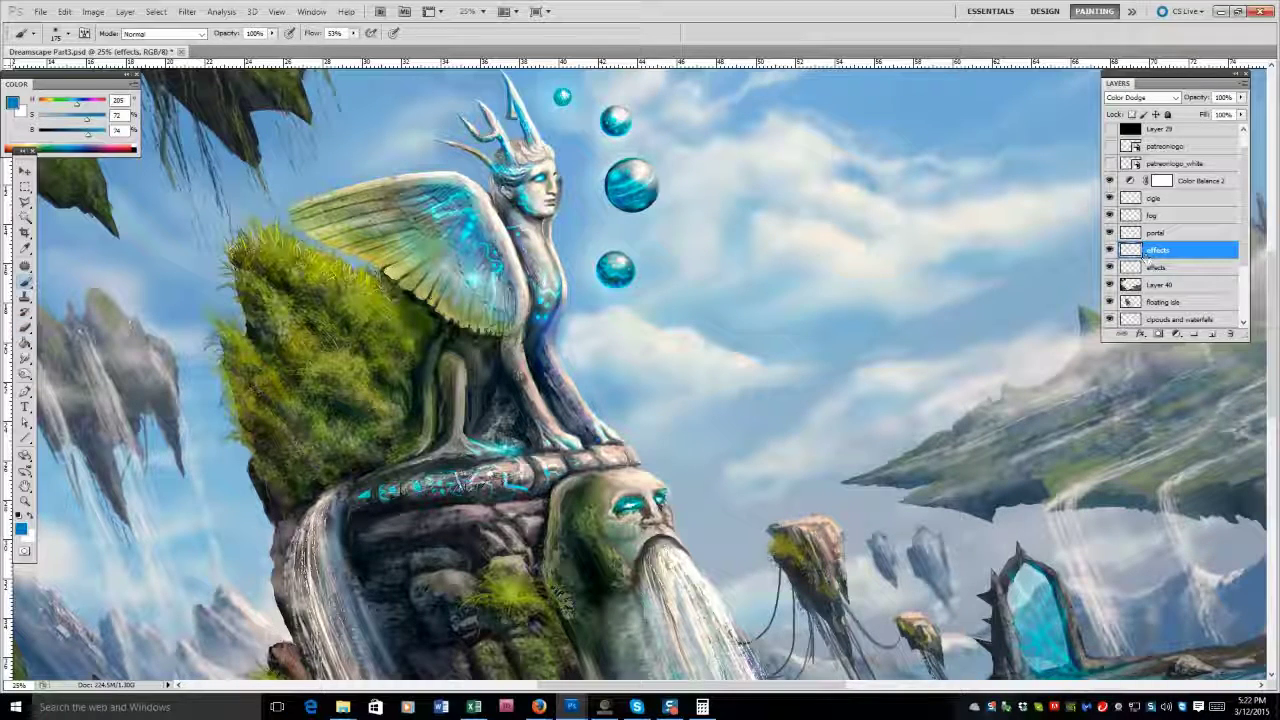
pyautogui.click(27, 328)
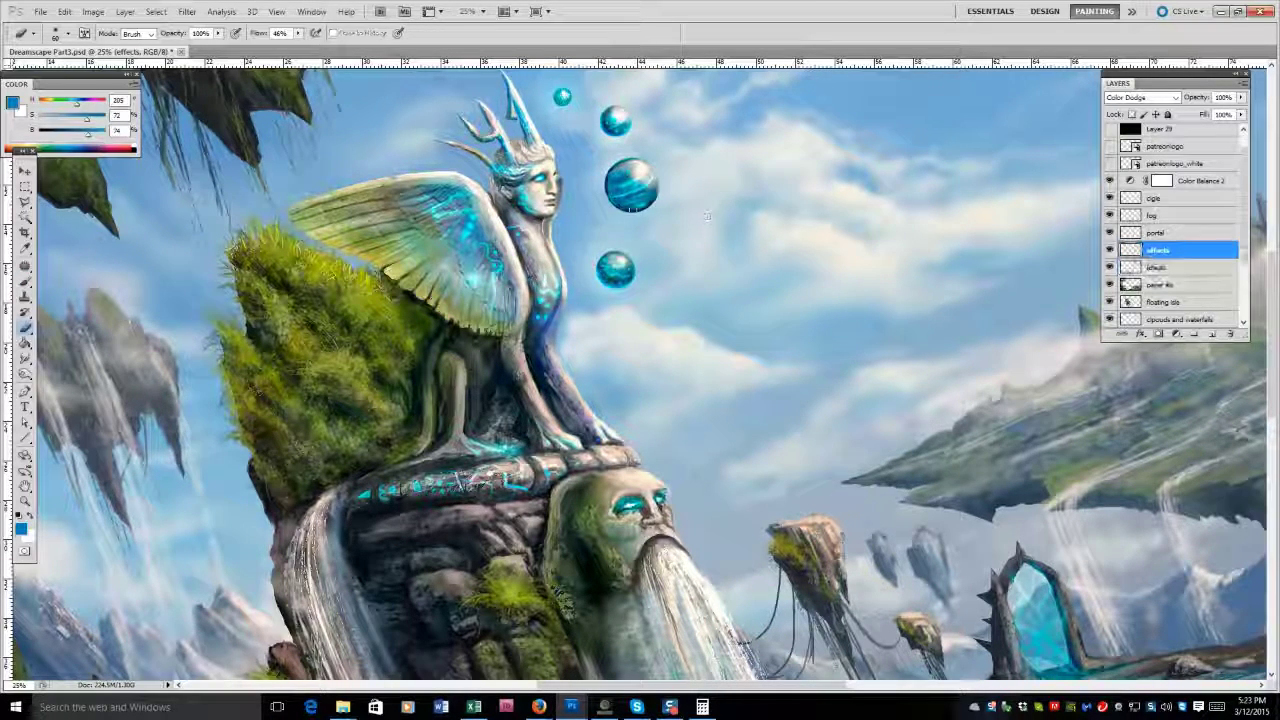
pyautogui.press('b')
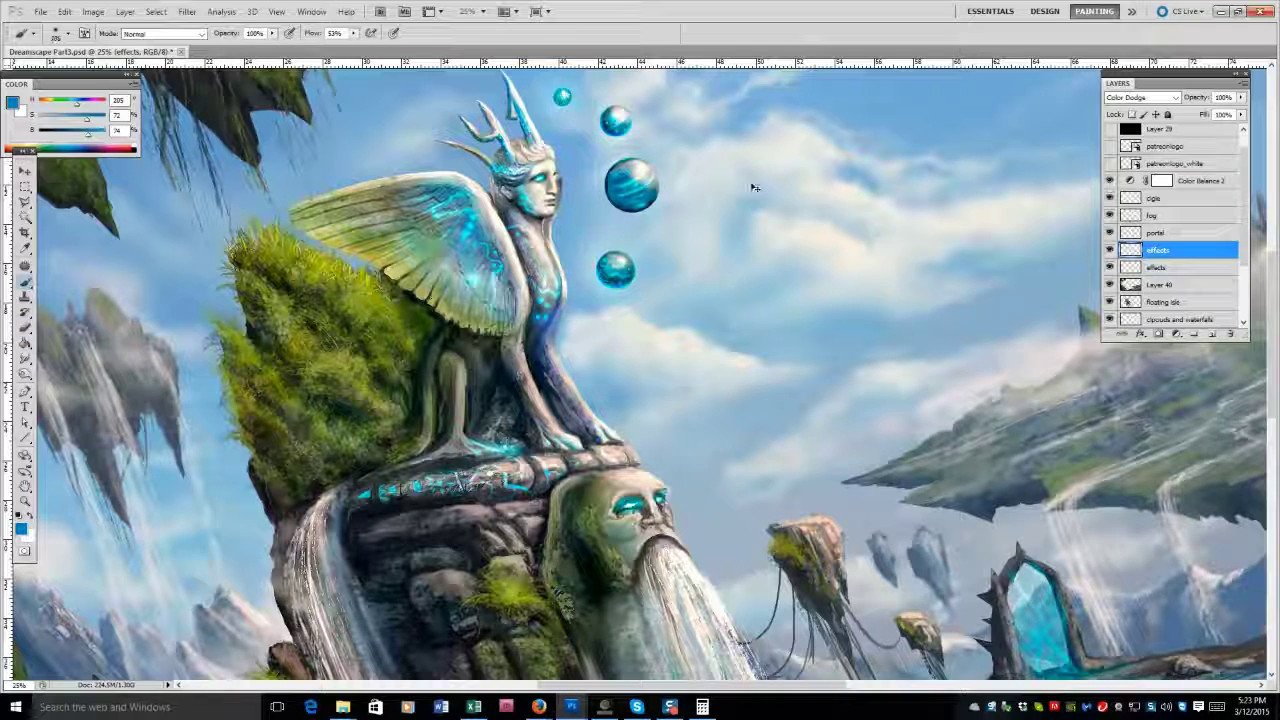
# Brighten the cyan runes along the rock ledge and the sphinx's shoulder, then set 63% layer opacity.
pyautogui.moveTo(352, 500)
pyautogui.mouseDown()
pyautogui.moveTo(526, 466)
pyautogui.moveTo(565, 472)
pyautogui.mouseUp()
pyautogui.moveTo(488, 246); pyautogui.dragTo(496, 262)
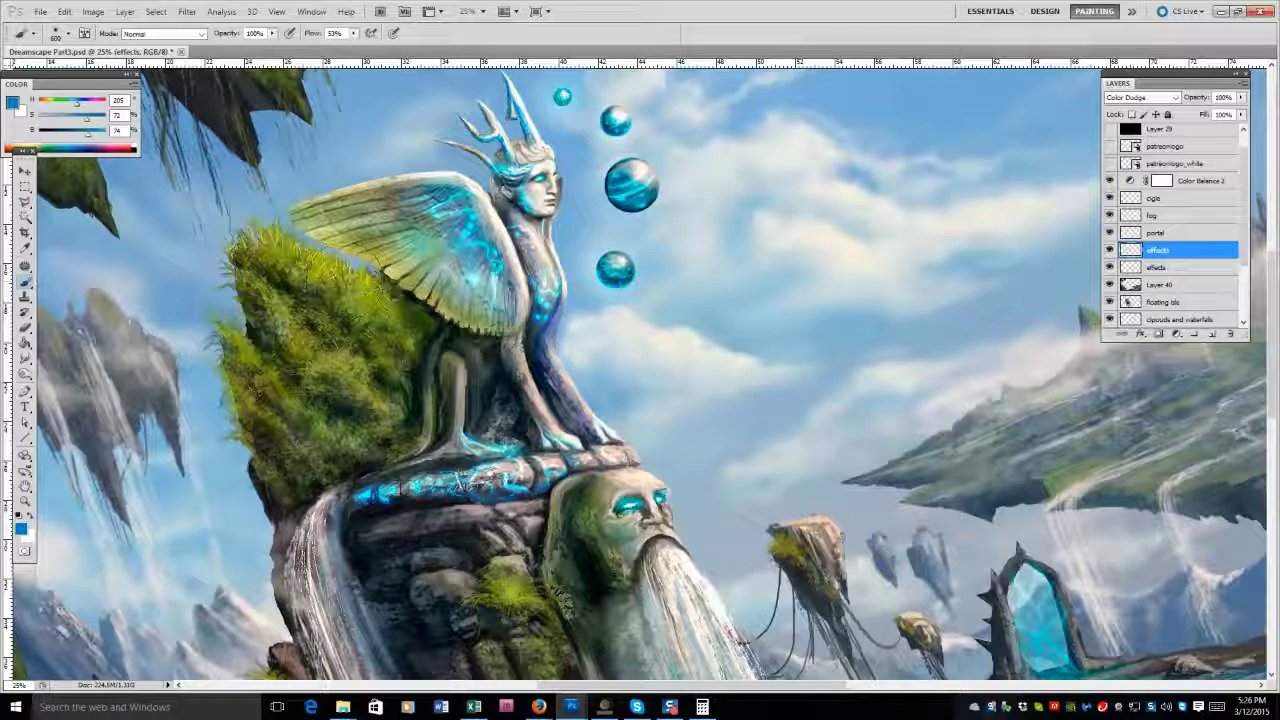
pyautogui.press('z')
pyautogui.moveTo(500, 390); pyautogui.dragTo(440, 390)
pyautogui.write('63')
pyautogui.press('Return')
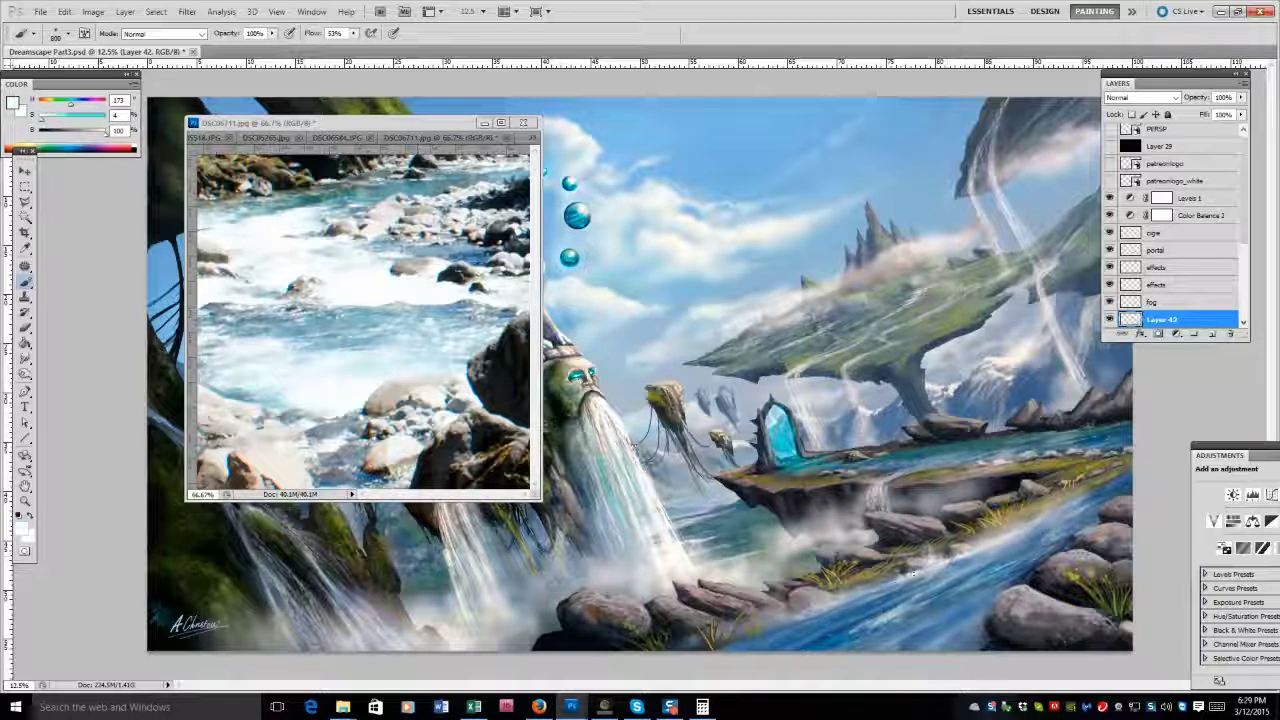
# Adjust the brush's Shape Dynamics and move the river reference photo lower down.
pyautogui.press('F5')
pyautogui.click(497, 297)
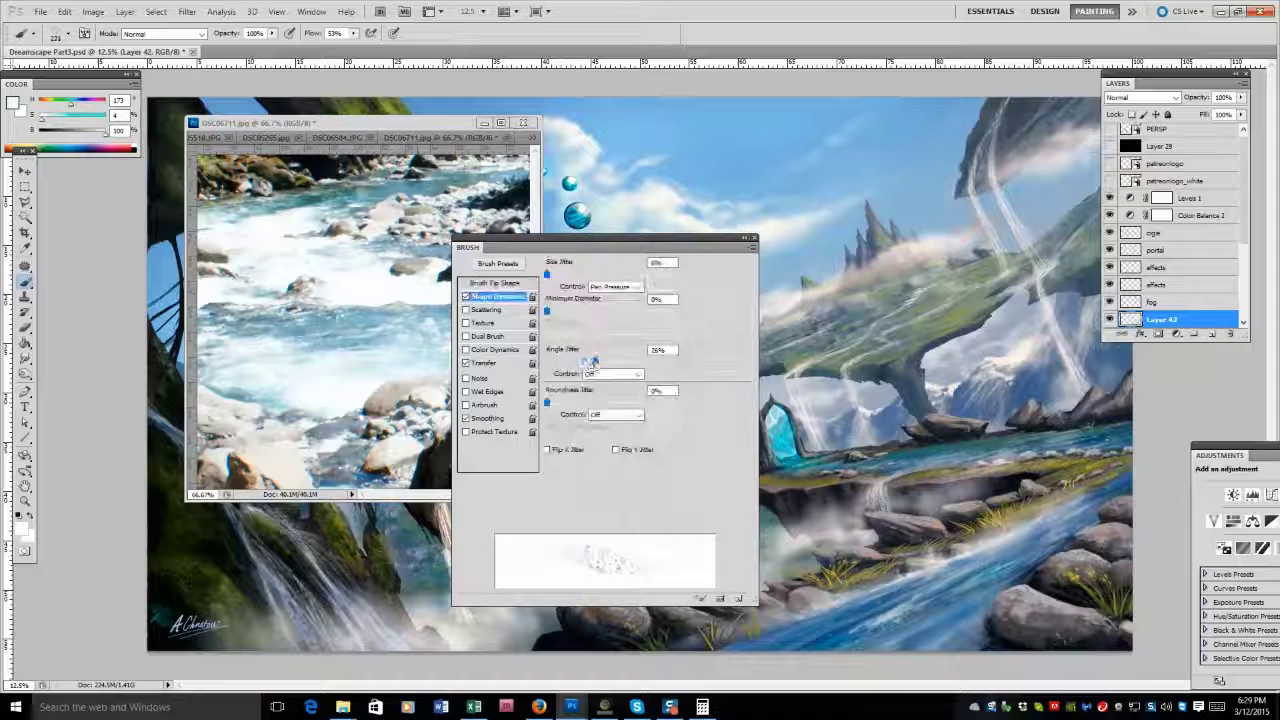
pyautogui.press('F5')
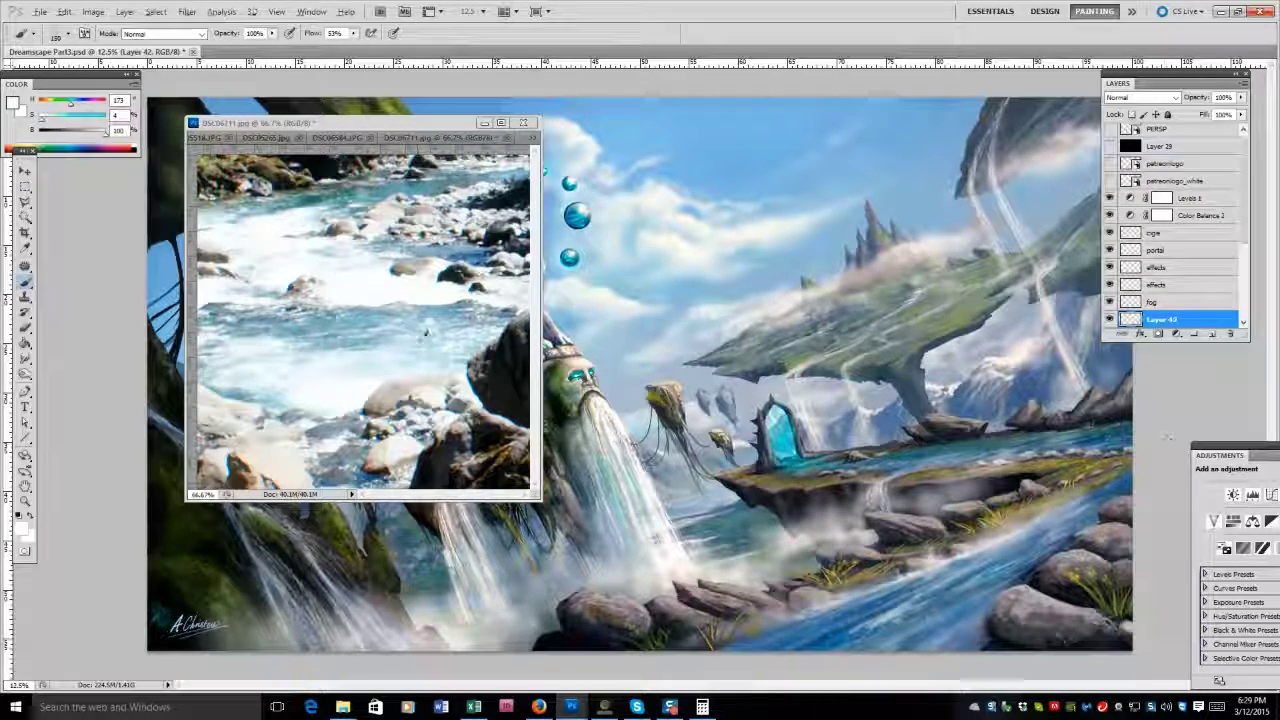
pyautogui.moveTo(441, 127); pyautogui.dragTo(433, 212)
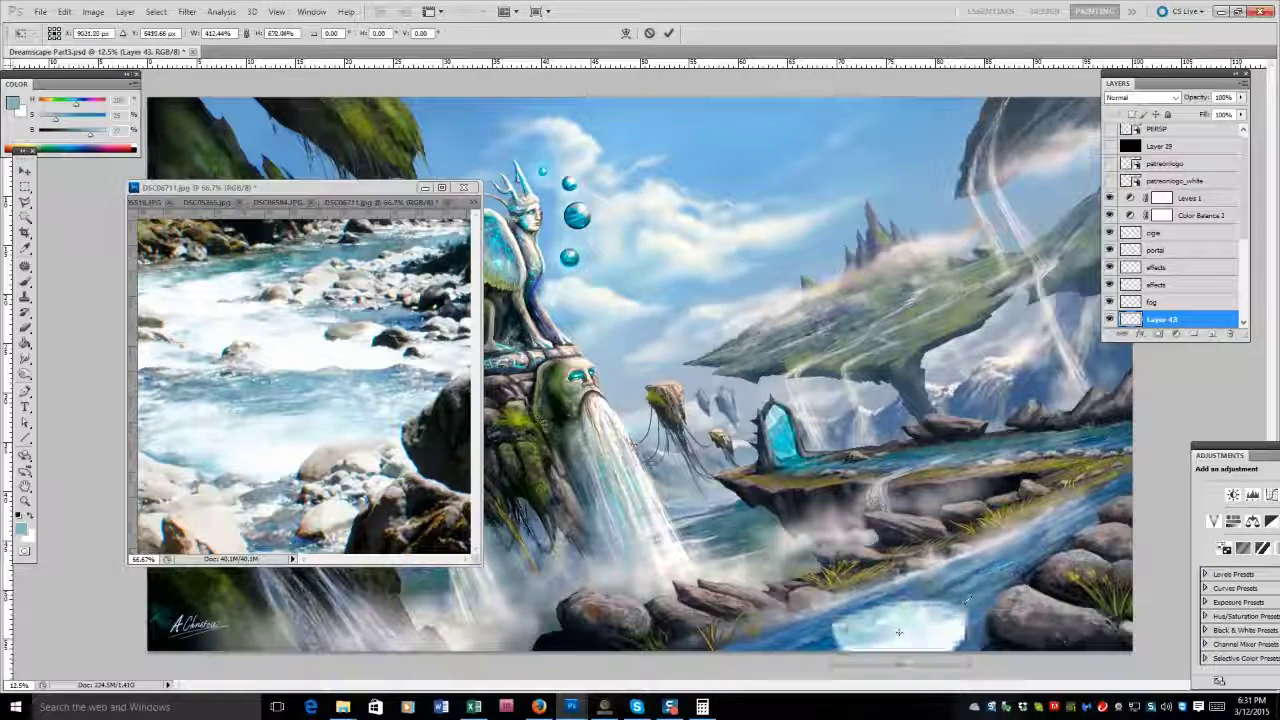
# Try Soft Light blending on the water layer, then return it to Normal.
pyautogui.click(1120, 281)
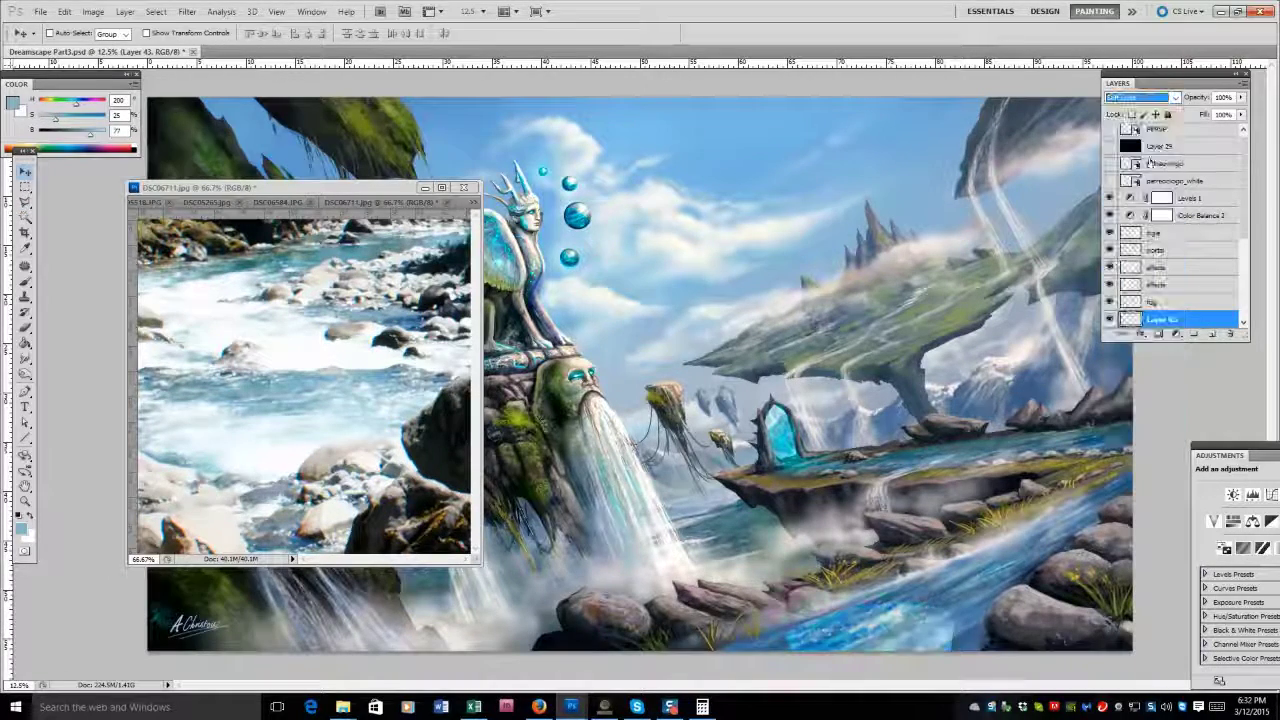
pyautogui.click(1140, 97)
pyautogui.click(1124, 291)
pyautogui.click(1140, 97)
pyautogui.click(1120, 281)
pyautogui.hotkey('shift', 'alt', 'n')
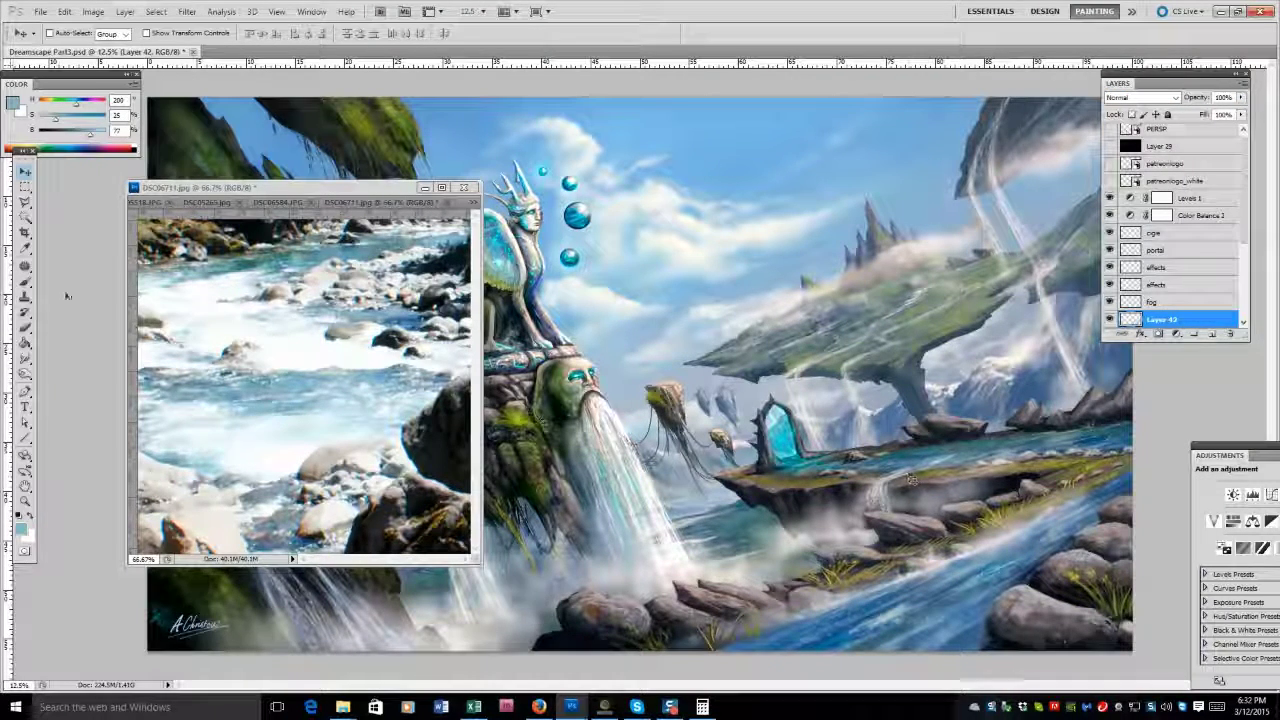
pyautogui.press('b')
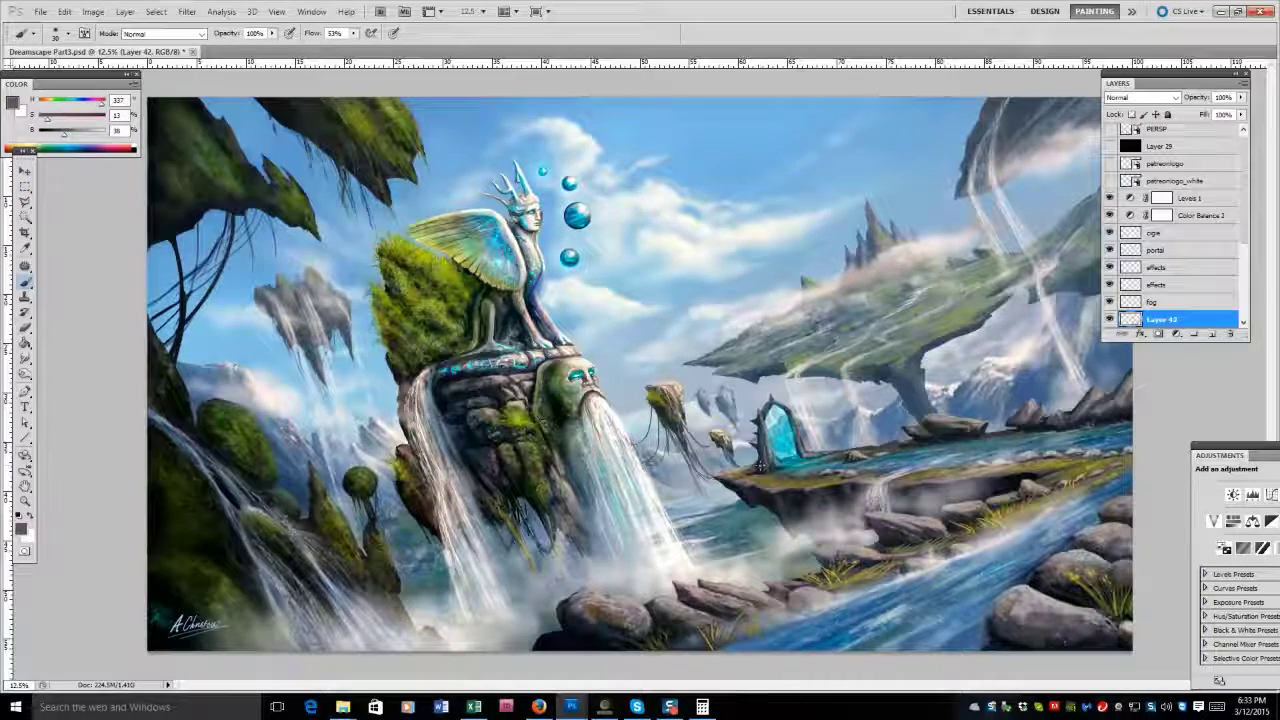
# Sample light grey, dark grey, yellow-olive and near-white from the scene, briefly previewing in grayscale.
pyautogui.keyDown('alt'); pyautogui.click(932, 422); pyautogui.keyUp('alt')
pyautogui.keyDown('alt'); pyautogui.click(1016, 443); pyautogui.keyUp('alt')
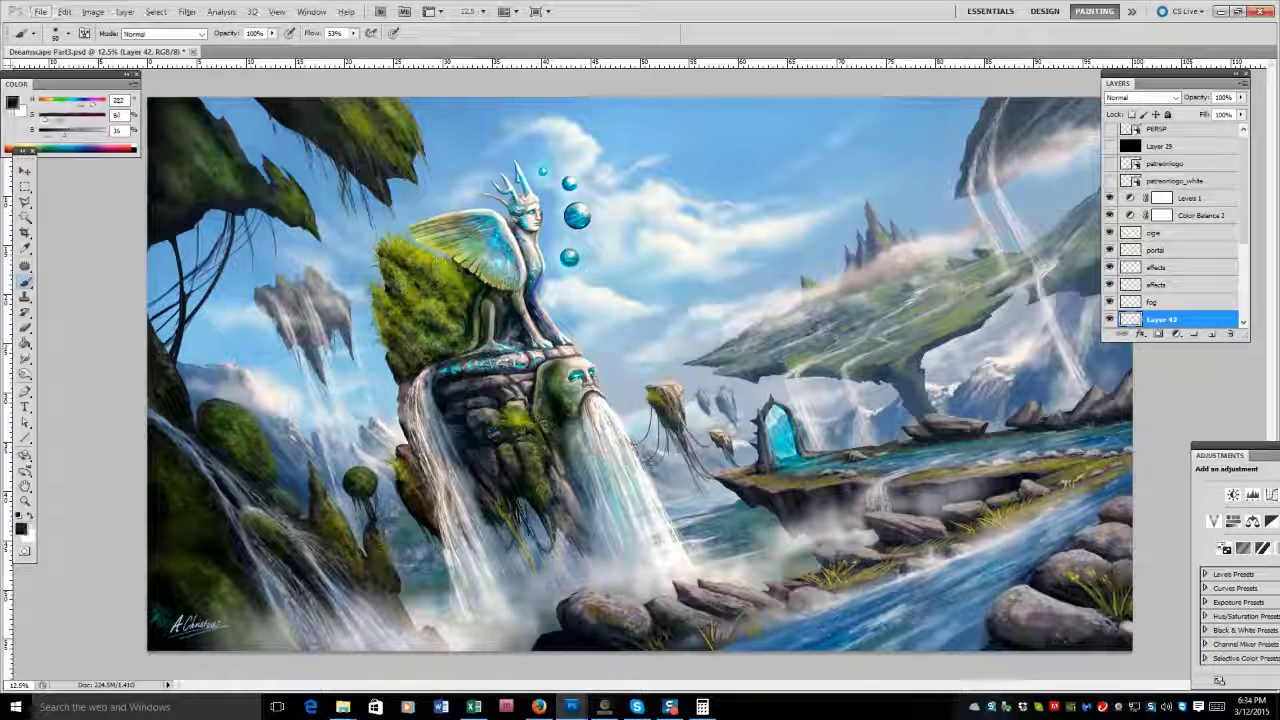
pyautogui.keyDown('alt'); pyautogui.click(987, 522); pyautogui.keyUp('alt')
pyautogui.keyDown('alt'); pyautogui.click(957, 455); pyautogui.keyUp('alt')
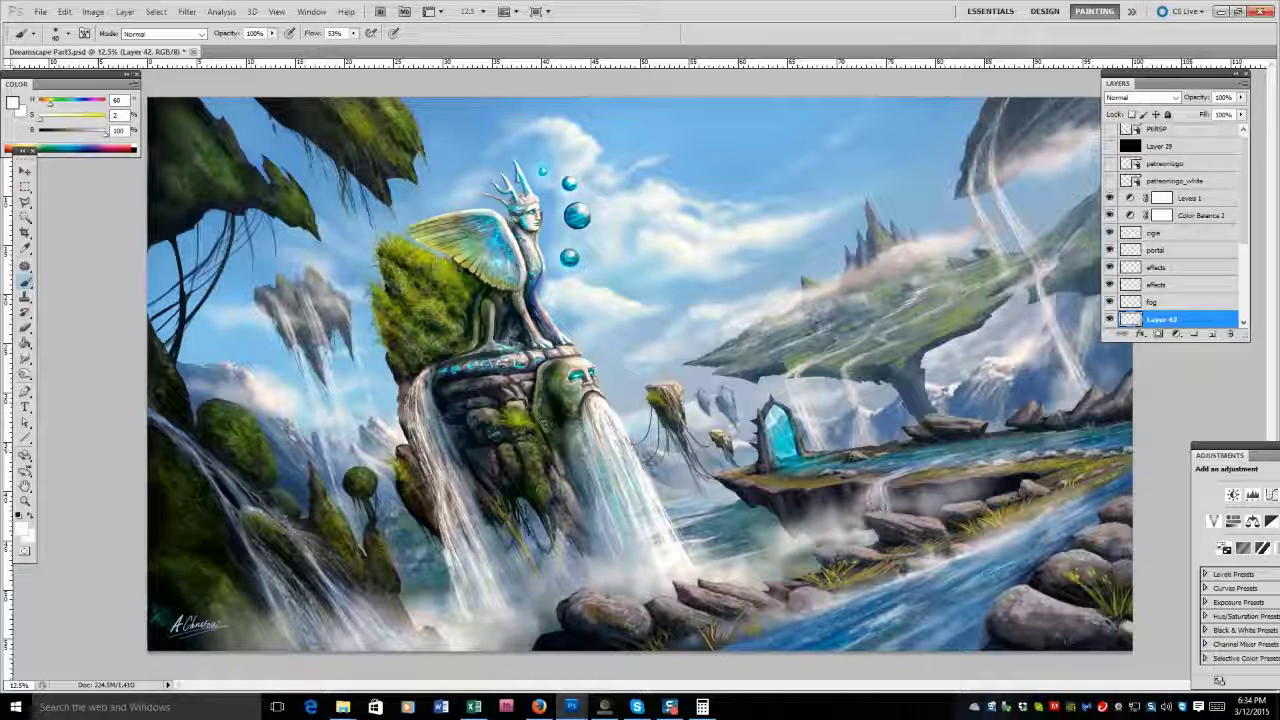
pyautogui.hotkey('ctrl', 'y')
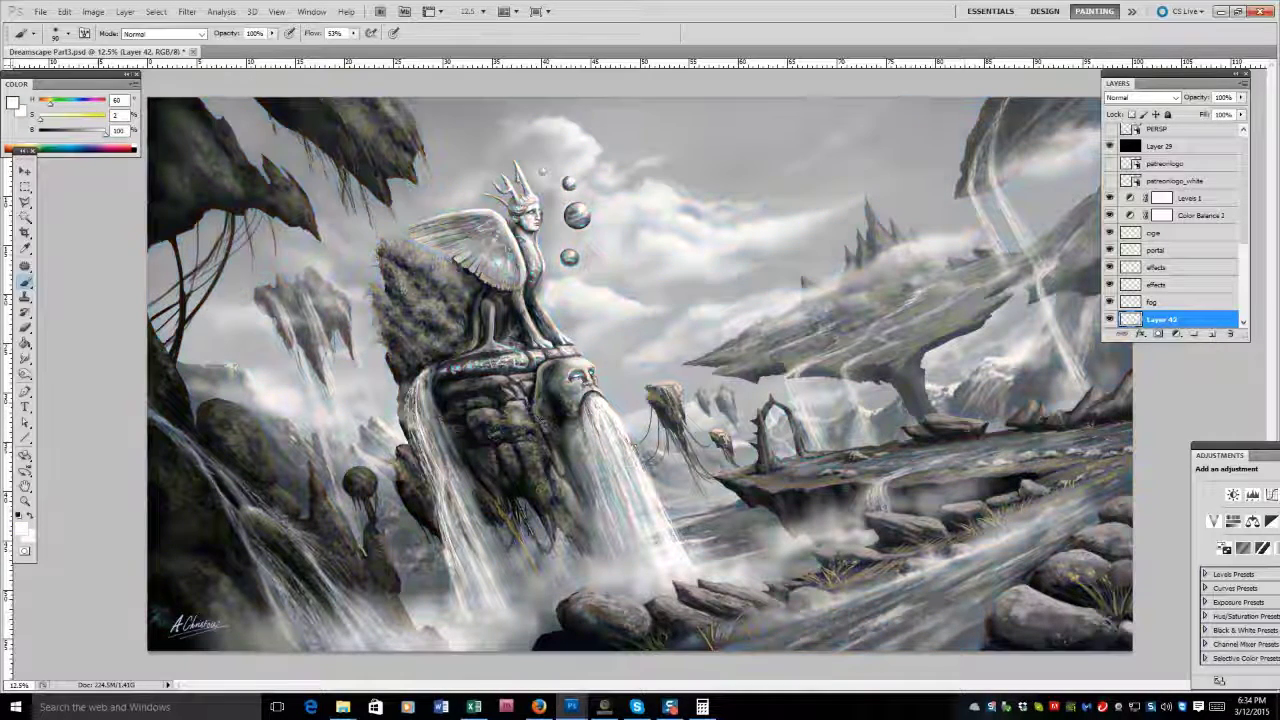
pyautogui.hotkey('ctrl', 'y')
# Sample blue-grey, deep blue, near-black and deep green for the foreground, then enable the grayscale check layer.
pyautogui.keyDown('alt'); pyautogui.click(893, 600); pyautogui.keyUp('alt')
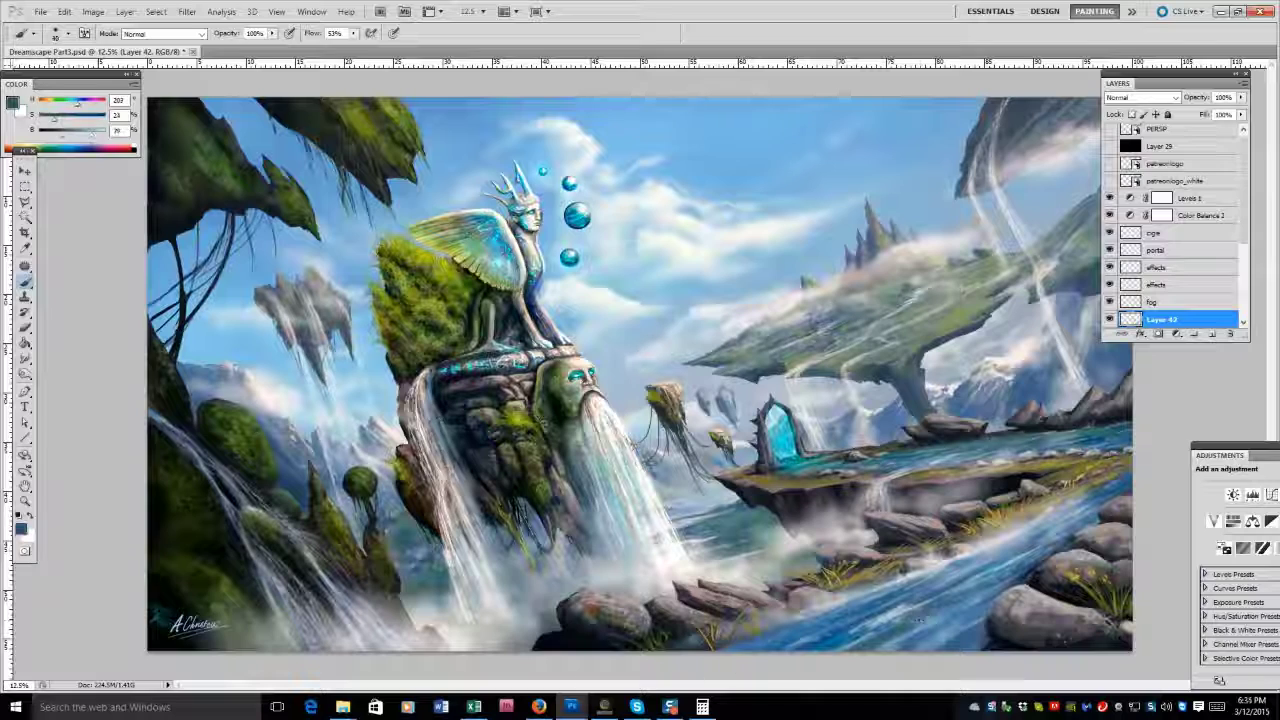
pyautogui.keyDown('alt'); pyautogui.click(915, 623); pyautogui.keyUp('alt')
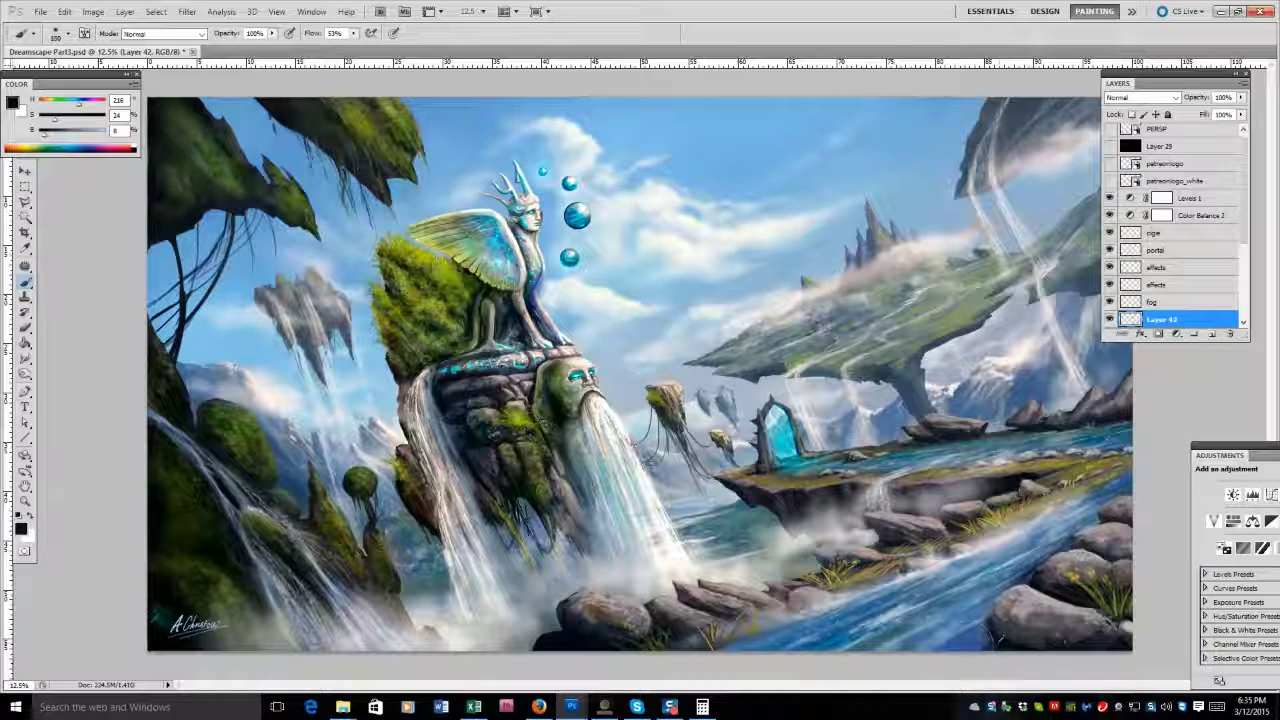
pyautogui.keyDown('alt'); pyautogui.click(955, 640); pyautogui.keyUp('alt')
pyautogui.keyDown('alt'); pyautogui.click(1100, 592); pyautogui.keyUp('alt')
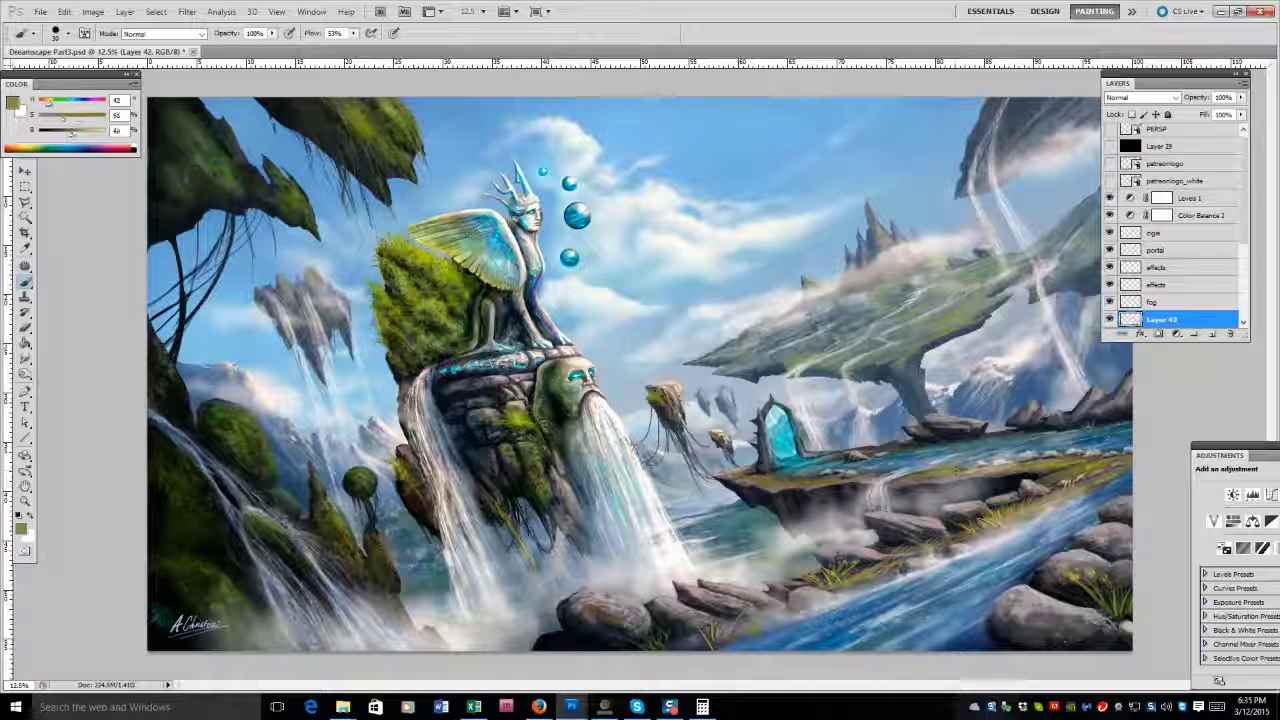
pyautogui.scroll(-1, 1175, 230)
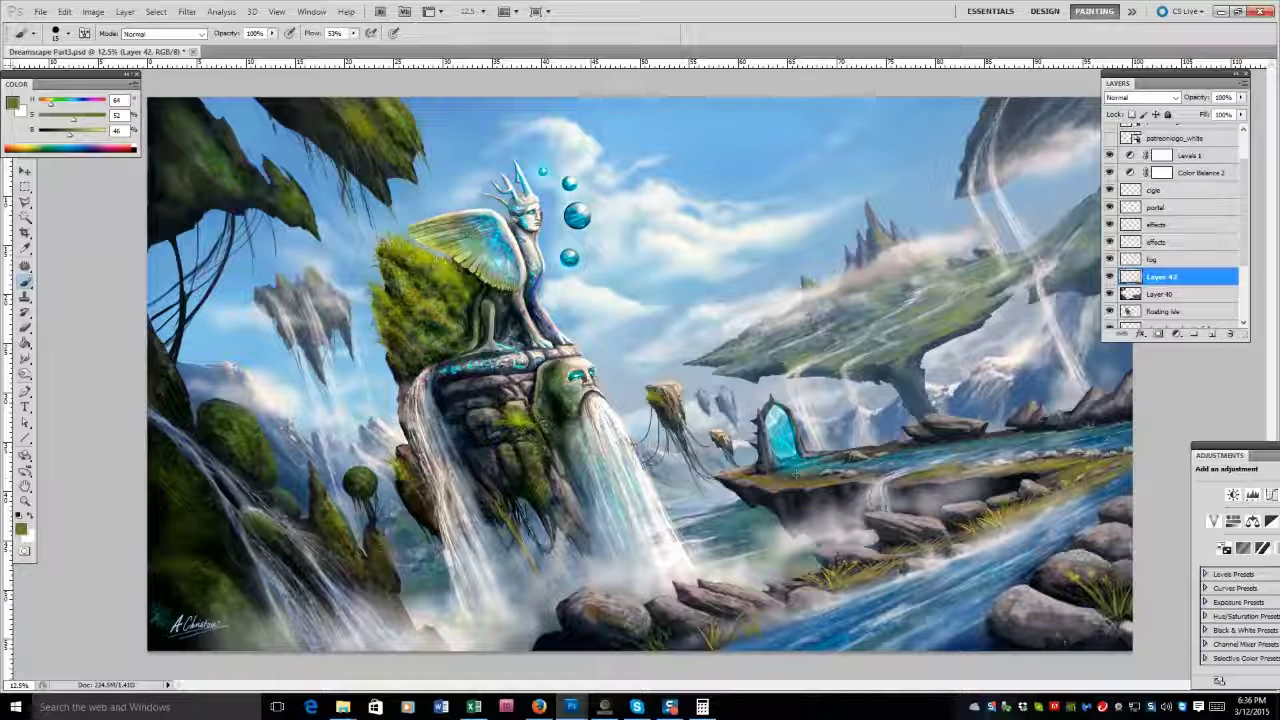
pyautogui.moveTo(50, 101); pyautogui.dragTo(64, 130)
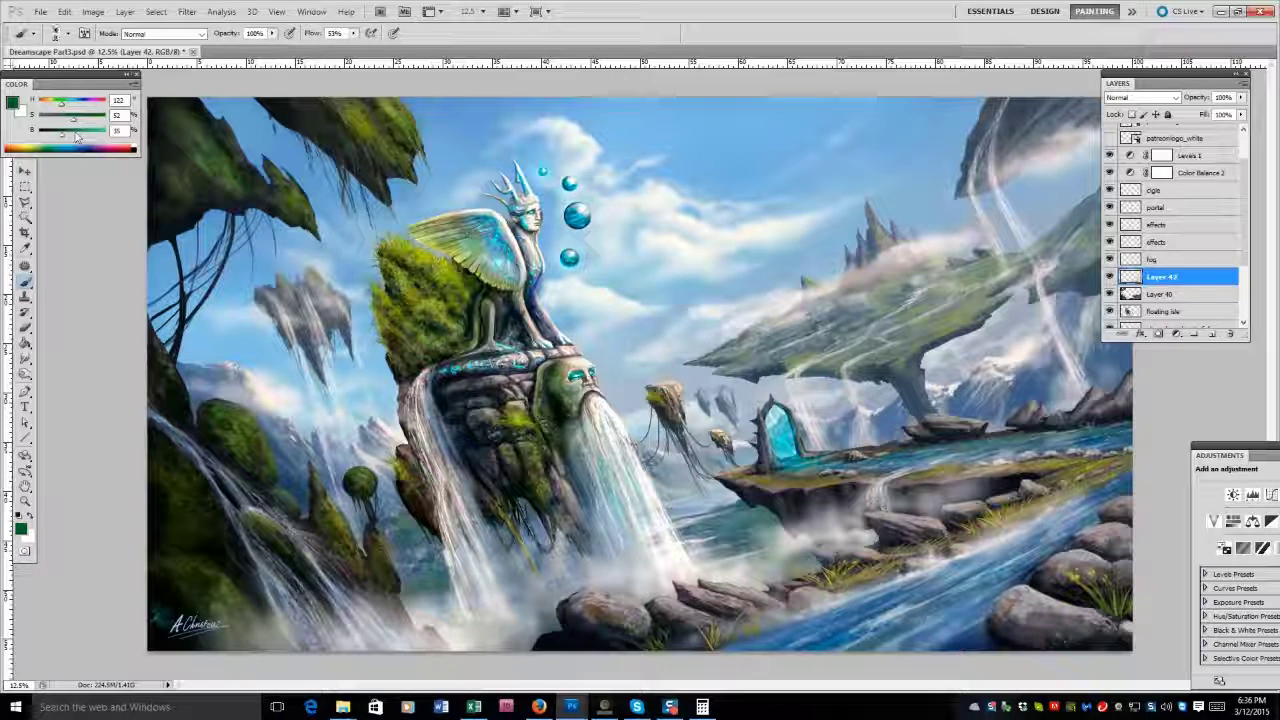
pyautogui.keyDown('alt'); pyautogui.click(760, 508); pyautogui.keyUp('alt')
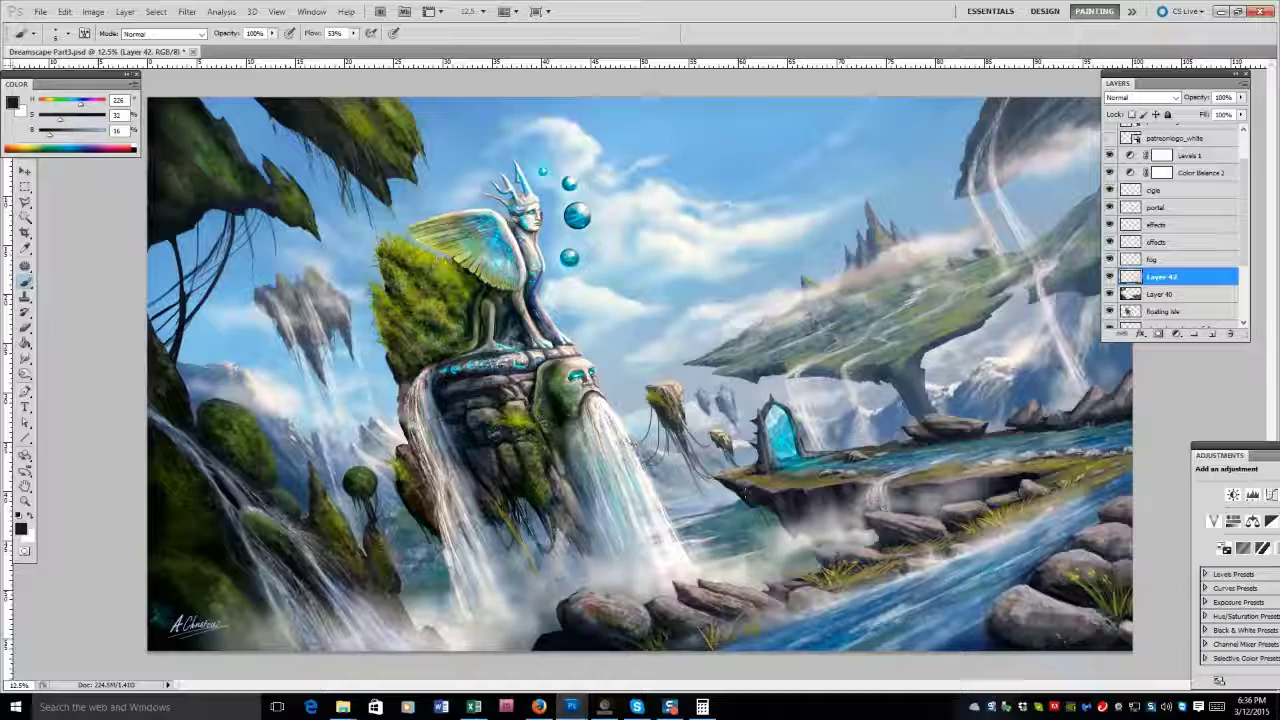
pyautogui.scroll(2, 1170, 200)
pyautogui.click(1109, 148)
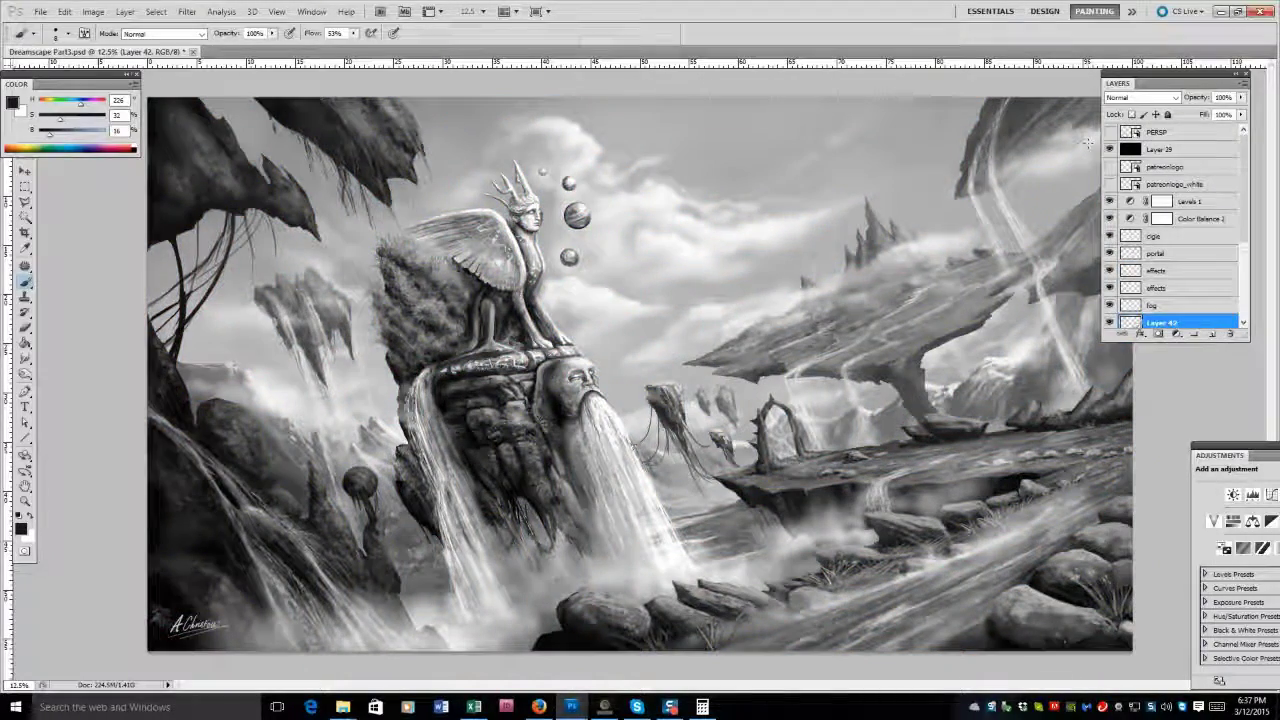